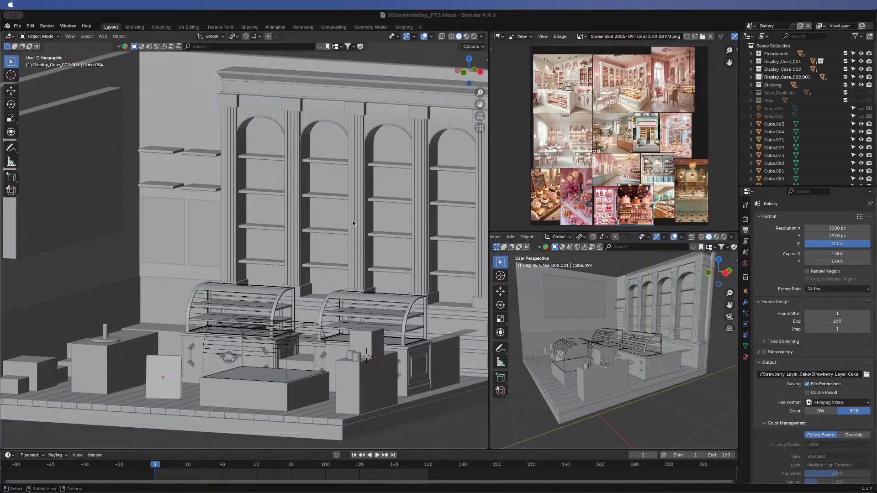
# - Examine the bakery room's arched shelving, display cases, counters and wall panels from several angles
pyautogui.moveTo(355, 176); pyautogui.dragTo(300, 168, button='middle')
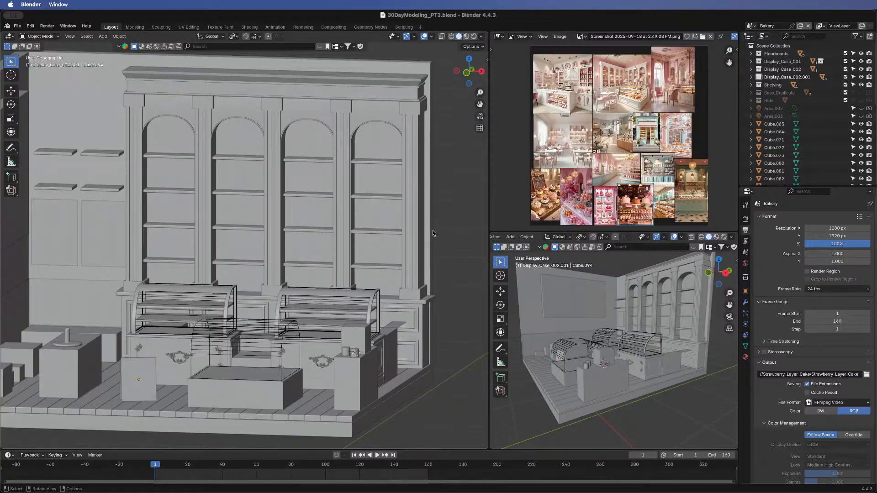
pyautogui.moveTo(432, 230); pyautogui.dragTo(284, 260, button='middle')
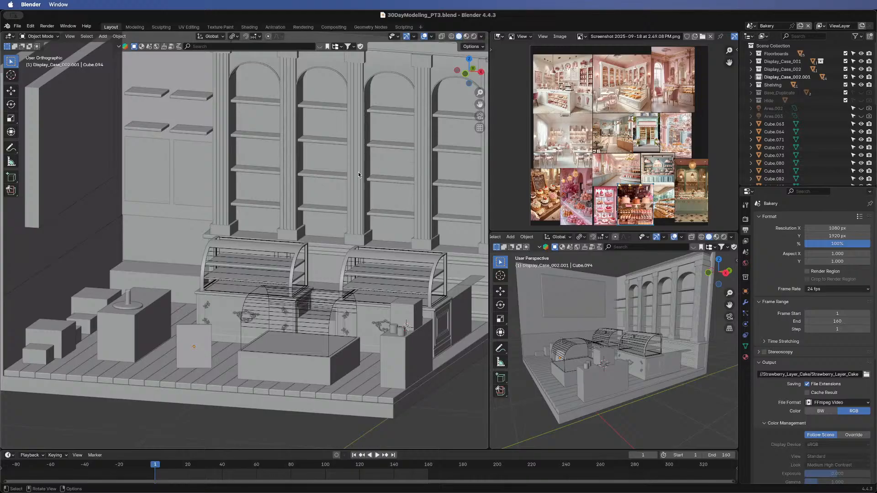
pyautogui.keyDown('shift'); pyautogui.moveTo(358, 172); pyautogui.dragTo(380, 219, button='middle'); pyautogui.keyUp('shift')
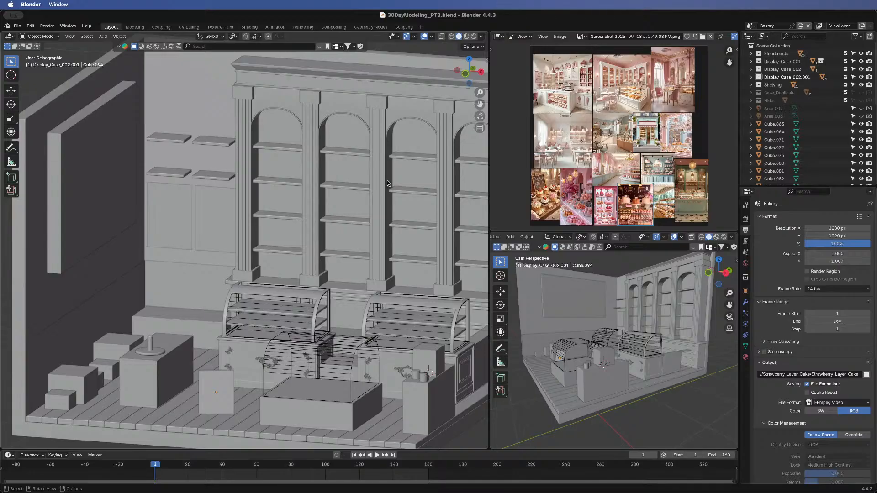
pyautogui.moveTo(388, 183); pyautogui.dragTo(245, 192, button='middle')
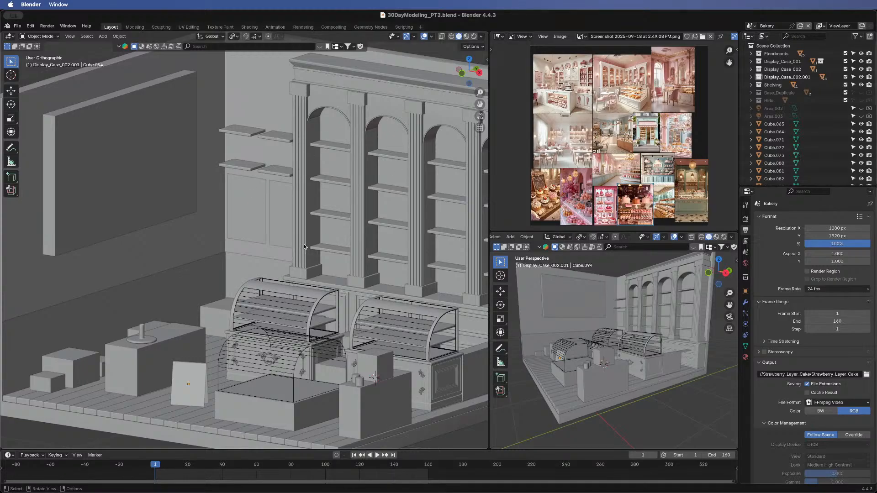
pyautogui.moveTo(227, 246); pyautogui.dragTo(214, 295, button='middle')
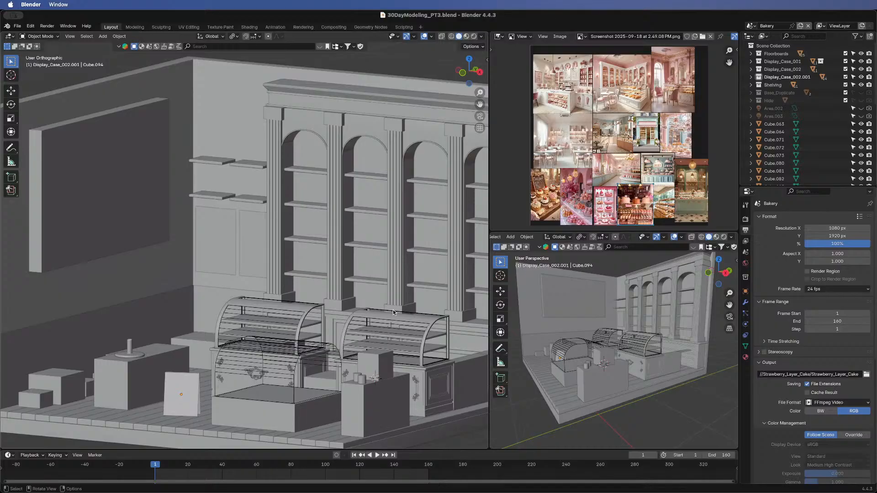
pyautogui.keyDown('shift'); pyautogui.moveTo(393, 310); pyautogui.dragTo(398, 271, button='middle'); pyautogui.keyUp('shift')
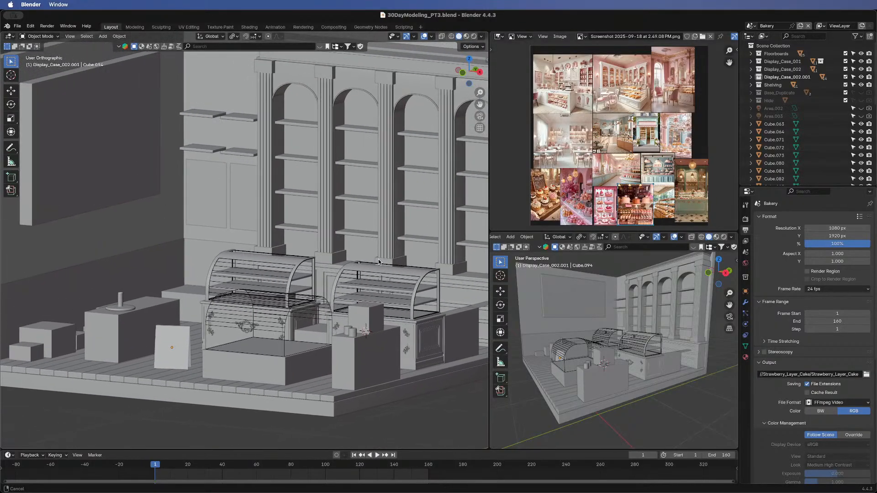
pyautogui.moveTo(235, 168); pyautogui.dragTo(256, 160, button='middle')
pyautogui.keyDown('shift'); pyautogui.moveTo(217, 182); pyautogui.dragTo(379, 171, button='middle'); pyautogui.keyUp('shift')
pyautogui.moveTo(271, 293); pyautogui.dragTo(152, 205, button='middle')
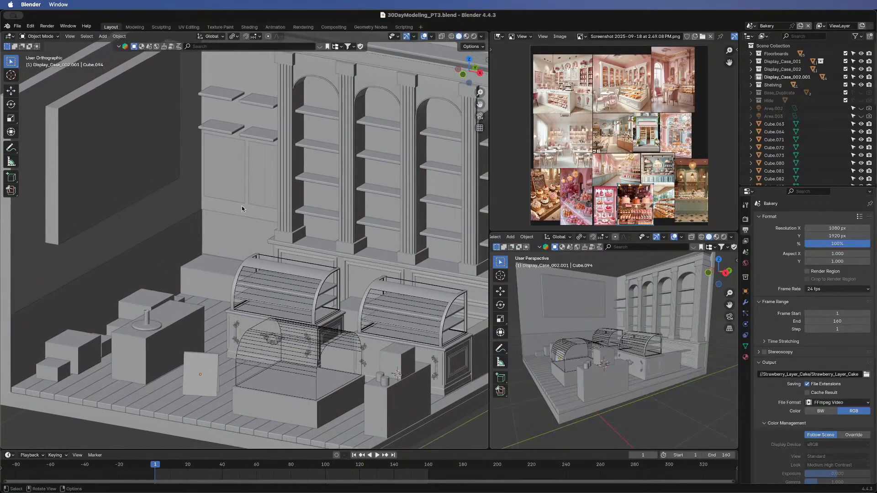
# - Study the bakery reference collage and compare it with the curved glass display case up close
pyautogui.scroll(-4, 648, 147)
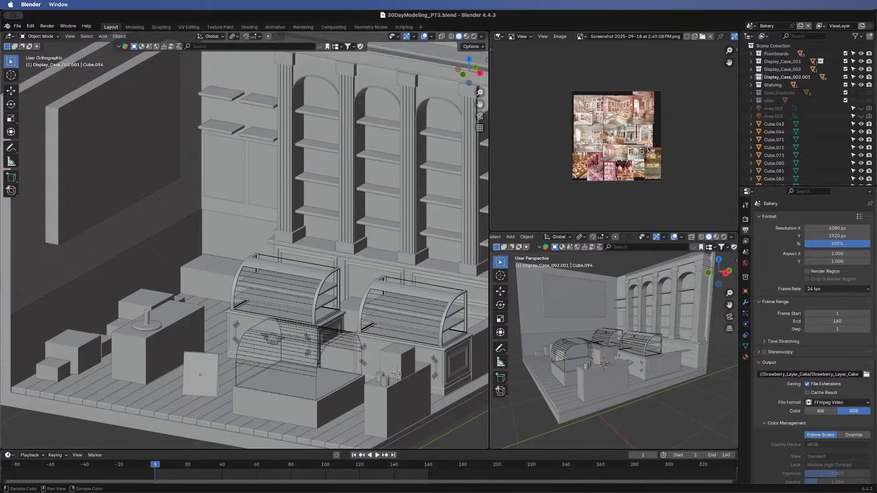
pyautogui.scroll(4, 648, 147)
pyautogui.scroll(2, 648, 147)
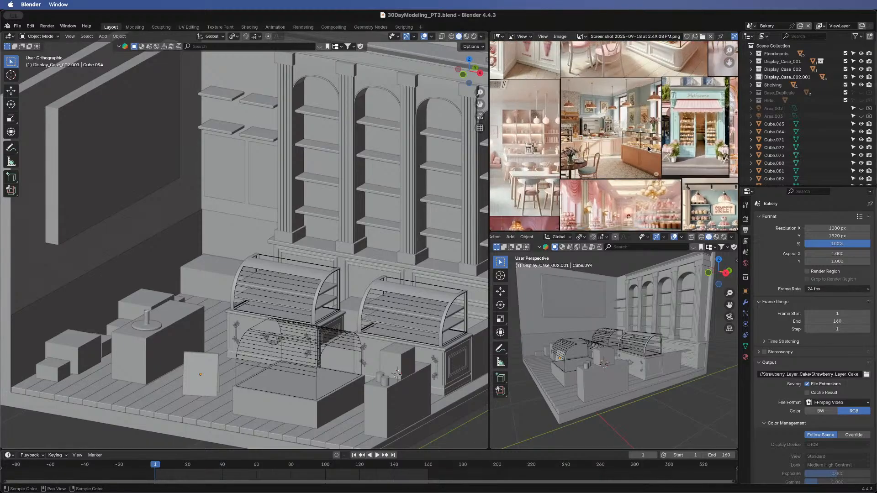
pyautogui.scroll(-2, 648, 146)
pyautogui.scroll(2, 648, 146)
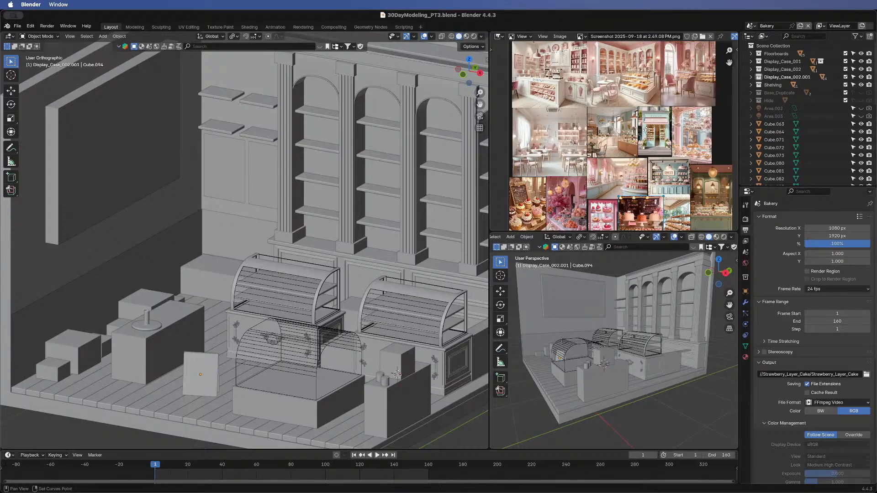
pyautogui.moveTo(648, 141); pyautogui.dragTo(651, 96, button='middle')
pyautogui.moveTo(596, 367); pyautogui.dragTo(543, 336, button='middle')
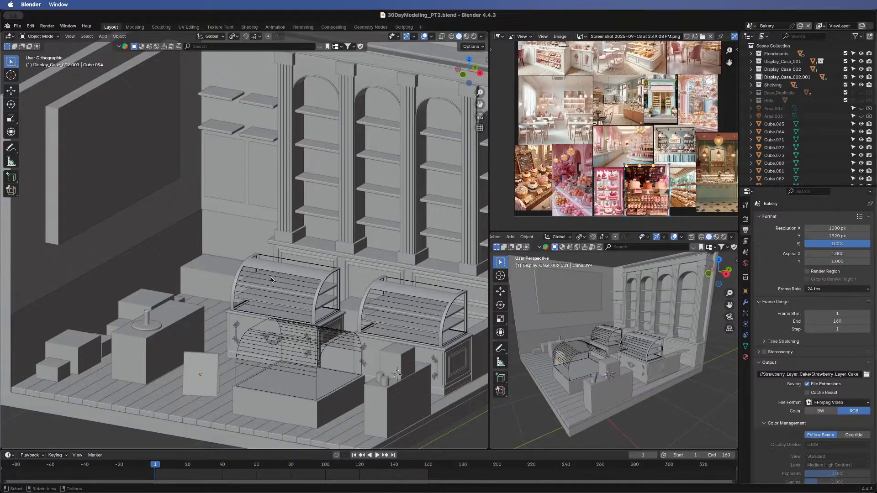
pyautogui.scroll(8, 286, 284)
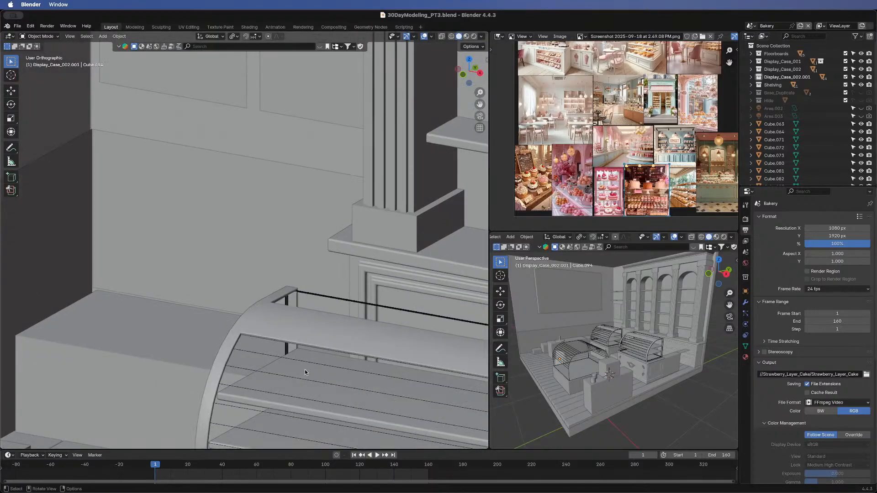
pyautogui.keyDown('shift'); pyautogui.moveTo(305, 369); pyautogui.dragTo(395, 76, button='middle'); pyautogui.keyUp('shift')
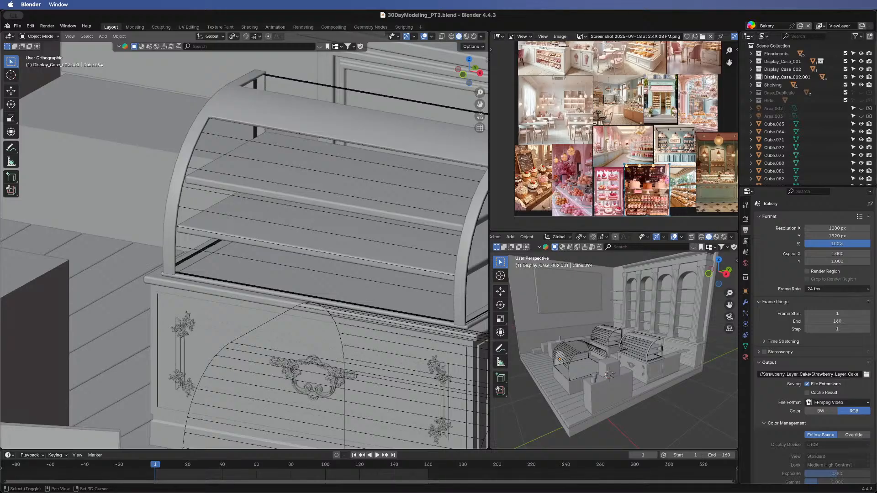
# - Switch to the WaterColor_Objects scene and set the main 3D viewport to Rendered shading
pyautogui.click(751, 26)
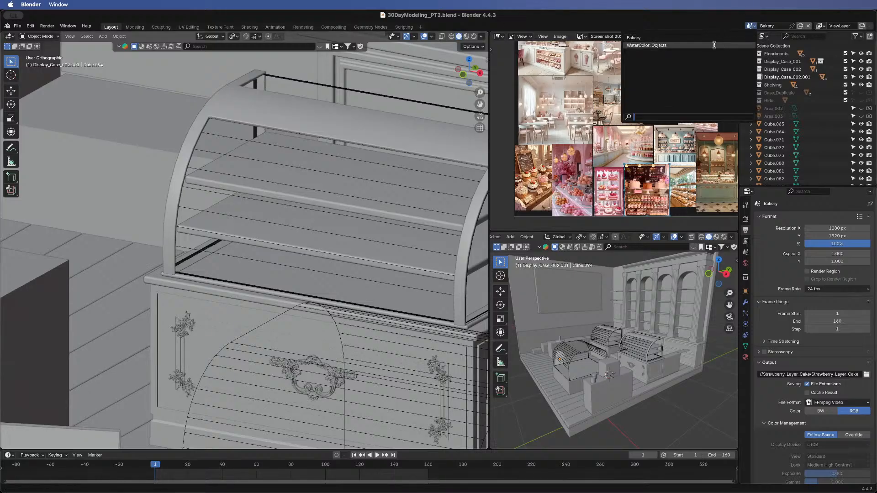
pyautogui.click(697, 45)
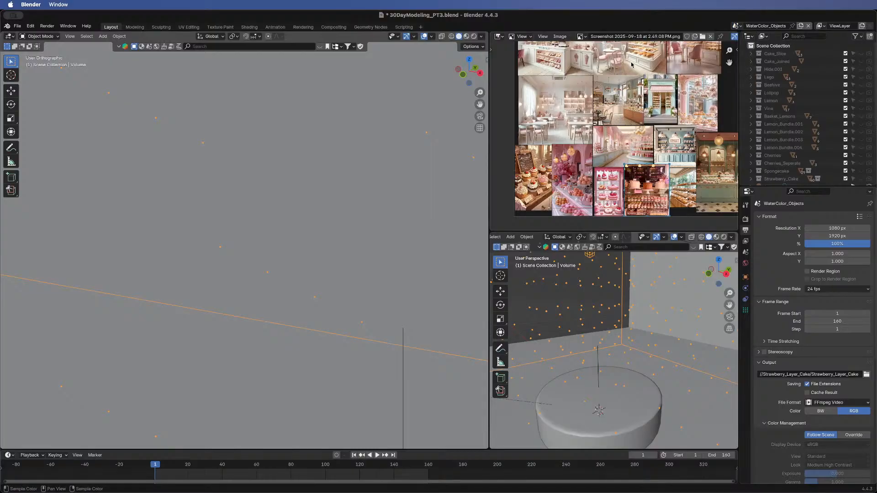
pyautogui.scroll(-10, 355, 219)
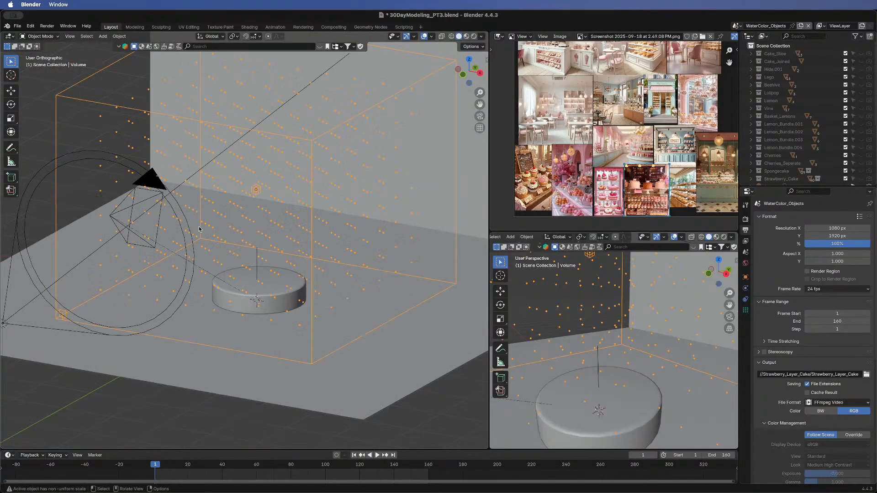
pyautogui.scroll(-5, 199, 230)
pyautogui.scroll(1, 206, 242)
pyautogui.moveTo(206, 242); pyautogui.dragTo(434, 91, button='middle')
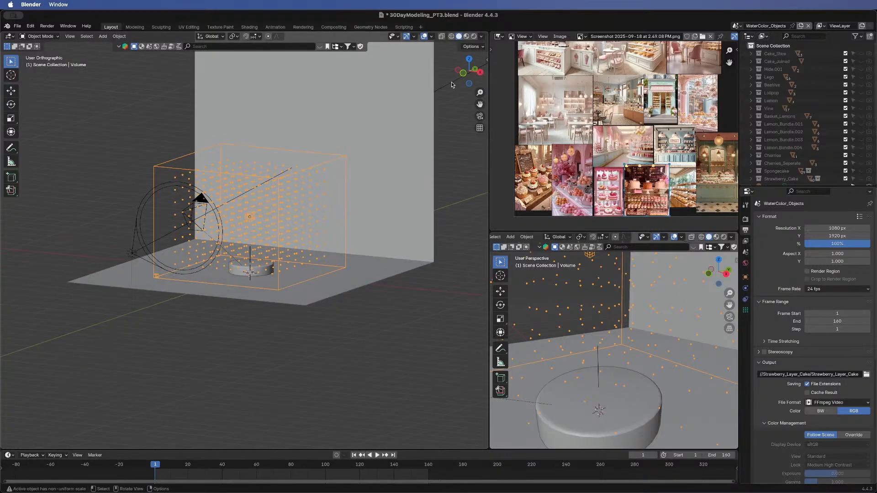
pyautogui.click(474, 36)
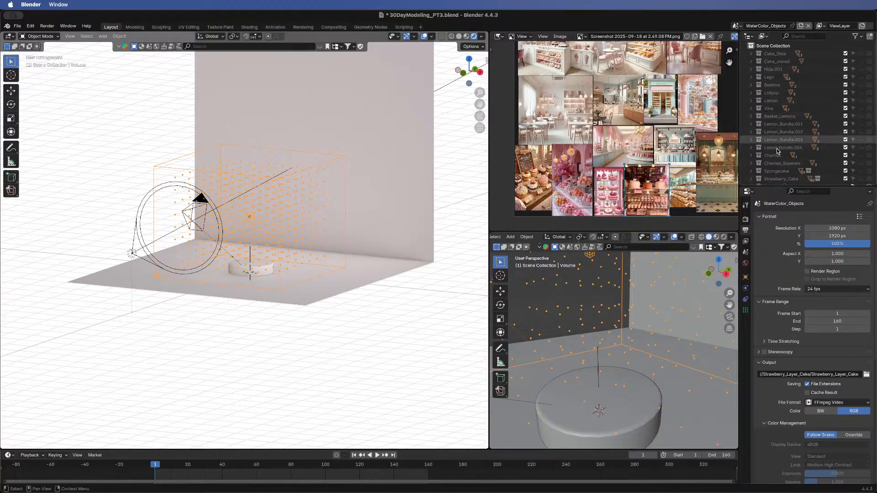
# - Unhide the Strawberry_Cake collection in the viewport and clear the object selection
pyautogui.moveTo(264, 231); pyautogui.dragTo(285, 214, button='middle')
pyautogui.moveTo(310, 311); pyautogui.dragTo(294, 251, button='middle')
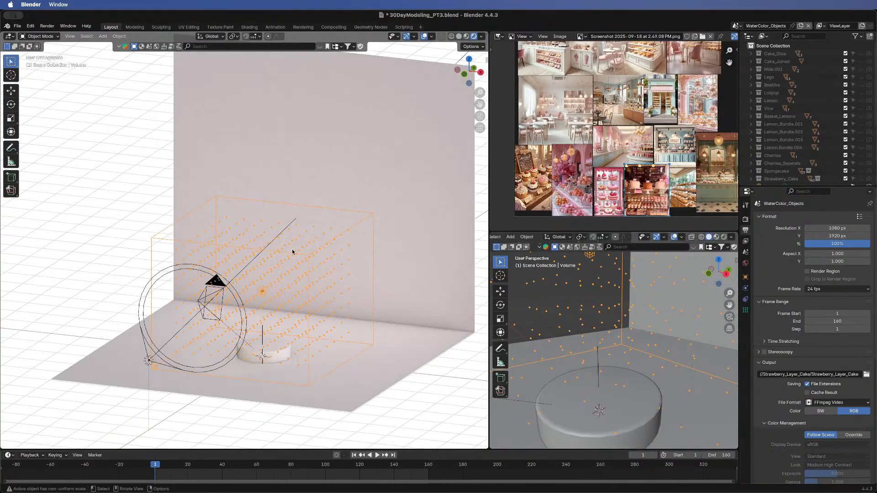
pyautogui.scroll(-4, 329, 308)
pyautogui.scroll(8, 310, 273)
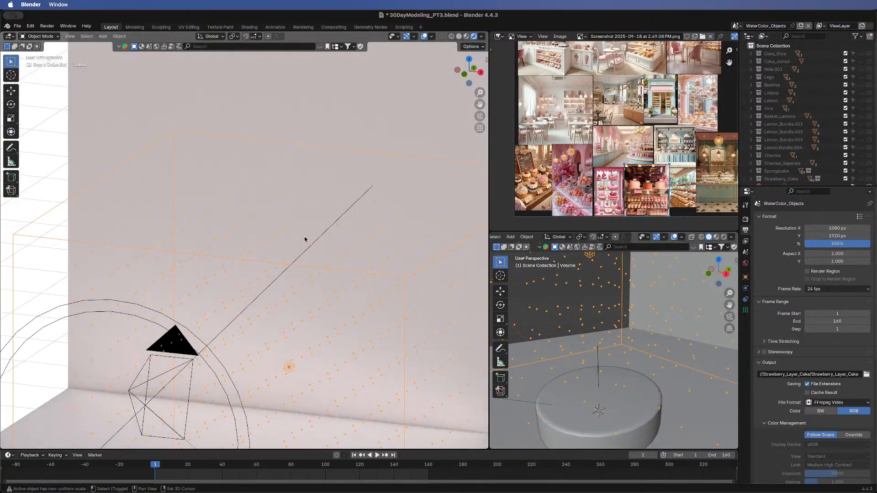
pyautogui.scroll(-4, 301, 220)
pyautogui.scroll(-2, 314, 238)
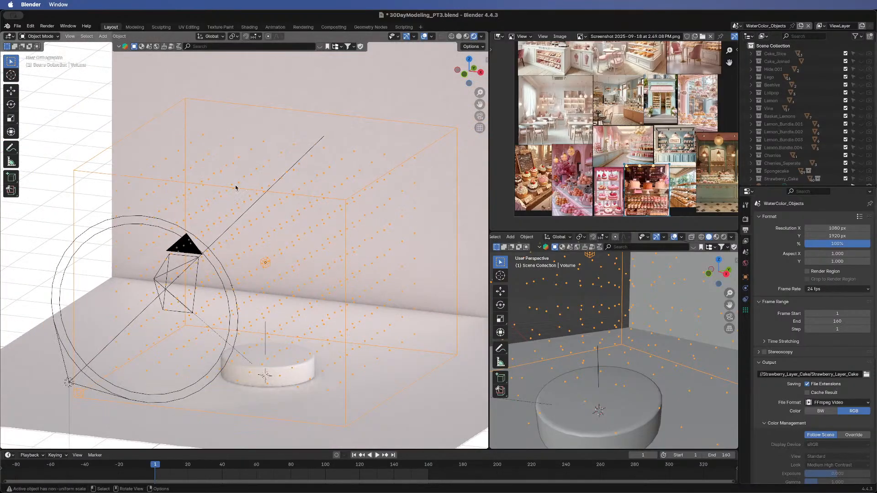
pyautogui.scroll(-3, 248, 263)
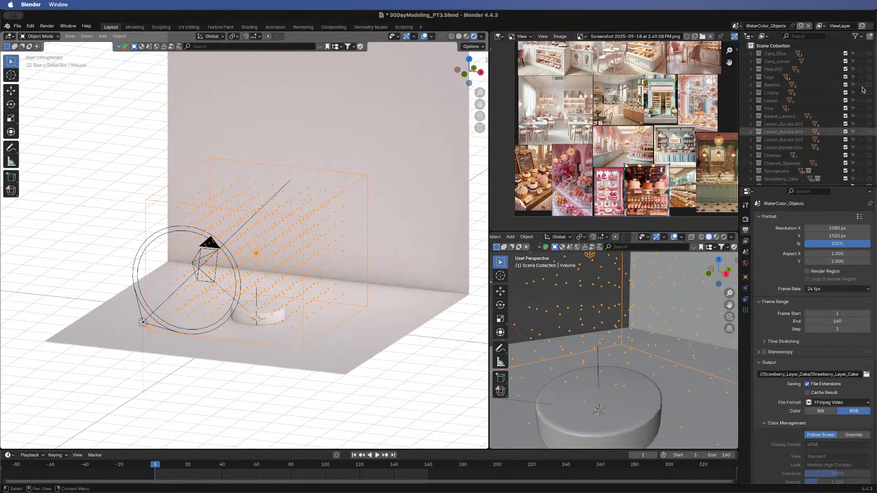
pyautogui.scroll(-3, 830, 139)
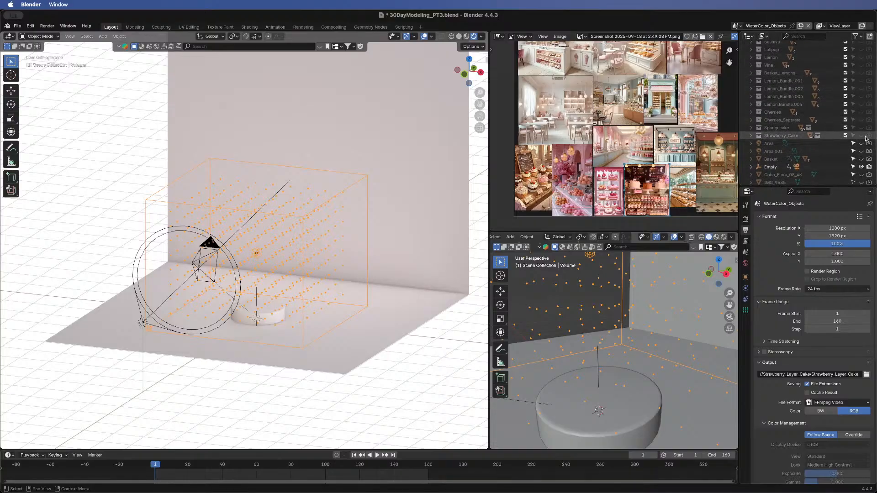
pyautogui.click(861, 136)
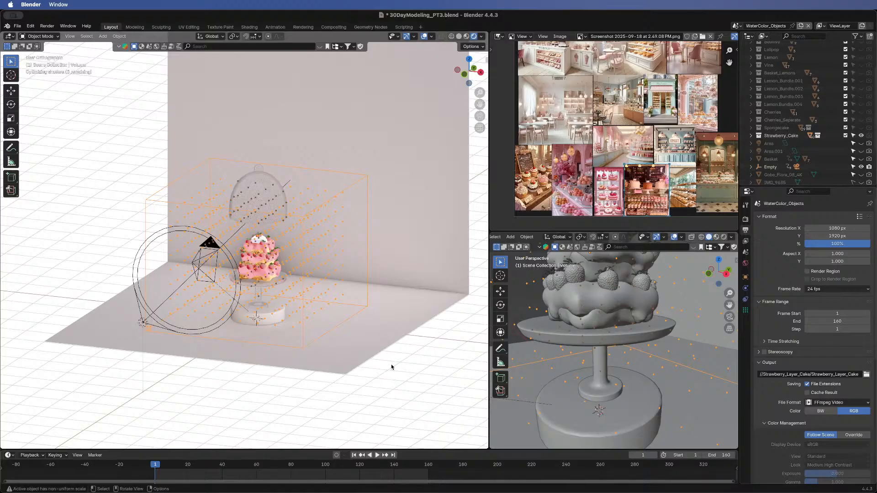
pyautogui.click(346, 376)
# - Inspect the rendered strawberry cake and glass dome from near and far, and show the scene's render settings
pyautogui.moveTo(188, 291); pyautogui.dragTo(247, 304, button='middle')
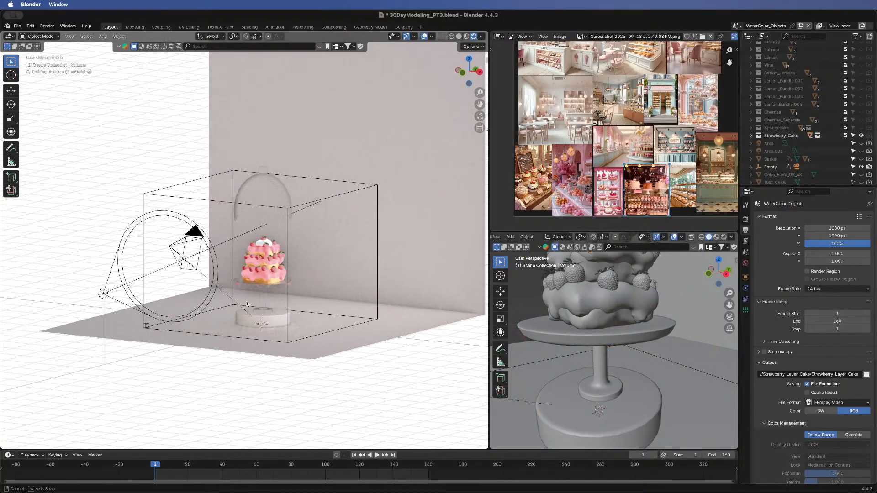
pyautogui.scroll(-1, 251, 294)
pyautogui.moveTo(267, 249)
pyautogui.mouseDown(button='middle')
pyautogui.moveTo(279, 258)
pyautogui.moveTo(269, 245)
pyautogui.mouseUp(button='middle')
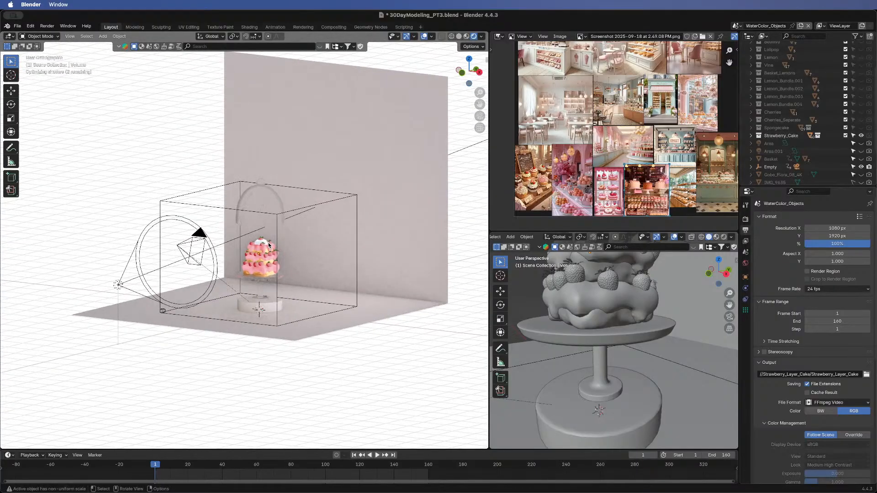
pyautogui.scroll(6, 270, 246)
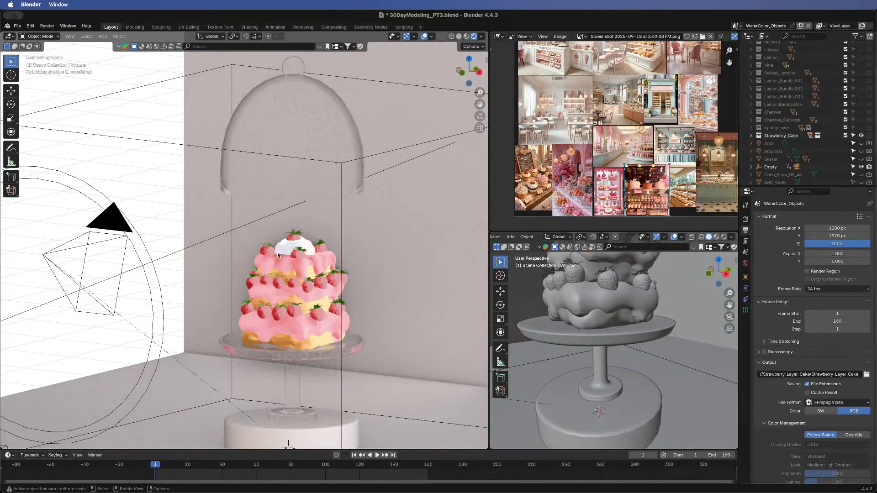
pyautogui.moveTo(246, 226); pyautogui.dragTo(229, 195, button='middle')
pyautogui.scroll(-5, 228, 196)
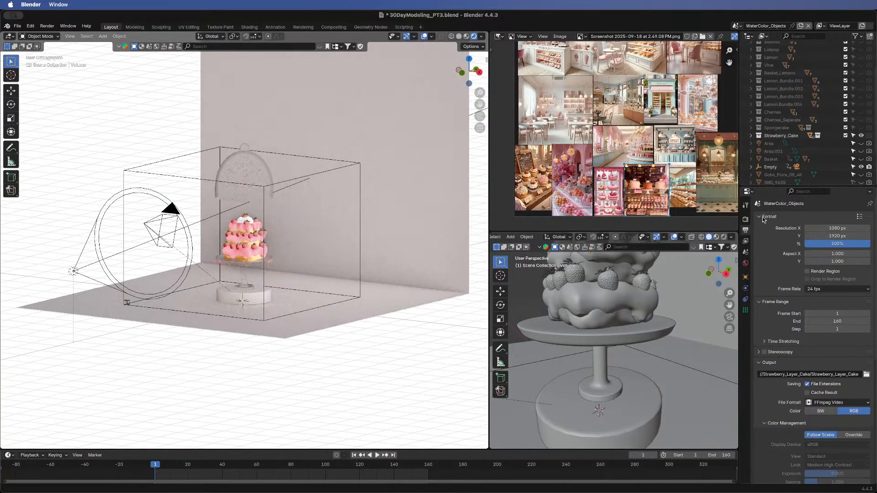
pyautogui.click(746, 219)
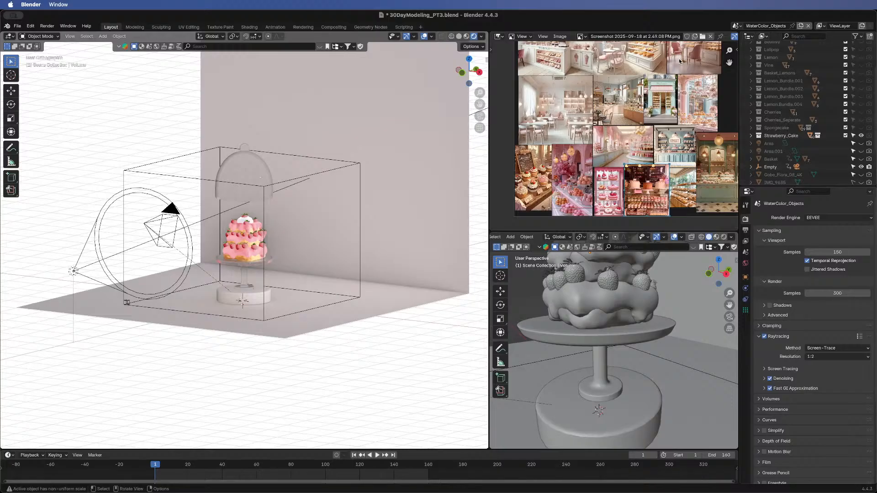
# - Switch back to the Bakery scene and inspect the room and display cases in Rendered shading
pyautogui.click(736, 26)
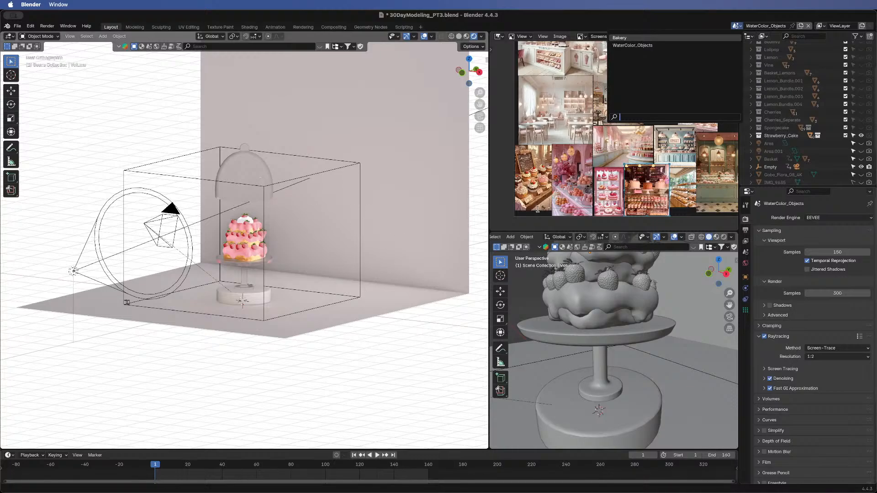
pyautogui.click(616, 38)
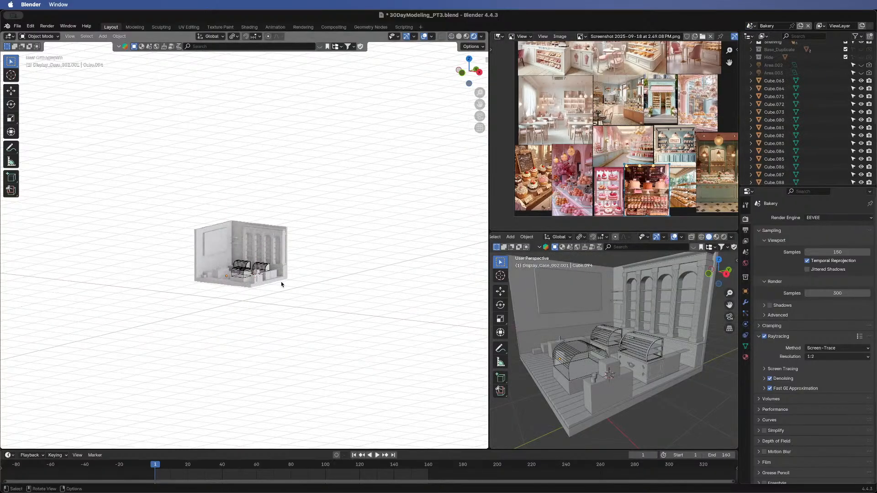
pyautogui.scroll(8, 282, 285)
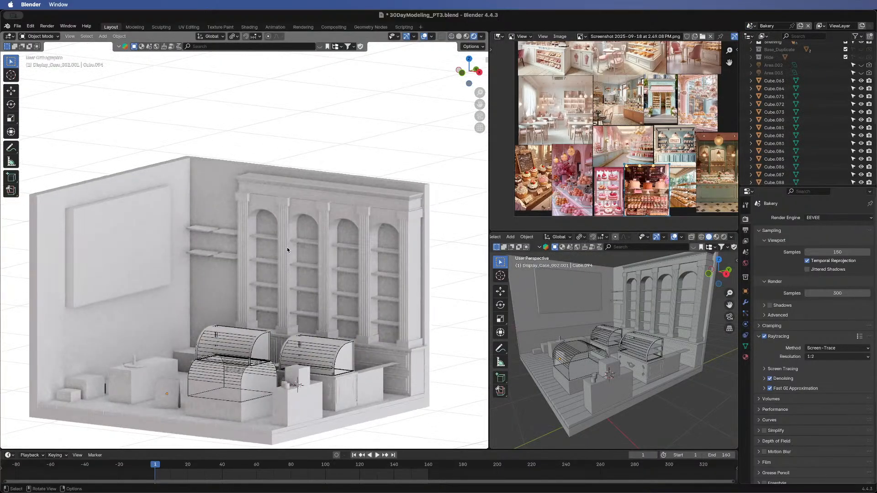
pyautogui.keyDown('shift'); pyautogui.moveTo(287, 248); pyautogui.dragTo(330, 179, button='middle'); pyautogui.keyUp('shift')
pyautogui.scroll(4, 336, 197)
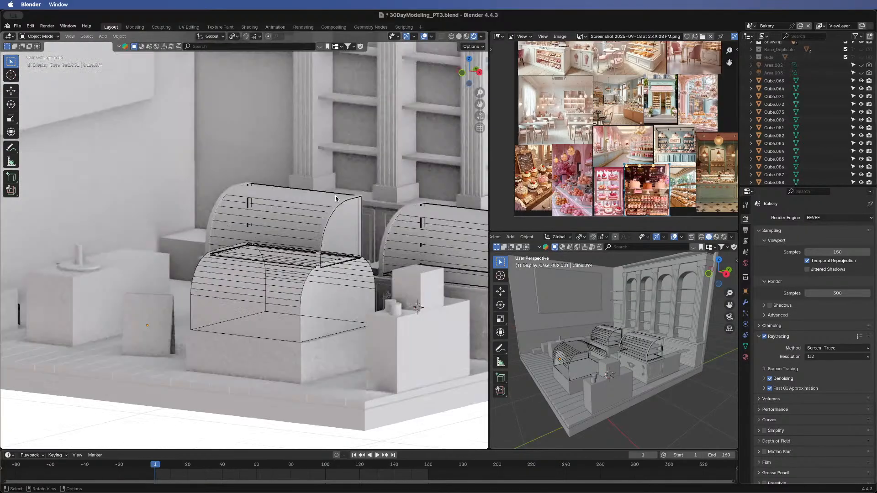
pyautogui.moveTo(441, 264); pyautogui.dragTo(321, 274, button='middle')
pyautogui.scroll(-4, 283, 267)
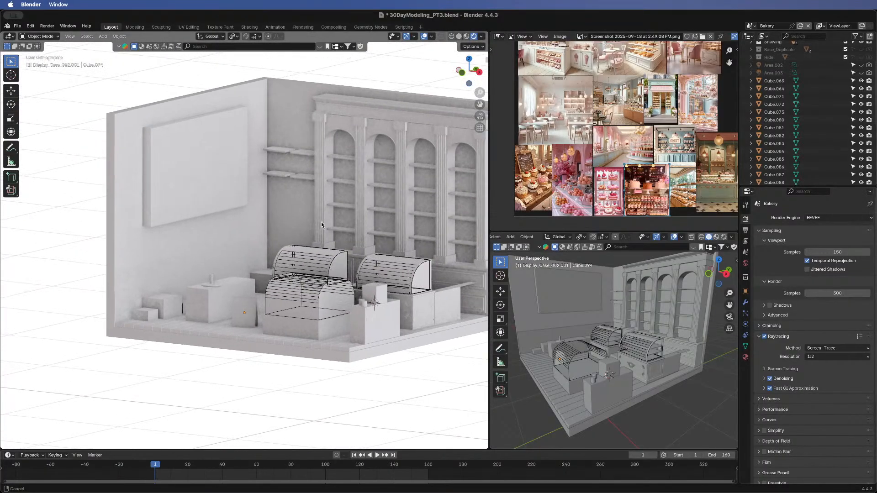
pyautogui.scroll(5, 322, 222)
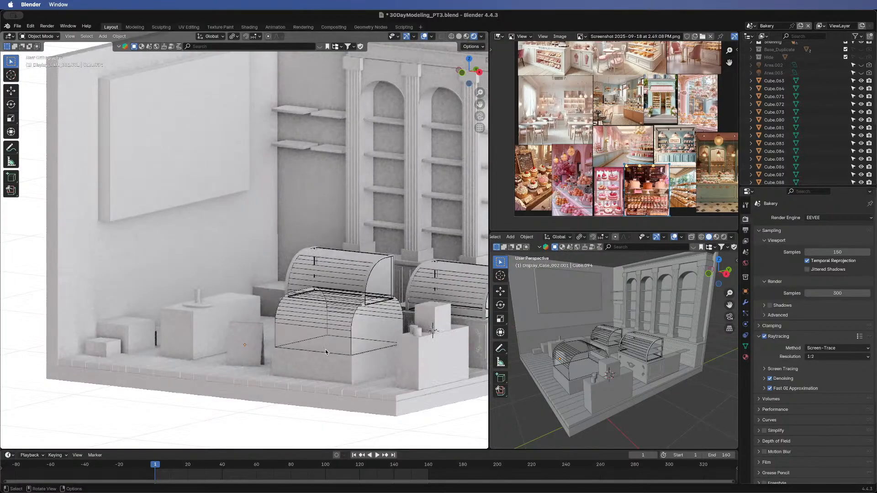
# - Study the reference board's pink bakery interiors with arched shelving and pastry counters alongside the modelled bakery room
pyautogui.moveTo(327, 352); pyautogui.dragTo(305, 257, button='middle')
pyautogui.moveTo(302, 326); pyautogui.dragTo(297, 335, button='middle')
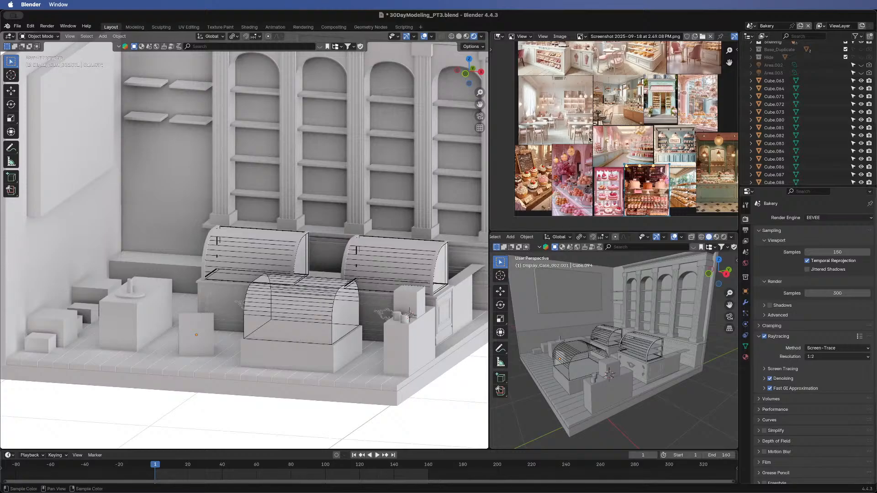
pyautogui.scroll(3, 589, 139)
pyautogui.scroll(-3, 585, 136)
pyautogui.moveTo(598, 138); pyautogui.dragTo(585, 167, button='middle')
pyautogui.scroll(2, 582, 164)
pyautogui.scroll(1, 582, 165)
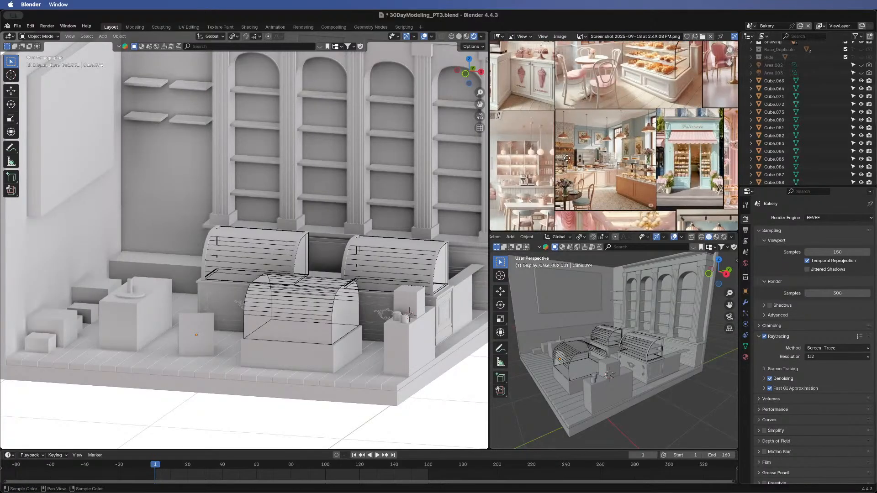
pyautogui.moveTo(531, 102); pyautogui.dragTo(625, 224, button='middle')
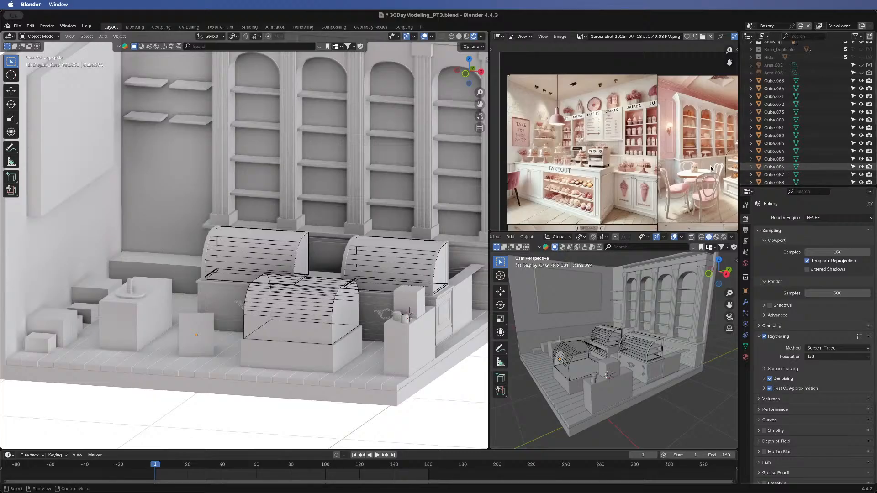
pyautogui.moveTo(603, 137); pyautogui.dragTo(458, 124, button='middle')
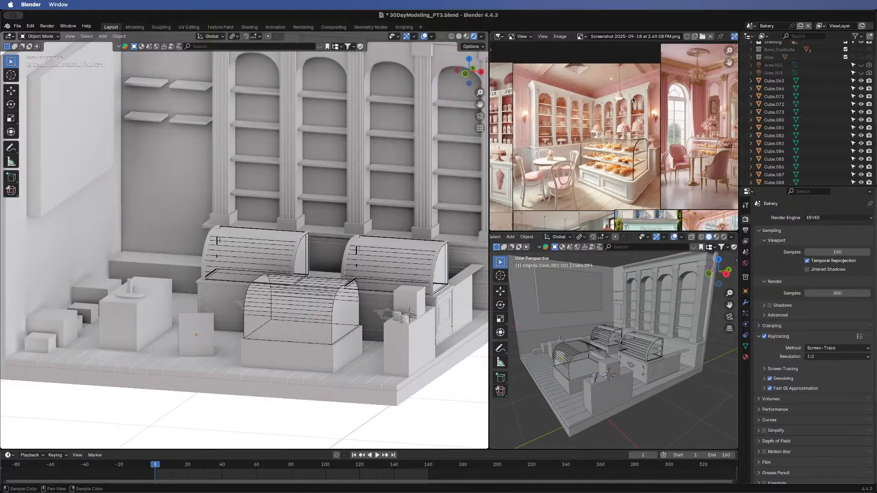
pyautogui.scroll(3, 598, 112)
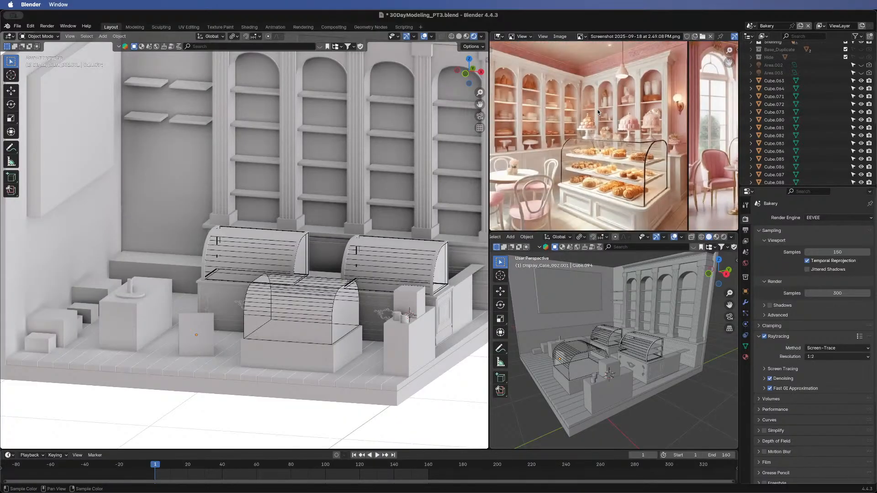
pyautogui.moveTo(540, 95); pyautogui.dragTo(587, 122, button='middle')
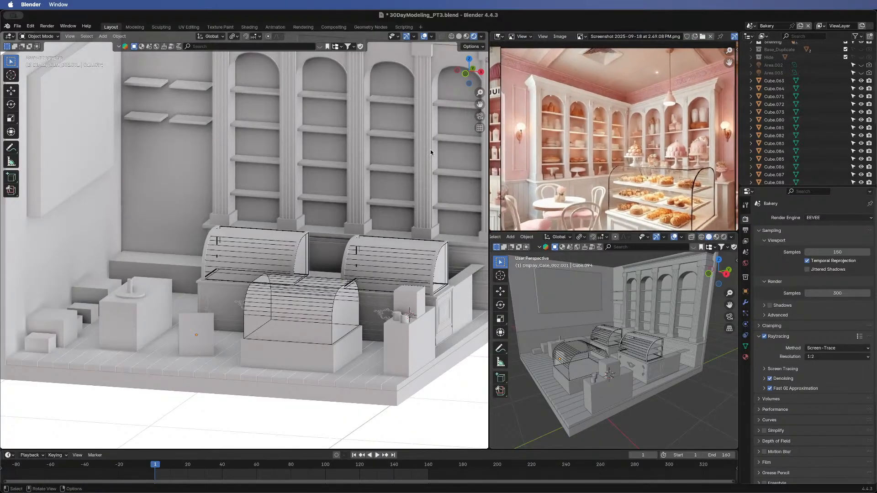
# - Compare the shelving wall and the cake stand with the reference photo of curved glass display cases
pyautogui.moveTo(339, 185); pyautogui.dragTo(236, 132, button='middle')
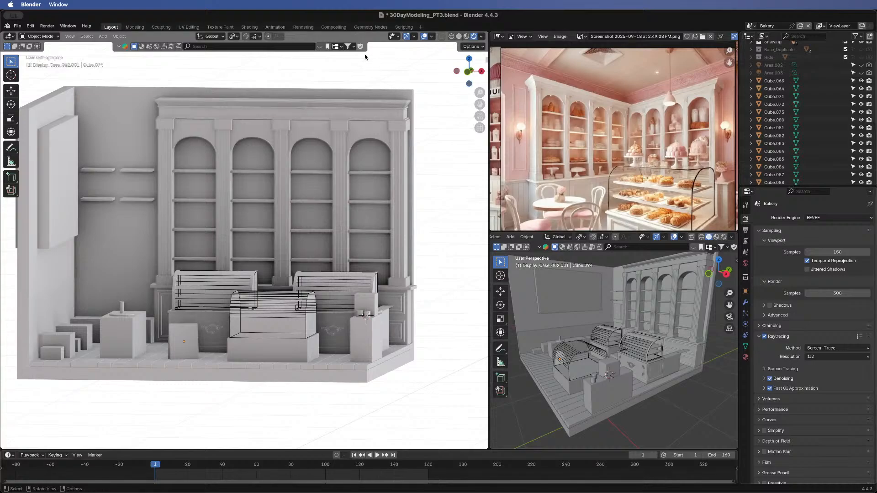
pyautogui.moveTo(320, 174); pyautogui.dragTo(403, 196, button='middle')
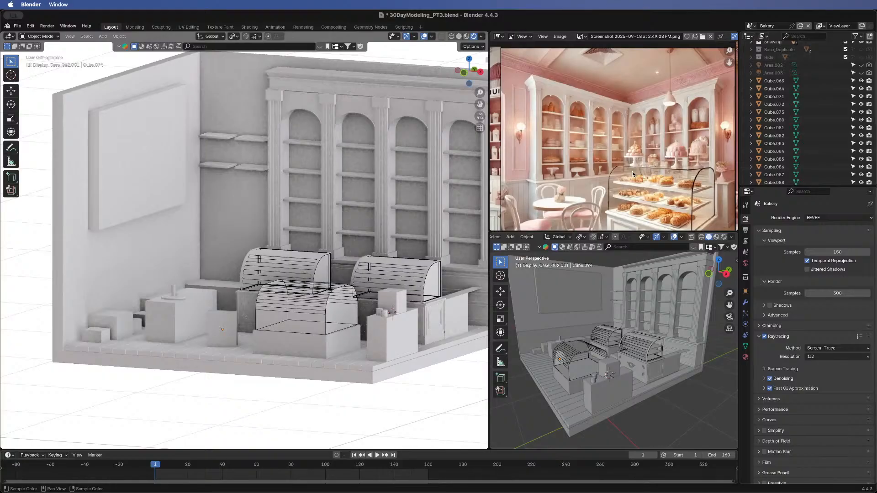
pyautogui.moveTo(625, 162); pyautogui.dragTo(617, 151, button='middle')
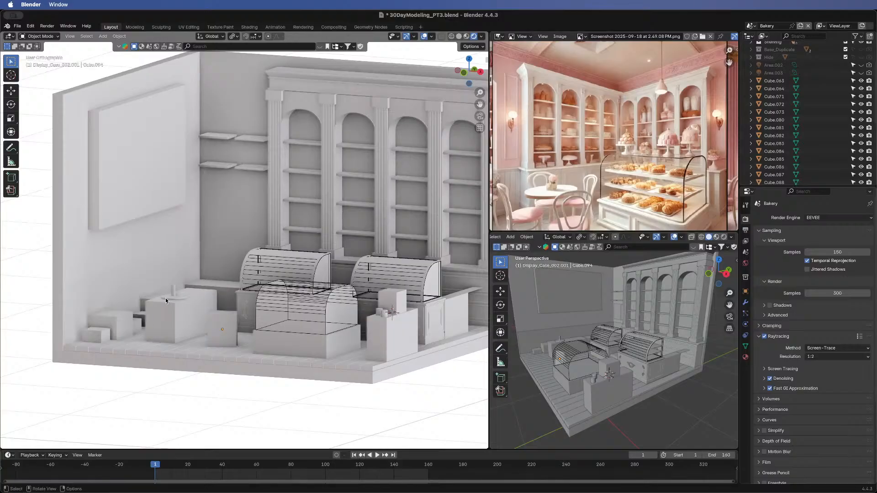
pyautogui.click(193, 292)
pyautogui.moveTo(732, 182); pyautogui.dragTo(640, 117, button='middle')
pyautogui.scroll(-4, 657, 158)
pyautogui.scroll(5, 606, 147)
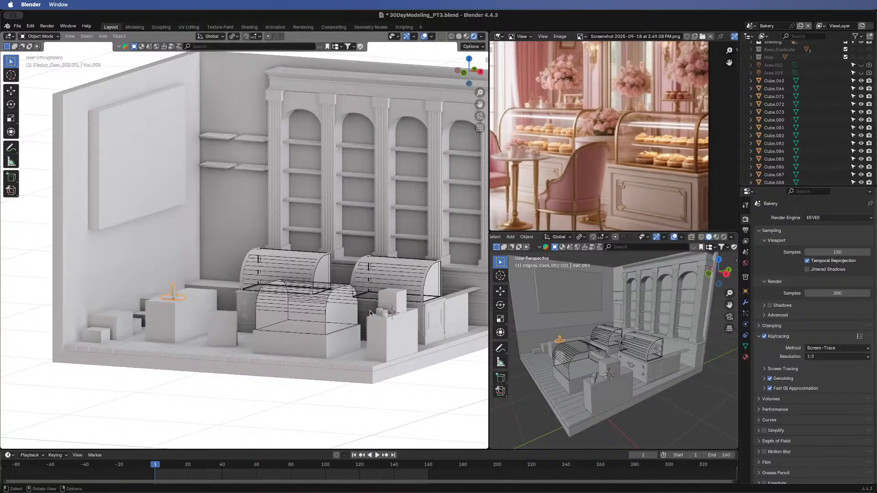
pyautogui.scroll(-1, 366, 292)
# - Select the curved glass cover of the display case nearest the arched shelves and show its object Viewport Display settings
pyautogui.moveTo(337, 276); pyautogui.dragTo(299, 267, button='middle')
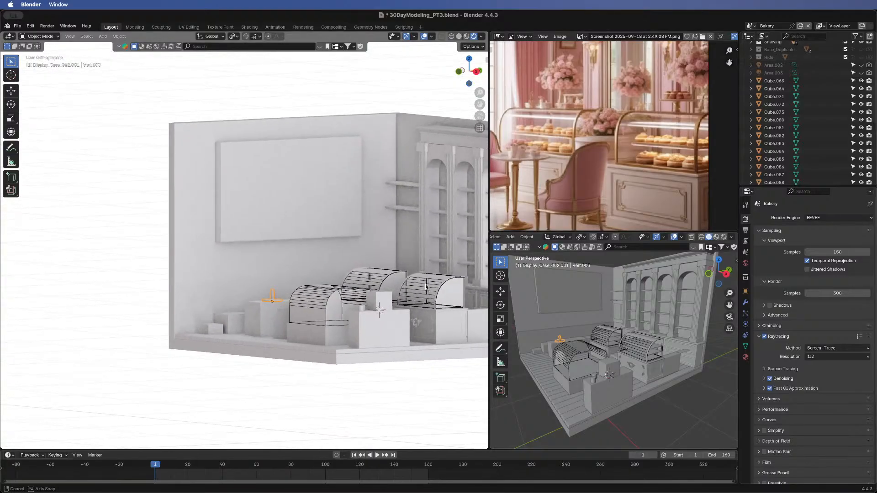
pyautogui.moveTo(453, 272); pyautogui.dragTo(441, 282, button='middle')
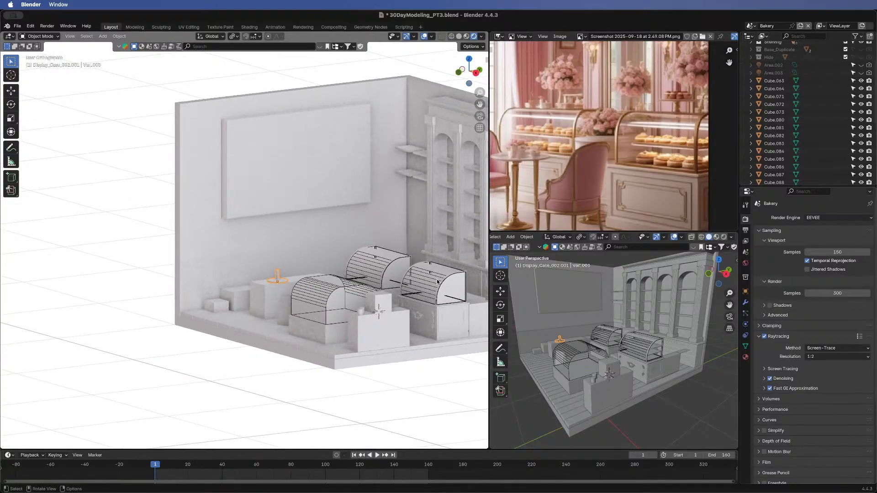
pyautogui.click(437, 282)
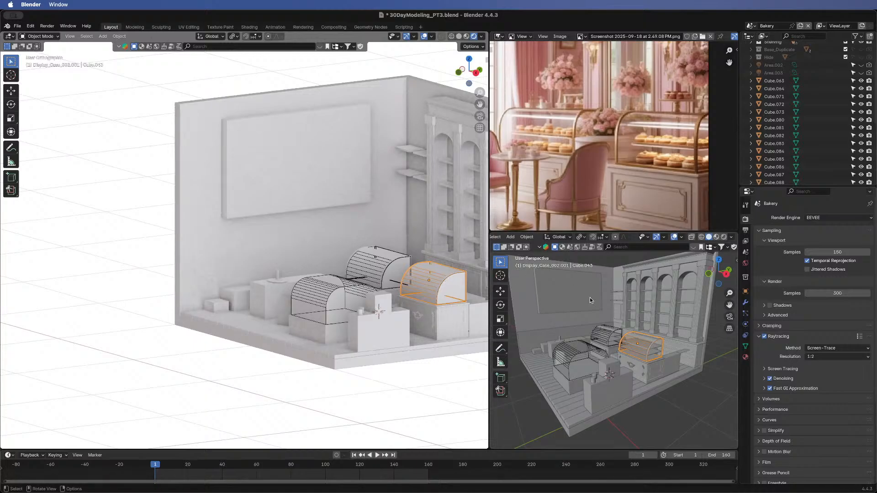
pyautogui.click(746, 292)
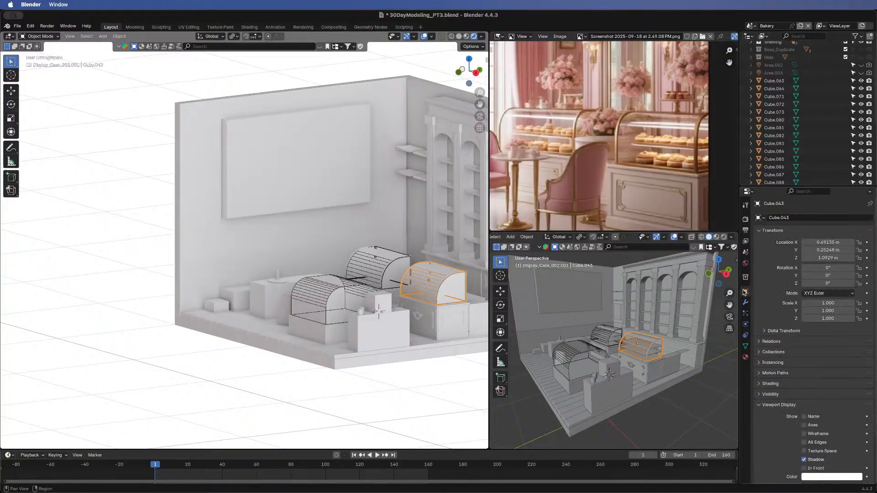
pyautogui.scroll(-2, 795, 347)
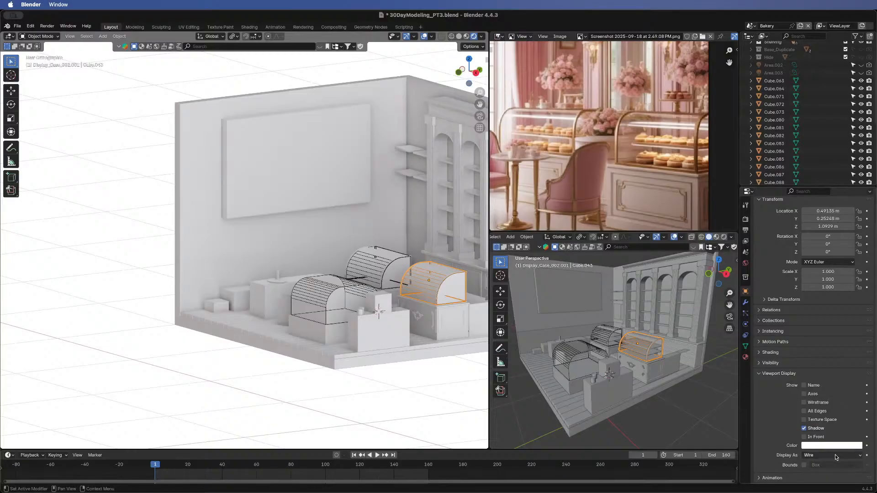
# - Select the glass cover of the neighbouring detailed display case and try to move it off its base
pyautogui.keyDown('shift'); pyautogui.moveTo(441, 286); pyautogui.dragTo(305, 269, button='middle'); pyautogui.keyUp('shift')
pyautogui.scroll(-1, 304, 281)
pyautogui.scroll(6, 302, 328)
pyautogui.moveTo(302, 328); pyautogui.dragTo(181, 270, button='middle')
pyautogui.click(181, 270)
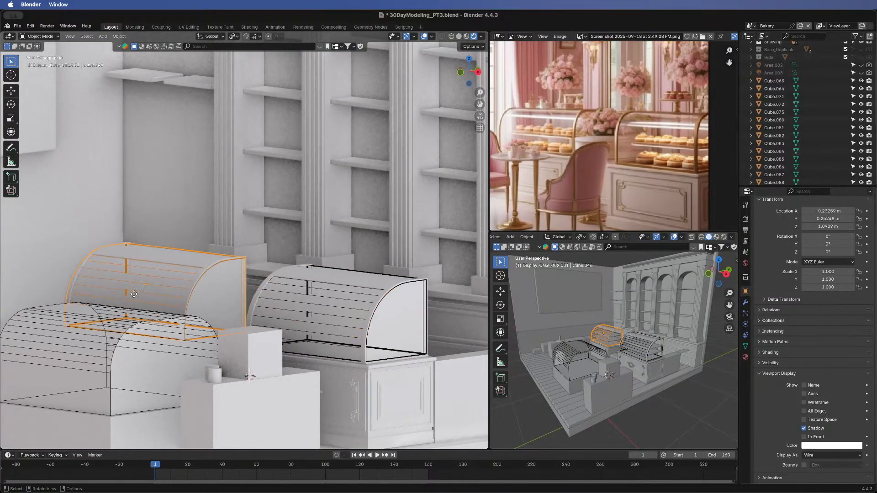
pyautogui.press('g')
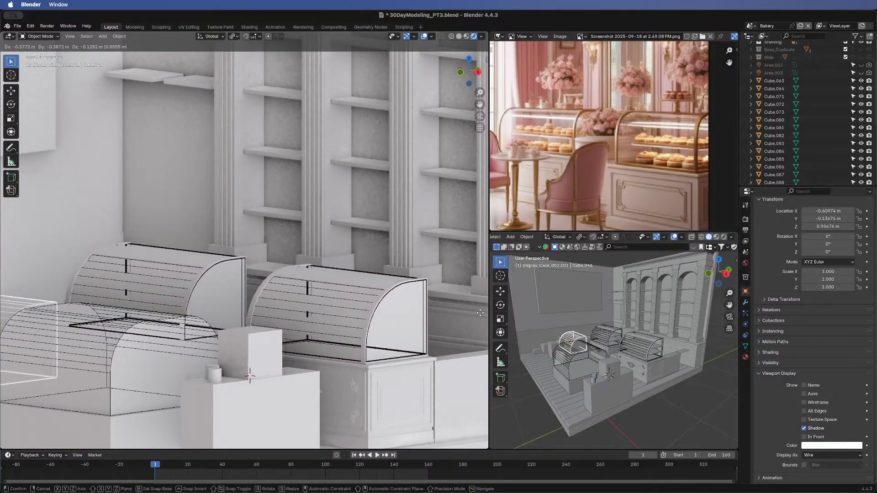
pyautogui.press('Escape')
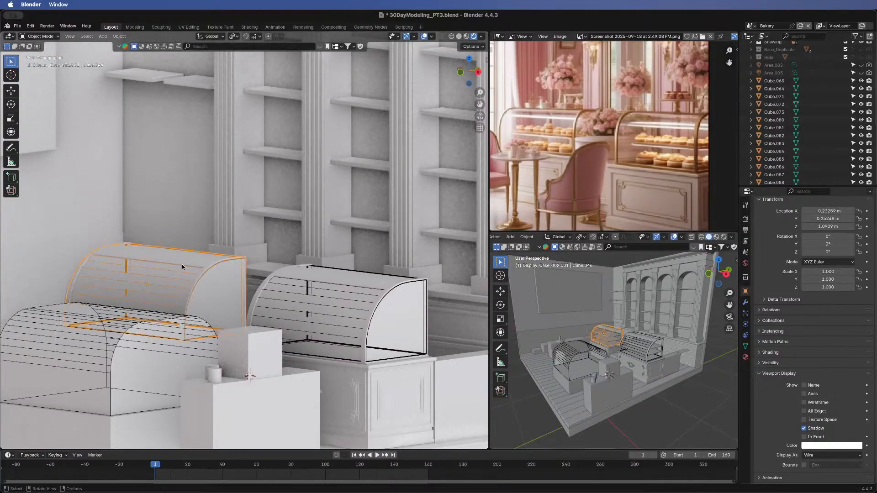
# - Locate the glass cover Cube.046 in the Display_Case_002 collection, hide it in the viewport and disable it in renders
pyautogui.scroll(-6, 766, 109)
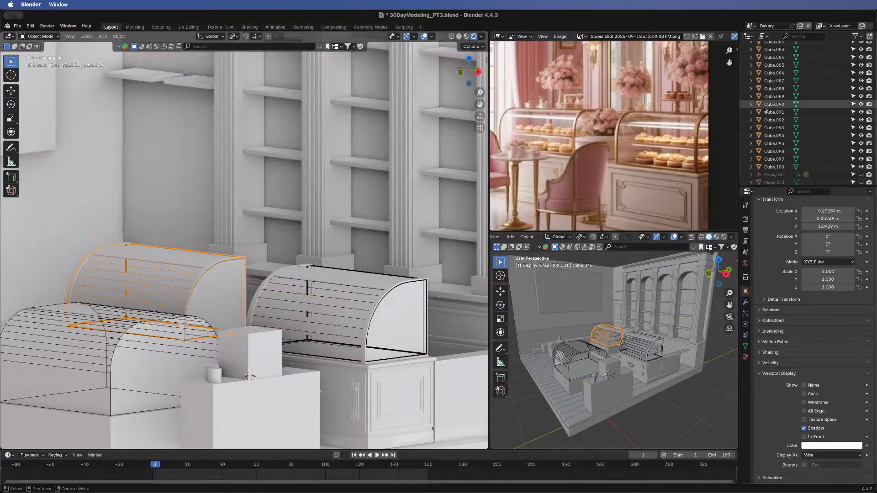
pyautogui.scroll(8, 766, 109)
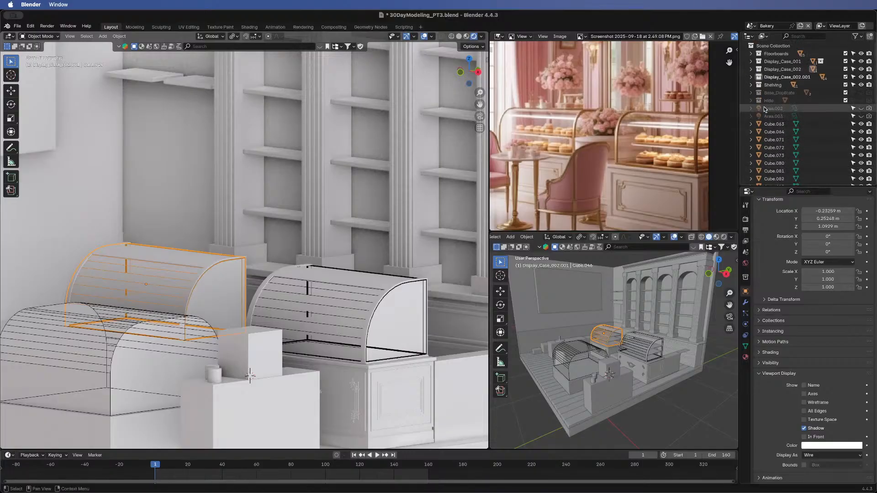
pyautogui.click(753, 78)
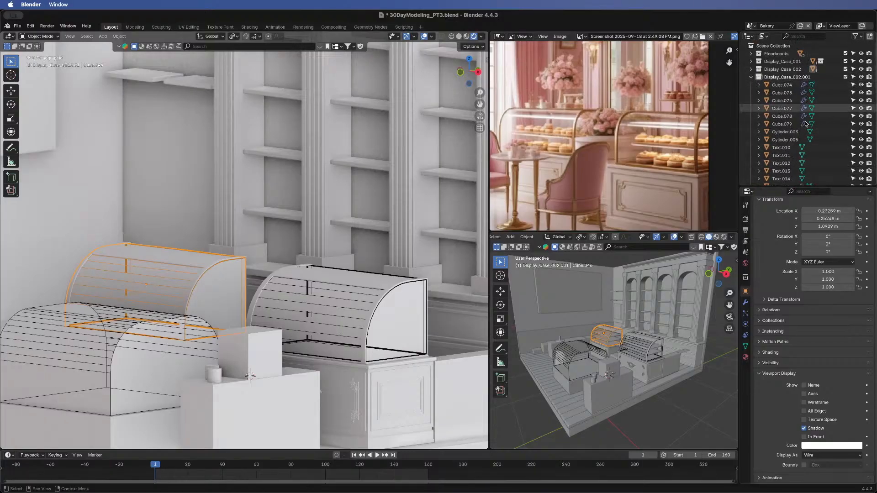
pyautogui.scroll(-6, 804, 125)
pyautogui.scroll(6, 804, 126)
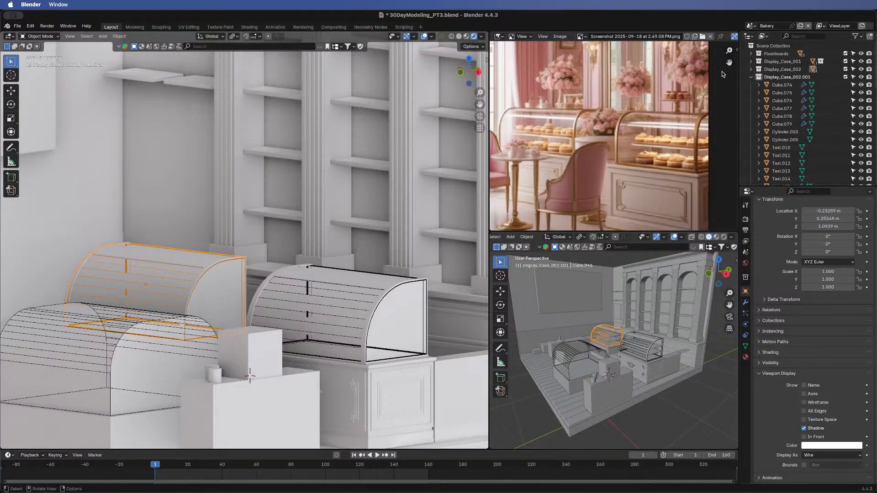
pyautogui.click(752, 79)
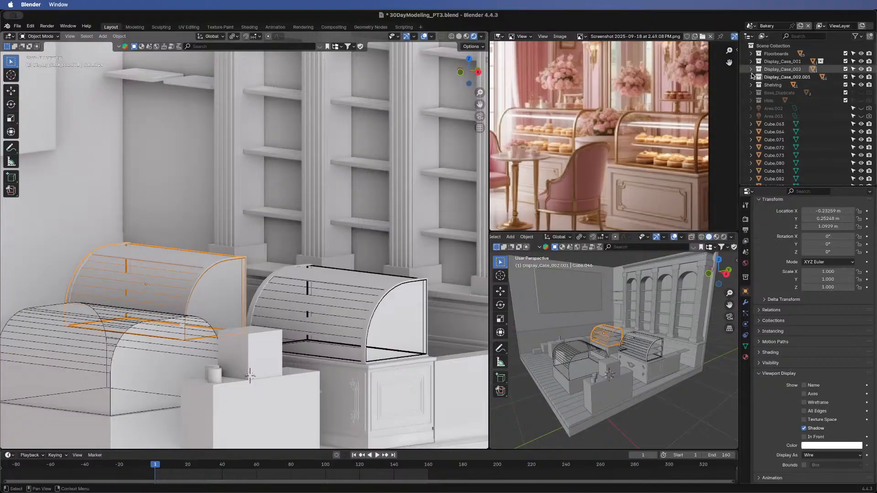
pyautogui.click(752, 71)
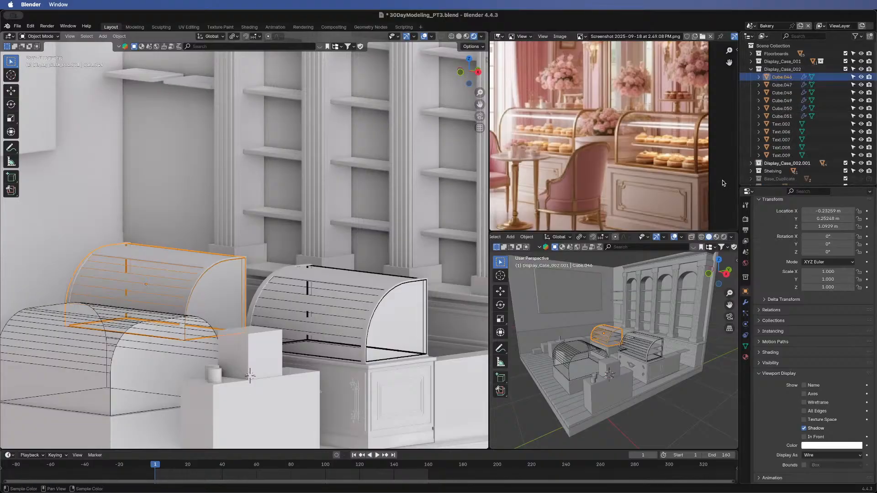
pyautogui.click(853, 77)
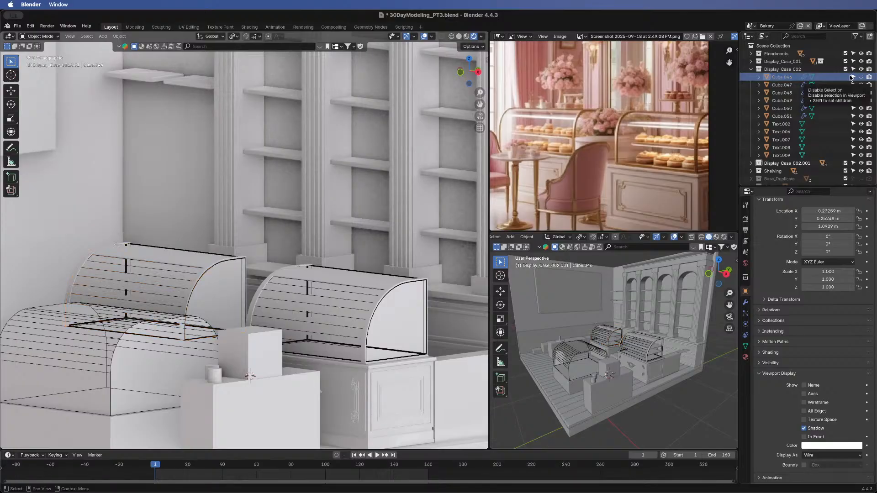
pyautogui.click(869, 76)
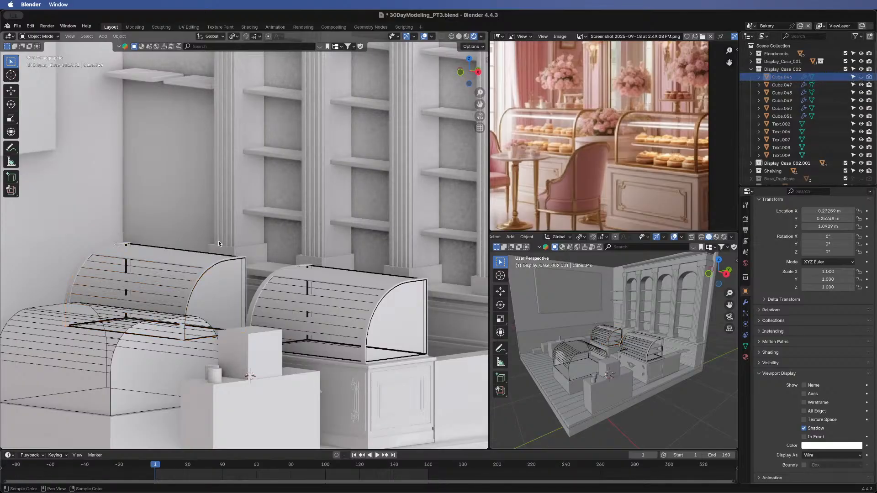
# - Try to move the overlapping duplicate glass cover off the same display case, and collapse the Display_Case_002 collection
pyautogui.click(185, 269)
pyautogui.press('g')
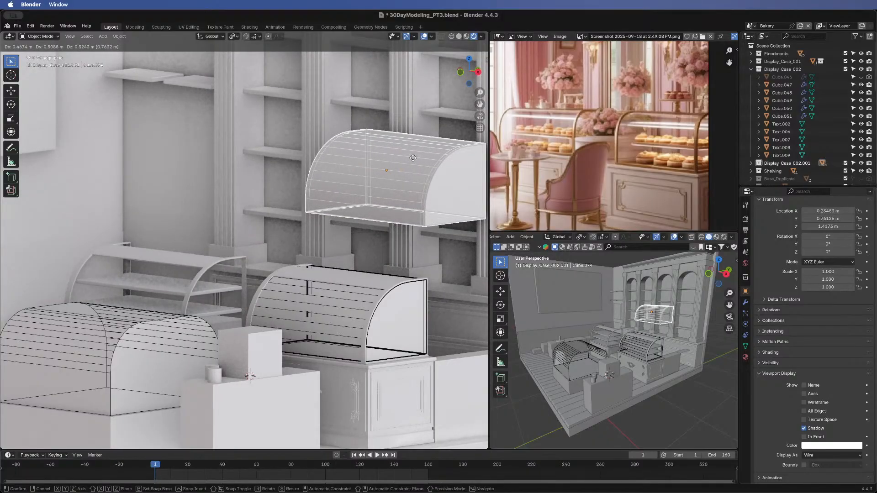
pyautogui.press('Escape')
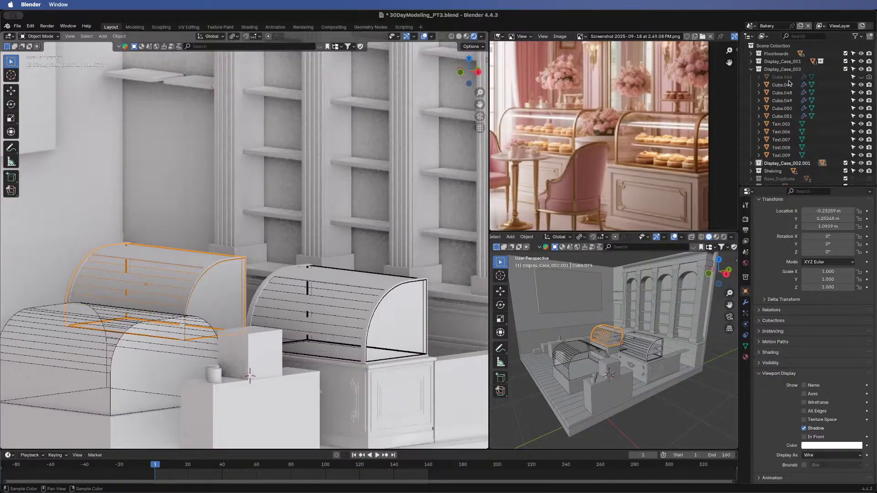
pyautogui.click(751, 72)
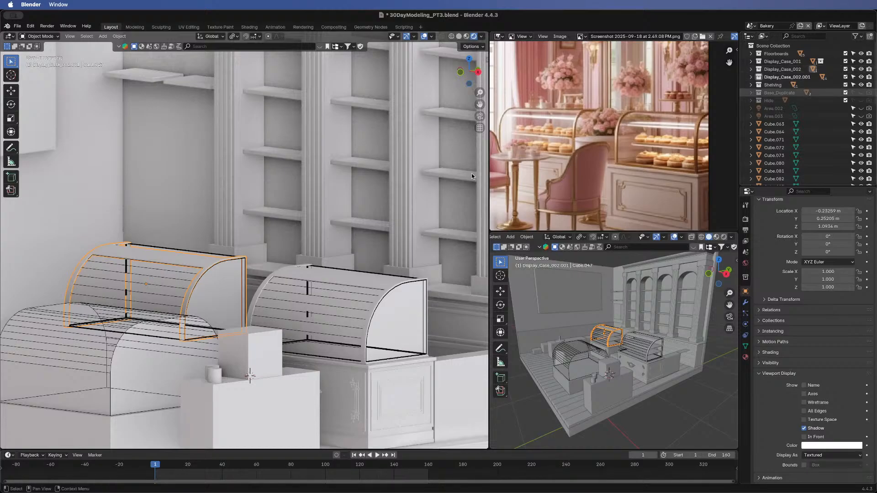
# - Inspect the layout of the display cases, counters and shelving from above, the front and the side
pyautogui.moveTo(317, 308); pyautogui.dragTo(234, 381, button='middle')
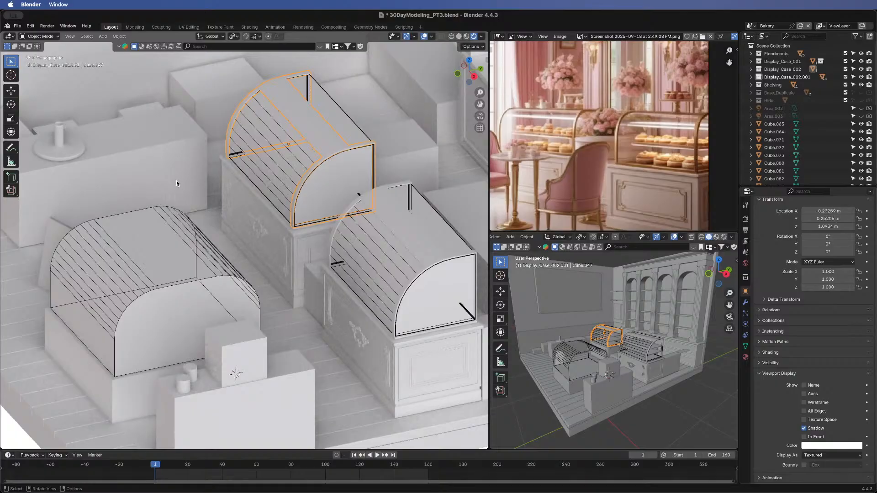
pyautogui.scroll(-5, 237, 277)
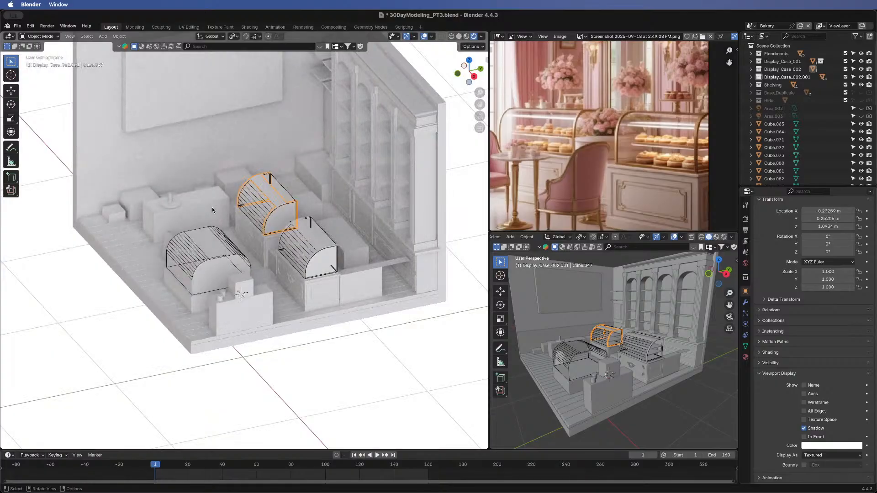
pyautogui.keyDown('shift'); pyautogui.moveTo(268, 249); pyautogui.dragTo(205, 247, button='middle'); pyautogui.keyUp('shift')
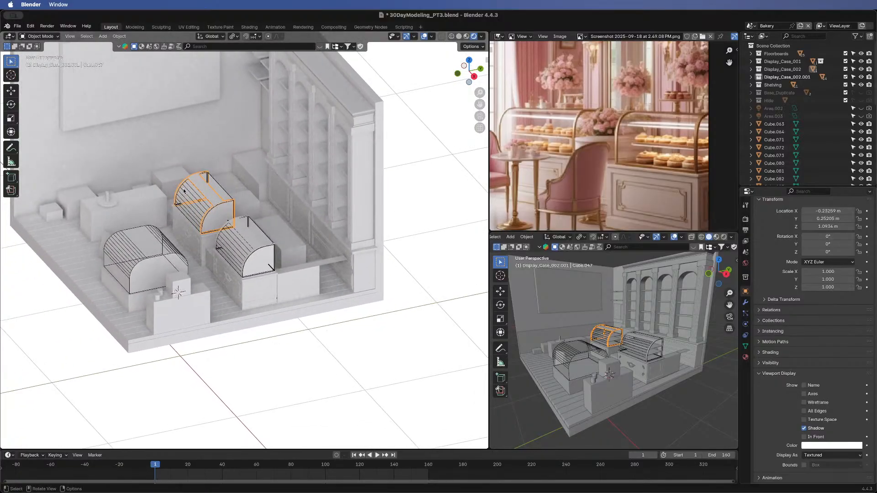
pyautogui.moveTo(184, 191); pyautogui.dragTo(255, 280, button='middle')
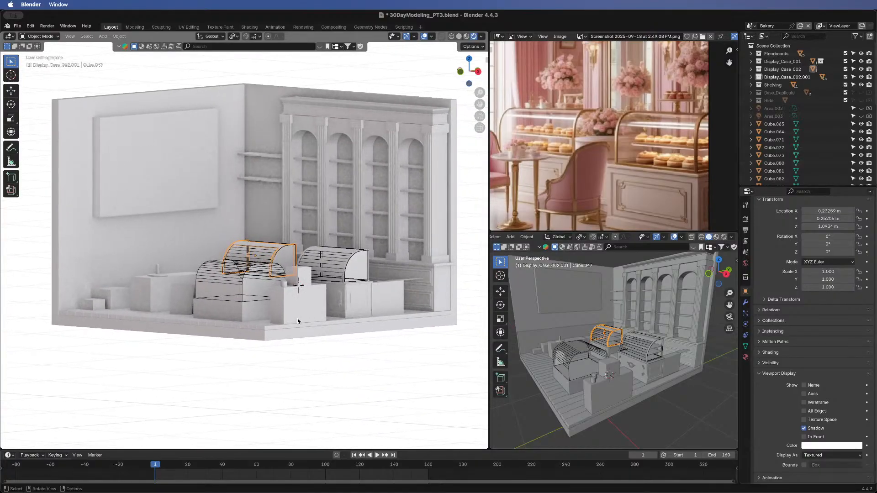
pyautogui.keyDown('shift'); pyautogui.moveTo(297, 321); pyautogui.dragTo(235, 454, button='middle'); pyautogui.keyUp('shift')
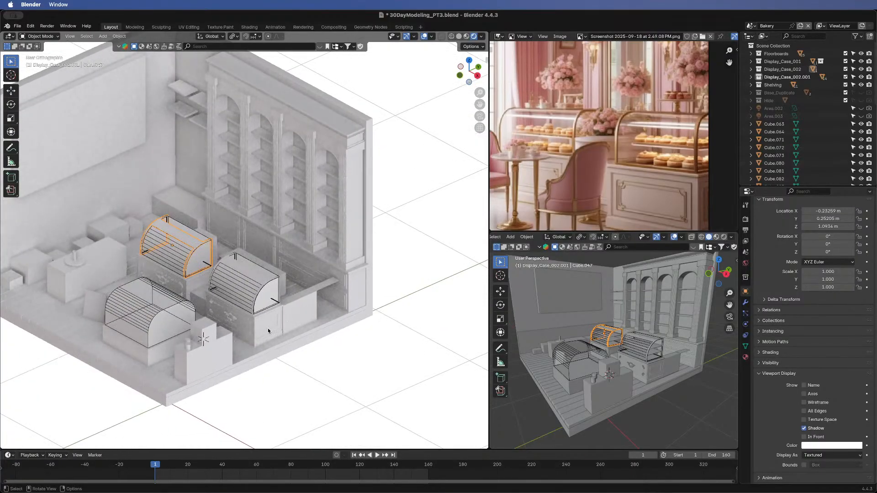
pyautogui.moveTo(267, 331); pyautogui.dragTo(229, 335, button='middle')
pyautogui.moveTo(339, 278); pyautogui.dragTo(324, 283, button='middle')
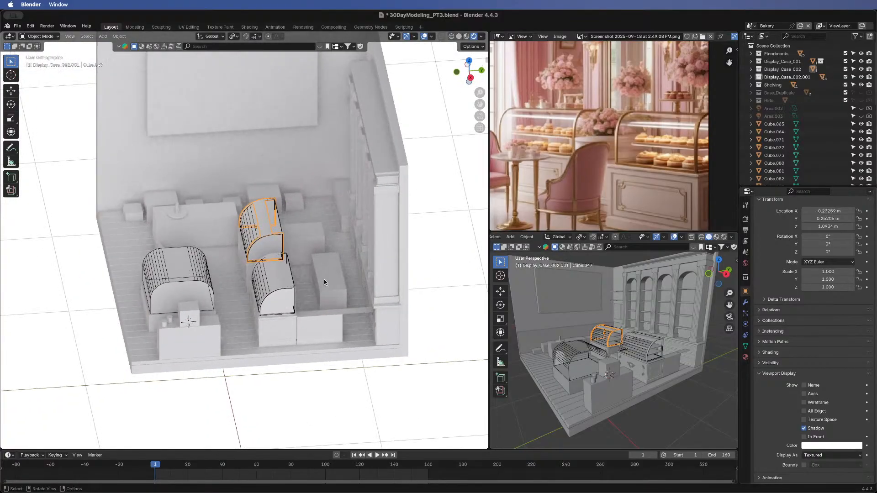
# - Examine the counters around the display cases, the floating shelves and the overall room from above and at eye level
pyautogui.scroll(5, 325, 282)
pyautogui.keyDown('shift'); pyautogui.moveTo(475, 344); pyautogui.dragTo(280, 259, button='middle'); pyautogui.keyUp('shift')
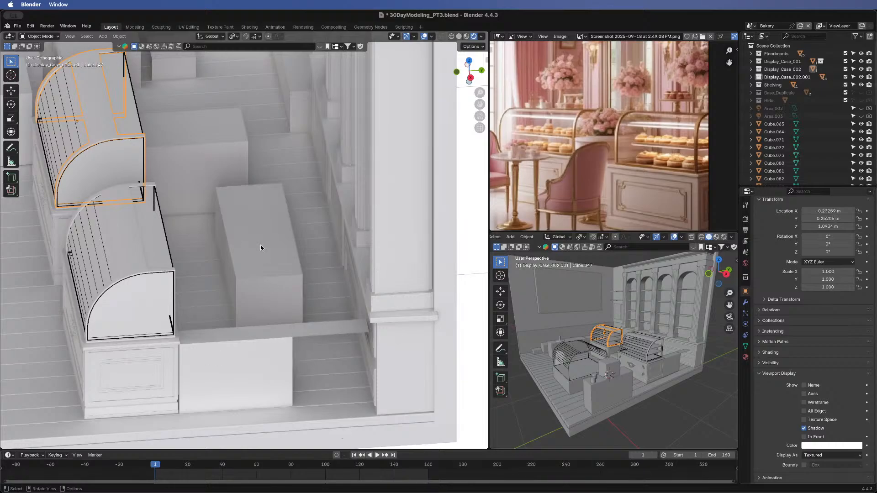
pyautogui.moveTo(224, 281); pyautogui.dragTo(166, 344, button='middle')
pyautogui.keyDown('shift'); pyautogui.moveTo(77, 284); pyautogui.dragTo(273, 208, button='middle'); pyautogui.keyUp('shift')
pyautogui.scroll(-8, 219, 194)
pyautogui.scroll(6, 279, 223)
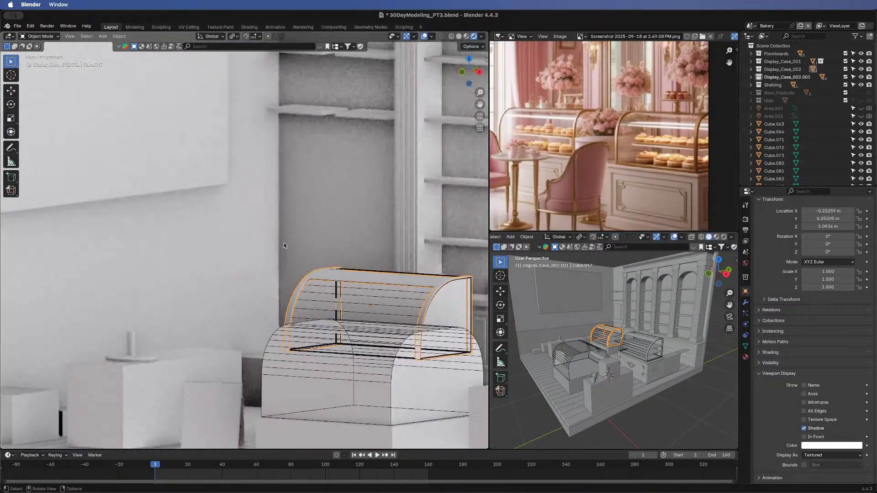
pyautogui.scroll(-7, 366, 247)
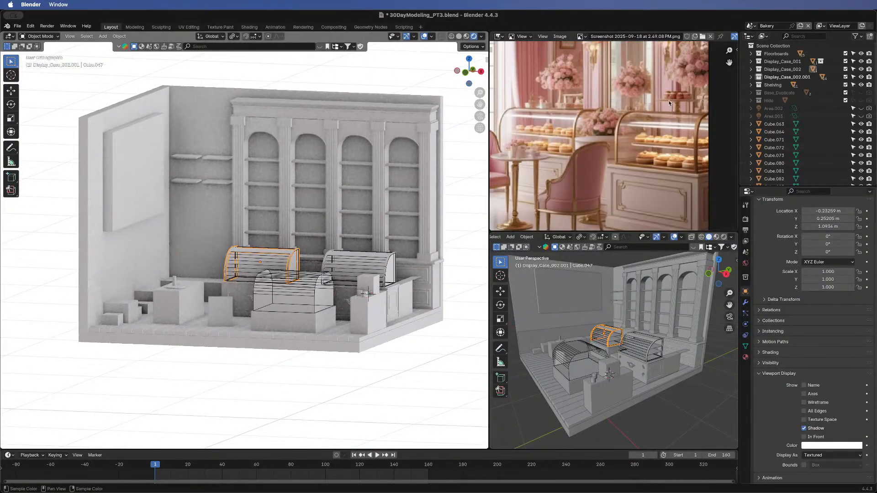
# - Look through the reference collage and examine the pastel café photo with floating shelves, framed pictures and bench seating
pyautogui.scroll(-5, 669, 103)
pyautogui.moveTo(619, 141); pyautogui.dragTo(647, 102, button='middle')
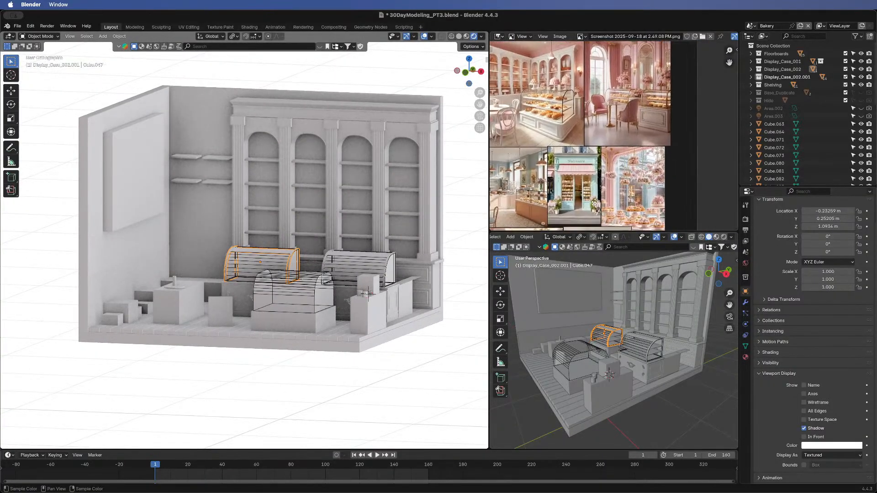
pyautogui.moveTo(595, 204); pyautogui.dragTo(660, 114, button='middle')
pyautogui.moveTo(520, 114); pyautogui.dragTo(562, 141, button='middle')
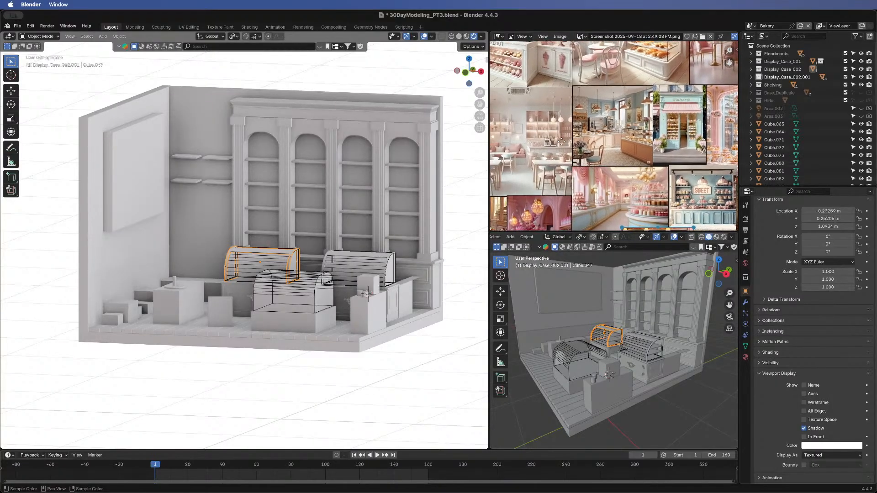
pyautogui.scroll(8, 658, 136)
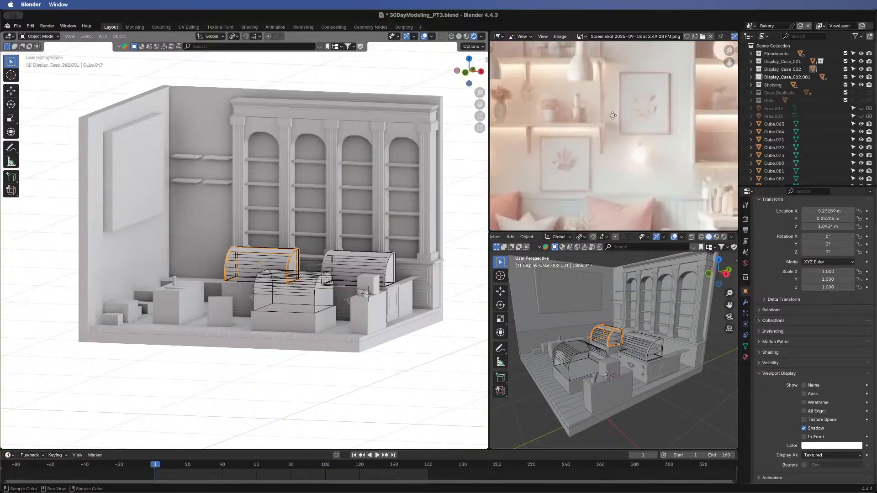
pyautogui.scroll(-5, 613, 116)
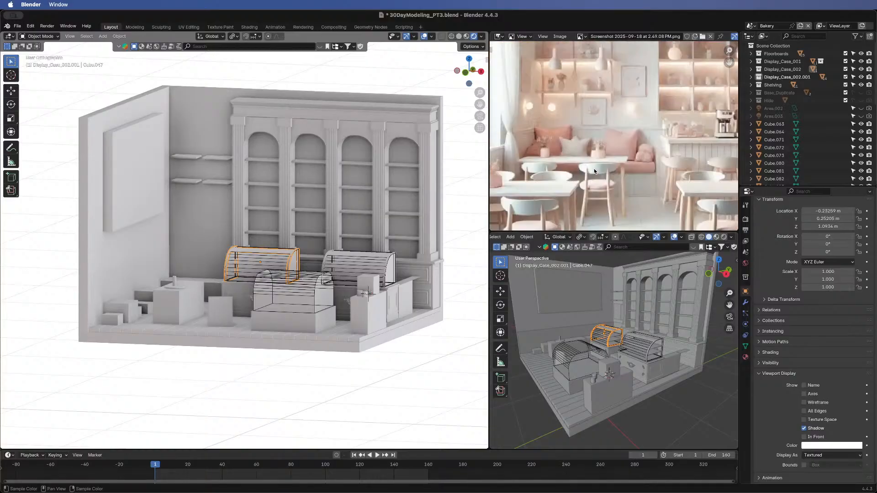
pyautogui.scroll(-1, 639, 166)
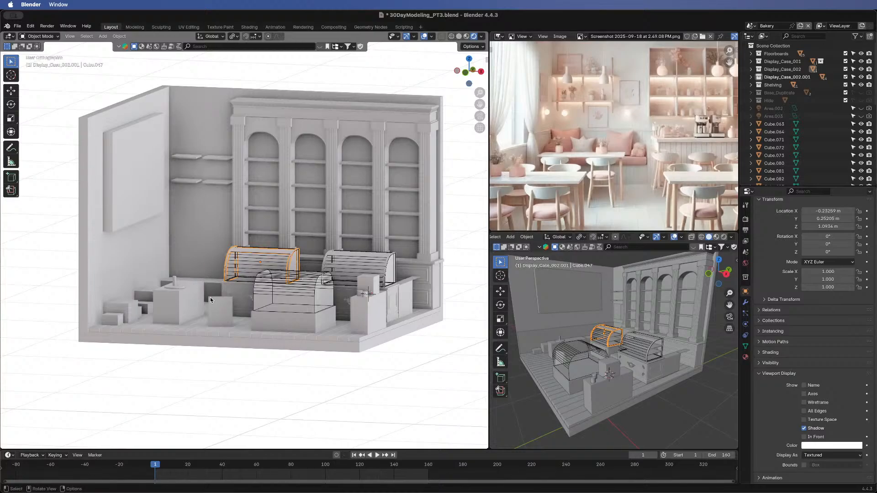
# - Select the long lower panel on the side wall and compare it with the shelves, wall panelling and cushioned bench in the café photo
pyautogui.click(135, 272)
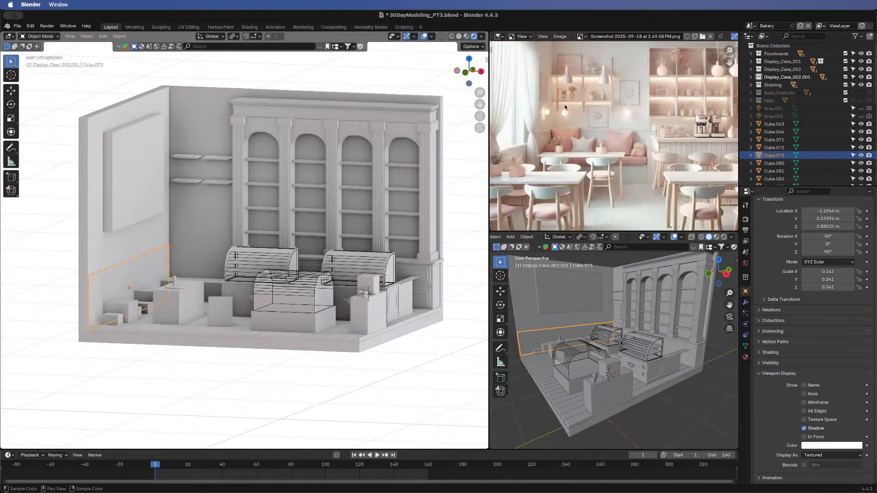
pyautogui.scroll(4, 571, 105)
pyautogui.moveTo(571, 105); pyautogui.dragTo(633, 209, button='middle')
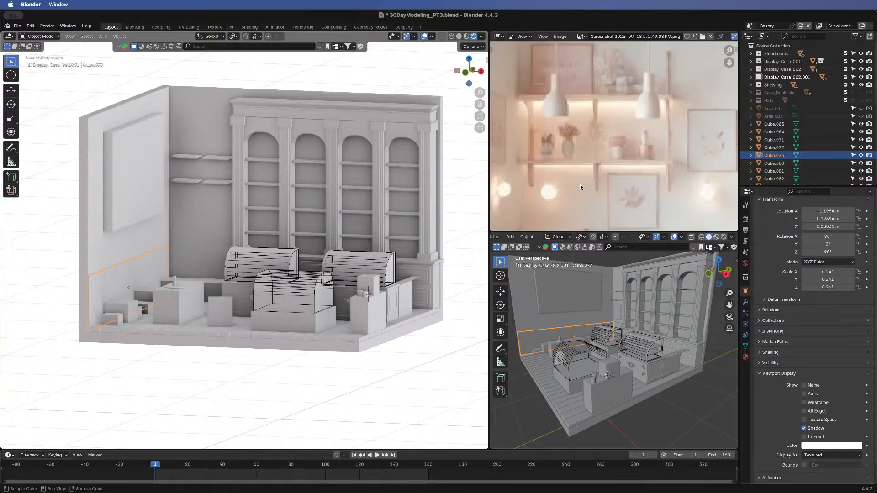
pyautogui.moveTo(673, 169); pyautogui.dragTo(657, 106, button='middle')
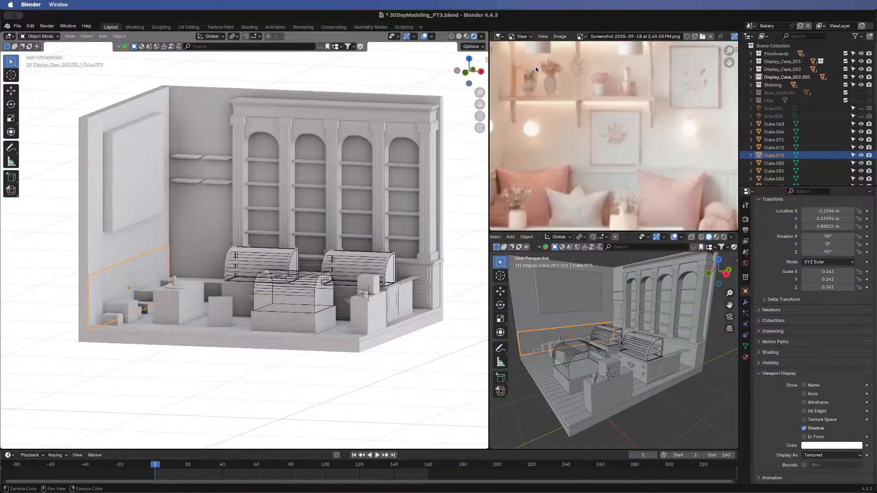
pyautogui.moveTo(599, 178); pyautogui.dragTo(613, 109, button='middle')
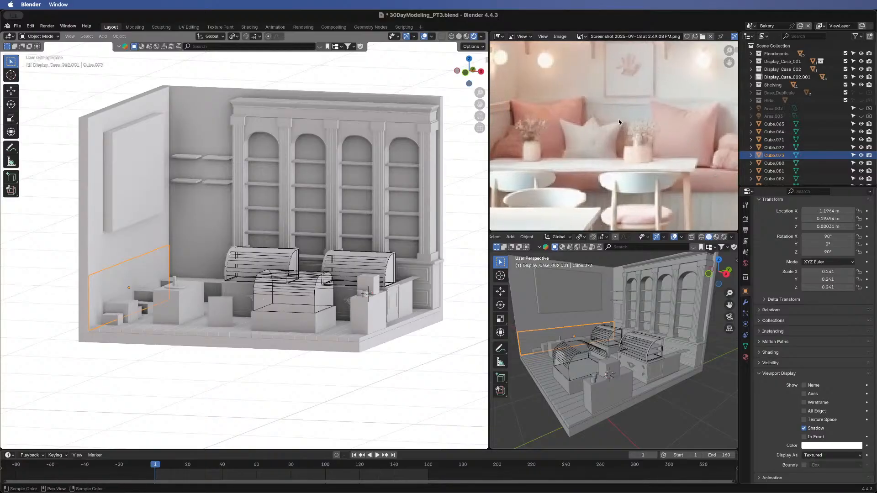
pyautogui.moveTo(664, 161)
pyautogui.mouseDown(button='middle')
pyautogui.moveTo(661, 143)
pyautogui.moveTo(660, 161)
pyautogui.mouseUp(button='middle')
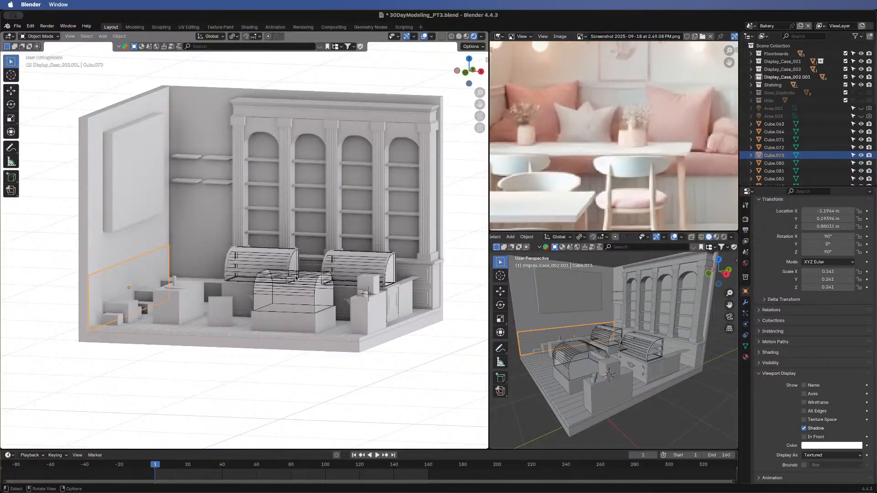
# - Deselect the side wall panel and examine the placeholder seating blocks, table, sign and display cases from several angles
pyautogui.scroll(-4, 236, 275)
pyautogui.scroll(6, 235, 275)
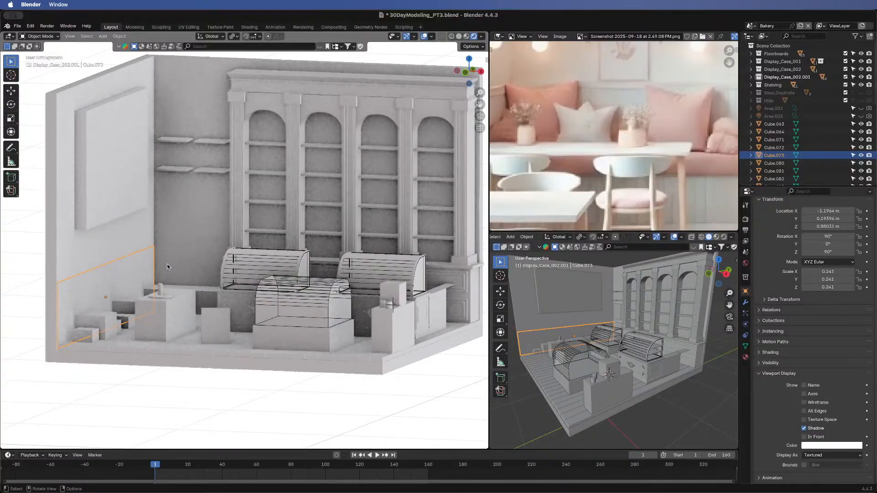
pyautogui.moveTo(154, 239); pyautogui.dragTo(153, 210, button='middle')
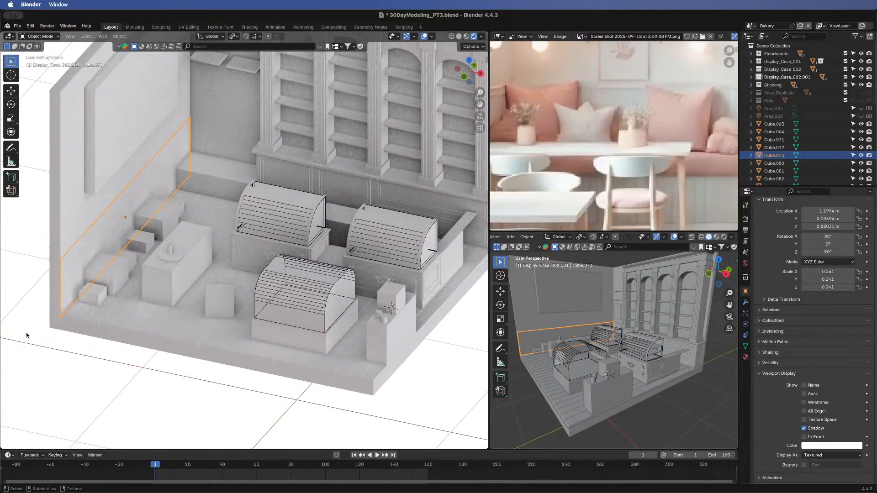
pyautogui.hotkey('alt', 'a')
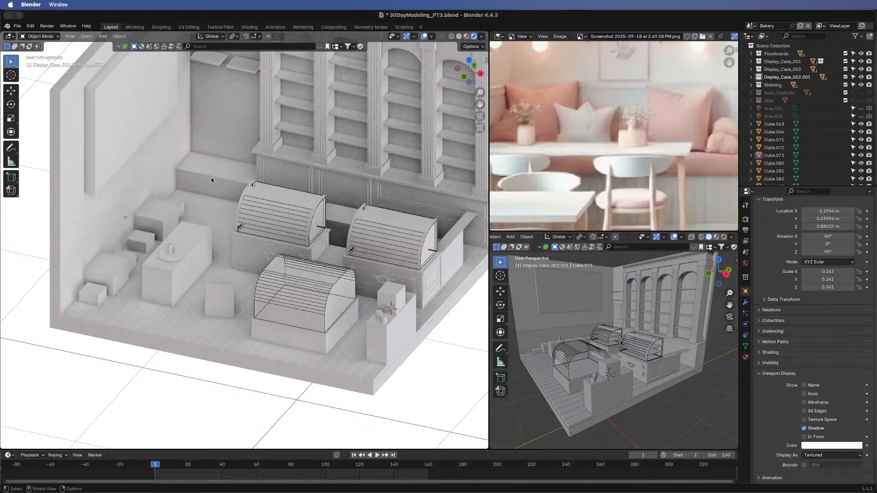
pyautogui.moveTo(152, 303); pyautogui.dragTo(184, 330, button='middle')
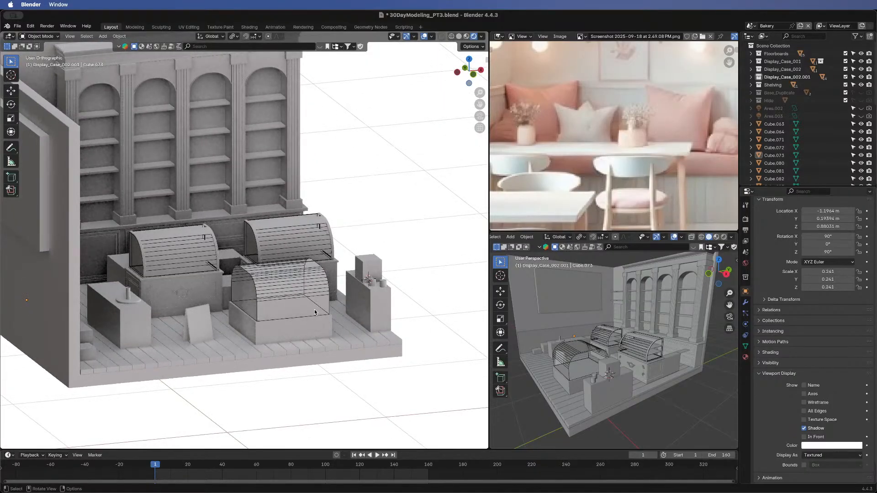
pyautogui.moveTo(314, 313); pyautogui.dragTo(267, 272, button='middle')
pyautogui.scroll(5, 429, 284)
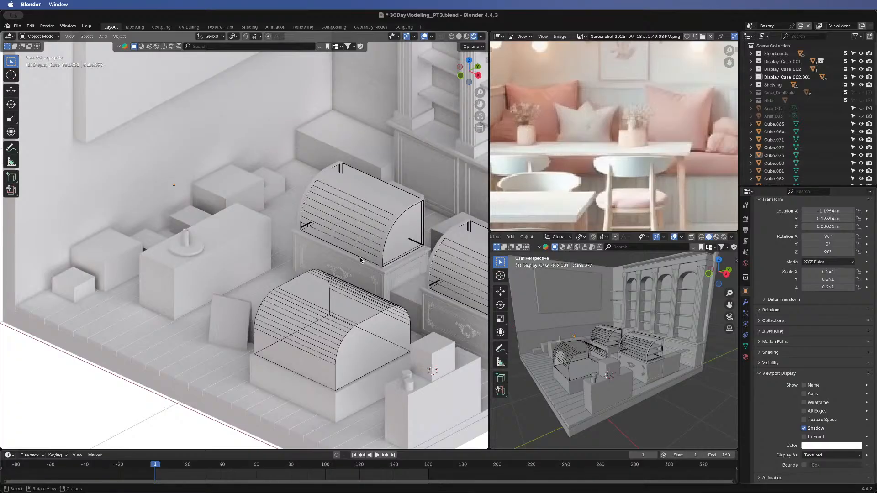
pyautogui.moveTo(325, 244); pyautogui.dragTo(419, 325, button='middle')
pyautogui.scroll(3, 418, 315)
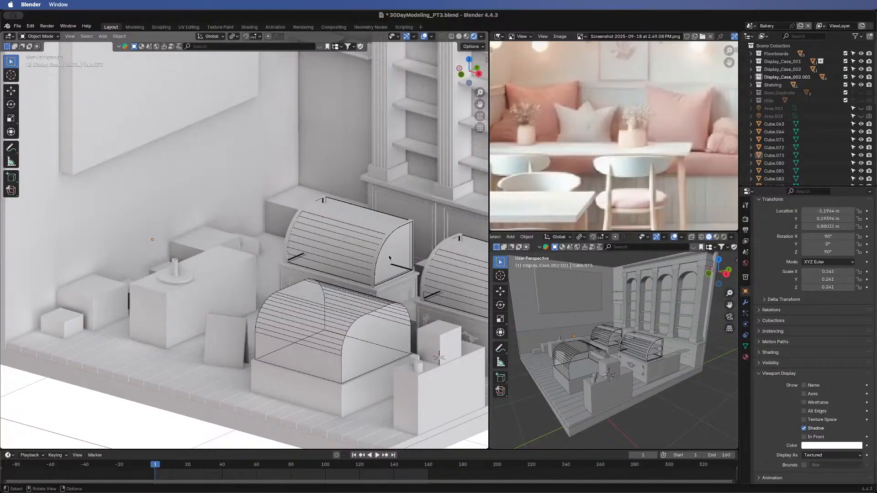
pyautogui.moveTo(389, 258); pyautogui.dragTo(425, 301, button='middle')
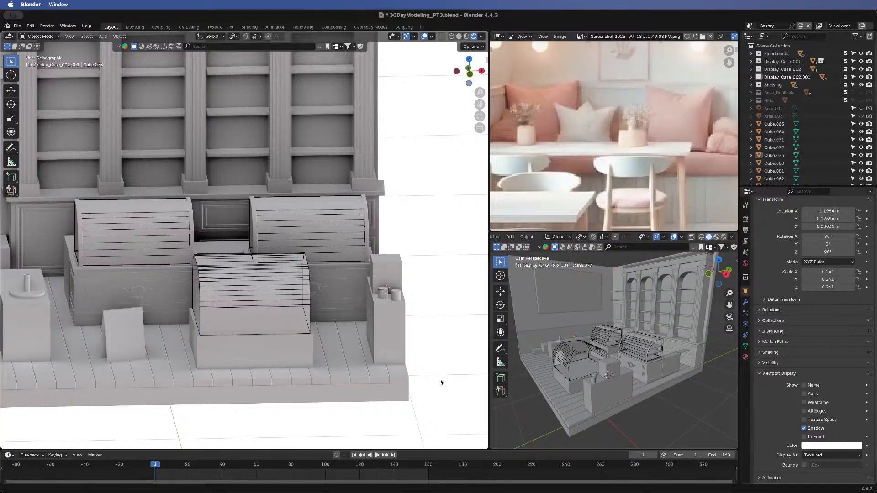
pyautogui.moveTo(310, 173); pyautogui.dragTo(266, 157, button='middle')
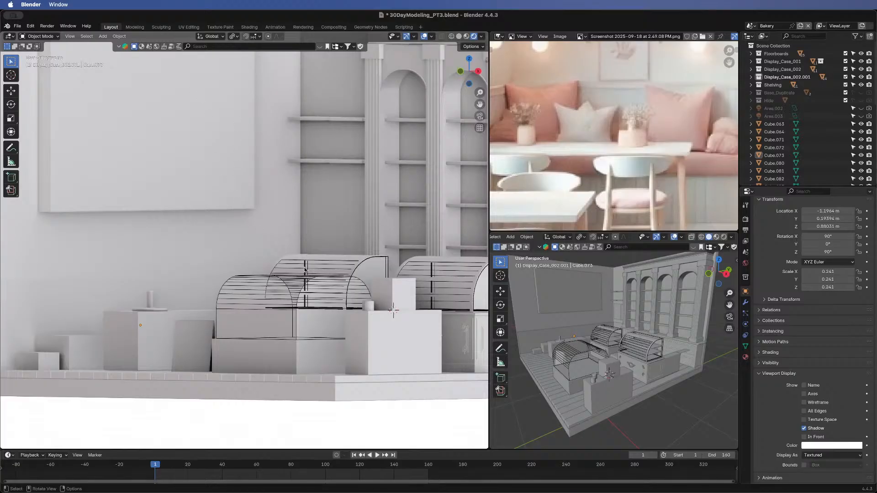
# - Examine the whole bakery layout from a low angle, from overhead and from the front corner
pyautogui.moveTo(166, 158); pyautogui.dragTo(185, 177, button='middle')
pyautogui.moveTo(199, 226); pyautogui.dragTo(269, 160, button='middle')
pyautogui.scroll(-5, 268, 160)
pyautogui.moveTo(224, 227); pyautogui.dragTo(311, 277, button='middle')
pyautogui.moveTo(315, 237); pyautogui.dragTo(323, 276, button='middle')
pyautogui.keyDown('shift'); pyautogui.moveTo(246, 229); pyautogui.dragTo(145, 253, button='middle'); pyautogui.keyUp('shift')
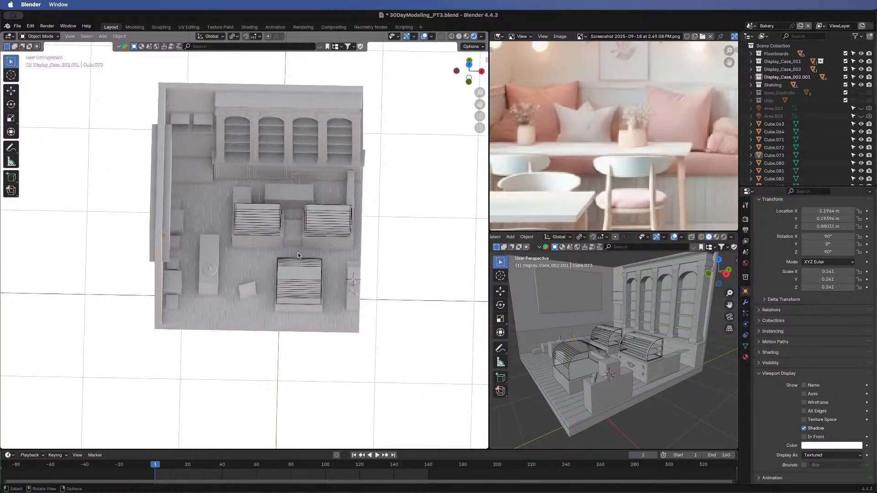
pyautogui.moveTo(298, 253); pyautogui.dragTo(322, 248, button='middle')
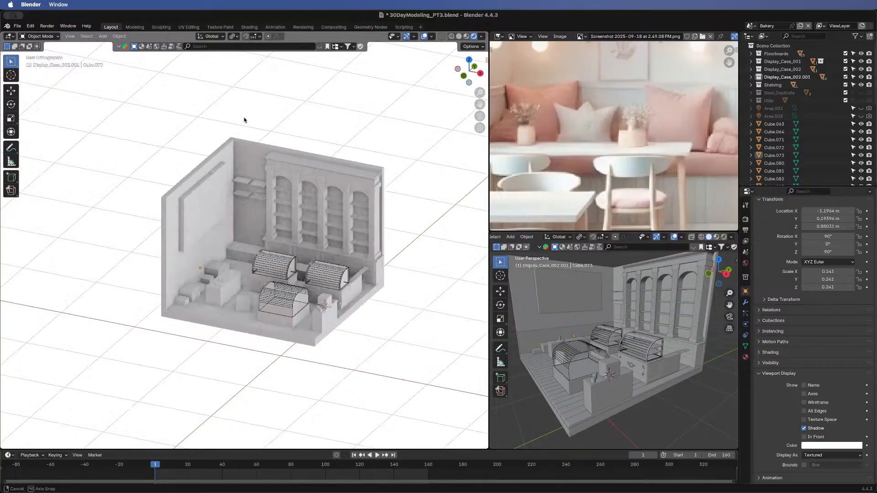
pyautogui.scroll(8, 322, 248)
pyautogui.keyDown('shift'); pyautogui.moveTo(341, 327); pyautogui.dragTo(288, 189, button='middle'); pyautogui.keyUp('shift')
pyautogui.moveTo(352, 260); pyautogui.dragTo(341, 350, button='middle')
pyautogui.scroll(-2, 235, 279)
pyautogui.scroll(2, 236, 277)
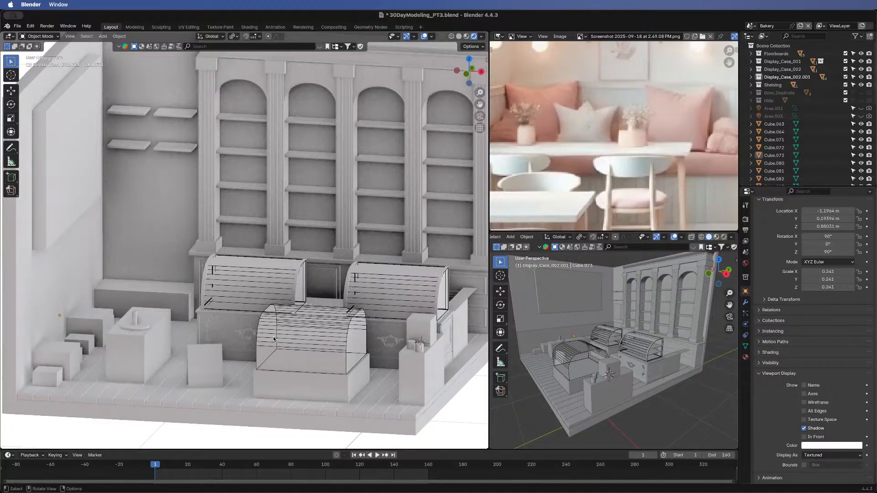
# - Align the main viewport to the front view, switch it to solid shading and angle the view onto the room
pyautogui.click(466, 73)
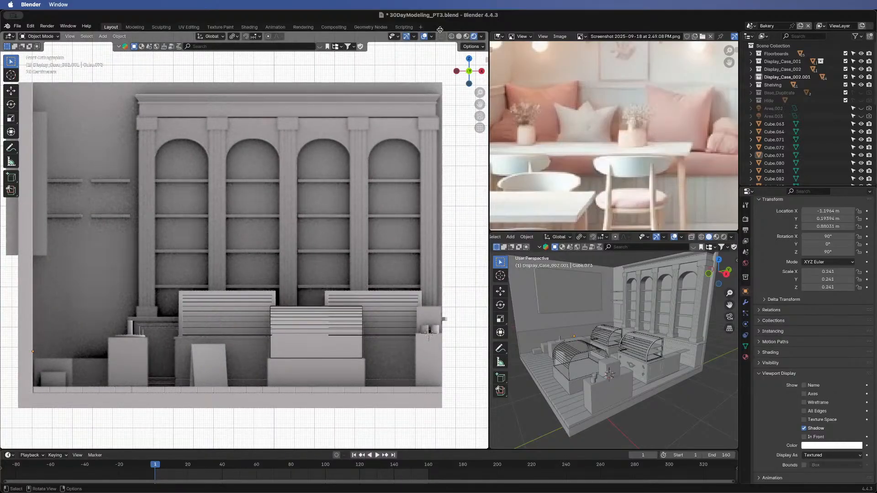
pyautogui.click(460, 36)
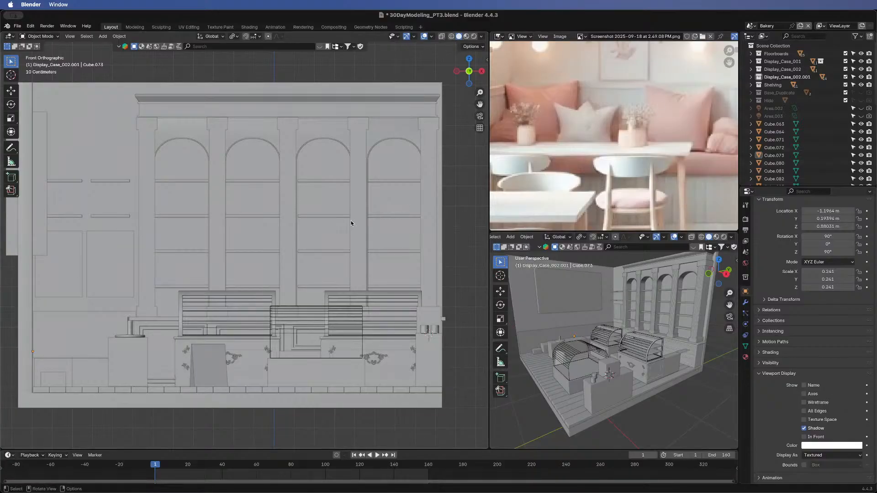
pyautogui.moveTo(320, 209); pyautogui.dragTo(325, 279, button='middle')
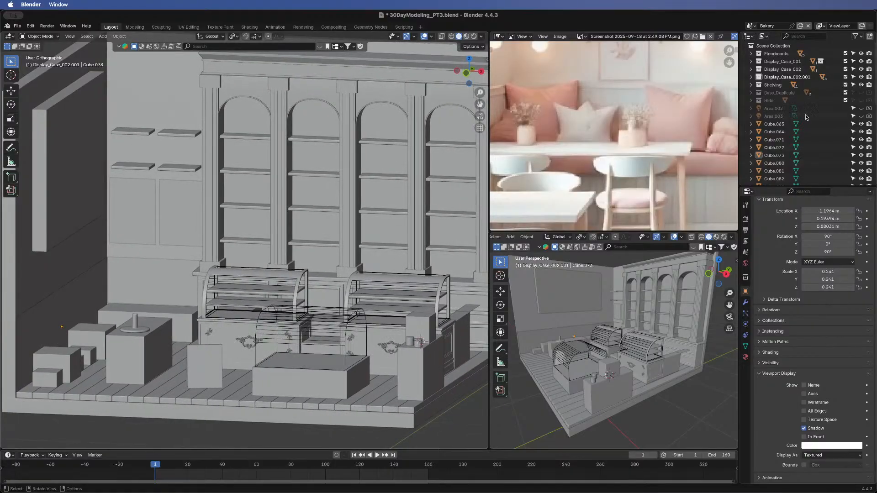
# - Examine the reference photo of the bakery with a blue wall, framed botanical prints and hanging lamps
pyautogui.scroll(-5, 692, 150)
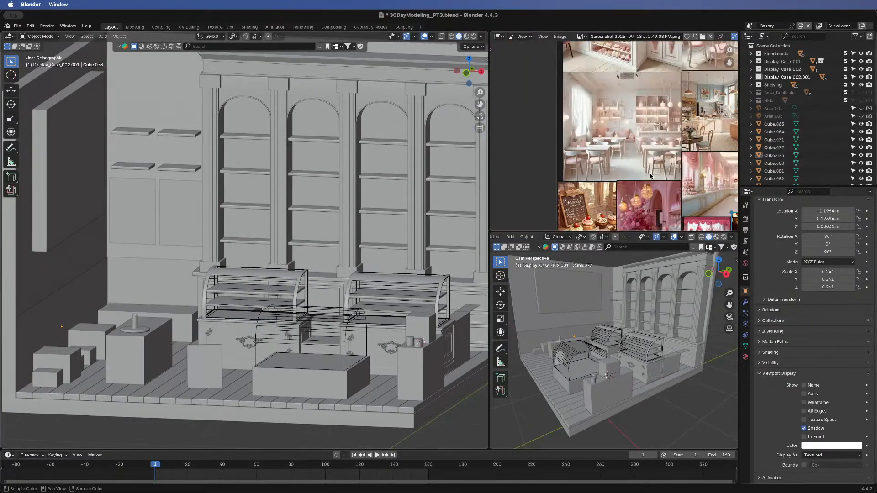
pyautogui.scroll(3, 569, 185)
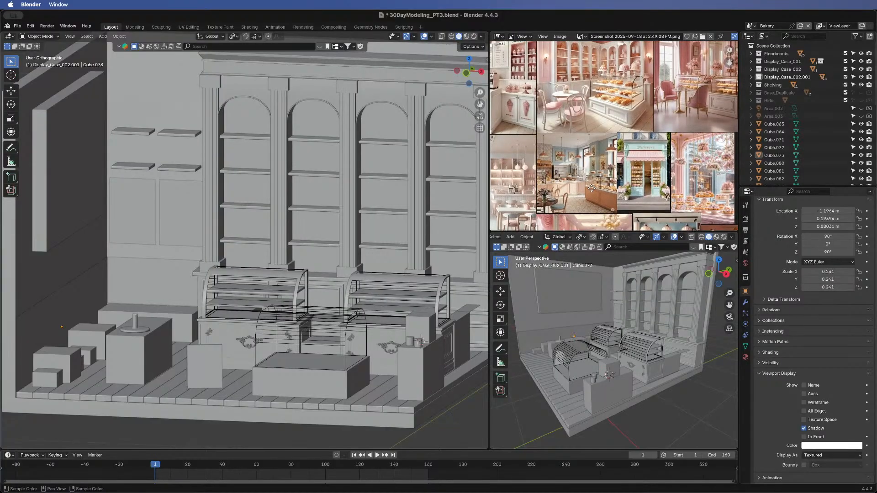
pyautogui.scroll(4, 597, 179)
pyautogui.moveTo(596, 164); pyautogui.dragTo(722, 119, button='middle')
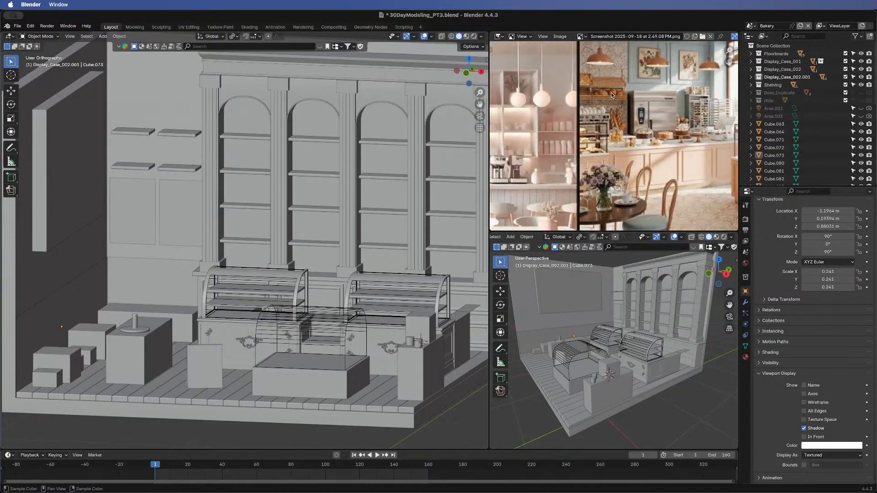
# - Alternate between the two flat panels below the floating shelves, leaving the one nearest the arched shelving selected
pyautogui.click(149, 211)
pyautogui.click(177, 211)
pyautogui.click(148, 209)
pyautogui.click(175, 208)
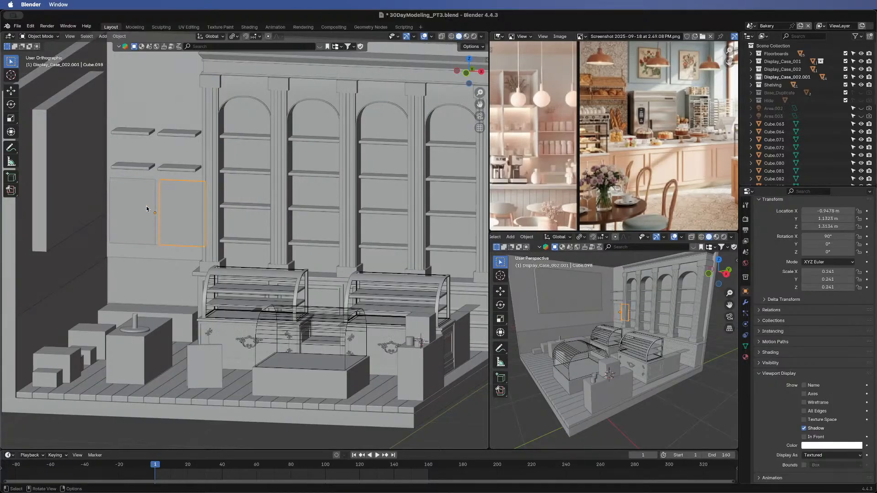
pyautogui.click(147, 209)
pyautogui.click(176, 209)
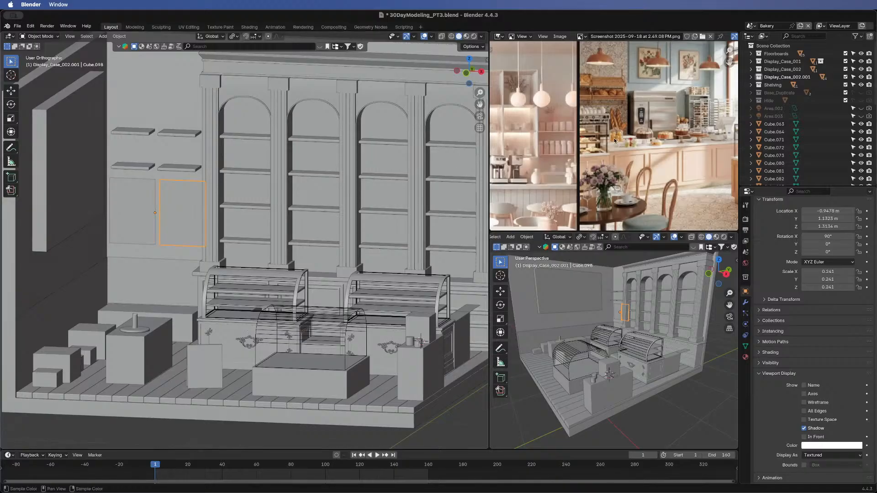
# - Compare the framed prints in the blue-walled bakery photo with the other images in the reference collage
pyautogui.moveTo(659, 92); pyautogui.dragTo(645, 96, button='middle')
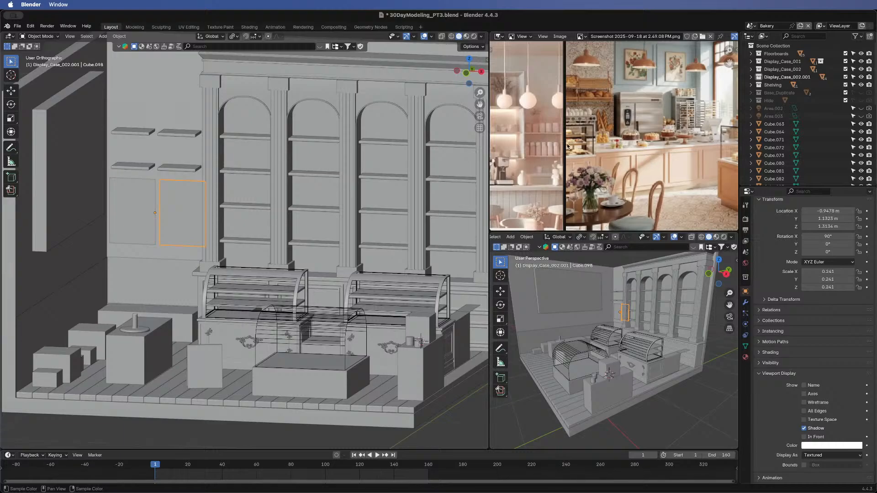
pyautogui.scroll(-6, 636, 151)
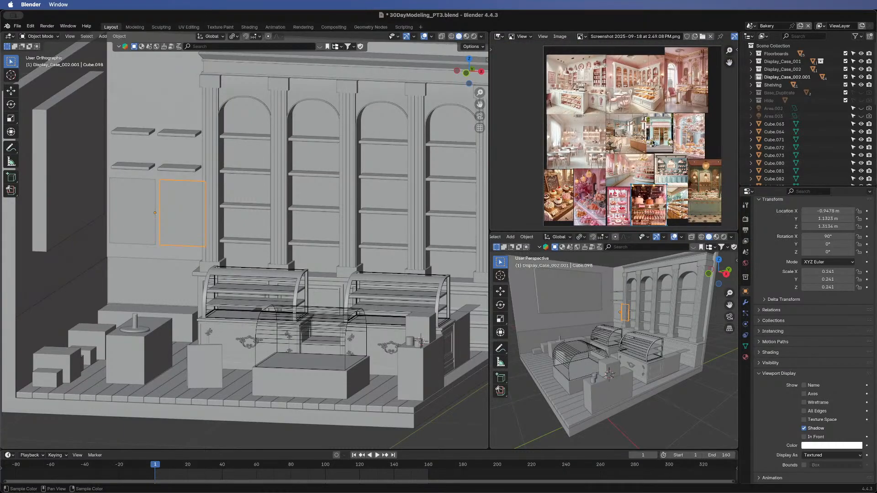
pyautogui.scroll(2, 637, 142)
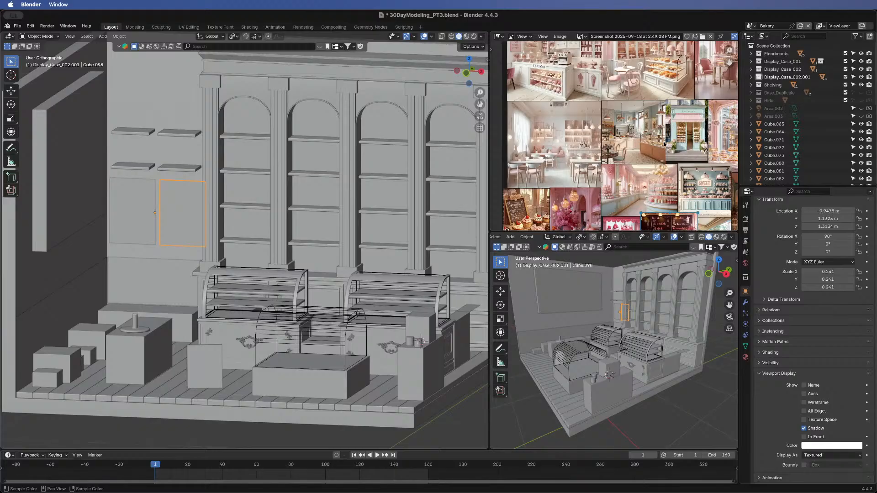
# - Examine the reference photos of the Patisserie storefront, the flower-decorated window display and the pink-and-blue candy shop
pyautogui.moveTo(686, 129); pyautogui.dragTo(607, 133, button='middle')
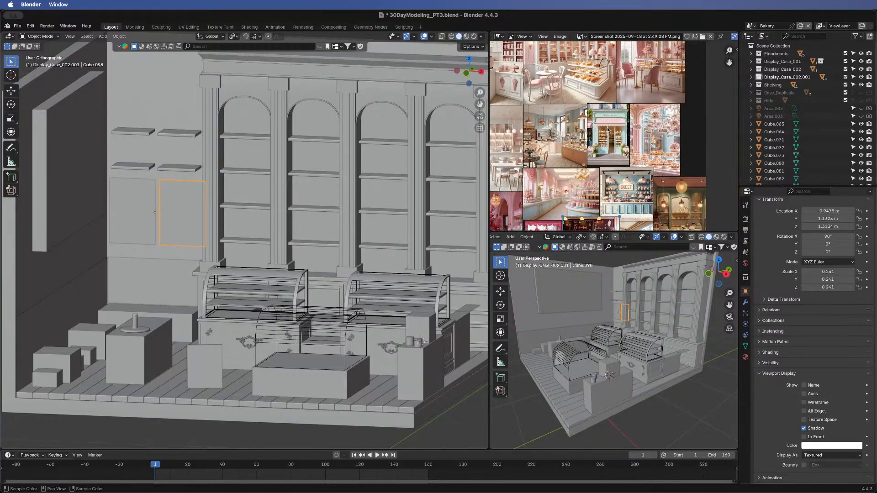
pyautogui.scroll(6, 608, 129)
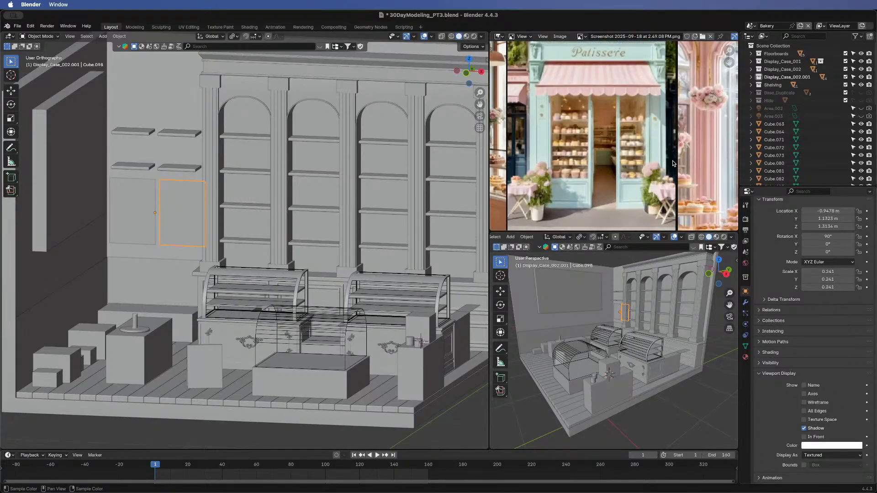
pyautogui.moveTo(676, 158); pyautogui.dragTo(567, 157, button='middle')
pyautogui.moveTo(651, 141); pyautogui.dragTo(577, 114, button='middle')
pyautogui.moveTo(600, 161); pyautogui.dragTo(589, 139, button='middle')
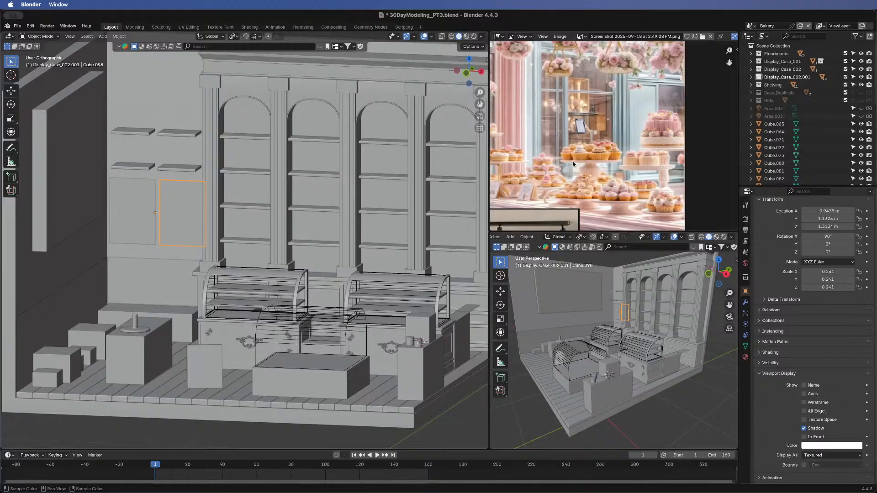
pyautogui.moveTo(561, 179); pyautogui.dragTo(669, 67, button='middle')
pyautogui.moveTo(495, 118); pyautogui.dragTo(609, 82, button='middle')
pyautogui.scroll(-1, 615, 48)
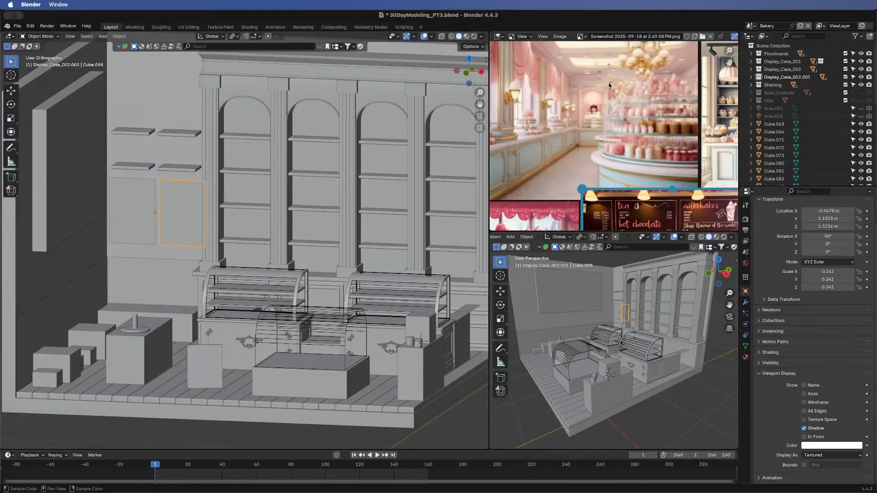
pyautogui.scroll(-1, 651, 172)
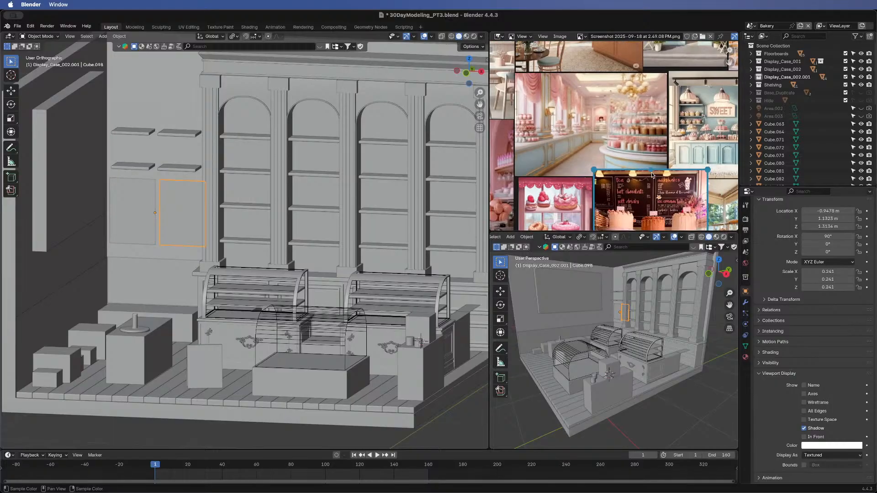
# - Examine the reference photos of the pink macaron counter, the cupcakes with a chalkboard sign and the pink cake display shelves
pyautogui.moveTo(598, 105); pyautogui.dragTo(689, 100, button='middle')
pyautogui.moveTo(551, 155); pyautogui.dragTo(615, 115, button='middle')
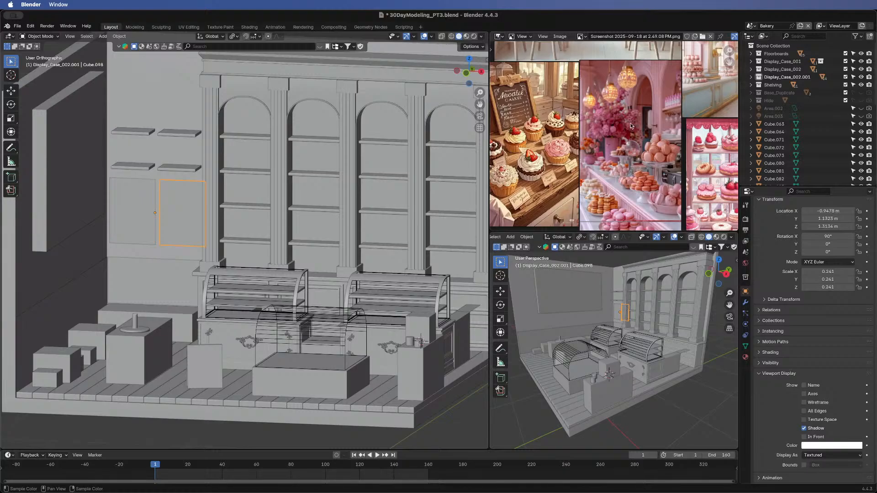
pyautogui.moveTo(658, 183); pyautogui.dragTo(619, 156, button='middle')
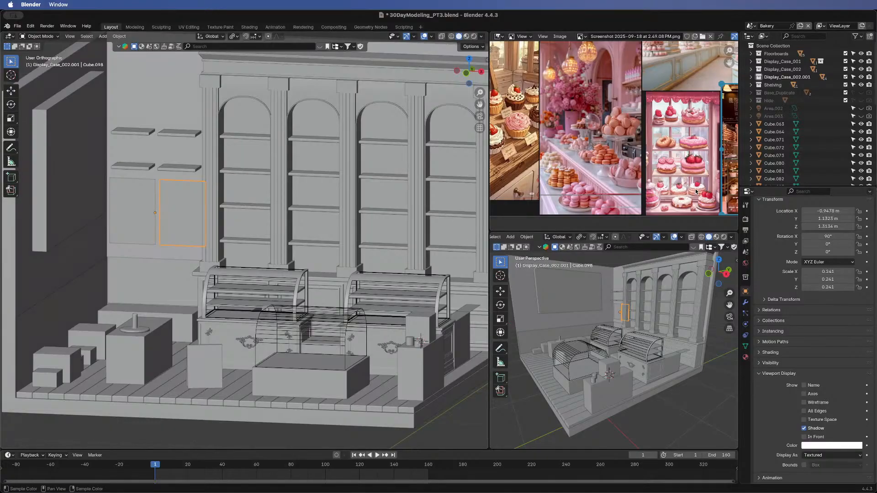
pyautogui.moveTo(505, 152); pyautogui.dragTo(574, 165, button='middle')
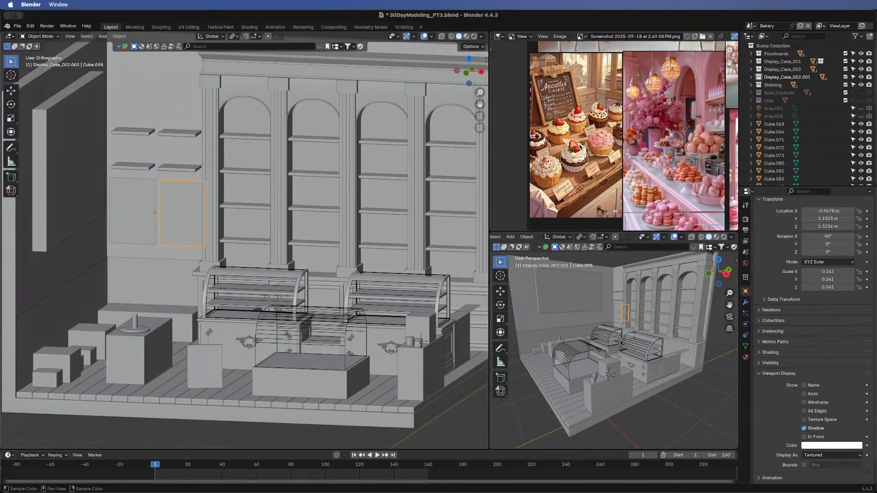
pyautogui.scroll(2, 580, 147)
pyautogui.moveTo(580, 147); pyautogui.dragTo(619, 111, button='middle')
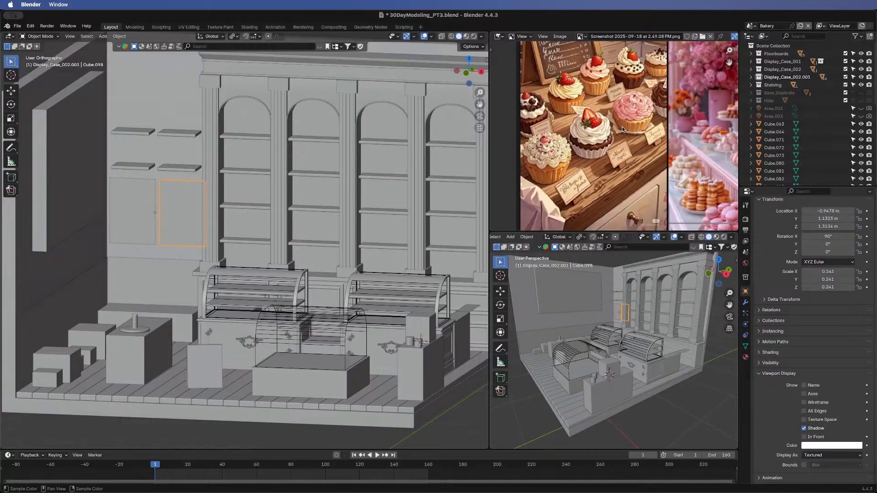
pyautogui.moveTo(637, 129); pyautogui.dragTo(571, 156, button='middle')
pyautogui.moveTo(659, 157); pyautogui.dragTo(565, 153, button='middle')
pyautogui.moveTo(727, 170); pyautogui.dragTo(615, 150, button='middle')
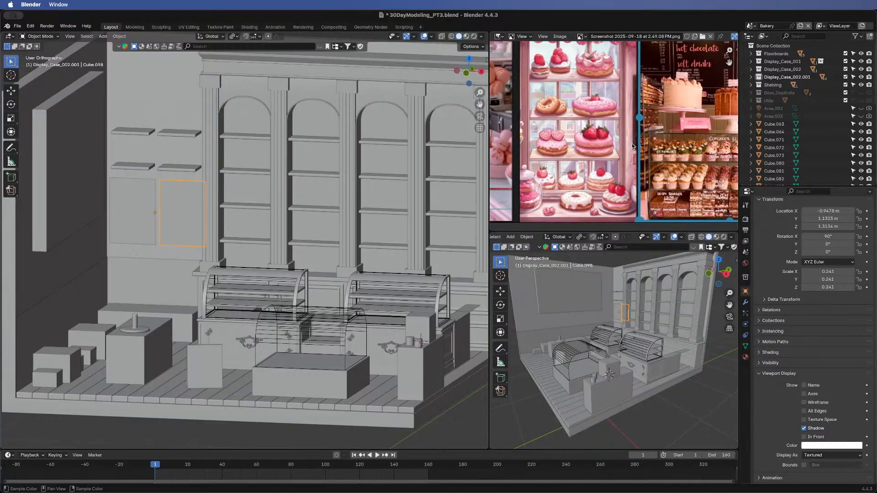
# - Examine the reference photos of the chalkboard menu bakery, the wooden bread racks and the green ornamental counter with hanging lamps
pyautogui.moveTo(664, 138); pyautogui.dragTo(593, 155, button='middle')
pyautogui.scroll(-1, 569, 127)
pyautogui.moveTo(569, 126); pyautogui.dragTo(551, 120, button='middle')
pyautogui.scroll(1, 551, 120)
pyautogui.moveTo(607, 154); pyautogui.dragTo(552, 143, button='middle')
pyautogui.moveTo(685, 142); pyautogui.dragTo(582, 146, button='middle')
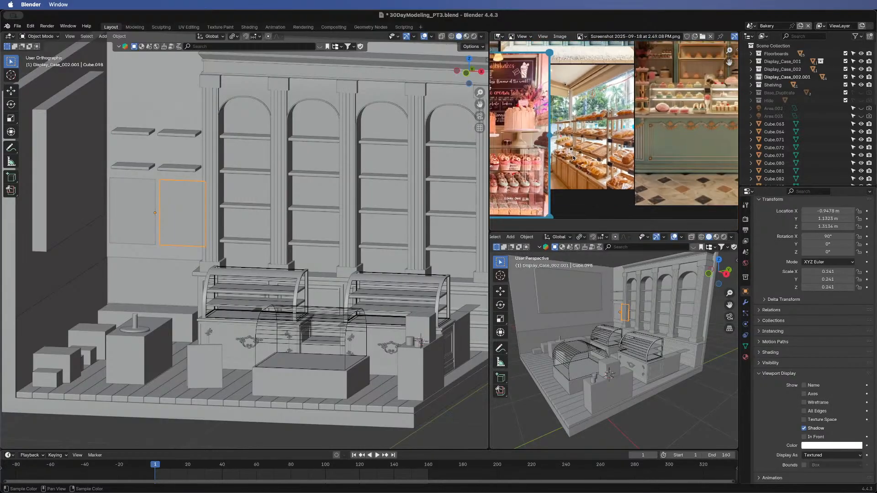
pyautogui.scroll(2, 611, 129)
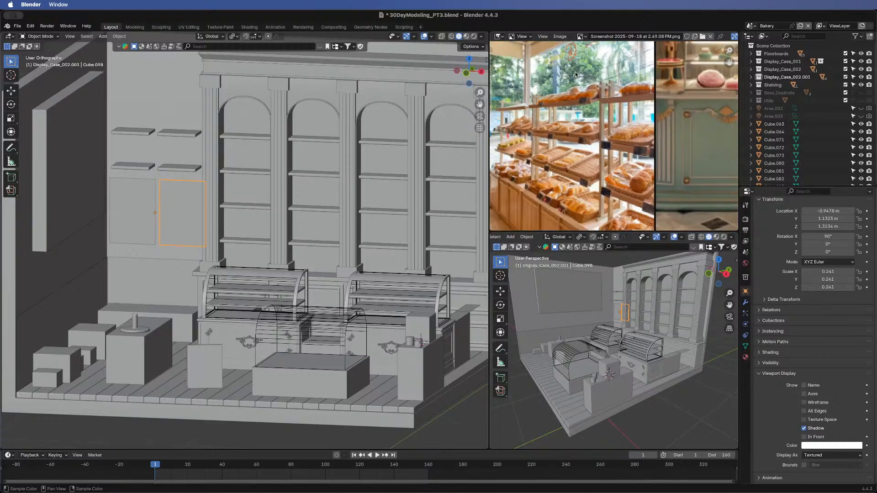
pyautogui.moveTo(555, 165)
pyautogui.mouseDown(button='middle')
pyautogui.moveTo(584, 151)
pyautogui.moveTo(552, 161)
pyautogui.mouseUp(button='middle')
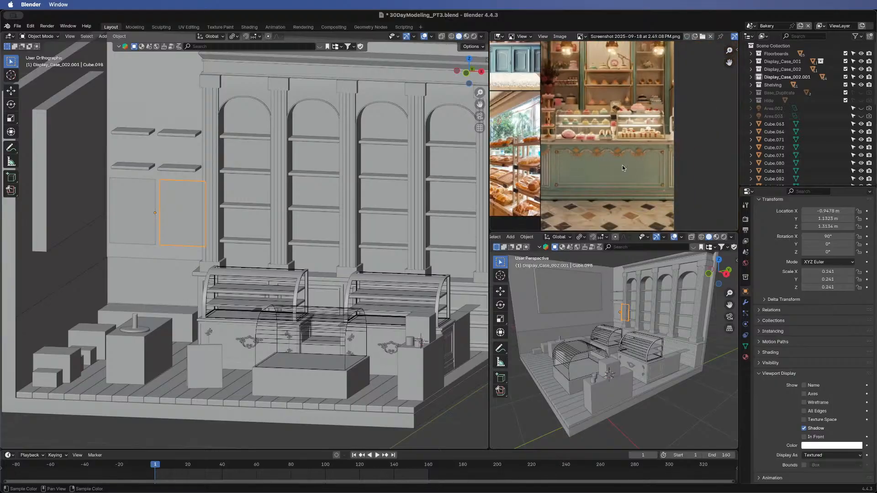
pyautogui.scroll(3, 623, 167)
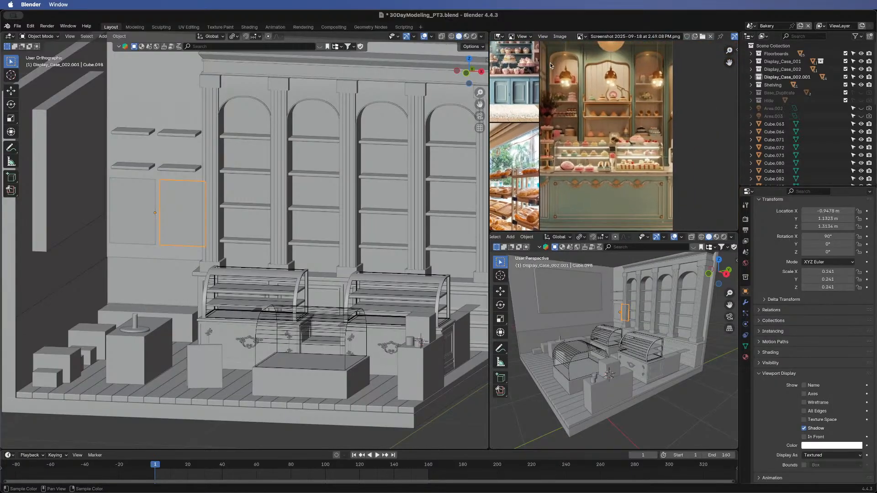
pyautogui.moveTo(626, 78); pyautogui.dragTo(607, 110, button='middle')
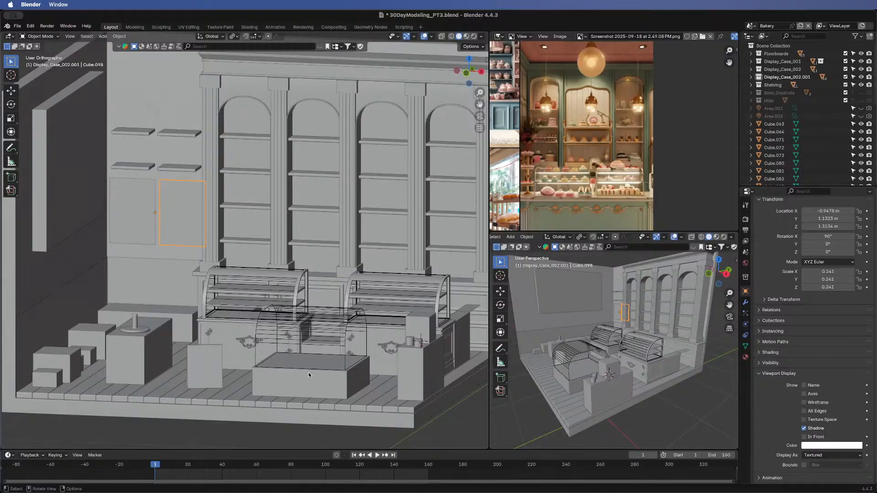
# - Compare the blocked-out seating corner of the room with the white café reference photo showing the cushioned wall bench
pyautogui.moveTo(410, 340); pyautogui.dragTo(261, 300, button='middle')
pyautogui.keyDown('shift'); pyautogui.moveTo(160, 281); pyautogui.dragTo(230, 268, button='middle'); pyautogui.keyUp('shift')
pyautogui.moveTo(234, 301); pyautogui.dragTo(374, 303, button='middle')
pyautogui.scroll(-5, 588, 165)
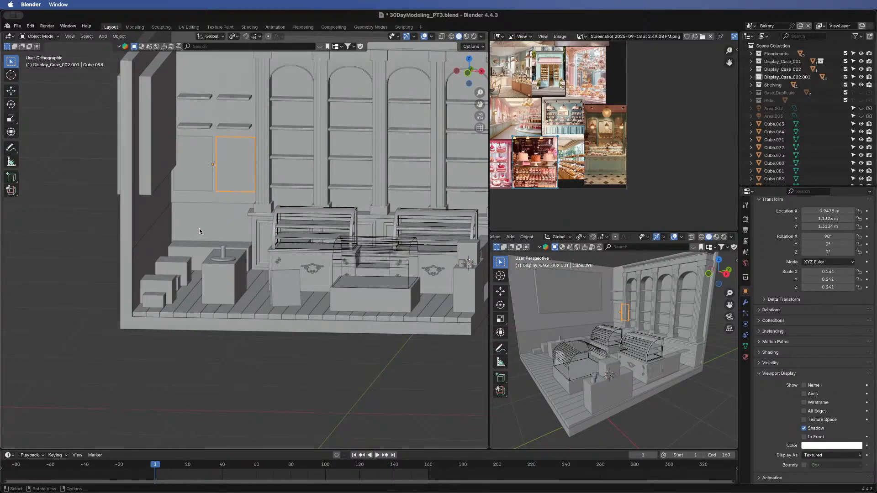
pyautogui.scroll(4, 569, 150)
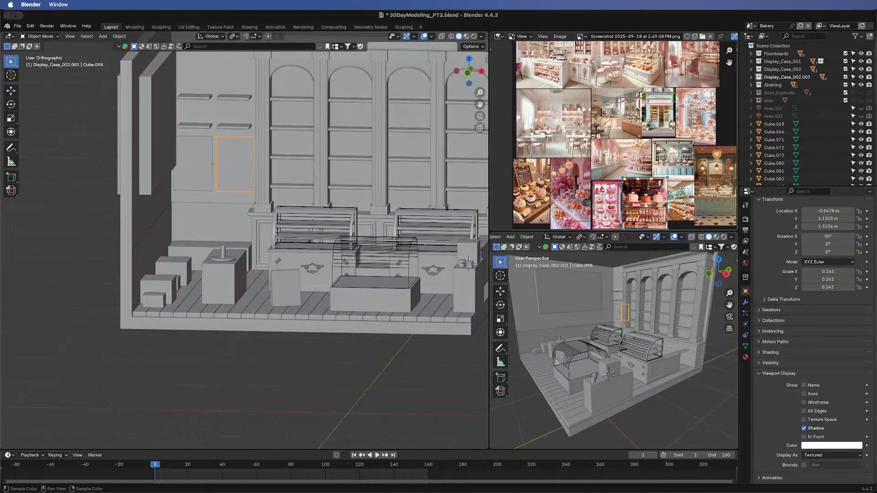
pyautogui.scroll(5, 575, 139)
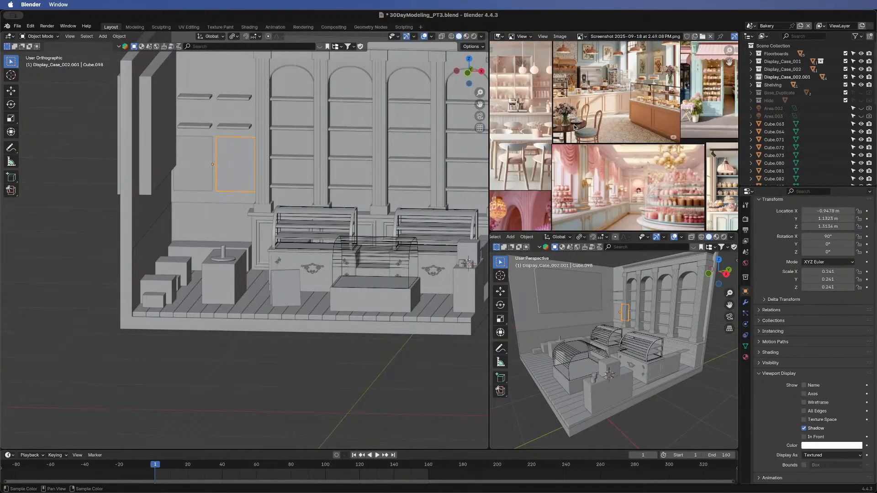
pyautogui.moveTo(624, 137); pyautogui.dragTo(634, 130, button='middle')
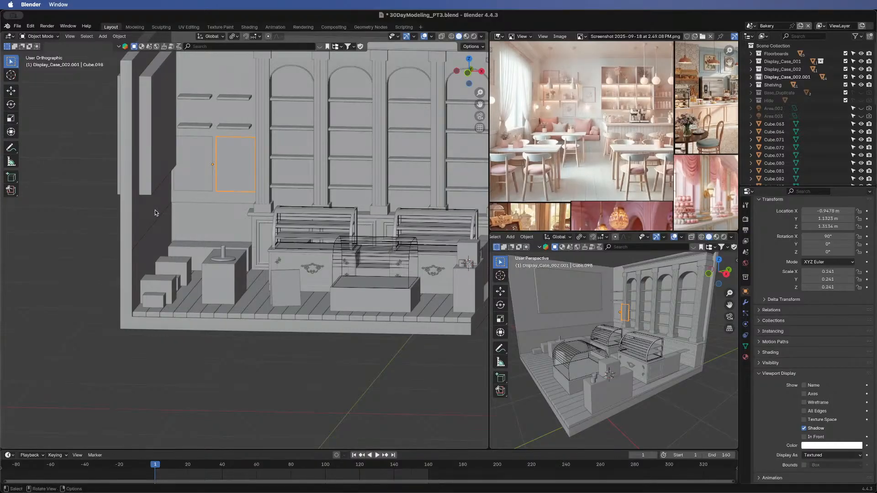
pyautogui.scroll(6, 240, 247)
pyautogui.scroll(5, 280, 263)
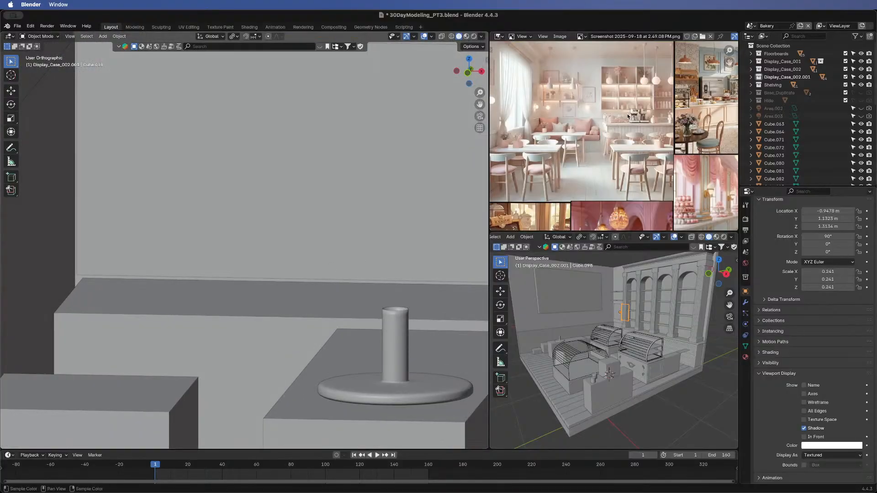
pyautogui.scroll(-2, 593, 139)
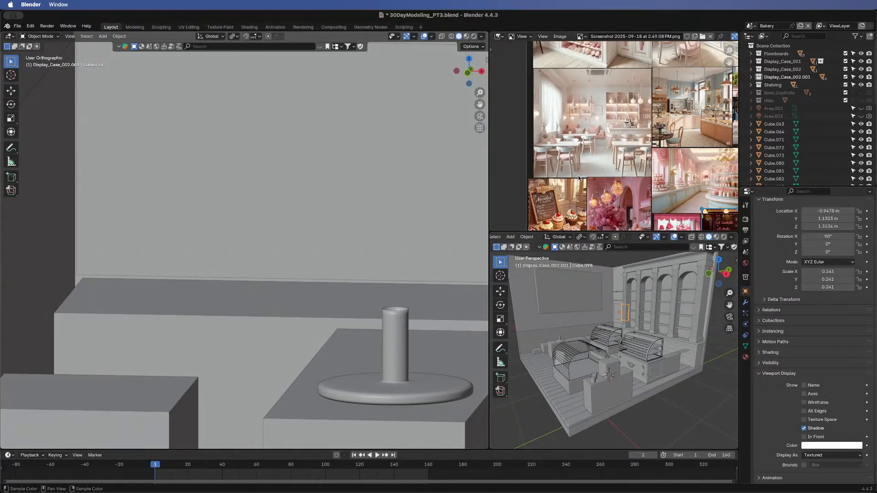
pyautogui.scroll(-7, 452, 209)
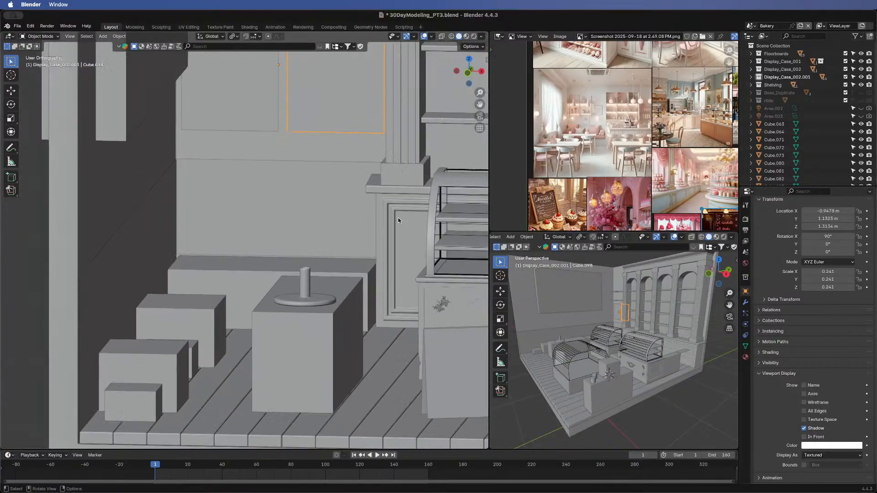
# - Open the long bench block along the back wall for face editing and turn on the Screencast Keys display
pyautogui.moveTo(418, 251); pyautogui.dragTo(357, 242, button='middle')
pyautogui.click(265, 263)
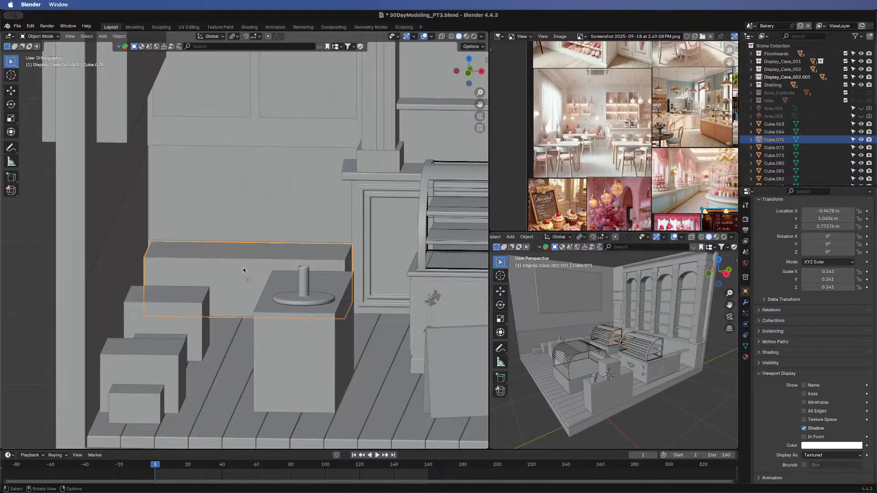
pyautogui.press('Tab')
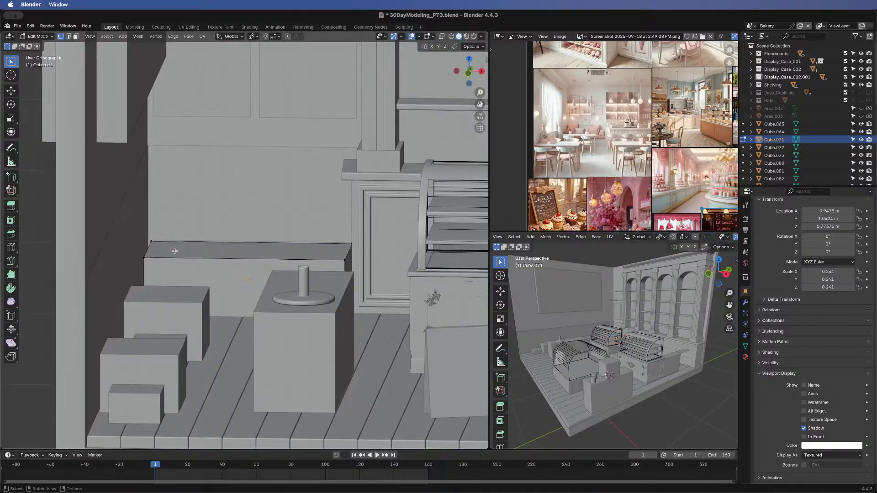
pyautogui.press('3')
pyautogui.press('n')
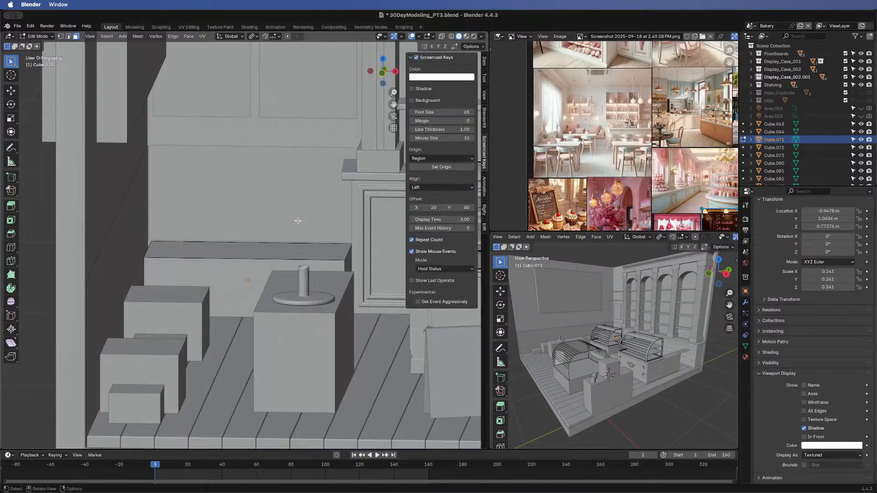
pyautogui.press('n')
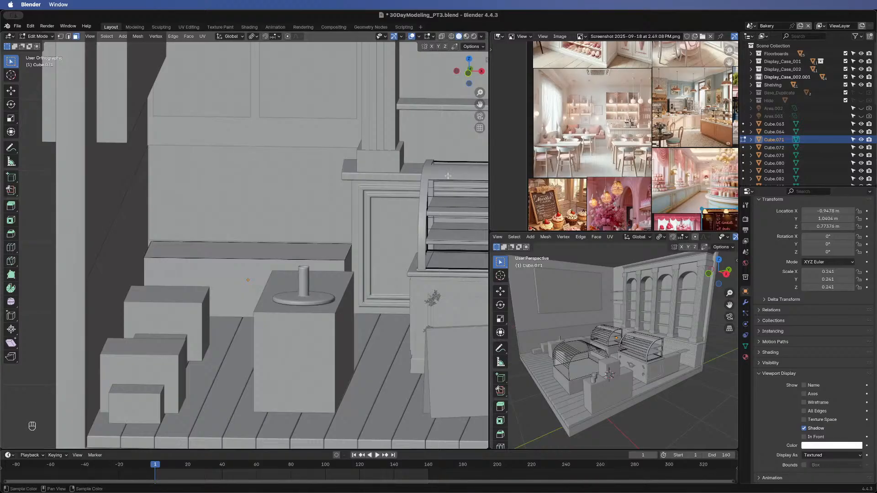
# - Duplicate the bench's top face in place and raise the copy about 0.029 m along Z
pyautogui.click(247, 253)
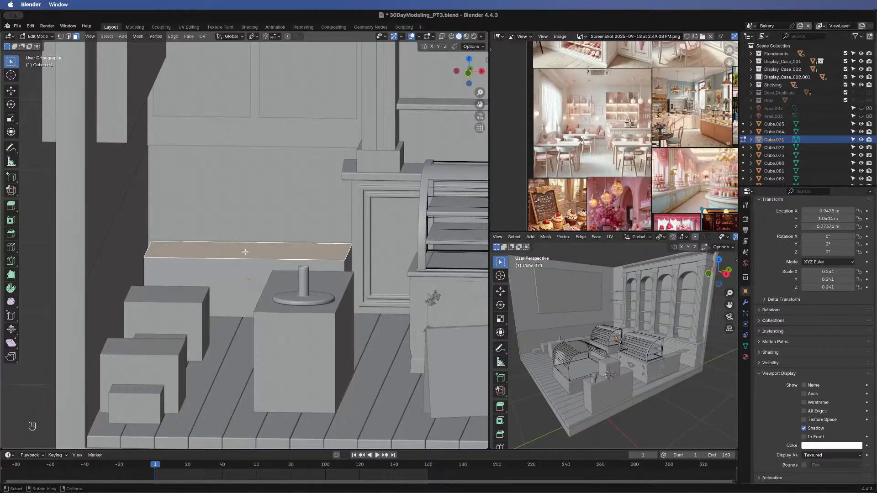
pyautogui.hotkey('shift', 'd')
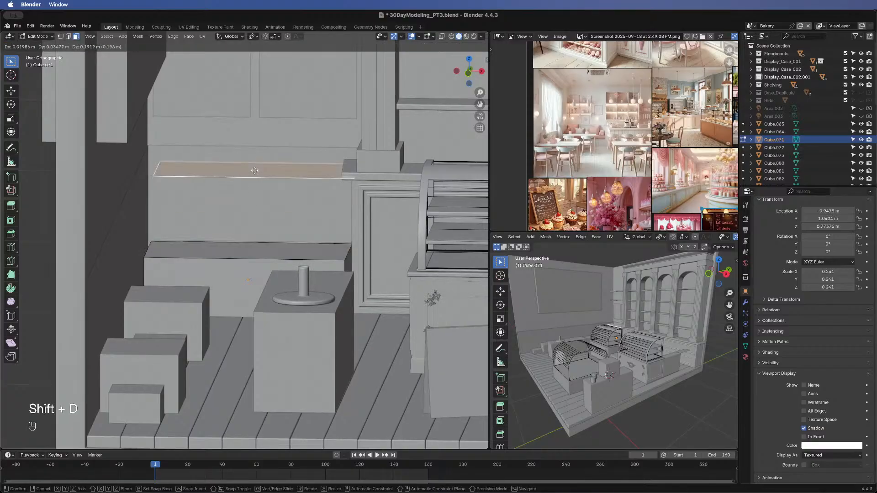
pyautogui.rightClick(218, 230)
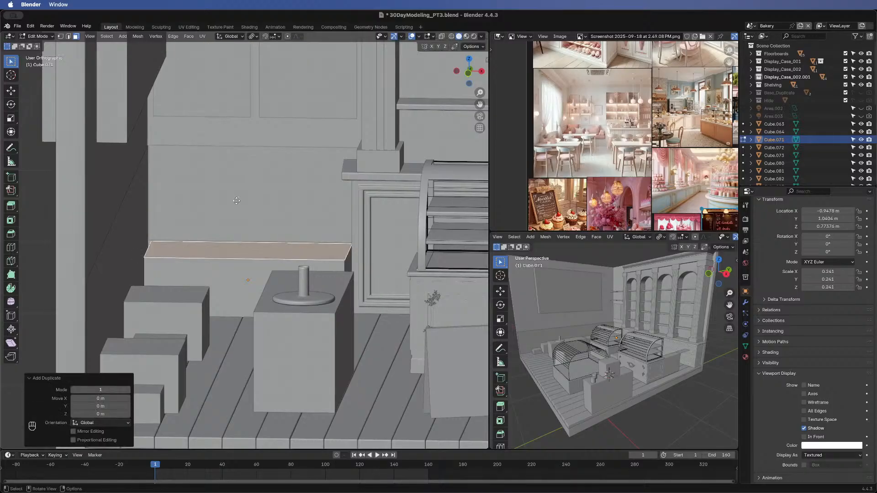
pyautogui.press('g')
pyautogui.press('z')
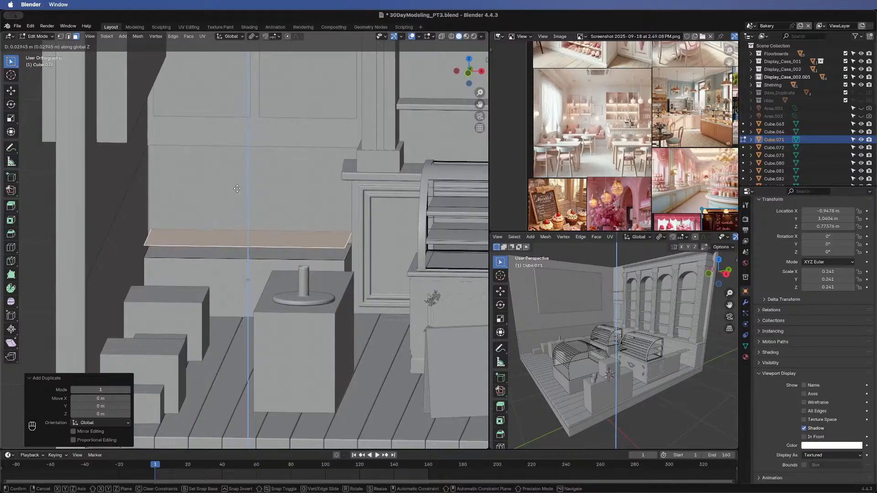
pyautogui.click(237, 188)
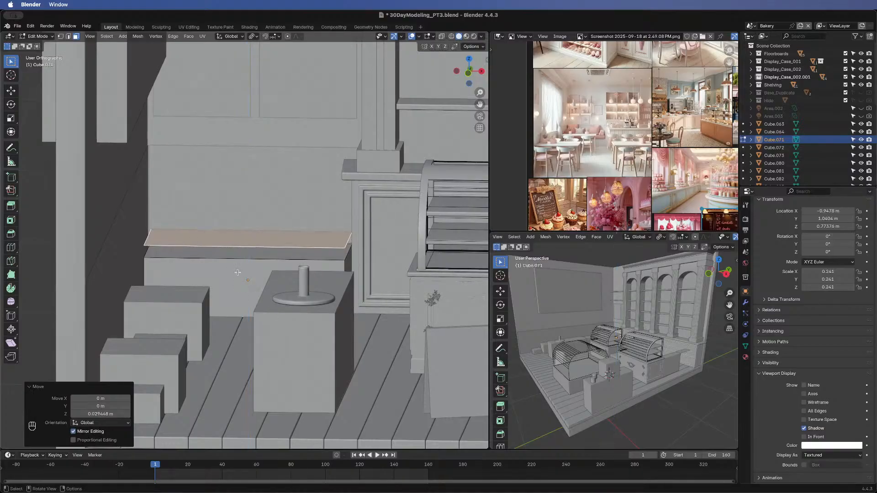
# - Extrude the raised face down about 0.029 m to the bench top as a cushion slab, and return to Object Mode
pyautogui.press('e')
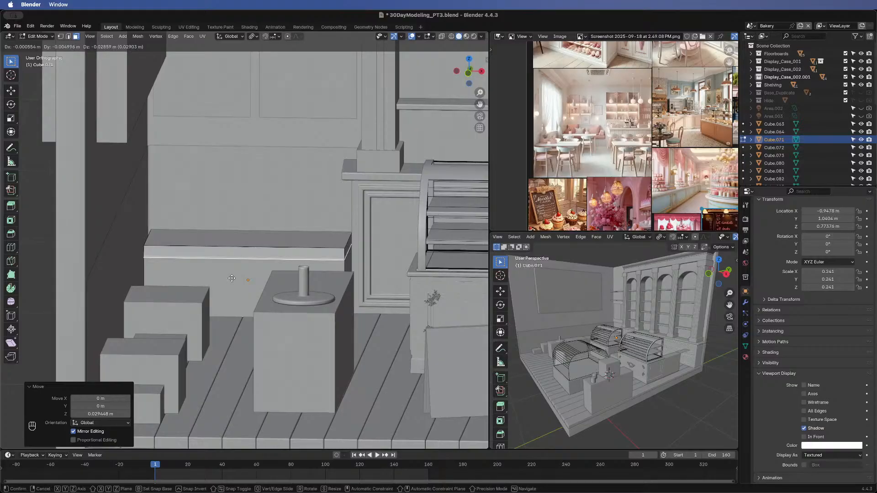
pyautogui.click(231, 278)
pyautogui.press('Tab')
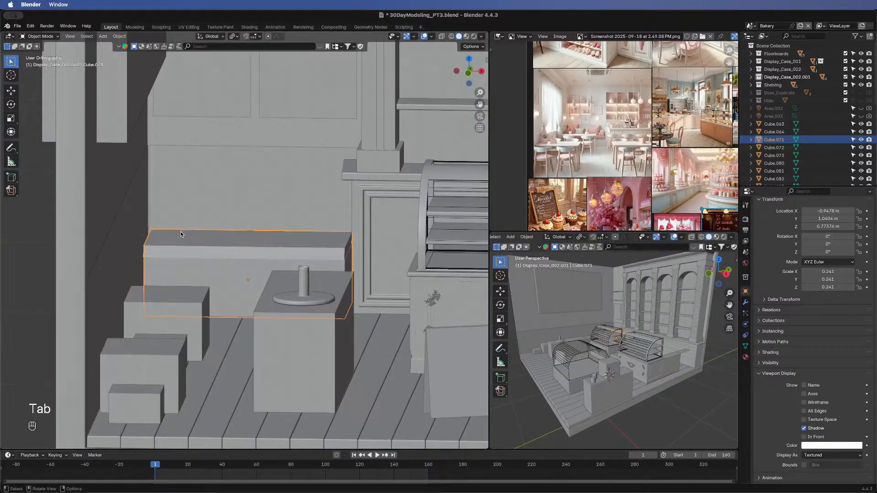
# - Separate the linked cushion slab from the bench block into its own object and return to Object Mode
pyautogui.press('Tab')
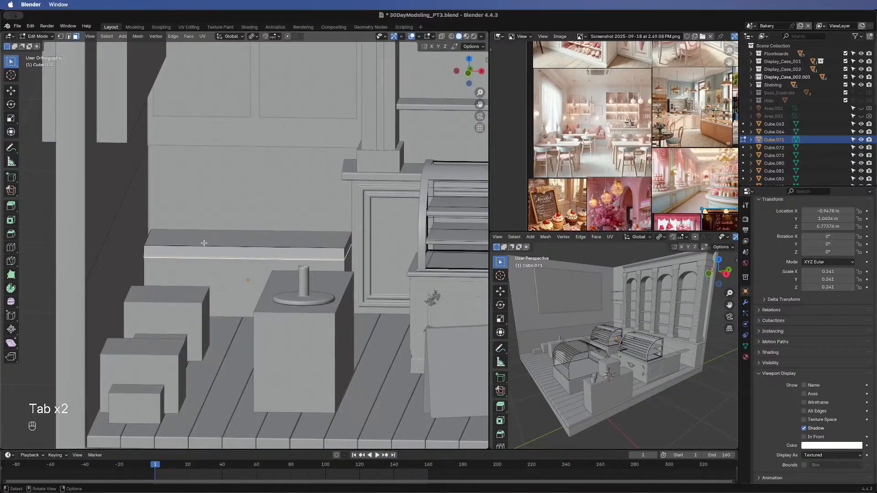
pyautogui.press('l')
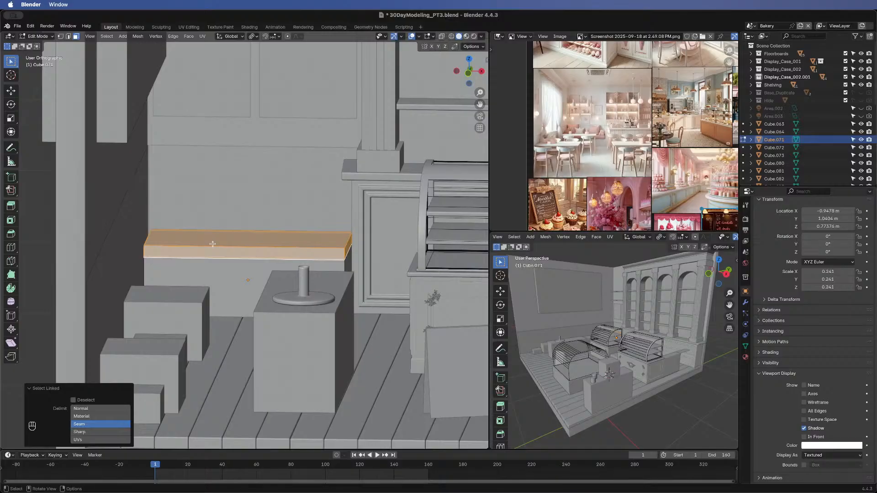
pyautogui.press('p')
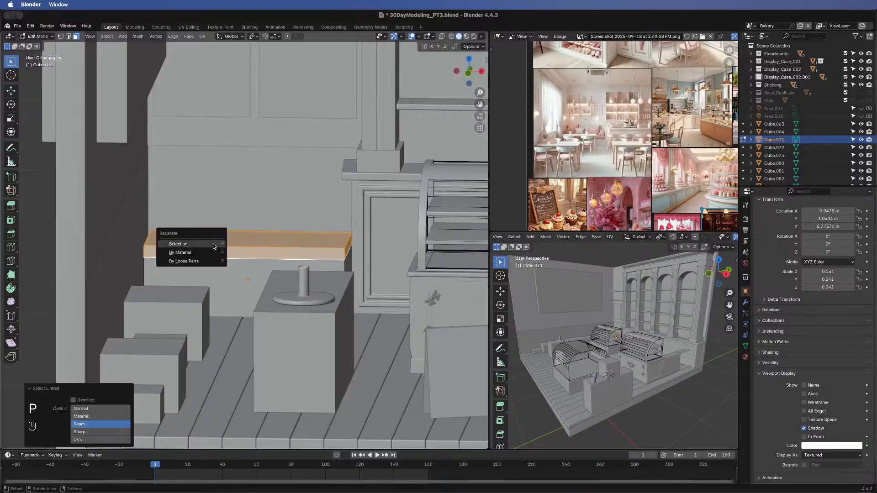
pyautogui.click(213, 243)
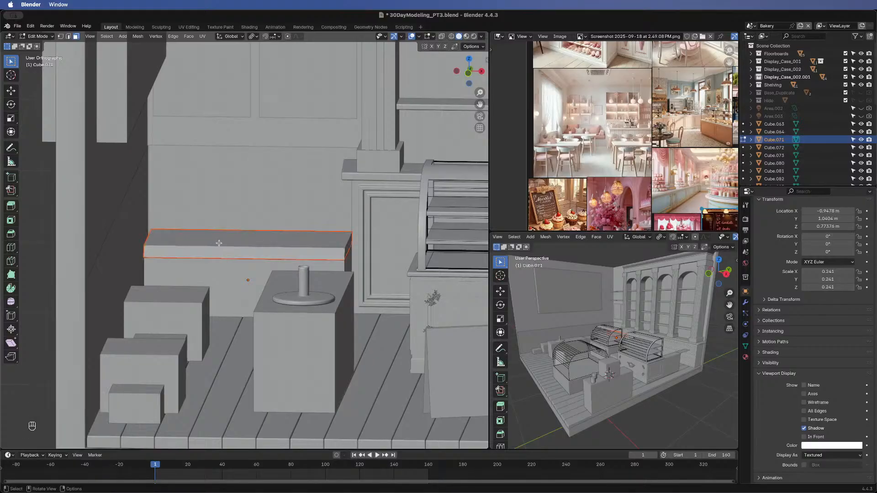
pyautogui.press('Tab')
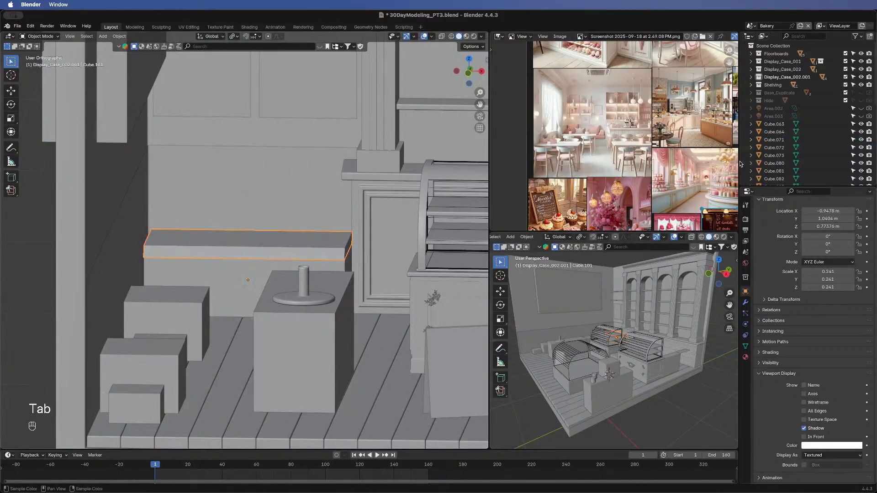
# - Move the cushion slab and the bench block together into a new collection named Couch
pyautogui.scroll(-8, 783, 136)
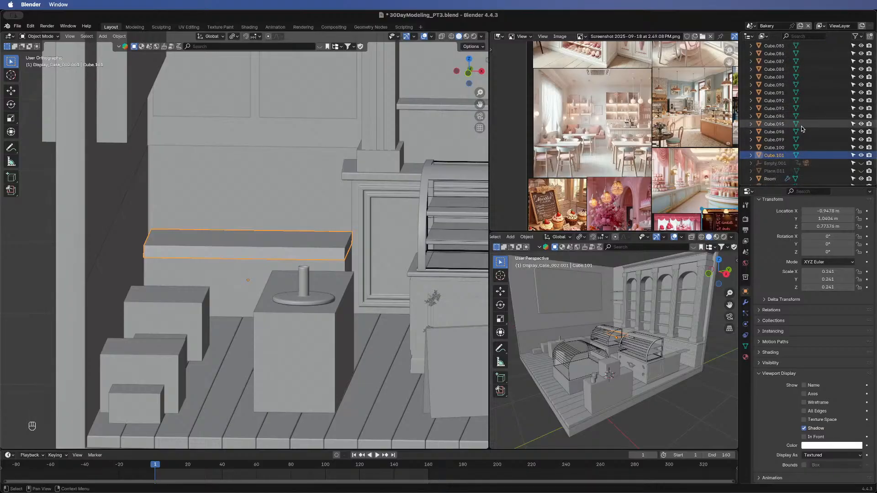
pyautogui.scroll(4, 802, 130)
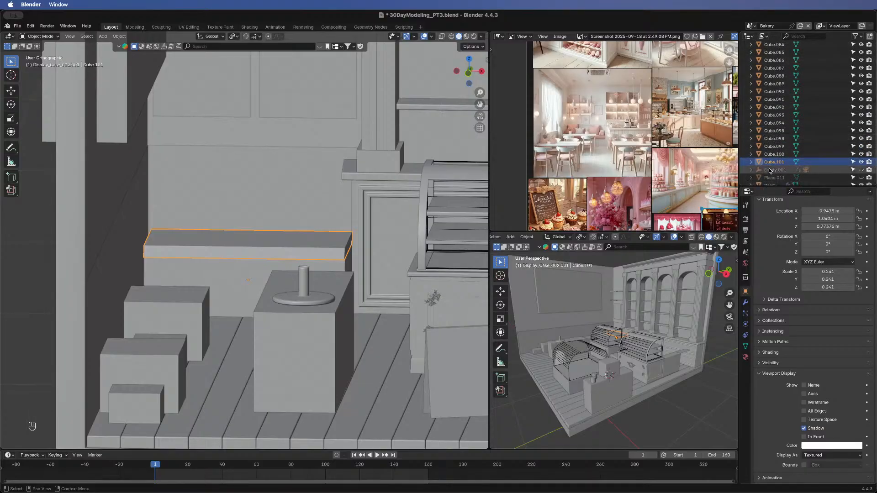
pyautogui.click(230, 268)
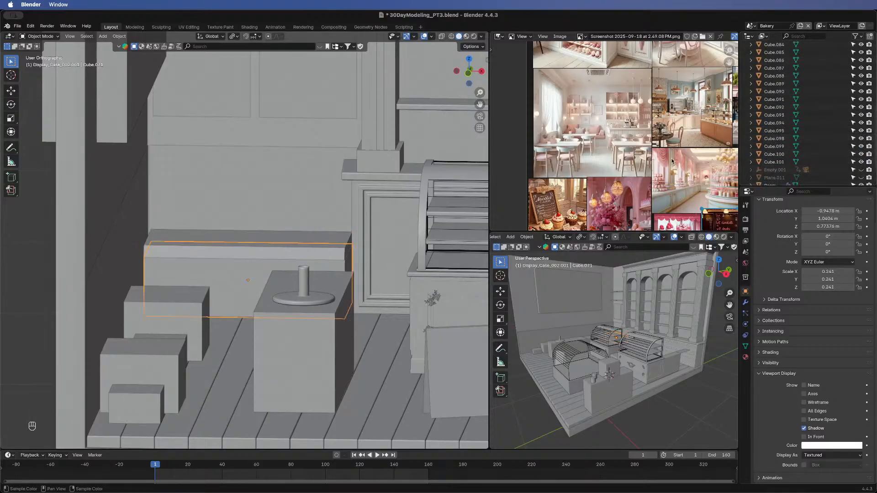
pyautogui.scroll(6, 796, 124)
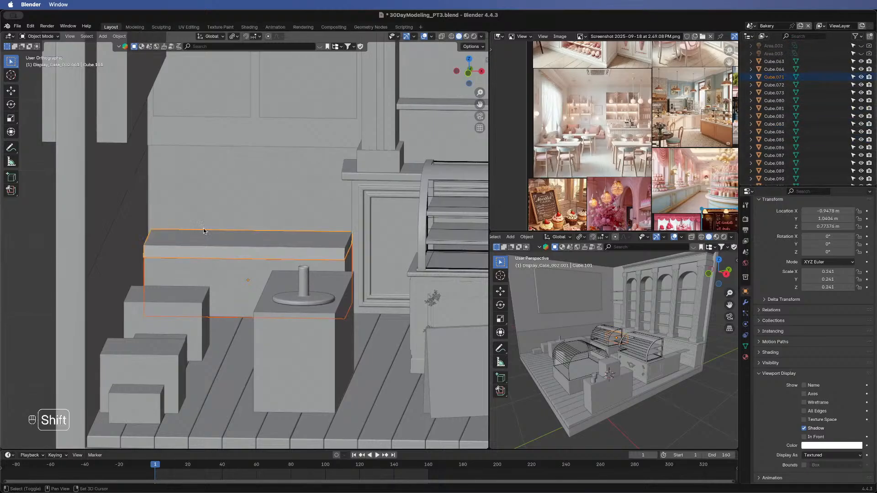
pyautogui.keyDown('shift'); pyautogui.click(232, 188); pyautogui.keyUp('shift')
pyautogui.keyDown('shift'); pyautogui.click(232, 185); pyautogui.keyUp('shift')
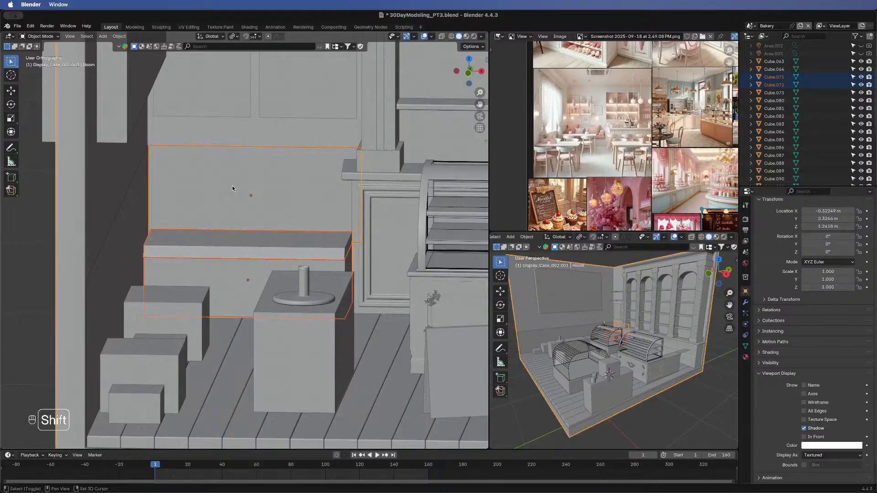
pyautogui.click(233, 248)
pyautogui.keyDown('shift'); pyautogui.click(232, 273); pyautogui.keyUp('shift')
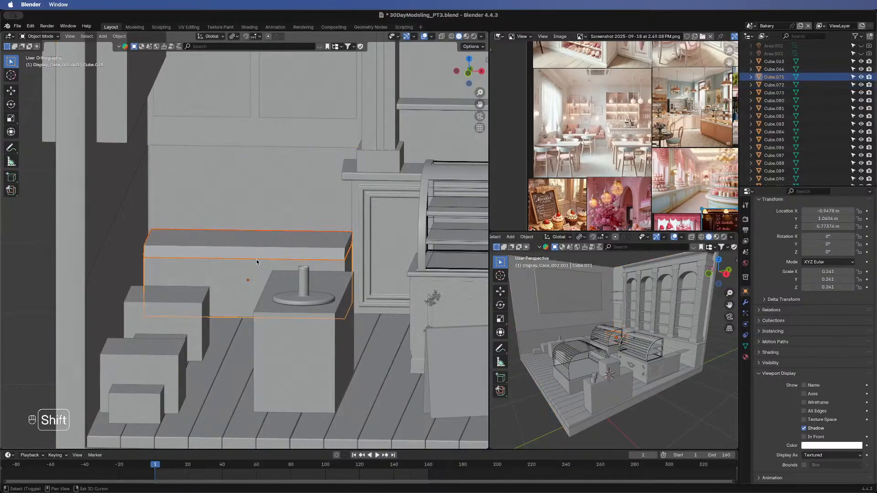
pyautogui.press('m')
pyautogui.click(253, 252)
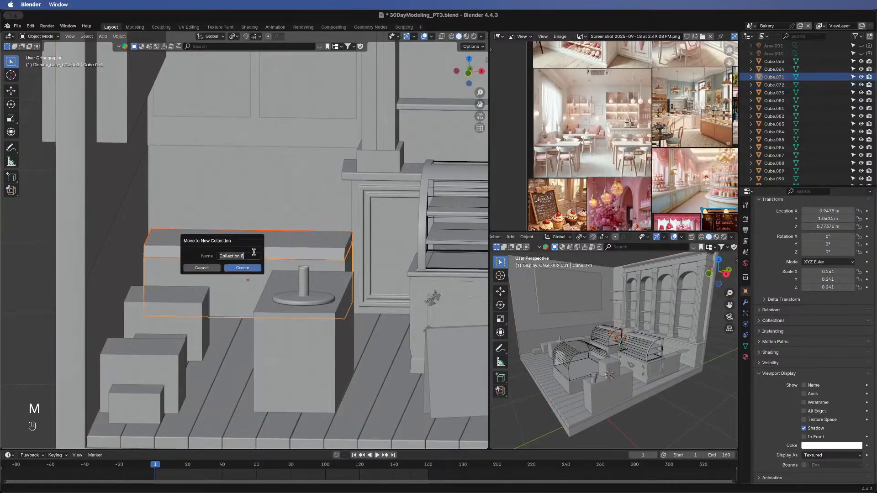
pyautogui.write('Couch')
pyautogui.press('Return')
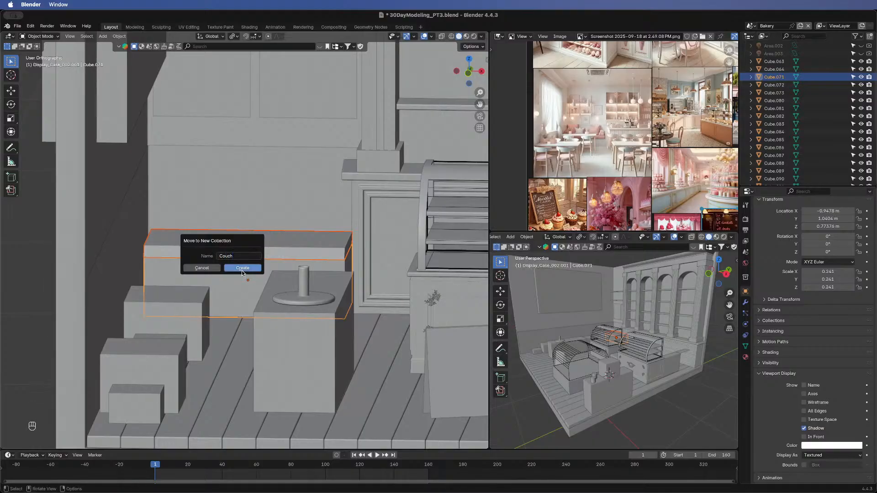
pyautogui.click(242, 270)
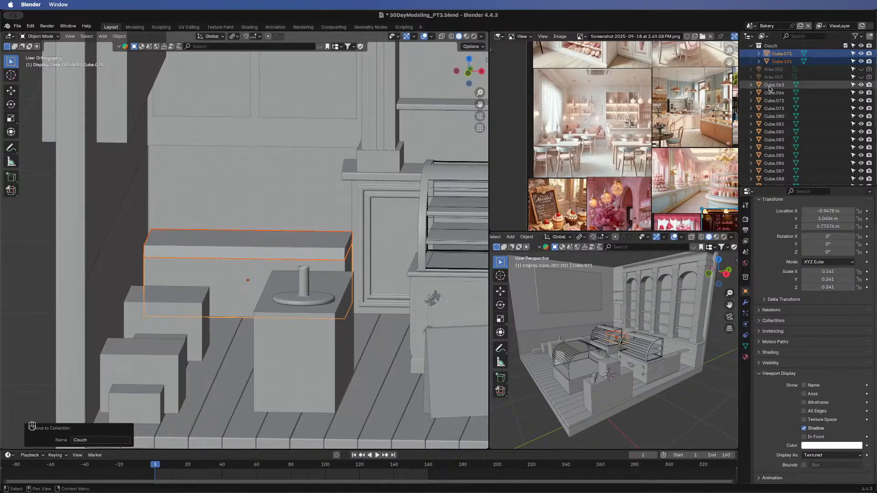
# - Add a Subdivision modifier to the cushion slab and set its viewport levels to 3
pyautogui.click(231, 236)
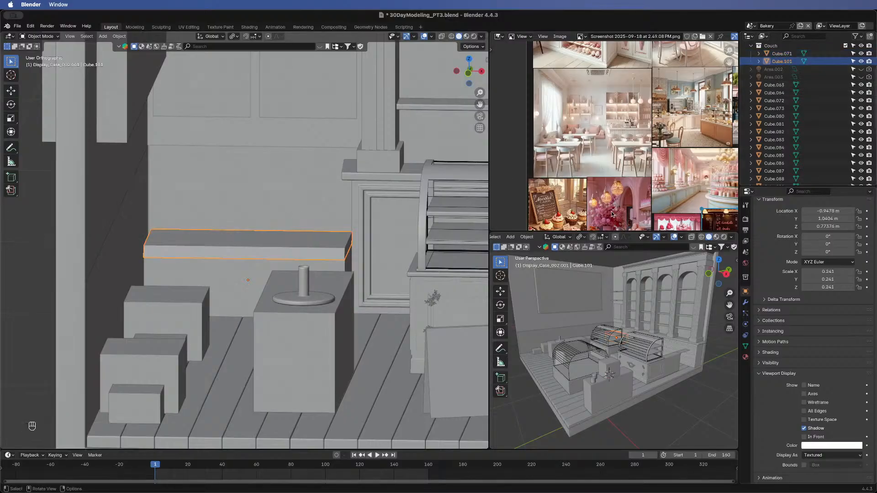
pyautogui.click(746, 302)
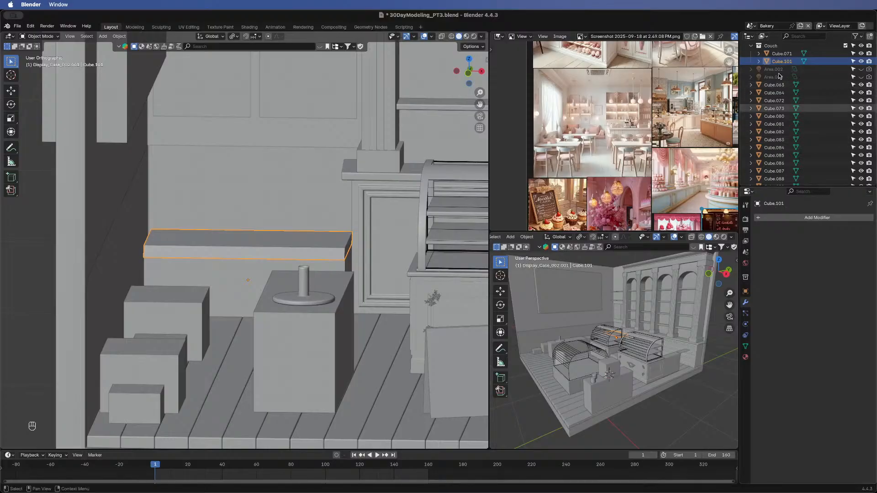
pyautogui.click(764, 217)
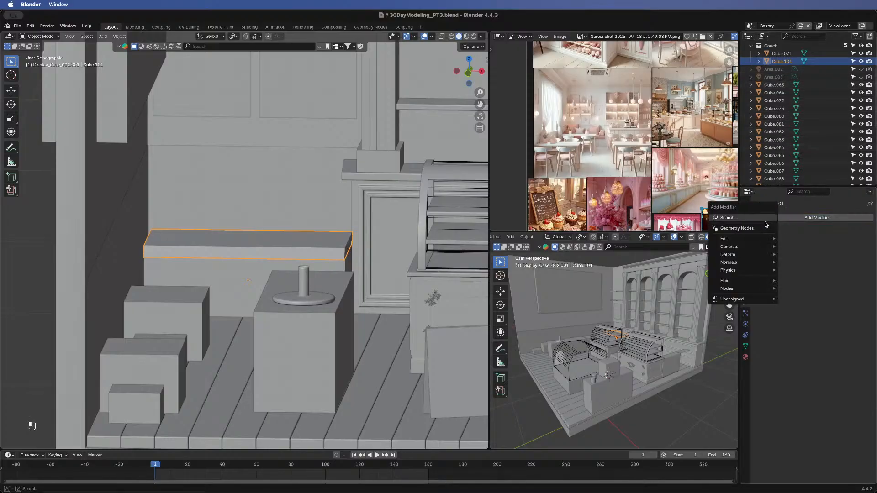
pyautogui.moveTo(749, 259)
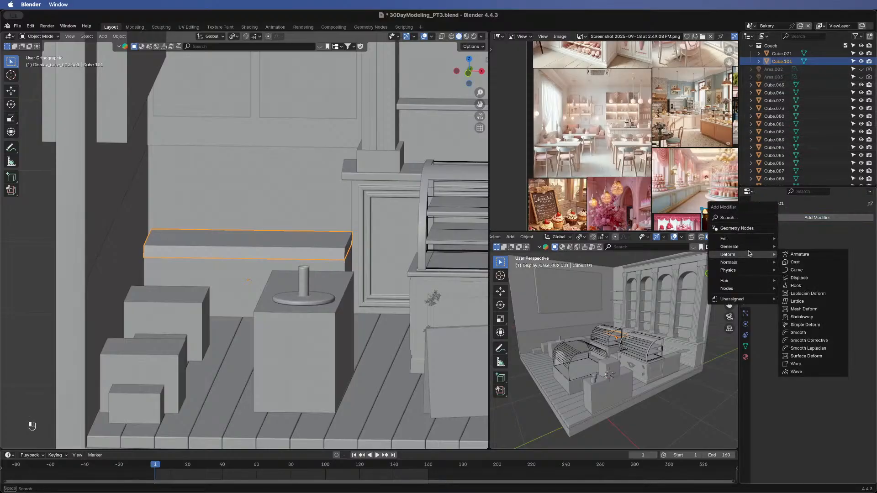
pyautogui.click(796, 349)
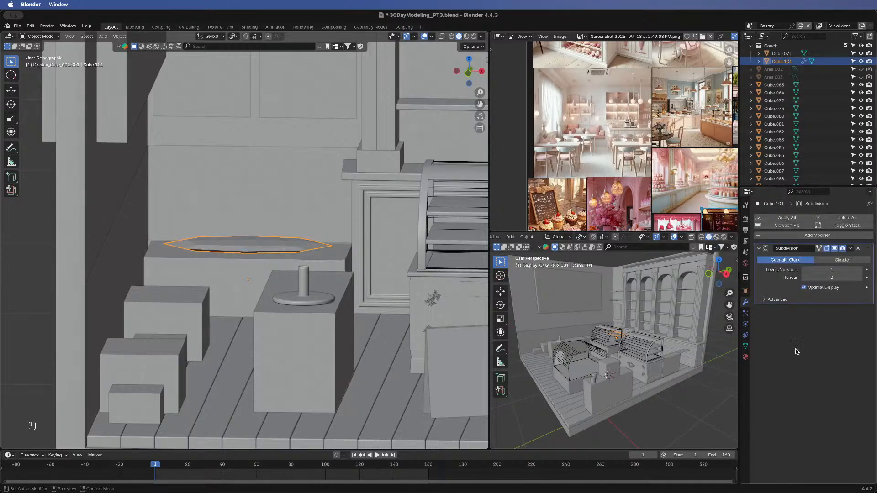
pyautogui.click(861, 271)
pyautogui.click(861, 270)
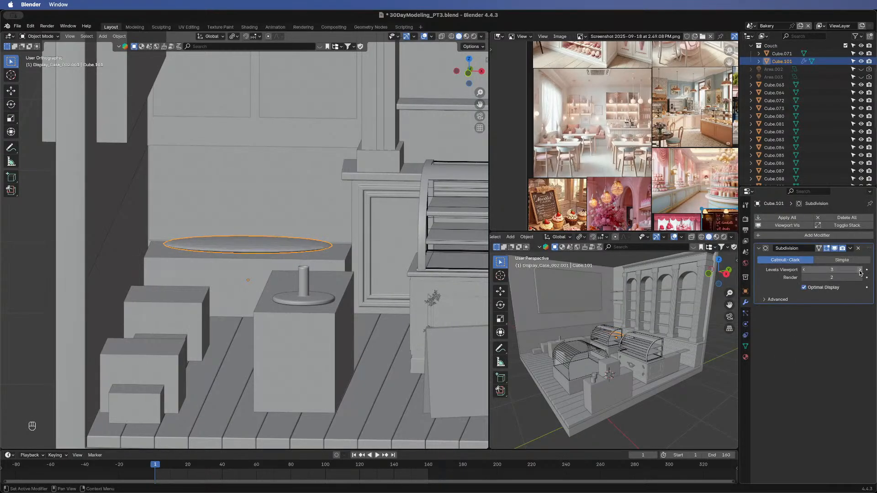
pyautogui.click(30, 26)
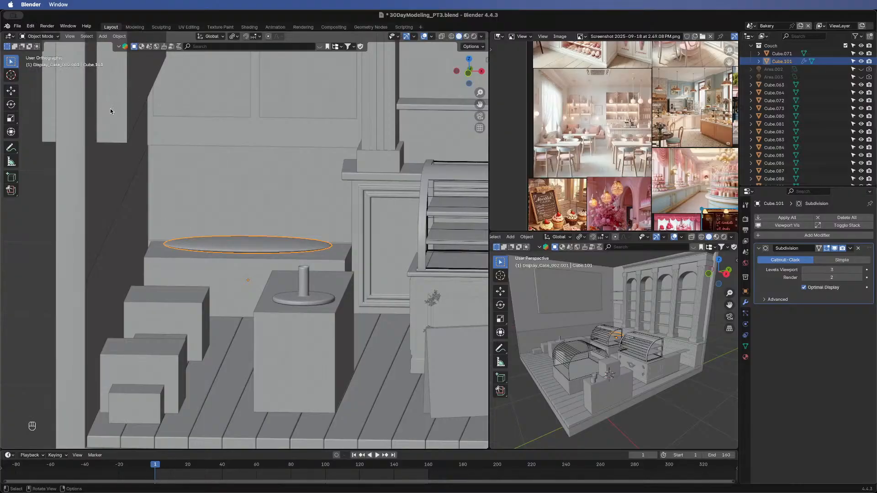
# - Add loop cuts across the cushion at its middle and quarter points, plus horizontal loops around its sides
pyautogui.press('Tab')
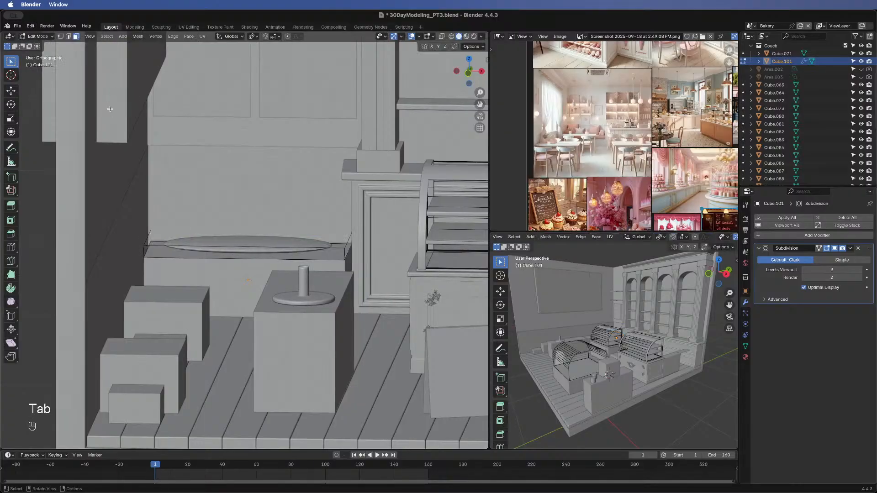
pyautogui.click(10, 248)
pyautogui.click(254, 248)
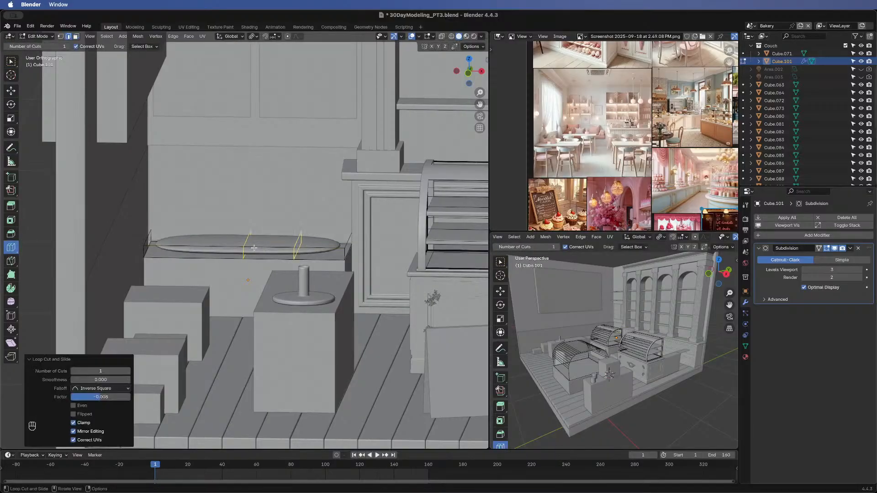
pyautogui.click(207, 243)
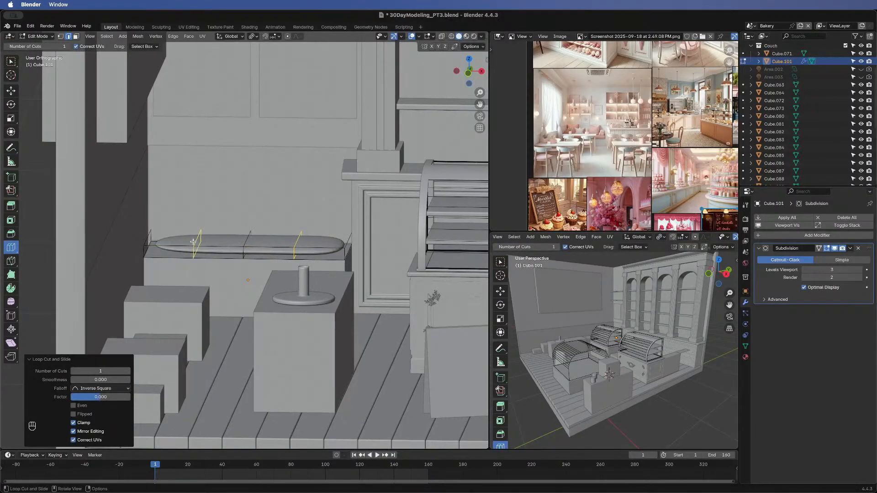
pyautogui.click(192, 249)
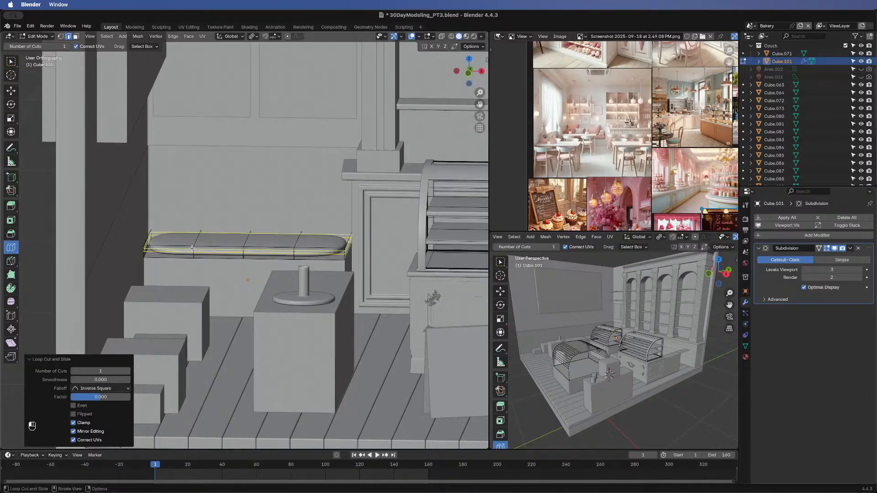
pyautogui.click(192, 246)
pyautogui.click(193, 254)
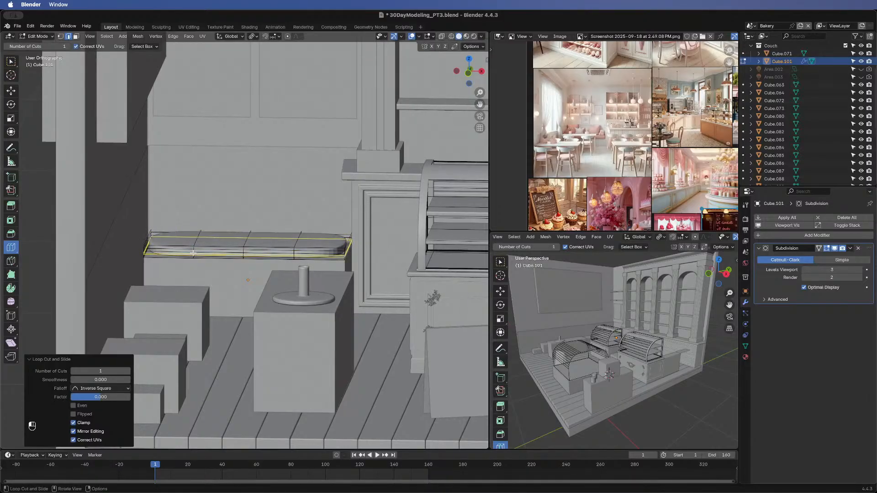
# - Add further loop cuts near the cushion's ends and edges to tighten its rounded corners, and return to Object Mode
pyautogui.click(334, 249)
pyautogui.click(332, 249)
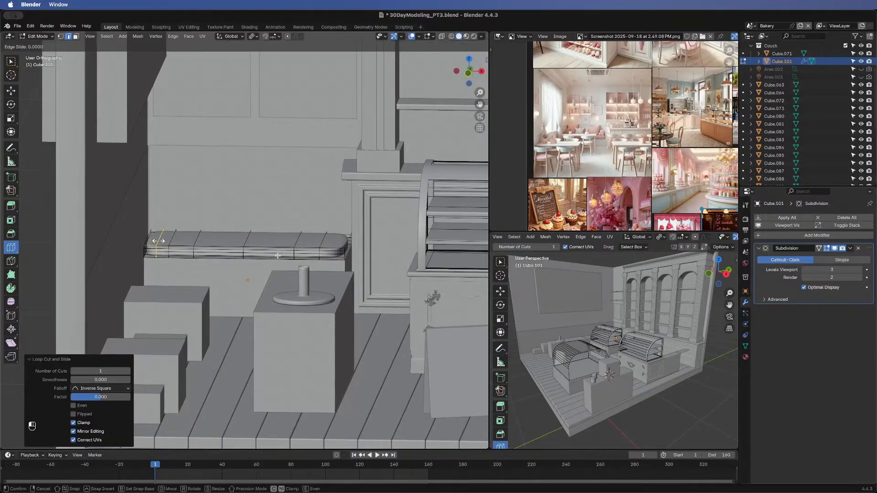
pyautogui.click(336, 249)
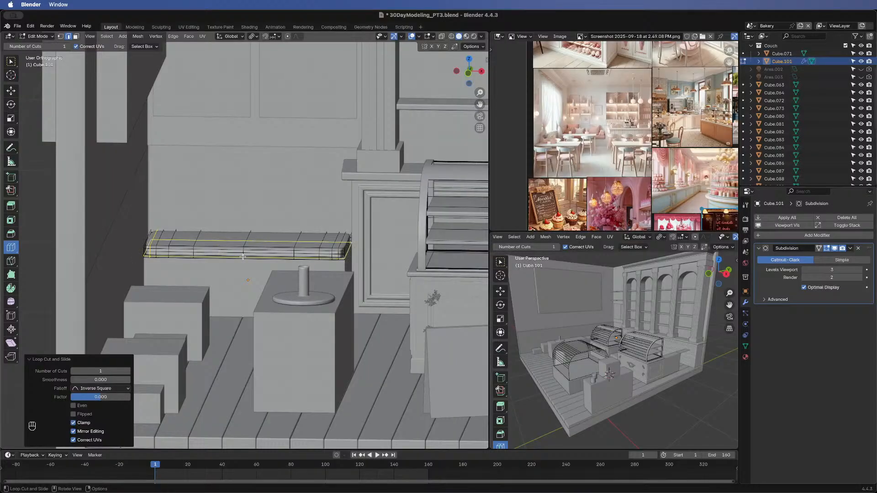
pyautogui.scroll(4, 242, 254)
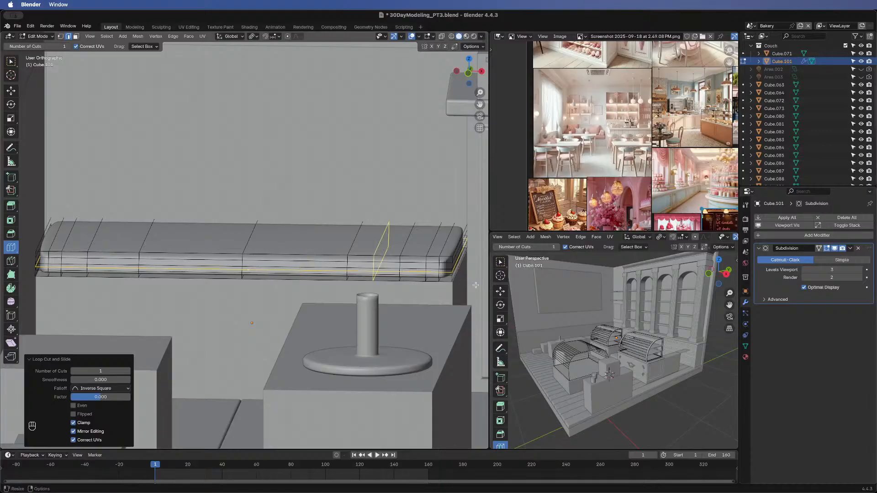
pyautogui.click(445, 257)
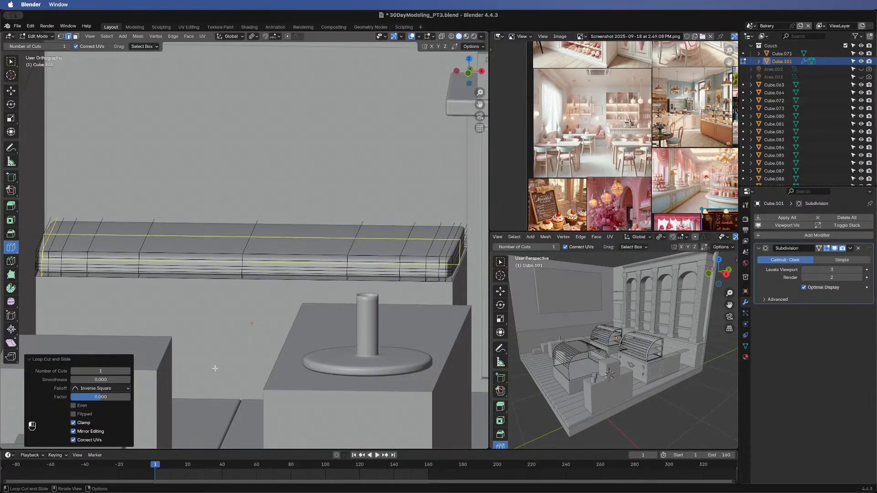
pyautogui.press('Tab')
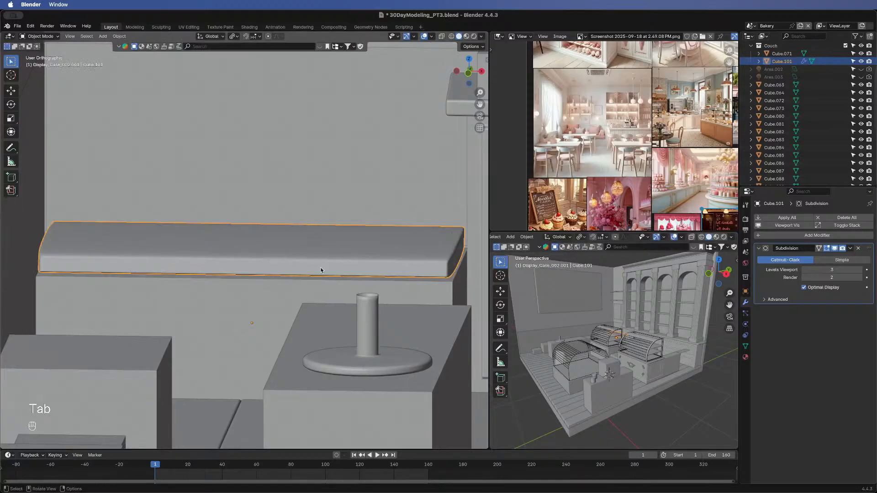
# - Lower the cushion about 0.004 m along Z so it rests on the bench block
pyautogui.press('g')
pyautogui.press('z')
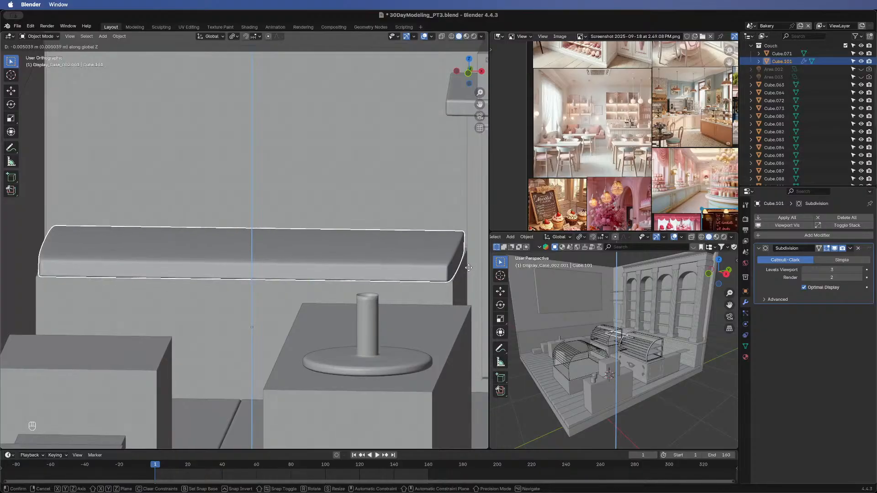
pyautogui.click(494, 270)
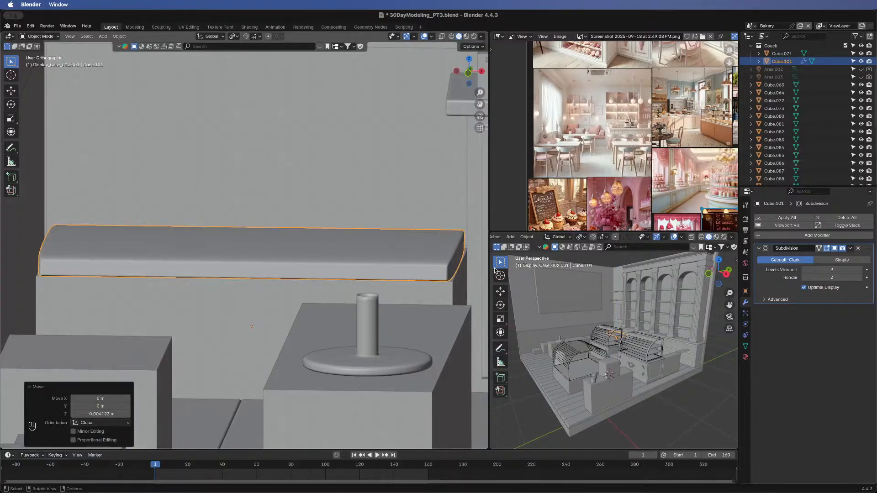
pyautogui.moveTo(249, 242); pyautogui.dragTo(214, 313, button='middle')
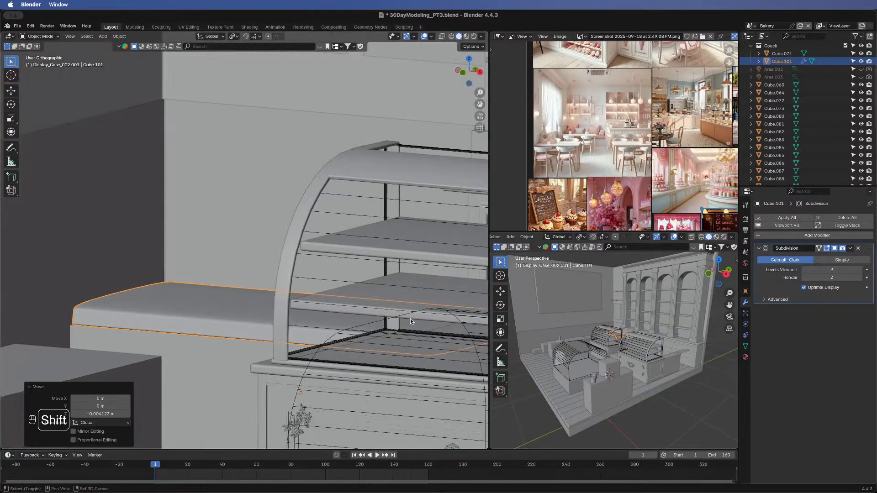
pyautogui.keyDown('shift'); pyautogui.moveTo(152, 314); pyautogui.dragTo(313, 313, button='middle'); pyautogui.keyUp('shift')
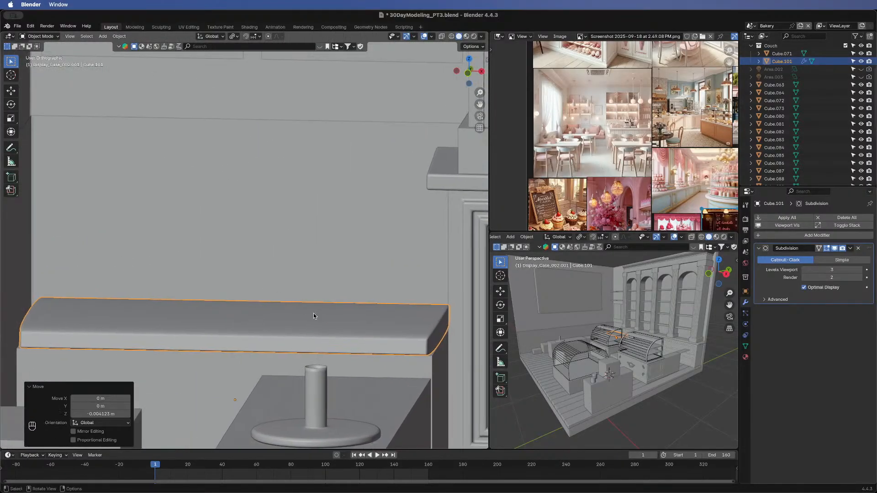
# - Shade the bench cushion smooth, then raise its top faces about 0.006 m along Z to make it thicker
pyautogui.rightClick(174, 316)
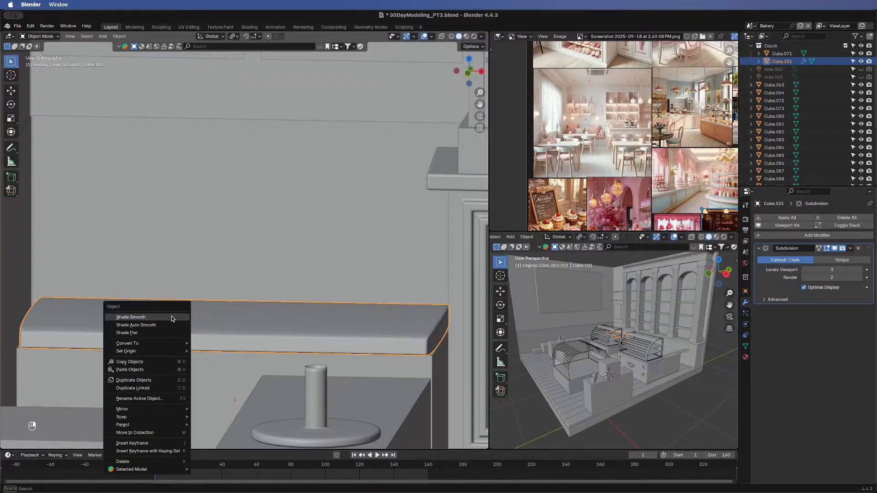
pyautogui.click(173, 315)
pyautogui.press('Tab')
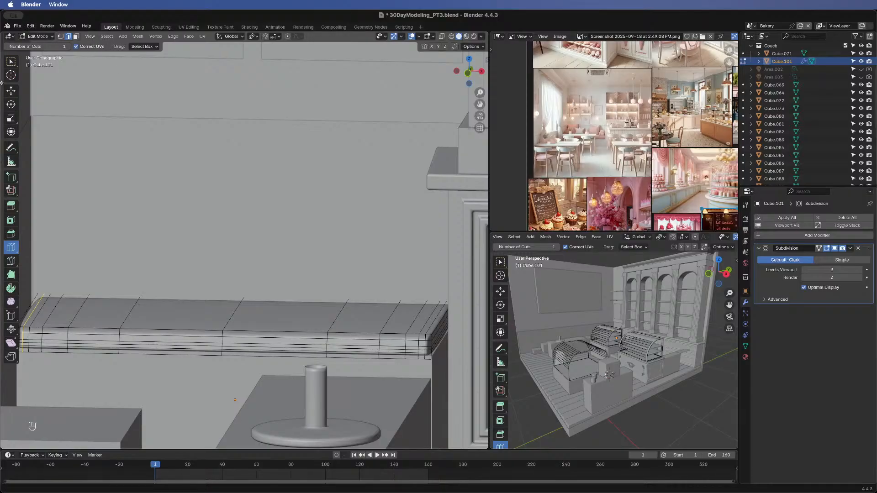
pyautogui.click(11, 61)
pyautogui.moveTo(190, 309); pyautogui.dragTo(229, 296, button='middle')
pyautogui.press('3')
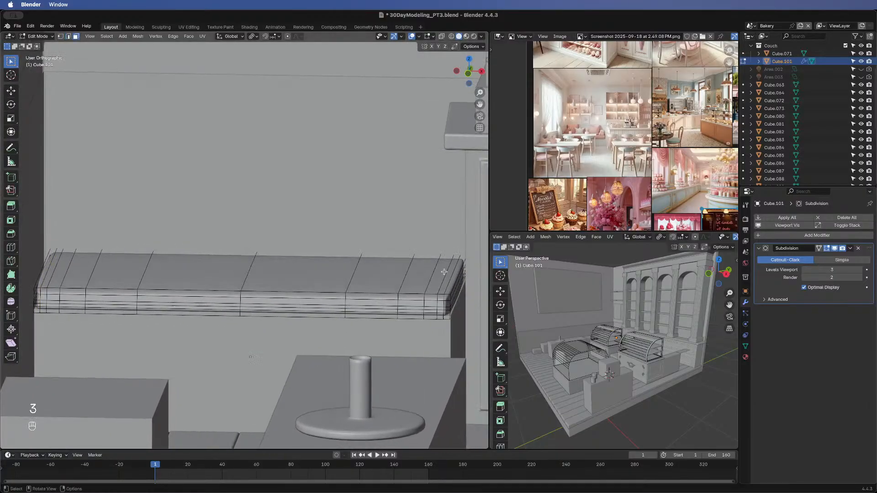
pyautogui.moveTo(455, 277); pyautogui.dragTo(42, 275)
pyautogui.moveTo(317, 328); pyautogui.dragTo(298, 315, button='middle')
pyautogui.press('g')
pyautogui.press('z')
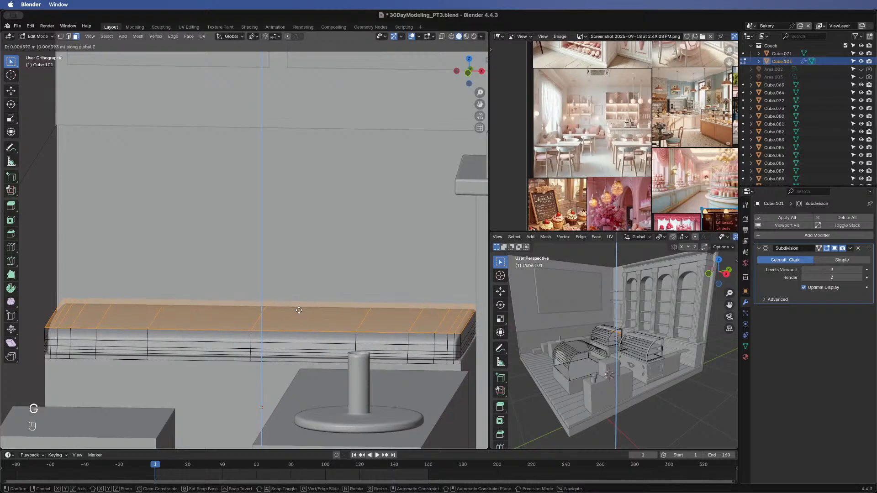
pyautogui.click(298, 310)
pyautogui.press('Tab')
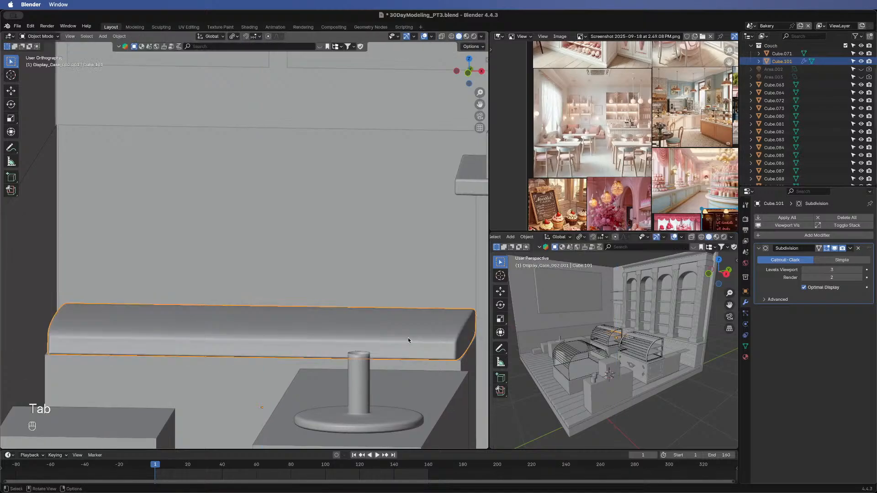
# - Add a mesh plane and move it along negative X toward the seating corner
pyautogui.scroll(-2, 384, 371)
pyautogui.moveTo(305, 338)
pyautogui.mouseDown(button='middle')
pyautogui.moveTo(374, 262)
pyautogui.moveTo(375, 343)
pyautogui.moveTo(276, 372)
pyautogui.moveTo(280, 341)
pyautogui.moveTo(300, 341)
pyautogui.mouseUp(button='middle')
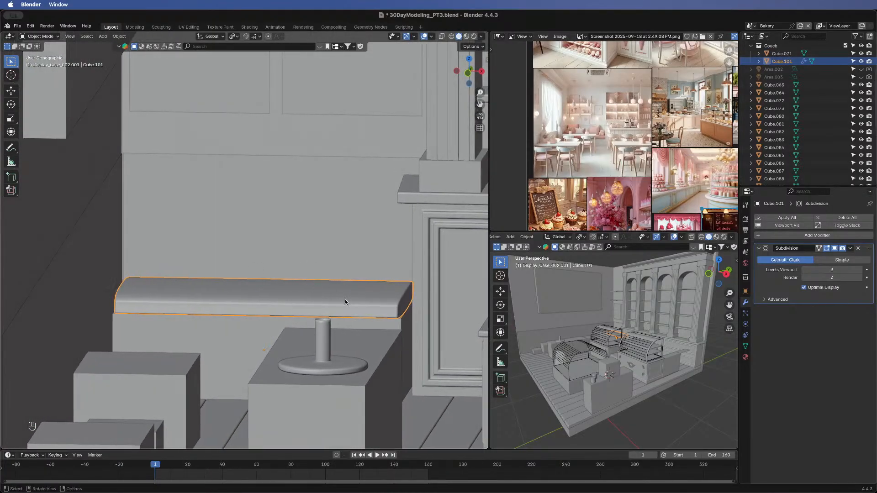
pyautogui.hotkey('shift', 'a')
pyautogui.moveTo(360, 315)
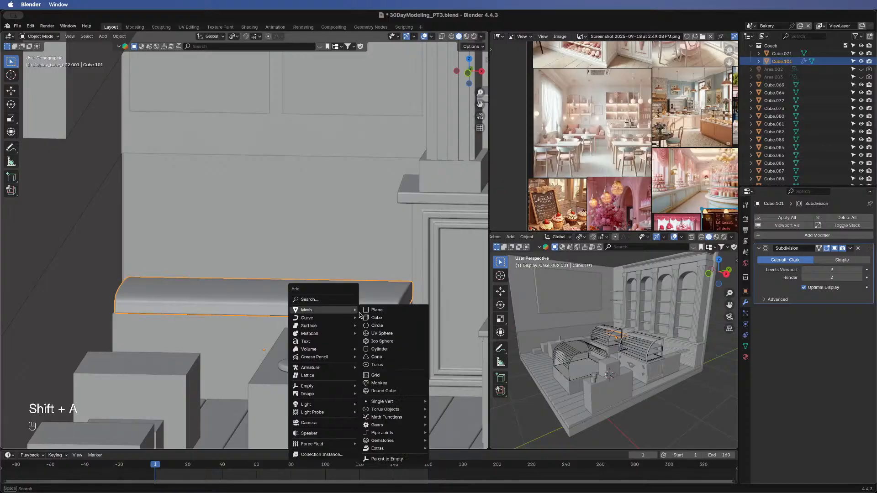
pyautogui.click(391, 314)
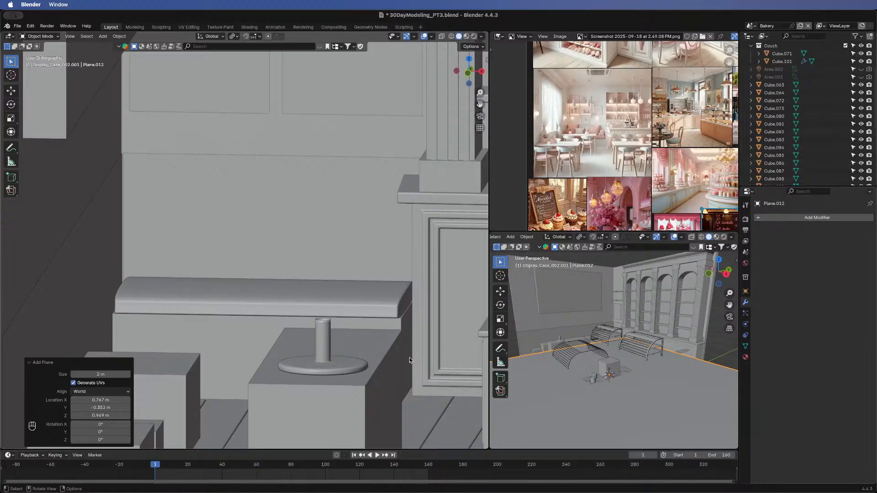
pyautogui.scroll(-10, 352, 338)
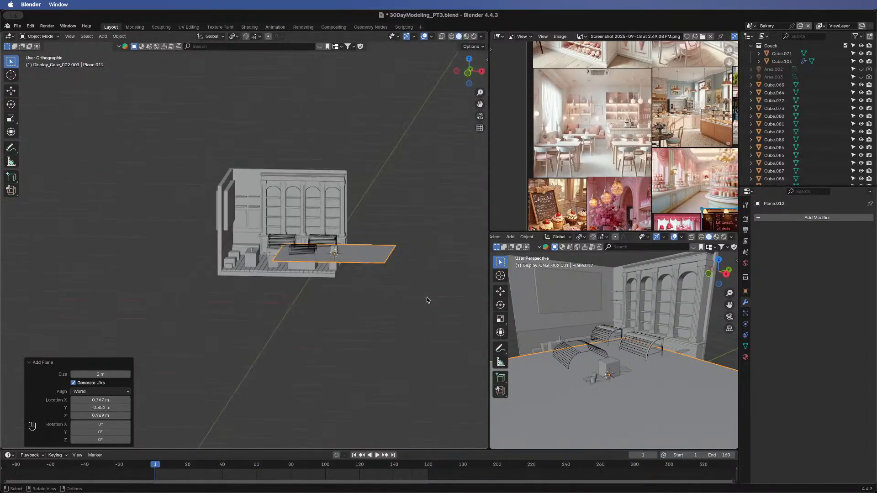
pyautogui.scroll(5, 419, 280)
pyautogui.press('g')
pyautogui.press('x')
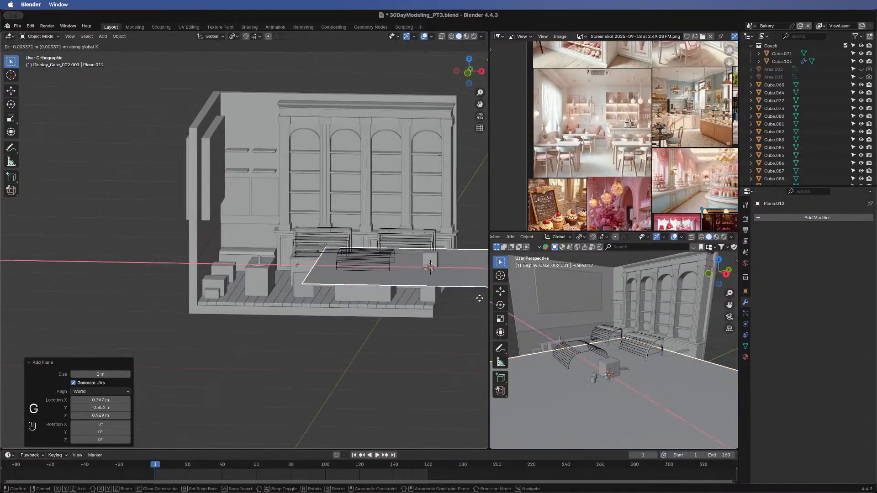
pyautogui.click(461, 223)
# - In Edit Mode, scale the whole plane down to about 0.108 of its size
pyautogui.press('Tab')
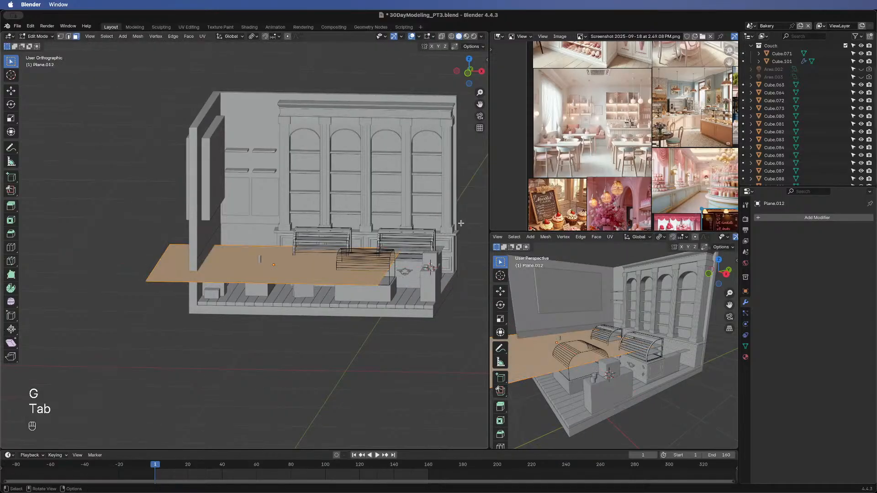
pyautogui.press('s')
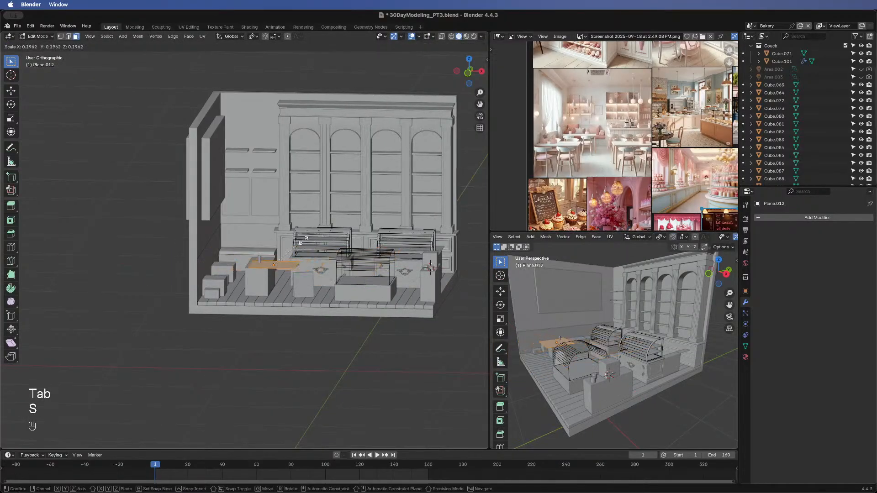
pyautogui.click(291, 251)
# - Move the small plane about 1.08 m along Y and -0.29 m along X toward the wall bench
pyautogui.scroll(6, 352, 321)
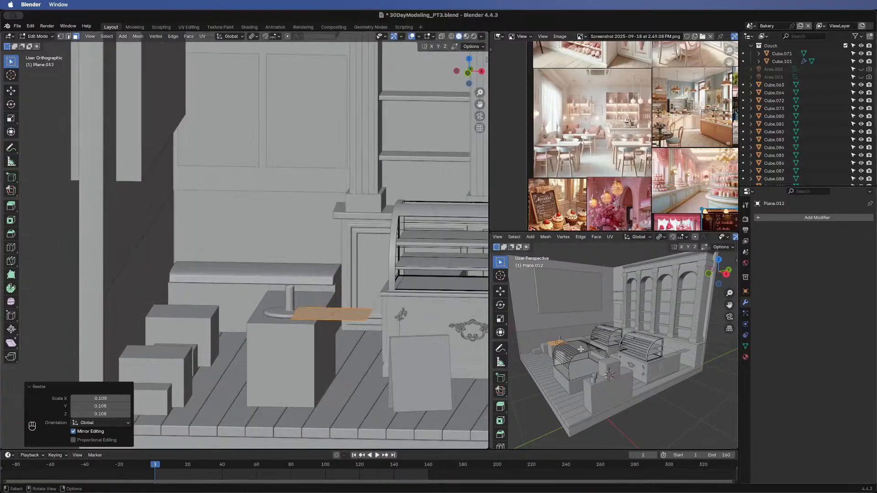
pyautogui.press('g')
pyautogui.press('y')
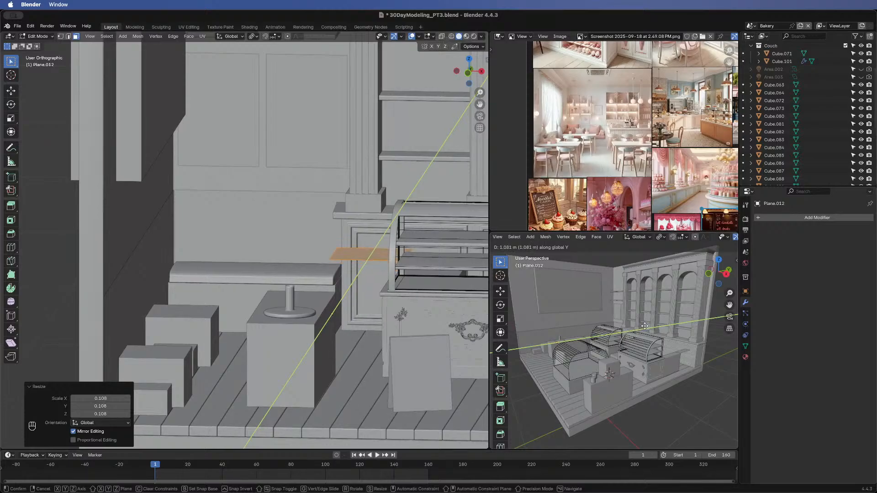
pyautogui.click(644, 325)
pyautogui.press('g')
pyautogui.press('x')
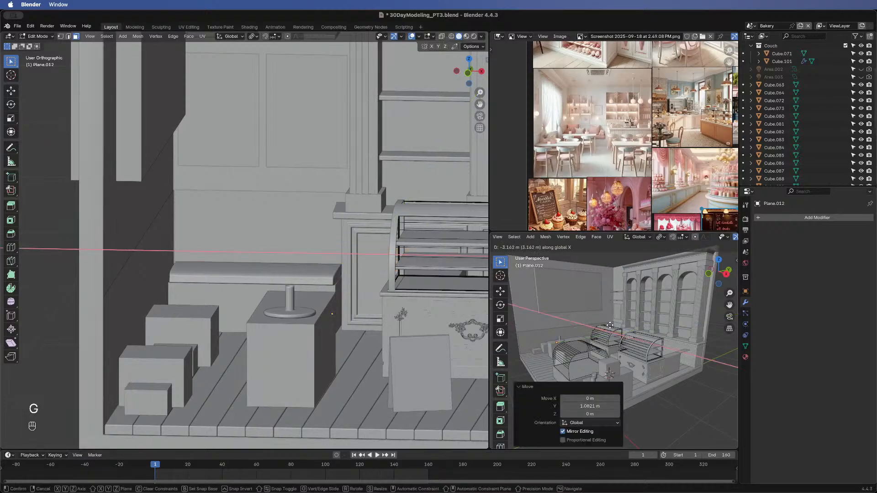
pyautogui.press('Escape')
pyautogui.press('g')
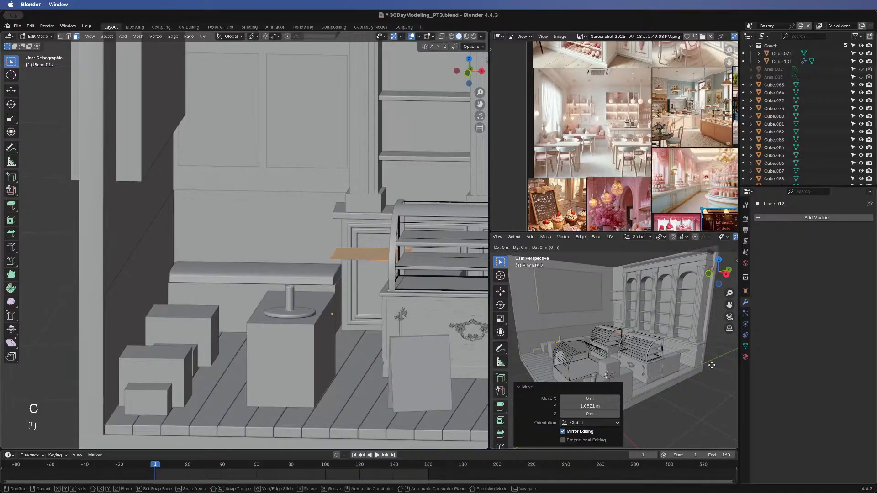
pyautogui.press('x')
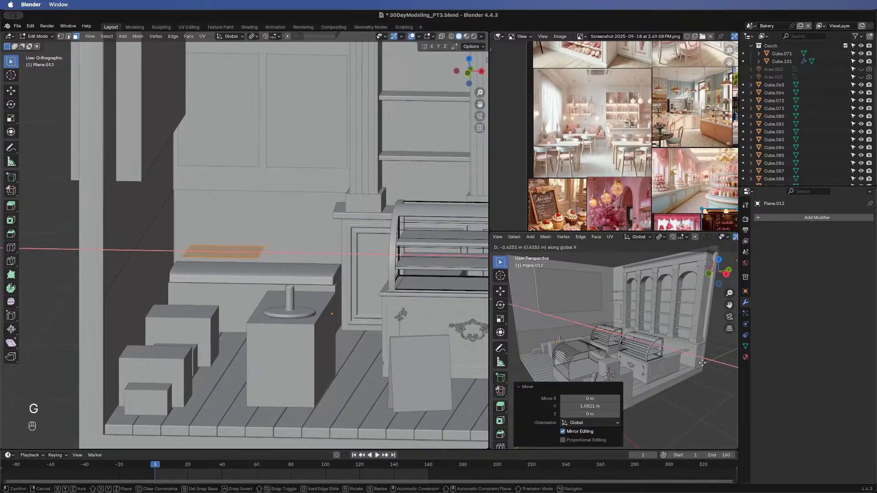
pyautogui.click(703, 363)
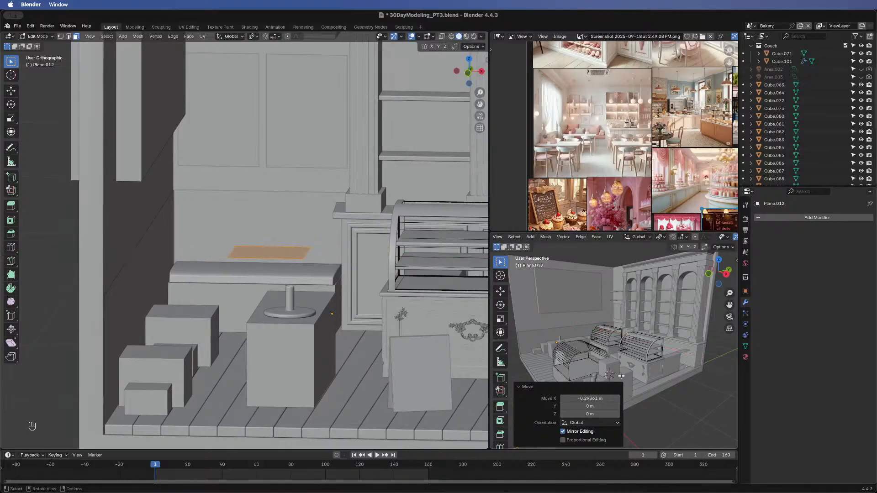
# - Move the plane about 0.2 m further along Y and rotate it 90° about X so it stands upright
pyautogui.press('g')
pyautogui.press('y')
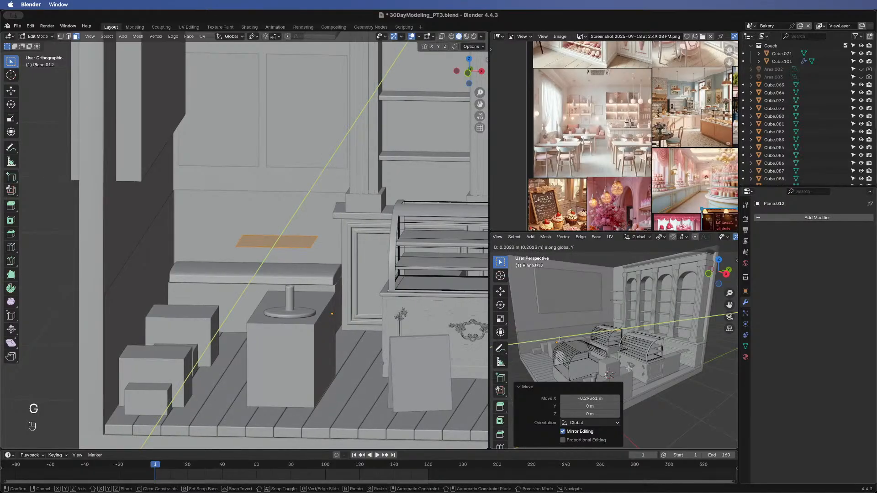
pyautogui.click(629, 370)
pyautogui.write('rx')
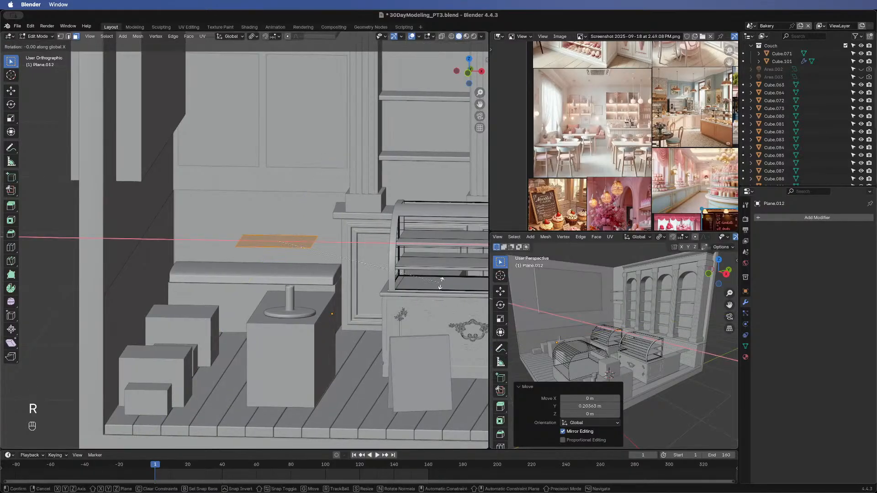
pyautogui.write('90')
pyautogui.press('Return')
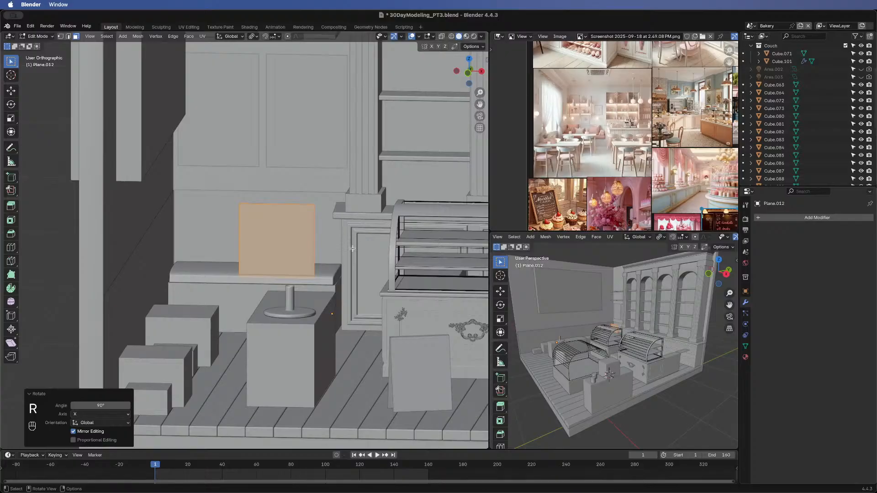
# - Scale the upright plane to about 0.668 and adjust its height along Z so it sits just above the bench cushion
pyautogui.press('g')
pyautogui.press('z')
pyautogui.click(479, 177)
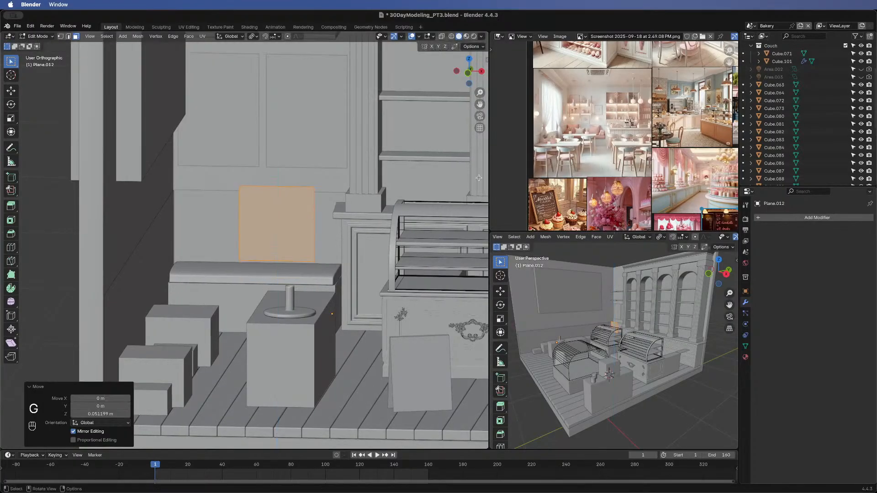
pyautogui.press('s')
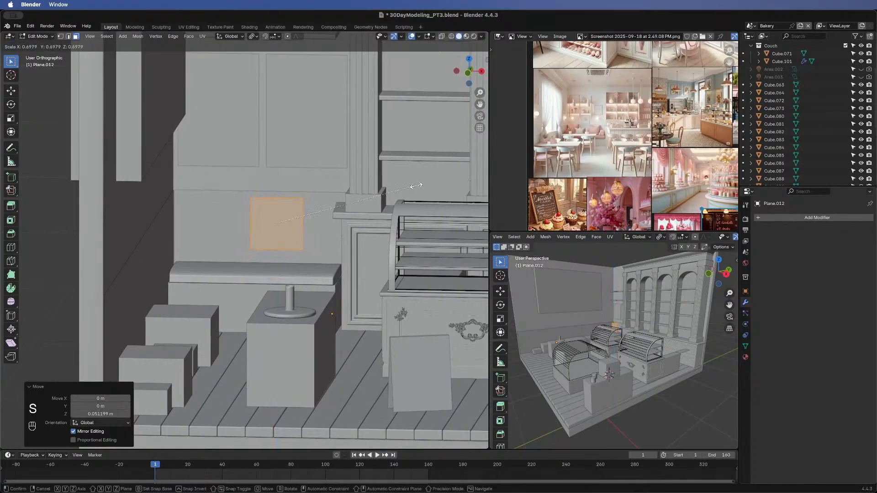
pyautogui.click(419, 186)
pyautogui.press('g')
pyautogui.press('z')
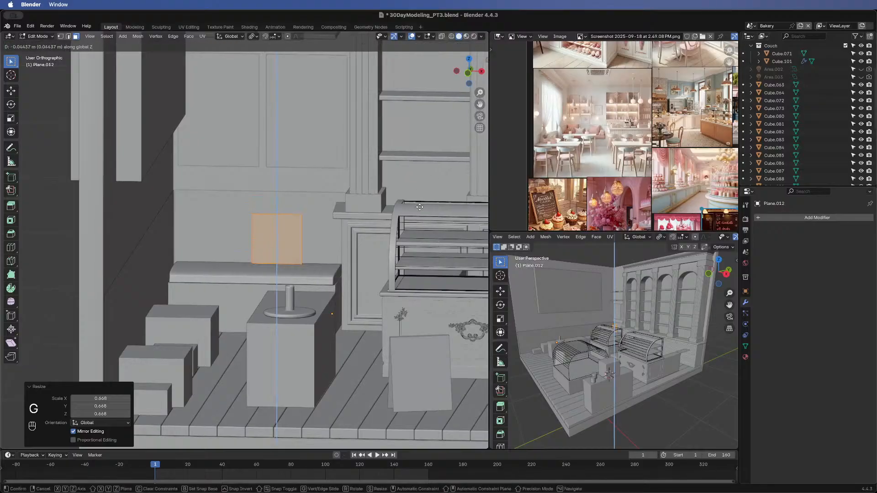
pyautogui.click(419, 200)
# - Move the upright plane along positive Y, closer to the wall behind the bench
pyautogui.moveTo(378, 294); pyautogui.dragTo(385, 264, button='middle')
pyautogui.press('g')
pyautogui.press('y')
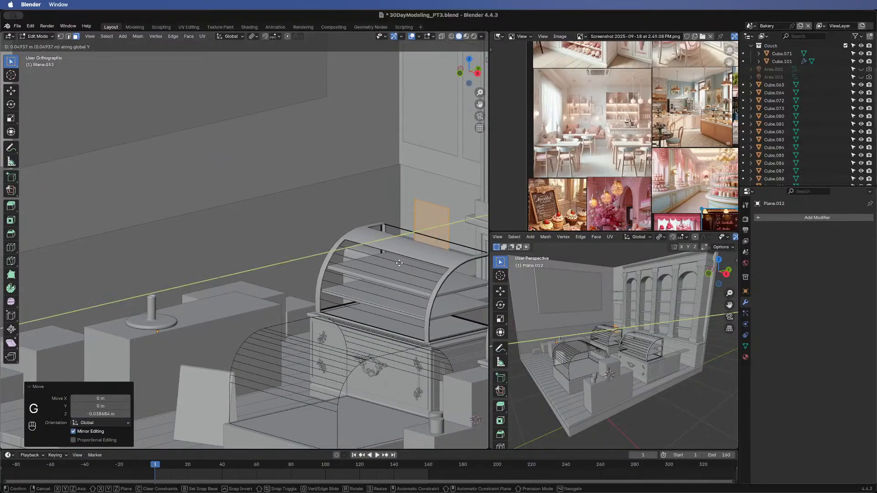
pyautogui.click(407, 261)
# - Isolate the plane in local view and keep it in Edit Mode with its face selected
pyautogui.moveTo(406, 261); pyautogui.dragTo(238, 220, button='middle')
pyautogui.press('/')
pyautogui.scroll(-3, 388, 304)
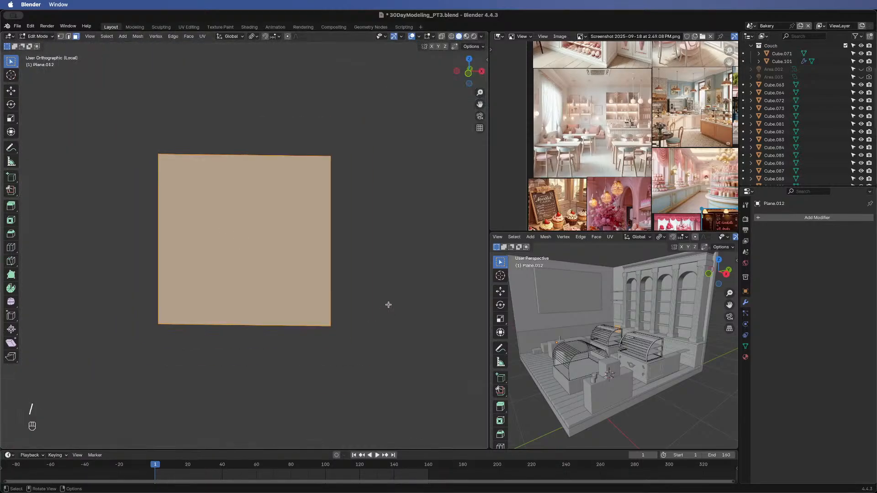
pyautogui.moveTo(234, 289); pyautogui.dragTo(248, 167, button='middle')
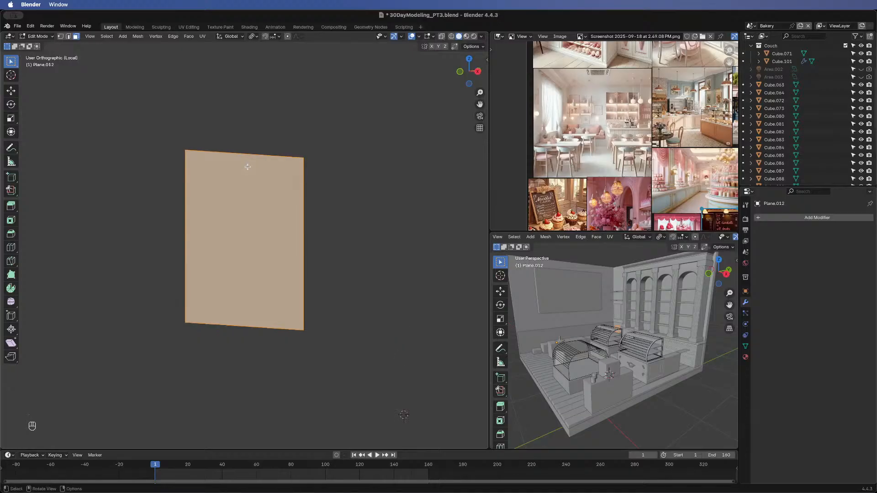
pyautogui.press('Tab')
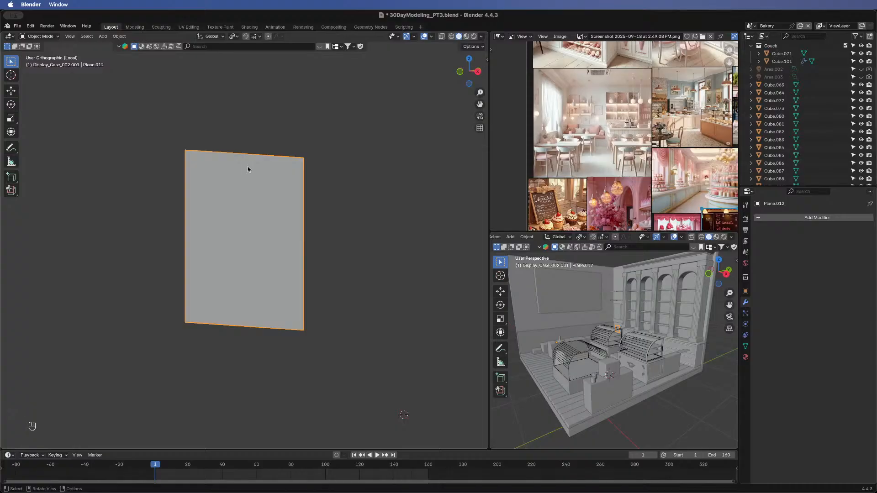
pyautogui.press('Tab')
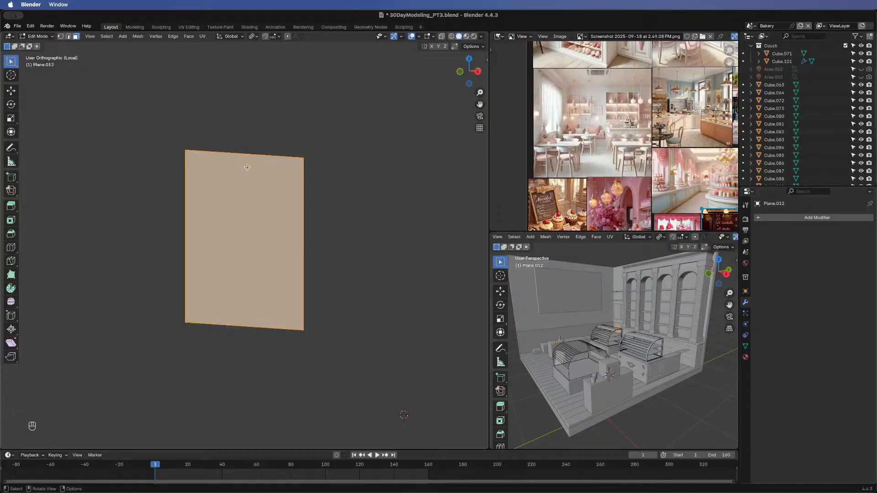
# - Subdivide the plane's face with 20 cuts
pyautogui.rightClick(247, 167)
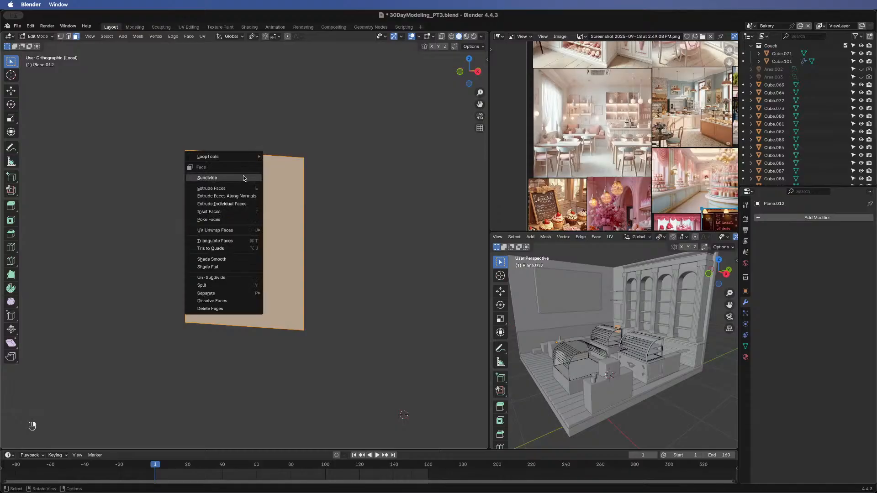
pyautogui.click(243, 178)
pyautogui.click(115, 389)
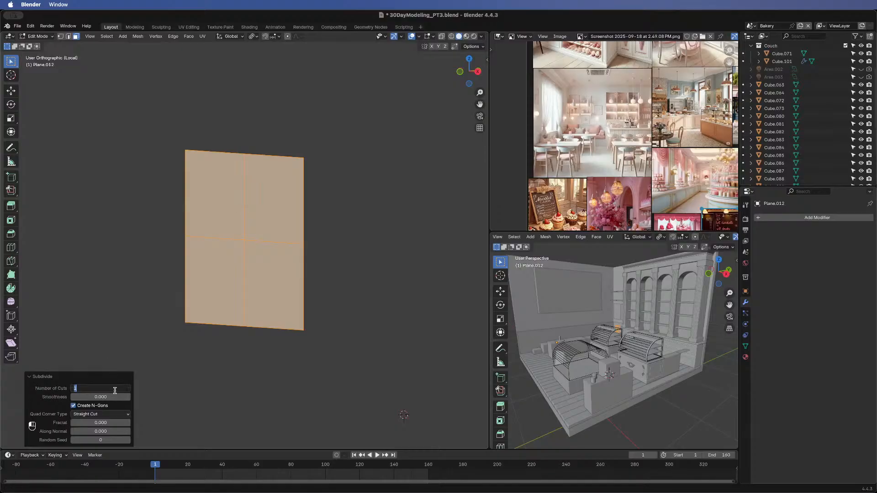
pyautogui.write('10')
pyautogui.press('Return')
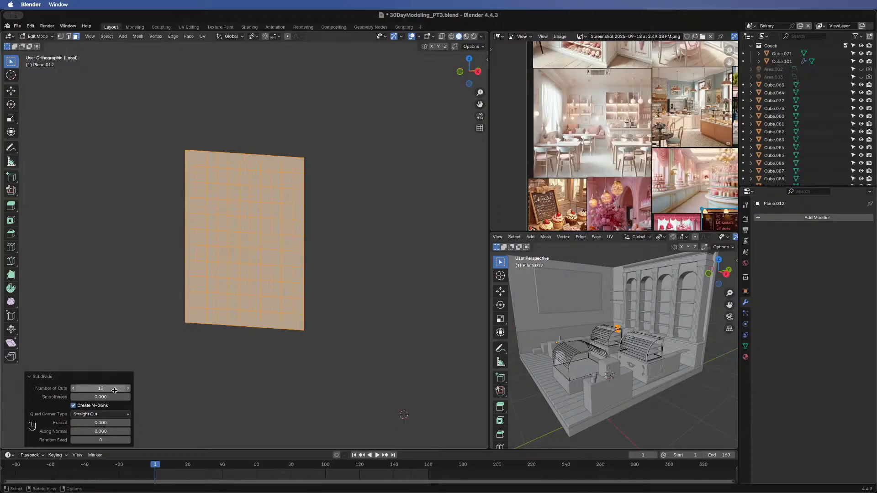
pyautogui.click(115, 390)
pyautogui.write('20')
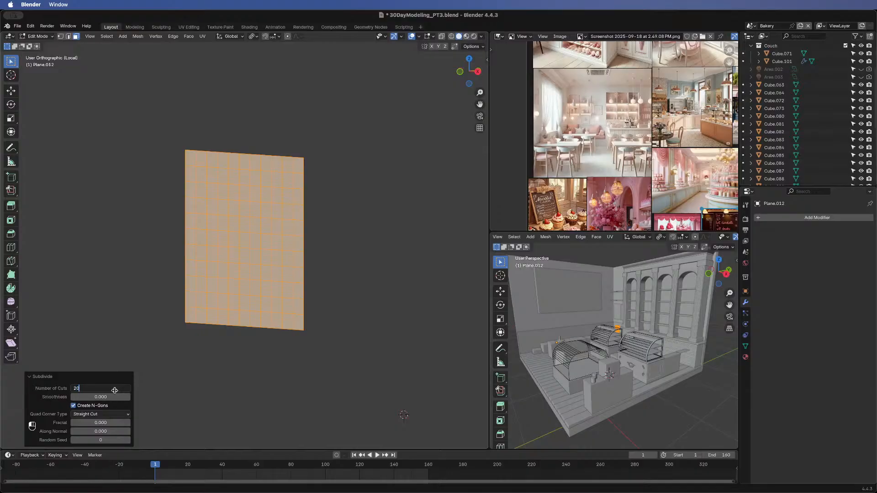
pyautogui.press('Return')
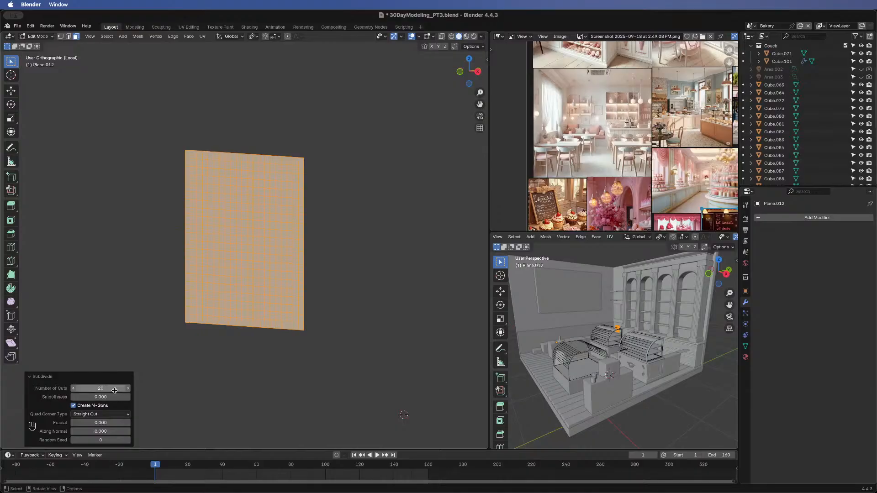
pyautogui.press('KP_Enter')
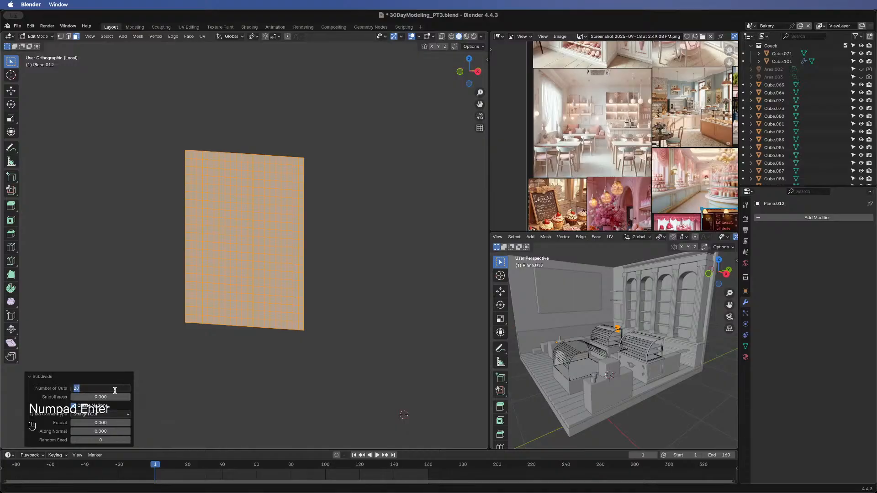
# - Extrude the whole subdivided plane about 0.0014 m along Y to give it a thin thickness, and return to Object Mode
pyautogui.press('KP_Enter')
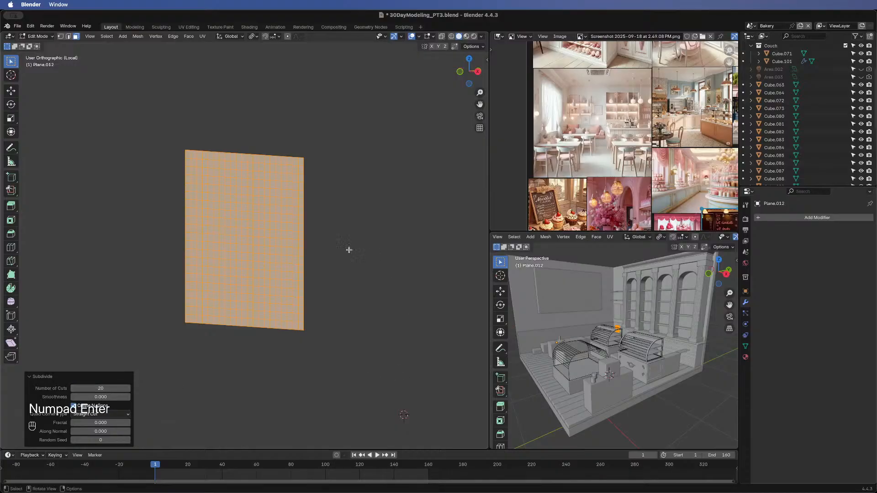
pyautogui.click(318, 228)
pyautogui.moveTo(373, 215); pyautogui.dragTo(299, 170, button='middle')
pyautogui.press('a')
pyautogui.scroll(1, 299, 170)
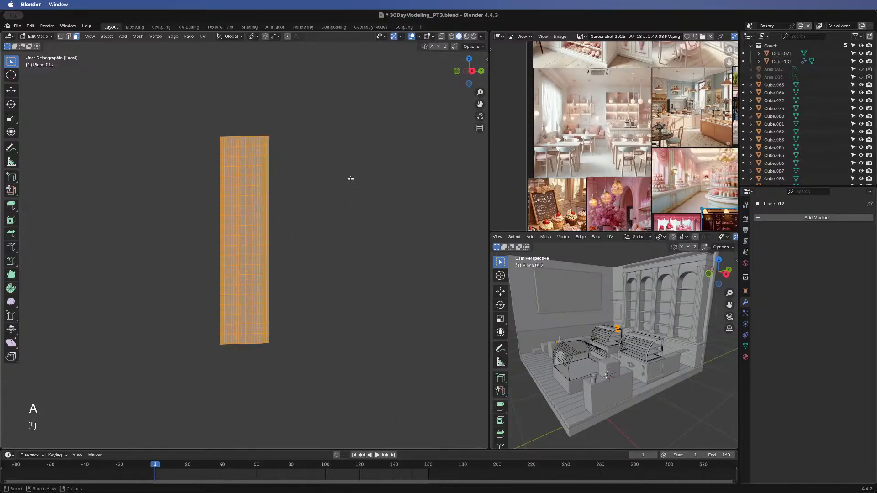
pyautogui.keyDown('shift'); pyautogui.moveTo(344, 196); pyautogui.dragTo(290, 215, button='middle'); pyautogui.keyUp('shift')
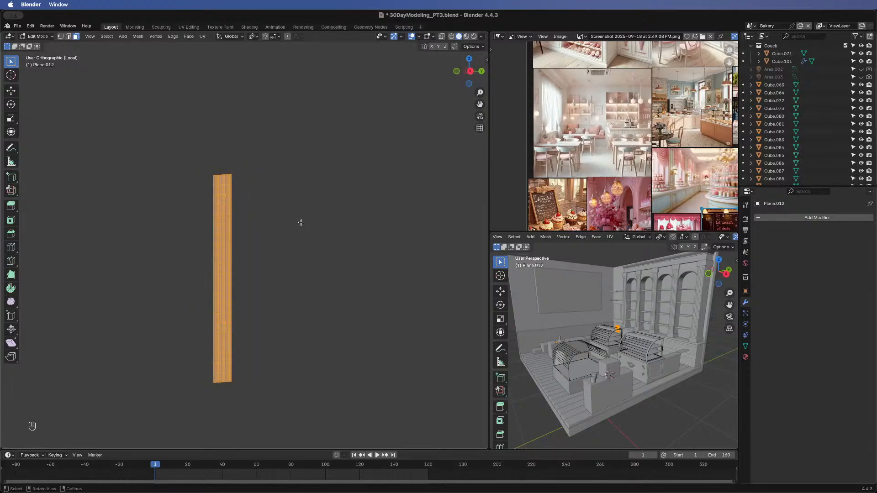
pyautogui.press('e')
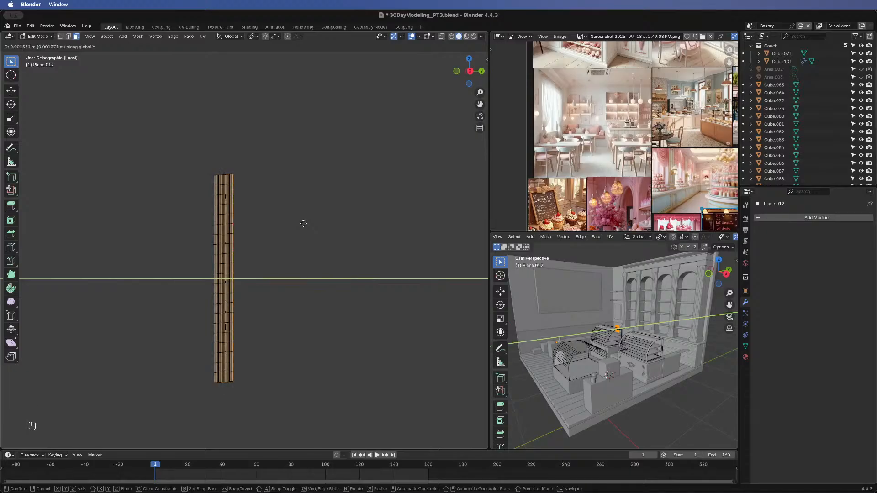
pyautogui.click(304, 223)
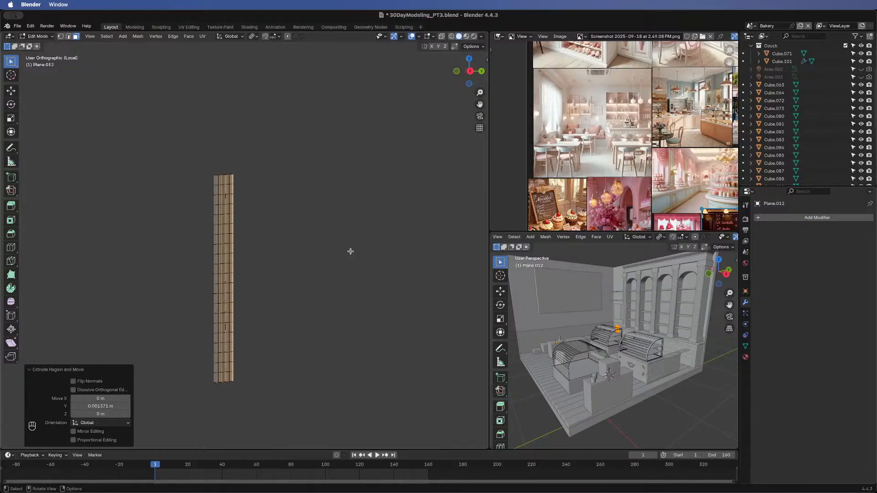
pyautogui.press('Tab')
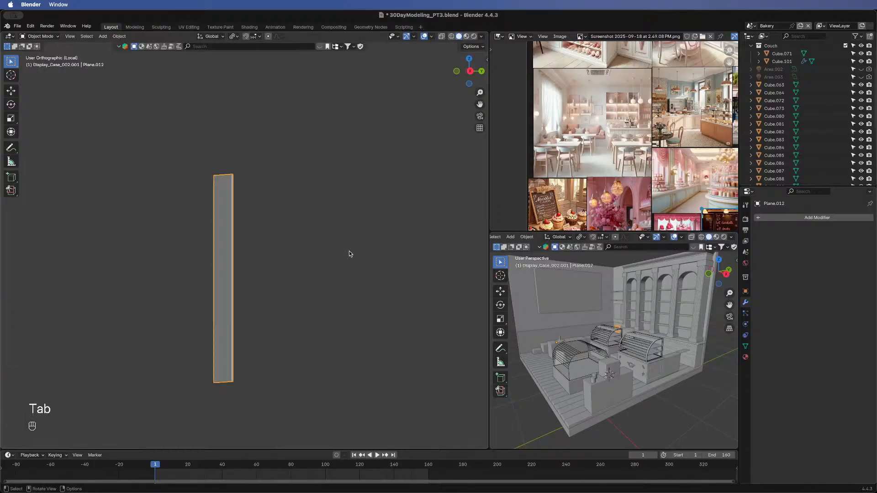
pyautogui.moveTo(328, 265); pyautogui.dragTo(364, 198, button='middle')
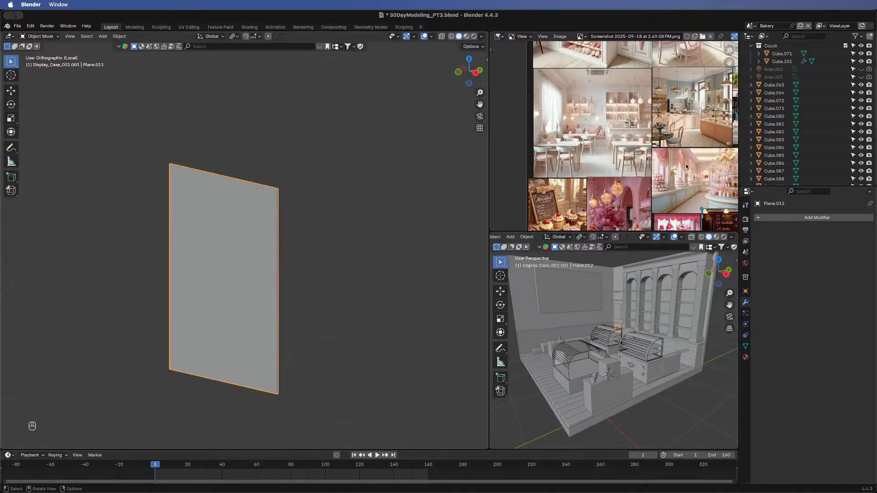
# - Add Cloth physics to the thin pillow slab and enable Pressure
pyautogui.click(746, 314)
pyautogui.click(746, 325)
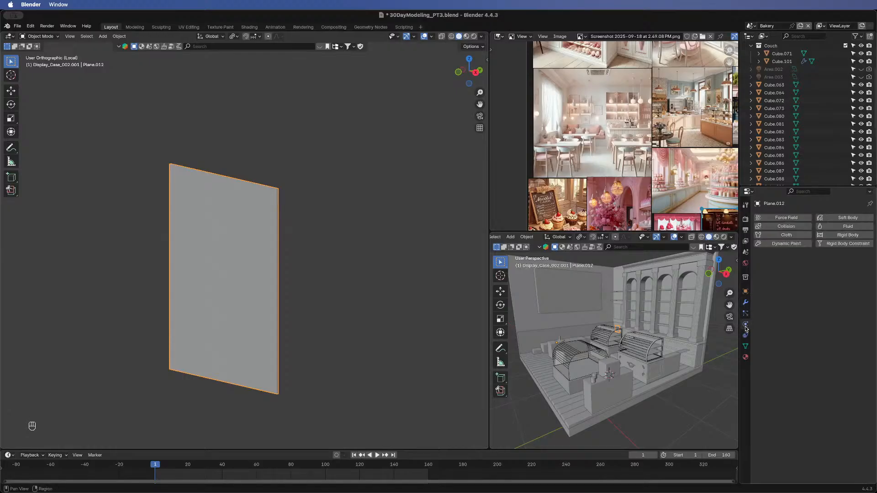
pyautogui.click(789, 235)
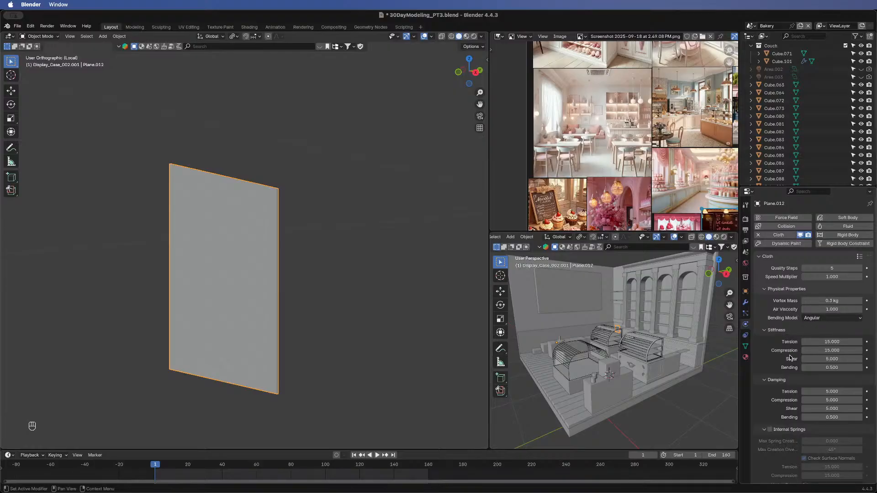
pyautogui.scroll(-8, 790, 358)
pyautogui.click(770, 373)
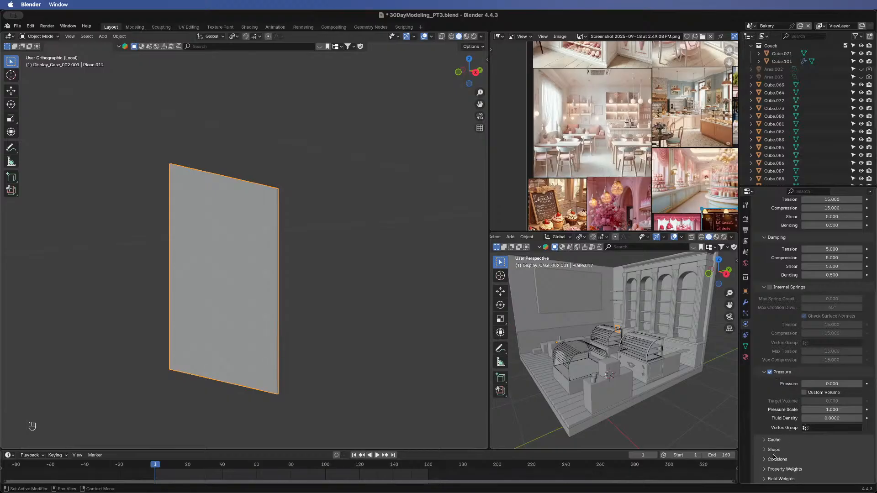
pyautogui.scroll(5, 777, 285)
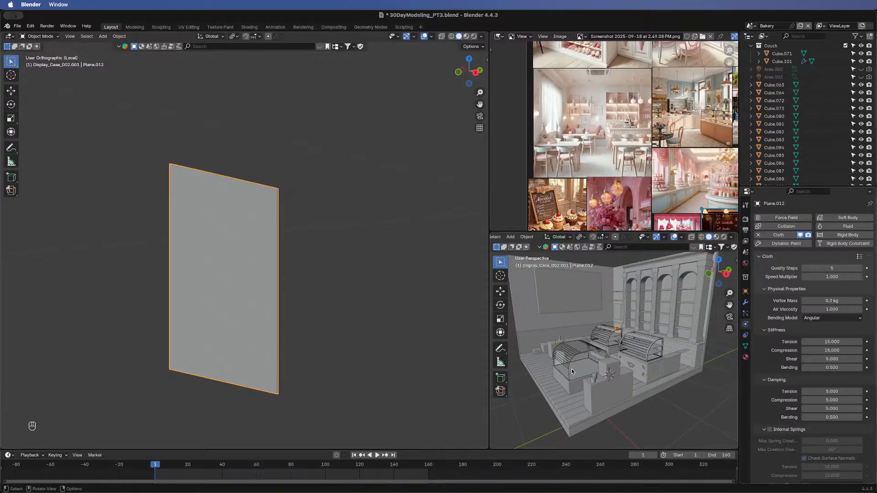
# - Test-play the cloth simulation, stop it and return to the first frame
pyautogui.click(378, 455)
pyautogui.click(377, 455)
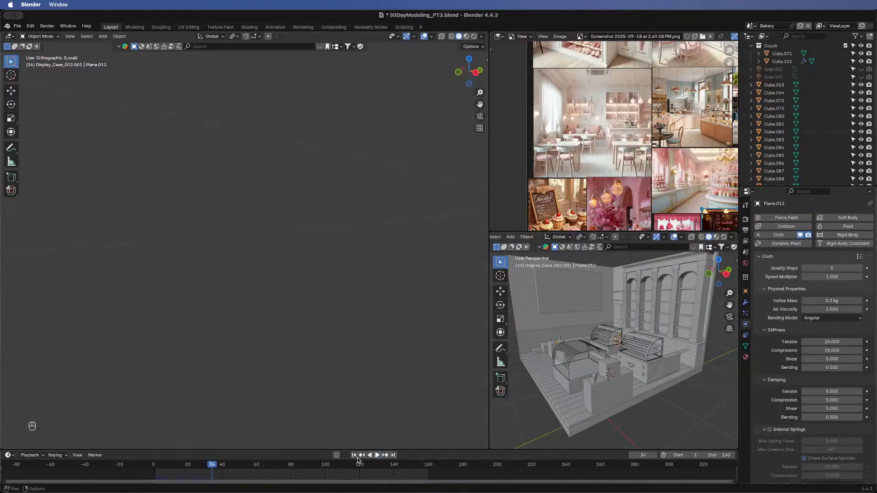
pyautogui.click(355, 456)
# - Review the Cloth physics settings from the stiffness and damping values through to Pressure
pyautogui.scroll(-4, 763, 262)
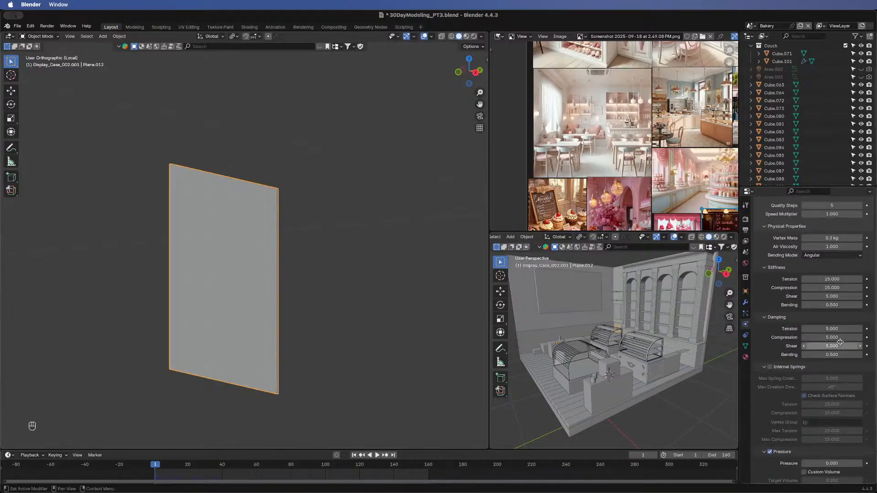
pyautogui.scroll(4, 769, 296)
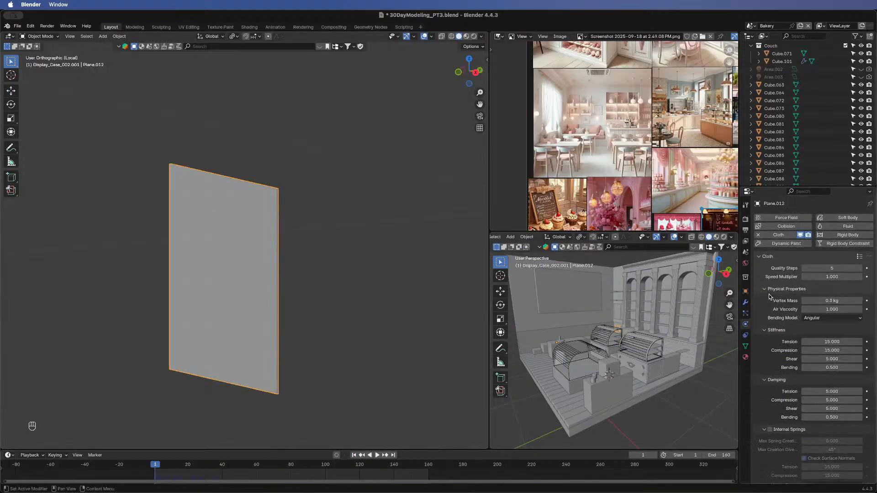
pyautogui.click(834, 219)
pyautogui.click(830, 219)
pyautogui.scroll(-3, 769, 305)
pyautogui.scroll(-3, 768, 306)
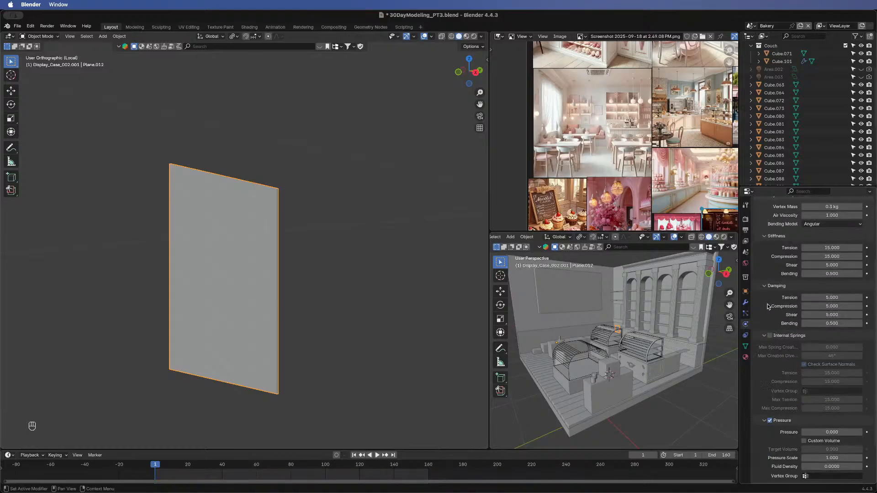
pyautogui.scroll(-3, 775, 296)
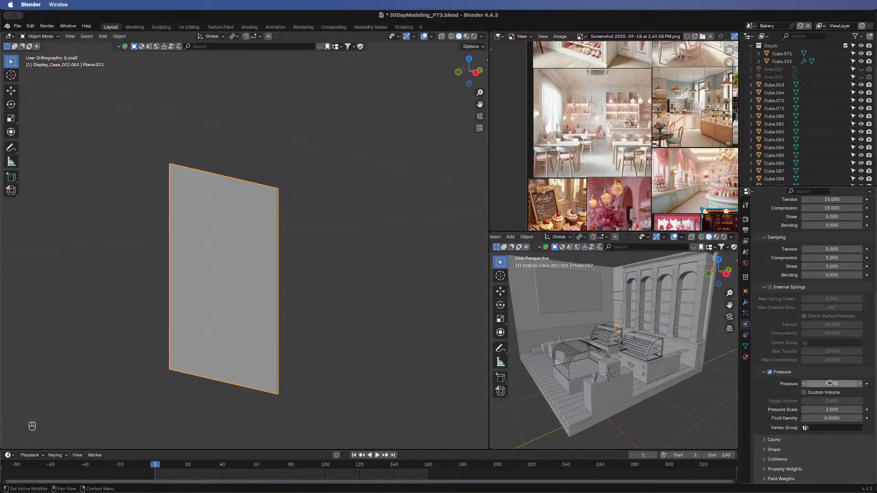
pyautogui.scroll(8, 775, 357)
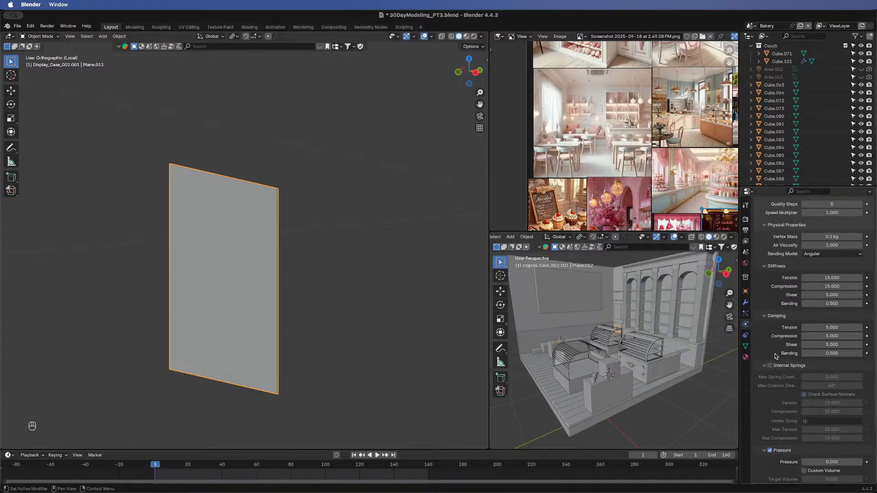
pyautogui.scroll(-6, 774, 356)
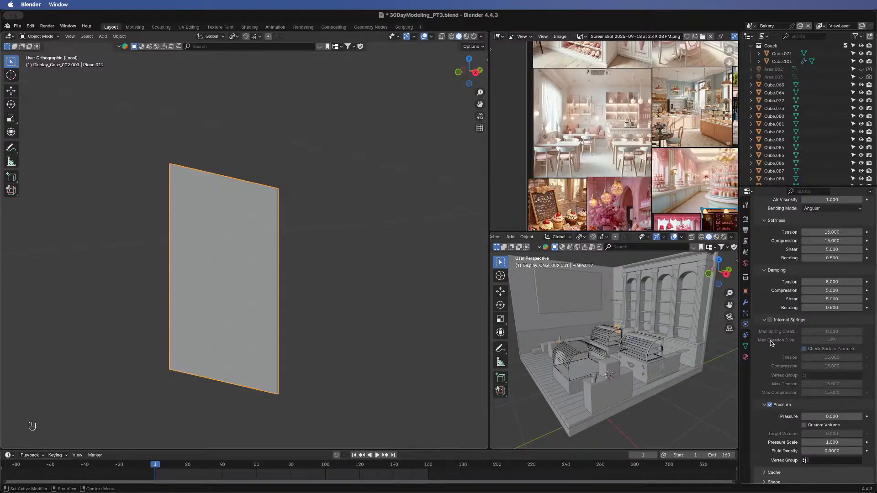
pyautogui.scroll(6, 772, 343)
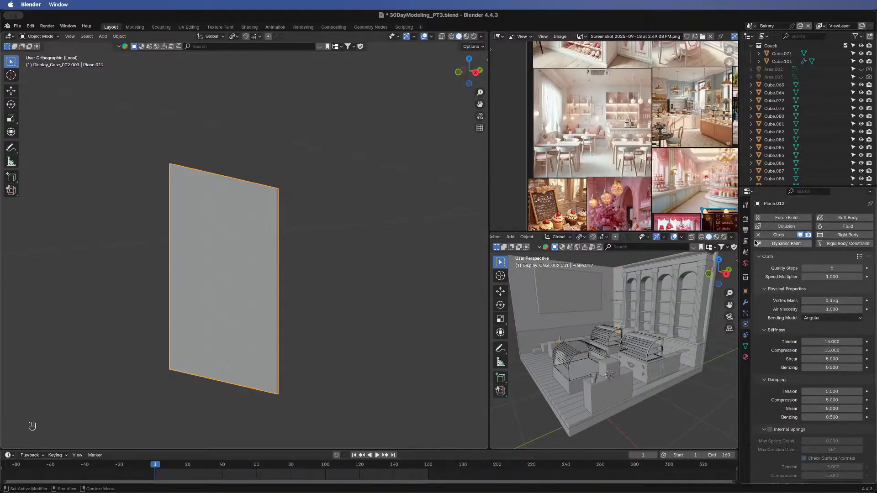
# - Replace the slab's Cloth physics with Soft Body and enable Self Collision
pyautogui.click(758, 235)
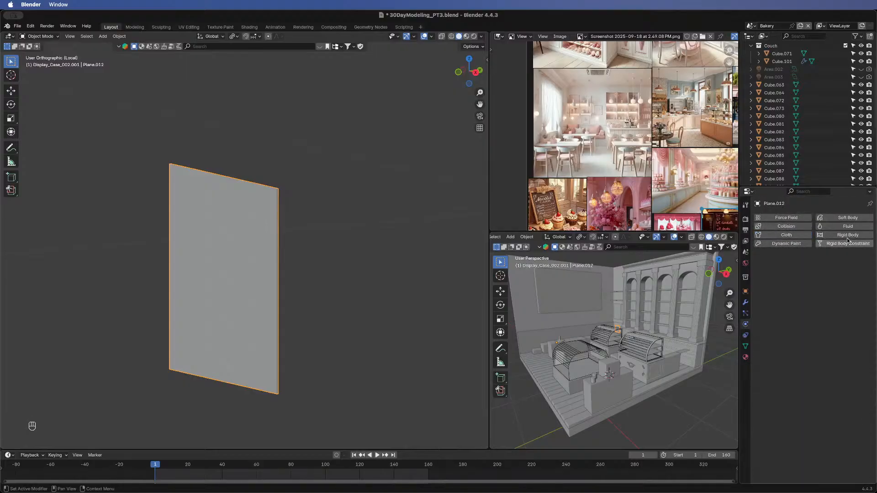
pyautogui.click(844, 219)
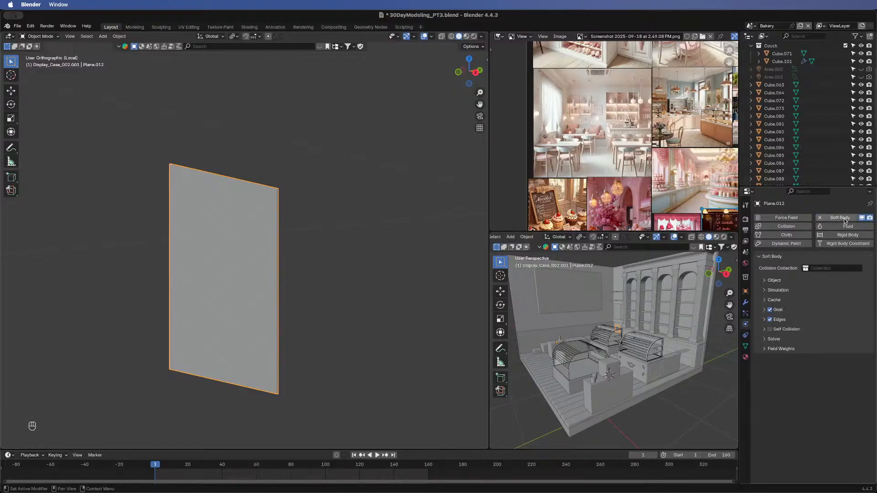
pyautogui.click(776, 329)
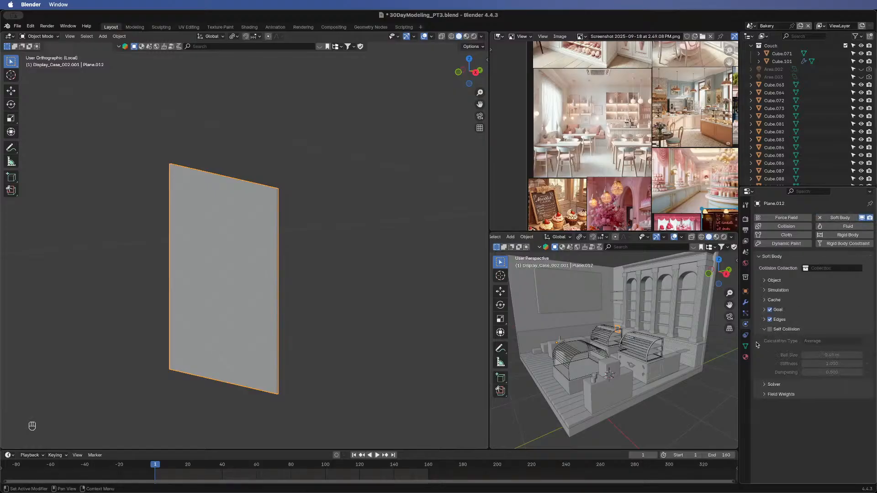
pyautogui.click(770, 329)
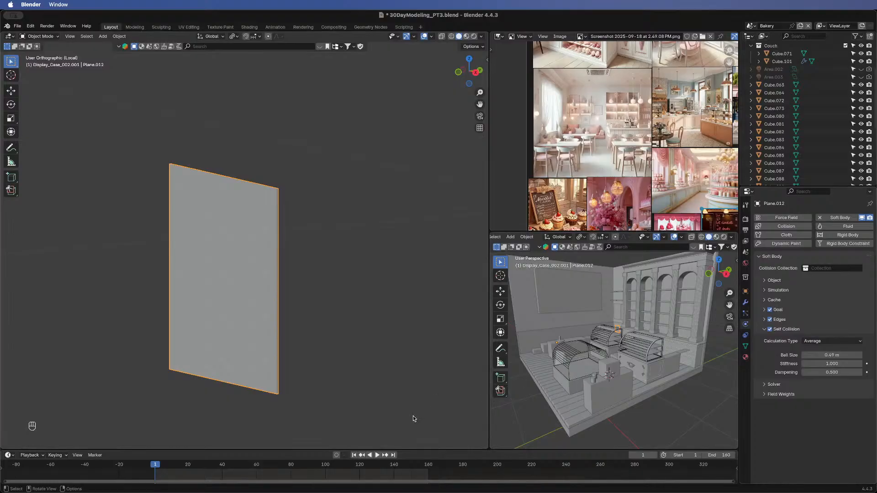
# - Test-play the soft body simulation, stop it and return to the first frame
pyautogui.click(377, 455)
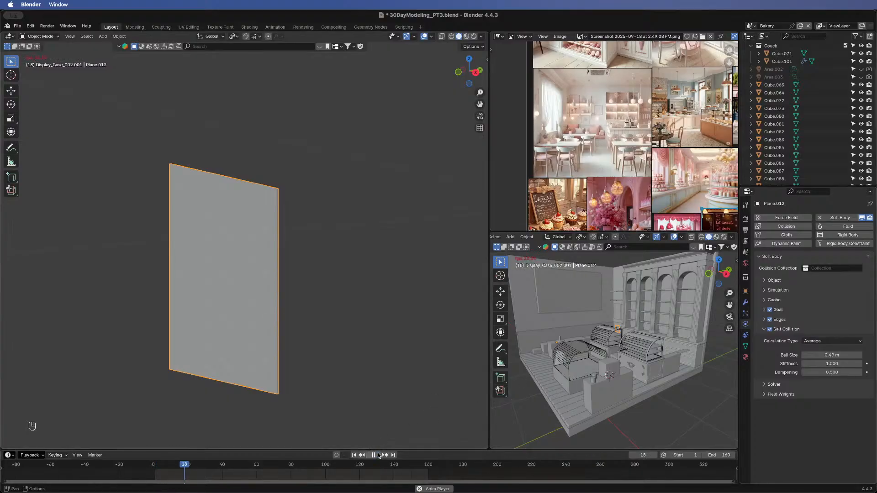
pyautogui.click(374, 456)
pyautogui.click(354, 455)
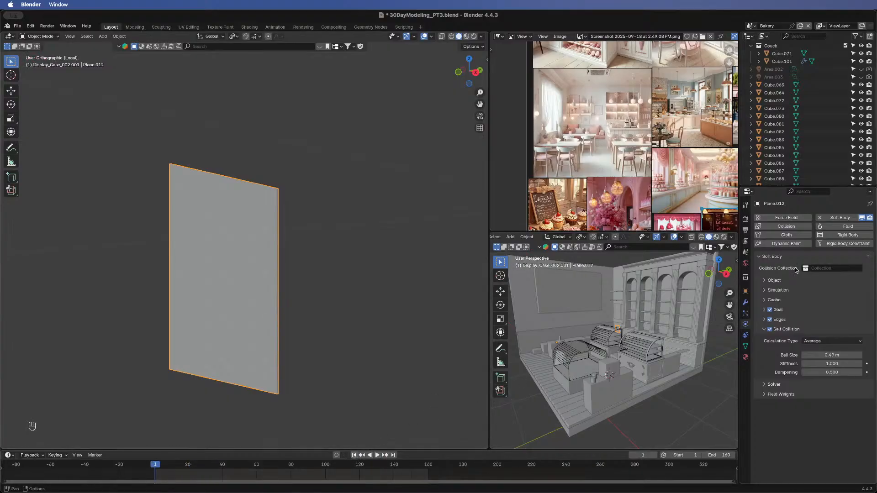
# - Remove the Soft Body physics and add Cloth physics with the Cotton preset to the slab
pyautogui.click(819, 220)
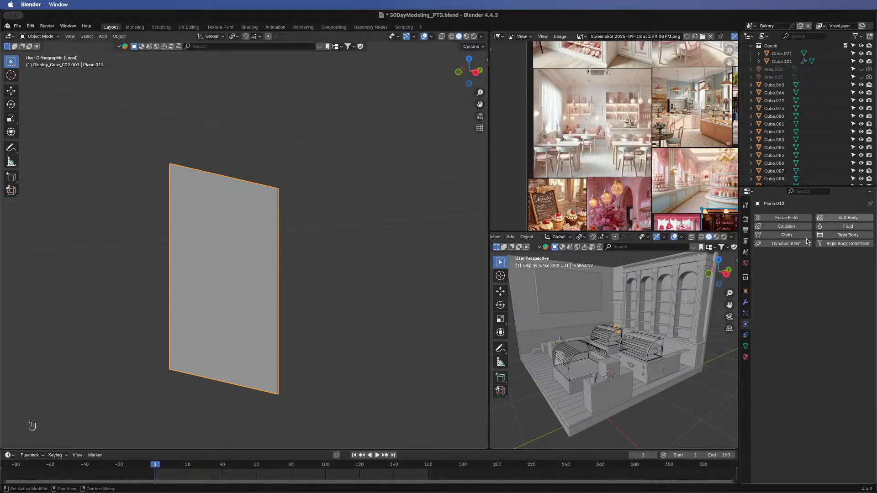
pyautogui.click(778, 235)
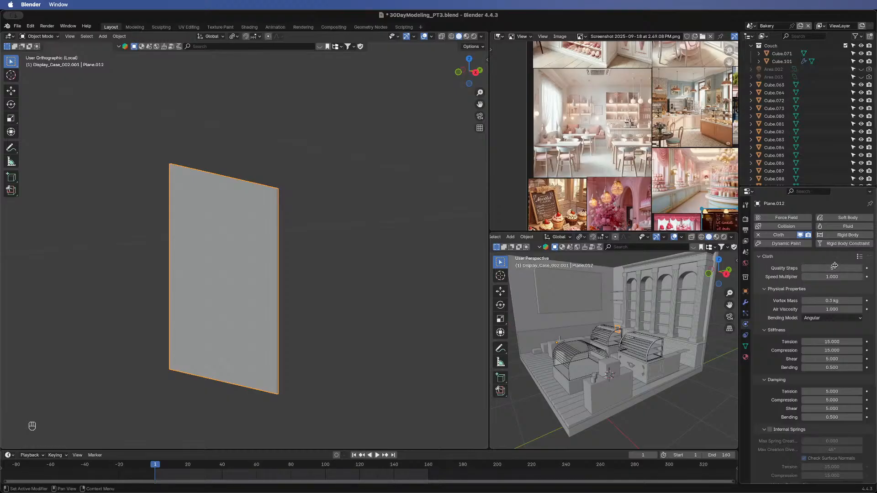
pyautogui.click(860, 257)
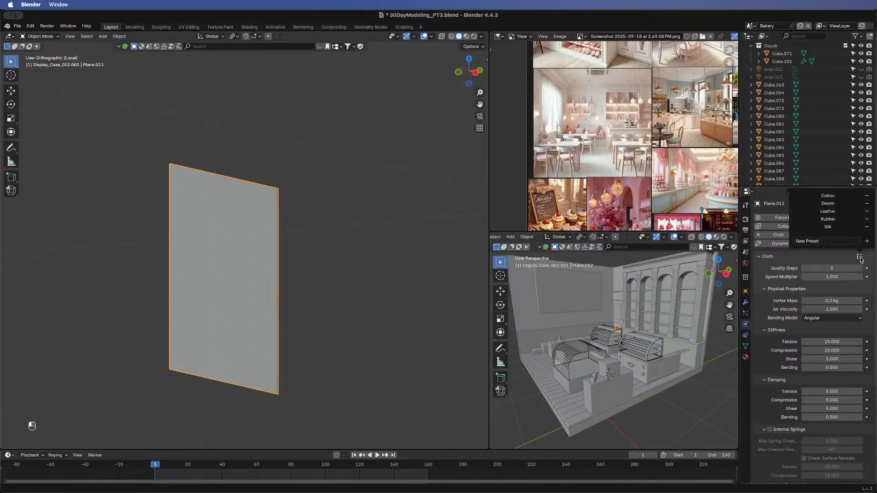
pyautogui.click(838, 196)
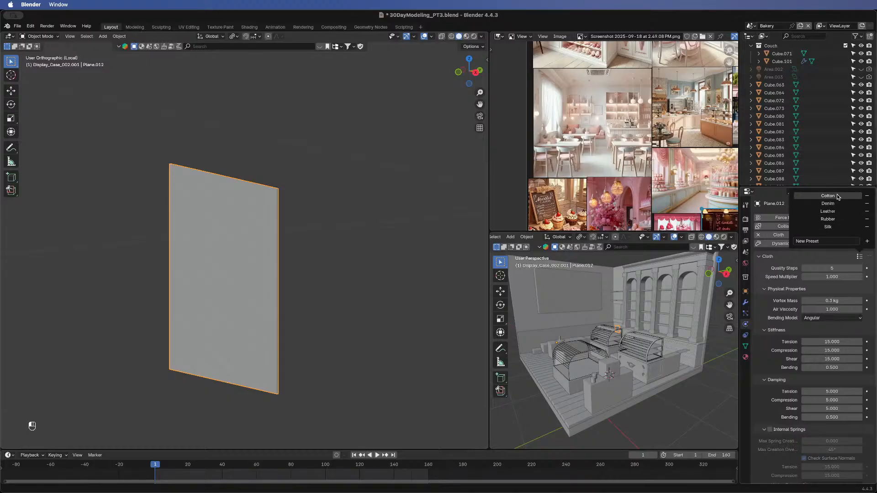
# - Enable Pressure in the slab's Cloth physics, keeping Internal Springs off
pyautogui.scroll(-3, 782, 302)
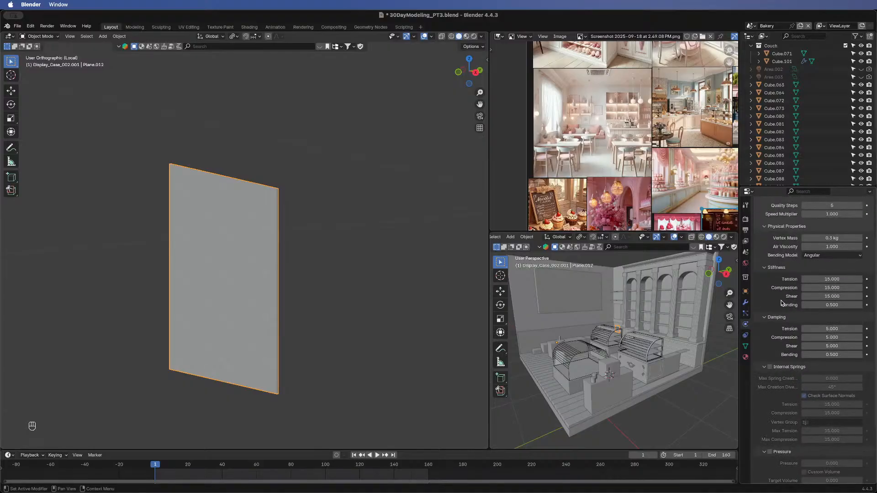
pyautogui.scroll(-2, 782, 303)
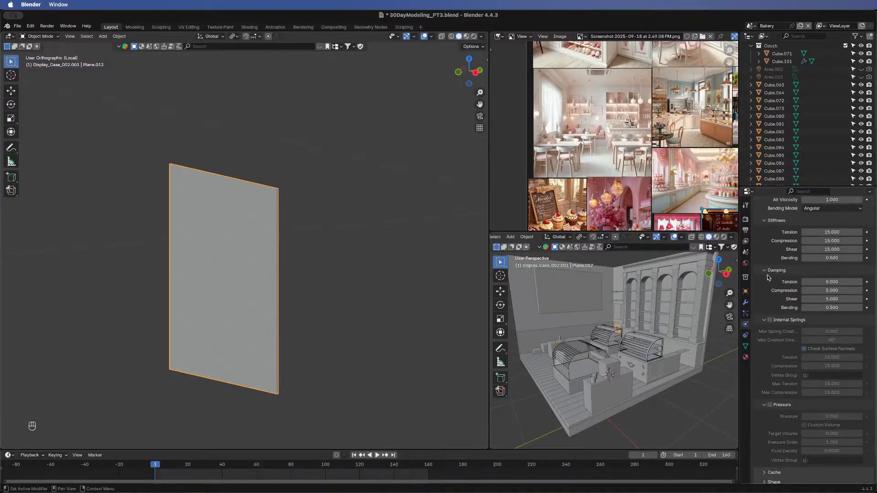
pyautogui.scroll(-2, 770, 293)
pyautogui.click(769, 289)
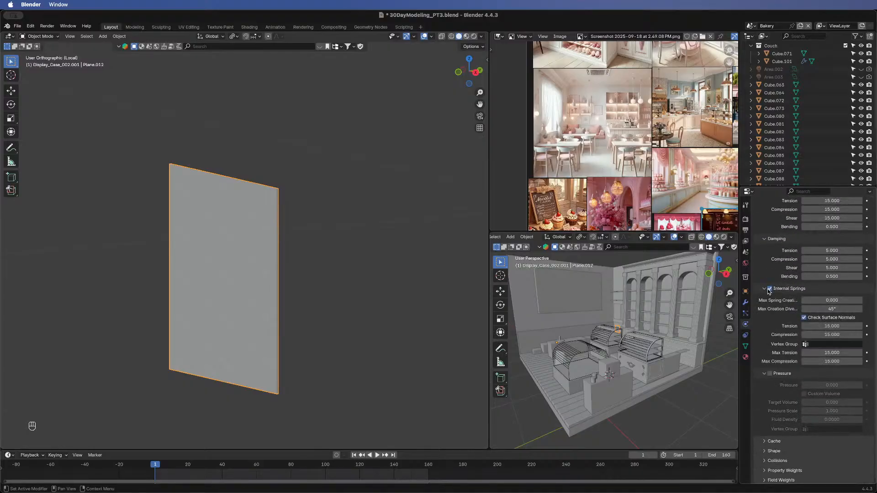
pyautogui.click(770, 290)
pyautogui.scroll(-1, 784, 339)
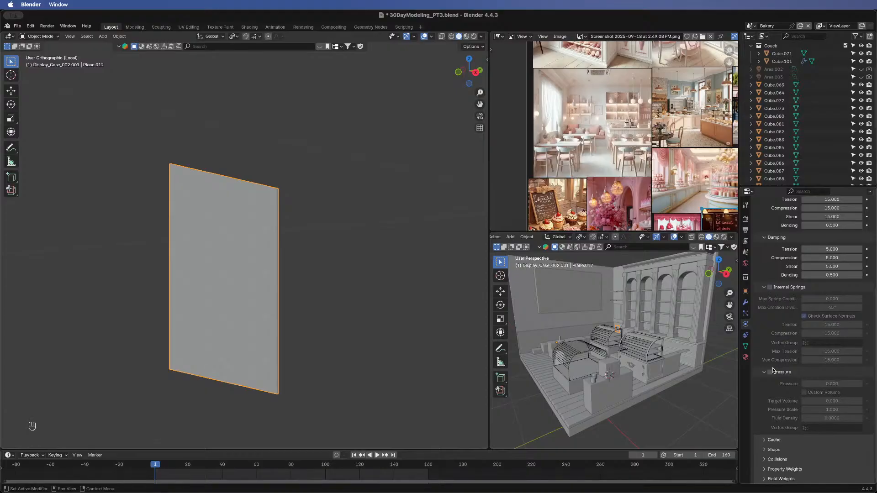
pyautogui.click(771, 372)
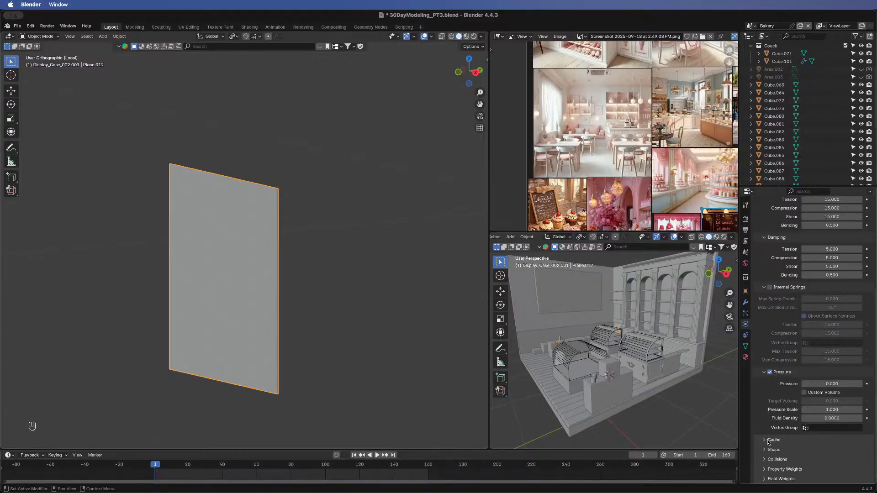
# - Enable Self Collisions in the slab's Cloth physics, keeping Object Collisions on
pyautogui.click(769, 459)
pyautogui.scroll(-5, 782, 429)
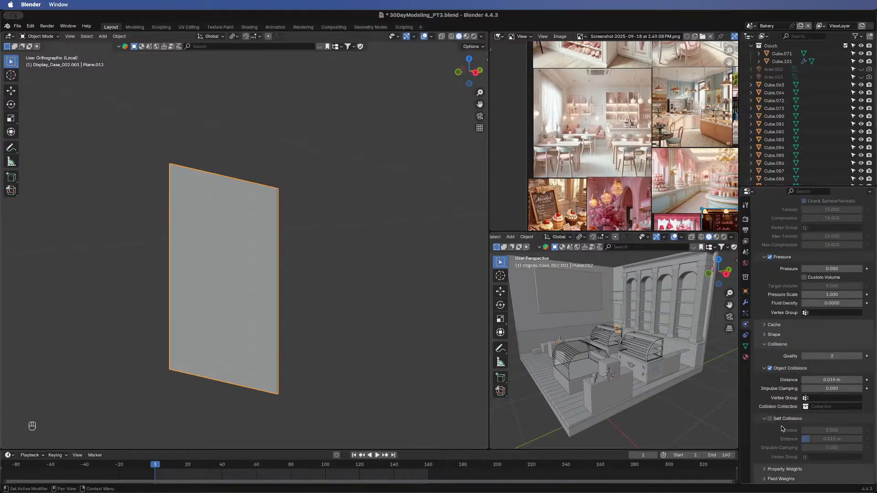
pyautogui.click(770, 420)
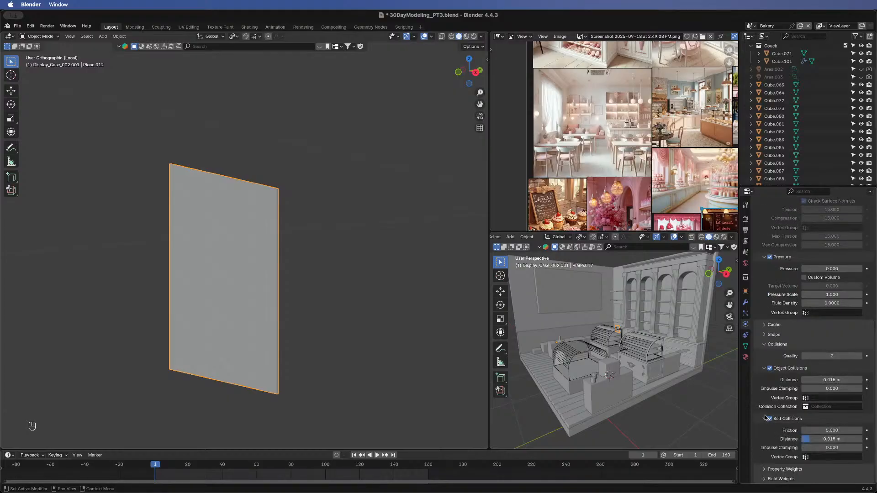
# - Test-play the cloth simulation on the slab, stop it and return to the first frame
pyautogui.click(377, 456)
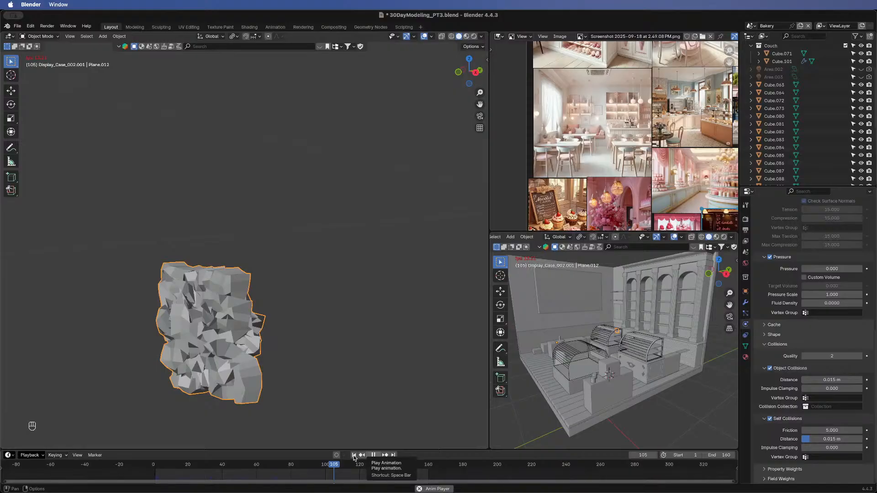
pyautogui.press('space')
pyautogui.moveTo(224, 348); pyautogui.dragTo(379, 246, button='middle')
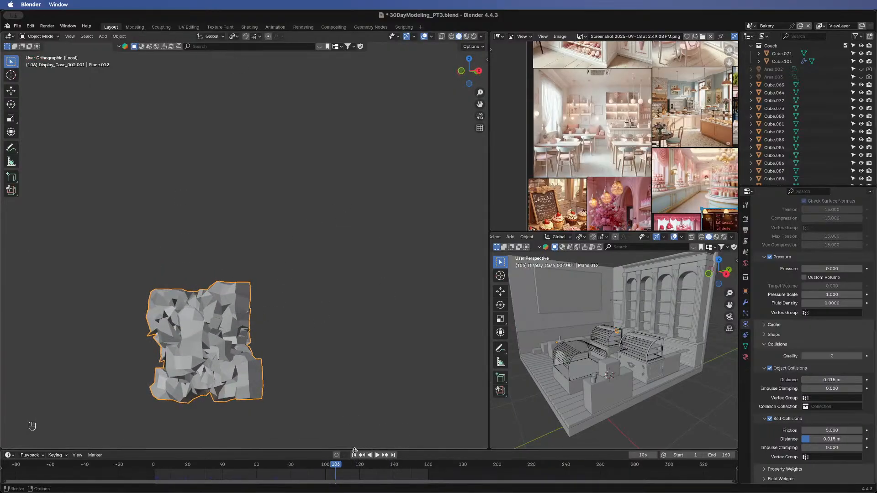
pyautogui.hotkey('shift', 'Left')
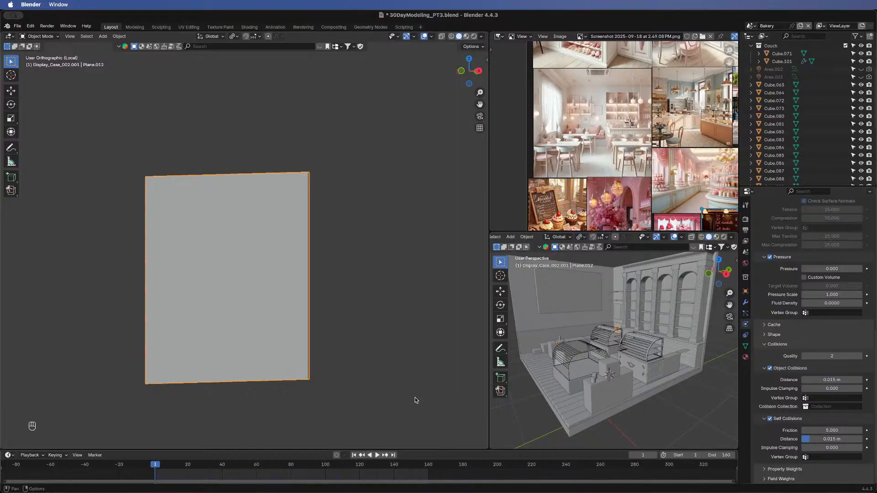
# - Try switching off Object Collisions in the slab's cloth settings and undo the change
pyautogui.click(770, 369)
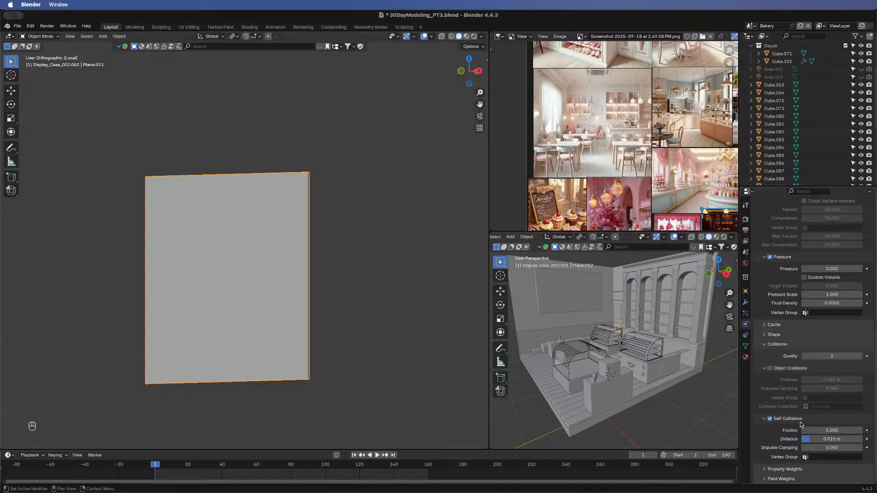
pyautogui.click(767, 369)
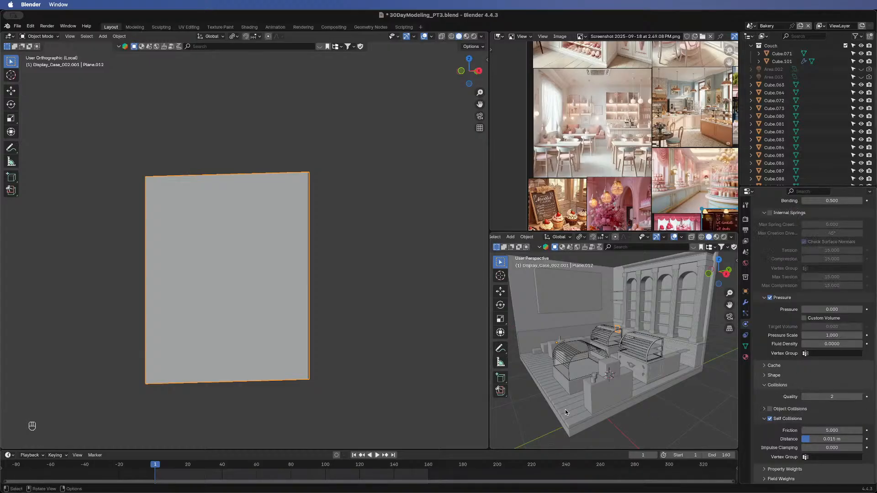
pyautogui.press('super+z')
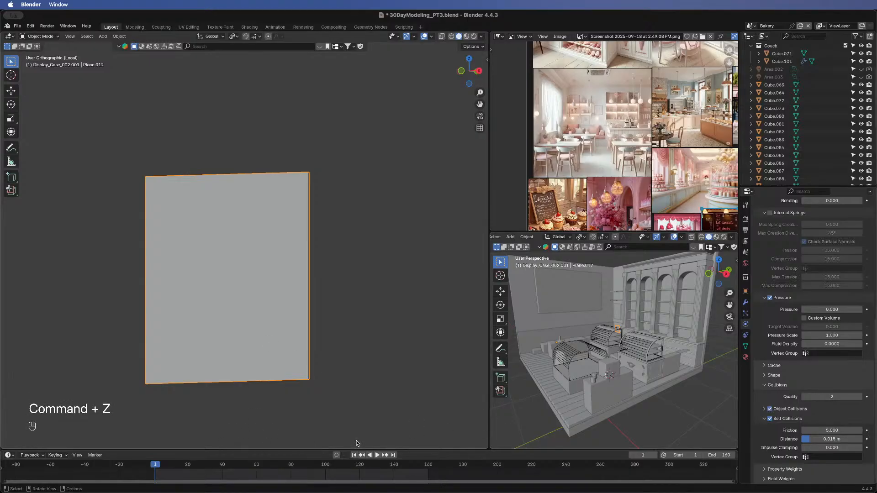
# - Replay the cloth simulation with Object and Self Collisions enabled, stop it and go back to the first frame
pyautogui.click(377, 455)
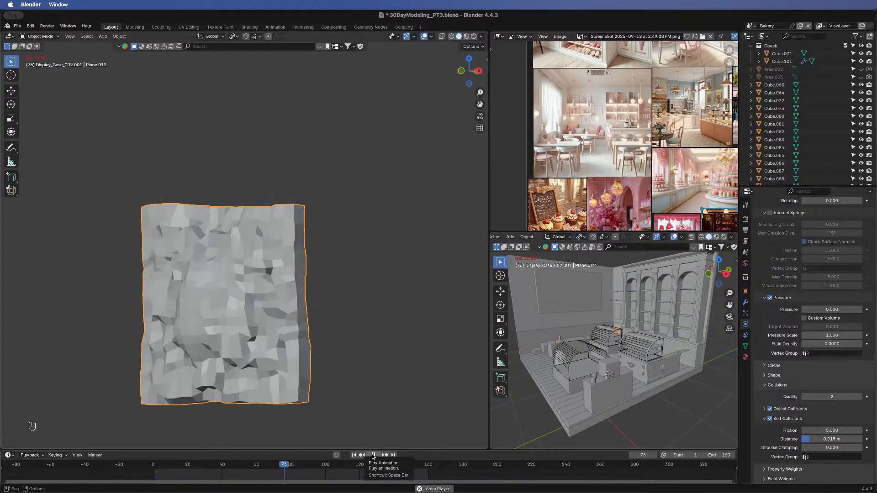
pyautogui.click(374, 455)
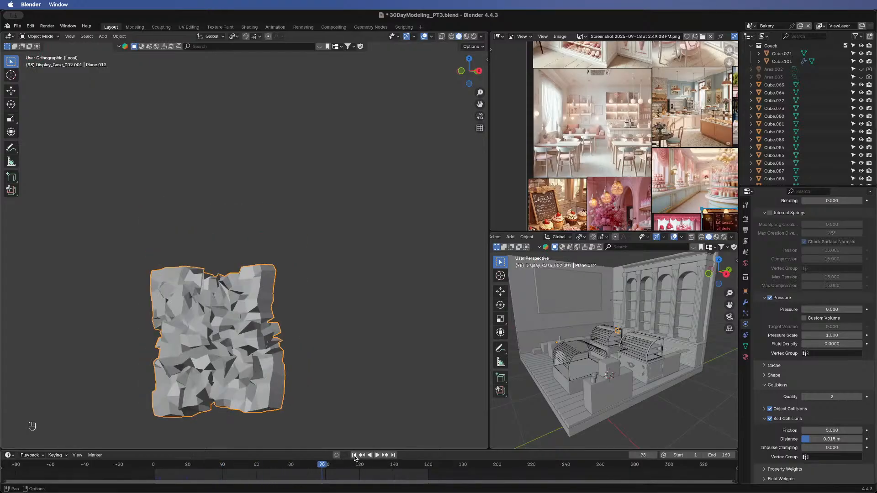
pyautogui.click(354, 455)
# - Try setting the slab's Tension, Compression, Shear and Bending stiffness all to 14.8, and undo the change
pyautogui.scroll(4, 833, 278)
pyautogui.scroll(5, 833, 278)
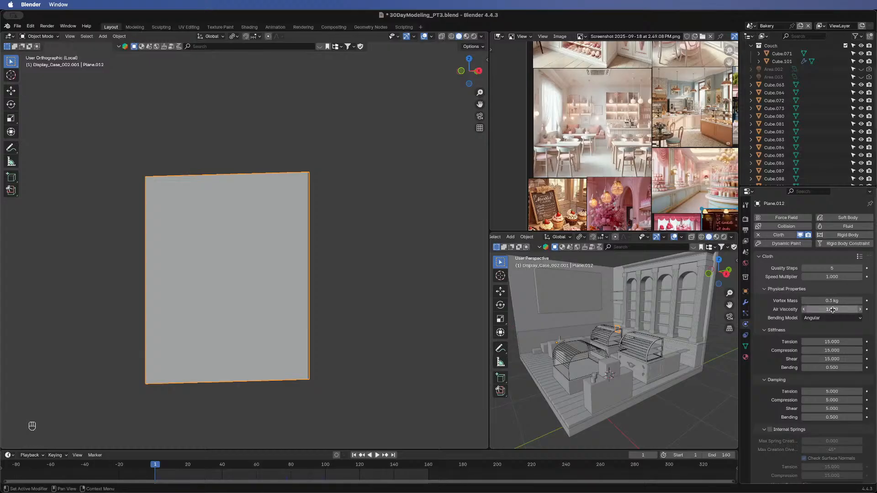
pyautogui.click(832, 341)
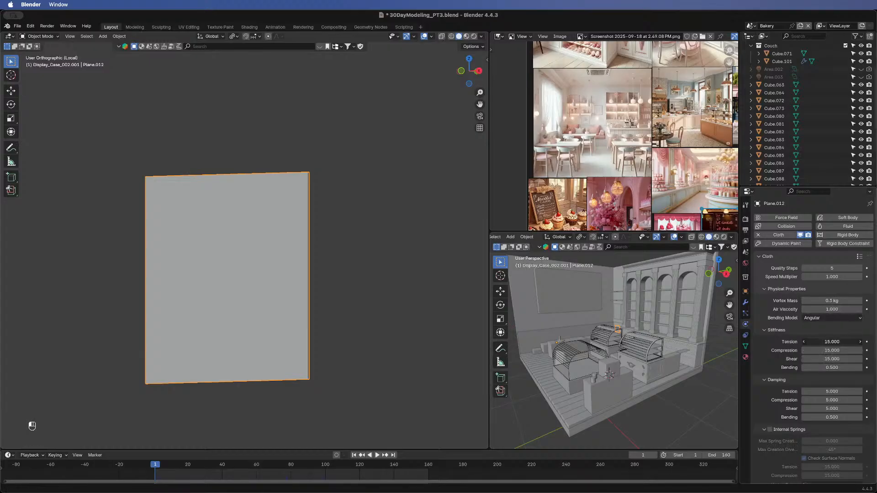
pyautogui.moveTo(832, 341)
pyautogui.mouseDown()
pyautogui.moveTo(831, 357)
pyautogui.moveTo(830, 340)
pyautogui.mouseUp()
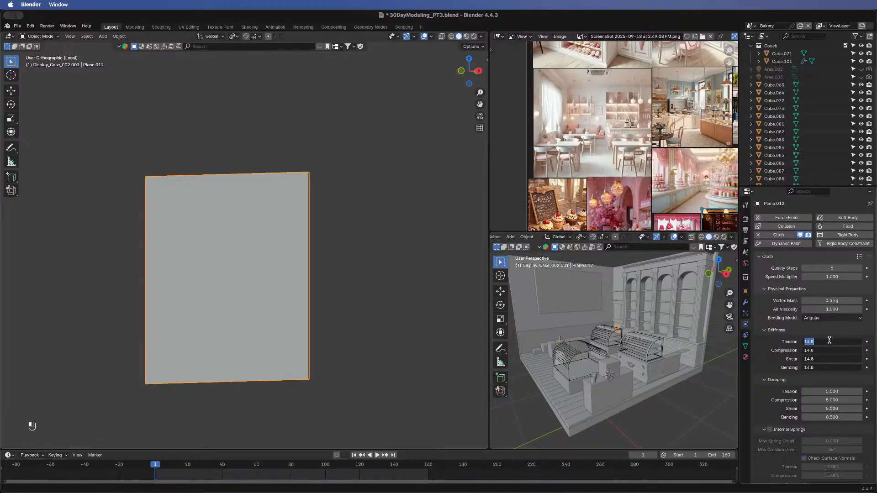
pyautogui.press('Return')
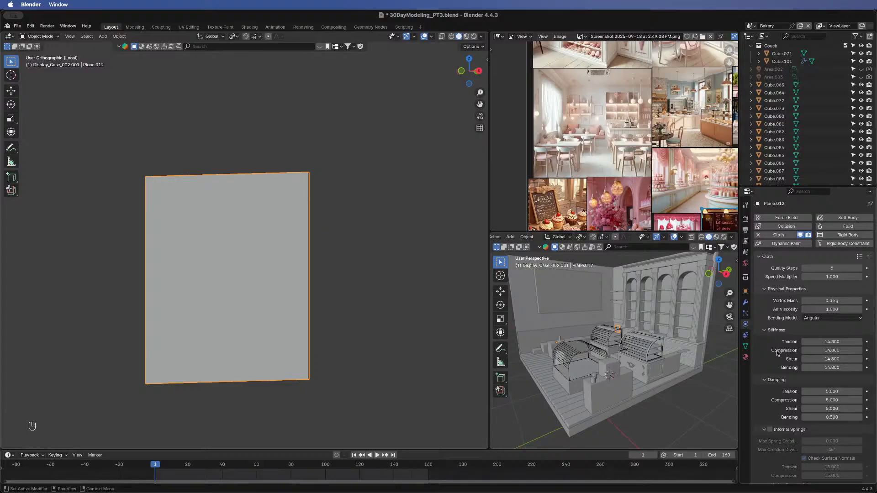
pyautogui.press('super+z')
pyautogui.press('super+z')
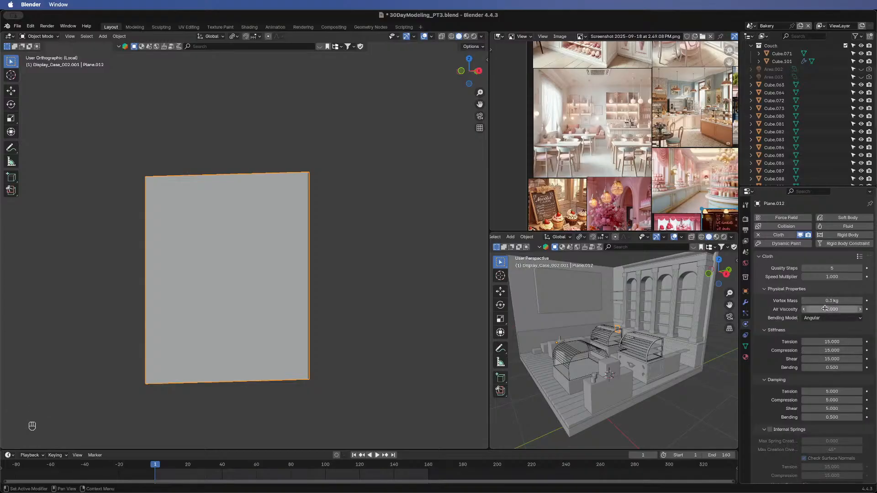
# - Set the slab's Damping Tension to 1 and test-play the simulation, returning to the first frame
pyautogui.scroll(-2, 830, 323)
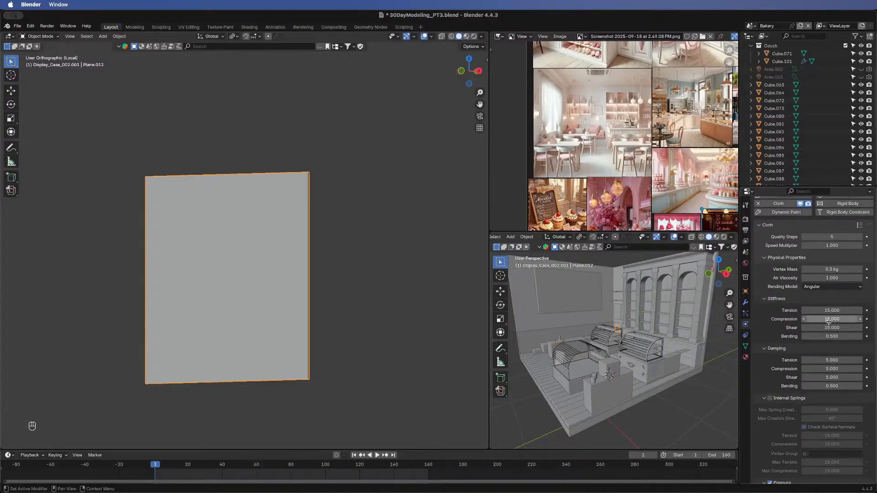
pyautogui.scroll(-1, 828, 321)
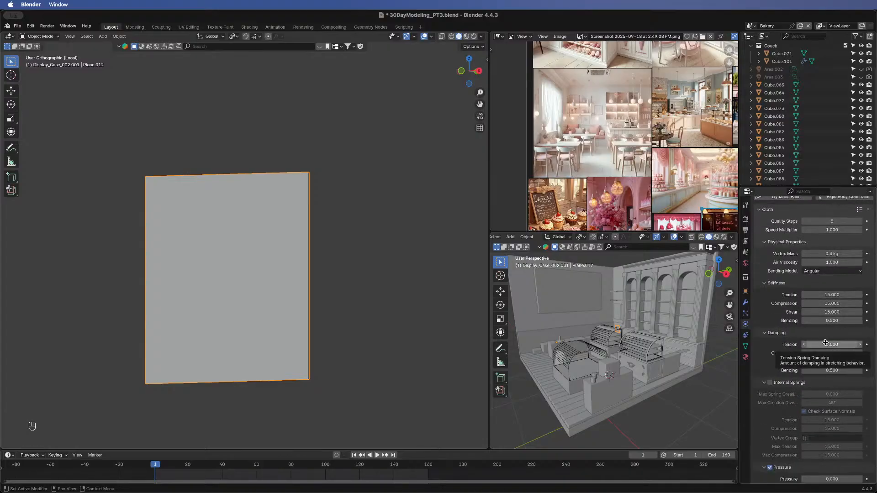
pyautogui.click(826, 343)
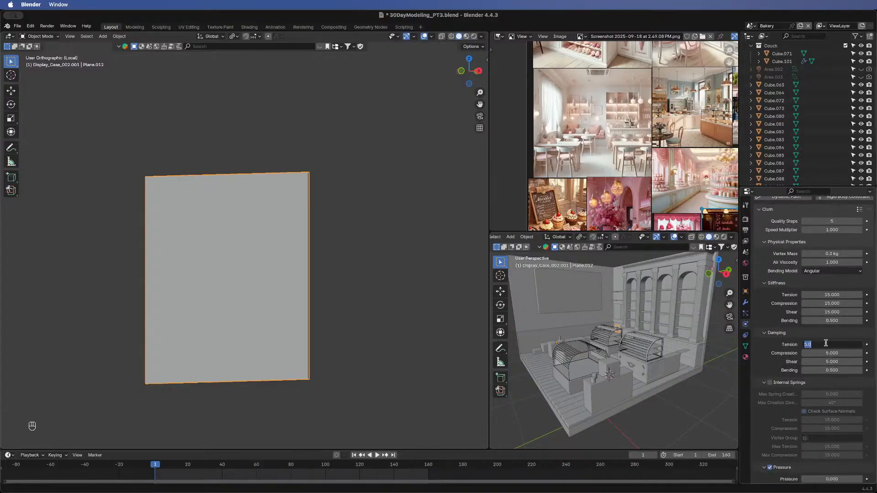
pyautogui.press('Return')
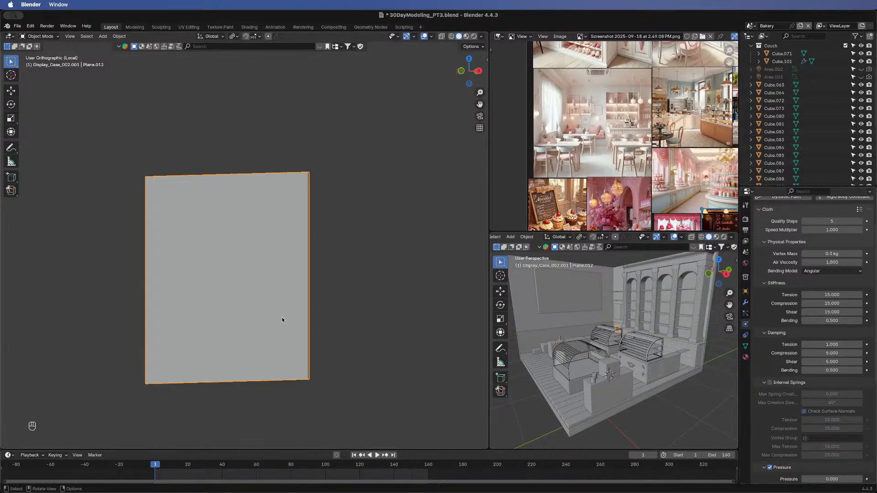
pyautogui.click(377, 456)
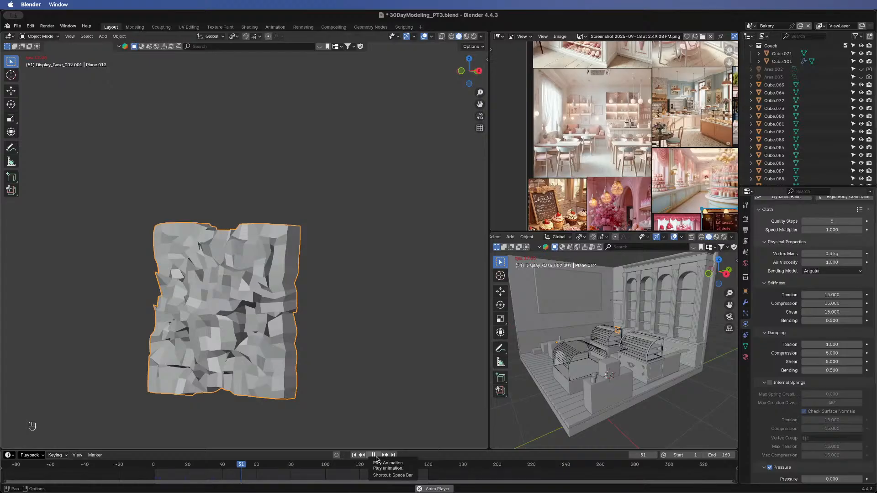
pyautogui.click(374, 456)
pyautogui.click(354, 455)
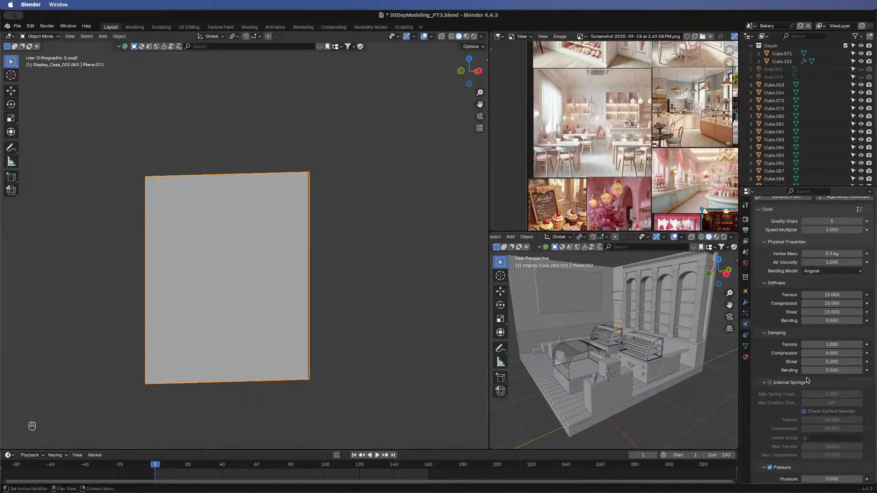
# - Set the slab's Damping Tension back to 5
pyautogui.click(840, 344)
pyautogui.write('5')
pyautogui.press('Return')
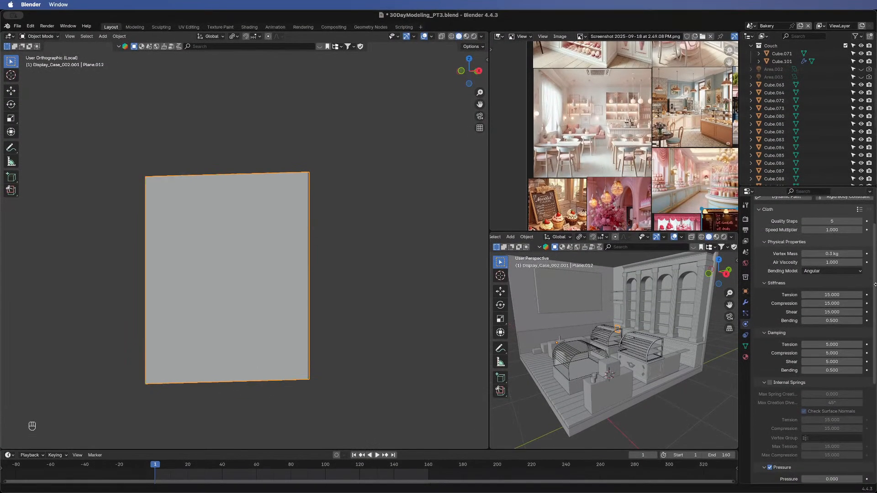
# - Try a Self Collisions Friction of 0 with a test-play of the simulation, and undo the friction change
pyautogui.moveTo(876, 258); pyautogui.dragTo(874, 382)
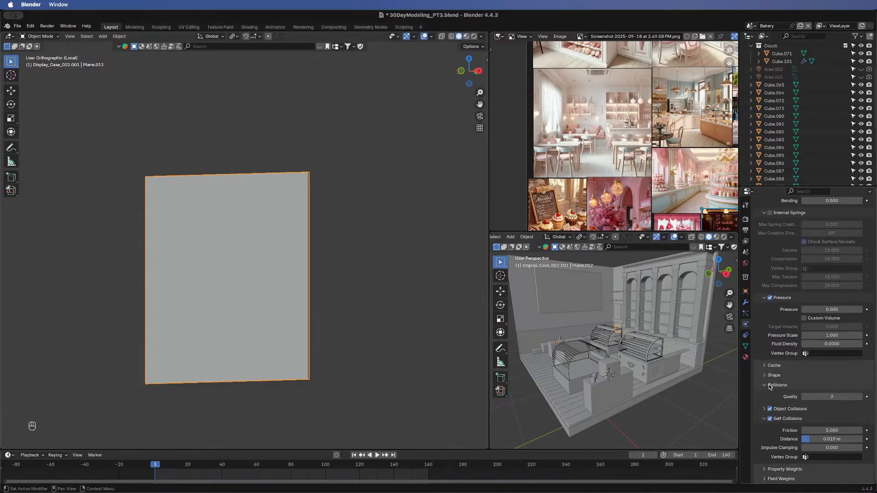
pyautogui.click(831, 431)
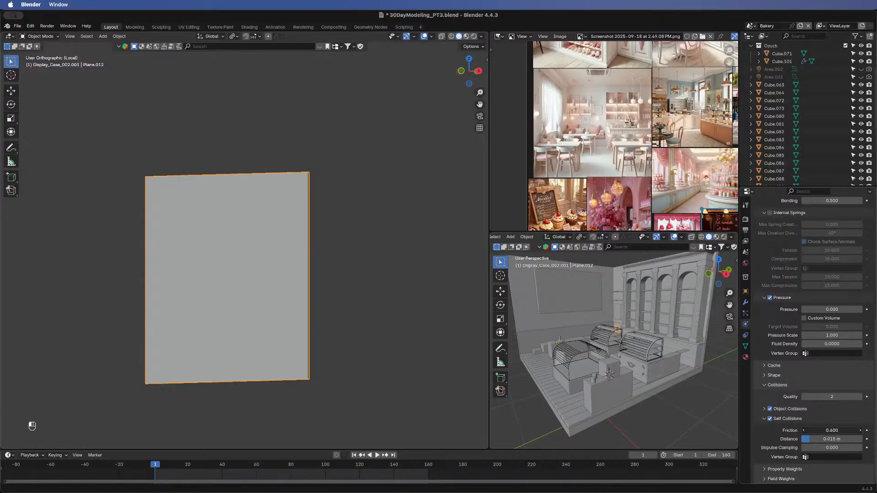
pyautogui.moveTo(831, 436); pyautogui.dragTo(473, 404)
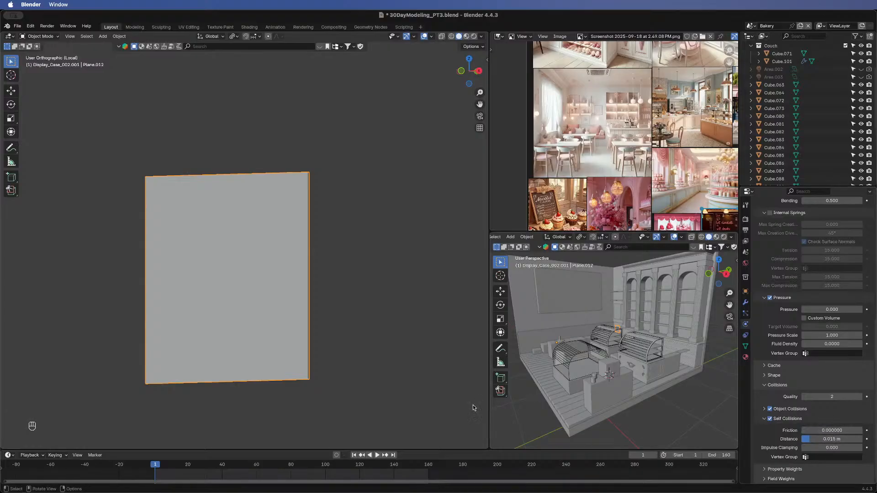
pyautogui.click(377, 456)
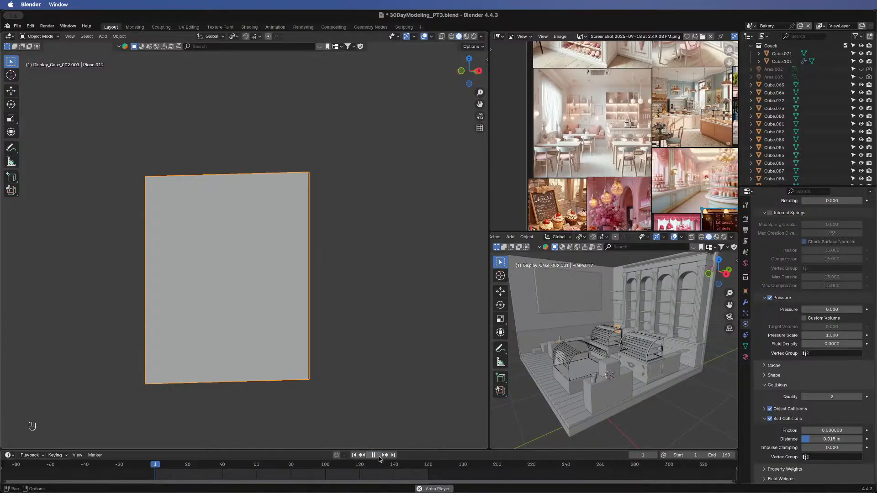
pyautogui.click(355, 455)
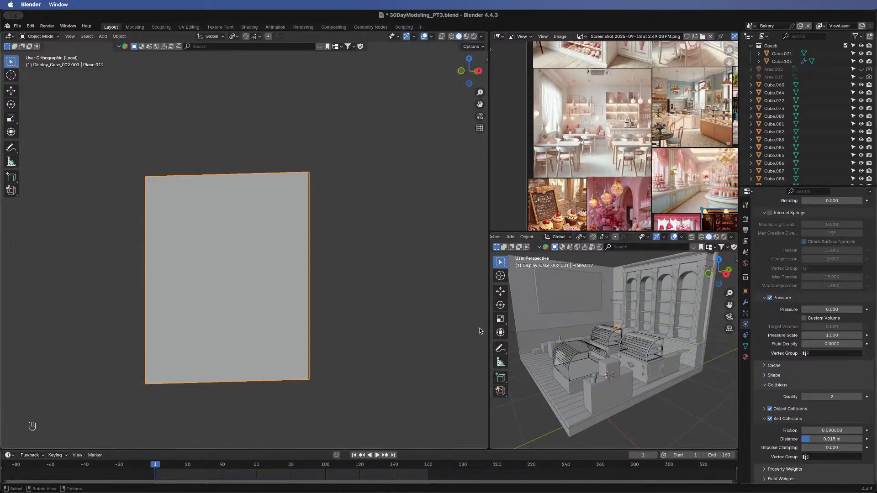
pyautogui.press('super+z')
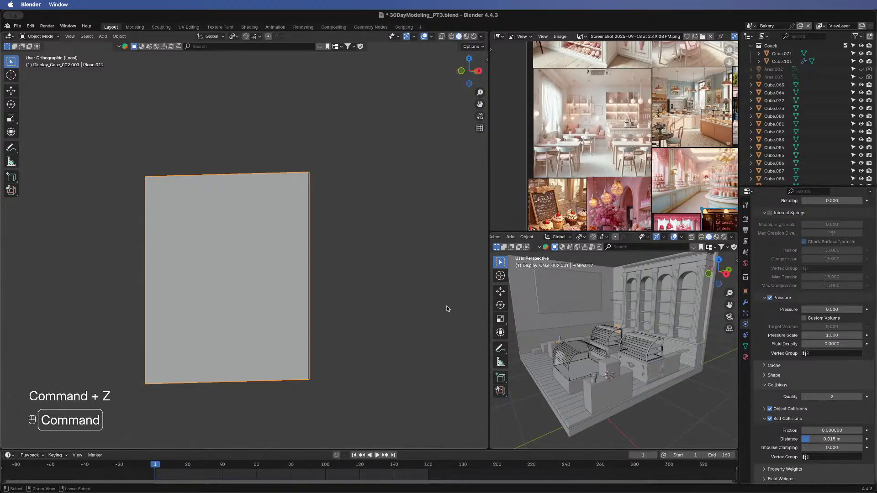
pyautogui.press('super+z')
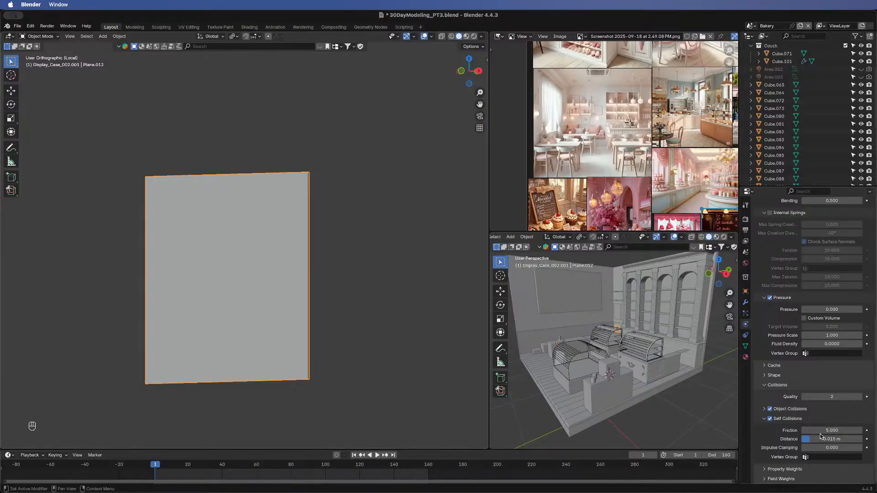
# - Set the slab's Self Collisions Friction to 15.2, then play the cloth simulation briefly and stop it
pyautogui.click(766, 387)
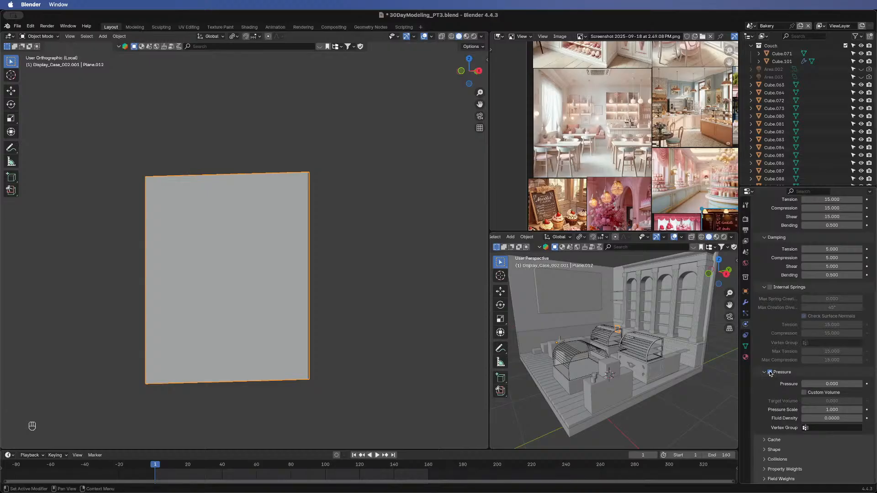
pyautogui.click(770, 373)
pyautogui.click(765, 373)
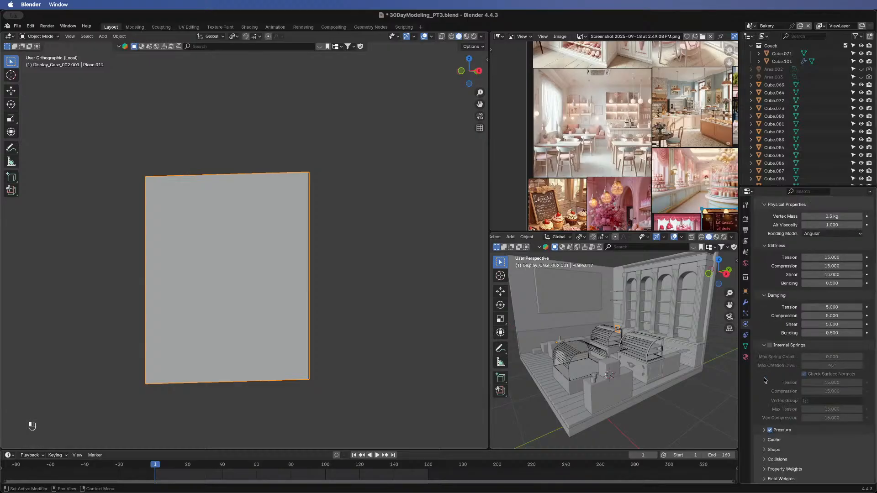
pyautogui.click(765, 460)
pyautogui.scroll(-3, 818, 430)
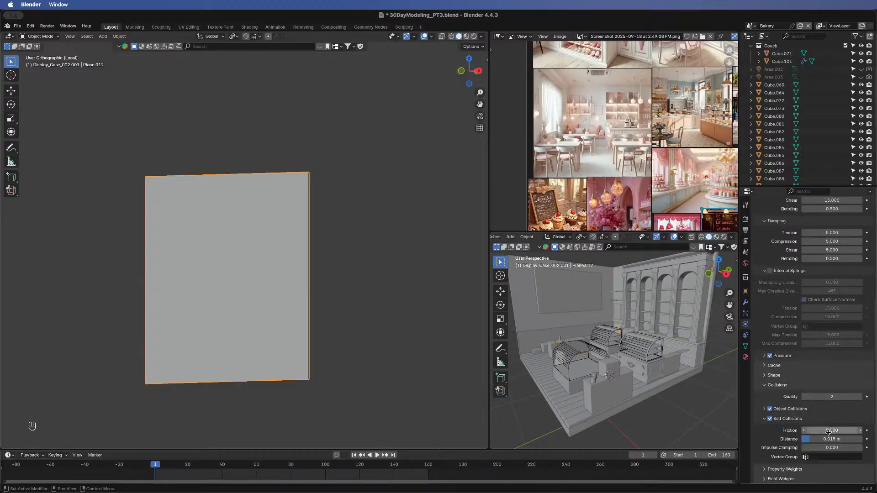
pyautogui.moveTo(828, 432); pyautogui.dragTo(850, 431)
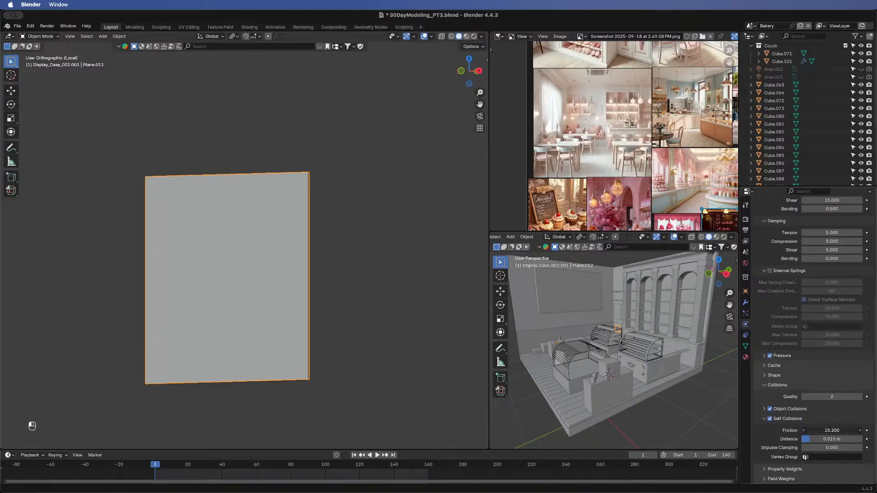
pyautogui.click(377, 456)
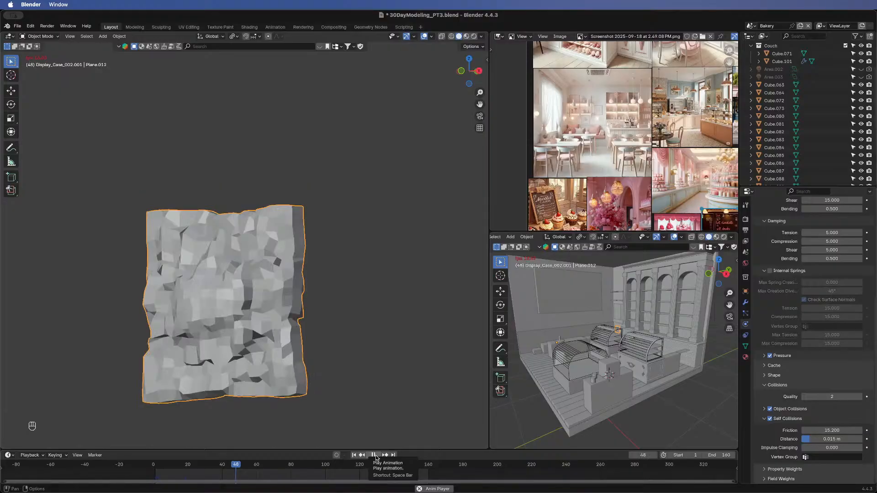
pyautogui.click(375, 456)
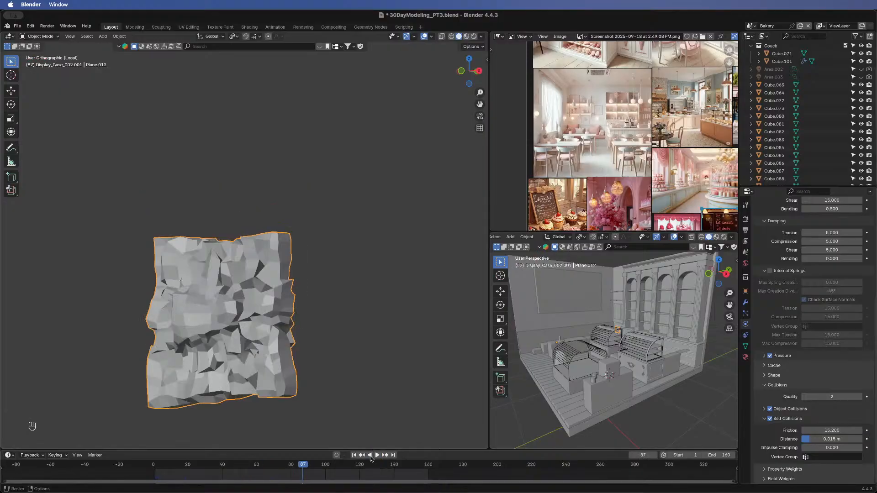
# - Return the simulation to the first frame and apply all transforms to the slab
pyautogui.click(355, 456)
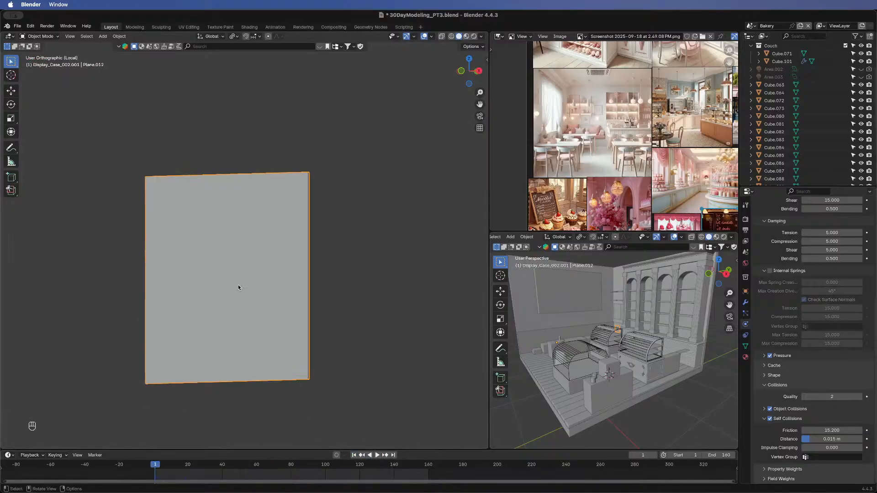
pyautogui.hotkey('ctrl', 'a')
pyautogui.click(235, 309)
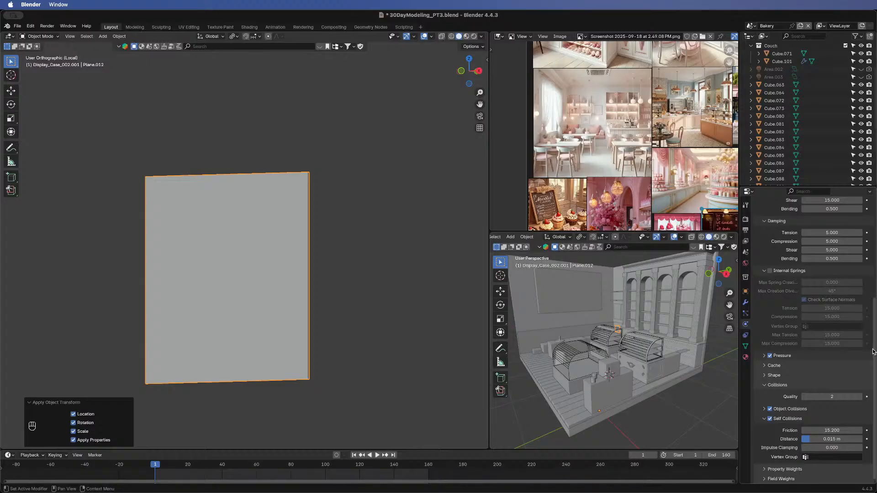
pyautogui.hotkey('shift', 'a')
pyautogui.hotkey('shift', 'z')
pyautogui.hotkey('shift', 'z')
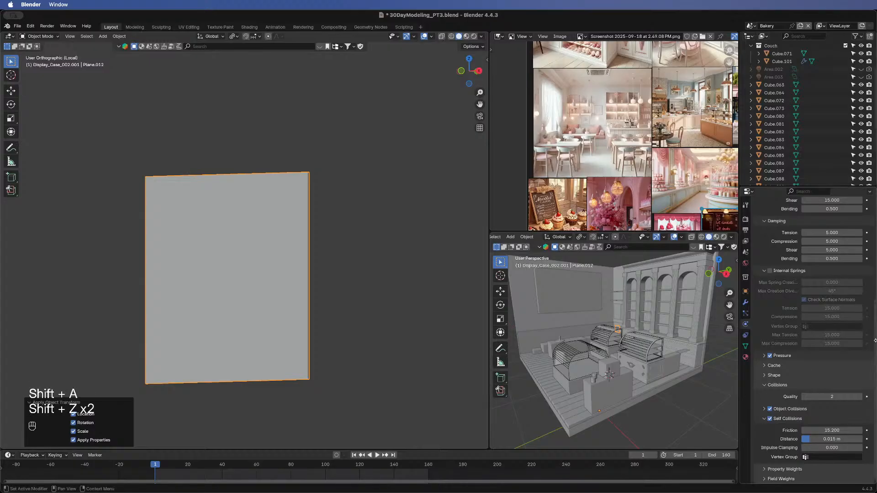
pyautogui.scroll(2, 872, 335)
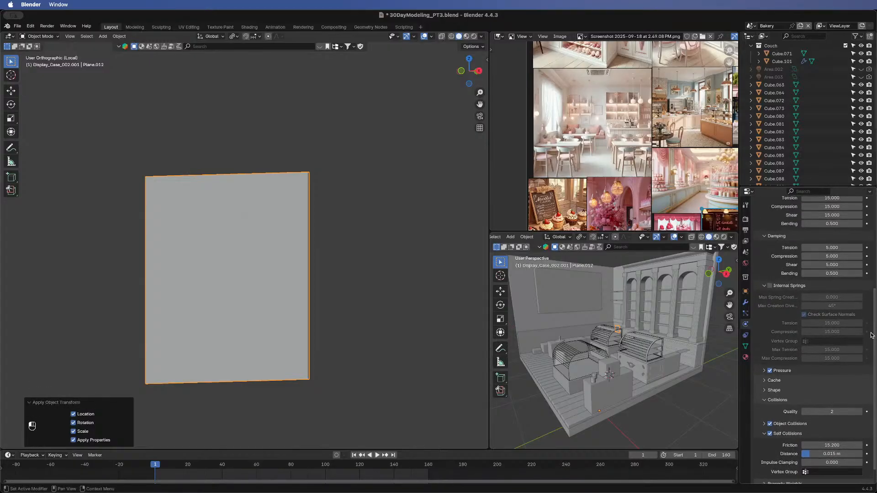
pyautogui.moveTo(871, 333); pyautogui.dragTo(868, 229)
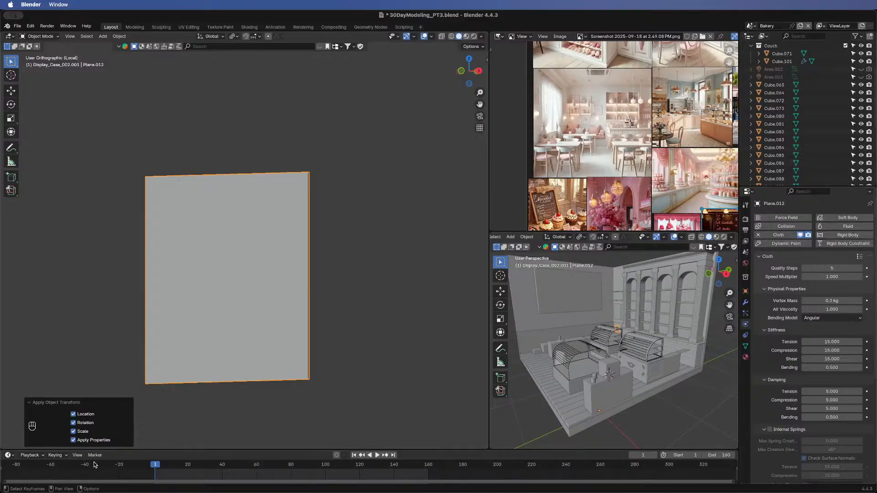
# - Start opening another Blender file, saving the changes to 30DayModeling_PT3.blend first
pyautogui.click(31, 36)
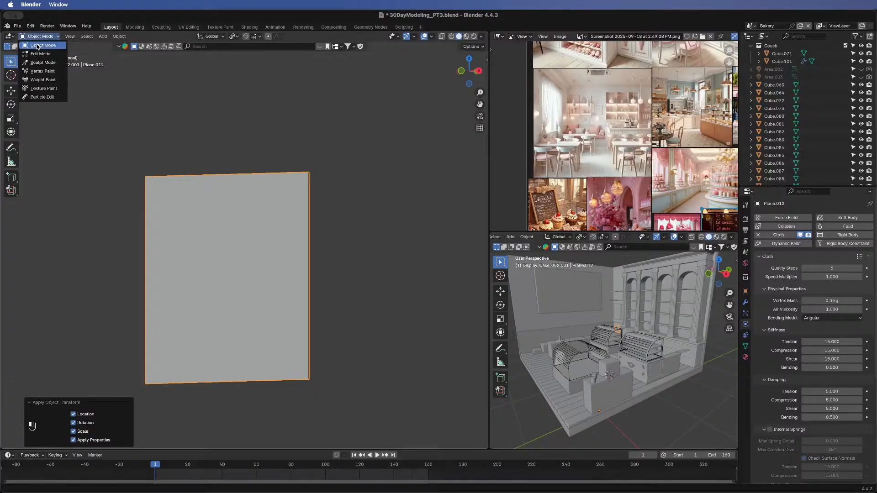
pyautogui.click(17, 26)
pyautogui.moveTo(38, 52)
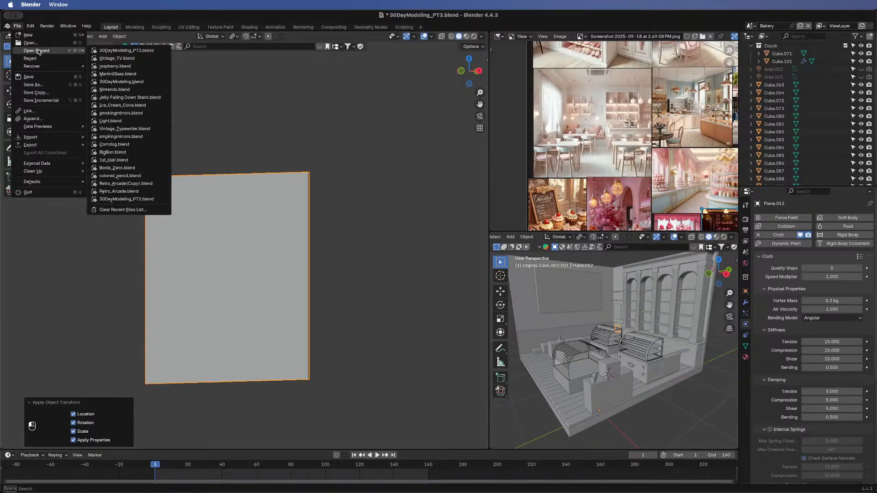
pyautogui.click(39, 42)
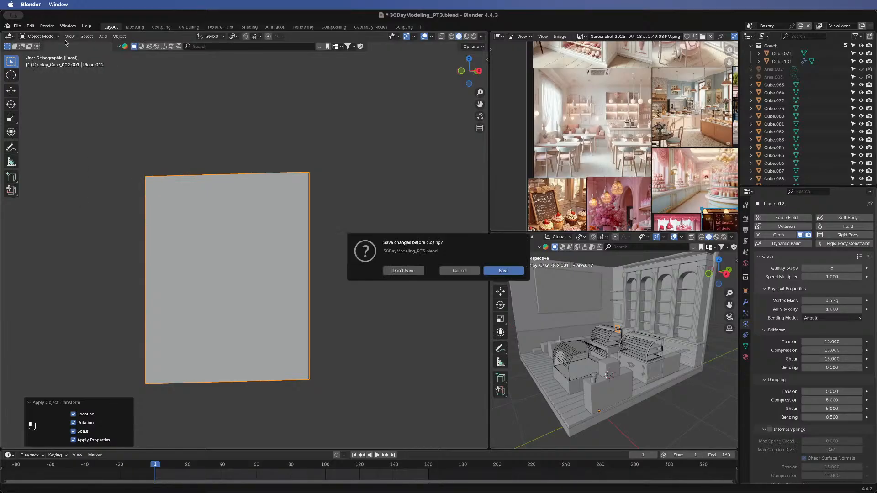
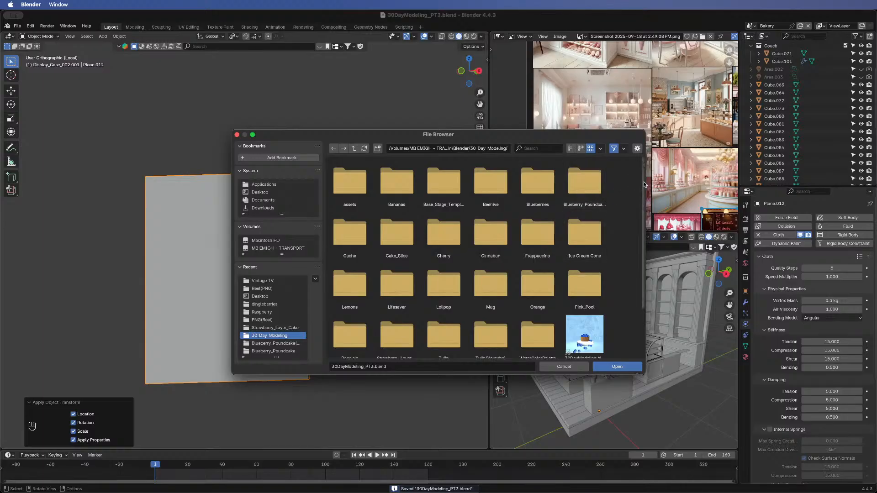
# - Look through the Blender project folders on the external transport drive and enter the Isometric Room & Assets folder
pyautogui.moveTo(643, 182); pyautogui.dragTo(635, 228)
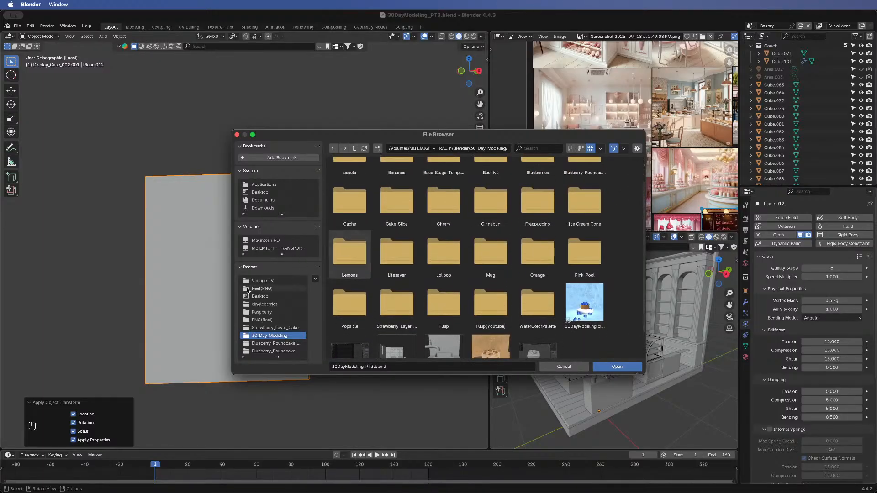
pyautogui.click(274, 249)
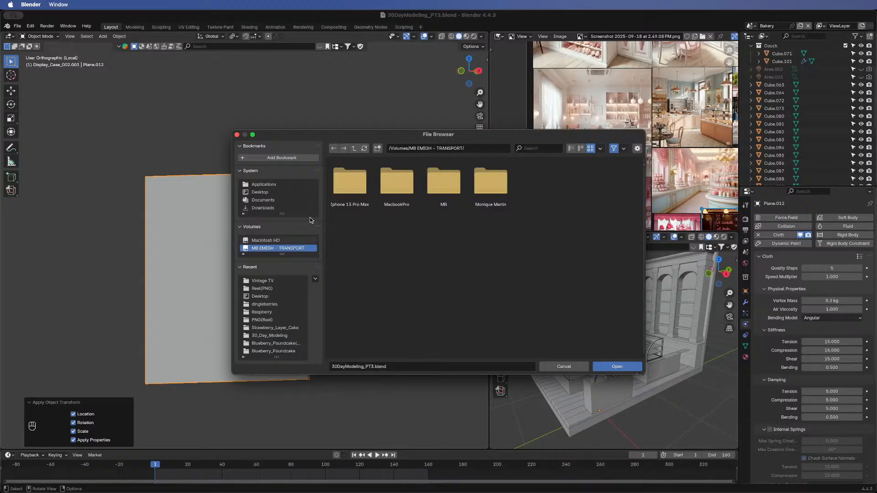
pyautogui.doubleClick(508, 194)
pyautogui.doubleClick(396, 183)
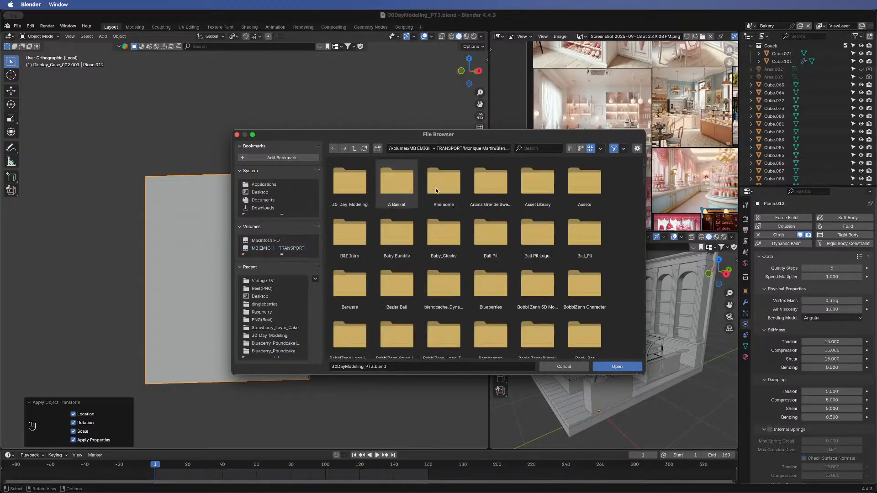
pyautogui.scroll(-5, 643, 174)
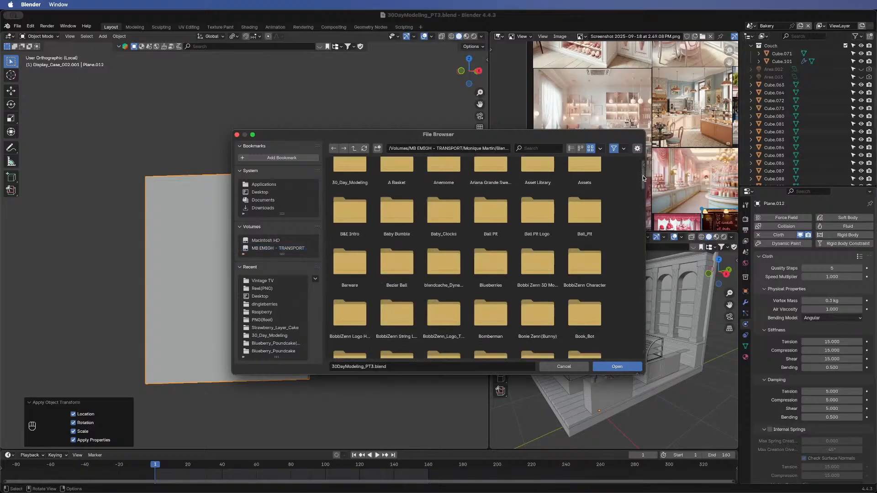
pyautogui.moveTo(643, 192); pyautogui.dragTo(640, 222)
pyautogui.click(588, 169)
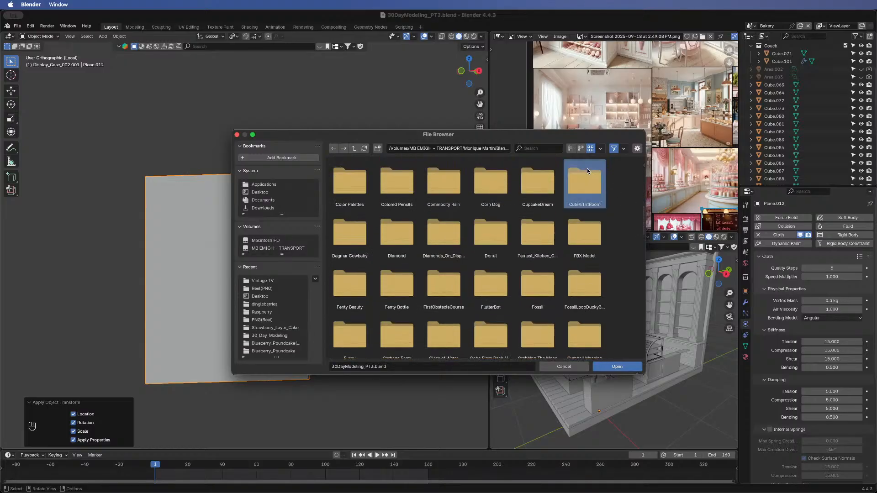
pyautogui.moveTo(642, 219); pyautogui.dragTo(641, 254)
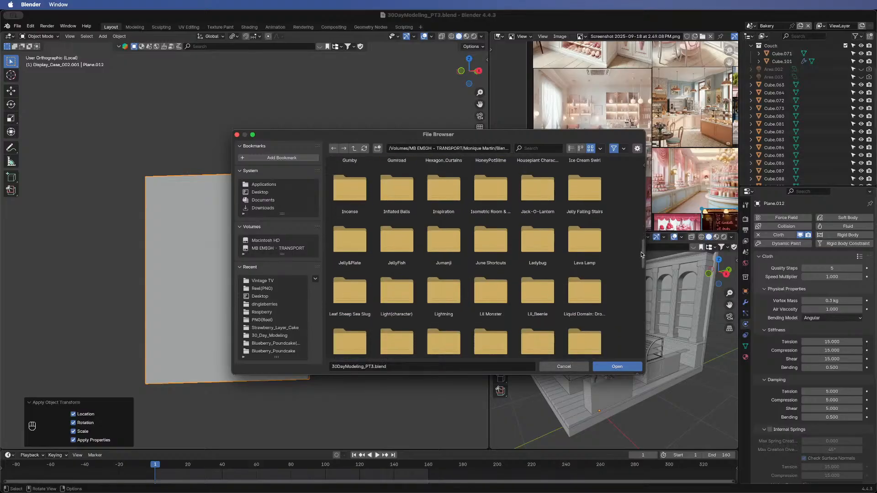
pyautogui.doubleClick(491, 191)
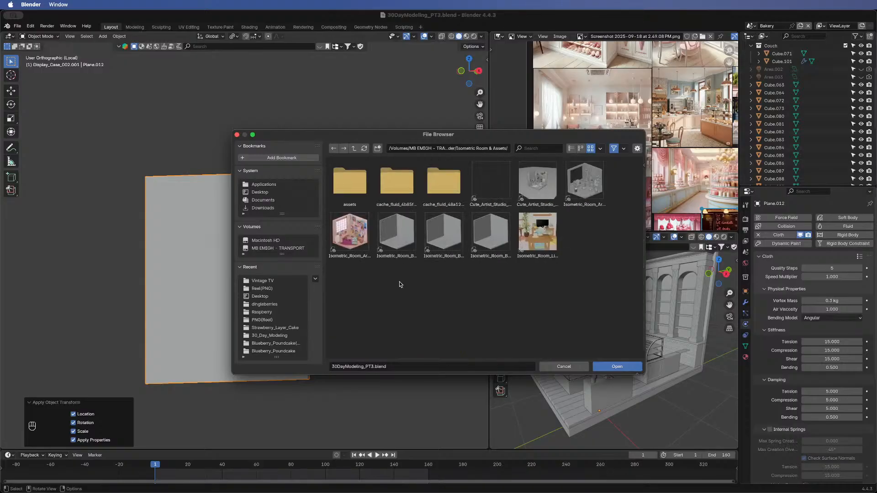
# - Go back to the parent Blender folder, search it for "couch" and clear the search
pyautogui.click(334, 148)
pyautogui.moveTo(643, 176)
pyautogui.mouseDown()
pyautogui.moveTo(645, 344)
pyautogui.moveTo(645, 165)
pyautogui.mouseUp()
pyautogui.click(530, 151)
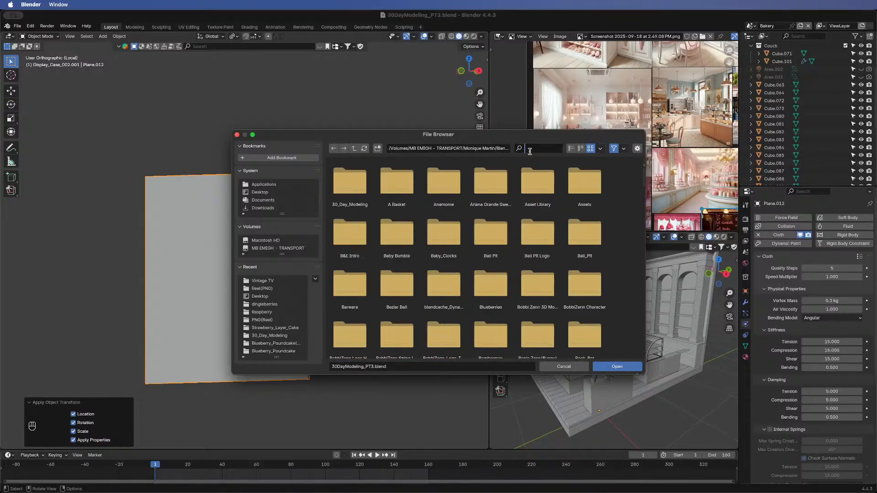
pyautogui.write('cake')
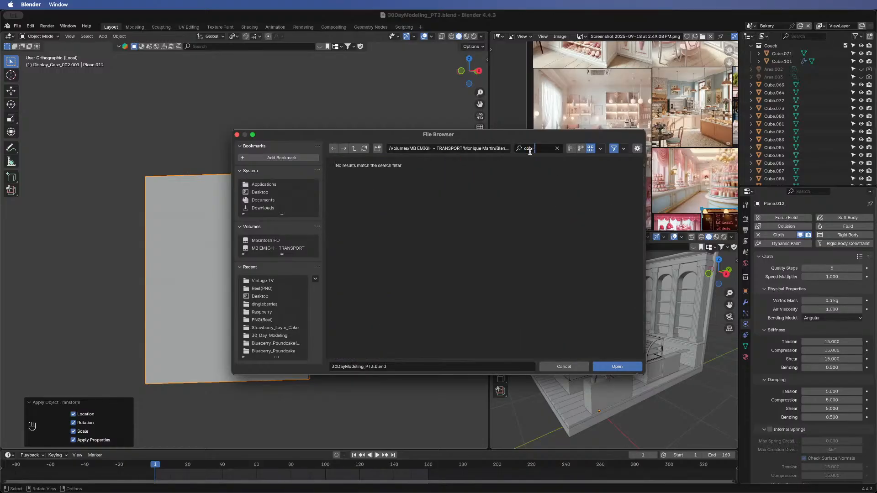
pyautogui.press('BackSpace')
pyautogui.press('BackSpace')
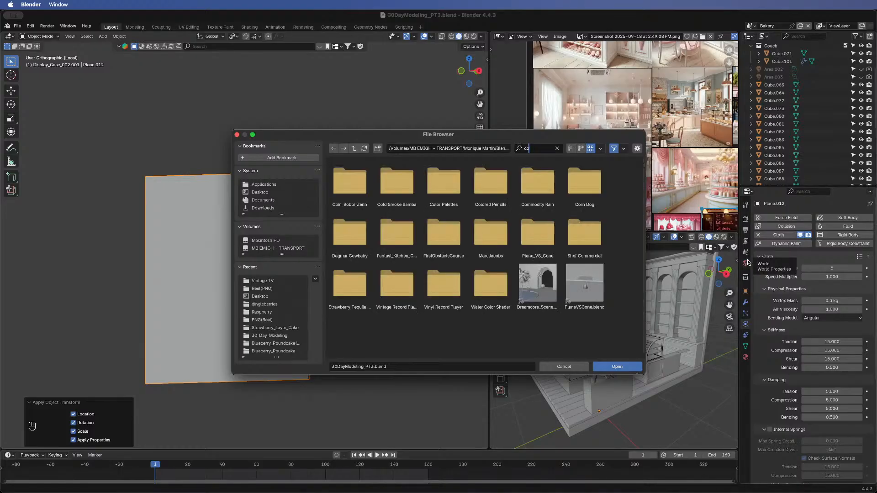
pyautogui.write('ouch')
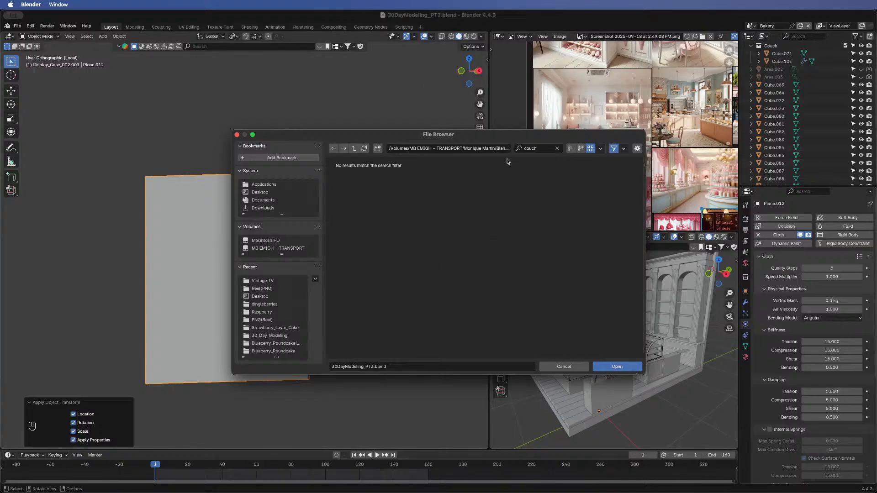
pyautogui.click(558, 149)
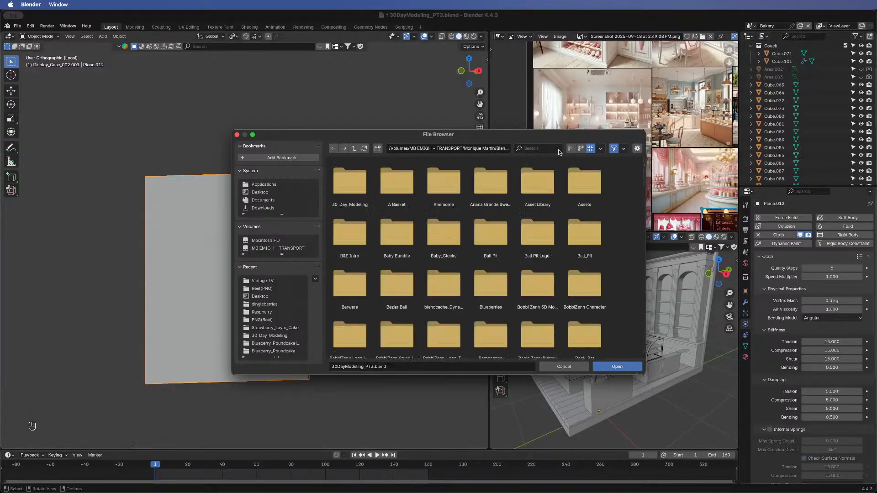
# - Open Sofa.blend from the MacbookPro/Blender folder on the external transport drive
pyautogui.click(273, 247)
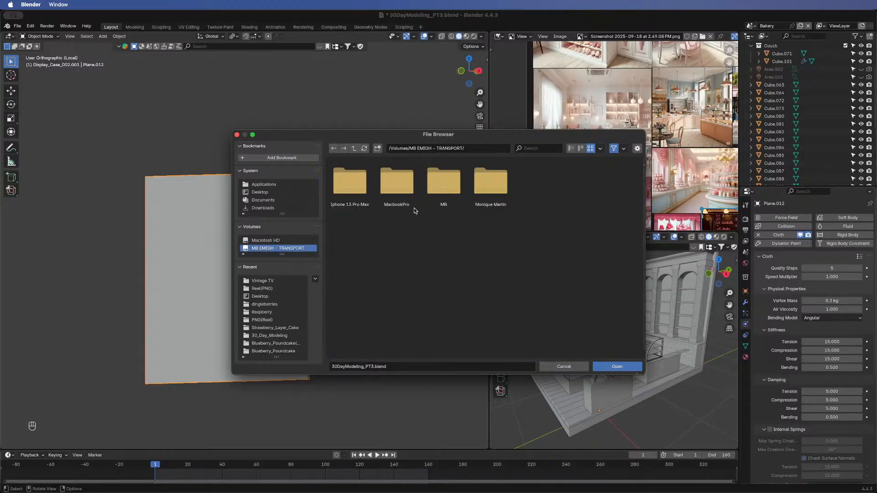
pyautogui.click(394, 196)
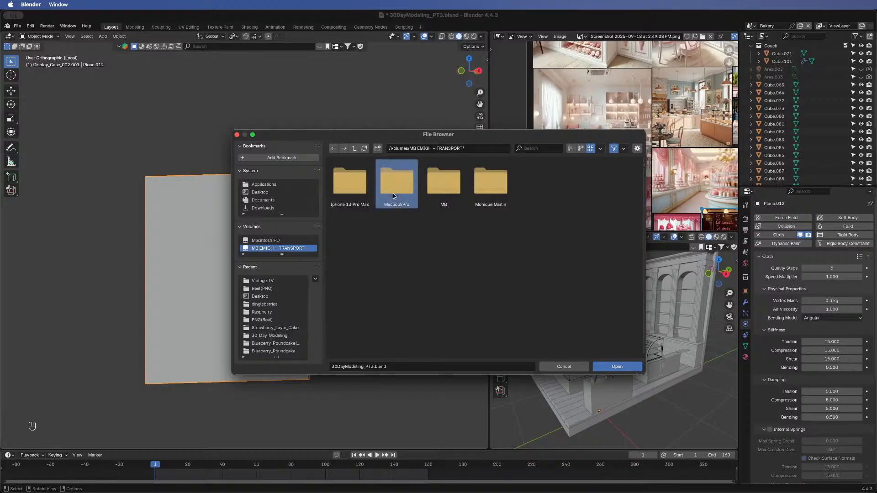
pyautogui.doubleClick(393, 196)
pyautogui.doubleClick(449, 189)
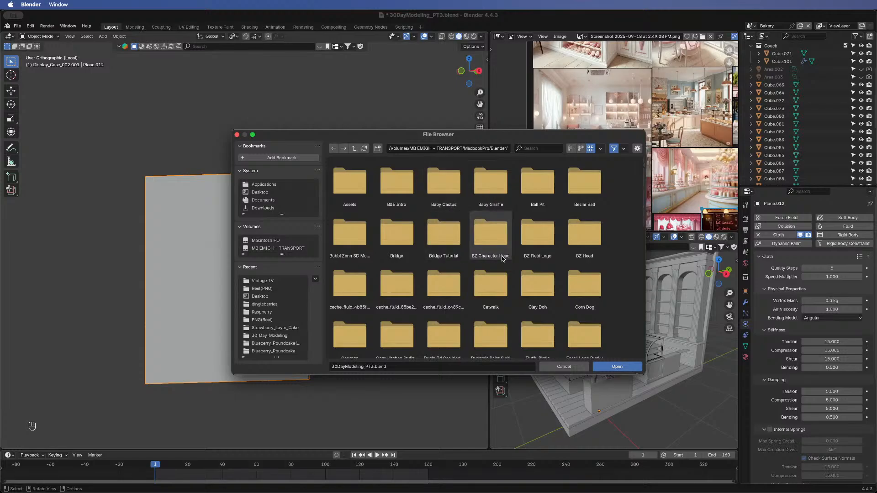
pyautogui.scroll(-4, 501, 256)
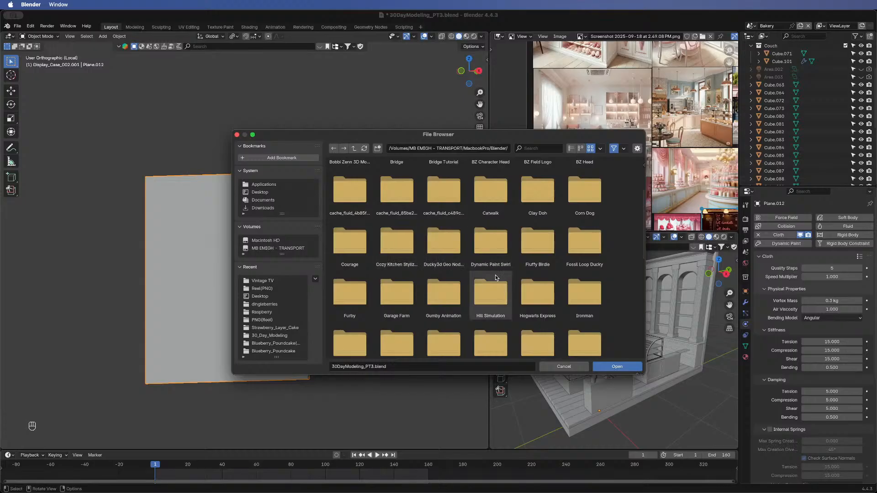
pyautogui.scroll(-2, 568, 270)
pyautogui.scroll(-2, 569, 268)
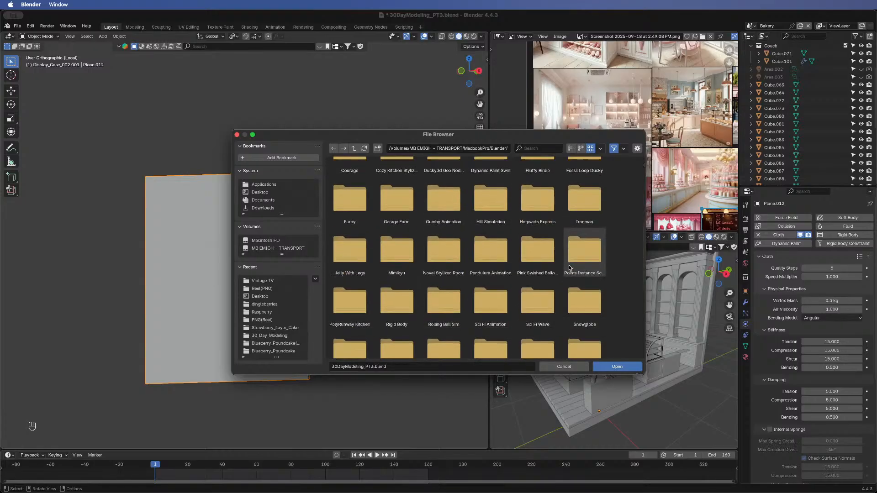
pyautogui.scroll(-2, 569, 268)
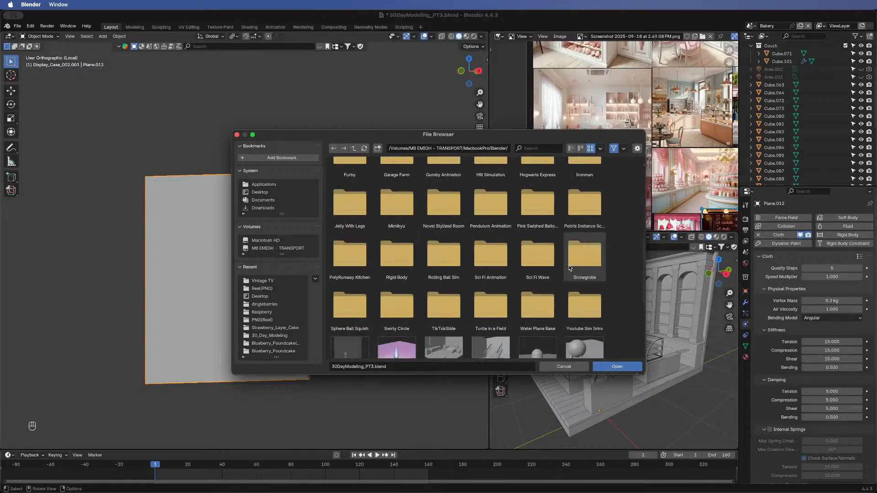
pyautogui.scroll(-3, 569, 268)
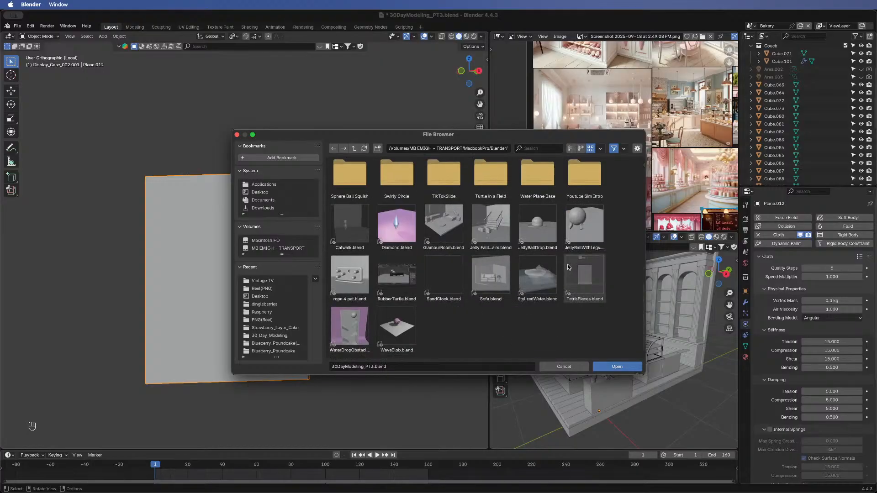
pyautogui.doubleClick(495, 273)
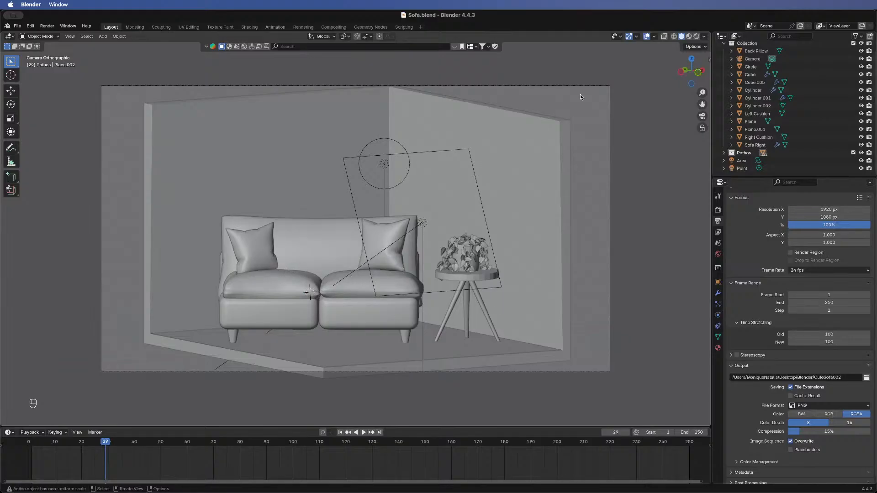
# - Show the sofa scene in rendered shading and examine the modifiers and physics settings of the seat cushions and the sofa base below them
pyautogui.click(696, 36)
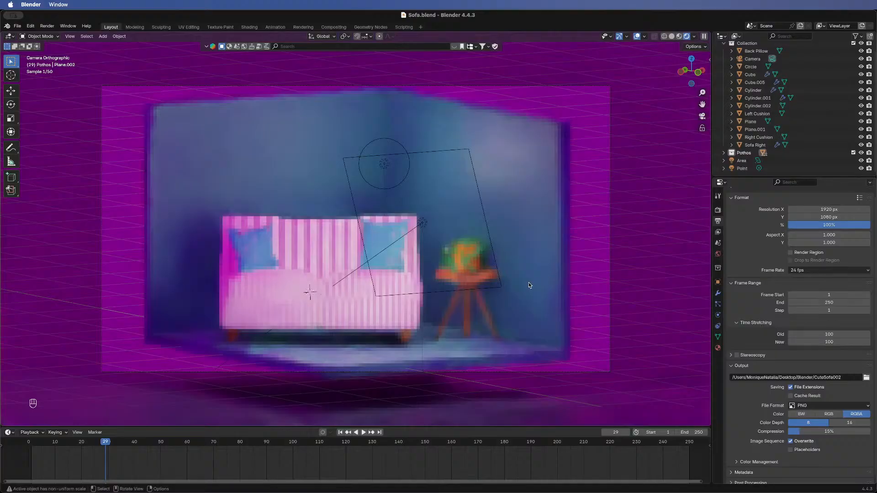
pyautogui.click(356, 290)
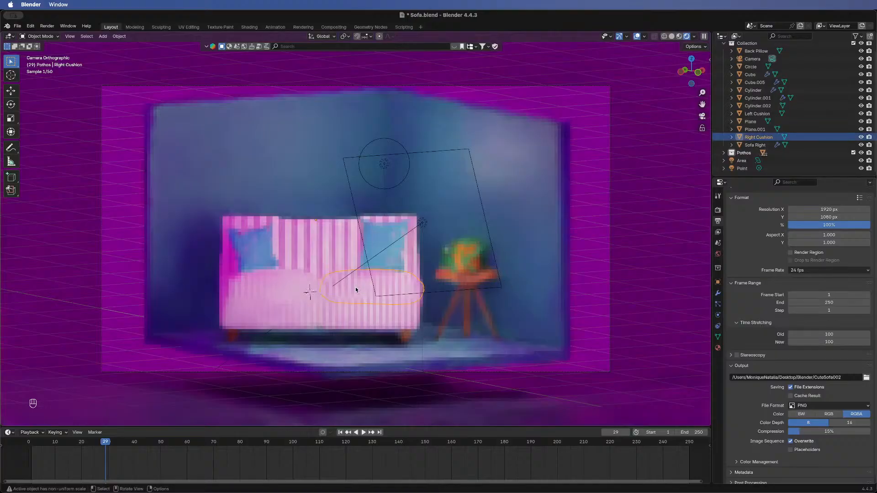
pyautogui.click(717, 293)
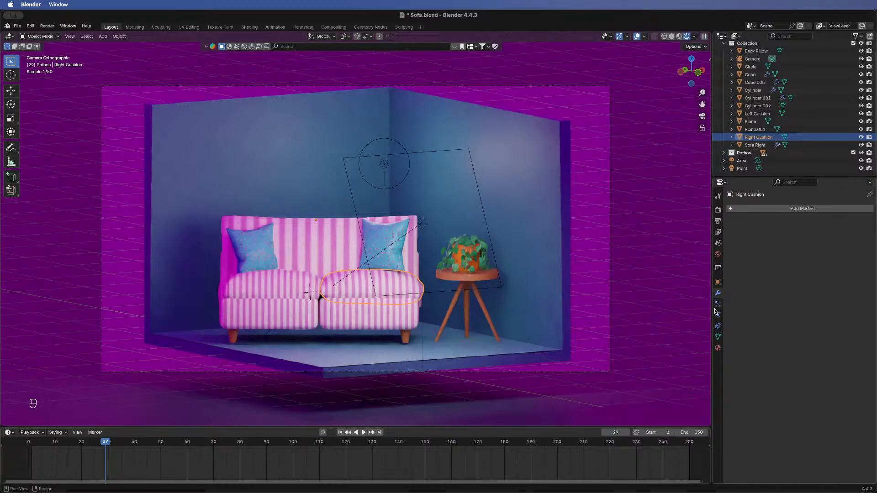
pyautogui.click(717, 308)
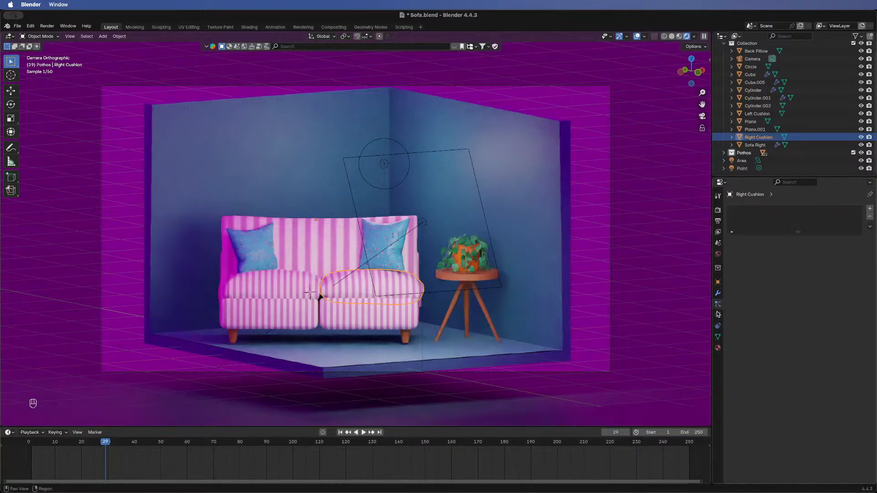
pyautogui.click(718, 316)
pyautogui.click(717, 297)
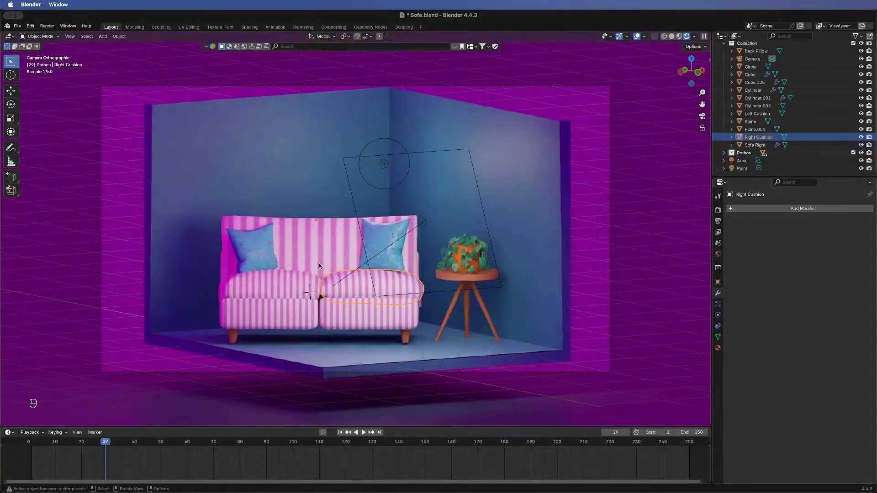
pyautogui.click(292, 275)
pyautogui.click(293, 309)
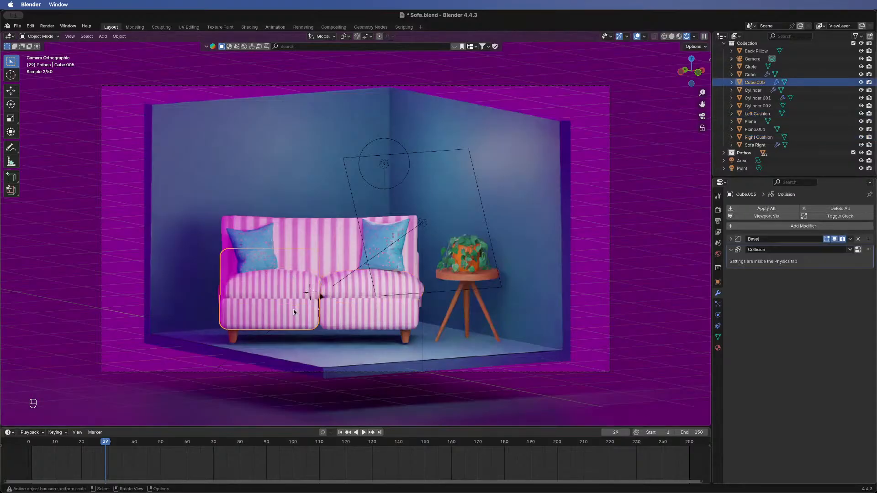
# - Select the sofa's back pillow and inspect its mesh data and material in the object hierarchy
pyautogui.click(300, 257)
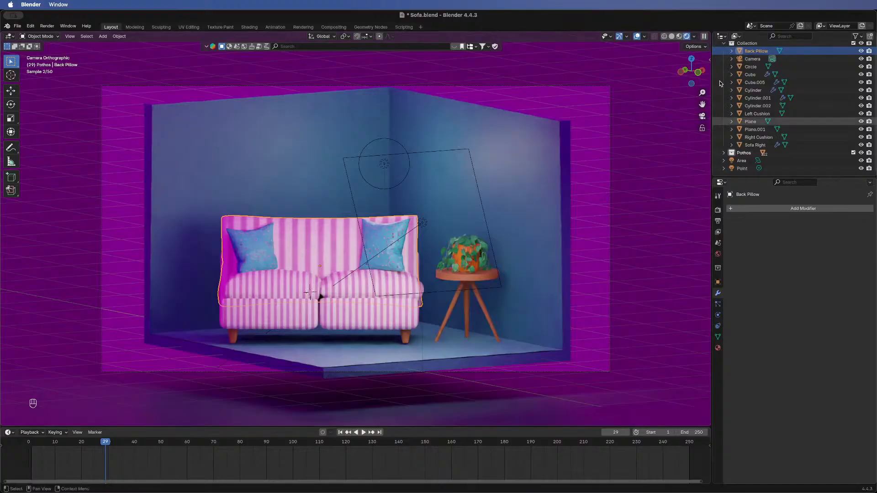
pyautogui.click(732, 51)
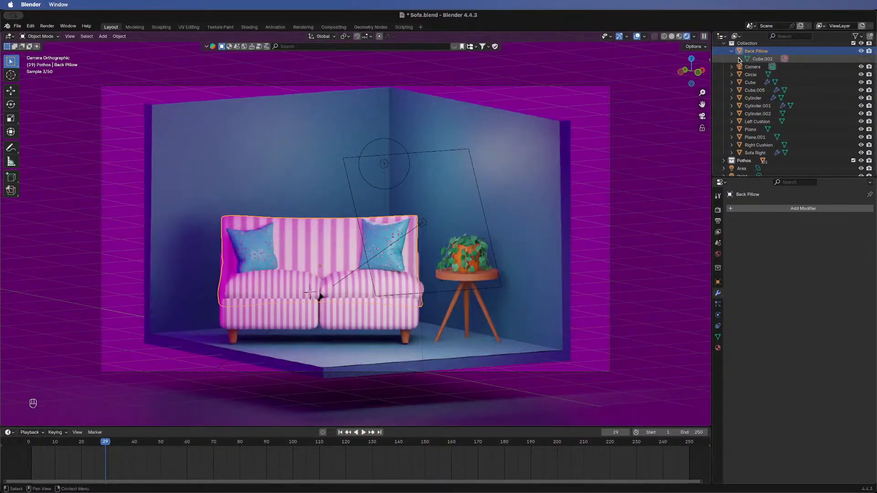
pyautogui.click(741, 59)
pyautogui.click(741, 59)
pyautogui.click(741, 59)
pyautogui.rightClick(746, 61)
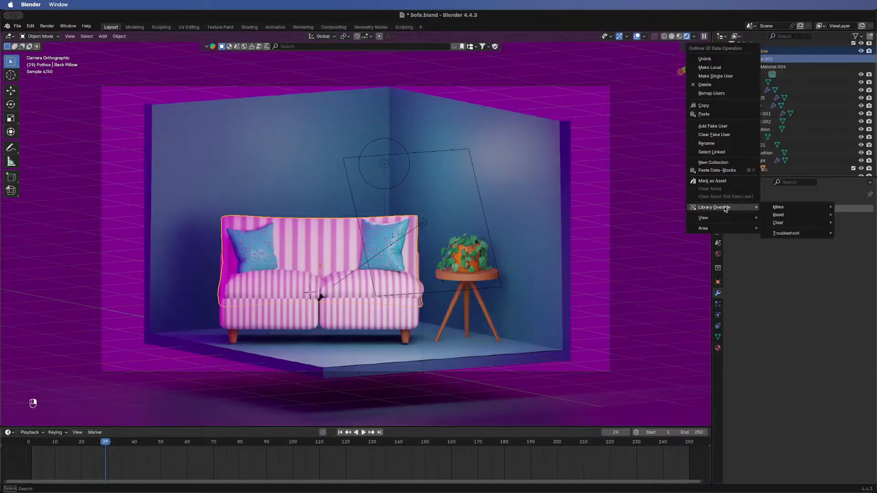
pyautogui.moveTo(725, 221)
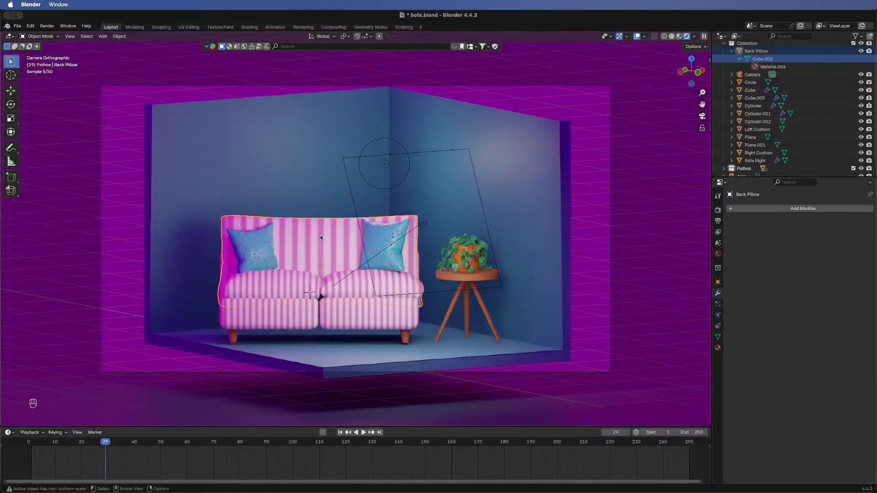
# - Check the seat cushions, sofa bases, back pillow, potted plant and side table for remaining modifiers
pyautogui.click(279, 285)
pyautogui.click(352, 291)
pyautogui.click(354, 323)
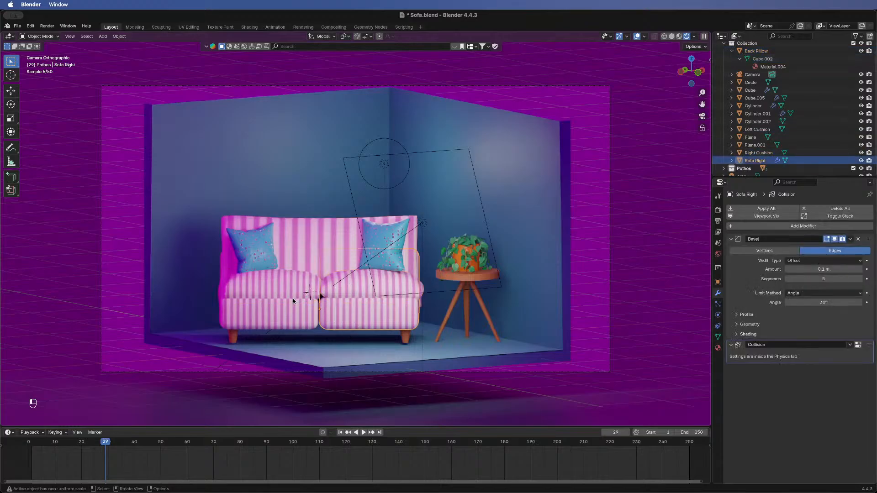
pyautogui.click(287, 315)
pyautogui.click(297, 250)
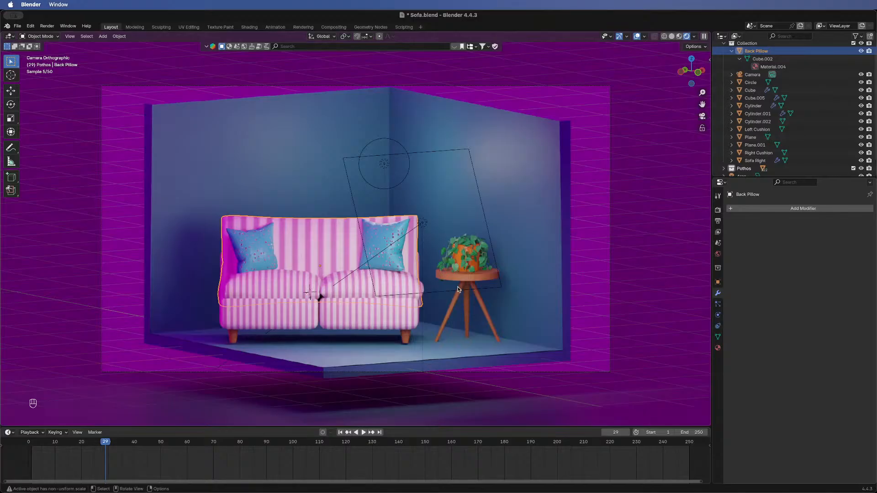
pyautogui.click(463, 249)
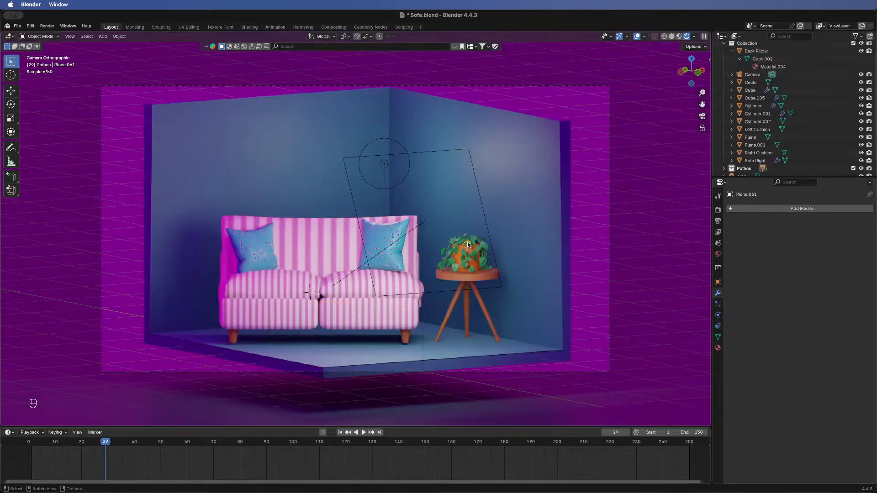
pyautogui.click(469, 242)
pyautogui.scroll(-2, 729, 149)
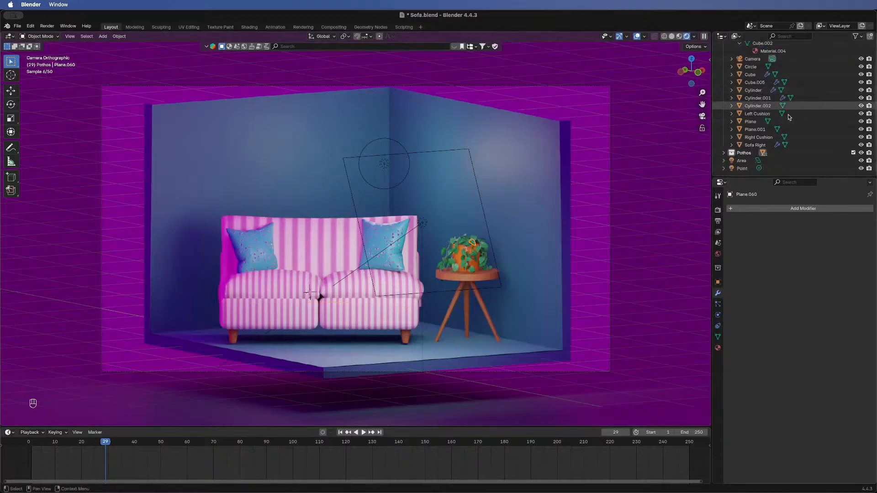
pyautogui.click(474, 268)
pyautogui.click(469, 282)
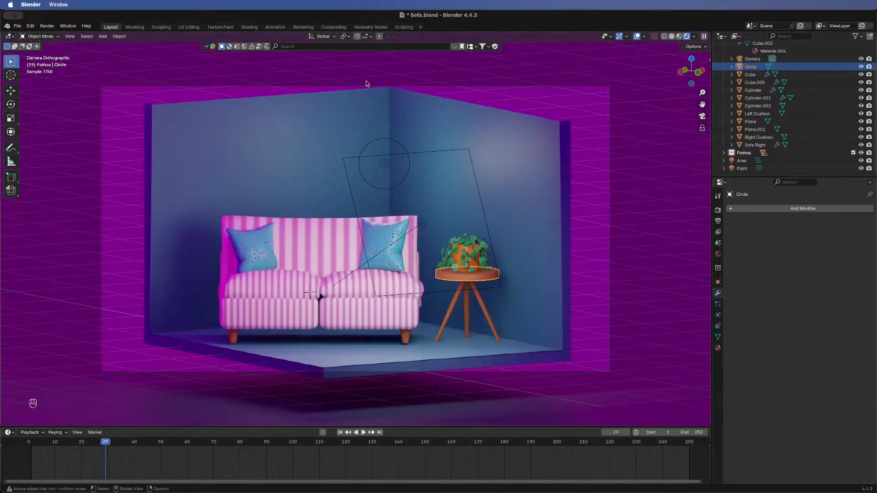
pyautogui.click(280, 290)
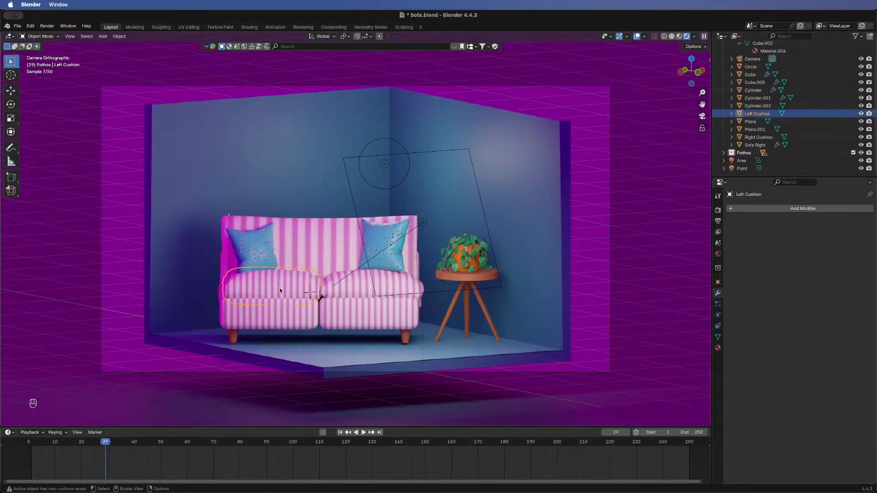
# - Reopen the recent file 30DayModeling_PT3.blend without saving the changes to Sofa.blend
pyautogui.click(17, 25)
pyautogui.moveTo(50, 51)
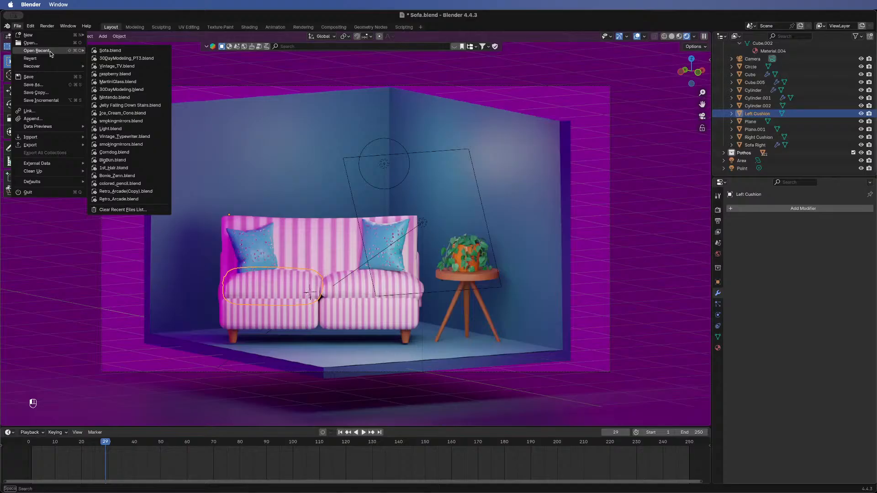
pyautogui.click(131, 58)
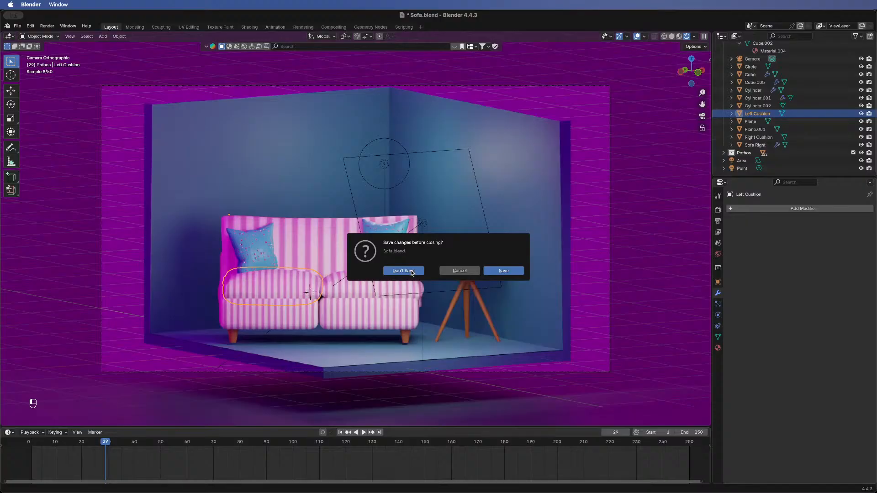
pyautogui.click(404, 271)
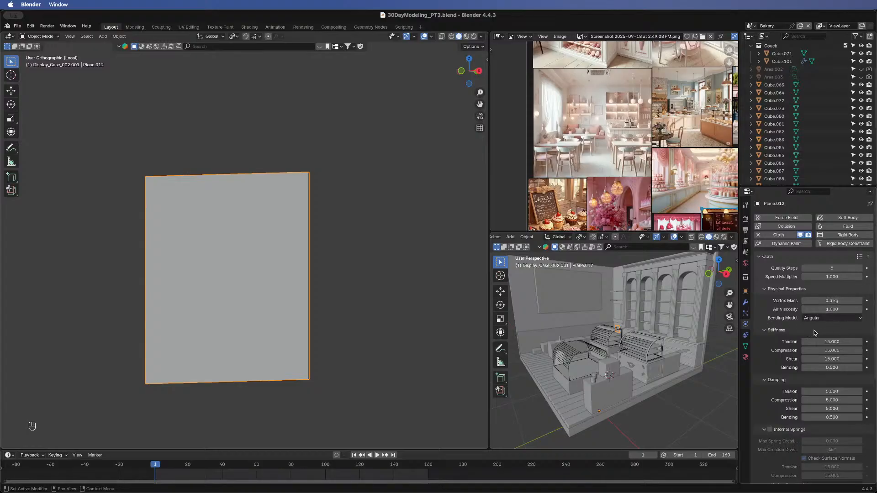
# - Set the cloth pressure of the throw pillow plane to 5
pyautogui.scroll(-7, 804, 336)
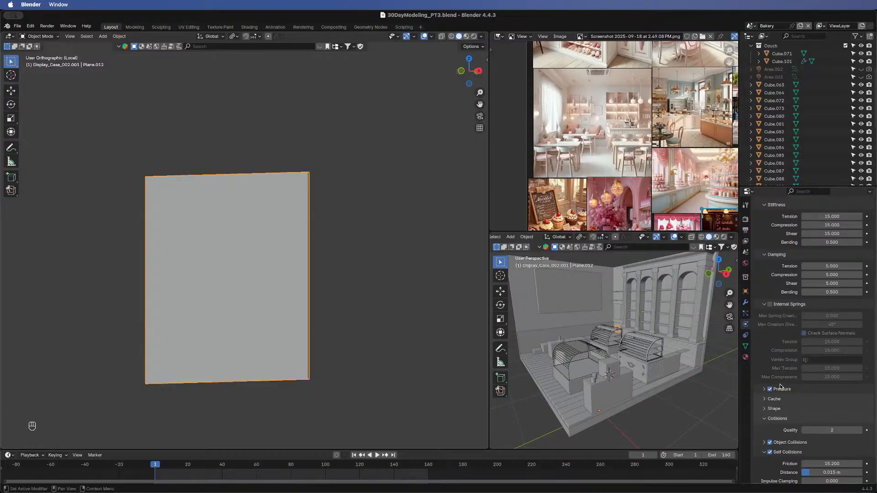
pyautogui.scroll(-2, 781, 390)
pyautogui.click(766, 356)
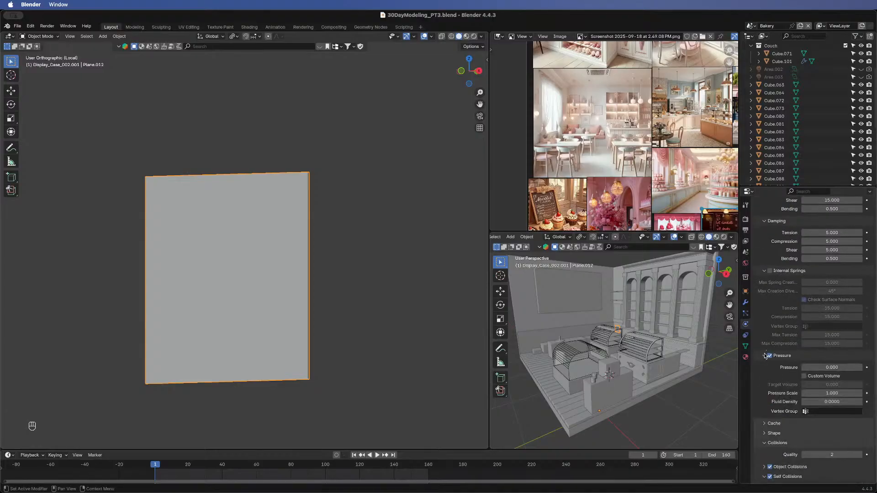
pyautogui.click(824, 368)
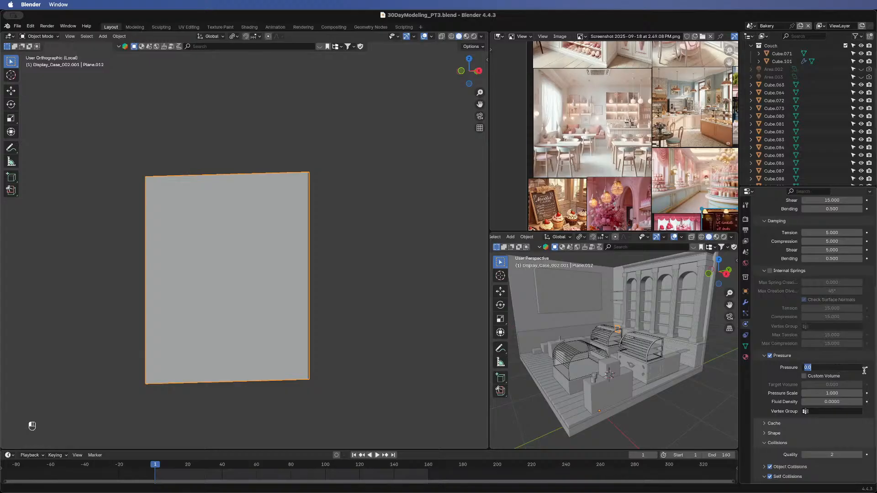
pyautogui.write('5')
pyautogui.press('Return')
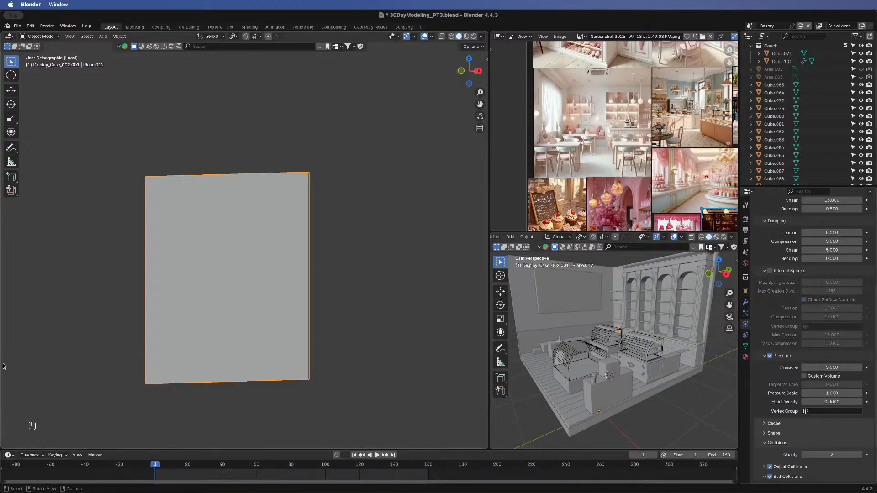
# - Set the gravity field weight of the pillow's cloth simulation to 0
pyautogui.scroll(-3, 835, 360)
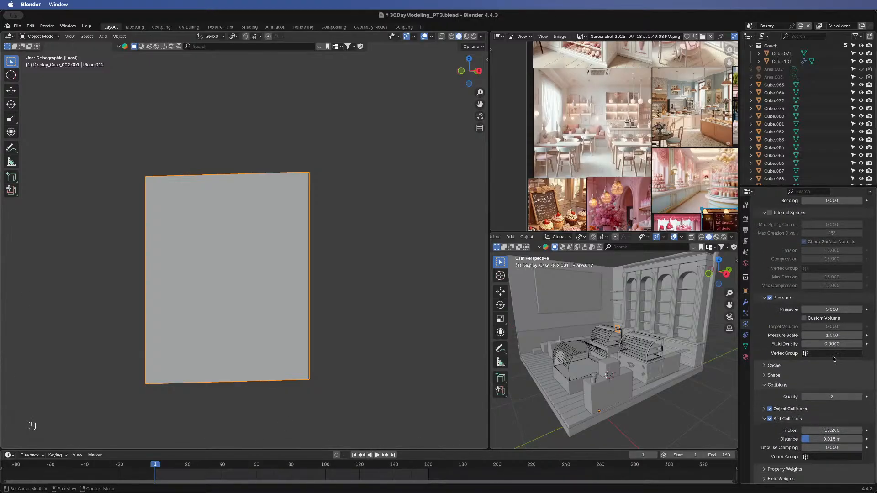
pyautogui.click(766, 299)
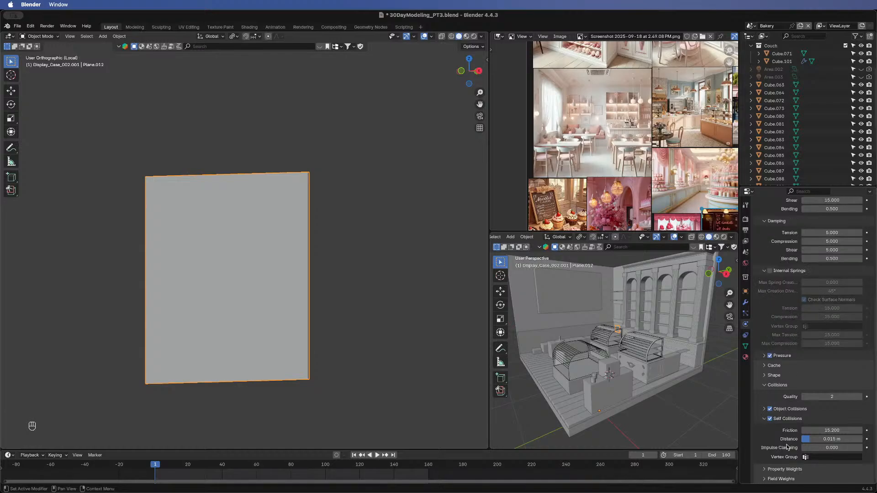
pyautogui.click(777, 480)
pyautogui.scroll(-8, 790, 438)
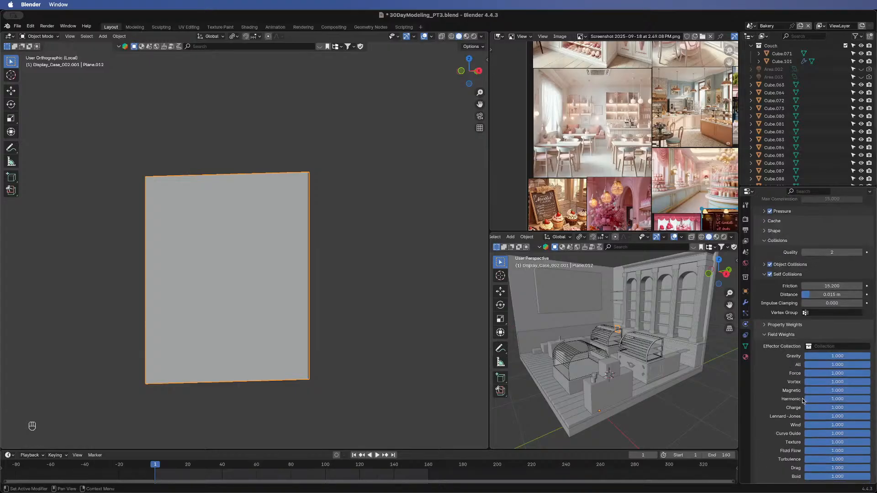
pyautogui.click(850, 357)
pyautogui.write('0')
pyautogui.press('Return')
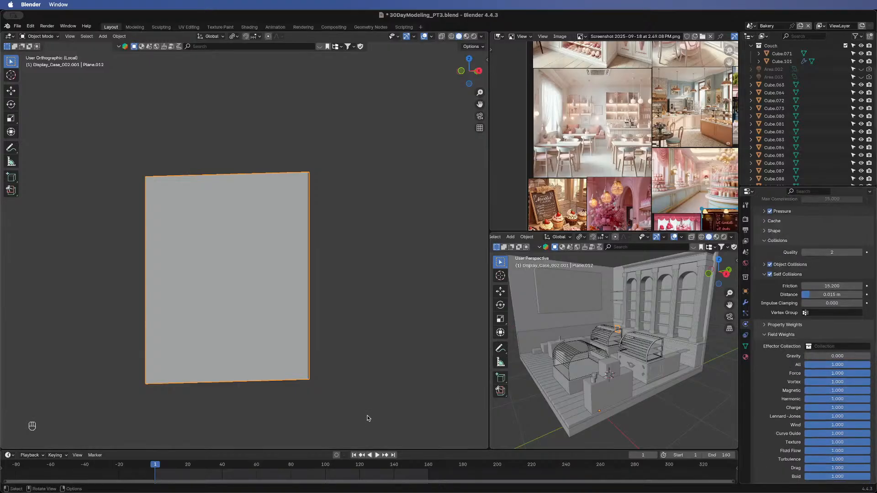
# - Play the cloth simulation to examine how the pillow inflates, and stop the playback
pyautogui.click(377, 455)
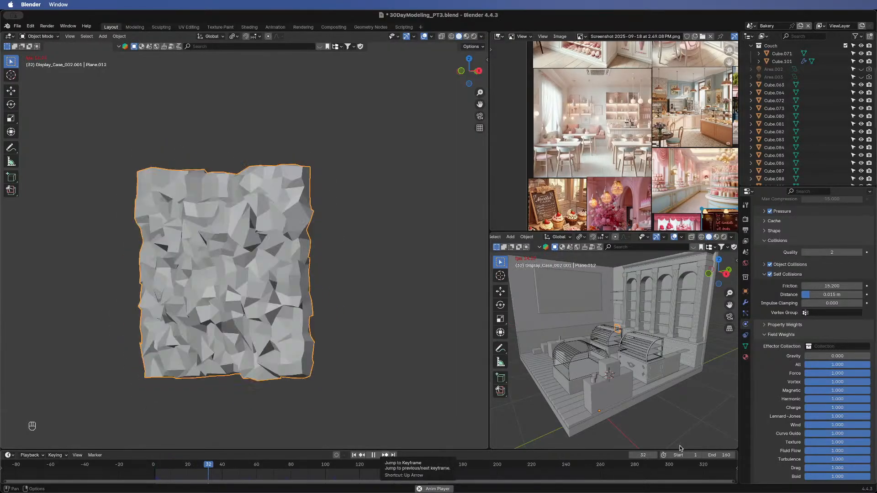
pyautogui.scroll(5, 849, 384)
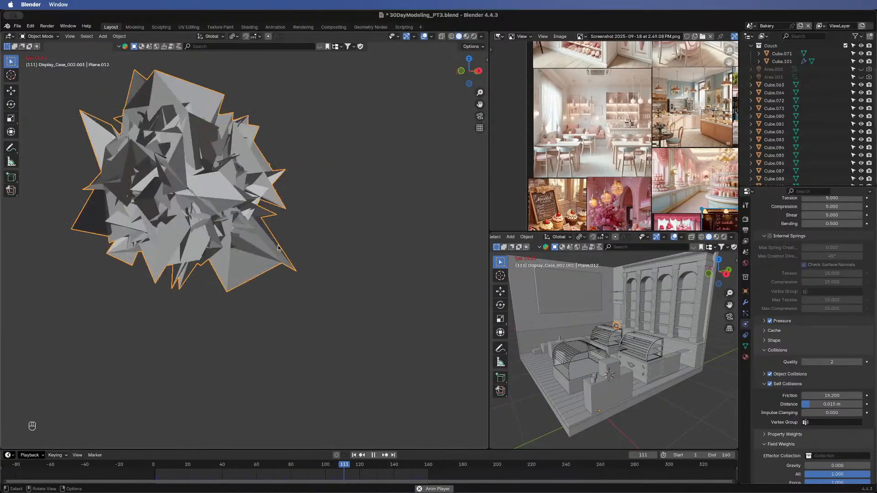
pyautogui.click(828, 395)
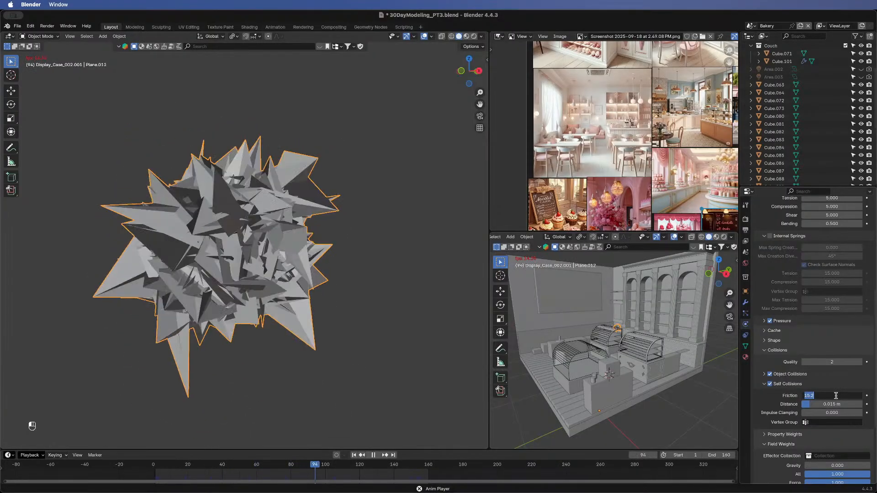
pyautogui.press('Return')
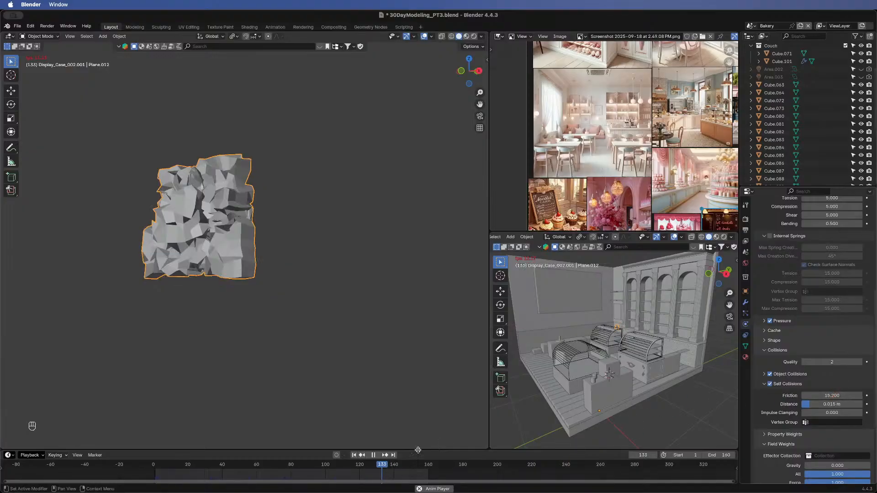
pyautogui.click(373, 456)
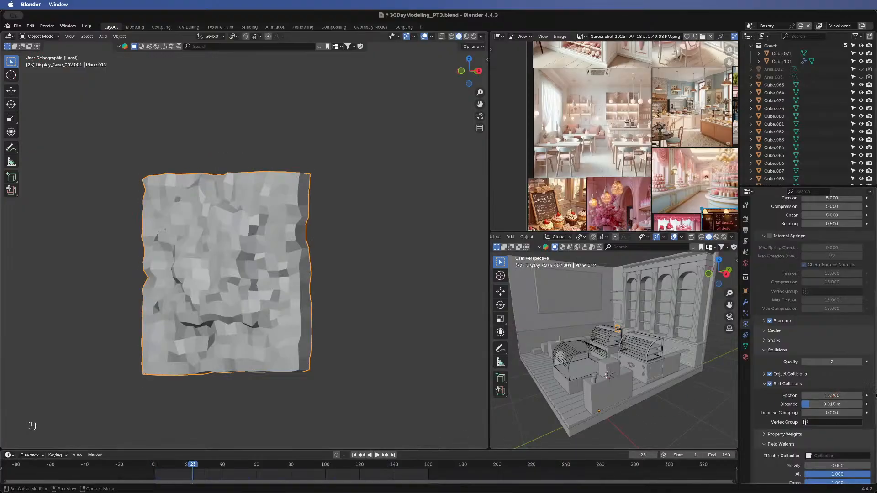
# - Reset the pillow's self-collision friction to its default of 5 and collapse the self-collision settings
pyautogui.rightClick(826, 395)
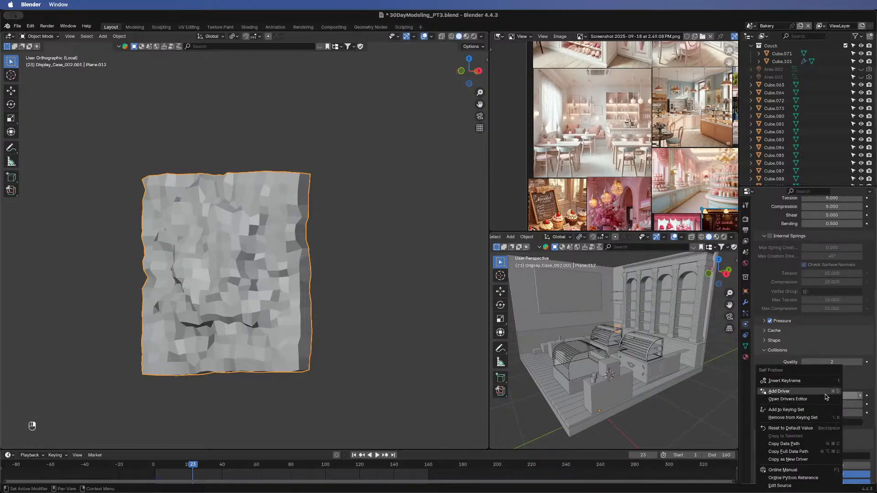
pyautogui.click(802, 429)
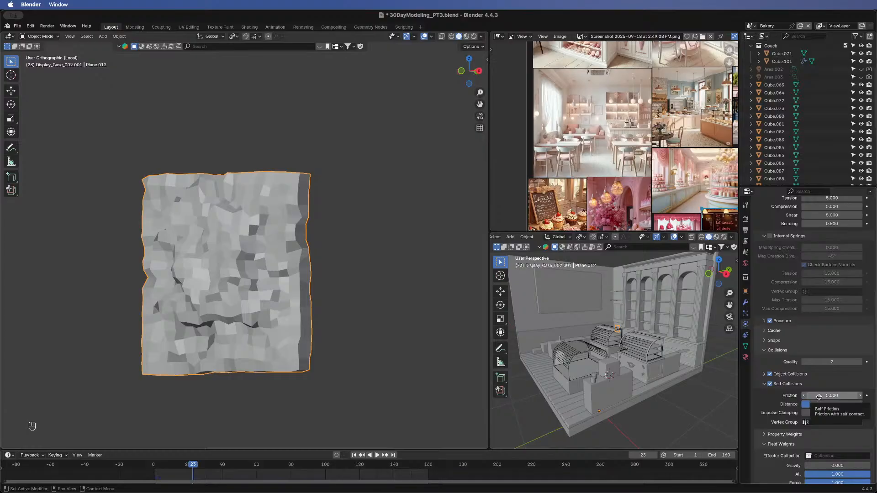
pyautogui.click(766, 384)
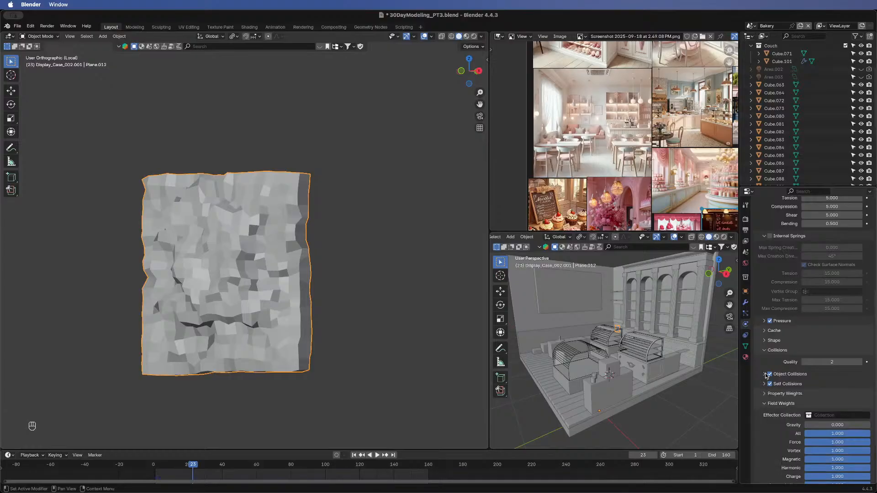
# - Set the pillow's cloth pressure to 3
pyautogui.click(765, 321)
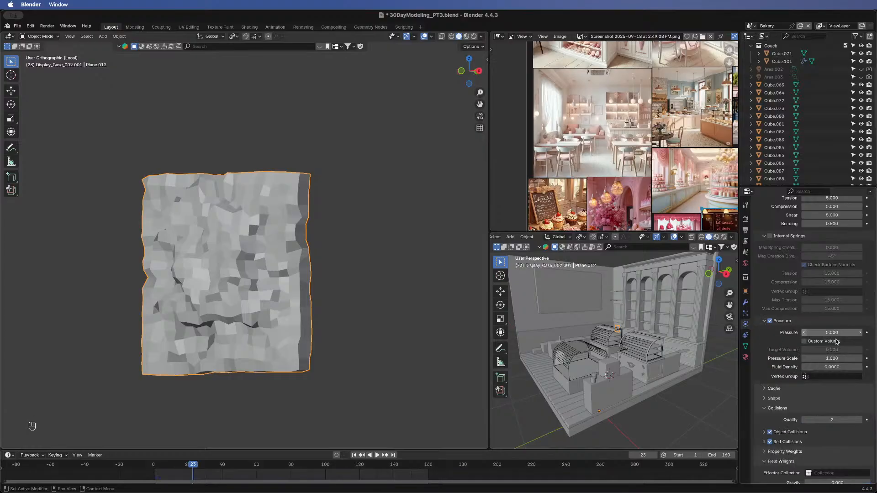
pyautogui.click(843, 332)
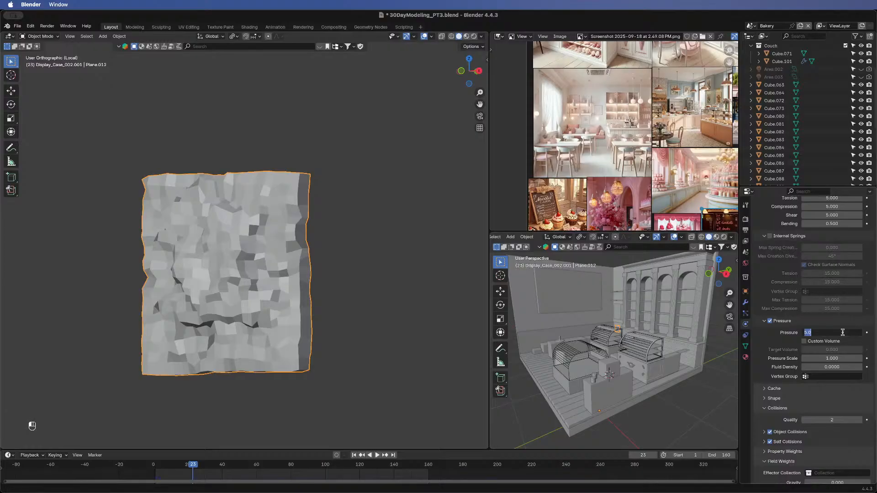
pyautogui.write('3')
pyautogui.press('Return')
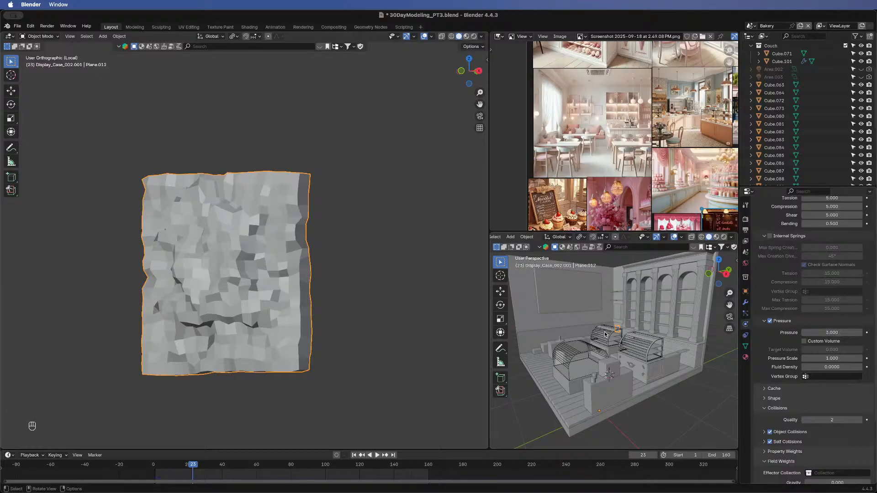
# - Play the pillow's cloth simulation with the reduced pressure, stop it and return to the first frame
pyautogui.click(377, 456)
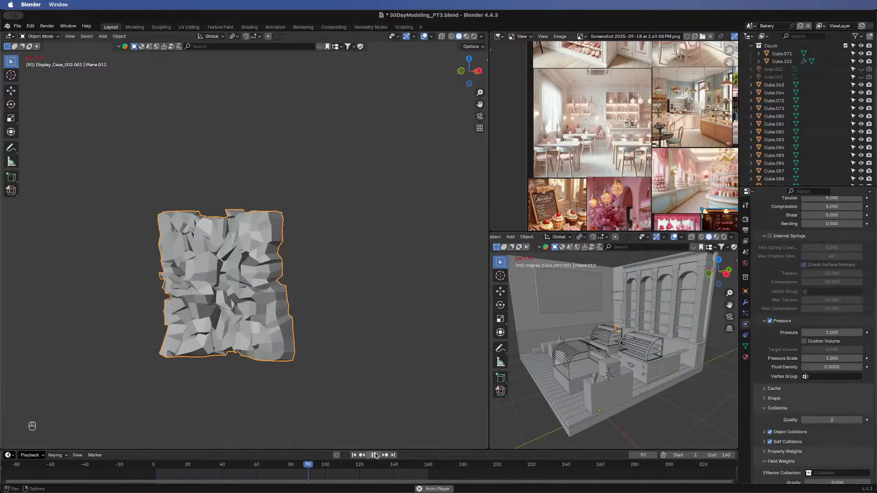
pyautogui.press('space')
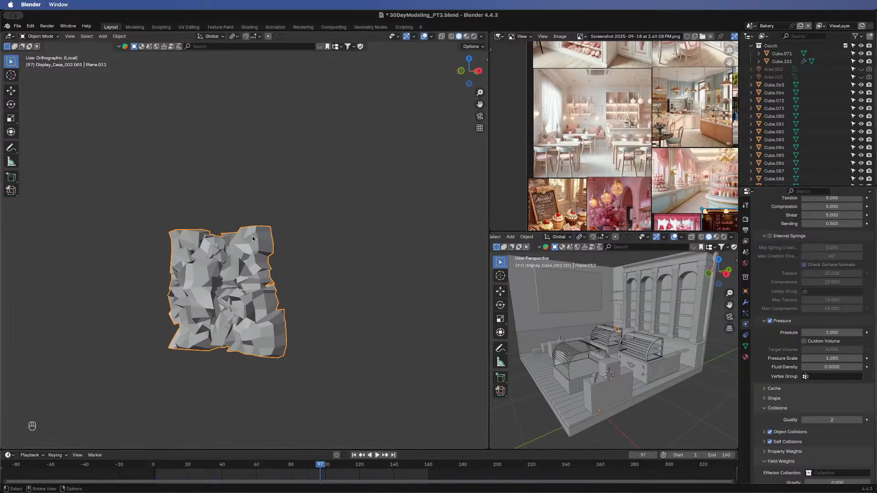
pyautogui.click(353, 455)
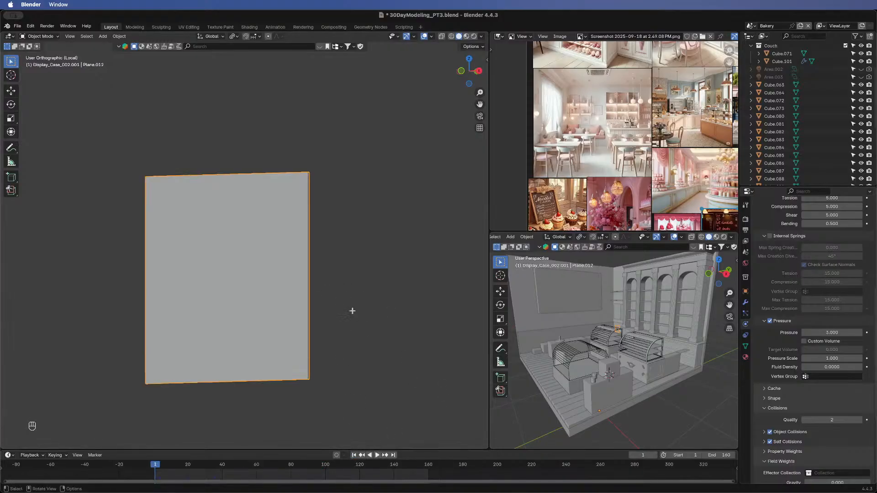
# - In the pillow's mesh, move the selected panel faces about 0.004 m along the Y axis to thicken it
pyautogui.press('Tab')
pyautogui.moveTo(406, 266); pyautogui.dragTo(304, 302, button='middle')
pyautogui.press('g')
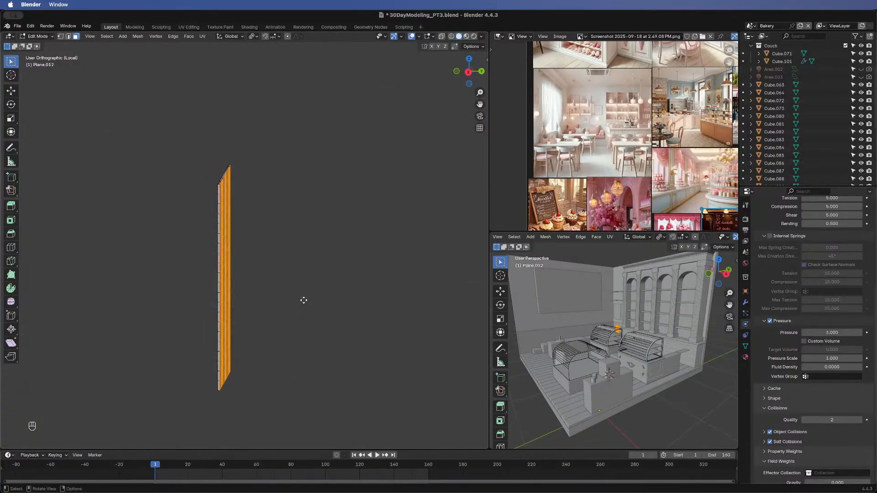
pyautogui.press('y')
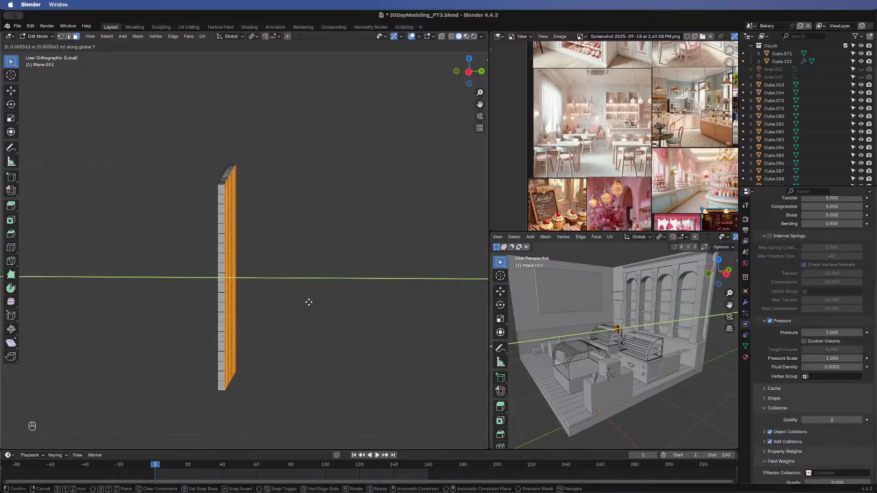
pyautogui.click(309, 302)
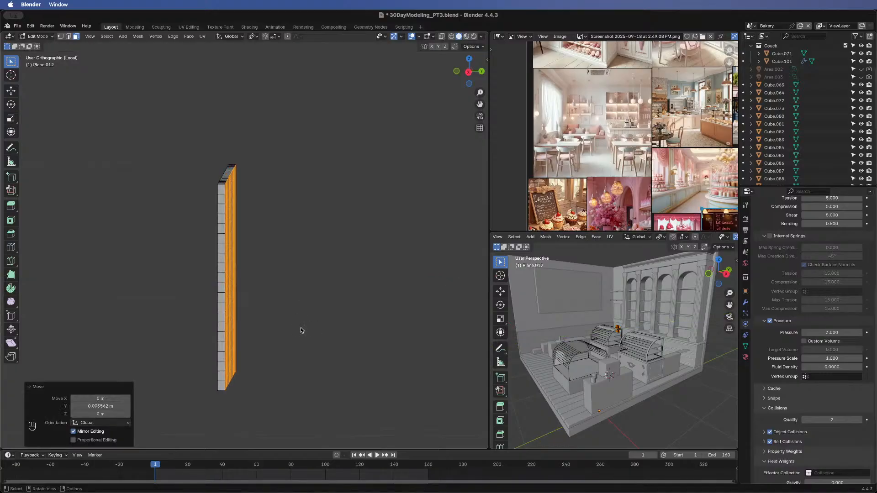
pyautogui.press('Tab')
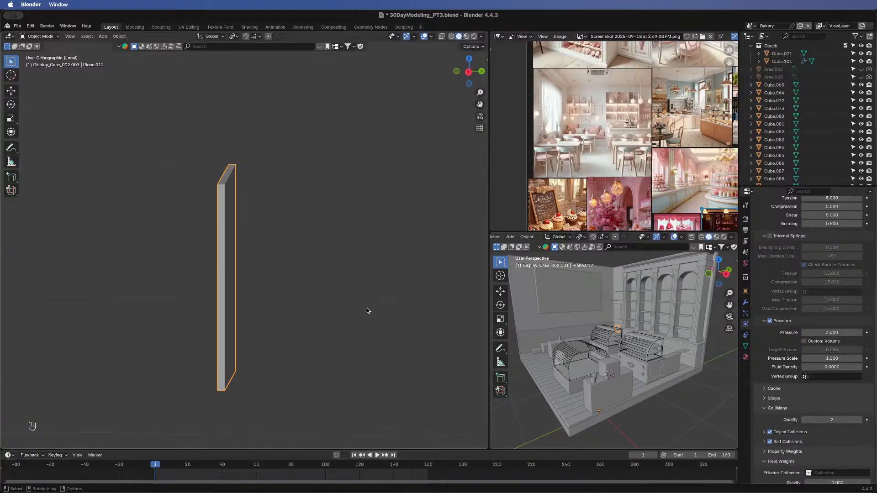
# - Turn off the pillow's self collisions and play the cloth simulation from the first frame to check the inflation, stopping it after inspection
pyautogui.click(769, 443)
pyautogui.click(377, 456)
pyautogui.click(378, 455)
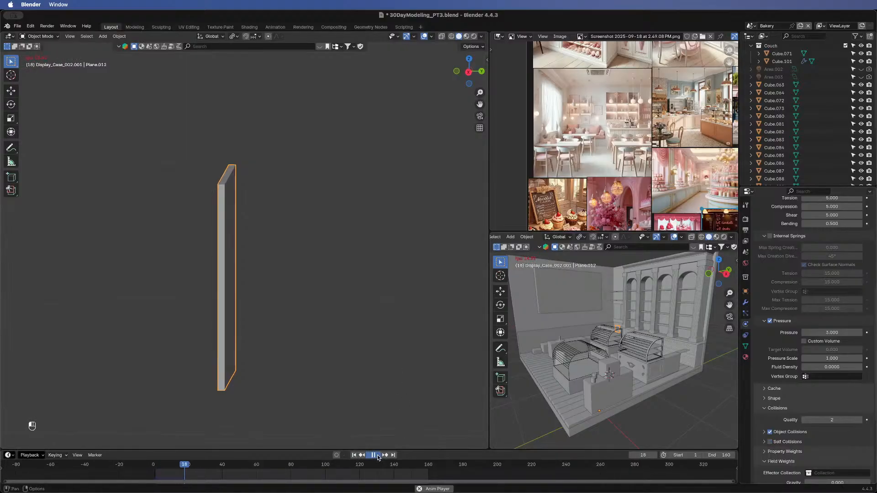
pyautogui.press('Tab')
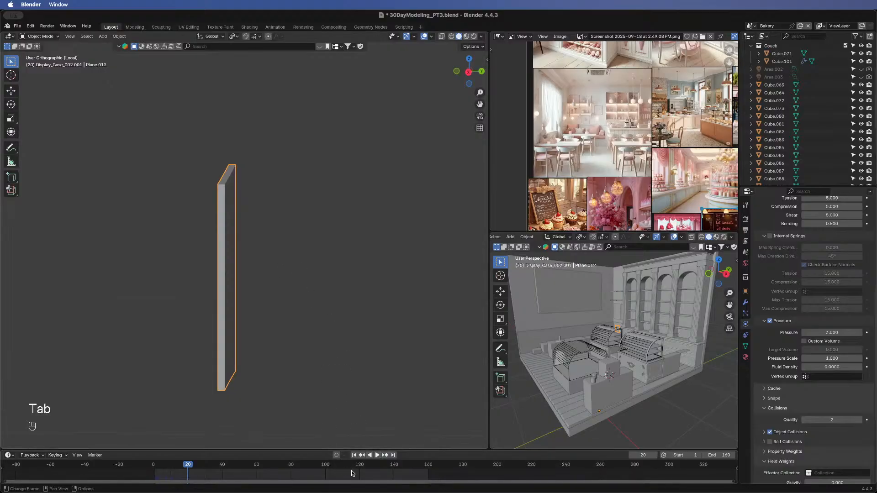
pyautogui.click(354, 455)
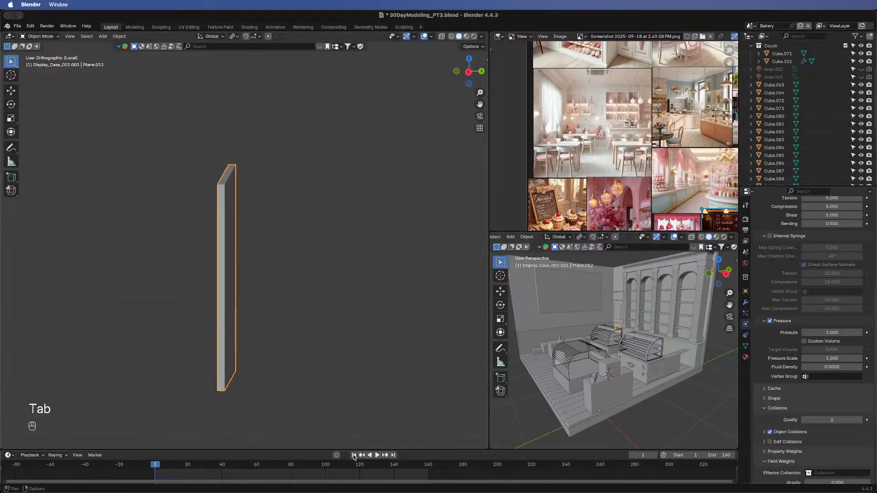
pyautogui.click(377, 456)
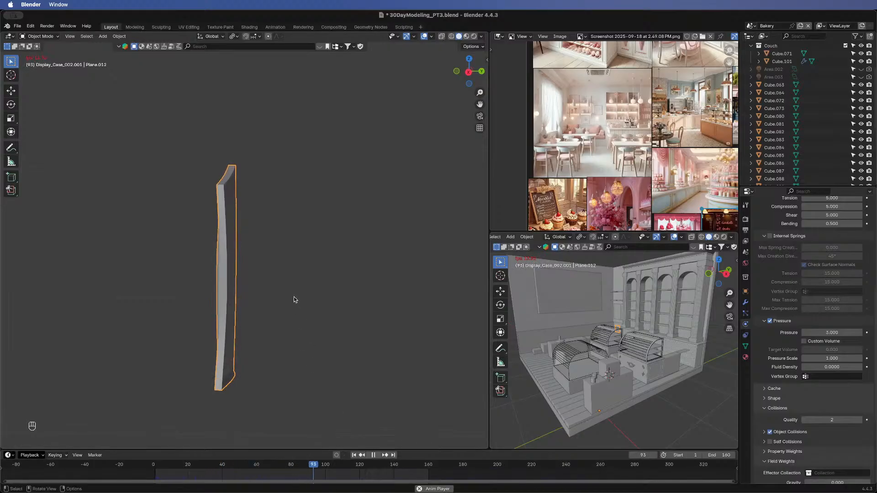
pyautogui.moveTo(294, 297); pyautogui.dragTo(316, 223, button='middle')
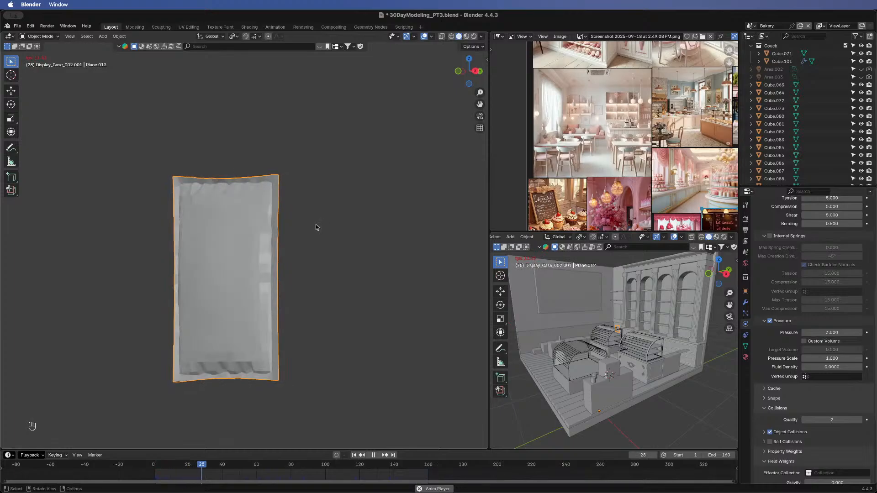
pyautogui.click(373, 455)
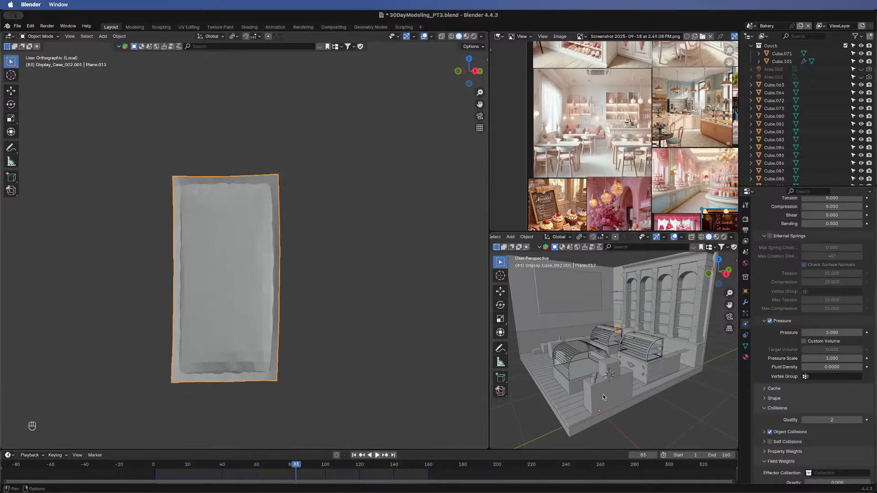
# - Set the pillow's cloth pressure to 5, replay the simulation and stop it to inspect the shape from the side
pyautogui.click(828, 333)
pyautogui.write('5')
pyautogui.press('Return')
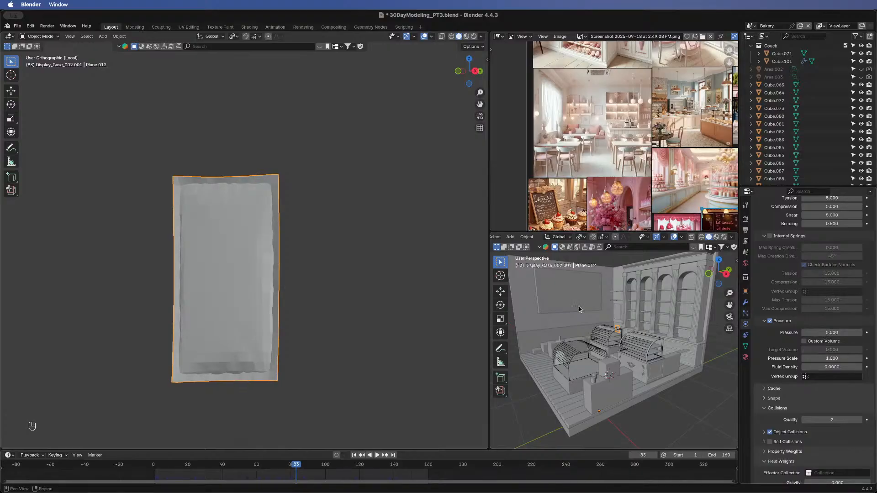
pyautogui.click(360, 455)
pyautogui.click(377, 455)
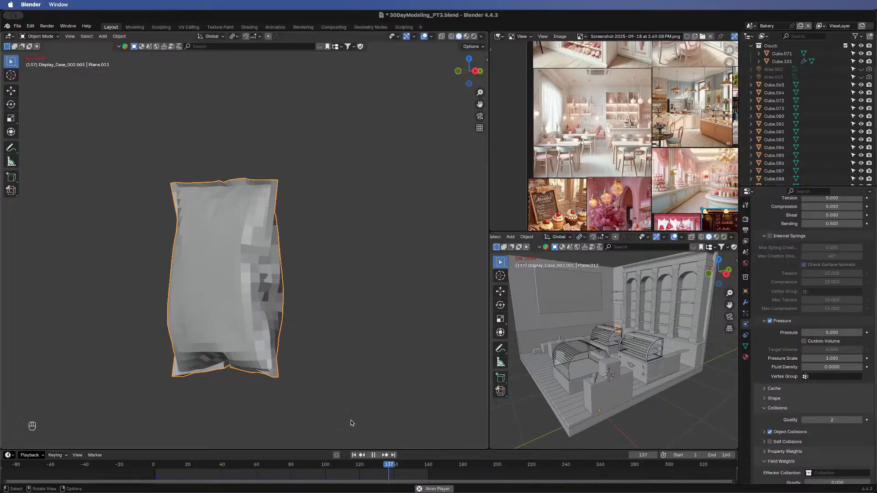
pyautogui.click(374, 457)
pyautogui.moveTo(281, 327); pyautogui.dragTo(251, 323, button='middle')
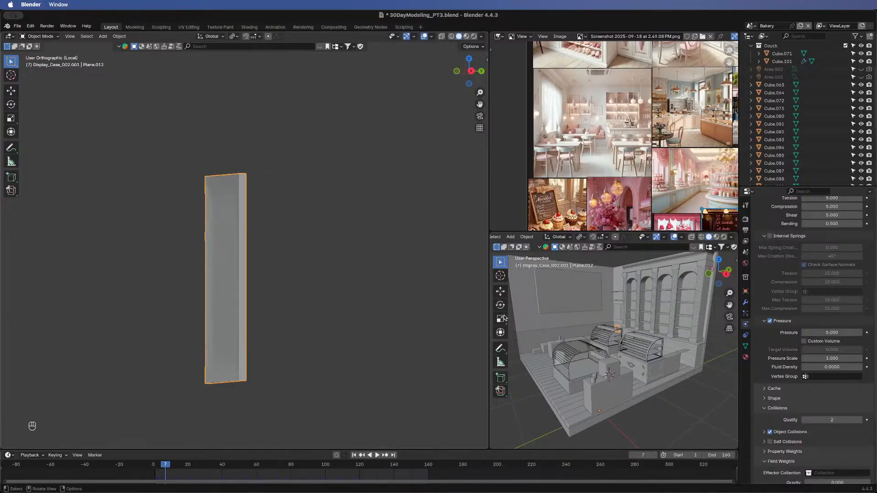
# - Set the pillow's cloth pressure to 10 and play the simulation, stopping it at frame 119
pyautogui.click(837, 336)
pyautogui.write('10')
pyautogui.press('Return')
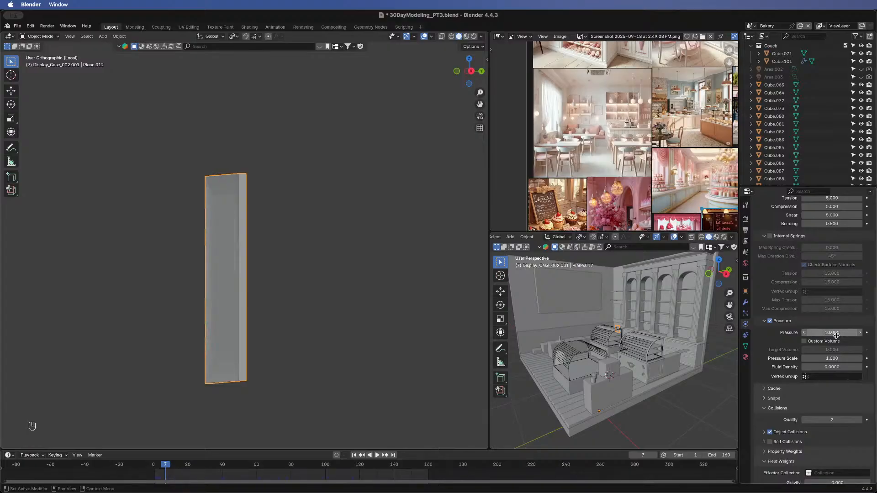
pyautogui.click(377, 456)
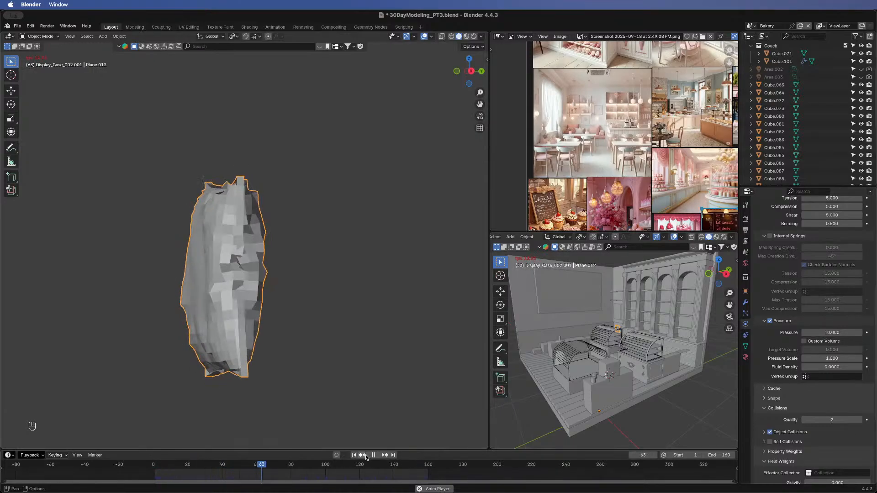
pyautogui.click(364, 456)
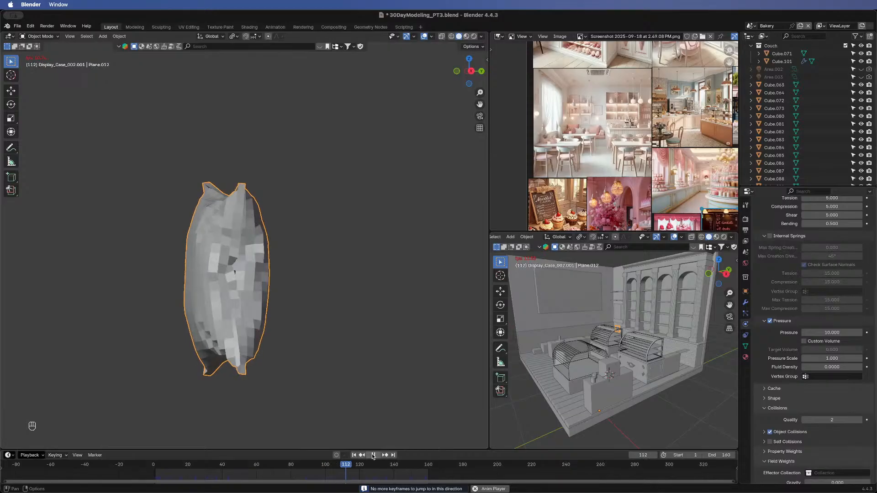
pyautogui.press('space')
pyautogui.moveTo(146, 300); pyautogui.dragTo(220, 263, button='middle')
# - Apply smooth shading to the inflated pillow and inspect it from an angle
pyautogui.rightClick(264, 297)
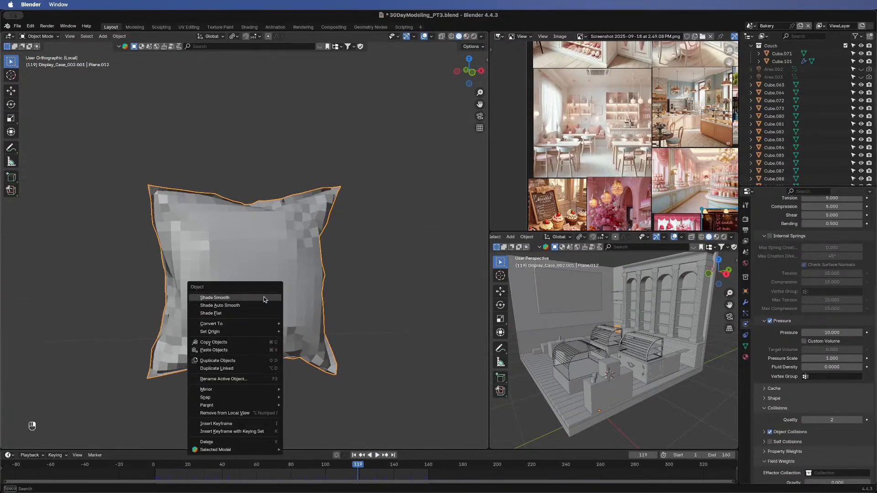
pyautogui.click(265, 297)
pyautogui.moveTo(343, 256); pyautogui.dragTo(338, 219, button='middle')
# - Collapse the pillow's stiffness, damping and pressure settings and turn off its object collisions
pyautogui.scroll(8, 783, 275)
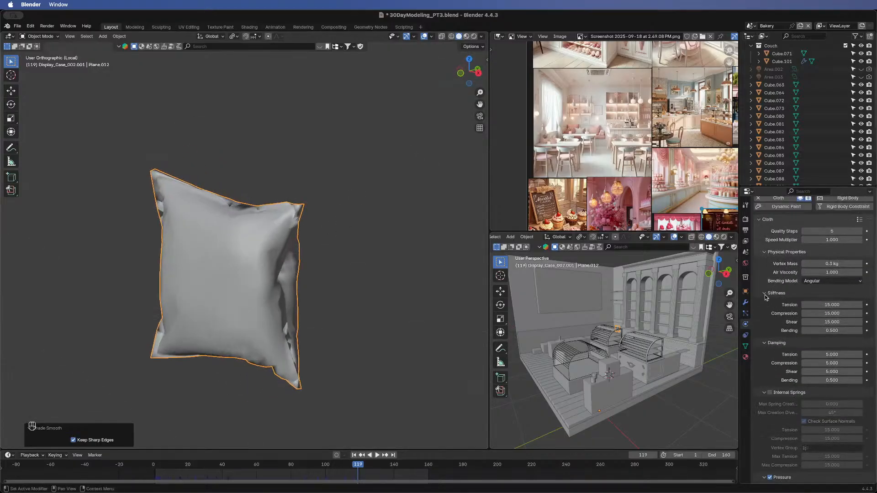
pyautogui.click(765, 294)
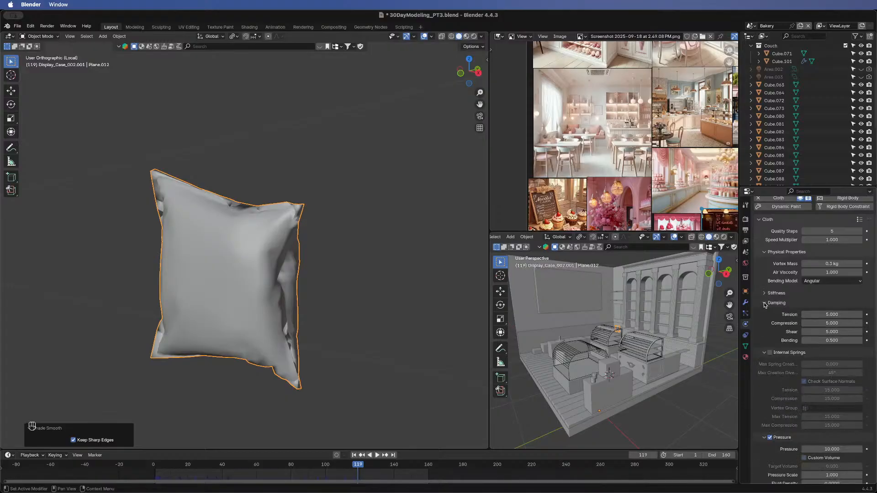
pyautogui.click(765, 303)
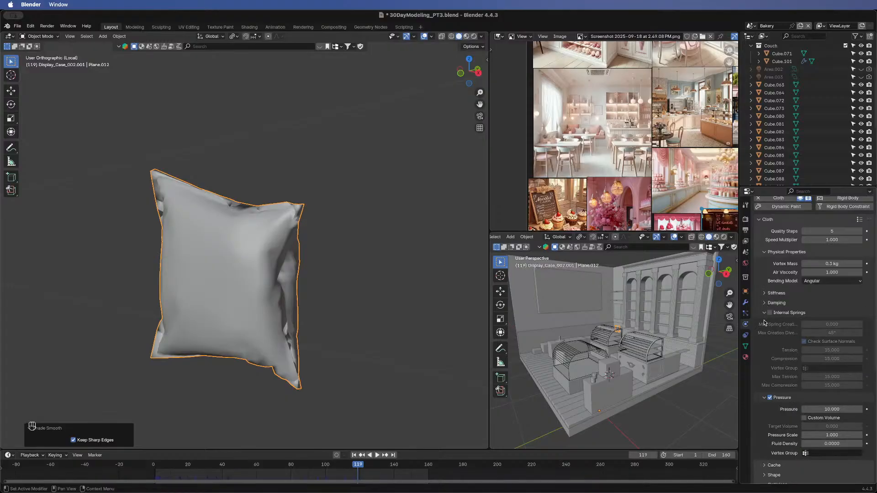
pyautogui.click(764, 398)
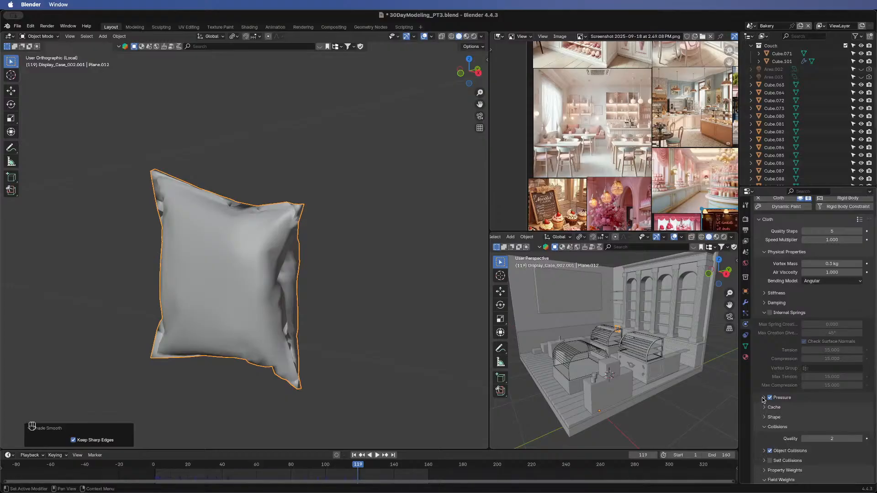
pyautogui.scroll(-5, 766, 399)
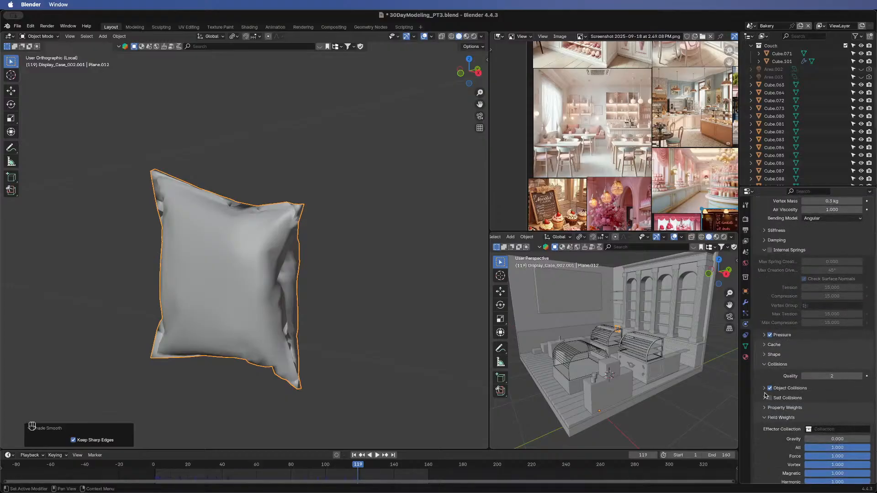
pyautogui.click(771, 388)
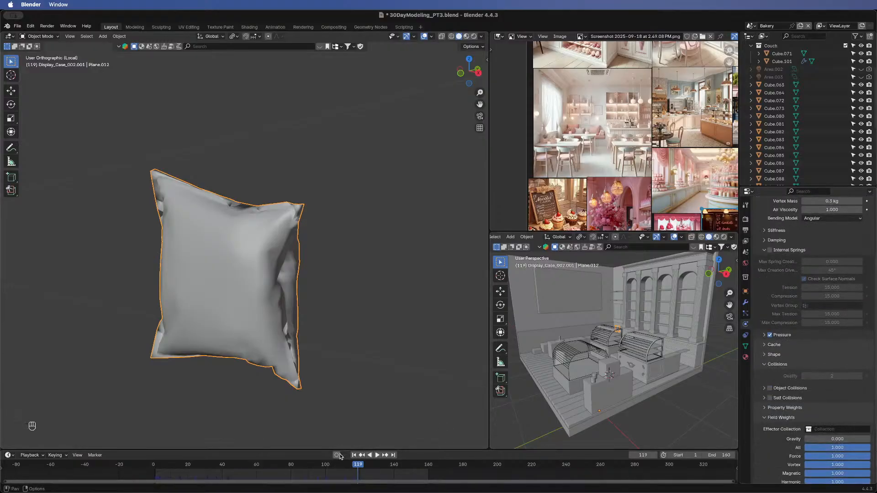
# - Replay the pillow's cloth simulation from the first frame, examine the inflated shape from another angle, and expand the cloth's Pressure settings
pyautogui.click(354, 455)
pyautogui.click(378, 455)
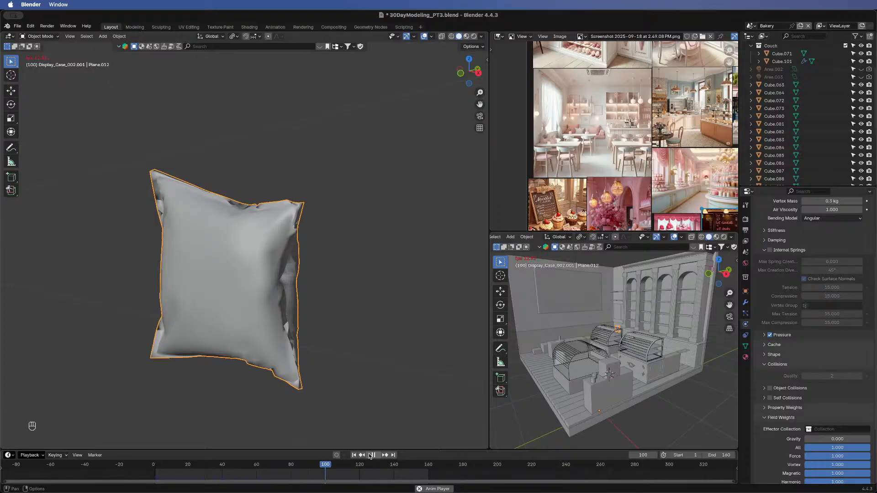
pyautogui.click(373, 456)
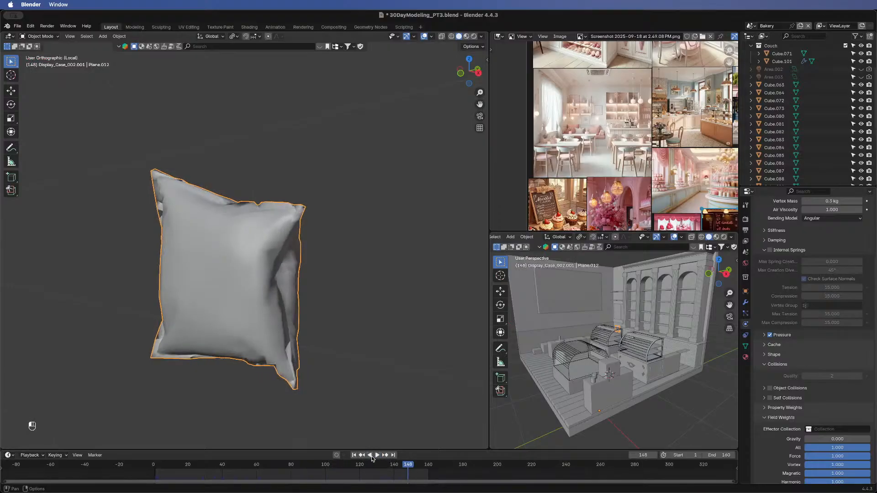
pyautogui.moveTo(406, 287); pyautogui.dragTo(230, 268, button='middle')
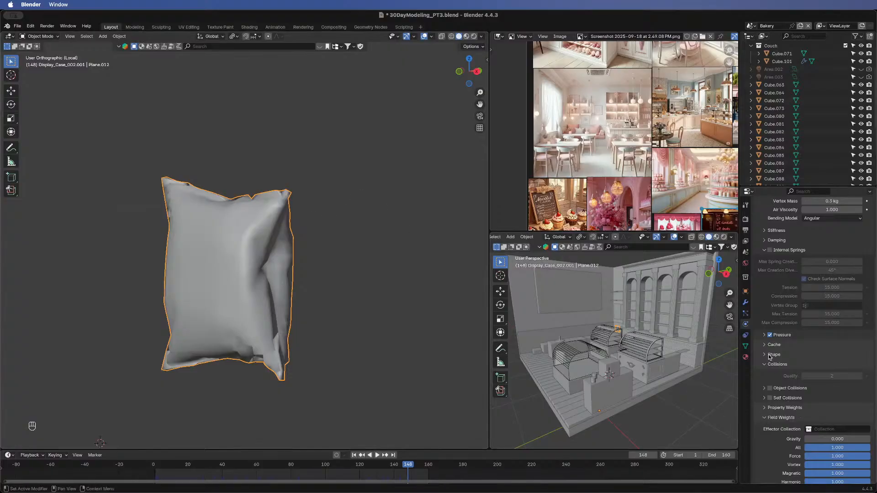
pyautogui.click(762, 335)
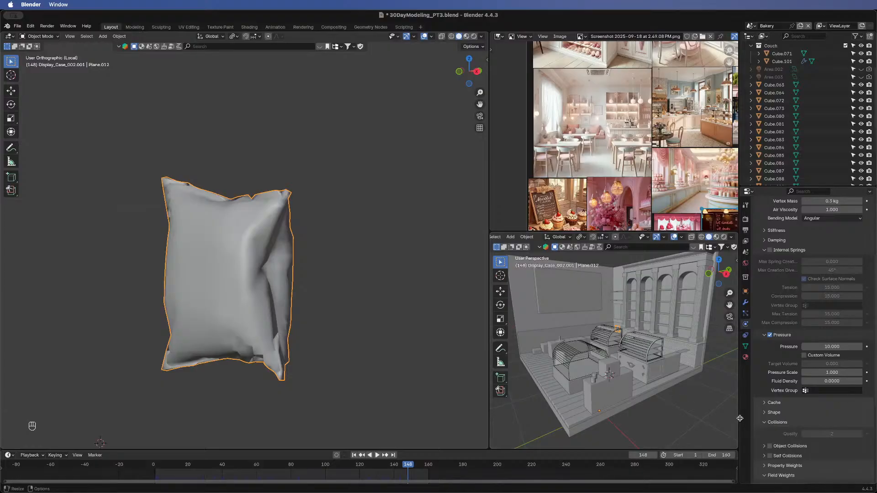
# - Return to the first frame, add one centred loop cut around the pillow mesh's thin rim, and bevel it by about 0.0007 m with one segment
pyautogui.click(362, 455)
pyautogui.click(354, 456)
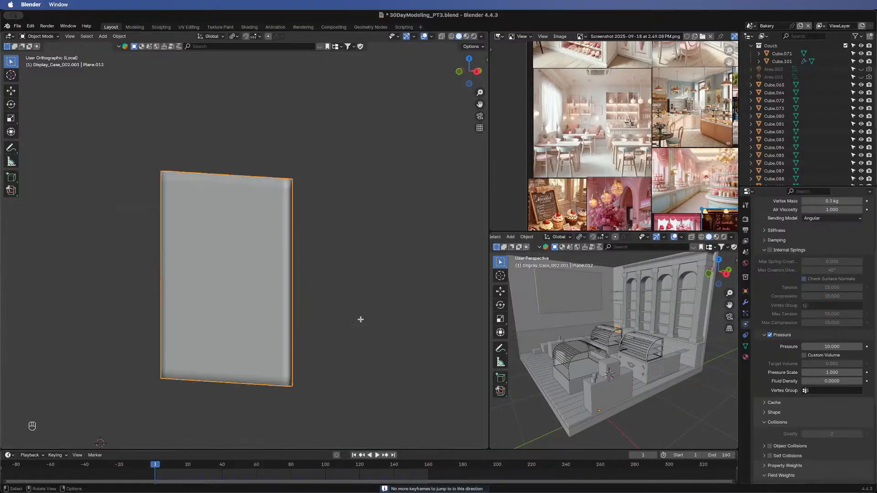
pyautogui.press('Tab')
pyautogui.moveTo(295, 274); pyautogui.dragTo(254, 214, button='middle')
pyautogui.click(248, 239)
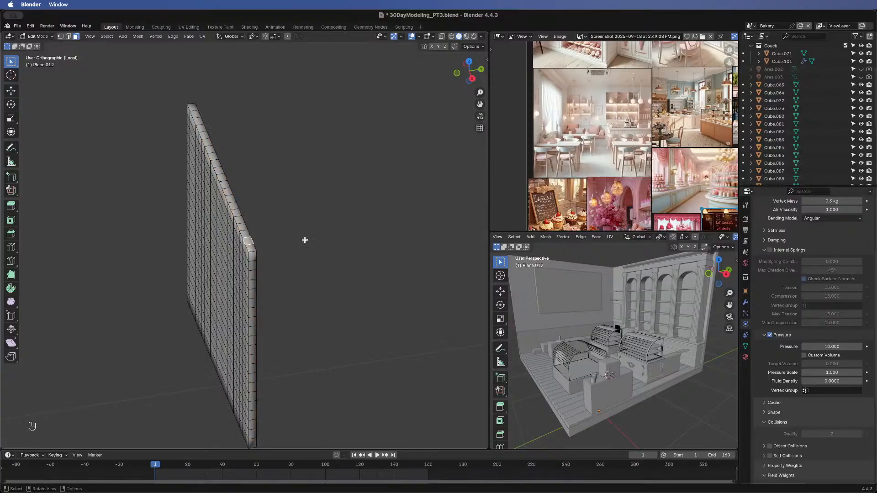
pyautogui.press('2')
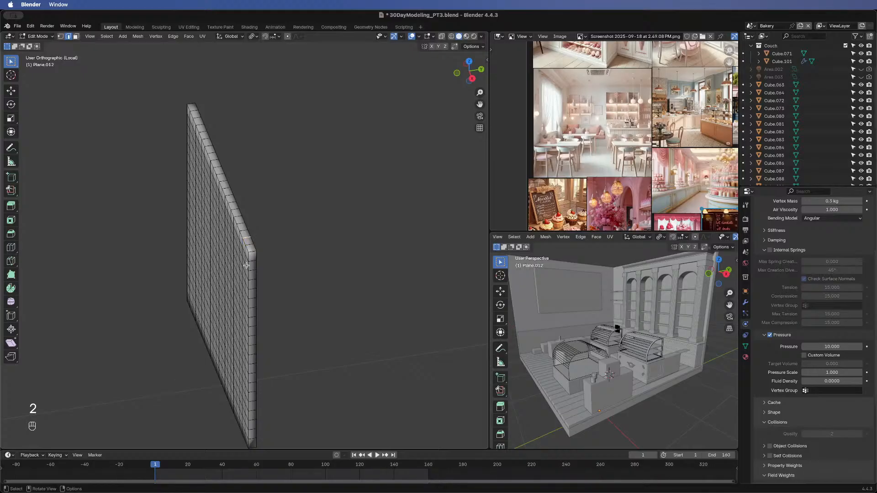
pyautogui.click(11, 247)
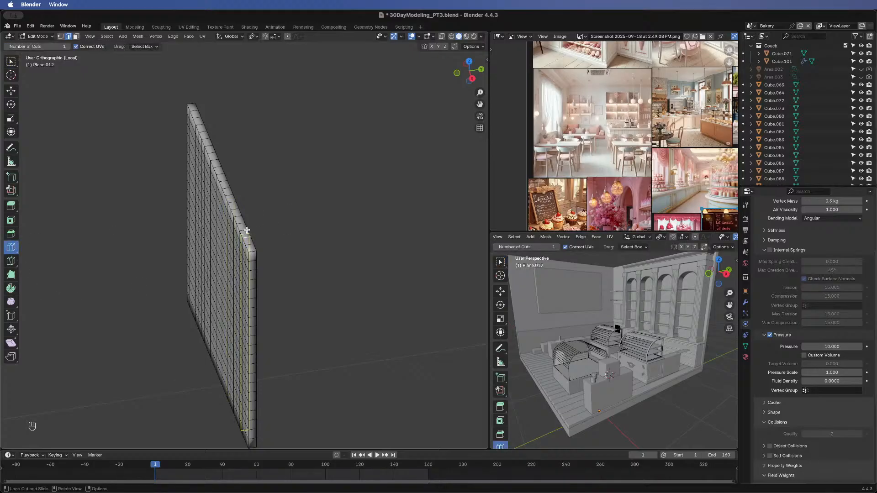
pyautogui.moveTo(242, 231); pyautogui.dragTo(242, 231)
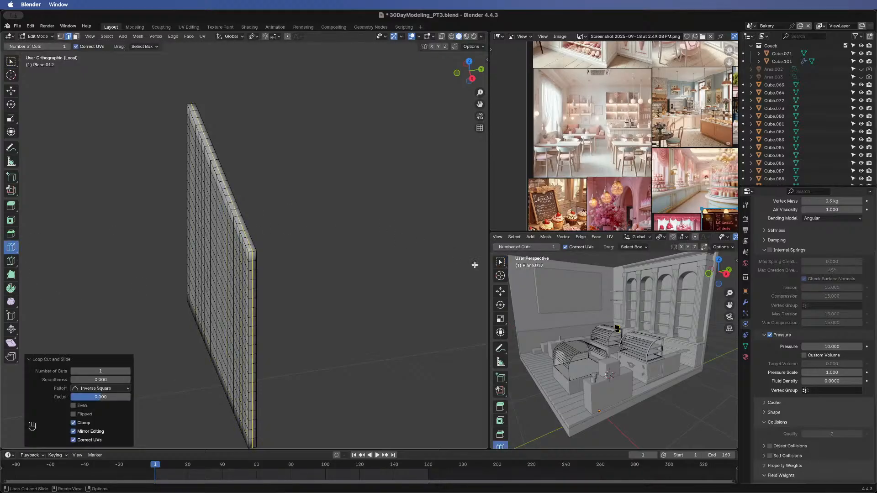
pyautogui.hotkey('ctrl', 'b')
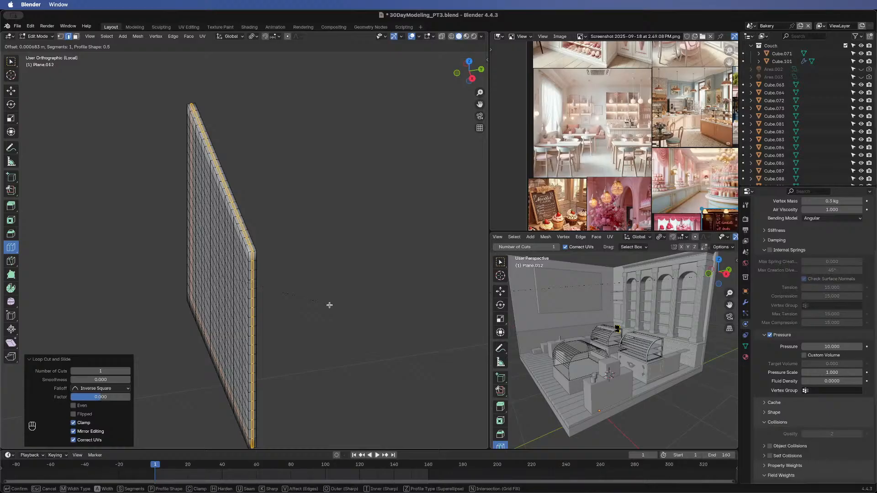
pyautogui.click(330, 306)
pyautogui.press('Tab')
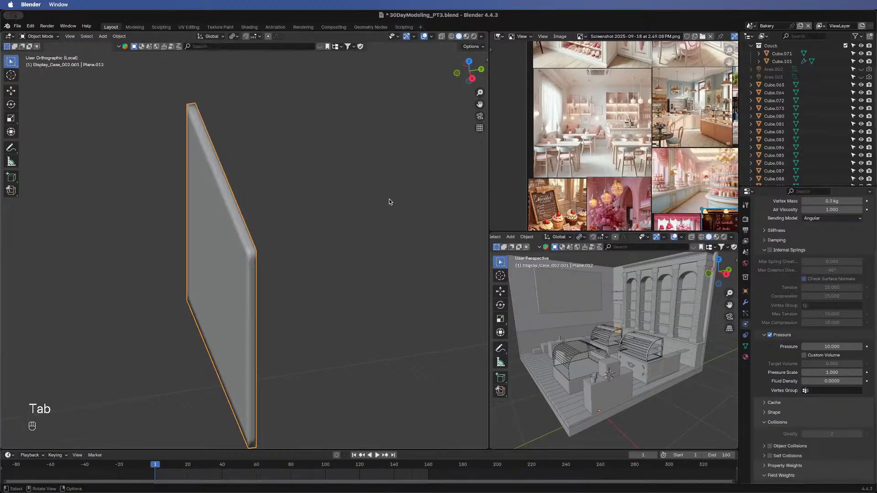
# - Set the pillow's cloth pressure to 3 and apply its location, rotation and scale
pyautogui.moveTo(370, 132); pyautogui.dragTo(270, 299, button='middle')
pyautogui.moveTo(315, 242); pyautogui.dragTo(320, 243, button='middle')
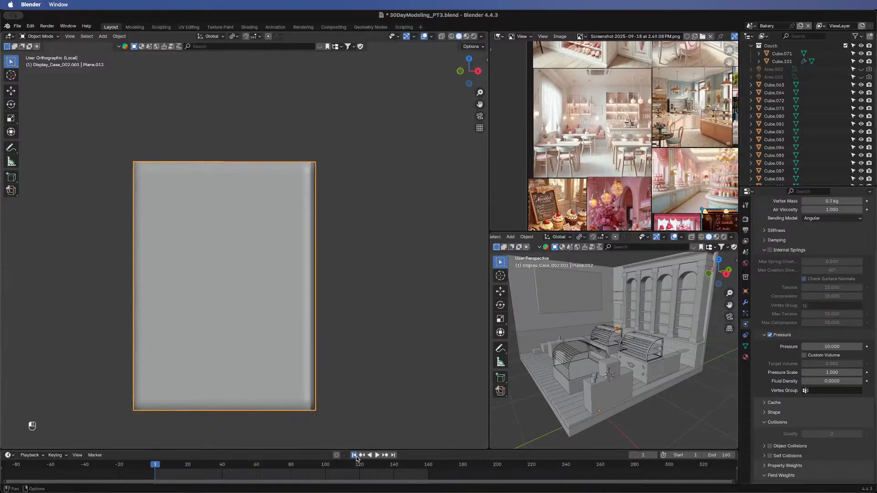
pyautogui.click(824, 347)
pyautogui.write('3')
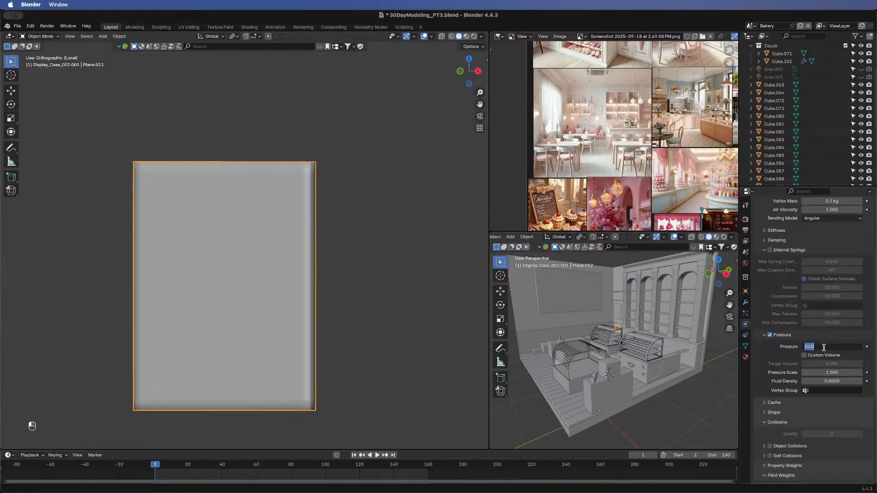
pyautogui.press('Return')
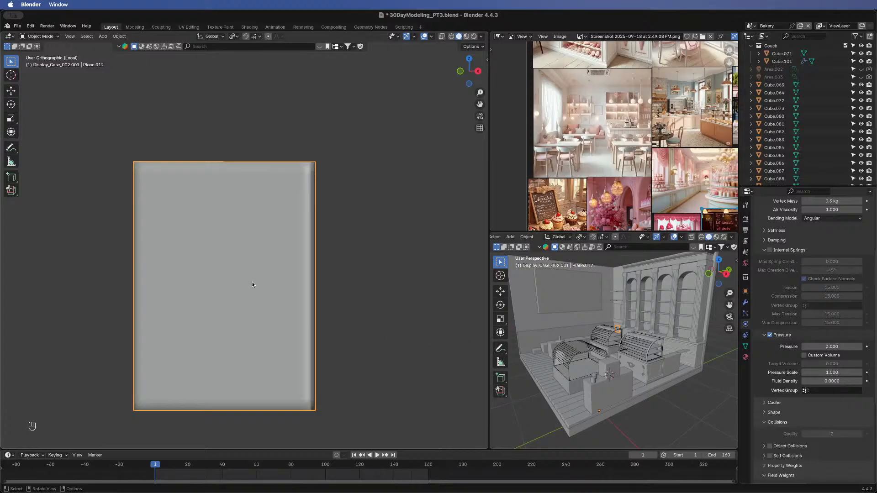
pyautogui.hotkey('ctrl', 'a')
pyautogui.click(252, 284)
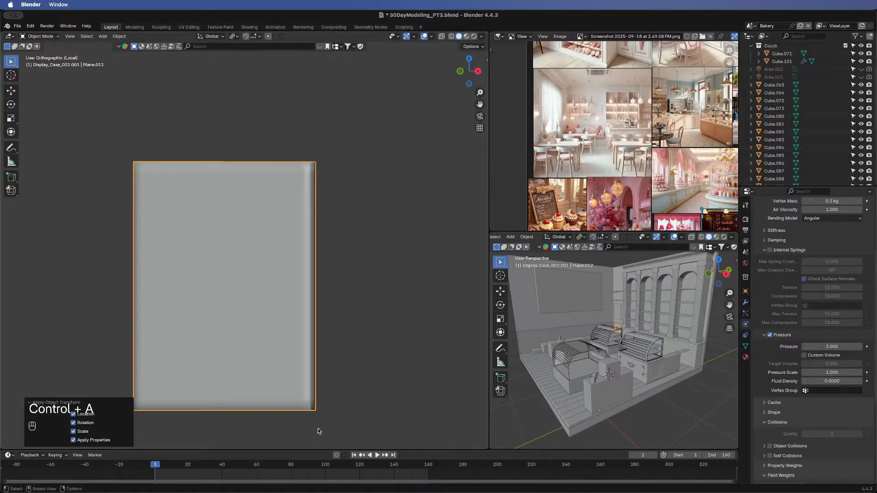
# - Play the cloth simulation to check the pillow at the reduced pressure, and return to the first frame
pyautogui.click(355, 456)
pyautogui.click(376, 456)
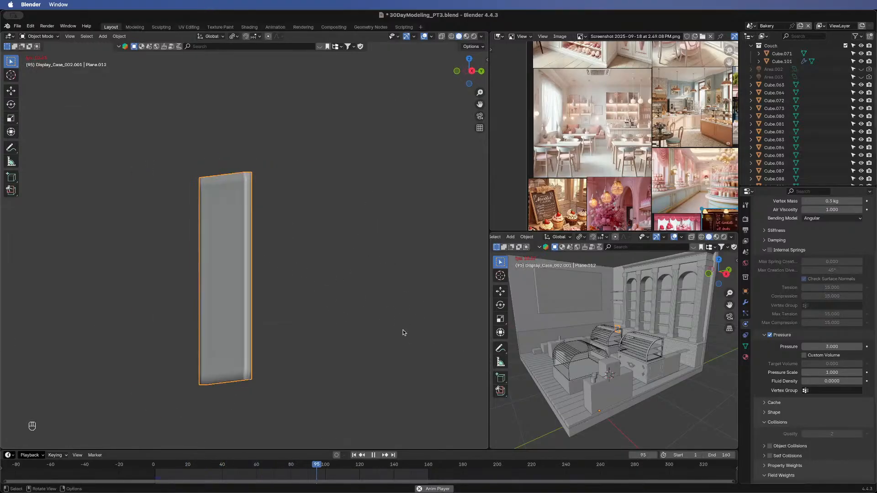
pyautogui.click(373, 455)
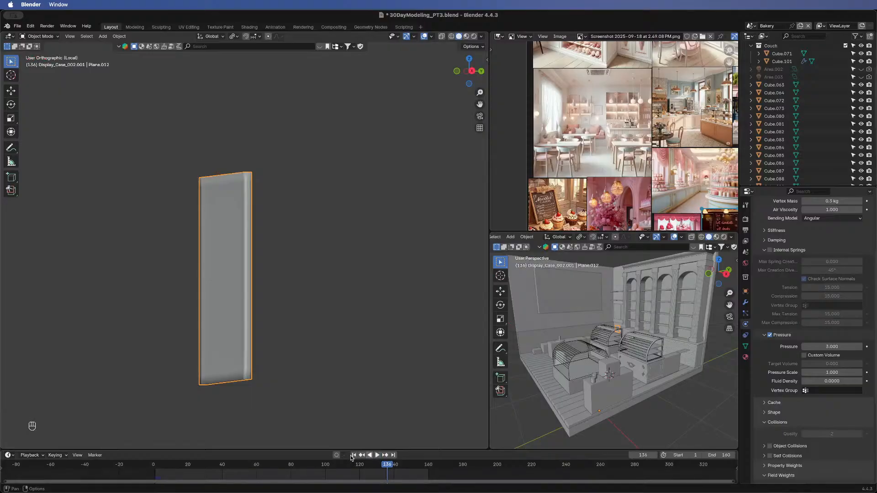
pyautogui.click(354, 456)
# - Set the pillow's cloth pressure to 10
pyautogui.click(825, 347)
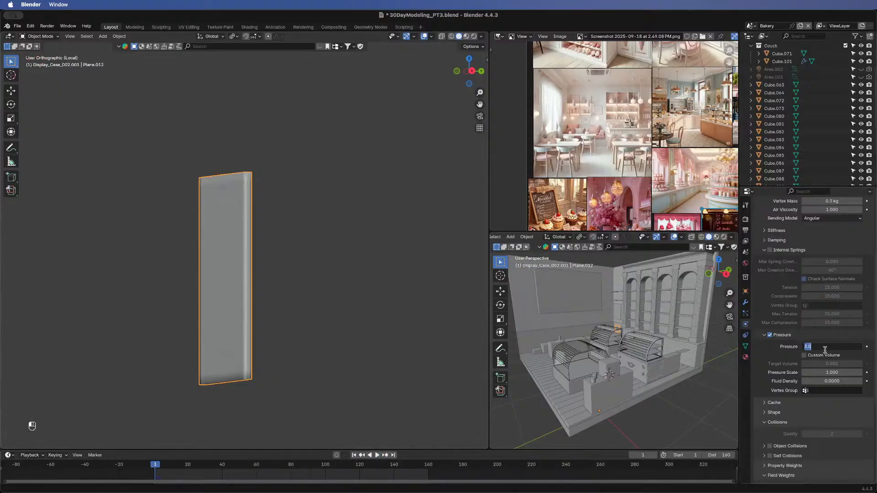
pyautogui.write('10')
pyautogui.press('Return')
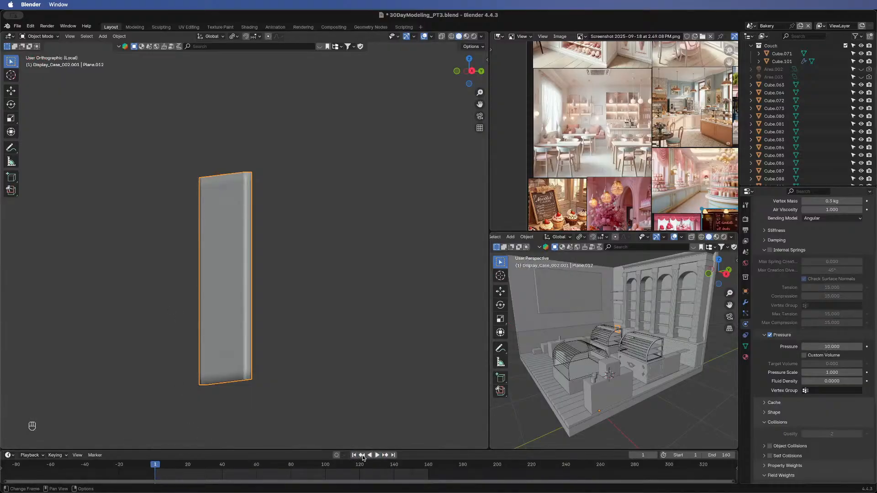
# - Run the cloth simulation again, inspect the pillow's seam and corners from several angles, and rewind to the first frame
pyautogui.click(377, 456)
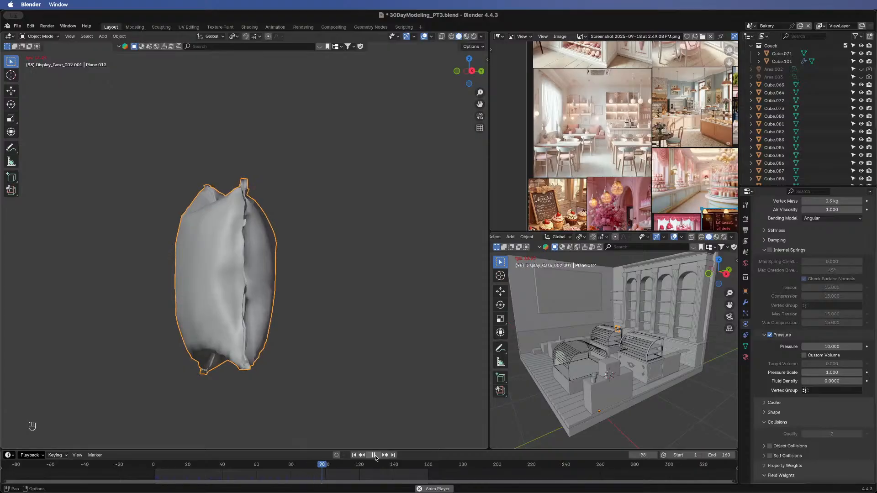
pyautogui.press('space')
pyautogui.moveTo(276, 270); pyautogui.dragTo(245, 352, button='middle')
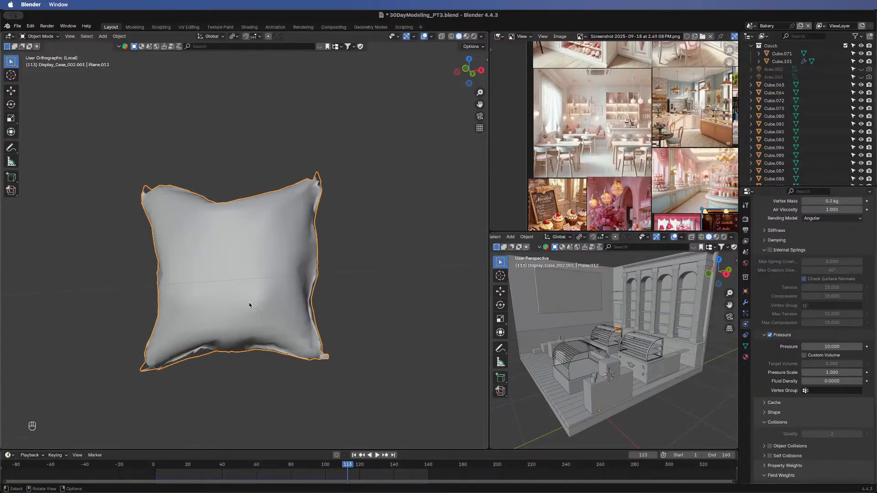
pyautogui.hotkey('shift', 'Left')
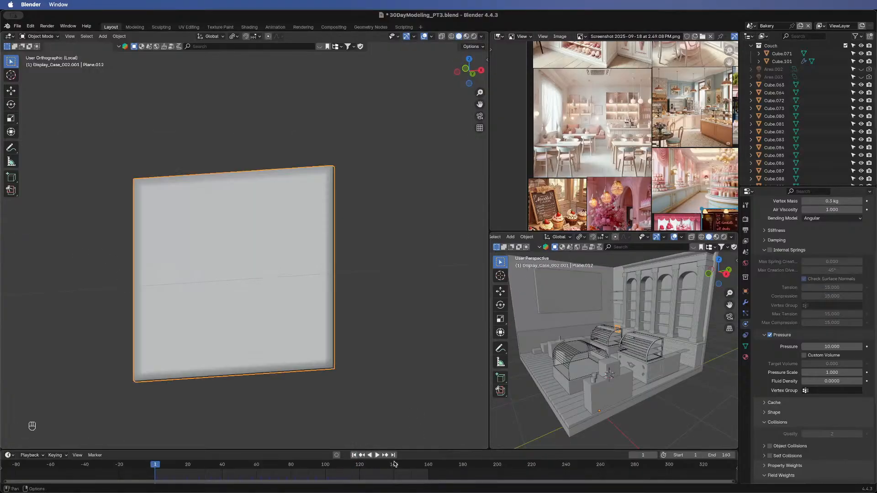
# - Delete the pillow object and show the whole bakery scene
pyautogui.click(466, 69)
pyautogui.press('x')
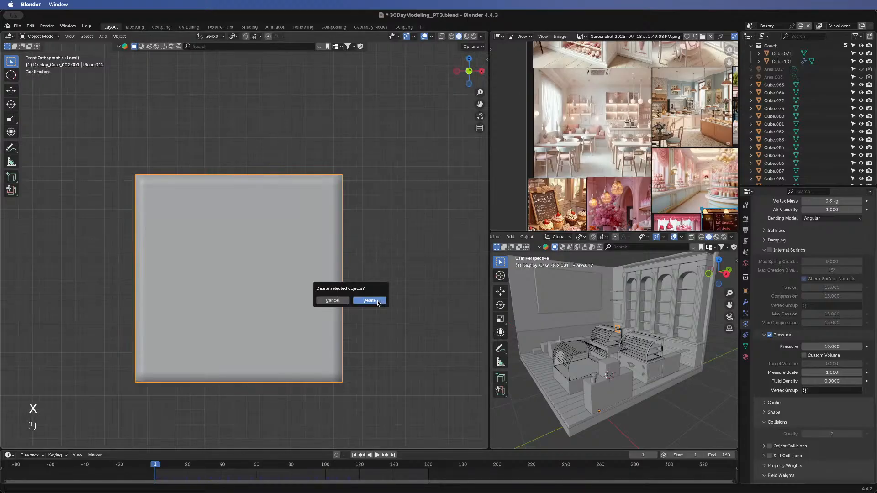
pyautogui.click(369, 300)
pyautogui.scroll(-5, 326, 291)
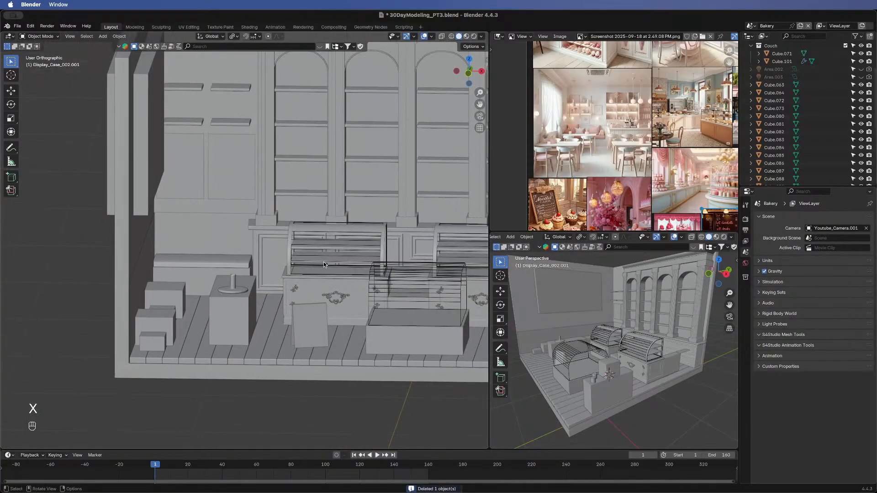
# - Add a 2 m mesh plane and move it about -0.9 m along the X axis
pyautogui.hotkey('shift', 'a')
pyautogui.moveTo(187, 239)
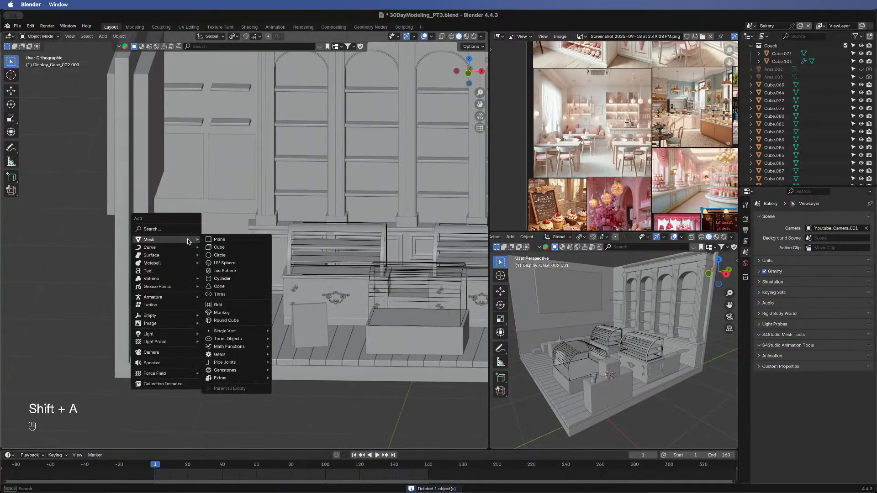
pyautogui.click(232, 236)
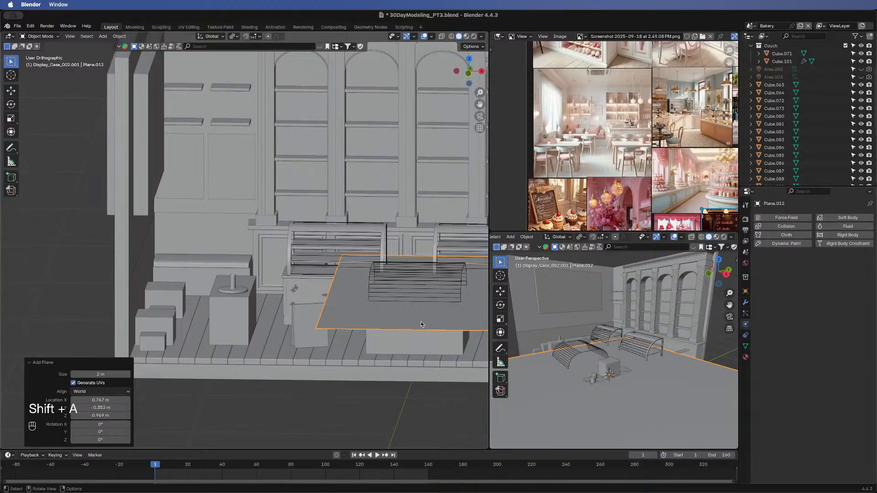
pyautogui.press('g')
pyautogui.press('x')
pyautogui.click(303, 295)
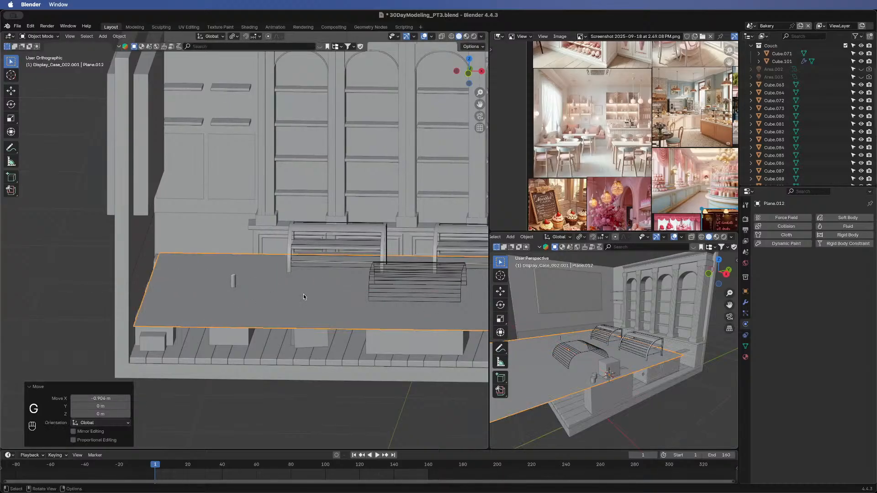
# - Scale the plane's mesh to 0.12 in Edit Mode and move it about -0.72 m along the X axis
pyautogui.press('Tab')
pyautogui.press('s')
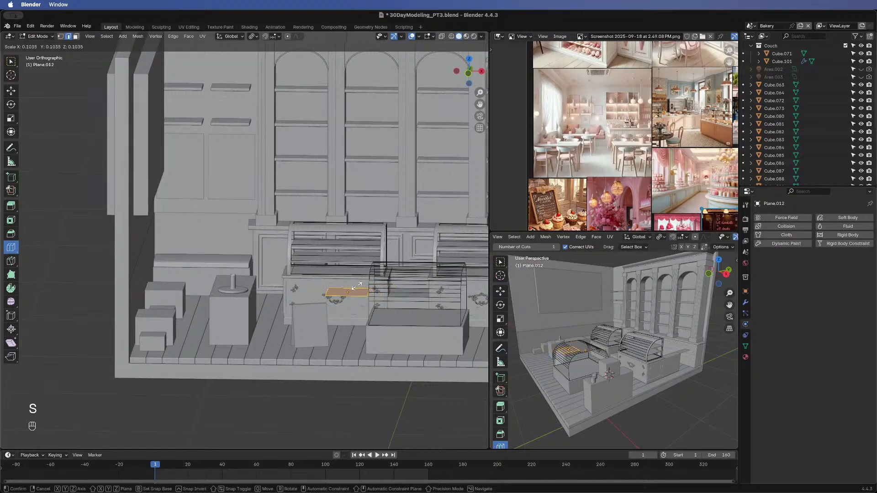
pyautogui.click(401, 292)
pyautogui.press('g')
pyautogui.press('x')
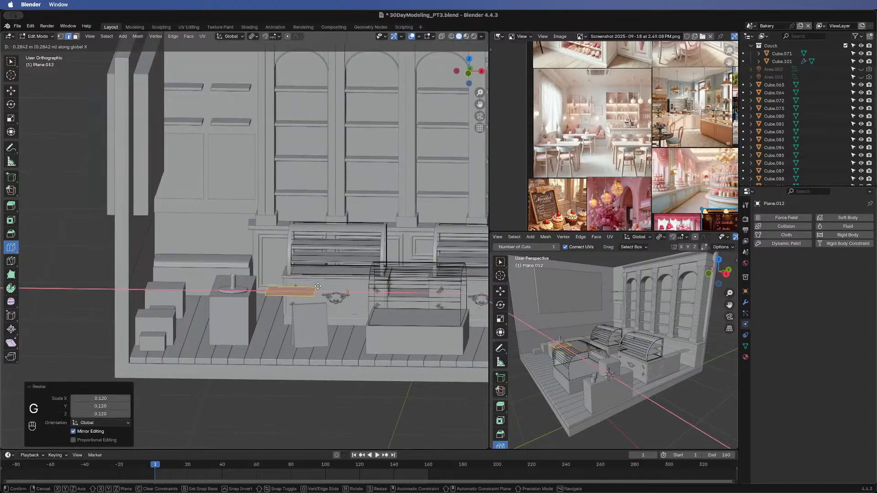
pyautogui.click(259, 281)
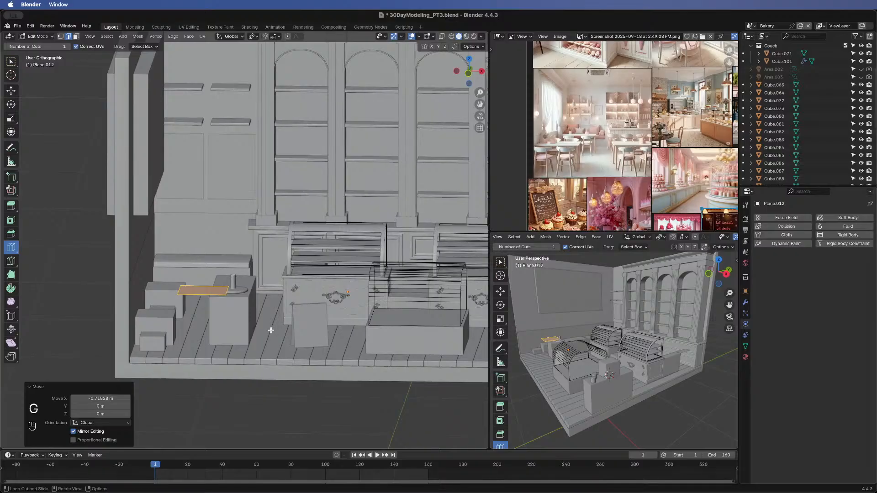
# - Move the plane's mesh about 0.92 m along Y to the couch and rotate it 90 degrees around X
pyautogui.press('g')
pyautogui.press('y')
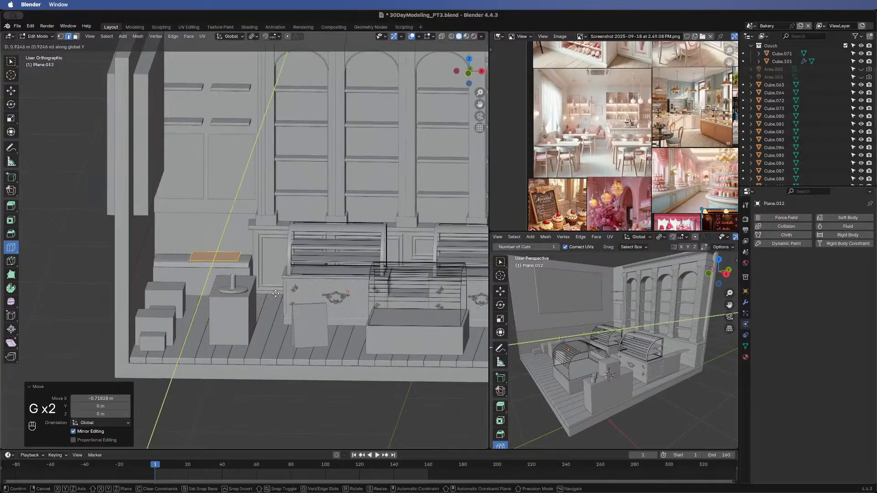
pyautogui.click(276, 294)
pyautogui.write('rx')
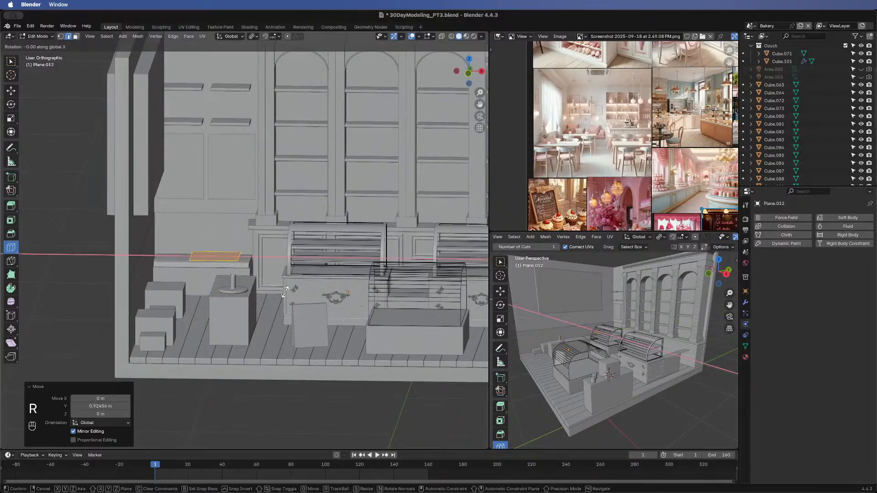
pyautogui.write('90')
pyautogui.press('Return')
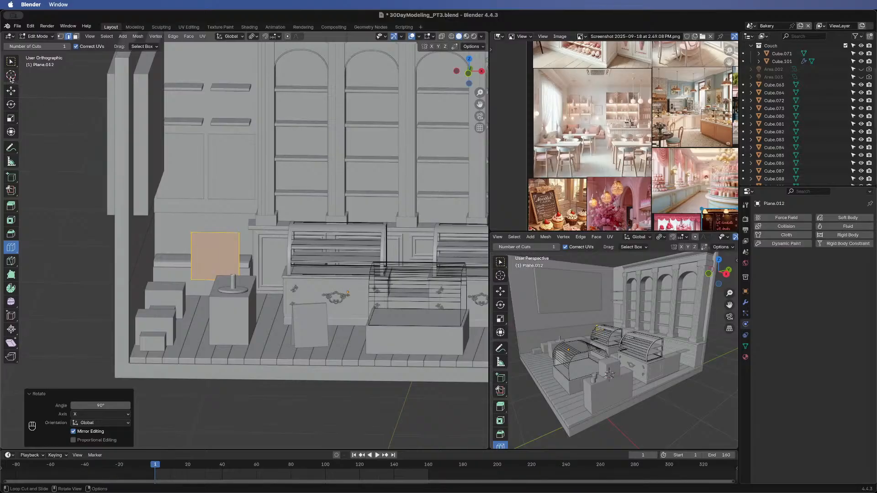
# - Subdivide the upright plane with one cut
pyautogui.click(11, 61)
pyautogui.rightClick(196, 249)
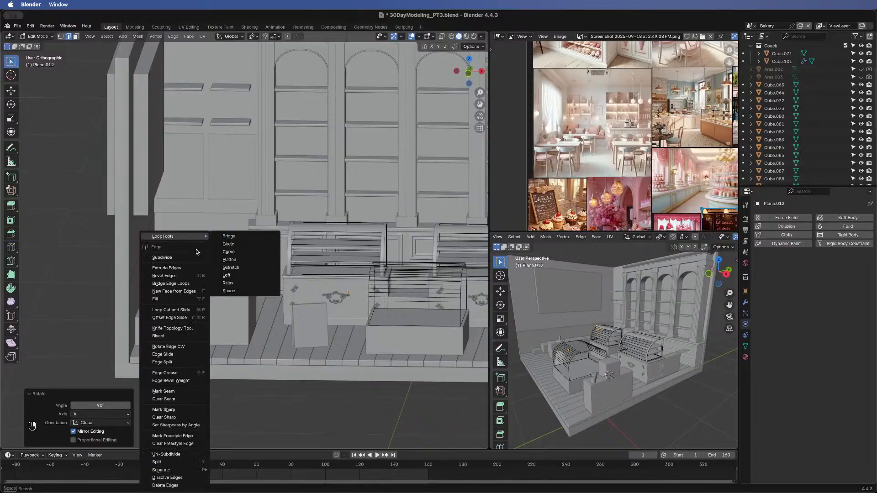
pyautogui.click(199, 258)
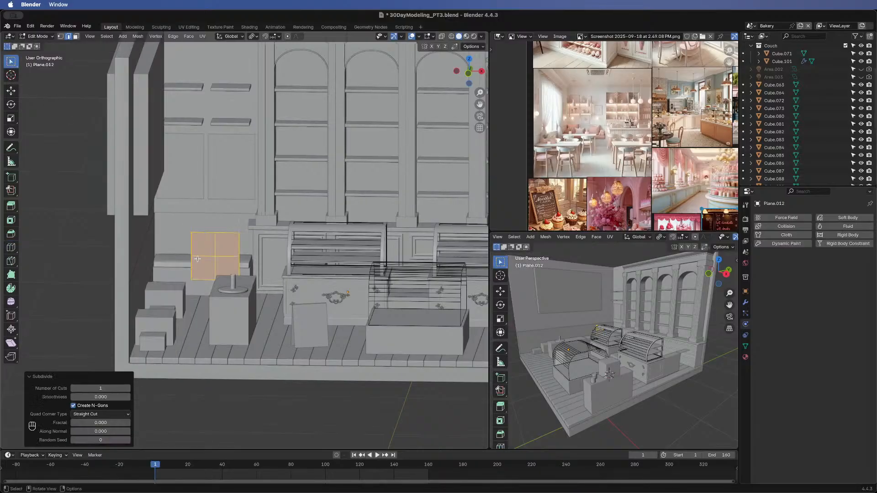
# - Set the upright plane's subdivision to 10 cuts
pyautogui.click(102, 389)
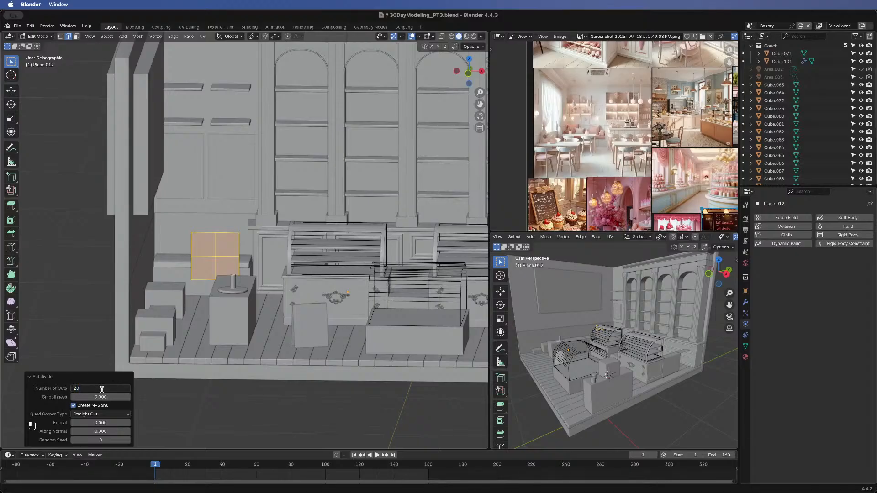
pyautogui.press('Return')
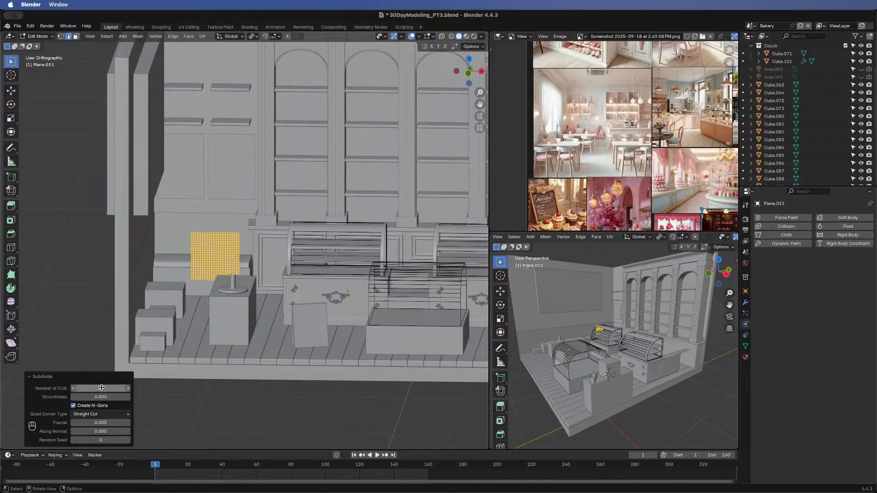
pyautogui.click(101, 388)
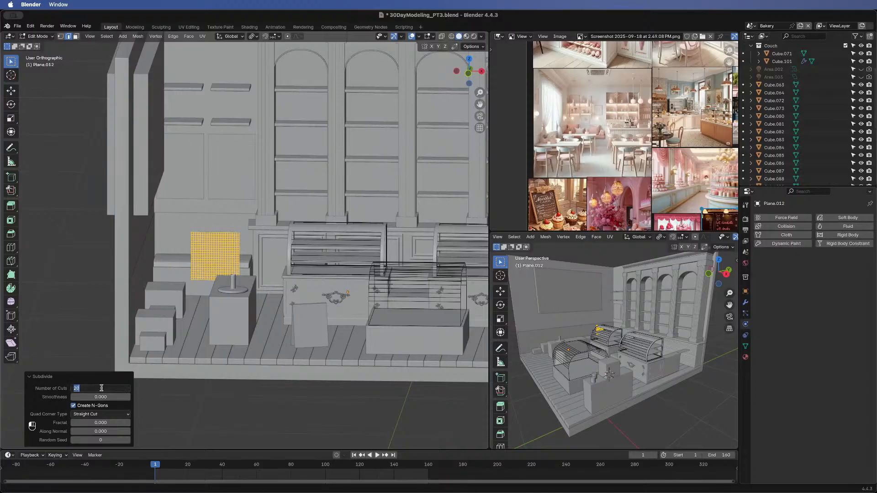
pyautogui.press('Return')
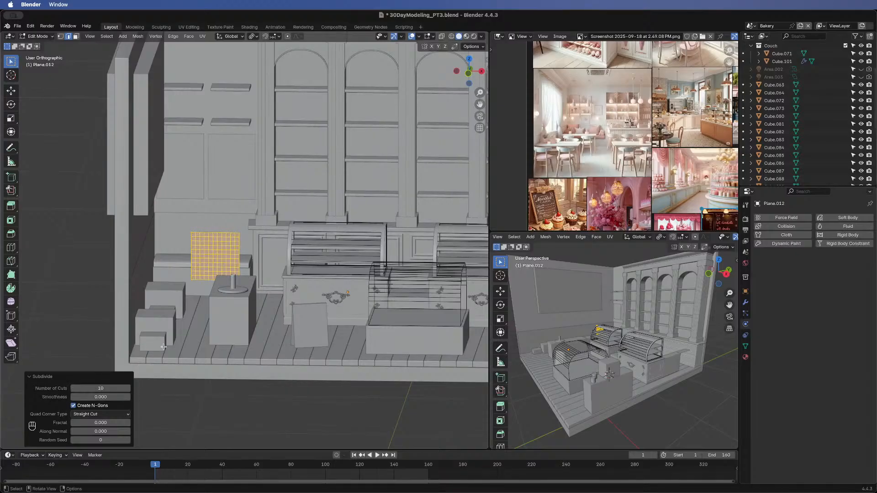
pyautogui.press('Tab')
pyautogui.press('Tab')
pyautogui.press('Tab')
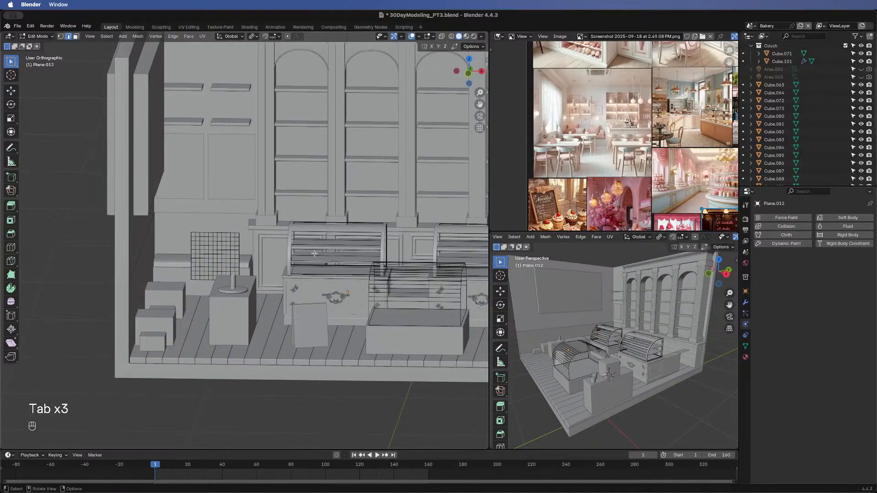
# - Move the whole subdivided plane mesh about 0.47 m along Y onto the couch
pyautogui.moveTo(160, 262); pyautogui.dragTo(330, 257, button='middle')
pyautogui.press('a')
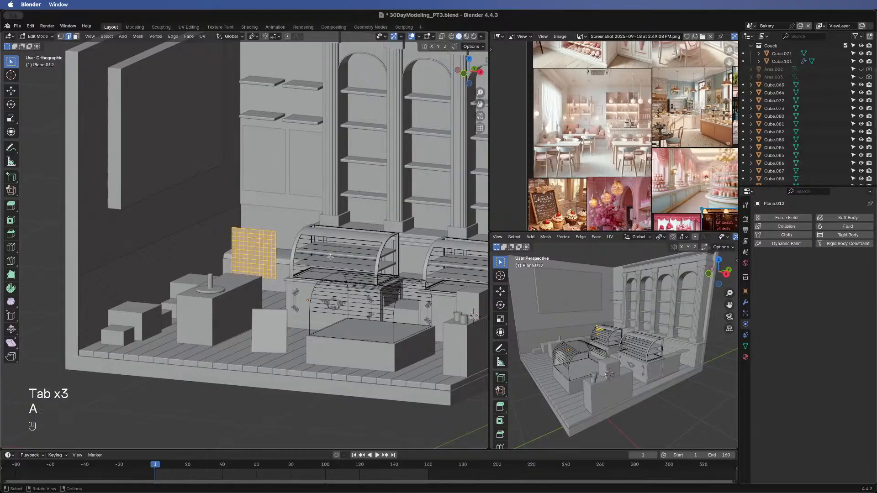
pyautogui.press('g')
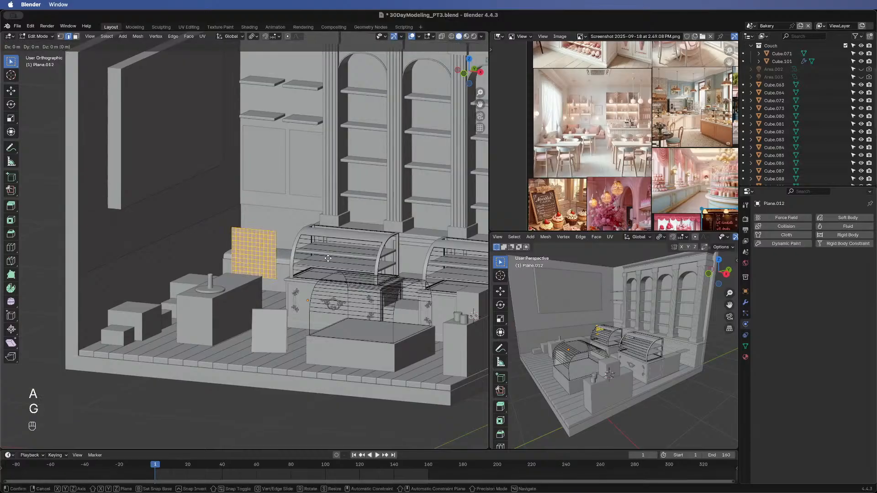
pyautogui.press('y')
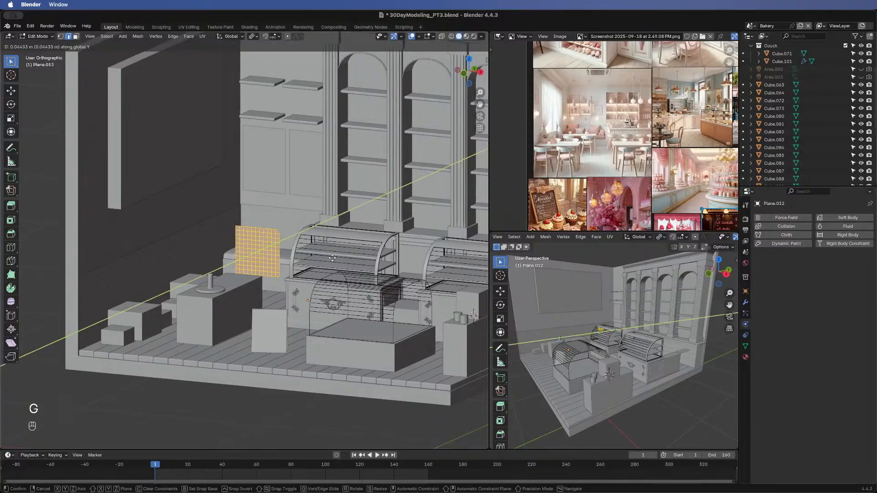
pyautogui.click(360, 217)
pyautogui.moveTo(360, 217); pyautogui.dragTo(419, 214, button='middle')
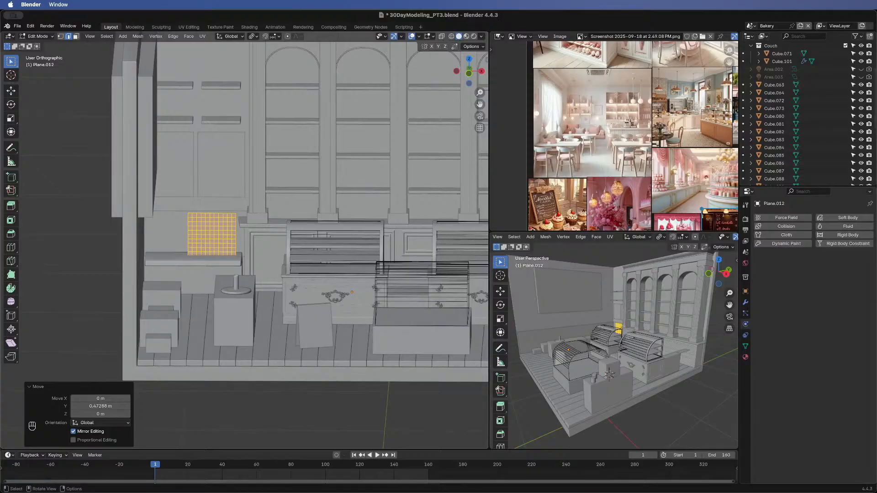
# - Scale the plane's mesh to about 0.75 and isolate it in local view
pyautogui.press('s')
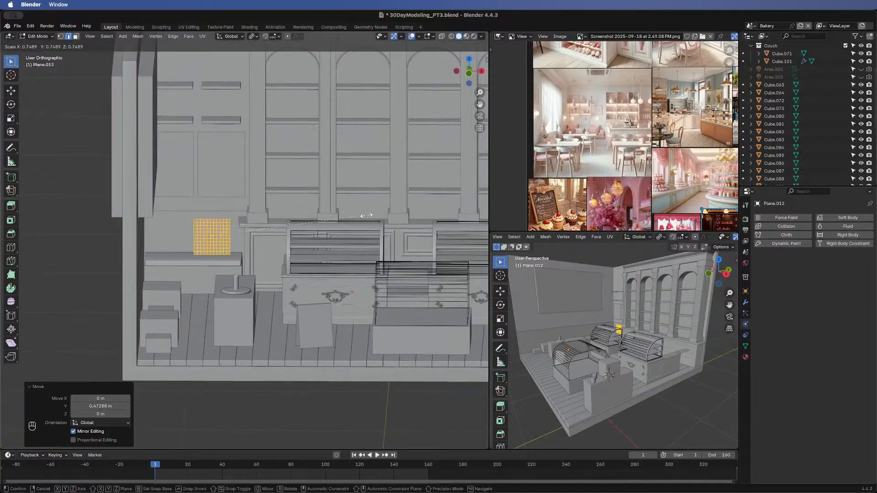
pyautogui.click(370, 215)
pyautogui.press('/')
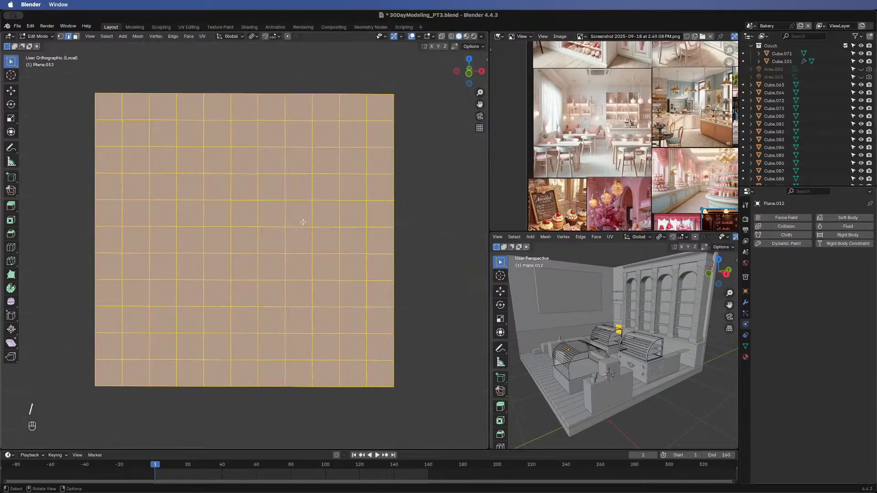
# - Extrude the plane's mesh about 0.009 m along Y to give it thickness, and return to Object Mode
pyautogui.moveTo(464, 256); pyautogui.dragTo(169, 188, button='middle')
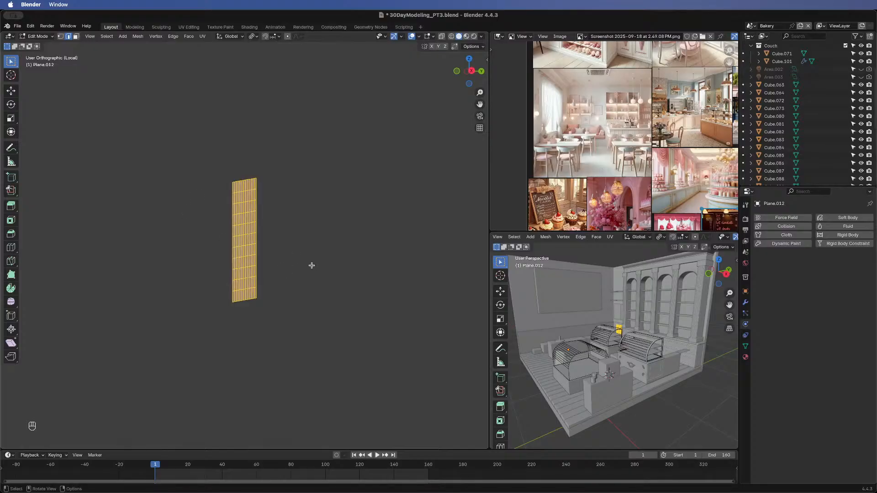
pyautogui.moveTo(316, 388); pyautogui.dragTo(317, 285, button='middle')
pyautogui.press('e')
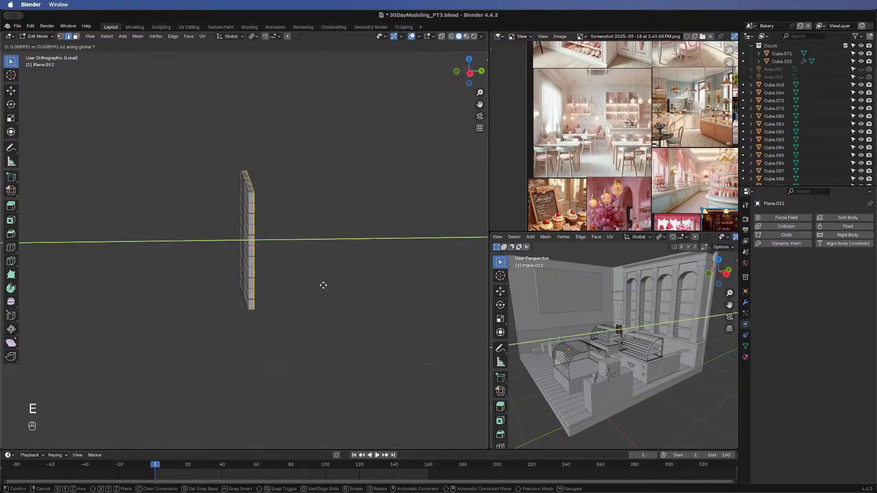
pyautogui.click(324, 285)
pyautogui.moveTo(321, 286); pyautogui.dragTo(299, 264, button='middle')
pyautogui.press('Tab')
# - Apply the panel's location, rotation and scale, and set its origin to geometry
pyautogui.moveTo(176, 247); pyautogui.dragTo(238, 239, button='middle')
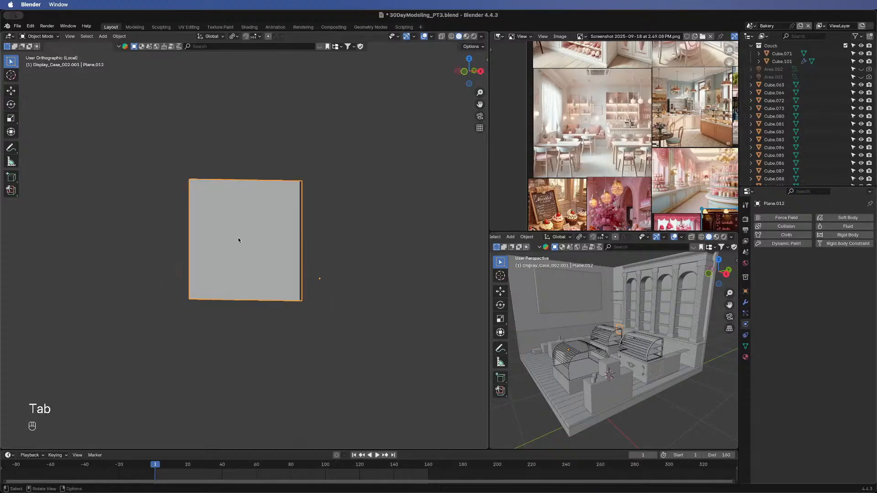
pyautogui.hotkey('ctrl', 'a')
pyautogui.click(238, 237)
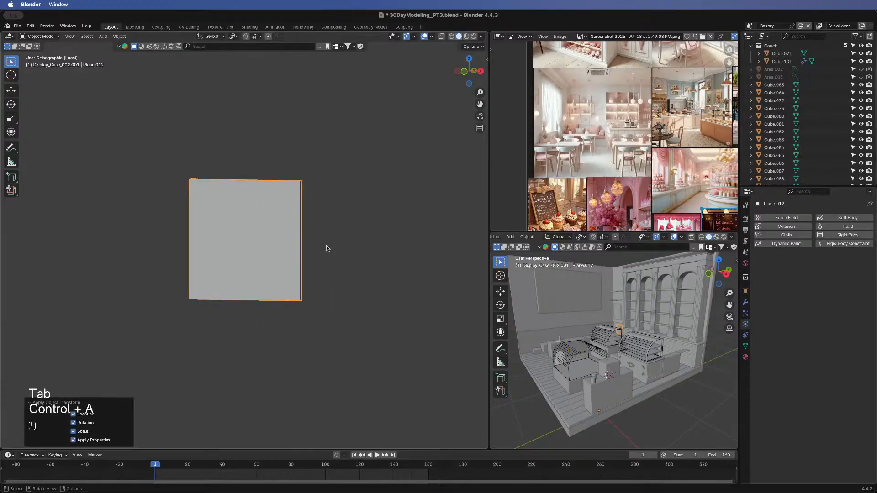
pyautogui.rightClick(247, 245)
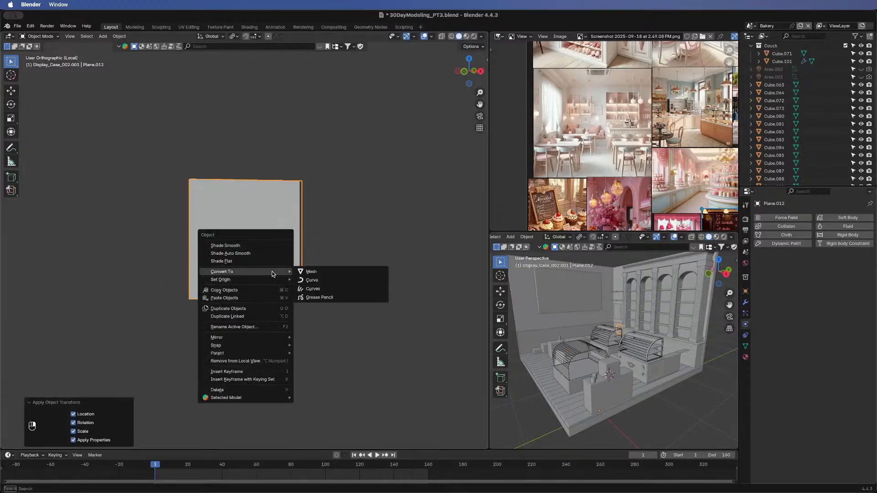
pyautogui.moveTo(271, 280)
pyautogui.click(307, 289)
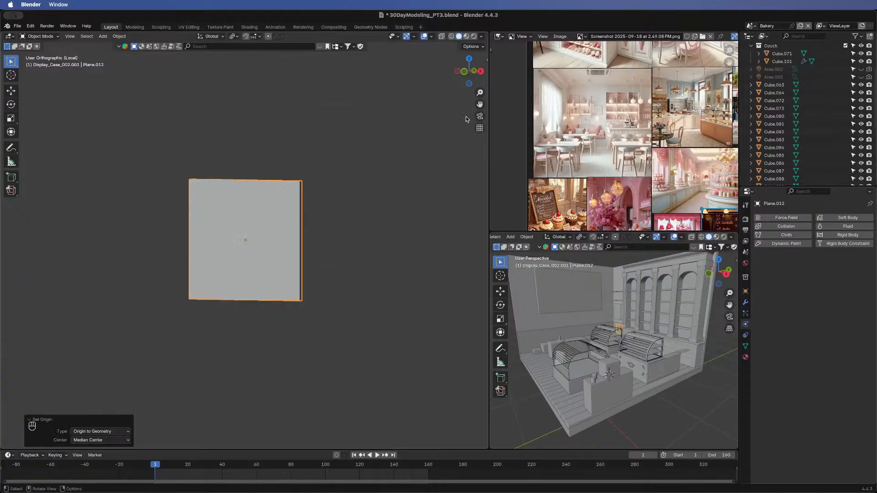
# - Save the file from the front view and add Cloth physics to the panel
pyautogui.click(466, 72)
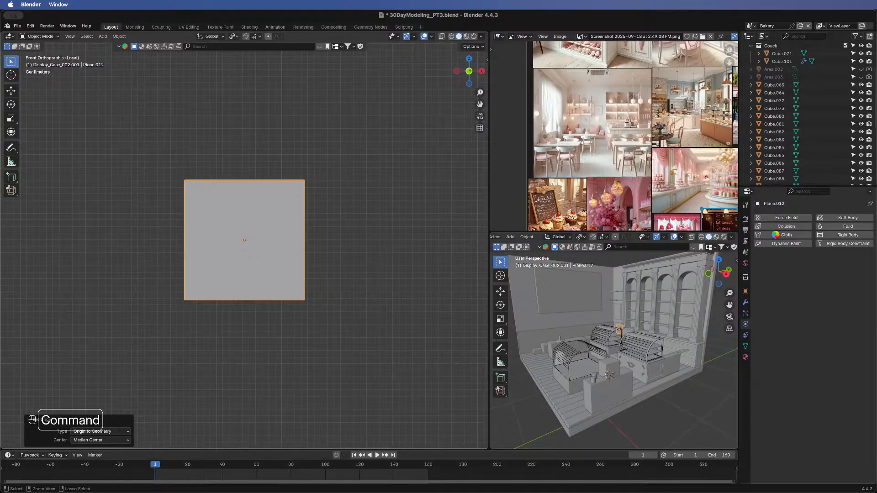
pyautogui.press('super+s')
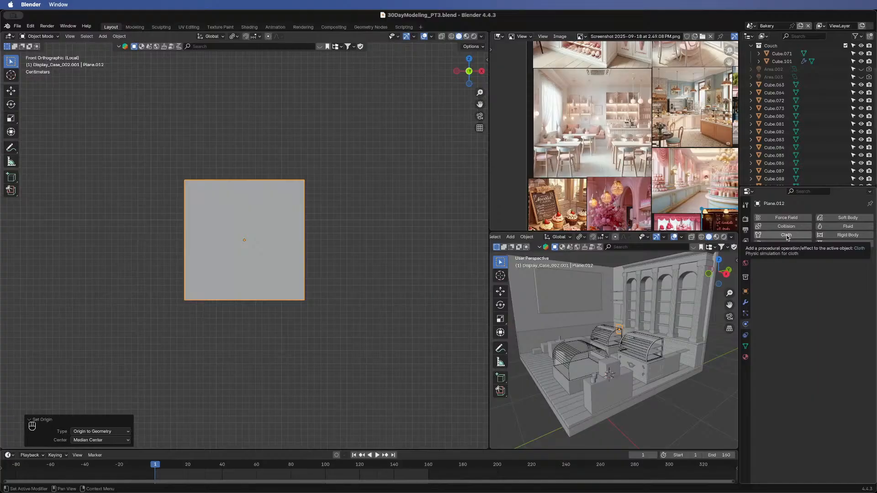
pyautogui.click(784, 235)
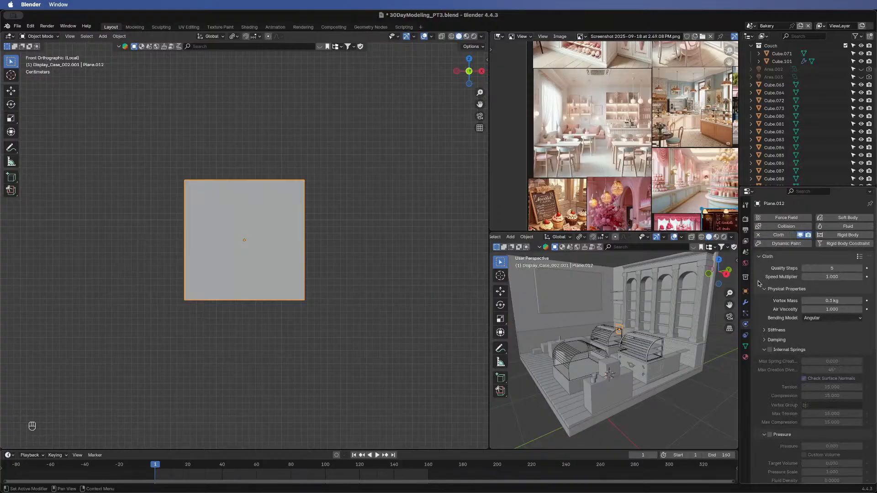
# - Set the cloth's Gravity field weight to 0
pyautogui.scroll(-8, 818, 316)
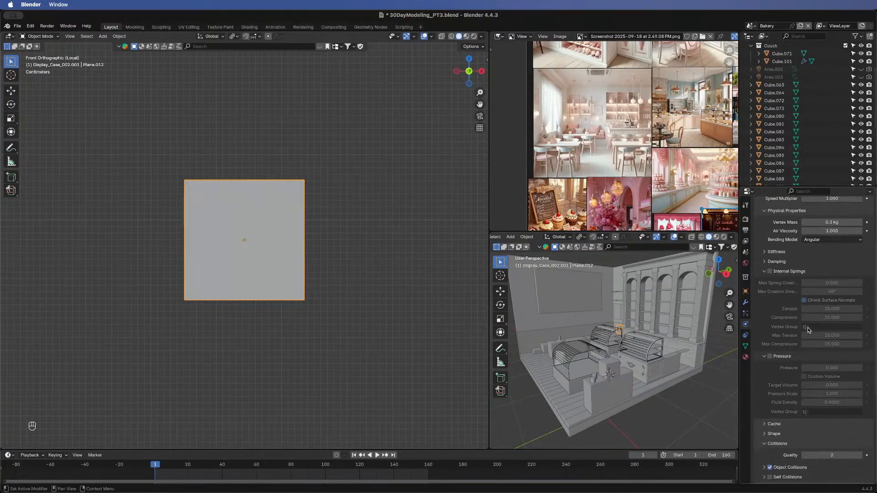
pyautogui.scroll(-3, 809, 330)
pyautogui.scroll(-2, 795, 322)
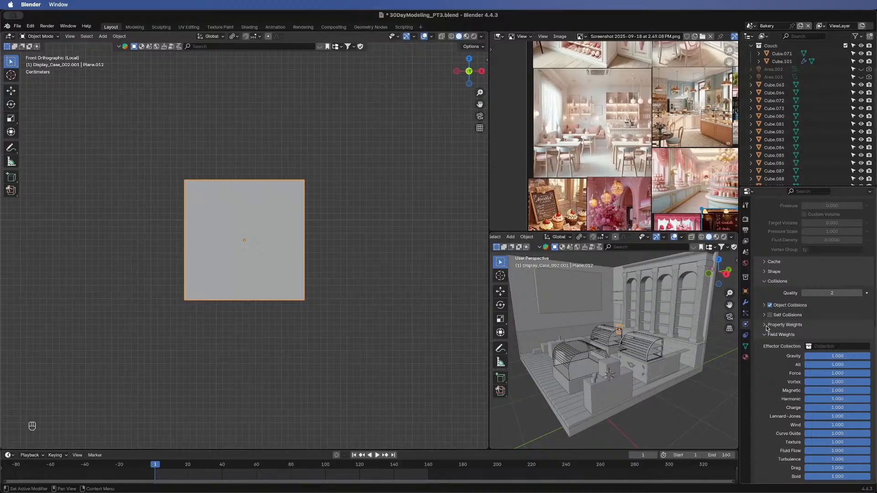
pyautogui.moveTo(854, 359); pyautogui.dragTo(805, 359)
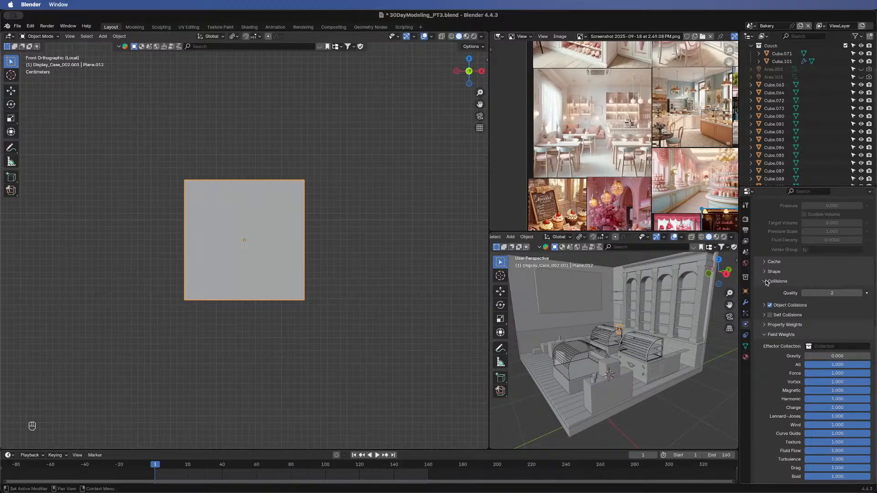
pyautogui.click(764, 315)
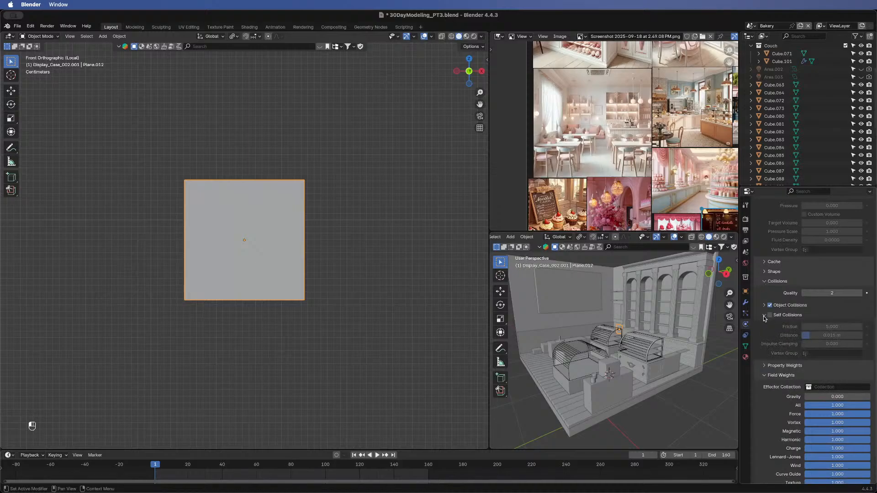
pyautogui.click(765, 316)
# - Enable Pressure for the cloth and set it to 3
pyautogui.scroll(4, 772, 293)
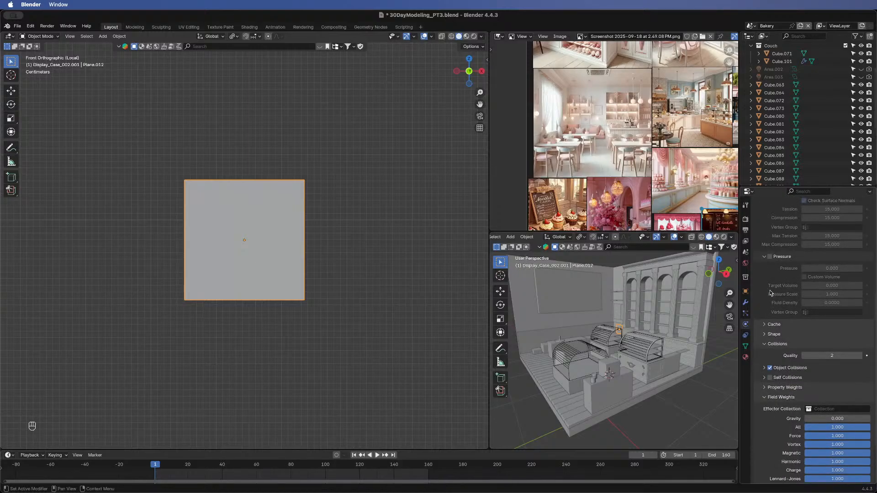
pyautogui.click(773, 274)
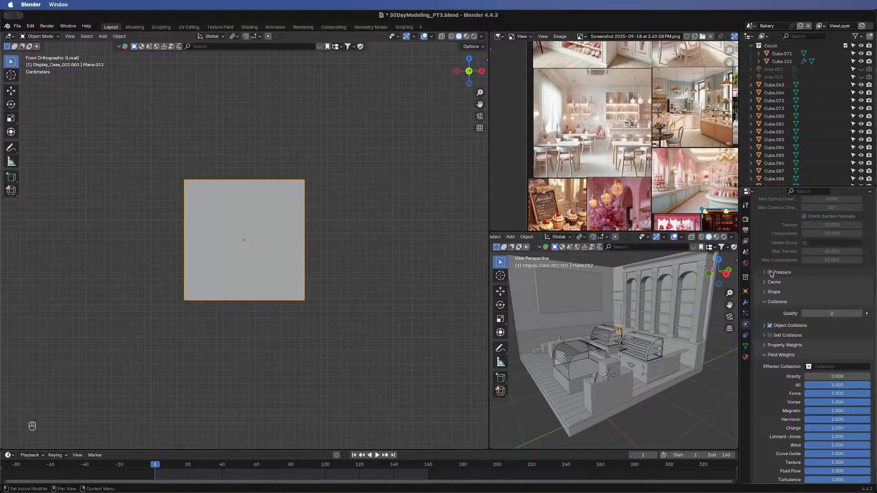
pyautogui.click(766, 302)
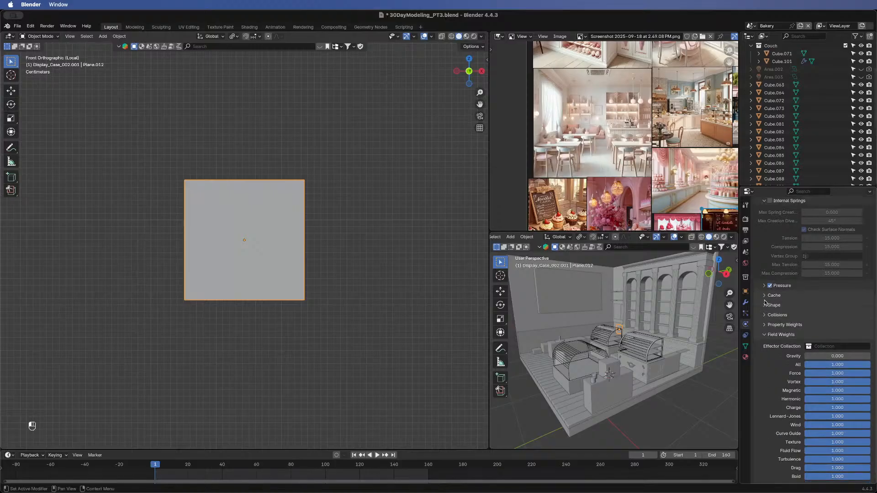
pyautogui.click(770, 287)
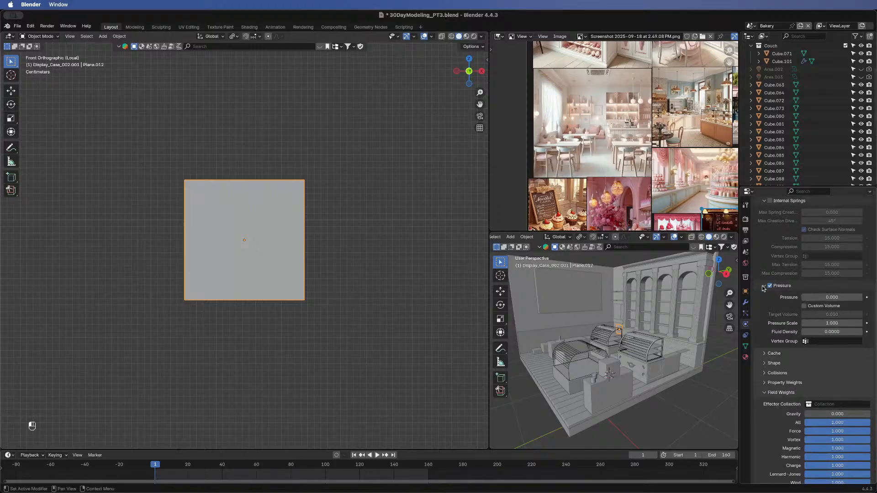
pyautogui.click(828, 297)
pyautogui.write('3')
pyautogui.press('Return')
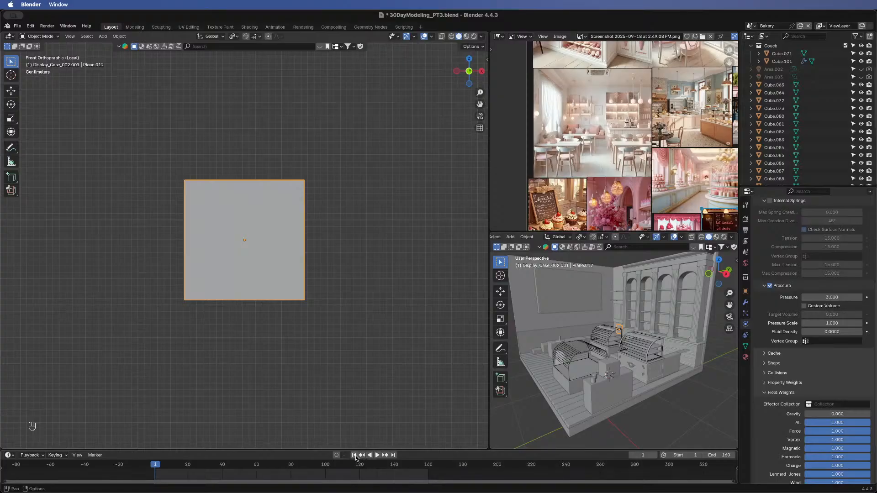
# - Play the cloth simulation from an angled view to check the inflation, and return to the first frame
pyautogui.moveTo(423, 288); pyautogui.dragTo(361, 403, button='middle')
pyautogui.click(377, 455)
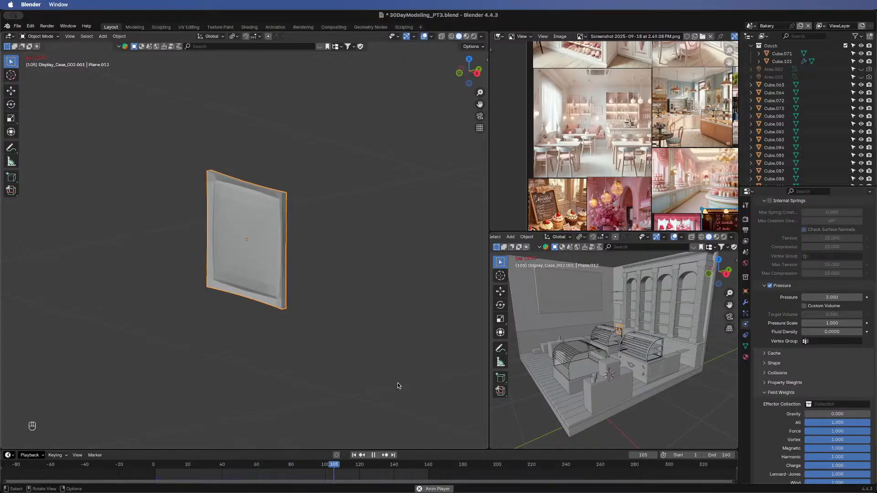
pyautogui.click(374, 455)
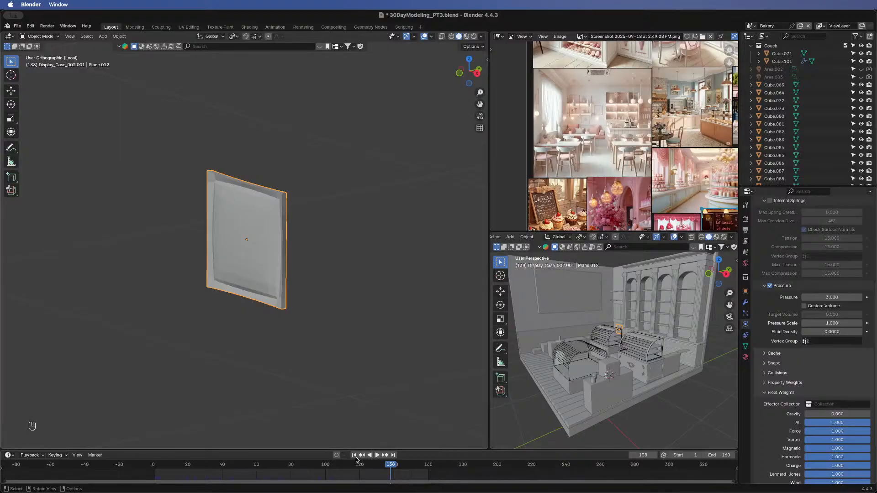
pyautogui.click(354, 455)
# - Set the cloth pressure to 50 and run the simulation, stopping at frame 155 to inspect the inflated shape
pyautogui.click(822, 297)
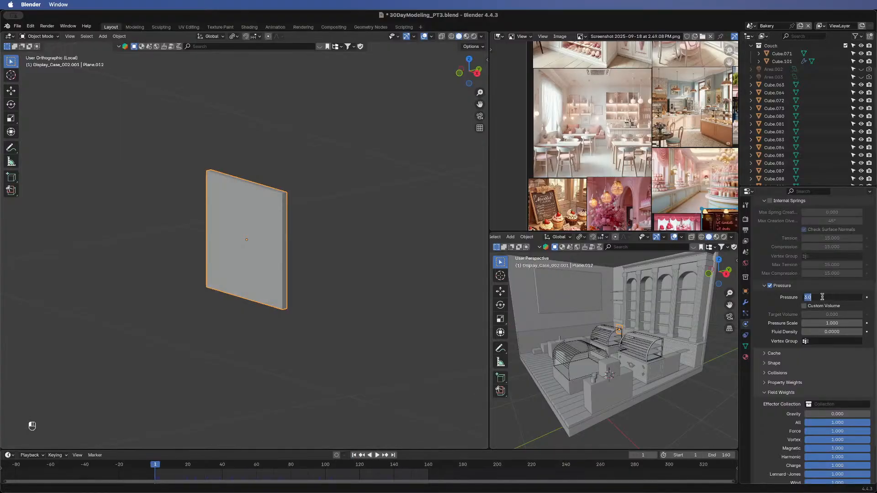
pyautogui.write('50')
pyautogui.press('Return')
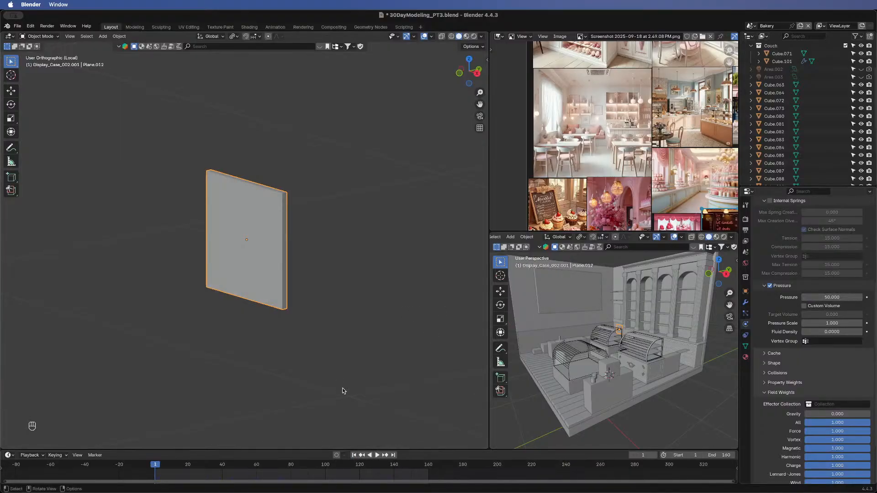
pyautogui.click(377, 455)
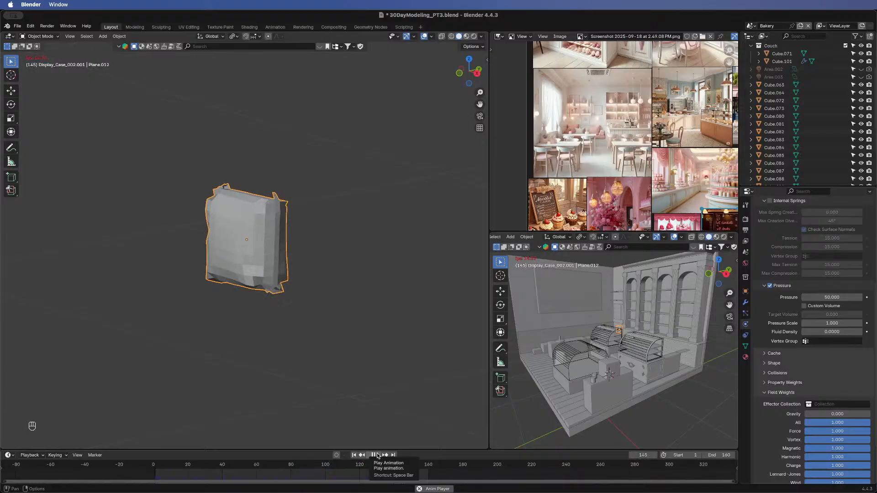
pyautogui.click(377, 456)
pyautogui.scroll(6, 243, 240)
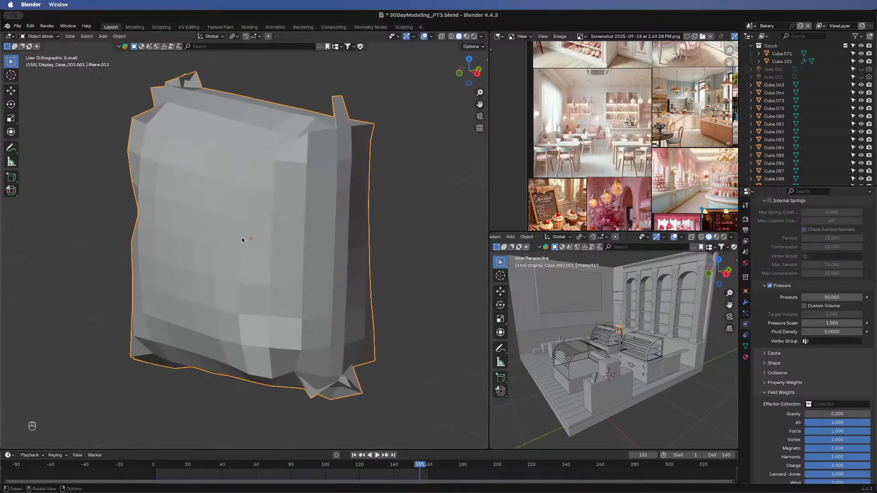
# - Shade the inflated pillow smooth and inspect it from the front
pyautogui.rightClick(269, 254)
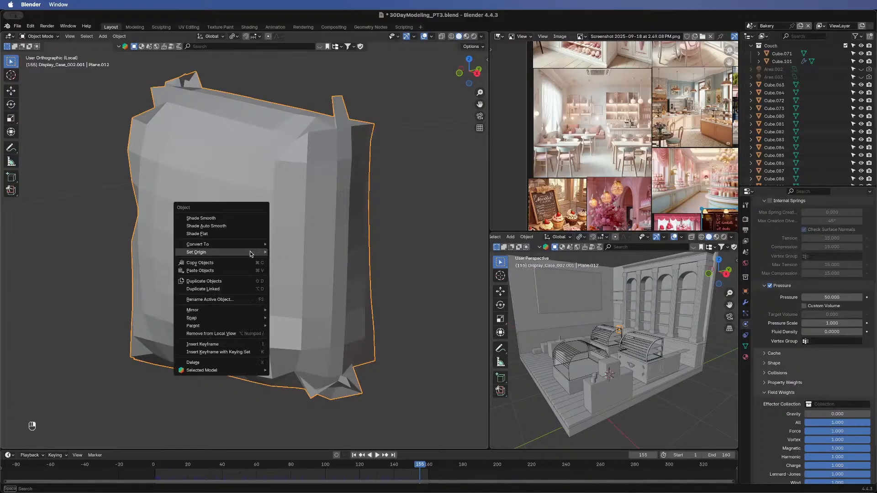
pyautogui.click(240, 219)
pyautogui.scroll(-6, 181, 200)
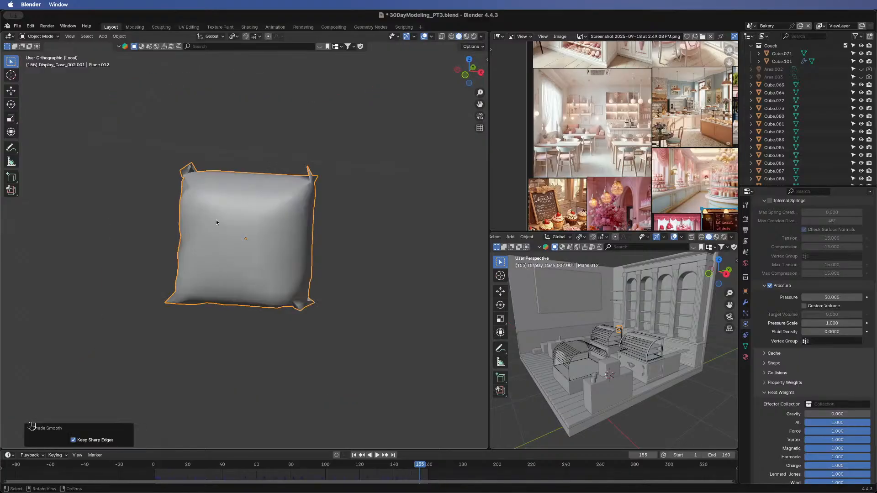
pyautogui.moveTo(221, 223); pyautogui.dragTo(348, 256, button='middle')
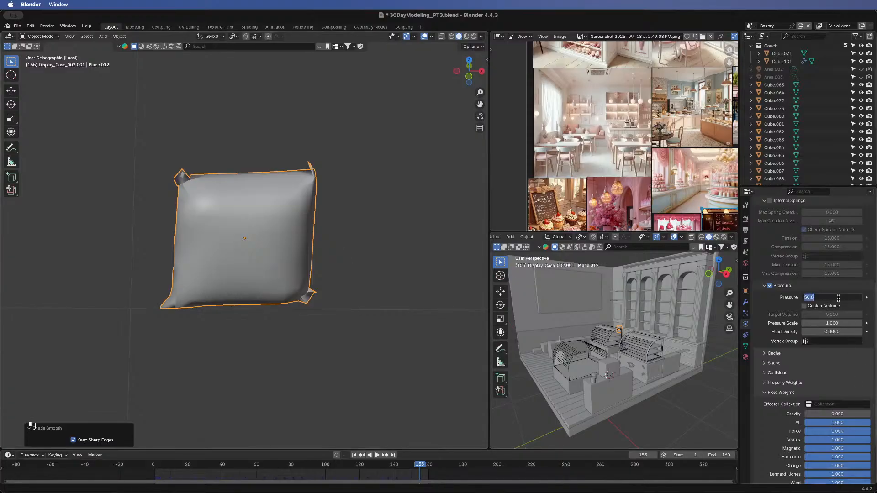
# - Set the cloth pressure to 30 and run the simulation from the first frame, stopping at frame 73
pyautogui.press('Return')
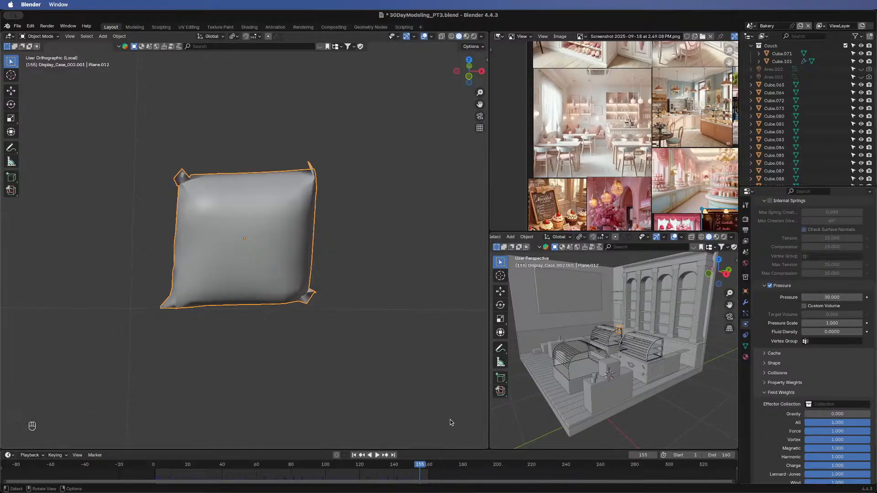
pyautogui.hotkey('shift', 'Left')
pyautogui.click(377, 455)
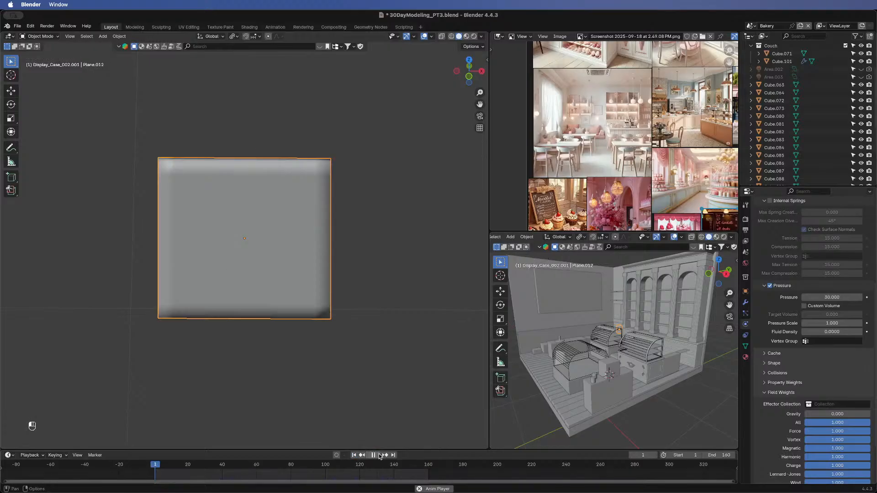
pyautogui.click(374, 455)
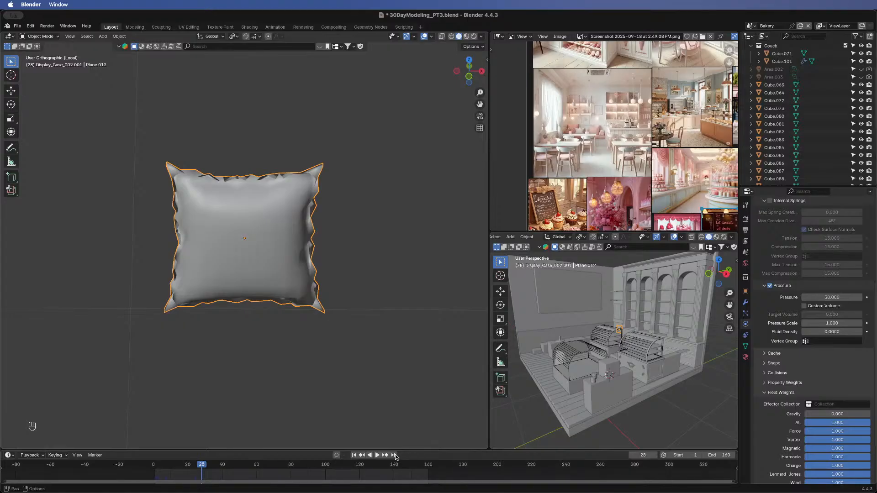
pyautogui.click(378, 456)
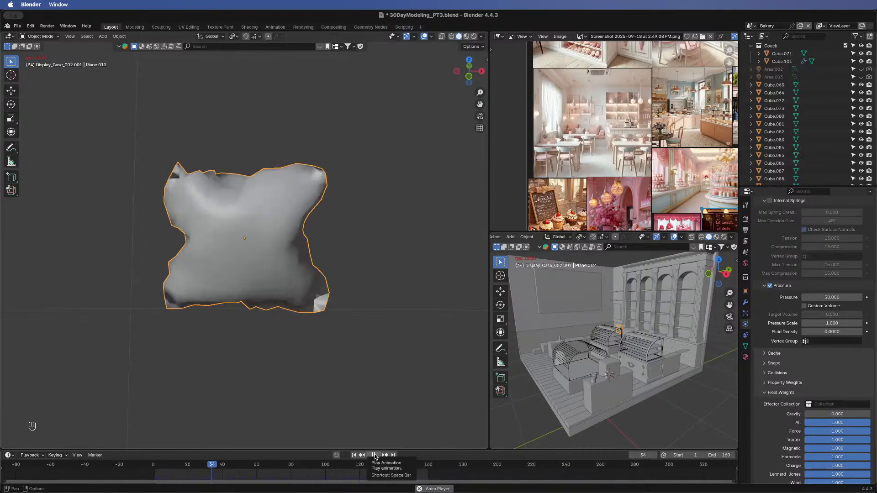
pyautogui.click(375, 455)
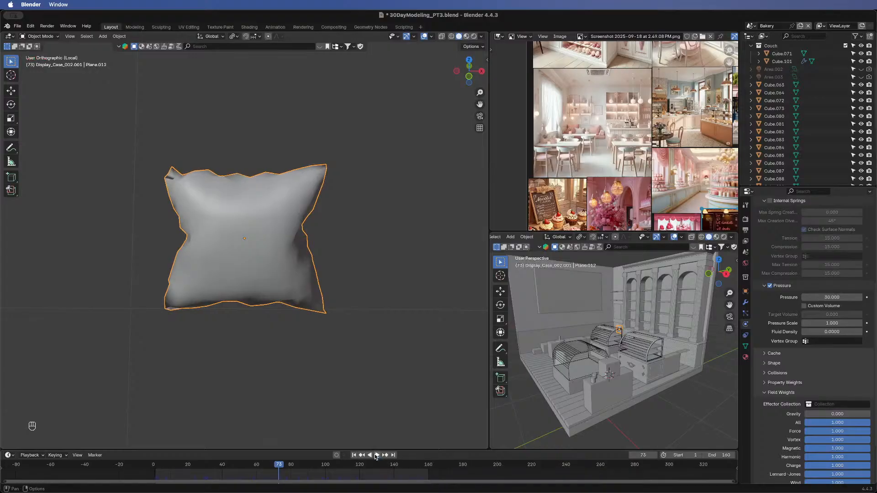
# - Set the cloth pressure to 25 and rerun the simulation from the first frame, pausing at intervals until frame 113
pyautogui.click(826, 294)
pyautogui.write('2')
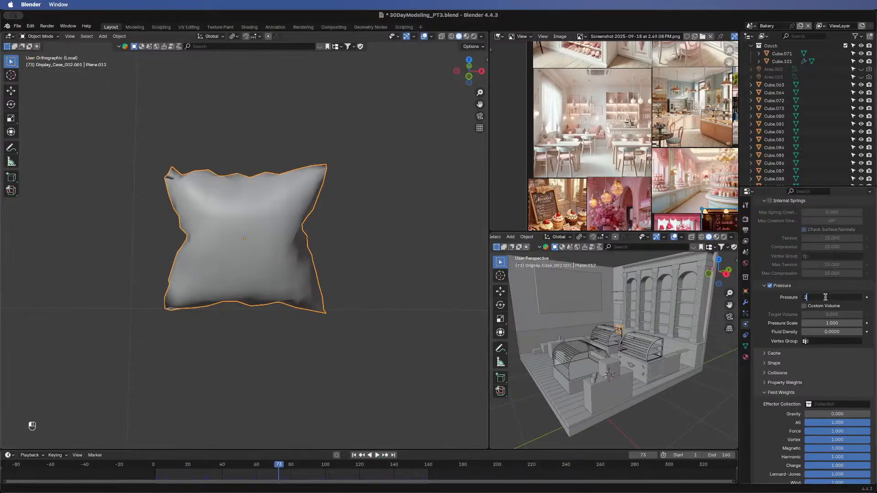
pyautogui.write('5')
pyautogui.press('Return')
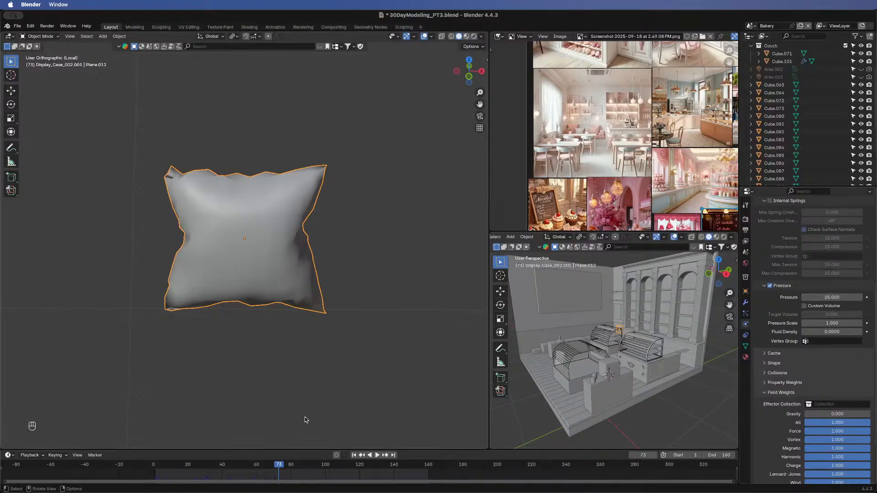
pyautogui.click(354, 455)
pyautogui.click(379, 455)
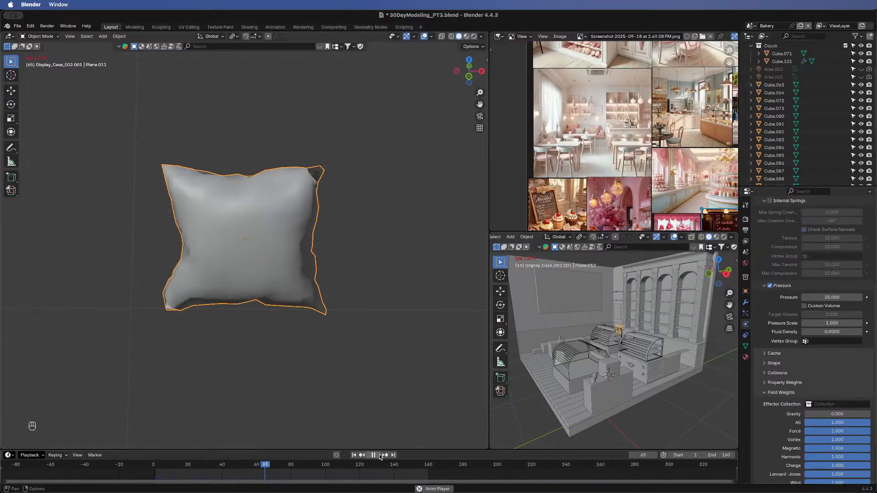
pyautogui.click(379, 456)
pyautogui.click(378, 455)
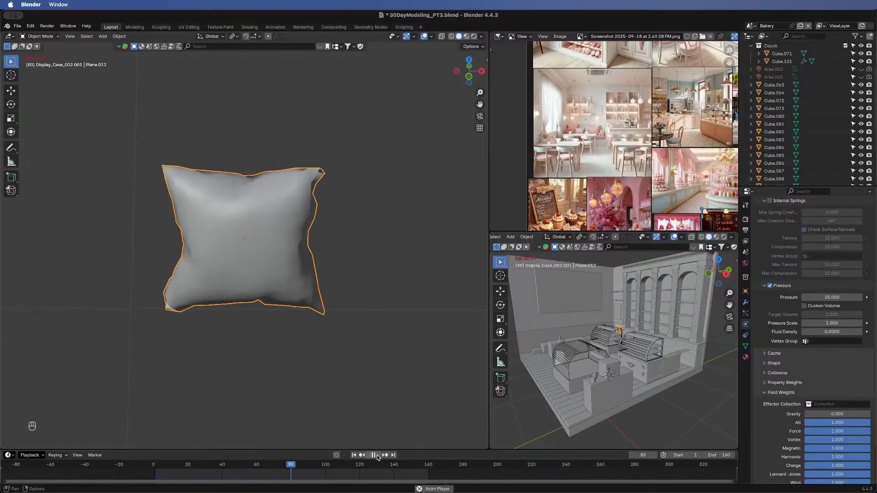
pyautogui.click(378, 455)
pyautogui.click(378, 455)
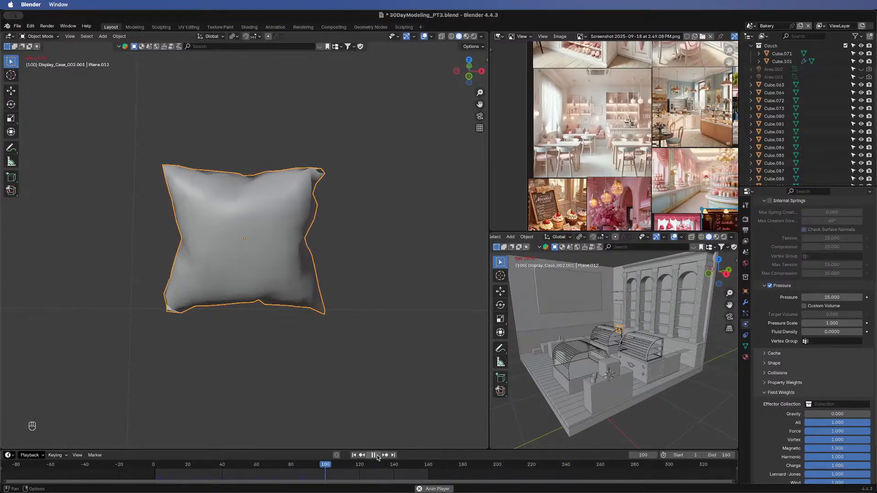
pyautogui.click(376, 456)
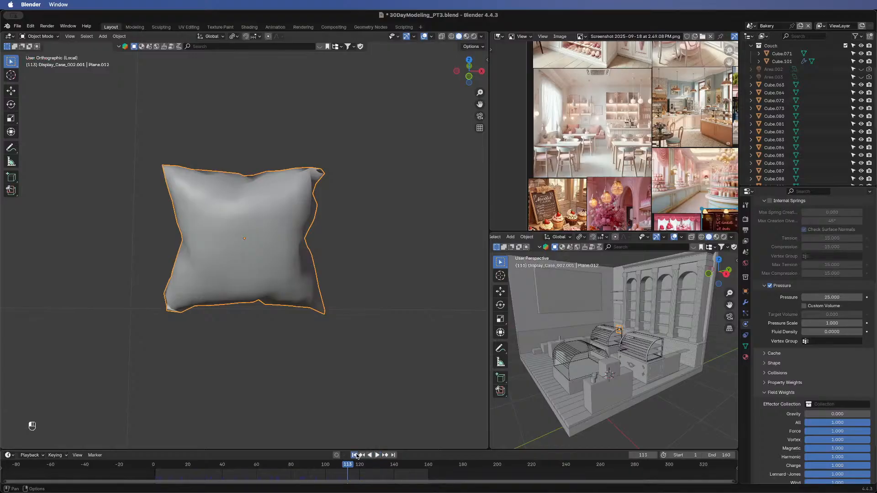
# - Set the cloth pressure to 20 at the first frame, run the simulation with pauses, and return to the start
pyautogui.click(356, 455)
pyautogui.click(826, 300)
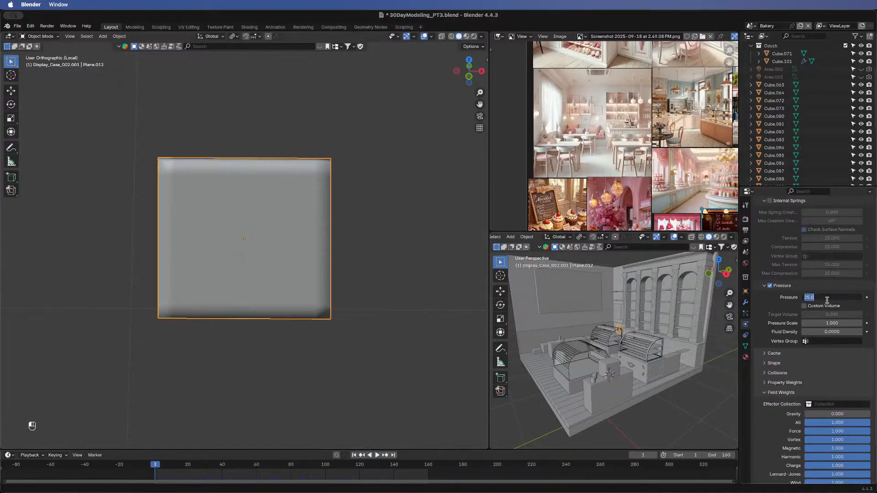
pyautogui.write('20')
pyautogui.press('Return')
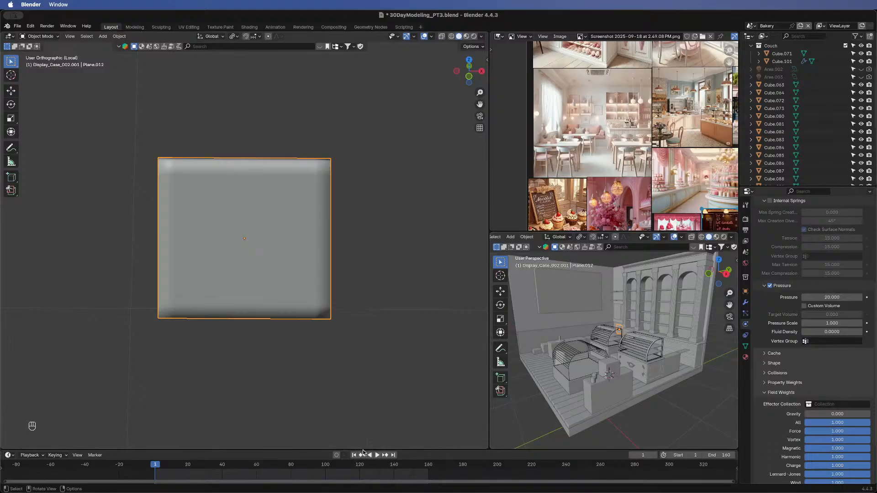
pyautogui.click(378, 455)
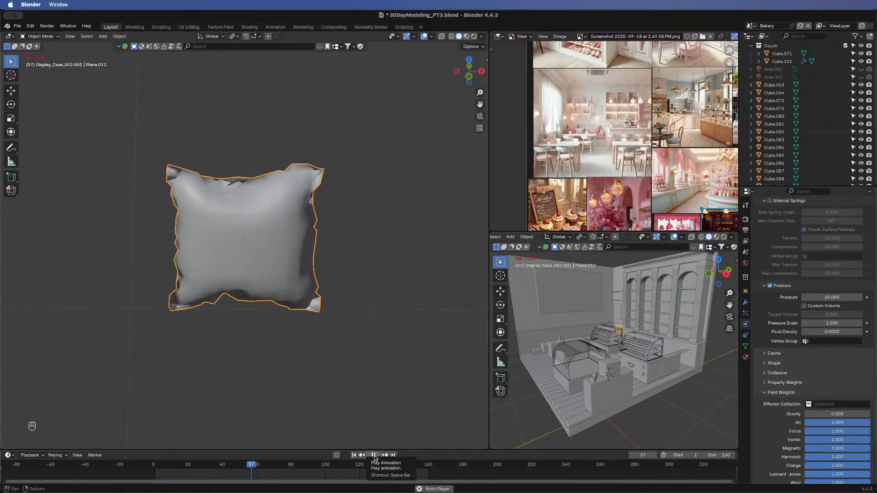
pyautogui.click(374, 457)
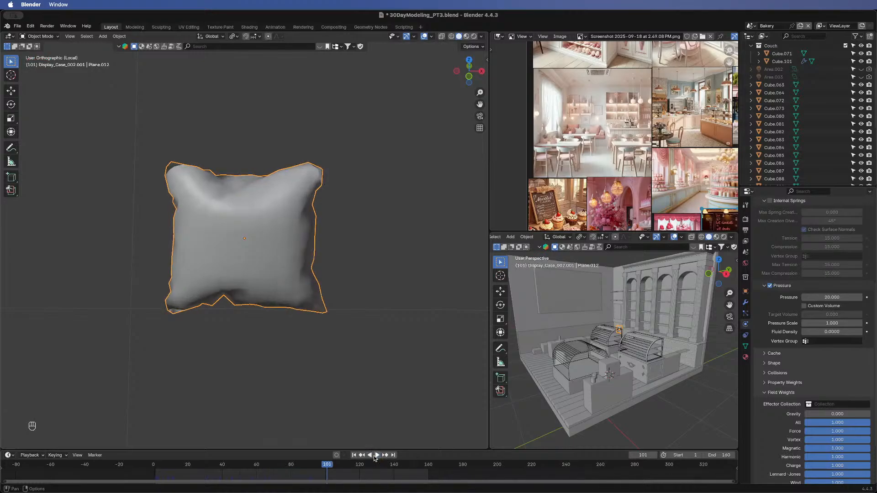
pyautogui.click(378, 455)
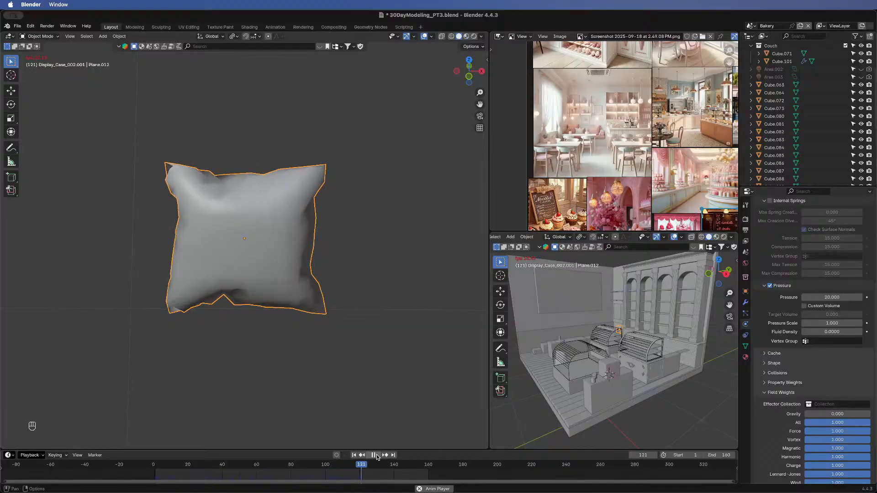
pyautogui.click(377, 456)
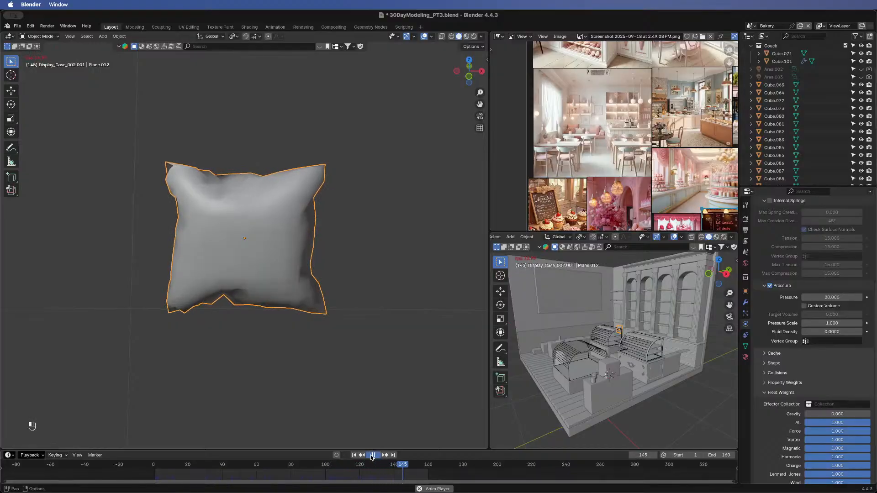
pyautogui.click(353, 455)
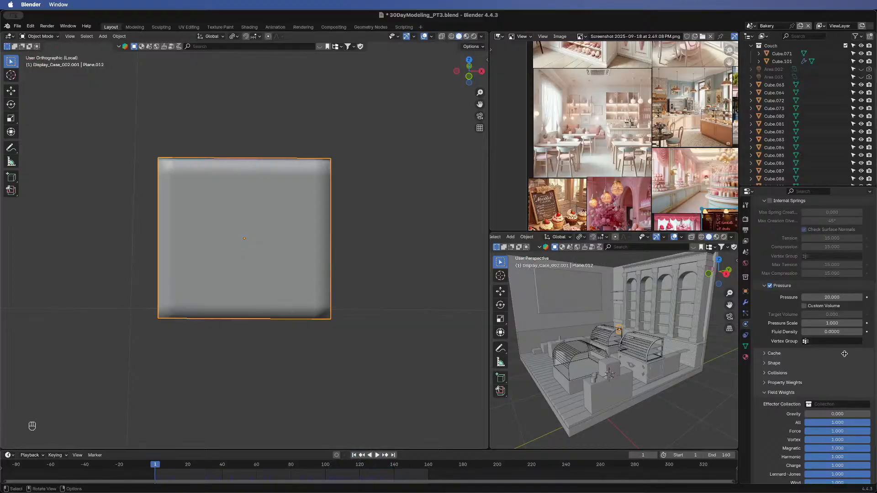
# - Try enabling Self Collisions for the cloth and run the simulation to check the pillow's shape
pyautogui.click(765, 286)
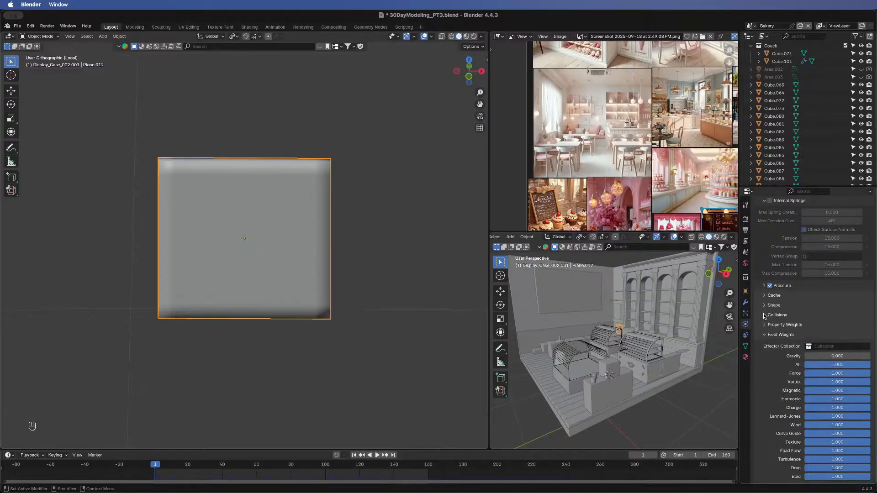
pyautogui.click(765, 315)
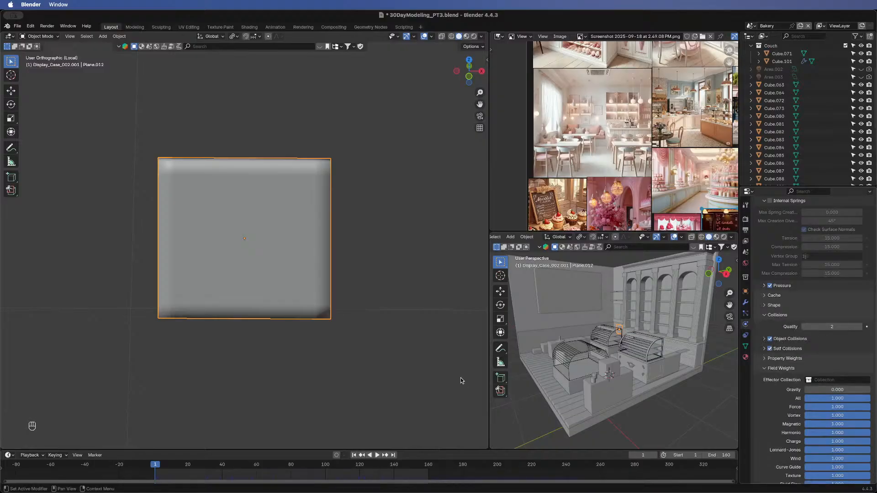
pyautogui.click(378, 456)
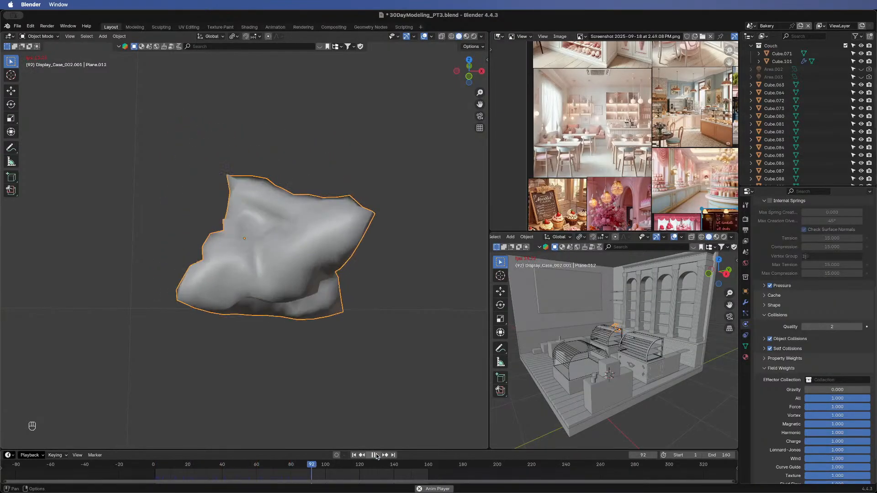
pyautogui.click(377, 456)
# - Return to the first frame, disable Self Collisions for the cloth, and run the simulation to frame 58
pyautogui.click(354, 455)
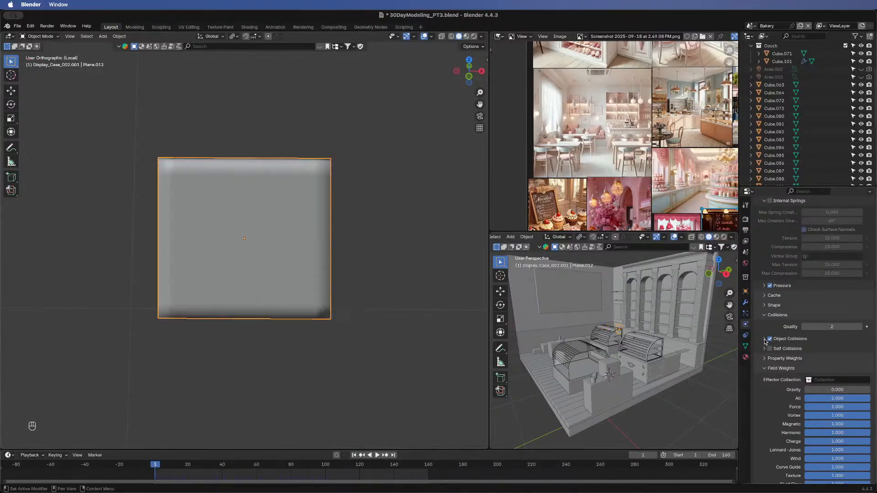
pyautogui.click(377, 456)
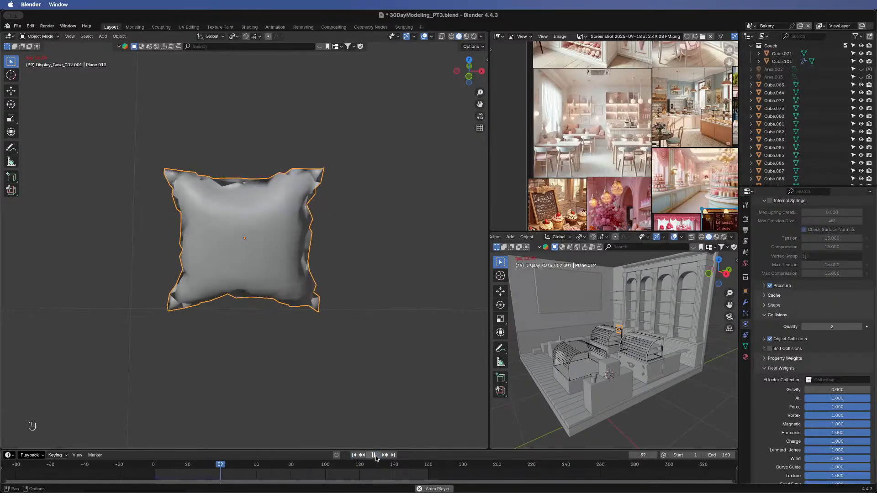
pyautogui.click(374, 455)
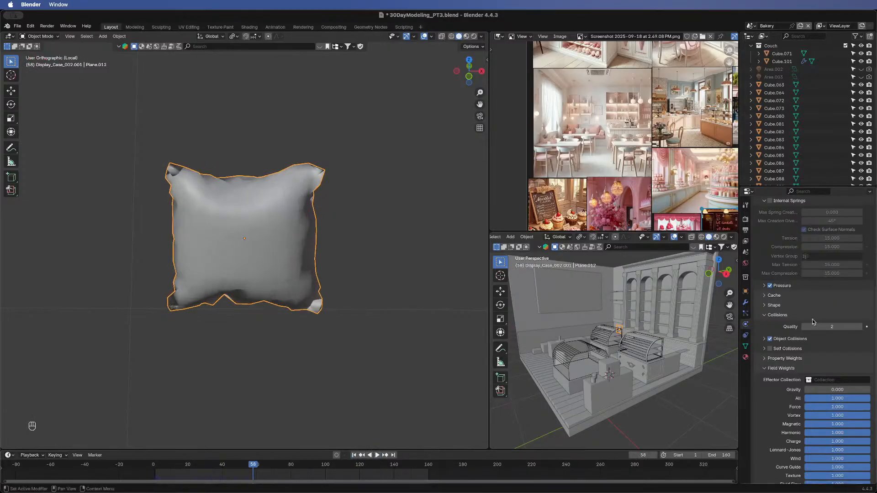
# - Set the cloth's Tension, Compression and Shear damping to 3
pyautogui.scroll(3, 813, 322)
pyautogui.scroll(4, 843, 325)
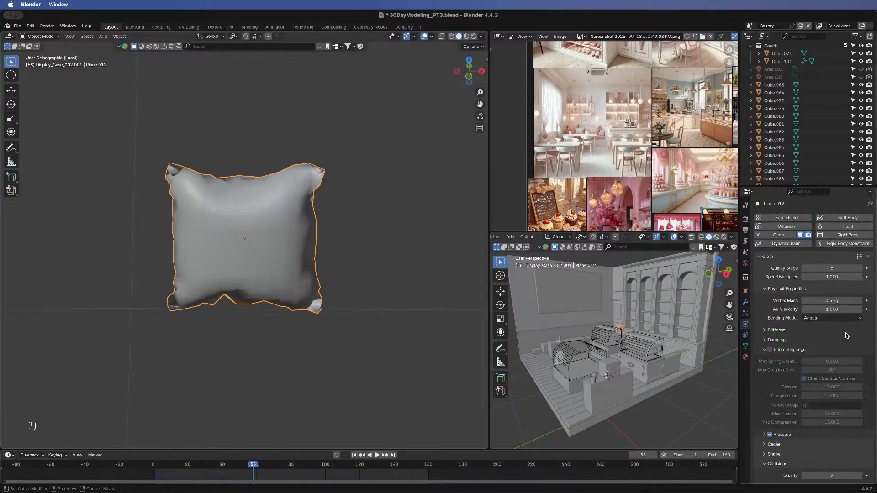
pyautogui.scroll(-4, 846, 336)
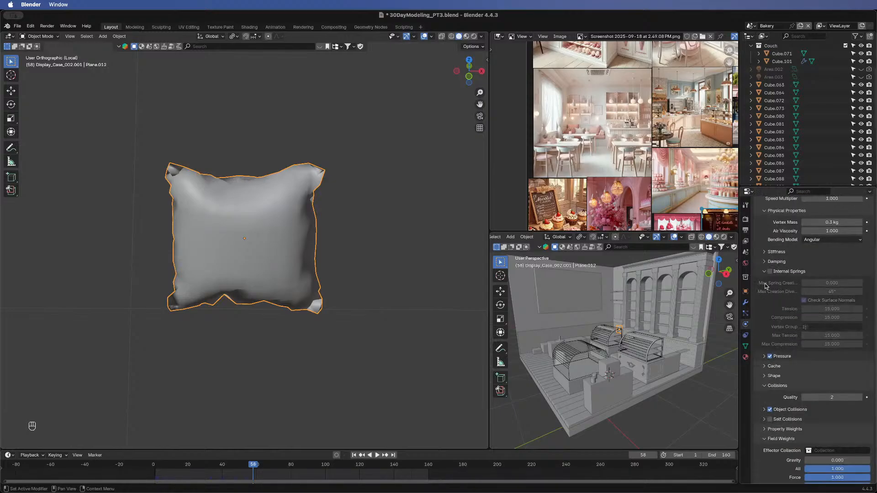
pyautogui.click(764, 270)
pyautogui.click(764, 262)
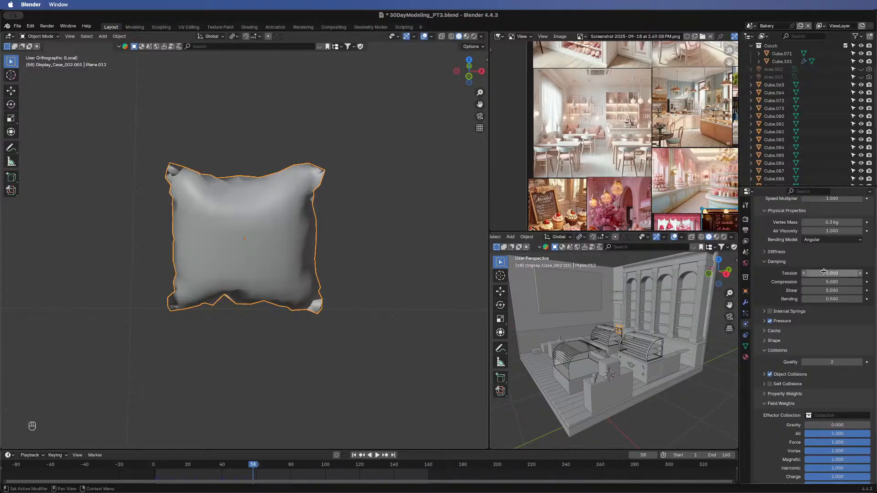
pyautogui.moveTo(823, 272)
pyautogui.mouseDown()
pyautogui.moveTo(823, 291)
pyautogui.moveTo(823, 271)
pyautogui.mouseUp()
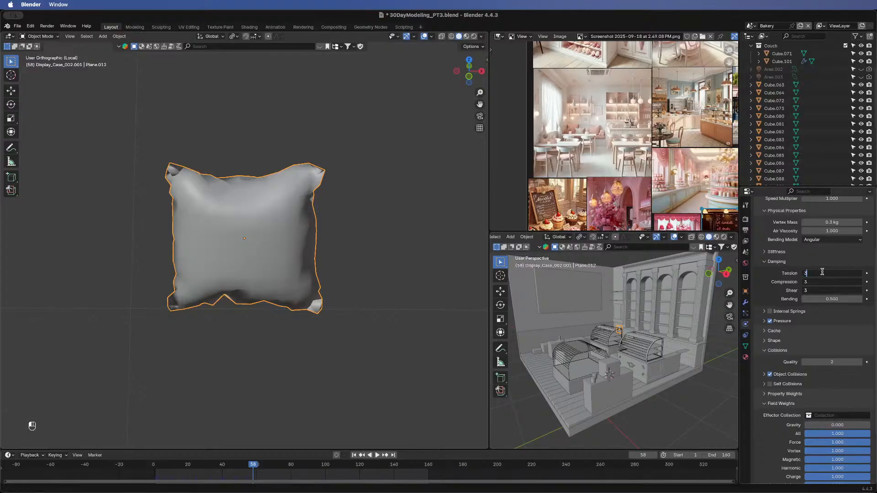
pyautogui.press('Return')
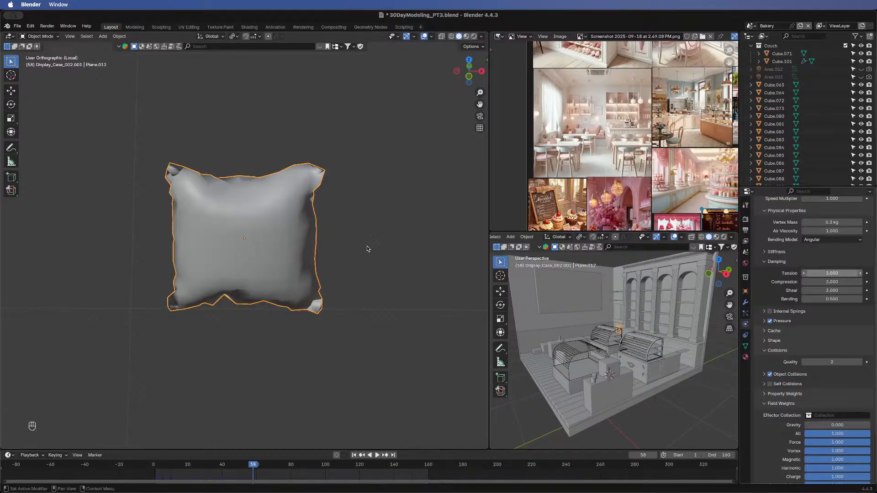
# - Rerun the cloth simulation from the first frame to frame 99, and undo back to frame 58
pyautogui.click(354, 455)
pyautogui.click(378, 456)
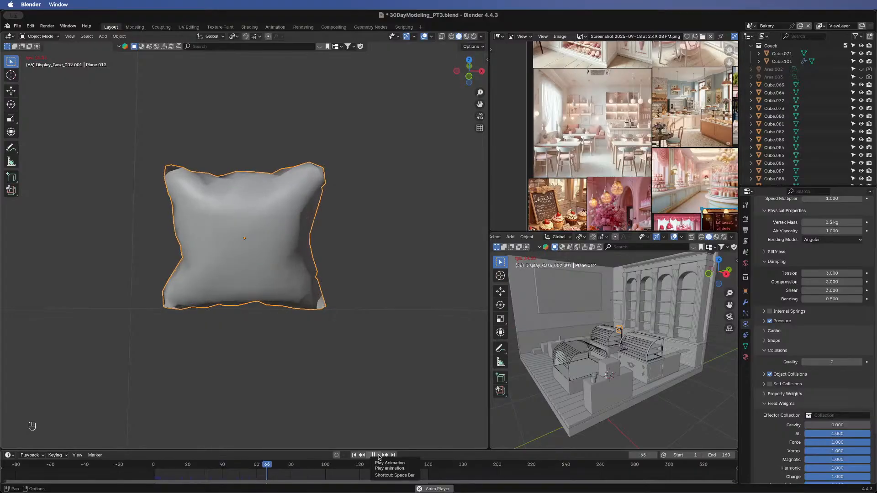
pyautogui.click(379, 457)
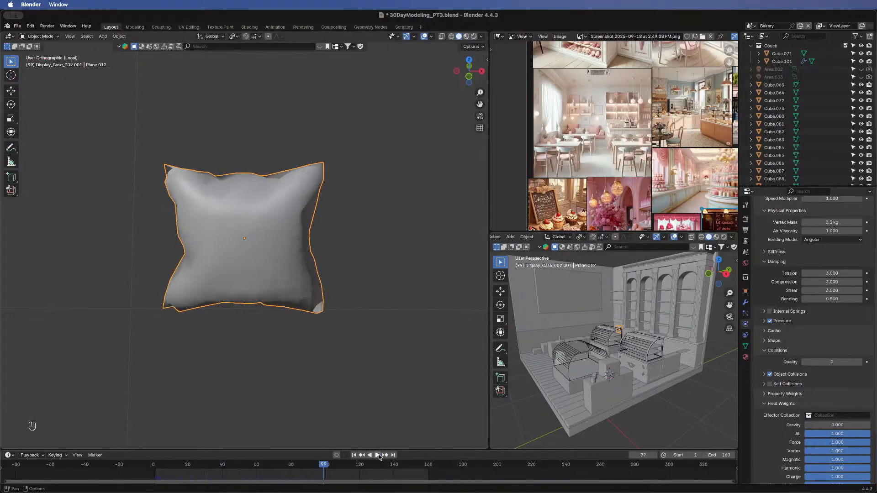
pyautogui.press('super+z')
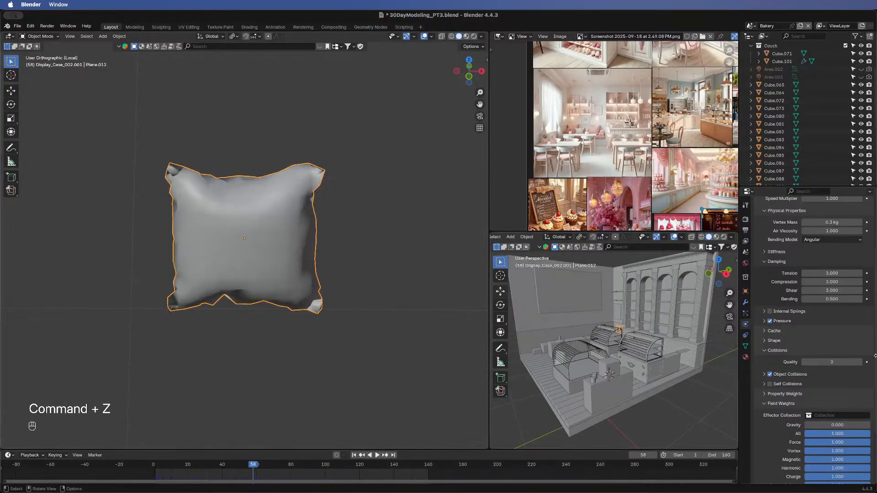
# - Try Tension, Compression and Shear damping of 10 and rerun the cloth simulation from the first frame to frame 111
pyautogui.moveTo(840, 270); pyautogui.dragTo(841, 291)
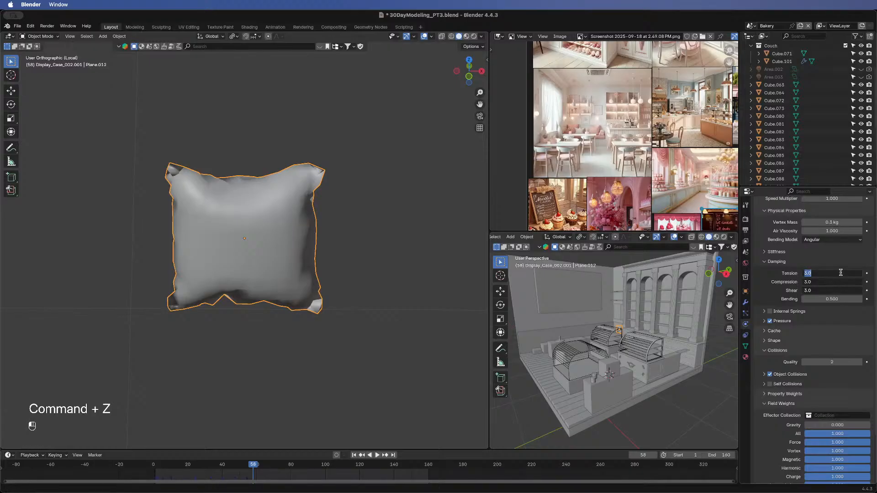
pyautogui.write('10')
pyautogui.press('Return')
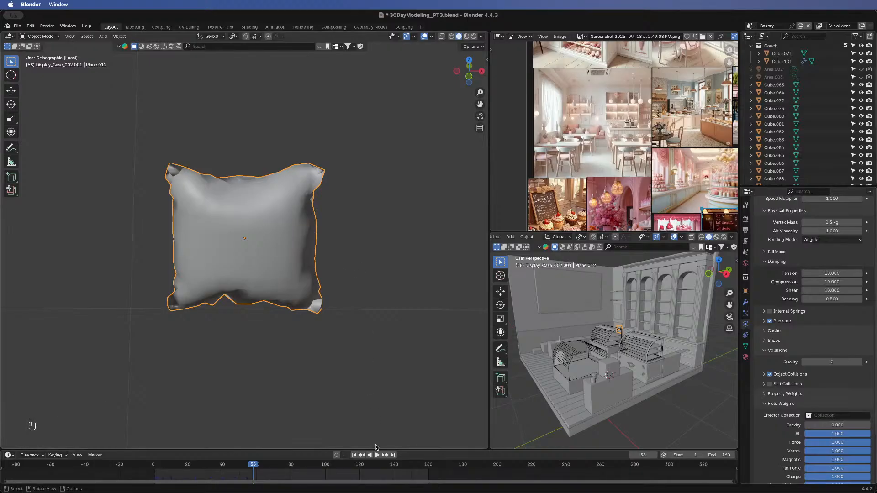
pyautogui.click(354, 455)
pyautogui.click(377, 455)
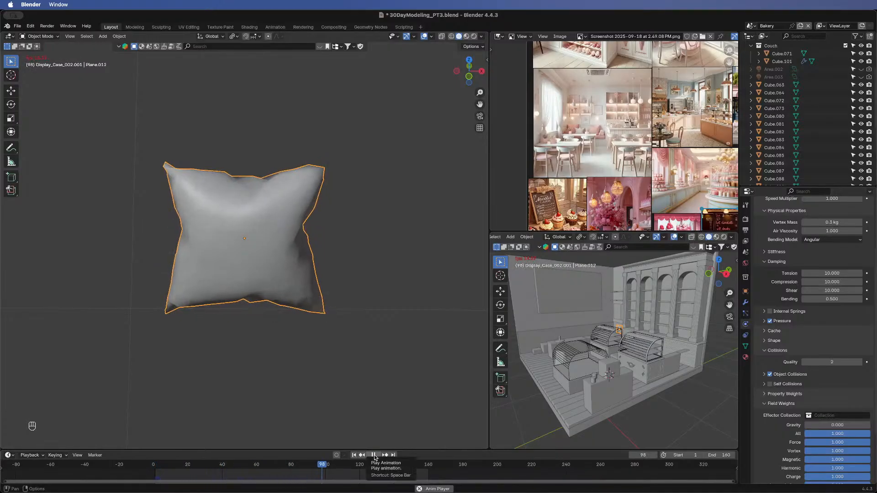
pyautogui.click(375, 456)
pyautogui.moveTo(315, 292); pyautogui.dragTo(314, 245, button='middle')
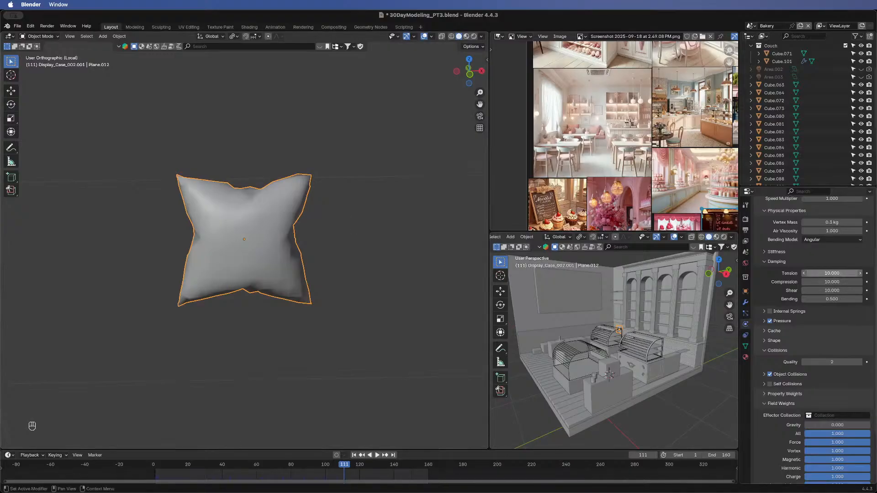
# - Set the cloth's Tension, Compression and Shear damping to 5
pyautogui.moveTo(838, 275); pyautogui.dragTo(838, 291)
pyautogui.write('5')
pyautogui.press('Return')
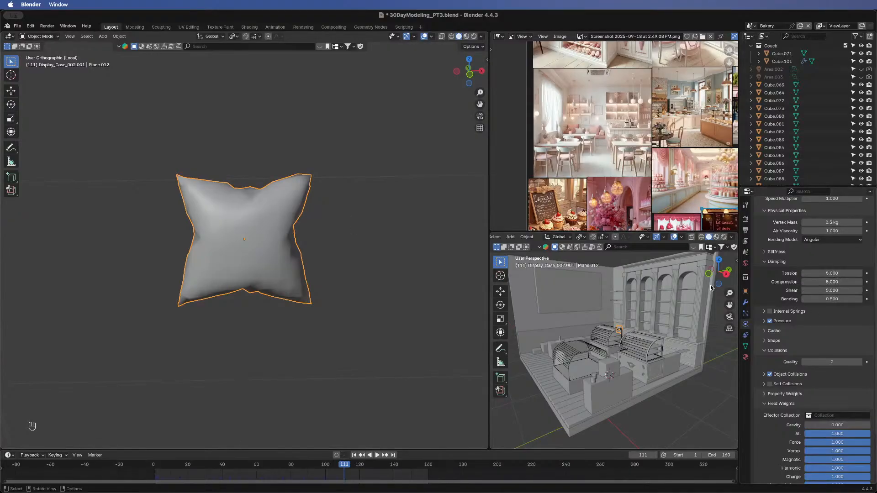
# - Try a Vertex Mass of 0.9 kg, rerun the cloth simulation from the first frame, and scrub back to frame 109 to check the shape
pyautogui.scroll(3, 837, 240)
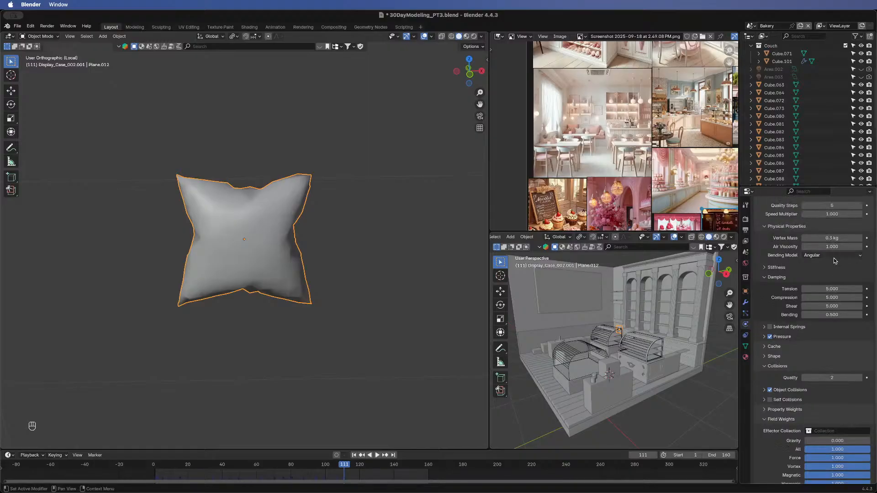
pyautogui.click(834, 270)
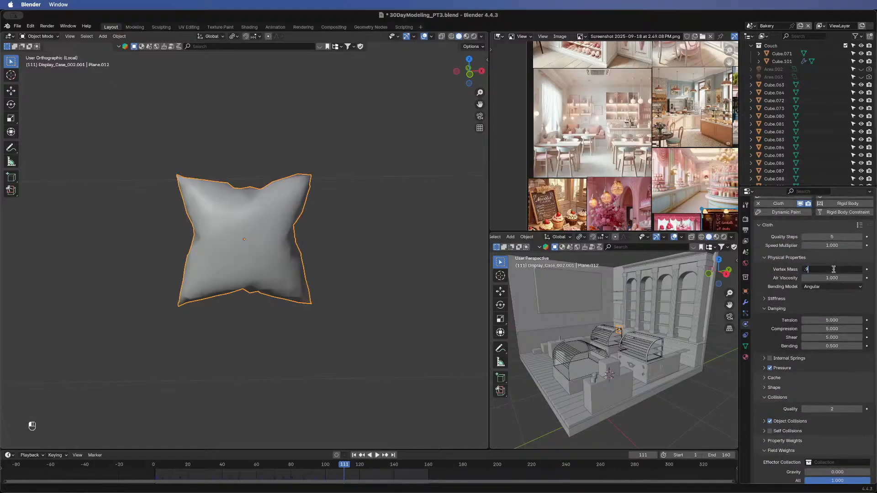
pyautogui.write('.9')
pyautogui.press('Return')
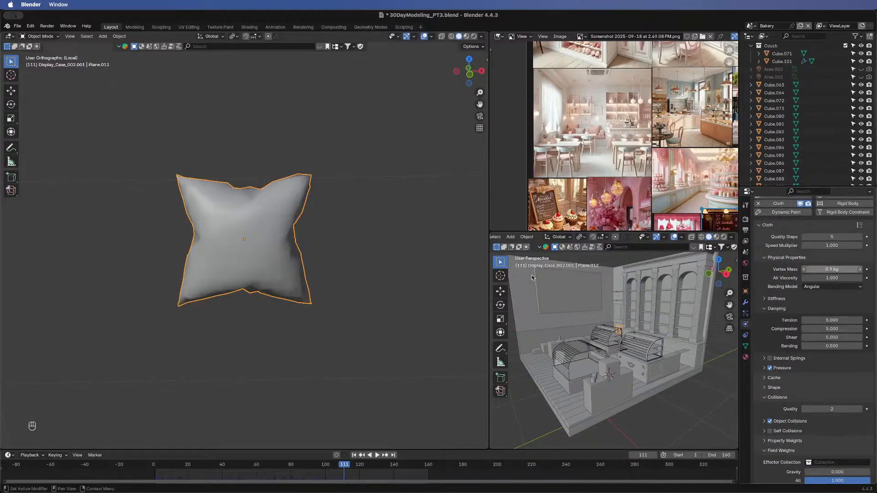
pyautogui.click(354, 456)
pyautogui.click(377, 456)
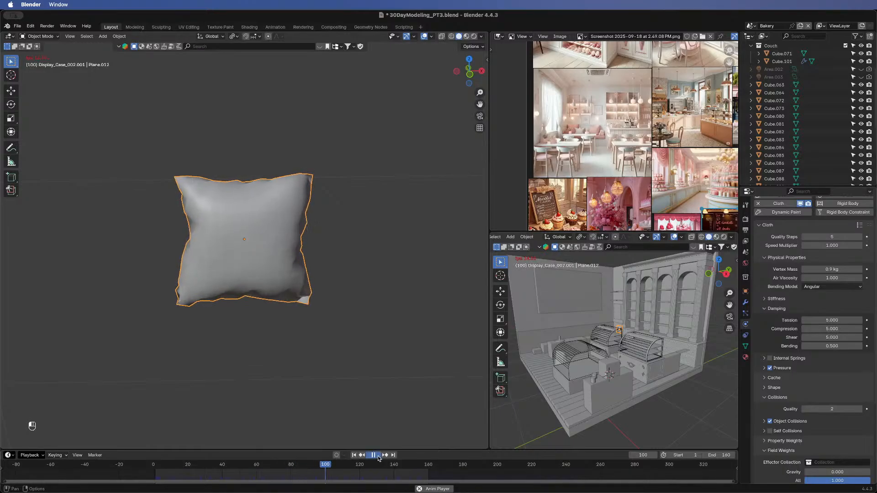
pyautogui.click(375, 457)
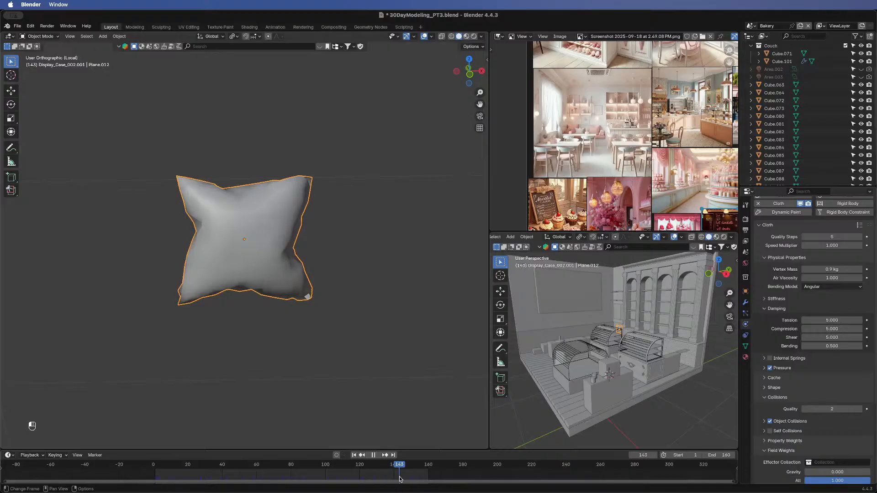
pyautogui.moveTo(401, 479); pyautogui.dragTo(300, 468)
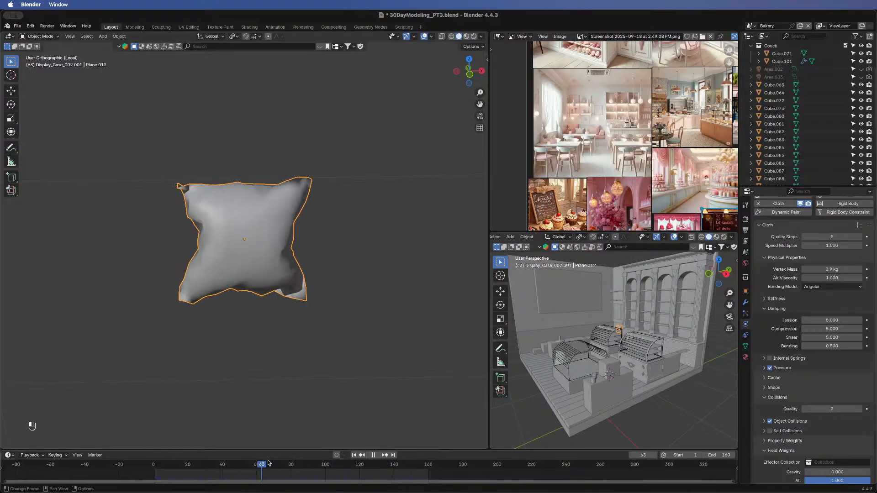
pyautogui.press('space')
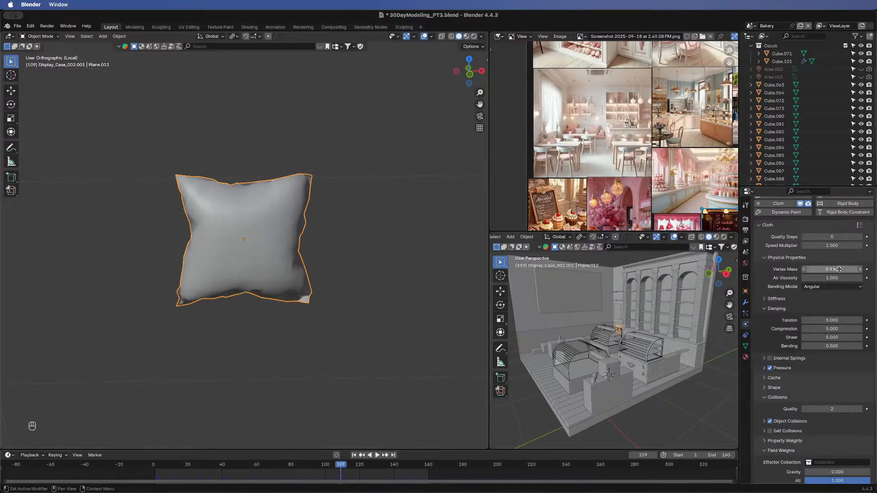
# - Set the cloth's Vertex Mass to 0.5 kg
pyautogui.click(839, 270)
pyautogui.write('0.5')
pyautogui.press('Return')
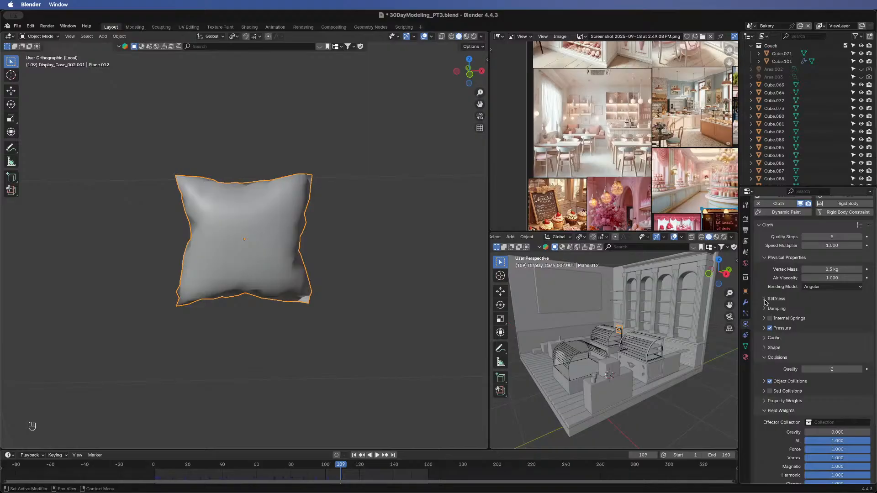
# - Try a Tension stiffness of 10, rerun the cloth simulation from the first frame, and undo the change
pyautogui.click(766, 299)
pyautogui.click(842, 309)
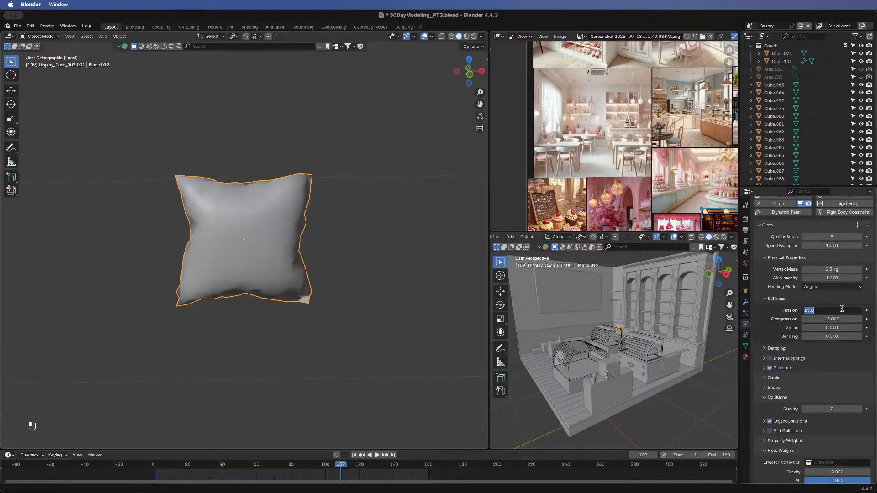
pyautogui.press('Return')
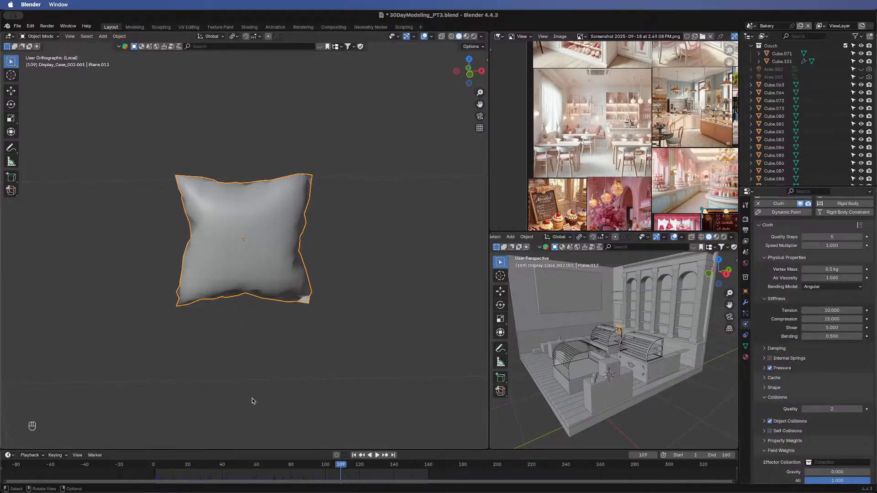
pyautogui.click(354, 455)
pyautogui.click(377, 455)
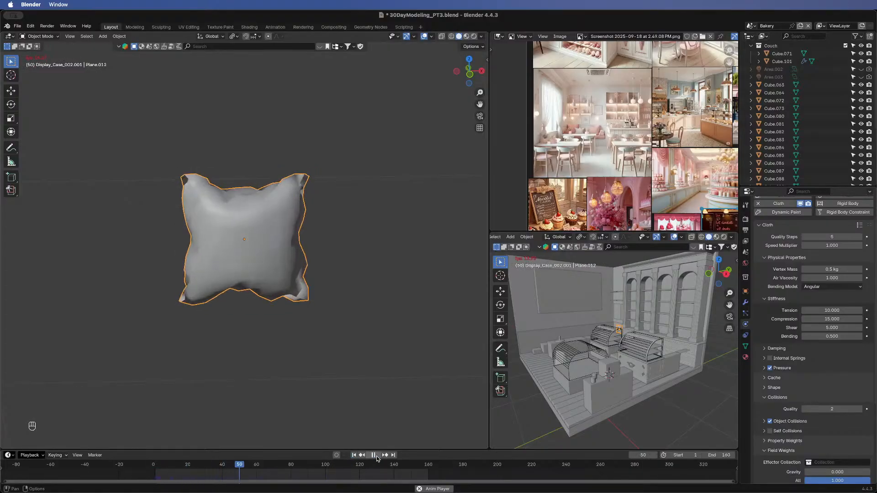
pyautogui.click(376, 456)
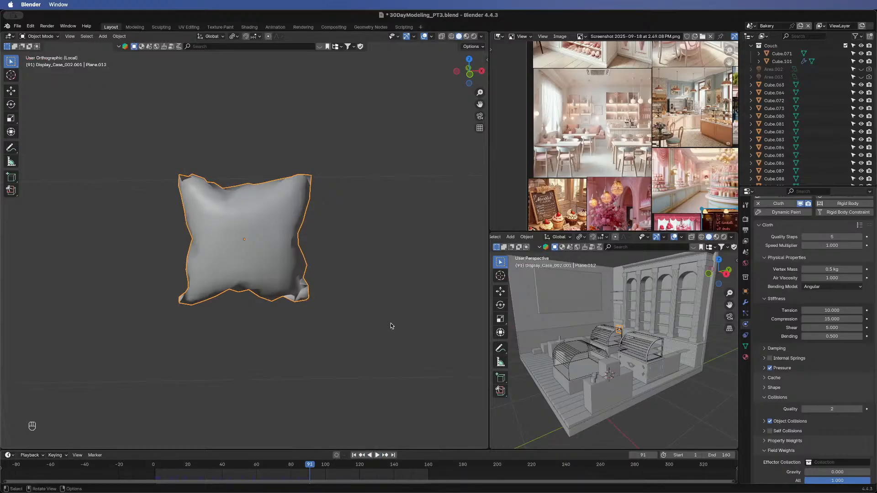
pyautogui.press('super+z')
pyautogui.press('super+z')
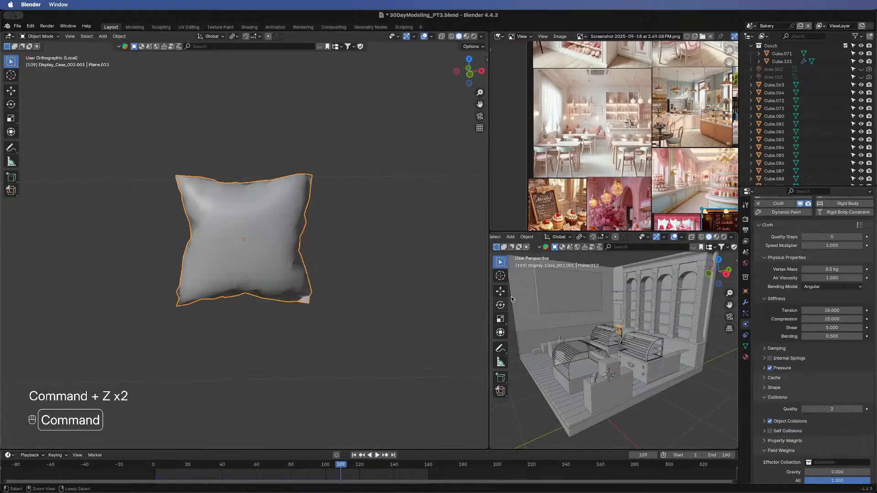
# - Try a Tension stiffness of 35, rerun the cloth simulation from the first frame, and undo the change
pyautogui.click(826, 310)
pyautogui.write('35')
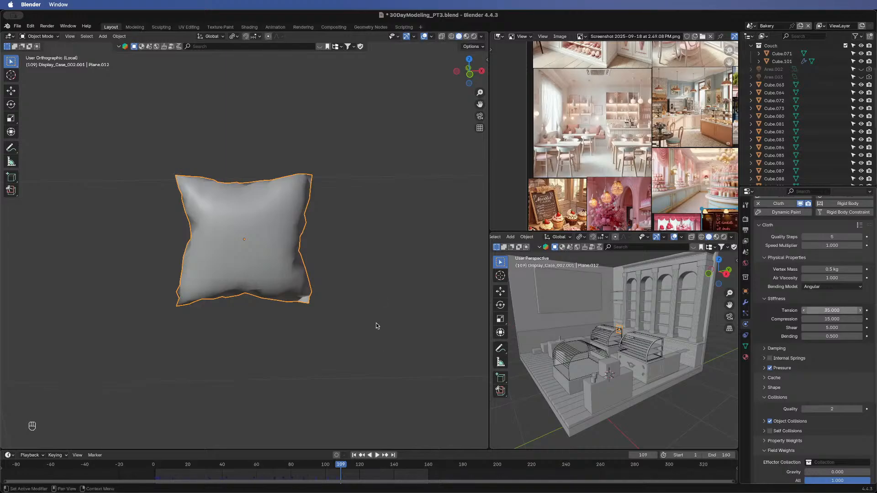
pyautogui.press('Return')
pyautogui.click(354, 455)
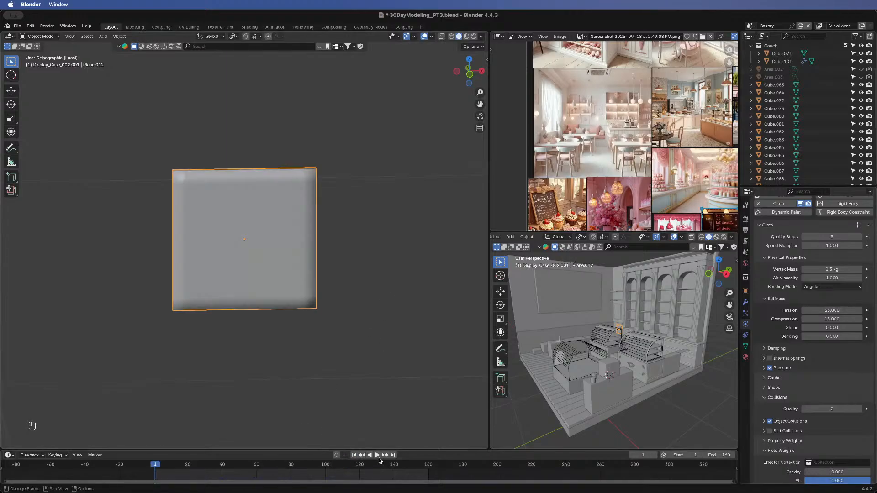
pyautogui.click(377, 456)
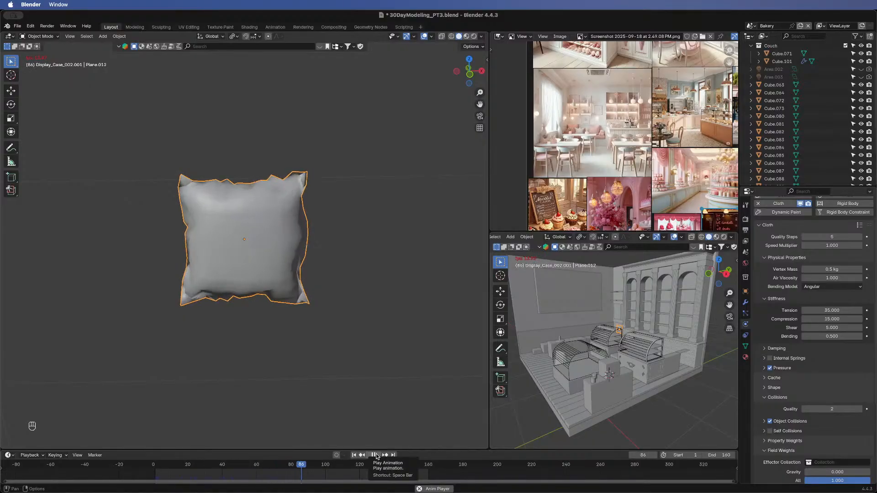
pyautogui.click(374, 455)
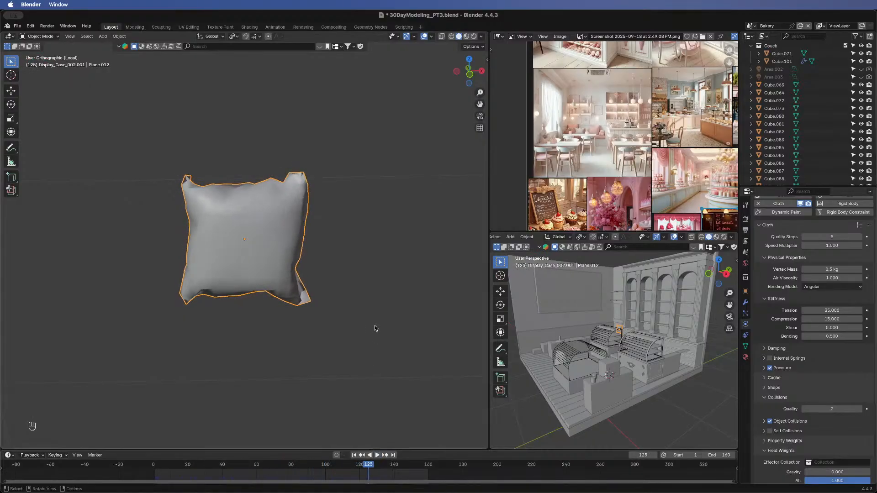
pyautogui.press('super+z')
pyautogui.press('super+z')
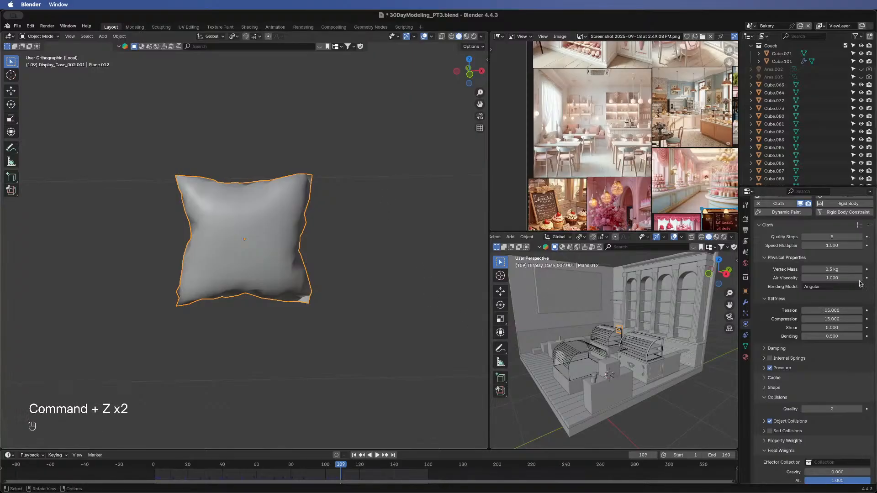
# - Set the cloth's Pressure to 25
pyautogui.scroll(-2, 819, 310)
pyautogui.scroll(-4, 820, 309)
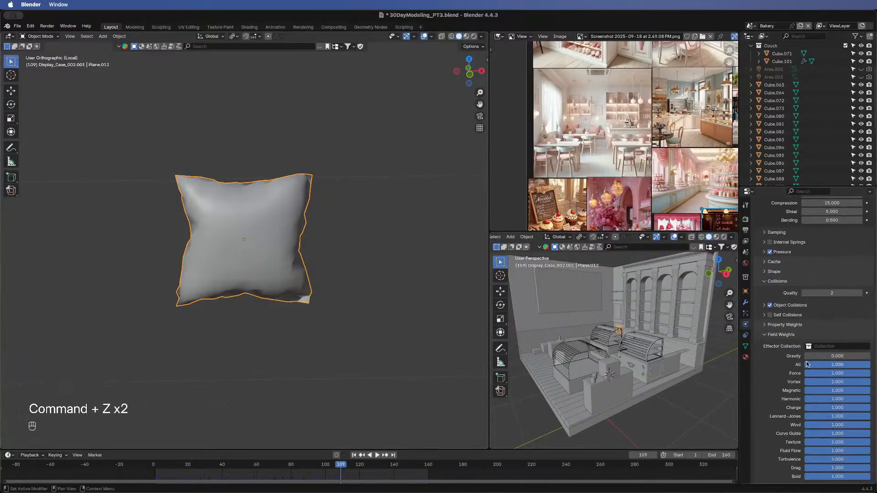
pyautogui.scroll(2, 808, 364)
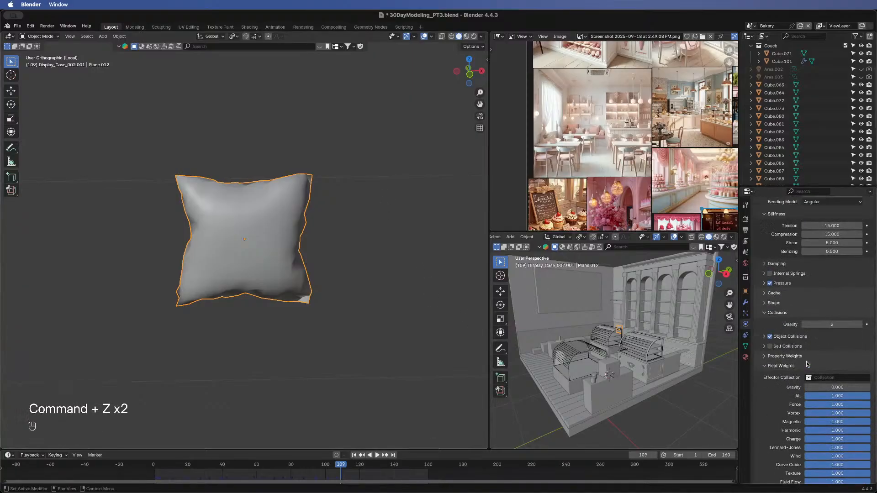
pyautogui.click(764, 284)
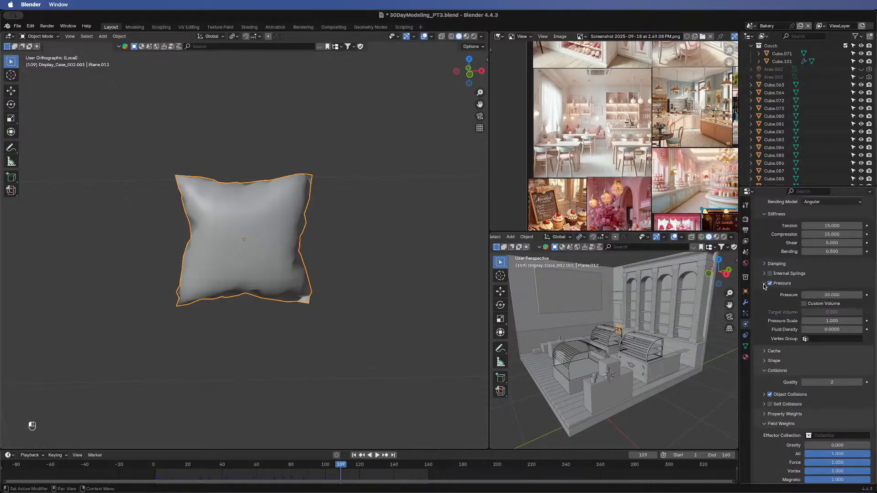
pyautogui.click(822, 295)
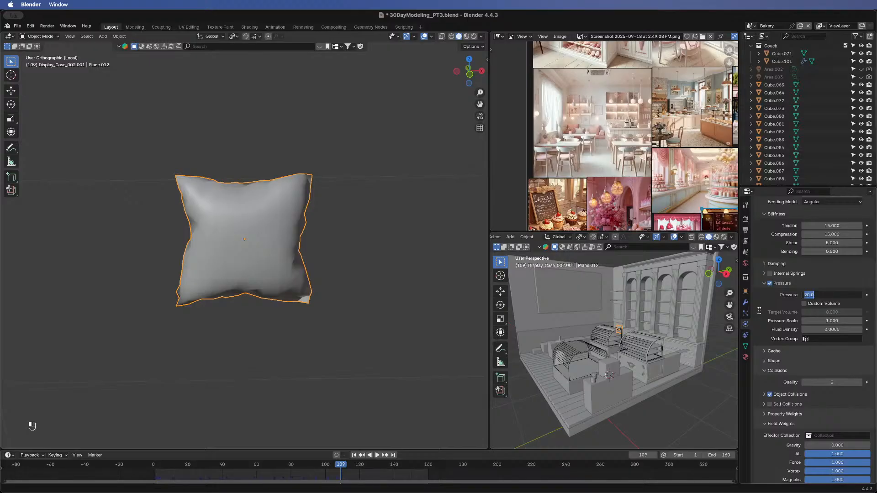
pyautogui.write('25')
pyautogui.press('Return')
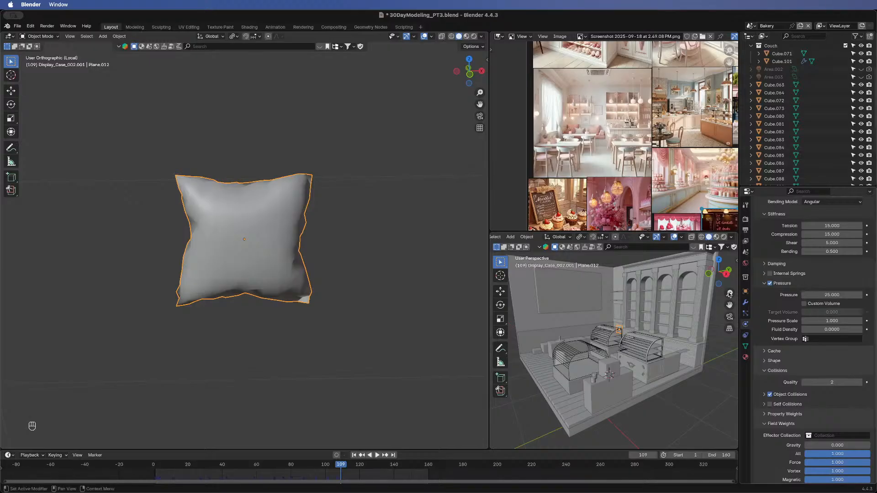
# - Rerun the cloth simulation from the first frame to frame 154 and inspect the inflated pillow
pyautogui.click(355, 455)
pyautogui.click(377, 456)
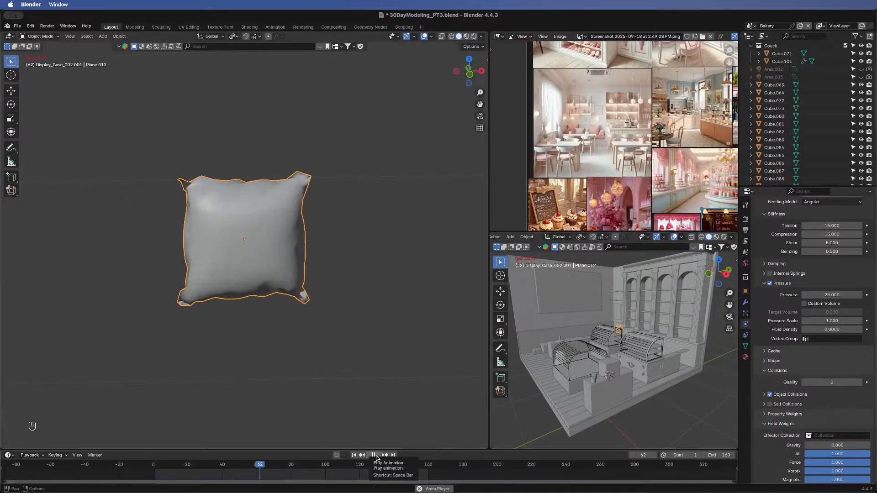
pyautogui.click(377, 455)
pyautogui.click(377, 456)
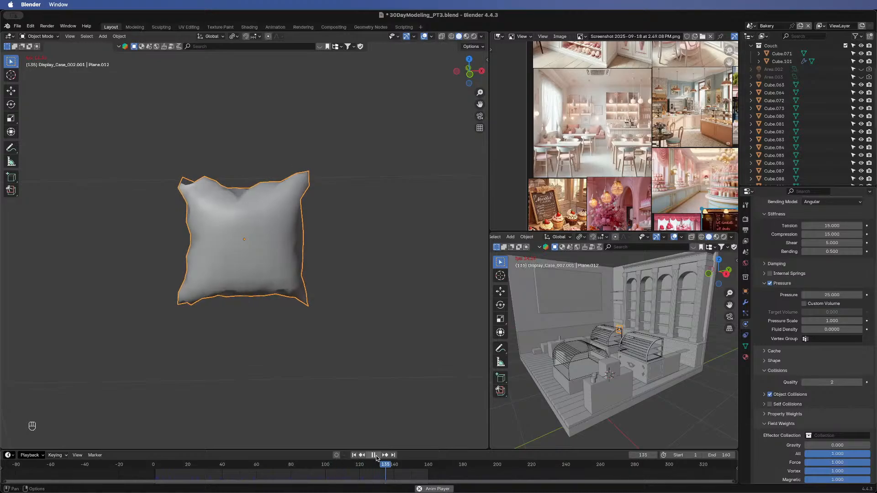
pyautogui.click(376, 455)
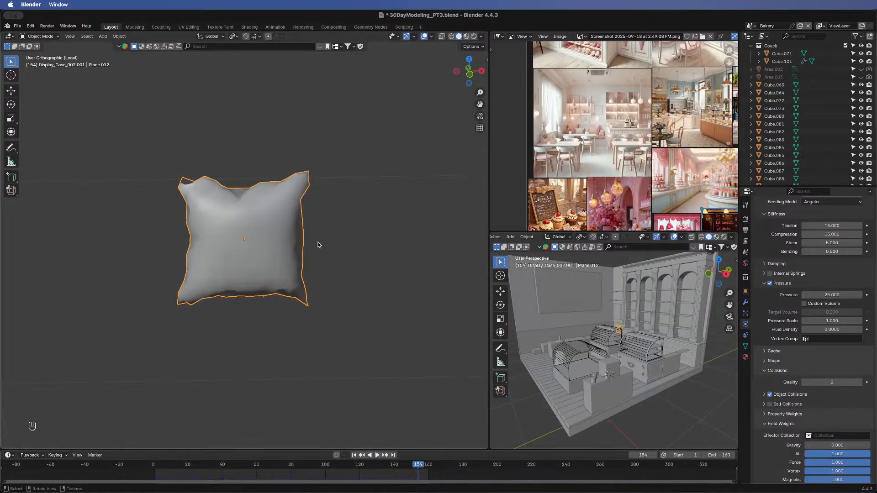
pyautogui.moveTo(318, 245); pyautogui.dragTo(330, 177, button='middle')
# - In Edit Mode, add a single centred loop cut around the pillow mesh's narrow outer rim
pyautogui.press('Tab')
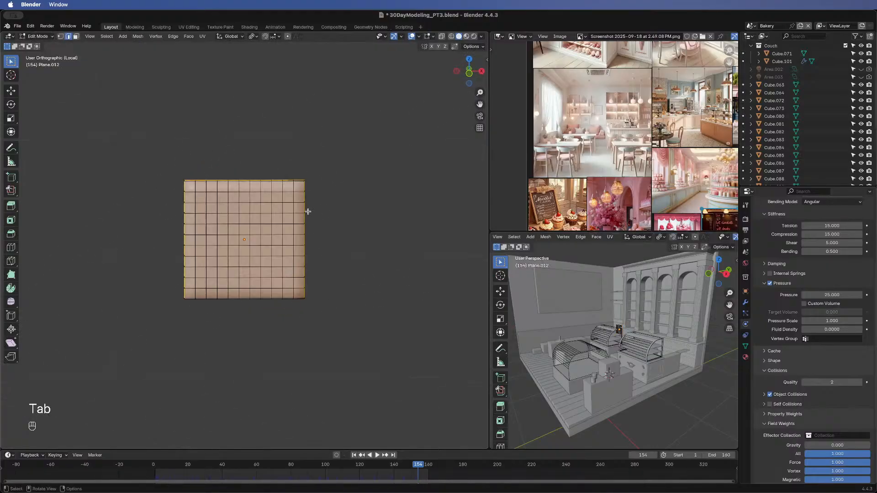
pyautogui.moveTo(337, 219); pyautogui.dragTo(258, 193, button='middle')
pyautogui.click(254, 195)
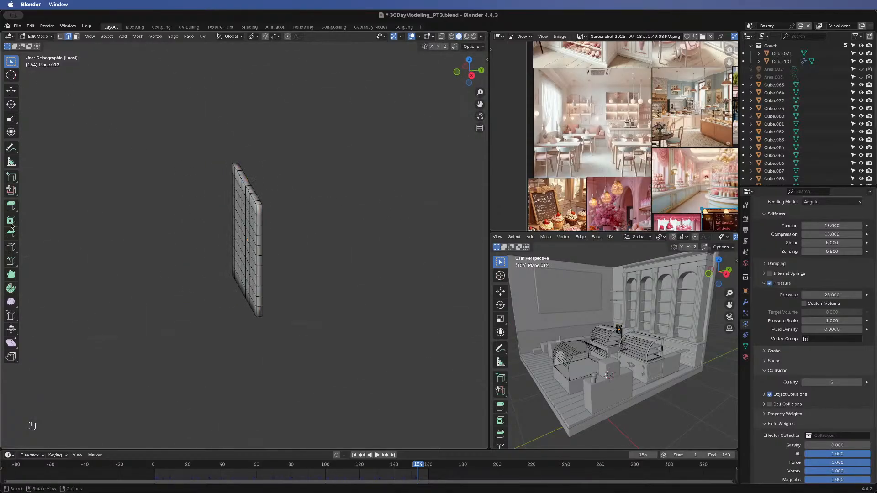
pyautogui.click(11, 247)
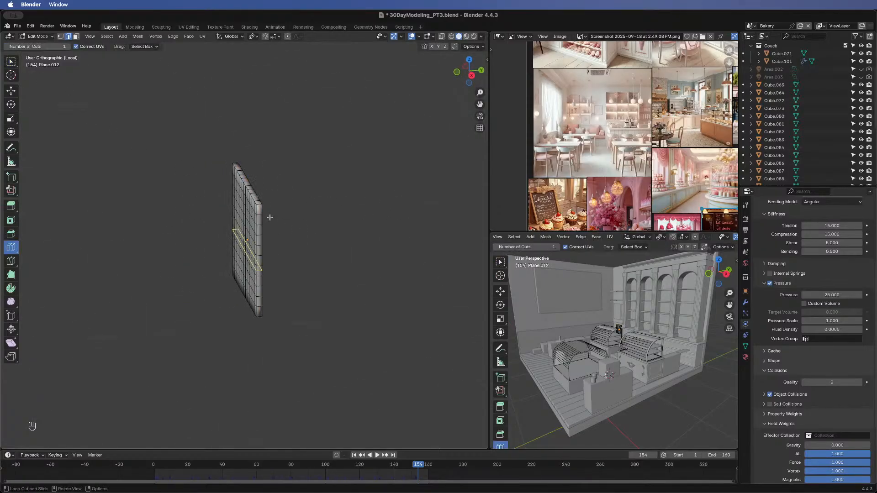
pyautogui.click(254, 196)
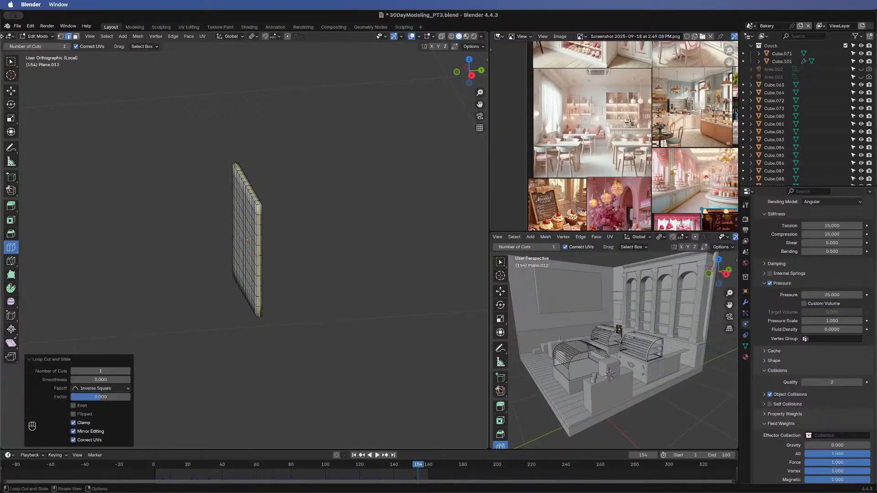
# - Return to Object Mode, rerun the cloth simulation from the first frame, inspect the pillow from another angle, and reset to frame 1
pyautogui.press('w')
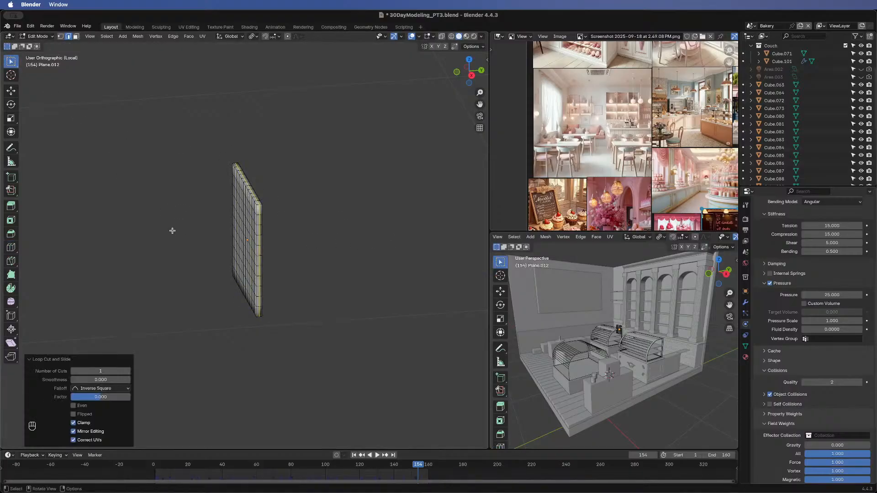
pyautogui.press('Tab')
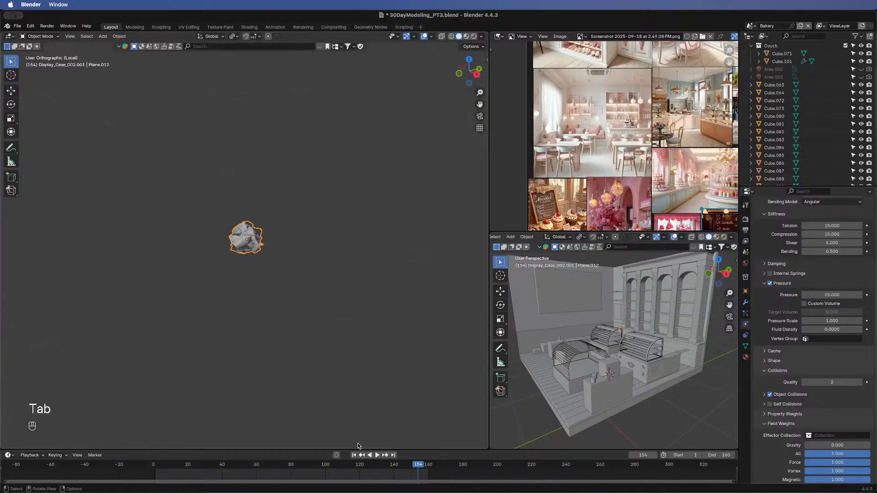
pyautogui.click(355, 455)
pyautogui.click(377, 455)
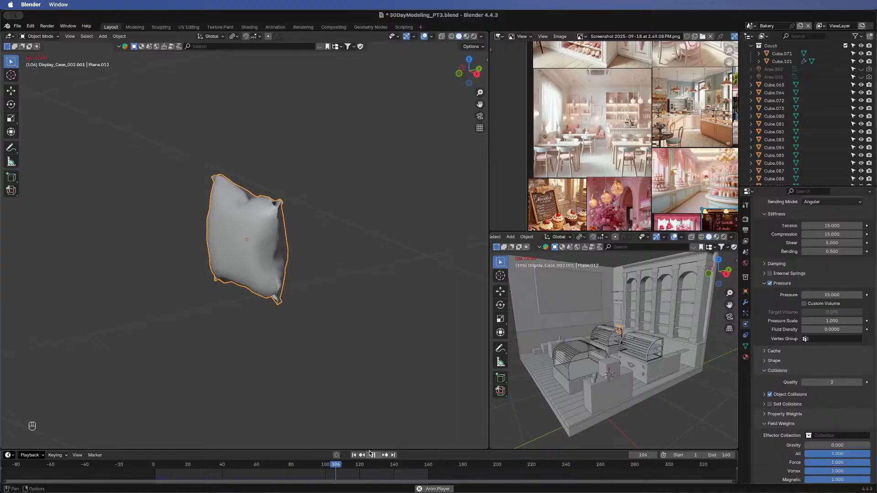
pyautogui.click(377, 455)
pyautogui.moveTo(304, 317); pyautogui.dragTo(424, 319, button='middle')
pyautogui.click(354, 455)
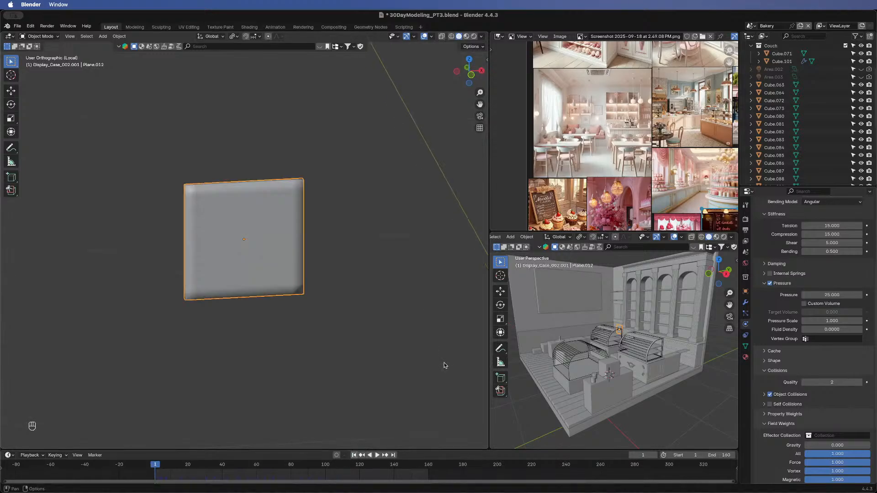
# - Try a cloth Pressure of 35, run the simulation, and return to the first frame
pyautogui.click(846, 295)
pyautogui.write('3')
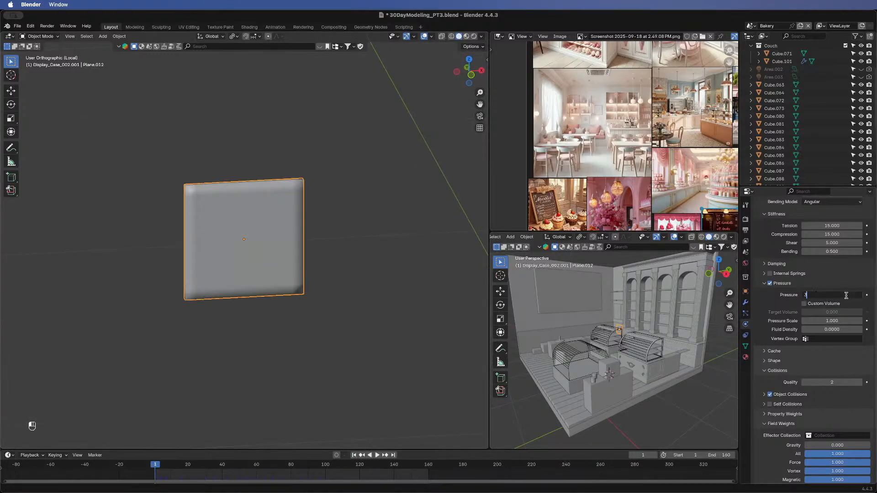
pyautogui.write('5')
pyautogui.press('Return')
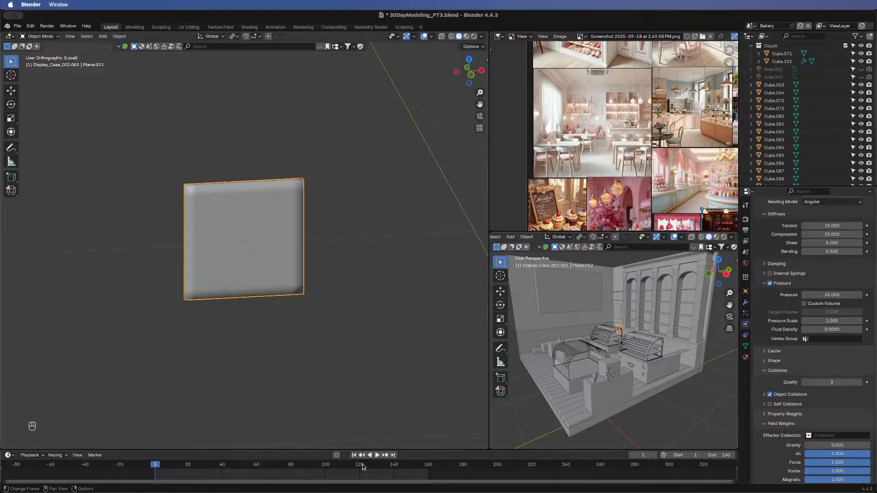
pyautogui.click(377, 455)
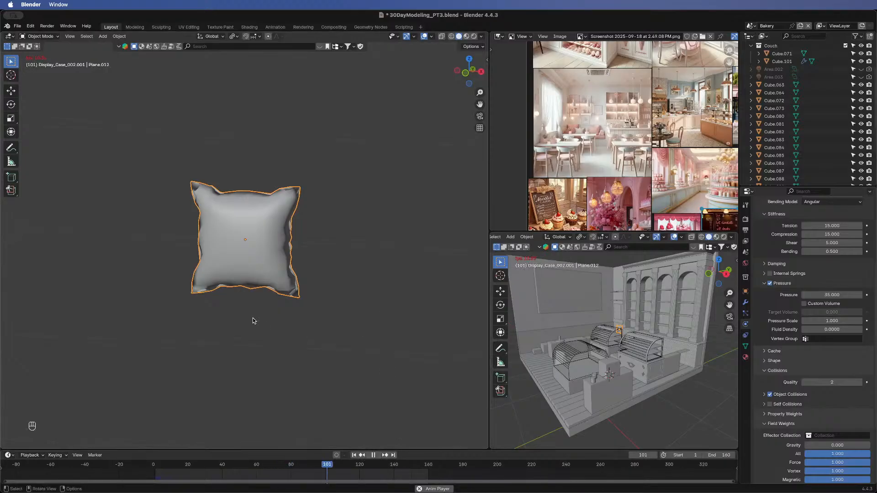
pyautogui.moveTo(347, 308); pyautogui.dragTo(261, 270, button='middle')
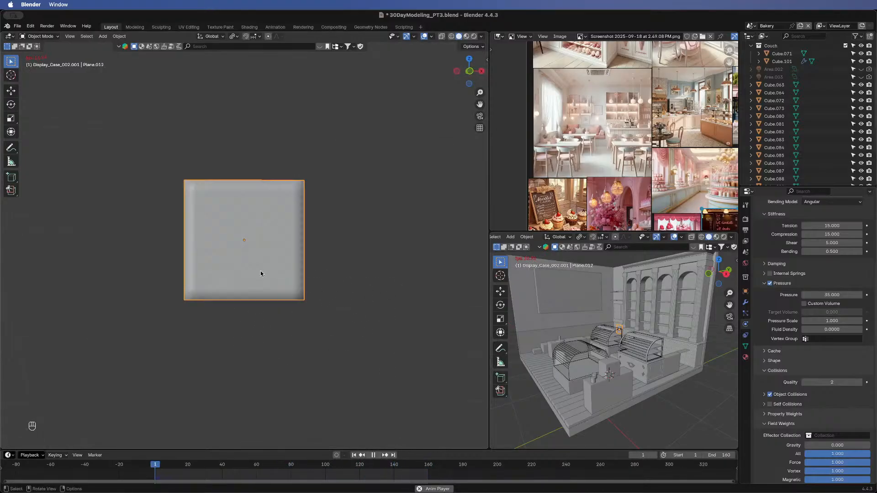
pyautogui.click(373, 455)
pyautogui.click(354, 455)
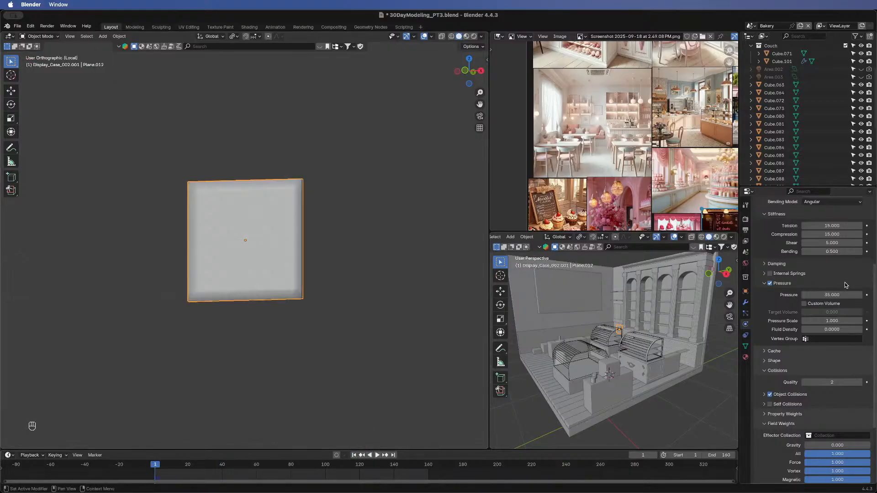
# - Try a cloth Pressure of 50 and run the simulation to frame 47
pyautogui.doubleClick(838, 295)
pyautogui.write('50')
pyautogui.press('Return')
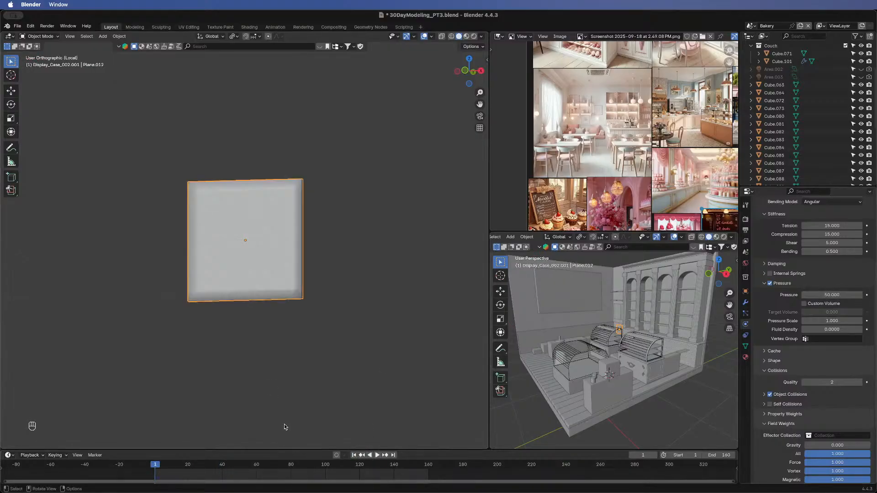
pyautogui.click(378, 456)
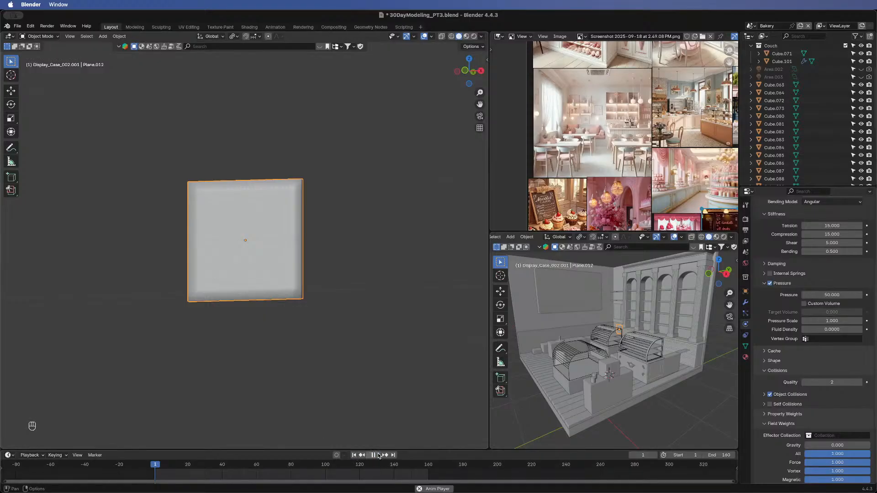
pyautogui.click(374, 456)
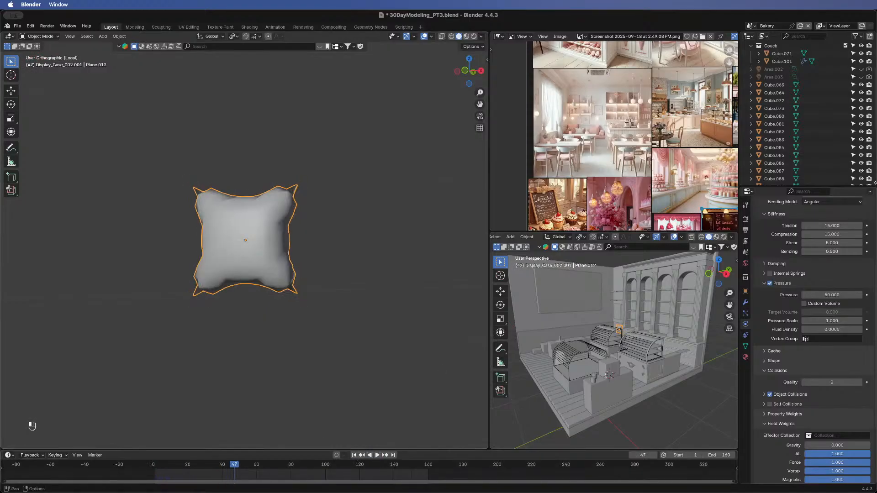
# - Try a cloth Pressure of 10, rerun the simulation from the first frame to frame 136, and reset the timeline
pyautogui.doubleClick(826, 295)
pyautogui.write('10')
pyautogui.press('Return')
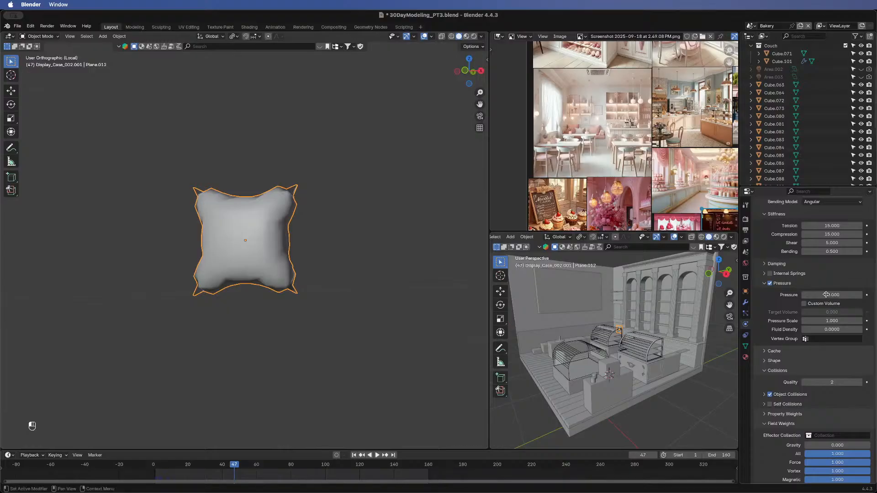
pyautogui.click(354, 456)
pyautogui.click(377, 456)
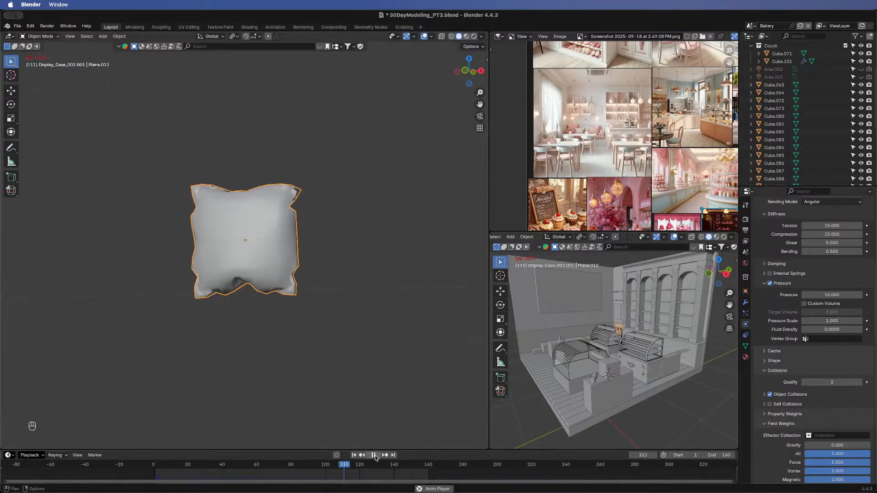
pyautogui.click(374, 456)
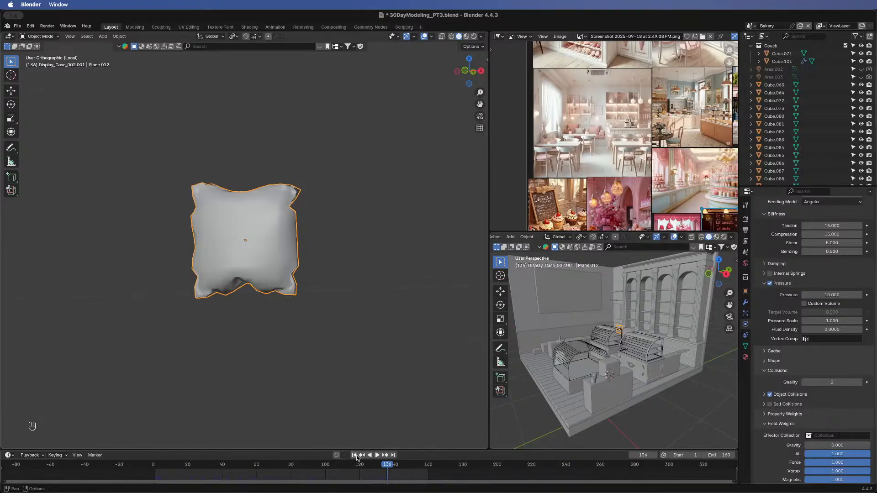
pyautogui.click(355, 456)
# - Try a cloth Pressure of 20, play the simulation past frame 100, and go back to frame 1
pyautogui.click(846, 295)
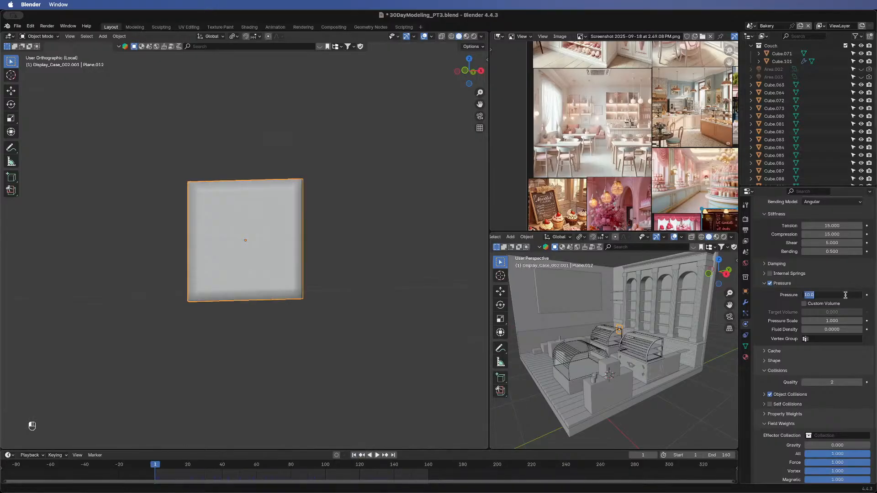
pyautogui.write('20')
pyautogui.press('Return')
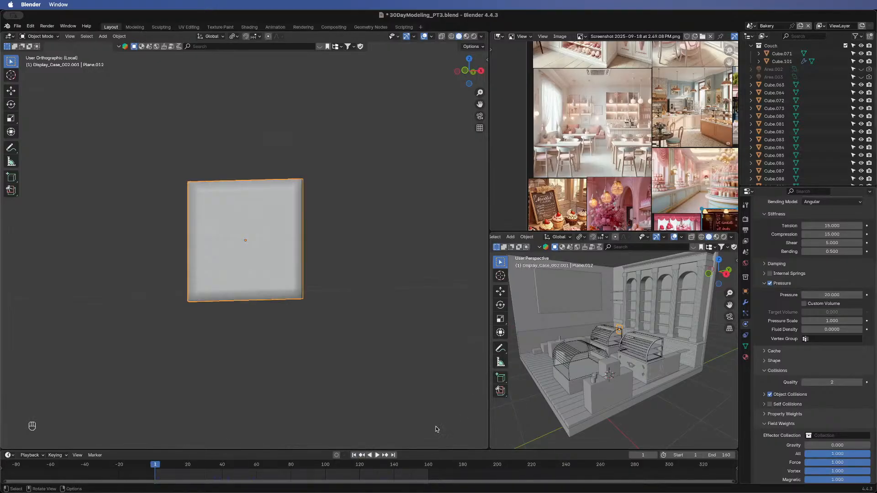
pyautogui.click(378, 456)
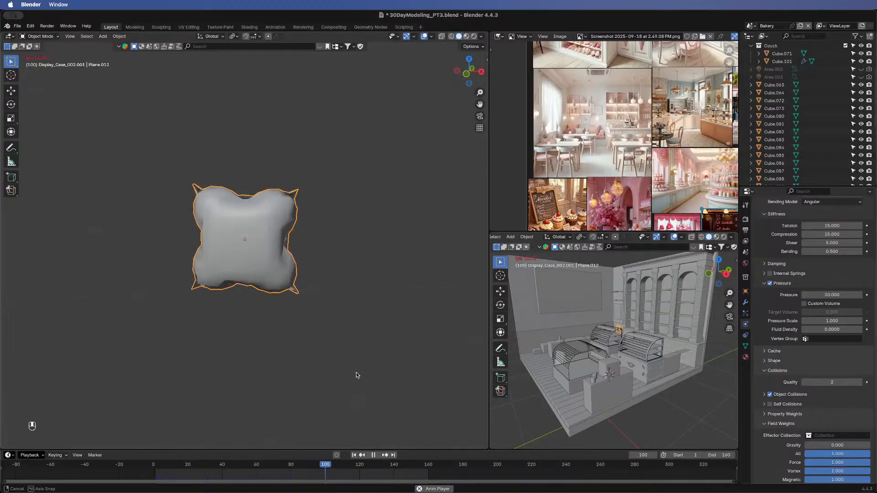
pyautogui.click(371, 455)
pyautogui.click(354, 456)
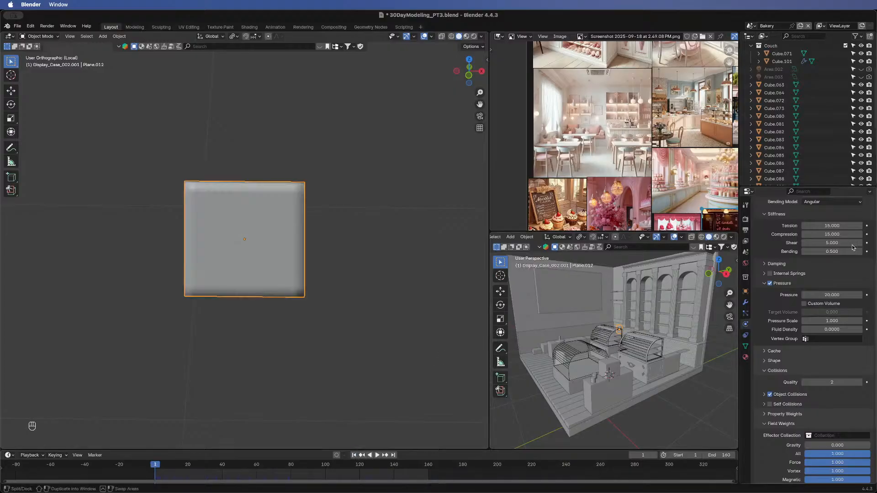
# - Try a cloth Pressure of 25 and rerun the simulation from the first frame to frame 111
pyautogui.click(831, 294)
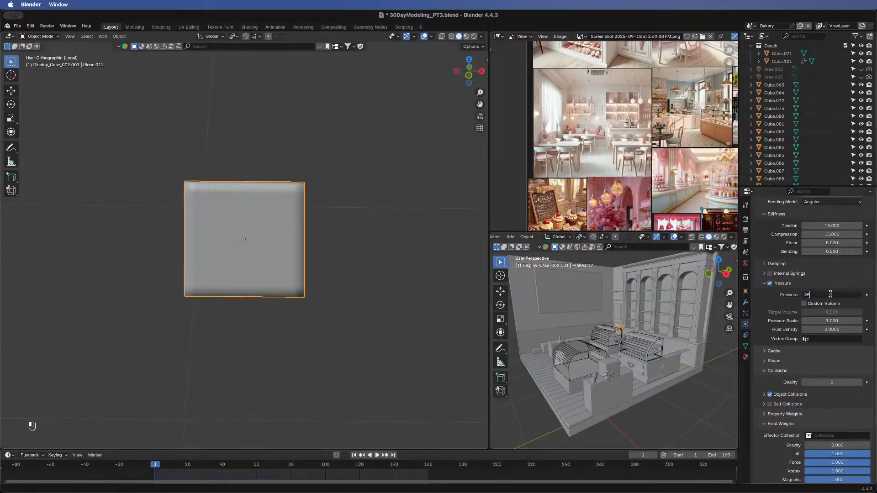
pyautogui.write('25')
pyautogui.press('Return')
pyautogui.click(353, 458)
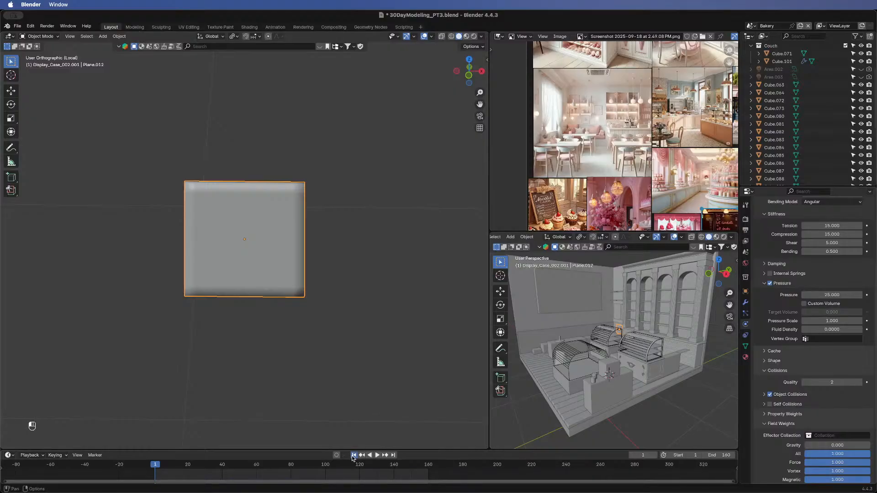
pyautogui.click(375, 455)
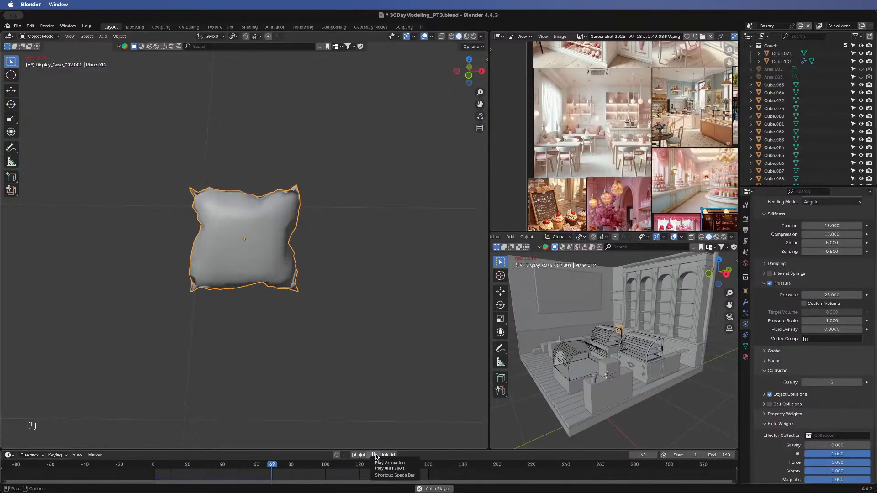
pyautogui.click(373, 455)
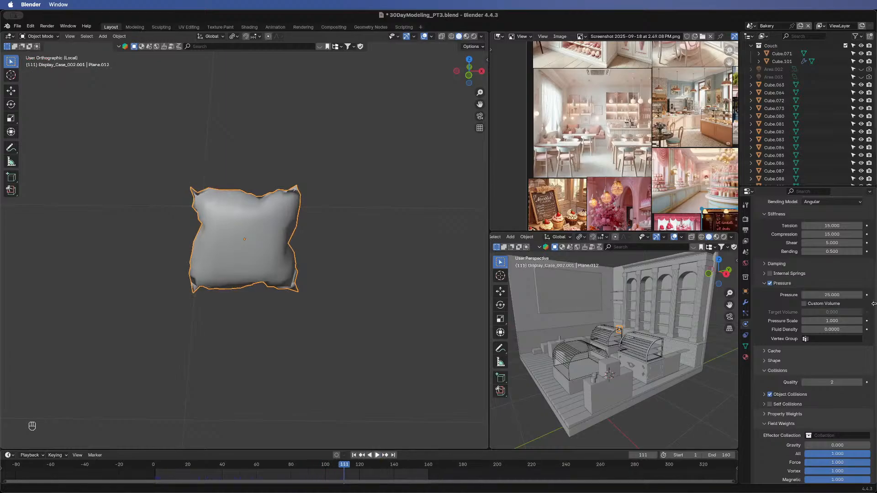
# - Set the cloth's Pressure to 15, rerun the simulation from the first frame to frame 92, and inspect the pillow from the side
pyautogui.click(827, 295)
pyautogui.write('15')
pyautogui.press('Return')
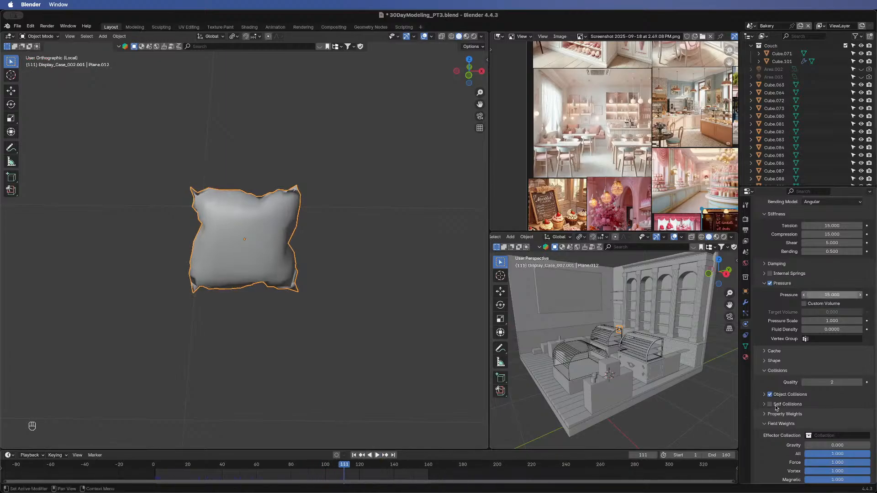
pyautogui.click(355, 456)
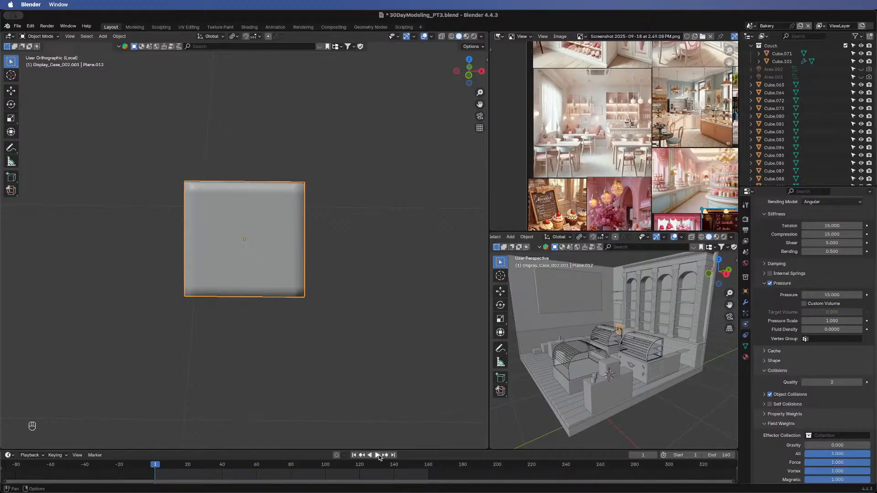
pyautogui.click(378, 456)
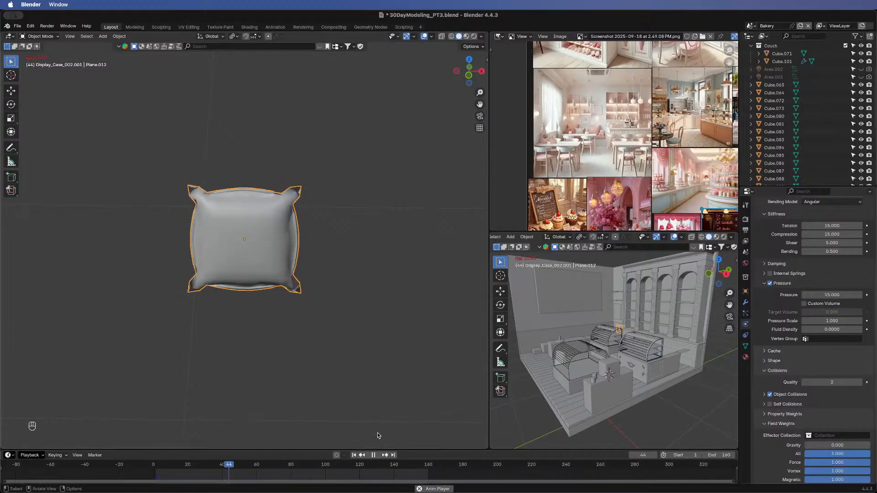
pyautogui.click(373, 456)
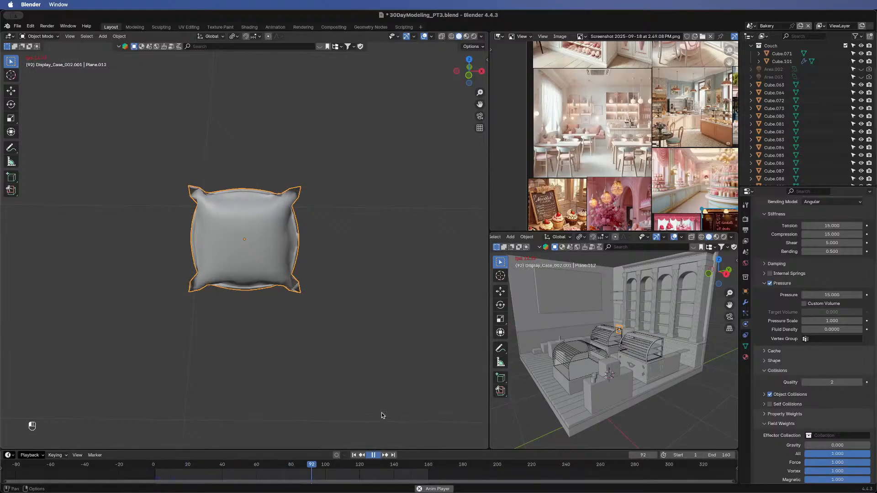
pyautogui.moveTo(261, 306); pyautogui.dragTo(348, 293, button='middle')
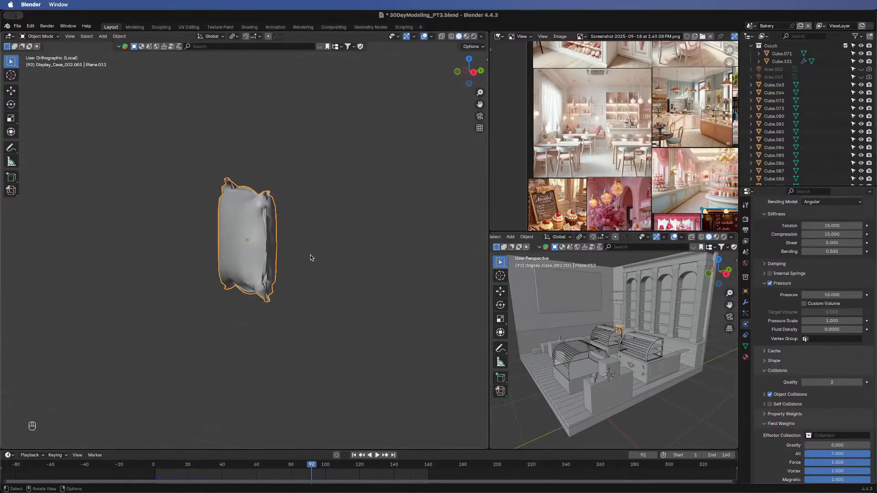
# - In Edit Mode, dissolve the selected edge loop around the pillow's outer rim, and return to Object Mode
pyautogui.press('Tab')
pyautogui.moveTo(308, 216); pyautogui.dragTo(265, 194, button='middle')
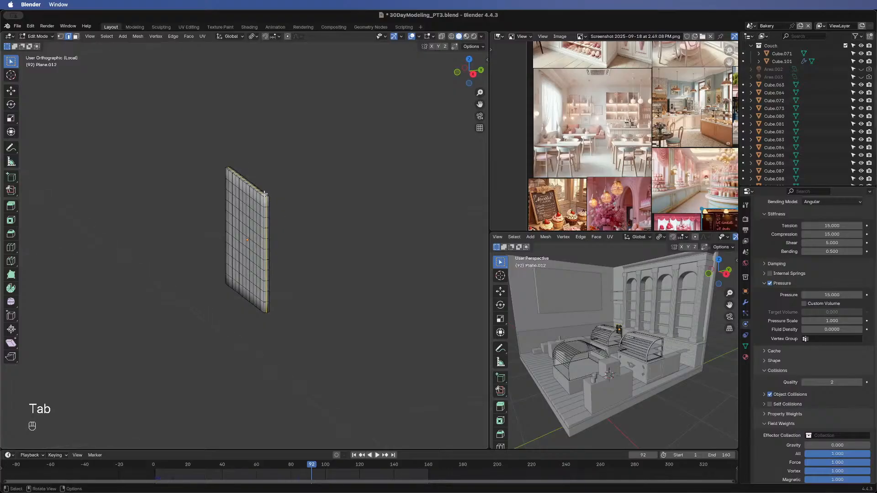
pyautogui.press('x')
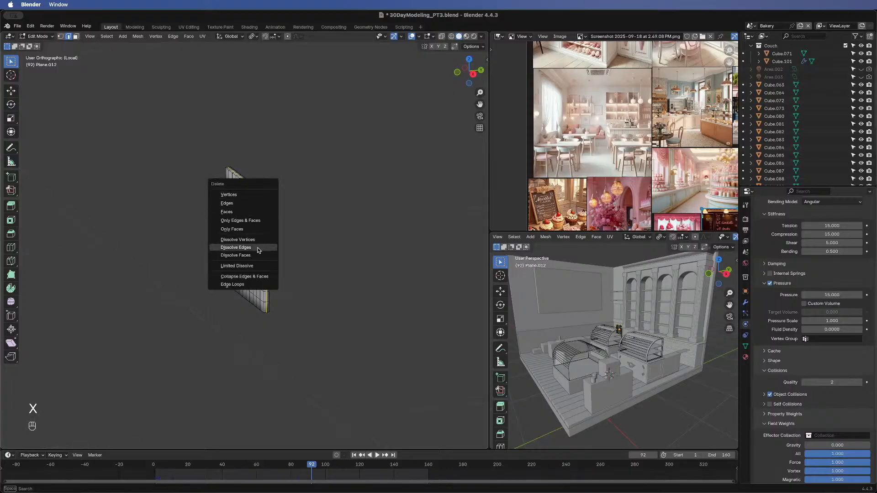
pyautogui.click(259, 249)
pyautogui.press('Tab')
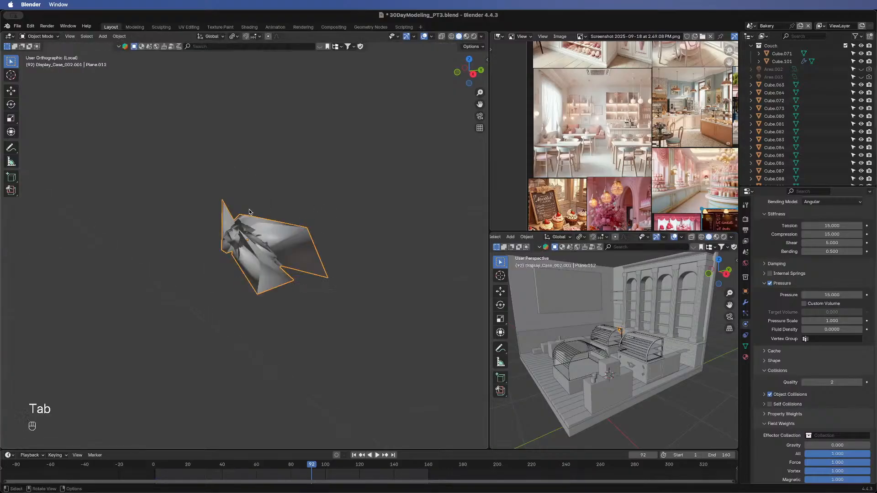
# - Rerun the cloth simulation from the first frame without the rim loop, inspect the pillow's side seam, and reset to frame 1
pyautogui.click(355, 456)
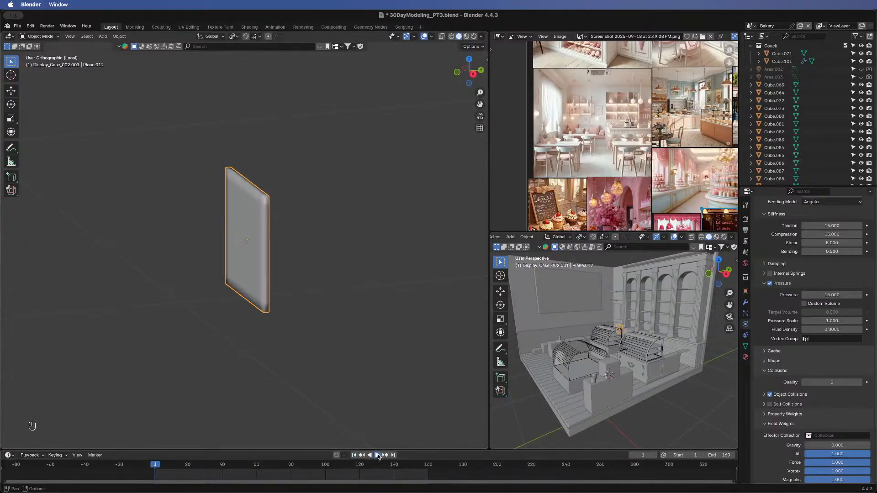
pyautogui.click(377, 455)
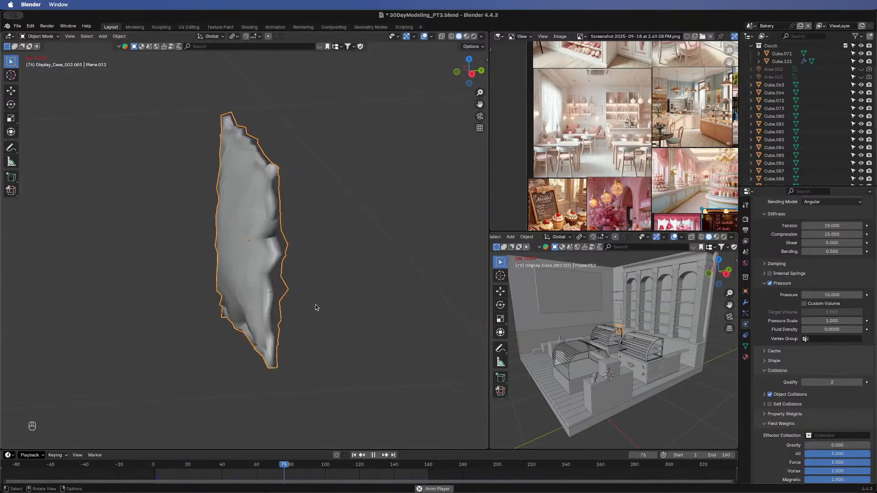
pyautogui.click(376, 455)
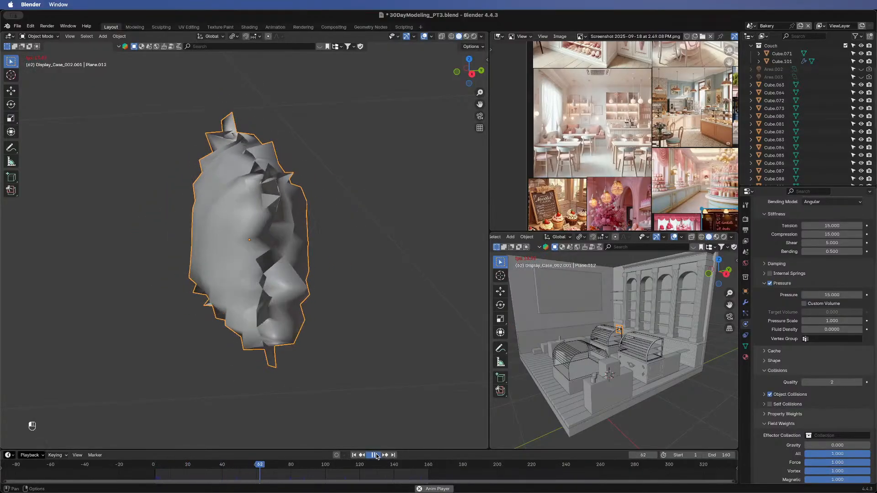
pyautogui.click(354, 456)
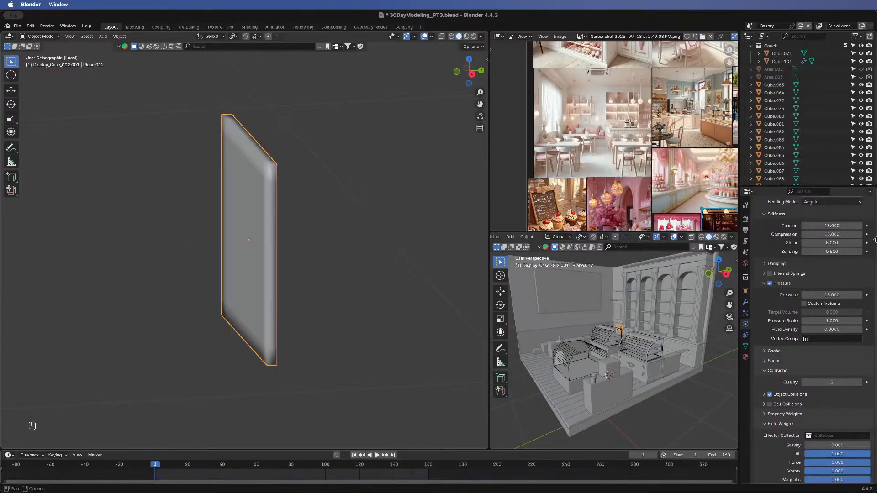
# - Set the cloth's Pressure to 20 and run the simulation from the first frame
pyautogui.click(826, 296)
pyautogui.write('20')
pyautogui.press('Return')
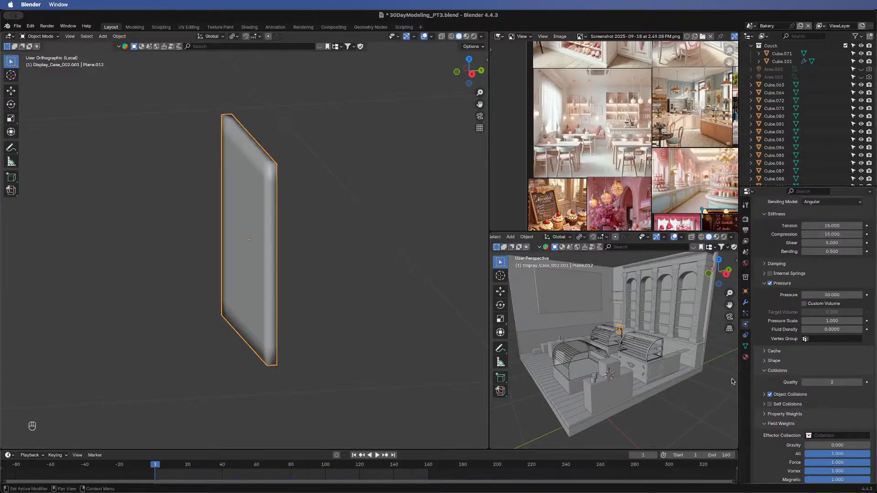
pyautogui.click(379, 455)
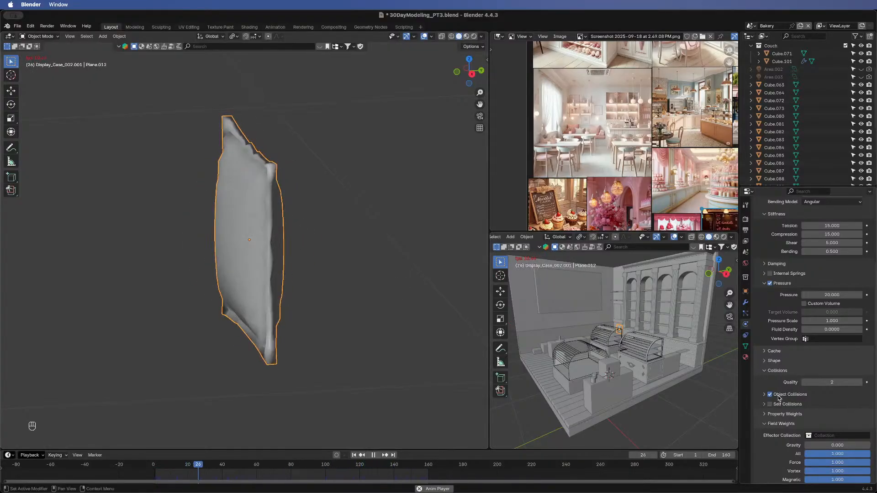
# - Try Tension and Compression stiffness of 7, rerun the cloth simulation from the first frame, and inspect the pillow from several angles
pyautogui.click(764, 264)
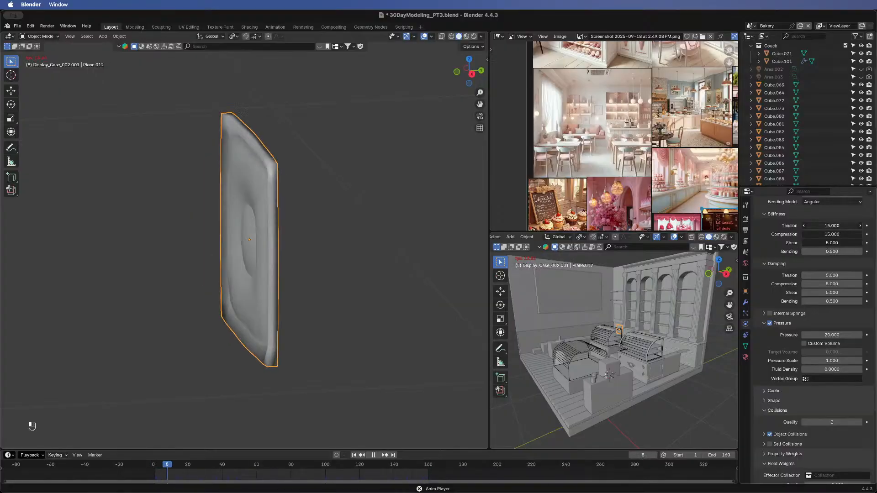
pyautogui.write('7')
pyautogui.press('Return')
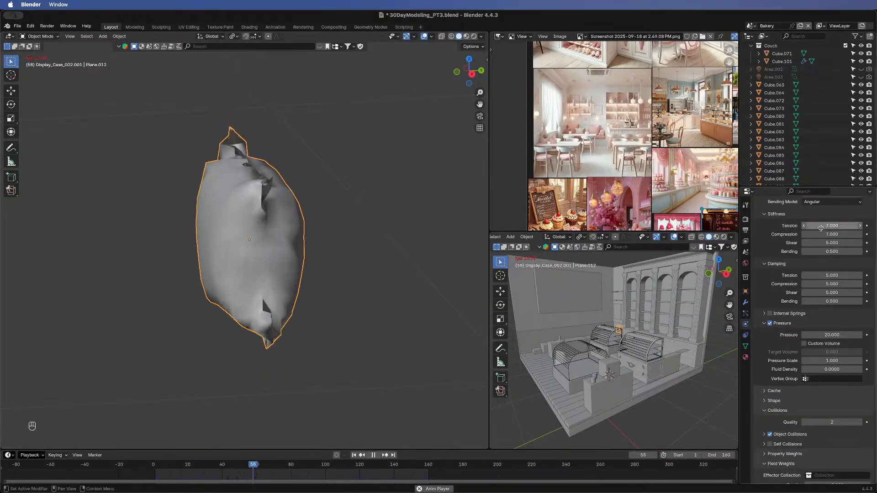
pyautogui.click(354, 455)
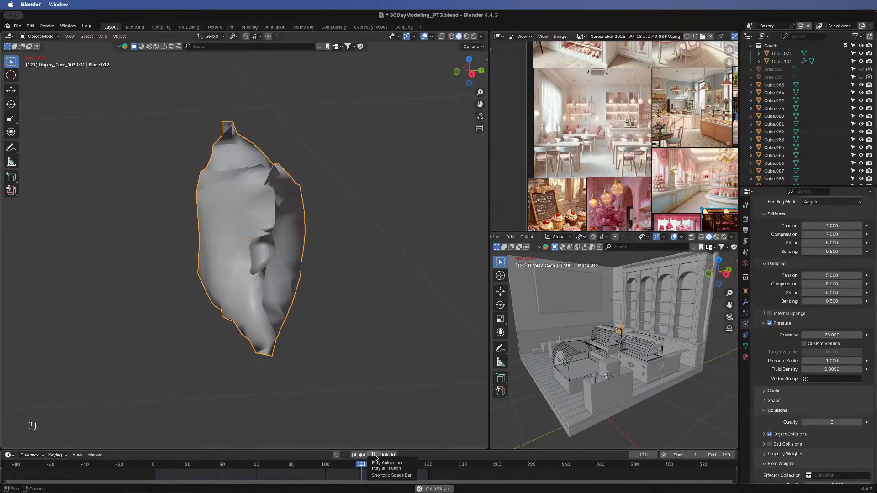
pyautogui.moveTo(125, 261); pyautogui.dragTo(163, 249, button='middle')
pyautogui.moveTo(344, 213); pyautogui.dragTo(386, 205, button='middle')
pyautogui.moveTo(328, 231); pyautogui.dragTo(359, 235, button='middle')
pyautogui.moveTo(450, 201); pyautogui.dragTo(390, 204, button='middle')
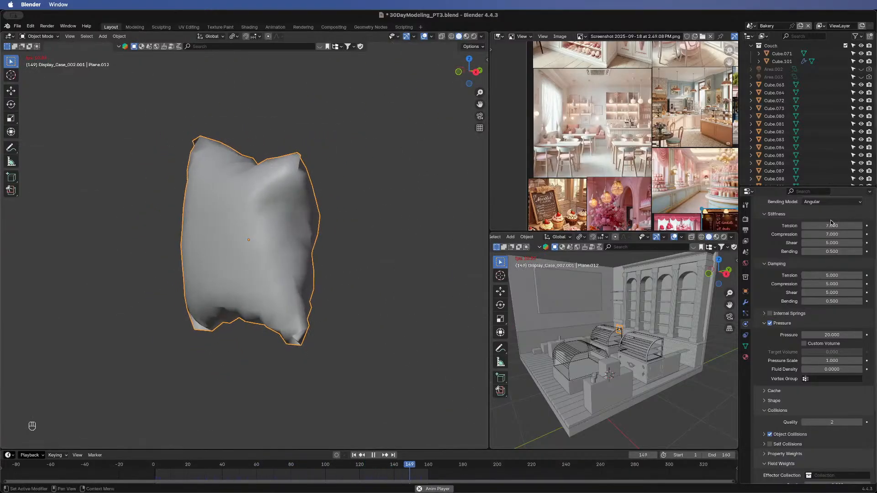
# - Stop the playback and undo the Tension and Compression stiffness change
pyautogui.press('super+z')
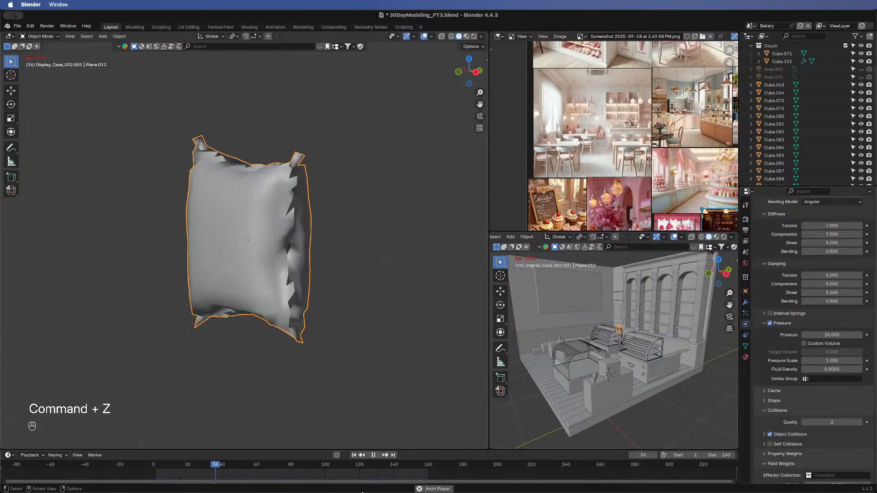
pyautogui.click(373, 455)
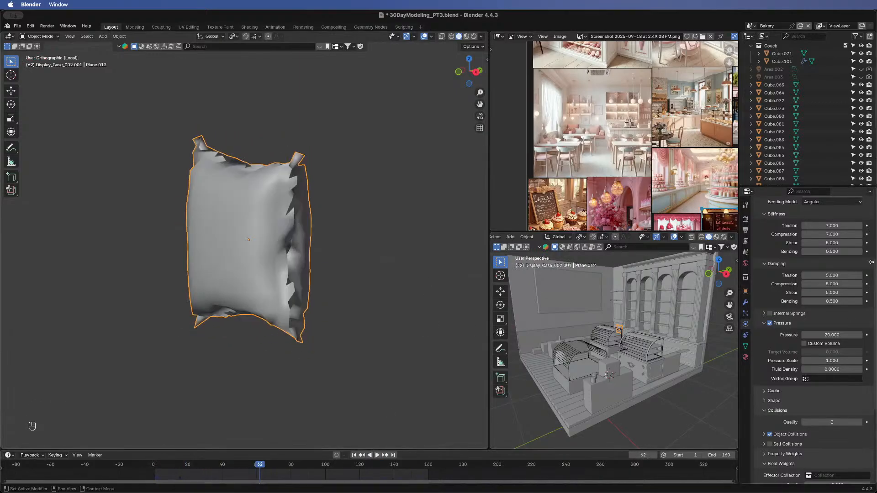
pyautogui.press('super+z')
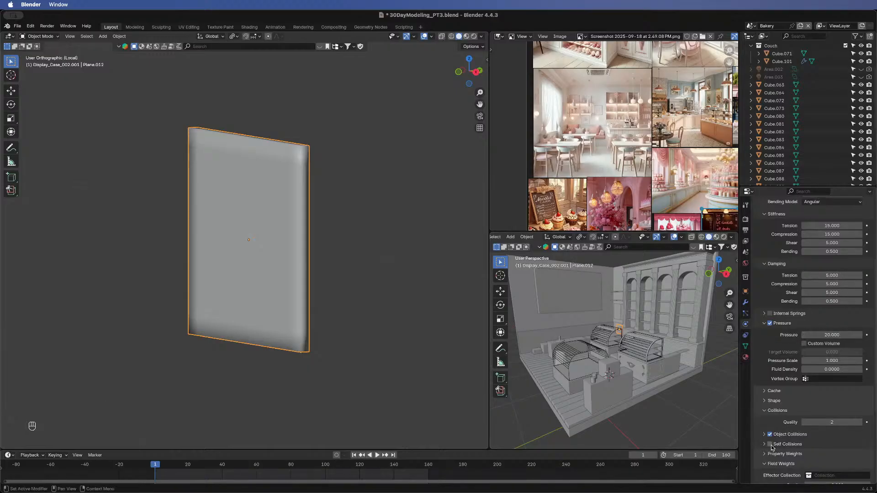
# - Try a Gravity field weight of 0.324 and run the simulation from the first frame to frame 61
pyautogui.scroll(-3, 781, 433)
pyautogui.click(764, 372)
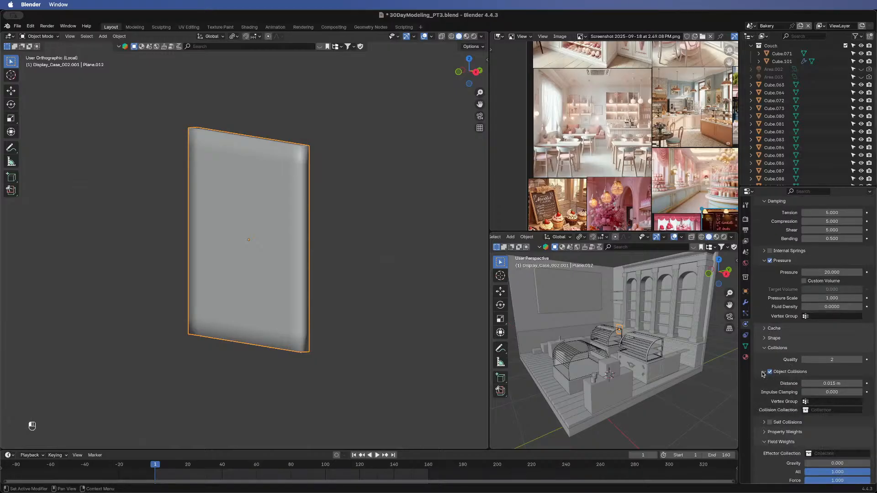
pyautogui.scroll(-3, 797, 392)
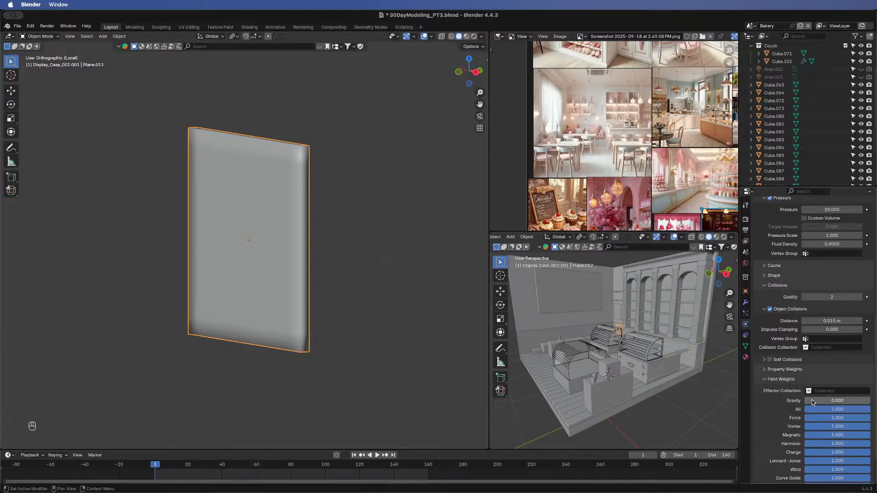
pyautogui.moveTo(813, 402); pyautogui.dragTo(826, 374)
pyautogui.click(764, 310)
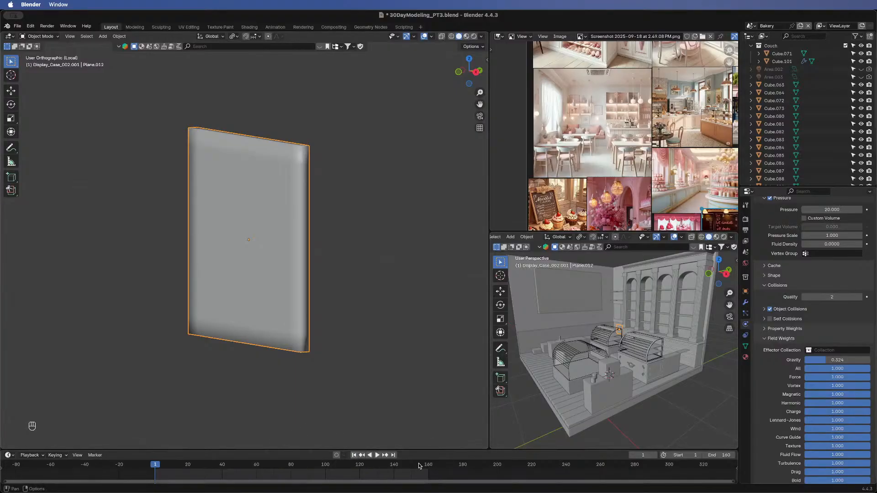
pyautogui.click(378, 456)
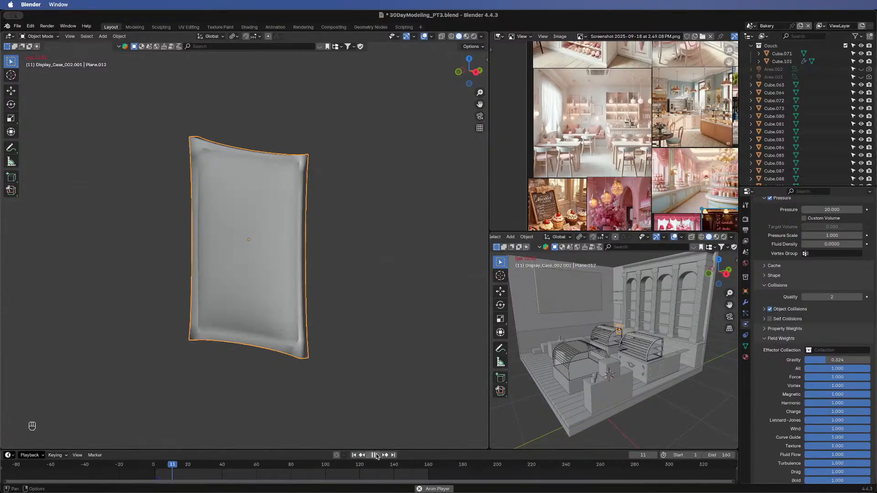
pyautogui.click(377, 456)
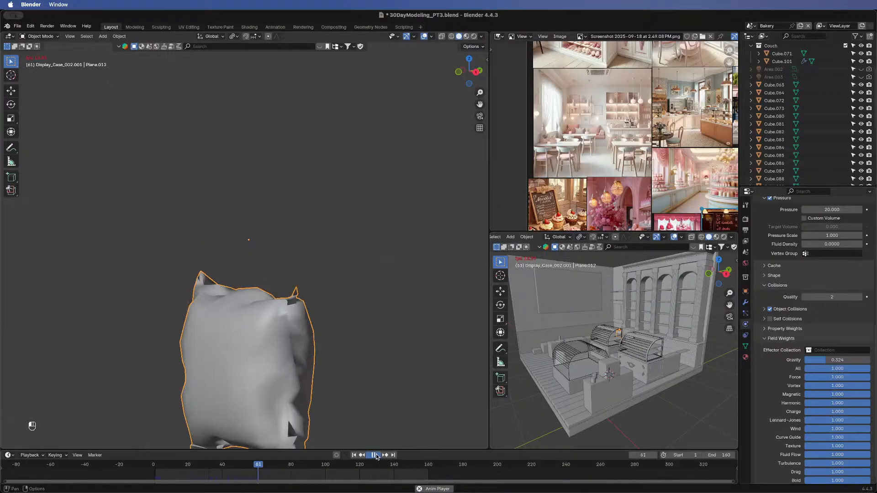
# - Set the Gravity field weight back to 0 and rerun the simulation from the first frame
pyautogui.moveTo(845, 362); pyautogui.dragTo(803, 362)
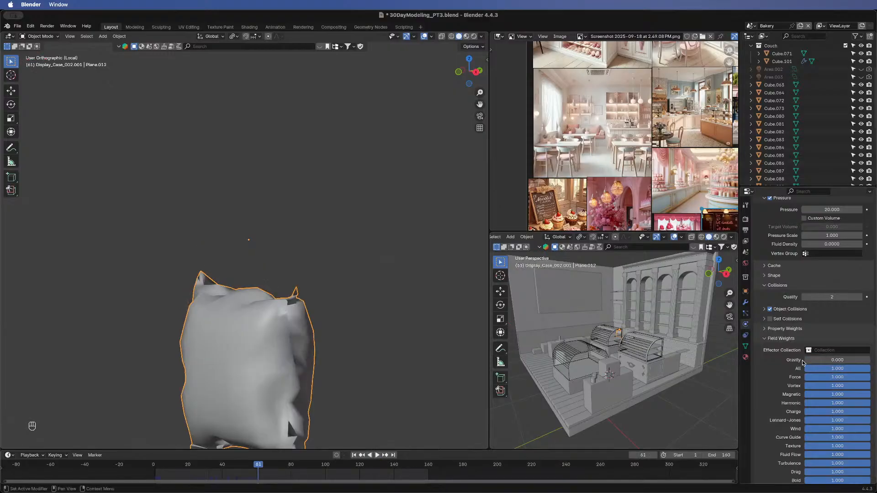
pyautogui.click(354, 455)
pyautogui.click(377, 455)
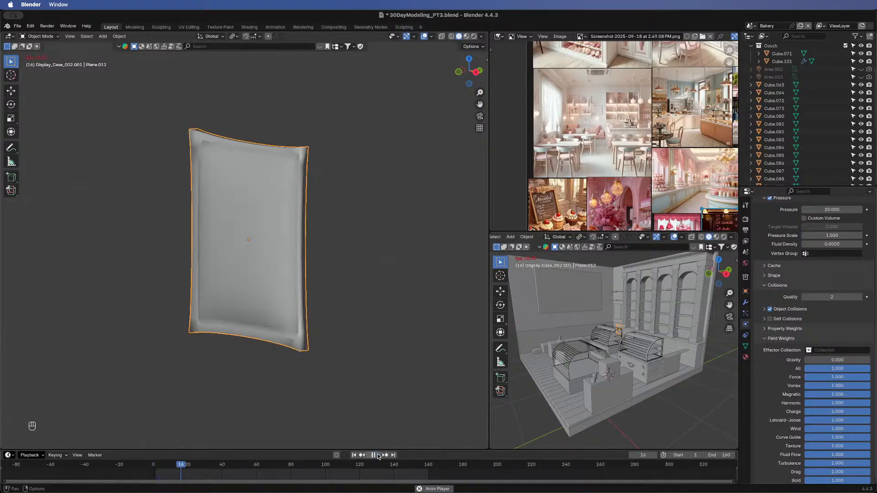
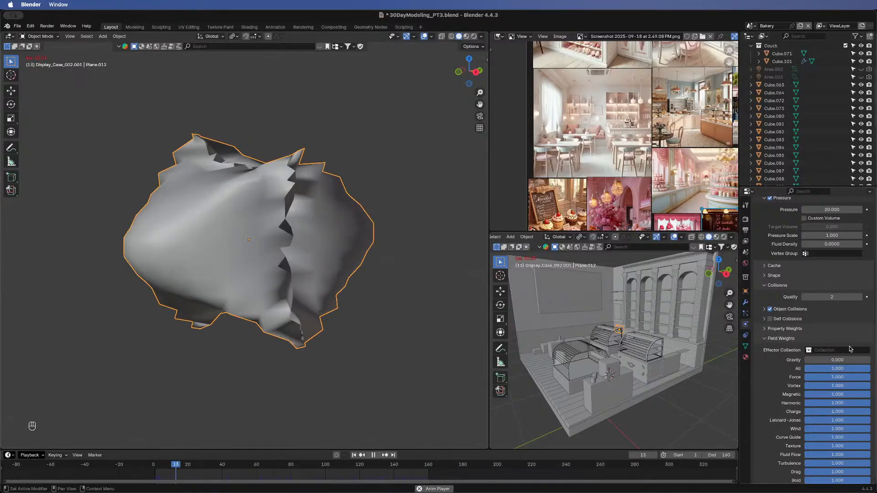
# - Enable the cloth's Internal Springs, rerun the simulation from the first frame to frame 115, and inspect the pillow from the front
pyautogui.scroll(6, 791, 312)
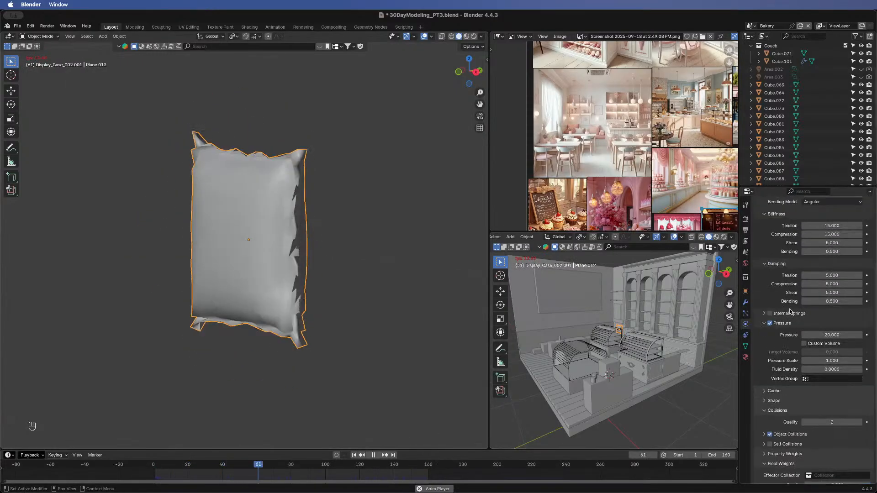
pyautogui.scroll(4, 787, 325)
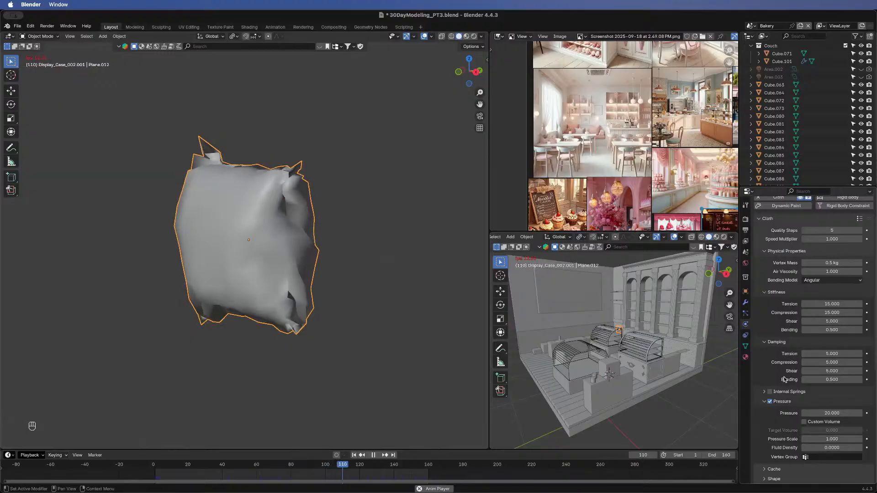
pyautogui.click(770, 393)
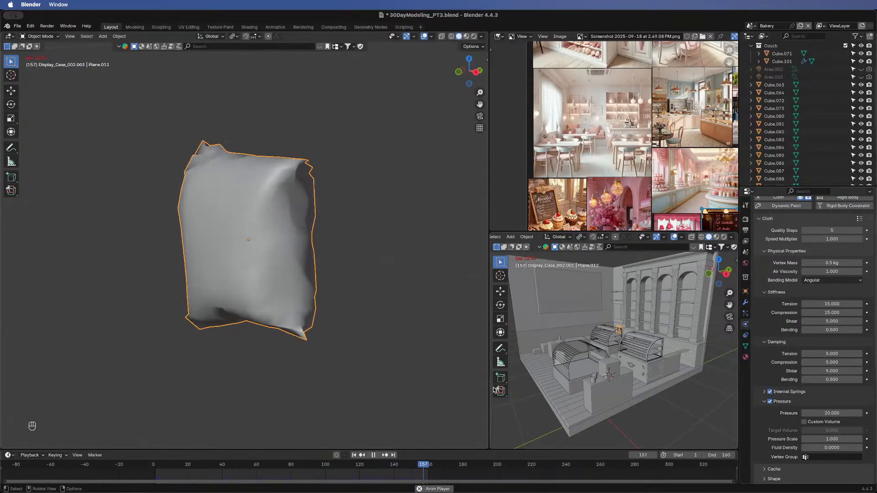
pyautogui.click(353, 455)
pyautogui.click(367, 455)
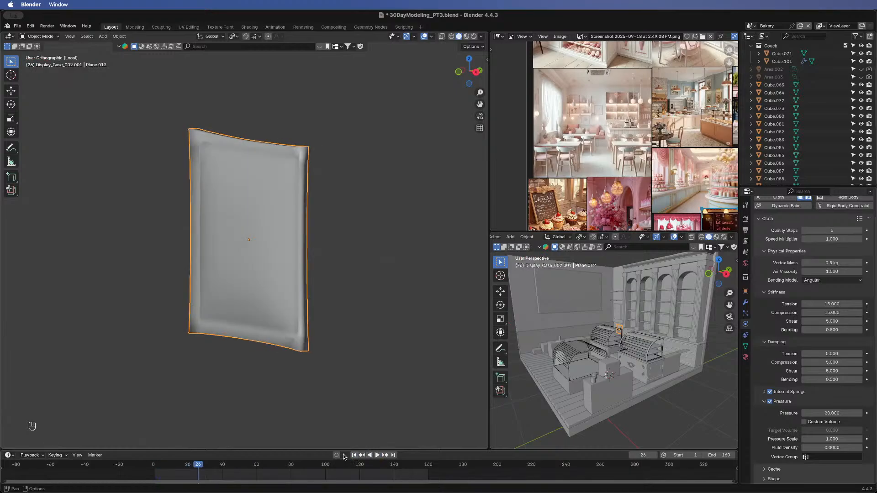
pyautogui.click(354, 455)
pyautogui.click(376, 455)
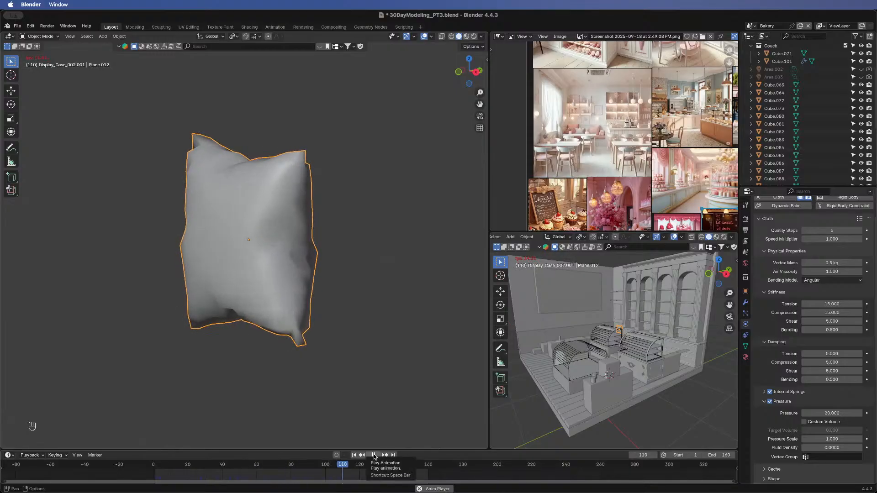
pyautogui.click(373, 456)
pyautogui.moveTo(307, 277); pyautogui.dragTo(324, 273, button='middle')
pyautogui.moveTo(347, 242); pyautogui.dragTo(314, 253, button='middle')
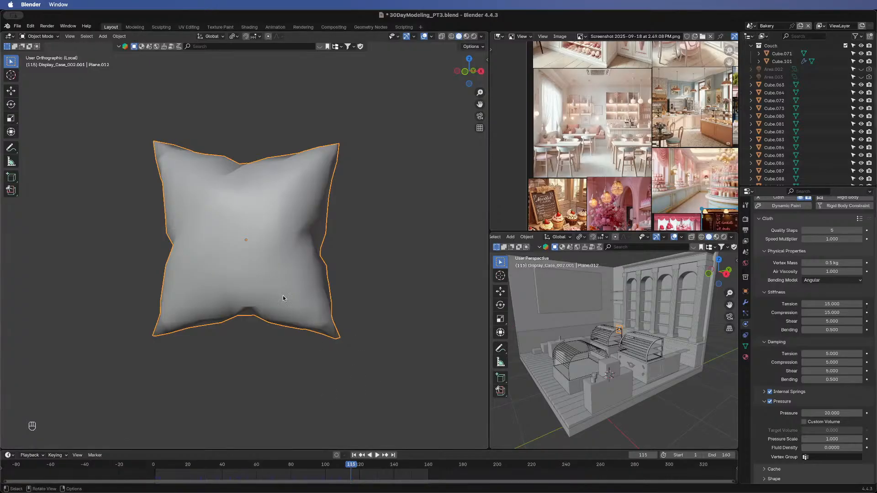
# - Toggle Edit Mode on and off, rerun the cloth simulation until frame 119, and inspect the pillow from another angle
pyautogui.press('Tab')
pyautogui.press('Tab')
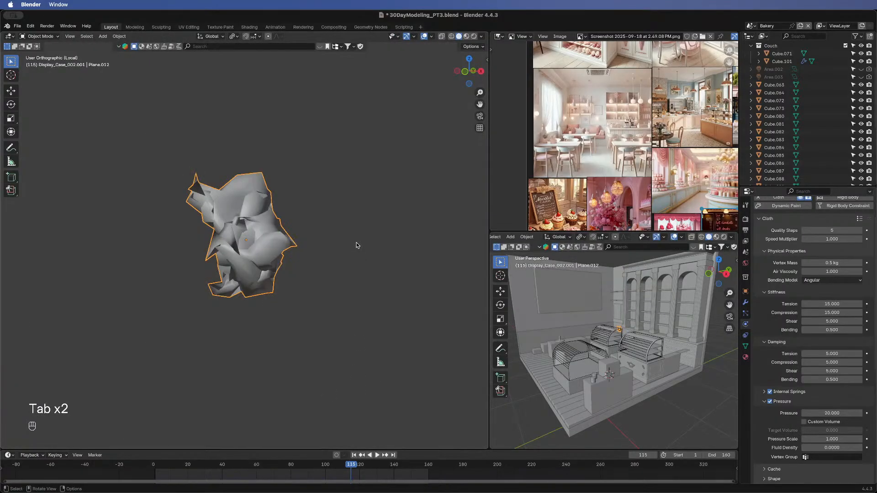
pyautogui.click(378, 455)
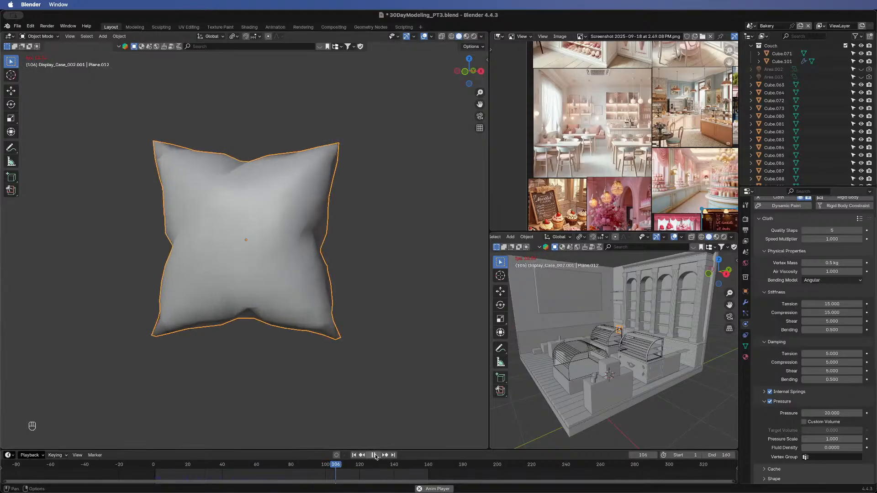
pyautogui.click(377, 456)
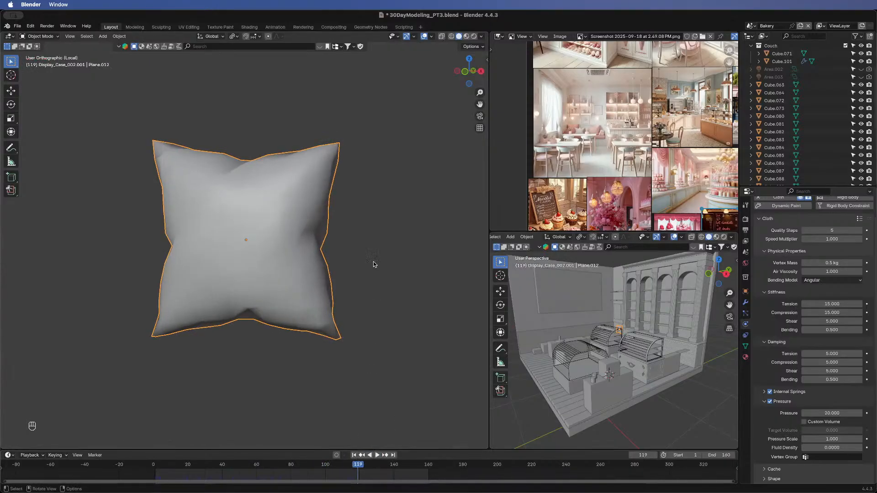
pyautogui.moveTo(374, 265); pyautogui.dragTo(247, 315, button='middle')
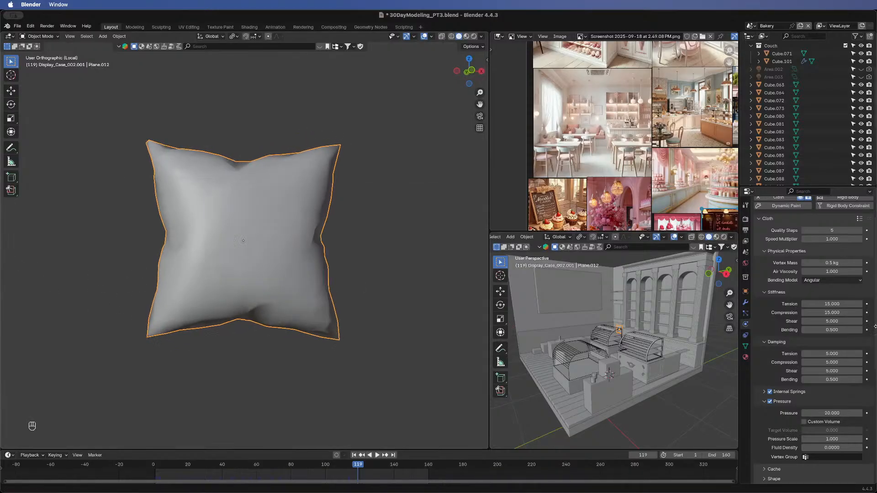
# - Apply the pillow's Cloth modifier to keep the inflated shape at frame 119
pyautogui.scroll(2, 781, 320)
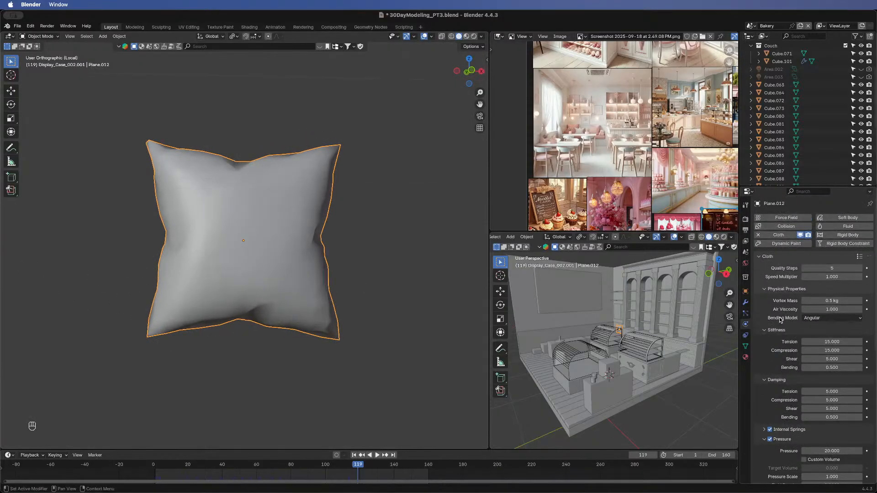
pyautogui.click(745, 303)
pyautogui.click(851, 249)
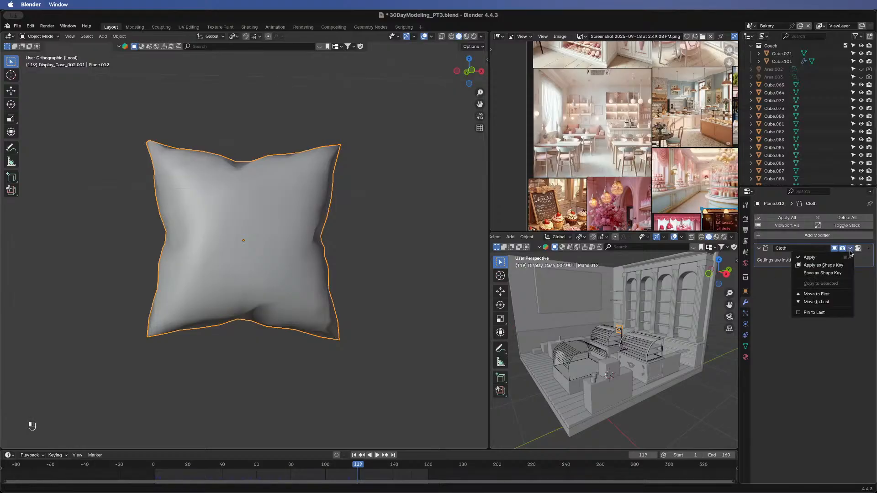
pyautogui.click(840, 257)
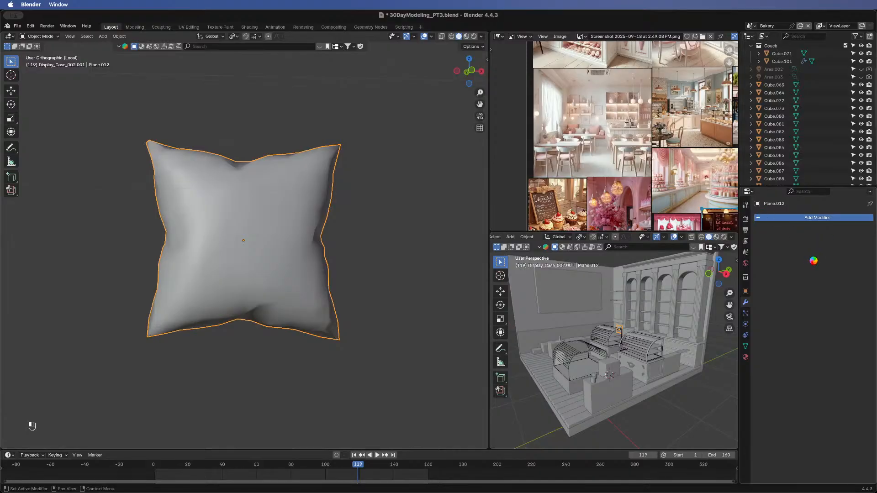
# - Add a Subdivision Surface modifier to the pillow with a viewport level of 3, and inspect the smoothed shape
pyautogui.click(777, 217)
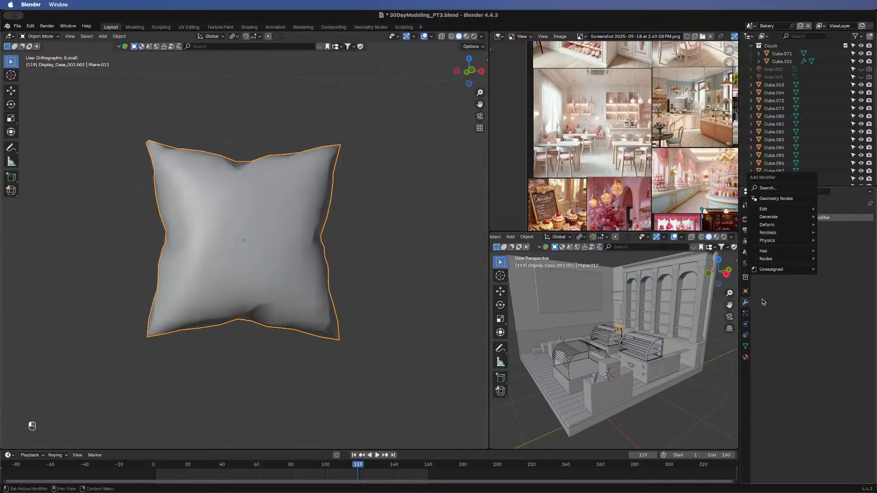
pyautogui.click(769, 218)
pyautogui.moveTo(769, 220)
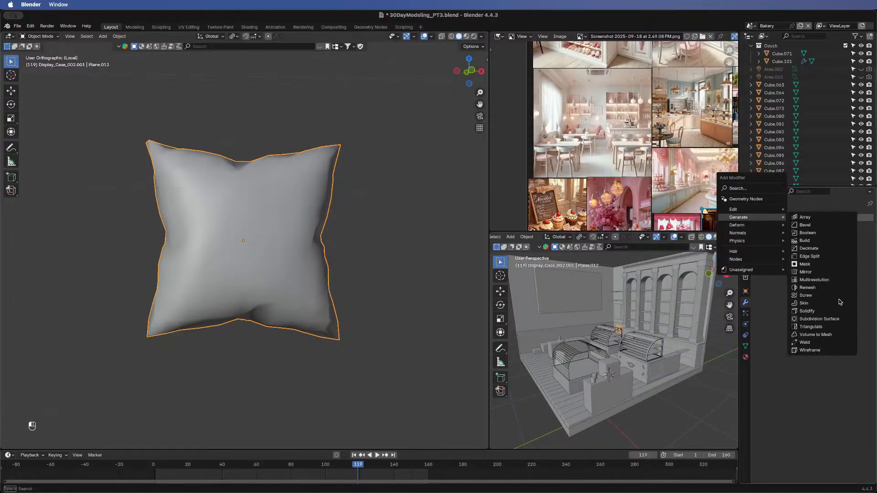
pyautogui.click(818, 318)
pyautogui.moveTo(378, 238)
pyautogui.mouseDown(button='middle')
pyautogui.moveTo(387, 230)
pyautogui.moveTo(366, 236)
pyautogui.mouseUp(button='middle')
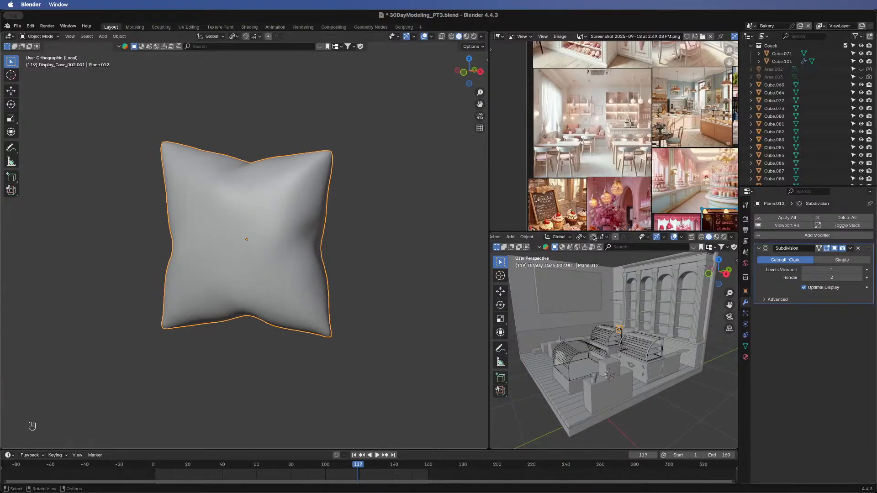
pyautogui.click(862, 270)
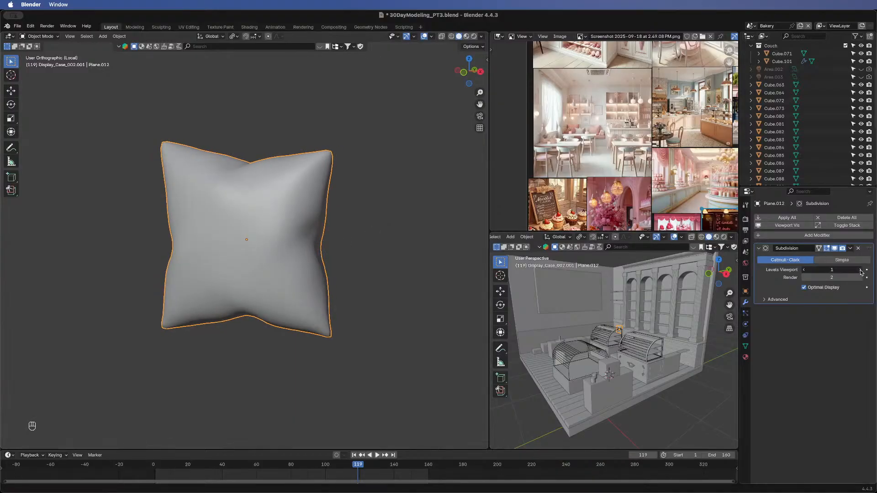
pyautogui.moveTo(304, 262)
pyautogui.mouseDown(button='middle')
pyautogui.moveTo(251, 215)
pyautogui.moveTo(210, 114)
pyautogui.moveTo(219, 248)
pyautogui.mouseUp(button='middle')
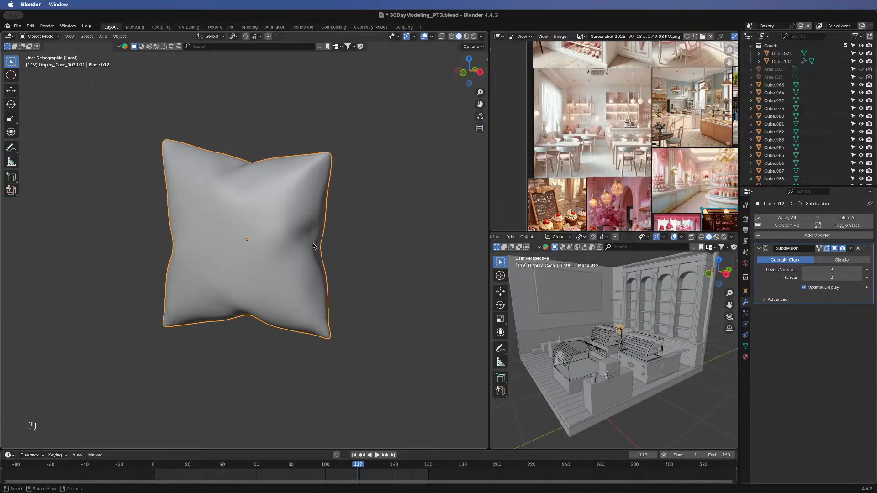
# - Exit local view and move the pillow about 0.076 m along X on the couch
pyautogui.press('/')
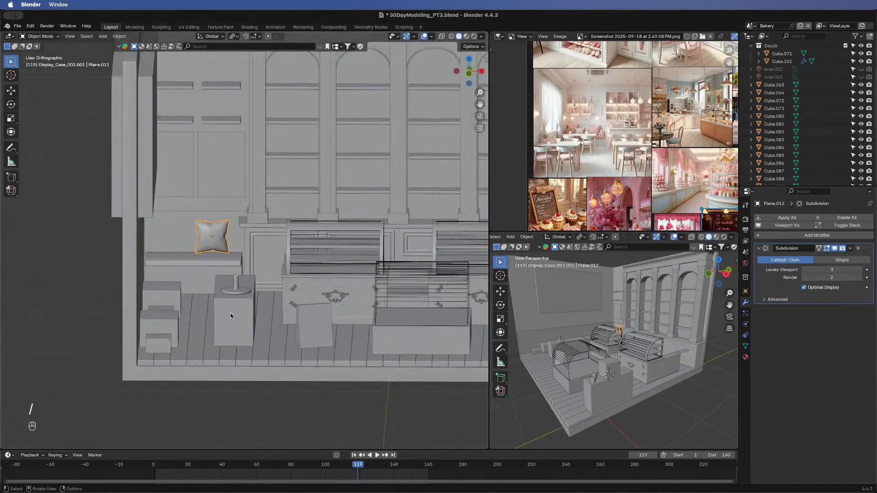
pyautogui.press('g')
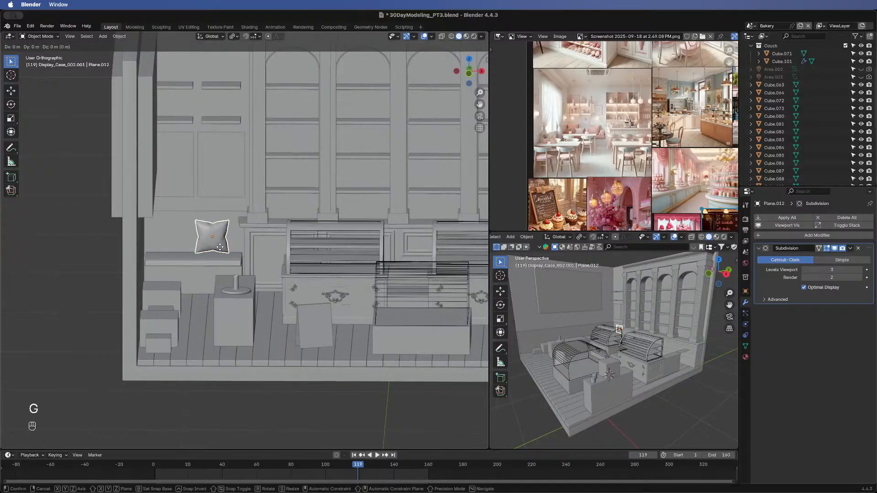
pyautogui.press('x')
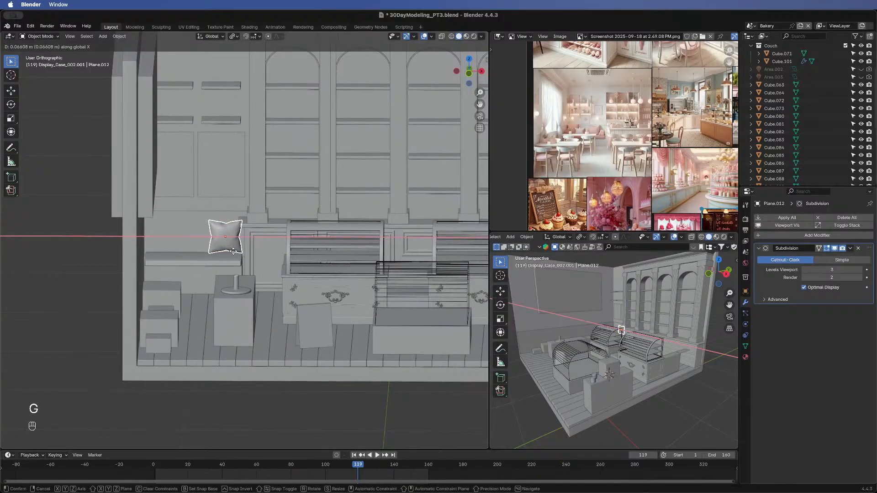
pyautogui.click(236, 253)
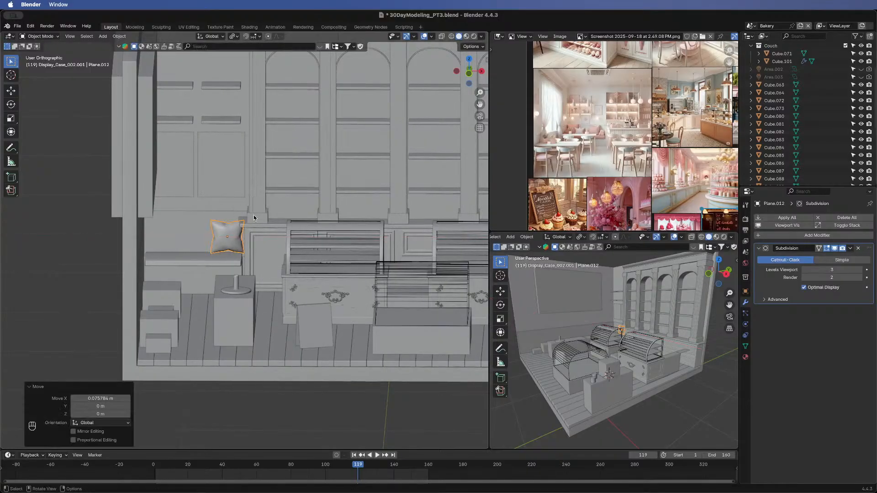
# - Duplicate the pillow and move the copy about -0.334 m along X to the other end of the couch
pyautogui.hotkey('shift', 'd')
pyautogui.rightClick(256, 276)
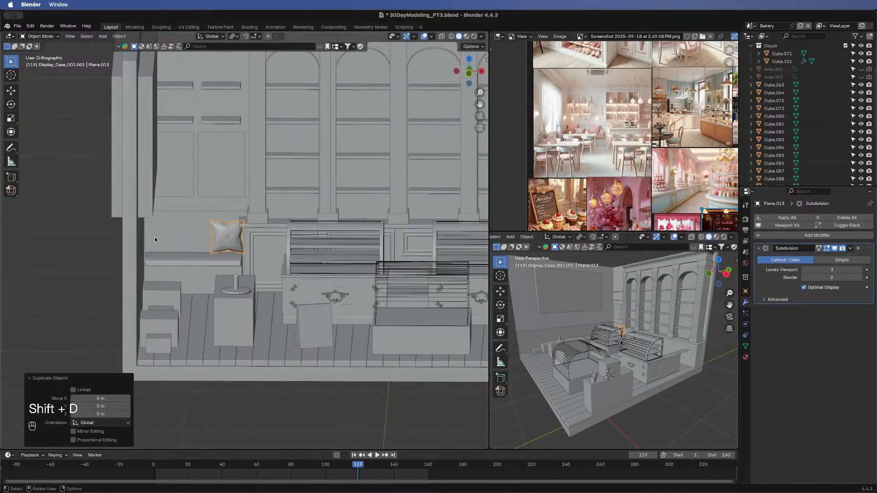
pyautogui.press('g')
pyautogui.press('x')
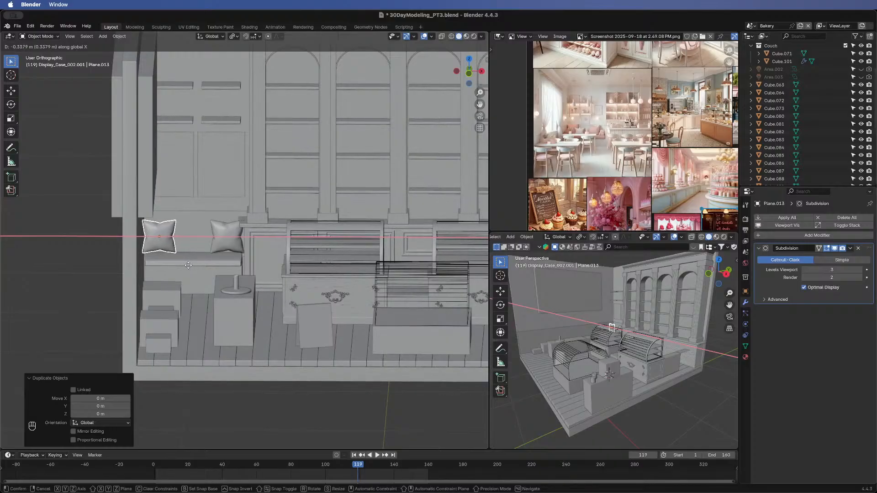
pyautogui.click(190, 266)
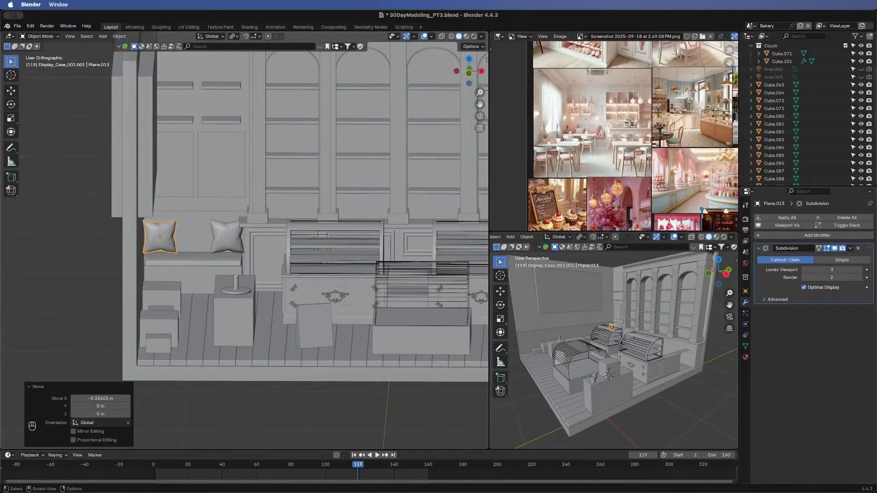
# - Rotate the duplicated pillow about 16° around Z and lower it about 0.012 m along Z toward the seat
pyautogui.press('r')
pyautogui.press('z')
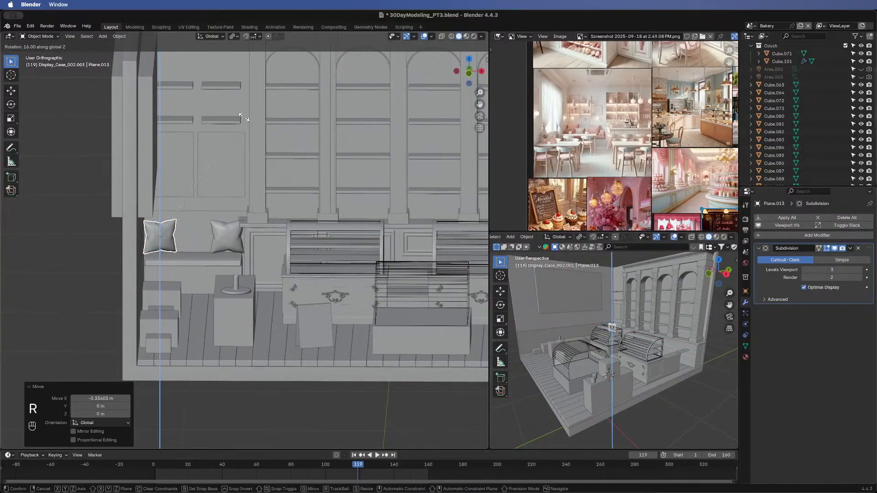
pyautogui.click(242, 118)
pyautogui.press('s')
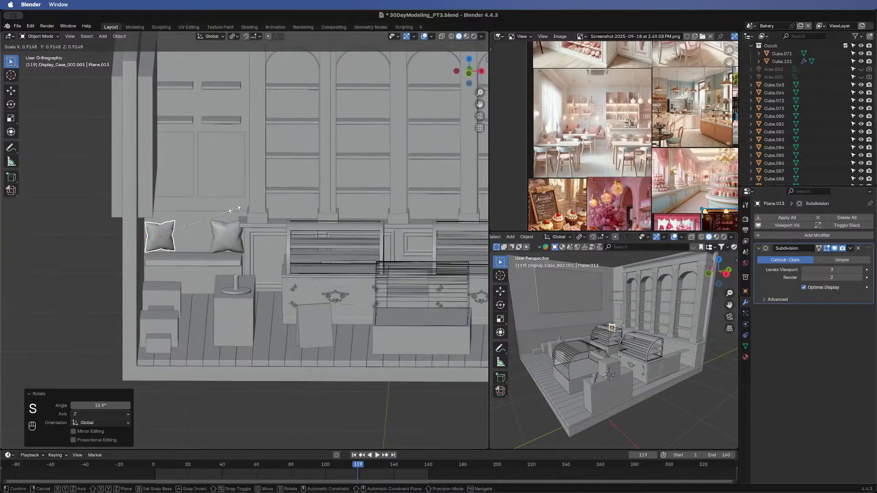
pyautogui.press('g')
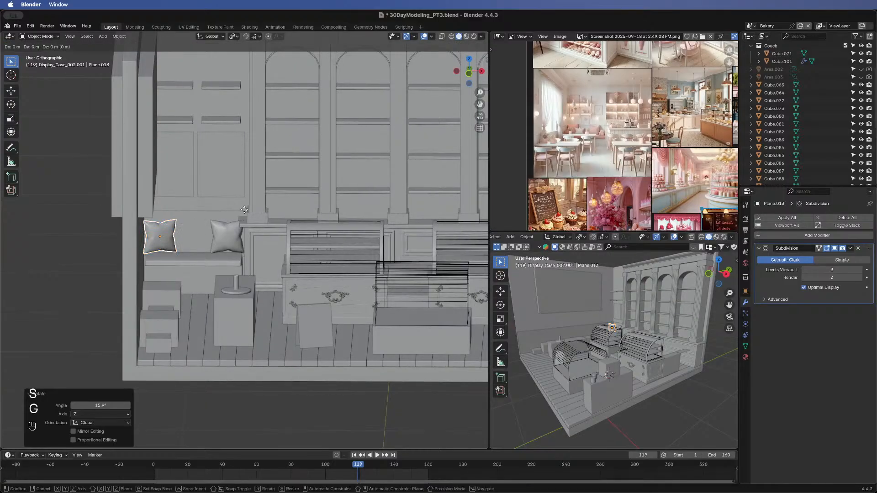
pyautogui.press('z')
pyautogui.click(244, 212)
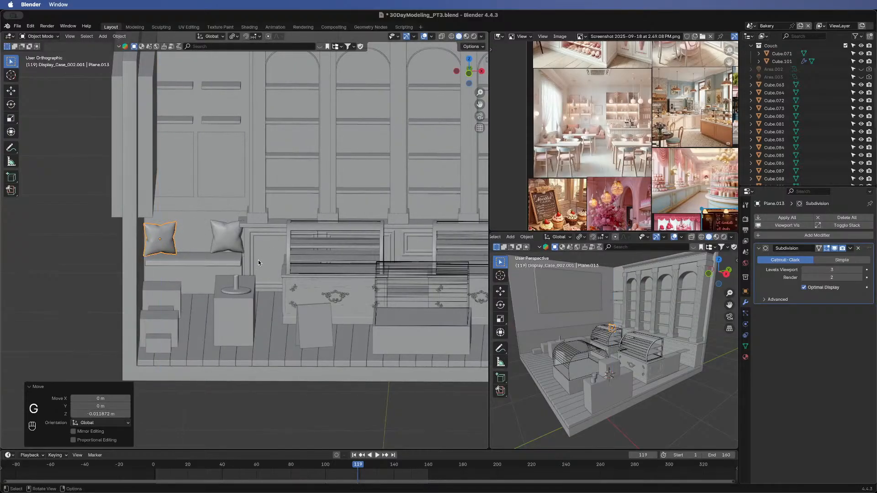
# - Zoom the reference image in on the couch pillows, and lower the original pillow about 0.011 m along Z
pyautogui.scroll(6, 637, 122)
pyautogui.moveTo(638, 122); pyautogui.dragTo(699, 192, button='middle')
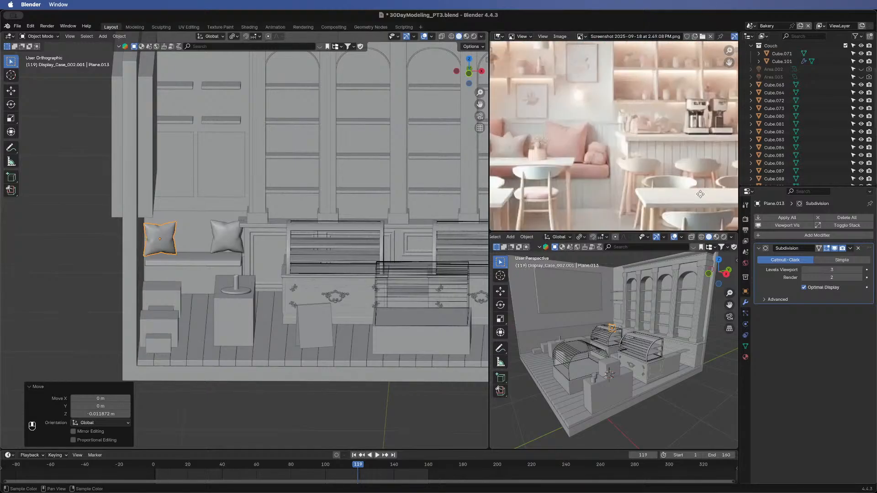
pyautogui.moveTo(617, 187); pyautogui.dragTo(662, 156, button='middle')
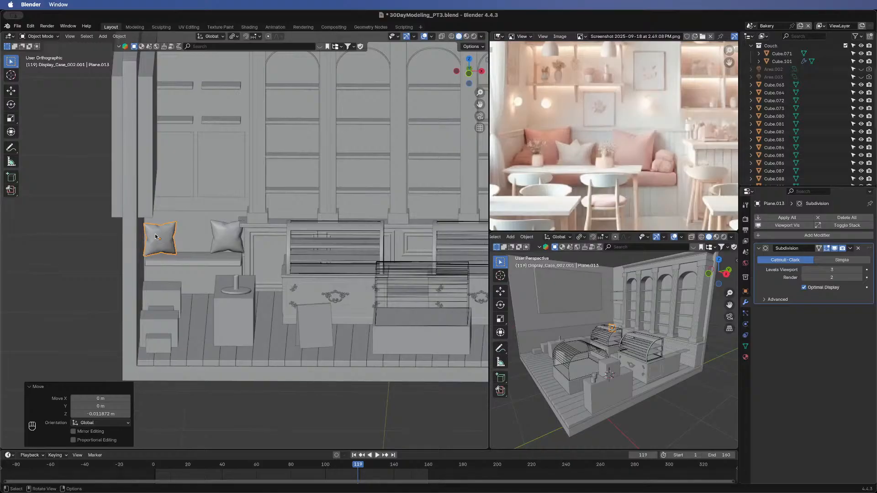
pyautogui.click(71, 272)
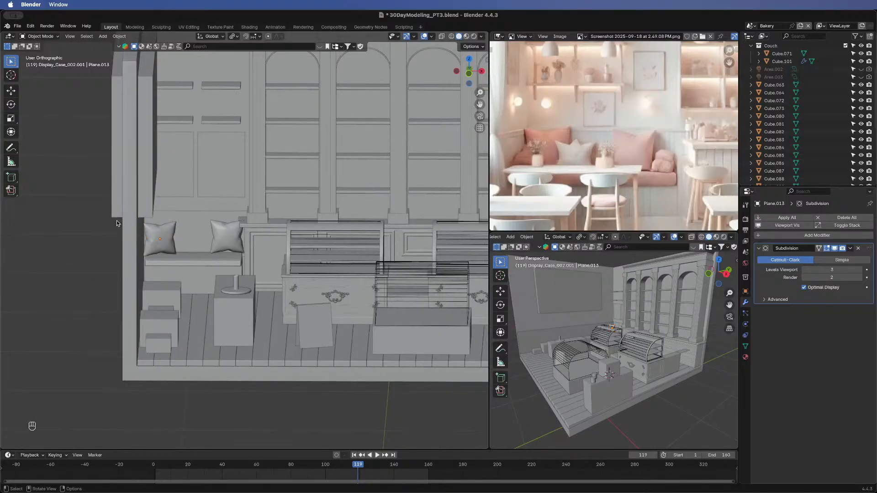
pyautogui.moveTo(116, 223); pyautogui.dragTo(259, 269, button='middle')
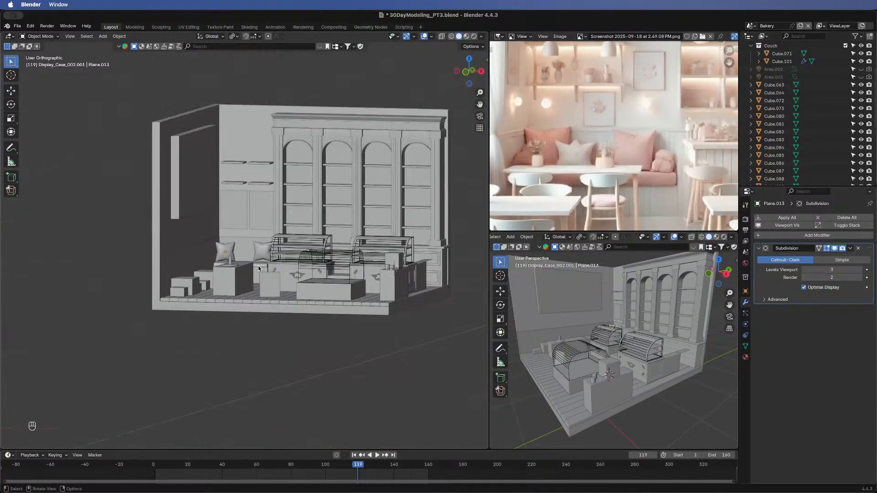
pyautogui.scroll(4, 244, 256)
pyautogui.click(288, 266)
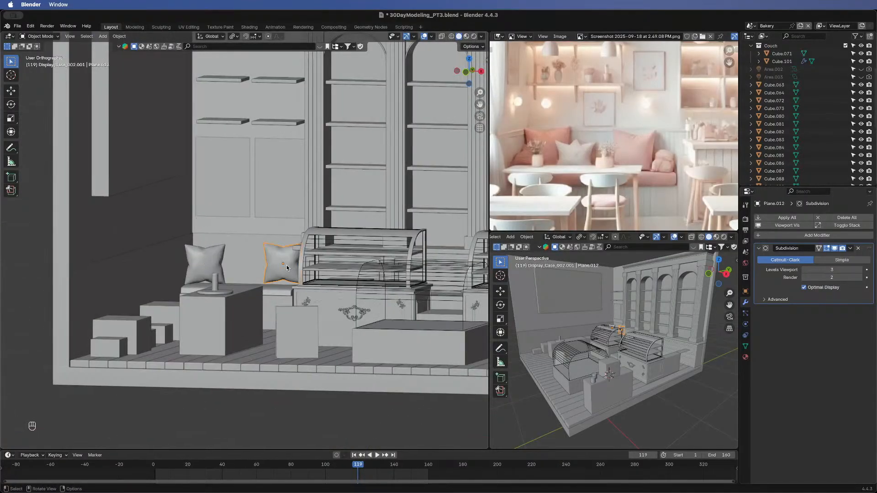
pyautogui.press('g')
pyautogui.press('z')
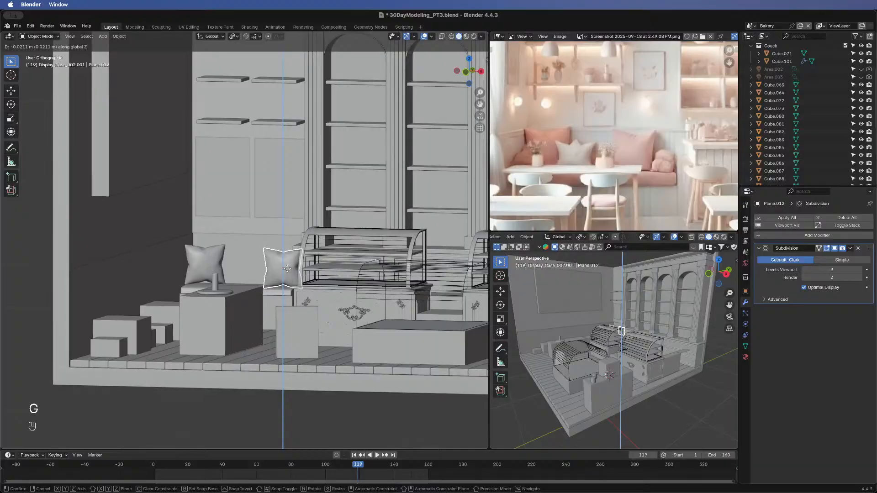
pyautogui.click(288, 269)
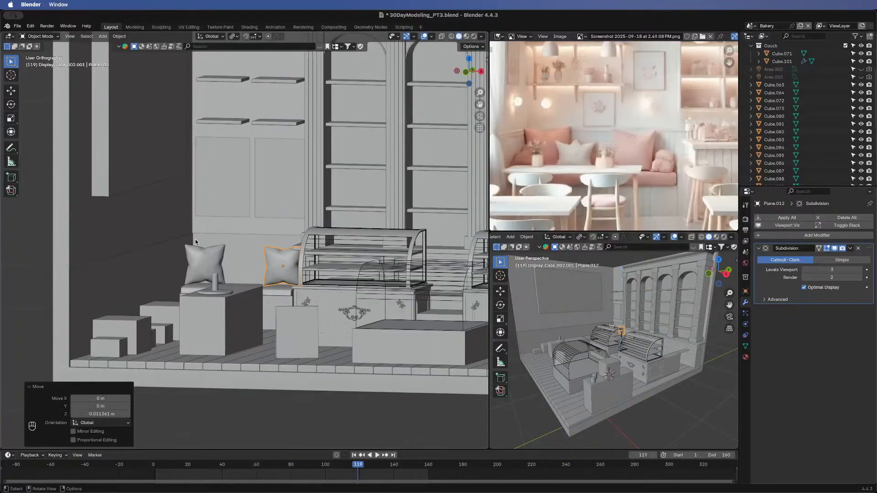
# - Add a 2 m plane mesh to the scene and enter Edit Mode on it
pyautogui.moveTo(277, 237); pyautogui.dragTo(298, 232, button='middle')
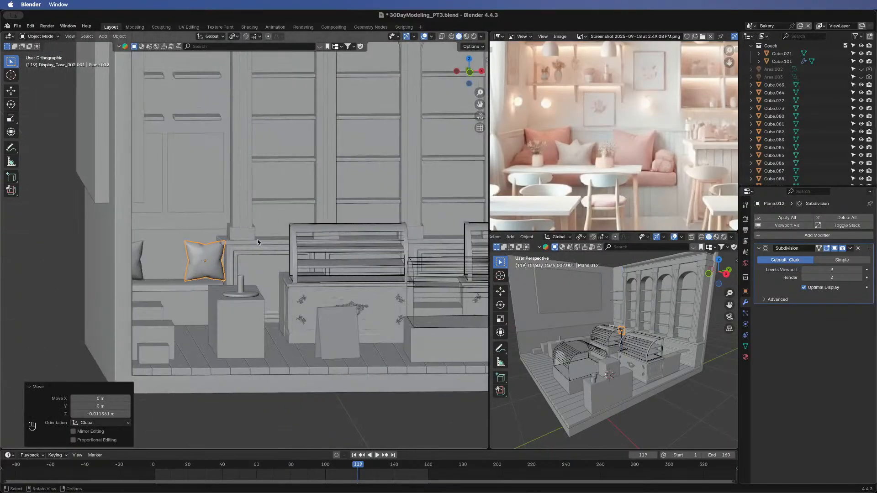
pyautogui.scroll(-6, 272, 242)
pyautogui.hotkey('shift', 'a')
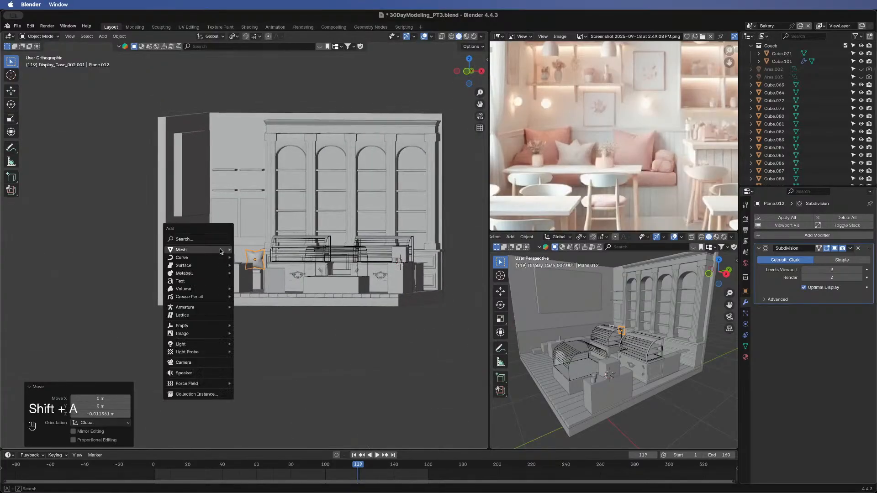
pyautogui.moveTo(220, 249)
pyautogui.click(252, 250)
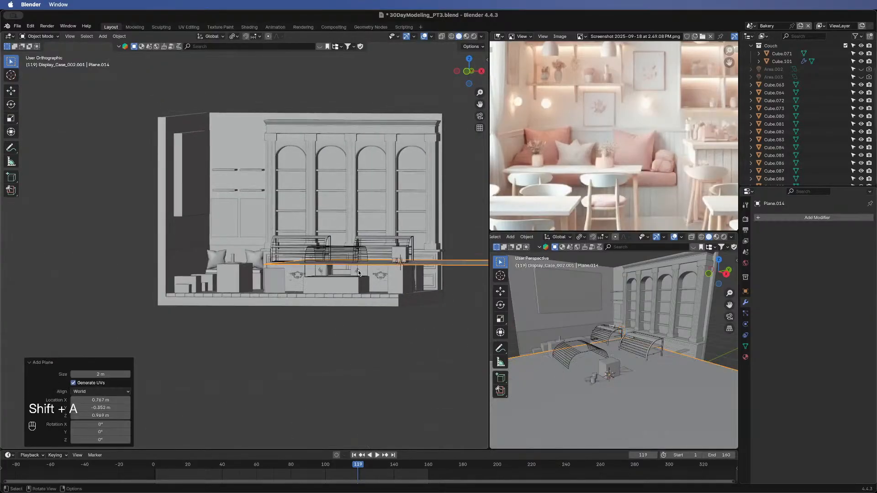
pyautogui.moveTo(332, 372); pyautogui.dragTo(337, 345, button='middle')
pyautogui.press('Tab')
pyautogui.scroll(-1, 393, 354)
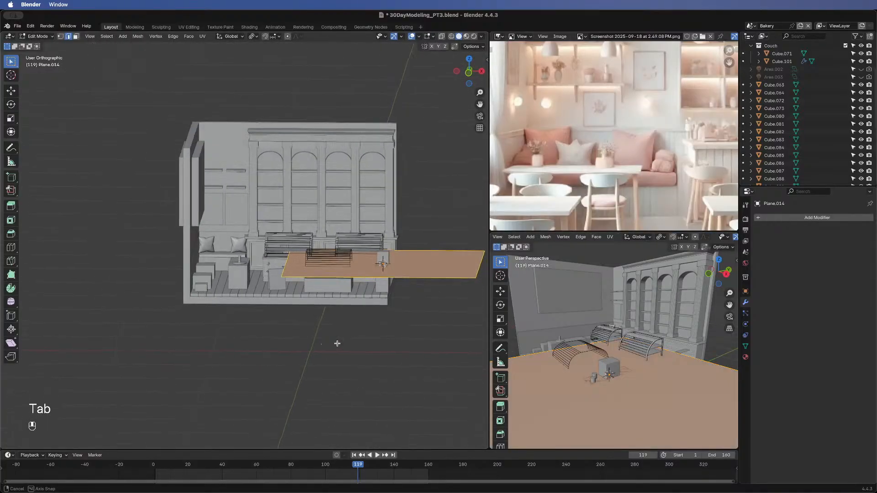
# - Move the plane's geometry about -0.9 m along X and scale it down to about 0.156
pyautogui.press('s')
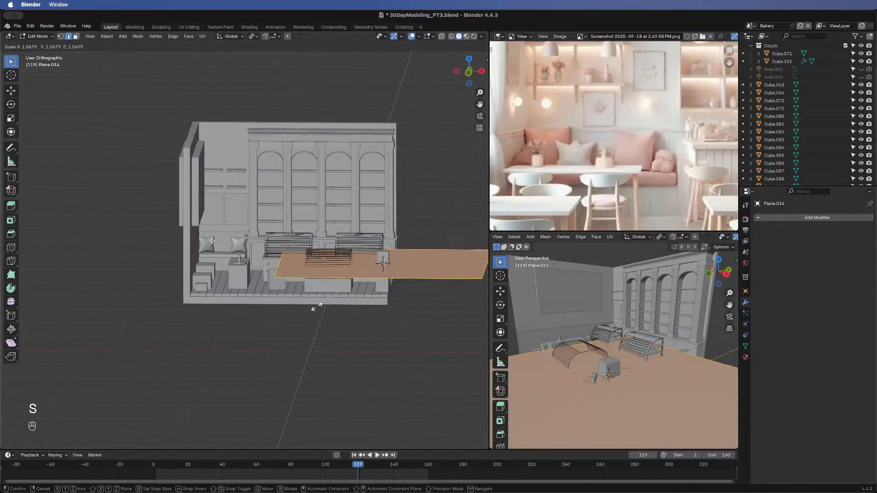
pyautogui.click(347, 288)
pyautogui.press('g')
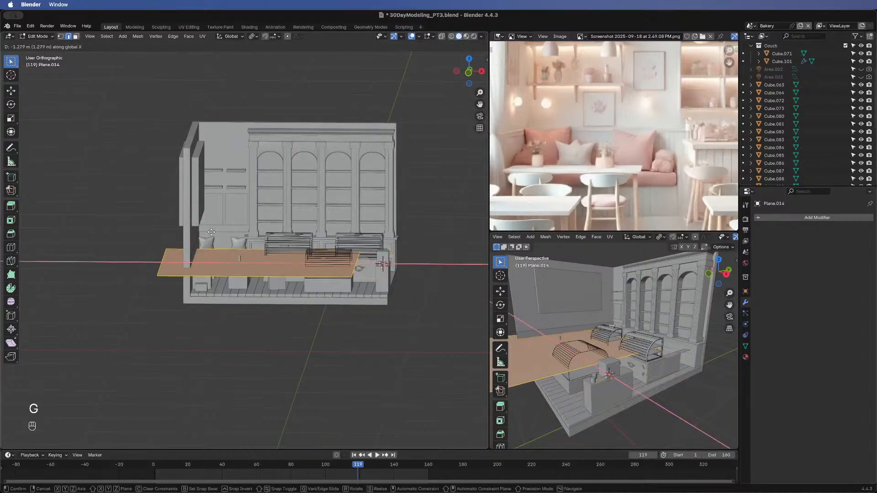
pyautogui.click(177, 217)
pyautogui.press('s')
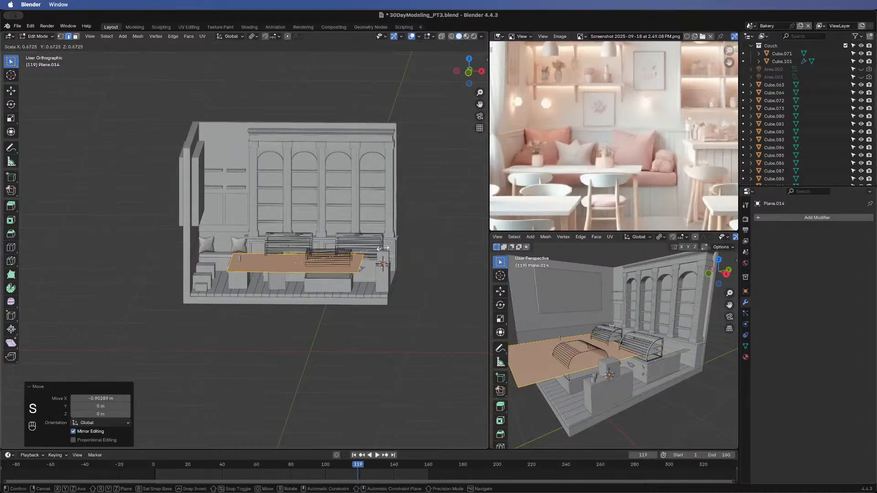
pyautogui.click(307, 247)
pyautogui.scroll(6, 342, 263)
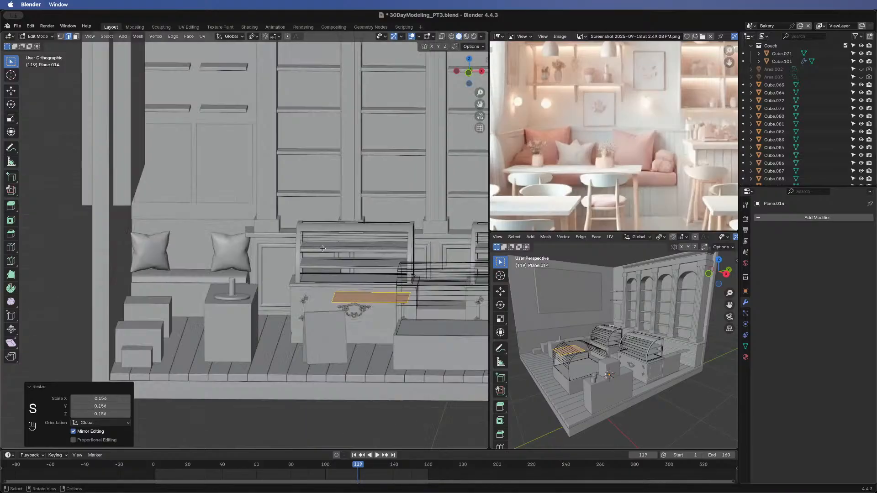
# - Try extruding the plane's face in place and rotating it 90° about X
pyautogui.press('e')
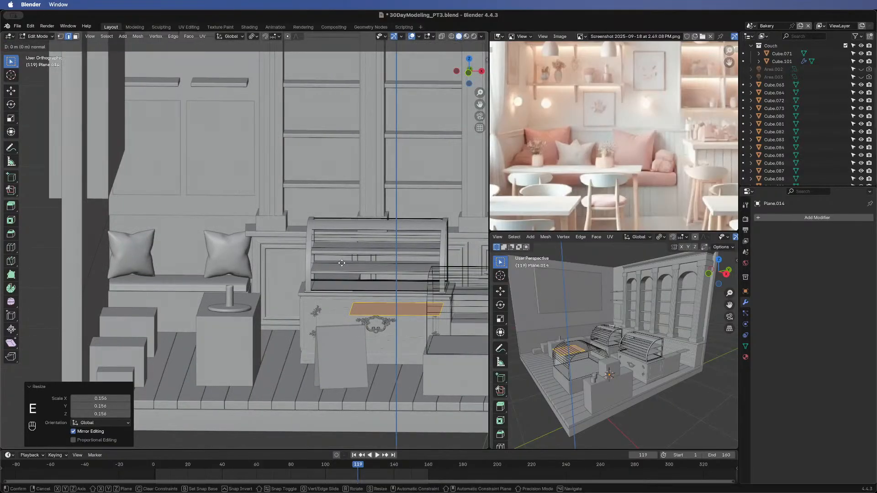
pyautogui.rightClick(342, 263)
pyautogui.write('r')
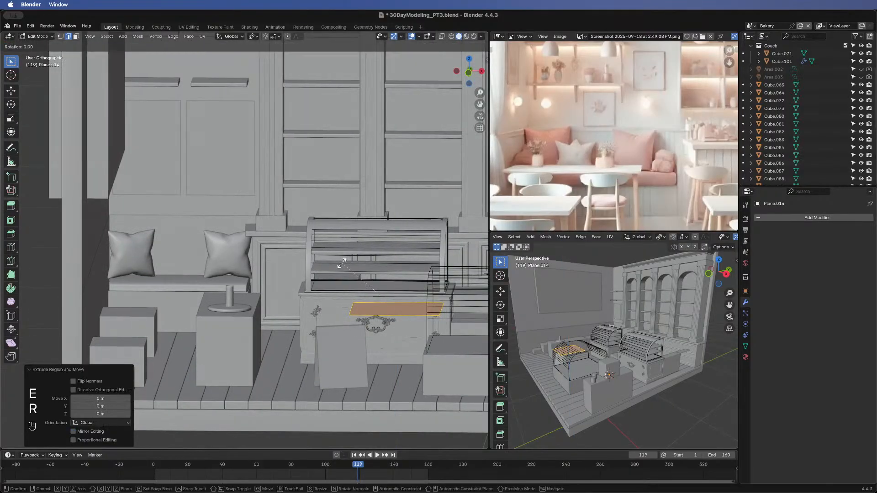
pyautogui.write('x90')
pyautogui.press('Return')
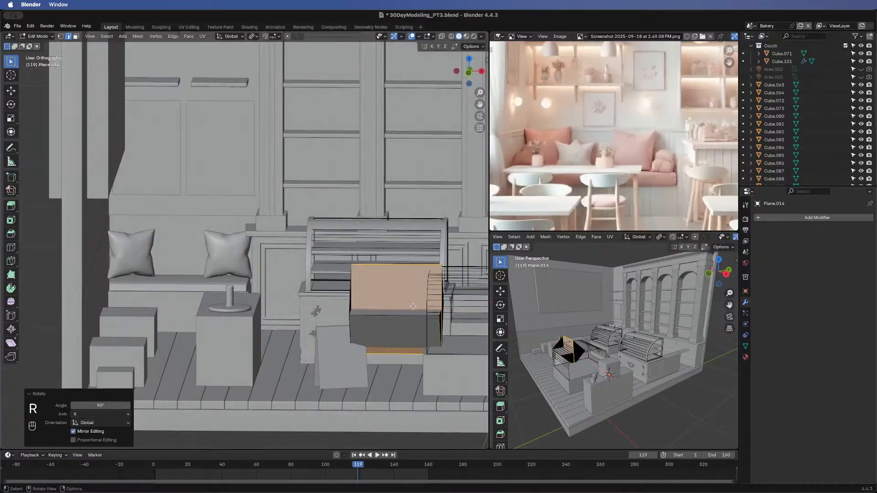
pyautogui.press('g')
pyautogui.press('x')
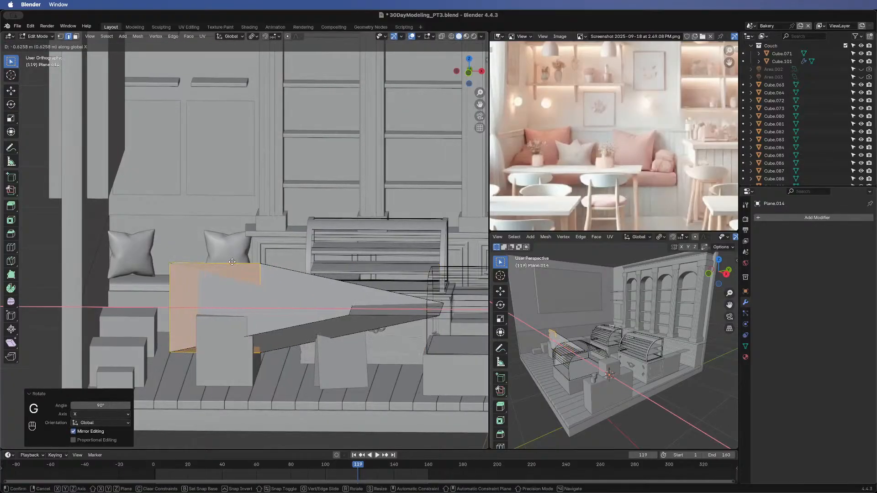
pyautogui.rightClick(232, 261)
pyautogui.press('a')
pyautogui.press('g')
pyautogui.press('x')
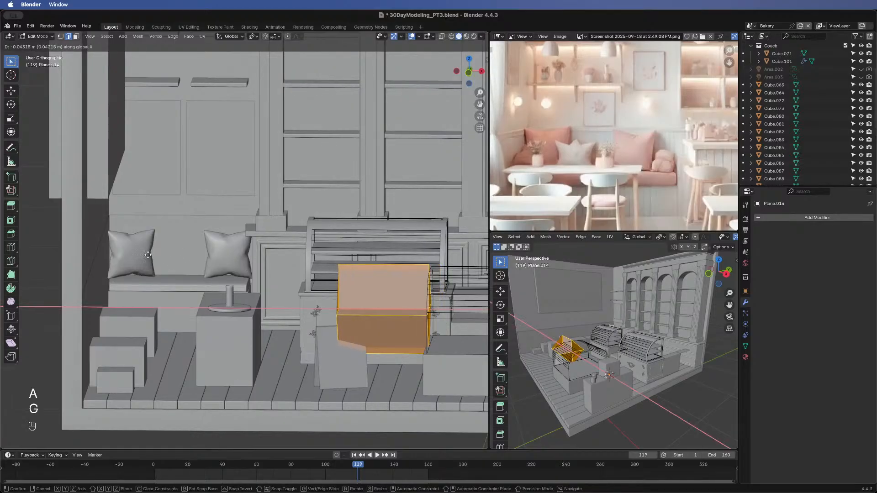
pyautogui.rightClick(378, 360)
pyautogui.moveTo(346, 355); pyautogui.dragTo(237, 370, button='middle')
pyautogui.click(77, 377)
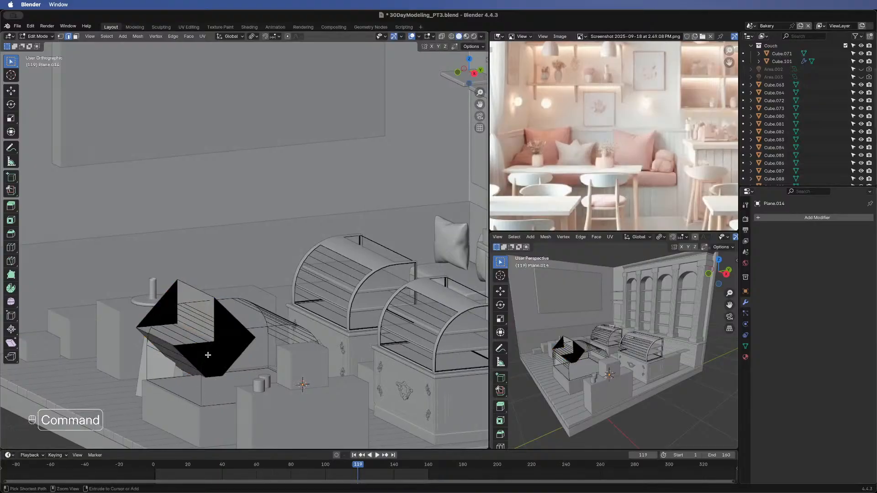
# - Undo the plane's 90° rotation and try rotating its face 90° about X again
pyautogui.press('super+z')
pyautogui.press('super+z')
pyautogui.press('super+z')
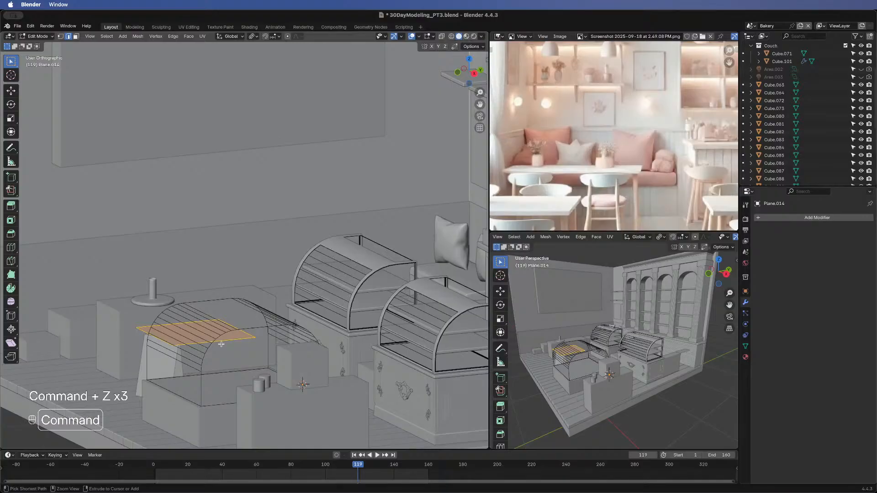
pyautogui.moveTo(157, 315); pyautogui.dragTo(284, 301, button='middle')
pyautogui.write('rx90')
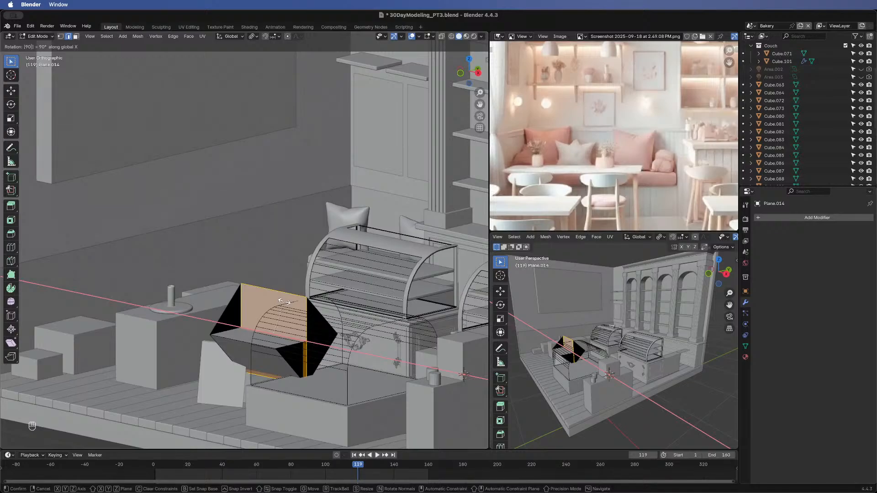
pyautogui.press('Escape')
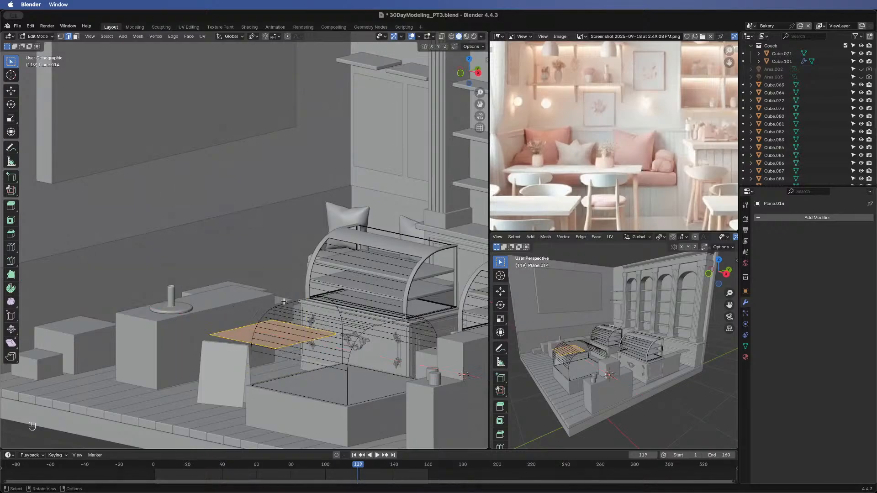
# - Rotate the plane's entire geometry 90° about the global X axis so it stands upright
pyautogui.press('a')
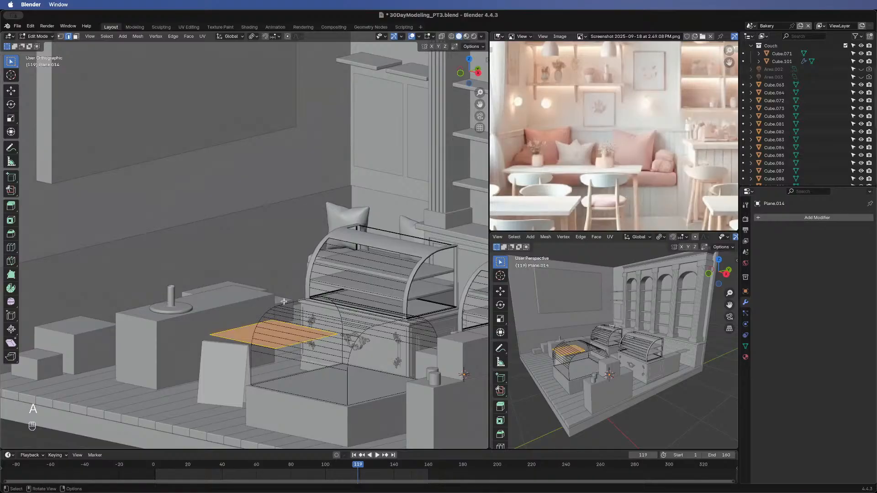
pyautogui.write('r')
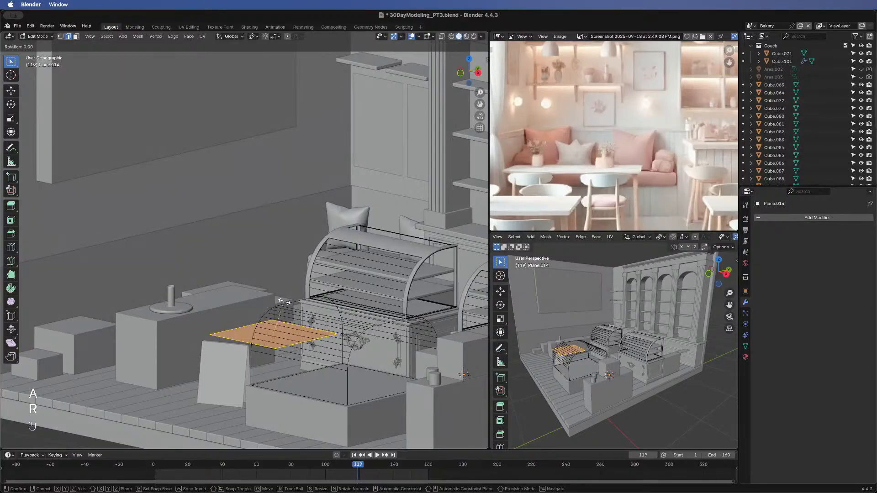
pyautogui.write('x90')
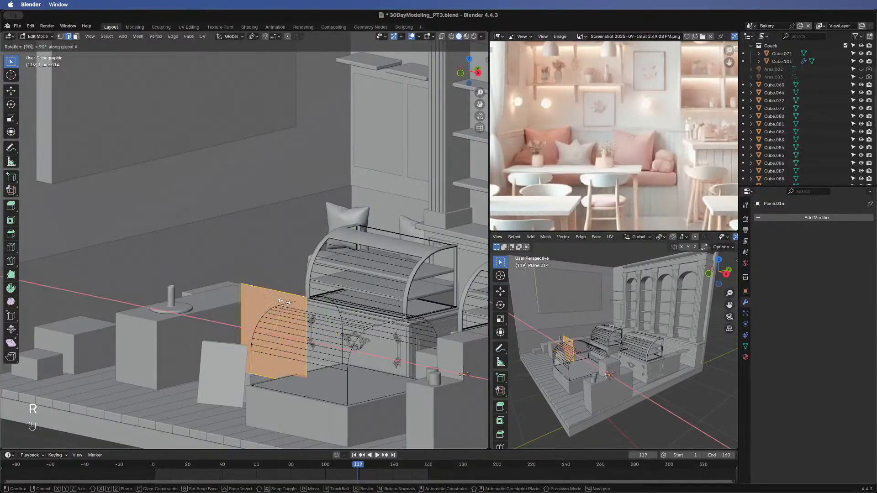
pyautogui.click(280, 307)
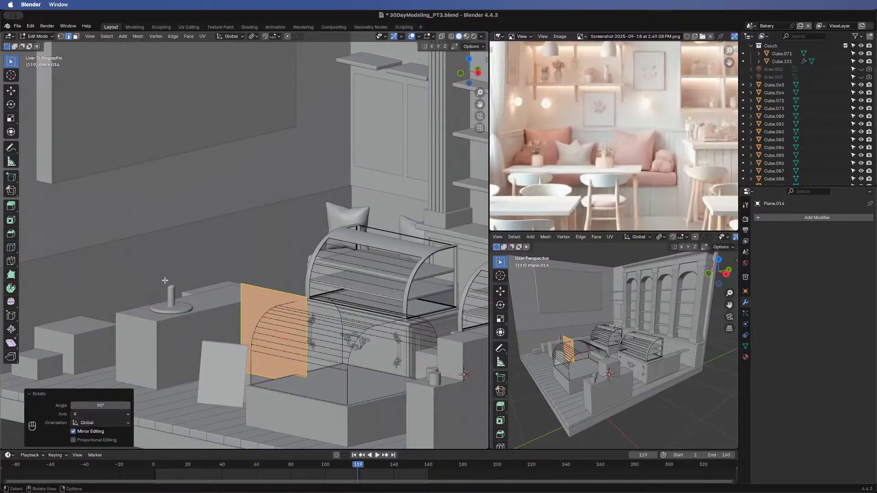
# - Scale the upright plane down to about 0.497 and move it about -0.83 m along X
pyautogui.moveTo(165, 280); pyautogui.dragTo(424, 272, button='middle')
pyautogui.press('s')
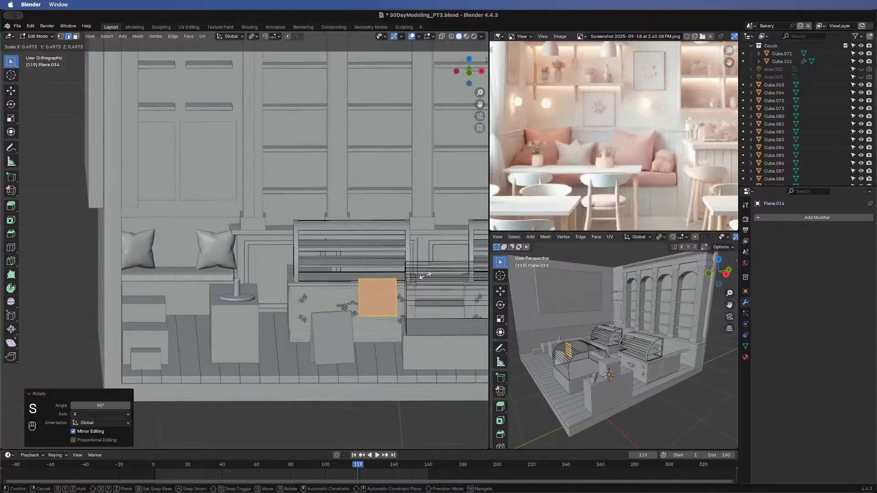
pyautogui.click(425, 276)
pyautogui.press('g')
pyautogui.press('x')
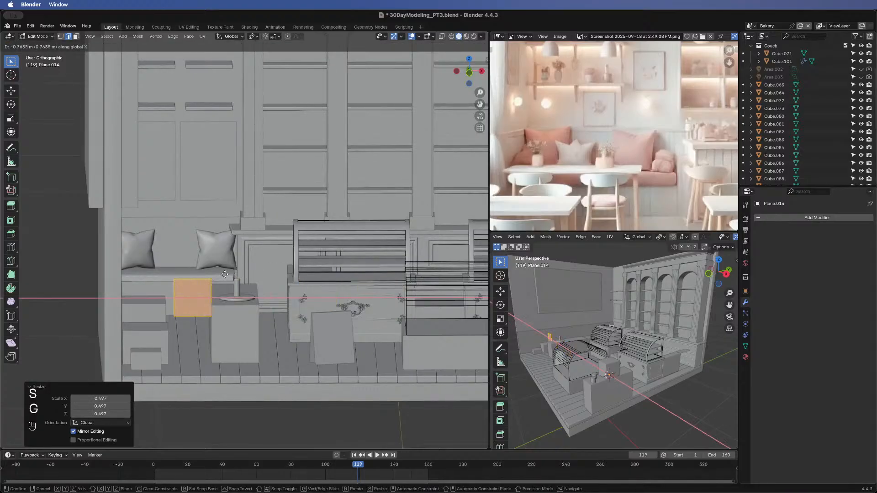
pyautogui.click(174, 277)
# - Move the plane about 1.4 m along Y, back to the couch
pyautogui.moveTo(175, 277); pyautogui.dragTo(274, 313, button='middle')
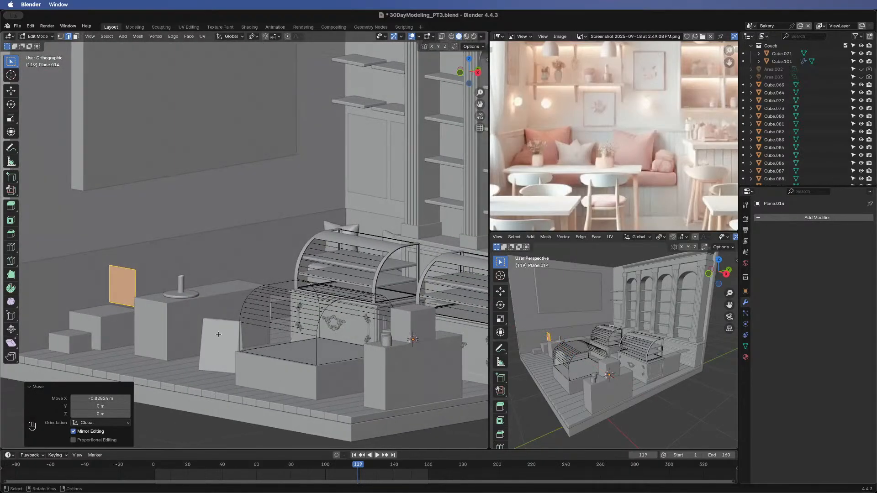
pyautogui.press('g')
pyautogui.press('y')
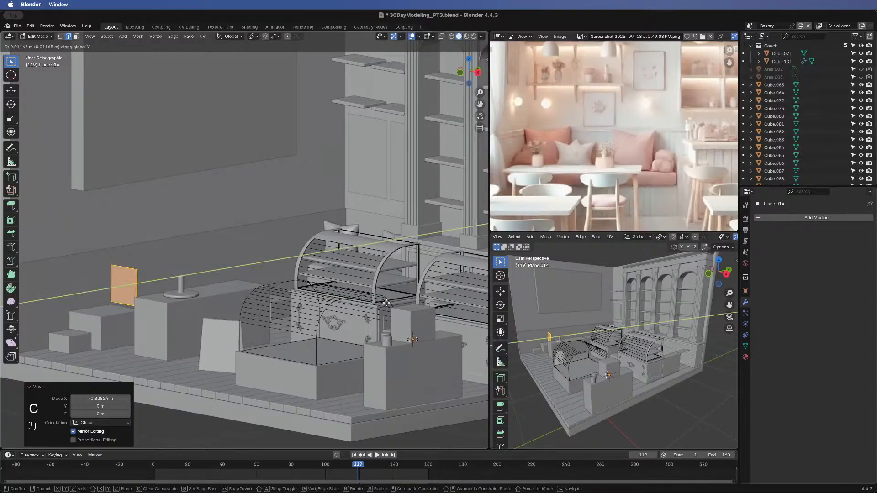
pyautogui.click(449, 258)
# - Scale the plane to about 0.755 and fit it between the pillows, shifting it about -0.033 m along Z and 0.008 m along X
pyautogui.moveTo(381, 258); pyautogui.dragTo(327, 217, button='middle')
pyautogui.press('s')
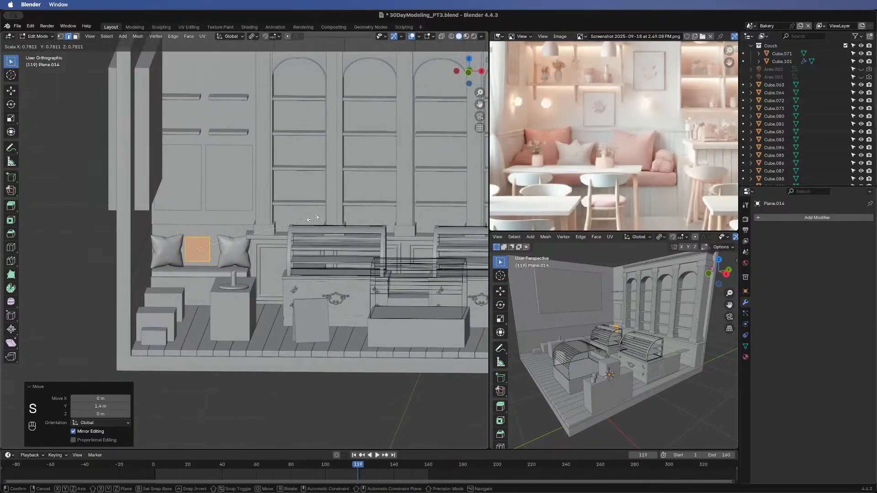
pyautogui.click(309, 219)
pyautogui.press('g')
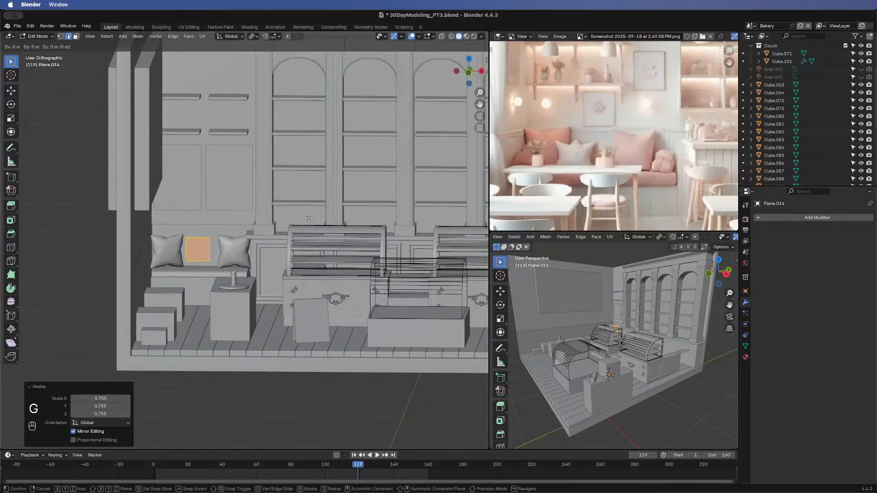
pyautogui.press('z')
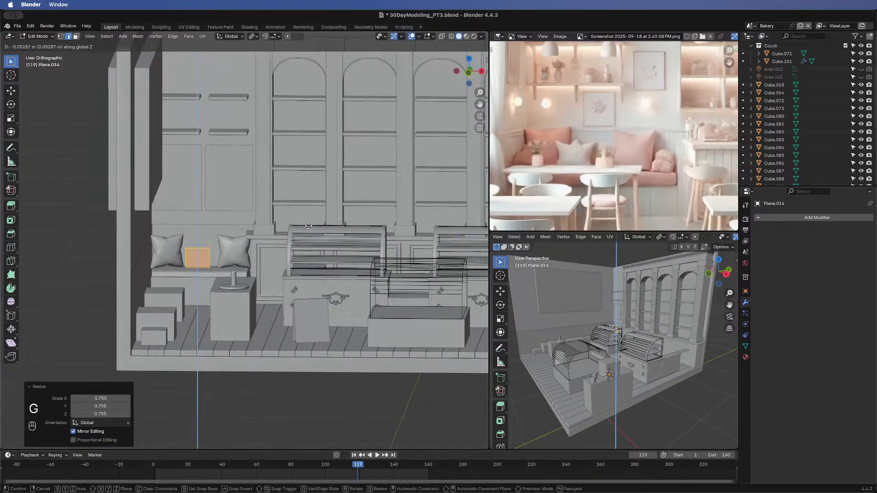
pyautogui.click(308, 225)
pyautogui.press('g')
pyautogui.press('x')
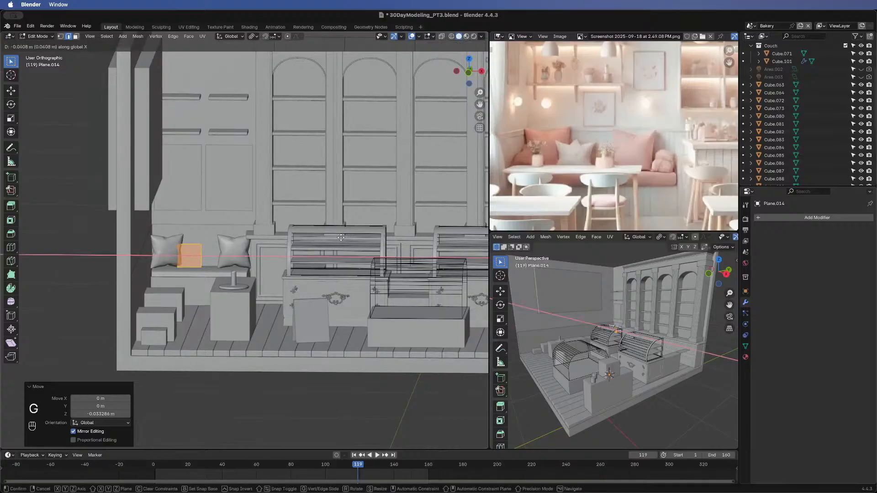
pyautogui.click(349, 238)
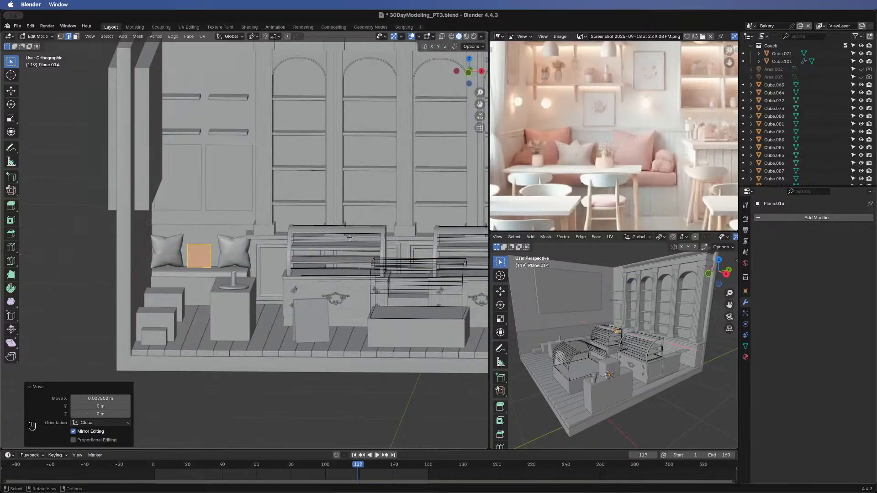
# - Isolate the plane in Local View and subdivide it with 20 cuts
pyautogui.press('/')
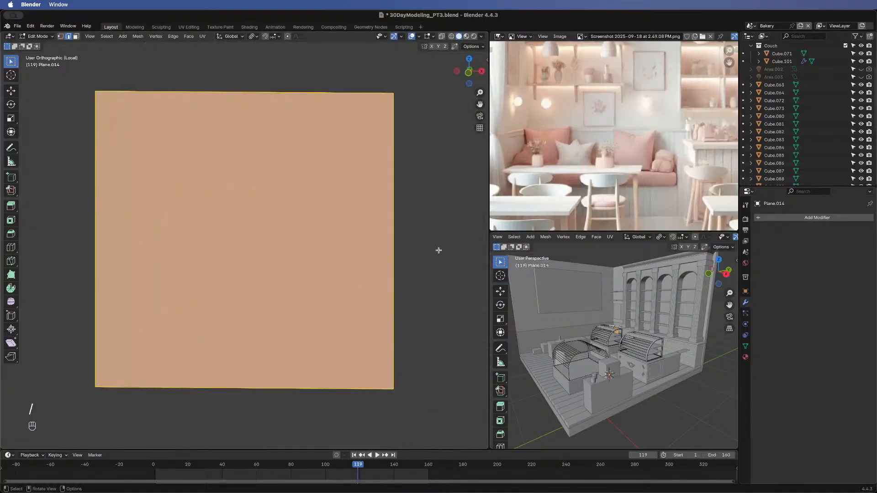
pyautogui.moveTo(438, 250); pyautogui.dragTo(282, 257, button='middle')
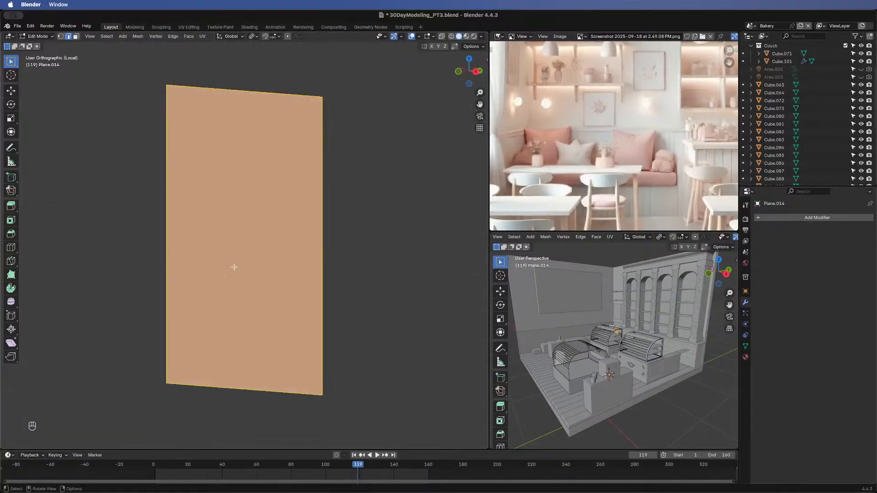
pyautogui.rightClick(262, 227)
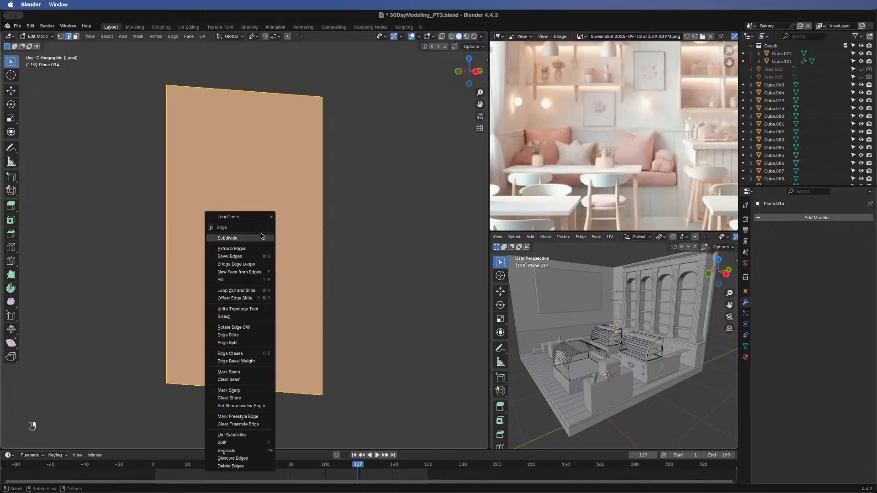
pyautogui.click(263, 239)
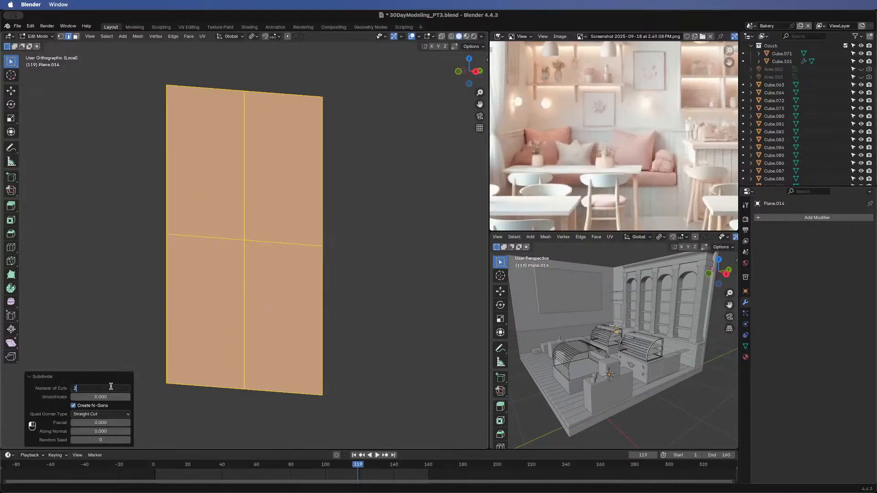
pyautogui.click(110, 387)
pyautogui.write('20')
pyautogui.press('Return')
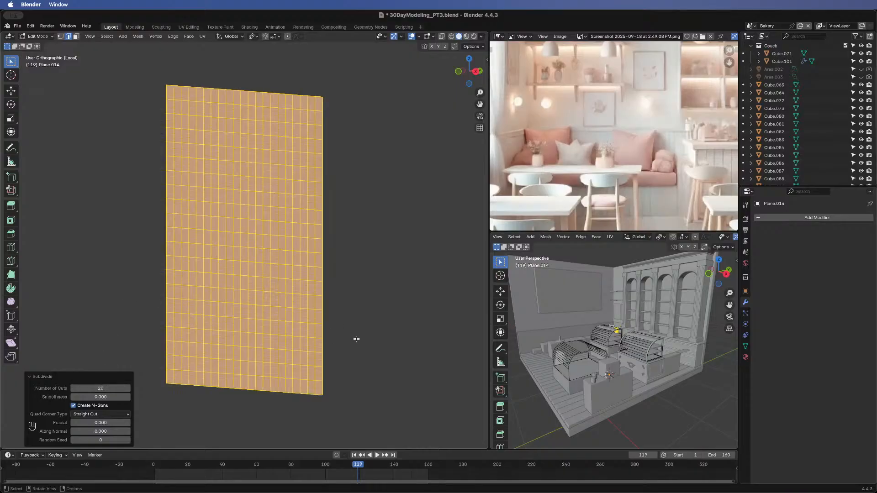
# - Try extruding the subdivided plane about 0.0015 m along Y
pyautogui.moveTo(356, 339)
pyautogui.mouseDown(button='middle')
pyautogui.moveTo(328, 306)
pyautogui.moveTo(371, 370)
pyautogui.moveTo(362, 327)
pyautogui.mouseUp(button='middle')
pyautogui.press('e')
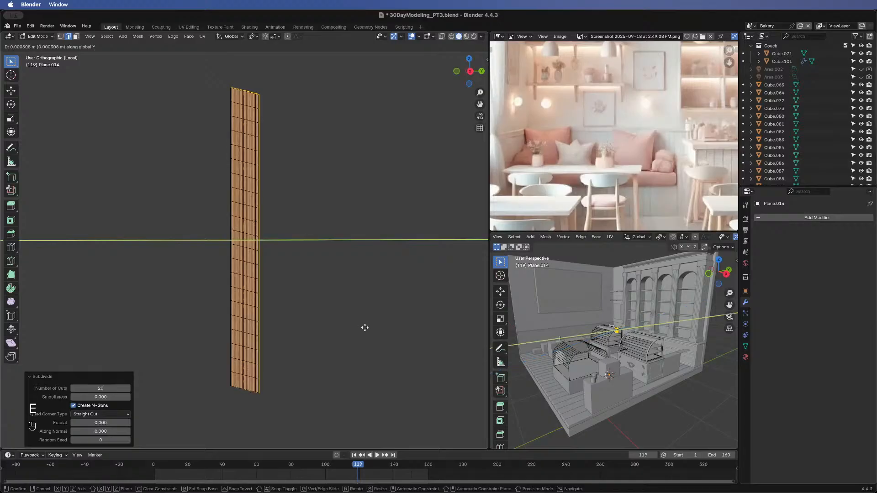
pyautogui.click(367, 328)
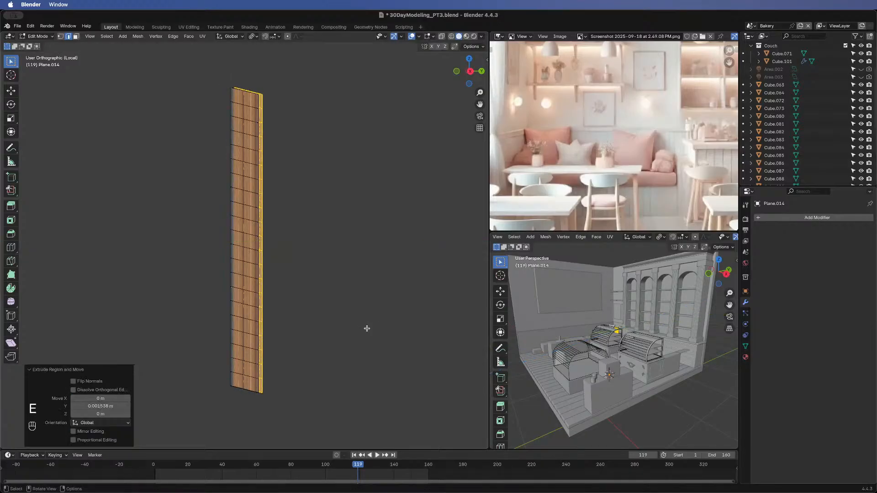
pyautogui.moveTo(377, 296); pyautogui.dragTo(363, 241, button='middle')
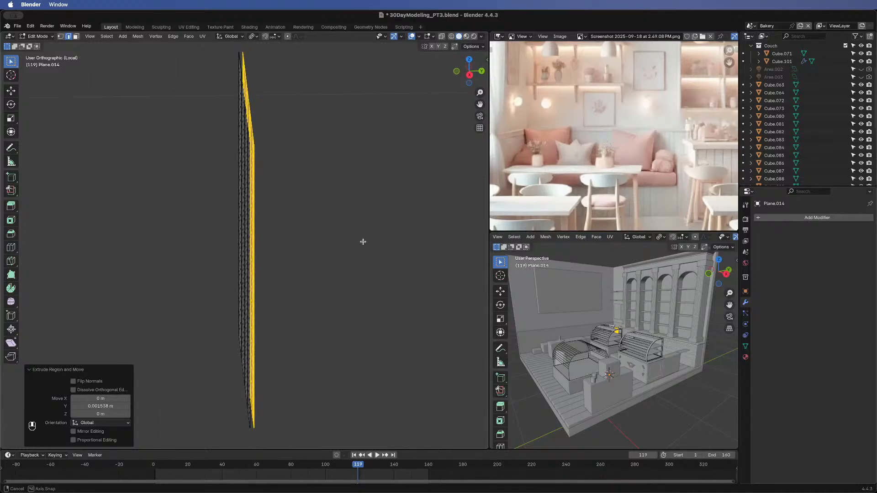
# - Undo the plane's extrusion and subdivision, and merge its overlapping vertices by distance
pyautogui.press('super+z')
pyautogui.press('super+z')
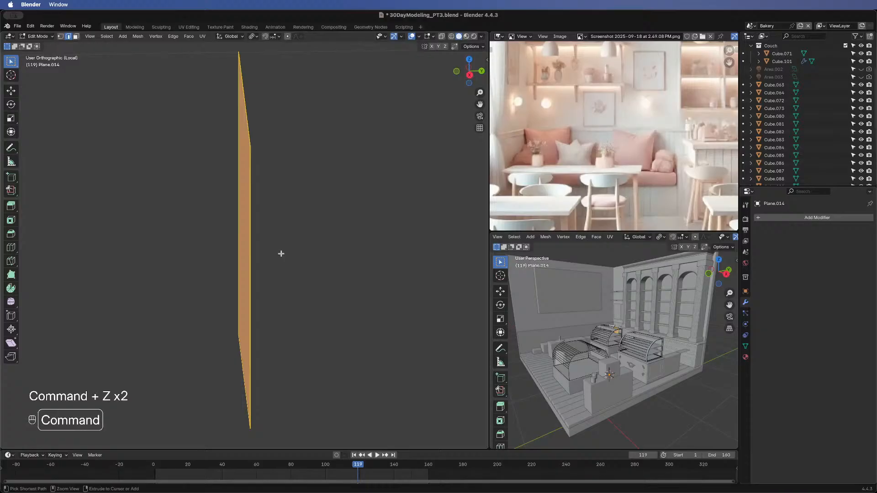
pyautogui.press('m')
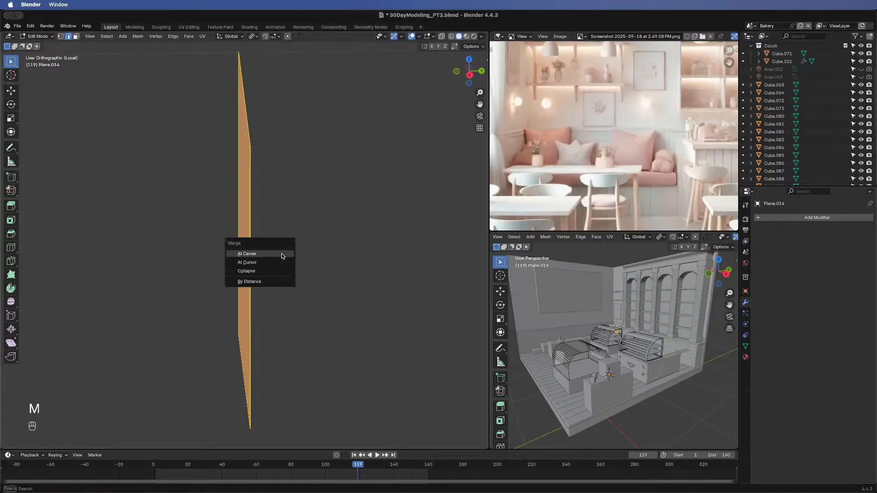
pyautogui.click(279, 282)
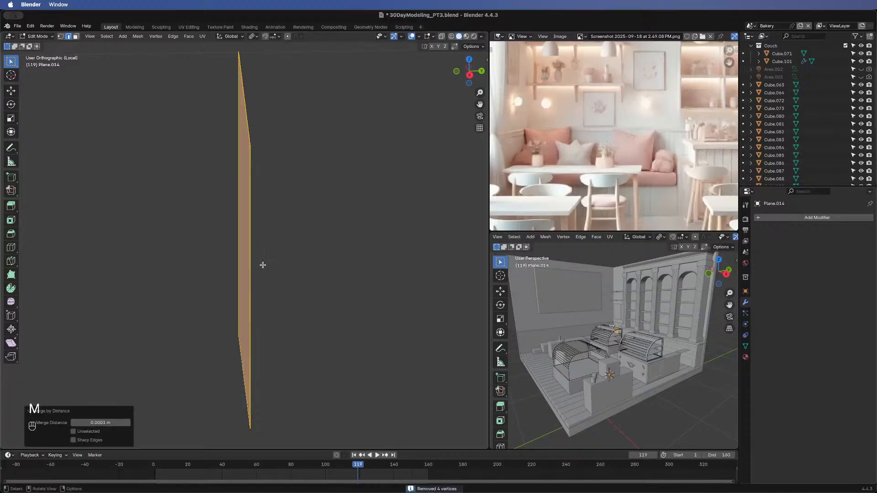
# - Select the plane's whole geometry and try extruding it in place with zero offset
pyautogui.click(246, 221)
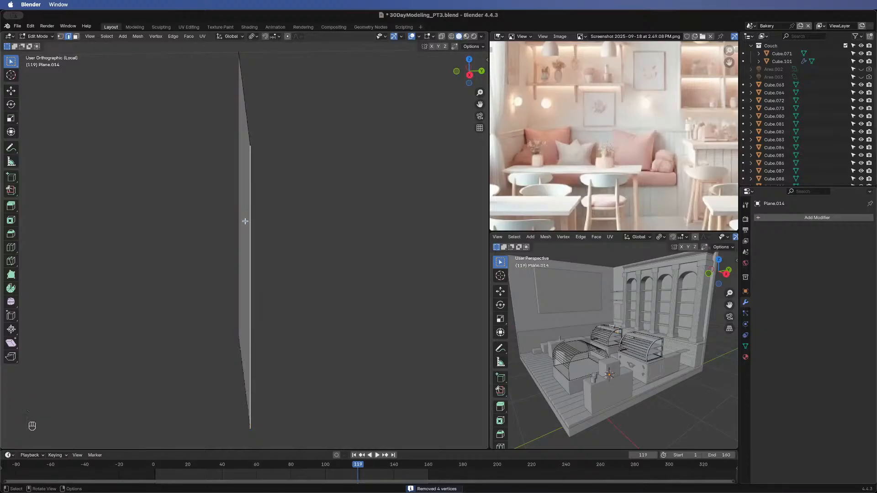
pyautogui.press('a')
pyautogui.press('e')
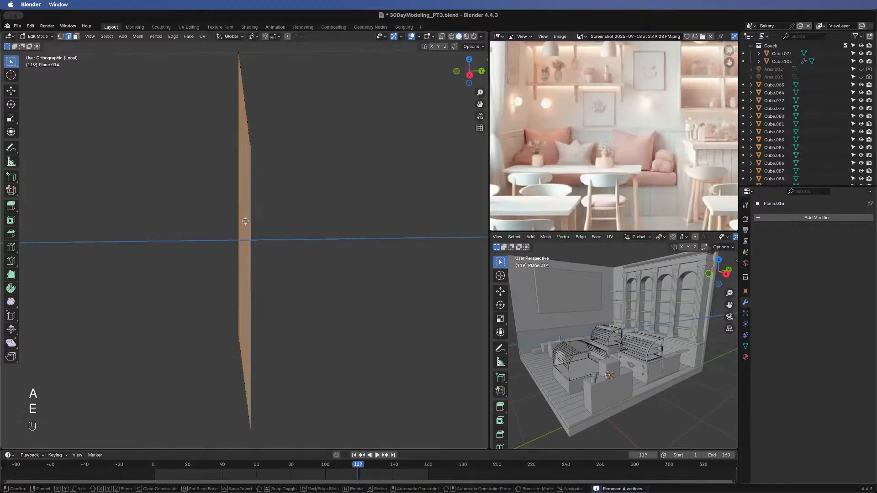
pyautogui.click(245, 222)
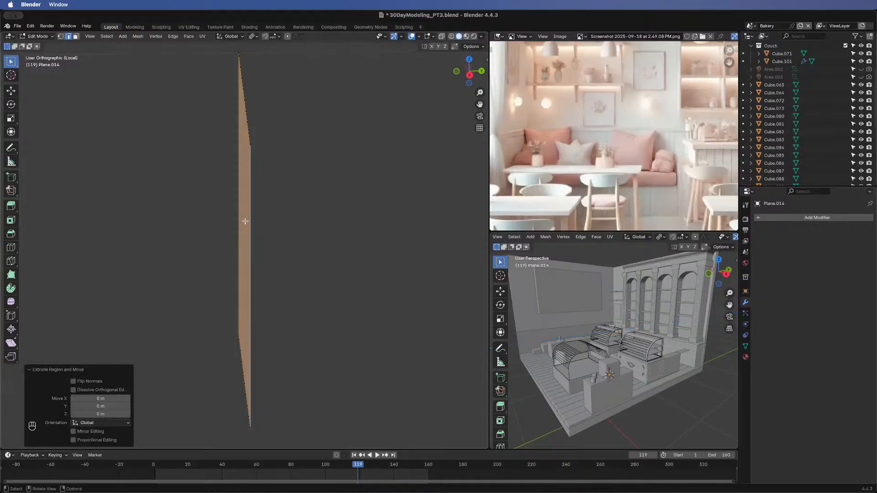
pyautogui.press('e')
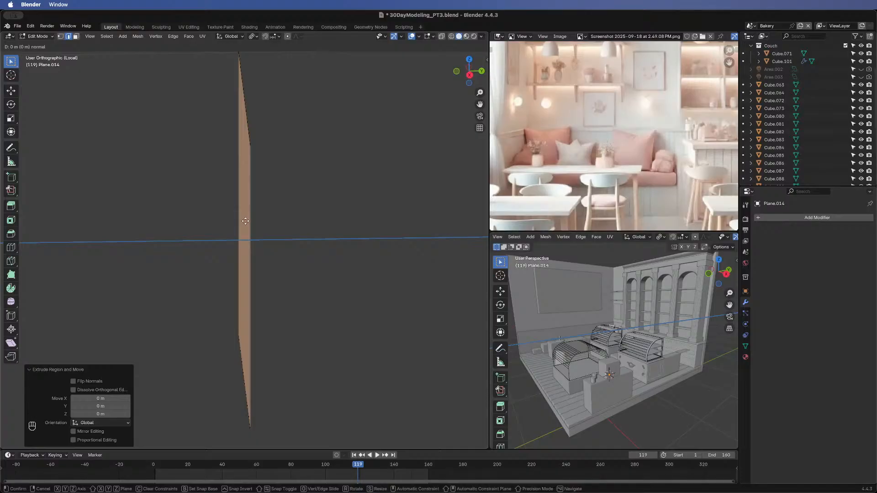
pyautogui.click(245, 221)
# - Subdivide the extruded plane again with 20 cuts
pyautogui.moveTo(256, 225); pyautogui.dragTo(278, 234, button='middle')
pyautogui.rightClick(242, 198)
pyautogui.click(243, 196)
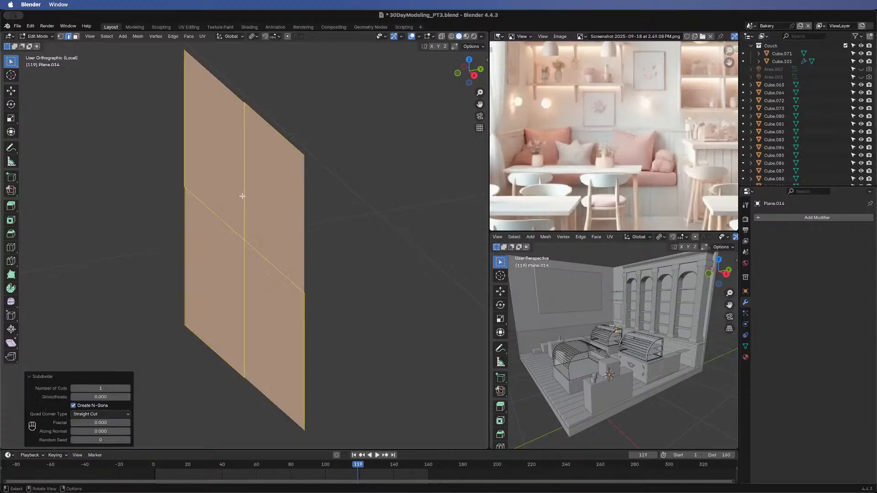
pyautogui.click(97, 388)
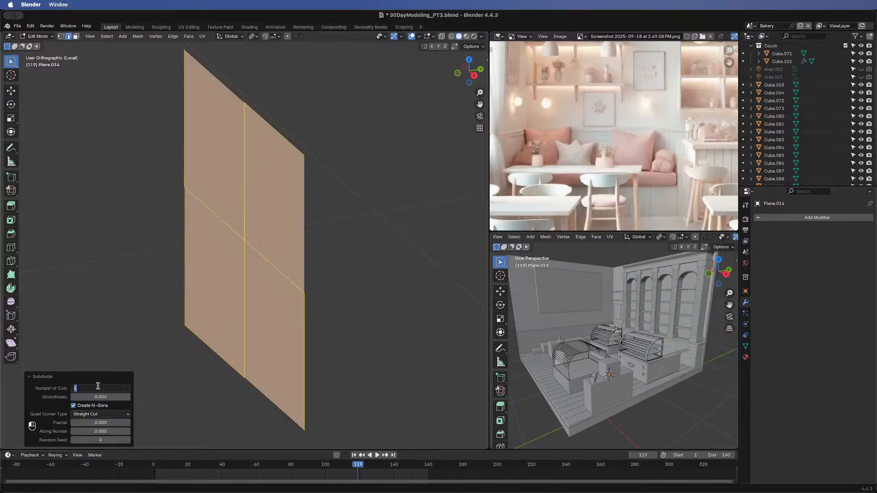
pyautogui.write('20')
pyautogui.press('Return')
# - Try extruding the plane's whole subdivided mesh along Y to form a second, separated side
pyautogui.moveTo(214, 363); pyautogui.dragTo(269, 252, button='middle')
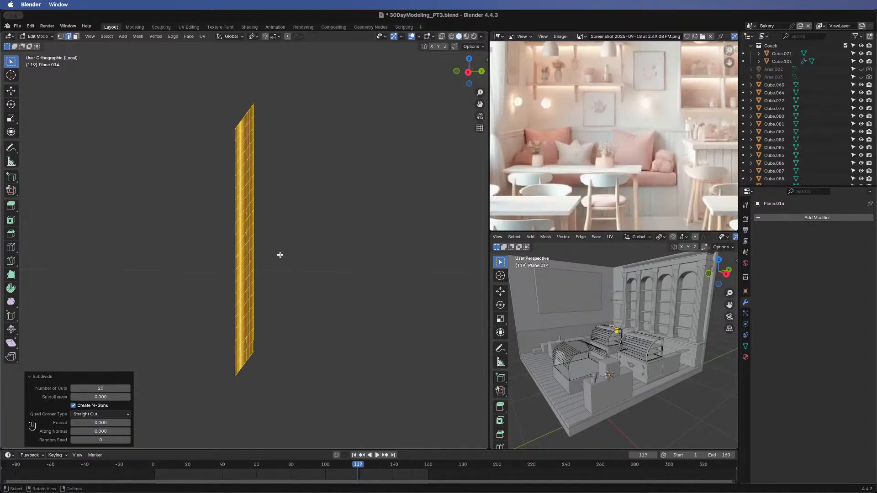
pyautogui.press('a')
pyautogui.press('e')
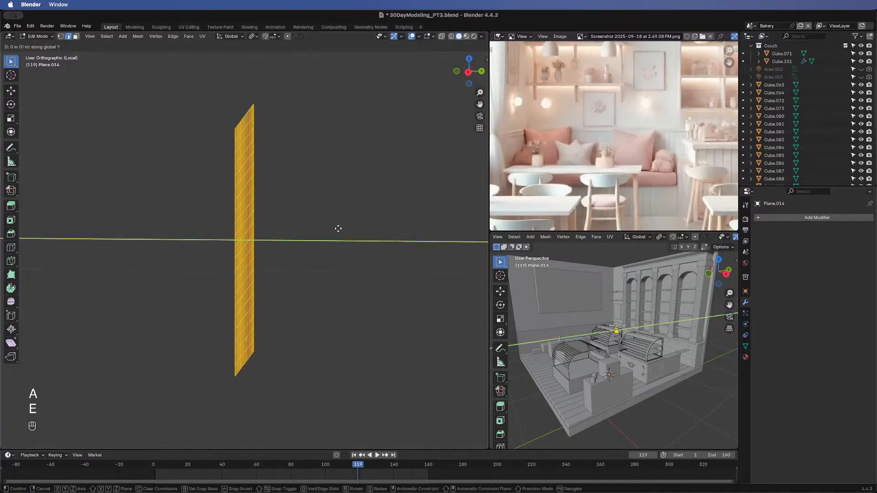
pyautogui.click(437, 265)
pyautogui.moveTo(465, 257); pyautogui.dragTo(478, 248, button='middle')
# - Leave Edit Mode and Local View, and delete the failed plane from the couch
pyautogui.press('Tab')
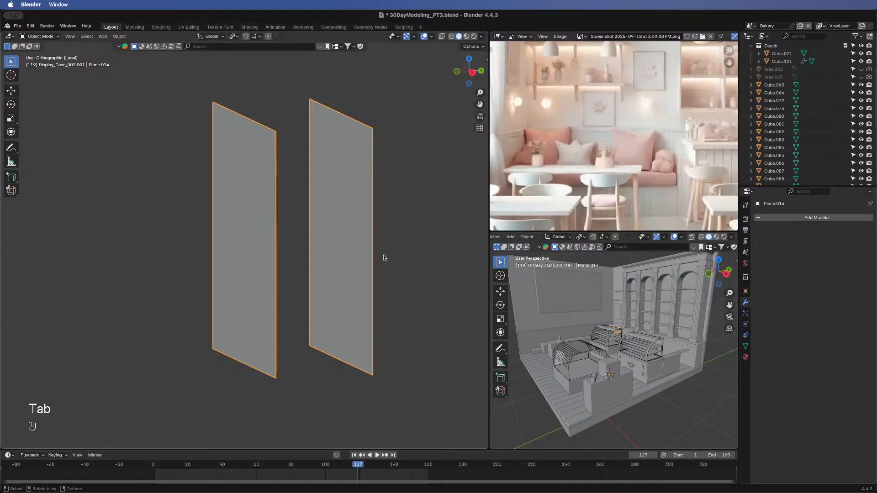
pyautogui.press('/')
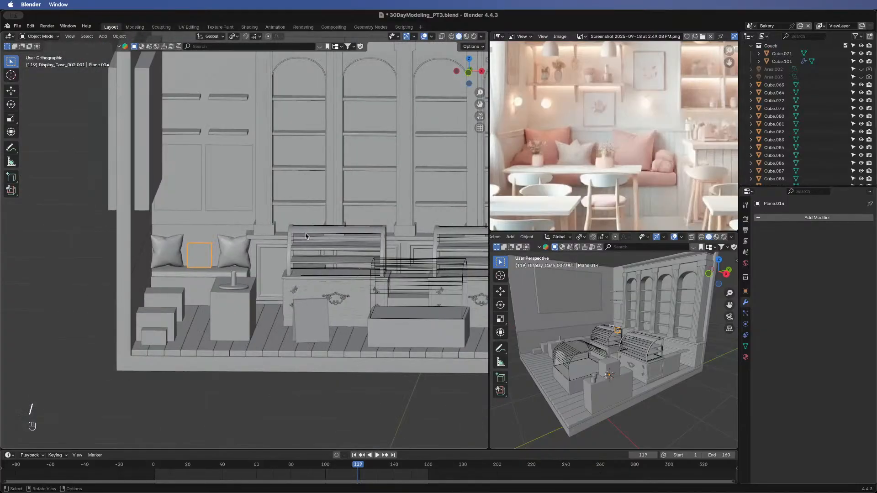
pyautogui.press('x')
pyautogui.click(304, 234)
# - Add a new plane mesh and, in Edit Mode, move it about -1.22 m along X and scale it to about 0.076
pyautogui.hotkey('shift', 'a')
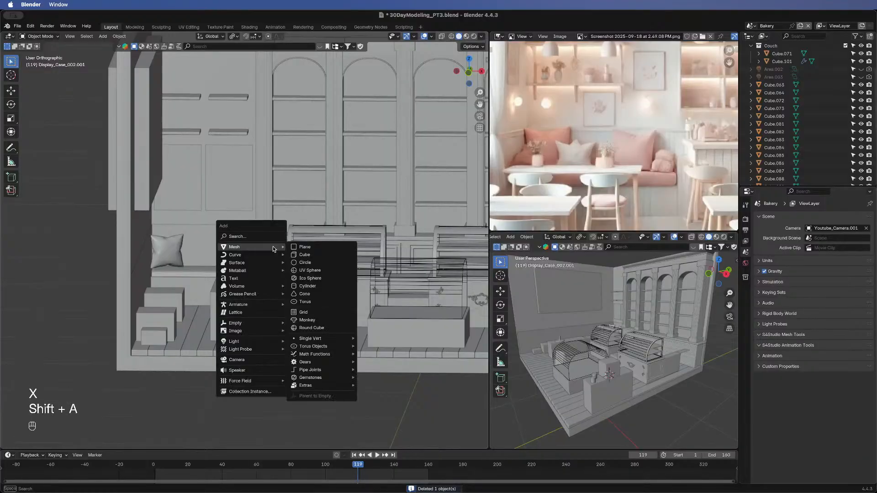
pyautogui.click(345, 244)
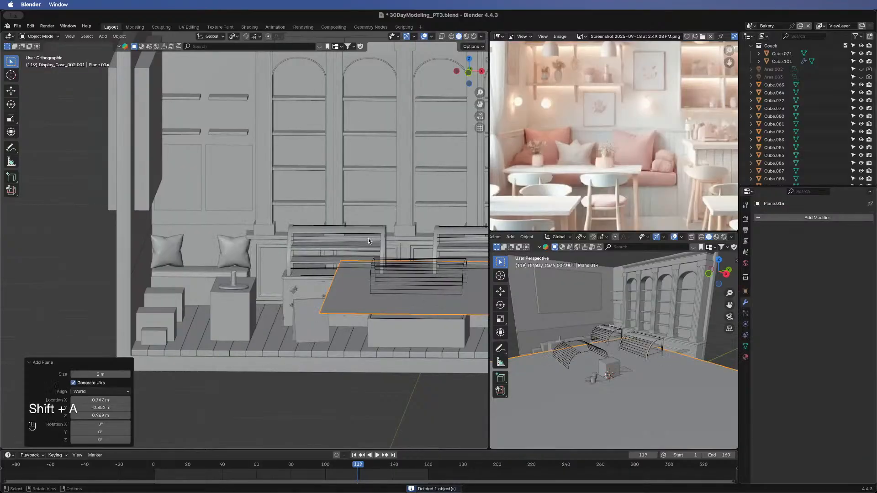
pyautogui.press('Tab')
pyautogui.press('g')
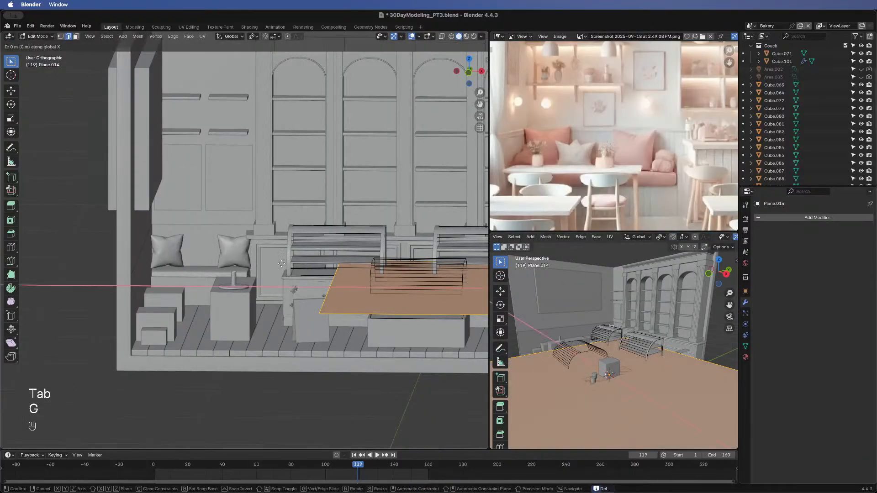
pyautogui.click(164, 252)
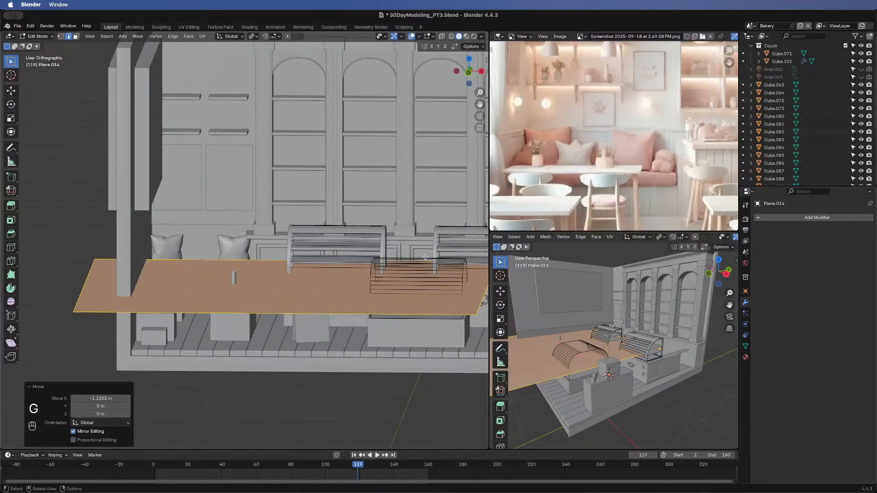
pyautogui.press('s')
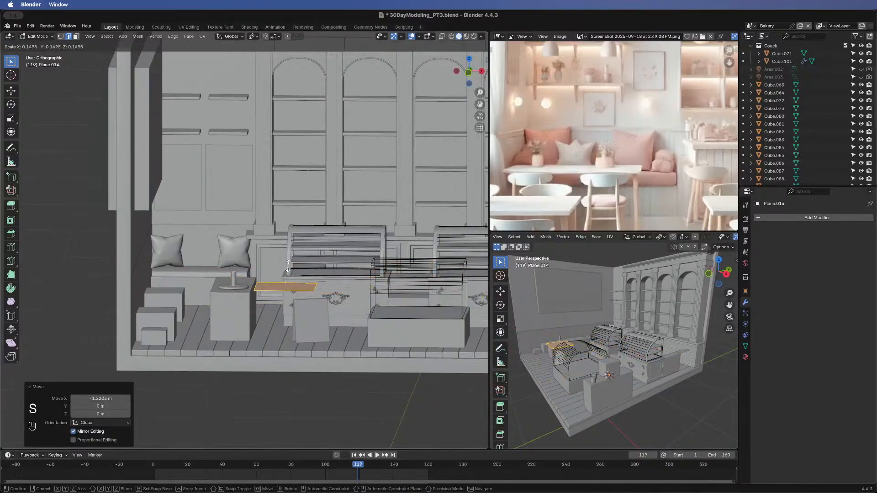
pyautogui.click(287, 278)
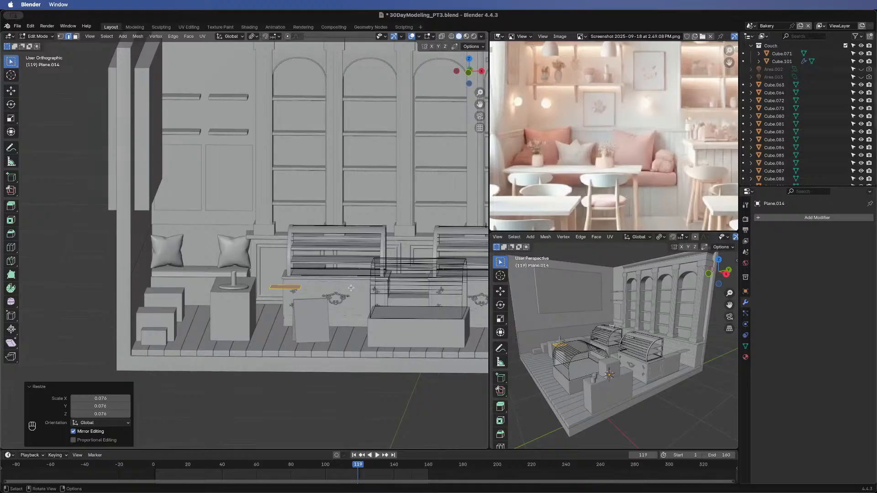
# - Rotate the plane's mesh 90° about X to stand it upright and move it about -0.443 m along X toward the couch
pyautogui.write('rx90')
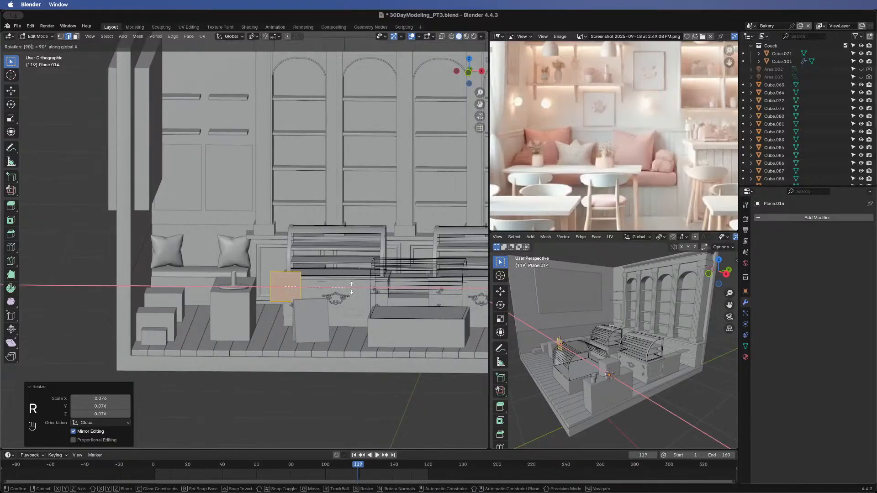
pyautogui.press('Return')
pyautogui.press('g')
pyautogui.press('x')
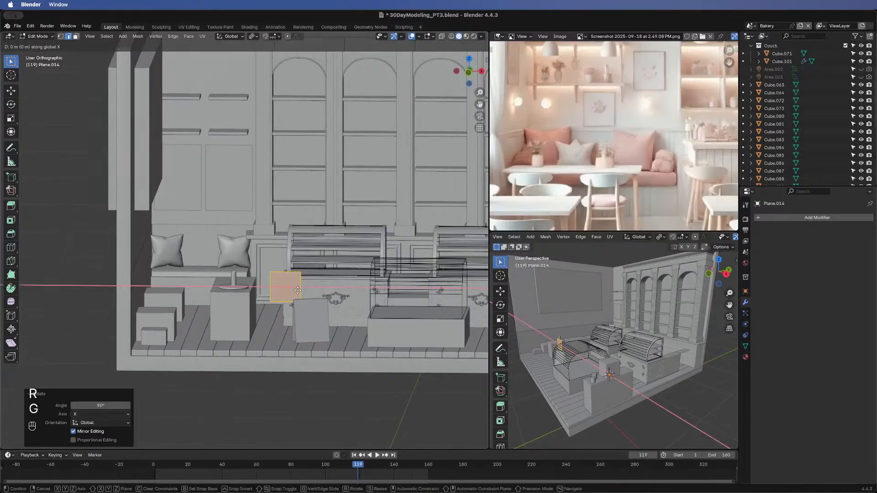
pyautogui.click(283, 287)
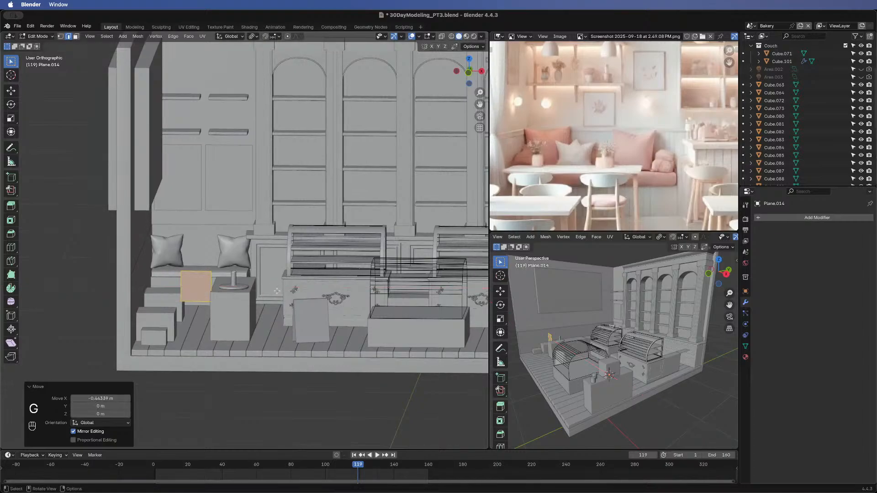
# - Move the upright plane about 1.377 m along Y to the couch, and nudge it back about 0.064 m
pyautogui.moveTo(283, 287); pyautogui.dragTo(135, 297, button='middle')
pyautogui.press('g')
pyautogui.press('y')
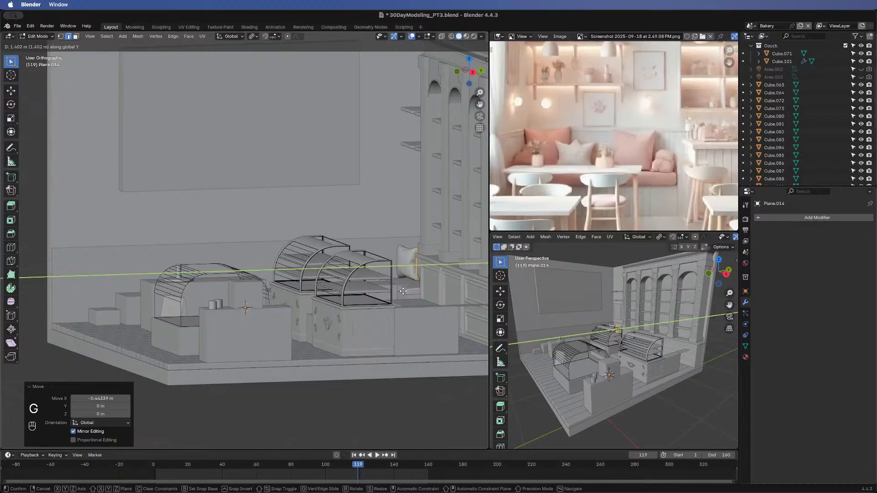
pyautogui.click(402, 292)
pyautogui.moveTo(401, 292); pyautogui.dragTo(309, 221, button='middle')
pyautogui.press('g')
pyautogui.press('y')
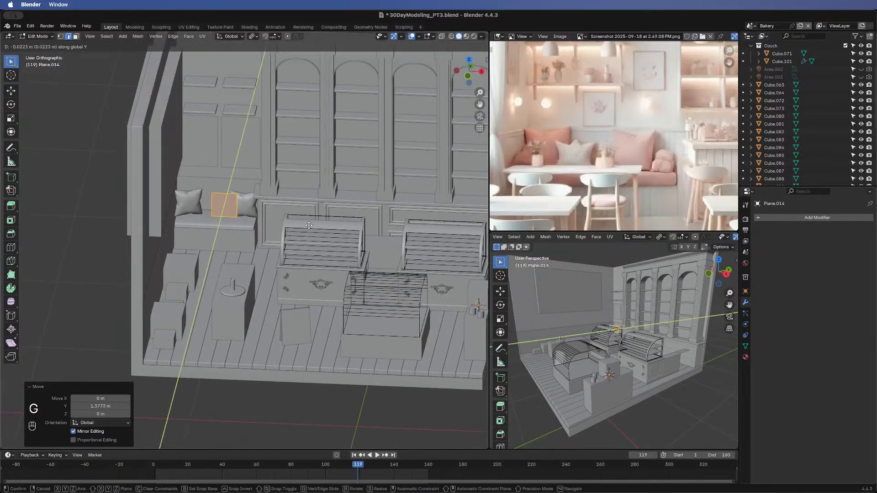
pyautogui.click(308, 226)
# - Shift the plane about -0.04 m along X between the two existing pillows and scale it down slightly
pyautogui.press('g')
pyautogui.press('x')
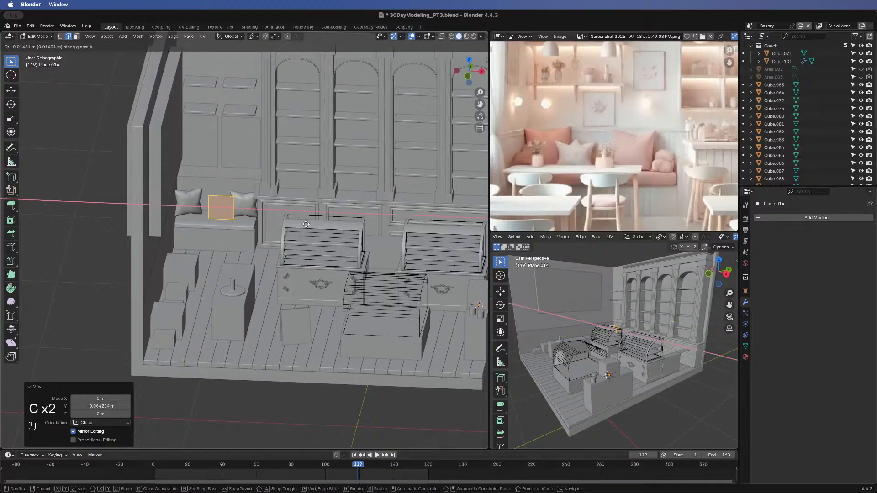
pyautogui.click(302, 225)
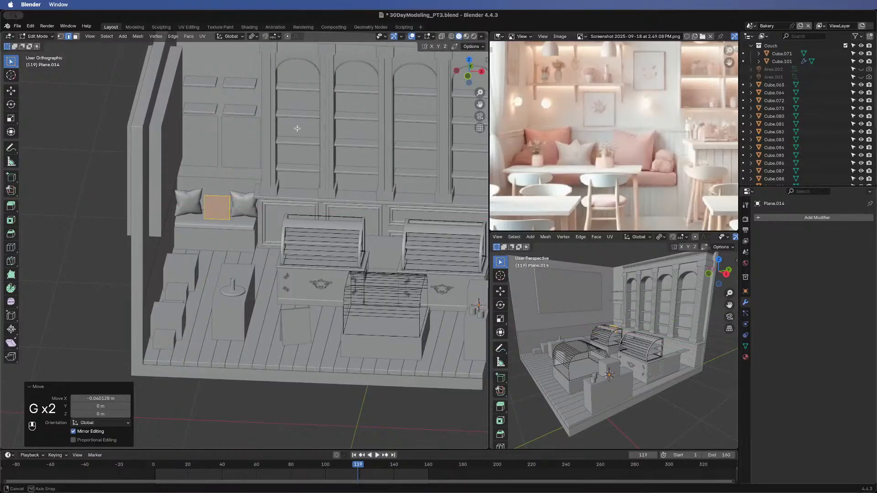
pyautogui.moveTo(298, 129); pyautogui.dragTo(297, 126, button='middle')
pyautogui.scroll(6, 245, 214)
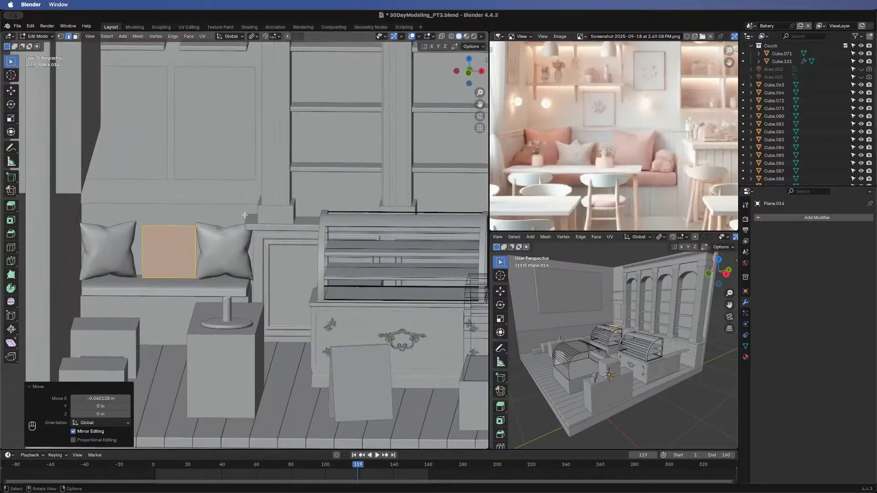
pyautogui.press('s')
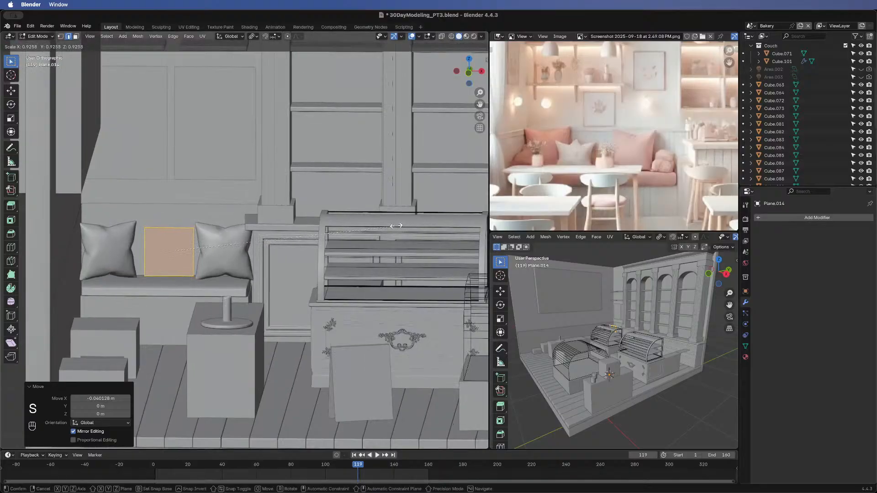
pyautogui.click(381, 226)
# - Isolate the plane in Local View and subdivide it with 20 cuts
pyautogui.press('/')
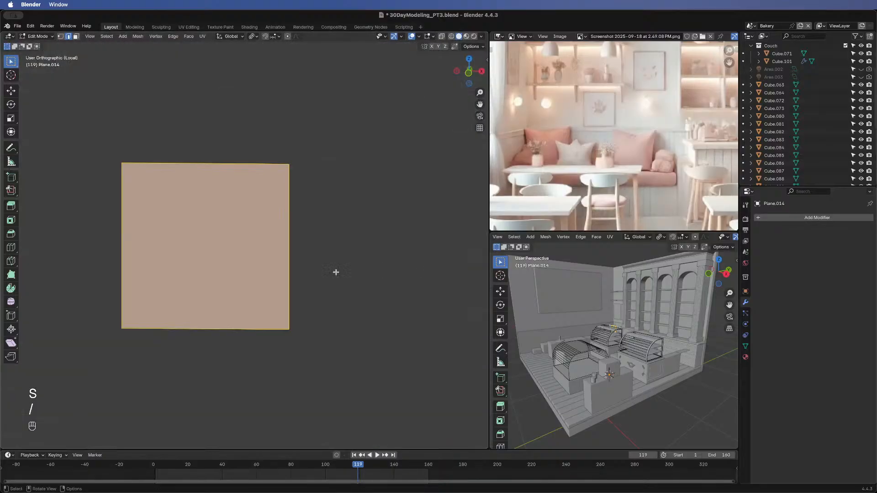
pyautogui.rightClick(261, 232)
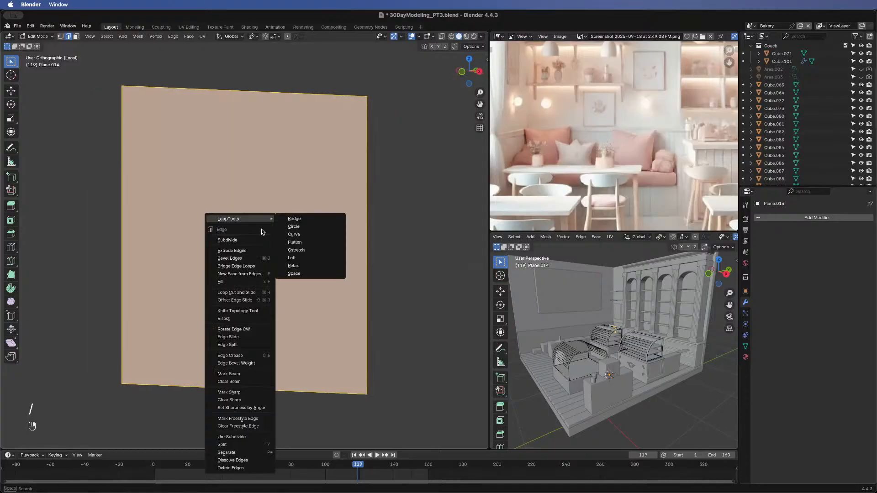
pyautogui.click(254, 241)
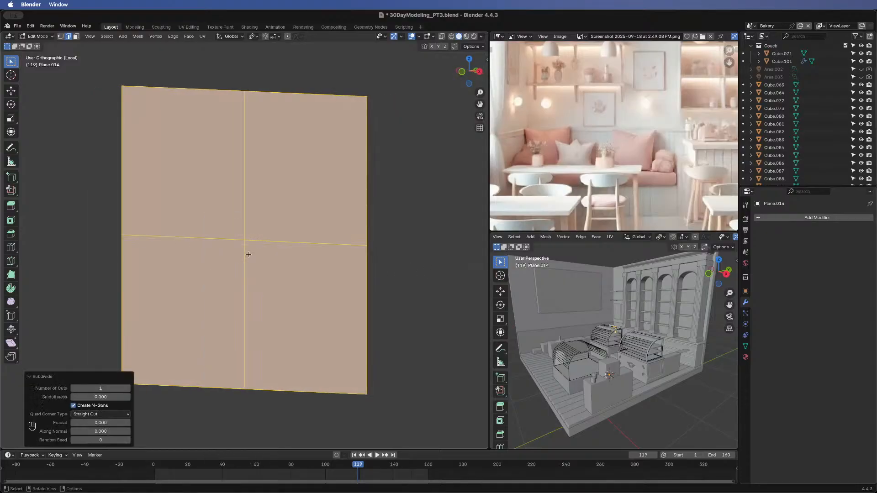
pyautogui.click(112, 389)
pyautogui.press('Return')
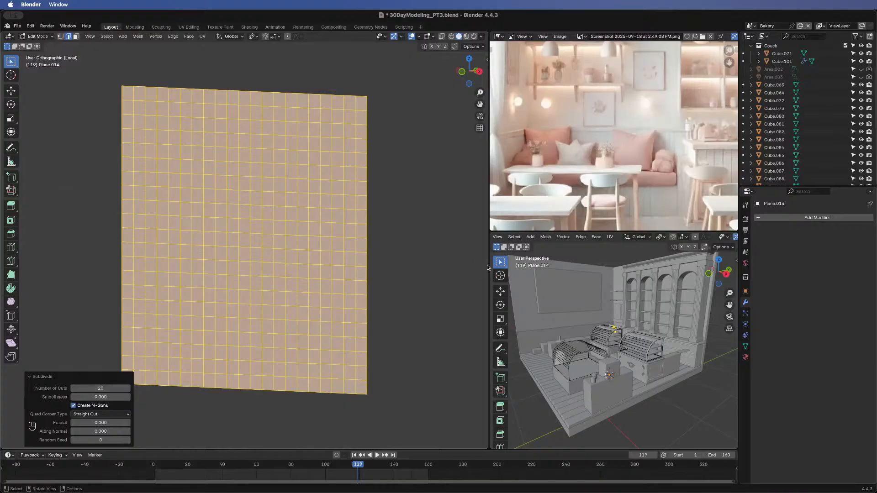
# - Extrude the subdivided plane about 0.0047 m along Y into a thin slab and return to Object Mode
pyautogui.moveTo(431, 284); pyautogui.dragTo(357, 297, button='middle')
pyautogui.press('e')
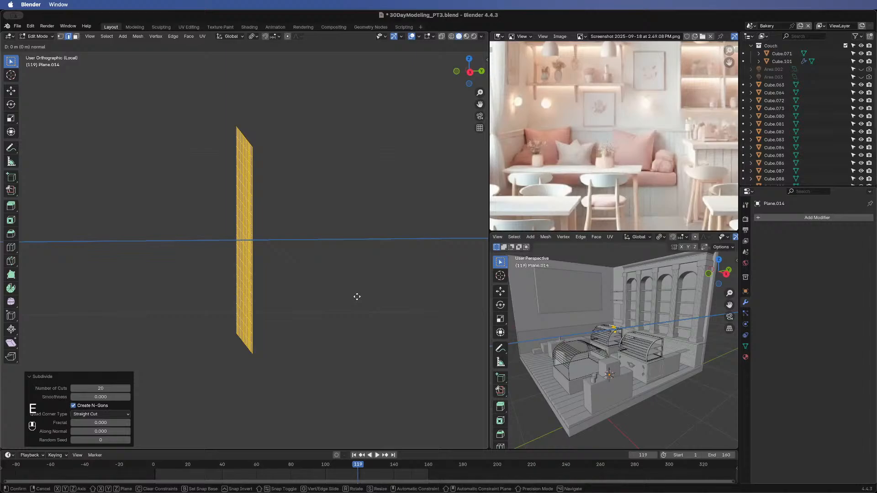
pyautogui.press('y')
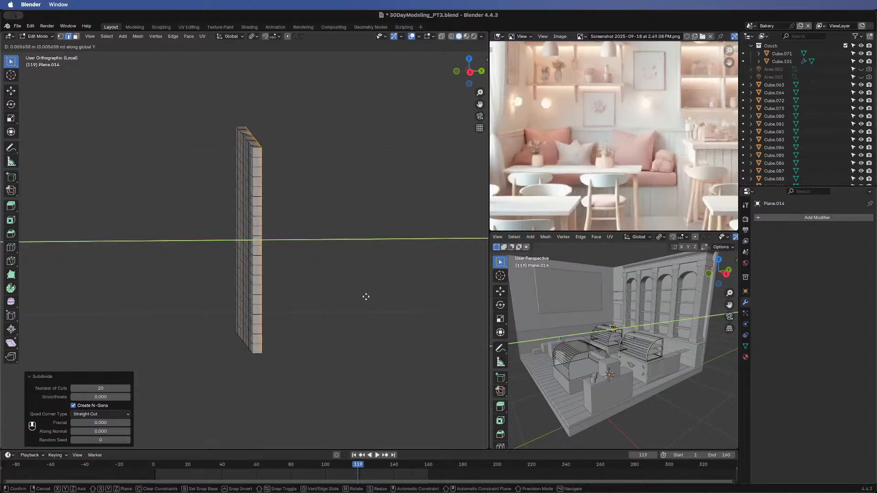
pyautogui.click(364, 297)
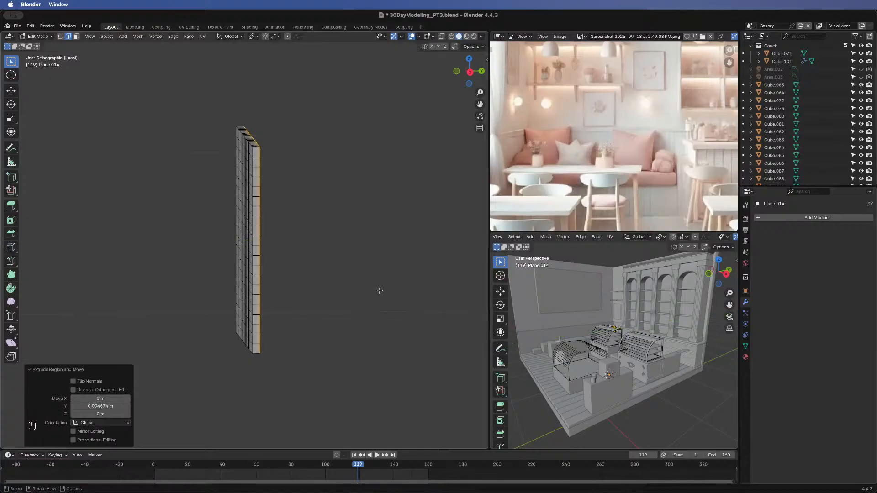
pyautogui.press('Tab')
# - Add Cloth physics to the thin pillow slab and reframe it in Local View
pyautogui.moveTo(282, 266); pyautogui.dragTo(340, 257, button='middle')
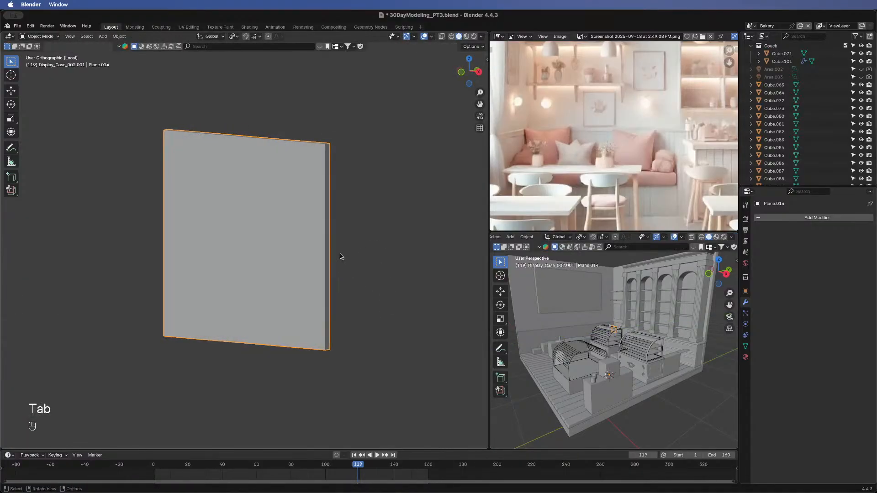
pyautogui.click(746, 314)
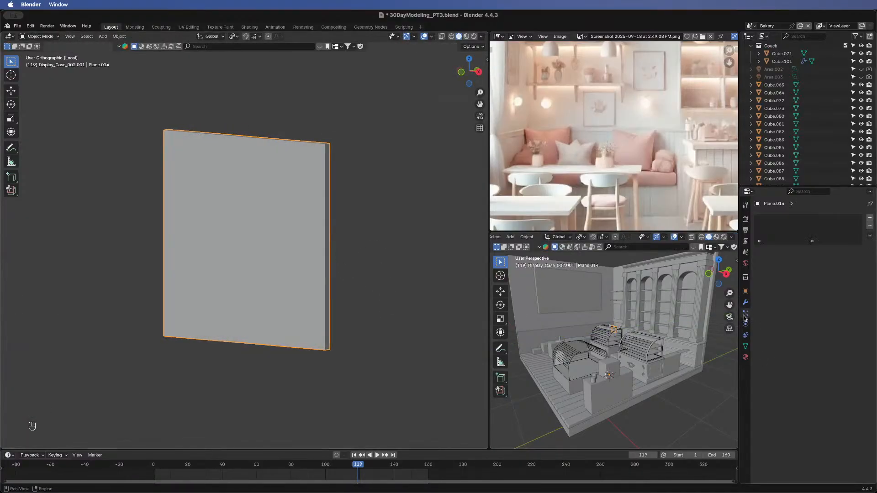
pyautogui.click(746, 326)
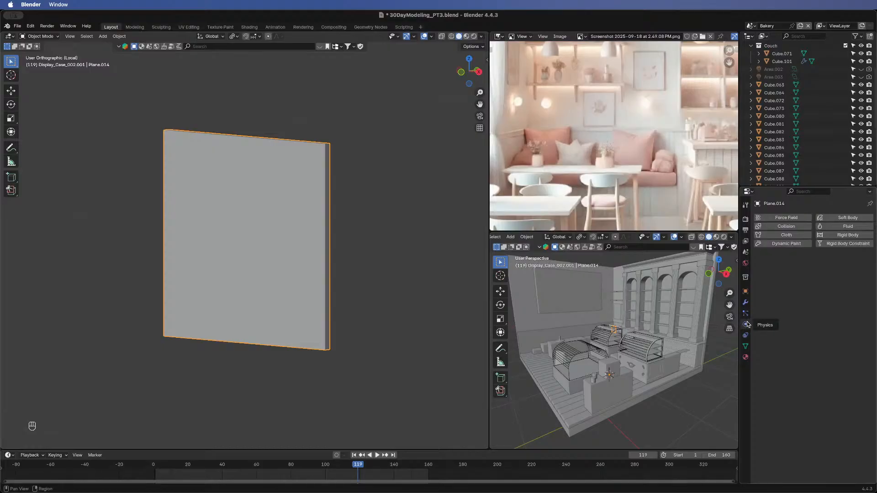
pyautogui.click(775, 235)
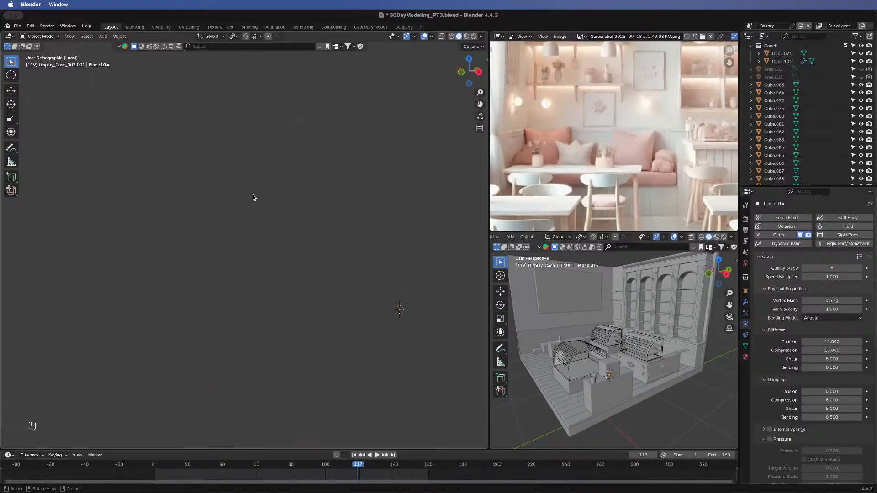
pyautogui.press('/')
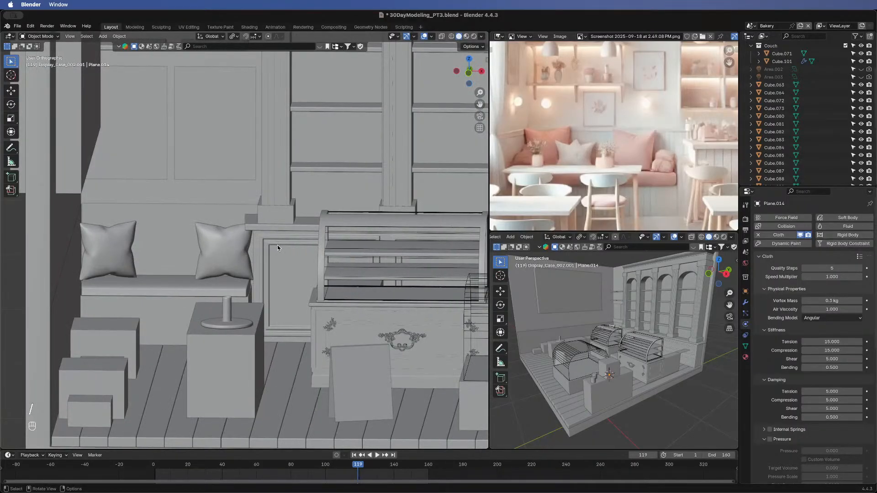
pyautogui.press('/')
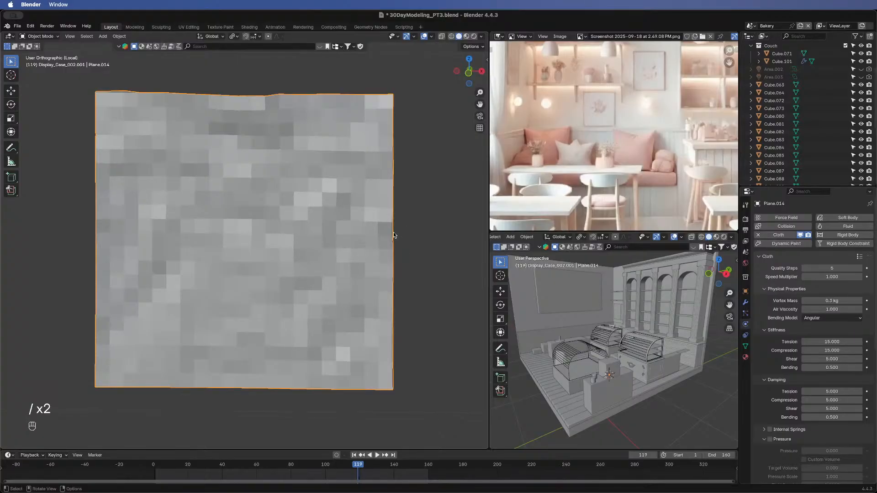
pyautogui.scroll(-5, 240, 238)
pyautogui.scroll(2, 257, 237)
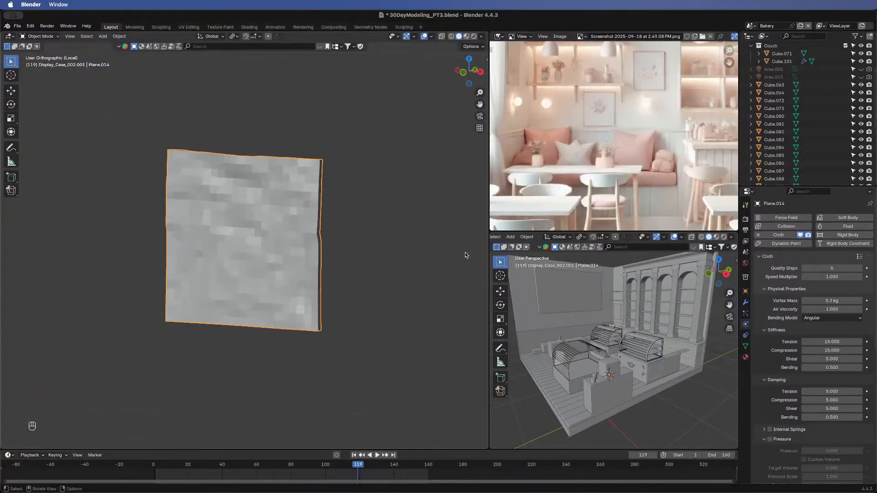
# - Enable the cloth's Pressure with a value of 10 and set its Gravity field weight to 0
pyautogui.scroll(-5, 765, 345)
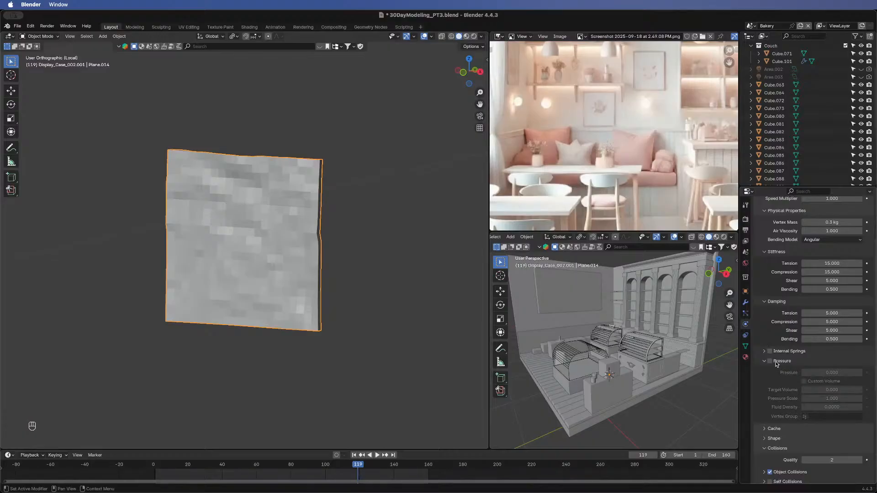
pyautogui.click(771, 362)
pyautogui.scroll(-9, 772, 364)
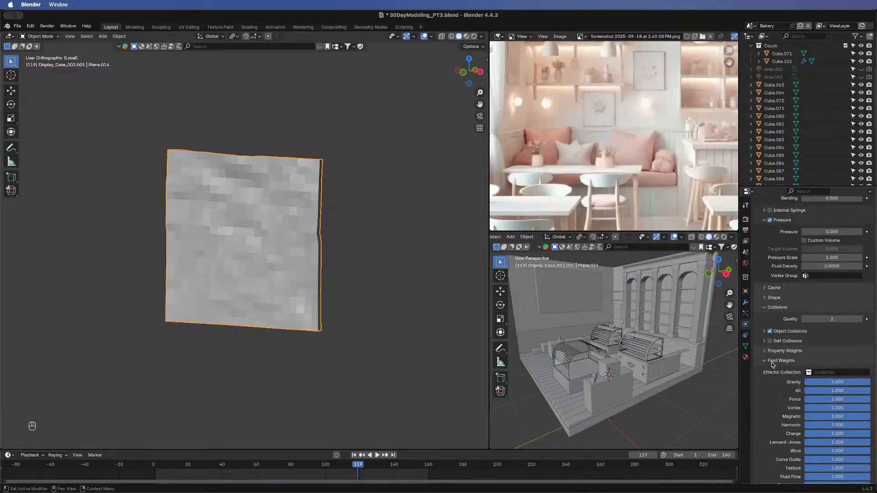
pyautogui.scroll(2, 776, 351)
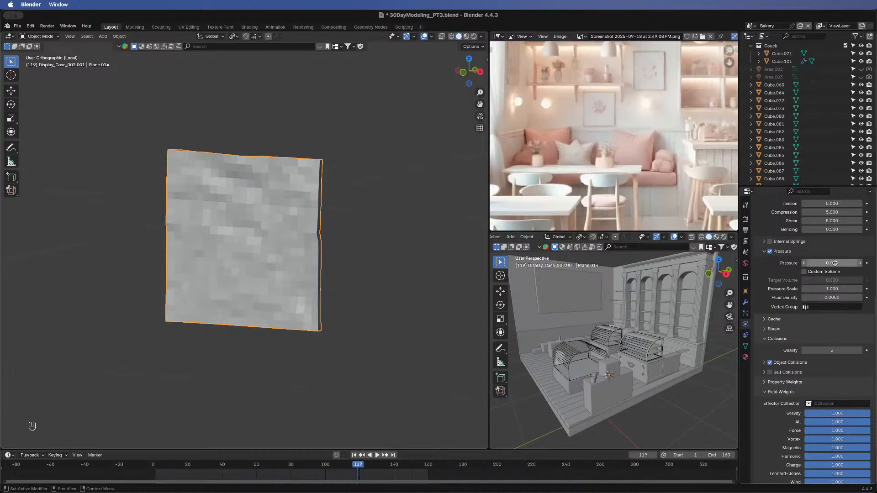
pyautogui.click(835, 263)
pyautogui.write('10')
pyautogui.press('Return')
# - Play the cloth simulation from the first frame to inflate the slab into a pillow, and stop playback
pyautogui.click(356, 457)
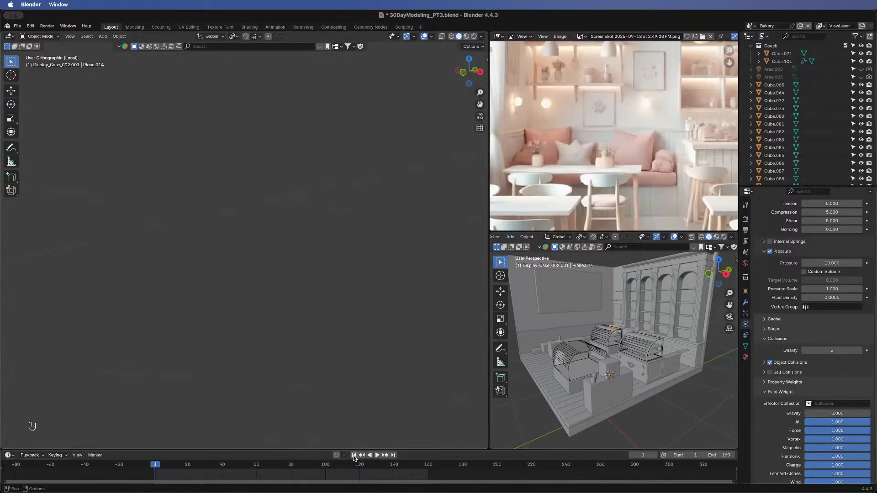
pyautogui.click(379, 457)
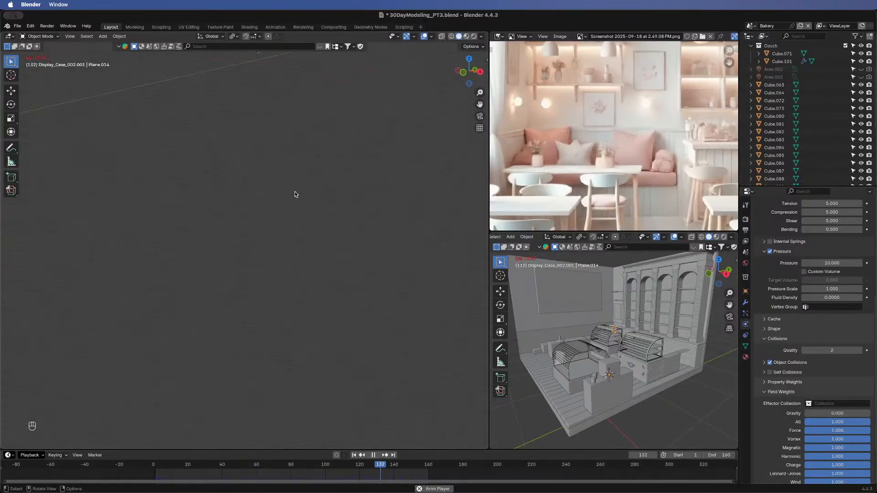
pyautogui.moveTo(294, 239); pyautogui.dragTo(265, 128, button='middle')
pyautogui.press('Tab')
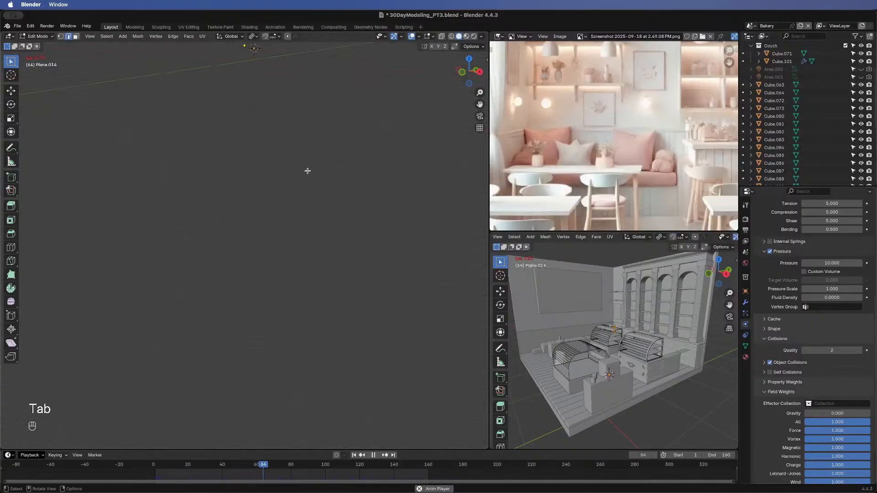
pyautogui.keyDown('shift'); pyautogui.moveTo(307, 171); pyautogui.dragTo(284, 293, button='middle'); pyautogui.keyUp('shift')
pyautogui.press('Tab')
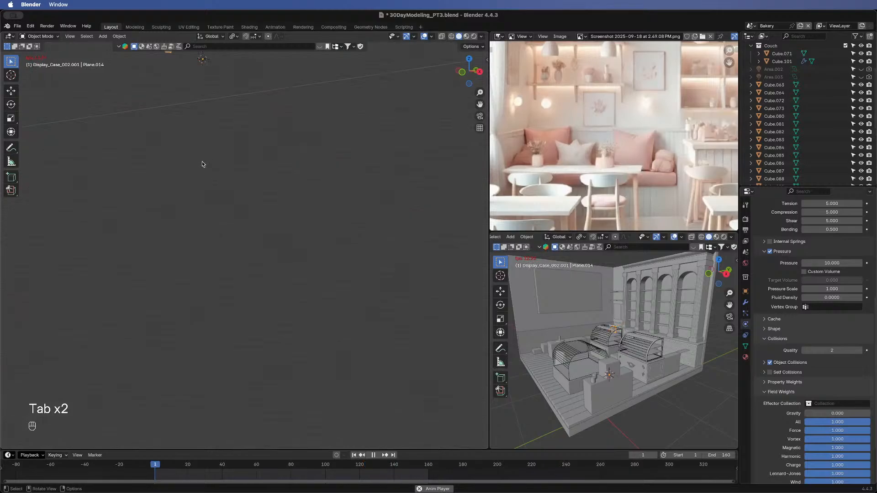
pyautogui.keyDown('shift'); pyautogui.moveTo(204, 163); pyautogui.dragTo(232, 329, button='middle'); pyautogui.keyUp('shift')
pyautogui.scroll(9, 202, 163)
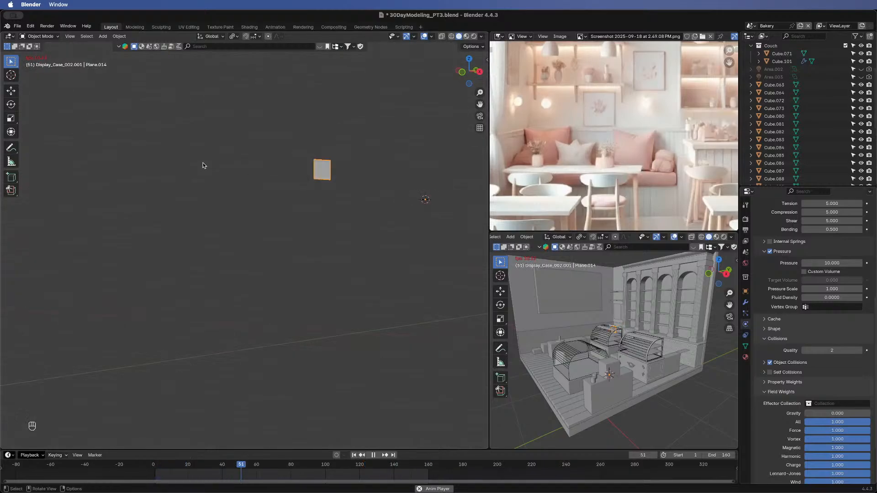
pyautogui.keyDown('shift'); pyautogui.moveTo(391, 226); pyautogui.dragTo(286, 297, button='middle'); pyautogui.keyUp('shift')
pyautogui.scroll(6, 287, 258)
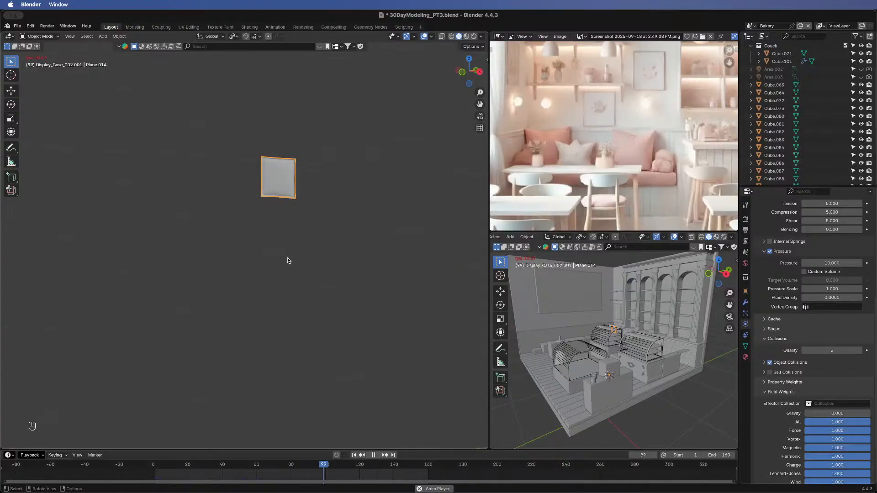
pyautogui.keyDown('shift'); pyautogui.moveTo(408, 177); pyautogui.dragTo(291, 319, button='middle'); pyautogui.keyUp('shift')
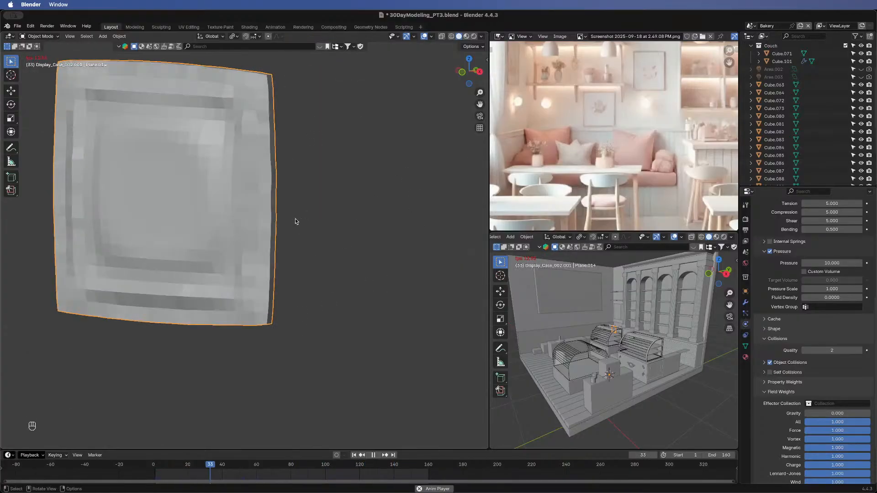
pyautogui.keyDown('shift'); pyautogui.moveTo(296, 222); pyautogui.dragTo(355, 315, button='middle'); pyautogui.keyUp('shift')
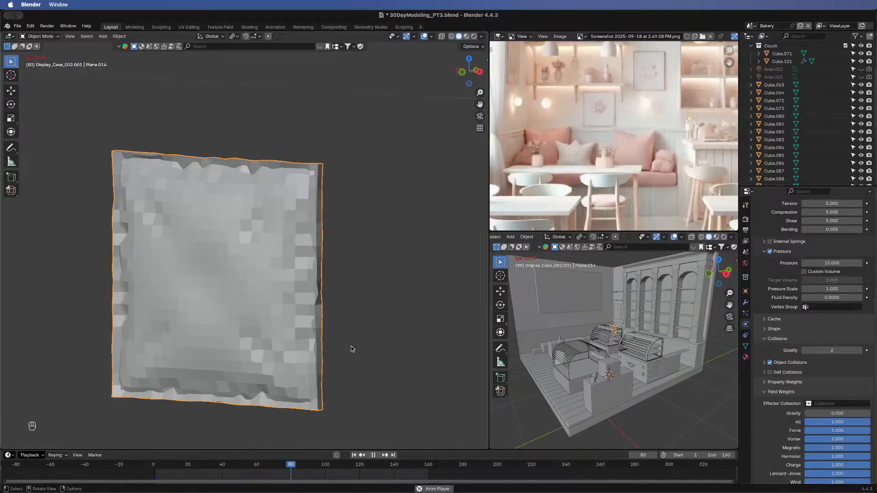
pyautogui.click(375, 456)
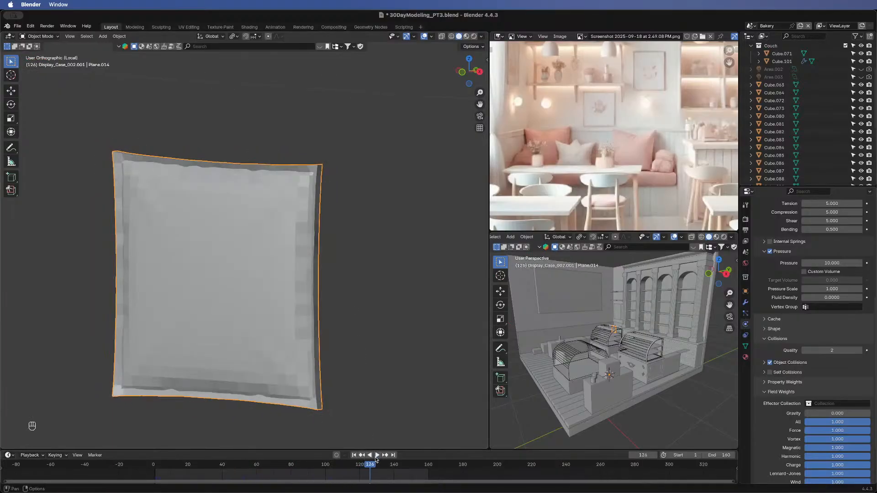
# - Scrub the pillow's cloth simulation to frame 62 and apply Shade Smooth to the pillow
pyautogui.moveTo(373, 466)
pyautogui.mouseDown()
pyautogui.moveTo(265, 459)
pyautogui.moveTo(242, 448)
pyautogui.moveTo(260, 457)
pyautogui.mouseUp()
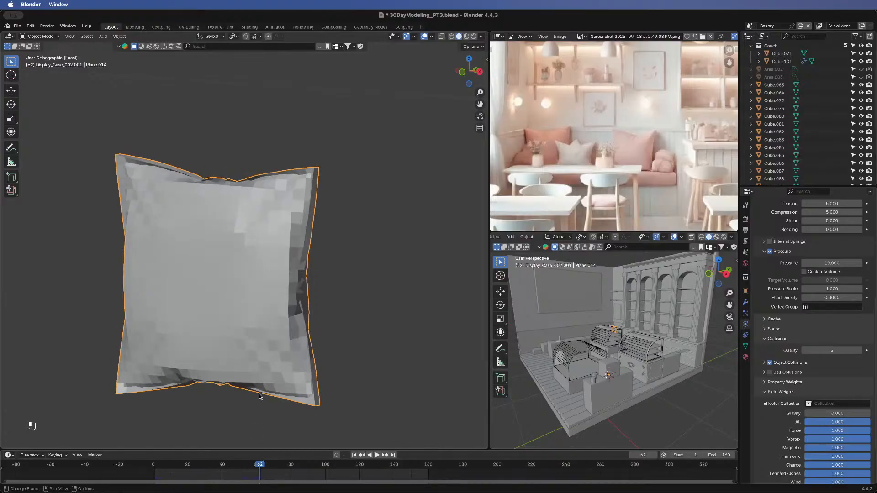
pyautogui.rightClick(233, 247)
pyautogui.click(234, 247)
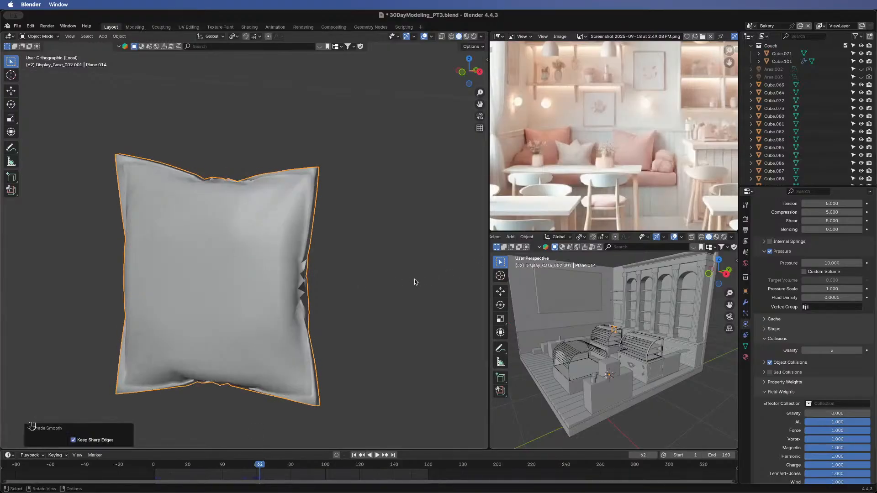
# - Set the cloth's Pressure to 20 and replay the pillow simulation from the first frame
pyautogui.moveTo(415, 282); pyautogui.dragTo(174, 242, button='middle')
pyautogui.moveTo(293, 287); pyautogui.dragTo(380, 105, button='middle')
pyautogui.click(823, 264)
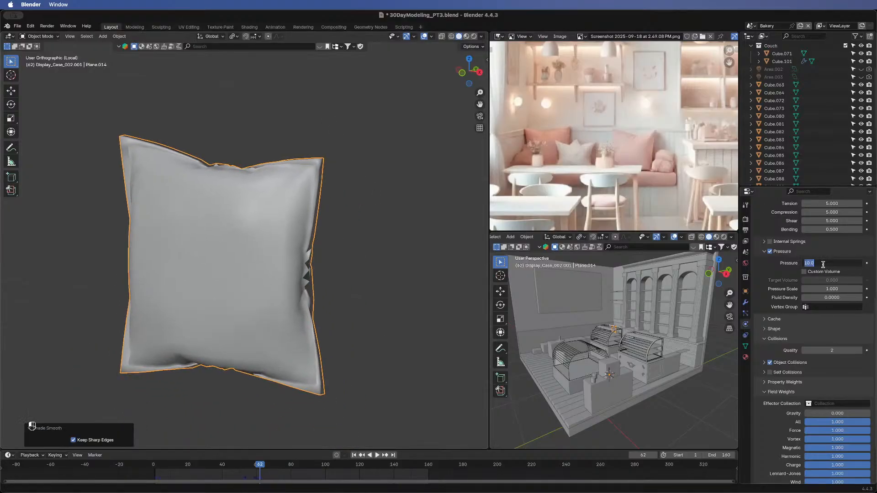
pyautogui.write('100')
pyautogui.press('Return')
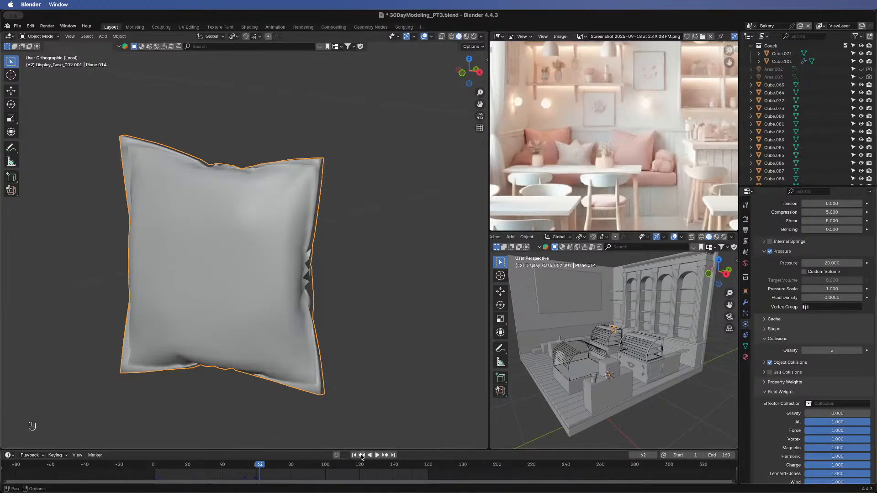
pyautogui.click(354, 455)
pyautogui.click(377, 455)
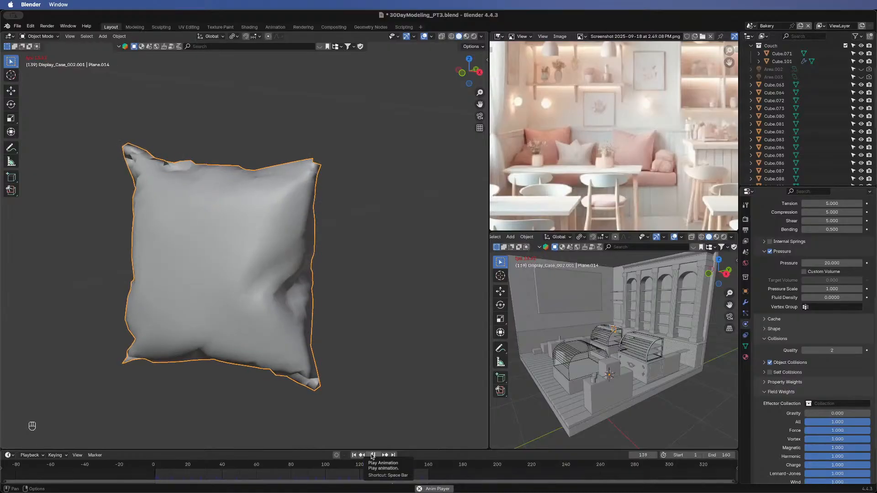
pyautogui.click(372, 455)
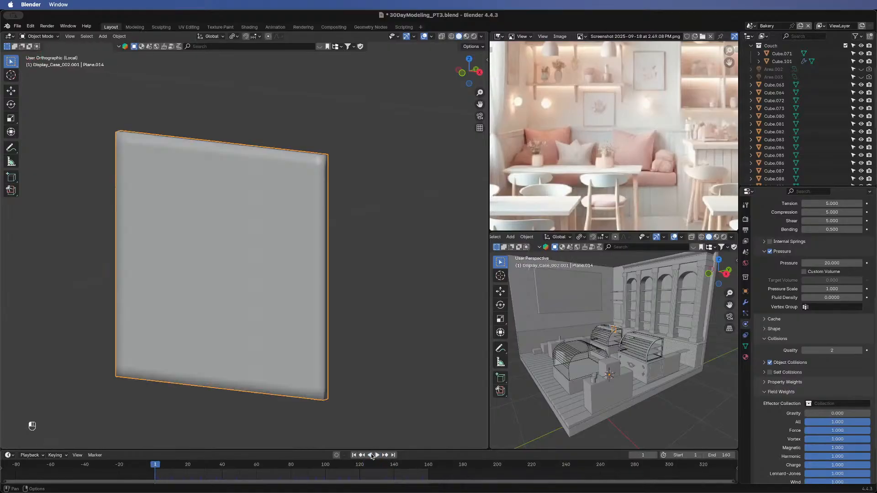
# - Set the cloth's Pressure to 15 and run the pillow simulation again to check its inflation
pyautogui.click(834, 262)
pyautogui.press('Return')
pyautogui.click(378, 455)
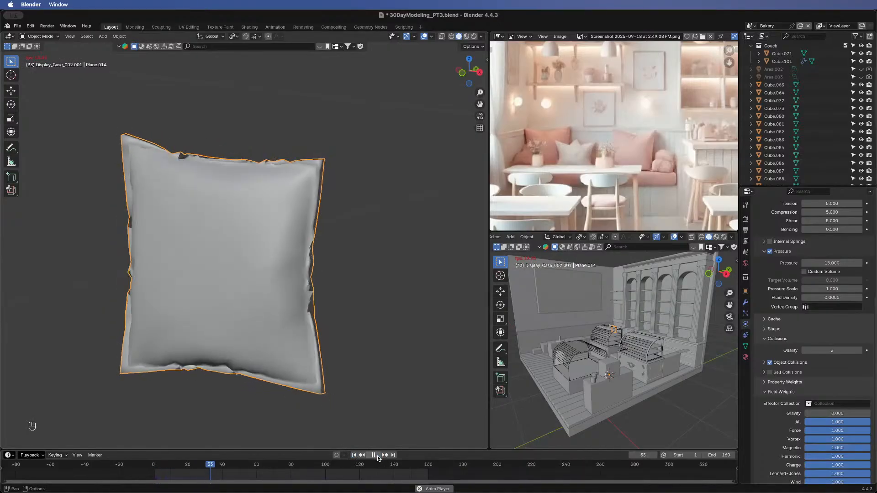
pyautogui.click(374, 456)
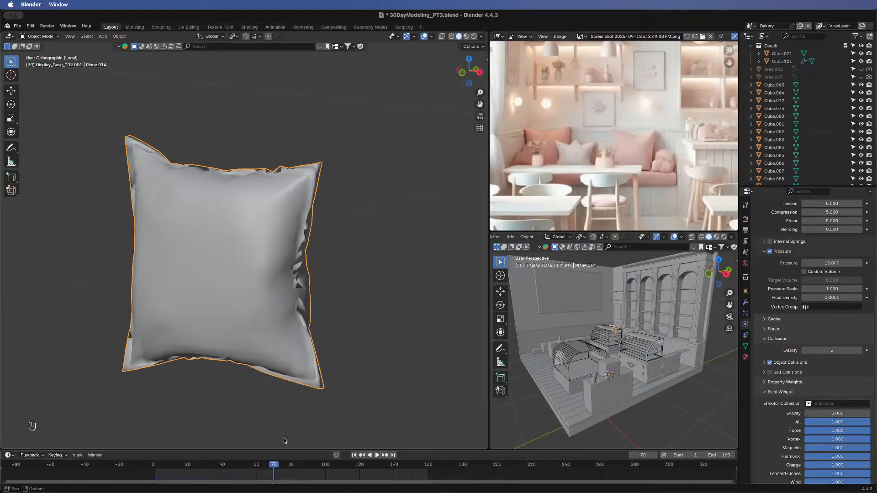
pyautogui.click(373, 455)
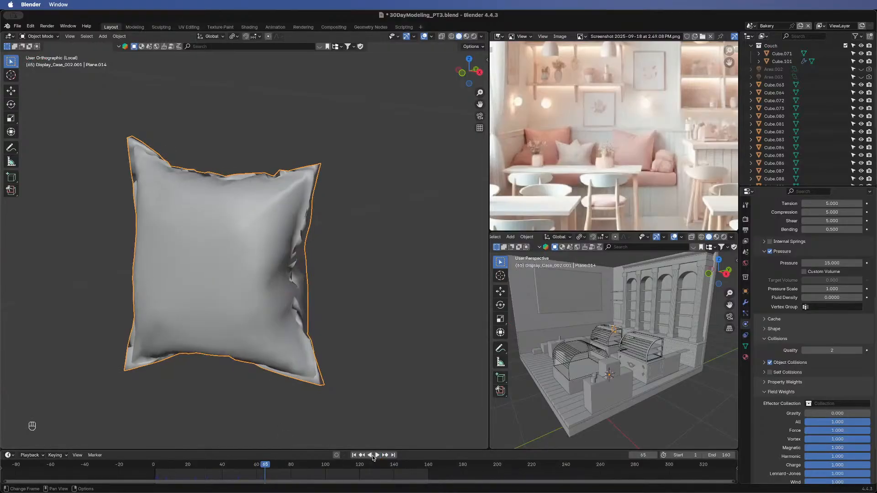
pyautogui.click(376, 456)
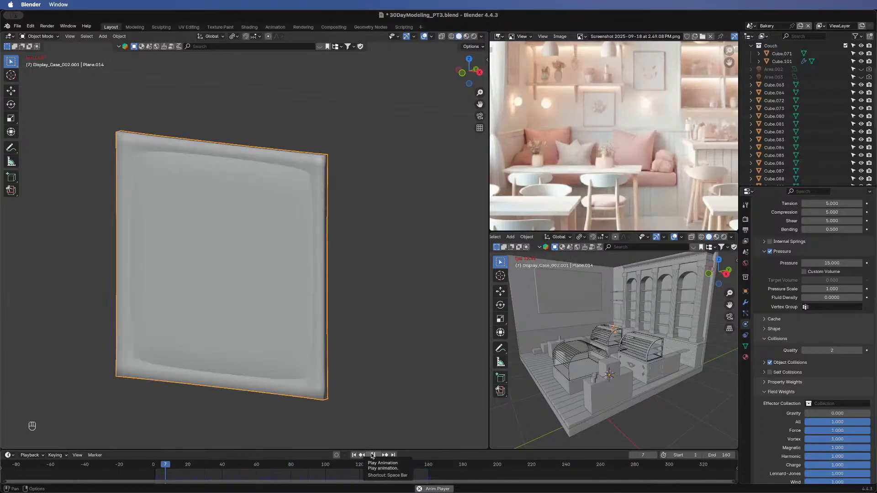
pyautogui.click(372, 456)
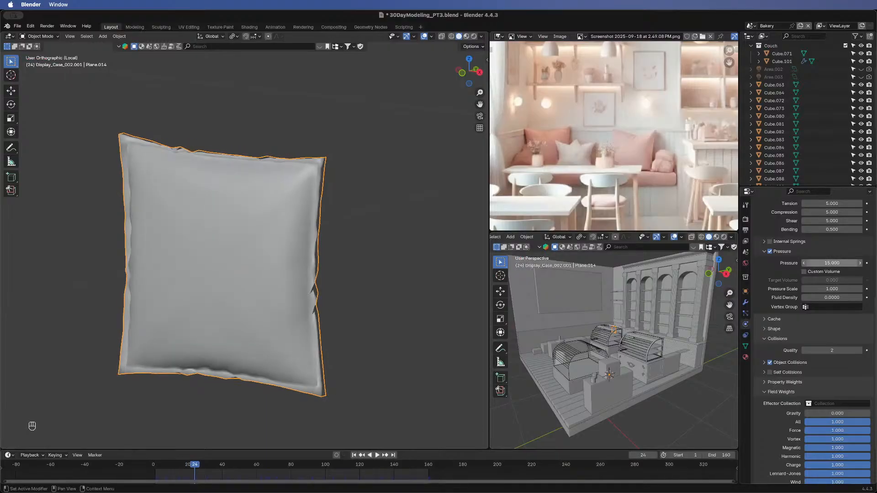
# - Set the cloth's Pressure to 10, replay the simulation from the first frame and stop it at frame 77
pyautogui.click(837, 263)
pyautogui.press('Return')
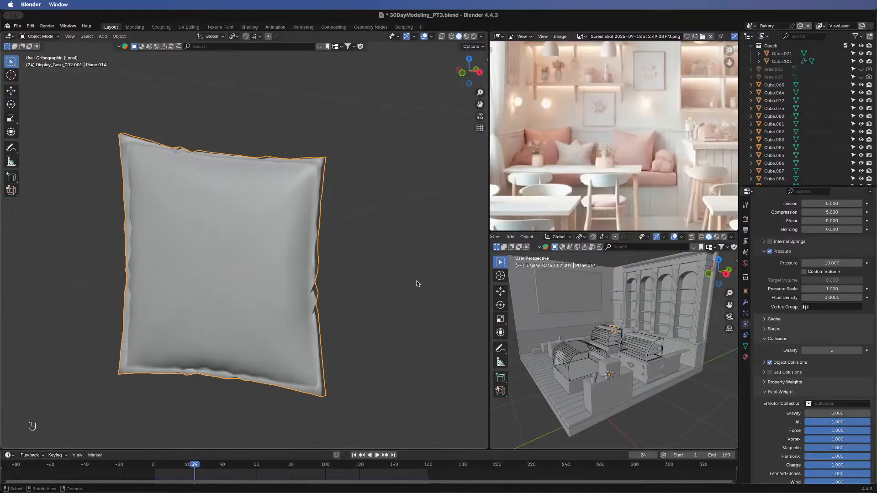
pyautogui.click(354, 456)
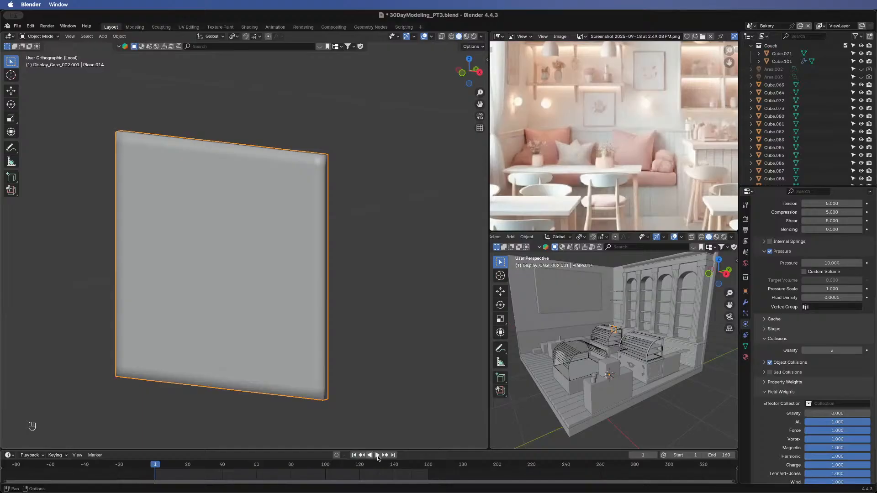
pyautogui.click(378, 455)
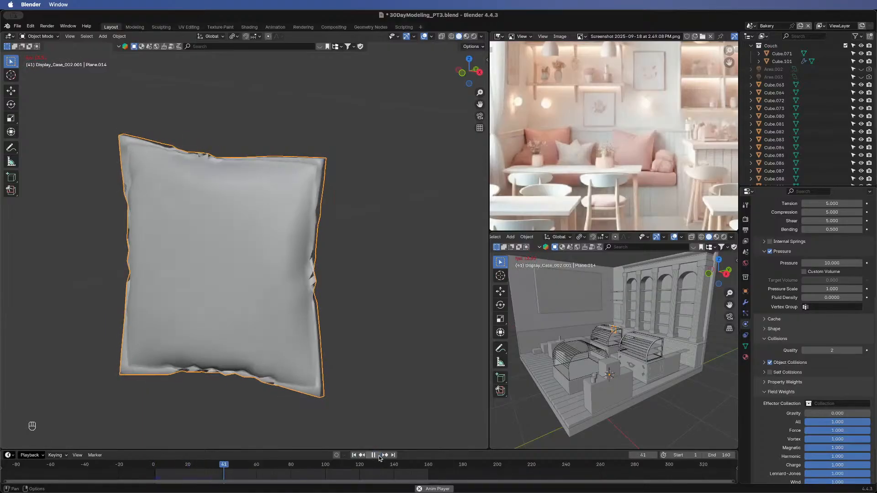
pyautogui.click(373, 456)
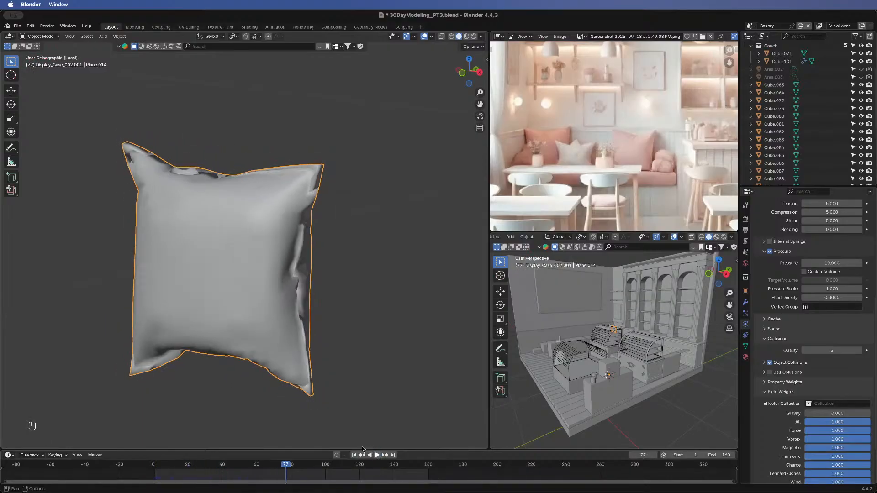
# - Set the small pillow's origin to its geometry
pyautogui.moveTo(182, 254); pyautogui.dragTo(384, 281, button='middle')
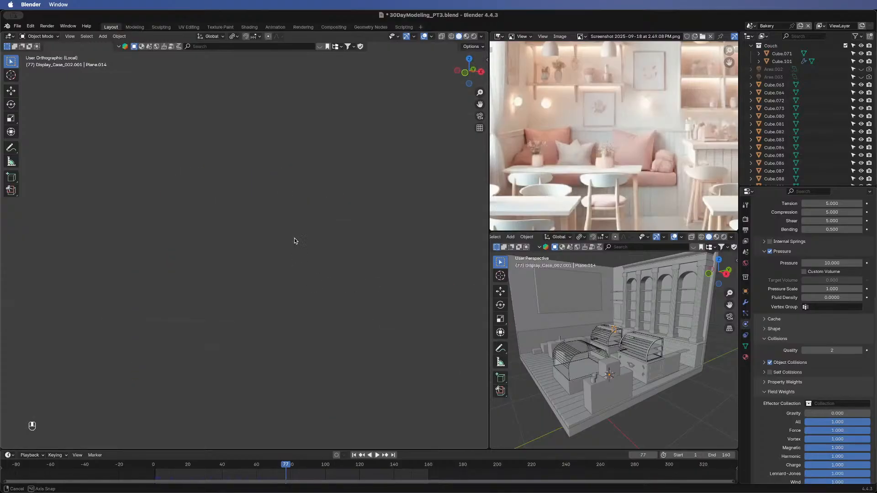
pyautogui.scroll(-3, 367, 303)
pyautogui.keyDown('shift'); pyautogui.moveTo(306, 282); pyautogui.dragTo(101, 312, button='middle'); pyautogui.keyUp('shift')
pyautogui.scroll(7, 402, 242)
pyautogui.moveTo(426, 251); pyautogui.dragTo(0, 256, button='middle')
pyautogui.moveTo(407, 251); pyautogui.dragTo(337, 289, button='middle')
pyautogui.scroll(6, 288, 228)
pyautogui.rightClick(401, 315)
pyautogui.moveTo(402, 346)
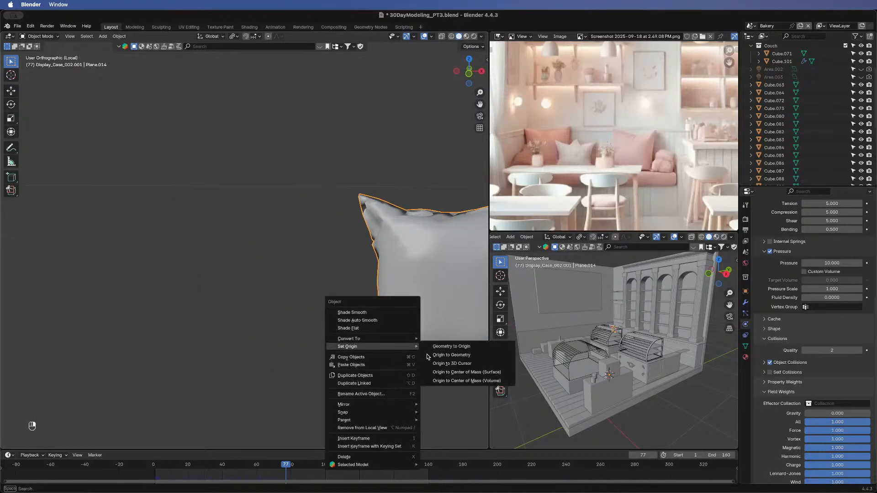
pyautogui.click(453, 355)
# - Scrub through the pillow's cloth simulation and stop it at frame 35
pyautogui.keyDown('shift'); pyautogui.moveTo(360, 307); pyautogui.dragTo(235, 295, button='middle'); pyautogui.keyUp('shift')
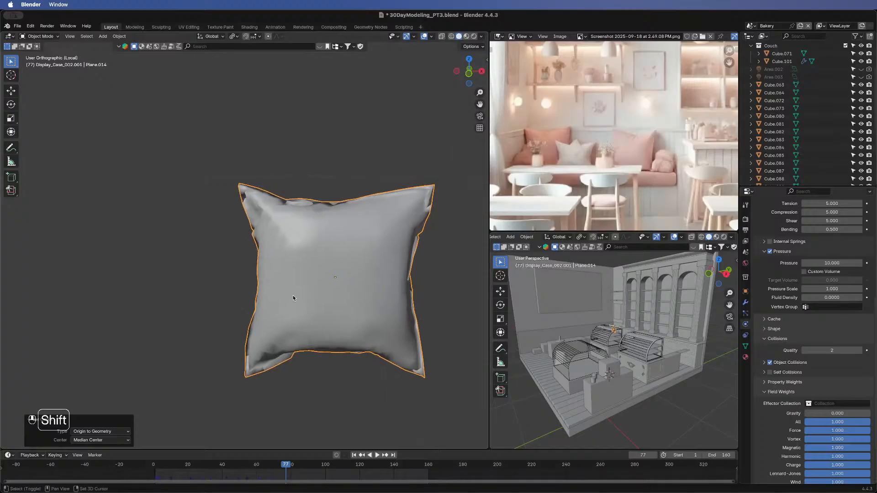
pyautogui.moveTo(293, 295); pyautogui.dragTo(259, 300, button='middle')
pyautogui.scroll(-8, 259, 297)
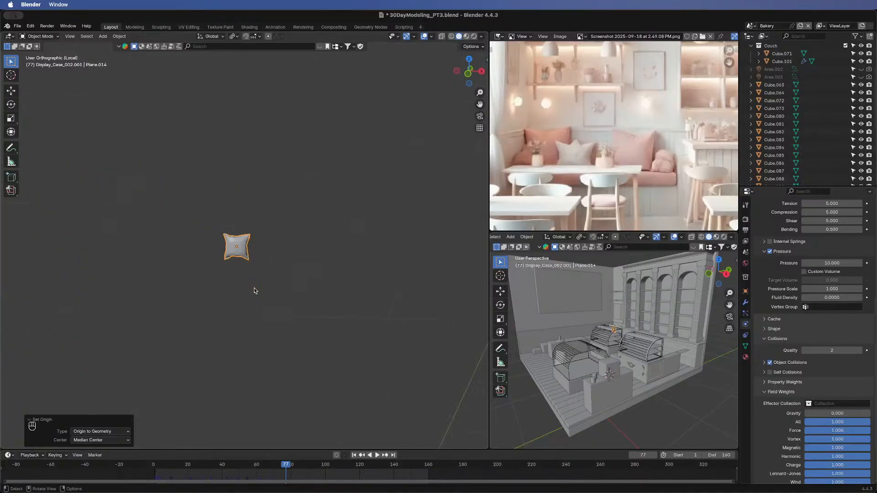
pyautogui.scroll(6, 255, 290)
pyautogui.scroll(5, 231, 274)
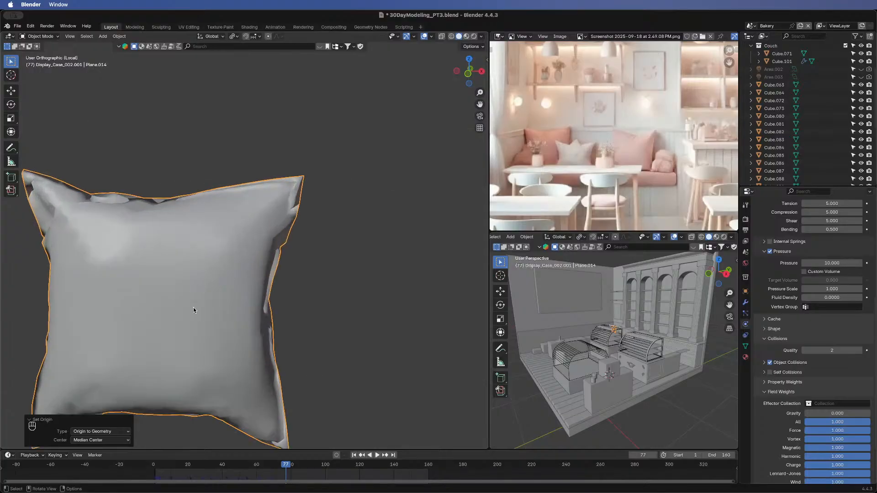
pyautogui.keyDown('shift'); pyautogui.moveTo(193, 308); pyautogui.dragTo(265, 255, button='middle'); pyautogui.keyUp('shift')
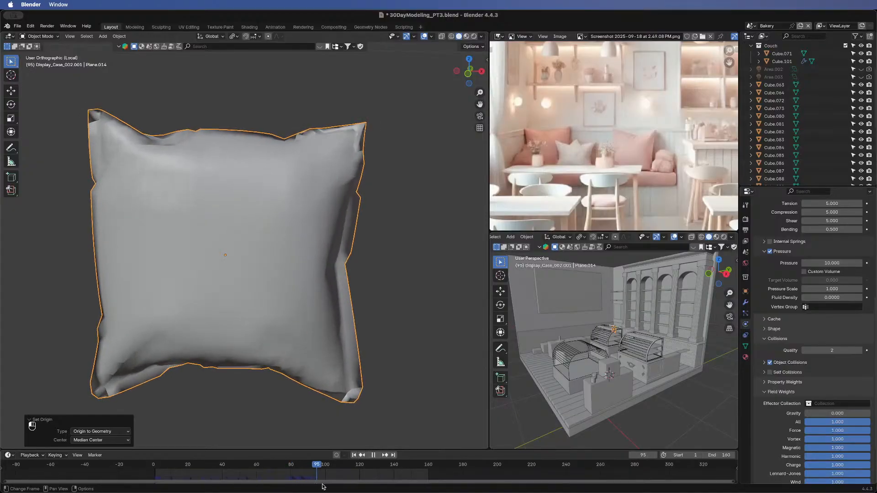
pyautogui.moveTo(323, 487); pyautogui.dragTo(210, 445)
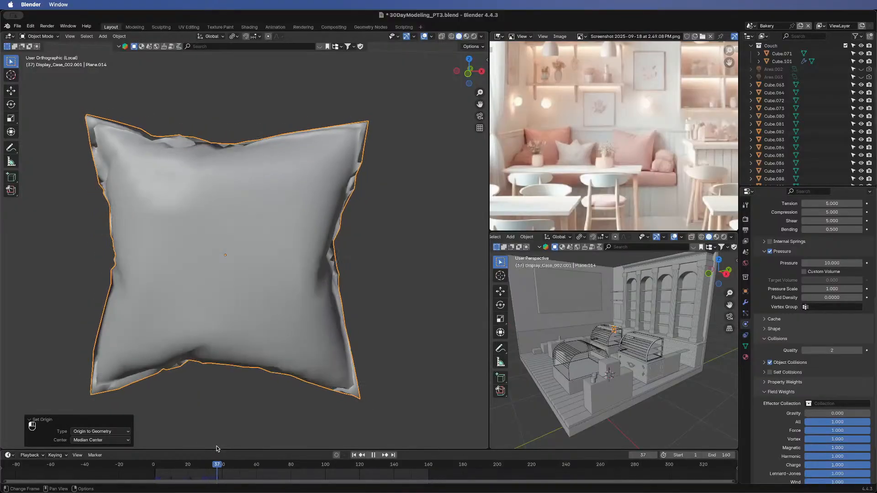
pyautogui.press('space')
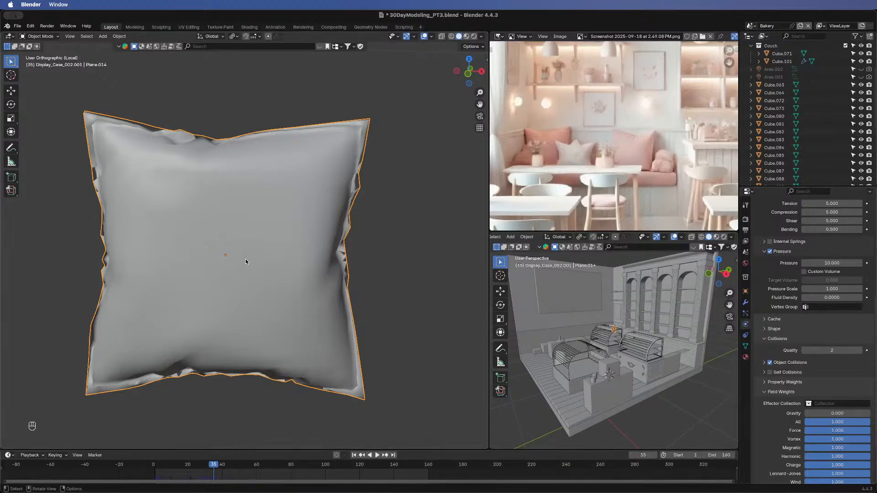
# - Exit Local View and check the small pillow against the two larger pillows on the couch
pyautogui.press('g')
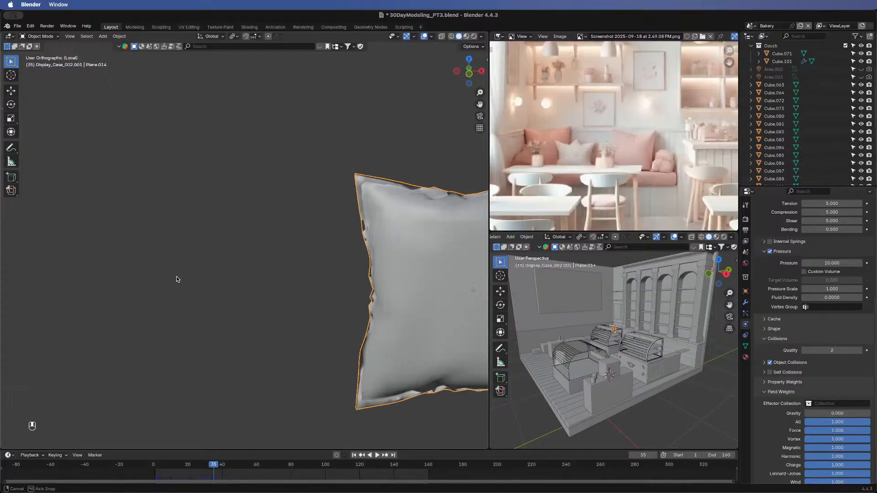
pyautogui.click(177, 270)
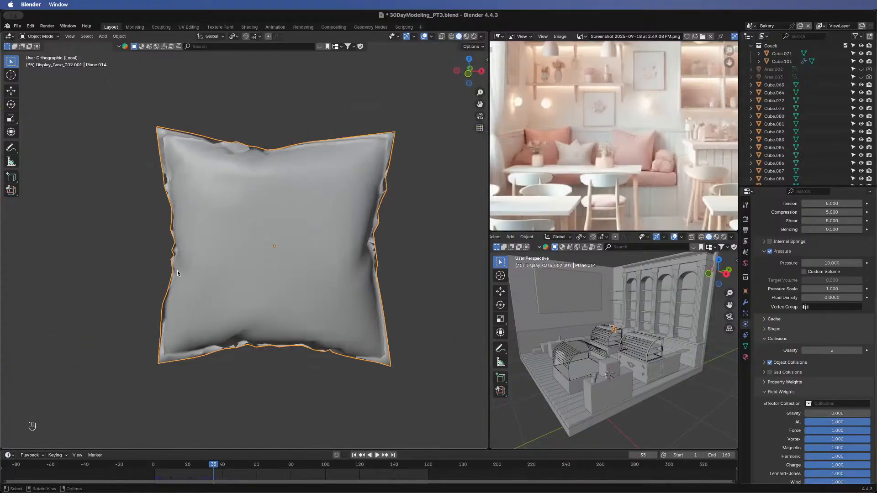
pyautogui.press('/')
pyautogui.moveTo(159, 281); pyautogui.dragTo(228, 242, button='middle')
pyautogui.scroll(6, 229, 242)
pyautogui.moveTo(93, 207); pyautogui.dragTo(50, 205, button='middle')
pyautogui.keyDown('shift'); pyautogui.moveTo(117, 225); pyautogui.dragTo(217, 283, button='middle'); pyautogui.keyUp('shift')
pyautogui.moveTo(279, 277); pyautogui.dragTo(342, 278, button='middle')
pyautogui.keyDown('shift'); pyautogui.moveTo(316, 280); pyautogui.dragTo(257, 271, button='middle'); pyautogui.keyUp('shift')
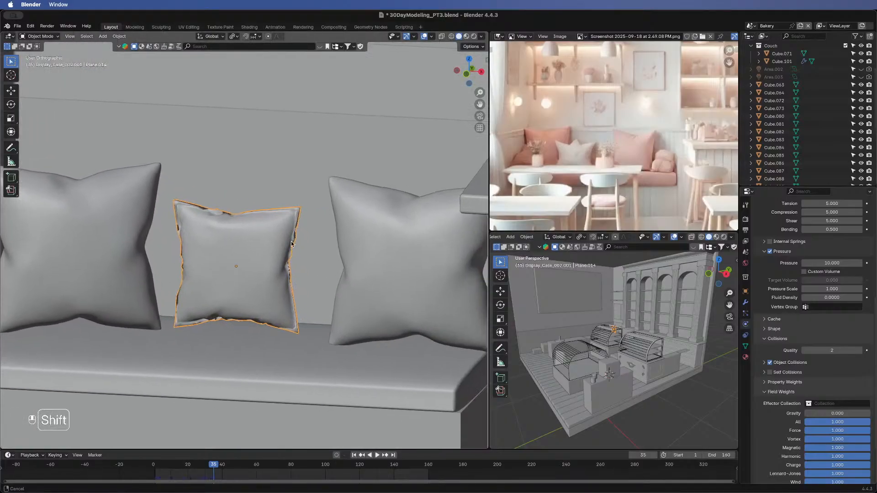
# - Set the small pillow's cloth Pressure to 30
pyautogui.keyDown('shift'); pyautogui.moveTo(363, 278); pyautogui.dragTo(270, 328, button='middle'); pyautogui.keyUp('shift')
pyautogui.moveTo(199, 261); pyautogui.dragTo(279, 212, button='middle')
pyautogui.moveTo(183, 192); pyautogui.dragTo(114, 173, button='middle')
pyautogui.keyDown('shift'); pyautogui.moveTo(188, 211); pyautogui.dragTo(208, 268, button='middle'); pyautogui.keyUp('shift')
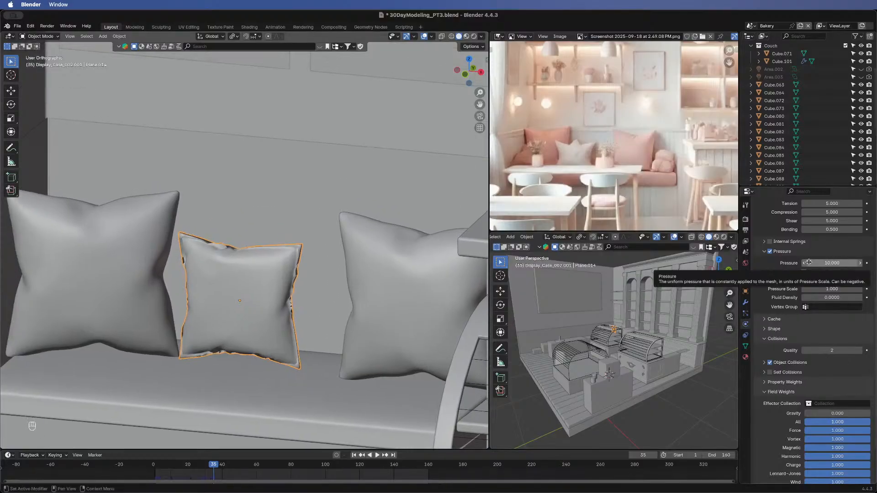
pyautogui.click(834, 263)
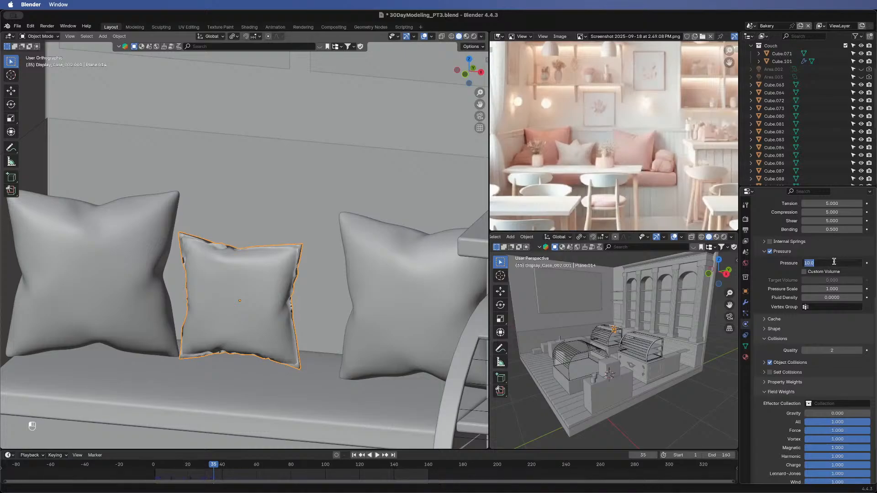
pyautogui.press('Return')
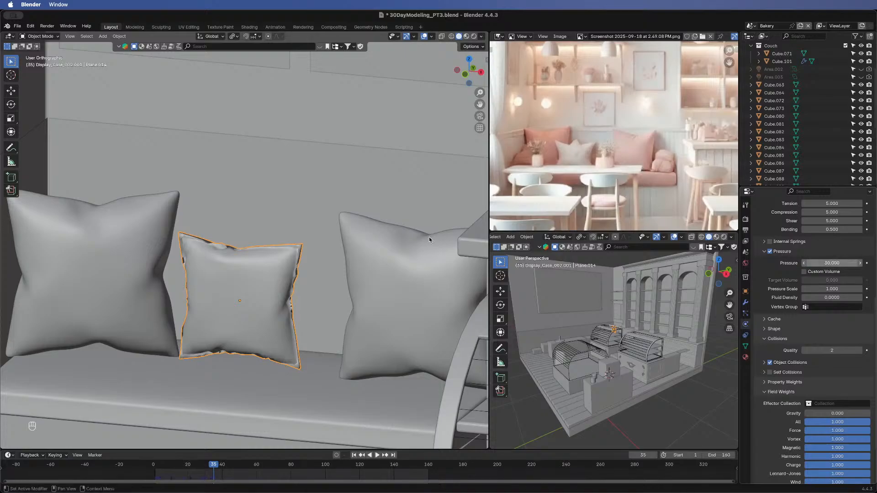
# - Replay the small pillow's cloth simulation from the first frame, stop it and scrub to frame 33
pyautogui.click(355, 456)
pyautogui.click(378, 456)
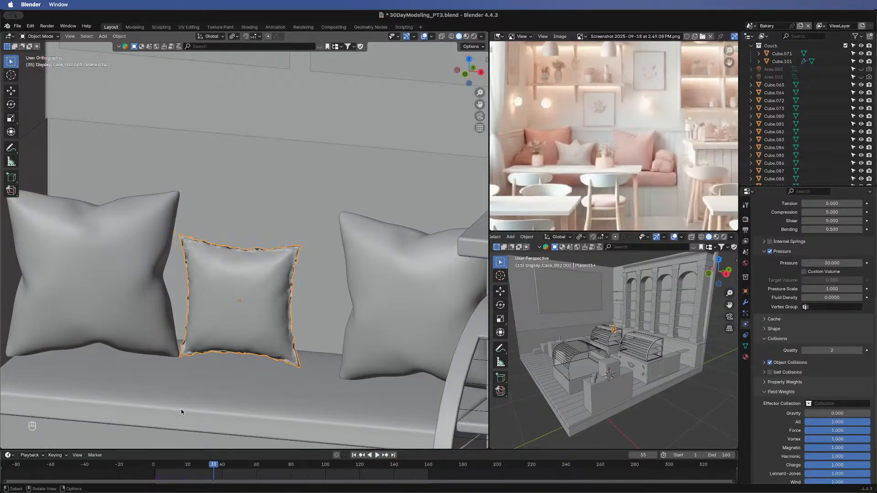
pyautogui.click(379, 456)
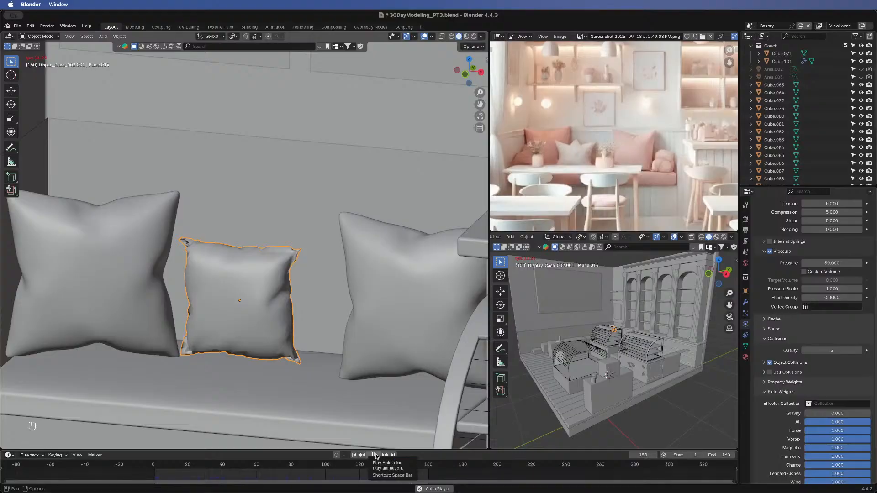
pyautogui.click(373, 455)
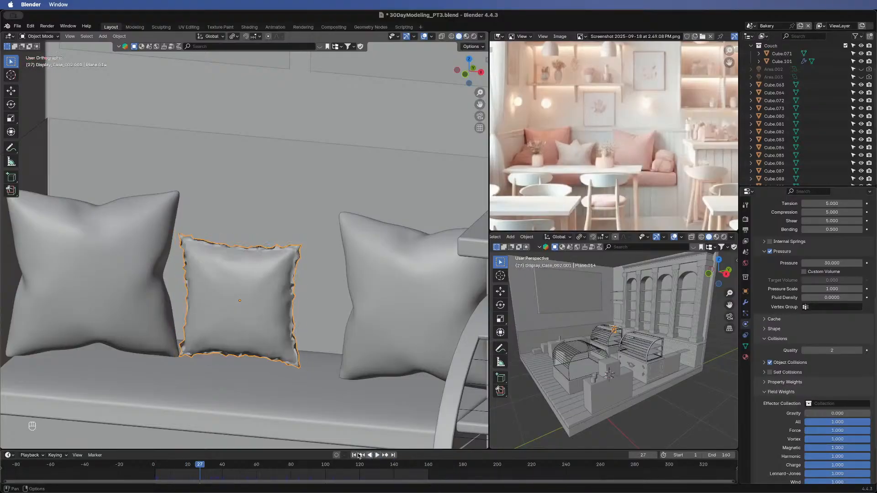
pyautogui.moveTo(201, 466); pyautogui.dragTo(211, 469)
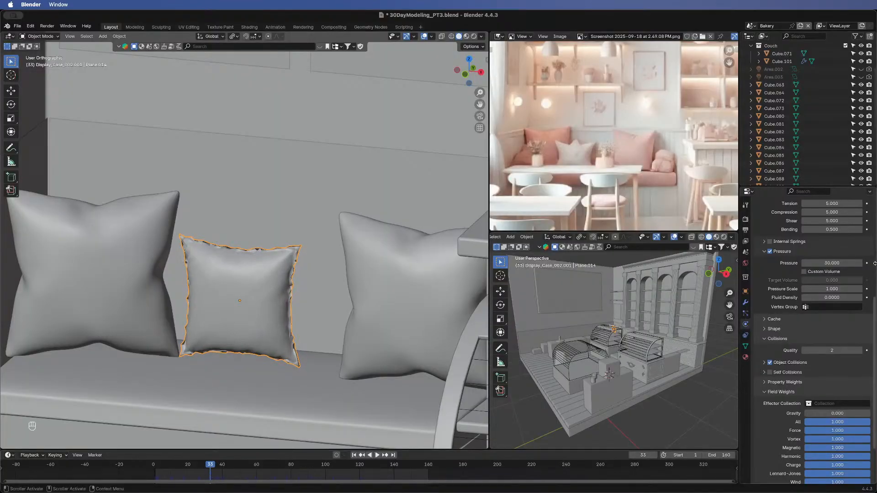
# - Add a Subdivision Surface modifier after the small pillow's Cloth modifier and set its viewport level to 3
pyautogui.scroll(10, 779, 329)
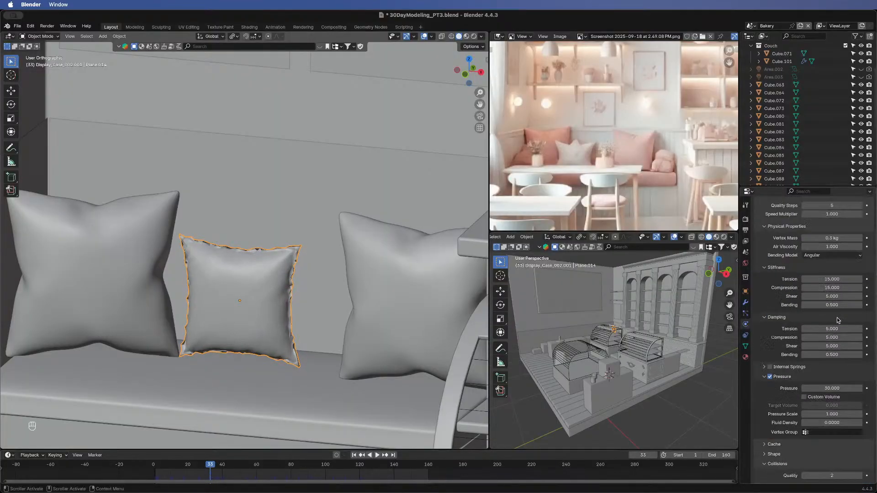
pyautogui.click(746, 303)
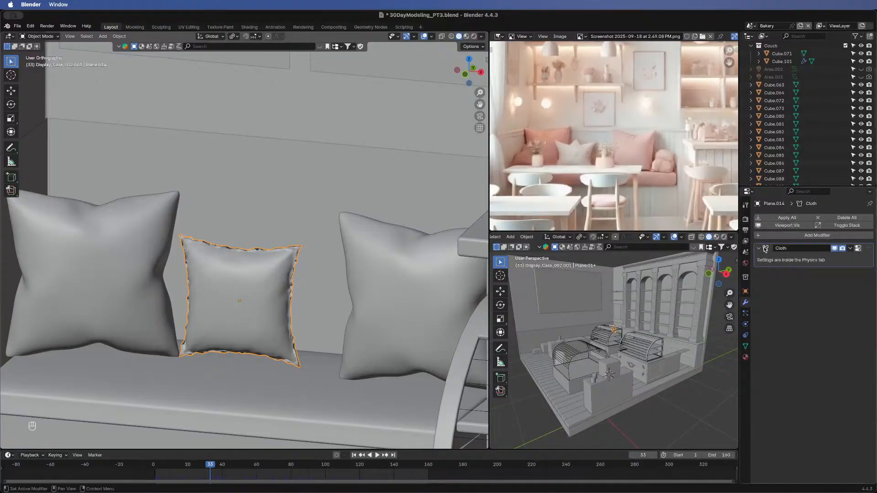
pyautogui.click(773, 235)
pyautogui.moveTo(767, 237)
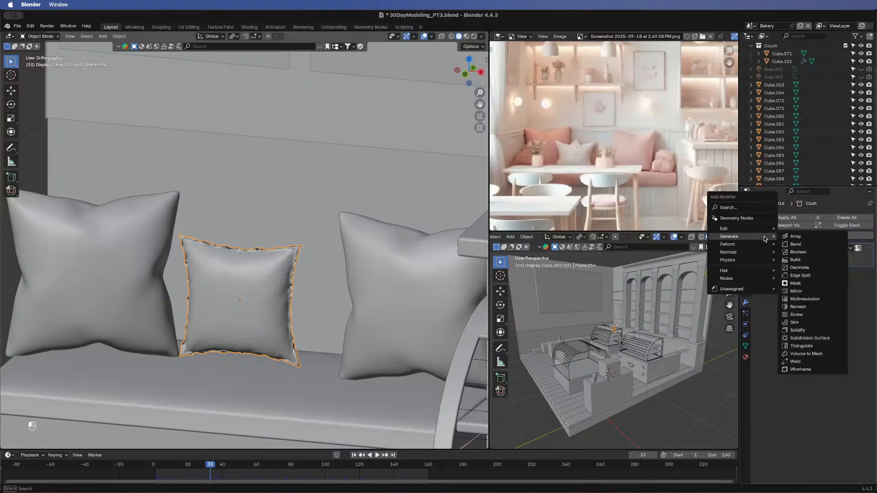
pyautogui.click(809, 339)
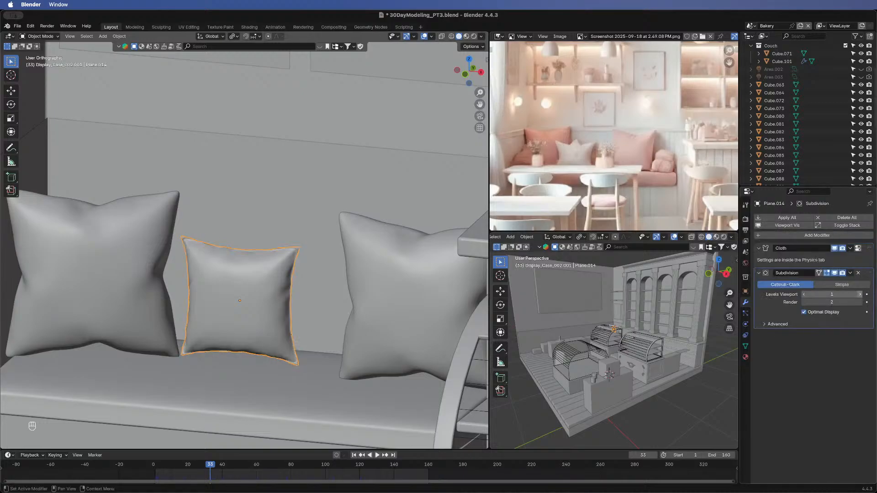
pyautogui.click(860, 294)
pyautogui.click(861, 295)
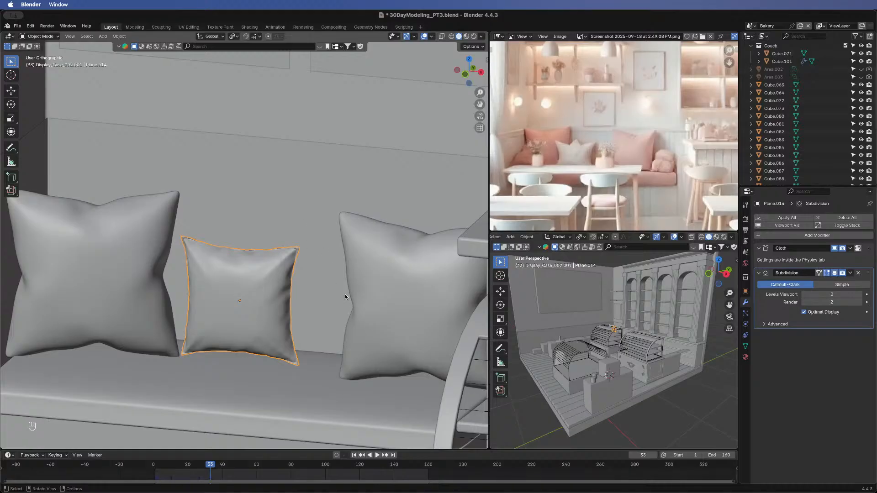
# - Reselect the small pillow and set its cloth Pressure to 25
pyautogui.moveTo(275, 332); pyautogui.dragTo(304, 290, button='middle')
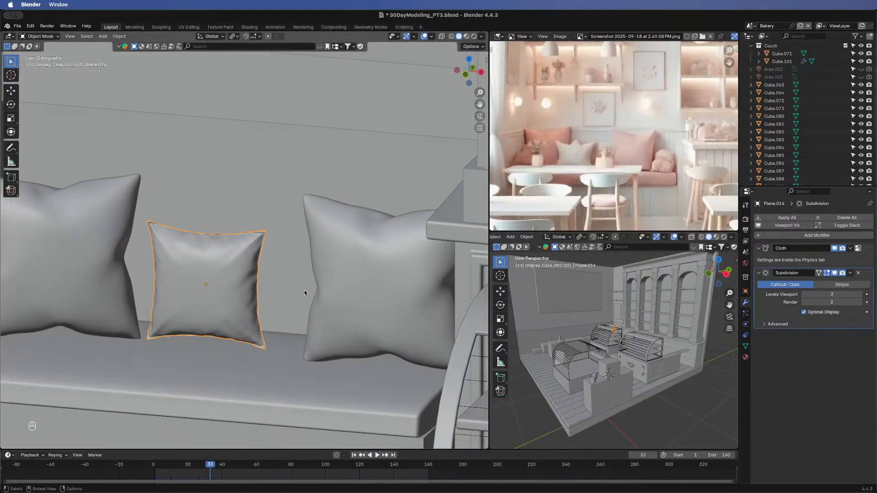
pyautogui.click(297, 324)
pyautogui.click(211, 286)
pyautogui.click(746, 314)
pyautogui.click(746, 324)
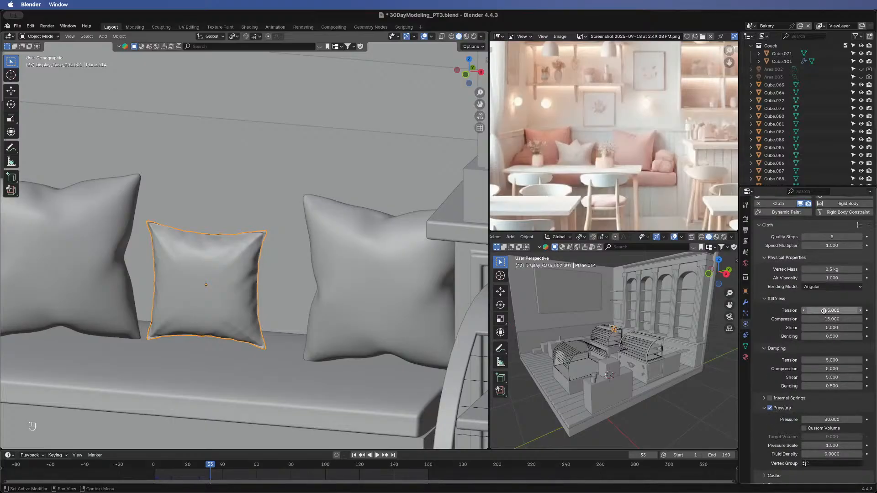
pyautogui.scroll(-5, 825, 310)
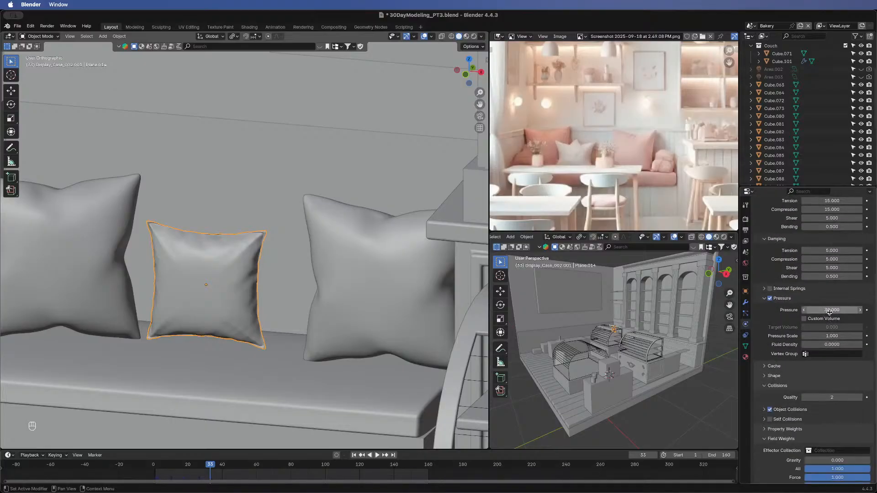
pyautogui.click(830, 310)
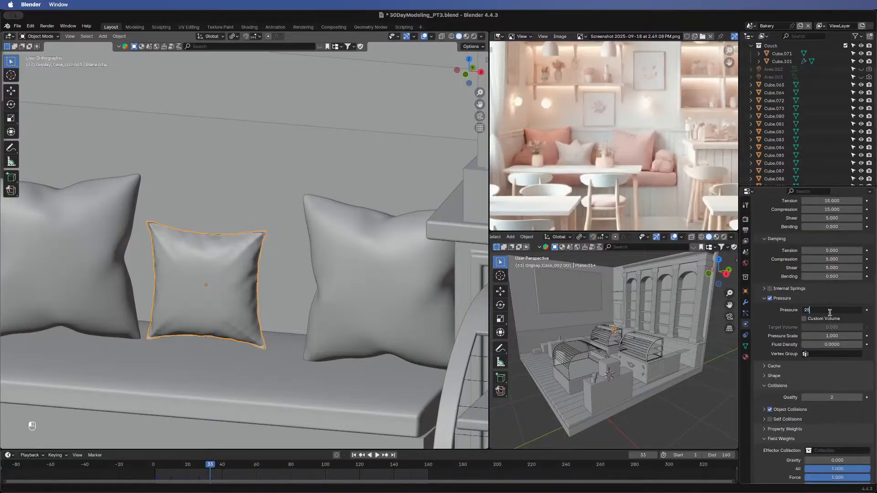
pyautogui.press('Return')
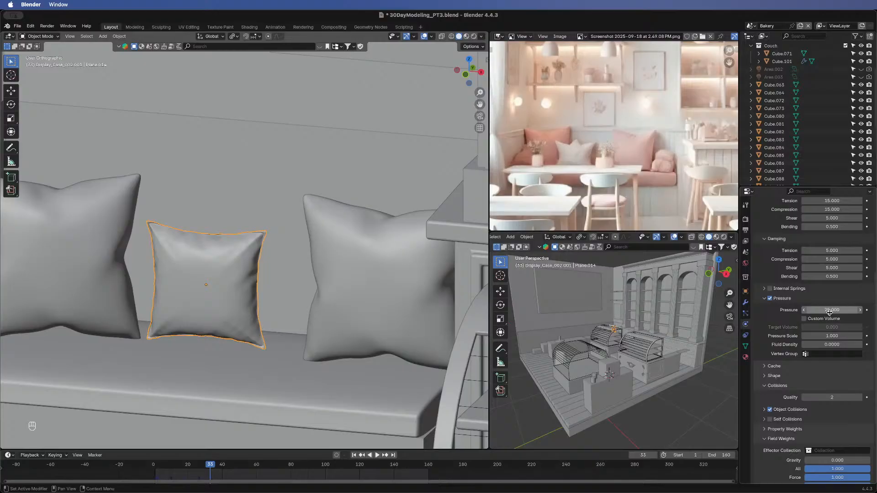
# - Run the small pillow's simulation from the first frame, stop playback and scrub back to frame 126
pyautogui.click(354, 455)
pyautogui.click(378, 456)
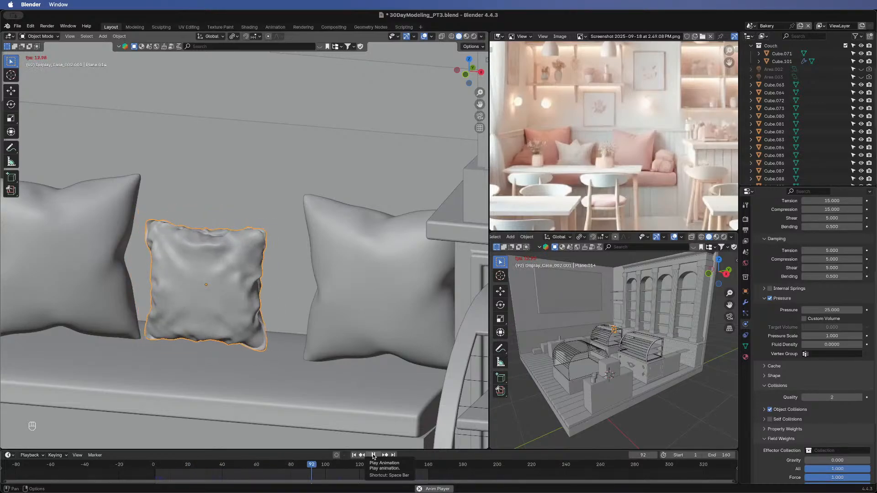
pyautogui.click(373, 455)
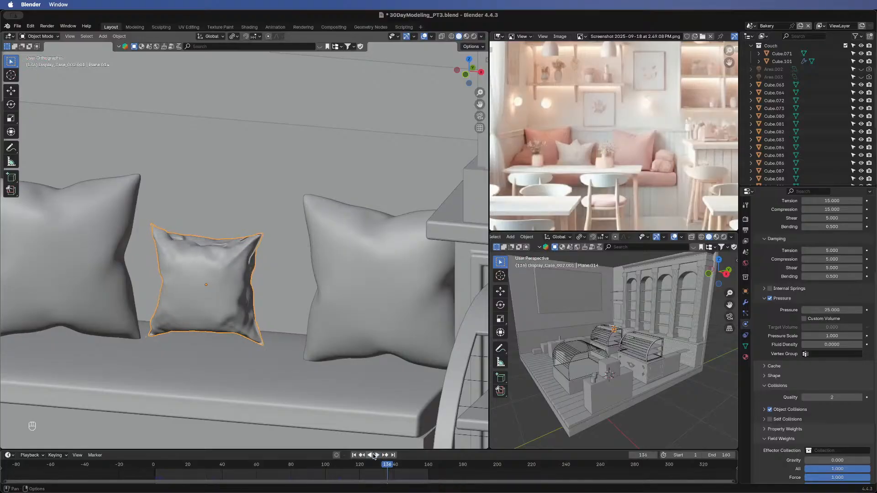
pyautogui.moveTo(385, 466)
pyautogui.mouseDown()
pyautogui.moveTo(362, 468)
pyautogui.moveTo(371, 465)
pyautogui.mouseUp()
# - Examine the small pillow's shape and seams from several angles and up close, comparing it with the larger pillows
pyautogui.moveTo(334, 315); pyautogui.dragTo(161, 290, button='middle')
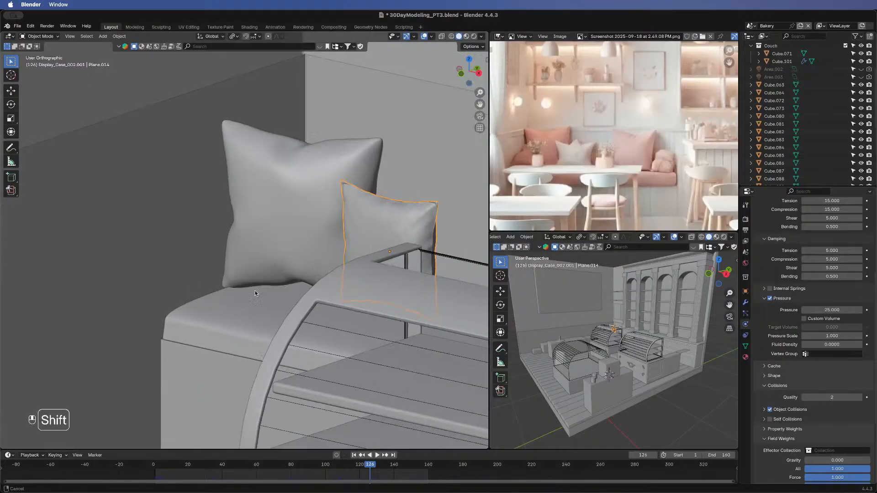
pyautogui.keyDown('shift'); pyautogui.moveTo(450, 304); pyautogui.dragTo(261, 316, button='middle'); pyautogui.keyUp('shift')
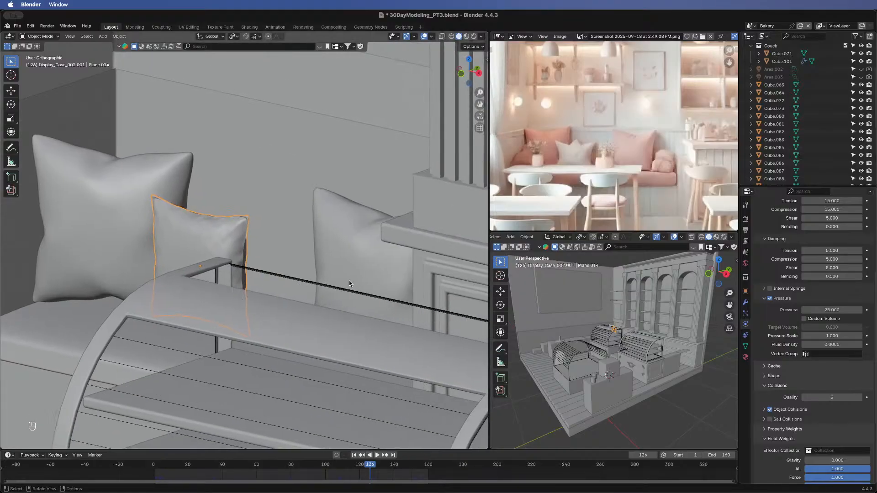
pyautogui.moveTo(349, 280); pyautogui.dragTo(376, 284, button='middle')
pyautogui.keyDown('shift'); pyautogui.moveTo(174, 233); pyautogui.dragTo(298, 267, button='middle'); pyautogui.keyUp('shift')
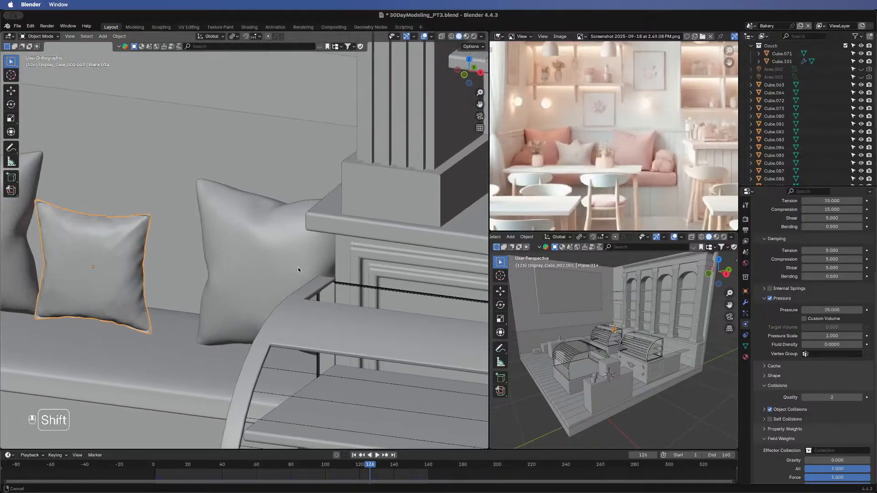
pyautogui.keyDown('shift'); pyautogui.moveTo(109, 234); pyautogui.dragTo(196, 273, button='middle'); pyautogui.keyUp('shift')
pyautogui.scroll(3, 175, 247)
pyautogui.keyDown('shift'); pyautogui.moveTo(195, 337); pyautogui.dragTo(288, 200, button='middle'); pyautogui.keyUp('shift')
pyautogui.keyDown('shift'); pyautogui.moveTo(143, 239); pyautogui.dragTo(202, 248, button='middle'); pyautogui.keyUp('shift')
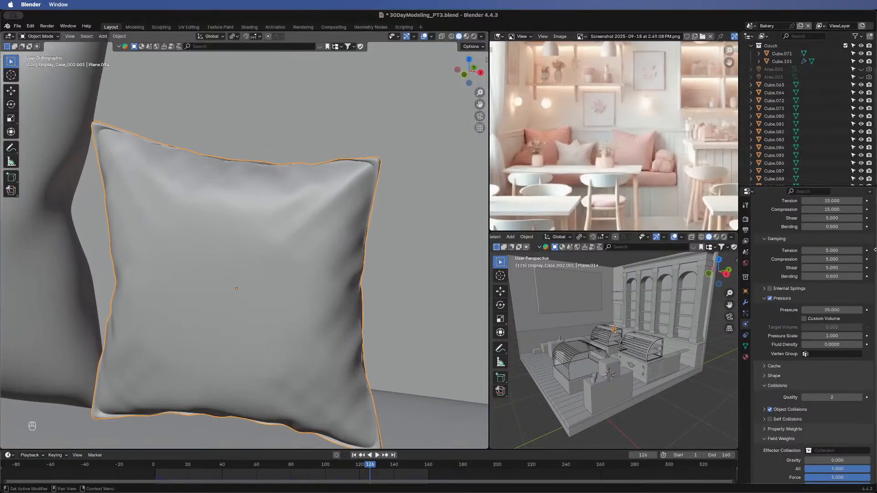
# - Set the small pillow's Subdivision modifier viewport level to 2
pyautogui.click(746, 303)
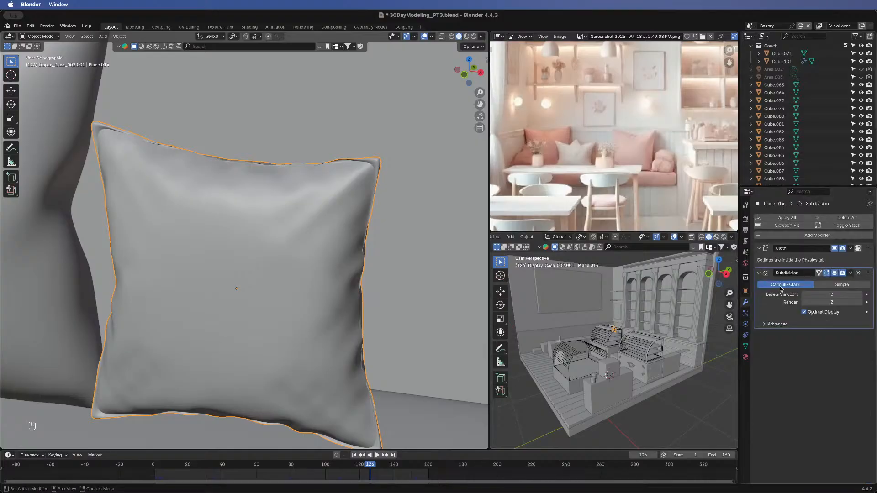
pyautogui.click(806, 294)
pyautogui.keyDown('shift'); pyautogui.moveTo(202, 245); pyautogui.dragTo(231, 265, button='middle'); pyautogui.keyUp('shift')
# - Set the small pillow's cloth Vertex Mass to 0.5 kg
pyautogui.click(746, 314)
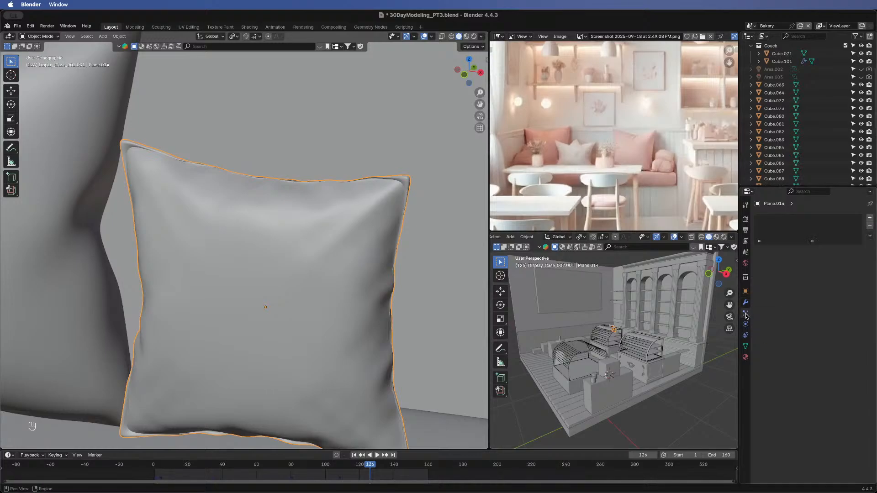
pyautogui.click(746, 325)
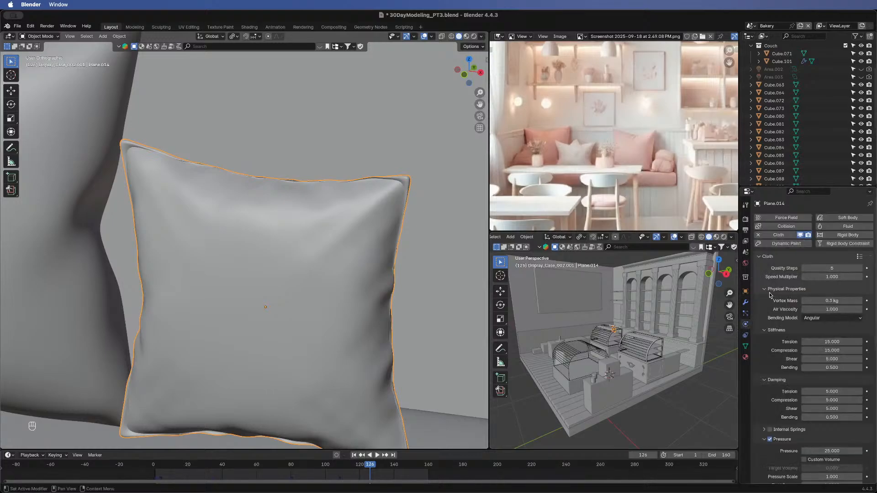
pyautogui.scroll(-3, 771, 296)
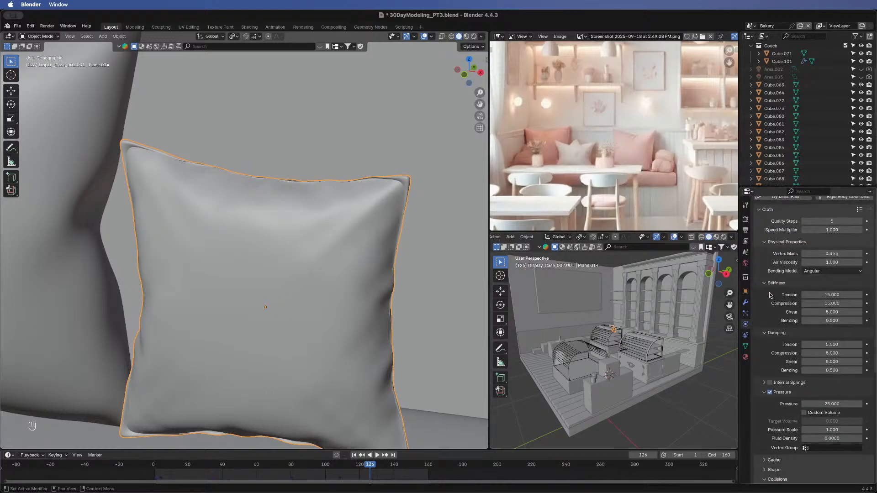
pyautogui.click(833, 254)
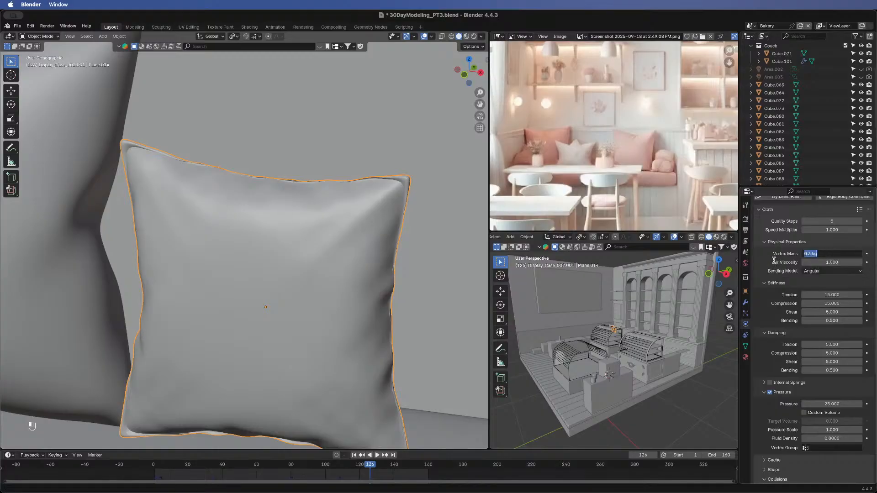
pyautogui.write('0.5')
pyautogui.press('Return')
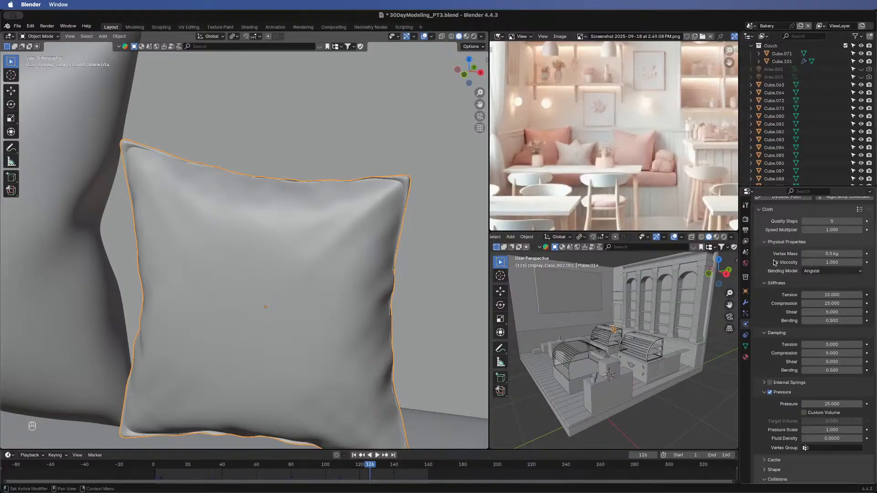
# - Rerun the cloth simulation from the first frame, pause it at frame 52 and inspect the pillow beside its neighbours
pyautogui.click(355, 456)
pyautogui.click(378, 456)
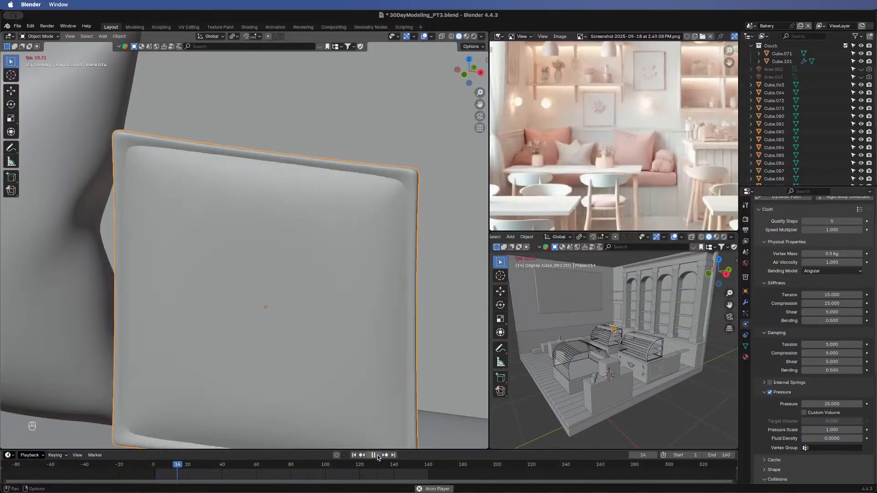
pyautogui.click(378, 456)
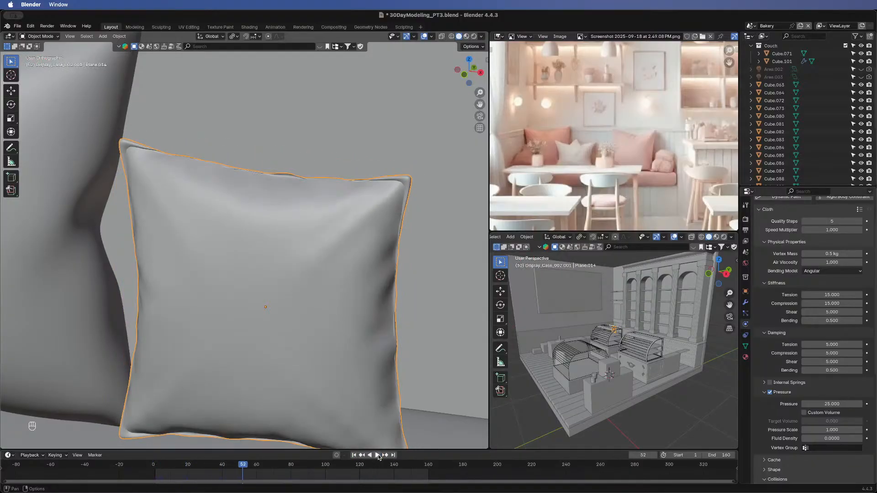
pyautogui.scroll(-3, 360, 273)
pyautogui.moveTo(223, 307); pyautogui.dragTo(261, 328, button='middle')
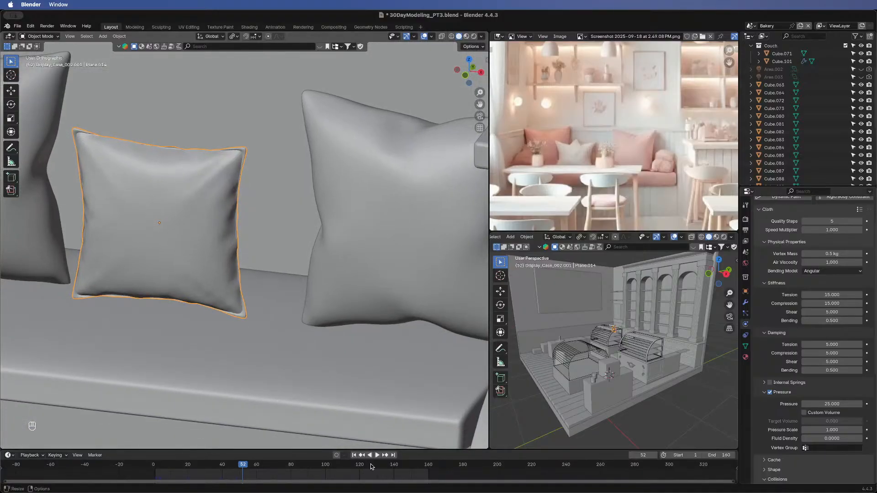
# - Continue playing the cloth simulation with pauses to compare pillow shapes, and stop at frame 160
pyautogui.click(376, 457)
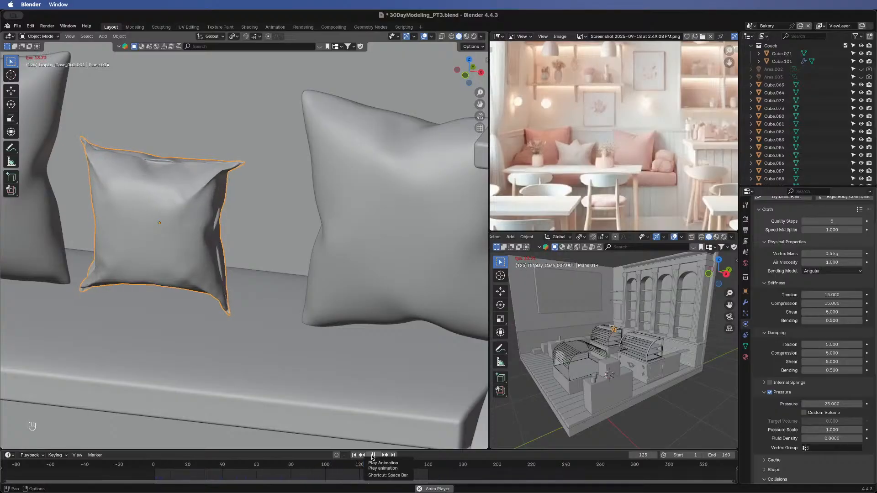
pyautogui.click(373, 456)
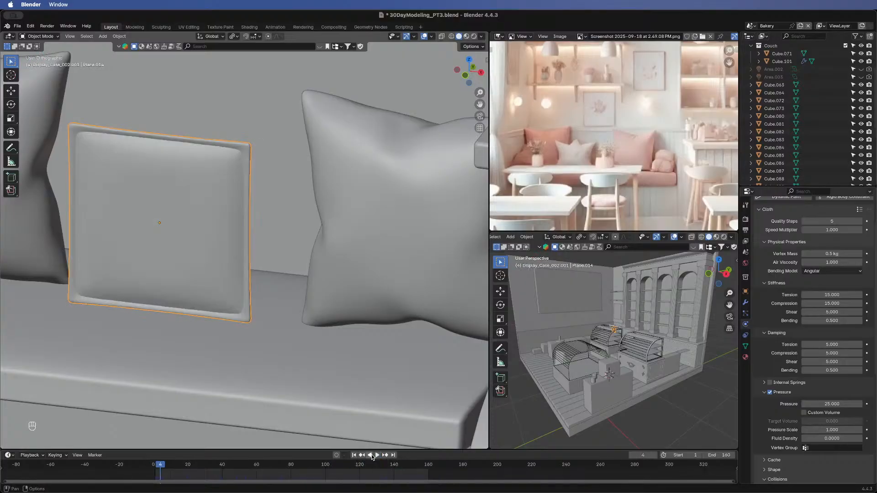
pyautogui.click(376, 456)
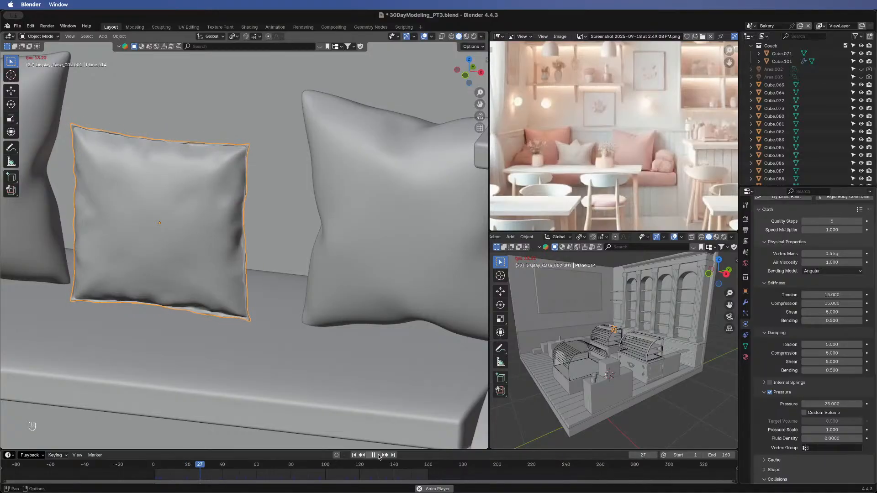
pyautogui.click(373, 456)
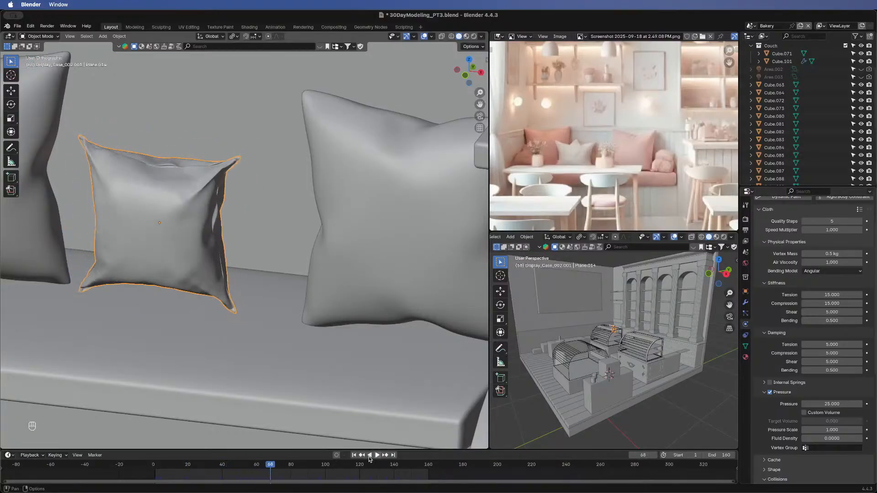
pyautogui.press('space')
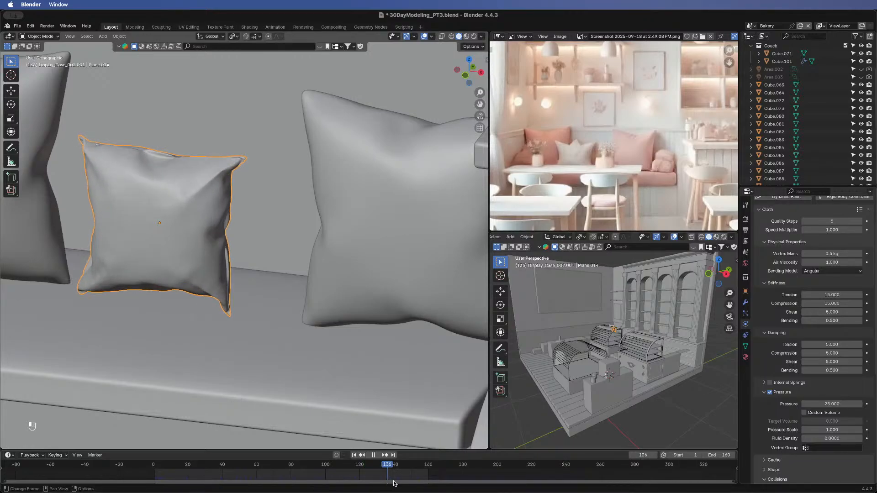
pyautogui.moveTo(407, 482); pyautogui.dragTo(428, 480)
pyautogui.keyDown('shift'); pyautogui.moveTo(205, 269); pyautogui.dragTo(279, 277, button='middle'); pyautogui.keyUp('shift')
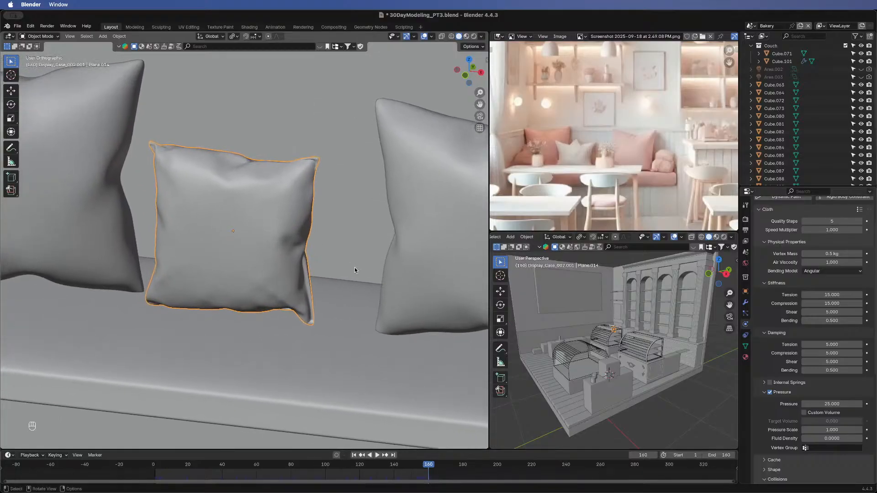
# - Apply the Cloth modifier to the small pillow to keep its simulated shape
pyautogui.scroll(3, 832, 274)
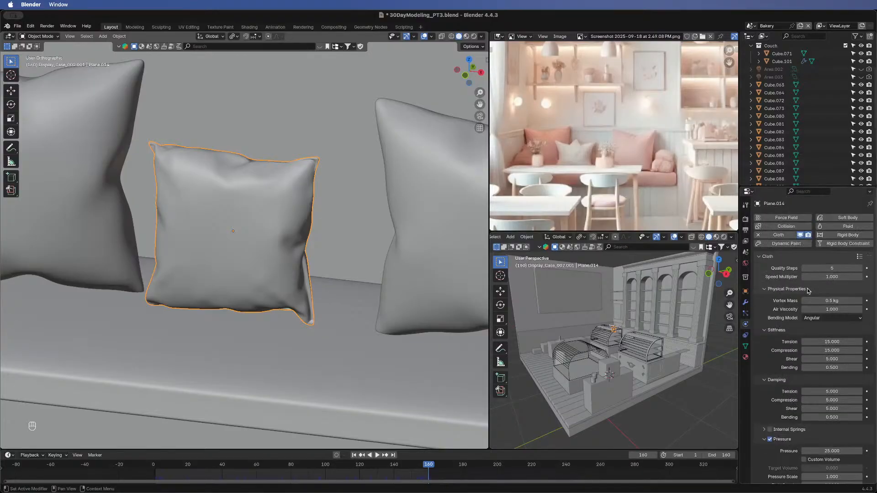
pyautogui.click(745, 314)
pyautogui.click(745, 303)
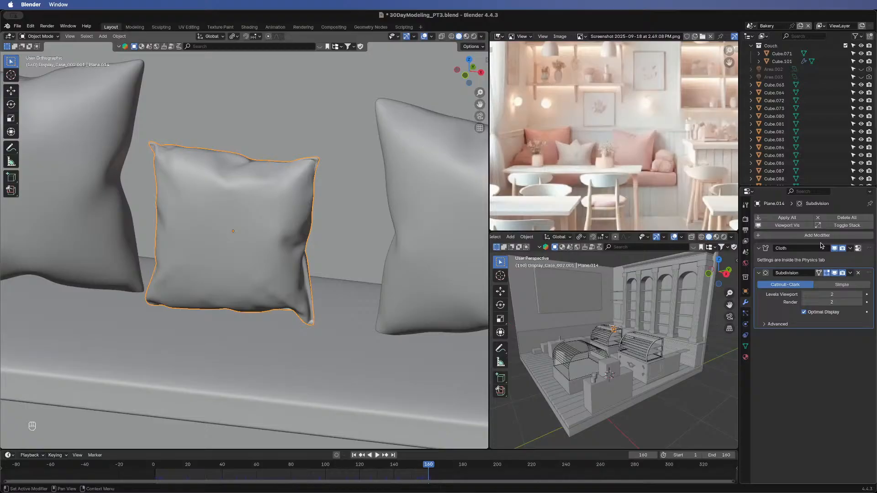
pyautogui.click(858, 251)
pyautogui.click(856, 267)
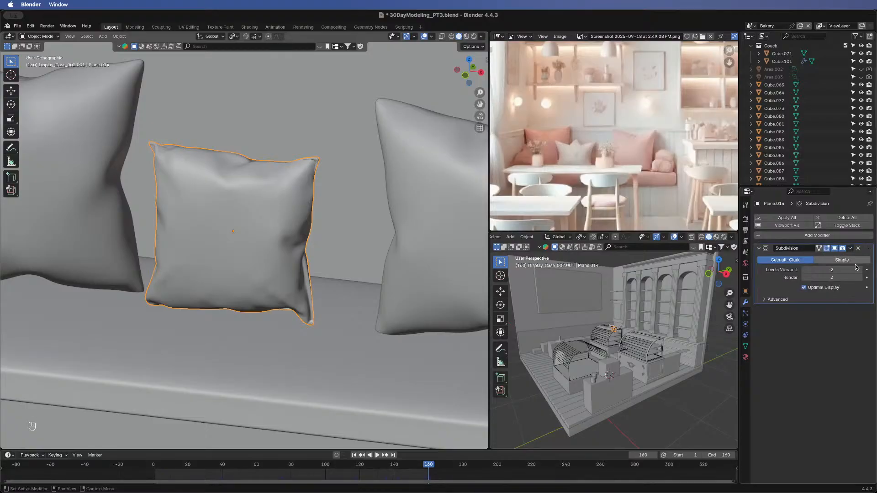
pyautogui.click(865, 270)
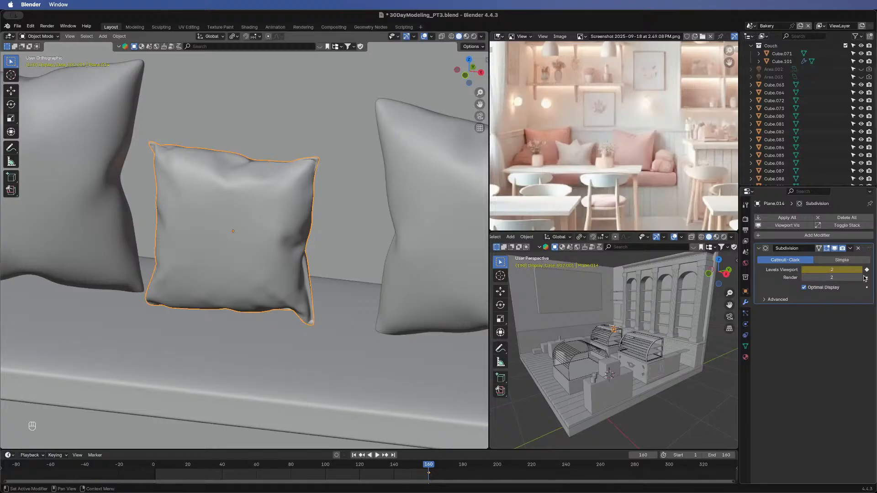
pyautogui.click(867, 271)
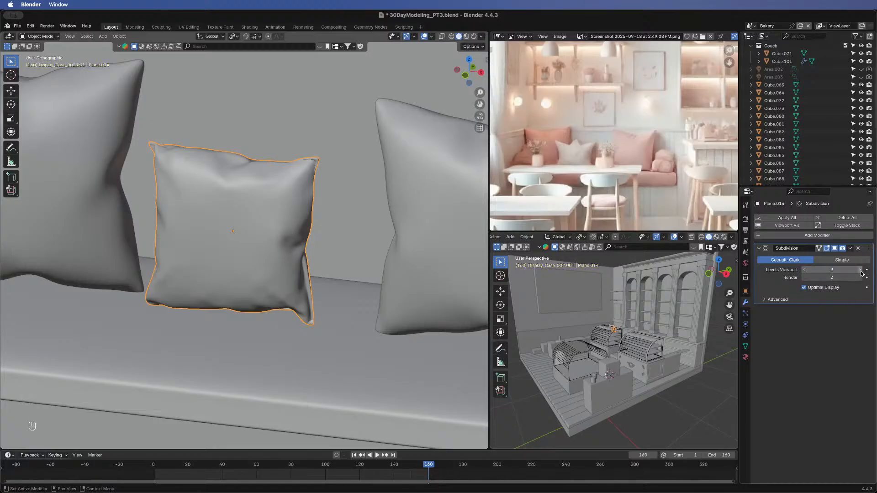
pyautogui.click(805, 270)
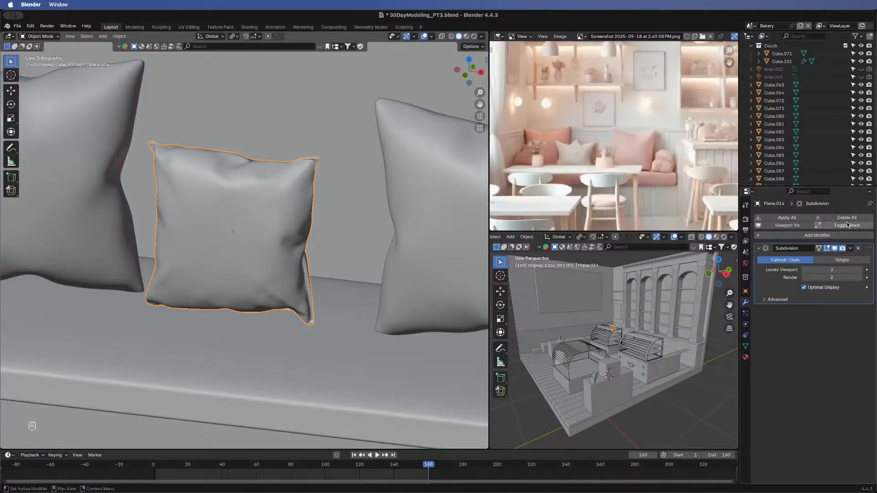
# - Apply the Subdivision modifier to the small pillow
pyautogui.click(851, 248)
pyautogui.click(818, 255)
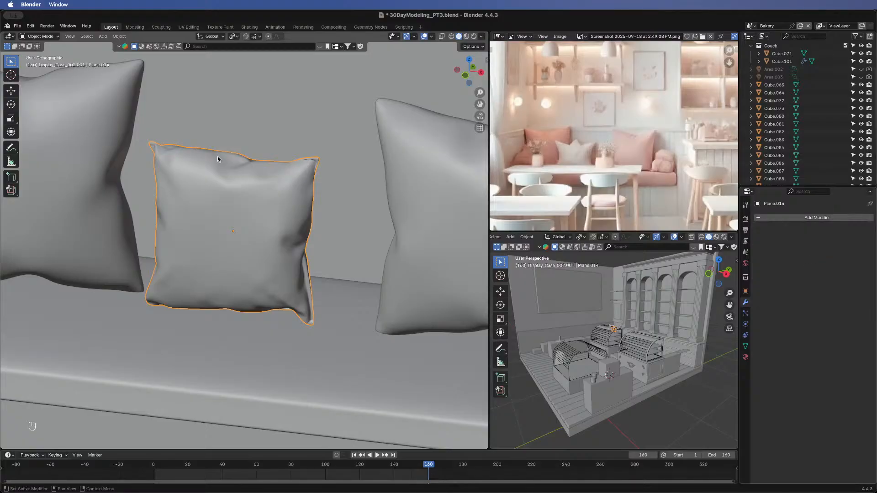
# - Lower the small pillow about 0.035 m along the Z axis onto the bench seat
pyautogui.scroll(-6, 217, 156)
pyautogui.moveTo(250, 168); pyautogui.dragTo(287, 166, button='middle')
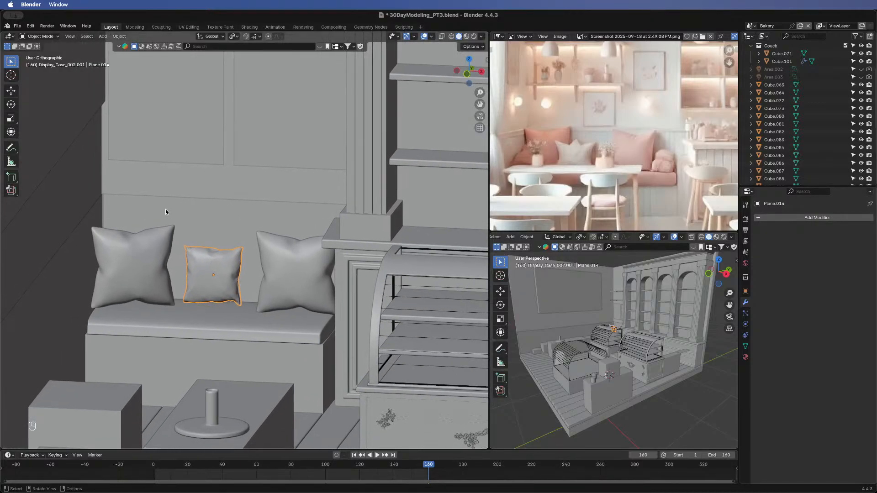
pyautogui.moveTo(165, 210); pyautogui.dragTo(223, 182, button='middle')
pyautogui.scroll(2, 221, 179)
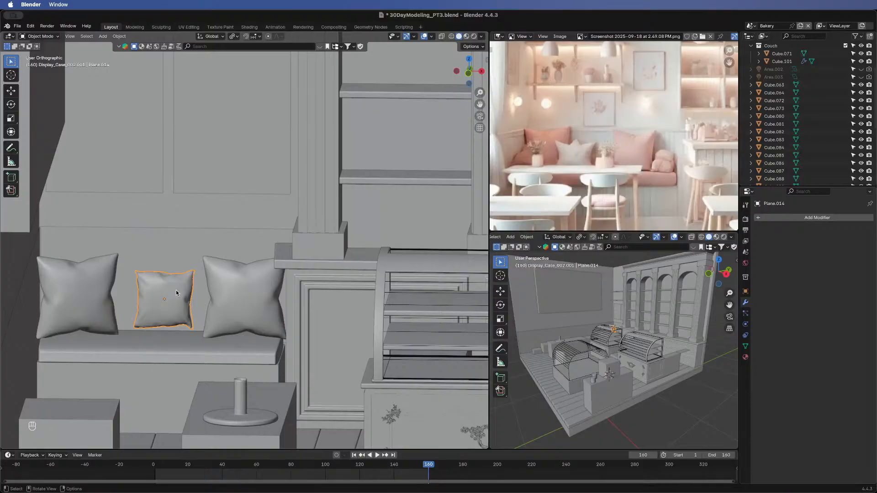
pyautogui.press('g')
pyautogui.press('z')
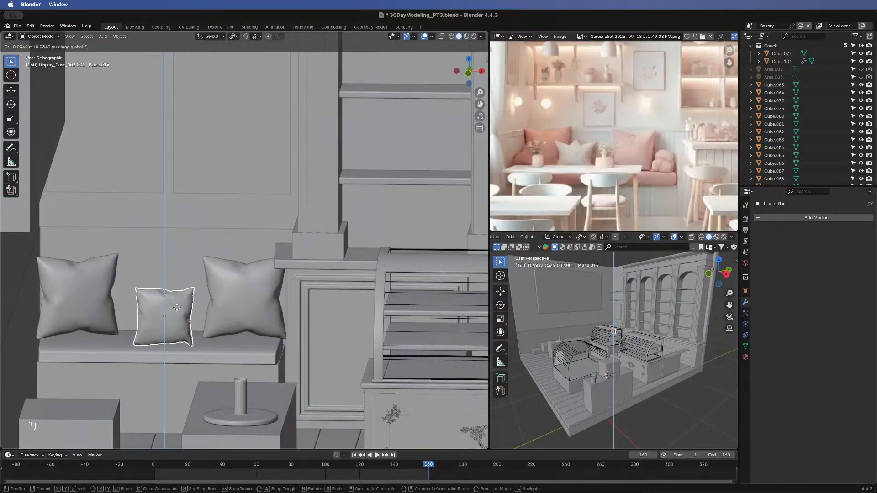
pyautogui.click(178, 309)
# - Move the small pillow about -0.074 m along X and about 0.079 m along Y, in front of the bench's left large pillow
pyautogui.press('g')
pyautogui.press('x')
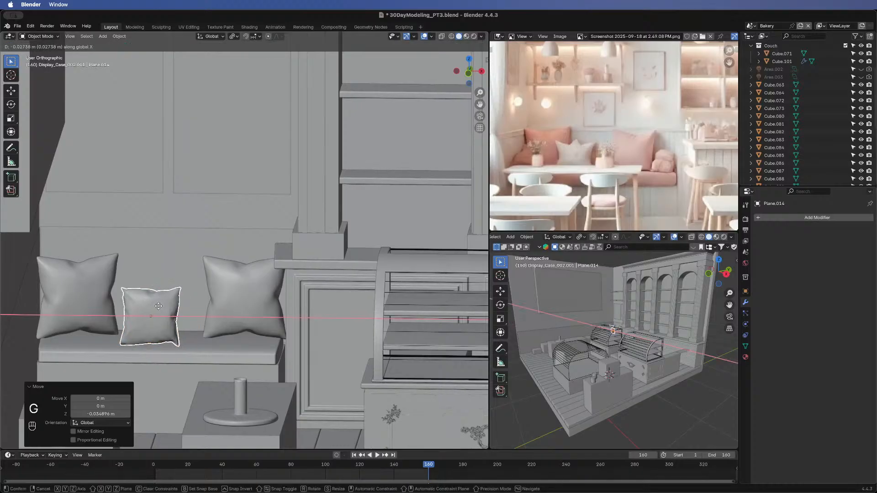
pyautogui.click(141, 306)
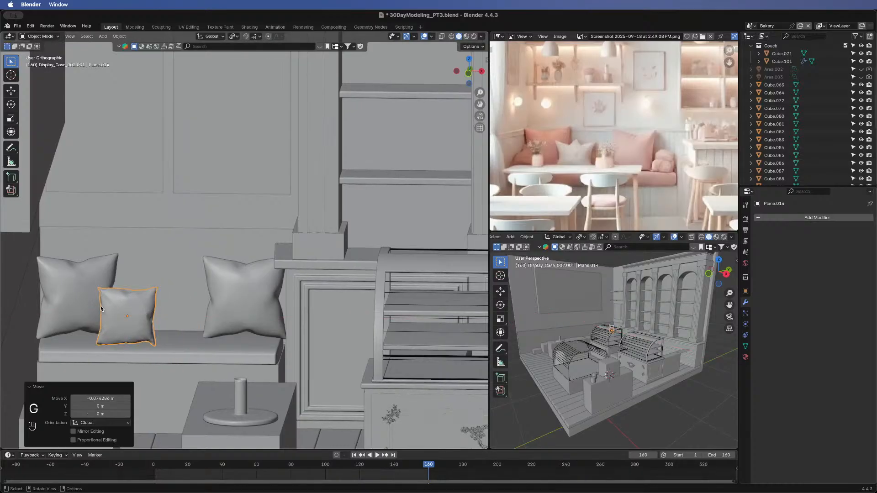
pyautogui.moveTo(101, 305); pyautogui.dragTo(297, 351, button='middle')
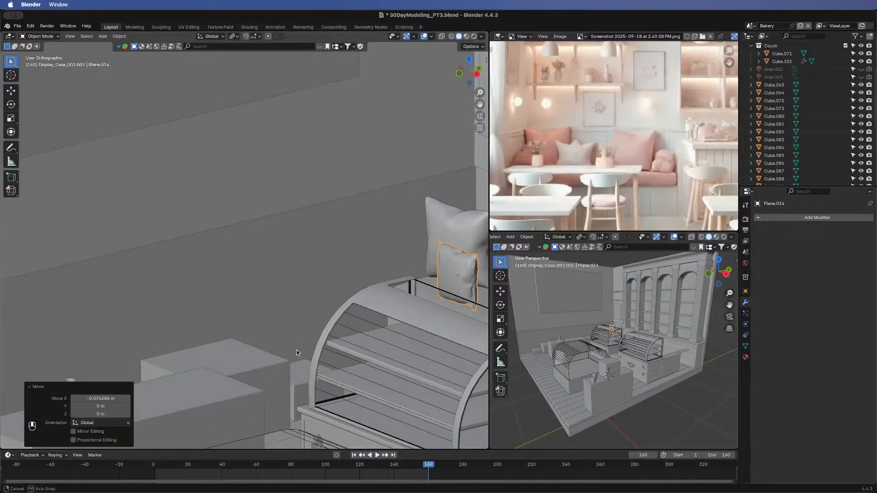
pyautogui.keyDown('shift'); pyautogui.moveTo(418, 316); pyautogui.dragTo(211, 325, button='middle'); pyautogui.keyUp('shift')
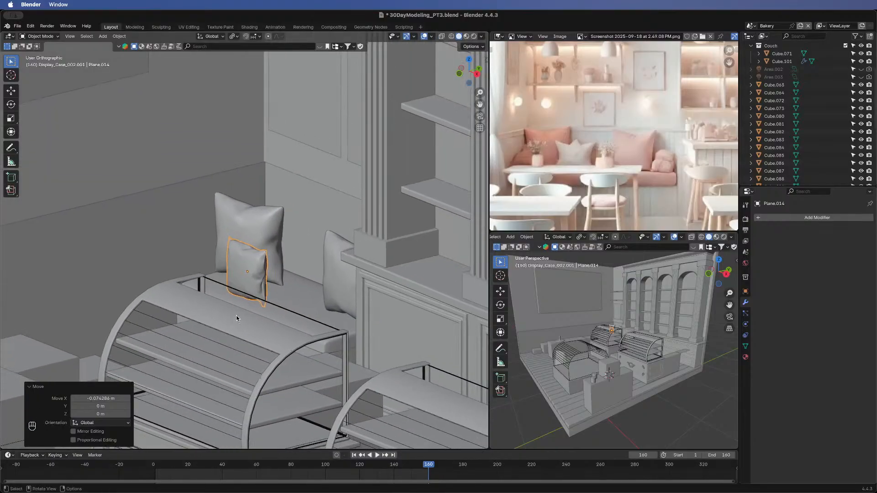
pyautogui.press('g')
pyautogui.press('y')
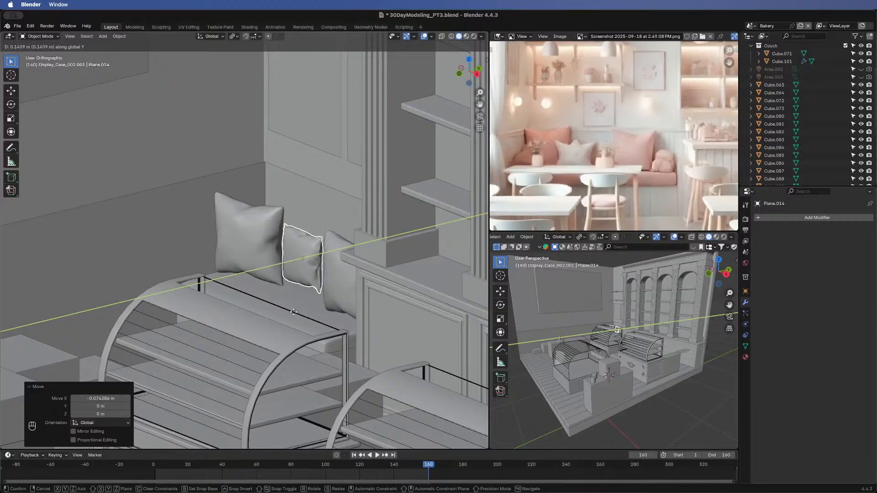
pyautogui.click(270, 319)
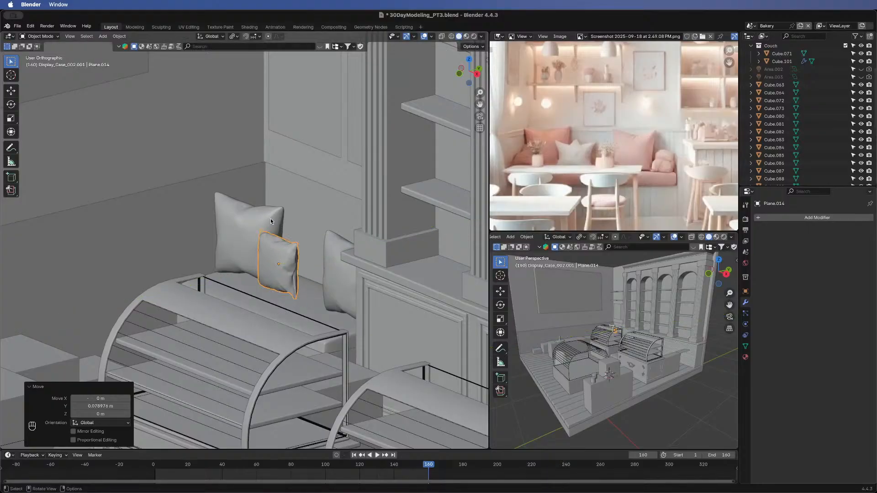
# - Move the large pillow behind the small one about 0.064 m along Y toward the back wall
pyautogui.click(271, 221)
pyautogui.press('g')
pyautogui.press('x')
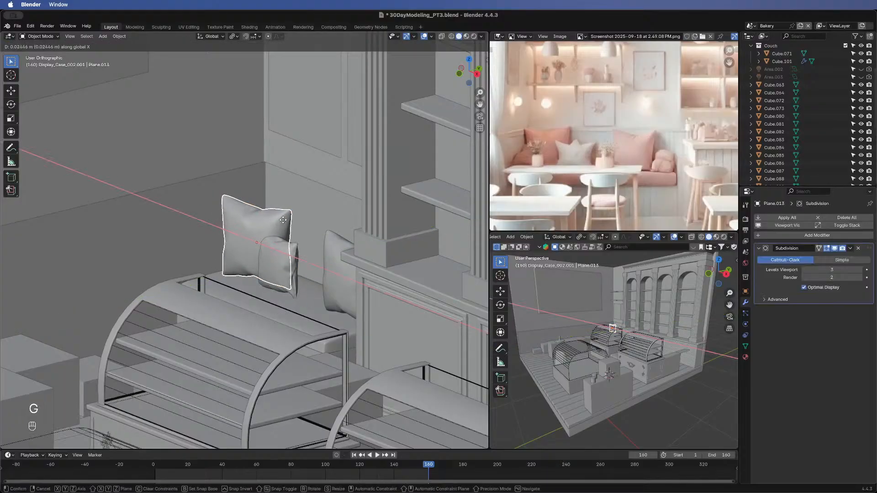
pyautogui.press('y')
pyautogui.press('g')
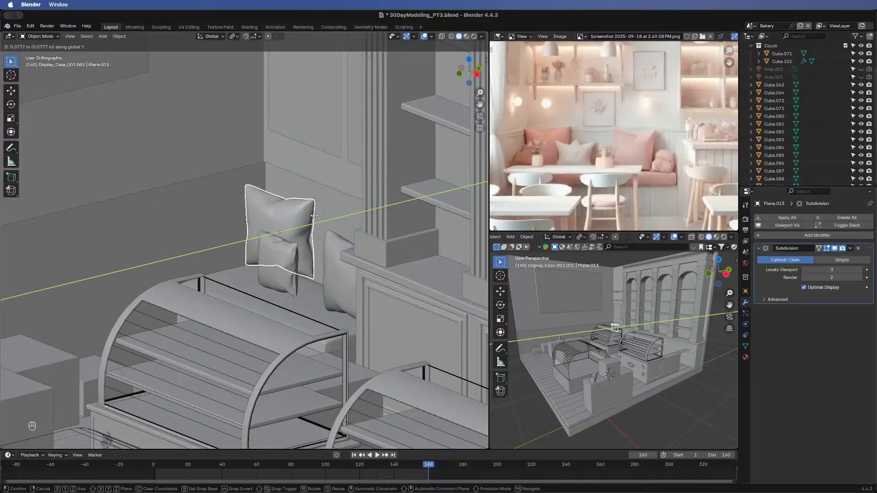
pyautogui.click(309, 218)
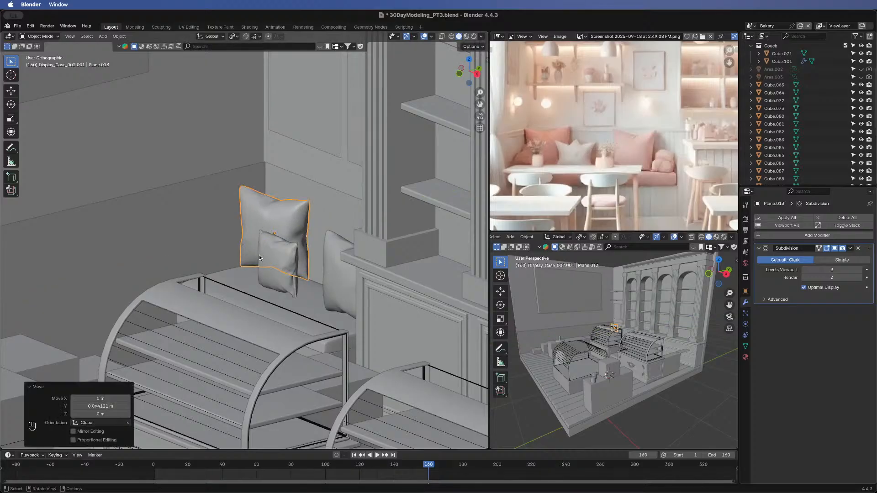
# - Move the small pillow about 0.053 m along Y and about -0.035 m along X, beside the bench's left large pillow
pyautogui.click(277, 274)
pyautogui.press('g')
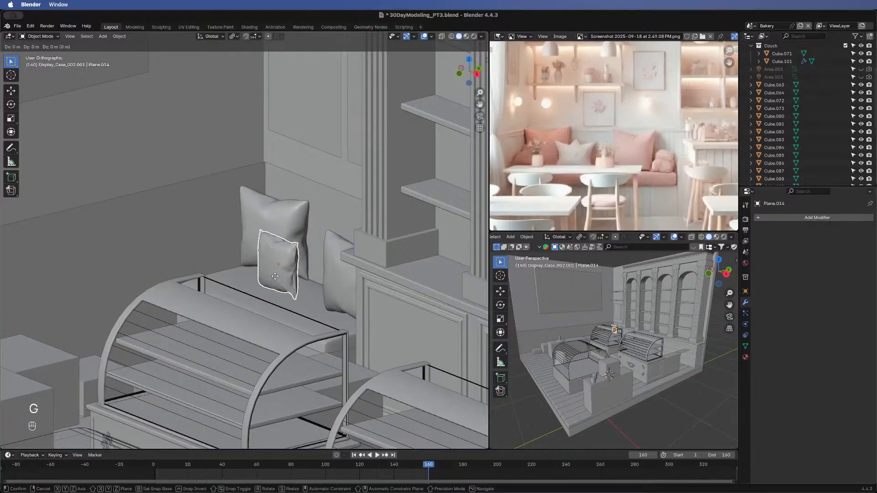
pyautogui.press('y')
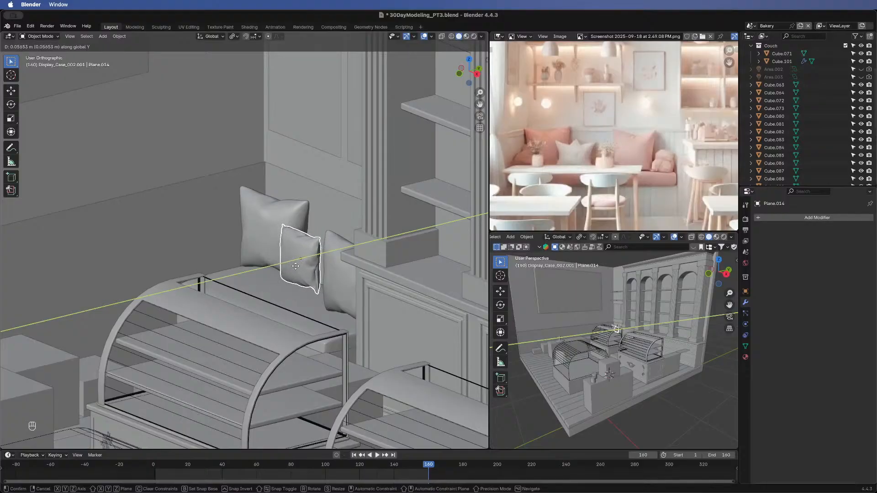
pyautogui.click(294, 266)
pyautogui.press('g')
pyautogui.press('x')
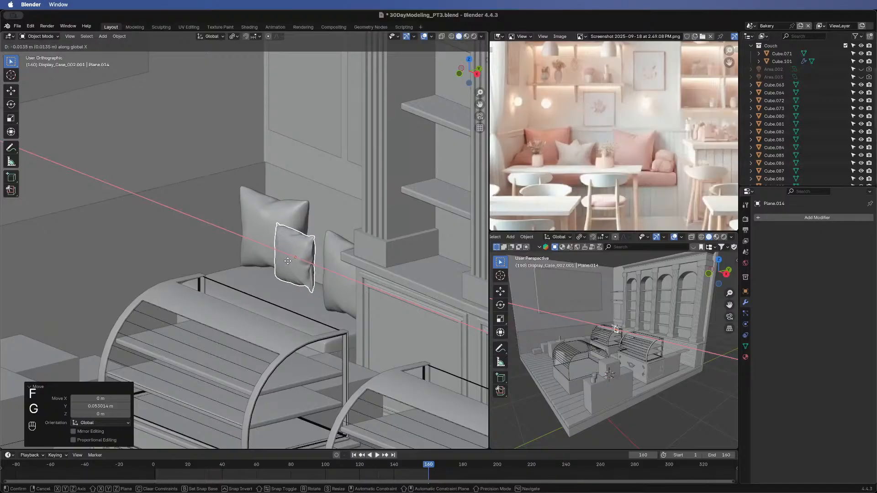
pyautogui.click(284, 258)
# - Rotate the small pillow about the Z axis so that it sits angled against the left large pillow
pyautogui.moveTo(241, 258); pyautogui.dragTo(231, 302, button='middle')
pyautogui.press('r')
pyautogui.press('z')
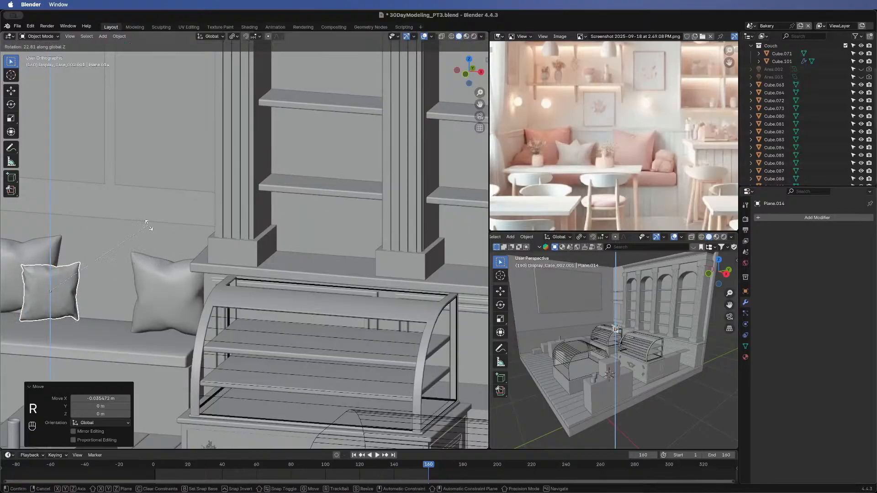
pyautogui.moveTo(113, 256); pyautogui.dragTo(172, 220, button='middle')
pyautogui.keyDown('shift'); pyautogui.moveTo(288, 232); pyautogui.dragTo(151, 301, button='middle'); pyautogui.keyUp('shift')
# - Lower the left large pillow about 0.004 m along the Z axis onto the bench seat
pyautogui.click(119, 304)
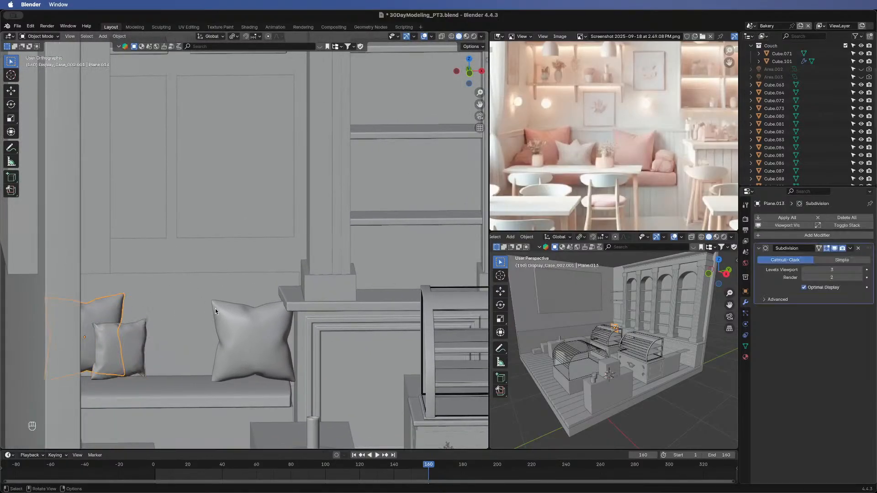
pyautogui.moveTo(215, 308); pyautogui.dragTo(148, 322, button='middle')
pyautogui.press('g')
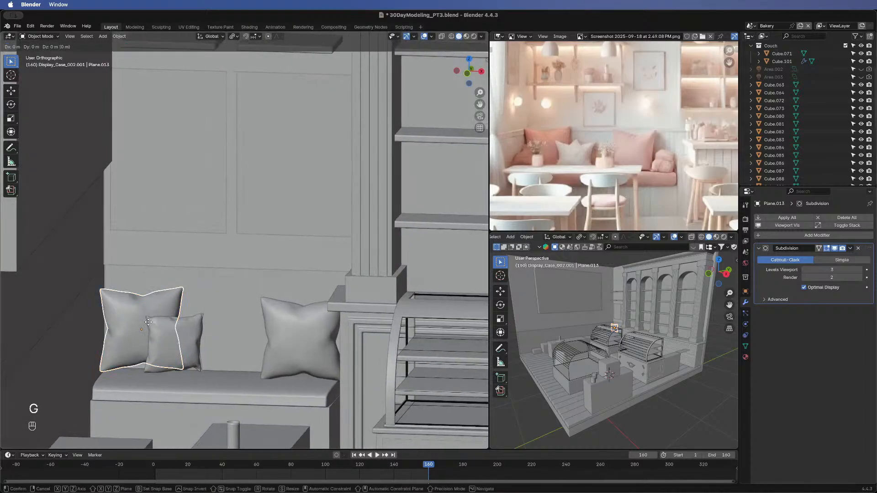
pyautogui.press('z')
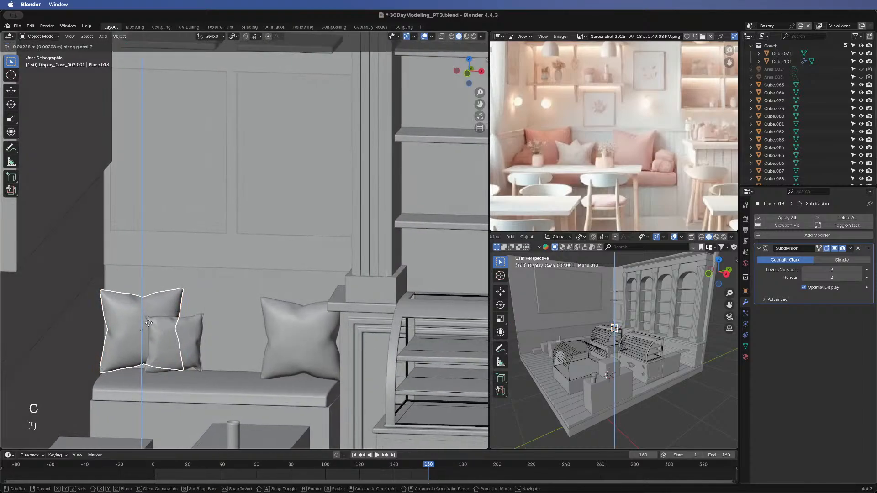
pyautogui.click(149, 324)
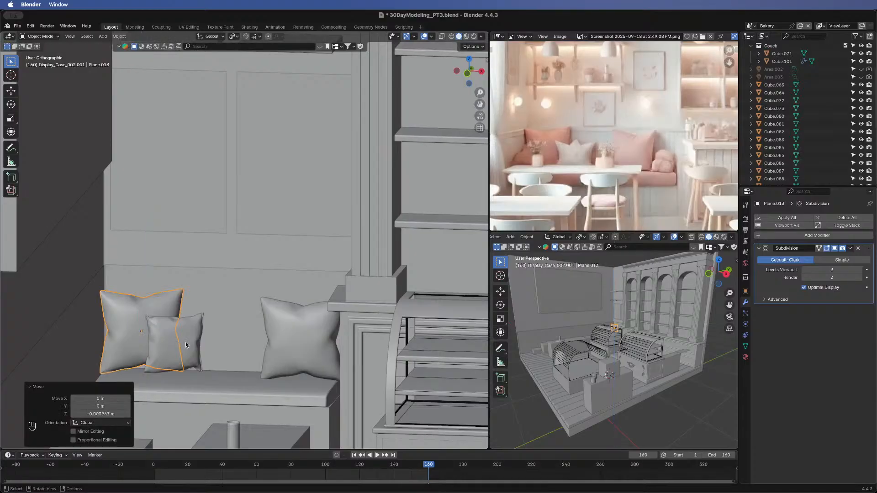
# - Shift the small pillow freely, about -0.023 m in X, so it overlaps more of the left large pillow
pyautogui.click(200, 350)
pyautogui.press('g')
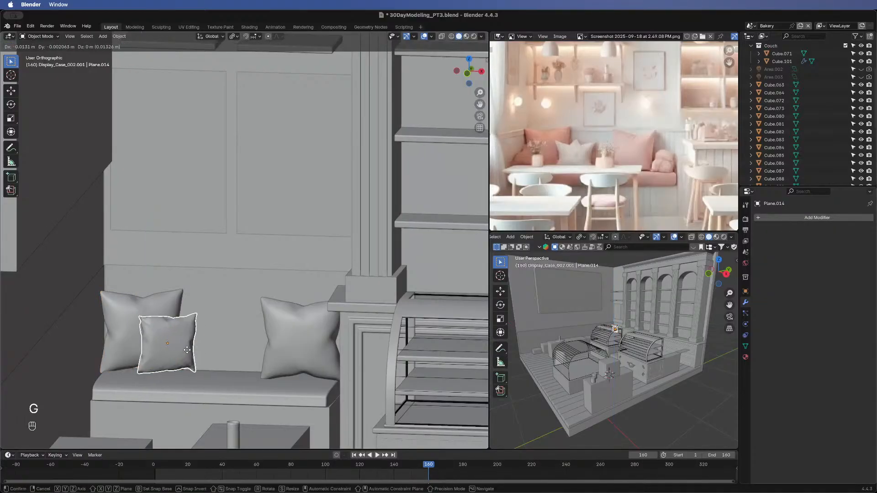
pyautogui.click(185, 349)
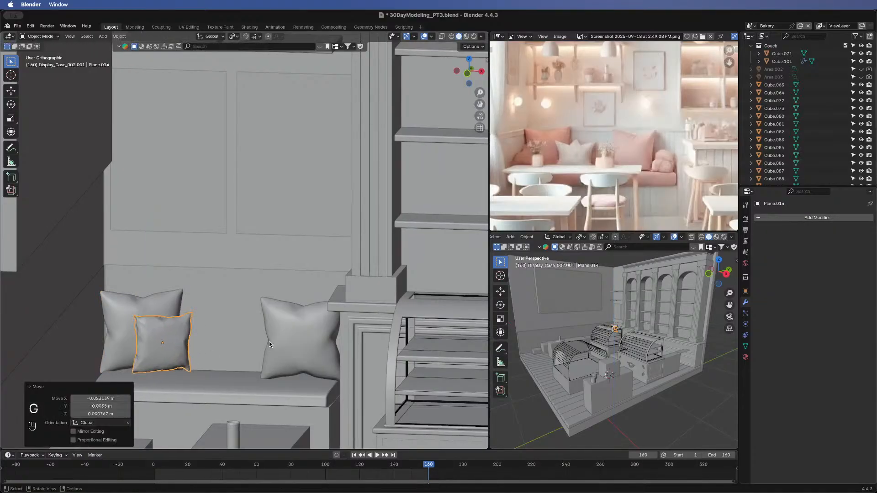
# - Rotate the right large pillow about -14.1° around the Z axis
pyautogui.click(304, 348)
pyautogui.press('r')
pyautogui.press('z')
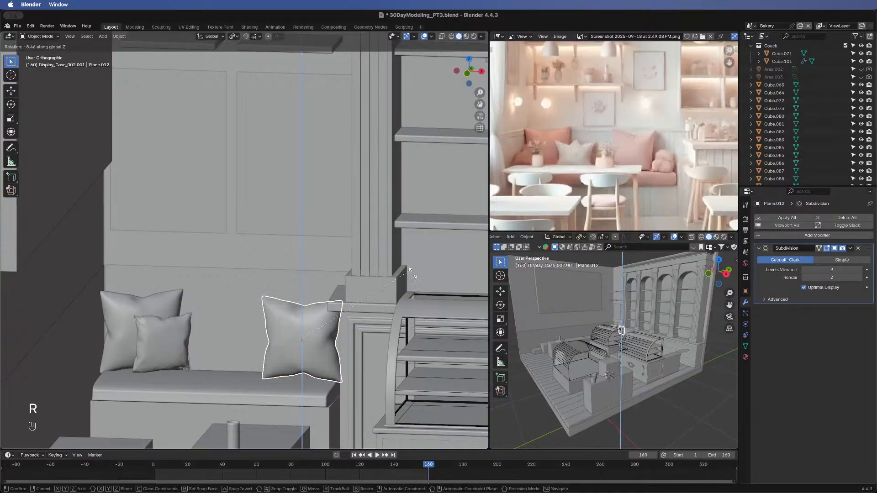
pyautogui.click(413, 284)
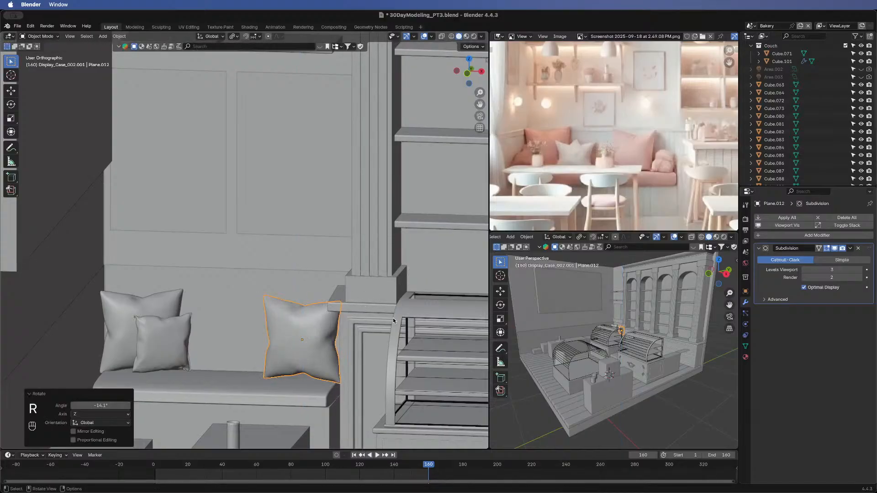
# - Move the right large pillow about 0.057 m along Y toward the back wall
pyautogui.moveTo(309, 386); pyautogui.dragTo(305, 385, button='middle')
pyautogui.press('g')
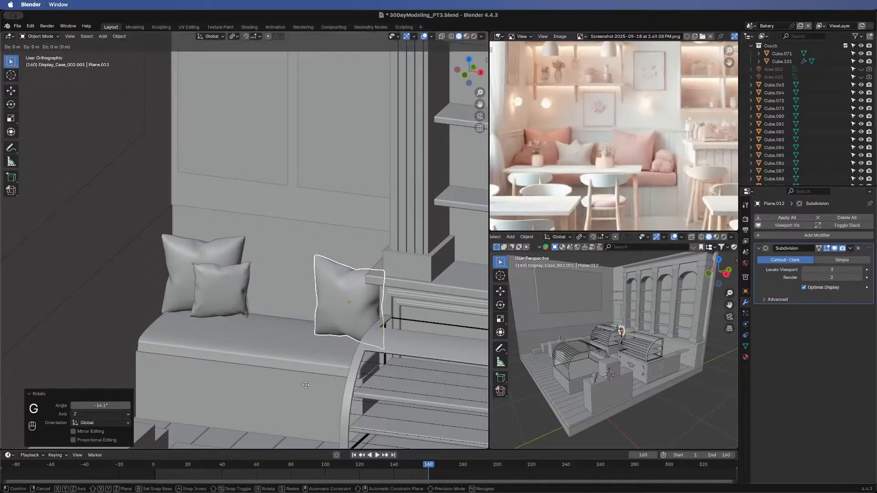
pyautogui.press('y')
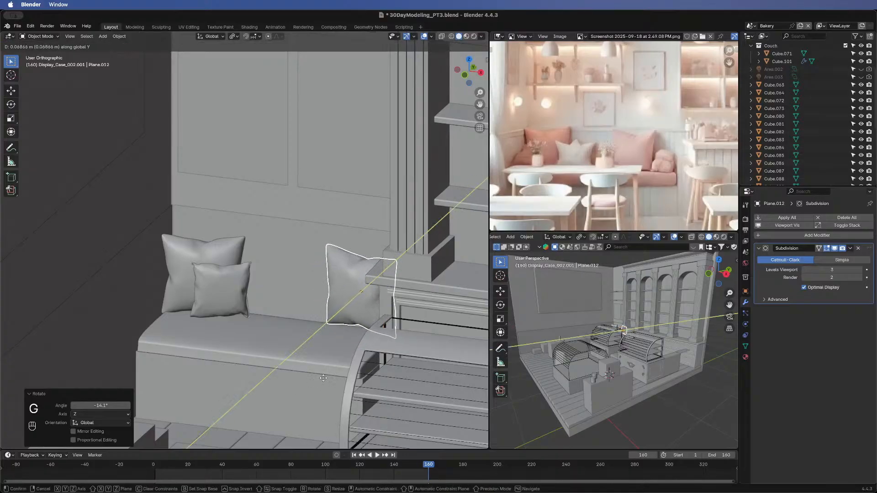
pyautogui.click(322, 379)
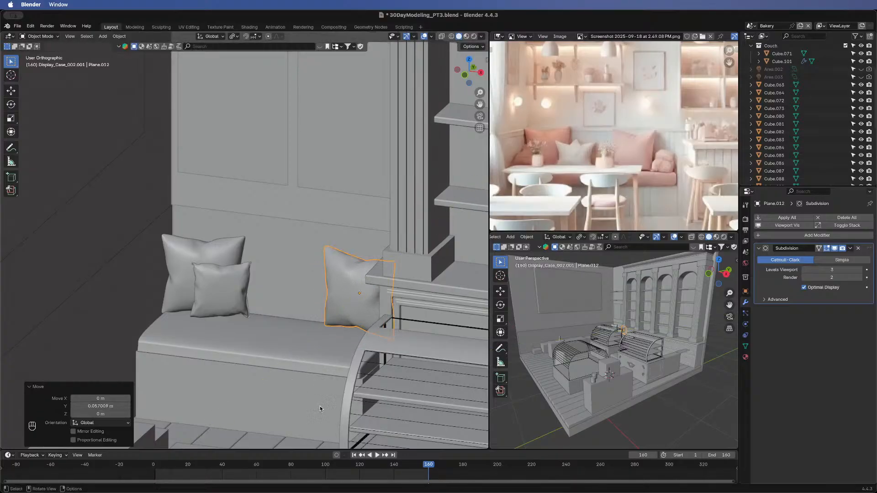
# - Lower the right large pillow about 0.006 m along the Z axis onto the bench seat
pyautogui.moveTo(390, 337); pyautogui.dragTo(390, 304, button='middle')
pyautogui.press('g')
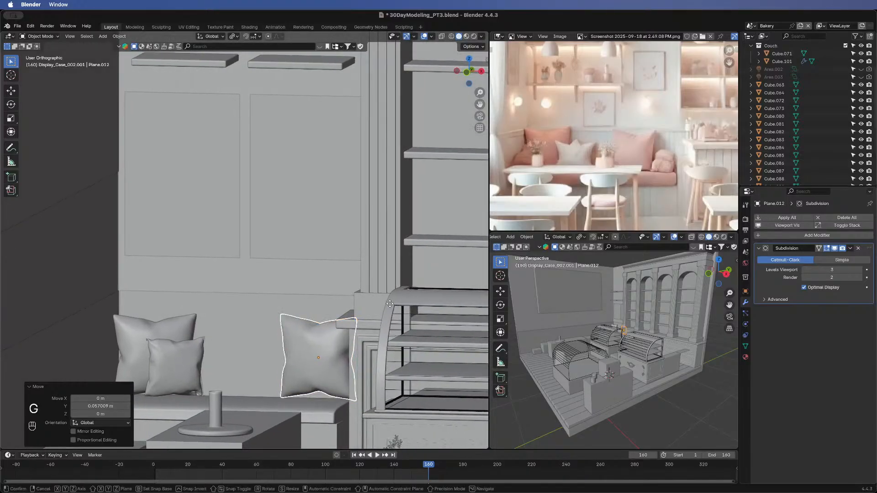
pyautogui.press('z')
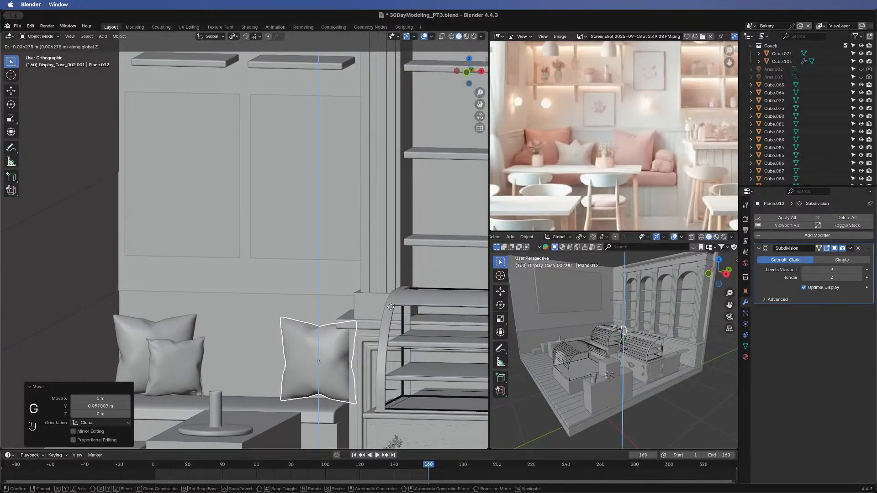
pyautogui.click(391, 307)
# - Duplicate the small pillow and move the copy about 0.234 m along X, in front of the right large pillow
pyautogui.click(202, 357)
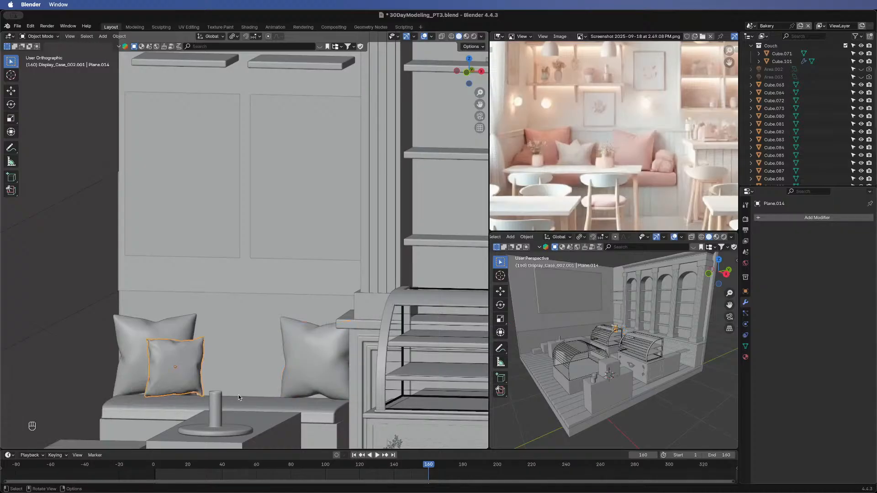
pyautogui.hotkey('shift', 'd')
pyautogui.rightClick(288, 398)
pyautogui.press('g')
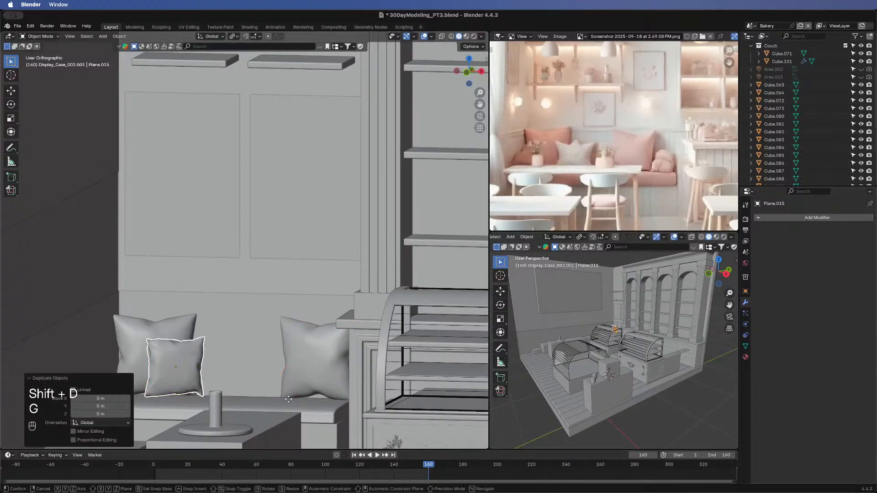
pyautogui.press('x')
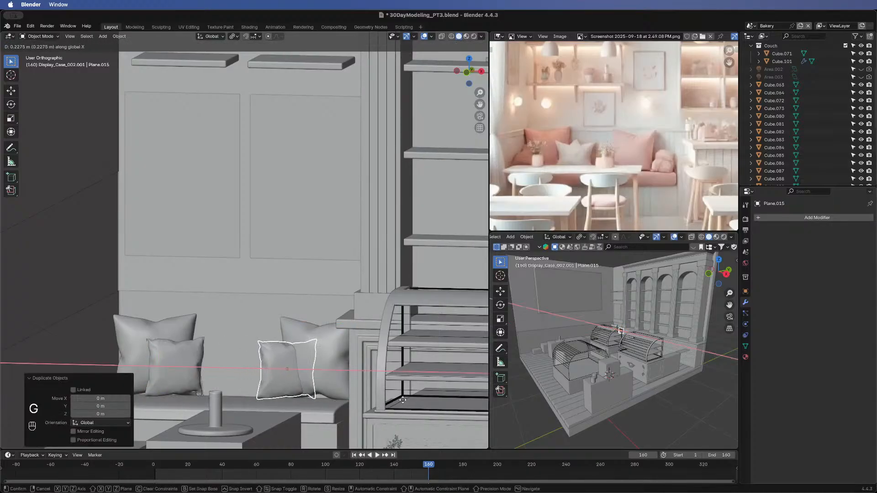
pyautogui.click(327, 282)
# - Rotate the copied small pillow about -41° around the Z axis
pyautogui.press('r')
pyautogui.press('z')
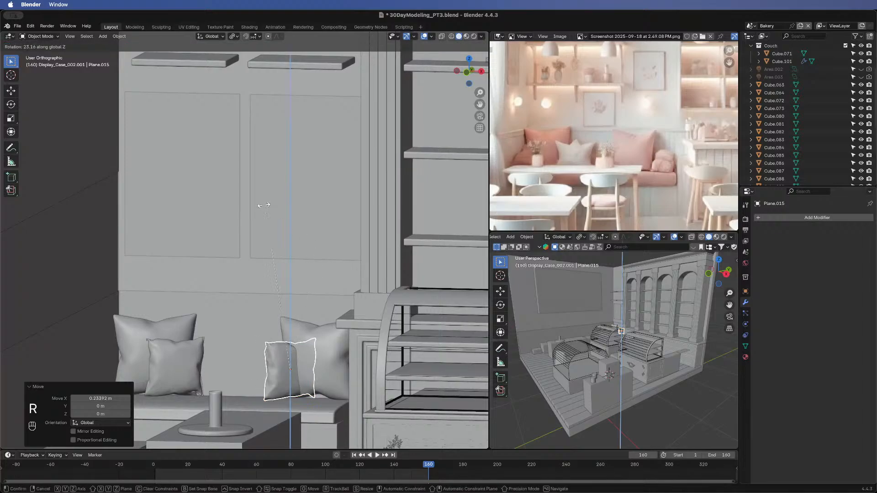
pyautogui.click(365, 316)
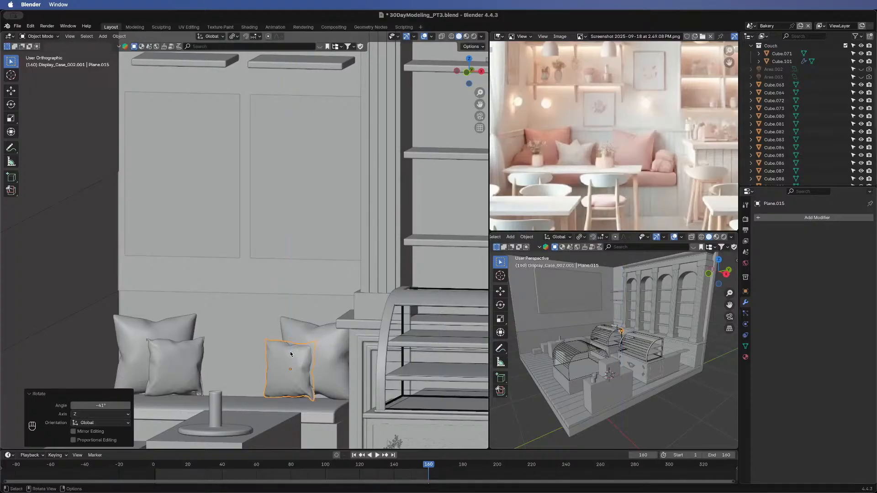
# - Move the copied small pillow about 0.026 m along X and about -0.055 m along Y, in front of the right large pillow
pyautogui.press('g')
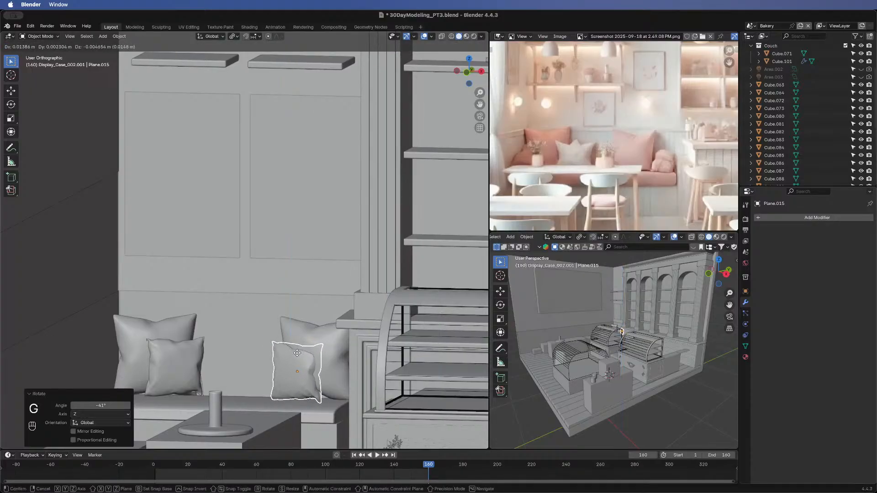
pyautogui.click(298, 356)
pyautogui.press('g')
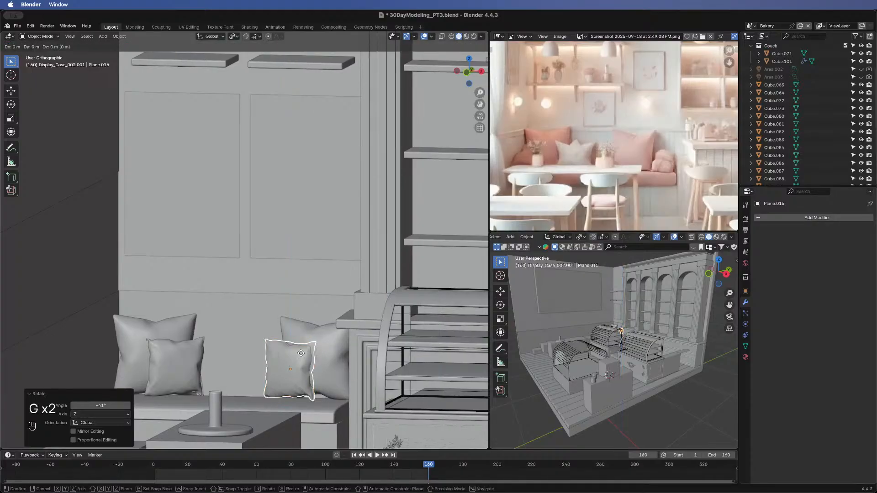
pyautogui.press('x')
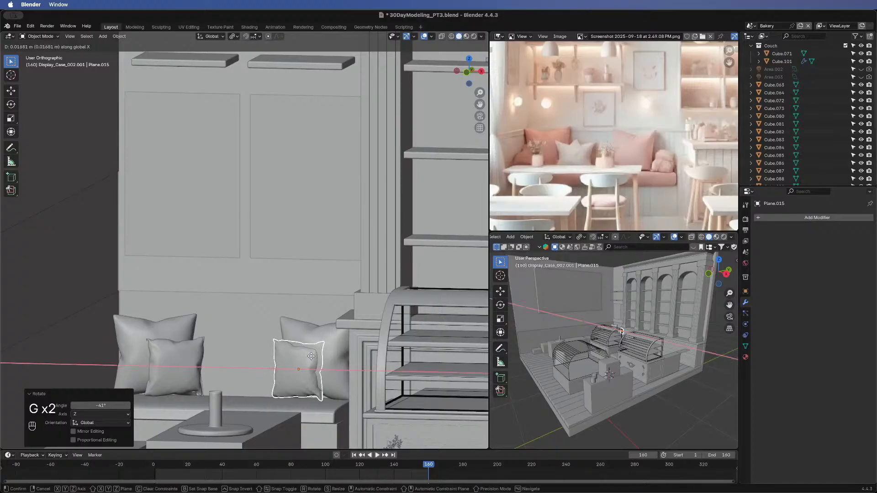
pyautogui.click(316, 360)
pyautogui.press('g')
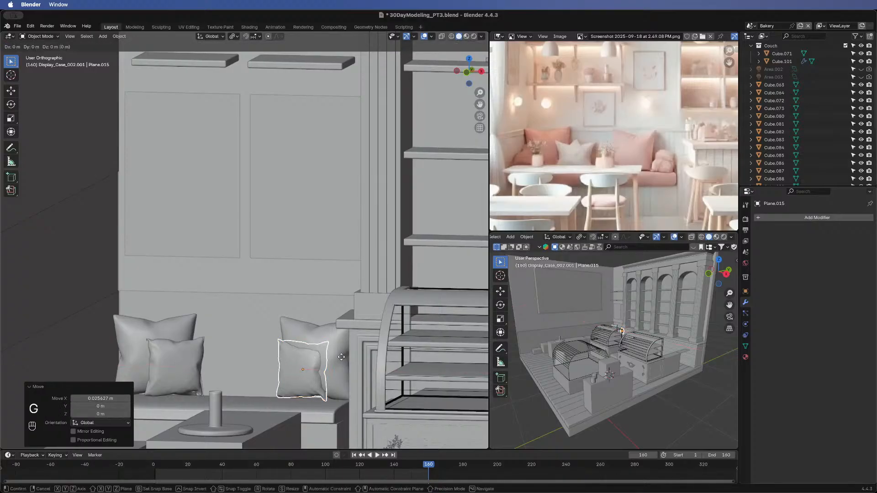
pyautogui.press('y')
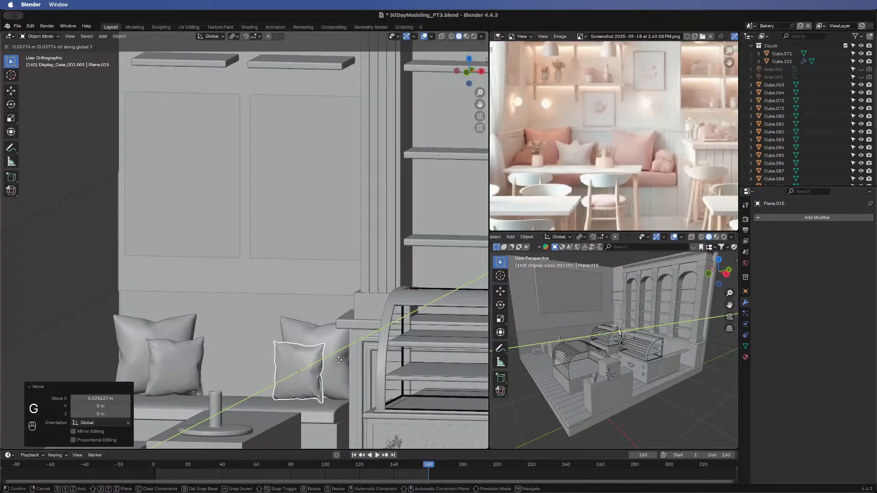
pyautogui.click(327, 374)
# - Tilt the copied small pillow about -8.04° around the X axis so it leans back
pyautogui.press('r')
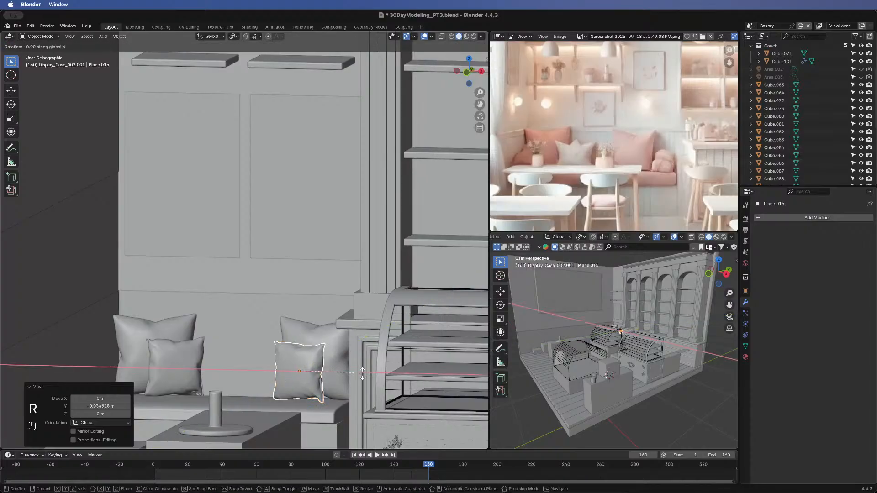
pyautogui.press('x')
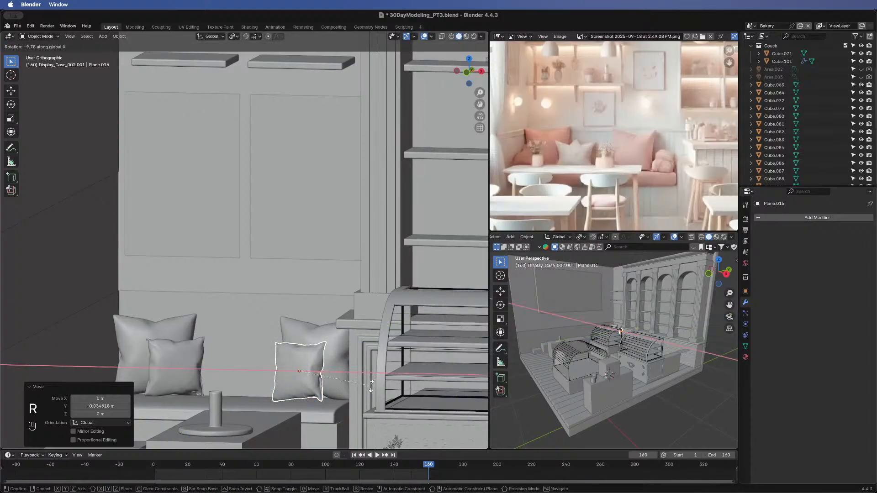
pyautogui.click(369, 384)
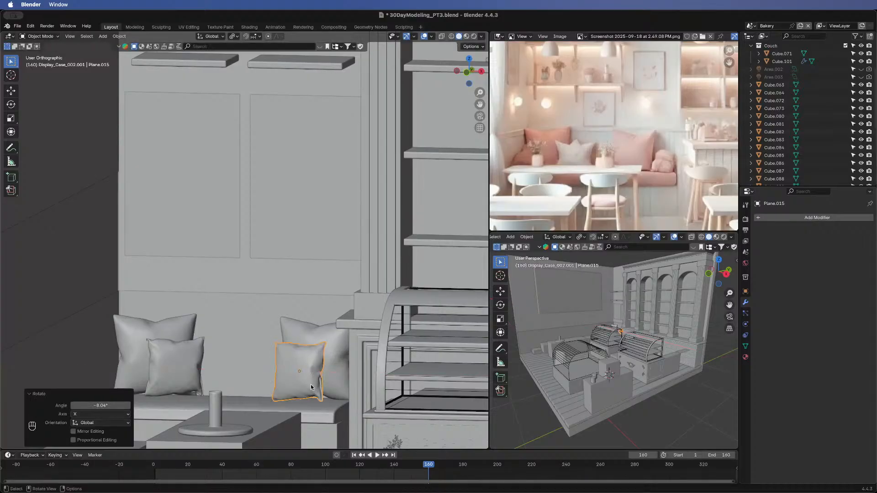
# - Deselect the pillows, check their arrangement in the whole room, and save the bakery scene file
pyautogui.moveTo(273, 367); pyautogui.dragTo(232, 364, button='middle')
pyautogui.scroll(-8, 240, 366)
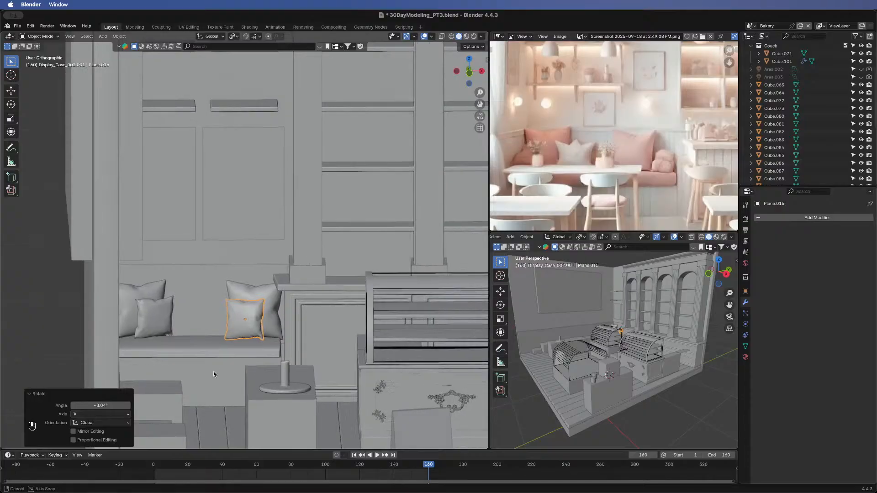
pyautogui.click(71, 291)
pyautogui.scroll(-1, 273, 288)
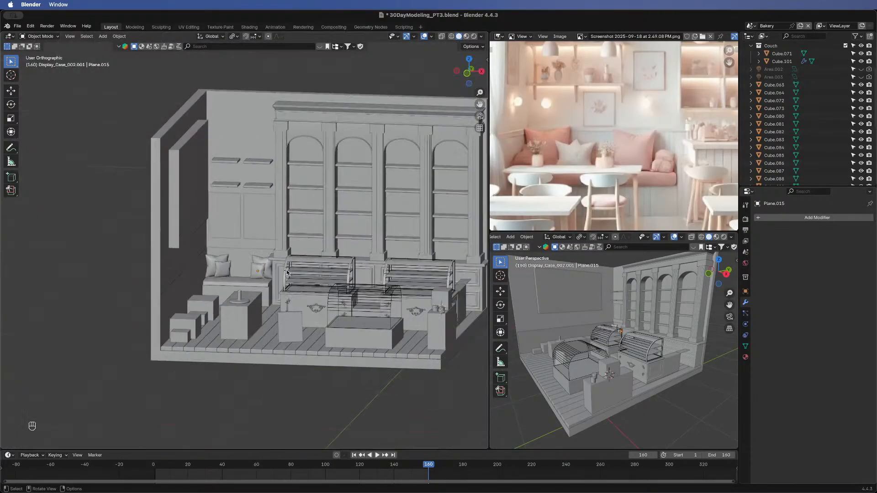
pyautogui.moveTo(273, 288); pyautogui.dragTo(299, 277, button='middle')
pyautogui.press('super+s')
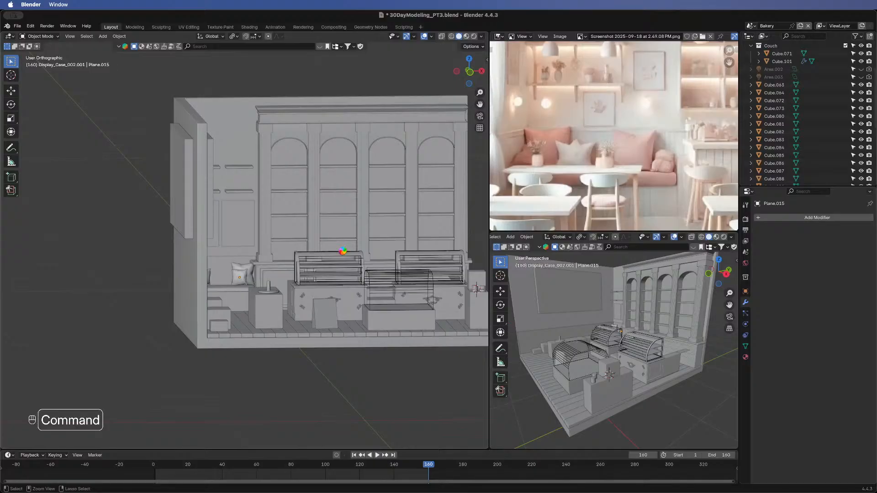
pyautogui.hscroll(5, 343, 251)
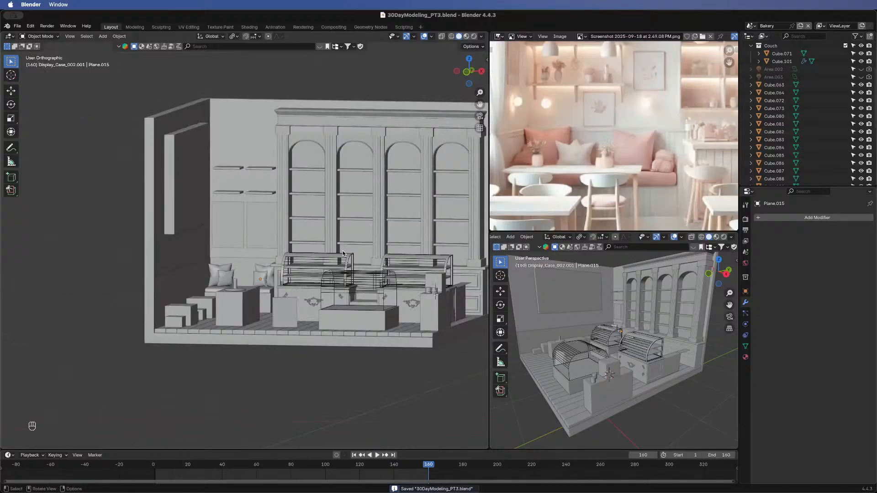
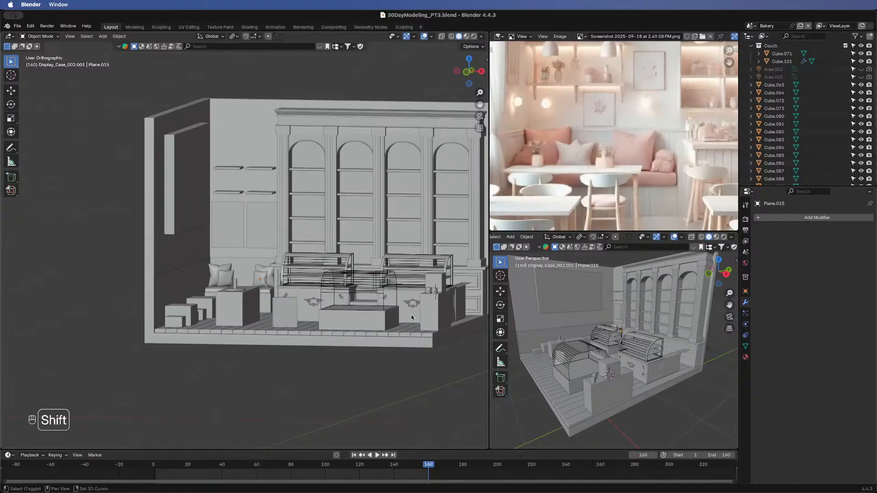
# - Select the large rectangular counter block standing in front of the pillow bench
pyautogui.keyDown('shift'); pyautogui.moveTo(411, 315); pyautogui.dragTo(308, 343, button='middle'); pyautogui.keyUp('shift')
pyautogui.scroll(3, 305, 343)
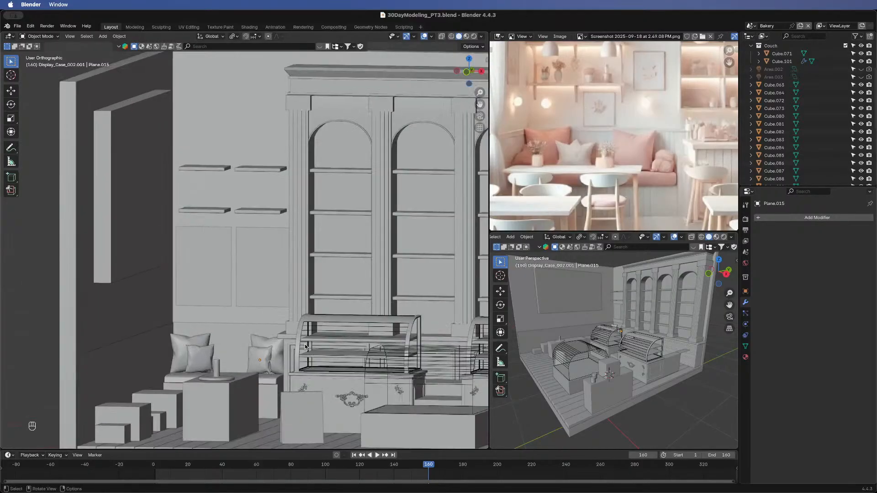
pyautogui.keyDown('shift'); pyautogui.moveTo(245, 395); pyautogui.dragTo(163, 348, button='middle'); pyautogui.keyUp('shift')
pyautogui.click(111, 355)
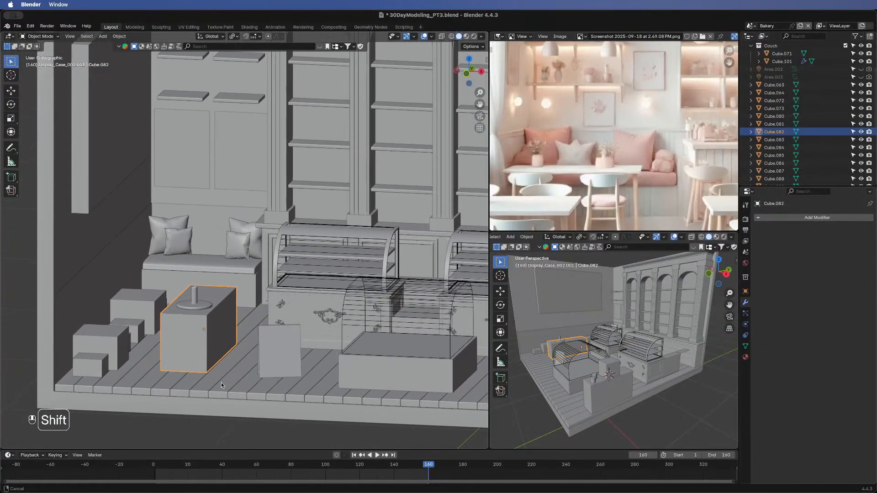
pyautogui.scroll(4, 221, 382)
pyautogui.keyDown('shift'); pyautogui.moveTo(221, 366); pyautogui.dragTo(218, 341, button='middle'); pyautogui.keyUp('shift')
pyautogui.scroll(-4, 639, 151)
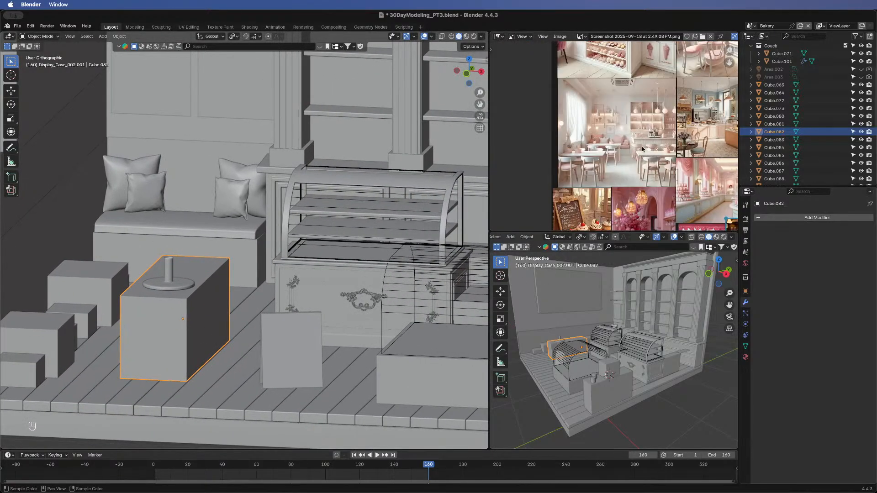
# - Check the café counters on the reference board, then isolate the selected counter block in Local View with Edit Mode active
pyautogui.moveTo(670, 162); pyautogui.dragTo(617, 130, button='middle')
pyautogui.moveTo(614, 203); pyautogui.dragTo(630, 217, button='middle')
pyautogui.moveTo(633, 75); pyautogui.dragTo(641, 149, button='middle')
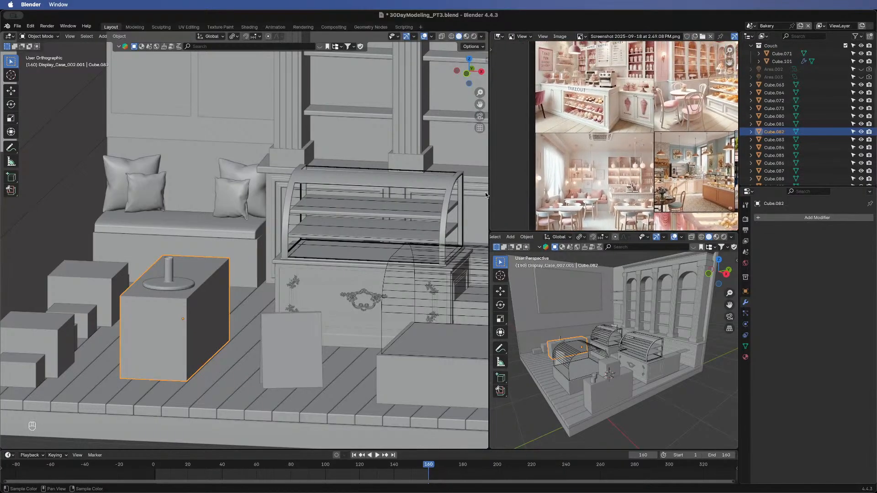
pyautogui.moveTo(202, 275); pyautogui.dragTo(140, 276, button='middle')
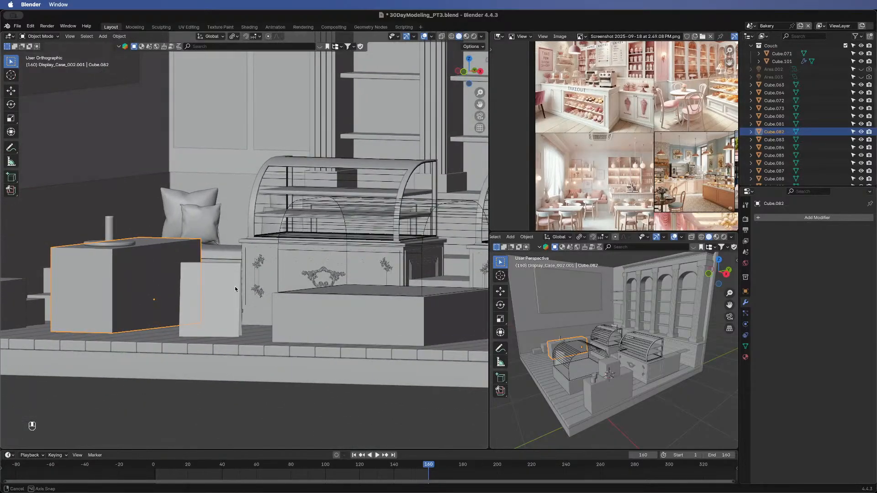
pyautogui.moveTo(235, 286); pyautogui.dragTo(166, 294, button='middle')
pyautogui.press('Tab')
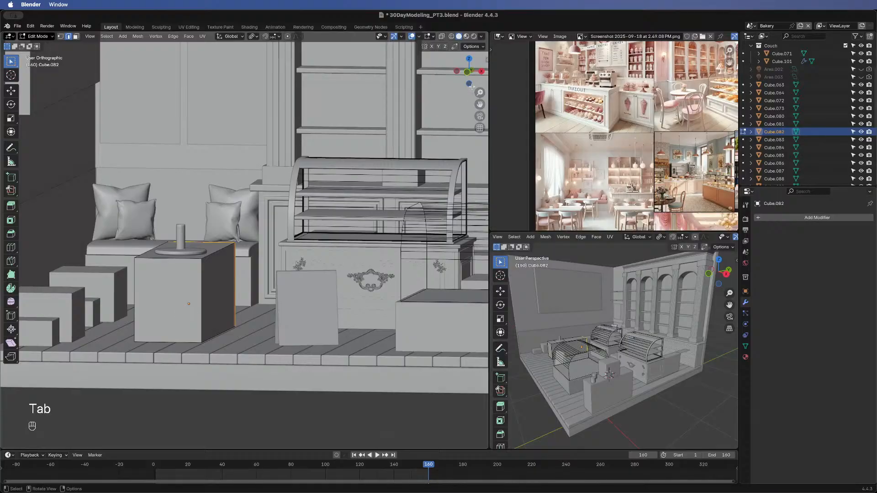
pyautogui.press('/')
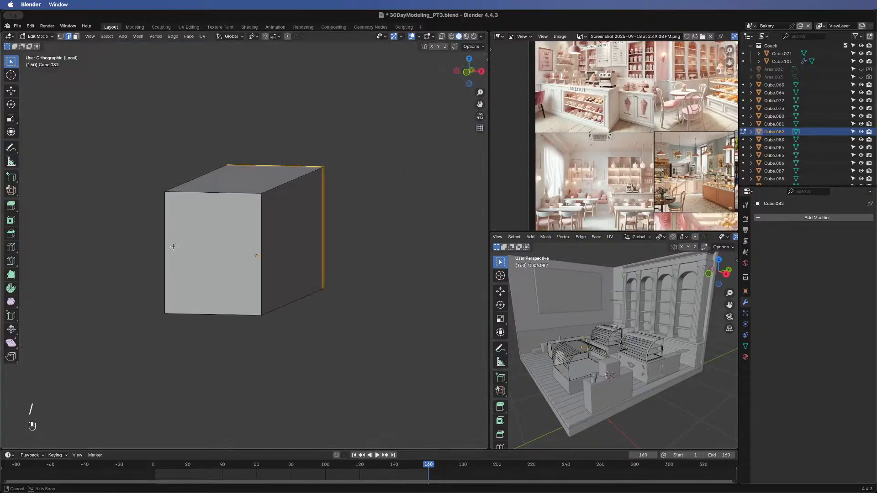
pyautogui.moveTo(173, 247); pyautogui.dragTo(278, 255, button='middle')
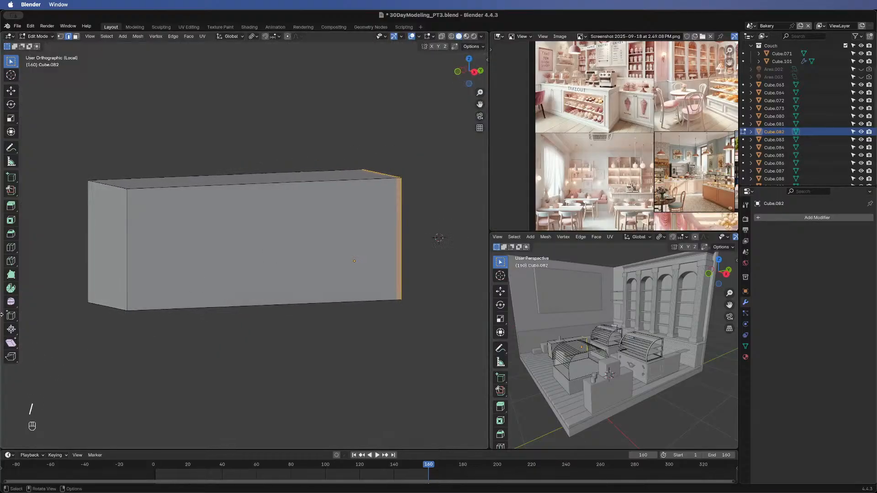
# - Try to divide the counter block along its length with 13 vertical loop cuts
pyautogui.click(11, 248)
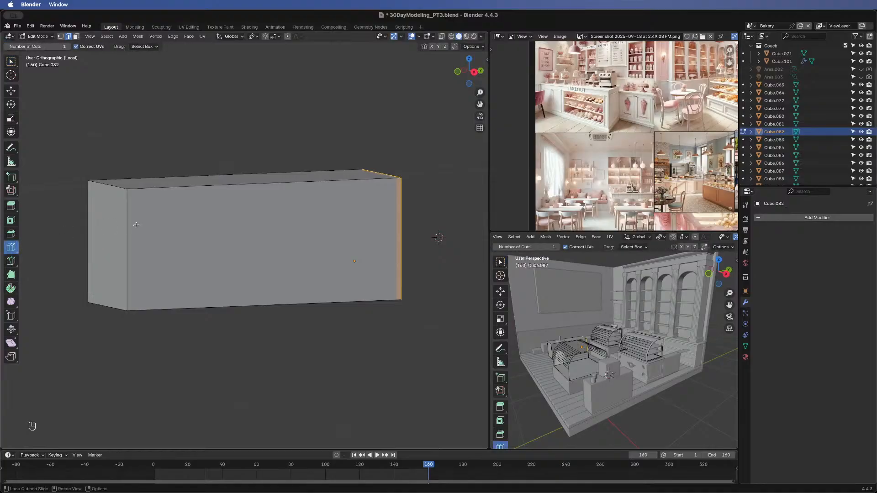
pyautogui.click(200, 173)
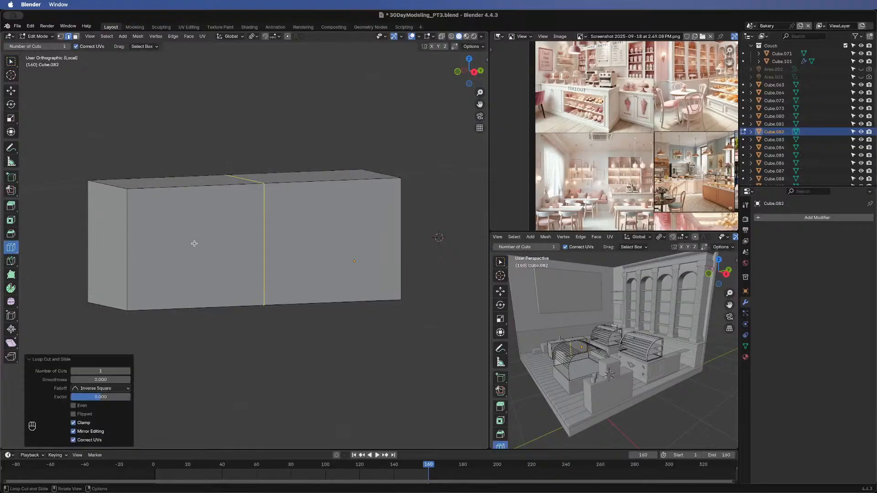
pyautogui.click(129, 372)
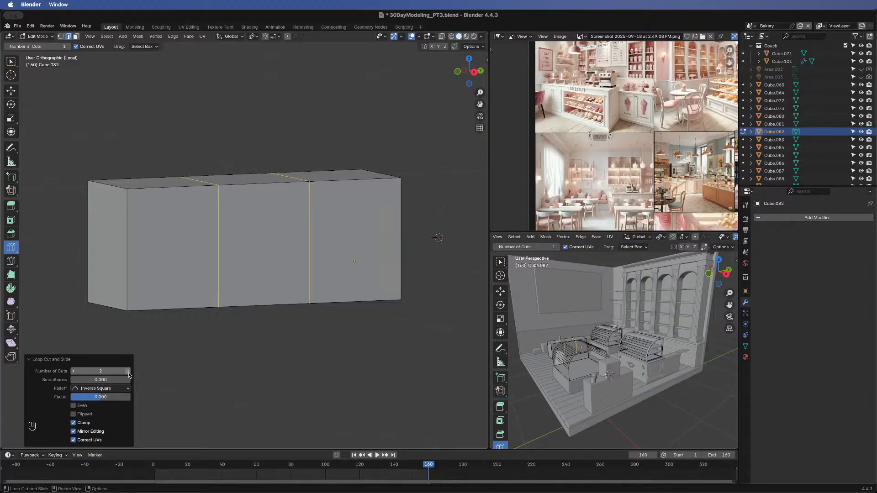
pyautogui.click(129, 372)
pyautogui.click(129, 371)
pyautogui.click(128, 372)
pyautogui.click(129, 372)
pyautogui.click(128, 372)
pyautogui.click(129, 372)
pyautogui.click(128, 372)
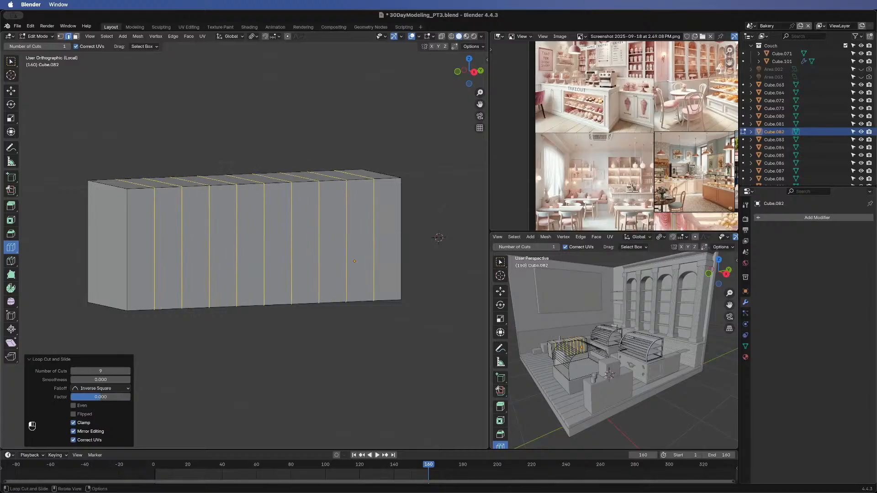
pyautogui.click(129, 371)
pyautogui.click(128, 371)
pyautogui.click(128, 372)
pyautogui.click(128, 372)
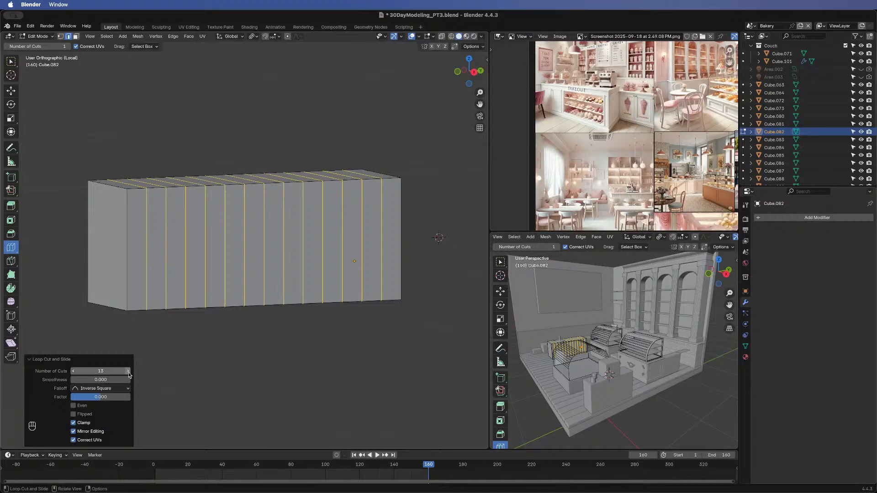
pyautogui.press('Escape')
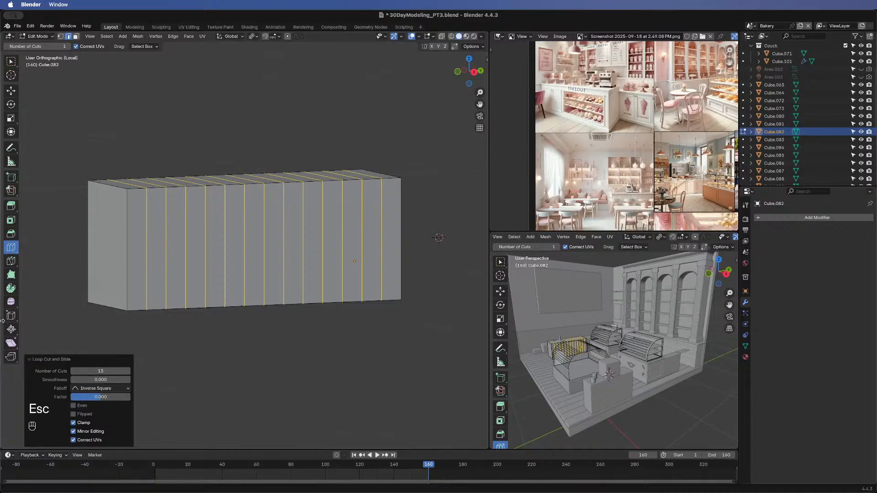
pyautogui.click(12, 63)
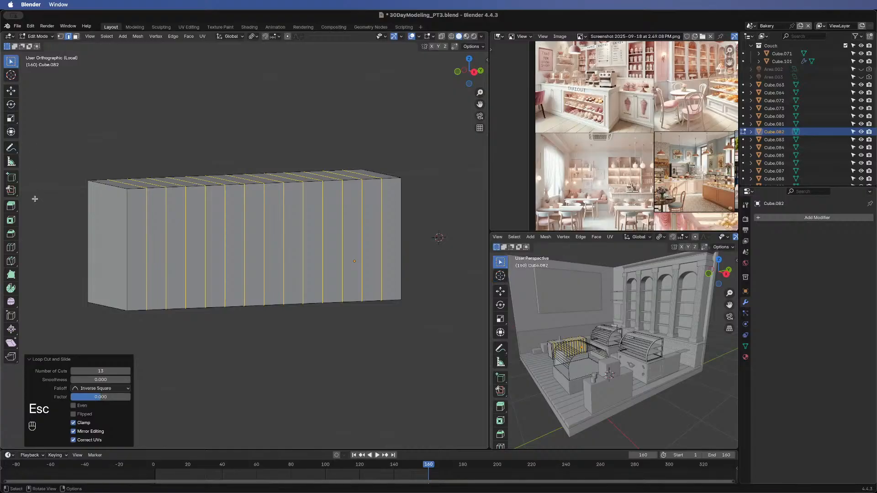
# - Undo the loop cuts on the counter block and return to editing its mesh
pyautogui.press('super+z')
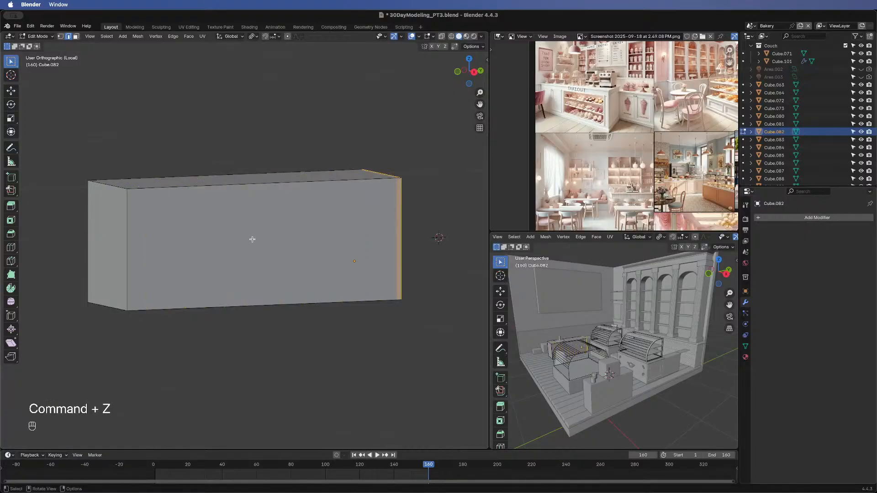
pyautogui.press('super+z')
pyautogui.press('Tab')
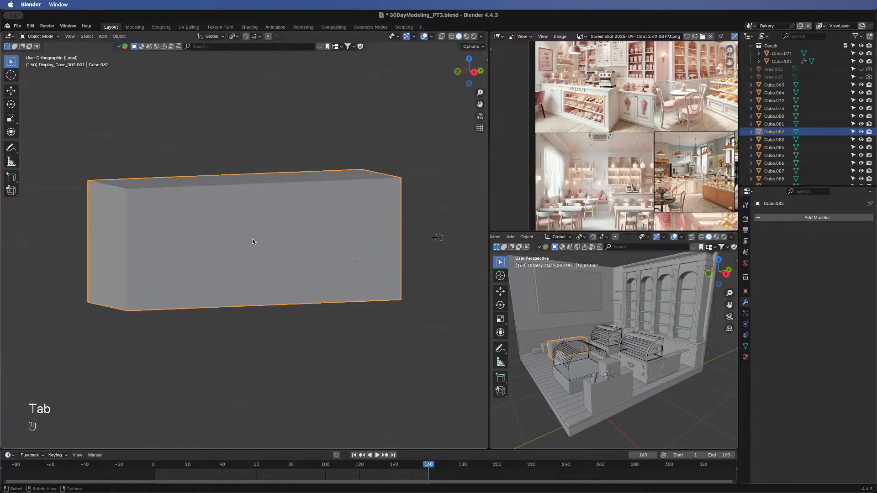
pyautogui.press('Tab')
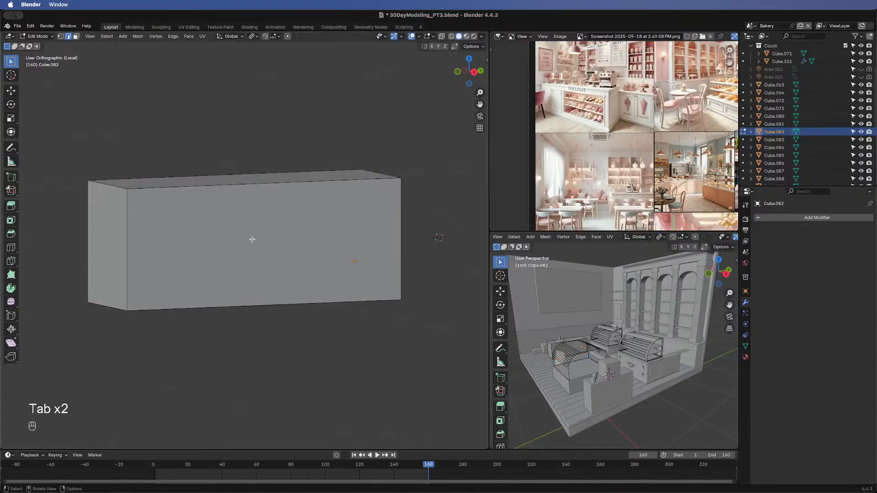
# - Duplicate the counter block's long side face and move the copy about 0.026 m outward along X
pyautogui.press('3')
pyautogui.click(252, 239)
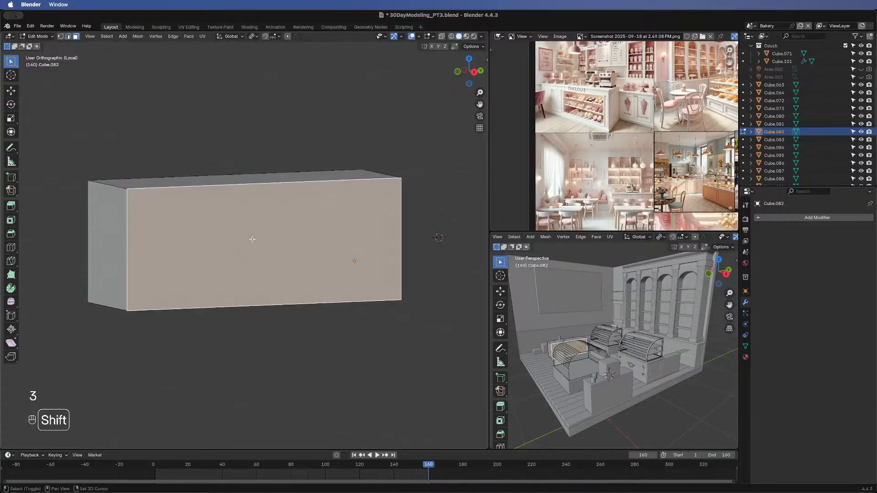
pyautogui.hotkey('shift', 'd')
pyautogui.rightClick(300, 273)
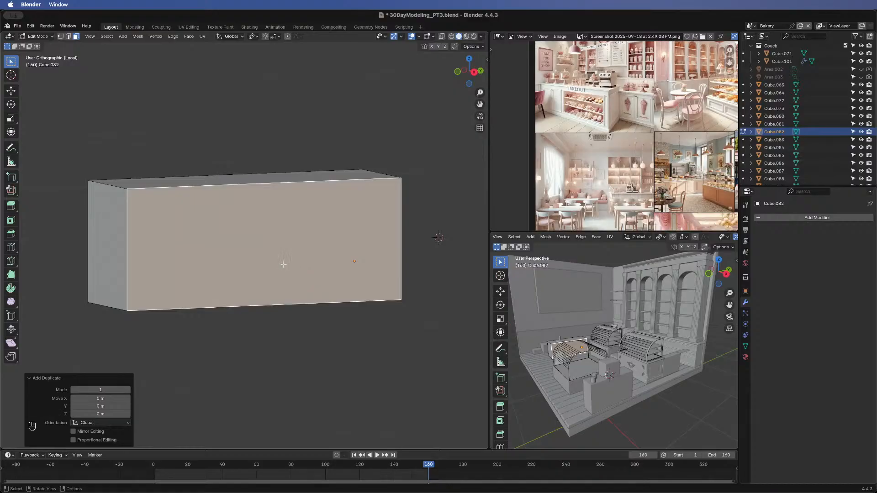
pyautogui.press('g')
pyautogui.press('x')
pyautogui.click(288, 267)
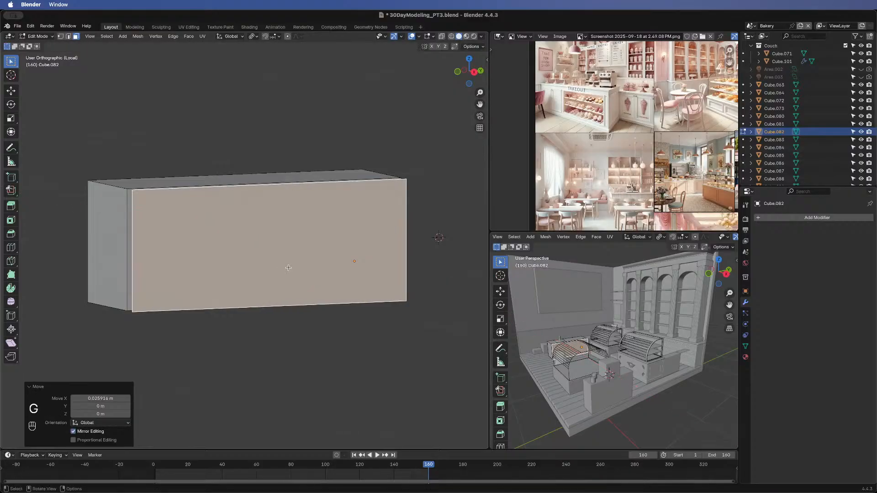
# - Separate the duplicated face into its own object and open that new panel in Edit Mode
pyautogui.press('p')
pyautogui.click(289, 267)
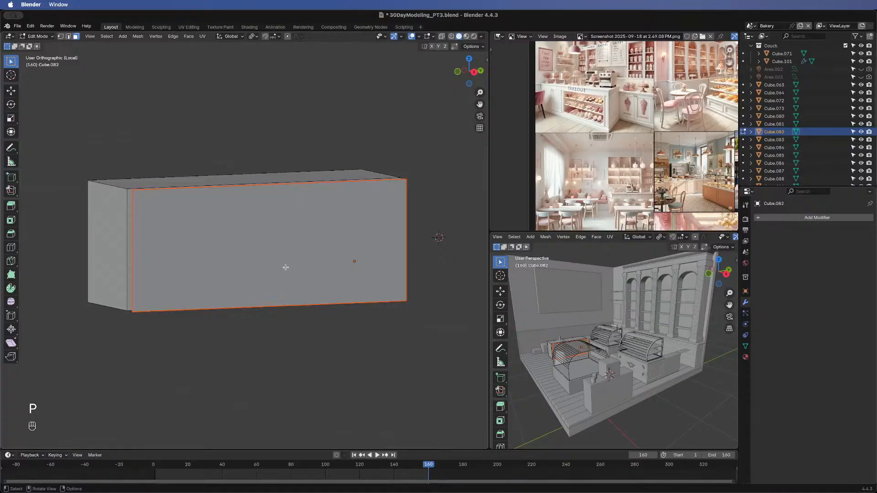
pyautogui.press('Tab')
pyautogui.click(282, 268)
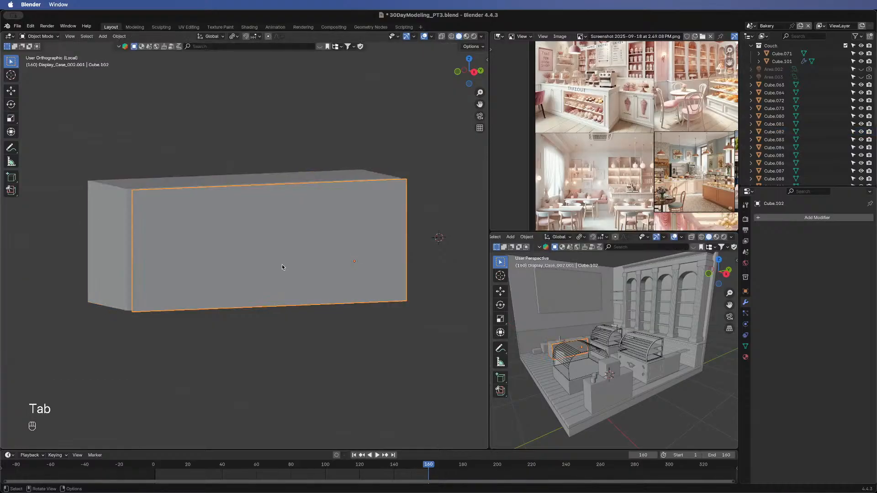
pyautogui.press('Tab')
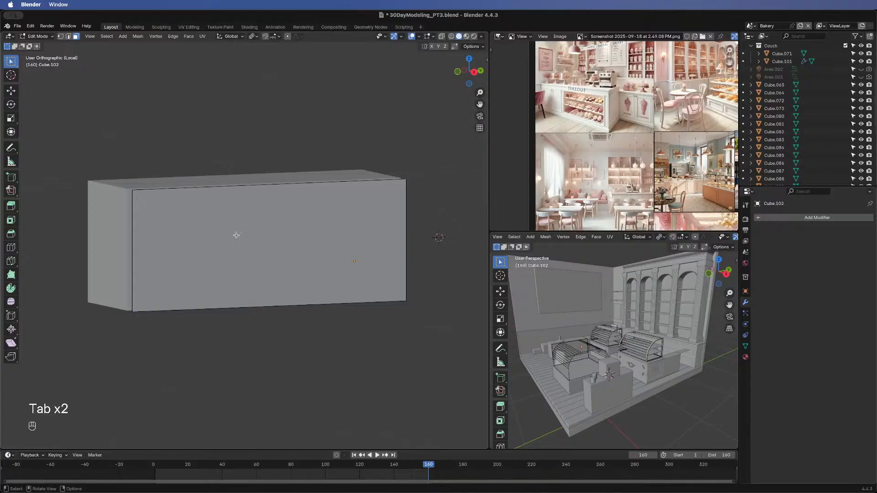
# - Divide the separated front panel into vertical strips with 16 evenly spaced loop cuts, ending in face selection mode
pyautogui.click(11, 248)
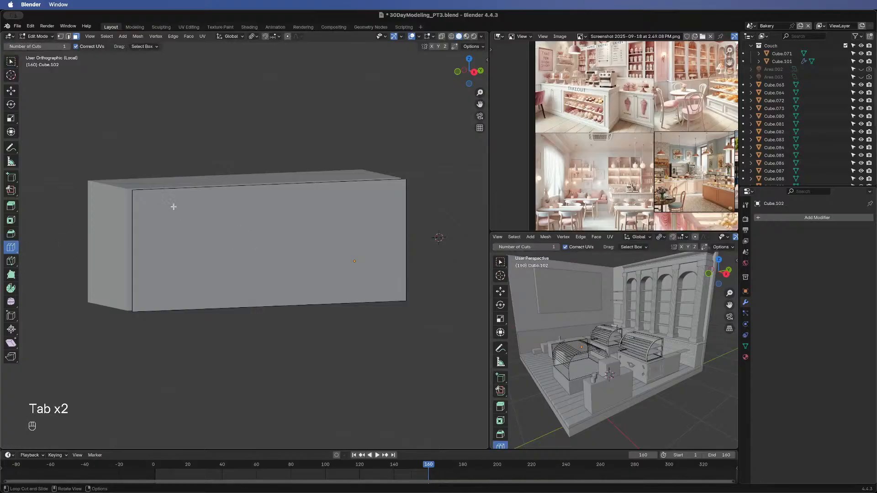
pyautogui.click(172, 189)
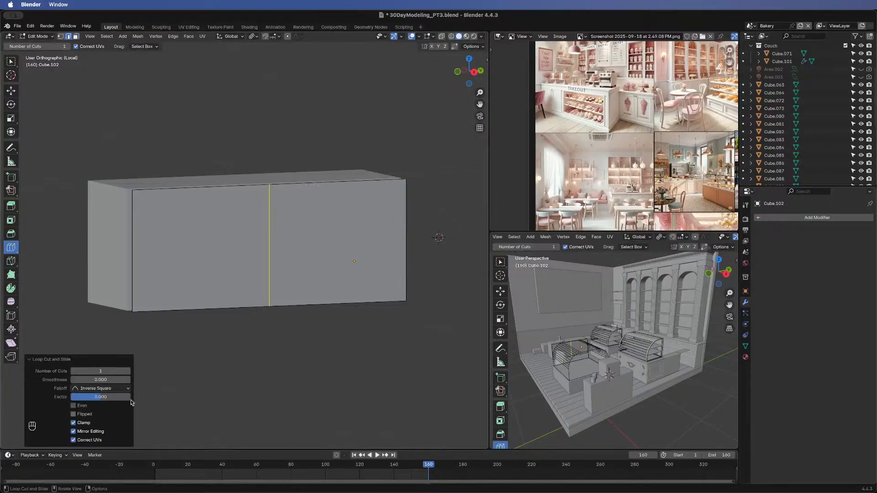
pyautogui.click(128, 371)
pyautogui.click(127, 372)
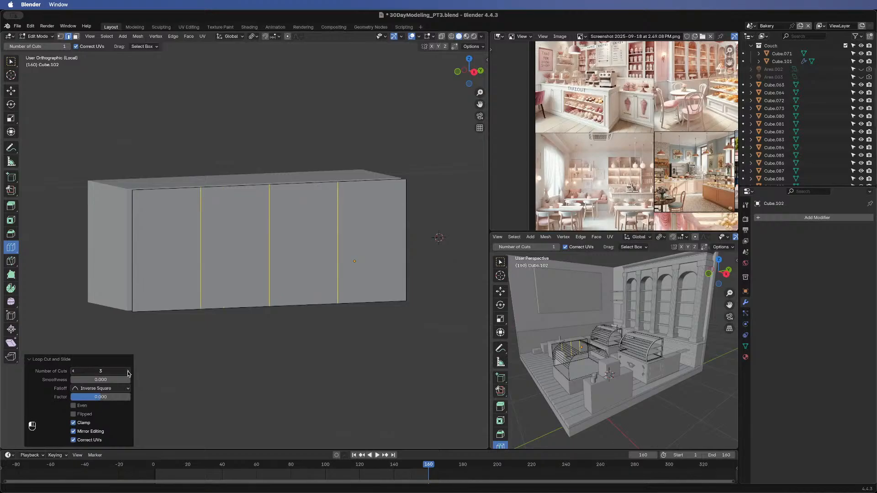
pyautogui.click(128, 371)
pyautogui.click(128, 371)
pyautogui.click(128, 371)
pyautogui.click(128, 372)
pyautogui.click(128, 372)
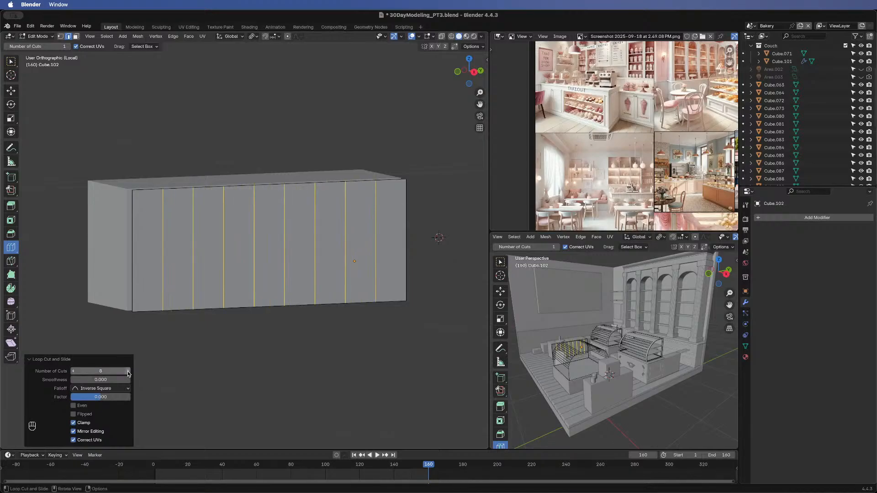
pyautogui.click(128, 371)
pyautogui.click(128, 371)
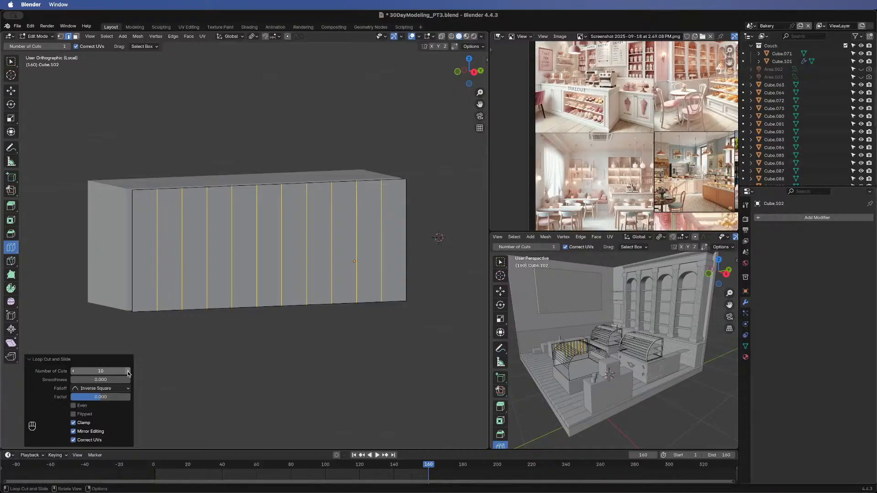
pyautogui.click(128, 371)
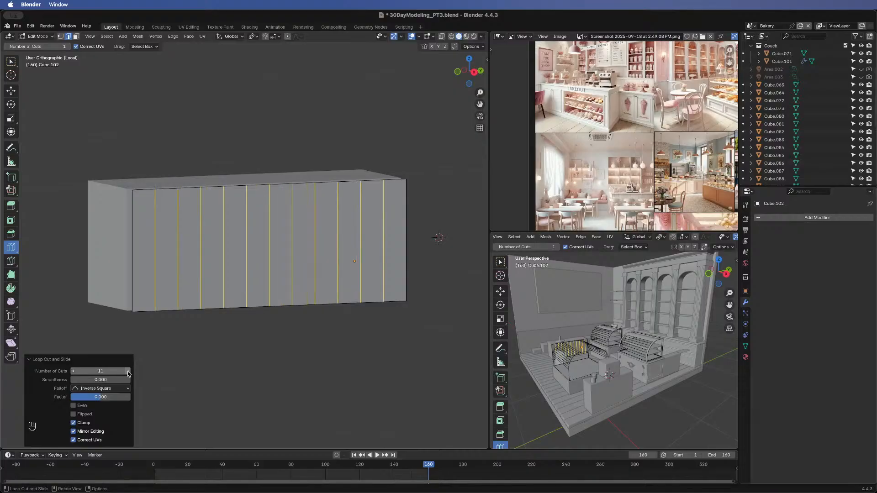
pyautogui.click(128, 371)
pyautogui.click(128, 372)
pyautogui.click(128, 371)
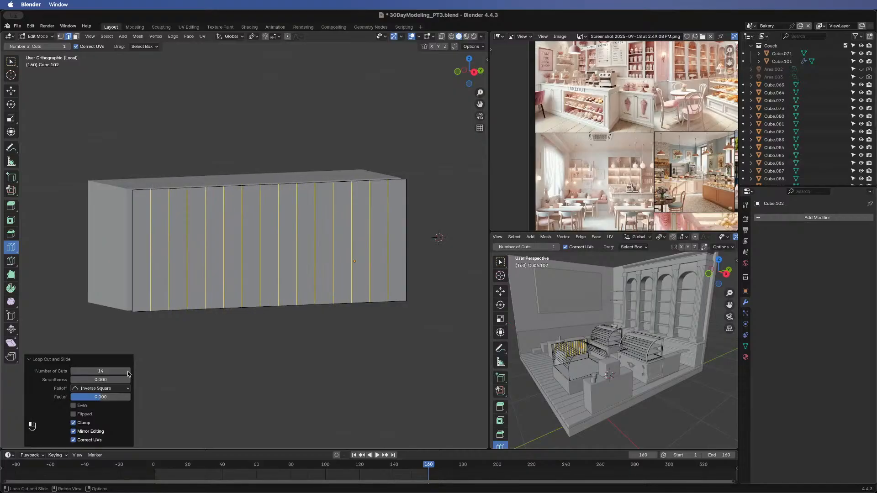
pyautogui.click(128, 373)
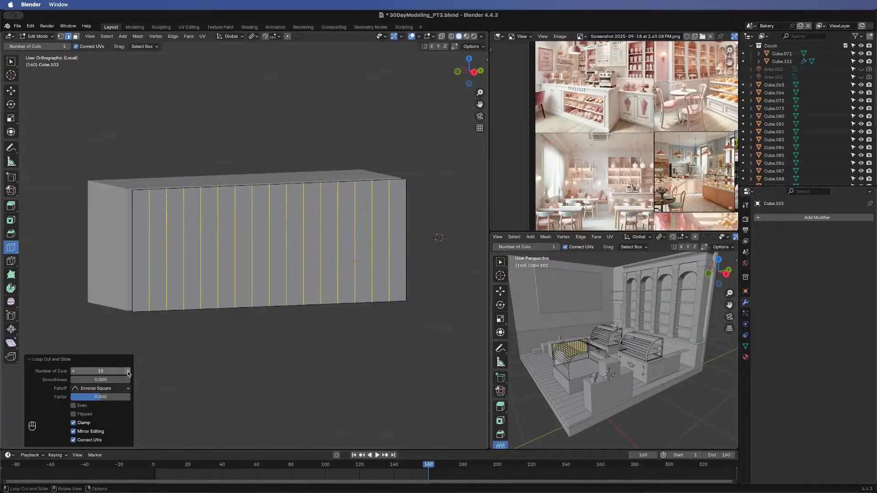
pyautogui.click(128, 372)
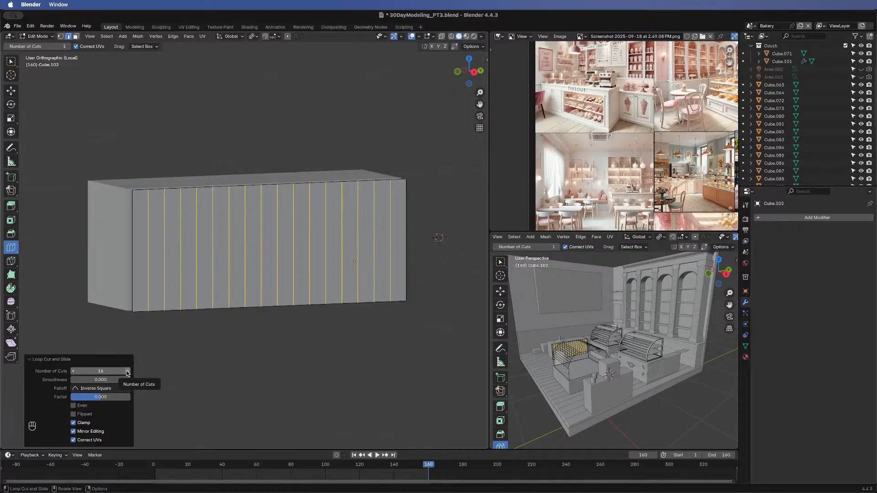
pyautogui.press('3')
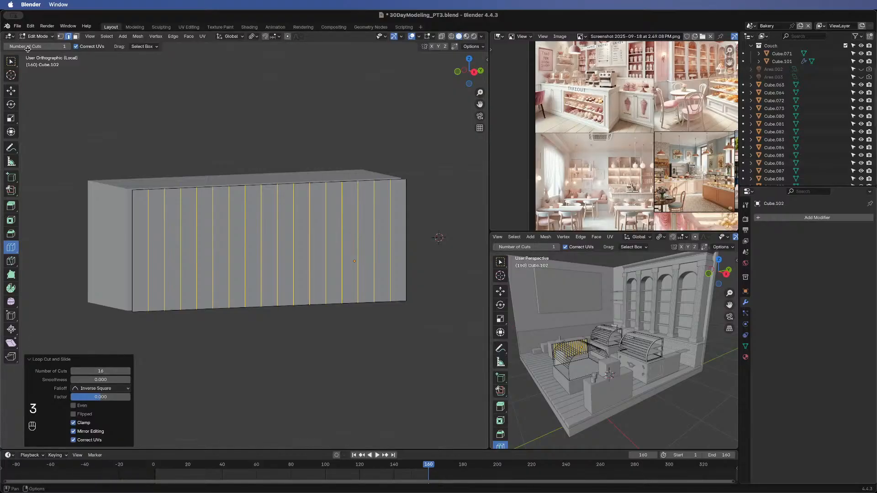
pyautogui.click(11, 61)
pyautogui.press('3')
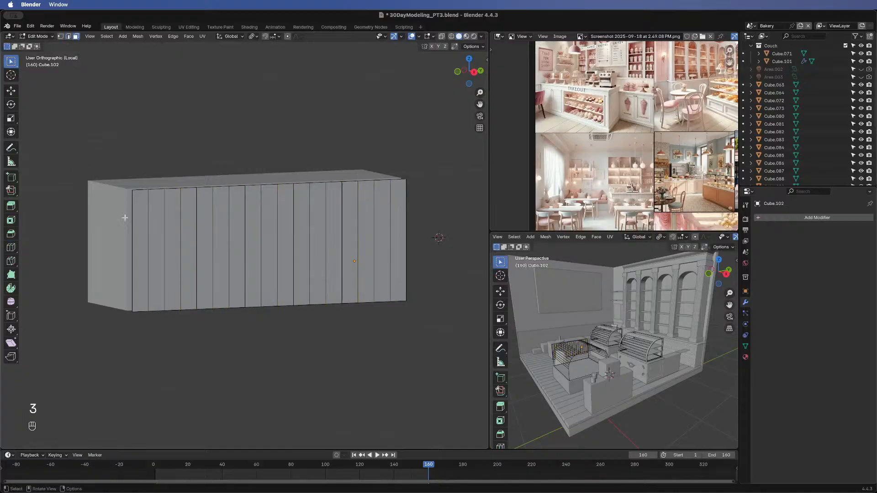
# - Separate all strips of the front panel by selection into a new object and open that object in Edit Mode
pyautogui.click(144, 239)
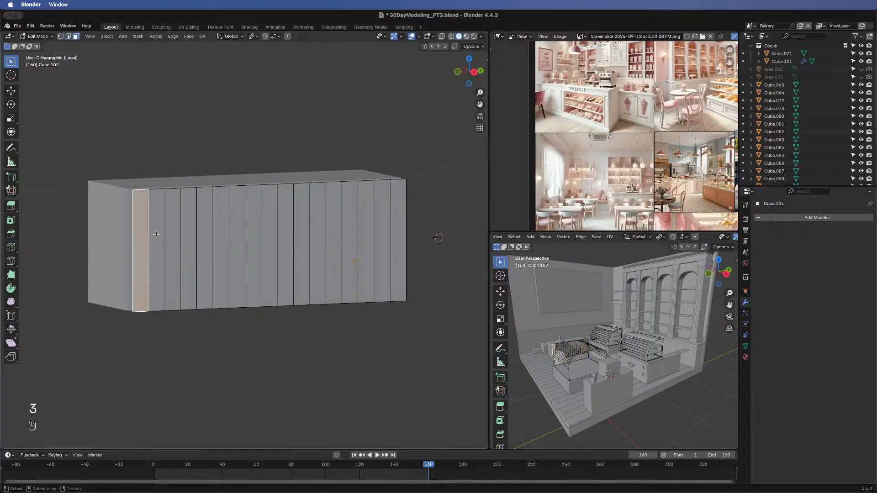
pyautogui.press('a')
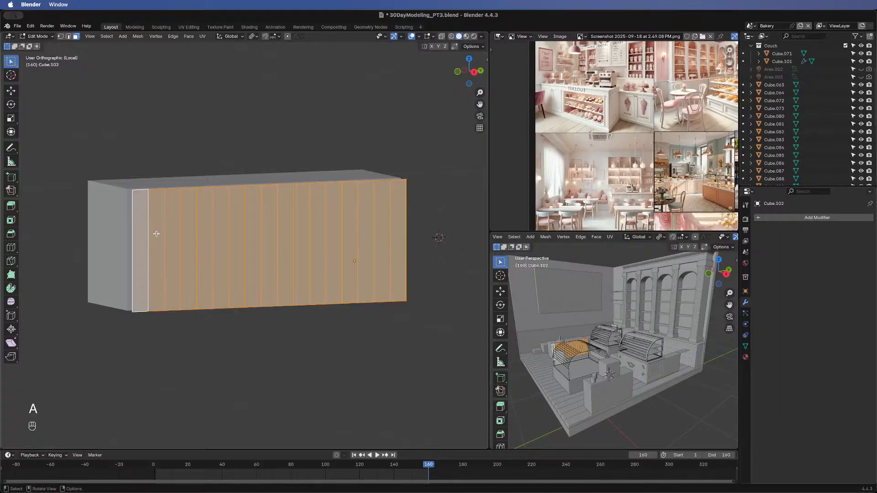
pyautogui.press('p')
pyautogui.click(156, 251)
pyautogui.press('p')
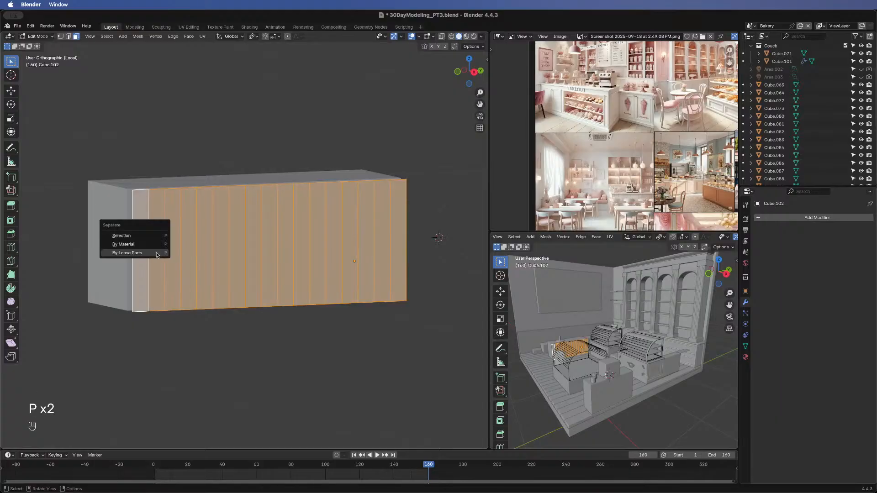
pyautogui.click(145, 234)
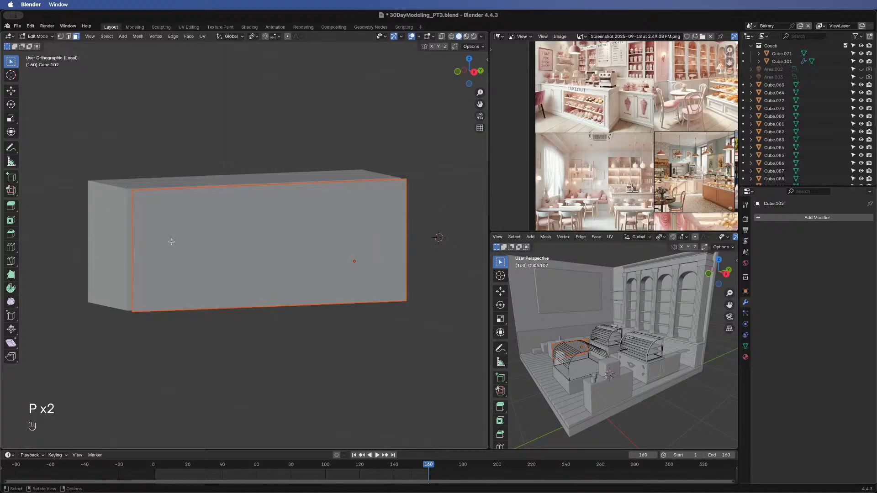
pyautogui.press('Tab')
pyautogui.click(226, 279)
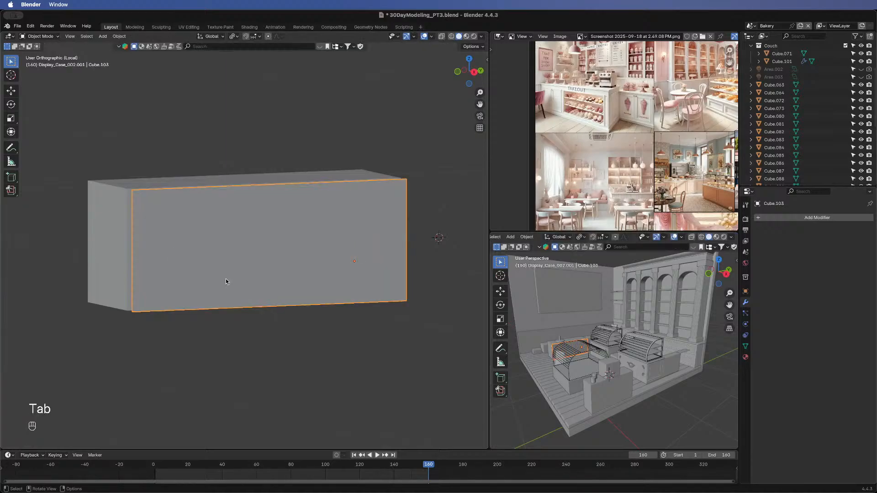
pyautogui.press('Tab')
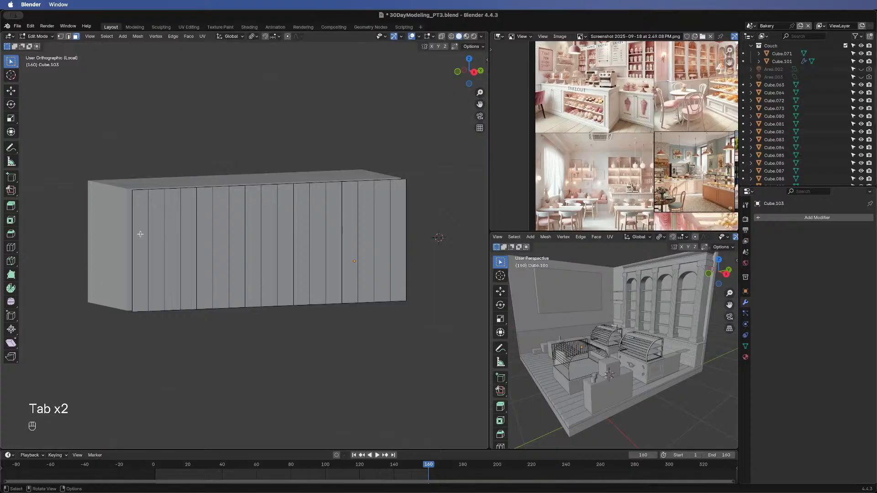
# - Separate the first three vertical strips of the front panel one at a time by selection, and select the fourth strip
pyautogui.click(140, 234)
pyautogui.press('p')
pyautogui.click(141, 234)
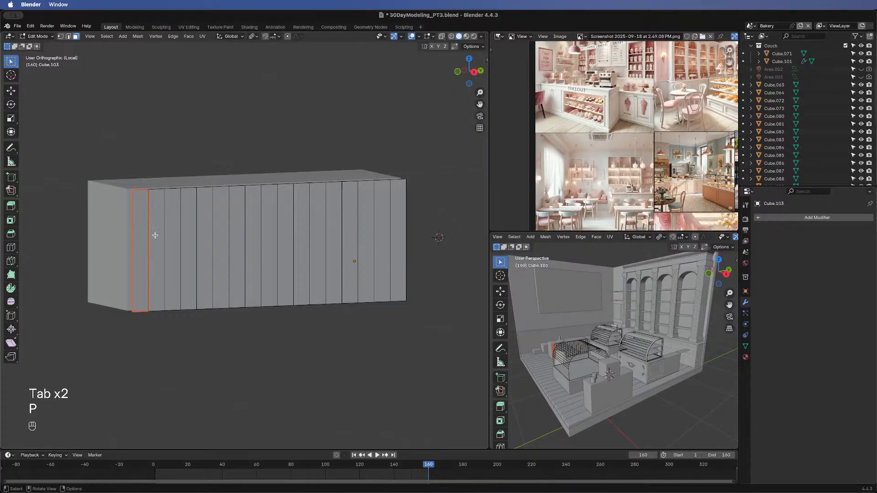
pyautogui.click(155, 236)
pyautogui.press('o')
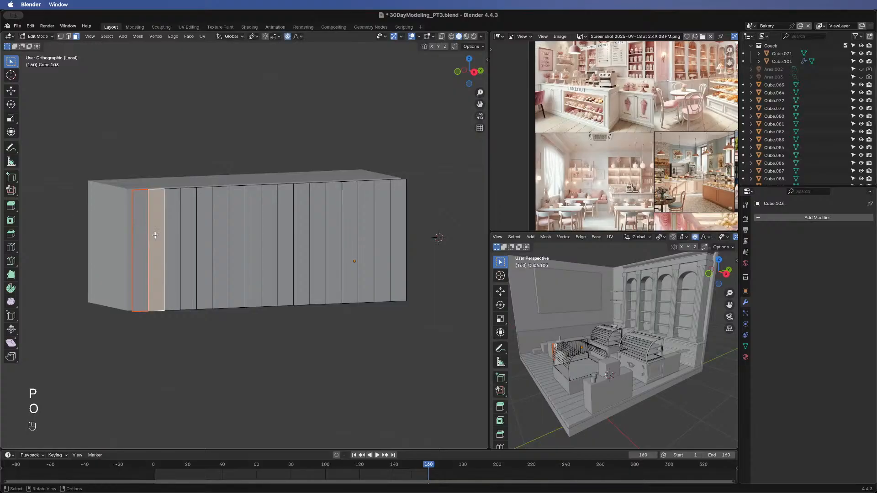
pyautogui.press('p')
pyautogui.click(155, 235)
pyautogui.click(172, 237)
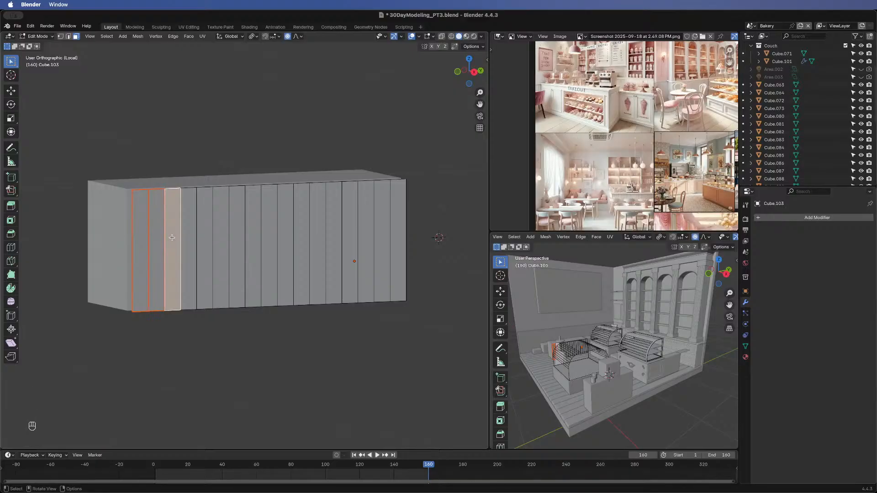
pyautogui.press('p')
pyautogui.click(173, 239)
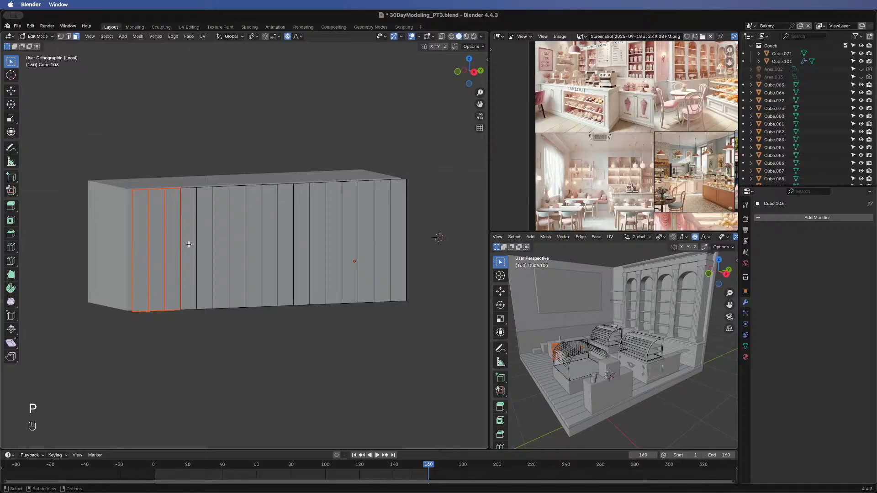
pyautogui.click(188, 244)
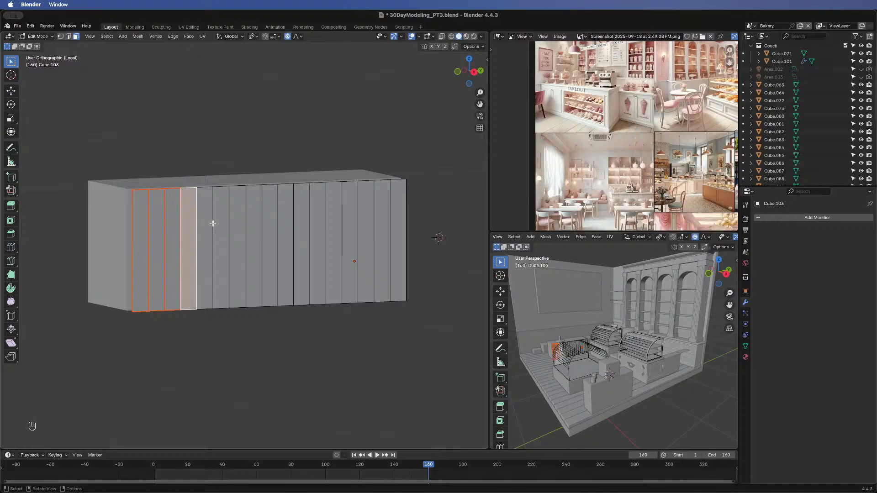
# - Undo the individual strip separations so the front panel is one mesh with nothing selected
pyautogui.press('super+z')
pyautogui.press('super+z')
pyautogui.press('super+z')
pyautogui.press('super+z')
pyautogui.press('super+z')
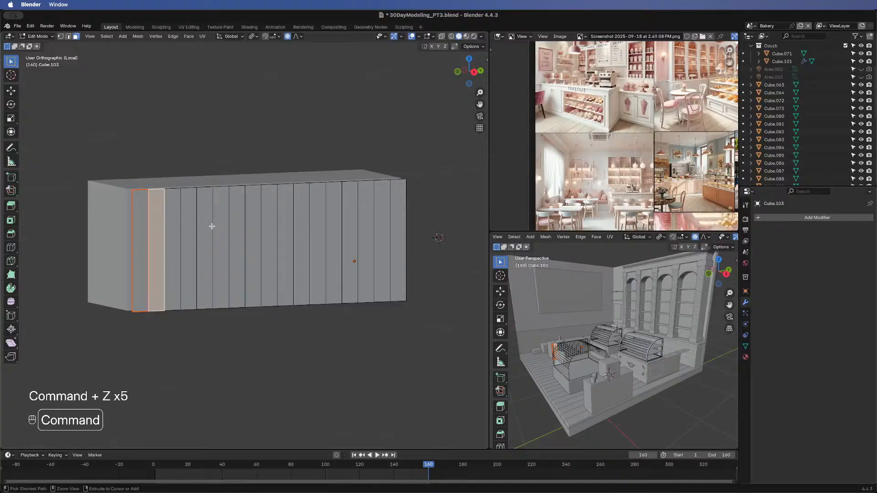
pyautogui.press('super+z')
pyautogui.press('super+z')
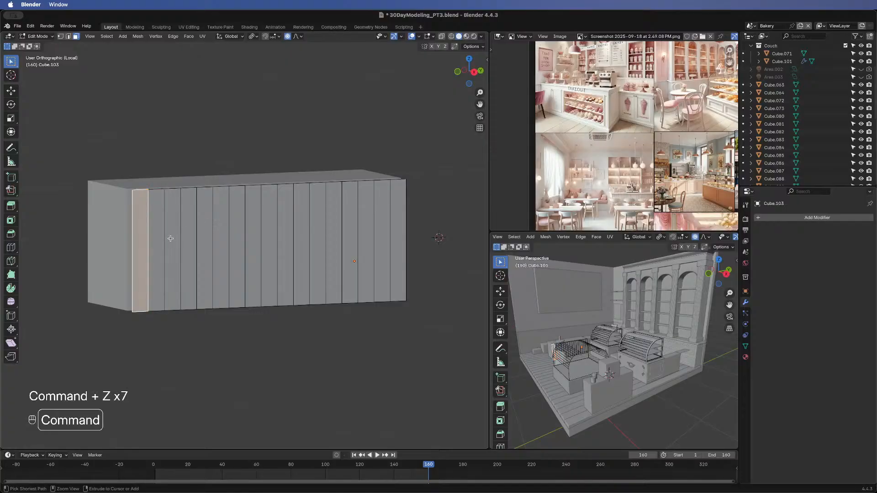
pyautogui.press('super+z')
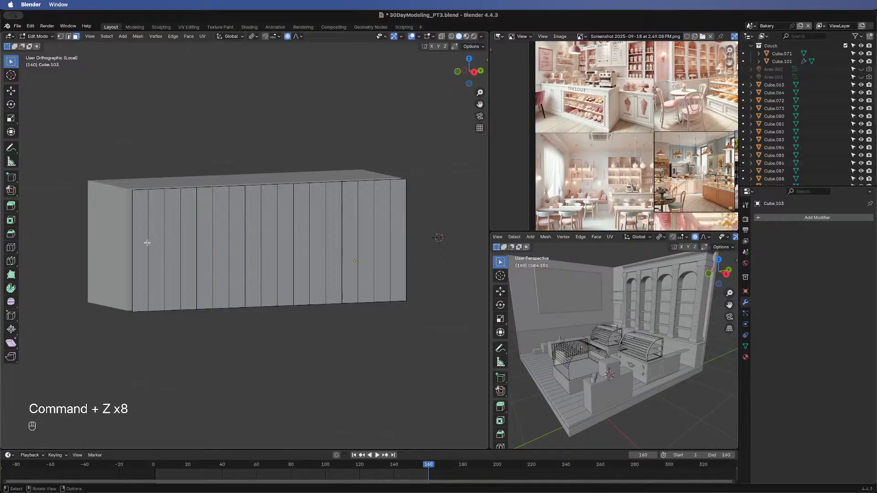
# - In edge selection mode, rip the first two inner vertical edges of the front panel, leaving the ripped edges in place
pyautogui.press('2')
pyautogui.click(148, 242)
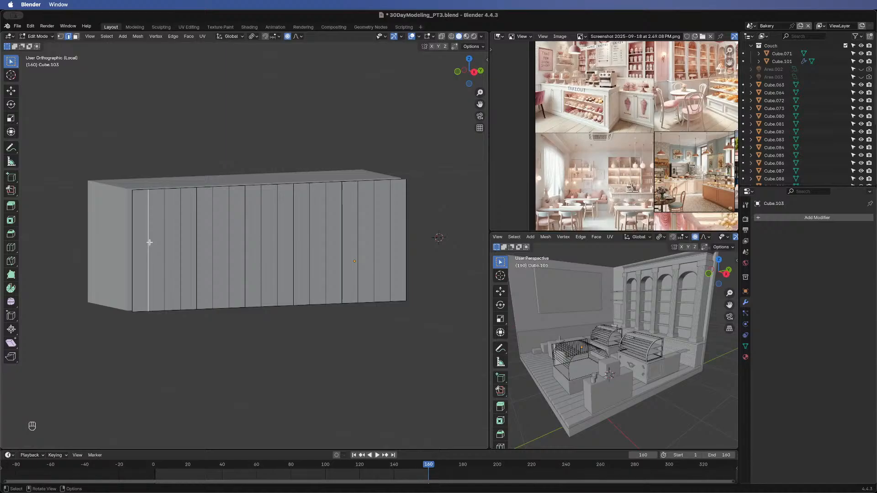
pyautogui.moveTo(119, 273); pyautogui.dragTo(283, 287, button='middle')
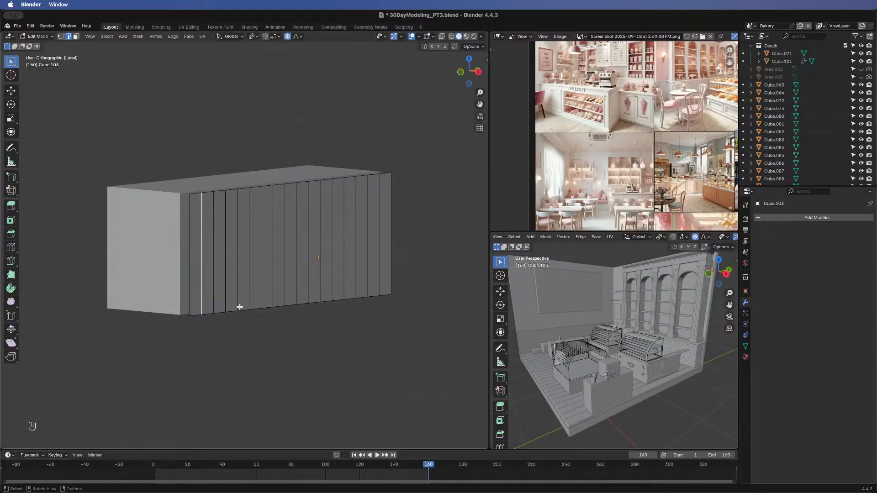
pyautogui.press('v')
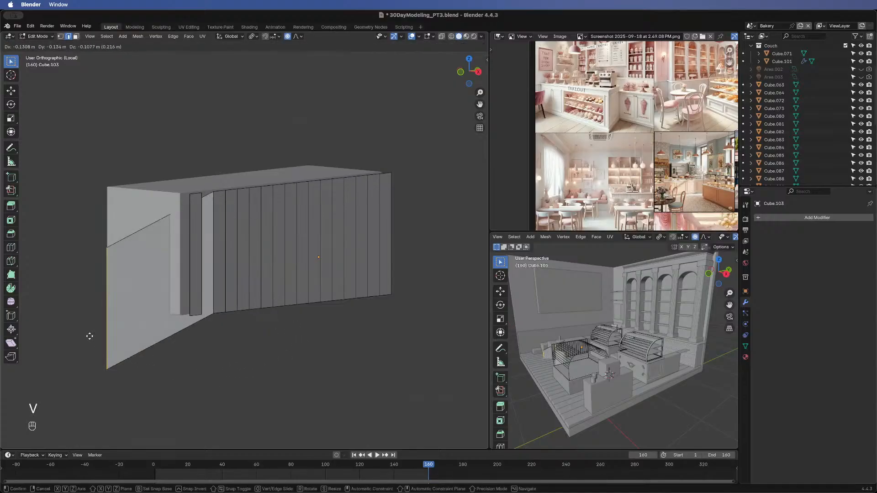
pyautogui.rightClick(407, 299)
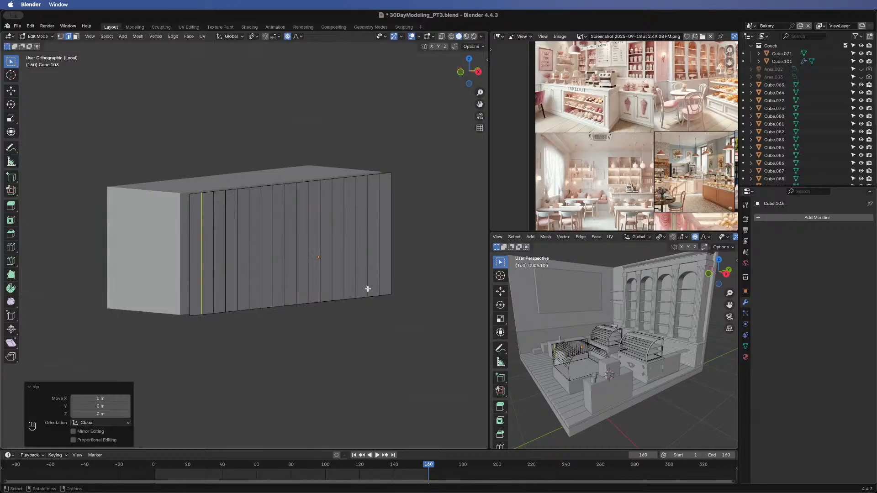
pyautogui.click(213, 278)
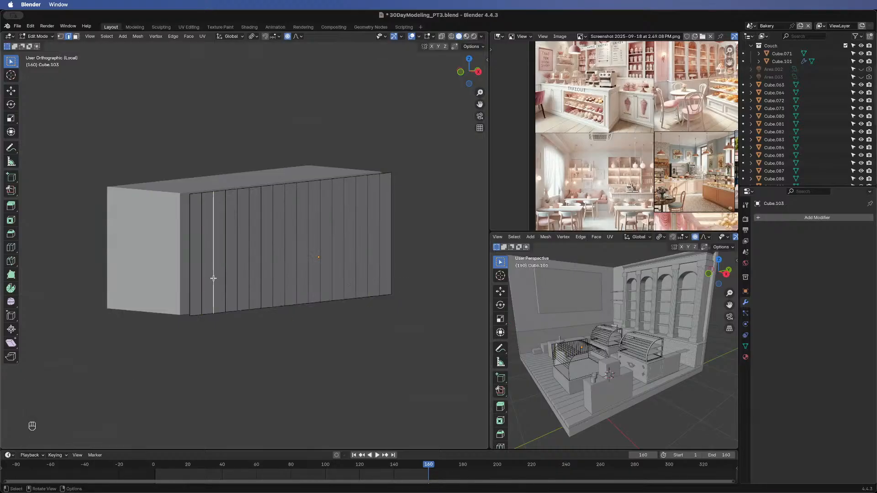
pyautogui.press('v')
pyautogui.rightClick(259, 289)
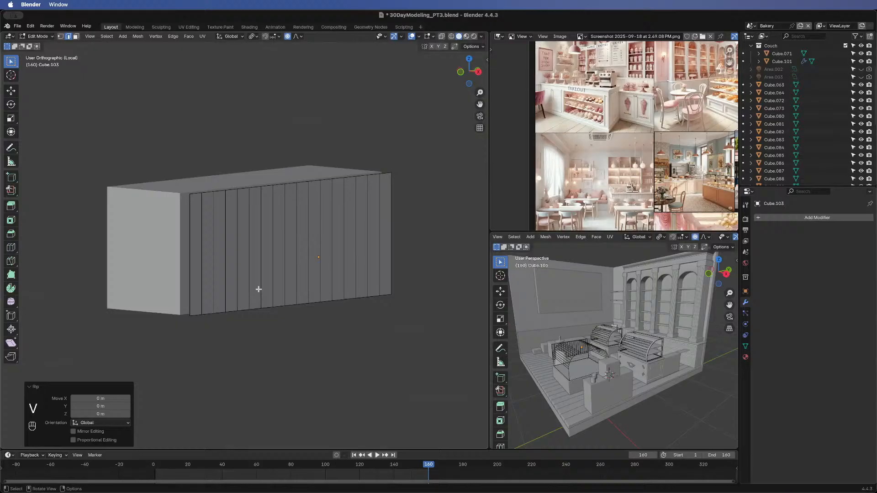
# - Rip the third through sixth inner vertical edges of the front panel one by one without offsetting them
pyautogui.click(228, 261)
pyautogui.press('v')
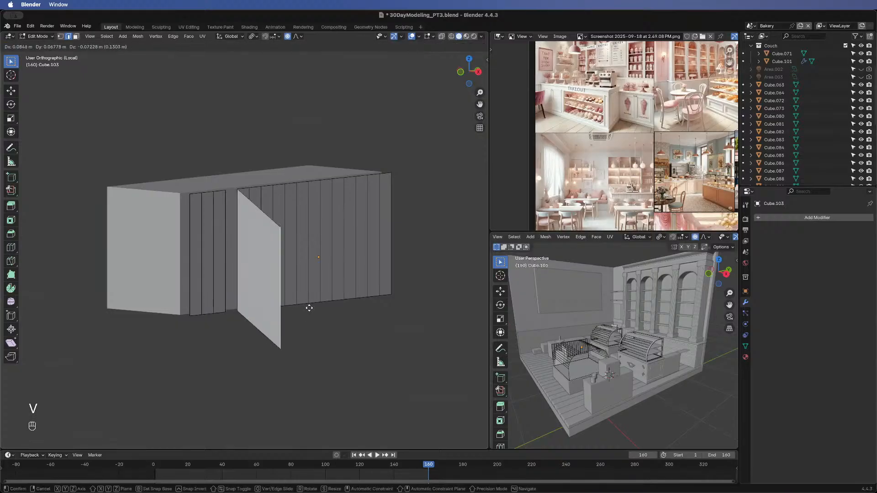
pyautogui.rightClick(309, 308)
pyautogui.click(240, 260)
pyautogui.press('v')
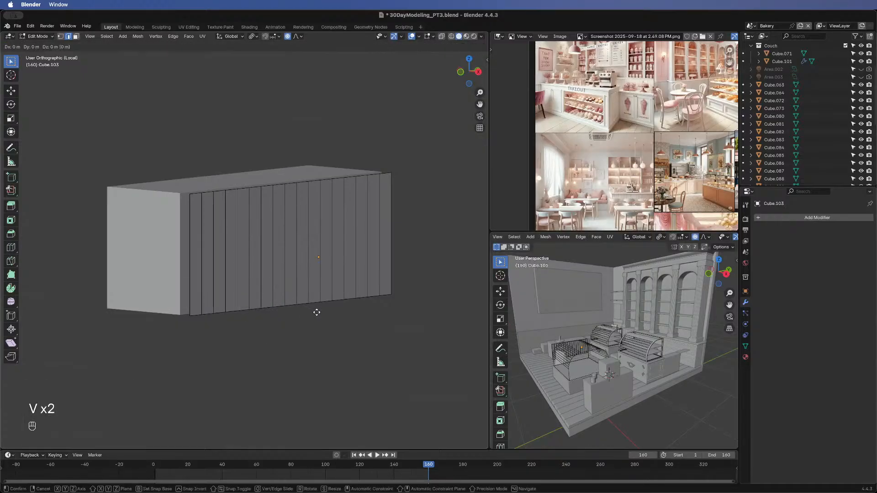
pyautogui.rightClick(255, 266)
pyautogui.click(252, 253)
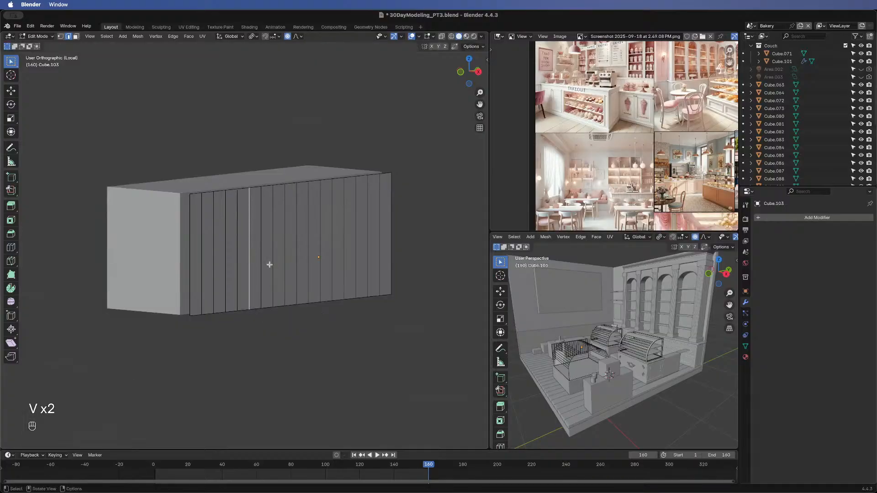
pyautogui.press('v')
pyautogui.rightClick(337, 304)
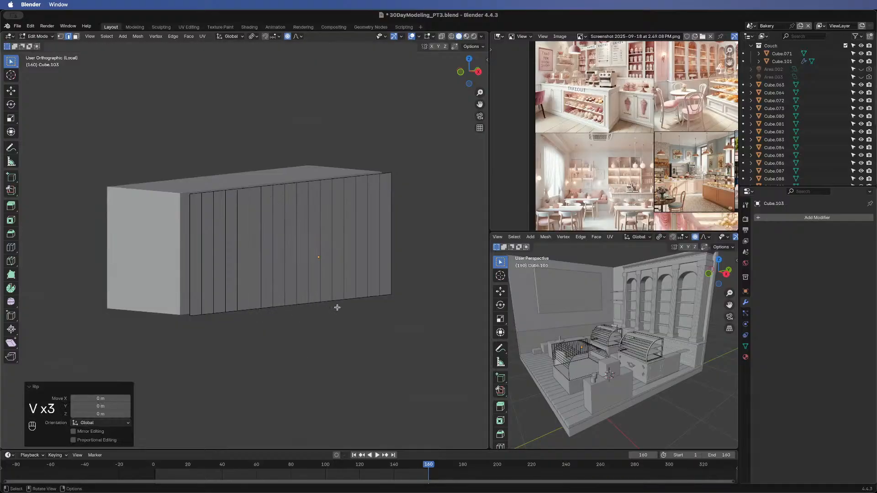
pyautogui.click(264, 240)
pyautogui.press('v')
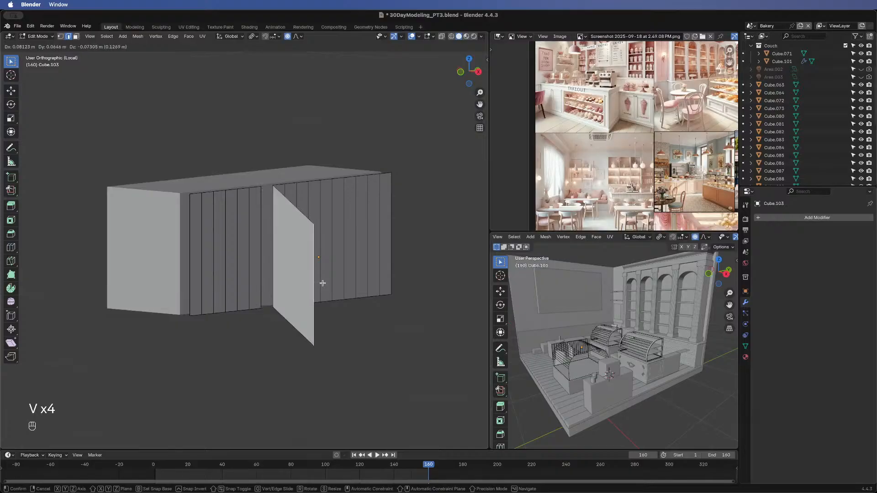
pyautogui.rightClick(321, 284)
# - Select the seventh, eighth and ninth inner vertical edges together and rip them in place
pyautogui.click(272, 234)
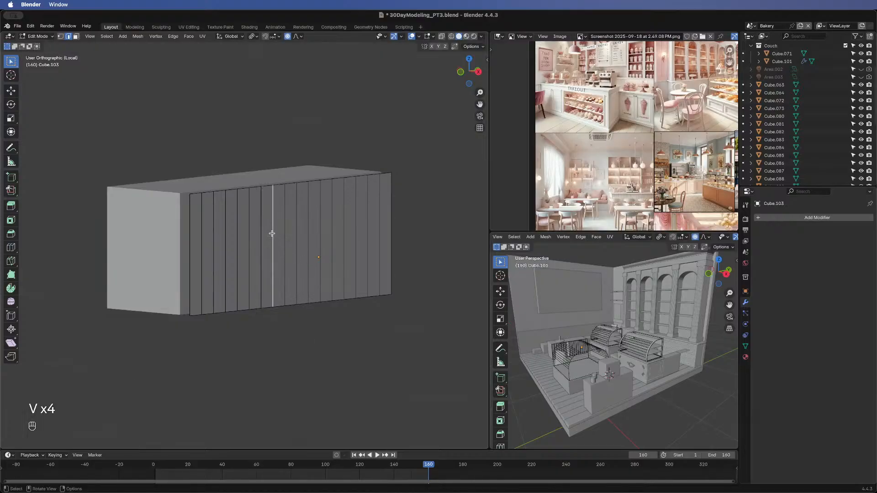
pyautogui.press('shift')
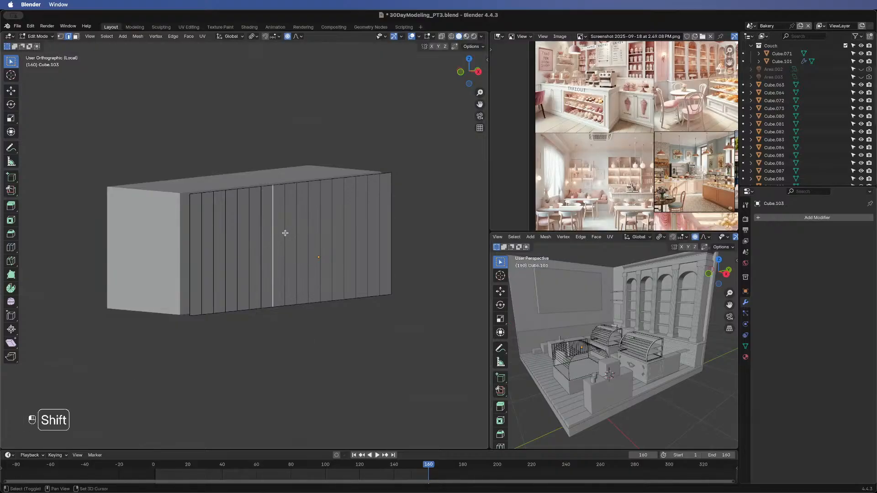
pyautogui.keyDown('shift'); pyautogui.click(285, 233); pyautogui.keyUp('shift')
pyautogui.keyDown('shift'); pyautogui.click(297, 229); pyautogui.keyUp('shift')
pyautogui.press('v')
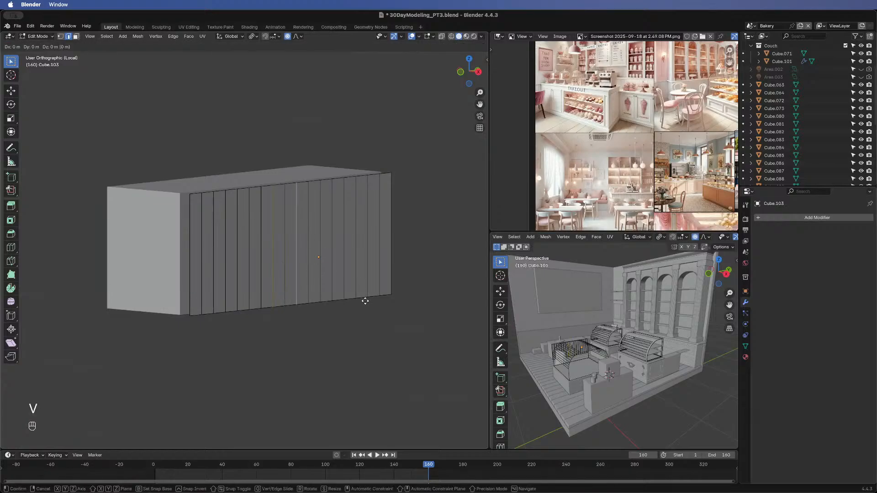
pyautogui.rightClick(325, 259)
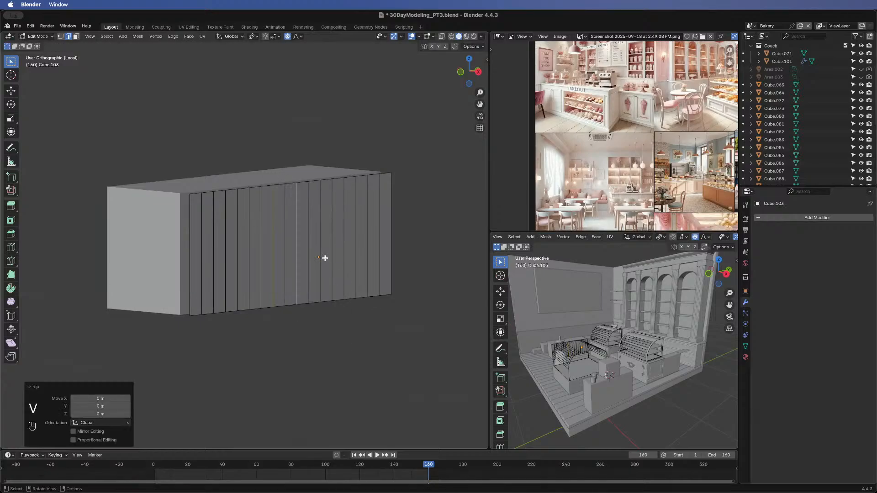
# - Rip the remaining seven inner vertical edges together in place, then return to Object Mode and deselect the panel
pyautogui.click(311, 222)
pyautogui.keyDown('shift'); pyautogui.click(322, 219); pyautogui.keyUp('shift')
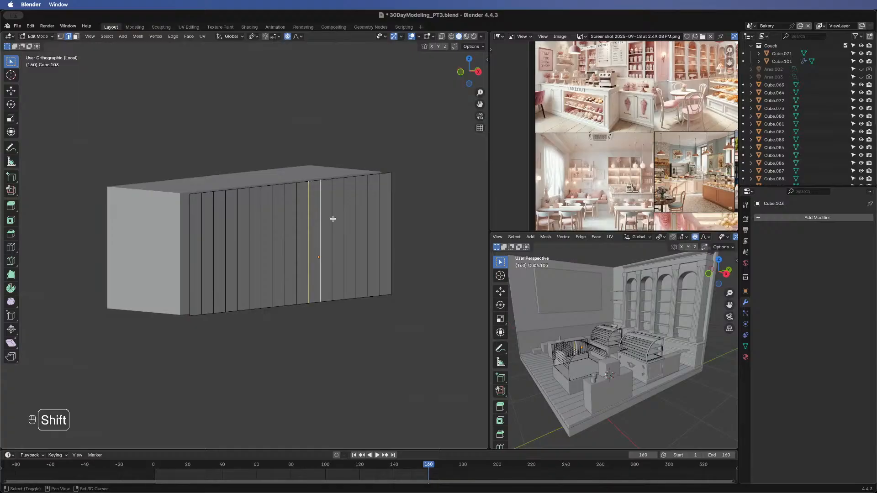
pyautogui.keyDown('shift'); pyautogui.click(334, 220); pyautogui.keyUp('shift')
pyautogui.keyDown('shift'); pyautogui.click(346, 219); pyautogui.keyUp('shift')
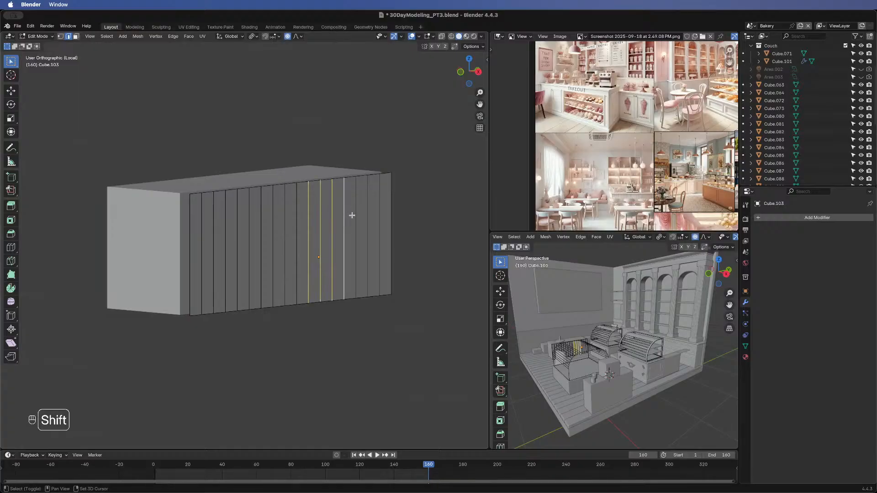
pyautogui.keyDown('shift'); pyautogui.click(355, 214); pyautogui.keyUp('shift')
pyautogui.keyDown('shift'); pyautogui.click(368, 211); pyautogui.keyUp('shift')
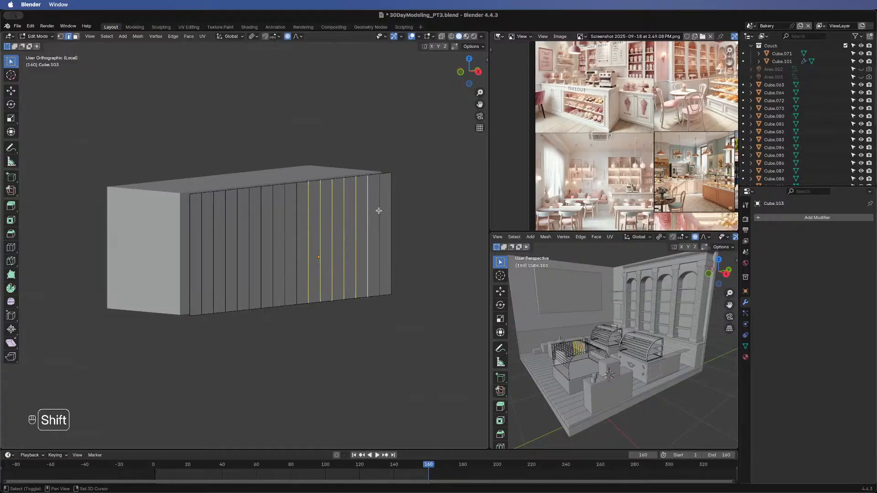
pyautogui.keyDown('shift'); pyautogui.click(379, 210); pyautogui.keyUp('shift')
pyautogui.press('v')
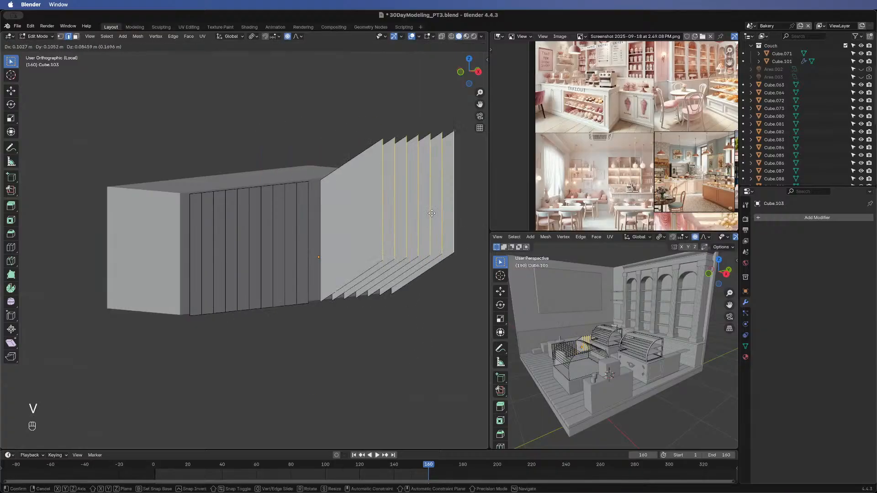
pyautogui.rightClick(399, 233)
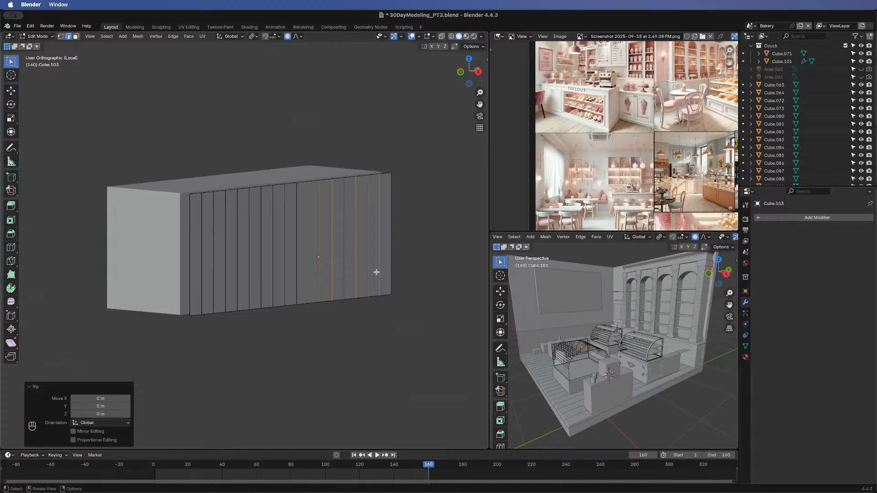
pyautogui.press('Tab')
pyautogui.click(305, 365)
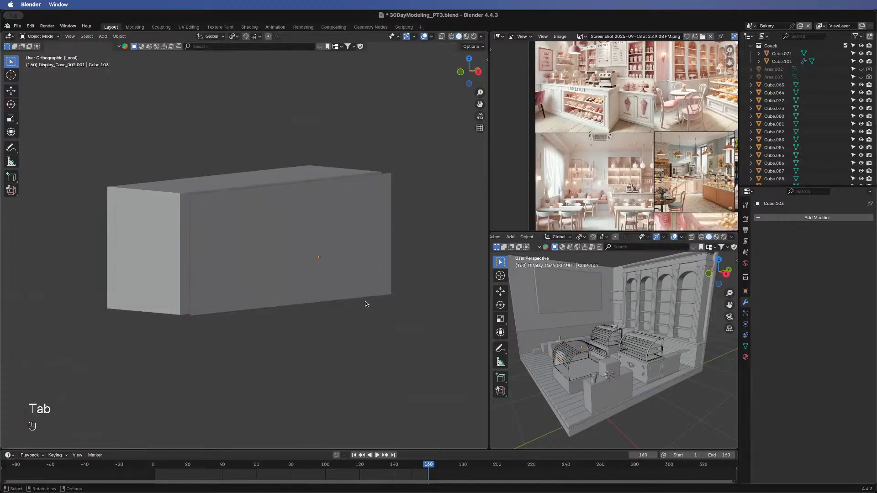
# - Extrude all strips of the front panel about 0.008 m along X, then return to Object Mode and leave local view
pyautogui.moveTo(315, 330); pyautogui.dragTo(343, 350, button='middle')
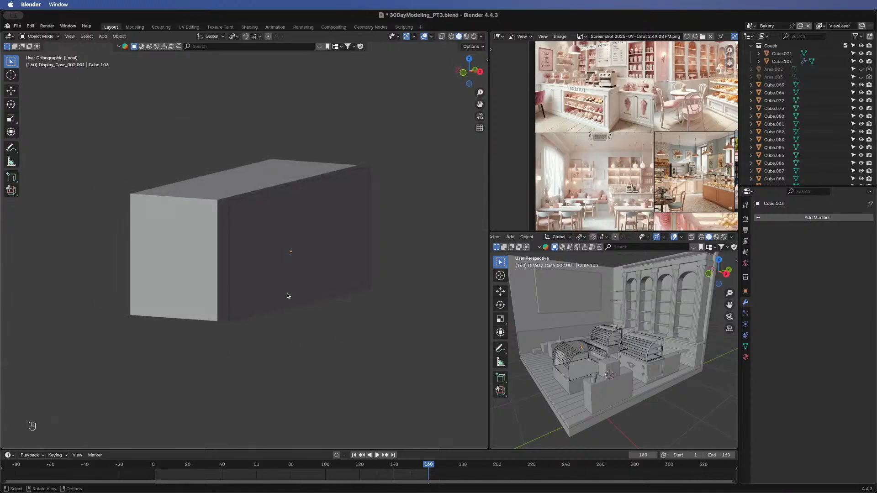
pyautogui.press('Tab')
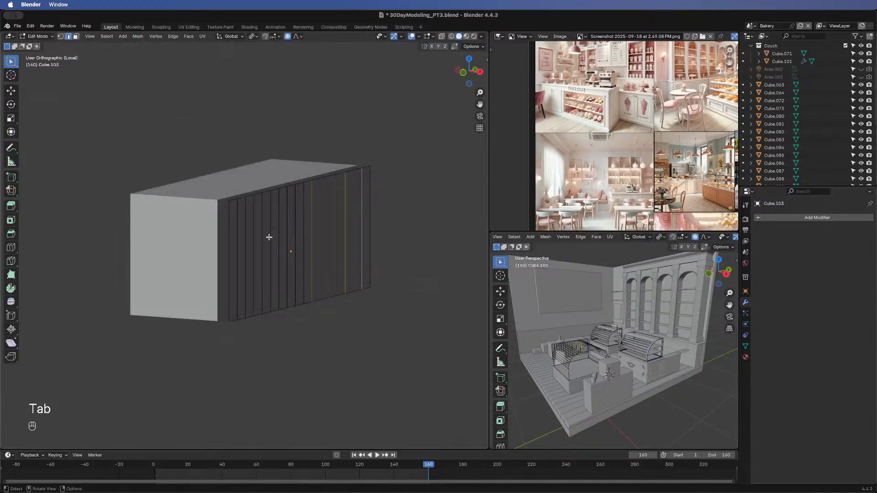
pyautogui.press('a')
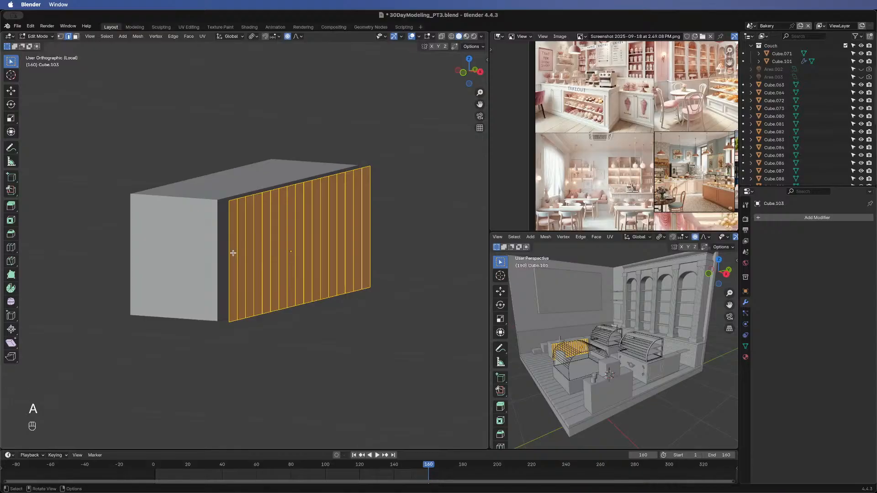
pyautogui.press('e')
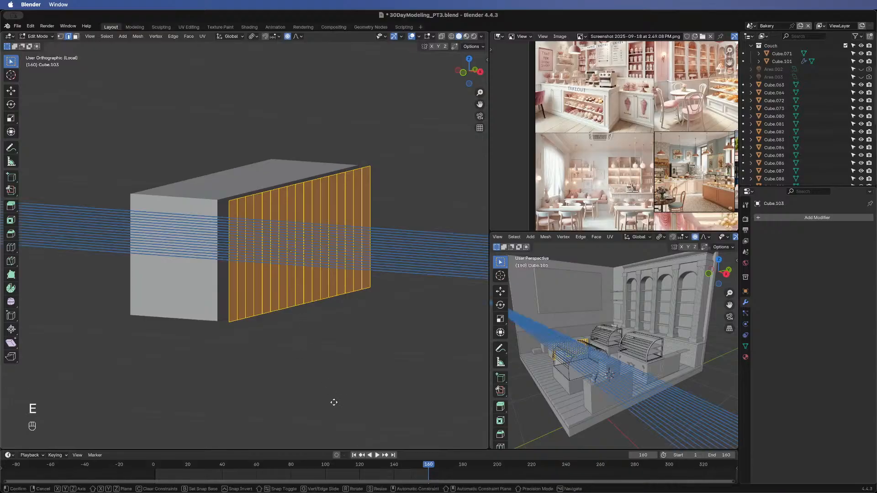
pyautogui.press('x')
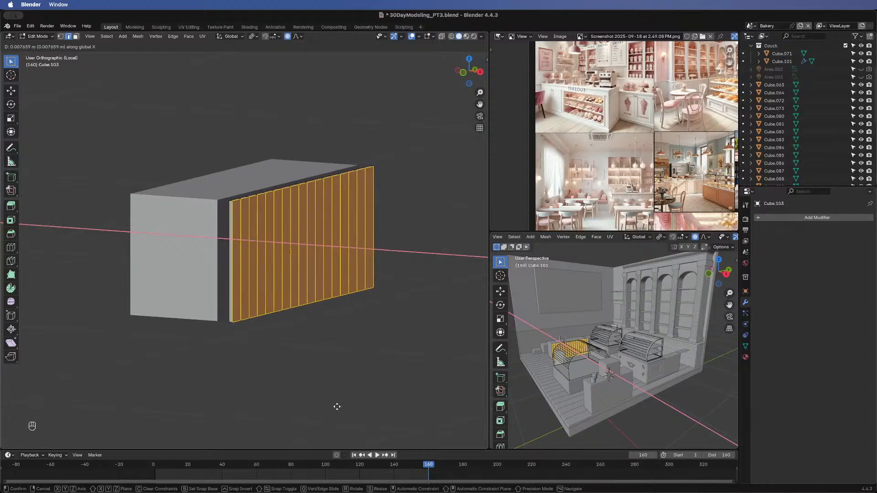
pyautogui.click(337, 406)
pyautogui.moveTo(232, 335); pyautogui.dragTo(338, 355, button='middle')
pyautogui.press('Tab')
pyautogui.press('/')
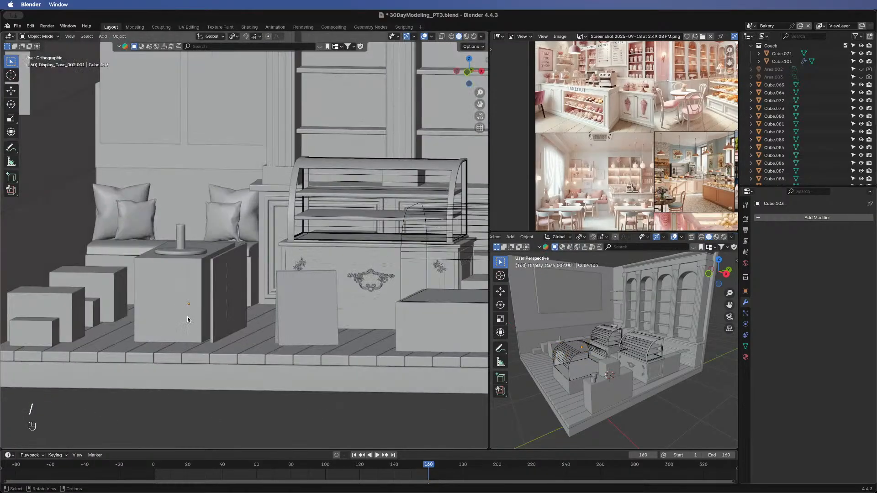
# - Show the scene in rendered shading and select the counter block's front panel
pyautogui.moveTo(188, 320); pyautogui.dragTo(173, 316, button='middle')
pyautogui.scroll(8, 173, 316)
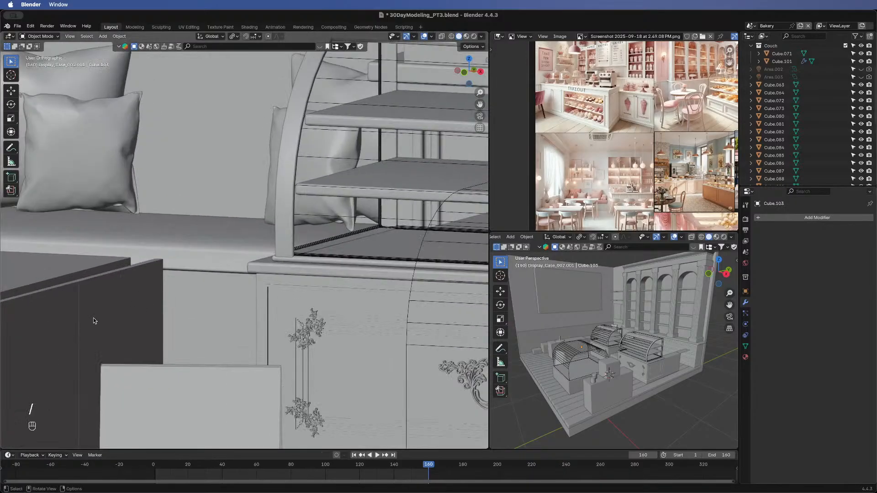
pyautogui.moveTo(135, 270); pyautogui.dragTo(191, 345, button='middle')
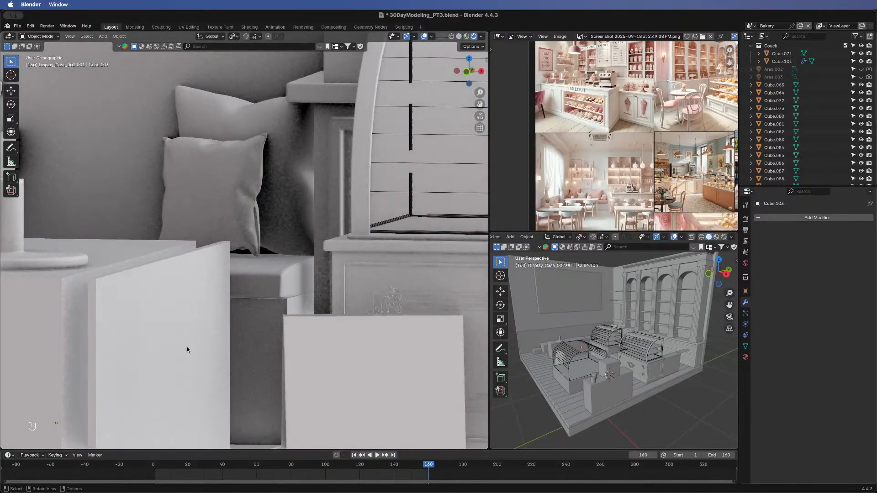
pyautogui.keyDown('shift'); pyautogui.moveTo(188, 335); pyautogui.dragTo(202, 263, button='middle'); pyautogui.keyUp('shift')
pyautogui.keyDown('shift'); pyautogui.moveTo(126, 249); pyautogui.dragTo(227, 256, button='middle'); pyautogui.keyUp('shift')
pyautogui.scroll(2, 168, 256)
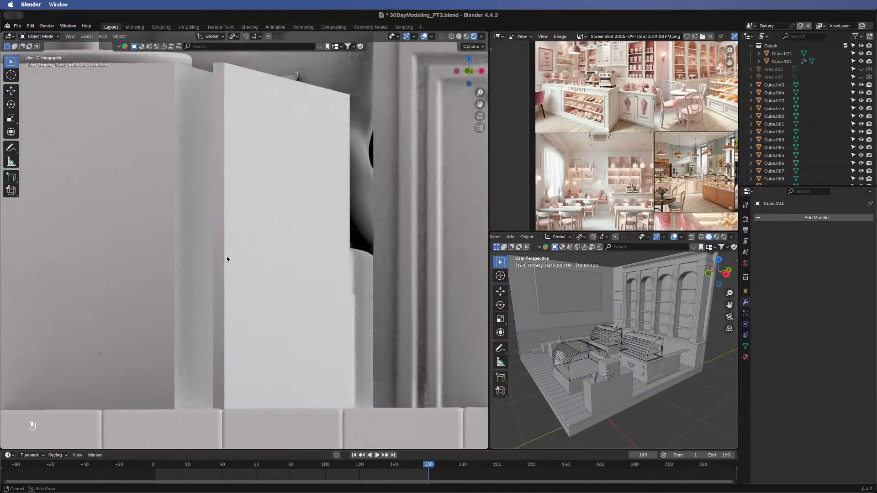
pyautogui.click(258, 236)
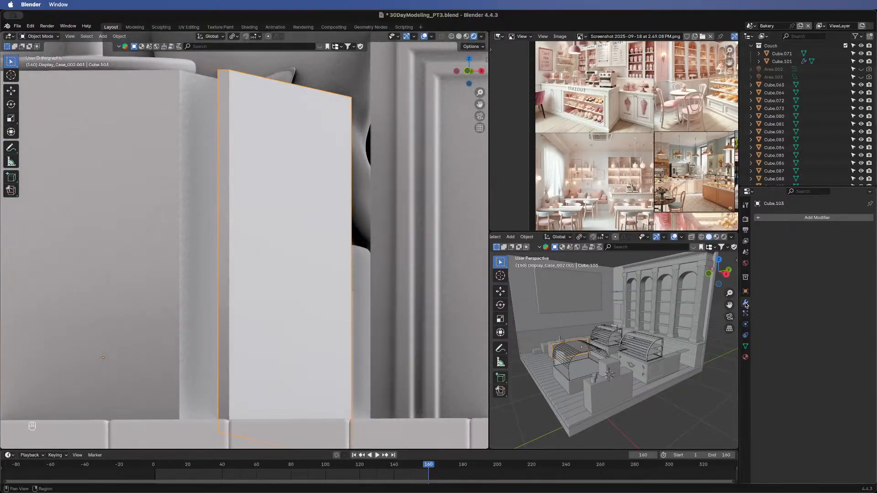
pyautogui.scroll(-4, 375, 251)
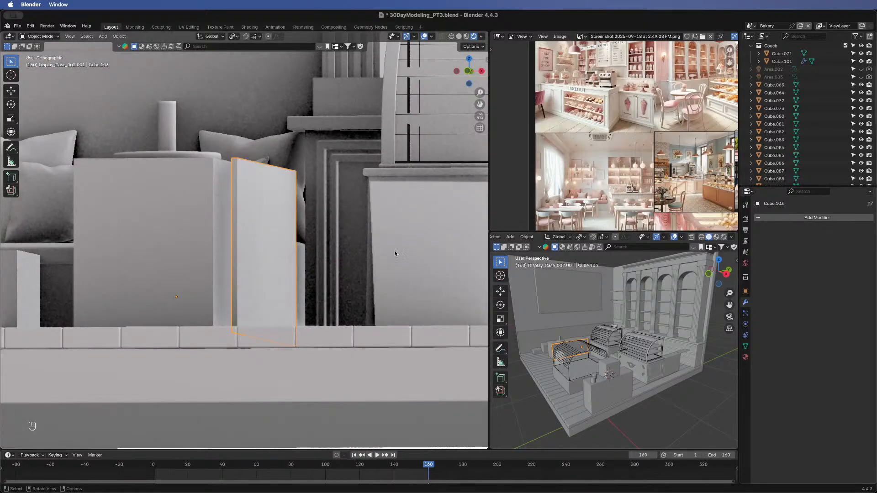
# - Copy the Bevel modifier from the display case's base to the front panel, then select only the panel
pyautogui.moveTo(387, 247); pyautogui.dragTo(436, 320, button='middle')
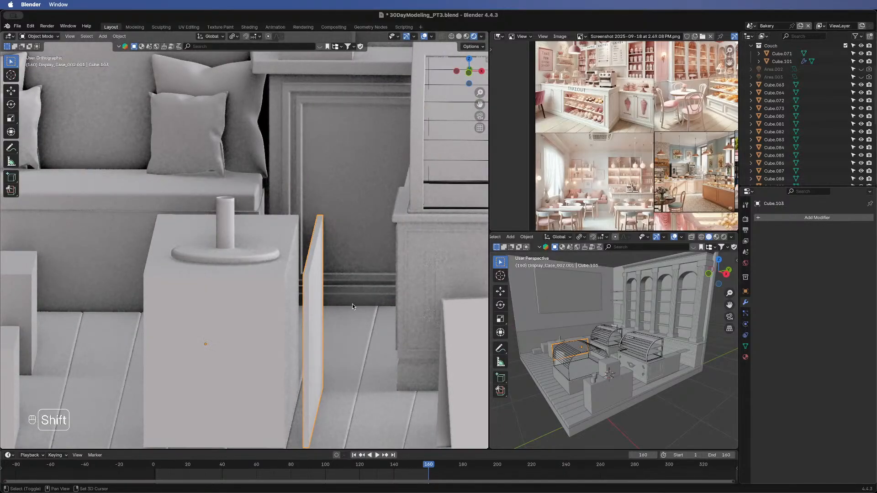
pyautogui.keyDown('shift'); pyautogui.moveTo(352, 303); pyautogui.dragTo(367, 243, button='middle'); pyautogui.keyUp('shift')
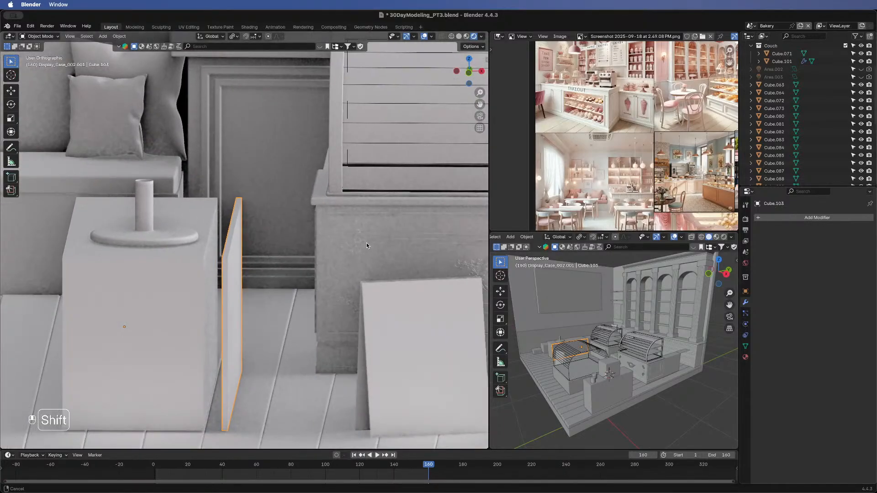
pyautogui.click(335, 234)
pyautogui.press('shift')
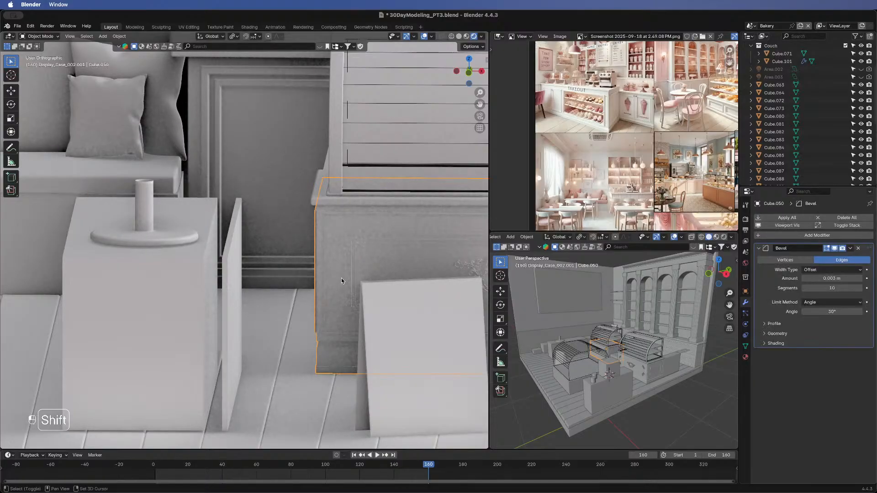
pyautogui.click(227, 251)
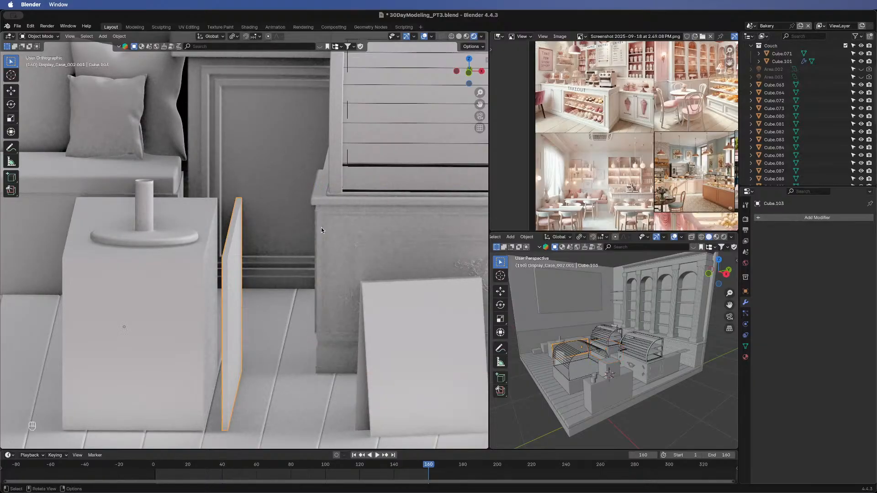
pyautogui.keyDown('shift'); pyautogui.click(481, 231); pyautogui.keyUp('shift')
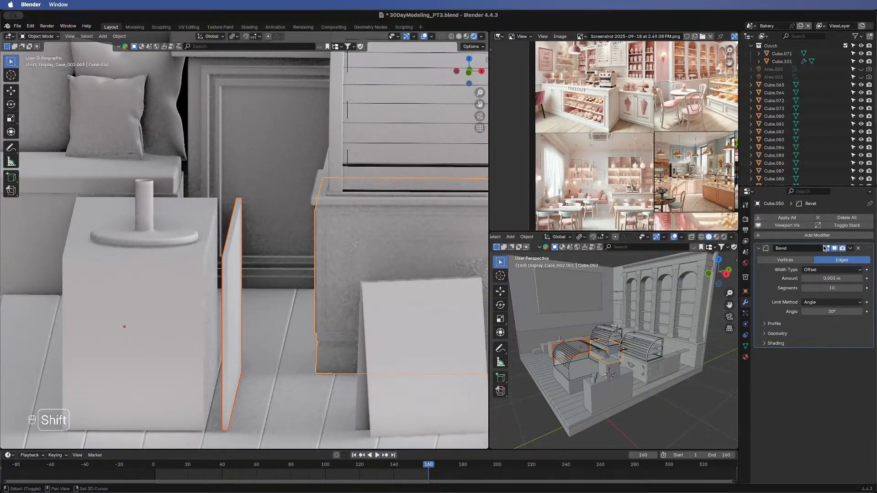
pyautogui.click(850, 249)
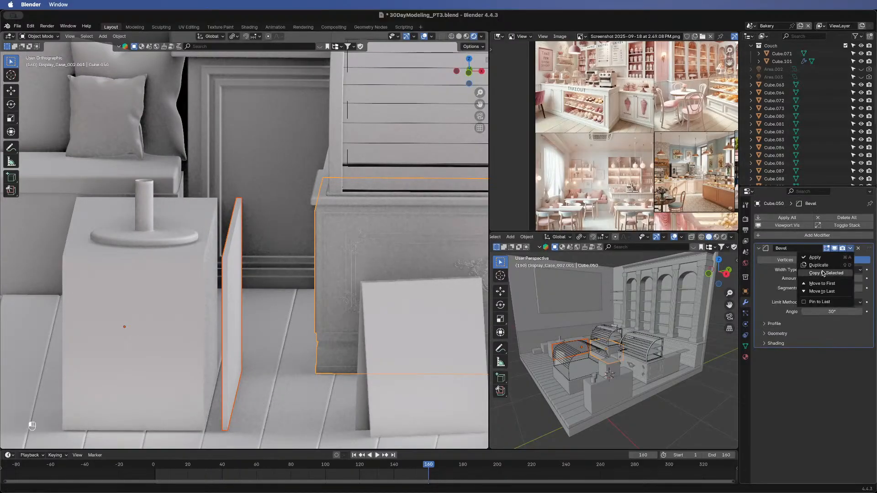
pyautogui.click(824, 274)
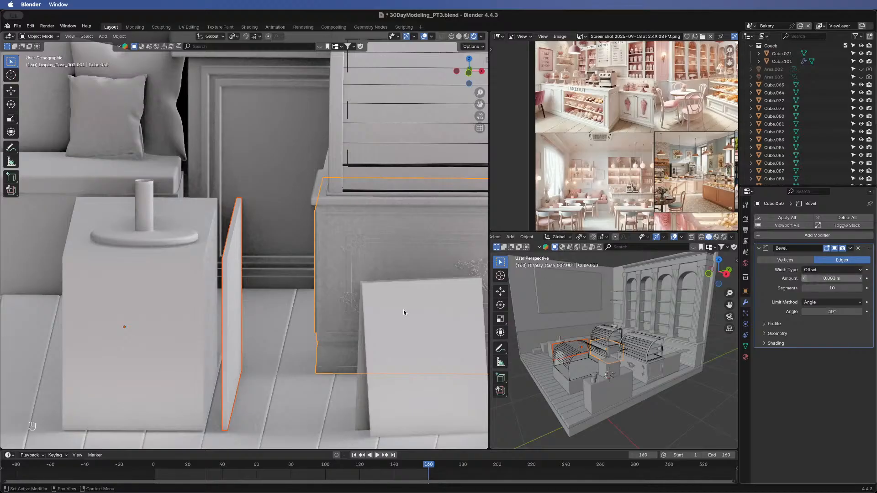
pyautogui.moveTo(250, 263); pyautogui.dragTo(89, 214, button='middle')
pyautogui.moveTo(89, 214); pyautogui.dragTo(50, 236)
pyautogui.click(88, 240)
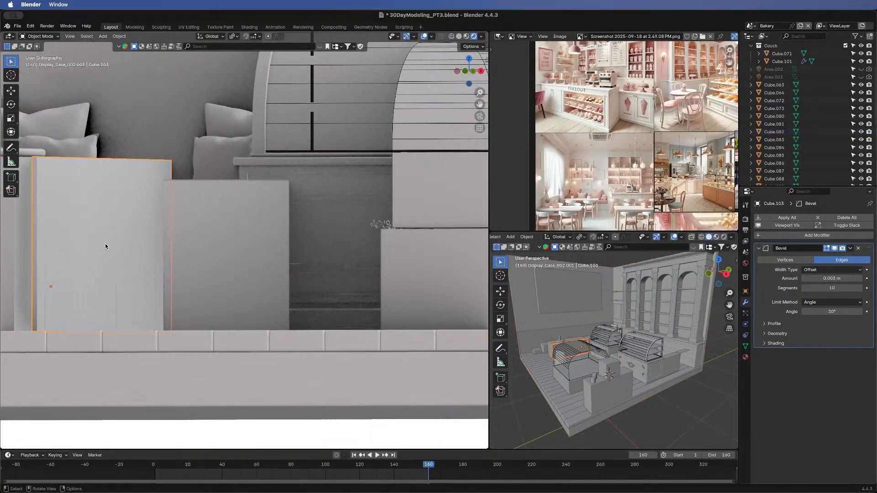
# - Try larger bevel amounts of 0.283 m and 0.783 m on the front panel, then undo them
pyautogui.keyDown('shift'); pyautogui.moveTo(135, 278); pyautogui.dragTo(237, 329, button='middle'); pyautogui.keyUp('shift')
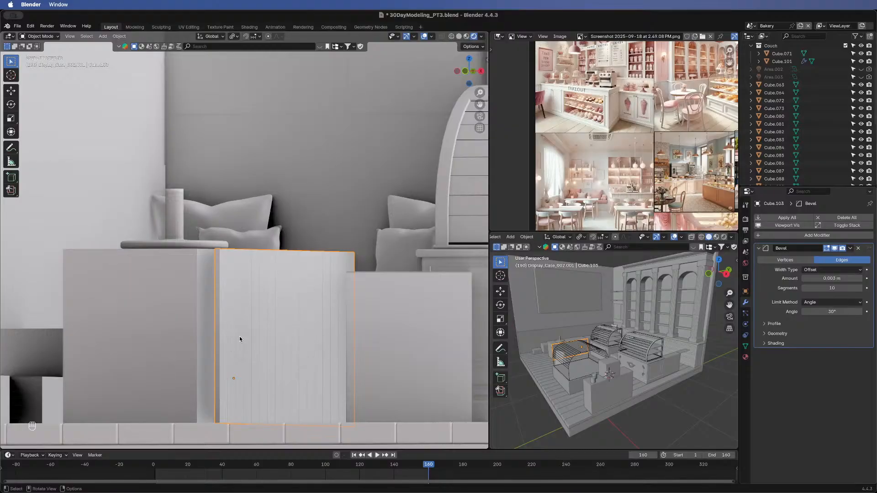
pyautogui.moveTo(207, 319); pyautogui.dragTo(407, 352, button='middle')
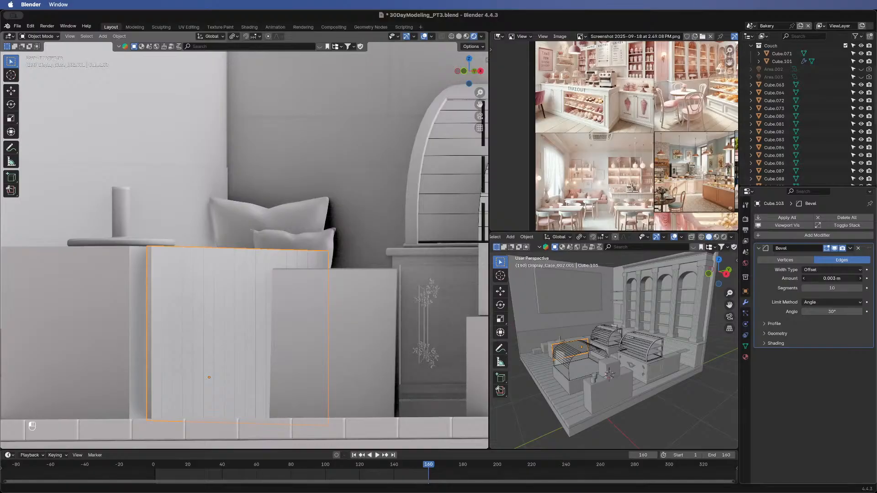
pyautogui.moveTo(832, 279); pyautogui.dragTo(848, 279)
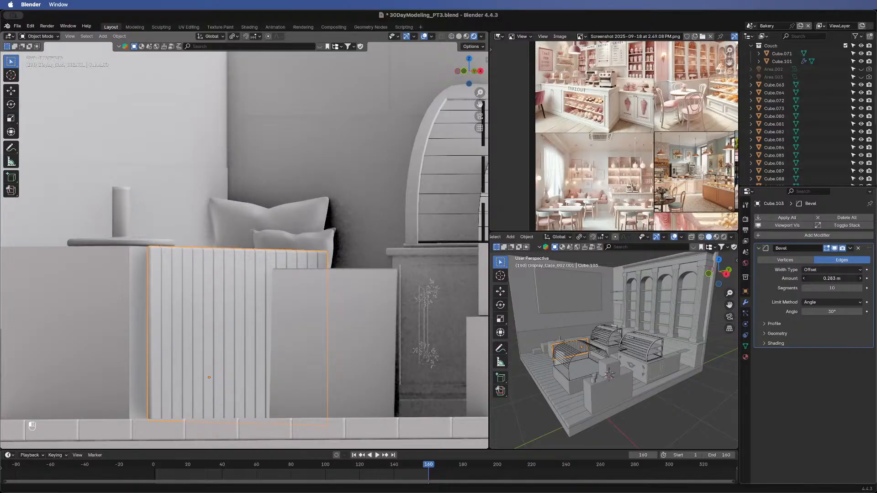
pyautogui.moveTo(832, 279)
pyautogui.mouseDown()
pyautogui.moveTo(819, 278)
pyautogui.moveTo(845, 279)
pyautogui.mouseUp()
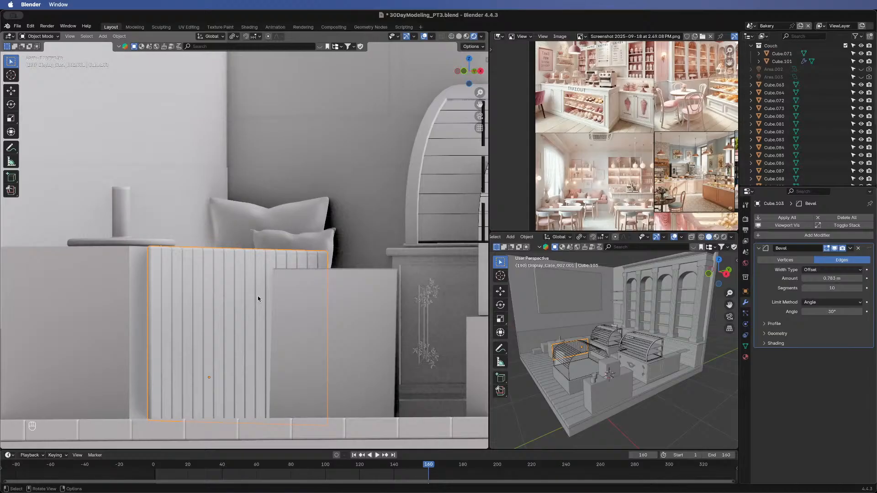
pyautogui.press('super+z')
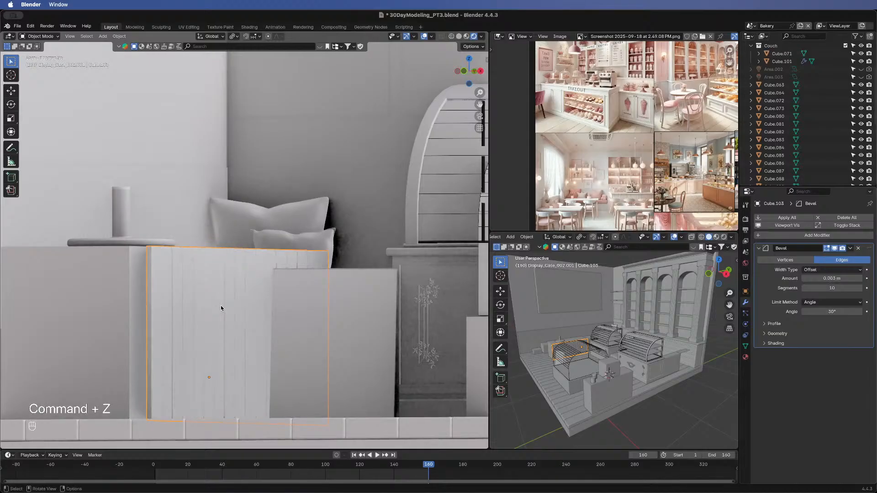
# - Set the front panel's bevel amount to 0.009 m
pyautogui.click(836, 279)
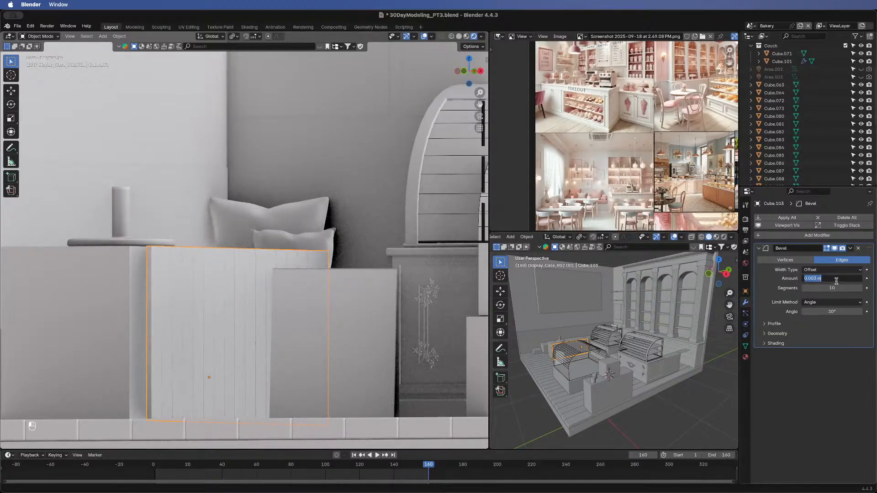
pyautogui.write('.009')
pyautogui.press('Return')
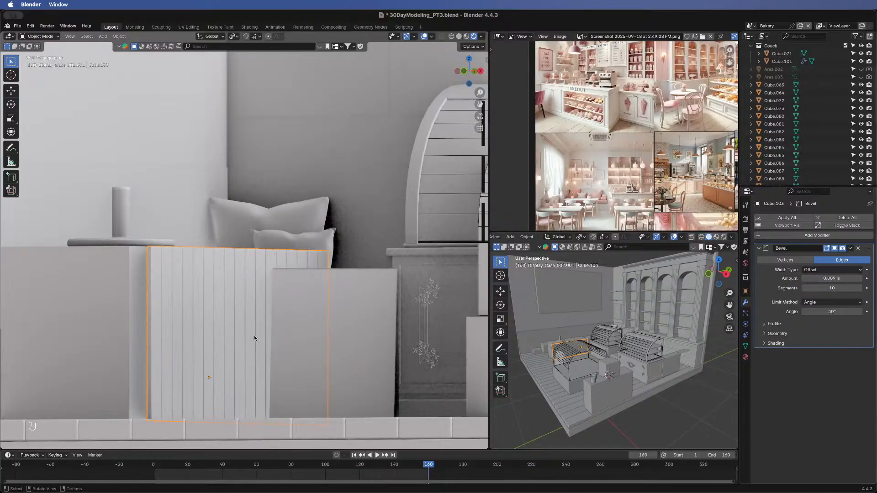
# - Move the front panel about -0.0275 m along X so it sits against the counter block
pyautogui.moveTo(176, 293); pyautogui.dragTo(286, 283, button='middle')
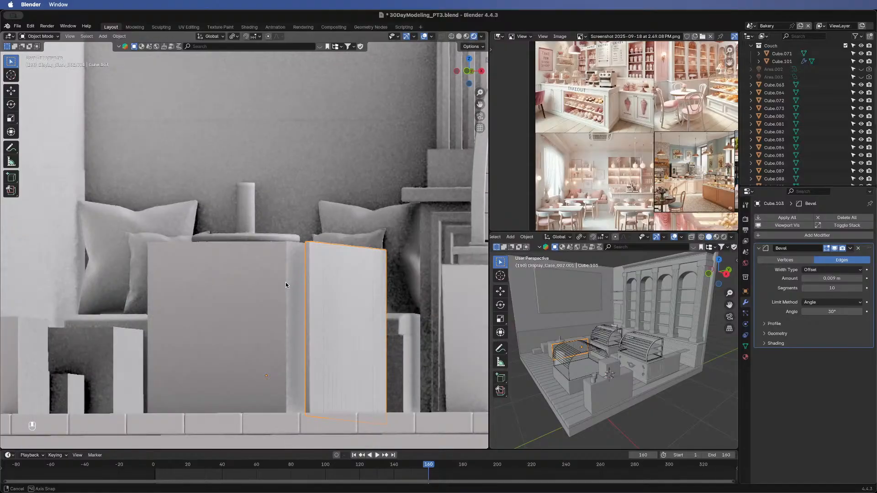
pyautogui.press('g')
pyautogui.press('x')
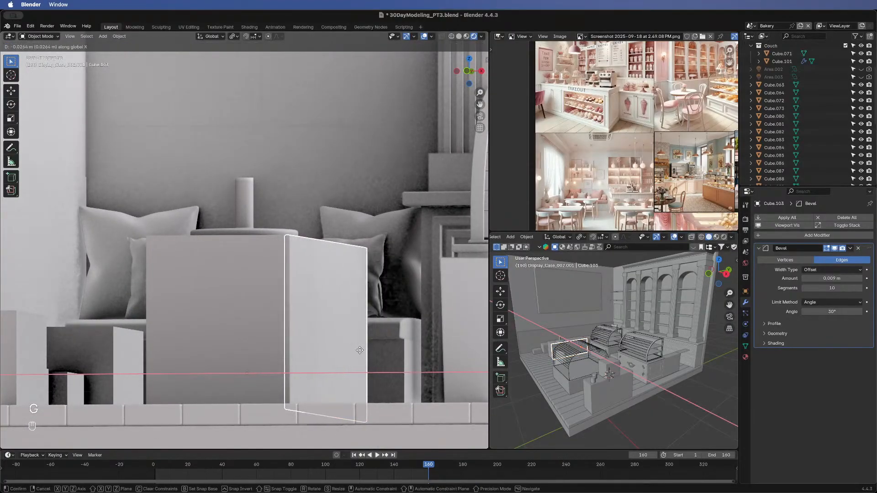
pyautogui.click(360, 351)
pyautogui.moveTo(451, 208); pyautogui.dragTo(361, 315, button='middle')
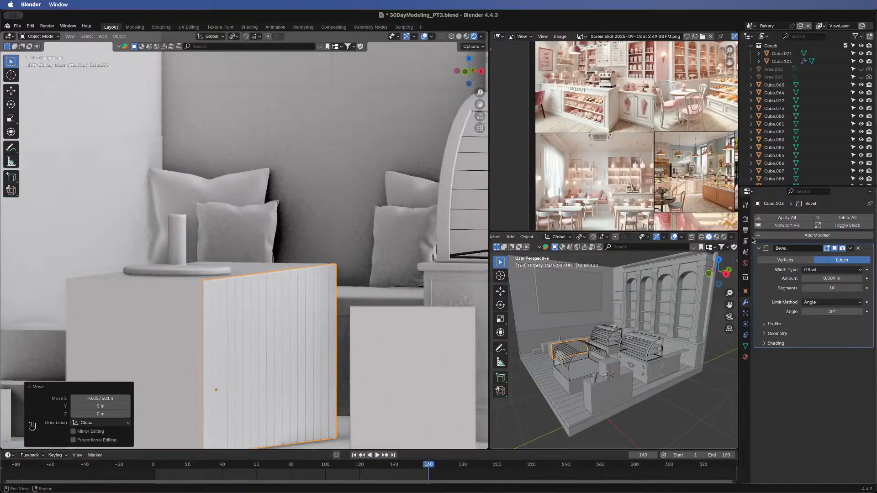
# - Try a Mirror modifier on the front panel with the counter block as mirror object, using the Y axis instead of X
pyautogui.click(759, 237)
pyautogui.moveTo(761, 241)
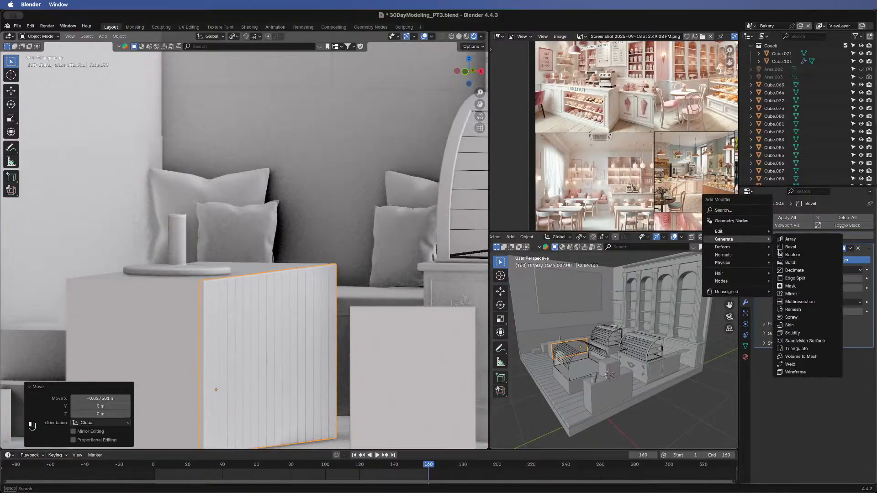
pyautogui.click(795, 295)
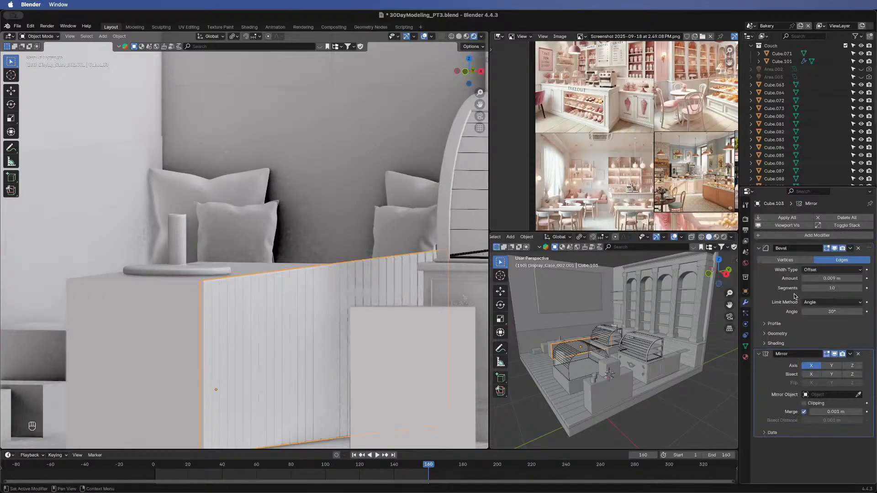
pyautogui.click(858, 394)
pyautogui.click(160, 325)
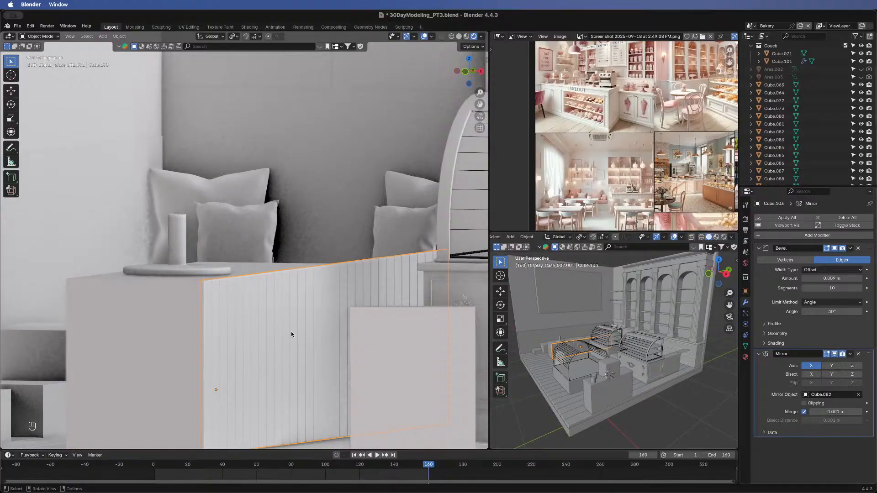
pyautogui.click(832, 366)
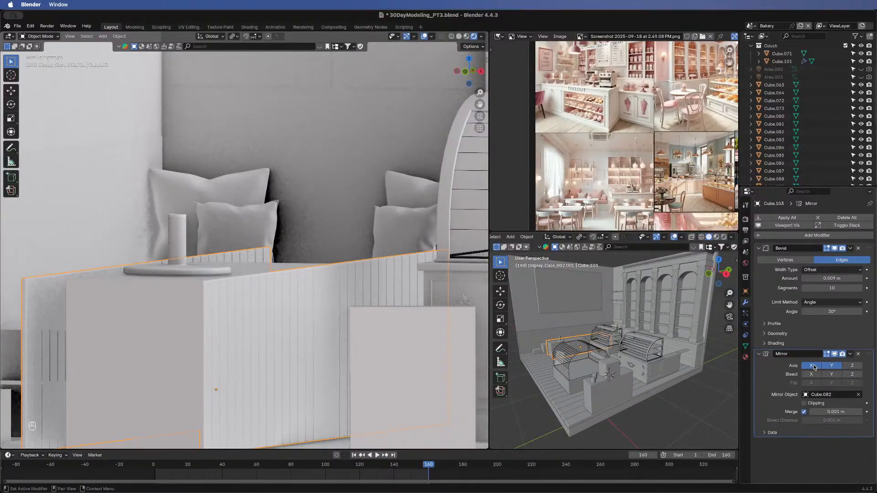
pyautogui.click(813, 366)
# - Duplicate the front panel in place without moving the copy
pyautogui.moveTo(263, 312); pyautogui.dragTo(256, 291, button='middle')
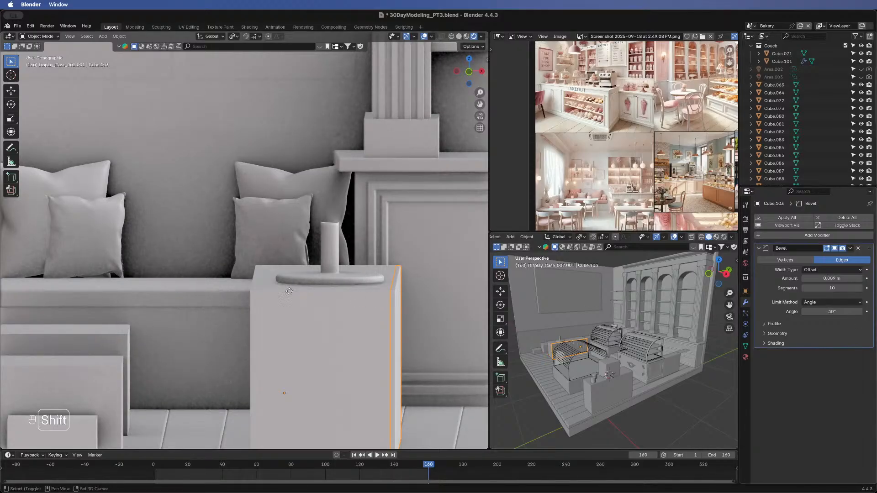
pyautogui.hotkey('shift', 'd')
pyautogui.rightClick(345, 313)
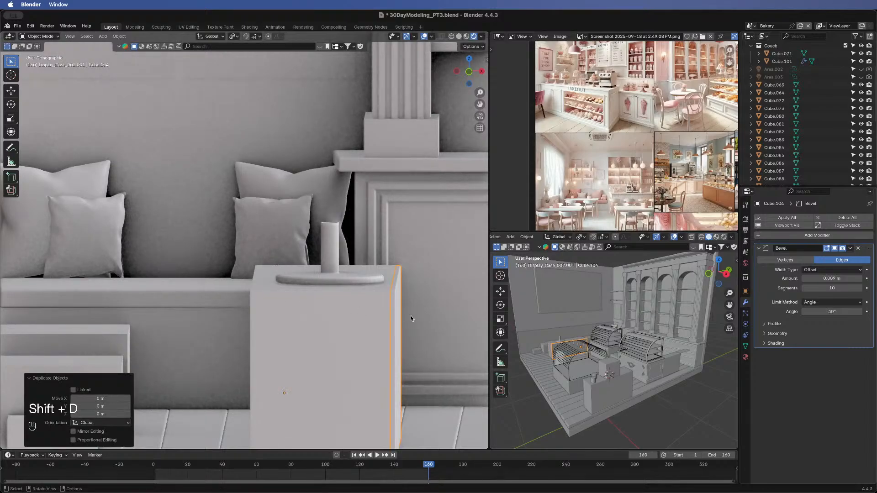
# - Move the duplicated panel about -0.201 m along X so it sits against the opposite side of the counter block
pyautogui.press('g')
pyautogui.press('x')
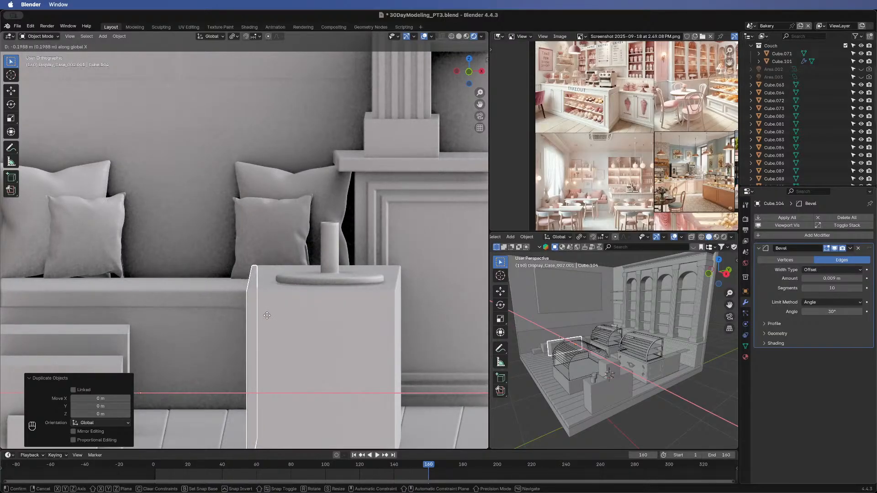
pyautogui.click(204, 309)
pyautogui.moveTo(284, 320); pyautogui.dragTo(332, 398, button='middle')
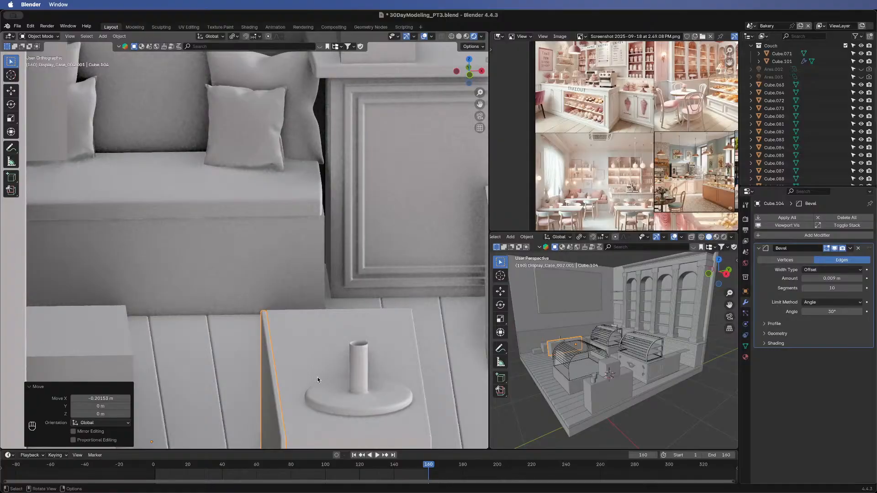
pyautogui.press('g')
pyautogui.press('x')
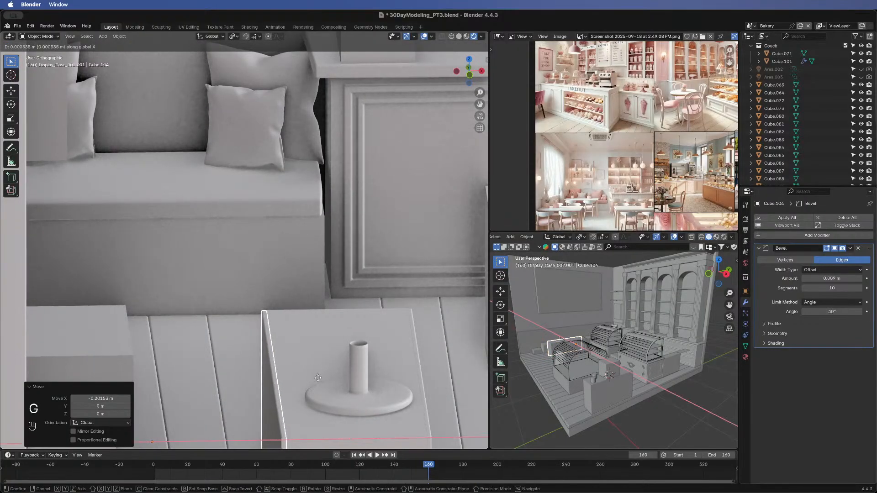
pyautogui.click(322, 406)
pyautogui.moveTo(321, 407); pyautogui.dragTo(410, 378, button='middle')
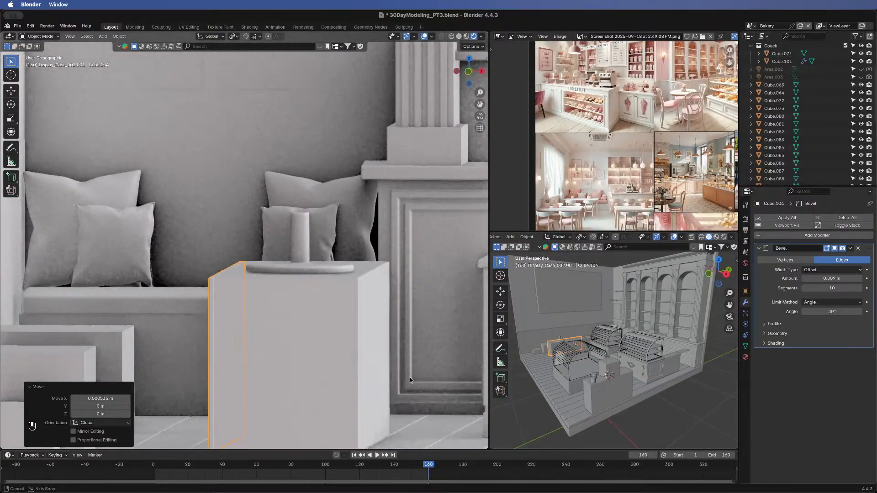
pyautogui.click(409, 377)
# - Switch the main viewport from rendered to solid shading
pyautogui.moveTo(325, 297); pyautogui.dragTo(140, 236, button='middle')
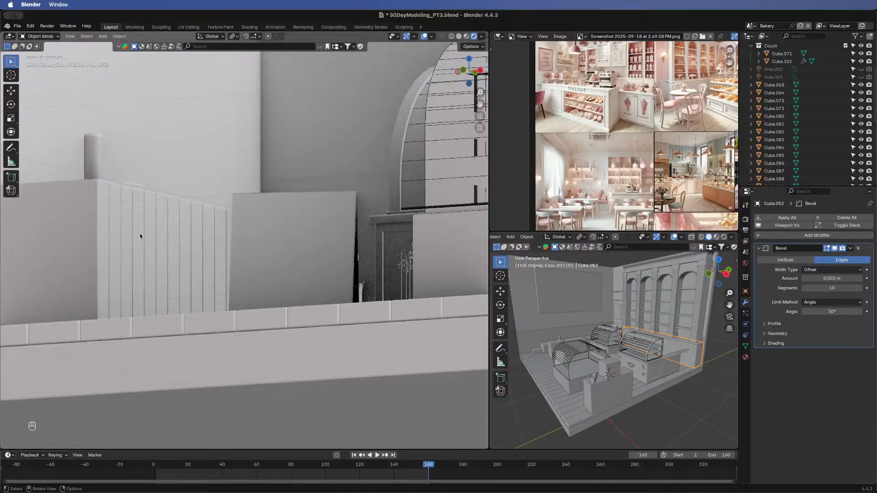
pyautogui.moveTo(170, 268); pyautogui.dragTo(190, 287, button='middle')
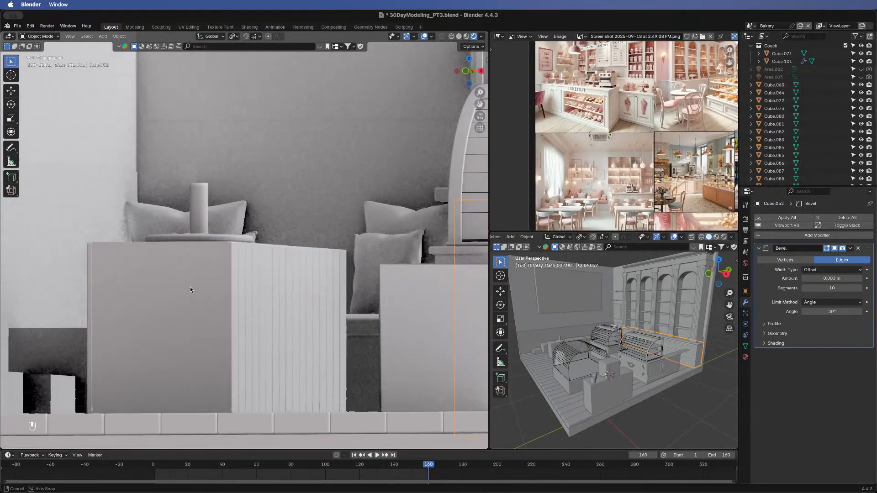
pyautogui.scroll(-2, 190, 287)
pyautogui.moveTo(196, 322); pyautogui.dragTo(108, 330, button='middle')
pyautogui.scroll(-5, 107, 330)
pyautogui.moveTo(212, 339); pyautogui.dragTo(214, 352, button='middle')
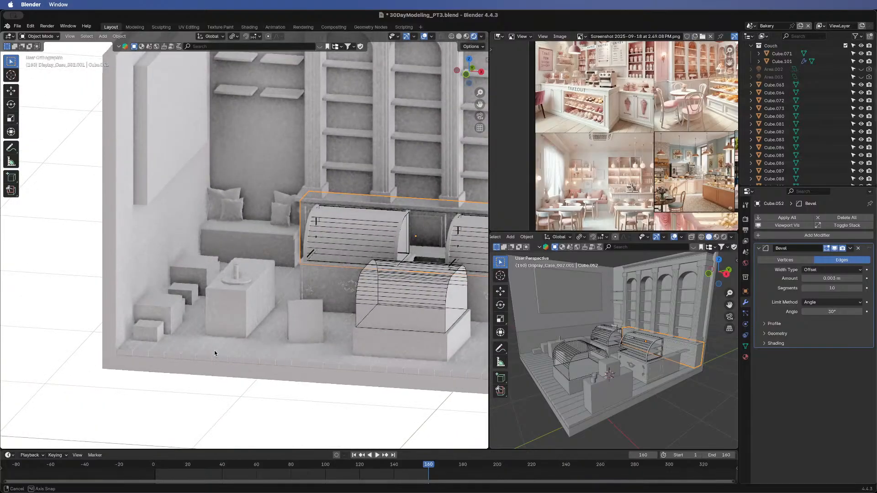
pyautogui.click(429, 115)
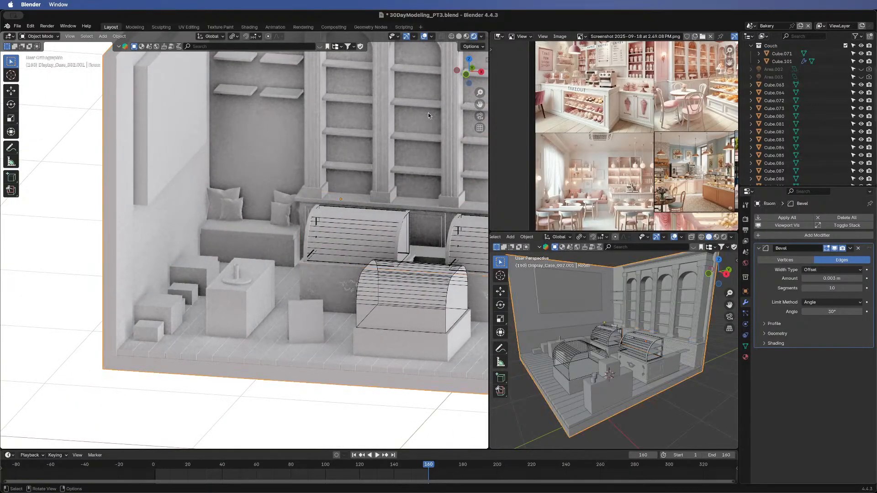
pyautogui.click(460, 37)
# - Enter Edit Mode on the counter block and select its plain end face in face select mode
pyautogui.moveTo(191, 359)
pyautogui.mouseDown(button='middle')
pyautogui.moveTo(121, 300)
pyautogui.moveTo(137, 307)
pyautogui.mouseUp(button='middle')
pyautogui.scroll(5, 137, 307)
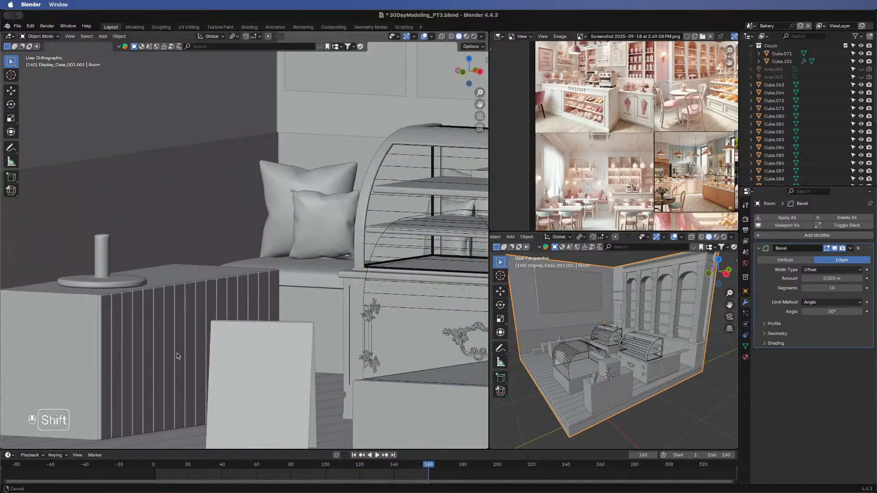
pyautogui.moveTo(177, 353); pyautogui.dragTo(265, 308, button='middle')
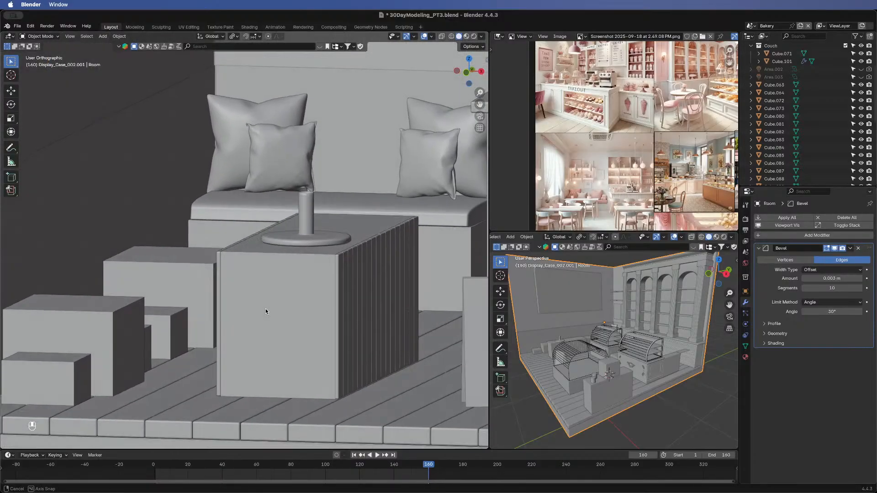
pyautogui.click(274, 303)
pyautogui.press('Tab')
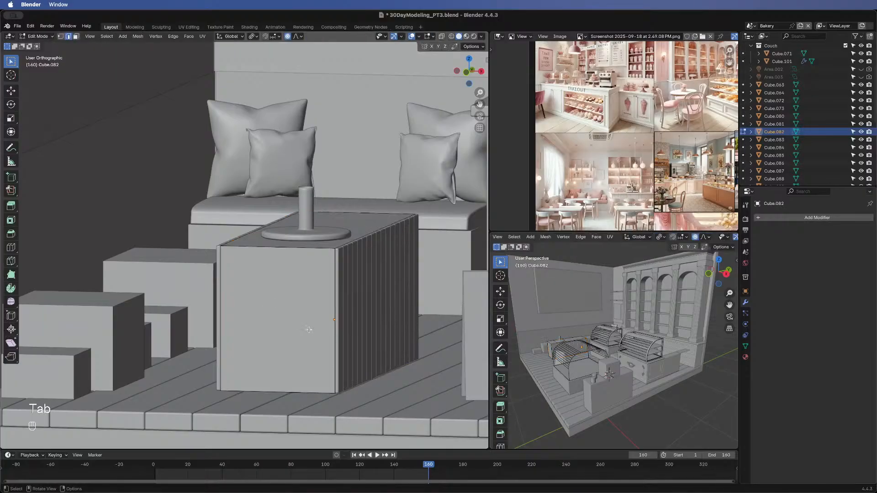
pyautogui.press('3')
pyautogui.click(274, 286)
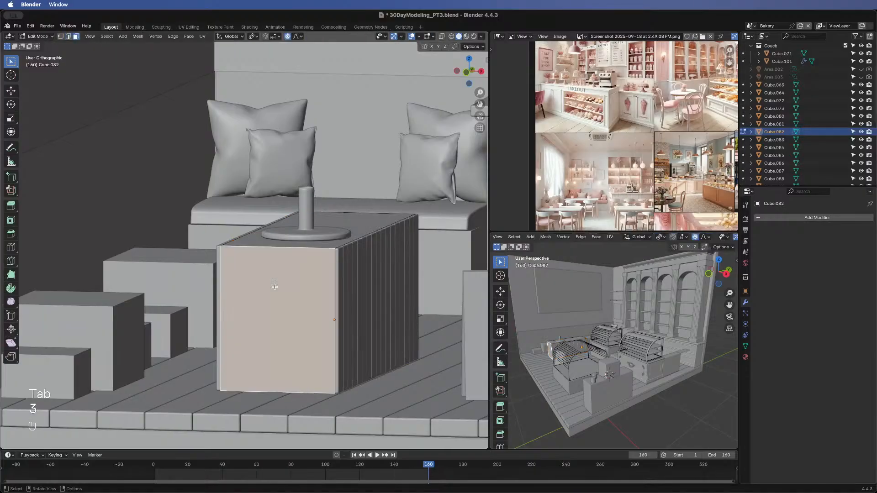
# - Try to duplicate the counter block's end face and shift the copy along Y
pyautogui.hotkey('shift', 'd')
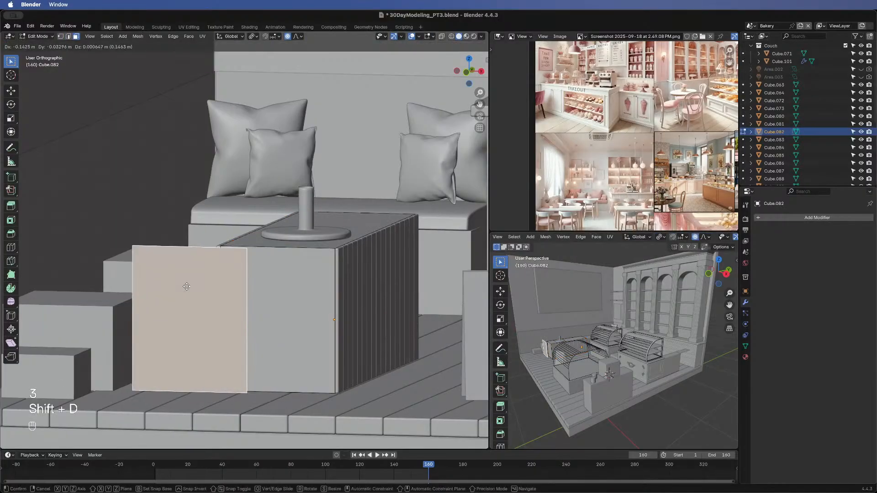
pyautogui.rightClick(187, 287)
pyautogui.moveTo(199, 320); pyautogui.dragTo(173, 323, button='middle')
pyautogui.press('g')
pyautogui.press('y')
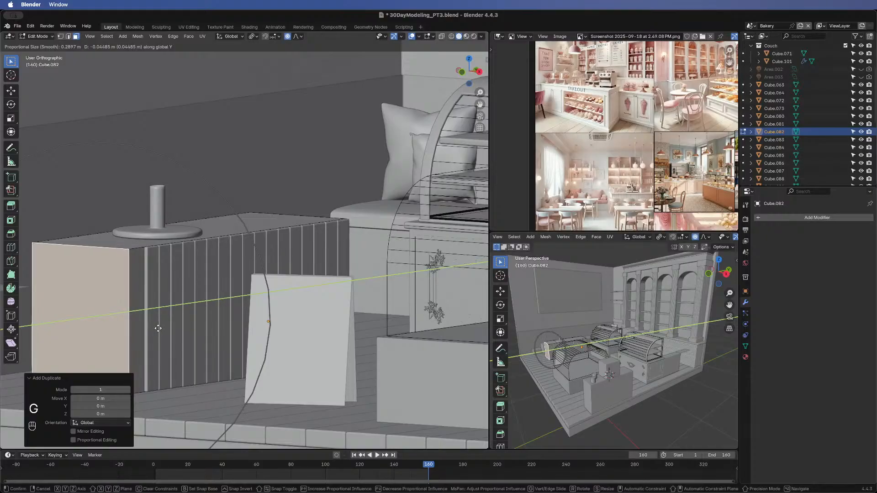
pyautogui.rightClick(158, 328)
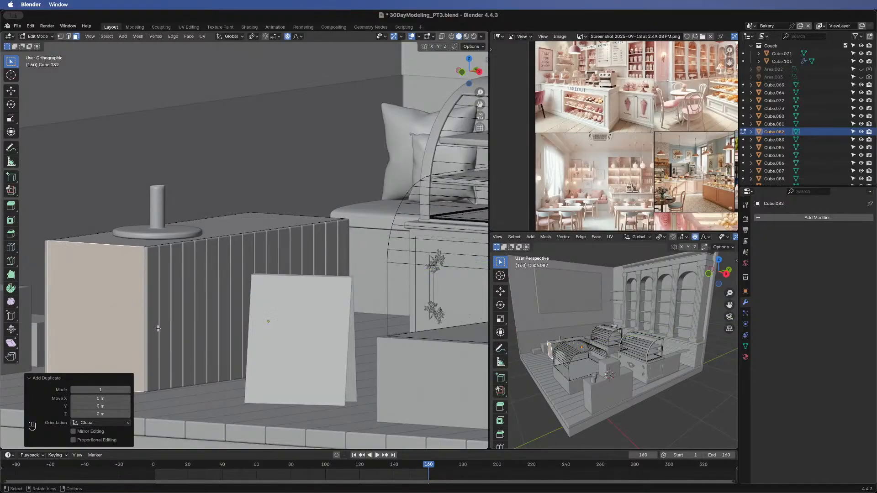
pyautogui.press('super+z')
pyautogui.press('super+z')
# - Duplicate the end face in place and move the copy about -0.016 m along Y
pyautogui.click(117, 297)
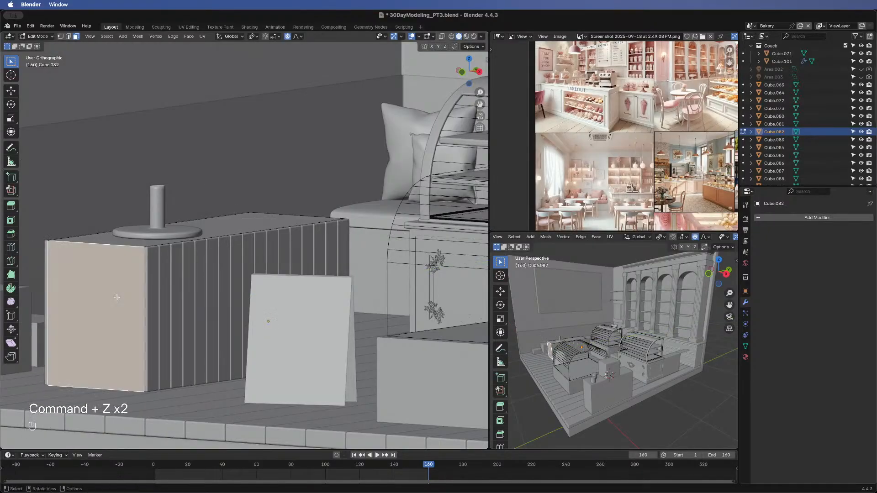
pyautogui.hotkey('shift', 'd')
pyautogui.rightClick(64, 307)
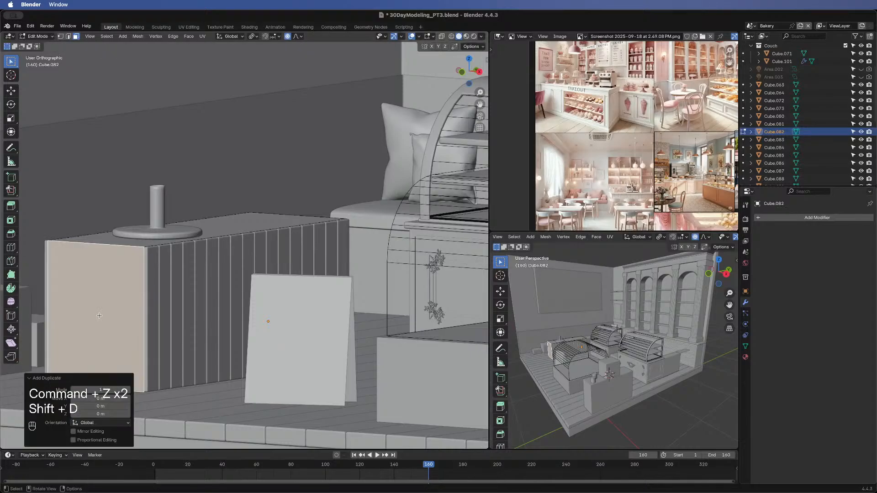
pyautogui.press('g')
pyautogui.press('y')
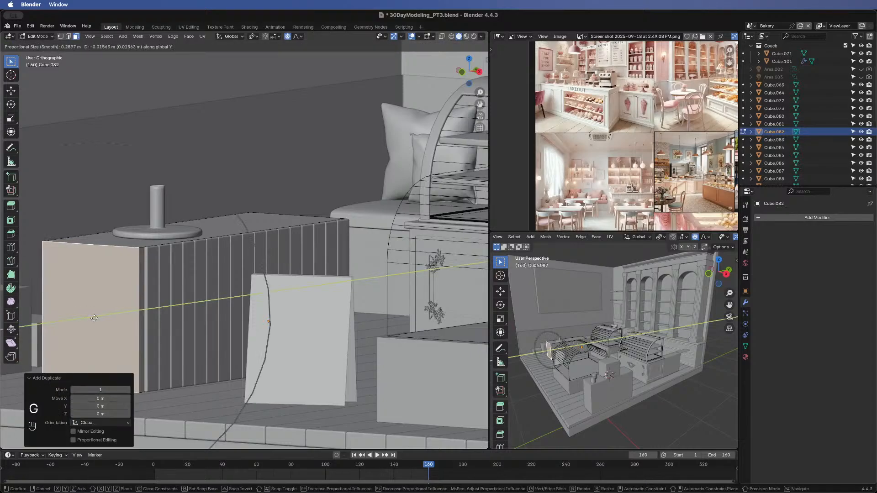
pyautogui.click(95, 315)
# - Turn off proportional editing and undo the Y move of the duplicated end face
pyautogui.press('o')
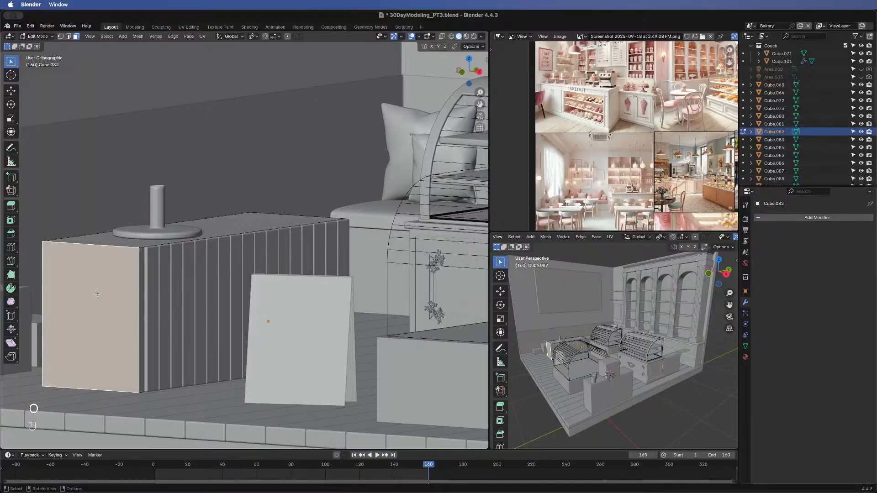
pyautogui.press('p')
pyautogui.moveTo(158, 300); pyautogui.dragTo(88, 303, button='middle')
pyautogui.press('super+z')
pyautogui.press('super+z')
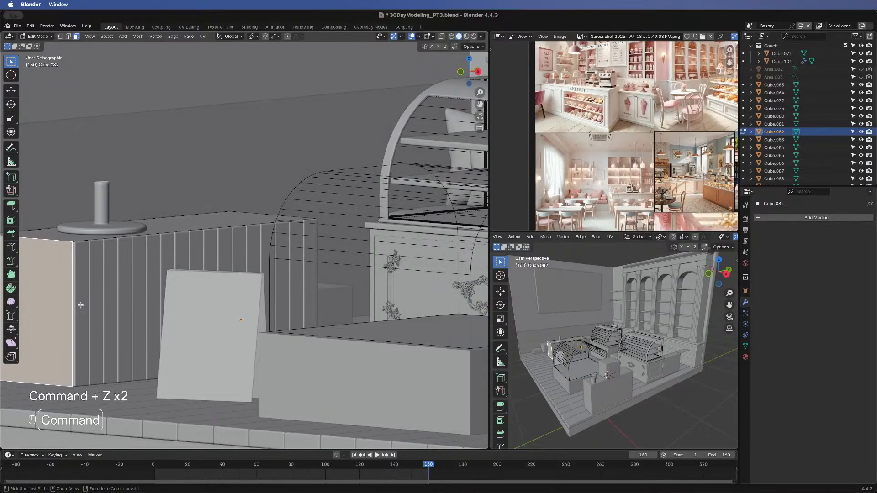
pyautogui.moveTo(80, 306); pyautogui.dragTo(149, 309, button='middle')
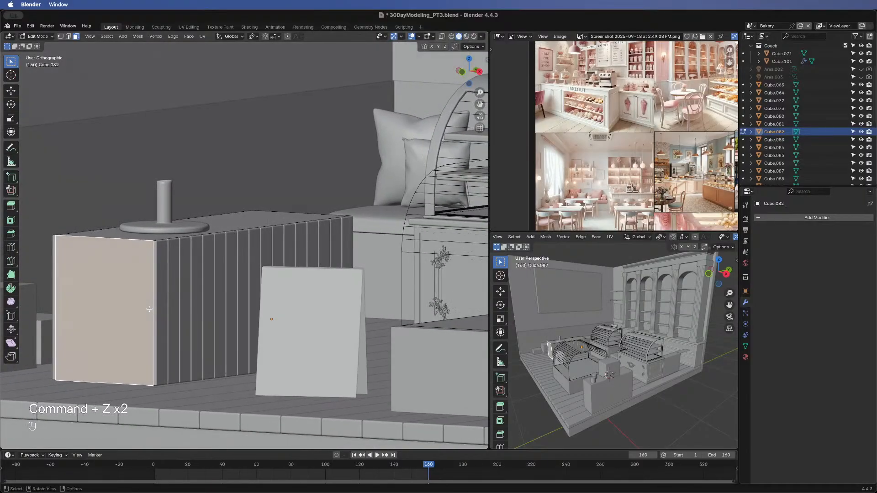
# - Duplicate the end face once more without moving it, and undo back past the face selection
pyautogui.hotkey('shift', 'd')
pyautogui.click(156, 345)
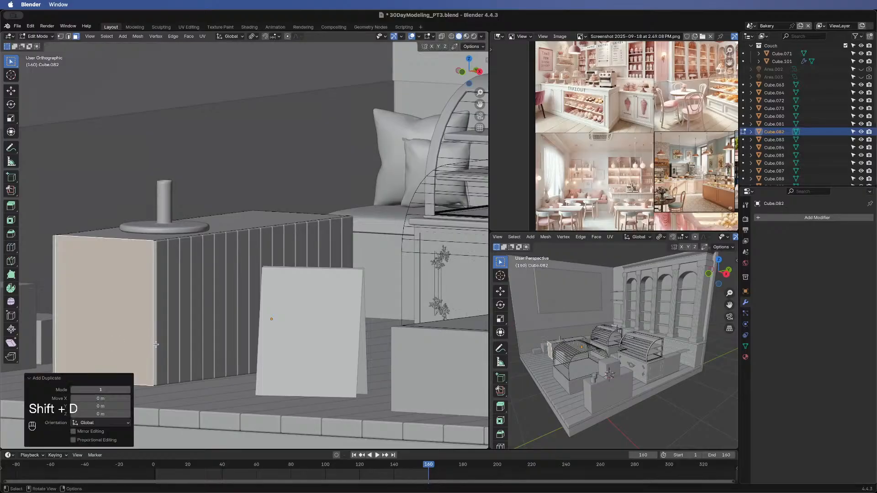
pyautogui.press('super+z')
pyautogui.press('super+z')
pyautogui.press('super+z')
pyautogui.press('super+z')
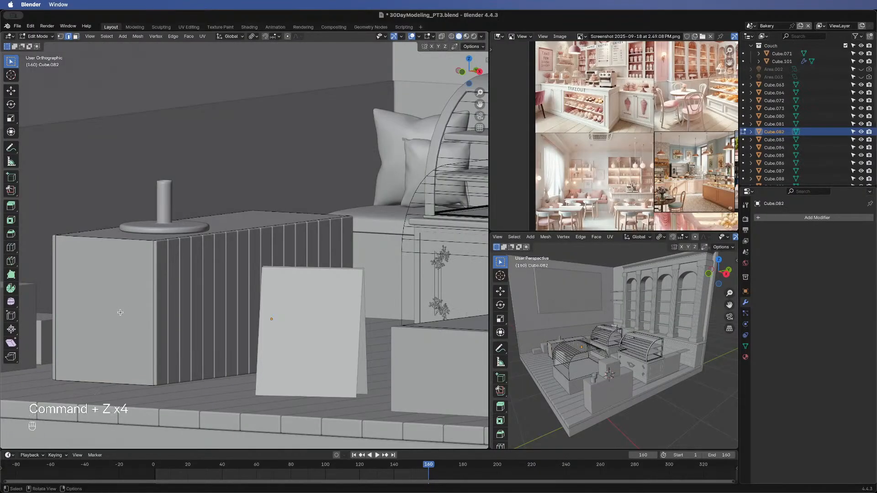
# - Try duplicating the counter block's end face in place and separating the copy into its own object, then return to Object Mode
pyautogui.press('3')
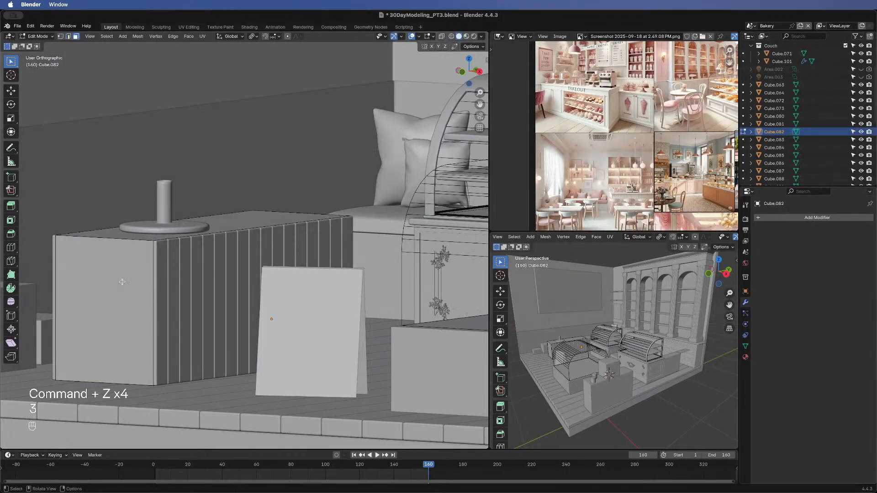
pyautogui.click(124, 282)
pyautogui.hotkey('shift', 'd')
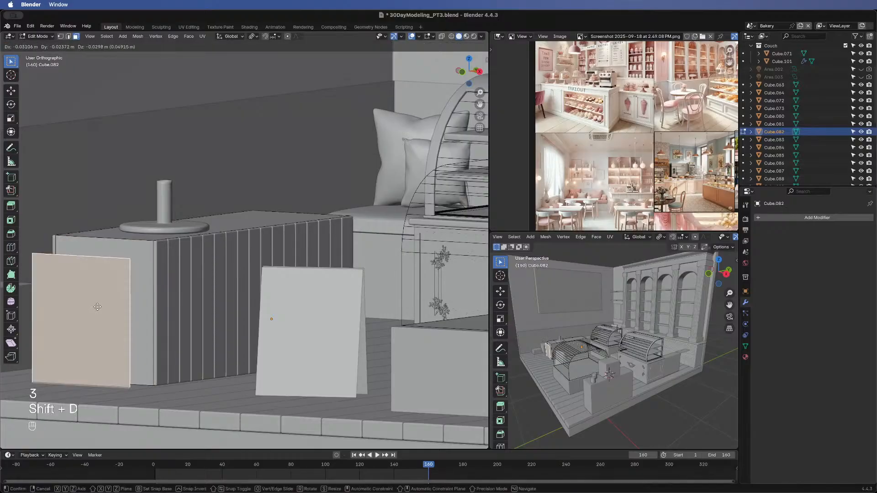
pyautogui.rightClick(99, 306)
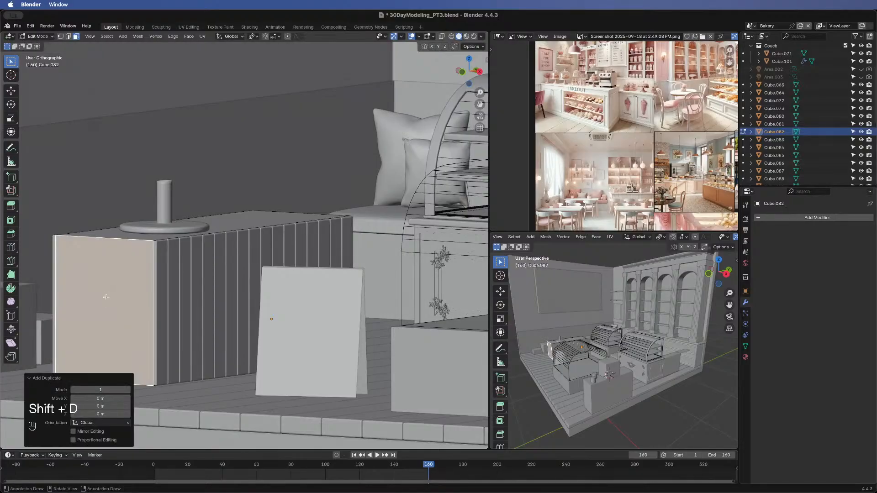
pyautogui.press('p')
pyautogui.click(106, 297)
pyautogui.click(124, 293)
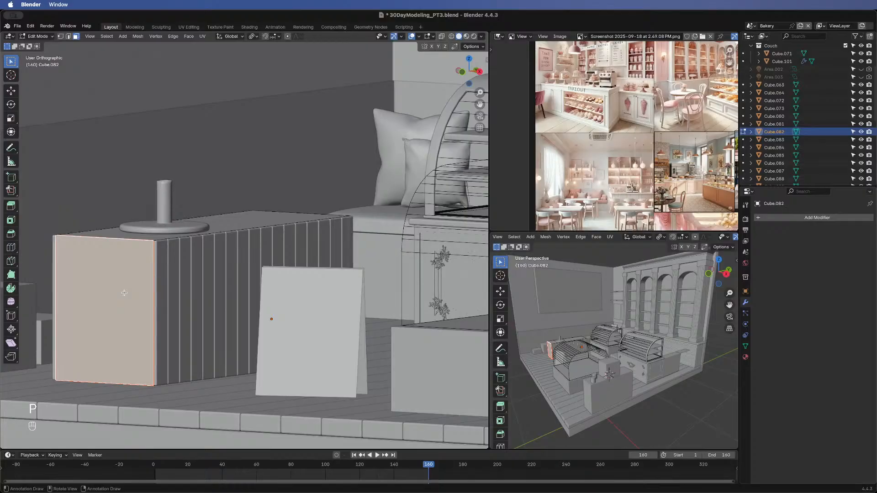
pyautogui.press('Tab')
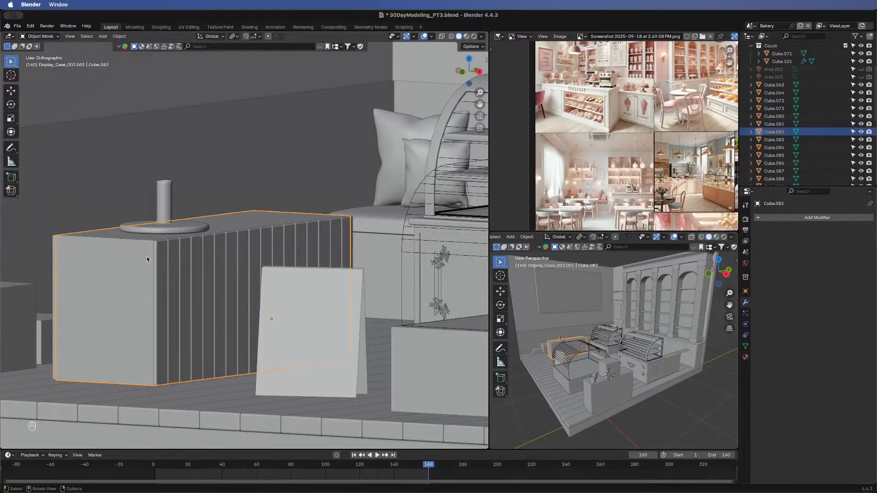
# - Look for the separated end face by selecting objects around the block and Cube.083 through Cube.080 in turn
pyautogui.click(65, 380)
pyautogui.click(87, 350)
pyautogui.click(783, 140)
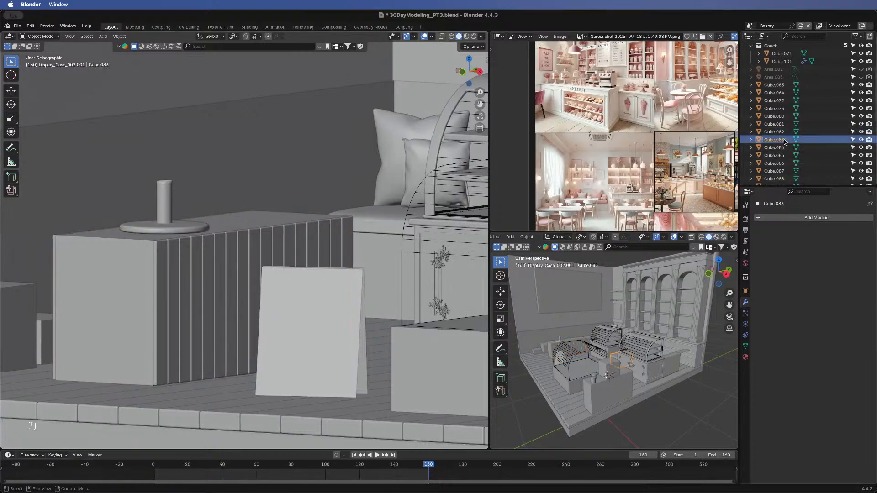
pyautogui.click(782, 133)
pyautogui.click(776, 124)
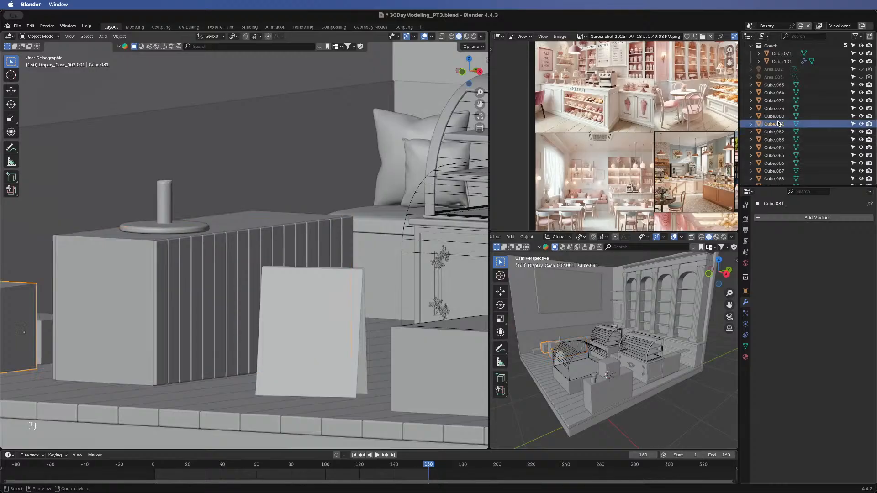
pyautogui.click(775, 116)
# - Undo the object selections and the separation and duplication of the end face
pyautogui.press('super+z')
pyautogui.press('super+z')
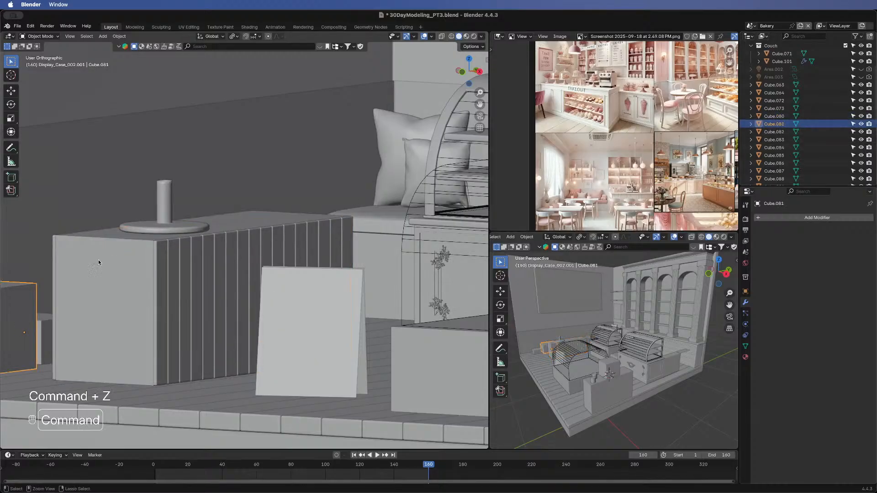
pyautogui.press('super+z')
pyautogui.press('super+z')
pyautogui.press('super+z')
pyautogui.press('super+z')
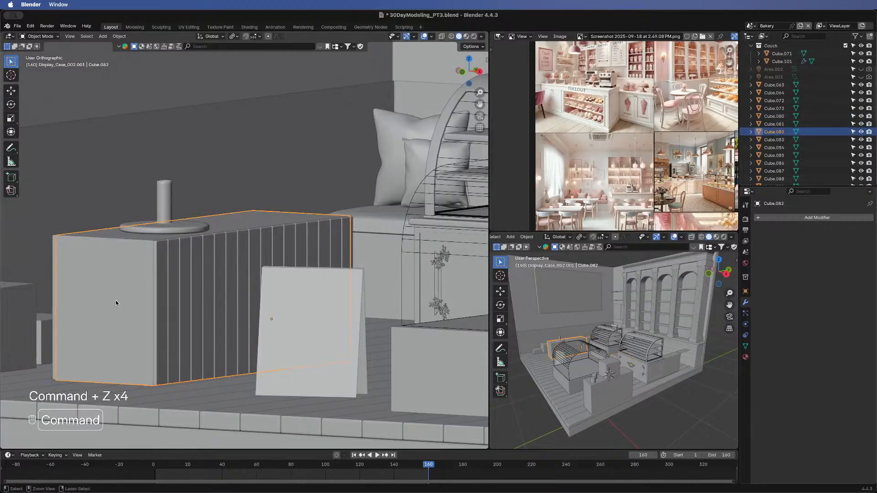
pyautogui.press('super+z')
pyautogui.press('super+z')
pyautogui.press('super+z')
# - Enter Edit Mode on the counter block and test-move its end face to check that it is attached, cancelling the move
pyautogui.moveTo(119, 287); pyautogui.dragTo(215, 284, button='middle')
pyautogui.press('Tab')
pyautogui.press('g')
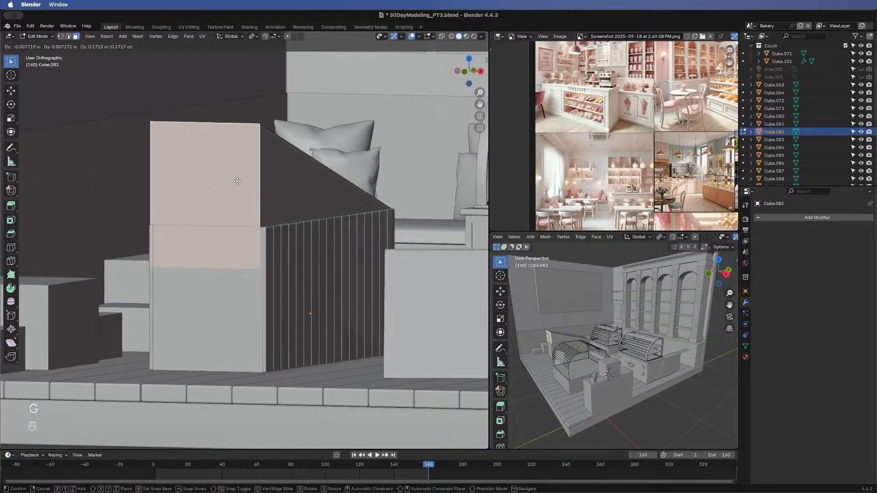
pyautogui.rightClick(239, 212)
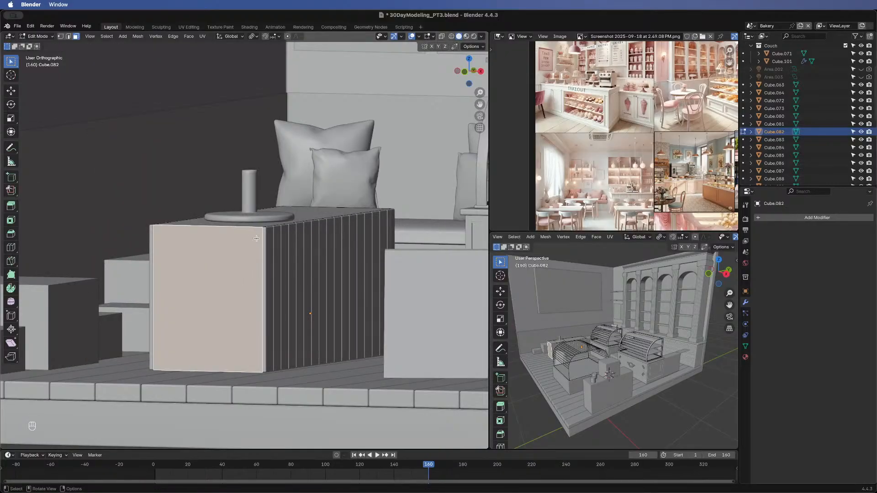
pyautogui.moveTo(259, 238); pyautogui.dragTo(268, 246, button='middle')
pyautogui.click(242, 259)
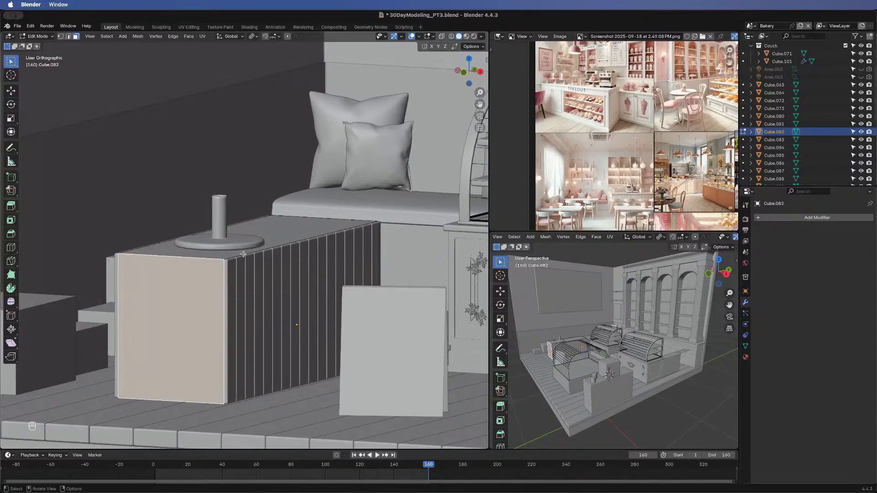
# - Hide the counter block Cube.082, then select the separated end face Cube.105 and enter Edit Mode on it
pyautogui.press('h')
pyautogui.click(189, 276)
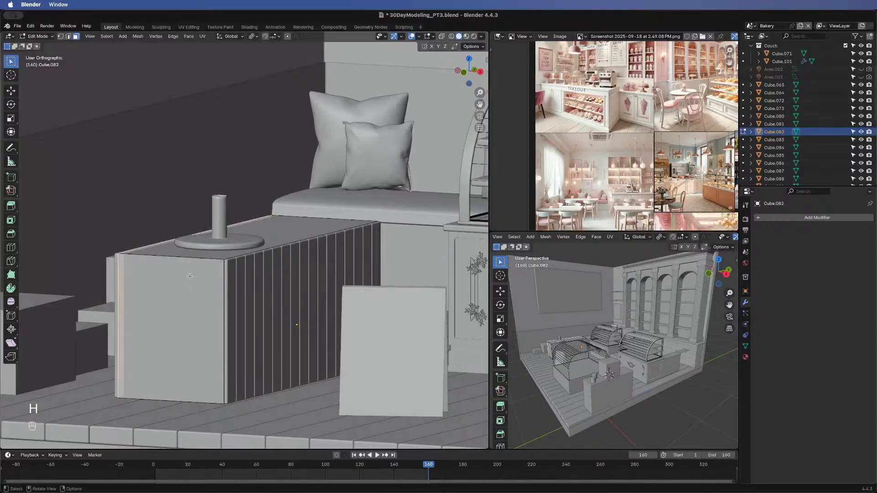
pyautogui.press('Tab')
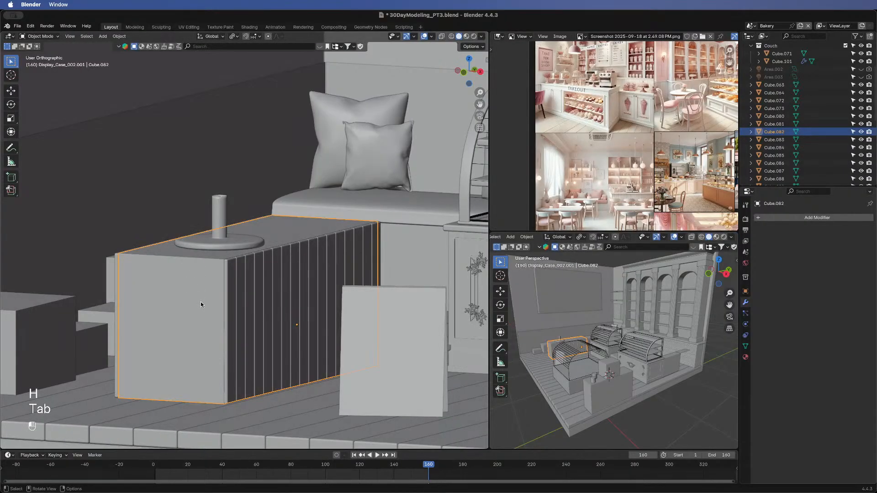
pyautogui.press('h')
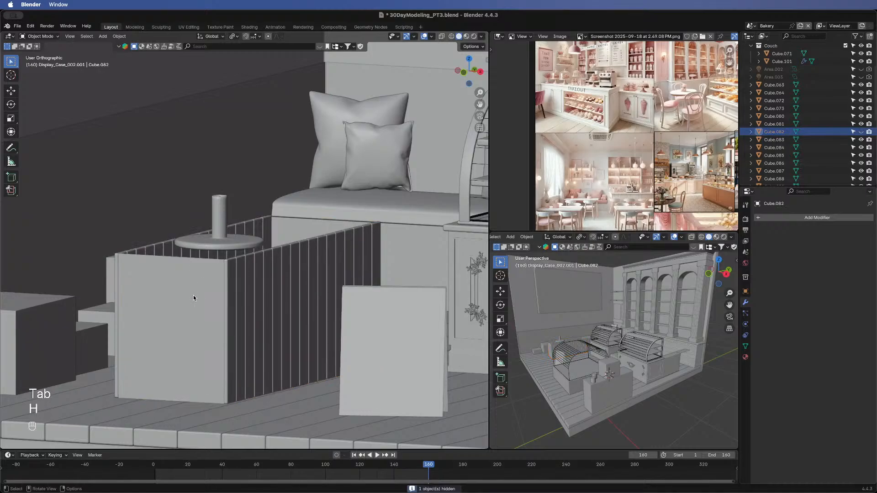
pyautogui.click(193, 297)
pyautogui.press('Tab')
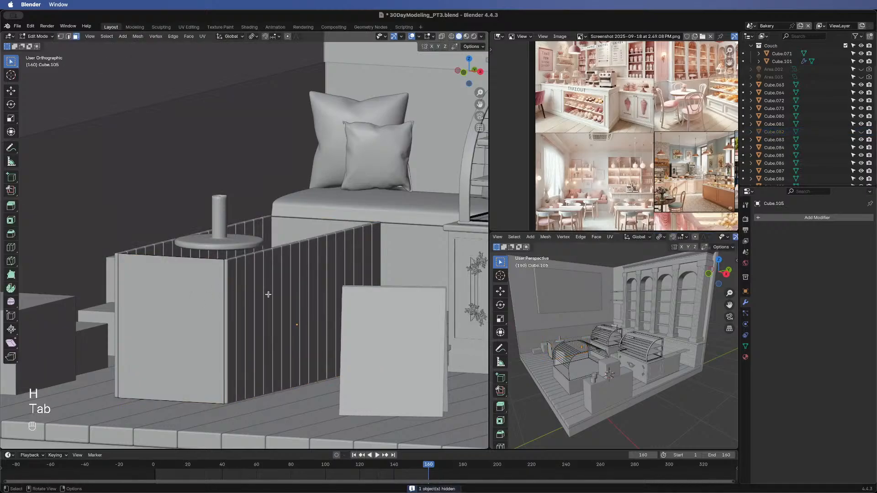
# - Move the separated end face about -0.53 m along Y, clear of the block, and unhide Cube.082
pyautogui.click(210, 302)
pyautogui.press('g')
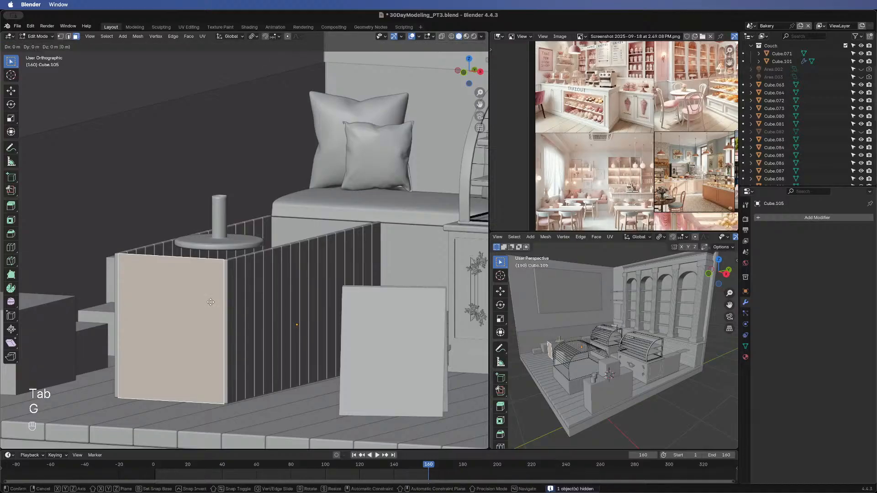
pyautogui.press('x')
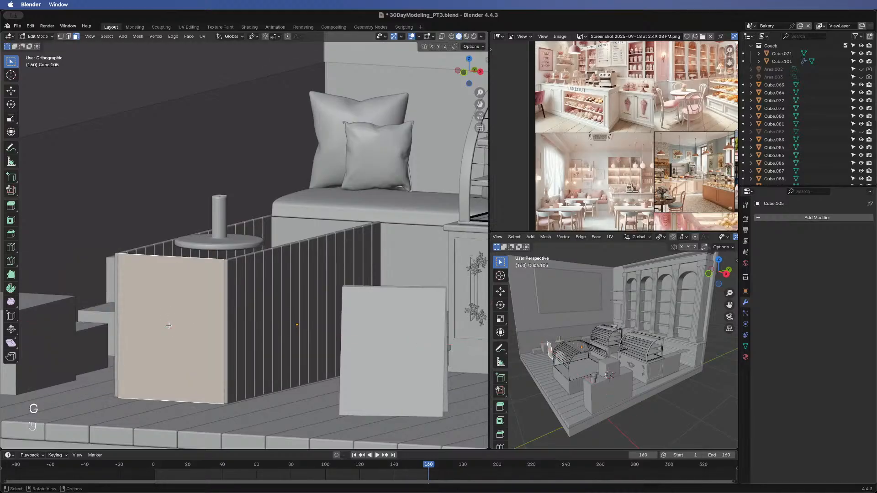
pyautogui.press('g')
pyautogui.press('y')
pyautogui.click(88, 370)
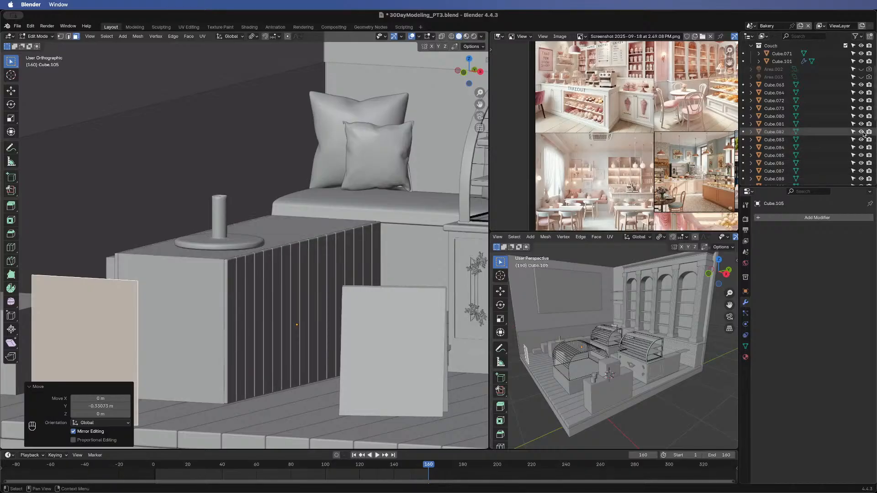
pyautogui.scroll(-8, 777, 137)
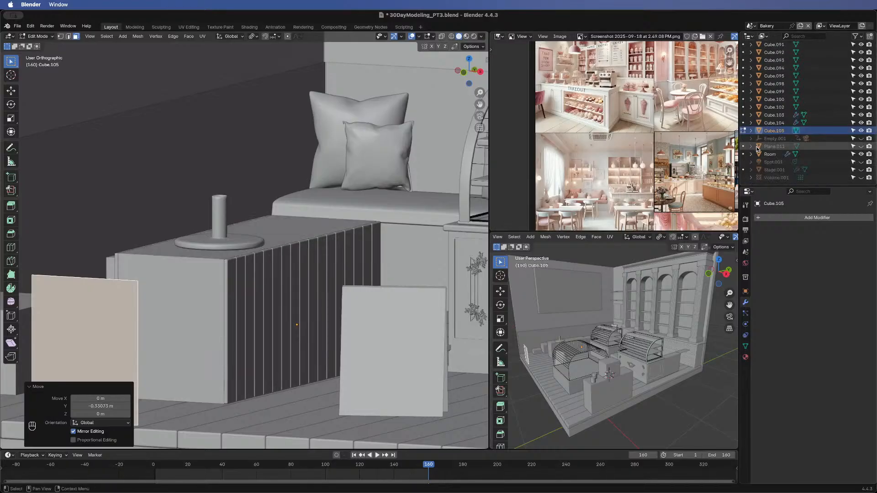
pyautogui.scroll(6, 786, 139)
pyautogui.scroll(1, 798, 135)
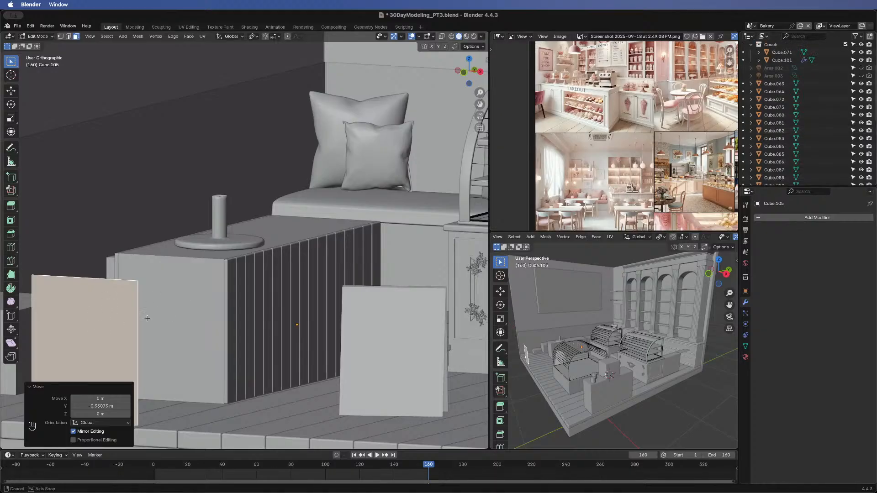
# - Divide the separated end face into vertical strips with a loop cut set to 8 cuts
pyautogui.moveTo(99, 323); pyautogui.dragTo(174, 301, button='middle')
pyautogui.click(11, 247)
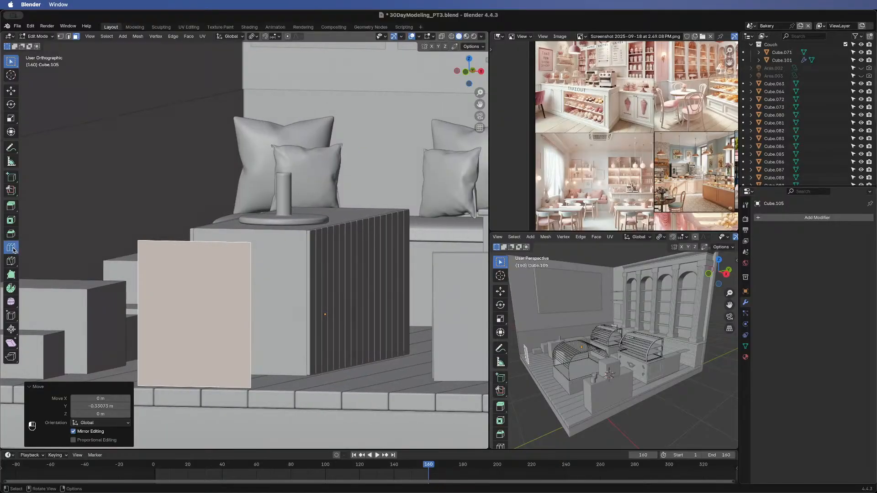
pyautogui.click(193, 251)
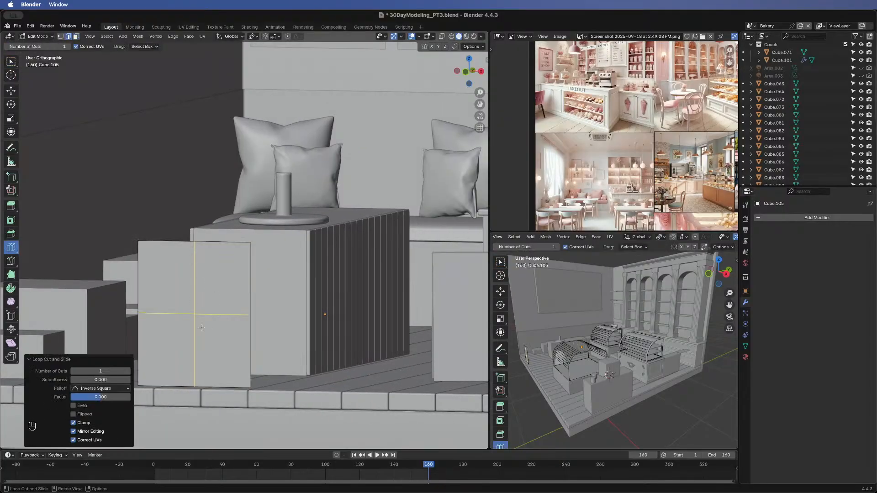
pyautogui.click(113, 370)
pyautogui.write('8')
pyautogui.press('Return')
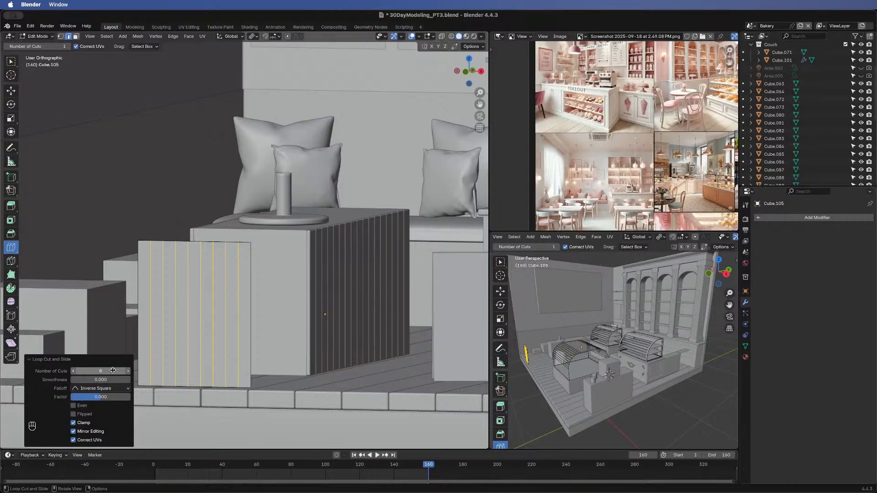
# - Compare the strip widths with the counter's side panel and set the end face's loop cuts to 10
pyautogui.moveTo(139, 347); pyautogui.dragTo(244, 308, button='middle')
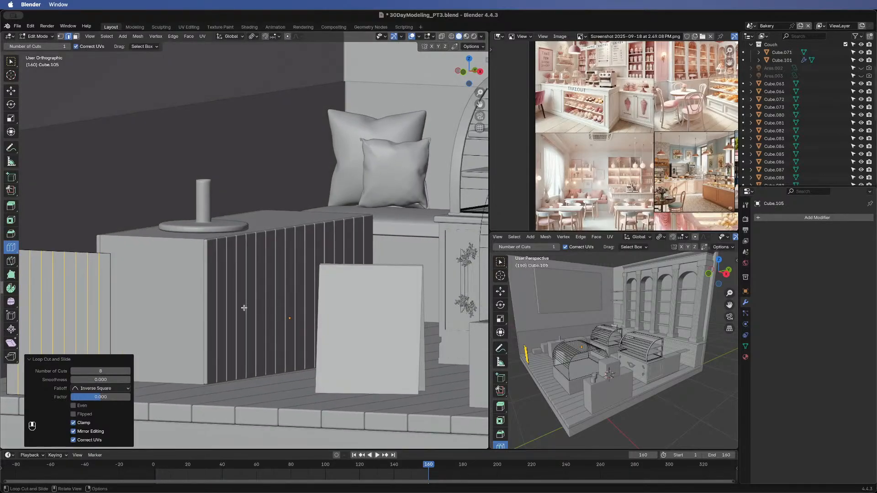
pyautogui.moveTo(182, 295); pyautogui.dragTo(106, 376, button='middle')
pyautogui.click(106, 371)
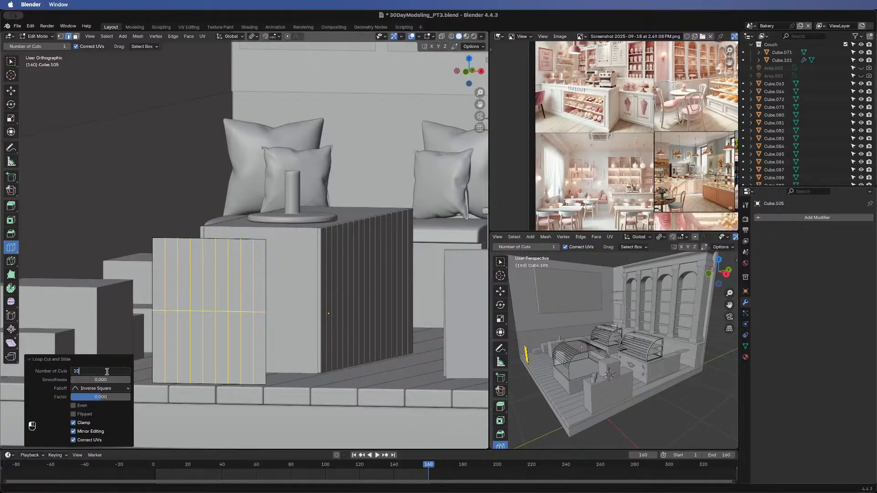
pyautogui.write('10')
pyautogui.press('Return')
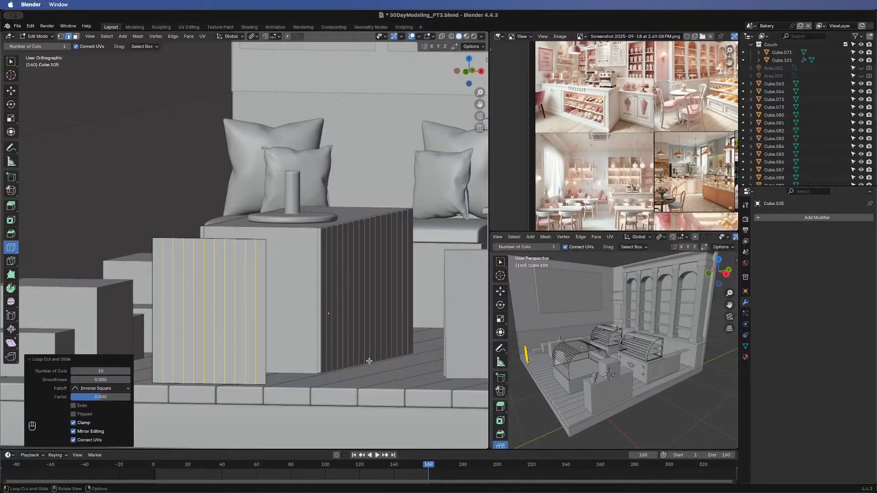
# - Rip the end face along all the loop-cut edges in place, splitting it into separate strips
pyautogui.click(12, 60)
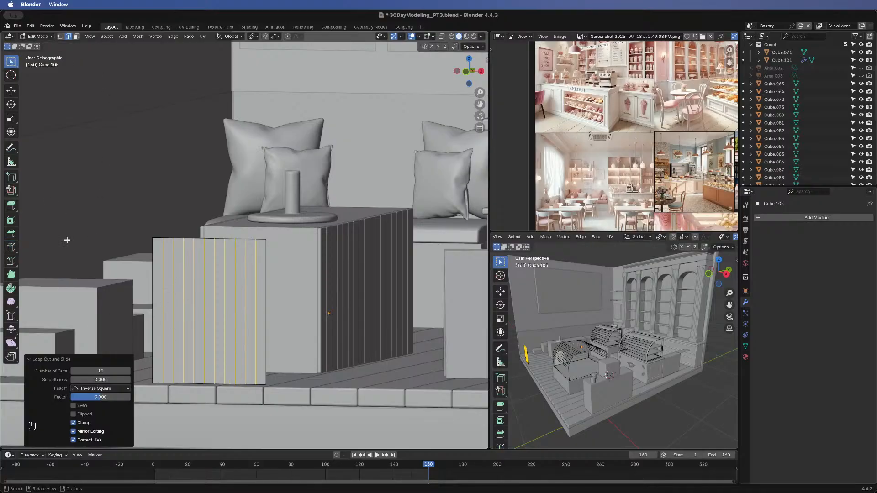
pyautogui.click(162, 287)
pyautogui.press('super+z')
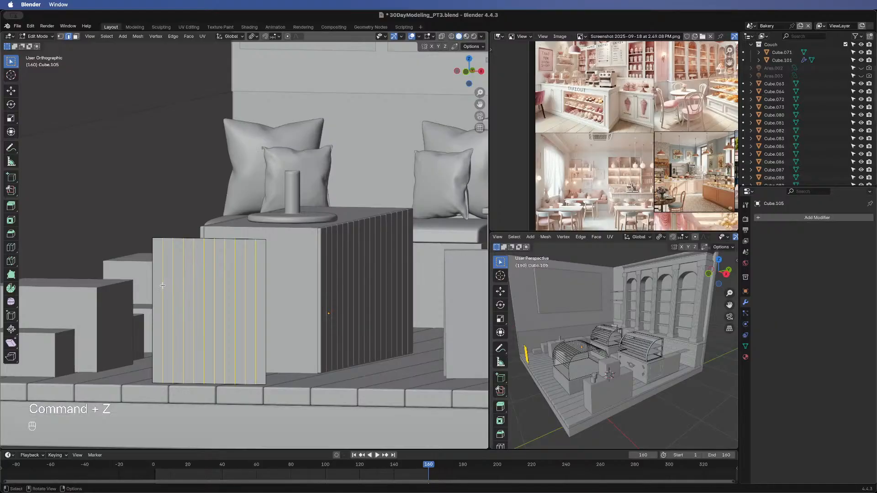
pyautogui.press('v')
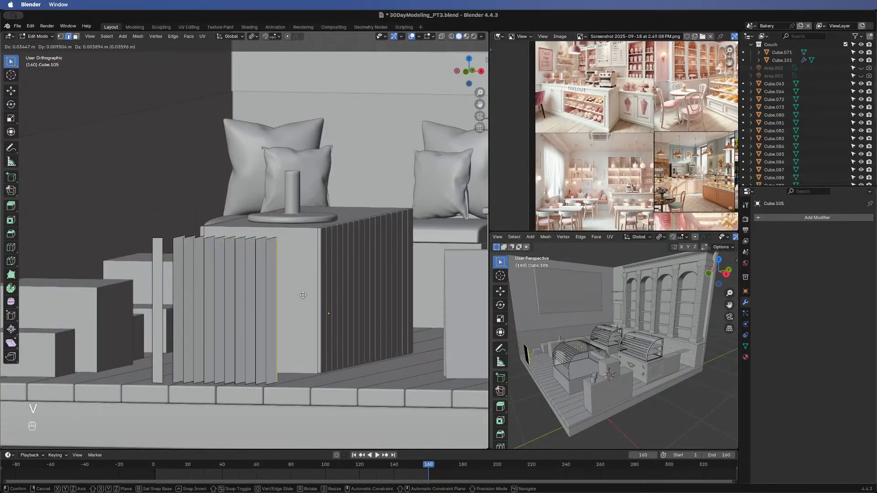
pyautogui.rightClick(303, 296)
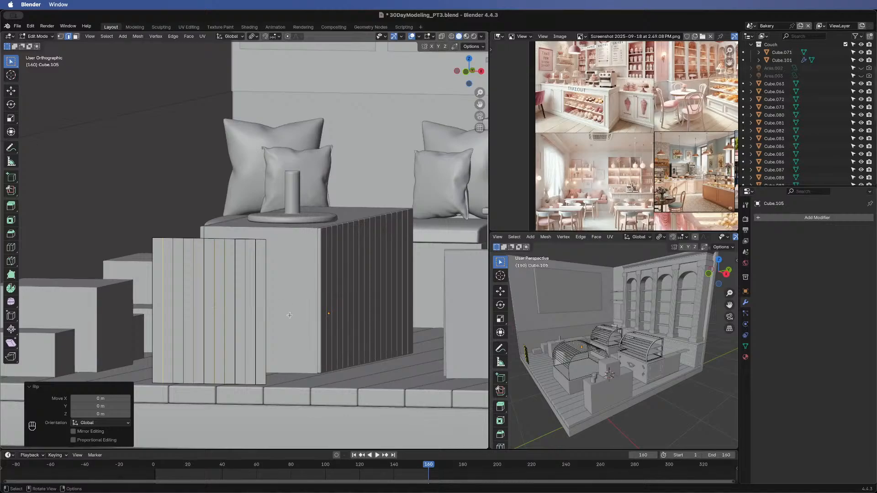
# - Extrude all the end-face strips about 0.012 m along Y and return to Object Mode
pyautogui.press('a')
pyautogui.moveTo(290, 315); pyautogui.dragTo(192, 355, button='middle')
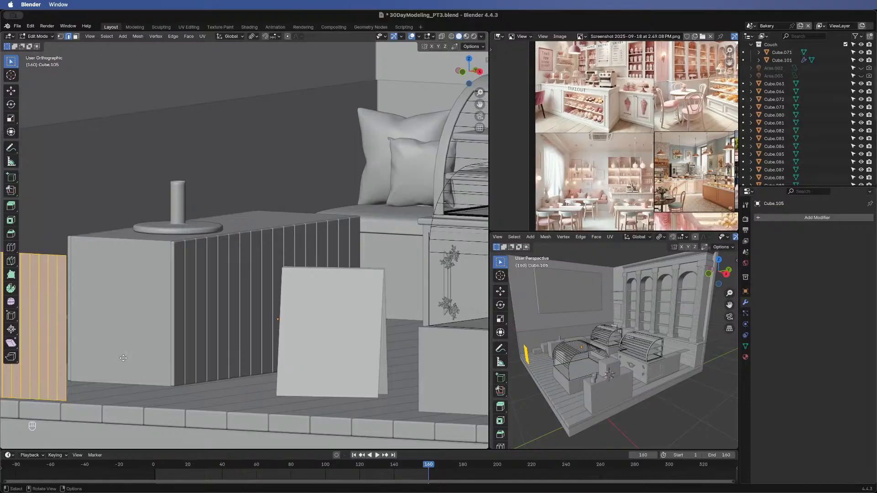
pyautogui.press('e')
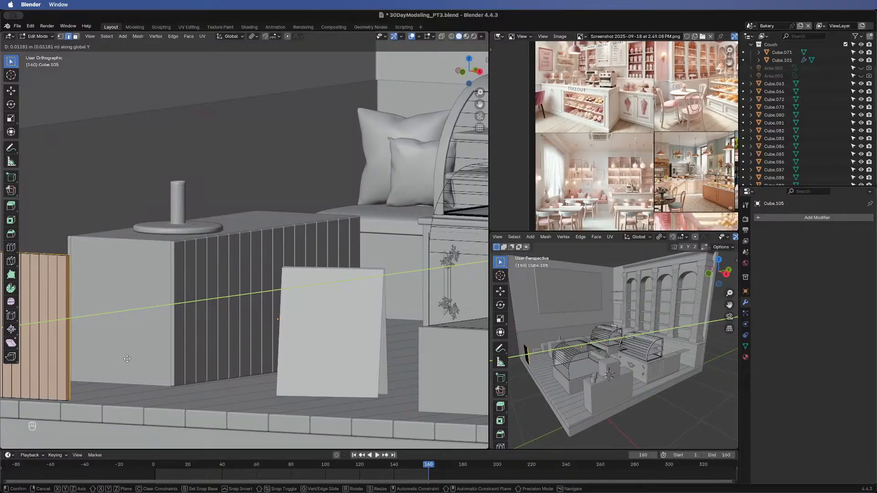
pyautogui.click(127, 359)
pyautogui.press('Tab')
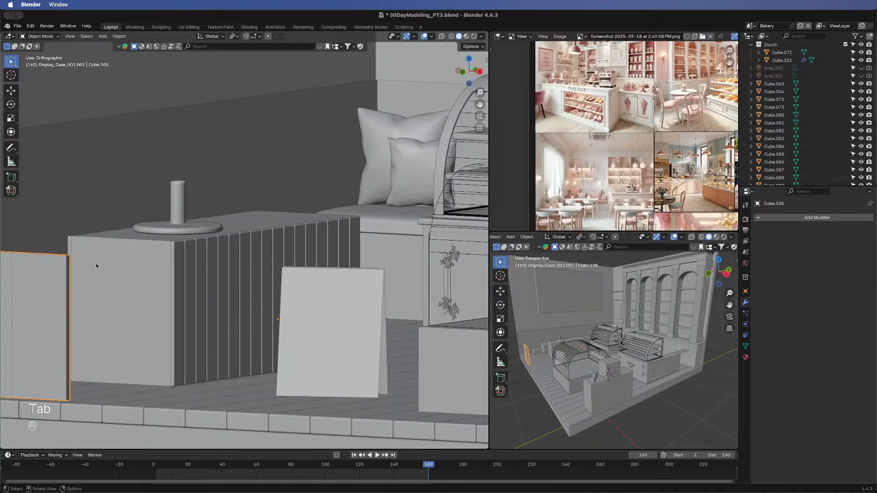
# - Copy the Bevel modifier from the side strip panel Cube.103 to the new end panel Cube.105
pyautogui.moveTo(98, 265); pyautogui.dragTo(163, 264, button='middle')
pyautogui.click(250, 277)
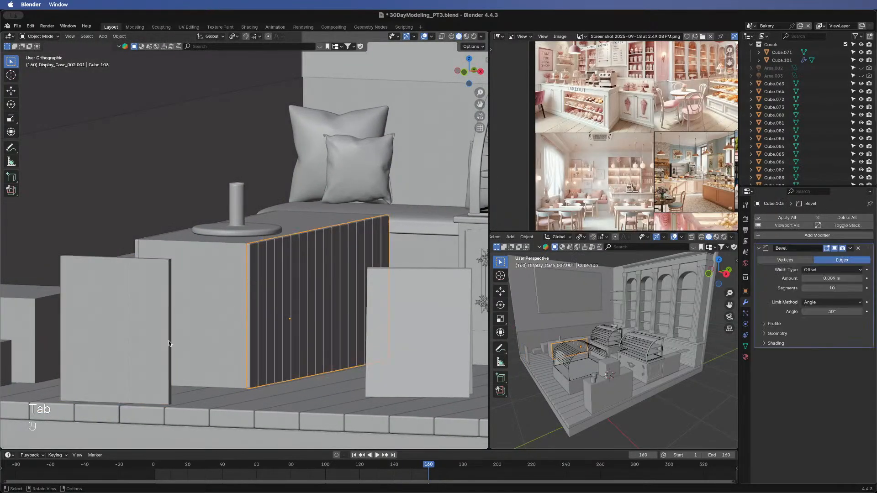
pyautogui.click(140, 343)
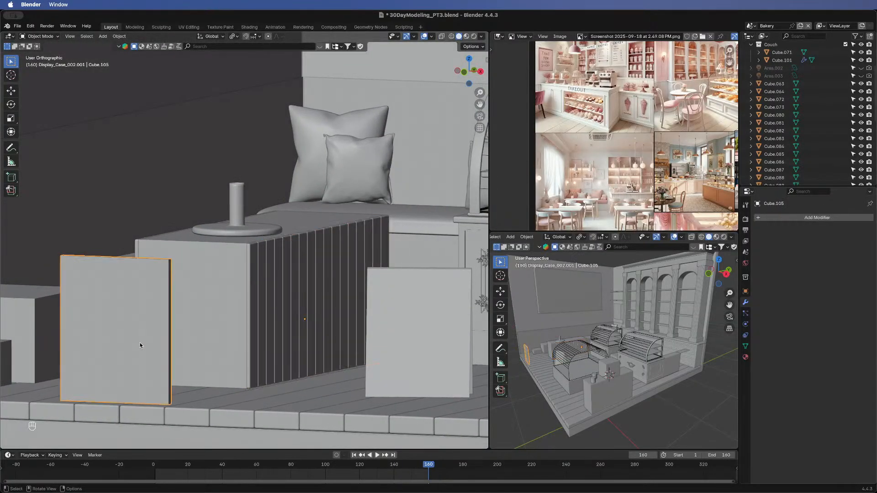
pyautogui.keyDown('shift'); pyautogui.click(265, 282); pyautogui.keyUp('shift')
pyautogui.click(849, 249)
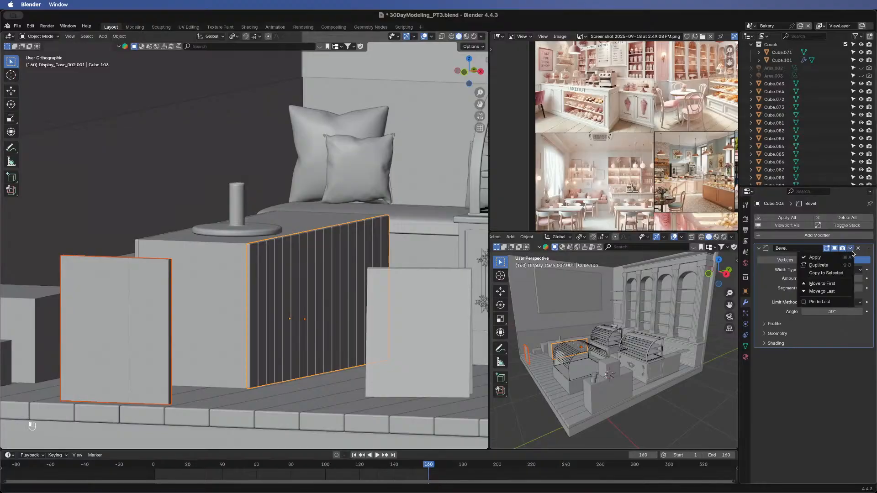
pyautogui.click(823, 273)
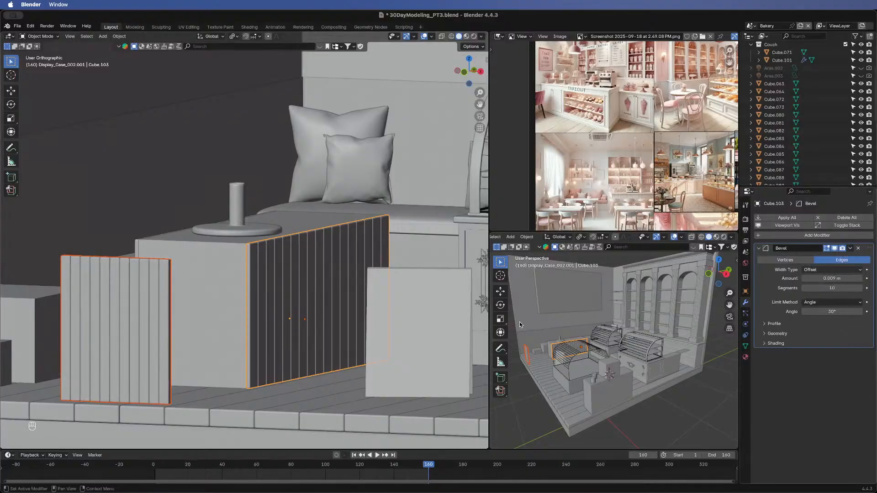
# - Move the beveled end panel about 0.325 m along Y so it sits against the counter block's end
pyautogui.click(153, 300)
pyautogui.press('g')
pyautogui.press('x')
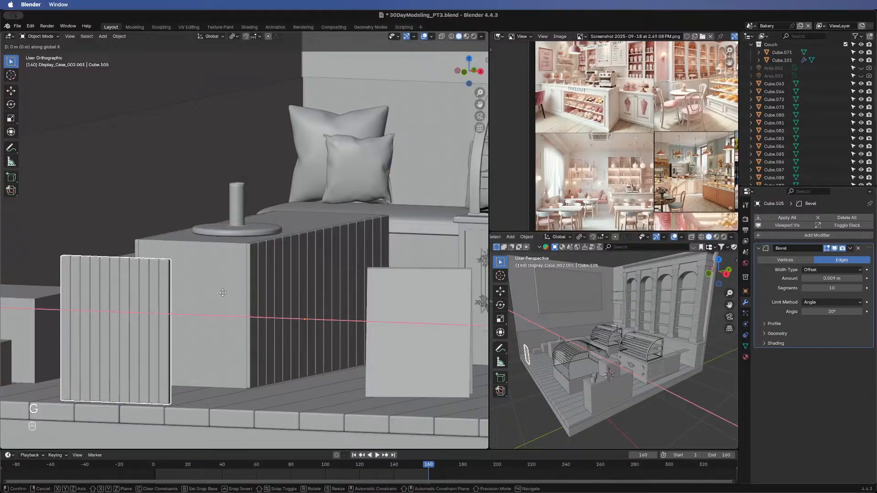
pyautogui.rightClick(246, 291)
pyautogui.press('g')
pyautogui.press('y')
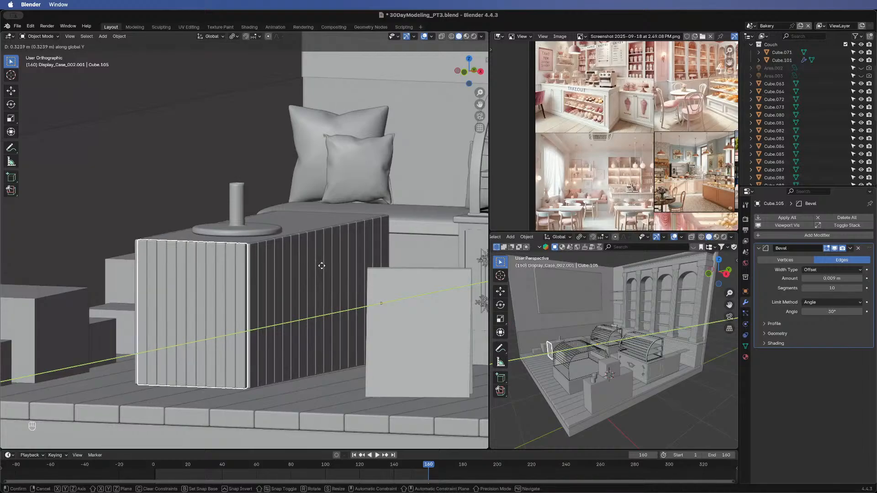
pyautogui.click(321, 266)
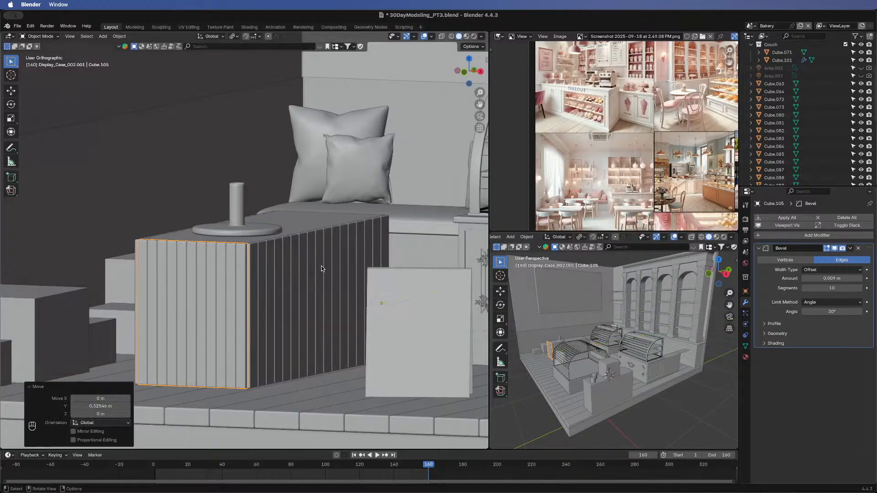
# - Set the end panel's origin to its geometry
pyautogui.rightClick(212, 289)
pyautogui.moveTo(212, 289)
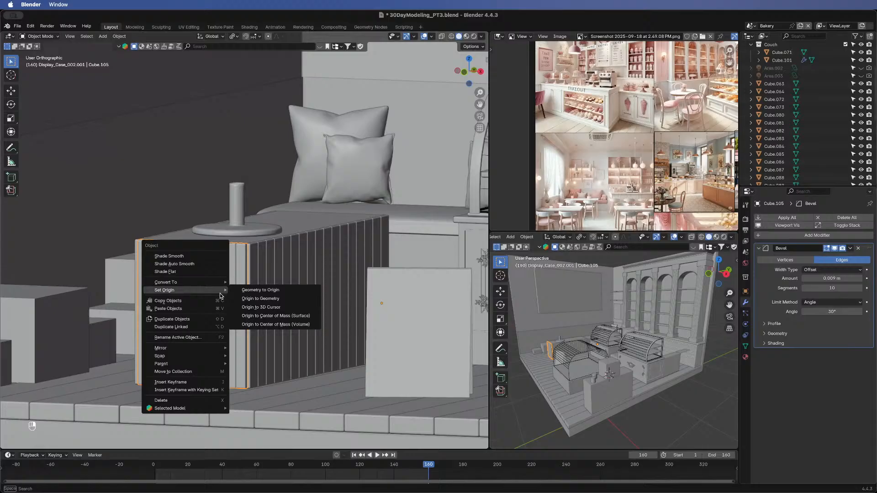
pyautogui.click(276, 298)
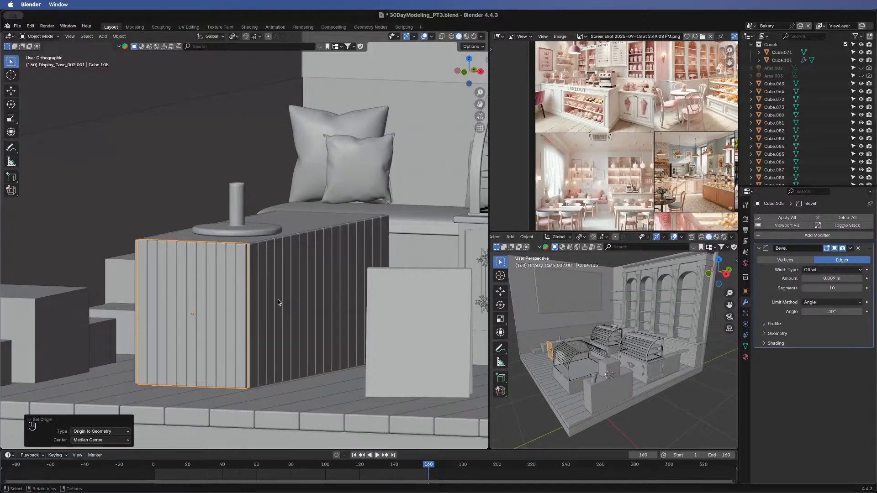
# - Add a Mirror modifier to the end panel, using only the Y axis and Cube.082 as the mirror object
pyautogui.click(762, 235)
pyautogui.moveTo(751, 237)
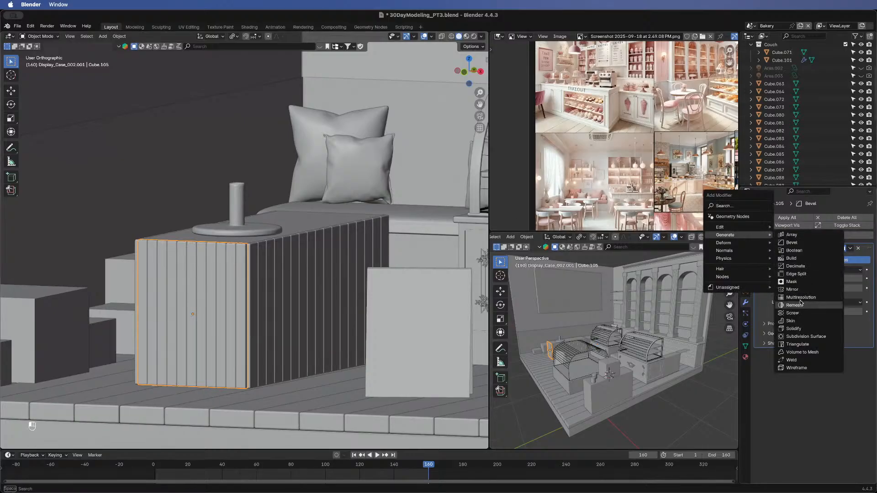
pyautogui.click(811, 296)
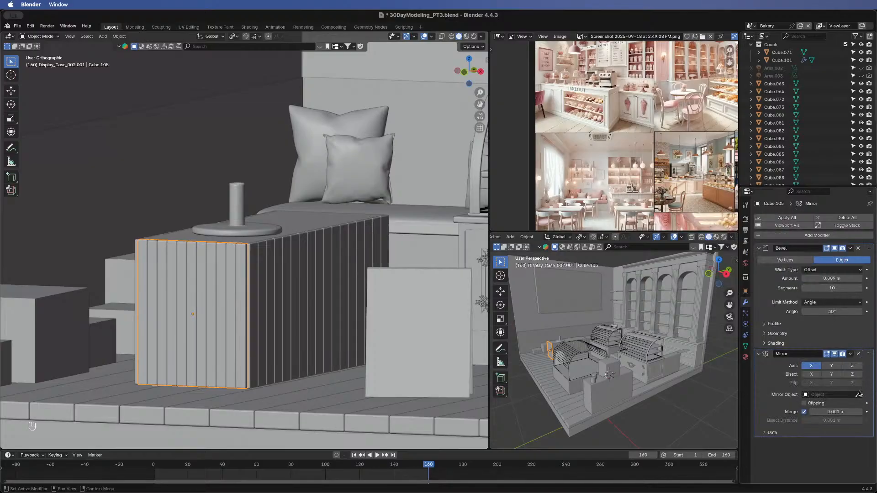
pyautogui.click(831, 366)
pyautogui.click(808, 366)
pyautogui.click(859, 394)
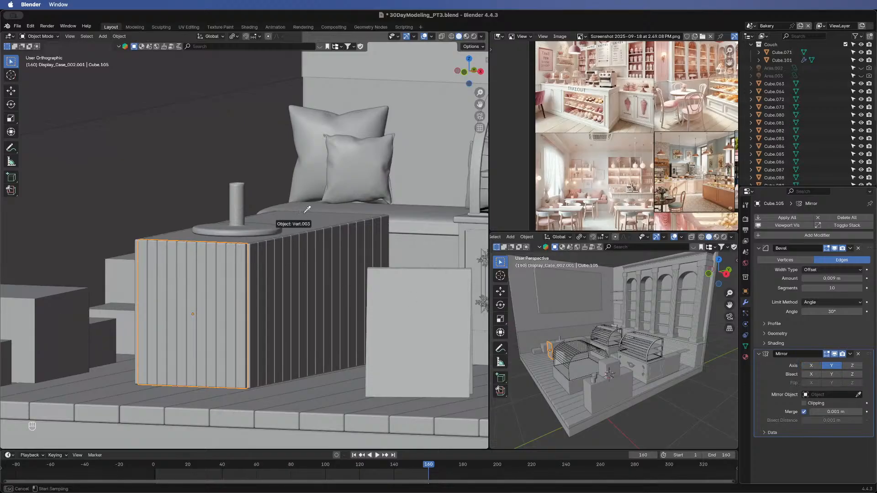
pyautogui.click(366, 223)
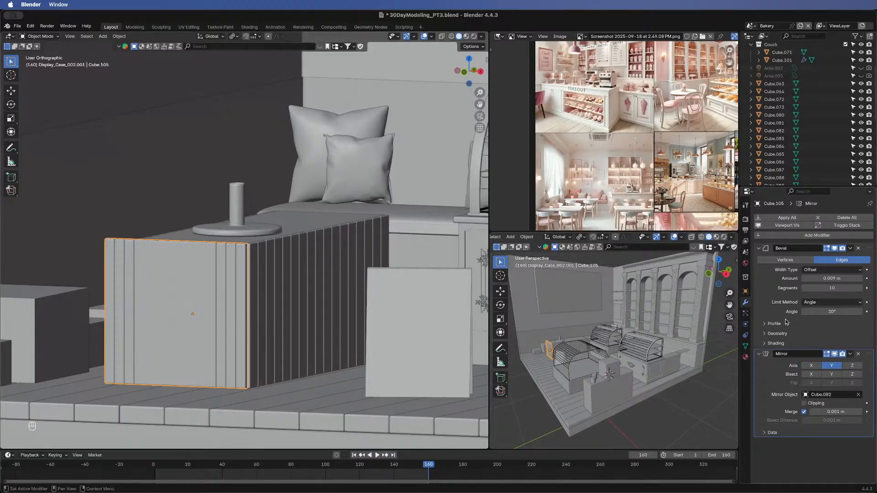
# - Try mirroring the end panel on the X axis only, with a merge distance of 0.334 m
pyautogui.click(814, 366)
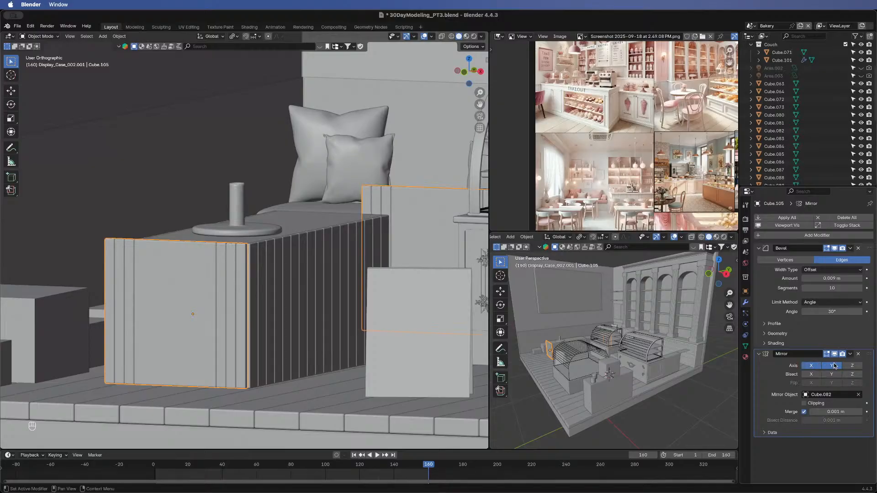
pyautogui.click(833, 365)
pyautogui.moveTo(397, 280); pyautogui.dragTo(414, 264, button='middle')
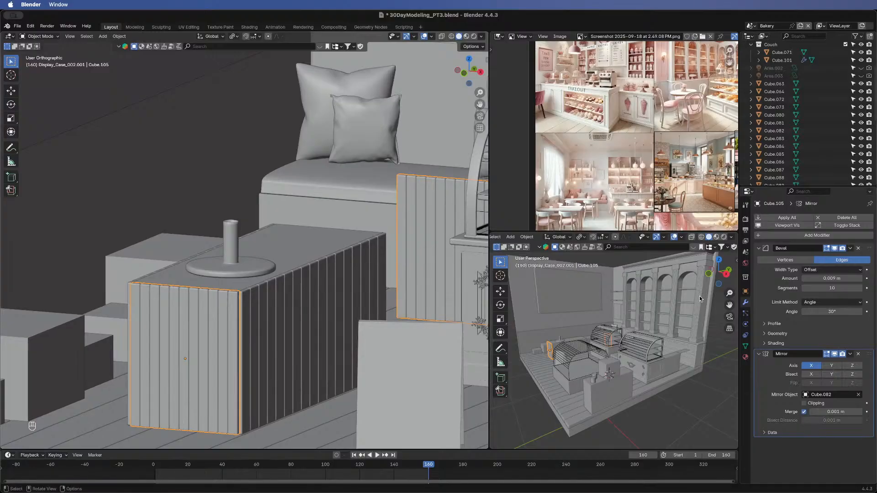
pyautogui.moveTo(847, 412); pyautogui.dragTo(840, 412)
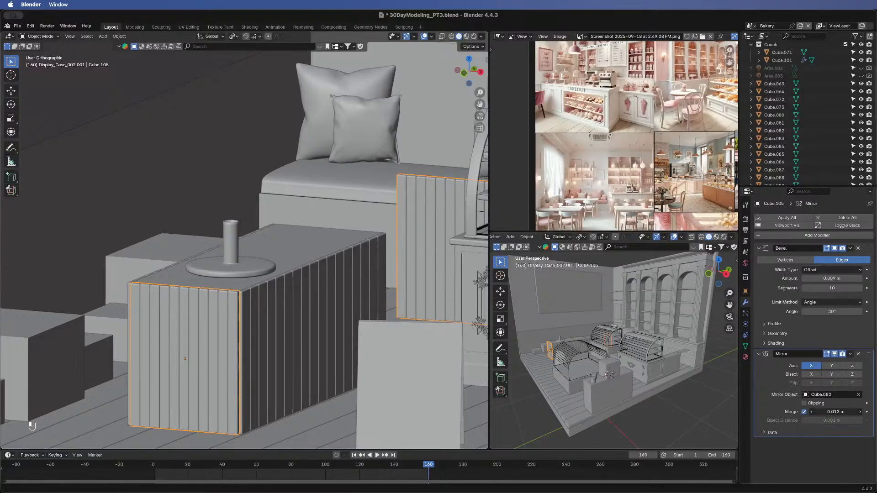
pyautogui.moveTo(875, 347); pyautogui.dragTo(866, 346)
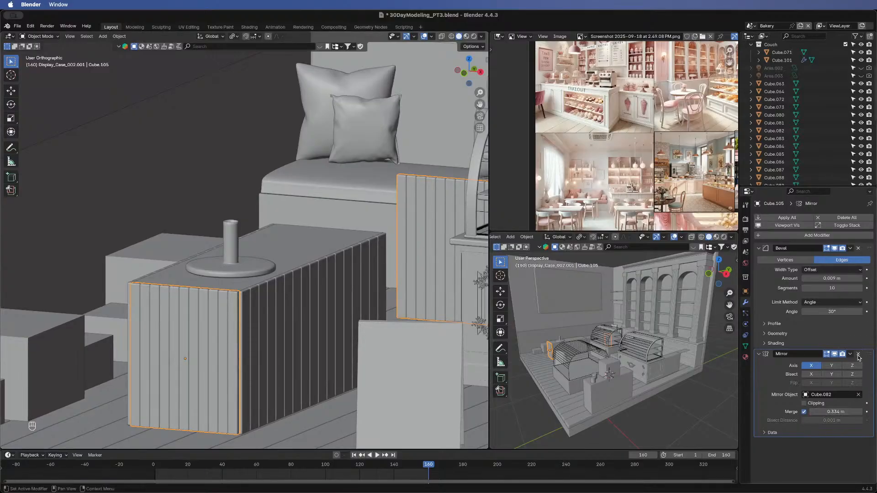
# - Remove the end panel's Mirror modifier and place a duplicate of the panel about 0.598 m along Y at the block's opposite end
pyautogui.click(859, 355)
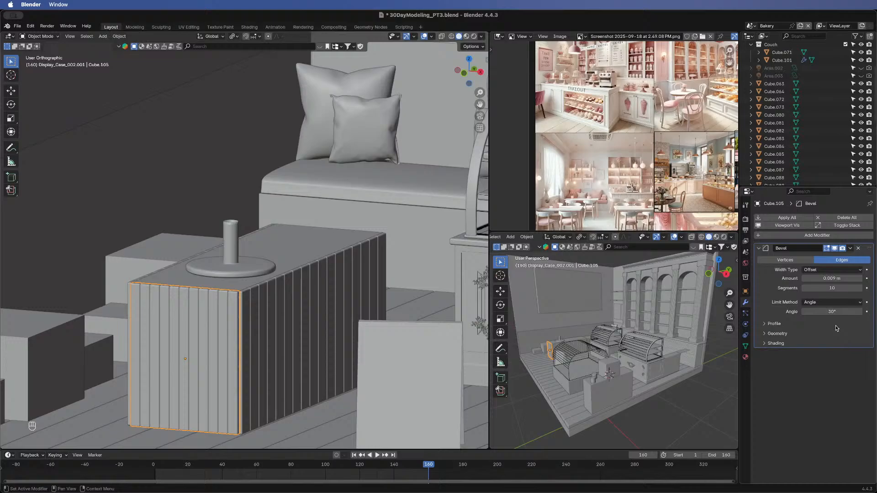
pyautogui.hotkey('shift', 'd')
pyautogui.rightClick(199, 312)
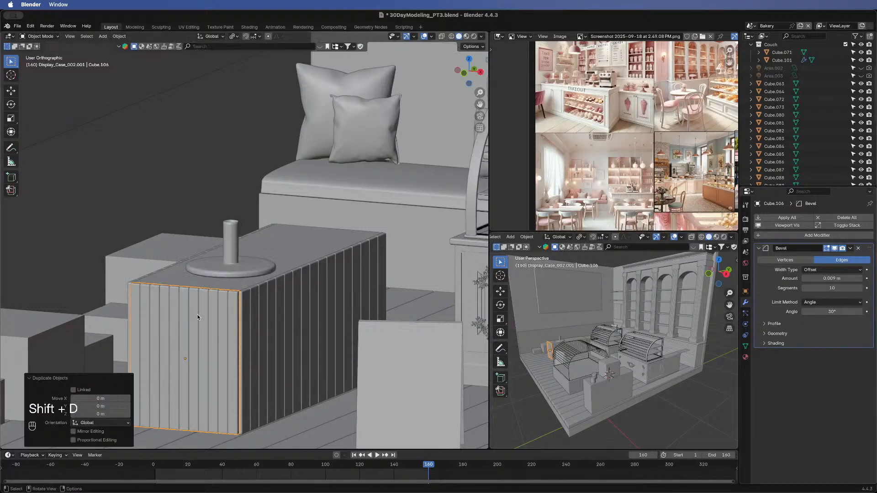
pyautogui.press('g')
pyautogui.press('y')
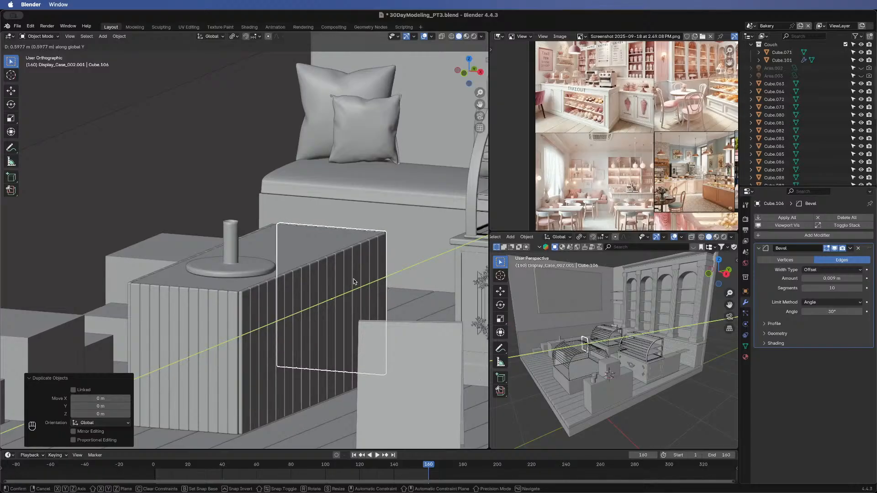
pyautogui.click(354, 282)
# - Move the original end panel Cube.105 about 0.006 m along Y at the counter block's near end
pyautogui.moveTo(355, 282); pyautogui.dragTo(259, 341, button='middle')
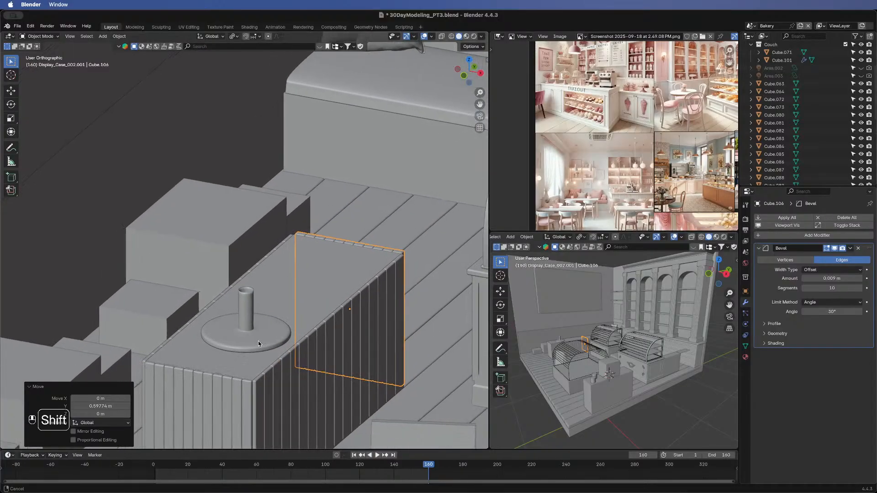
pyautogui.click(213, 387)
pyautogui.press('g')
pyautogui.press('y')
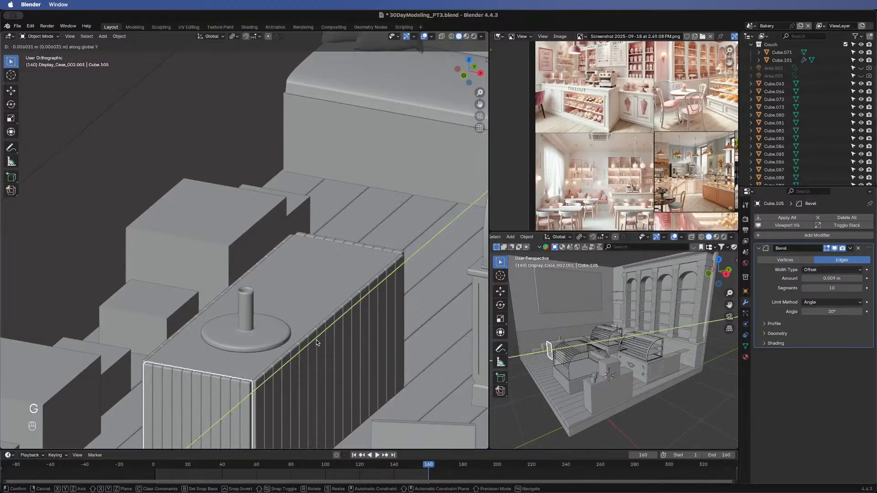
pyautogui.click(316, 340)
pyautogui.moveTo(250, 397); pyautogui.dragTo(262, 368, button='middle')
pyautogui.scroll(-3, 262, 369)
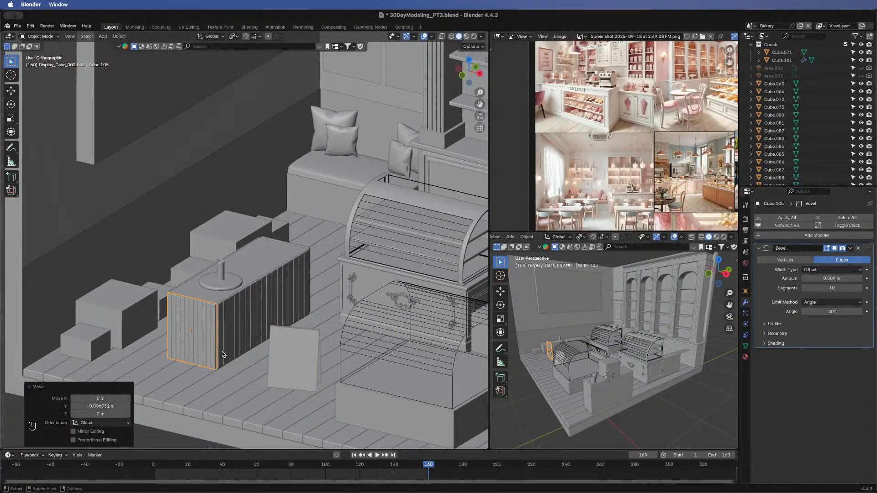
pyautogui.click(155, 440)
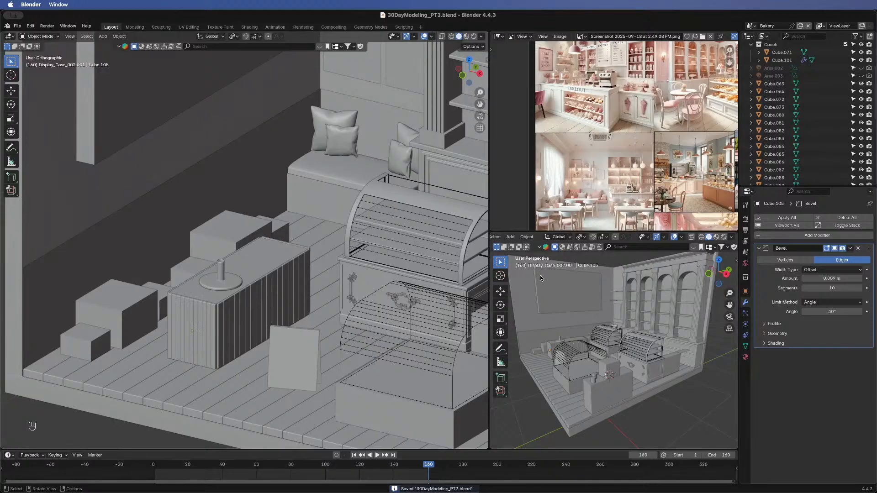
# - Add a vertical loop cut to the lower side wall panel Cube.073 behind the counter block
pyautogui.moveTo(219, 336); pyautogui.dragTo(277, 262, button='middle')
pyautogui.click(278, 261)
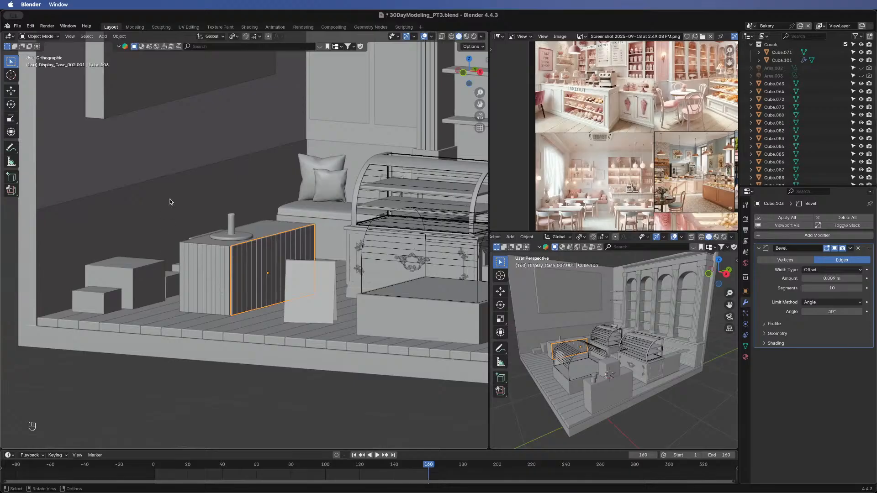
pyautogui.click(157, 218)
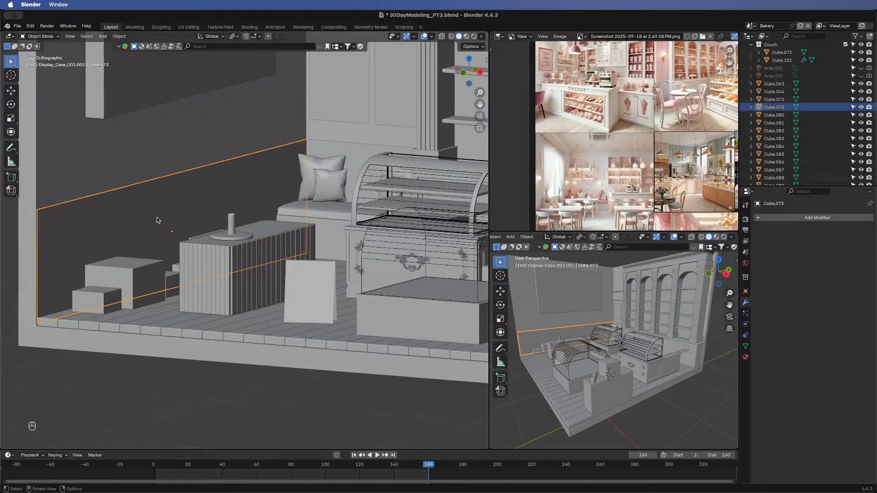
pyautogui.press('Tab')
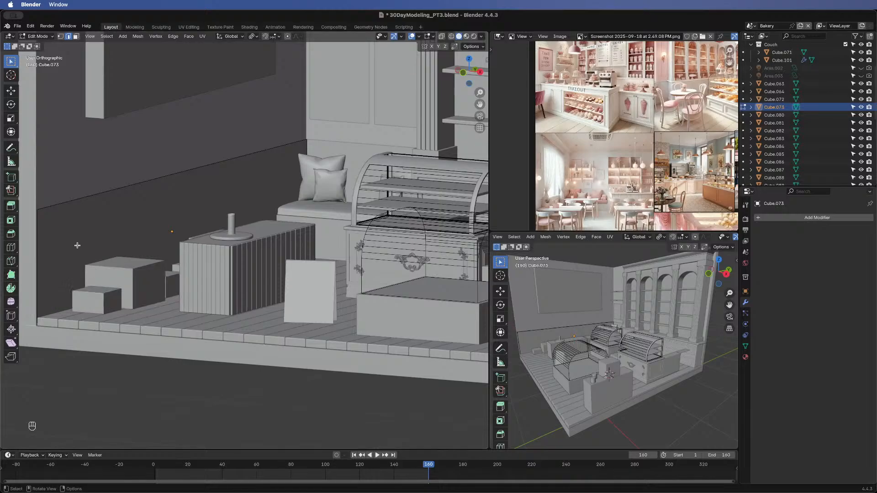
pyautogui.click(11, 247)
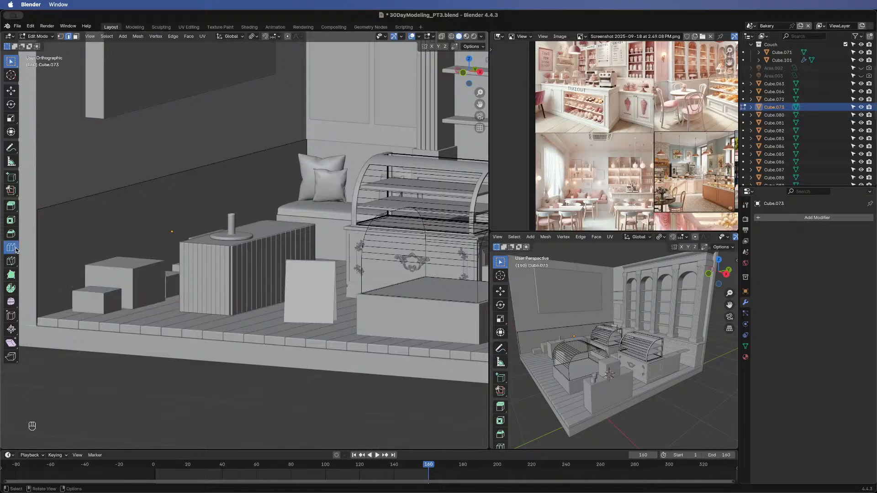
pyautogui.click(94, 203)
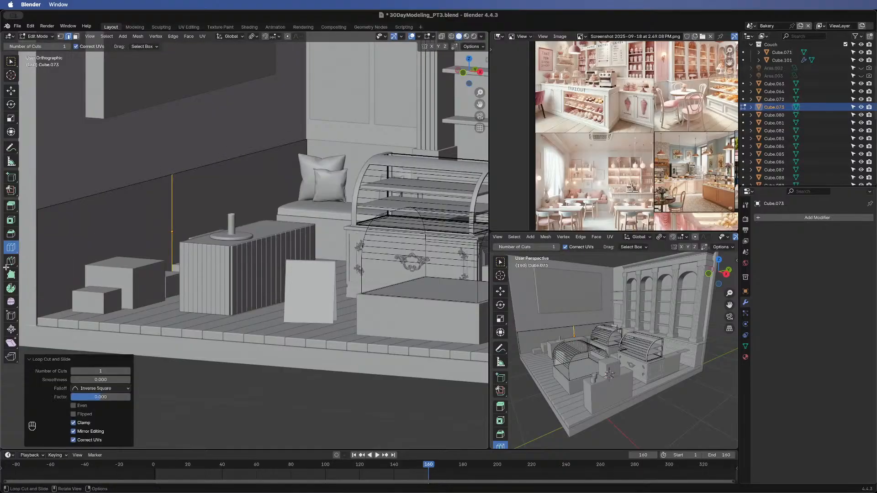
# - Increase the number of loop cuts on the lower side wall panel to 30
pyautogui.click(127, 372)
pyautogui.click(127, 372)
pyautogui.click(128, 372)
pyautogui.click(127, 371)
pyautogui.click(128, 372)
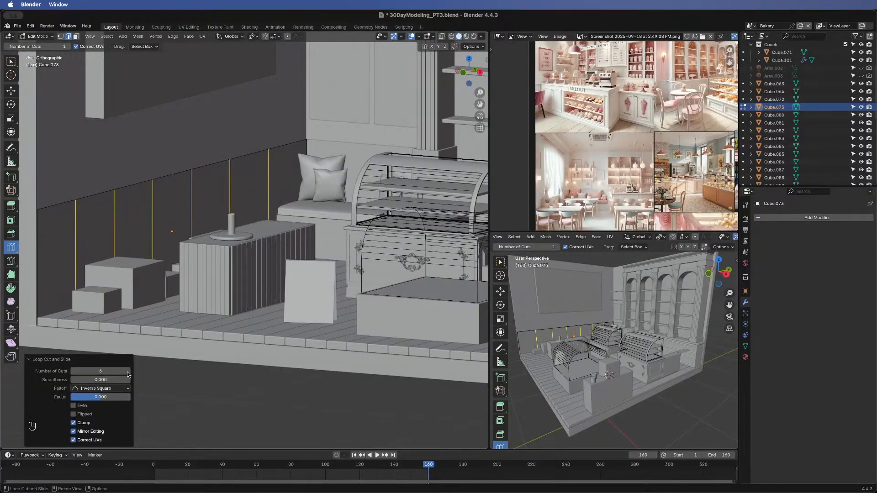
pyautogui.click(128, 372)
pyautogui.click(128, 372)
pyautogui.click(127, 372)
pyautogui.click(128, 372)
pyautogui.click(127, 372)
pyautogui.click(127, 372)
pyautogui.click(128, 372)
pyautogui.click(128, 372)
pyautogui.click(127, 372)
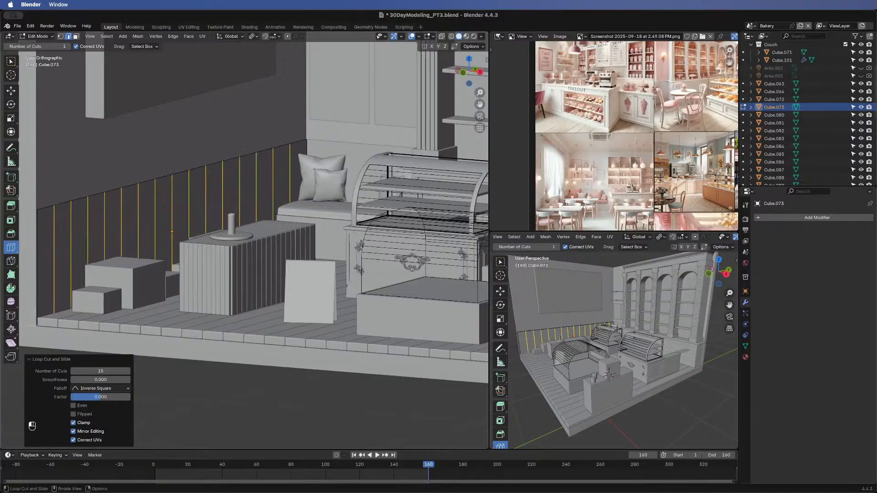
pyautogui.click(127, 372)
pyautogui.click(128, 372)
pyautogui.click(128, 372)
pyautogui.click(127, 371)
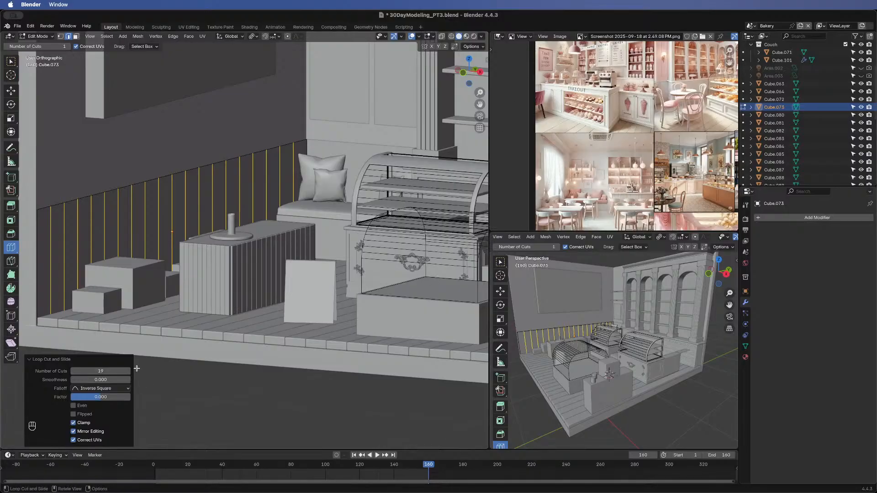
pyautogui.click(127, 371)
pyautogui.click(108, 372)
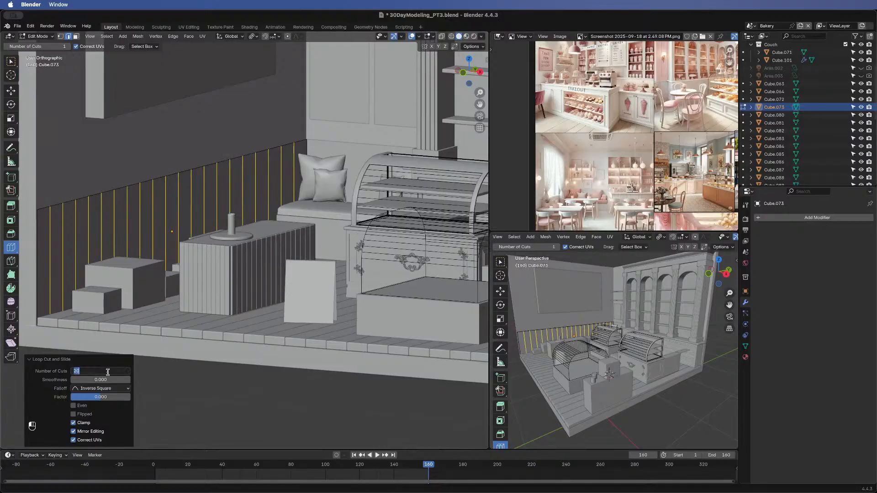
pyautogui.write('30')
pyautogui.press('Return')
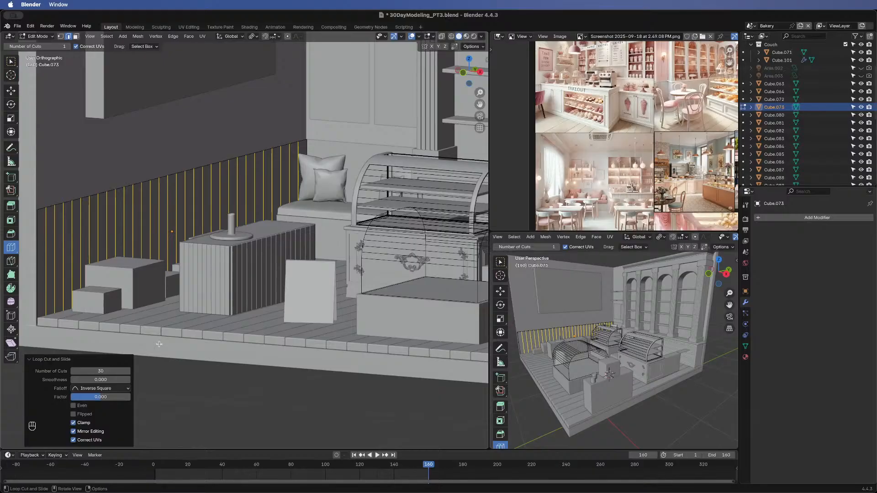
# - Rip the wall panel along its loop cuts in place and extrude all the strips about 0.007 m along X
pyautogui.press('v')
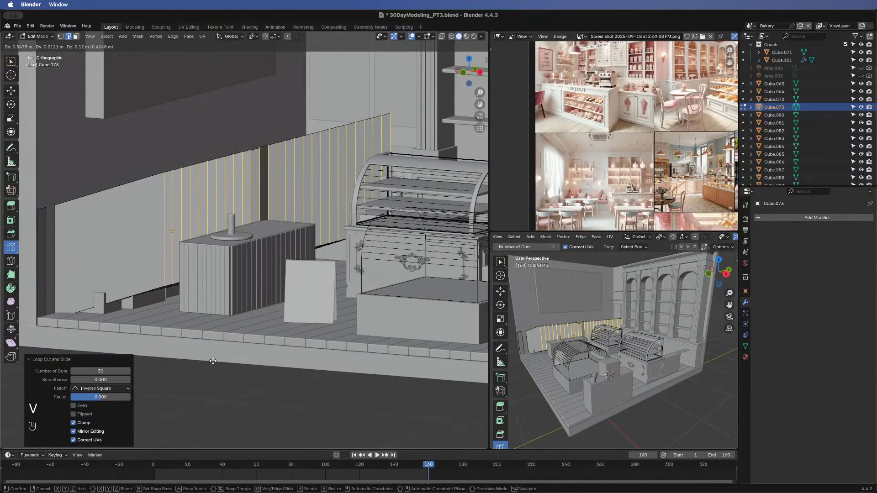
pyautogui.rightClick(196, 348)
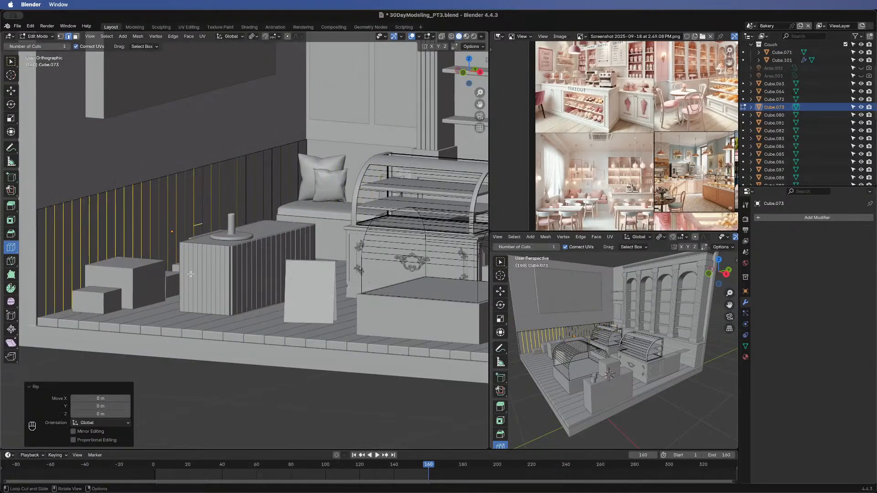
pyautogui.press('a')
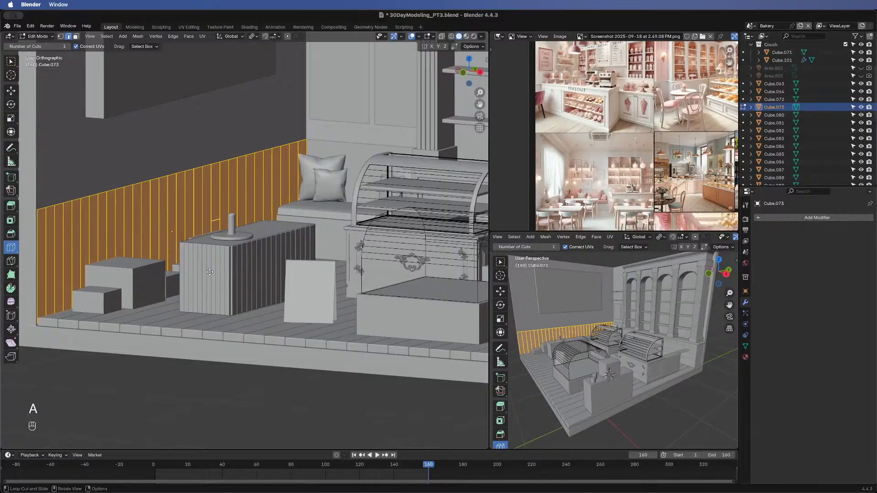
pyautogui.press('e')
pyautogui.press('x')
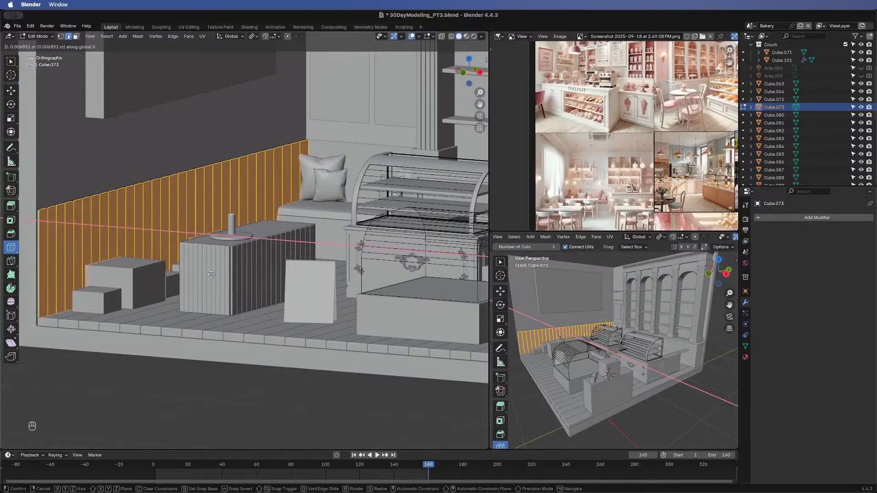
pyautogui.click(211, 274)
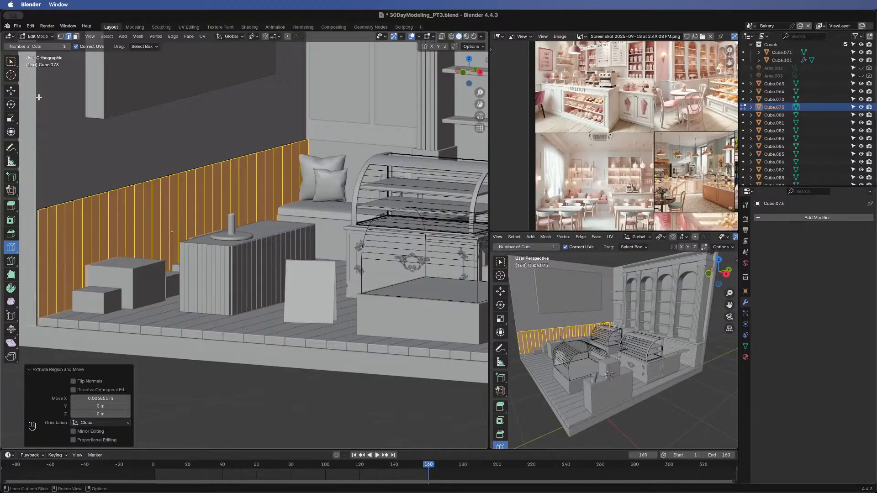
pyautogui.press('Tab')
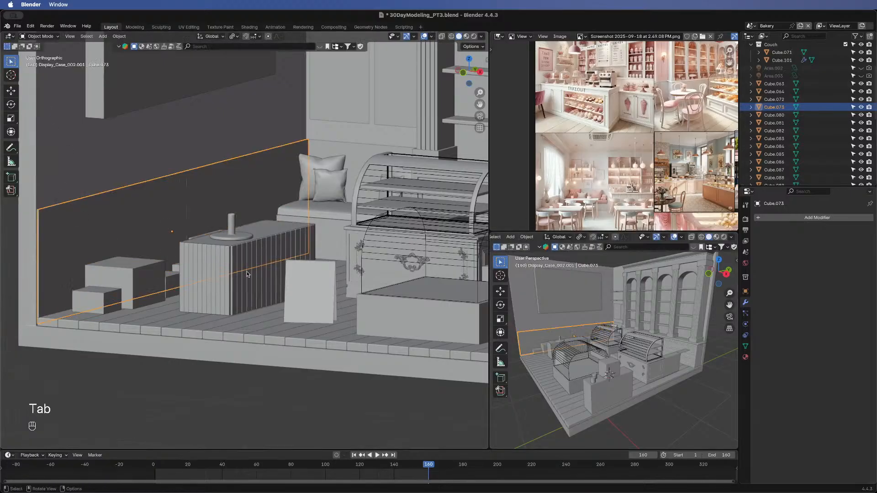
# - Copy the Bevel modifier from the counter's side strip panel Cube.103 to the wall panel Cube.073
pyautogui.click(255, 283)
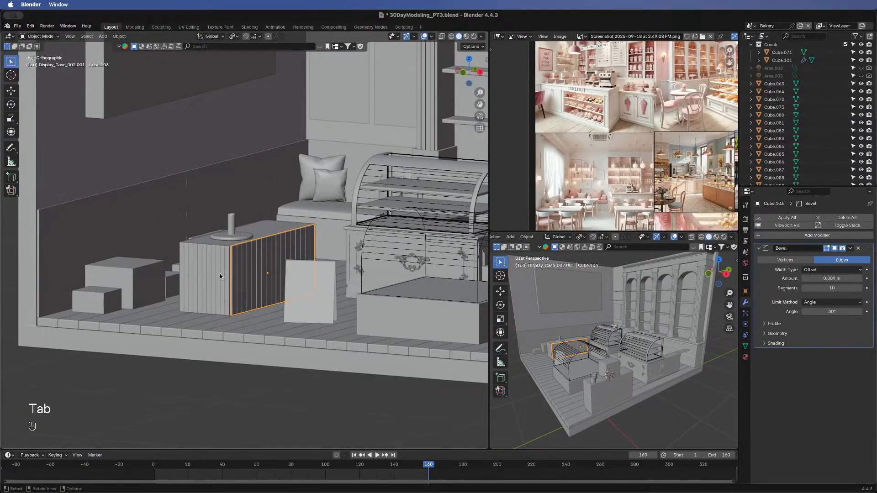
pyautogui.keyDown('shift'); pyautogui.click(127, 216); pyautogui.keyUp('shift')
pyautogui.keyDown('shift'); pyautogui.click(254, 286); pyautogui.keyUp('shift')
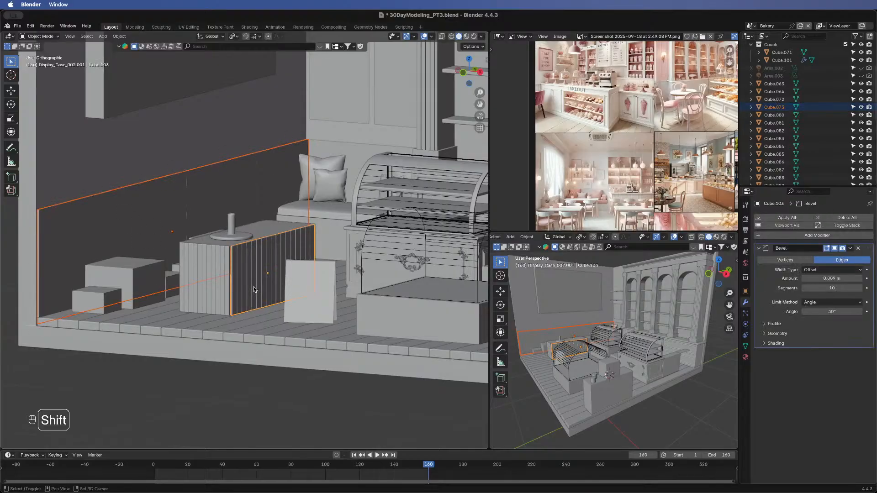
pyautogui.click(850, 248)
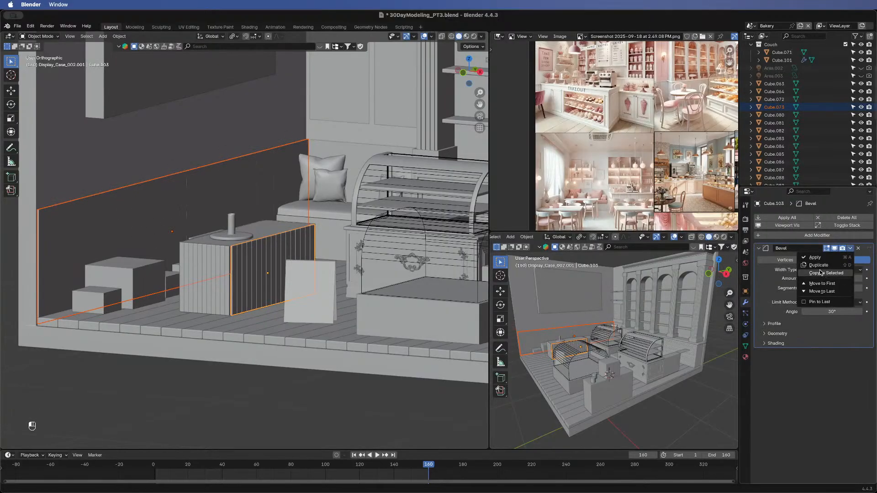
pyautogui.click(821, 274)
pyautogui.click(158, 390)
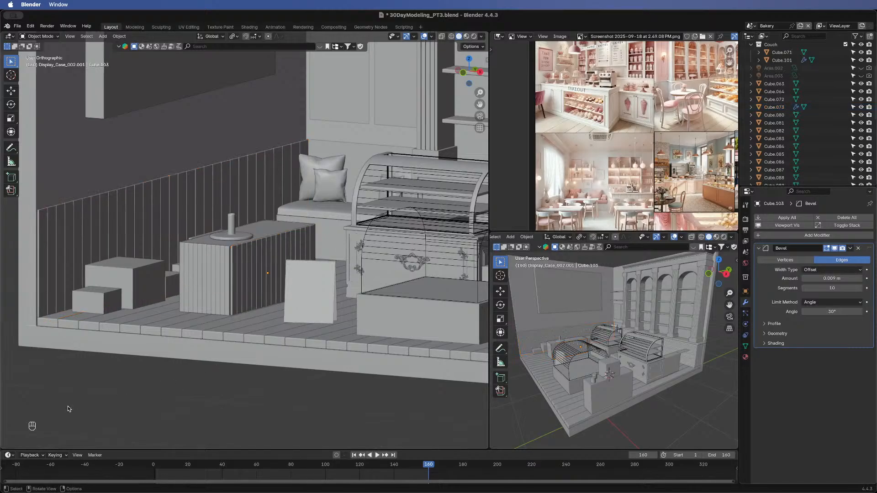
# - Add 20 vertical loop cuts to the lower back wall panel Cube.072 behind the couch
pyautogui.moveTo(137, 409); pyautogui.dragTo(329, 201, button='middle')
pyautogui.click(304, 147)
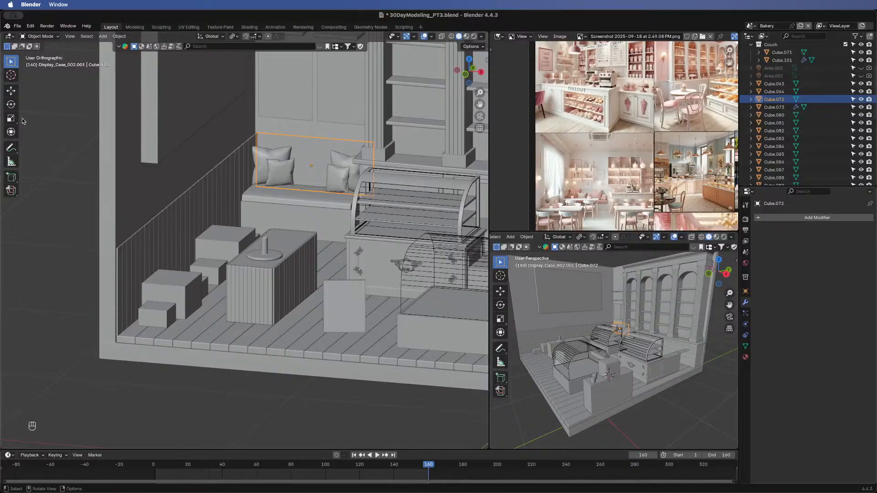
pyautogui.press('Tab')
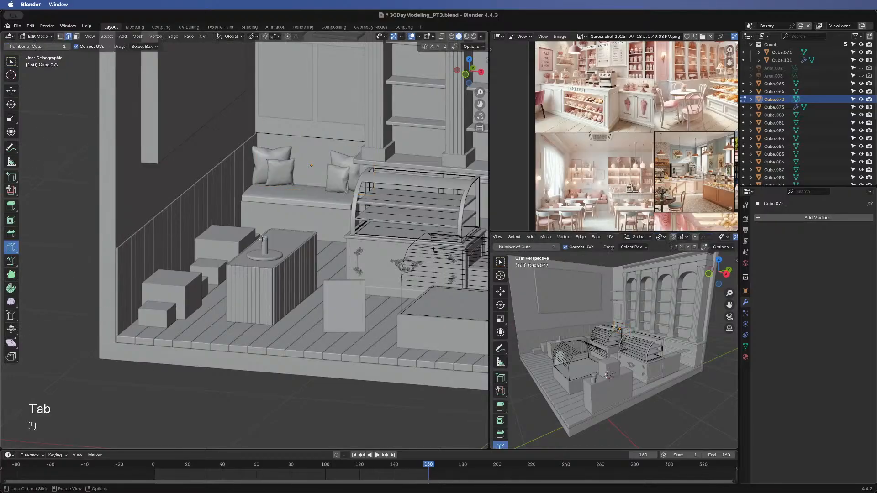
pyautogui.click(242, 183)
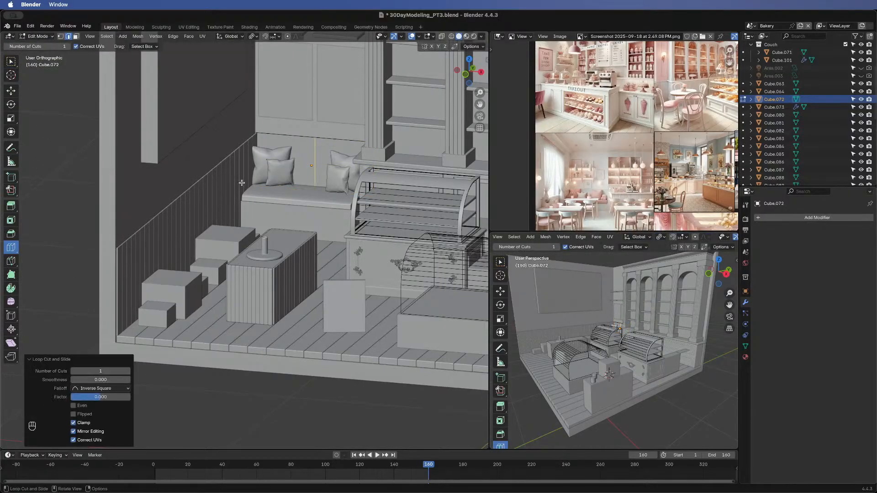
pyautogui.click(82, 373)
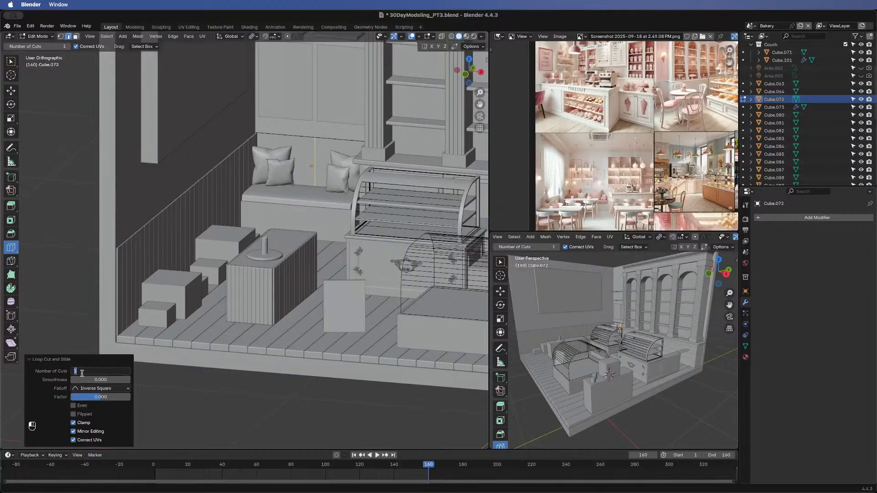
pyautogui.write('20')
pyautogui.press('Return')
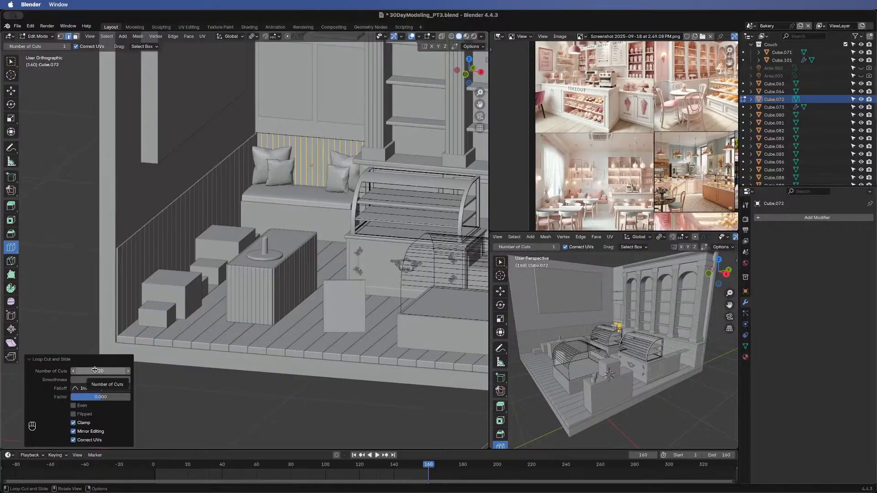
# - Try 16 loop cuts on the back wall panel, and settle on 18 for the strip spacing
pyautogui.scroll(1, 292, 275)
pyautogui.scroll(1, 292, 276)
pyautogui.moveTo(302, 225); pyautogui.dragTo(304, 159, button='middle')
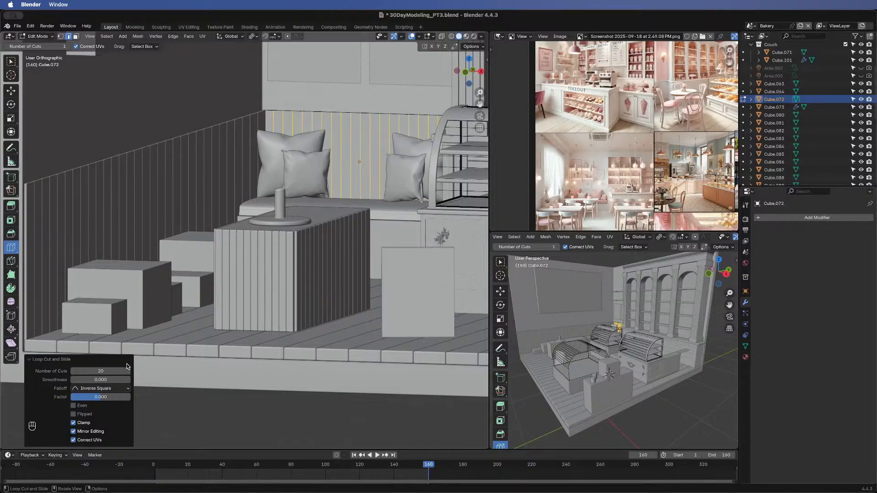
pyautogui.click(107, 371)
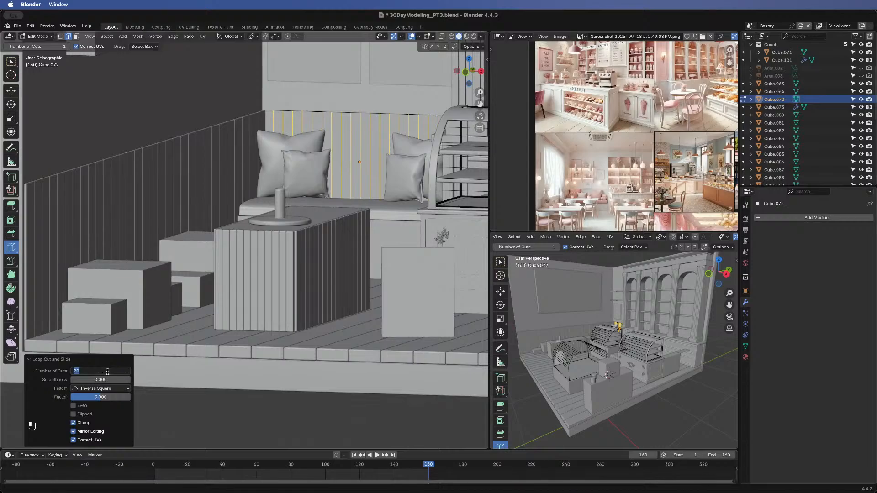
pyautogui.write('16')
pyautogui.press('Return')
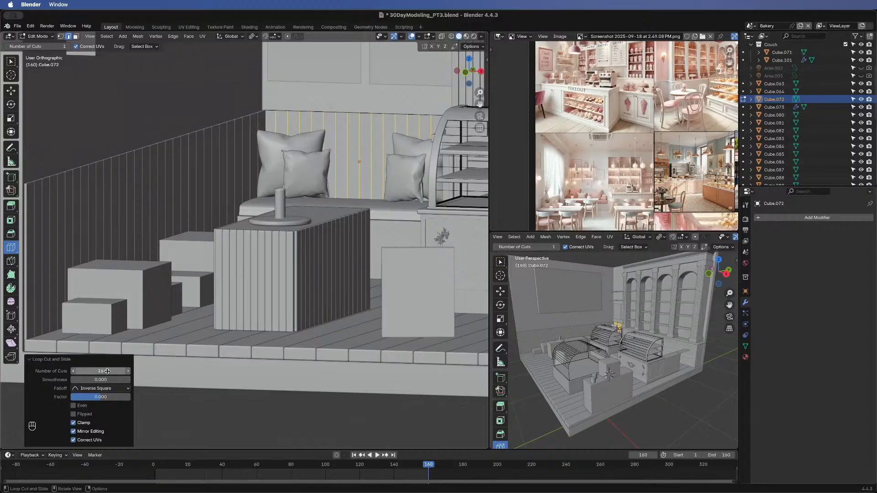
pyautogui.click(108, 371)
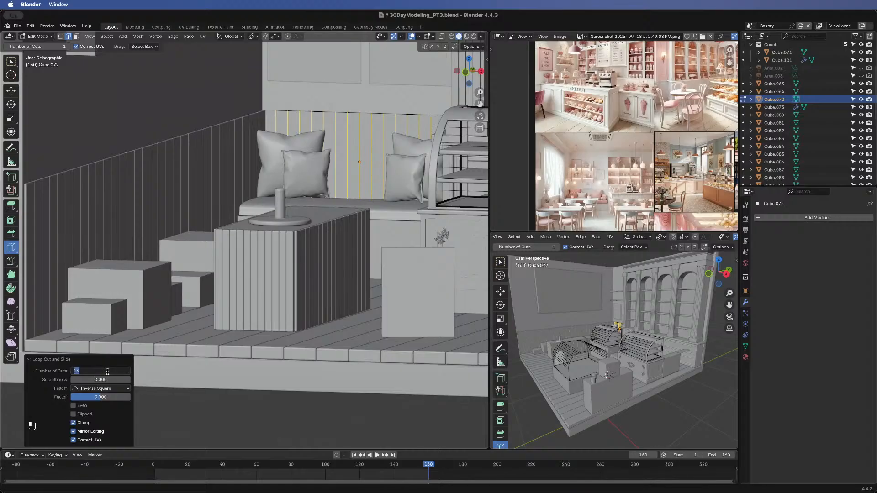
pyautogui.write('18')
pyautogui.press('Return')
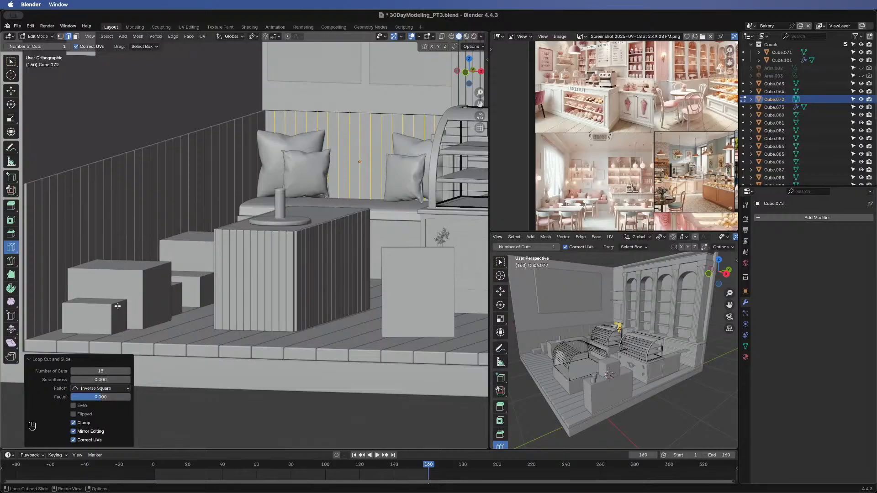
# - Rip the back wall panel along its loop cuts in place and select all the strips in face mode
pyautogui.press('v')
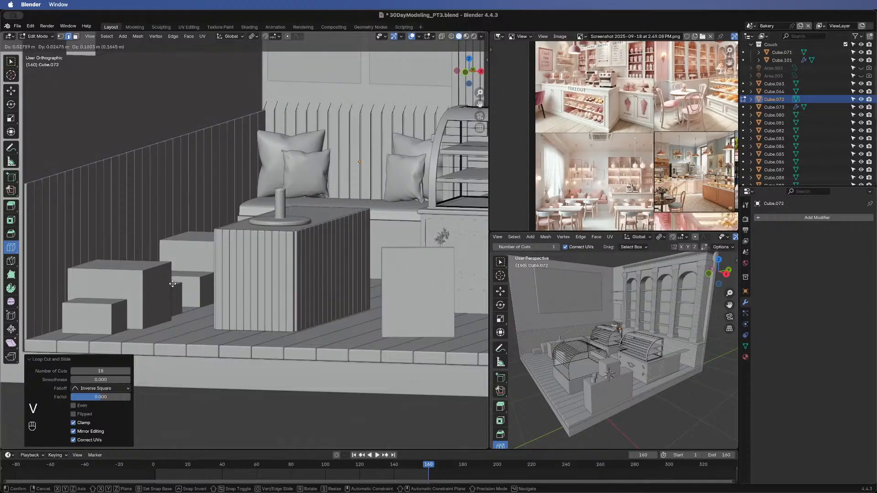
pyautogui.press('Escape')
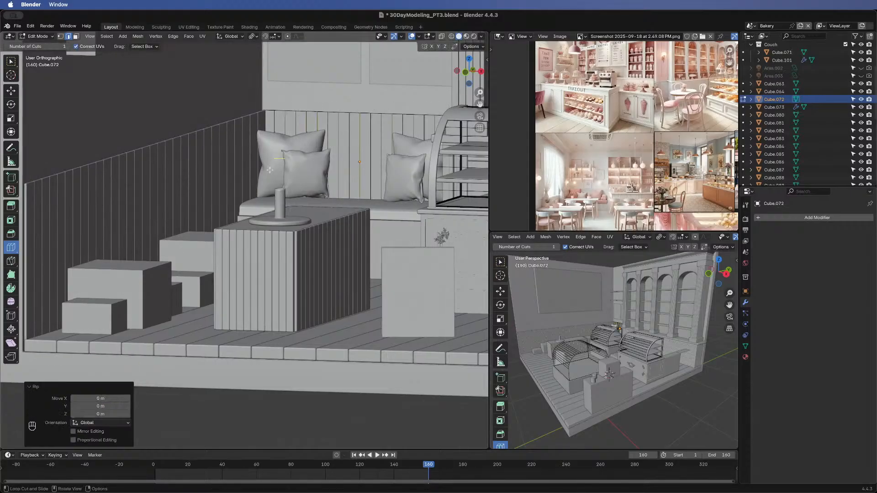
pyautogui.press('a')
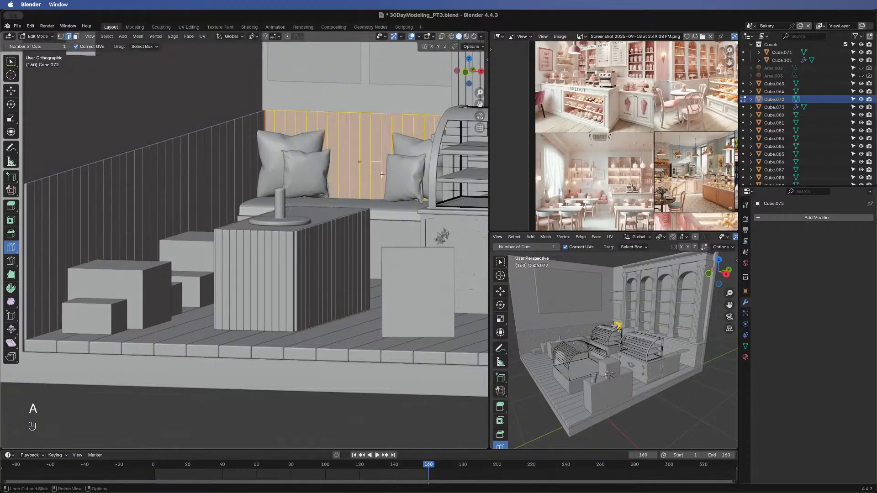
pyautogui.click(10, 60)
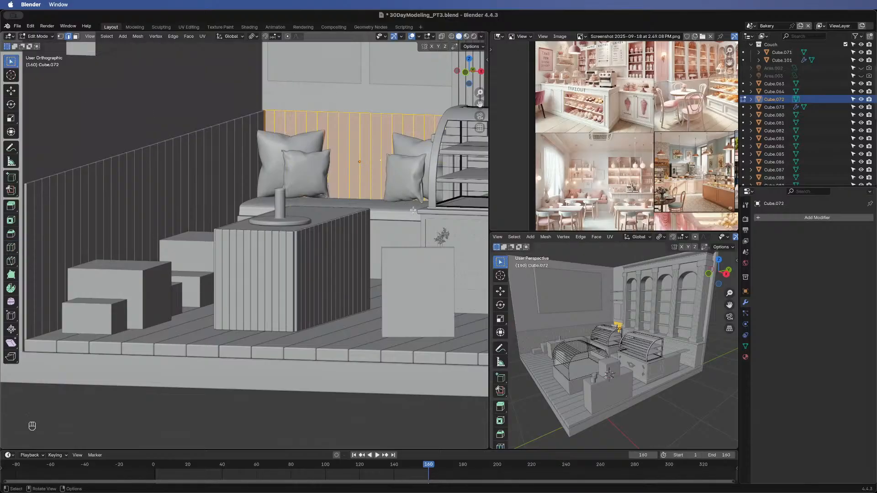
pyautogui.press('3')
# - Try extruding the back wall strips about 0.011 m along negative Y, check the depth behind the couch, and undo the extrusion
pyautogui.press('e')
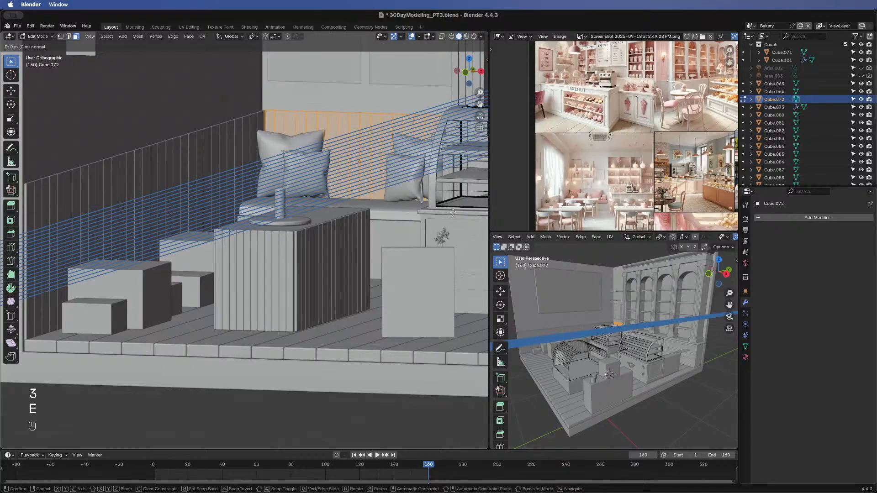
pyautogui.press('y')
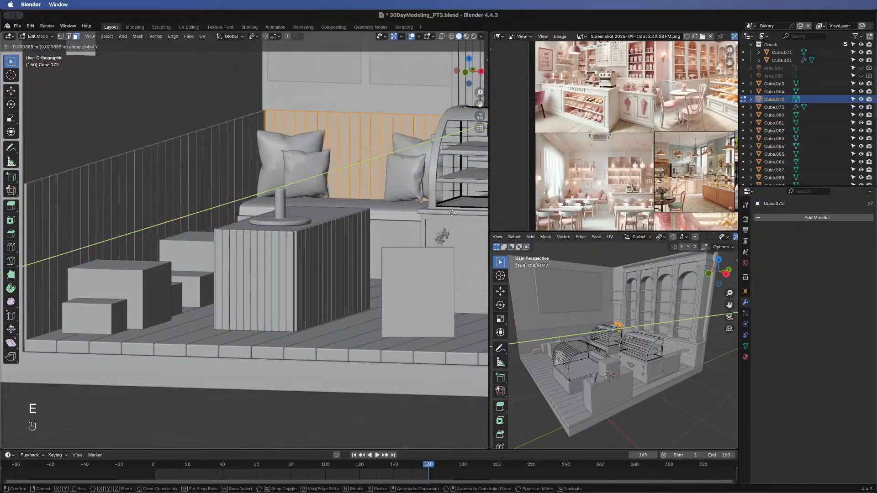
pyautogui.click(452, 214)
pyautogui.moveTo(451, 147); pyautogui.dragTo(285, 206, button='middle')
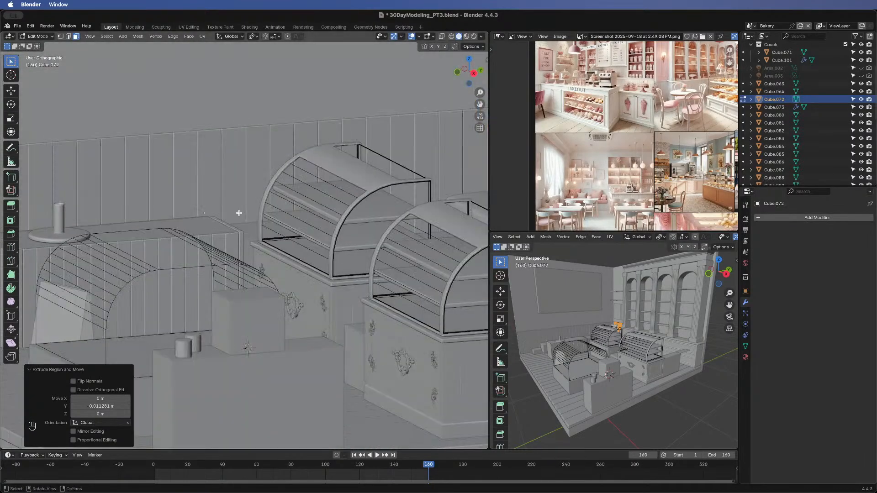
pyautogui.moveTo(189, 210); pyautogui.dragTo(143, 375, button='middle')
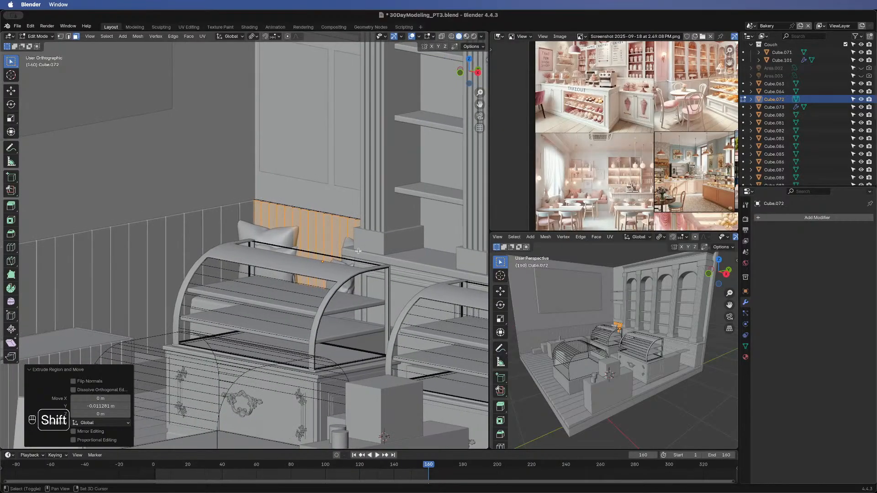
pyautogui.scroll(2, 380, 200)
pyautogui.keyDown('shift'); pyautogui.moveTo(380, 199); pyautogui.dragTo(346, 273, button='middle'); pyautogui.keyUp('shift')
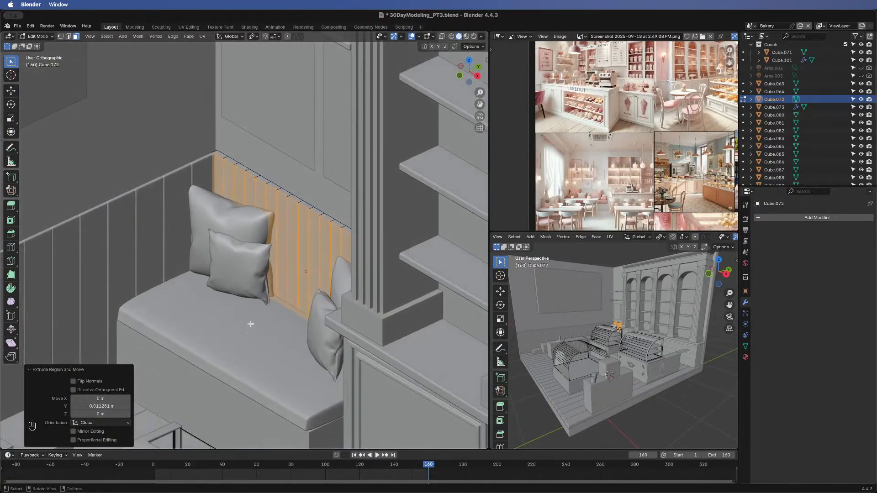
pyautogui.press('super+z')
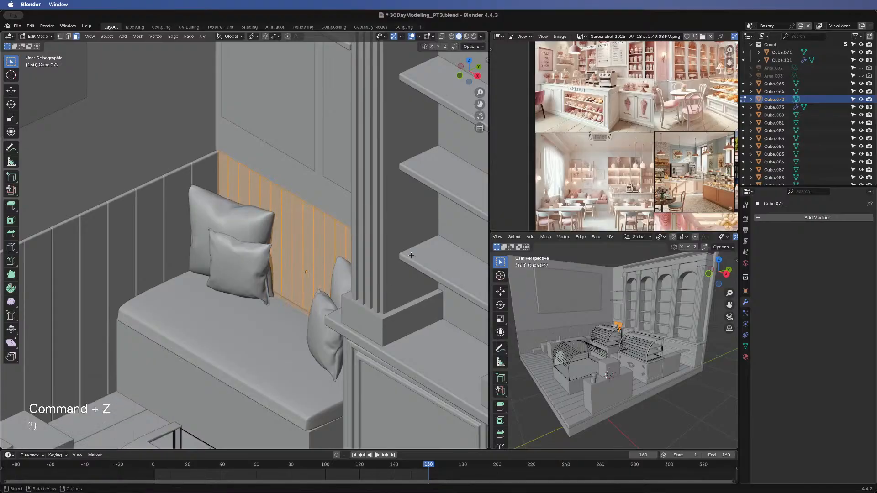
# - Extrude all the back wall strips about 0.0046 m along negative Y
pyautogui.press('e')
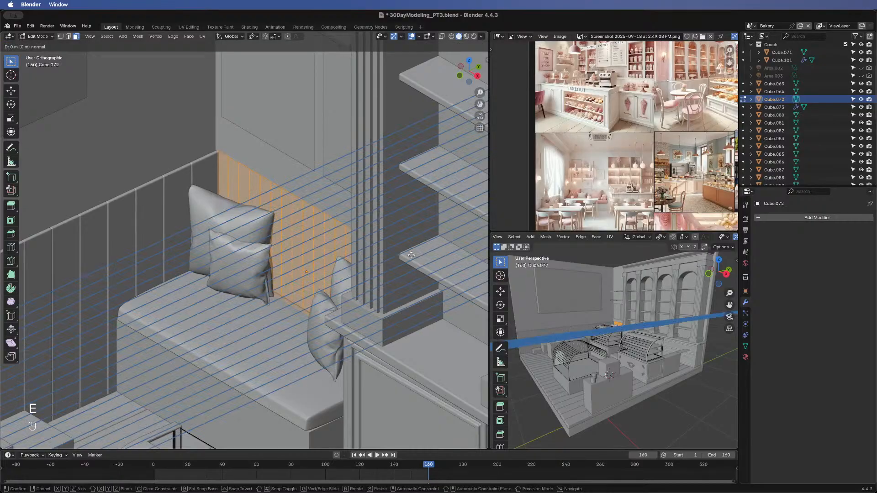
pyautogui.press('y')
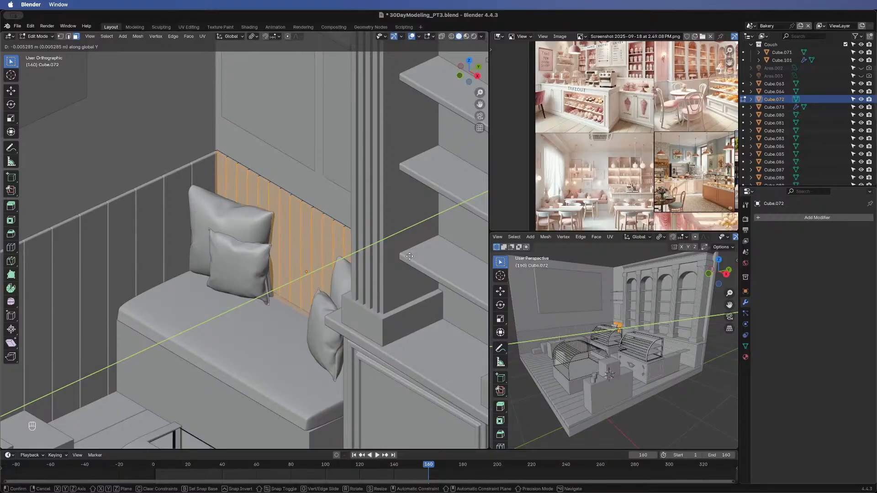
pyautogui.click(410, 257)
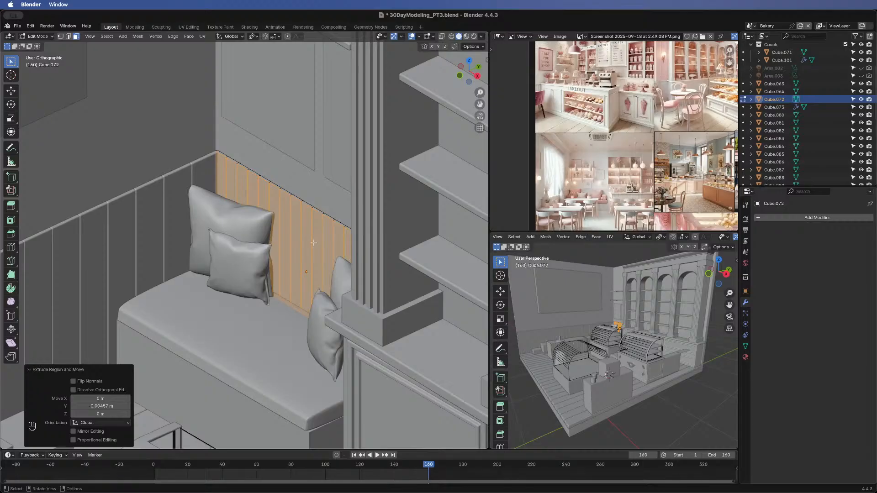
# - Copy the Bevel modifier from the side wall panel Cube.073 to the back wall panel Cube.072
pyautogui.press('Tab')
pyautogui.keyDown('shift'); pyautogui.click(172, 201); pyautogui.keyUp('shift')
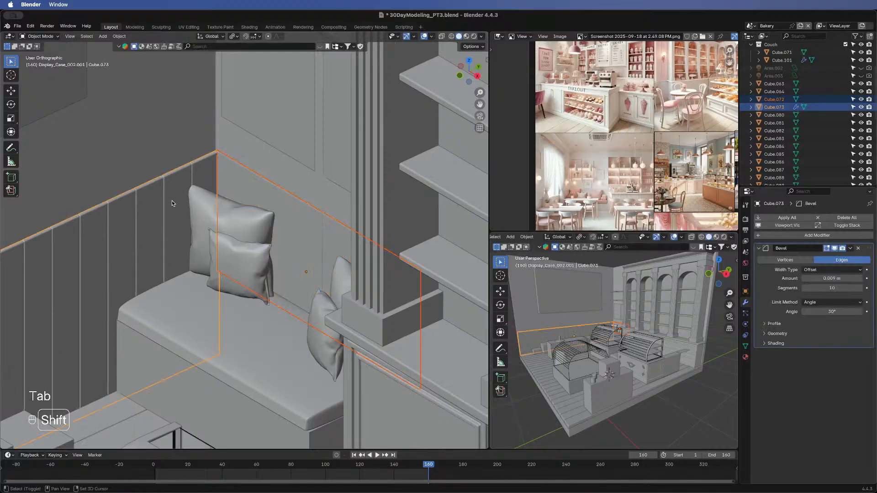
pyautogui.click(849, 249)
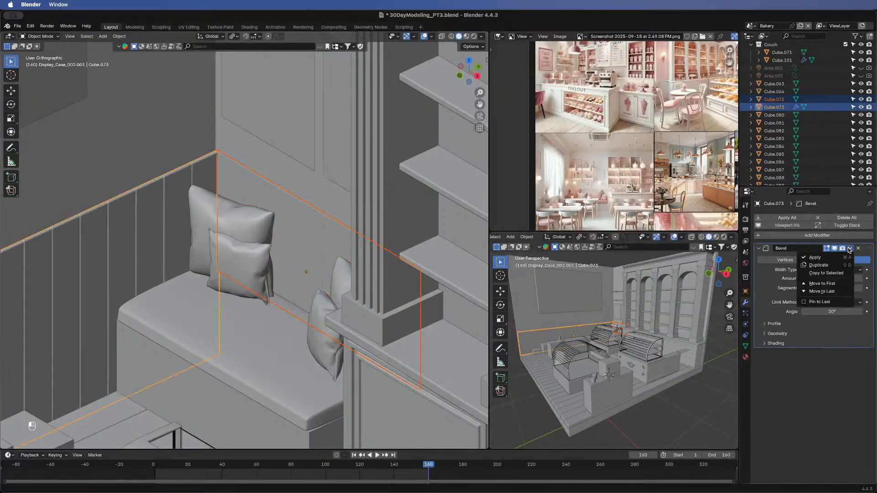
pyautogui.click(823, 273)
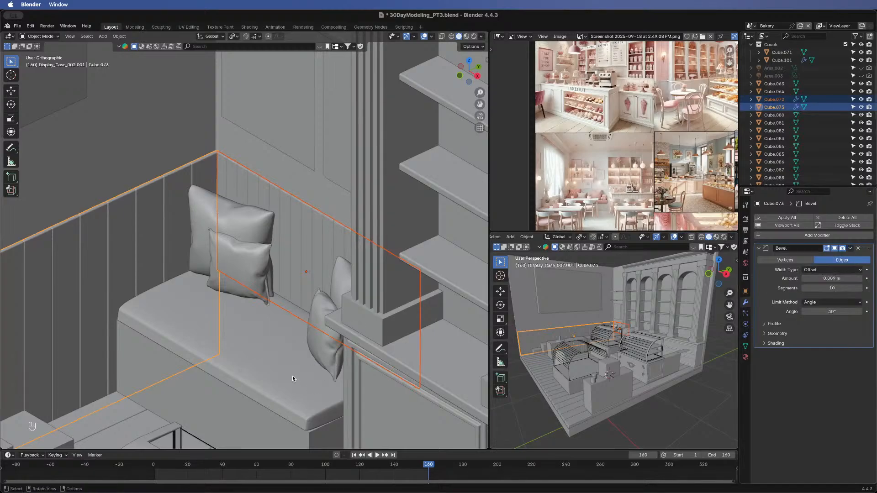
# - Deselect the panels and examine the striped walls, couch corner, counter block and shelving from several angles and distances
pyautogui.scroll(-8, 194, 375)
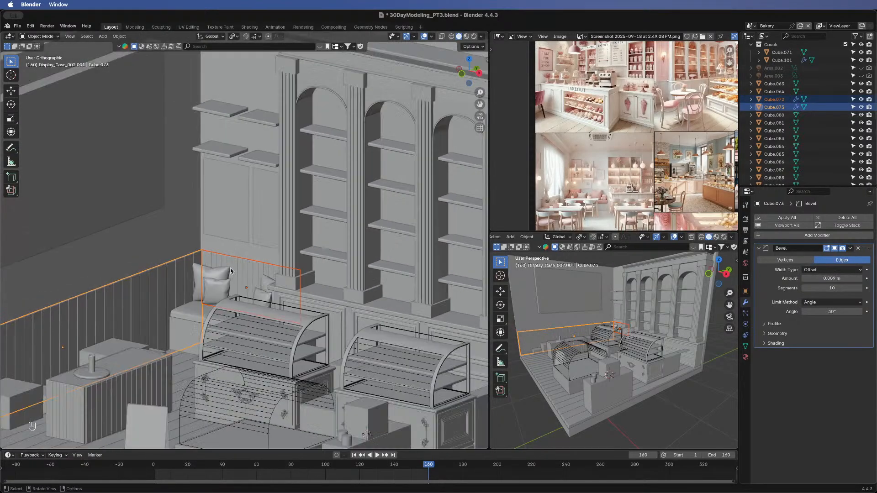
pyautogui.moveTo(228, 356); pyautogui.dragTo(241, 342, button='middle')
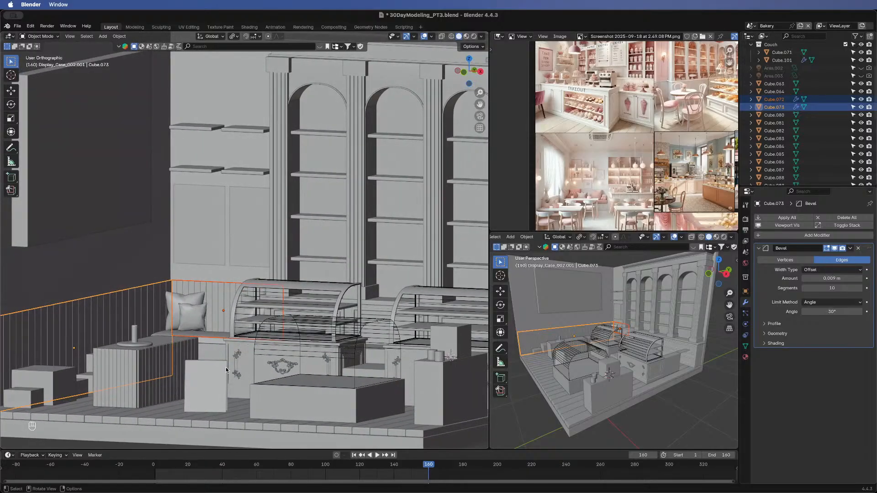
pyautogui.scroll(-1, 241, 343)
pyautogui.scroll(-3, 241, 342)
pyautogui.scroll(2, 233, 331)
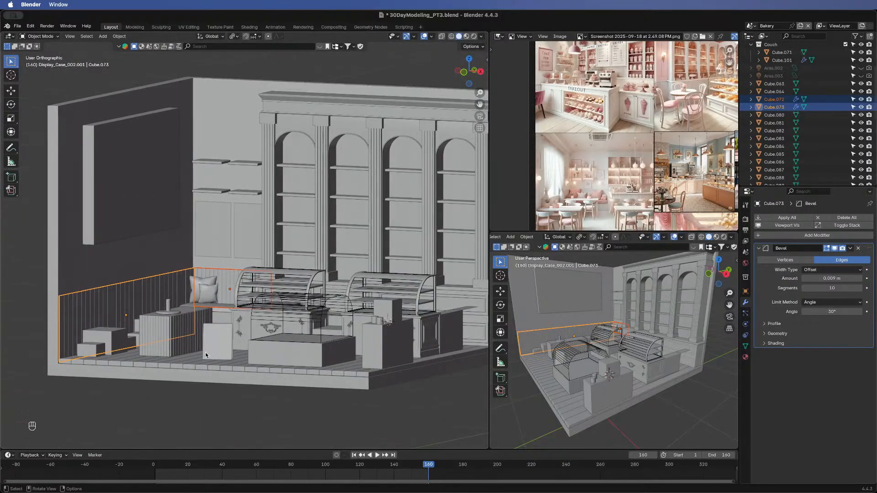
pyautogui.click(176, 407)
pyautogui.scroll(1, 188, 413)
pyautogui.moveTo(194, 414); pyautogui.dragTo(309, 415, button='middle')
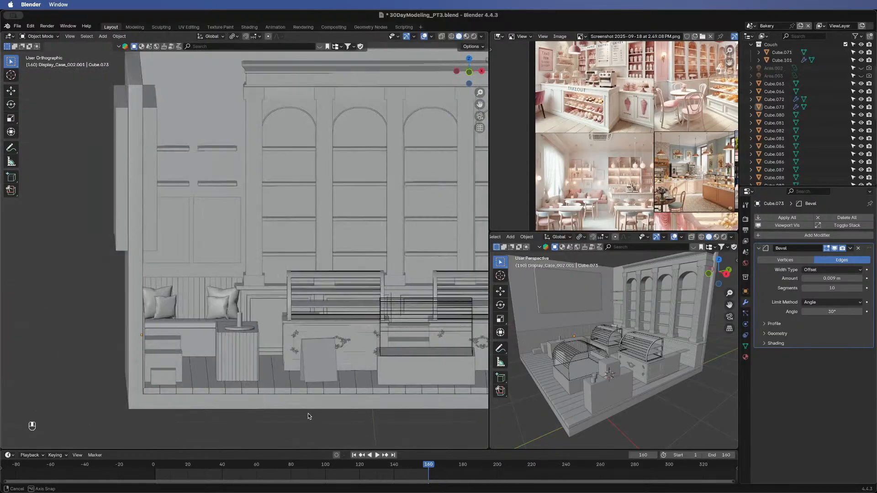
pyautogui.scroll(-3, 305, 418)
pyautogui.scroll(-2, 300, 417)
pyautogui.moveTo(308, 370); pyautogui.dragTo(255, 364, button='middle')
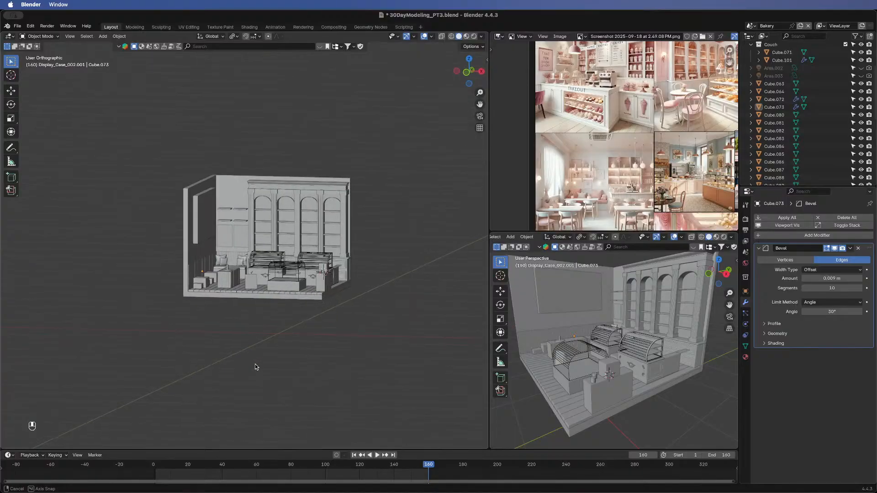
pyautogui.scroll(2, 269, 308)
pyautogui.scroll(5, 268, 310)
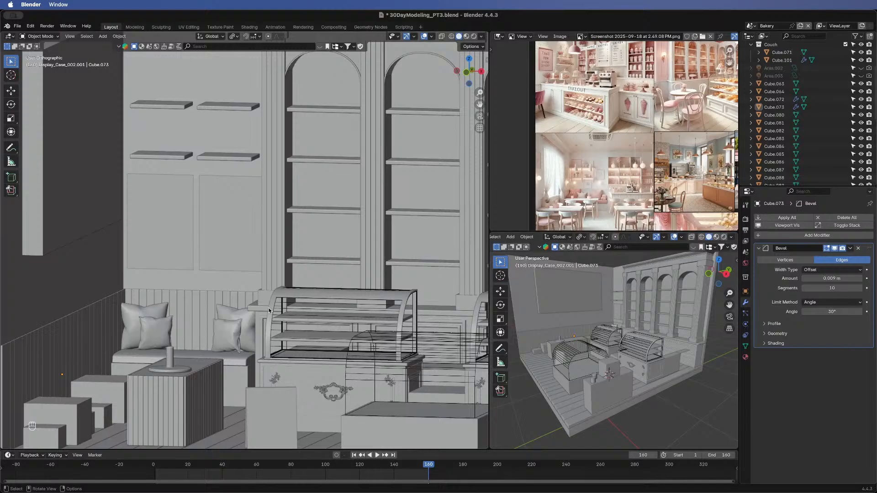
pyautogui.moveTo(243, 297); pyautogui.dragTo(233, 325, button='middle')
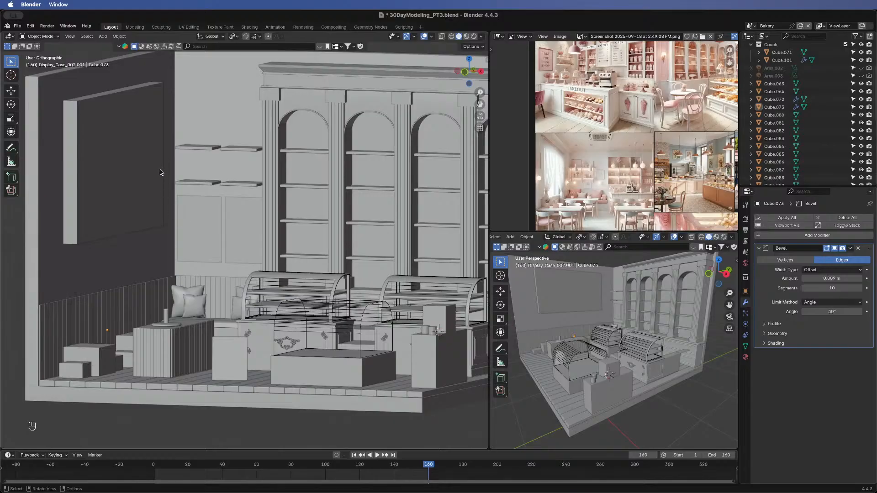
pyautogui.scroll(3, 98, 267)
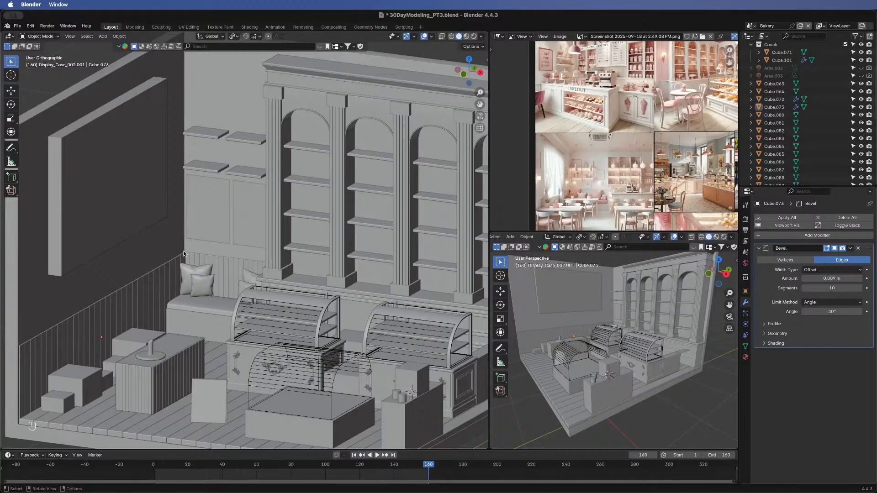
pyautogui.moveTo(184, 254); pyautogui.dragTo(123, 366, button='middle')
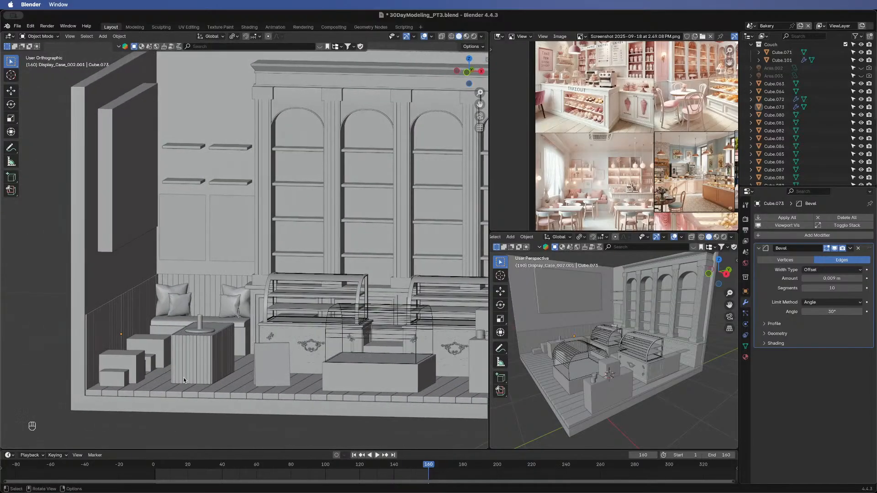
# - Select the chair placeholder block by the side wall and examine the café seating and tables in the reference images
pyautogui.click(126, 363)
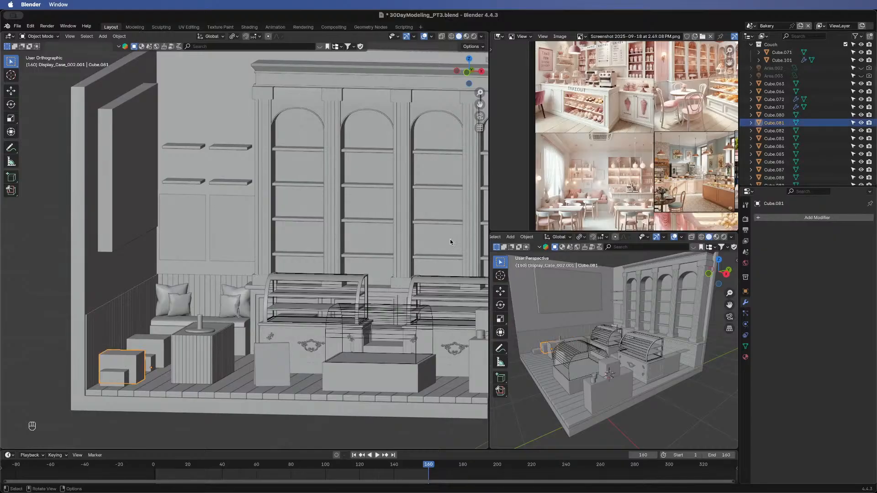
pyautogui.moveTo(697, 131); pyautogui.dragTo(617, 154, button='middle')
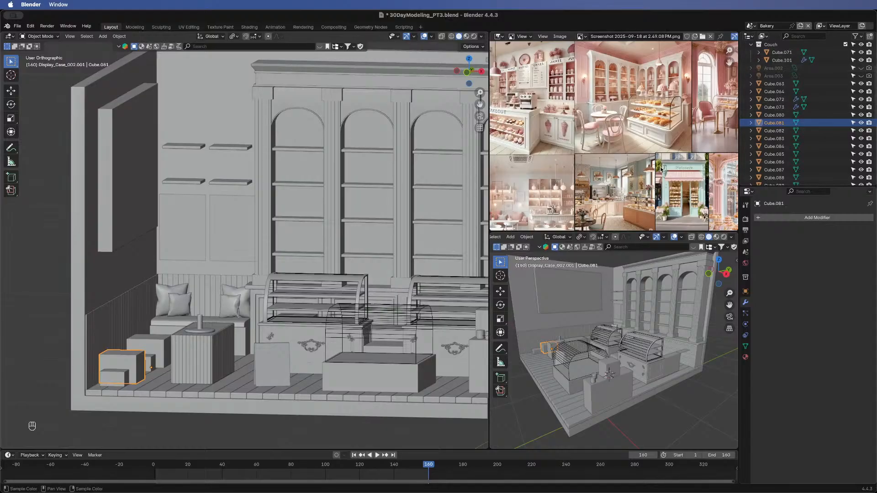
pyautogui.moveTo(628, 187); pyautogui.dragTo(526, 101, button='middle')
pyautogui.moveTo(494, 203)
pyautogui.mouseDown(button='middle')
pyautogui.moveTo(507, 179)
pyautogui.moveTo(543, 161)
pyautogui.moveTo(553, 158)
pyautogui.moveTo(568, 175)
pyautogui.moveTo(577, 141)
pyautogui.moveTo(553, 150)
pyautogui.moveTo(617, 155)
pyautogui.moveTo(595, 188)
pyautogui.mouseUp(button='middle')
pyautogui.scroll(-1, 565, 182)
pyautogui.moveTo(596, 137); pyautogui.dragTo(606, 193, button='middle')
pyautogui.moveTo(637, 141); pyautogui.dragTo(633, 153, button='middle')
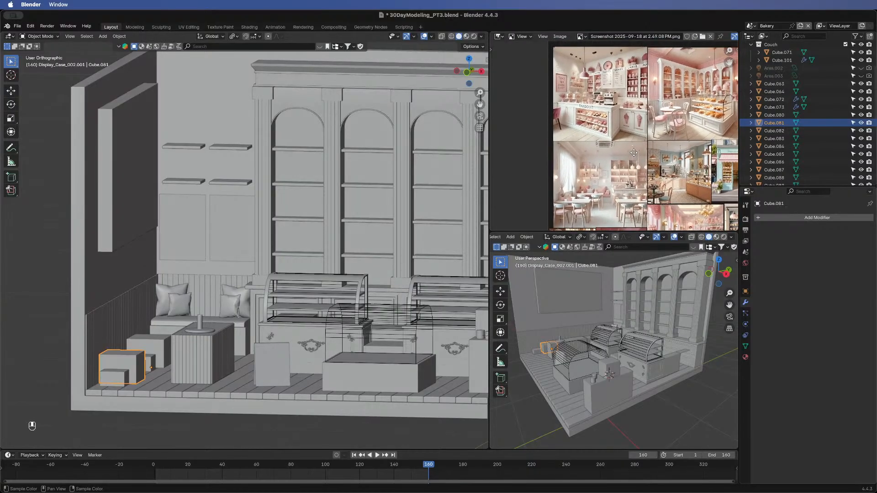
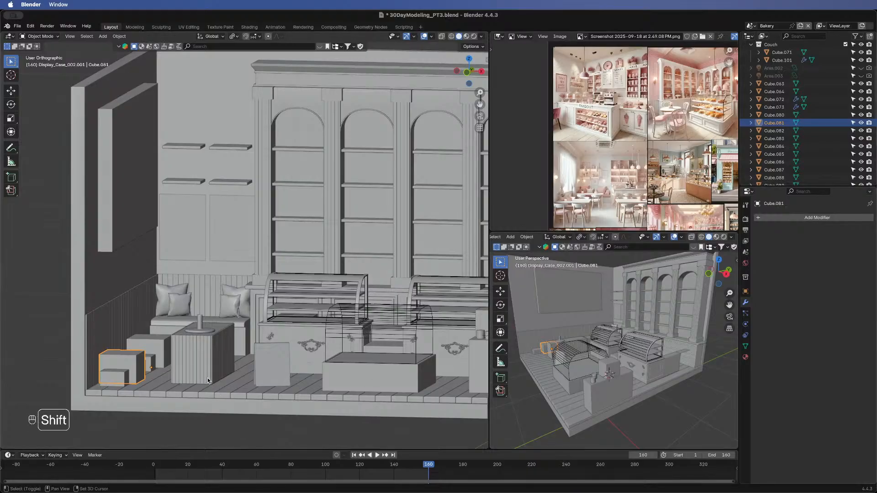
pyautogui.keyDown('shift'); pyautogui.moveTo(207, 377); pyautogui.dragTo(281, 306, button='middle'); pyautogui.keyUp('shift')
pyautogui.scroll(4, 281, 305)
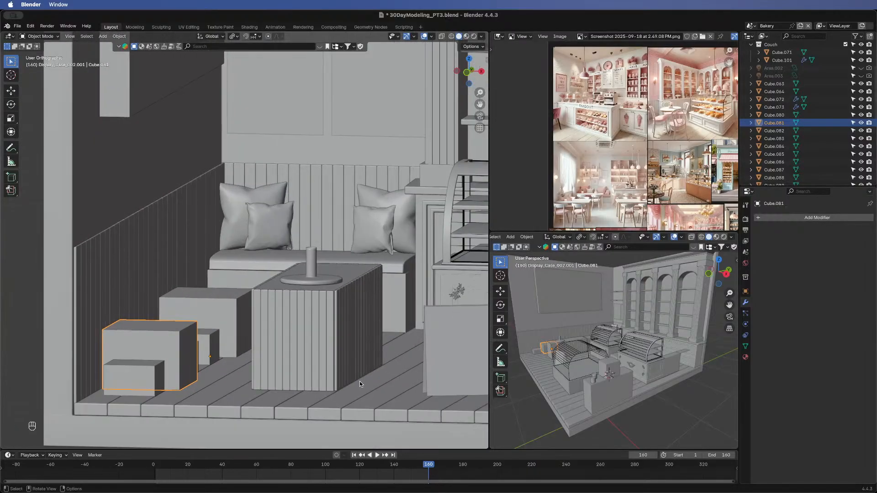
pyautogui.moveTo(332, 355); pyautogui.dragTo(368, 352, button='middle')
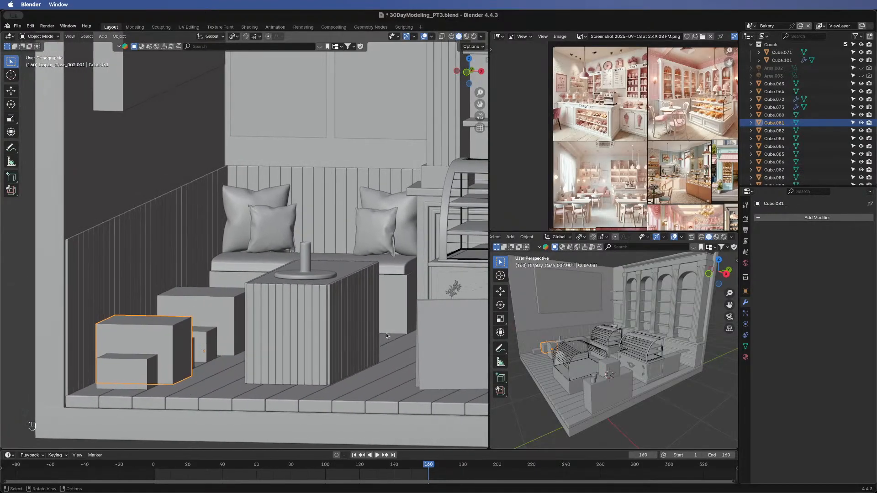
pyautogui.scroll(4, 628, 150)
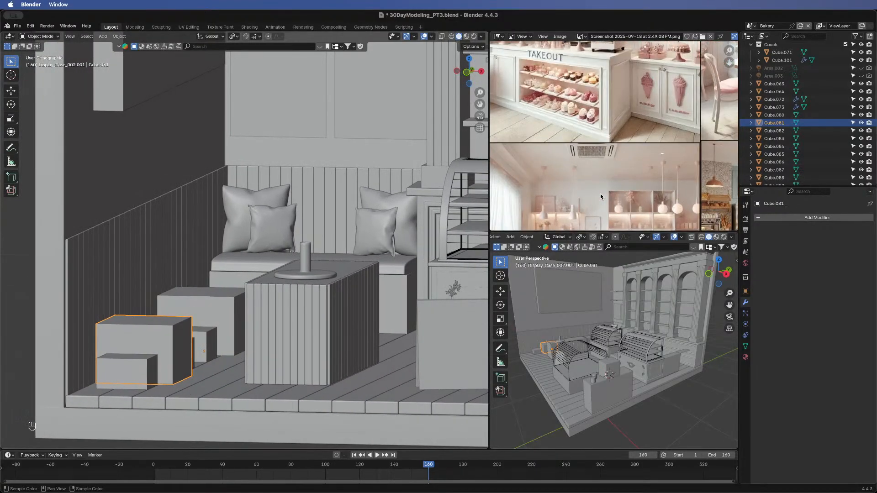
pyautogui.keyDown('shift'); pyautogui.moveTo(617, 206); pyautogui.dragTo(598, 81, button='middle'); pyautogui.keyUp('shift')
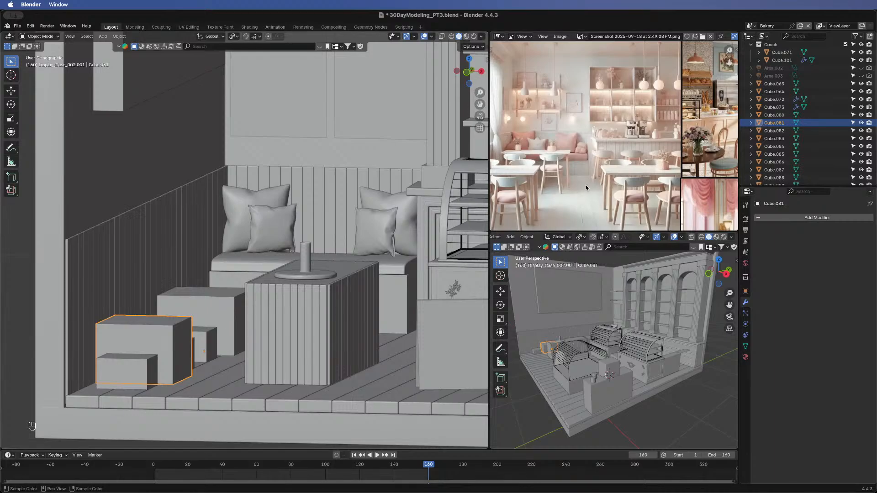
pyautogui.keyDown('shift'); pyautogui.moveTo(233, 201); pyautogui.dragTo(270, 221, button='middle'); pyautogui.keyUp('shift')
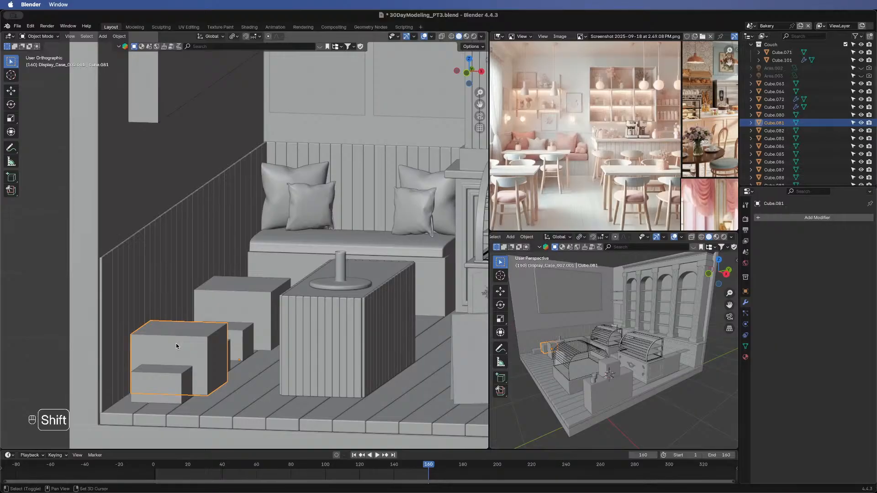
# - Add a mesh cylinder and scale its geometry uniformly to about 0.245 in Edit Mode
pyautogui.hotkey('shift', 'a')
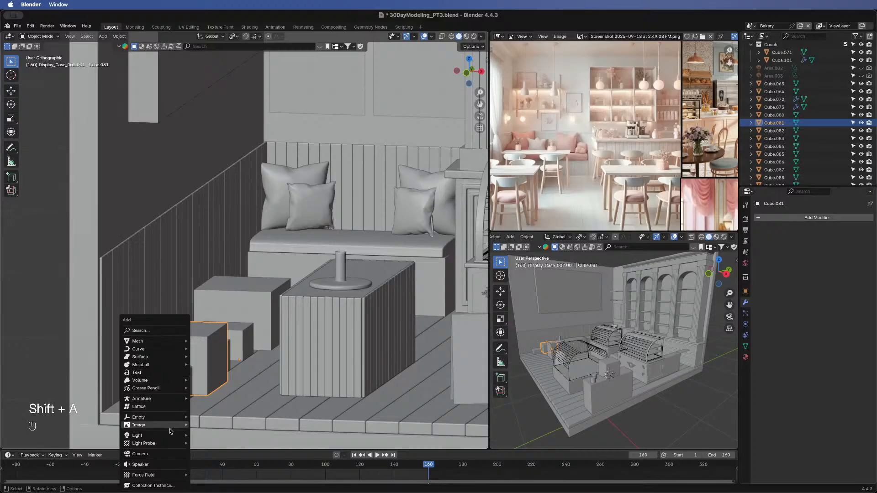
pyautogui.moveTo(166, 343)
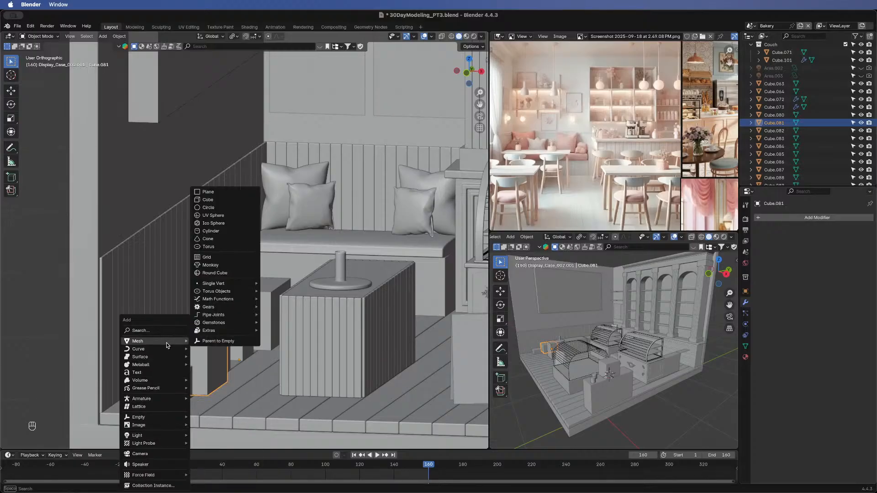
pyautogui.click(217, 230)
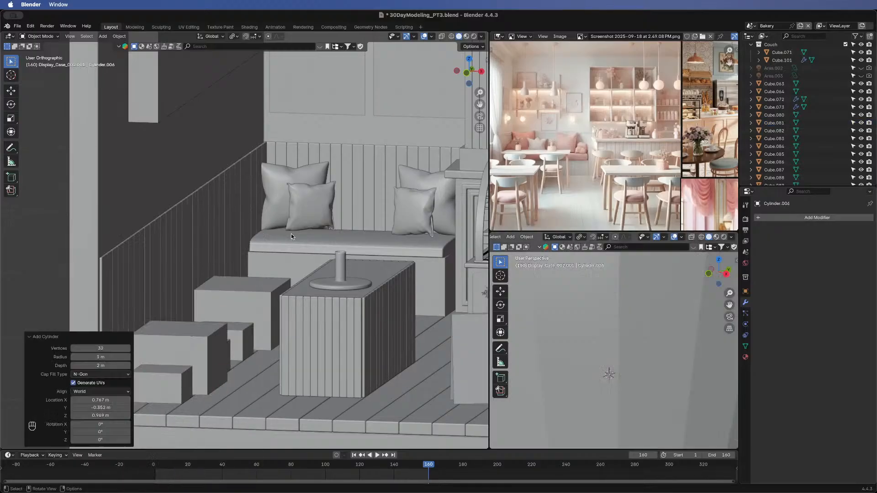
pyautogui.scroll(-5, 295, 240)
pyautogui.press('Tab')
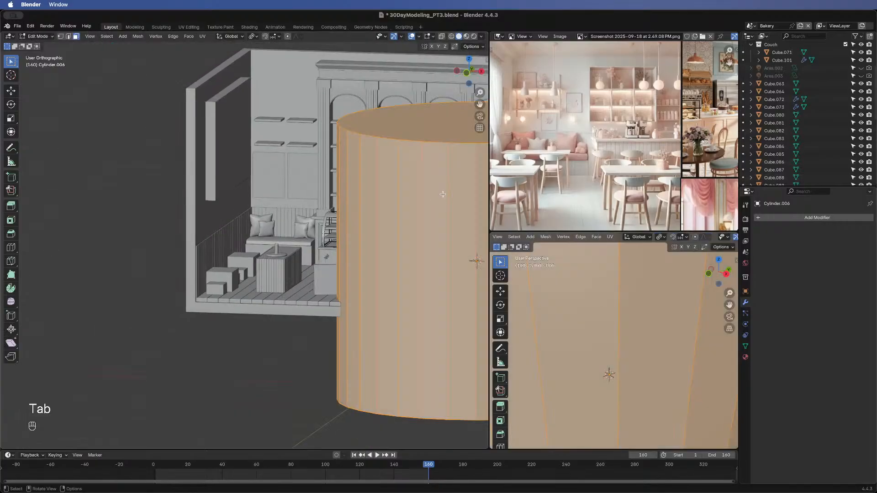
pyautogui.press('s')
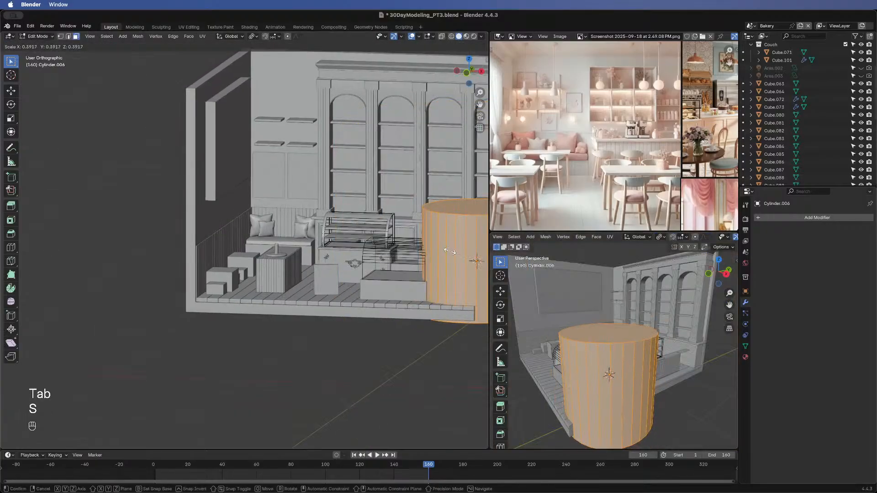
pyautogui.rightClick(344, 281)
pyautogui.keyDown('shift'); pyautogui.moveTo(350, 297); pyautogui.dragTo(178, 292, button='middle'); pyautogui.keyUp('shift')
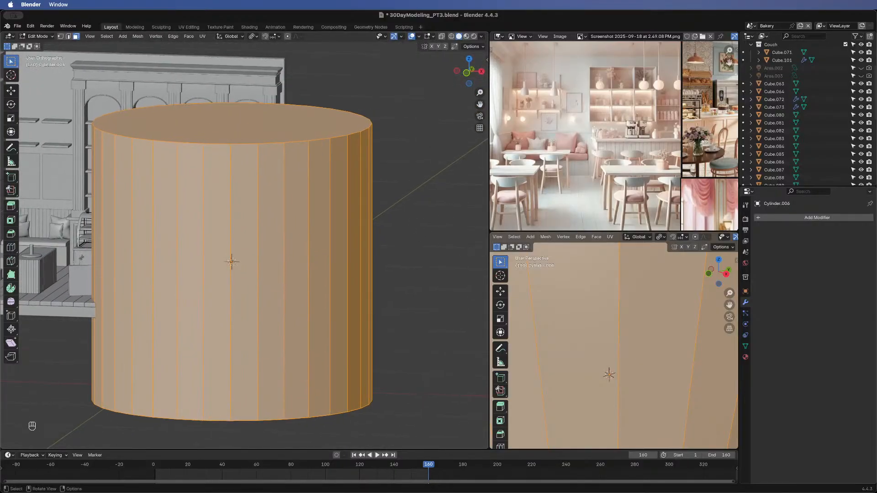
pyautogui.press('s')
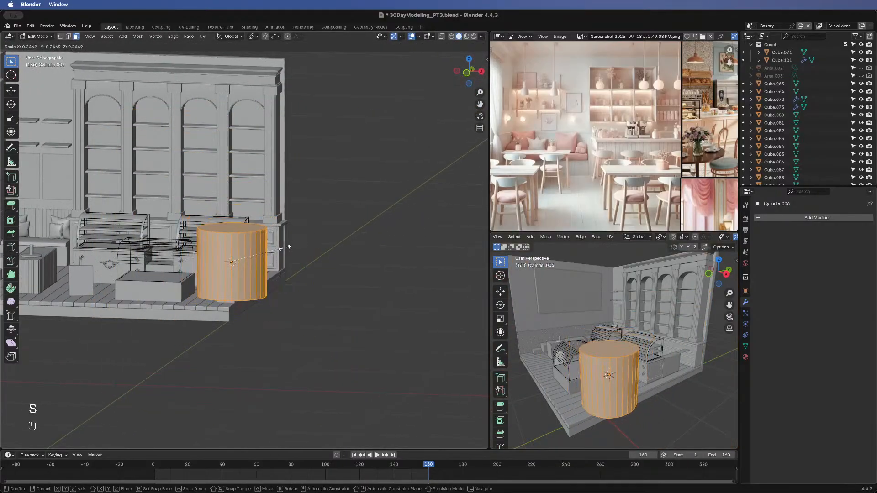
pyautogui.click(280, 248)
pyautogui.moveTo(280, 248); pyautogui.dragTo(245, 235, button='middle')
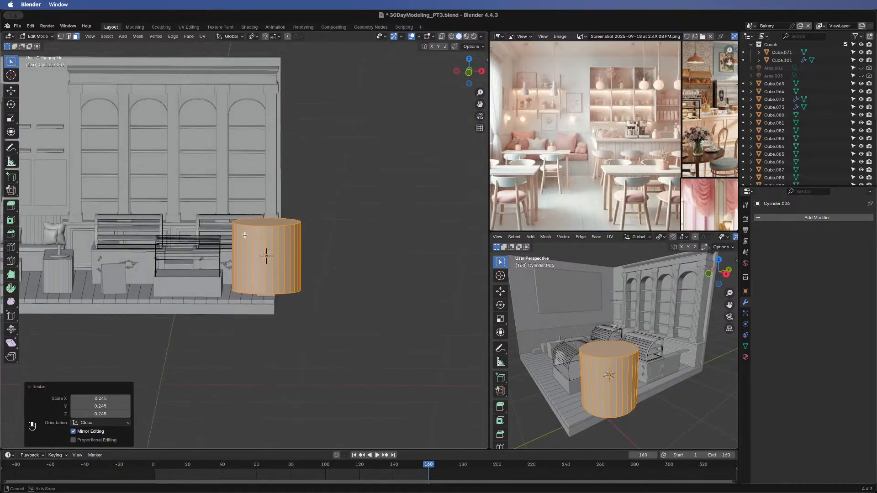
# - Move the cylinder about 1.31 m and a further 0.48 m along negative X to the placeholder blocks beside the side wall
pyautogui.press('g')
pyautogui.press('x')
pyautogui.click(132, 285)
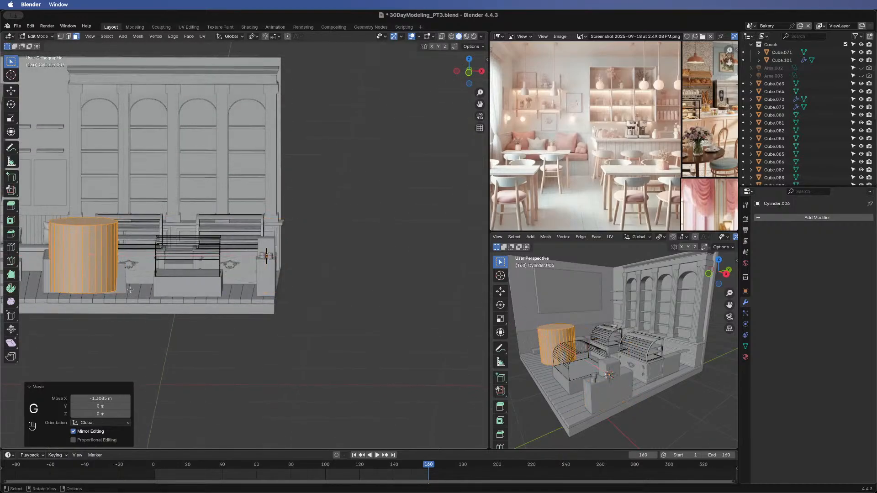
pyautogui.keyDown('shift'); pyautogui.moveTo(130, 290); pyautogui.dragTo(308, 290, button='middle'); pyautogui.keyUp('shift')
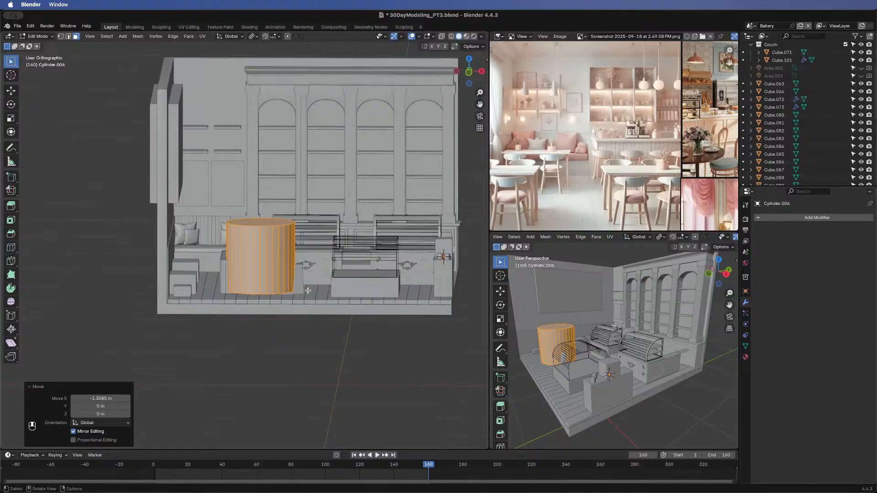
pyautogui.press('g')
pyautogui.press('z')
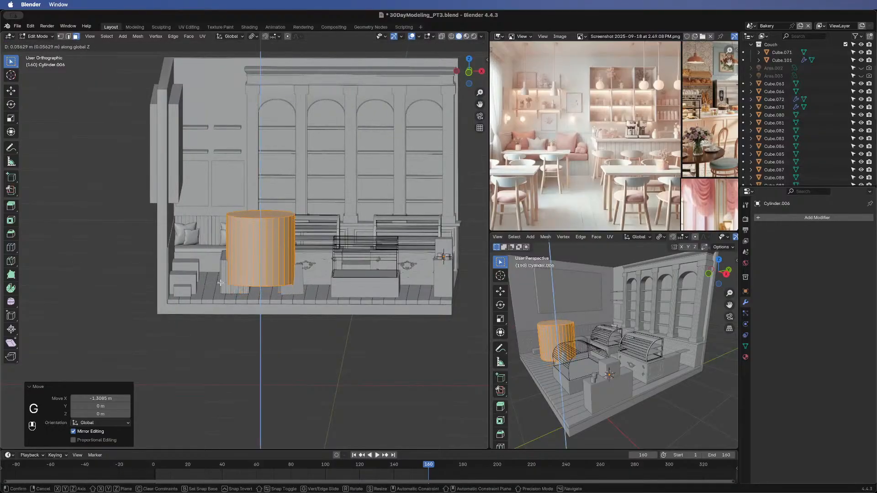
pyautogui.rightClick(220, 283)
pyautogui.press('g')
pyautogui.press('x')
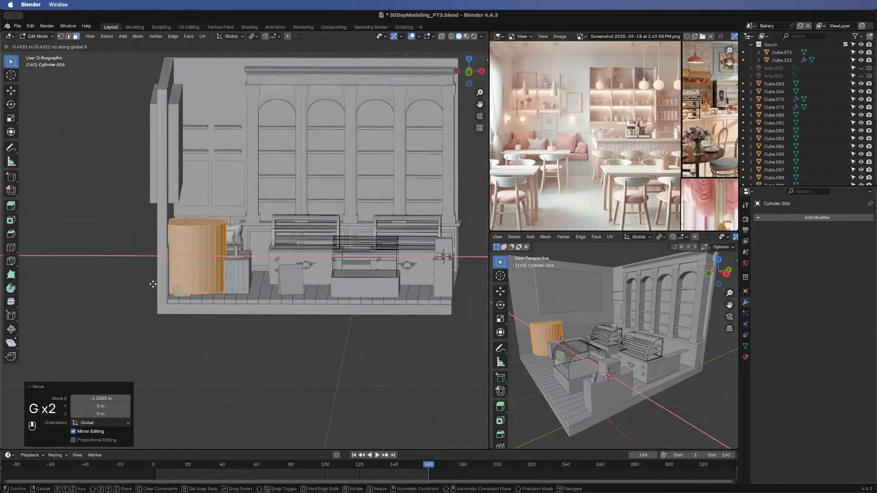
pyautogui.click(153, 284)
# - Scale the cylinder uniformly to about 0.393 and flatten it along Z to about 0.097 to form a thin seat disc
pyautogui.press('s')
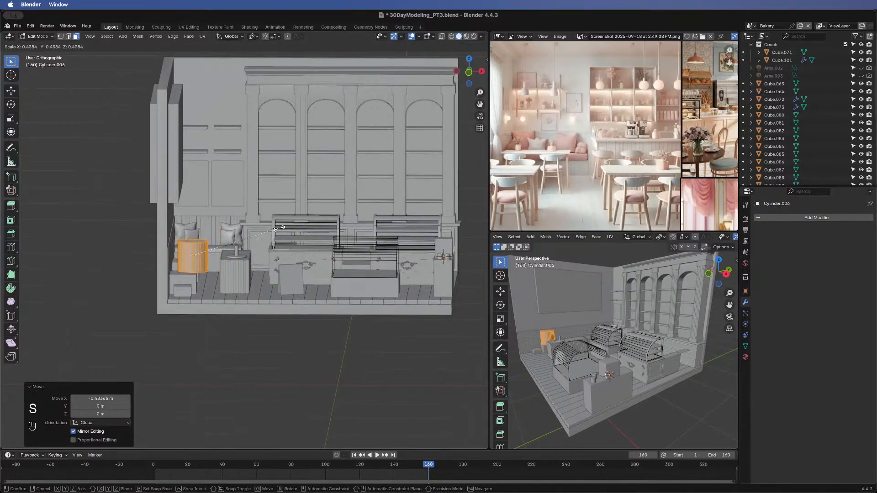
pyautogui.click(273, 228)
pyautogui.scroll(5, 182, 265)
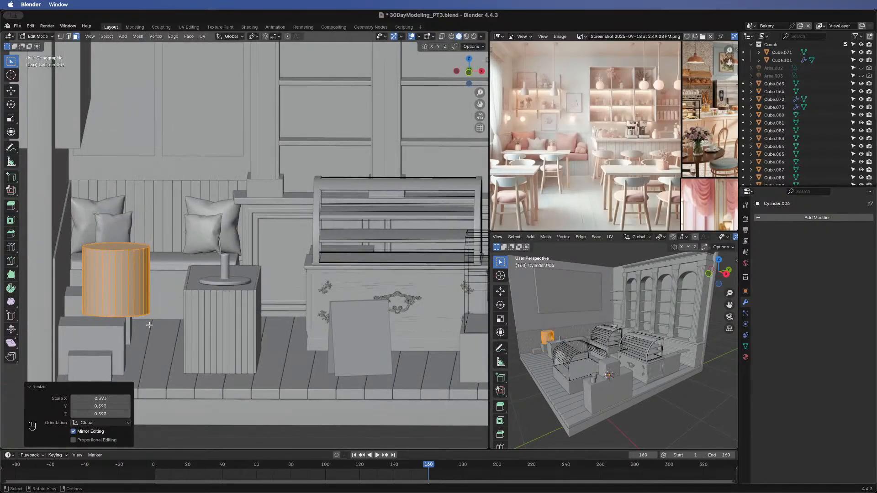
pyautogui.keyDown('shift'); pyautogui.moveTo(150, 325); pyautogui.dragTo(277, 287, button='middle'); pyautogui.keyUp('shift')
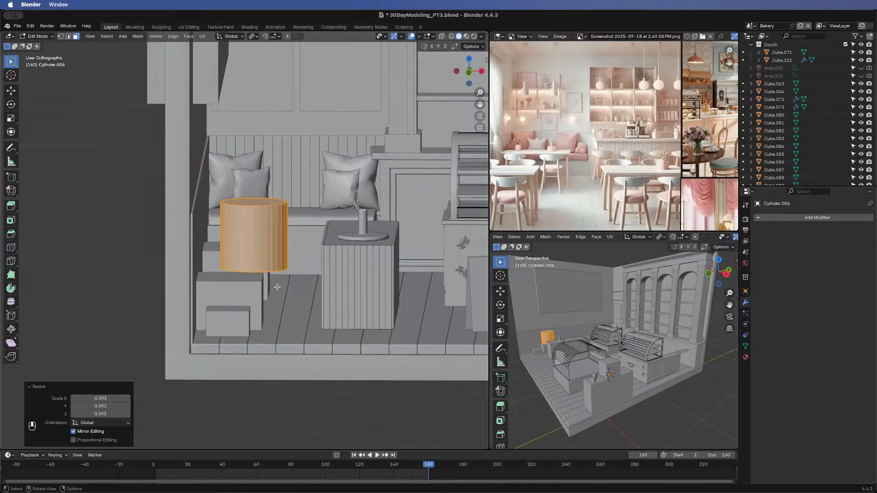
pyautogui.scroll(5, 277, 287)
pyautogui.press('s')
pyautogui.press('z')
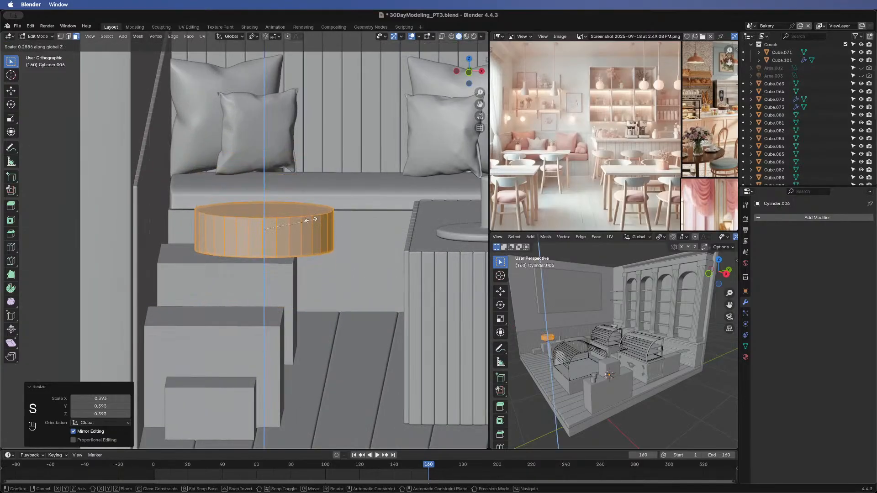
pyautogui.click(280, 225)
# - Move the disc about 0.061 m along negative X and 0.114 m down in Z onto the front placeholder block
pyautogui.press('g')
pyautogui.press('x')
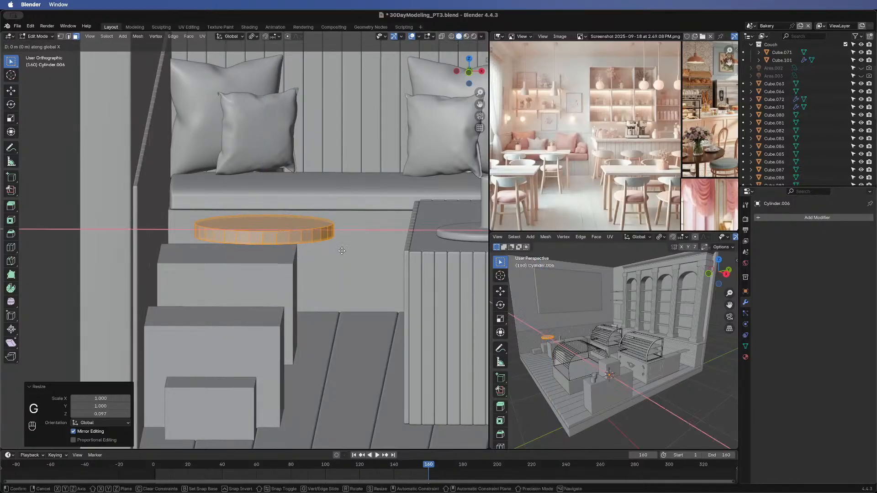
pyautogui.click(313, 250)
pyautogui.press('g')
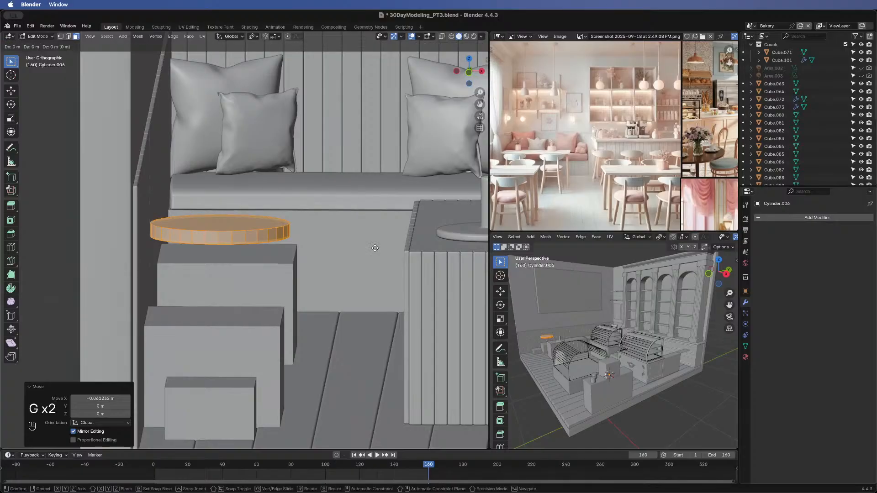
pyautogui.press('z')
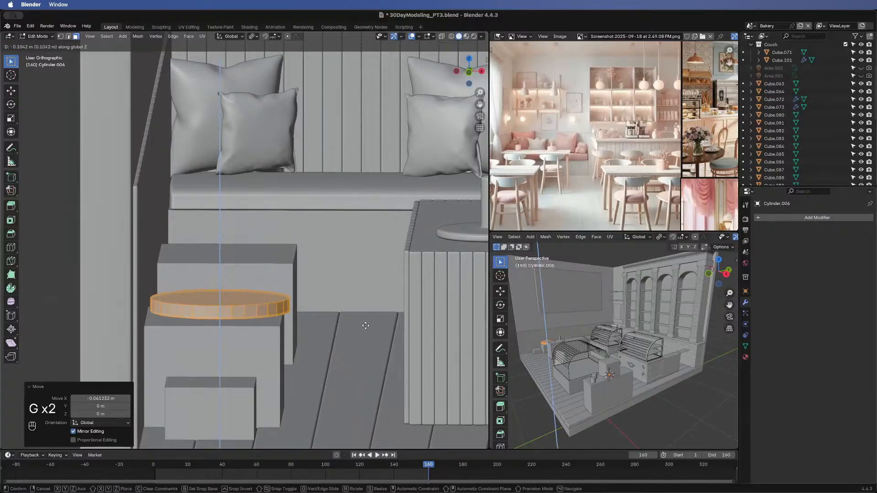
pyautogui.click(363, 330)
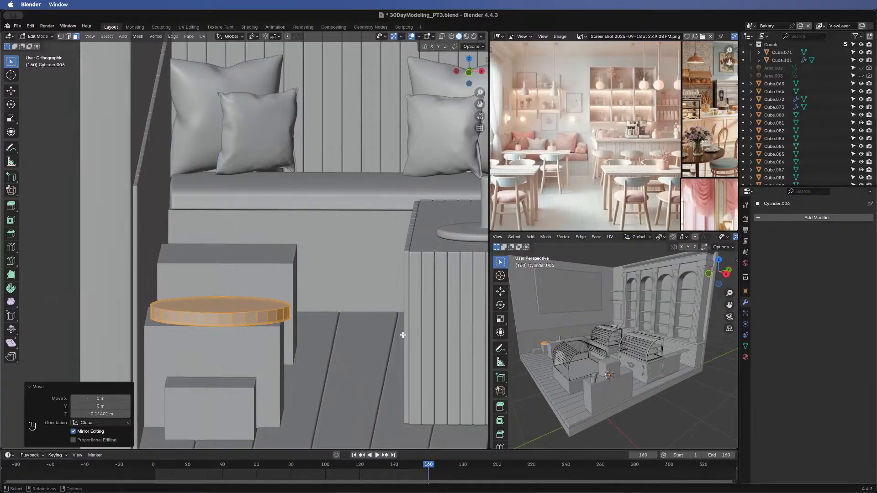
# - Select the top face of the thin round disc on the front placeholder block
pyautogui.moveTo(404, 335); pyautogui.dragTo(236, 300, button='middle')
pyautogui.moveTo(156, 287); pyautogui.dragTo(275, 300, button='middle')
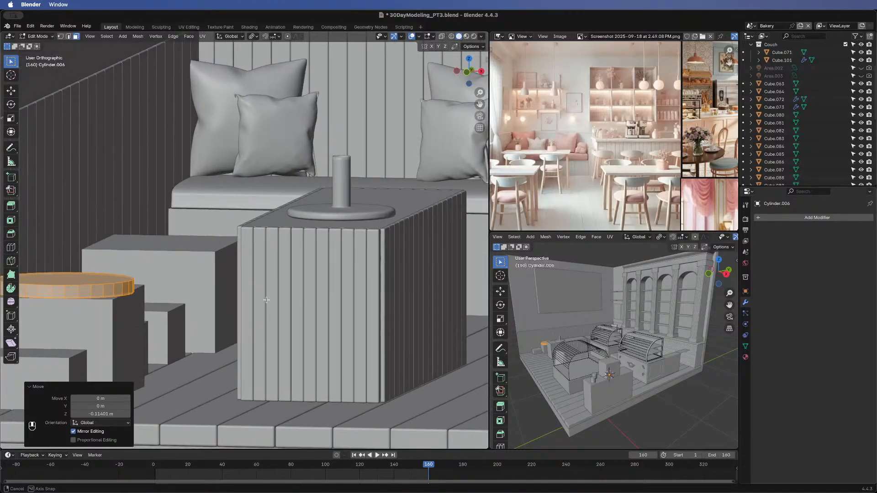
pyautogui.keyDown('shift'); pyautogui.moveTo(90, 305); pyautogui.dragTo(219, 266, button='middle'); pyautogui.keyUp('shift')
pyautogui.moveTo(219, 266); pyautogui.dragTo(219, 298, button='middle')
pyautogui.keyDown('shift'); pyautogui.moveTo(75, 294); pyautogui.dragTo(299, 264, button='middle'); pyautogui.keyUp('shift')
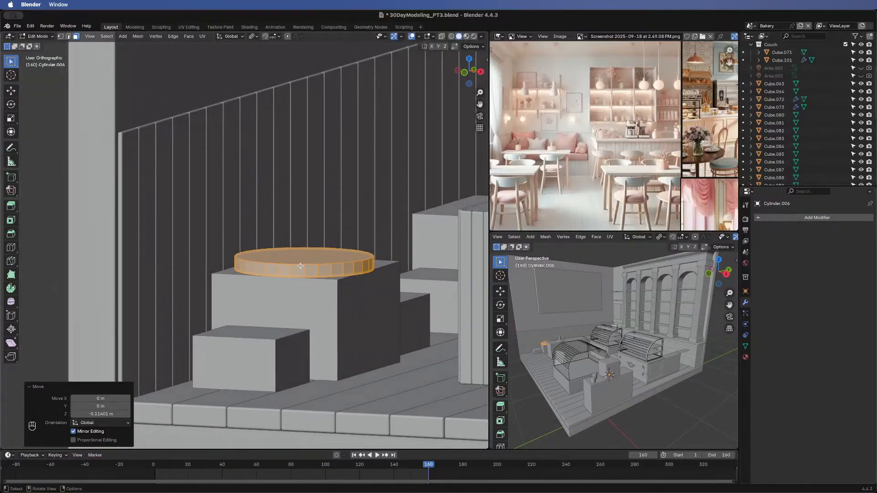
pyautogui.click(300, 263)
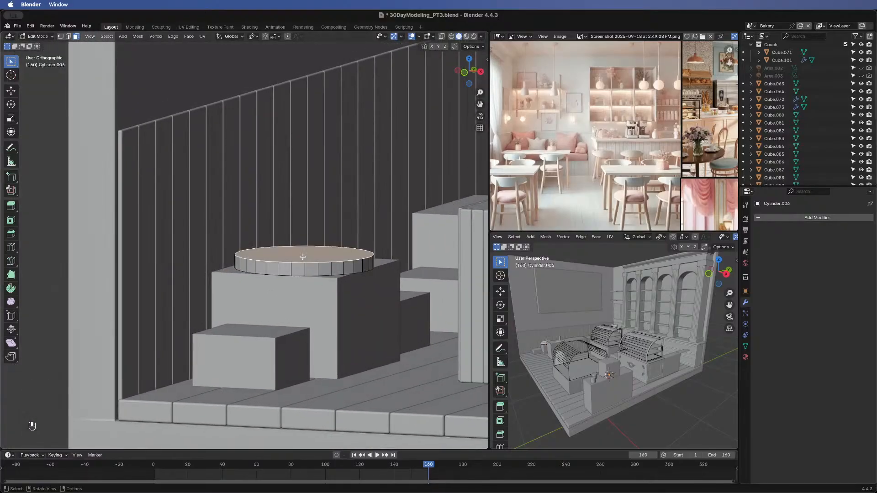
pyautogui.moveTo(280, 281); pyautogui.dragTo(280, 235, button='middle')
pyautogui.scroll(3, 280, 235)
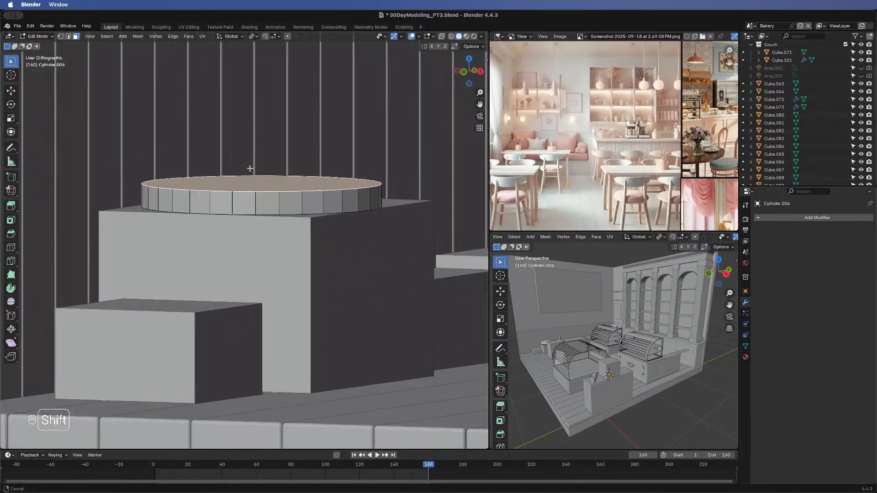
pyautogui.keyDown('shift'); pyautogui.moveTo(250, 168); pyautogui.dragTo(270, 152, button='middle'); pyautogui.keyUp('shift')
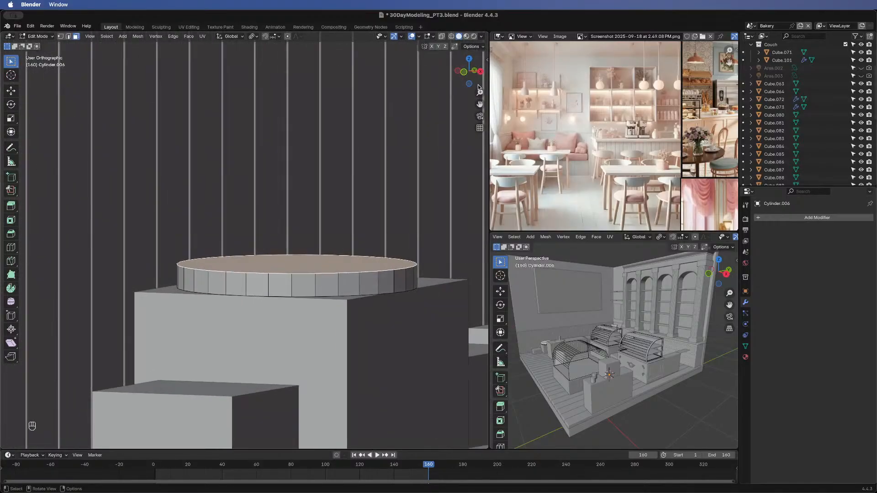
pyautogui.moveTo(466, 79); pyautogui.dragTo(459, 94)
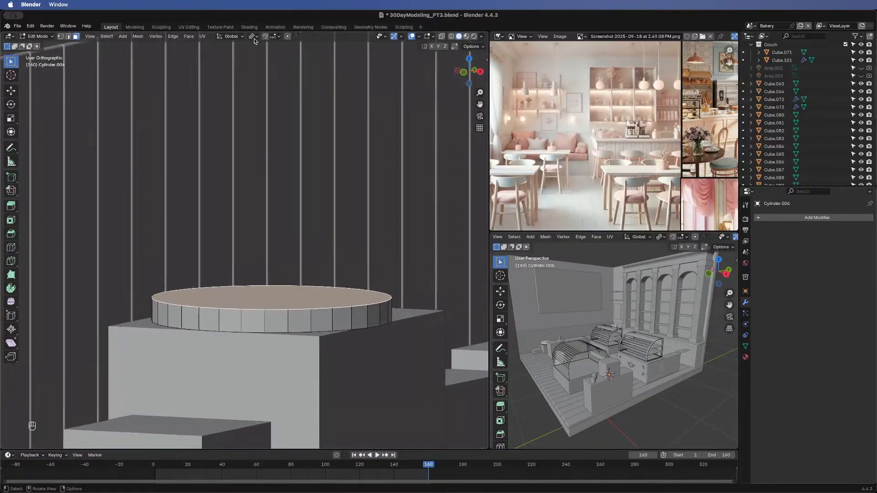
pyautogui.click(276, 82)
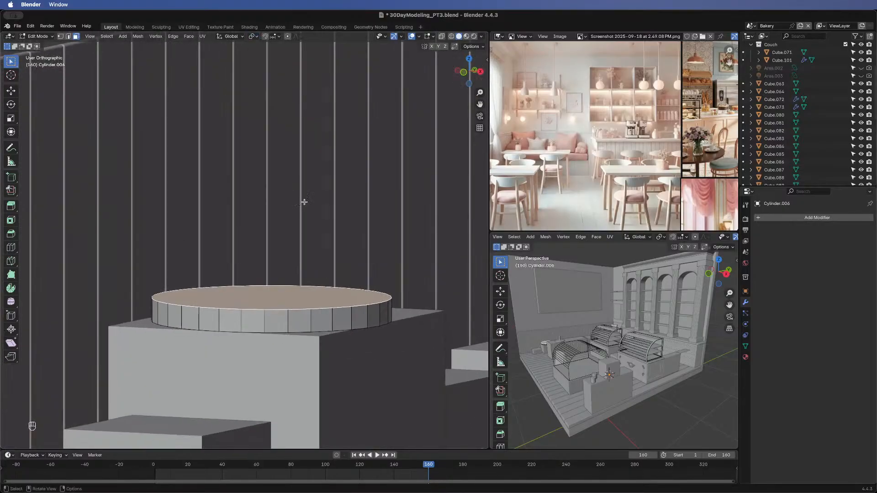
pyautogui.moveTo(231, 245); pyautogui.dragTo(268, 104, button='middle')
pyautogui.keyDown('shift'); pyautogui.moveTo(317, 151); pyautogui.dragTo(337, 173, button='middle'); pyautogui.keyUp('shift')
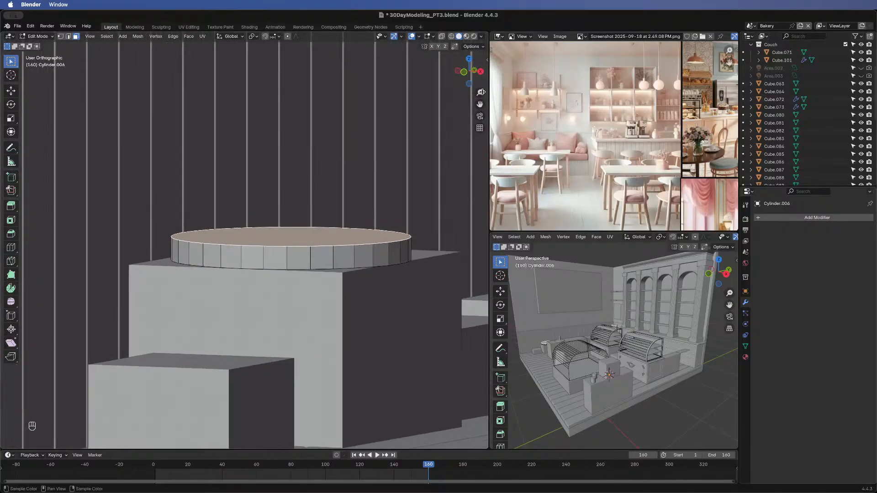
# - Switch the main viewport to perspective projection and inspect the disc and placeholder blocks along the side wall
pyautogui.click(480, 128)
pyautogui.scroll(-10, 296, 315)
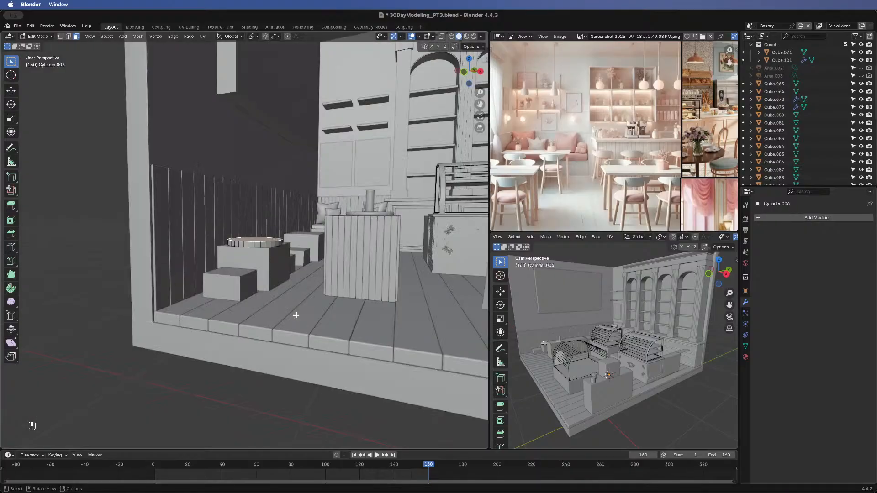
pyautogui.moveTo(363, 256); pyautogui.dragTo(358, 360, button='middle')
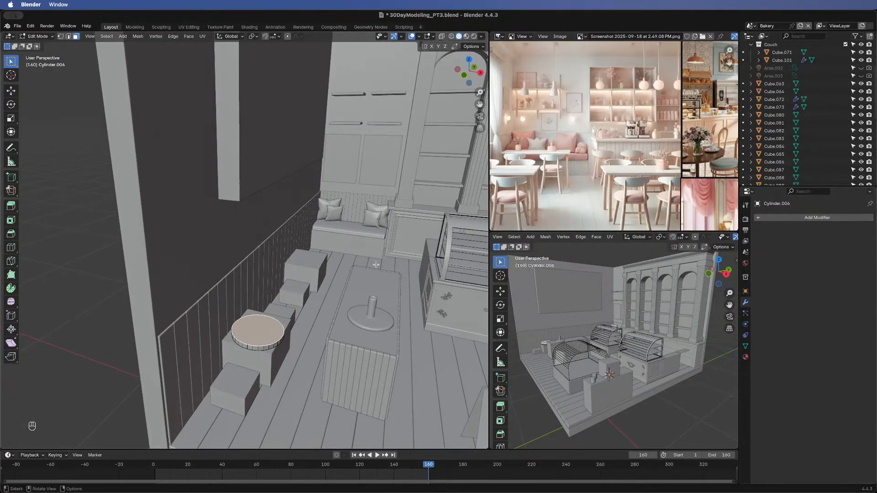
pyautogui.moveTo(376, 265); pyautogui.dragTo(200, 251, button='middle')
pyautogui.keyDown('shift'); pyautogui.moveTo(293, 181); pyautogui.dragTo(275, 210, button='middle'); pyautogui.keyUp('shift')
pyautogui.scroll(10, 336, 266)
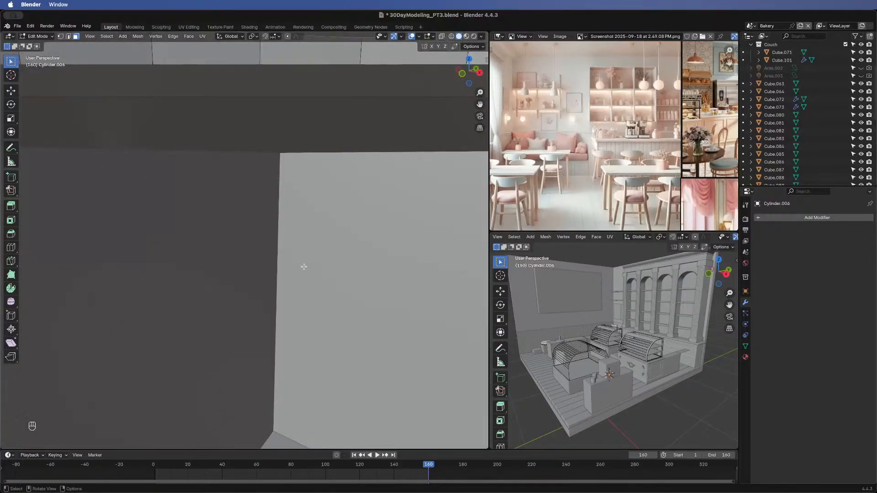
pyautogui.scroll(-10, 303, 267)
pyautogui.moveTo(304, 260)
pyautogui.keyDown('shift'); pyautogui.mouseDown(button='middle')
pyautogui.moveTo(257, 261)
pyautogui.moveTo(194, 217)
pyautogui.moveTo(306, 229)
pyautogui.moveTo(265, 160)
pyautogui.moveTo(264, 231)
pyautogui.moveTo(255, 250)
pyautogui.moveTo(280, 257)
pyautogui.moveTo(338, 121)
pyautogui.moveTo(302, 235)
pyautogui.moveTo(289, 219)
pyautogui.moveTo(307, 221)
pyautogui.moveTo(303, 252)
pyautogui.mouseUp(button='middle'); pyautogui.keyUp('shift')
pyautogui.keyDown('shift'); pyautogui.moveTo(165, 356); pyautogui.dragTo(175, 359, button='middle'); pyautogui.keyUp('shift')
pyautogui.moveTo(182, 305); pyautogui.dragTo(169, 283, button='middle')
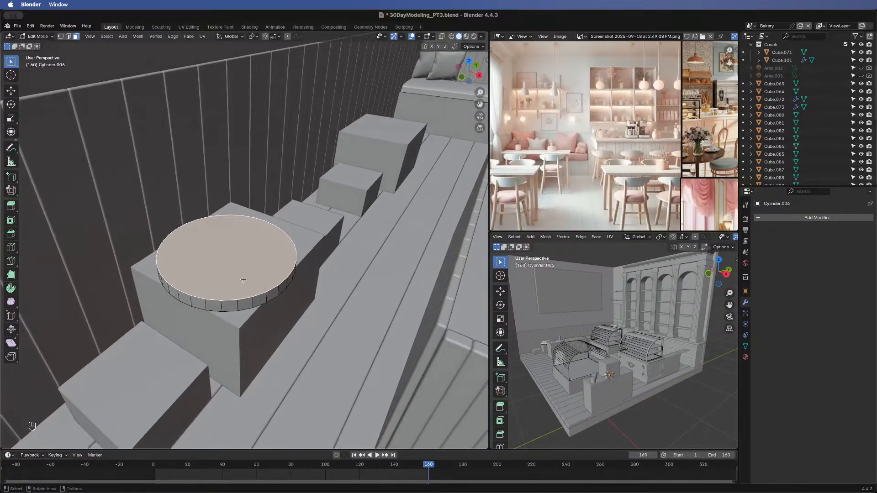
# - Examine the reference images for café chairs and round tables, ending on the white table with pink-seated chairs
pyautogui.moveTo(671, 164); pyautogui.dragTo(627, 146, button='middle')
pyautogui.scroll(6, 651, 144)
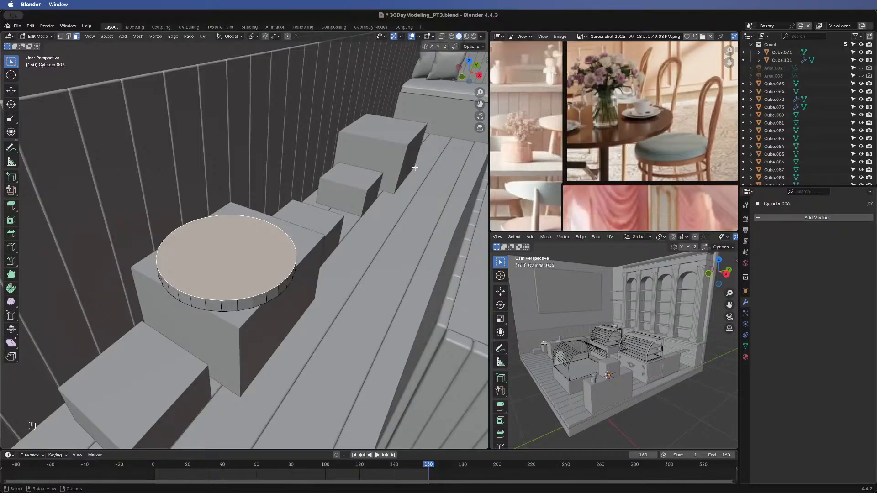
pyautogui.scroll(-4, 593, 149)
pyautogui.moveTo(595, 185); pyautogui.dragTo(620, 182, button='middle')
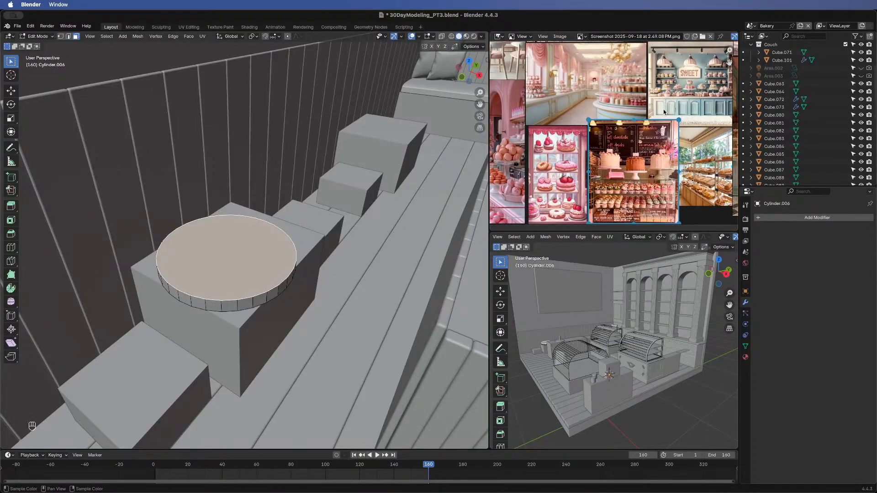
pyautogui.moveTo(664, 109); pyautogui.dragTo(646, 176, button='middle')
pyautogui.scroll(3, 648, 117)
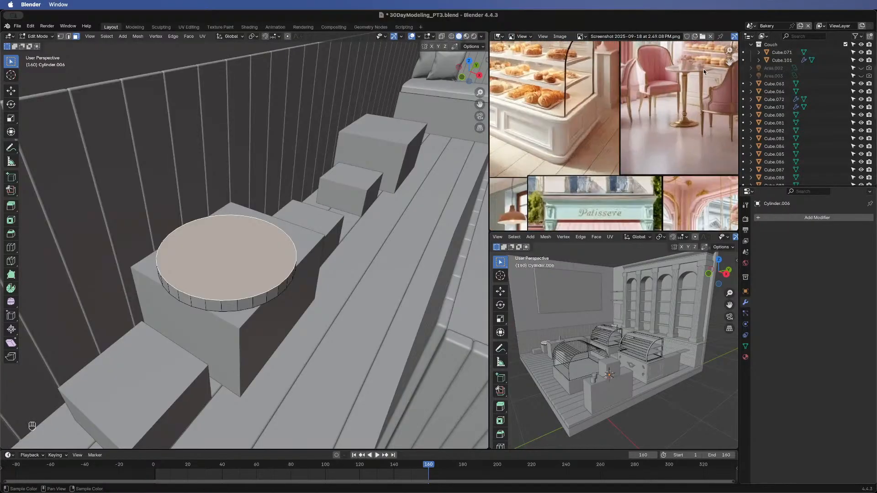
pyautogui.moveTo(711, 137); pyautogui.dragTo(631, 120, button='middle')
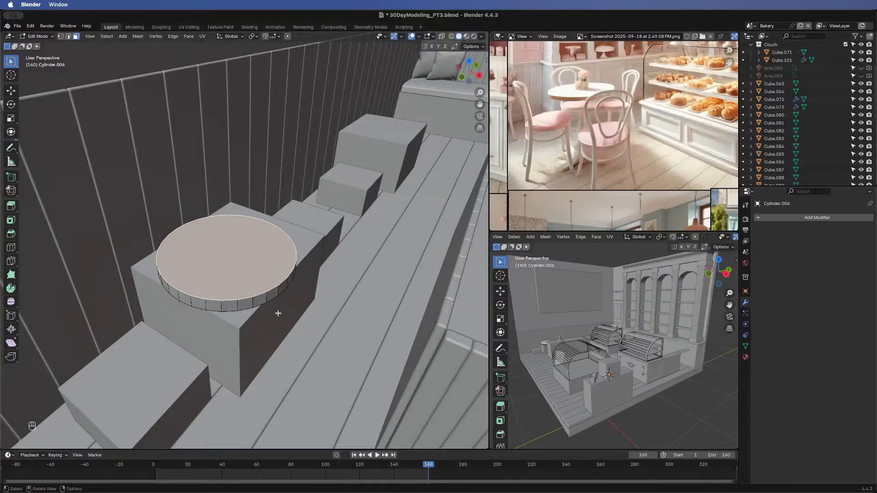
# - Set the origin of the placeholder block beneath the disc to its geometry in Object Mode
pyautogui.press('Tab')
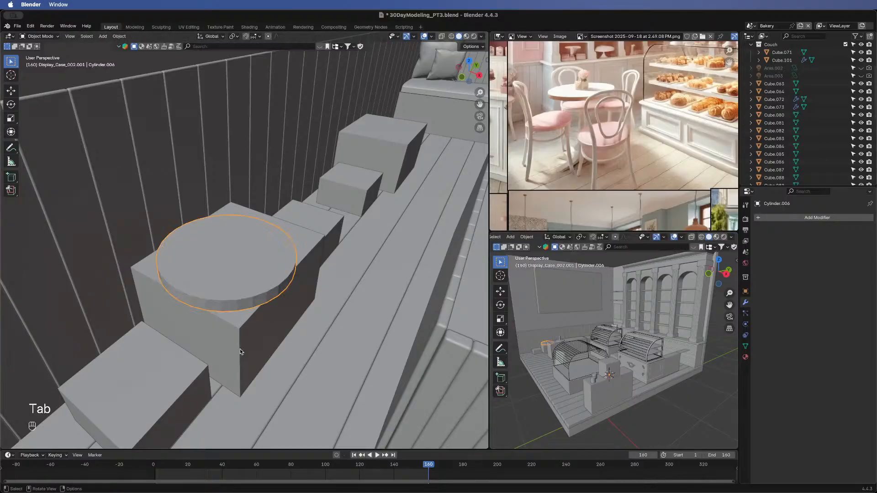
pyautogui.click(228, 334)
pyautogui.press('x')
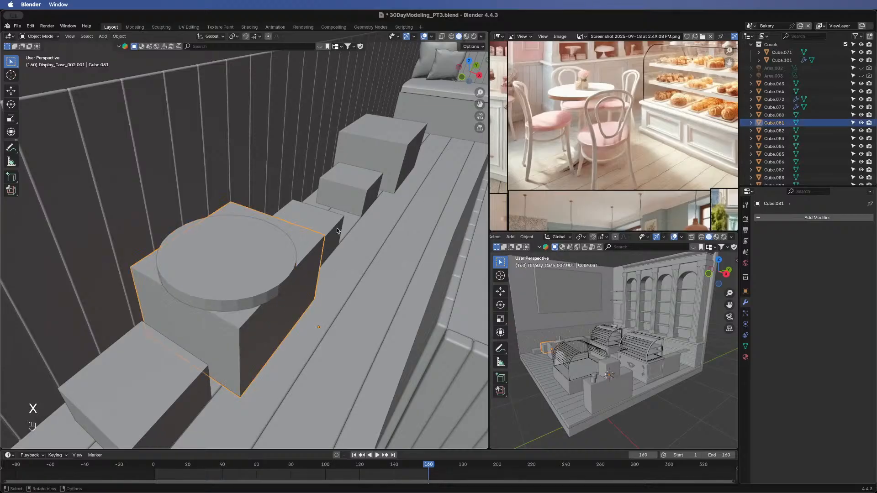
pyautogui.rightClick(226, 304)
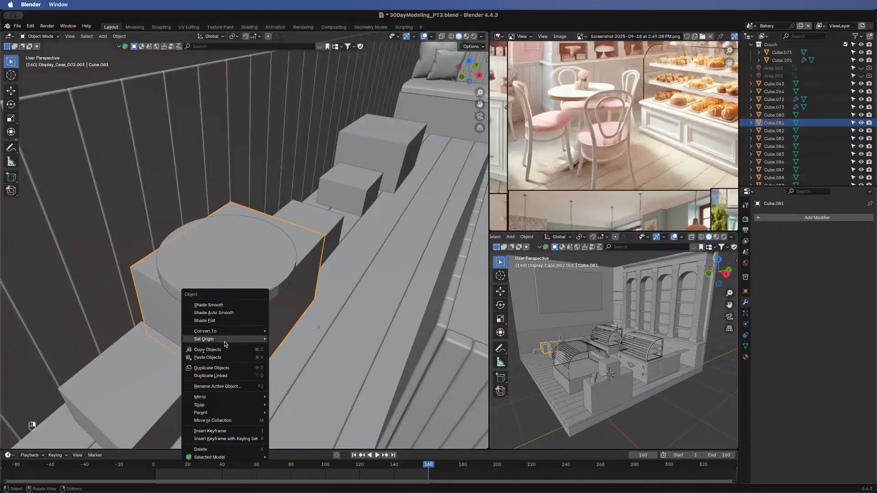
pyautogui.moveTo(230, 342)
pyautogui.click(303, 347)
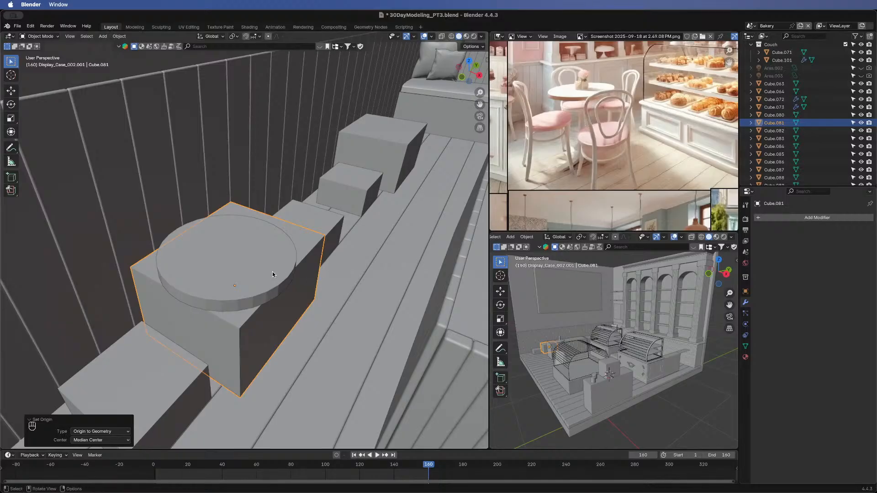
pyautogui.press('Tab')
pyautogui.press('a')
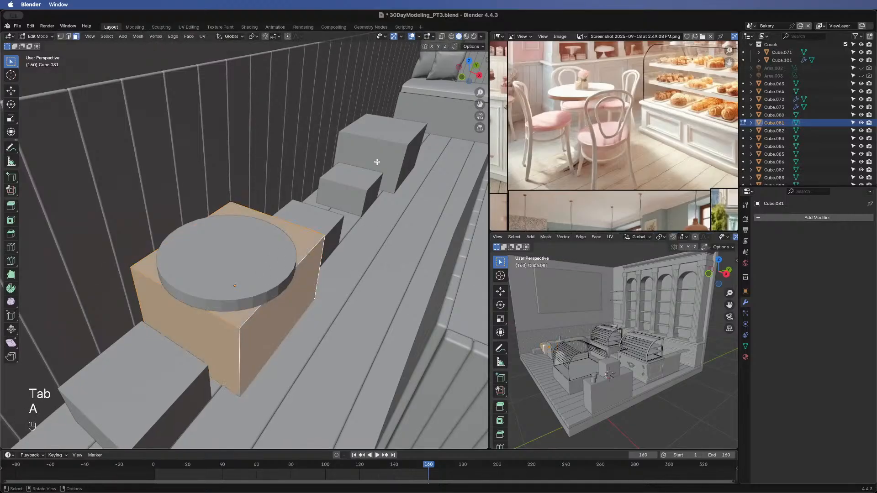
pyautogui.press('s')
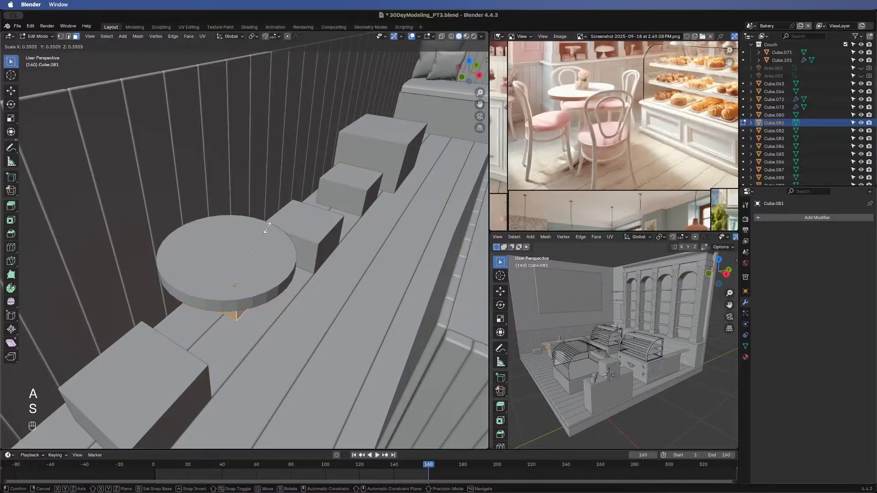
pyautogui.rightClick(237, 254)
pyautogui.press('Tab')
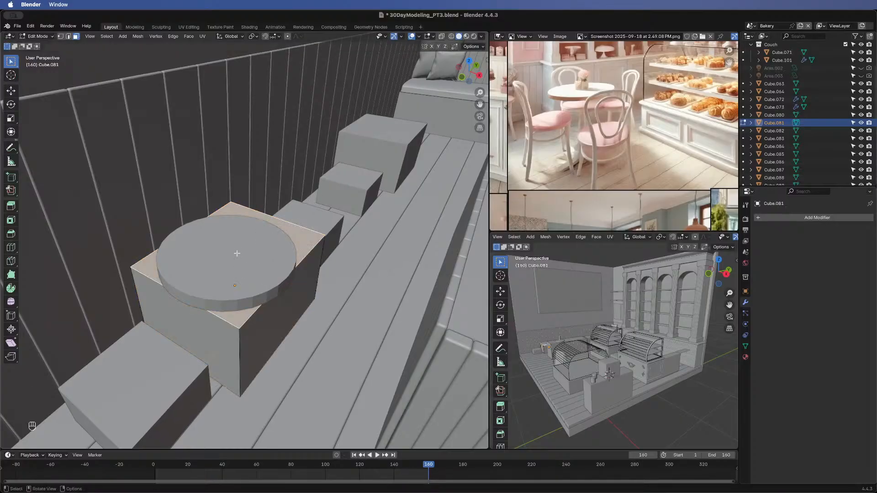
# - Snap the 3D cursor to the selected top face of the round disc
pyautogui.click(237, 255)
pyautogui.press('Tab')
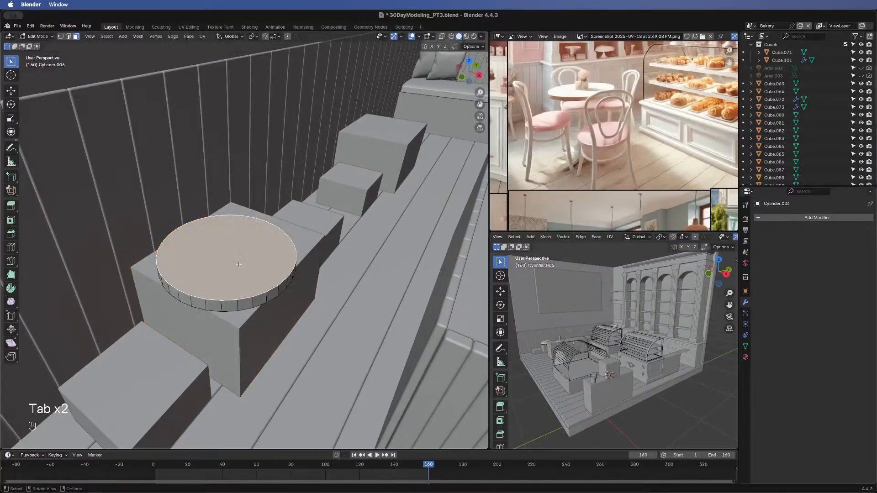
pyautogui.hotkey('shift', 's')
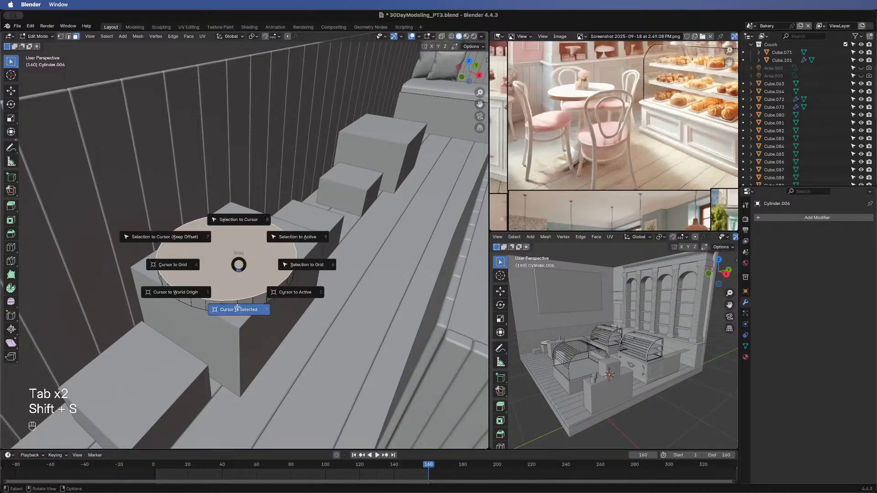
pyautogui.click(239, 307)
pyautogui.press('Tab')
# - Set the origin of the placeholder block beneath the disc to the 3D cursor
pyautogui.click(242, 336)
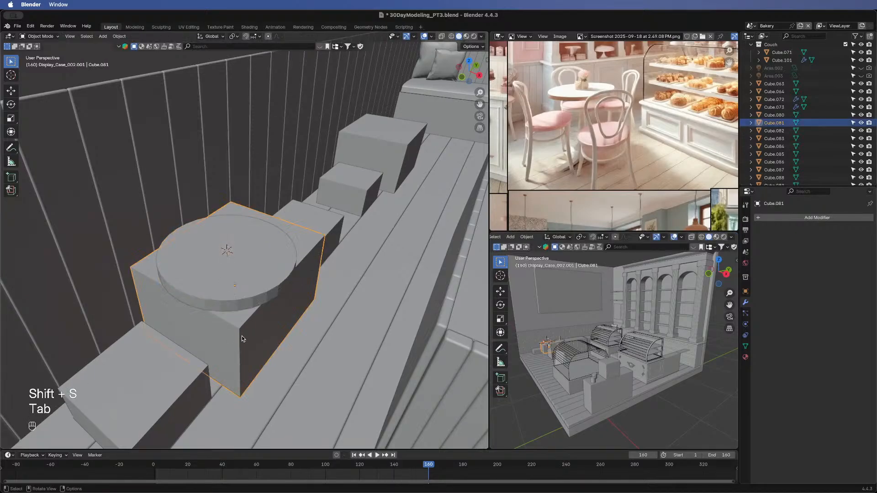
pyautogui.rightClick(251, 337)
pyautogui.moveTo(251, 334)
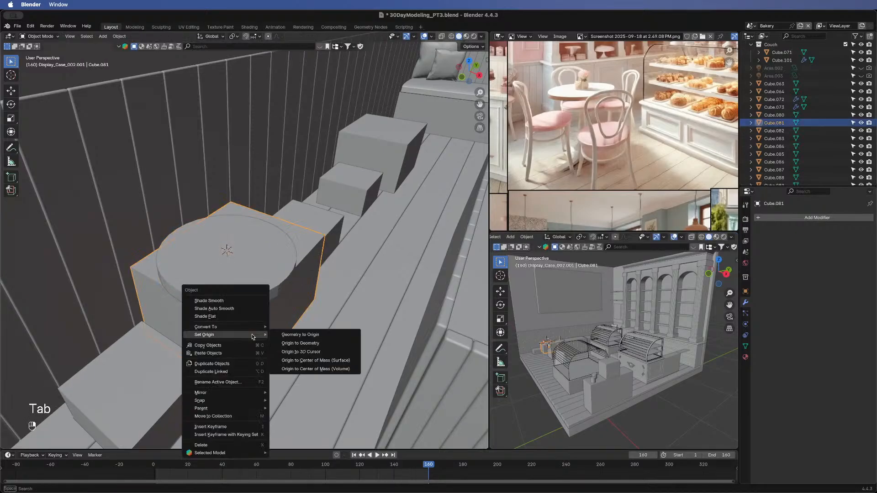
pyautogui.click(304, 352)
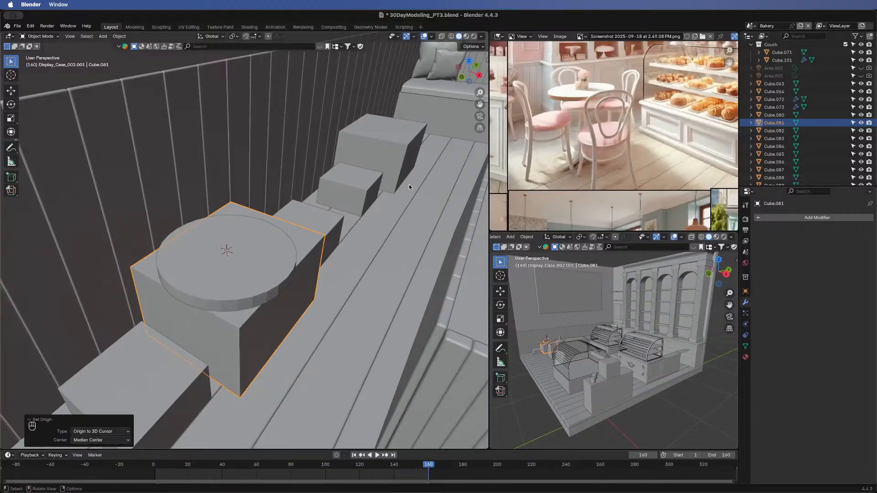
# - Scale the placeholder block uniformly to 0.106 about its origin at the disc's centre
pyautogui.press('s')
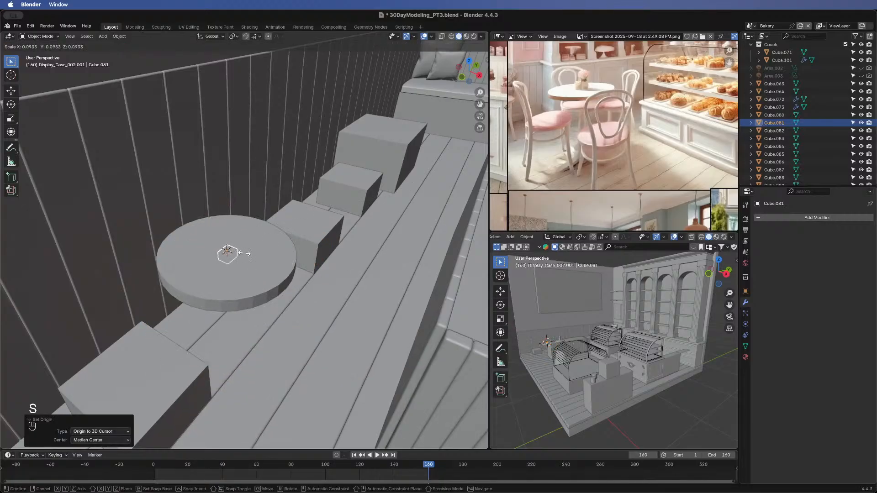
pyautogui.click(251, 243)
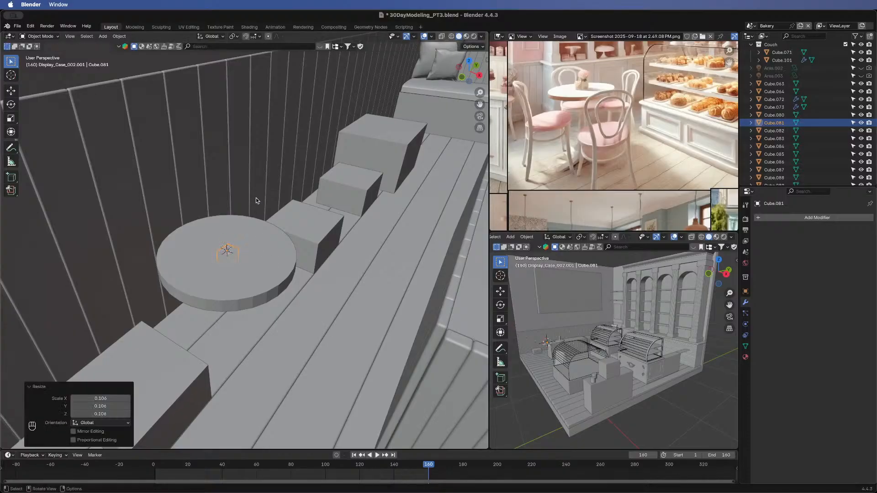
pyautogui.moveTo(256, 199); pyautogui.dragTo(265, 215, button='middle')
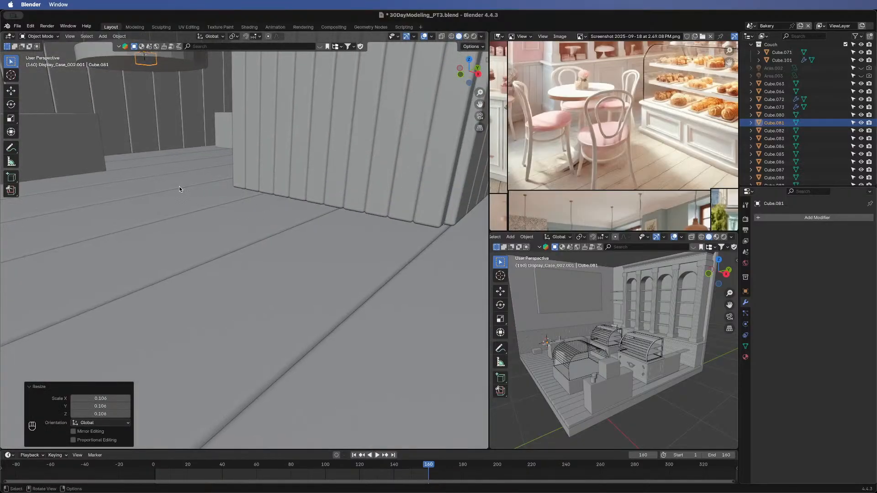
# - Lower the small cube vertically by about 0.015 m so it pokes out beneath the round tabletop
pyautogui.keyDown('shift'); pyautogui.moveTo(185, 187); pyautogui.dragTo(232, 185, button='middle'); pyautogui.keyUp('shift')
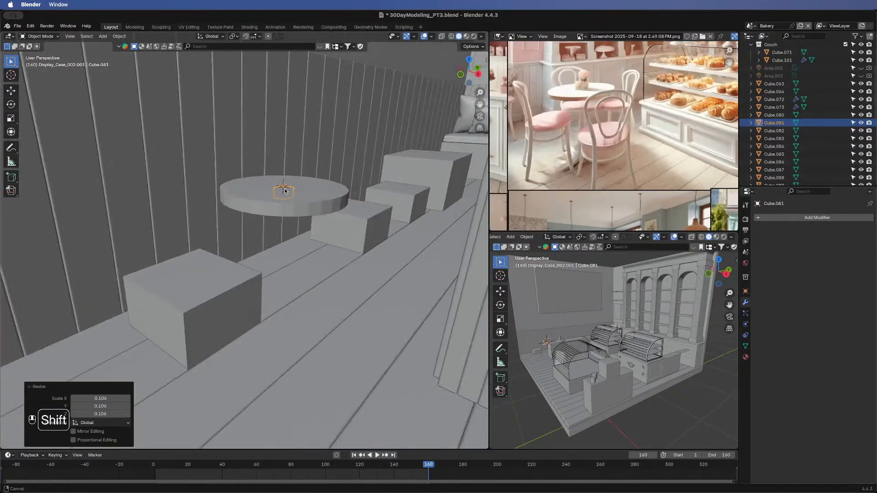
pyautogui.moveTo(285, 191)
pyautogui.keyDown('shift'); pyautogui.mouseDown(button='middle')
pyautogui.moveTo(267, 178)
pyautogui.moveTo(284, 189)
pyautogui.mouseUp(button='middle'); pyautogui.keyUp('shift')
pyautogui.moveTo(225, 212); pyautogui.dragTo(345, 122, button='middle')
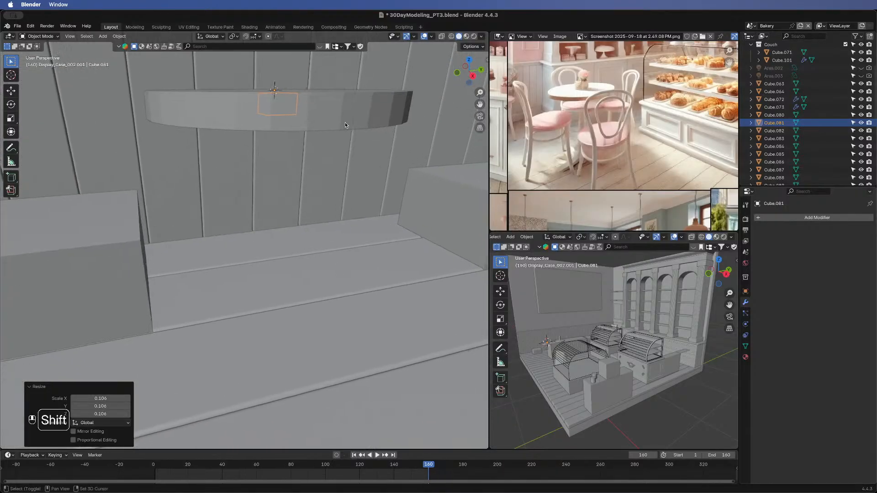
pyautogui.press('g')
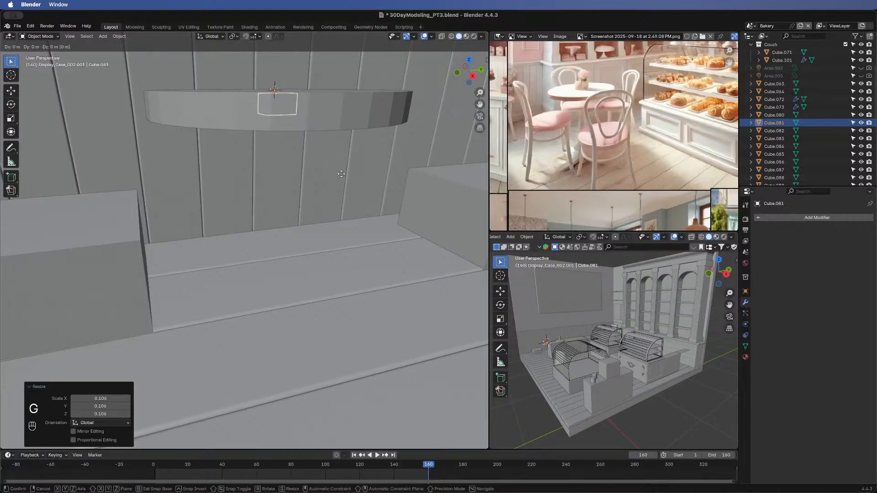
pyautogui.press('z')
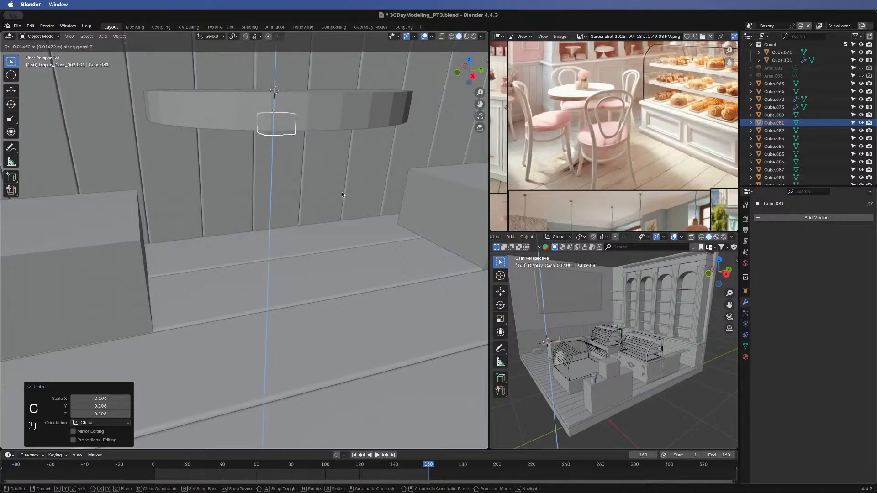
pyautogui.click(342, 192)
pyautogui.press('Tab')
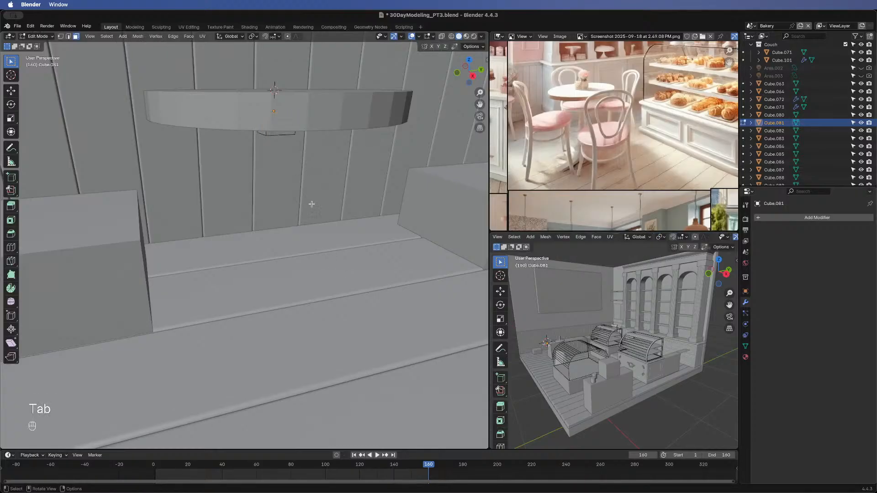
pyautogui.moveTo(309, 204); pyautogui.dragTo(314, 149, button='middle')
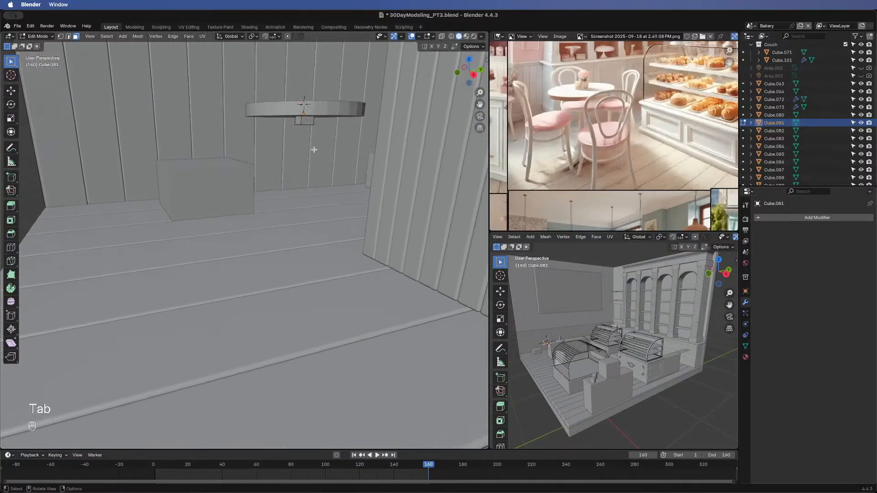
pyautogui.click(303, 124)
pyautogui.press('Tab')
pyautogui.click(306, 115)
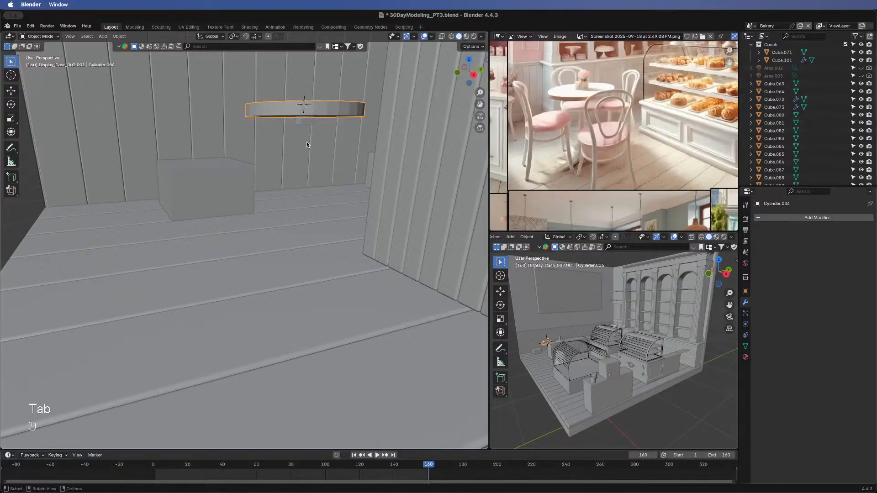
pyautogui.keyDown('shift'); pyautogui.moveTo(306, 142); pyautogui.dragTo(304, 175, button='middle'); pyautogui.keyUp('shift')
pyautogui.scroll(3, 326, 187)
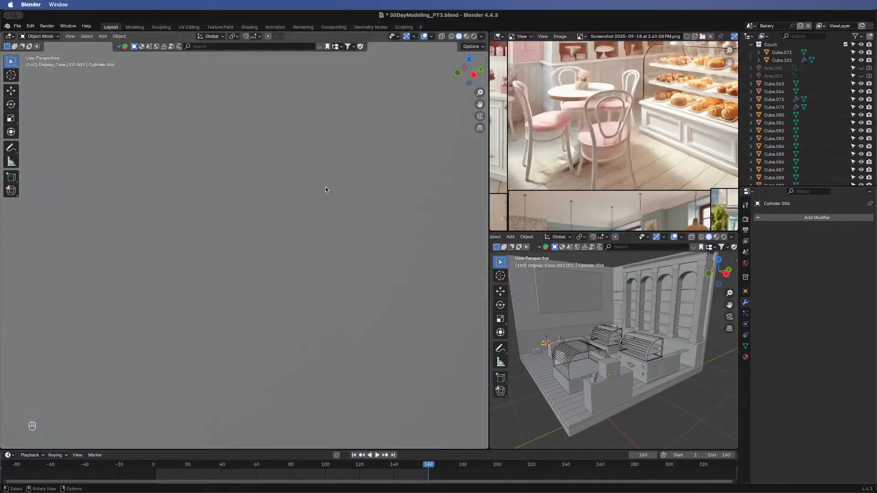
pyautogui.scroll(-3, 426, 217)
pyautogui.moveTo(428, 224); pyautogui.dragTo(409, 188, button='middle')
# - Open the small cube's mesh for editing and select its bottom face
pyautogui.click(316, 120)
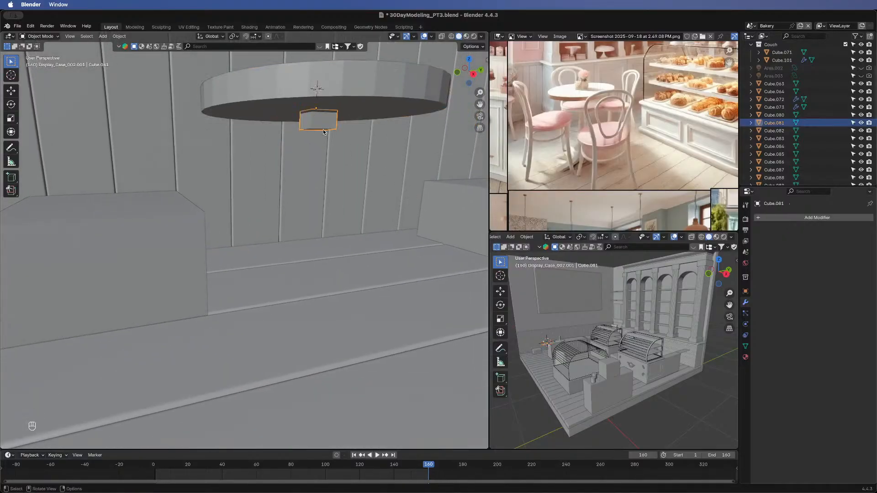
pyautogui.press('Tab')
pyautogui.moveTo(317, 145); pyautogui.dragTo(312, 122, button='middle')
pyautogui.click(297, 69)
pyautogui.moveTo(368, 165); pyautogui.dragTo(374, 156, button='middle')
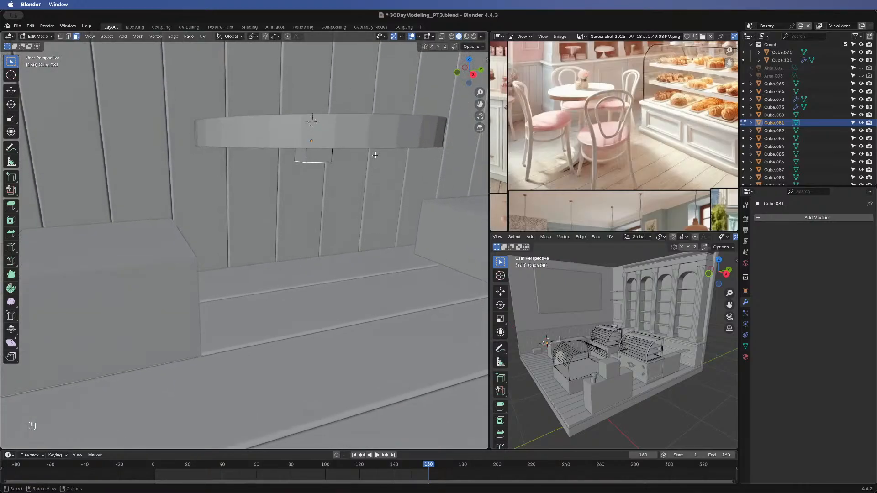
pyautogui.press('g')
pyautogui.press('z')
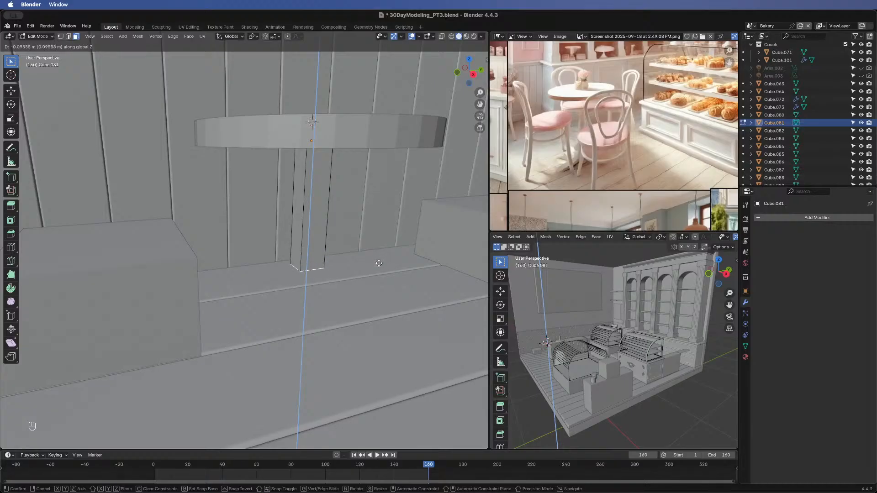
pyautogui.click(379, 264)
pyautogui.moveTo(379, 263); pyautogui.dragTo(402, 274, button='middle')
pyautogui.press('super+z')
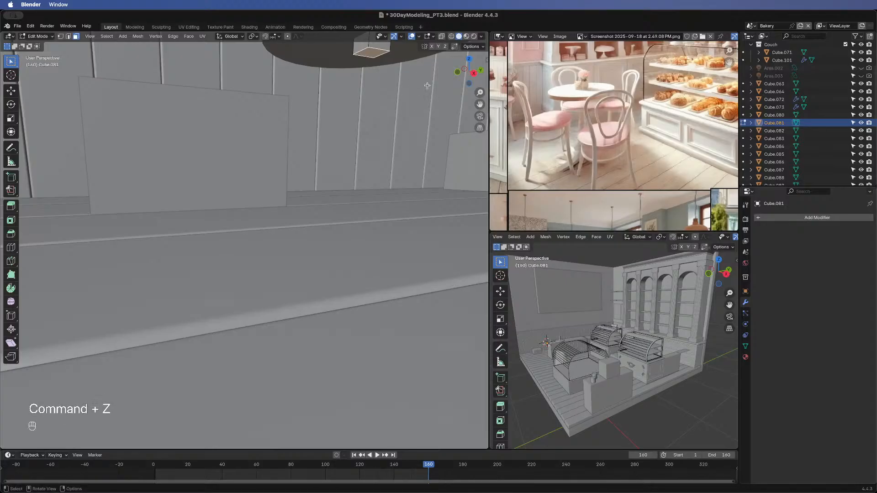
# - Move the cube's bottom face down about 0.1 m to form a table leg, and duplicate that face in place
pyautogui.press('g')
pyautogui.press('z')
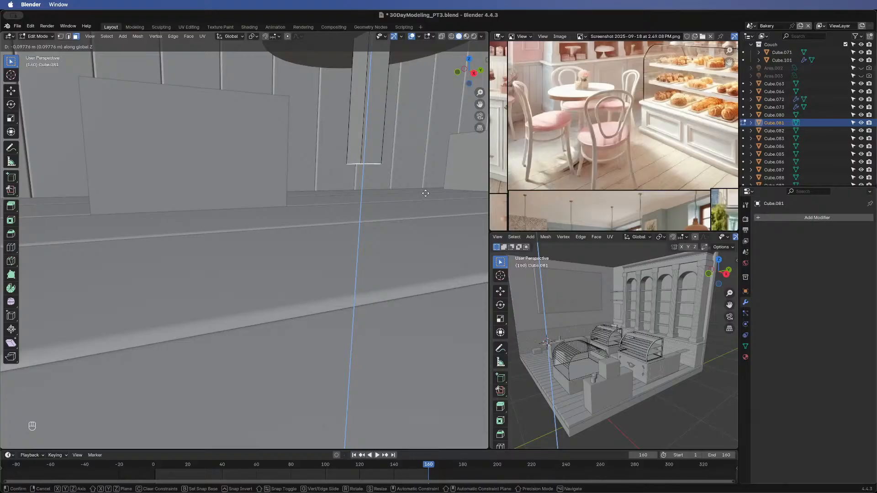
pyautogui.click(425, 196)
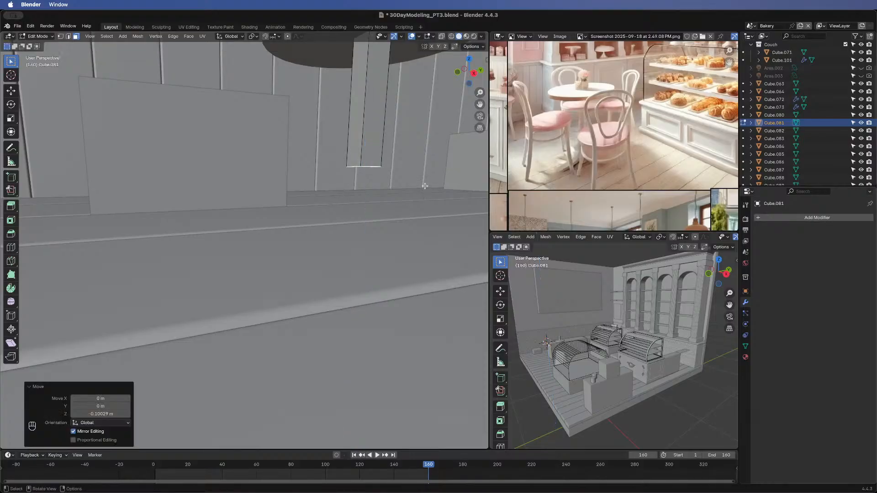
pyautogui.hotkey('shift', 'd')
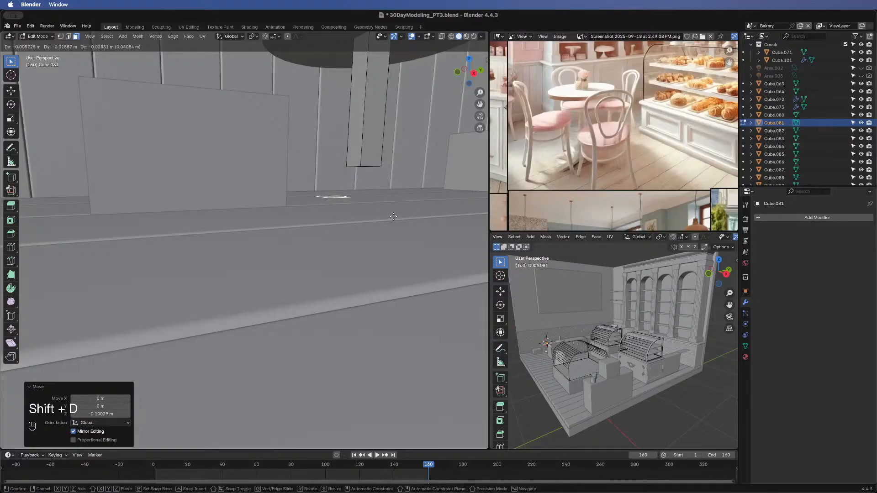
pyautogui.rightClick(393, 217)
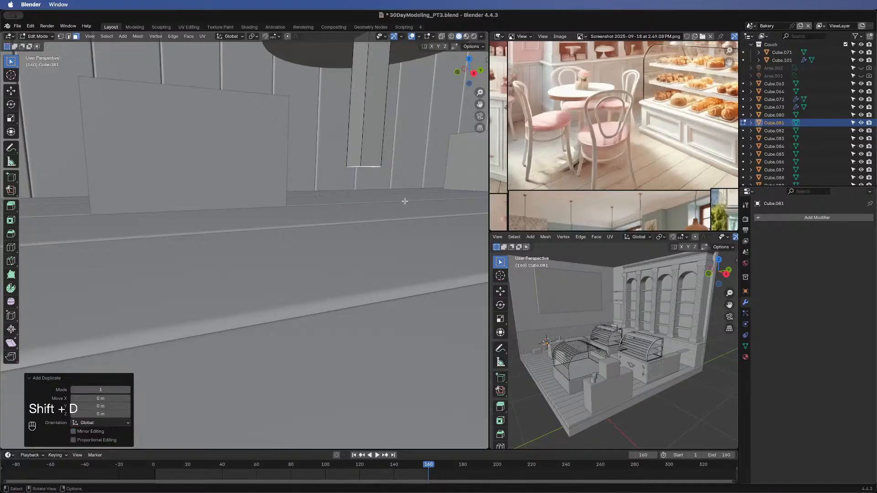
pyautogui.press('g')
pyautogui.press('z')
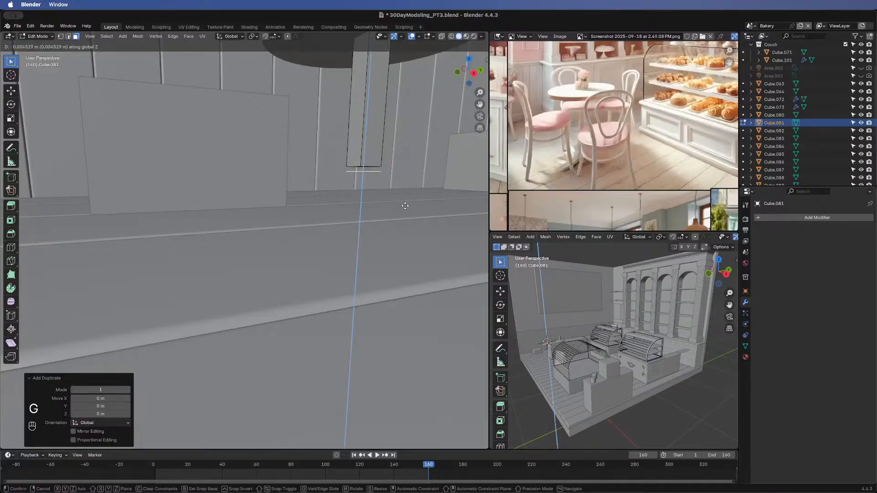
pyautogui.click(405, 206)
pyautogui.press('p')
pyautogui.click(406, 207)
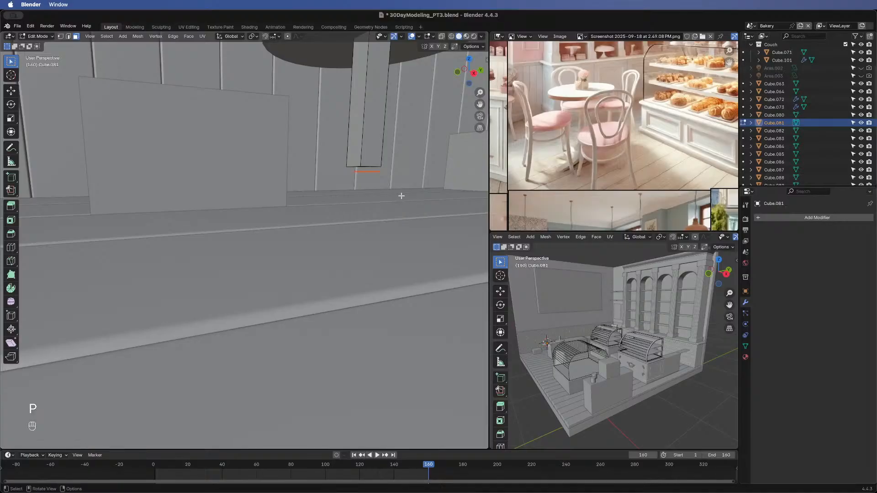
pyautogui.press('Tab')
pyautogui.click(366, 172)
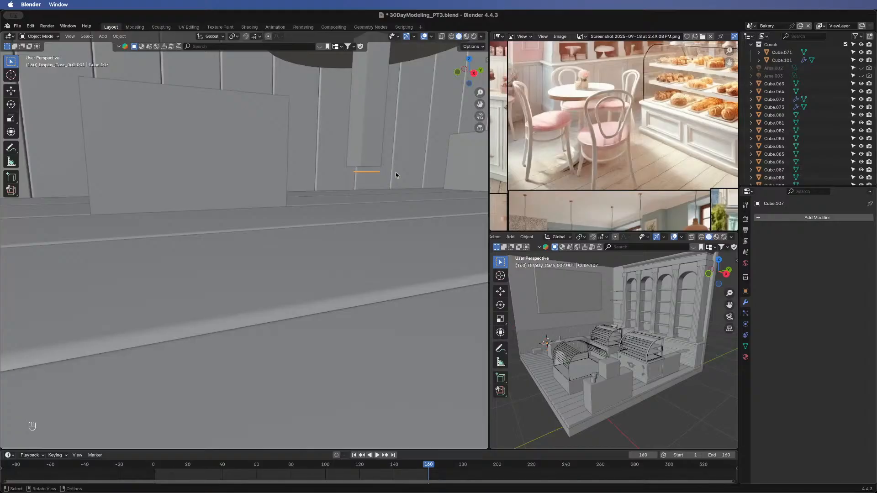
pyautogui.press('super+z')
pyautogui.press('super+z')
pyautogui.press('super+z')
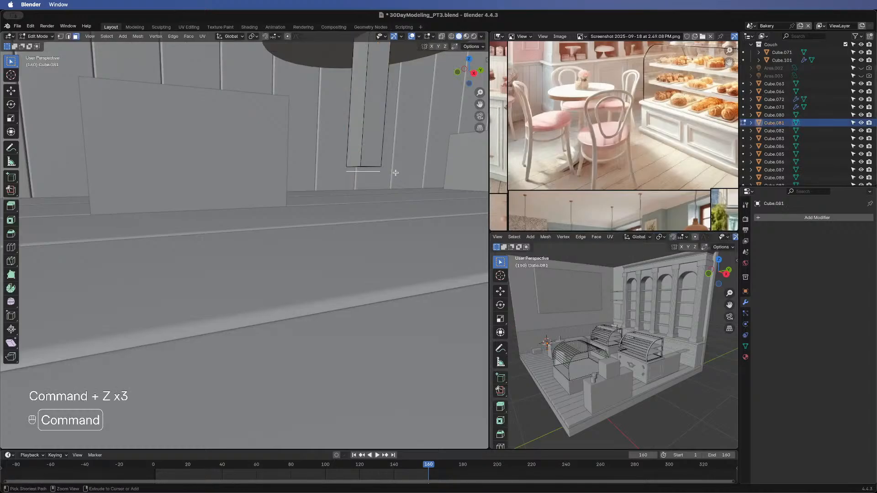
pyautogui.press('super+z')
# - Lower the duplicated face by about 0.0015 m and extrude it about 0.016 m downward into a foot block beneath the leg
pyautogui.press('g')
pyautogui.press('z')
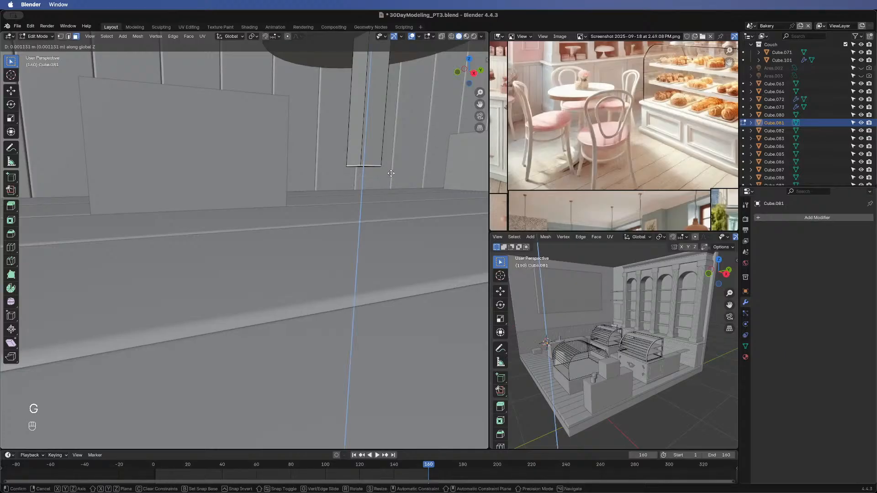
pyautogui.click(390, 175)
pyautogui.press('e')
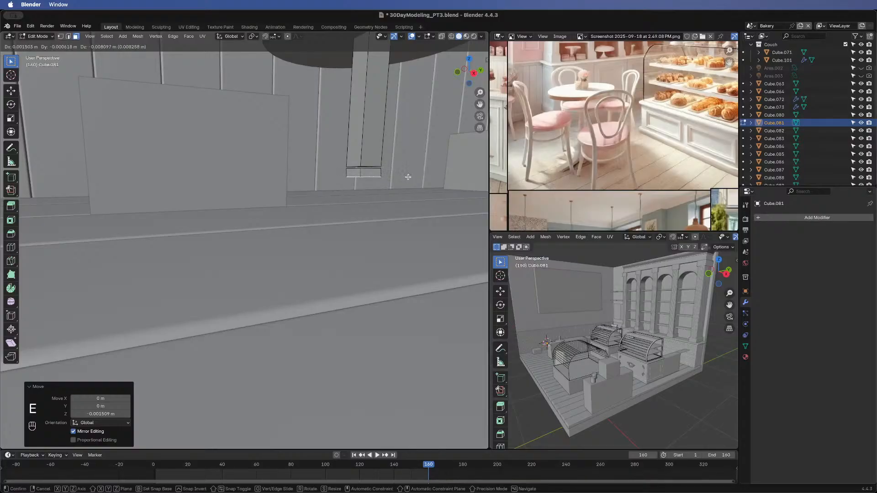
pyautogui.rightClick(408, 176)
pyautogui.press('g')
pyautogui.press('z')
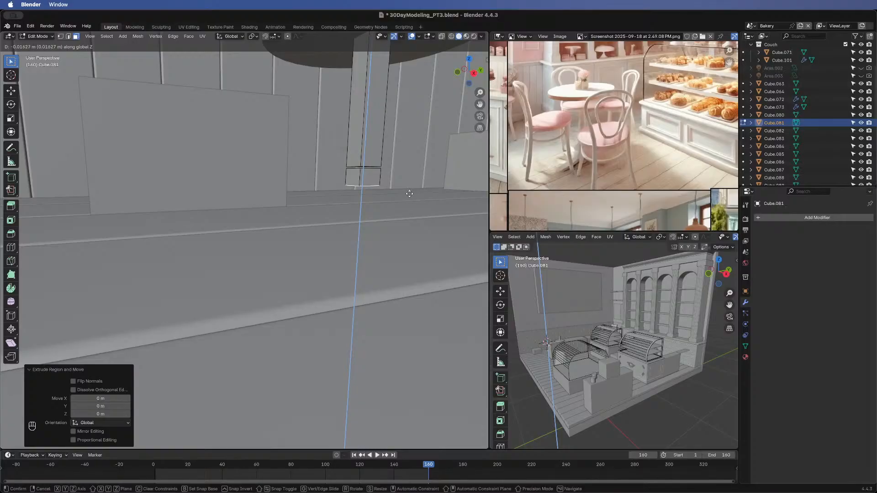
pyautogui.click(409, 193)
# - Select only the linked geometry of the foot block and scale it up uniformly by about 1.25
pyautogui.press('a')
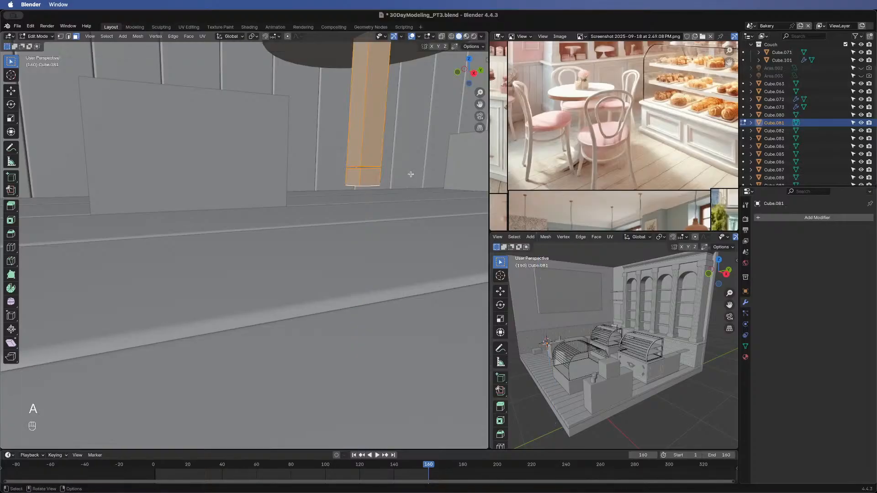
pyautogui.hotkey('alt', 'a')
pyautogui.press('l')
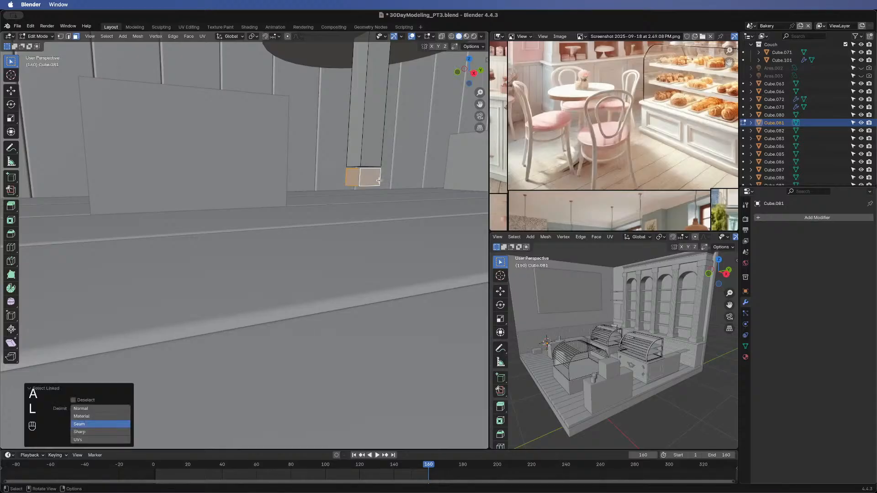
pyautogui.press('s')
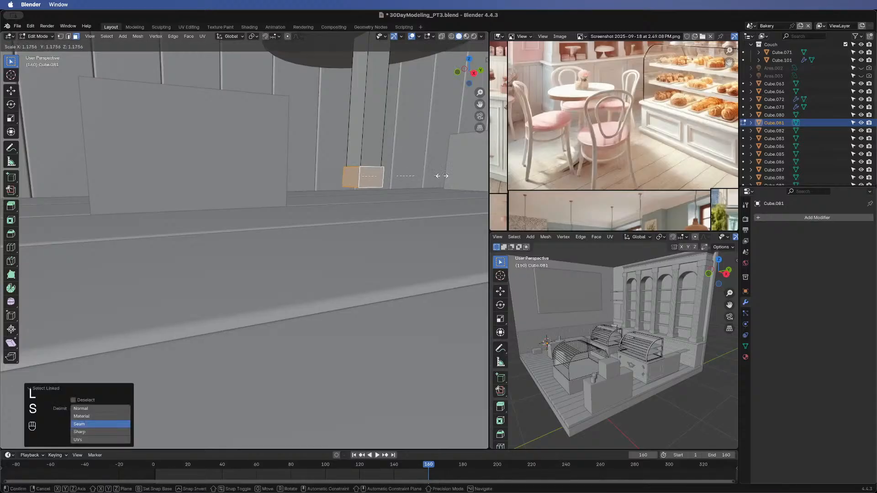
pyautogui.click(446, 176)
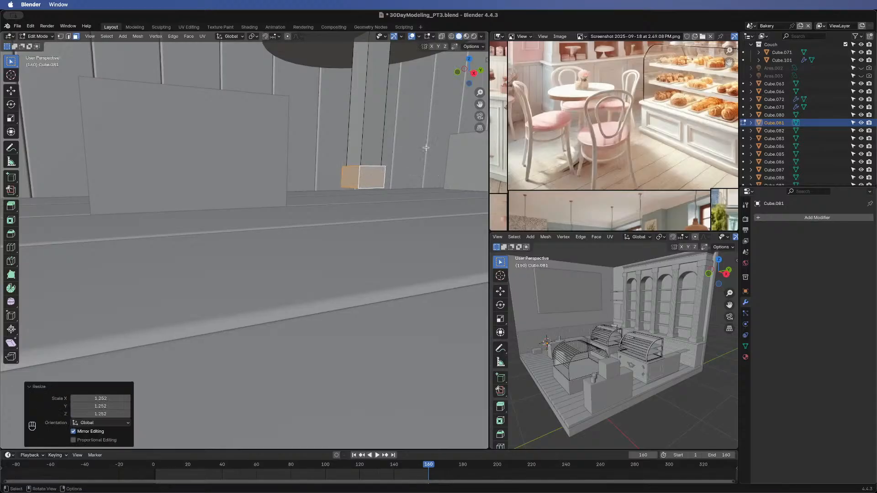
# - Select the ring of side faces around the foot block and isolate the leg object in local view
pyautogui.moveTo(426, 147); pyautogui.dragTo(436, 240, button='middle')
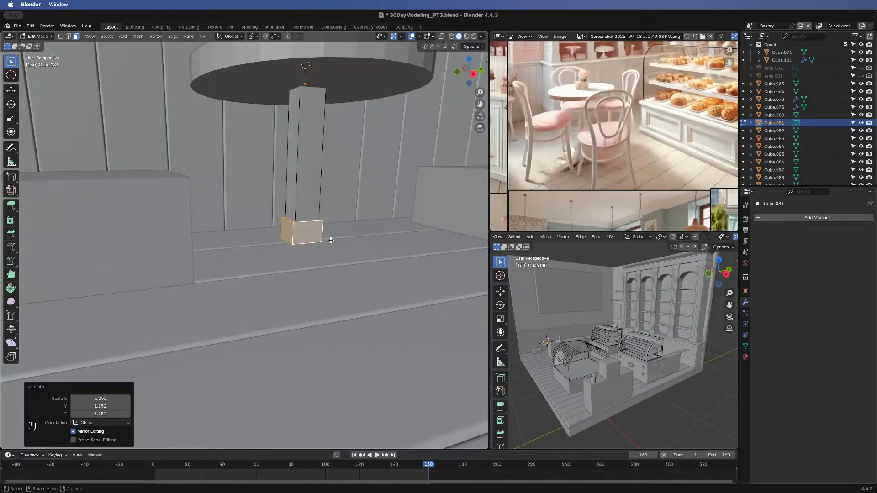
pyautogui.click(318, 231)
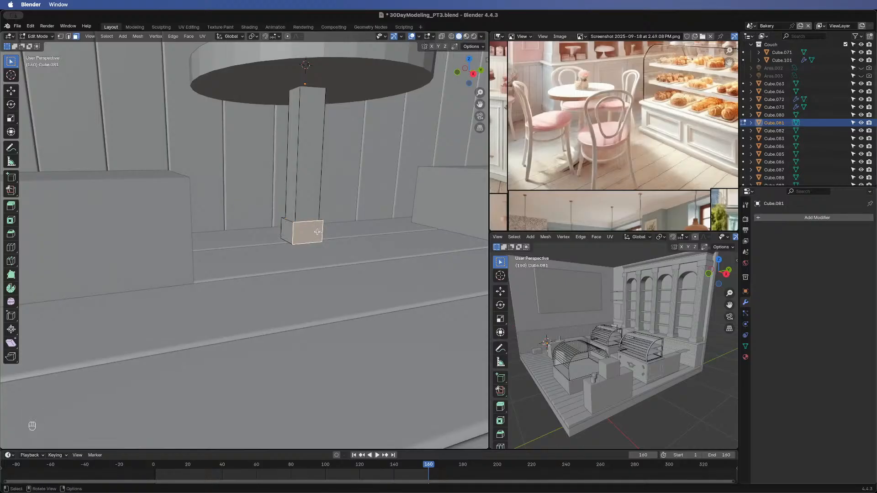
pyautogui.keyDown('alt'); pyautogui.click(292, 234); pyautogui.keyUp('alt')
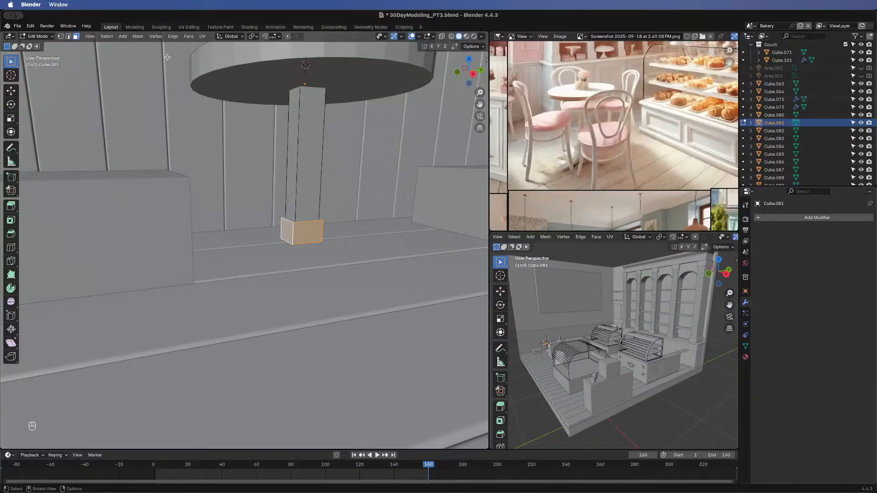
pyautogui.moveTo(310, 231); pyautogui.dragTo(305, 206, button='middle')
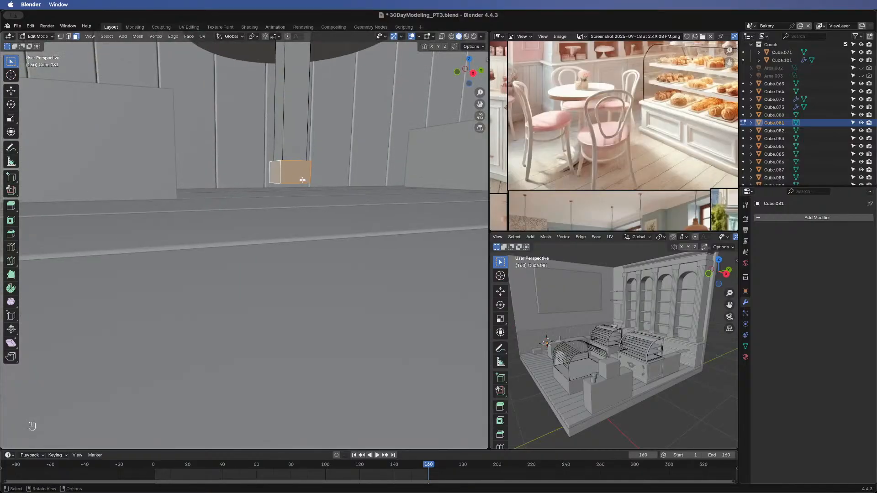
pyautogui.press('/')
pyautogui.moveTo(262, 134); pyautogui.dragTo(263, 201, button='middle')
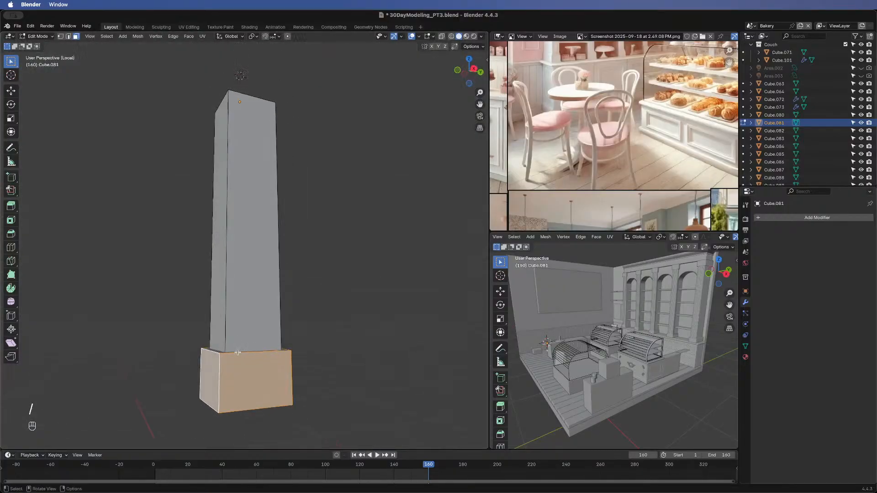
pyautogui.keyDown('shift'); pyautogui.moveTo(237, 352); pyautogui.dragTo(320, 224, button='middle'); pyautogui.keyUp('shift')
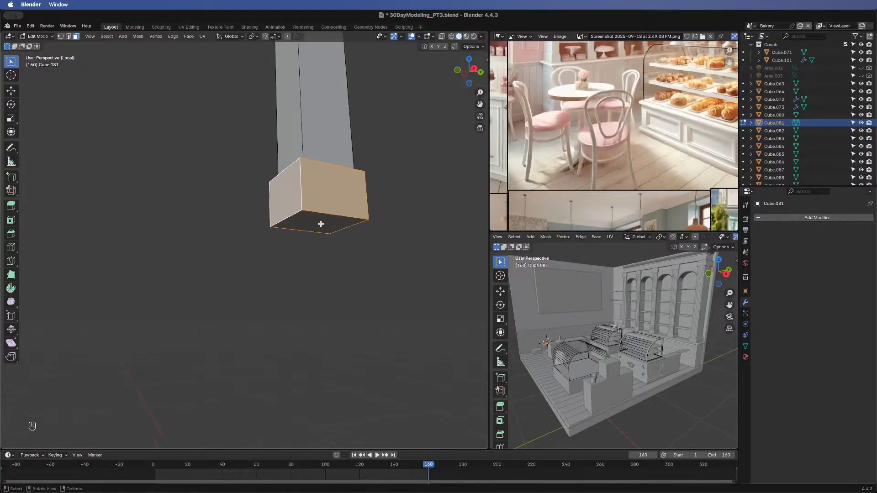
# - Inset the foot block's bottom face by about 0.149 m and extrude the inset face about 0.013 m downward
pyautogui.click(321, 224)
pyautogui.press('i')
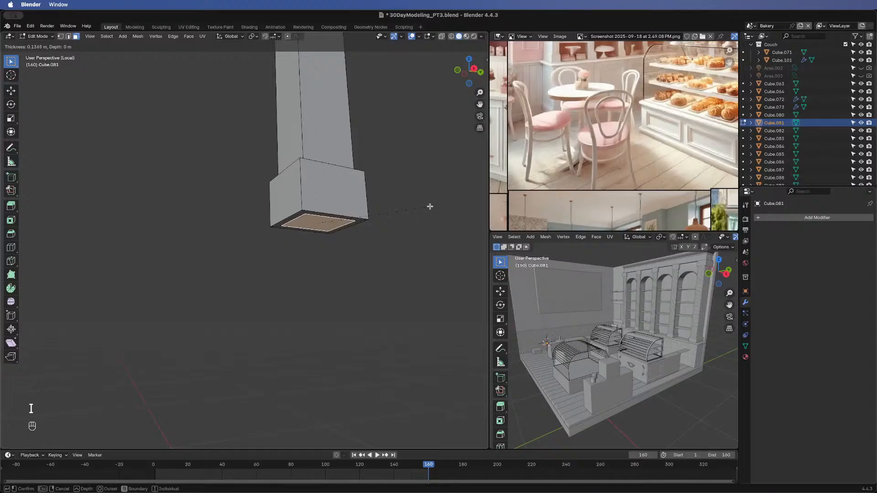
pyautogui.click(430, 207)
pyautogui.press('e')
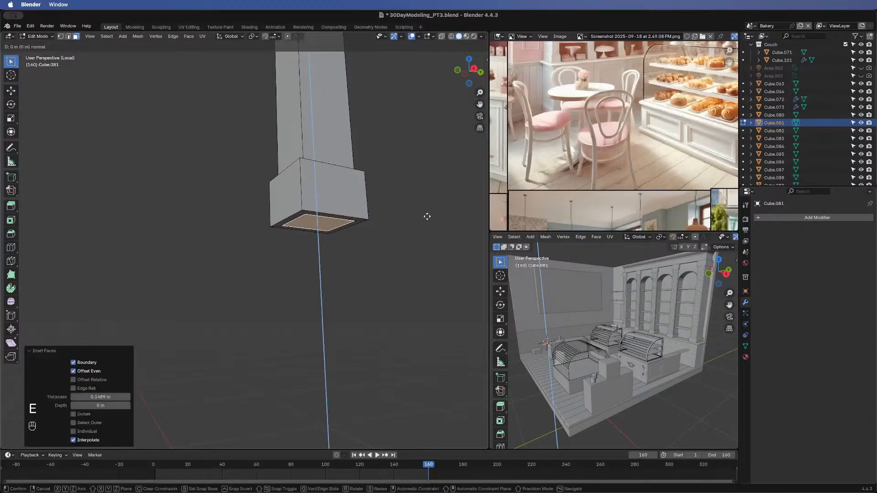
pyautogui.rightClick(427, 236)
pyautogui.press('e')
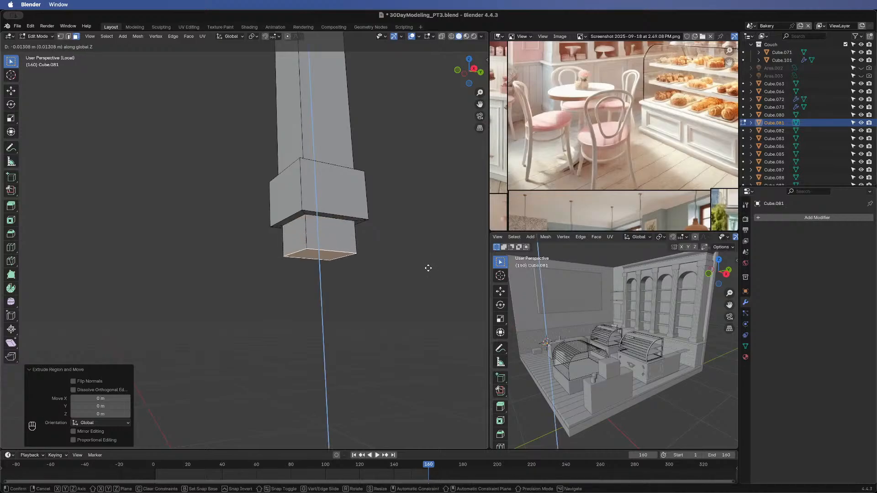
pyautogui.click(428, 268)
# - Select only the ring of side faces around the wider foot block above the new extrusion
pyautogui.press('3')
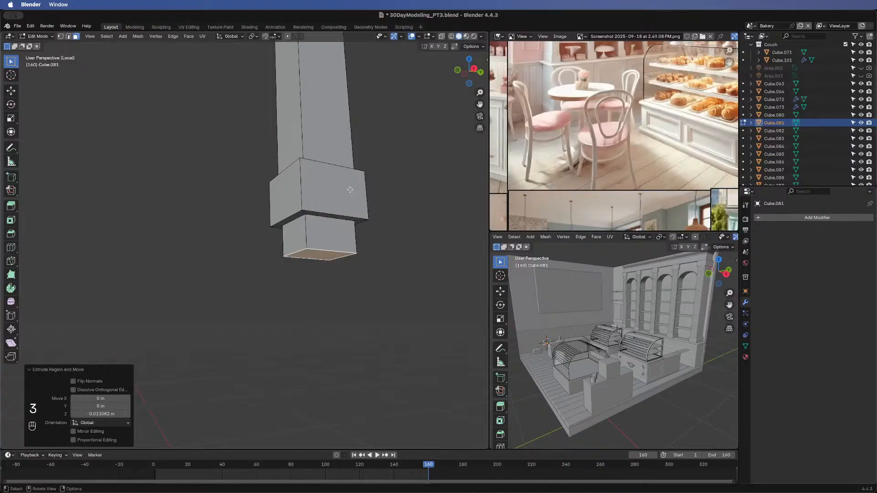
pyautogui.click(340, 191)
pyautogui.keyDown('alt'); pyautogui.click(340, 191); pyautogui.keyUp('alt')
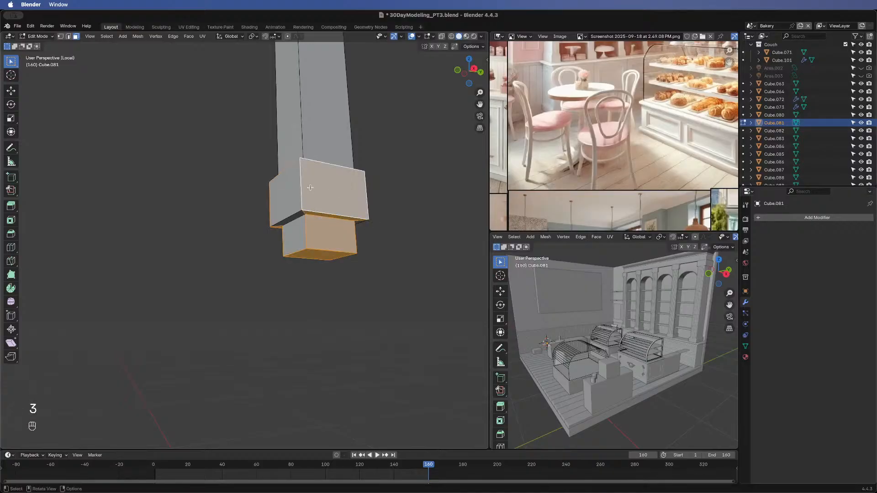
pyautogui.click(320, 187)
pyautogui.keyDown('alt'); pyautogui.click(326, 187); pyautogui.keyUp('alt')
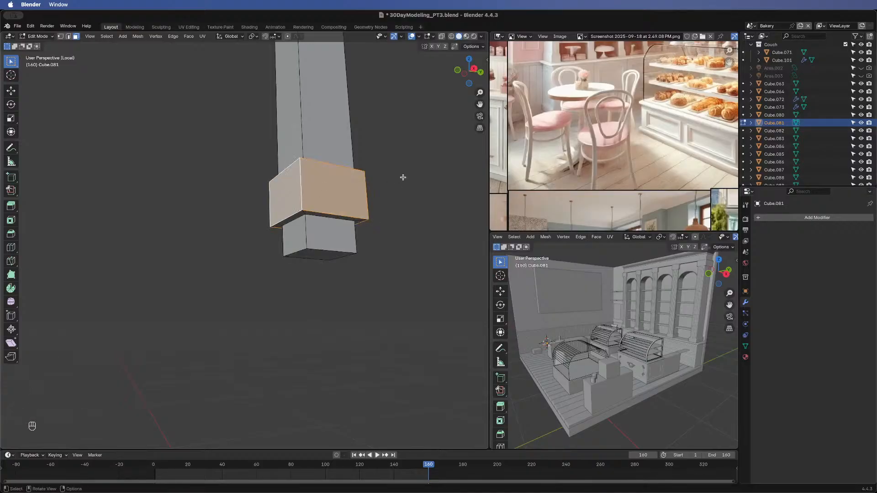
pyautogui.moveTo(402, 180); pyautogui.dragTo(311, 115, button='middle')
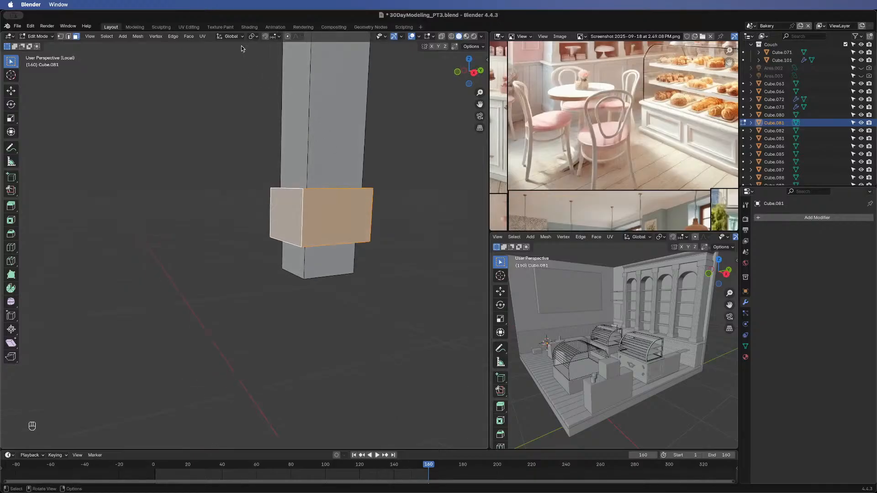
# - Set the pivot point to Individual Origins and try to extrude the selected side faces along their normals
pyautogui.hotkey('alt', 'e')
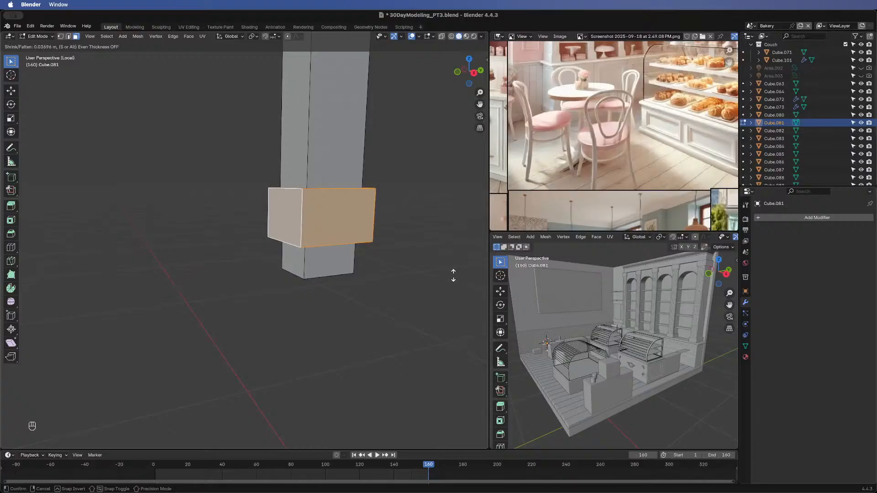
pyautogui.rightClick(454, 236)
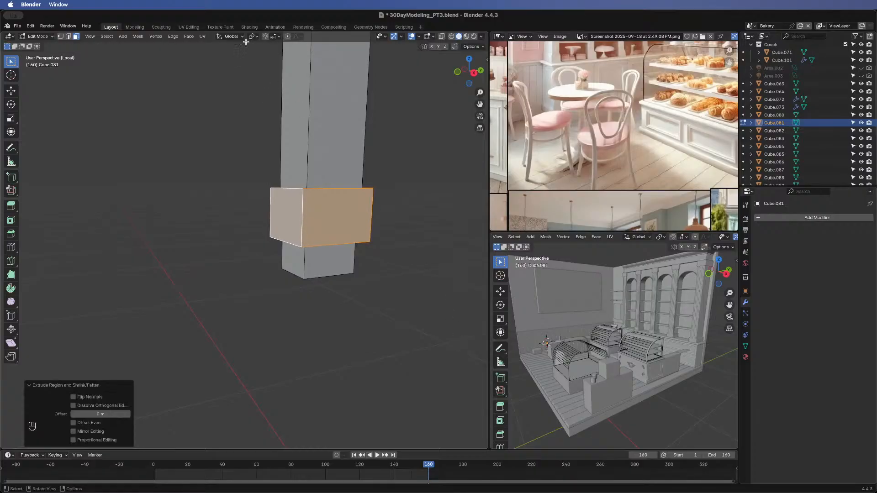
pyautogui.click(251, 40)
pyautogui.click(258, 73)
pyautogui.hotkey('alt', 'e')
pyautogui.click(417, 230)
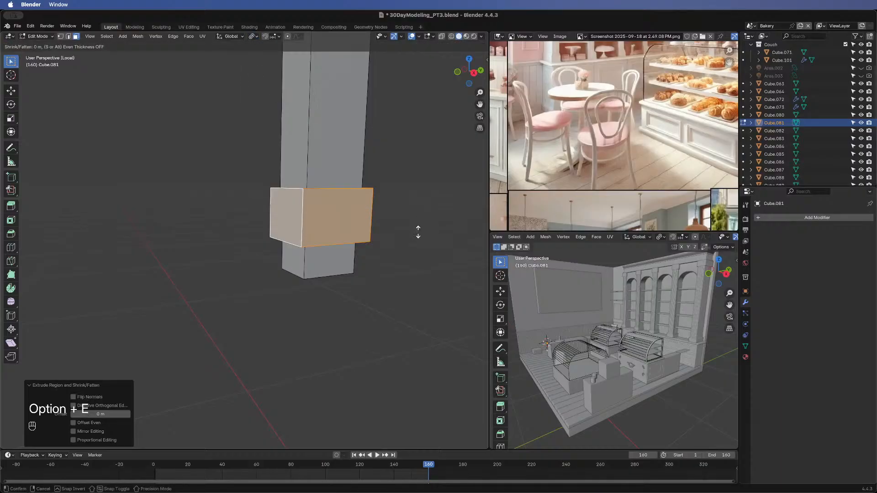
pyautogui.rightClick(417, 259)
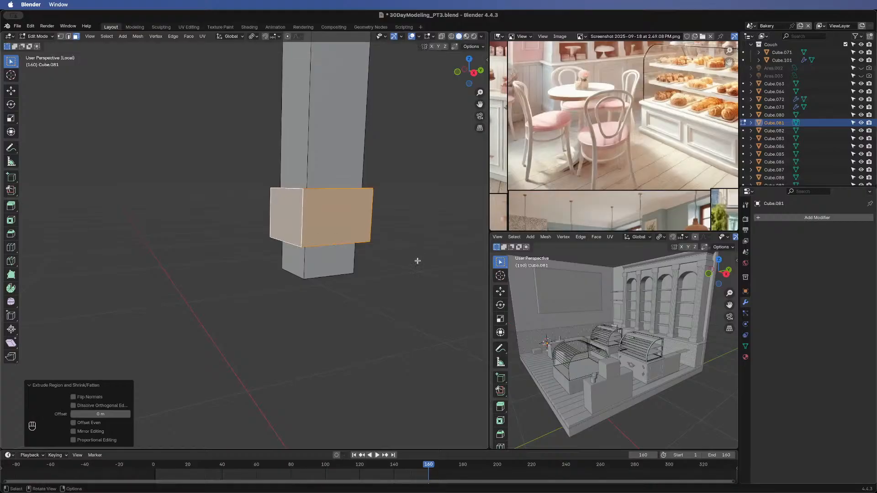
# - Try to extrude the foot block's side faces individually by about 0.154 m, and undo the extrusions
pyautogui.hotkey('alt', 'e')
pyautogui.click(419, 267)
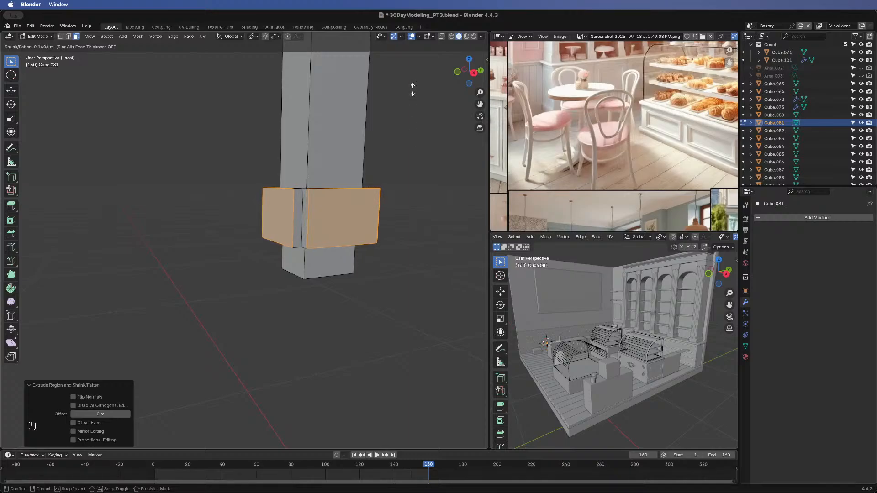
pyautogui.click(413, 69)
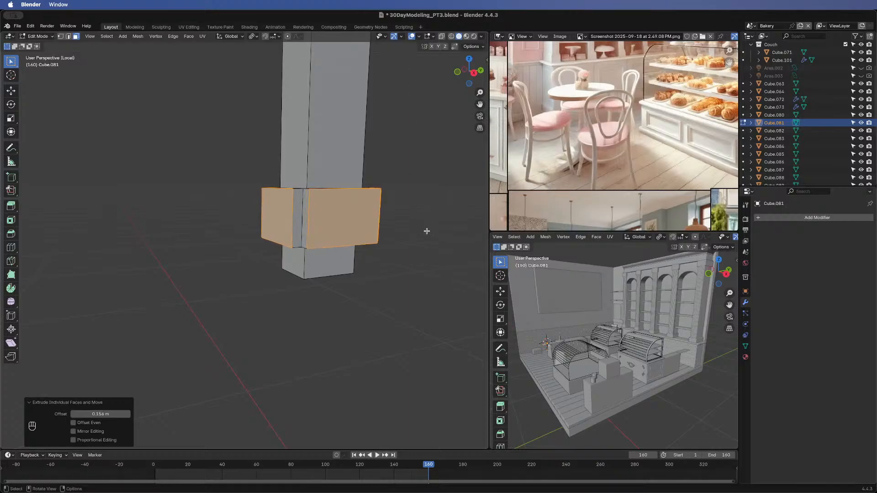
pyautogui.hotkey('alt', 'e')
pyautogui.click(427, 227)
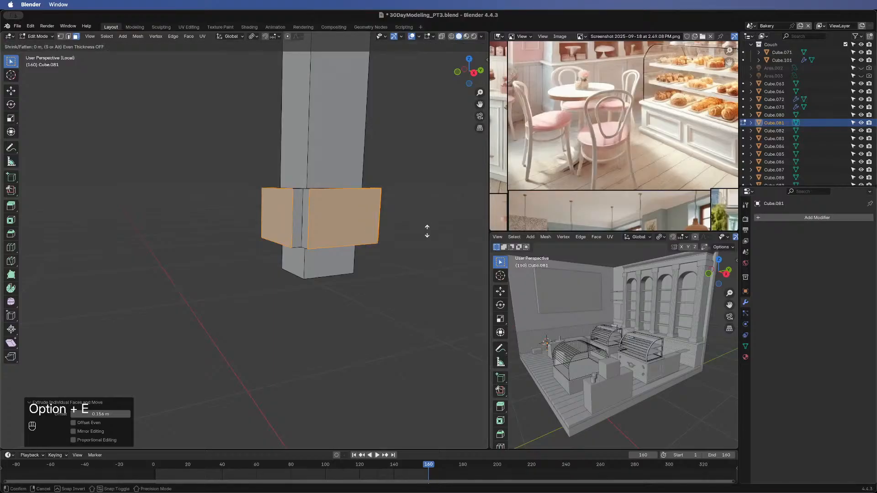
pyautogui.click(430, 135)
pyautogui.press('super+z')
pyautogui.press('super+z')
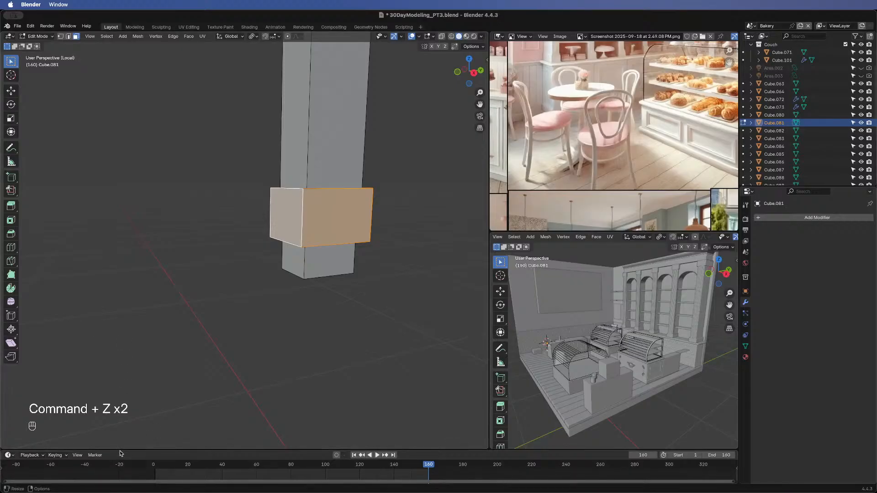
# - Extrude the foot block's four side faces individually outward by about 1.43 m to form a cross-shaped base
pyautogui.moveTo(68, 388); pyautogui.dragTo(274, 385, button='middle')
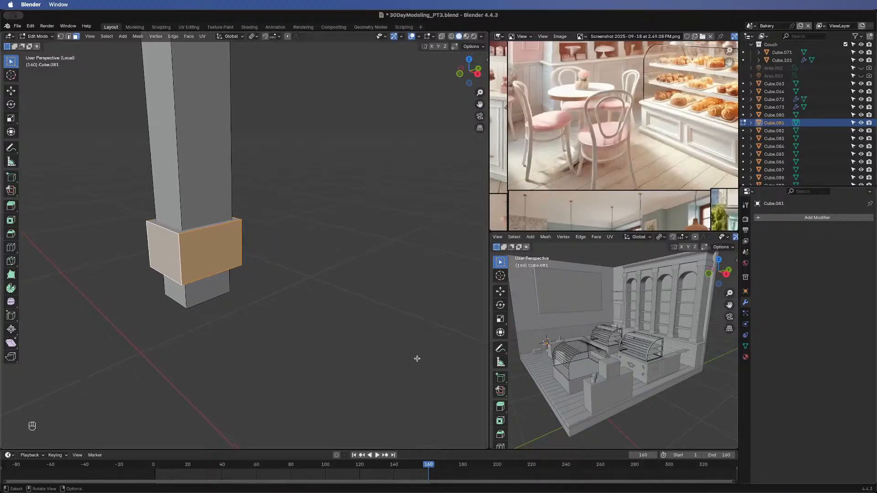
pyautogui.hotkey('alt', 'e')
pyautogui.click(418, 360)
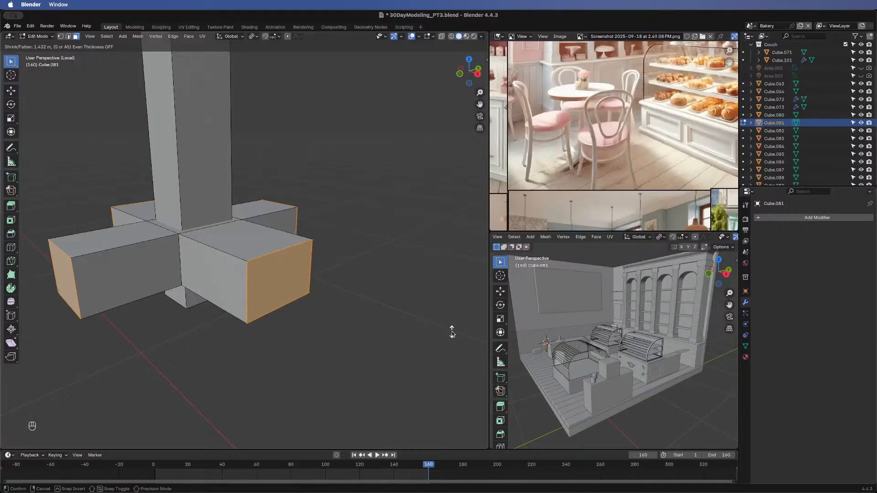
pyautogui.click(452, 332)
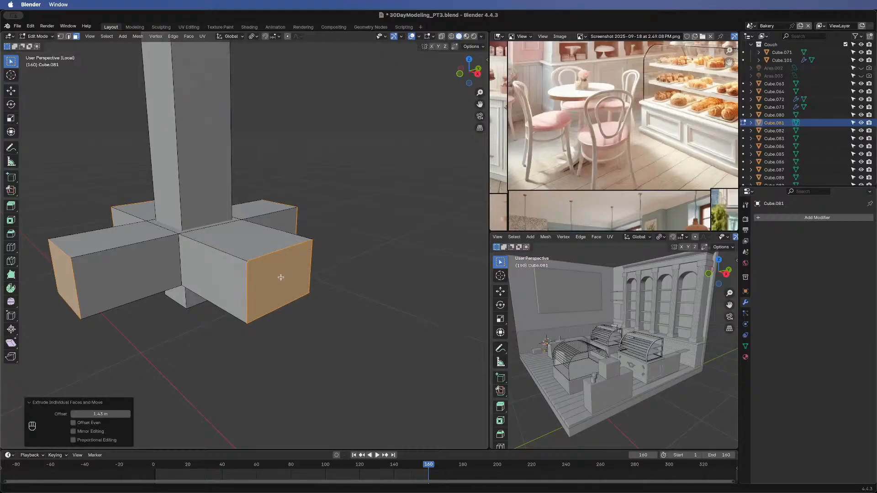
# - Select the upper outer edges of the four base arms and lower them about 0.019 m to slope the feet
pyautogui.press('2')
pyautogui.click(284, 249)
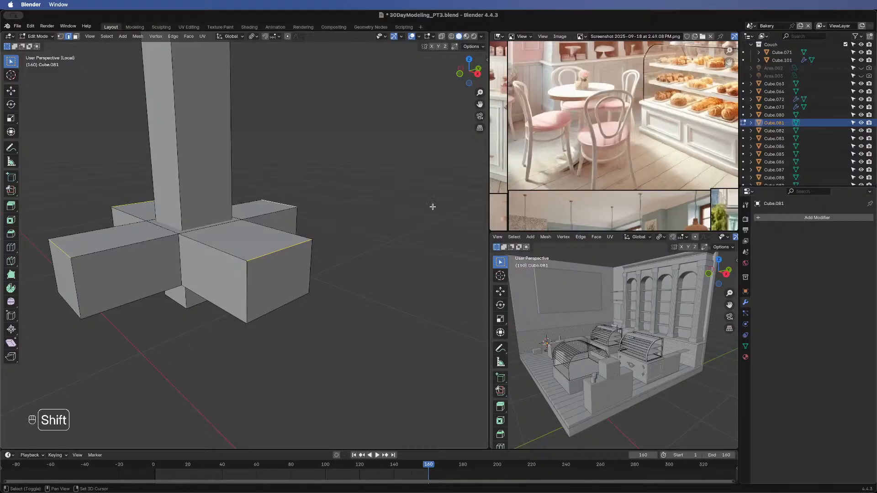
pyautogui.press('g')
pyautogui.press('z')
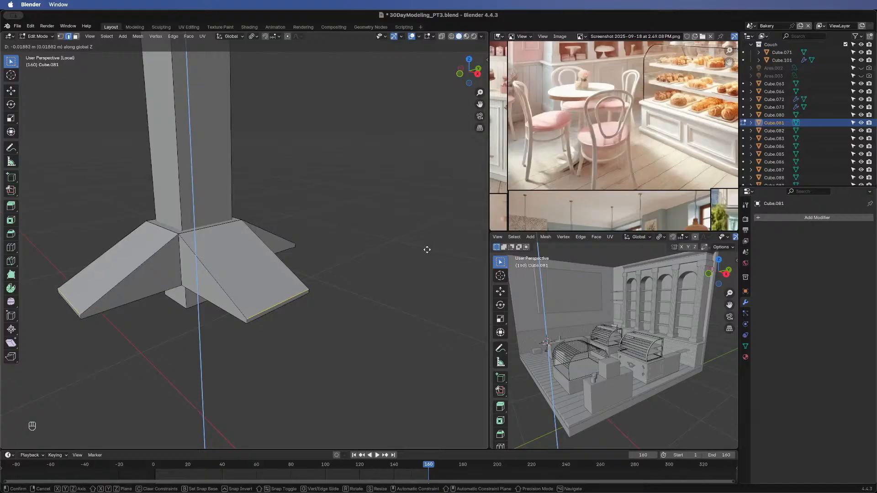
pyautogui.click(427, 249)
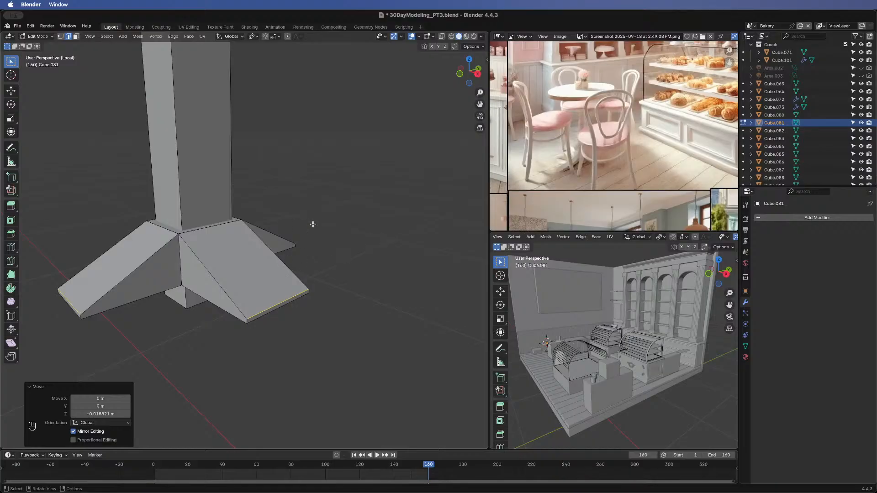
pyautogui.moveTo(313, 224); pyautogui.dragTo(286, 216, button='middle')
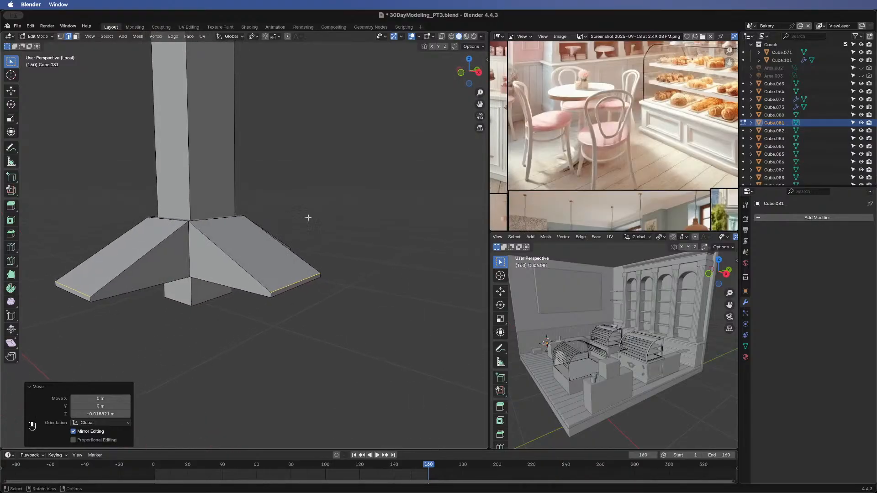
# - Leave mesh editing and local view, and lower the table leg object by about 0.008 m toward the floor
pyautogui.press('Tab')
pyautogui.press('/')
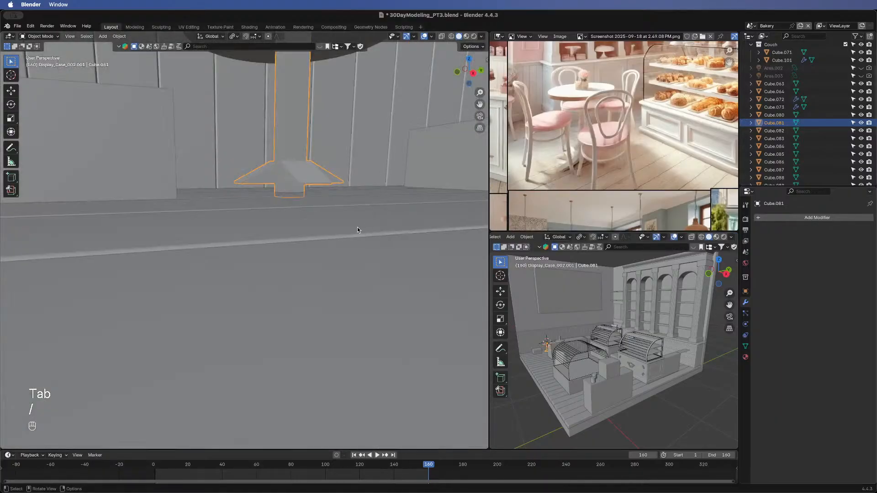
pyautogui.moveTo(268, 176); pyautogui.dragTo(282, 204, button='middle')
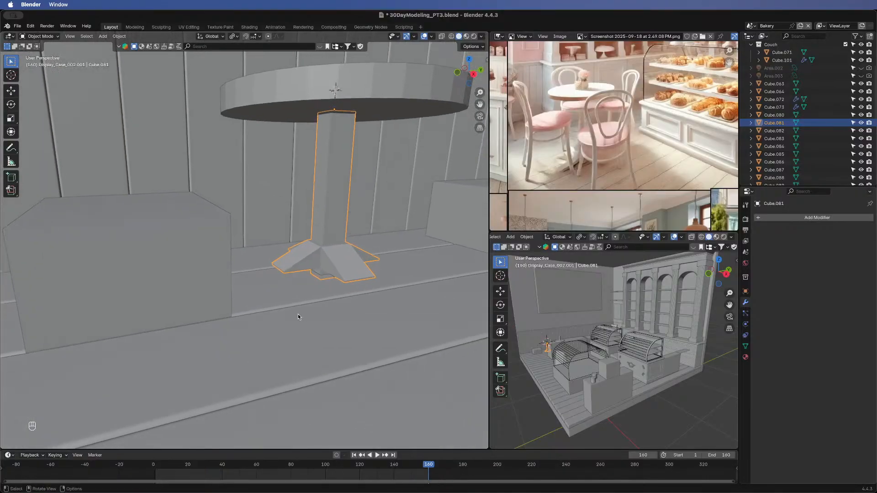
pyautogui.moveTo(349, 267)
pyautogui.mouseDown(button='middle')
pyautogui.moveTo(355, 274)
pyautogui.moveTo(349, 256)
pyautogui.mouseUp(button='middle')
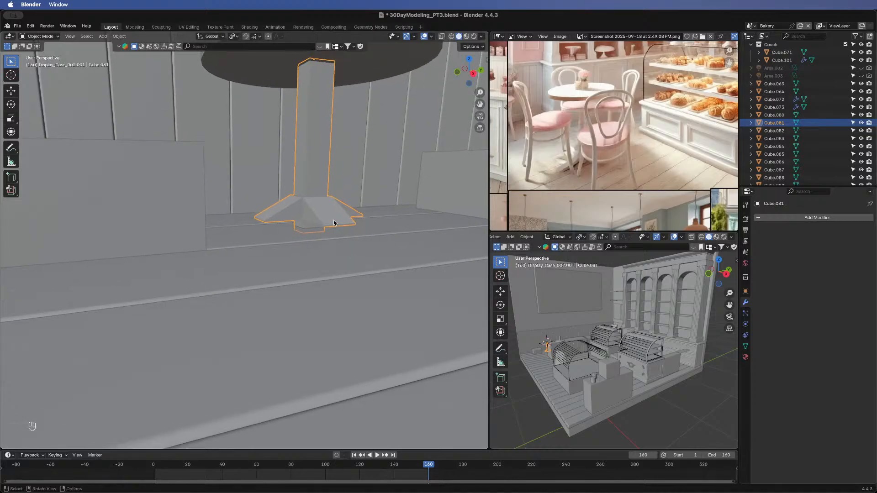
pyautogui.press('g')
pyautogui.press('z')
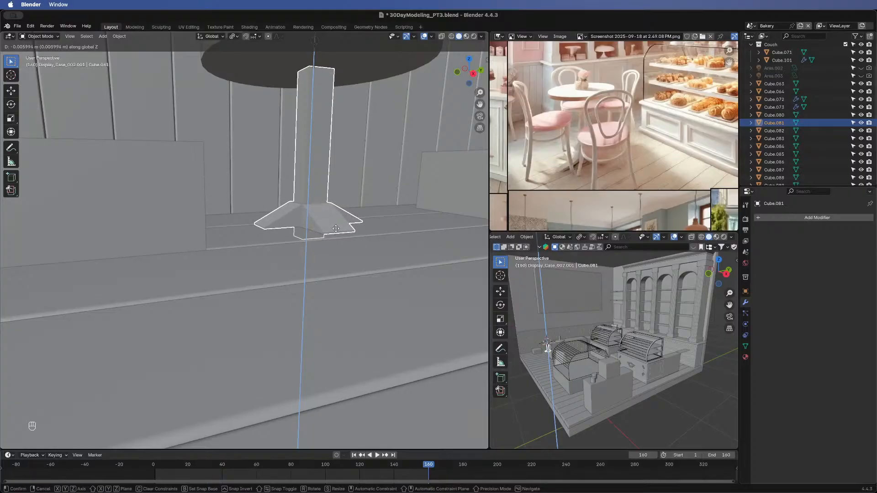
pyautogui.click(336, 229)
# - Examine how the leg and its sloped feet sit between the tabletop and the floorboards
pyautogui.keyDown('shift'); pyautogui.moveTo(246, 237); pyautogui.dragTo(329, 259, button='middle'); pyautogui.keyUp('shift')
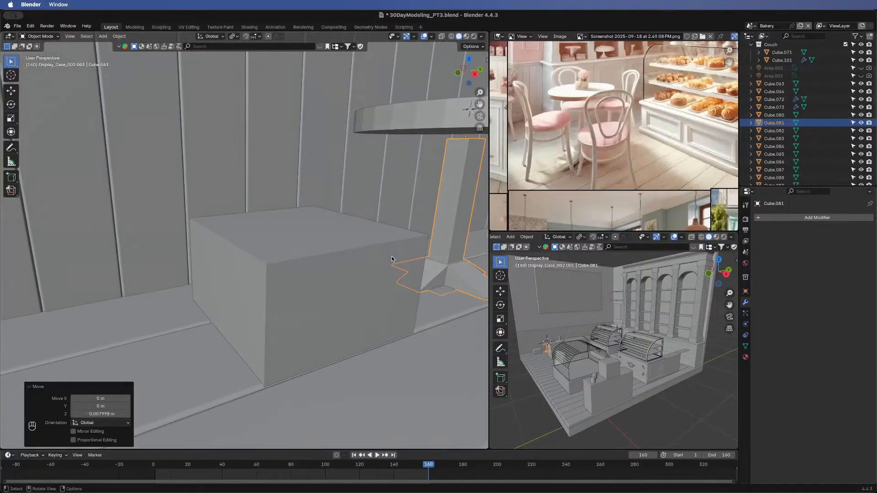
pyautogui.keyDown('shift'); pyautogui.moveTo(391, 257); pyautogui.dragTo(316, 243, button='middle'); pyautogui.keyUp('shift')
pyautogui.scroll(-6, 320, 238)
pyautogui.moveTo(373, 230); pyautogui.dragTo(297, 257, button='middle')
pyautogui.scroll(4, 201, 213)
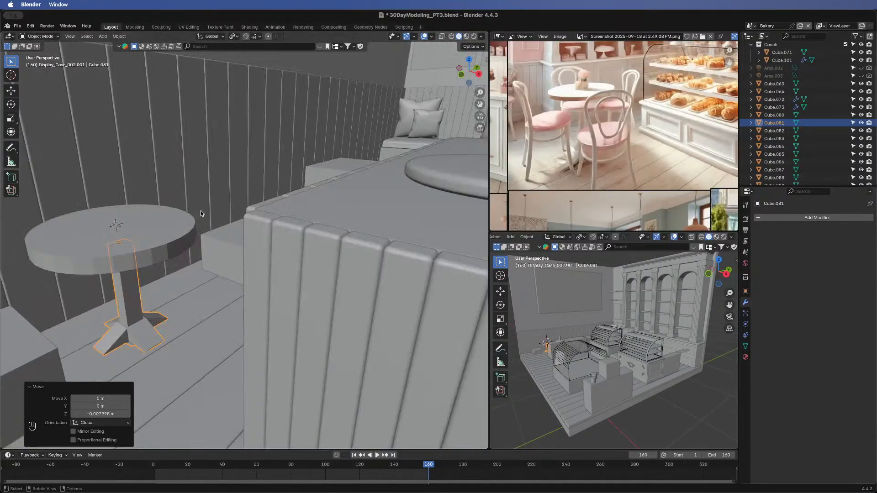
pyautogui.scroll(3, 201, 214)
pyautogui.scroll(-3, 129, 253)
pyautogui.keyDown('shift'); pyautogui.moveTo(123, 247); pyautogui.dragTo(409, 217, button='middle'); pyautogui.keyUp('shift')
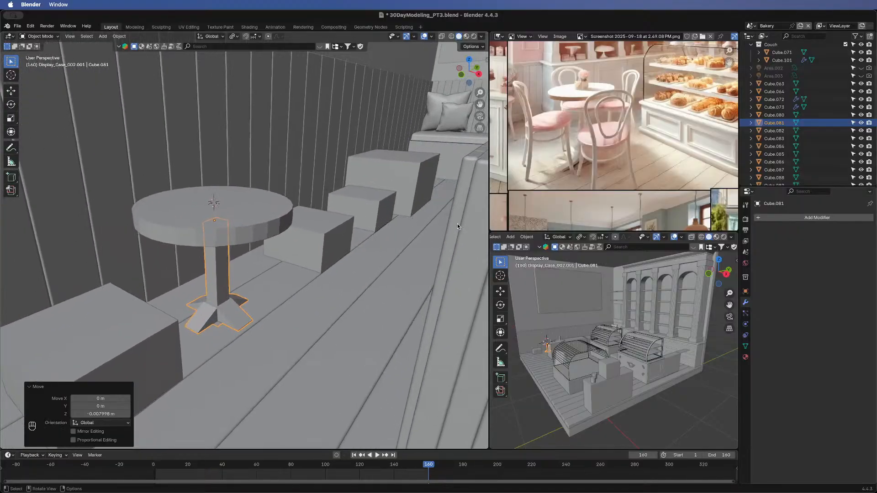
# - Copy the floorboard's Bevel modifier to the table leg and the round tabletop, and leave only the tabletop selected
pyautogui.click(219, 292)
pyautogui.rightClick(220, 292)
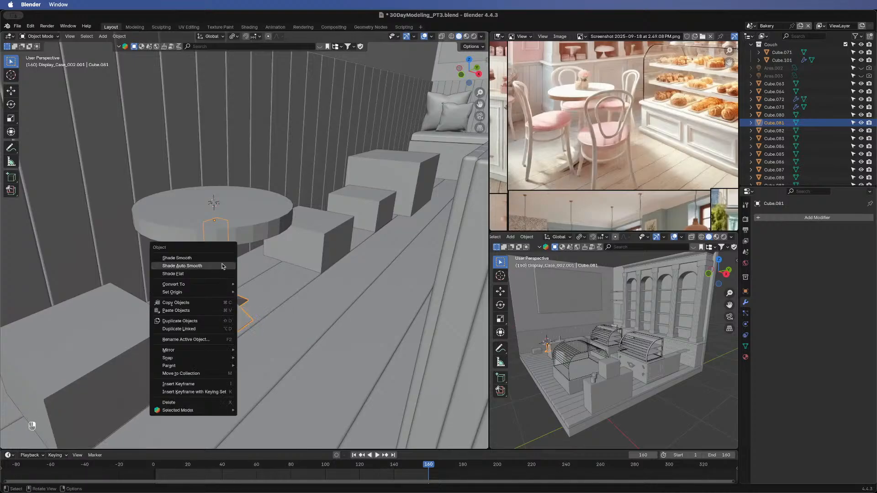
pyautogui.click(313, 336)
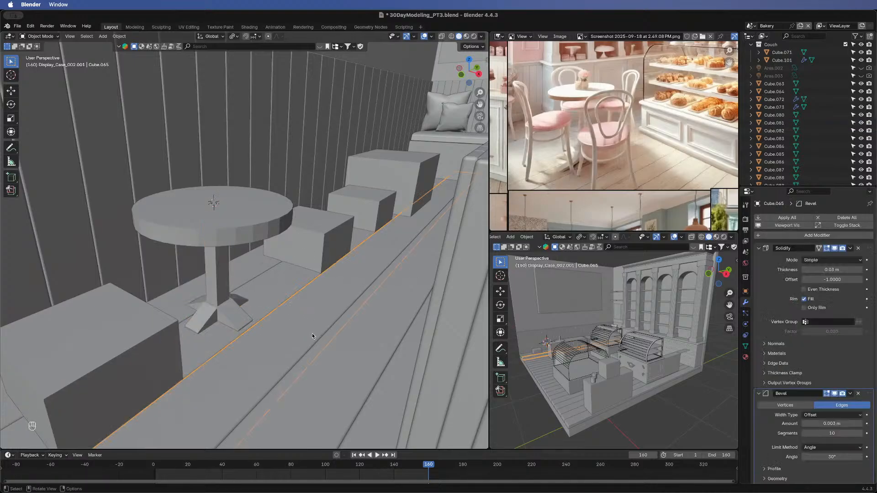
pyautogui.click(219, 293)
pyautogui.keyDown('shift'); pyautogui.click(226, 201); pyautogui.keyUp('shift')
pyautogui.keyDown('shift'); pyautogui.click(308, 296); pyautogui.keyUp('shift')
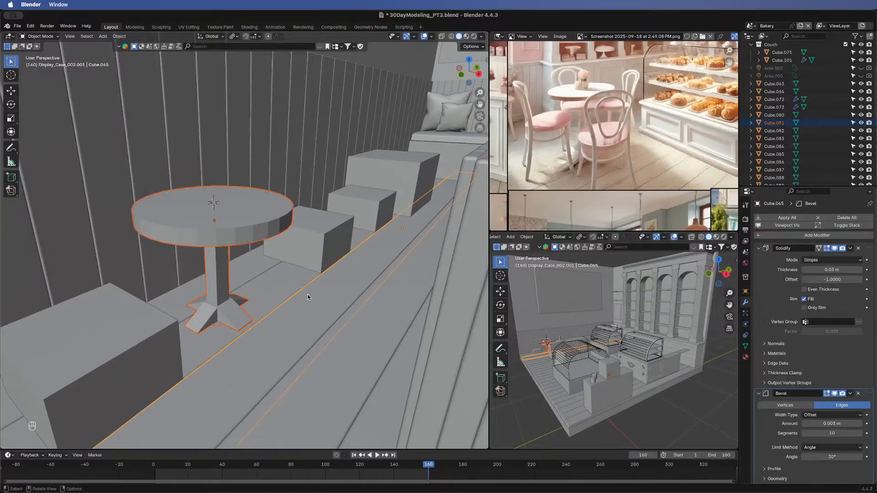
pyautogui.click(850, 396)
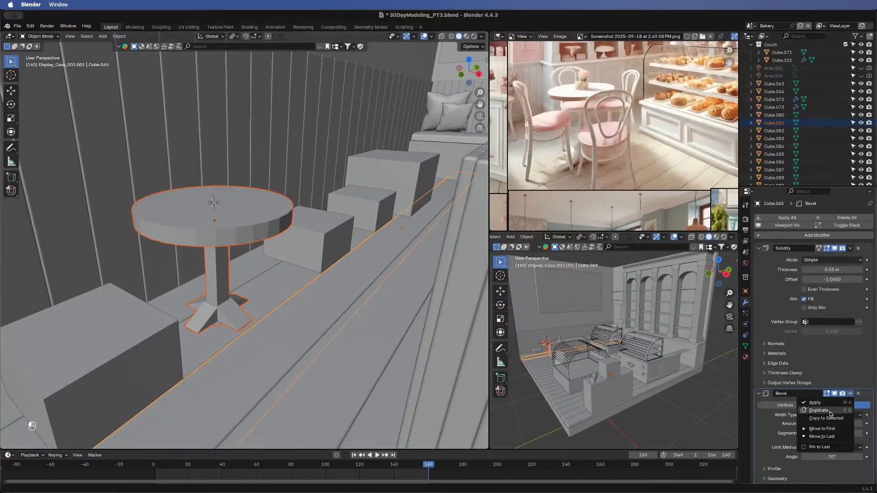
pyautogui.click(825, 422)
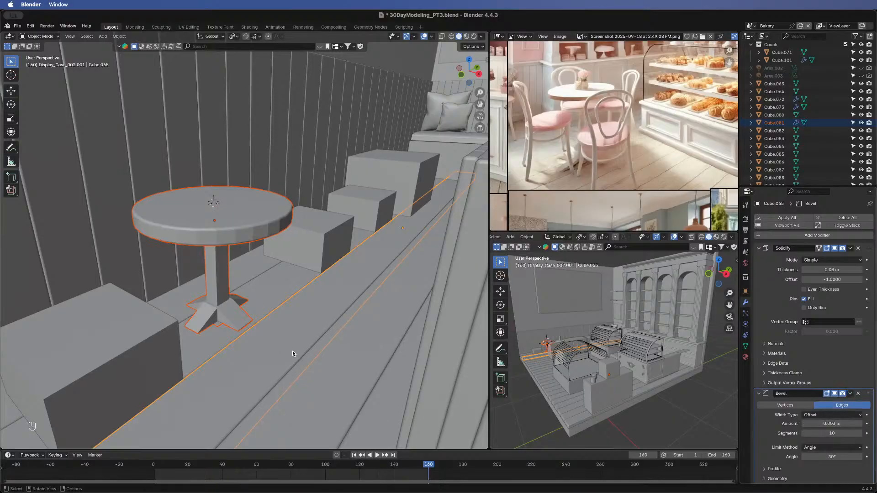
pyautogui.click(218, 216)
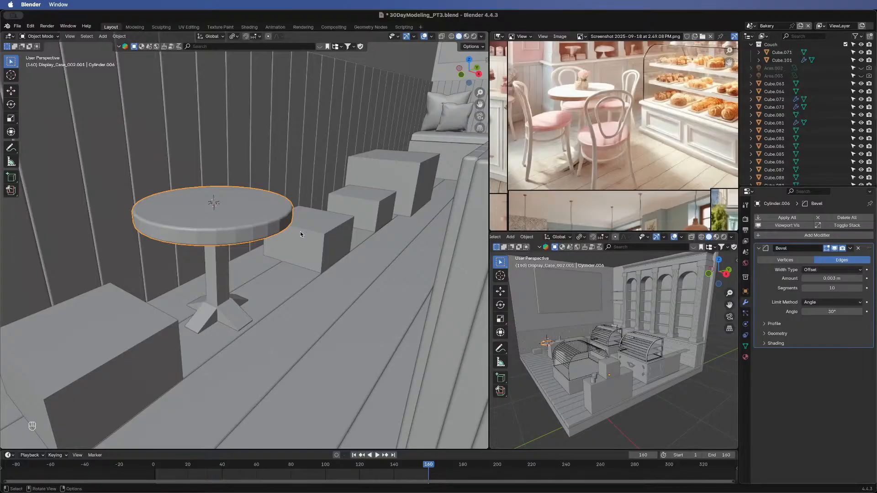
# - Apply Shade Auto Smooth to the round tabletop and set the table leg's bevel amount to 0.023 m
pyautogui.rightClick(247, 214)
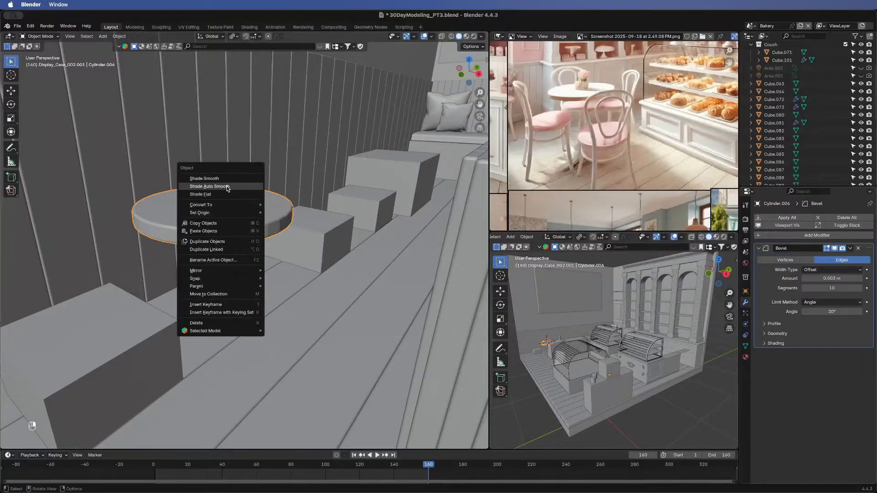
pyautogui.click(229, 188)
pyautogui.click(217, 301)
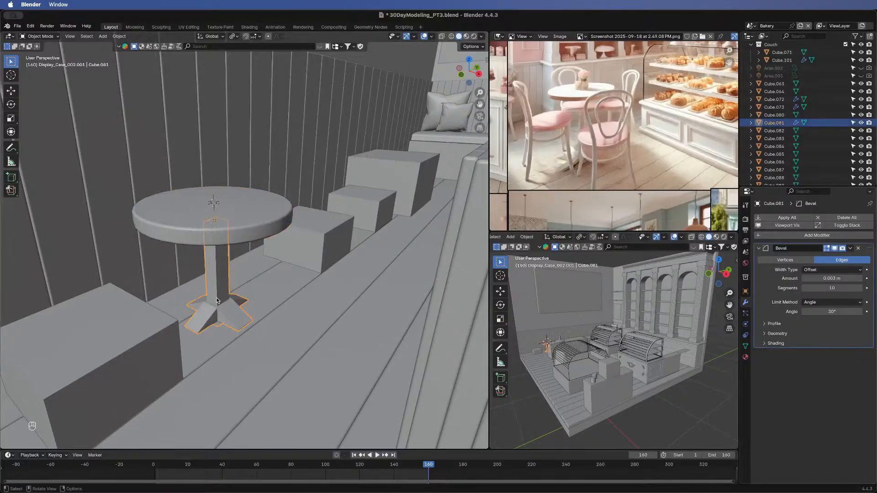
pyautogui.click(859, 279)
pyautogui.click(859, 280)
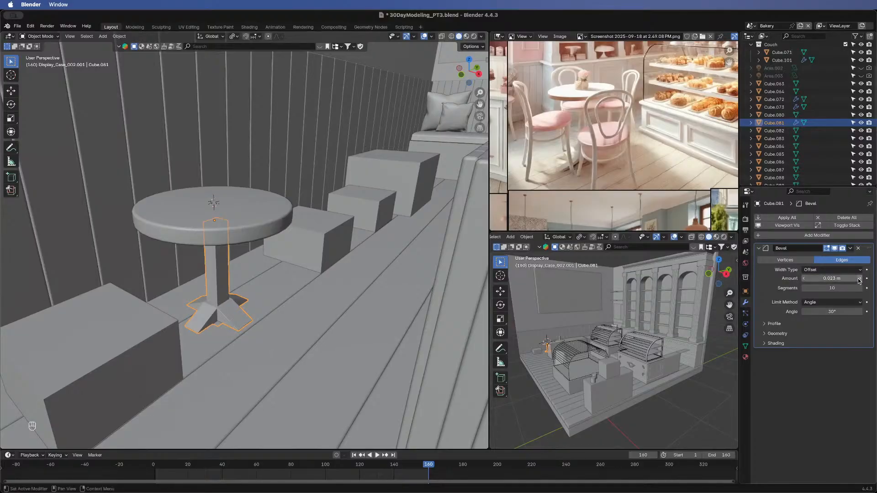
pyautogui.click(311, 341)
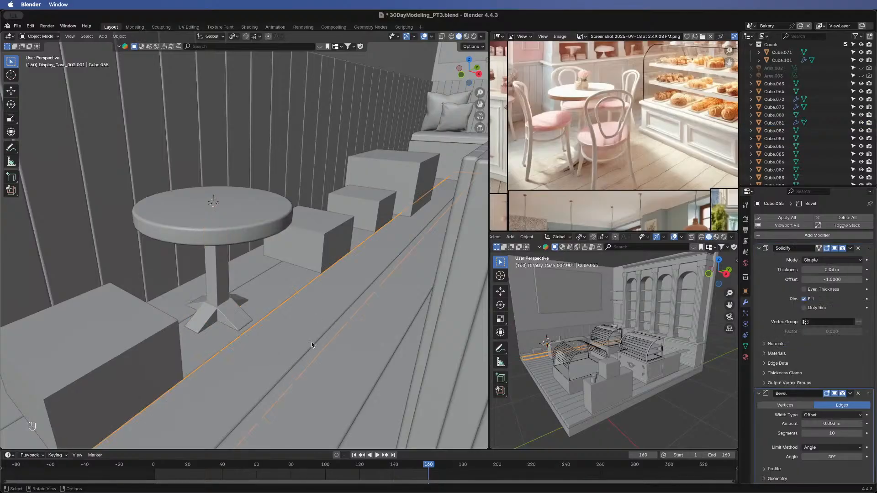
pyautogui.moveTo(307, 337); pyautogui.dragTo(261, 293, button='middle')
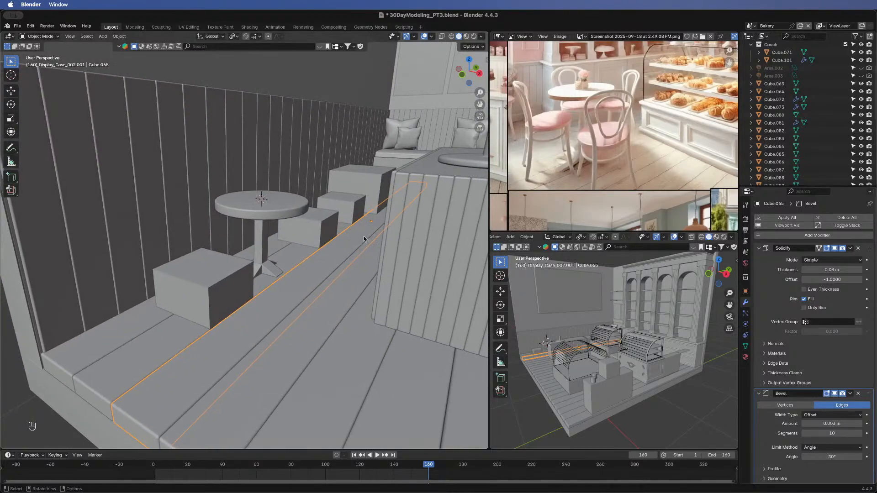
pyautogui.moveTo(364, 239); pyautogui.dragTo(257, 264, button='middle')
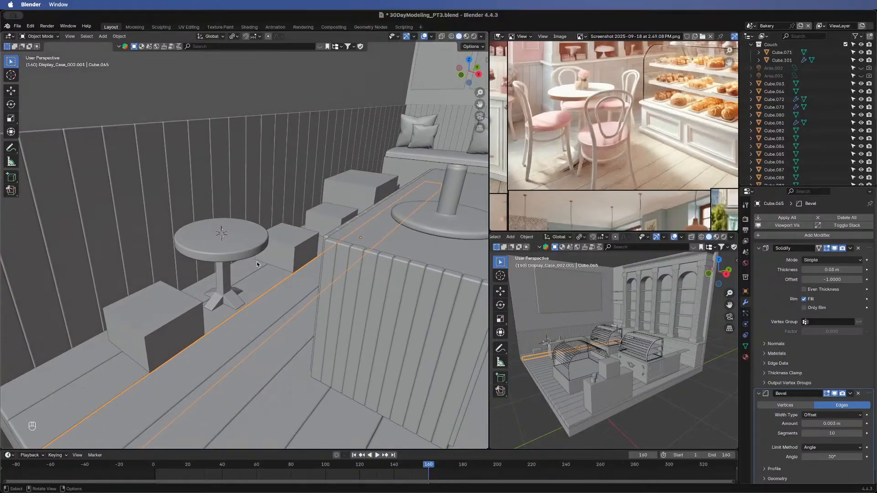
pyautogui.moveTo(256, 262); pyautogui.dragTo(375, 180, button='middle')
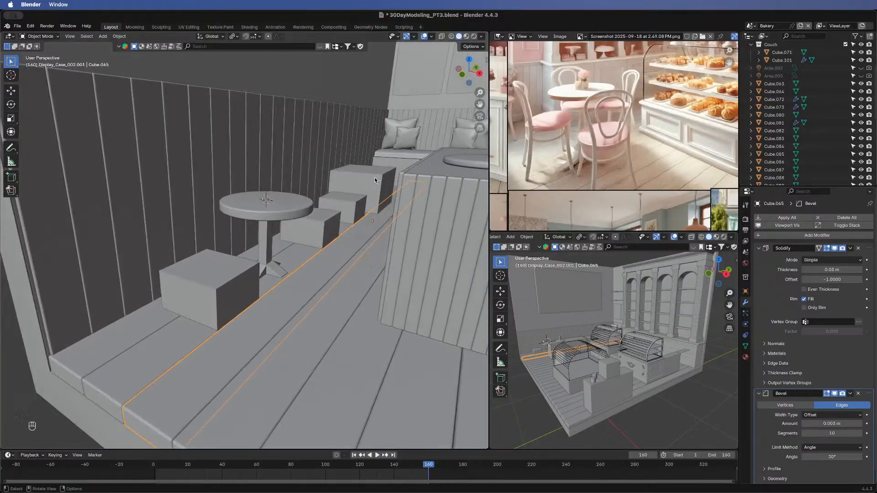
pyautogui.click(375, 179)
pyautogui.press('x')
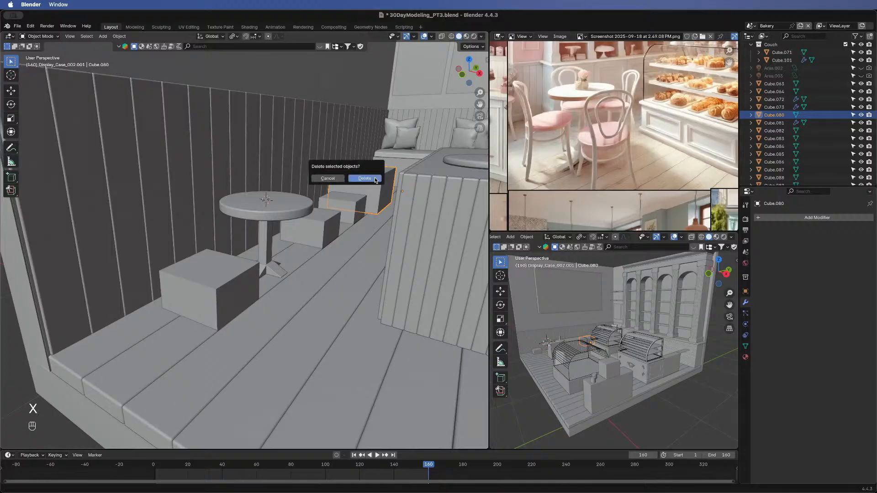
pyautogui.click(254, 215)
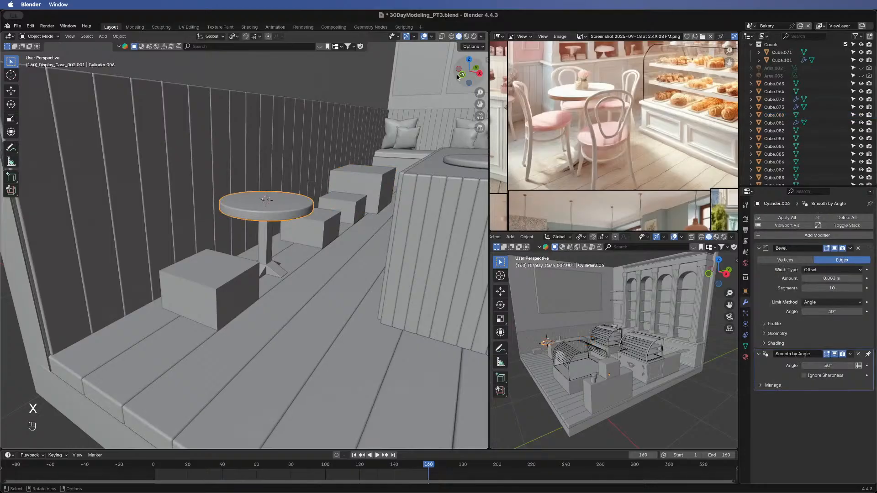
pyautogui.click(469, 61)
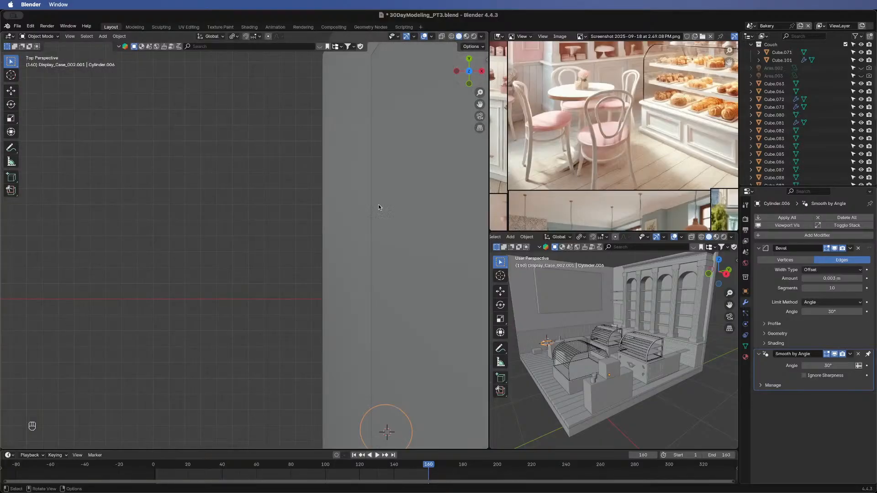
pyautogui.scroll(-4, 338, 274)
pyautogui.moveTo(353, 275); pyautogui.dragTo(245, 294, button='middle')
pyautogui.scroll(5, 246, 293)
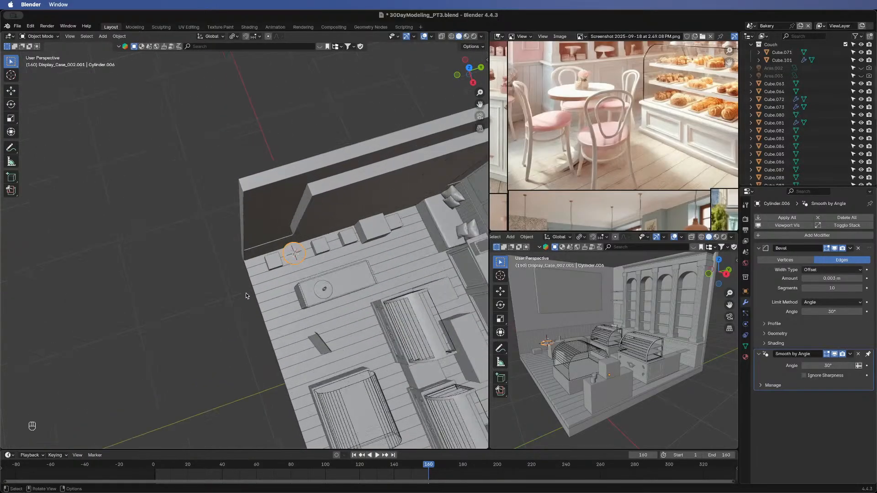
pyautogui.keyDown('shift'); pyautogui.moveTo(322, 308); pyautogui.dragTo(189, 275, button='middle'); pyautogui.keyUp('shift')
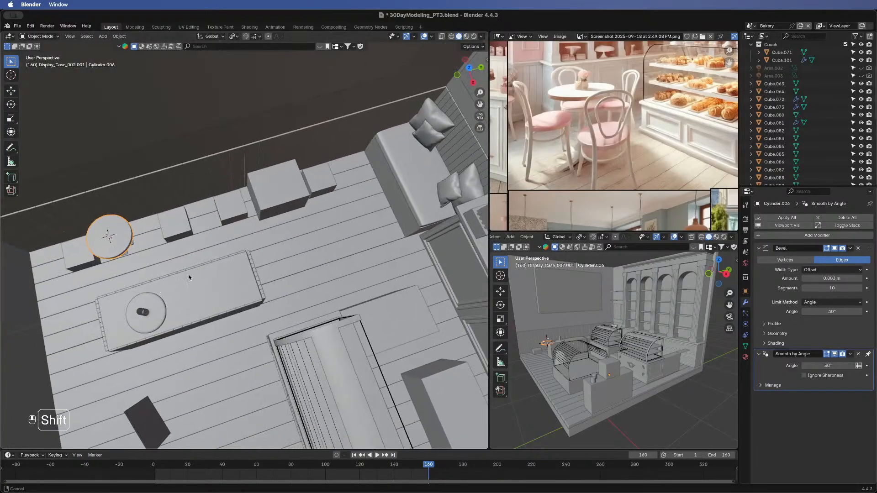
pyautogui.click(277, 185)
pyautogui.press('x')
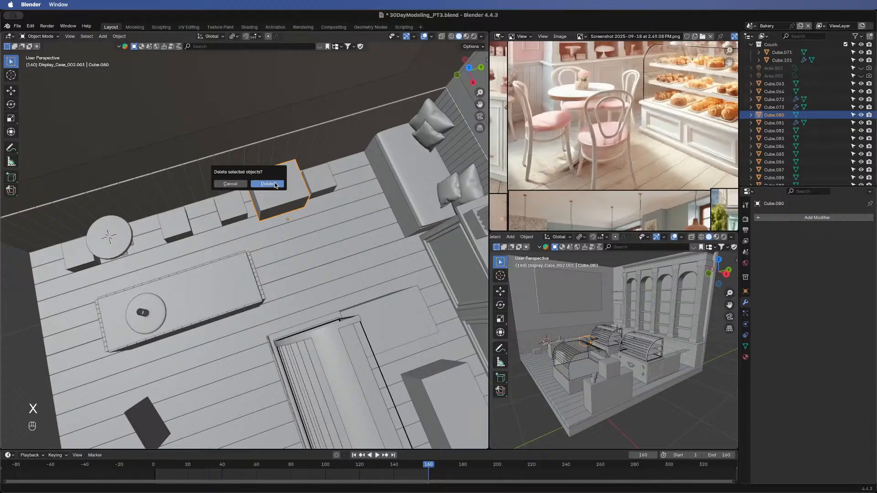
# - Duplicate only the round tabletop and move the copy about 0.496 m along Y
pyautogui.click(117, 235)
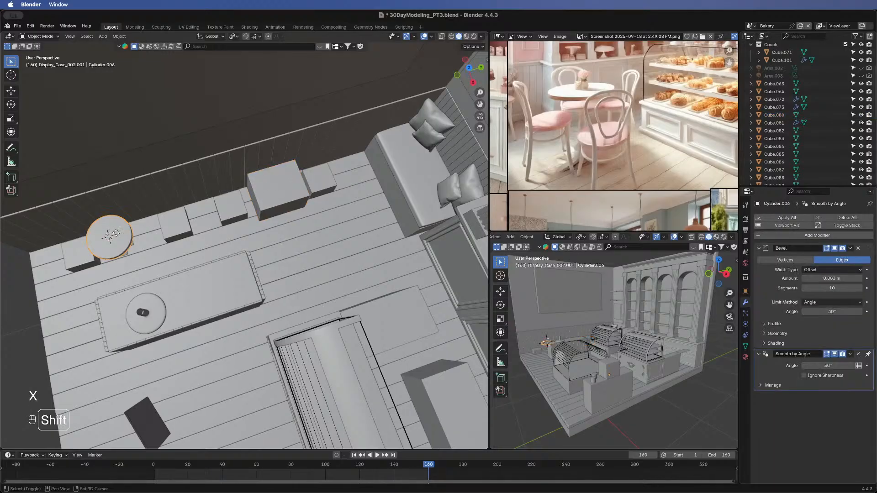
pyautogui.hotkey('shift', 'd')
pyautogui.rightClick(242, 231)
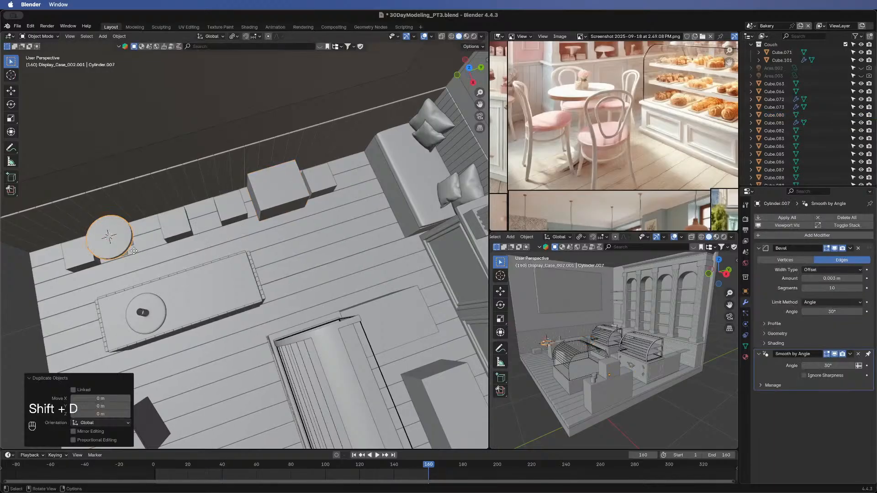
pyautogui.press('g')
pyautogui.press('x')
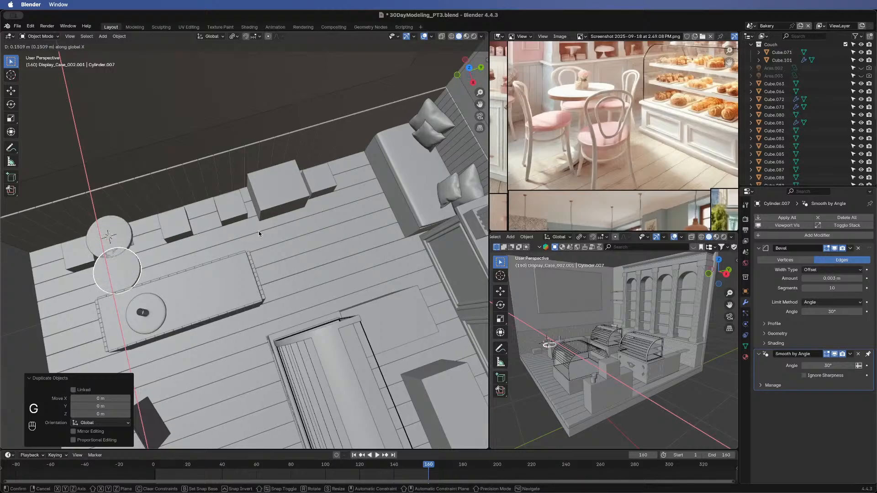
pyautogui.rightClick(259, 231)
pyautogui.press('g')
pyautogui.press('y')
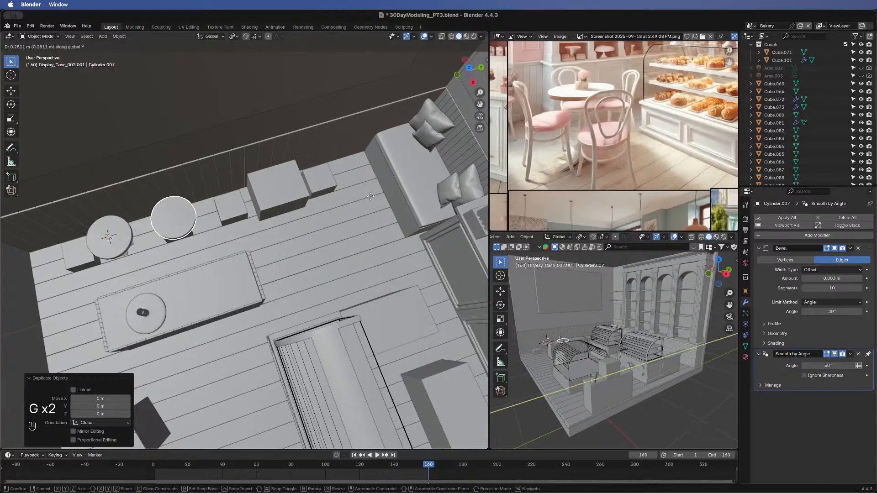
pyautogui.click(242, 210)
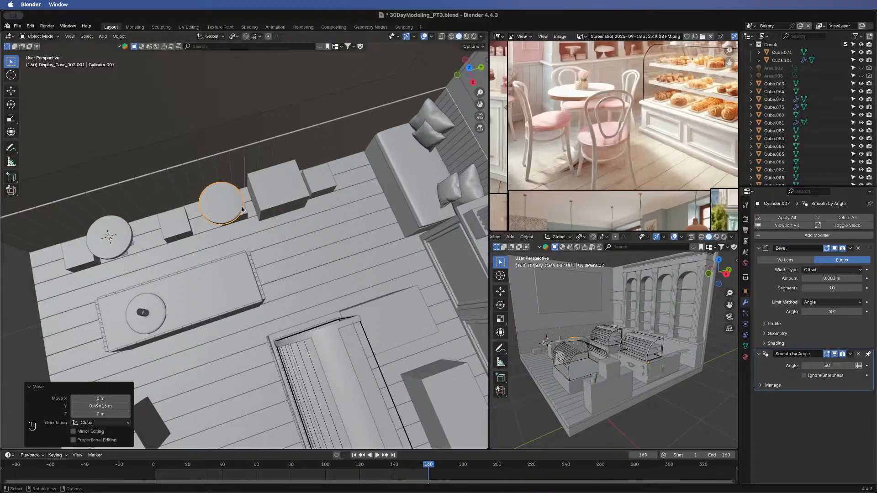
# - Try moving the tabletop copy further along Y to the large placeholder box, and undo the moves and the duplication
pyautogui.press('g')
pyautogui.press('y')
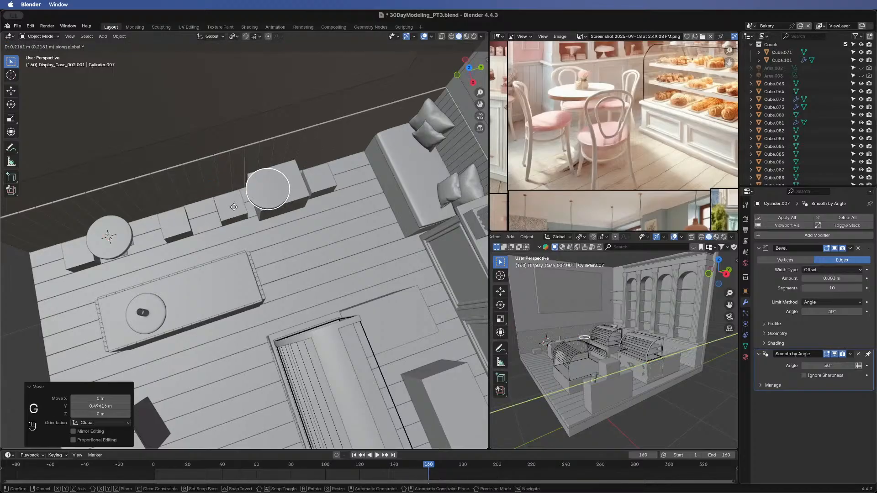
pyautogui.press('g')
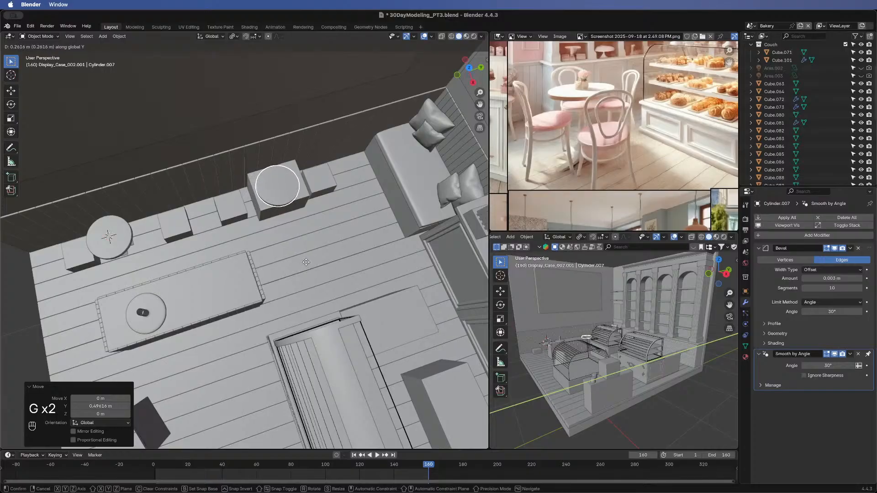
pyautogui.click(273, 300)
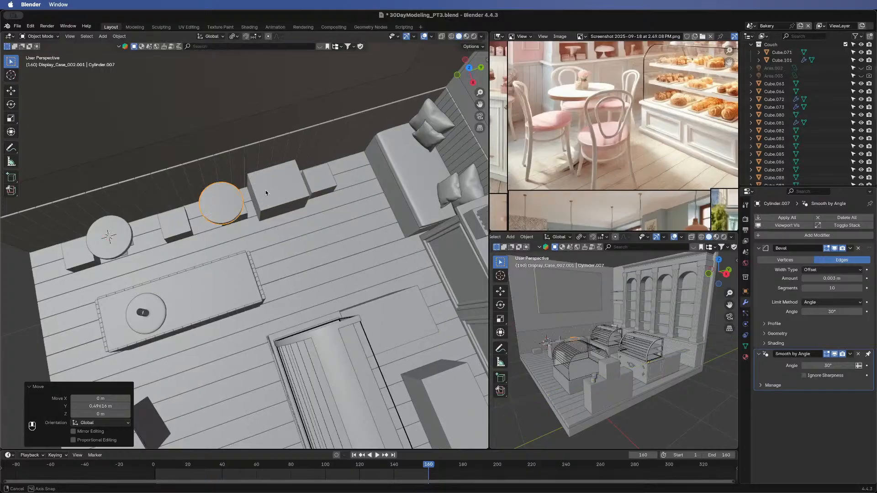
pyautogui.moveTo(265, 190); pyautogui.dragTo(248, 227, button='middle')
pyautogui.press('super+z')
pyautogui.press('super+z')
pyautogui.press('super+z')
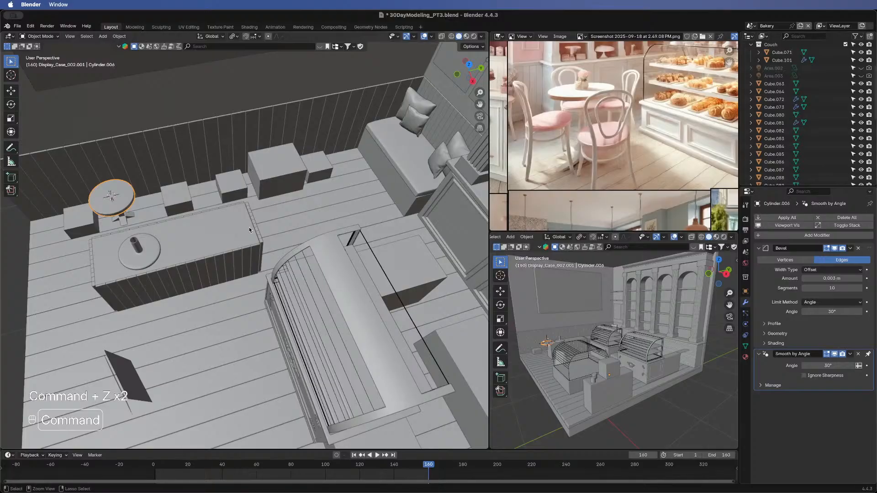
# - Duplicate the table leg and tabletop together and move the copy about 0.77 m along Y to the large placeholder box
pyautogui.click(123, 218)
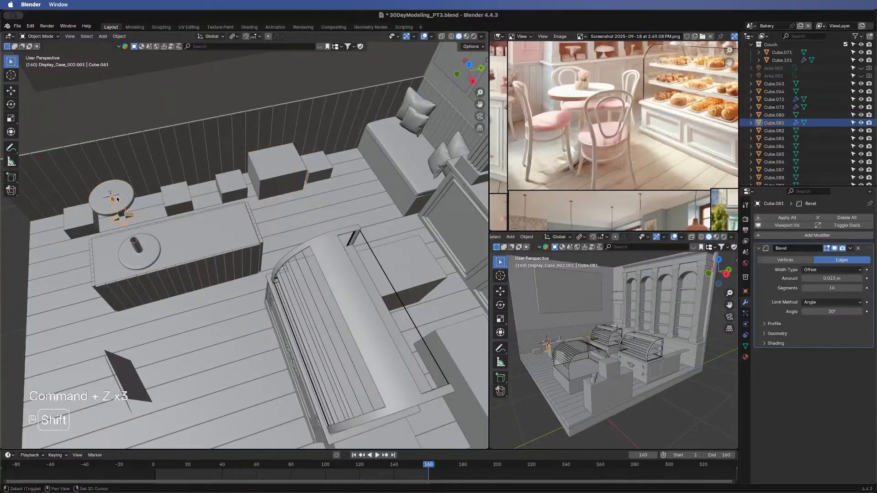
pyautogui.keyDown('shift'); pyautogui.click(121, 205); pyautogui.keyUp('shift')
pyautogui.hotkey('shift', 'd')
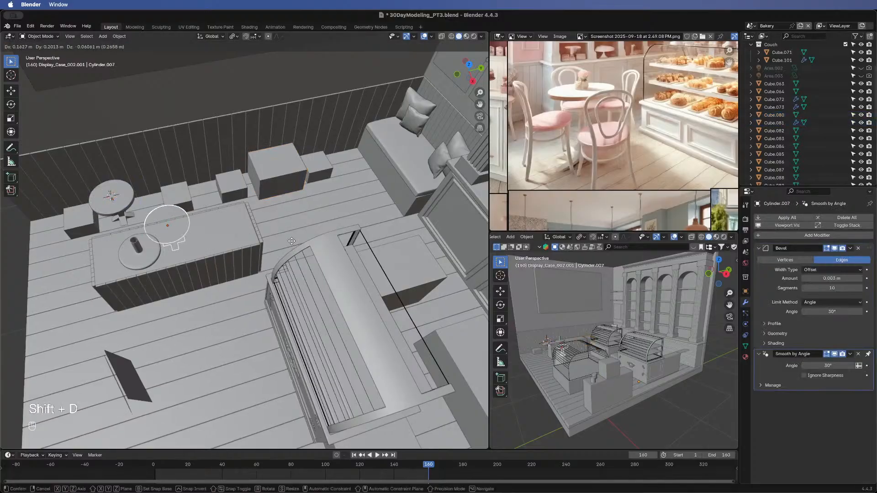
pyautogui.rightClick(183, 240)
pyautogui.press('g')
pyautogui.press('g')
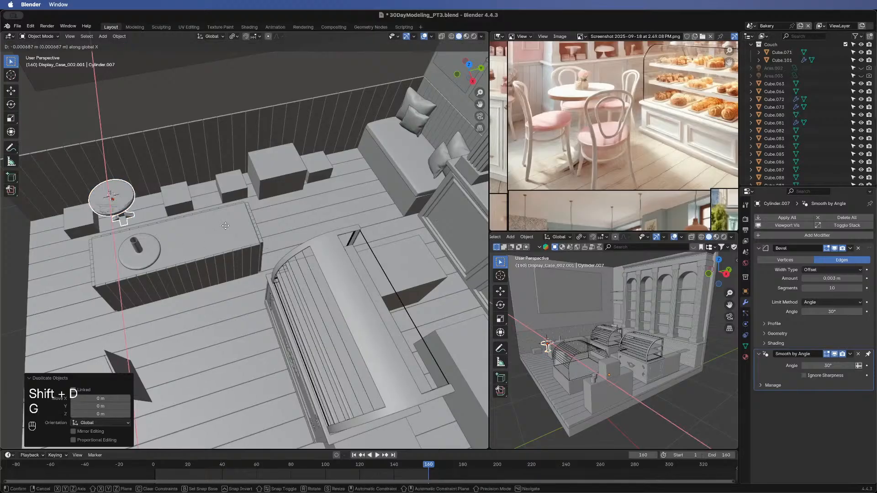
pyautogui.click(369, 205)
pyautogui.press('y')
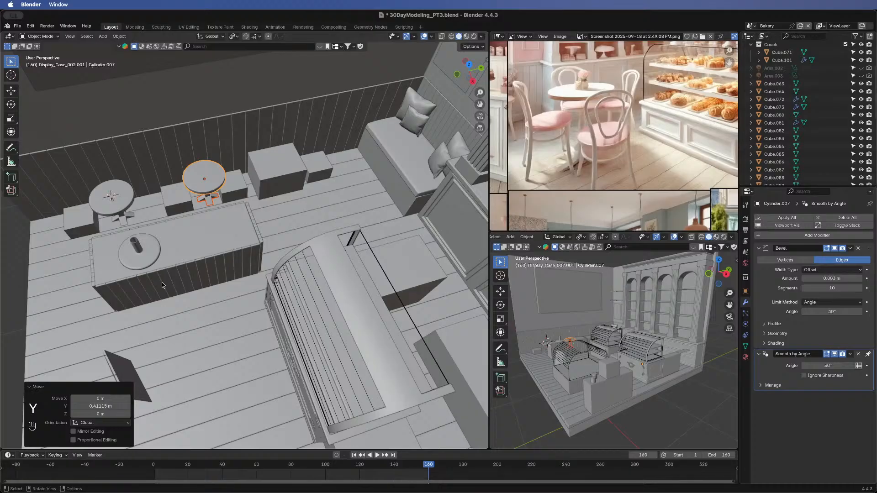
pyautogui.press('g')
pyautogui.press('y')
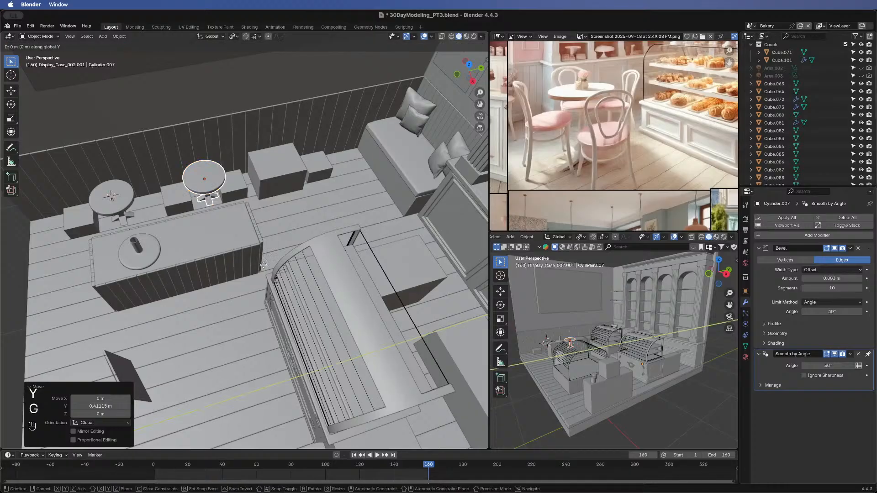
pyautogui.click(332, 251)
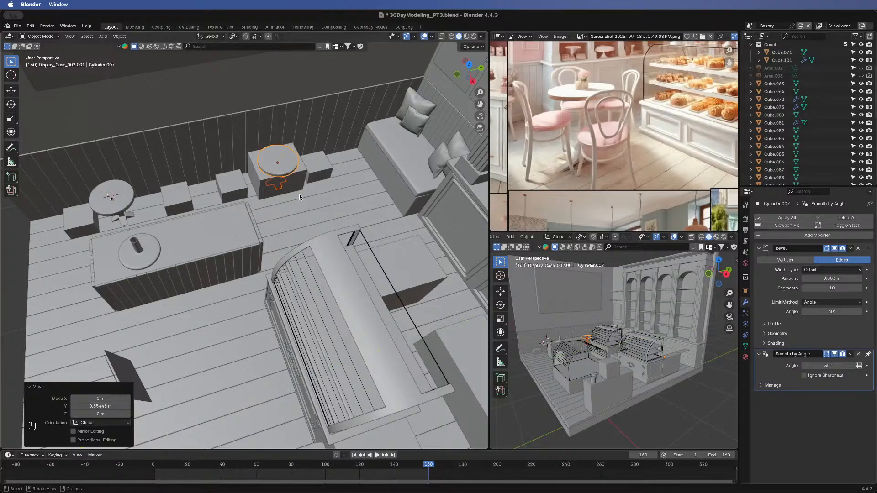
# - Delete the large placeholder box that surrounds the second table
pyautogui.click(299, 184)
pyautogui.press('x')
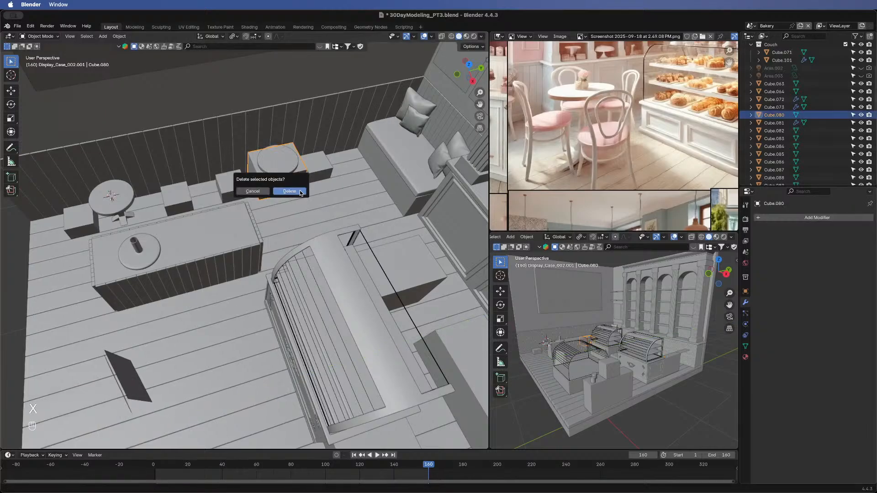
pyautogui.click(300, 192)
# - Move the small seat box nearest the second table about 0.09 m along Y so it sits beside that table
pyautogui.click(230, 182)
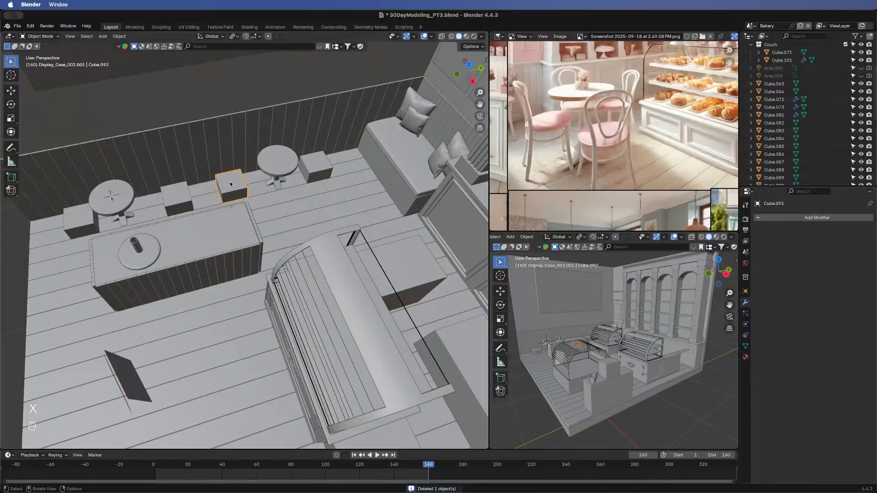
pyautogui.press('g')
pyautogui.press('x')
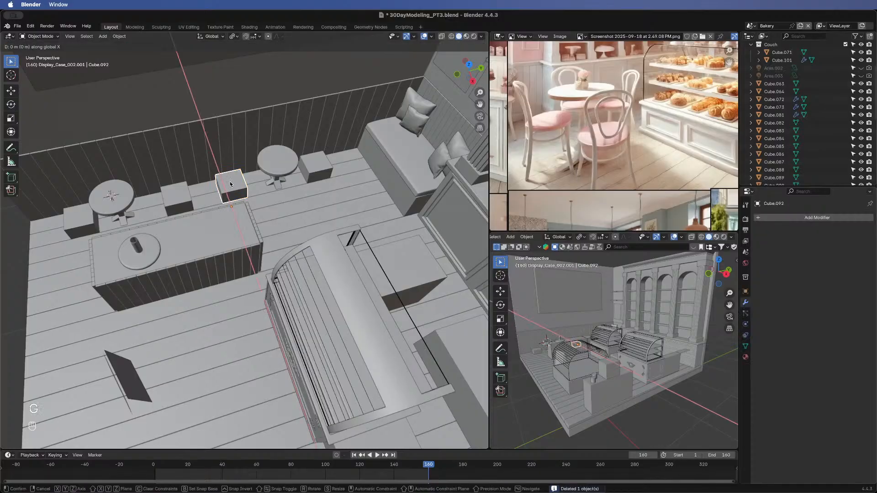
pyautogui.press('y')
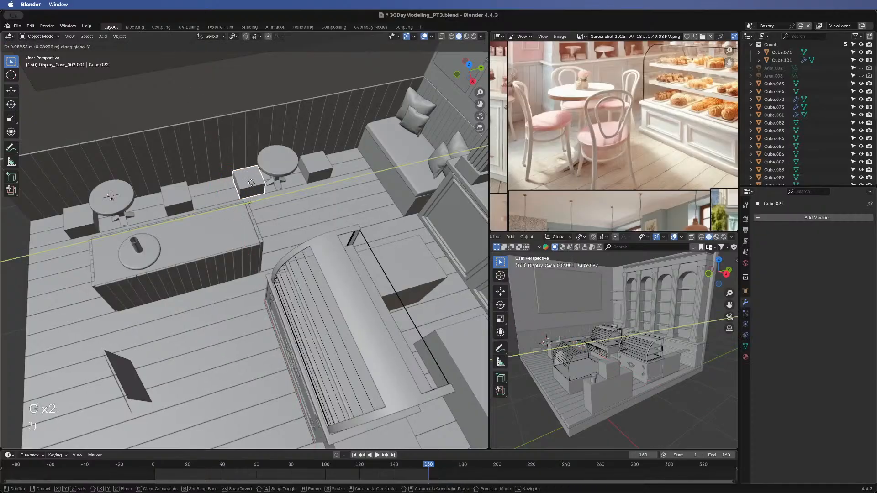
pyautogui.click(251, 182)
# - Move the other middle seat box about 0.11 m along Y toward the first table, and select that table's round top
pyautogui.click(186, 196)
pyautogui.press('g')
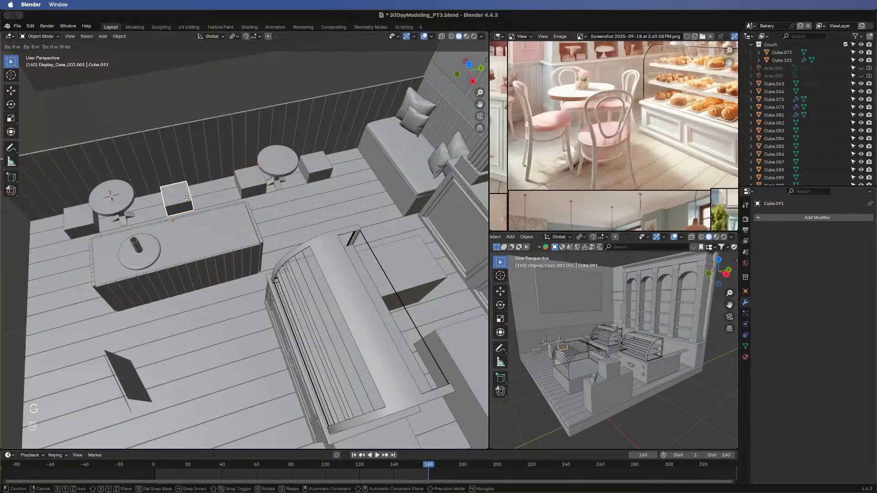
pyautogui.press('y')
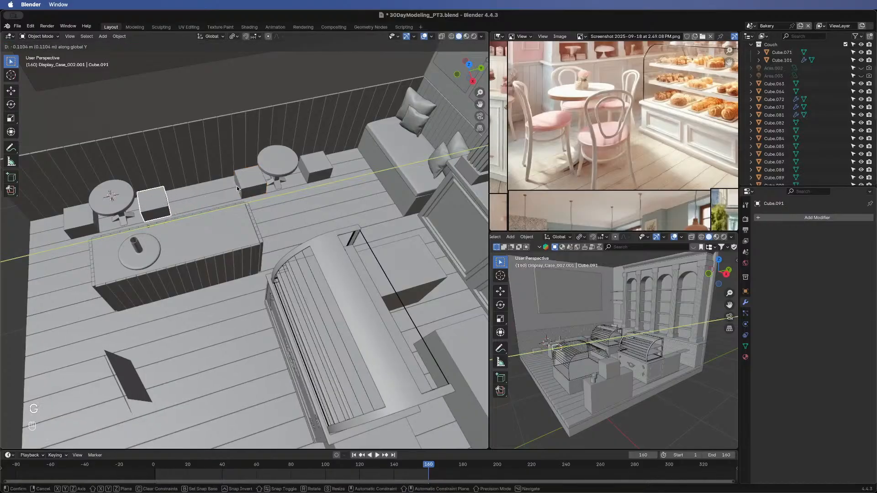
pyautogui.click(160, 201)
pyautogui.click(111, 197)
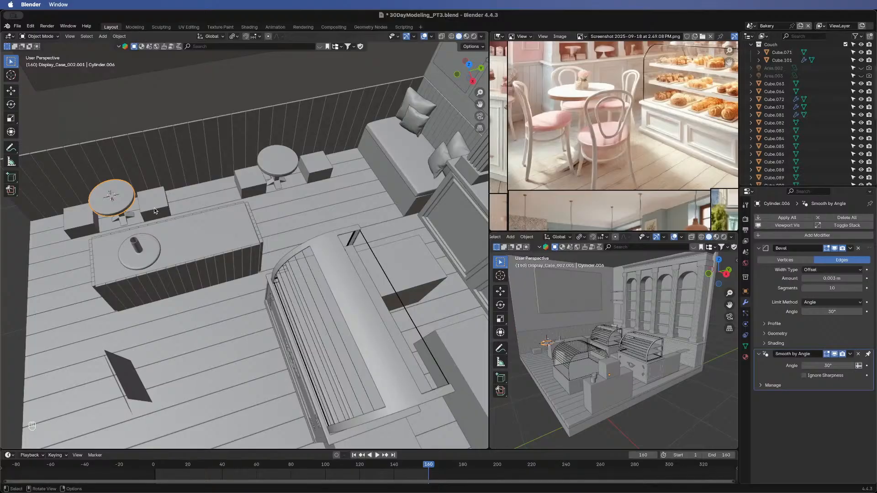
# - Duplicate the table nearest the open end of the wall, top and leg together, and move the copy about 0.40 m along Y
pyautogui.keyDown('shift'); pyautogui.click(126, 219); pyautogui.keyUp('shift')
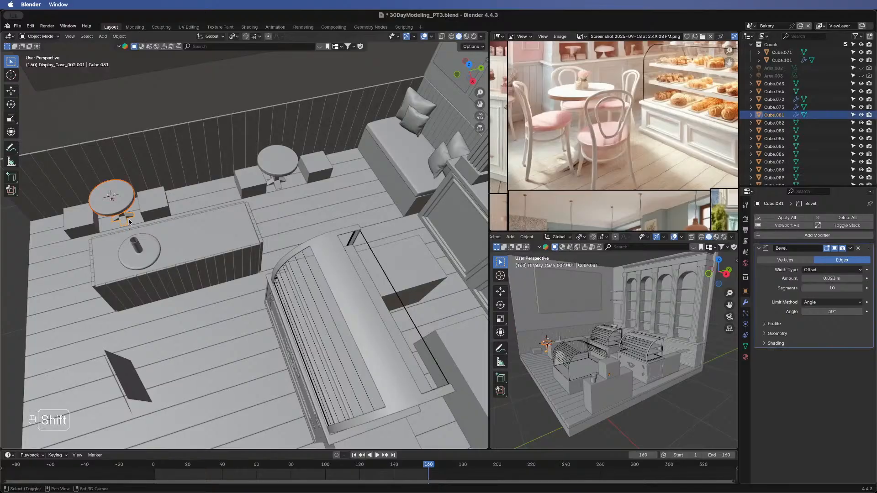
pyautogui.hotkey('shift', 'd')
pyautogui.rightClick(231, 210)
pyautogui.press('g')
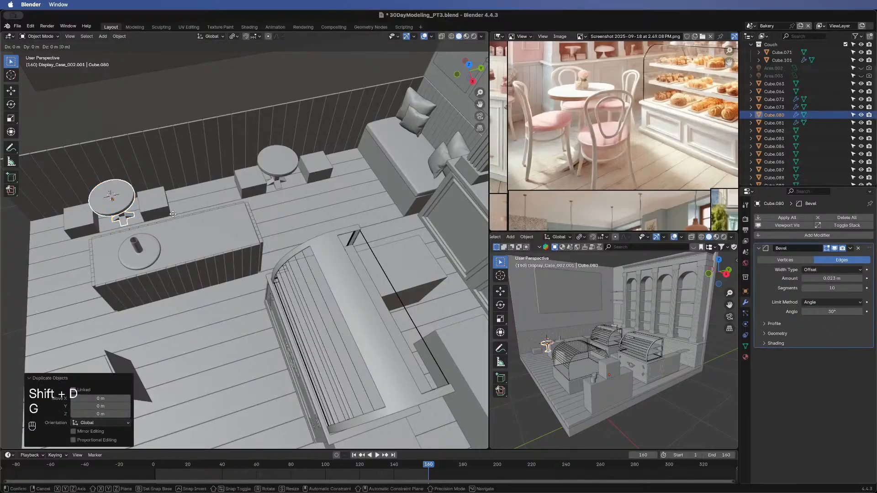
pyautogui.press('x')
pyautogui.rightClick(245, 208)
pyautogui.press('g')
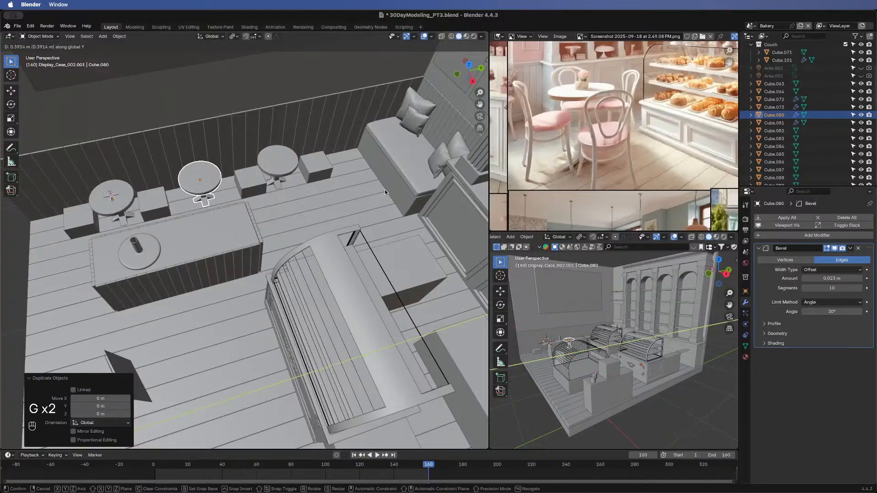
pyautogui.click(400, 183)
# - Nudge the middle table about 0.02 m further along Y and save the file
pyautogui.press('g')
pyautogui.press('y')
pyautogui.rightClick(250, 224)
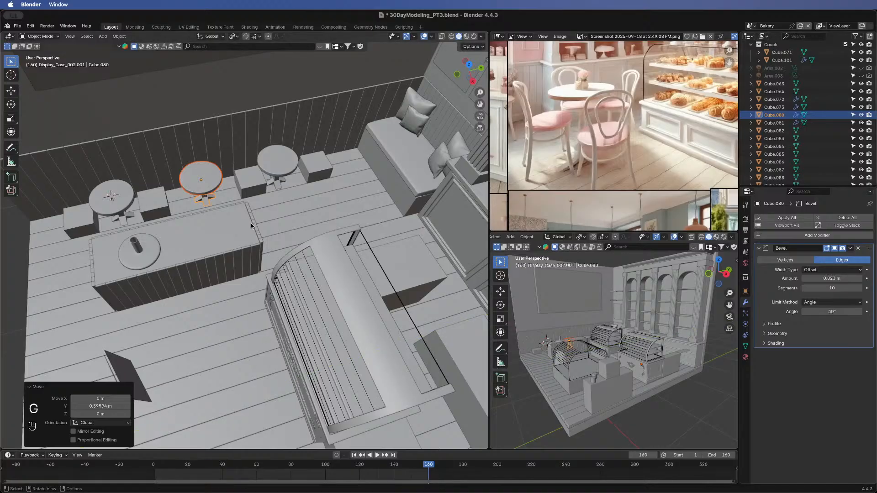
pyautogui.press('g')
pyautogui.press('y')
pyautogui.click(258, 223)
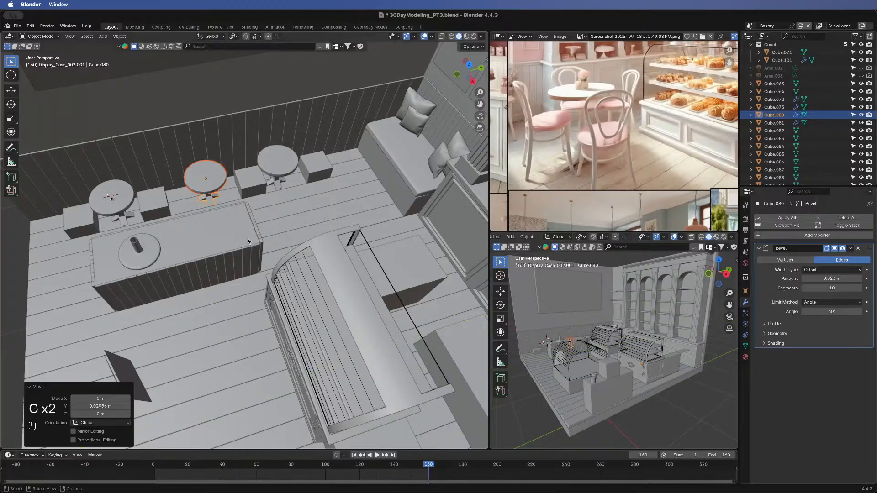
pyautogui.moveTo(244, 296); pyautogui.dragTo(175, 140, button='middle')
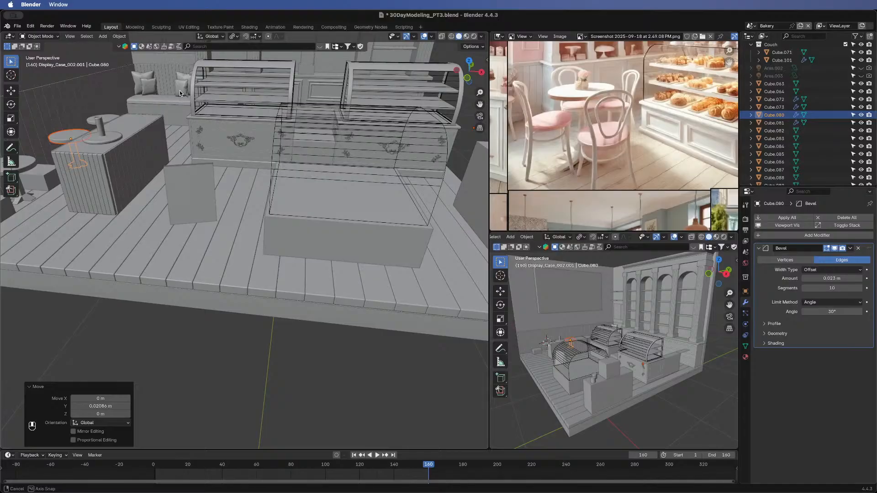
pyautogui.keyDown('shift'); pyautogui.moveTo(149, 174); pyautogui.dragTo(173, 198, button='middle'); pyautogui.keyUp('shift')
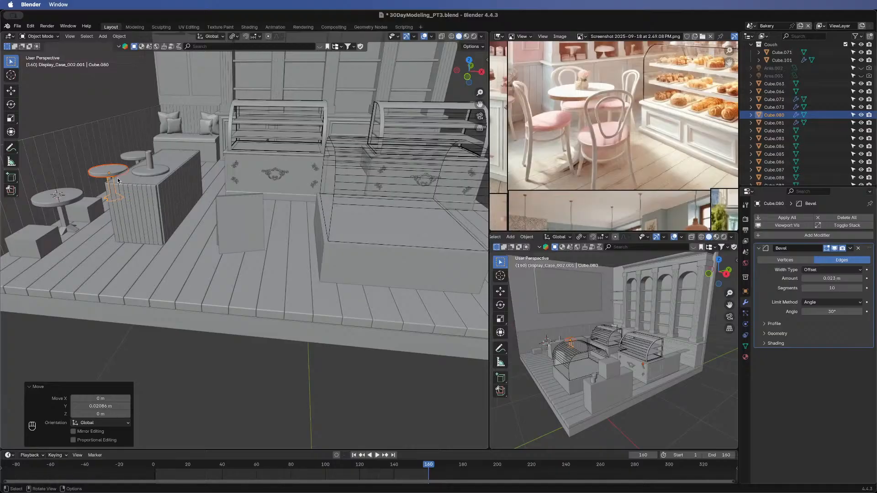
pyautogui.keyDown('shift'); pyautogui.moveTo(118, 181); pyautogui.dragTo(181, 284, button='middle'); pyautogui.keyUp('shift')
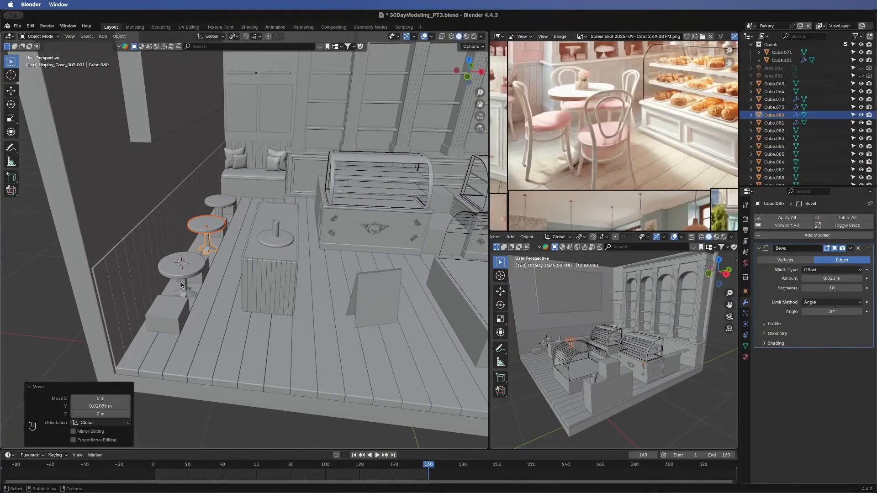
pyautogui.press('super')
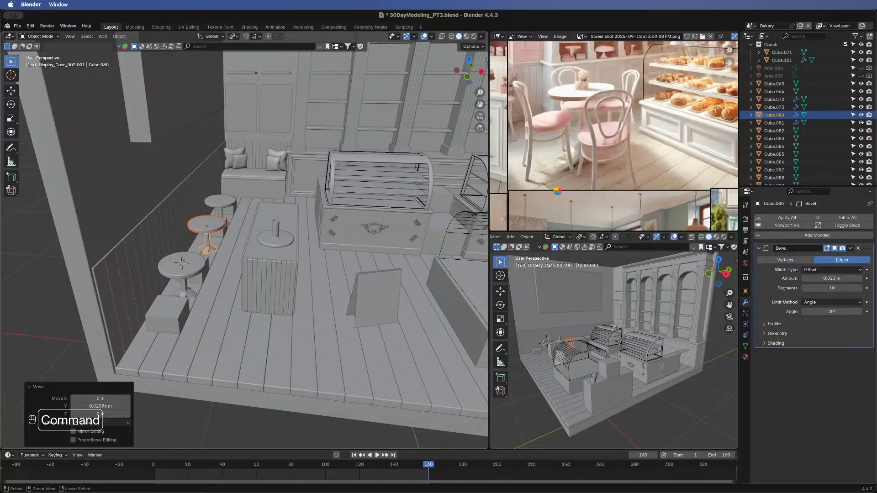
pyautogui.press('super+s')
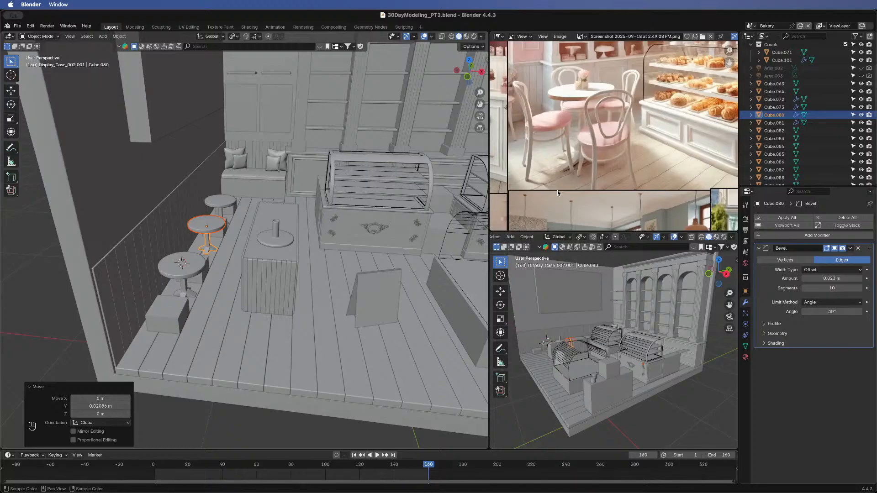
# - Examine the café reference images for chair and table designs, ending on the round white table with pink-cushioned bentwood chairs
pyautogui.moveTo(266, 225); pyautogui.dragTo(184, 241, button='middle')
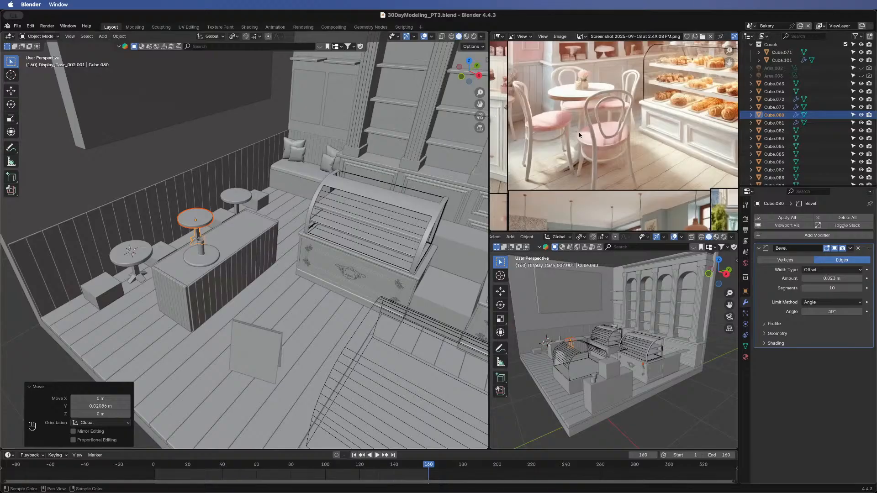
pyautogui.scroll(-1, 579, 134)
pyautogui.scroll(-2, 579, 153)
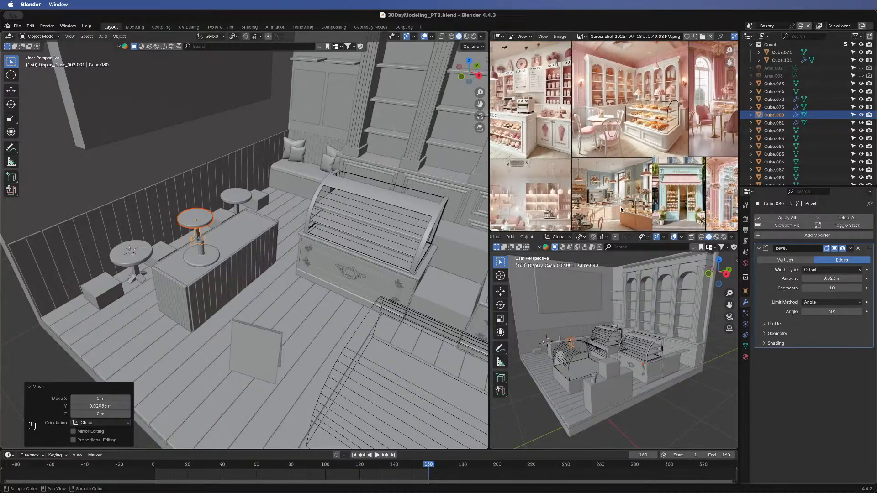
pyautogui.scroll(-5, 620, 207)
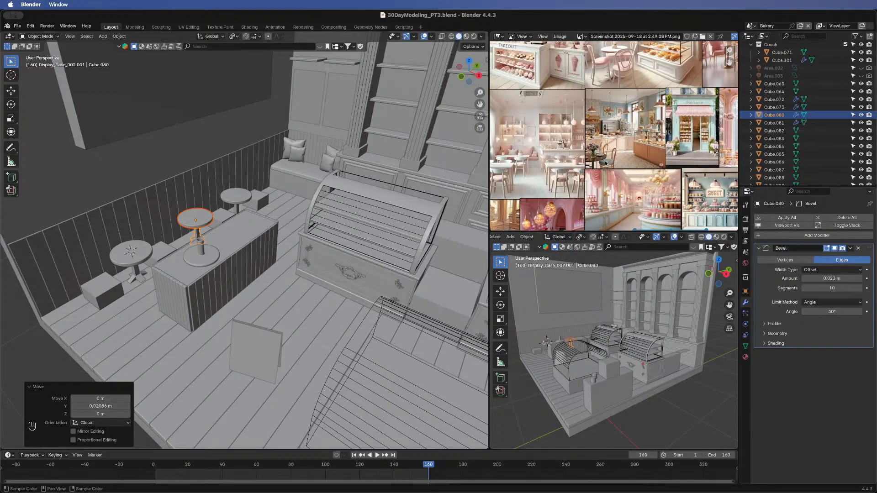
pyautogui.scroll(3, 605, 163)
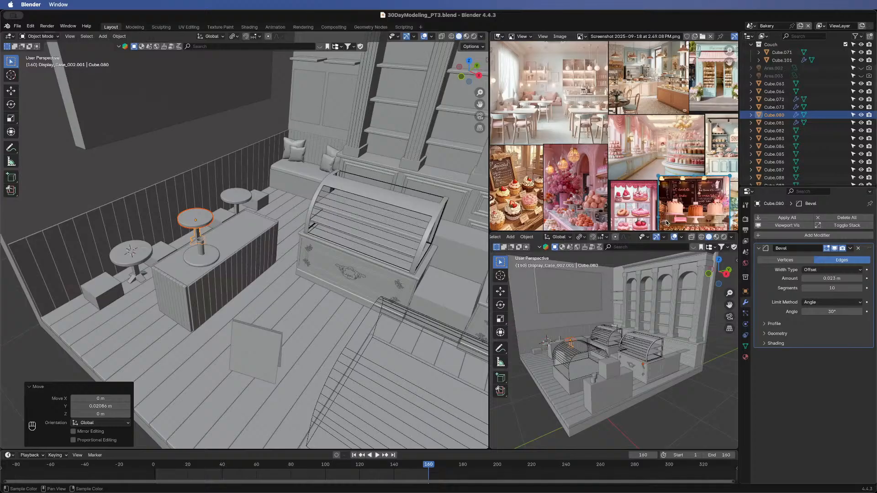
pyautogui.scroll(-2, 572, 153)
pyautogui.scroll(-3, 594, 115)
pyautogui.moveTo(614, 66)
pyautogui.mouseDown(button='middle')
pyautogui.moveTo(611, 135)
pyautogui.moveTo(624, 120)
pyautogui.moveTo(634, 132)
pyautogui.mouseUp(button='middle')
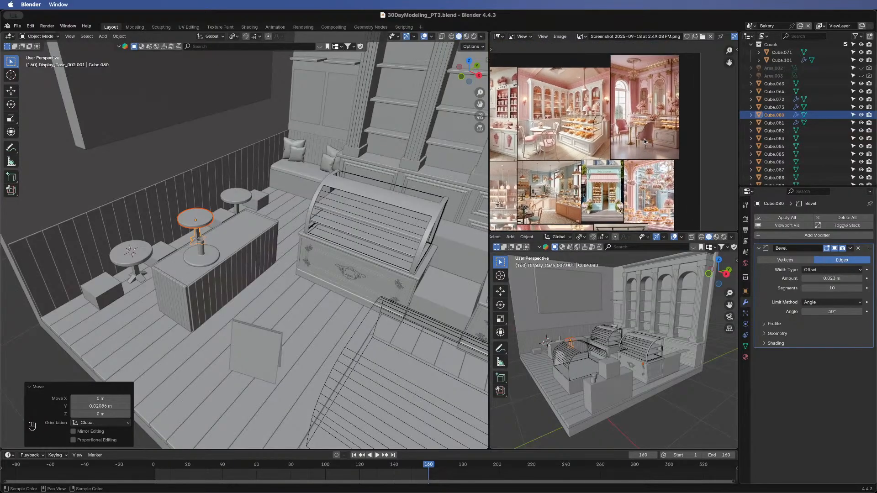
pyautogui.scroll(3, 644, 140)
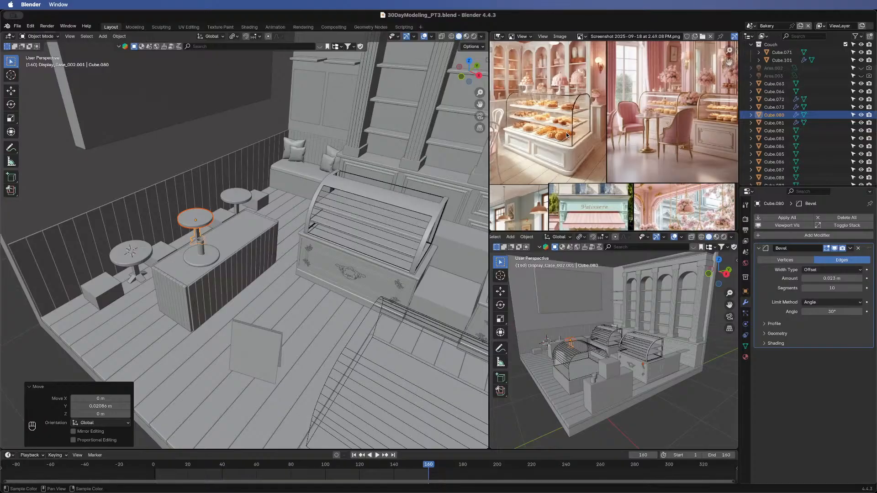
pyautogui.moveTo(567, 132); pyautogui.dragTo(633, 115, button='middle')
pyautogui.scroll(-5, 617, 129)
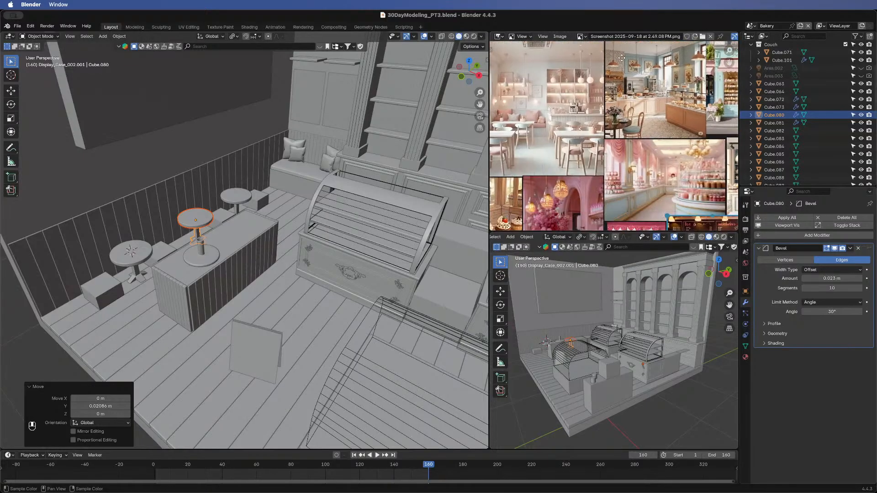
pyautogui.scroll(5, 645, 143)
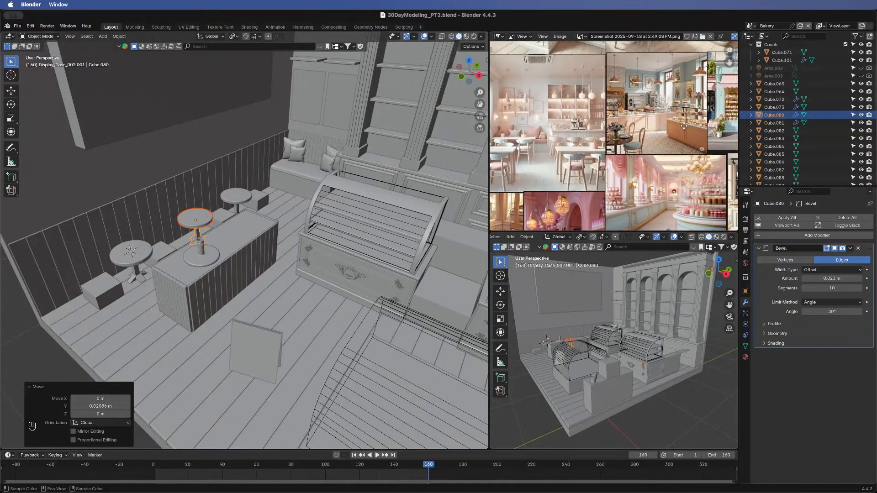
pyautogui.scroll(3, 623, 136)
pyautogui.moveTo(630, 120); pyautogui.dragTo(644, 185, button='middle')
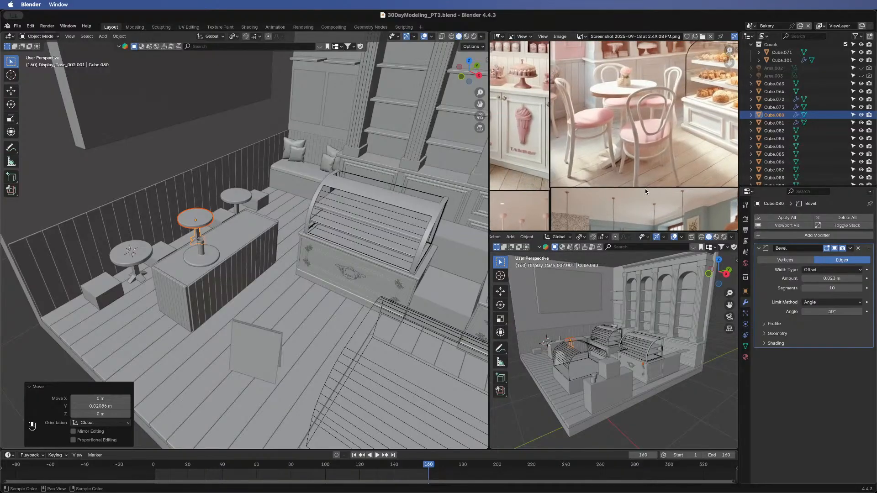
pyautogui.moveTo(655, 108); pyautogui.dragTo(626, 126, button='middle')
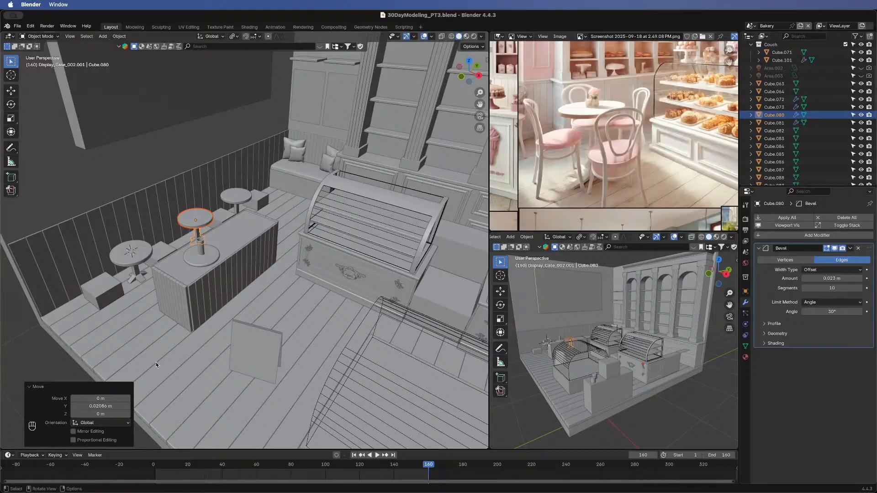
# - Snap the 3D cursor to the centre of the top face of the seat box nearest the floor's open edge
pyautogui.keyDown('shift'); pyautogui.moveTo(182, 360); pyautogui.dragTo(279, 221, button='middle'); pyautogui.keyUp('shift')
pyautogui.click(224, 228)
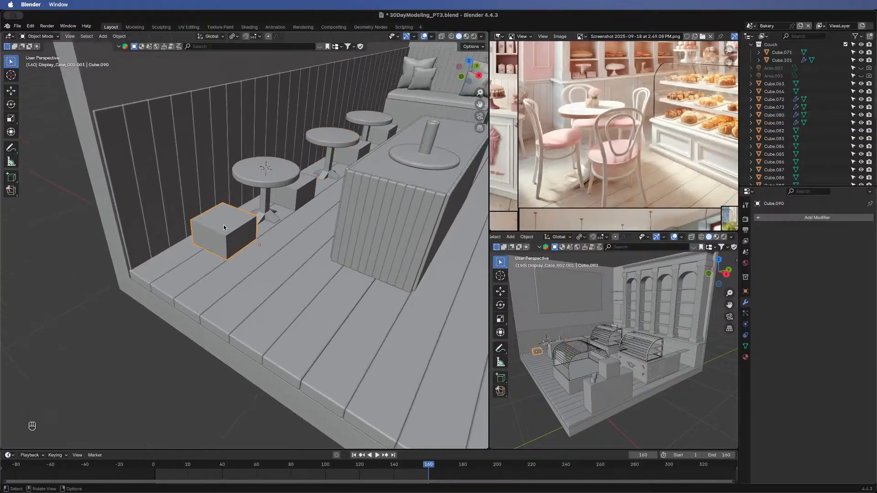
pyautogui.hotkey('shift', 's')
pyautogui.click(218, 227)
pyautogui.press('Tab')
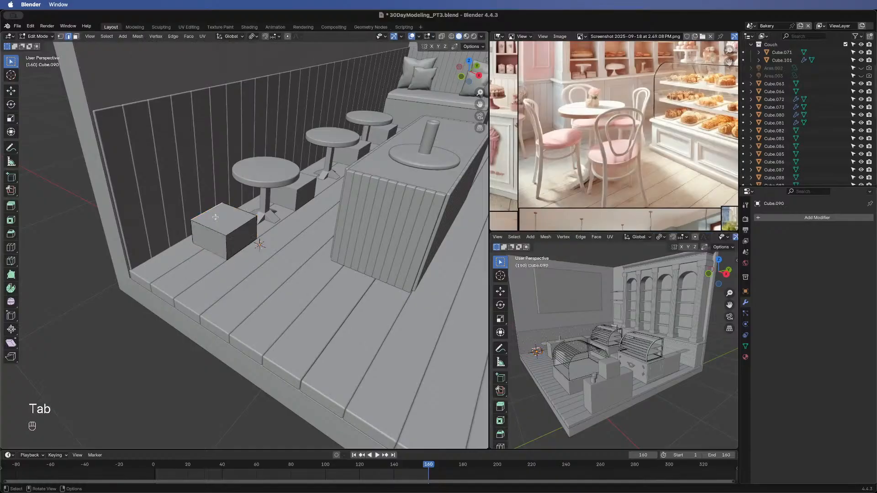
pyautogui.press('3')
pyautogui.click(215, 217)
pyautogui.hotkey('shift', 's')
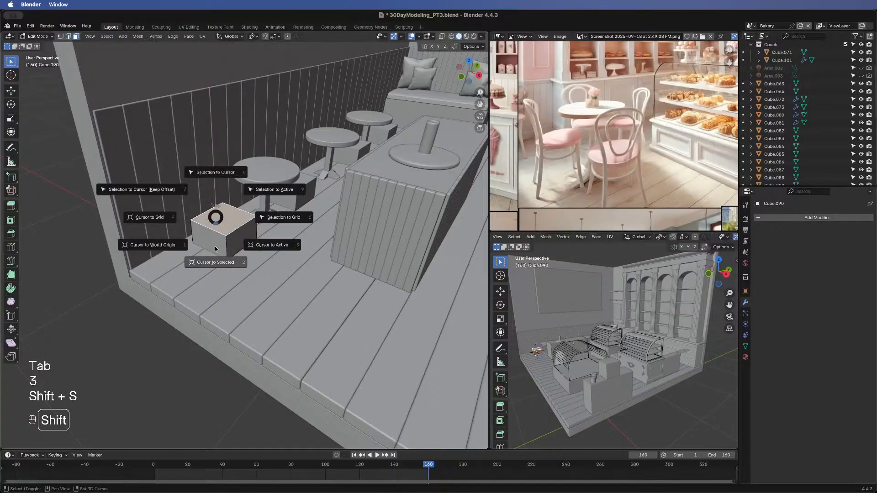
pyautogui.click(215, 255)
# - Set the seat box's origin to the 3D cursor
pyautogui.press('Tab')
pyautogui.rightClick(222, 230)
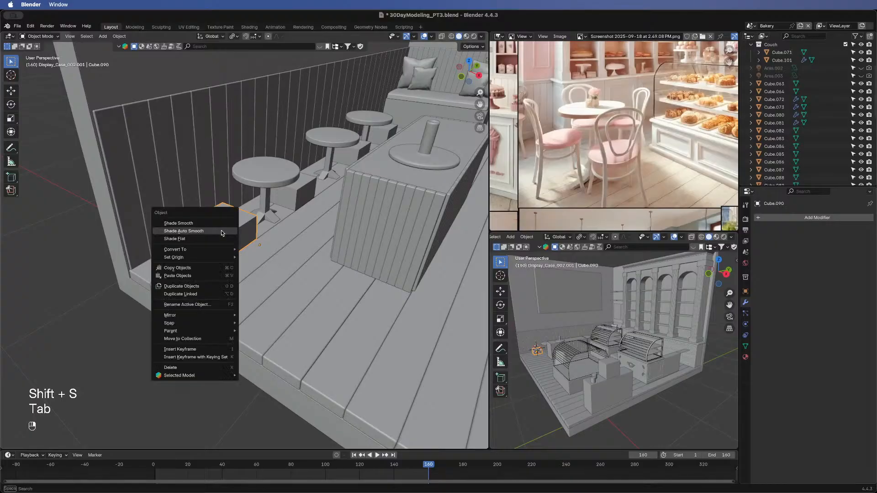
pyautogui.moveTo(215, 257)
pyautogui.click(271, 274)
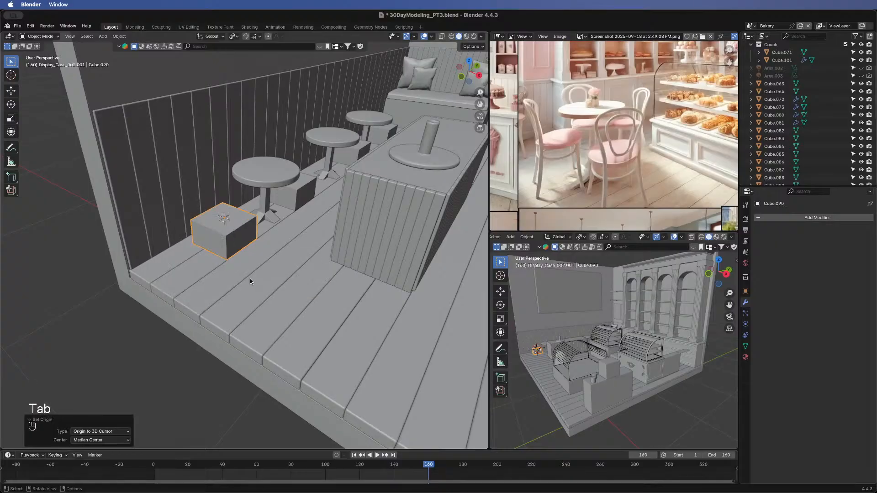
# - Add a cylinder at the 3D cursor and flatten its mesh along Z by a factor of about 0.156
pyautogui.hotkey('shift', 'a')
pyautogui.moveTo(250, 278)
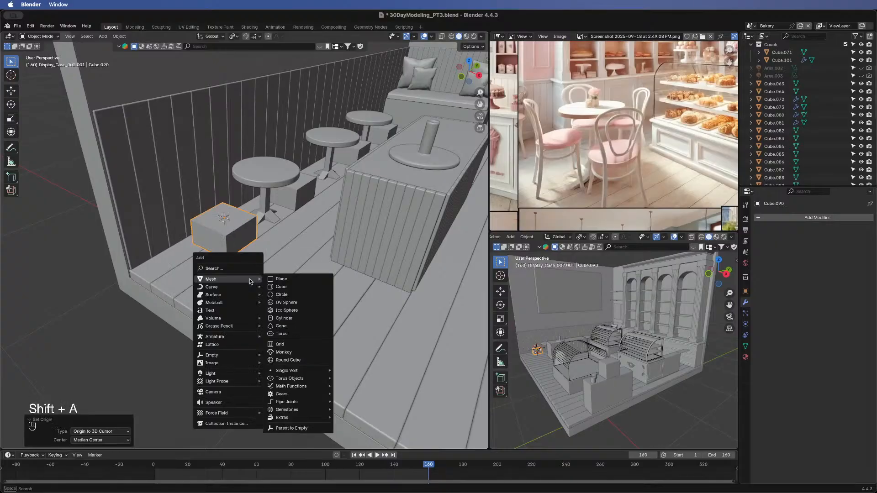
pyautogui.click(284, 318)
pyautogui.press('KP_Decimal')
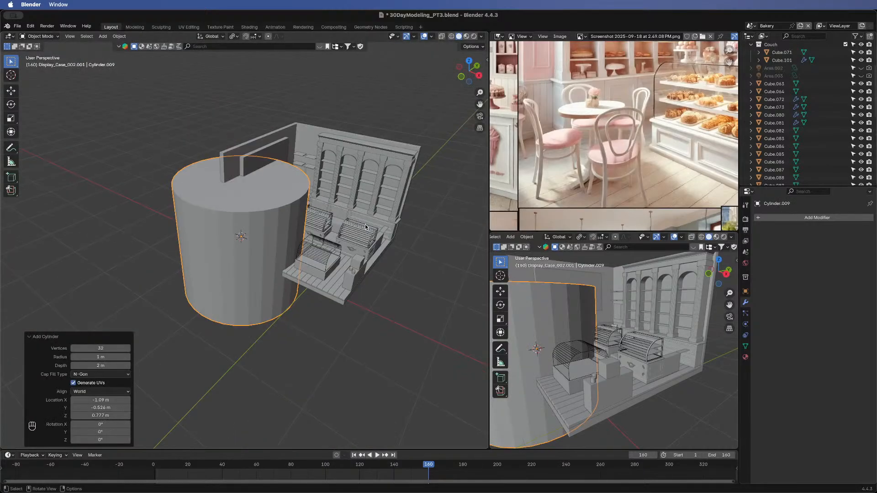
pyautogui.press('Tab')
pyautogui.press('s')
pyautogui.press('z')
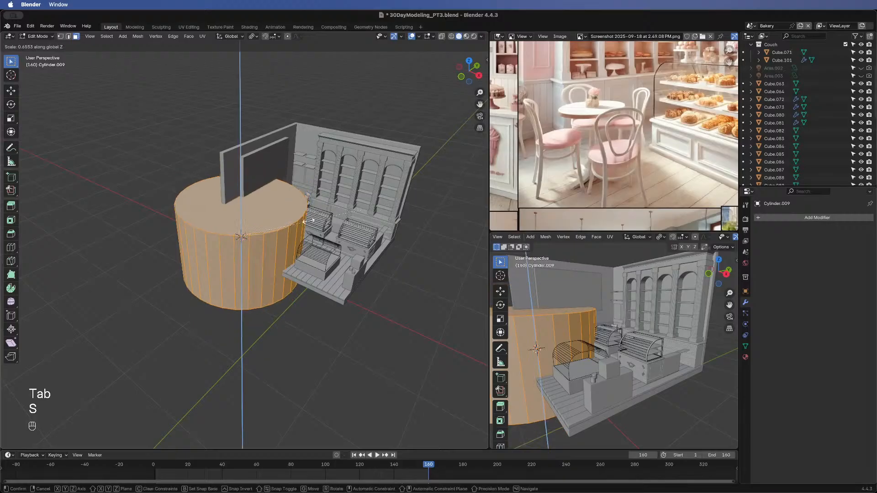
pyautogui.click(258, 232)
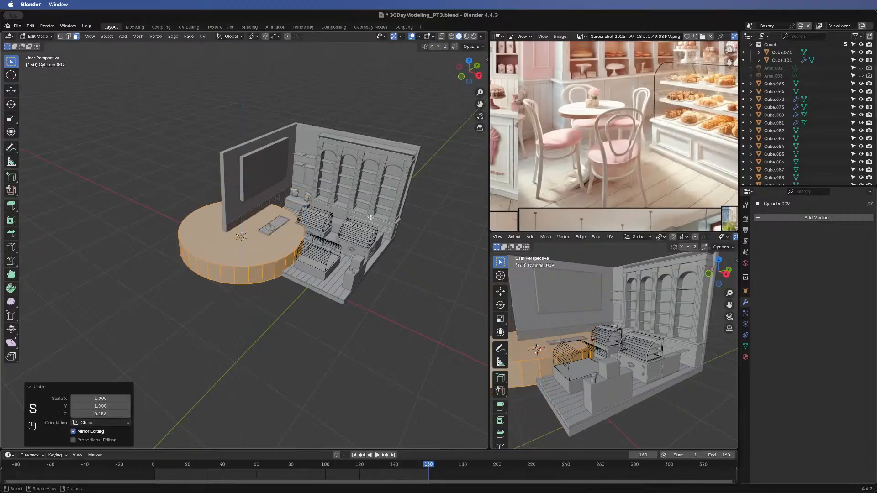
# - Scale the flattened cylinder uniformly by about 0.063 and again by about 0.76 so it fits within the seat box's top
pyautogui.press('s')
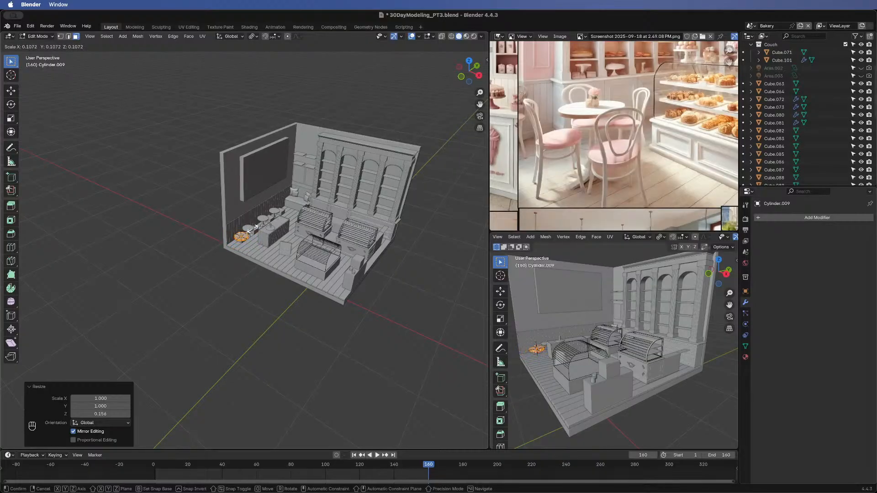
pyautogui.click(247, 232)
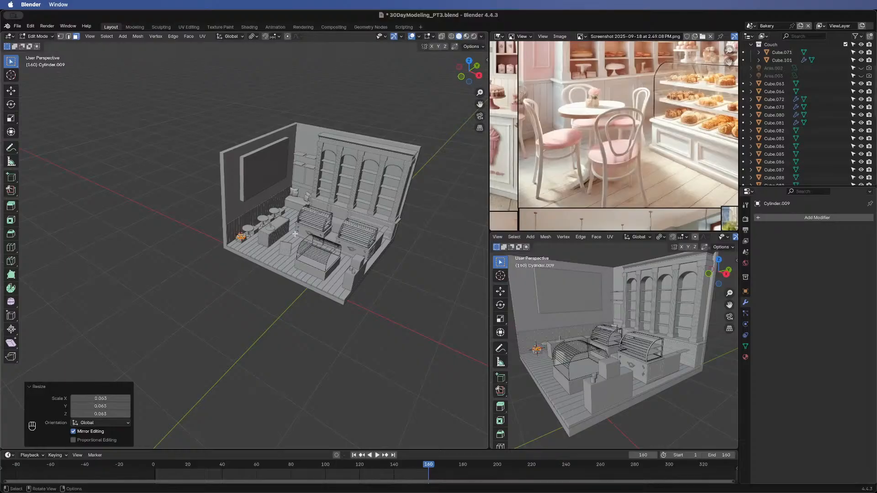
pyautogui.scroll(4, 246, 239)
pyautogui.press('KP_Decimal')
pyautogui.scroll(-2, 295, 233)
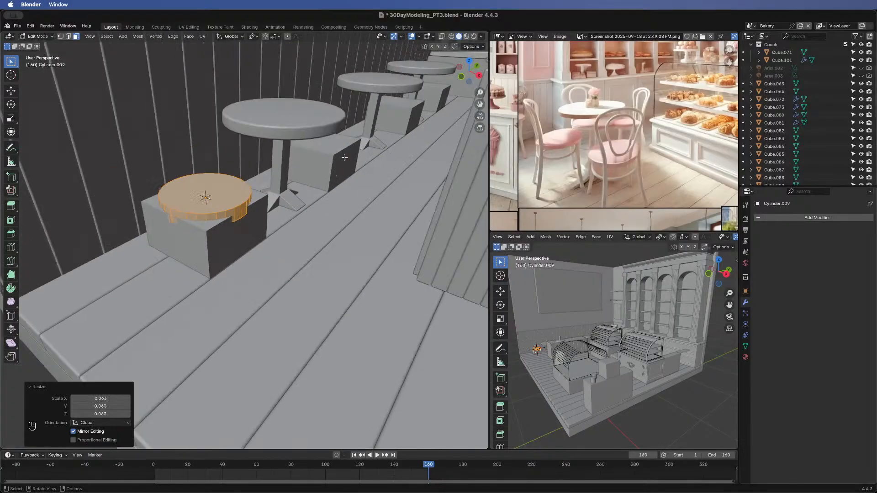
pyautogui.press('s')
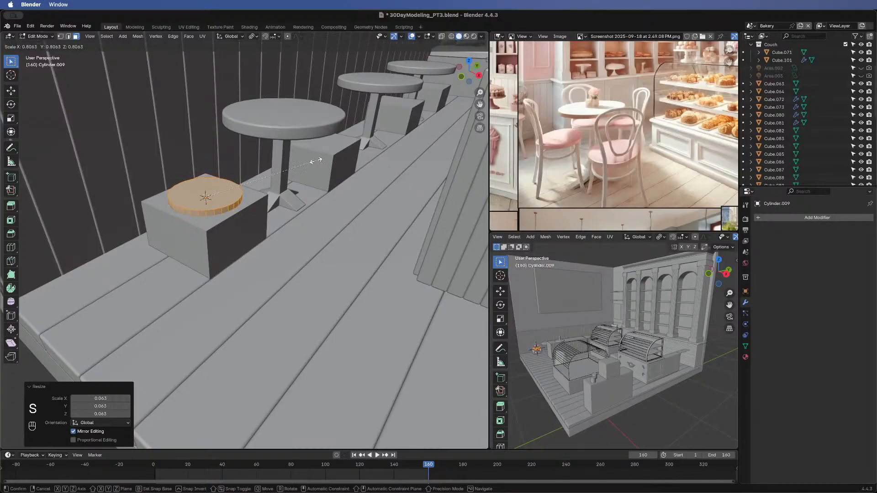
pyautogui.click(313, 183)
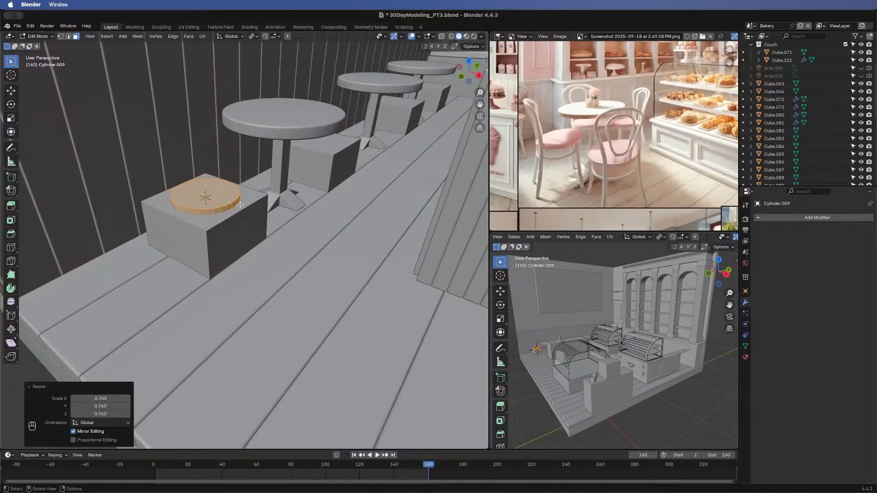
# - Raise the flattened cylinder about 0.045 m along Z and thin it along Z by a factor of about 0.602
pyautogui.press('g')
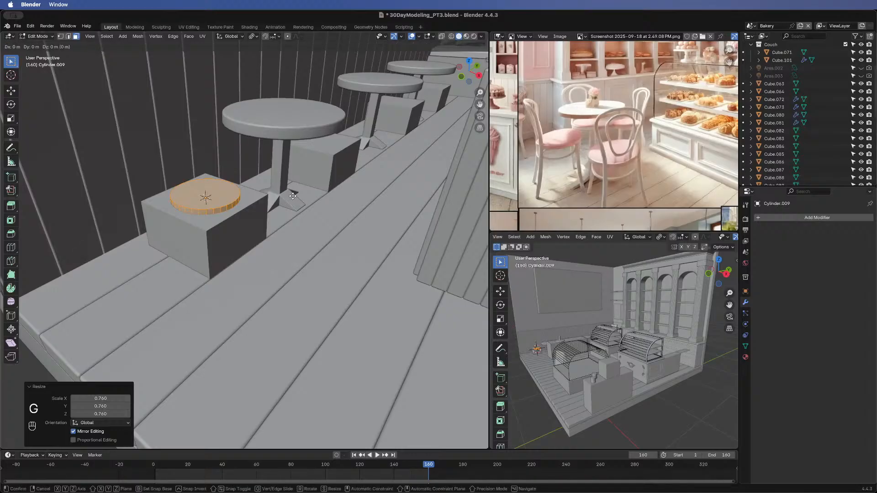
pyautogui.press('z')
pyautogui.click(299, 171)
pyautogui.press('s')
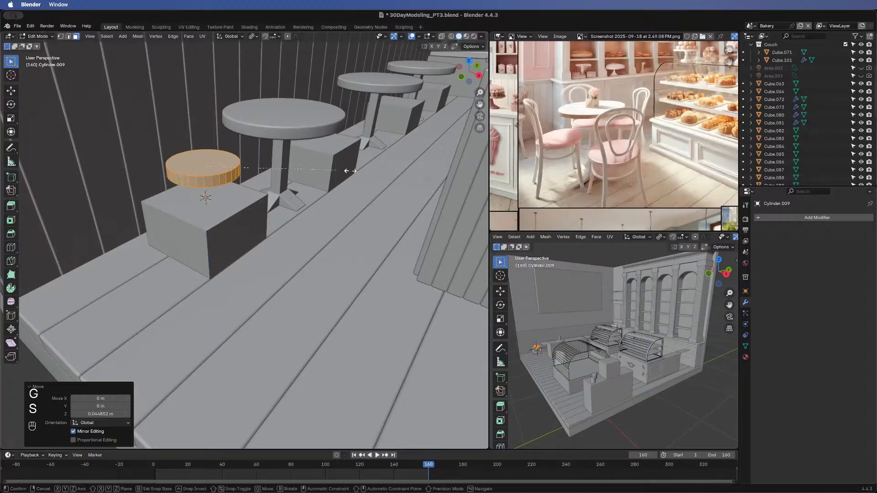
pyautogui.press('z')
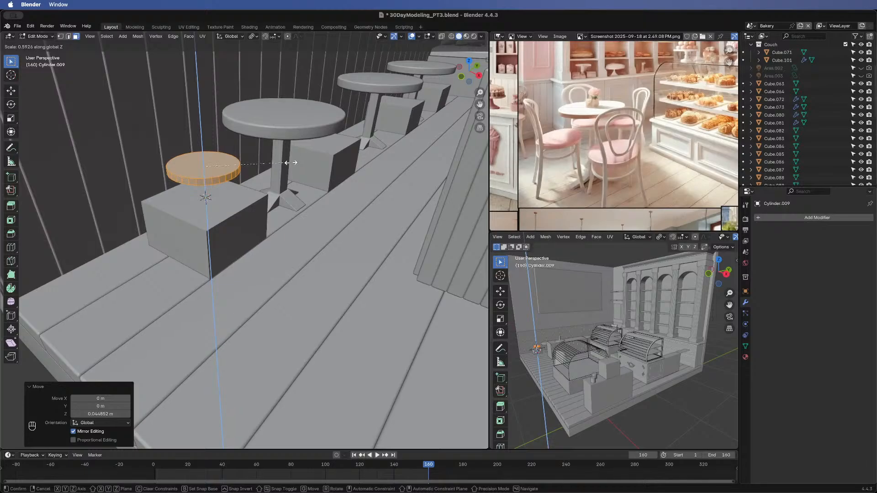
pyautogui.click(291, 163)
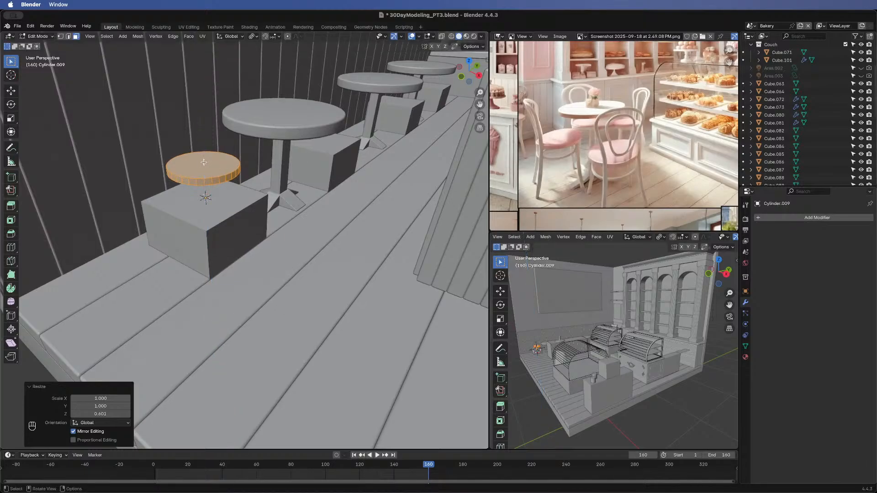
# - Try to duplicate the seat disc's side face loop in place and enlarge the copy
pyautogui.press('3')
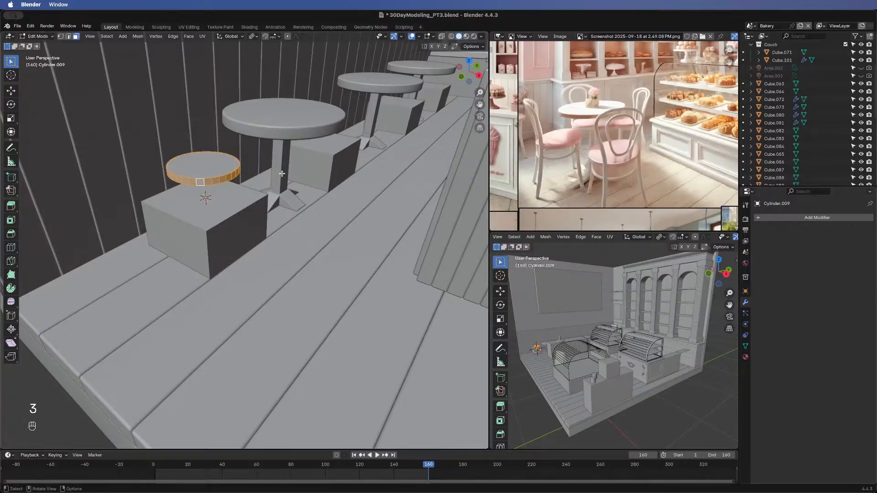
pyautogui.hotkey('shift', 's')
pyautogui.press('Escape')
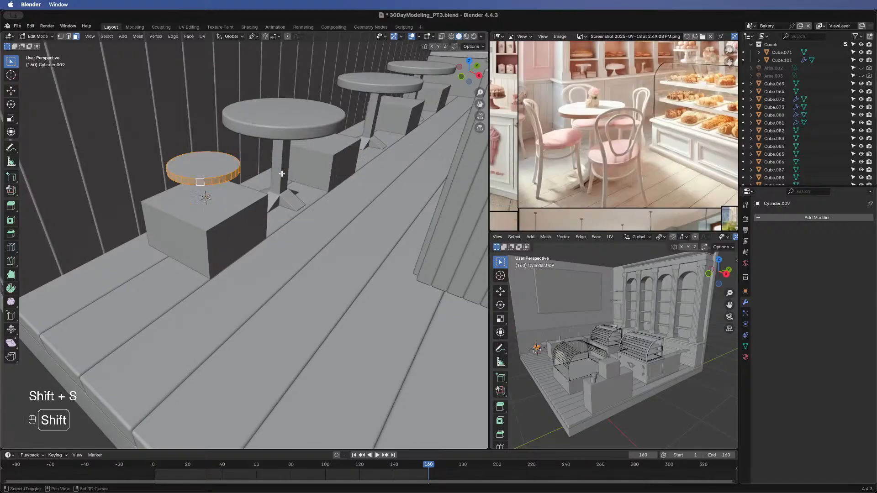
pyautogui.hotkey('shift', 'd')
pyautogui.rightClick(312, 174)
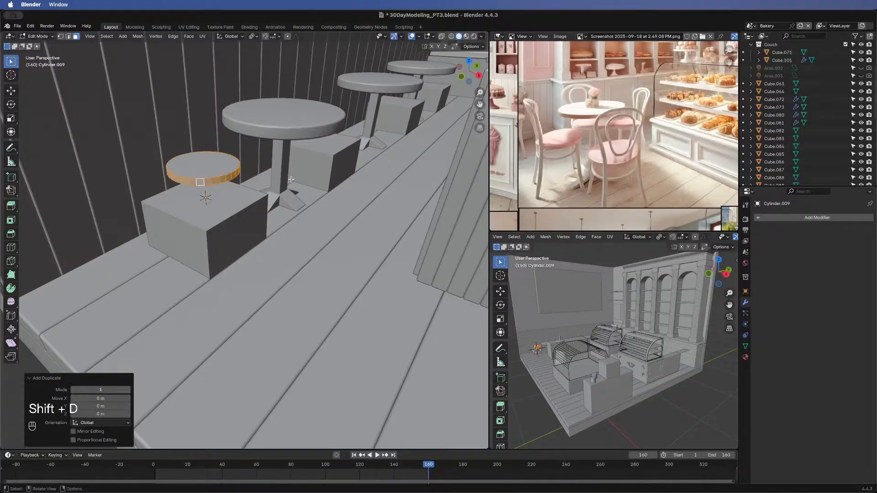
pyautogui.press('s')
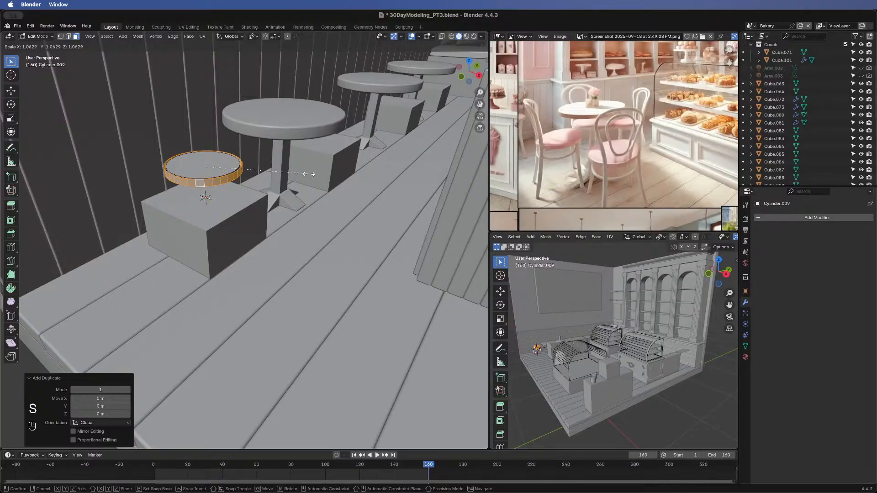
pyautogui.rightClick(309, 174)
# - Try to extrude the duplicated side faces, first as a region and again along their normals
pyautogui.press('e')
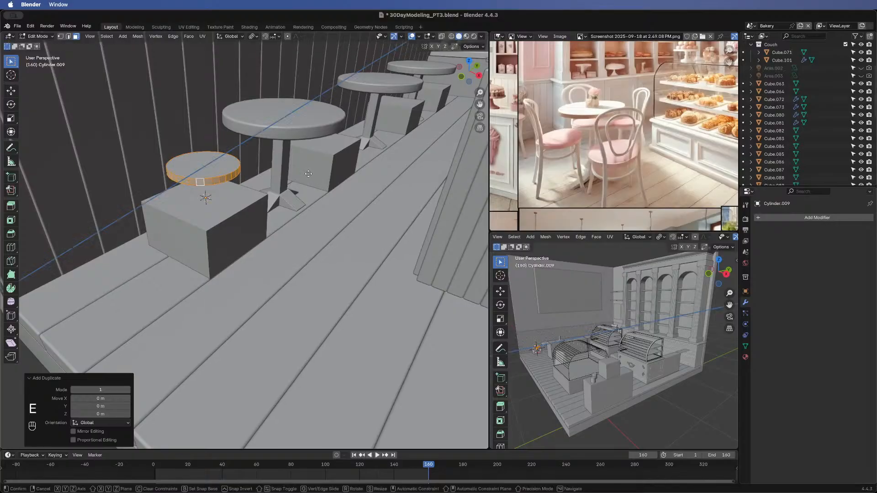
pyautogui.rightClick(314, 174)
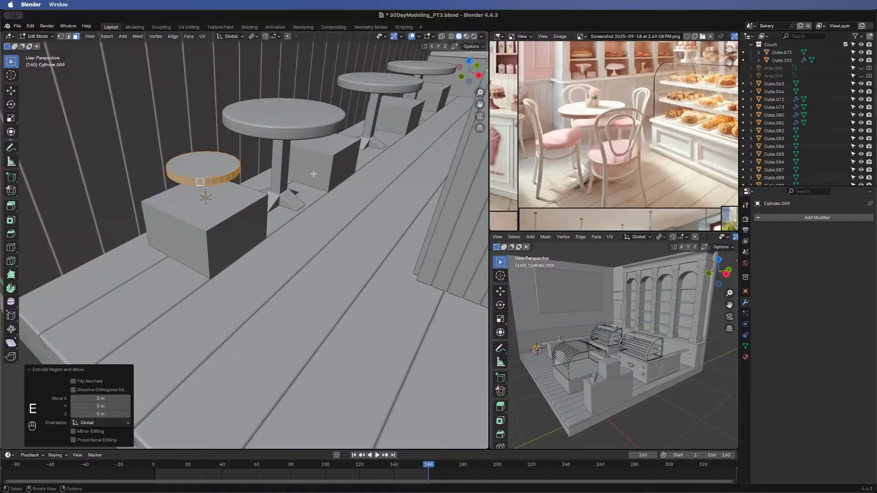
pyautogui.hotkey('alt', 'e')
pyautogui.click(316, 168)
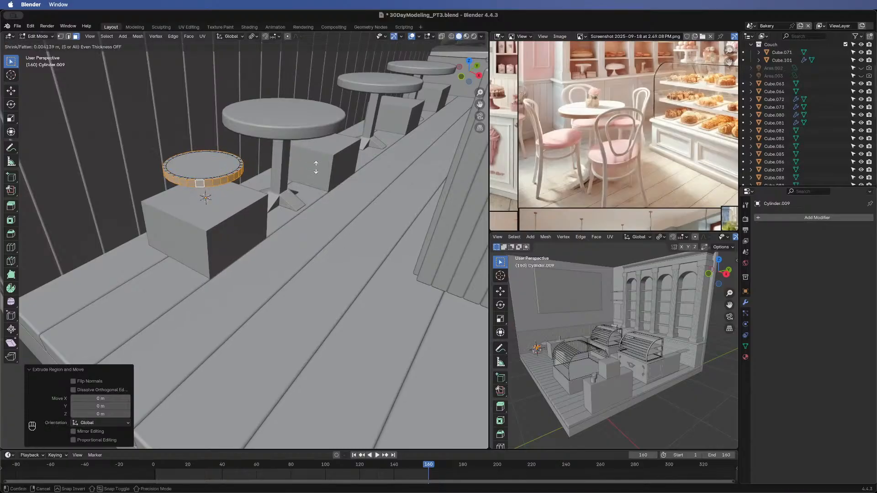
pyautogui.rightClick(316, 167)
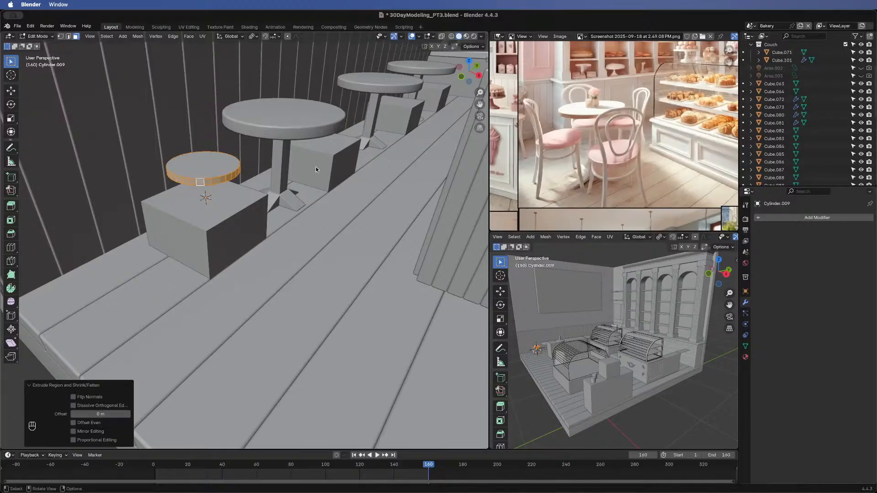
# - Try to scale the extruded side faces up by about 1.09 and check the disc's mesh in X-ray
pyautogui.press('s')
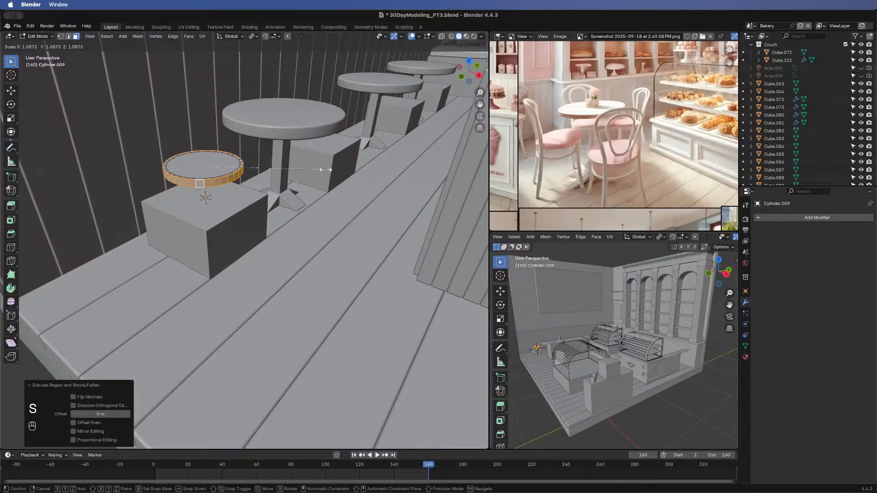
pyautogui.click(324, 168)
pyautogui.hotkey('alt', 'a')
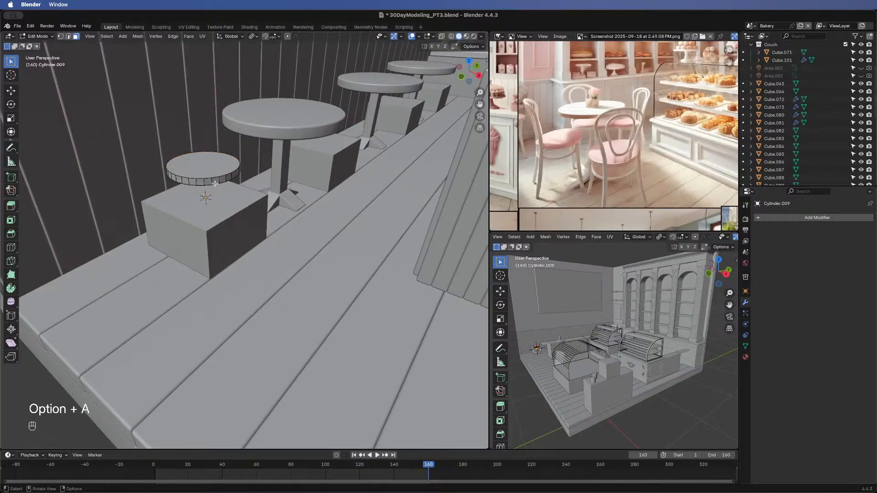
pyautogui.hotkey('alt', 'z')
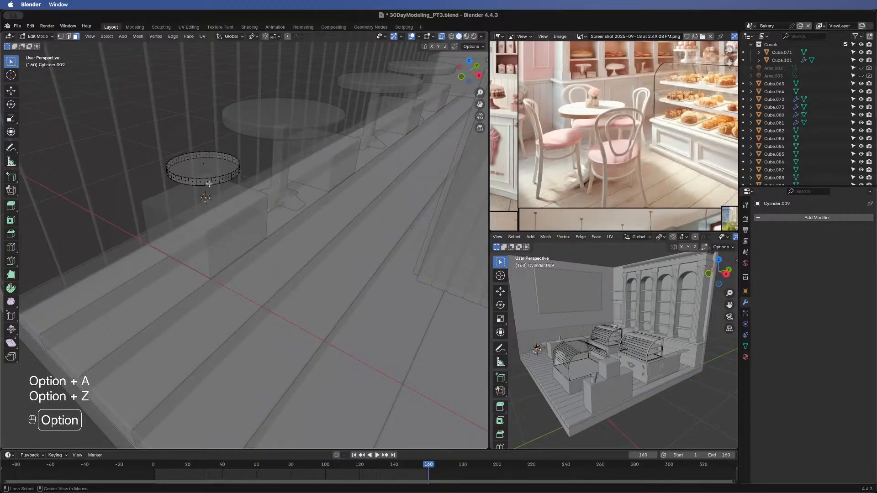
pyautogui.hotkey('alt', 'z')
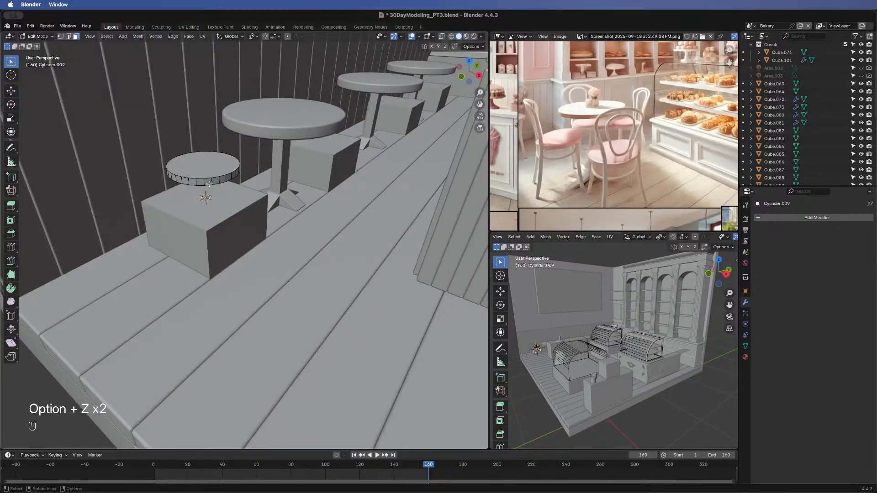
# - Undo the trial duplication and extrusions of the seat disc's side faces
pyautogui.press('super+z')
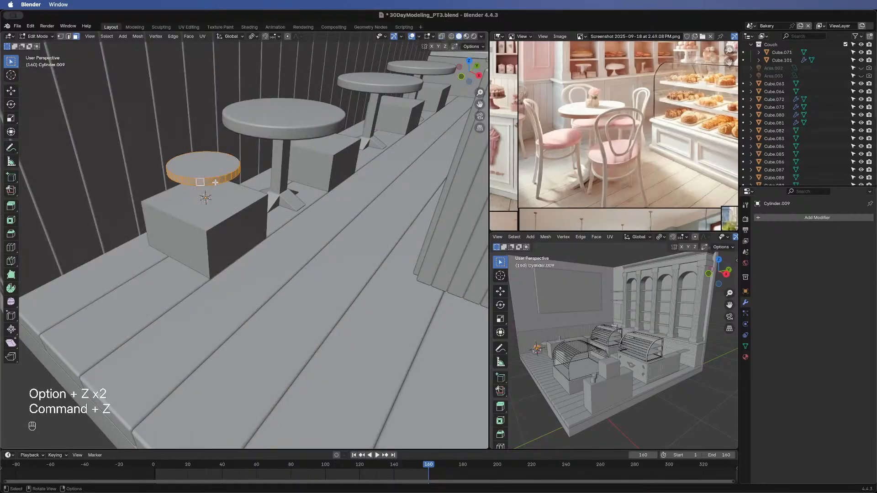
pyautogui.press('g')
pyautogui.rightClick(229, 151)
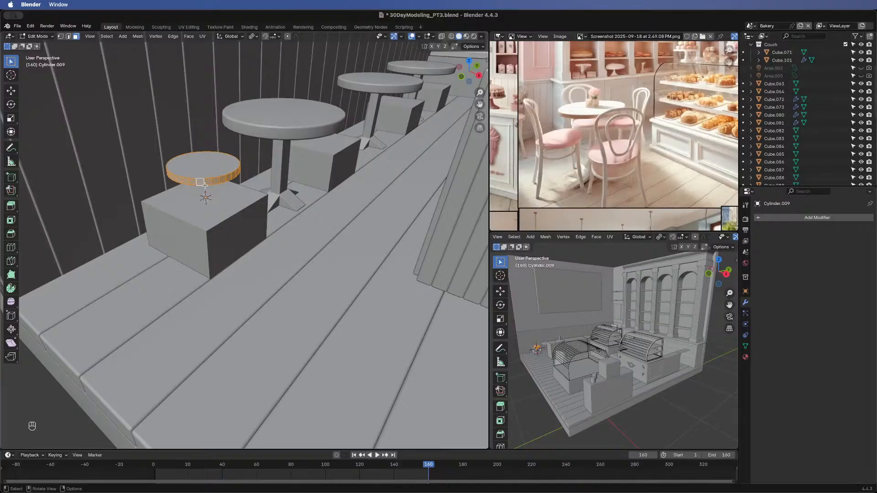
pyautogui.press('super+z')
pyautogui.press('super+z')
pyautogui.press('super+z')
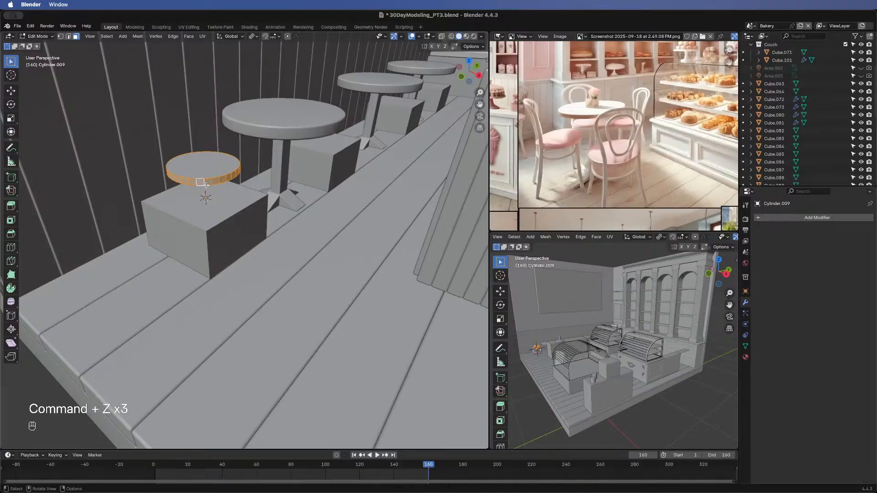
pyautogui.press('super+z')
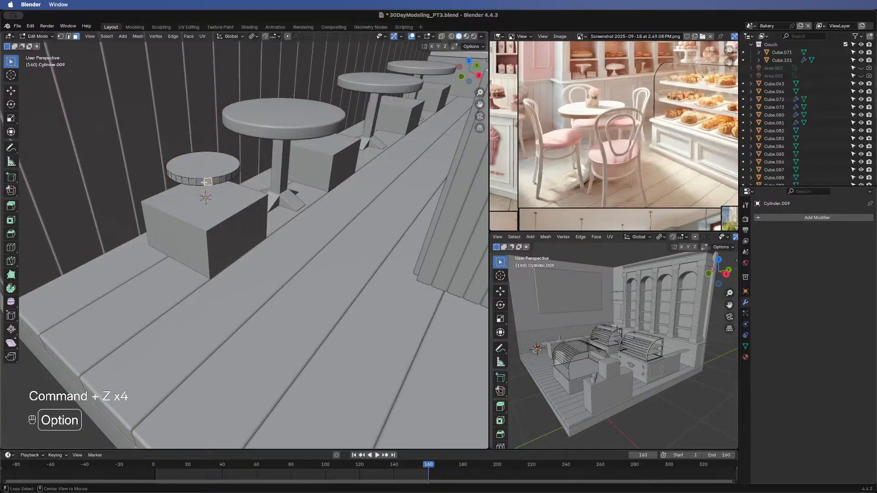
# - Duplicate the disc's side face loop in place, scale the copy uniformly by 1.077 and along Z by about 1.056
pyautogui.keyDown('alt'); pyautogui.click(206, 182); pyautogui.keyUp('alt')
pyautogui.hotkey('shift', 'd')
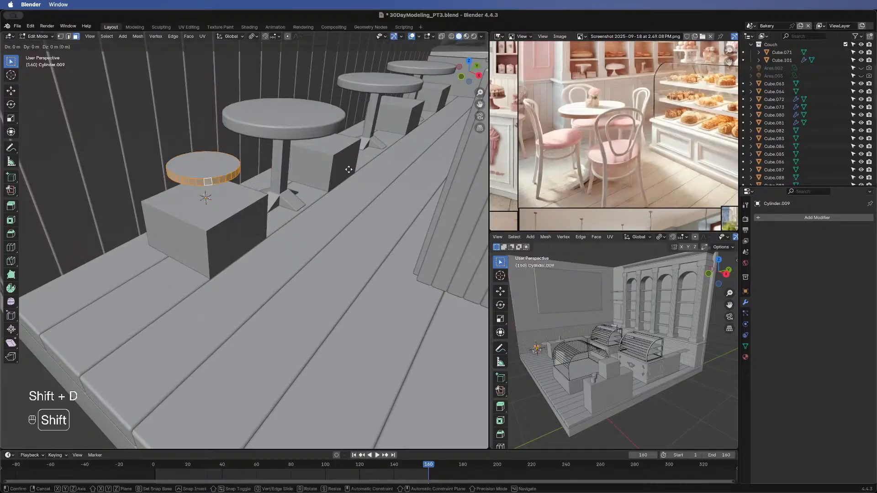
pyautogui.rightClick(316, 177)
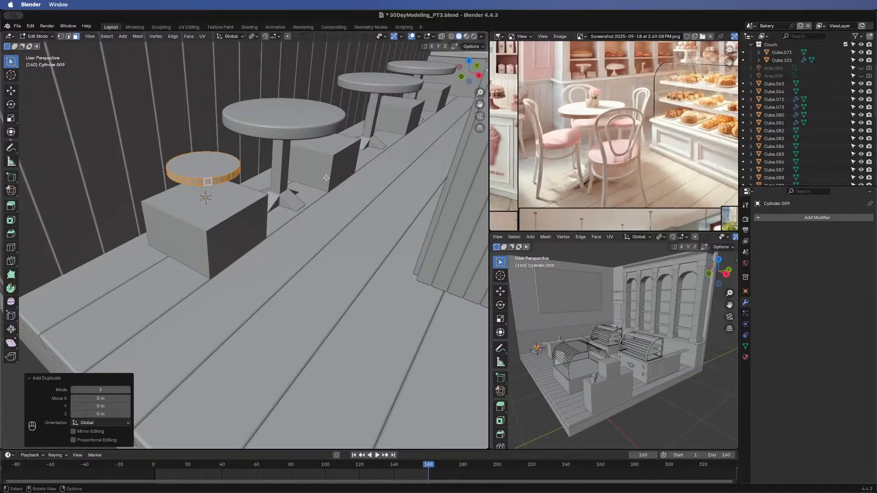
pyautogui.press('s')
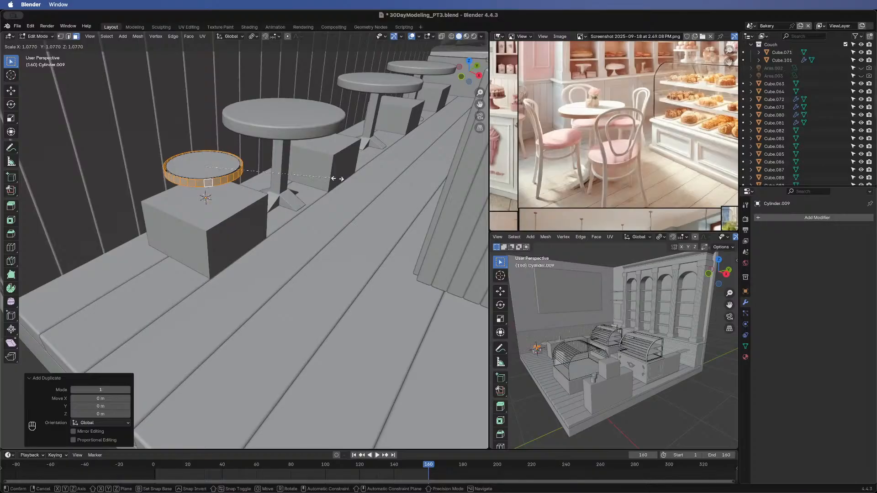
pyautogui.click(338, 179)
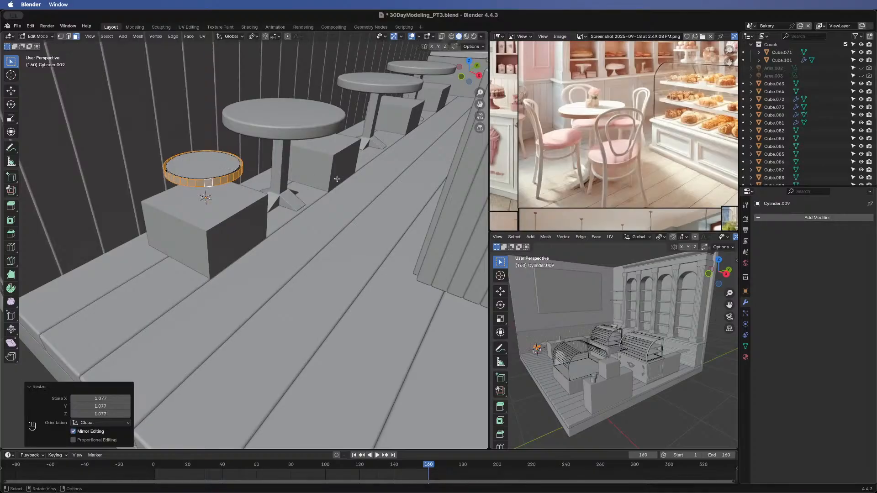
pyautogui.press('s')
pyautogui.press('z')
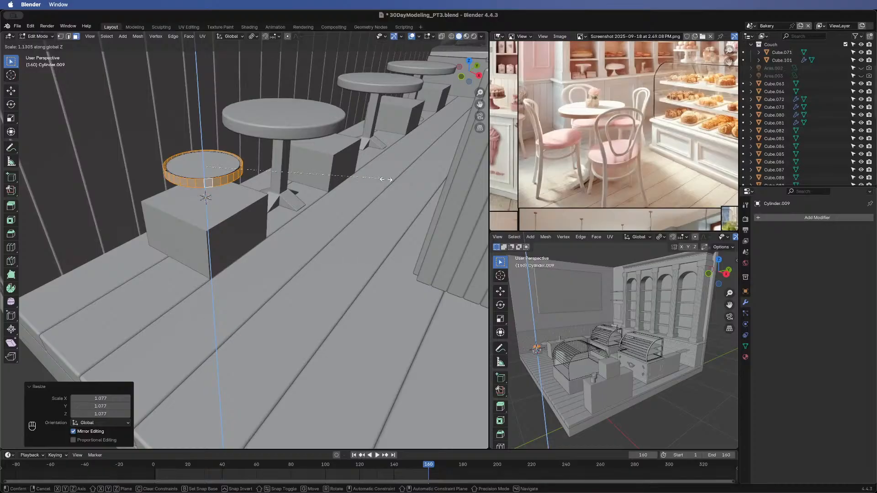
pyautogui.click(378, 177)
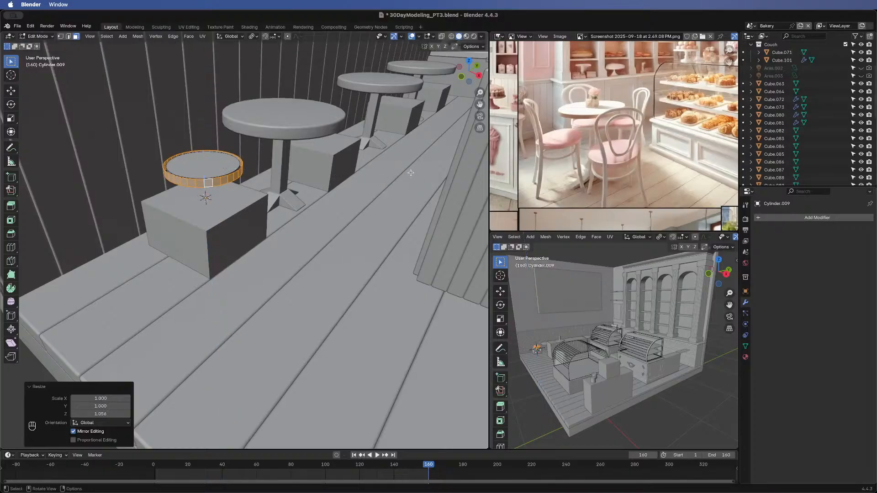
# - Extrude the duplicated ring's faces inward along their normals with an offset of about -0.00414 m
pyautogui.hotkey('alt', 'e')
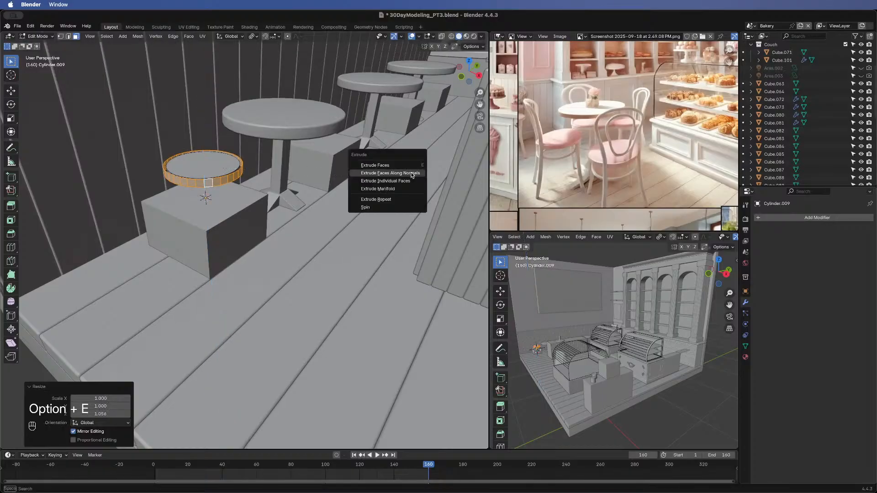
pyautogui.click(412, 174)
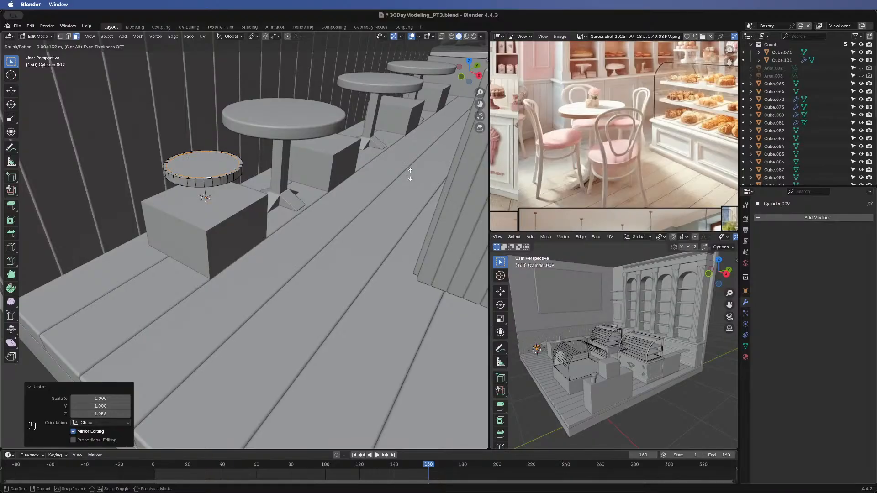
pyautogui.click(410, 174)
# - Bevel the ring's selected inner faces by about 0.0017 m with one segment and clear the selection
pyautogui.moveTo(355, 193); pyautogui.dragTo(227, 189, button='middle')
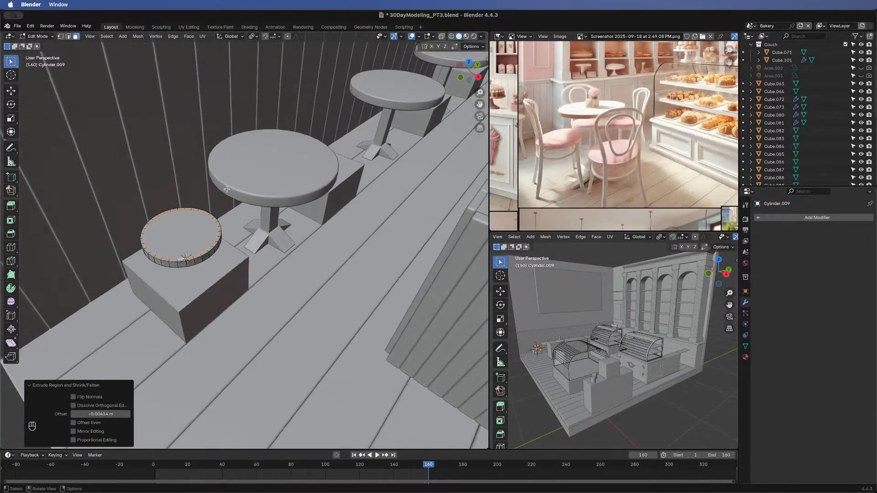
pyautogui.scroll(10, 235, 239)
pyautogui.scroll(-8, 245, 285)
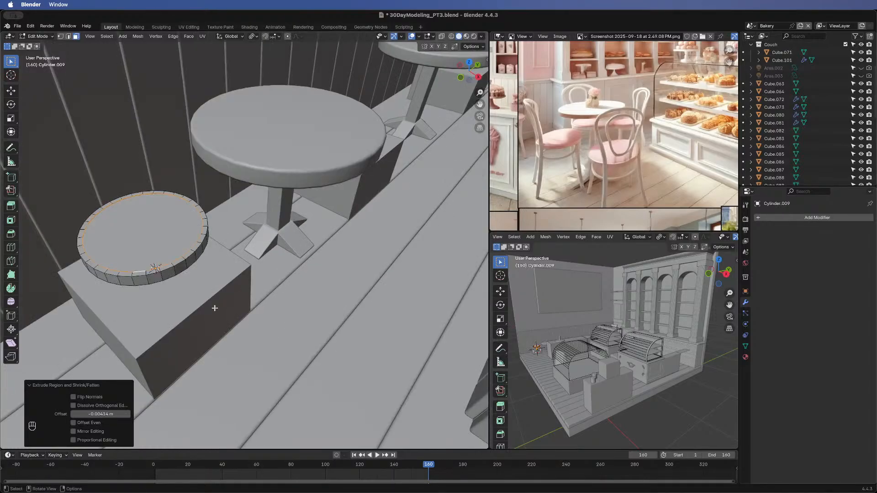
pyautogui.scroll(3, 225, 285)
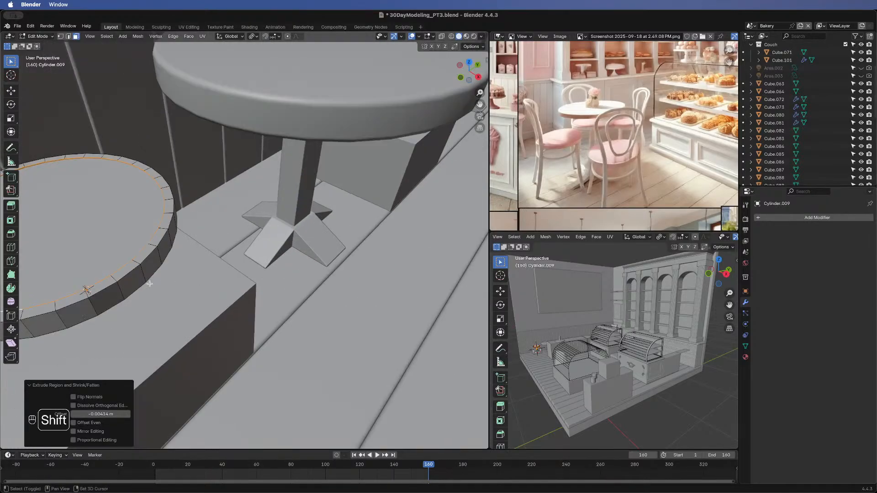
pyautogui.keyDown('shift'); pyautogui.moveTo(151, 284); pyautogui.dragTo(182, 276, button='middle'); pyautogui.keyUp('shift')
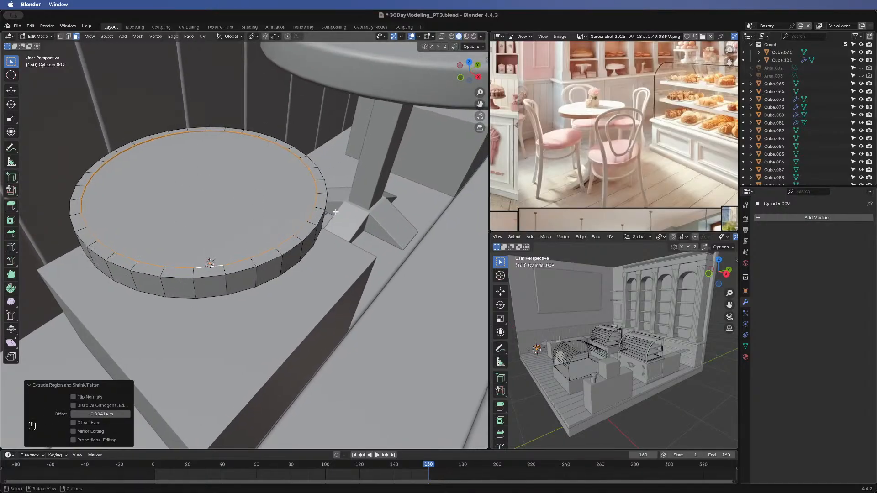
pyautogui.hotkey('ctrl', 'b')
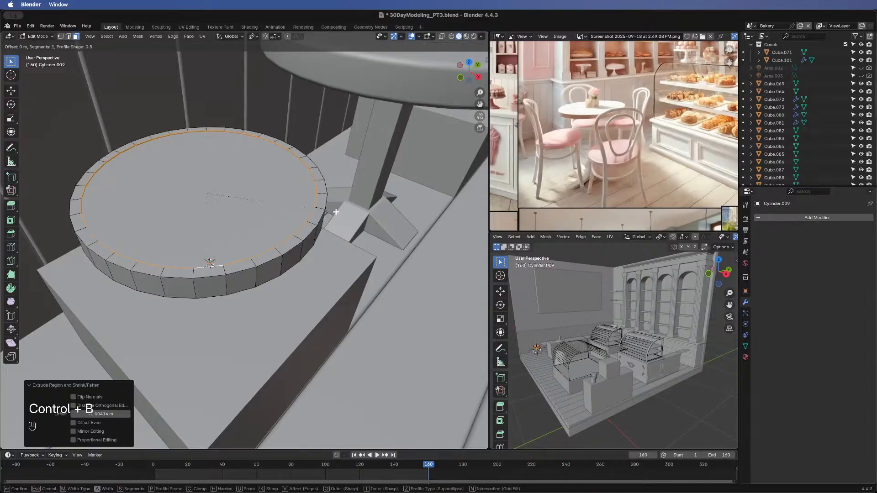
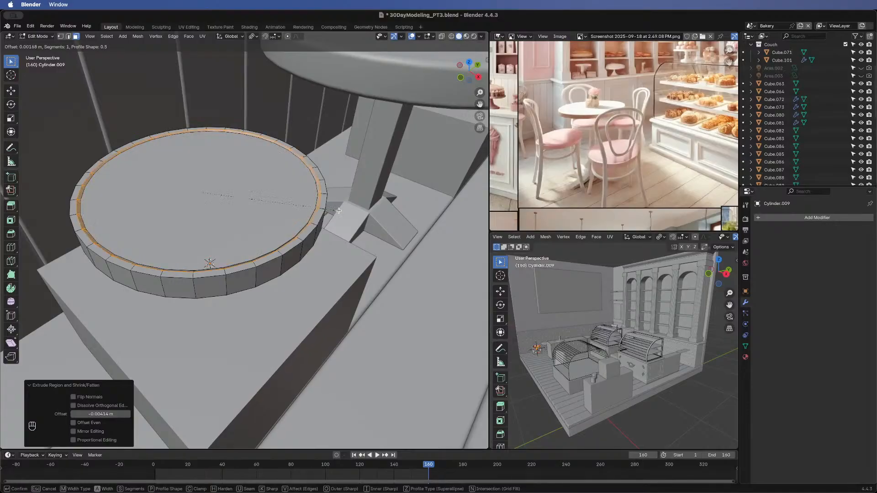
pyautogui.click(338, 211)
pyautogui.click(368, 220)
pyautogui.moveTo(383, 231); pyautogui.dragTo(368, 209, button='middle')
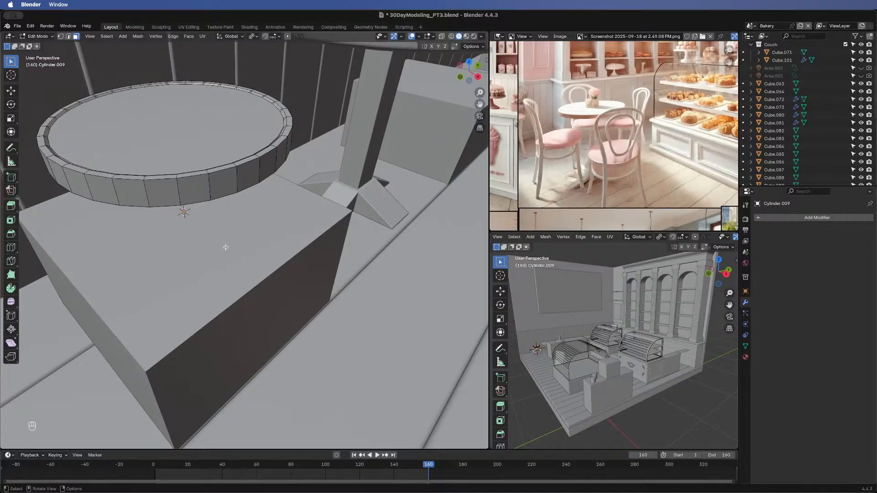
# - Try to subdivide the seat disc's top face with 10 cuts
pyautogui.click(171, 127)
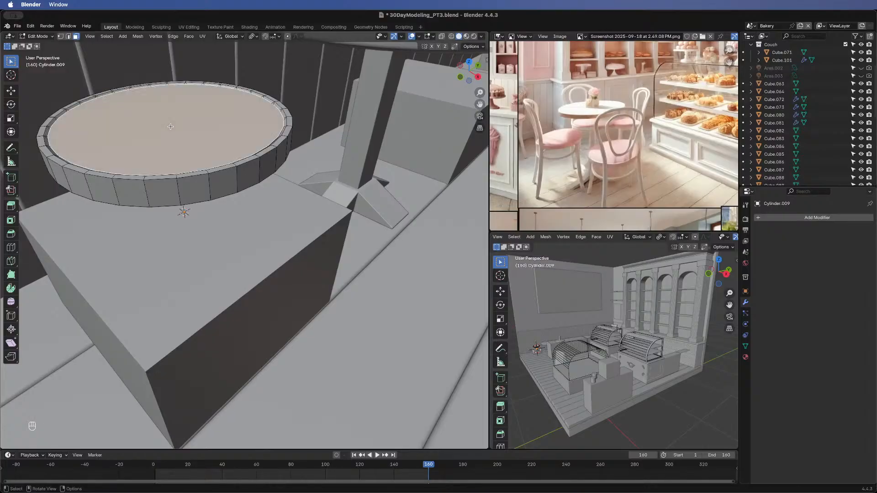
pyautogui.rightClick(170, 127)
pyautogui.click(166, 133)
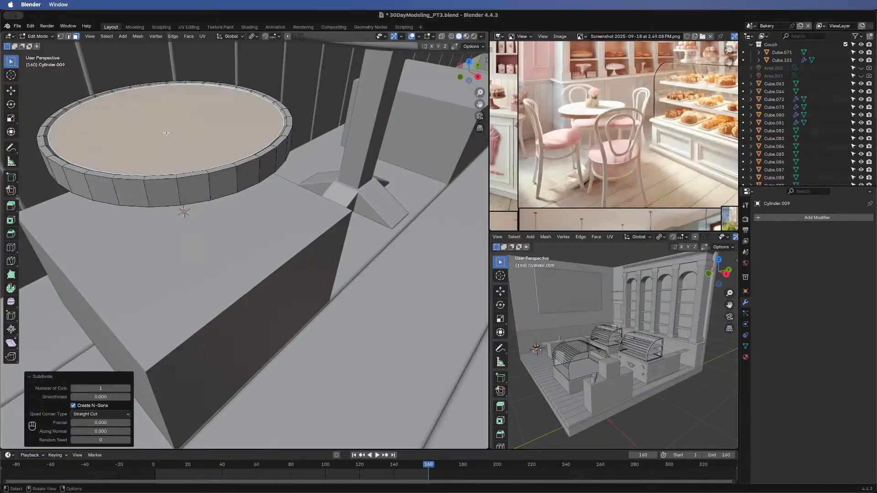
pyautogui.click(128, 389)
pyautogui.moveTo(128, 388); pyautogui.dragTo(155, 388)
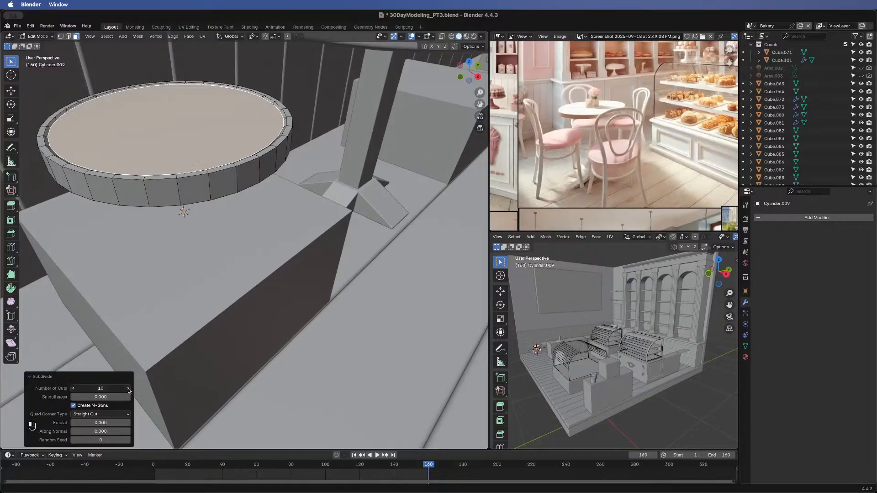
pyautogui.press('super+z')
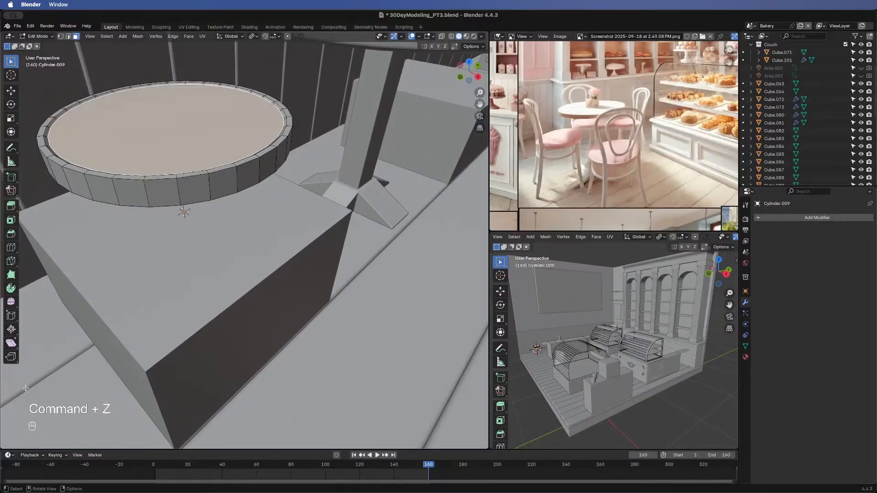
# - Duplicate the rim's outer side face loop and move the copy about 0.0247 m down along Z, below the seat
pyautogui.moveTo(78, 160); pyautogui.dragTo(98, 163, button='middle')
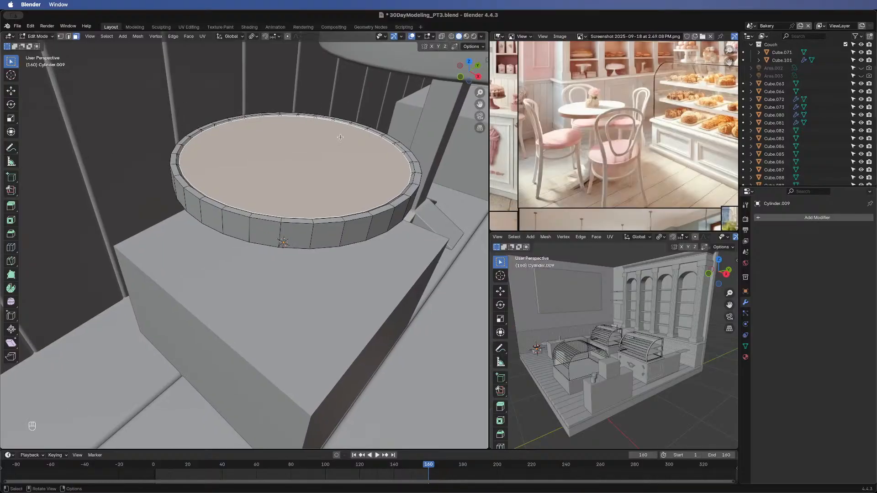
pyautogui.moveTo(347, 235); pyautogui.dragTo(307, 194, button='middle')
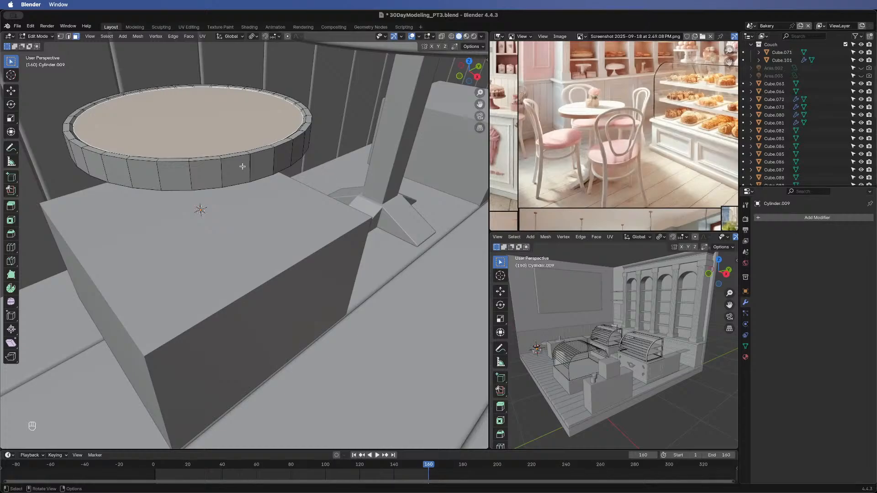
pyautogui.keyDown('alt'); pyautogui.click(159, 171); pyautogui.keyUp('alt')
pyautogui.hotkey('shift', 'd')
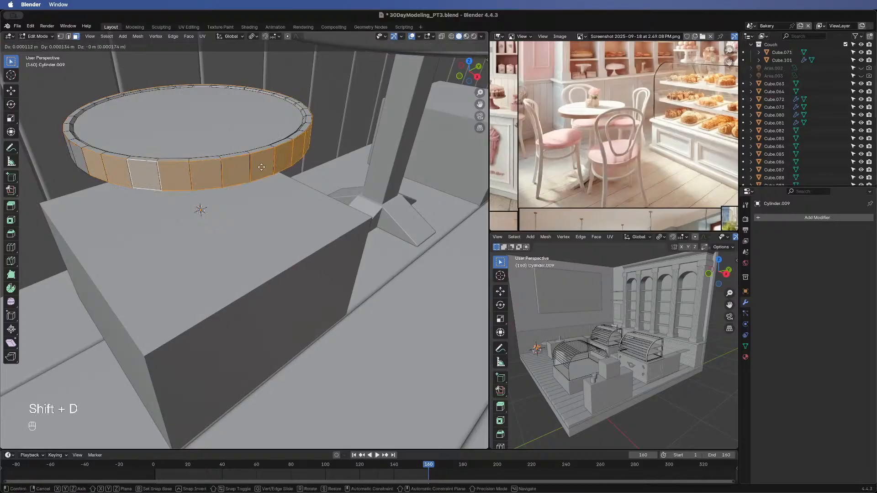
pyautogui.rightClick(256, 168)
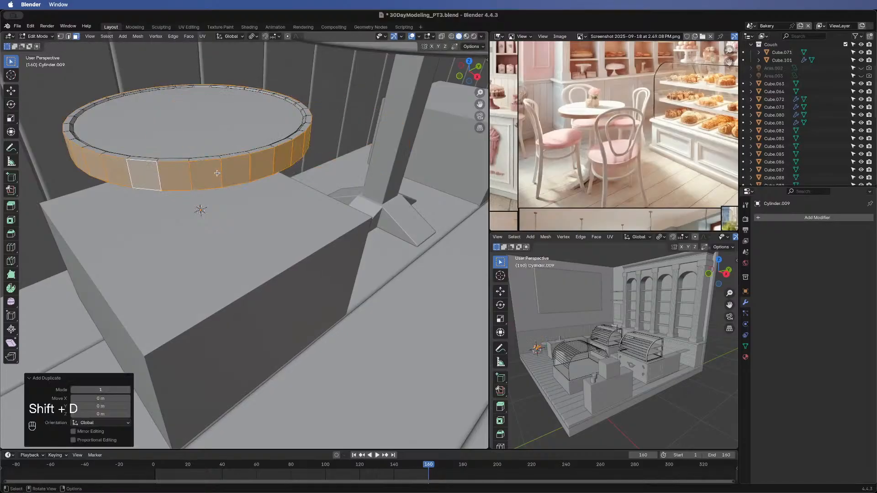
pyautogui.press('g')
pyautogui.press('z')
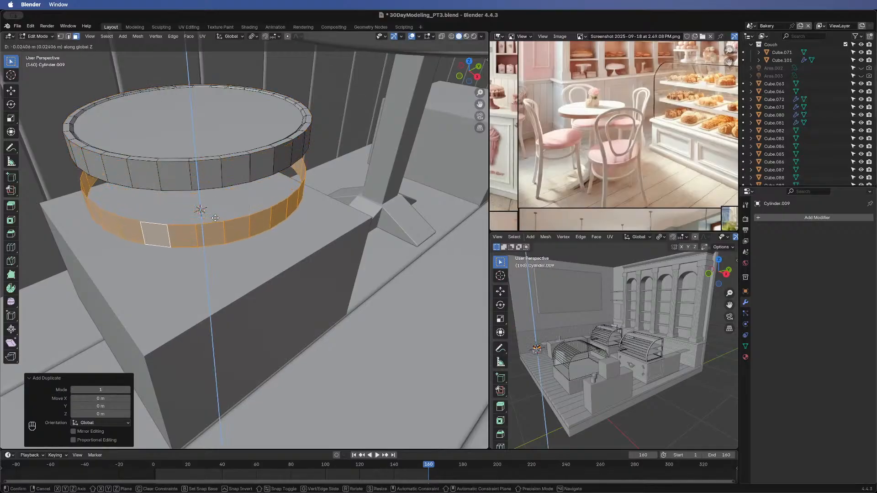
pyautogui.click(383, 214)
# - Scale the lowered ring to about 0.266 along Z and extrude its faces along their normals with an offset of about 0.00194 m
pyautogui.press('s')
pyautogui.press('z')
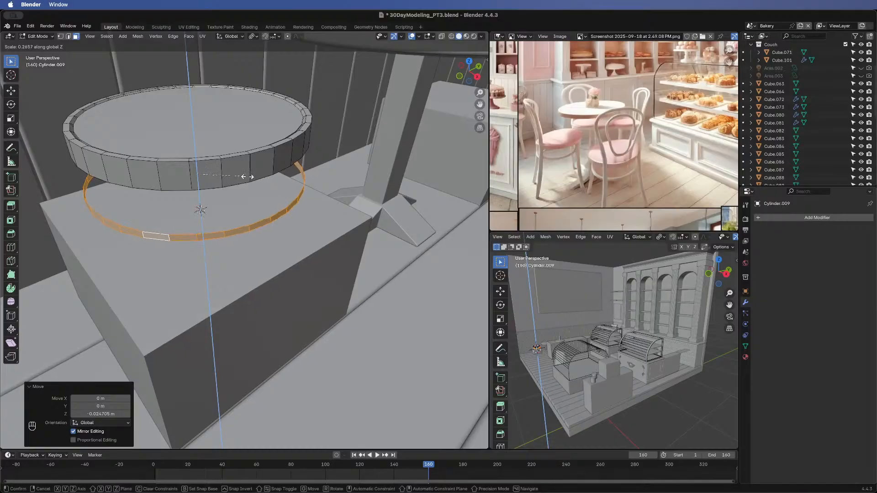
pyautogui.click(247, 177)
pyautogui.moveTo(334, 246); pyautogui.dragTo(327, 189, button='middle')
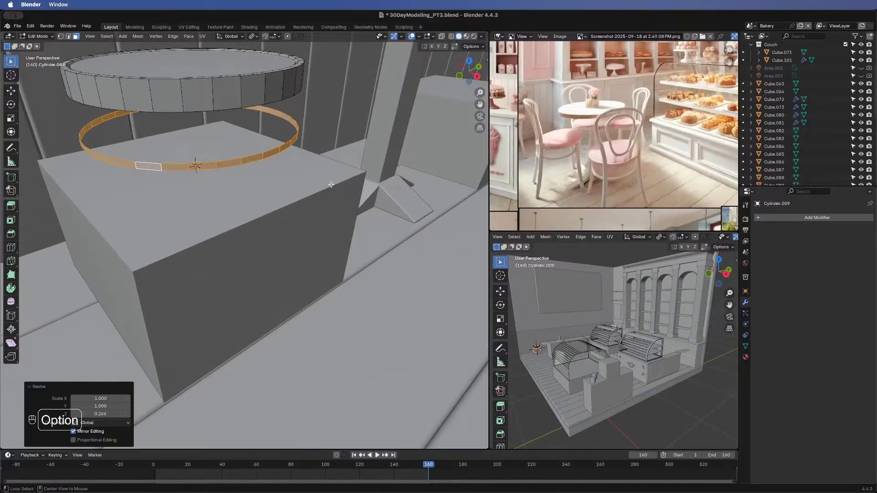
pyautogui.hotkey('alt', 'e')
pyautogui.click(332, 185)
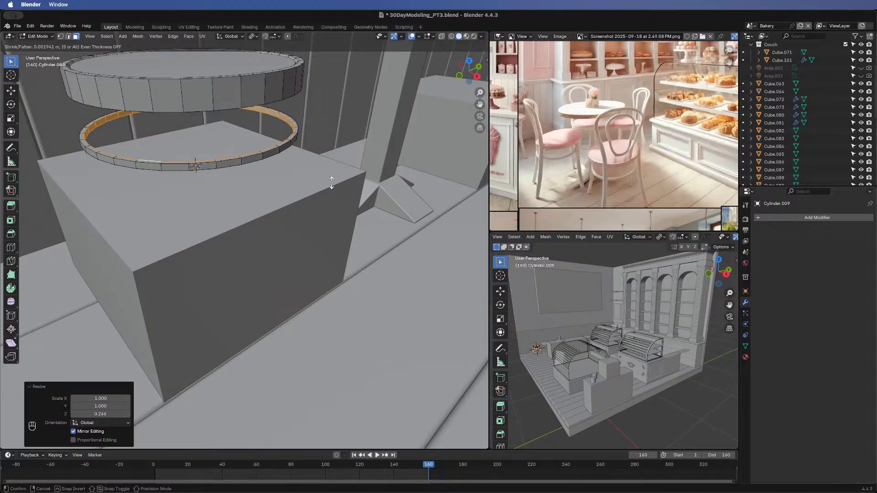
pyautogui.click(332, 182)
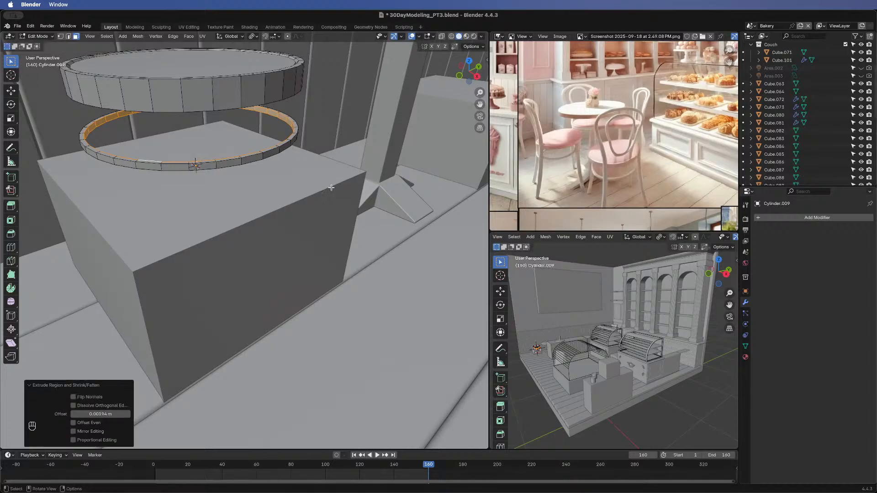
pyautogui.moveTo(340, 191)
pyautogui.mouseDown(button='middle')
pyautogui.moveTo(332, 181)
pyautogui.moveTo(343, 180)
pyautogui.mouseUp(button='middle')
# - Select the seat disc's round top face inside the rim
pyautogui.scroll(-5, 347, 176)
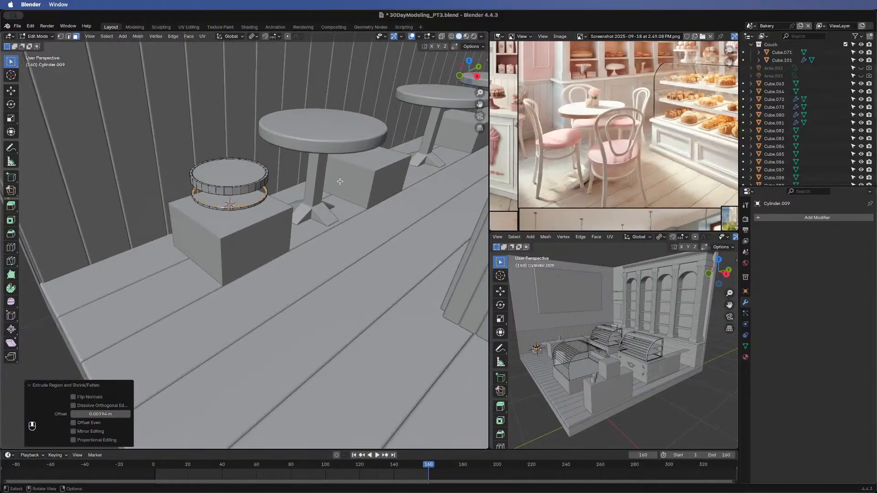
pyautogui.click(235, 171)
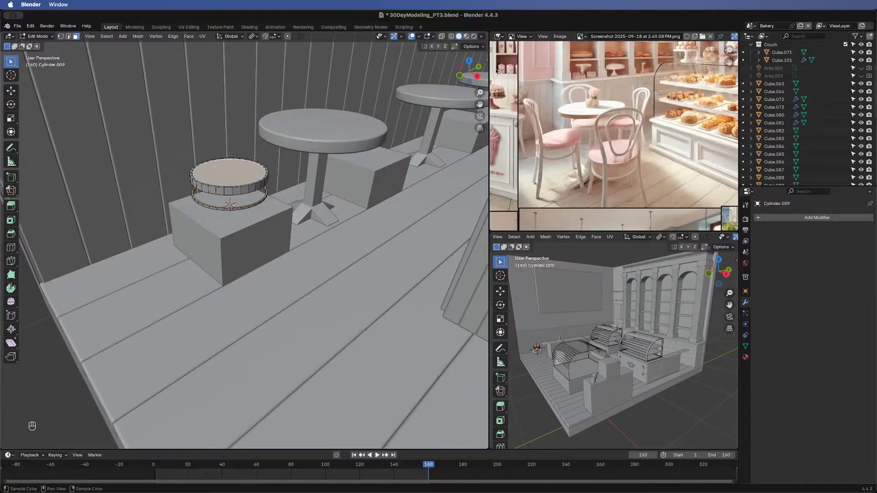
pyautogui.click(460, 77)
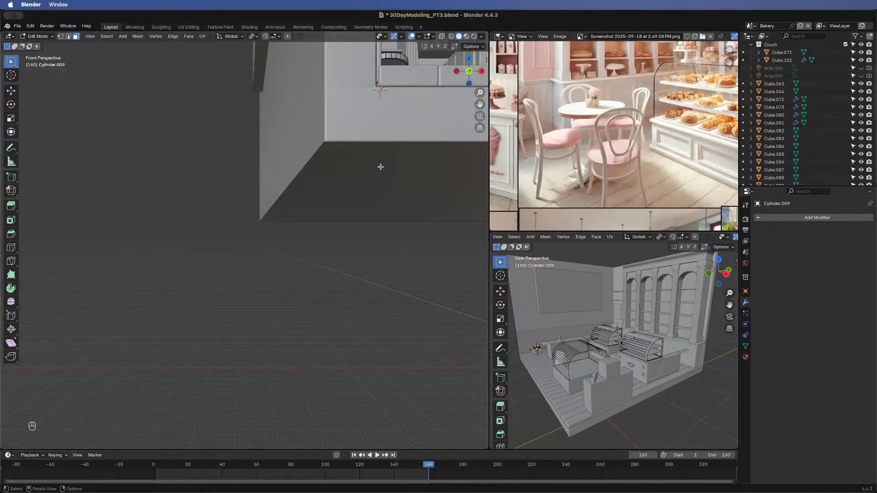
pyautogui.keyDown('shift'); pyautogui.moveTo(380, 178); pyautogui.dragTo(287, 322, button='middle'); pyautogui.keyUp('shift')
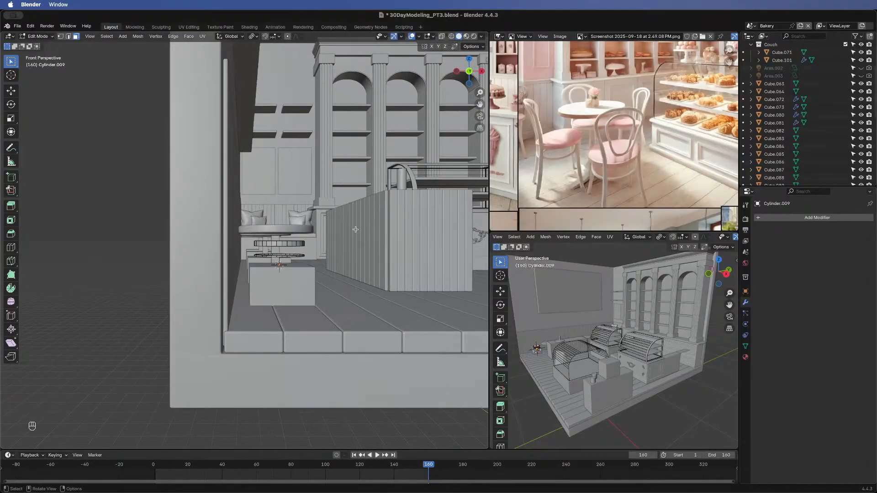
pyautogui.moveTo(237, 257); pyautogui.dragTo(209, 266, button='middle')
pyautogui.scroll(5, 208, 266)
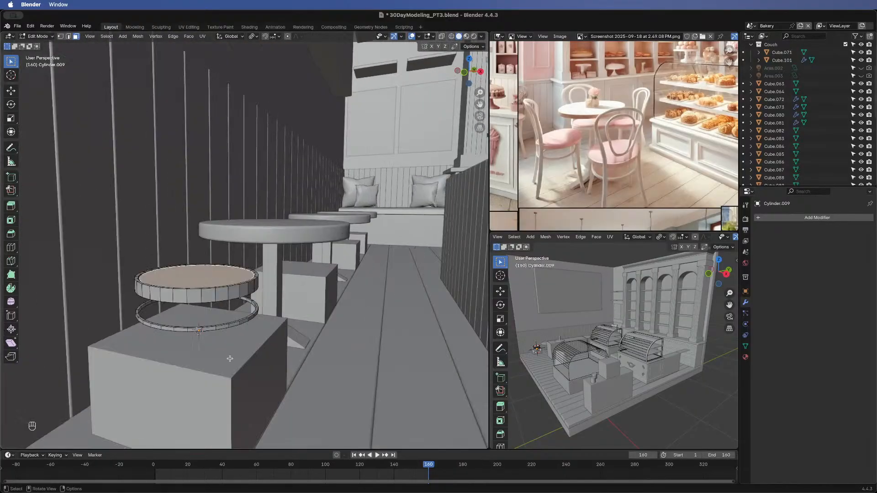
pyautogui.keyDown('shift'); pyautogui.moveTo(229, 359); pyautogui.dragTo(233, 339, button='middle'); pyautogui.keyUp('shift')
pyautogui.moveTo(190, 311); pyautogui.dragTo(191, 323, button='middle')
pyautogui.press('q')
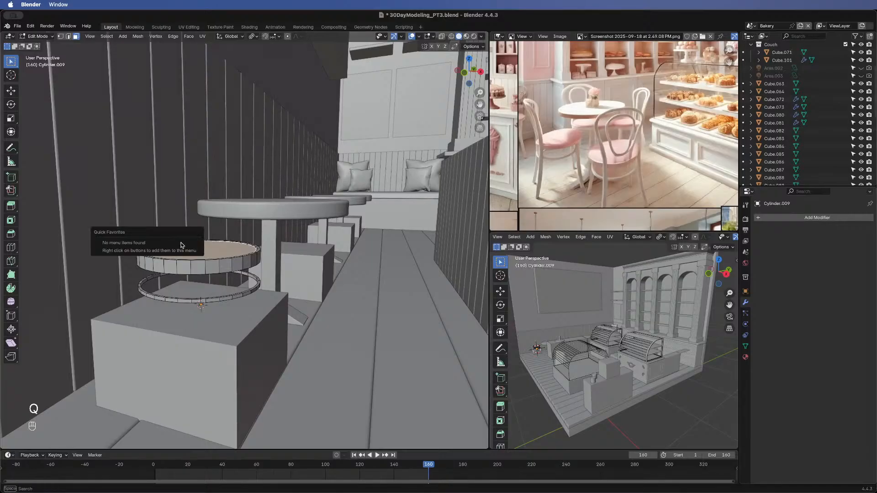
pyautogui.click(182, 245)
pyautogui.press('1')
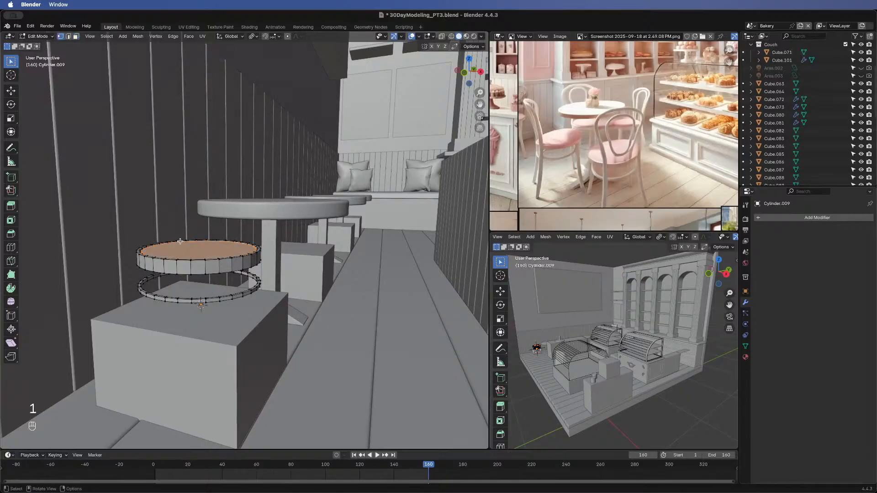
pyautogui.click(203, 251)
pyautogui.press('a')
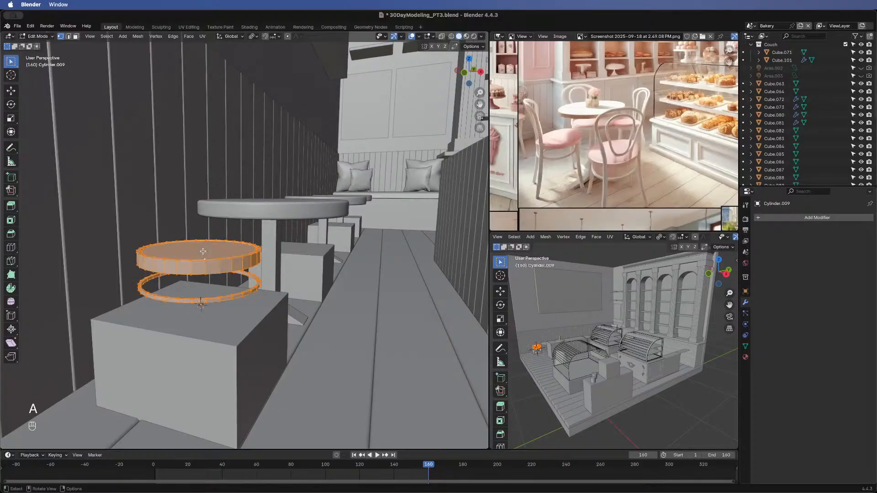
pyautogui.press('super+z')
pyautogui.press('super+z')
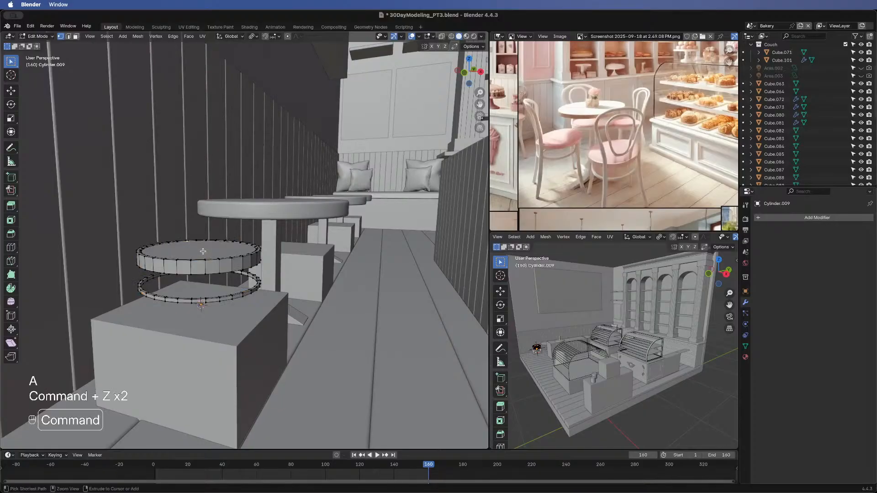
pyautogui.press('super+z')
pyautogui.click(74, 37)
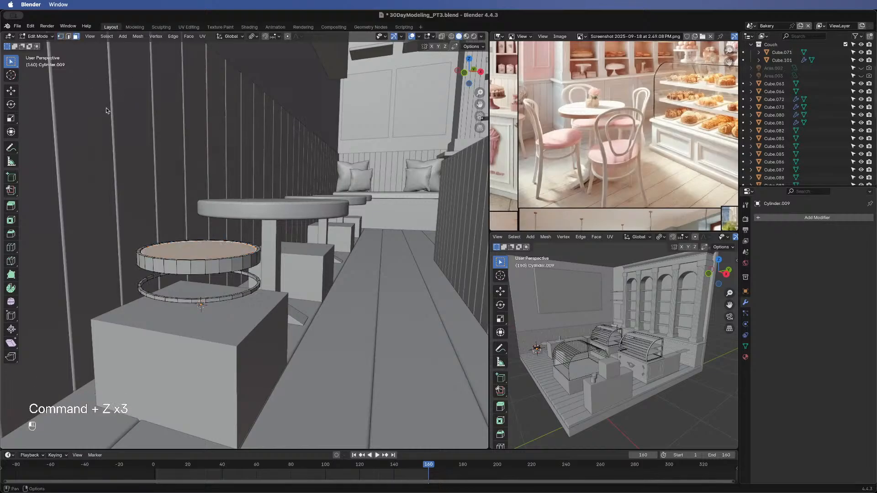
# - Delete the seat disc's selected top face with the Faces option
pyautogui.moveTo(180, 252); pyautogui.dragTo(187, 300, button='middle')
pyautogui.press('x')
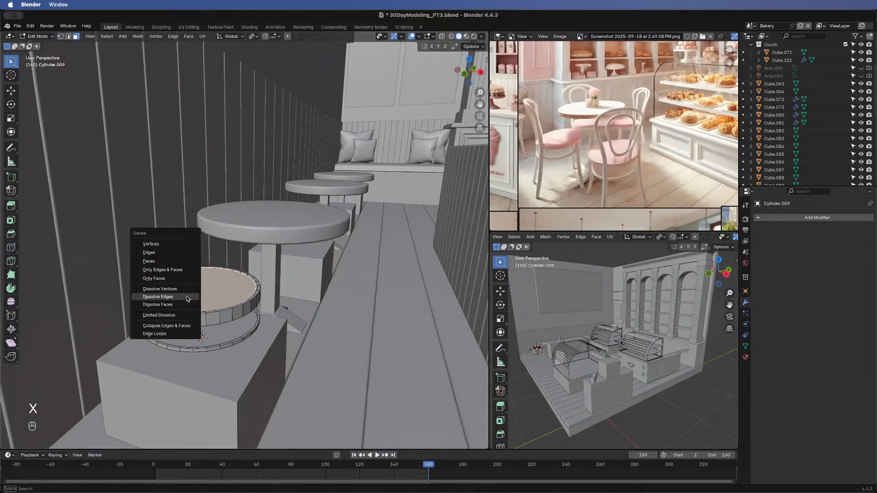
pyautogui.click(187, 260)
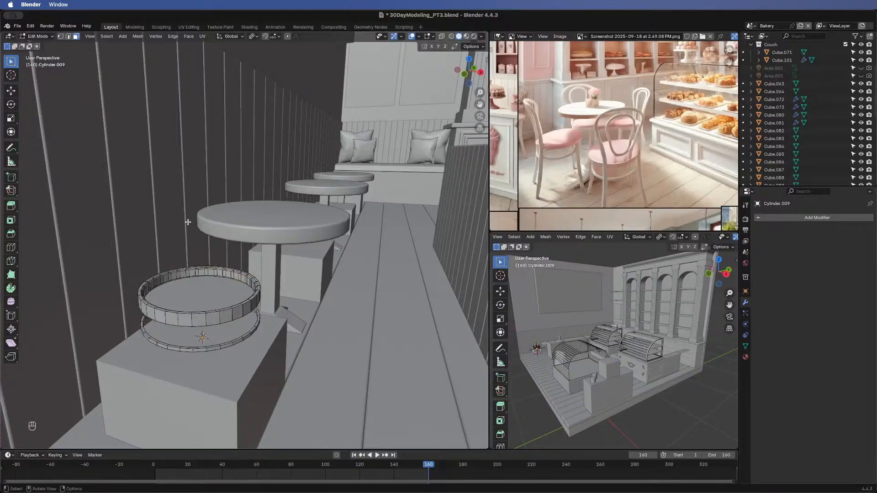
# - Select the edge loop around the seat disc's open top and close it with Grid Fill
pyautogui.press('2')
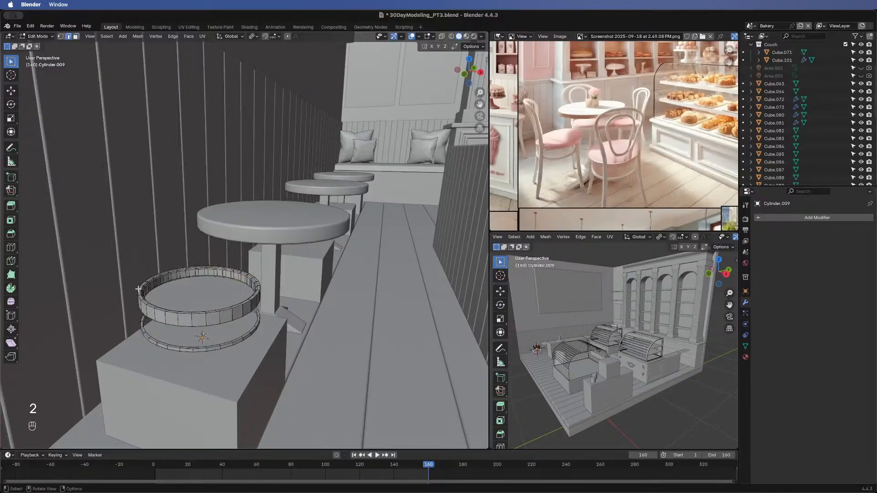
pyautogui.keyDown('super'); pyautogui.click(159, 278); pyautogui.keyUp('super')
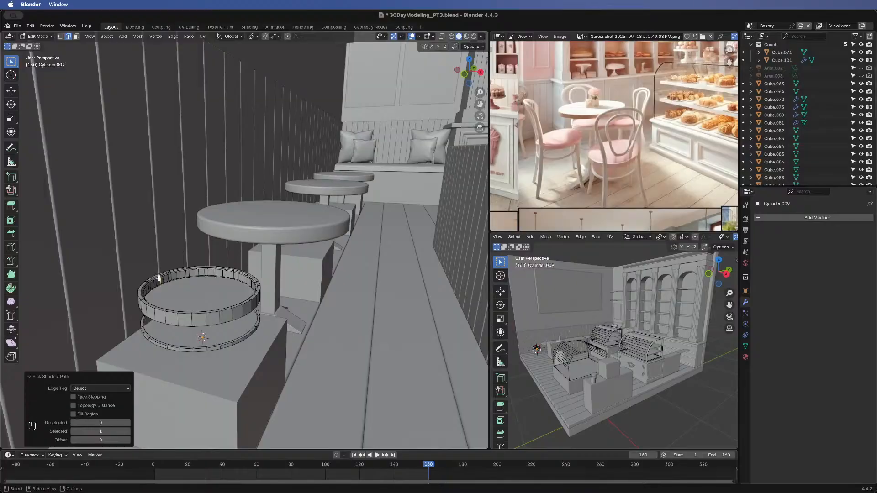
pyautogui.click(158, 278)
pyautogui.keyDown('super'); pyautogui.click(159, 278); pyautogui.keyUp('super')
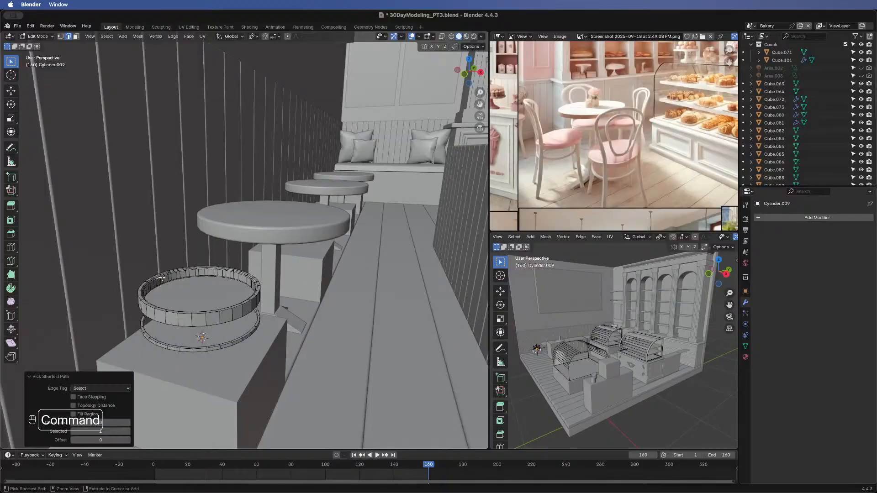
pyautogui.scroll(5, 160, 278)
pyautogui.keyDown('shift'); pyautogui.moveTo(201, 312); pyautogui.dragTo(317, 224, button='middle'); pyautogui.keyUp('shift')
pyautogui.scroll(1, 308, 303)
pyautogui.scroll(-1, 300, 318)
pyautogui.scroll(-2, 300, 318)
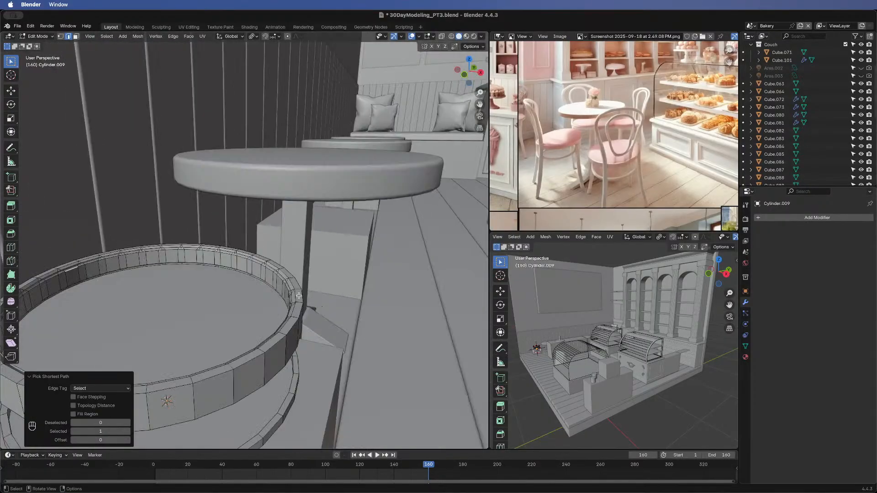
pyautogui.scroll(1, 299, 293)
pyautogui.keyDown('alt'); pyautogui.click(301, 295); pyautogui.keyUp('alt')
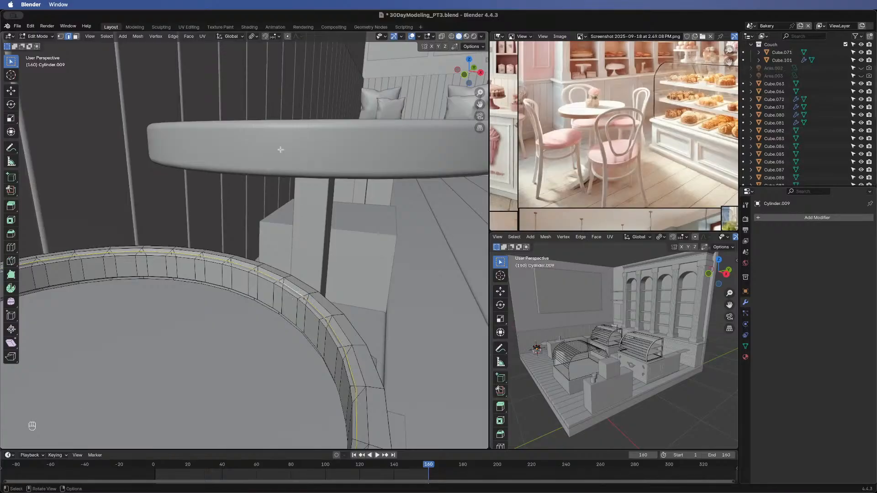
pyautogui.click(114, 37)
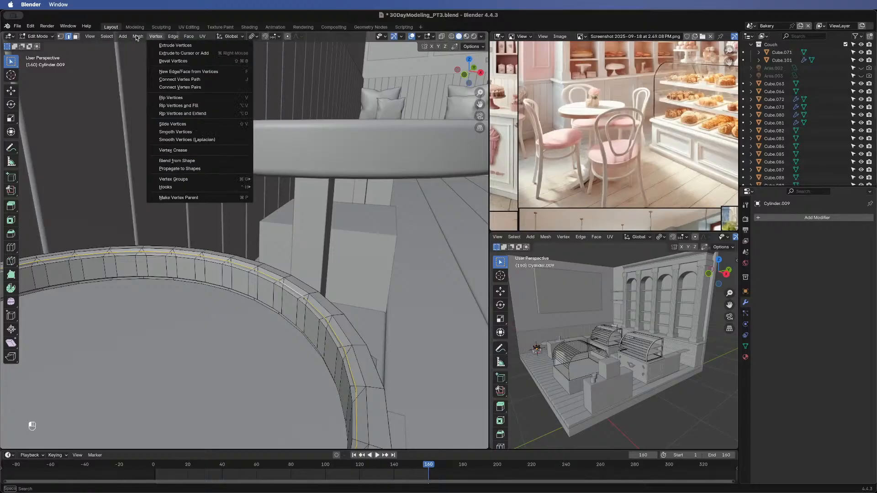
pyautogui.moveTo(189, 37)
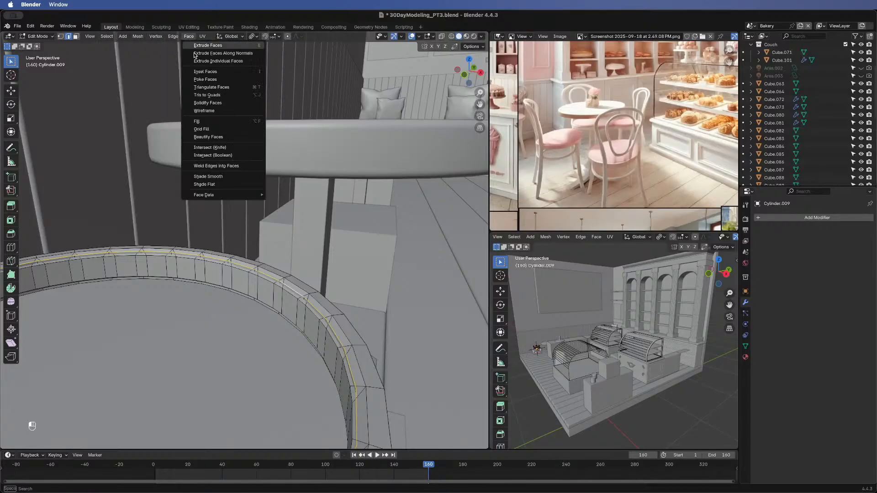
pyautogui.click(202, 130)
pyautogui.scroll(-3, 135, 191)
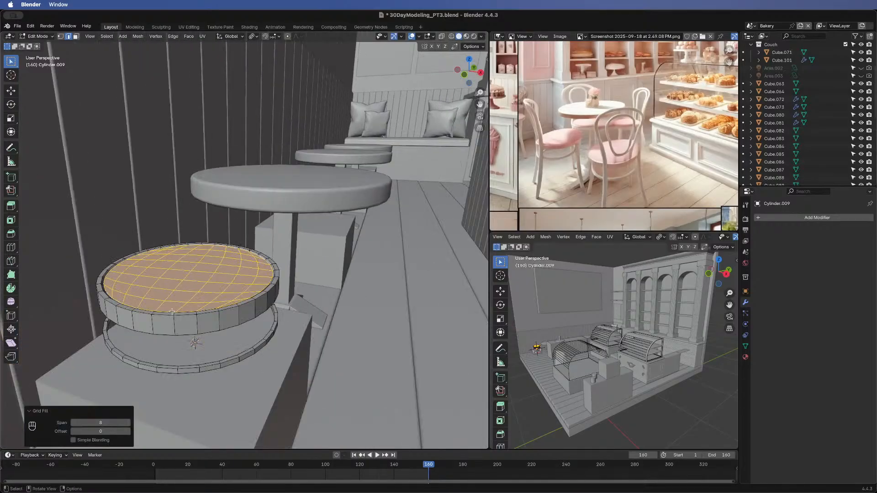
pyautogui.moveTo(172, 312); pyautogui.dragTo(143, 280, button='middle')
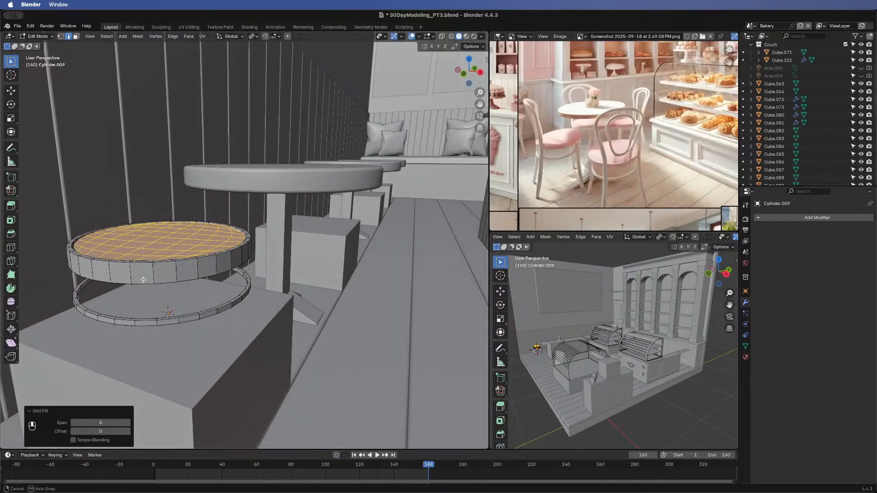
pyautogui.click(480, 72)
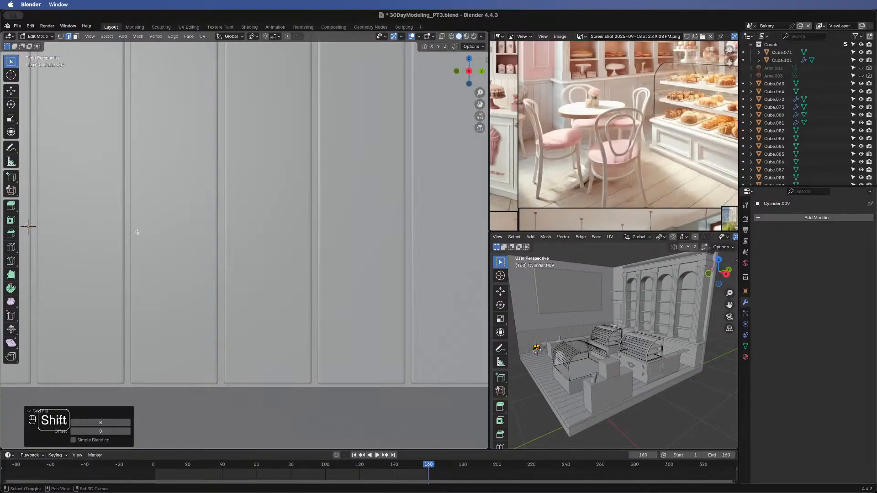
# - Select the central faces of the seat's grid-filled top and enable proportional editing
pyautogui.keyDown('shift'); pyautogui.moveTo(139, 230); pyautogui.dragTo(324, 293, button='middle'); pyautogui.keyUp('shift')
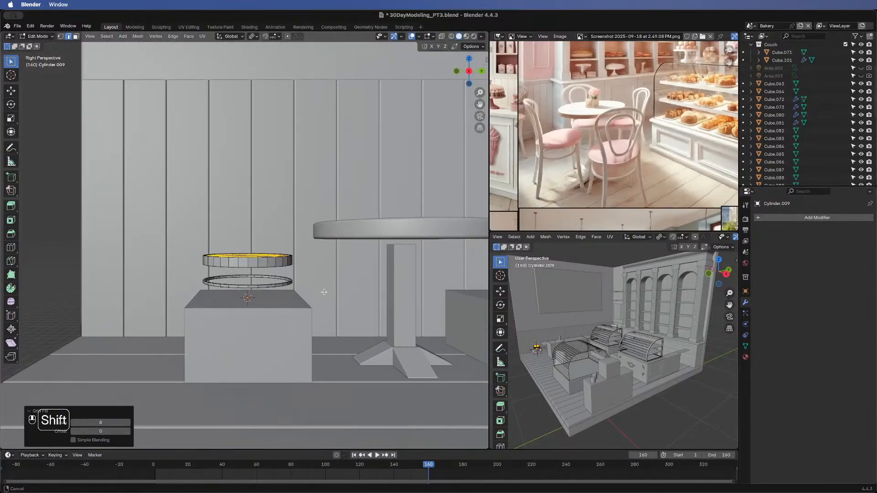
pyautogui.scroll(2, 296, 312)
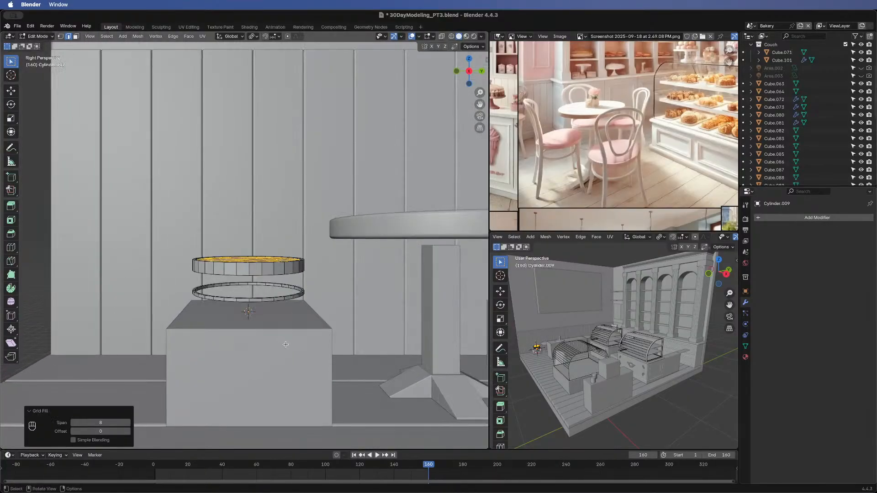
pyautogui.moveTo(252, 264); pyautogui.dragTo(252, 265, button='middle')
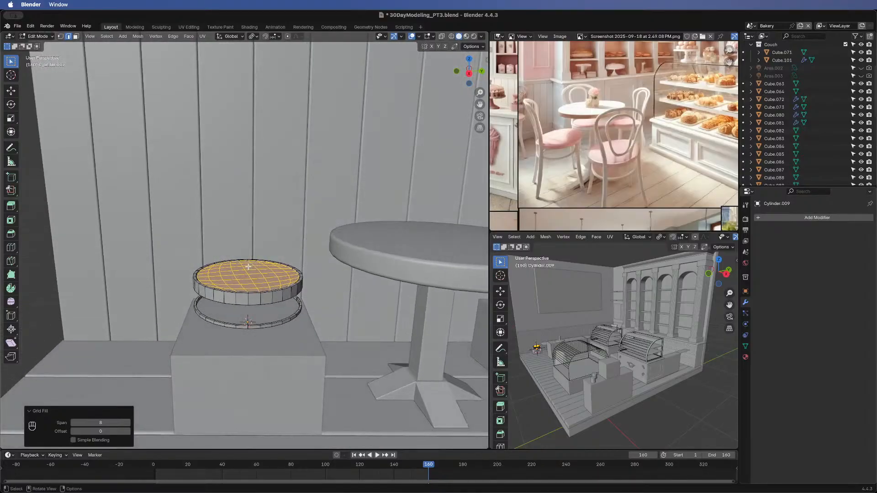
pyautogui.press('1')
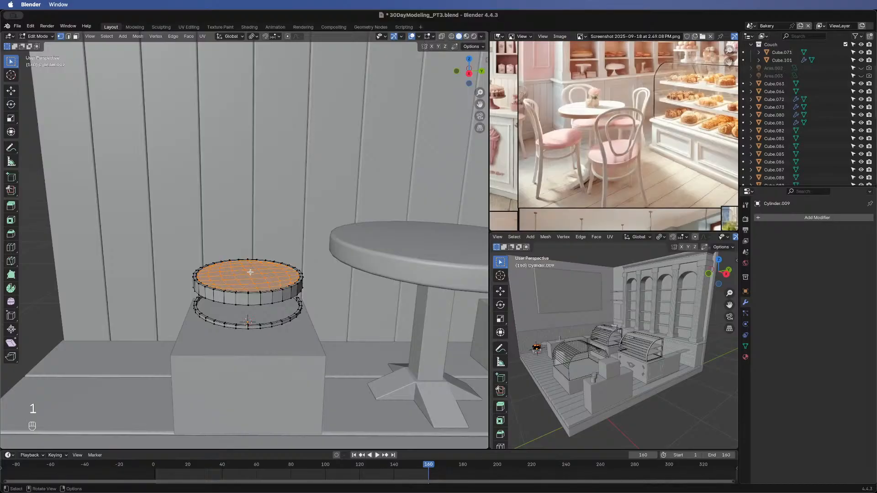
pyautogui.press('3')
pyautogui.click(251, 274)
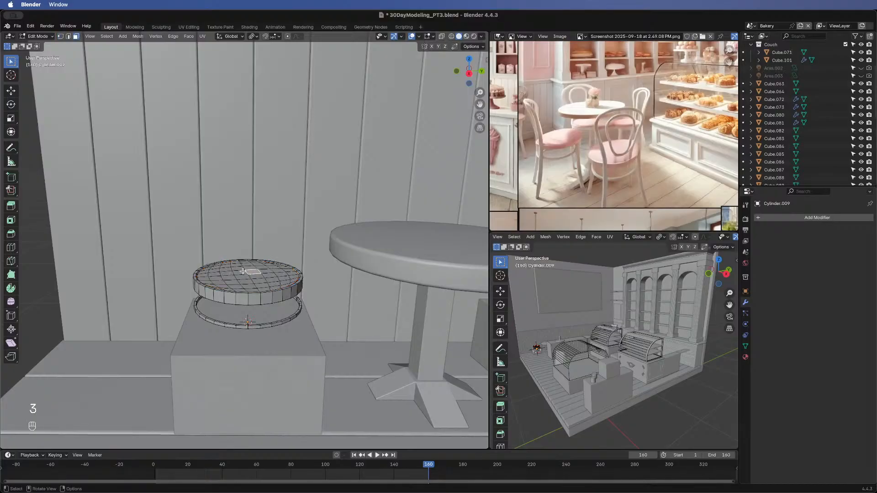
pyautogui.press('shift')
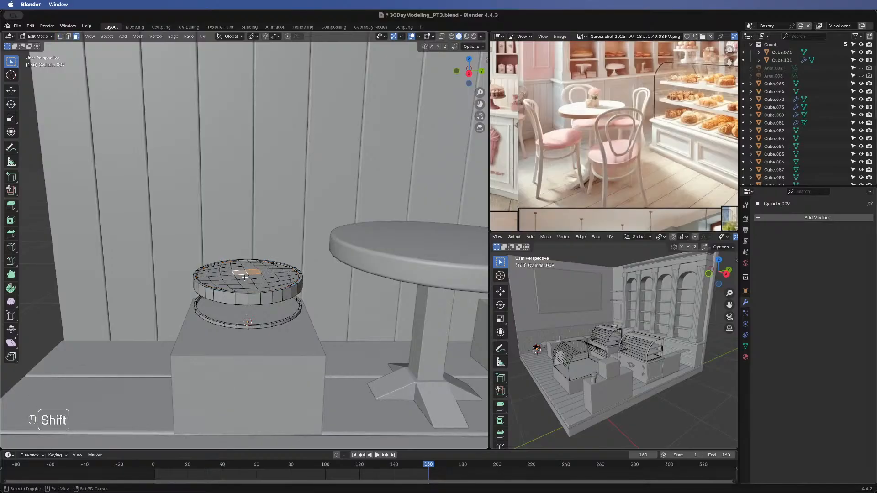
pyautogui.keyDown('shift'); pyautogui.click(244, 277); pyautogui.keyUp('shift')
pyautogui.moveTo(248, 200); pyautogui.dragTo(238, 277, button='middle')
pyautogui.press('o')
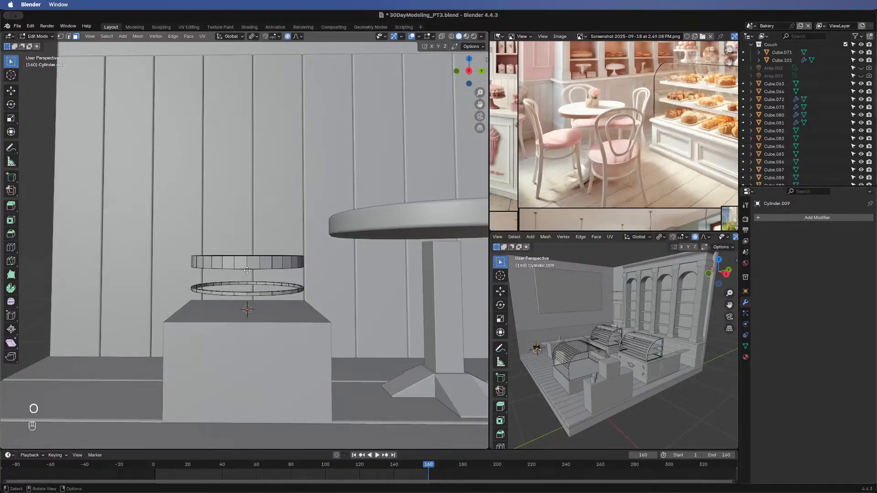
pyautogui.press('g')
pyautogui.press('z')
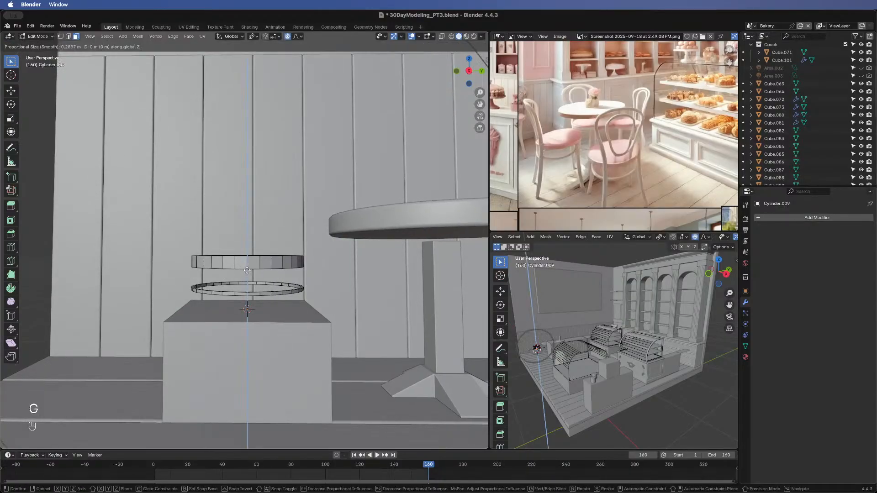
pyautogui.scroll(9, 246, 270)
pyautogui.scroll(5, 247, 270)
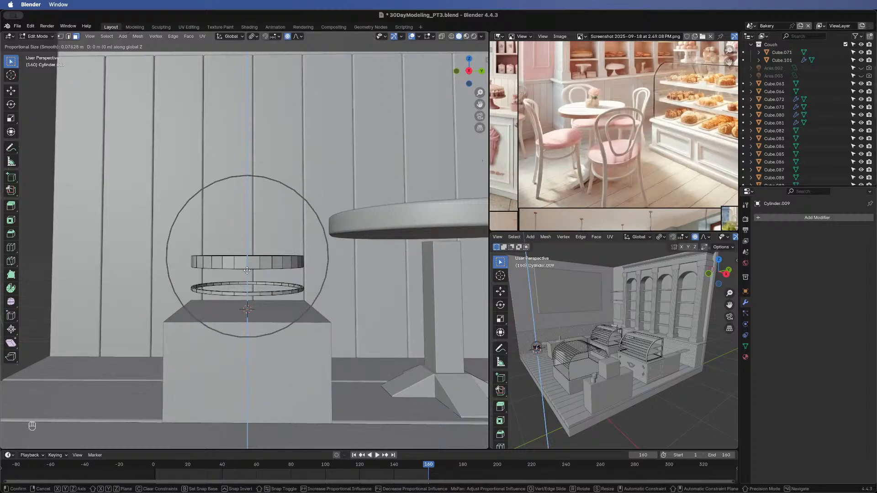
pyautogui.scroll(3, 246, 270)
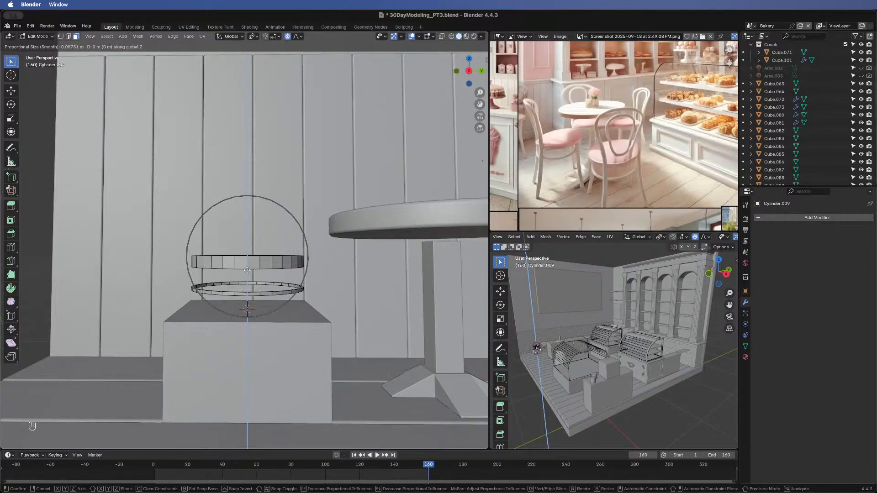
pyautogui.scroll(4, 247, 270)
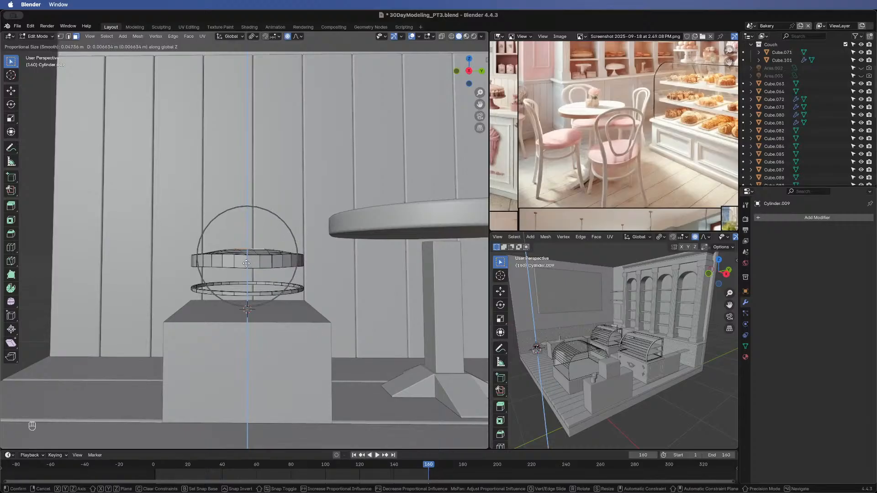
pyautogui.scroll(1, 246, 264)
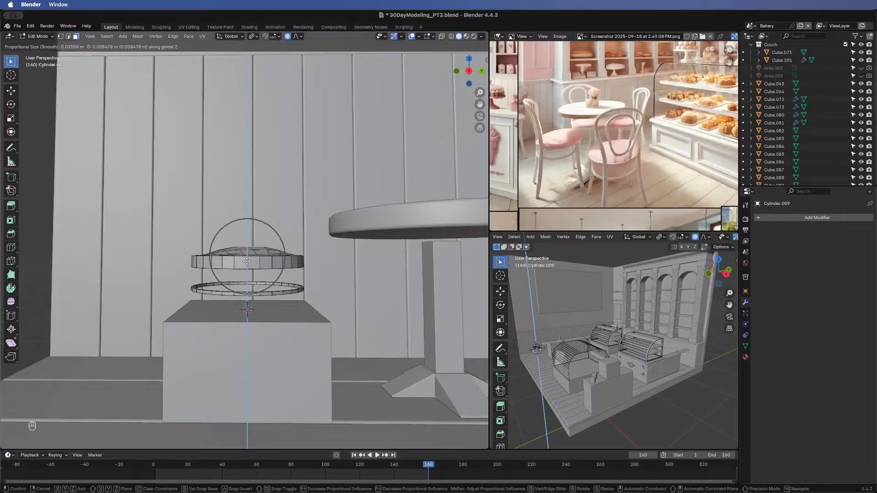
pyautogui.scroll(2, 247, 263)
pyautogui.scroll(-1, 246, 263)
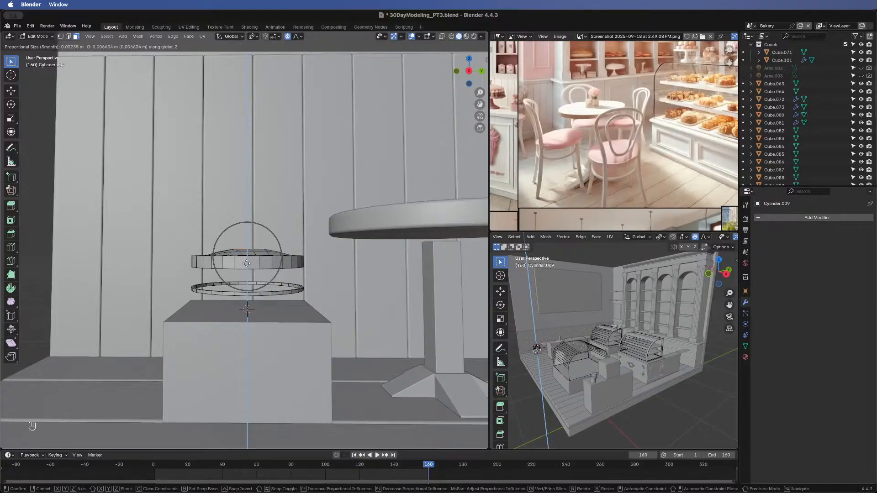
pyautogui.scroll(-1, 247, 264)
pyautogui.scroll(1, 247, 264)
pyautogui.scroll(-3, 246, 263)
pyautogui.middleClick(247, 263)
pyautogui.click(247, 263)
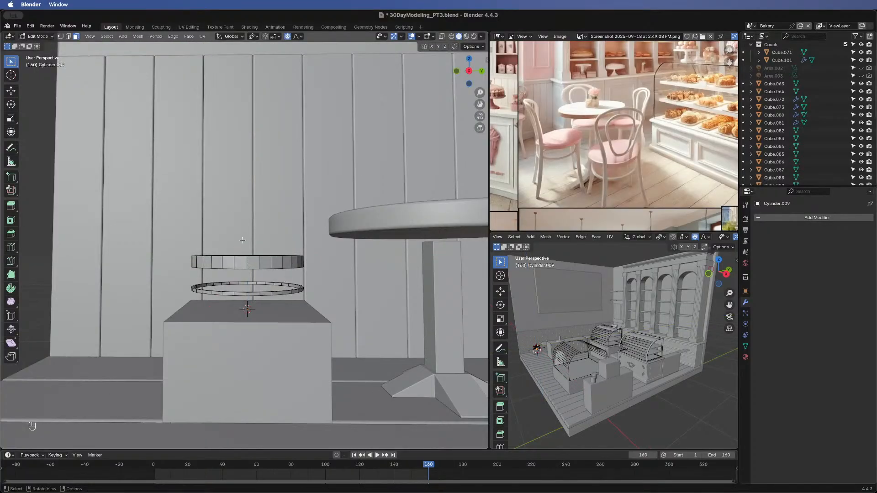
pyautogui.moveTo(246, 263)
pyautogui.mouseDown(button='middle')
pyautogui.moveTo(247, 319)
pyautogui.moveTo(237, 261)
pyautogui.mouseUp(button='middle')
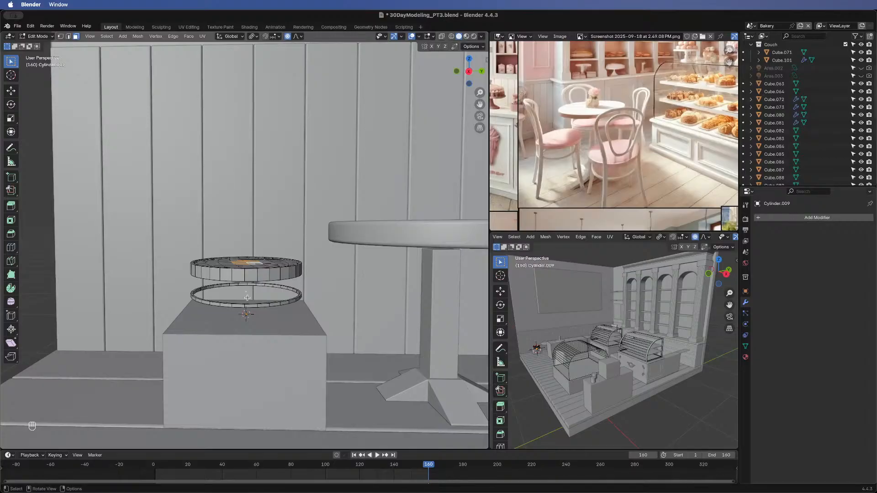
pyautogui.moveTo(247, 298); pyautogui.dragTo(248, 289, button='middle')
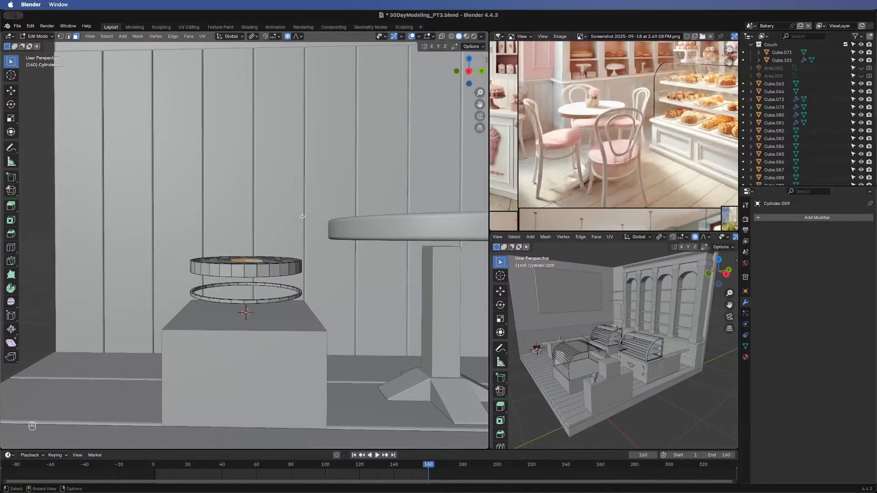
pyautogui.click(470, 71)
pyautogui.press('g')
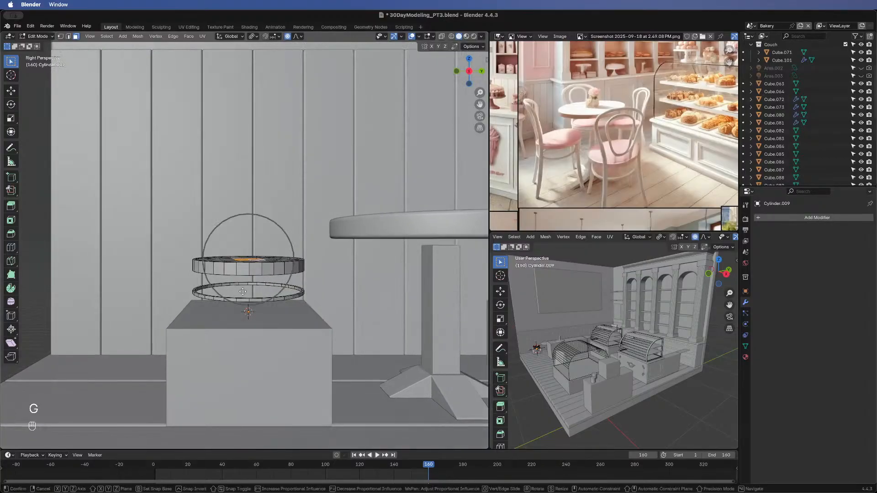
pyautogui.press('z')
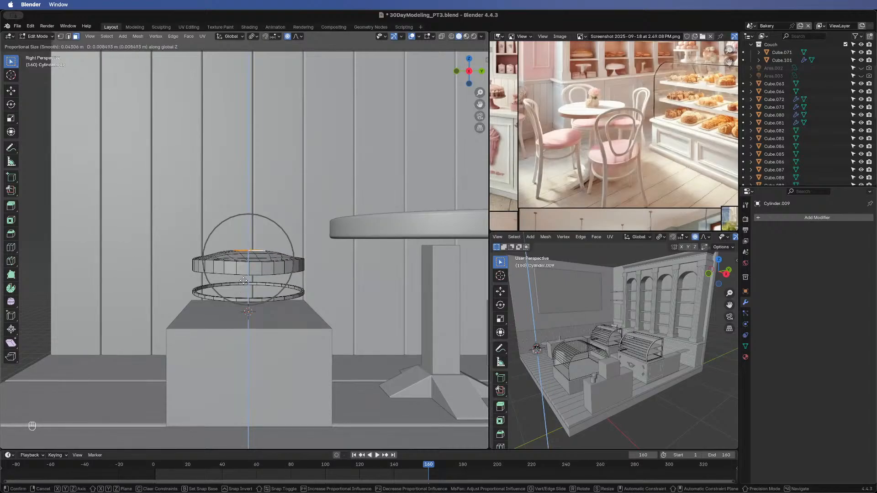
pyautogui.click(246, 283)
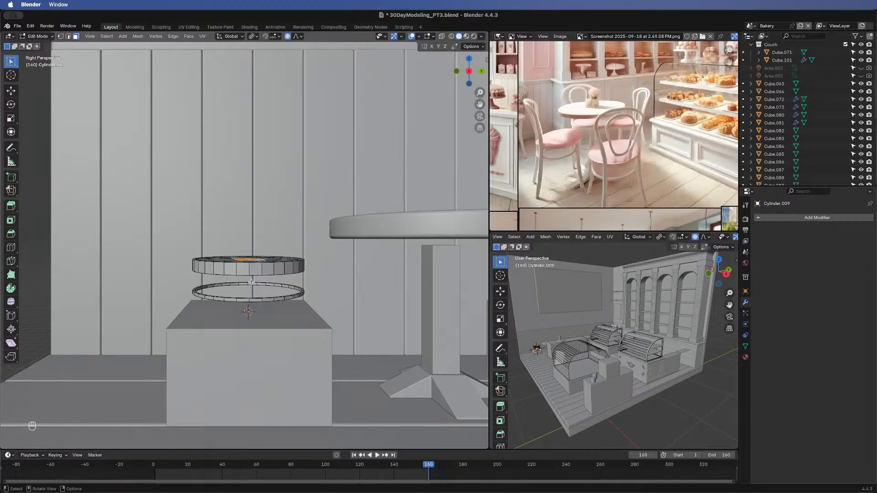
# - Select the seat's whole linked grid-filled top, separate it into its own object, and open that object for editing
pyautogui.moveTo(272, 271); pyautogui.dragTo(255, 273, button='middle')
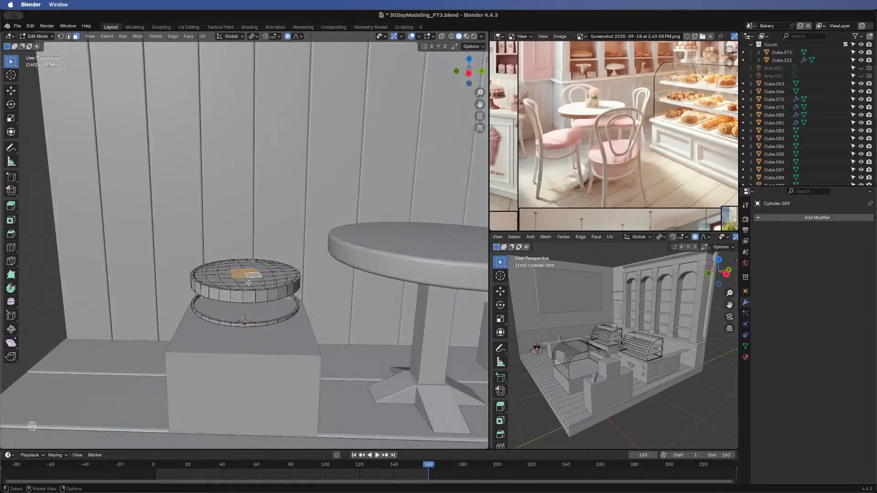
pyautogui.press('l')
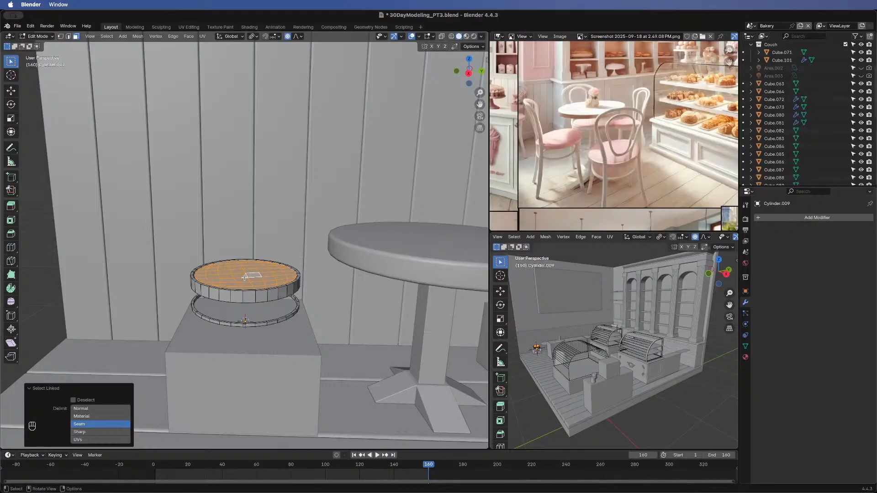
pyautogui.press('p')
pyautogui.click(245, 277)
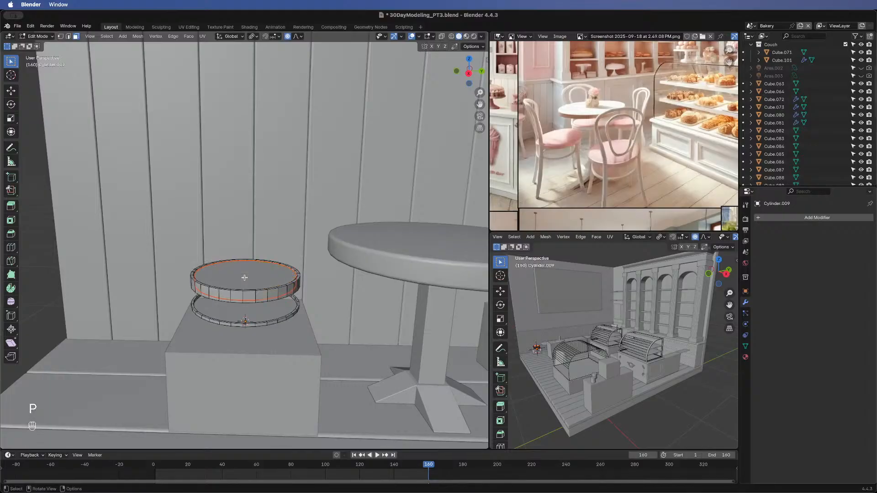
pyautogui.press('Tab')
pyautogui.click(239, 273)
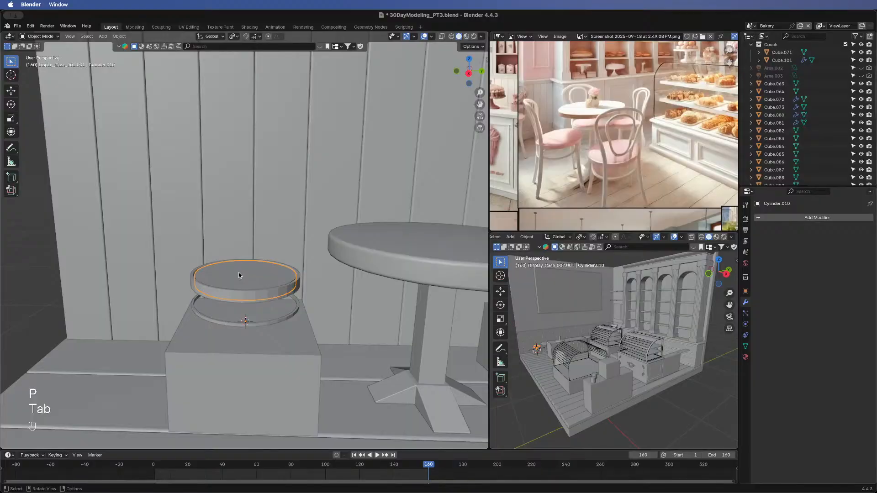
pyautogui.press('Tab')
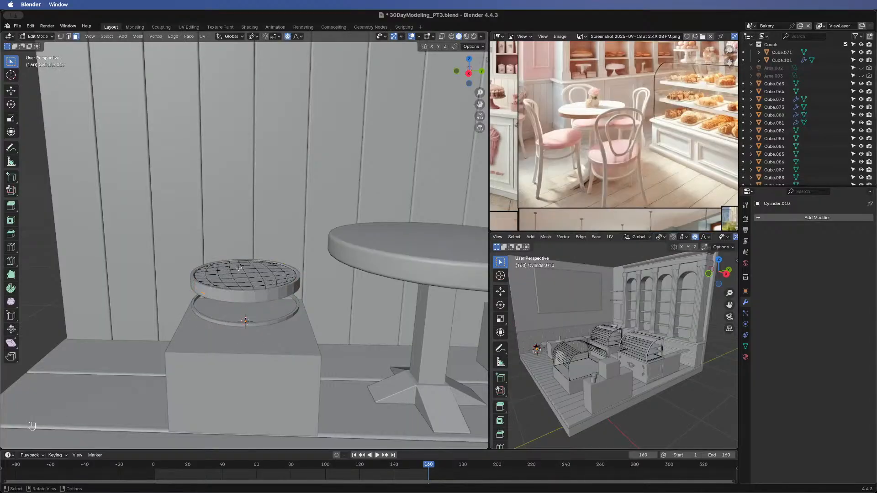
pyautogui.moveTo(239, 270); pyautogui.dragTo(254, 275)
pyautogui.moveTo(260, 276); pyautogui.dragTo(383, 136, button='middle')
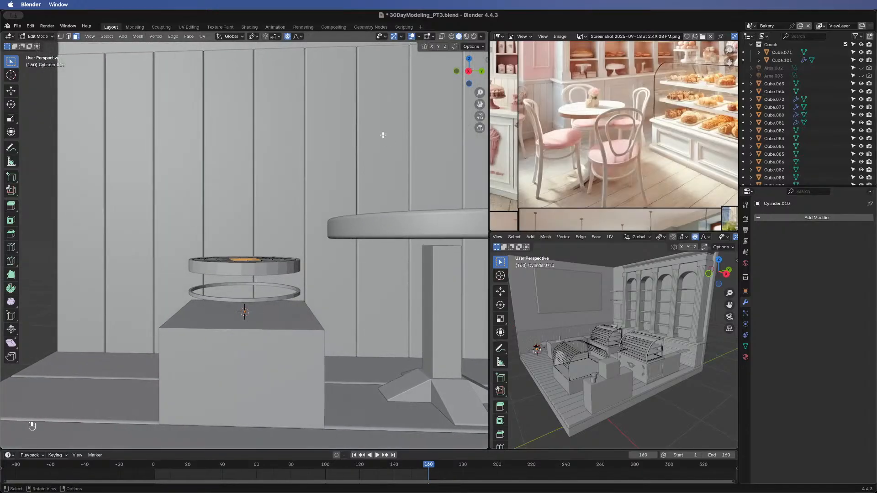
pyautogui.click(469, 71)
pyautogui.press('g')
pyautogui.press('z')
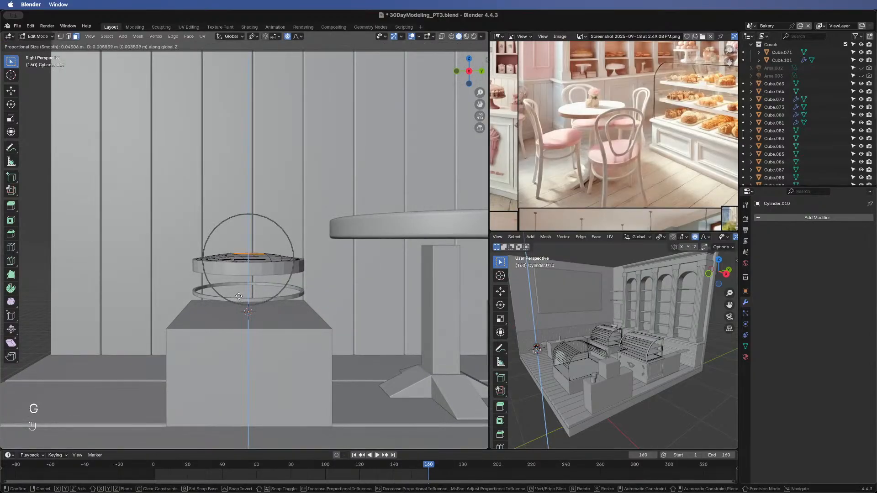
pyautogui.scroll(-2, 239, 297)
pyautogui.scroll(3, 239, 295)
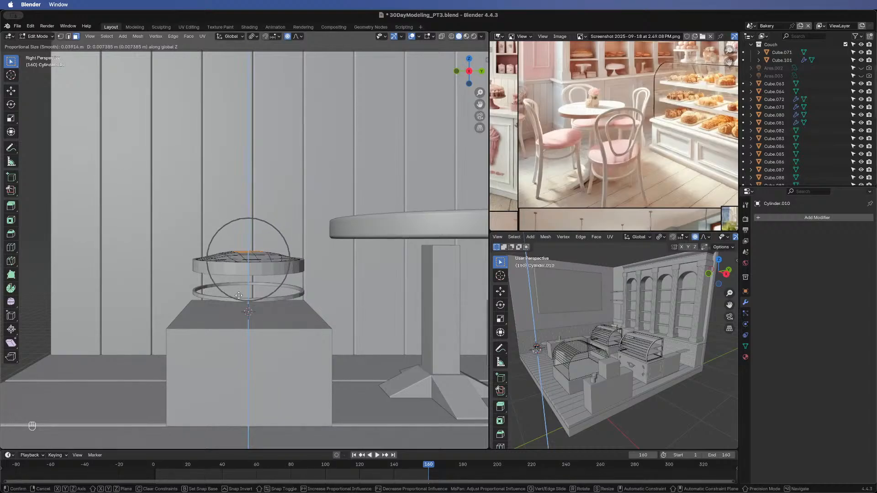
pyautogui.rightClick(240, 253)
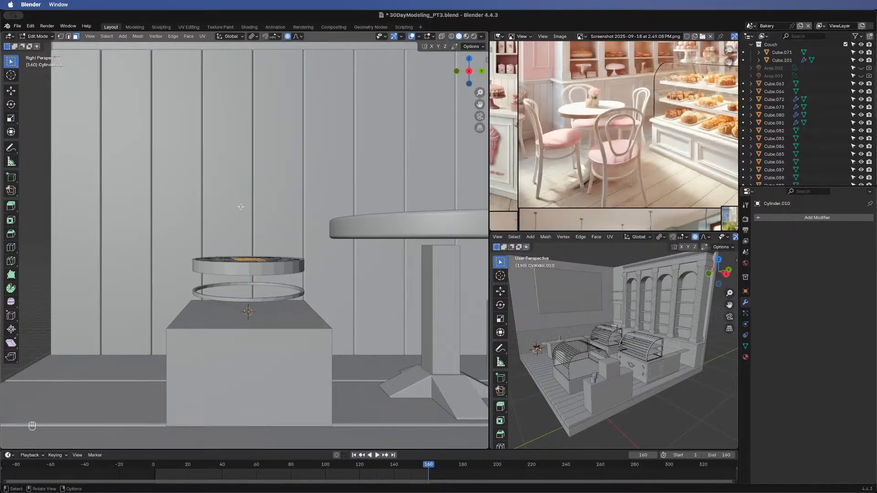
# - Raise the seat top's center vertex about 0.00886 m along Z using smooth proportional editing with a size of about 0.063
pyautogui.moveTo(241, 207); pyautogui.dragTo(272, 282, button='middle')
pyautogui.press('1')
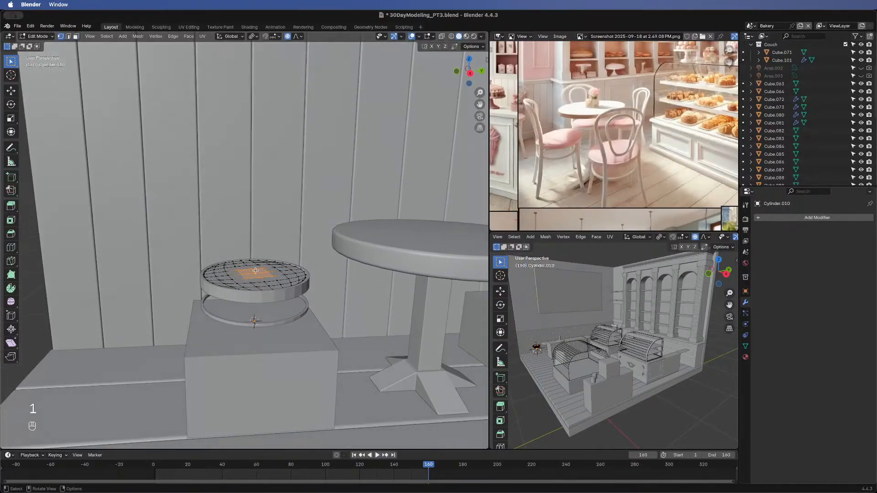
pyautogui.click(256, 273)
pyautogui.moveTo(265, 298); pyautogui.dragTo(253, 253, button='middle')
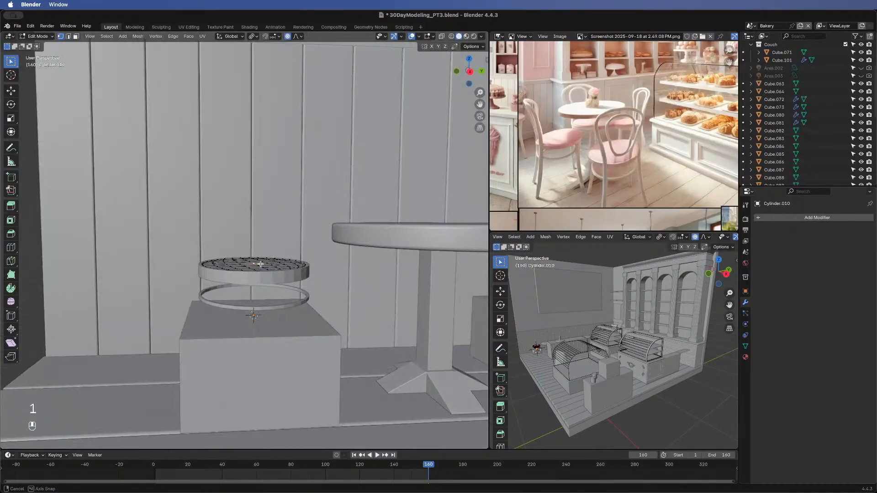
pyautogui.click(469, 72)
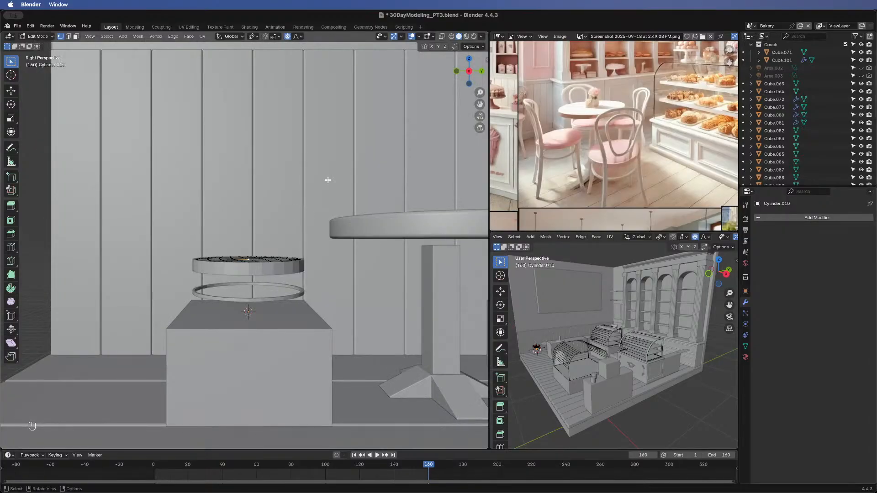
pyautogui.press('g')
pyautogui.press('z')
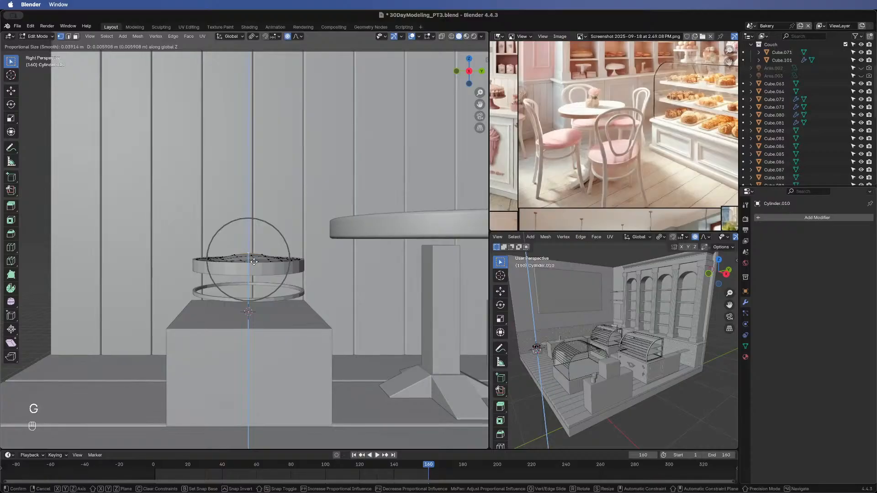
pyautogui.scroll(-5, 253, 261)
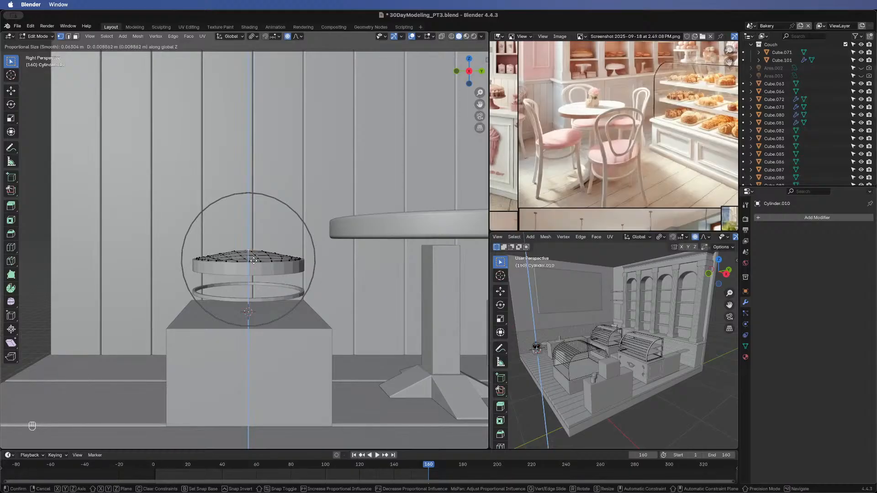
pyautogui.click(253, 260)
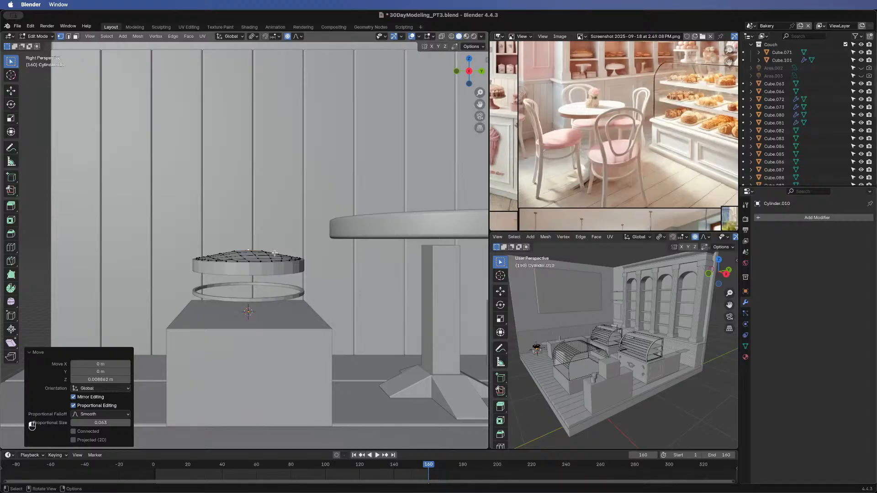
# - Try to lift vertices on the sides of the seat's domed top by about 0.00075 m using smooth proportional editing
pyautogui.click(275, 253)
pyautogui.press('g')
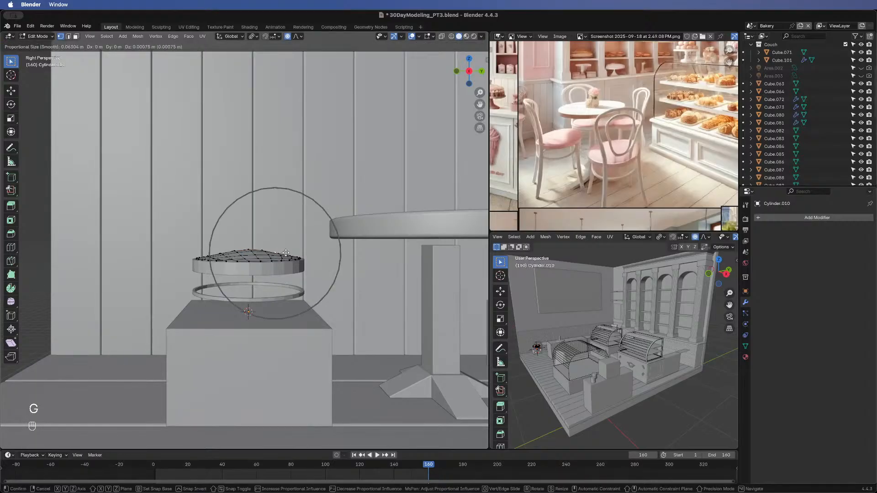
pyautogui.click(285, 253)
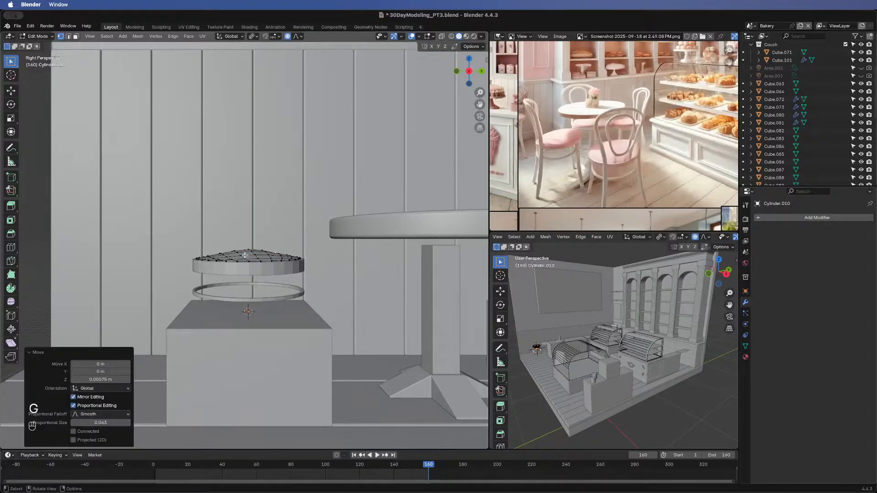
pyautogui.click(219, 252)
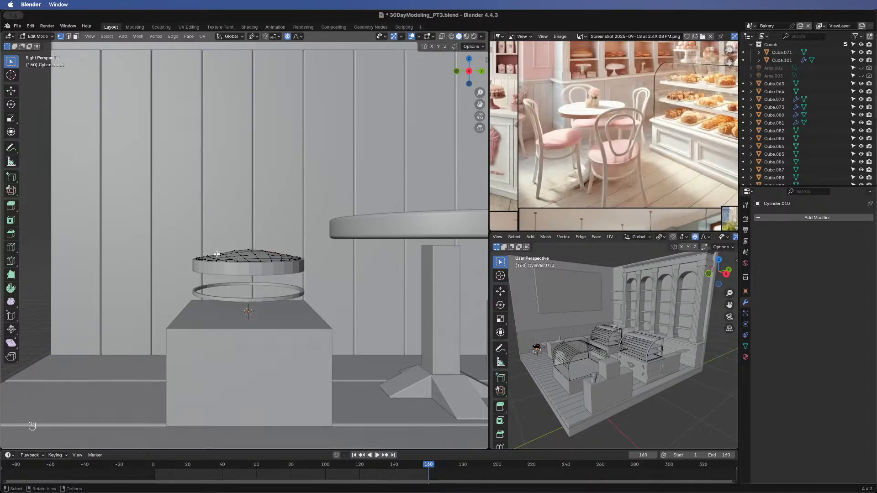
pyautogui.press('g')
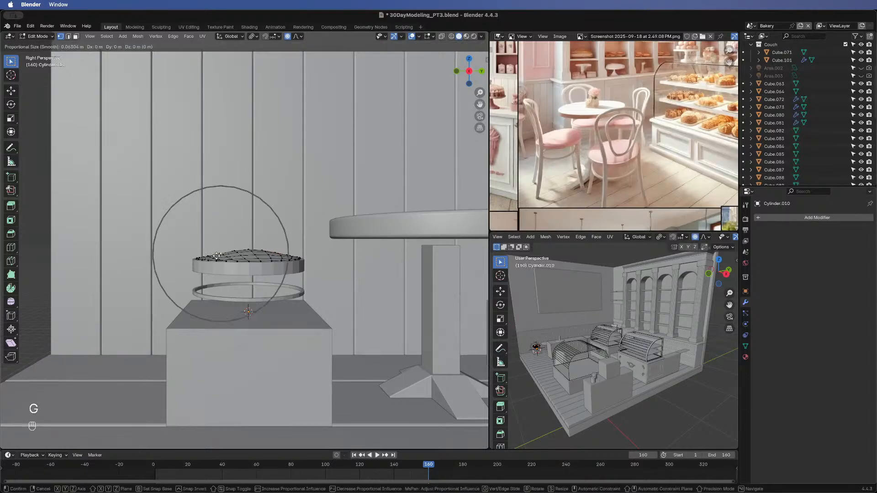
pyautogui.rightClick(217, 255)
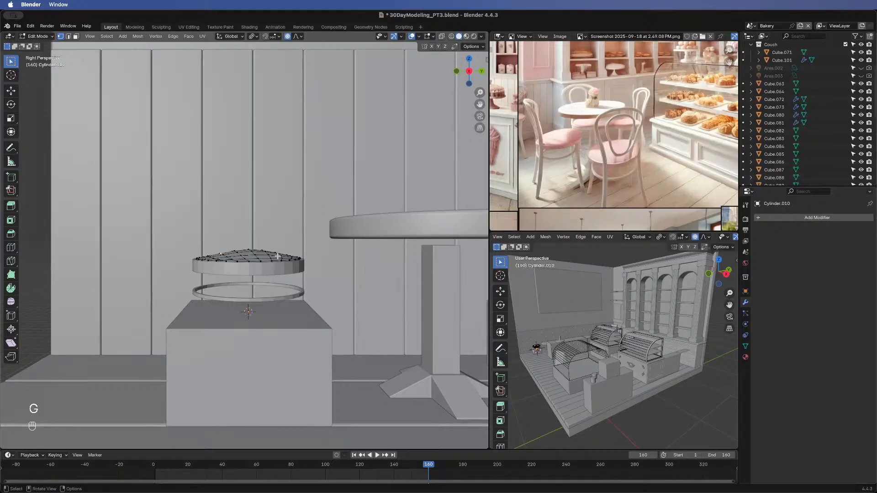
# - Undo the proportional vertex moves on the seat top, including the raised center
pyautogui.press('super+z')
pyautogui.press('super+z')
pyautogui.press('super+z')
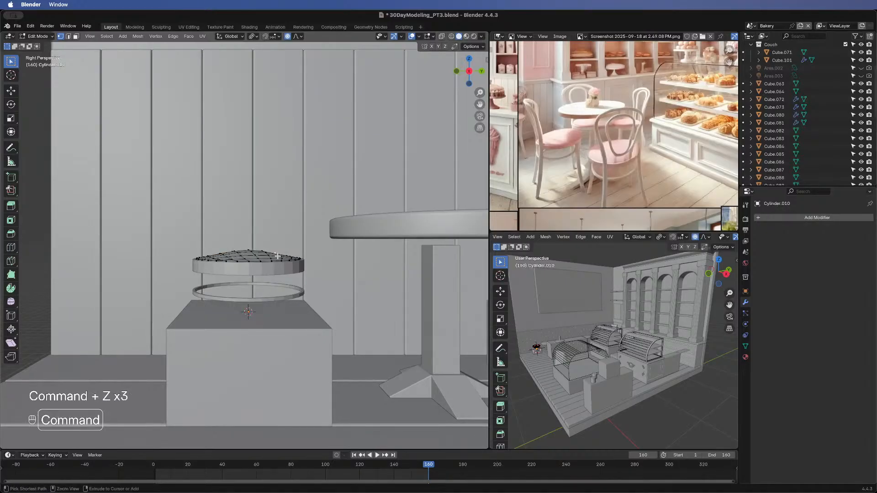
pyautogui.moveTo(273, 288); pyautogui.dragTo(197, 242, button='middle')
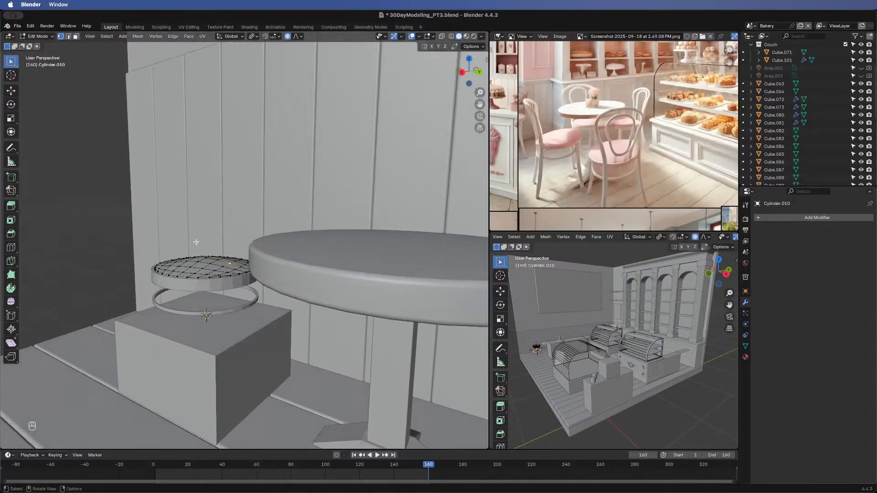
pyautogui.moveTo(227, 218); pyautogui.dragTo(249, 285, button='middle')
pyautogui.moveTo(270, 359); pyautogui.dragTo(260, 403, button='middle')
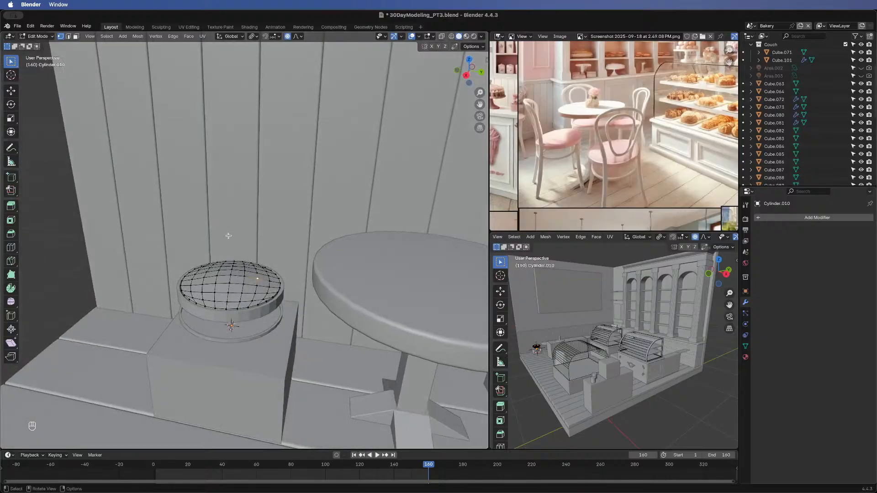
pyautogui.moveTo(317, 322); pyautogui.dragTo(376, 336, button='middle')
pyautogui.press('super+z')
pyautogui.press('super+z')
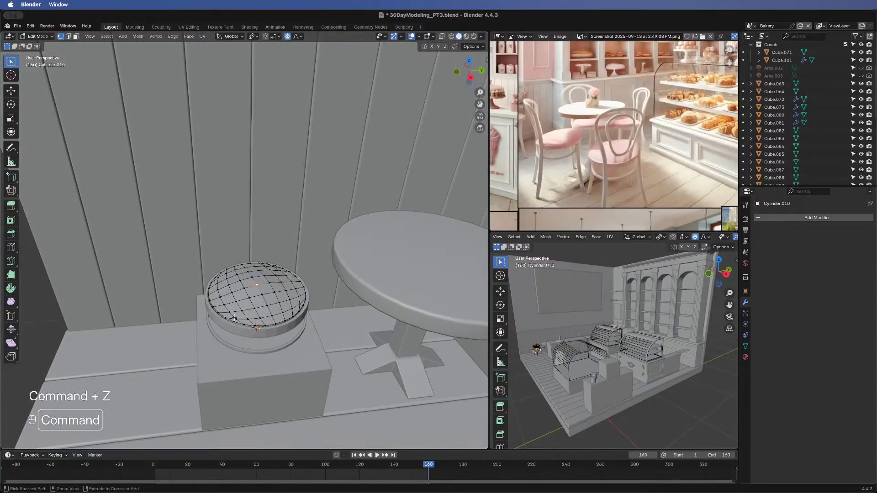
# - Select the entire flat seat top mesh and subdivide it with one cut
pyautogui.moveTo(309, 303)
pyautogui.mouseDown(button='middle')
pyautogui.moveTo(321, 286)
pyautogui.moveTo(298, 294)
pyautogui.mouseUp(button='middle')
pyautogui.press('a')
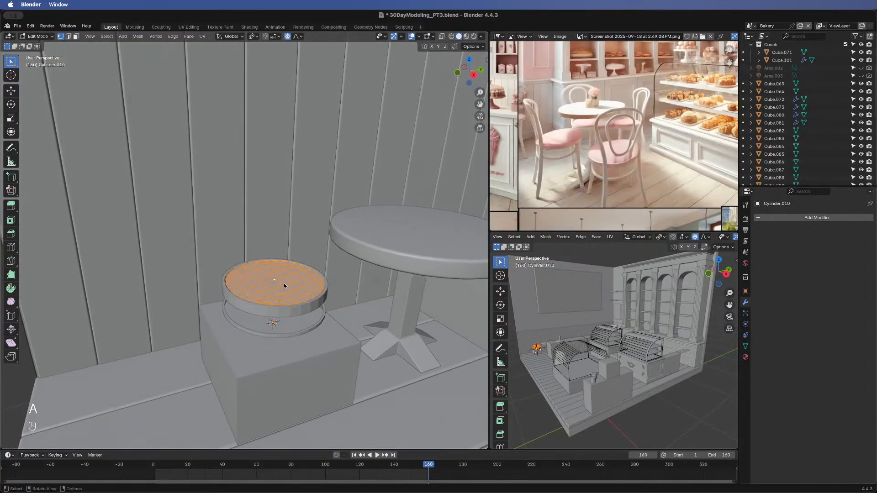
pyautogui.rightClick(284, 284)
pyautogui.click(284, 286)
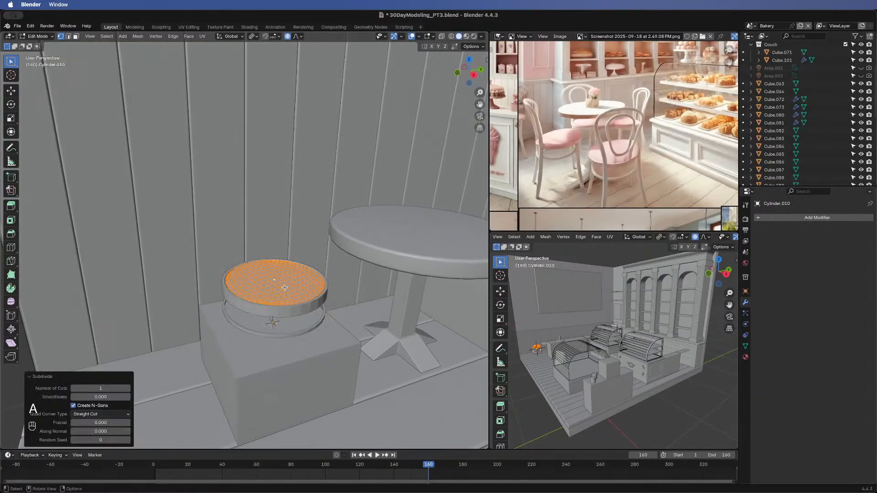
pyautogui.moveTo(284, 288); pyautogui.dragTo(366, 160, button='middle')
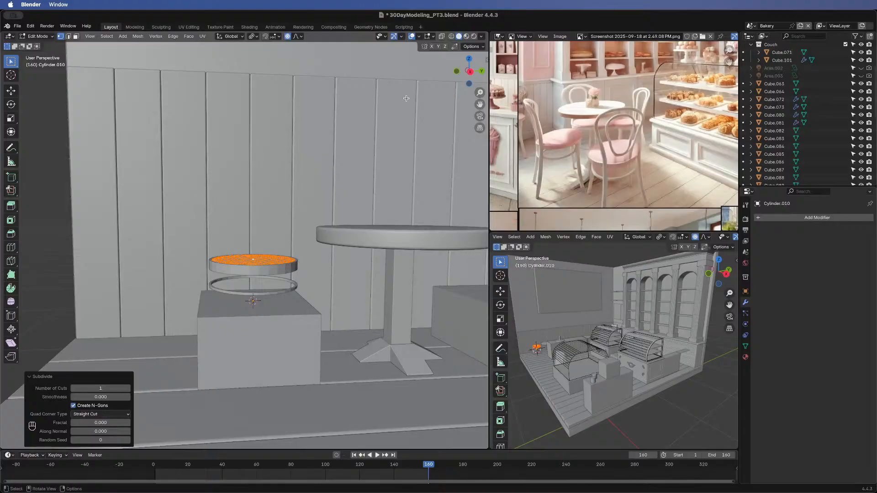
# - Select the subdivided seat top's center vertex and reduce the proportional editing size to about 0.0573 m during a cancelled trial lift along Z
pyautogui.click(470, 72)
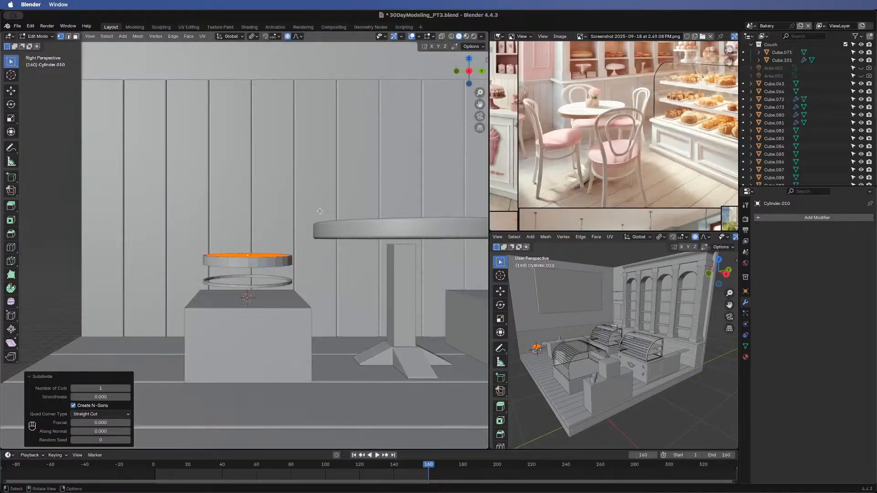
pyautogui.click(282, 243)
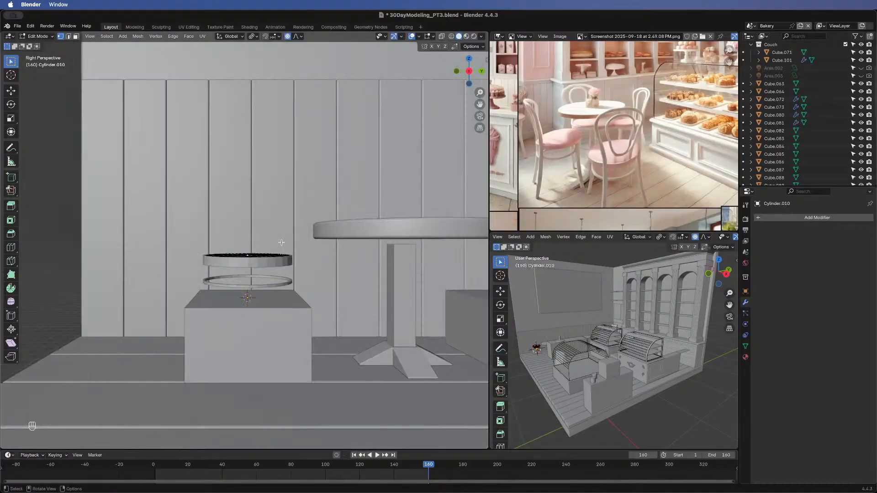
pyautogui.moveTo(258, 250); pyautogui.dragTo(248, 278, button='middle')
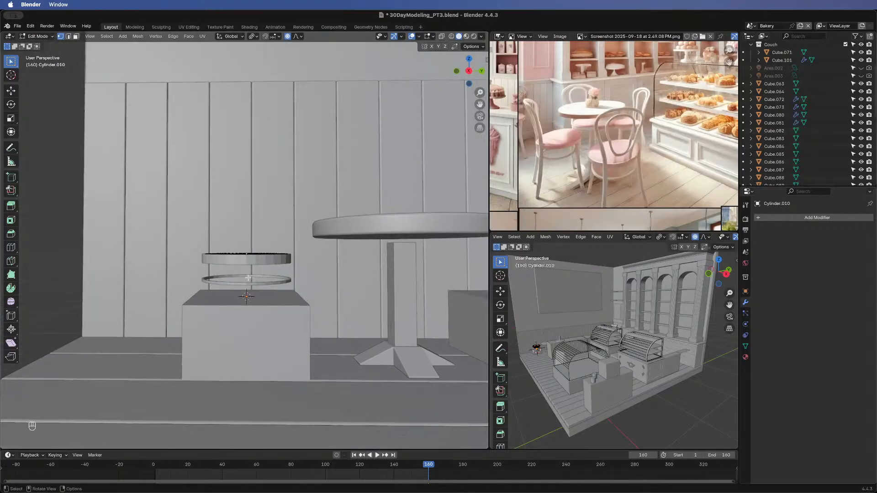
pyautogui.press('g')
pyautogui.press('z')
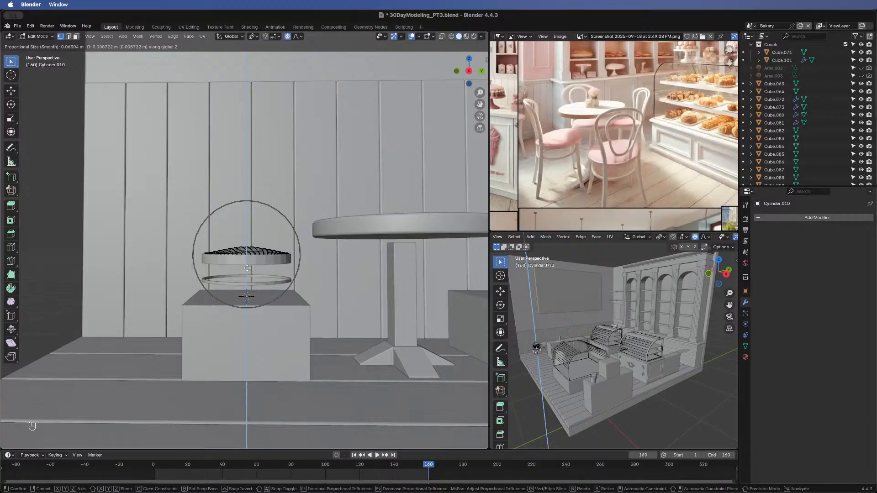
pyautogui.scroll(4, 247, 268)
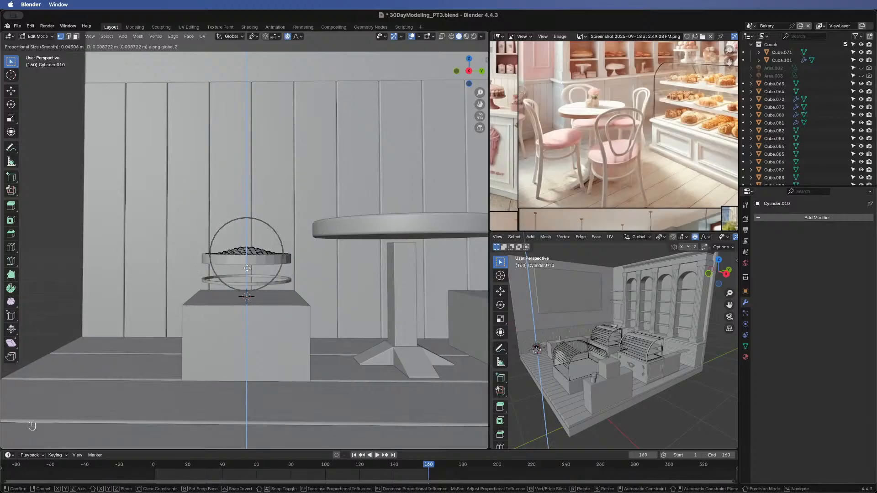
pyautogui.scroll(-2, 248, 268)
pyautogui.scroll(-2, 248, 268)
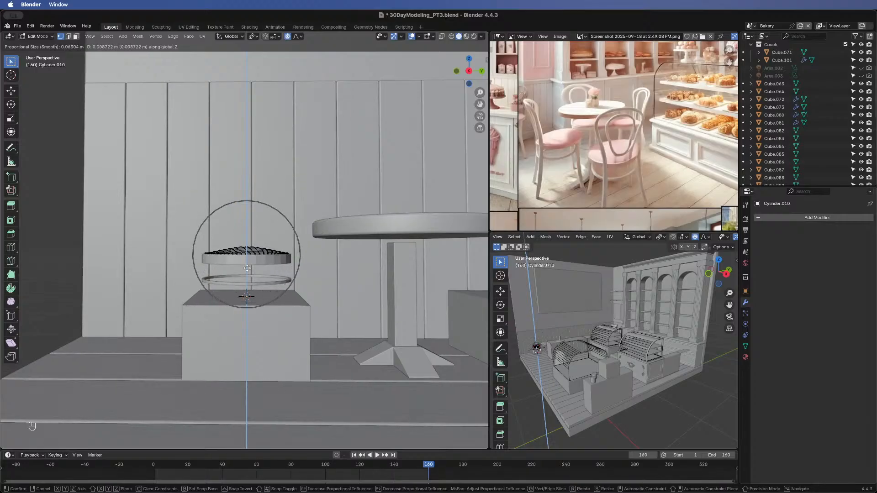
pyautogui.scroll(1, 248, 268)
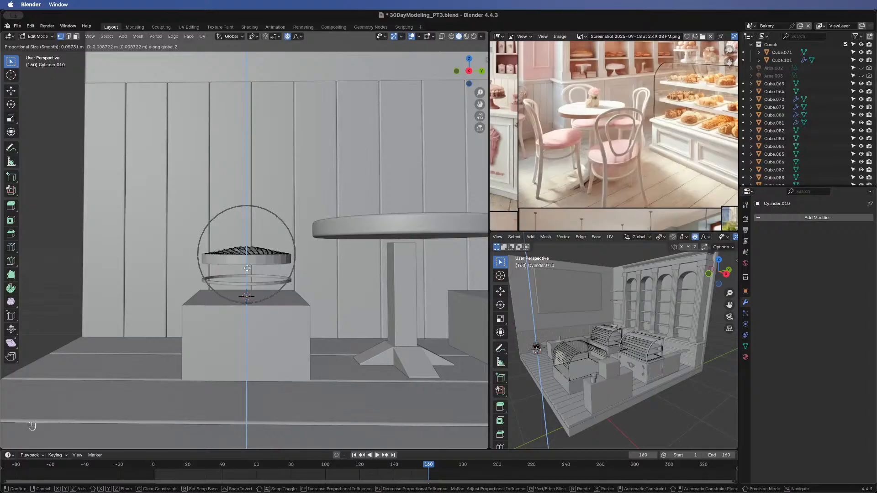
pyautogui.press('Escape')
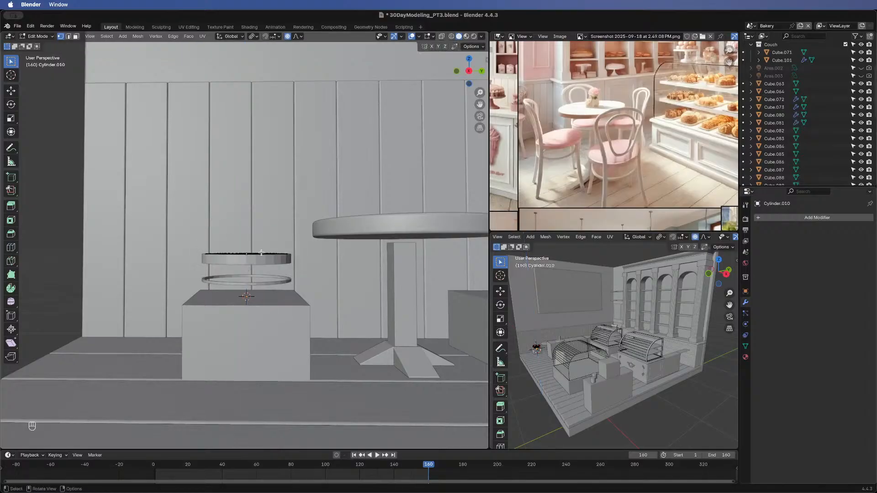
# - Change the proportional falloff to Sphere and raise the seat top's center vertex about 0.0505 m along Z into a dome
pyautogui.click(302, 39)
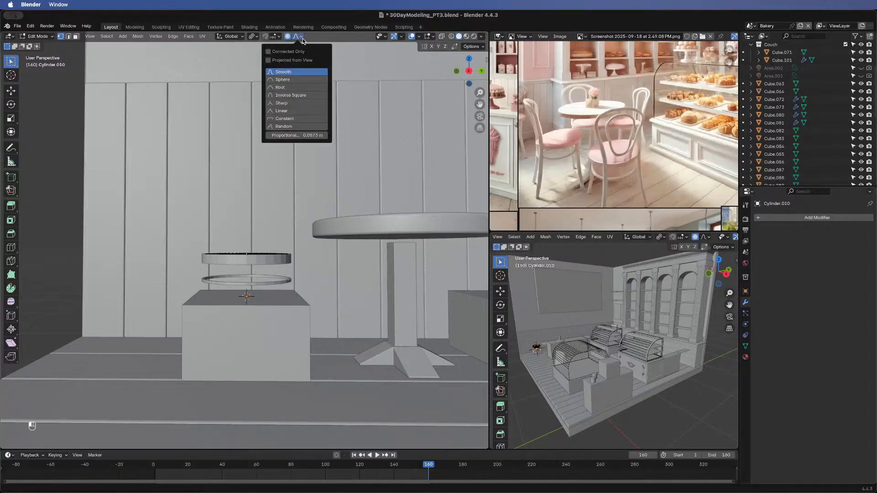
pyautogui.click(296, 79)
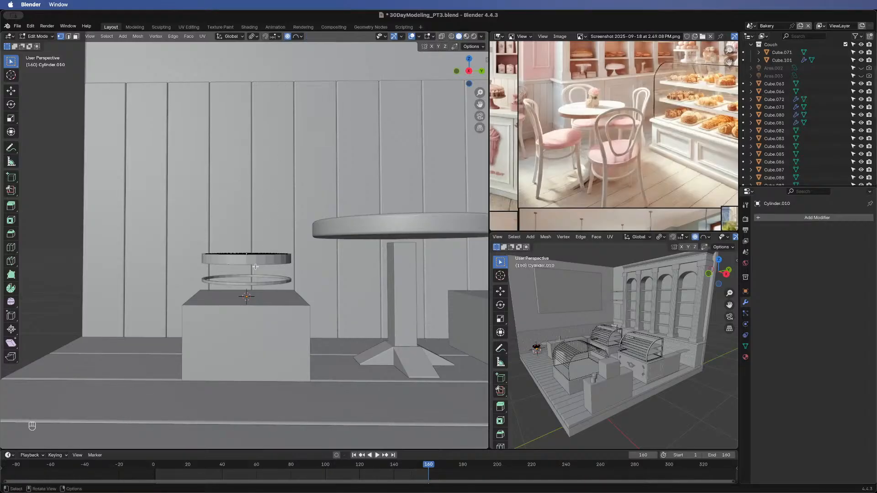
pyautogui.press('g')
pyautogui.press('z')
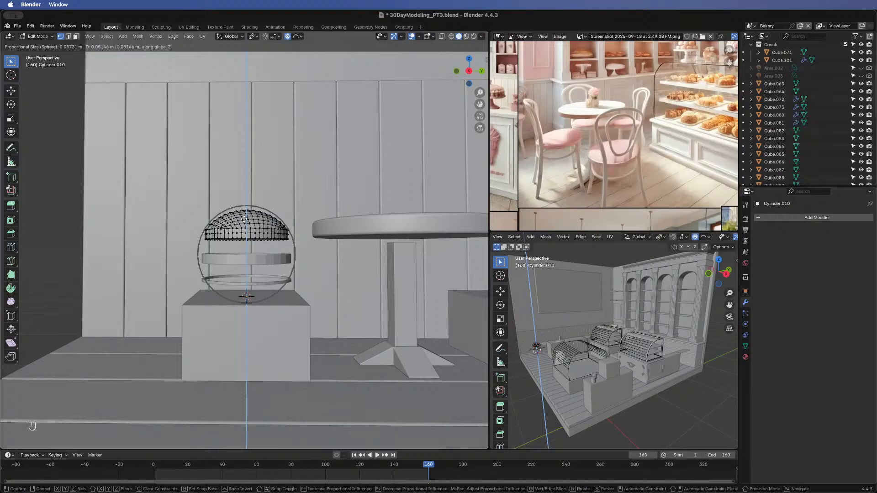
pyautogui.click(244, 220)
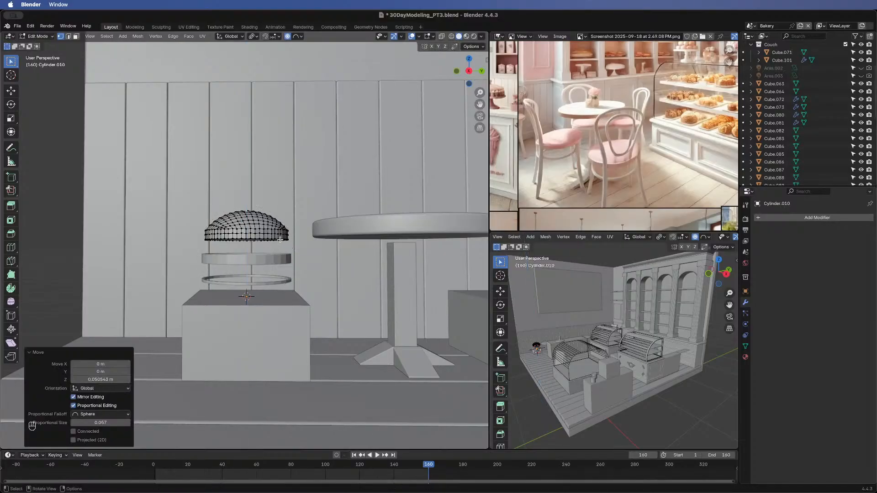
# - Turn off proportional editing, lower the whole domed cushion about 0.0262 m along Z onto the seat rim, and leave mesh editing
pyautogui.press('o')
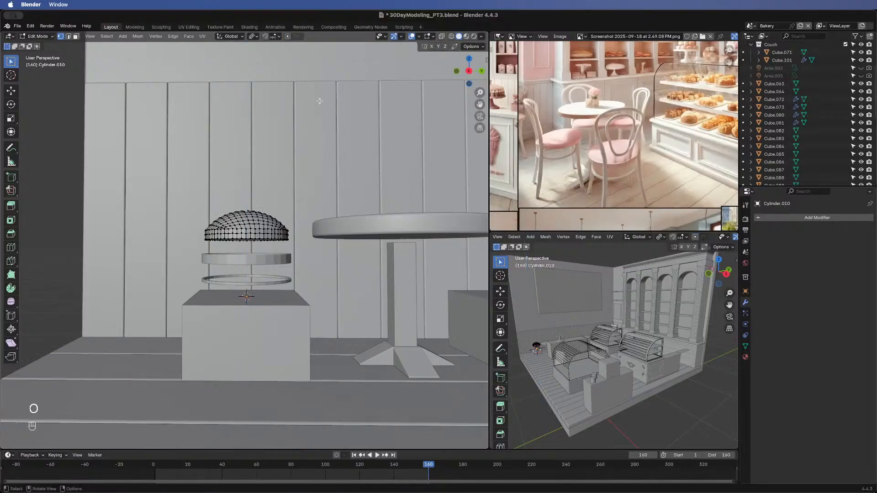
pyautogui.press('a')
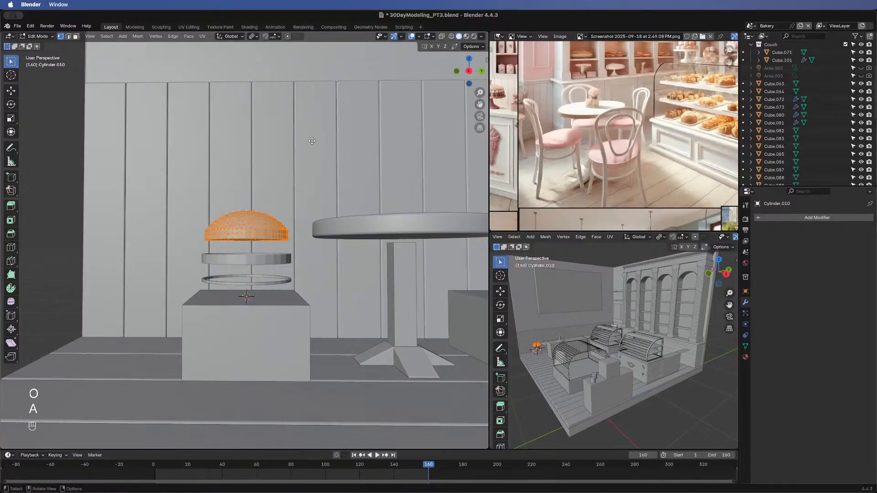
pyautogui.press('g')
pyautogui.press('z')
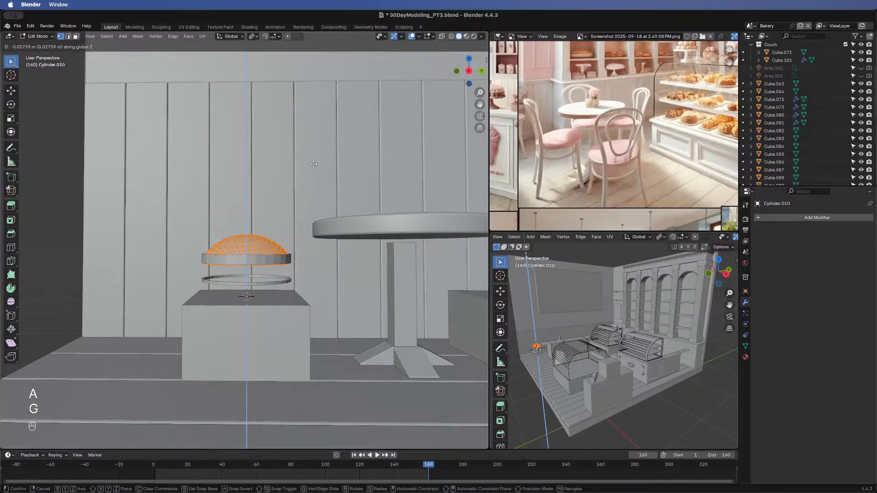
pyautogui.click(313, 163)
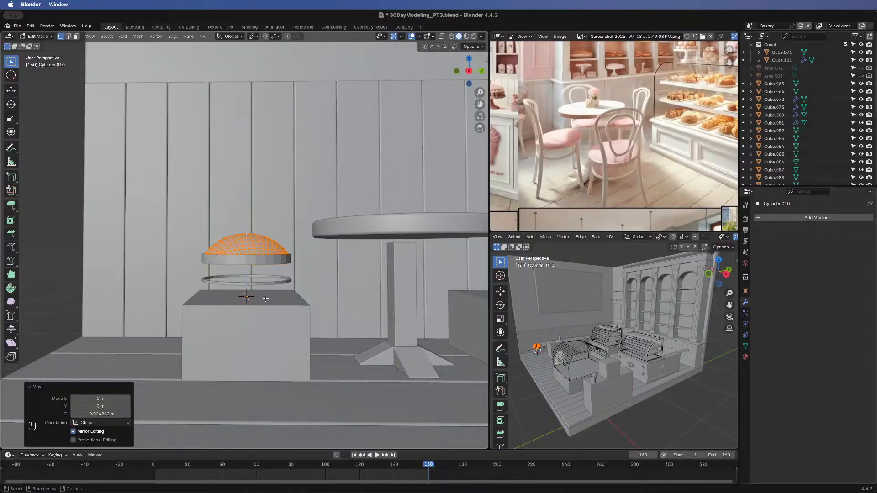
pyautogui.hotkey('alt', 'a')
pyautogui.moveTo(68, 228); pyautogui.dragTo(310, 243, button='middle')
pyautogui.press('Tab')
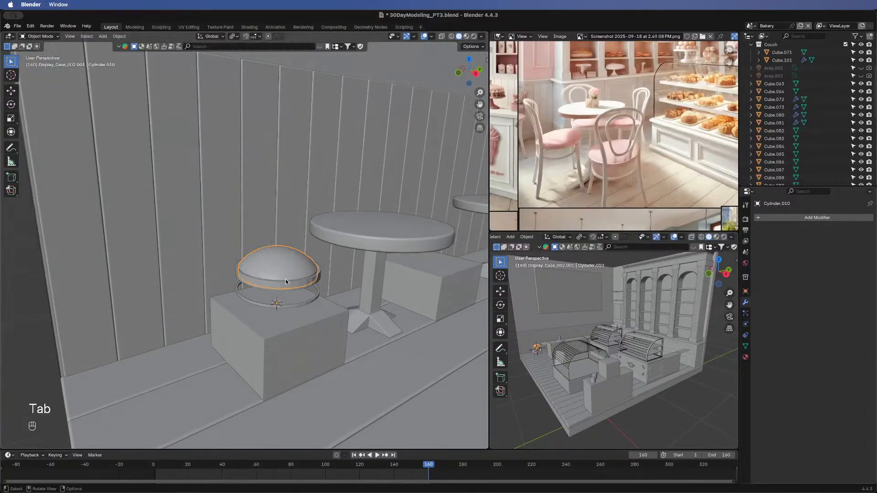
pyautogui.moveTo(286, 278)
pyautogui.mouseDown(button='middle')
pyautogui.moveTo(267, 243)
pyautogui.moveTo(249, 248)
pyautogui.moveTo(288, 261)
pyautogui.mouseUp(button='middle')
# - Reopen the cushion mesh for editing and flatten the whole dome to about 0.797 of its height along Z
pyautogui.press('Tab')
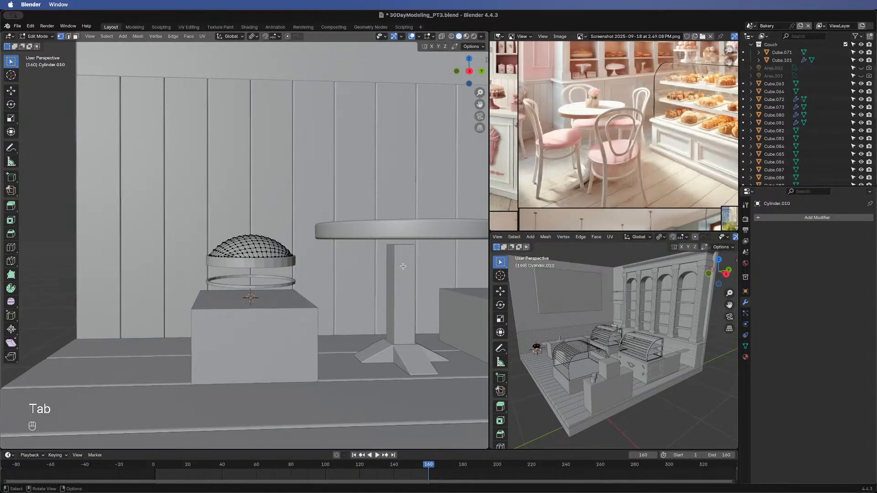
pyautogui.press('a')
pyautogui.press('s')
pyautogui.press('z')
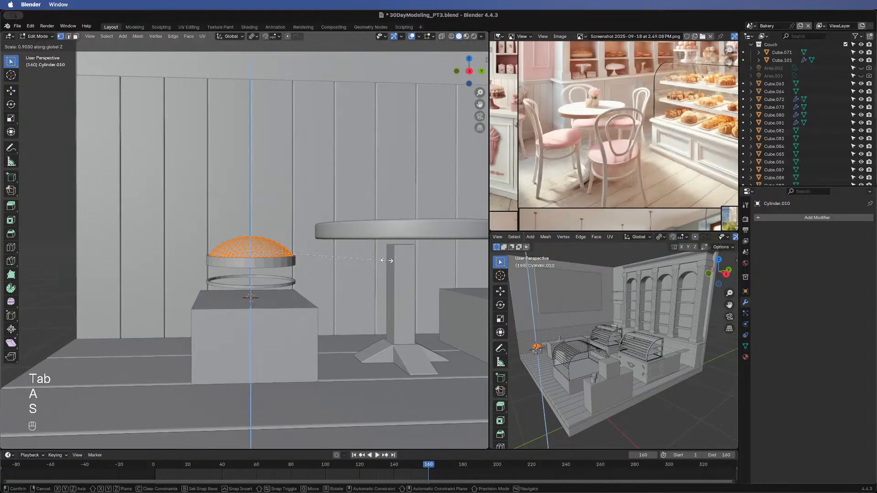
pyautogui.click(372, 258)
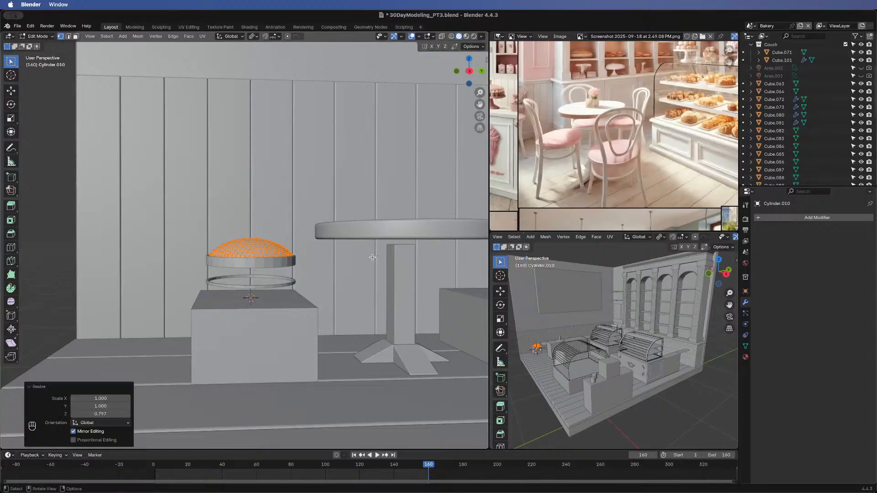
# - Lower the flattened cushion about 0.00138 m along Z into the seat rim and return to Object Mode
pyautogui.press('g')
pyautogui.press('z')
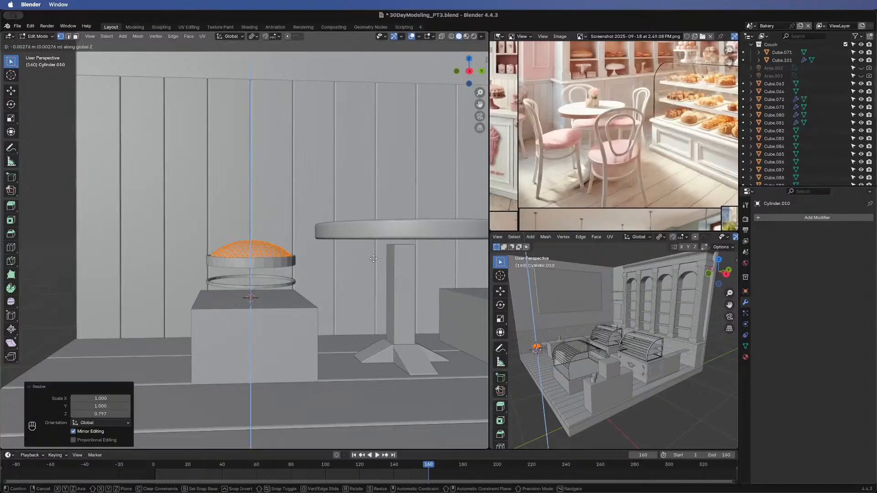
pyautogui.click(374, 259)
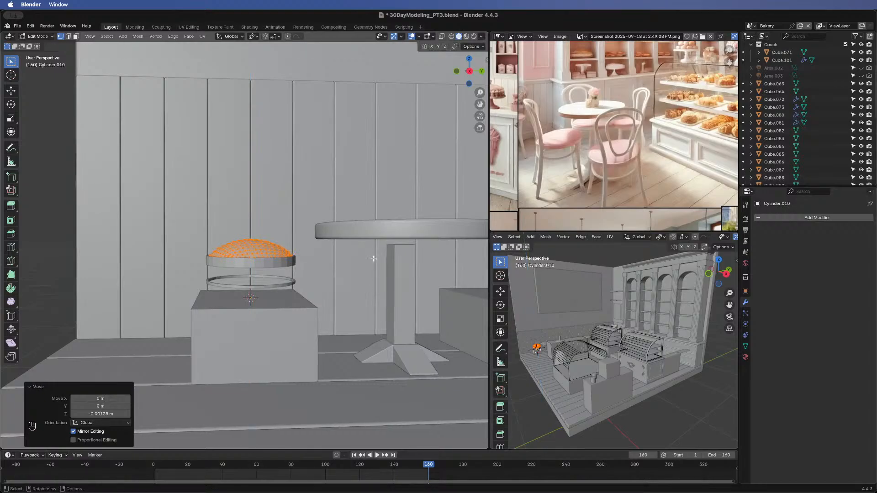
pyautogui.moveTo(374, 259); pyautogui.dragTo(205, 215, button='middle')
pyautogui.press('Tab')
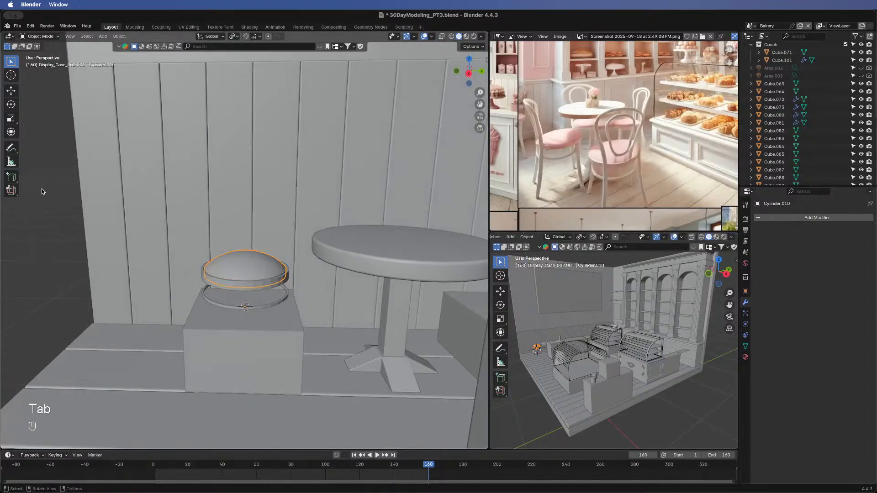
# - Apply Shade Auto Smooth with a 30° angle to the domed cushion
pyautogui.click(58, 199)
pyautogui.moveTo(233, 297); pyautogui.dragTo(262, 267, button='middle')
pyautogui.rightClick(261, 267)
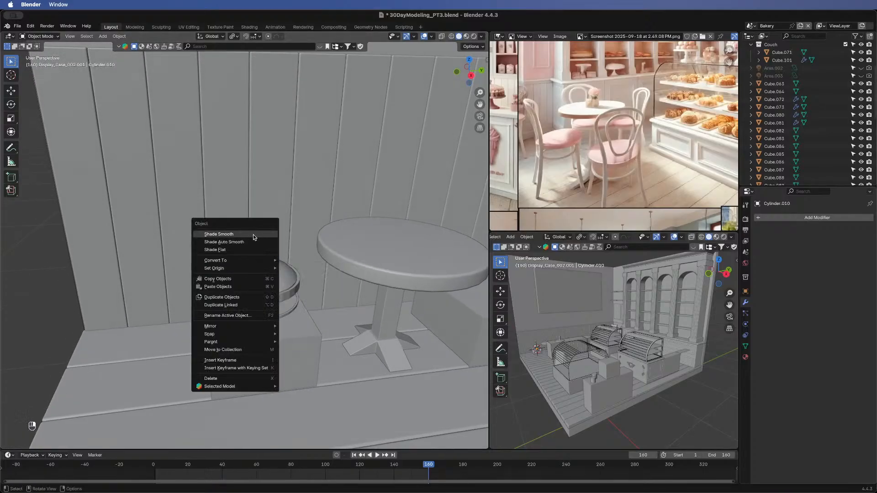
pyautogui.rightClick(243, 271)
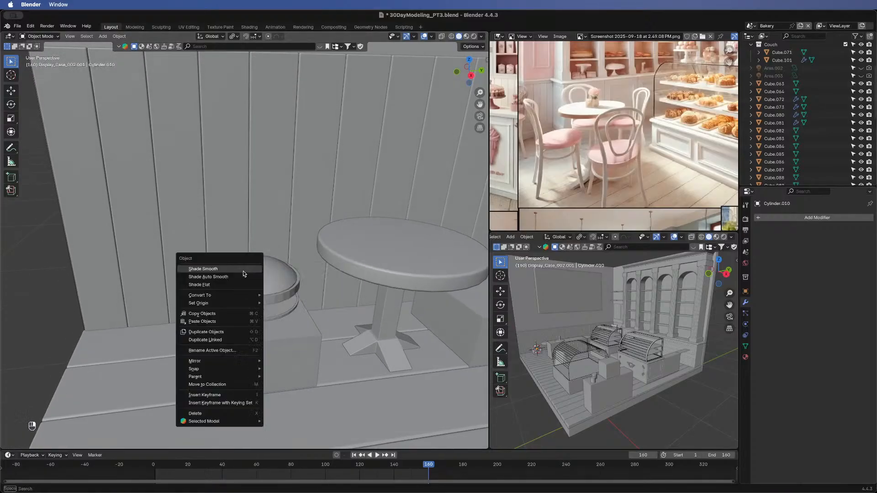
pyautogui.click(224, 289)
pyautogui.moveTo(128, 263); pyautogui.dragTo(381, 281, button='middle')
pyautogui.moveTo(352, 314); pyautogui.dragTo(236, 302, button='middle')
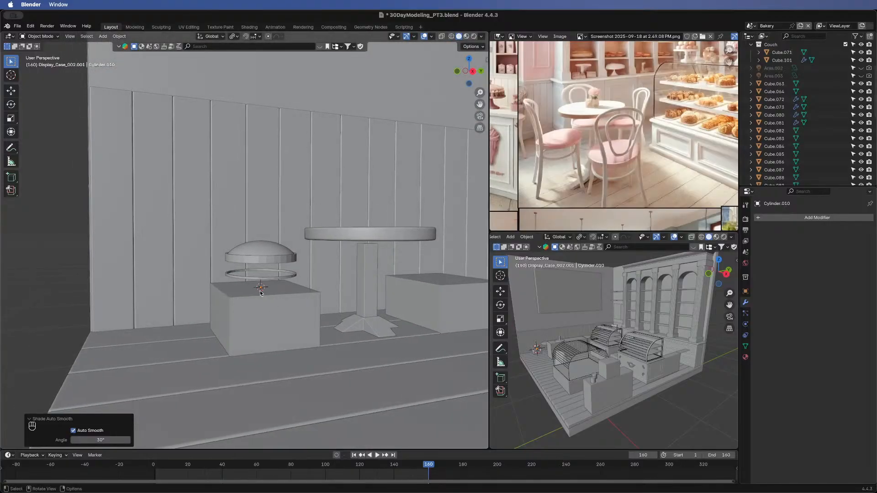
# - Open the box beneath the chair seat for mesh editing and scale all of it uniformly to 0.286
pyautogui.click(261, 292)
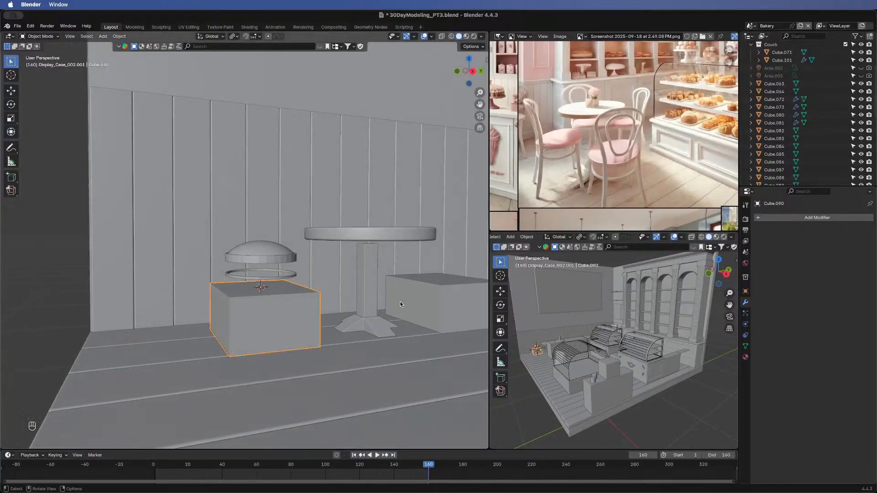
pyautogui.press('Tab')
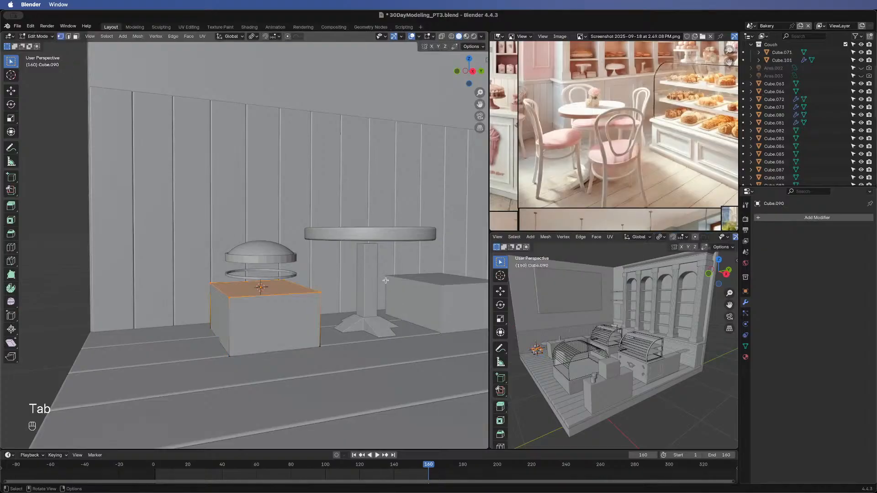
pyautogui.press('a')
pyautogui.press('3')
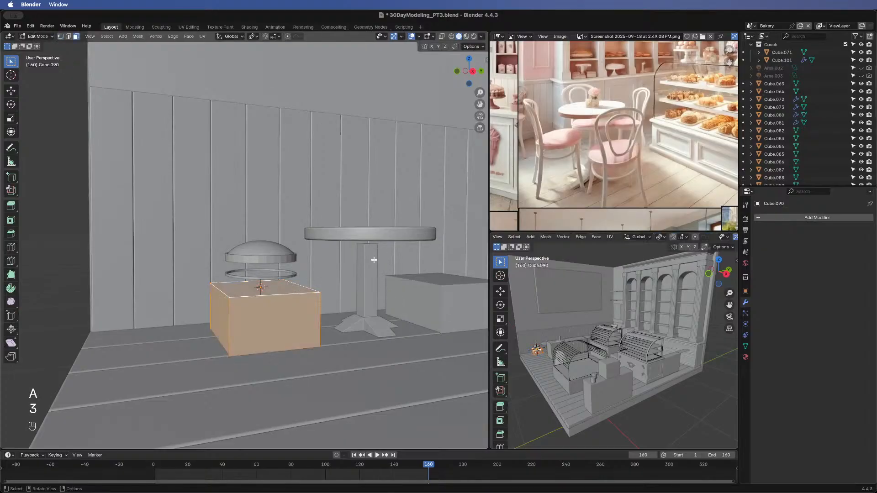
pyautogui.press('s')
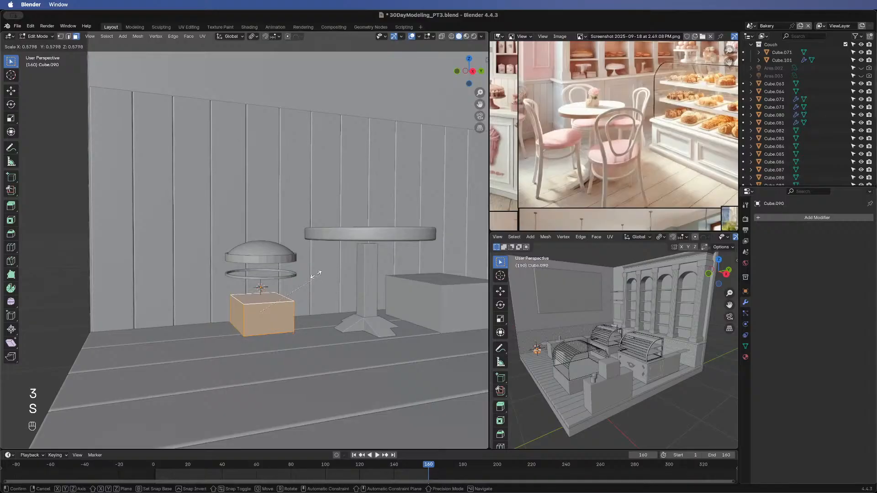
pyautogui.click(288, 284)
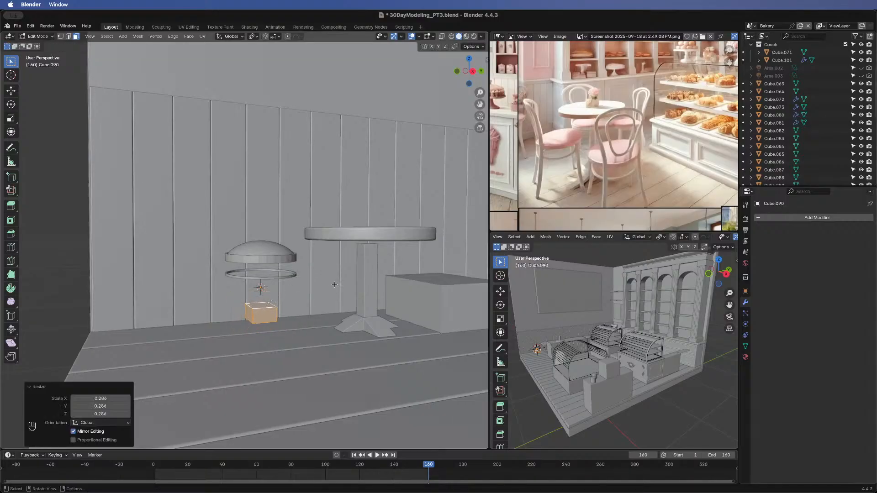
# - Narrow the small block beneath the seat to 0.394 of its width along Y
pyautogui.press('s')
pyautogui.press('x')
pyautogui.press('s')
pyautogui.press('y')
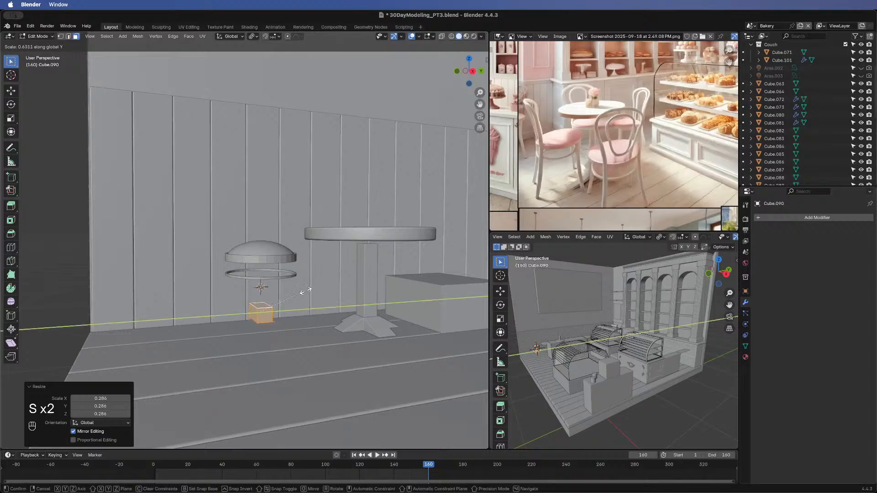
pyautogui.click(286, 295)
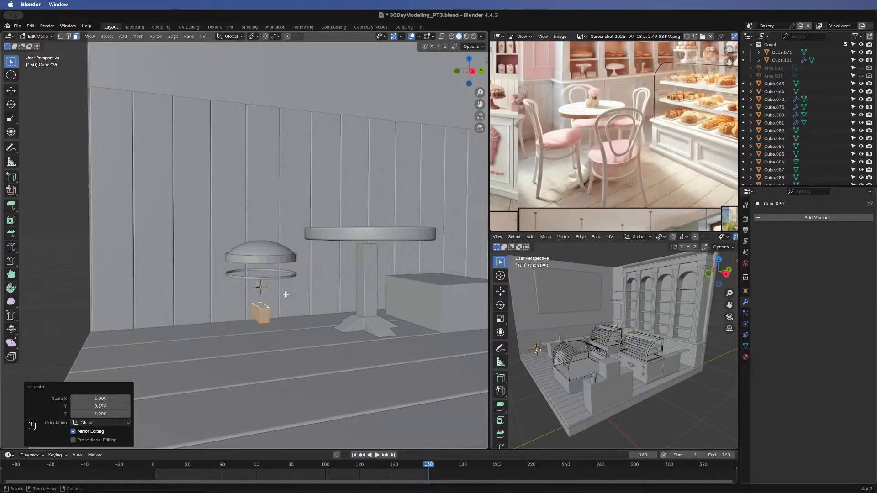
# - Narrow the block along X to about 0.501, and reduce it again along X to 0.758
pyautogui.press('s')
pyautogui.press('x')
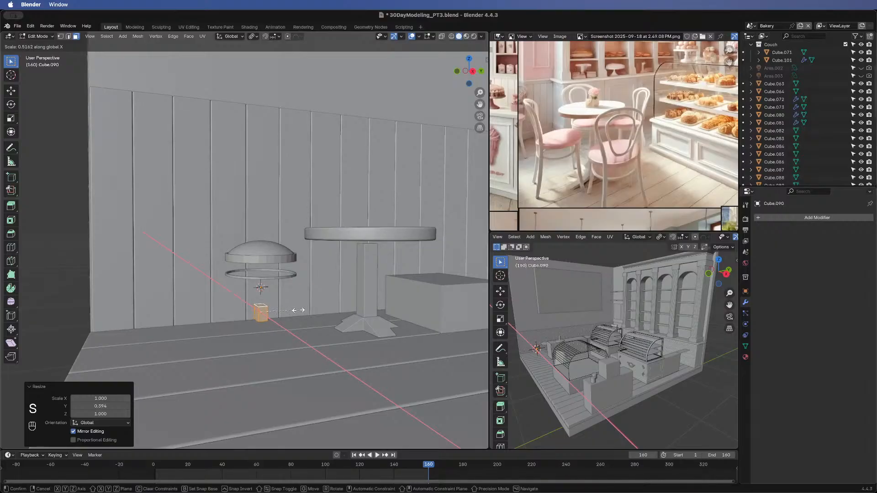
pyautogui.click(295, 311)
pyautogui.moveTo(295, 316); pyautogui.dragTo(281, 350, button='middle')
pyautogui.press('s')
pyautogui.press('x')
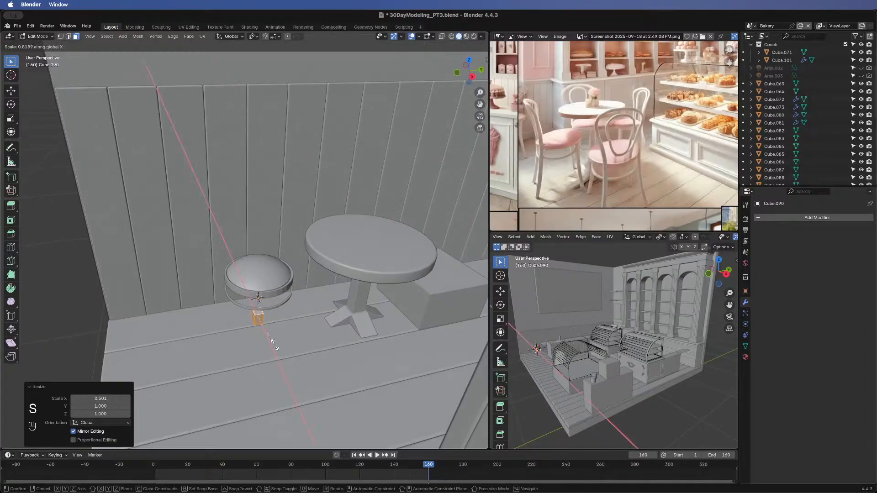
pyautogui.click(274, 343)
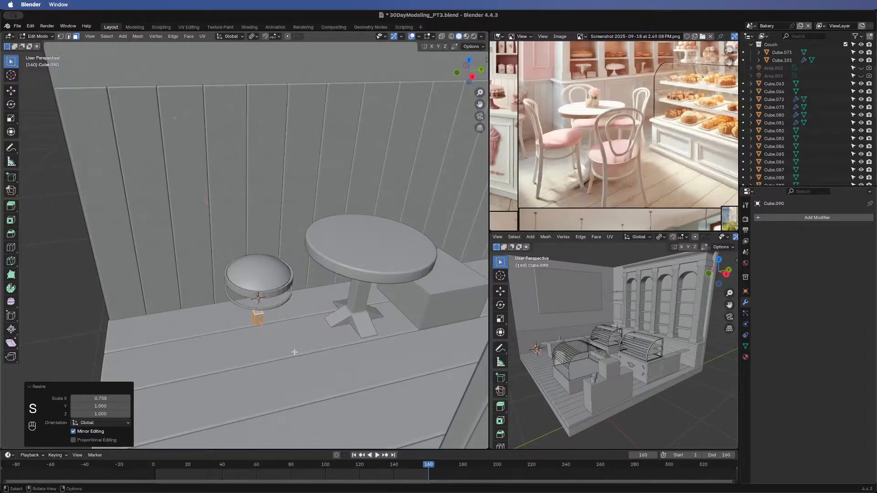
# - Move the block about 0.066 m along Y out from under the seat and return to Object Mode
pyautogui.press('g')
pyautogui.press('x')
pyautogui.press('g')
pyautogui.press('y')
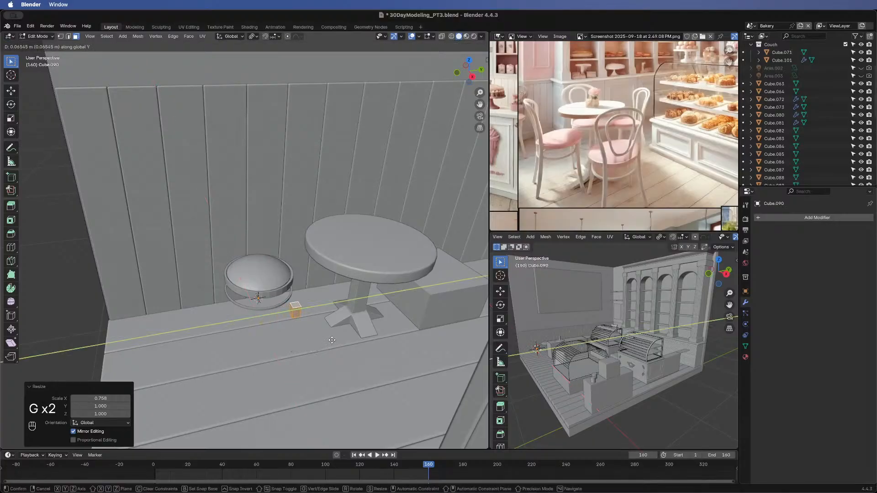
pyautogui.click(331, 339)
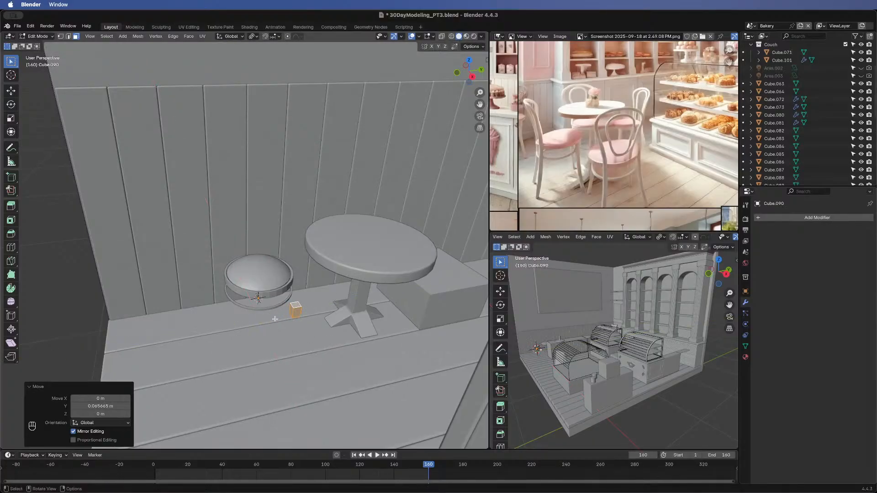
pyautogui.press('shift')
pyautogui.press('Tab')
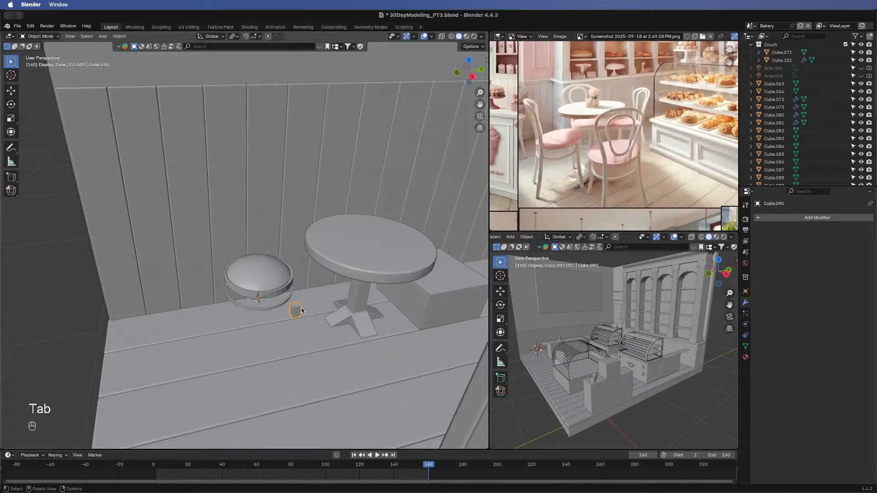
# - Select the seat, cushion and lower ring together with the block and isolate them in local view
pyautogui.keyDown('shift'); pyautogui.click(270, 297); pyautogui.keyUp('shift')
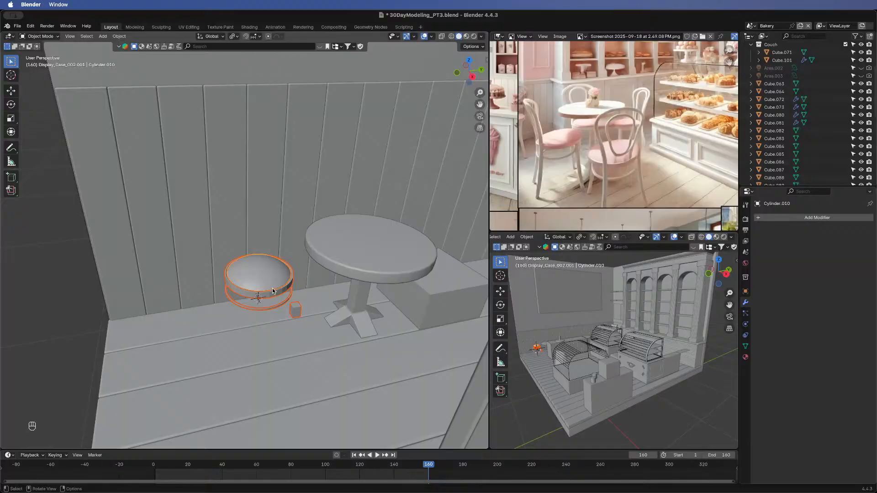
pyautogui.press('/')
pyautogui.moveTo(182, 234); pyautogui.dragTo(192, 253, button='middle')
pyautogui.scroll(-3, 197, 256)
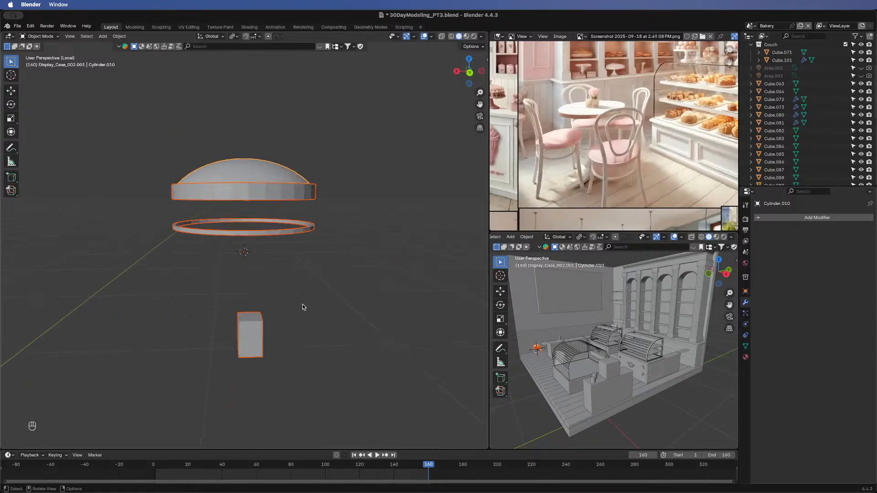
pyautogui.press('g')
pyautogui.press('x')
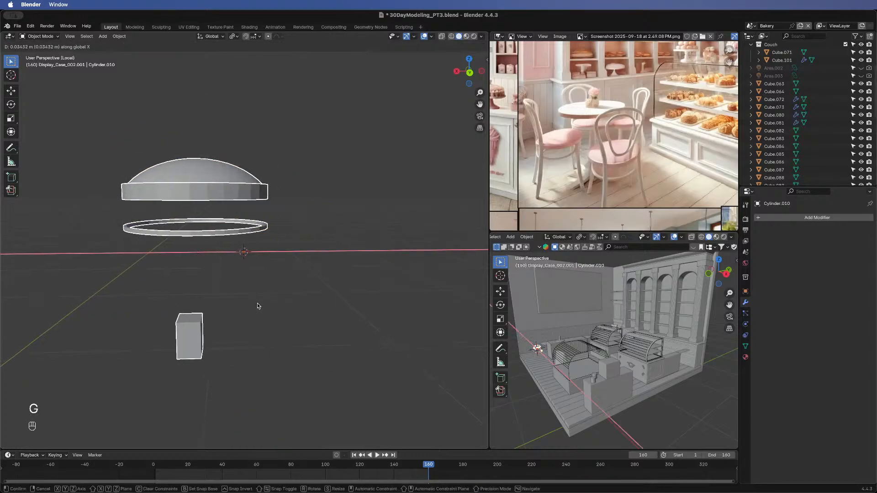
pyautogui.rightClick(257, 305)
# - Reopen only the block for mesh editing and move it about 0.03 m along X
pyautogui.click(250, 331)
pyautogui.press('Tab')
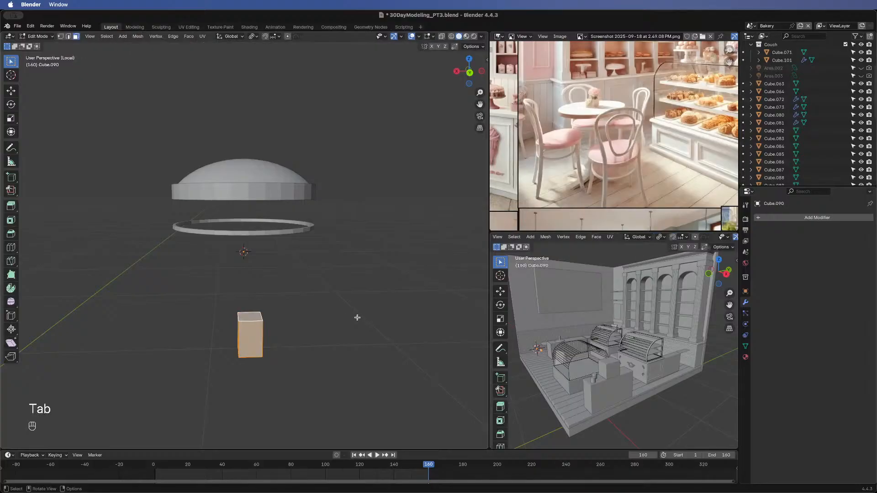
pyautogui.press('g')
pyautogui.press('x')
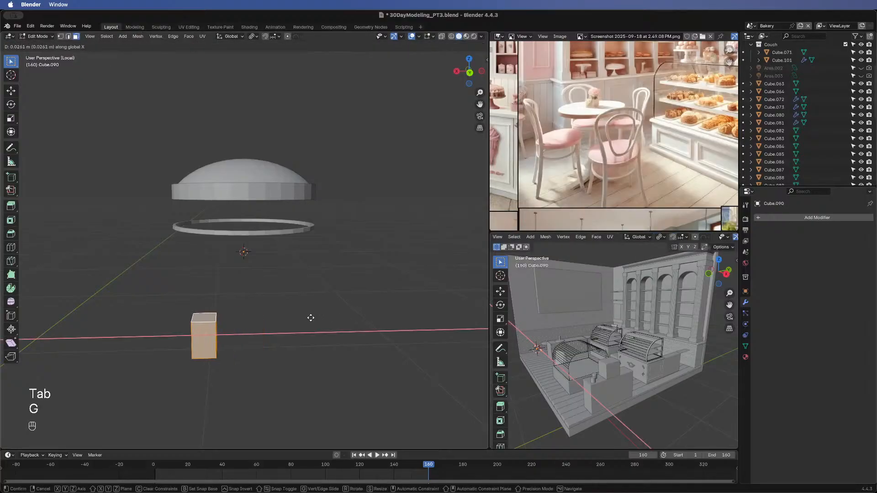
pyautogui.click(306, 318)
pyautogui.click(457, 72)
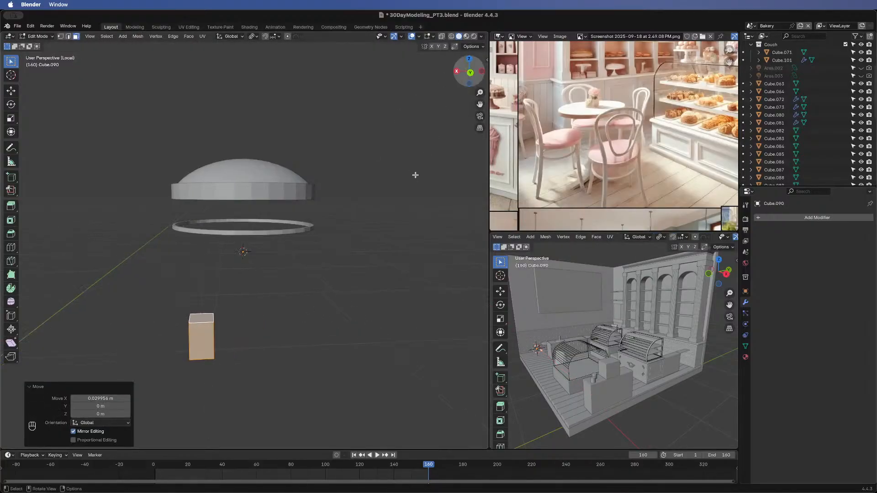
pyautogui.press('g')
pyautogui.press('x')
pyautogui.rightClick(371, 241)
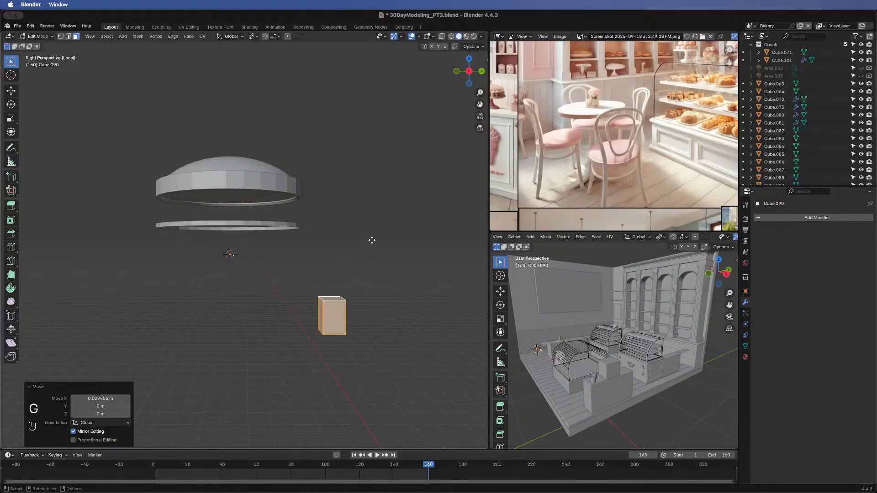
# - Move the block about -0.028 m along Y and raise it about 0.0471 m along Z to the lower ring's height
pyautogui.press('g')
pyautogui.press('y')
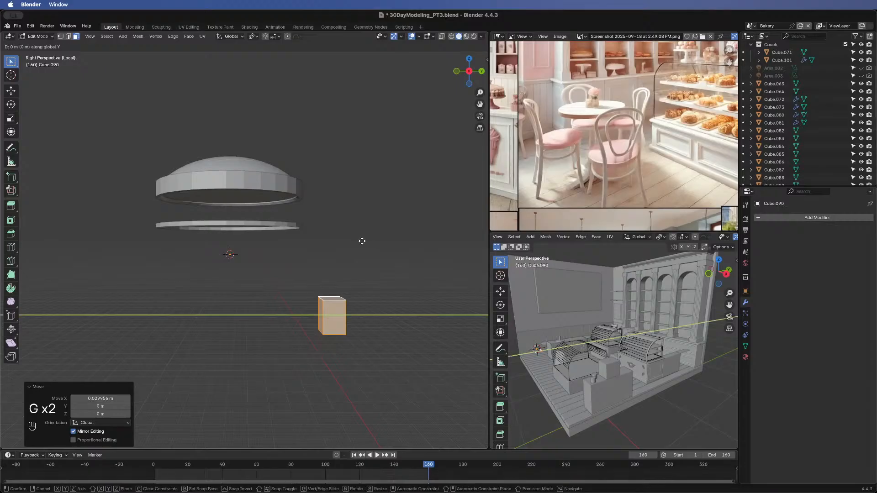
pyautogui.click(327, 244)
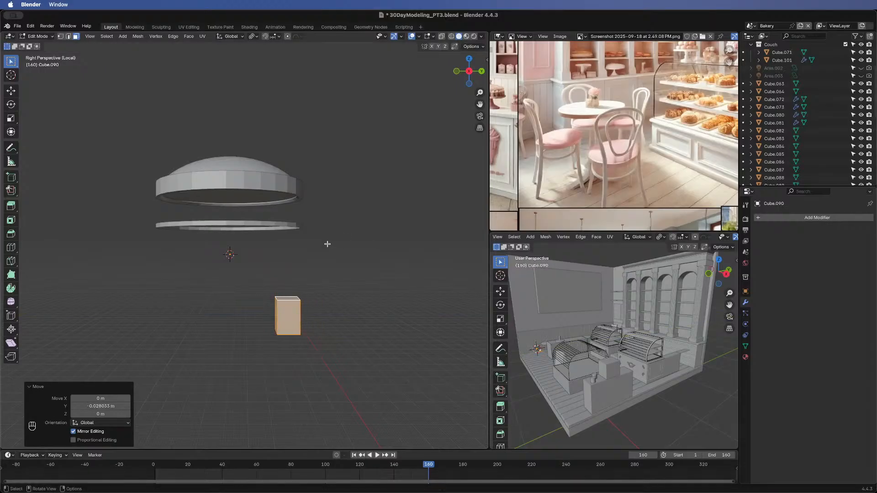
pyautogui.press('g')
pyautogui.press('z')
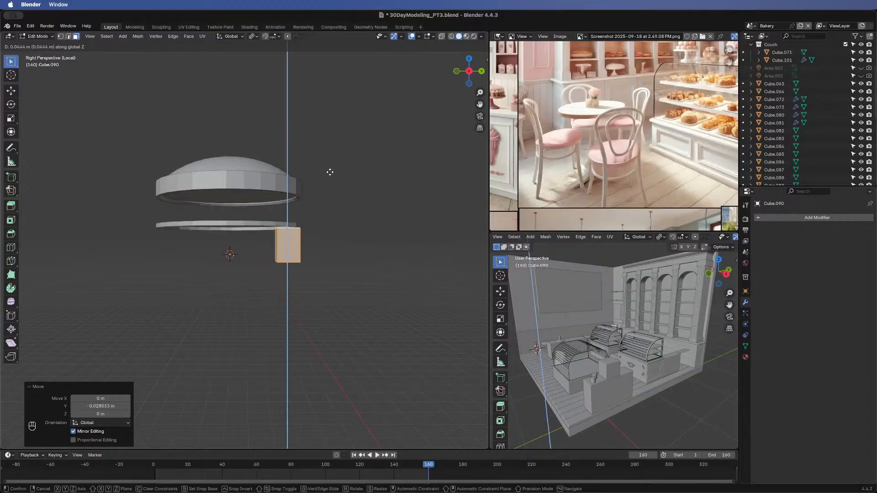
pyautogui.click(330, 169)
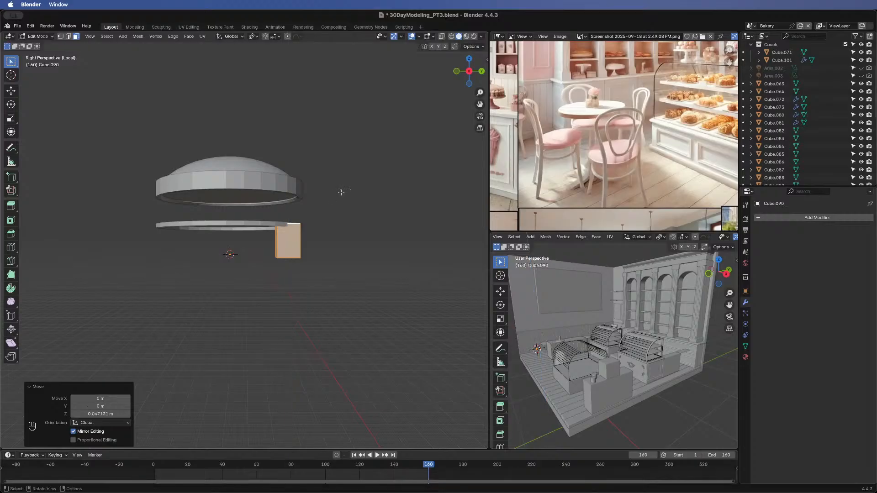
pyautogui.press('g')
pyautogui.press('x')
pyautogui.rightClick(337, 194)
# - Move the block about 0.0174 m along Y so it sits just outside the lower ring
pyautogui.press('g')
pyautogui.press('y')
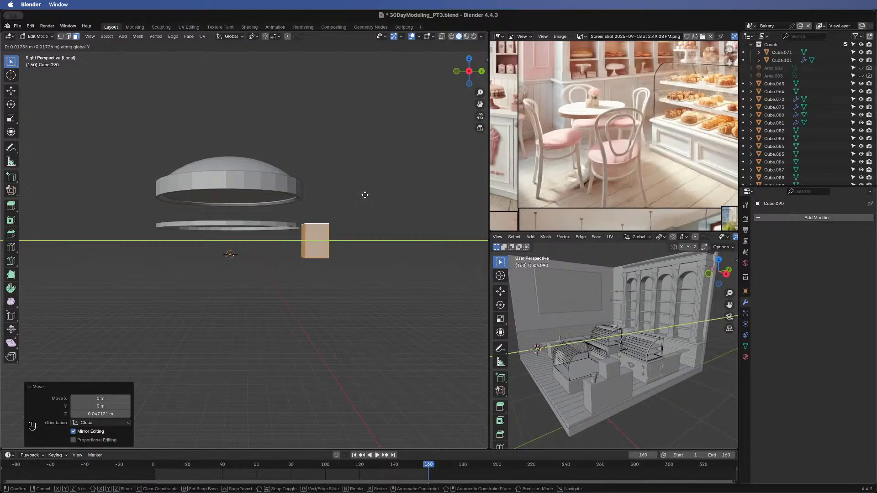
pyautogui.click(365, 195)
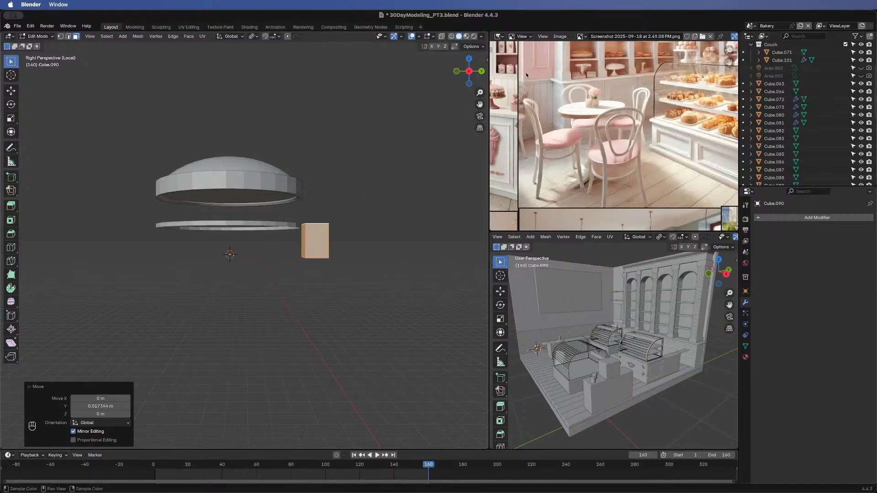
# - From a back view, narrow the block to 0.410 of its width along X as a chair leg
pyautogui.click(481, 71)
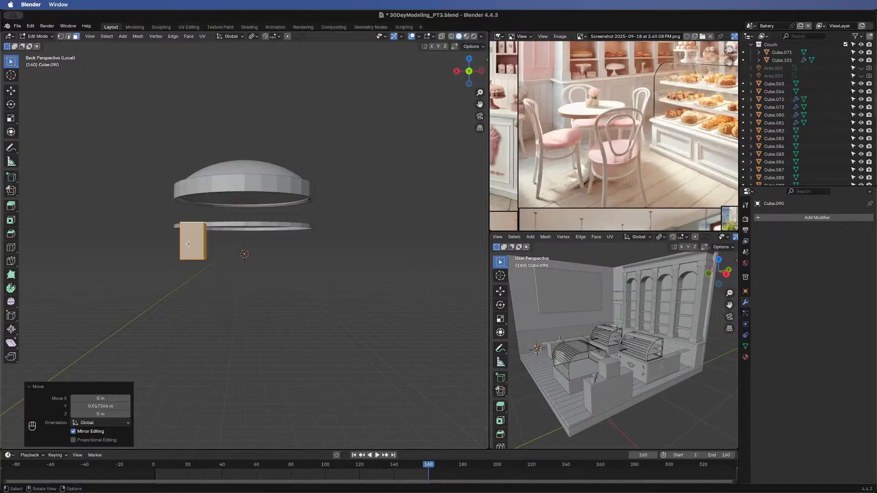
pyautogui.moveTo(215, 230); pyautogui.dragTo(215, 266, button='middle')
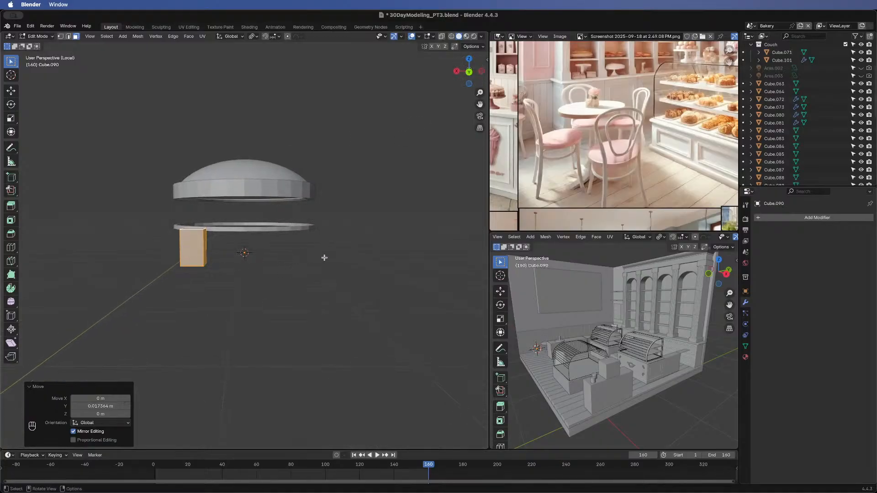
pyautogui.press('s')
pyautogui.press('x')
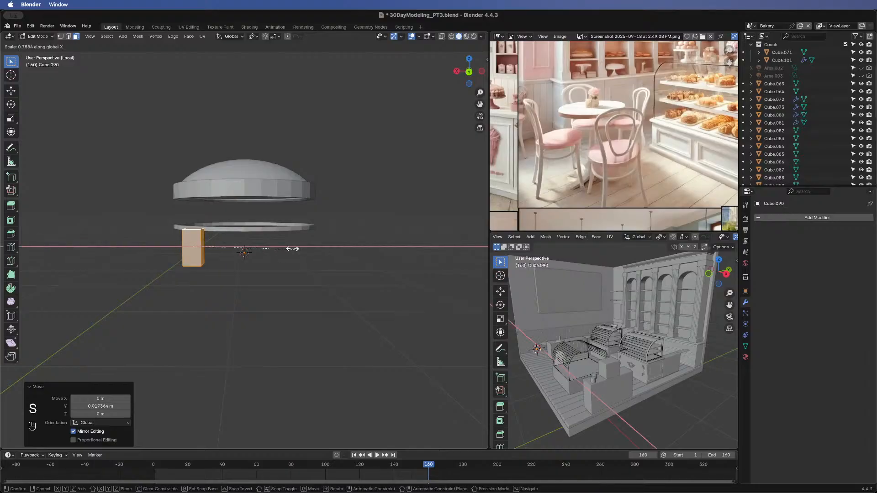
pyautogui.click(249, 244)
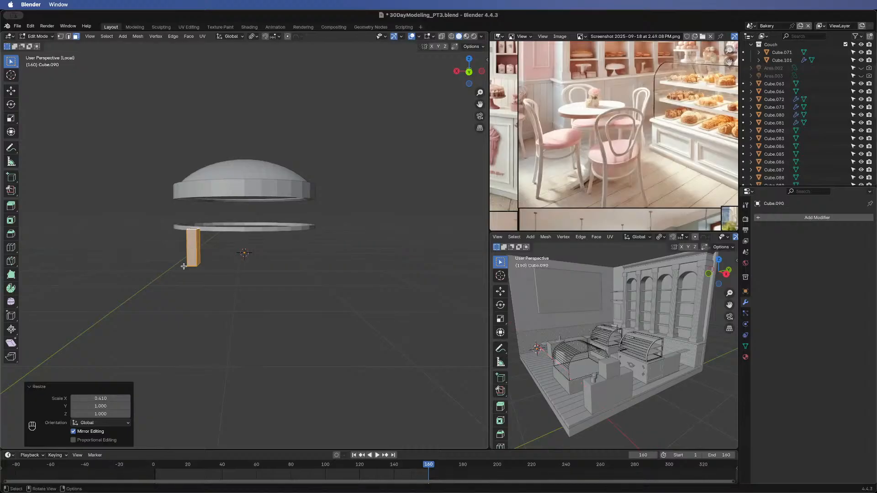
# - Slim the leg to 0.247 of its depth along Y and move it about -0.014 m along Y beneath the lower ring
pyautogui.moveTo(164, 265); pyautogui.dragTo(363, 261, button='middle')
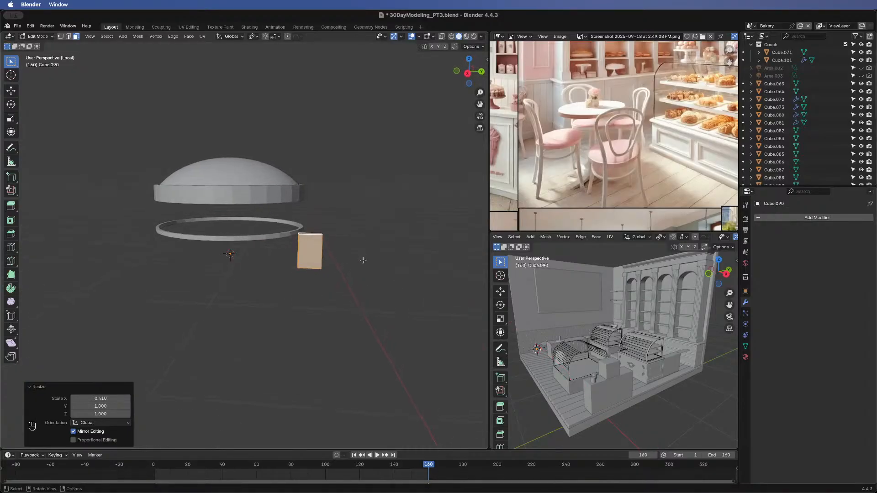
pyautogui.press('s')
pyautogui.press('y')
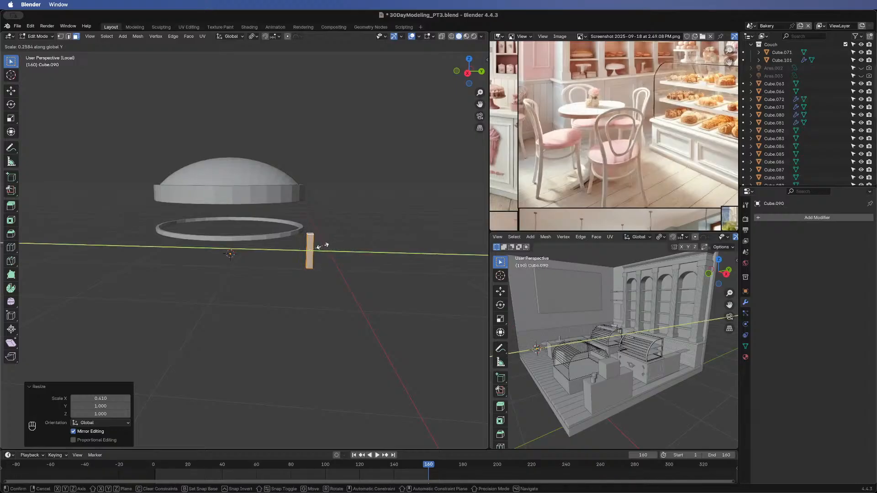
pyautogui.click(322, 245)
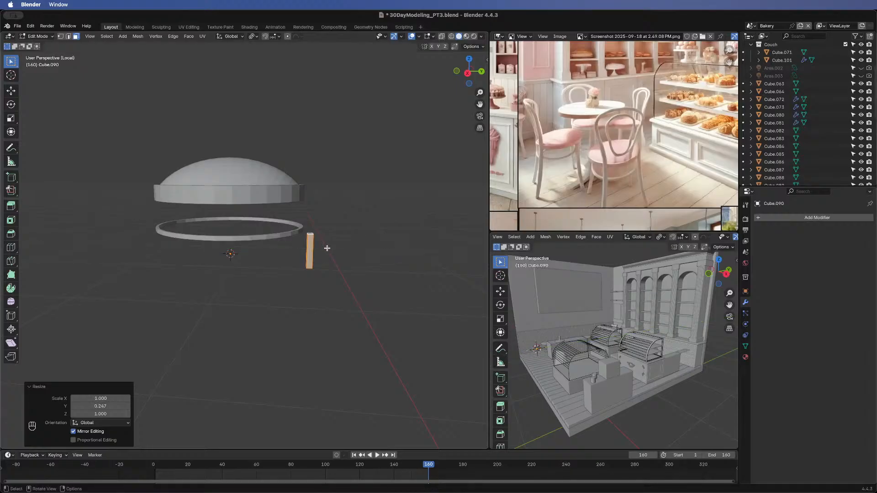
pyautogui.press('g')
pyautogui.press('y')
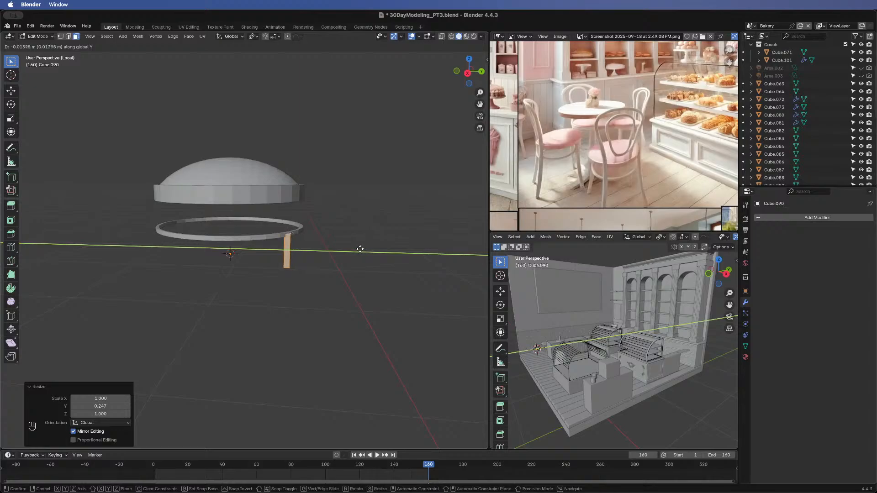
pyautogui.click(360, 249)
# - Extrude the leg's bottom face in place and try moving it down about 0.038 m along Z
pyautogui.moveTo(378, 248); pyautogui.dragTo(134, 262, button='middle')
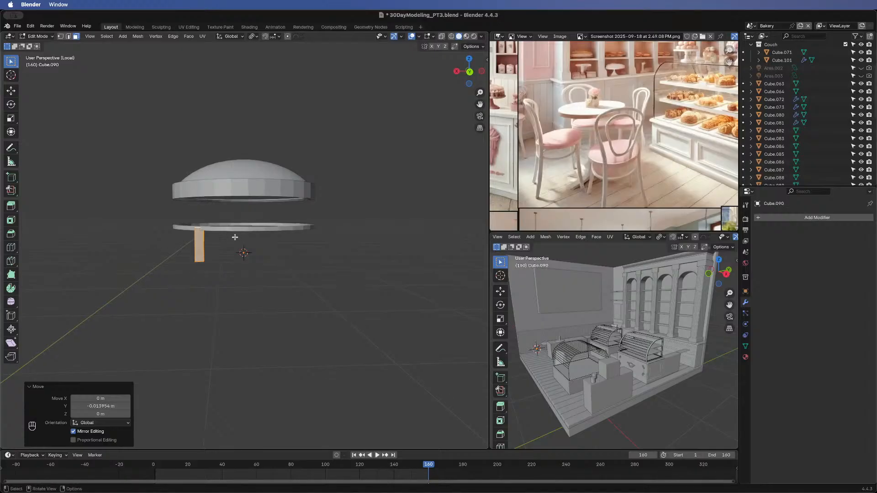
pyautogui.moveTo(178, 266); pyautogui.dragTo(254, 257)
pyautogui.moveTo(254, 258); pyautogui.dragTo(199, 162, button='middle')
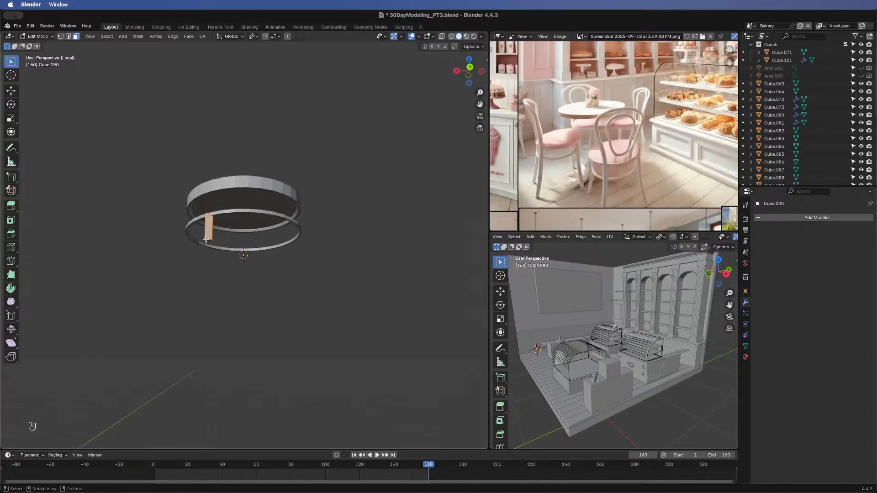
pyautogui.click(249, 236)
pyautogui.moveTo(252, 223)
pyautogui.mouseDown(button='middle')
pyautogui.moveTo(244, 244)
pyautogui.moveTo(261, 263)
pyautogui.mouseUp(button='middle')
pyautogui.press('e')
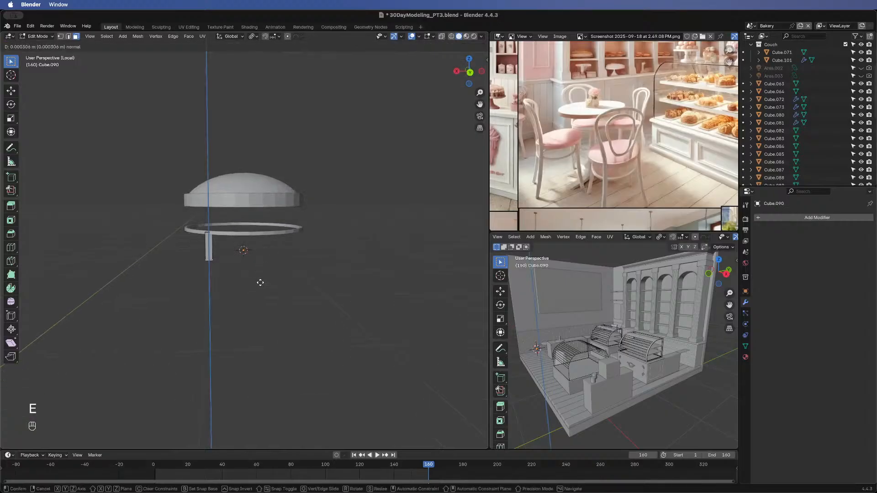
pyautogui.rightClick(258, 316)
pyautogui.press('g')
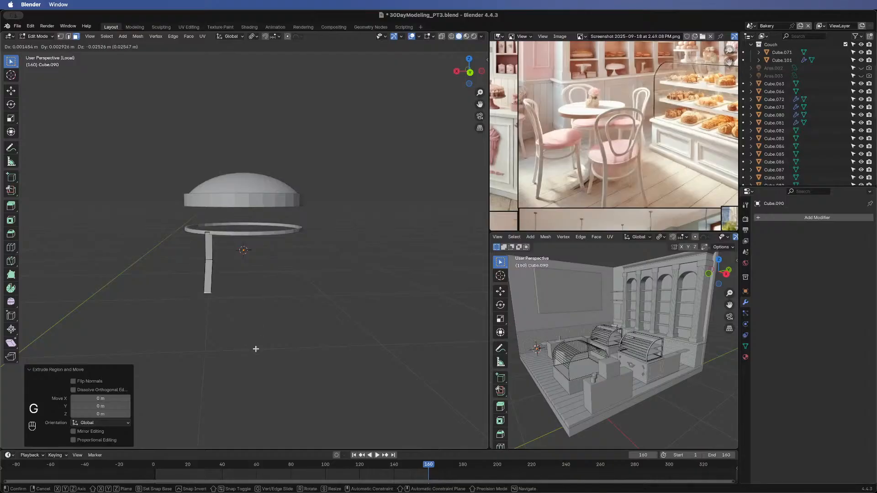
pyautogui.press('z')
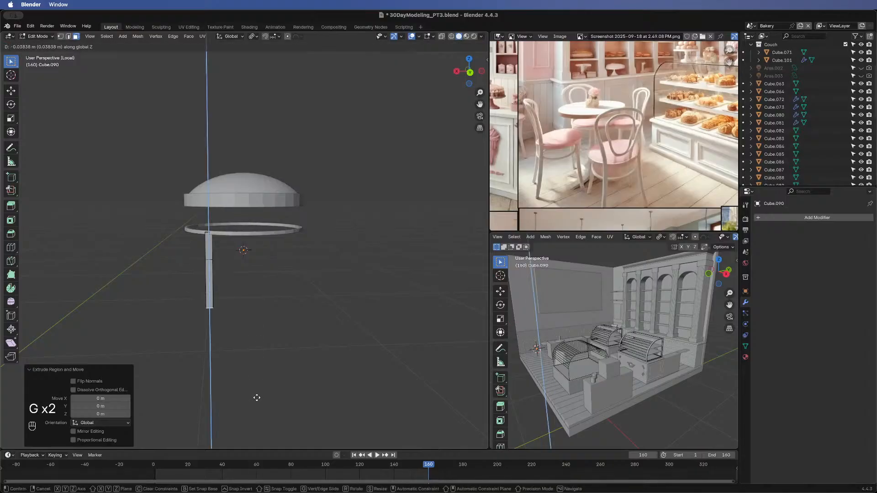
pyautogui.rightClick(257, 398)
# - Reselect the leg's extruded bottom face and pull it down along Z to lengthen the leg
pyautogui.moveTo(198, 257); pyautogui.dragTo(243, 273)
pyautogui.moveTo(221, 292); pyautogui.dragTo(228, 274, button='middle')
pyautogui.moveTo(266, 319); pyautogui.dragTo(232, 309, button='middle')
pyautogui.click(241, 227)
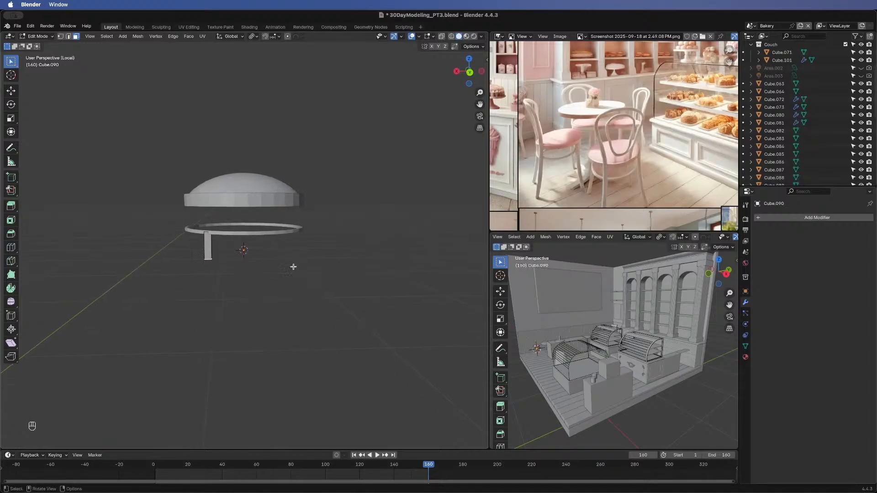
pyautogui.press('g')
pyautogui.press('z')
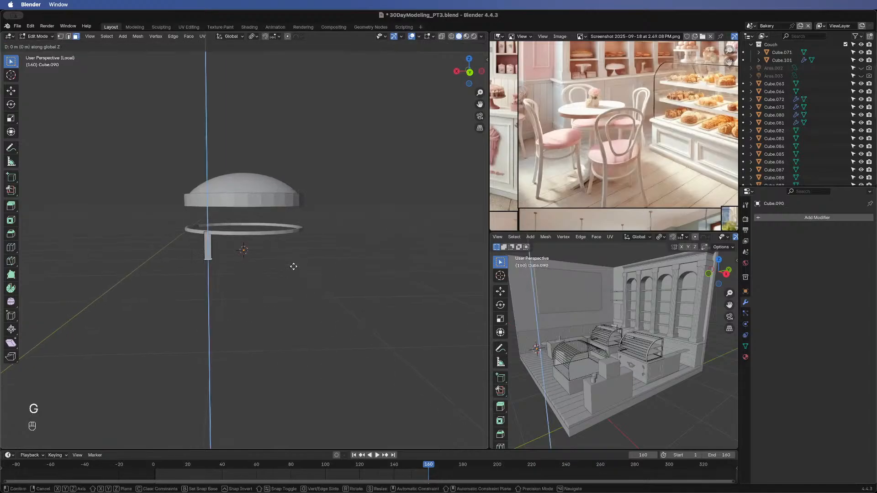
pyautogui.click(292, 328)
# - Bring back the full scene and lower the leg's bottom face another 0.0232 m along Z toward the floorboards
pyautogui.press('/')
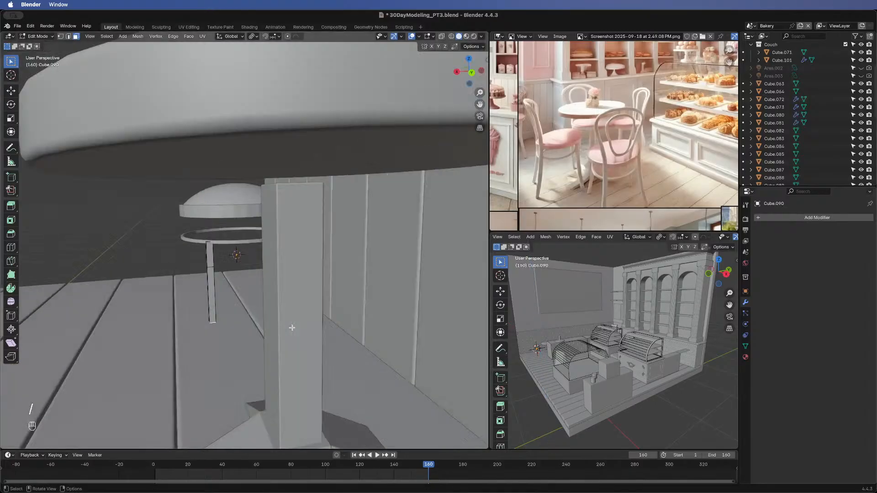
pyautogui.moveTo(291, 365); pyautogui.dragTo(232, 309, button='middle')
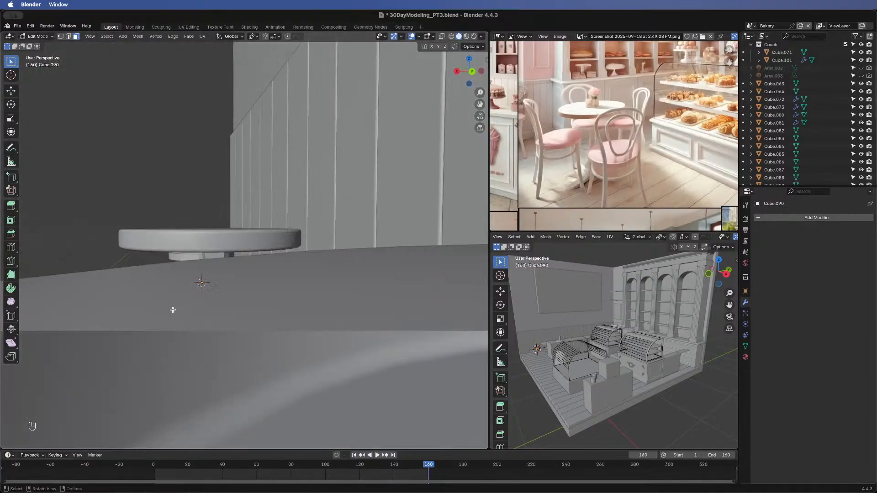
pyautogui.moveTo(173, 309); pyautogui.dragTo(227, 351, button='middle')
pyautogui.press('g')
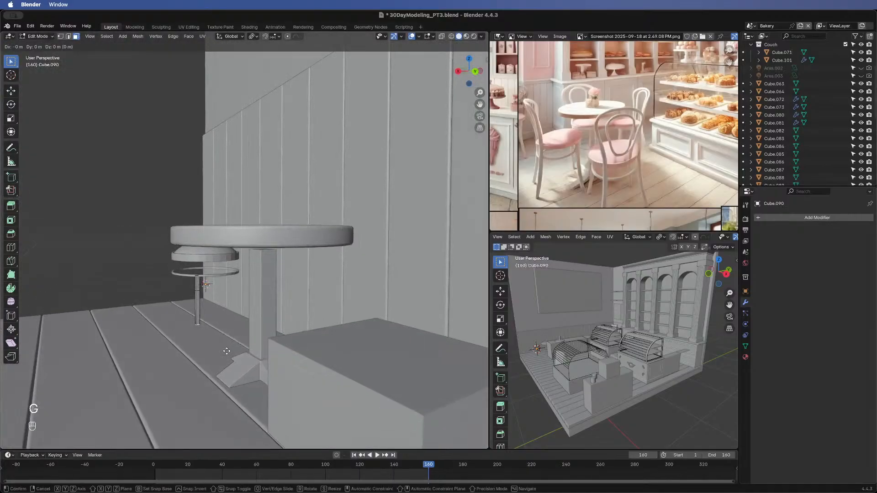
pyautogui.press('z')
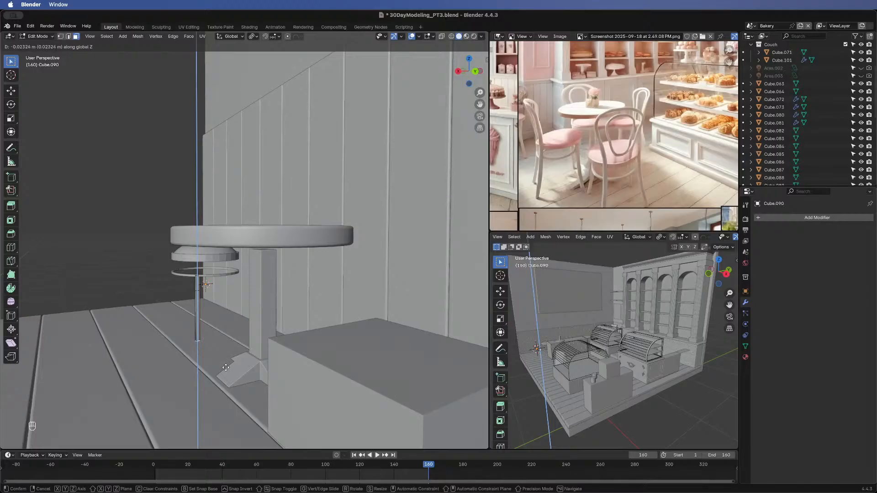
pyautogui.click(225, 368)
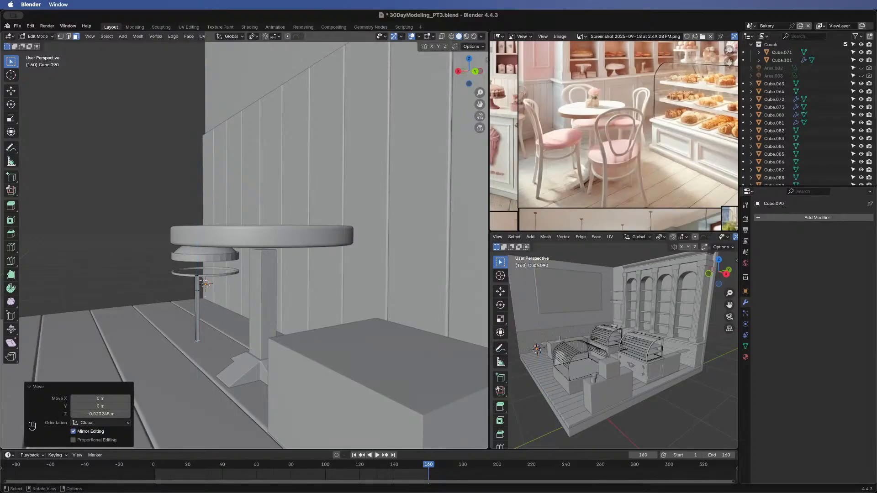
# - Isolate the chair's seat, lower ring and leg together, and reopen only the leg for mesh editing
pyautogui.press('Tab')
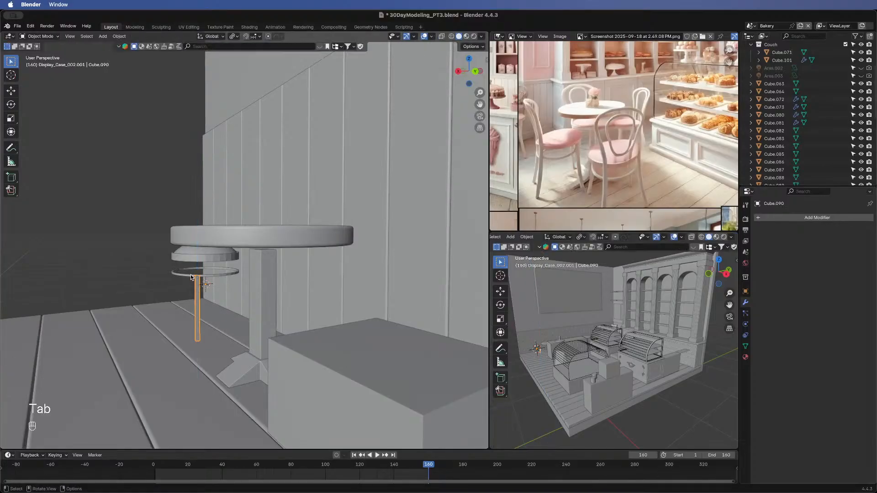
pyautogui.keyDown('shift'); pyautogui.click(191, 263); pyautogui.keyUp('shift')
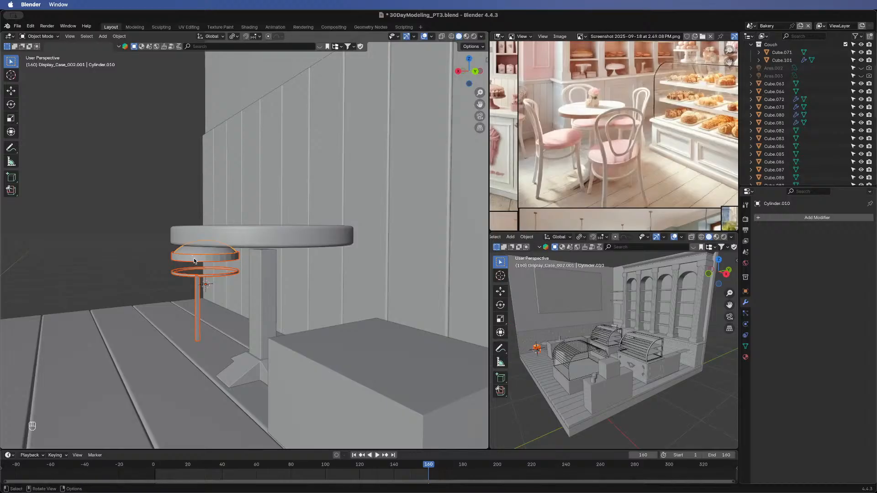
pyautogui.press('/')
pyautogui.moveTo(320, 318); pyautogui.dragTo(204, 216, button='middle')
pyautogui.scroll(-2, 215, 297)
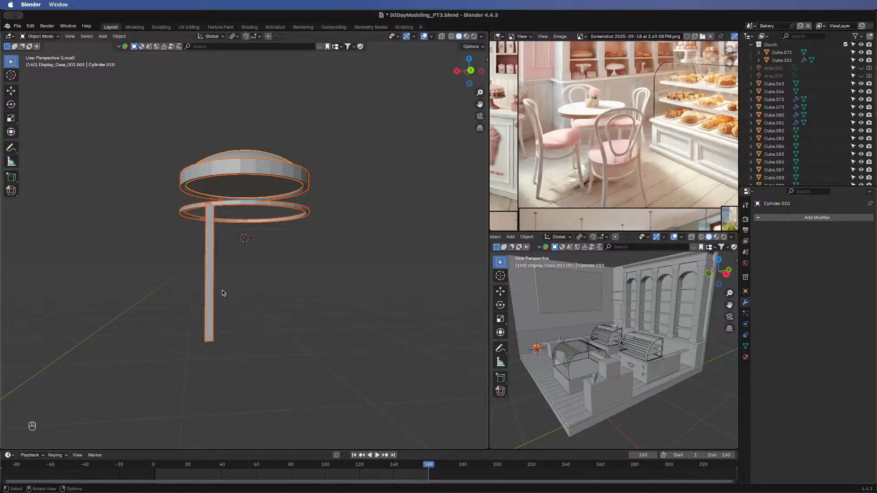
pyautogui.click(211, 292)
pyautogui.press('Tab')
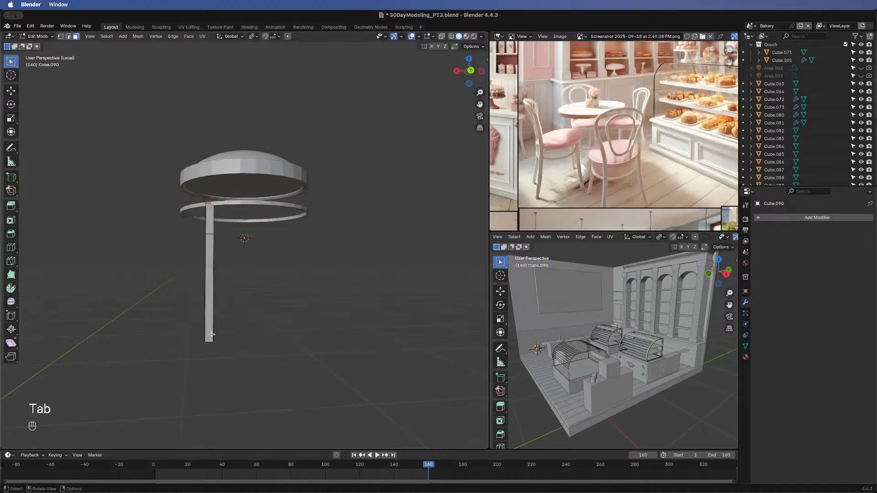
# - Try enlarging the leg's bottom face, and move the leg's inner edge loop down about 0.059 m along Z, just above the foot
pyautogui.press('s')
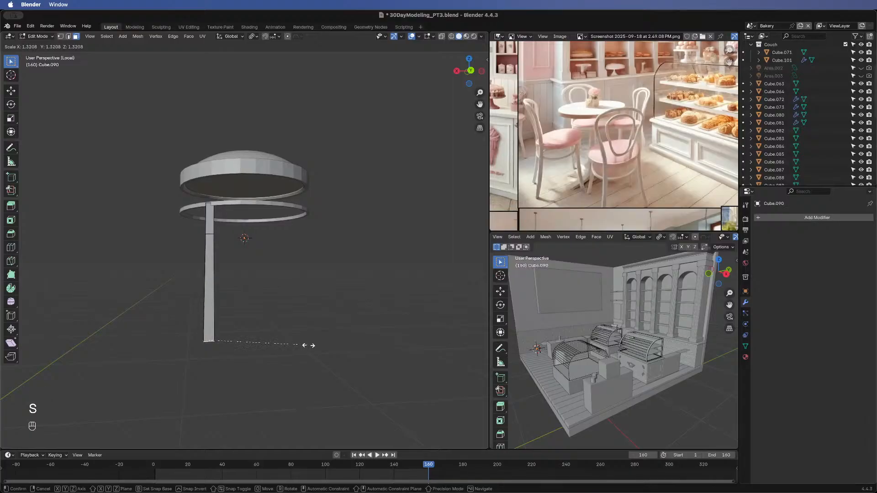
pyautogui.click(305, 346)
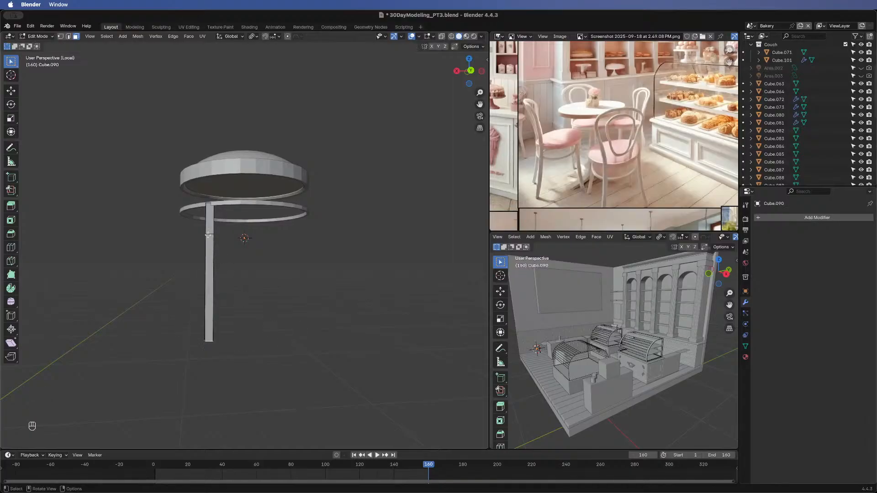
pyautogui.press('2')
pyautogui.press('g')
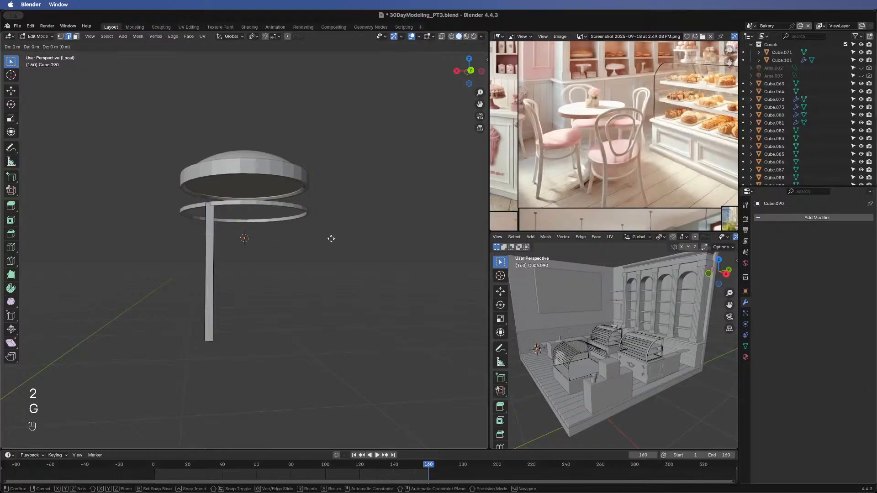
pyautogui.press('z')
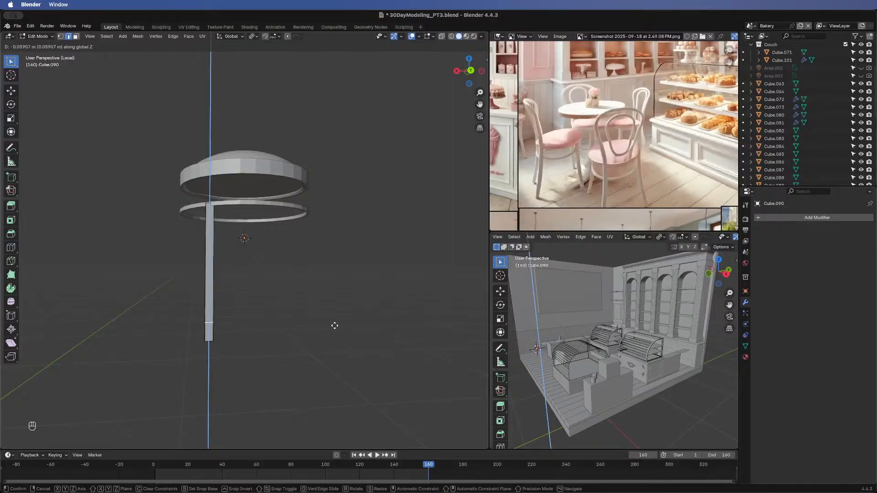
pyautogui.click(335, 326)
# - Flare the foot of the leg by scaling its bottom edges uniformly to 1.369
pyautogui.moveTo(181, 332); pyautogui.dragTo(271, 364)
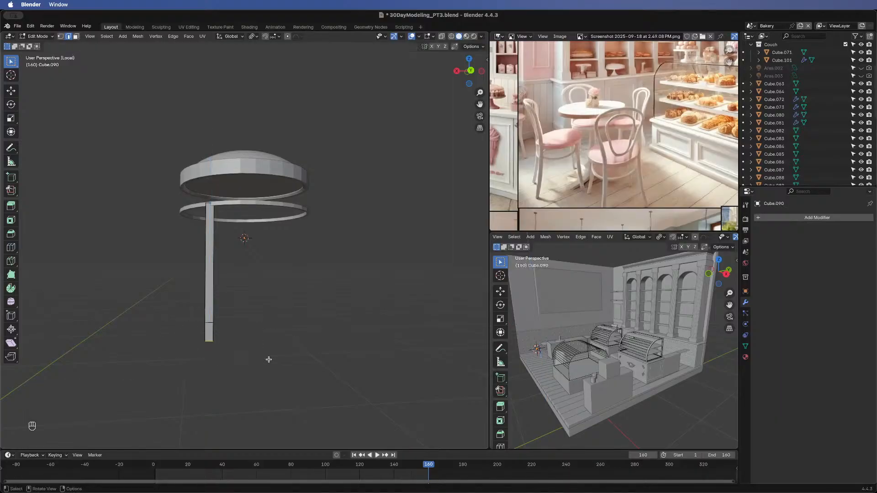
pyautogui.moveTo(247, 269); pyautogui.dragTo(178, 339, button='middle')
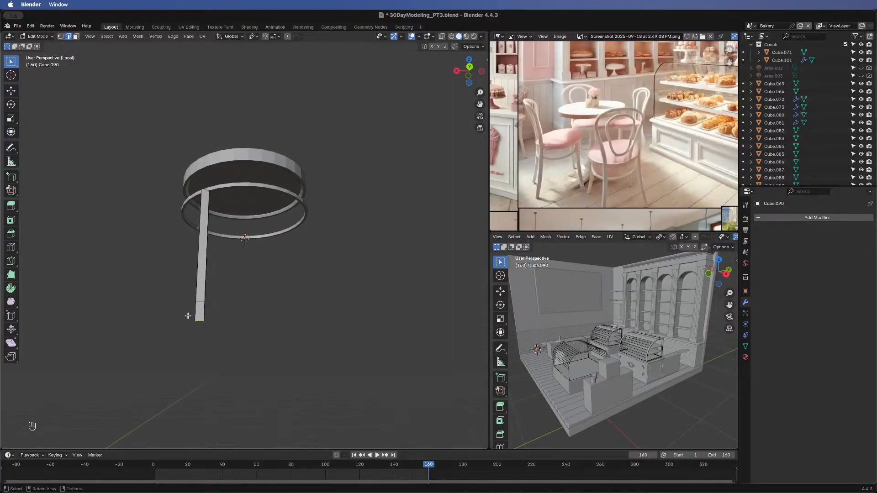
pyautogui.moveTo(181, 313); pyautogui.dragTo(256, 348)
pyautogui.moveTo(236, 265); pyautogui.dragTo(261, 369, button='middle')
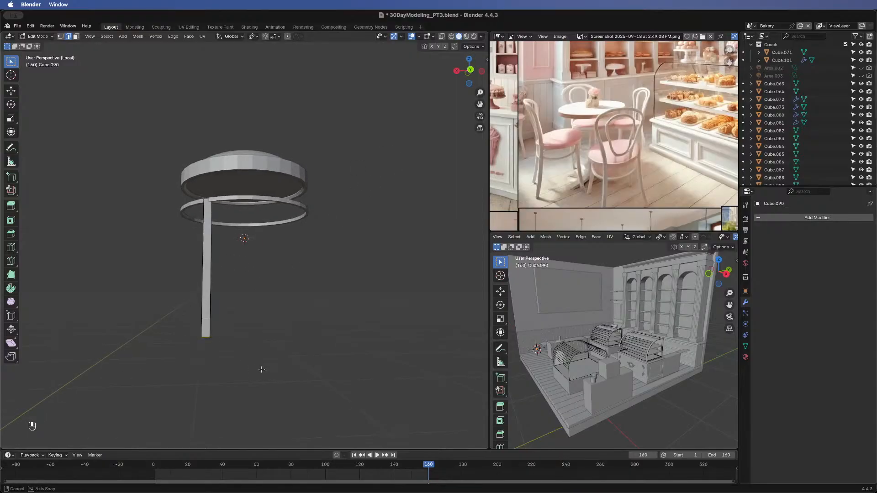
pyautogui.press('s')
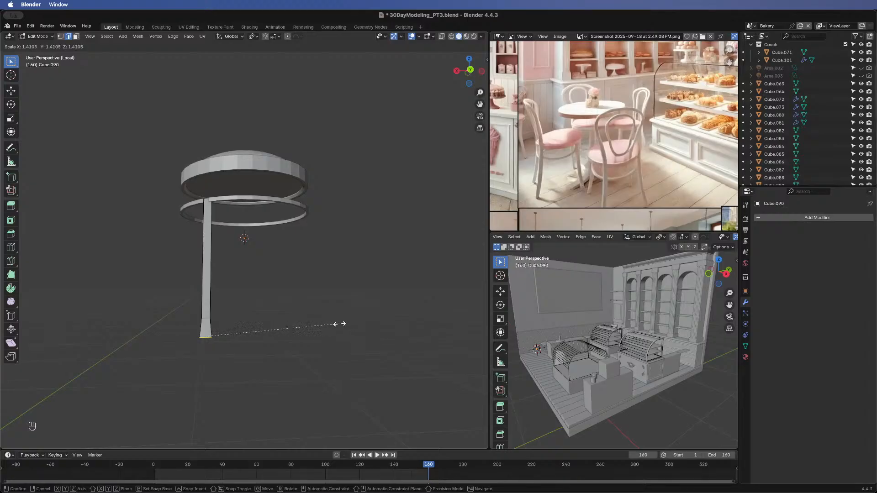
pyautogui.click(339, 325)
# - Dissolve the edge loop just above the foot so the leg tapers evenly along its whole length
pyautogui.moveTo(150, 288); pyautogui.dragTo(276, 339, button='middle')
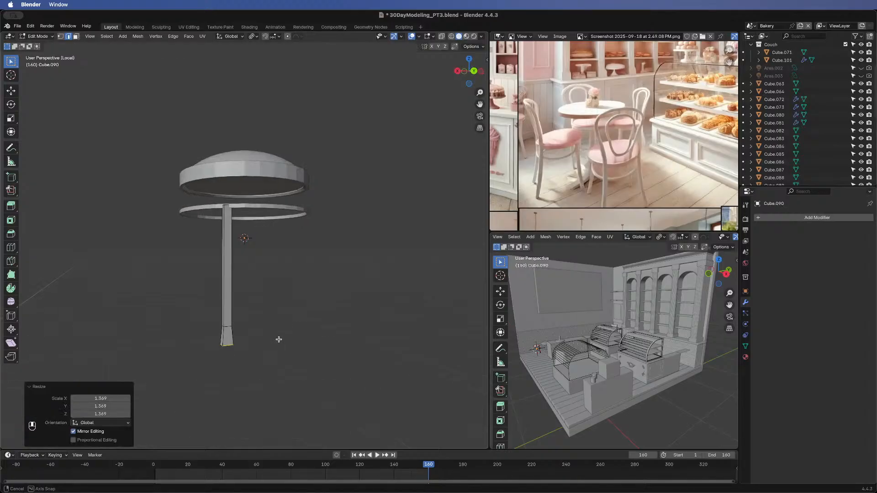
pyautogui.keyDown('alt'); pyautogui.click(225, 326); pyautogui.keyUp('alt')
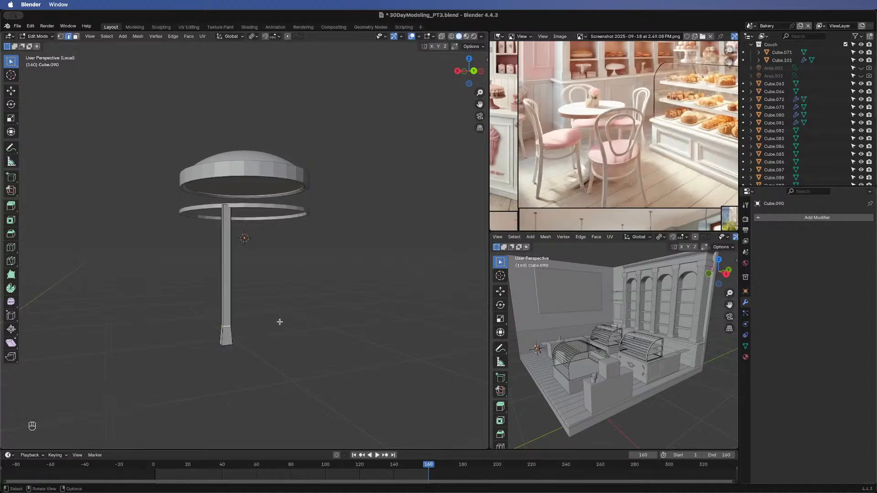
pyautogui.press('x')
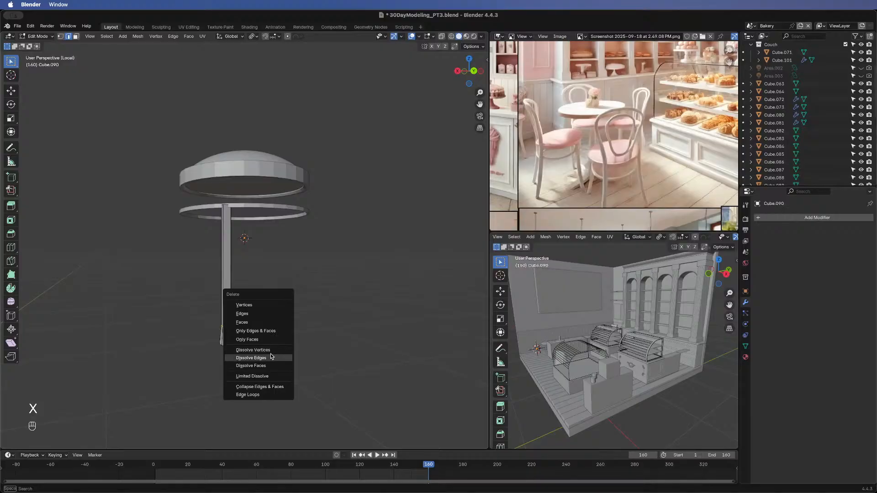
pyautogui.click(273, 357)
pyautogui.moveTo(228, 303); pyautogui.dragTo(270, 355, button='middle')
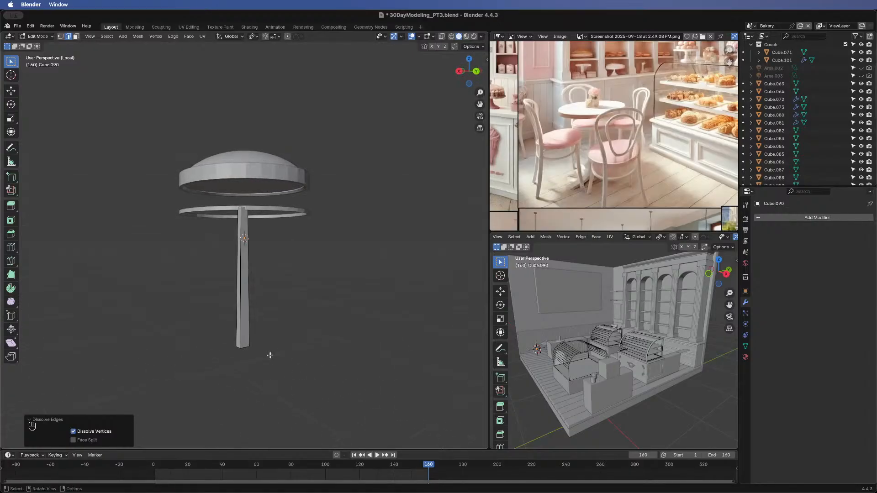
# - Widen the leg's foot by scaling its bottom vertices uniformly to 1.182 with sphere-falloff proportional editing, using a proportional size of 0.014
pyautogui.click(475, 72)
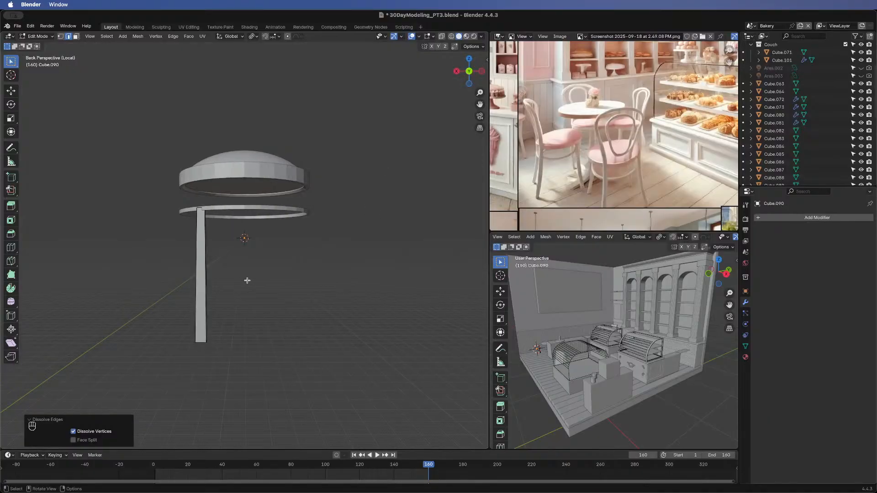
pyautogui.press('1')
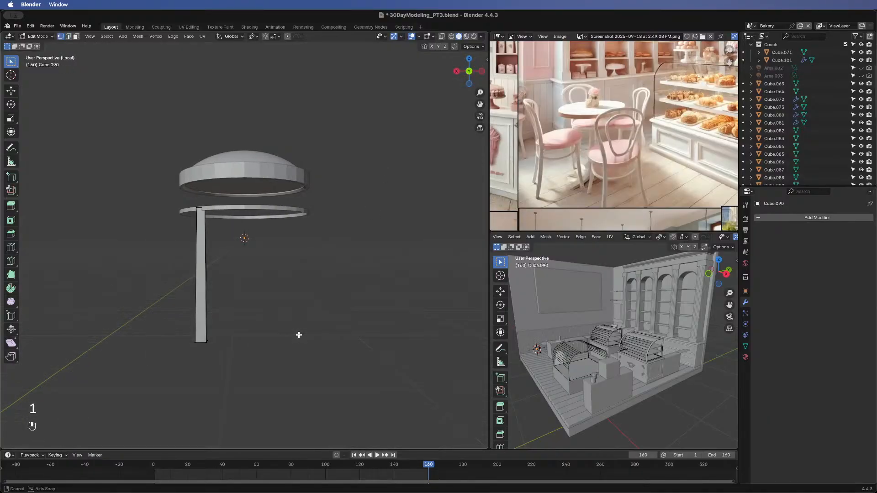
pyautogui.moveTo(298, 335); pyautogui.dragTo(216, 335, button='middle')
pyautogui.moveTo(197, 332); pyautogui.dragTo(274, 374)
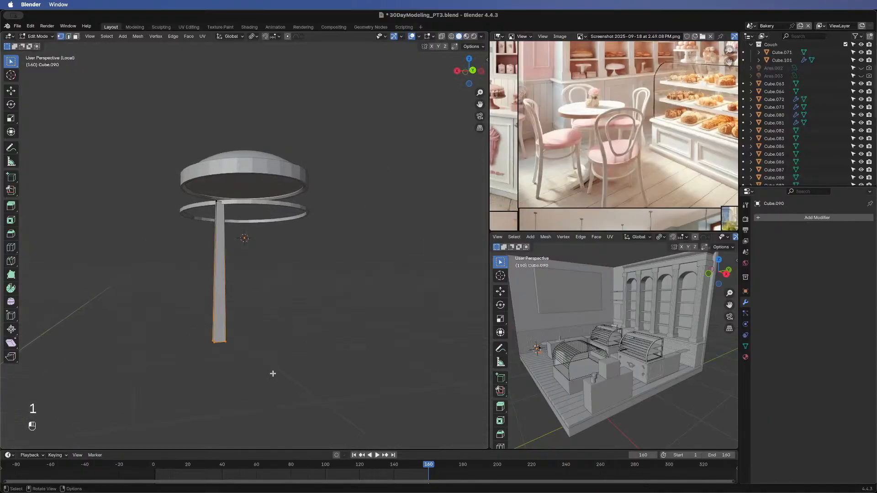
pyautogui.click(473, 71)
pyautogui.press('o')
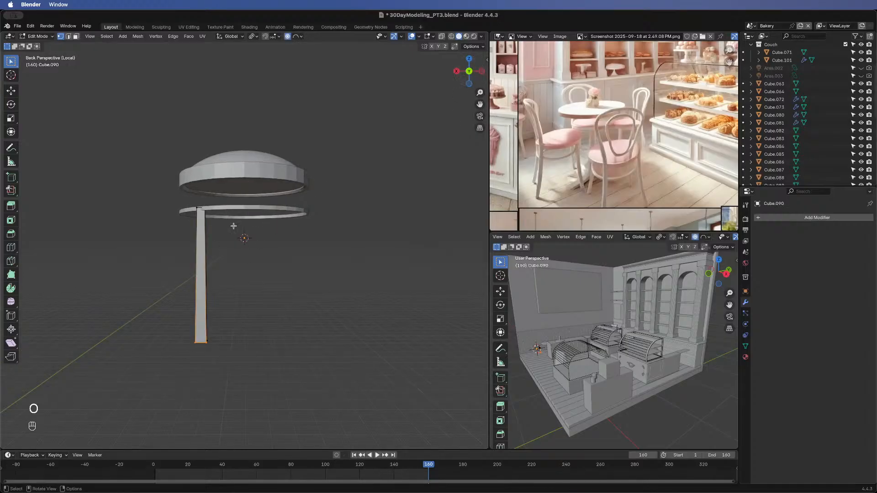
pyautogui.moveTo(145, 327); pyautogui.dragTo(294, 394)
pyautogui.click(441, 36)
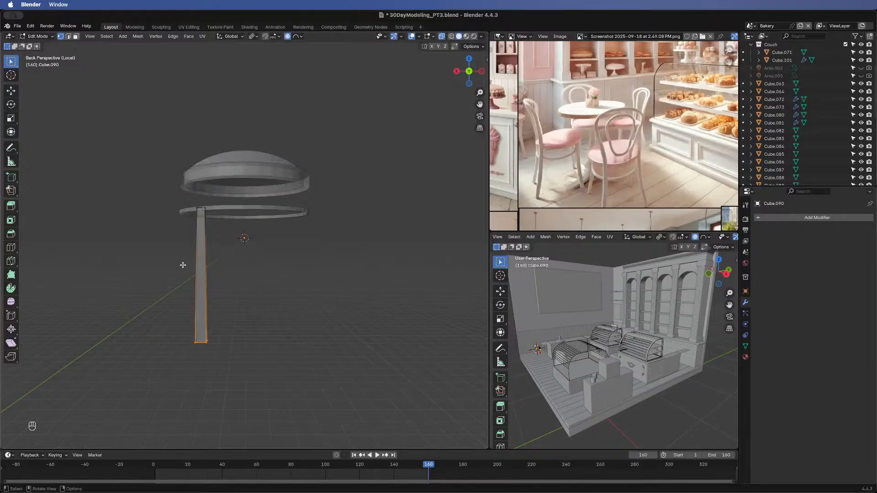
pyautogui.moveTo(152, 307); pyautogui.dragTo(265, 377)
pyautogui.click(441, 36)
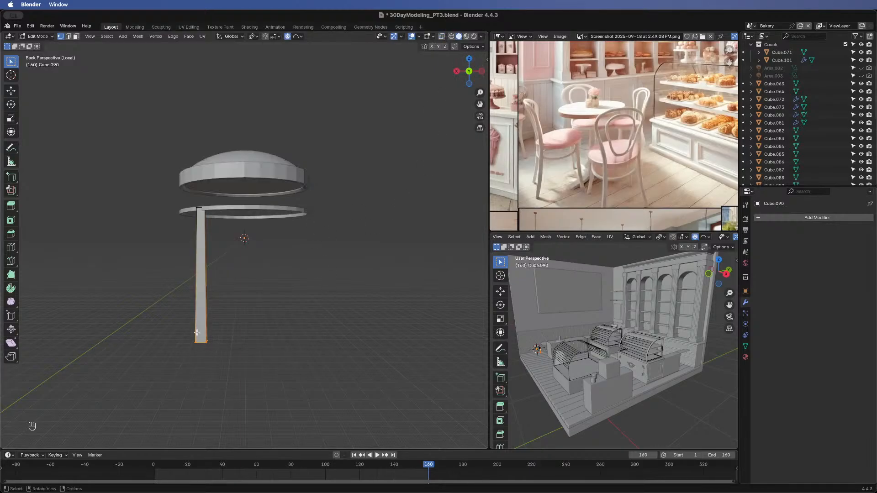
pyautogui.press('s')
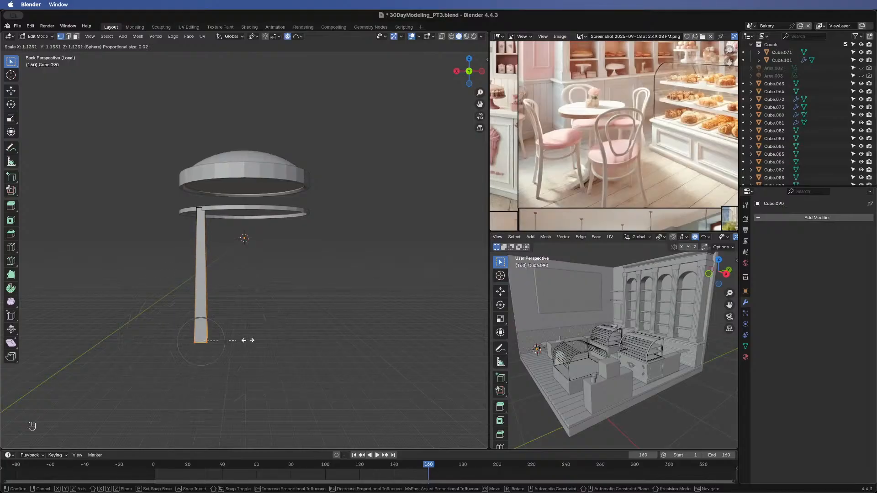
pyautogui.scroll(2, 248, 340)
pyautogui.click(124, 337)
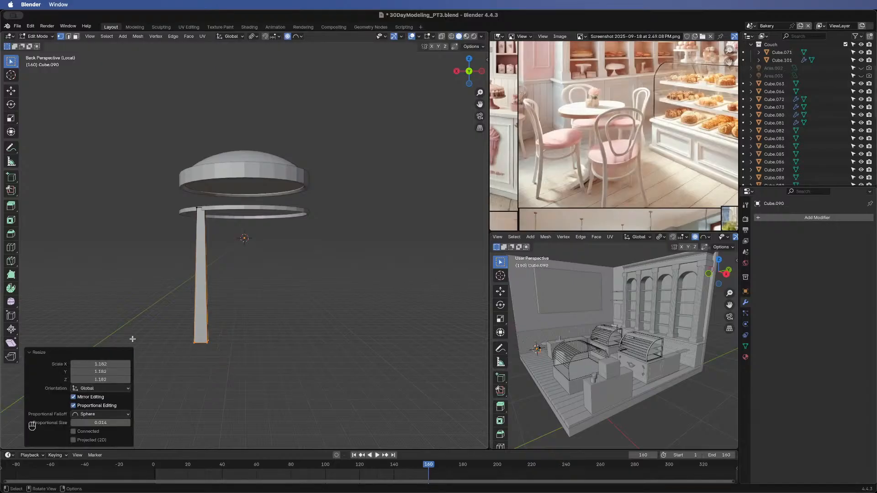
# - Add one horizontal edge loop around the leg at mid-height and select its vertices on the outer side
pyautogui.moveTo(212, 326); pyautogui.dragTo(379, 298, button='middle')
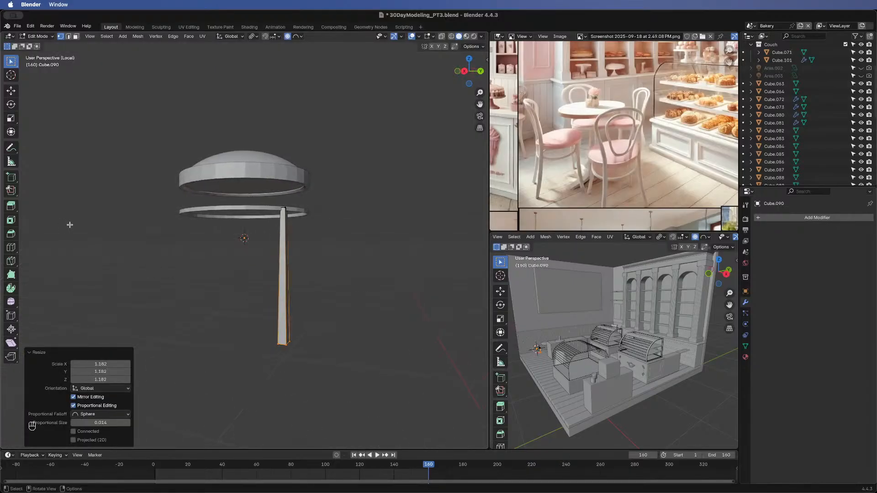
pyautogui.click(11, 247)
pyautogui.click(289, 279)
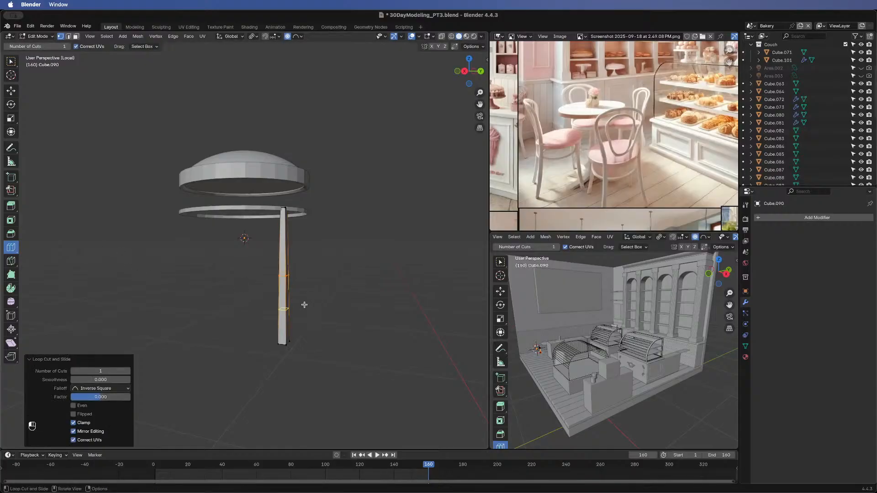
pyautogui.click(10, 60)
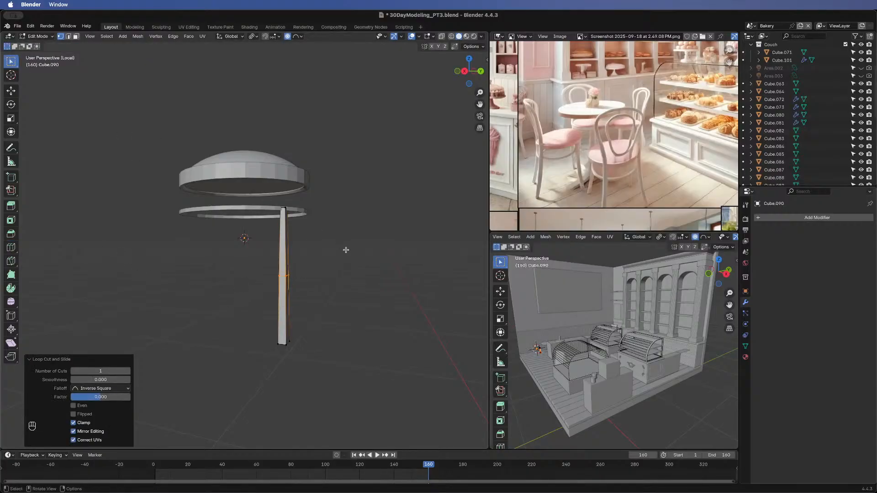
pyautogui.click(286, 274)
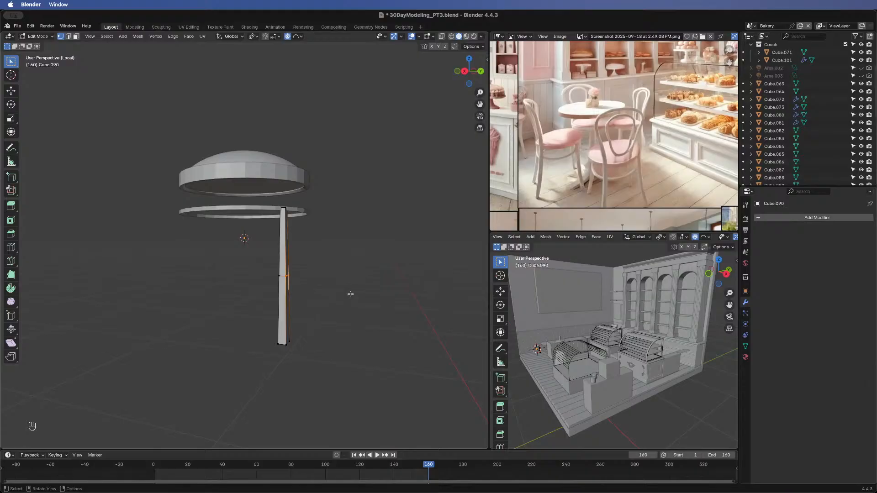
# - Try bowing the leg by moving its mid-height vertices along Y with larger and smaller proportional editing sizes
pyautogui.press('g')
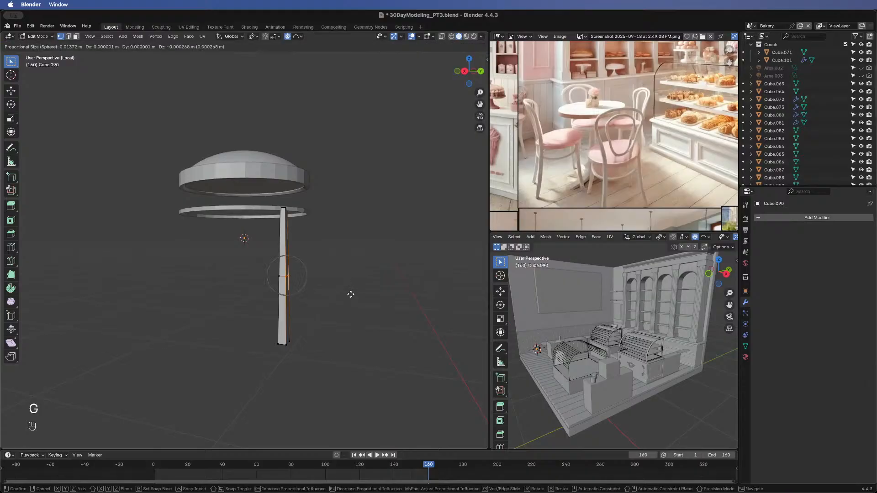
pyautogui.press('x')
pyautogui.press('x')
pyautogui.press('y')
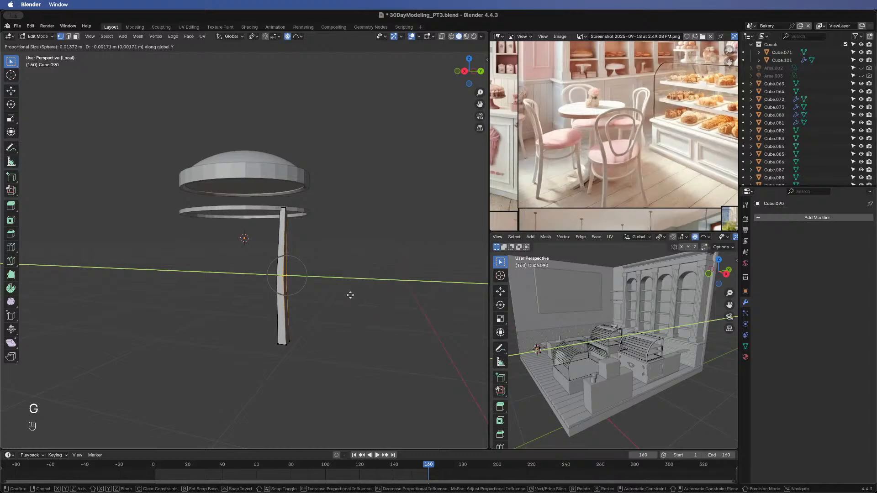
pyautogui.scroll(-10, 350, 296)
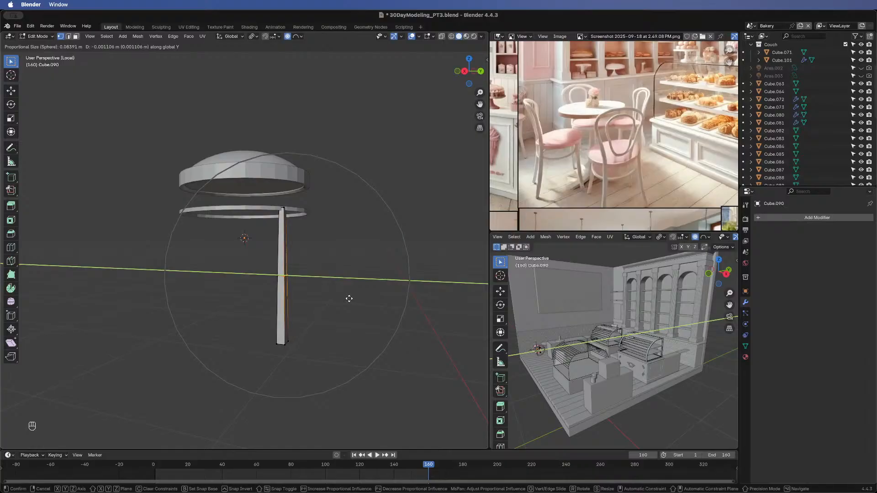
pyautogui.click(349, 299)
pyautogui.press('g')
pyautogui.press('y')
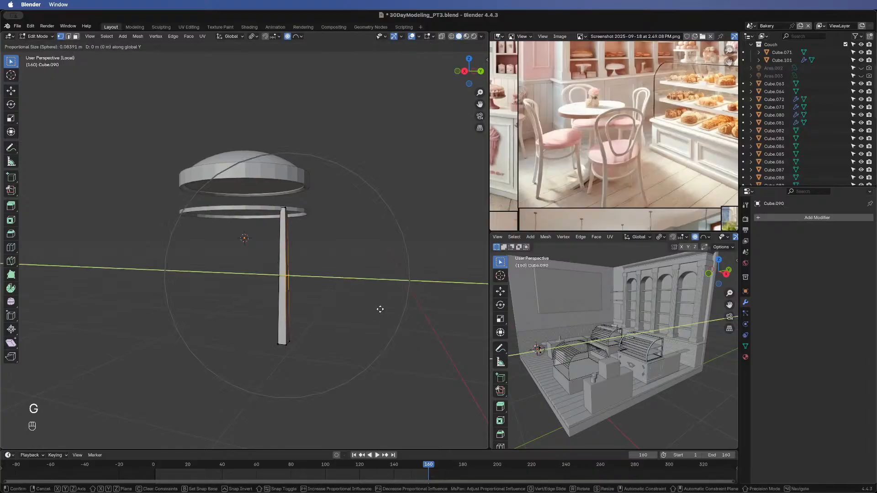
pyautogui.scroll(5, 379, 309)
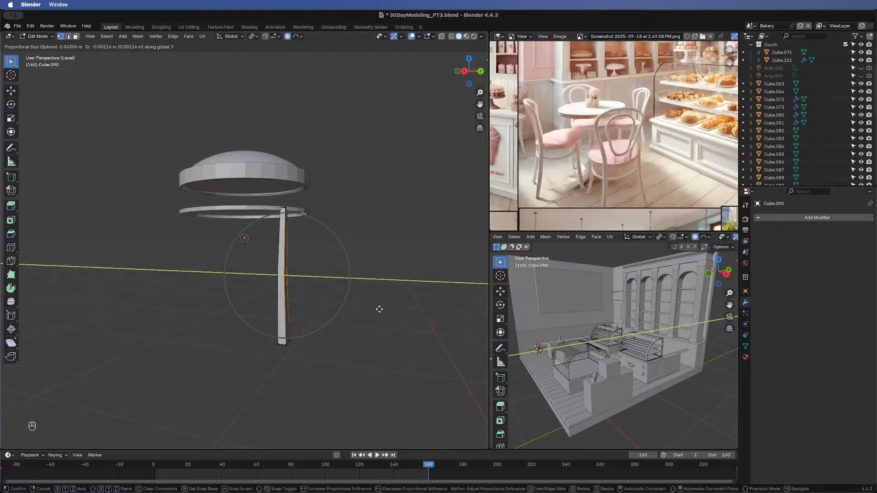
pyautogui.click(379, 309)
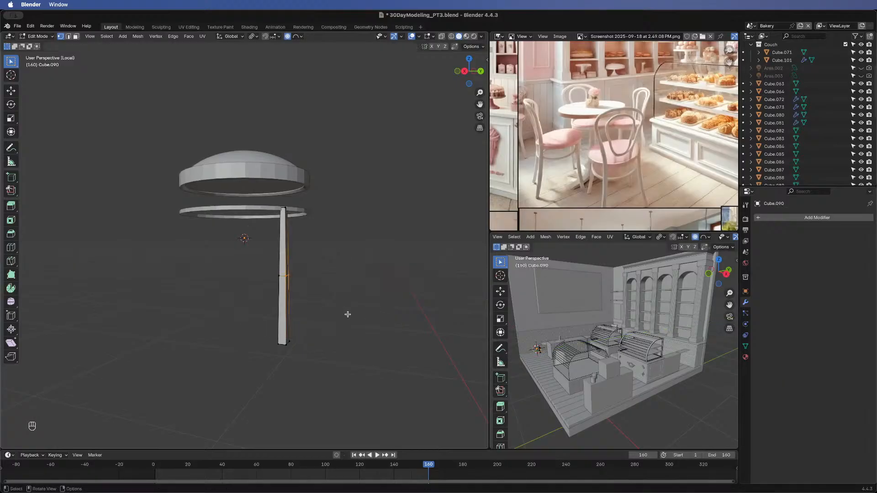
# - Add further horizontal edge loops around the leg above and below its middle loop, including one close to the top
pyautogui.click(11, 248)
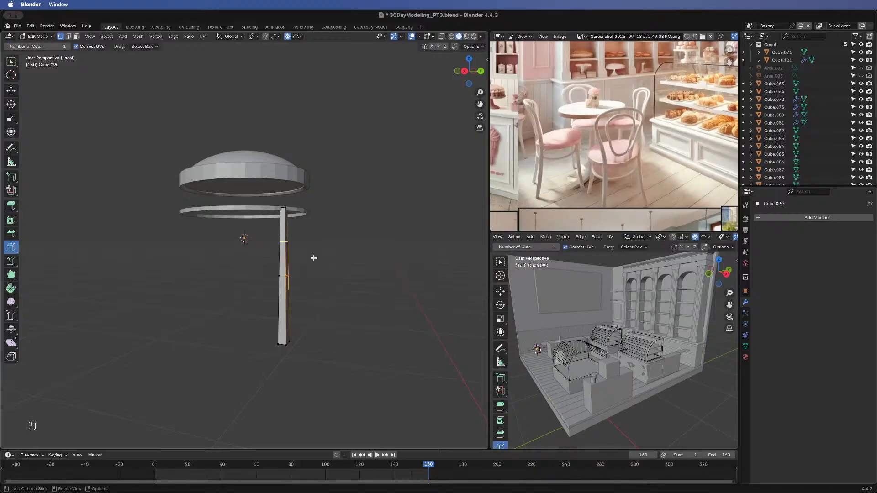
pyautogui.click(294, 221)
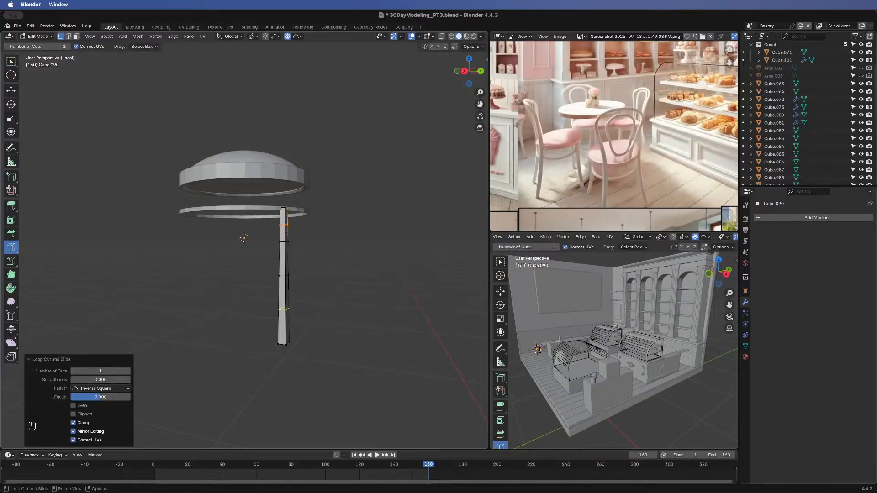
pyautogui.click(283, 309)
pyautogui.click(11, 61)
# - Bow the leg by moving its middle edge loop -0.002281 m along Y with sphere-falloff proportional editing at size 0.043
pyautogui.press('g')
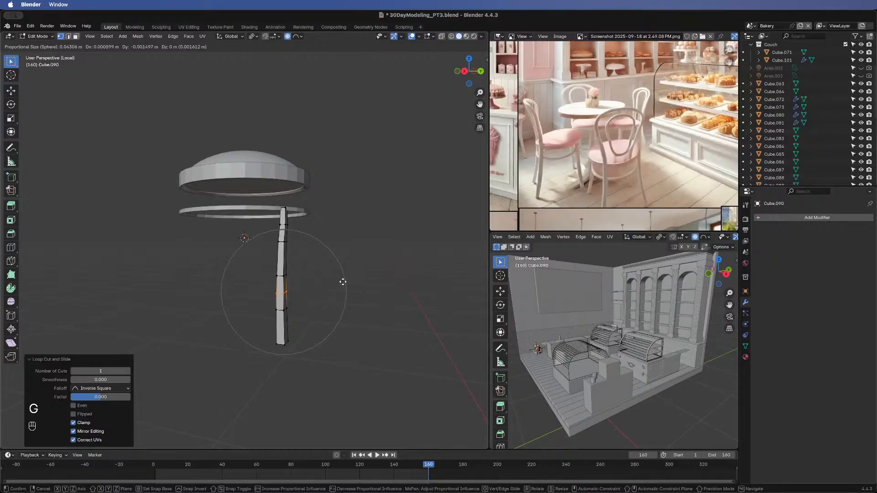
pyautogui.rightClick(343, 282)
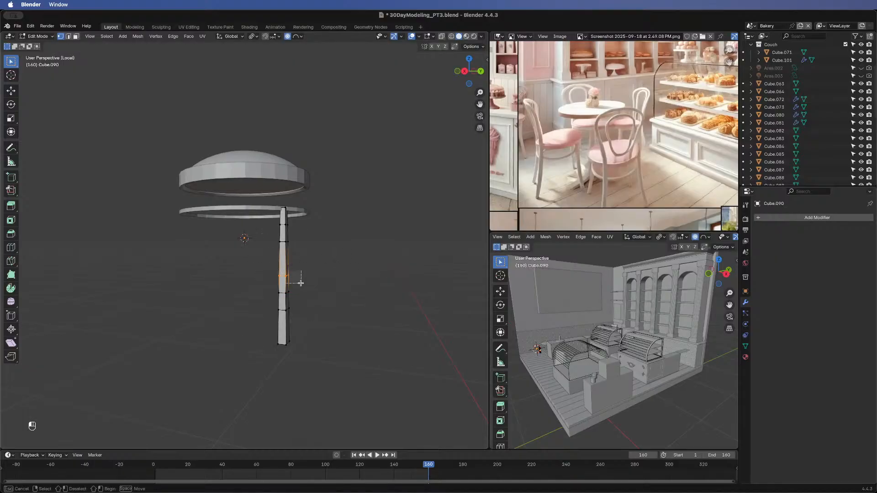
pyautogui.press('g')
pyautogui.press('y')
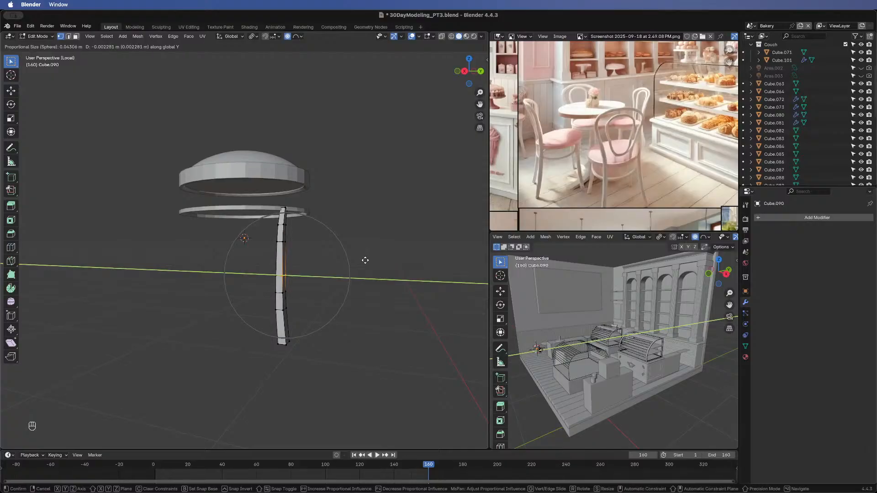
pyautogui.click(365, 261)
pyautogui.moveTo(373, 259); pyautogui.dragTo(98, 247, button='middle')
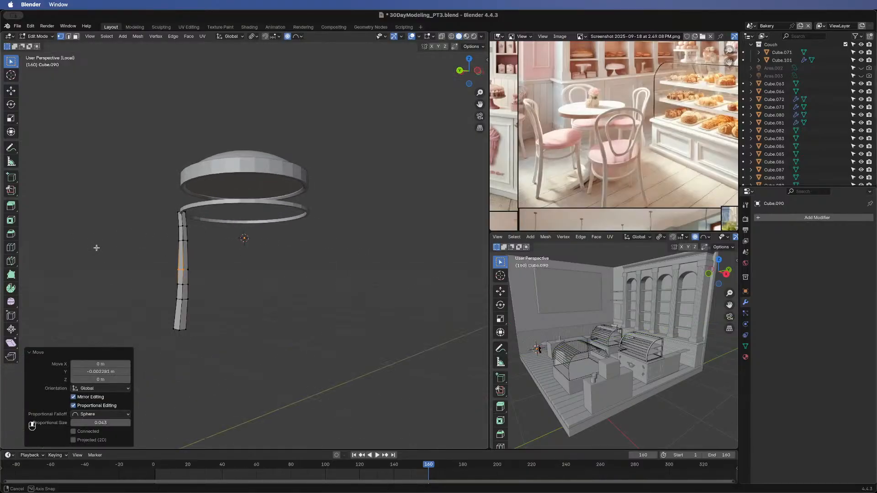
pyautogui.moveTo(268, 251); pyautogui.dragTo(130, 245, button='middle')
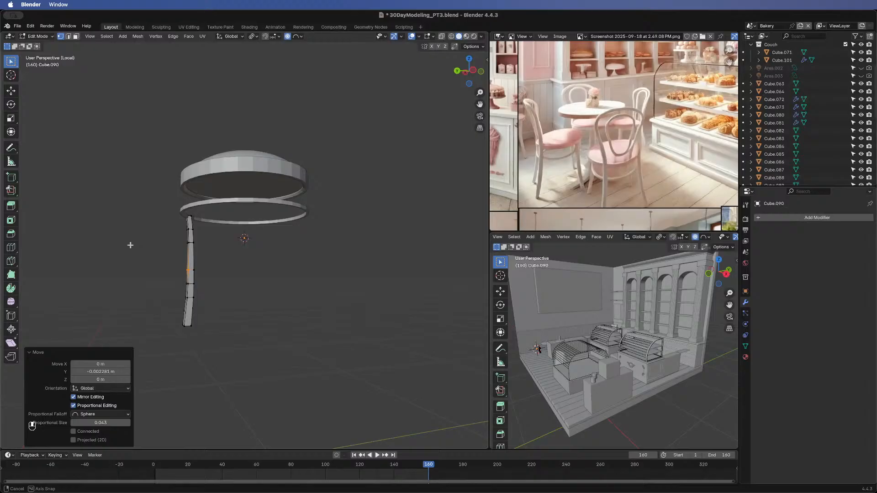
pyautogui.click(289, 260)
# - Rotate the whole leg mesh about the Z axis
pyautogui.moveTo(332, 289); pyautogui.dragTo(257, 319, button='middle')
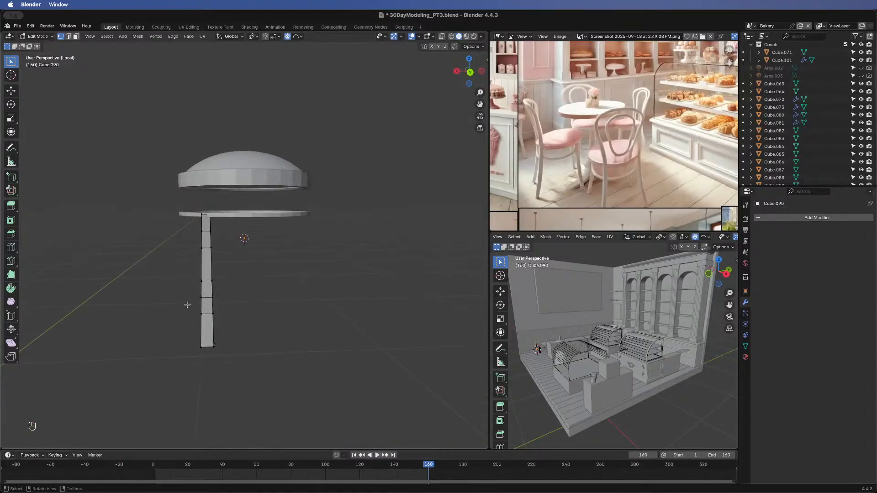
pyautogui.moveTo(202, 309); pyautogui.dragTo(246, 226, button='middle')
pyautogui.press('a')
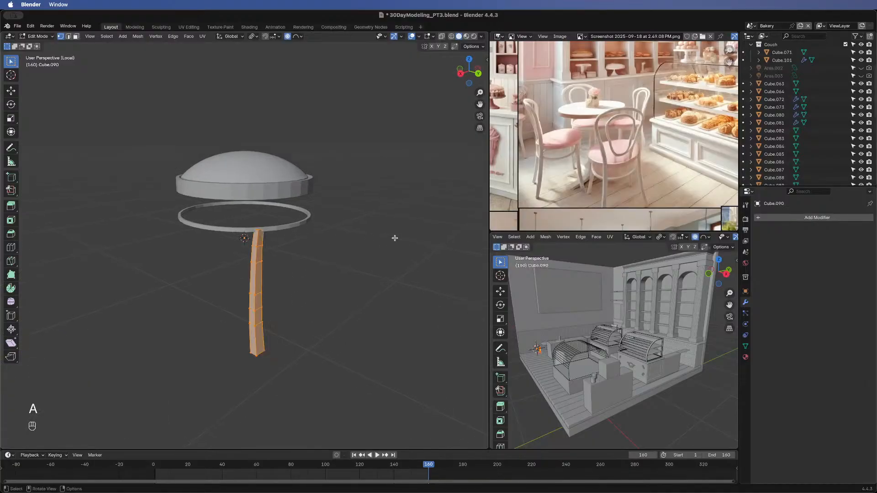
pyautogui.press('r')
pyautogui.press('z')
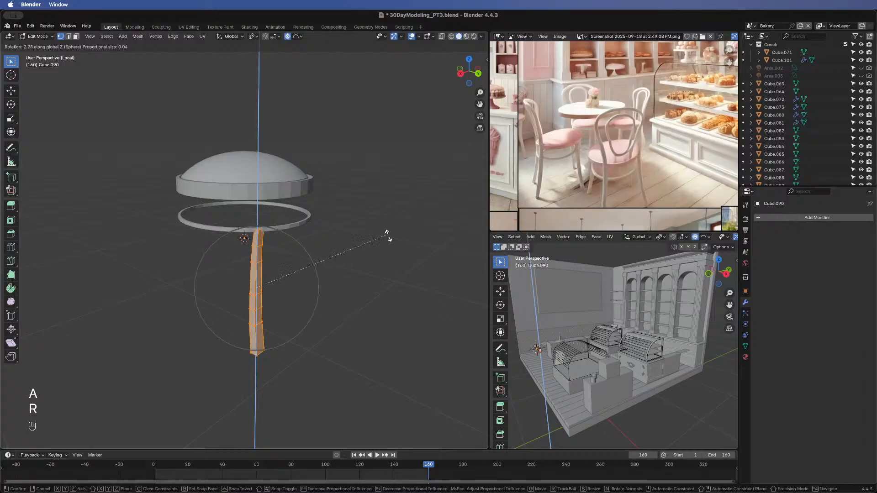
# - Turn off proportional editing and rotate the whole stool leg about -37° around the global Z axis
pyautogui.click(387, 236)
pyautogui.press('o')
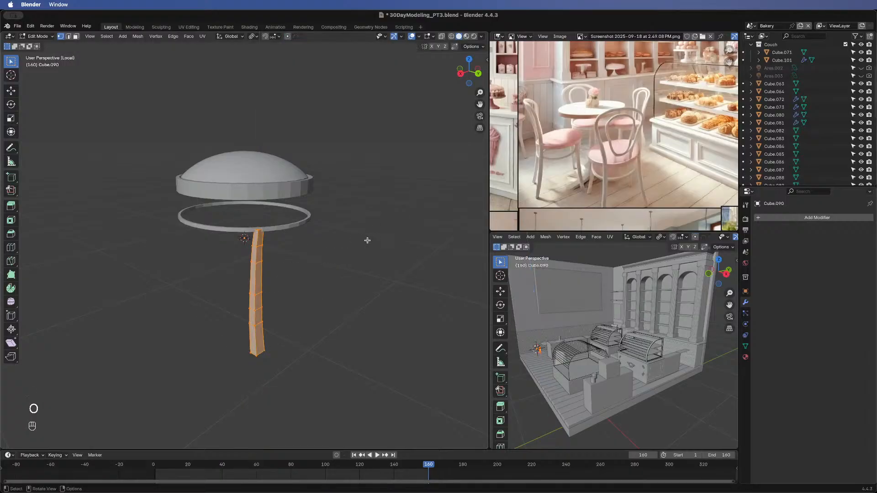
pyautogui.press('r')
pyautogui.press('z')
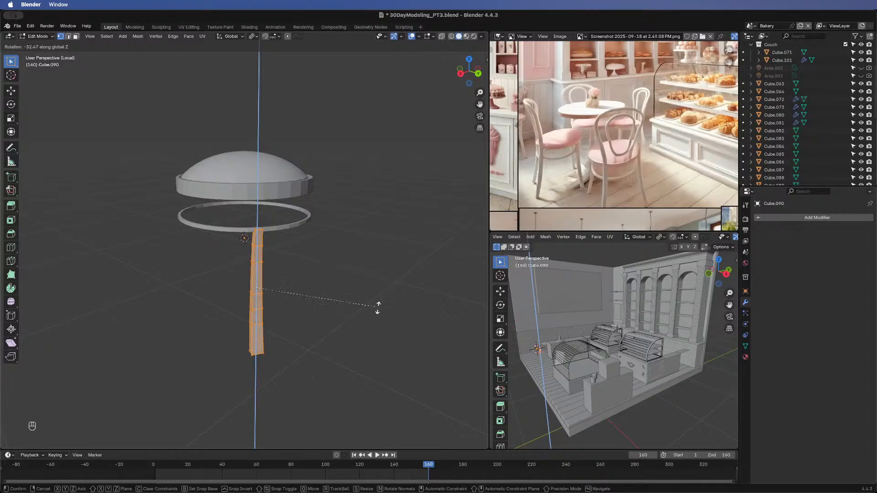
pyautogui.click(379, 318)
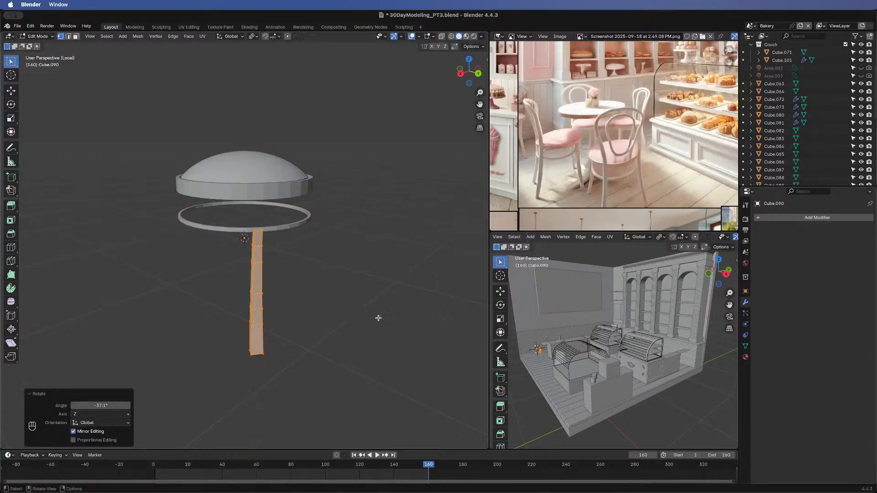
pyautogui.moveTo(398, 285); pyautogui.dragTo(294, 269, button='middle')
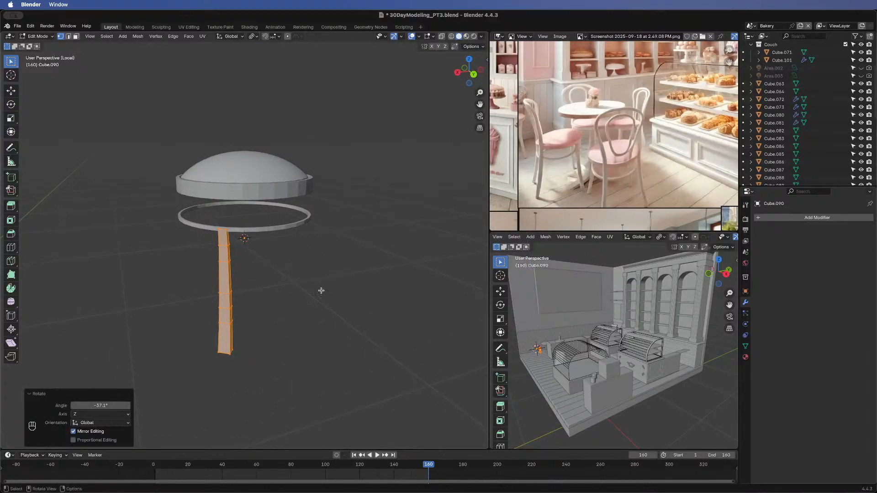
pyautogui.press('Tab')
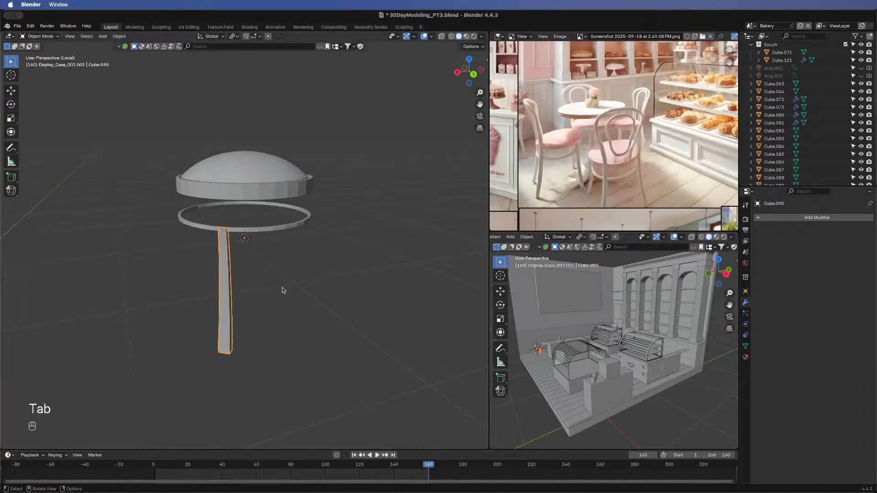
# - Add a Mirror modifier to the stool leg, using the seat object as the mirror object
pyautogui.moveTo(245, 297); pyautogui.dragTo(297, 266, button='middle')
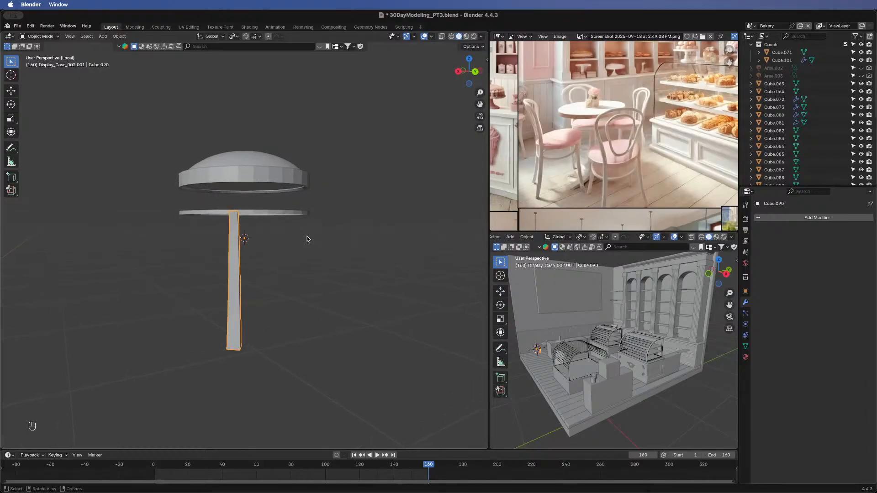
pyautogui.click(789, 219)
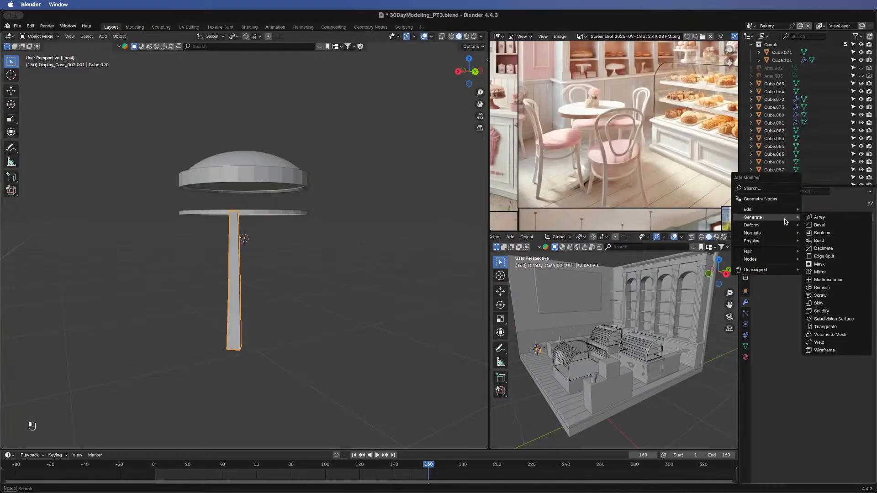
pyautogui.click(819, 272)
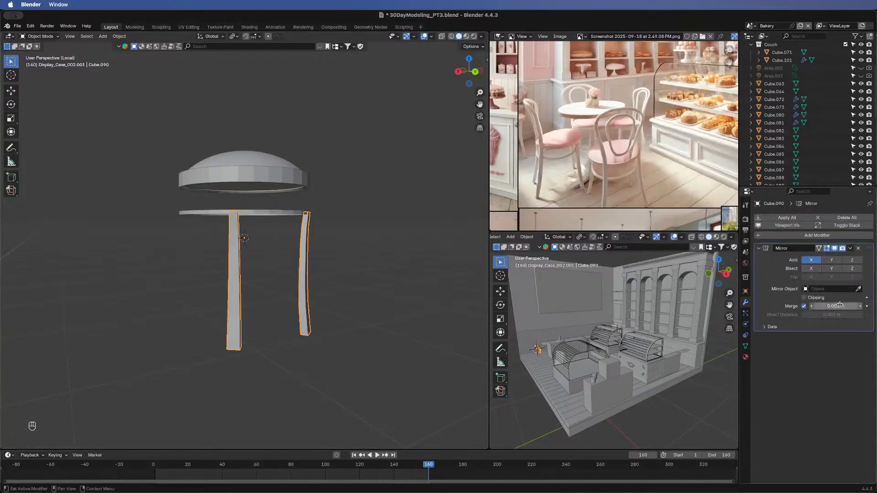
pyautogui.moveTo(319, 238); pyautogui.dragTo(255, 249, button='middle')
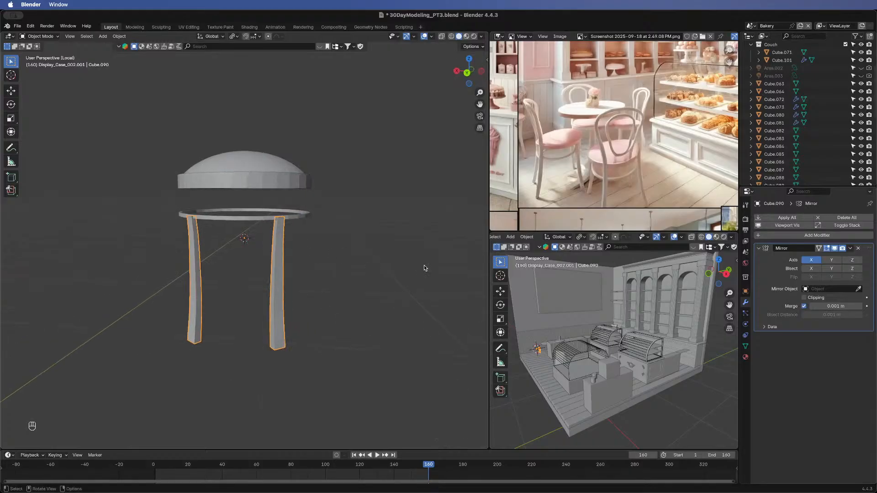
pyautogui.click(858, 290)
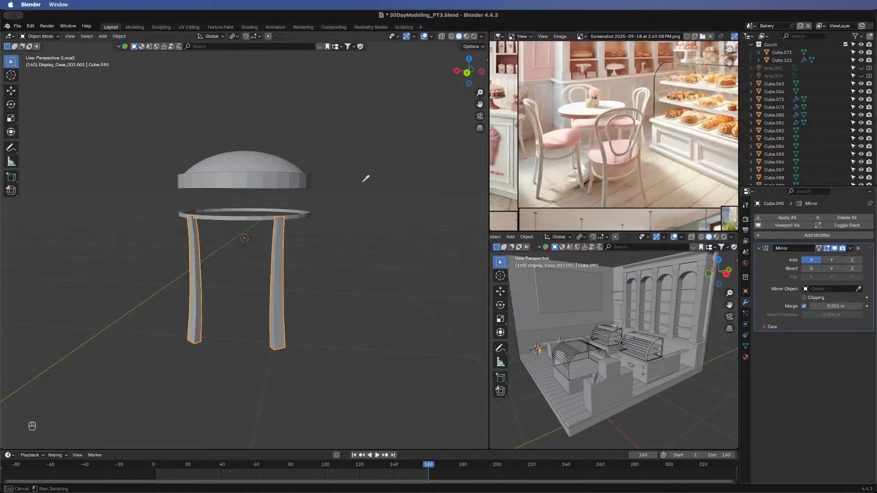
pyautogui.click(240, 178)
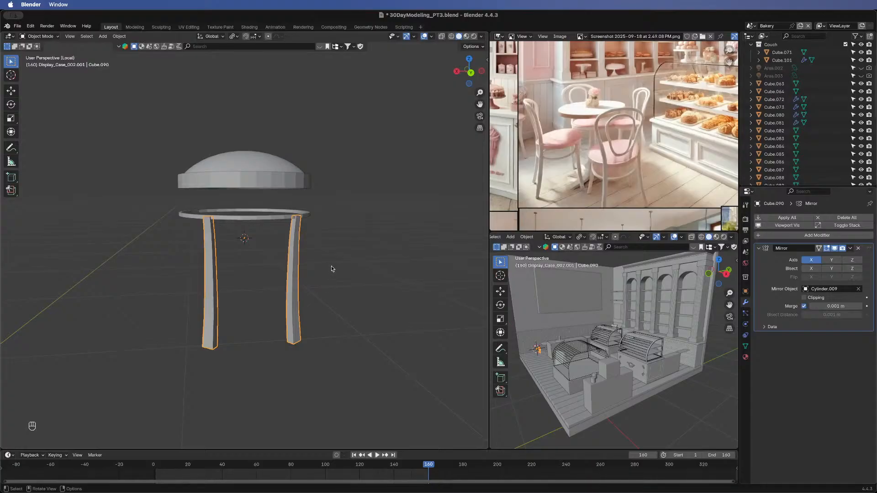
# - Leave local view and mirror the stool leg across the Y axis in addition to X
pyautogui.press('/')
pyautogui.moveTo(331, 265); pyautogui.dragTo(104, 232, button='middle')
pyautogui.moveTo(150, 266); pyautogui.dragTo(204, 269, button='middle')
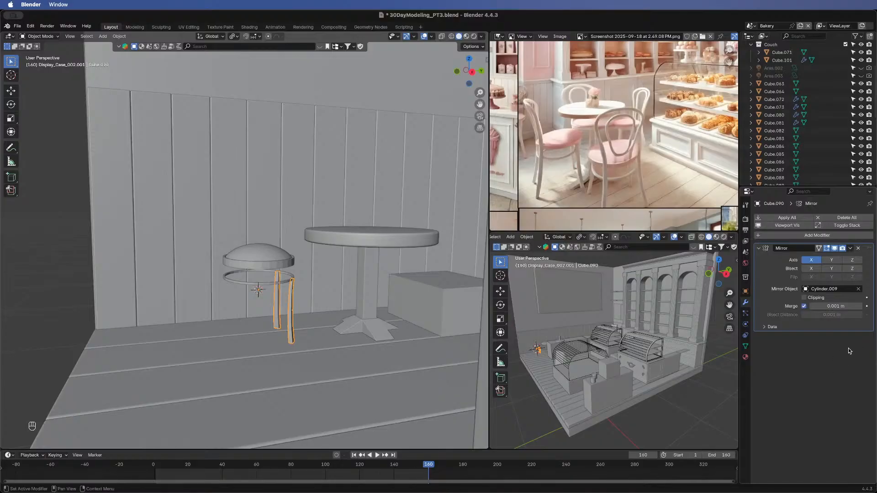
pyautogui.click(851, 260)
pyautogui.click(851, 261)
pyautogui.click(831, 260)
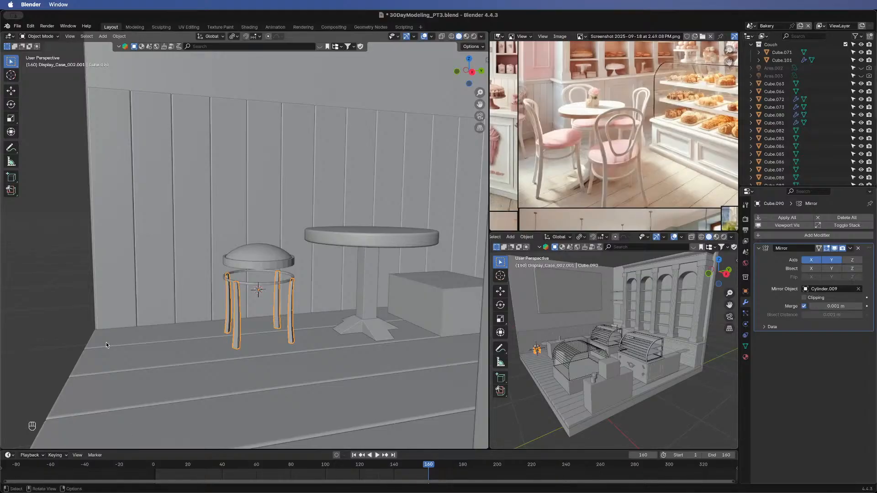
pyautogui.click(66, 308)
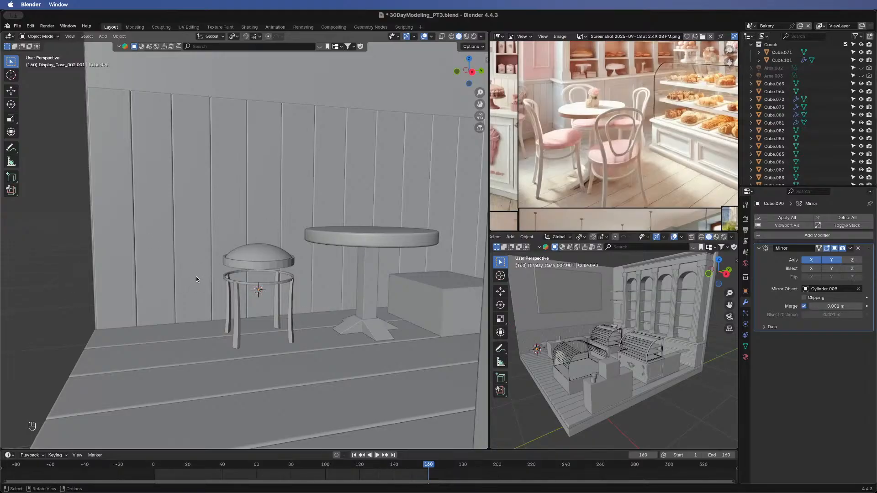
# - Select the whole ring below the seat cushion and scale it along Z by about 2.1 to make it taller
pyautogui.moveTo(100, 248); pyautogui.dragTo(389, 290, button='middle')
pyautogui.click(315, 265)
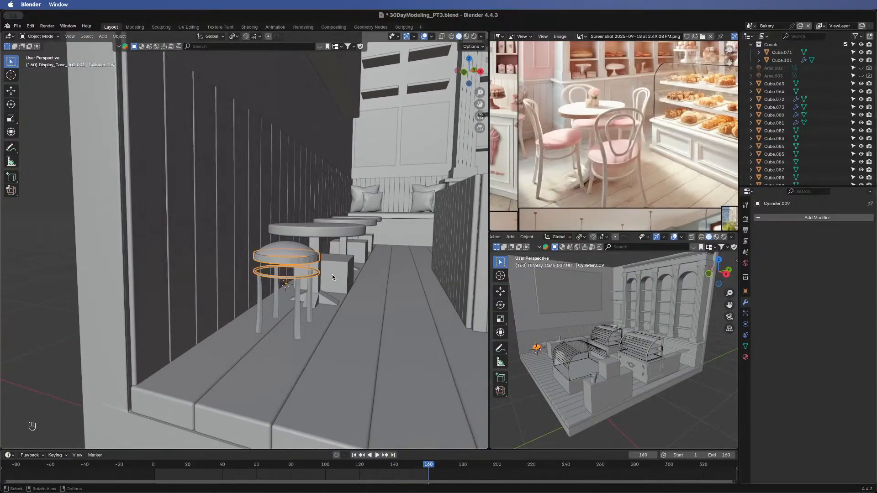
pyautogui.scroll(3, 332, 274)
pyautogui.press('Tab')
pyautogui.moveTo(388, 300); pyautogui.dragTo(316, 314, button='middle')
pyautogui.press('l')
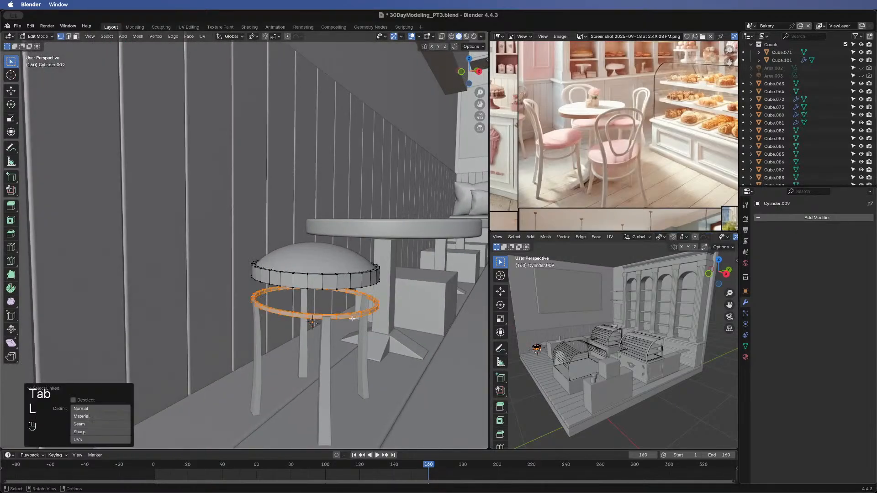
pyautogui.press('s')
pyautogui.press('z')
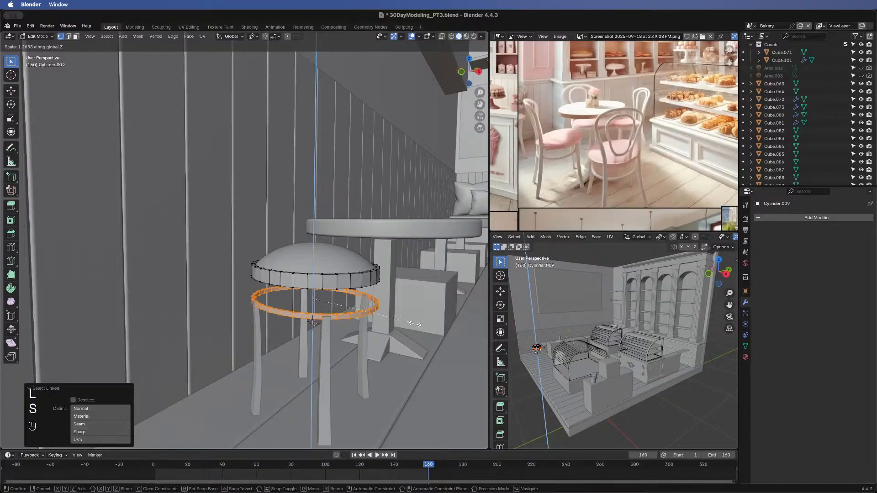
pyautogui.click(479, 333)
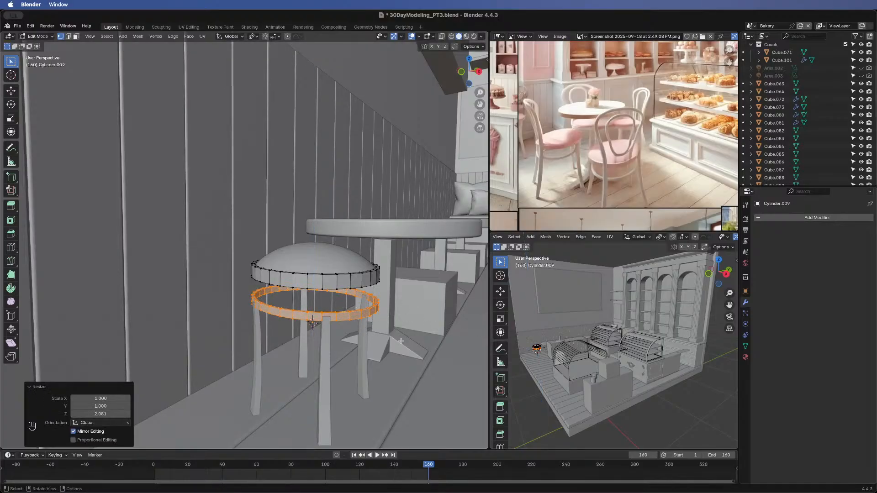
pyautogui.moveTo(401, 342); pyautogui.dragTo(222, 354, button='middle')
pyautogui.press('s')
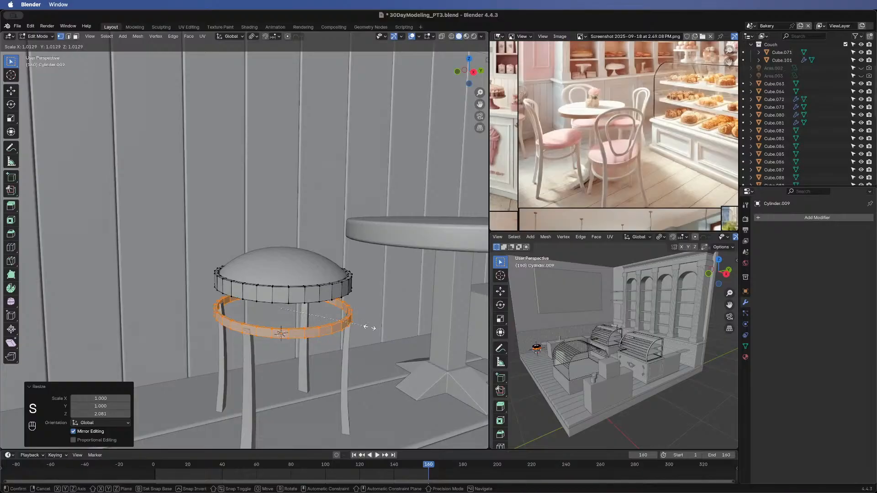
pyautogui.rightClick(370, 329)
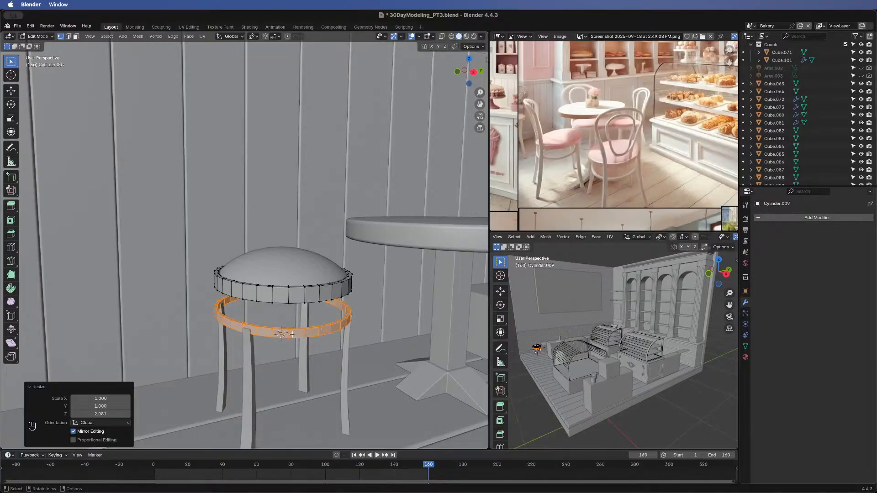
# - Extrude the ring's inner face loop along its normals by about 0.003 m to thicken the ring
pyautogui.moveTo(282, 330); pyautogui.dragTo(278, 334, button='middle')
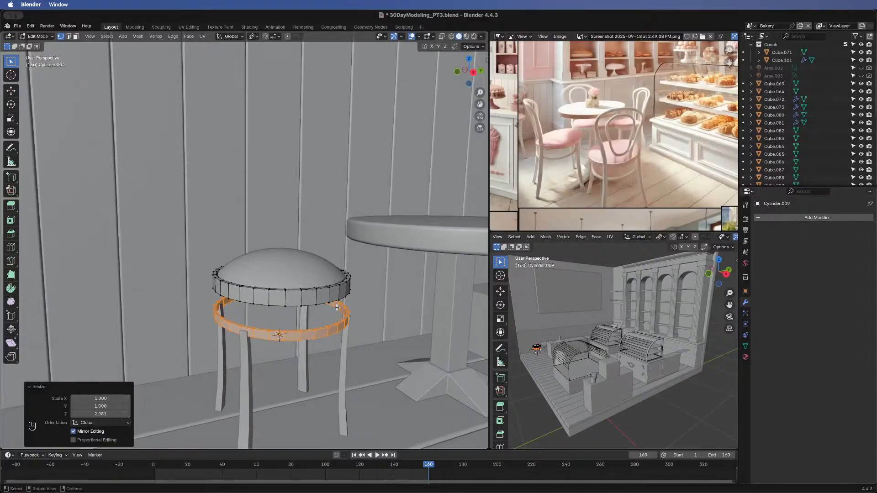
pyautogui.keyDown('alt'); pyautogui.click(337, 306); pyautogui.keyUp('alt')
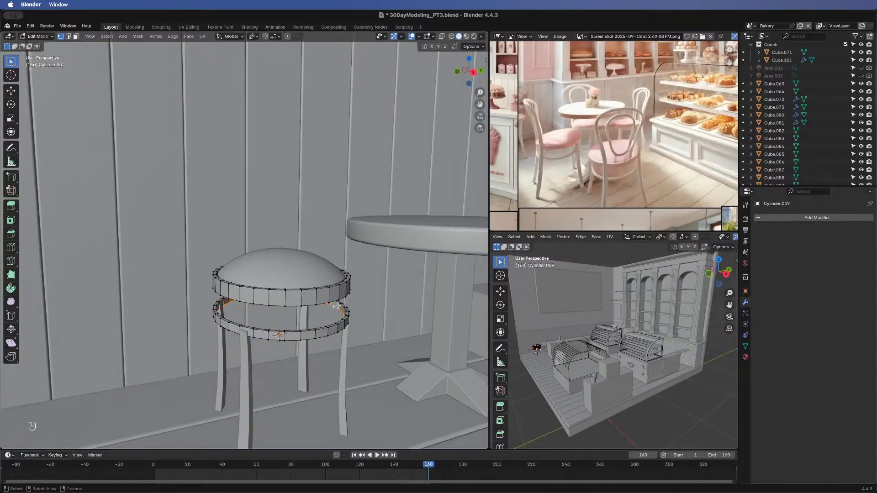
pyautogui.press('3')
pyautogui.keyDown('alt'); pyautogui.click(337, 306); pyautogui.keyUp('alt')
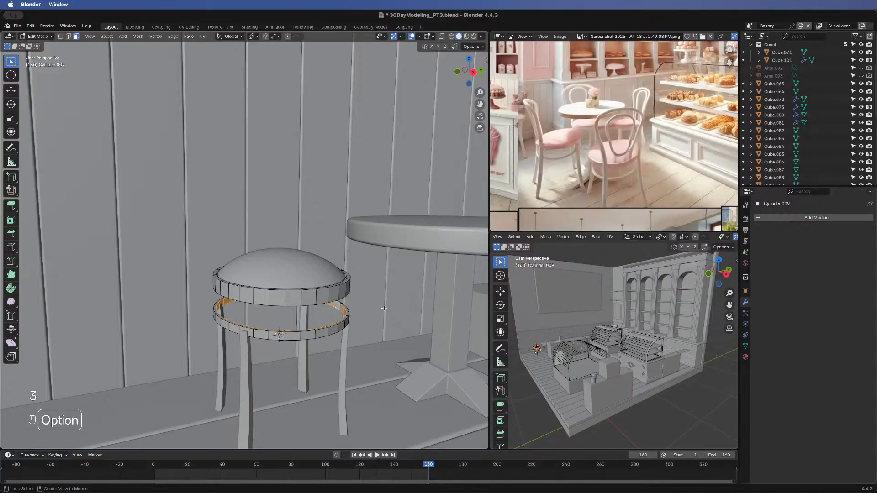
pyautogui.hotkey('alt', 'e')
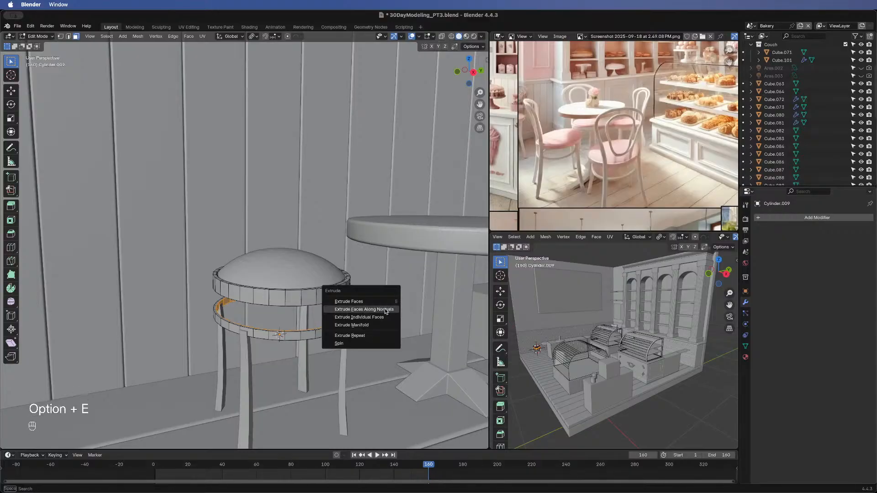
pyautogui.click(385, 309)
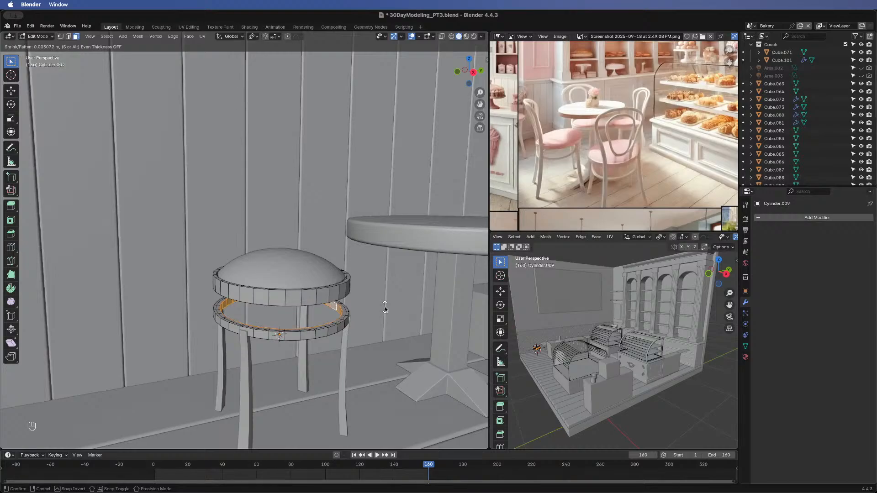
pyautogui.click(386, 309)
# - Select the entire ring below the cushion and scale it up uniformly by about 1.028
pyautogui.press('a')
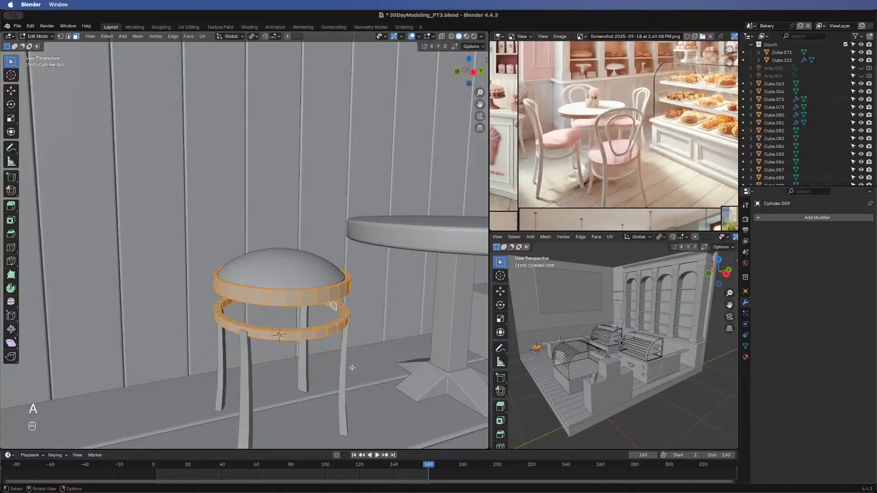
pyautogui.press('super+z')
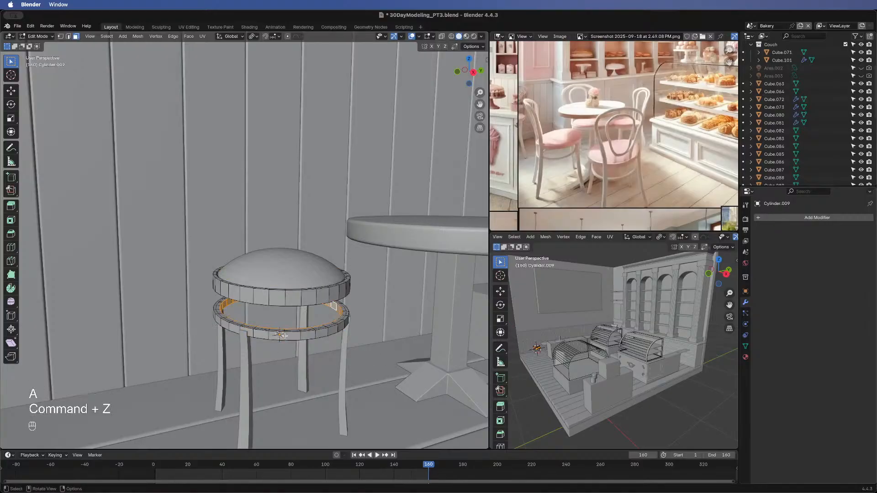
pyautogui.press('l')
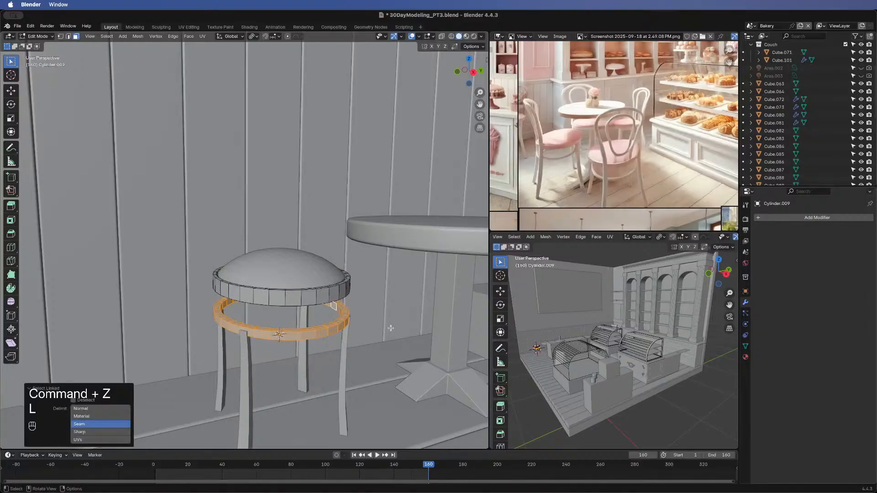
pyautogui.press('s')
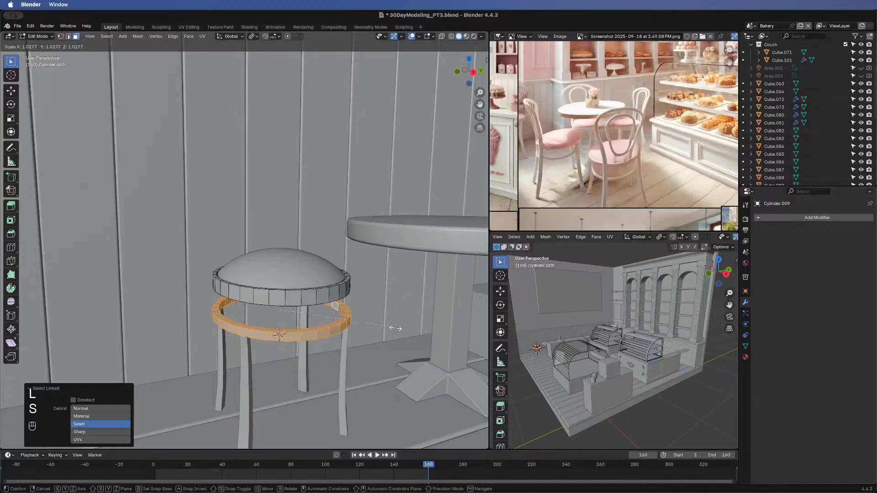
pyautogui.click(392, 331)
pyautogui.scroll(-8, 358, 353)
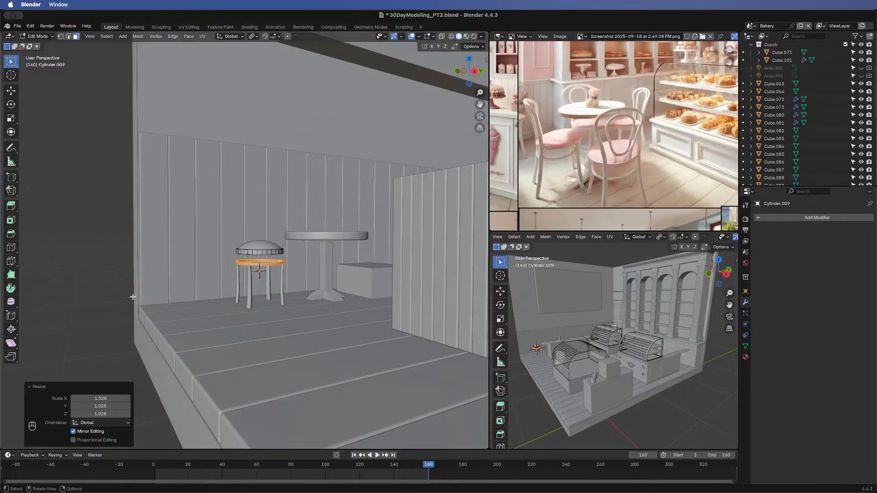
pyautogui.click(119, 284)
# - Return to Object Mode and examine the stool's shape and size beside the tables and counter in the room
pyautogui.moveTo(202, 235); pyautogui.dragTo(330, 314, button='middle')
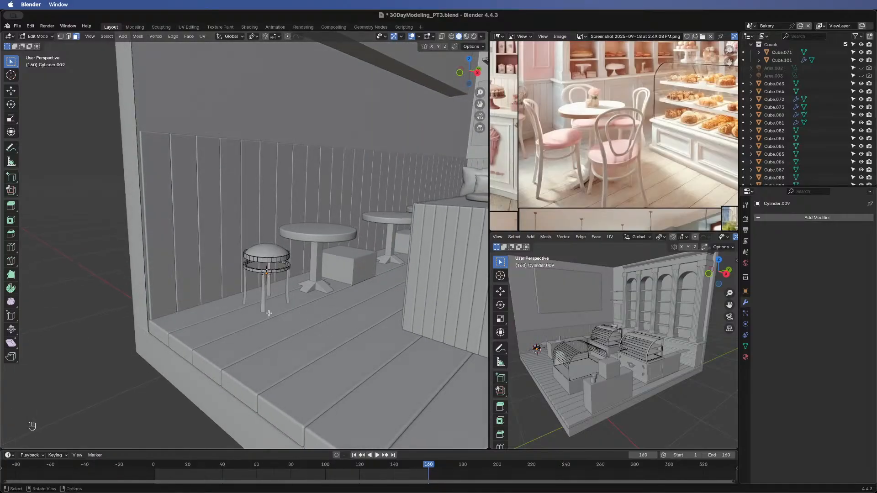
pyautogui.moveTo(249, 285); pyautogui.dragTo(137, 260, button='middle')
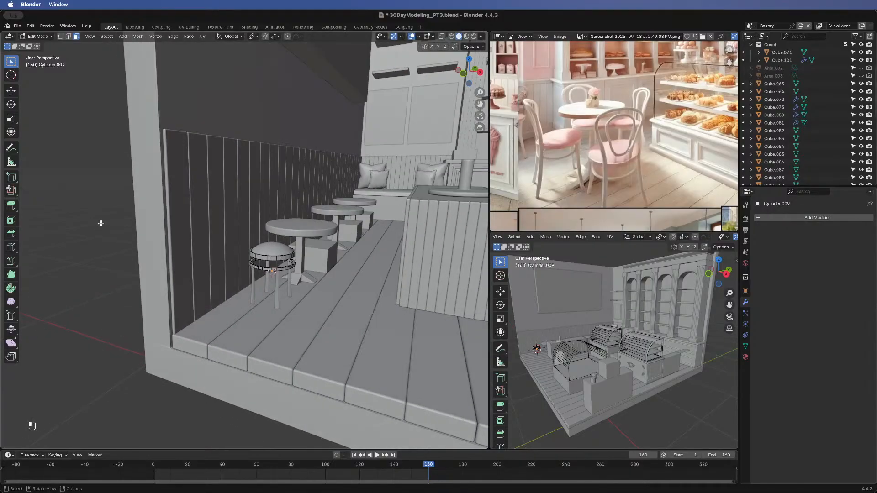
pyautogui.press('Tab')
pyautogui.keyDown('shift'); pyautogui.moveTo(414, 273); pyautogui.dragTo(348, 251, button='middle'); pyautogui.keyUp('shift')
pyautogui.scroll(-1, 363, 259)
pyautogui.scroll(4, 348, 251)
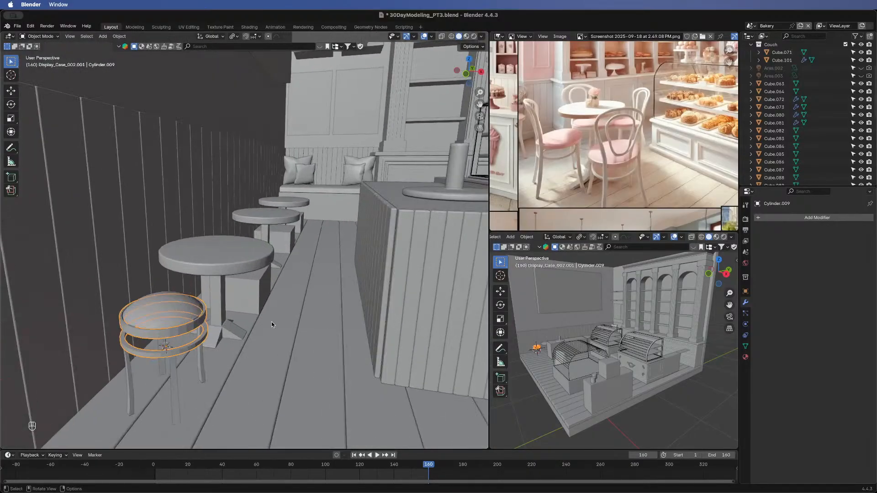
pyautogui.click(272, 322)
pyautogui.scroll(-2, 229, 299)
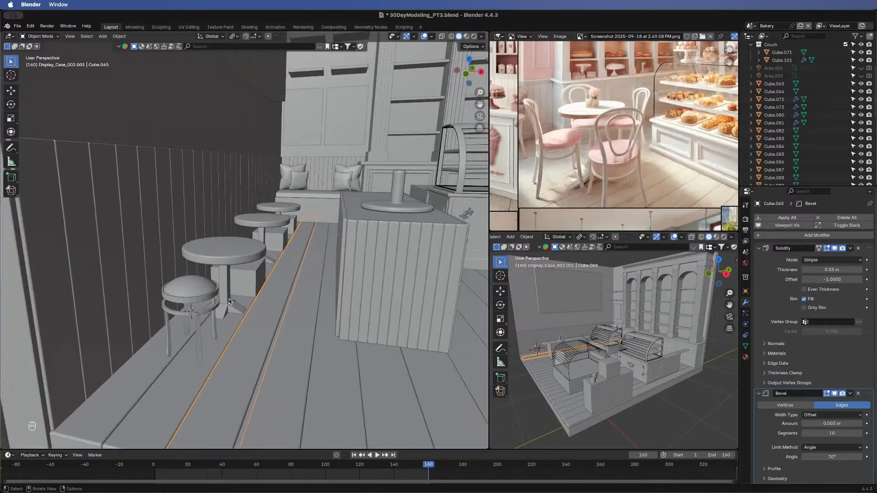
pyautogui.moveTo(291, 269); pyautogui.dragTo(102, 254, button='middle')
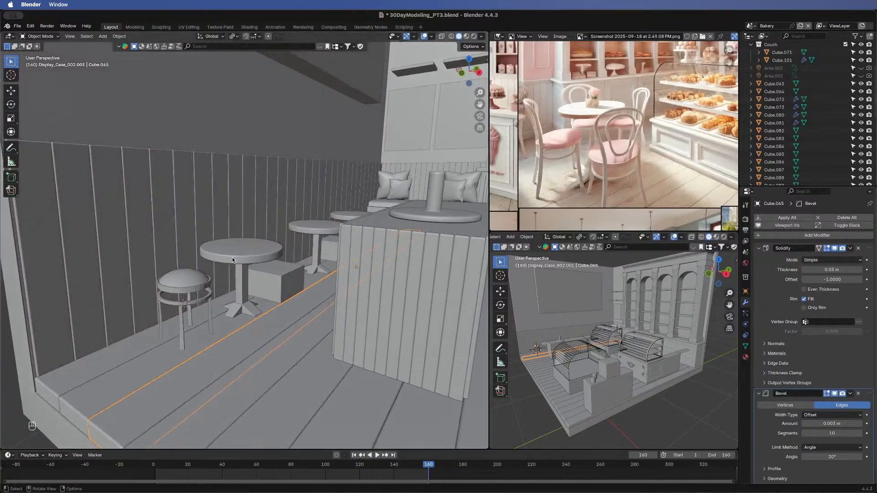
# - Select the seat cushion, the ring below it and the four legs, and isolate them in local view
pyautogui.keyDown('shift'); pyautogui.moveTo(240, 260); pyautogui.dragTo(393, 240, button='middle'); pyautogui.keyUp('shift')
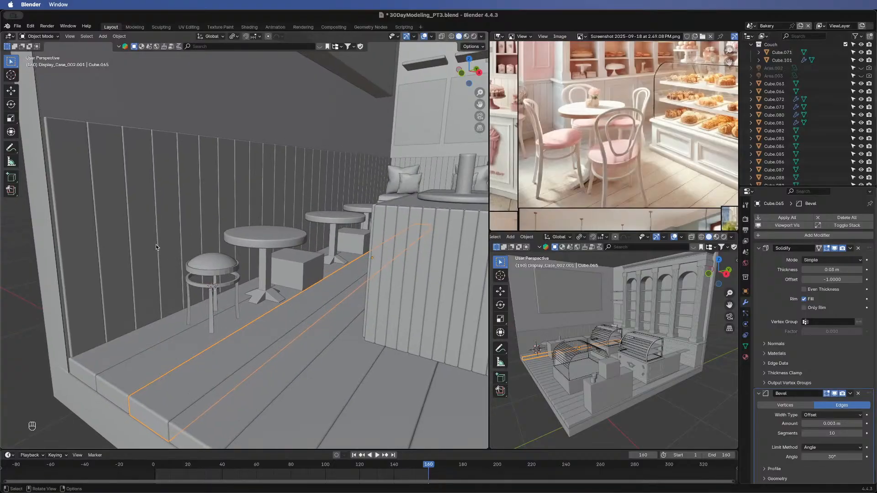
pyautogui.scroll(3, 166, 262)
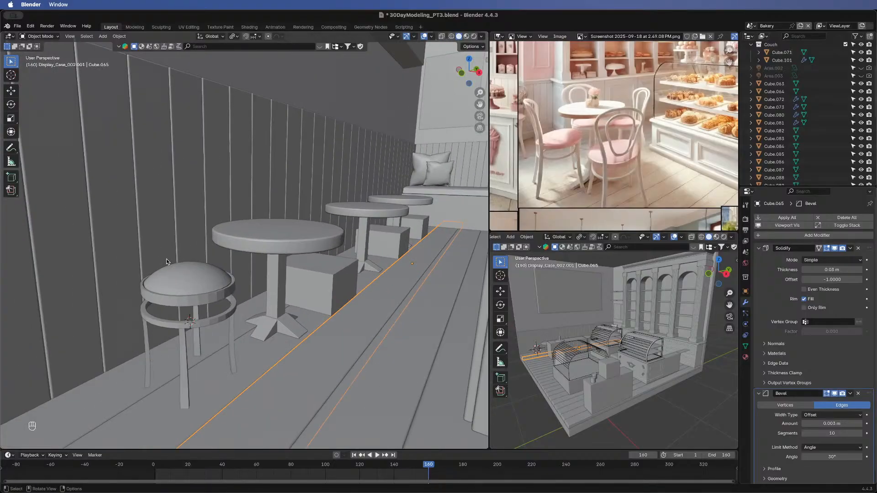
pyautogui.click(461, 74)
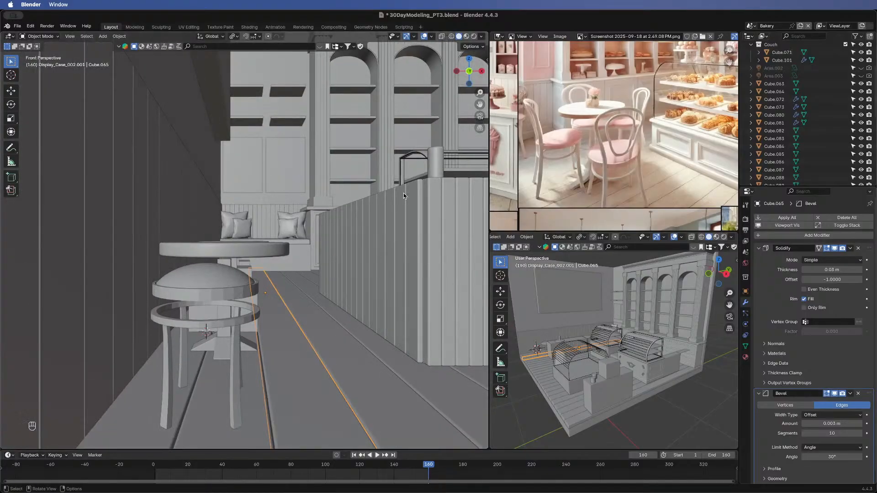
pyautogui.click(221, 287)
pyautogui.keyDown('shift'); pyautogui.click(219, 325); pyautogui.keyUp('shift')
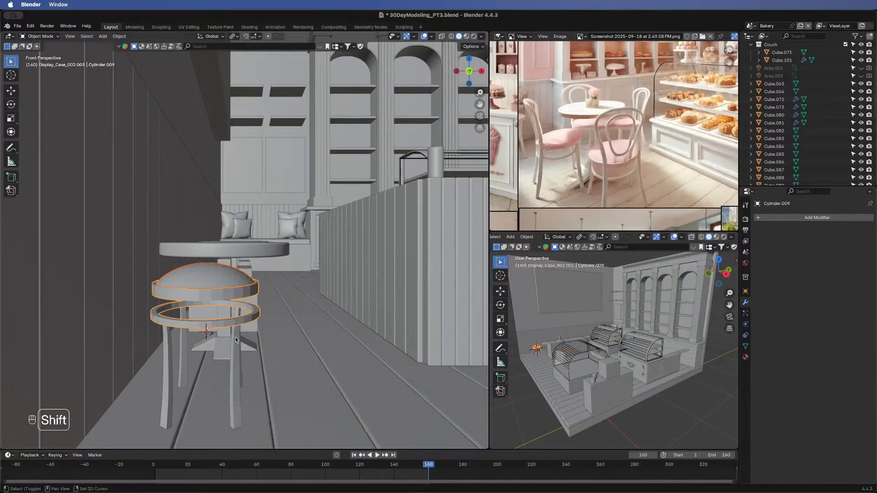
pyautogui.keyDown('shift'); pyautogui.click(237, 357); pyautogui.keyUp('shift')
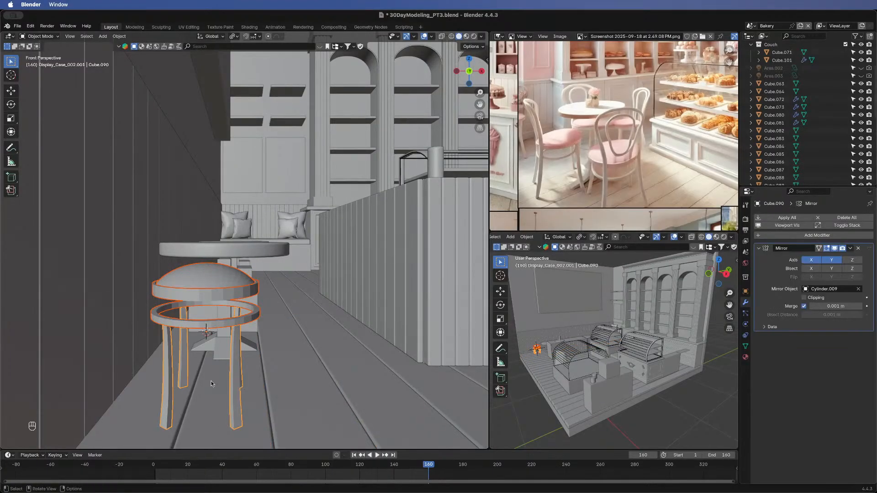
pyautogui.press('/')
pyautogui.moveTo(322, 243); pyautogui.dragTo(295, 221, button='middle')
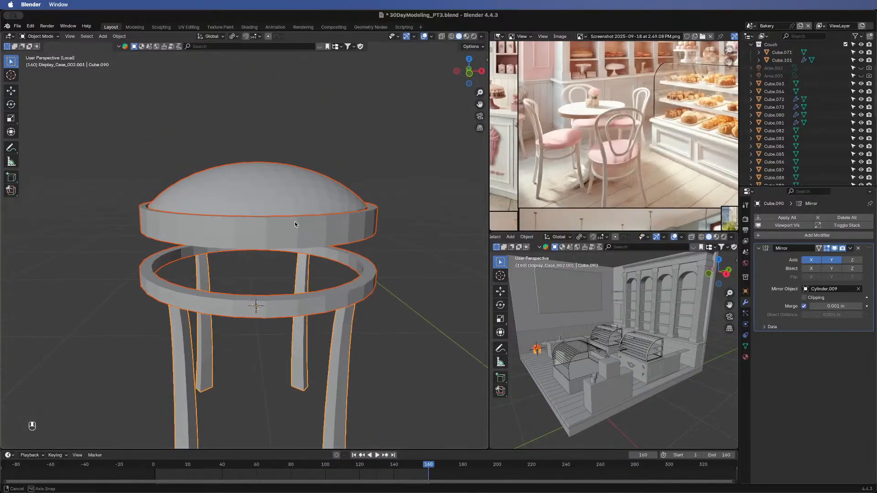
pyautogui.scroll(-3, 295, 221)
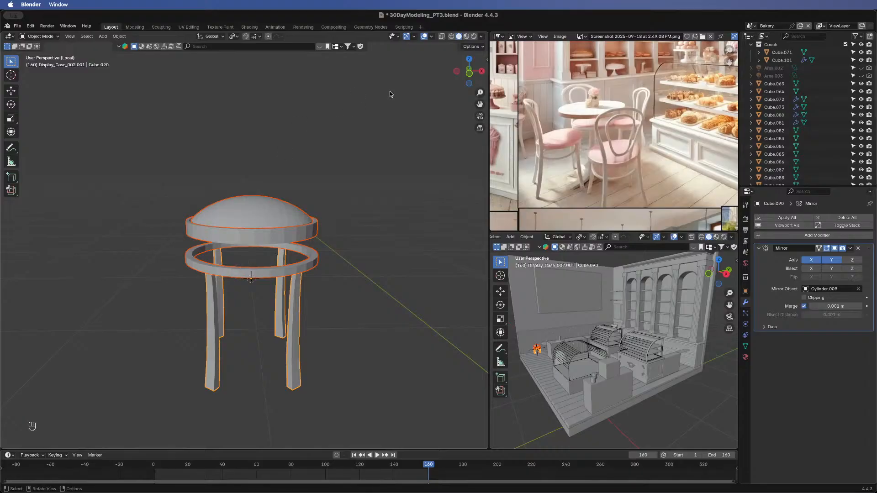
# - Deselect the stool parts and add a Bézier circle curve at the 3D cursor with a 1 m radius
pyautogui.click(471, 75)
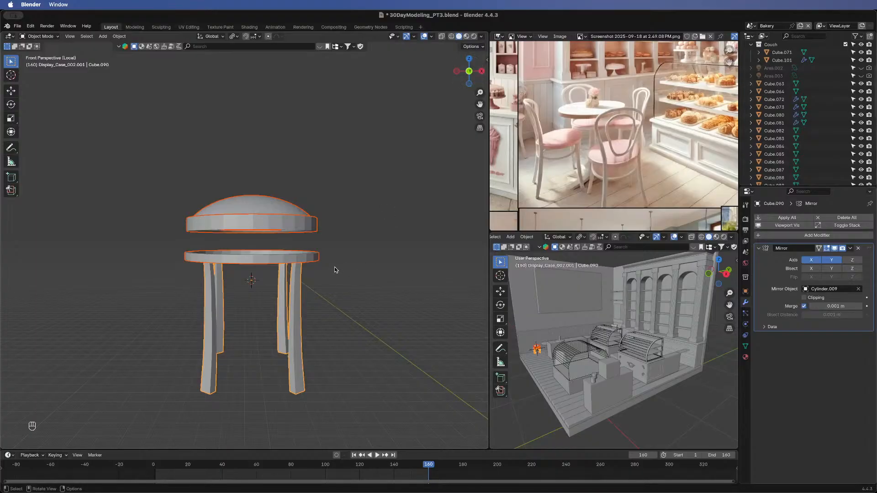
pyautogui.click(349, 275)
pyautogui.hotkey('shift', 'a')
pyautogui.moveTo(339, 295)
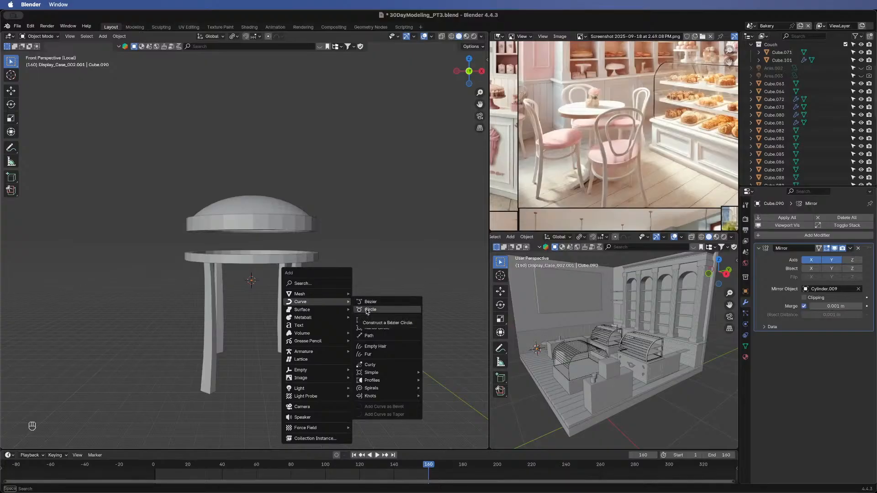
pyautogui.click(367, 310)
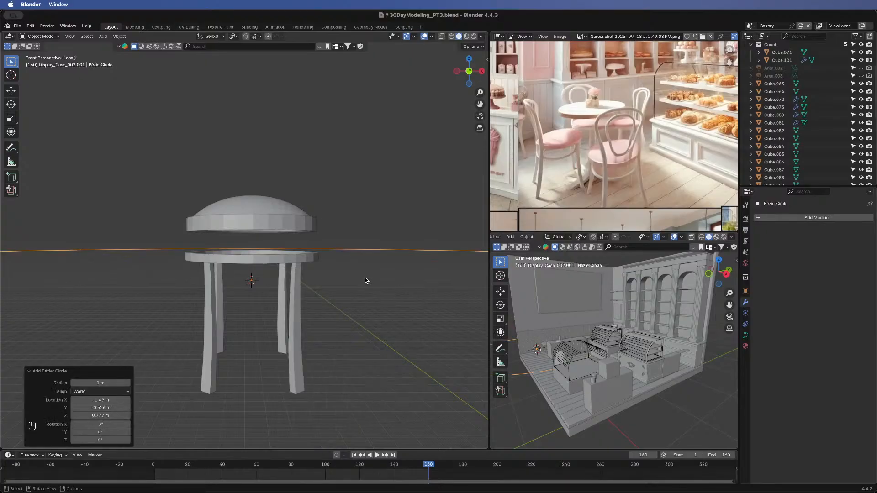
# - Scale the Bézier circle down by about 0.243 and rotate it 90° about X so it stands upright
pyautogui.scroll(-6, 363, 277)
pyautogui.moveTo(311, 171); pyautogui.dragTo(388, 194, button='middle')
pyautogui.press('s')
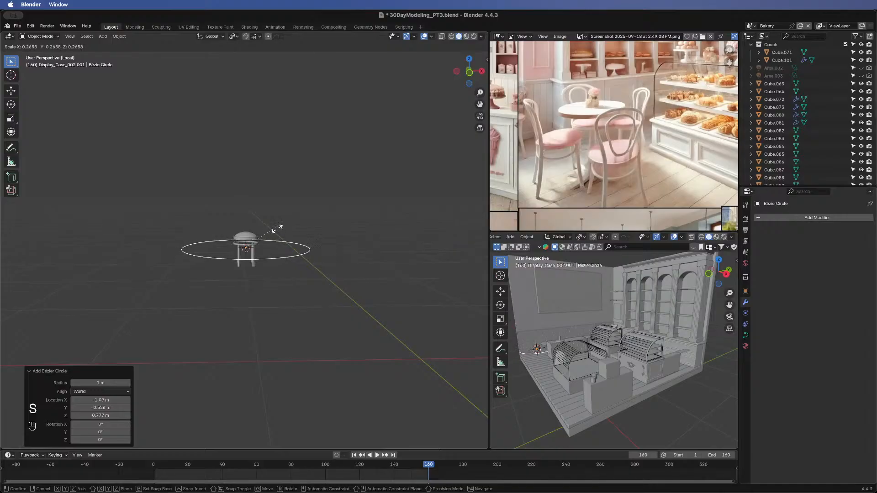
pyautogui.click(328, 232)
pyautogui.write('rx9')
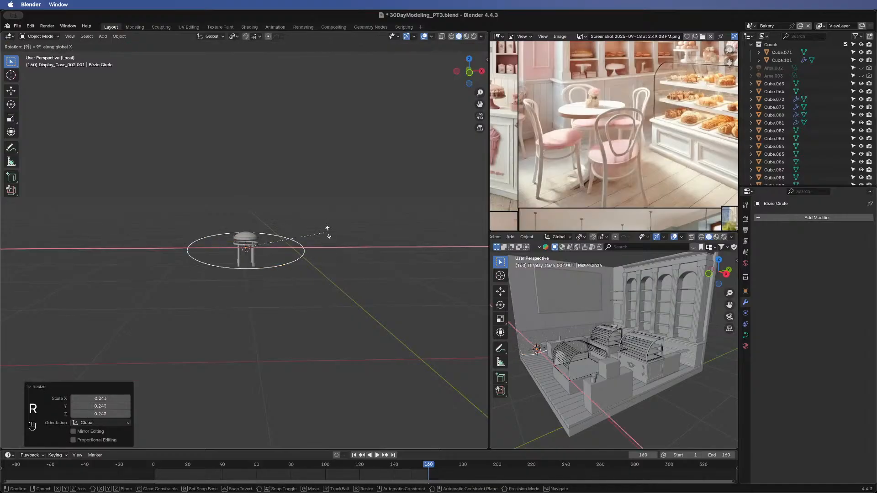
pyautogui.write('0')
pyautogui.press('Return')
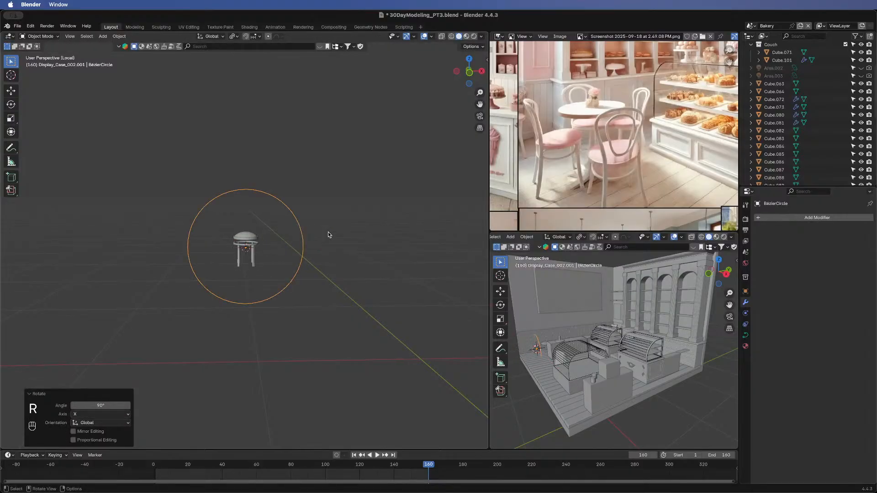
# - Scale the upright circle down by about 0.316 and raise it about 0.09 m along Z above the seat
pyautogui.scroll(5, 328, 232)
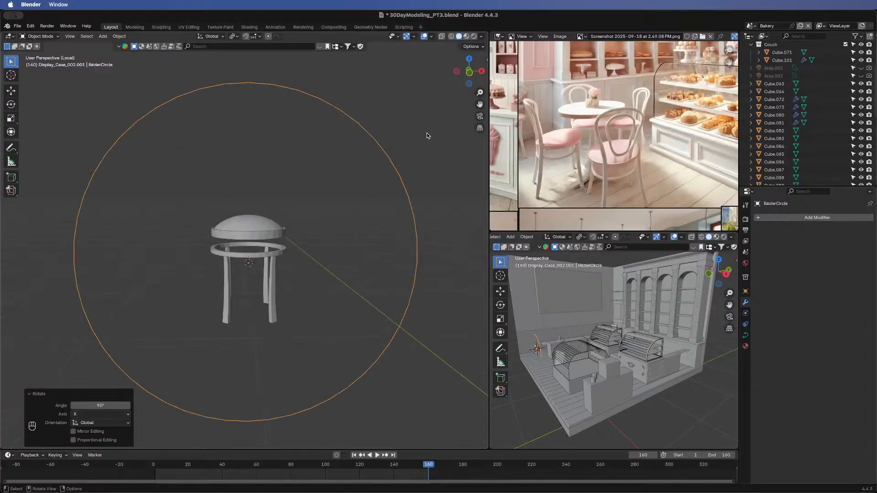
pyautogui.click(469, 72)
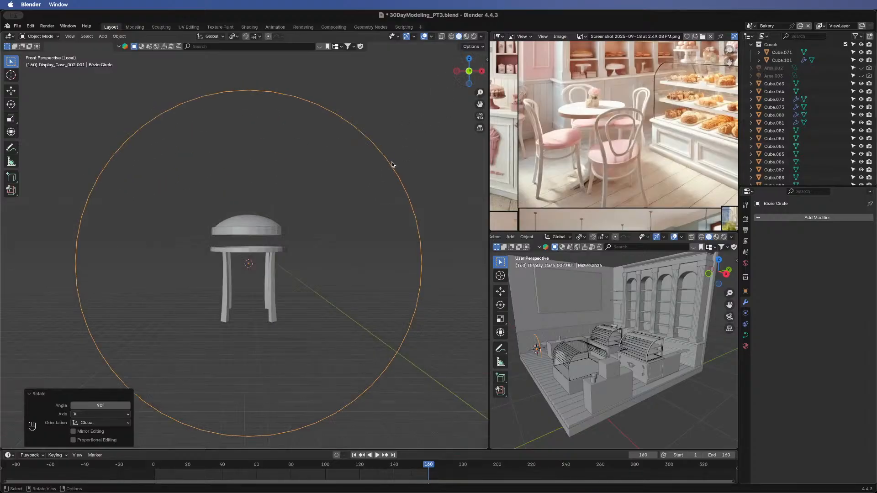
pyautogui.press('s')
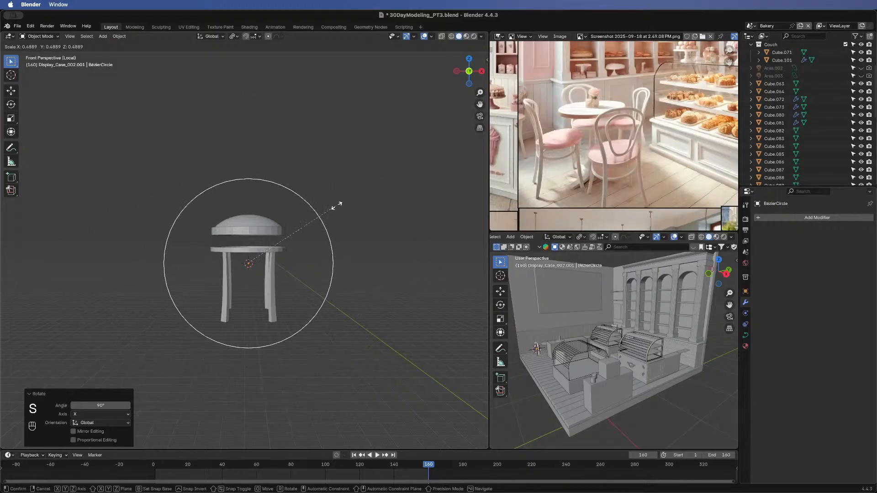
pyautogui.click(304, 226)
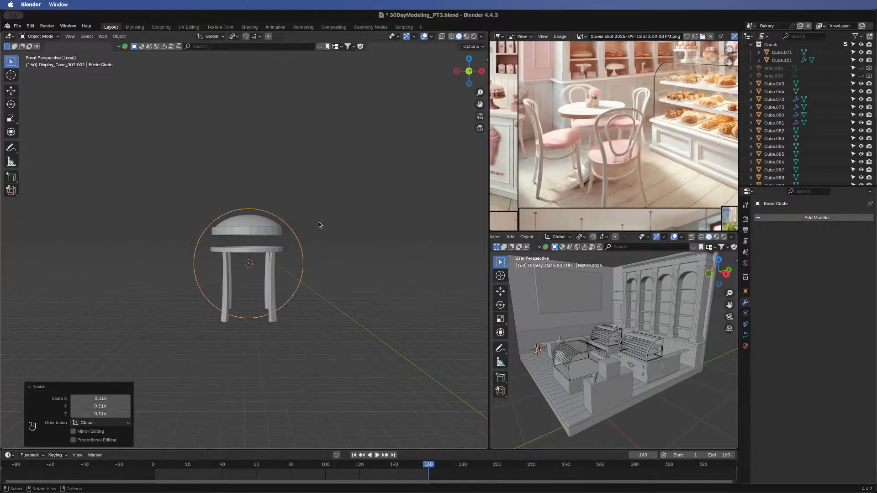
pyautogui.press('g')
pyautogui.press('z')
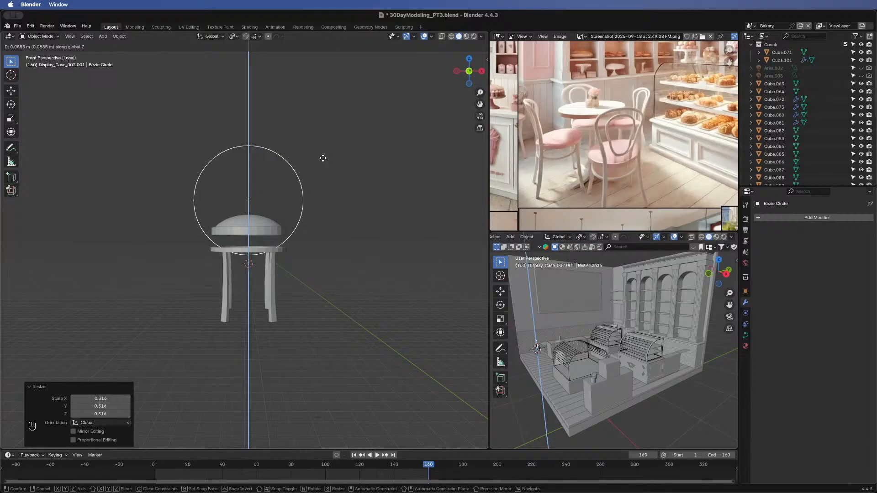
pyautogui.click(323, 158)
# - Scale the circle along X by about 0.856 to make it a slightly narrow oval
pyautogui.press('s')
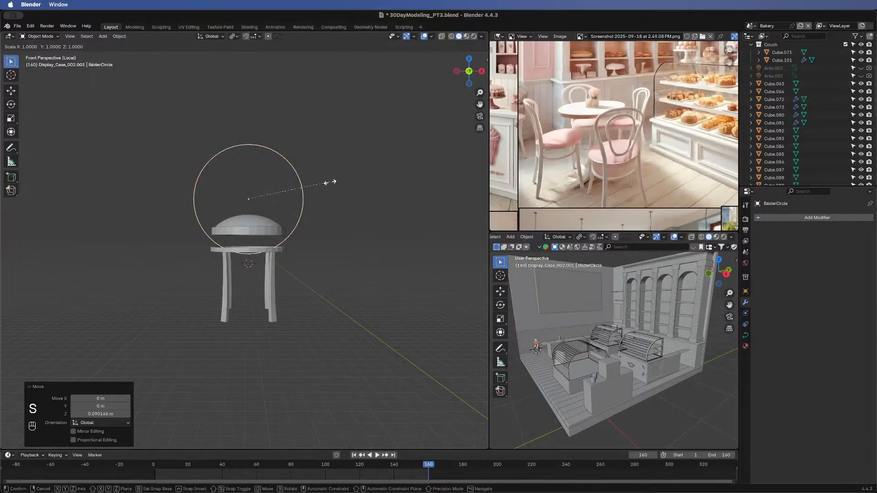
pyautogui.press('x')
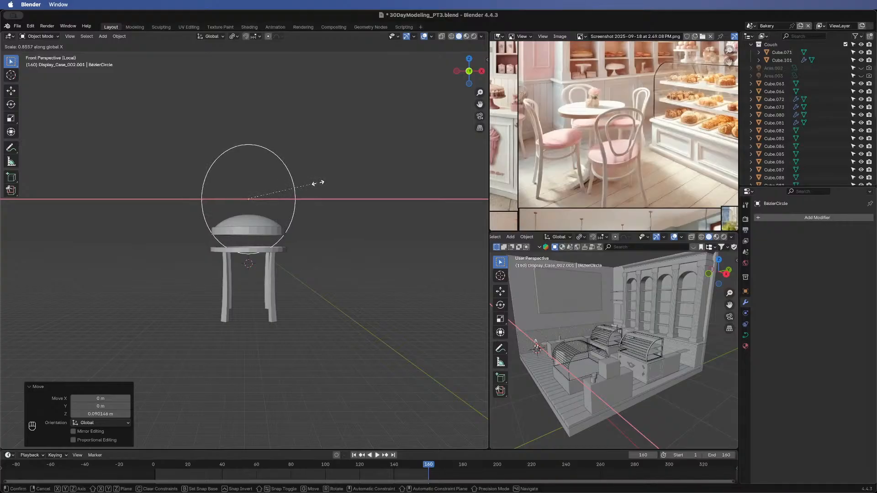
pyautogui.click(319, 183)
# - Move the oval about -0.051 m along Y to the back edge of the seat
pyautogui.moveTo(160, 225); pyautogui.dragTo(215, 222, button='middle')
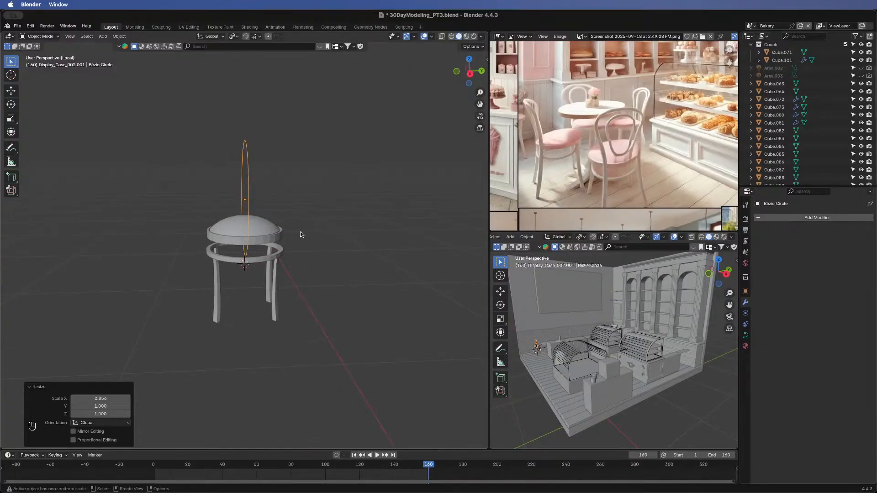
pyautogui.press('g')
pyautogui.press('y')
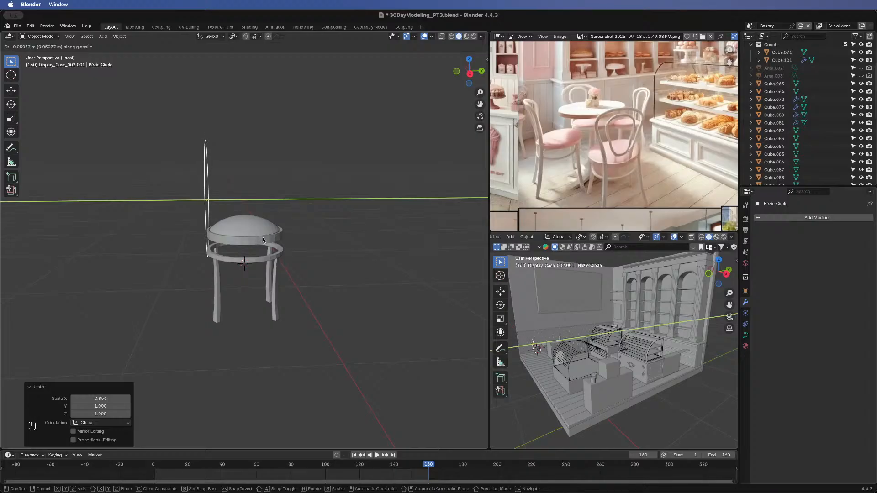
pyautogui.click(262, 237)
pyautogui.moveTo(142, 270); pyautogui.dragTo(143, 270, button='middle')
pyautogui.moveTo(163, 237); pyautogui.dragTo(303, 245, button='middle')
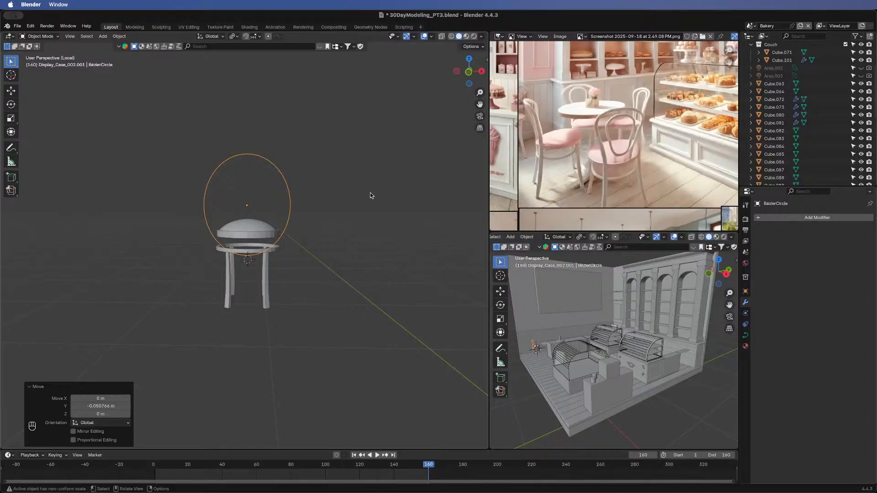
# - Narrow the backrest oval further by scaling it along X by about 0.728
pyautogui.press('s')
pyautogui.press('x')
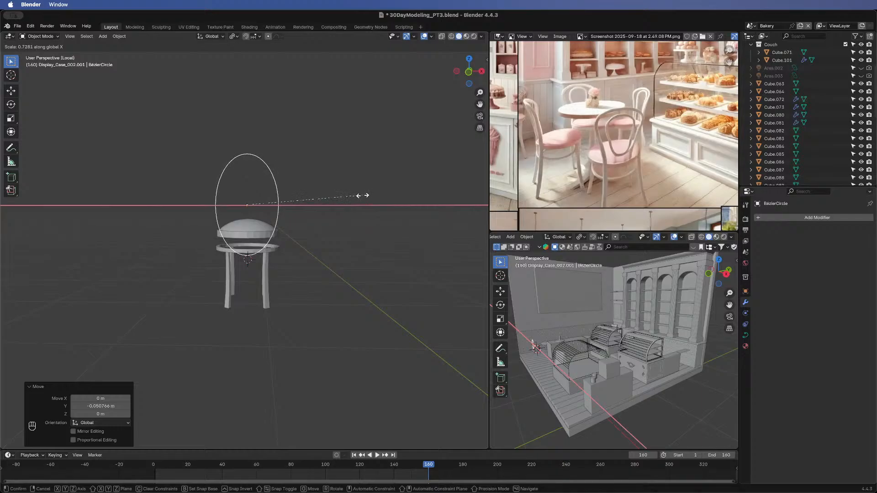
pyautogui.click(365, 195)
pyautogui.moveTo(309, 209); pyautogui.dragTo(242, 235, button='middle')
pyautogui.moveTo(234, 235); pyautogui.dragTo(299, 220, button='middle')
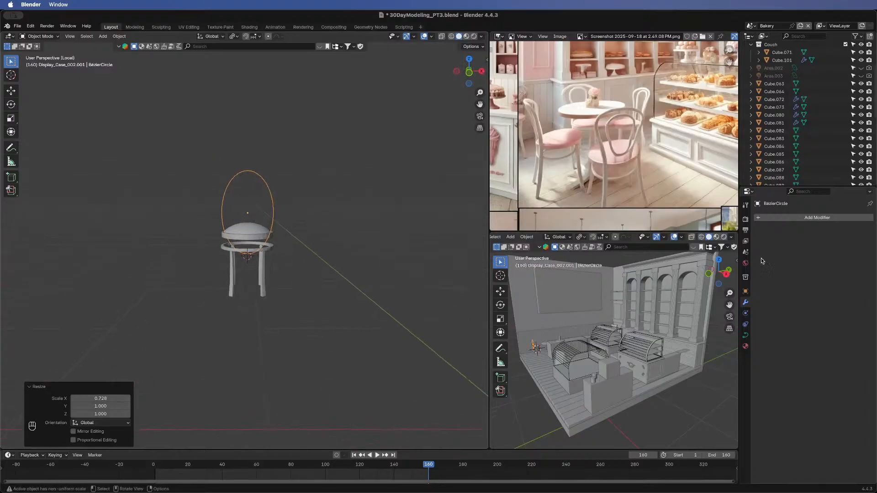
# - Give the backrest curve a round bevel with a depth of 0.03 m
pyautogui.click(746, 336)
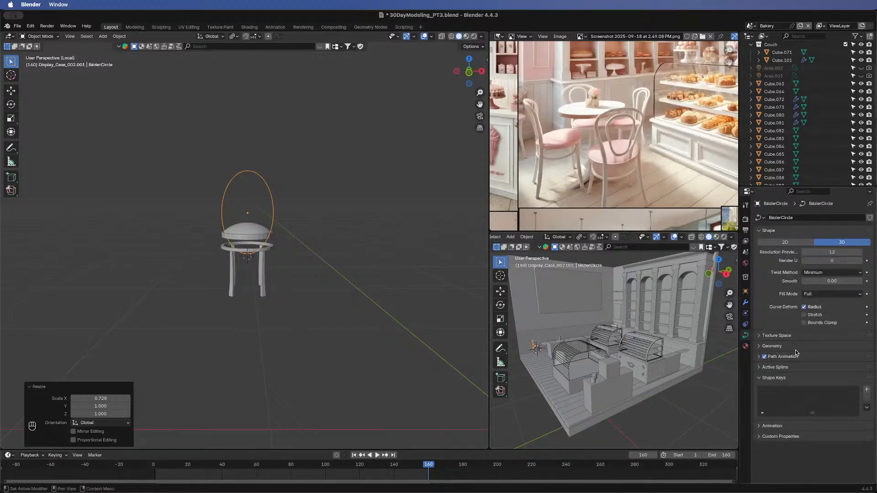
pyautogui.click(771, 348)
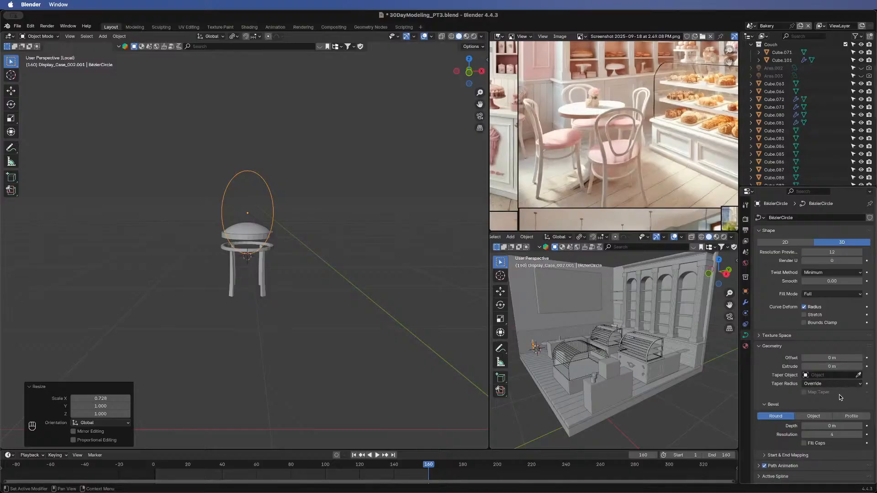
pyautogui.click(861, 426)
pyautogui.click(860, 426)
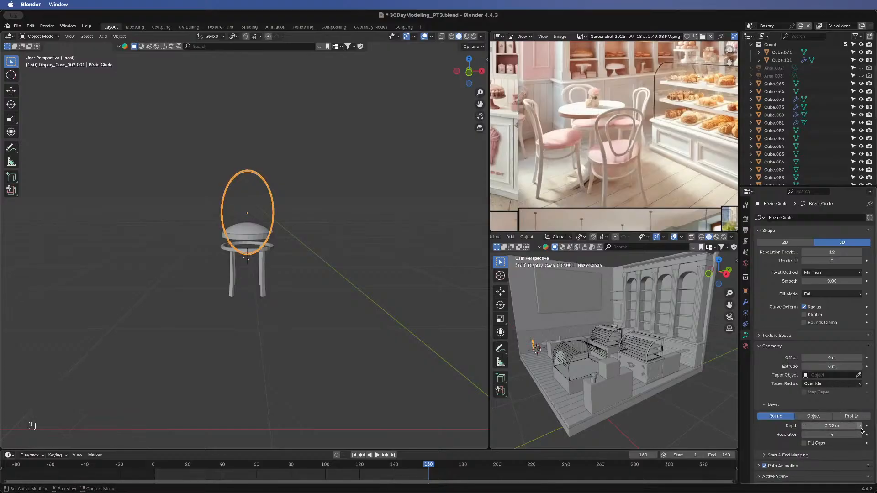
pyautogui.click(860, 427)
pyautogui.moveTo(209, 266); pyautogui.dragTo(275, 207, button='middle')
pyautogui.scroll(5, 319, 190)
pyautogui.moveTo(341, 186); pyautogui.dragTo(217, 215, button='middle')
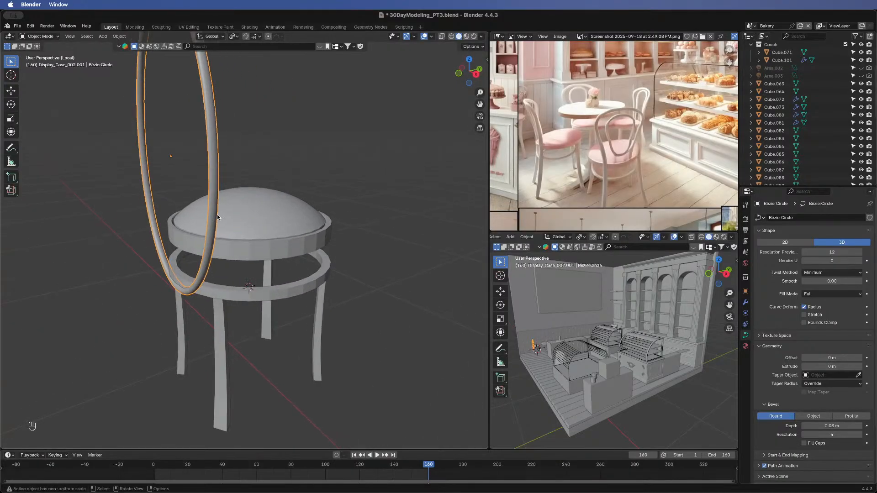
# - Shift the backrest hoop about -0.005 m along Y so it sits outside the seat rim
pyautogui.press('g')
pyautogui.press('x')
pyautogui.rightClick(231, 245)
pyautogui.press('g')
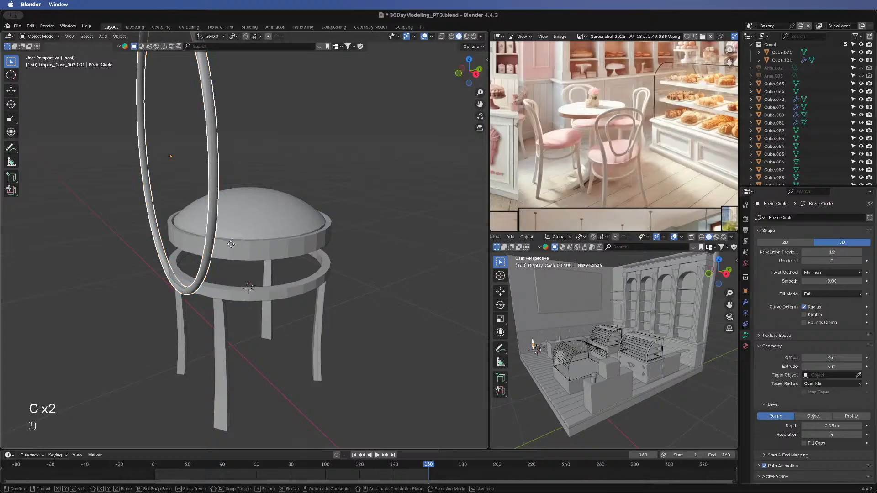
pyautogui.press('y')
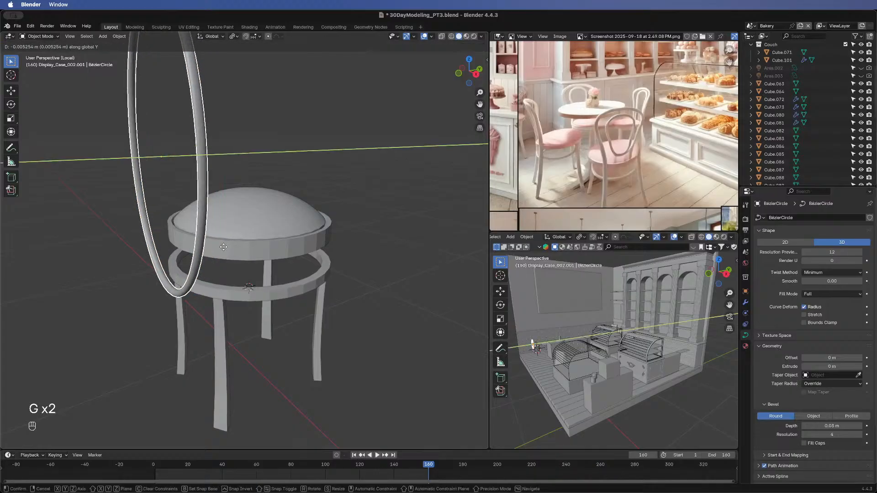
pyautogui.click(222, 246)
pyautogui.moveTo(375, 205); pyautogui.dragTo(240, 161, button='middle')
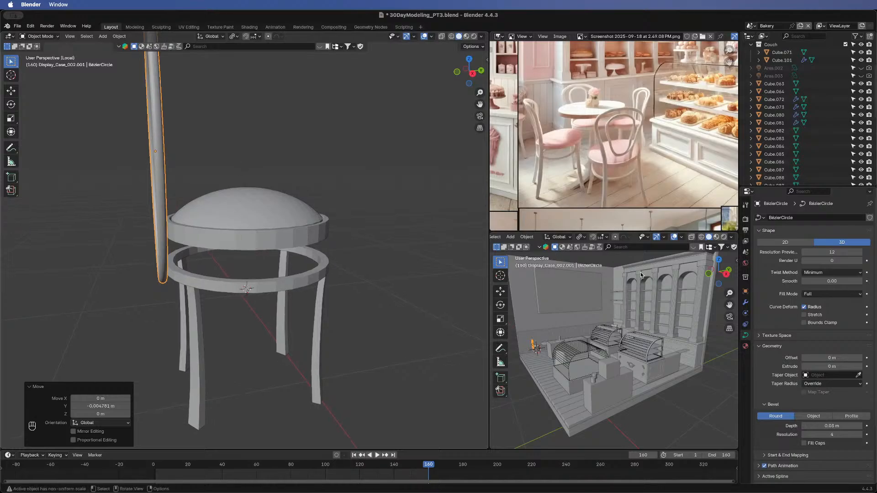
# - Set the backrest curve's bevel depth to 0.04 m
pyautogui.click(861, 426)
pyautogui.click(861, 426)
pyautogui.moveTo(246, 303); pyautogui.dragTo(241, 265, button='middle')
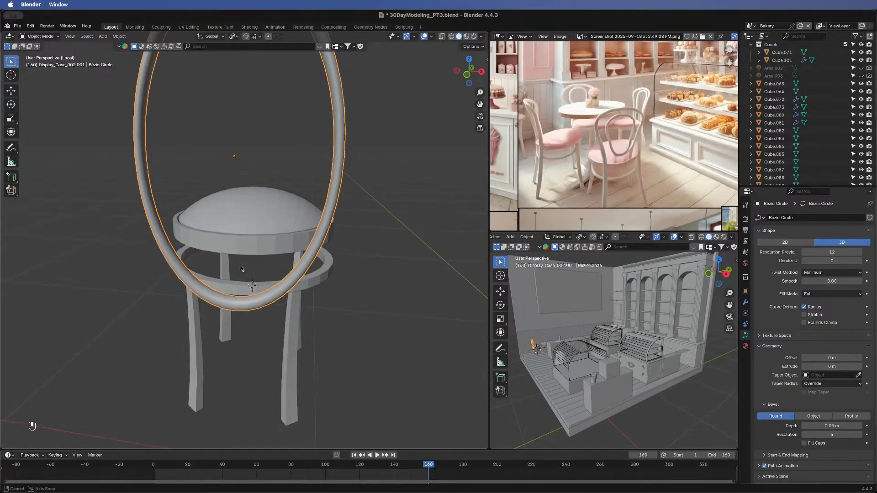
pyautogui.scroll(-5, 240, 265)
pyautogui.moveTo(248, 192)
pyautogui.mouseDown(button='middle')
pyautogui.moveTo(315, 203)
pyautogui.moveTo(242, 193)
pyautogui.moveTo(224, 203)
pyautogui.moveTo(125, 182)
pyautogui.moveTo(257, 191)
pyautogui.mouseUp(button='middle')
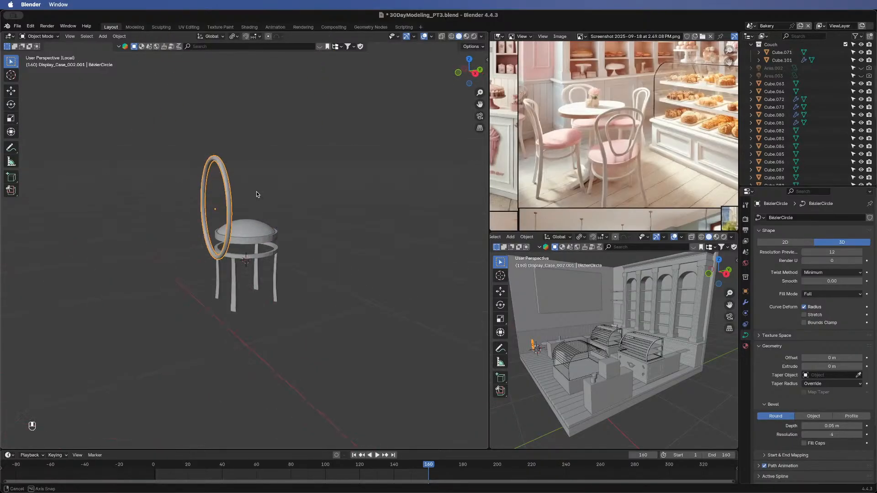
pyautogui.click(805, 426)
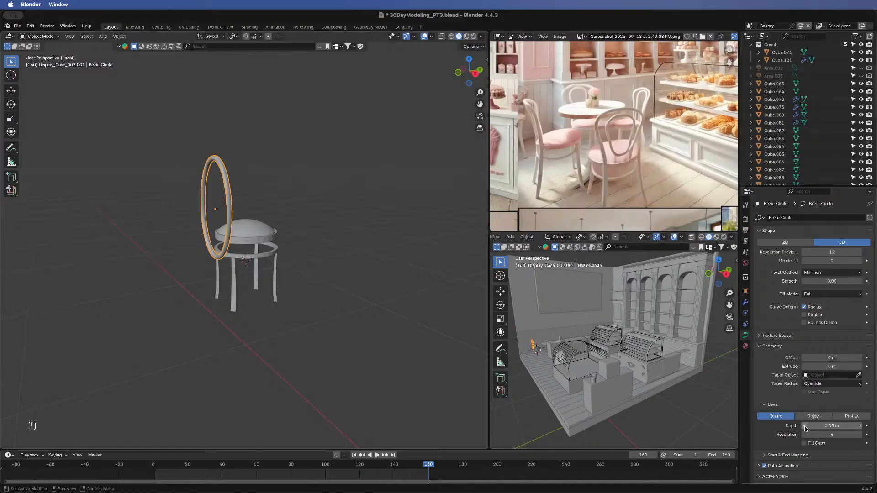
pyautogui.moveTo(304, 257); pyautogui.dragTo(250, 238, button='middle')
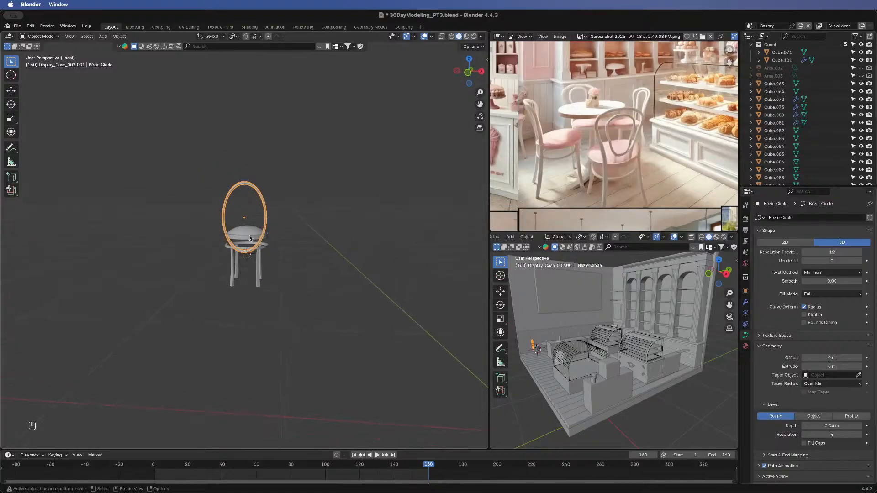
# - Edit the backrest curve and subdivide its top and two side control points with one cut
pyautogui.press('Tab')
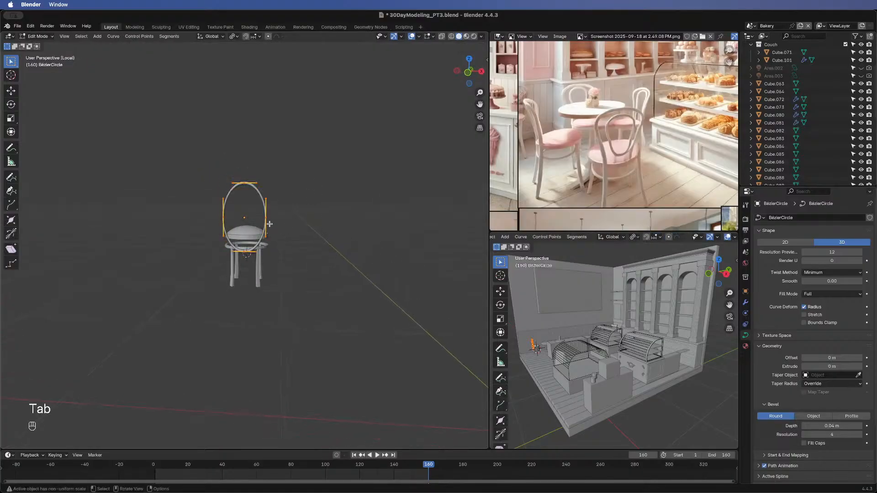
pyautogui.scroll(5, 270, 224)
pyautogui.scroll(-3, 337, 249)
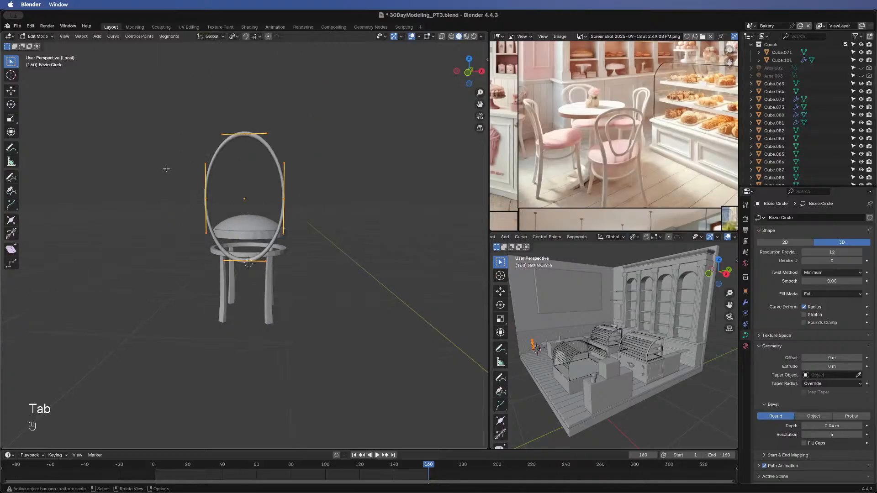
pyautogui.moveTo(167, 169); pyautogui.dragTo(368, 242)
pyautogui.moveTo(147, 96); pyautogui.dragTo(367, 218)
pyautogui.moveTo(166, 131); pyautogui.dragTo(373, 252)
pyautogui.rightClick(275, 158)
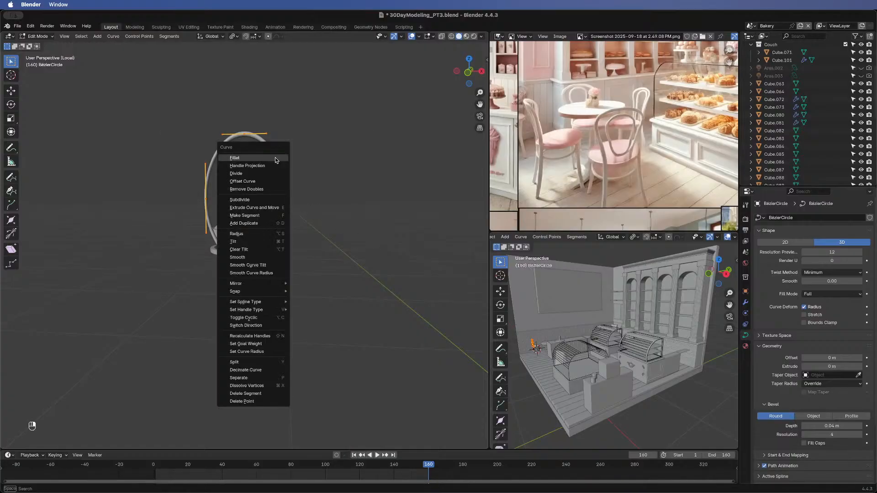
pyautogui.click(273, 199)
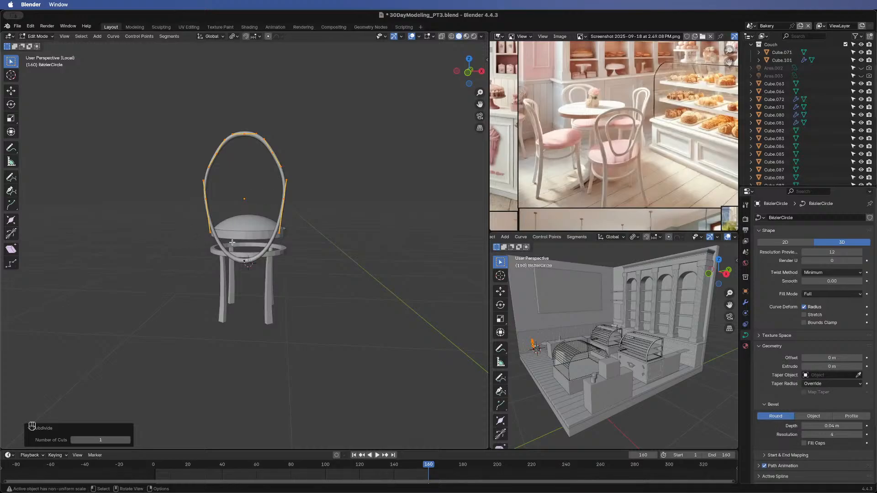
# - Delete the bottom control point of the backrest hoop
pyautogui.click(248, 262)
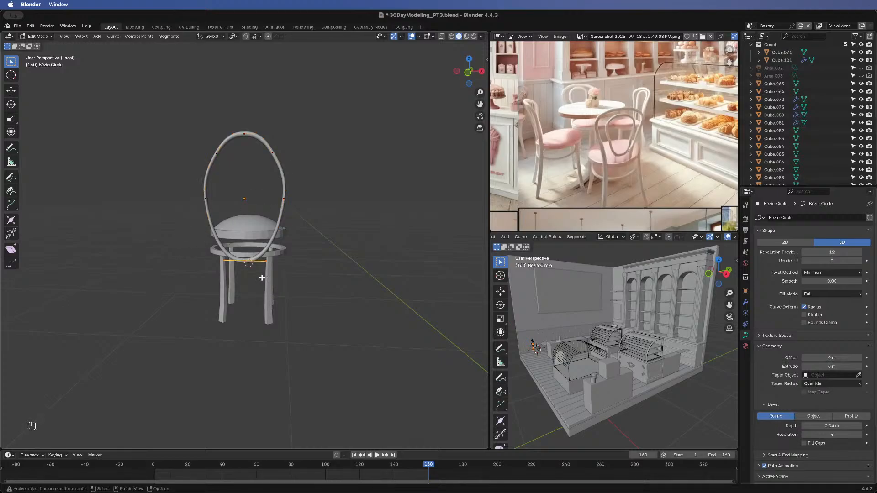
pyautogui.press('x')
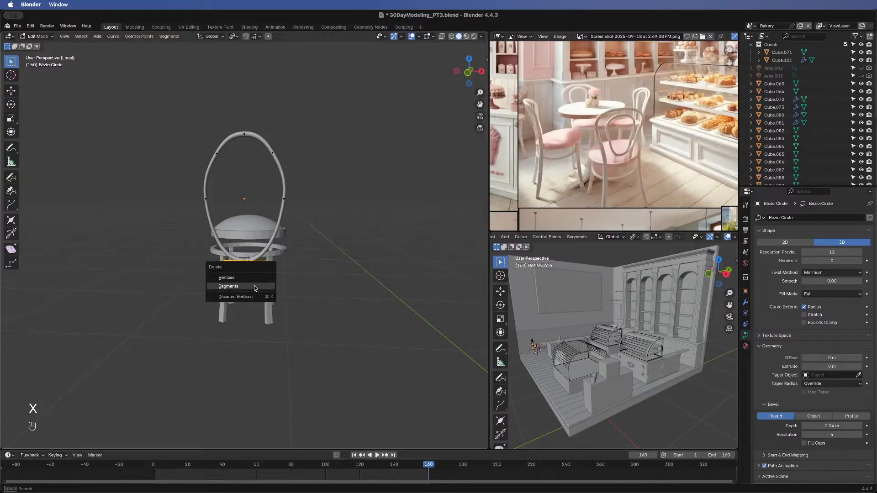
pyautogui.click(253, 286)
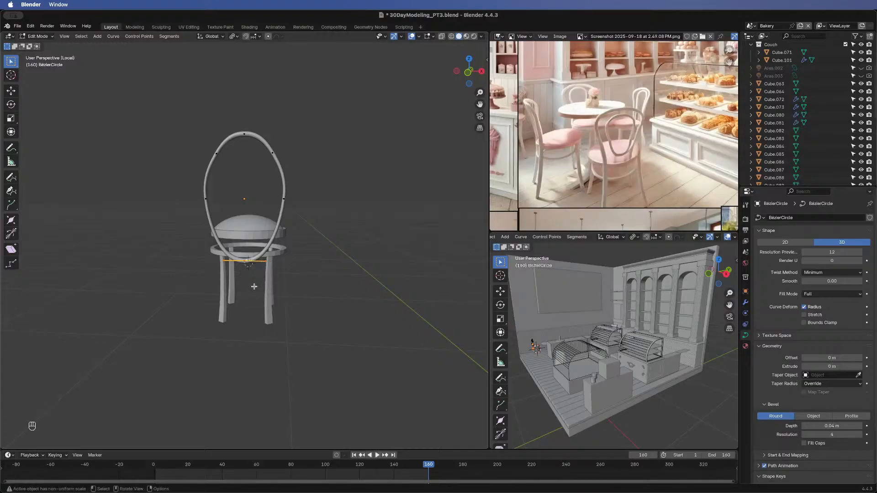
pyautogui.press('x')
pyautogui.click(254, 275)
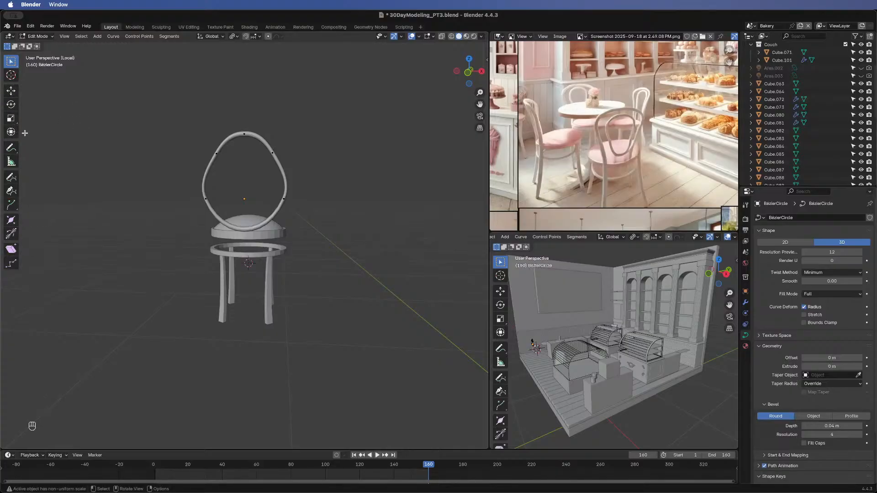
# - Move the two lower side control points of the hoop about -0.047 m along Z
pyautogui.moveTo(206, 226); pyautogui.dragTo(259, 254, button='middle')
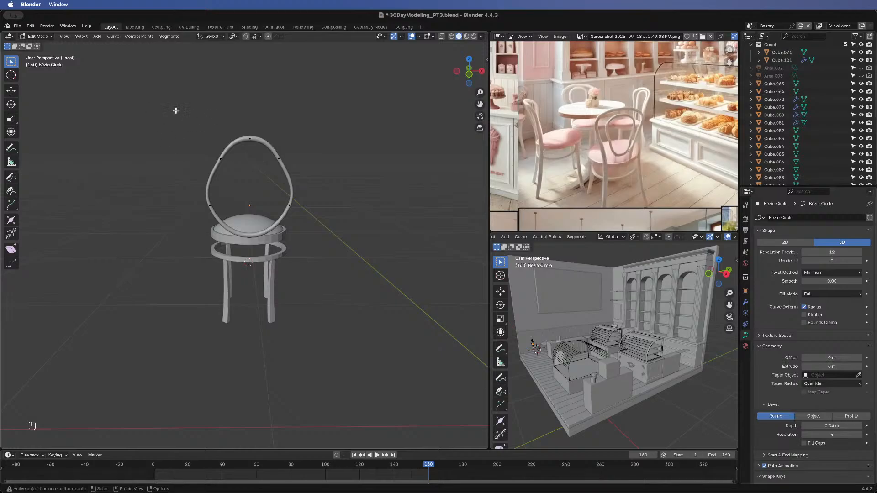
pyautogui.moveTo(169, 188); pyautogui.dragTo(340, 251)
pyautogui.press('g')
pyautogui.press('z')
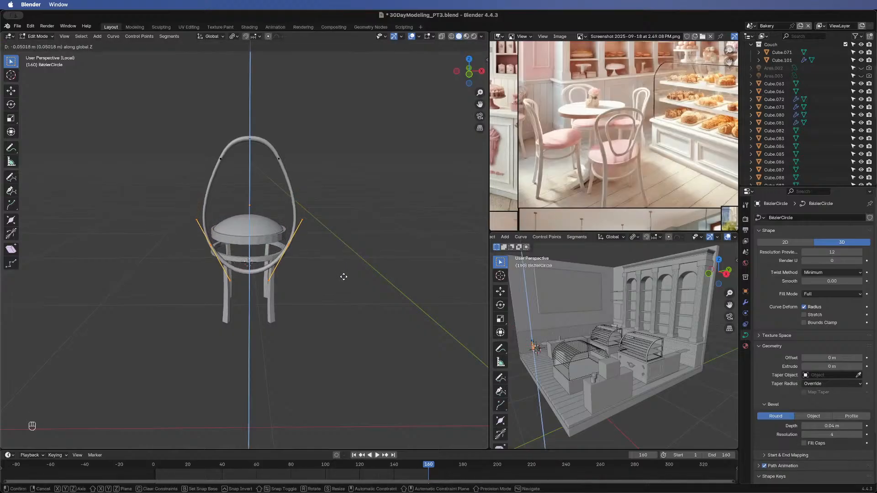
pyautogui.click(342, 273)
# - Scale the two lower control points down along X to pull their handles closer to vertical
pyautogui.press('s')
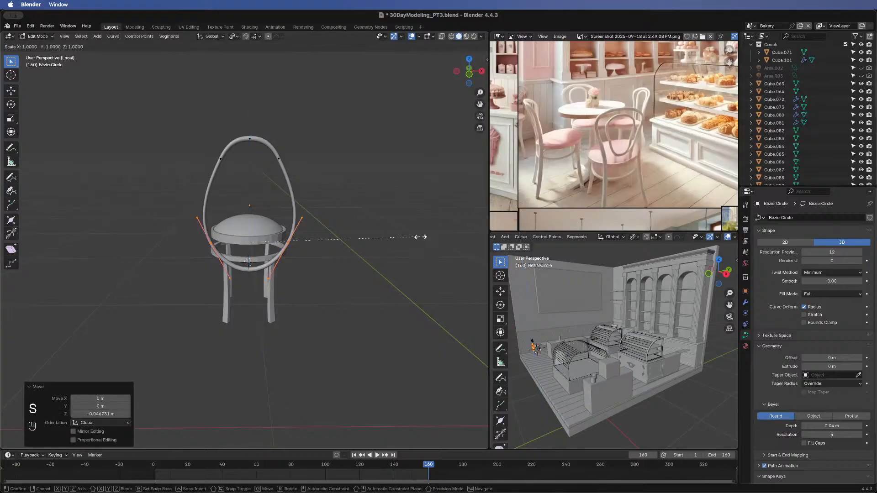
pyautogui.rightClick(432, 239)
pyautogui.press('s')
pyautogui.press('x')
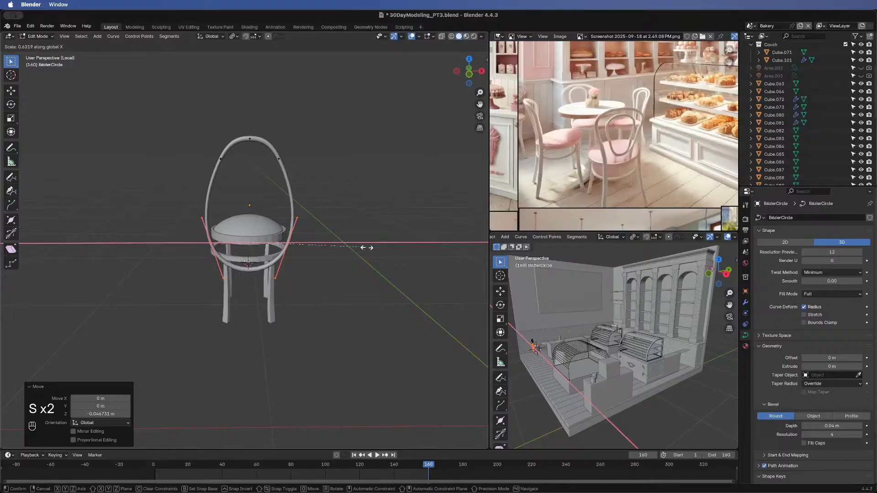
pyautogui.click(347, 240)
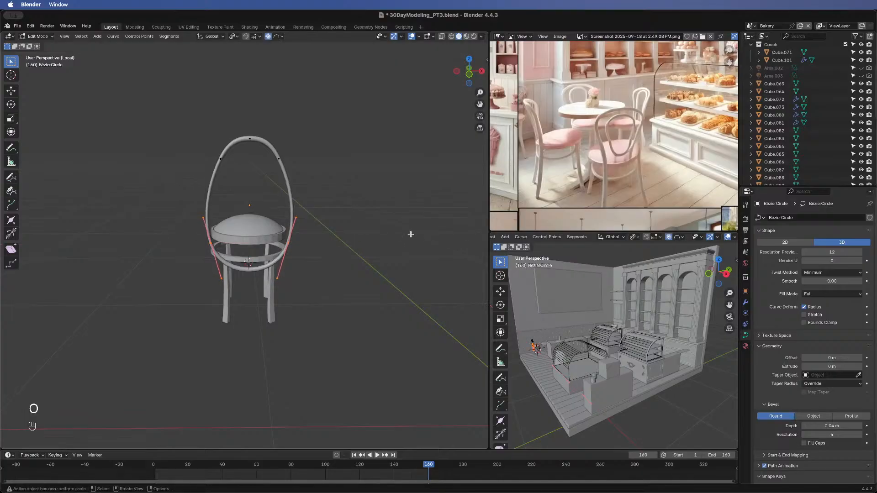
# - Turn on proportional editing and scale the lower control points along X by about 0.328 to straighten the hoop's sides
pyautogui.press('s')
pyautogui.press('x')
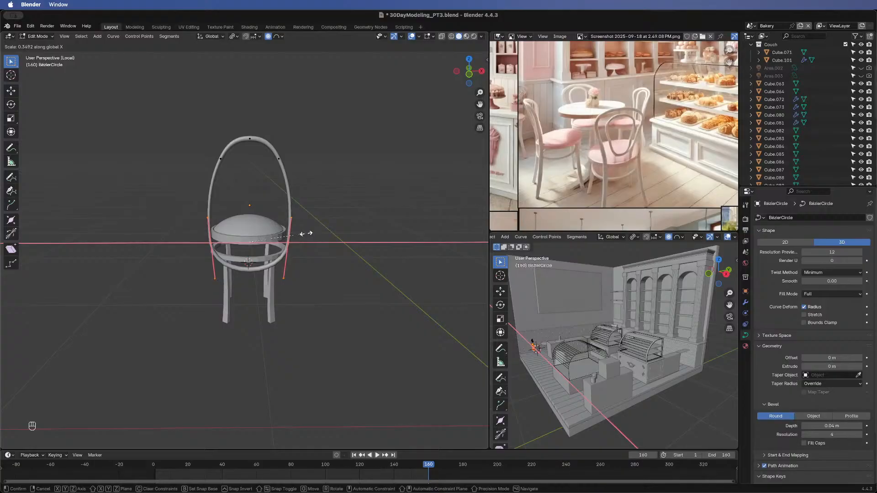
pyautogui.click(302, 234)
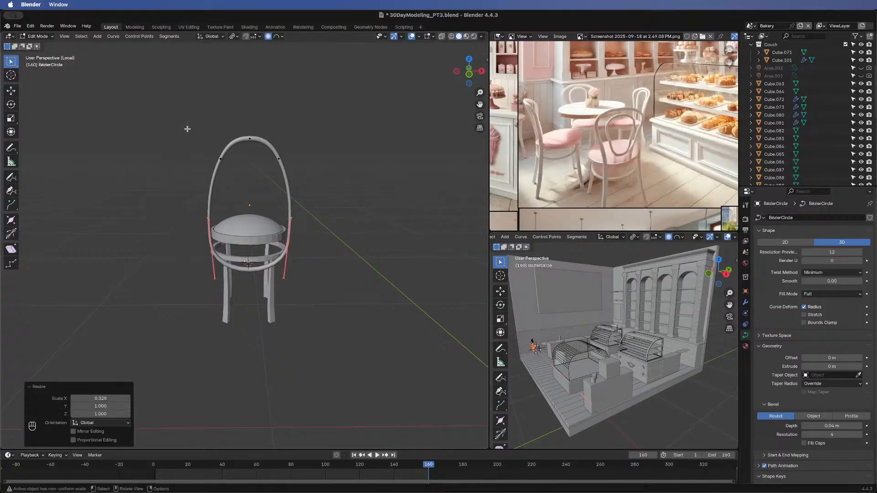
# - Select all control points of the backrest hoop and subdivide the curve with one cut
pyautogui.moveTo(188, 120); pyautogui.dragTo(365, 196)
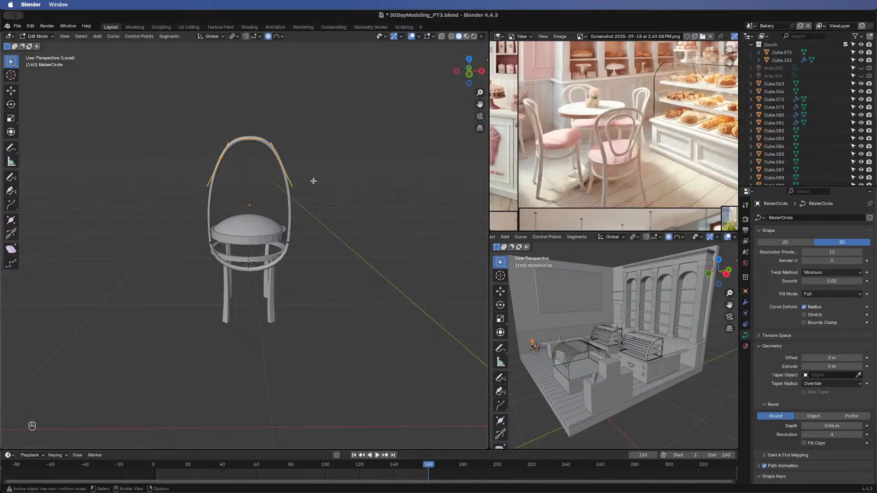
pyautogui.moveTo(137, 124); pyautogui.dragTo(361, 254)
pyautogui.rightClick(300, 192)
pyautogui.click(300, 192)
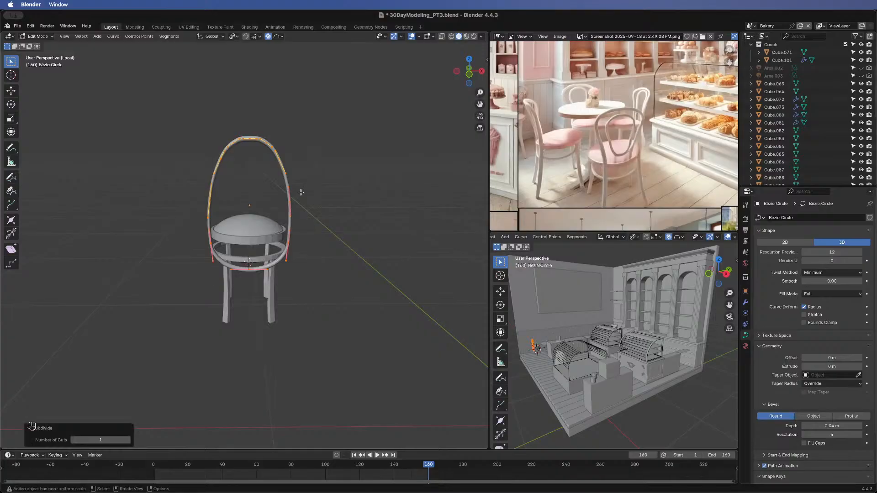
pyautogui.click(270, 297)
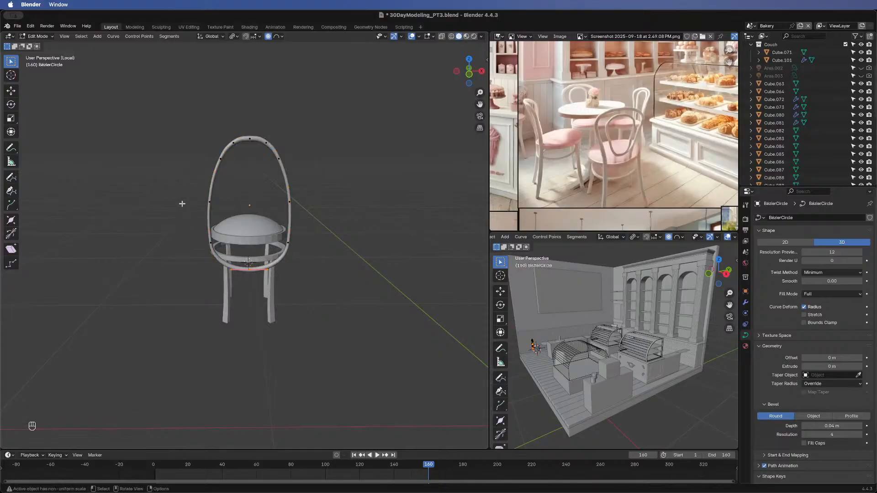
pyautogui.moveTo(182, 138); pyautogui.dragTo(310, 175)
pyautogui.press('s')
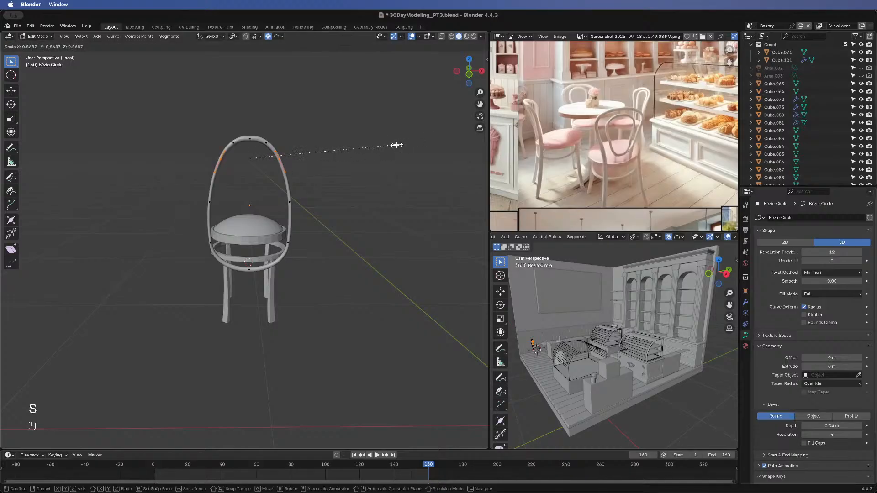
pyautogui.click(396, 145)
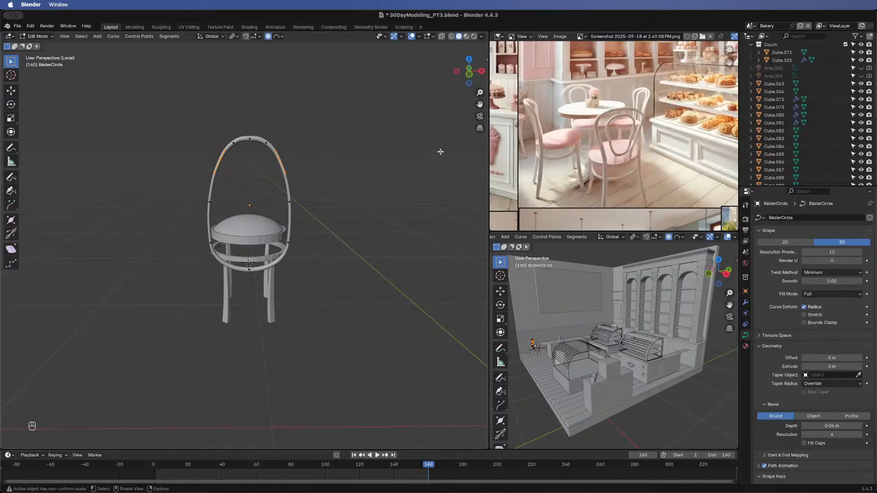
pyautogui.hotkey('alt', 's')
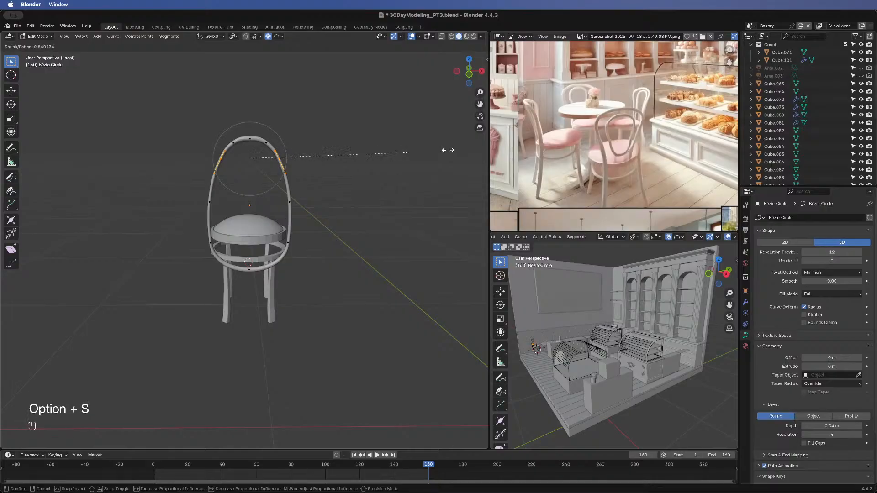
pyautogui.click(467, 148)
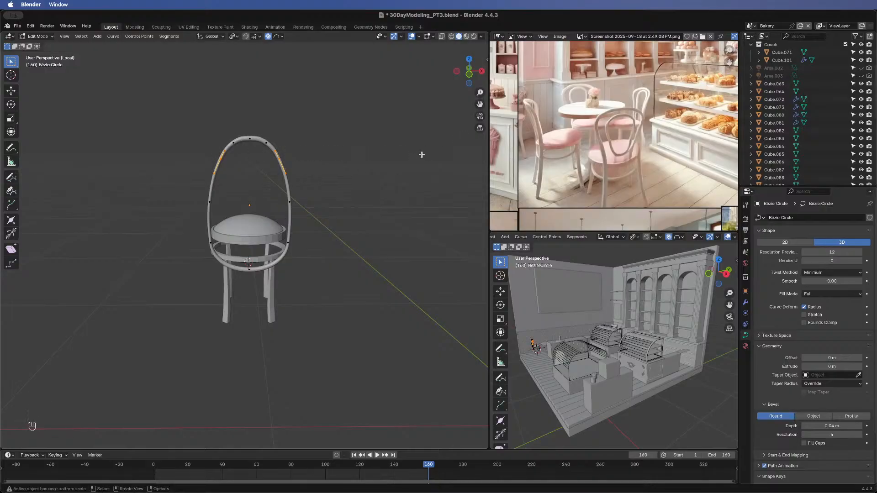
pyautogui.press('s')
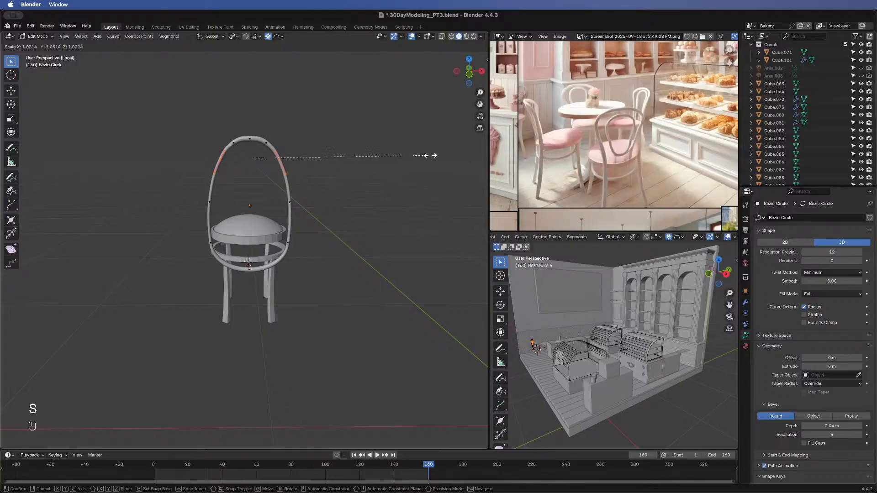
pyautogui.click(442, 155)
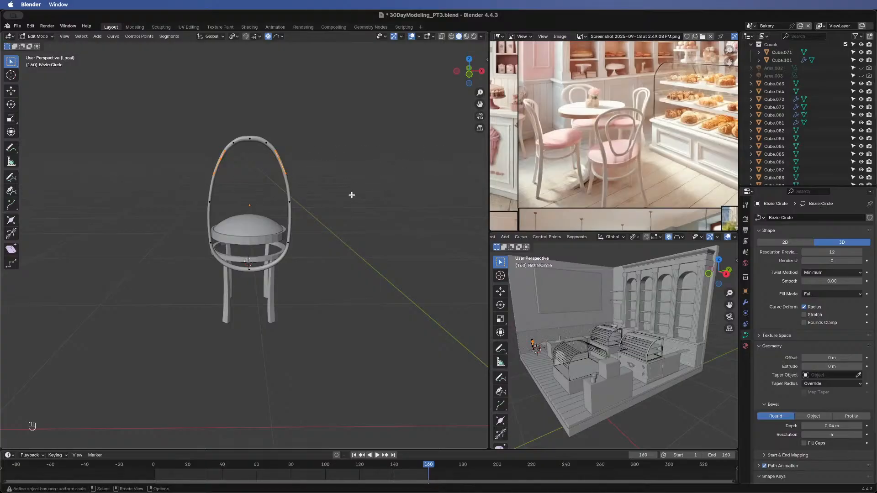
# - Scale all of the backrest curve's control points along X by about 1.179
pyautogui.press('a')
pyautogui.press('s')
pyautogui.press('x')
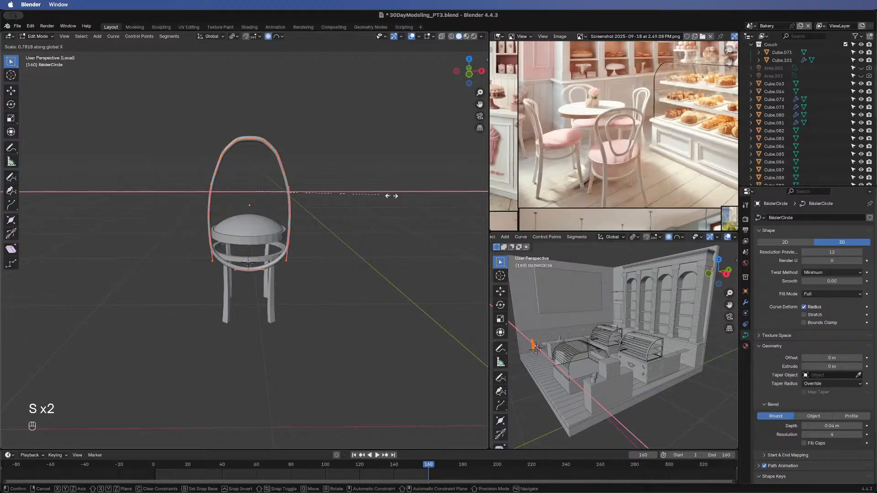
pyautogui.click(467, 199)
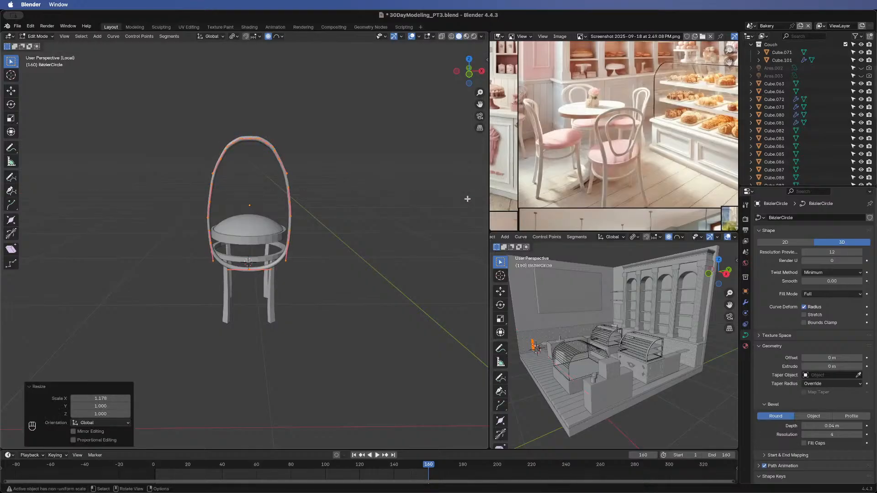
pyautogui.moveTo(431, 196); pyautogui.dragTo(335, 176, button='middle')
pyautogui.click(250, 173)
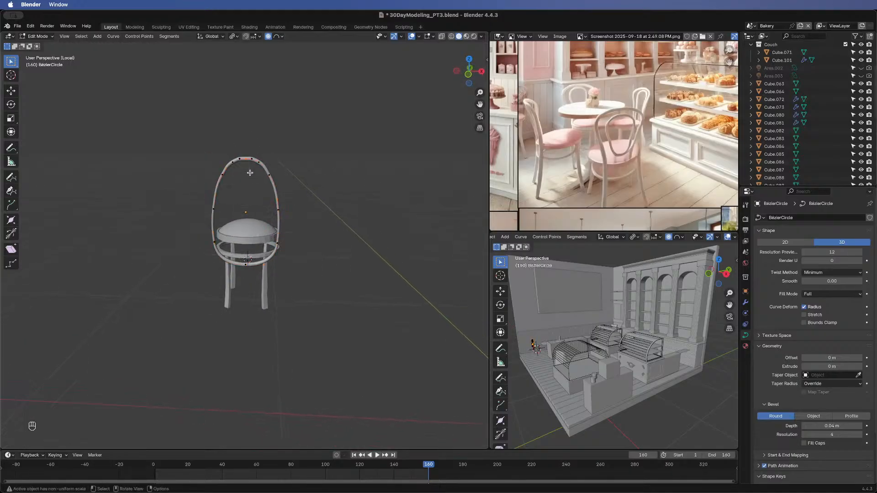
pyautogui.press('g')
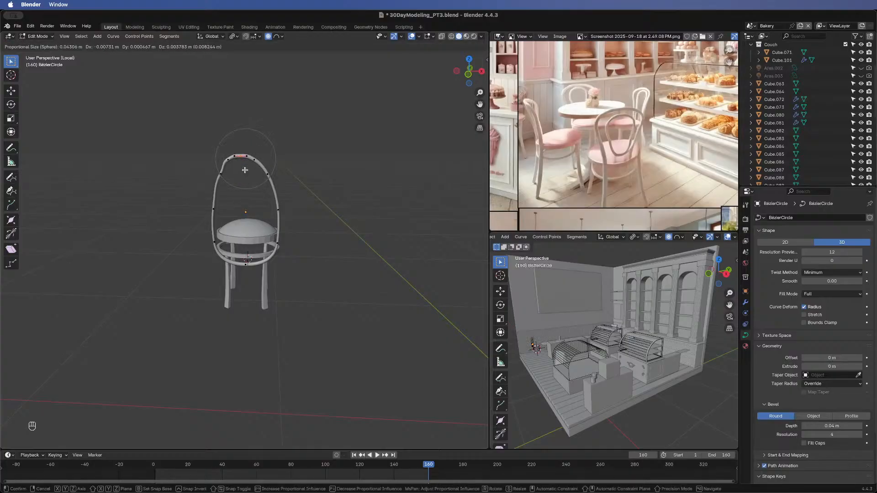
pyautogui.click(260, 188)
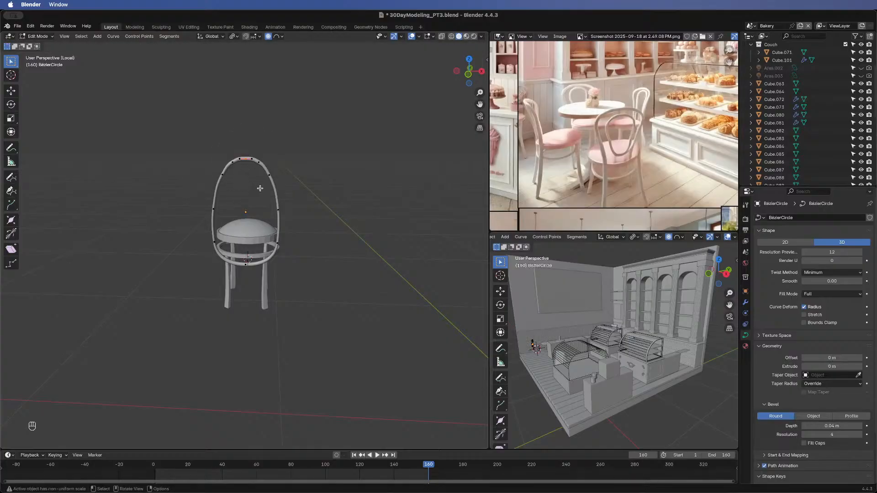
# - Try to narrow the backrest hoop by scaling its two side control points along X and moving the right-hand one inward
pyautogui.click(468, 74)
pyautogui.moveTo(174, 177); pyautogui.dragTo(346, 231)
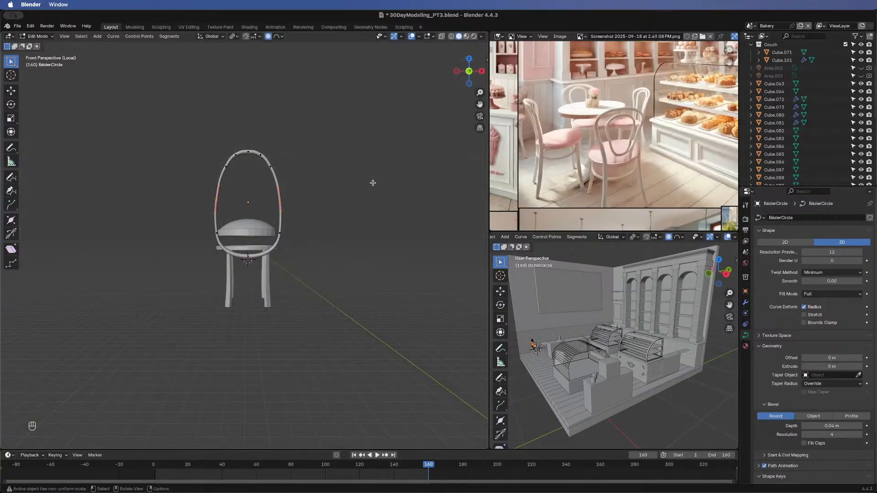
pyautogui.press('s')
pyautogui.press('x')
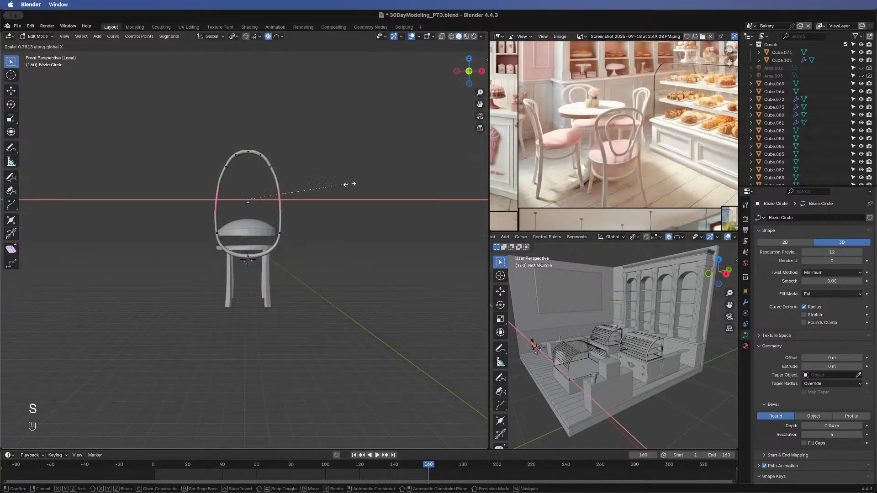
pyautogui.click(373, 185)
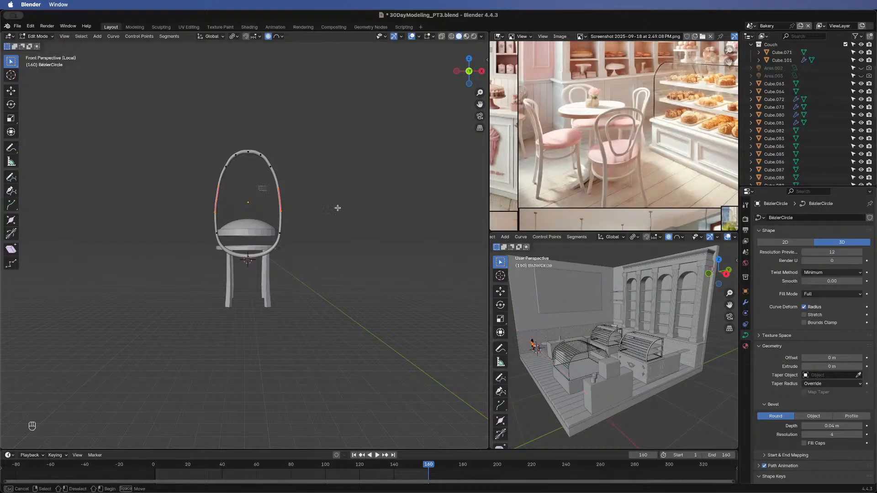
pyautogui.press('g')
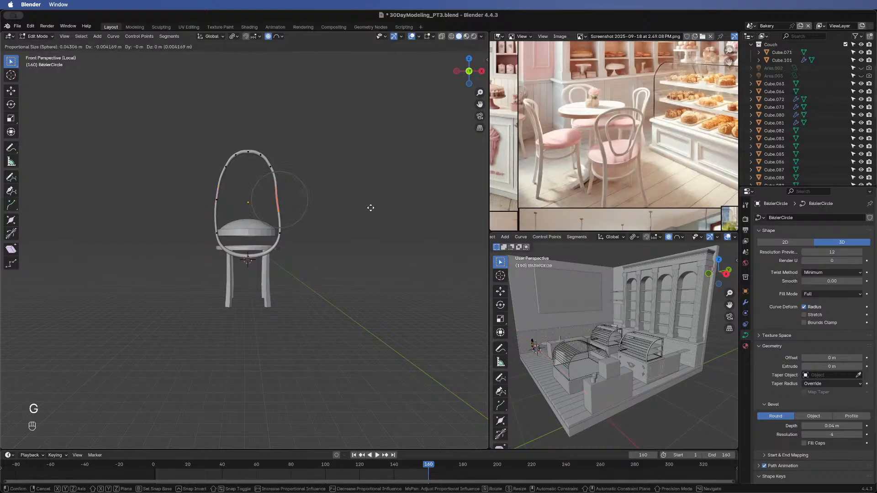
pyautogui.rightClick(366, 207)
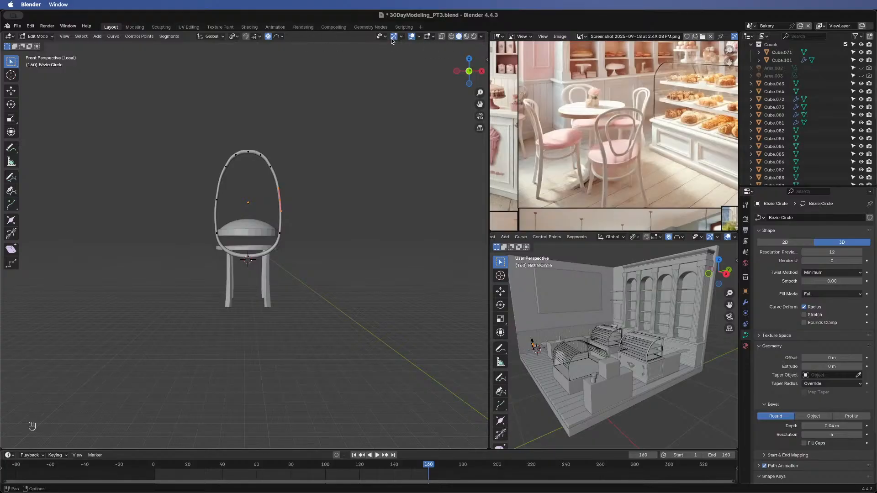
pyautogui.click(402, 37)
pyautogui.click(420, 37)
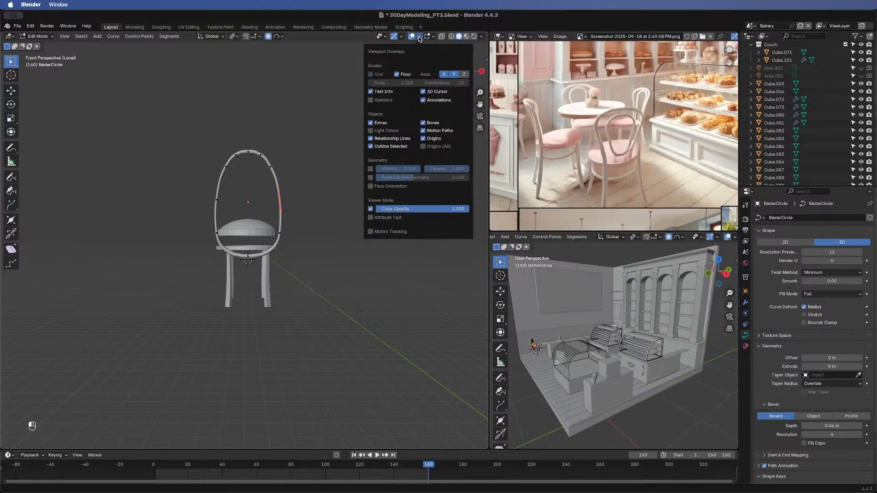
pyautogui.click(420, 36)
pyautogui.click(433, 36)
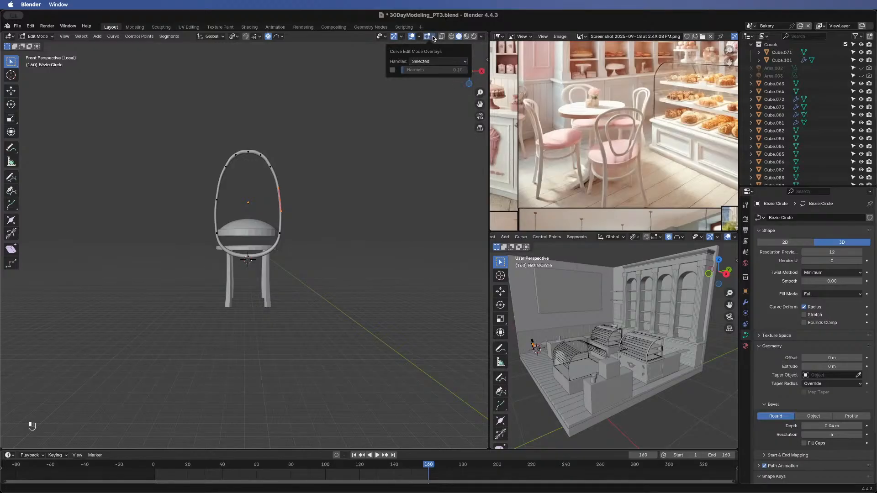
pyautogui.click(433, 37)
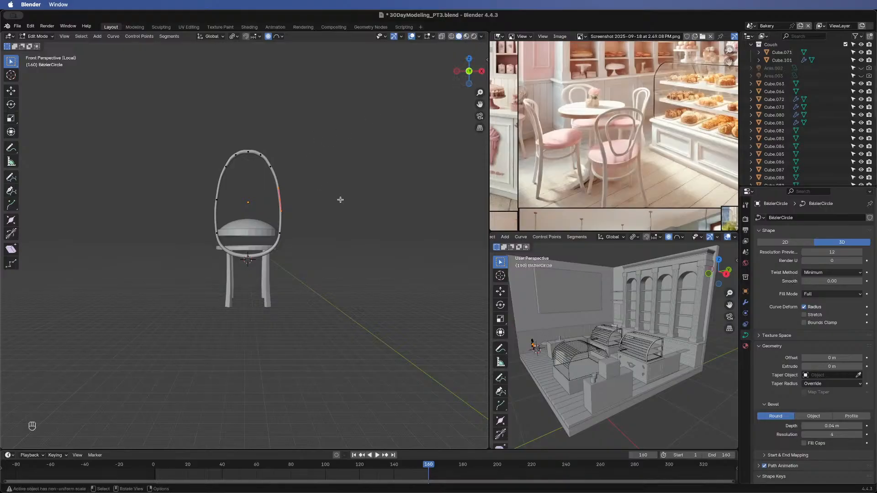
# - Try to move the hoop's right side control point inward along X, testing different proportional editing sizes
pyautogui.press('g')
pyautogui.press('x')
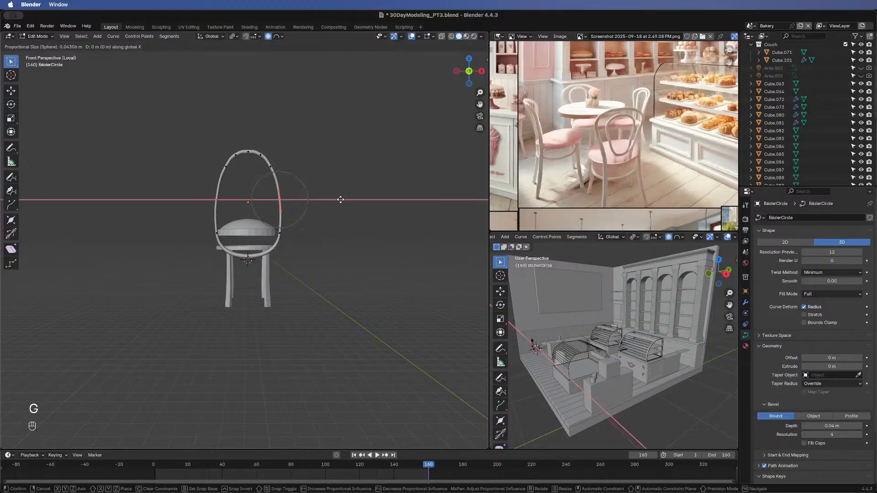
pyautogui.scroll(-3, 338, 200)
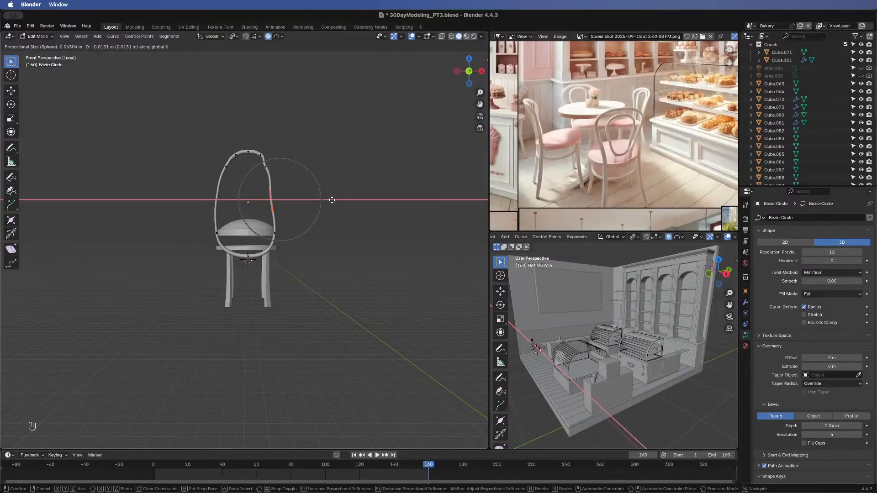
pyautogui.scroll(5, 331, 200)
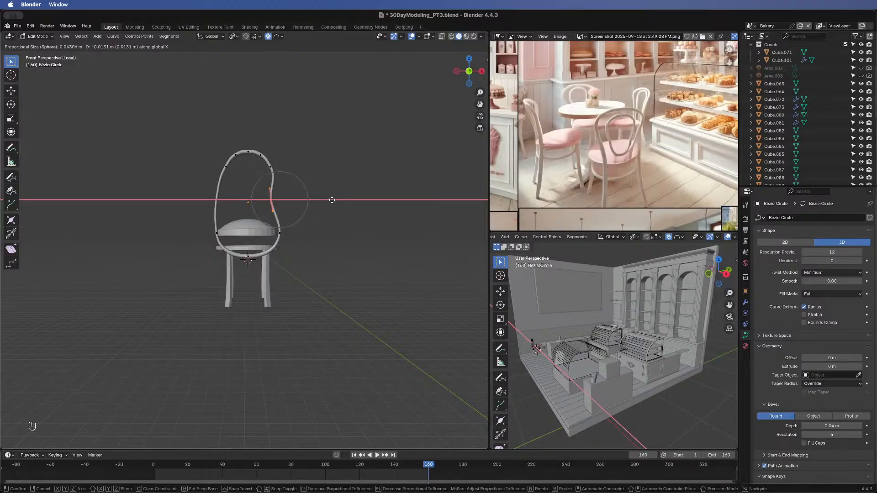
pyautogui.scroll(-7, 331, 200)
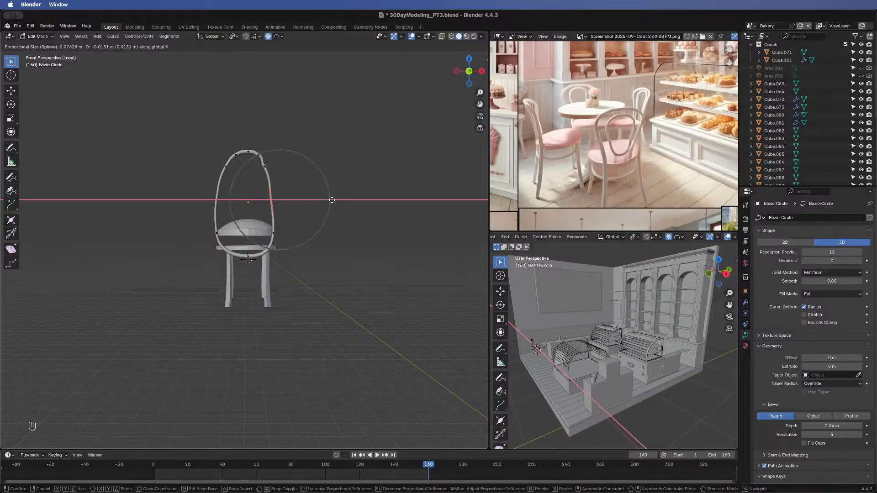
pyautogui.rightClick(331, 200)
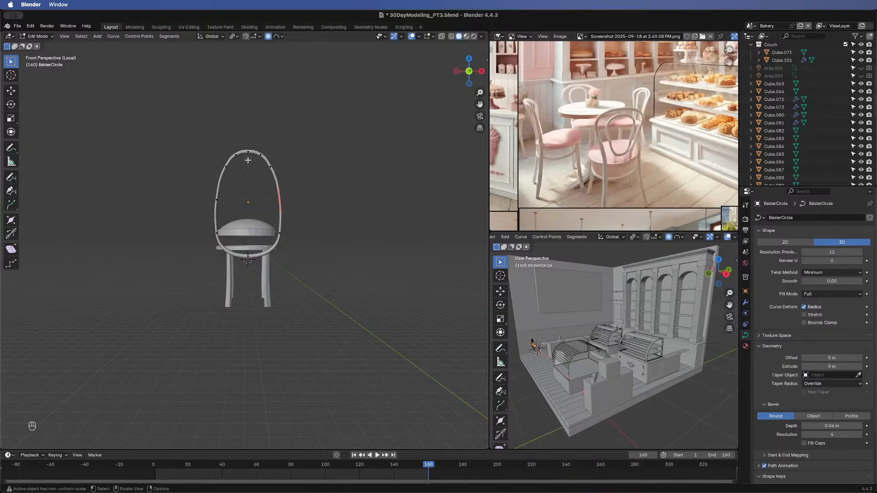
# - Try to move the hoop's upper-right control point outward along X with a smaller proportional editing size
pyautogui.moveTo(248, 159); pyautogui.dragTo(305, 173)
pyautogui.press('g')
pyautogui.press('x')
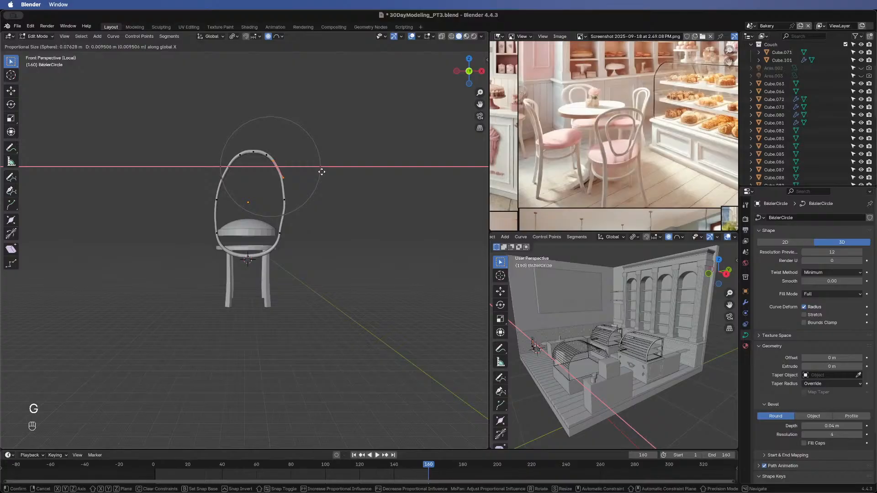
pyautogui.scroll(10, 321, 172)
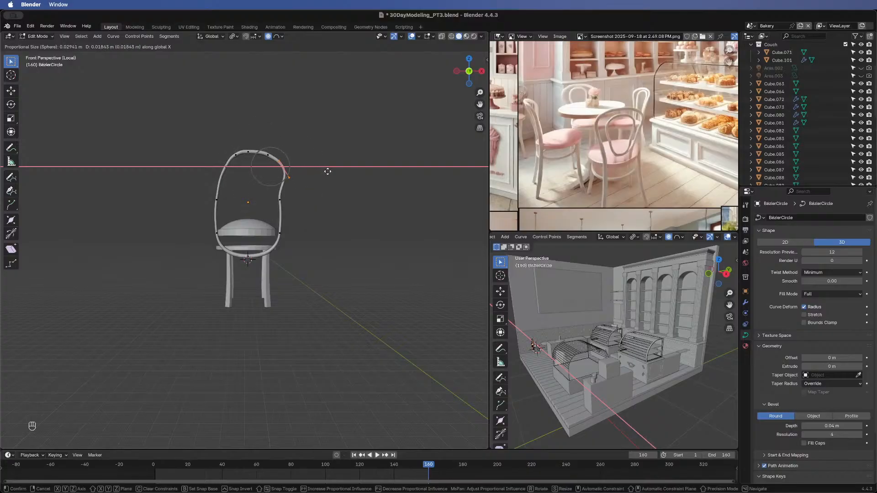
pyautogui.press('Escape')
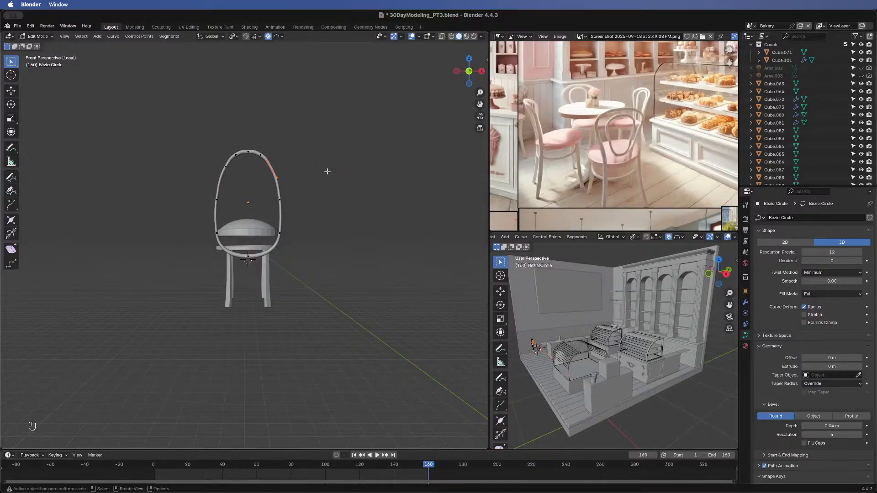
# - Convert the backrest hoop from a curve to a mesh
pyautogui.press('Tab')
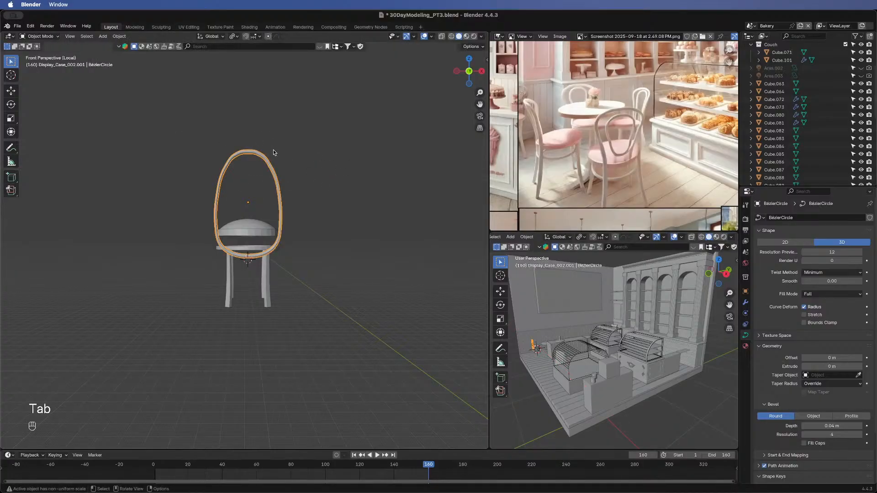
pyautogui.rightClick(226, 168)
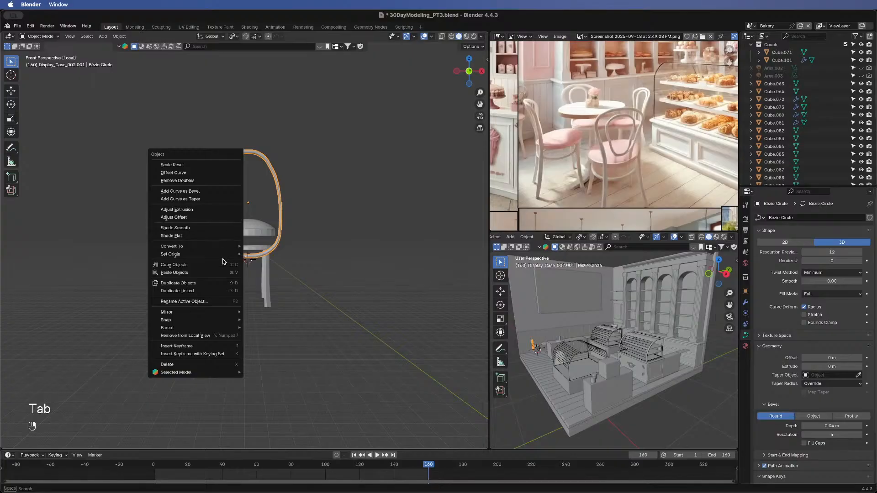
pyautogui.moveTo(192, 246)
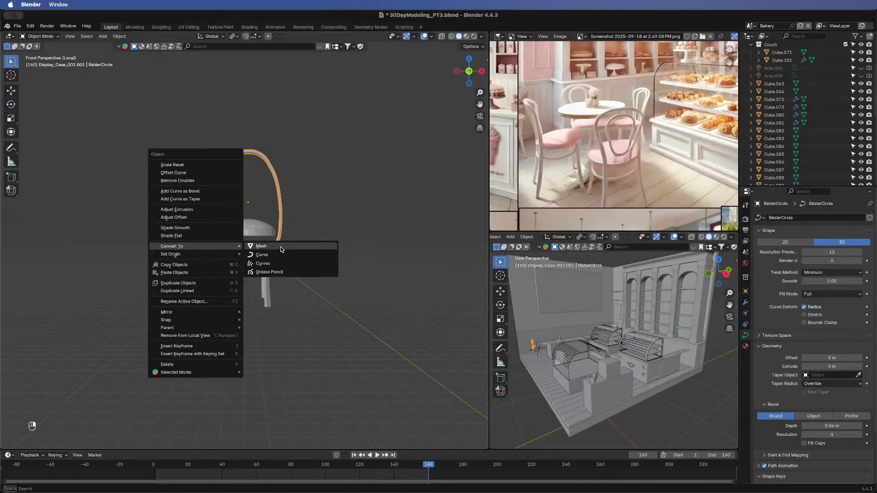
pyautogui.click(282, 249)
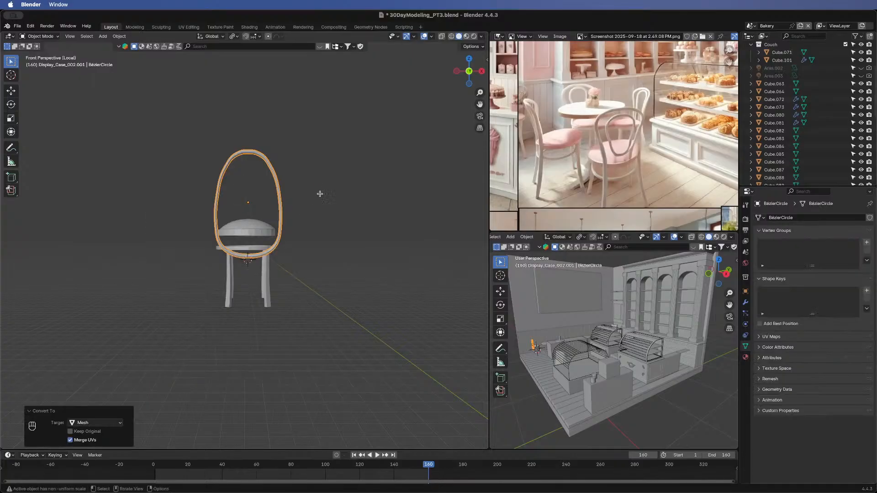
# - Try to reshape the mesh hoop's side faces by scaling, moving and applying Shrink/Fatten with proportional editing
pyautogui.press('Tab')
pyautogui.moveTo(131, 169); pyautogui.dragTo(347, 223)
pyautogui.press('s')
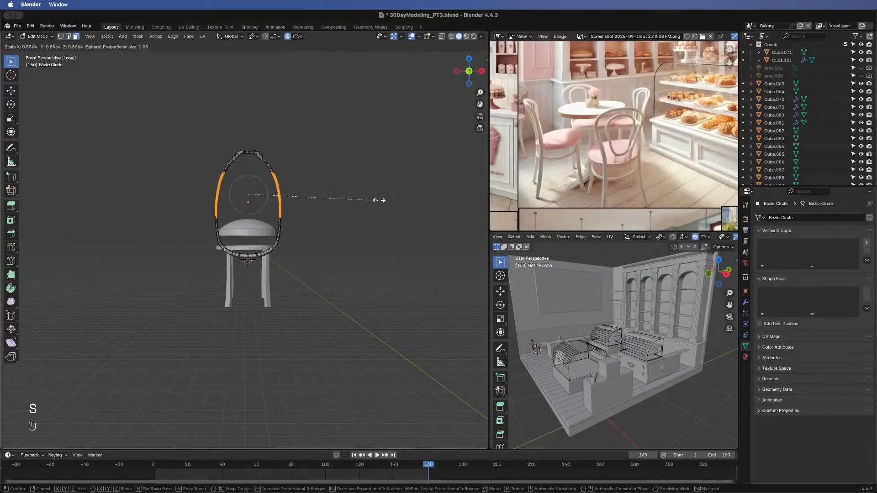
pyautogui.rightClick(449, 201)
pyautogui.press('g')
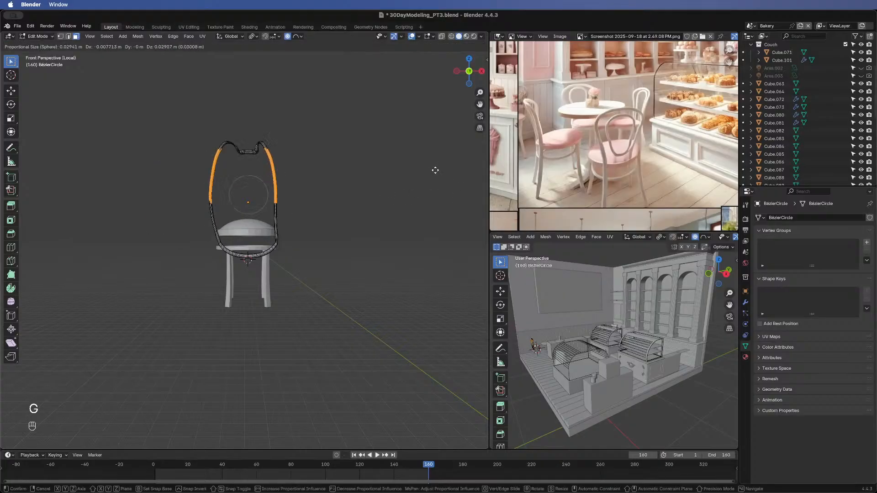
pyautogui.click(445, 203)
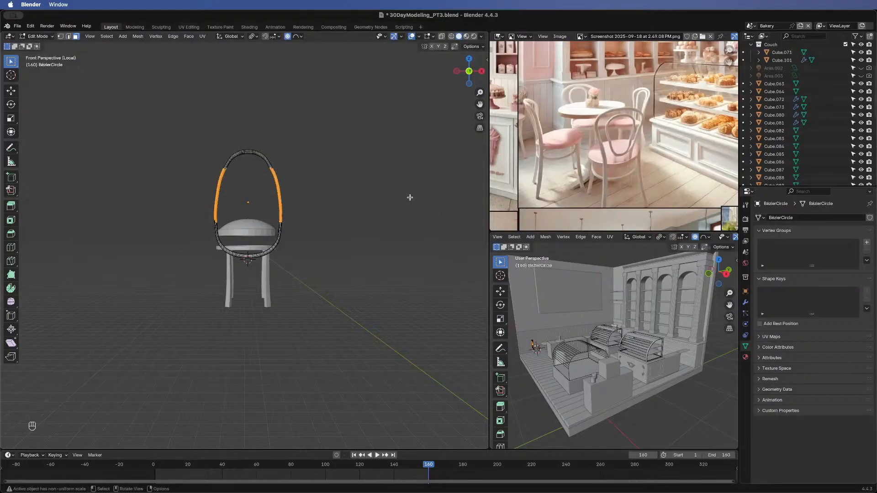
pyautogui.hotkey('alt', 'g')
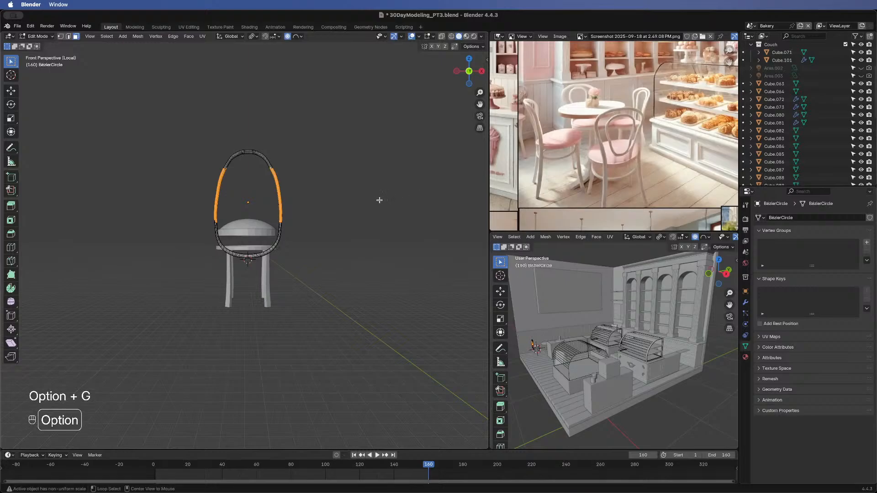
pyautogui.hotkey('alt', 's')
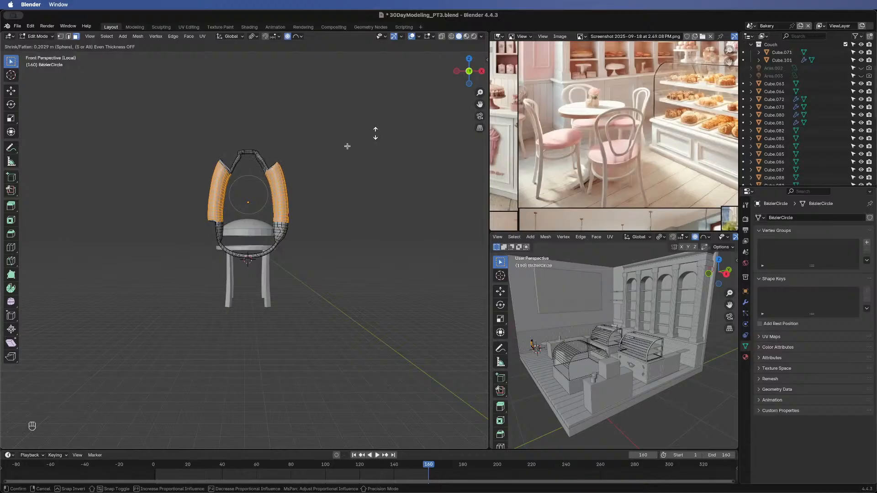
pyautogui.press('Escape')
# - Return to Object Mode and delete the backrest hoop
pyautogui.press('Tab')
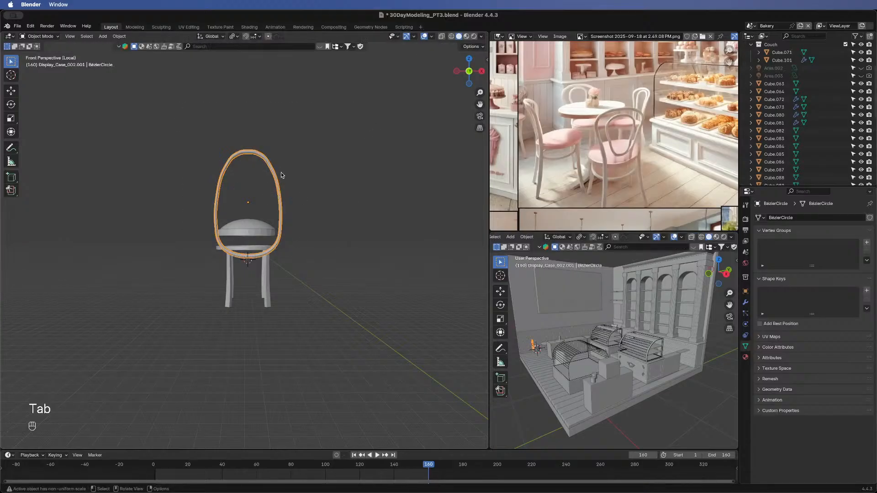
pyautogui.press('x')
pyautogui.click(269, 179)
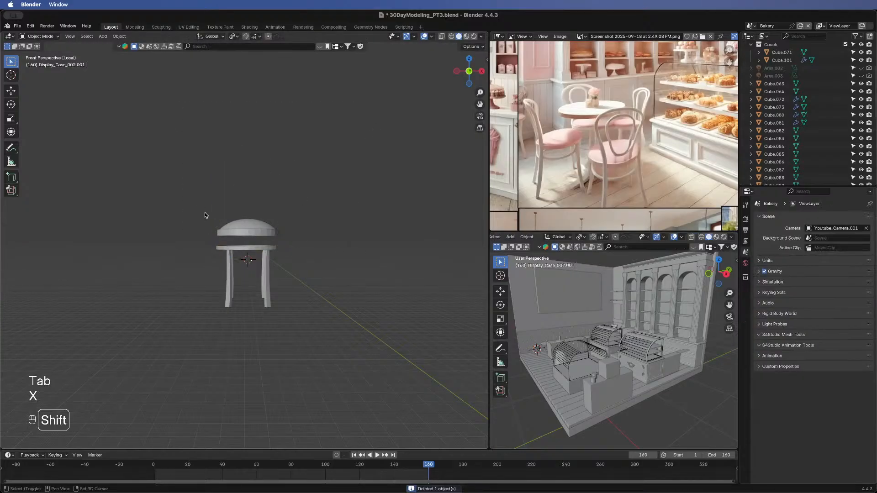
# - Add a Bézier curve at the 3D cursor below the seat and scale it uniformly to 0.098
pyautogui.hotkey('shift', 'a')
pyautogui.moveTo(204, 212)
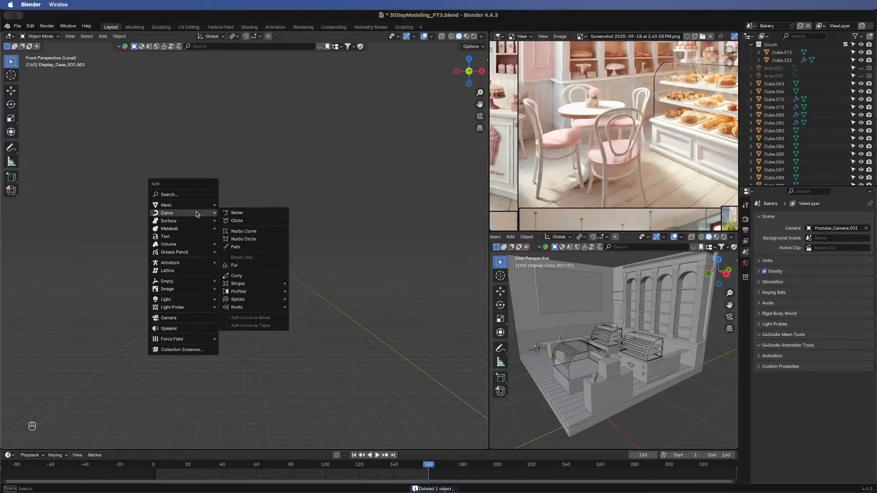
pyautogui.click(245, 214)
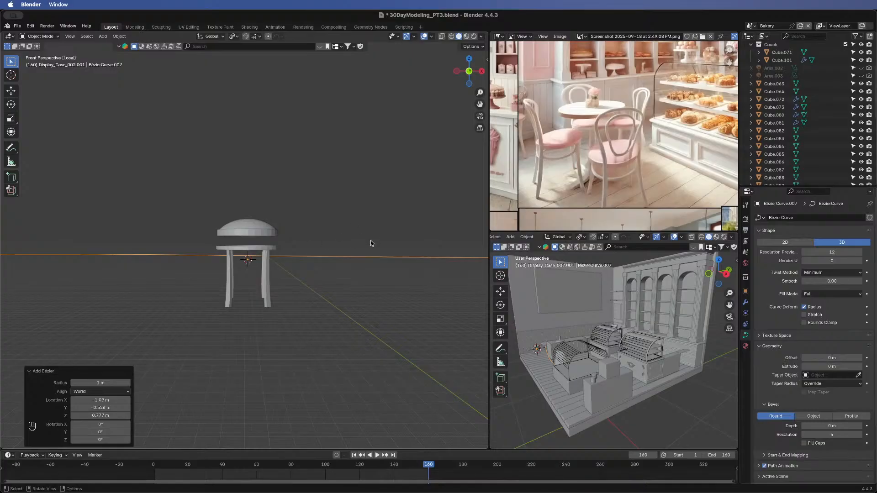
pyautogui.scroll(-3, 371, 243)
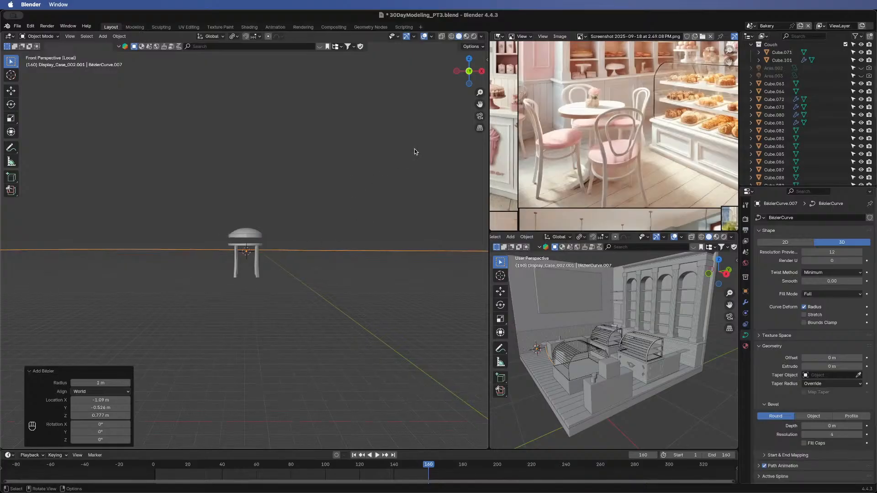
pyautogui.press('s')
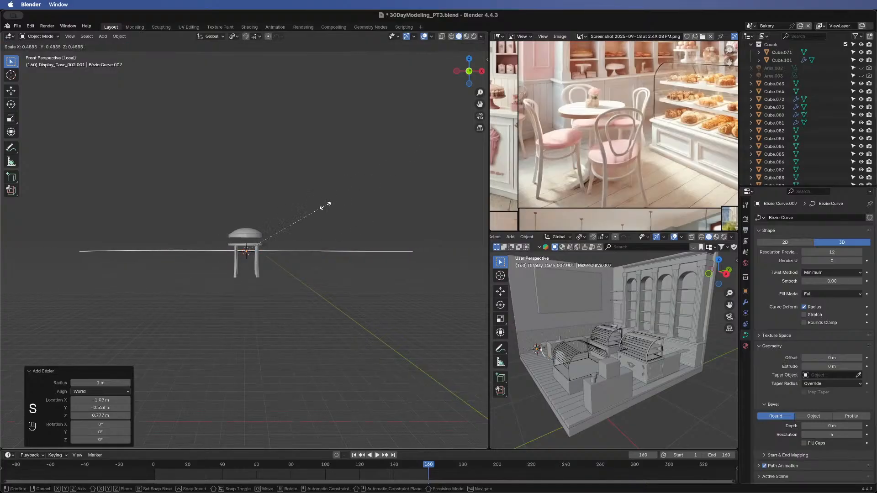
pyautogui.click(261, 244)
pyautogui.moveTo(272, 208); pyautogui.dragTo(290, 280, button='middle')
pyautogui.scroll(4, 289, 280)
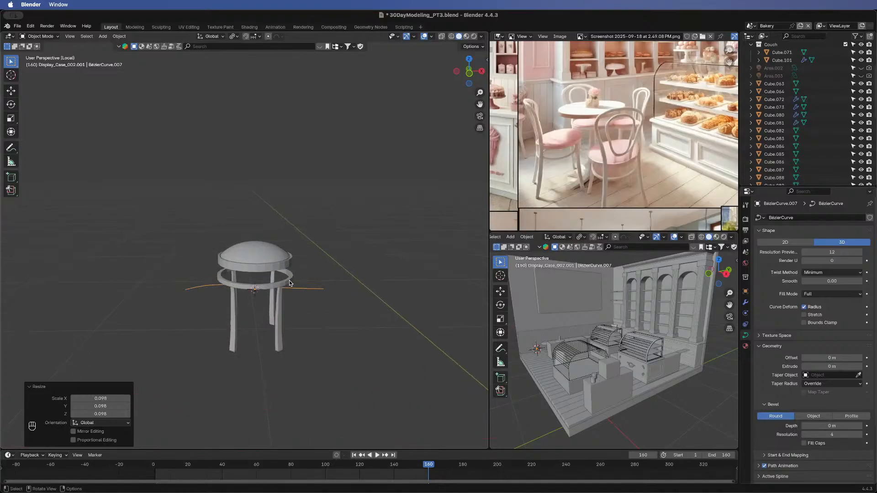
# - Rotate the new Bézier curve 90° about the X axis and 90° about the Y axis so it stands upright
pyautogui.write('rx90')
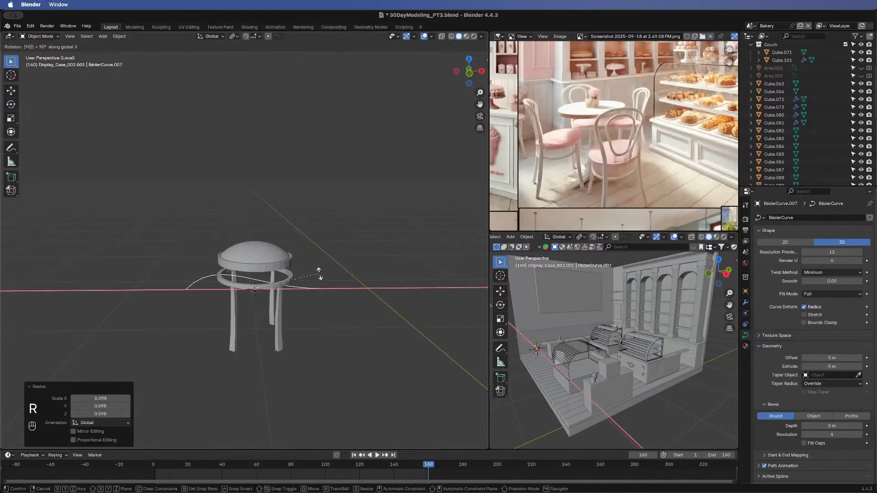
pyautogui.write('3')
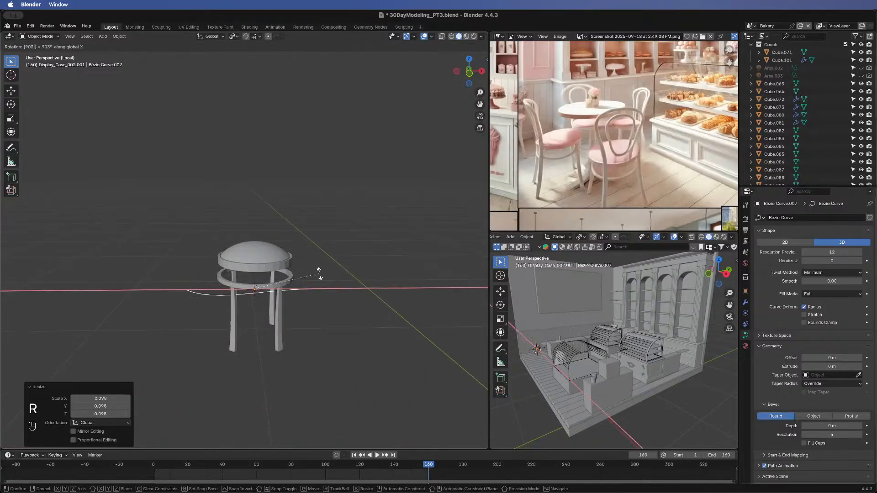
pyautogui.press('BackSpace')
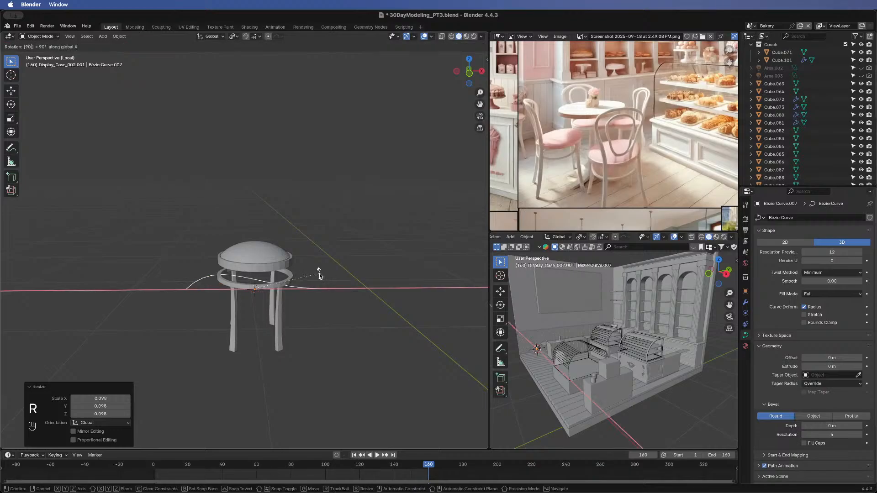
pyautogui.press('Return')
pyautogui.moveTo(374, 283); pyautogui.dragTo(325, 235, button='middle')
pyautogui.write('ry')
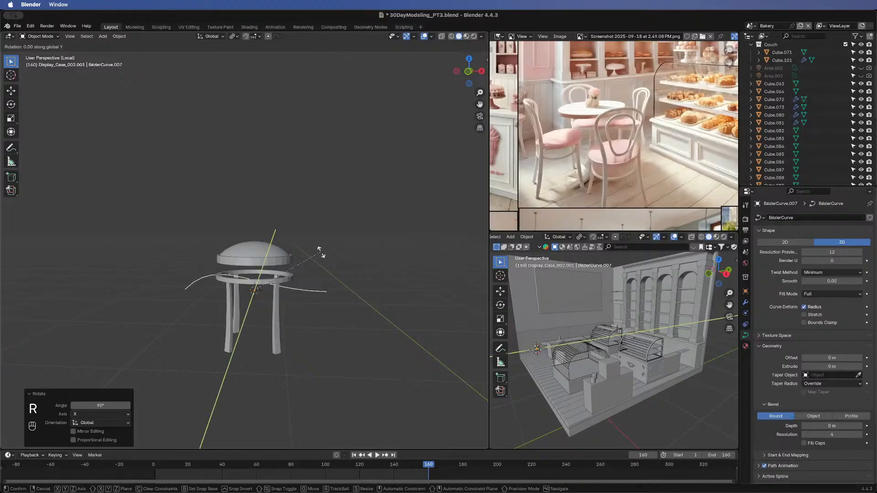
pyautogui.write('903')
pyautogui.press('Escape')
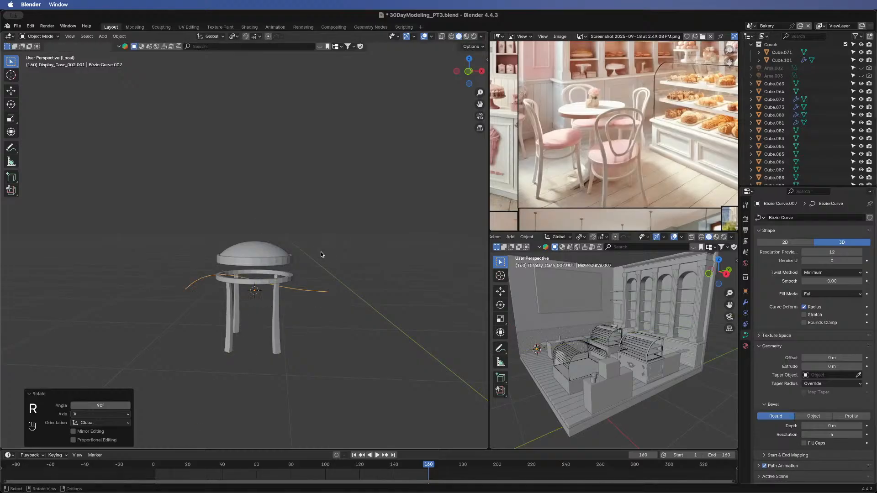
pyautogui.write('ry90')
pyautogui.press('Return')
# - Raise the upright curve about 0.11 m along Z and shift it about 0.034 m along X above the seat's rim
pyautogui.press('g')
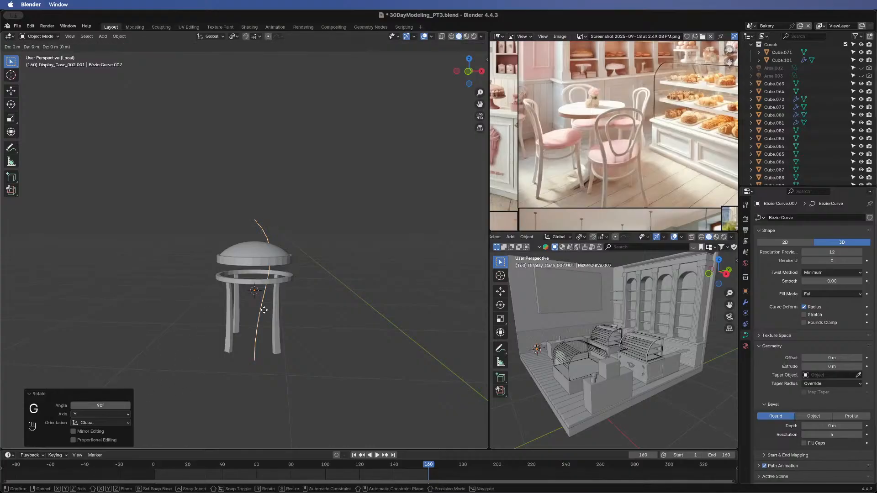
pyautogui.press('z')
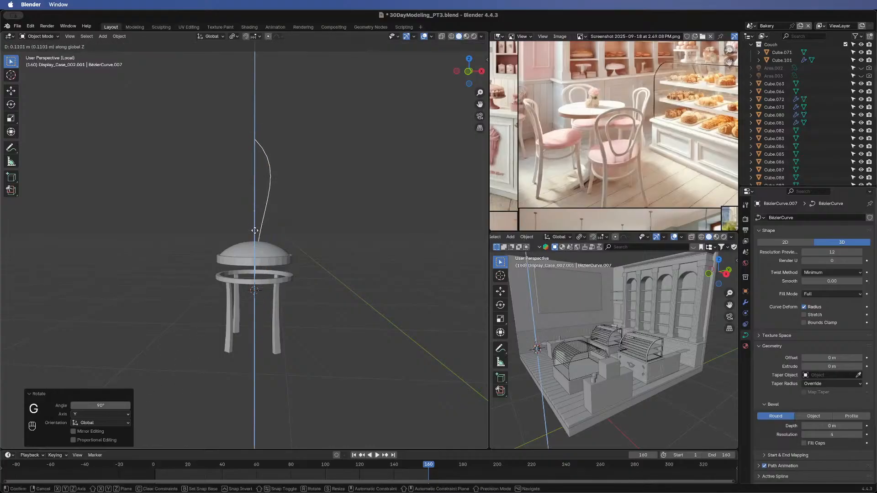
pyautogui.click(256, 234)
pyautogui.press('g')
pyautogui.press('x')
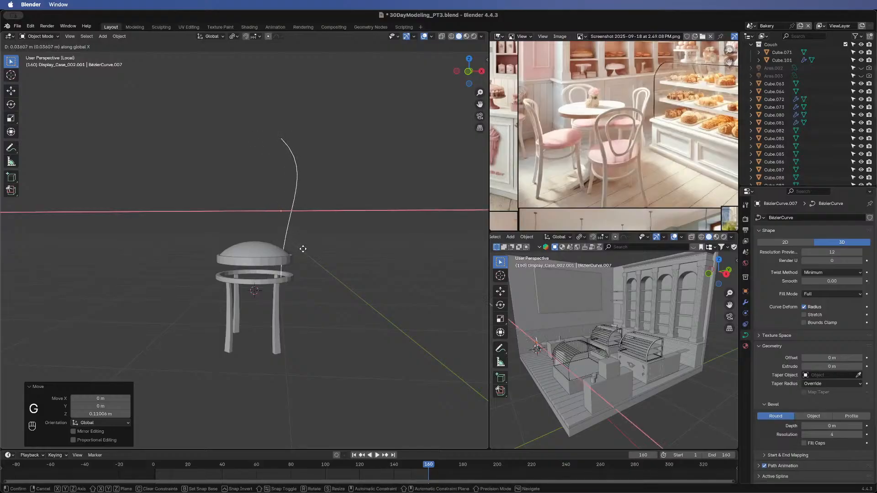
pyautogui.click(302, 249)
# - Move the curve about -0.045 m along Y to the side edge of the seat
pyautogui.moveTo(129, 252); pyautogui.dragTo(238, 269, button='middle')
pyautogui.press('g')
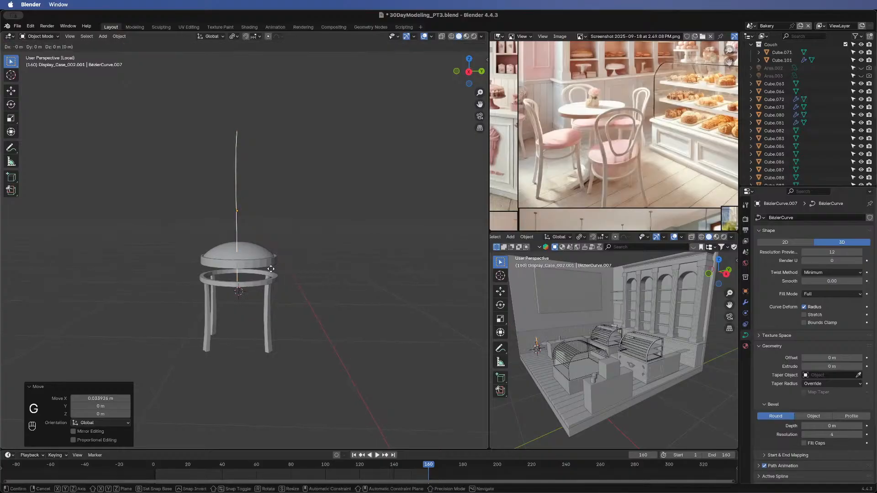
pyautogui.press('x')
pyautogui.press('g')
pyautogui.press('y')
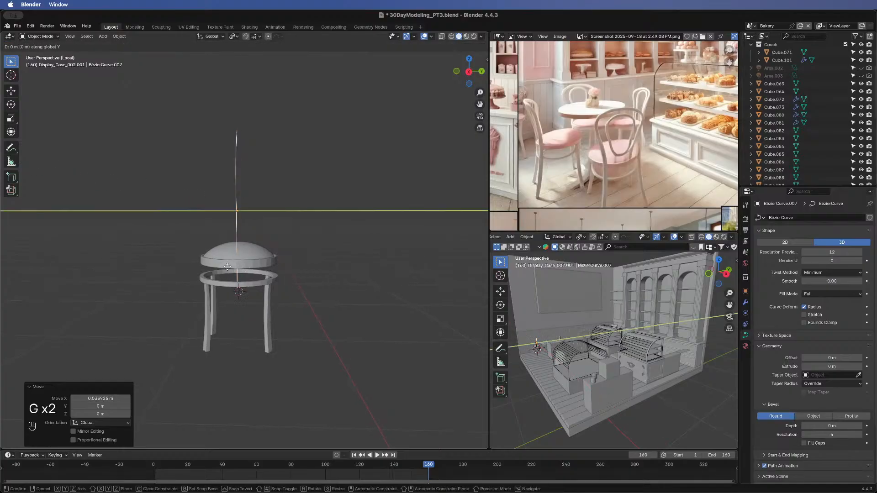
pyautogui.click(192, 267)
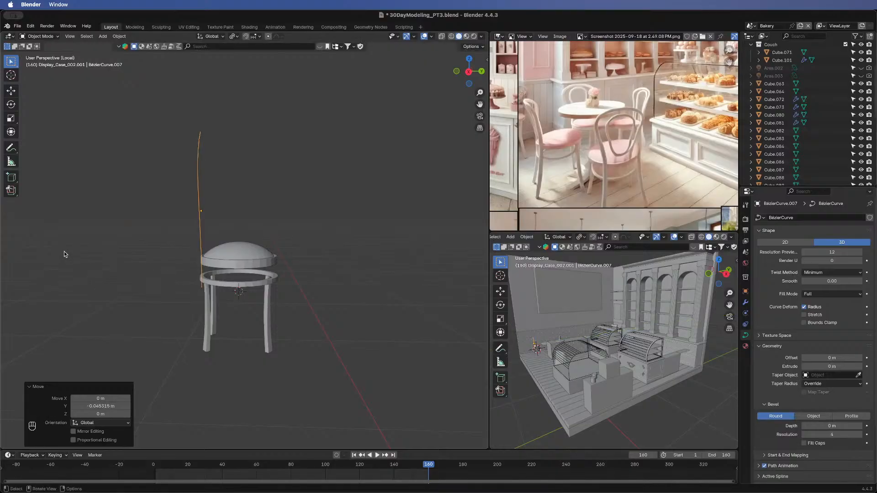
# - Scale the curve uniformly to 0.785 and lower it about 0.021 m along Z toward the support ring
pyautogui.moveTo(64, 252); pyautogui.dragTo(249, 210, button='middle')
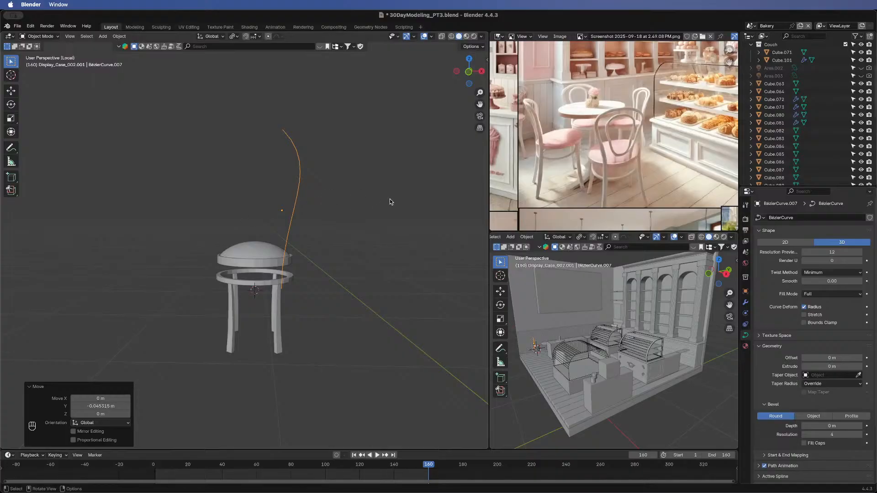
pyautogui.press('s')
pyautogui.click(380, 209)
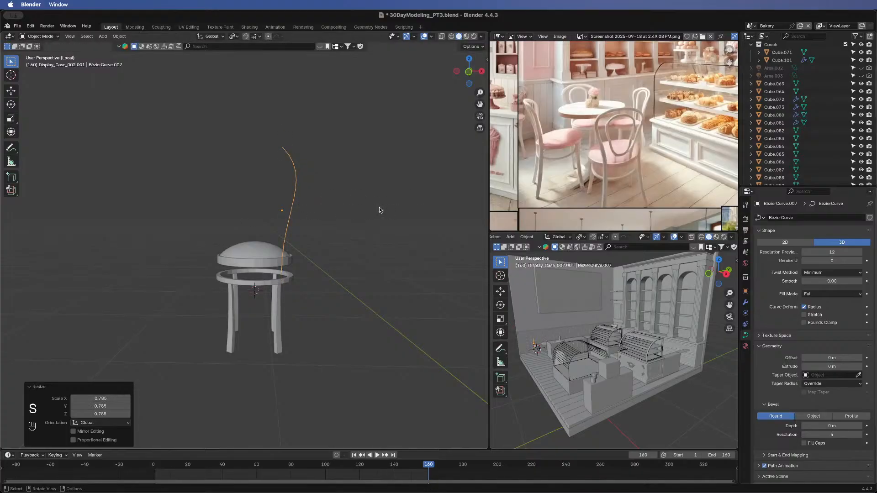
pyautogui.press('g')
pyautogui.press('z')
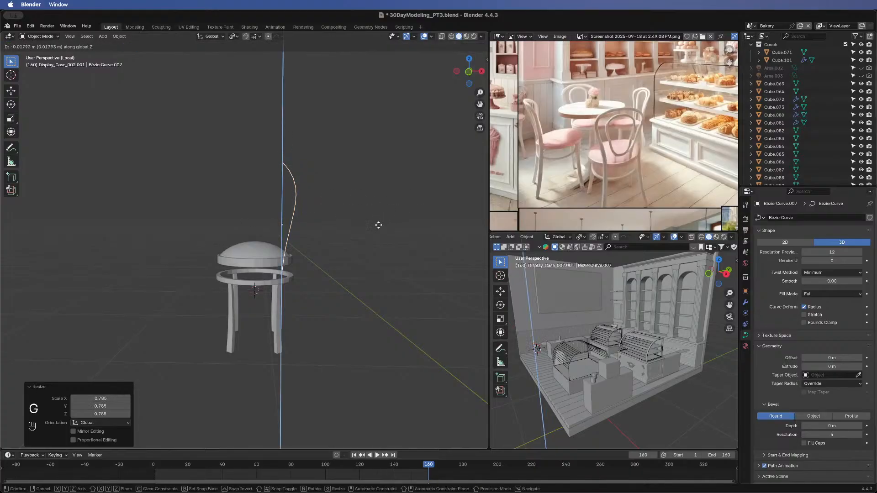
pyautogui.click(386, 227)
# - Raise the curve about 0.006 m along Z and nudge it about 0.002 m inward along X
pyautogui.press('g')
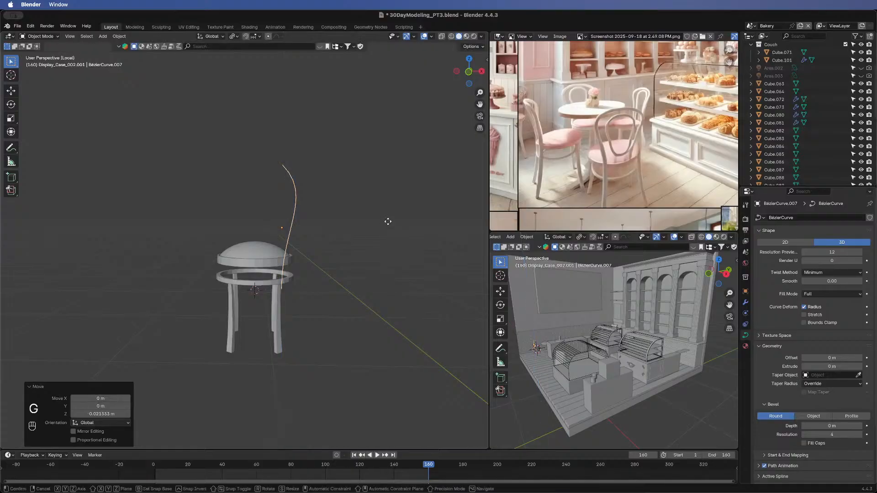
pyautogui.press('z')
pyautogui.click(406, 228)
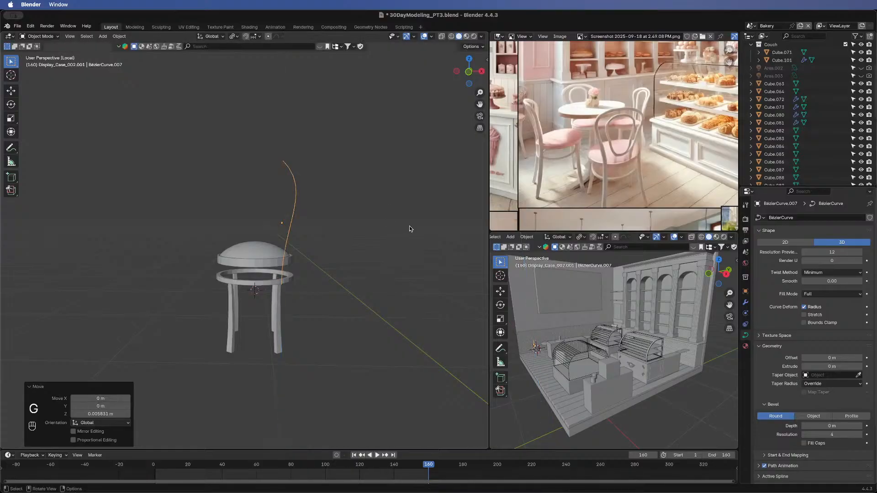
pyautogui.press('g')
pyautogui.press('x')
pyautogui.click(407, 226)
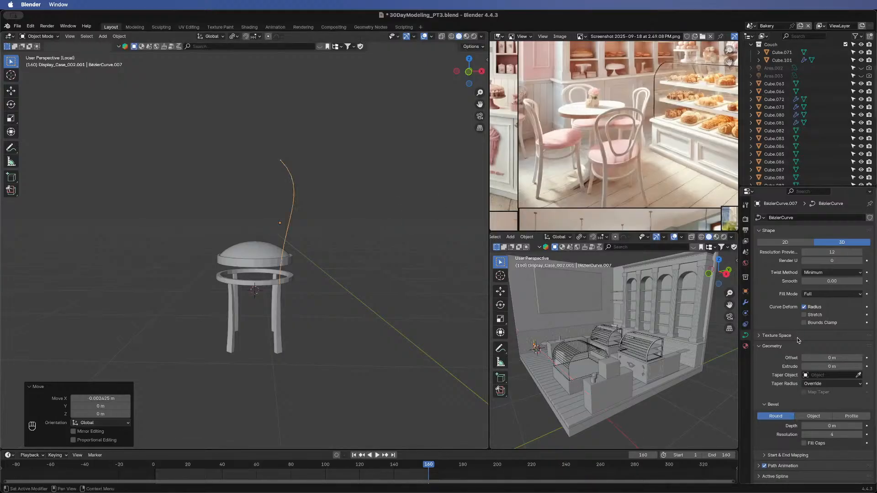
# - Try round bevel depths of 0.4 m, 0.04 m and 0.03 m on the backrest curve
pyautogui.click(851, 426)
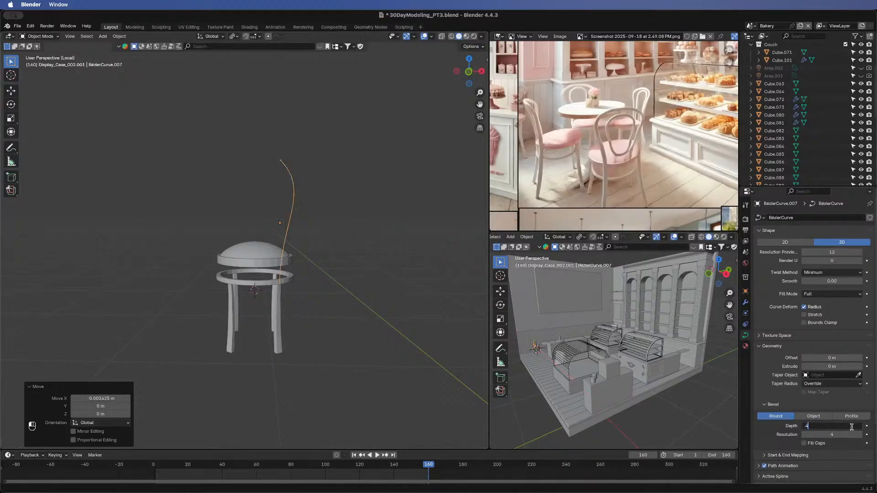
pyautogui.write('.4')
pyautogui.press('Return')
pyautogui.click(852, 426)
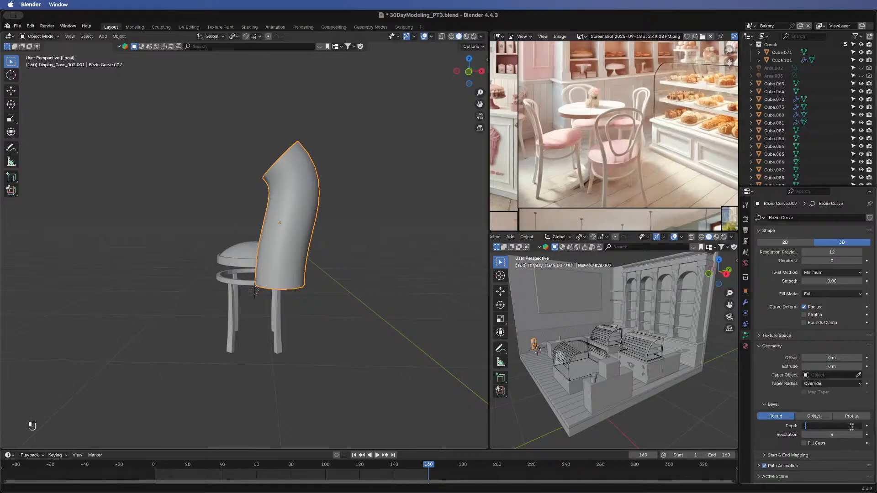
pyautogui.write('.04')
pyautogui.press('KP_Enter')
pyautogui.click(852, 426)
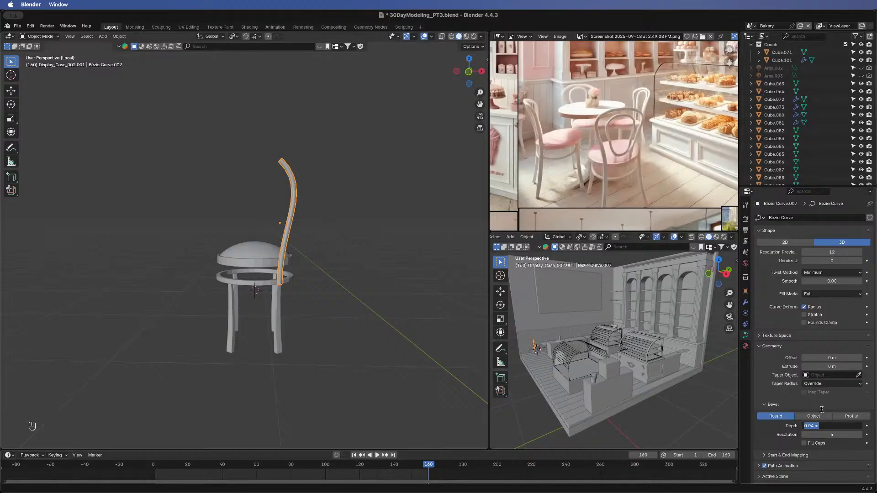
pyautogui.press('BackSpace')
pyautogui.press('KP_Enter')
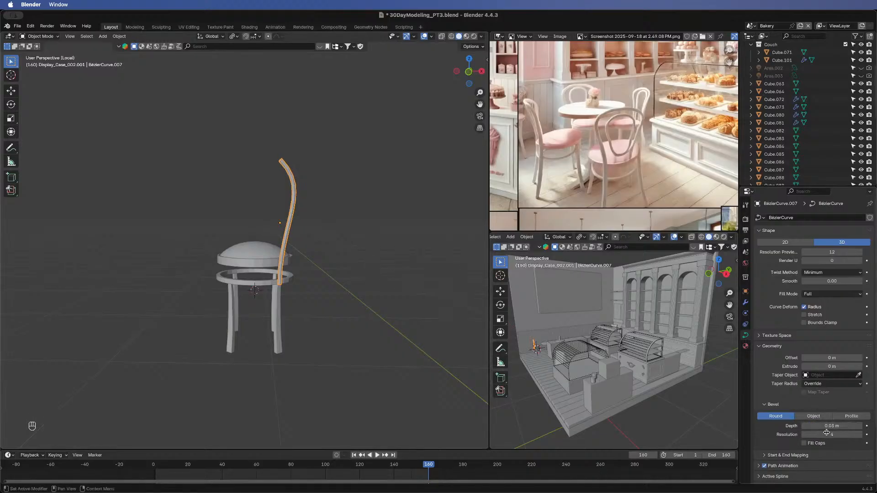
# - Set the backrest curve's round bevel depth to 0.035 m and deselect the curve
pyautogui.doubleClick(843, 428)
pyautogui.press('BackSpace')
pyautogui.write('.03')
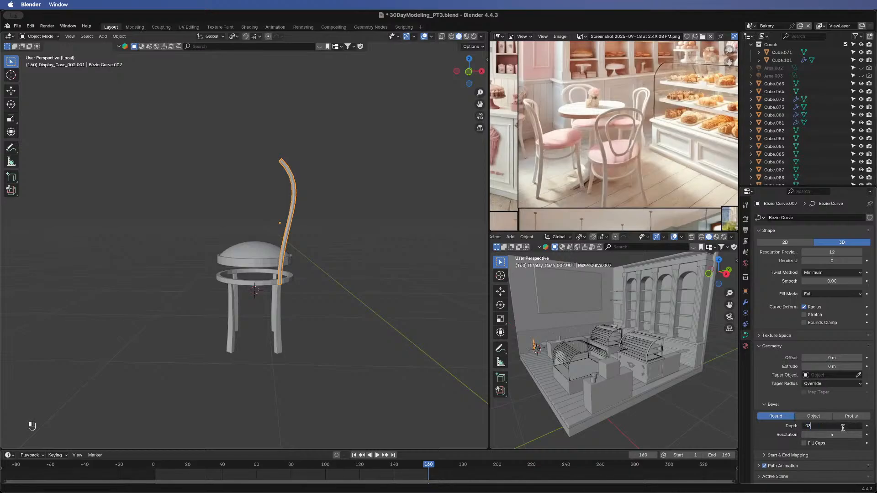
pyautogui.write('5')
pyautogui.press('Return')
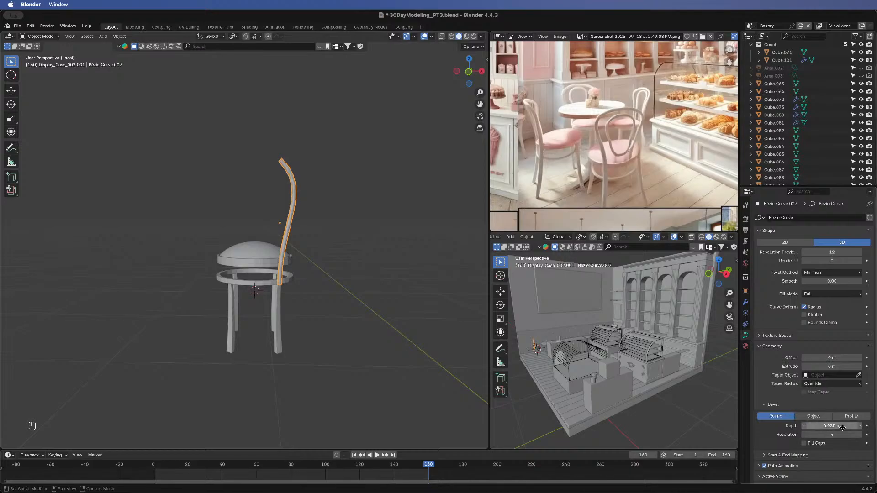
pyautogui.click(341, 289)
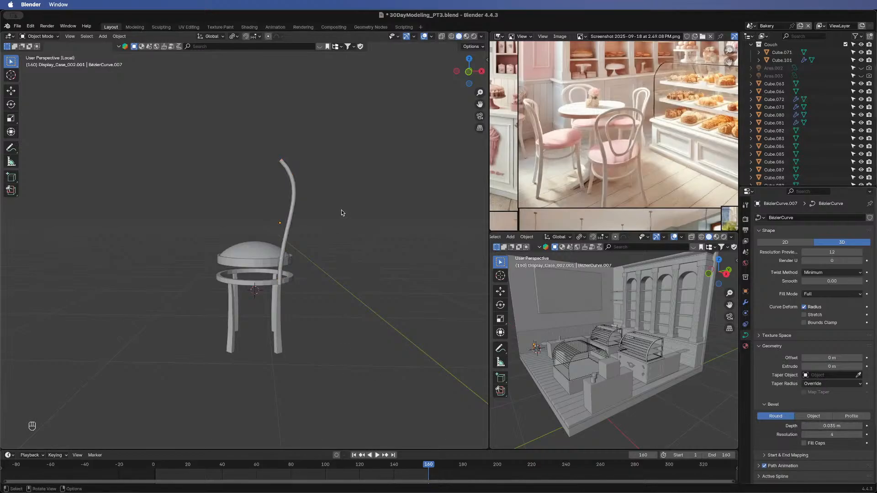
# - Enter Edit Mode on the backrest curve and select its top control point
pyautogui.click(287, 172)
pyautogui.press('Tab')
pyautogui.moveTo(248, 133); pyautogui.dragTo(326, 194)
# - Try to rotate and move the backrest curve's top control point, switching to the front view
pyautogui.press('r')
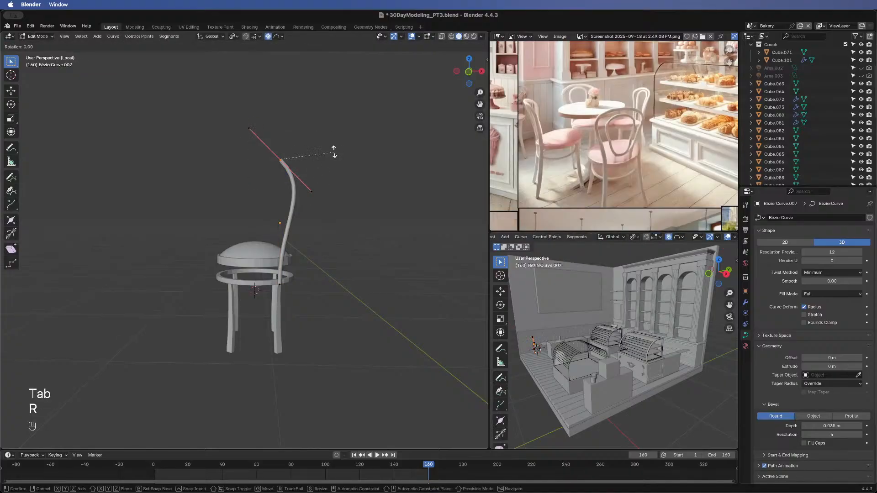
pyautogui.click(322, 149)
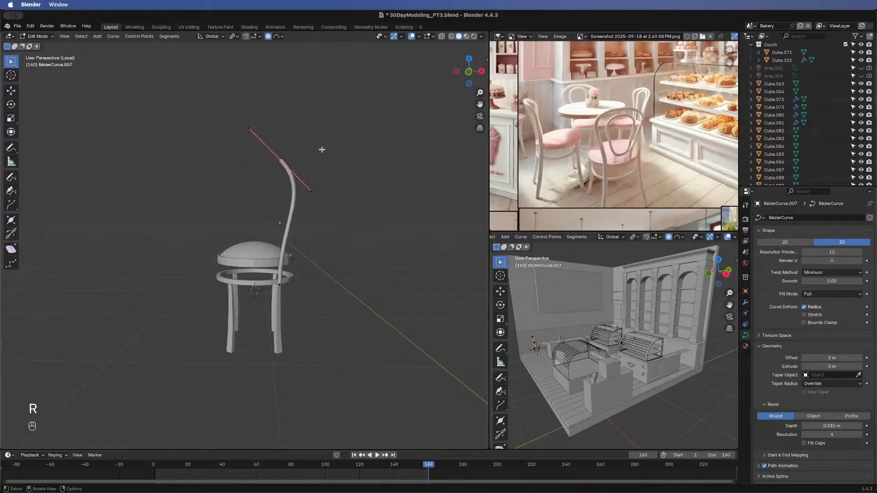
pyautogui.click(469, 74)
pyautogui.press('g')
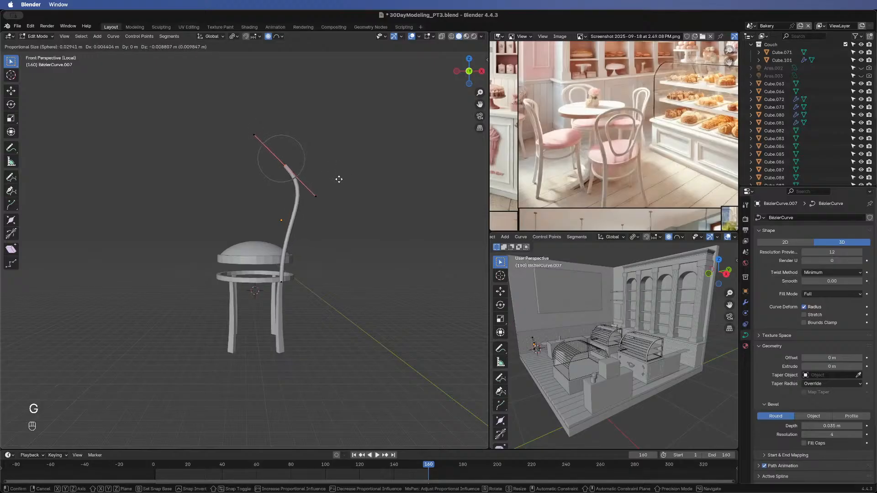
pyautogui.rightClick(338, 181)
# - Subdivide the entire backrest curve with one cut and rotate its top control point to round the tip toward the seat
pyautogui.press('a')
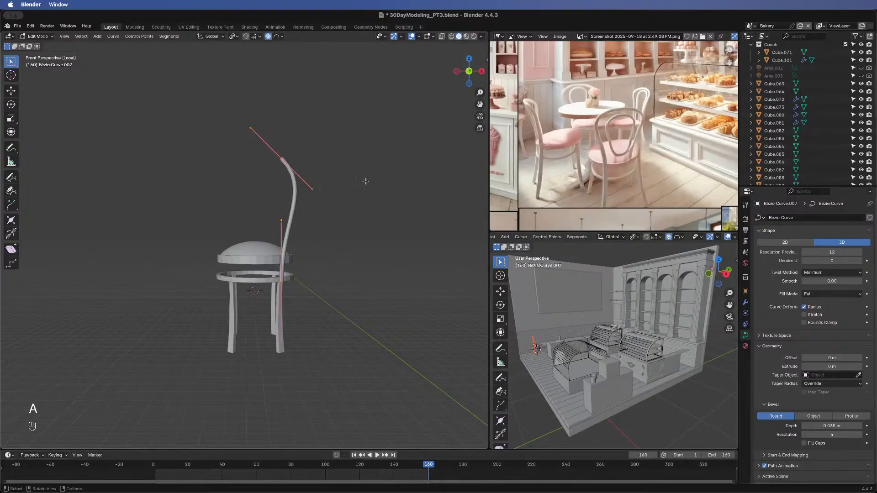
pyautogui.rightClick(296, 200)
pyautogui.click(296, 200)
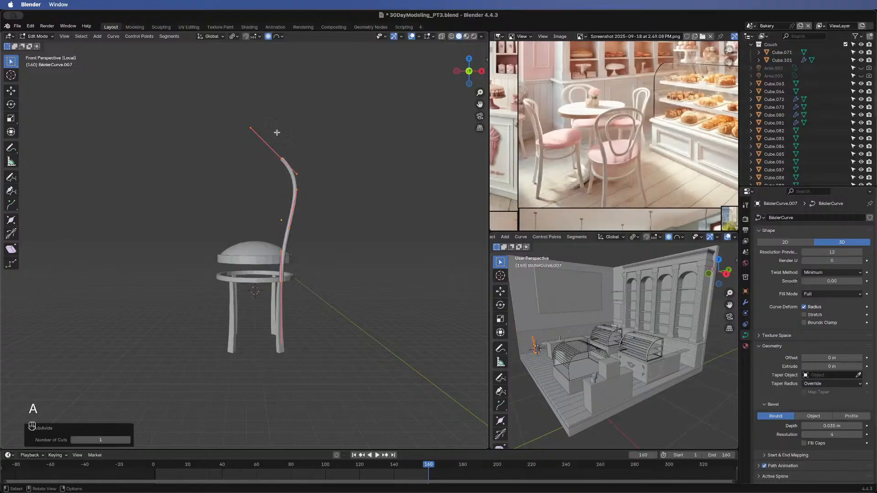
pyautogui.click(340, 174)
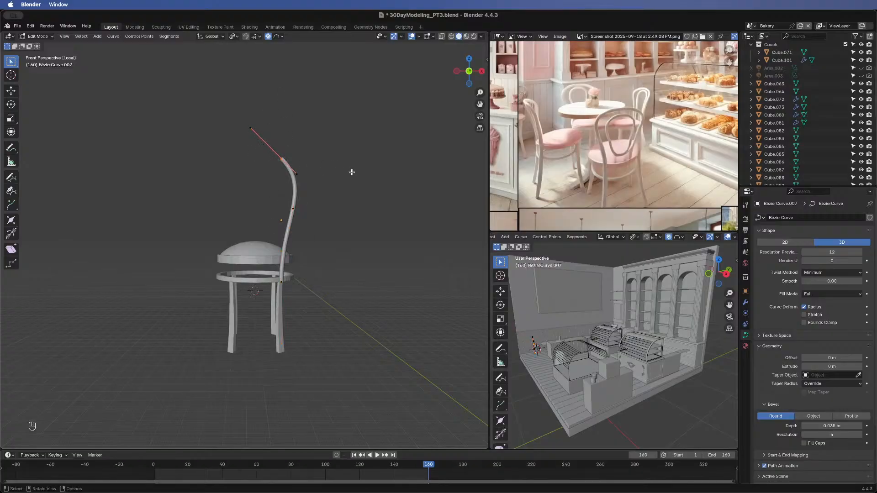
pyautogui.press('r')
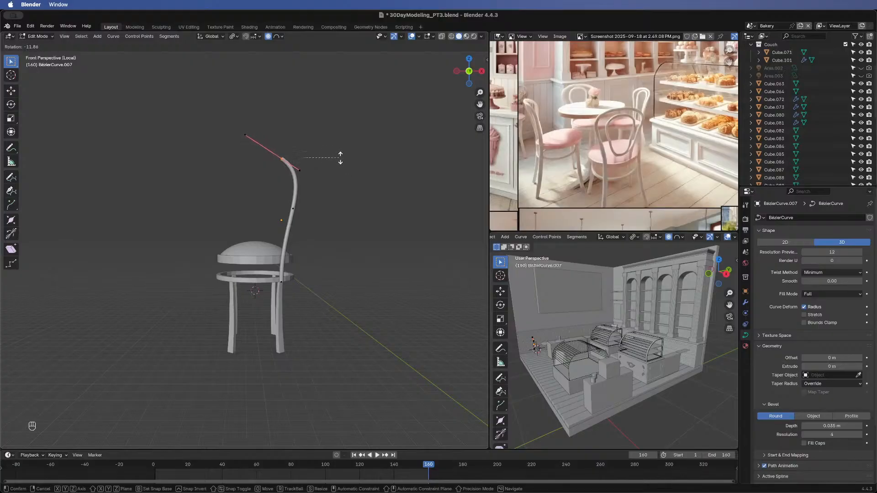
pyautogui.click(319, 186)
# - Try to move the backrest curve's middle control point with proportional editing
pyautogui.moveTo(279, 194); pyautogui.dragTo(306, 228)
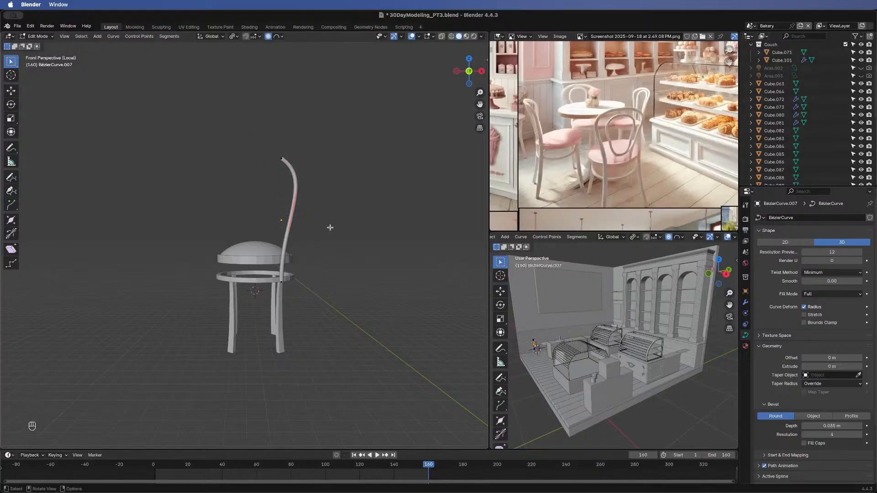
pyautogui.press('g')
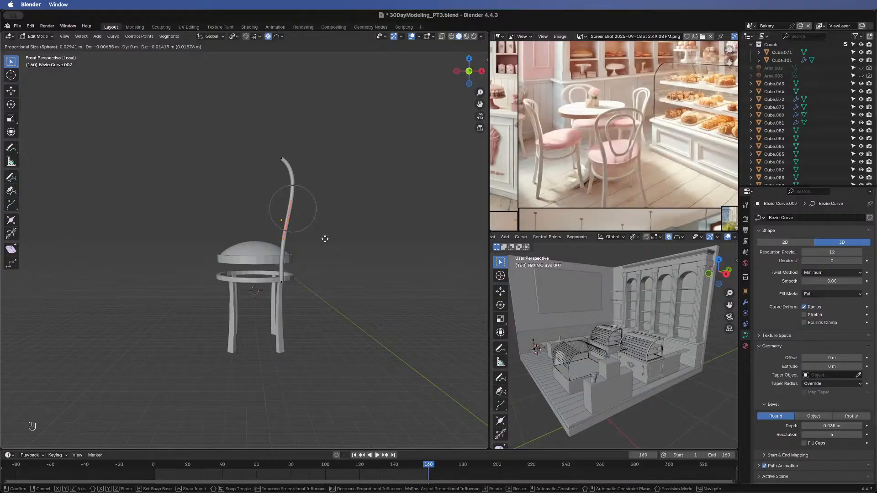
pyautogui.click(324, 238)
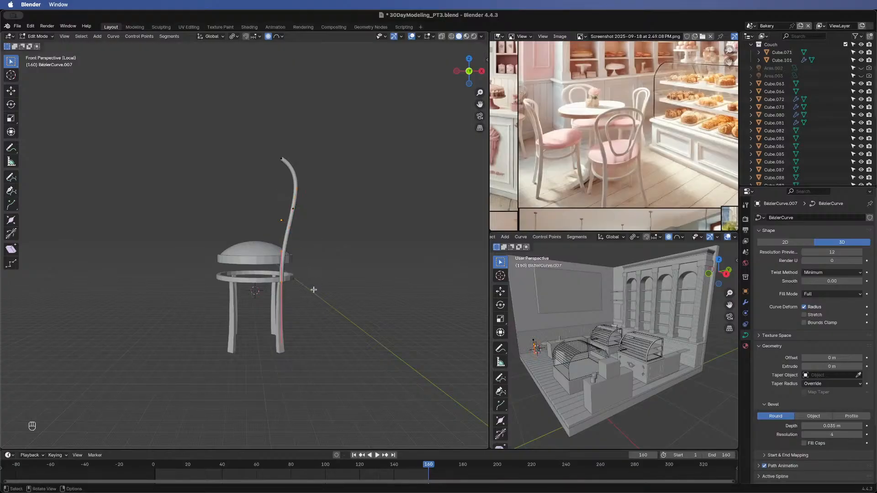
pyautogui.press('Escape')
# - In Object Mode, add a Mirror modifier on the X axis to the backrest curve, with the seat piece Cylinder.009 as mirror object
pyautogui.moveTo(330, 286); pyautogui.dragTo(395, 234, button='middle')
pyautogui.press('Tab')
pyautogui.moveTo(354, 216); pyautogui.dragTo(337, 200, button='middle')
pyautogui.click(745, 302)
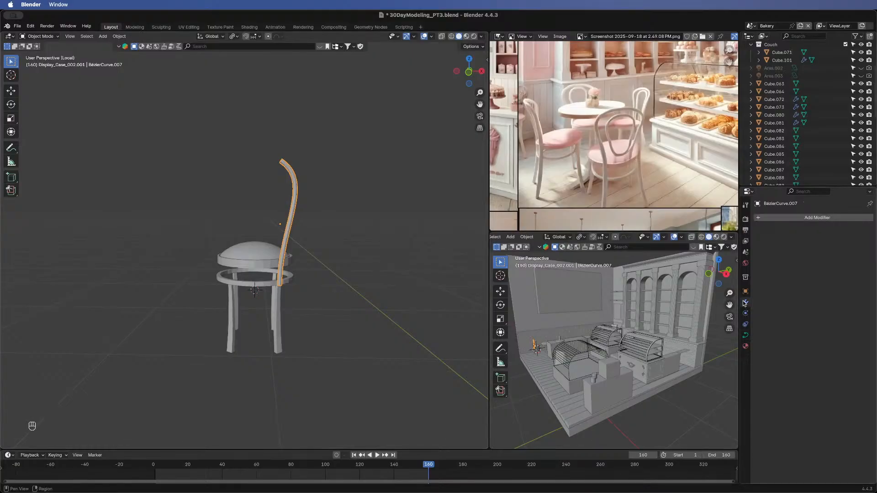
pyautogui.click(795, 218)
pyautogui.moveTo(826, 221)
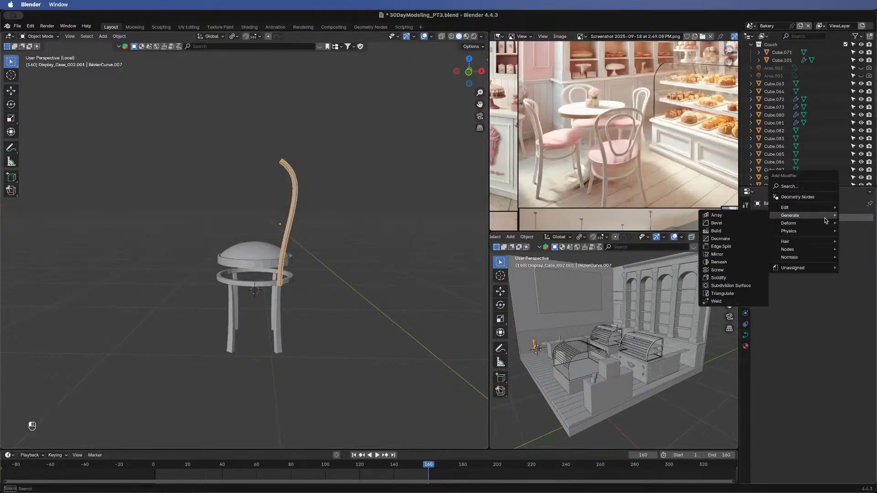
pyautogui.press('Escape')
pyautogui.click(782, 219)
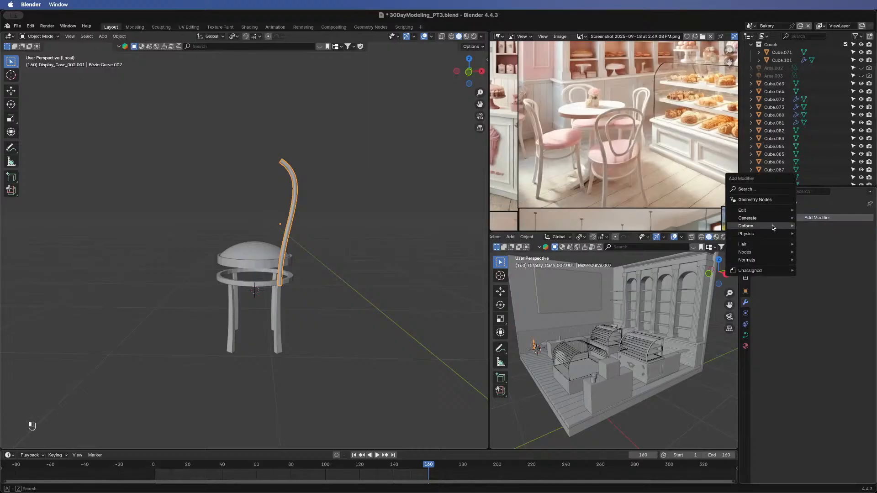
pyautogui.moveTo(772, 219)
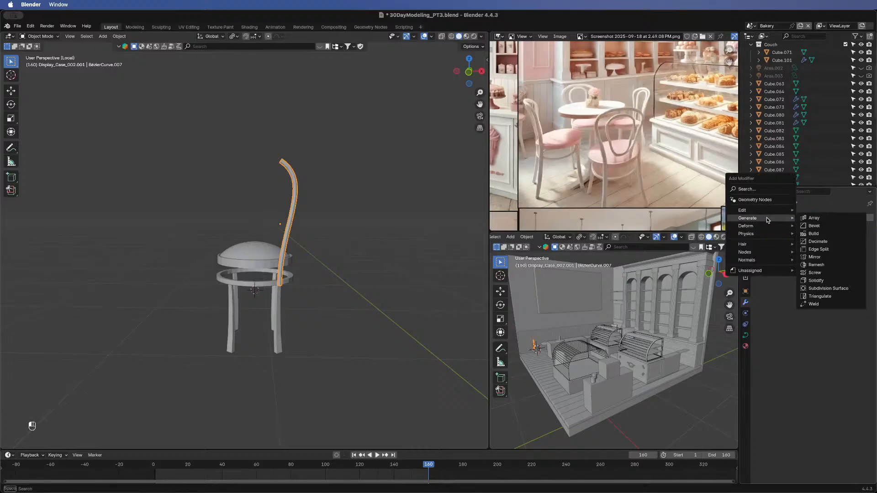
pyautogui.click(803, 259)
pyautogui.click(858, 289)
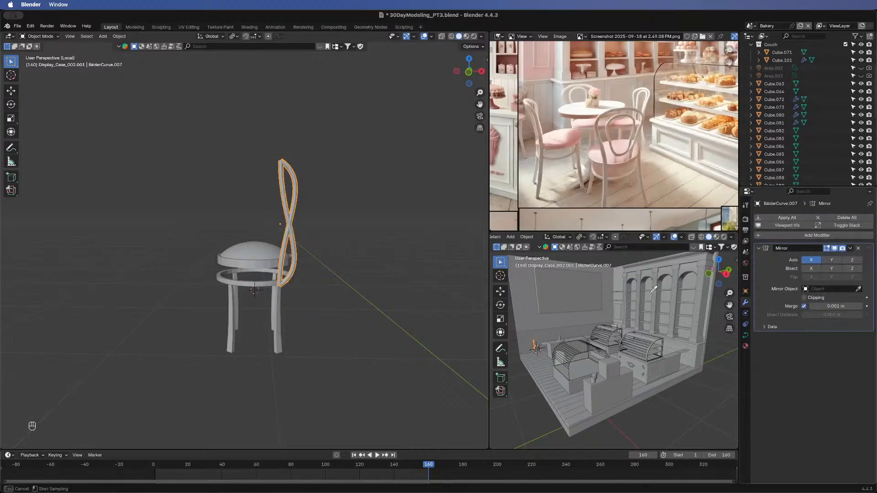
pyautogui.click(259, 263)
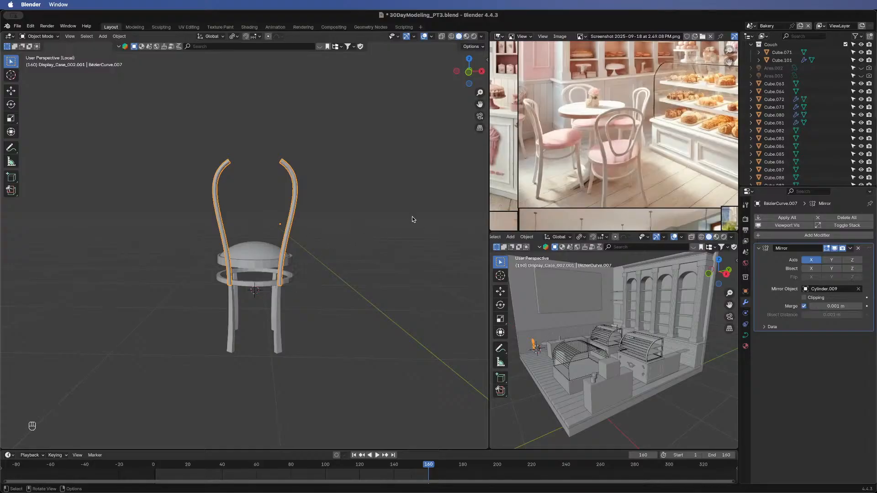
# - In Edit Mode, extrude the backrest curve's top control point inward and down to the chair's centre line
pyautogui.press('Tab')
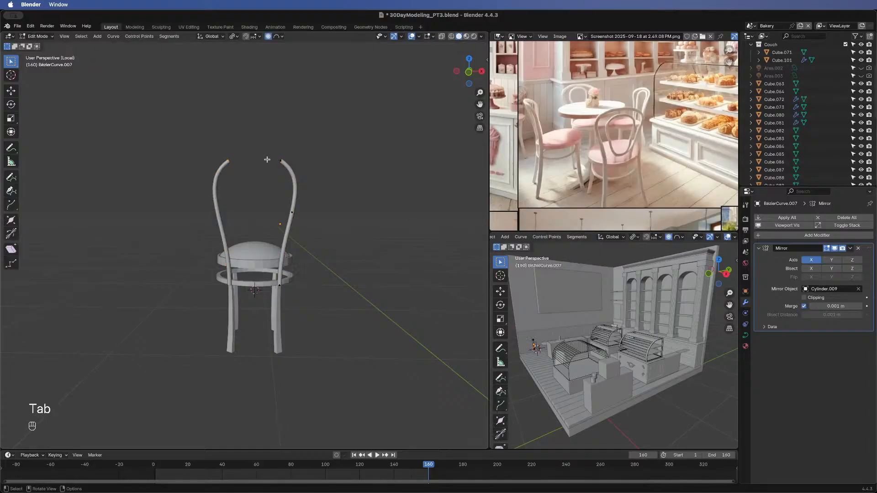
pyautogui.moveTo(267, 148); pyautogui.dragTo(296, 181)
pyautogui.press('e')
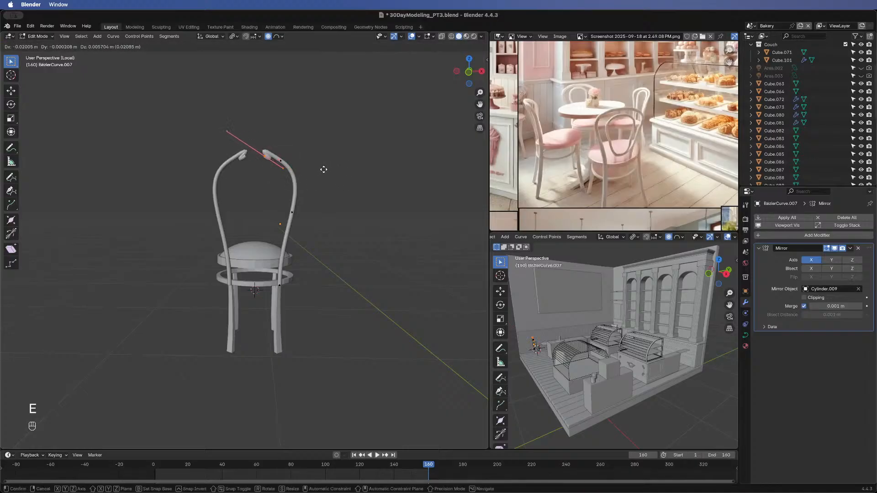
pyautogui.click(316, 197)
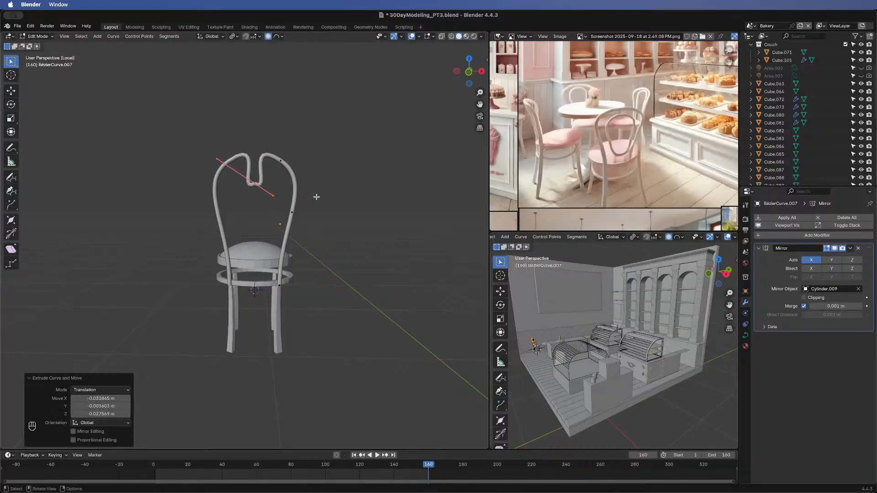
# - Rotate the extruded control point by about -41° and scale down its handles to narrow the dip in the hoop
pyautogui.press('r')
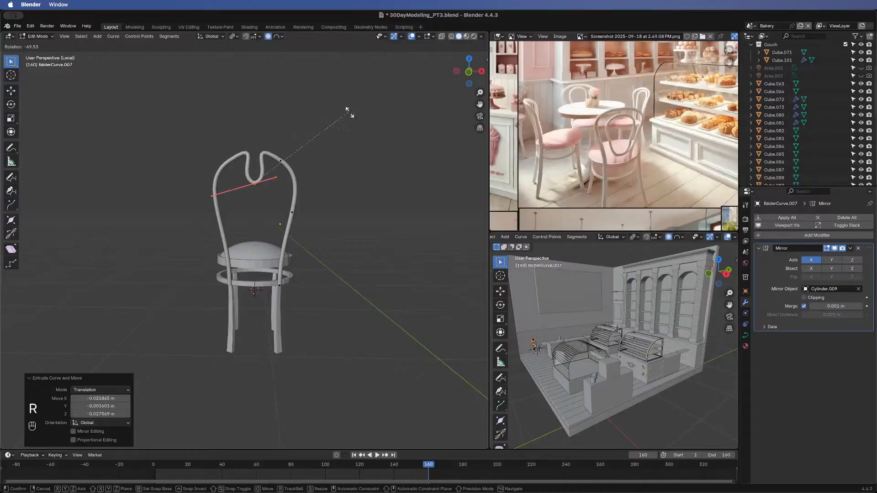
pyautogui.click(359, 125)
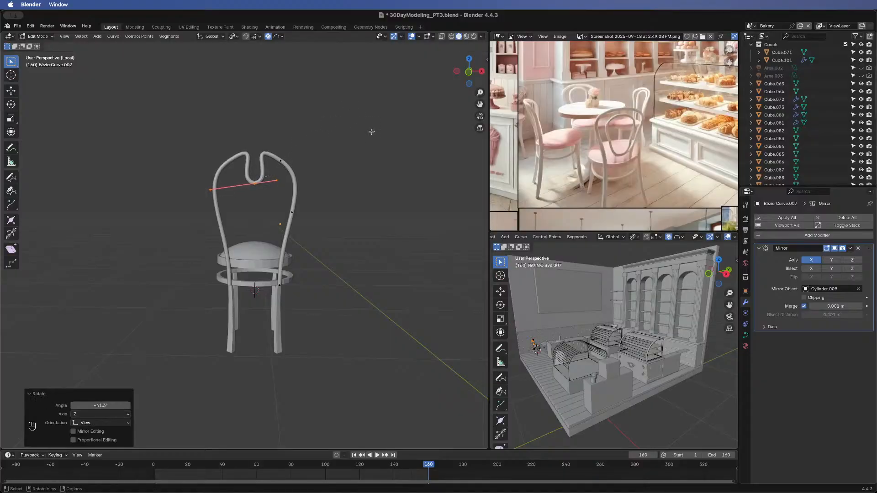
pyautogui.press('s')
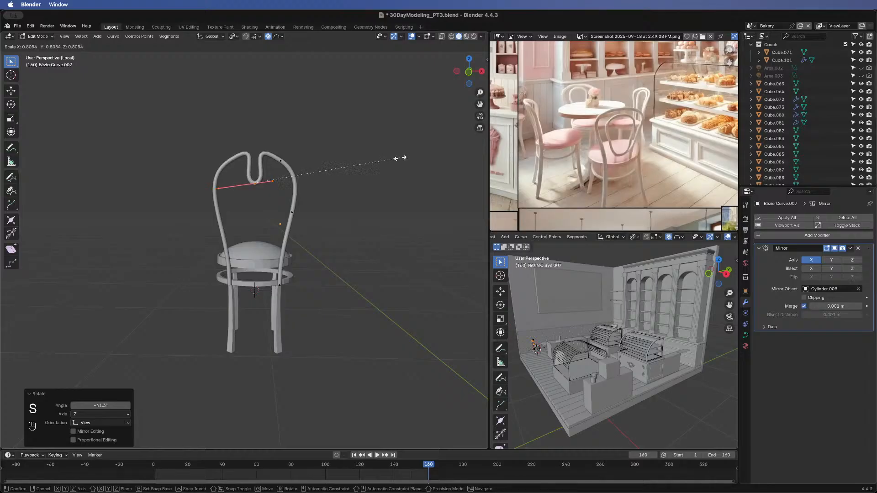
pyautogui.click(373, 163)
pyautogui.moveTo(205, 169); pyautogui.dragTo(258, 208)
pyautogui.press('s')
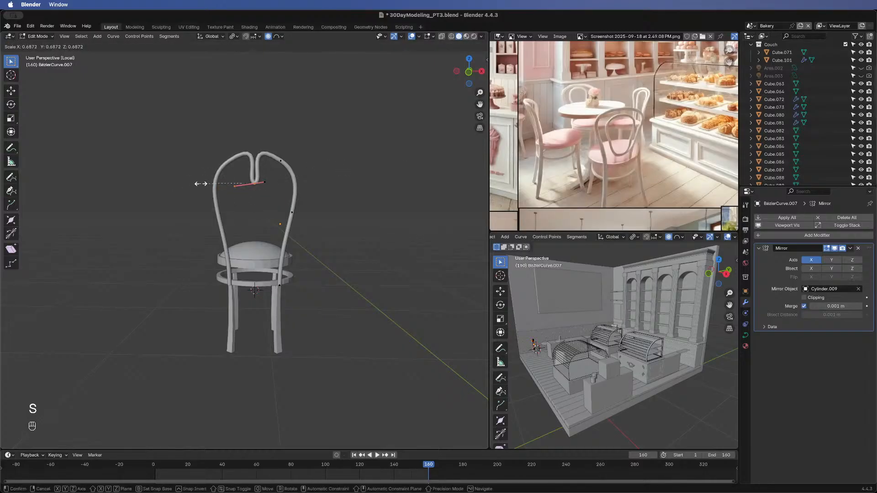
pyautogui.click(199, 184)
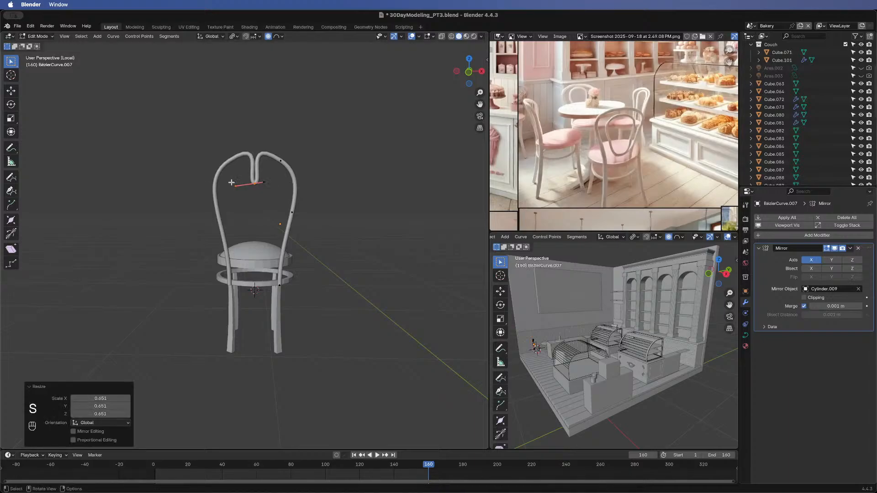
# - Turn off proportional editing and move the extruded point's outer handle slightly closer to the point
pyautogui.click(232, 185)
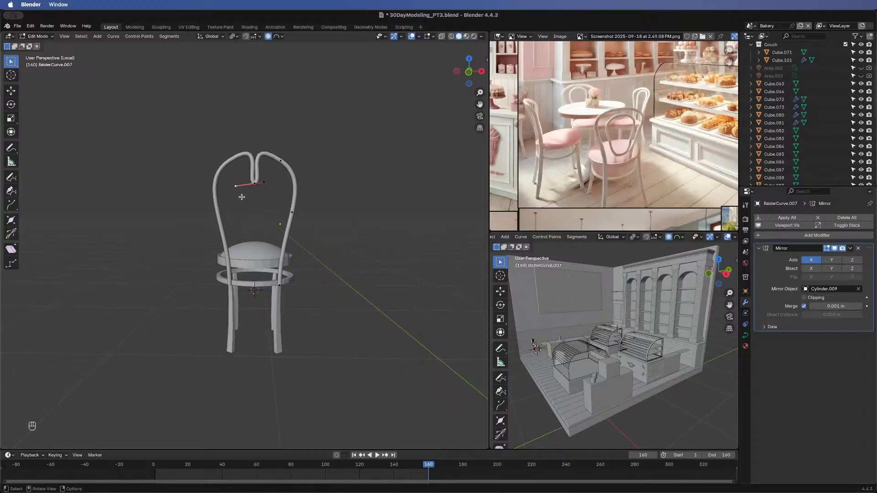
pyautogui.press('g')
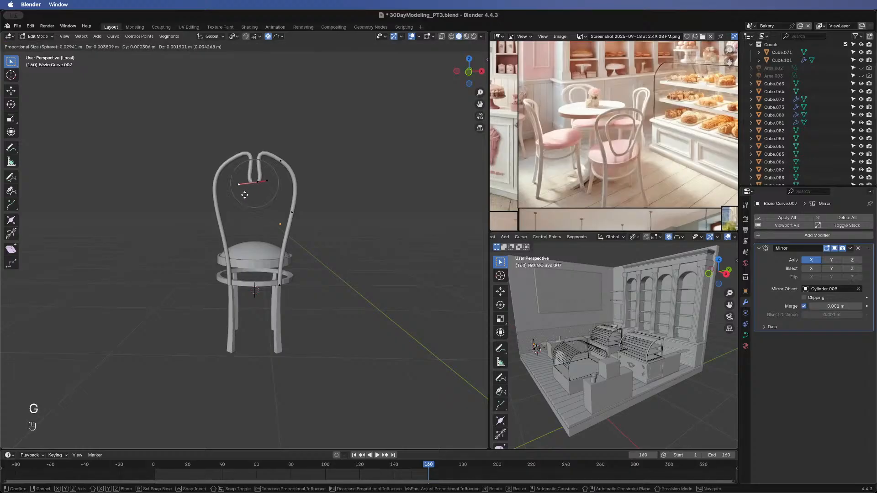
pyautogui.rightClick(245, 195)
pyautogui.press('o')
pyautogui.press('g')
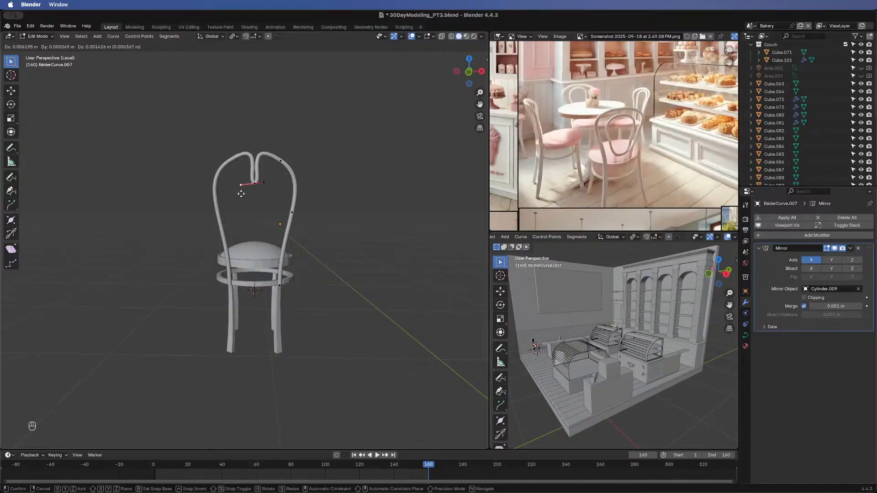
pyautogui.click(241, 194)
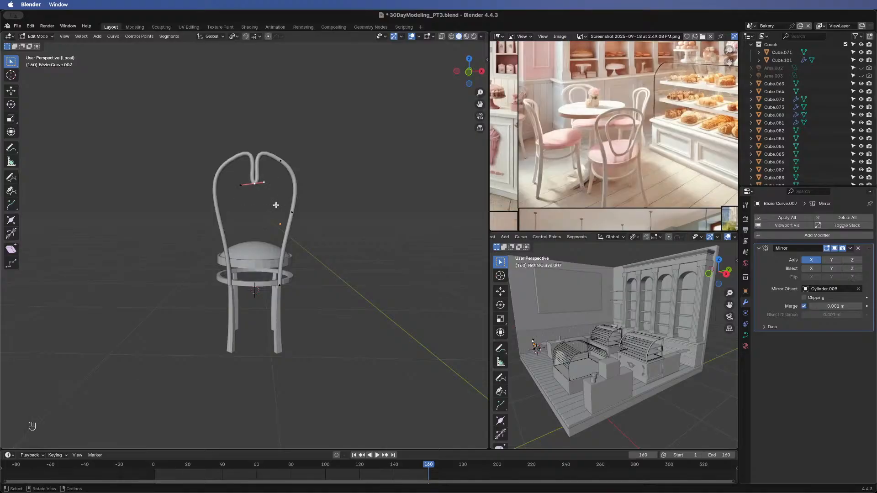
# - Move the extruded control point up by about 0.026 m to shorten the dip at the hoop's centre
pyautogui.moveTo(233, 176); pyautogui.dragTo(261, 201)
pyautogui.press('g')
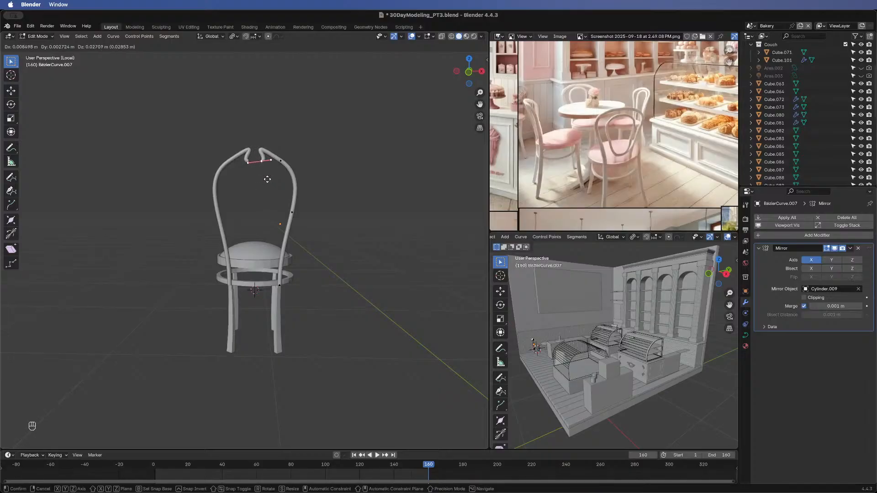
pyautogui.click(263, 179)
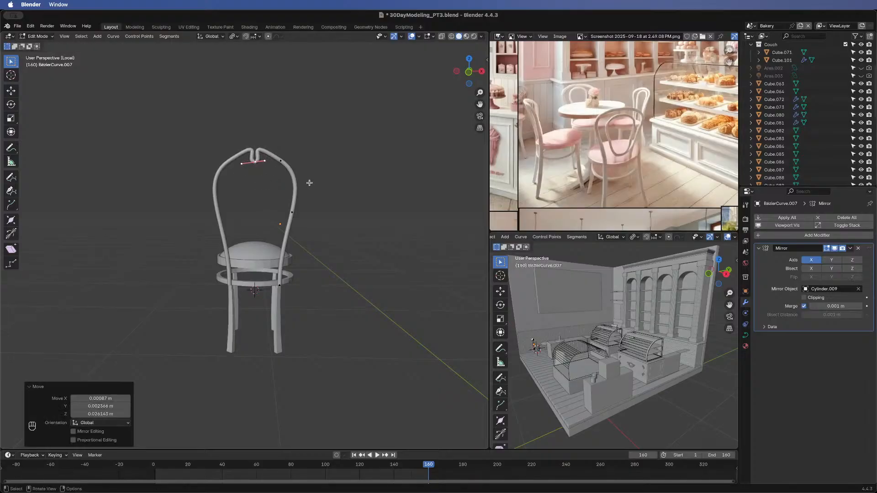
# - Undo the edits on the mirrored backrest curve back to before the top control point's extrusion
pyautogui.press('super+z')
pyautogui.press('super+z')
pyautogui.press('super+z')
pyautogui.press('super+z')
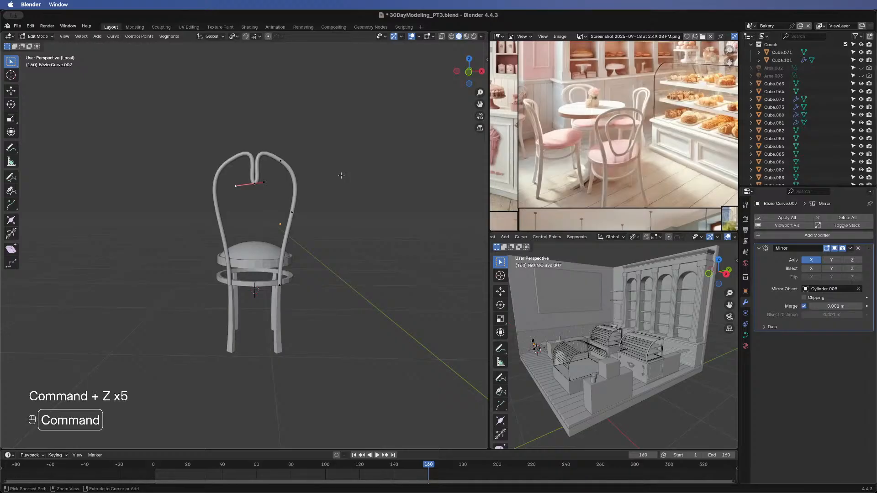
pyautogui.press('super+z')
pyautogui.press('super+z')
pyautogui.press('super+z')
pyautogui.press('super+z')
pyautogui.press('super+z')
pyautogui.press('super+z')
pyautogui.press('super+z')
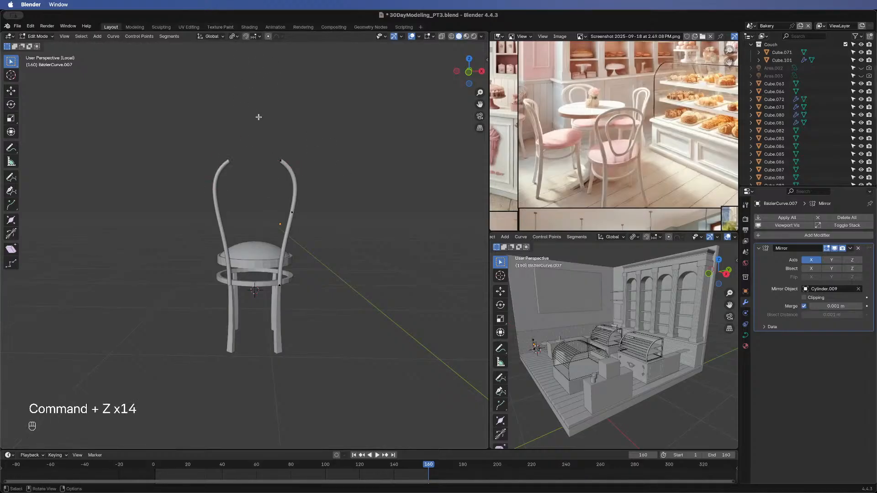
# - Select the backrest curve's top control point and rotate it by about -22.8° to flatten the tip
pyautogui.keyDown('super'); pyautogui.rightClick(243, 136); pyautogui.keyUp('super')
pyautogui.press('g')
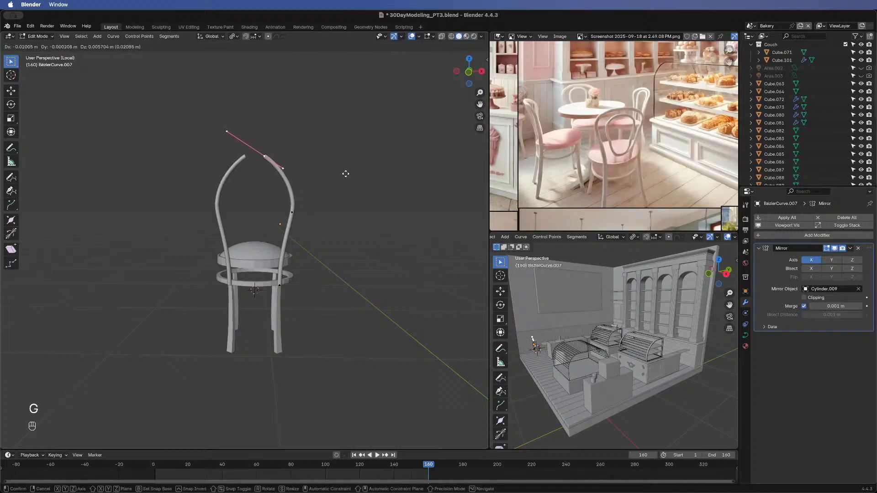
pyautogui.press('Escape')
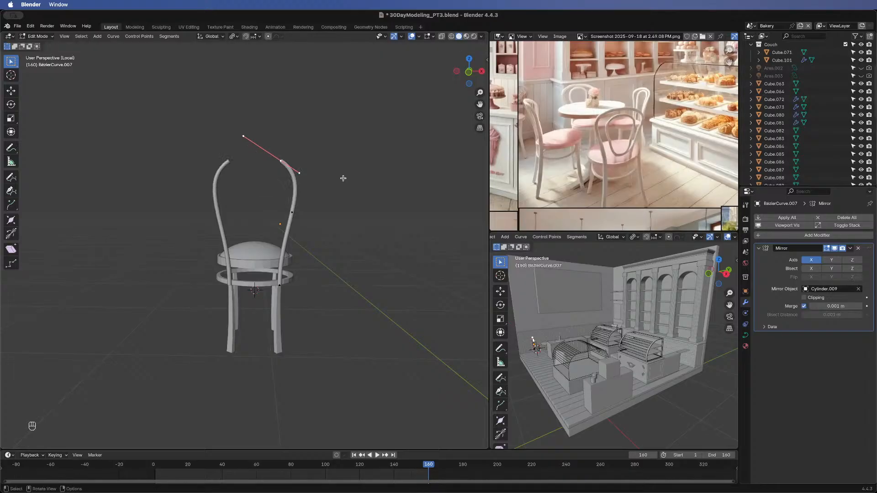
pyautogui.press('r')
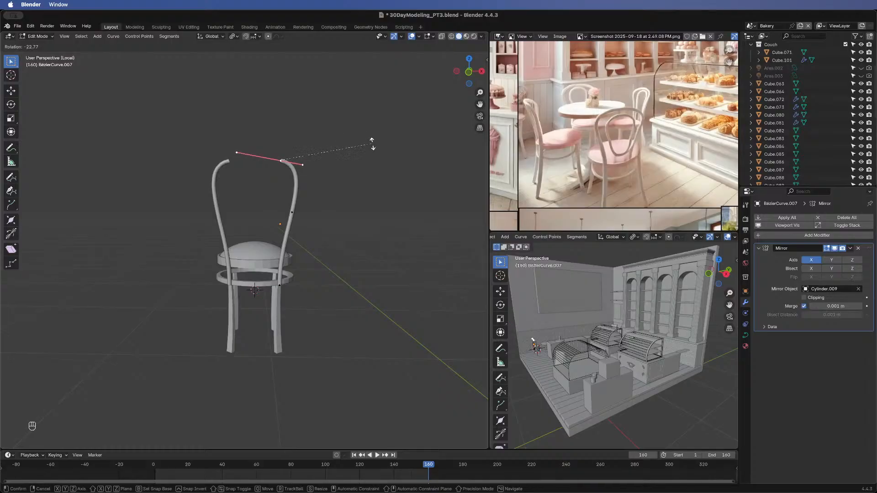
pyautogui.click(372, 143)
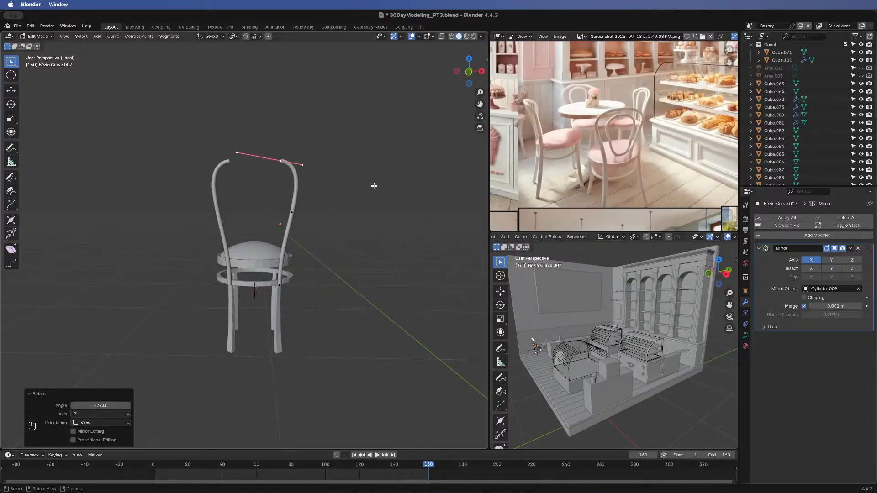
pyautogui.press('e')
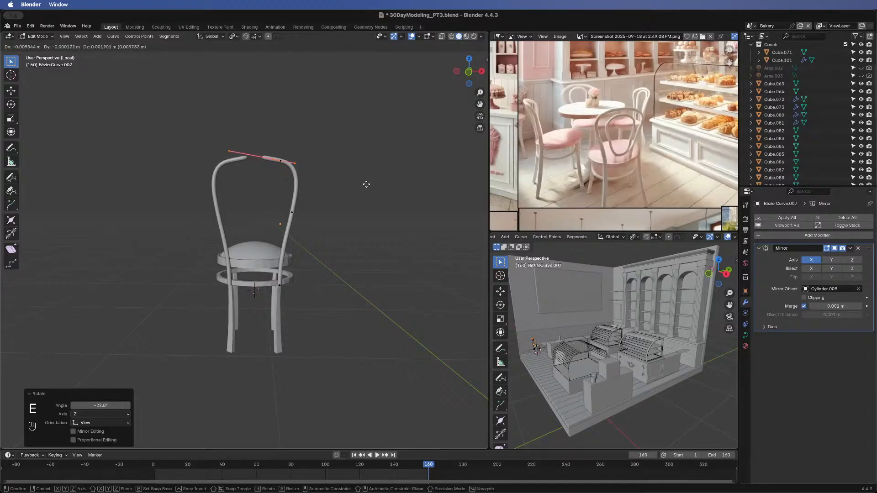
pyautogui.rightClick(366, 185)
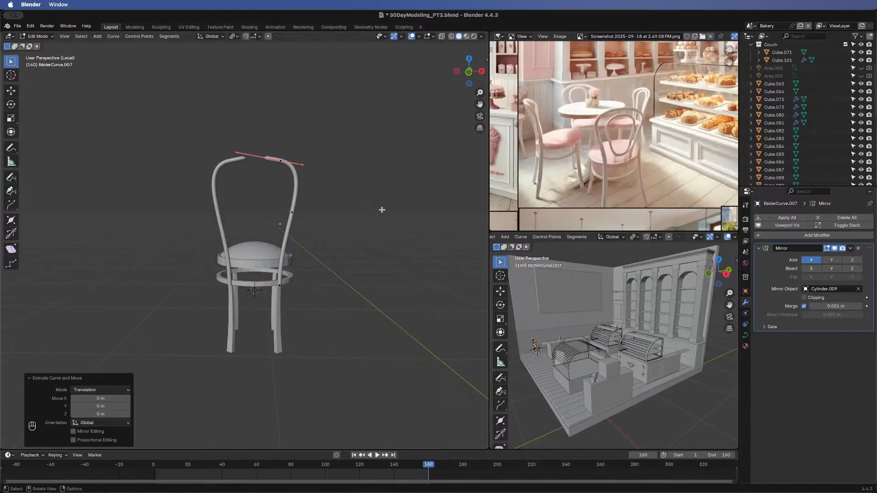
pyautogui.press('g')
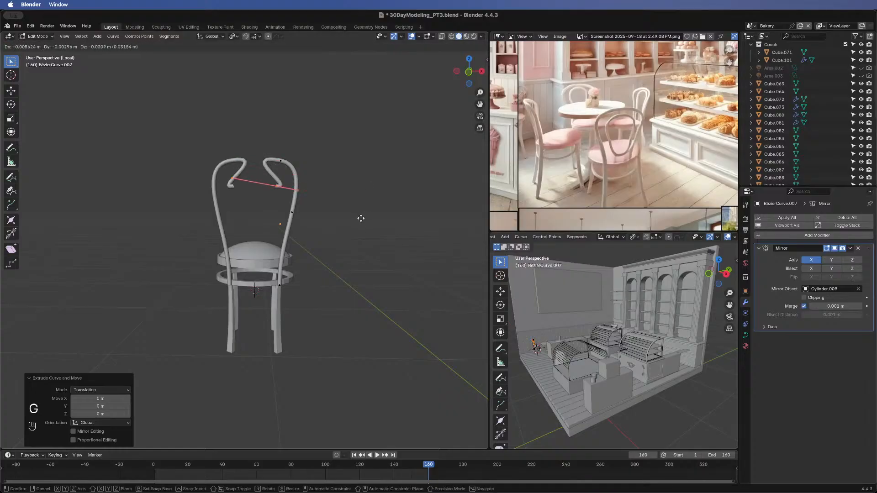
pyautogui.rightClick(360, 220)
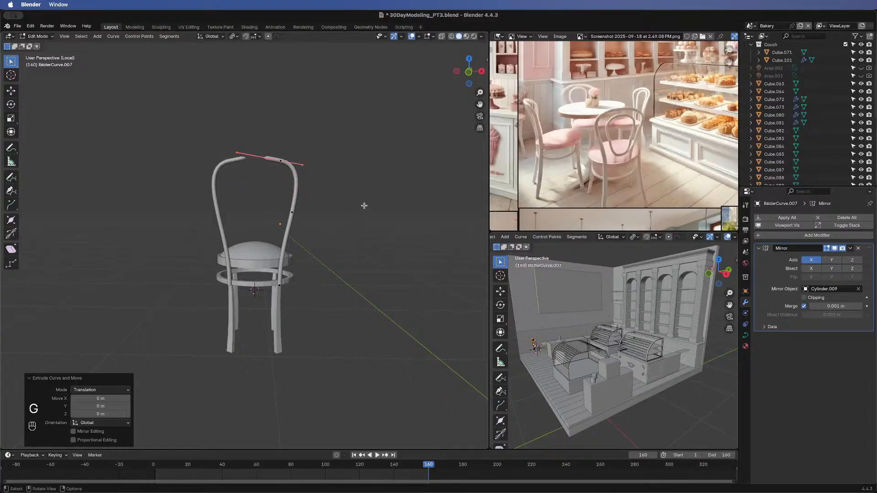
pyautogui.press('super+z')
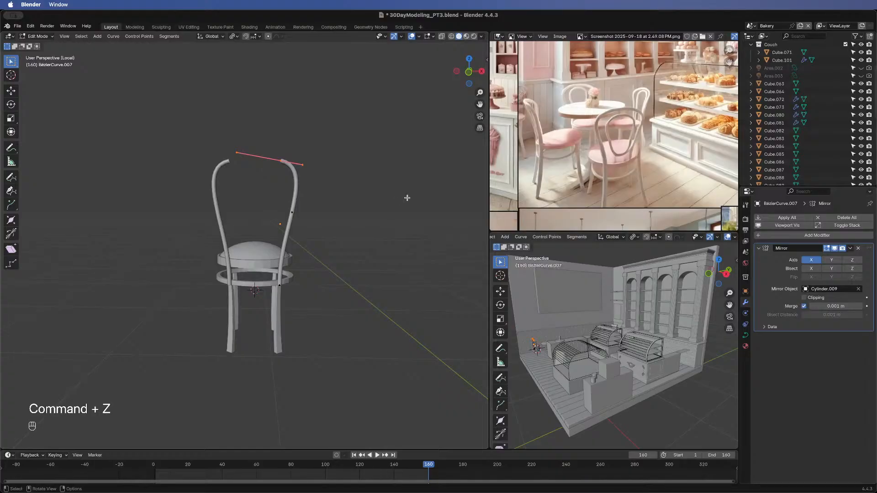
# - Scale up the top control point's handles slightly and move its inner handle close to the point
pyautogui.press('s')
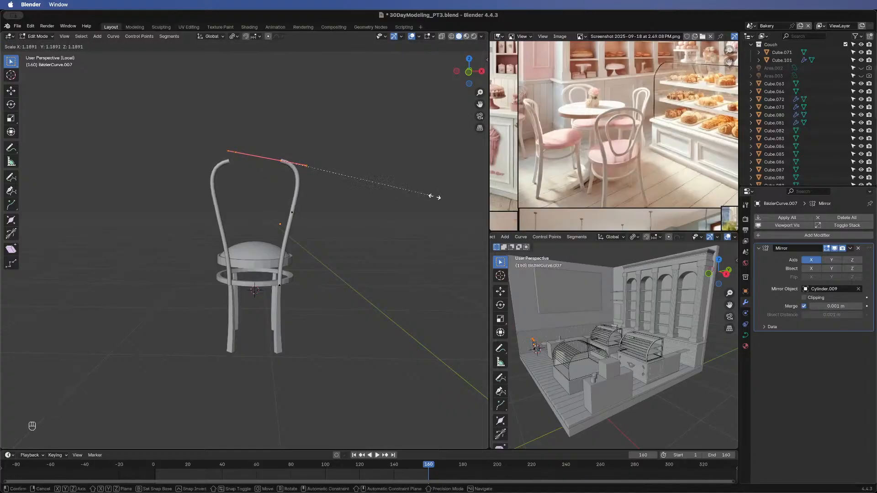
pyautogui.click(432, 196)
pyautogui.moveTo(218, 146); pyautogui.dragTo(258, 167)
pyautogui.press('g')
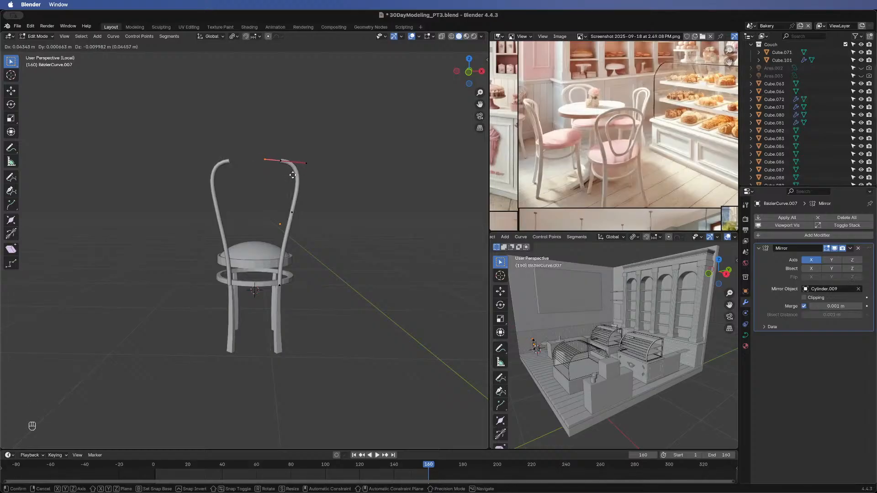
pyautogui.click(298, 176)
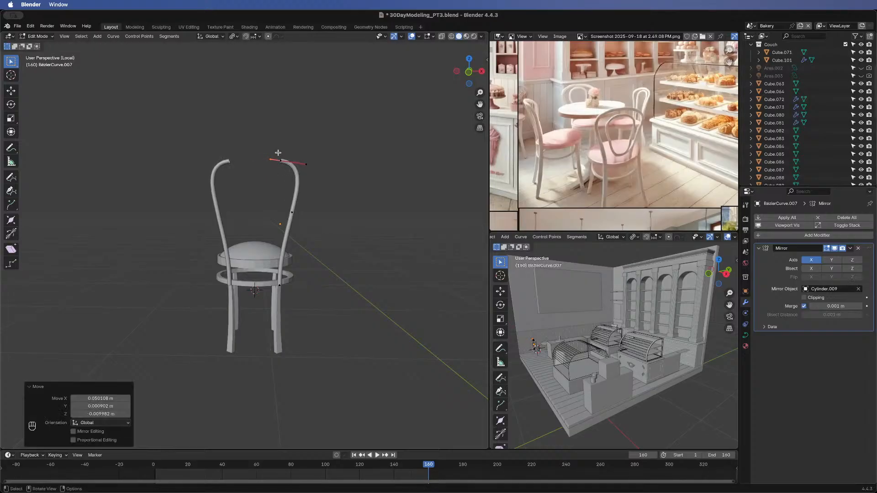
# - Extrude the curve's top control point about 0.031 m along X to the hoop's centre and rotate the new point about -8.9°
pyautogui.click(284, 164)
pyautogui.press('e')
pyautogui.press('x')
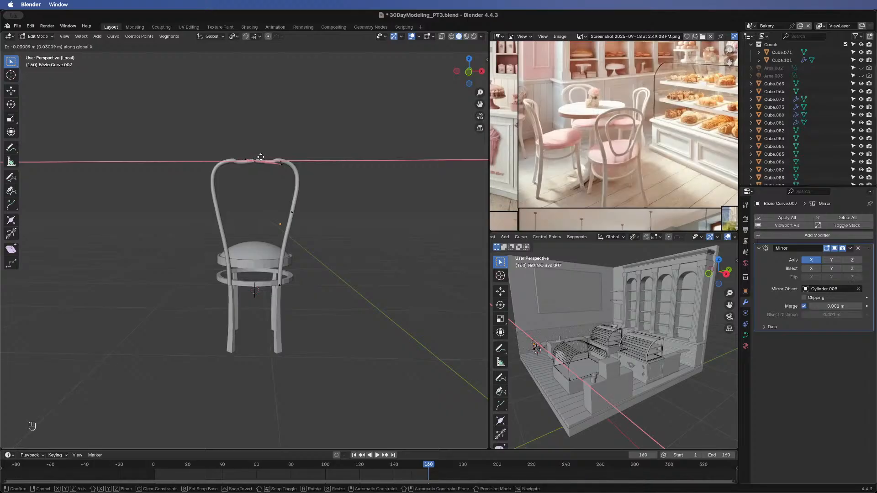
pyautogui.click(259, 157)
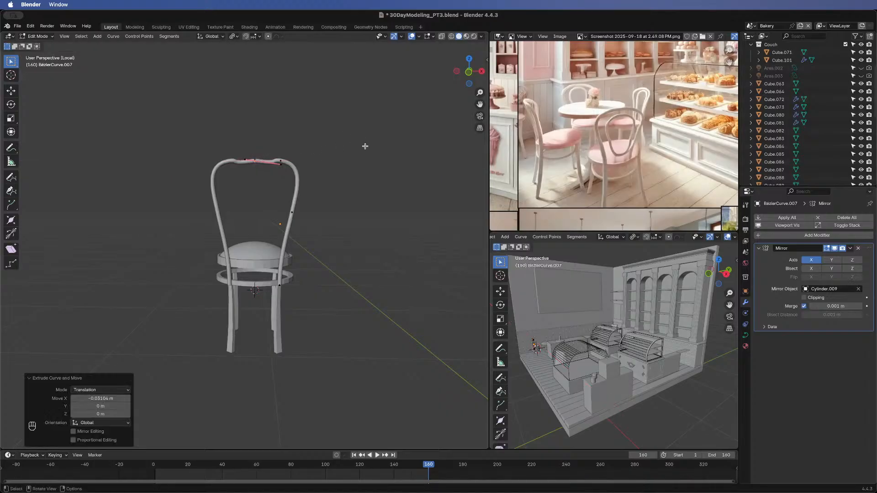
pyautogui.press('r')
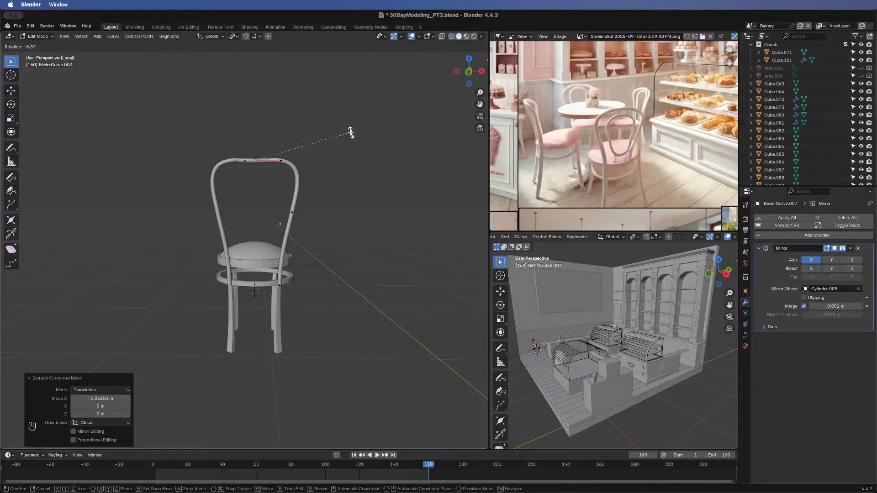
pyautogui.click(350, 133)
# - Raise the new centre control point about 0.018 m, and shift it about -0.004 m along Y in the side view
pyautogui.press('g')
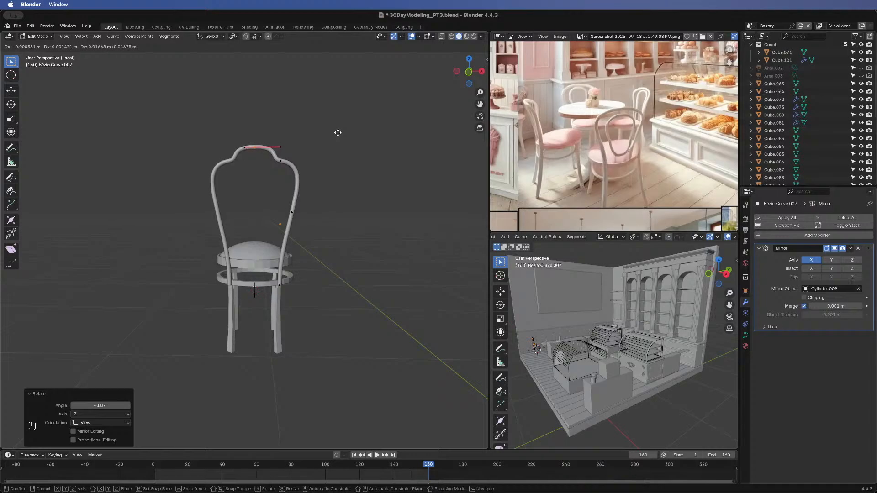
pyautogui.click(337, 132)
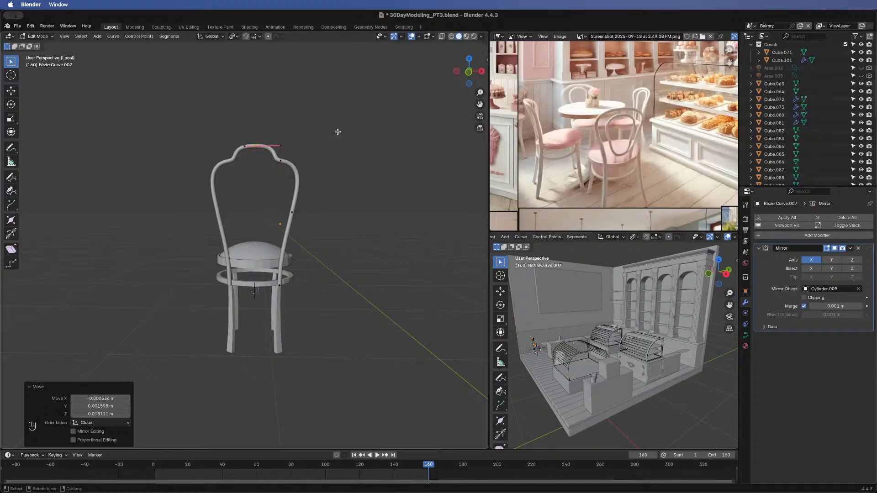
pyautogui.moveTo(378, 142); pyautogui.dragTo(293, 172, button='middle')
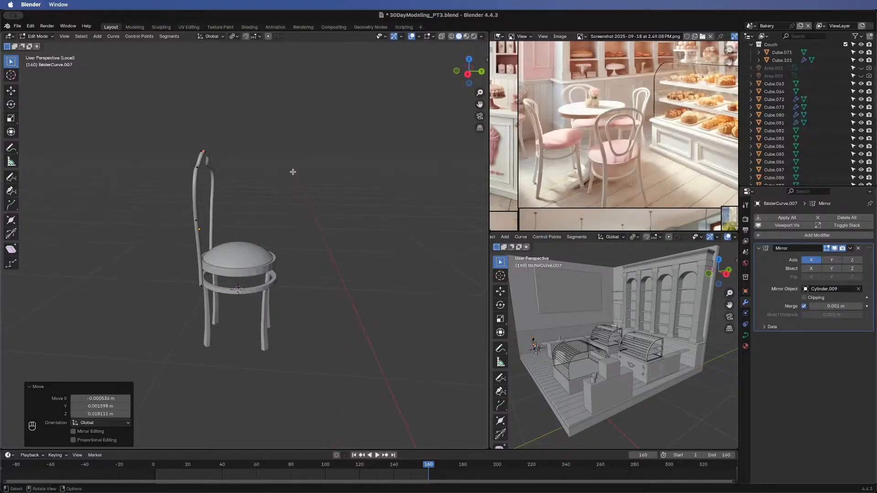
pyautogui.click(468, 74)
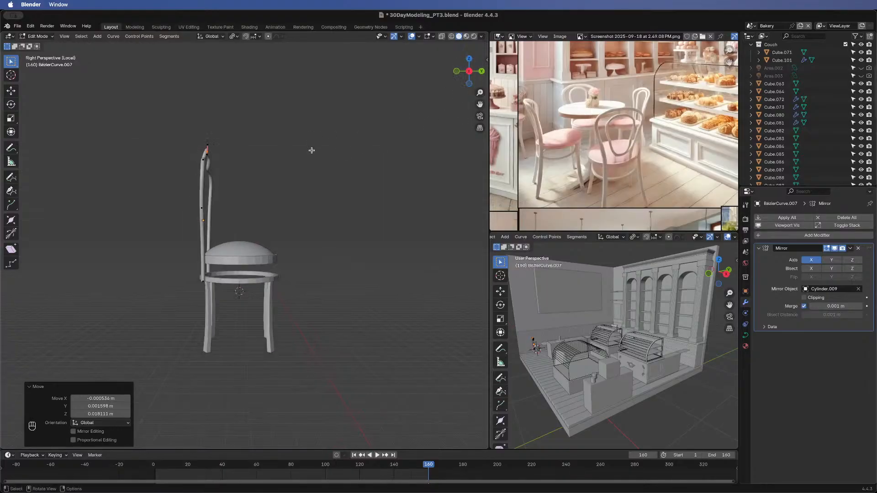
pyautogui.press('g')
pyautogui.press('y')
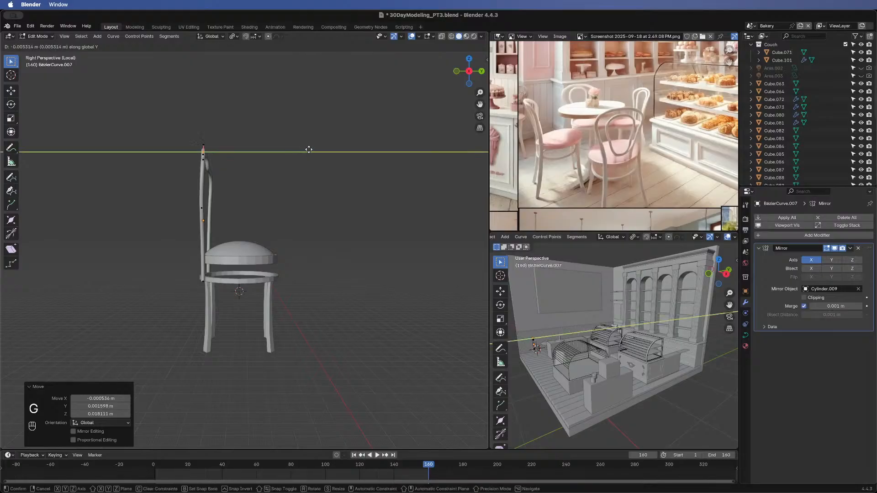
pyautogui.click(309, 149)
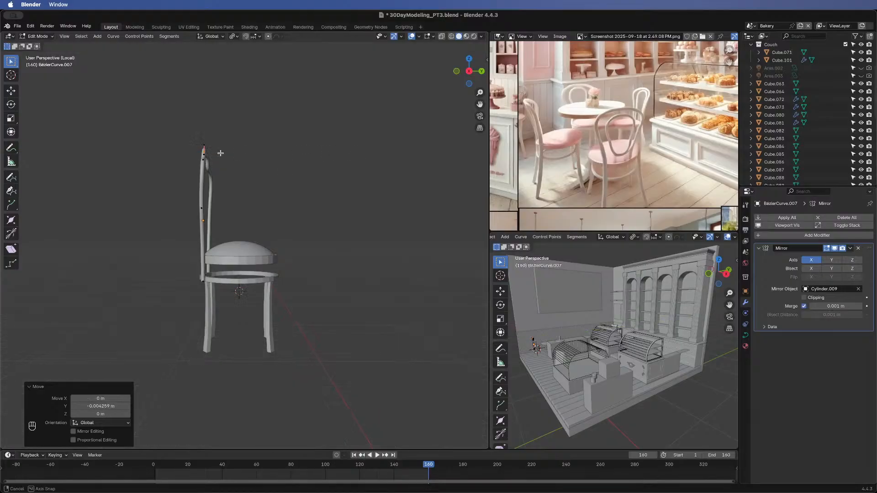
# - Select the control point just below the hoop's raised centre and move it slightly along Y to line up with the frame
pyautogui.moveTo(220, 153); pyautogui.dragTo(217, 248, button='middle')
pyautogui.moveTo(360, 249); pyautogui.dragTo(36, 184, button='middle')
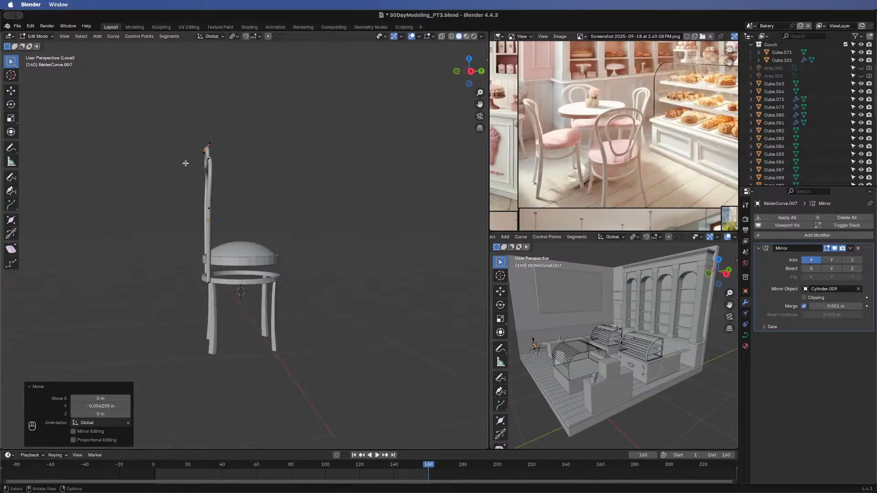
pyautogui.press('g')
pyautogui.click(240, 162)
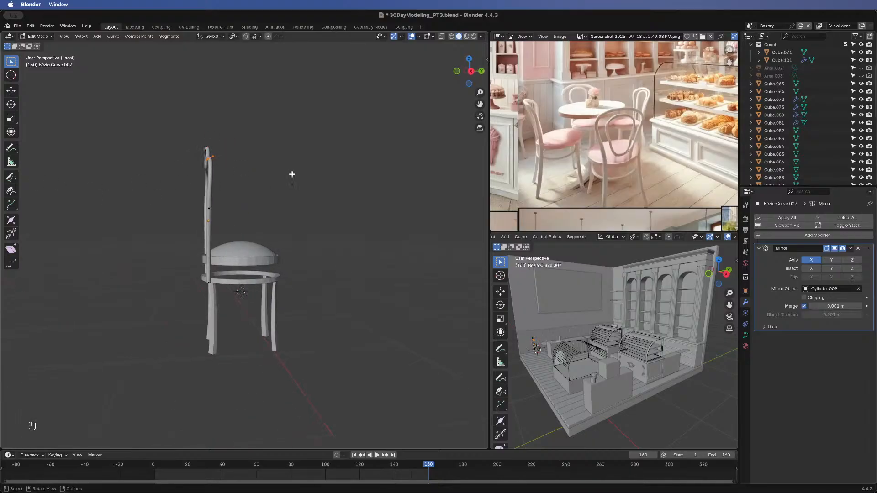
pyautogui.moveTo(292, 174); pyautogui.dragTo(268, 209, button='middle')
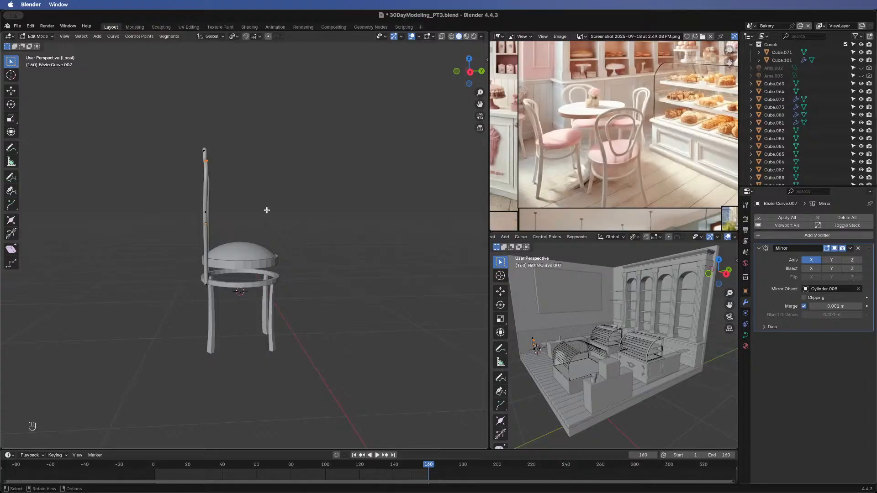
pyautogui.press('g')
pyautogui.press('y')
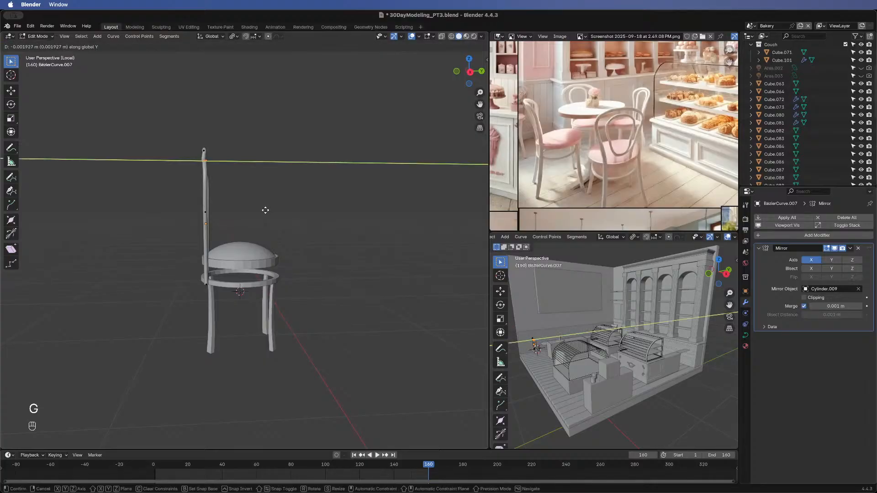
pyautogui.click(293, 182)
# - Rotate that control point slightly about Z to straighten the hoop in profile, and return to Object Mode
pyautogui.press('r')
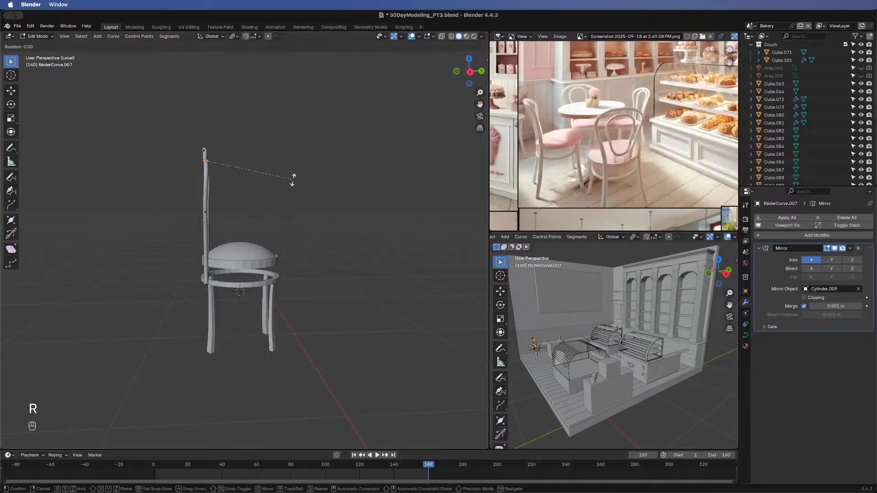
pyautogui.press('z')
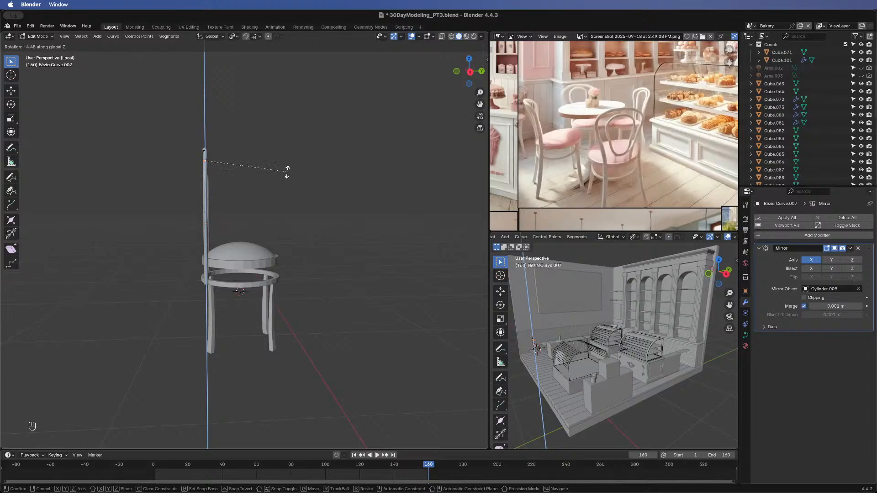
pyautogui.click(288, 169)
pyautogui.moveTo(211, 186); pyautogui.dragTo(341, 243, button='middle')
pyautogui.press('Tab')
pyautogui.click(354, 238)
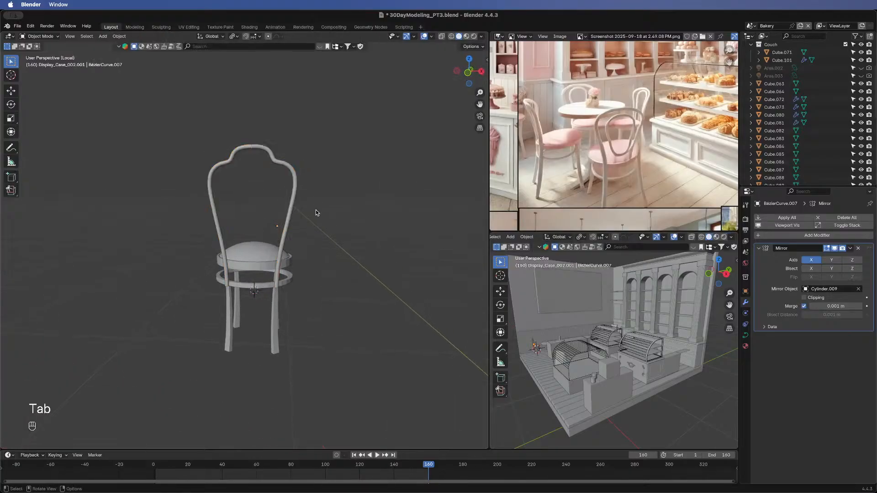
# - Select the backrest curve and set its Mirror modifier's merge distance to 0.008 m
pyautogui.click(291, 175)
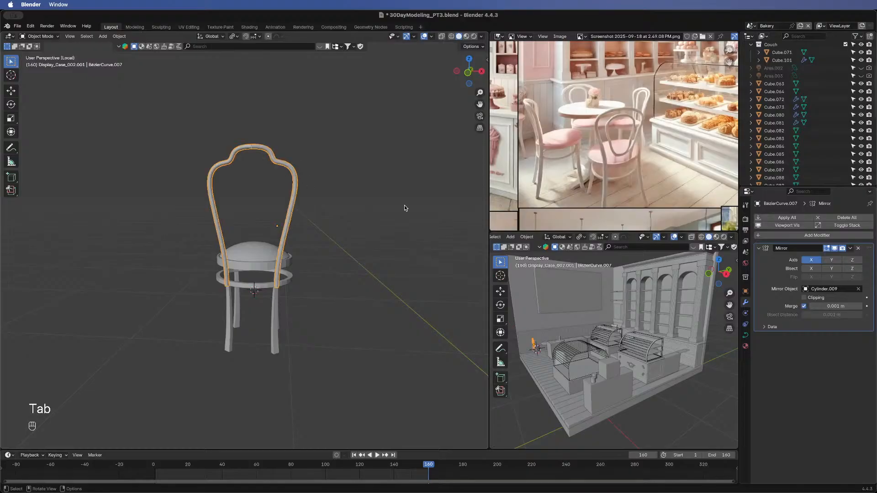
pyautogui.click(831, 306)
pyautogui.write('0')
pyautogui.press('Return')
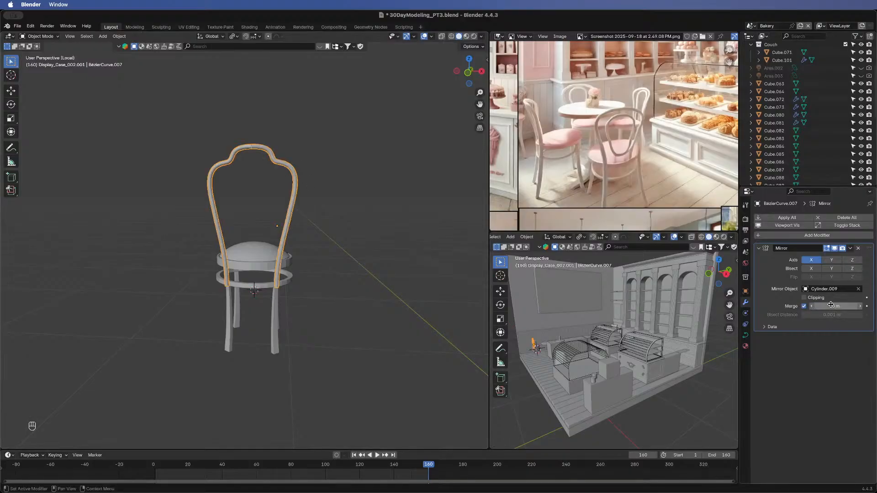
pyautogui.click(861, 306)
pyautogui.click(861, 306)
pyautogui.click(861, 306)
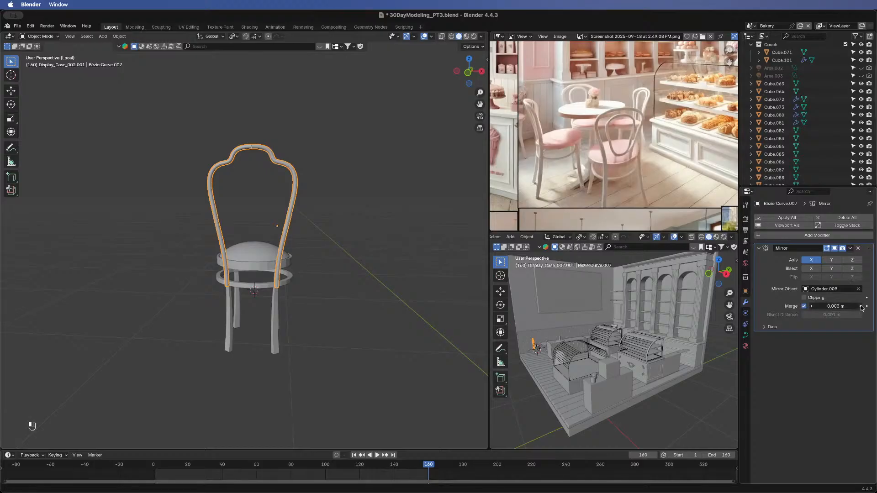
pyautogui.click(861, 306)
pyautogui.click(860, 306)
pyautogui.click(861, 306)
pyautogui.click(861, 306)
pyautogui.click(861, 306)
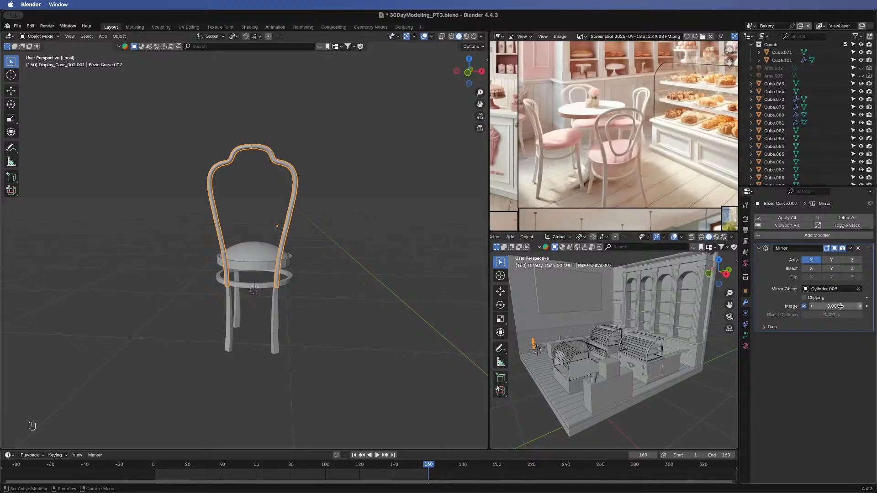
# - Try to apply the Mirror modifier on the backrest curve
pyautogui.scroll(5, 361, 152)
pyautogui.keyDown('shift'); pyautogui.moveTo(368, 155); pyautogui.dragTo(377, 231, button='middle'); pyautogui.keyUp('shift')
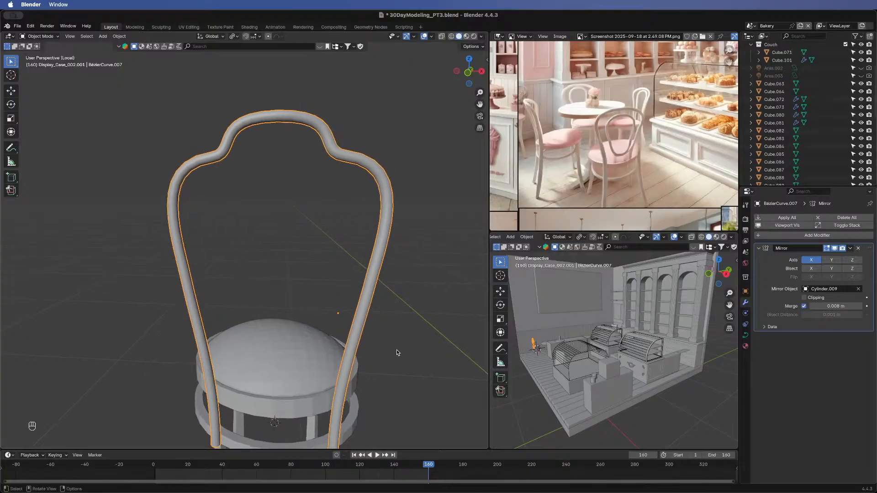
pyautogui.scroll(-1, 397, 352)
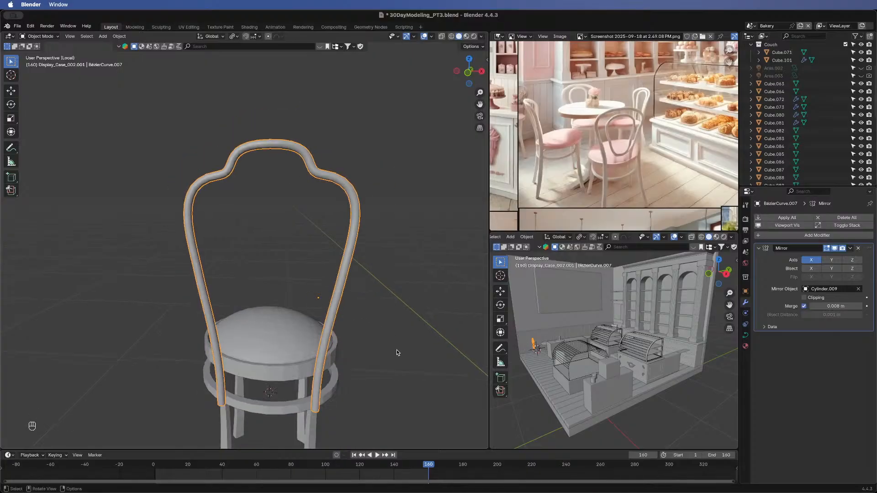
pyautogui.click(851, 248)
pyautogui.click(830, 258)
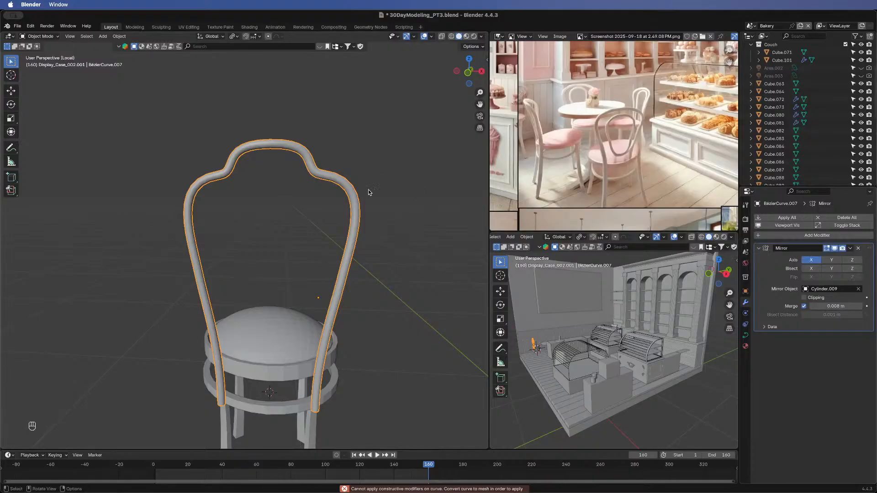
pyautogui.click(851, 249)
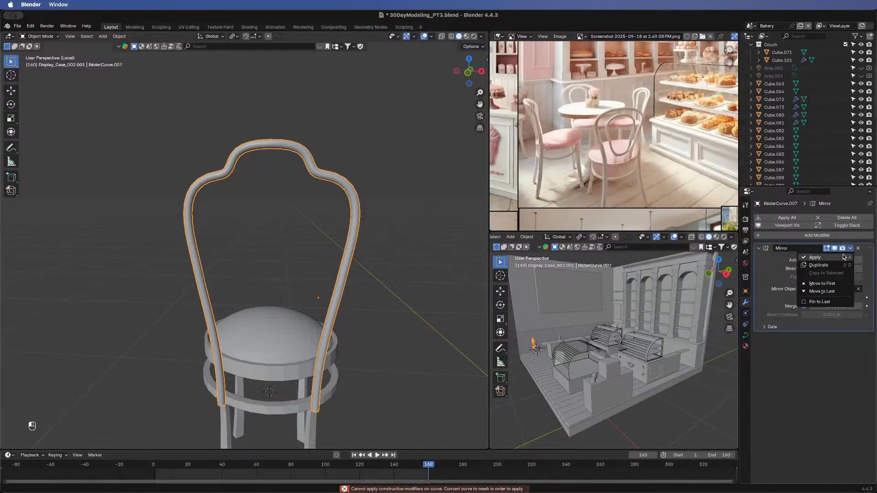
pyautogui.click(843, 257)
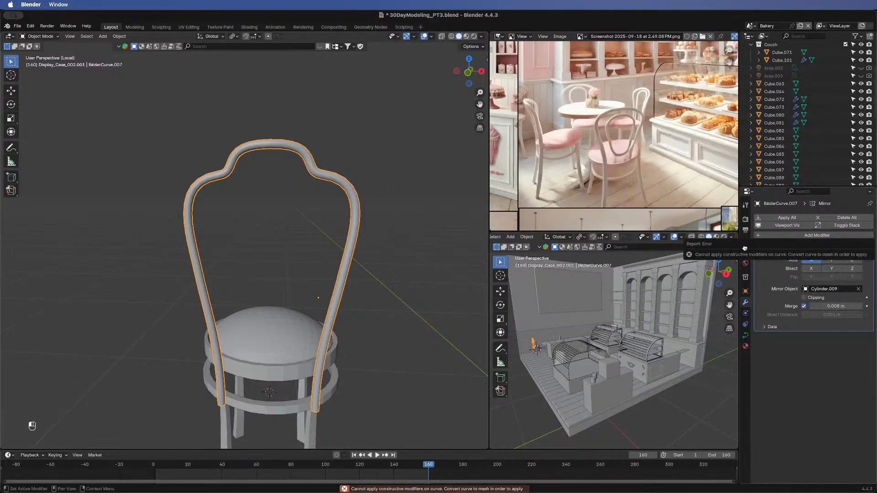
# - Convert the backrest curve to a mesh
pyautogui.rightClick(313, 161)
pyautogui.moveTo(314, 161)
pyautogui.click(342, 160)
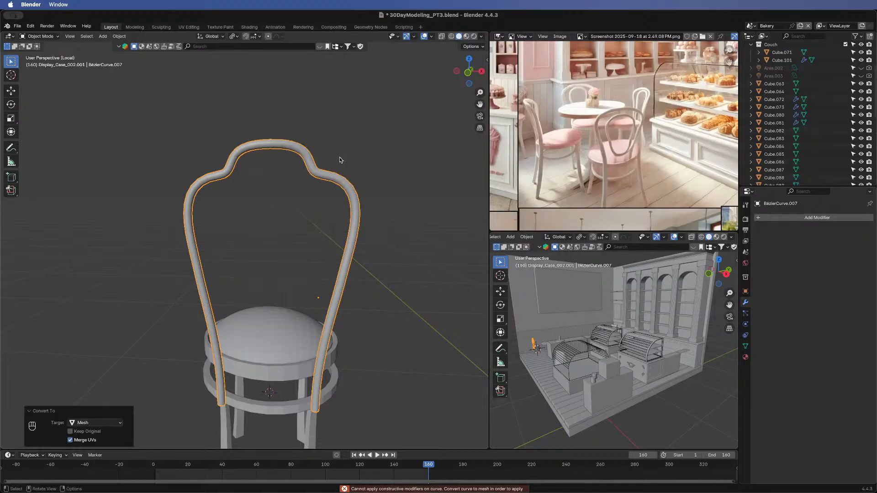
# - Set the backrest's origin to its geometry
pyautogui.rightClick(346, 193)
pyautogui.moveTo(347, 203)
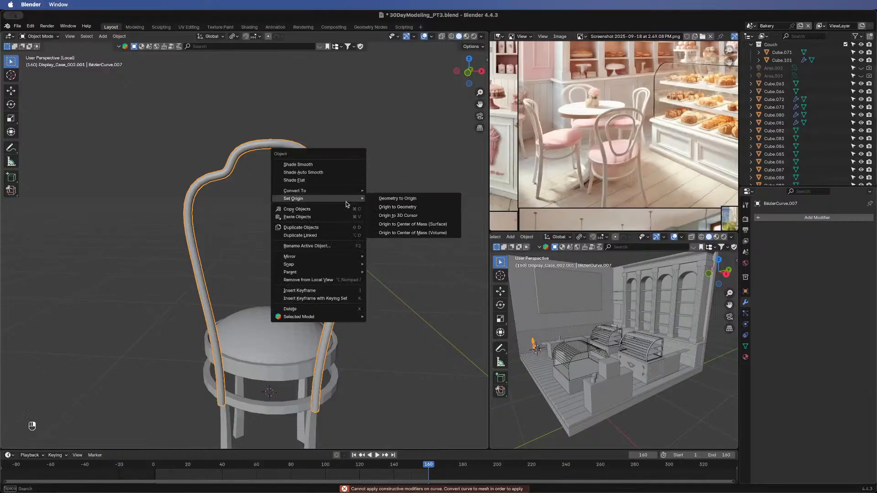
pyautogui.press('Escape')
pyautogui.rightClick(349, 193)
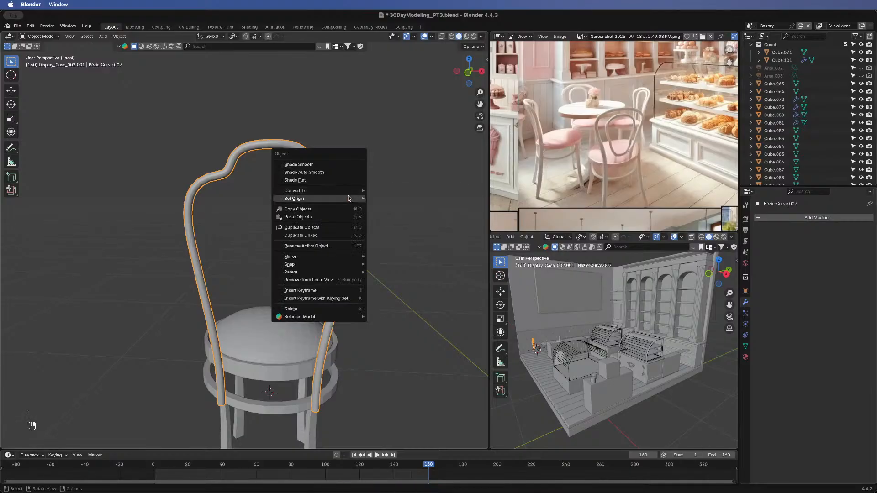
pyautogui.click(392, 207)
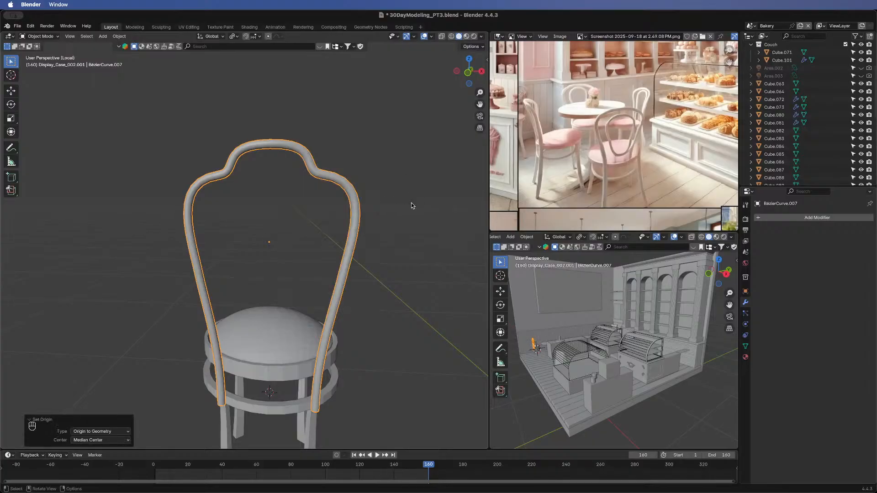
pyautogui.moveTo(361, 234); pyautogui.dragTo(367, 200, button='middle')
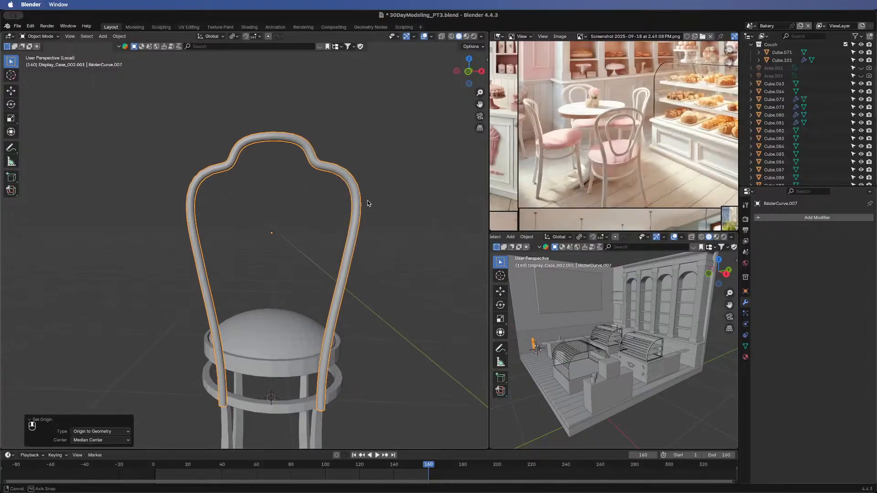
# - Duplicate the backrest hoop in place and scale the copy's whole mesh to about 0.786 in Edit Mode to form an inner hoop
pyautogui.click(351, 190)
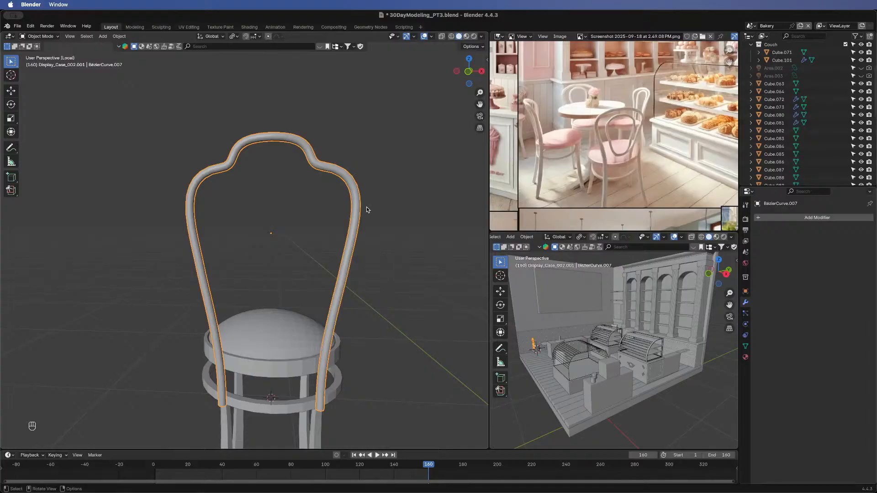
pyautogui.hotkey('shift', 'd')
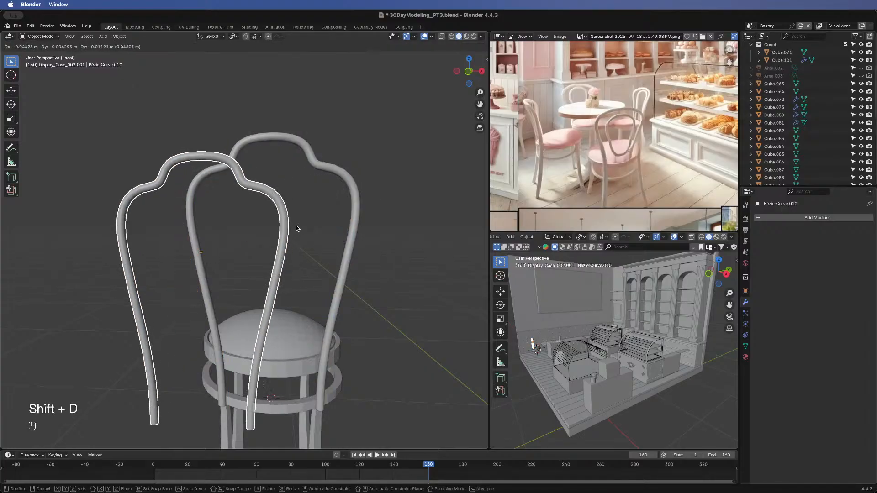
pyautogui.rightClick(385, 228)
pyautogui.press('Tab')
pyautogui.press('a')
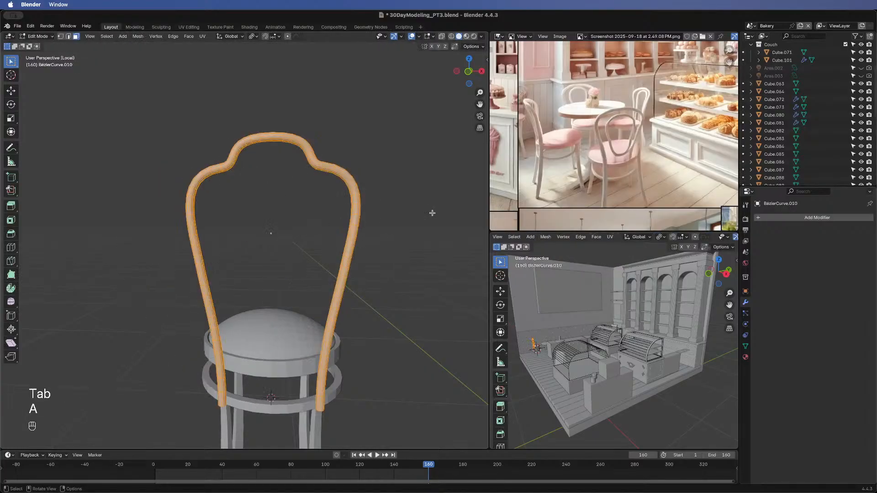
pyautogui.press('s')
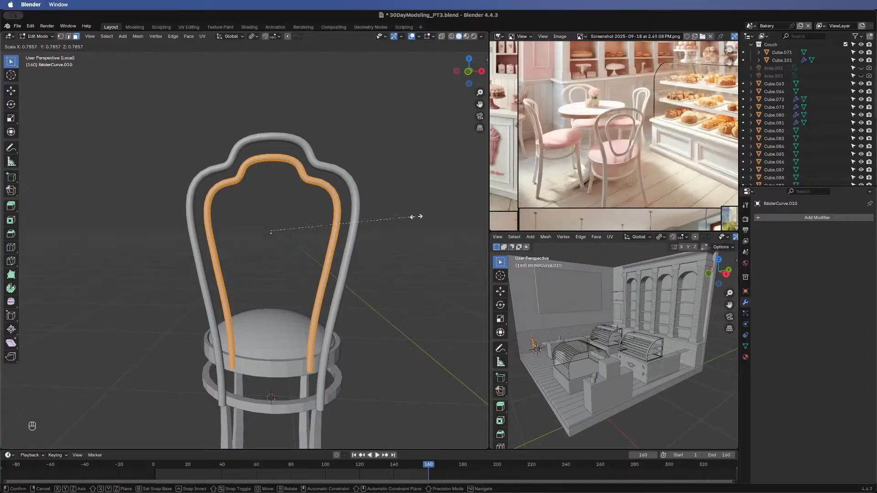
pyautogui.click(420, 218)
pyautogui.moveTo(430, 226); pyautogui.dragTo(310, 294, button='middle')
pyautogui.rightClick(339, 283)
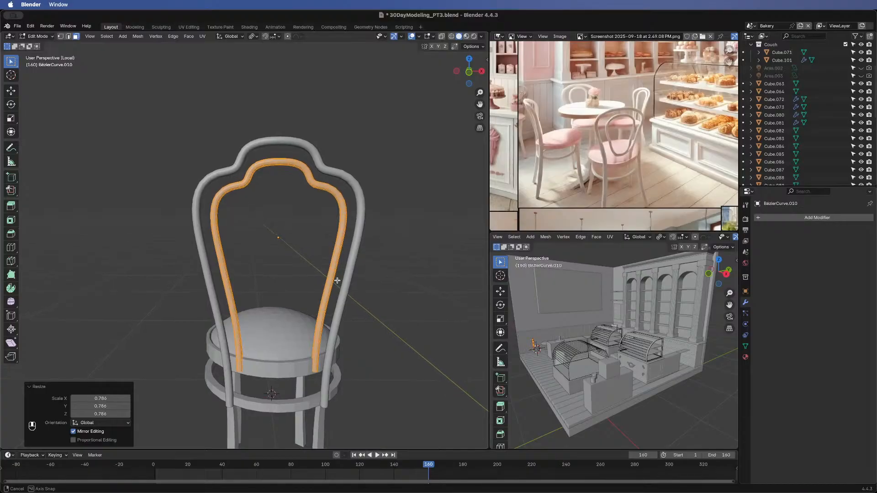
# - Finish editing the inner hoop and return to Object Mode with nothing selected
pyautogui.click(401, 312)
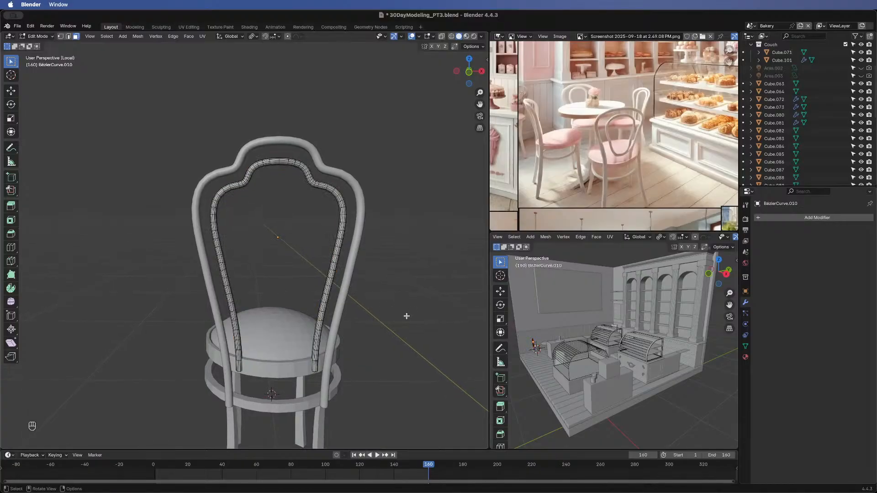
pyautogui.press('Tab')
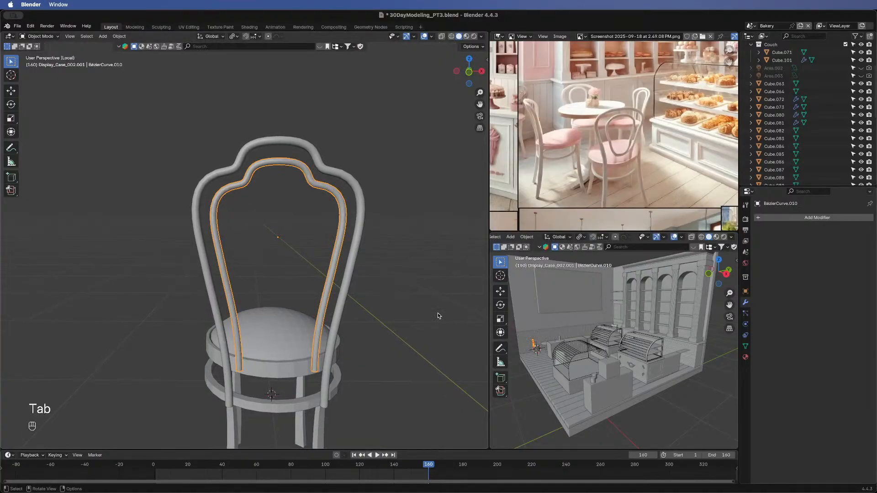
pyautogui.click(437, 314)
pyautogui.moveTo(444, 312); pyautogui.dragTo(245, 295, button='middle')
pyautogui.moveTo(388, 299); pyautogui.dragTo(318, 266, button='middle')
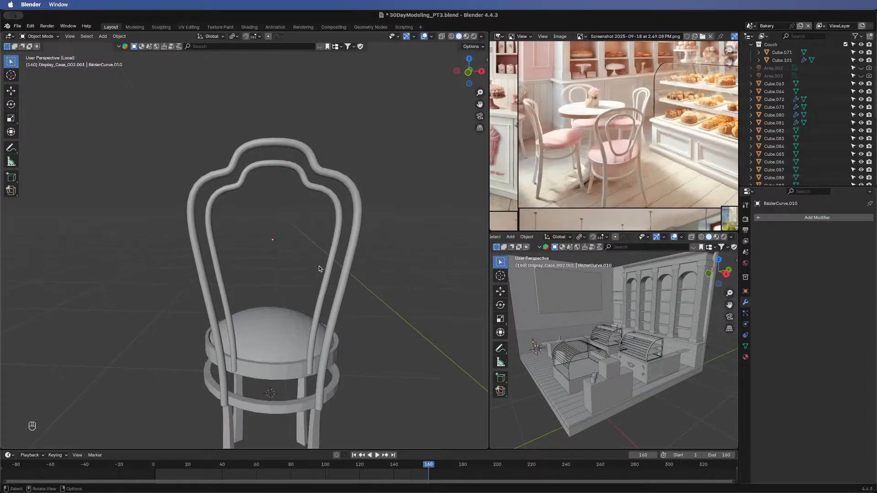
# - Select the full edge loop running along the inward-facing side of the inner hoop in Edit Mode
pyautogui.press('Tab')
pyautogui.moveTo(371, 235); pyautogui.dragTo(187, 174, button='middle')
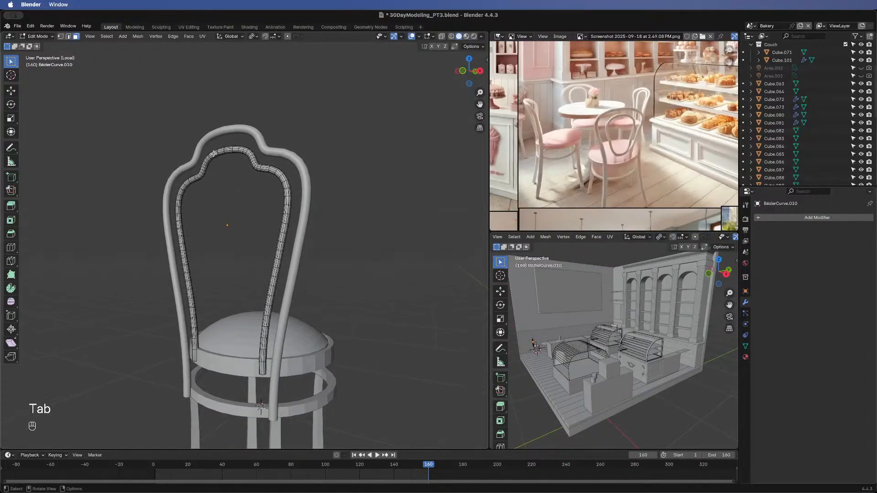
pyautogui.press('2')
pyautogui.keyDown('alt'); pyautogui.click(217, 156); pyautogui.keyUp('alt')
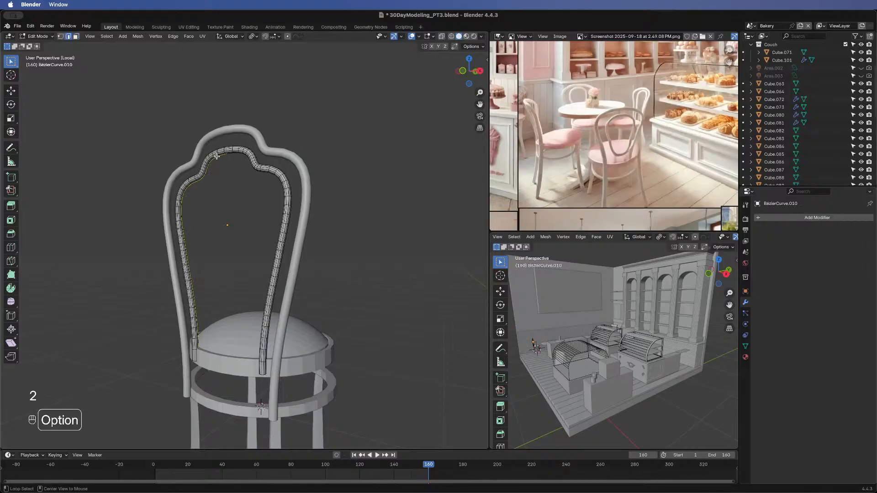
pyautogui.keyDown('alt'); pyautogui.keyDown('shift'); pyautogui.click(224, 156); pyautogui.keyUp('shift'); pyautogui.keyUp('alt')
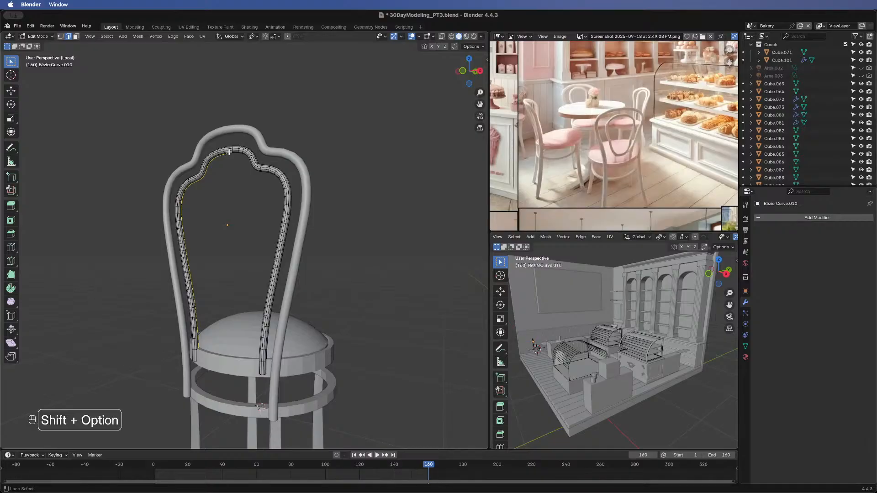
pyautogui.keyDown('alt'); pyautogui.keyDown('shift'); pyautogui.click(230, 152); pyautogui.keyUp('shift'); pyautogui.keyUp('alt')
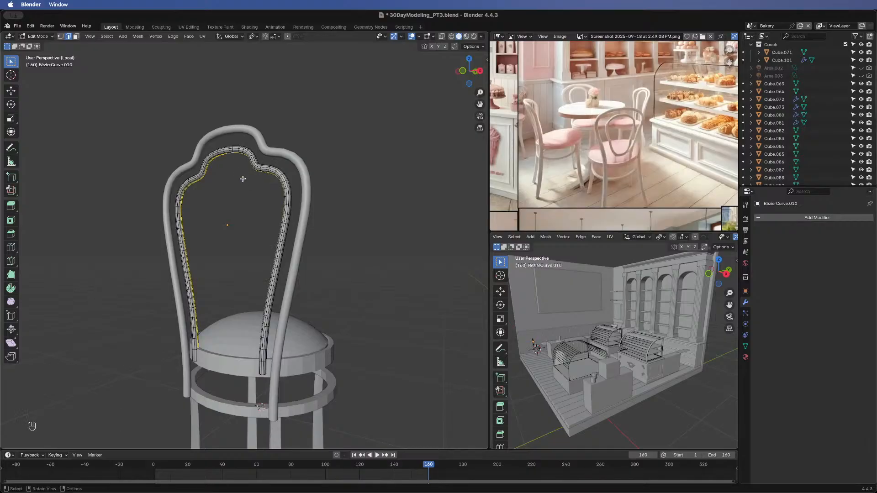
pyautogui.press('super+z')
pyautogui.scroll(4, 241, 171)
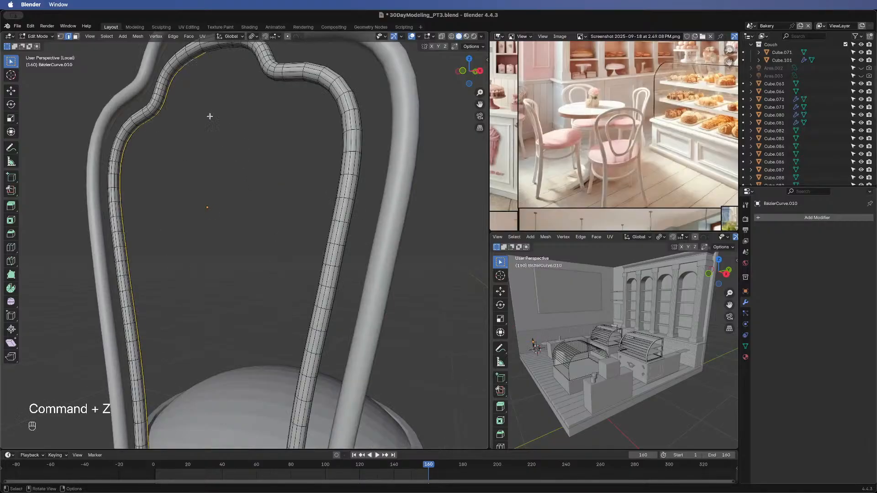
pyautogui.keyDown('alt'); pyautogui.keyDown('shift'); pyautogui.click(211, 51); pyautogui.keyUp('shift'); pyautogui.keyUp('alt')
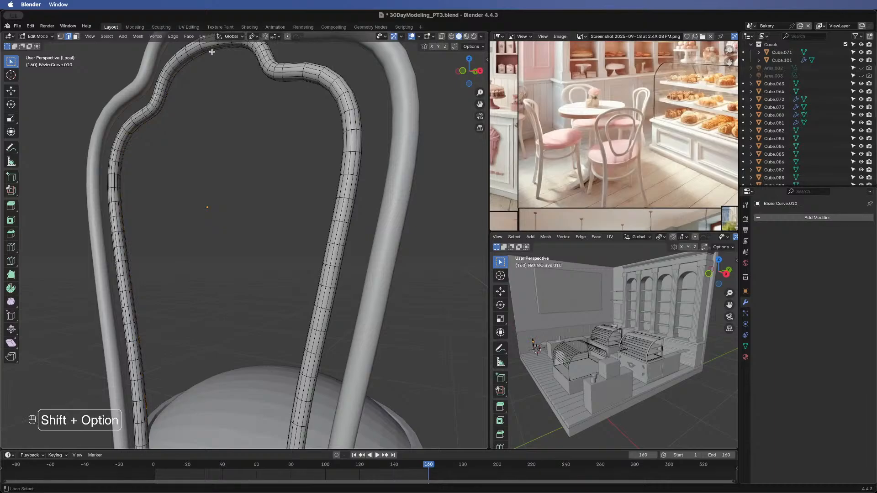
pyautogui.keyDown('alt'); pyautogui.keyDown('shift'); pyautogui.click(212, 50); pyautogui.keyUp('shift'); pyautogui.keyUp('alt')
pyautogui.keyDown('alt'); pyautogui.keyDown('shift'); pyautogui.click(203, 54); pyautogui.keyUp('shift'); pyautogui.keyUp('alt')
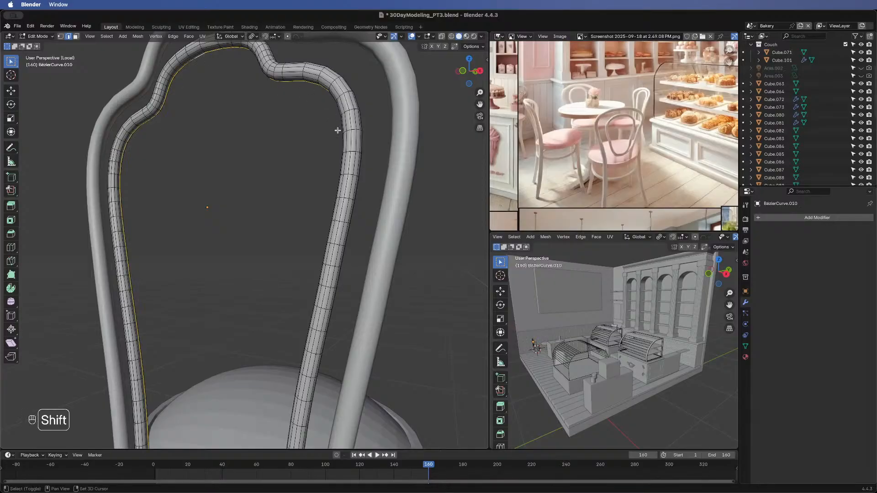
# - Duplicate the selected edge loop in place and move the copy about 0.012 m along Y, in front of the hoop
pyautogui.hotkey('shift', 'd')
pyautogui.rightClick(236, 192)
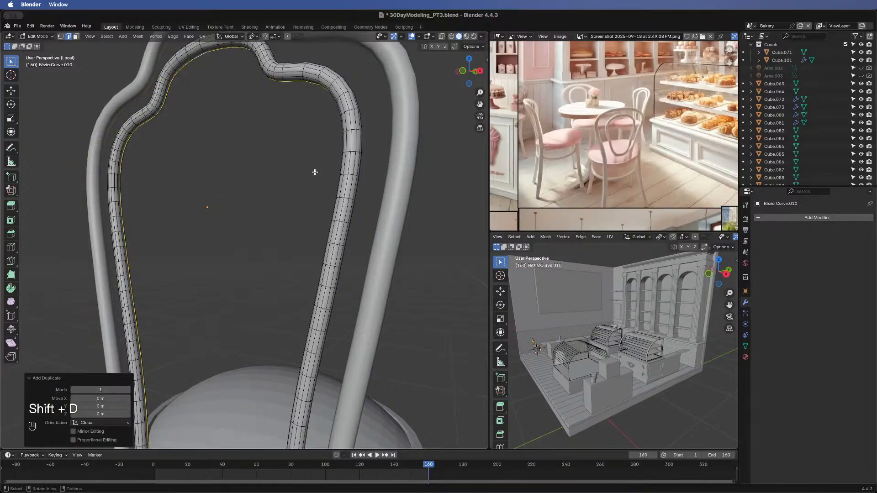
pyautogui.moveTo(323, 168); pyautogui.dragTo(181, 216, button='middle')
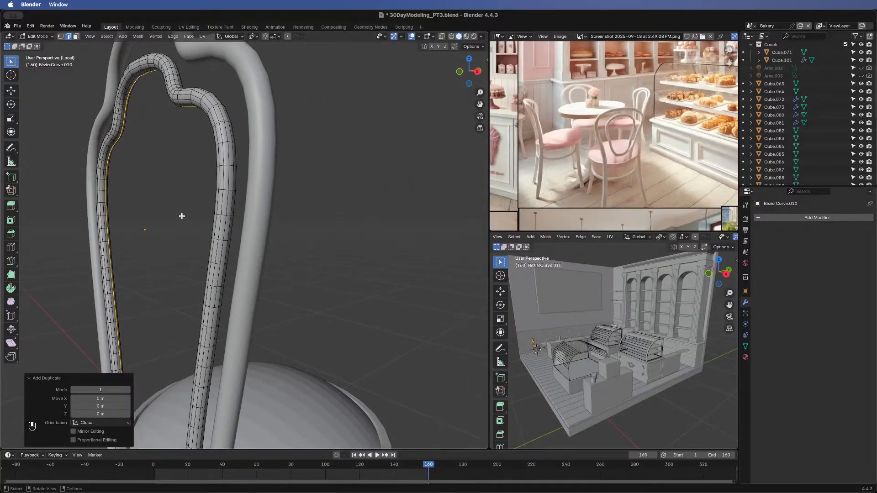
pyautogui.moveTo(296, 210); pyautogui.dragTo(100, 220, button='middle')
pyautogui.press('g')
pyautogui.press('y')
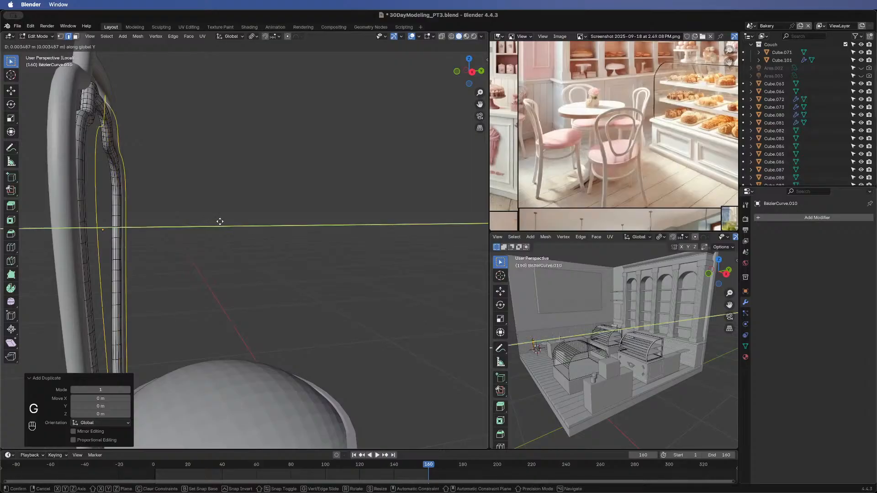
pyautogui.click(238, 223)
pyautogui.moveTo(324, 224); pyautogui.dragTo(172, 258, button='middle')
pyautogui.scroll(-3, 173, 260)
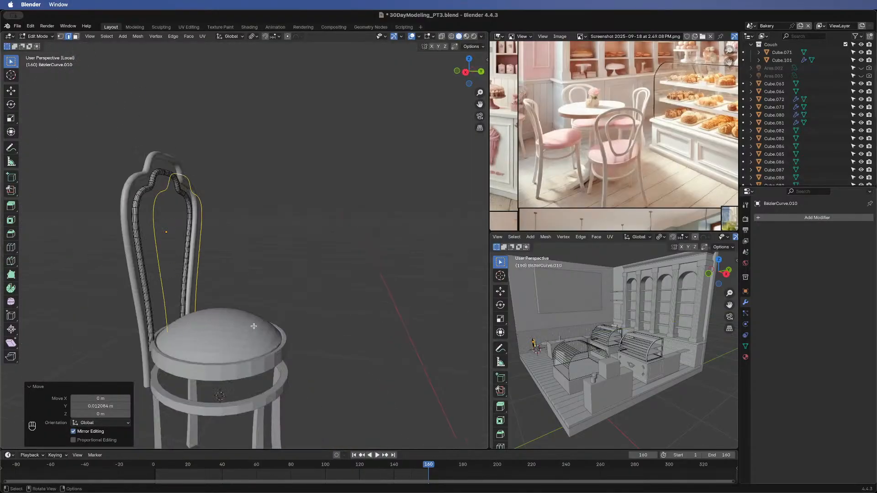
# - Connect the two open lower ends of the duplicated loop with an edge to close the outline
pyautogui.moveTo(254, 326); pyautogui.dragTo(196, 286, button='middle')
pyautogui.press('1')
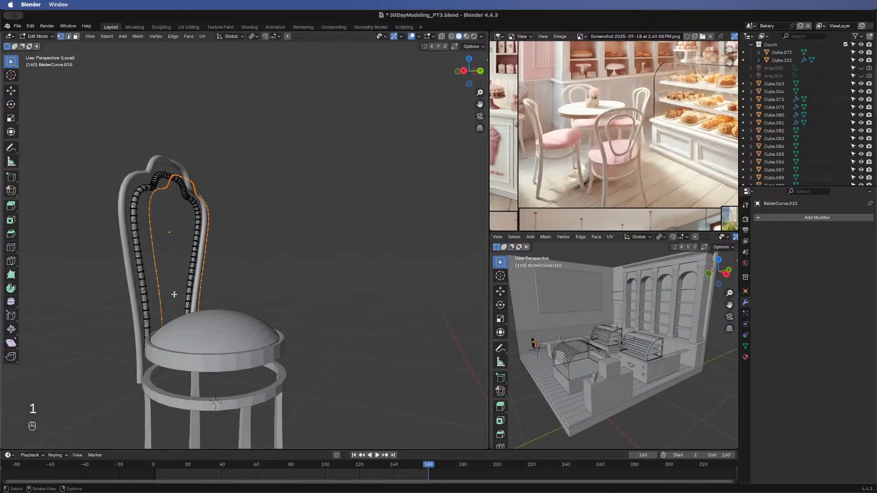
pyautogui.hotkey('alt', 'z')
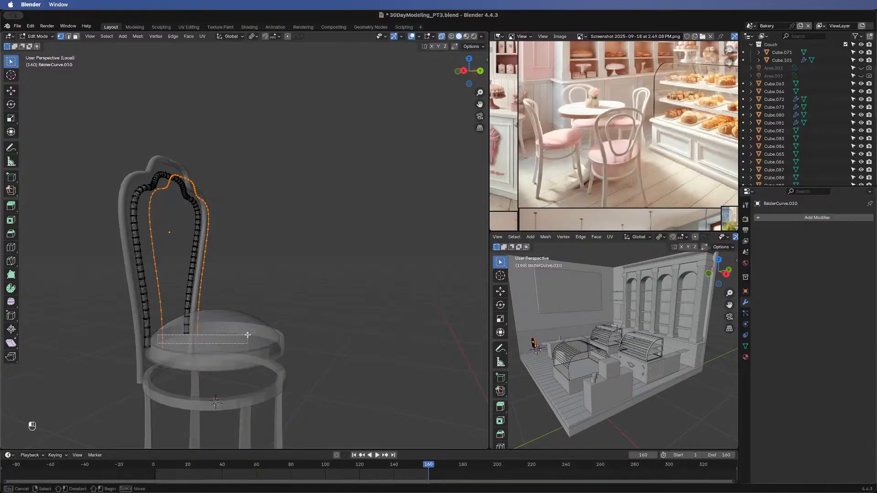
pyautogui.click(223, 338)
pyautogui.moveTo(156, 372); pyautogui.dragTo(206, 339)
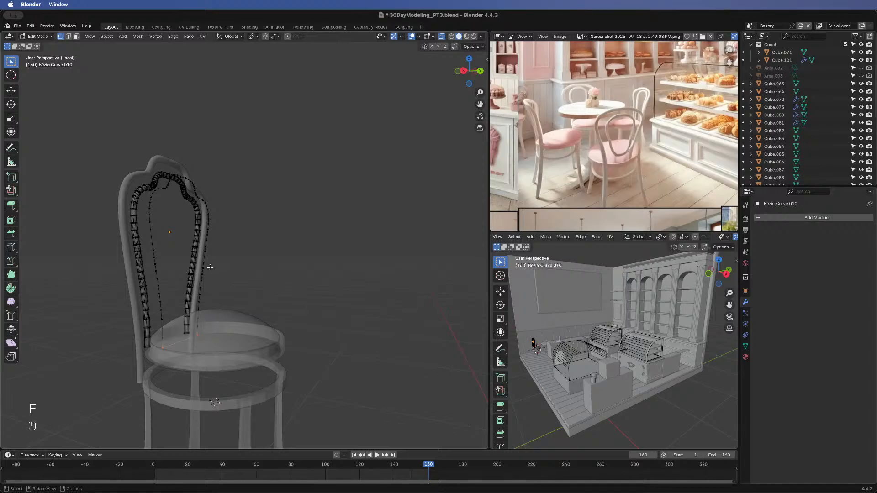
# - Try to fill the linked closed outline using Grid Fill
pyautogui.press('a')
pyautogui.press('Escape')
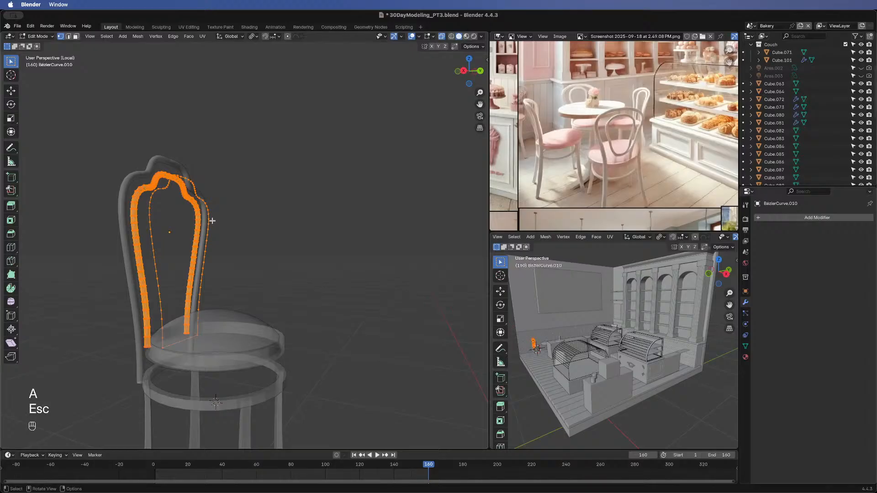
pyautogui.press('super+z')
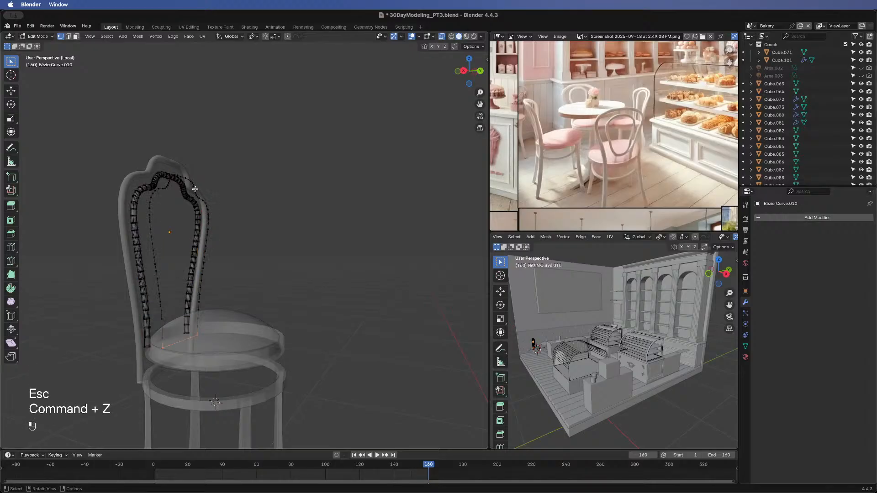
pyautogui.press('l')
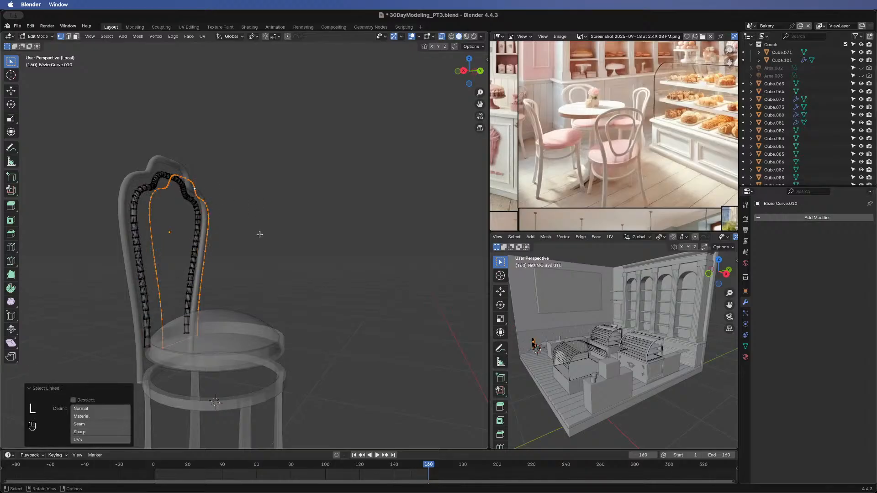
pyautogui.click(188, 37)
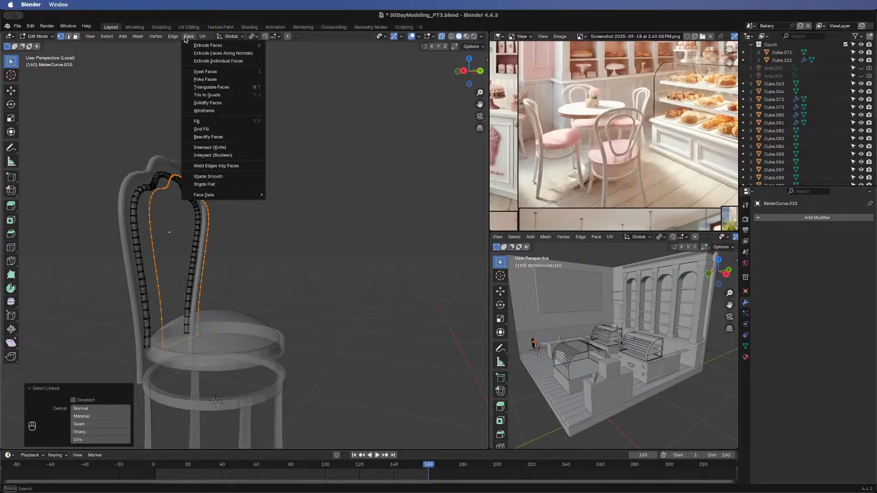
pyautogui.click(228, 128)
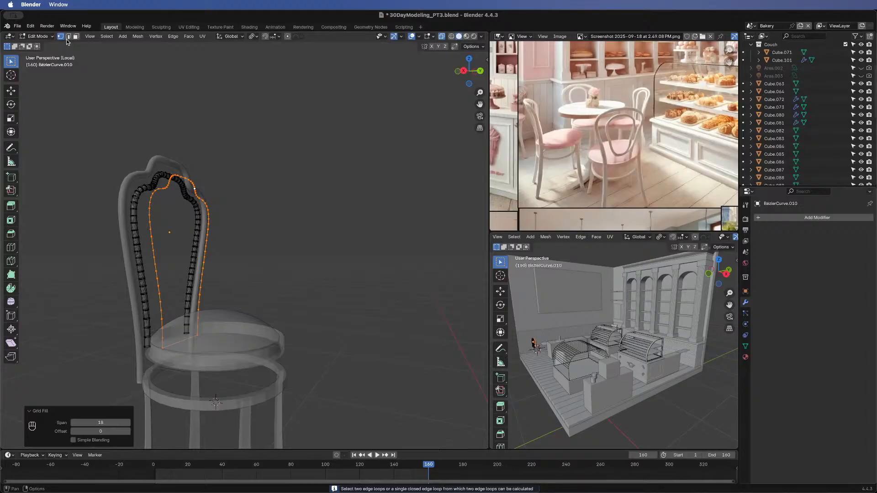
pyautogui.press('2')
pyautogui.click(175, 38)
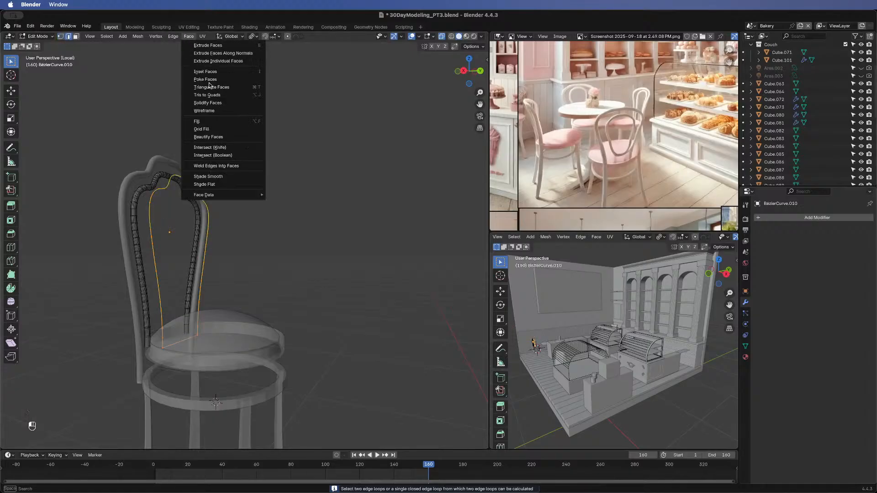
pyautogui.click(191, 38)
pyautogui.click(191, 38)
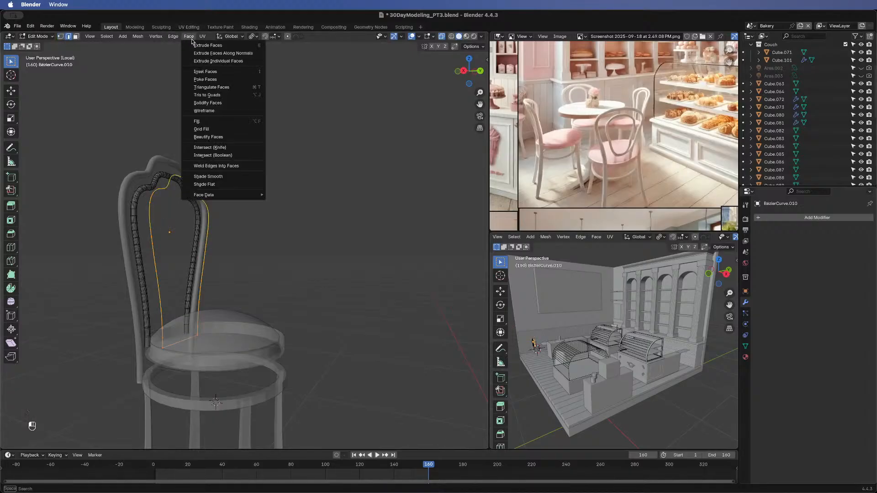
pyautogui.click(221, 126)
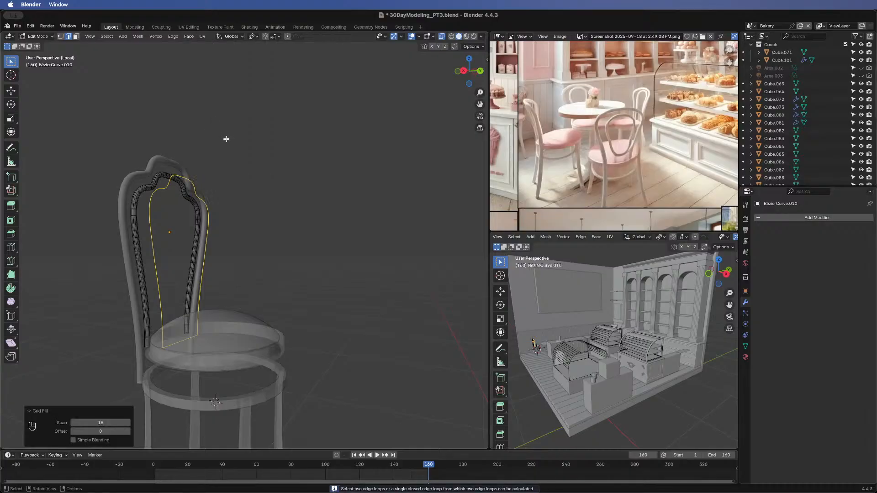
pyautogui.click(75, 37)
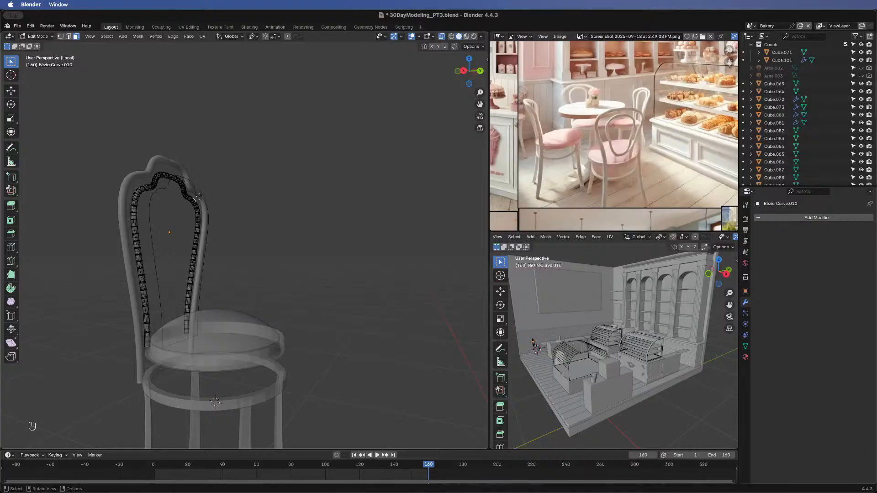
pyautogui.press('super+z')
# - Separate the closed outline from the inner hoop into its own object and select it in Object Mode
pyautogui.press('l')
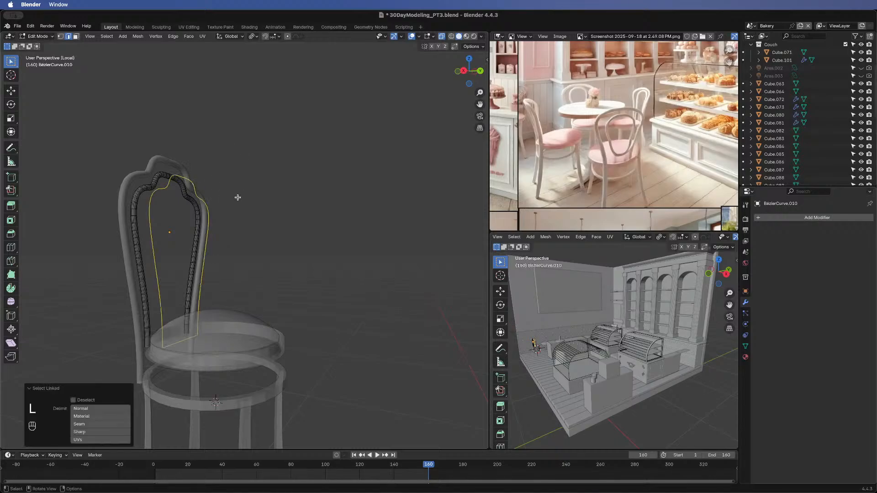
pyautogui.press('p')
pyautogui.click(239, 199)
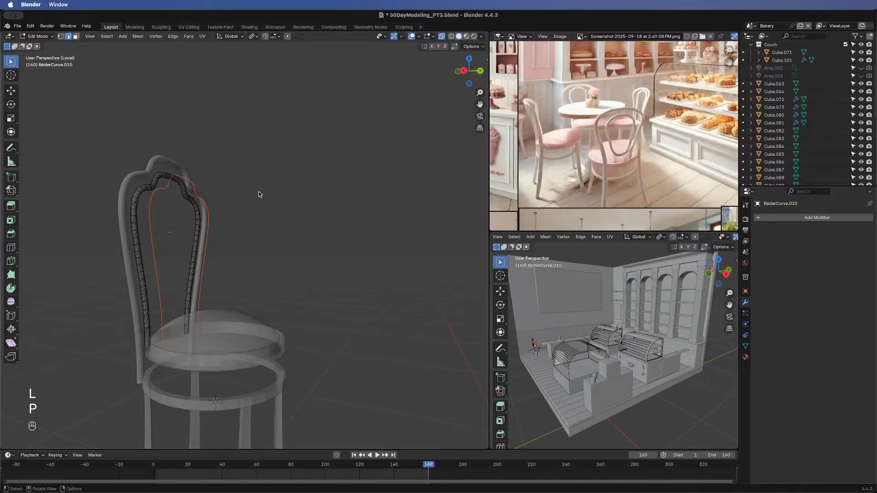
pyautogui.press('Tab')
pyautogui.click(191, 181)
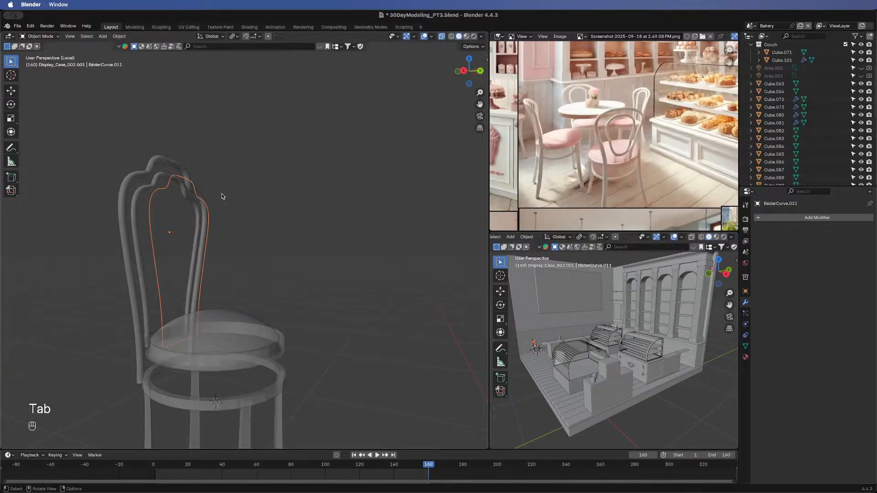
# - Isolate the separated backrest outline in Local View and enter Edit Mode on it
pyautogui.press('/')
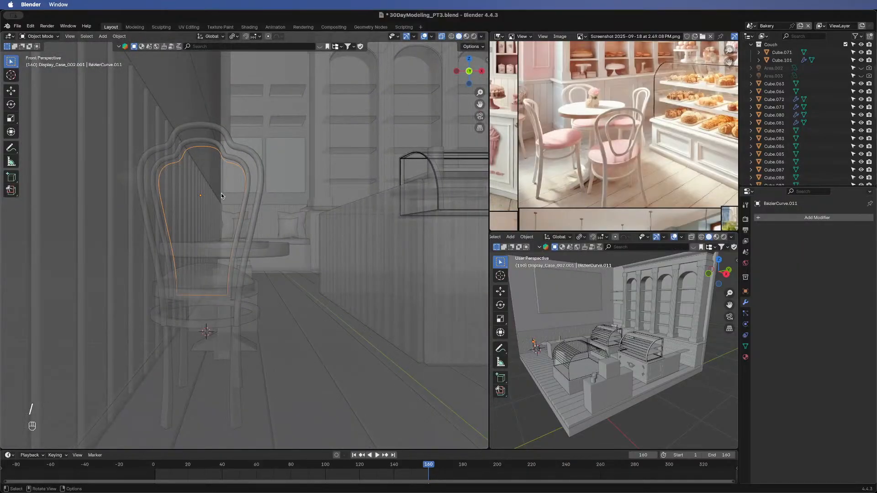
pyautogui.press('/')
pyautogui.moveTo(298, 196); pyautogui.dragTo(308, 213, button='middle')
pyautogui.press('Tab')
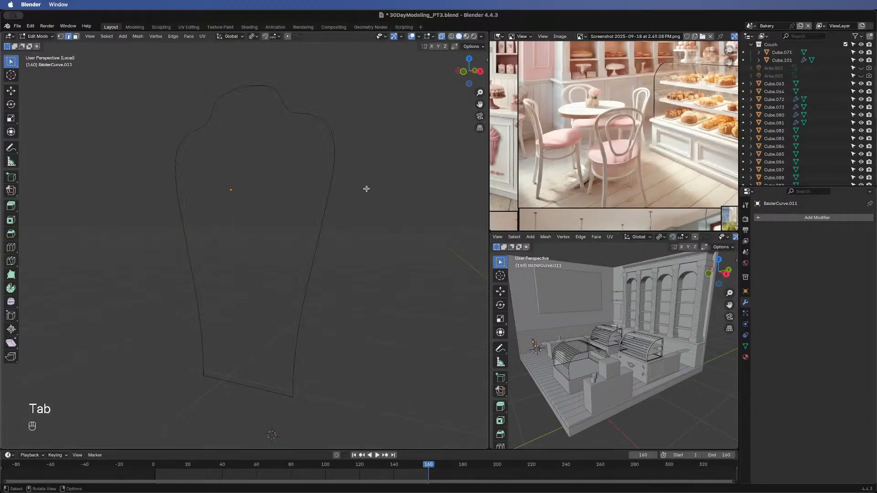
# - Select the whole outline, try Grid Fill on it, and fill it with faces using the Fill operation
pyautogui.press('a')
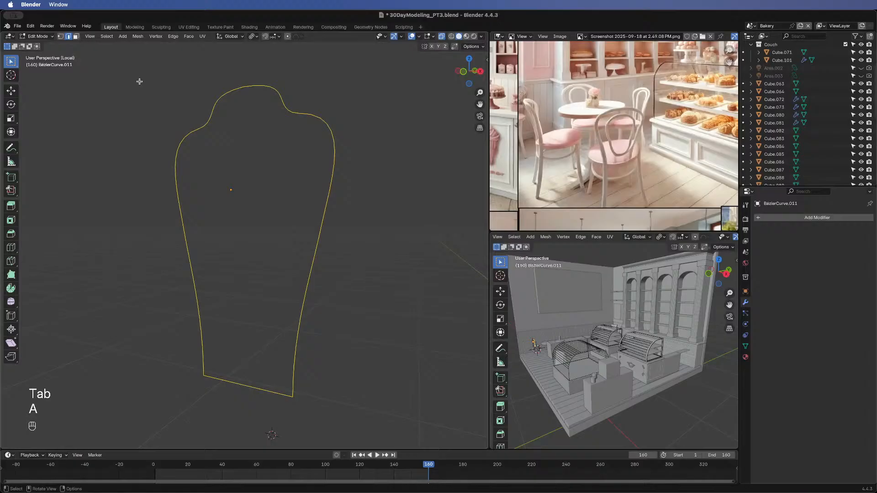
pyautogui.click(188, 36)
pyautogui.click(209, 128)
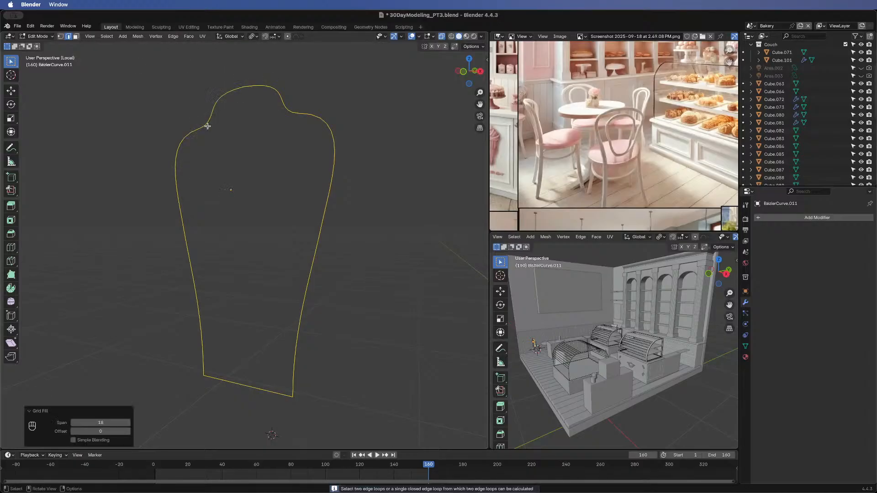
pyautogui.click(189, 36)
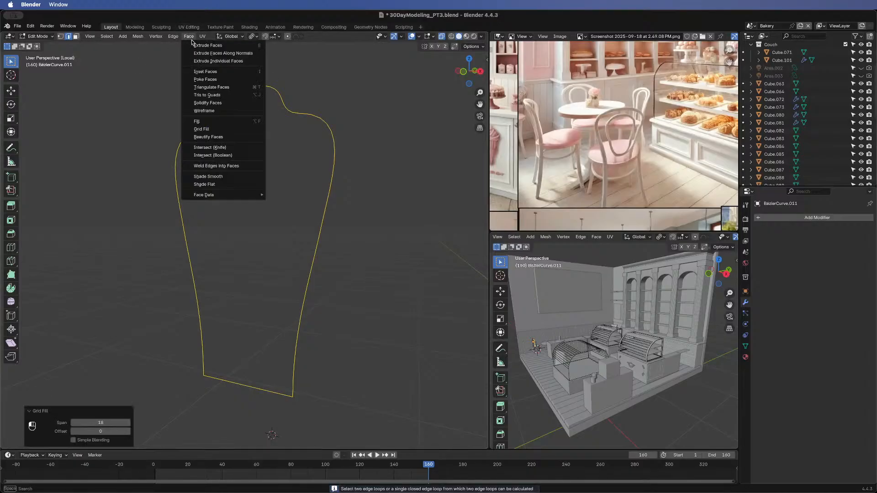
pyautogui.click(196, 121)
pyautogui.moveTo(192, 198); pyautogui.dragTo(249, 144, button='middle')
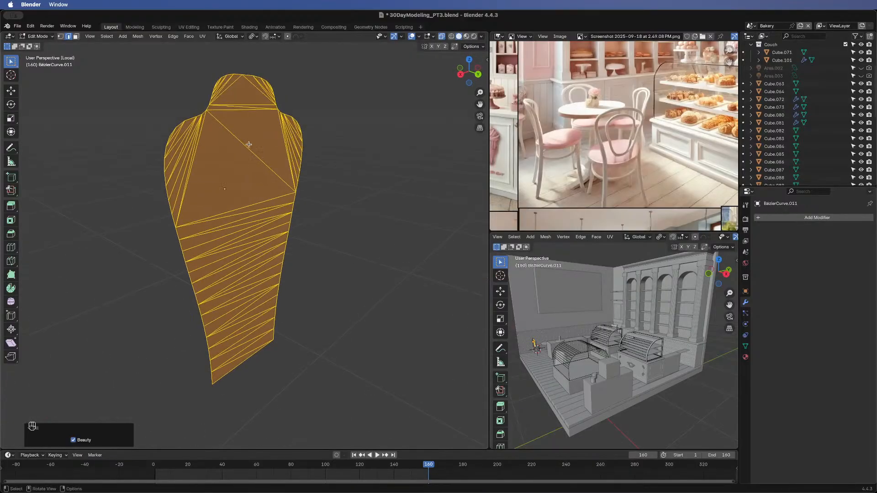
# - Try Grid Fill and face deletion on the whole filled panel, and undo the attempt
pyautogui.press('a')
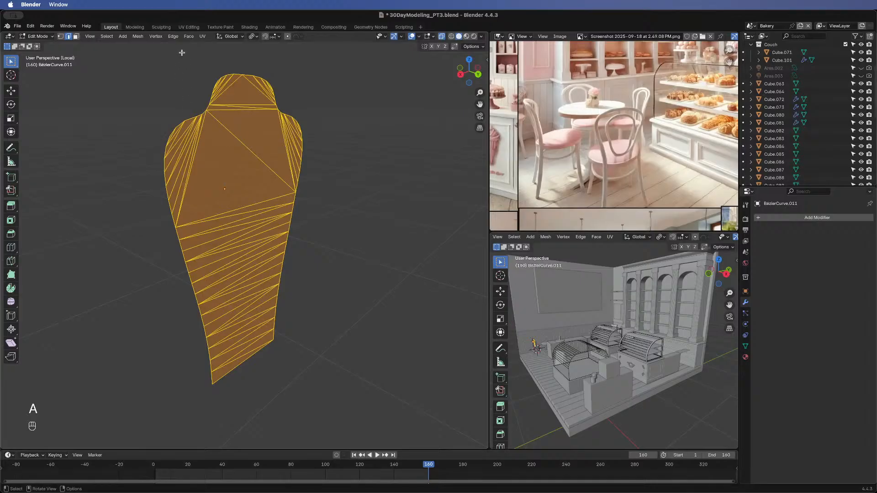
pyautogui.click(189, 37)
pyautogui.click(219, 129)
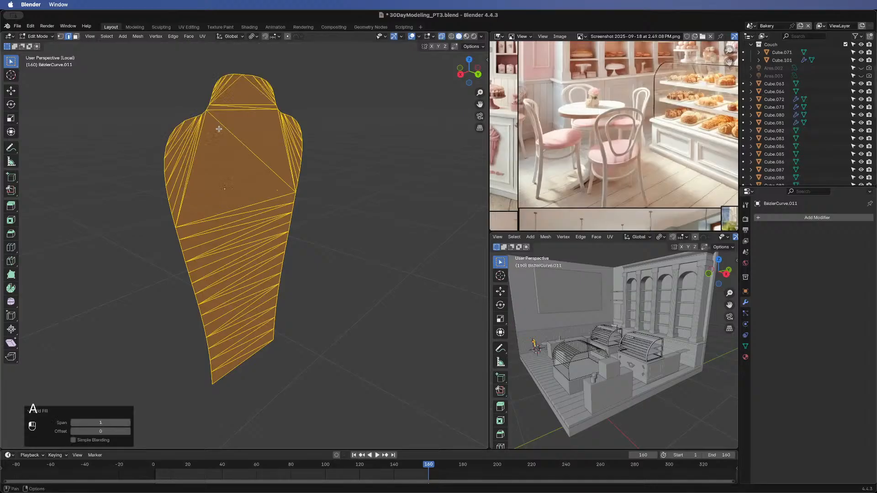
pyautogui.press('x')
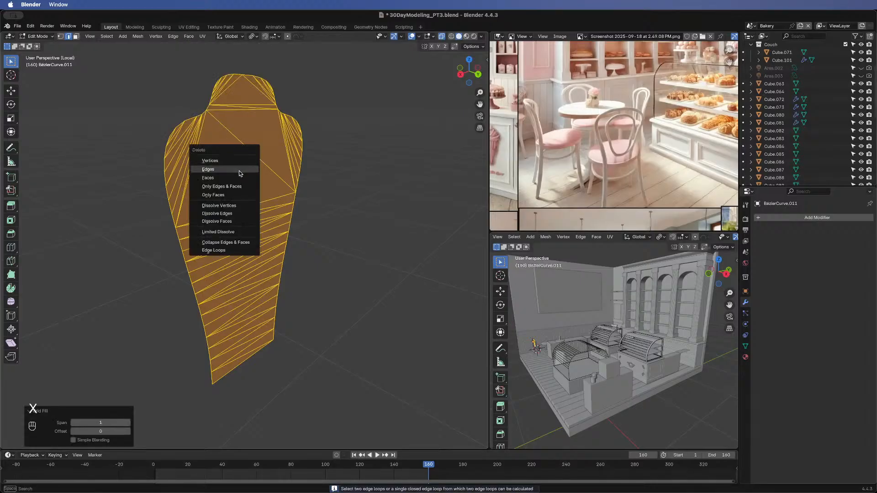
pyautogui.click(239, 178)
pyautogui.press('super+z')
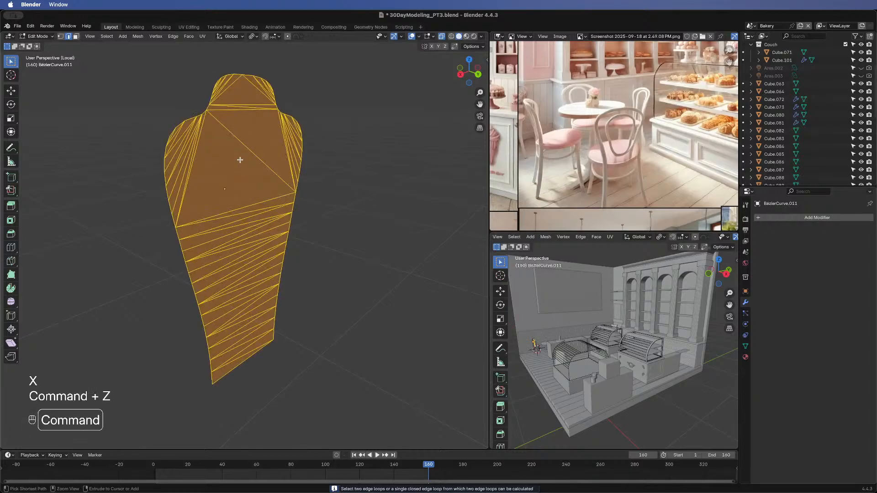
pyautogui.press('super+z')
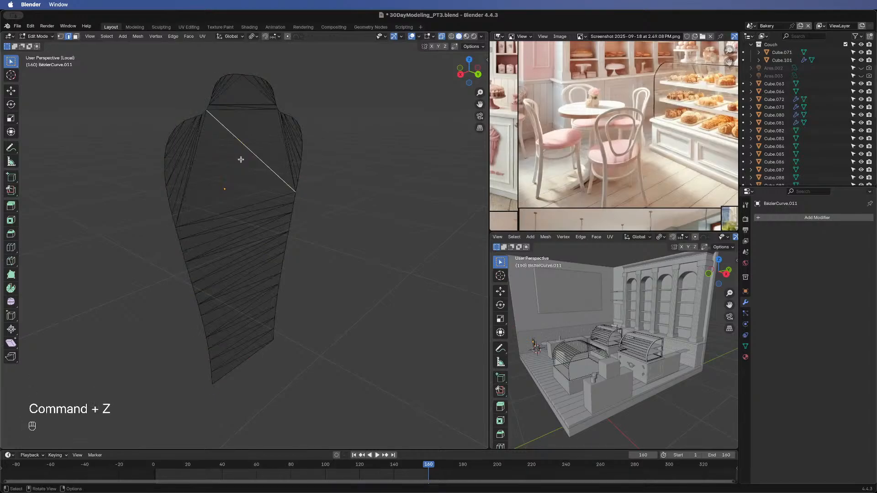
pyautogui.press('a')
pyautogui.rightClick(239, 170)
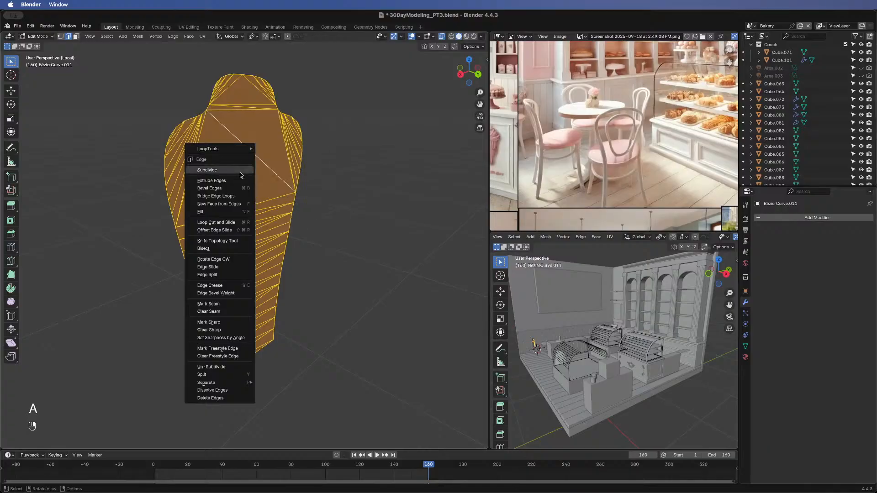
pyautogui.click(204, 113)
# - Try to extrude the whole filled panel along Y and cancel the extrusion
pyautogui.press('Tab')
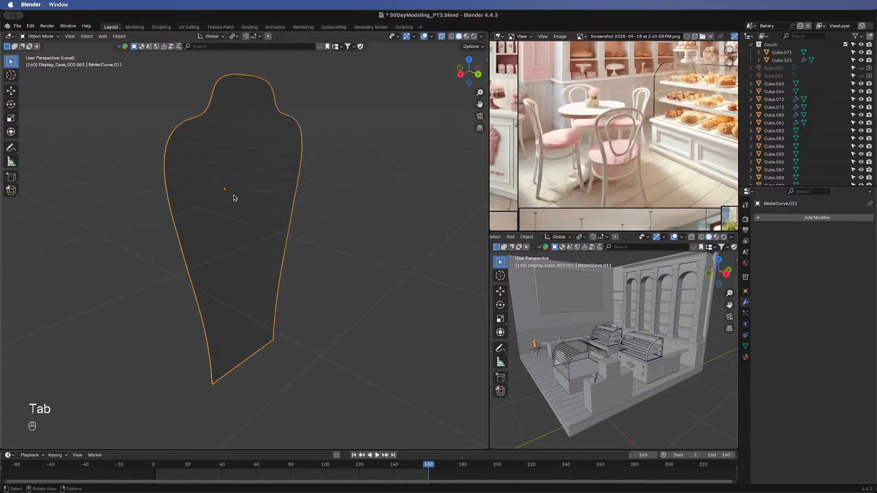
pyautogui.moveTo(328, 220); pyautogui.dragTo(286, 227, button='middle')
pyautogui.press('Tab')
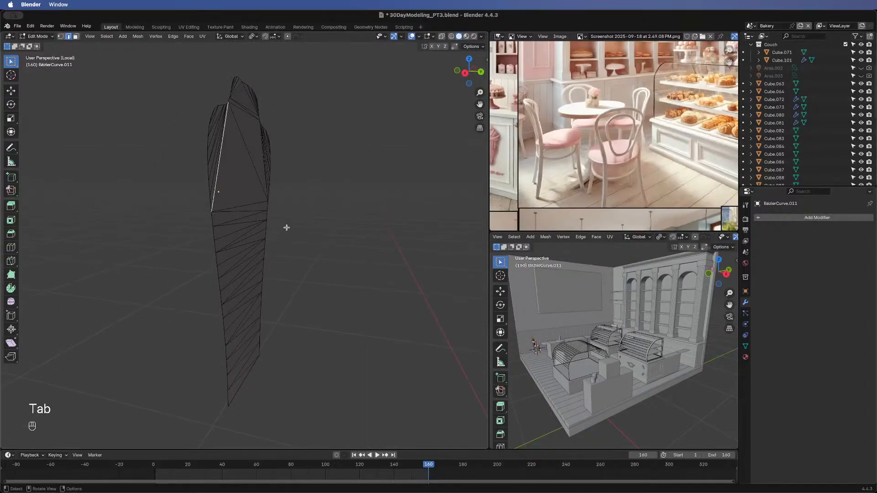
pyautogui.press('a')
pyautogui.press('e')
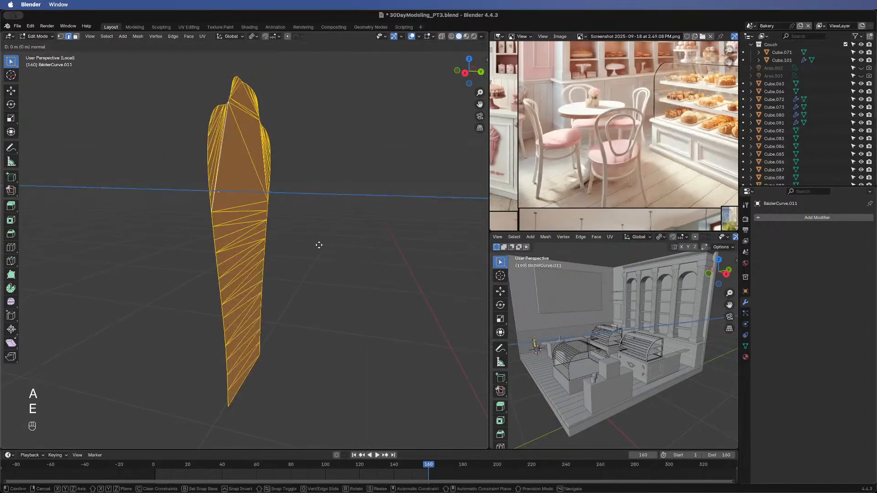
pyautogui.rightClick(321, 247)
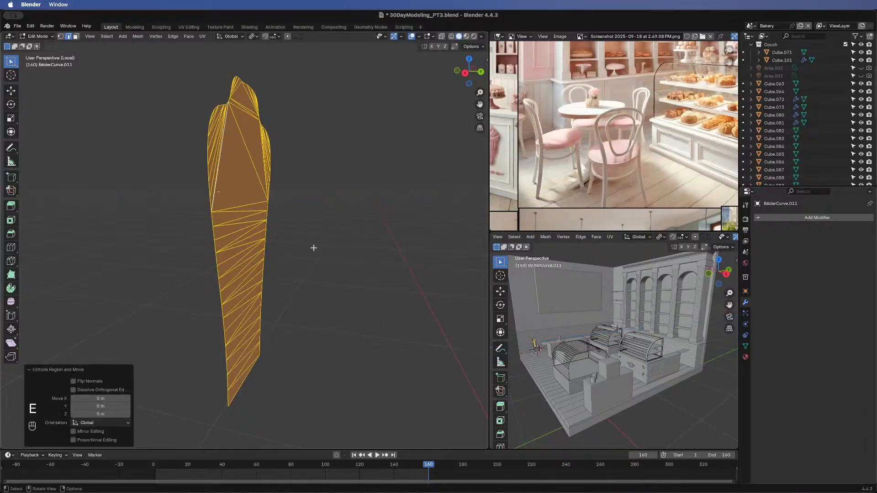
pyautogui.press('e')
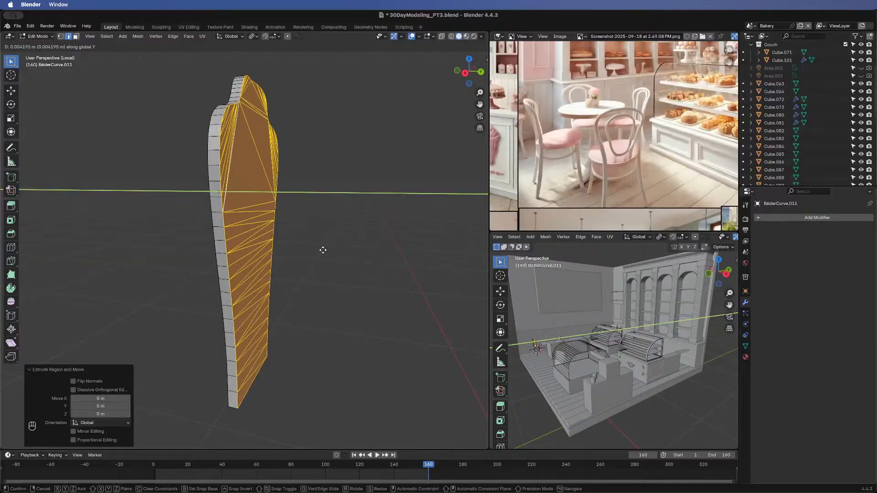
pyautogui.press('Escape')
# - Exit Local View to bring back the chair and the rest of the bakery scene
pyautogui.press('/')
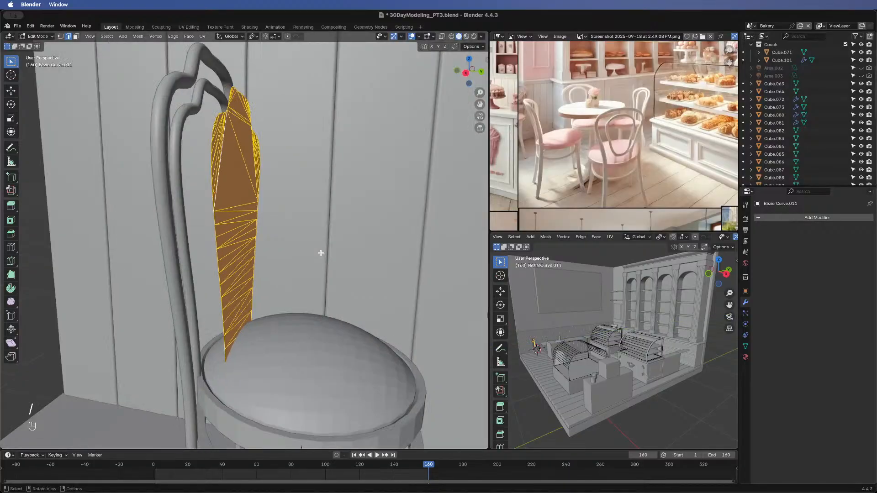
pyautogui.moveTo(322, 248); pyautogui.dragTo(156, 272, button='middle')
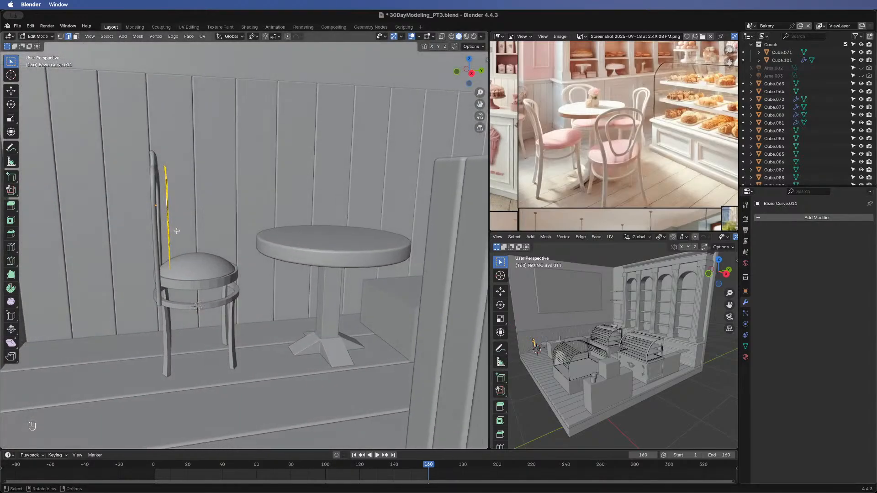
# - Extrude the whole panel about 0.015 m along negative Y toward the hoop backrests, and check its thickness from several angles
pyautogui.press('e')
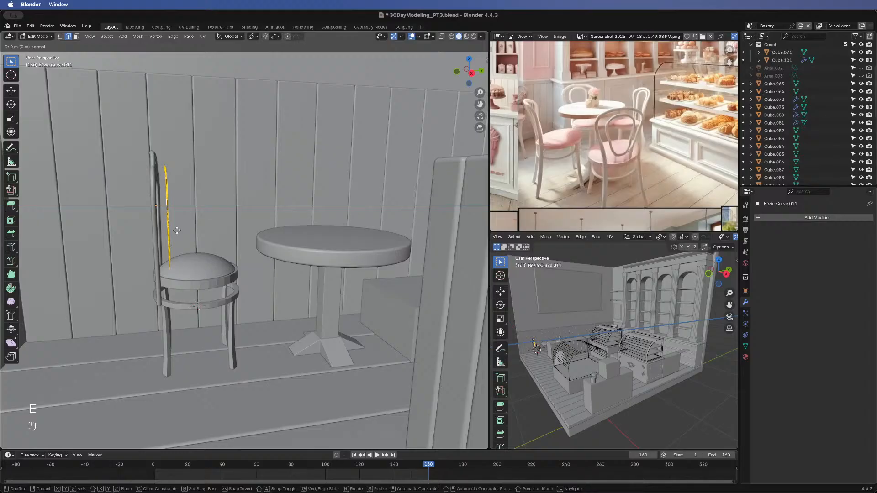
pyautogui.press('y')
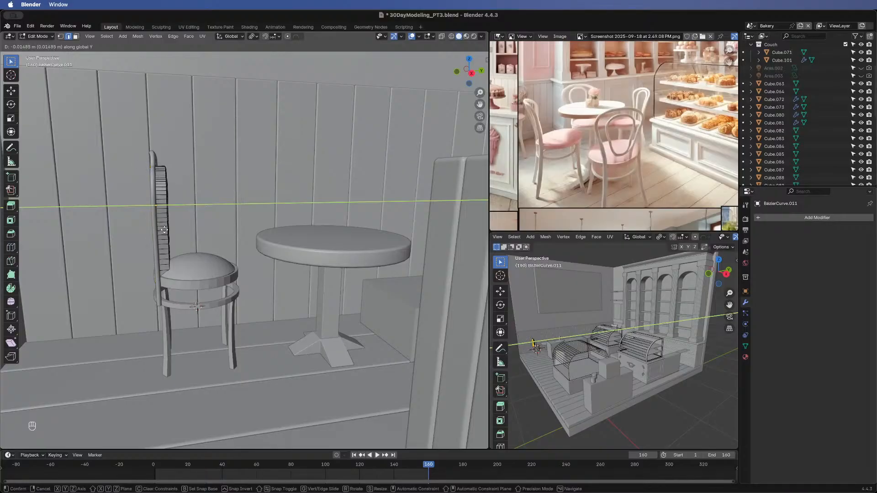
pyautogui.click(165, 229)
pyautogui.moveTo(85, 242); pyautogui.dragTo(204, 198, button='middle')
pyautogui.moveTo(265, 166); pyautogui.dragTo(135, 235, button='middle')
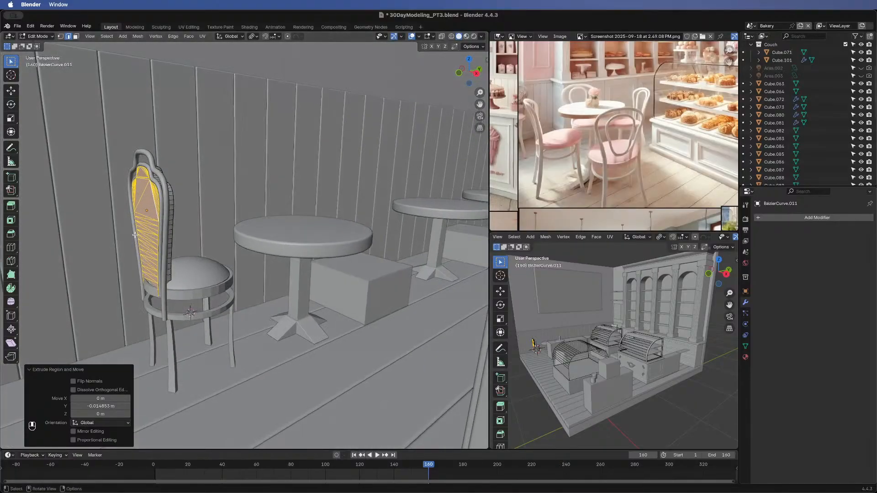
pyautogui.moveTo(229, 246); pyautogui.dragTo(280, 222, button='middle')
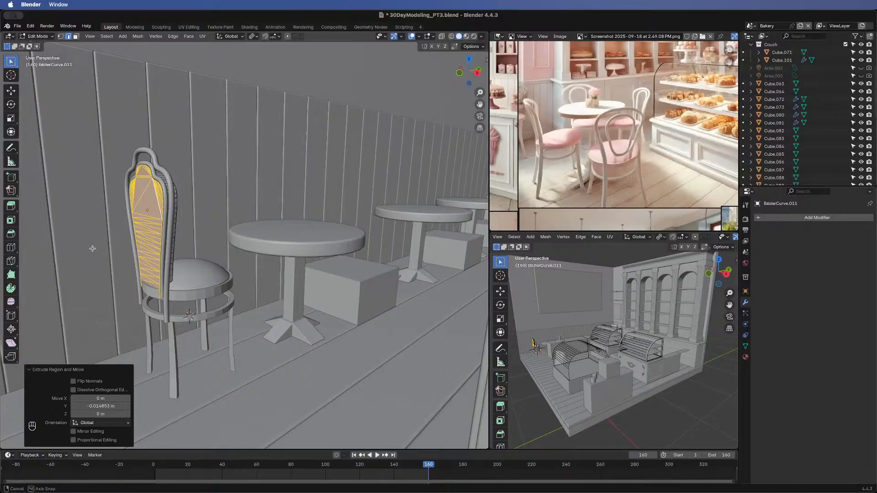
pyautogui.moveTo(92, 248); pyautogui.dragTo(169, 182, button='middle')
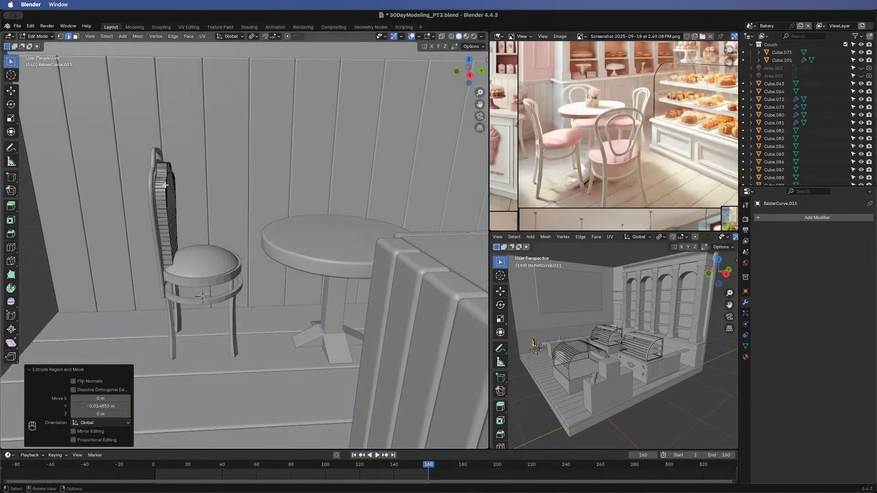
# - Select the edge loop around the panel's seat-facing side and try moving and extruding it along Y
pyautogui.press('2')
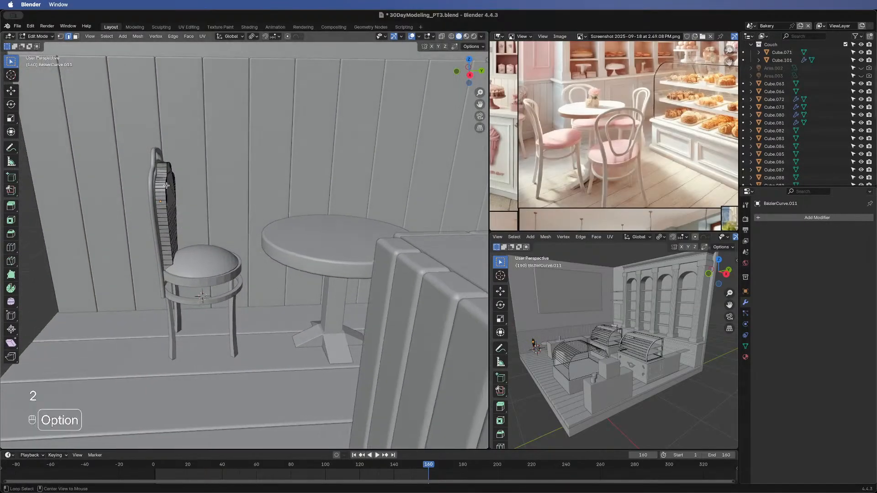
pyautogui.moveTo(219, 160); pyautogui.dragTo(246, 196, button='middle')
pyautogui.scroll(5, 247, 196)
pyautogui.keyDown('alt'); pyautogui.moveTo(151, 200); pyautogui.dragTo(124, 169, button='middle'); pyautogui.keyUp('alt')
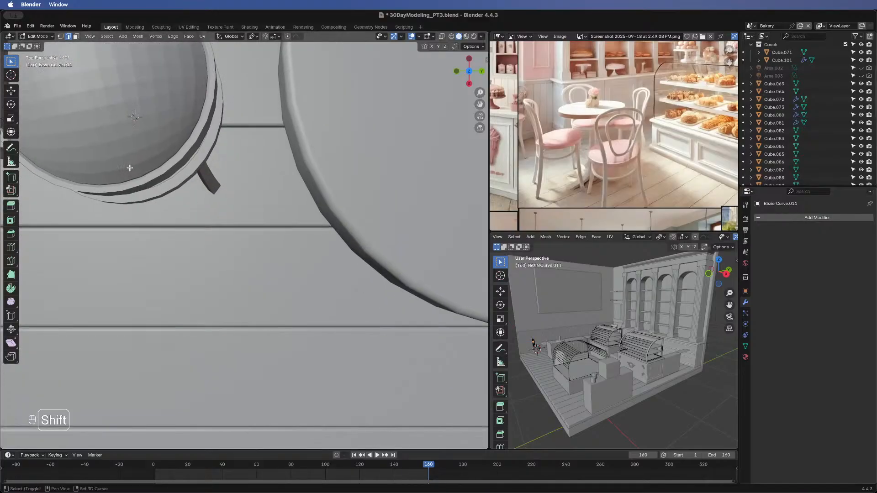
pyautogui.click(470, 85)
pyautogui.moveTo(55, 190); pyautogui.dragTo(70, 188, button='middle')
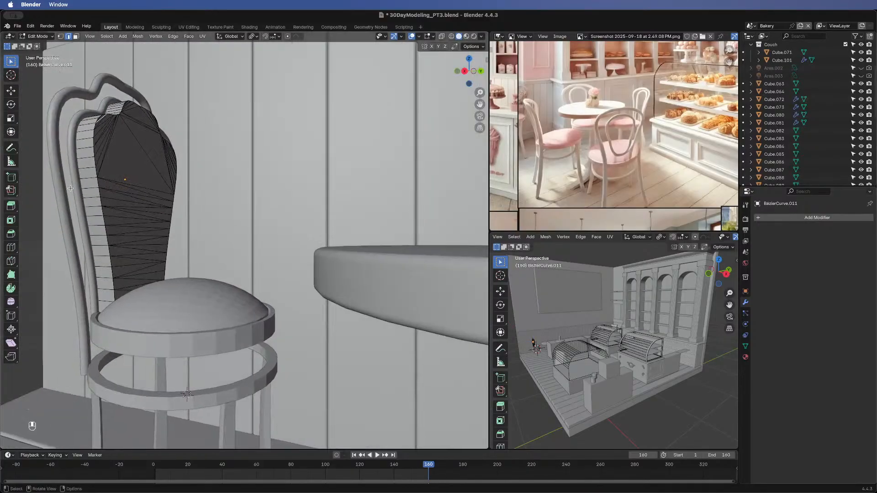
pyautogui.keyDown('shift'); pyautogui.moveTo(124, 187); pyautogui.dragTo(188, 187, button='middle'); pyautogui.keyUp('shift')
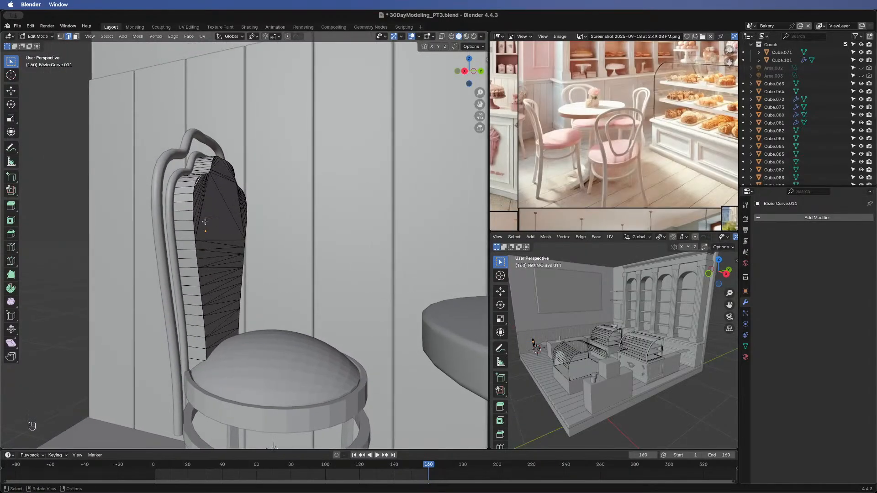
pyautogui.keyDown('alt'); pyautogui.click(193, 189); pyautogui.keyUp('alt')
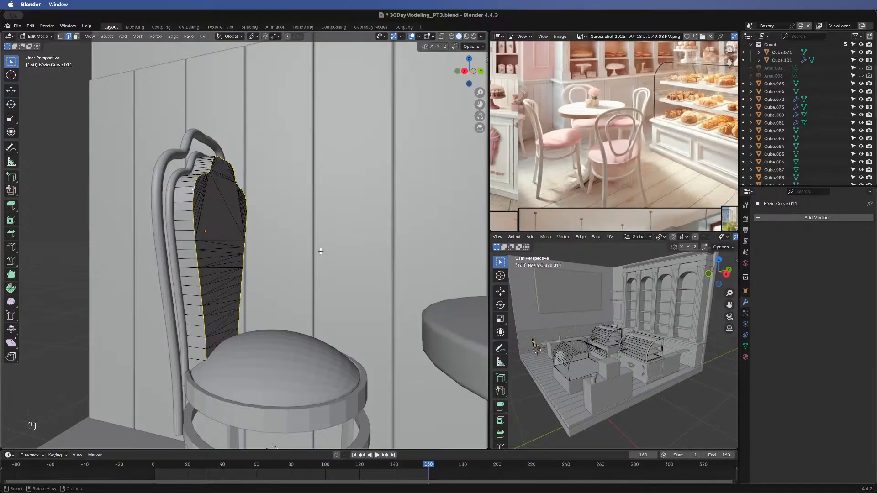
pyautogui.press('g')
pyautogui.press('y')
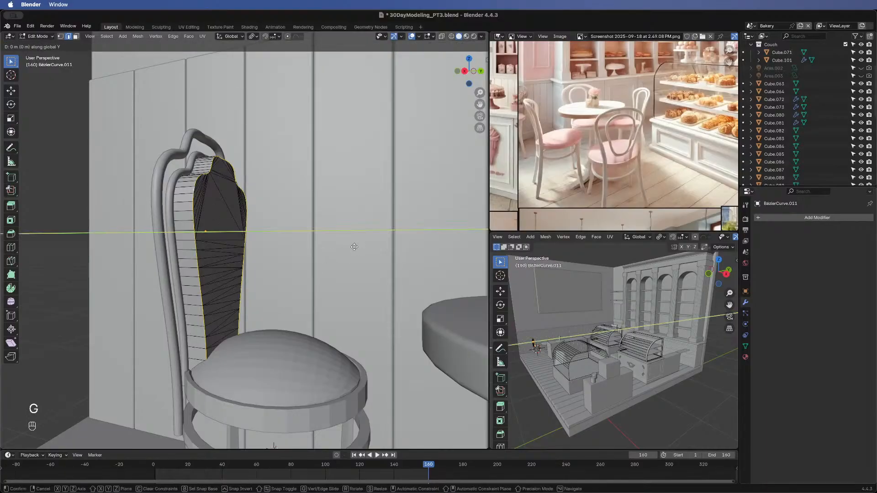
pyautogui.click(349, 247)
pyautogui.press('e')
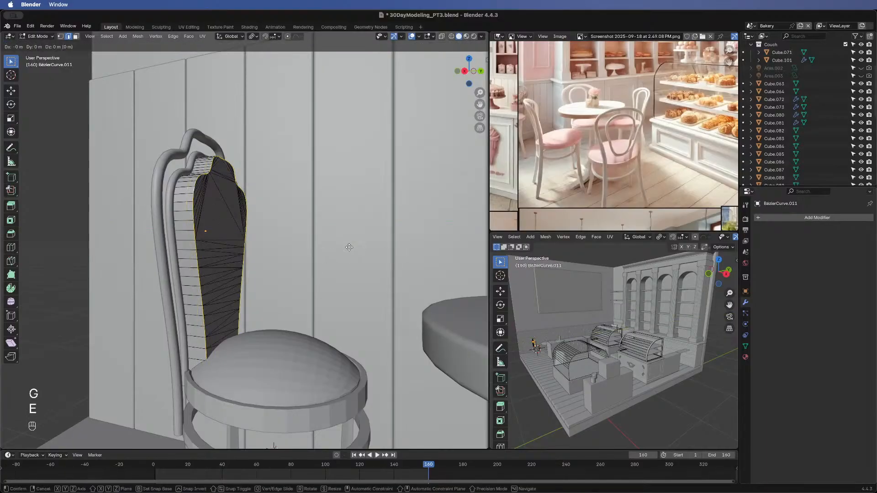
pyautogui.press('y')
pyautogui.rightClick(318, 256)
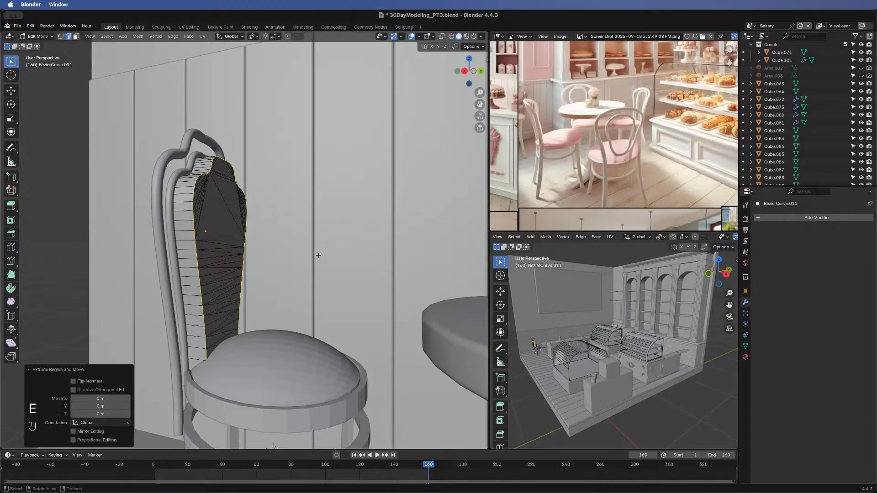
# - Try a one-segment bevel on the edge loop around the panel's seat-facing side
pyautogui.hotkey('ctrl', 'b')
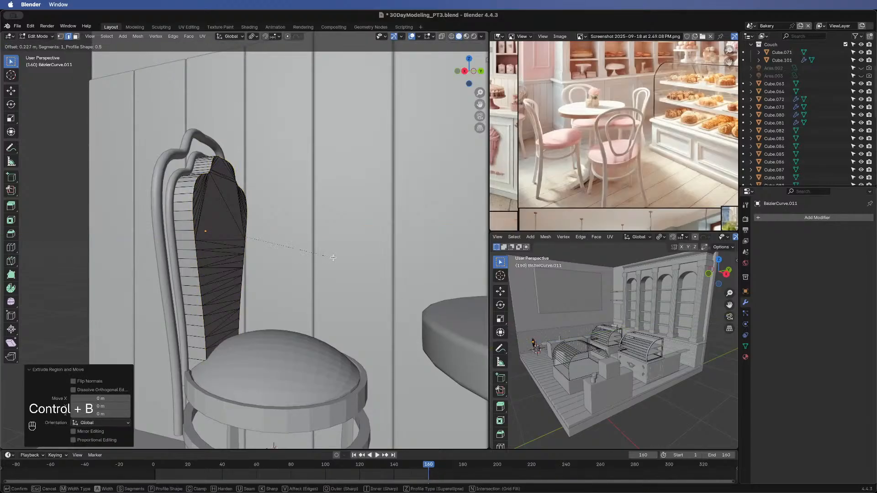
pyautogui.rightClick(212, 142)
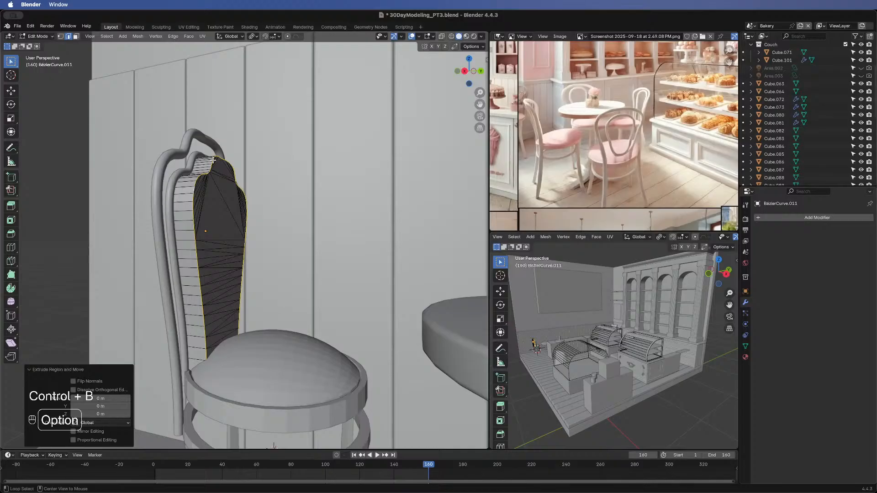
pyautogui.keyDown('alt'); pyautogui.click(213, 160); pyautogui.keyUp('alt')
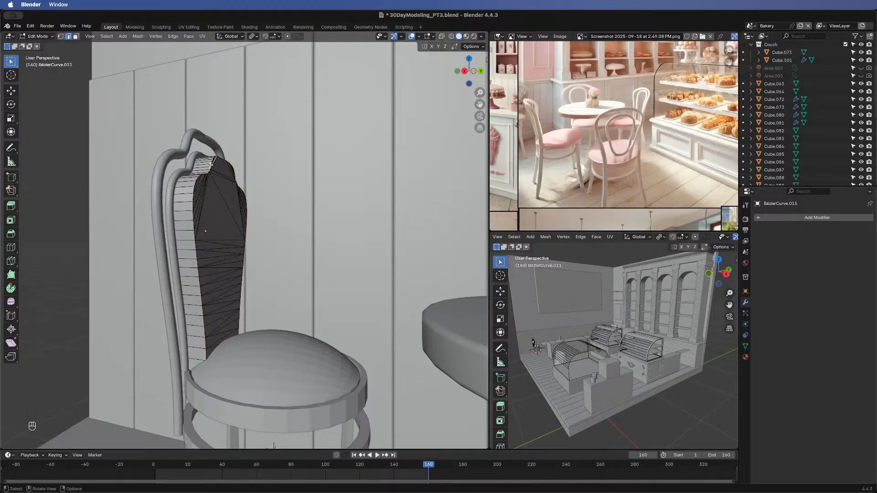
pyautogui.keyDown('alt'); pyautogui.click(212, 162); pyautogui.keyUp('alt')
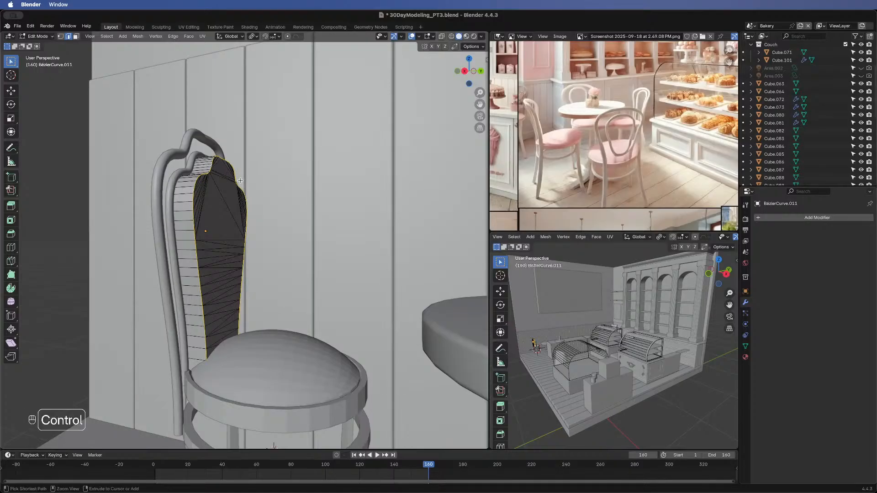
pyautogui.hotkey('ctrl', 'b')
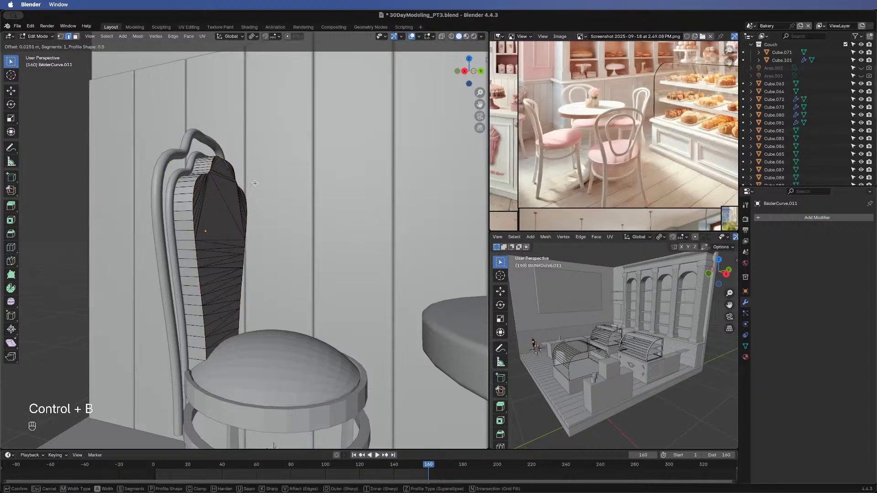
pyautogui.click(249, 195)
# - Undo the bevel, edge-loop edits and panel extrusion, back to the flat filled panel with everything selected
pyautogui.press('super+z')
pyautogui.press('super+z')
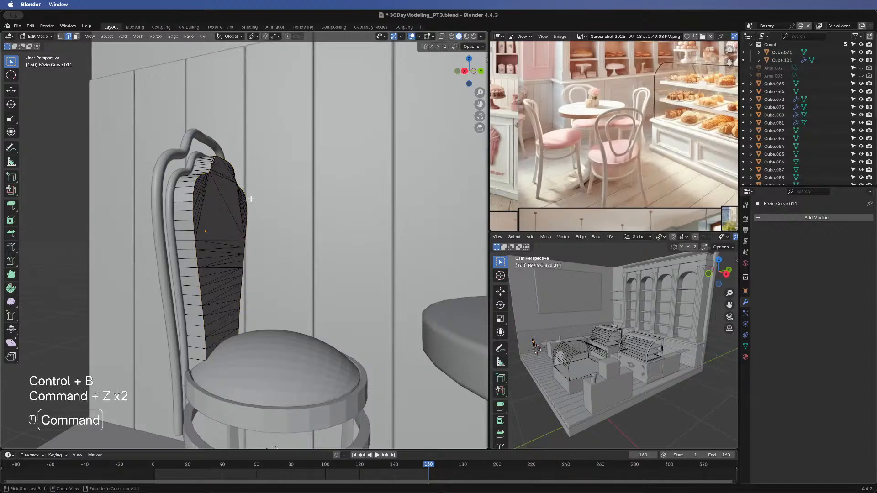
pyautogui.press('super+z')
pyautogui.press('super+z')
pyautogui.press('super+z')
pyautogui.press('super+z')
pyautogui.press('super+z')
pyautogui.press('super+z')
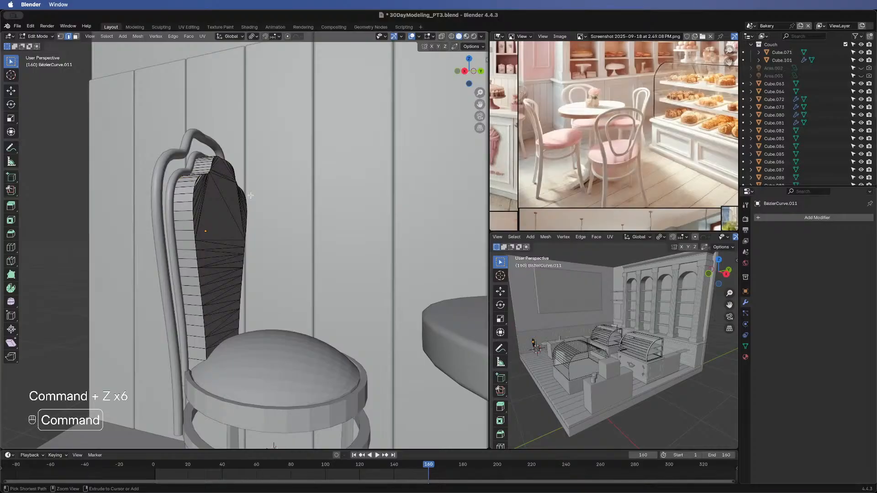
pyautogui.press('super+z')
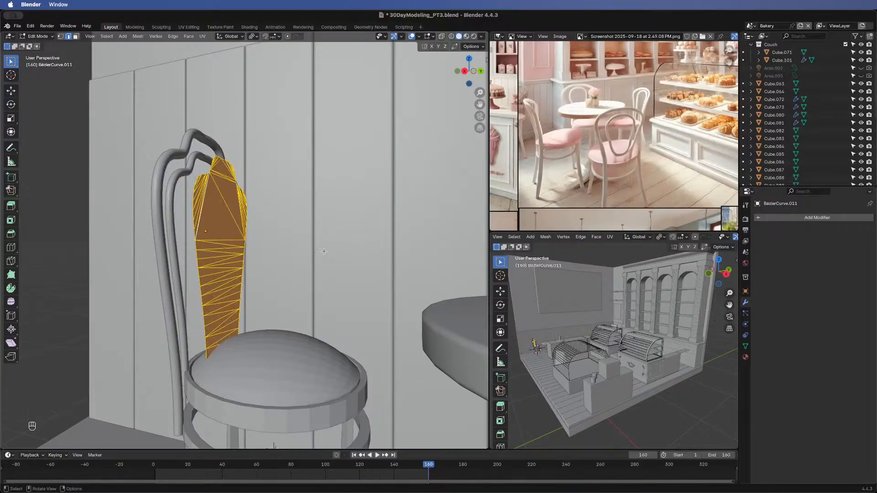
pyautogui.press('e')
pyautogui.press('y')
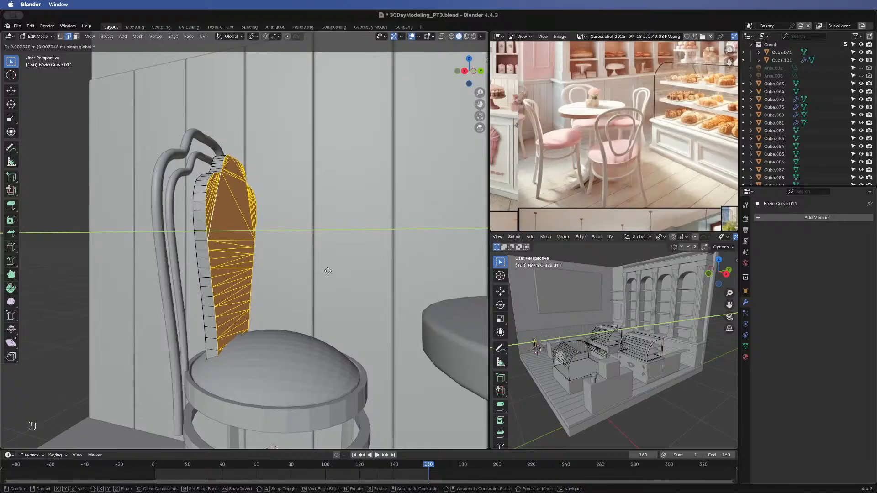
pyautogui.rightClick(296, 267)
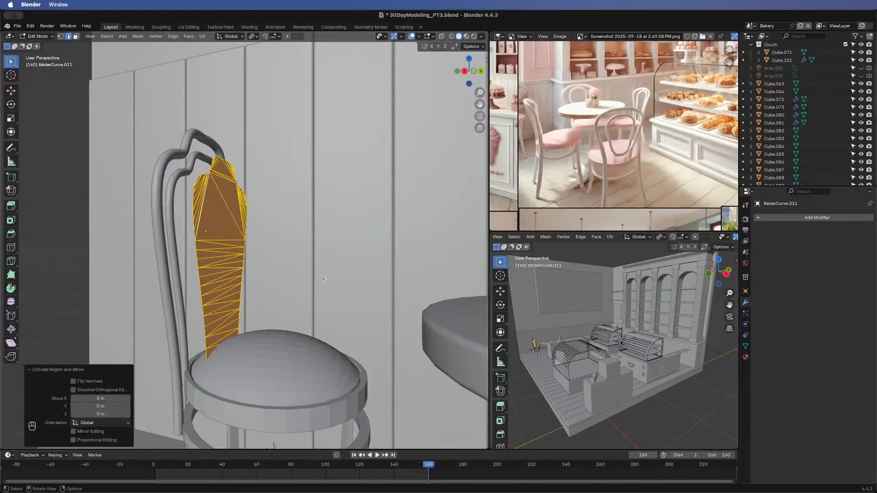
# - Extrude the whole flat backrest panel about 0.014 m along negative Y, toward the hoop backrests
pyautogui.moveTo(324, 280); pyautogui.dragTo(121, 246, button='middle')
pyautogui.moveTo(162, 283); pyautogui.dragTo(218, 276, button='middle')
pyautogui.press('e')
pyautogui.press('y')
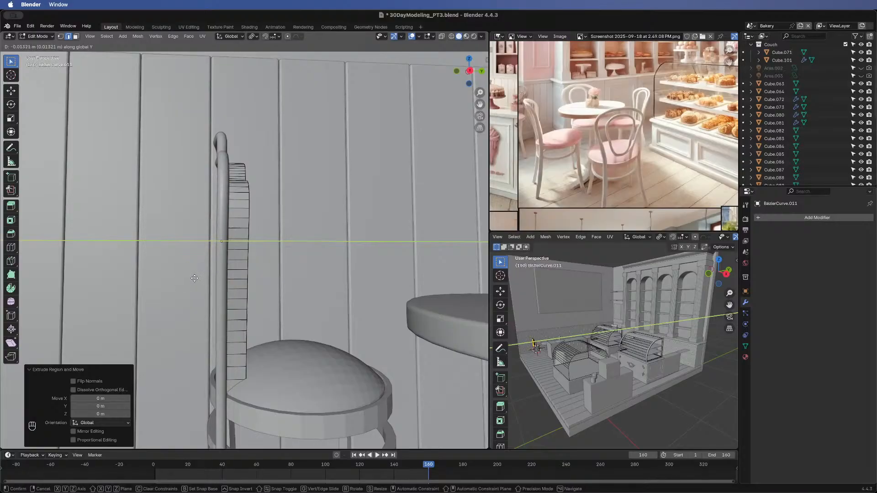
pyautogui.click(195, 278)
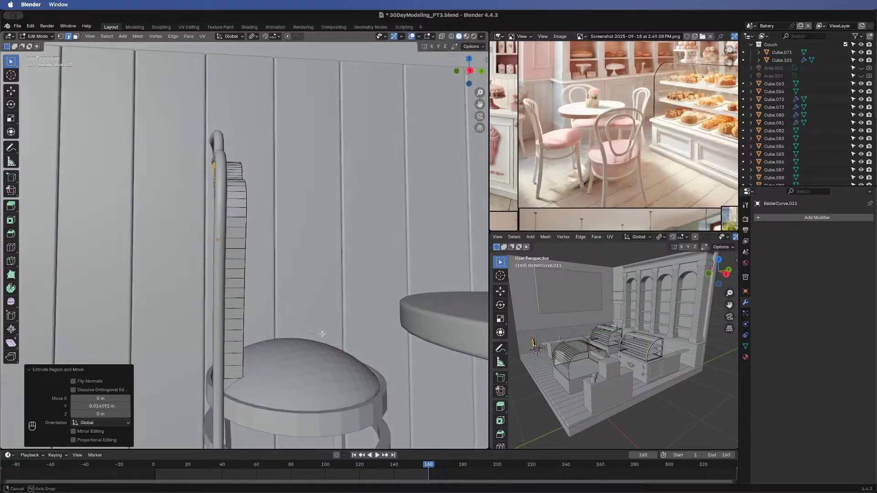
pyautogui.moveTo(153, 344); pyautogui.dragTo(153, 325, button='middle')
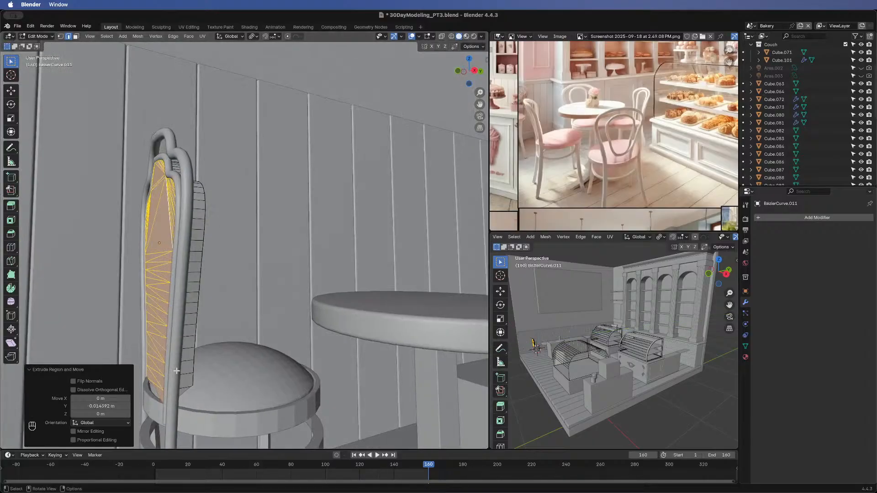
# - Select the entire thickened panel and move it about 0.003 m along negative Y into the hoop frame
pyautogui.press('a')
pyautogui.press('g')
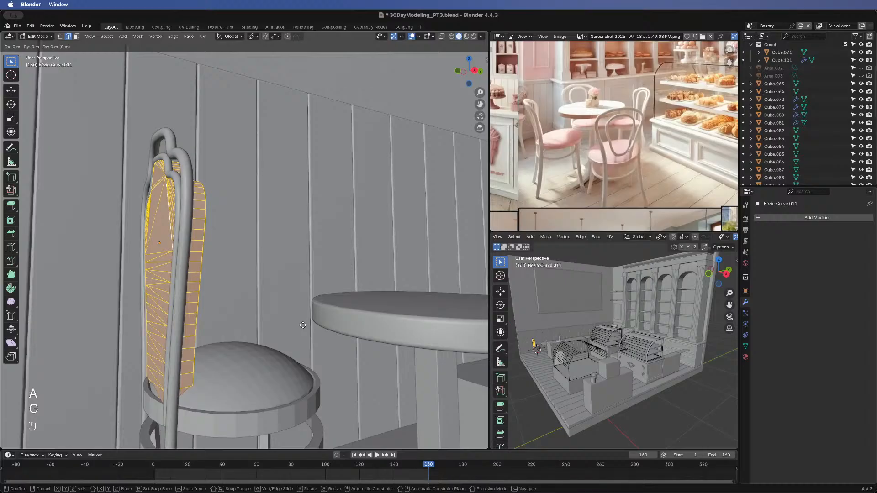
pyautogui.press('g')
pyautogui.press('y')
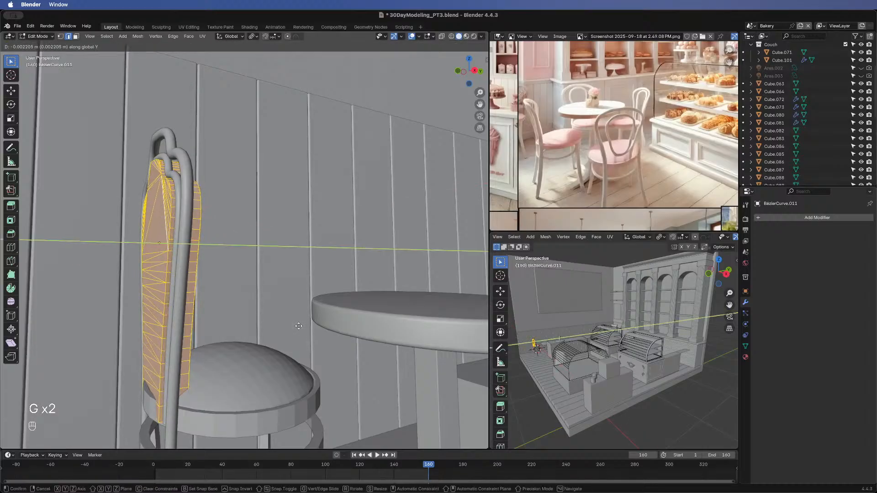
pyautogui.click(299, 326)
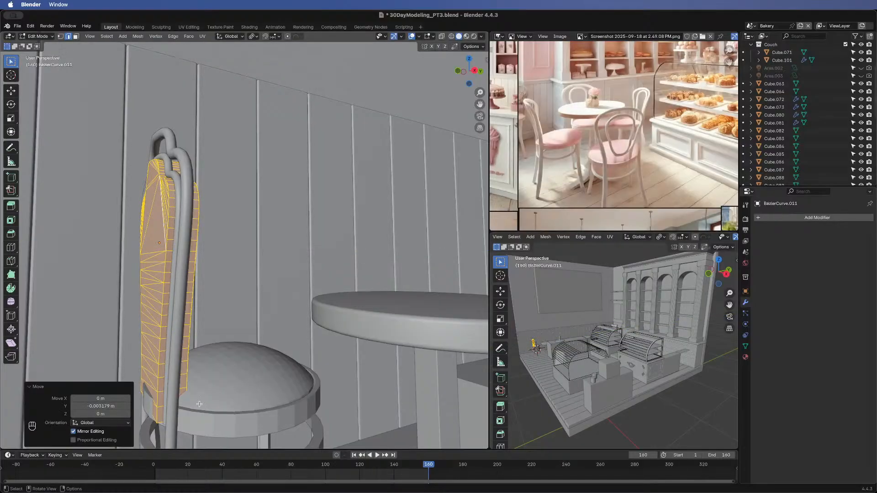
# - From a side view, nudge the panel back about 0.001 m along positive Y
pyautogui.moveTo(286, 318); pyautogui.dragTo(259, 289, button='middle')
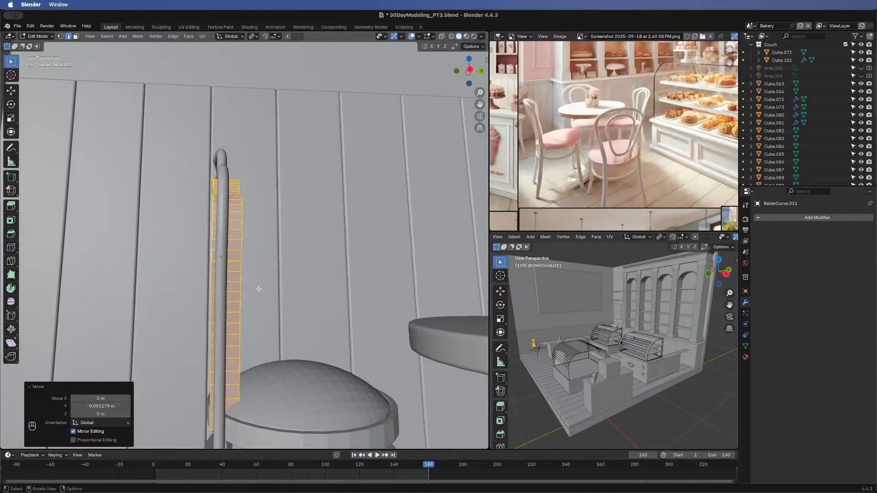
pyautogui.press('g')
pyautogui.press('y')
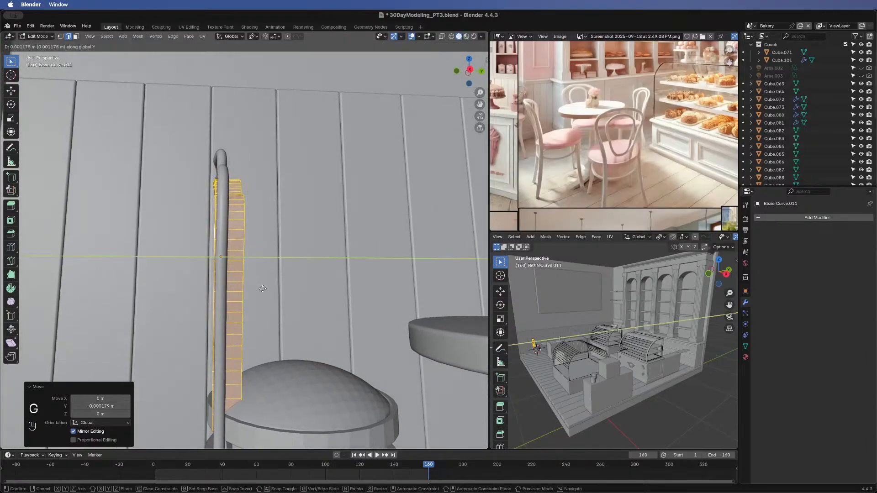
pyautogui.click(264, 289)
# - Try selecting the panel's seat-facing rim as a shortest path, first with faces and then with edges
pyautogui.moveTo(227, 329); pyautogui.dragTo(340, 228, button='middle')
pyautogui.press('3')
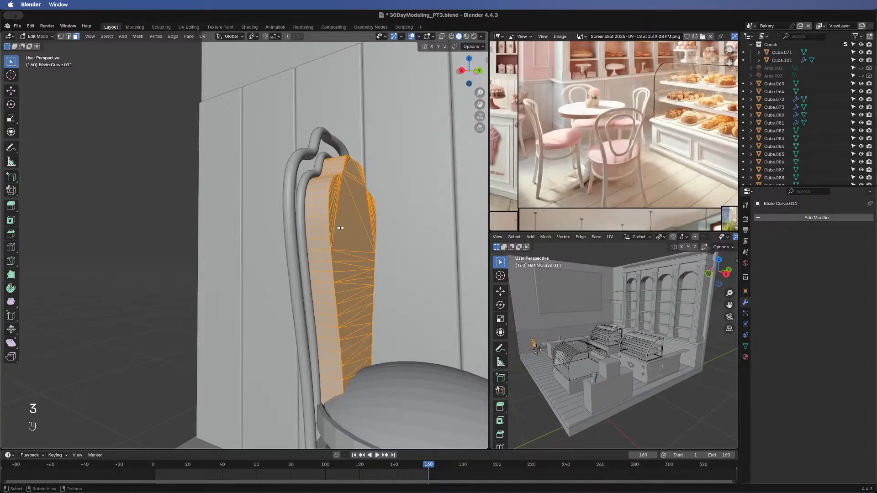
pyautogui.click(331, 180)
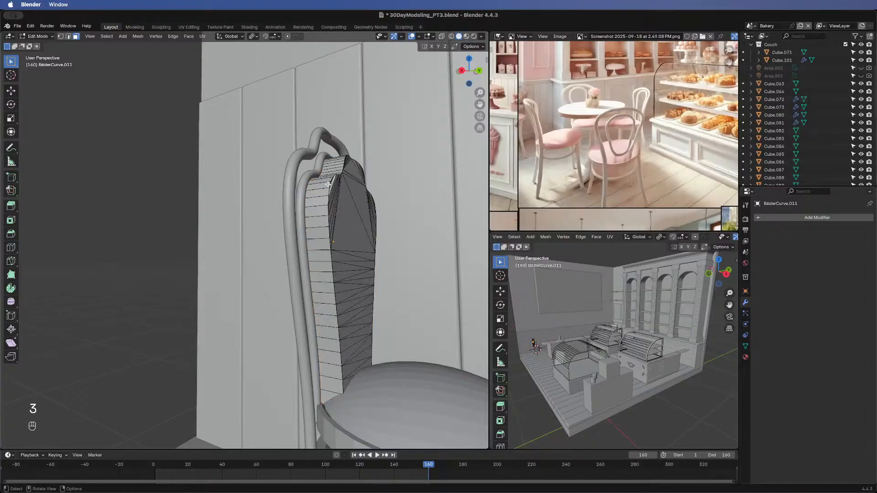
pyautogui.keyDown('super'); pyautogui.click(328, 185); pyautogui.keyUp('super')
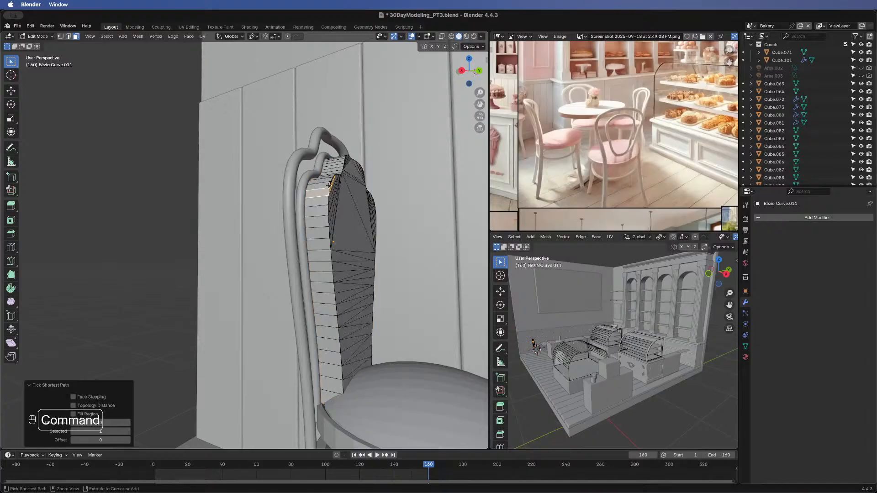
pyautogui.press('3')
pyautogui.press('2')
pyautogui.keyDown('super'); pyautogui.click(328, 195); pyautogui.keyUp('super')
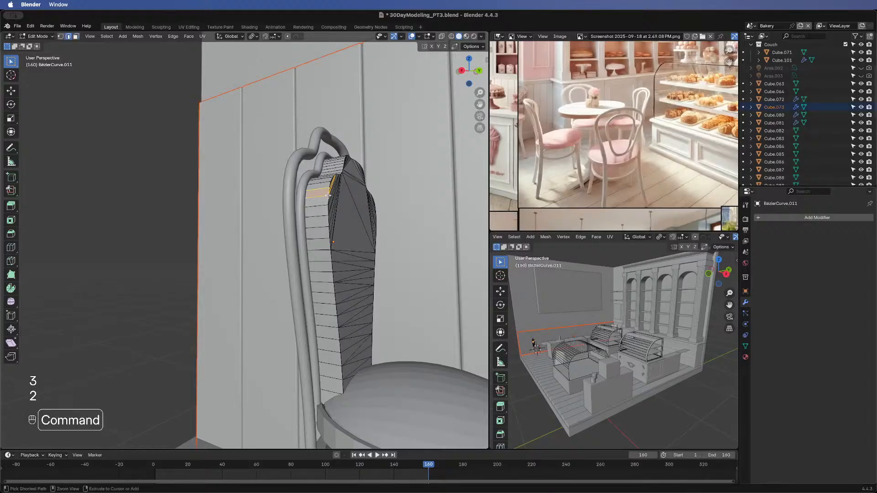
pyautogui.click(178, 191)
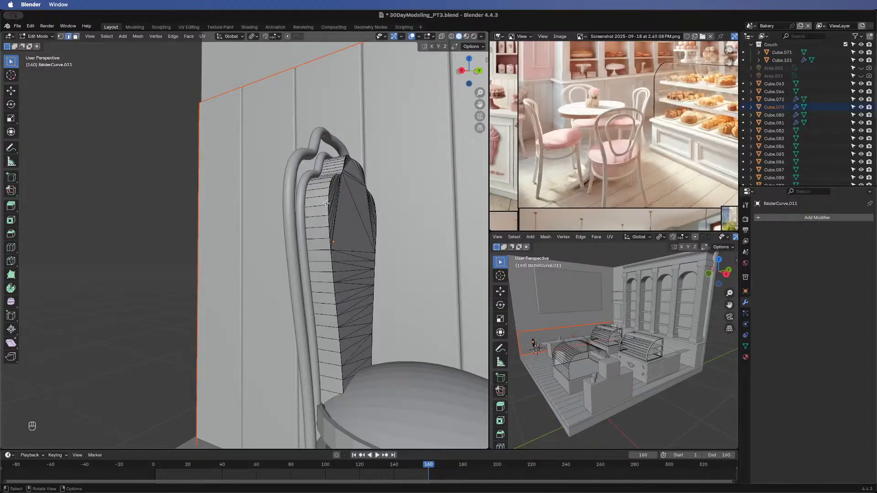
pyautogui.keyDown('super'); pyautogui.click(326, 203); pyautogui.keyUp('super')
pyautogui.click(149, 190)
pyautogui.keyDown('super'); pyautogui.click(328, 192); pyautogui.keyUp('super')
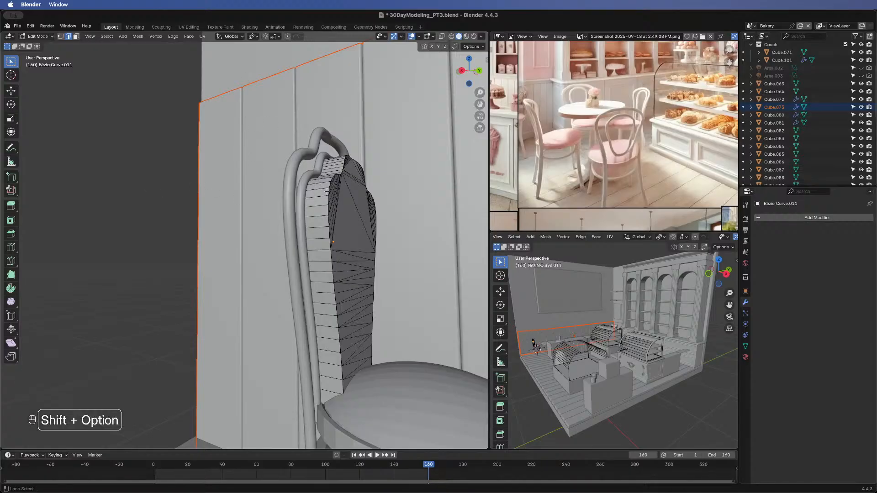
# - Select the edge loop around the panel's seat-facing rim and try beveling it with one segment
pyautogui.keyDown('alt'); pyautogui.keyDown('shift'); pyautogui.click(328, 193); pyautogui.keyUp('shift'); pyautogui.keyUp('alt')
pyautogui.hotkey('ctrl', 'b')
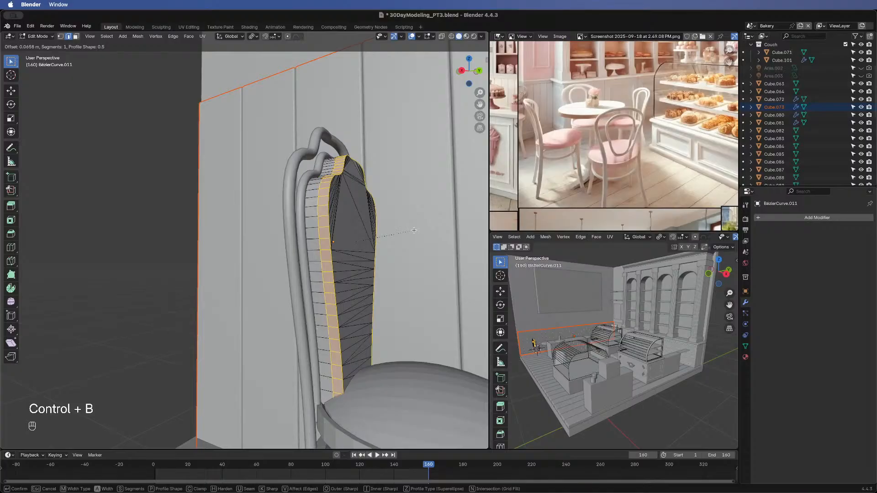
pyautogui.rightClick(414, 231)
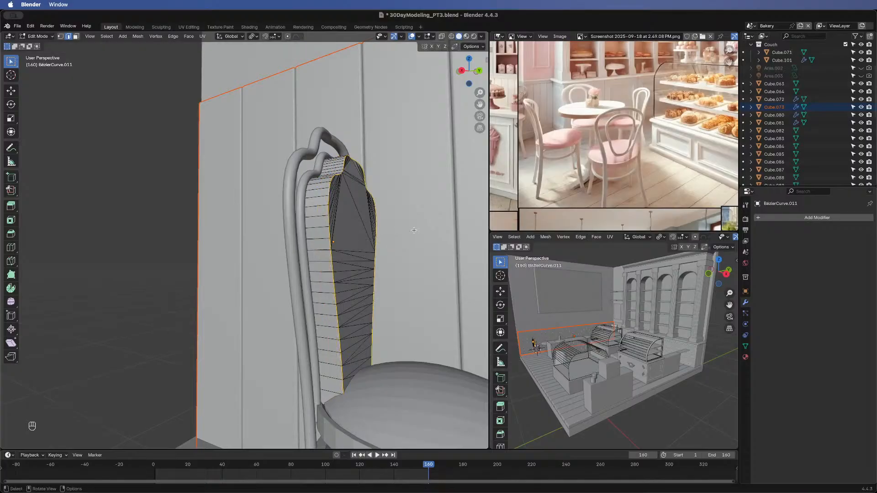
pyautogui.press('alt')
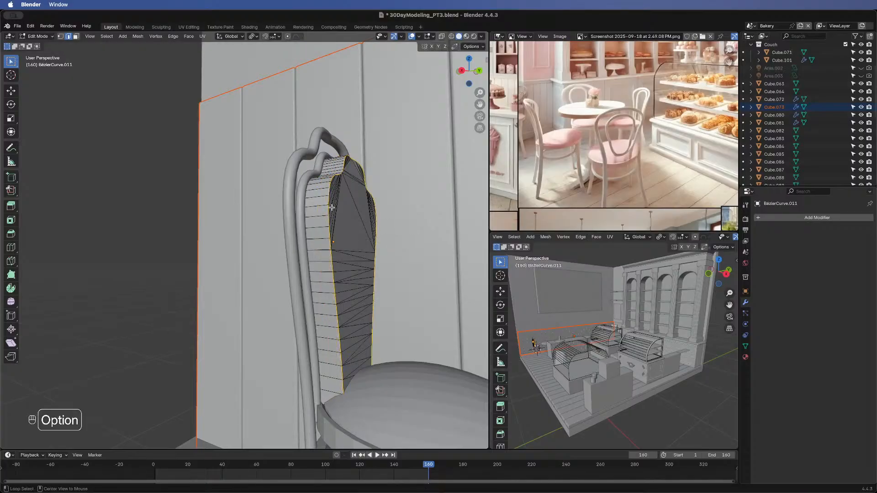
pyautogui.hotkey('alt', 'b')
pyautogui.press('Escape')
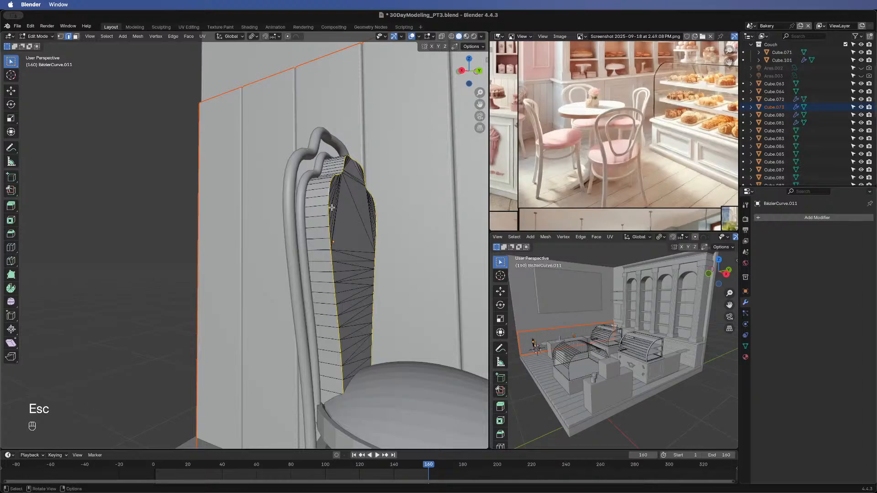
pyautogui.press('Escape')
pyautogui.press('Escape')
pyautogui.press('Escape')
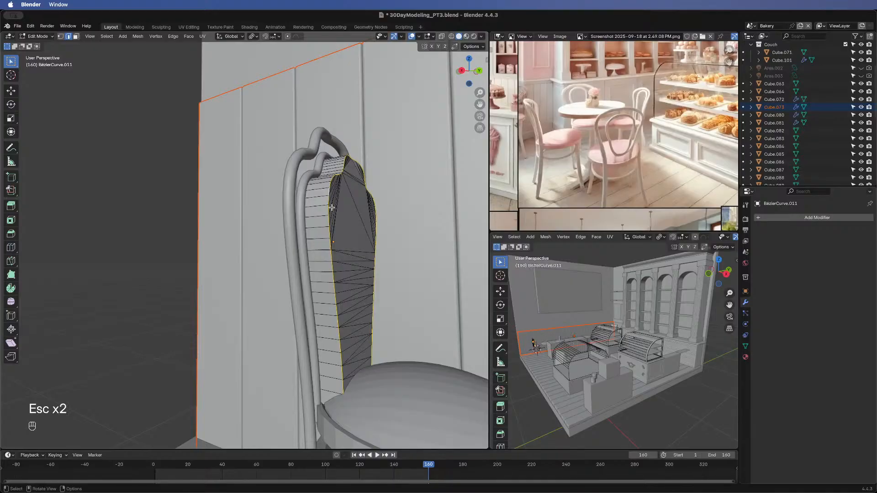
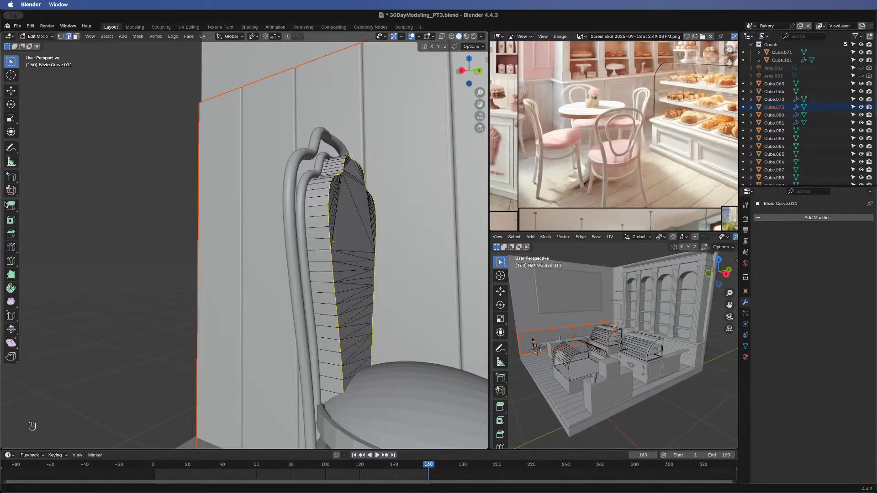
# - Deselect the rim edges and examine the chair with its thickened backrest from the side and back
pyautogui.click(152, 202)
pyautogui.moveTo(151, 202); pyautogui.dragTo(378, 204, button='middle')
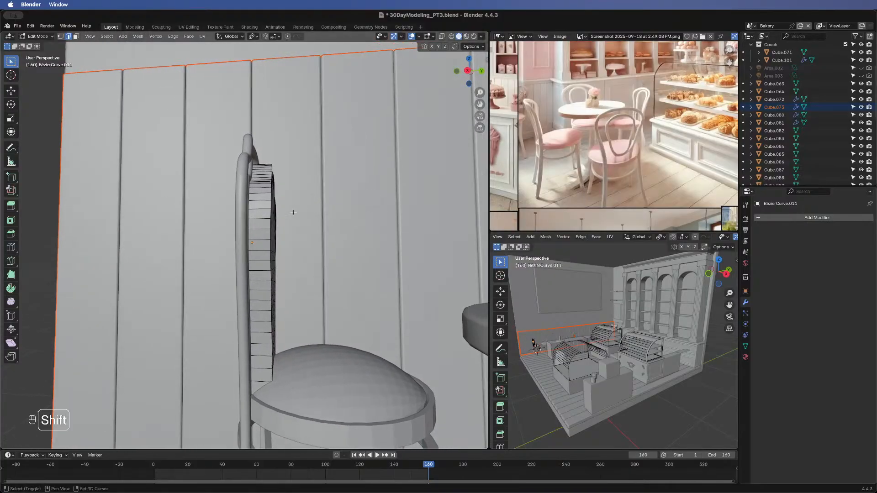
pyautogui.keyDown('shift'); pyautogui.scroll(-3, 293, 213); pyautogui.keyUp('shift')
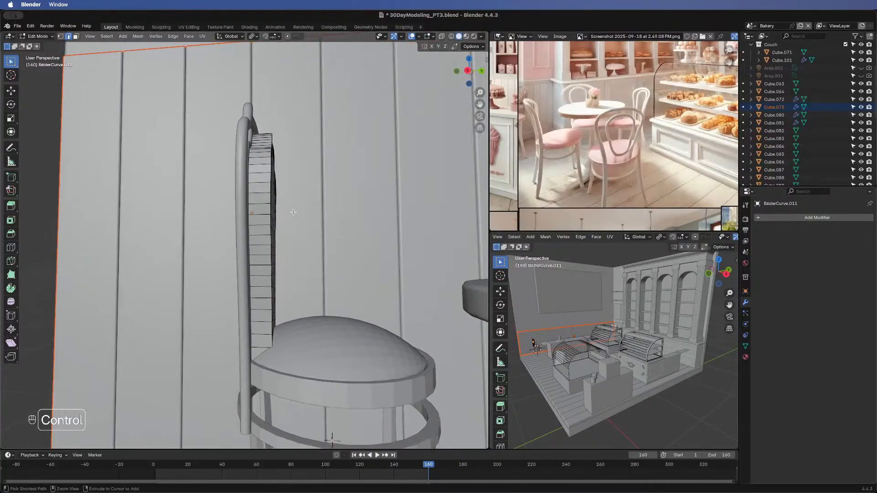
pyautogui.keyDown('ctrl'); pyautogui.scroll(-5, 293, 213); pyautogui.keyUp('ctrl')
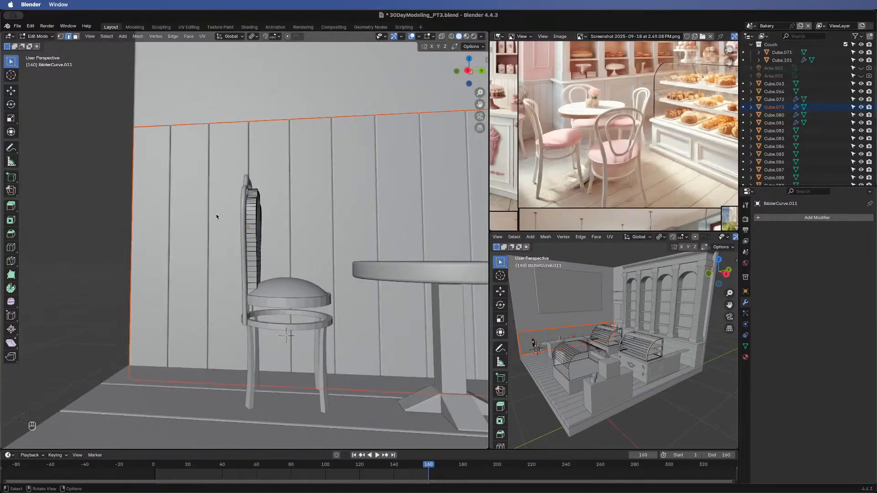
pyautogui.keyDown('shift'); pyautogui.moveTo(88, 197); pyautogui.dragTo(157, 205, button='right'); pyautogui.keyUp('shift')
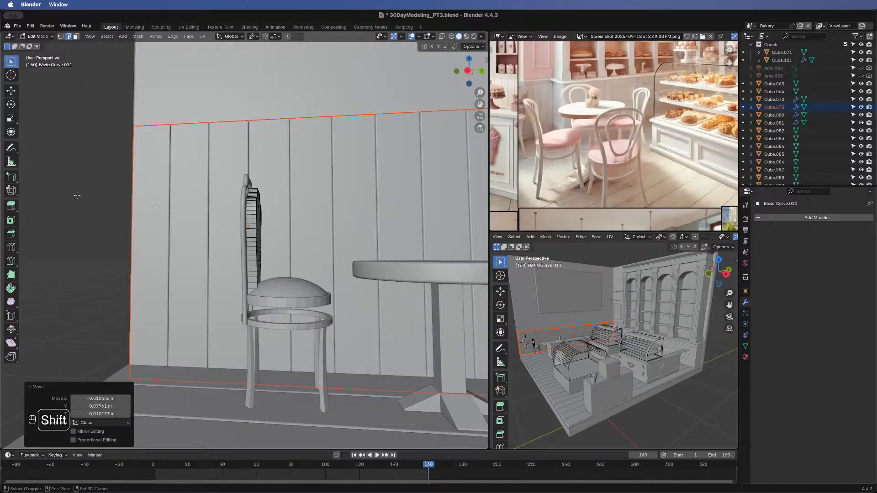
pyautogui.keyDown('shift'); pyautogui.scroll(5, 83, 198); pyautogui.keyUp('shift')
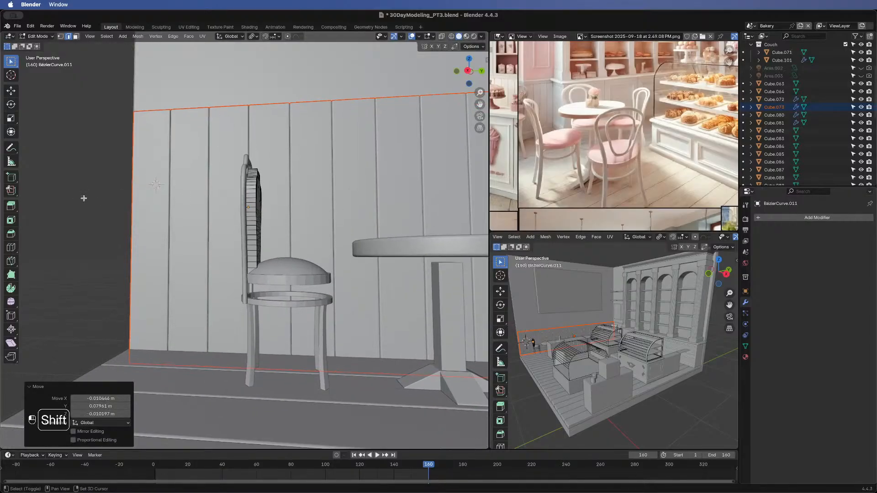
pyautogui.hotkey('shift', 'a')
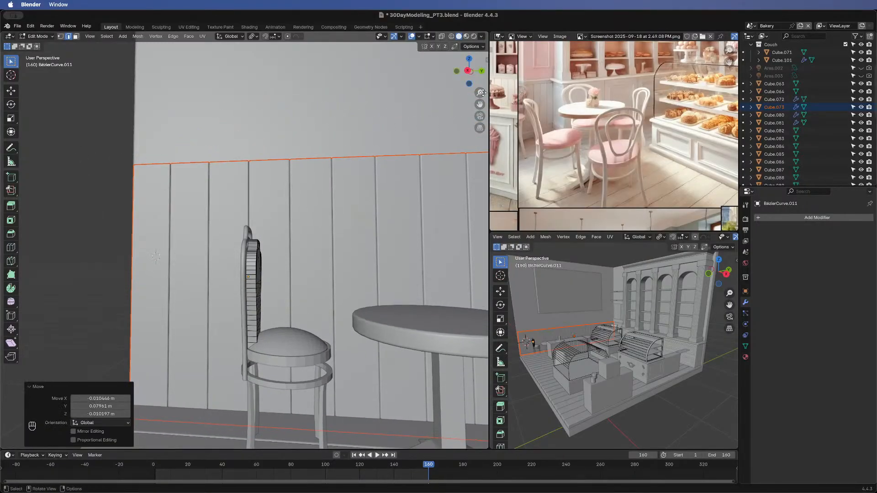
pyautogui.moveTo(470, 75); pyautogui.dragTo(33, 70)
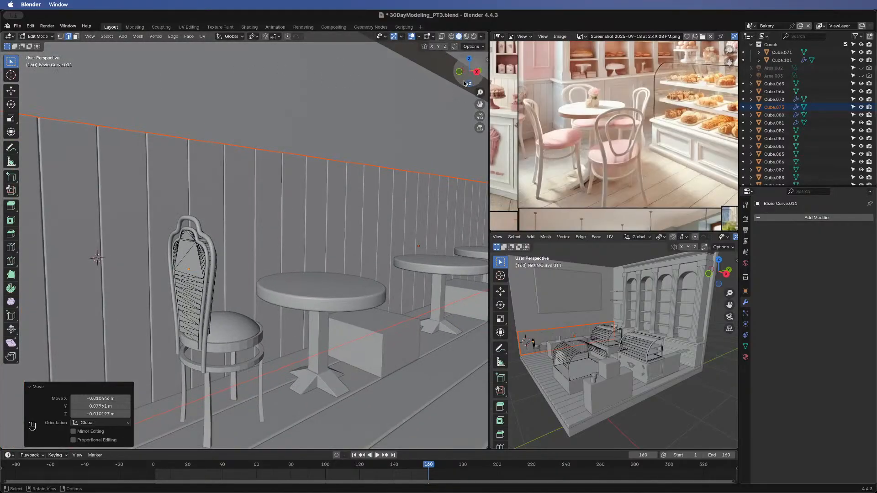
pyautogui.moveTo(467, 84); pyautogui.dragTo(478, 83)
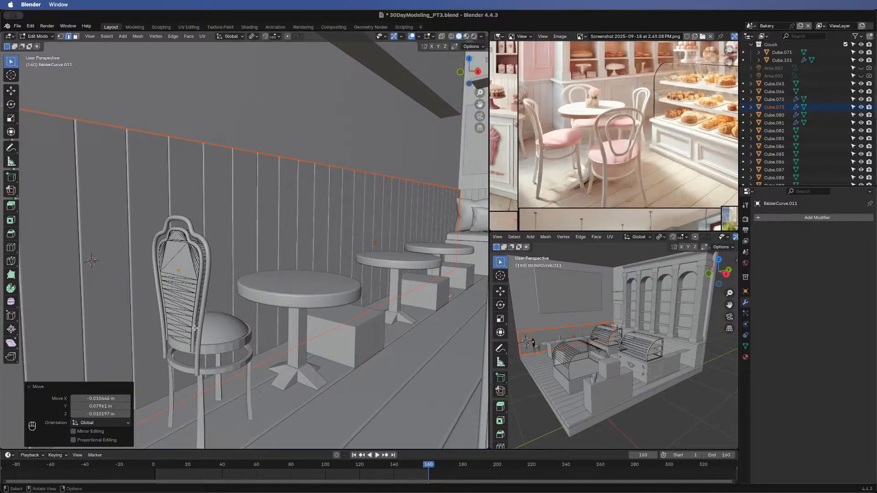
# - Return to Object Mode, select the backrest panel and add a Bevel modifier to it
pyautogui.press('Tab')
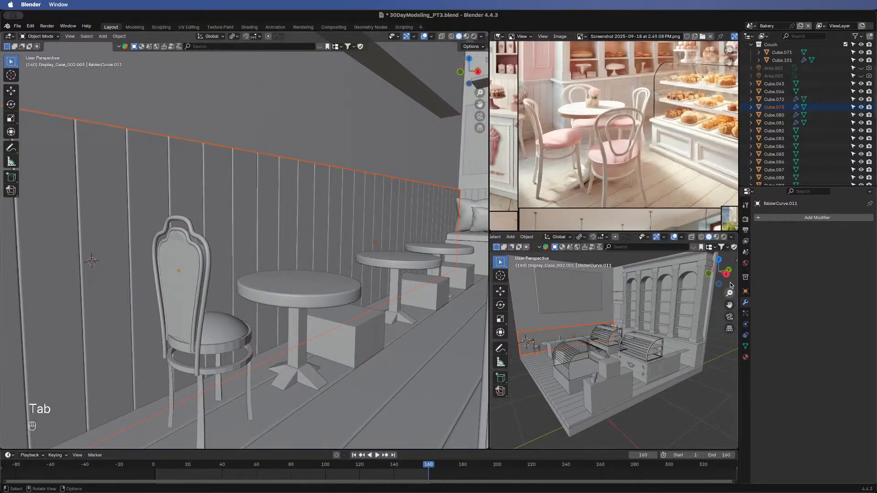
pyautogui.click(176, 263)
pyautogui.click(785, 222)
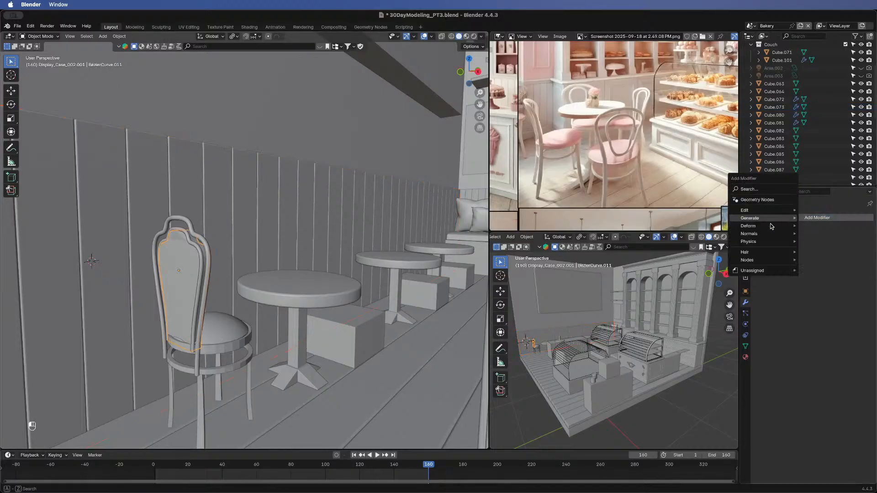
pyautogui.moveTo(777, 222)
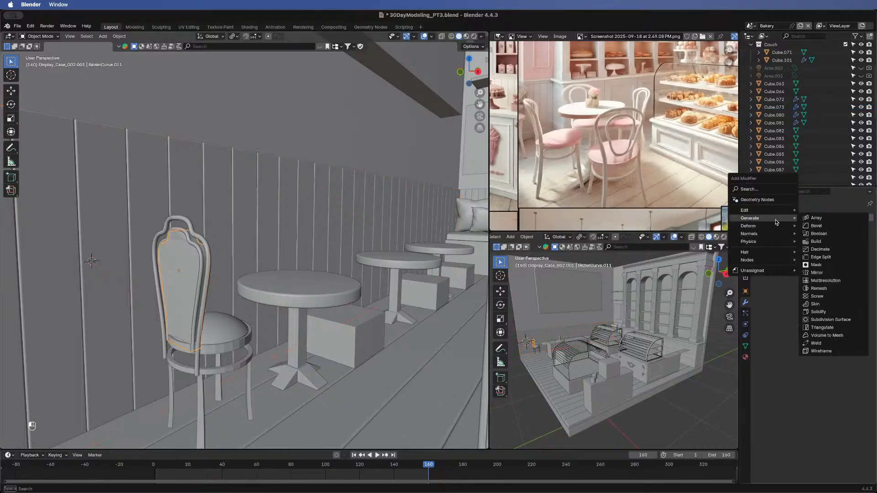
pyautogui.click(832, 226)
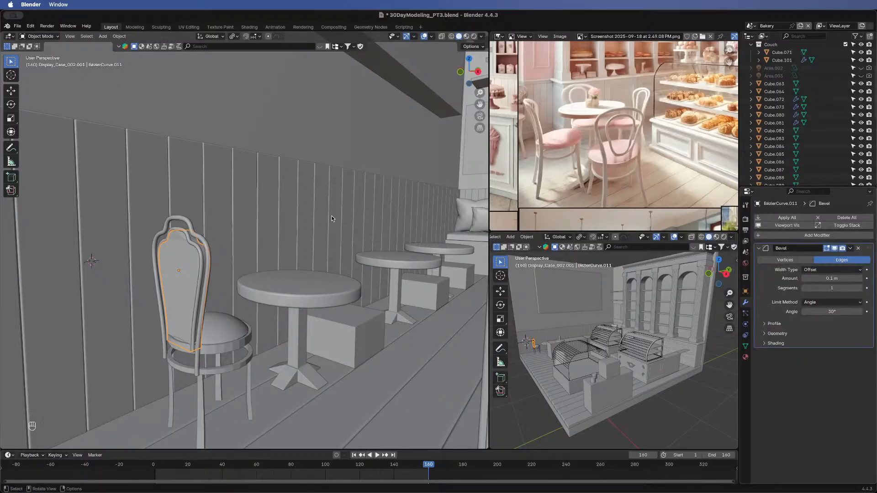
pyautogui.moveTo(472, 77); pyautogui.dragTo(421, 79)
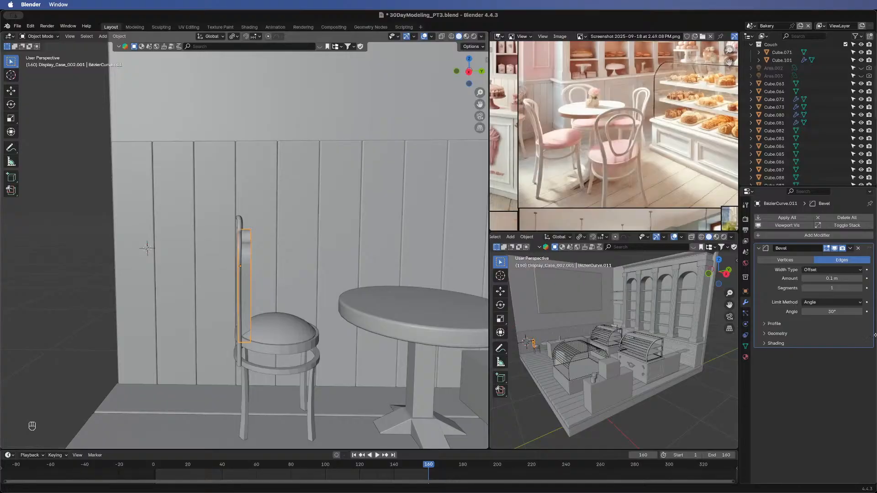
# - Remove the Bevel modifier from the backrest panel and clear the object selection
pyautogui.moveTo(831, 278)
pyautogui.mouseDown()
pyautogui.moveTo(872, 279)
pyautogui.moveTo(847, 274)
pyautogui.mouseUp()
pyautogui.click(858, 248)
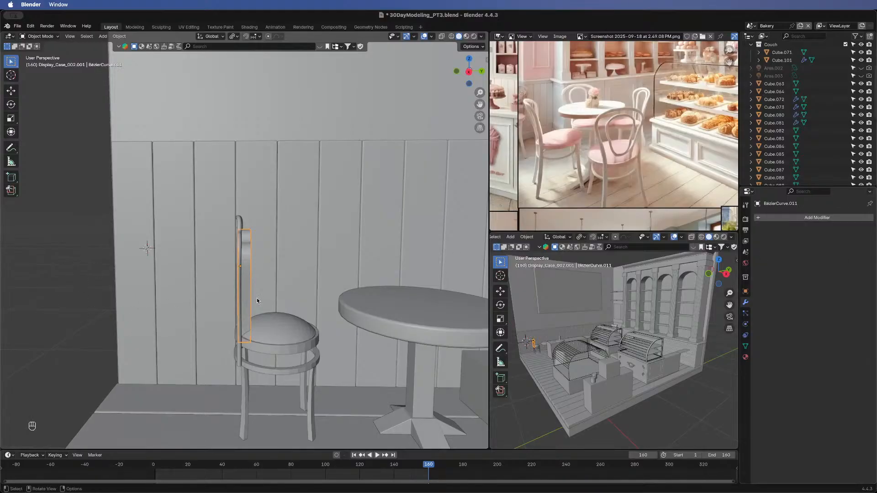
pyautogui.keyDown('shift'); pyautogui.click(224, 283); pyautogui.keyUp('shift')
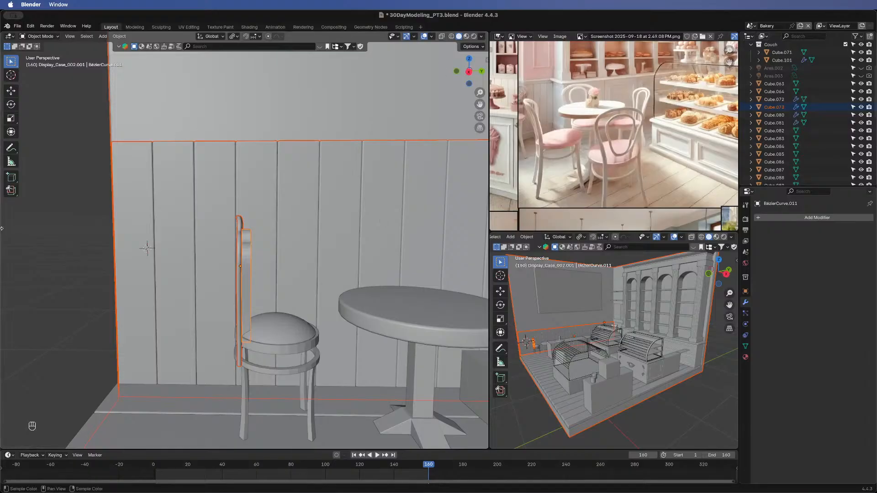
pyautogui.click(80, 308)
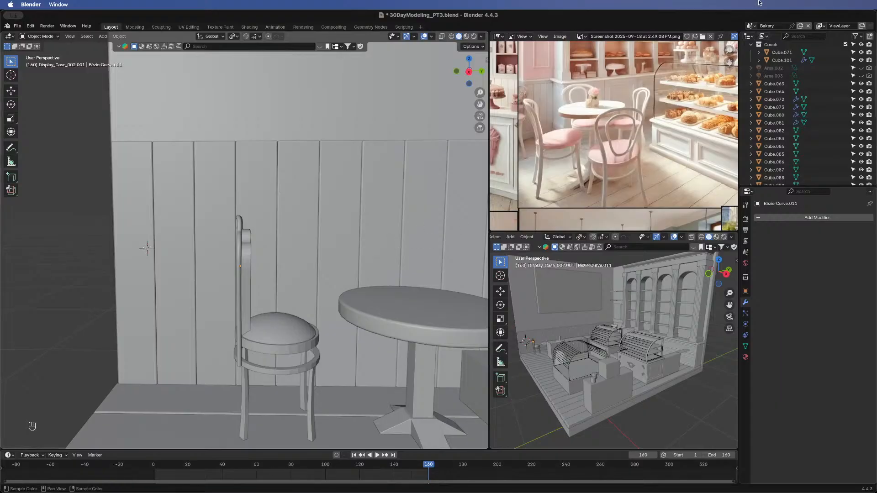
# - Open the backrest panel in Edit Mode and select the large triangular face on its seat-facing side in face mode
pyautogui.click(248, 293)
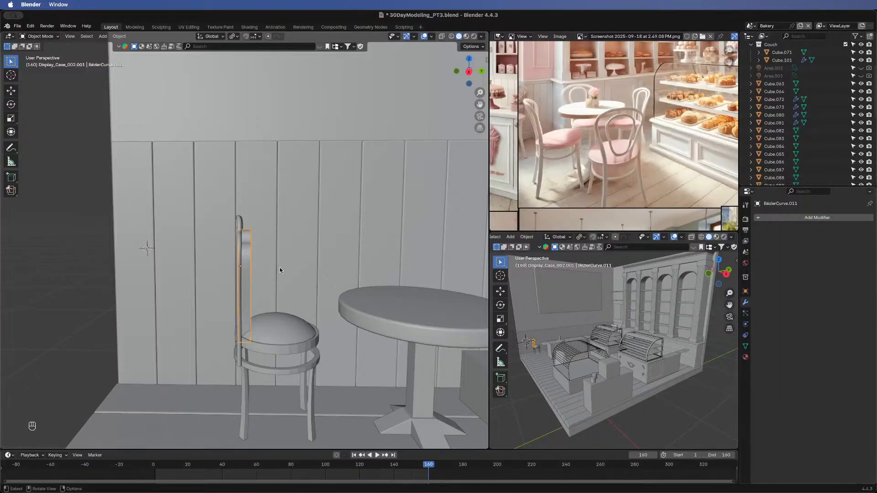
pyautogui.moveTo(279, 268); pyautogui.dragTo(188, 249, button='middle')
pyautogui.press('Tab')
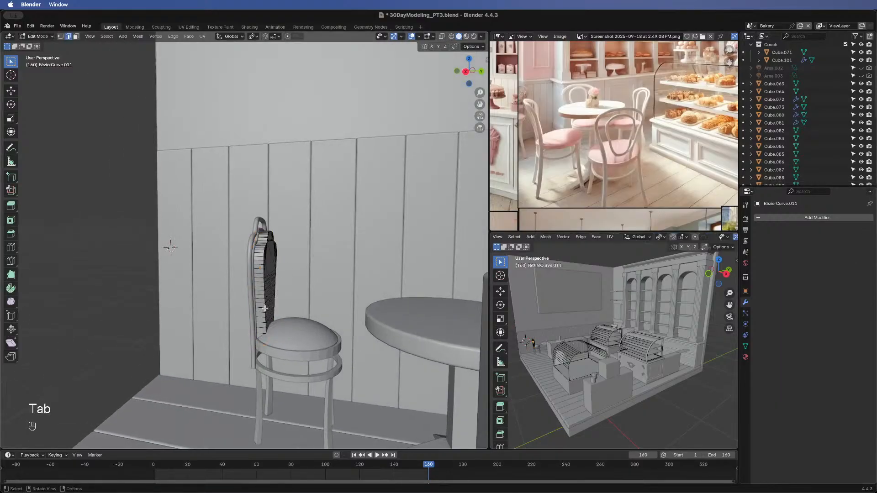
pyautogui.scroll(5, 360, 310)
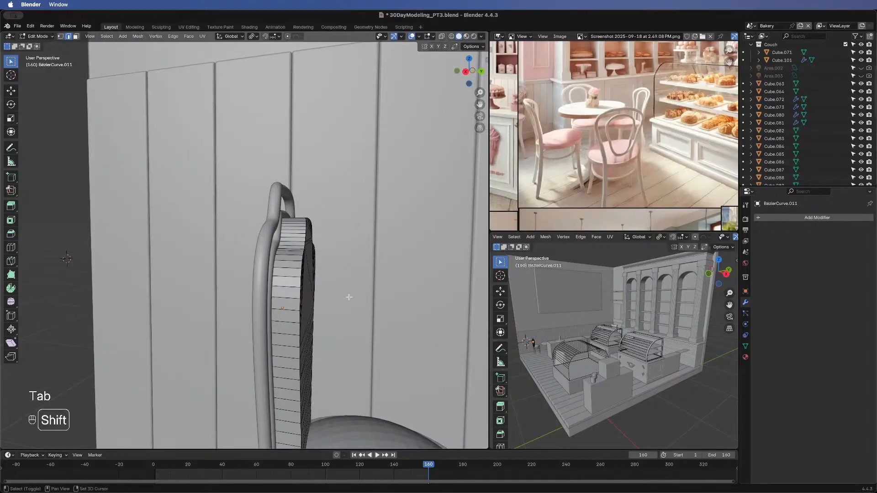
pyautogui.keyDown('shift'); pyautogui.moveTo(350, 299); pyautogui.dragTo(245, 176, button='middle'); pyautogui.keyUp('shift')
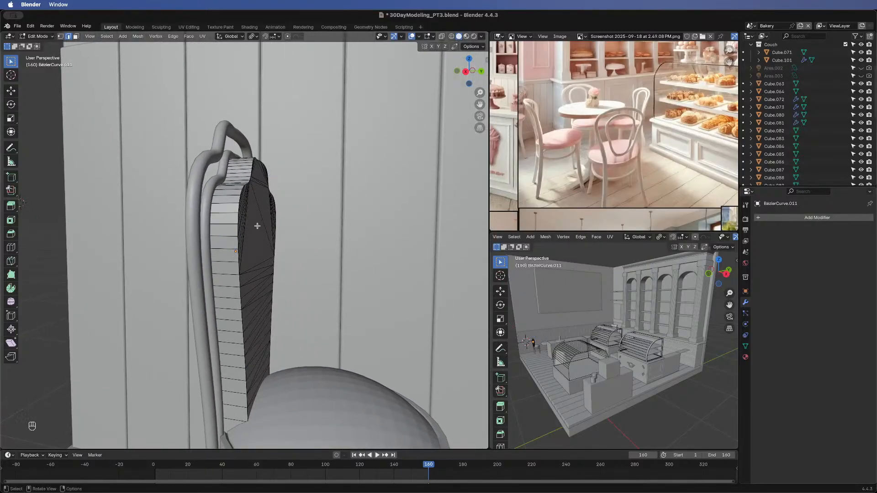
pyautogui.press('3')
pyautogui.moveTo(402, 227); pyautogui.dragTo(361, 237, button='middle')
pyautogui.click(357, 234)
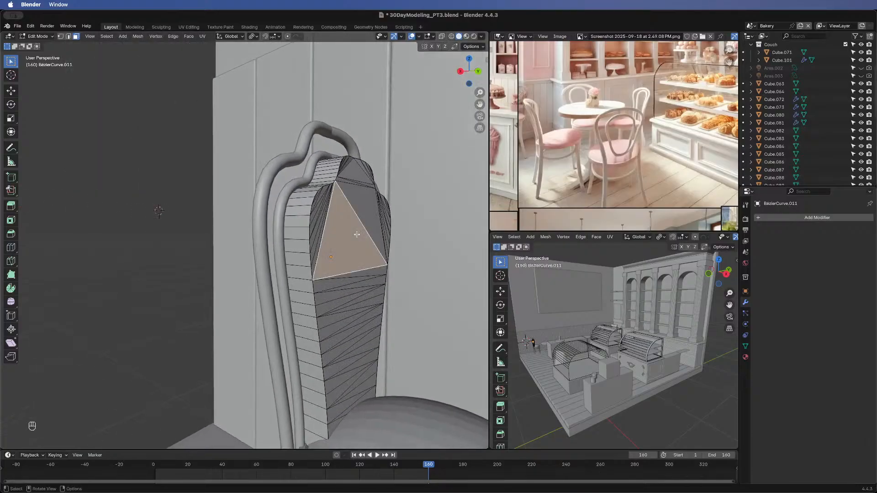
# - Try selecting the panel's seat-facing surface as linked faces delimited by seams
pyautogui.press('l')
pyautogui.press('l')
pyautogui.moveTo(357, 220); pyautogui.dragTo(337, 253, button='middle')
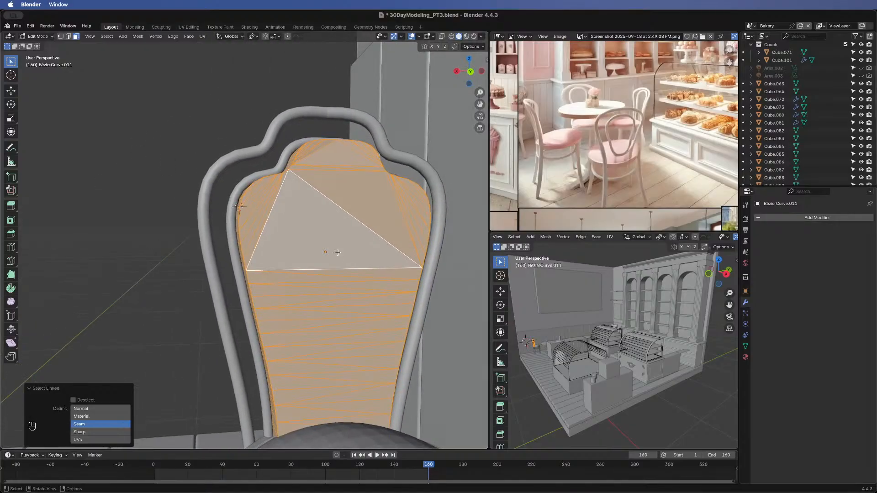
# - Circle-select the triangulated faces across the panel's seat-facing side in back view and delete those faces
pyautogui.moveTo(251, 188); pyautogui.dragTo(367, 307)
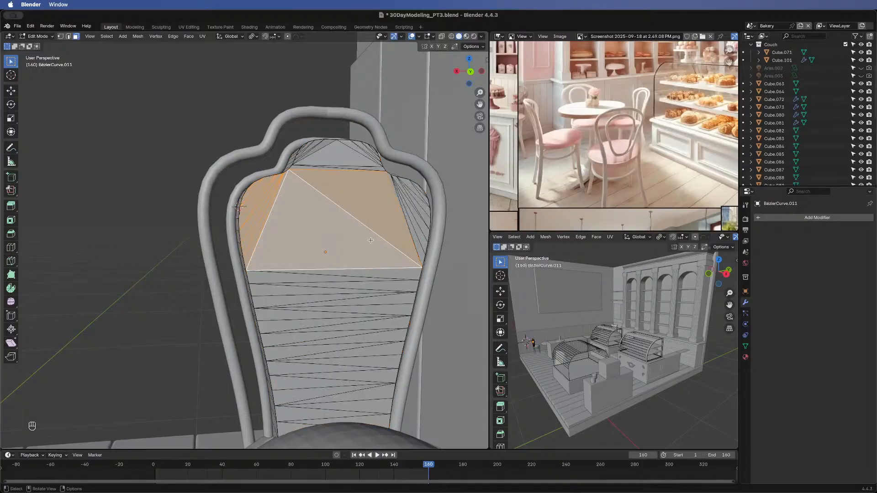
pyautogui.click(471, 72)
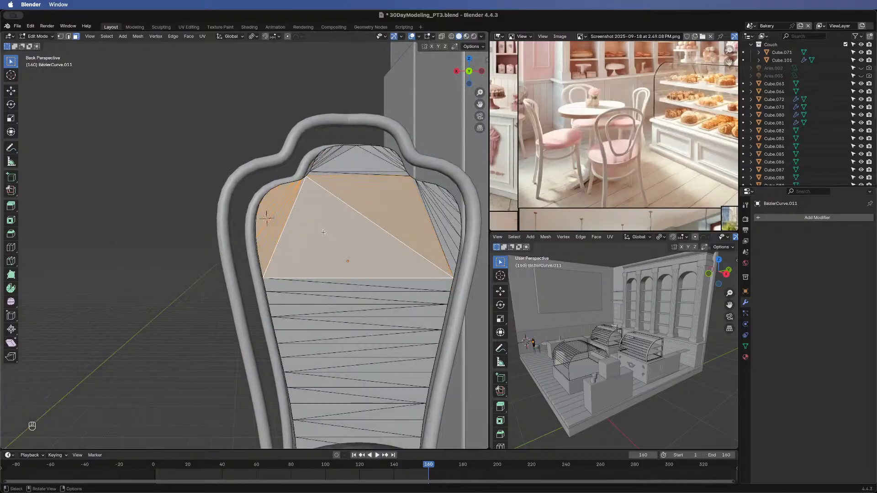
pyautogui.press('c')
pyautogui.click(323, 157)
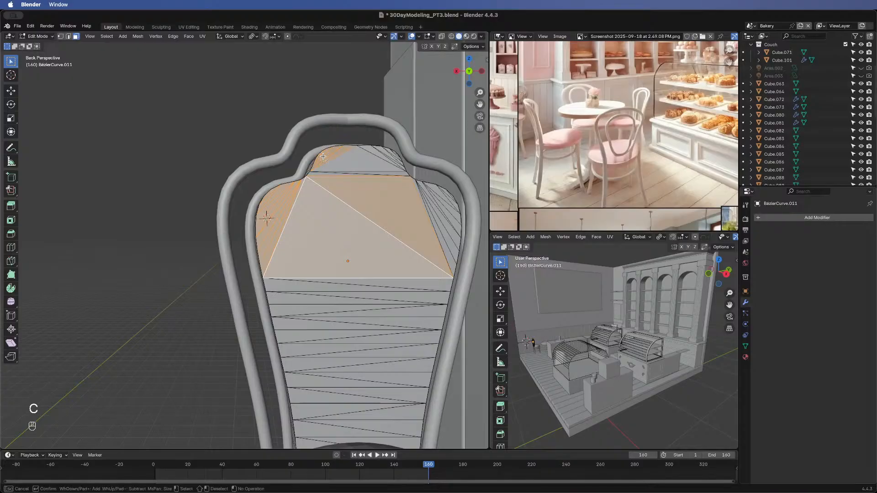
pyautogui.moveTo(323, 157)
pyautogui.mouseDown()
pyautogui.moveTo(342, 168)
pyautogui.moveTo(389, 152)
pyautogui.mouseUp()
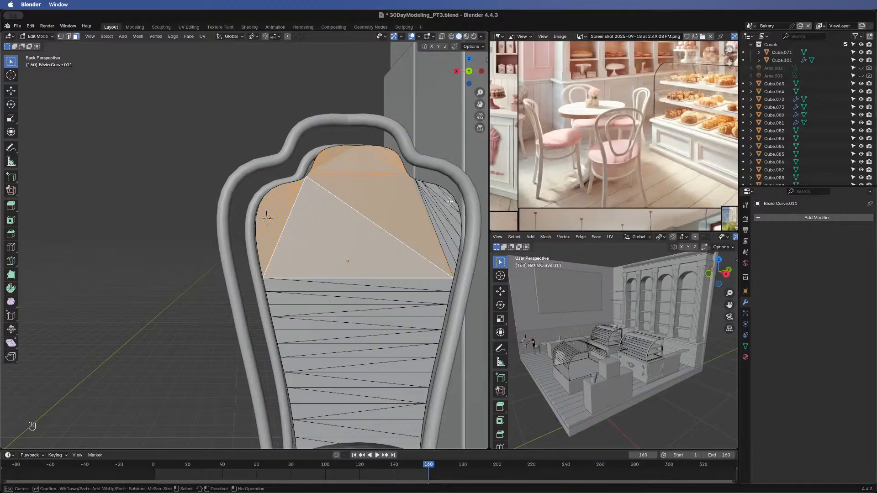
pyautogui.moveTo(449, 202); pyautogui.dragTo(436, 242)
pyautogui.moveTo(357, 291); pyautogui.dragTo(355, 349)
pyautogui.press('shift')
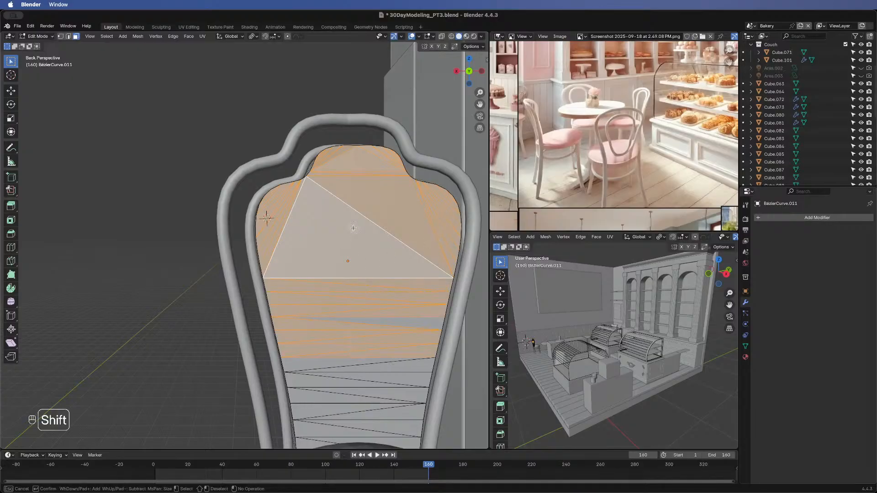
pyautogui.click(377, 320)
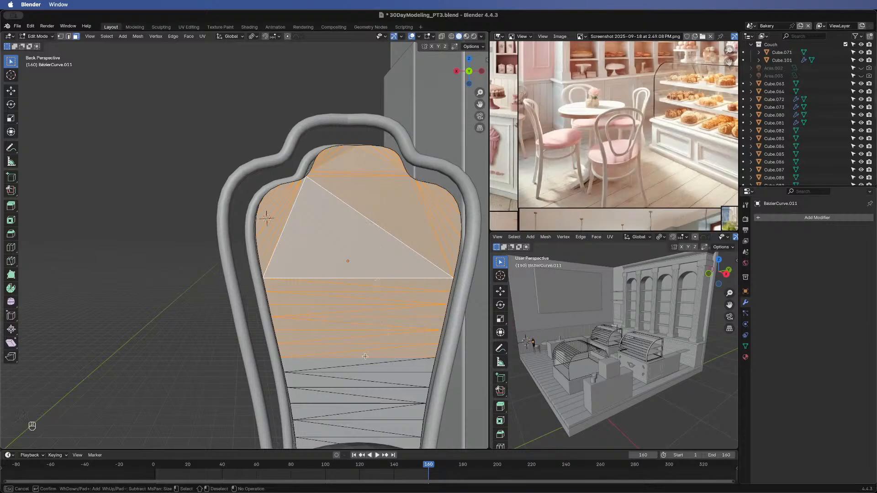
pyautogui.moveTo(359, 429); pyautogui.dragTo(364, 361)
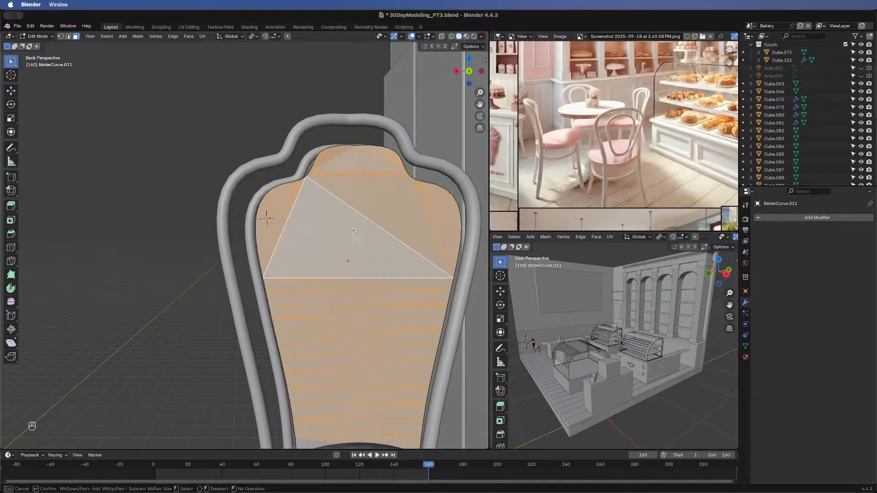
pyautogui.press('Escape')
pyautogui.press('x')
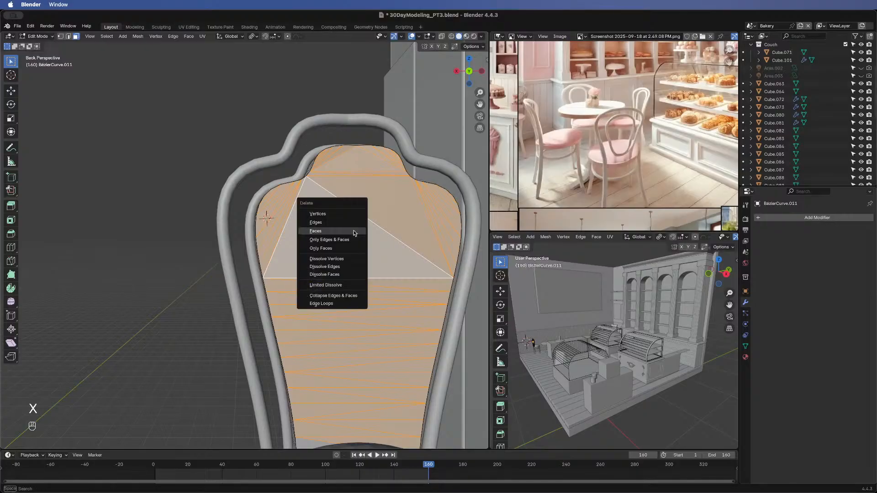
pyautogui.click(354, 233)
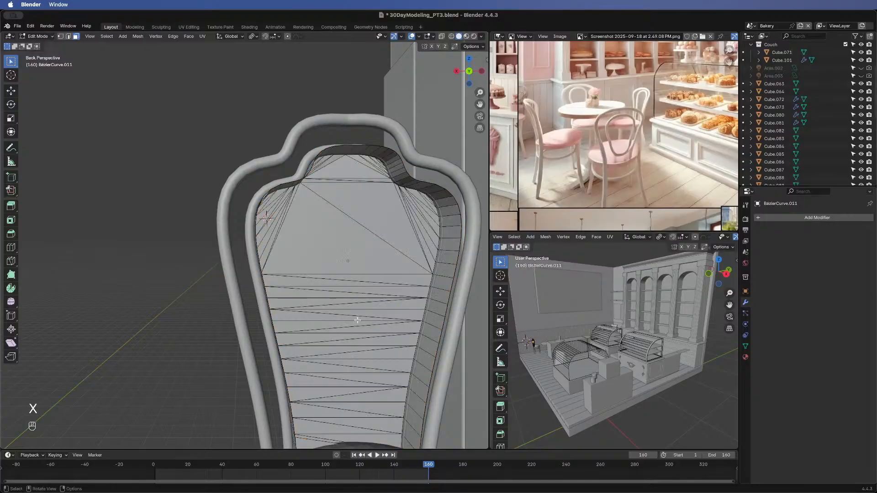
# - Select the whole panel mesh and move it up about 0.029 m along Z, clear of the seat
pyautogui.moveTo(358, 320); pyautogui.dragTo(289, 272, button='middle')
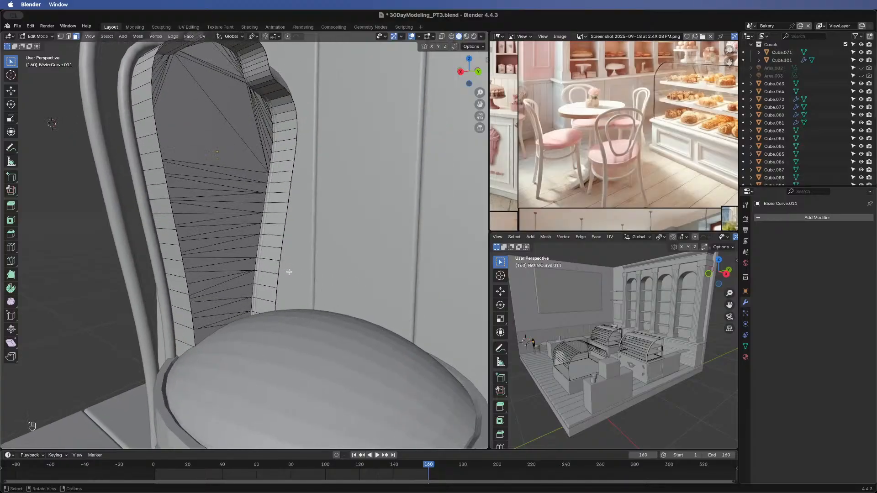
pyautogui.press('a')
pyautogui.press('g')
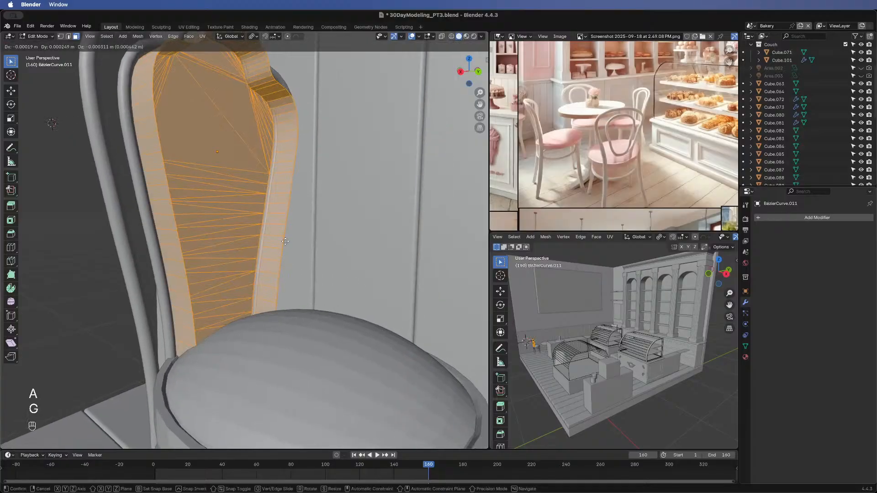
pyautogui.press('z')
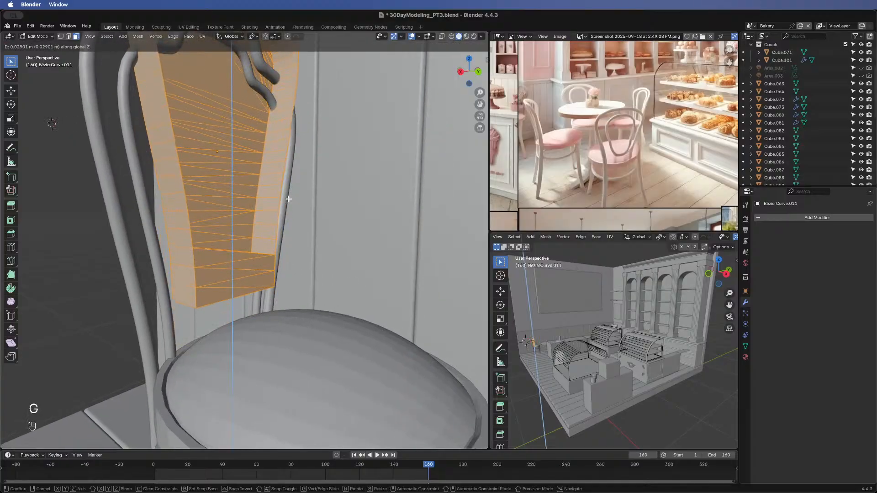
pyautogui.click(288, 201)
# - Isolate the panel in local view and delete the leftover seat-facing faces at its lower end
pyautogui.press('/')
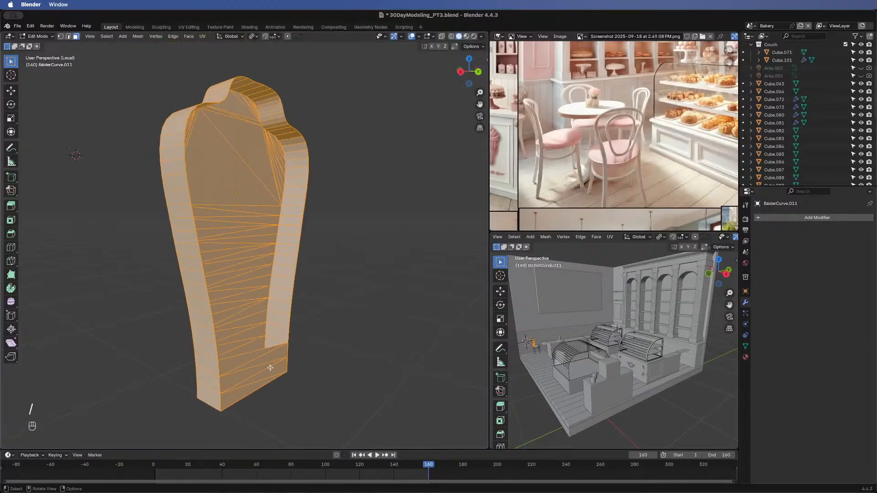
pyautogui.click(268, 380)
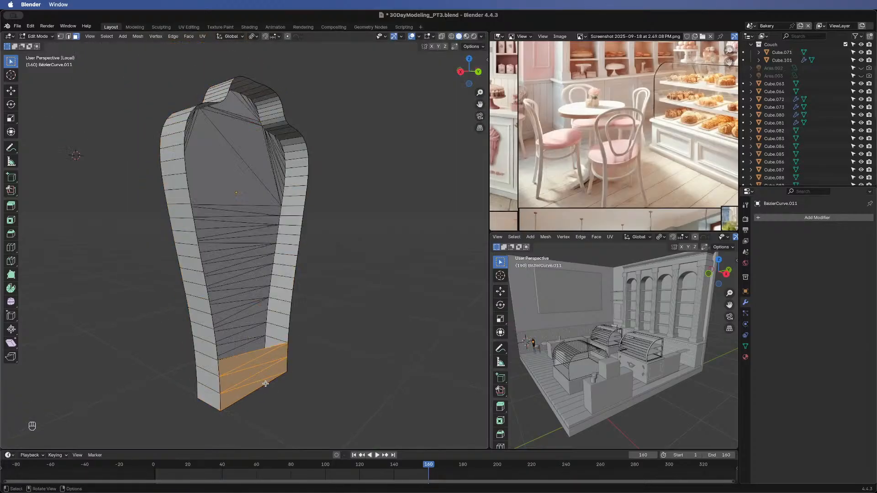
pyautogui.press('x')
pyautogui.click(267, 379)
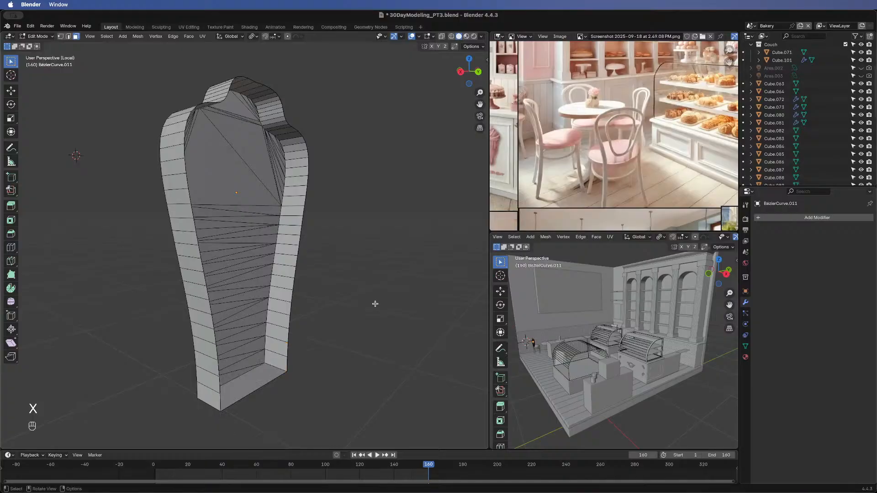
# - Select the edge loop around the panel's open rim in edge mode and try to close it with Grid Fill
pyautogui.moveTo(180, 300); pyautogui.dragTo(206, 375, button='middle')
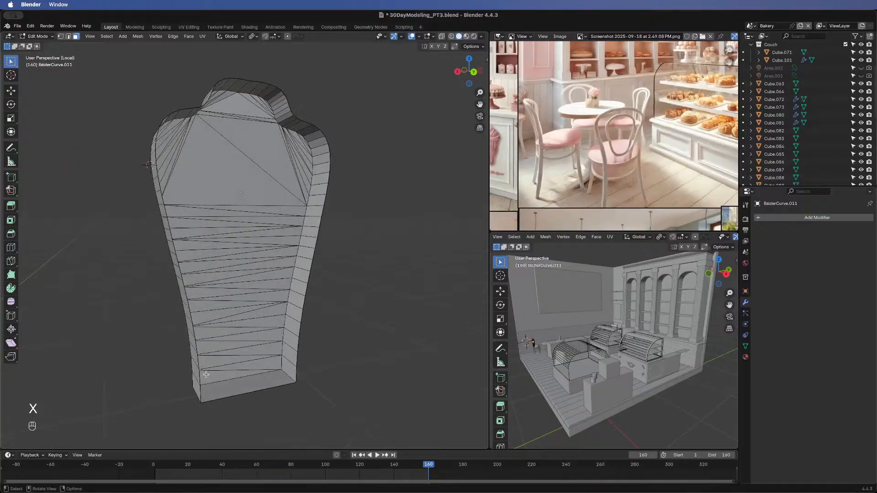
pyautogui.keyDown('alt'); pyautogui.click(220, 400); pyautogui.keyUp('alt')
pyautogui.press('2')
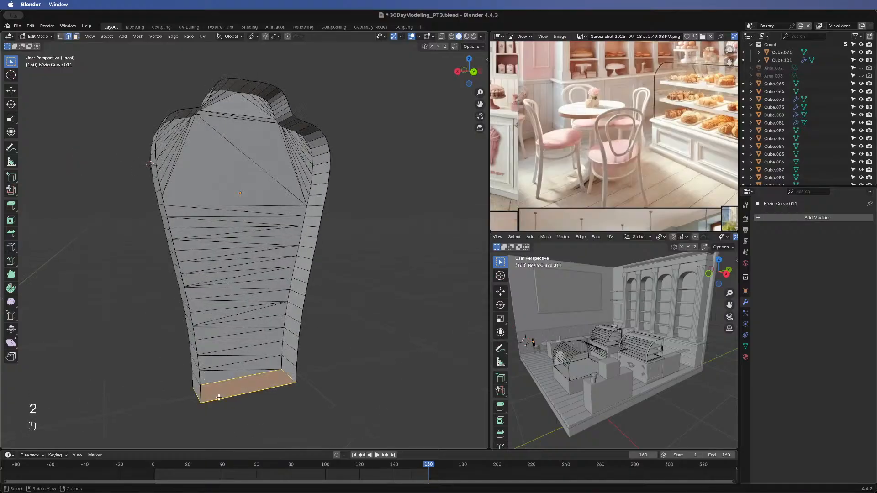
pyautogui.keyDown('alt'); pyautogui.click(220, 400); pyautogui.keyUp('alt')
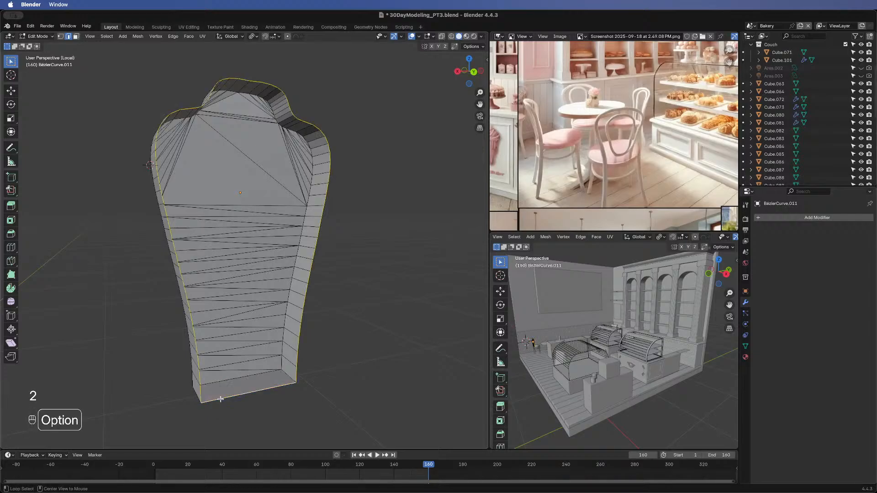
pyautogui.click(189, 36)
pyautogui.click(224, 129)
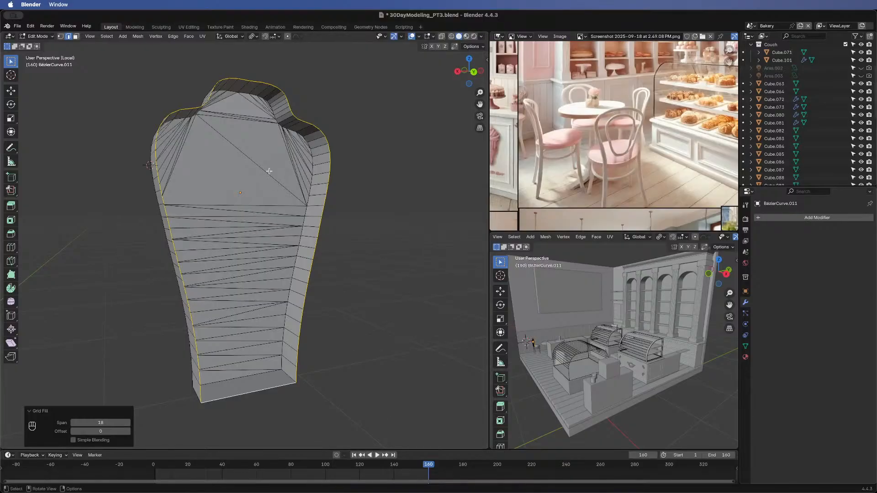
# - Extrude the edge loop of the panel's open rim with Extrude Edges
pyautogui.moveTo(289, 170); pyautogui.dragTo(406, 148, button='middle')
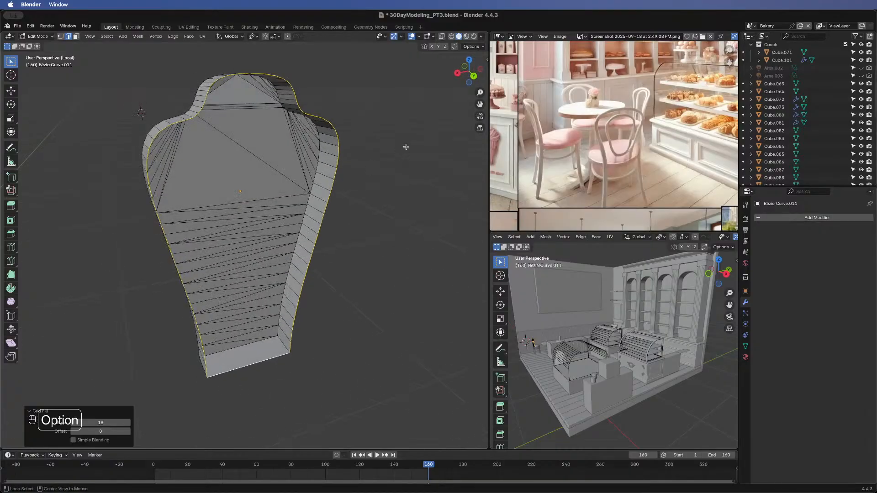
pyautogui.hotkey('alt', 'e')
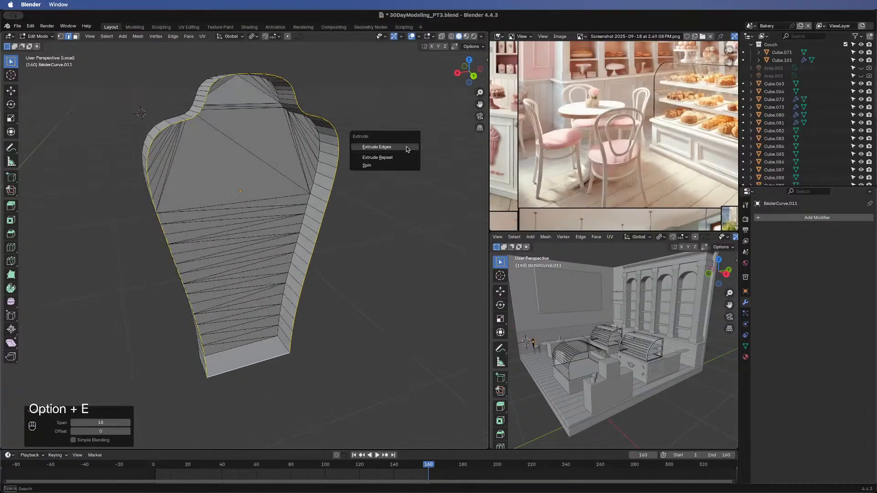
pyautogui.click(407, 146)
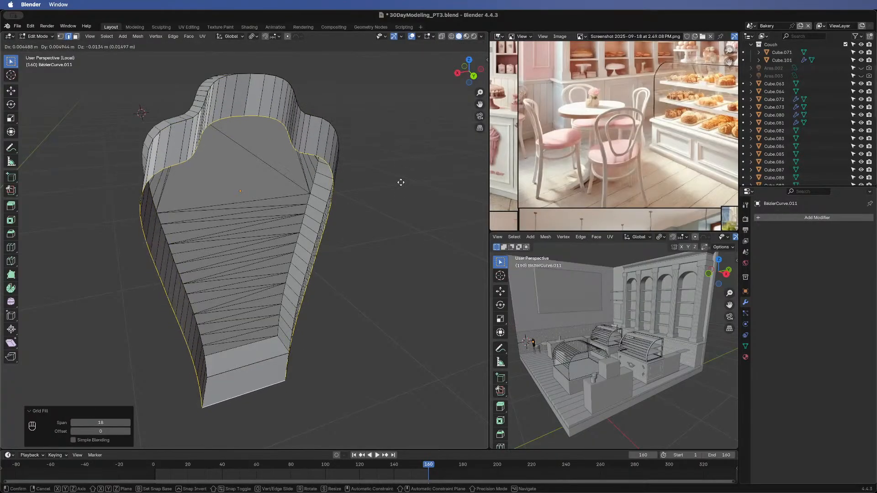
# - Extrude the panel's open rim loop inward, scaling it to about 0.093, and merge it at its center to close the side
pyautogui.rightClick(406, 137)
pyautogui.press('s')
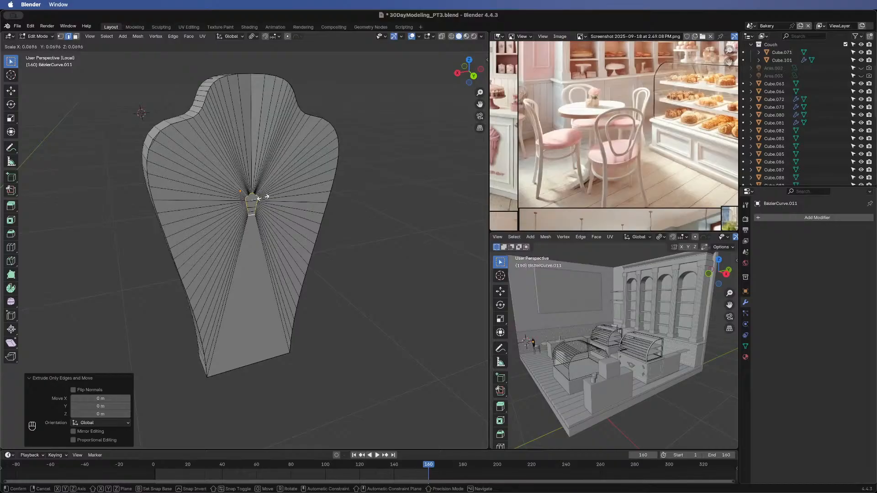
pyautogui.click(267, 197)
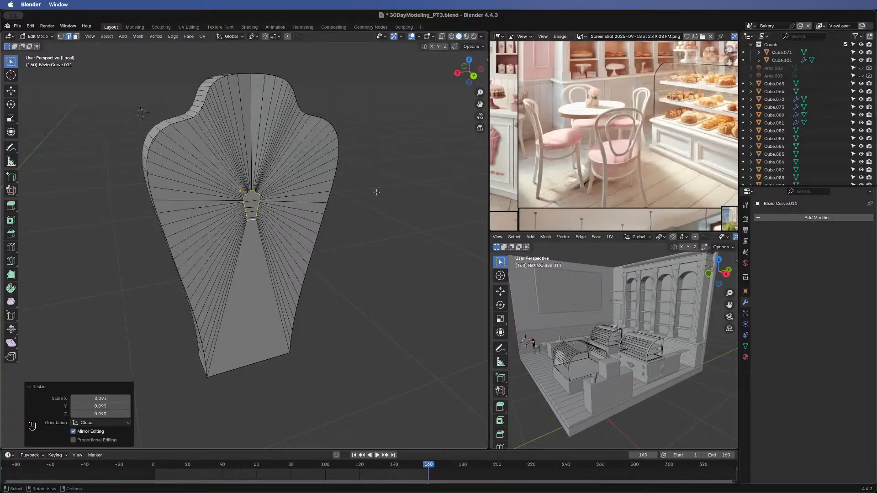
pyautogui.press('m')
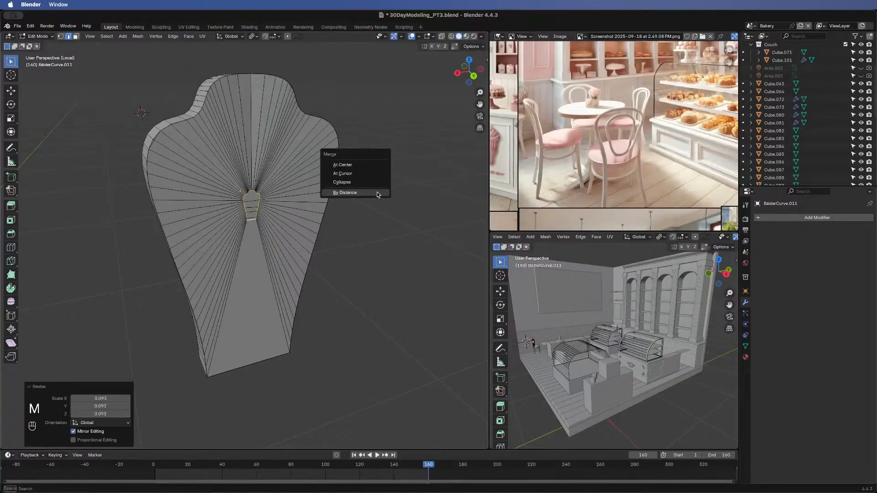
pyautogui.click(375, 165)
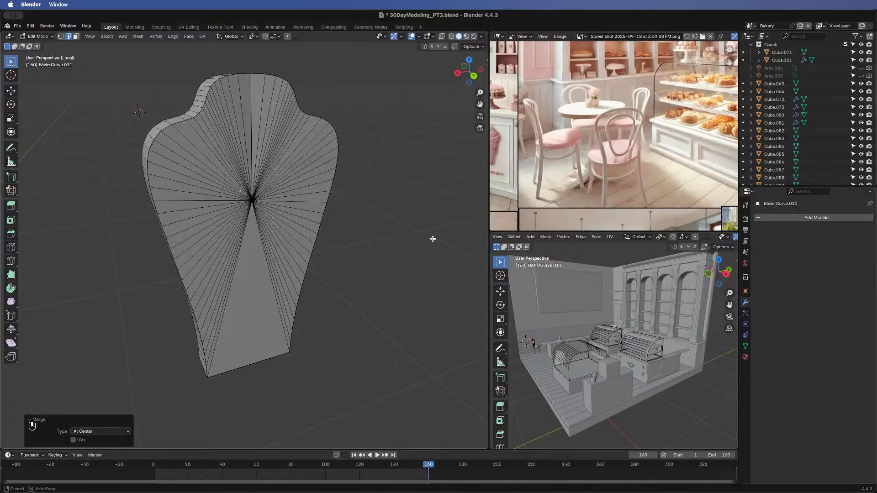
# - Try to bevel the edge loop around the rim of the newly filled side
pyautogui.moveTo(434, 237); pyautogui.dragTo(211, 191, button='middle')
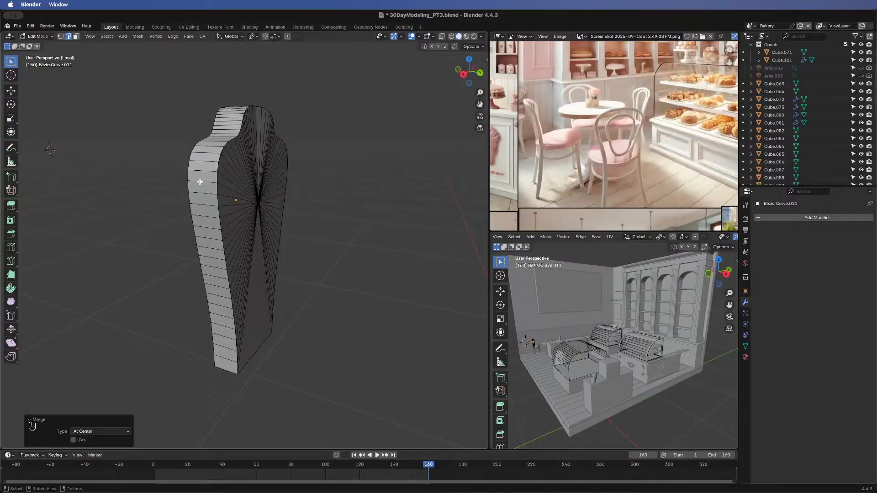
pyautogui.keyDown('alt'); pyautogui.click(216, 165); pyautogui.keyUp('alt')
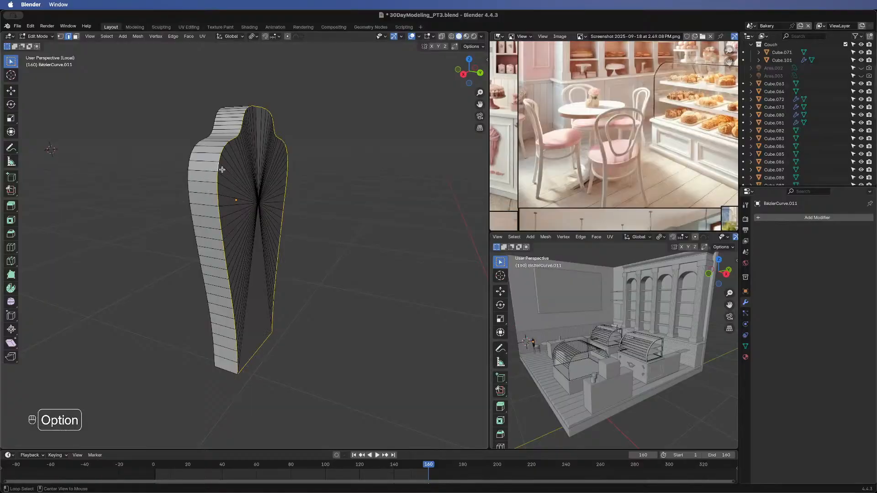
pyautogui.hotkey('ctrl', 'b')
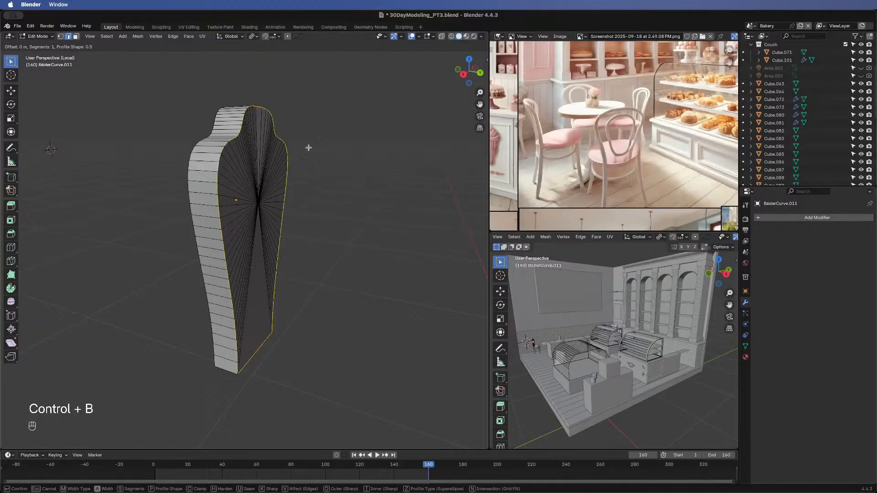
pyautogui.click(456, 191)
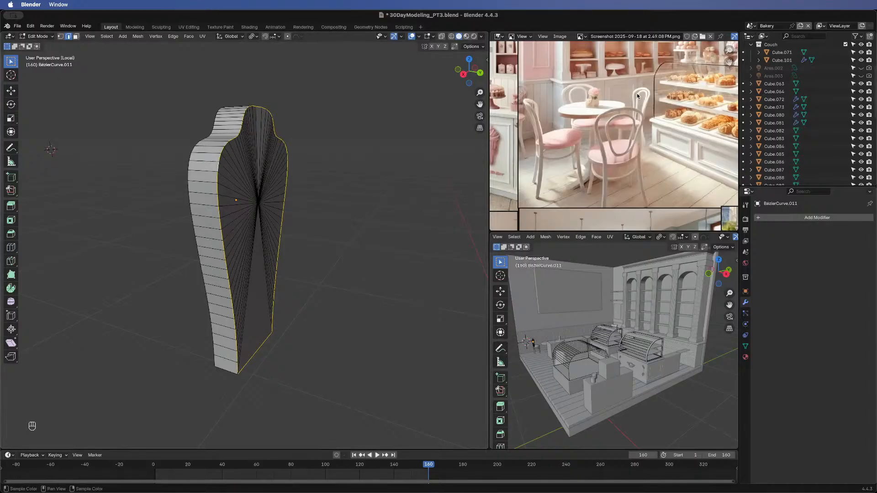
# - Add a Bevel modifier to the panel and try the Percent width type at 0%
pyautogui.click(760, 220)
pyautogui.moveTo(758, 218)
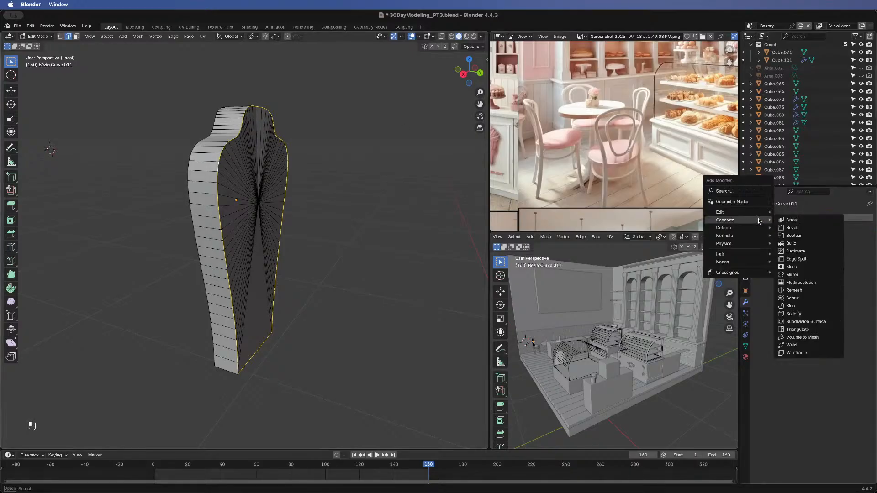
pyautogui.click(798, 227)
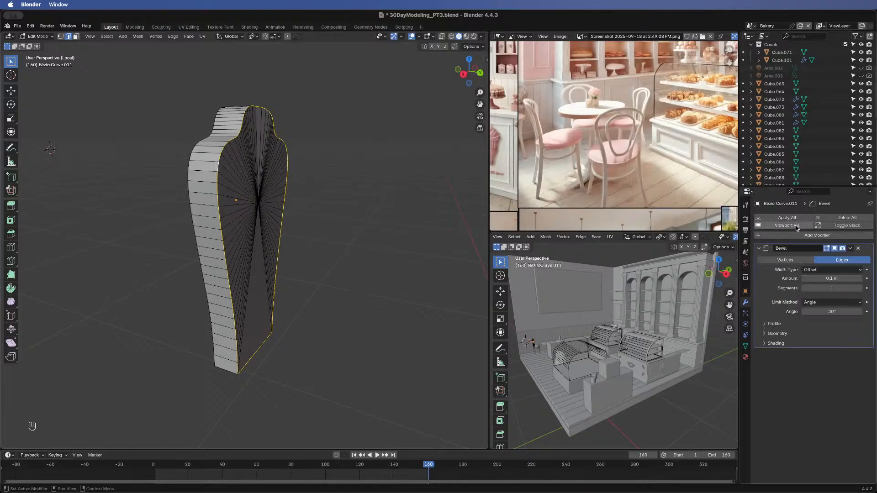
pyautogui.click(813, 270)
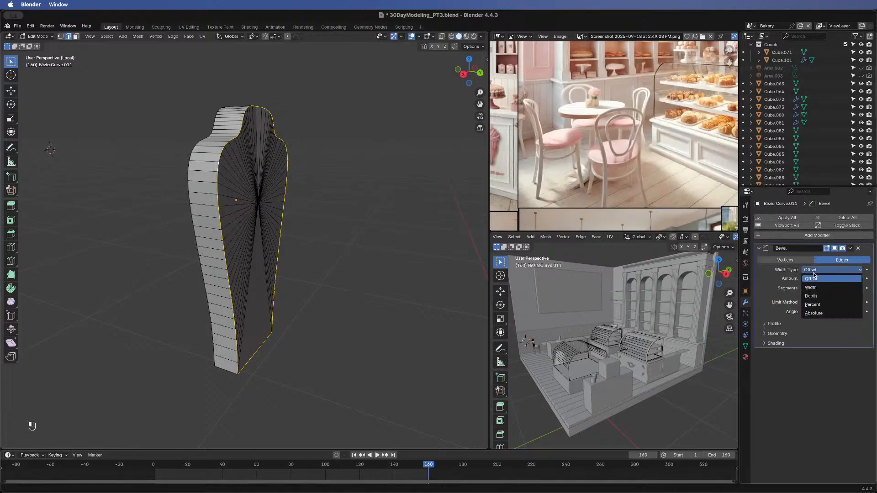
pyautogui.click(813, 304)
pyautogui.moveTo(812, 279)
pyautogui.mouseDown()
pyautogui.moveTo(854, 279)
pyautogui.moveTo(809, 280)
pyautogui.mouseUp()
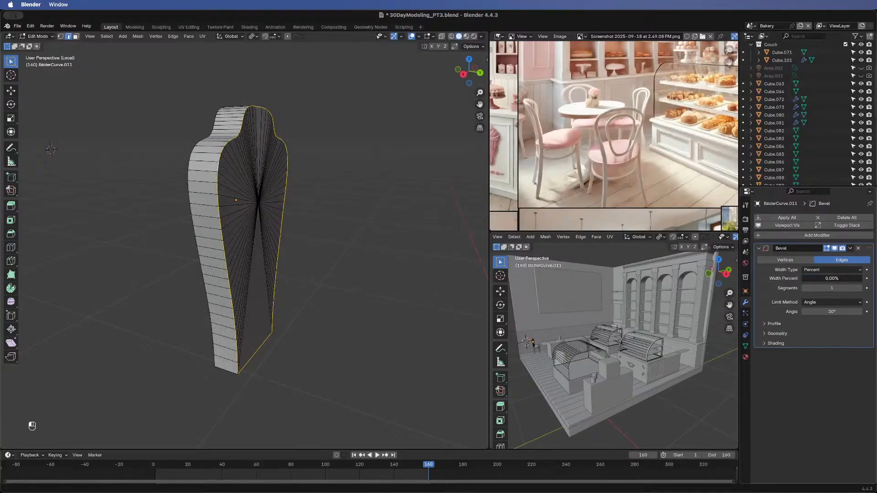
# - Try the Bevel modifier's Width and Depth width types, with a Depth amount of about 0.88 m, and remove the modifier
pyautogui.click(840, 270)
pyautogui.click(831, 288)
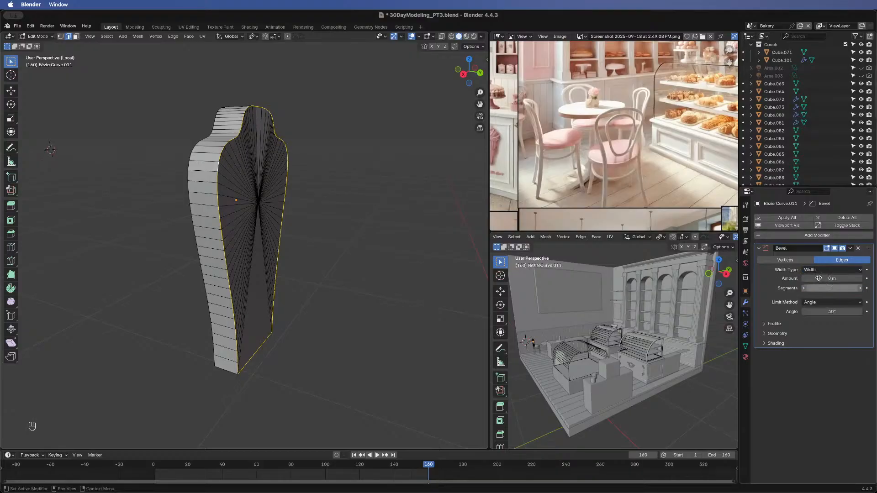
pyautogui.moveTo(820, 278)
pyautogui.mouseDown()
pyautogui.moveTo(836, 279)
pyautogui.moveTo(819, 278)
pyautogui.mouseUp()
pyautogui.click(818, 271)
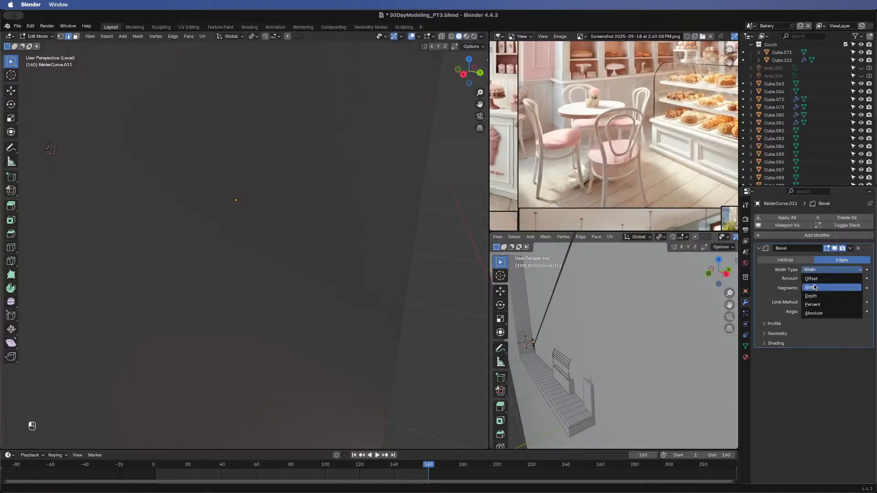
pyautogui.click(814, 297)
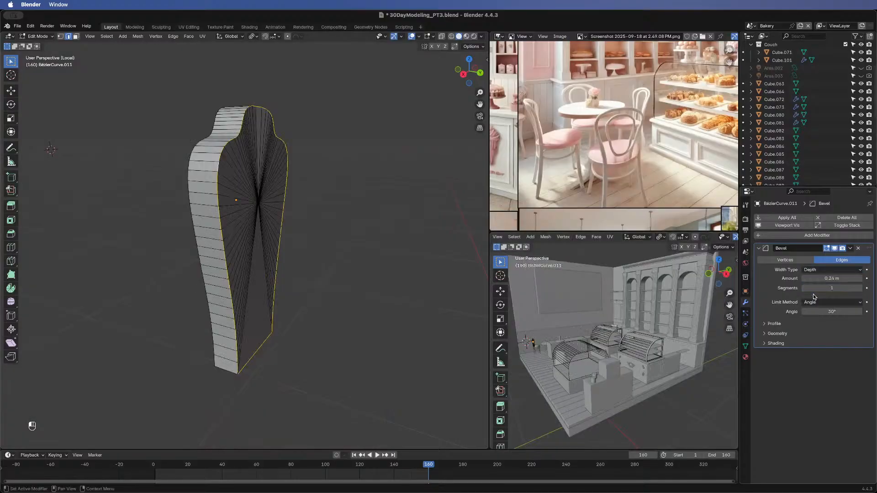
pyautogui.moveTo(825, 279); pyautogui.dragTo(834, 279)
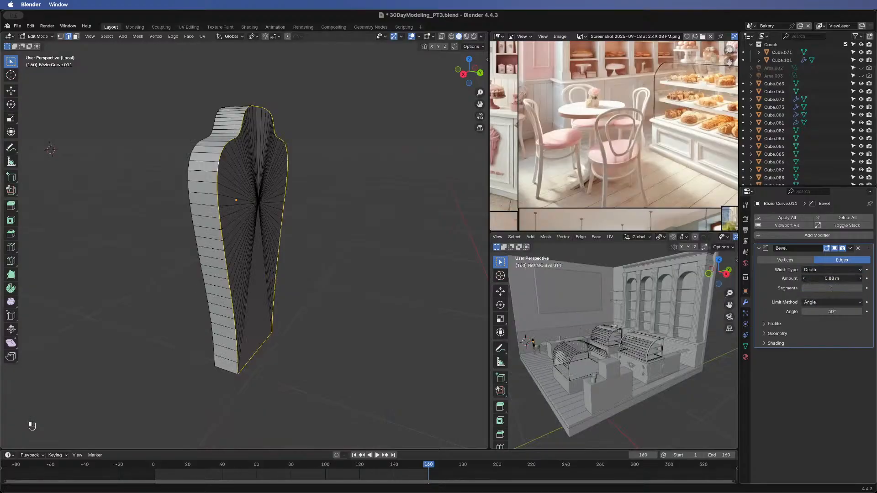
pyautogui.click(858, 248)
# - Try a Subdivision Surface modifier on the panel, check the shape from both sides, and remove it
pyautogui.scroll(5, 226, 199)
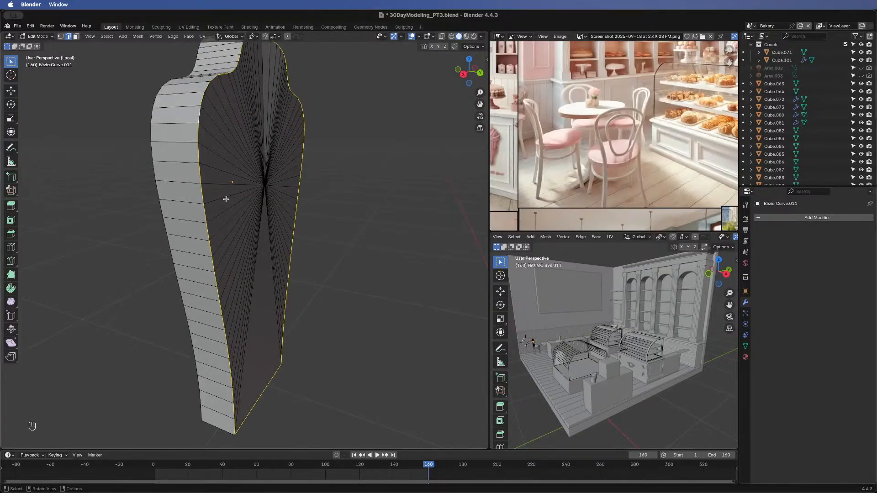
pyautogui.keyDown('shift'); pyautogui.moveTo(345, 216); pyautogui.dragTo(294, 250, button='middle'); pyautogui.keyUp('shift')
pyautogui.scroll(-3, 295, 252)
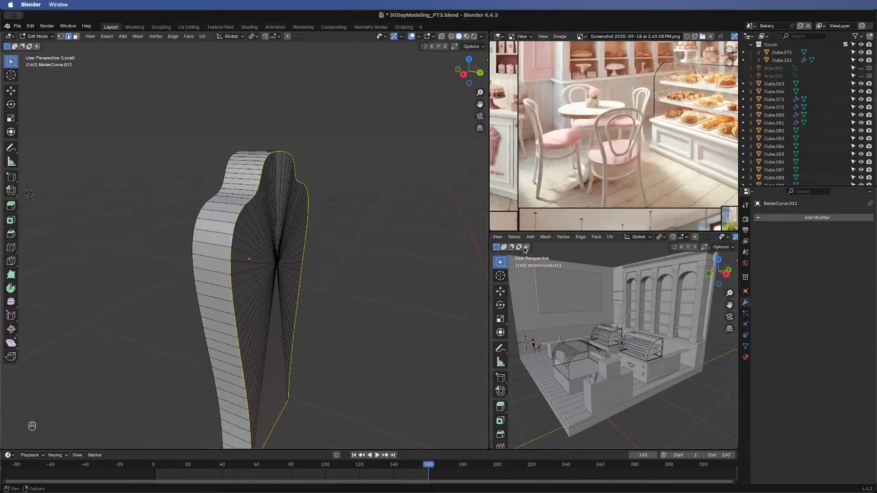
pyautogui.click(759, 218)
pyautogui.moveTo(760, 221)
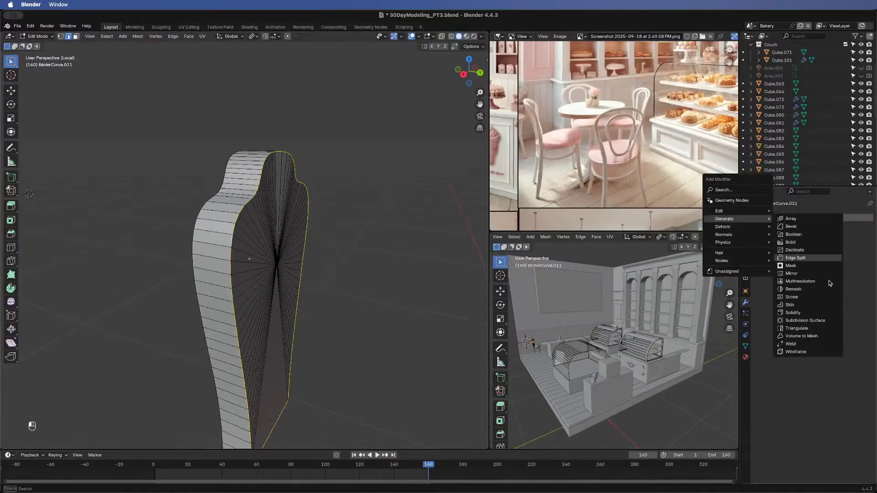
pyautogui.click(809, 320)
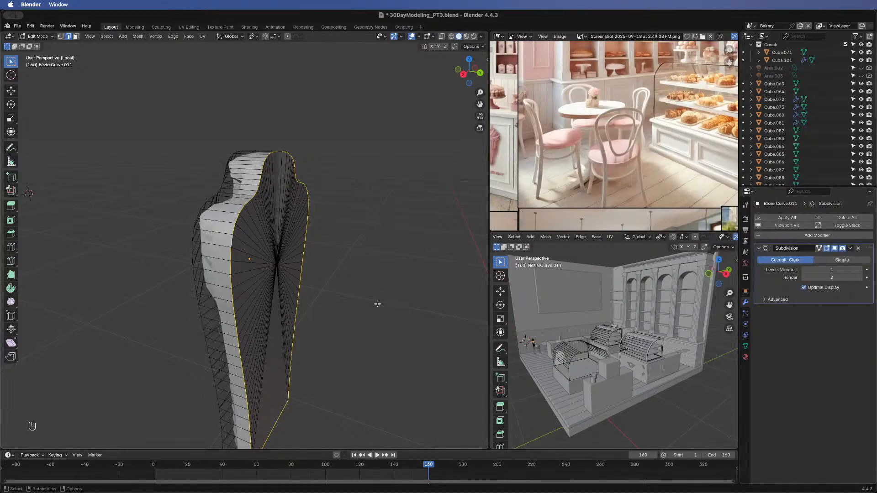
pyautogui.moveTo(320, 262); pyautogui.dragTo(310, 220, button='middle')
pyautogui.press('super+z')
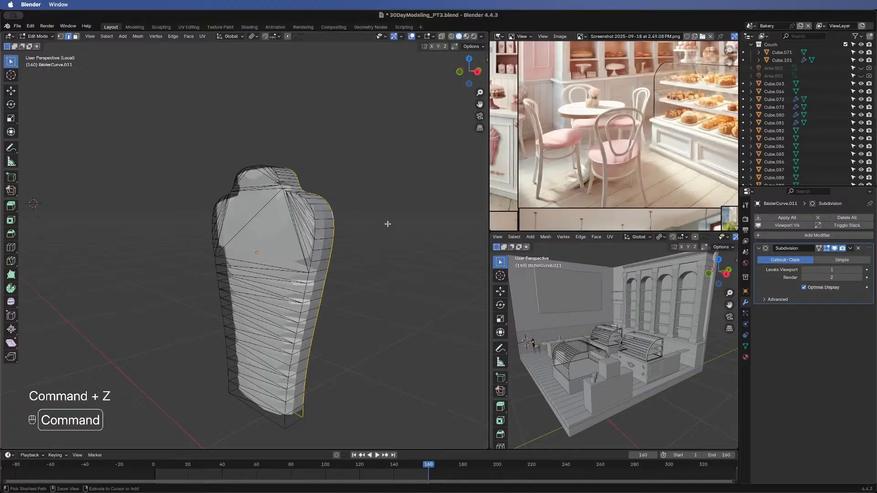
pyautogui.click(860, 250)
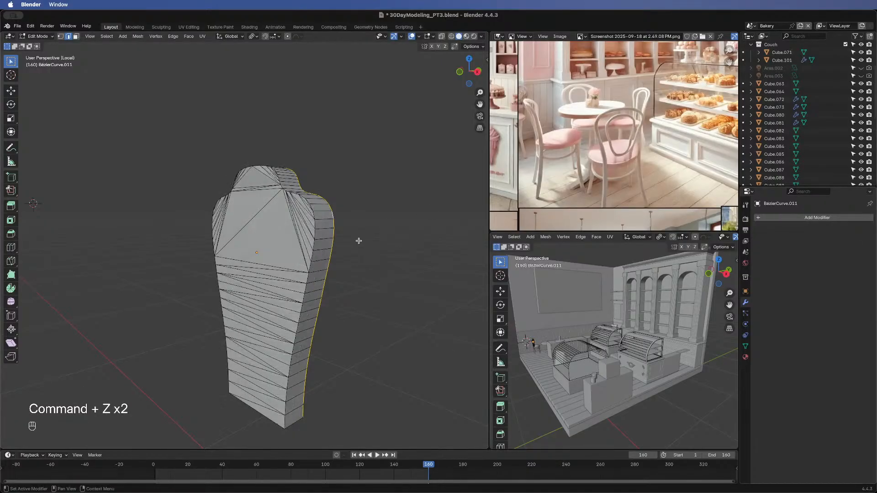
# - Dissolve the stray edges overlapping the rim of the filled side around the panel's upper shoulder
pyautogui.moveTo(357, 241); pyautogui.dragTo(175, 311, button='middle')
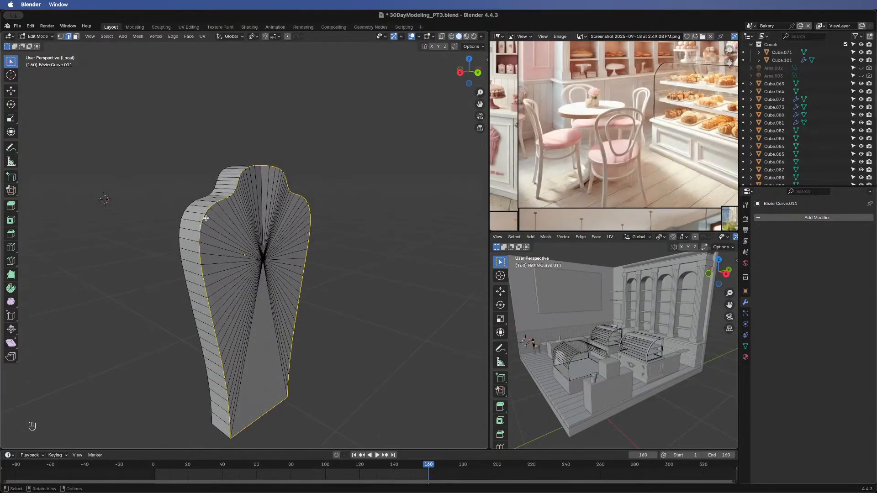
pyautogui.scroll(3, 203, 218)
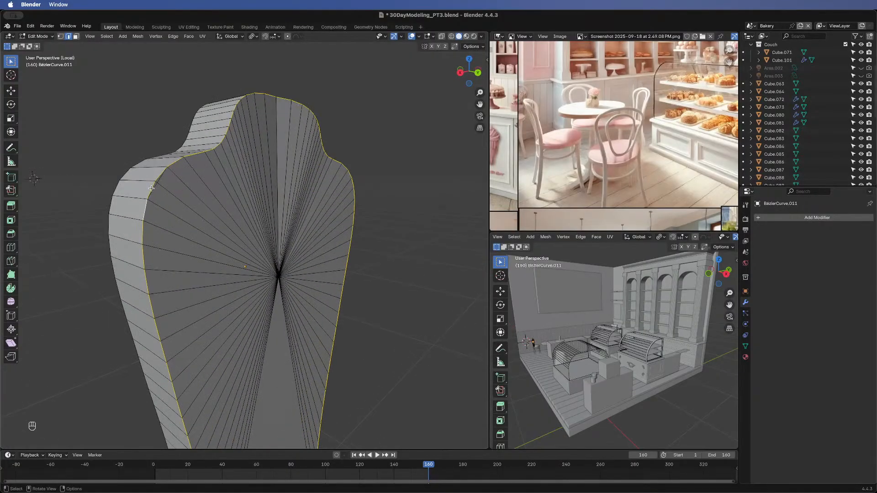
pyautogui.press('alt')
pyautogui.press('shift')
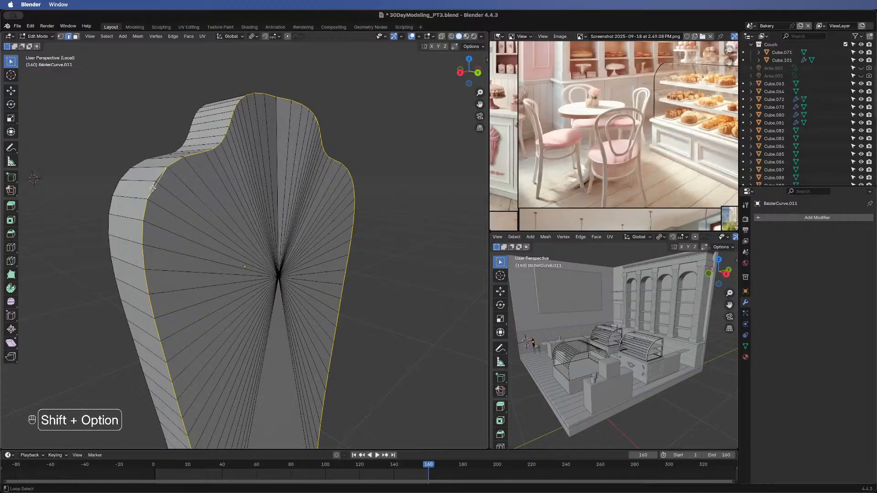
pyautogui.press('super+z')
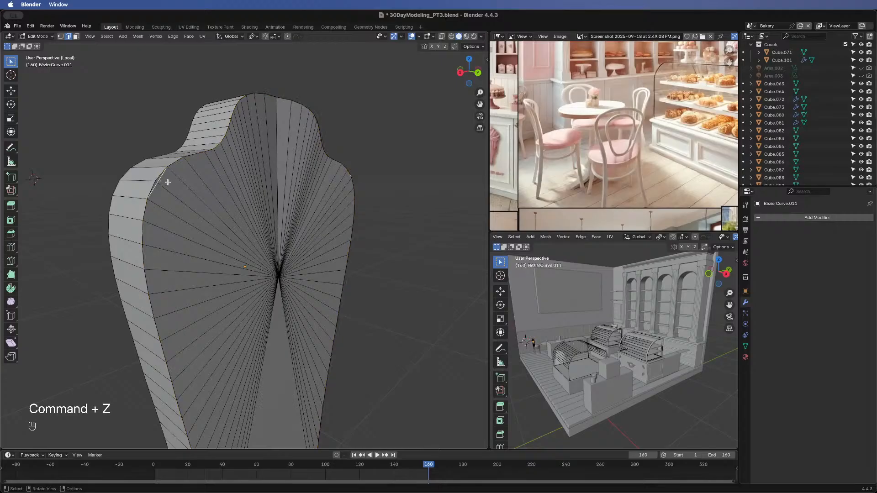
pyautogui.press('x')
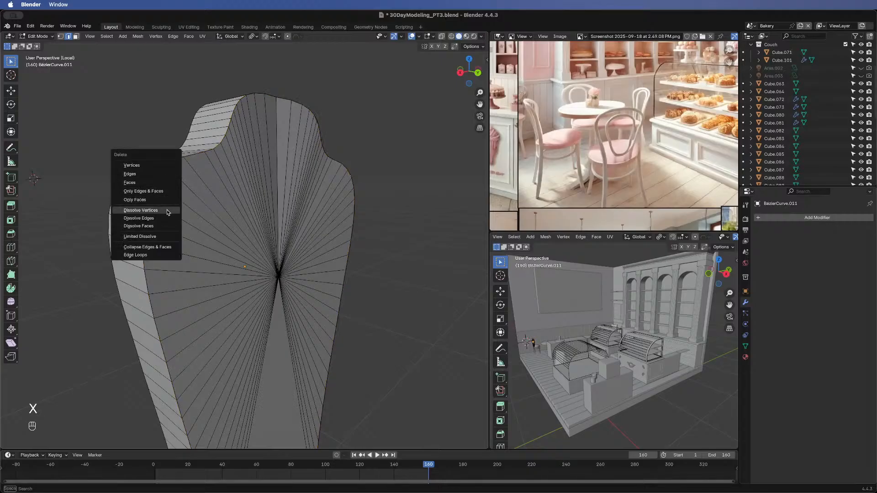
pyautogui.click(166, 218)
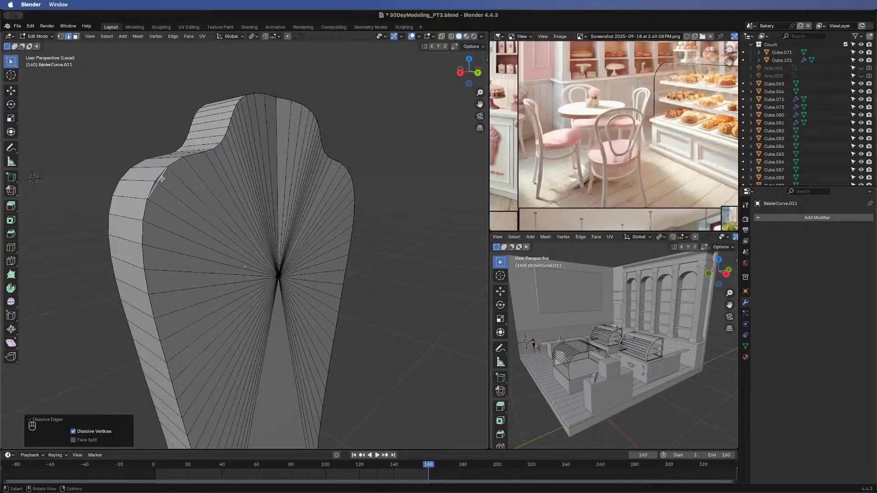
# - Dissolve the vertices on the leftover overlapping edge at the panel's shoulder and delete the remaining straight edge
pyautogui.press('x')
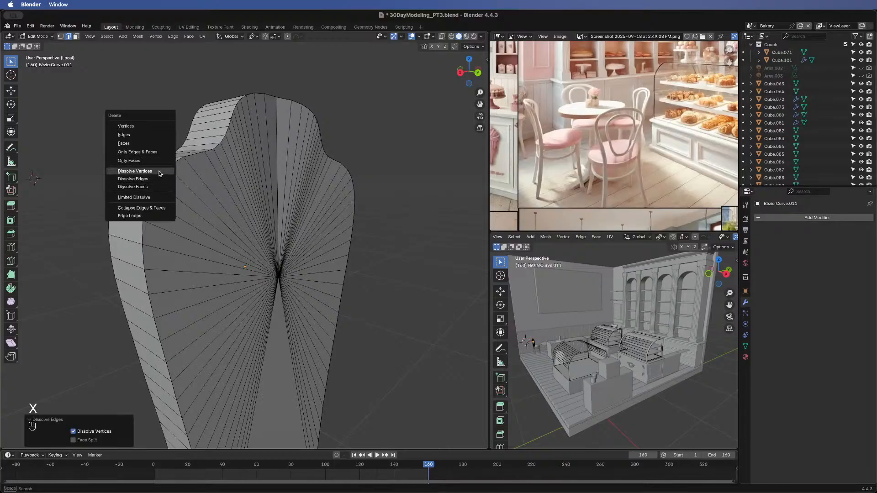
pyautogui.click(160, 171)
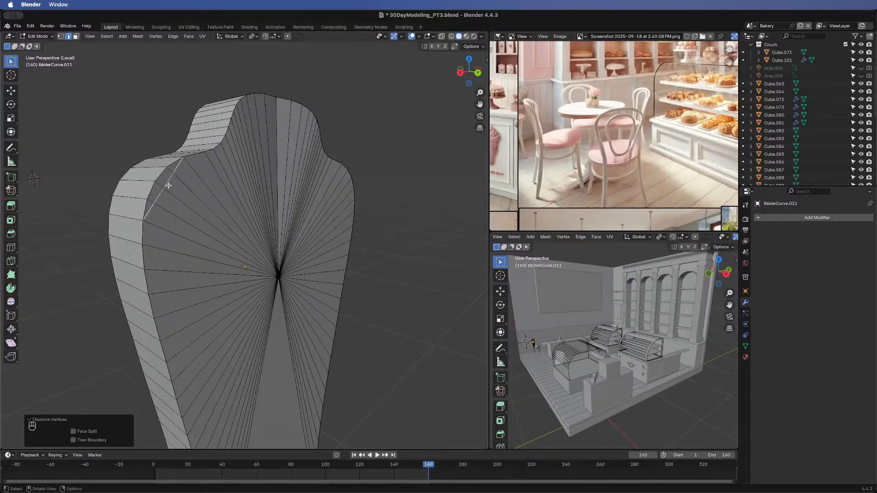
pyautogui.press('x')
pyautogui.click(168, 191)
pyautogui.click(173, 179)
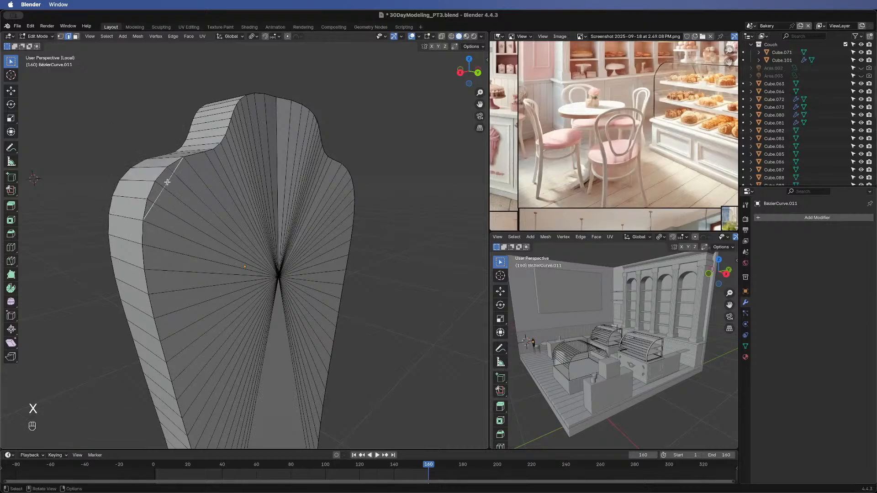
pyautogui.press('x')
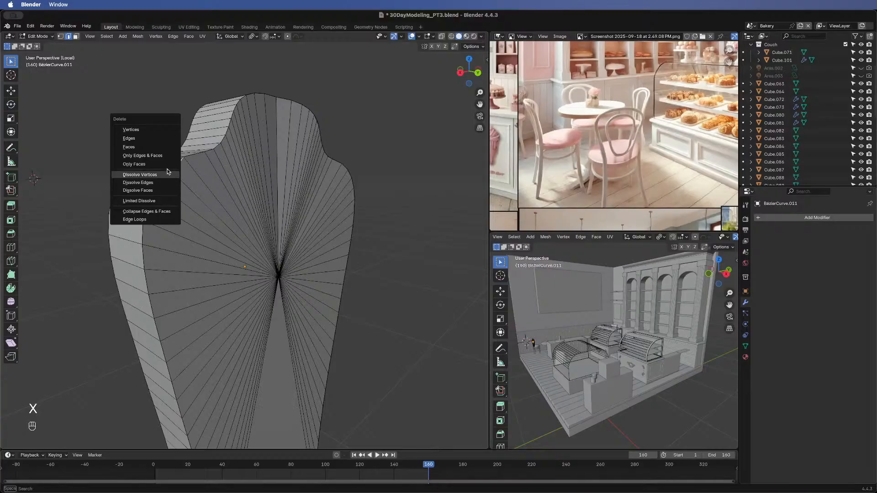
pyautogui.click(162, 140)
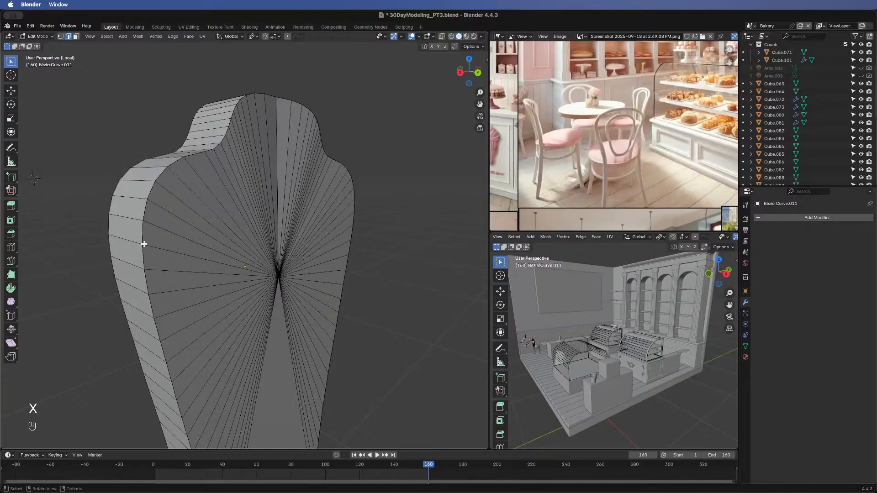
pyautogui.moveTo(220, 196); pyautogui.dragTo(176, 198, button='middle')
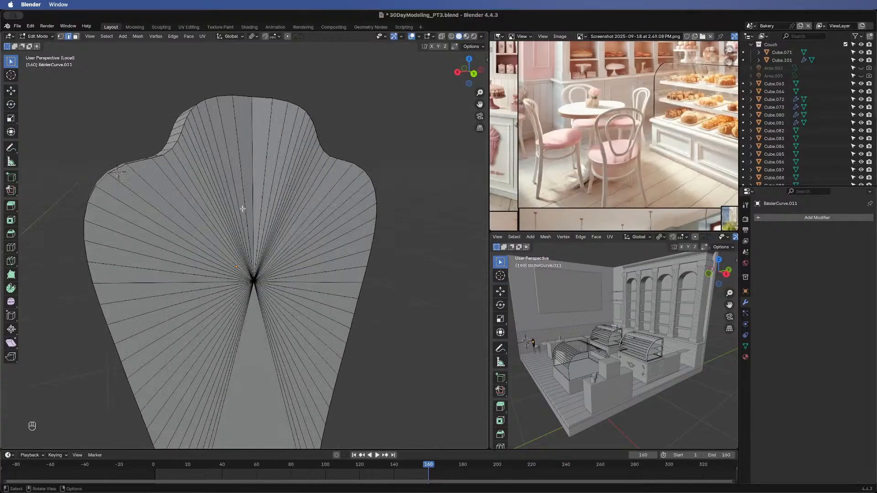
pyautogui.moveTo(241, 207); pyautogui.dragTo(116, 198, button='middle')
pyautogui.moveTo(284, 189); pyautogui.dragTo(214, 194, button='middle')
pyautogui.moveTo(341, 218); pyautogui.dragTo(168, 212, button='middle')
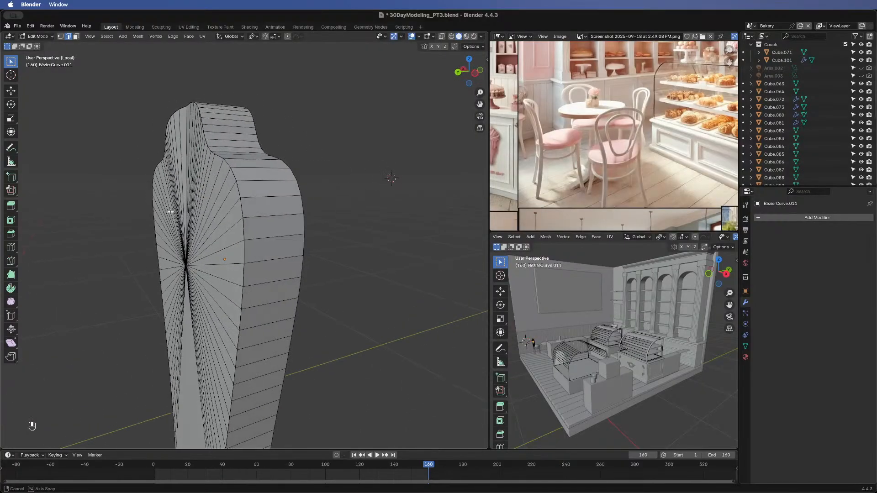
# - Try a one-segment bevel on the rim edge loop around the panel's filled face
pyautogui.moveTo(378, 183)
pyautogui.mouseDown(button='middle')
pyautogui.moveTo(160, 234)
pyautogui.moveTo(180, 239)
pyautogui.mouseUp(button='middle')
pyautogui.press('alt')
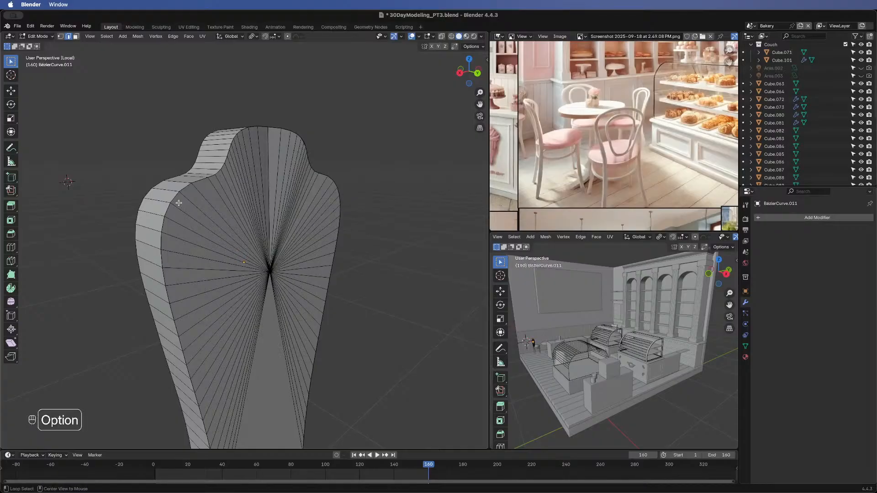
pyautogui.keyDown('alt'); pyautogui.keyDown('shift'); pyautogui.click(168, 207); pyautogui.keyUp('shift'); pyautogui.keyUp('alt')
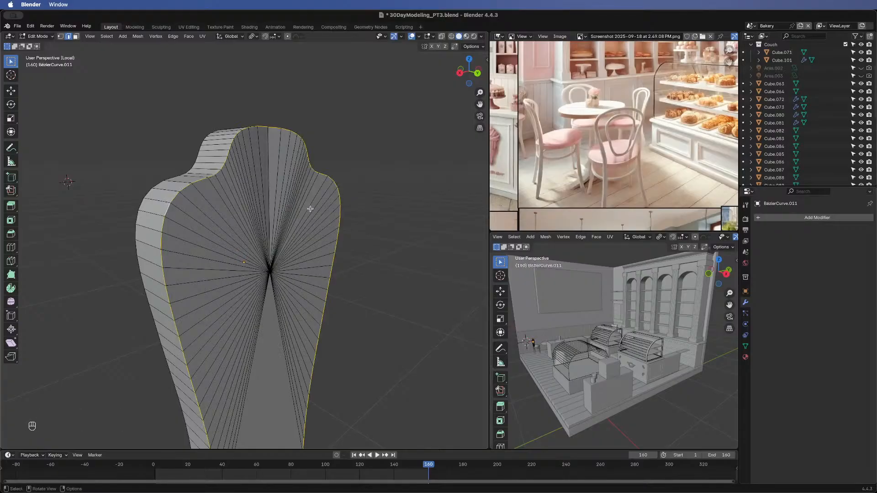
pyautogui.hotkey('alt', 'b')
pyautogui.press('super+b')
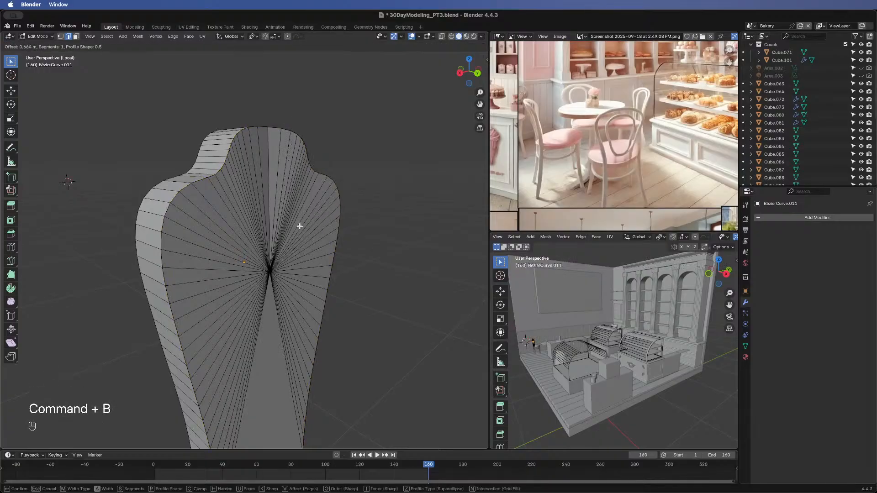
pyautogui.click(358, 231)
# - Try a one-segment bevel on the loop of side faces around the panel's rim
pyautogui.press('3')
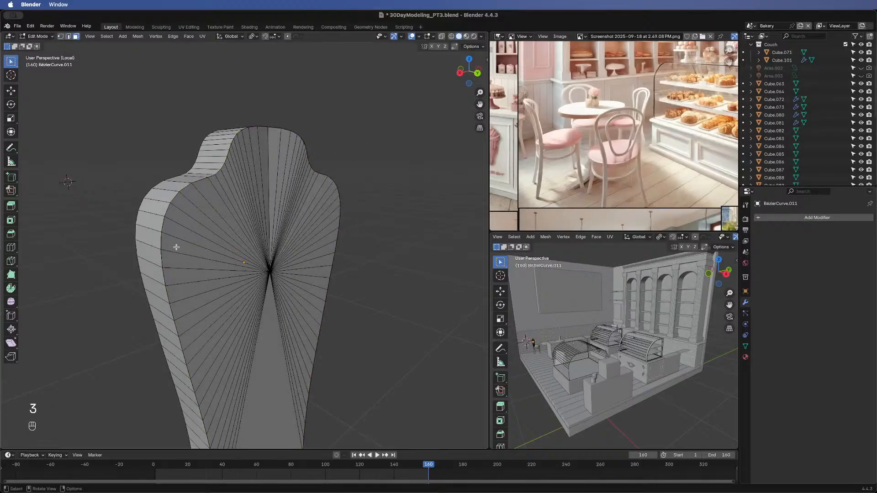
pyautogui.keyDown('super'); pyautogui.click(165, 211); pyautogui.keyUp('super')
pyautogui.keyDown('alt'); pyautogui.click(166, 212); pyautogui.keyUp('alt')
pyautogui.keyDown('alt'); pyautogui.click(160, 200); pyautogui.keyUp('alt')
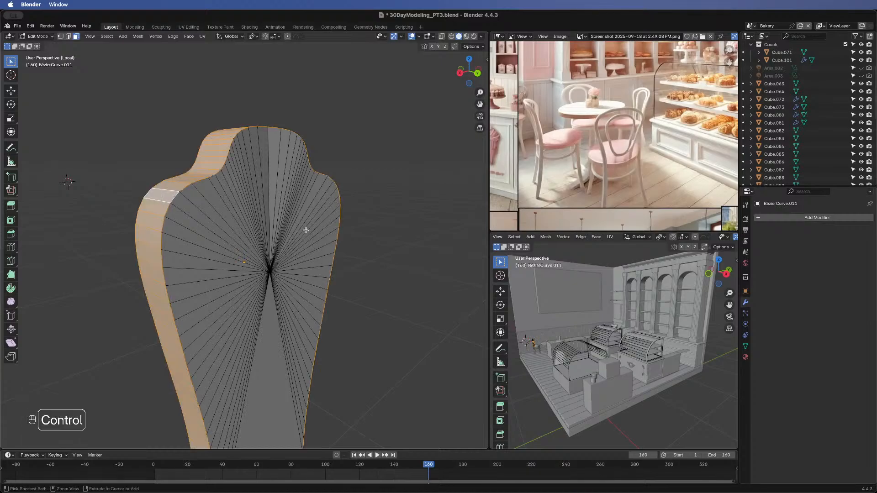
pyautogui.press('super+b')
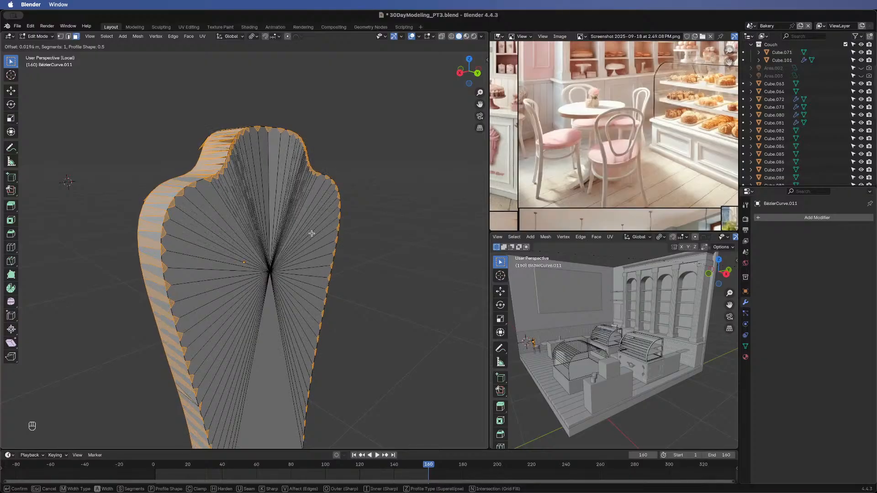
pyautogui.press('Escape')
# - Leave mesh editing and exit Local View to bring back the chair and tables around the panel
pyautogui.press('Tab')
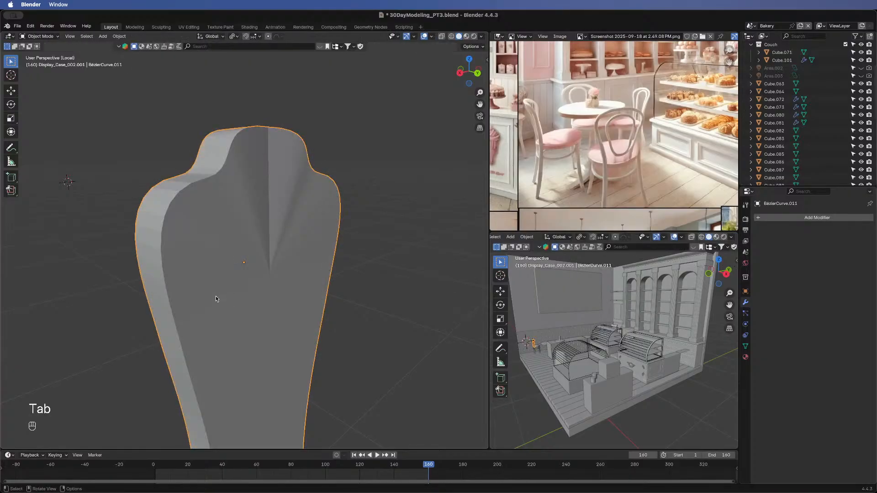
pyautogui.moveTo(399, 243); pyautogui.dragTo(314, 282, button='middle')
pyautogui.press('/')
pyautogui.moveTo(182, 268); pyautogui.dragTo(340, 329, button='middle')
pyautogui.moveTo(340, 159); pyautogui.dragTo(88, 209, button='middle')
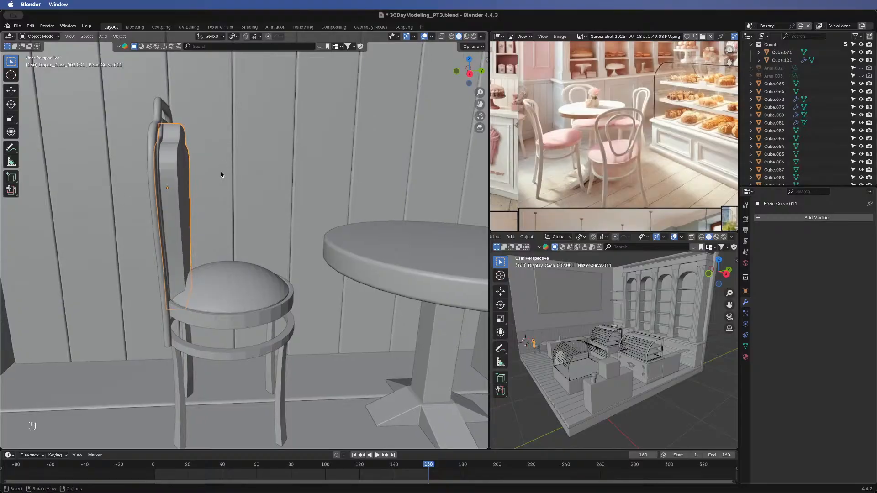
# - Scale the entire backrest panel mesh to about 0.341 along the global Y axis to thin it
pyautogui.press('Tab')
pyautogui.press('a')
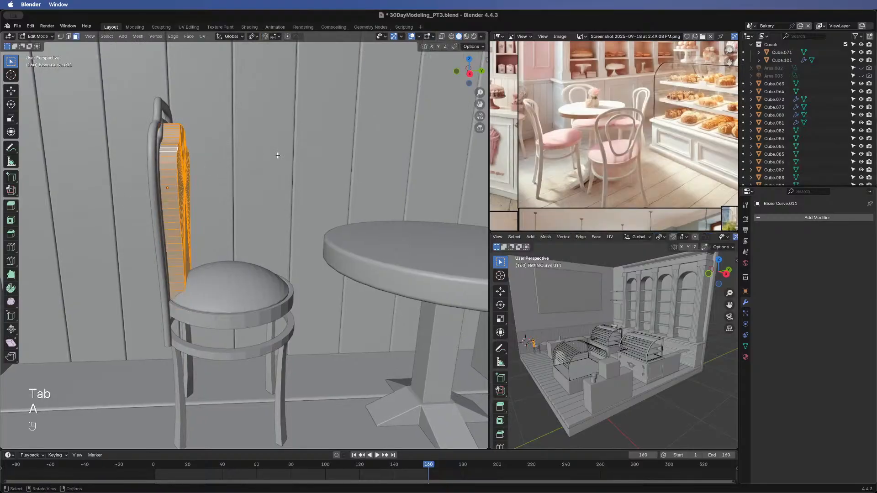
pyautogui.press('y')
pyautogui.press('Escape')
pyautogui.press('a')
pyautogui.press('s')
pyautogui.press('y')
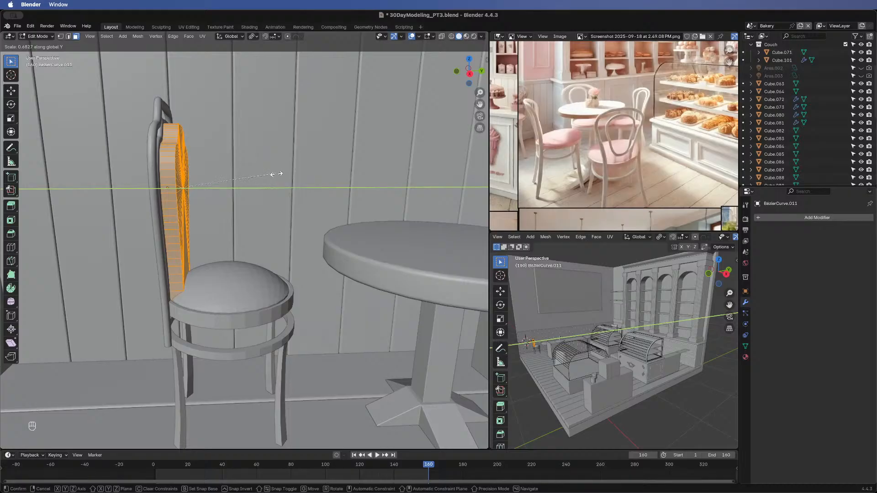
pyautogui.click(226, 180)
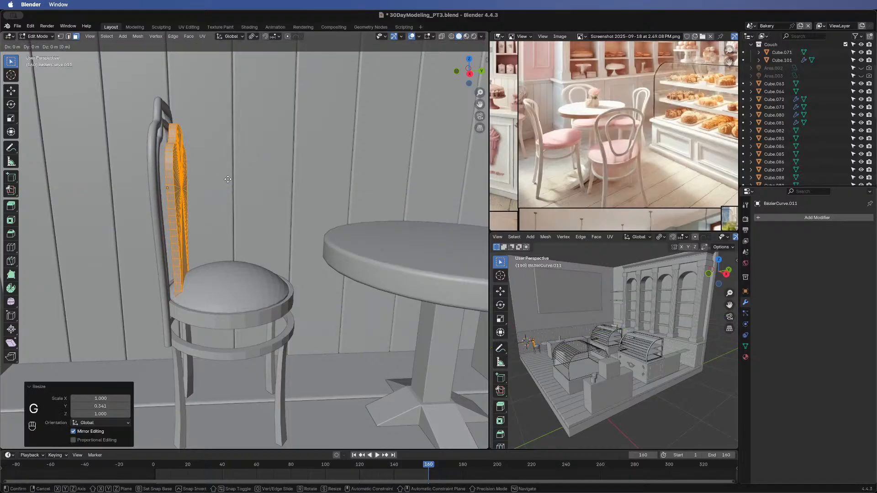
# - Move the thinned panel about -0.007 m along the global Y axis into the chair's back frame
pyautogui.press('g')
pyautogui.press('x')
pyautogui.rightClick(220, 179)
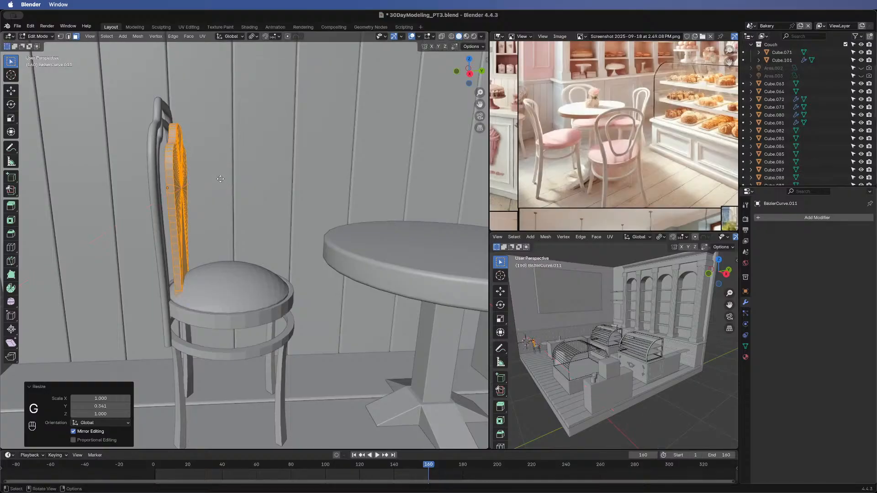
pyautogui.press('g')
pyautogui.press('y')
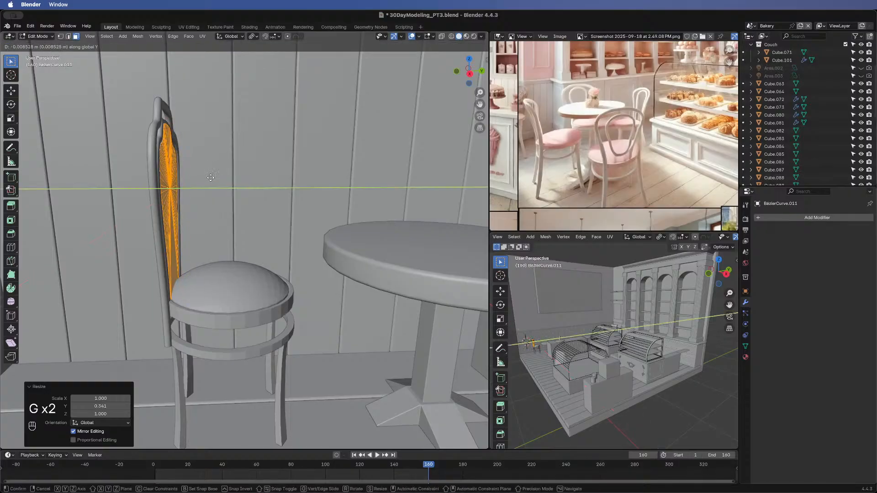
pyautogui.click(208, 191)
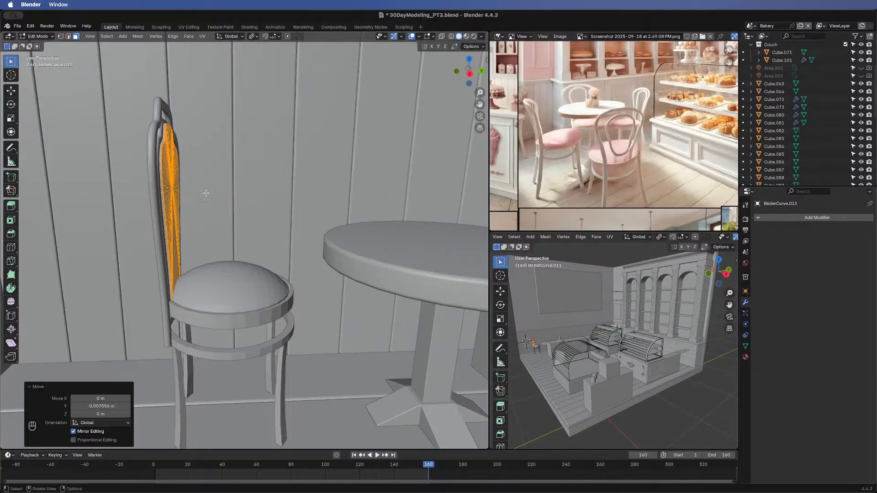
# - Leave mesh editing and examine how the backrest panel sits in the chair frame beside the tables
pyautogui.moveTo(72, 229); pyautogui.dragTo(90, 227, button='middle')
pyautogui.moveTo(274, 217); pyautogui.dragTo(280, 214, button='middle')
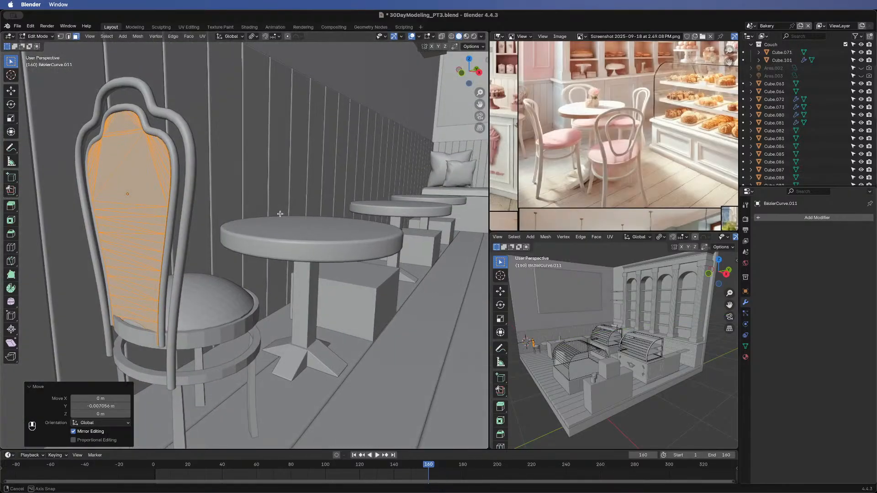
pyautogui.press('Tab')
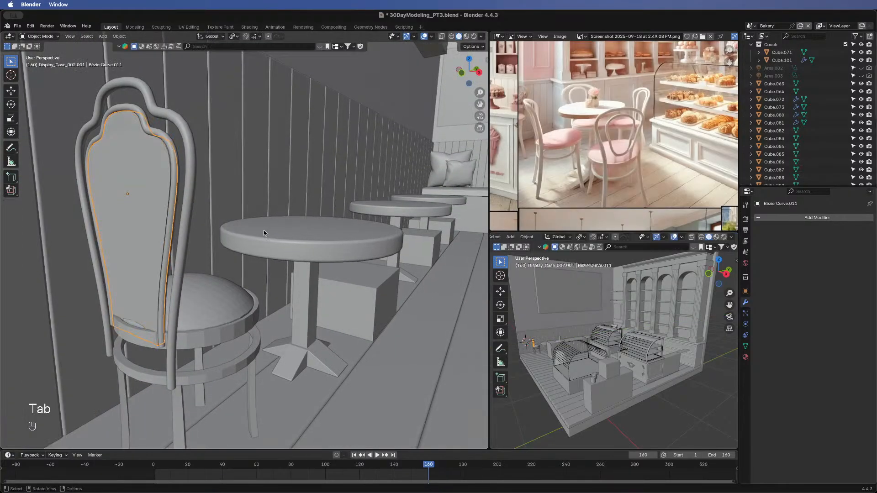
pyautogui.click(299, 262)
pyautogui.moveTo(299, 261); pyautogui.dragTo(376, 312, button='middle')
pyautogui.moveTo(161, 262); pyautogui.dragTo(204, 239, button='middle')
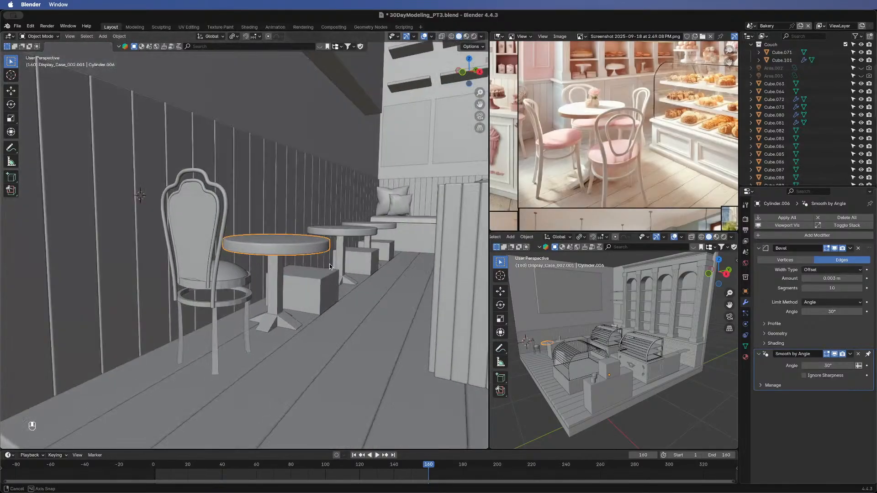
pyautogui.scroll(-3, 204, 238)
pyautogui.scroll(3, 219, 262)
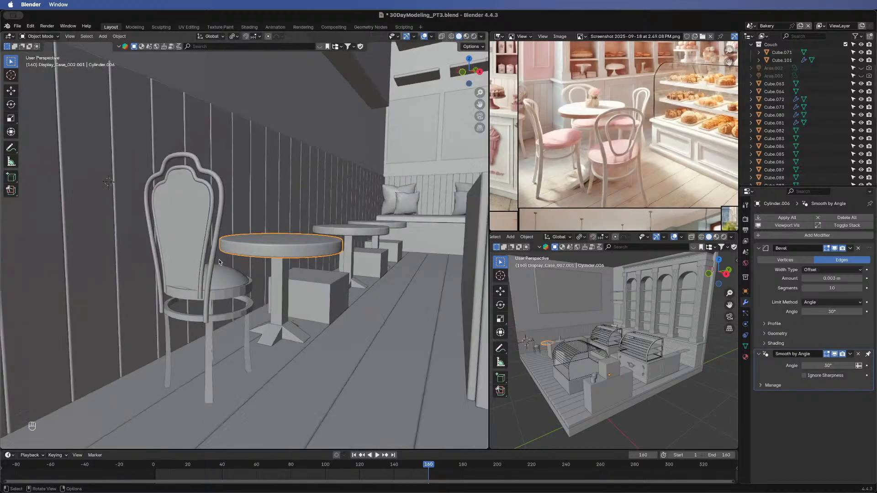
# - Reopen the backrest panel's mesh and scale it by about 1.091 along the global Y axis
pyautogui.click(194, 250)
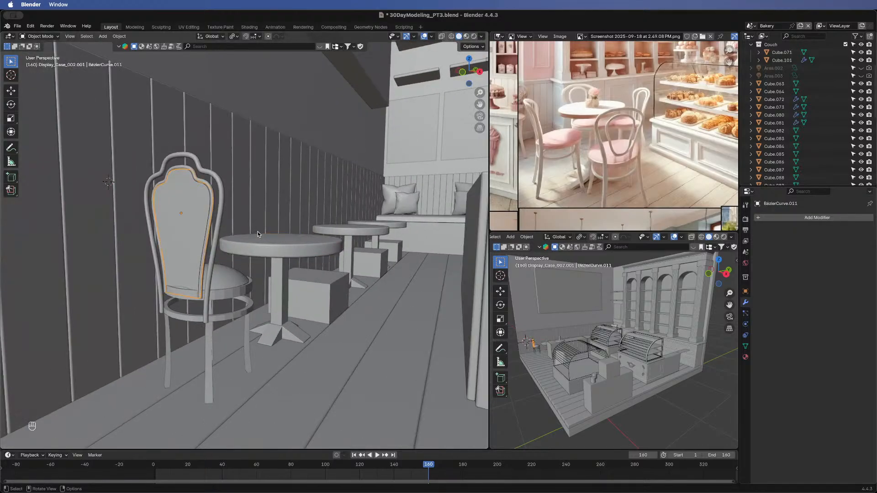
pyautogui.press('Tab')
pyautogui.press('s')
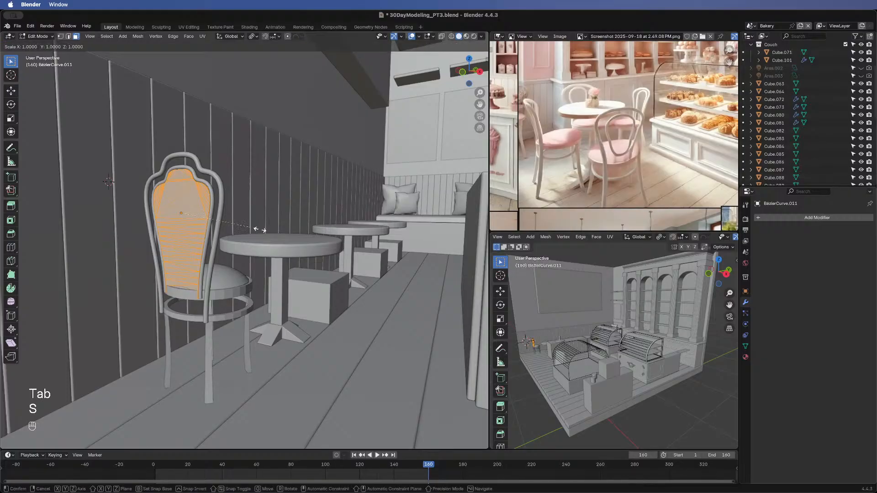
pyautogui.rightClick(301, 221)
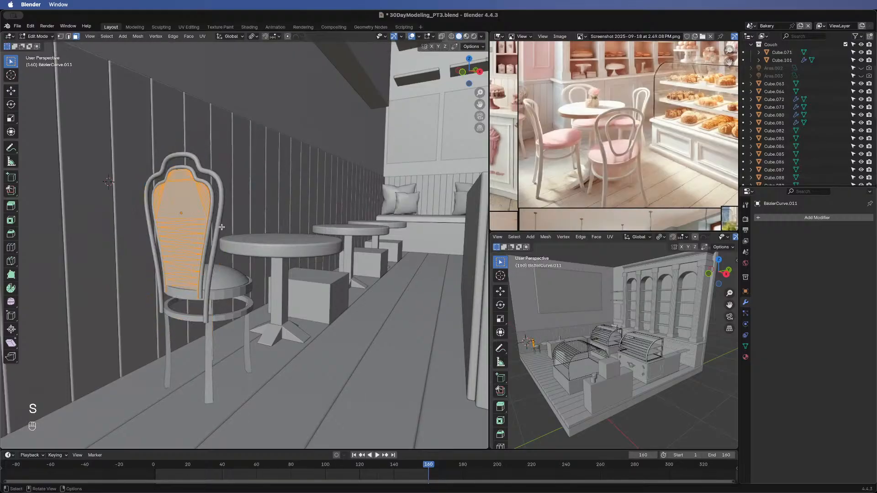
pyautogui.moveTo(306, 219); pyautogui.dragTo(272, 223, button='middle')
pyautogui.moveTo(139, 241); pyautogui.dragTo(114, 239, button='middle')
pyautogui.moveTo(228, 242); pyautogui.dragTo(212, 257, button='middle')
pyautogui.press('s')
pyautogui.press('y')
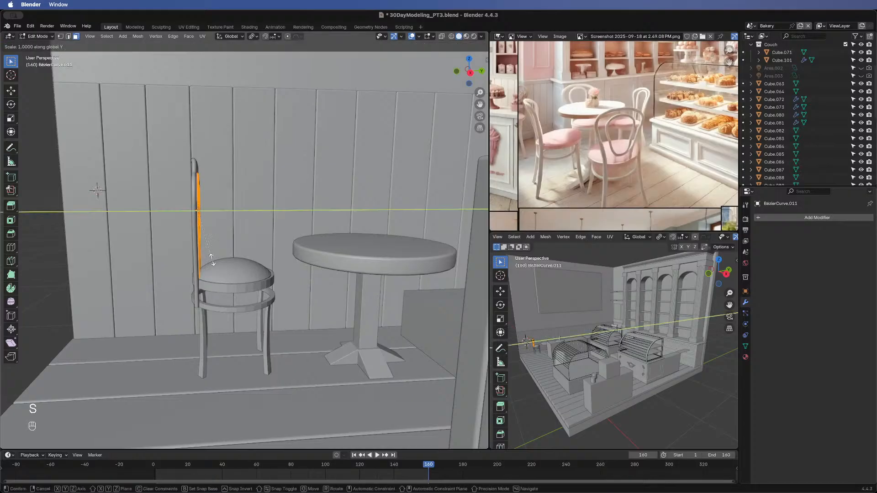
pyautogui.click(220, 260)
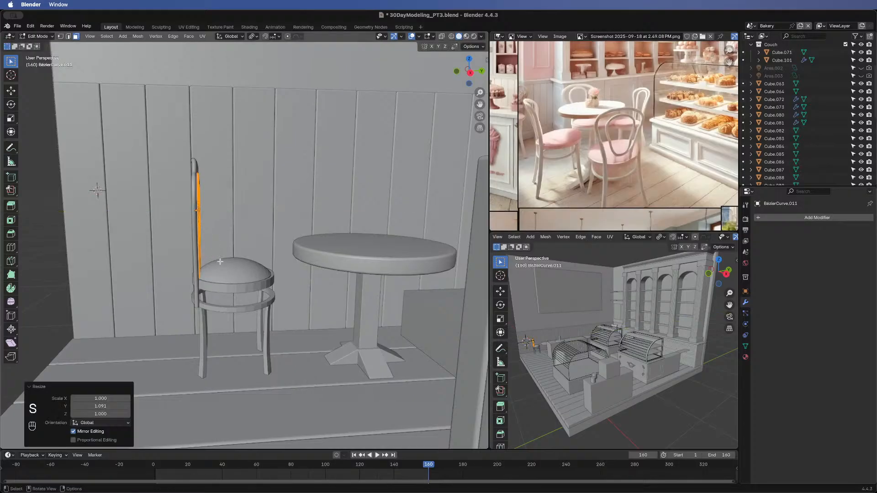
pyautogui.press('g')
pyautogui.press('y')
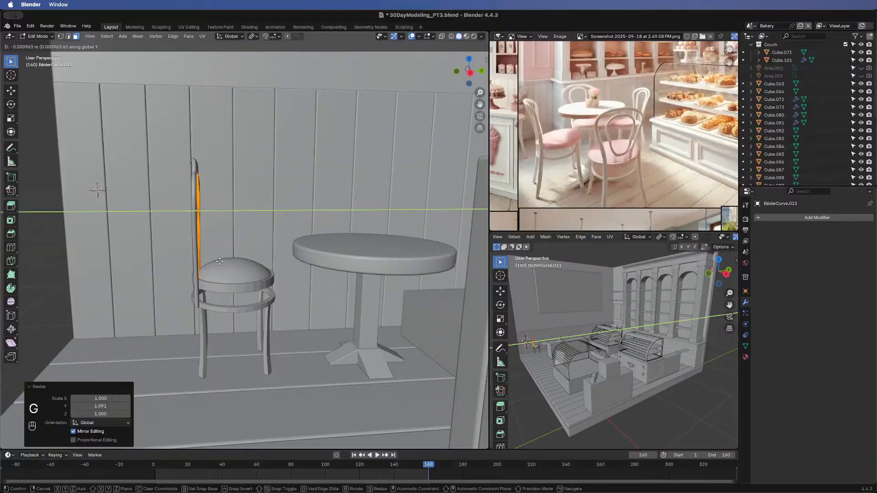
pyautogui.click(221, 261)
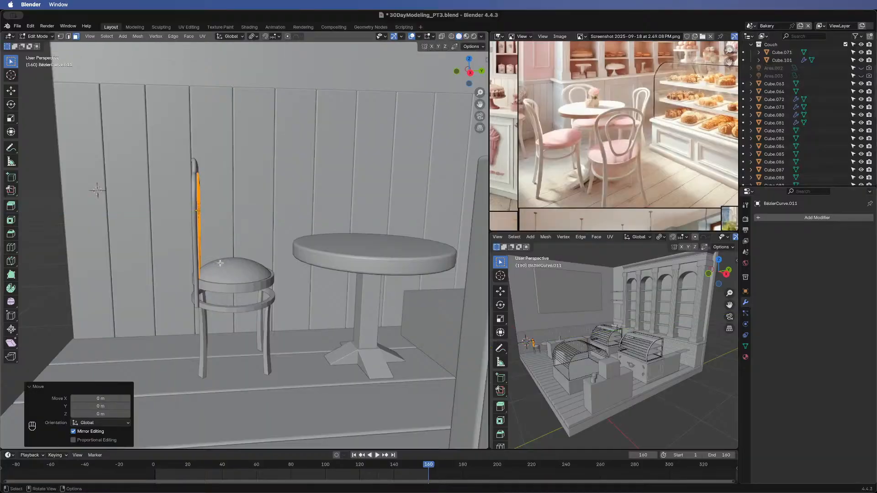
# - Thicken the backrest panel further by a factor of about 1.185 along the global Y axis
pyautogui.moveTo(155, 275); pyautogui.dragTo(131, 300, button='middle')
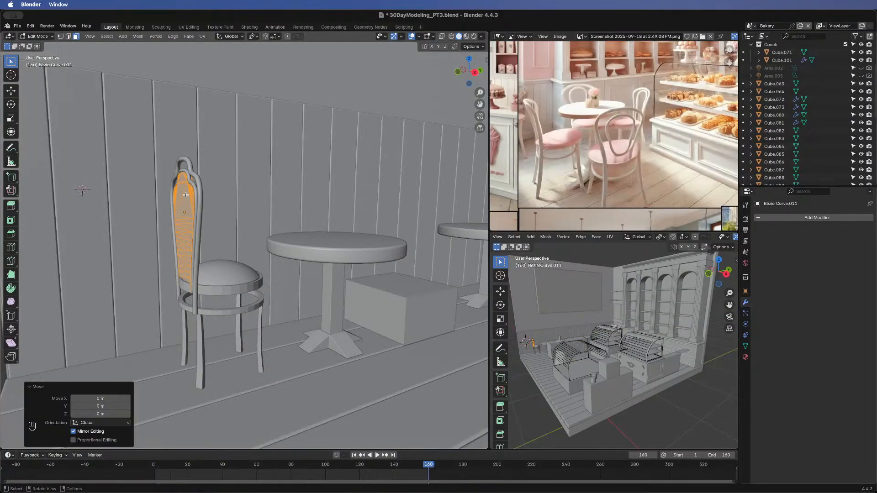
pyautogui.press('s')
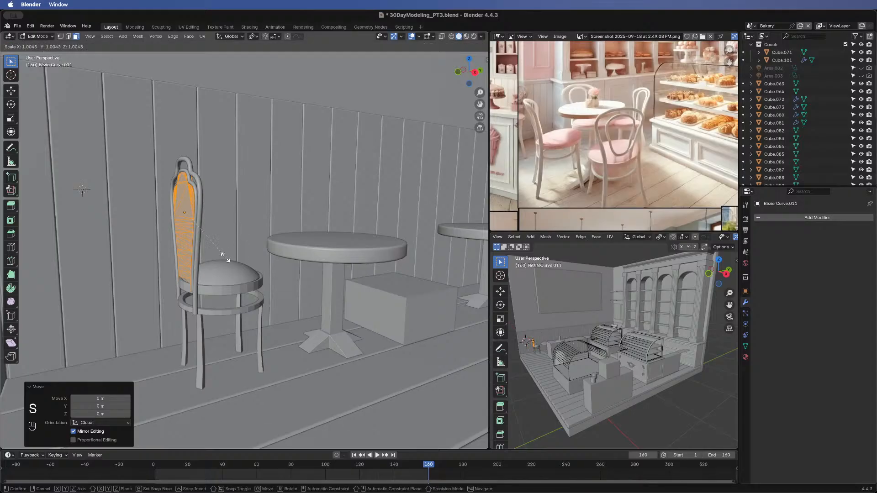
pyautogui.press('y')
pyautogui.click(241, 258)
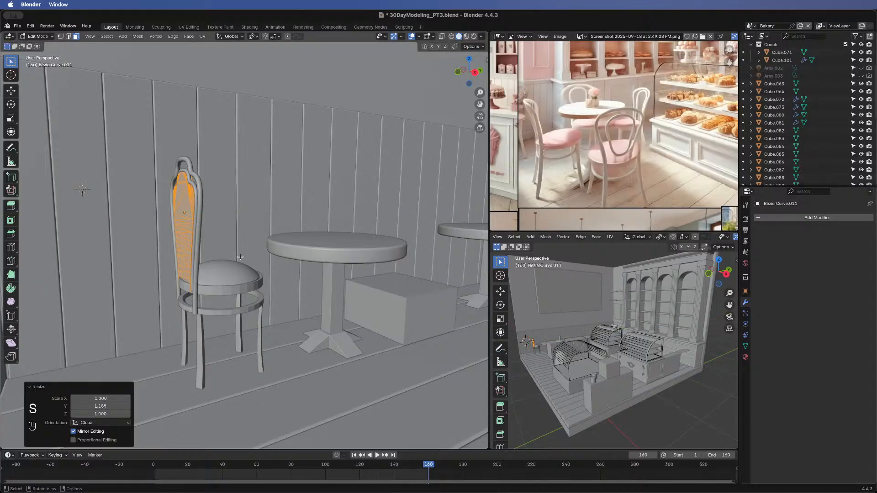
# - Shift the backrest panel about -0.0006 m along the global Y axis to center it in the frame
pyautogui.moveTo(240, 258)
pyautogui.mouseDown(button='middle')
pyautogui.moveTo(197, 243)
pyautogui.moveTo(234, 252)
pyautogui.mouseUp(button='middle')
pyautogui.press('g')
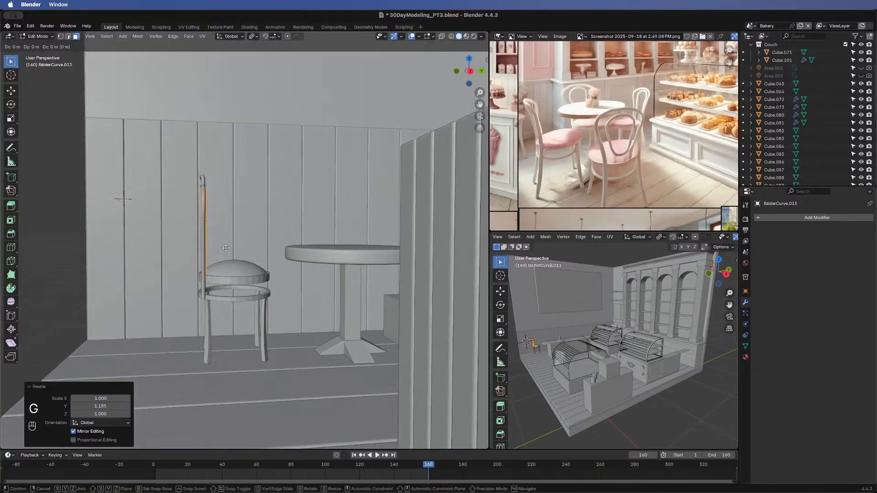
pyautogui.press('y')
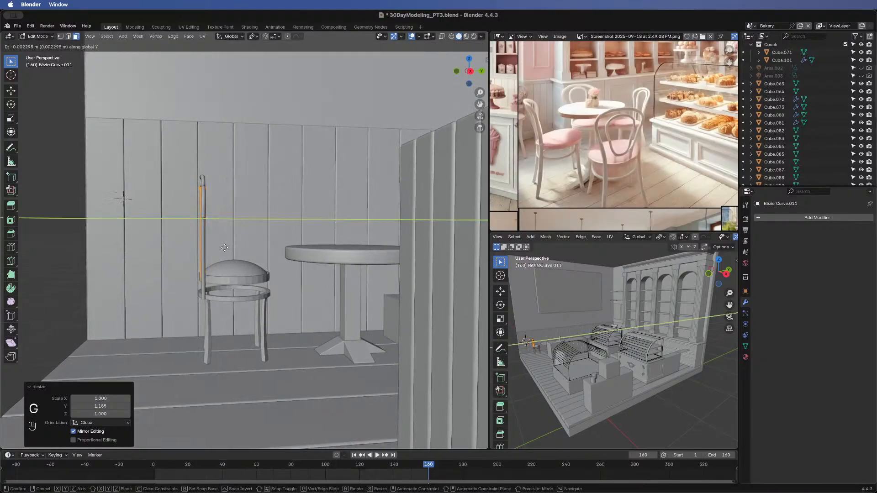
pyautogui.click(225, 247)
pyautogui.moveTo(226, 247); pyautogui.dragTo(181, 308, button='middle')
pyautogui.moveTo(155, 260); pyautogui.dragTo(180, 244, button='middle')
# - Raise the backrest panel's bottom edges about 0.0073 m along the global Z axis
pyautogui.scroll(4, 140, 305)
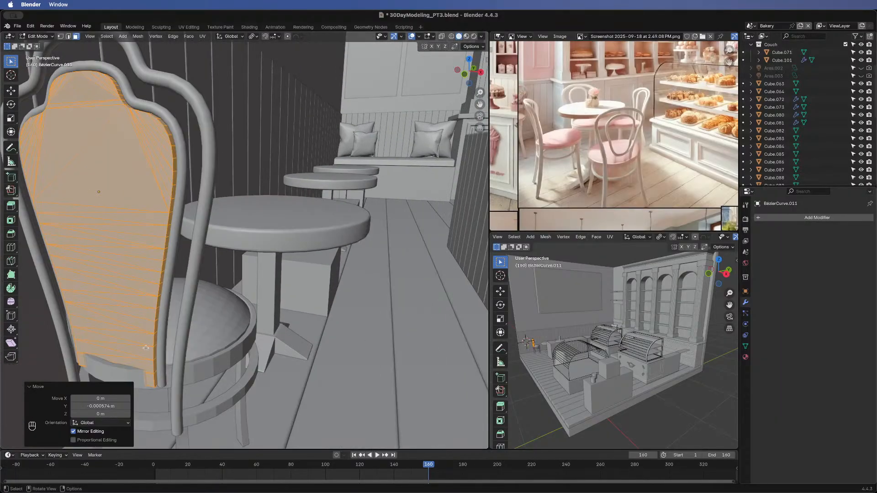
pyautogui.keyDown('shift'); pyautogui.moveTo(146, 348); pyautogui.dragTo(275, 226, button='middle'); pyautogui.keyUp('shift')
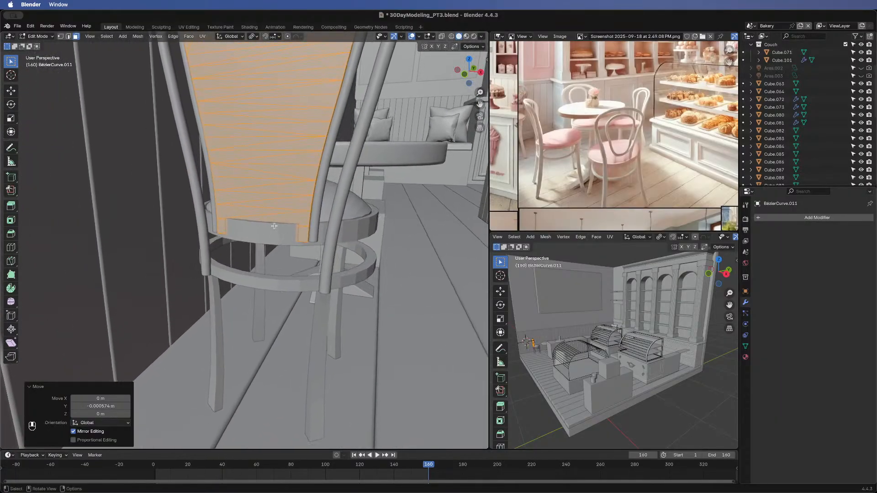
pyautogui.press('Tab')
pyautogui.press('Tab')
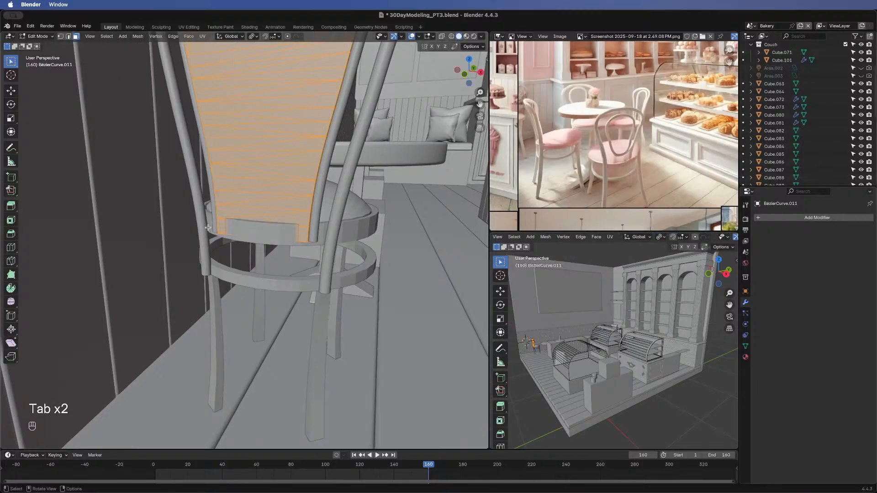
pyautogui.press('2')
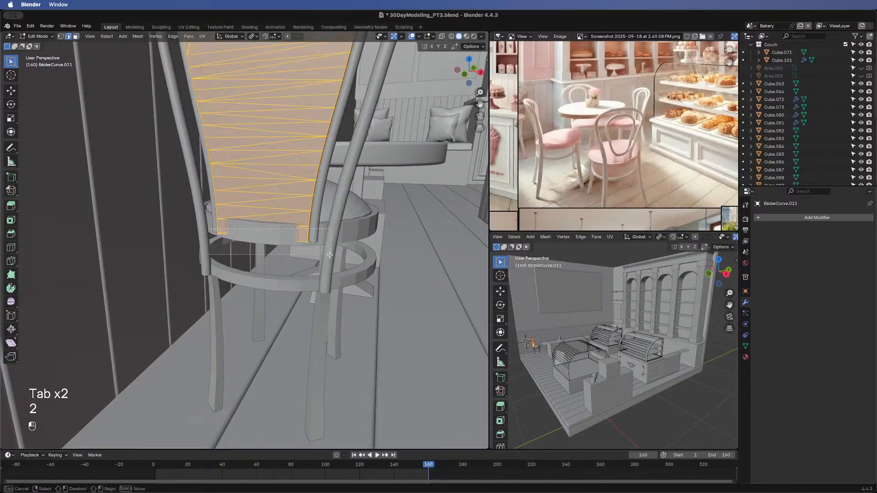
pyautogui.click(329, 255)
pyautogui.press('g')
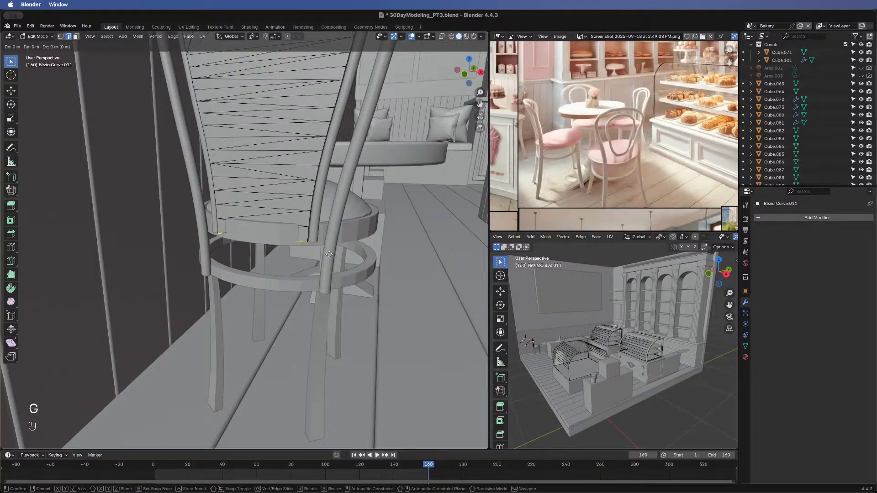
pyautogui.press('z')
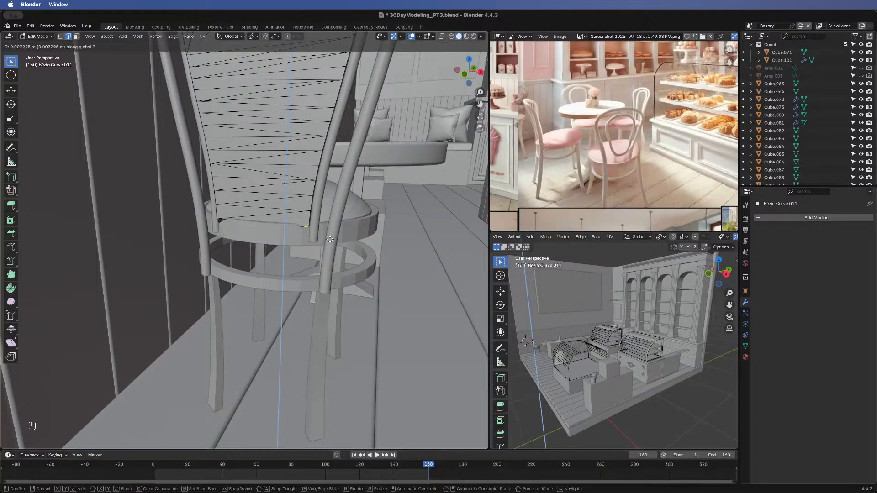
pyautogui.click(330, 239)
# - Narrow the panel's bottom edges by a factor of about 0.729 along the global X axis
pyautogui.press('s')
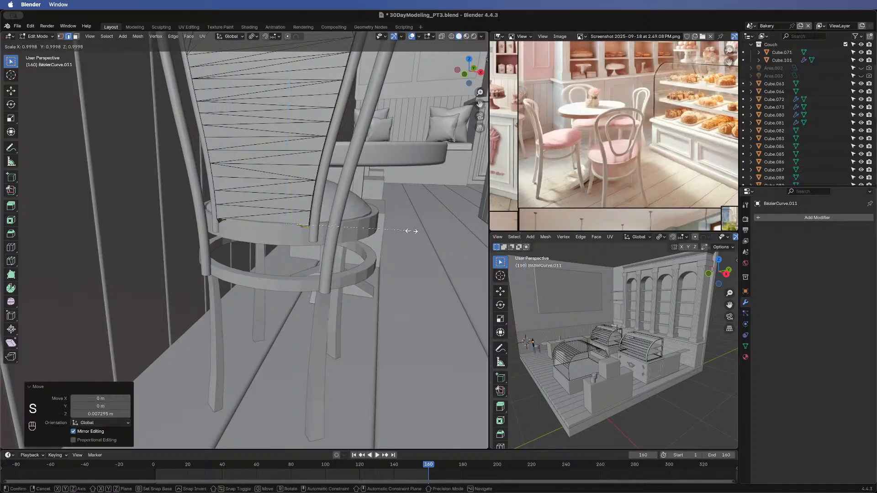
pyautogui.press('x')
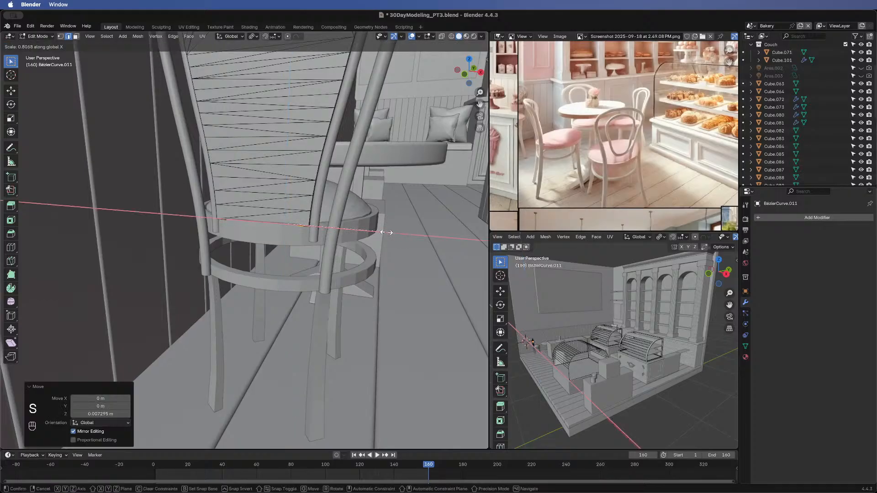
pyautogui.click(377, 231)
# - Inspect the join between backrest and seat, and undo the latest changes to the panel's bottom edges
pyautogui.moveTo(418, 231)
pyautogui.mouseDown(button='middle')
pyautogui.moveTo(265, 252)
pyautogui.moveTo(159, 243)
pyautogui.moveTo(122, 253)
pyautogui.mouseUp(button='middle')
pyautogui.moveTo(186, 256); pyautogui.dragTo(155, 242, button='middle')
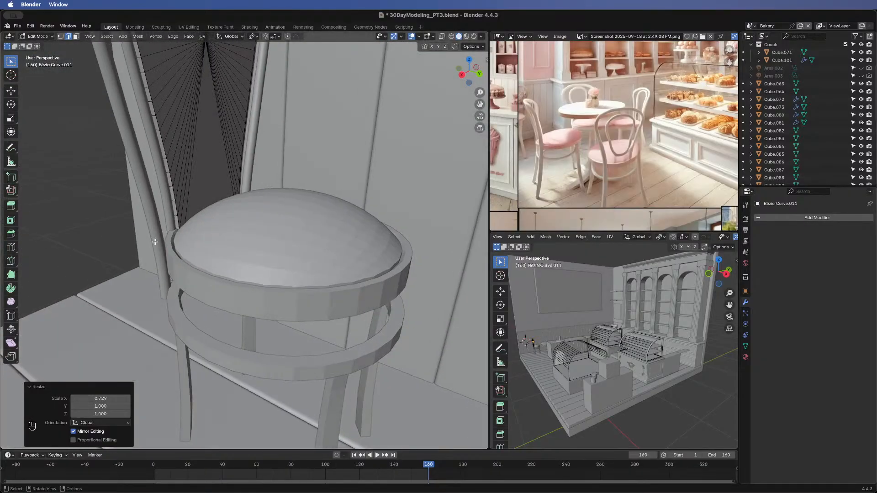
pyautogui.moveTo(229, 256)
pyautogui.mouseDown(button='middle')
pyautogui.moveTo(107, 265)
pyautogui.moveTo(147, 241)
pyautogui.mouseUp(button='middle')
pyautogui.moveTo(302, 198); pyautogui.dragTo(321, 191, button='middle')
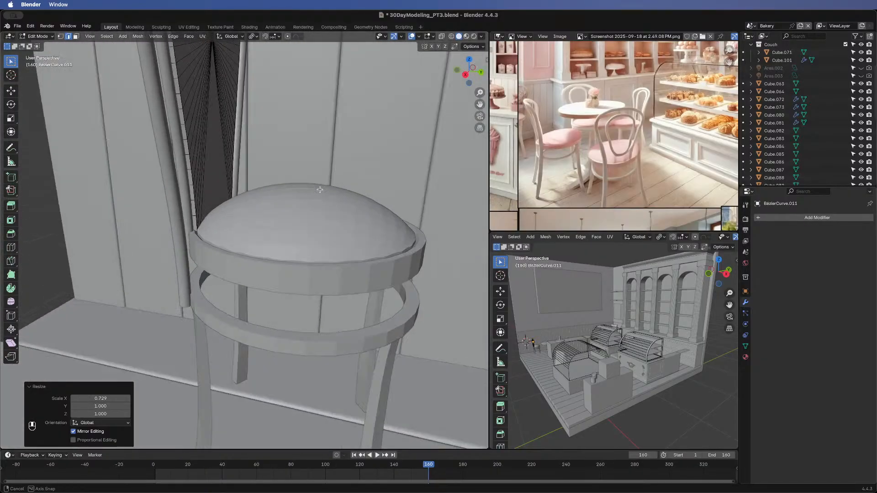
pyautogui.scroll(-4, 285, 166)
pyautogui.press('Tab')
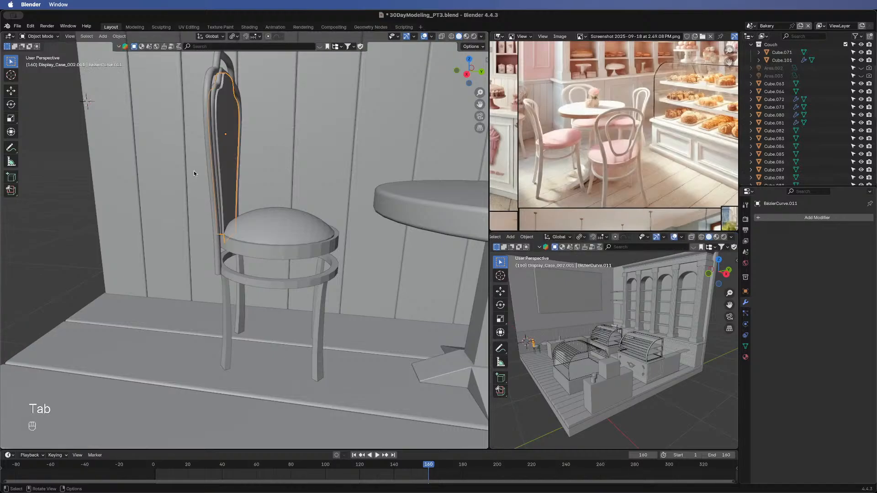
pyautogui.moveTo(194, 171); pyautogui.dragTo(254, 240, button='middle')
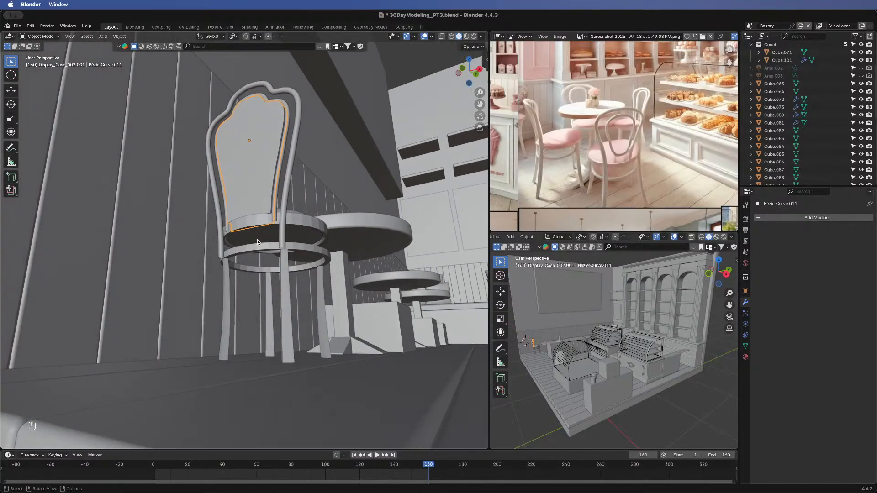
pyautogui.press('super+z')
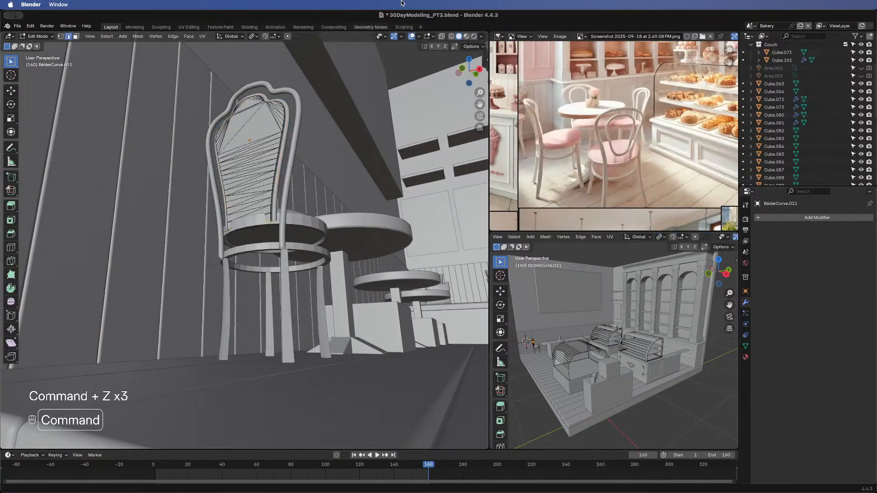
# - Turn on X-ray display and select the backrest panel's bottom face
pyautogui.click(441, 36)
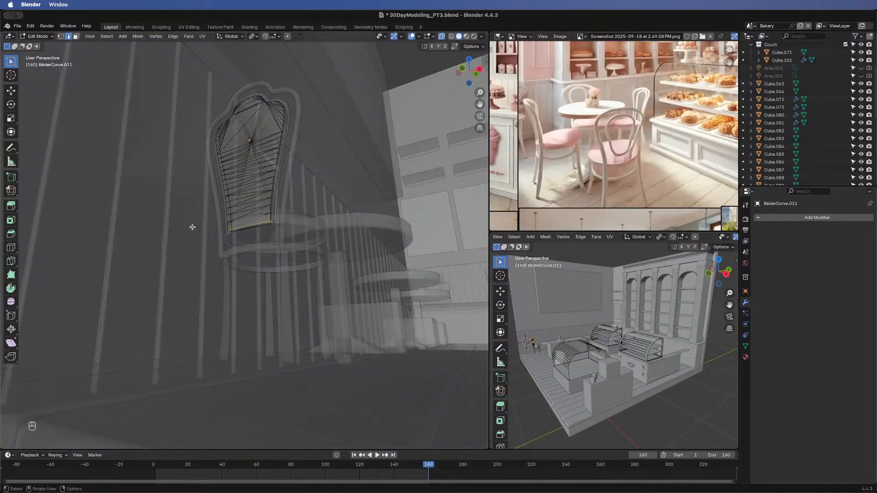
pyautogui.moveTo(196, 228); pyautogui.dragTo(237, 267)
pyautogui.click(251, 227)
pyautogui.scroll(4, 279, 228)
pyautogui.moveTo(271, 179); pyautogui.dragTo(248, 284, button='middle')
pyautogui.moveTo(246, 250); pyautogui.dragTo(184, 220, button='middle')
# - Adjust the selection along the panel's underside and try to raise it about 0.01 m along the global Z axis
pyautogui.press('shift')
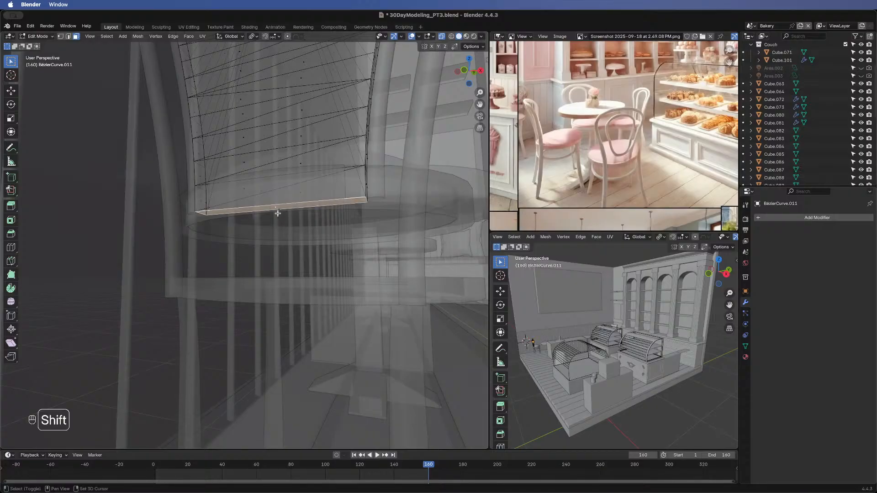
pyautogui.keyDown('shift'); pyautogui.click(274, 208); pyautogui.keyUp('shift')
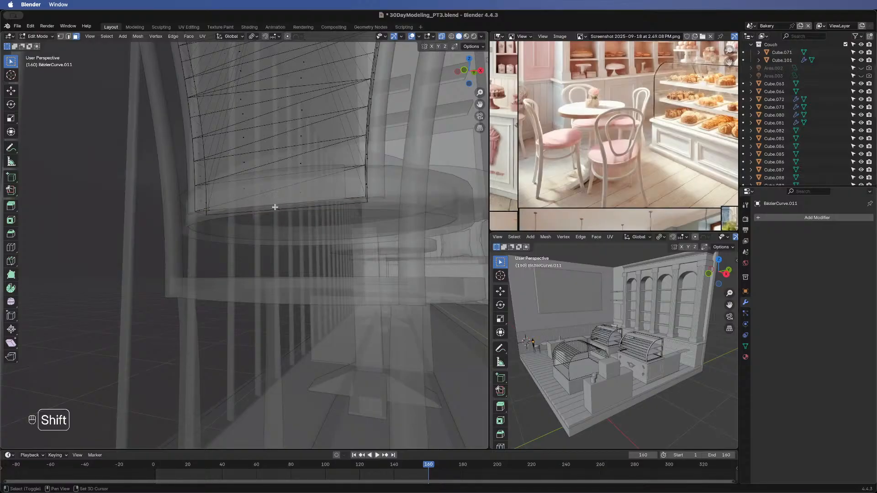
pyautogui.keyDown('shift'); pyautogui.click(276, 207); pyautogui.keyUp('shift')
pyautogui.moveTo(344, 232); pyautogui.dragTo(112, 315, button='middle')
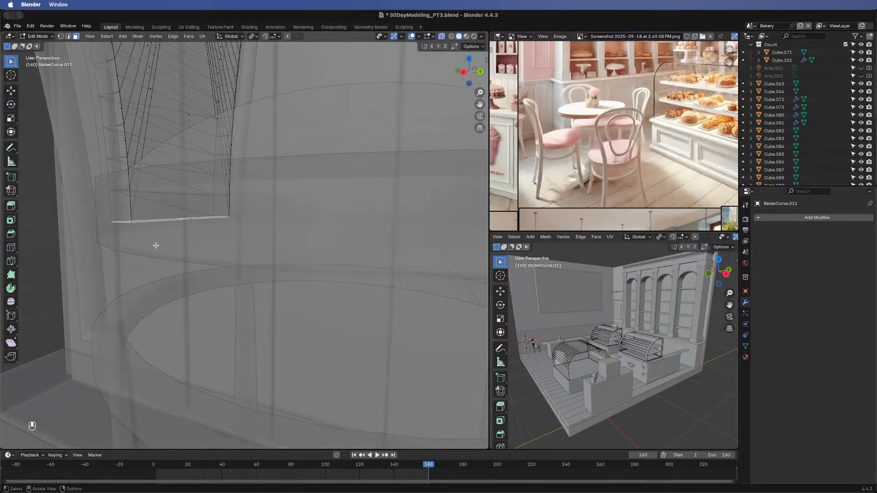
pyautogui.keyDown('shift'); pyautogui.click(190, 220); pyautogui.keyUp('shift')
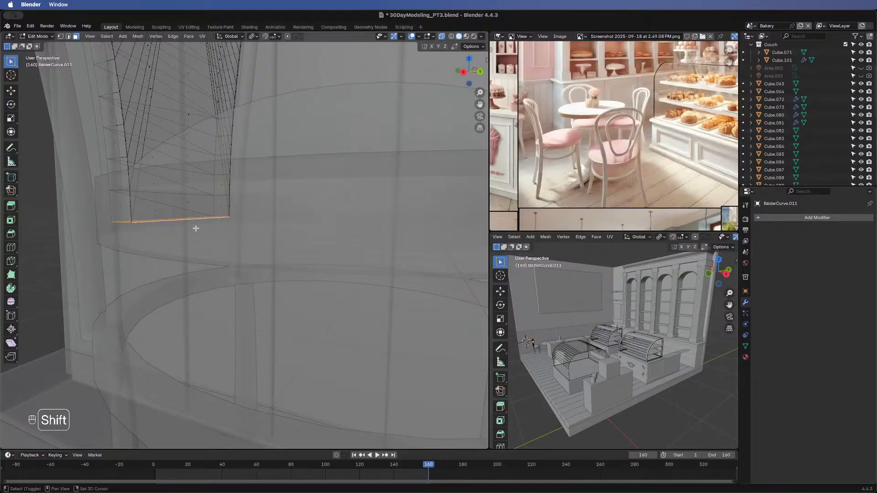
pyautogui.press('g')
pyautogui.press('z')
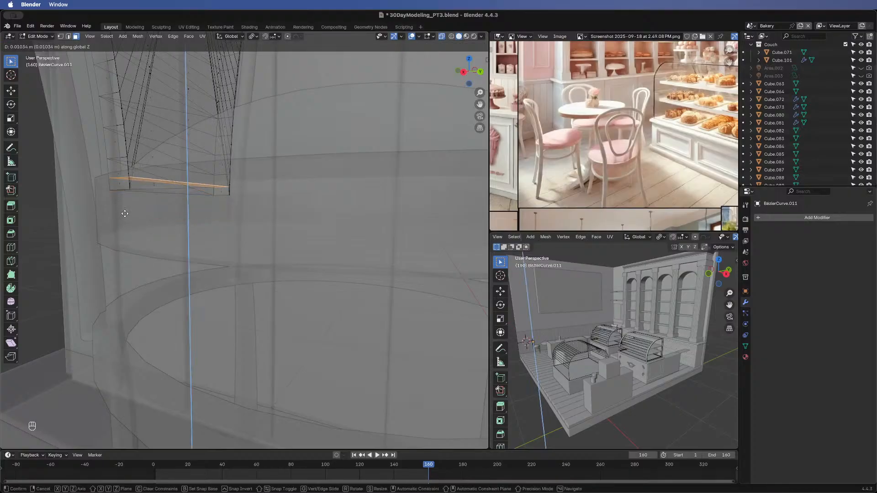
pyautogui.click(124, 246)
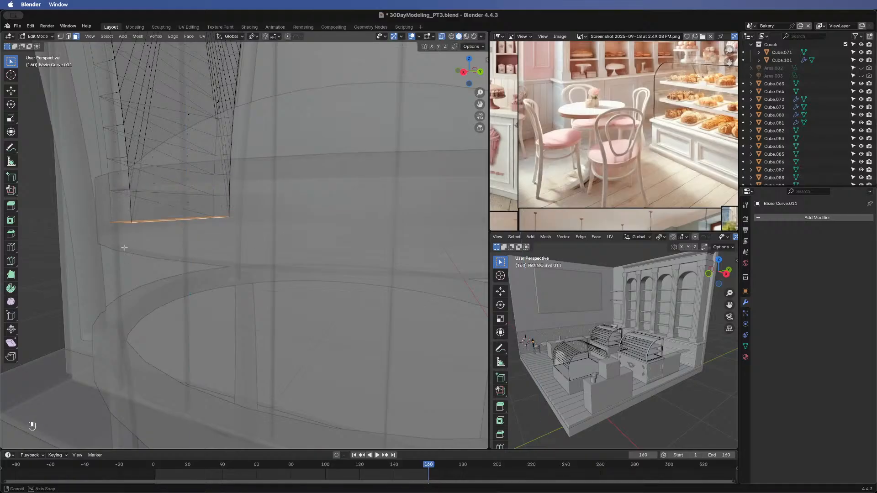
# - Delete the lowest strip of faces from the backrest panel and turn off X-ray display
pyautogui.moveTo(124, 247); pyautogui.dragTo(329, 204, button='middle')
pyautogui.press('e')
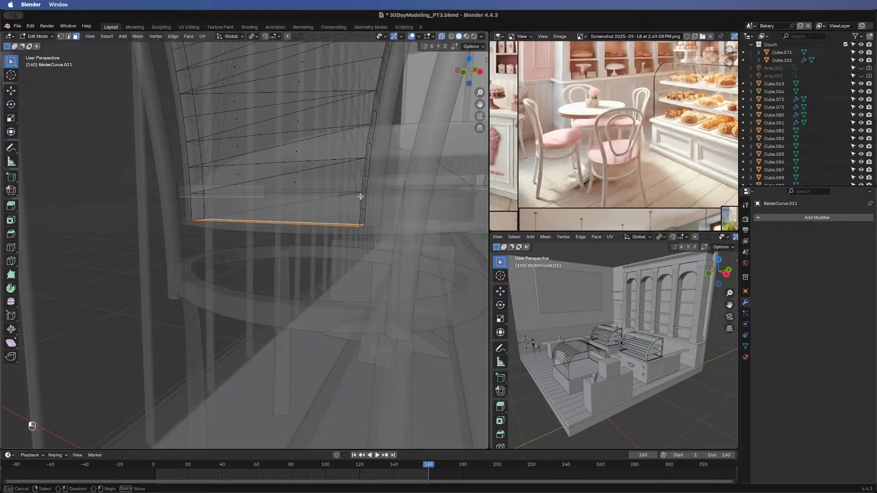
pyautogui.click(402, 248)
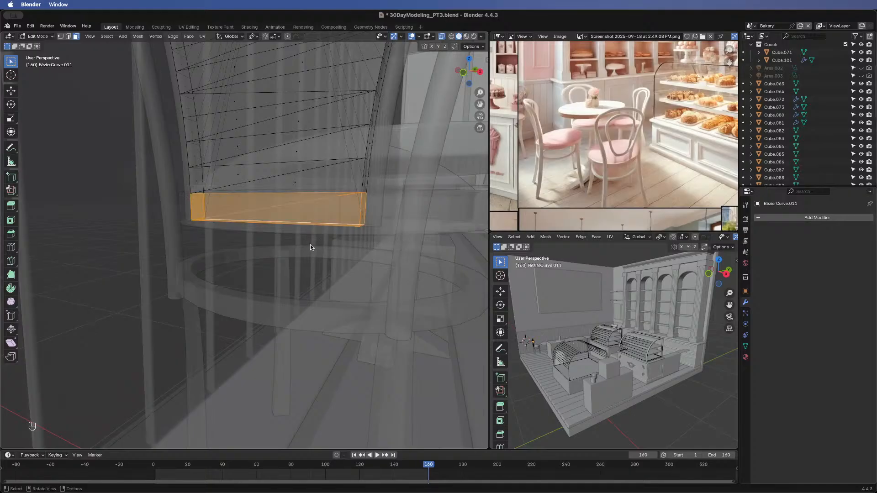
pyautogui.press('x')
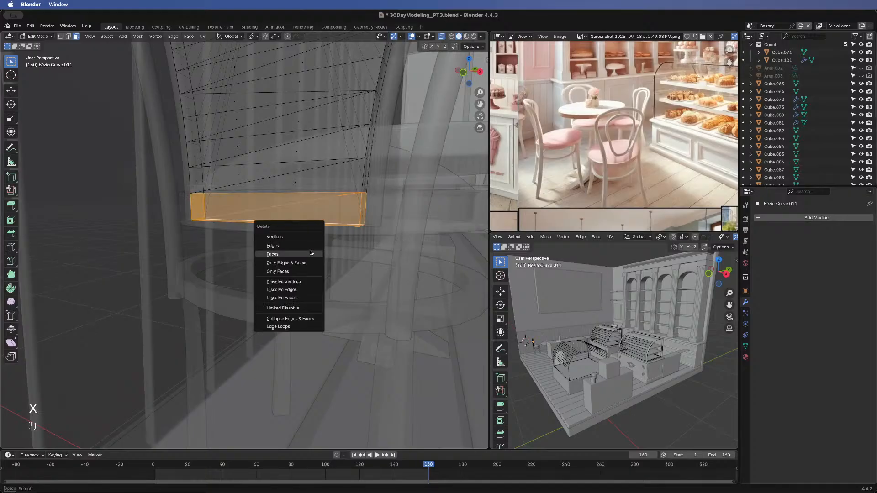
pyautogui.click(310, 253)
pyautogui.moveTo(366, 196); pyautogui.dragTo(441, 68, button='middle')
pyautogui.click(442, 36)
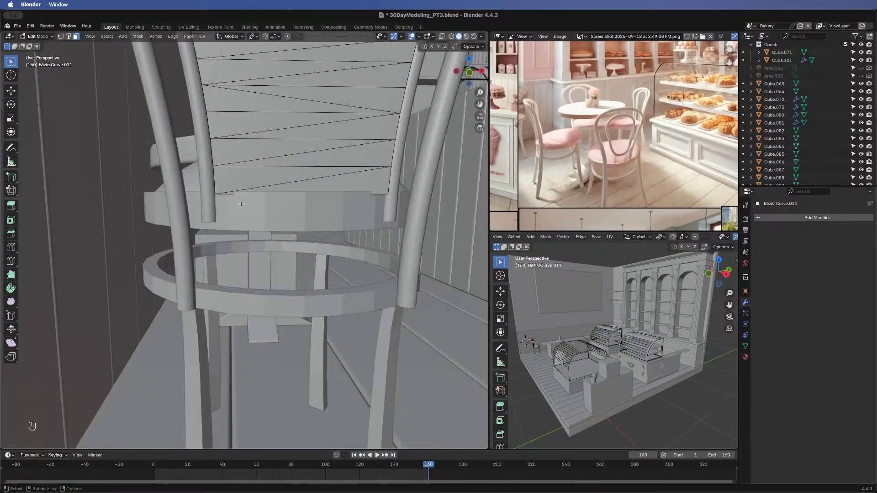
# - Scale the backrest panel's open bottom edges by about 0.977 along the global X axis
pyautogui.press('2')
pyautogui.press('2')
pyautogui.press('2')
pyautogui.press('2')
pyautogui.press('2')
pyautogui.press('2')
pyautogui.moveTo(225, 194); pyautogui.dragTo(408, 168, button='middle')
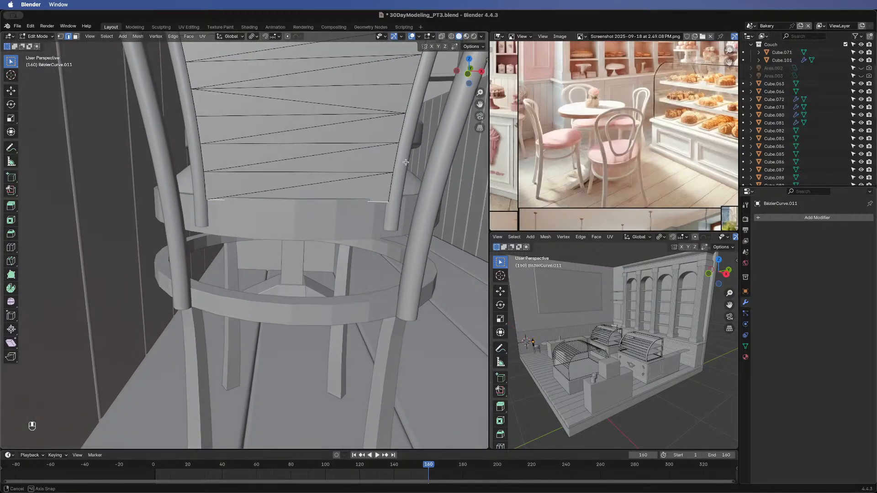
pyautogui.press('s')
pyautogui.press('x')
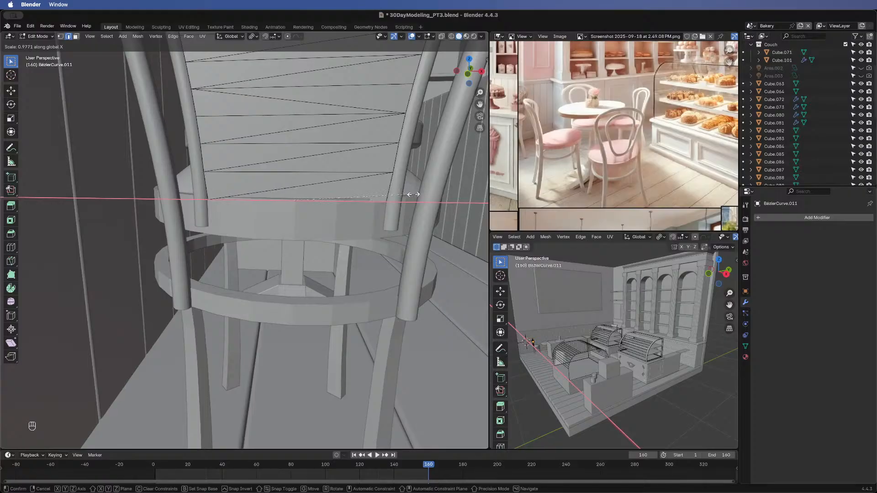
pyautogui.click(413, 194)
pyautogui.moveTo(453, 223); pyautogui.dragTo(183, 232, button='middle')
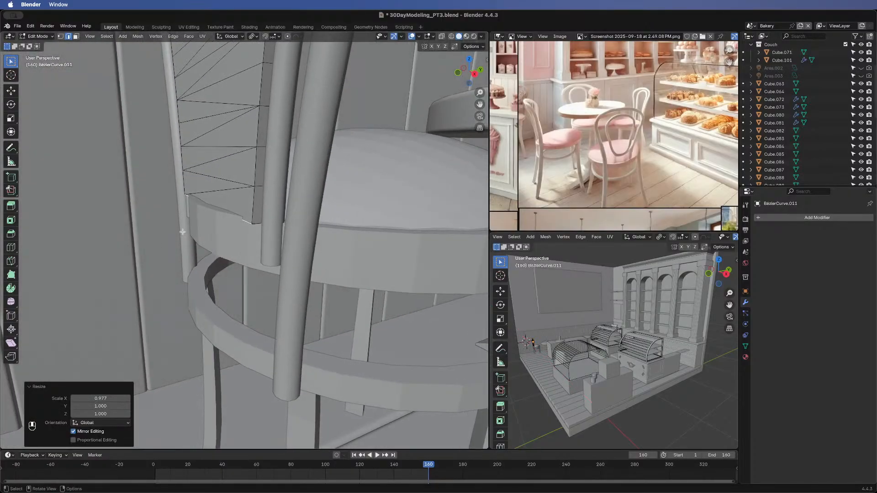
# - Nudge the panel's bottom edges about -0.00007 m along the global Y axis
pyautogui.press('2')
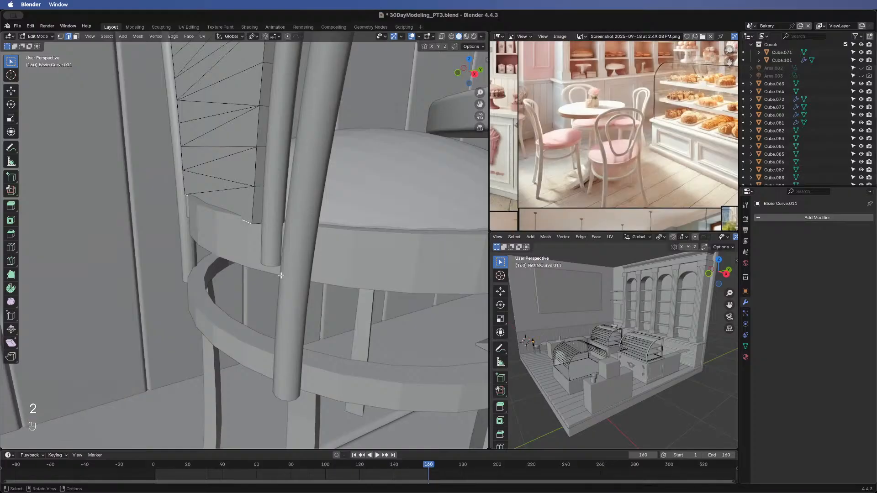
pyautogui.press('g')
pyautogui.press('y')
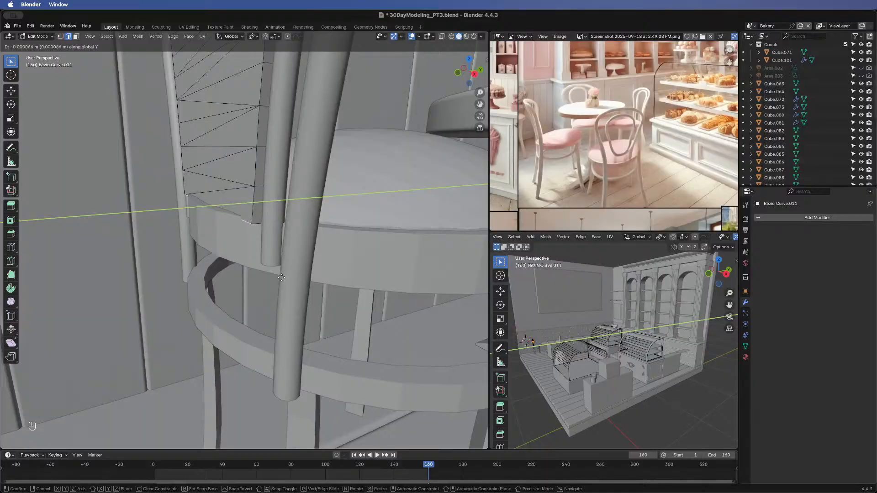
pyautogui.click(282, 278)
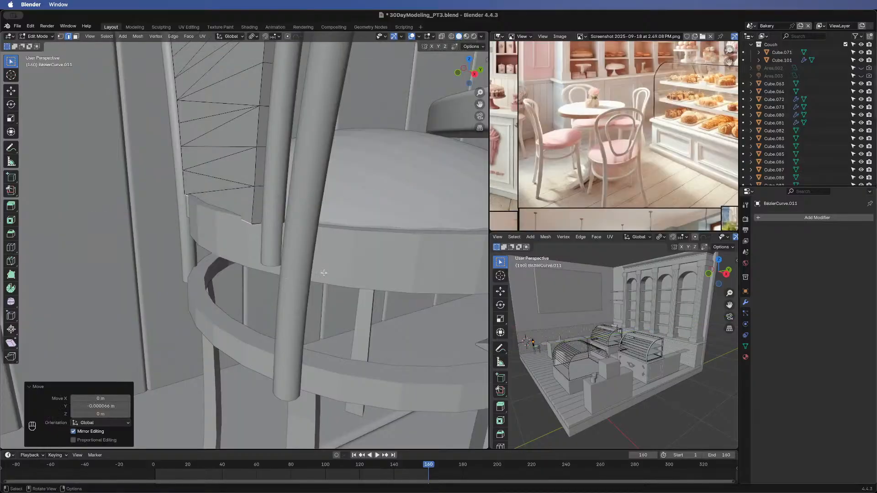
pyautogui.press('s')
pyautogui.press('x')
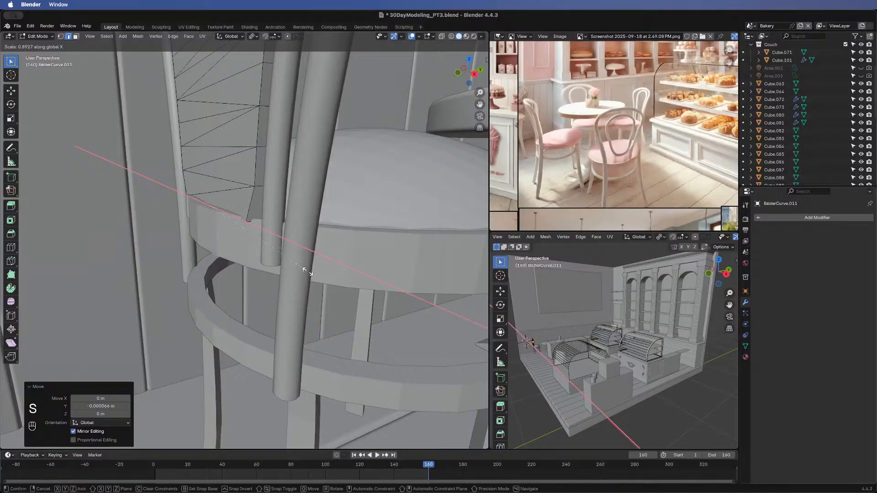
pyautogui.press('Escape')
# - Narrow the panel's bottom edges by a factor of about 0.986 along the global X axis
pyautogui.moveTo(305, 270); pyautogui.dragTo(369, 214, button='middle')
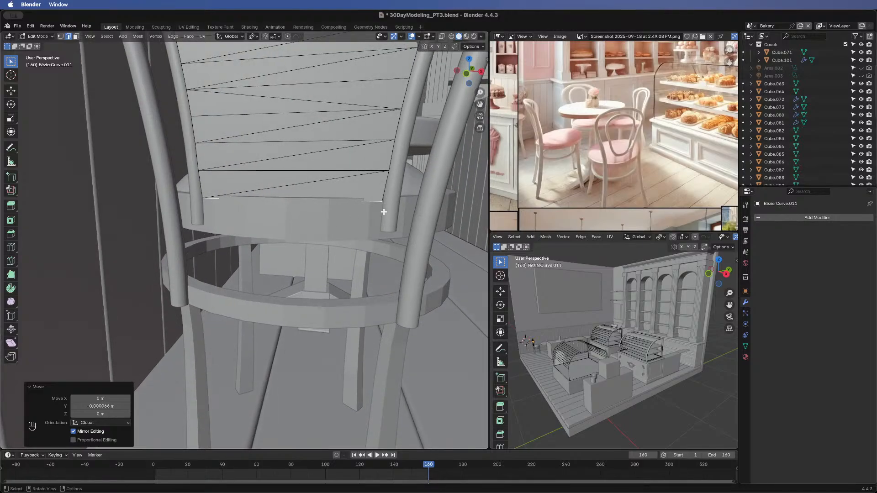
pyautogui.press('s')
pyautogui.press('x')
pyautogui.click(383, 212)
# - Move the backrest panel's bottom edges about 0.0023 m along the global Y axis and about -0.0019 m along global Z
pyautogui.moveTo(390, 205); pyautogui.dragTo(243, 237, button='middle')
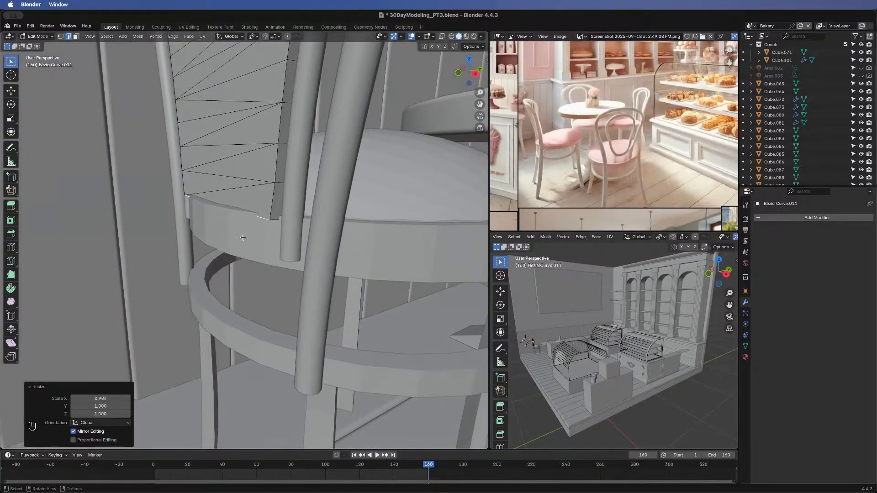
pyautogui.press('g')
pyautogui.press('y')
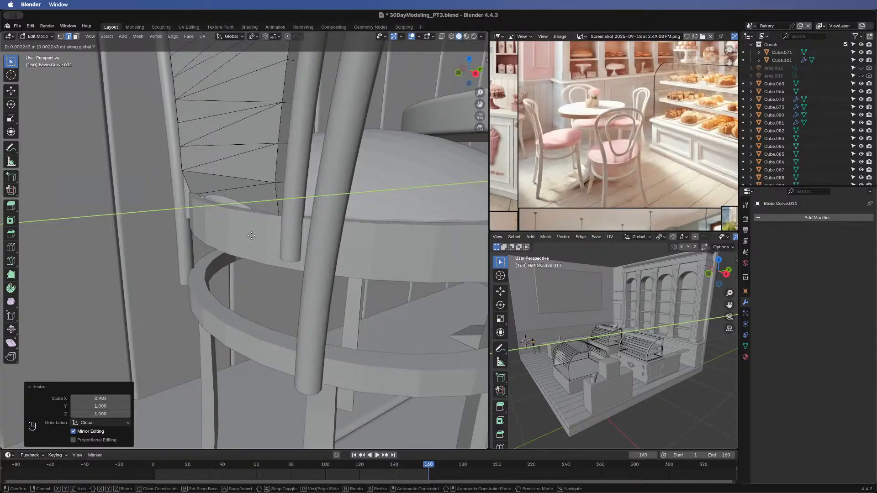
pyautogui.click(251, 236)
pyautogui.press('g')
pyautogui.press('z')
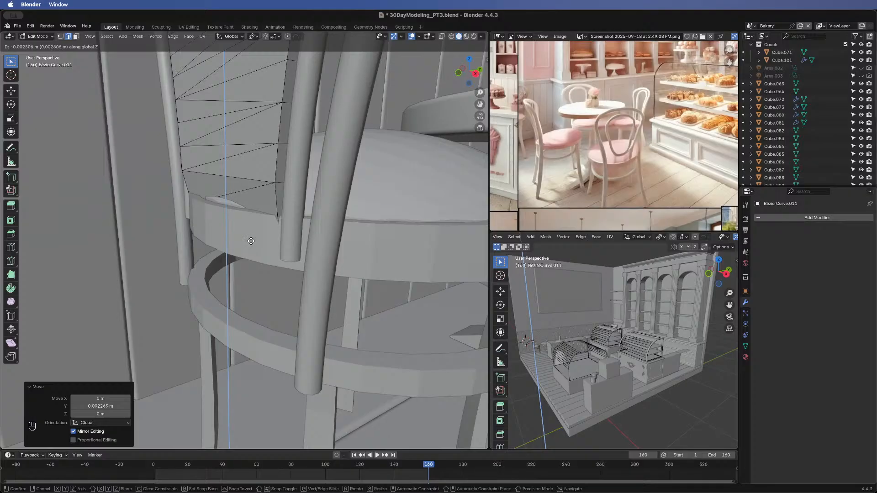
pyautogui.click(251, 239)
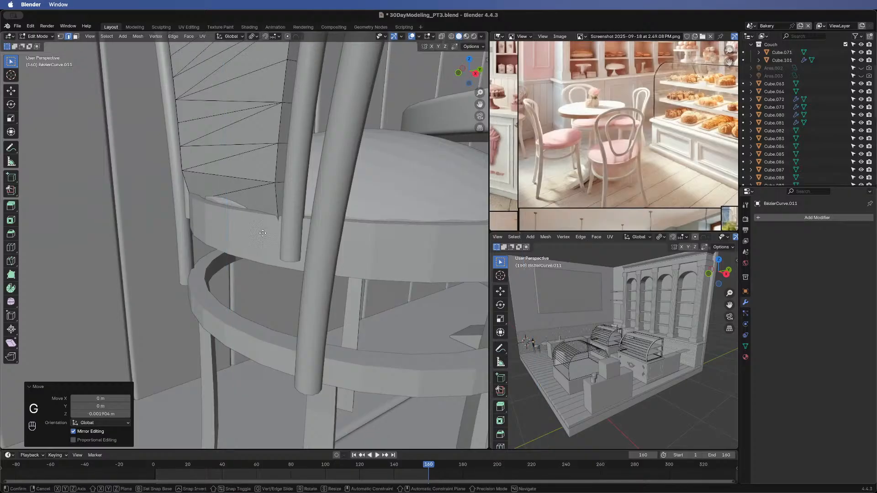
# - Try shifting the entire backrest panel along the global Y axis, undo it, and restore the bottom-edge selection
pyautogui.press('g')
pyautogui.press('y')
pyautogui.press('Escape')
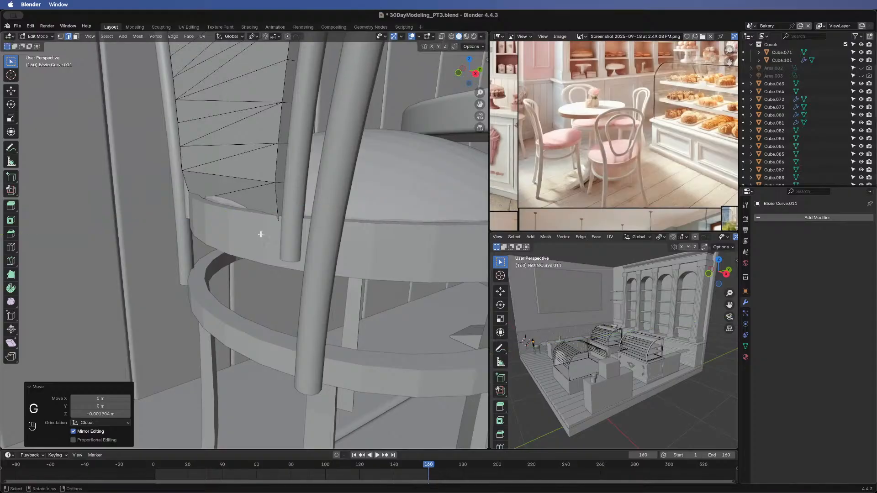
pyautogui.press('a')
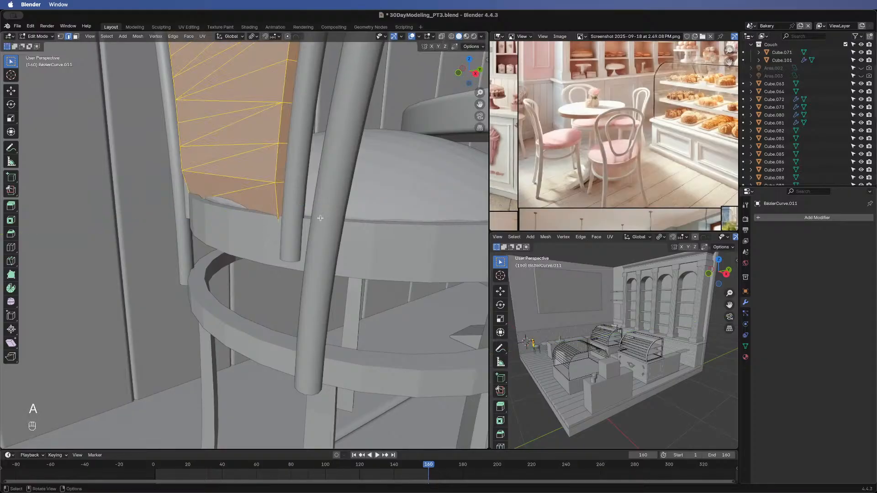
pyautogui.press('g')
pyautogui.press('y')
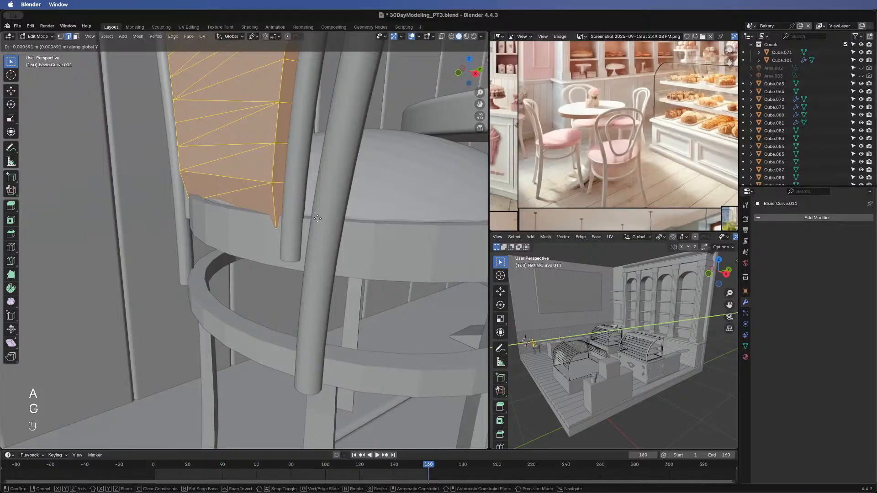
pyautogui.click(286, 201)
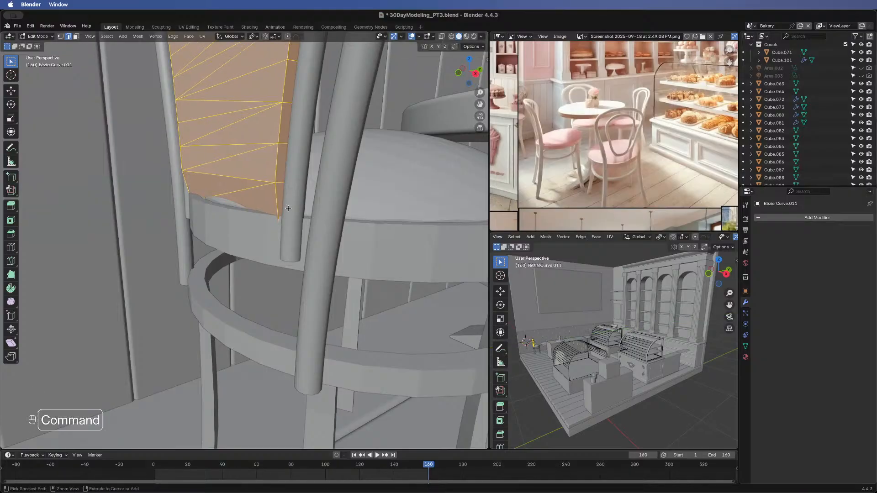
pyautogui.press('super+z')
# - Shift the backrest panel's bottom edges about -0.0019 m along the global Y axis
pyautogui.press('g')
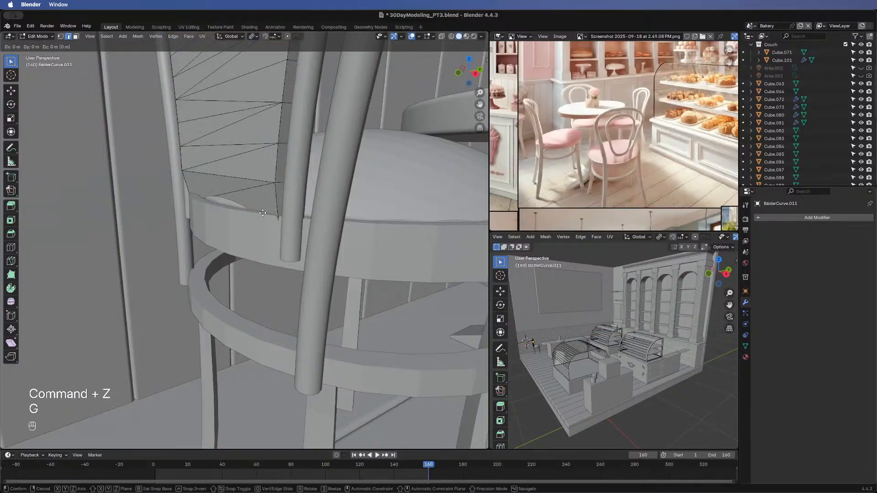
pyautogui.press('y')
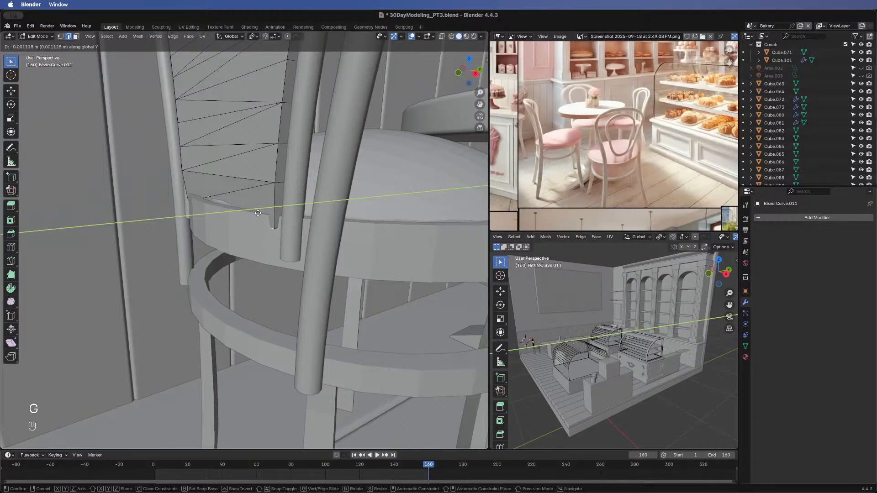
pyautogui.click(263, 240)
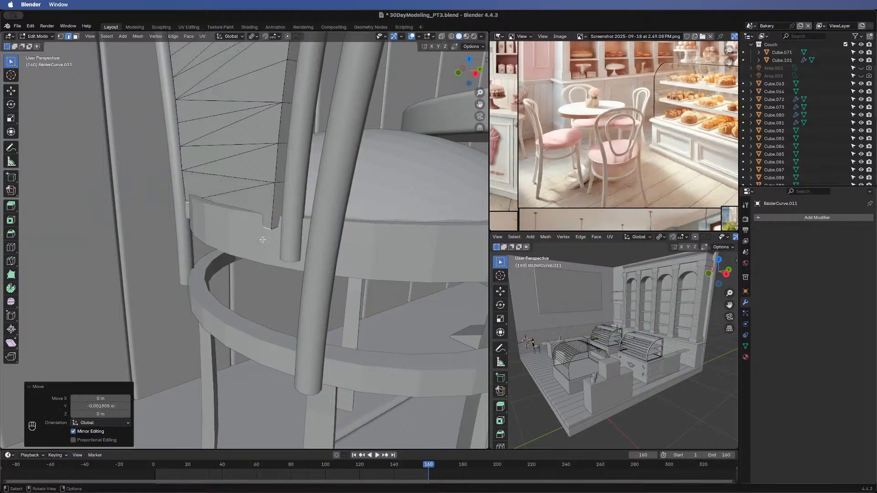
# - Try moving the backrest panel's bottom corner vertices along the global Y axis in vertex selection mode
pyautogui.press('1')
pyautogui.moveTo(267, 222); pyautogui.dragTo(274, 241)
pyautogui.press('g')
pyautogui.press('y')
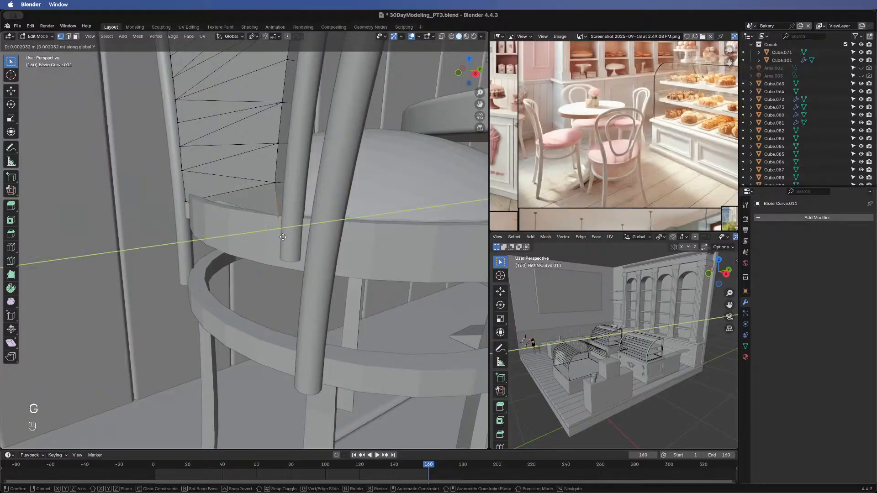
pyautogui.rightClick(283, 237)
pyautogui.press('super+z')
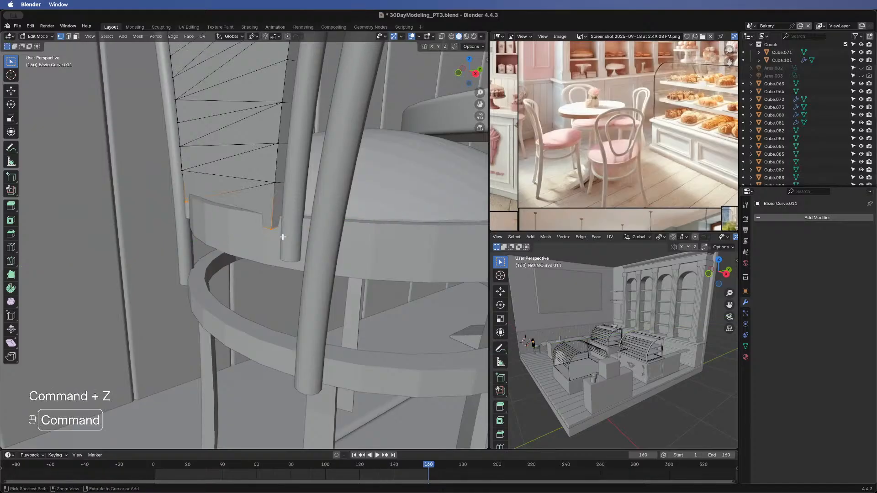
# - Scale the backrest panel's bottom vertices uniformly by about 0.794 and return to Object Mode
pyautogui.moveTo(214, 246); pyautogui.dragTo(402, 218, button='middle')
pyautogui.scroll(-1, 278, 220)
pyautogui.moveTo(274, 220); pyautogui.dragTo(404, 199, button='middle')
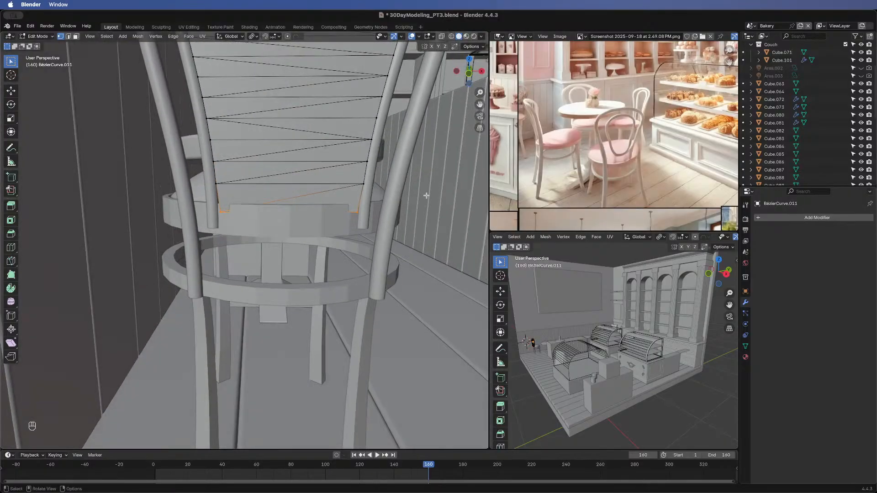
pyautogui.press('s')
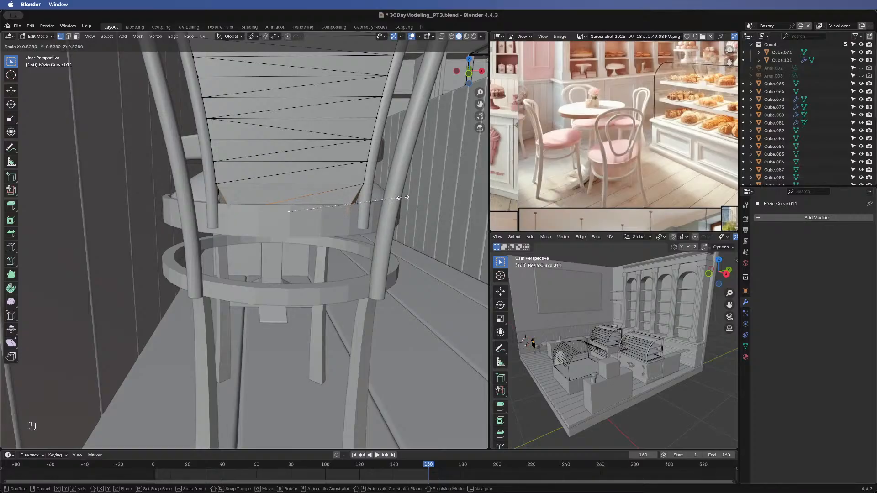
pyautogui.click(394, 198)
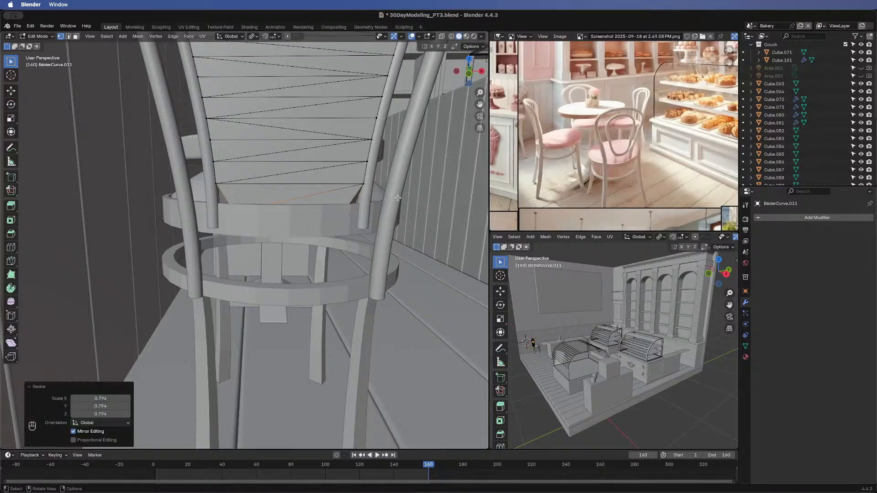
pyautogui.moveTo(394, 198)
pyautogui.mouseDown(button='middle')
pyautogui.moveTo(404, 225)
pyautogui.moveTo(225, 198)
pyautogui.moveTo(258, 208)
pyautogui.moveTo(108, 219)
pyautogui.moveTo(319, 206)
pyautogui.moveTo(324, 217)
pyautogui.moveTo(224, 211)
pyautogui.moveTo(215, 187)
pyautogui.mouseUp(button='middle')
pyautogui.press('Tab')
pyautogui.scroll(-5, 215, 187)
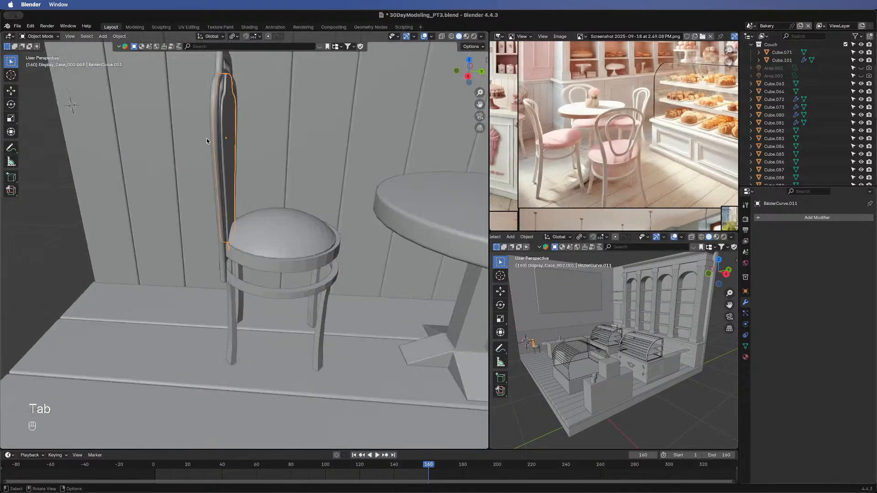
# - Select the chair's seat ring, legs, backrest frame and backrest panel together
pyautogui.scroll(-1, 296, 200)
pyautogui.moveTo(270, 213); pyautogui.dragTo(347, 224, button='middle')
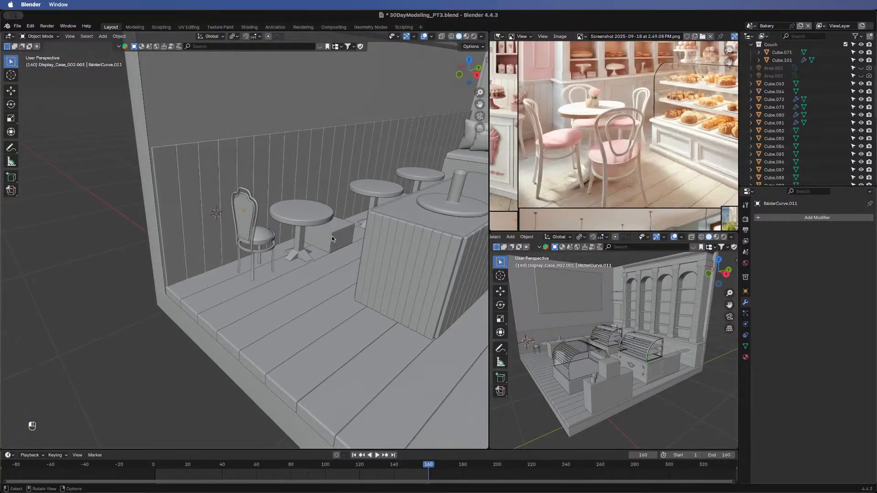
pyautogui.click(266, 251)
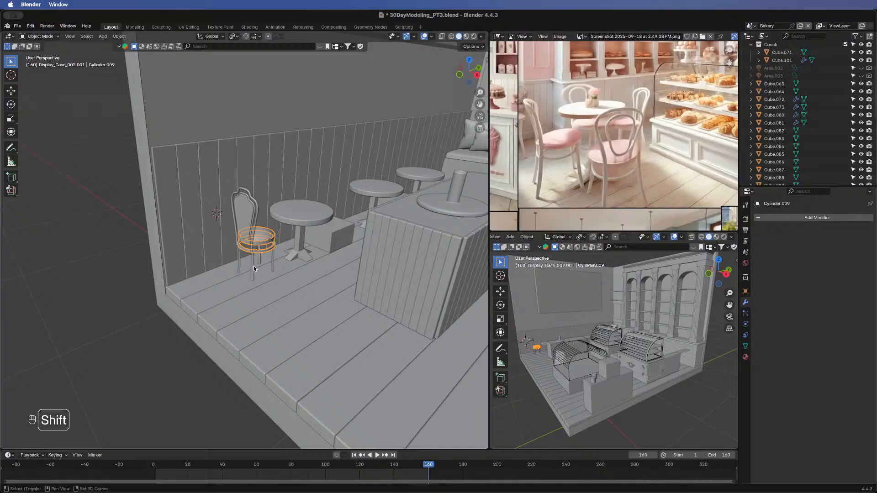
pyautogui.keyDown('shift'); pyautogui.click(253, 265); pyautogui.keyUp('shift')
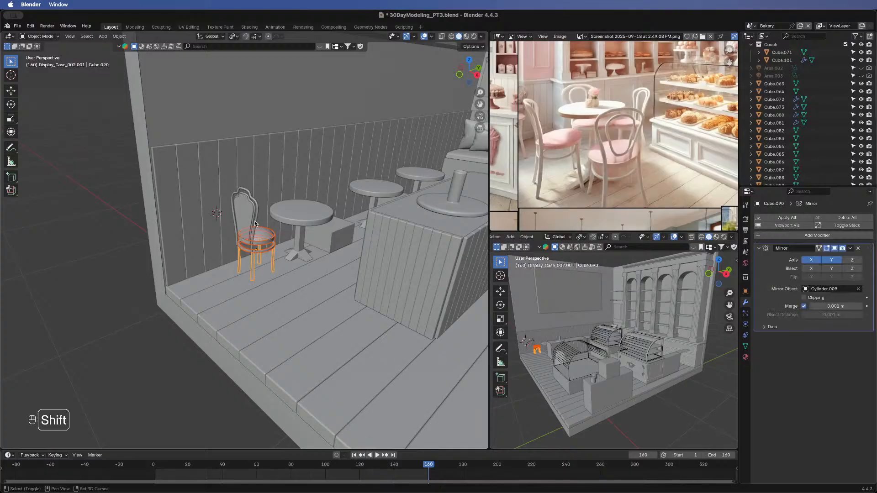
pyautogui.keyDown('shift'); pyautogui.click(255, 223); pyautogui.keyUp('shift')
pyautogui.keyDown('shift'); pyautogui.click(247, 209); pyautogui.keyUp('shift')
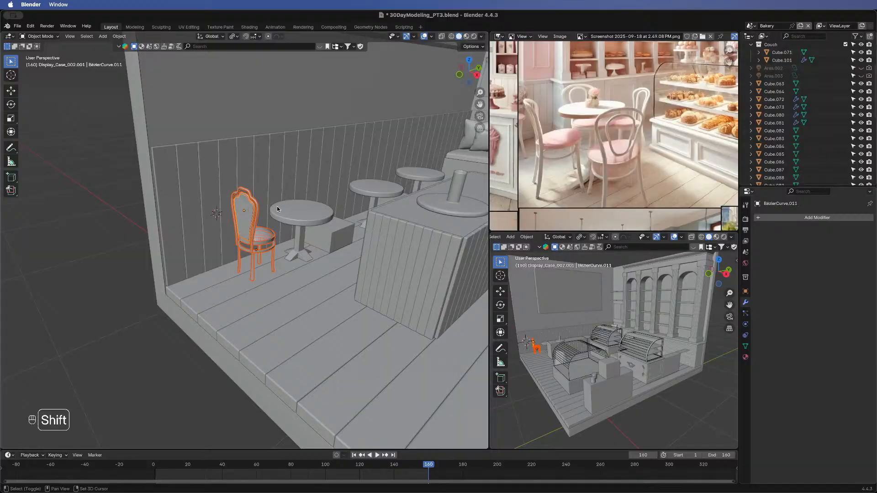
pyautogui.moveTo(244, 212); pyautogui.dragTo(265, 241, button='middle')
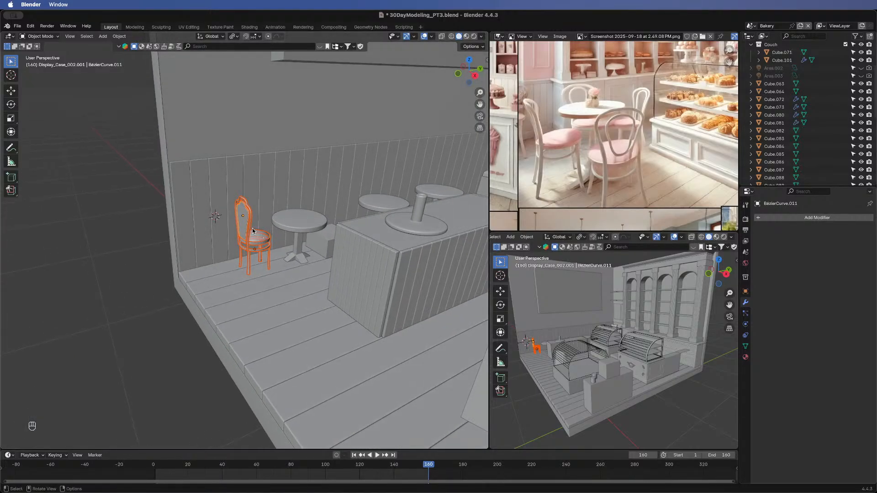
# - Try setting the selected chair parts' origins to the 3D cursor and undo the change
pyautogui.rightClick(247, 224)
pyautogui.moveTo(247, 223)
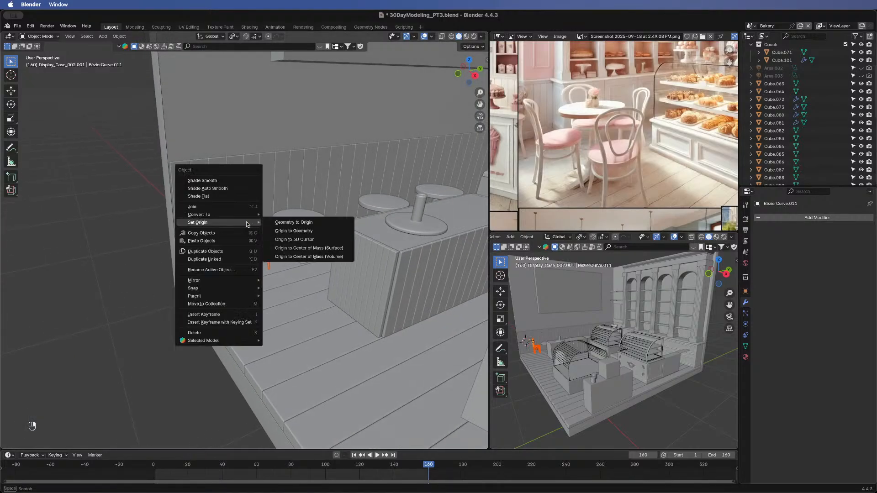
pyautogui.click(294, 239)
pyautogui.click(232, 37)
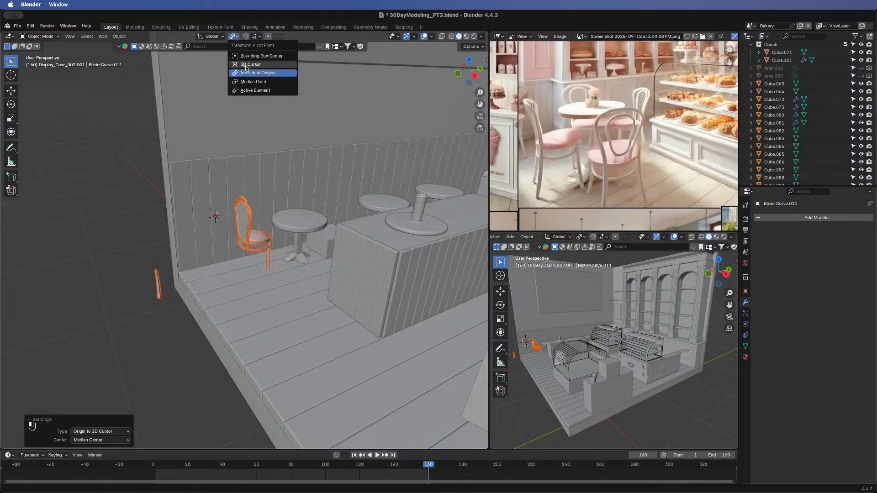
pyautogui.click(250, 81)
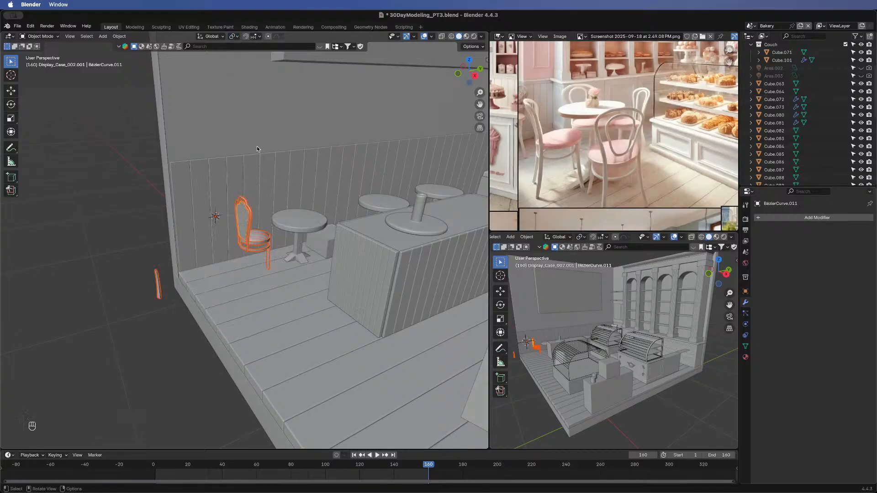
pyautogui.press('super+z')
pyautogui.press('super+z')
pyautogui.press('super+z')
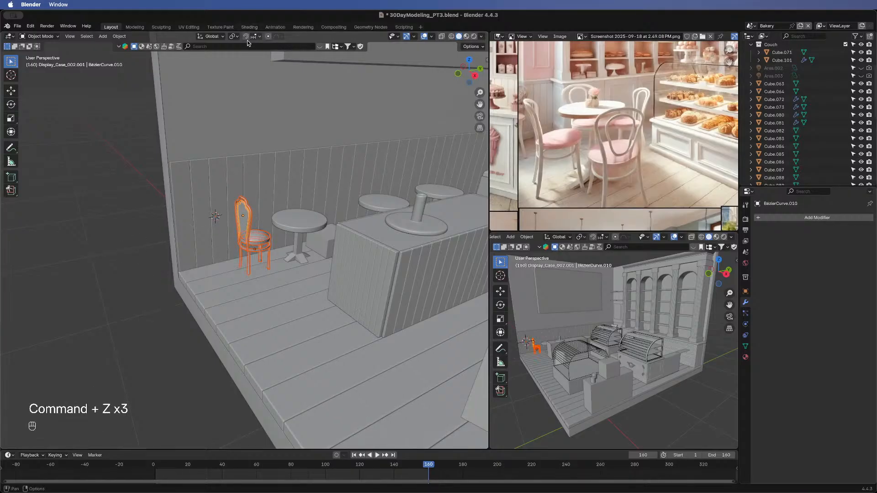
# - Set the transform pivot point to Median Point
pyautogui.click(234, 36)
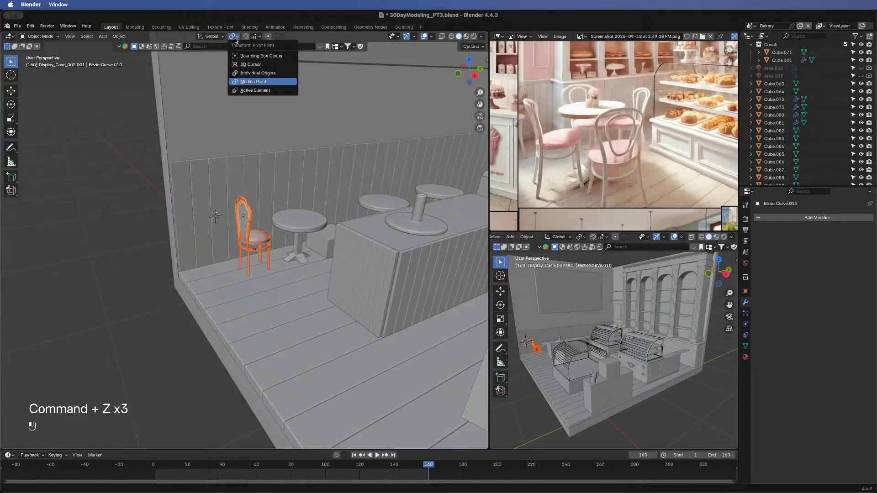
pyautogui.click(255, 82)
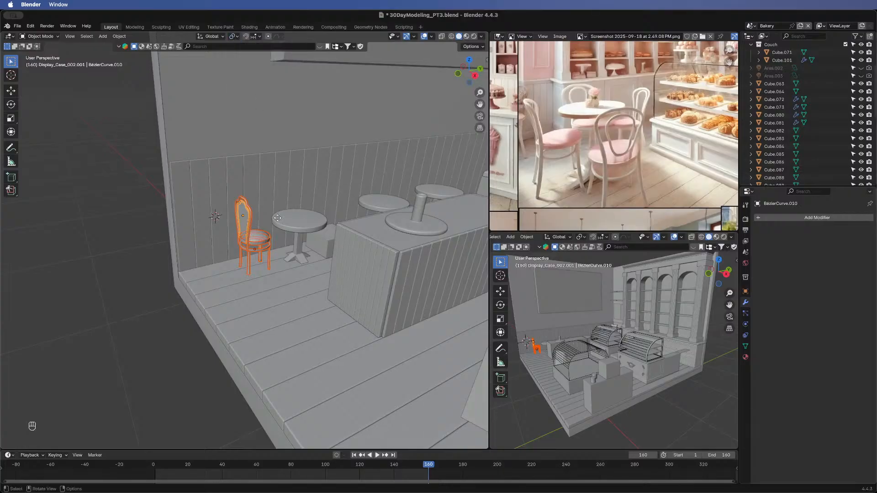
# - Try duplicating the selected chair parts and undo the duplicate
pyautogui.hotkey('shift', 'd')
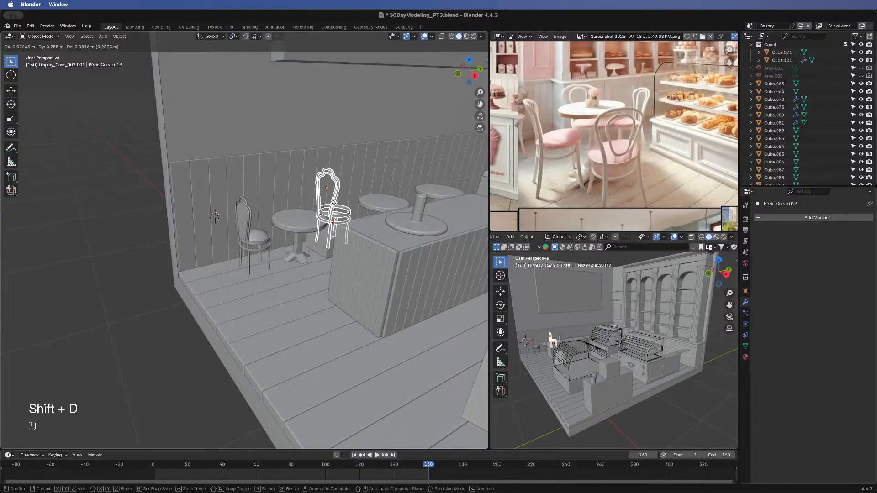
pyautogui.rightClick(328, 210)
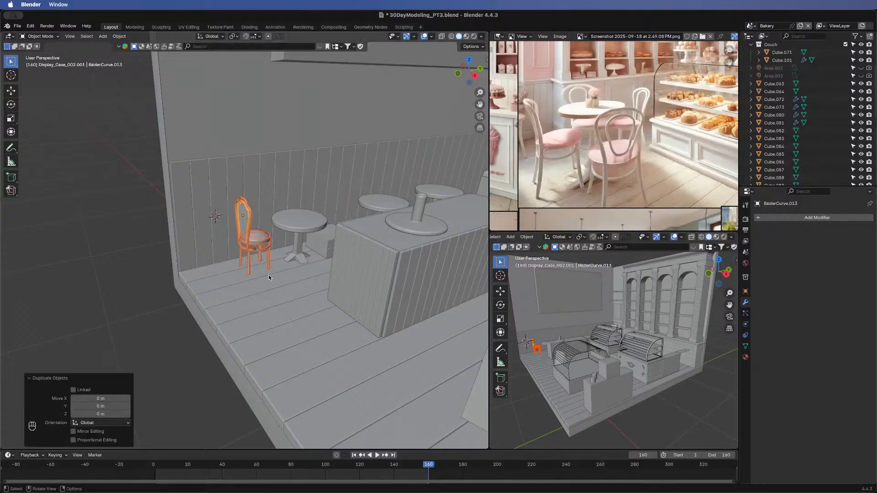
pyautogui.press('super+z')
pyautogui.press('super+z')
# - Make the seat the active part of the chair selection, try another duplicate, and undo it
pyautogui.keyDown('shift'); pyautogui.click(263, 237); pyautogui.keyUp('shift')
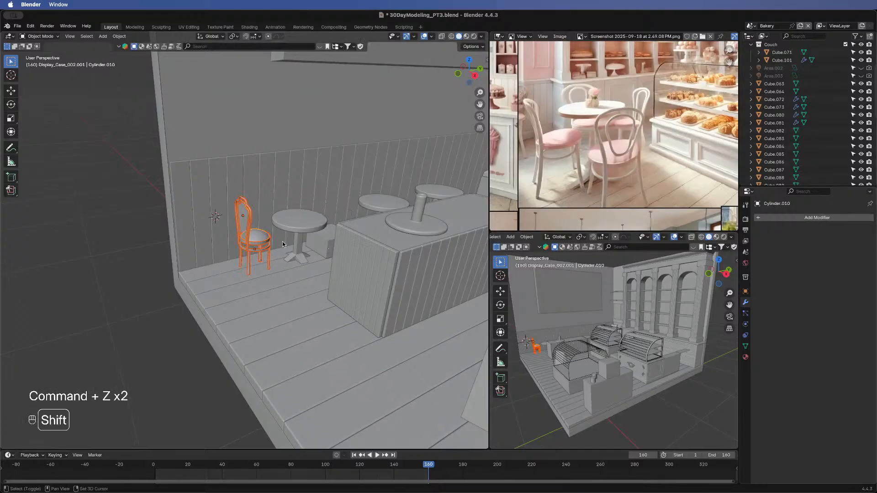
pyautogui.hotkey('shift', 'd')
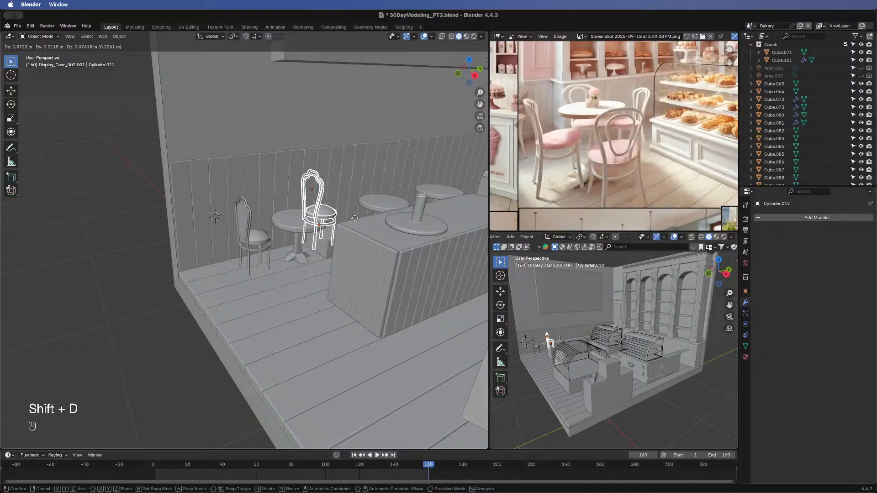
pyautogui.rightClick(328, 242)
pyautogui.press('super+z')
pyautogui.press('super+z')
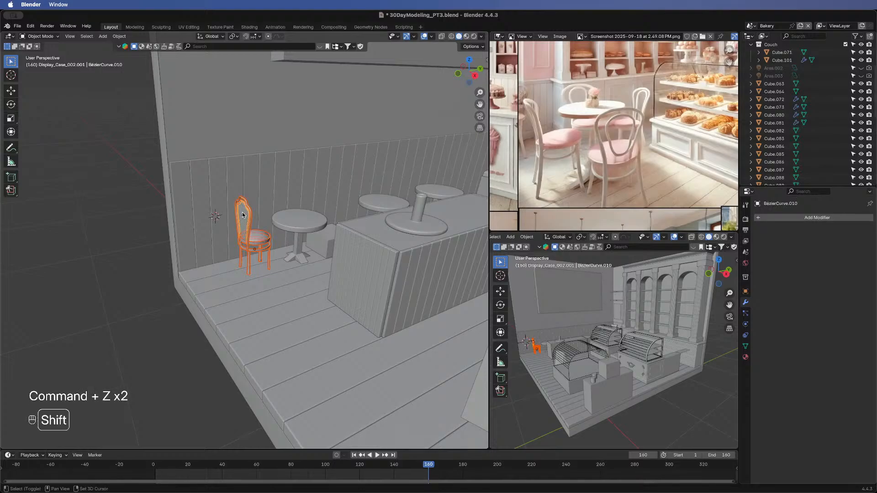
# - Try adding the backrest panel and seat to the chair selection, undo the last selection change, and deselect everything
pyautogui.keyDown('shift'); pyautogui.click(247, 231); pyautogui.keyUp('shift')
pyautogui.keyDown('shift'); pyautogui.click(259, 235); pyautogui.keyUp('shift')
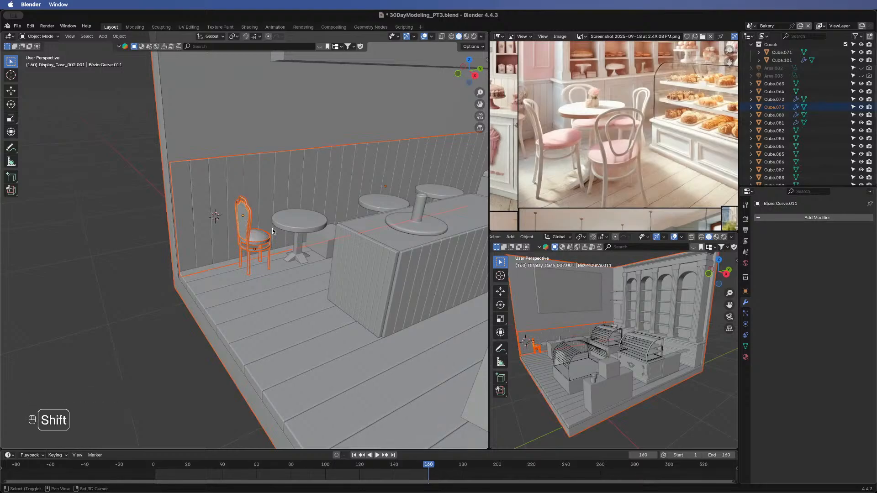
pyautogui.press('super+z')
pyautogui.click(120, 257)
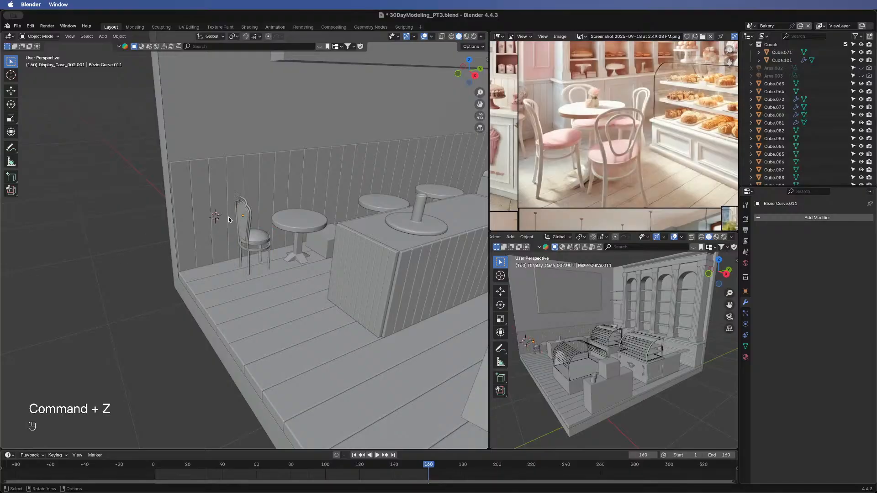
# - Apply the Mirror modifier on the bakery chair's legs
pyautogui.click(249, 258)
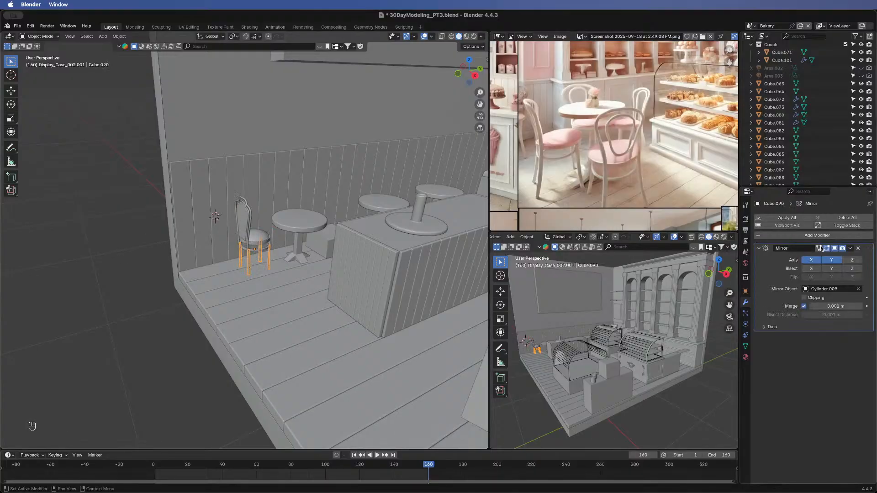
pyautogui.click(851, 248)
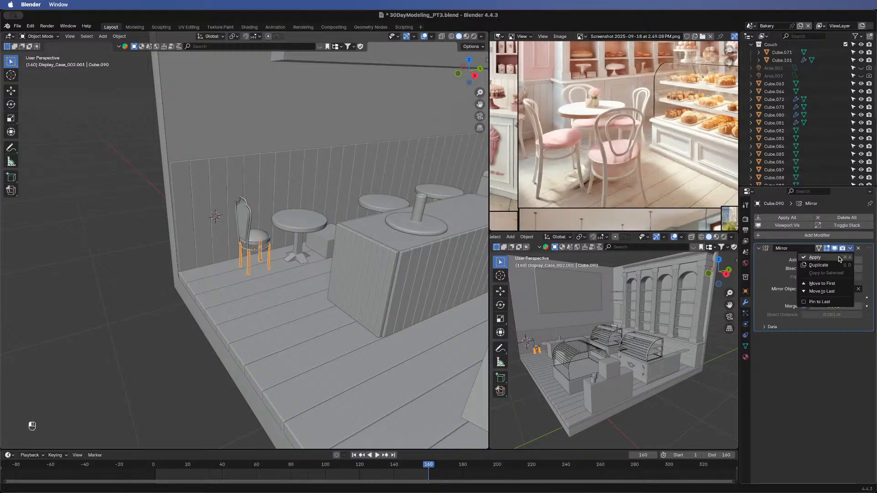
pyautogui.click(822, 257)
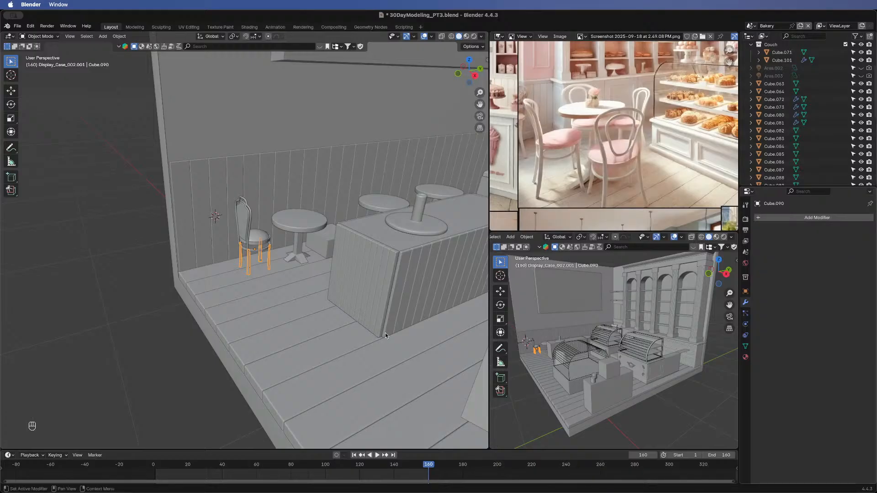
# - Add the seat, seat frame, backrest frame curves and backrest panel to the leg selection so the whole chair is selected
pyautogui.keyDown('shift'); pyautogui.click(254, 253); pyautogui.keyUp('shift')
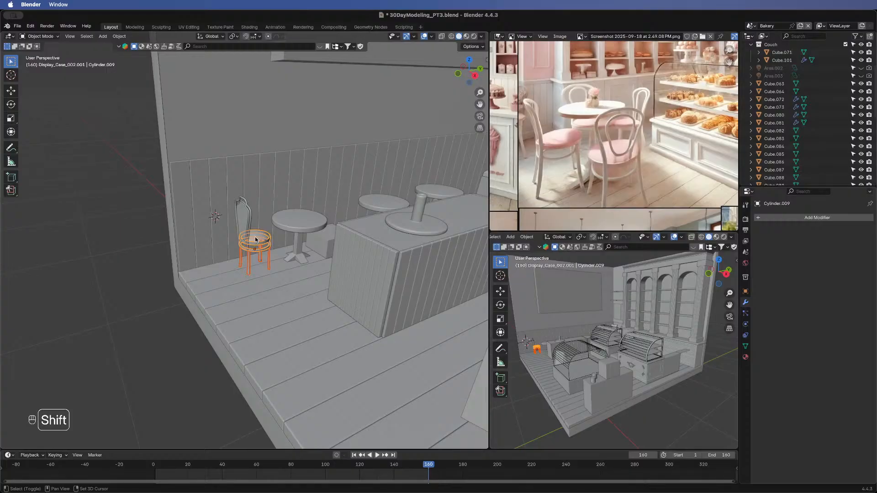
pyautogui.keyDown('shift'); pyautogui.click(255, 239); pyautogui.keyUp('shift')
pyautogui.keyDown('shift'); pyautogui.click(250, 222); pyautogui.keyUp('shift')
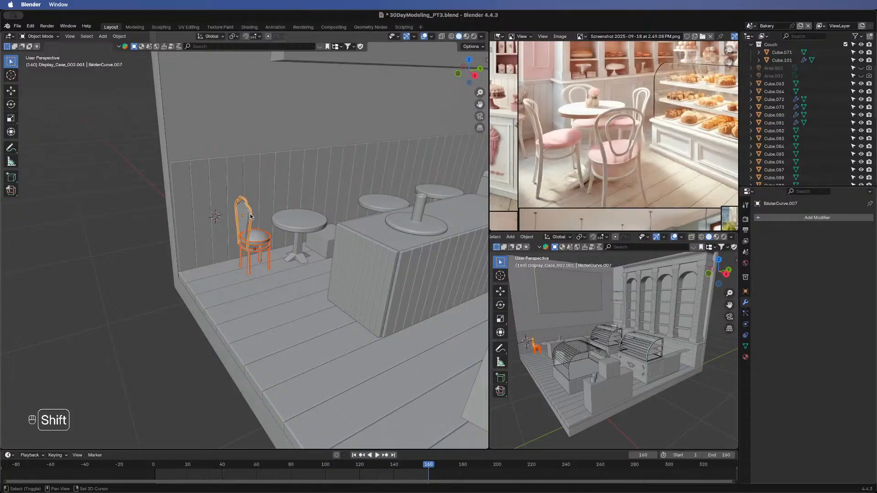
pyautogui.keyDown('shift'); pyautogui.click(248, 211); pyautogui.keyUp('shift')
pyautogui.keyDown('shift'); pyautogui.click(248, 211); pyautogui.keyUp('shift')
pyautogui.keyDown('shift'); pyautogui.click(246, 207); pyautogui.keyUp('shift')
pyautogui.keyDown('shift'); pyautogui.click(245, 203); pyautogui.keyUp('shift')
pyautogui.keyDown('shift'); pyautogui.click(243, 231); pyautogui.keyUp('shift')
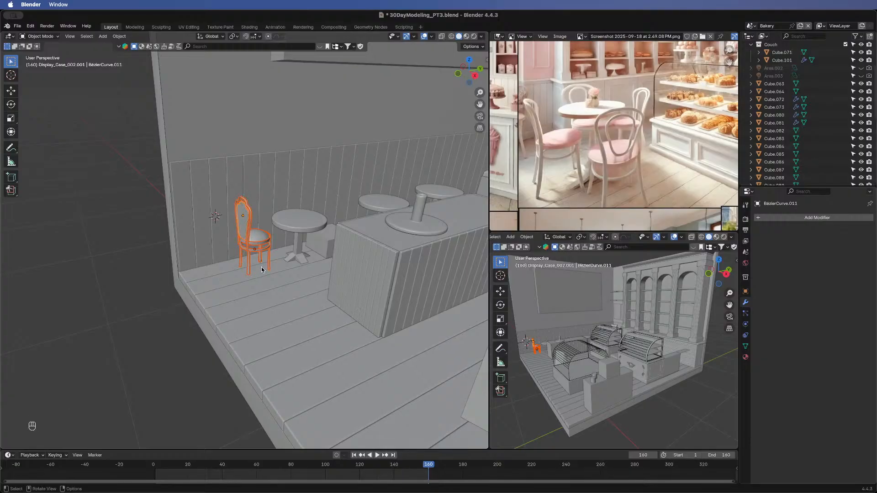
# - Duplicate the chair and move the copy about 0.31 m along Y, to the other side of the first table
pyautogui.hotkey('shift', 'd')
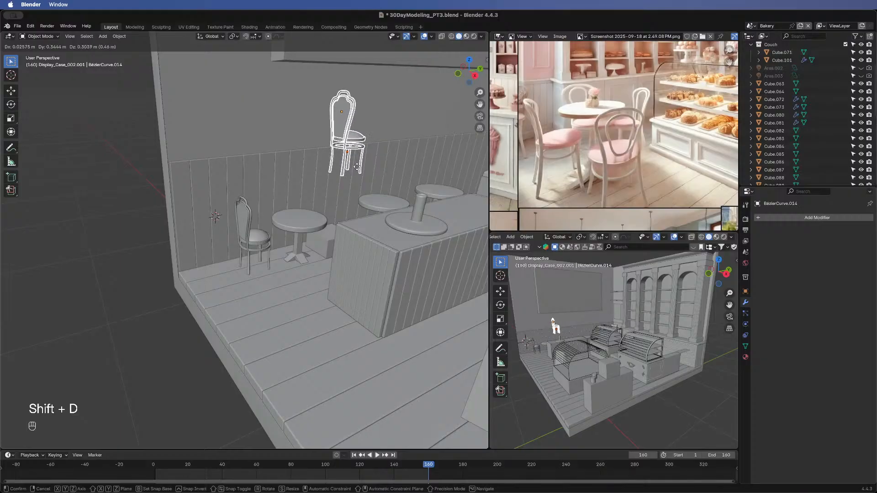
pyautogui.rightClick(358, 166)
pyautogui.press('g')
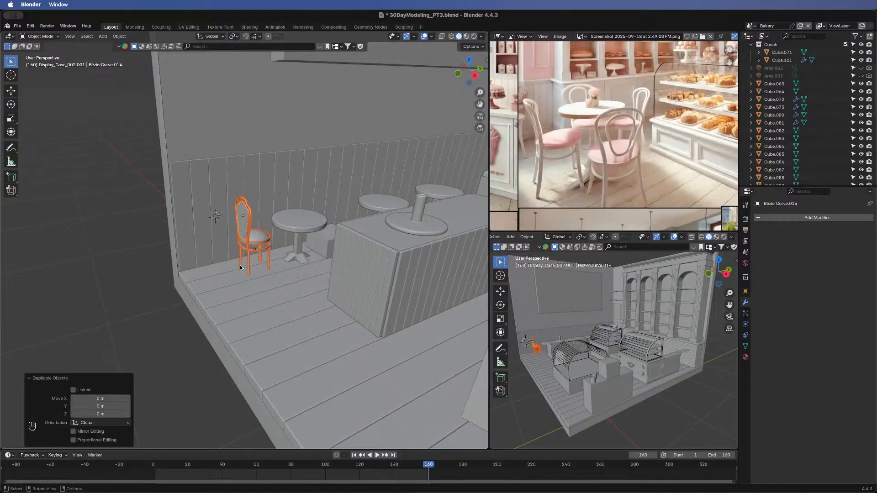
pyautogui.press('x')
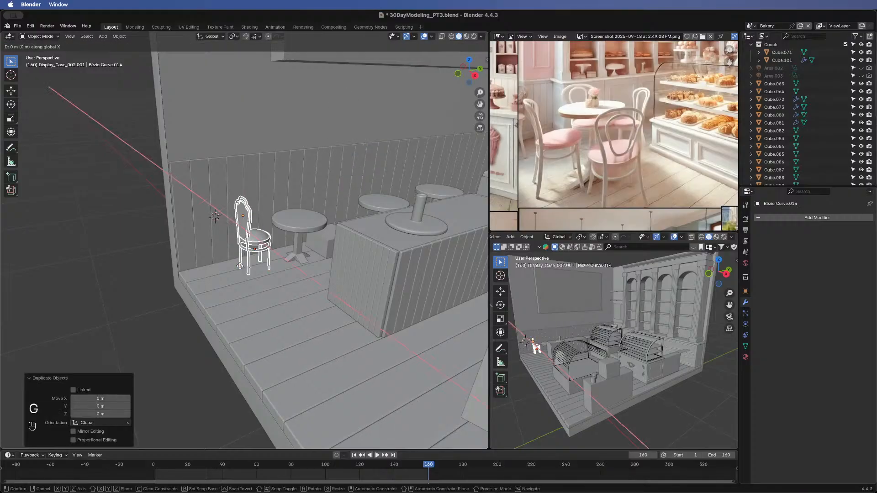
pyautogui.rightClick(240, 265)
pyautogui.press('g')
pyautogui.press('y')
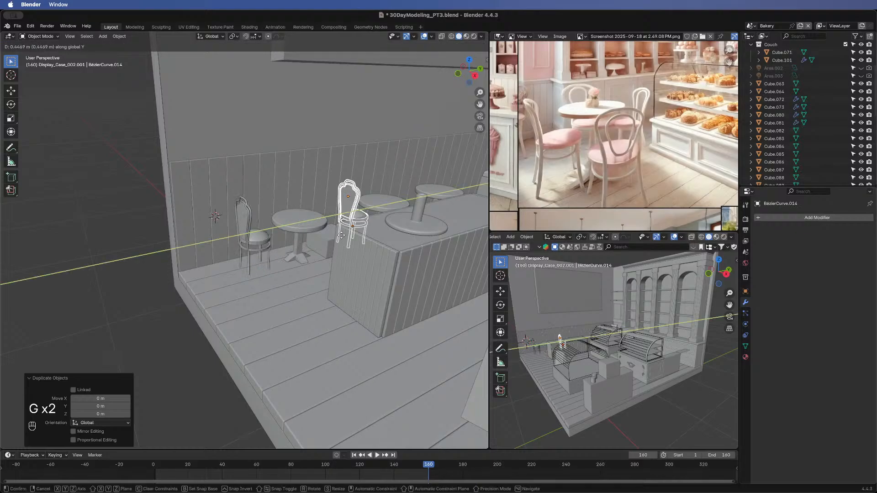
pyautogui.click(315, 254)
# - Rotate the duplicated chair 180° around the Z axis so it faces the table
pyautogui.write('rz')
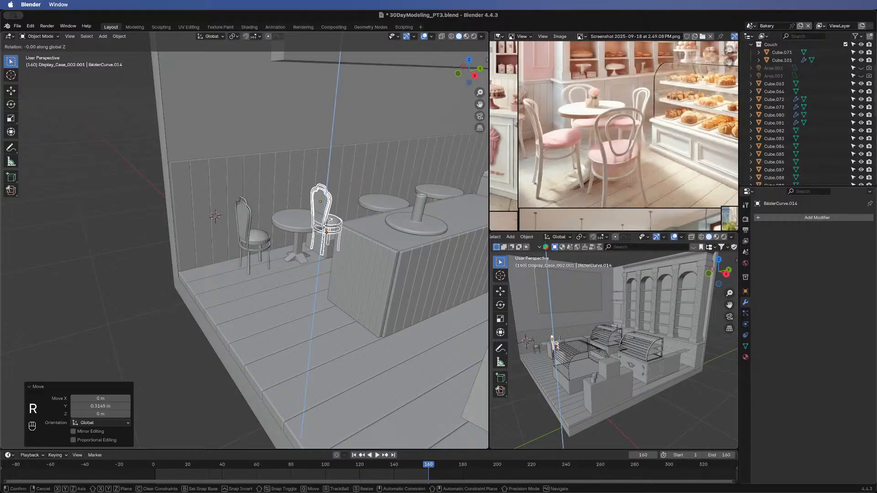
pyautogui.write('180')
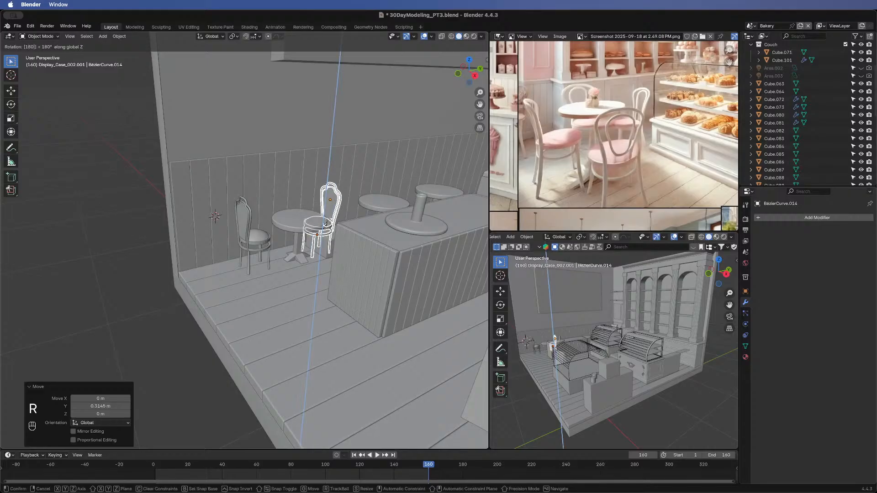
pyautogui.press('Return')
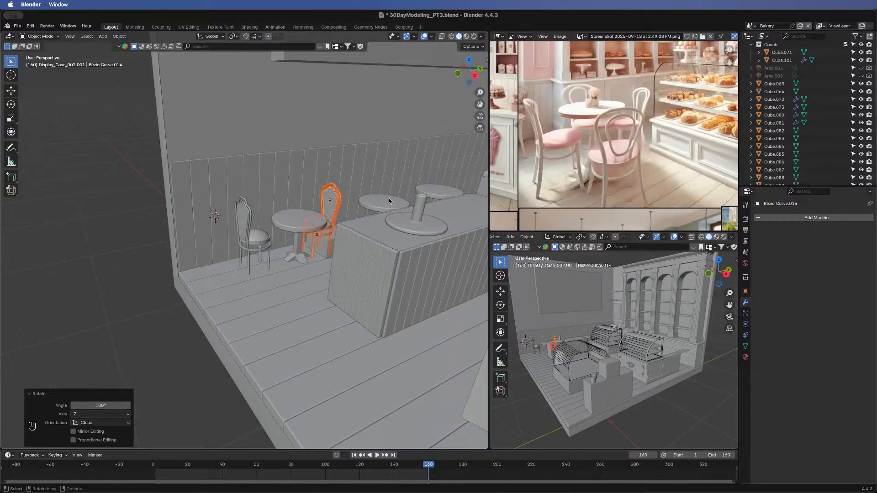
# - Move the rotated chair about 0.066 m further along Y, away from the first table
pyautogui.moveTo(388, 198); pyautogui.dragTo(283, 343, button='middle')
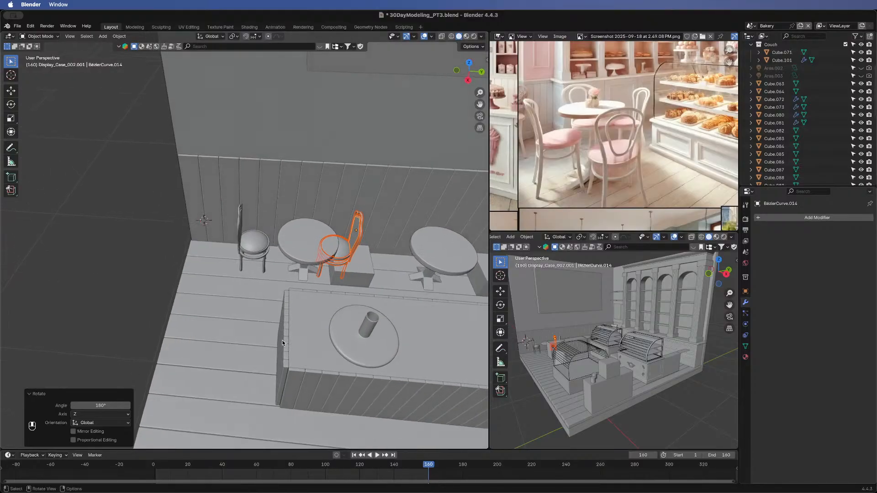
pyautogui.press('g')
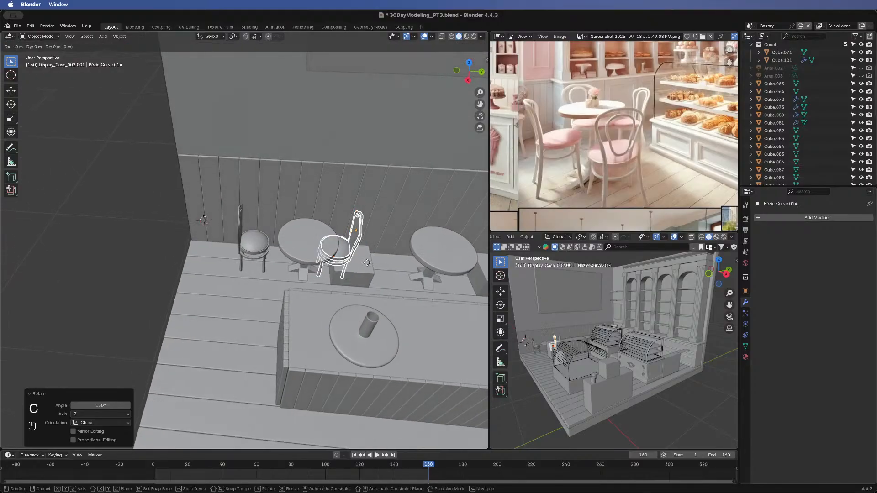
pyautogui.press('x')
pyautogui.rightClick(368, 262)
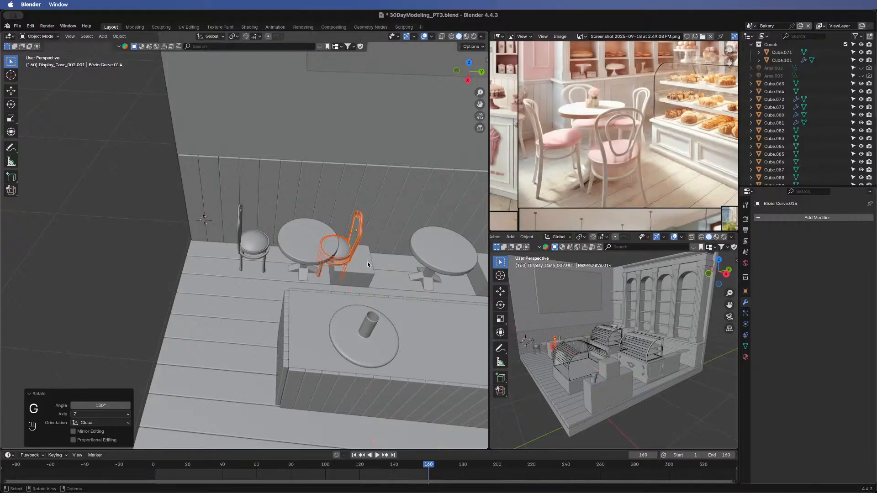
pyautogui.press('g')
pyautogui.press('y')
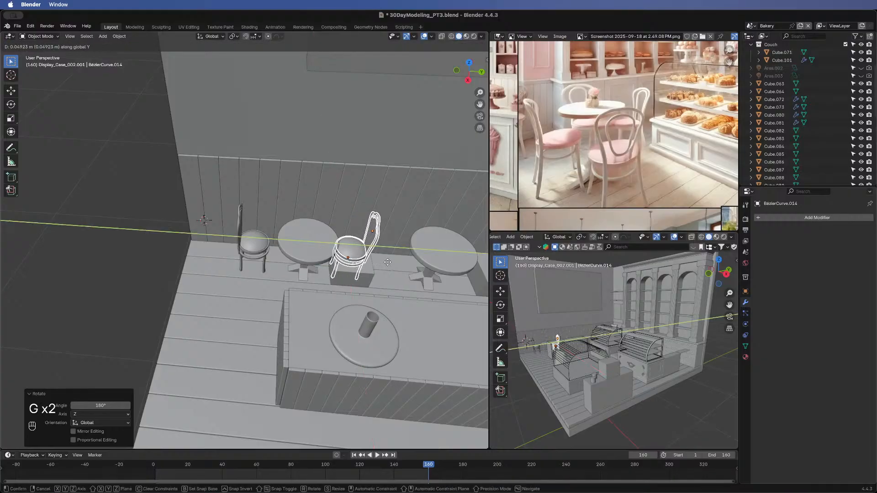
pyautogui.click(389, 261)
# - Add all parts of the original chair to the selection so both chairs at the first table are selected
pyautogui.moveTo(396, 306); pyautogui.dragTo(282, 353, button='middle')
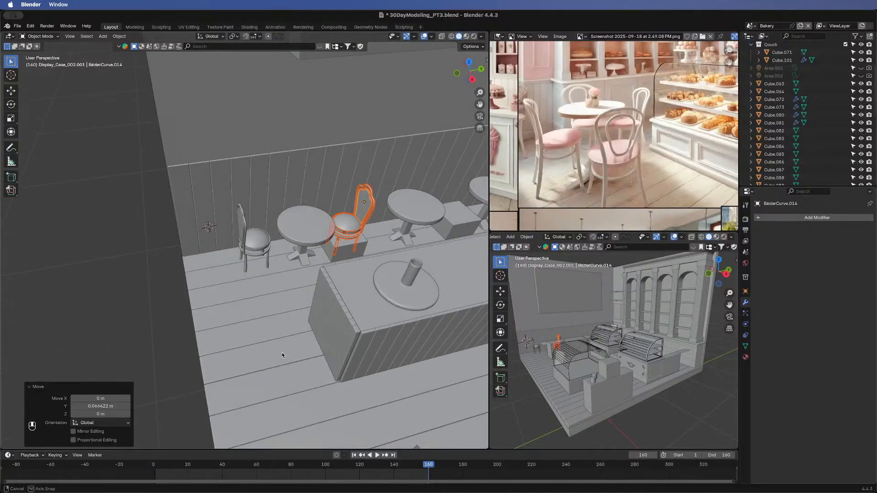
pyautogui.press('shift')
pyautogui.keyDown('shift'); pyautogui.click(261, 242); pyautogui.keyUp('shift')
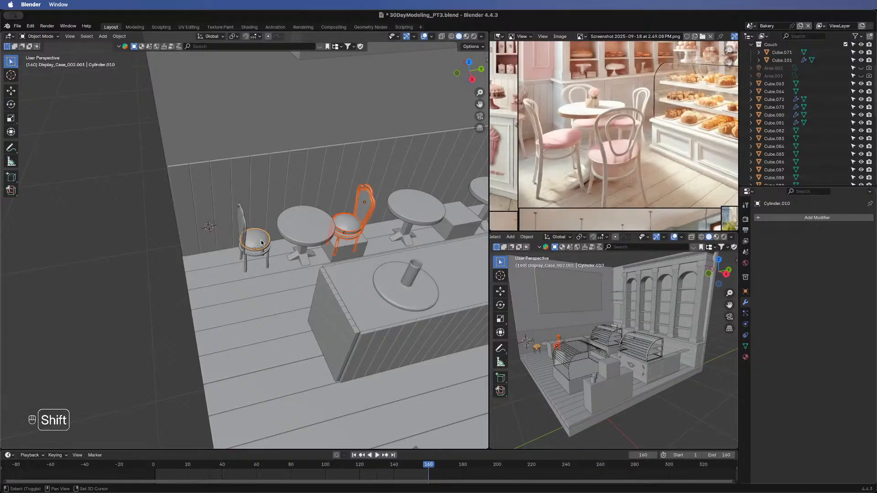
pyautogui.keyDown('shift'); pyautogui.click(260, 254); pyautogui.keyUp('shift')
pyautogui.keyDown('shift'); pyautogui.click(269, 259); pyautogui.keyUp('shift')
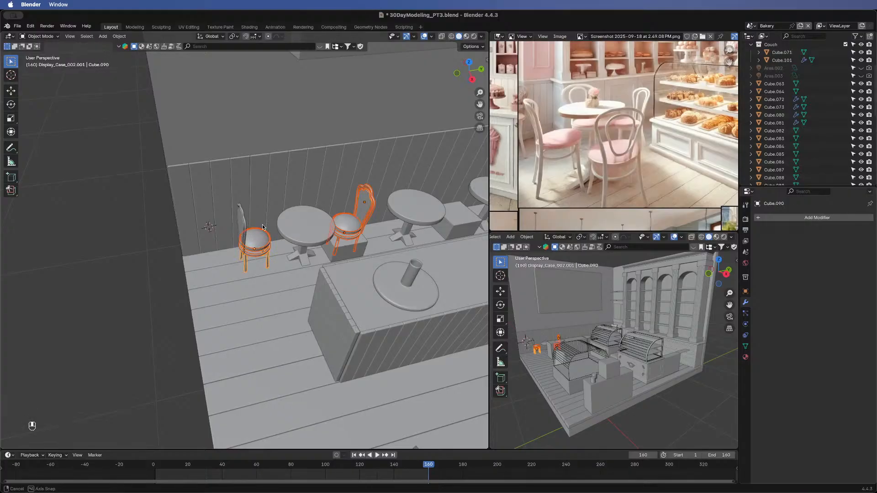
pyautogui.moveTo(246, 233); pyautogui.dragTo(356, 147, button='middle')
pyautogui.keyDown('shift'); pyautogui.click(244, 219); pyautogui.keyUp('shift')
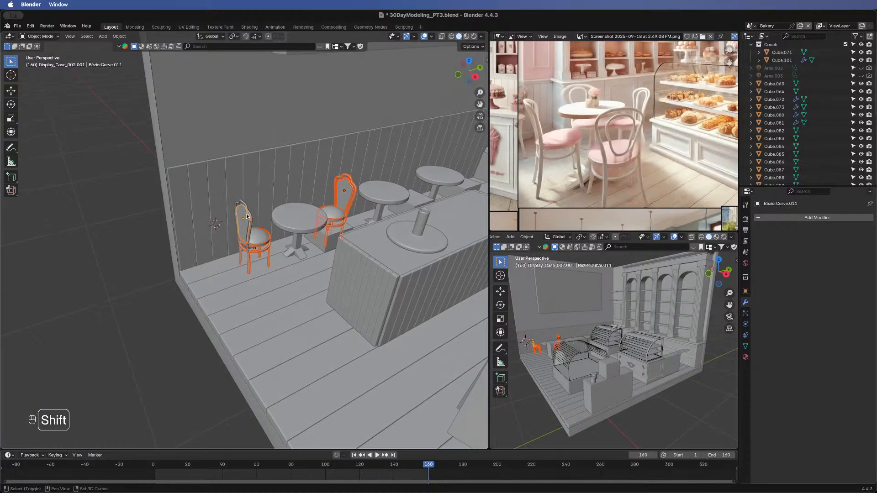
pyautogui.keyDown('shift'); pyautogui.click(246, 216); pyautogui.keyUp('shift')
pyautogui.keyDown('shift'); pyautogui.click(246, 214); pyautogui.keyUp('shift')
pyautogui.keyDown('shift'); pyautogui.click(249, 271); pyautogui.keyUp('shift')
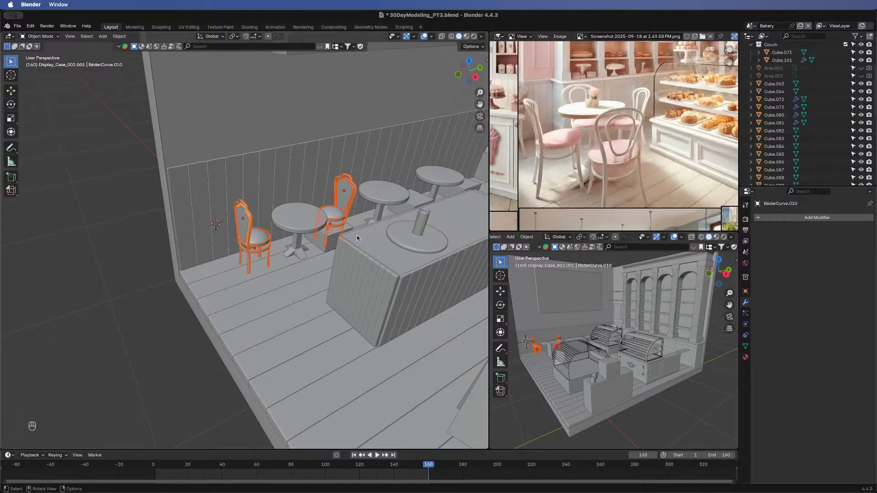
# - Duplicate the chair pair and move the copies about 0.455 m along Y to the second table
pyautogui.moveTo(357, 234); pyautogui.dragTo(199, 292, button='middle')
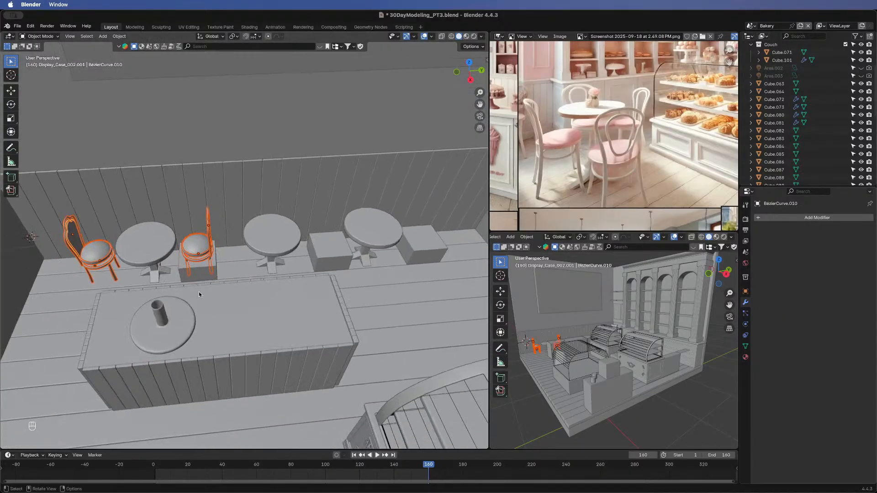
pyautogui.hotkey('shift', 'd')
pyautogui.rightClick(313, 282)
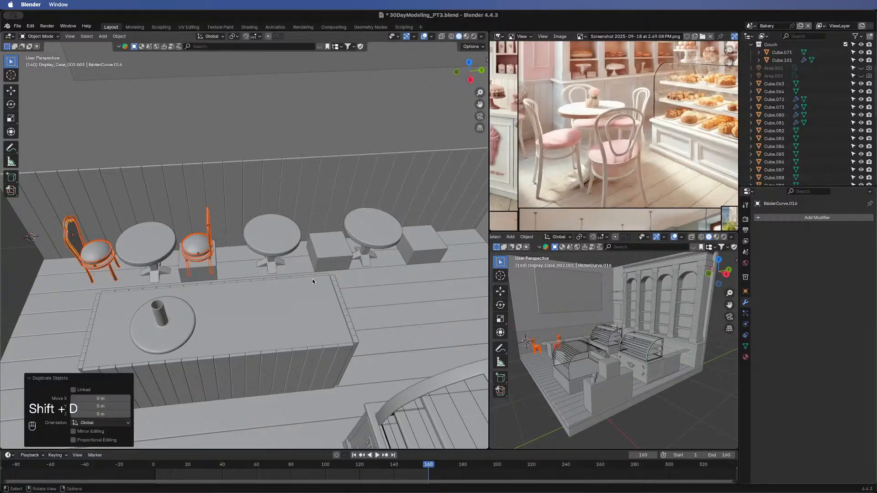
pyautogui.press('g')
pyautogui.press('y')
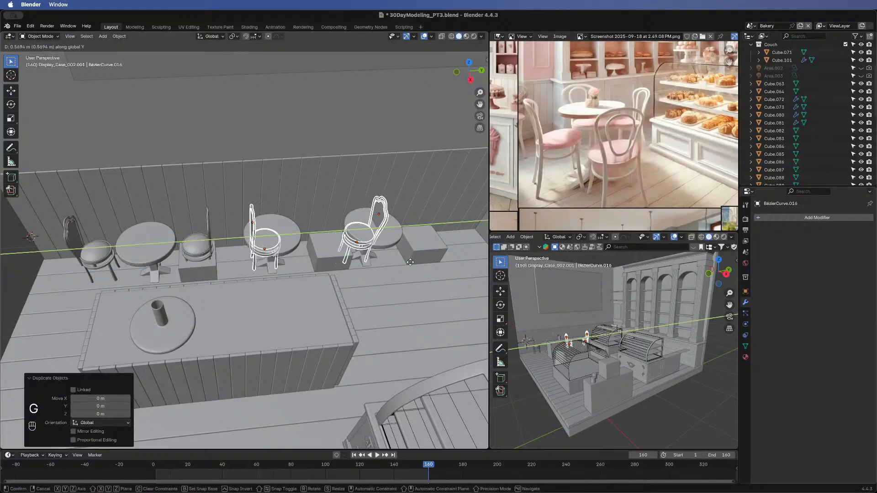
pyautogui.click(378, 262)
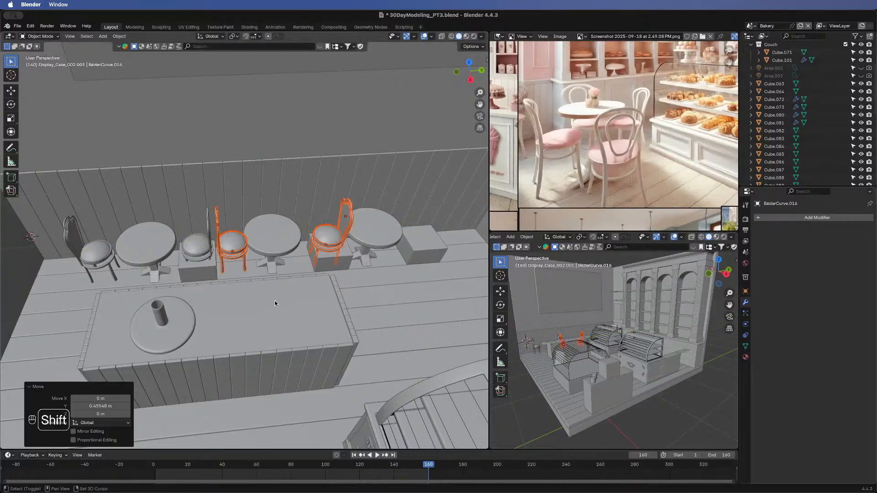
# - Duplicate the second table's chair pair and move the copies about 0.496 m along Y to the third table
pyautogui.hotkey('shift', 'd')
pyautogui.rightClick(298, 297)
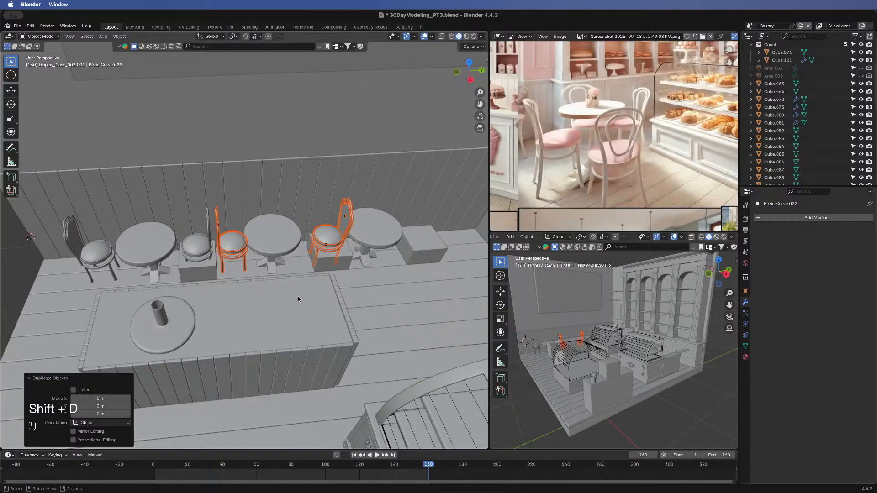
pyautogui.press('g')
pyautogui.press('y')
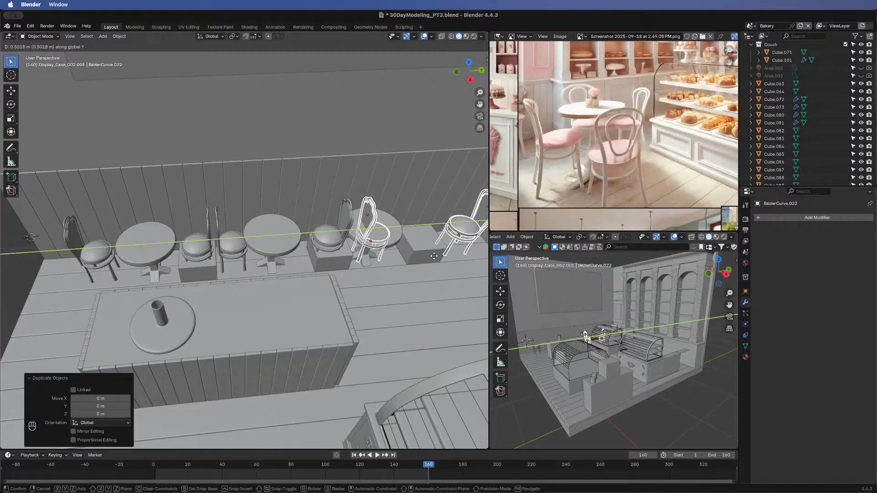
pyautogui.click(434, 259)
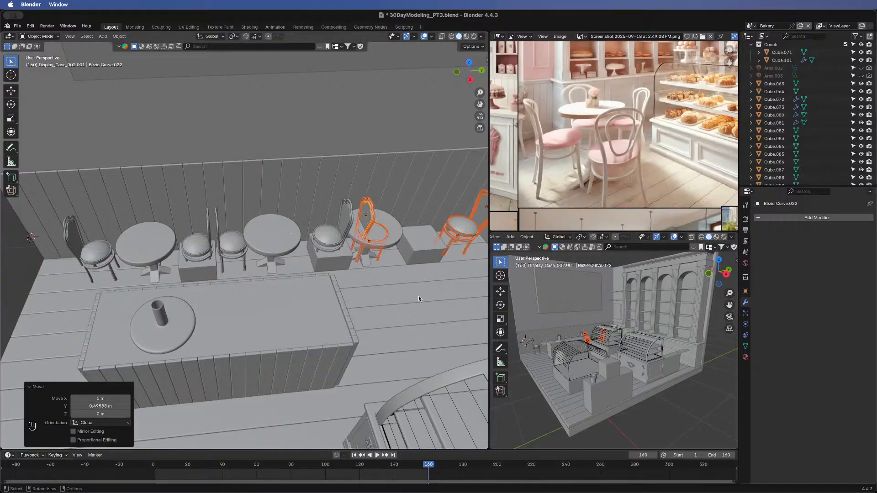
# - Delete the three placeholder cubes standing beside the tables
pyautogui.keyDown('shift'); pyautogui.moveTo(420, 295); pyautogui.dragTo(227, 271, button='middle'); pyautogui.keyUp('shift')
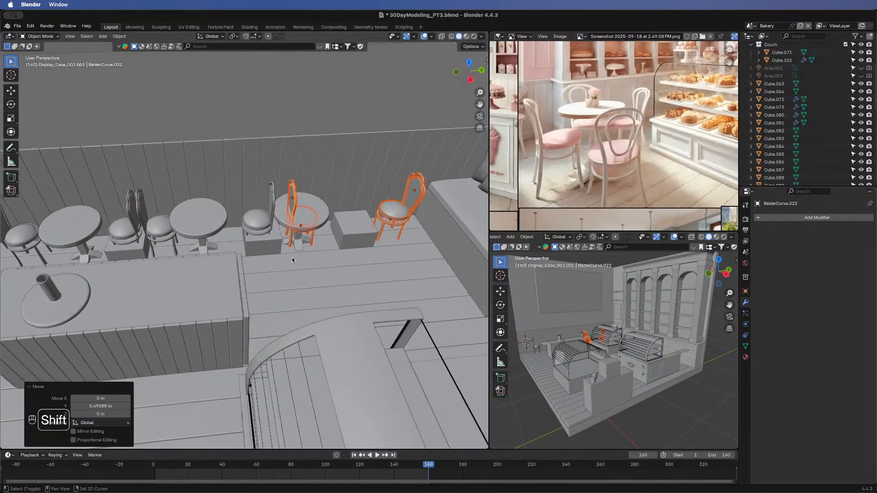
pyautogui.keyDown('shift'); pyautogui.moveTo(292, 257); pyautogui.dragTo(322, 229, button='middle'); pyautogui.keyUp('shift')
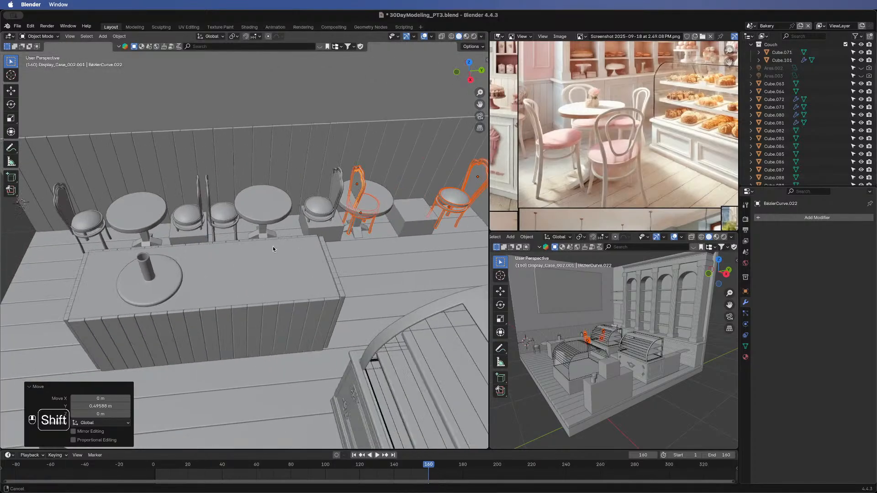
pyautogui.click(327, 228)
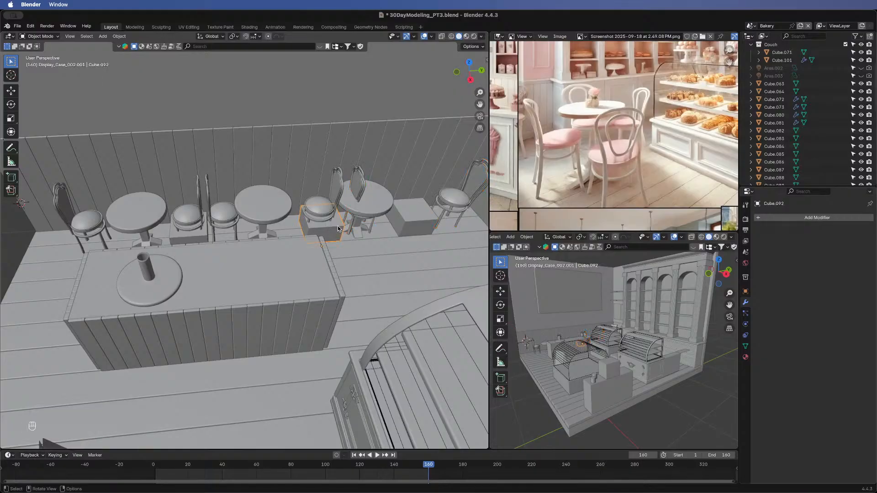
pyautogui.keyDown('shift'); pyautogui.click(402, 220); pyautogui.keyUp('shift')
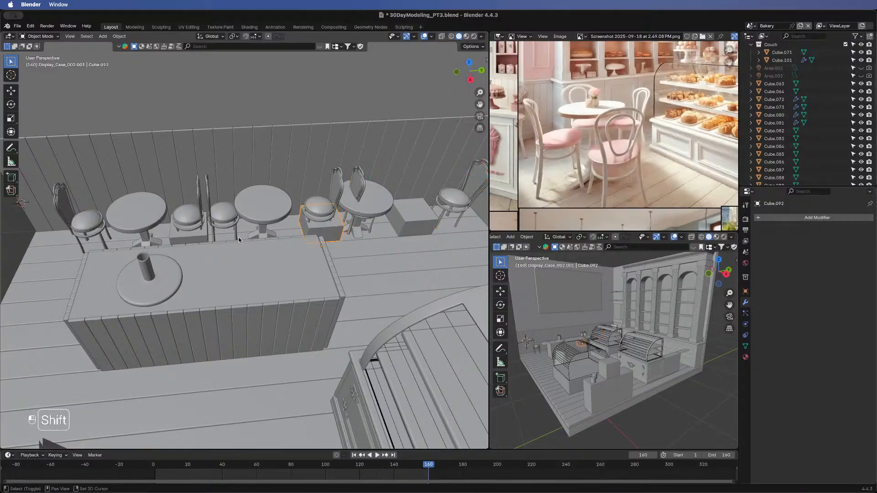
pyautogui.keyDown('shift'); pyautogui.click(190, 237); pyautogui.keyUp('shift')
pyautogui.press('x')
pyautogui.click(220, 220)
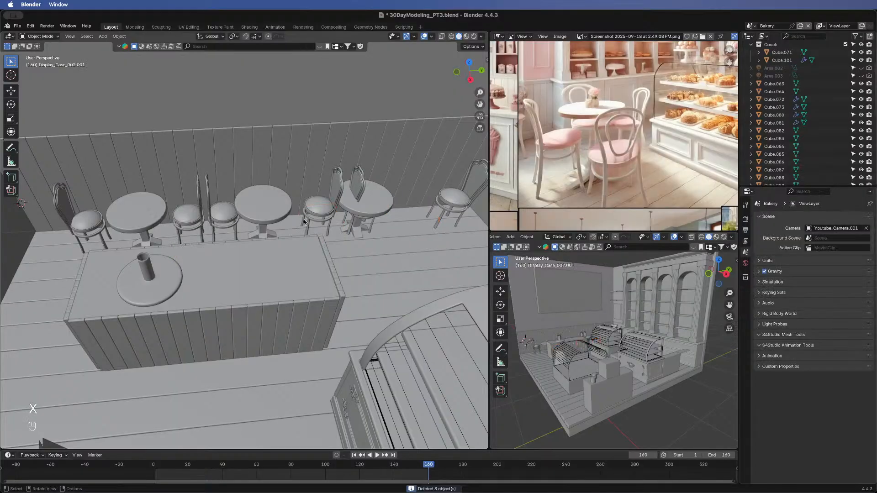
# - Select the third table's top and base and move them about 0.163 m along Y between its two chairs
pyautogui.moveTo(180, 250); pyautogui.dragTo(333, 220, button='middle')
pyautogui.click(349, 188)
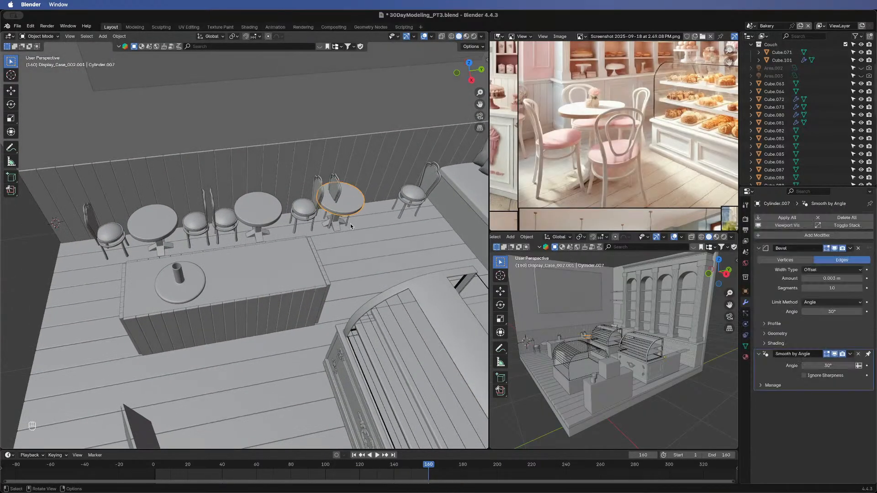
pyautogui.moveTo(348, 249); pyautogui.dragTo(335, 225, button='middle')
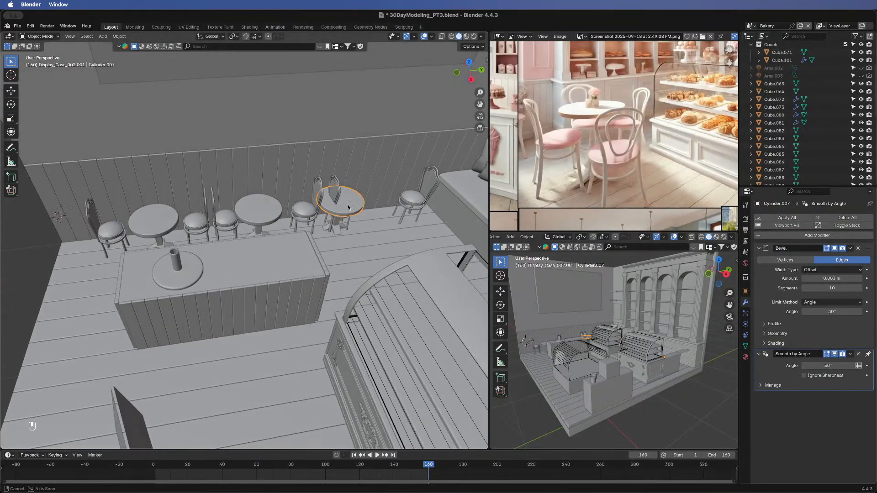
pyautogui.keyDown('shift'); pyautogui.click(335, 226); pyautogui.keyUp('shift')
pyautogui.press('g')
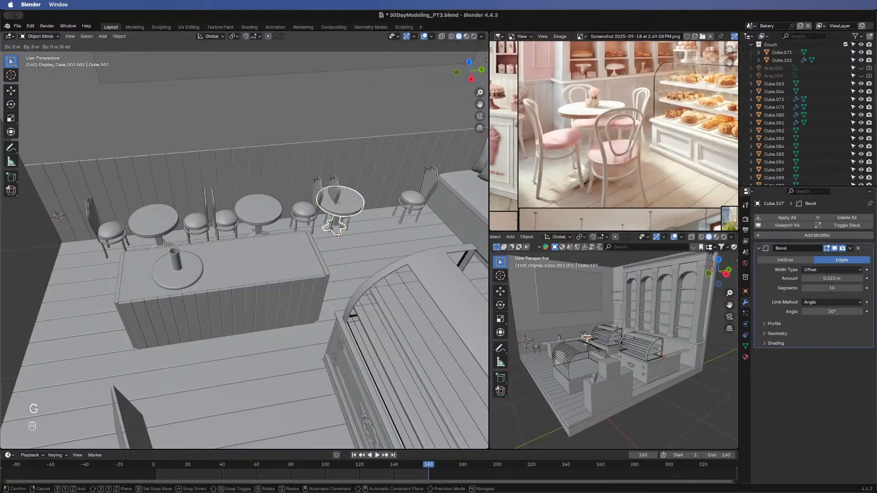
pyautogui.press('x')
pyautogui.press('y')
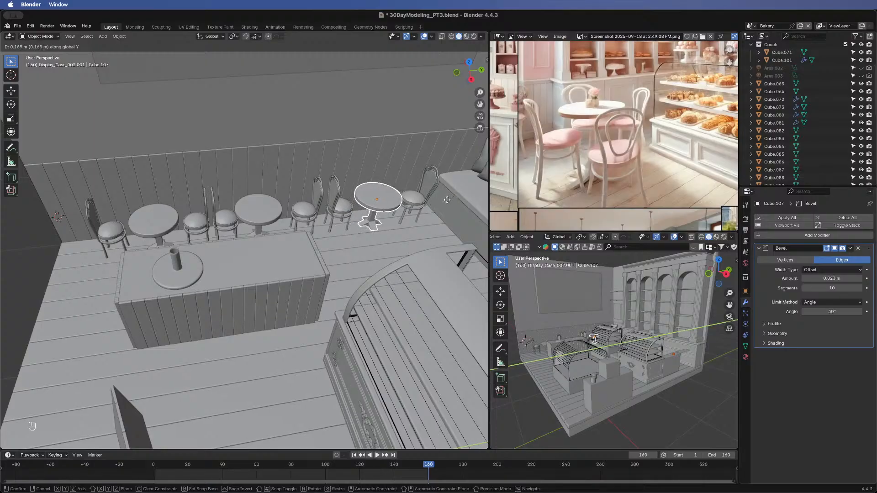
pyautogui.click(453, 198)
# - Save the bakery scene file 30DayModeling_PT3.blend
pyautogui.moveTo(218, 273); pyautogui.dragTo(369, 223, button='middle')
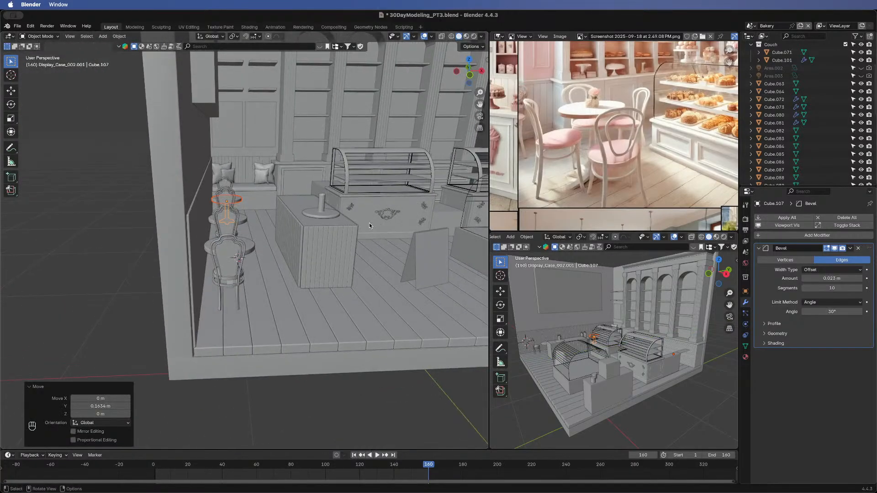
pyautogui.moveTo(122, 247)
pyautogui.mouseDown(button='middle')
pyautogui.moveTo(364, 217)
pyautogui.moveTo(125, 247)
pyautogui.moveTo(127, 241)
pyautogui.mouseUp(button='middle')
pyautogui.press('super')
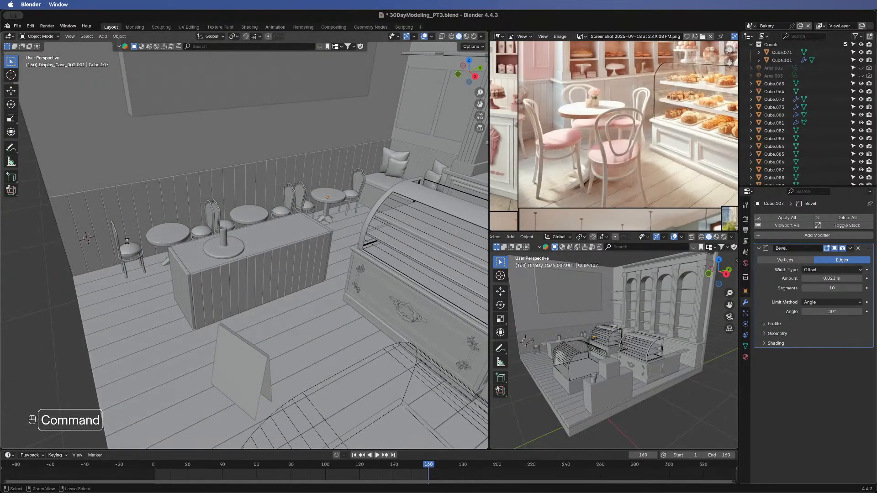
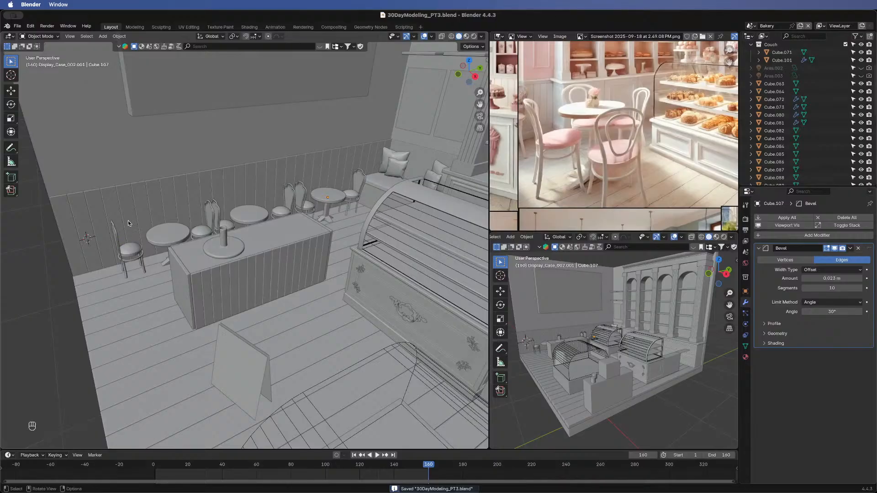
# - Examine the row of tables and chairs along the panelled wall from several angles and distances
pyautogui.scroll(8, 218, 230)
pyautogui.scroll(-6, 204, 234)
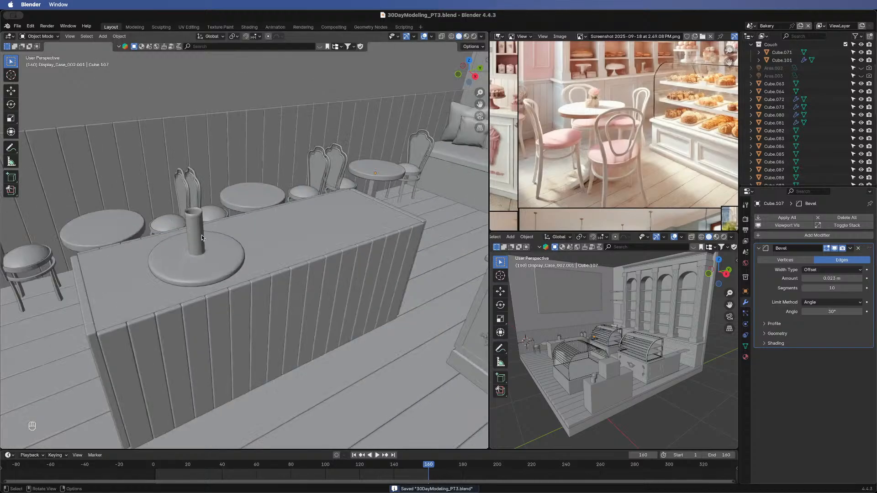
pyautogui.moveTo(161, 234)
pyautogui.mouseDown(button='middle')
pyautogui.moveTo(167, 83)
pyautogui.moveTo(142, 281)
pyautogui.moveTo(180, 234)
pyautogui.moveTo(188, 240)
pyautogui.moveTo(157, 237)
pyautogui.mouseUp(button='middle')
pyautogui.keyDown('shift'); pyautogui.moveTo(322, 246); pyautogui.dragTo(264, 281, button='middle'); pyautogui.keyUp('shift')
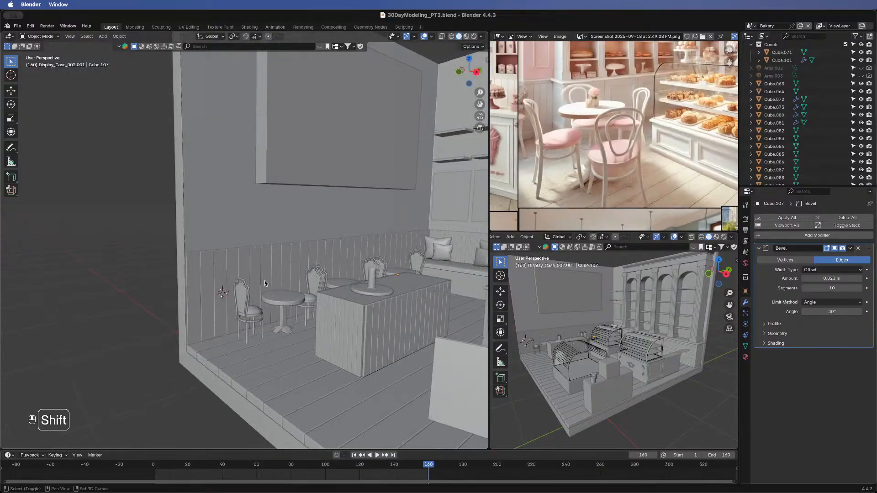
pyautogui.scroll(4, 275, 286)
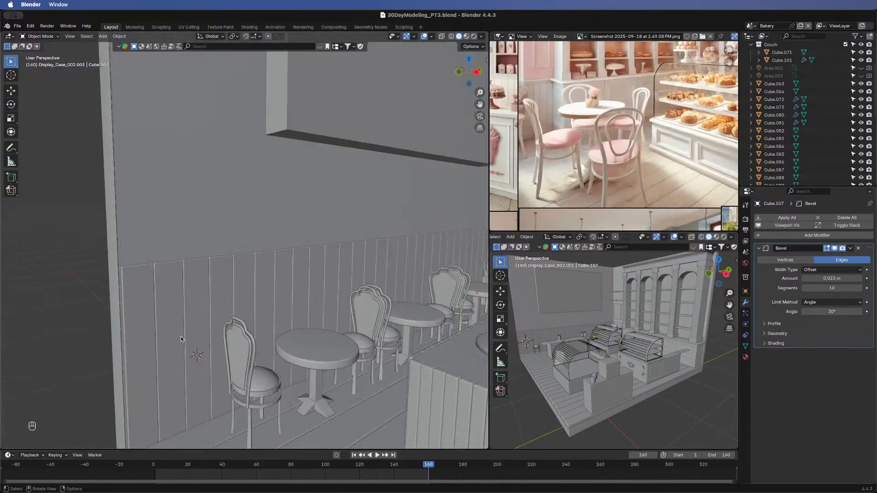
pyautogui.scroll(-5, 370, 287)
pyautogui.moveTo(358, 354); pyautogui.dragTo(331, 356, button='middle')
pyautogui.moveTo(362, 257); pyautogui.dragTo(358, 333, button='middle')
pyautogui.scroll(3, 235, 328)
pyautogui.scroll(3, 235, 328)
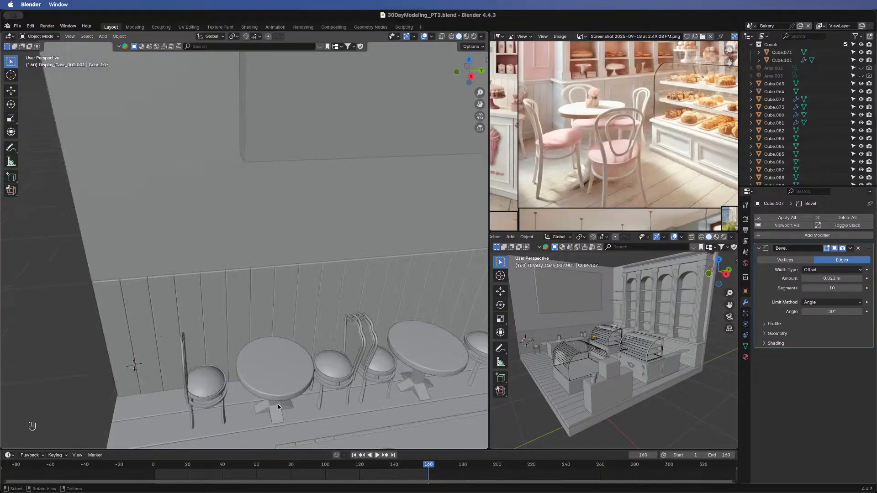
# - Select all parts of the first chair beside the wall: the legs, seat rings, cushion and backrest curves
pyautogui.moveTo(278, 404); pyautogui.dragTo(293, 232, button='middle')
pyautogui.moveTo(308, 401); pyautogui.dragTo(197, 331, button='middle')
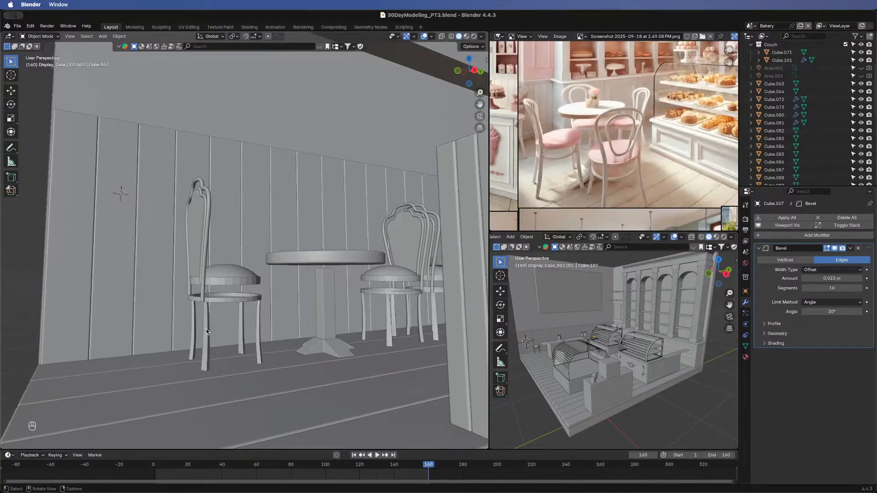
pyautogui.click(151, 305)
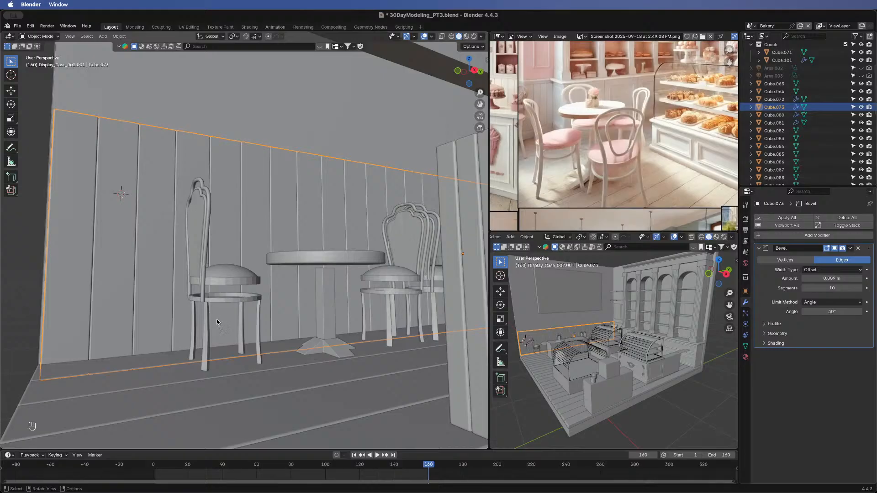
pyautogui.click(204, 322)
pyautogui.keyDown('shift'); pyautogui.click(210, 300); pyautogui.keyUp('shift')
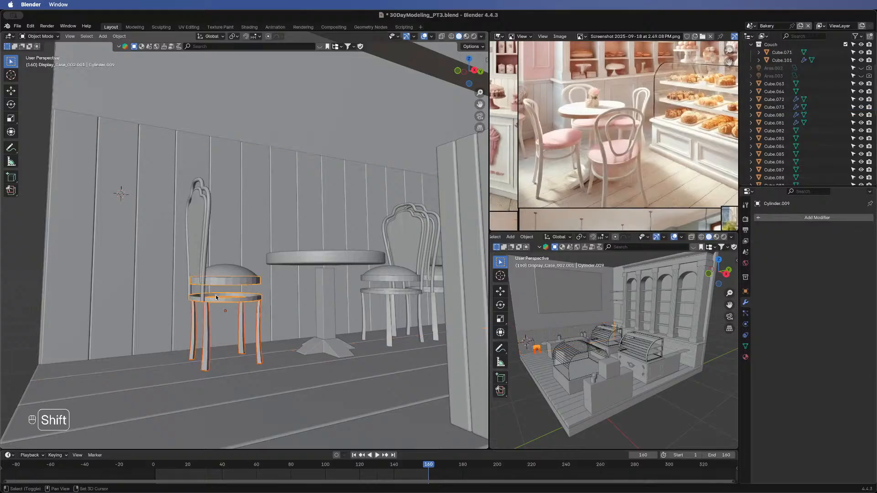
pyautogui.keyDown('shift'); pyautogui.click(229, 272); pyautogui.keyUp('shift')
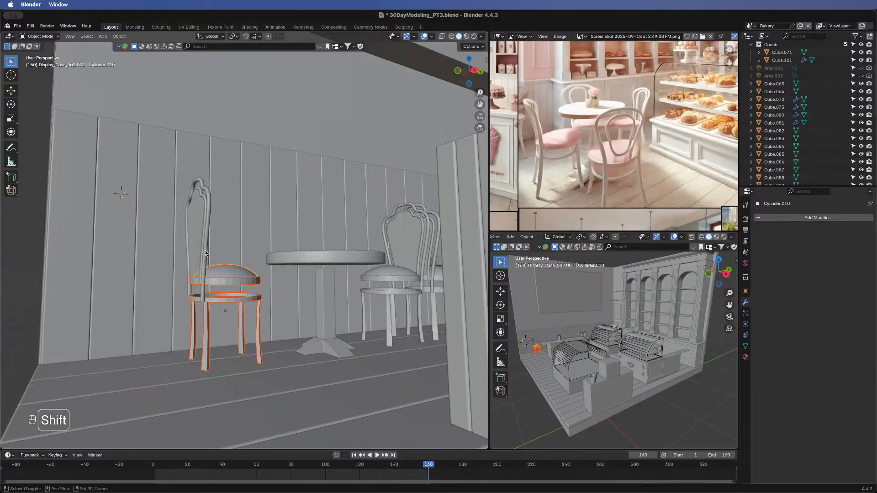
pyautogui.keyDown('shift'); pyautogui.click(205, 245); pyautogui.keyUp('shift')
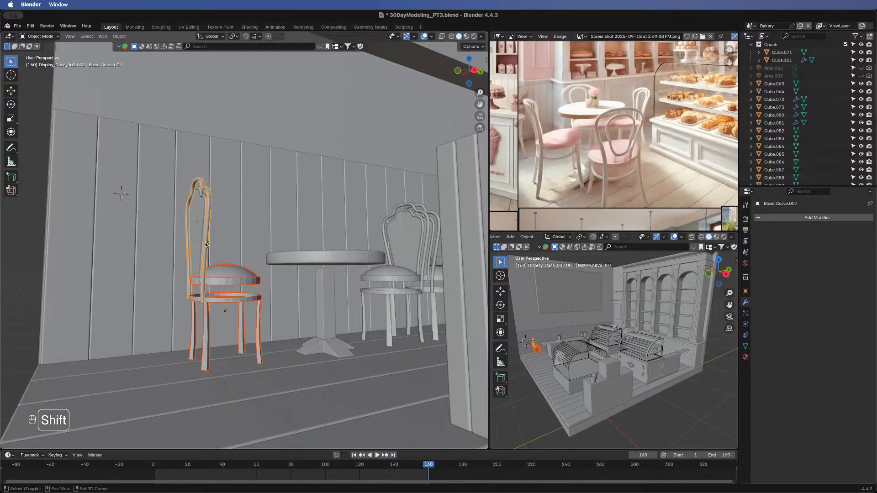
pyautogui.keyDown('shift'); pyautogui.click(203, 197); pyautogui.keyUp('shift')
pyautogui.keyDown('shift'); pyautogui.click(202, 215); pyautogui.keyUp('shift')
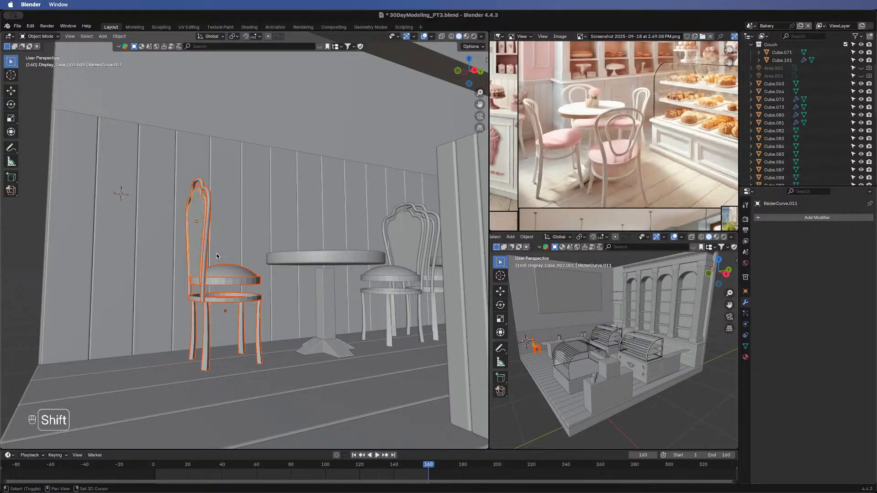
# - Add the wall panelling to the chair selection, apply its Bevel modifier, and undo the selection change made on the seat rings
pyautogui.keyDown('shift'); pyautogui.click(139, 302); pyautogui.keyUp('shift')
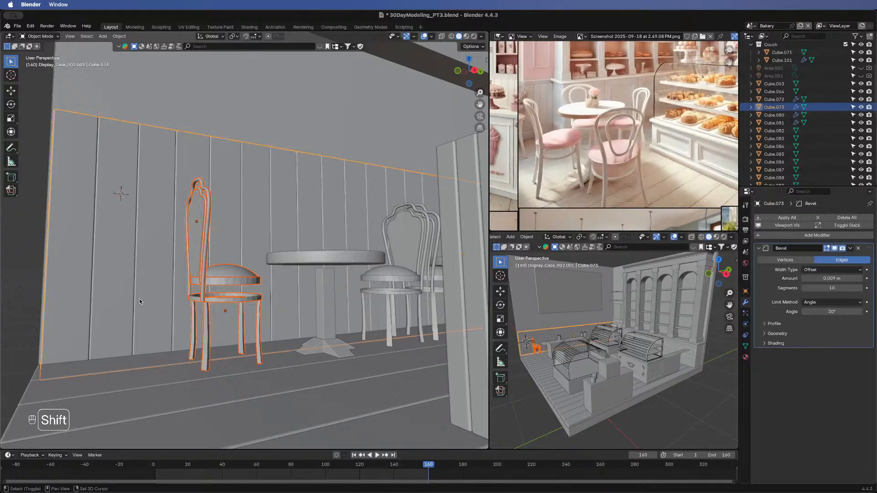
pyautogui.click(850, 248)
pyautogui.click(829, 260)
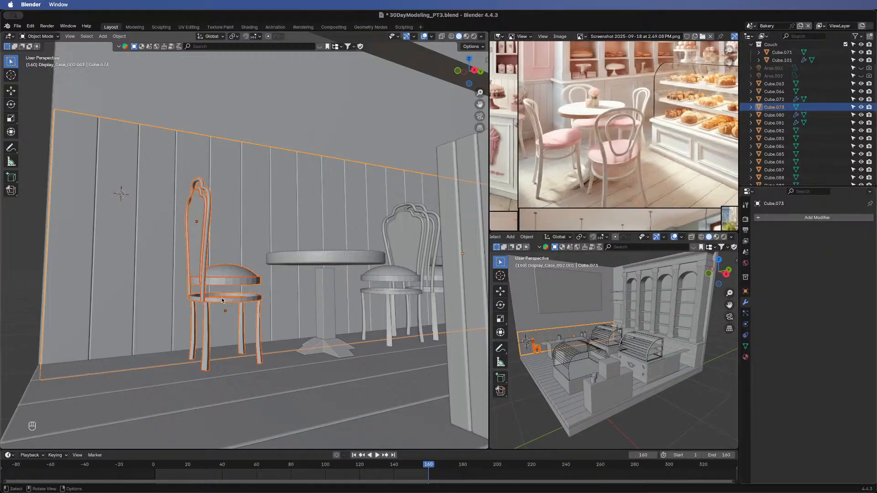
pyautogui.click(222, 282)
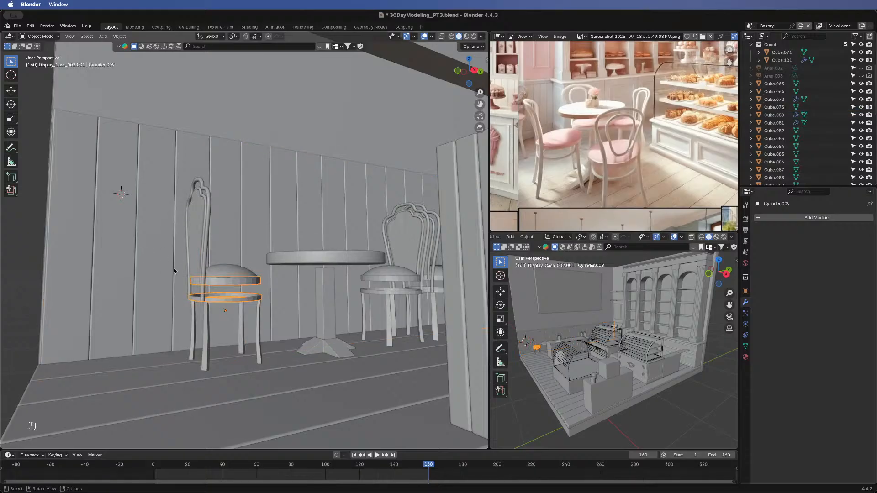
pyautogui.press('super+z')
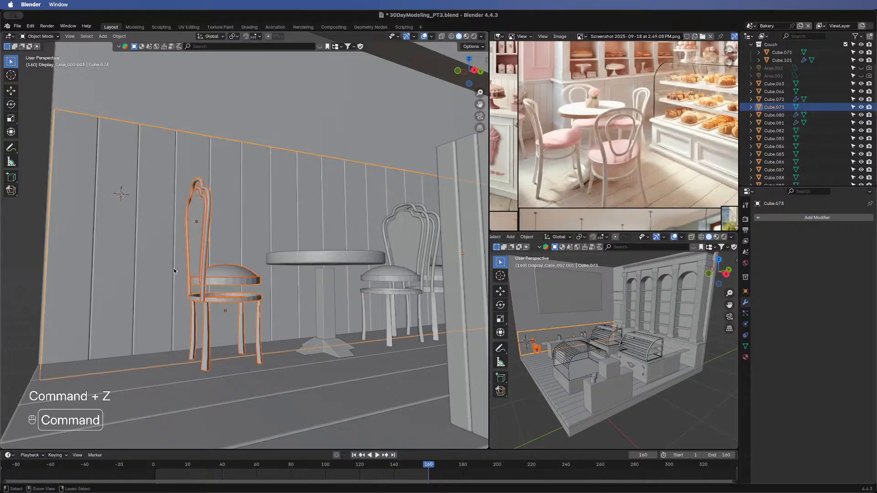
# - Deselect the wall panelling, add the floorboard by the wall as the active object, and copy its Bevel modifier to the selected chair parts
pyautogui.keyDown('shift'); pyautogui.click(156, 251); pyautogui.keyUp('shift')
pyautogui.keyDown('shift'); pyautogui.click(154, 255); pyautogui.keyUp('shift')
pyautogui.press('shift')
pyautogui.keyDown('shift'); pyautogui.click(149, 304); pyautogui.keyUp('shift')
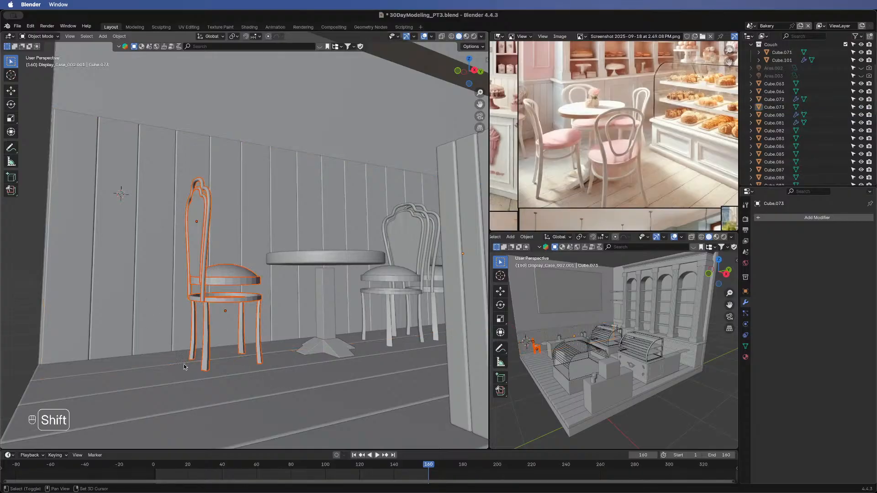
pyautogui.keyDown('shift'); pyautogui.click(194, 377); pyautogui.keyUp('shift')
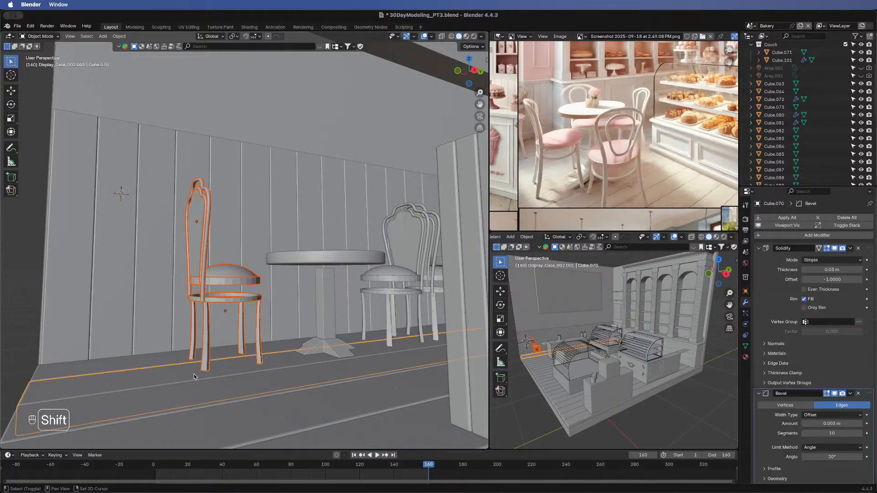
pyautogui.click(850, 394)
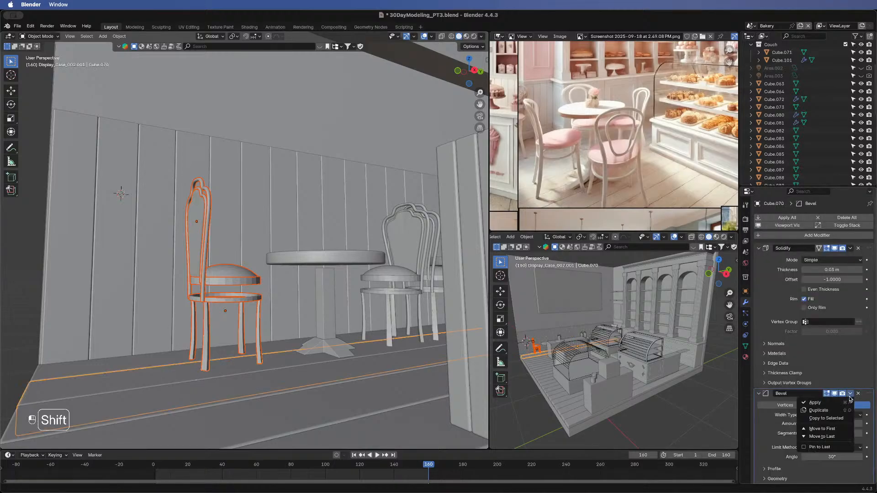
pyautogui.click(833, 419)
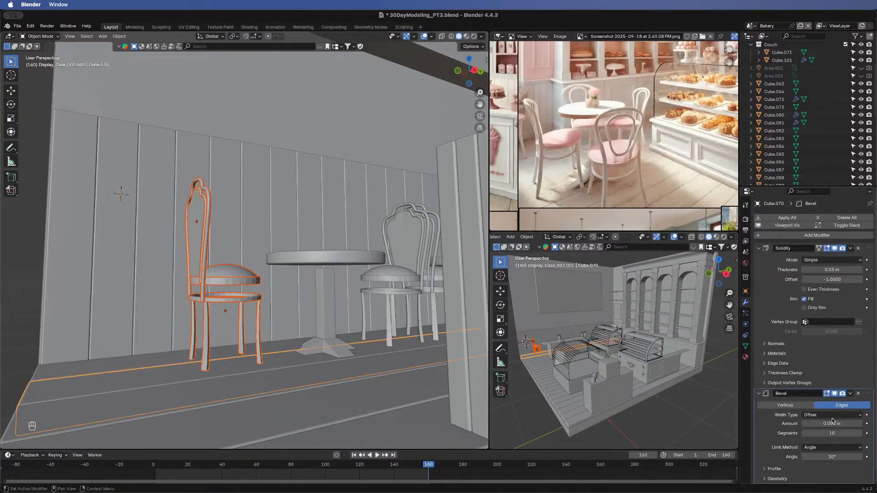
# - Try a bevel amount of about 2.803 m on the first chair's seat rings, undo it, and apply Shade Auto Smooth
pyautogui.click(247, 282)
pyautogui.moveTo(188, 259); pyautogui.dragTo(223, 333, button='middle')
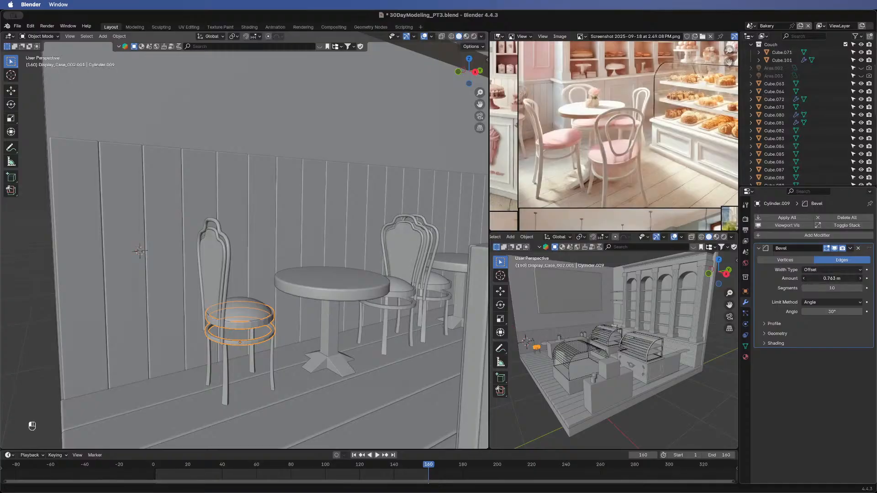
pyautogui.moveTo(832, 279); pyautogui.dragTo(862, 278)
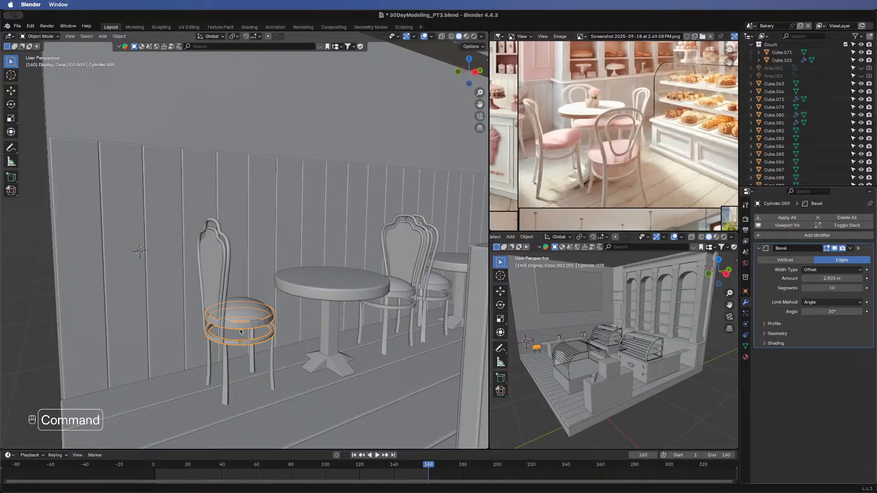
pyautogui.press('super+z')
pyautogui.rightClick(247, 327)
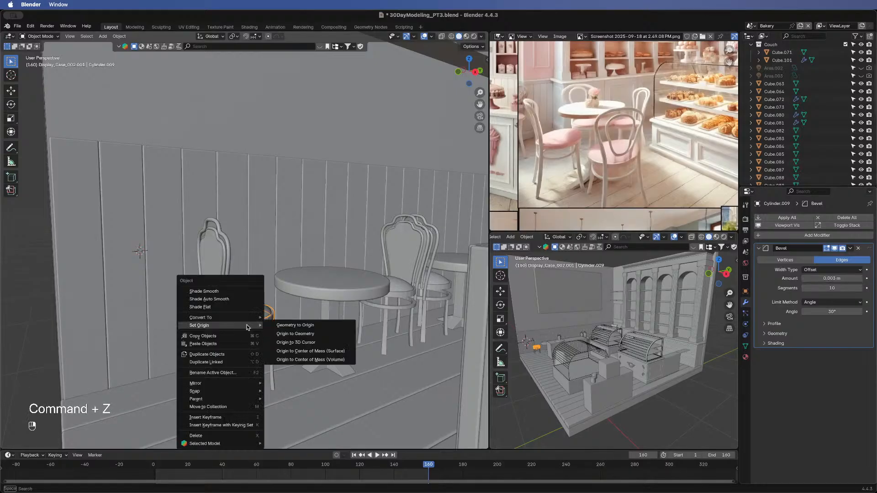
pyautogui.click(242, 299)
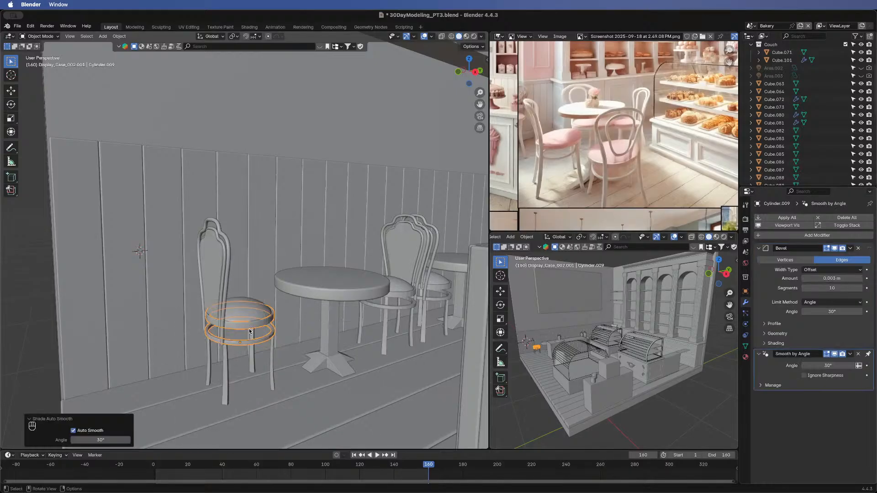
# - Set the Bevel modifier amount on the first chair's legs to 0.5 m
pyautogui.click(227, 361)
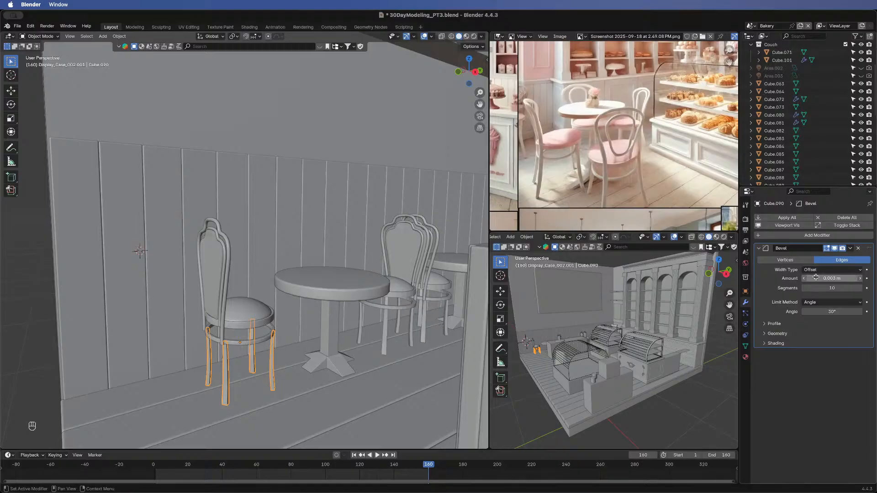
pyautogui.moveTo(816, 277); pyautogui.dragTo(840, 277)
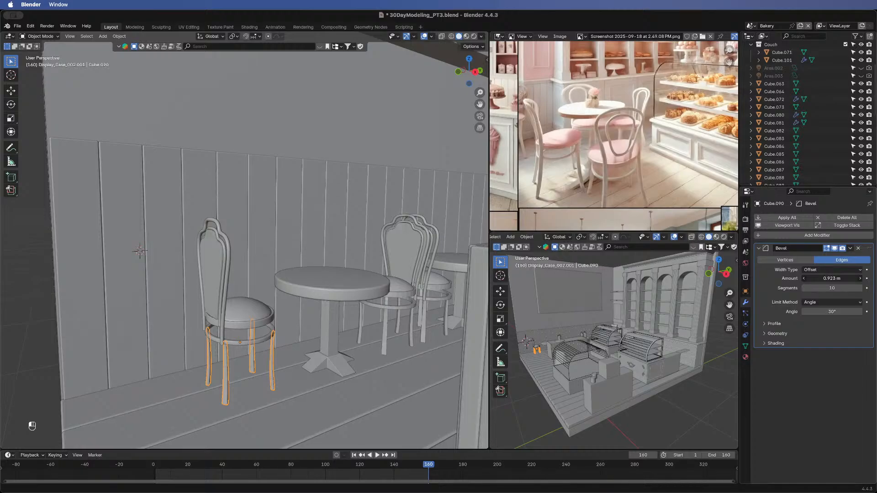
pyautogui.click(820, 277)
pyautogui.write('0.5')
pyautogui.press('Return')
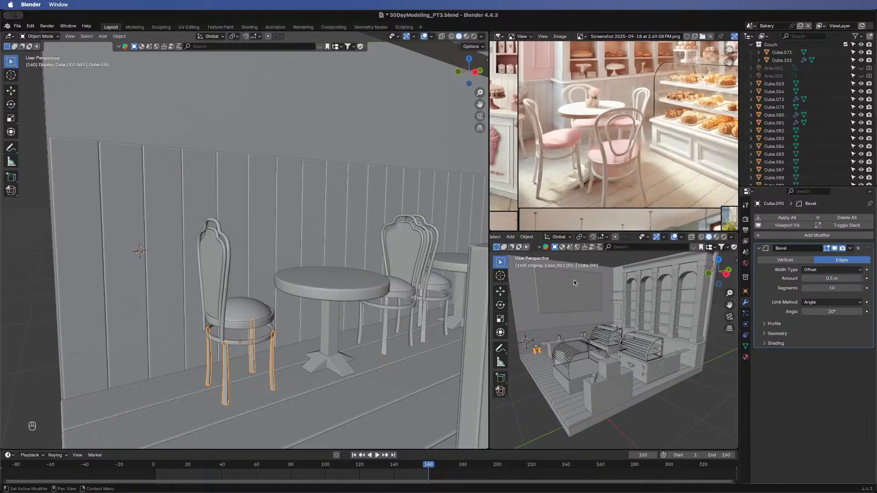
# - Set the Bevel modifier on the first chair's legs to 13 segments and an amount of 0.05 m
pyautogui.scroll(5, 240, 316)
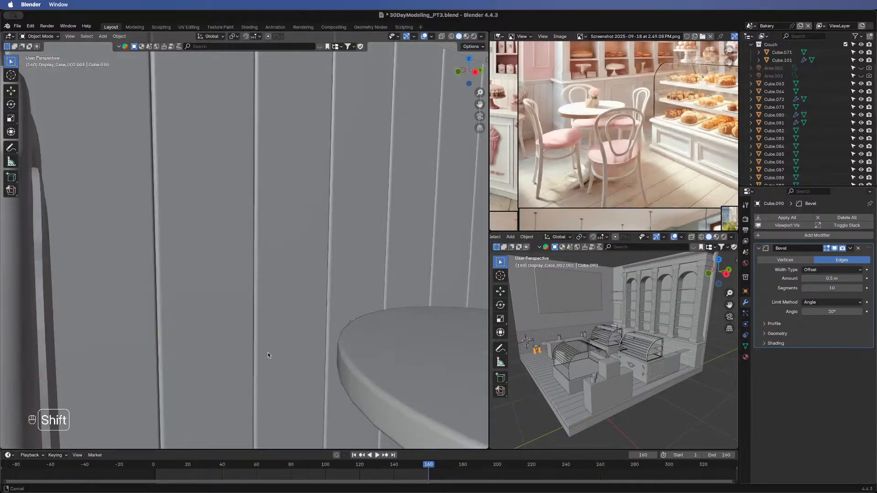
pyautogui.keyDown('shift'); pyautogui.moveTo(268, 352); pyautogui.dragTo(277, 168, button='middle'); pyautogui.keyUp('shift')
pyautogui.moveTo(828, 287); pyautogui.dragTo(852, 288)
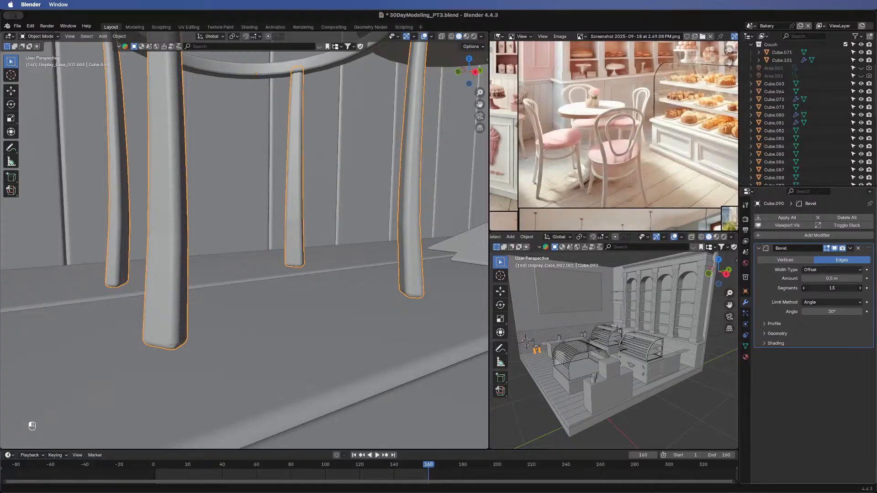
pyautogui.click(836, 278)
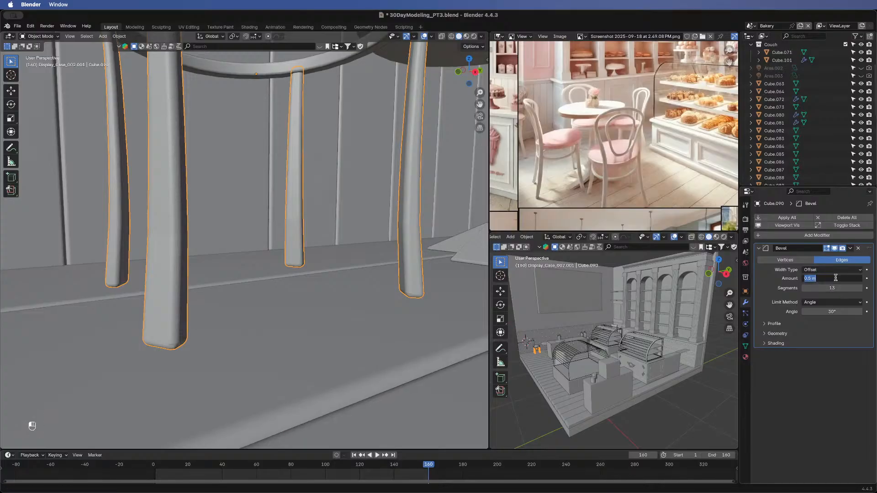
pyautogui.press('BackSpace')
pyautogui.write('0.05')
pyautogui.press('Return')
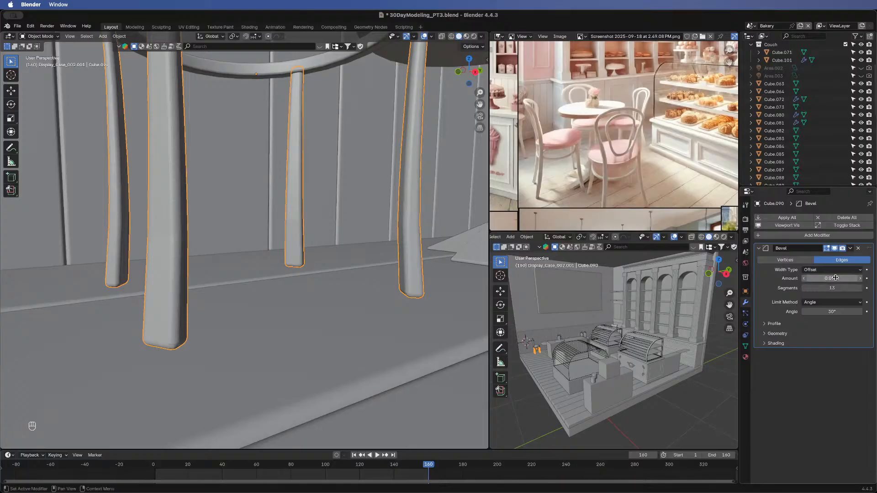
pyautogui.click(836, 279)
pyautogui.press('BackSpace')
pyautogui.write('0.05')
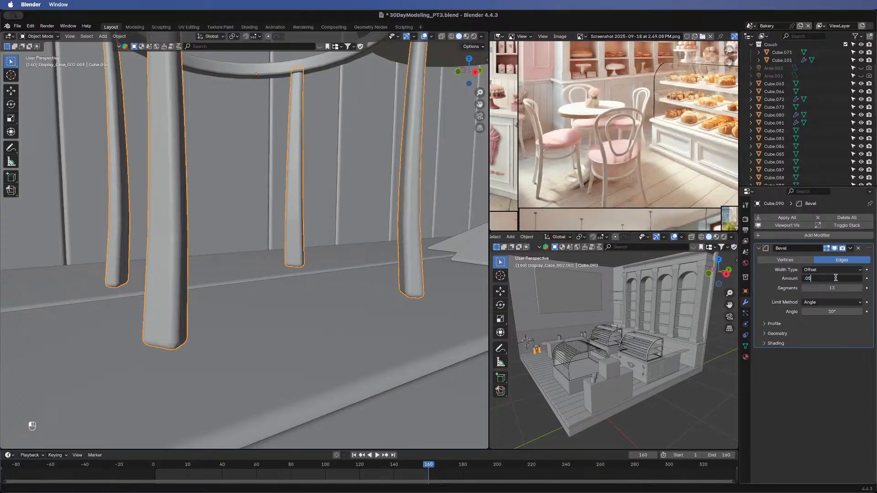
pyautogui.press('Return')
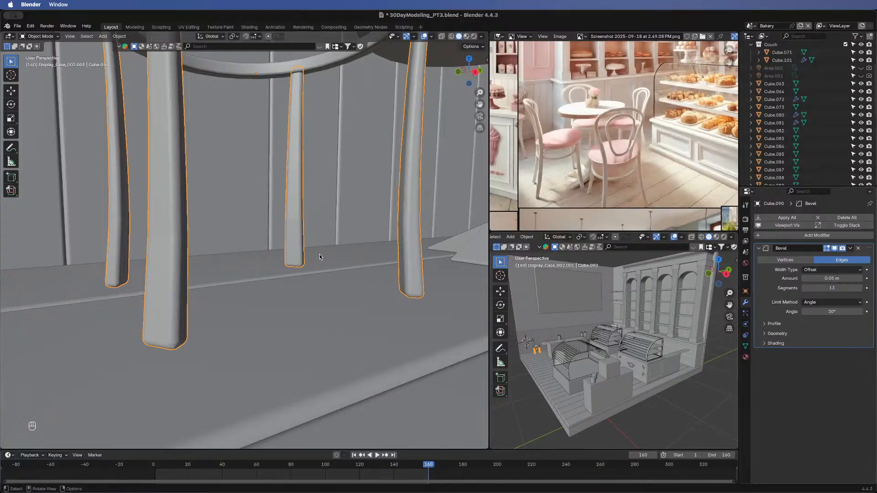
# - Set the bevel amount on the first chair's seat cushion to 0.05 m, then try removing its Bevel modifier and undo the removal
pyautogui.moveTo(319, 254); pyautogui.dragTo(246, 259, button='middle')
pyautogui.click(253, 231)
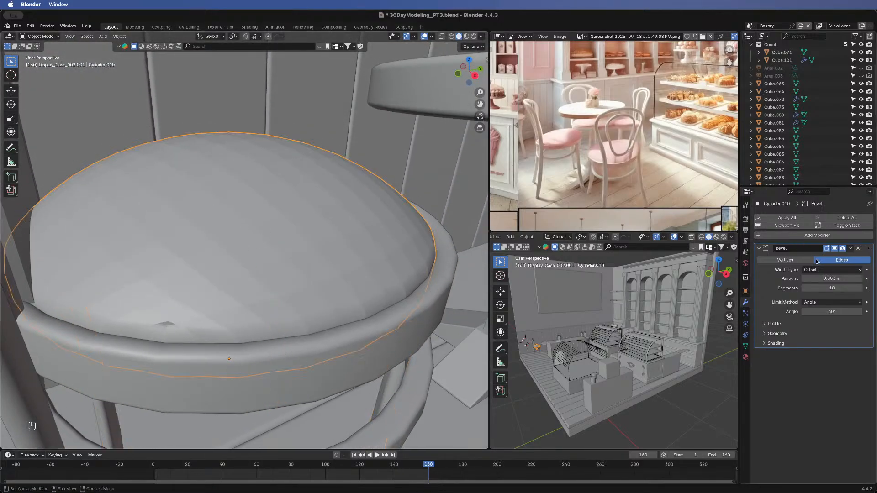
pyautogui.click(824, 278)
pyautogui.write('0.05')
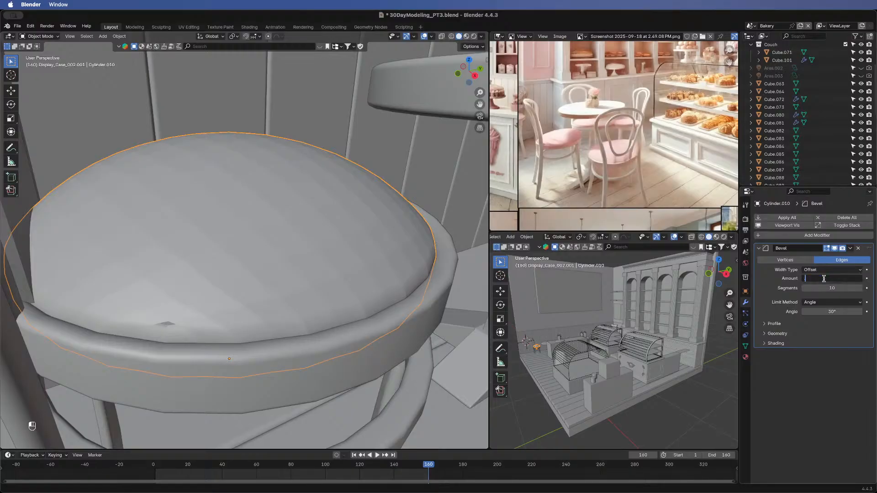
pyautogui.press('Return')
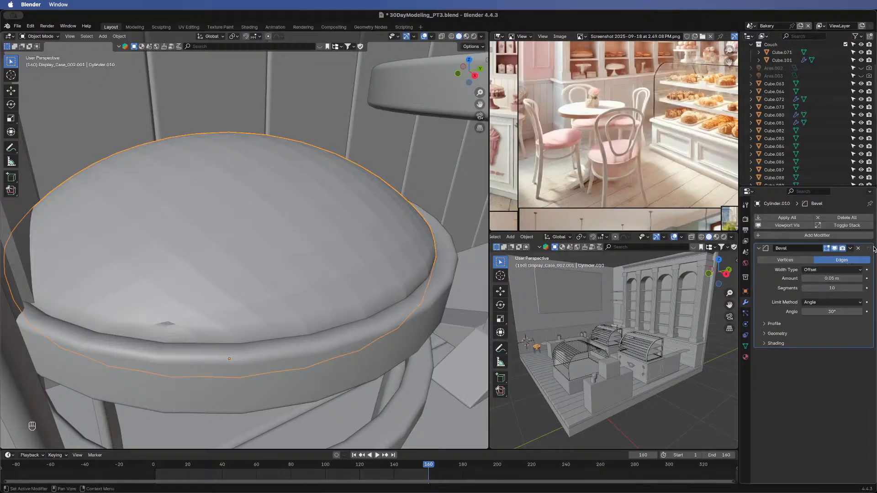
pyautogui.click(859, 248)
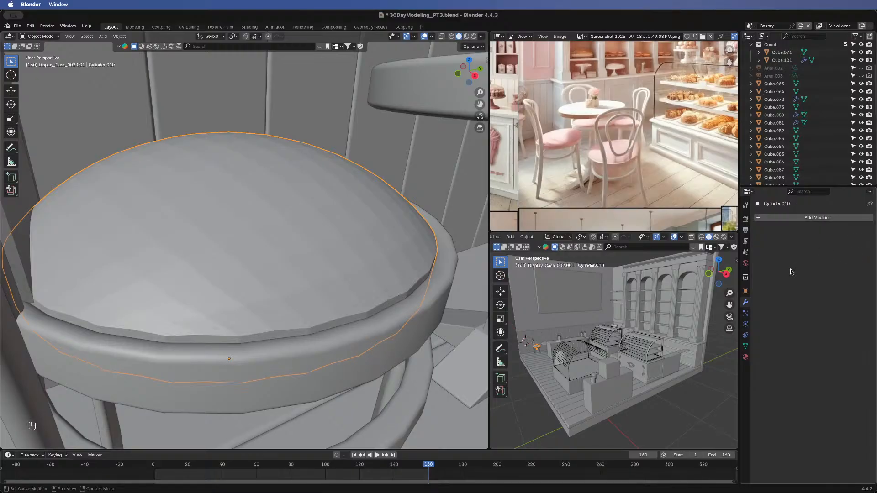
pyautogui.press('super+z')
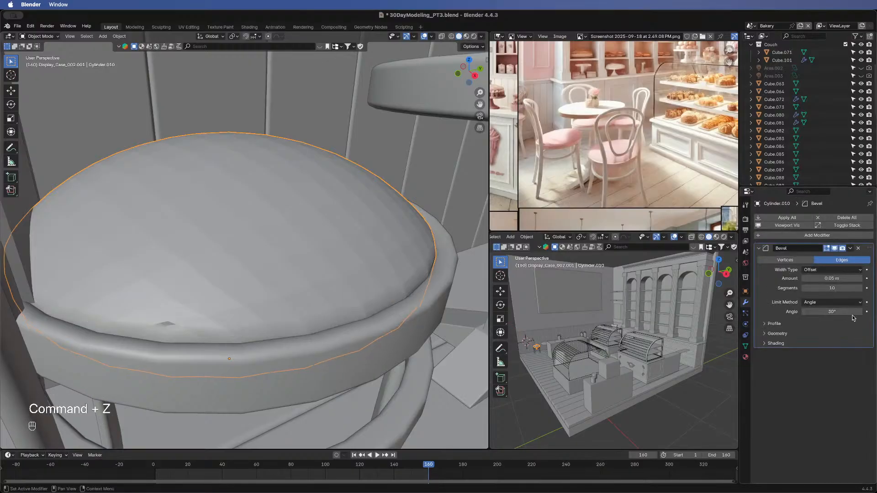
# - Set the seat cushion's bevel segments to 25 and apply Shade Auto Smooth to the cushion
pyautogui.moveTo(834, 288); pyautogui.dragTo(850, 289)
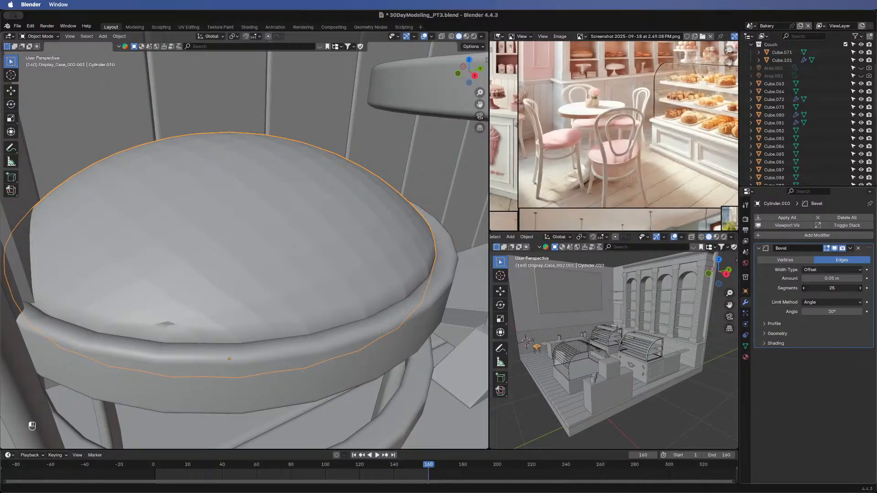
pyautogui.rightClick(185, 218)
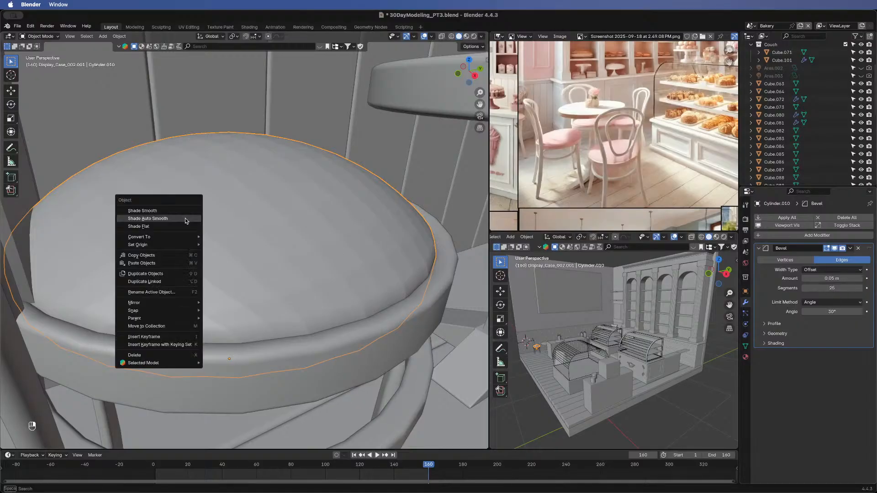
pyautogui.click(185, 217)
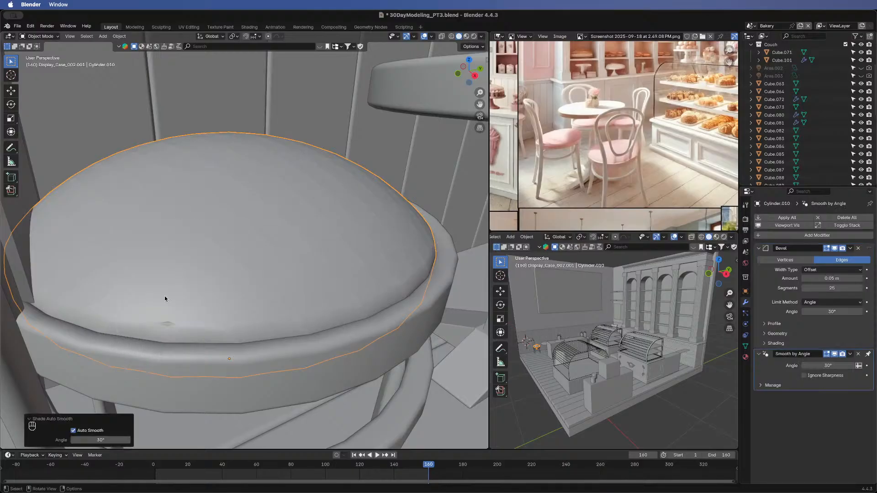
pyautogui.scroll(-10, 164, 296)
pyautogui.scroll(8, 229, 283)
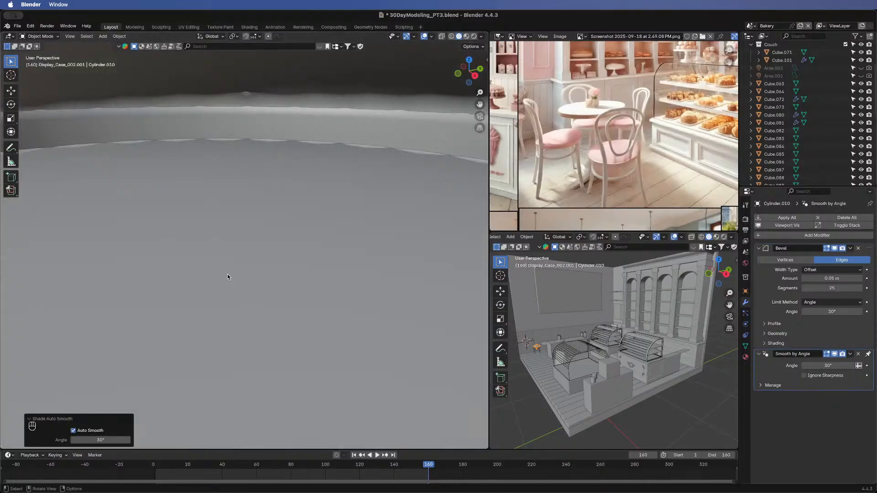
# - Apply Shade Auto Smooth to the outer backrest frame of the first chair
pyautogui.scroll(-5, 229, 275)
pyautogui.click(258, 301)
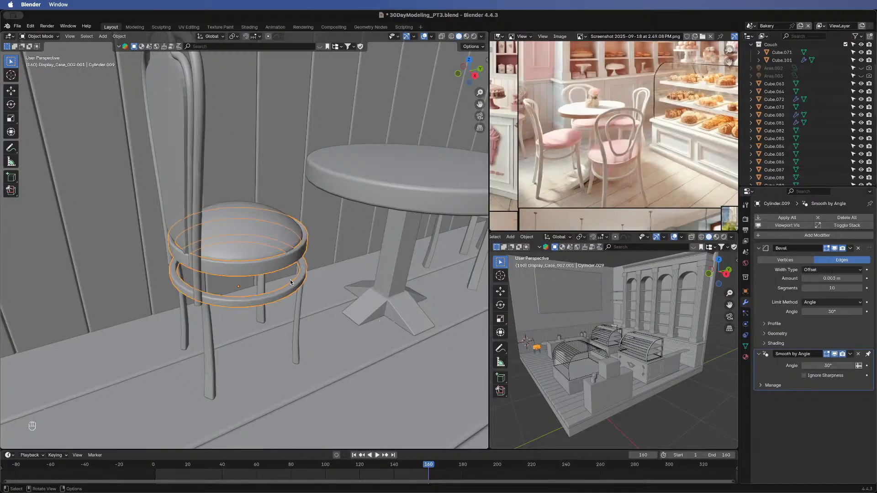
pyautogui.click(198, 181)
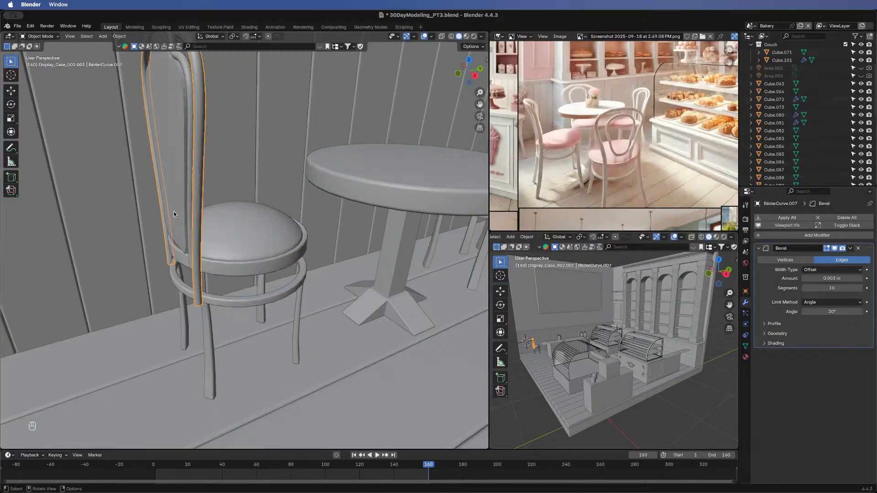
pyautogui.moveTo(174, 212); pyautogui.dragTo(309, 208, button='middle')
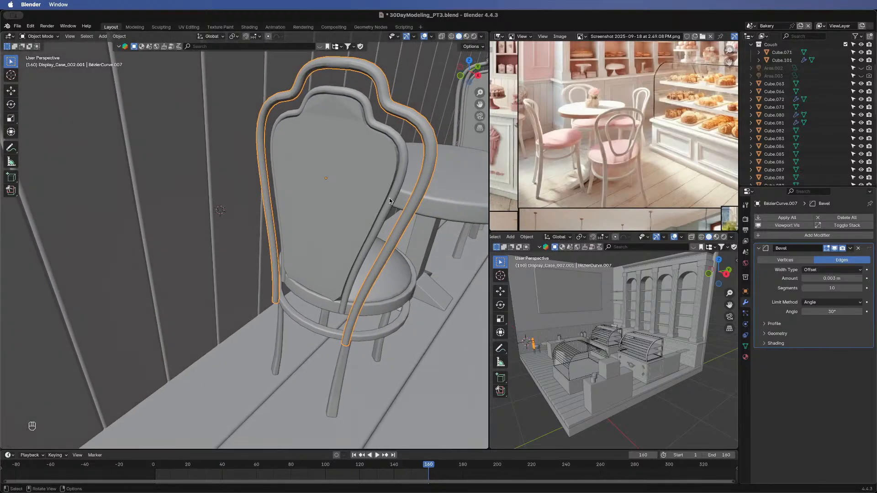
pyautogui.keyDown('shift'); pyautogui.moveTo(390, 198); pyautogui.dragTo(372, 238, button='middle'); pyautogui.keyUp('shift')
pyautogui.scroll(6, 379, 228)
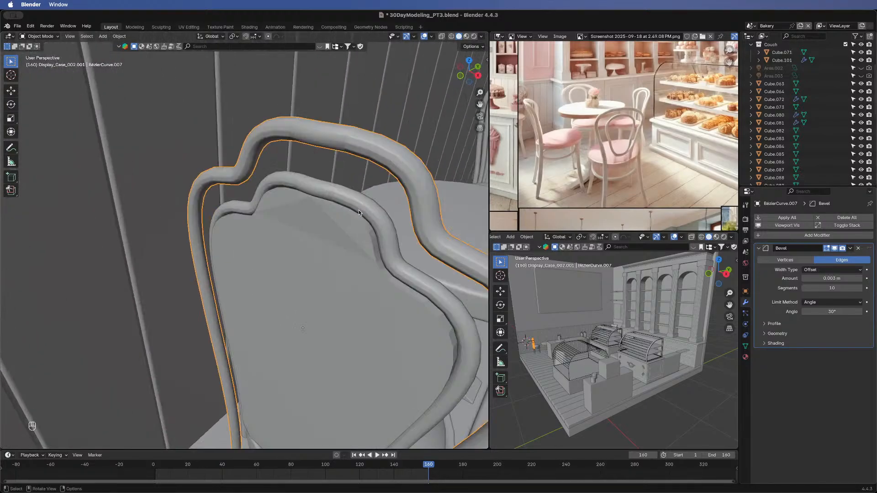
pyautogui.scroll(-3, 388, 203)
pyautogui.keyDown('shift'); pyautogui.moveTo(374, 196); pyautogui.dragTo(247, 164, button='middle'); pyautogui.keyUp('shift')
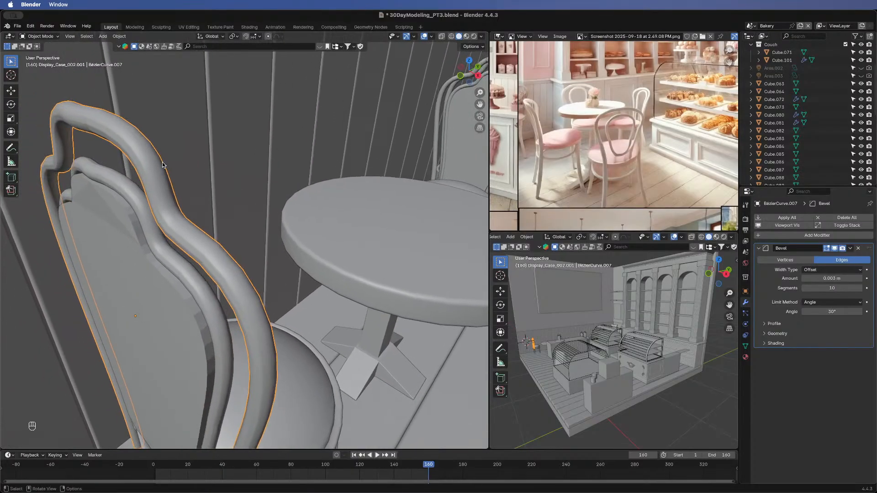
pyautogui.moveTo(165, 165); pyautogui.dragTo(197, 254, button='middle')
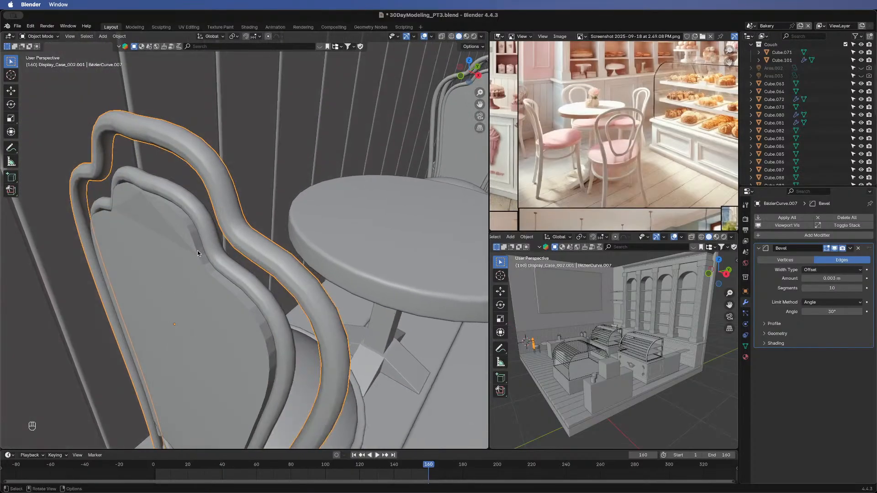
pyautogui.rightClick(212, 183)
pyautogui.click(211, 182)
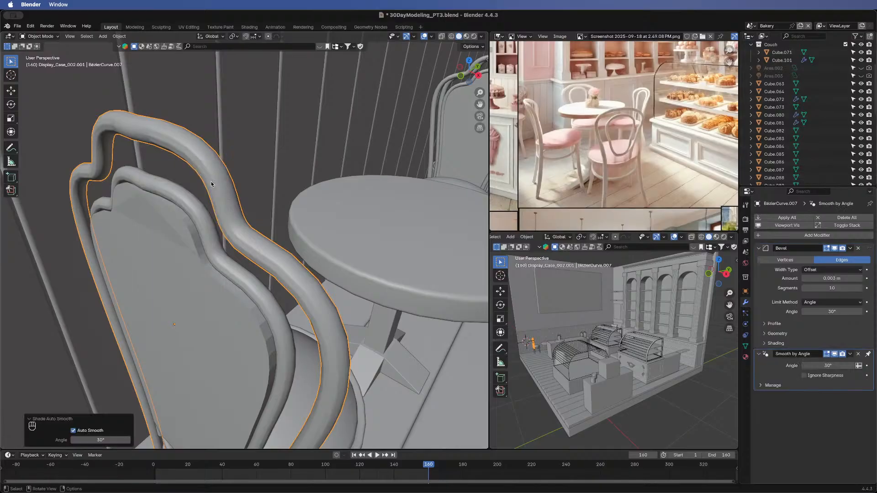
# - Set the Bevel modifier amount on the first chair's outer backrest frame to 0.5 m
pyautogui.rightClick(211, 184)
pyautogui.click(830, 278)
pyautogui.write('.5')
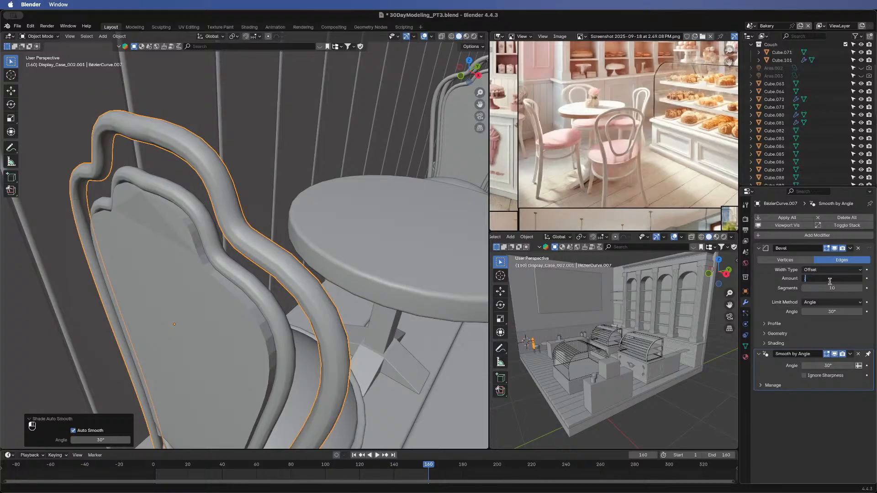
pyautogui.press('Return')
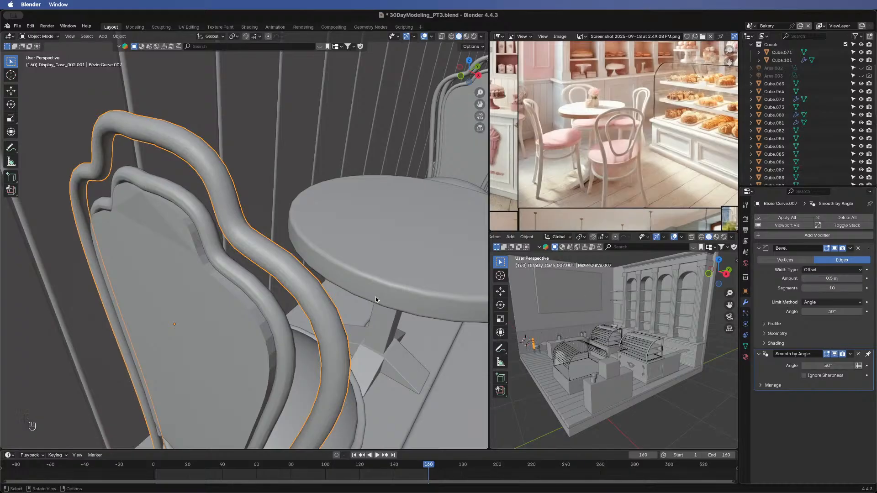
# - Set the Bevel modifier amount to 0.5 m on both the inner backrest frame and the back panel of the first chair
pyautogui.click(212, 227)
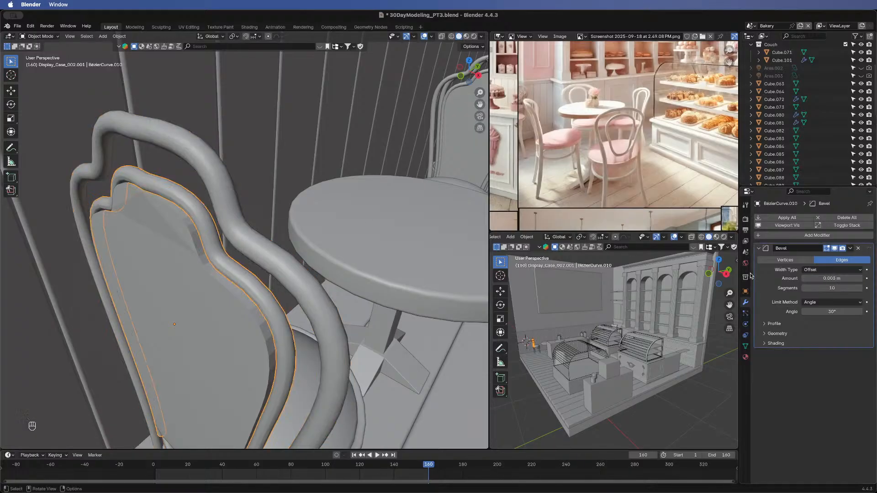
pyautogui.click(829, 278)
pyautogui.press('Escape')
pyautogui.click(148, 248)
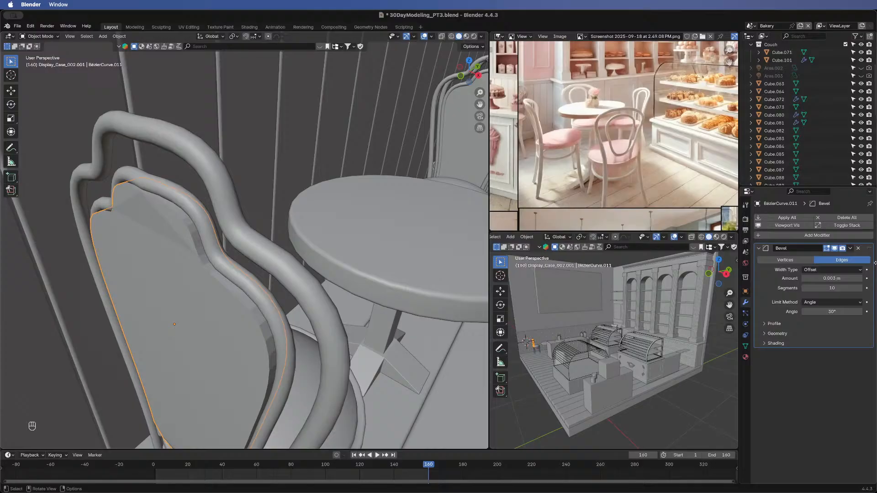
pyautogui.doubleClick(826, 278)
pyautogui.press('BackSpace')
pyautogui.press('Escape')
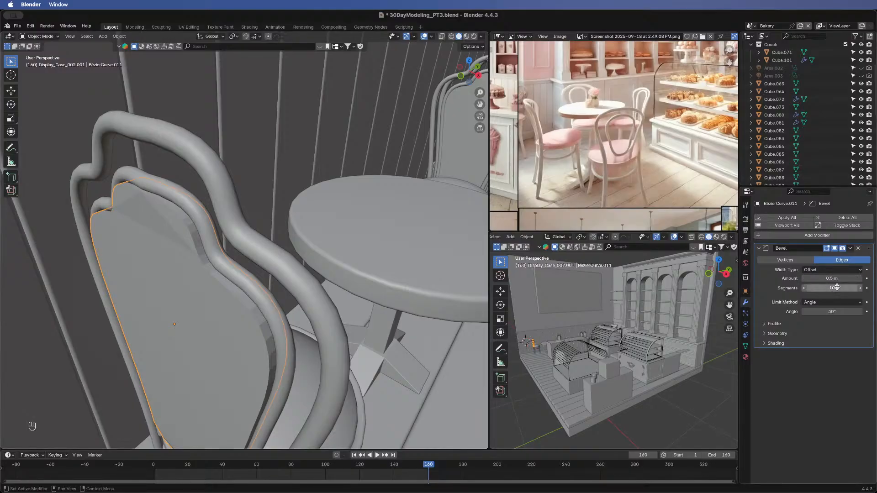
# - Try 13 bevel segments on the first chair's back panel and return the count to 10
pyautogui.moveTo(837, 287); pyautogui.dragTo(837, 287)
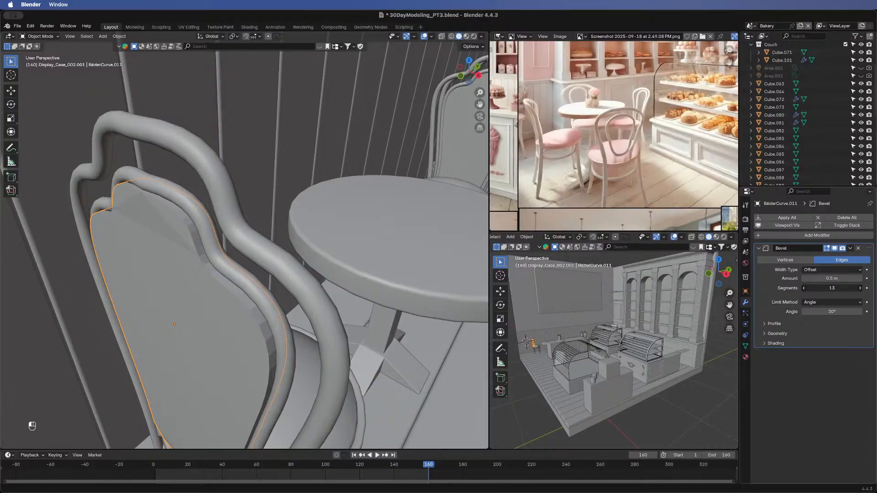
pyautogui.moveTo(837, 287); pyautogui.dragTo(837, 287)
pyautogui.scroll(-6, 323, 338)
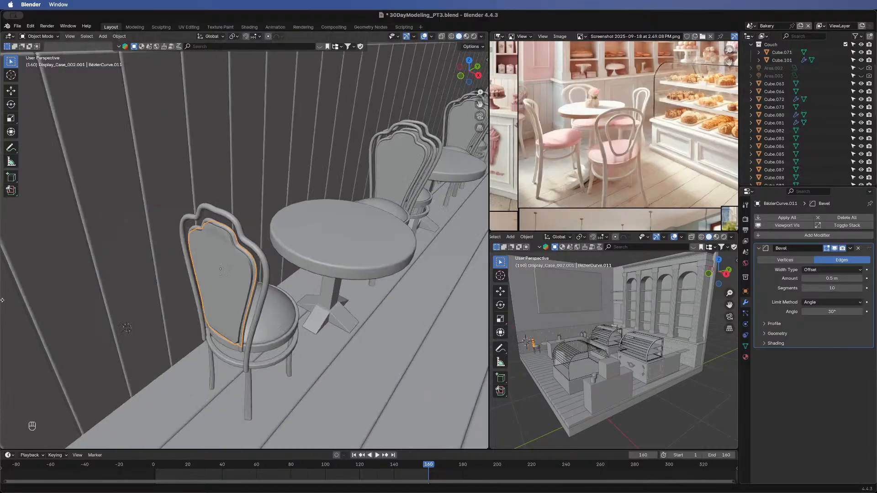
# - Select the first chair's outer and inner backrest frames, seat cushion, legs and ring parts, and open them together in Edit Mode
pyautogui.moveTo(283, 361); pyautogui.dragTo(255, 254, button='middle')
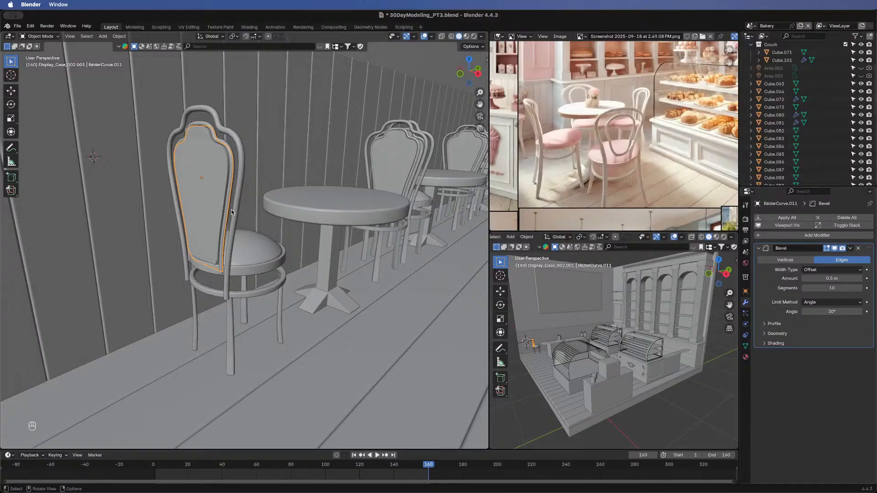
pyautogui.click(220, 142)
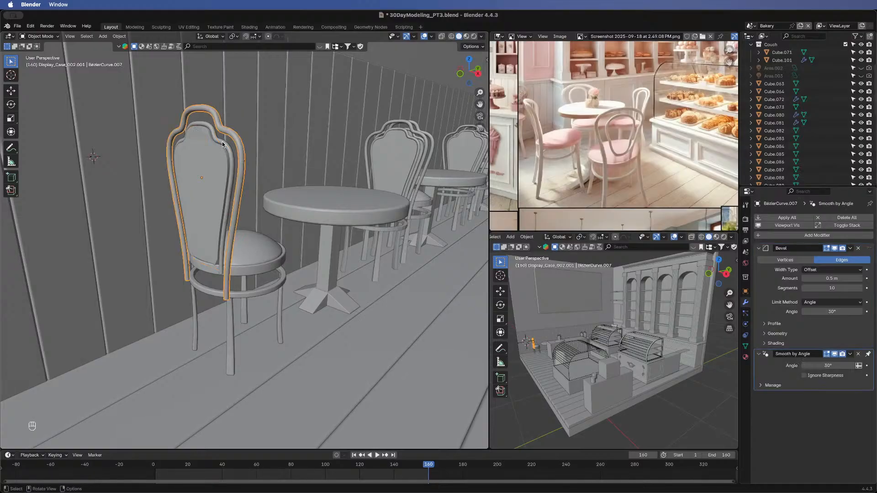
pyautogui.keyDown('shift'); pyautogui.click(230, 244); pyautogui.keyUp('shift')
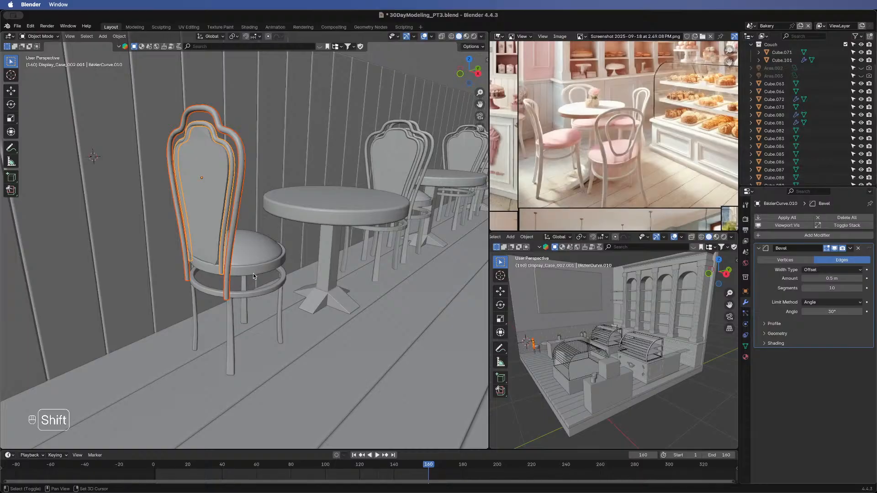
pyautogui.keyDown('shift'); pyautogui.click(253, 294); pyautogui.keyUp('shift')
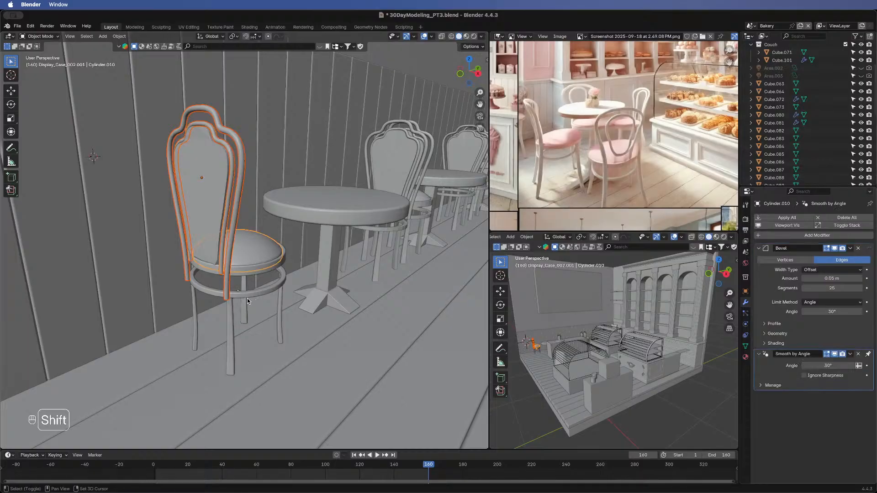
pyautogui.keyDown('shift'); pyautogui.click(245, 291); pyautogui.keyUp('shift')
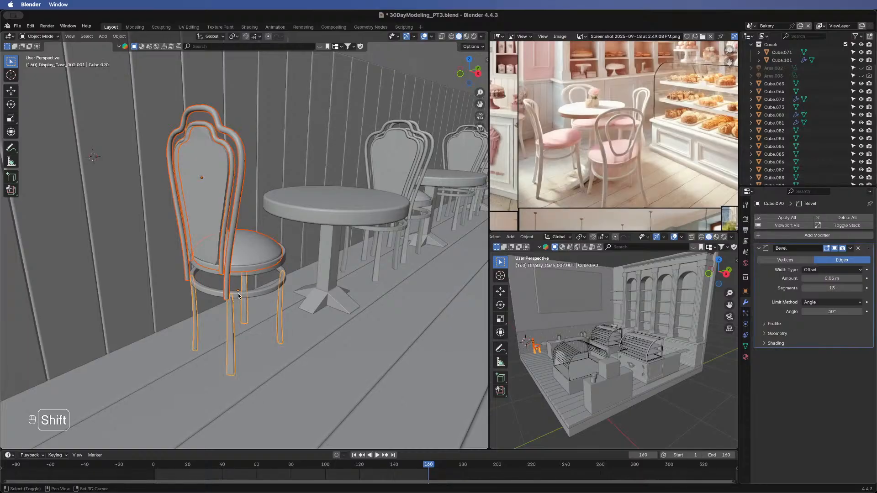
pyautogui.keyDown('shift'); pyautogui.click(227, 265); pyautogui.keyUp('shift')
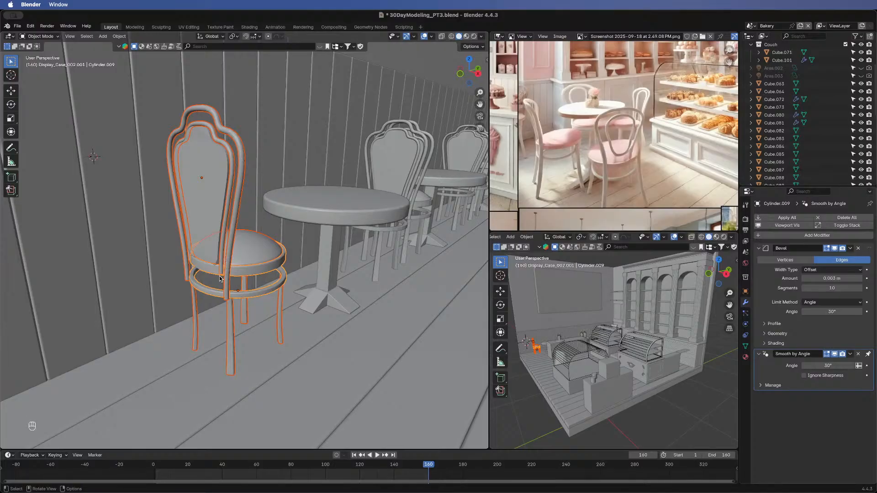
pyautogui.press('Tab')
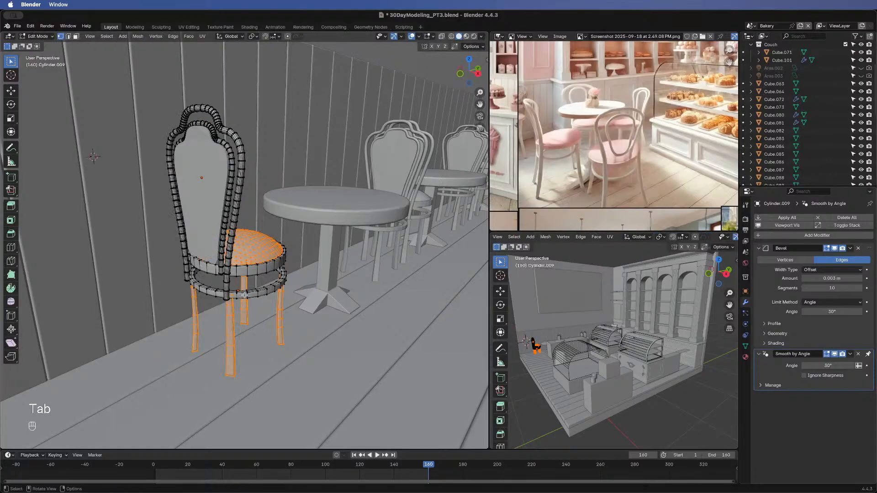
# - Select all linked faces of the ring beneath the first chair's seat
pyautogui.press('l')
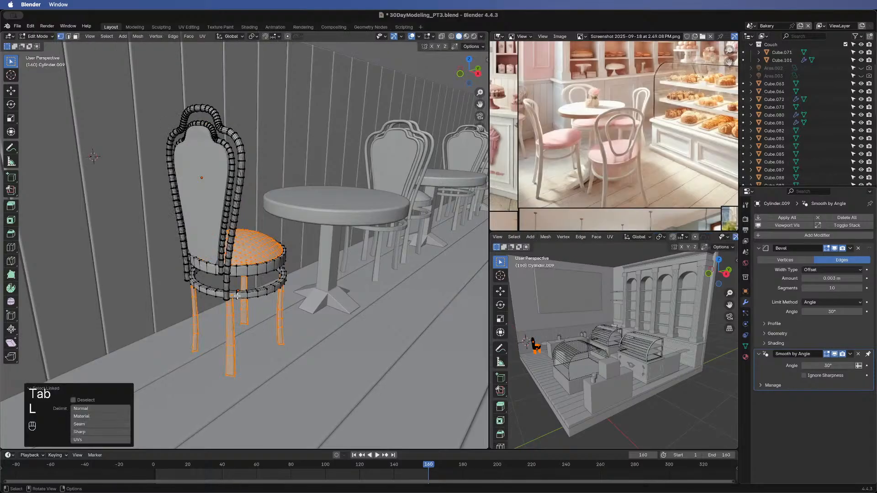
pyautogui.click(237, 296)
pyautogui.press('3')
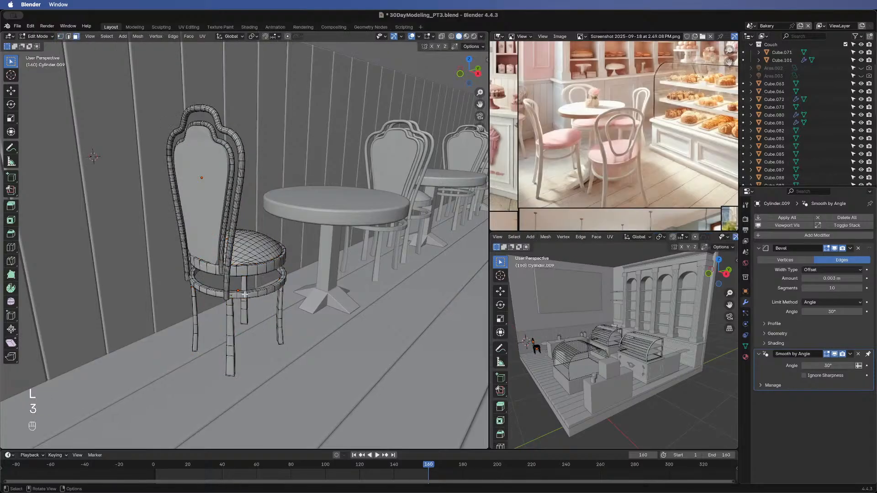
pyautogui.press('l')
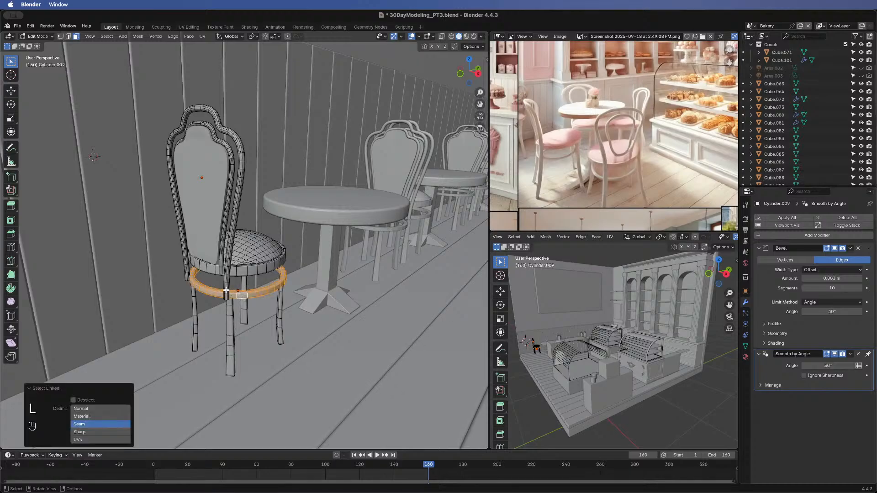
pyautogui.moveTo(276, 286); pyautogui.dragTo(188, 282, button='middle')
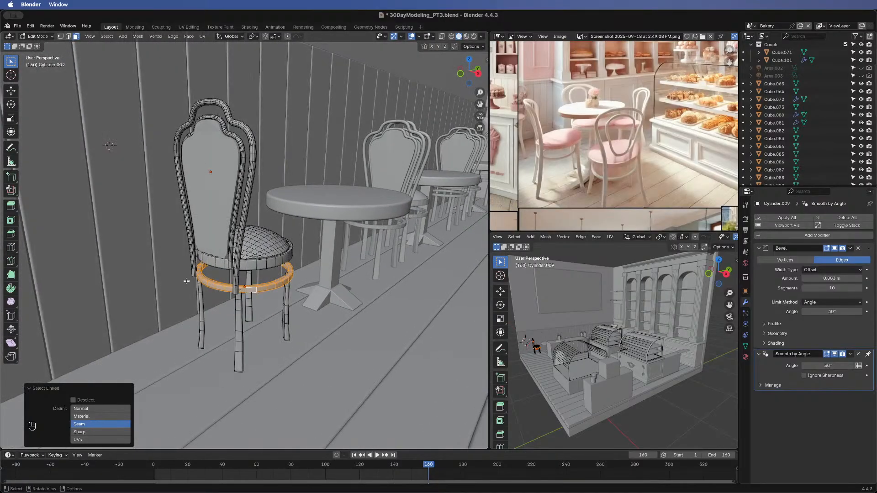
# - Select the face loops at both lower ends of the first chair's outer backrest frame
pyautogui.click(238, 287)
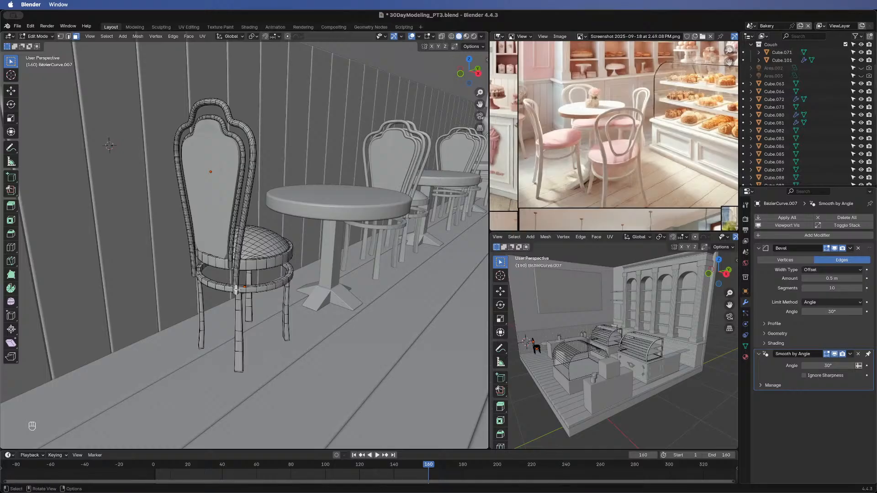
pyautogui.press('alt')
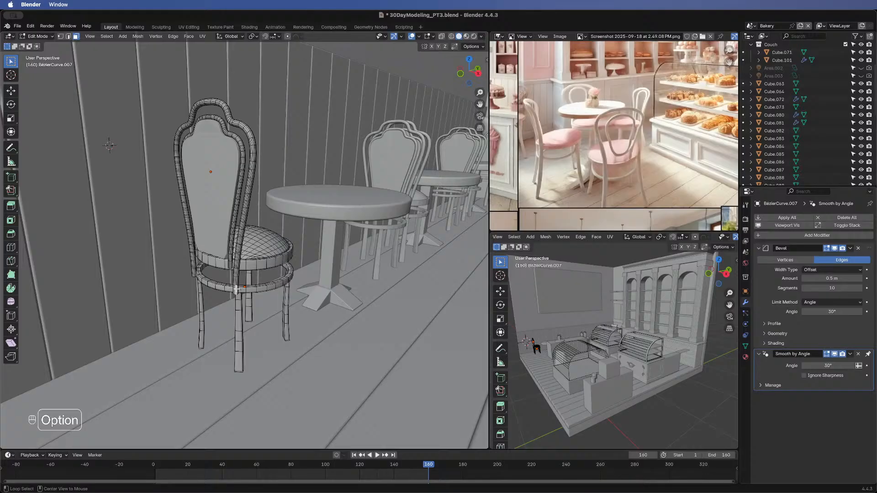
pyautogui.keyDown('alt'); pyautogui.click(194, 274); pyautogui.keyUp('alt')
pyautogui.keyDown('alt'); pyautogui.keyDown('shift'); pyautogui.click(242, 289); pyautogui.keyUp('shift'); pyautogui.keyUp('alt')
pyautogui.moveTo(279, 294); pyautogui.dragTo(224, 299, button='middle')
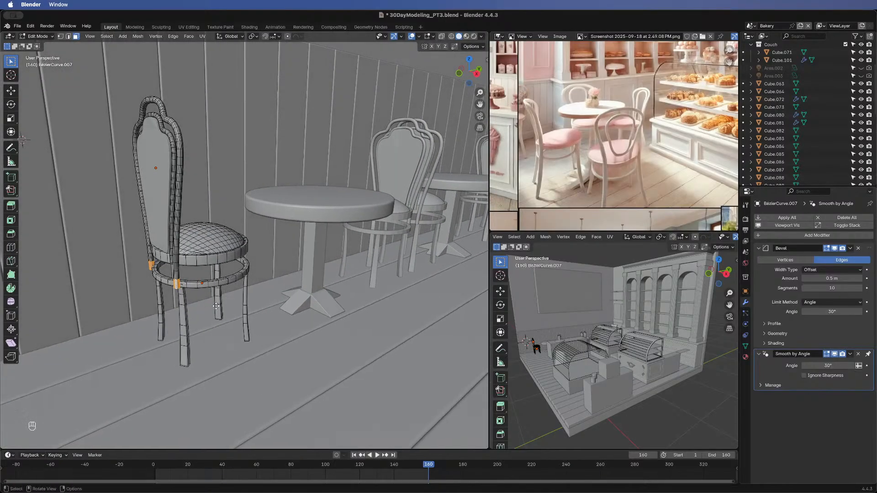
# - Try to shift the outer frame's lower ends along Y, first without and then with proportional editing
pyautogui.press('g')
pyautogui.press('y')
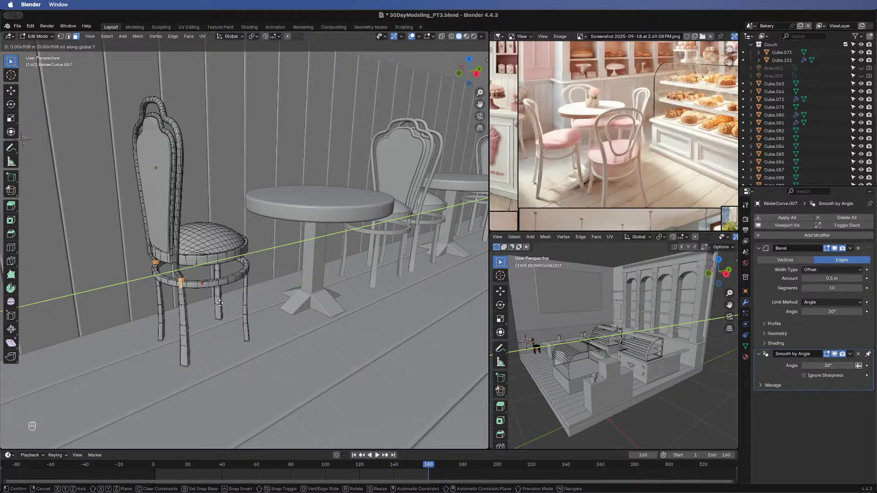
pyautogui.click(217, 301)
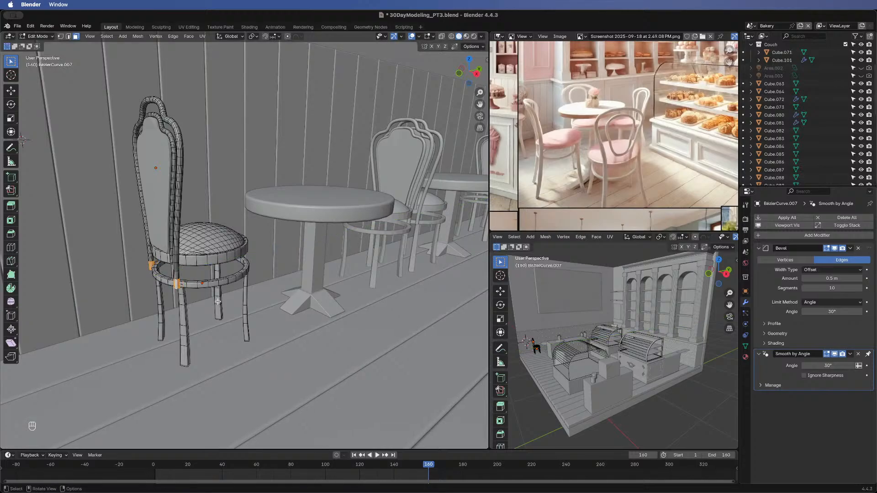
pyautogui.press('o')
pyautogui.press('g')
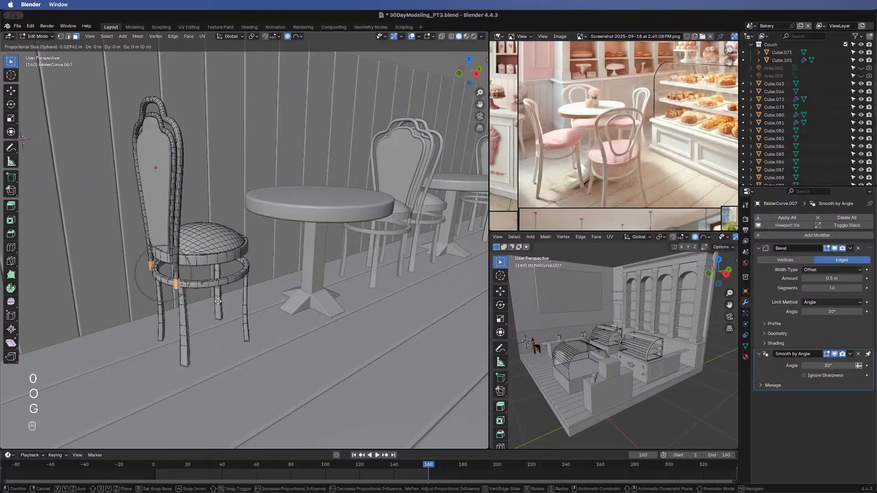
pyautogui.press('y')
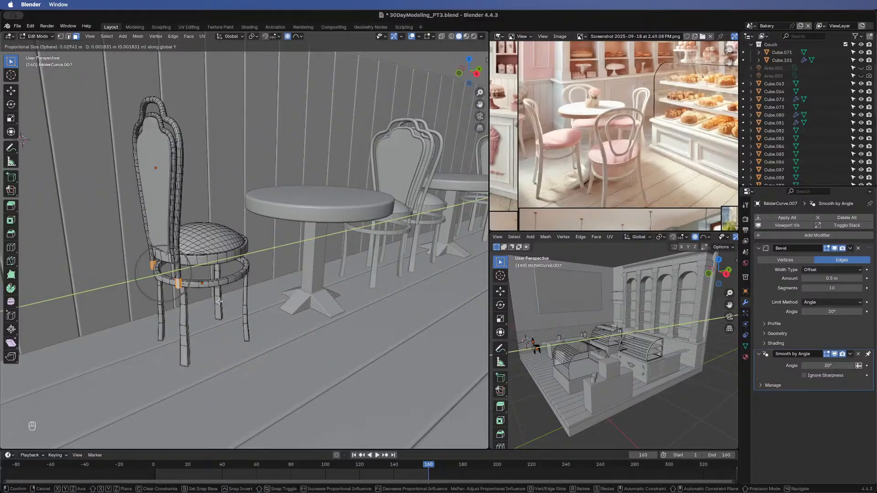
pyautogui.click(219, 301)
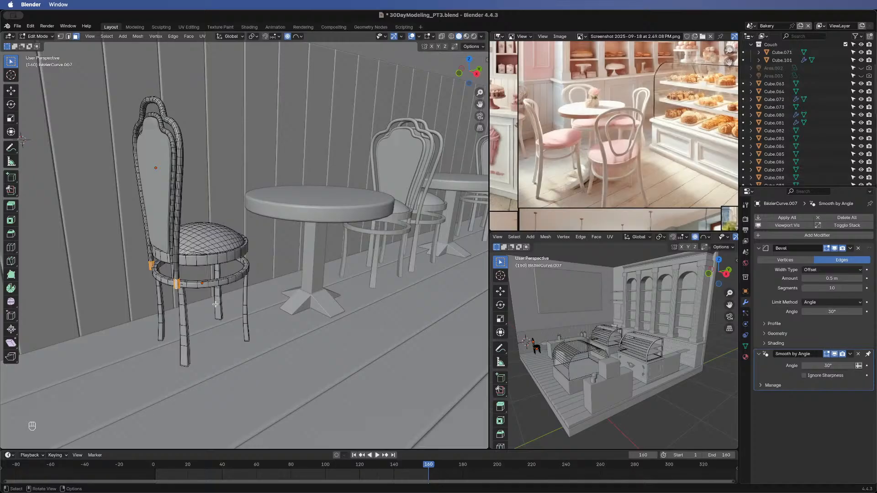
pyautogui.press('o')
# - Move the outer frame's lower ends about 0.0047 m along Y and scale them to about 0.95
pyautogui.press('g')
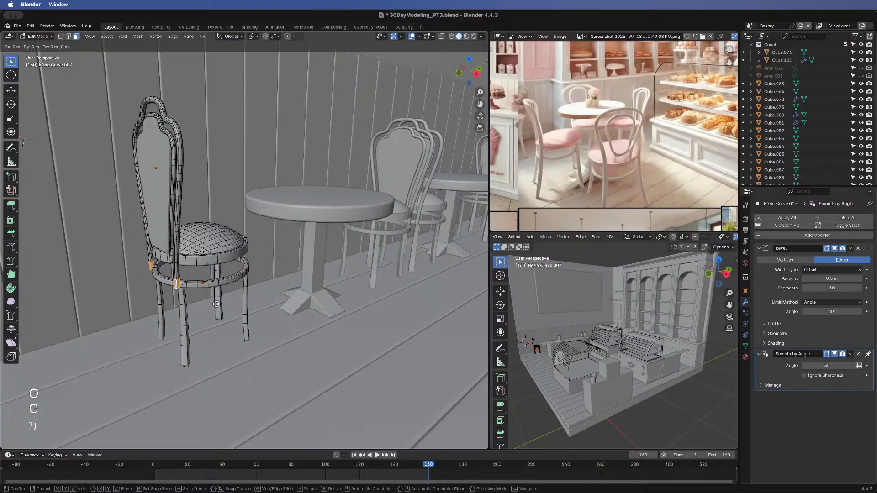
pyautogui.press('y')
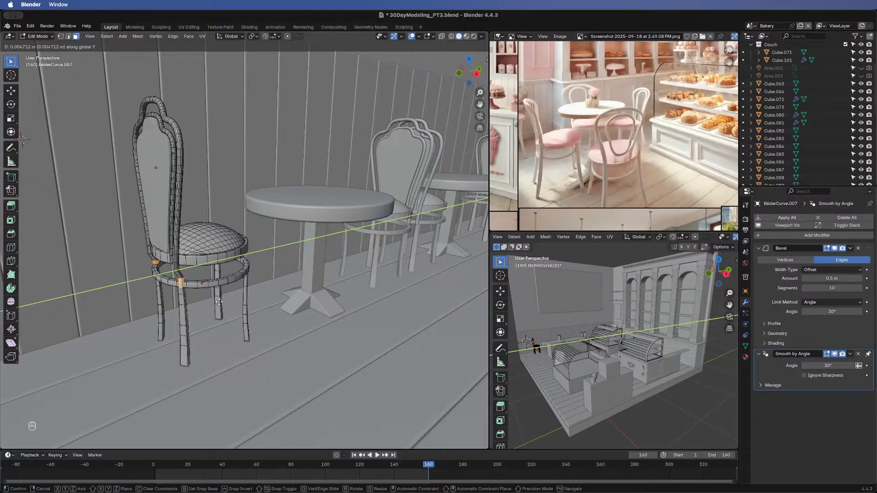
pyautogui.click(220, 302)
pyautogui.press('s')
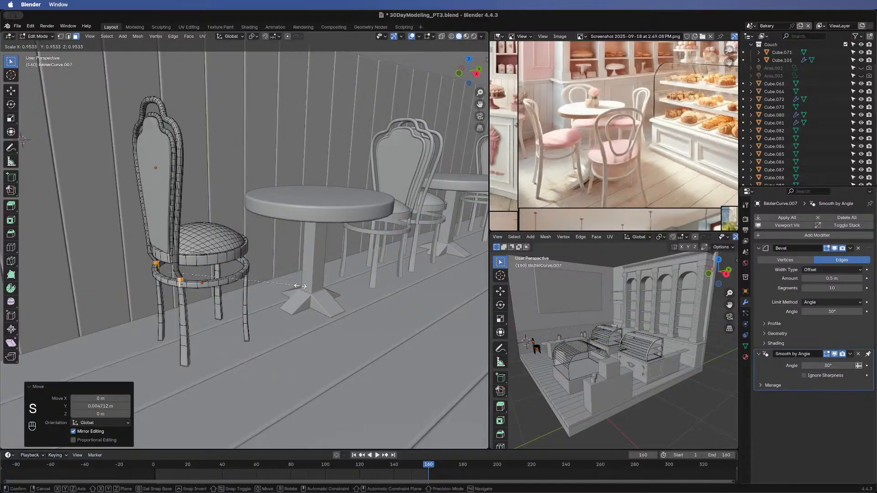
pyautogui.click(301, 286)
# - In edge selection mode, select the edge loop just above the near lower end of the outer backrest frame
pyautogui.moveTo(165, 319); pyautogui.dragTo(259, 260, button='middle')
pyautogui.moveTo(188, 274); pyautogui.dragTo(178, 255, button='middle')
pyautogui.press('2')
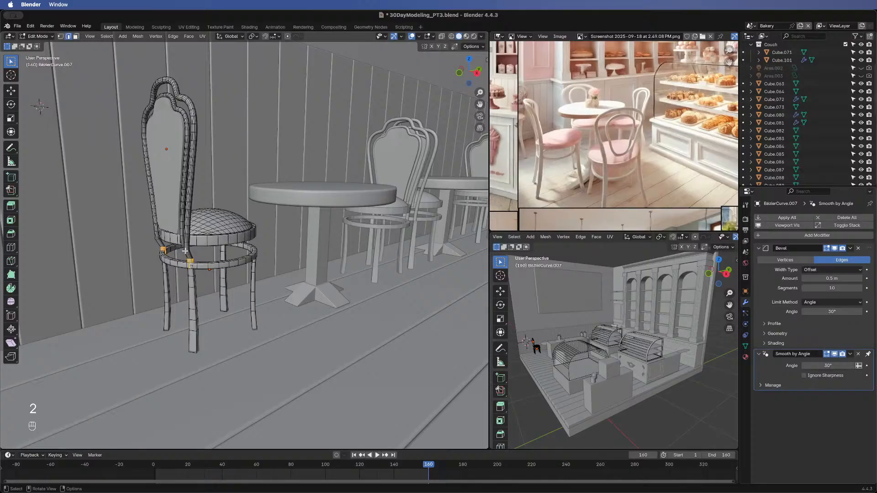
pyautogui.keyDown('alt'); pyautogui.click(188, 254); pyautogui.keyUp('alt')
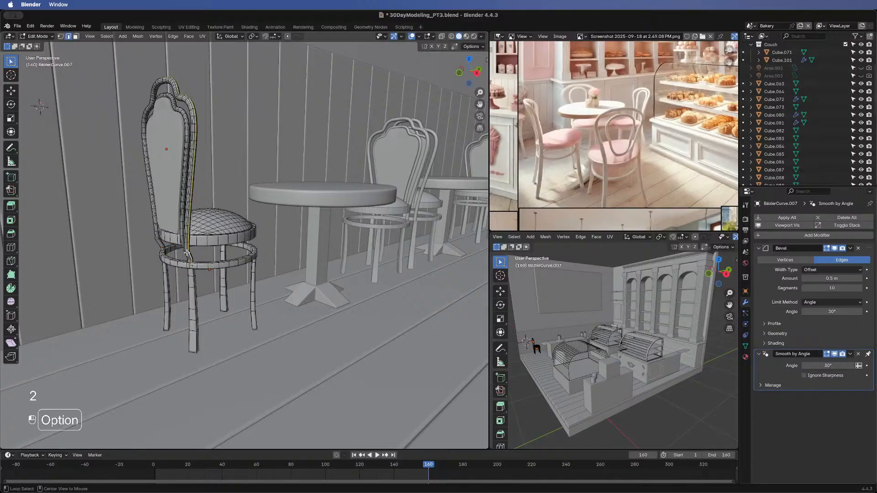
pyautogui.keyDown('alt'); pyautogui.click(187, 253); pyautogui.keyUp('alt')
pyautogui.keyDown('alt'); pyautogui.click(187, 250); pyautogui.keyUp('alt')
pyautogui.keyDown('alt'); pyautogui.click(186, 250); pyautogui.keyUp('alt')
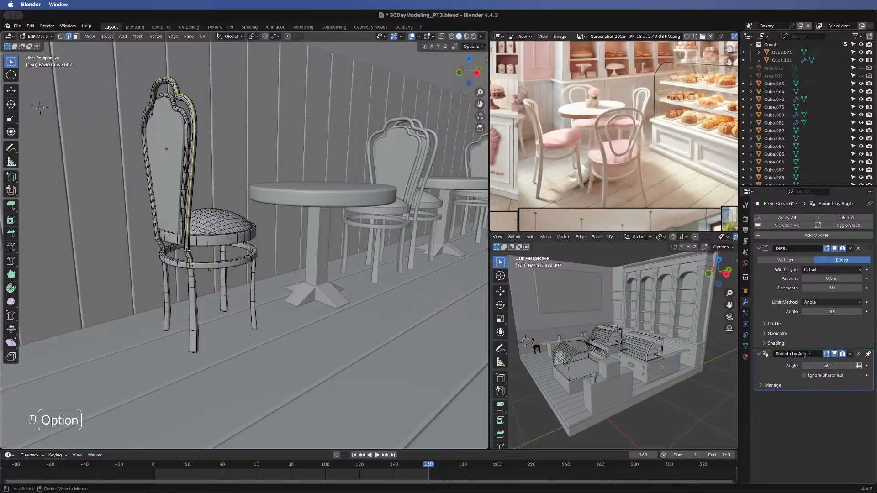
pyautogui.keyDown('alt'); pyautogui.click(187, 251); pyautogui.keyUp('alt')
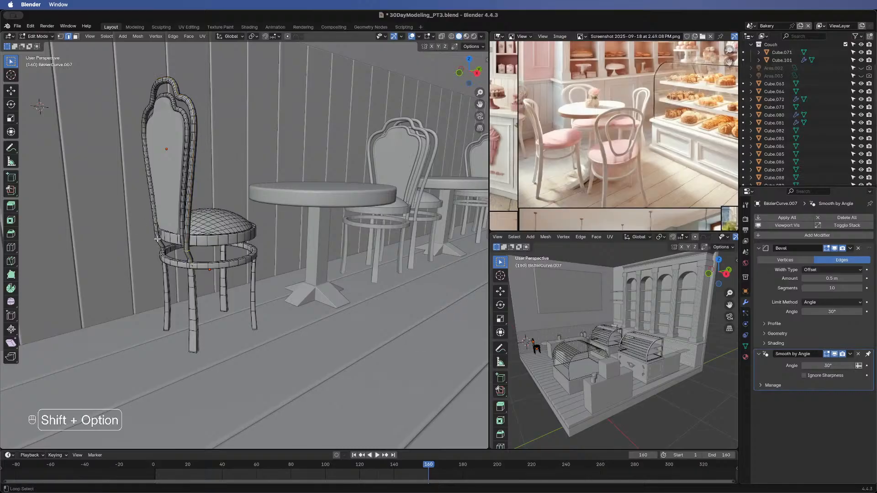
# - Move the selected edge loop of the outer backrest frame about 0.0023 m along Y
pyautogui.press('f')
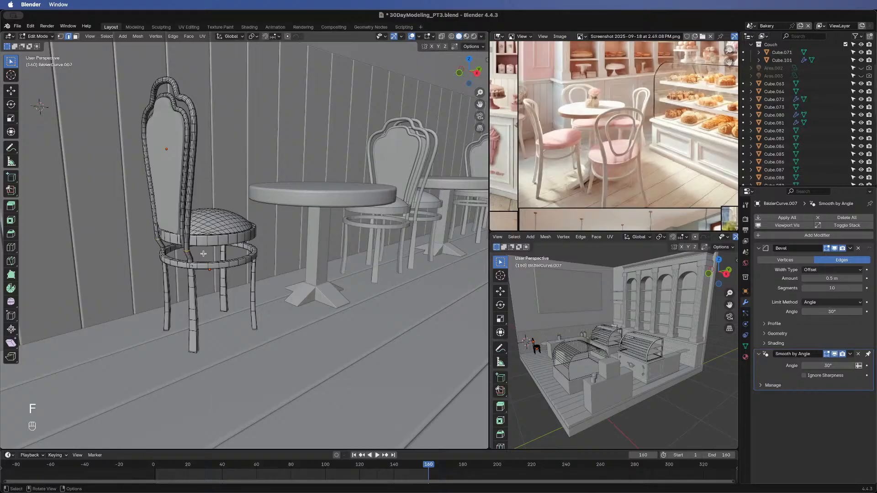
pyautogui.press('super+z')
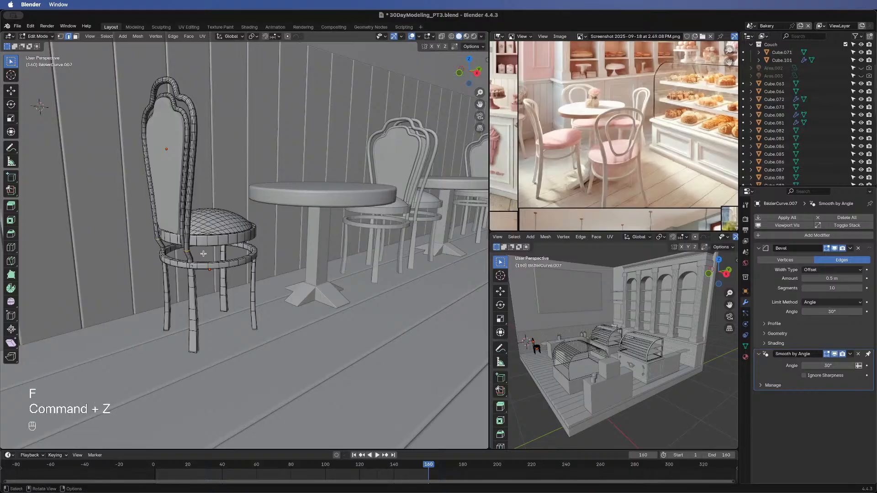
pyautogui.press('g')
pyautogui.middleClick(203, 254)
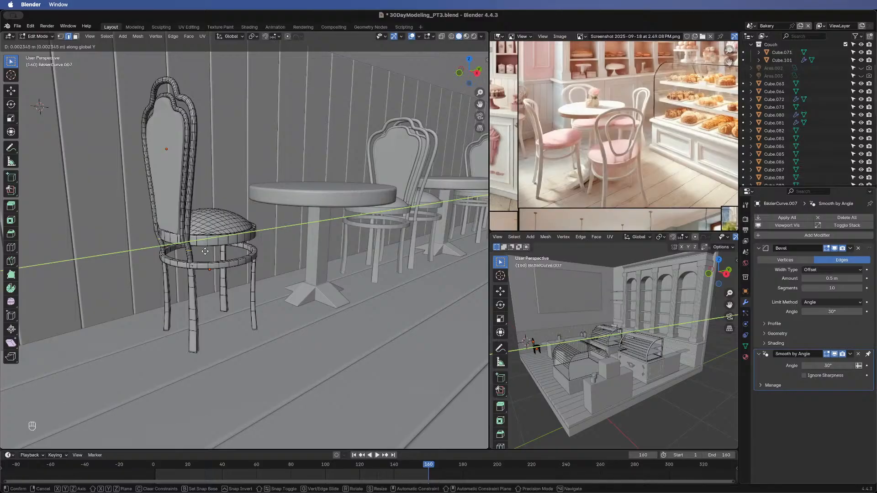
pyautogui.click(206, 252)
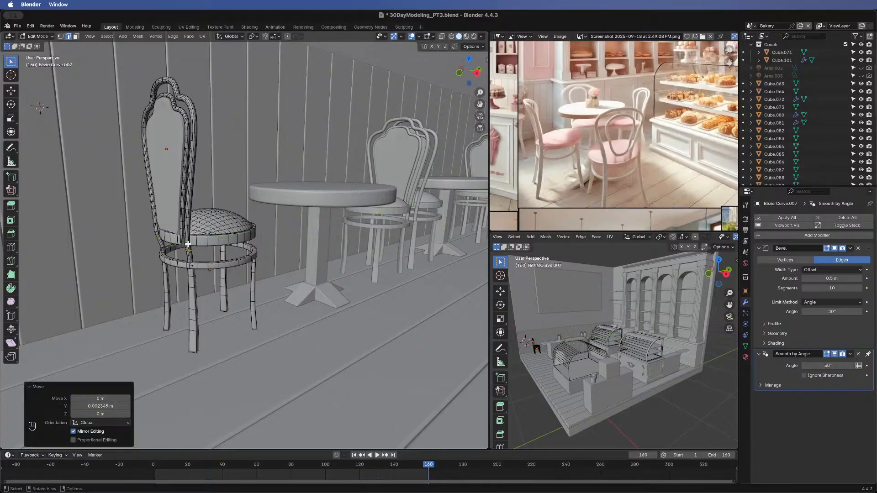
pyautogui.keyDown('alt'); pyautogui.click(188, 244); pyautogui.keyUp('alt')
pyautogui.keyDown('alt'); pyautogui.click(188, 243); pyautogui.keyUp('alt')
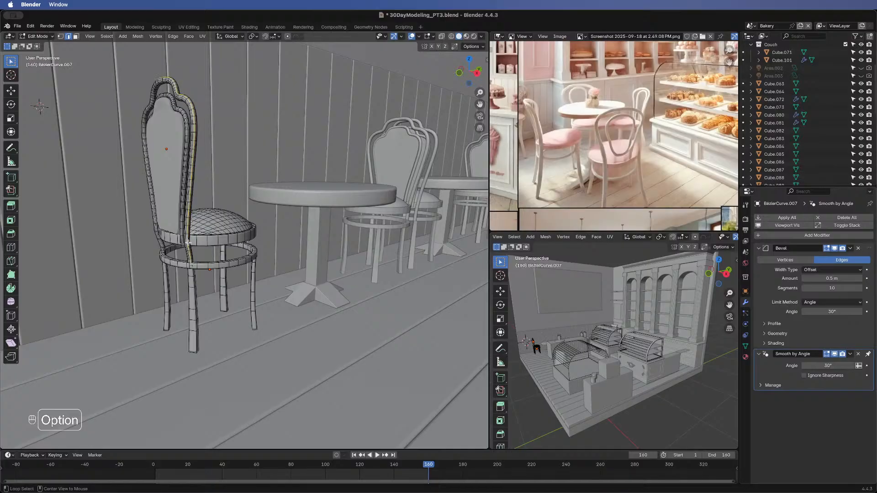
pyautogui.keyDown('alt'); pyautogui.click(188, 245); pyautogui.keyUp('alt')
pyautogui.keyDown('alt'); pyautogui.keyDown('shift'); pyautogui.click(157, 235); pyautogui.keyUp('shift'); pyautogui.keyUp('alt')
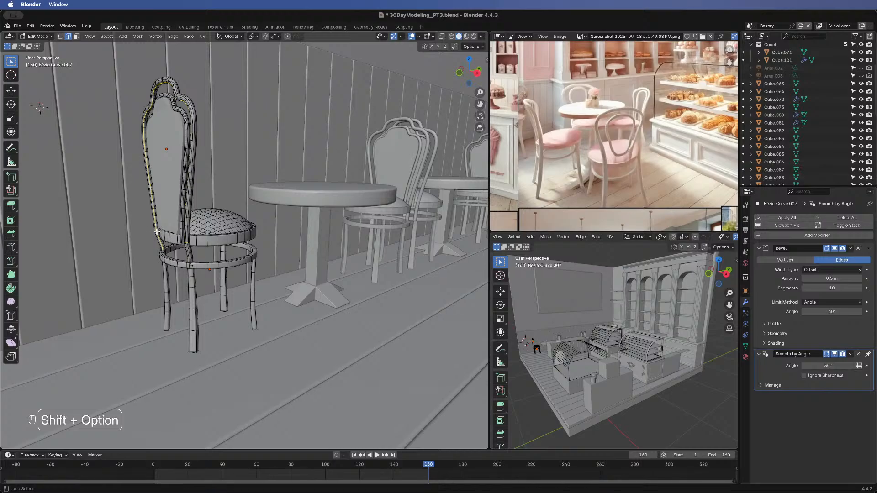
pyautogui.press('super+z')
pyautogui.press('super+z')
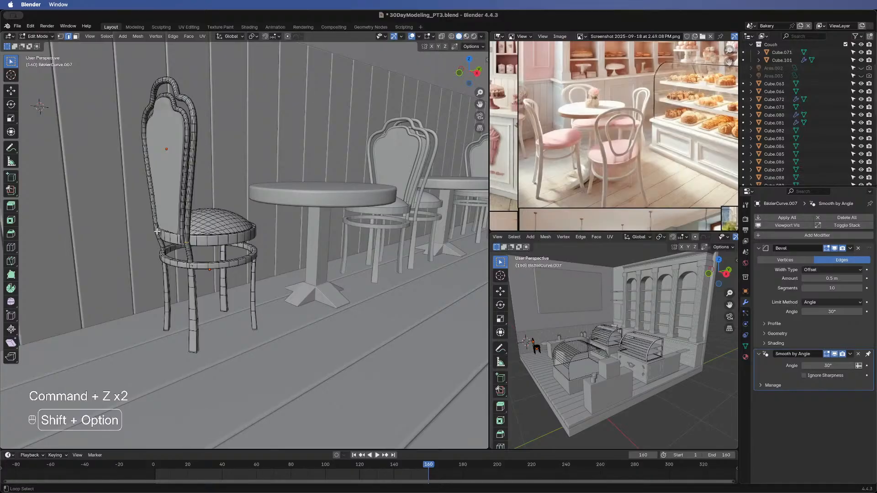
# - Move the edge loop near the far lower end of the outer backrest frame about 0.0009 m along Y, and save the file
pyautogui.keyDown('alt'); pyautogui.keyDown('shift'); pyautogui.click(157, 231); pyautogui.keyUp('shift'); pyautogui.keyUp('alt')
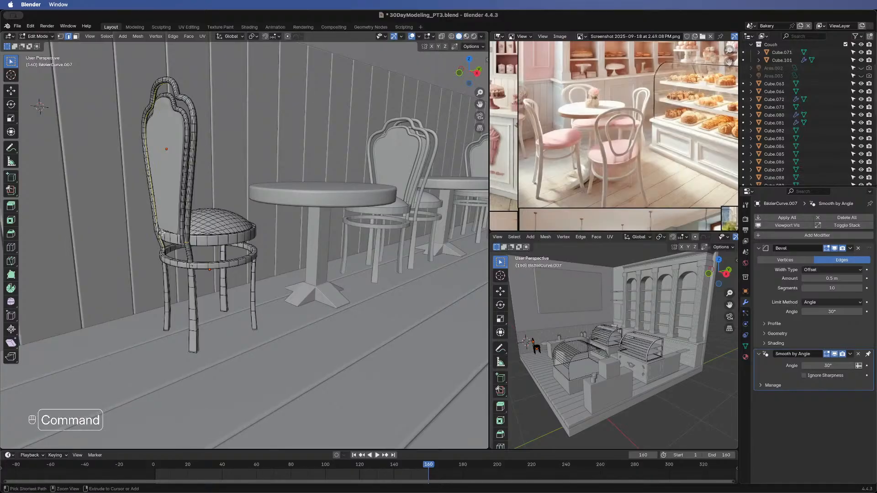
pyautogui.press('super+z')
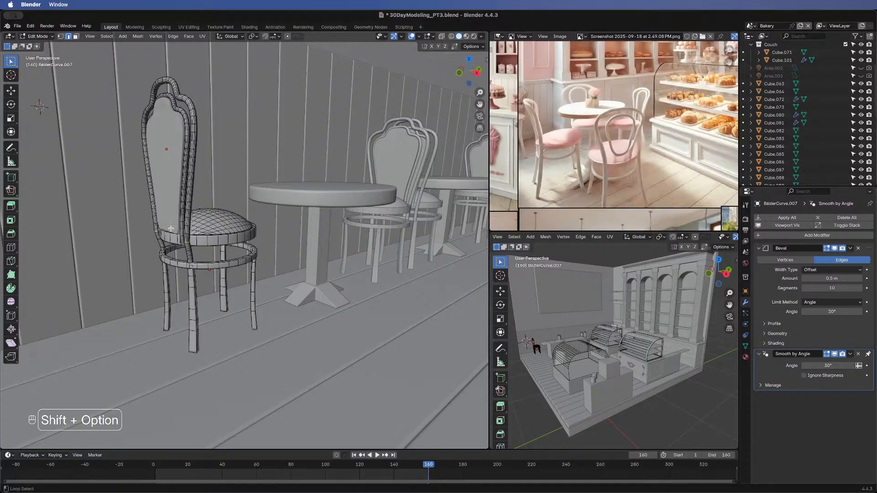
pyautogui.press('g')
pyautogui.press('y')
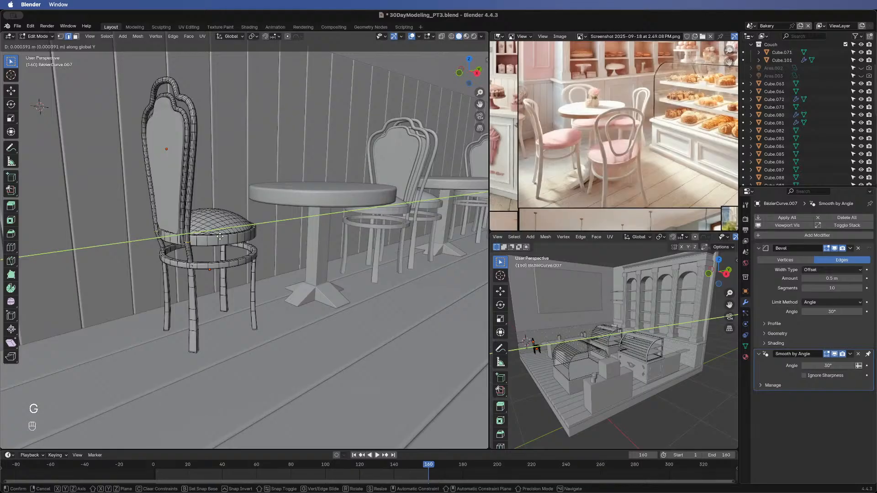
pyautogui.click(220, 236)
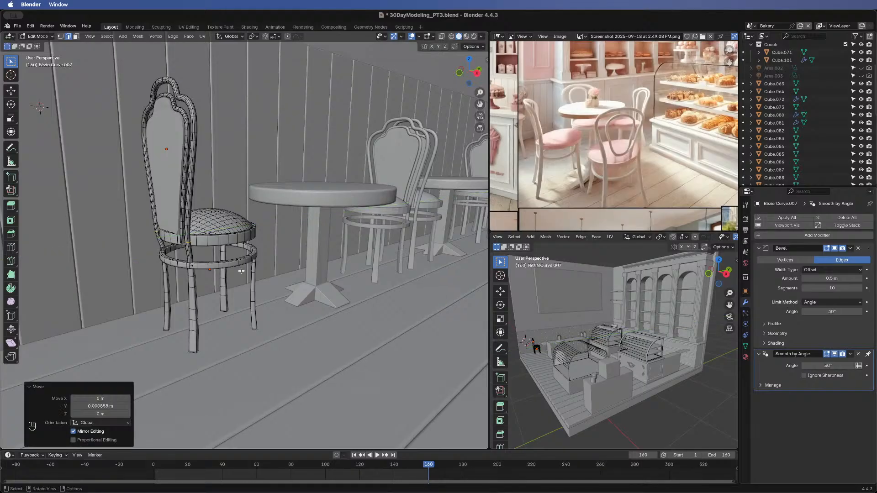
pyautogui.press('Tab')
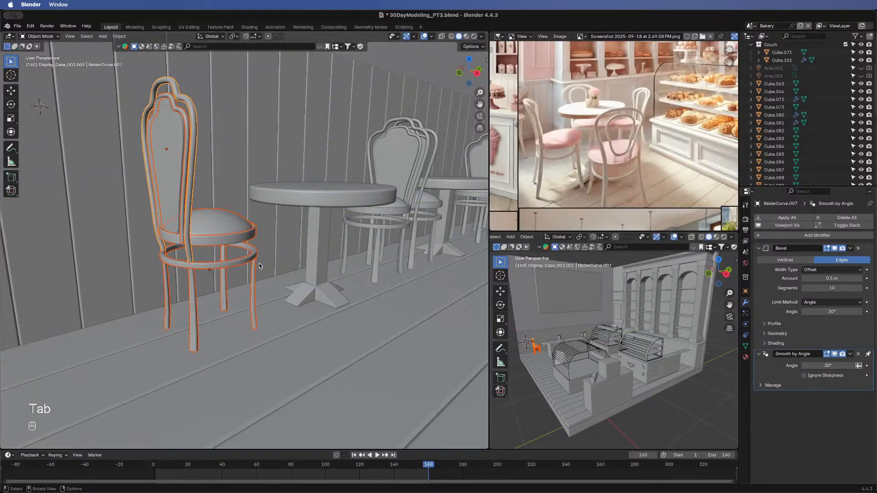
pyautogui.scroll(-3, 249, 293)
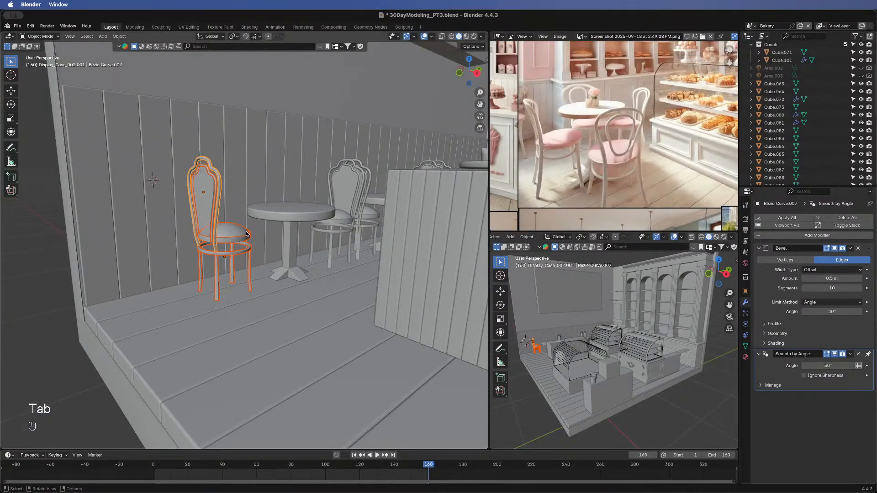
pyautogui.press('super')
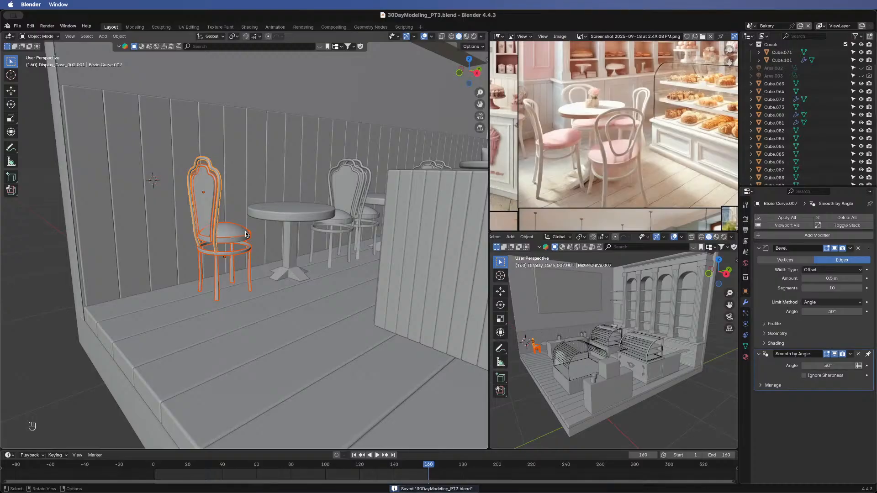
# - Extrude the outer face loop of the chair's upper seat ring outward along its normals by about 0.0024 m
pyautogui.scroll(8, 245, 232)
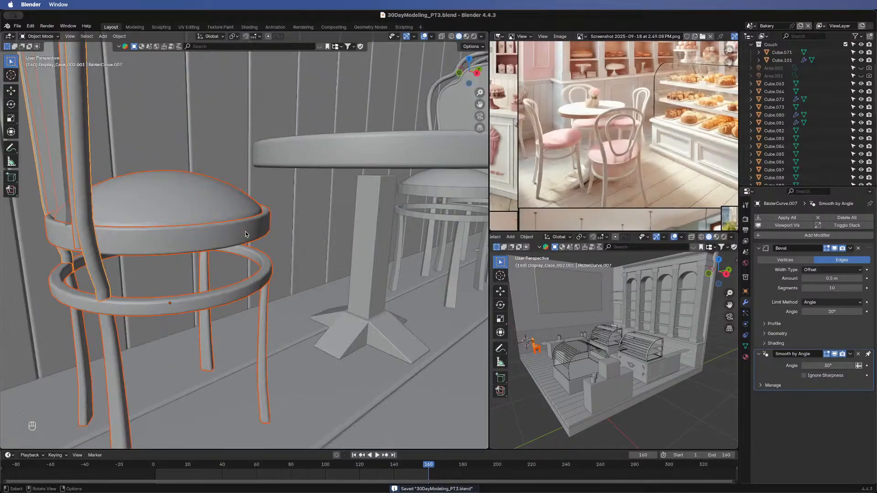
pyautogui.moveTo(132, 234); pyautogui.dragTo(202, 231, button='middle')
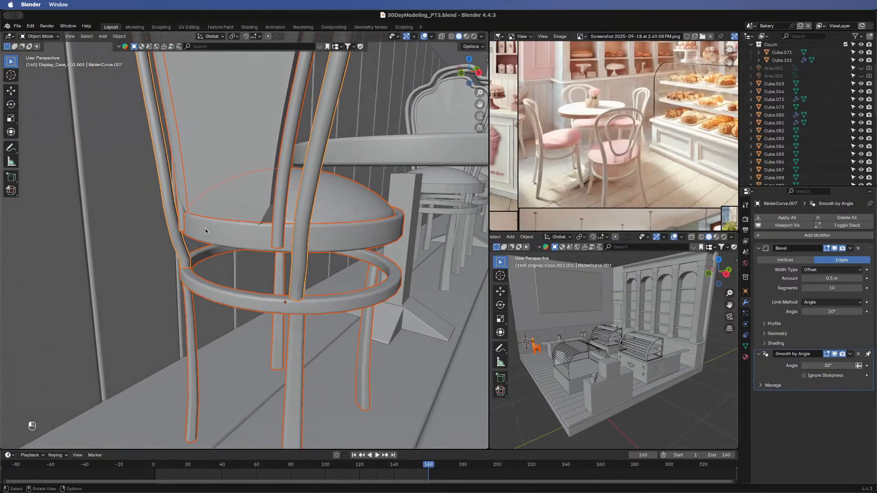
pyautogui.click(210, 229)
pyautogui.press('Tab')
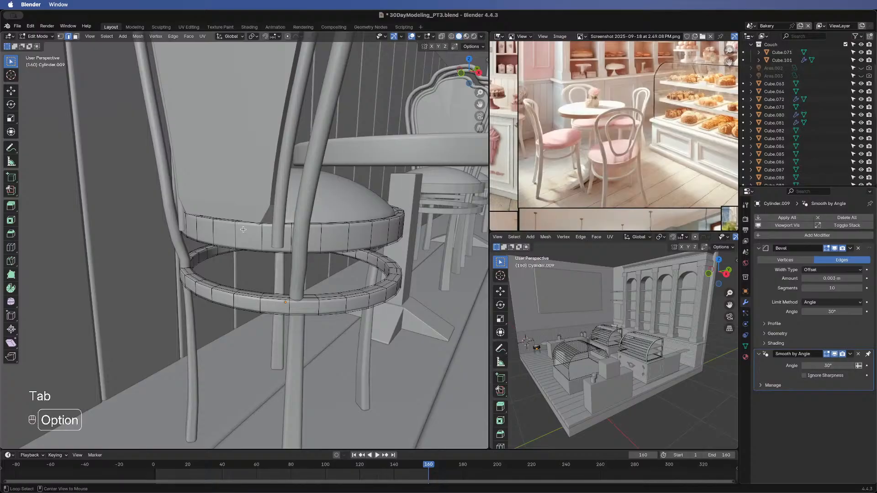
pyautogui.press('3')
pyautogui.keyDown('alt'); pyautogui.click(288, 238); pyautogui.keyUp('alt')
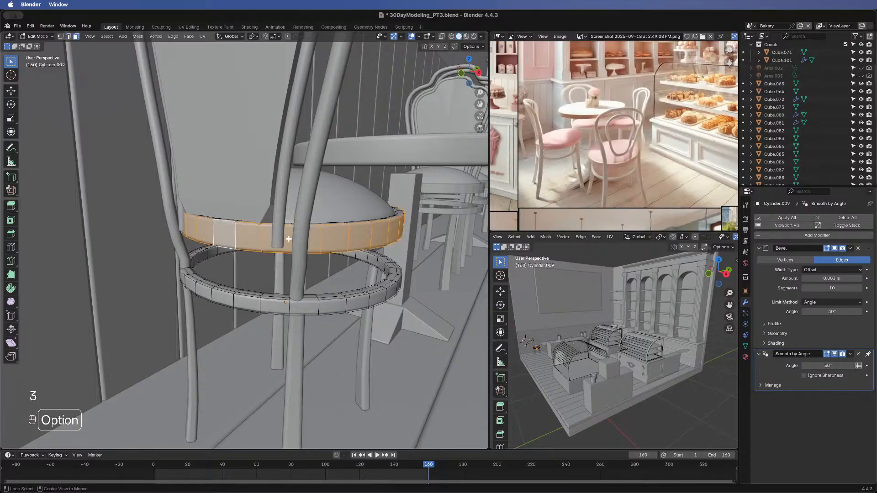
pyautogui.moveTo(288, 238); pyautogui.dragTo(308, 282, button='middle')
pyautogui.hotkey('alt', 'e')
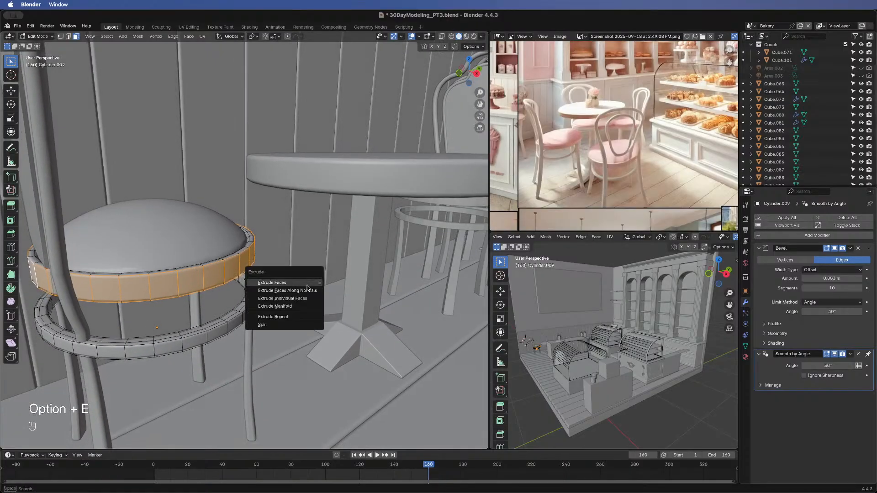
pyautogui.click(307, 290)
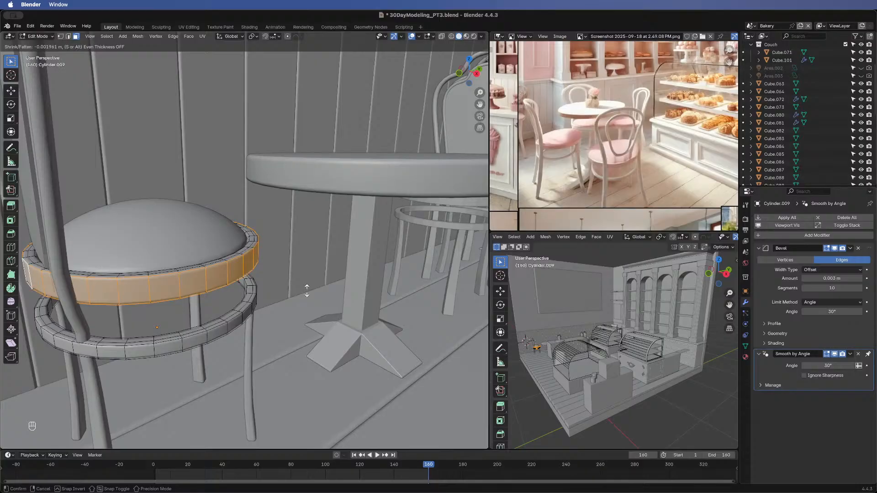
pyautogui.click(307, 291)
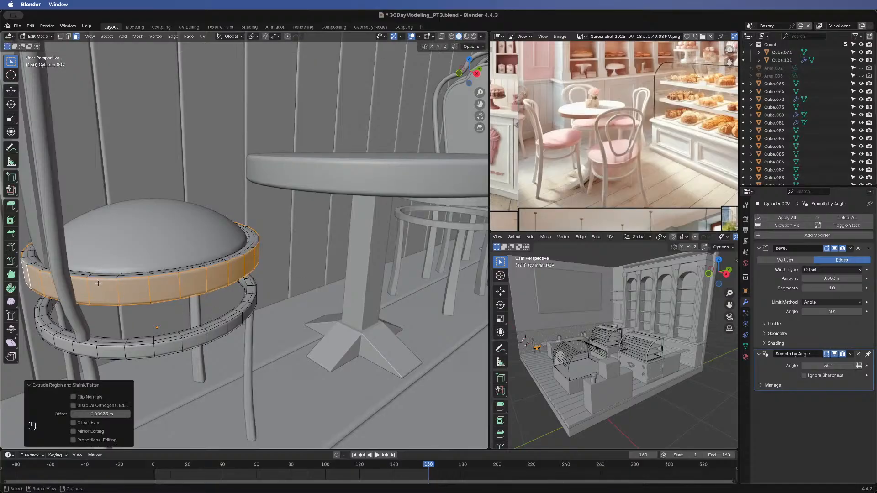
pyautogui.moveTo(307, 292); pyautogui.dragTo(259, 293, button='middle')
pyautogui.press('Tab')
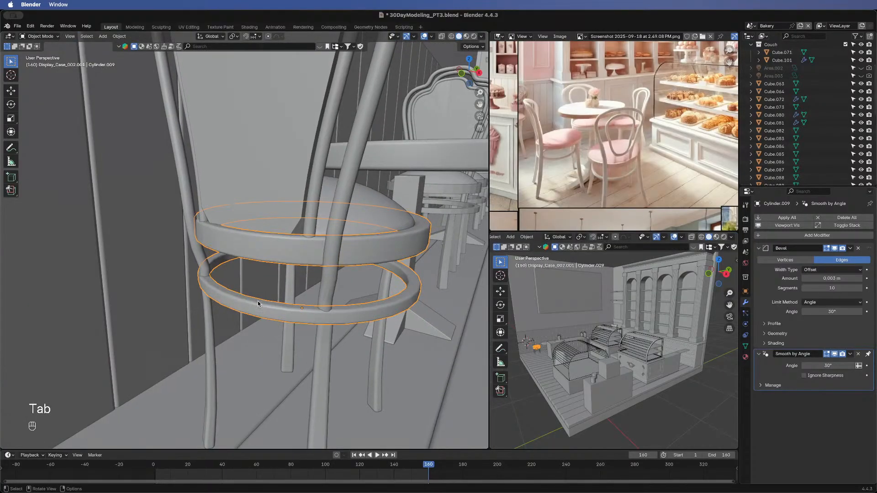
# - Scale the whole seat cushion mesh of the first chair up to about 1.061
pyautogui.click(265, 356)
pyautogui.scroll(-5, 298, 367)
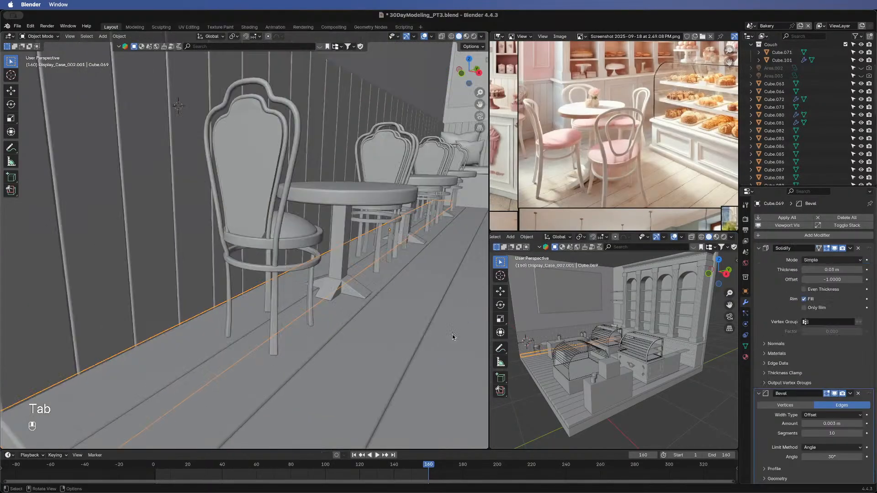
pyautogui.moveTo(272, 277); pyautogui.dragTo(145, 258, button='middle')
pyautogui.click(150, 279)
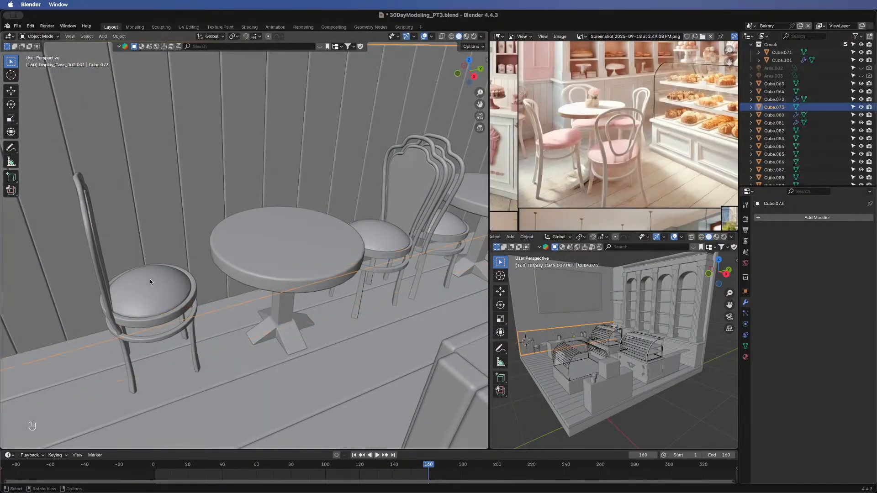
pyautogui.press('Tab')
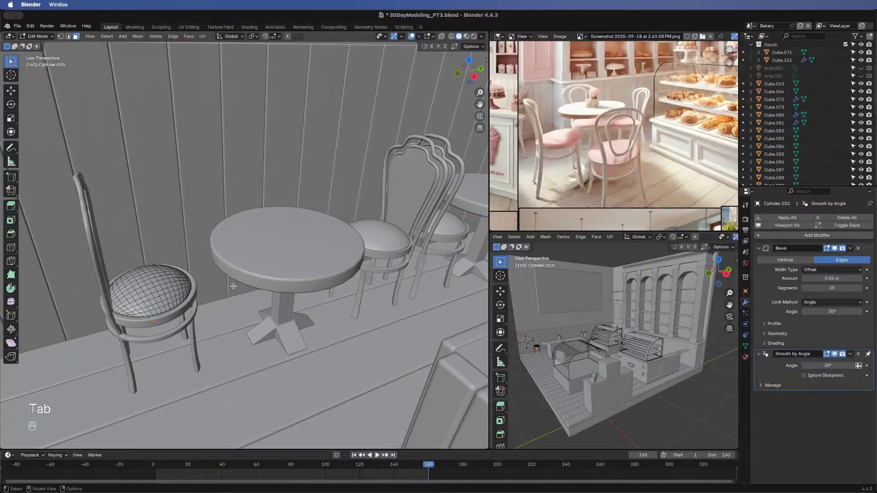
pyautogui.press('s')
pyautogui.press('a')
pyautogui.press('s')
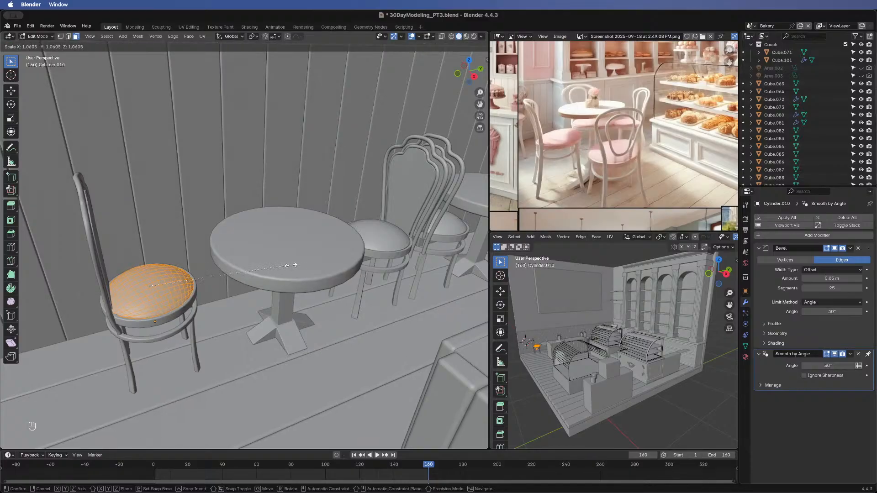
pyautogui.click(291, 265)
pyautogui.moveTo(291, 265); pyautogui.dragTo(223, 204, button='middle')
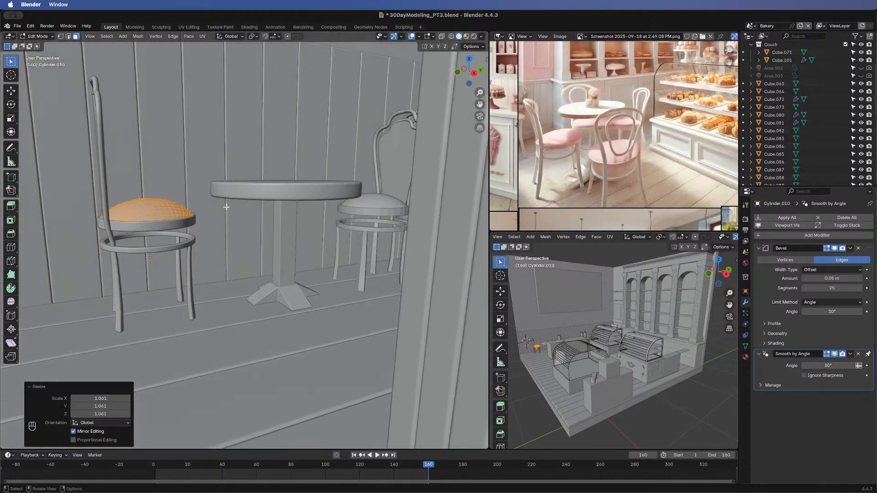
pyautogui.press('Tab')
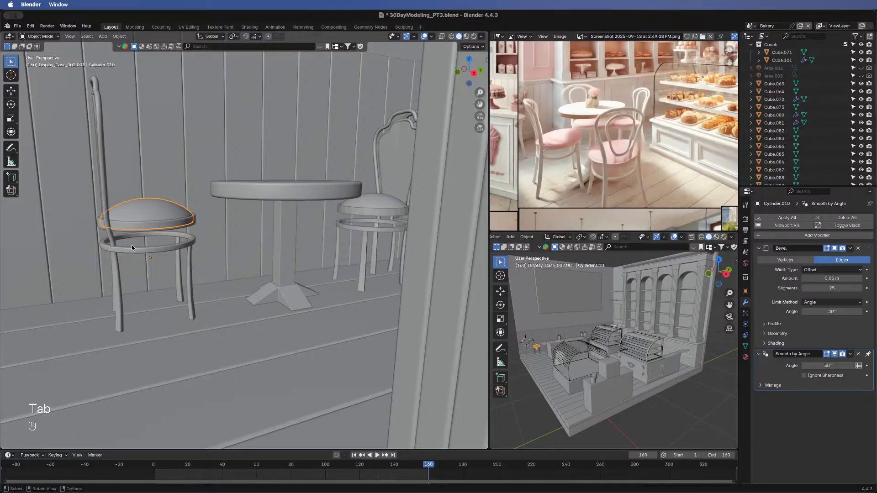
# - Join the first chair's backrest frames, seat rings and legs into a single object
pyautogui.moveTo(117, 244); pyautogui.dragTo(225, 292, button='middle')
pyautogui.click(222, 253)
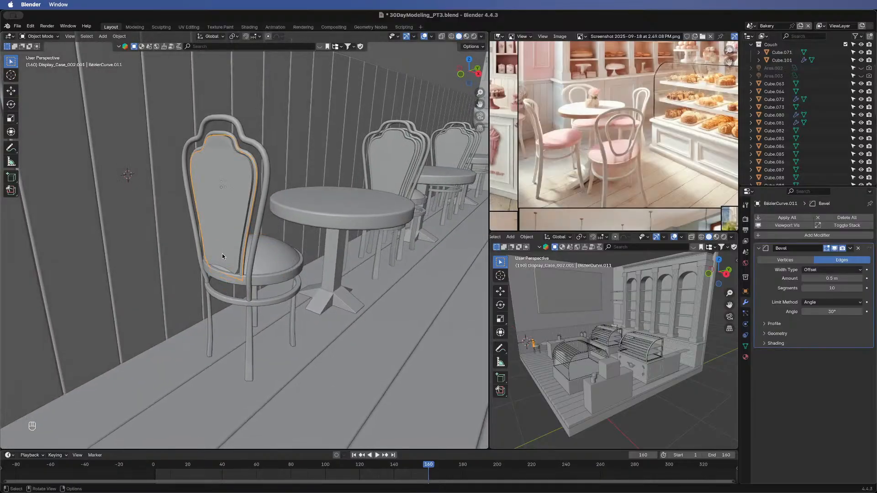
pyautogui.click(257, 143)
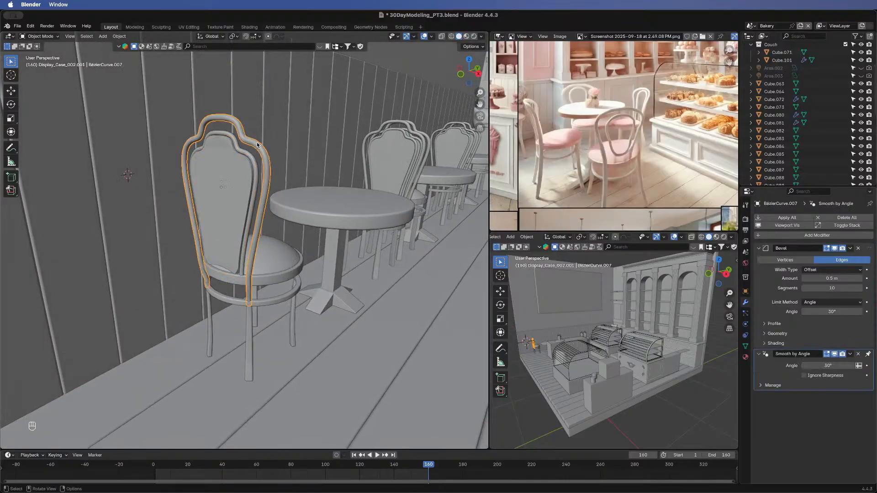
pyautogui.keyDown('shift'); pyautogui.click(254, 288); pyautogui.keyUp('shift')
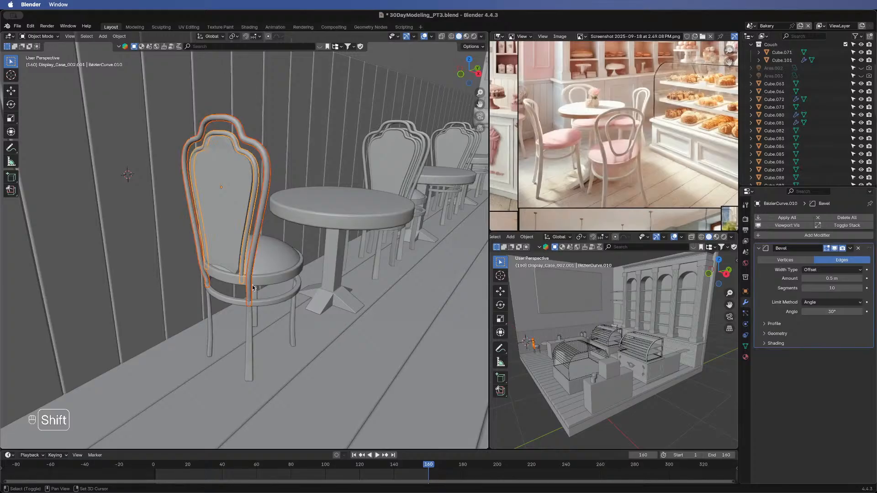
pyautogui.keyDown('shift'); pyautogui.click(258, 287); pyautogui.keyUp('shift')
pyautogui.keyDown('shift'); pyautogui.click(255, 296); pyautogui.keyUp('shift')
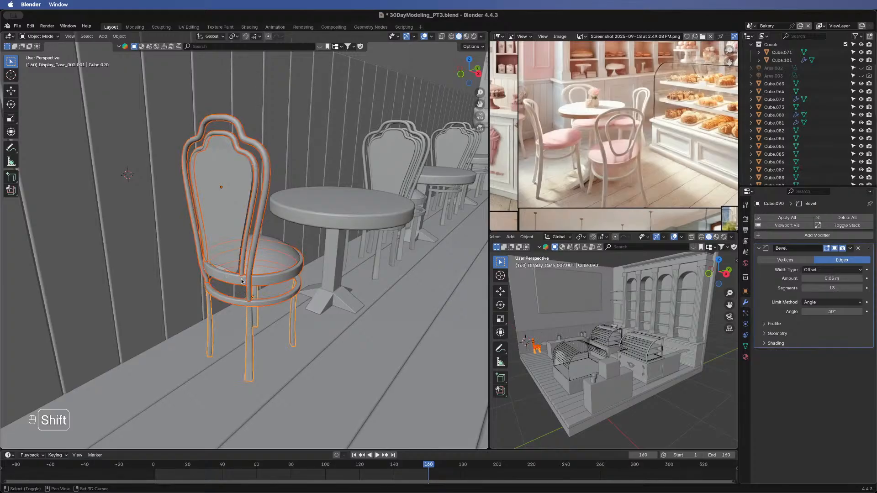
pyautogui.hotkey('ctrl', 'j')
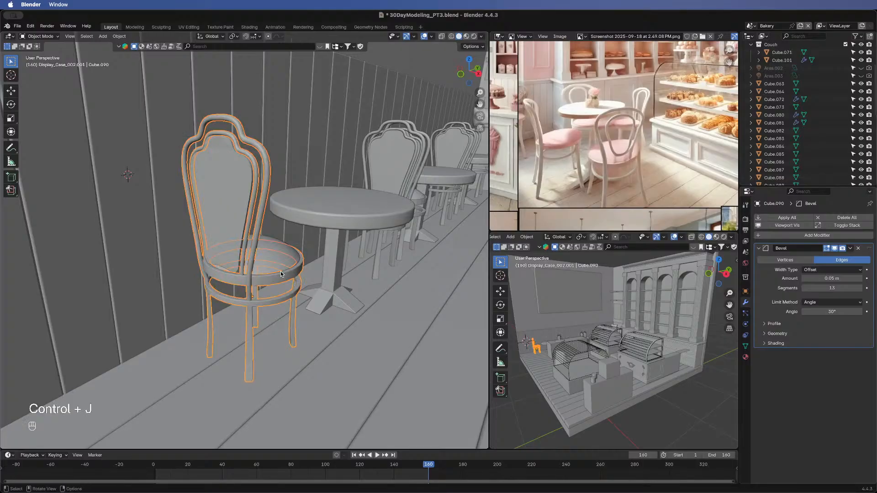
# - Delete the two older chair copies between the first and second tables and the older copy just past the second table
pyautogui.moveTo(392, 246); pyautogui.dragTo(238, 261, button='middle')
pyautogui.moveTo(240, 225); pyautogui.dragTo(119, 275, button='middle')
pyautogui.scroll(-4, 356, 255)
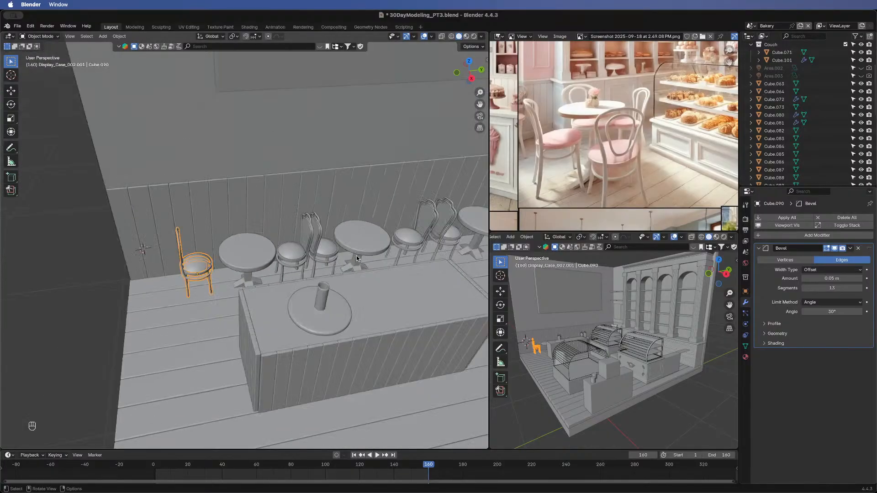
pyautogui.press('b')
pyautogui.moveTo(317, 229); pyautogui.dragTo(319, 233)
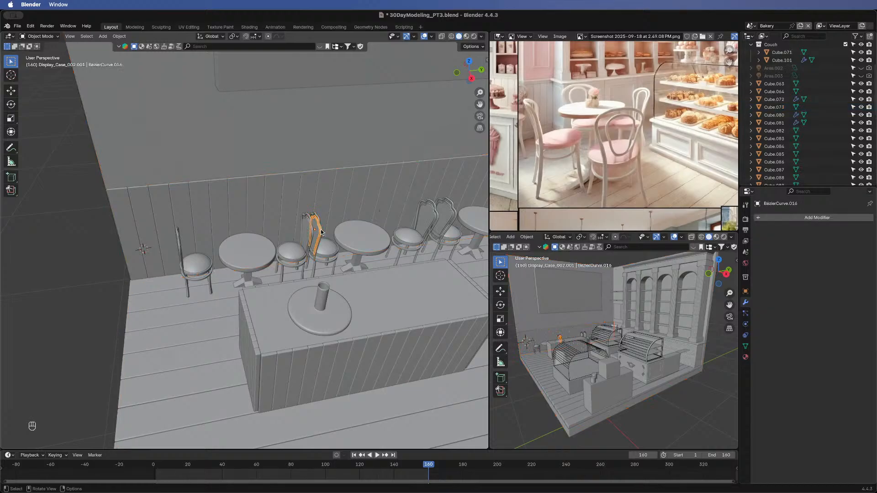
pyautogui.click(289, 267)
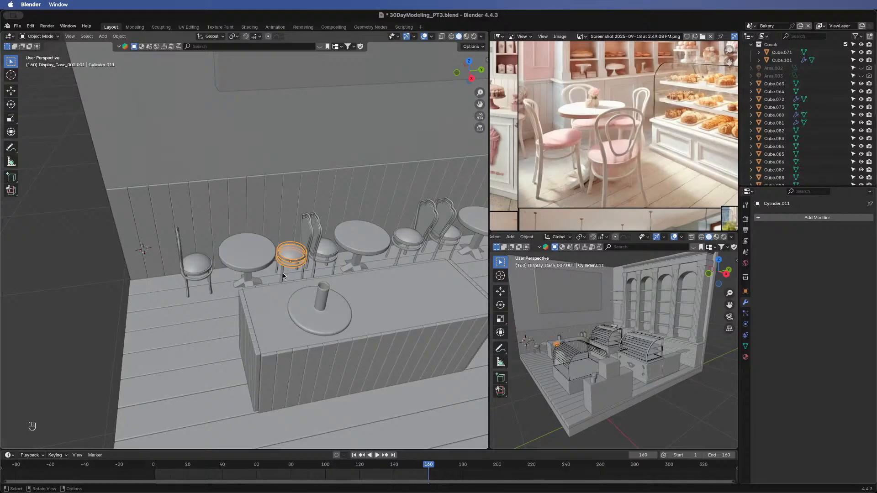
pyautogui.keyDown('shift'); pyautogui.click(305, 269); pyautogui.keyUp('shift')
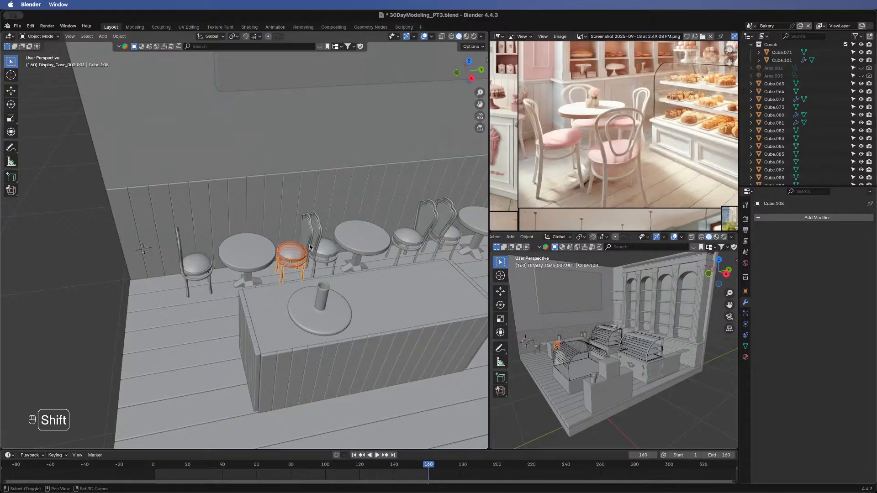
pyautogui.keyDown('shift'); pyautogui.click(311, 220); pyautogui.keyUp('shift')
pyautogui.keyDown('shift'); pyautogui.click(309, 224); pyautogui.keyUp('shift')
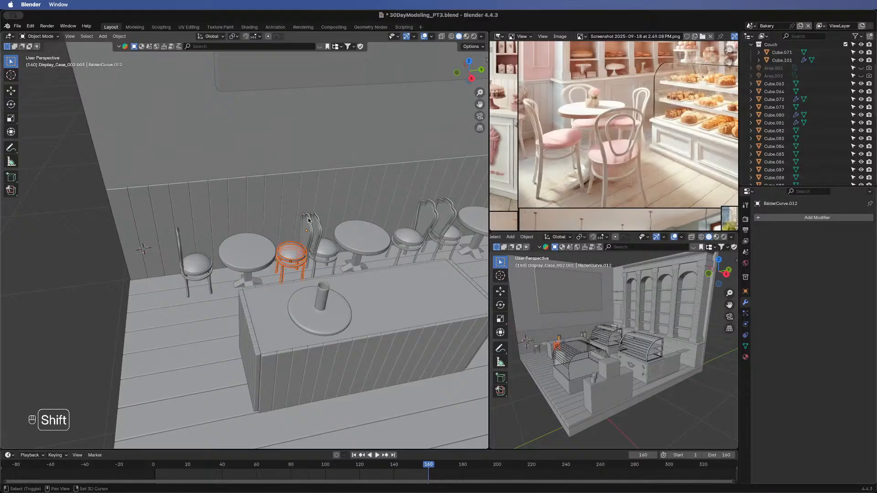
pyautogui.keyDown('shift'); pyautogui.click(309, 219); pyautogui.keyUp('shift')
pyautogui.keyDown('shift'); pyautogui.click(308, 220); pyautogui.keyUp('shift')
pyautogui.keyDown('shift'); pyautogui.click(308, 225); pyautogui.keyUp('shift')
pyautogui.keyDown('shift'); pyautogui.click(318, 217); pyautogui.keyUp('shift')
pyautogui.keyDown('shift'); pyautogui.click(317, 215); pyautogui.keyUp('shift')
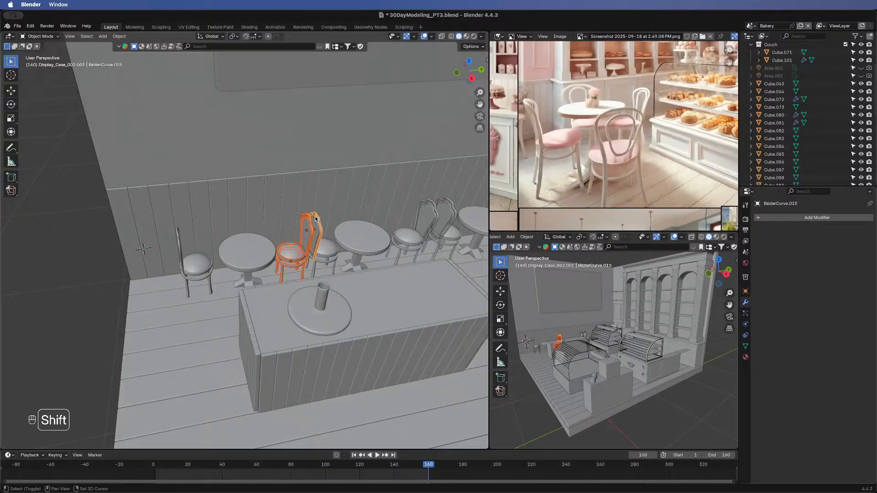
pyautogui.keyDown('shift'); pyautogui.click(315, 219); pyautogui.keyUp('shift')
pyautogui.keyDown('shift'); pyautogui.click(320, 258); pyautogui.keyUp('shift')
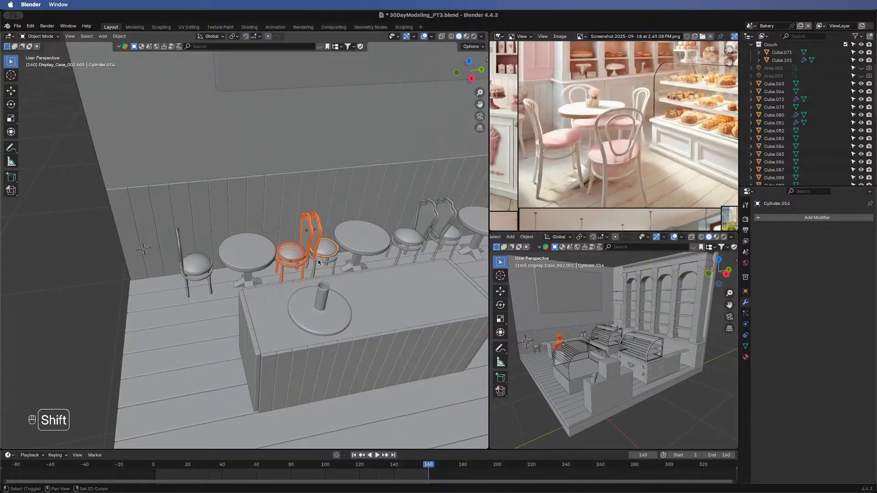
pyautogui.keyDown('shift'); pyautogui.click(315, 270); pyautogui.keyUp('shift')
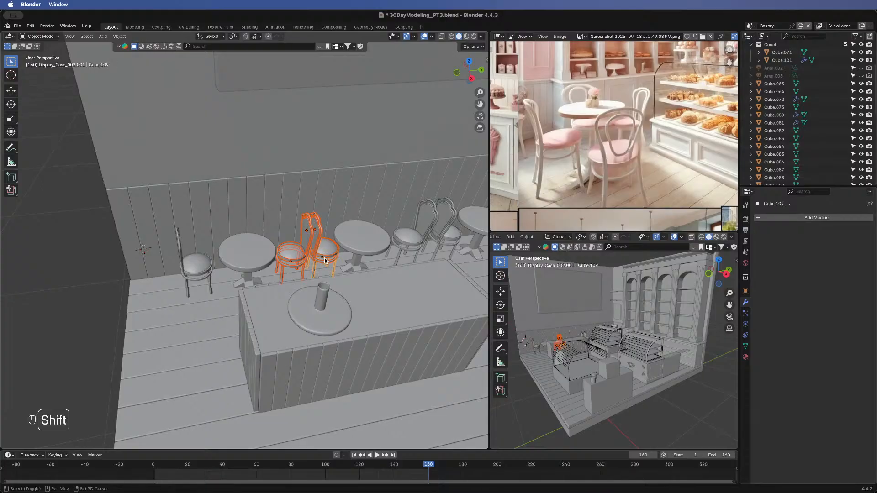
pyautogui.moveTo(414, 232); pyautogui.dragTo(231, 205, button='middle')
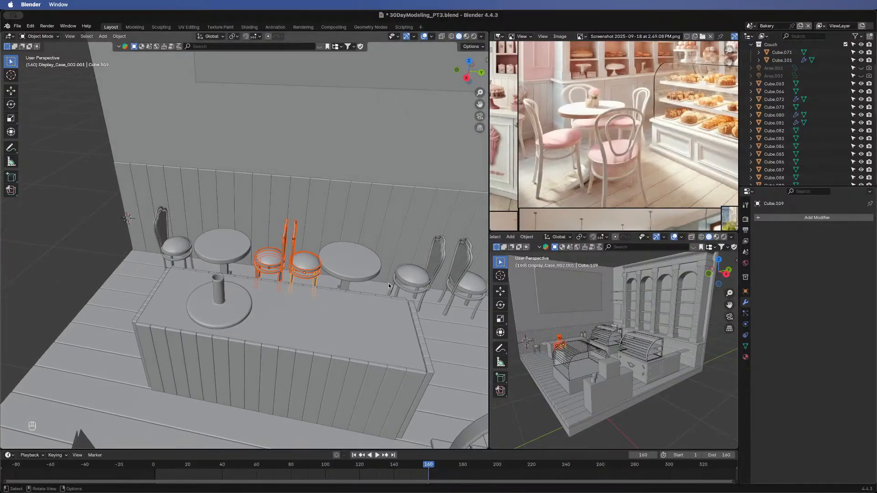
pyautogui.keyDown('shift'); pyautogui.click(415, 283); pyautogui.keyUp('shift')
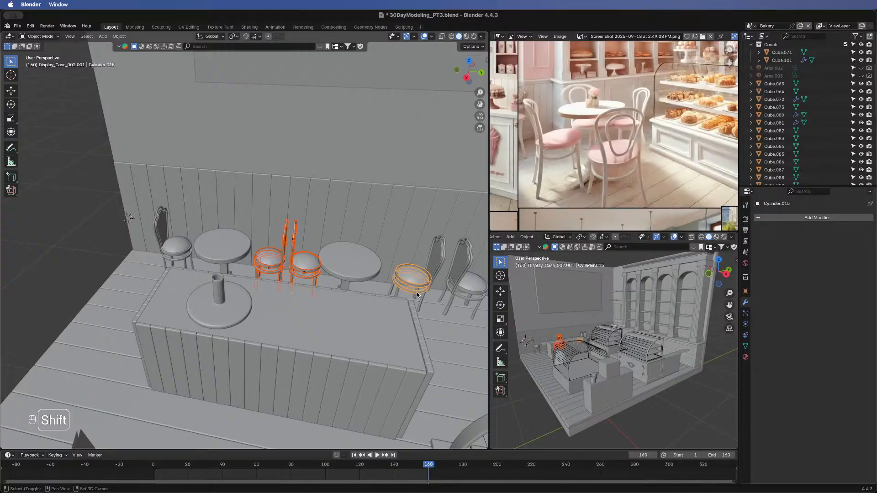
pyautogui.keyDown('shift'); pyautogui.click(418, 292); pyautogui.keyUp('shift')
pyautogui.keyDown('shift'); pyautogui.click(419, 294); pyautogui.keyUp('shift')
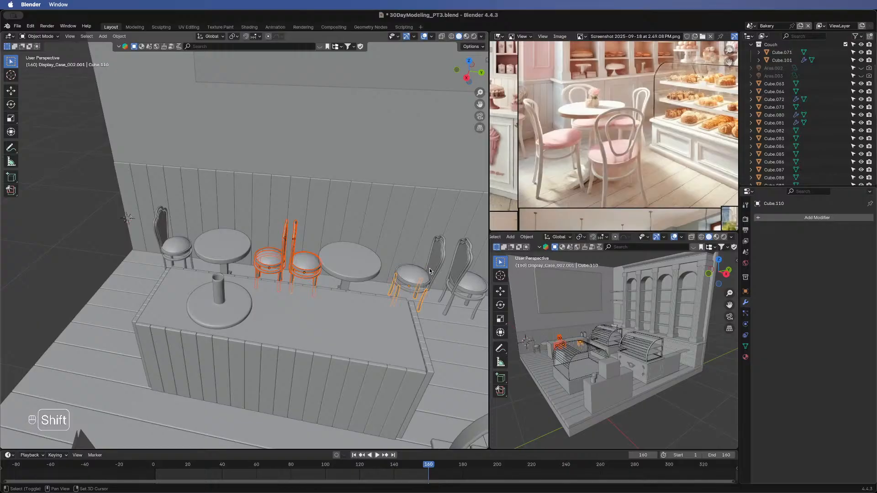
pyautogui.keyDown('shift'); pyautogui.click(445, 257); pyautogui.keyUp('shift')
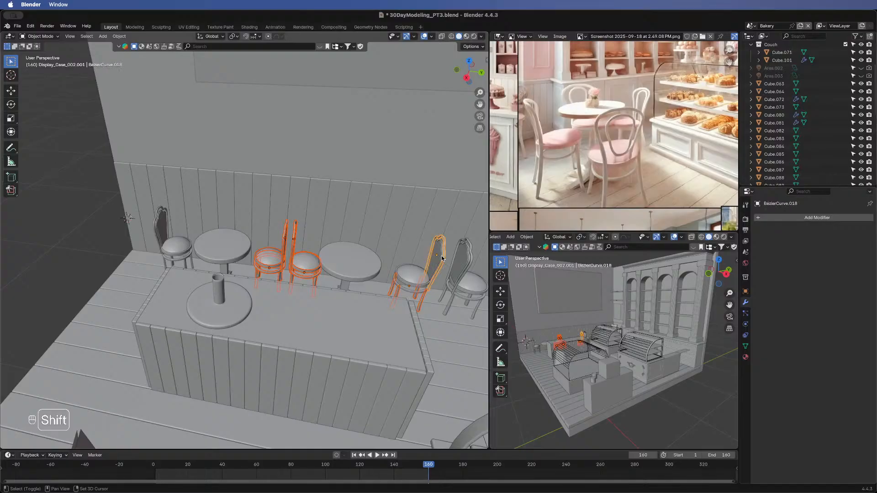
pyautogui.keyDown('shift'); pyautogui.click(440, 250); pyautogui.keyUp('shift')
pyautogui.keyDown('shift'); pyautogui.click(423, 289); pyautogui.keyUp('shift')
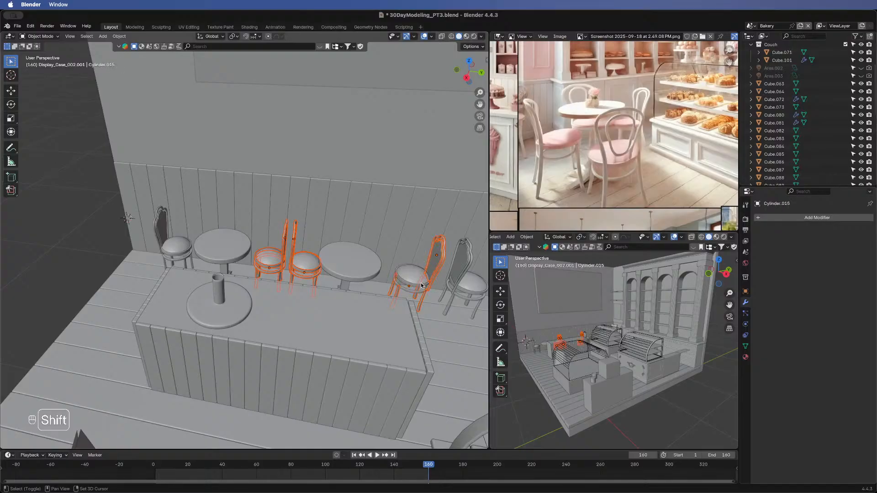
pyautogui.keyDown('shift'); pyautogui.click(420, 282); pyautogui.keyUp('shift')
pyautogui.keyDown('shift'); pyautogui.click(308, 265); pyautogui.keyUp('shift')
pyautogui.press('x')
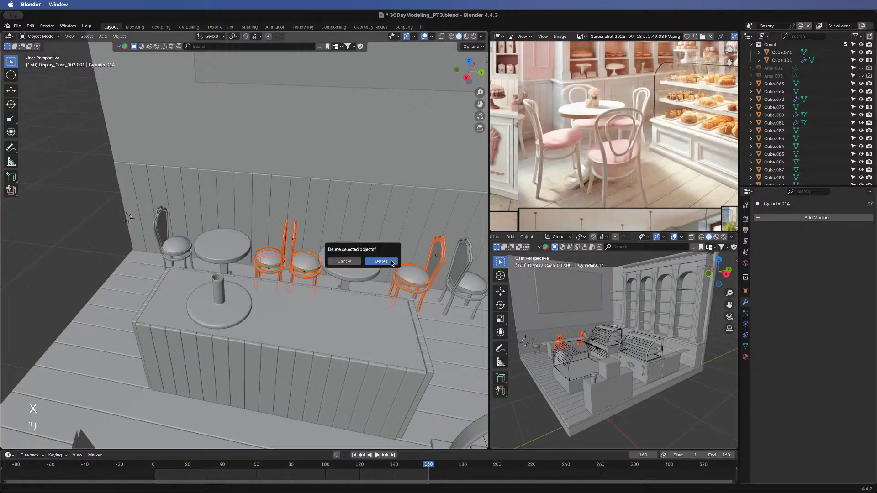
pyautogui.click(392, 260)
# - Delete the leftover seat cushion between the first and second tables
pyautogui.click(272, 260)
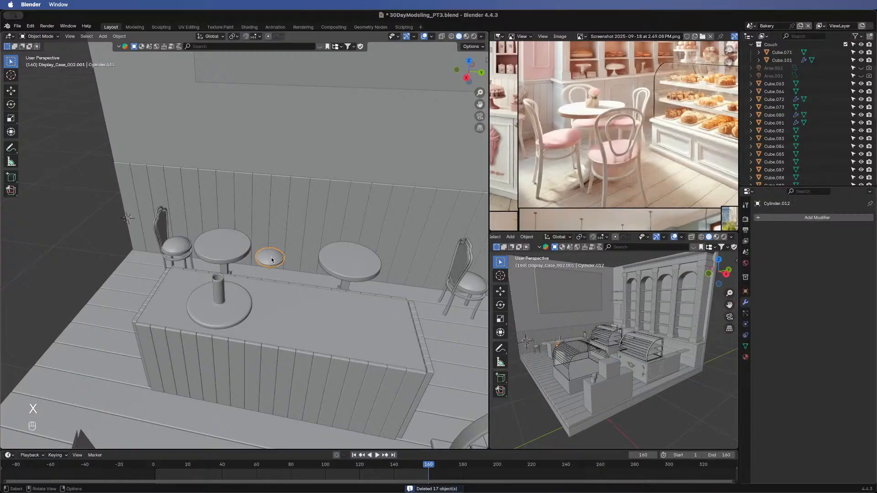
pyautogui.press('x')
pyautogui.press('x')
pyautogui.click(331, 271)
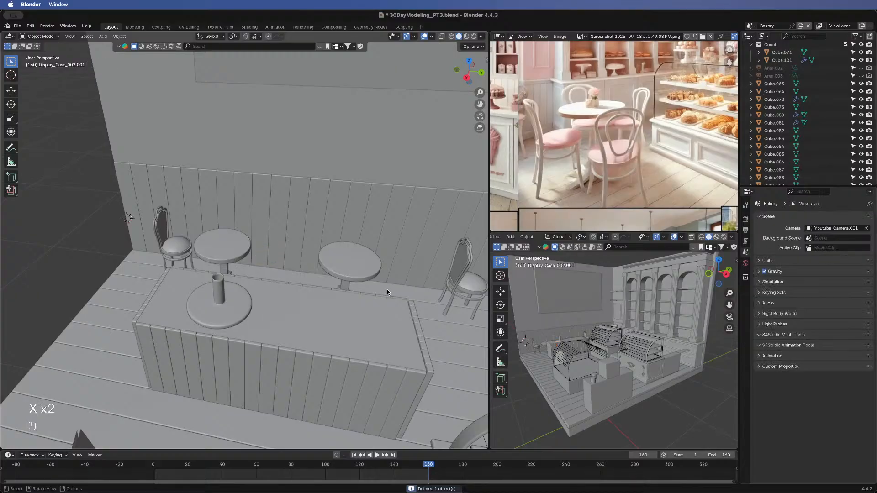
# - Move all parts of the chair between the third table and the couch into a new collection named Chair_Seperate
pyautogui.keyDown('shift'); pyautogui.moveTo(355, 284); pyautogui.dragTo(399, 280, button='middle'); pyautogui.keyUp('shift')
pyautogui.click(383, 268)
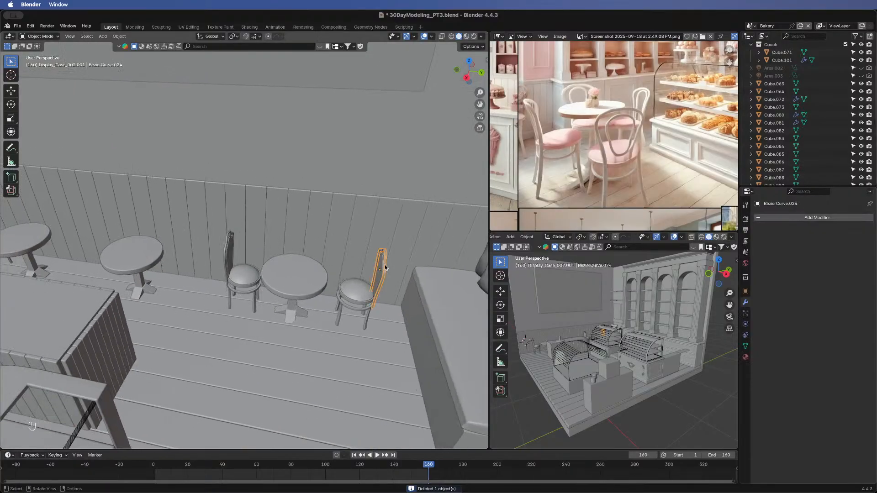
pyautogui.keyDown('shift'); pyautogui.click(382, 265); pyautogui.keyUp('shift')
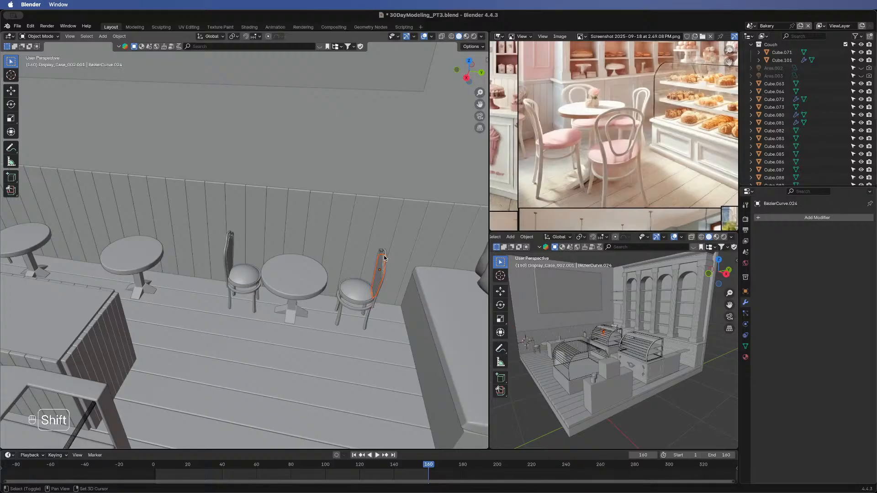
pyautogui.scroll(2, 388, 261)
pyautogui.scroll(3, 388, 261)
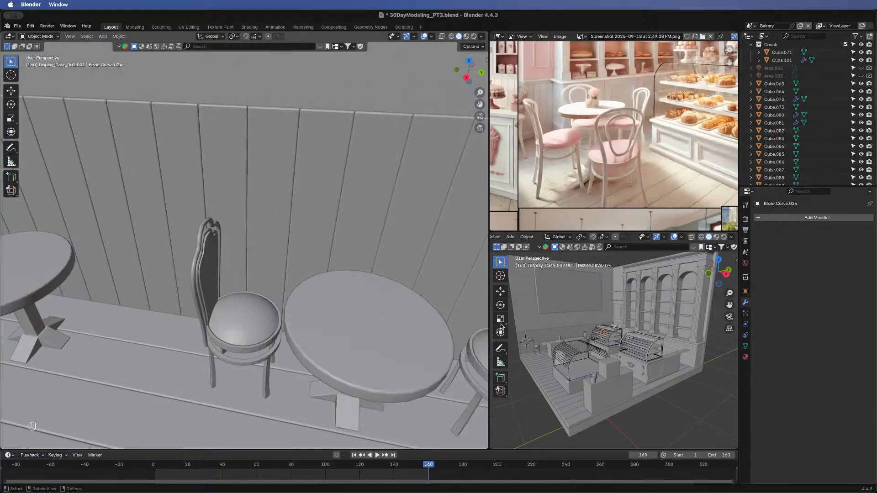
pyautogui.keyDown('shift'); pyautogui.moveTo(441, 302); pyautogui.dragTo(300, 298, button='middle'); pyautogui.keyUp('shift')
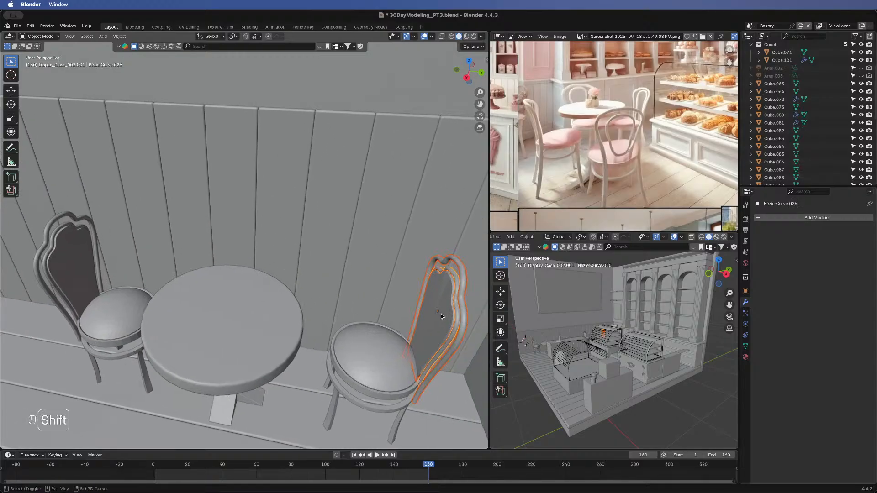
pyautogui.keyDown('shift'); pyautogui.click(387, 372); pyautogui.keyUp('shift')
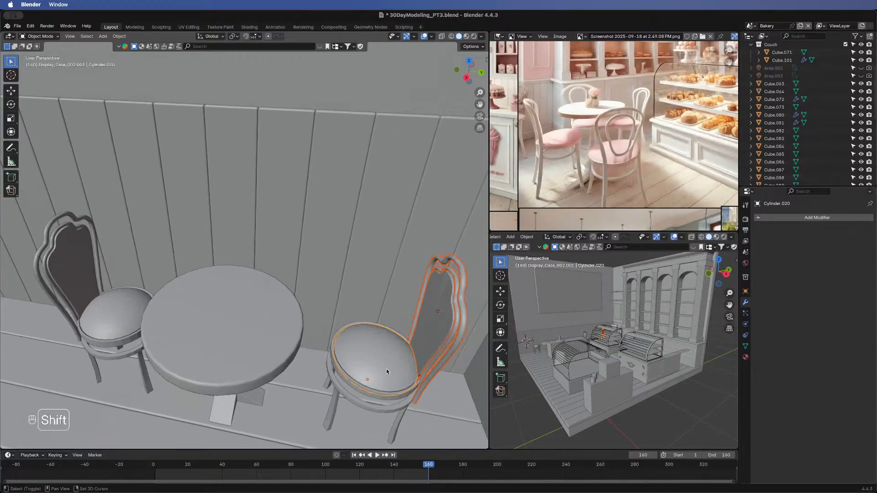
pyautogui.keyDown('shift'); pyautogui.click(368, 394); pyautogui.keyUp('shift')
pyautogui.keyDown('shift'); pyautogui.click(360, 404); pyautogui.keyUp('shift')
pyautogui.keyDown('shift'); pyautogui.click(374, 415); pyautogui.keyUp('shift')
pyautogui.keyDown('shift'); pyautogui.click(396, 428); pyautogui.keyUp('shift')
pyautogui.keyDown('shift'); pyautogui.click(397, 358); pyautogui.keyUp('shift')
pyautogui.press('m')
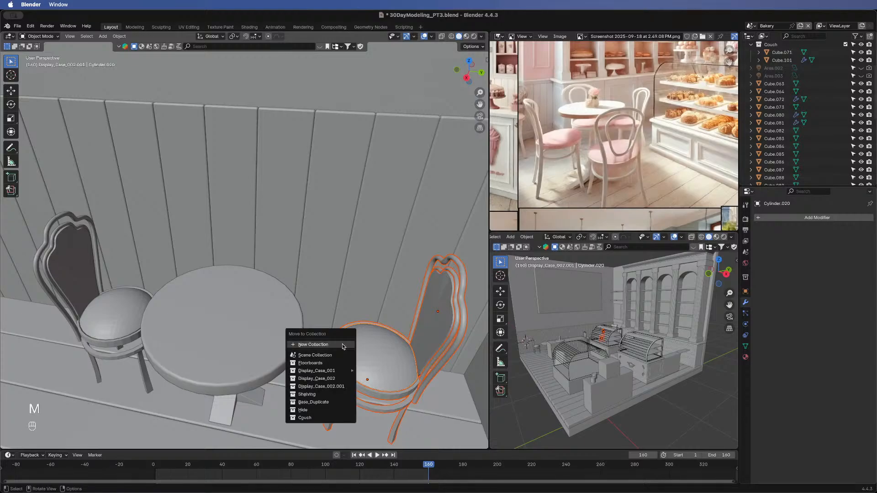
pyautogui.click(342, 345)
pyautogui.write('Cha')
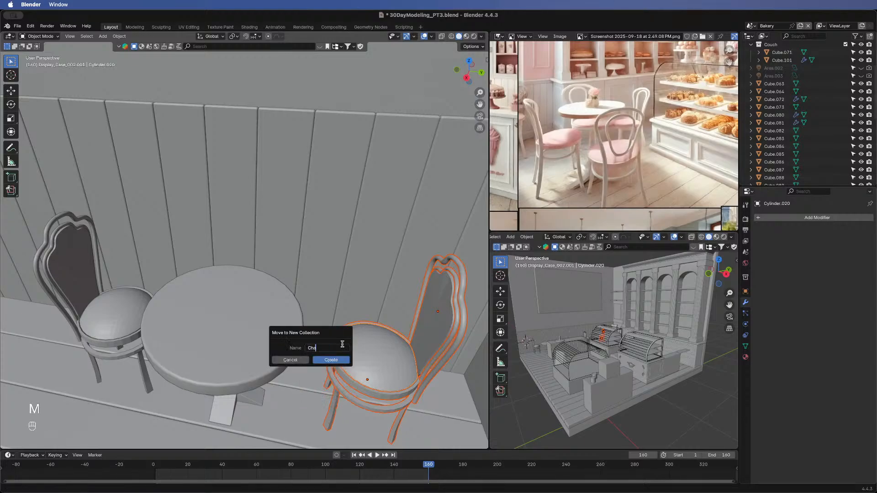
pyautogui.write('irs')
pyautogui.write('_Seperate')
pyautogui.press('Return')
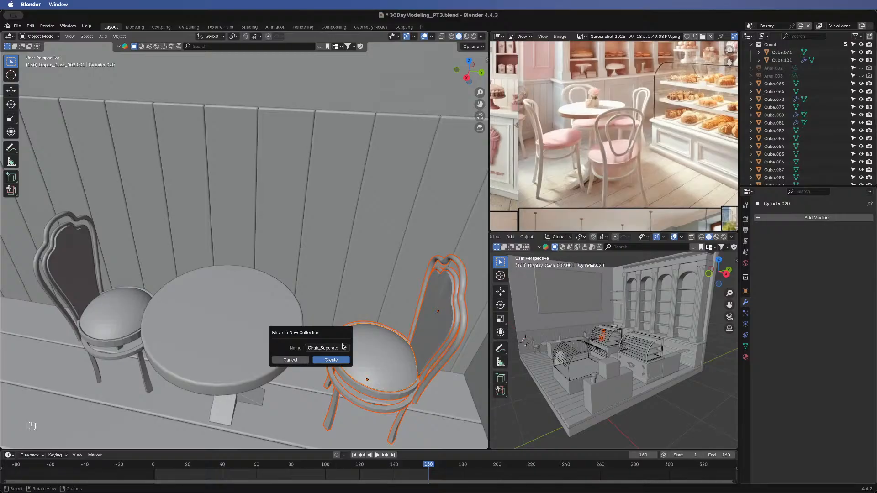
pyautogui.click(333, 361)
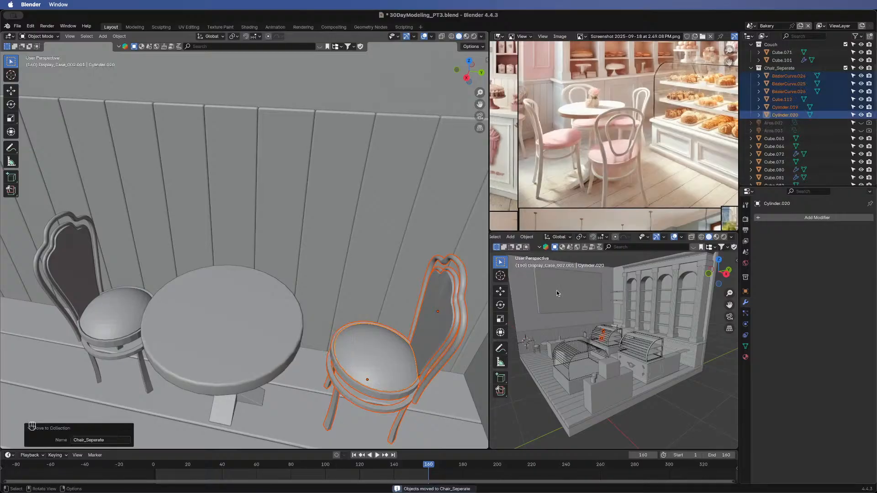
# - Collapse the Chair_Seperate collection and hide it in the viewport
pyautogui.click(751, 67)
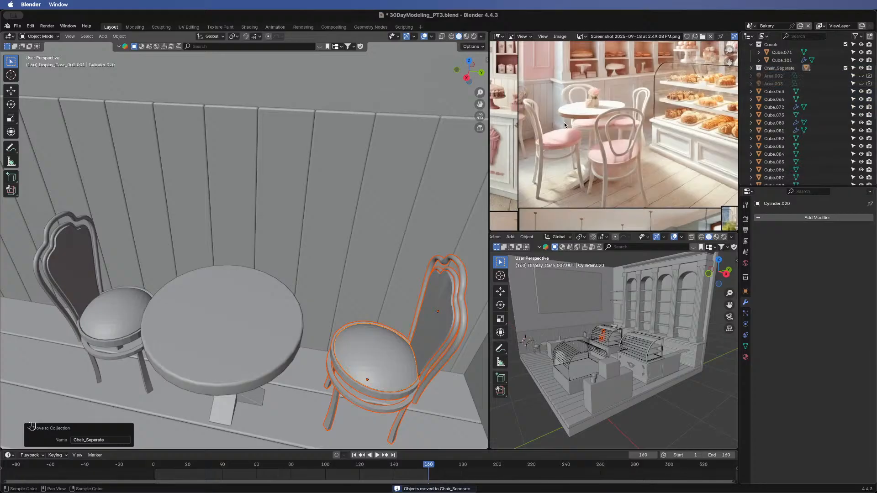
pyautogui.scroll(-2, 363, 170)
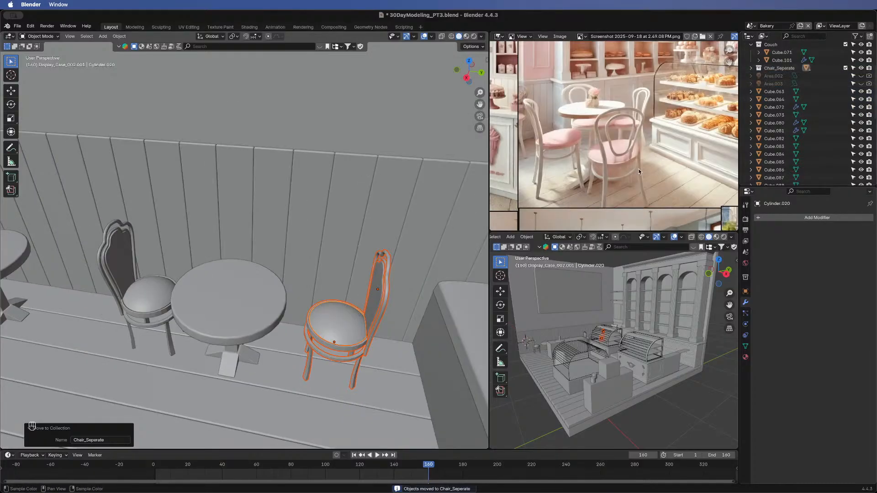
pyautogui.click(868, 69)
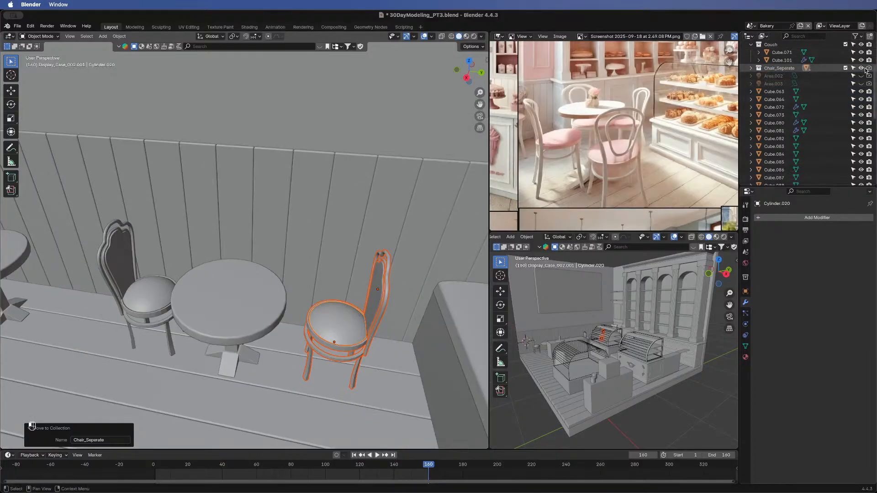
pyautogui.click(861, 68)
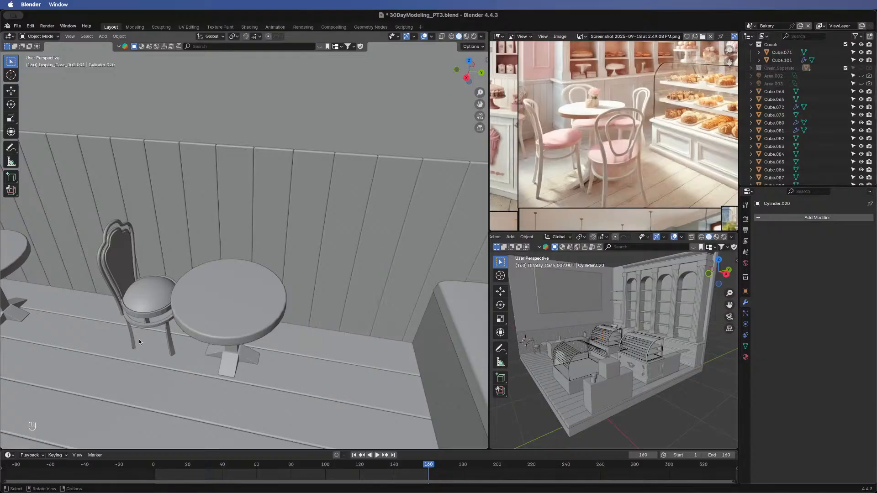
# - Delete the remaining older chair copy beside the third table, including its legs, seat and backrest parts
pyautogui.click(168, 326)
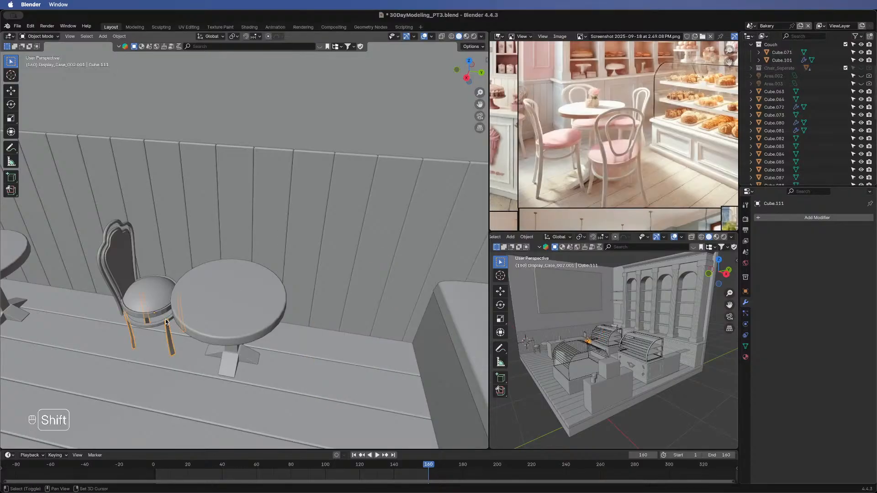
pyautogui.keyDown('shift'); pyautogui.click(167, 306); pyautogui.keyUp('shift')
pyautogui.keyDown('shift'); pyautogui.click(155, 297); pyautogui.keyUp('shift')
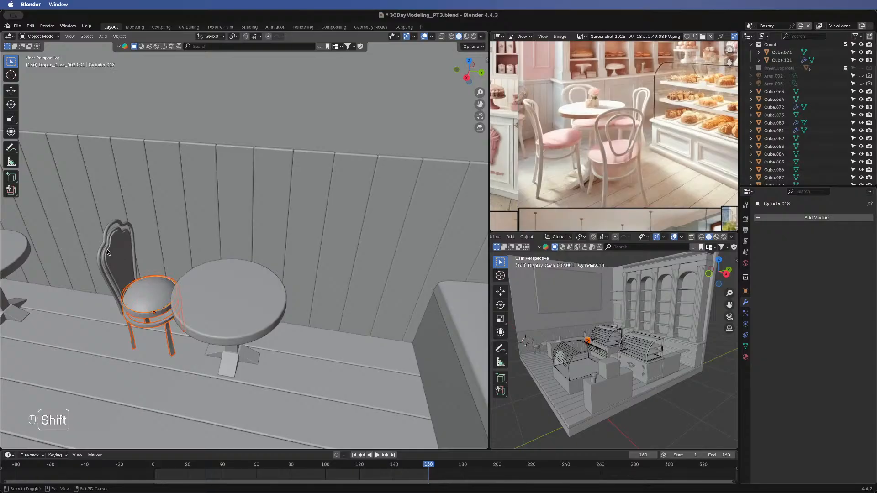
pyautogui.keyDown('shift'); pyautogui.click(106, 254); pyautogui.keyUp('shift')
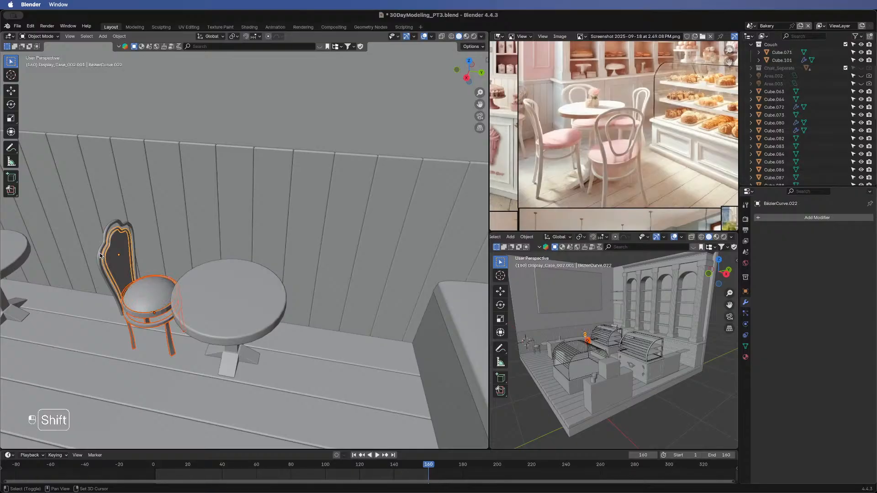
pyautogui.press('x')
pyautogui.click(119, 260)
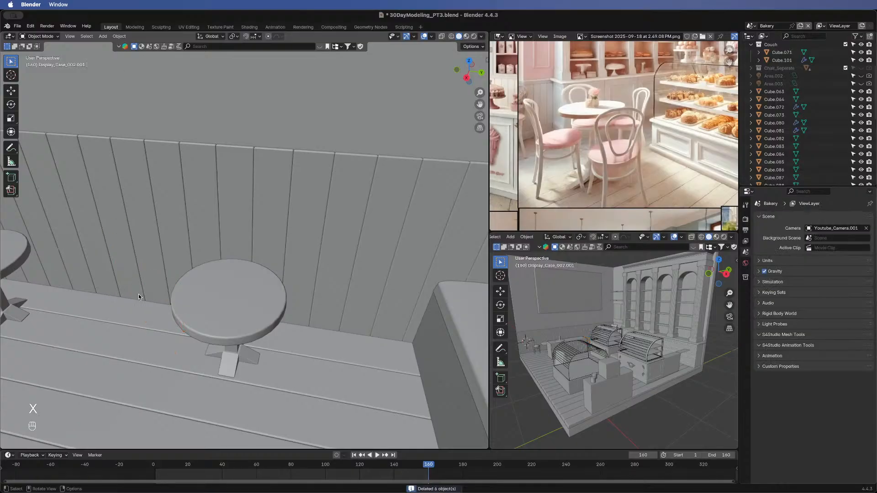
pyautogui.scroll(-4, 130, 338)
pyautogui.keyDown('shift'); pyautogui.moveTo(197, 316); pyautogui.dragTo(254, 334, button='middle'); pyautogui.keyUp('shift')
pyautogui.scroll(-3, 255, 334)
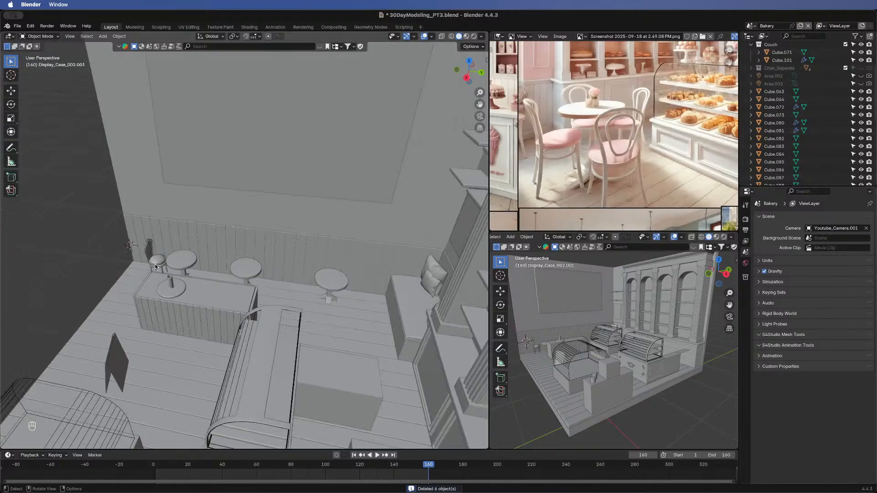
pyautogui.hotkey('ctrl', 'z')
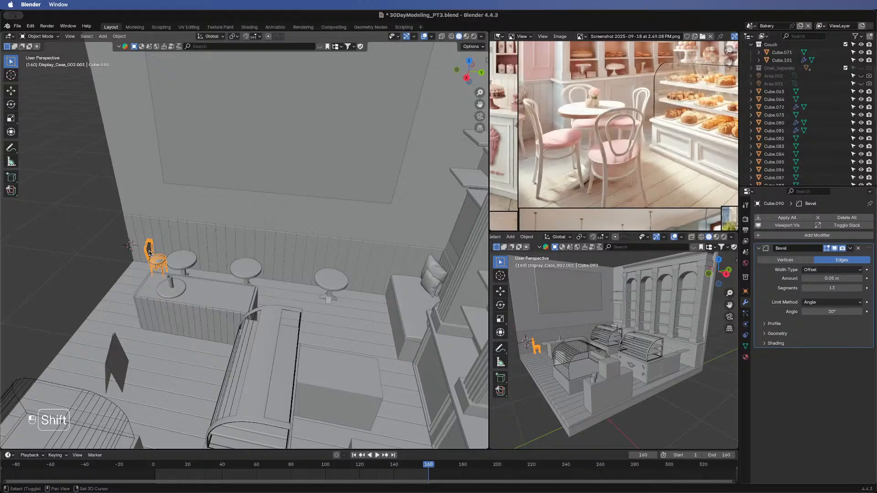
pyautogui.keyDown('shift'); pyautogui.click(150, 253); pyautogui.keyUp('shift')
pyautogui.press('g')
pyautogui.press('x')
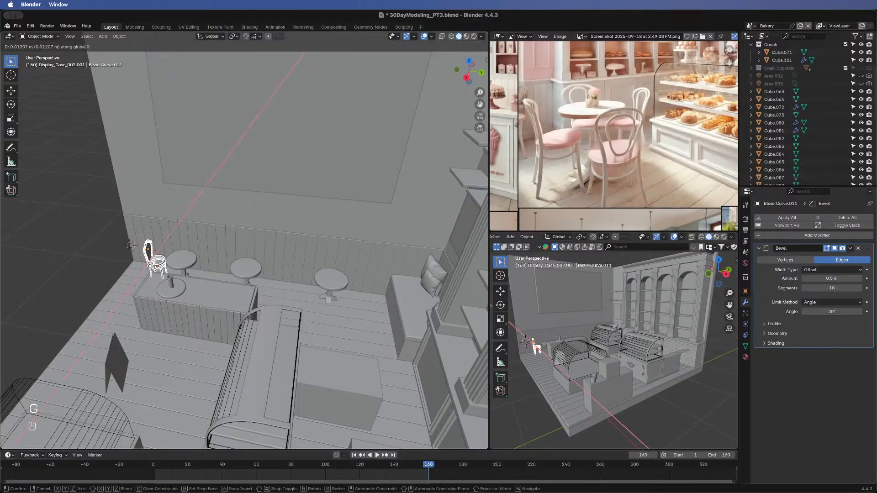
pyautogui.click(151, 267)
pyautogui.press('g')
pyautogui.press('y')
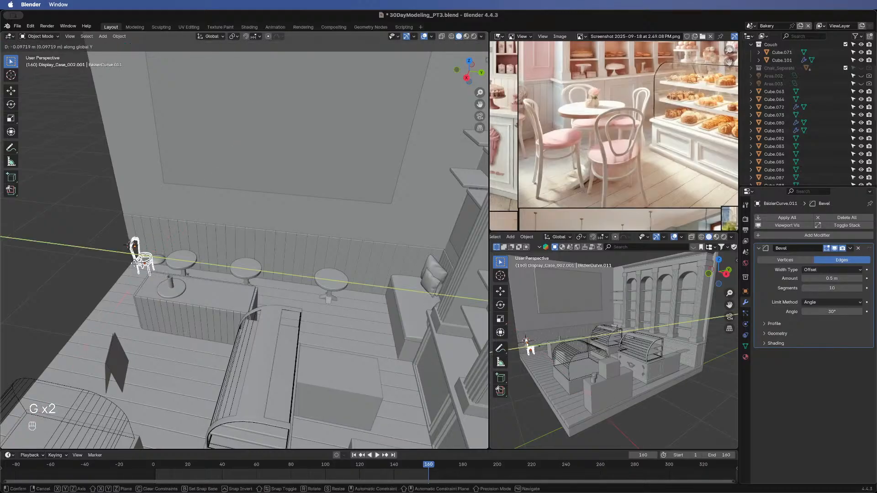
pyautogui.rightClick(161, 265)
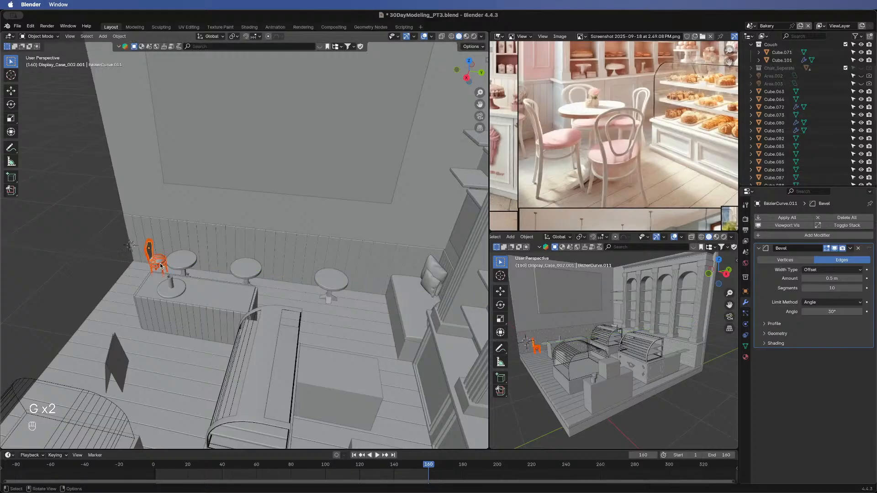
# - Join the first chair's seat cushion to its leg and back frame
pyautogui.click(156, 262)
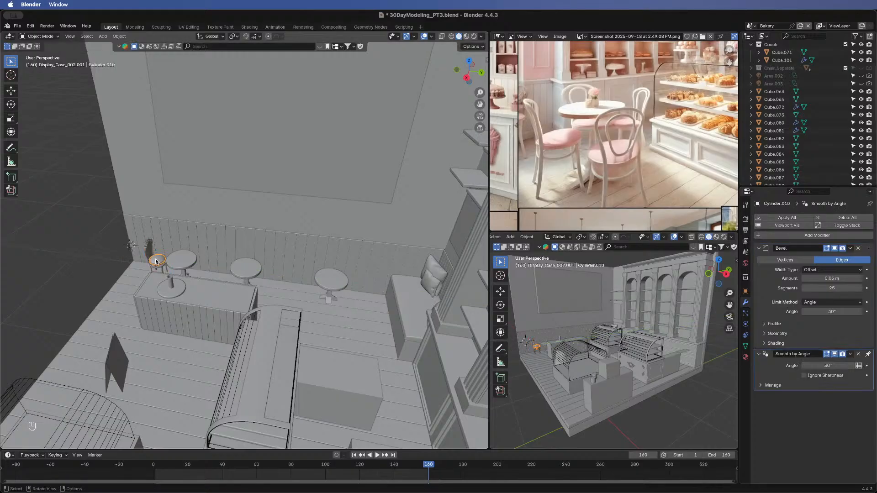
pyautogui.keyDown('shift'); pyautogui.click(162, 270); pyautogui.keyUp('shift')
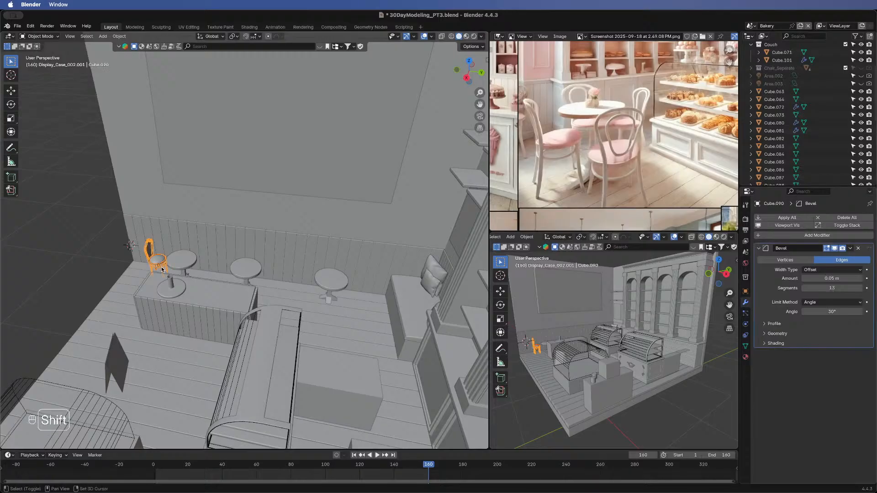
pyautogui.hotkey('ctrl', 'j')
# - Move the whole first chair, including its inner backrest piece, about -0.092 m along Y, away from the first table
pyautogui.keyDown('shift'); pyautogui.click(166, 263); pyautogui.keyUp('shift')
pyautogui.press('g')
pyautogui.press('x')
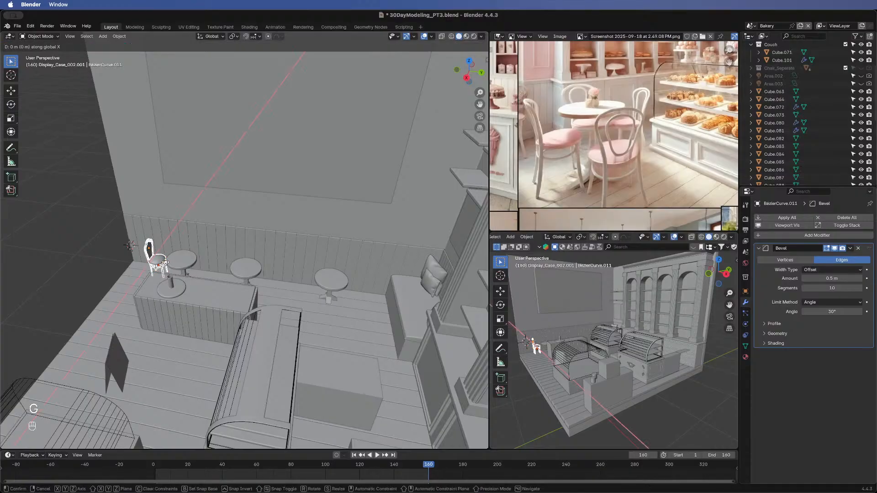
pyautogui.click(163, 263)
pyautogui.press('g')
pyautogui.press('y')
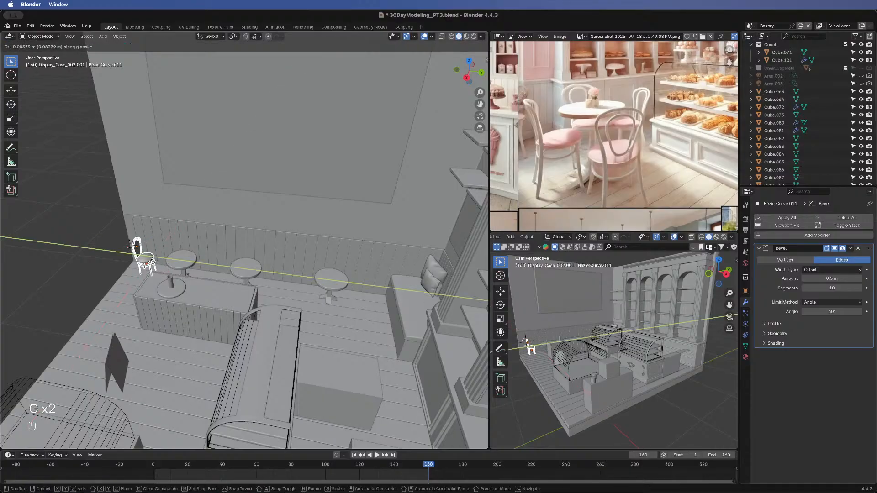
pyautogui.click(166, 271)
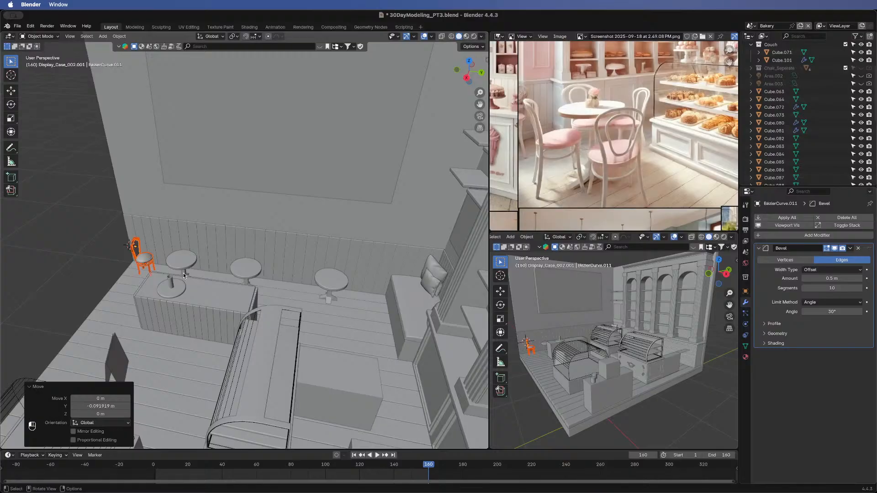
# - Move the first table with its base about -0.12 m along Y, closer to the first chair
pyautogui.click(185, 265)
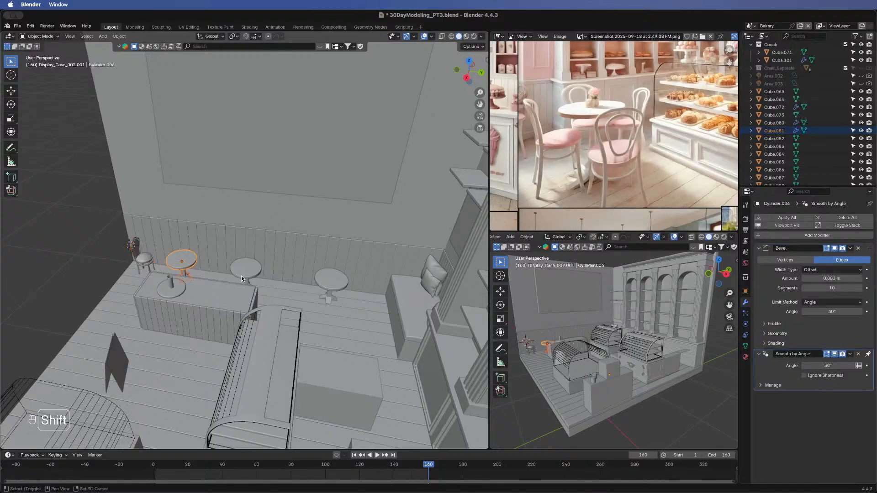
pyautogui.press('g')
pyautogui.press('x')
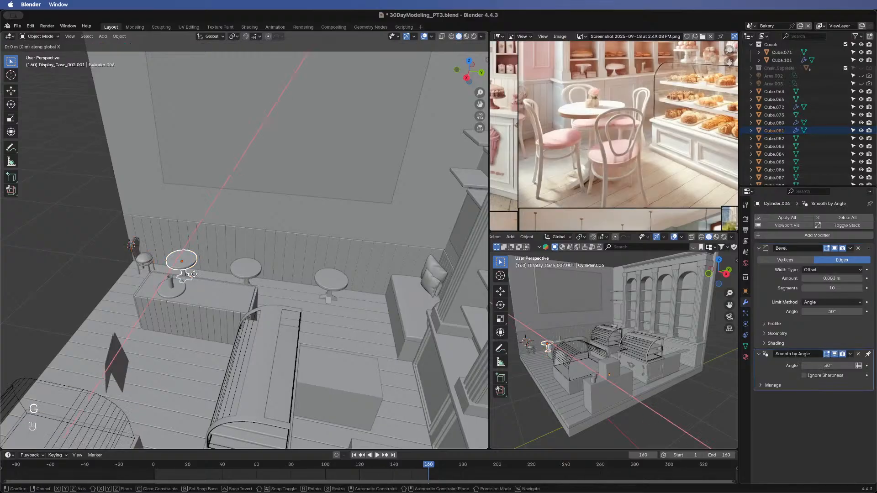
pyautogui.rightClick(194, 274)
pyautogui.press('g')
pyautogui.press('y')
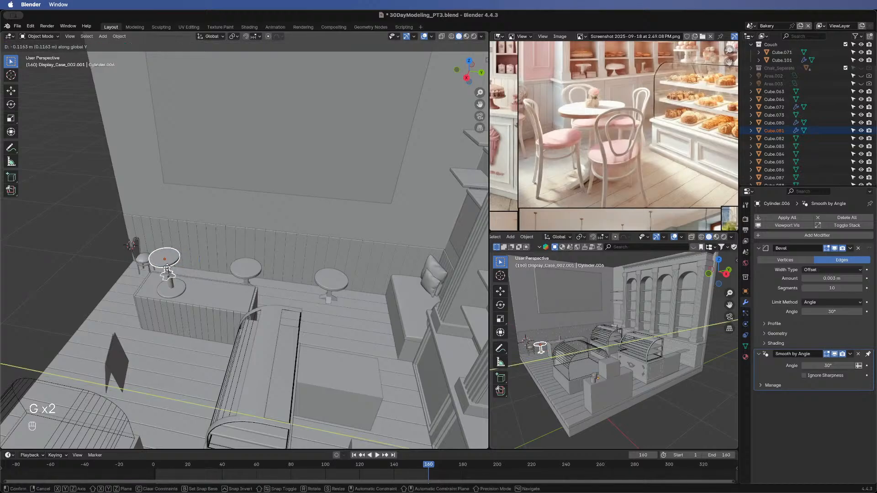
pyautogui.click(164, 269)
# - Create a linked duplicate of the complete first chair and move it 0.308 m along Y to the other side of the first table
pyautogui.click(138, 260)
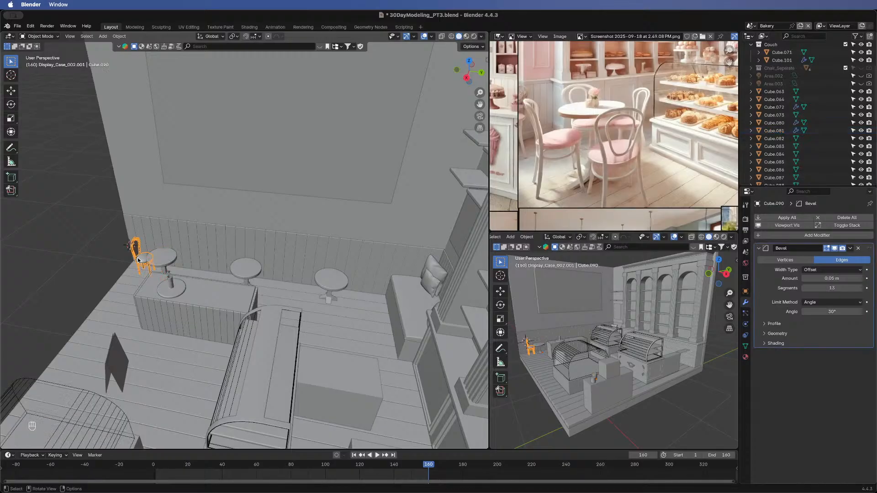
pyautogui.keyDown('shift'); pyautogui.click(137, 249); pyautogui.keyUp('shift')
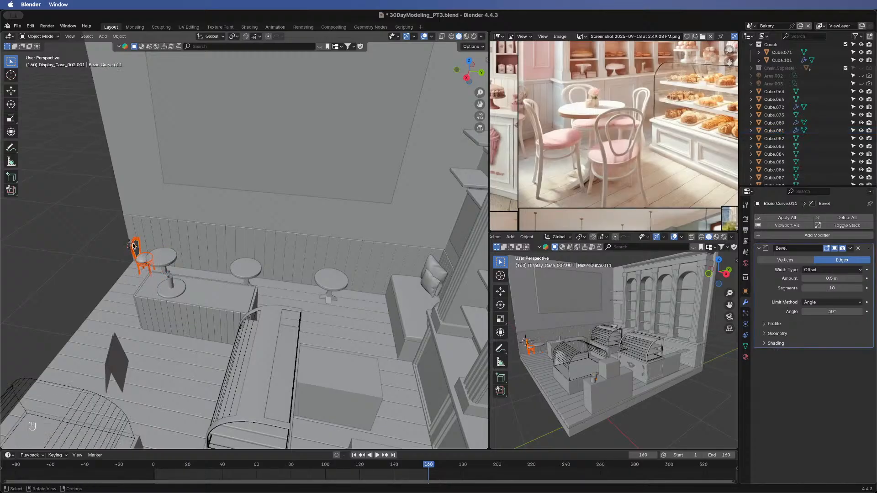
pyautogui.press('super+d')
pyautogui.hotkey('alt', 'd')
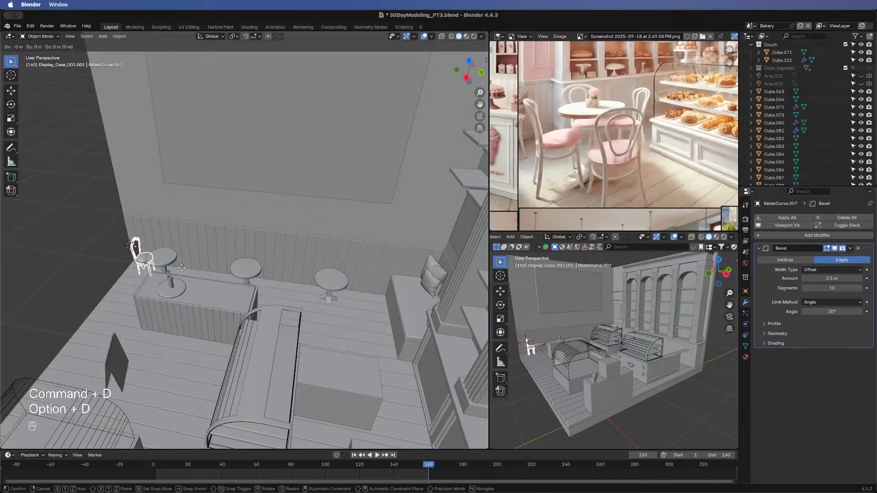
pyautogui.rightClick(292, 290)
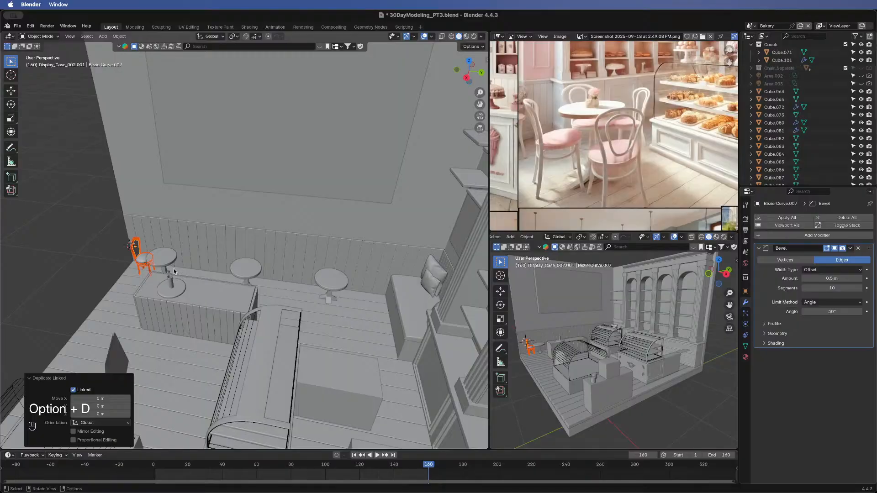
pyautogui.press('g')
pyautogui.press('x')
pyautogui.rightClick(174, 269)
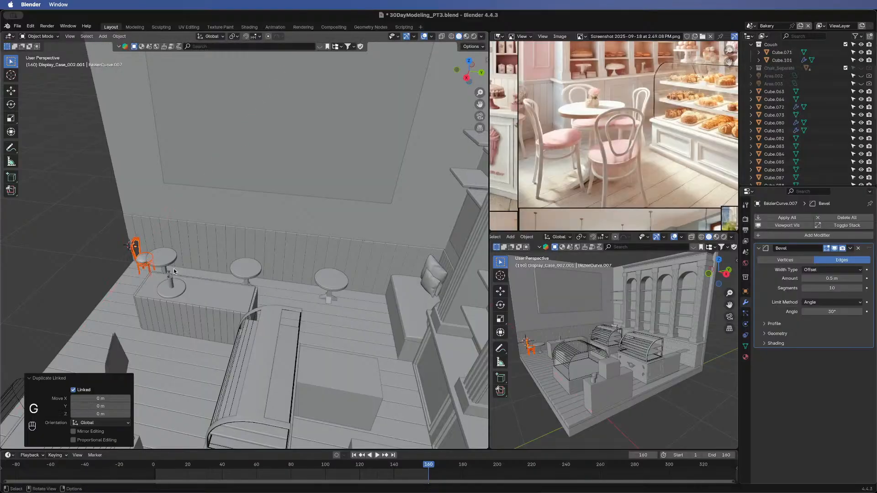
pyautogui.press('g')
pyautogui.press('y')
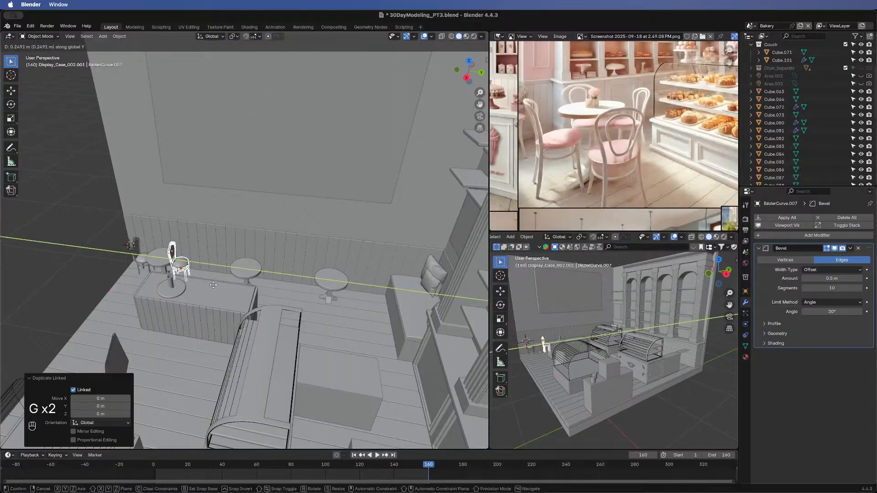
pyautogui.click(219, 281)
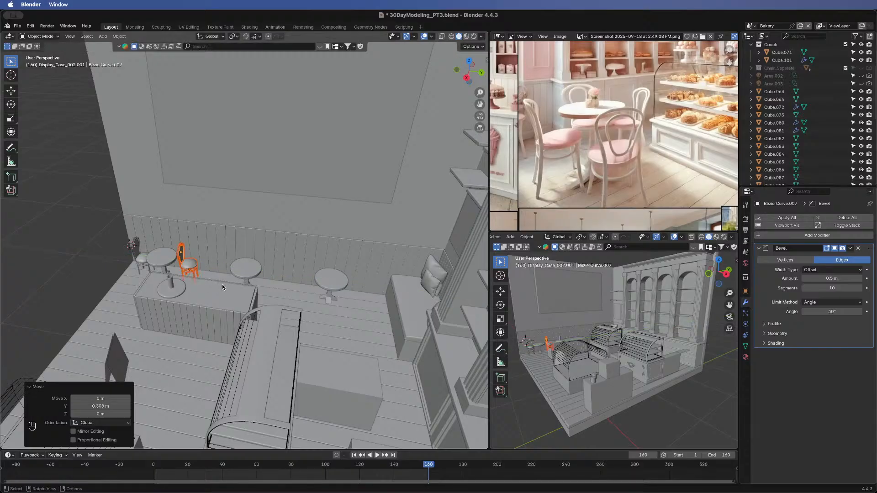
# - Rotate the duplicated chair 180° about Z so it faces the first table
pyautogui.press('r')
pyautogui.write('z')
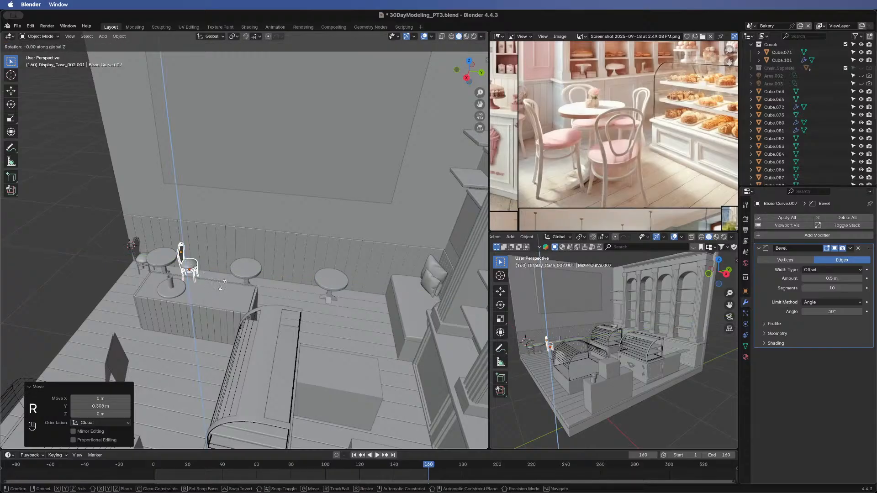
pyautogui.write('90')
pyautogui.press('Escape')
pyautogui.write('rz')
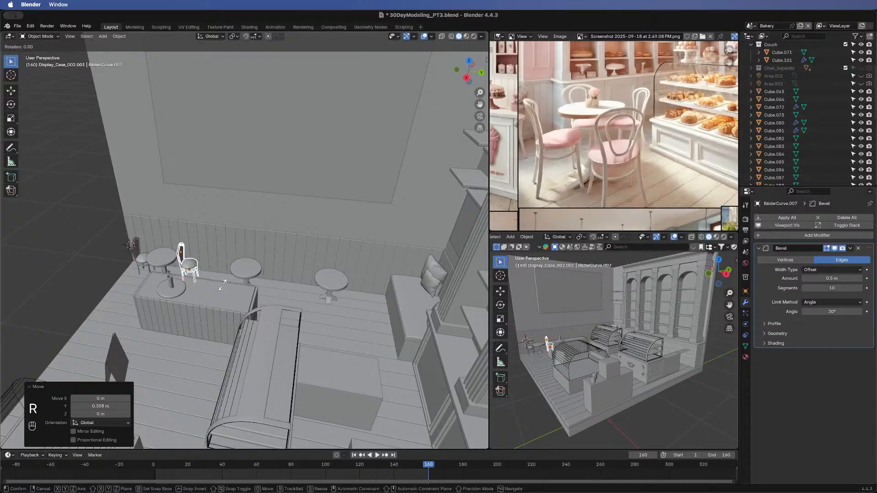
pyautogui.write('180')
pyautogui.press('Return')
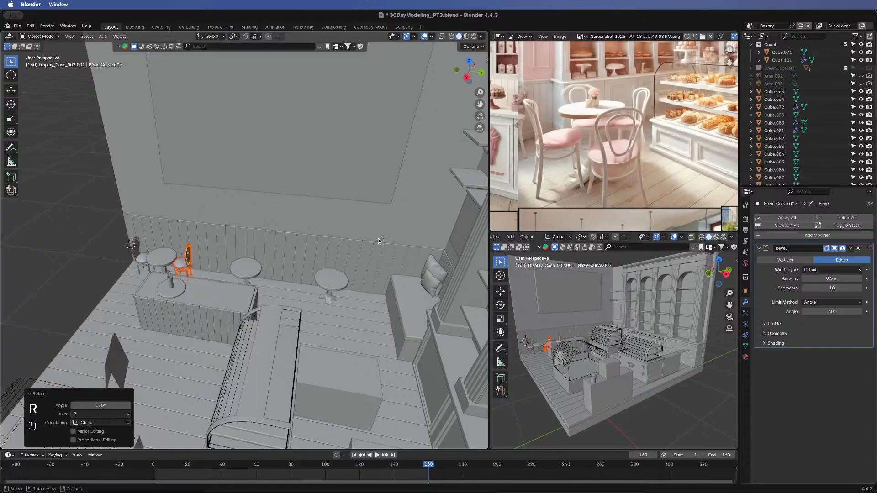
# - Move the duplicated chair about 0.028 m along Y, slightly farther from the first table
pyautogui.moveTo(290, 258); pyautogui.dragTo(361, 190, button='middle')
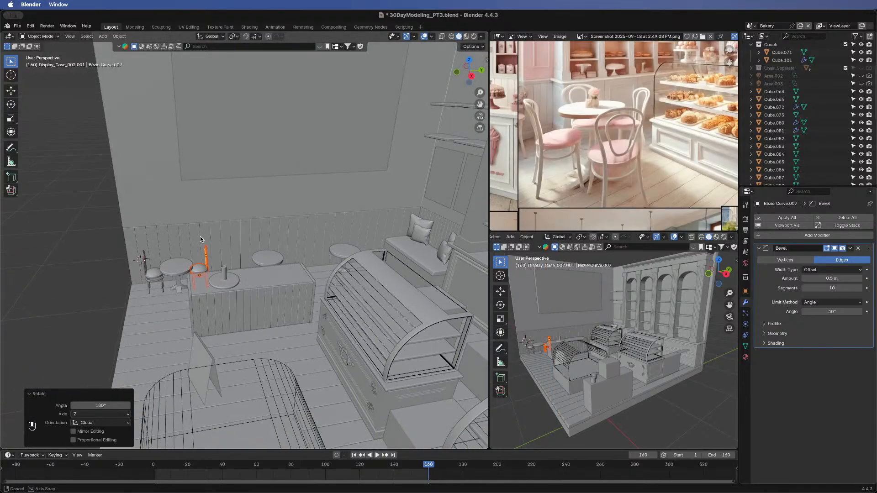
pyautogui.scroll(5, 156, 217)
pyautogui.keyDown('shift'); pyautogui.moveTo(162, 300); pyautogui.dragTo(265, 259, button='middle'); pyautogui.keyUp('shift')
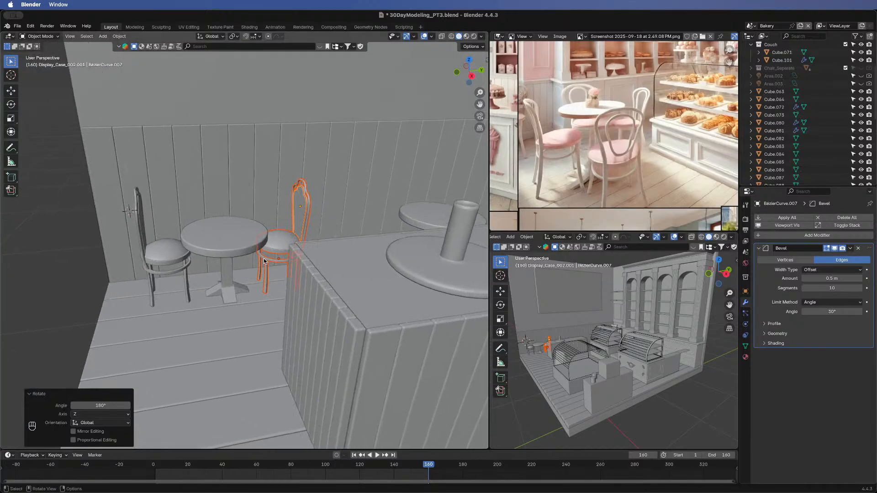
pyautogui.press('g')
pyautogui.press('x')
pyautogui.press('g')
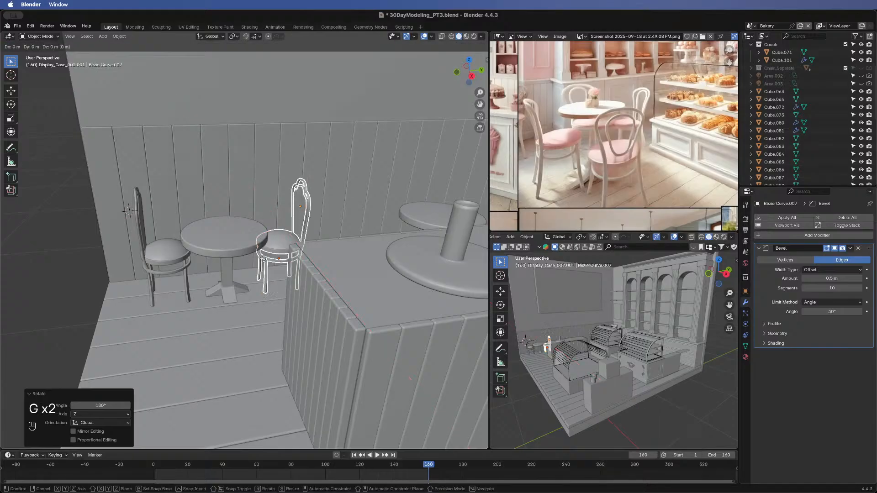
pyautogui.press('y')
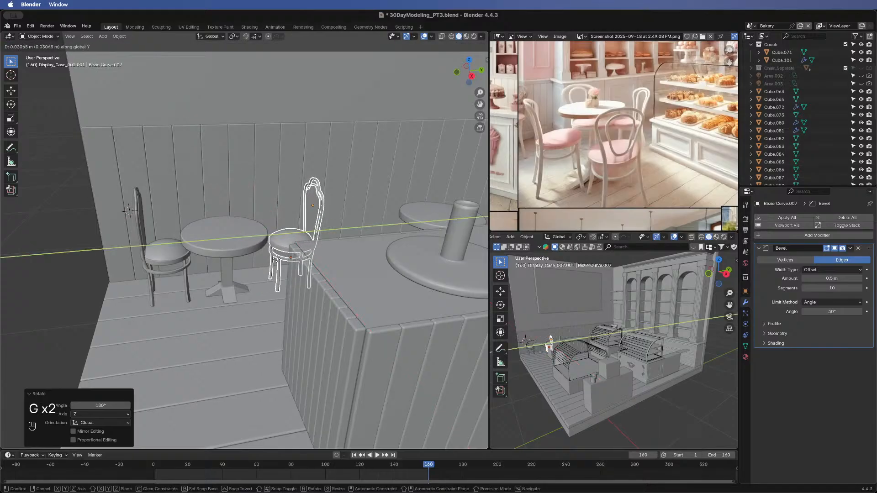
pyautogui.click(275, 259)
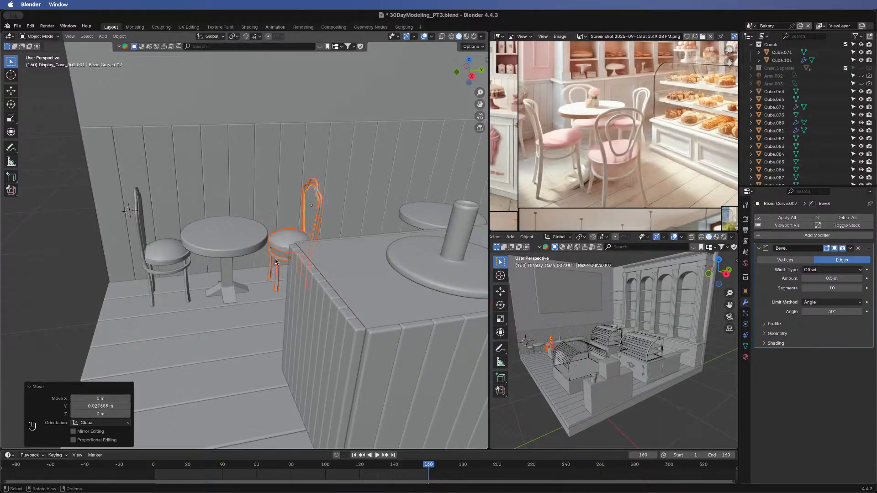
# - Move all parts of both chairs at the first table into a new collection named Chairs
pyautogui.keyDown('shift'); pyautogui.click(147, 243); pyautogui.keyUp('shift')
pyautogui.keyDown('shift'); pyautogui.click(143, 231); pyautogui.keyUp('shift')
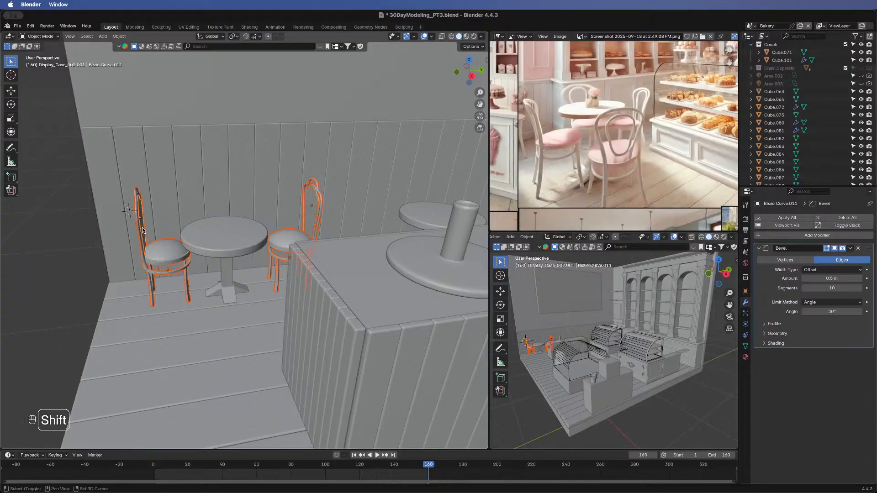
pyautogui.press('m')
pyautogui.click(301, 284)
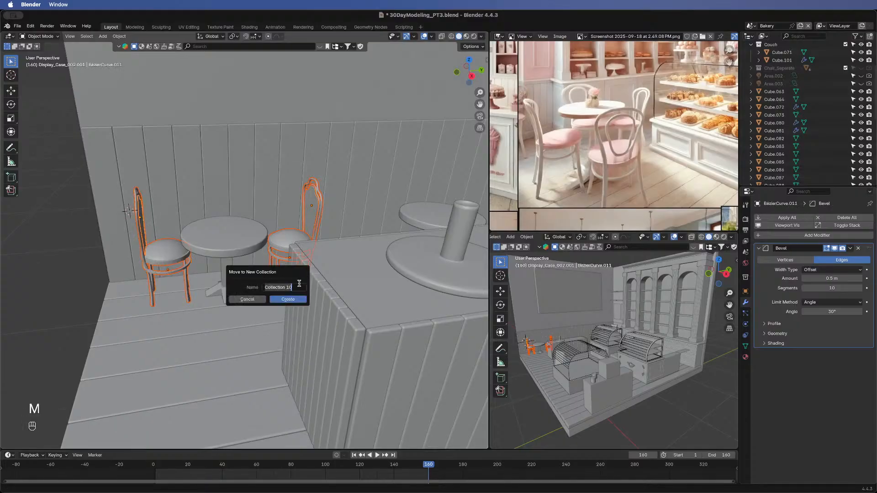
pyautogui.write('Cha')
pyautogui.press('BackSpace')
pyautogui.press('BackSpace')
pyautogui.press('Return')
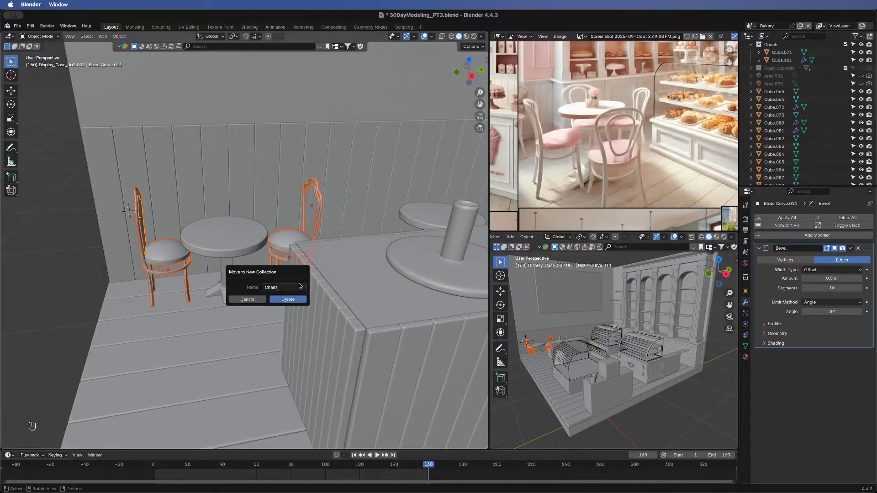
pyautogui.click(289, 299)
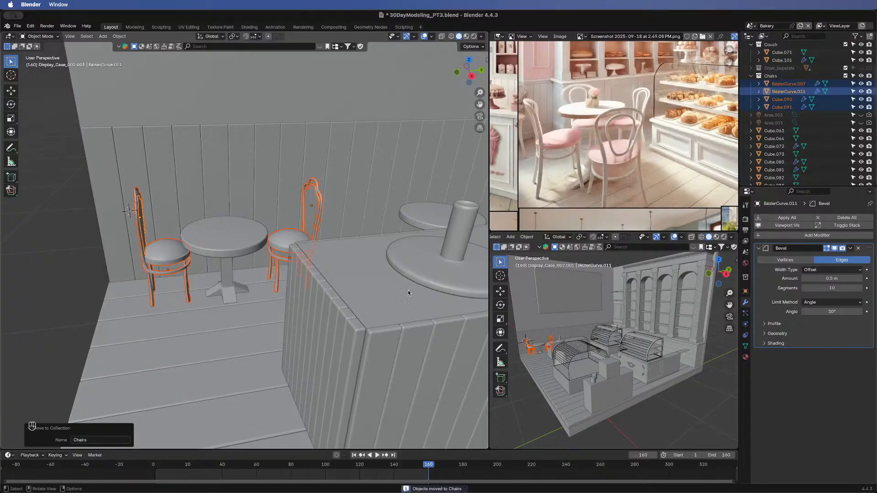
# - Move both parts of the outer chair at the first table about -0.027 m along Y, slightly farther from the table
pyautogui.keyDown('shift'); pyautogui.moveTo(407, 252); pyautogui.dragTo(264, 291, button='middle'); pyautogui.keyUp('shift')
pyautogui.scroll(-7, 316, 255)
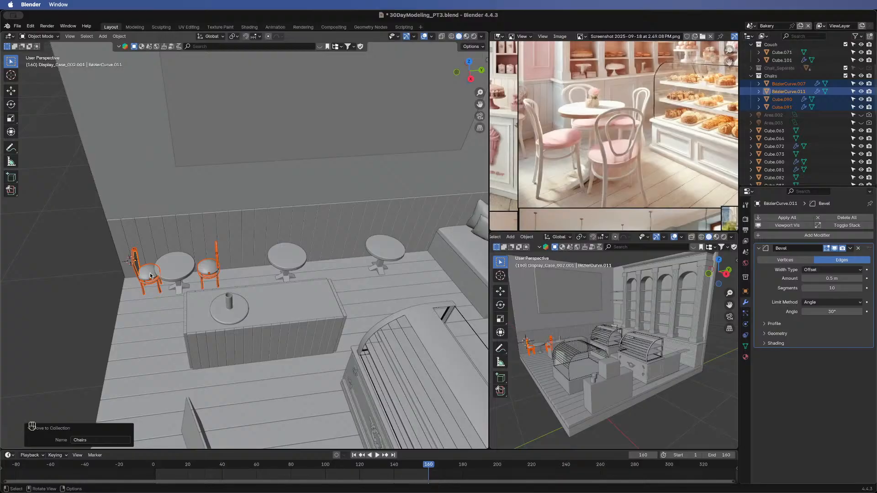
pyautogui.click(136, 265)
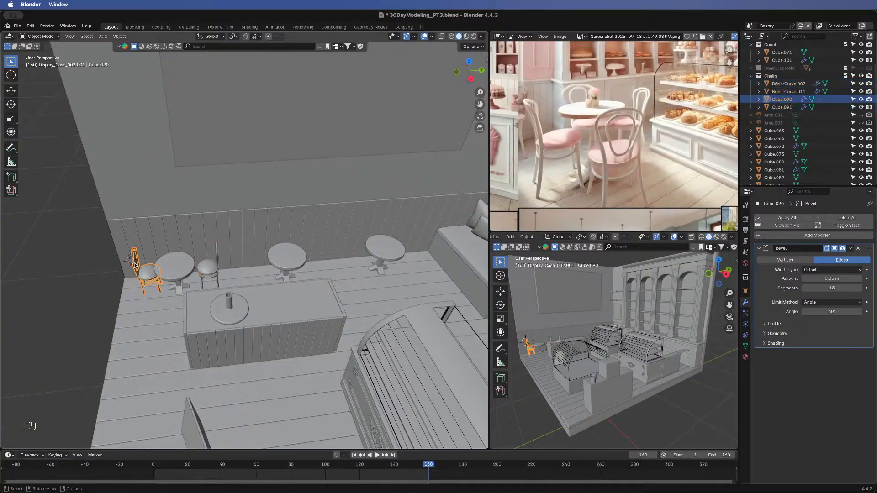
pyautogui.keyDown('shift'); pyautogui.click(134, 265); pyautogui.keyUp('shift')
pyautogui.keyDown('shift'); pyautogui.click(136, 265); pyautogui.keyUp('shift')
pyautogui.keyDown('shift'); pyautogui.click(136, 265); pyautogui.keyUp('shift')
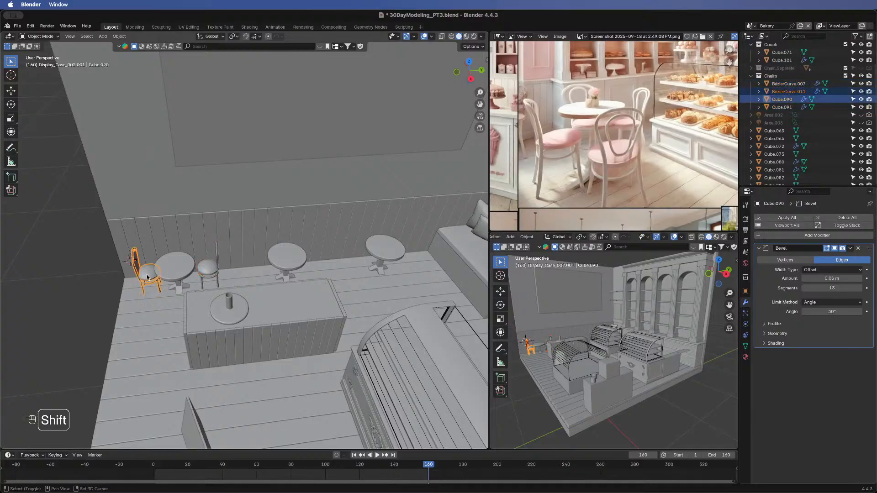
pyautogui.press('g')
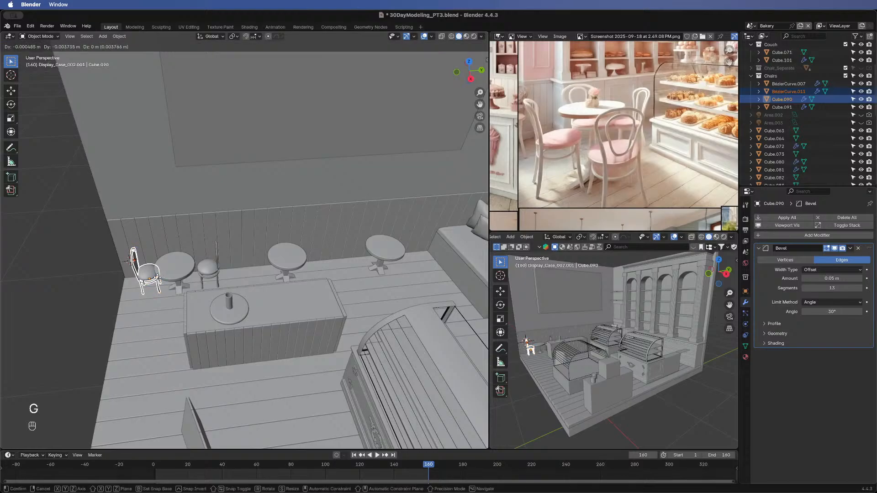
pyautogui.press('y')
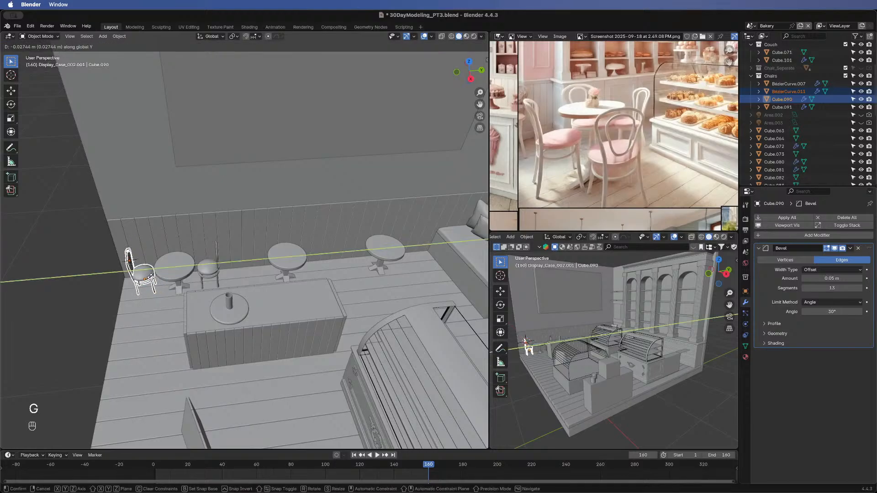
pyautogui.click(186, 275)
# - Select the frames and seats of both chairs at the first table together
pyautogui.click(203, 271)
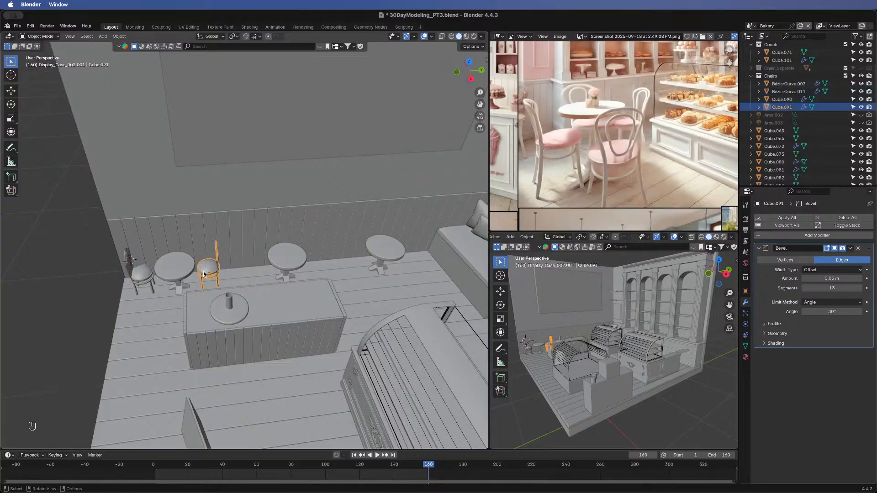
pyautogui.press('super+z')
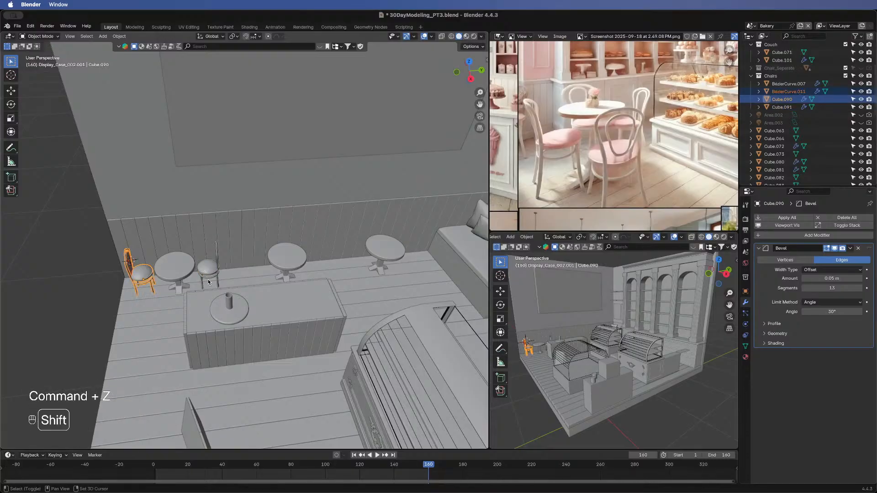
pyautogui.keyDown('shift'); pyautogui.click(216, 261); pyautogui.keyUp('shift')
pyautogui.moveTo(284, 253); pyautogui.dragTo(315, 250, button='middle')
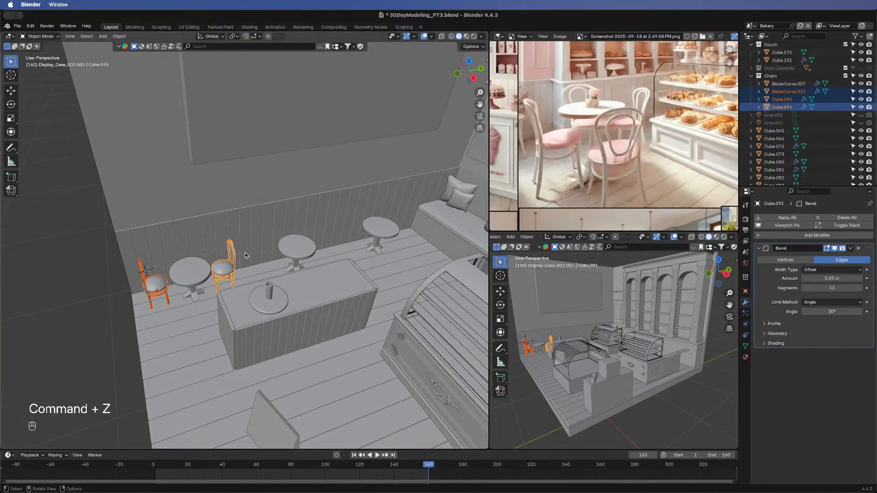
pyautogui.keyDown('shift'); pyautogui.click(233, 256); pyautogui.keyUp('shift')
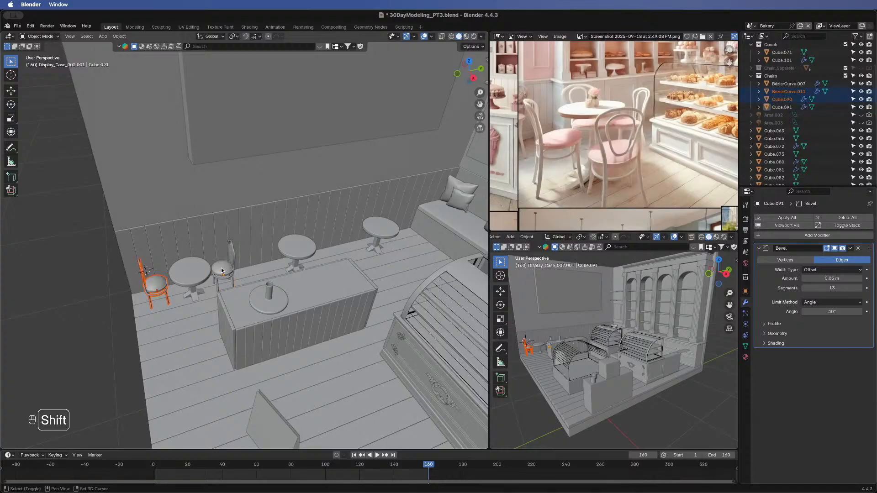
pyautogui.keyDown('shift'); pyautogui.click(223, 267); pyautogui.keyUp('shift')
pyautogui.keyDown('shift'); pyautogui.click(231, 257); pyautogui.keyUp('shift')
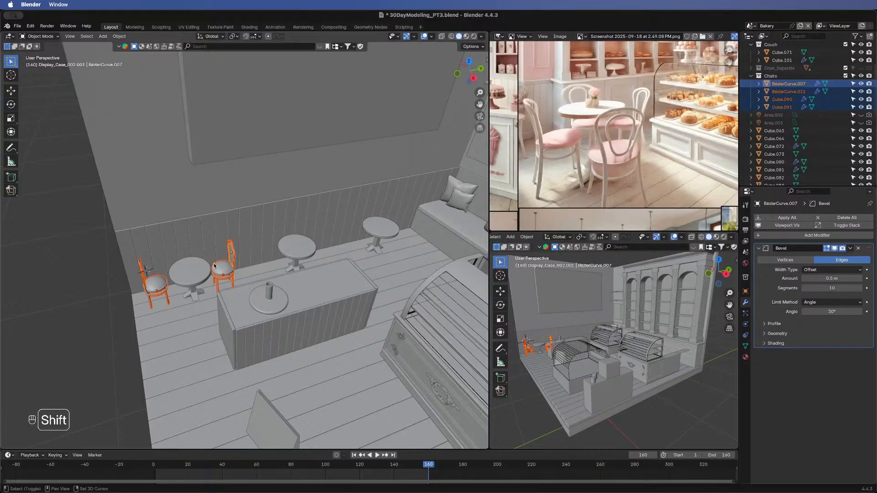
pyautogui.hotkey('shift', 'd')
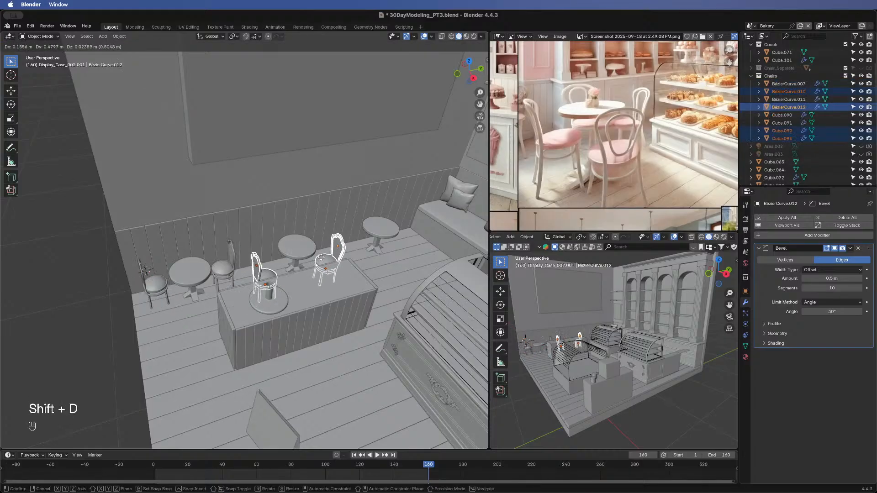
pyautogui.rightClick(322, 257)
pyautogui.press('super+z')
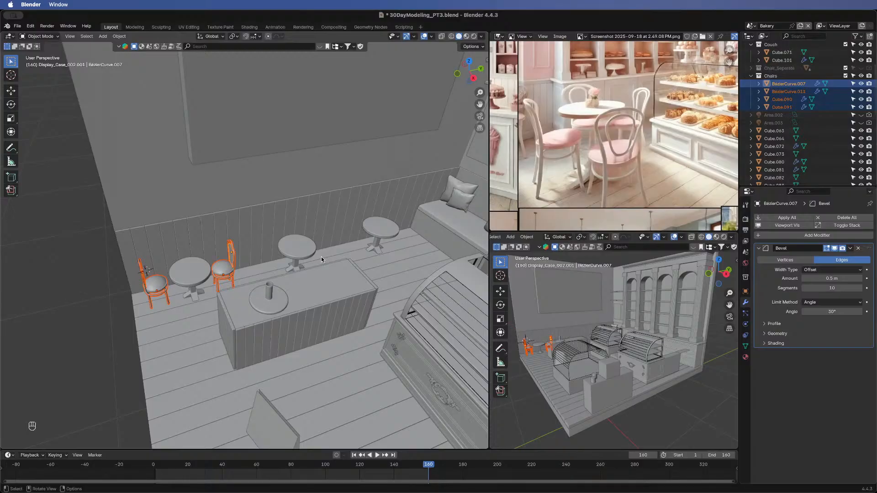
# - Create linked duplicates of both chairs and move them about 0.522 m along Y to the second table
pyautogui.hotkey('alt', 'd')
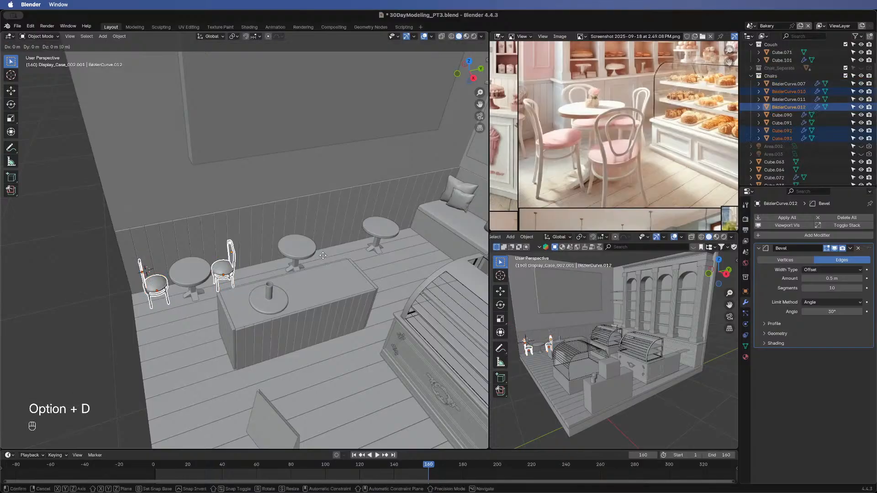
pyautogui.rightClick(368, 259)
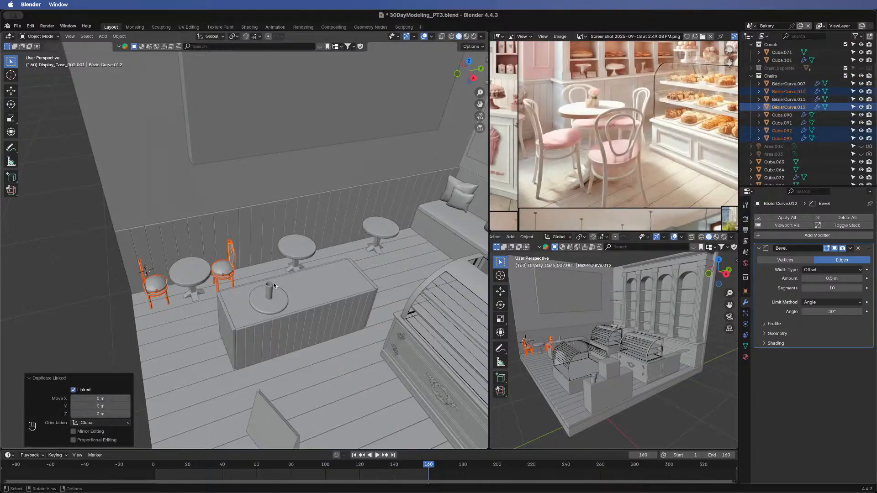
pyautogui.press('g')
pyautogui.press('x')
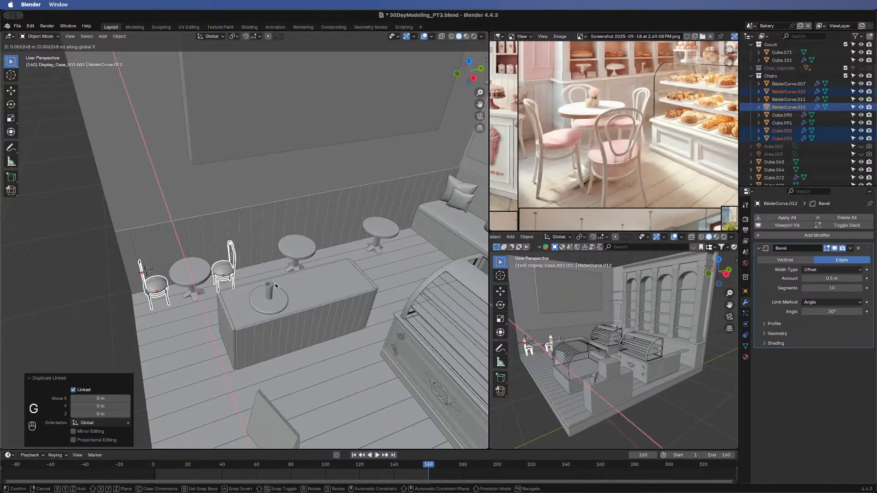
pyautogui.press('g')
pyautogui.press('y')
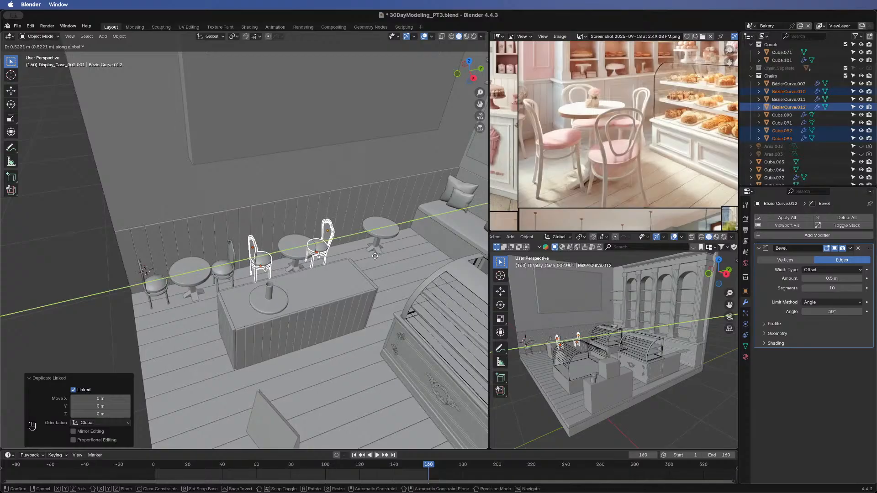
pyautogui.click(375, 256)
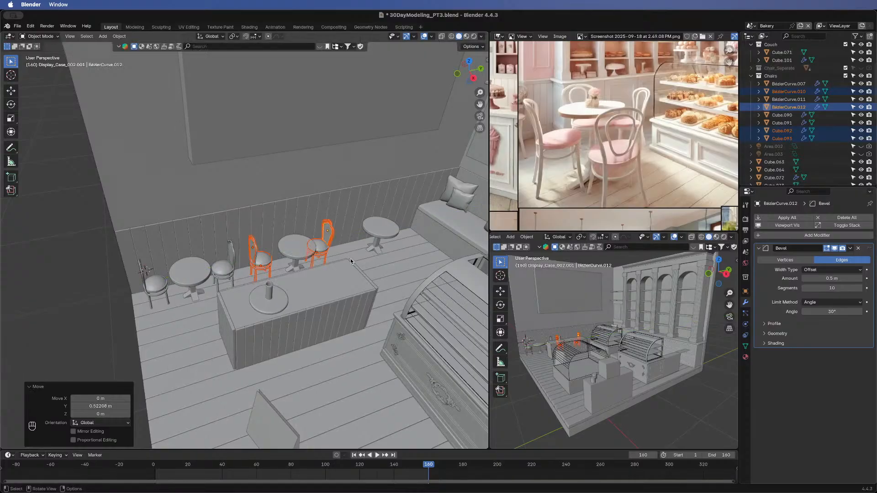
# - Create linked duplicates of the two chairs at the second table, leaving the copies in place
pyautogui.hotkey('alt', 'd')
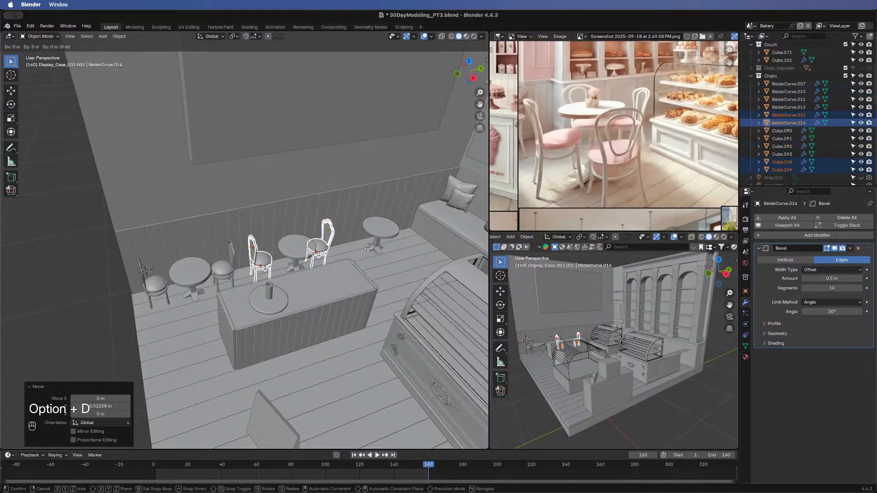
pyautogui.rightClick(404, 245)
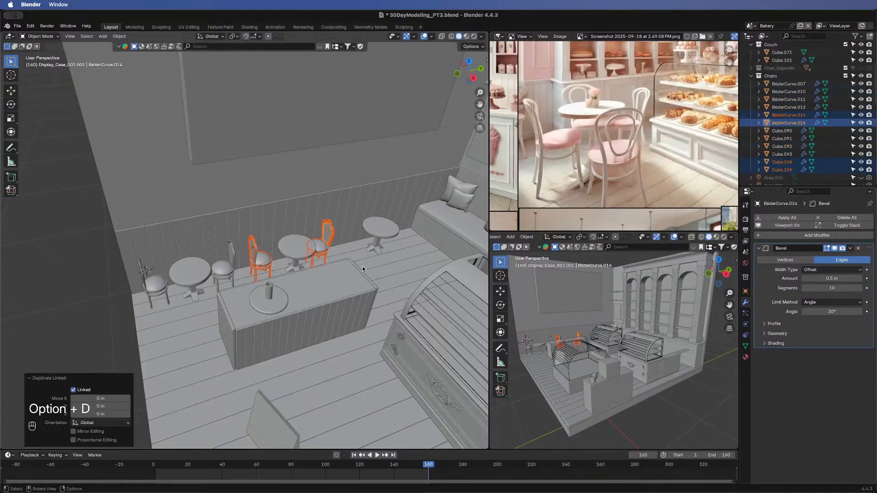
# - Move the duplicated pair of chairs about 0.47 m along the Y axis to the third table, beside the couch
pyautogui.press('g')
pyautogui.press('y')
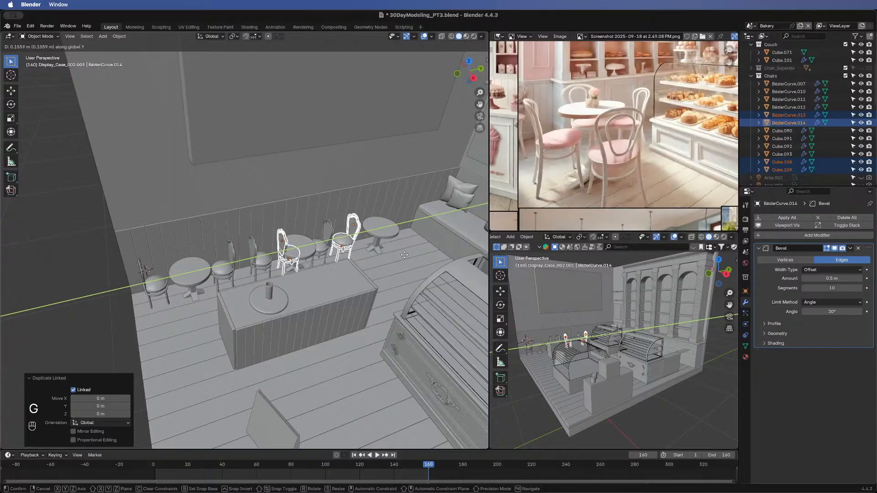
pyautogui.click(437, 239)
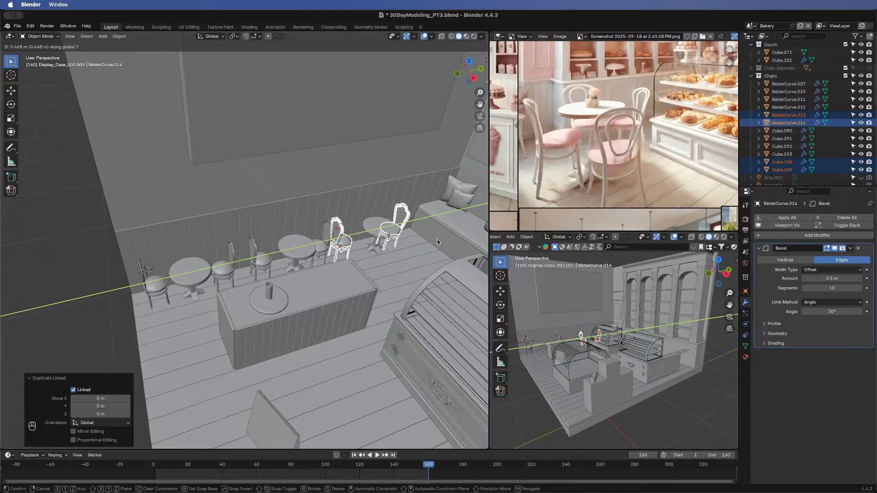
# - Select the base and top of the table nearest the couch and shift them about -0.077 m along Y between their chairs
pyautogui.click(375, 243)
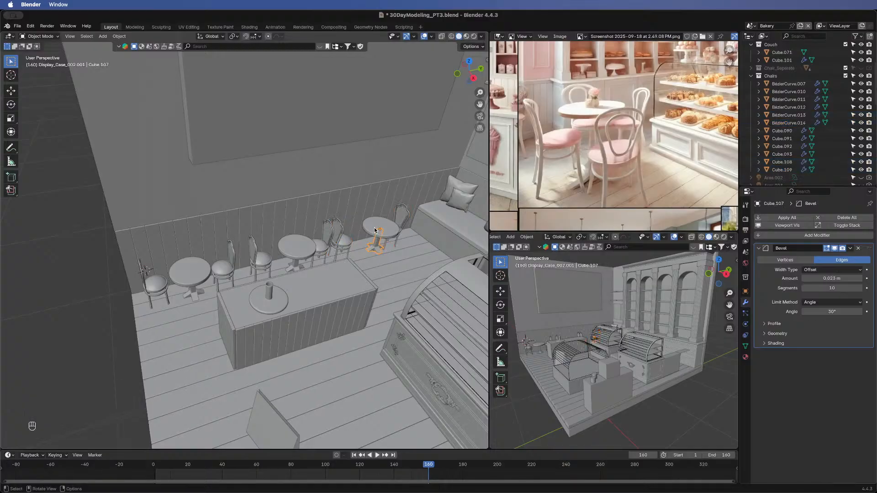
pyautogui.keyDown('shift'); pyautogui.click(374, 227); pyautogui.keyUp('shift')
pyautogui.press('g')
pyautogui.press('y')
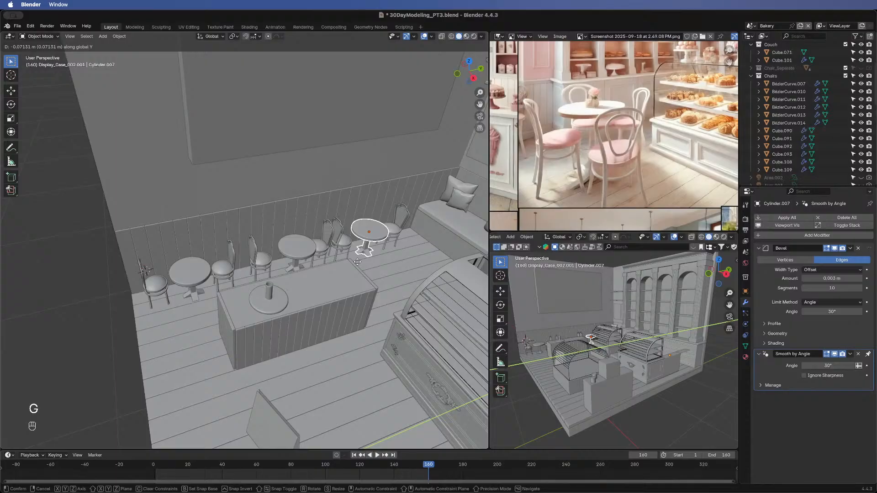
pyautogui.click(358, 261)
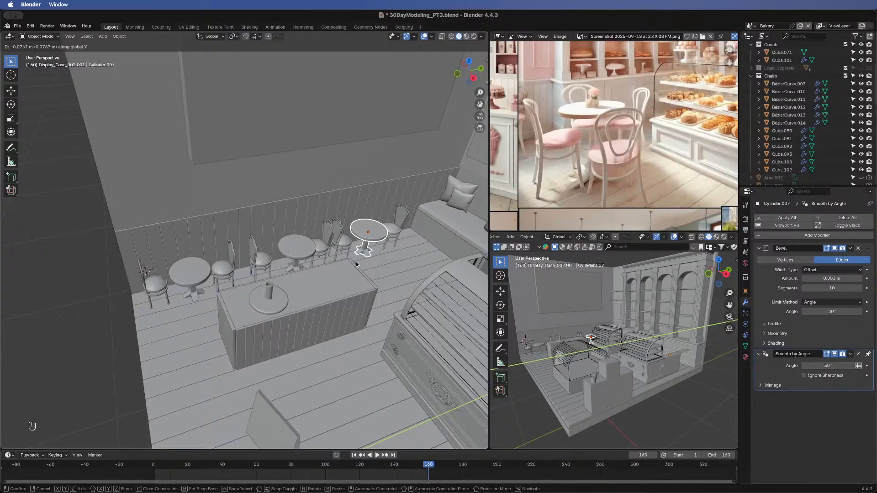
# - Shift the middle table, base and top together, about -0.042 m along Y to centre it between its chairs
pyautogui.click(292, 250)
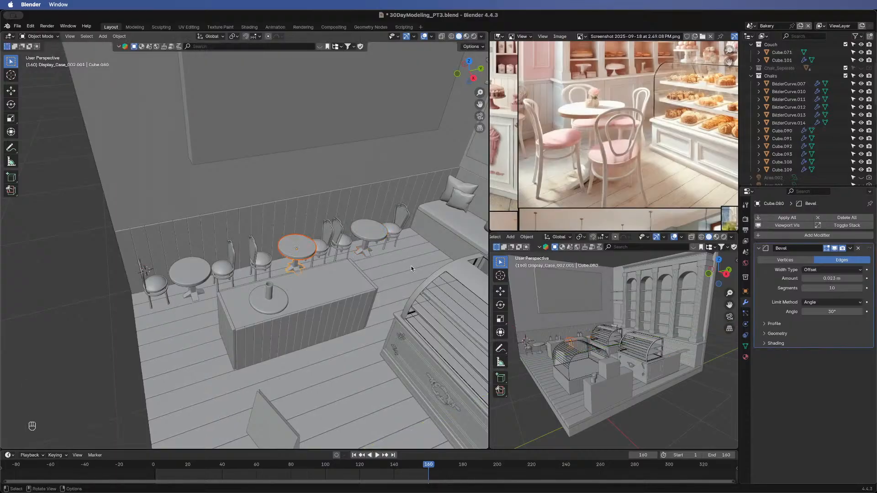
pyautogui.press('g')
pyautogui.press('y')
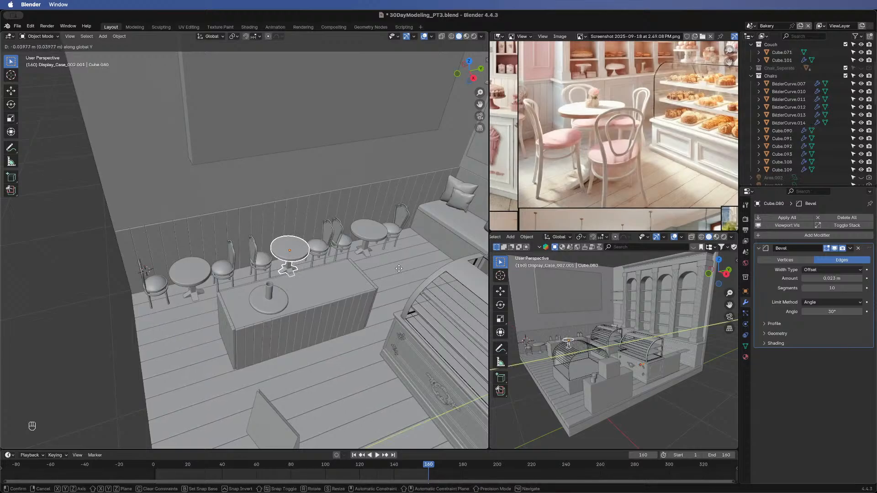
pyautogui.click(399, 269)
pyautogui.moveTo(307, 303); pyautogui.dragTo(479, 192, button='middle')
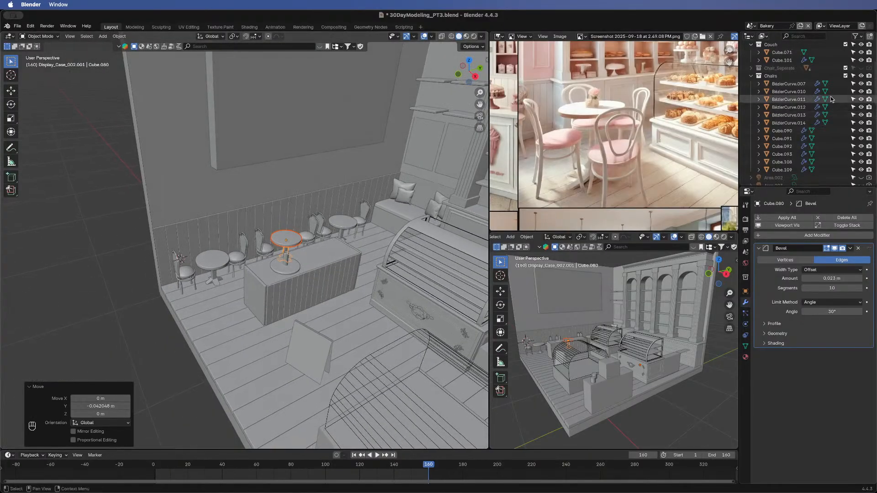
# - Select all objects in the Chairs collection and try to scale them up uniformly
pyautogui.click(780, 76)
pyautogui.rightClick(780, 76)
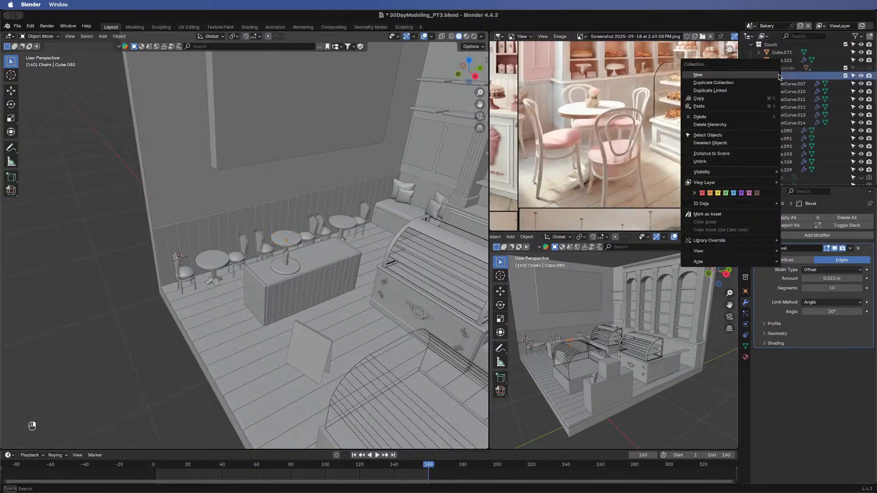
pyautogui.click(721, 135)
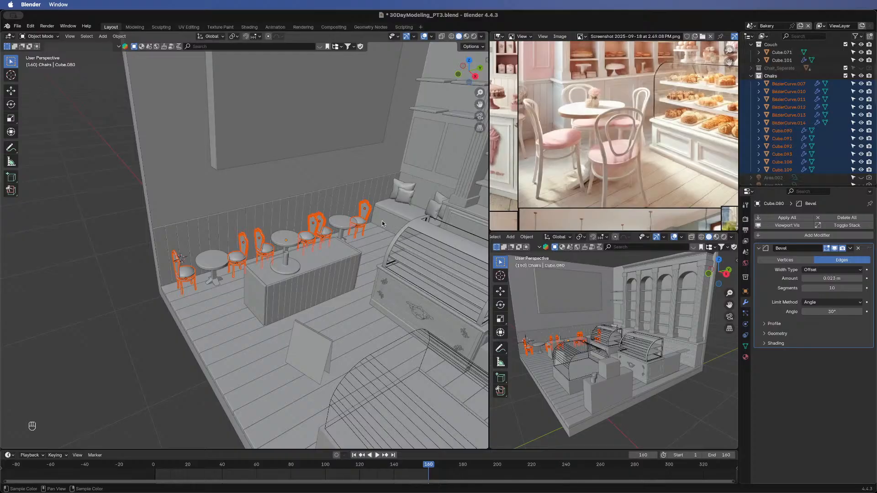
pyautogui.moveTo(275, 222); pyautogui.dragTo(359, 193, button='middle')
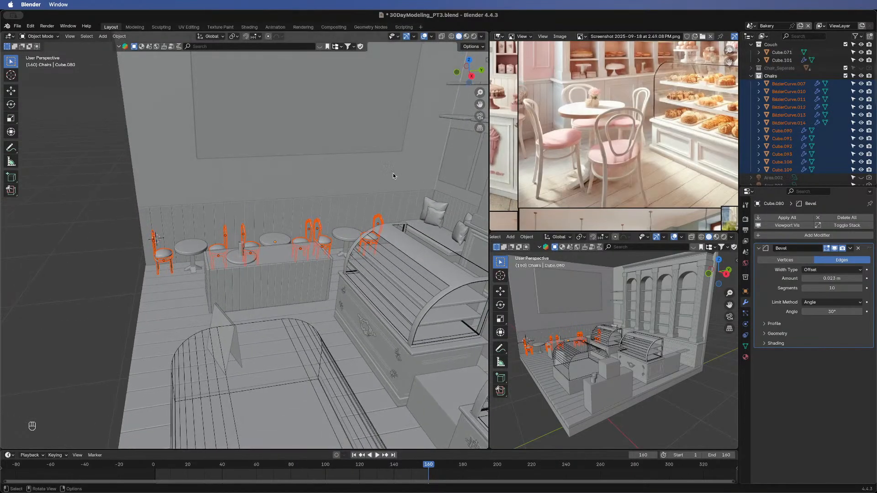
pyautogui.press('s')
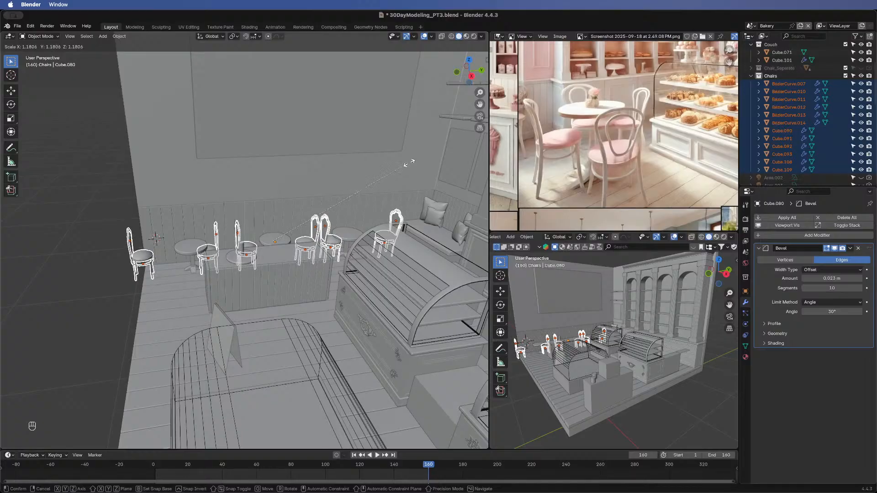
pyautogui.rightClick(412, 161)
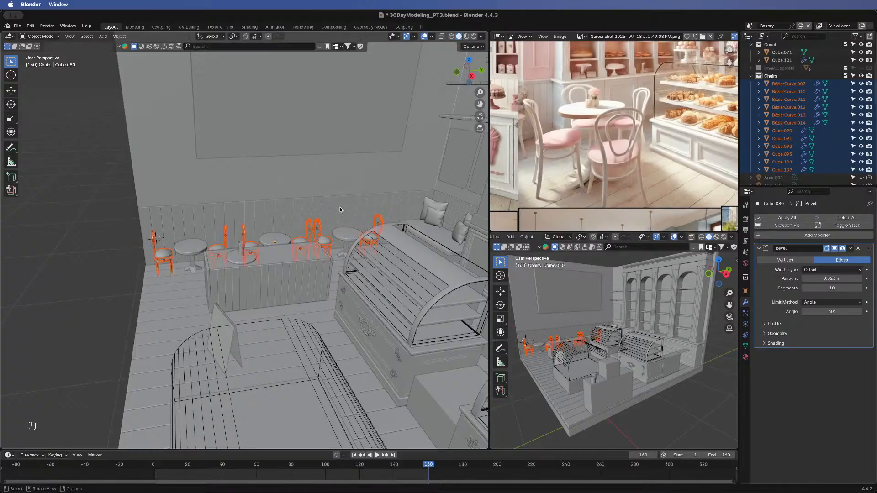
# - Enter edit mode on the selected chairs, select all their geometry and try to scale it along the Z axis
pyautogui.press('Tab')
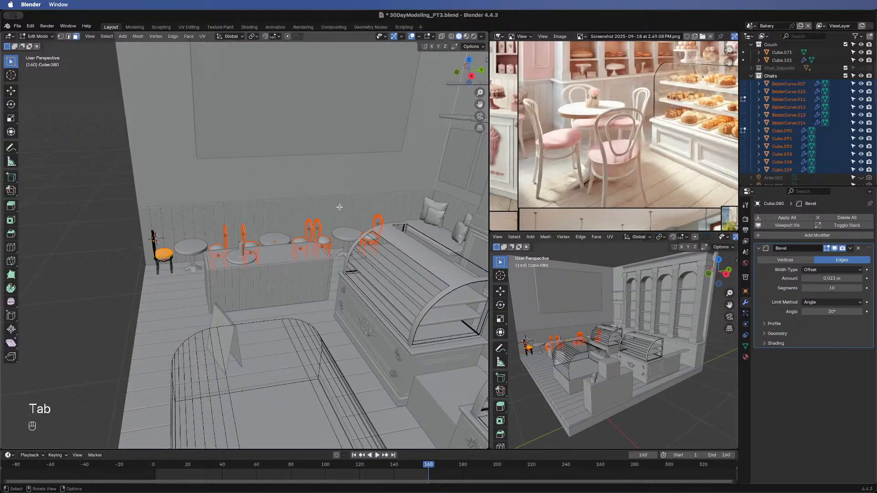
pyautogui.press('a')
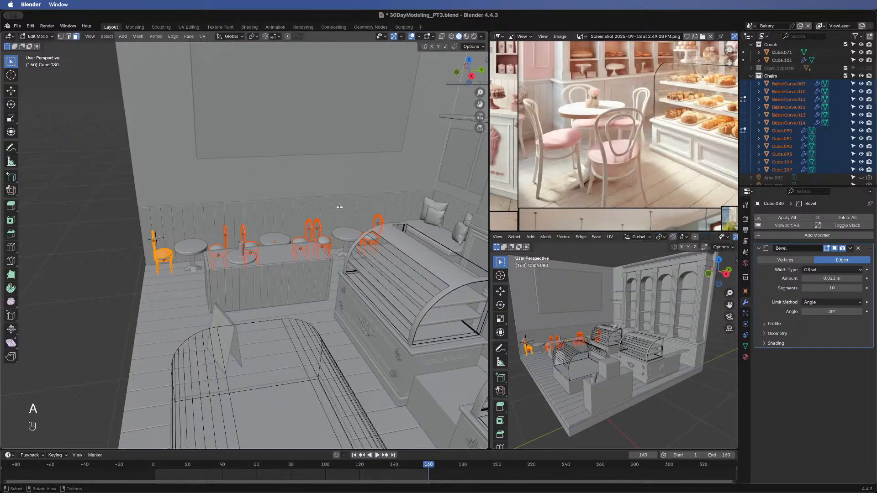
pyautogui.press('a')
pyautogui.press('s')
pyautogui.press('z')
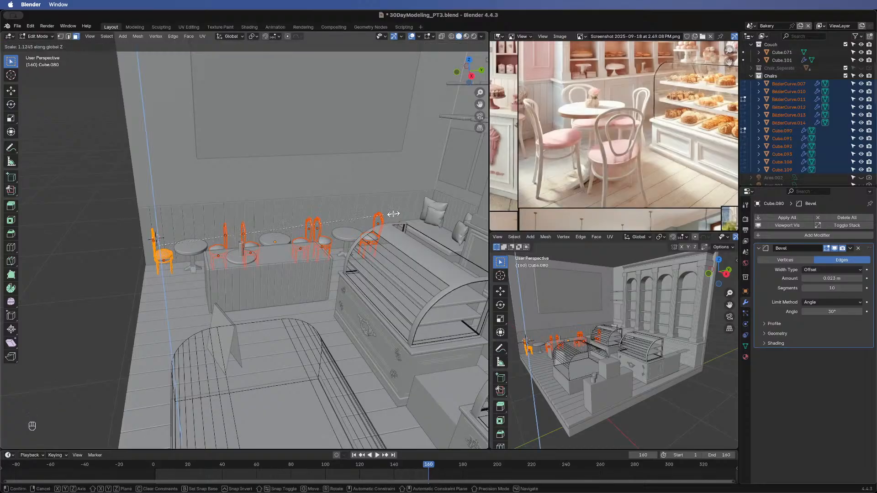
pyautogui.click(333, 230)
# - Raise the selected chair geometry about 0.084 m along the Z axis
pyautogui.press('g')
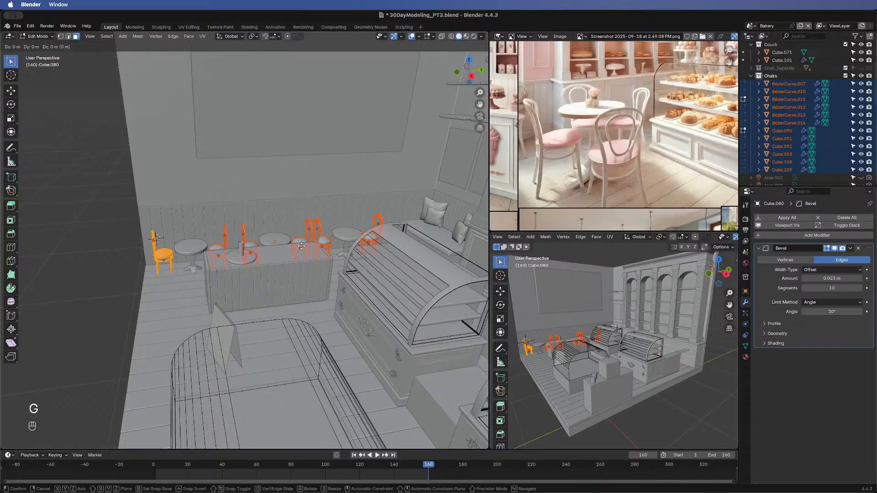
pyautogui.press('z')
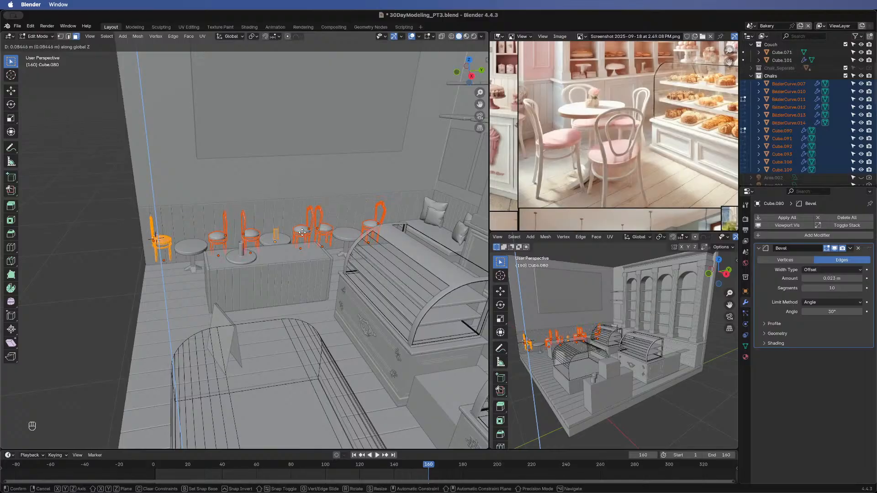
pyautogui.click(302, 232)
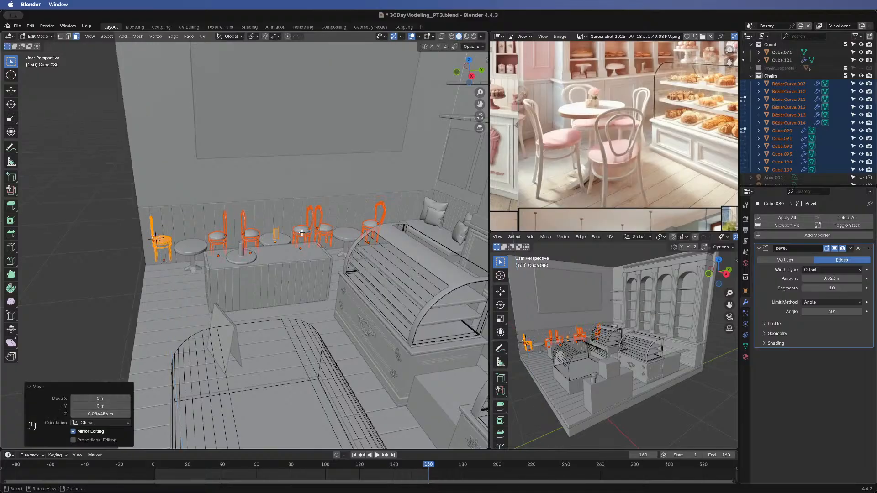
pyautogui.moveTo(340, 217); pyautogui.dragTo(230, 288, button='middle')
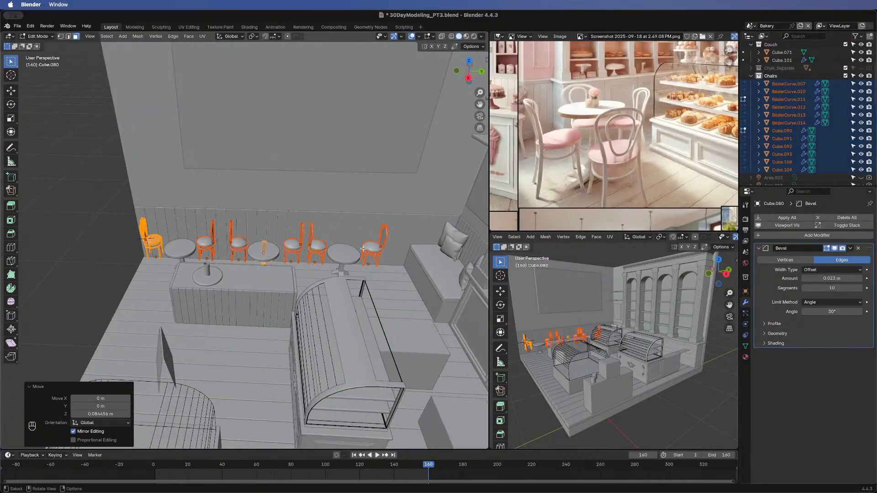
# - Abandon another uniform scale and undo the upward move and the geometry selection
pyautogui.press('s')
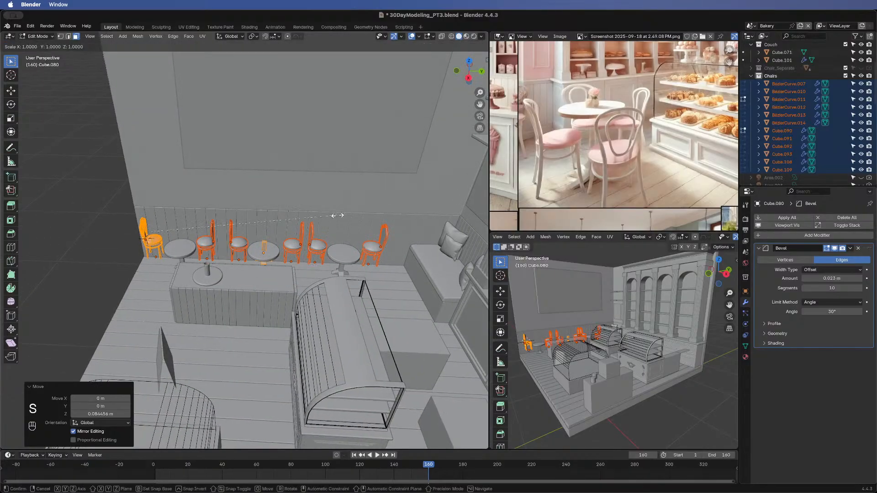
pyautogui.press('Escape')
pyautogui.press('super+z')
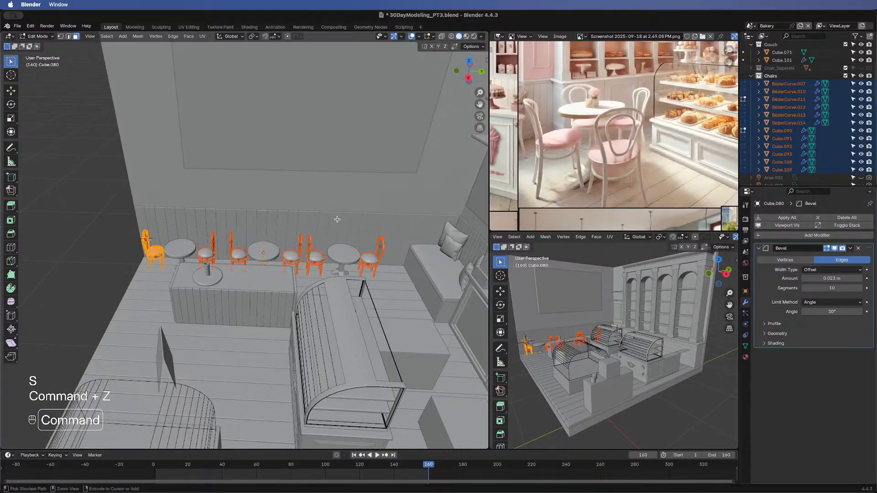
pyautogui.press('super+z')
pyautogui.click(36, 218)
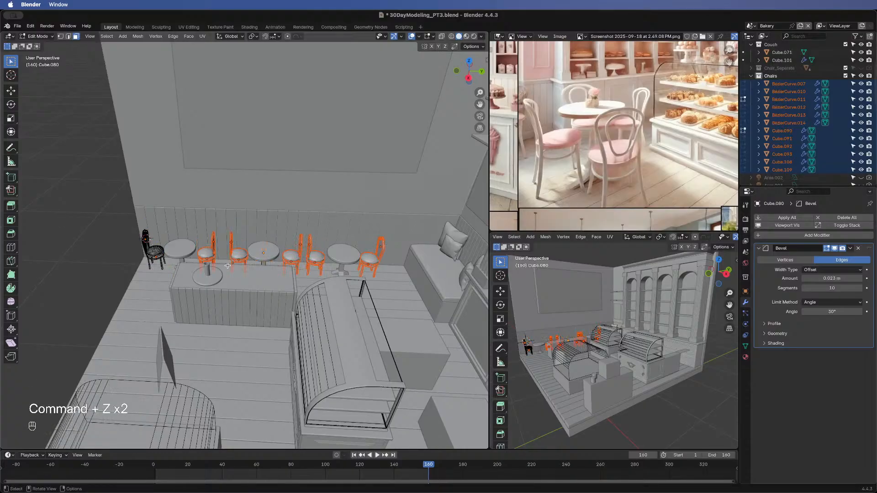
# - Reselect the Chairs collection's objects, select all geometry being edited, and return to object mode
pyautogui.click(766, 77)
pyautogui.rightClick(766, 77)
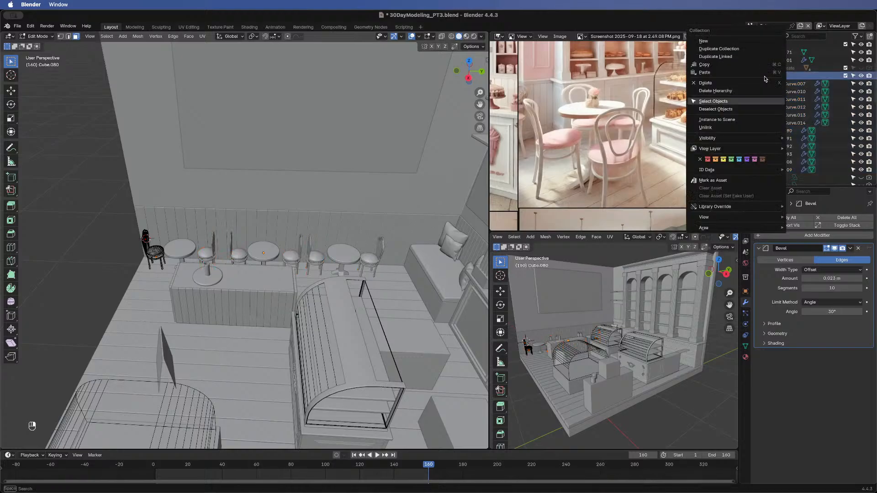
pyautogui.click(728, 104)
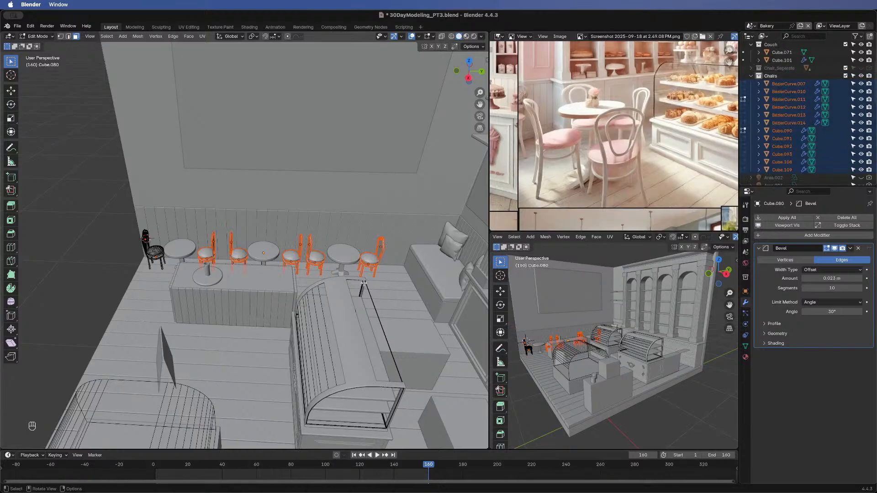
pyautogui.moveTo(295, 183); pyautogui.dragTo(298, 260, button='middle')
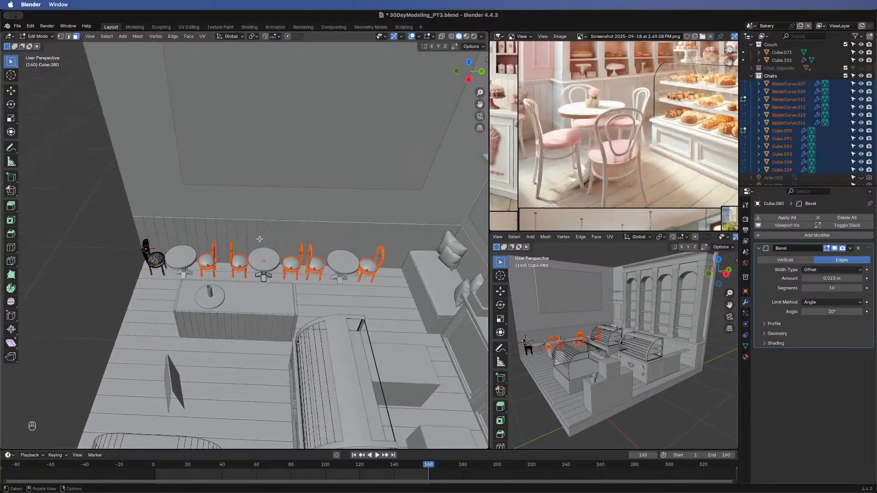
pyautogui.moveTo(259, 239); pyautogui.dragTo(267, 185, button='middle')
pyautogui.press('a')
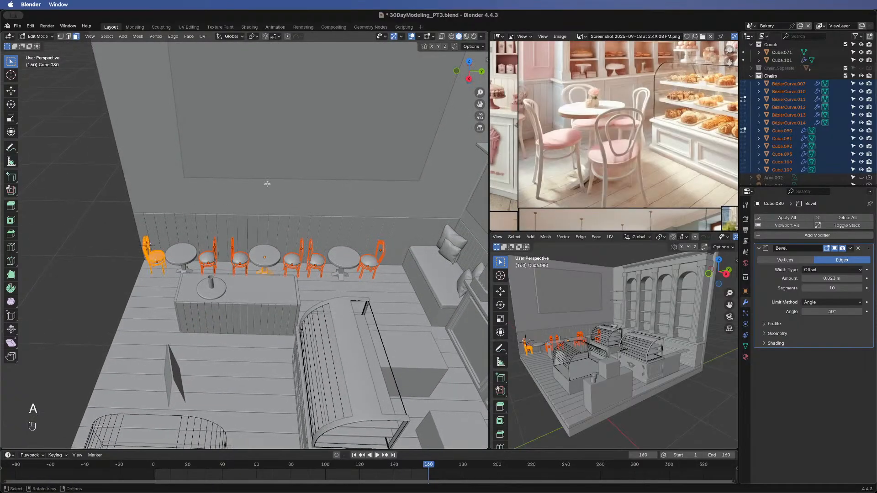
pyautogui.press('`')
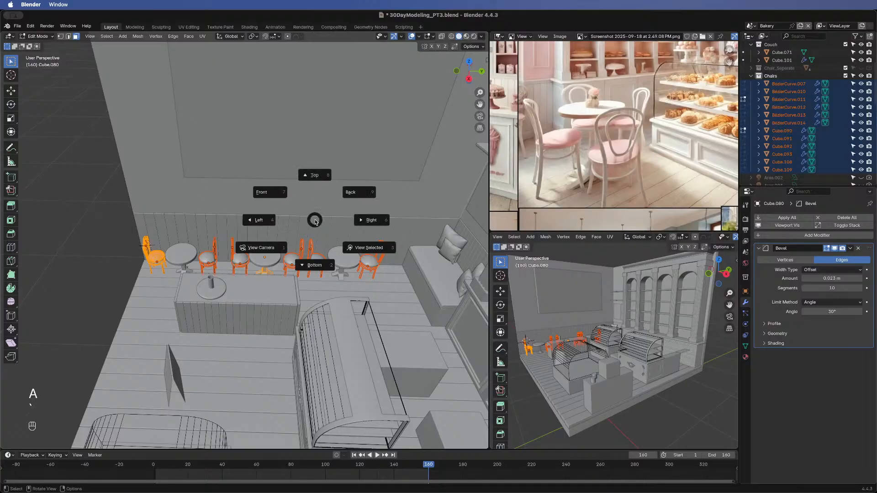
pyautogui.press('Escape')
pyautogui.press('Tab')
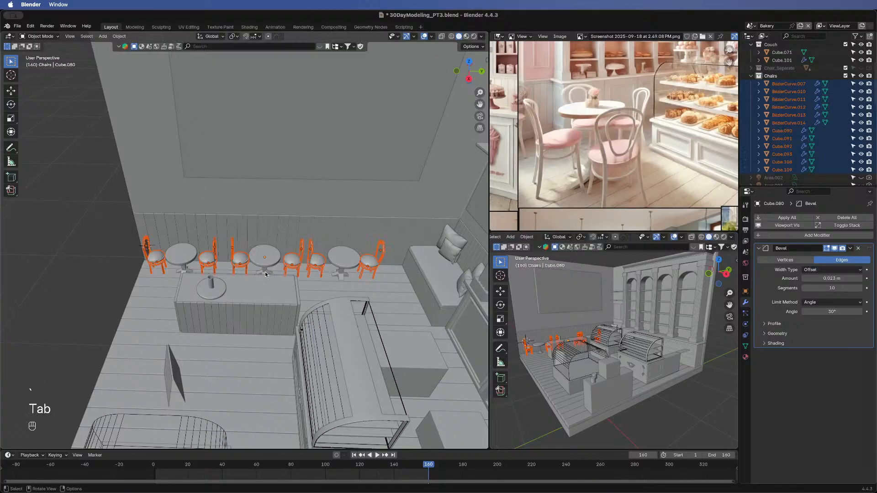
# - Locate the middle table's base in the outliner, clear the selection, and collapse the Couch and Chairs collections
pyautogui.click(264, 273)
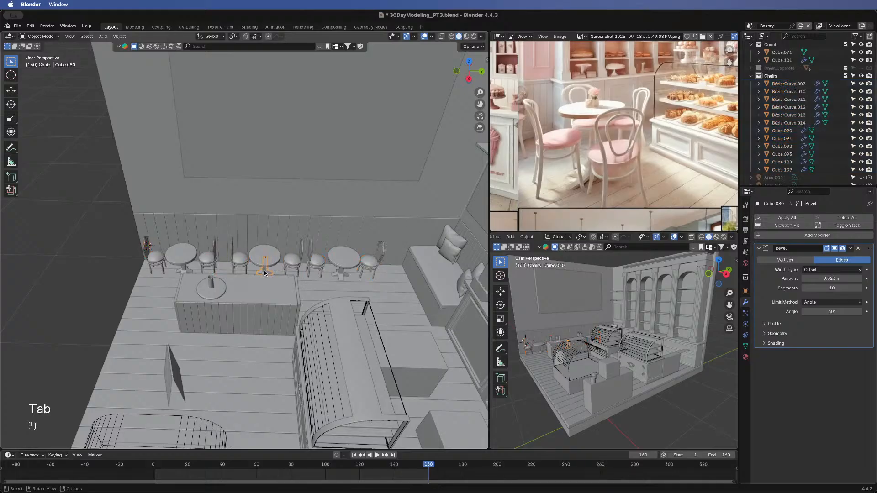
pyautogui.scroll(-6, 805, 161)
pyautogui.scroll(3, 804, 161)
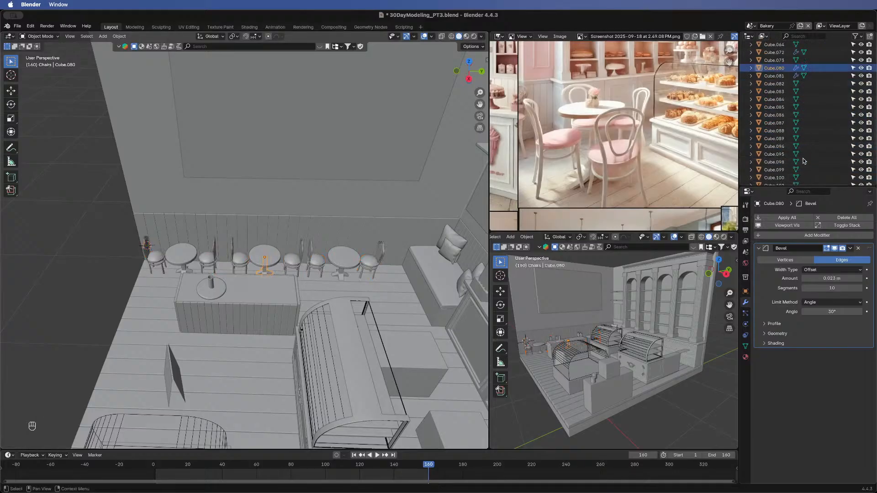
pyautogui.click(79, 180)
pyautogui.scroll(5, 779, 105)
pyautogui.scroll(5, 779, 105)
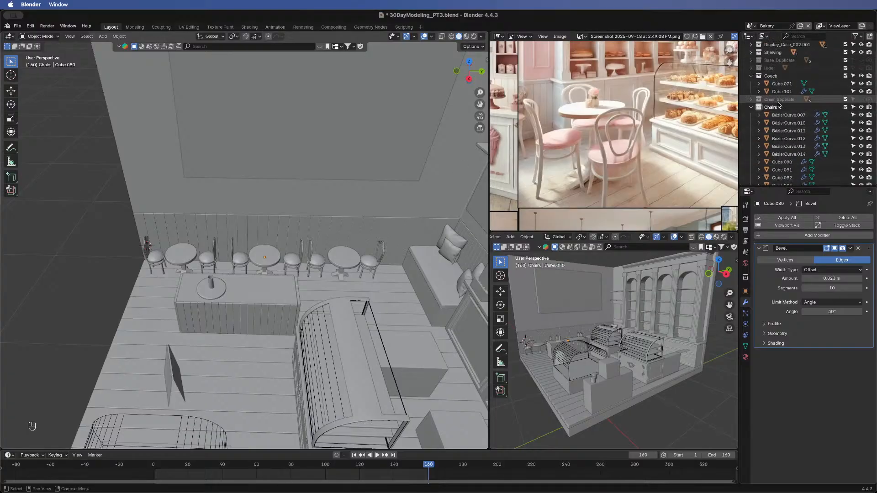
pyautogui.click(751, 76)
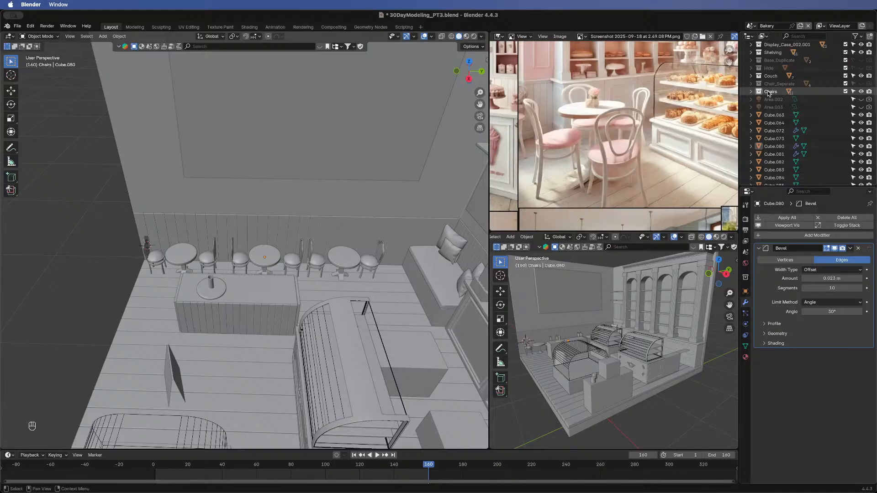
# - Select the Chairs collection's objects, try editing them while the middle table's base is active, and return to object mode
pyautogui.click(769, 91)
pyautogui.rightClick(768, 90)
pyautogui.click(750, 101)
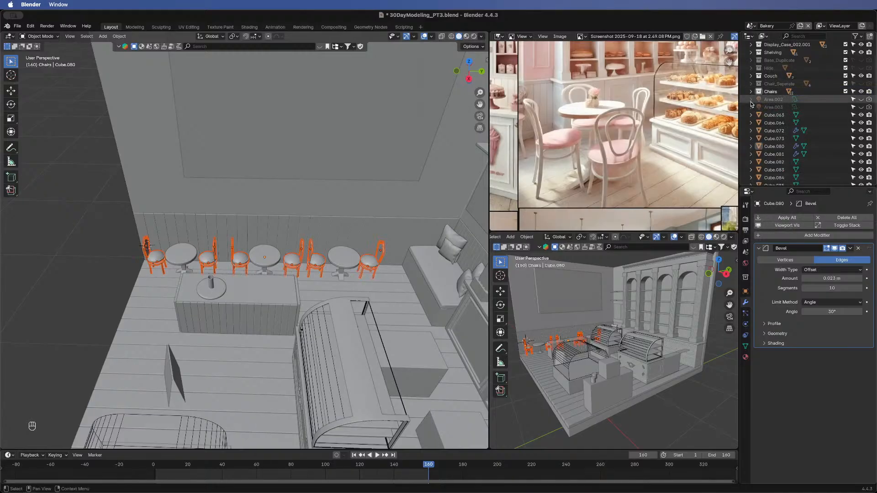
pyautogui.press('Tab')
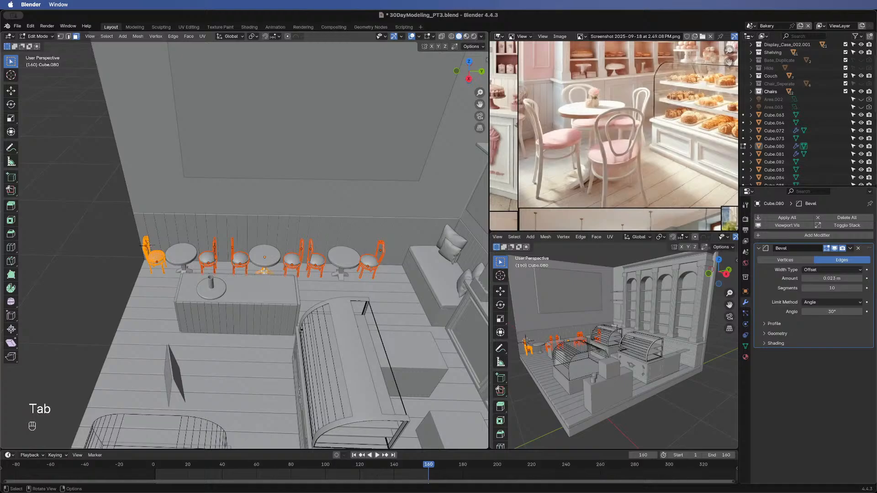
pyautogui.click(266, 270)
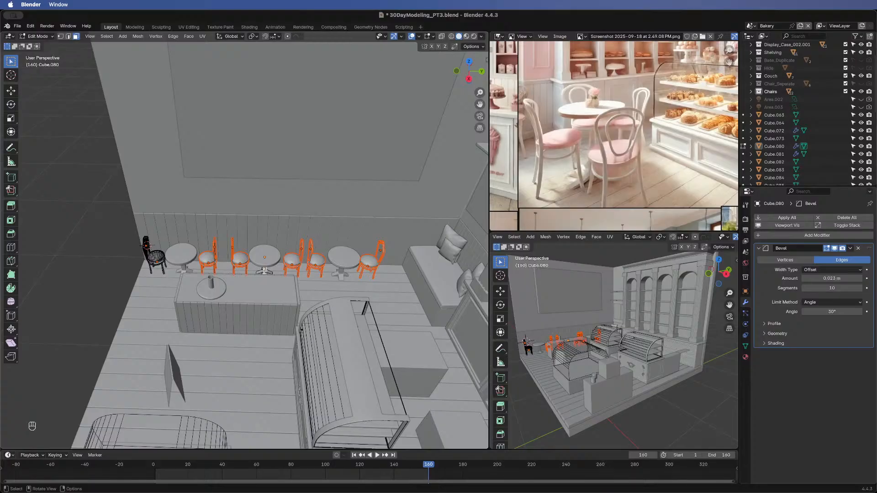
pyautogui.click(263, 272)
pyautogui.press('Tab')
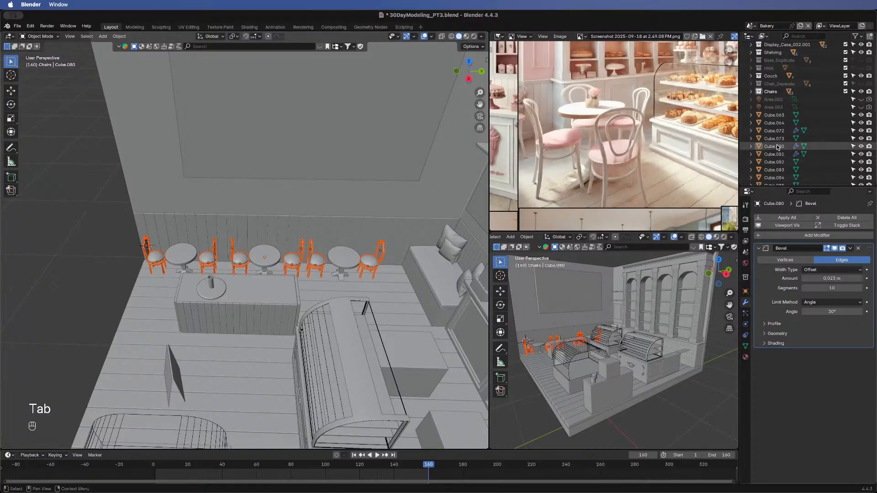
# - Select the middle table's base alone, reselect all objects of the Chairs collection, and enter edit mode again
pyautogui.moveTo(778, 147); pyautogui.dragTo(780, 229)
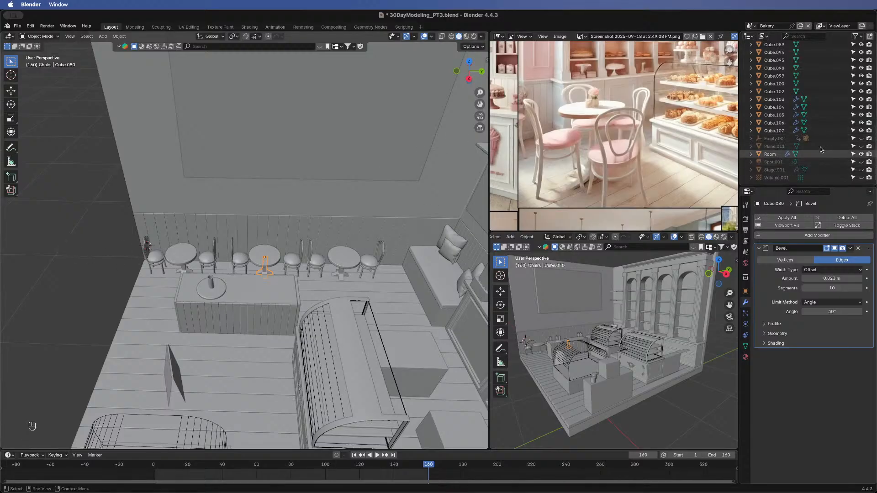
pyautogui.scroll(5, 818, 141)
pyautogui.scroll(5, 804, 141)
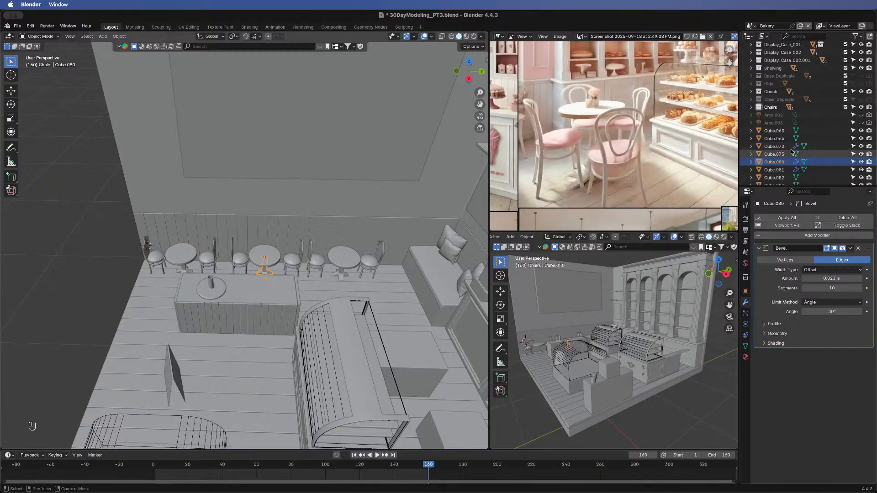
pyautogui.click(751, 106)
pyautogui.click(772, 108)
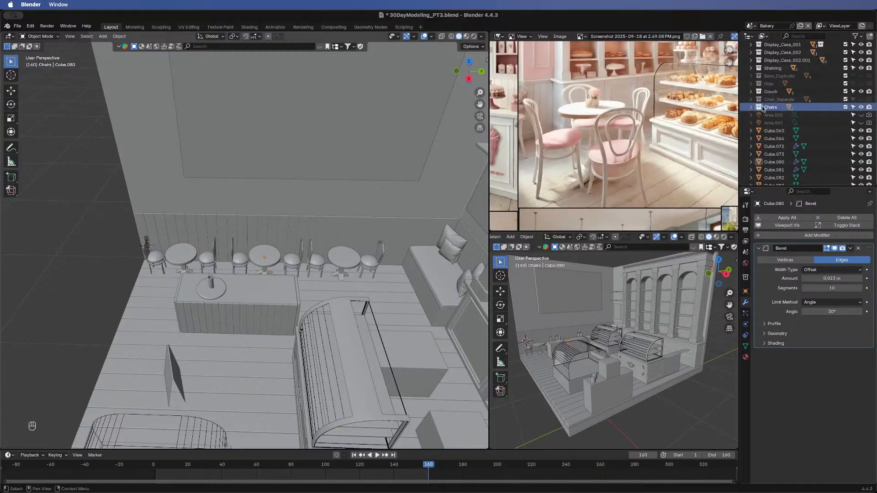
pyautogui.rightClick(770, 108)
pyautogui.click(769, 106)
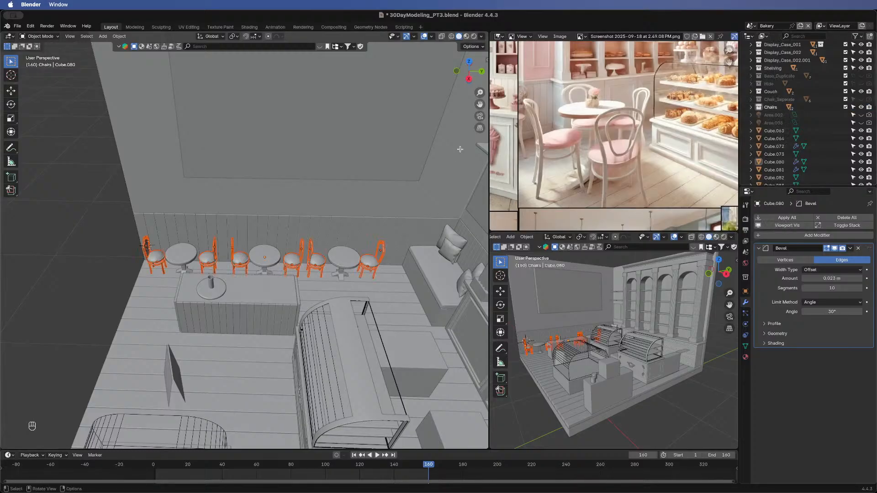
pyautogui.press('Tab')
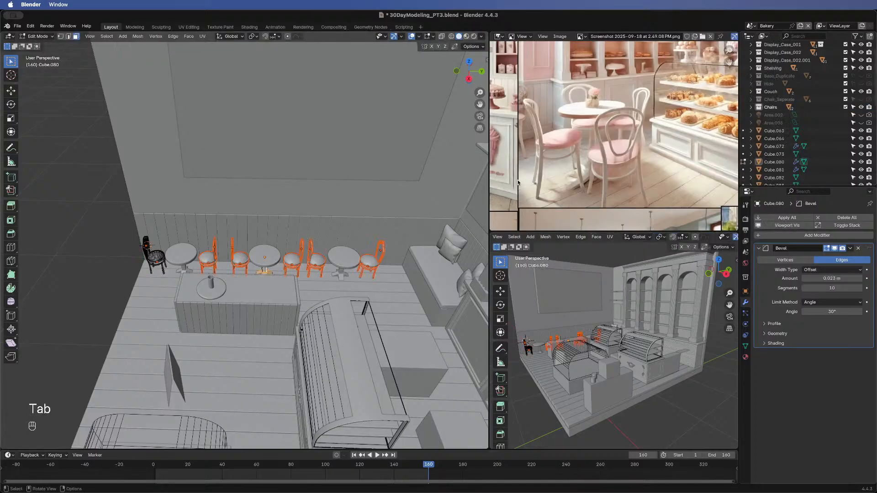
# - Examine which objects are in edit mode by checking the table base, a chair seat and the expanded Chairs collection
pyautogui.scroll(-6, 776, 138)
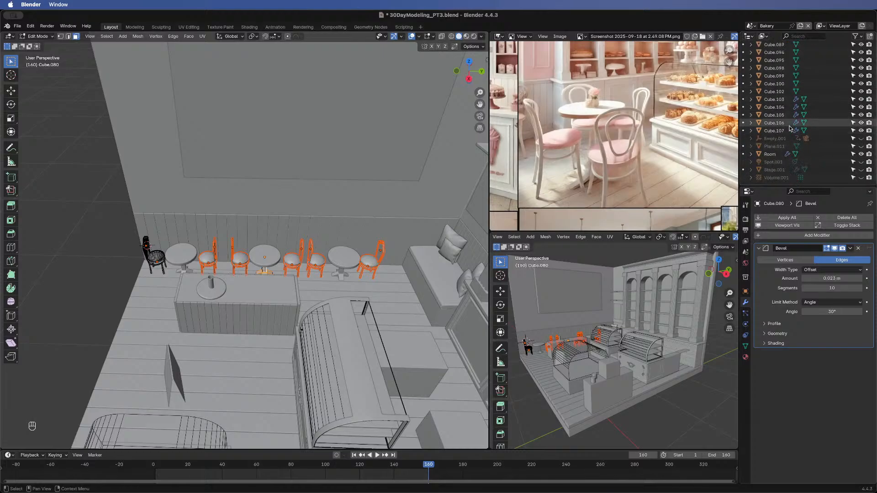
pyautogui.scroll(7, 790, 128)
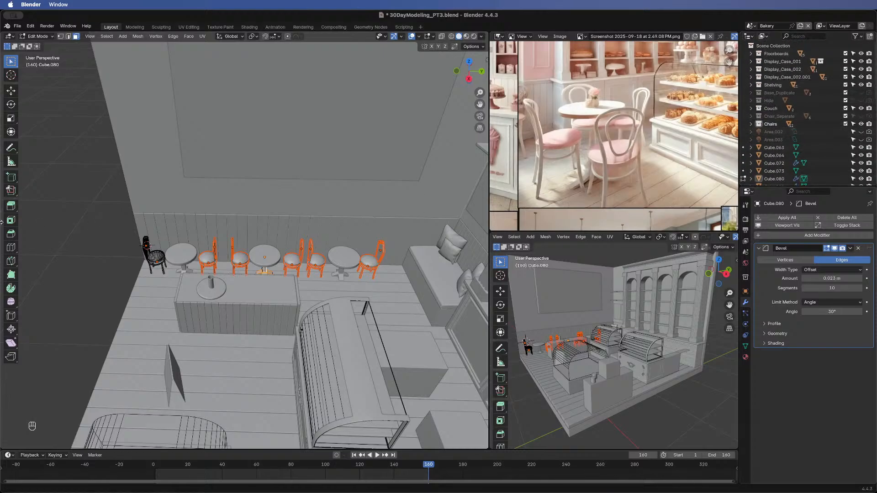
pyautogui.click(266, 270)
pyautogui.click(156, 257)
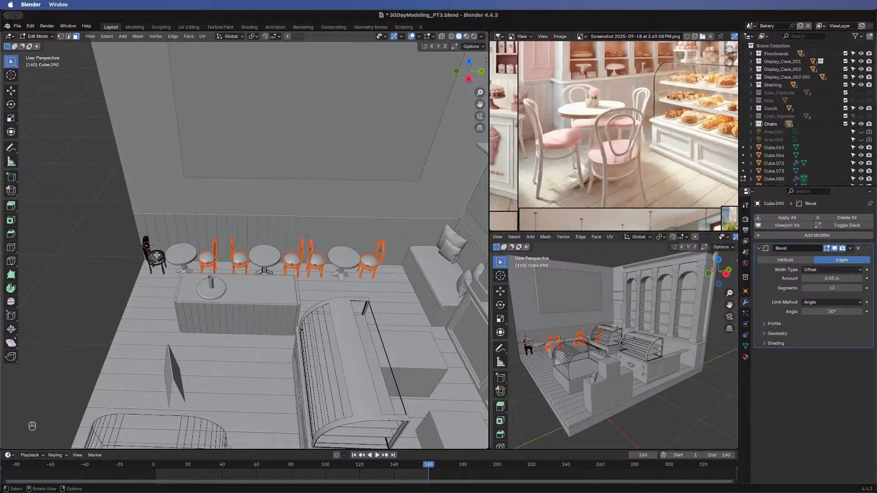
pyautogui.click(264, 270)
pyautogui.click(751, 124)
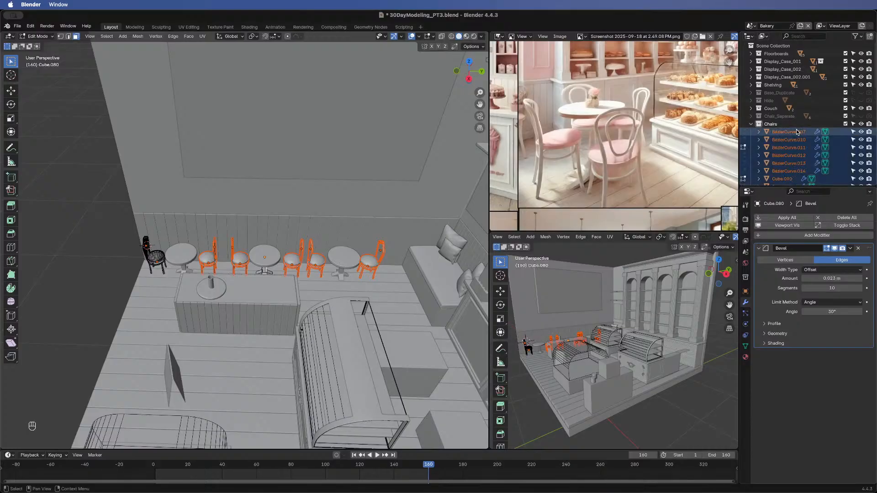
pyautogui.scroll(-5, 798, 132)
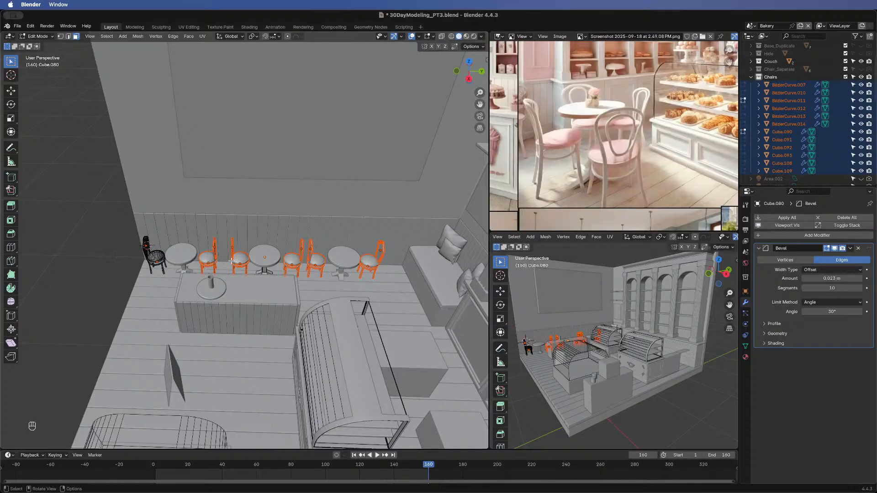
# - Select only BézierCurve.007, check the first chair and middle table base in edit mode, and return to object mode
pyautogui.click(785, 80)
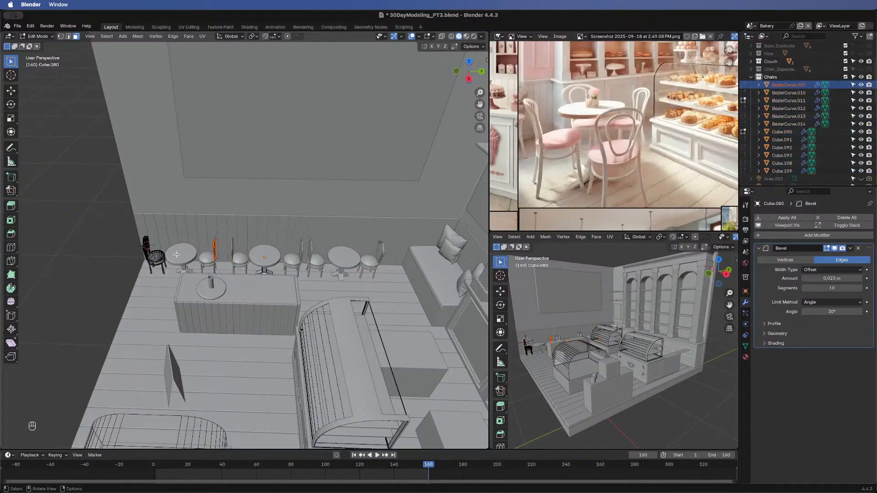
pyautogui.click(157, 258)
pyautogui.click(265, 271)
pyautogui.moveTo(265, 268); pyautogui.dragTo(260, 296, button='middle')
pyautogui.scroll(5, 260, 296)
pyautogui.scroll(6, 260, 295)
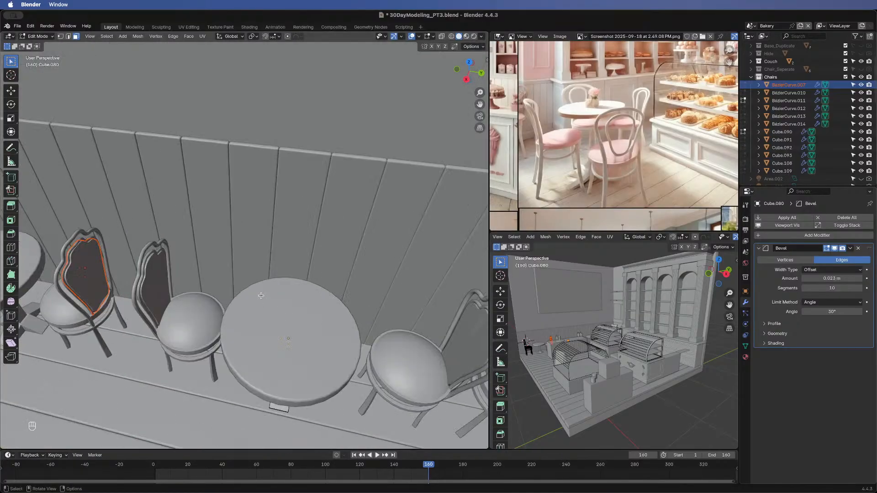
pyautogui.scroll(-4, 317, 338)
pyautogui.moveTo(319, 243); pyautogui.dragTo(318, 351, button='middle')
pyautogui.press('Tab')
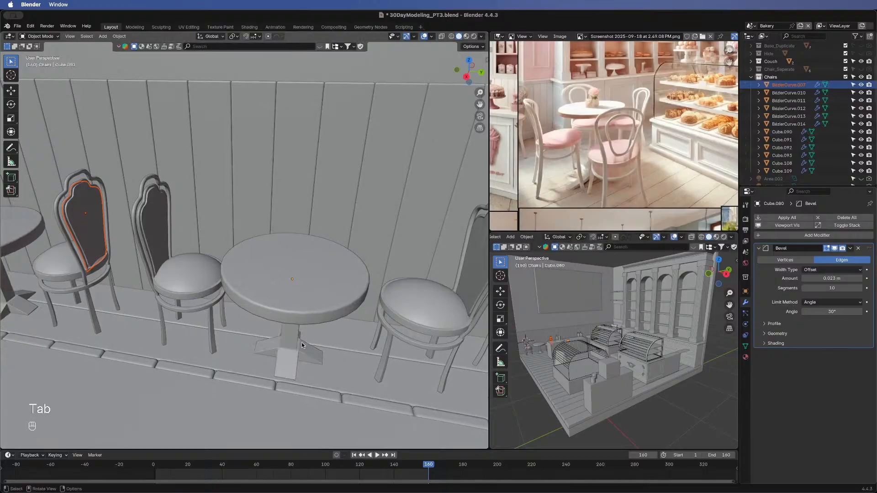
# - Hide the middle table's pedestal base and locate its entry in the outliner
pyautogui.click(292, 337)
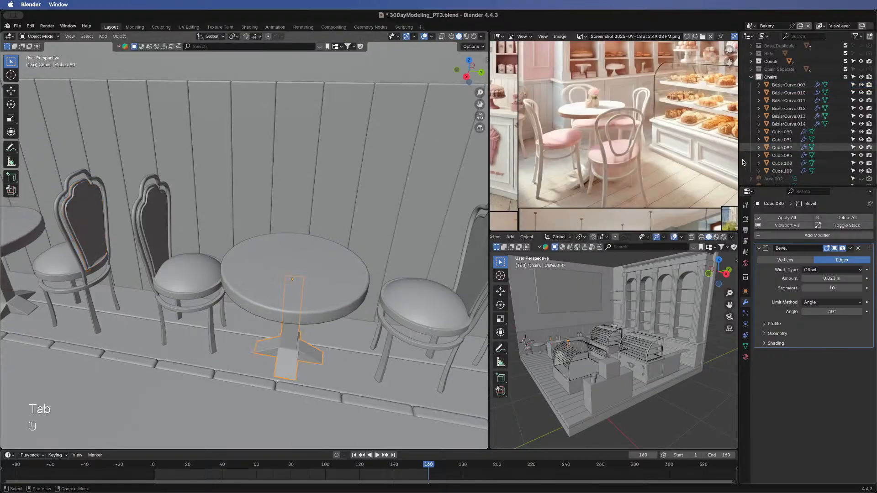
pyautogui.press('h')
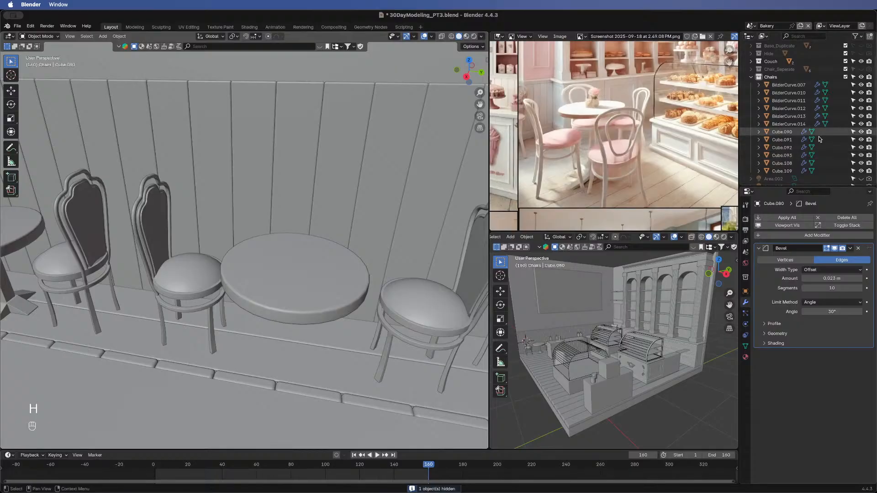
pyautogui.scroll(-6, 819, 139)
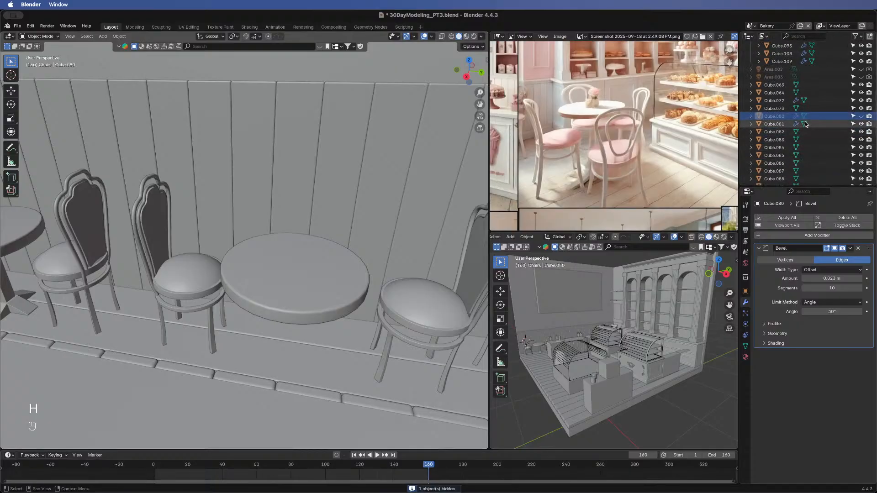
pyautogui.scroll(3, 807, 125)
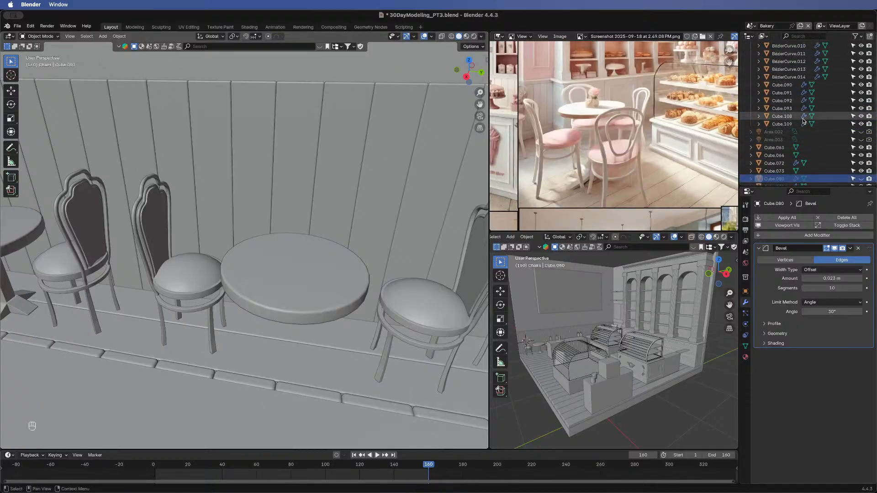
pyautogui.scroll(-3, 736, 121)
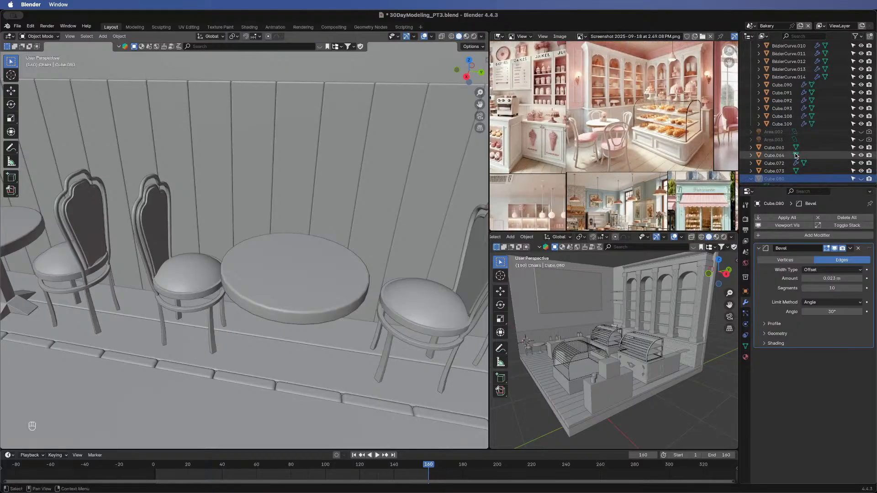
pyautogui.scroll(-4, 747, 123)
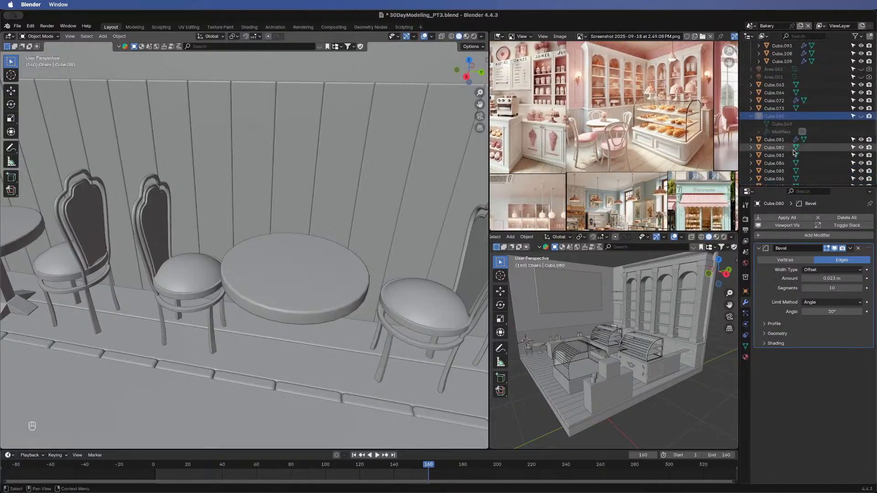
pyautogui.click(750, 116)
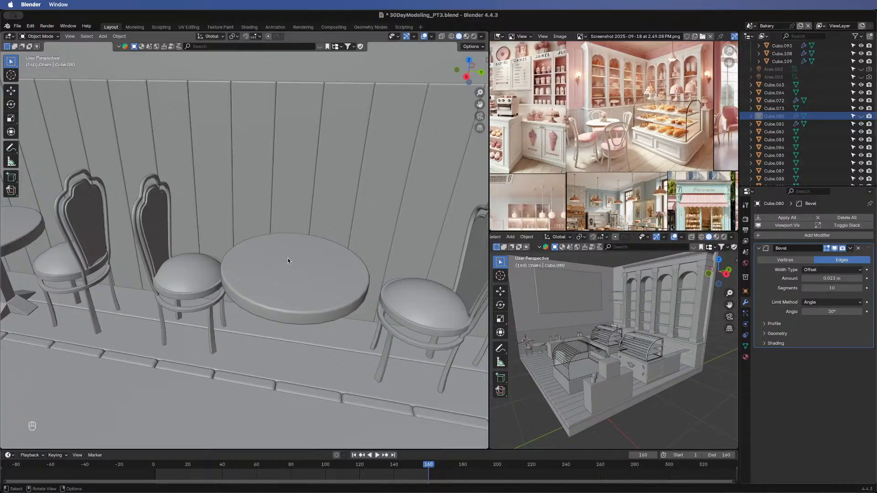
pyautogui.scroll(5, 761, 47)
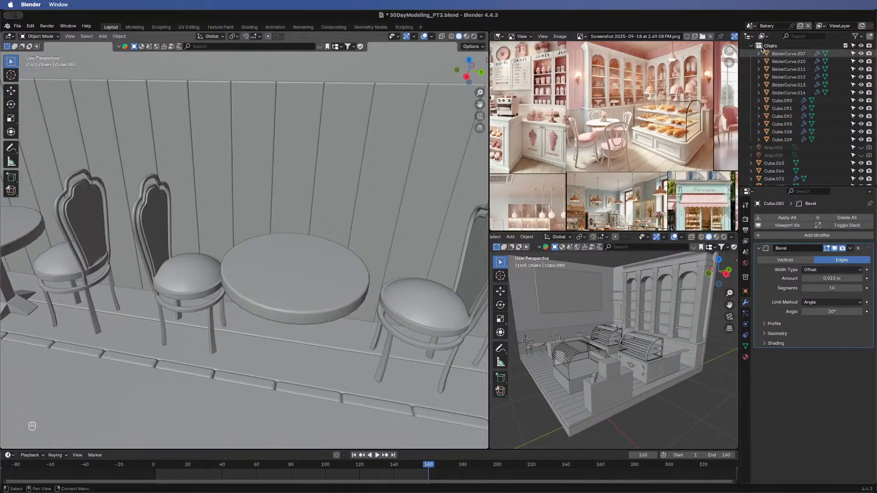
# - Select all objects of the Chairs collection, frame them in the viewport, and try switching into edit mode
pyautogui.click(761, 45)
pyautogui.rightClick(761, 46)
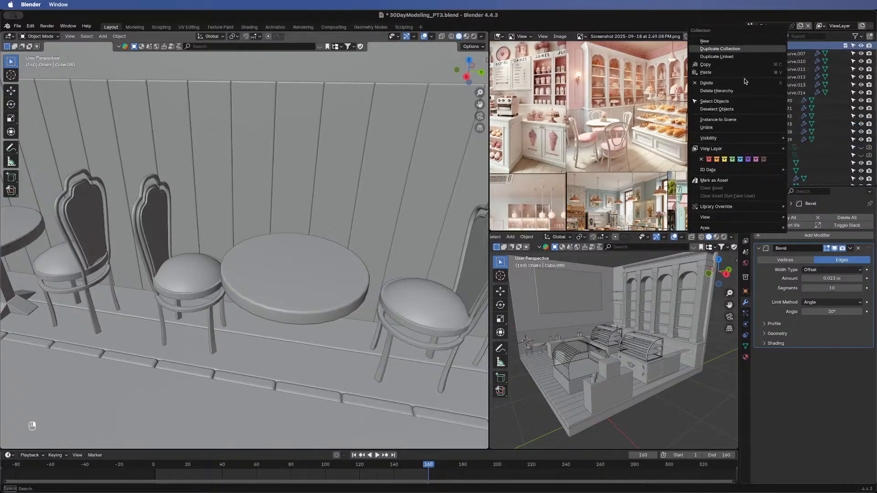
pyautogui.click(737, 101)
pyautogui.press('KP_Decimal')
pyautogui.press('Tab')
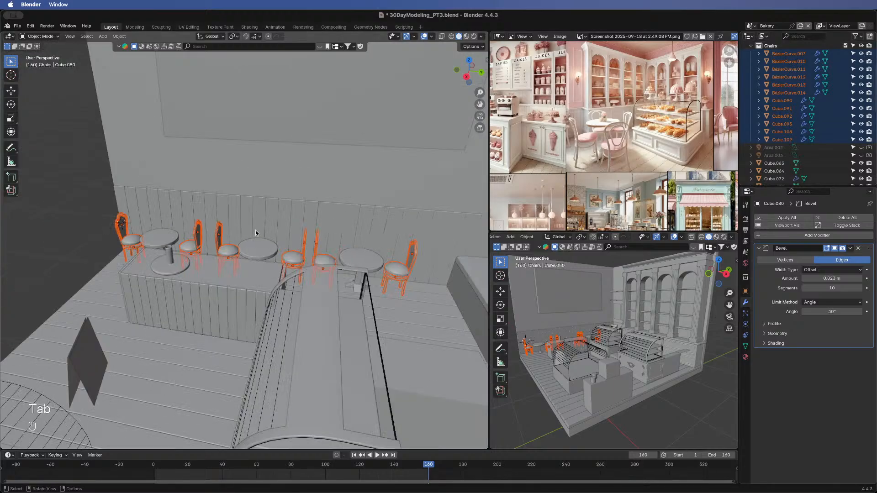
pyautogui.press('Tab')
pyautogui.moveTo(211, 222); pyautogui.dragTo(238, 215, button='middle')
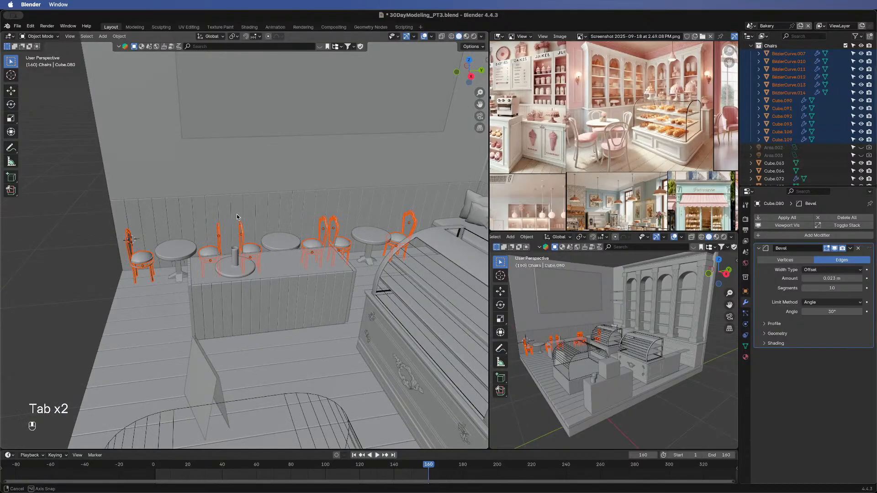
# - Make BézierCurve.007 the active object and select all objects of the Chairs collection
pyautogui.click(792, 54)
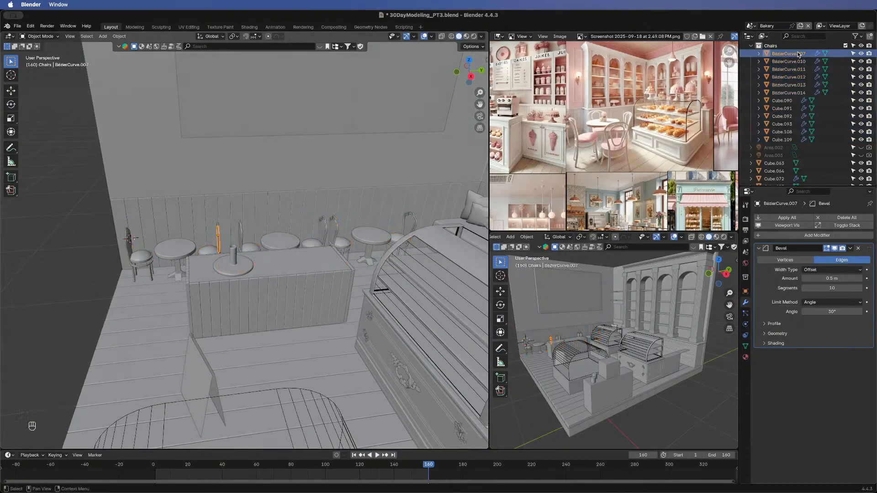
pyautogui.click(768, 47)
pyautogui.rightClick(769, 47)
pyautogui.click(750, 101)
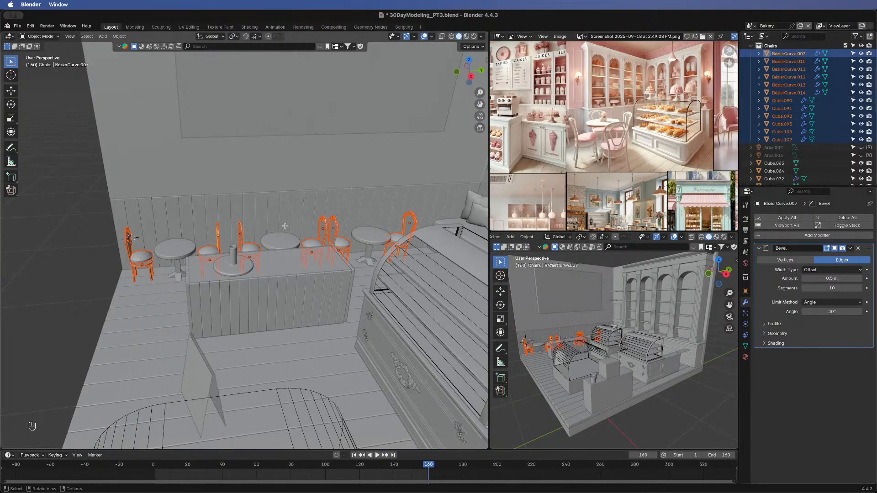
# - Select all chair geometry in edit mode and raise it about 0.118 m along the Z axis
pyautogui.press('Tab')
pyautogui.moveTo(205, 293); pyautogui.dragTo(217, 265, button='middle')
pyautogui.press('a')
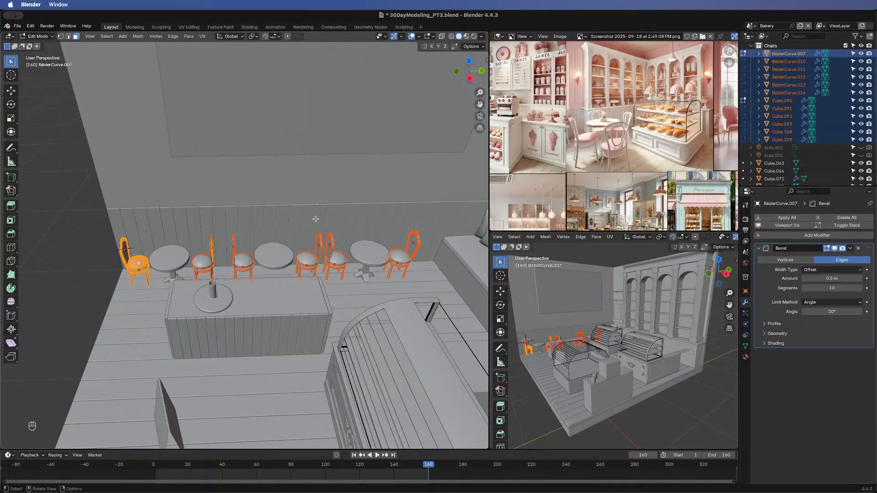
pyautogui.press('g')
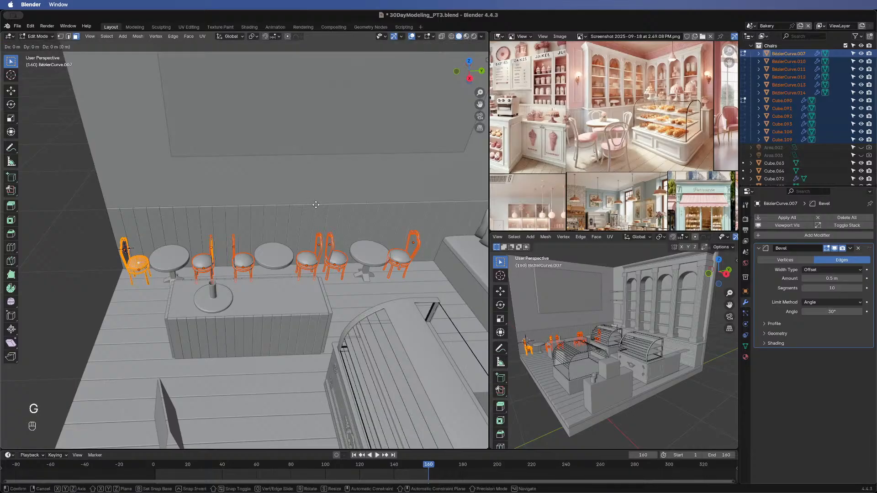
pyautogui.press('z')
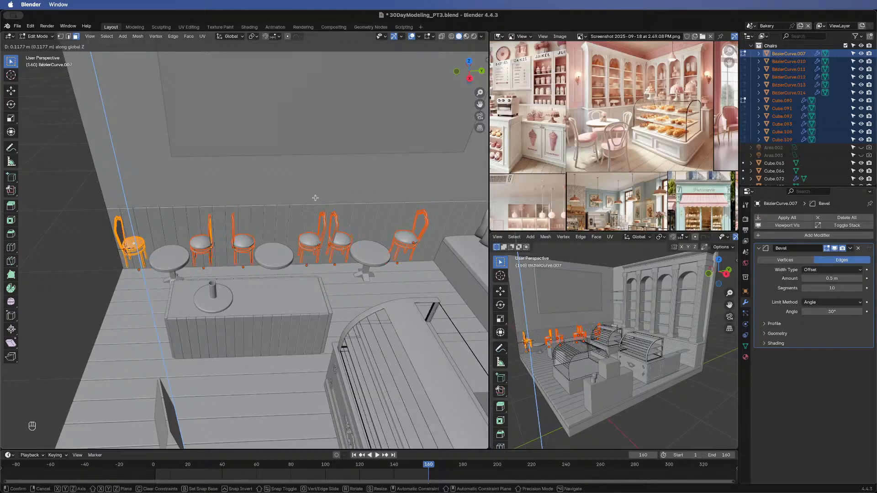
pyautogui.click(316, 198)
# - Lower the selected geometry of all chairs about 0.015 m along the Z axis
pyautogui.moveTo(264, 190); pyautogui.dragTo(221, 256, button='middle')
pyautogui.press('g')
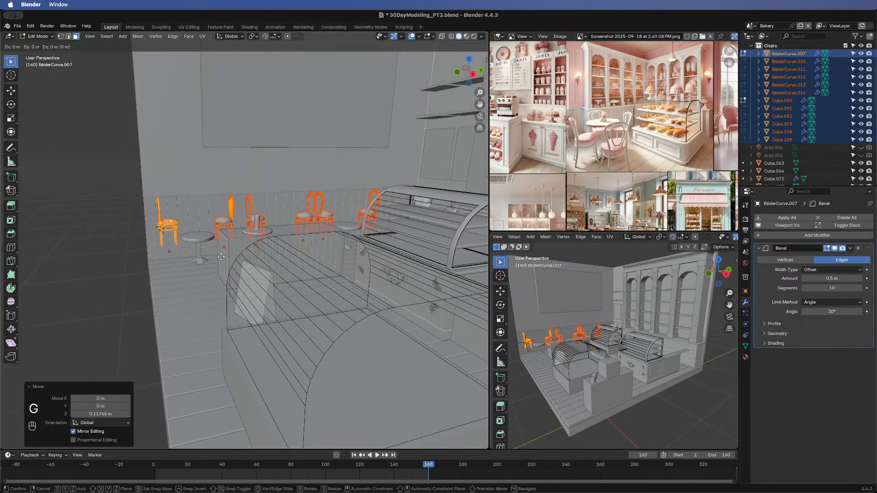
pyautogui.press('z')
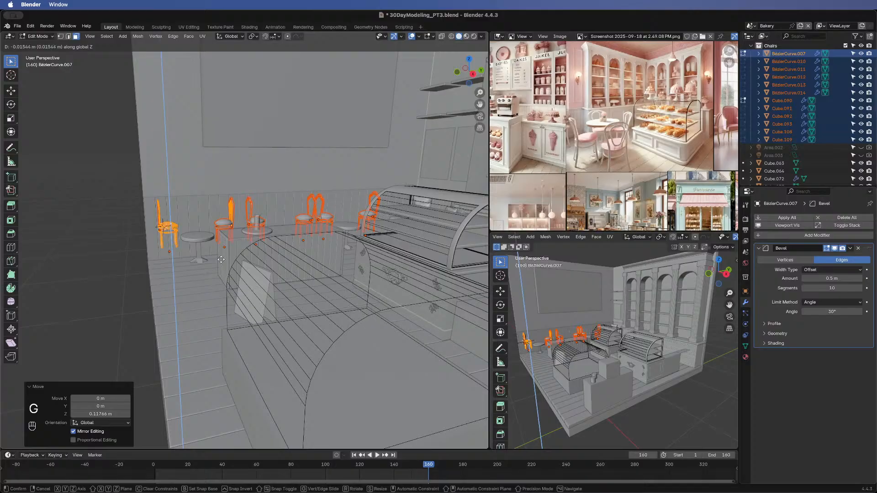
pyautogui.click(221, 259)
# - Scale the selected geometry of all chairs uniformly by about 1.45
pyautogui.moveTo(221, 260); pyautogui.dragTo(308, 256, button='middle')
pyautogui.press('s')
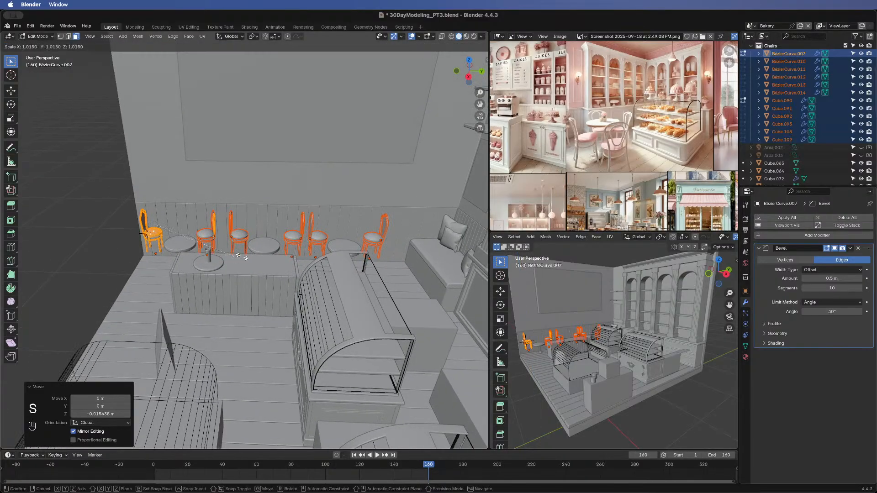
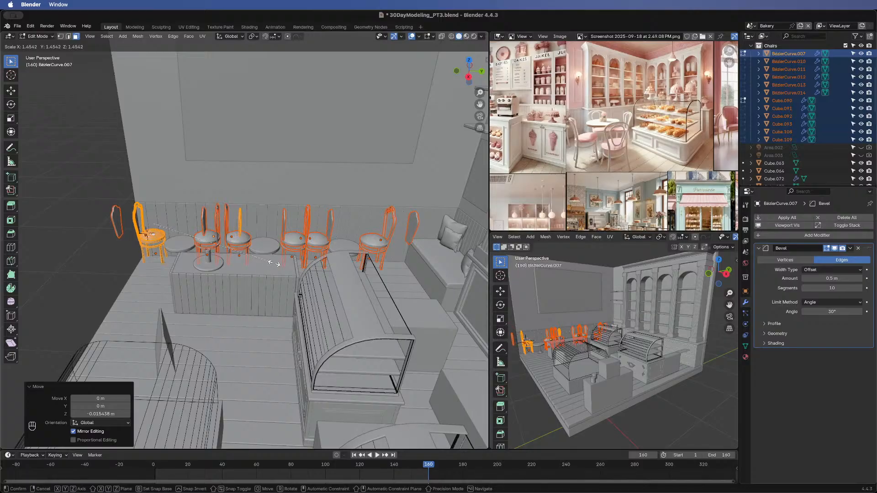
pyautogui.press('Escape')
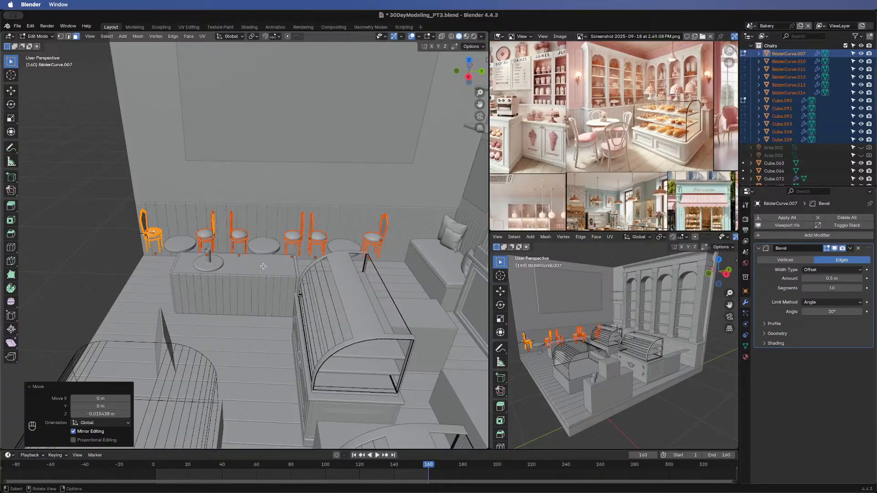
pyautogui.press('s')
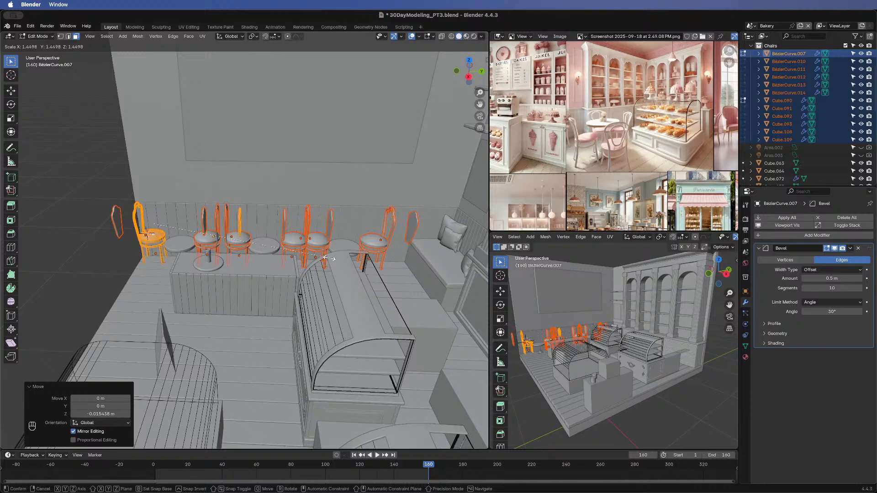
pyautogui.click(329, 259)
# - Move the enlarged chair geometry down about 0.026 m along the Z axis
pyautogui.press('g')
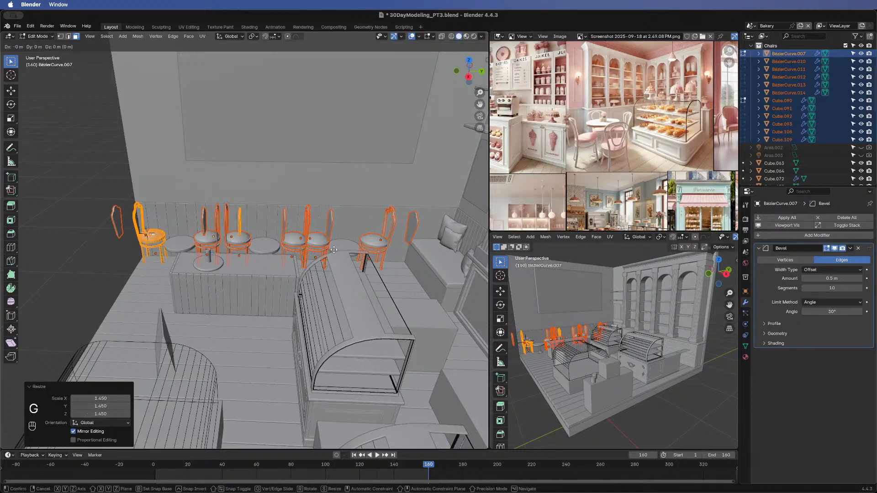
pyautogui.press('z')
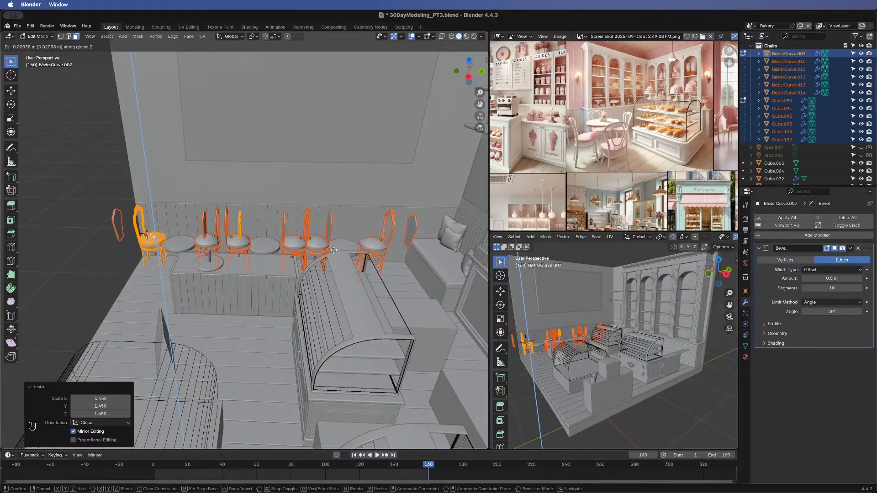
pyautogui.click(334, 250)
# - Select only the displaced backrest of the linked chairs and move it about -0.07 m along the Y axis toward the seats
pyautogui.moveTo(174, 254); pyautogui.dragTo(267, 298, button='middle')
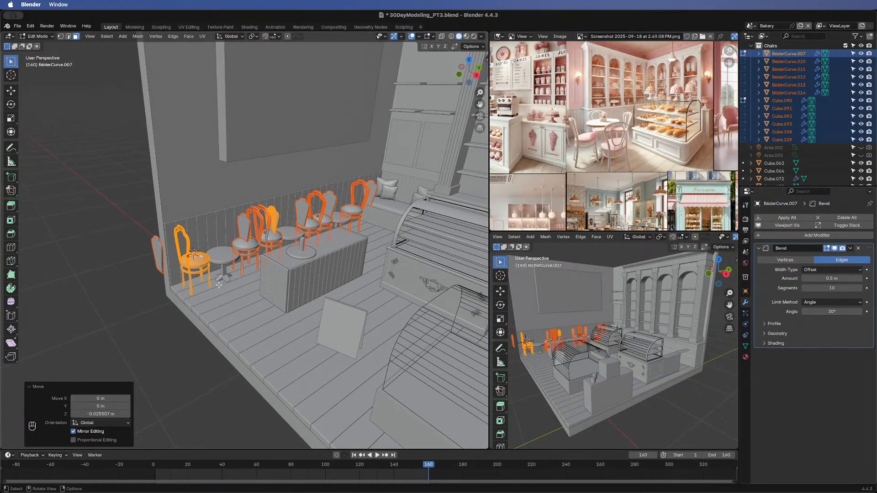
pyautogui.moveTo(219, 285); pyautogui.dragTo(158, 236, button='middle')
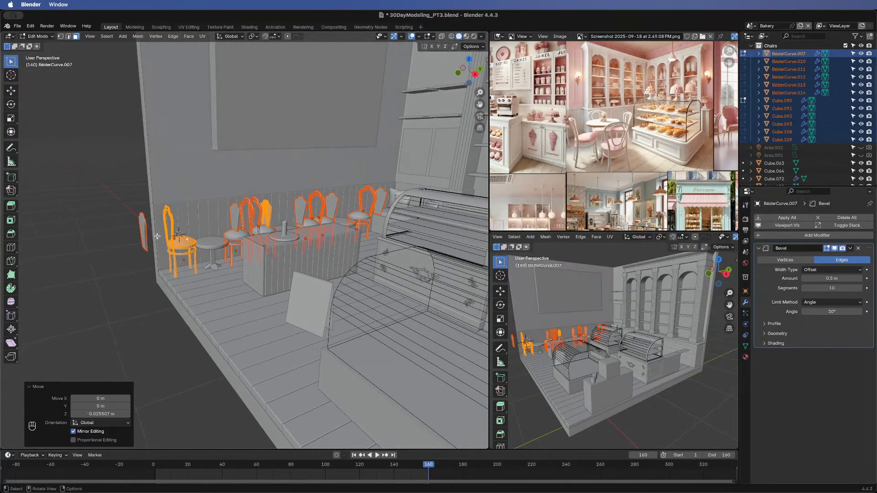
pyautogui.moveTo(314, 211); pyautogui.dragTo(290, 243, button='middle')
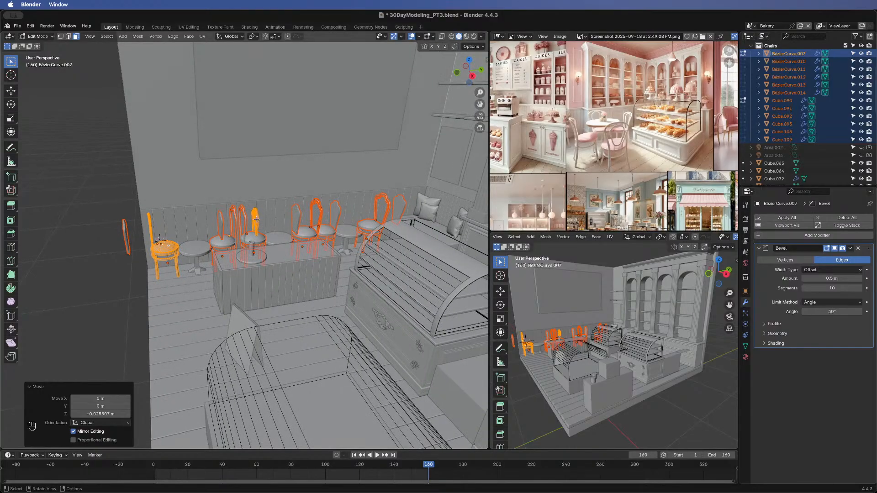
pyautogui.press('l')
pyautogui.press('g')
pyautogui.press('x')
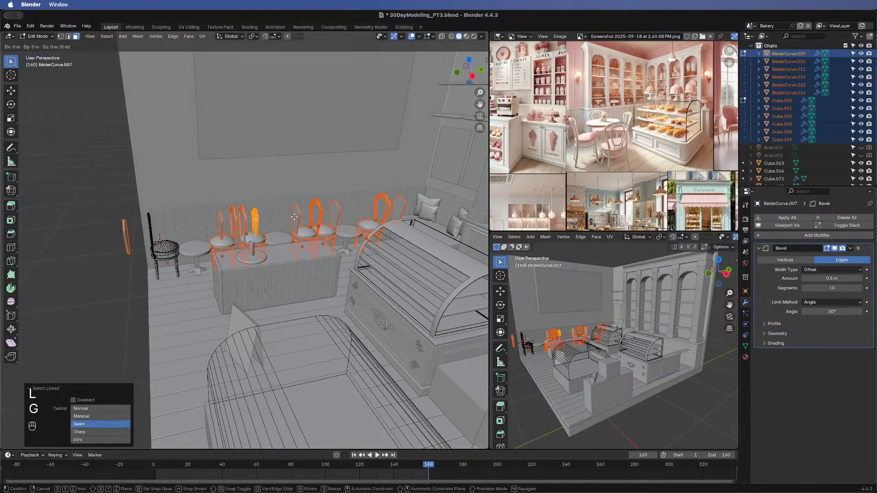
pyautogui.press('g')
pyautogui.press('g')
pyautogui.press('y')
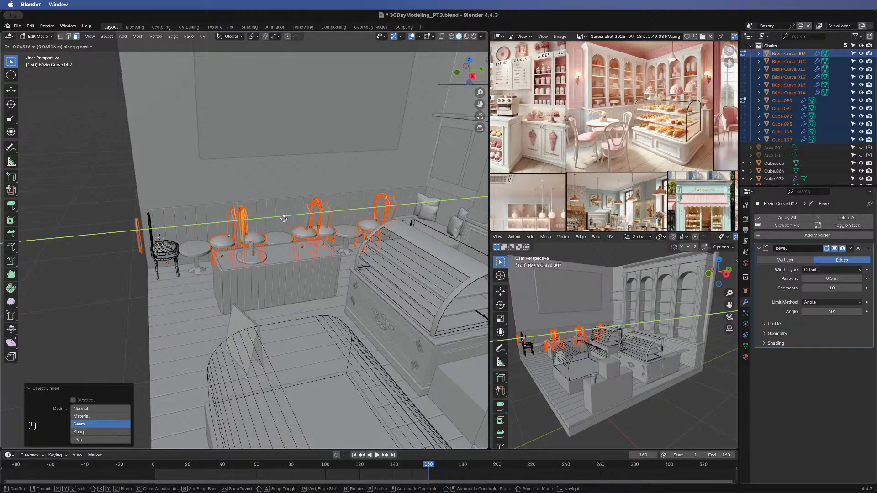
pyautogui.click(282, 219)
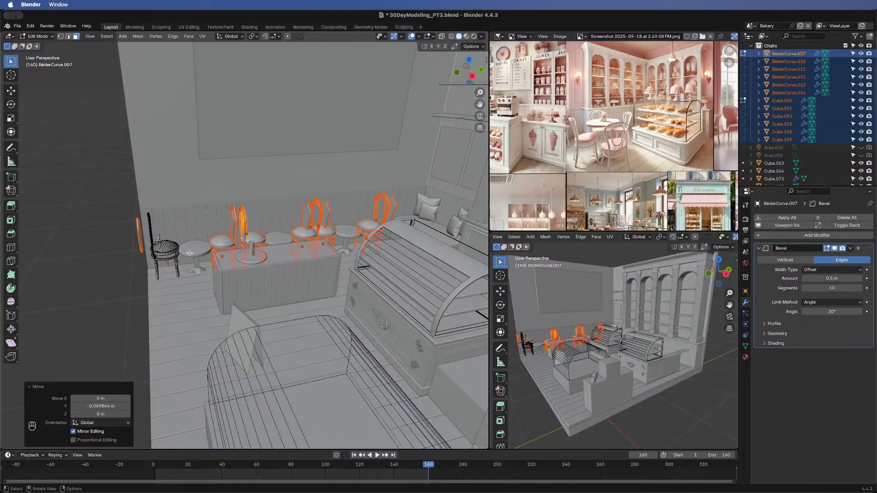
# - Leave edit mode and select the three tabletops along the wall together with the visible pedestal bases
pyautogui.press('Tab')
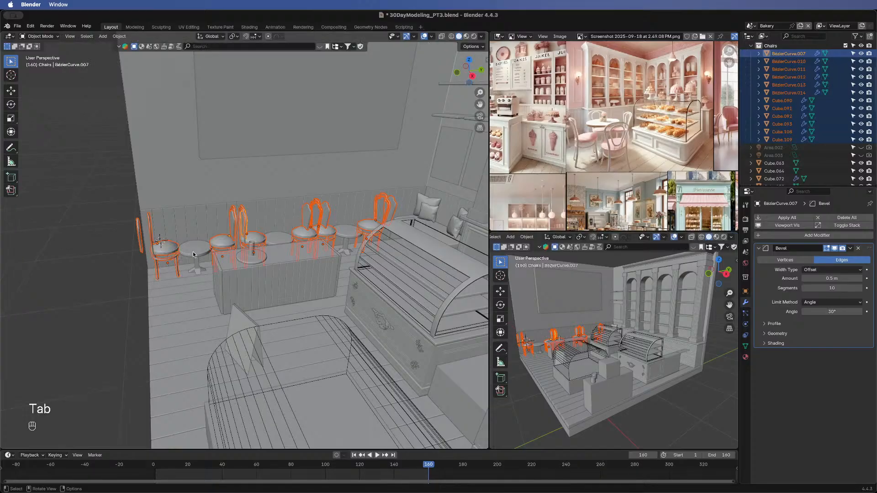
pyautogui.click(193, 251)
pyautogui.keyDown('shift'); pyautogui.click(195, 263); pyautogui.keyUp('shift')
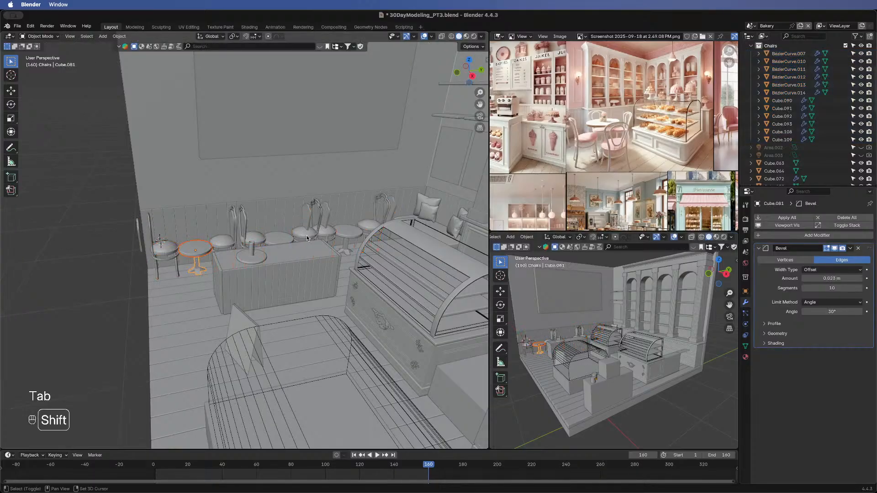
pyautogui.keyDown('shift'); pyautogui.click(275, 241); pyautogui.keyUp('shift')
pyautogui.moveTo(353, 223); pyautogui.dragTo(355, 282, button='middle')
pyautogui.keyDown('shift'); pyautogui.click(334, 278); pyautogui.keyUp('shift')
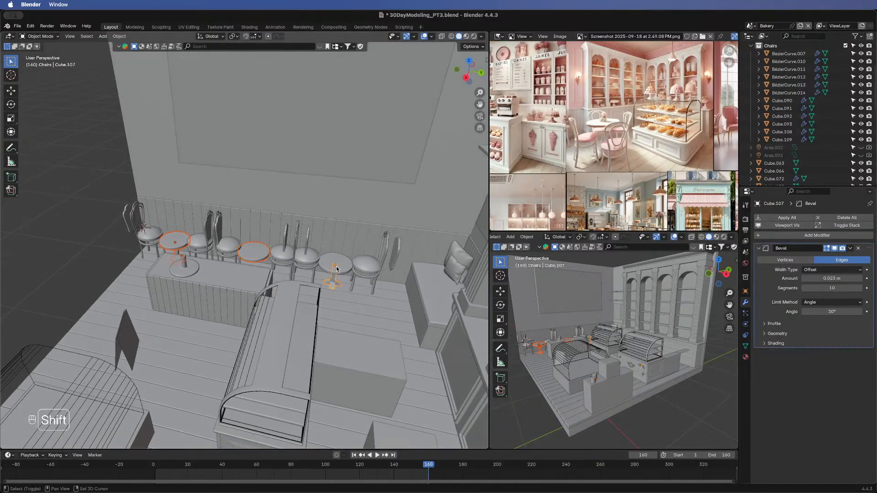
pyautogui.keyDown('shift'); pyautogui.click(336, 264); pyautogui.keyUp('shift')
# - Unhide the middle table's base Cube.080 and add it and the leftmost table's base Cube.081 to the table selection
pyautogui.scroll(-3, 830, 155)
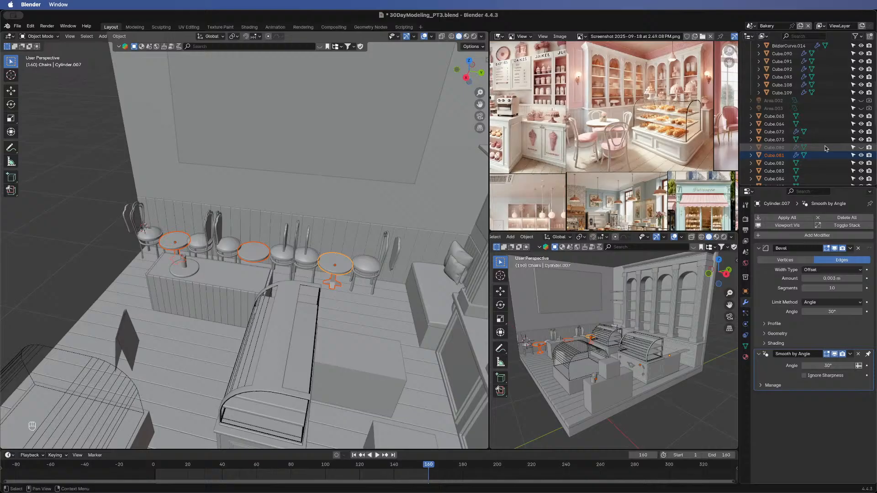
pyautogui.click(861, 155)
pyautogui.click(864, 149)
pyautogui.keyDown('shift'); pyautogui.click(255, 263); pyautogui.keyUp('shift')
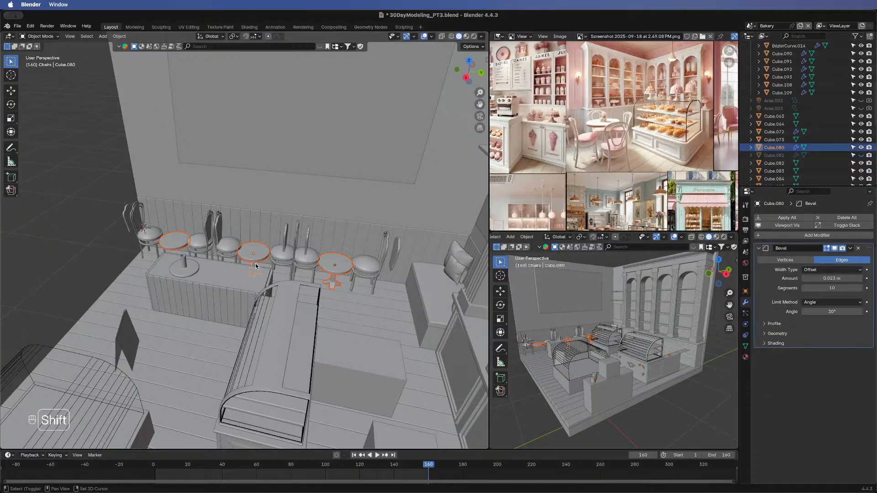
pyautogui.click(861, 155)
pyautogui.keyDown('shift'); pyautogui.click(176, 254); pyautogui.keyUp('shift')
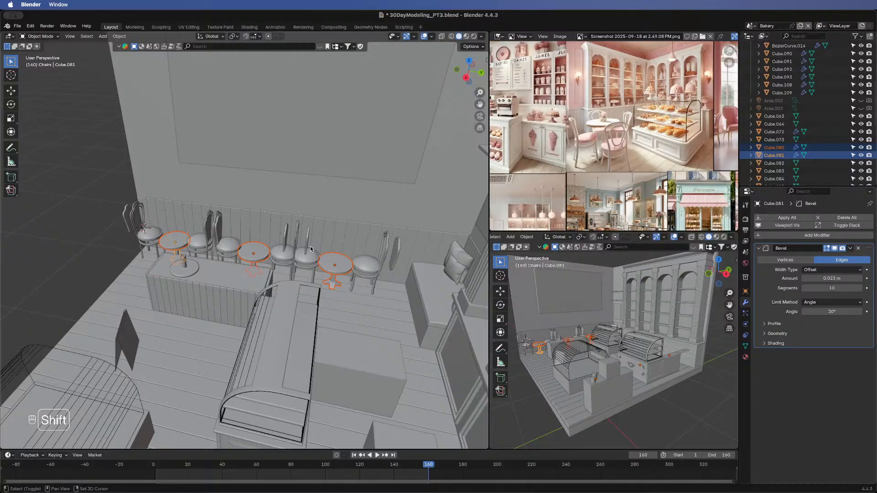
# - Select all geometry of the three tables in edit mode and raise it about 0.052 m along the Z axis
pyautogui.press('Tab')
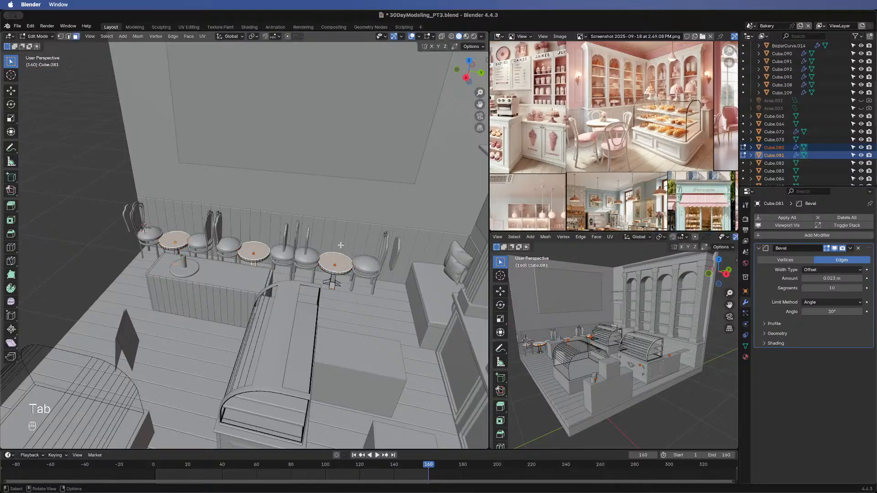
pyautogui.press('a')
pyautogui.press('g')
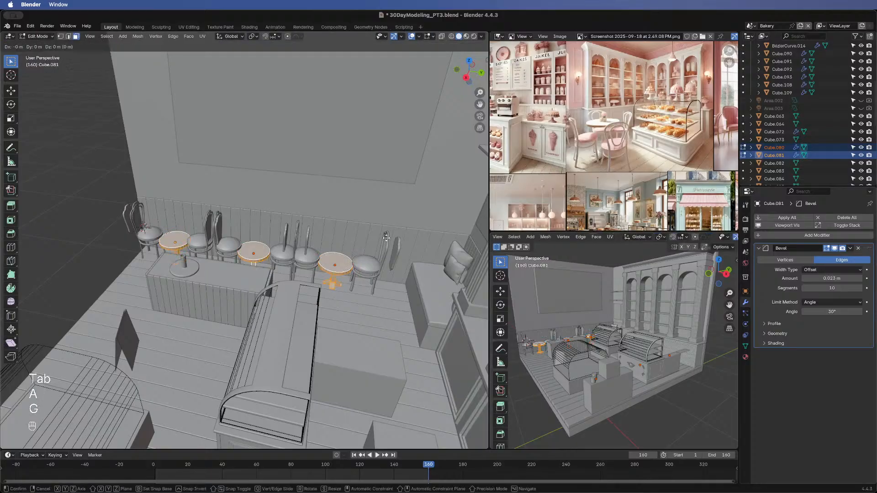
pyautogui.press('z')
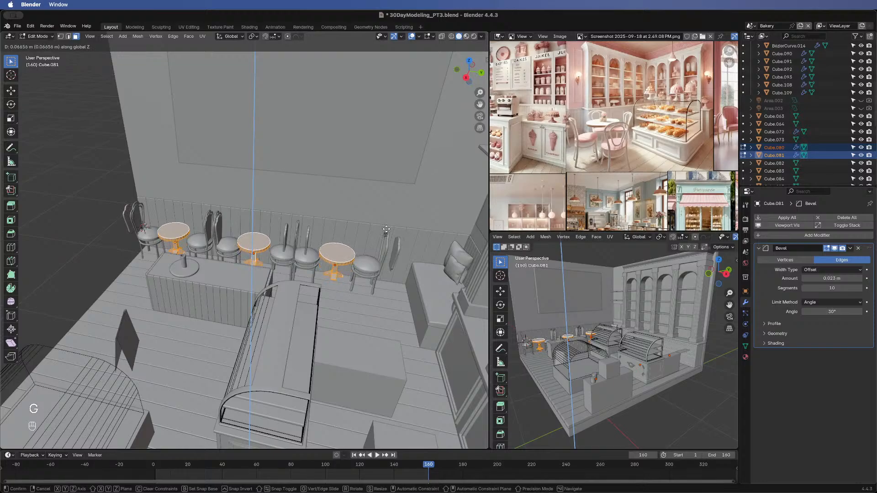
pyautogui.click(386, 231)
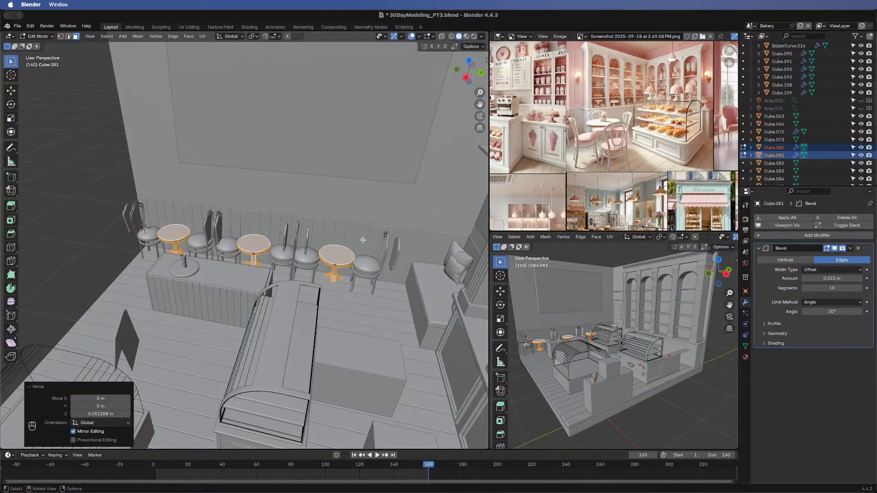
# - Turn on X-ray, frame the foot of the middle table's pedestal, and deselect all table geometry
pyautogui.moveTo(340, 281); pyautogui.dragTo(290, 263, button='middle')
pyautogui.scroll(-6, 247, 250)
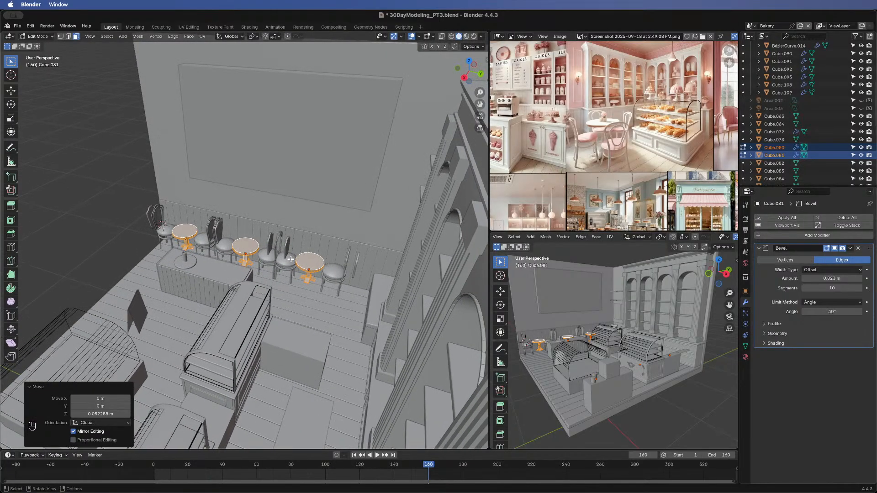
pyautogui.scroll(4, 290, 259)
pyautogui.scroll(4, 291, 259)
pyautogui.moveTo(301, 327); pyautogui.dragTo(223, 282, button='middle')
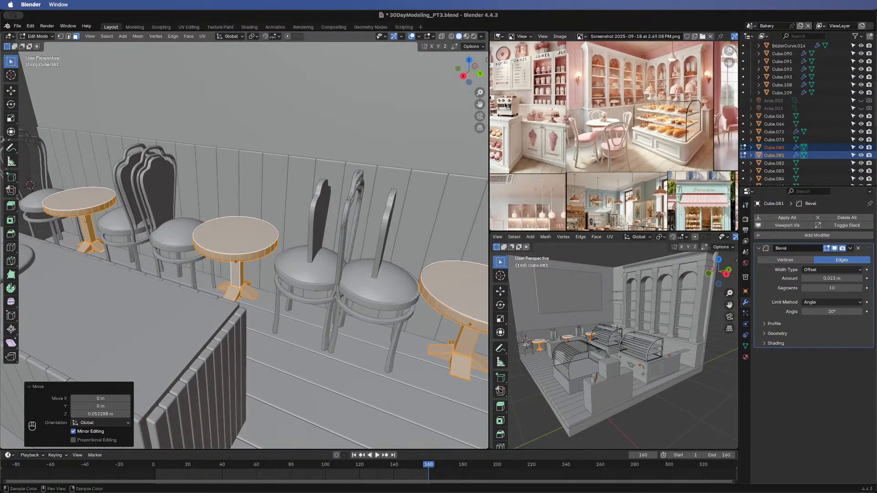
pyautogui.click(442, 36)
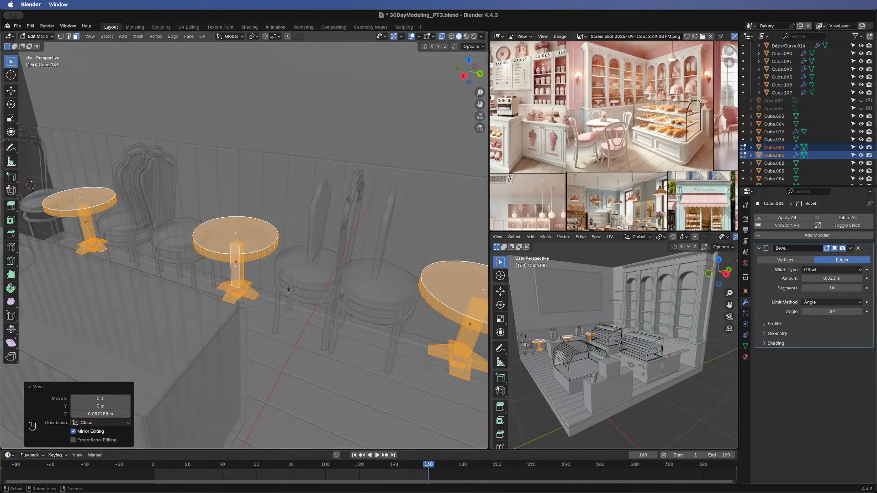
pyautogui.moveTo(338, 212); pyautogui.dragTo(220, 208, button='middle')
pyautogui.scroll(10, 229, 257)
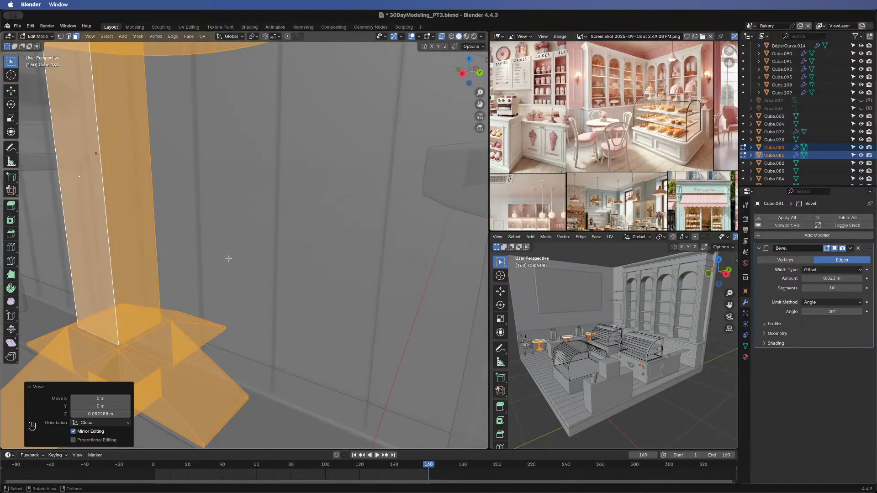
pyautogui.moveTo(179, 342); pyautogui.dragTo(332, 270, button='middle')
pyautogui.hotkey('alt', 'a')
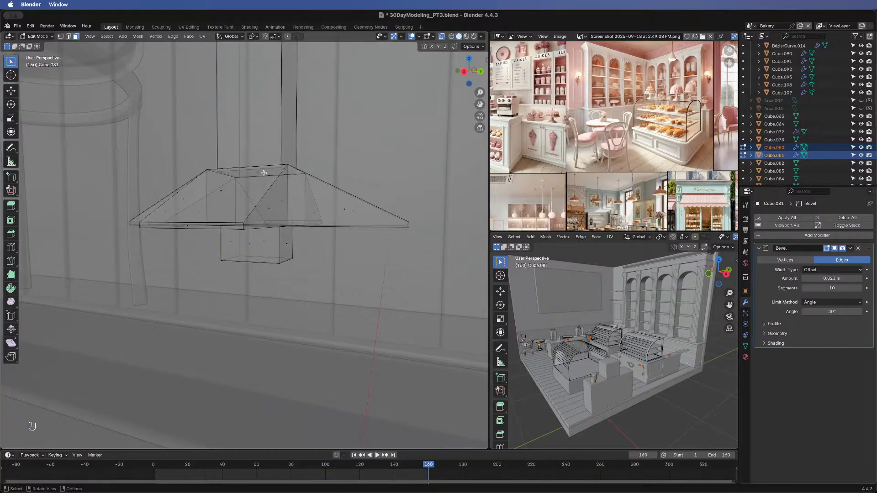
pyautogui.click(257, 173)
pyautogui.moveTo(247, 269); pyautogui.dragTo(250, 192, button='middle')
pyautogui.press('g')
pyautogui.press('z')
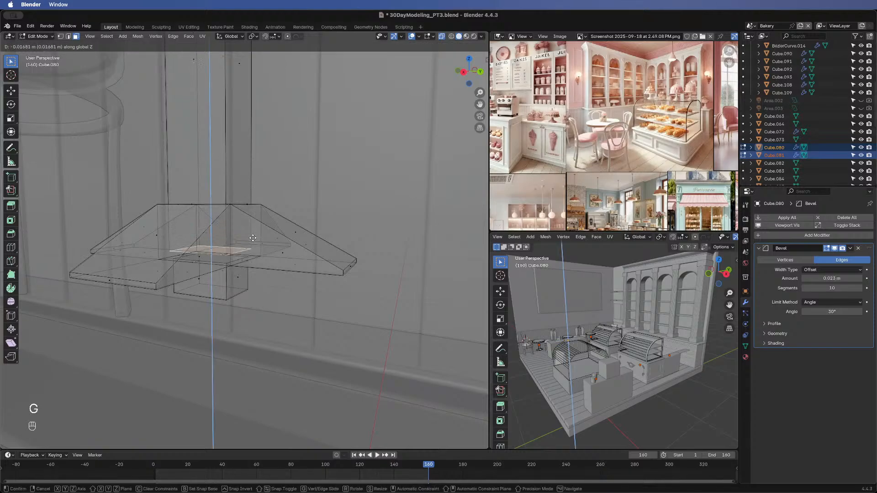
pyautogui.rightClick(252, 237)
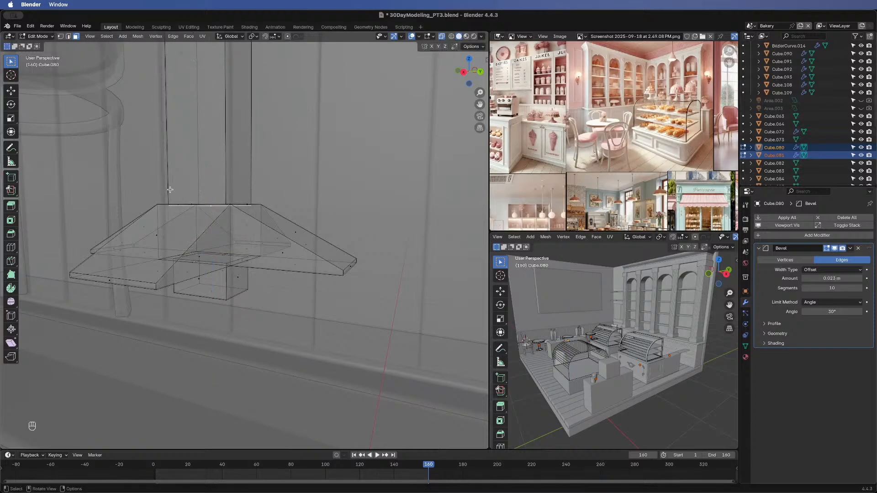
pyautogui.moveTo(133, 164); pyautogui.dragTo(275, 208)
pyautogui.press('g')
pyautogui.press('z')
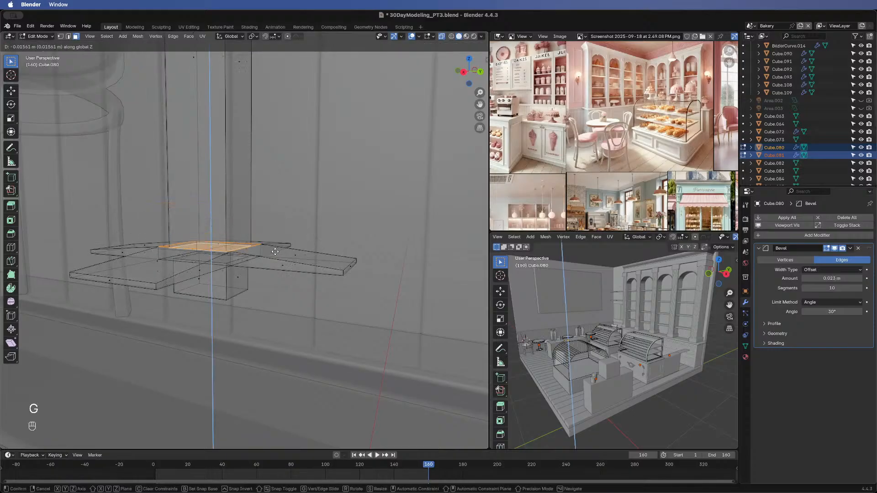
pyautogui.rightClick(286, 243)
# - Select the whole foot of the middle table's pedestal and try to lower it along the Z axis
pyautogui.moveTo(65, 167); pyautogui.dragTo(384, 328)
pyautogui.press('g')
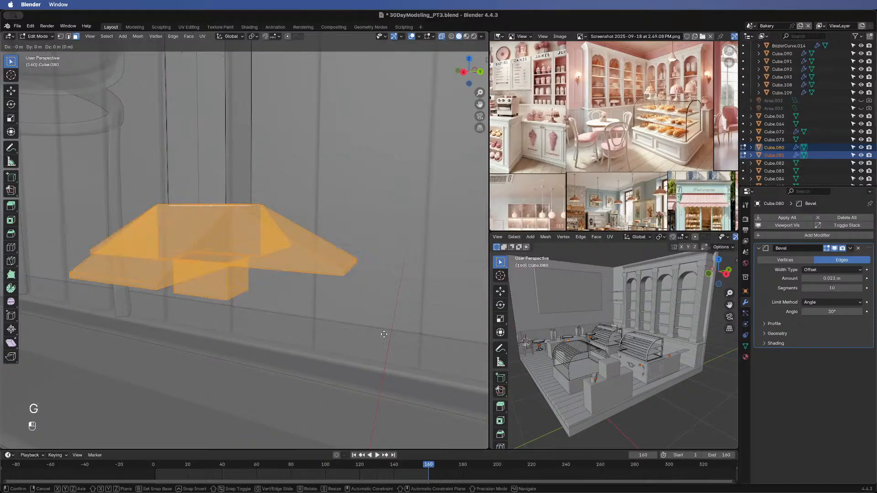
pyautogui.press('z')
pyautogui.rightClick(381, 371)
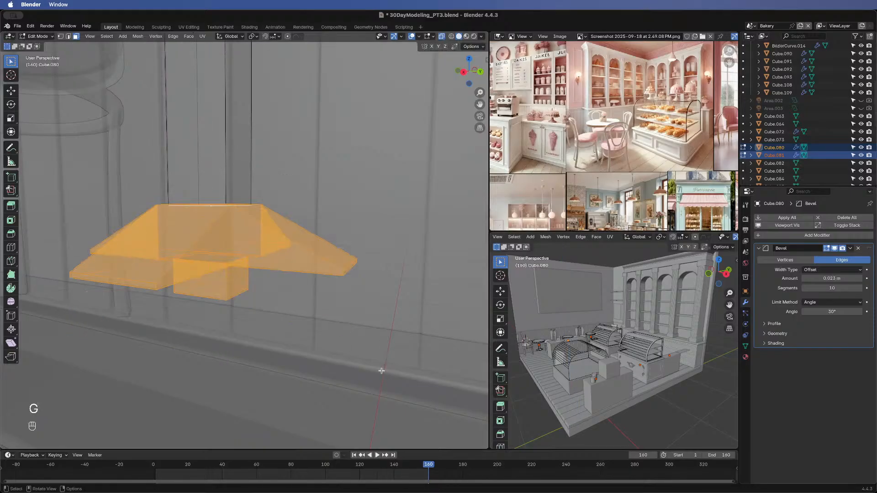
pyautogui.scroll(-9, 382, 371)
pyautogui.moveTo(360, 325); pyautogui.dragTo(330, 329, button='middle')
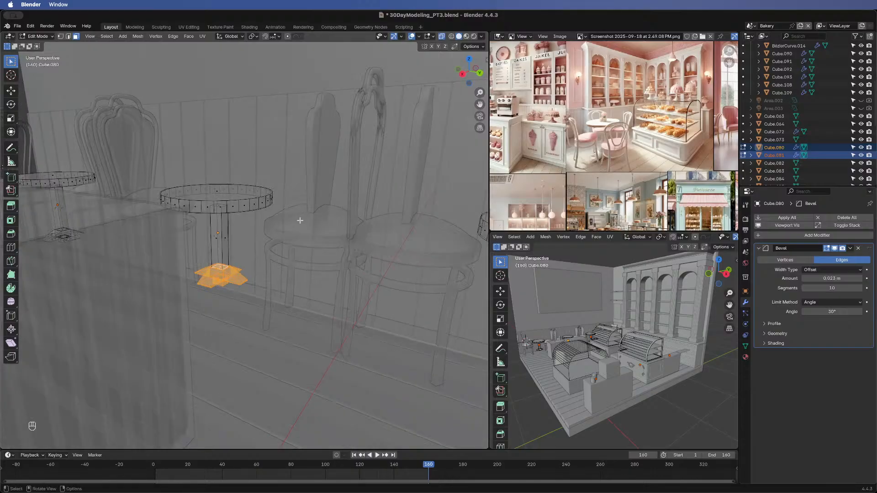
# - Add the whole pedestal feet of the rightmost and leftmost tables to the middle table's foot selection
pyautogui.moveTo(301, 220); pyautogui.dragTo(238, 210, button='middle')
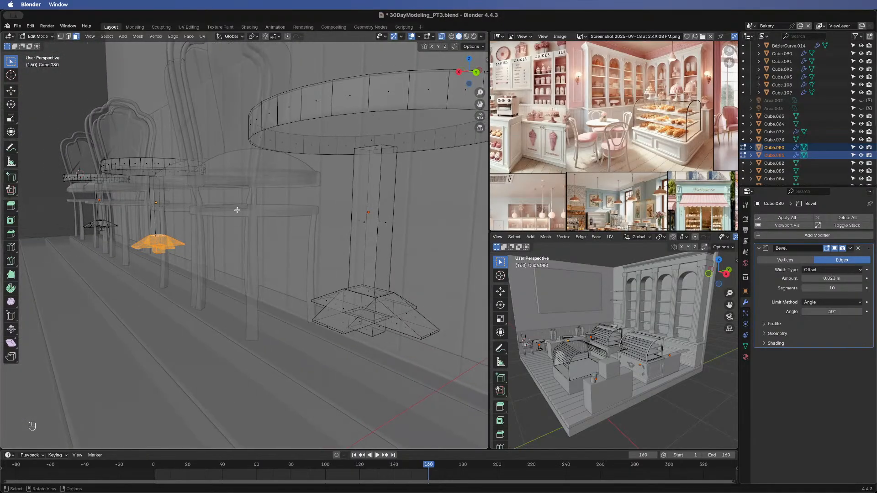
pyautogui.keyDown('shift'); pyautogui.moveTo(263, 236); pyautogui.dragTo(470, 391); pyautogui.keyUp('shift')
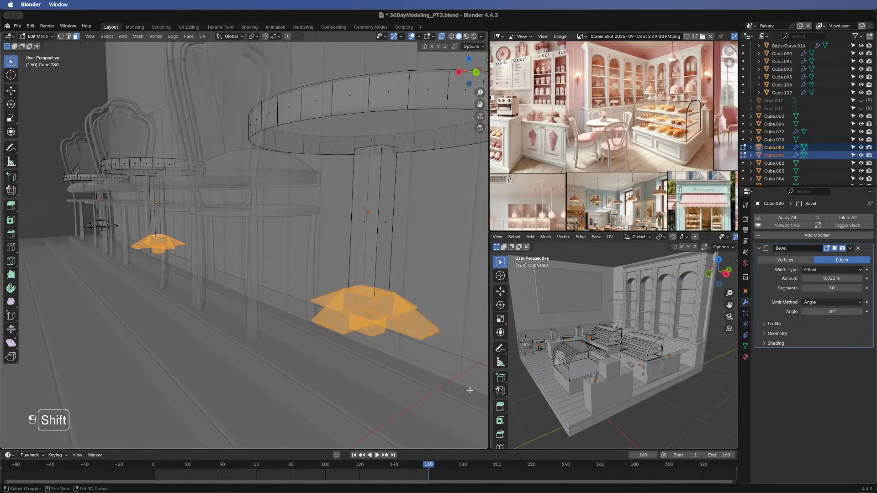
pyautogui.keyDown('shift'); pyautogui.moveTo(42, 208); pyautogui.dragTo(130, 235); pyautogui.keyUp('shift')
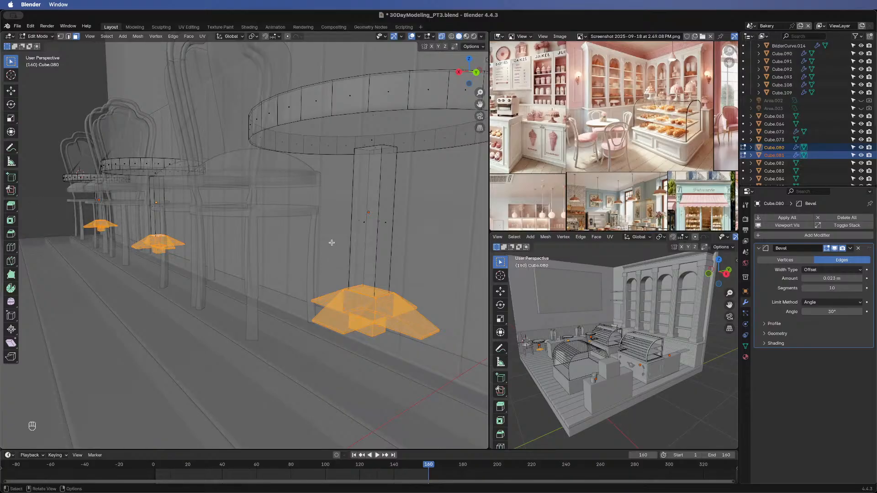
pyautogui.press('g')
pyautogui.press('z')
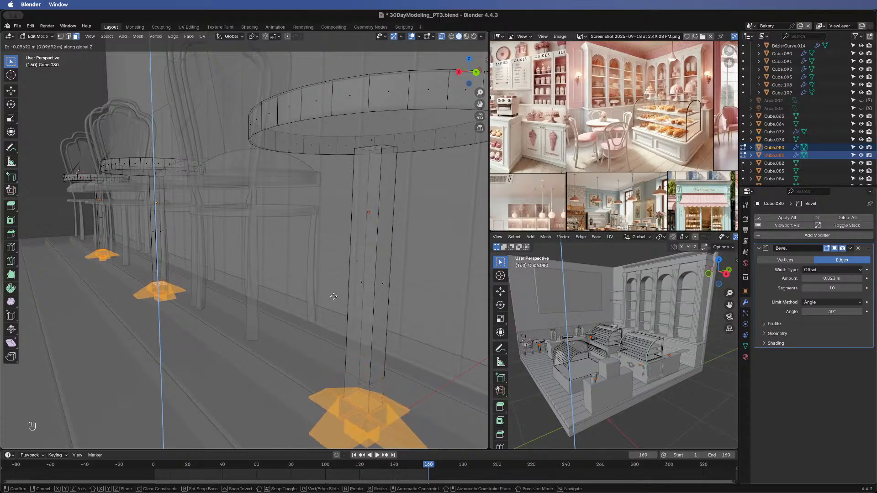
pyautogui.click(336, 226)
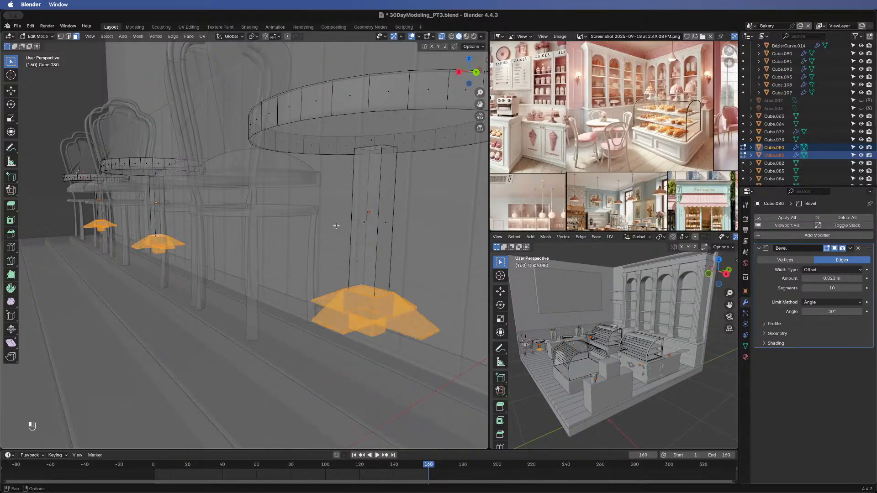
# - Turn off X-ray, lower the three selected pedestal feet about 0.053 m along the Z axis, and return to object mode
pyautogui.hotkey('alt', 'z')
pyautogui.press('g')
pyautogui.press('z')
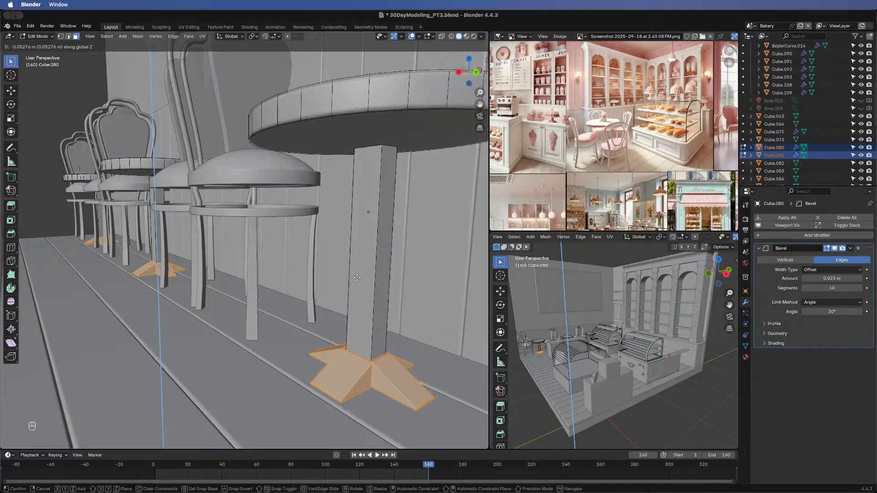
pyautogui.click(357, 277)
pyautogui.moveTo(357, 278); pyautogui.dragTo(109, 267, button='middle')
pyautogui.scroll(-6, 295, 265)
pyautogui.moveTo(341, 277); pyautogui.dragTo(327, 320, button='middle')
pyautogui.moveTo(381, 311); pyautogui.dragTo(255, 260, button='middle')
pyautogui.press('Tab')
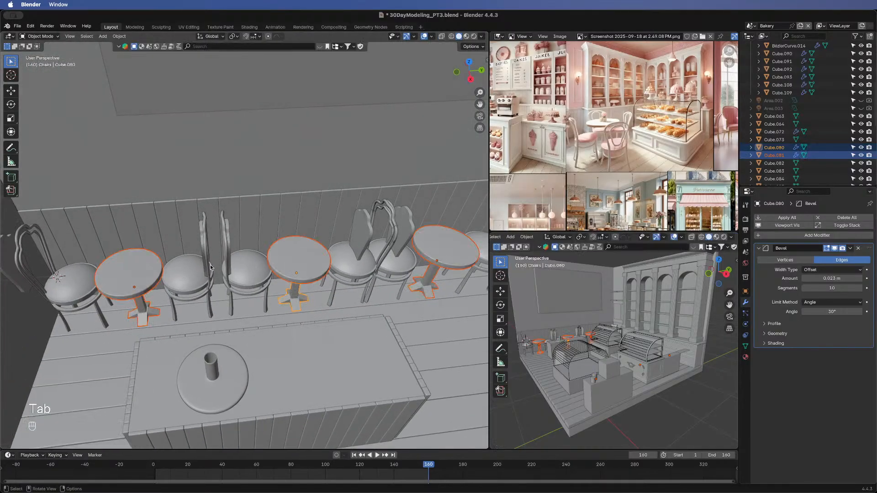
# - Move the leftmost chair's inner backrest panel about 0.061 m along the Y axis into its back frame
pyautogui.scroll(-3, 210, 265)
pyautogui.moveTo(314, 226); pyautogui.dragTo(182, 229, button='middle')
pyautogui.click(171, 232)
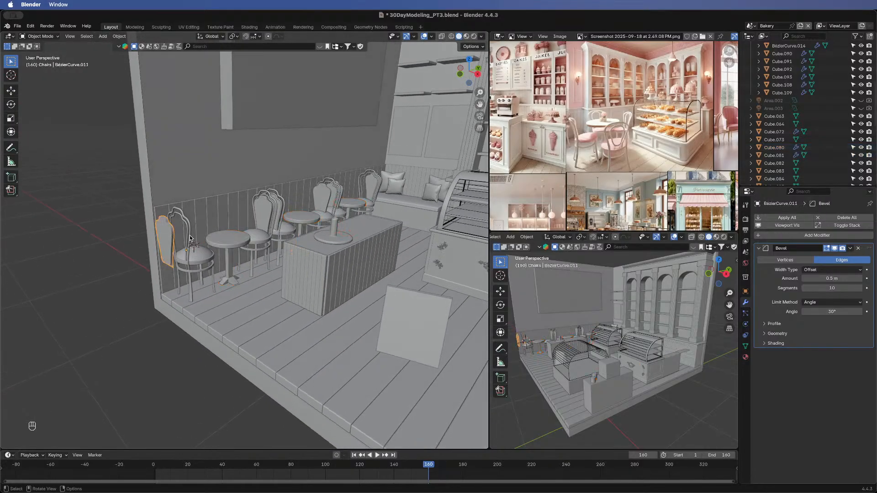
pyautogui.press('g')
pyautogui.press('y')
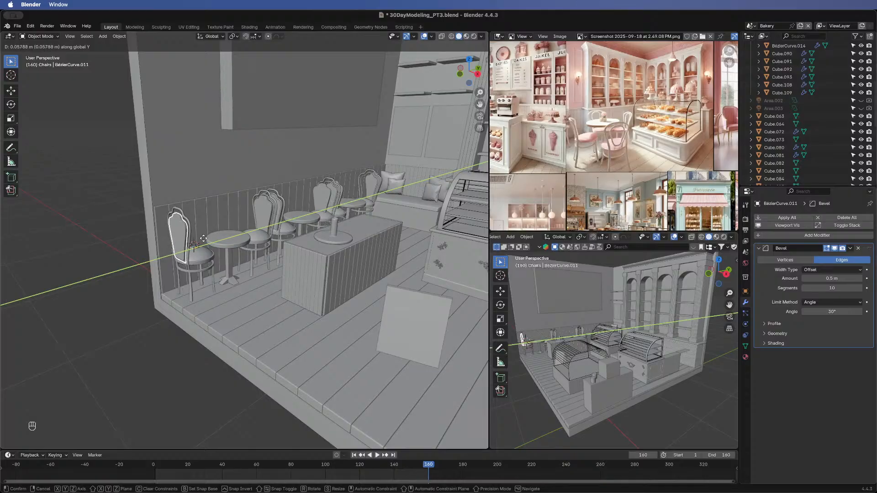
pyautogui.click(204, 239)
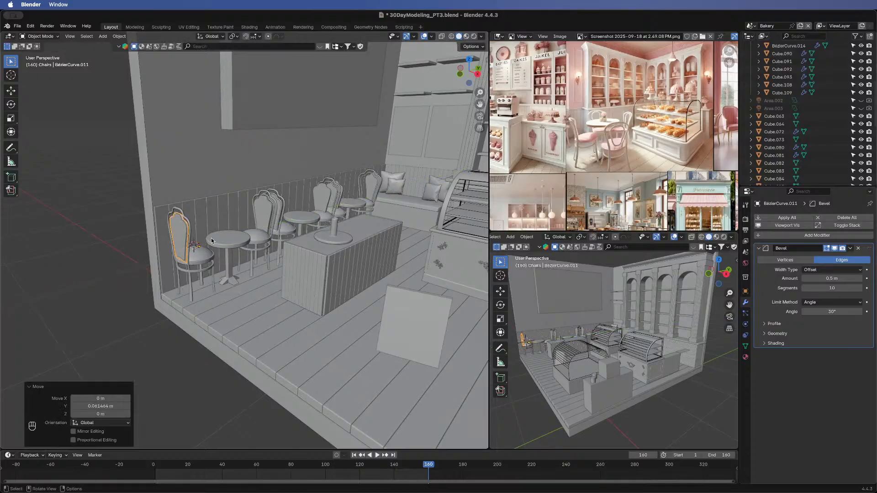
# - Move the inner backrest panel of the chair just right of the middle table about 0.055 m along the Y axis
pyautogui.moveTo(311, 221); pyautogui.dragTo(70, 261, button='middle')
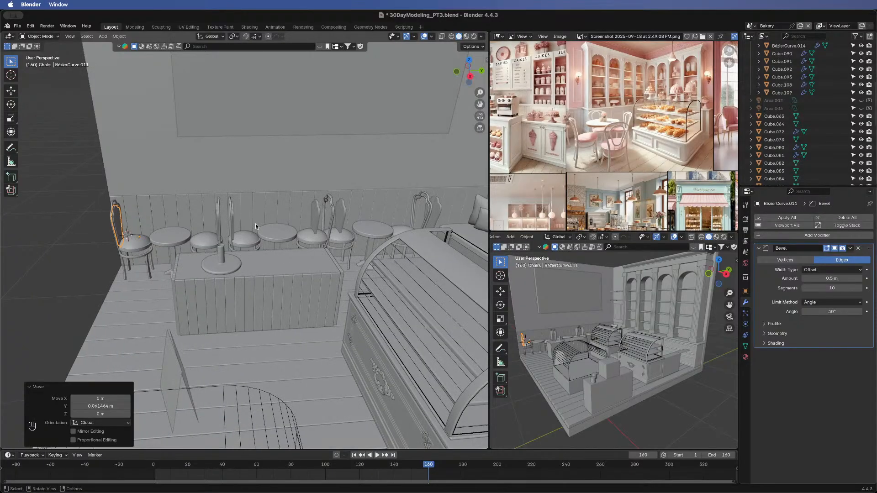
pyautogui.click(318, 220)
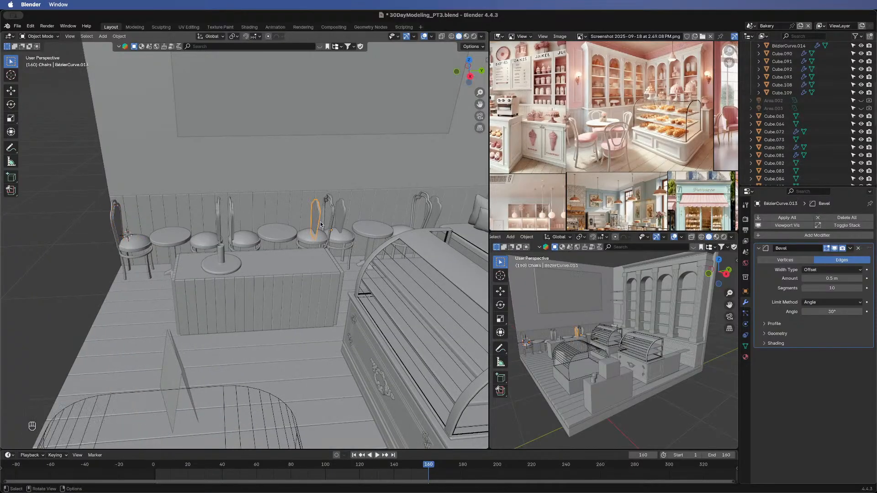
pyautogui.press('g')
pyautogui.press('y')
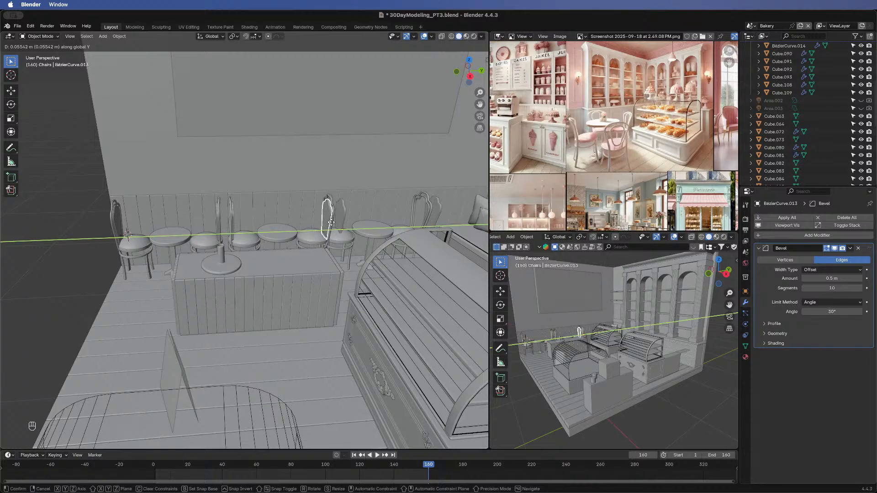
pyautogui.click(333, 223)
# - Move the inner backrest panel of the chair just left of the rightmost table about -0.051 m along Y, and nudge it another -0.005 m
pyautogui.click(341, 215)
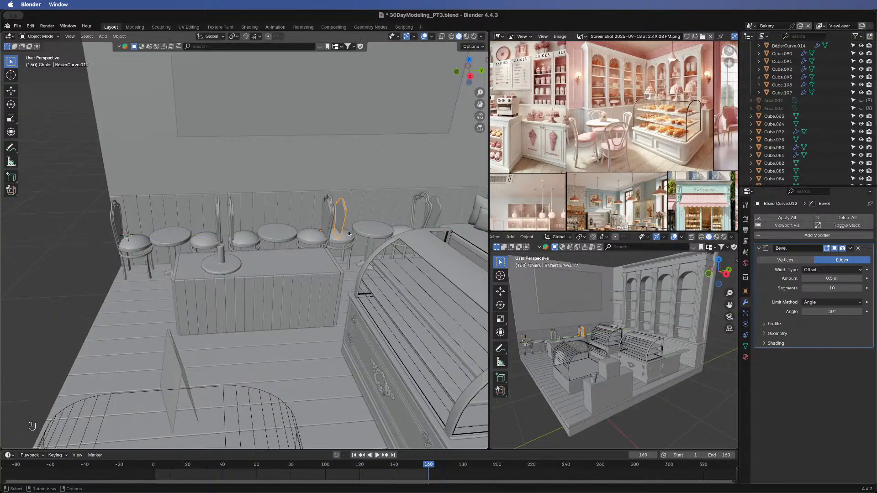
pyautogui.press('g')
pyautogui.press('y')
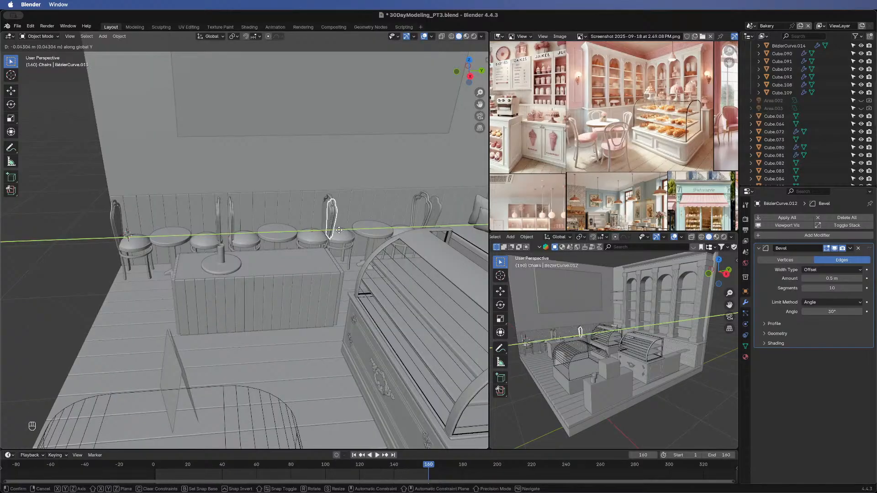
pyautogui.click(370, 237)
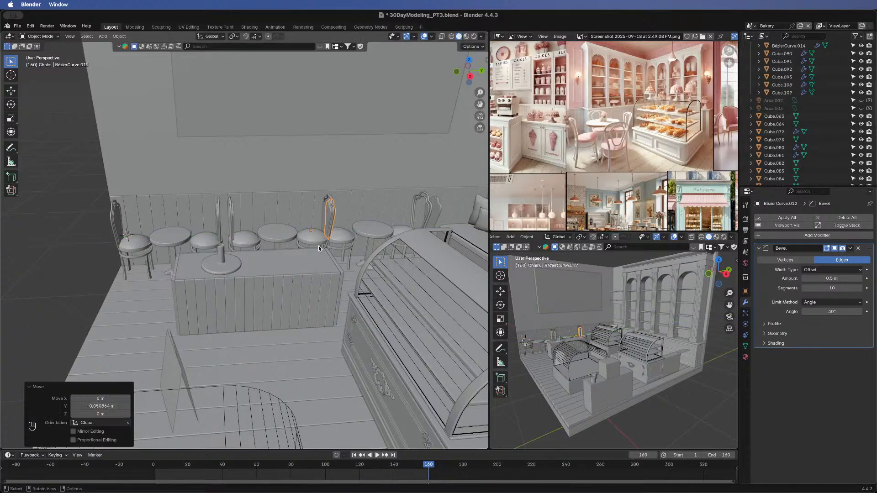
pyautogui.moveTo(319, 246); pyautogui.dragTo(278, 234, button='middle')
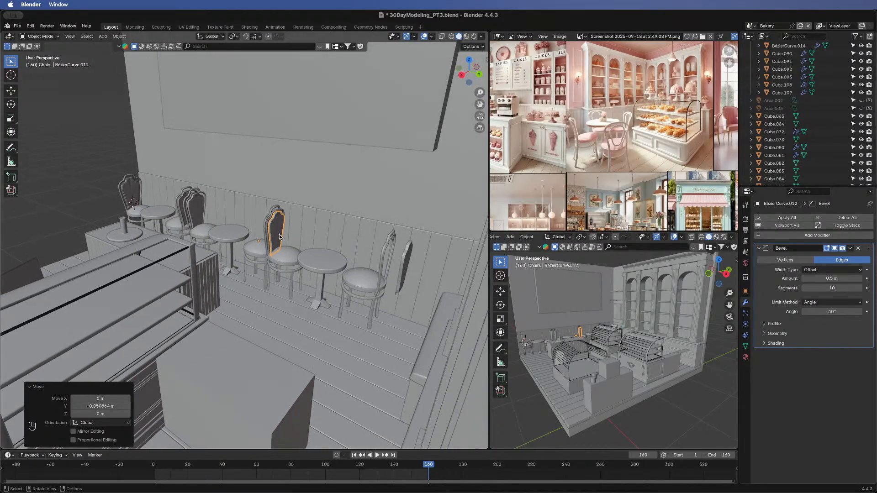
pyautogui.press('g')
pyautogui.press('y')
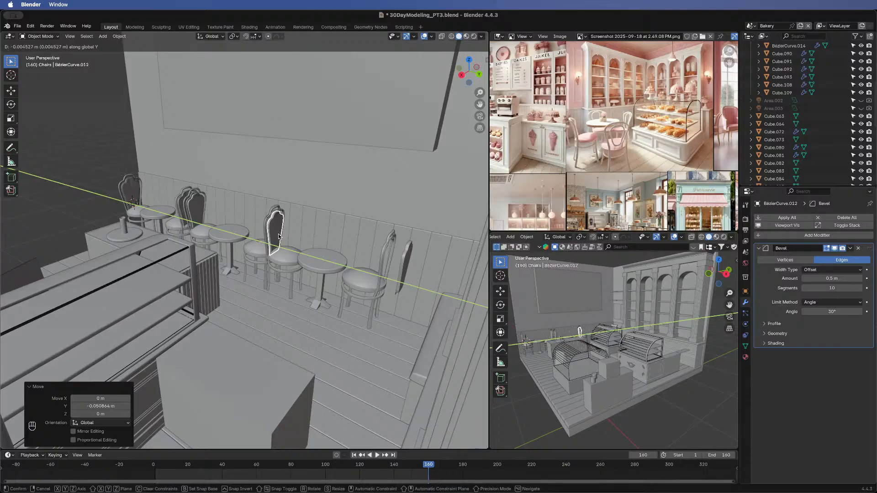
pyautogui.click(278, 236)
# - Move the rightmost chair's inner backrest panel about -0.063 m along the Y axis into its back frame
pyautogui.click(406, 276)
pyautogui.press('g')
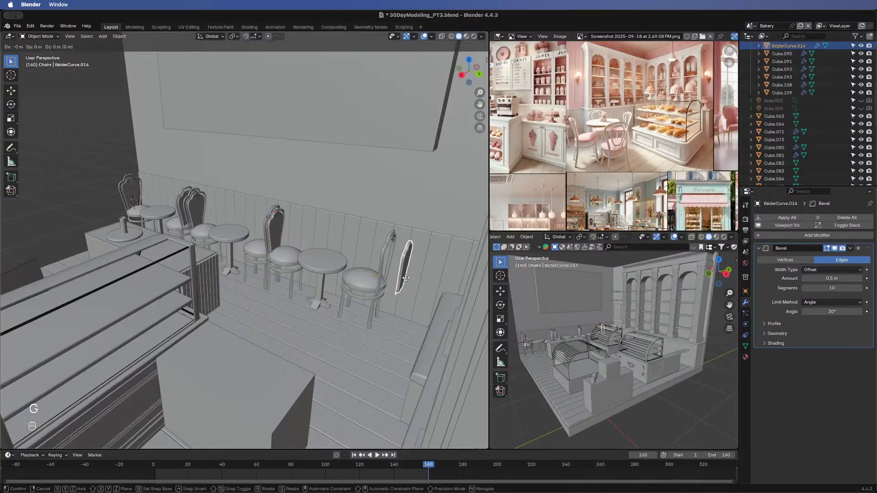
pyautogui.press('y')
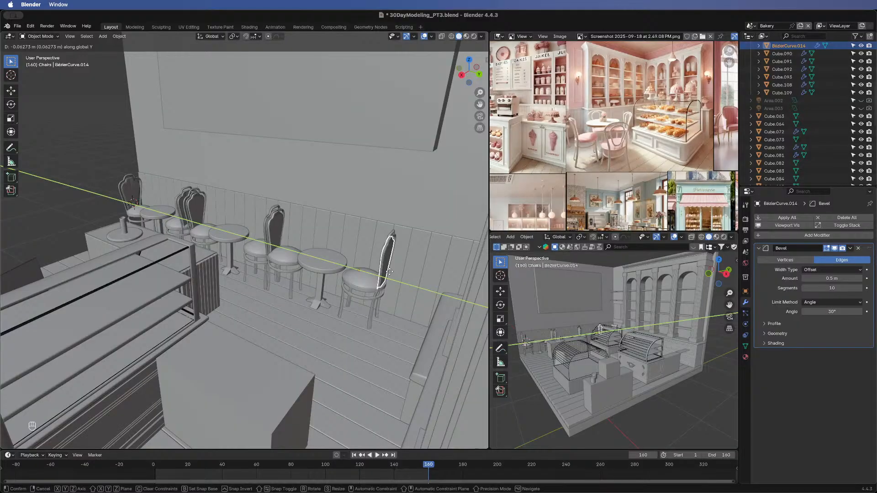
pyautogui.click(389, 272)
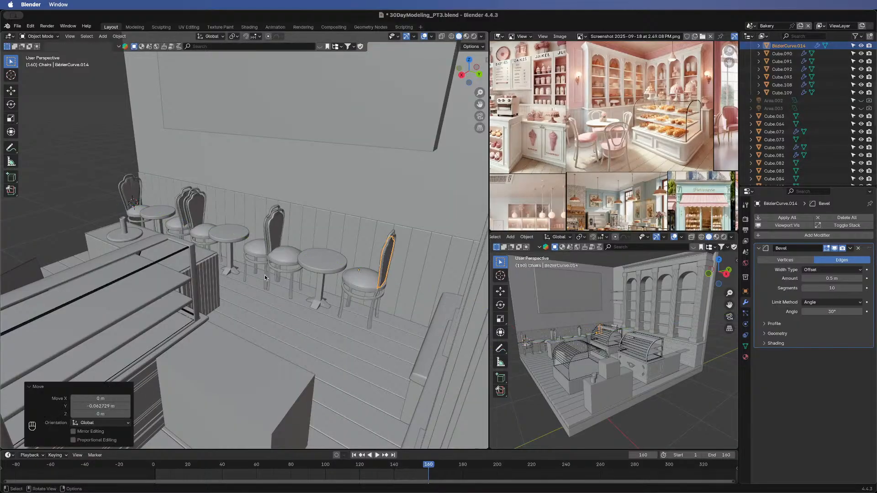
# - Move the inner backrest panel of the chair just left of the middle table about -0.004 m along Y, and deselect it
pyautogui.moveTo(438, 284); pyautogui.dragTo(377, 256, button='middle')
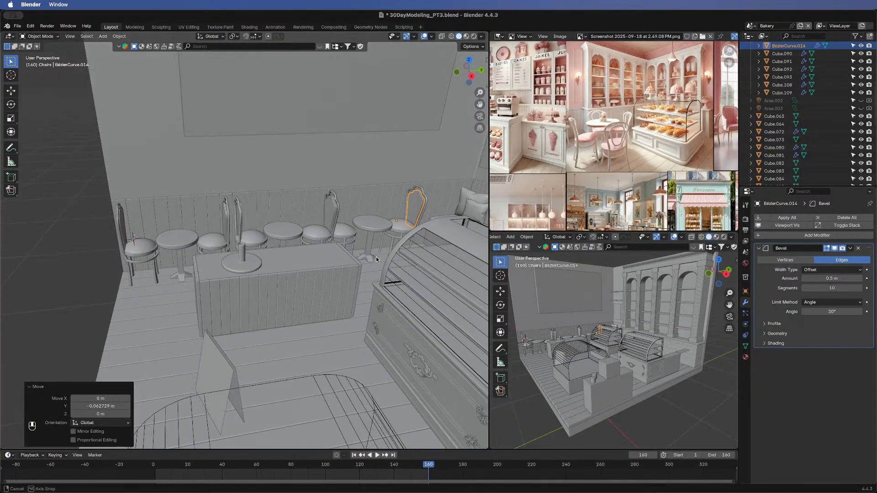
pyautogui.click(72, 245)
pyautogui.moveTo(318, 298); pyautogui.dragTo(232, 234, button='middle')
pyautogui.click(250, 222)
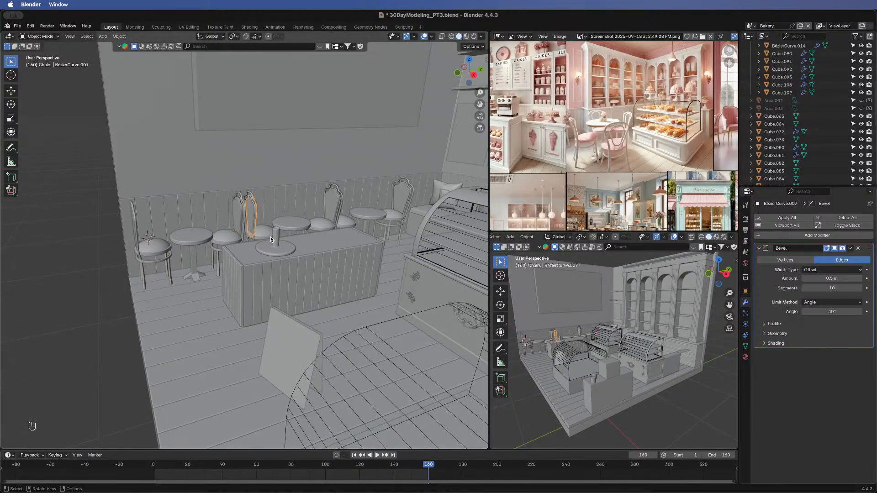
pyautogui.press('g')
pyautogui.press('y')
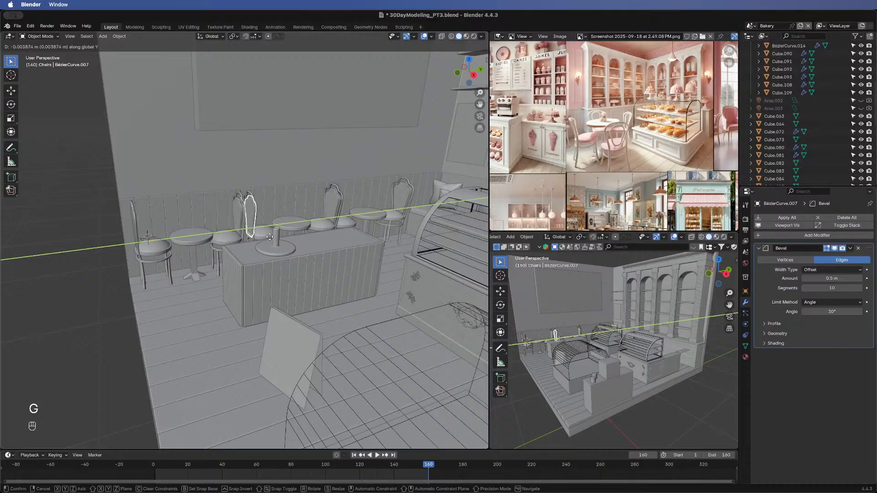
pyautogui.click(269, 237)
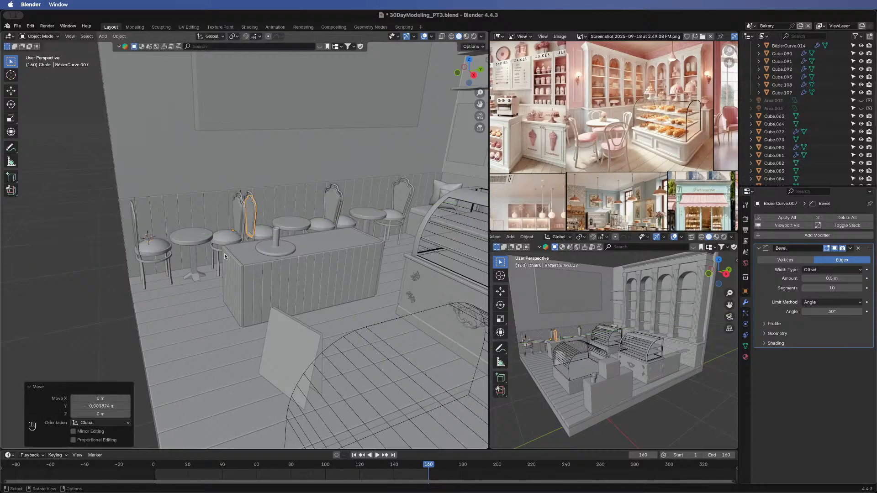
pyautogui.click(70, 284)
# - Examine the whole bakery scene from above, from the front and at an angle to check the seating, counters and display cases
pyautogui.scroll(-3, 211, 305)
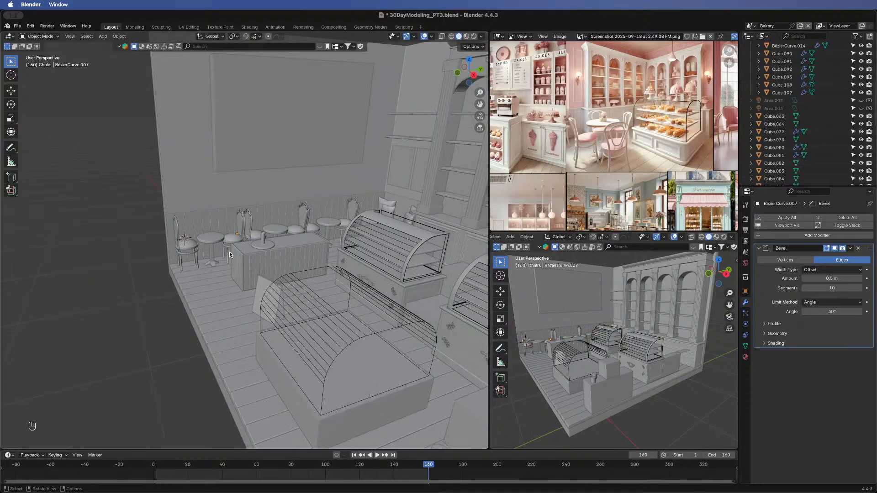
pyautogui.moveTo(229, 252); pyautogui.dragTo(267, 246, button='middle')
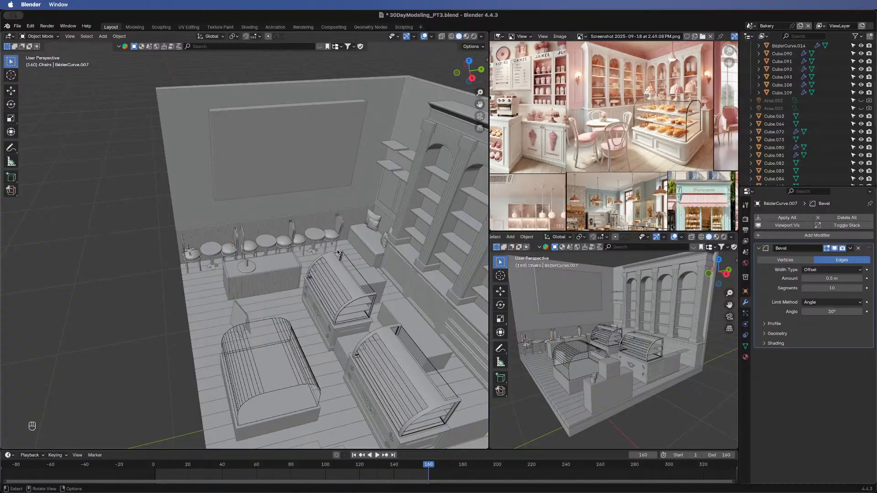
pyautogui.moveTo(230, 324); pyautogui.dragTo(292, 250, button='middle')
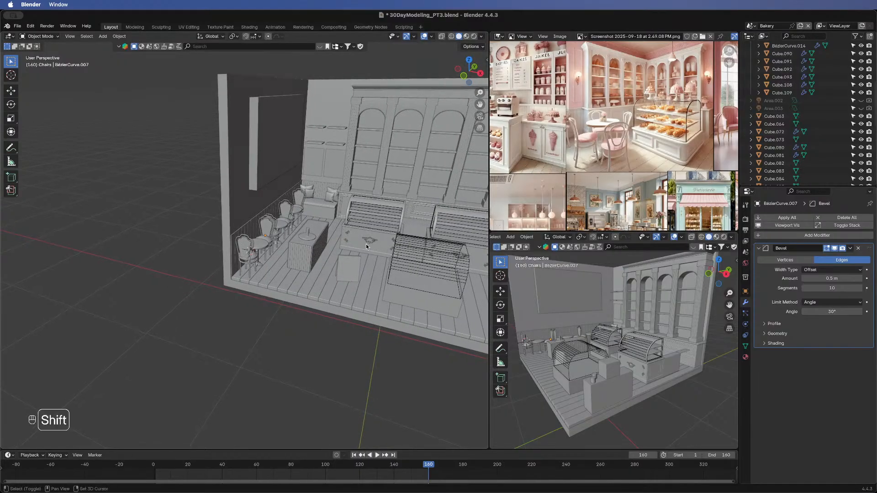
pyautogui.keyDown('shift'); pyautogui.moveTo(366, 247); pyautogui.dragTo(264, 256, button='middle'); pyautogui.keyUp('shift')
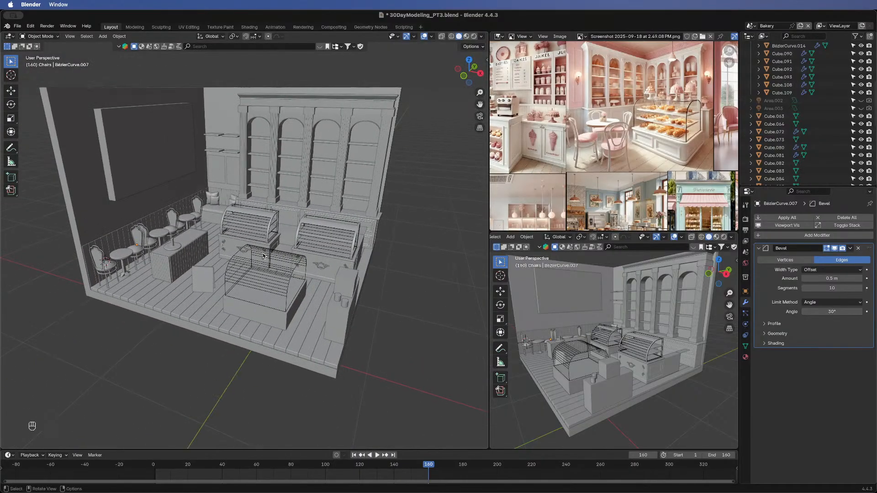
pyautogui.scroll(2, 264, 255)
pyautogui.moveTo(199, 265); pyautogui.dragTo(200, 211, button='middle')
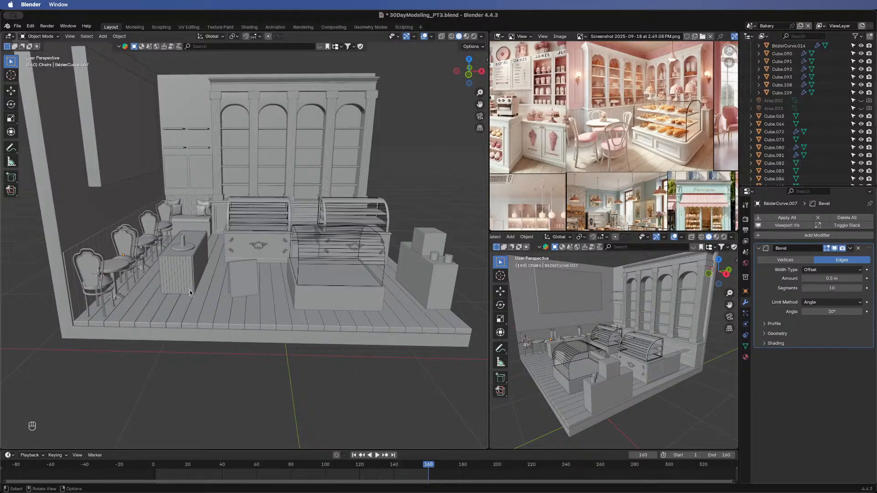
pyautogui.scroll(4, 195, 225)
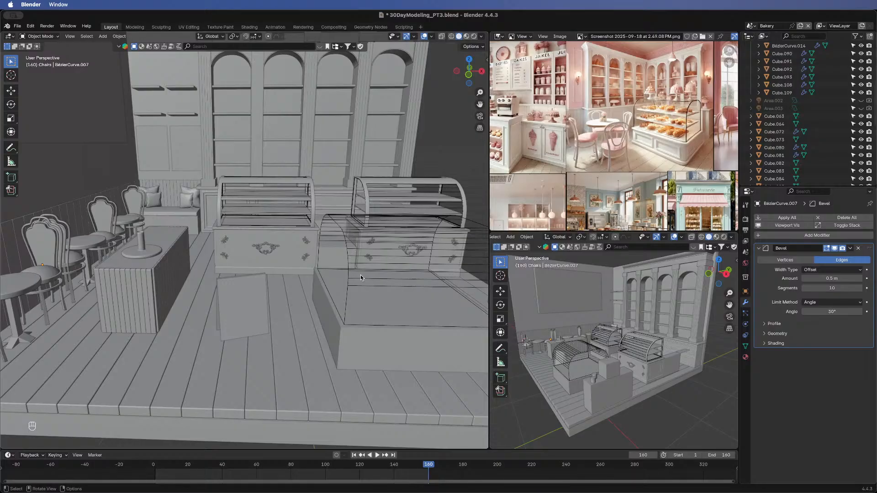
pyautogui.scroll(-6, 215, 177)
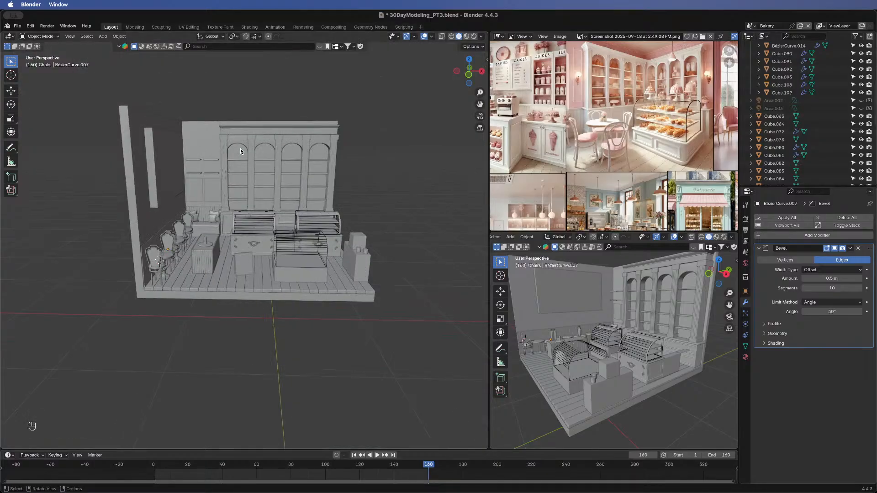
pyautogui.moveTo(241, 149); pyautogui.dragTo(238, 262, button='middle')
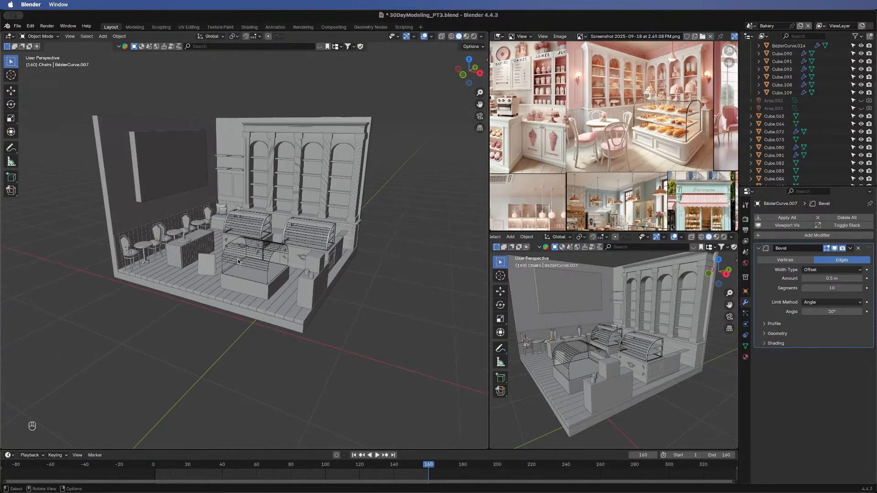
# - Select the front display case's base Cube.063, and switch the selection to its curved glass top Cube.064
pyautogui.scroll(5, 242, 265)
pyautogui.click(279, 325)
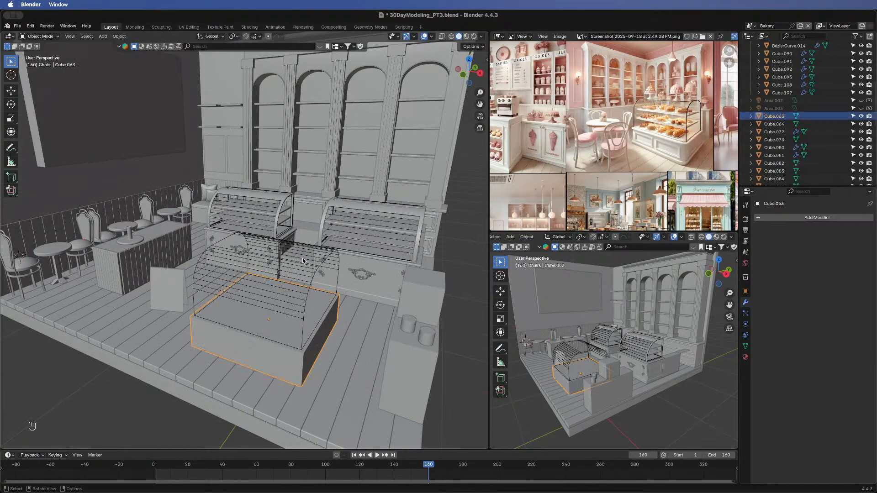
pyautogui.click(314, 256)
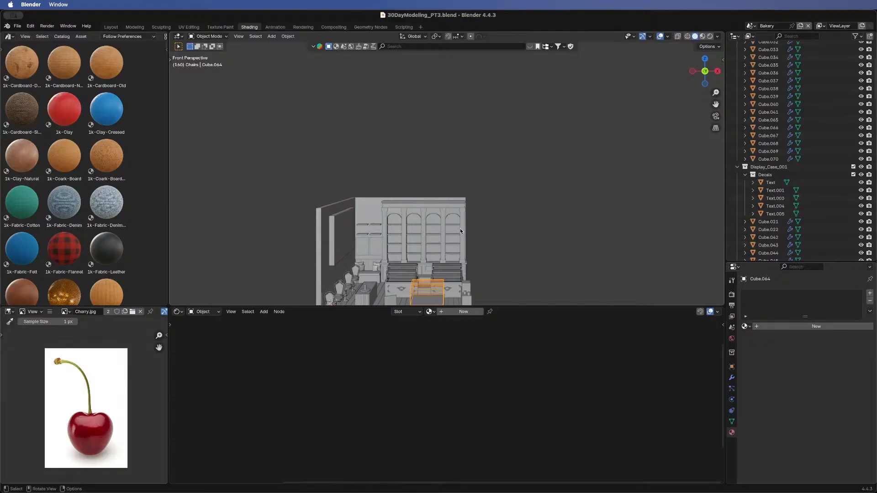
# - Find the Eevee_Glass_Shader material in the asset library and drop it onto the front display case
pyautogui.keyDown('shift'); pyautogui.moveTo(460, 229); pyautogui.dragTo(456, 146, button='middle'); pyautogui.keyUp('shift')
pyautogui.scroll(2, 477, 149)
pyautogui.scroll(4, 512, 201)
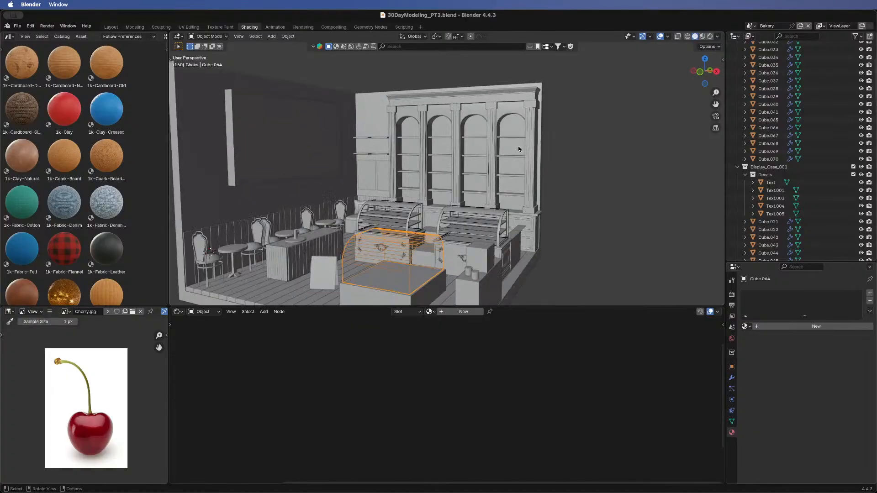
pyautogui.keyDown('shift'); pyautogui.moveTo(518, 149); pyautogui.dragTo(529, 95, button='middle'); pyautogui.keyUp('shift')
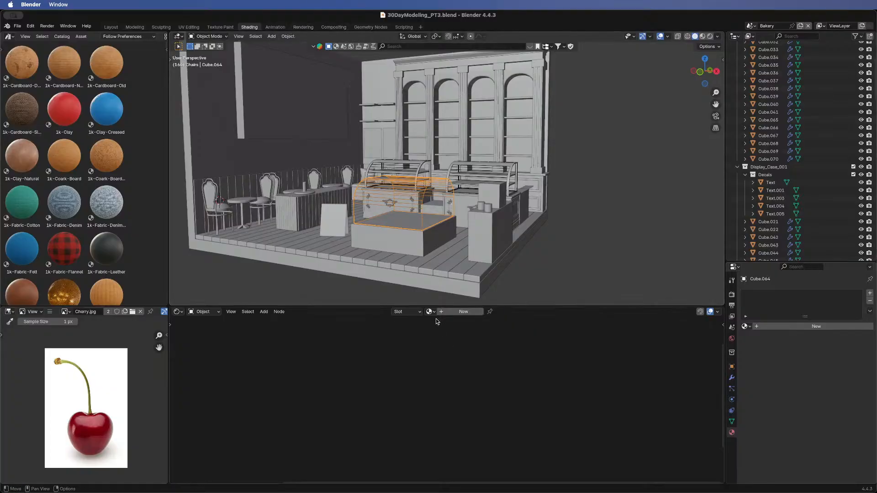
pyautogui.scroll(-10, 117, 138)
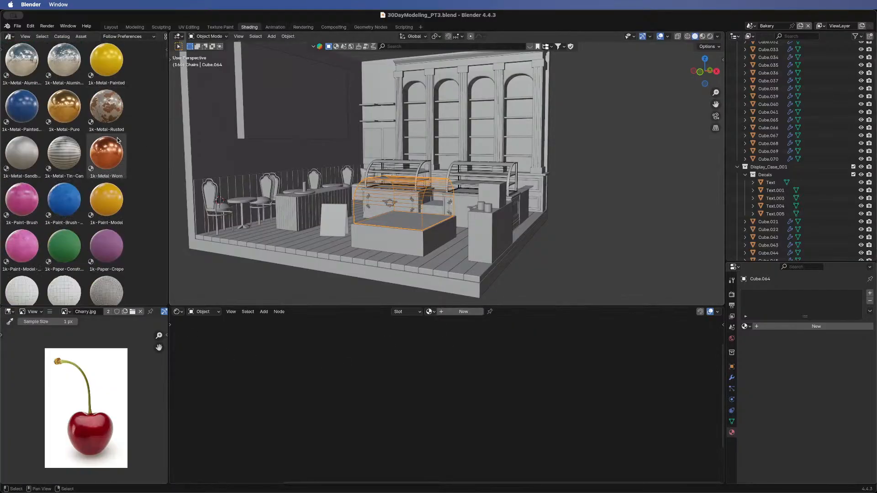
pyautogui.scroll(-10, 118, 140)
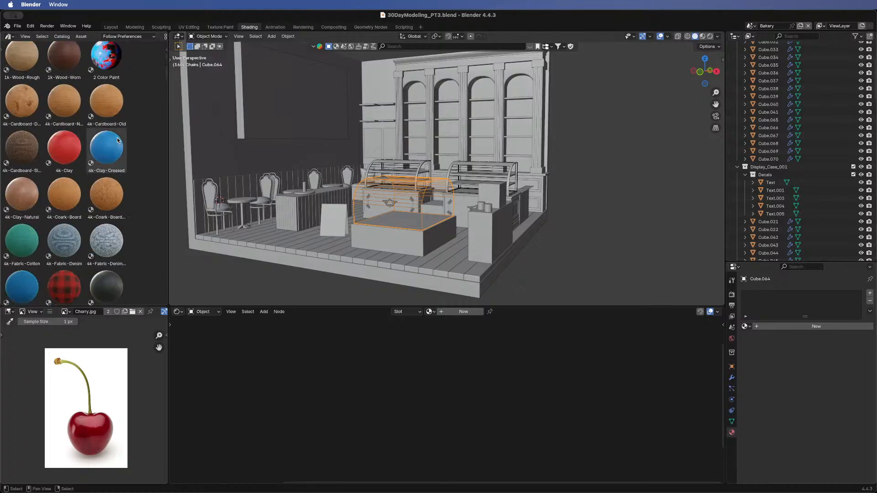
pyautogui.scroll(-10, 117, 138)
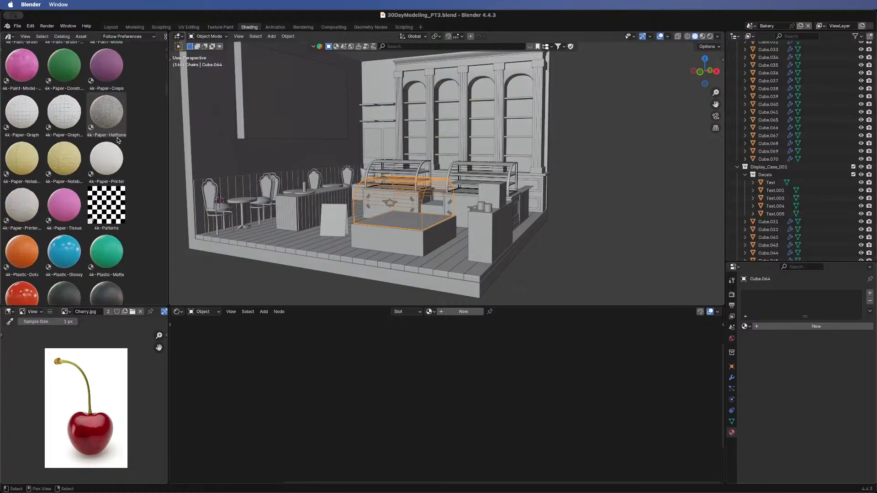
pyautogui.scroll(-10, 117, 138)
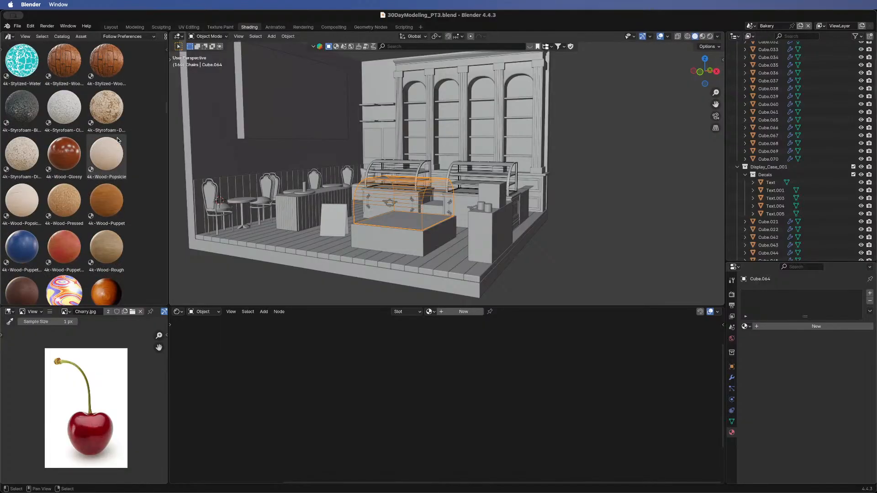
pyautogui.scroll(-10, 117, 138)
pyautogui.scroll(-10, 117, 140)
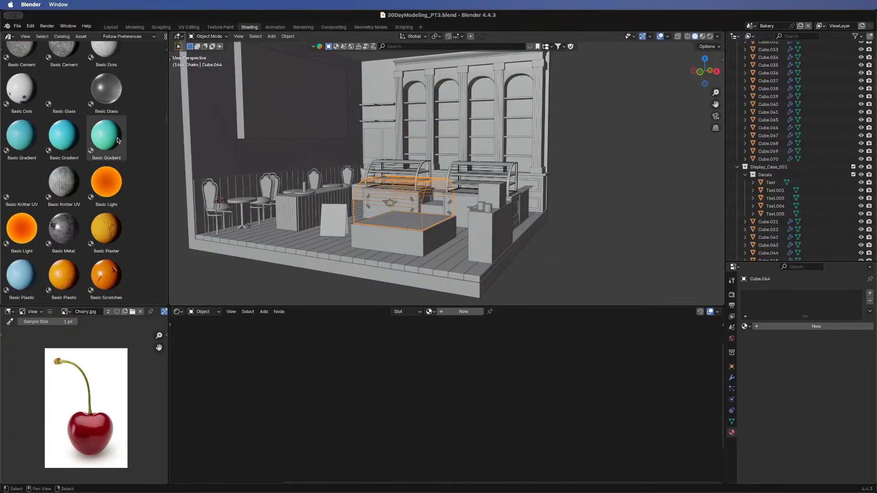
pyautogui.scroll(-12, 117, 140)
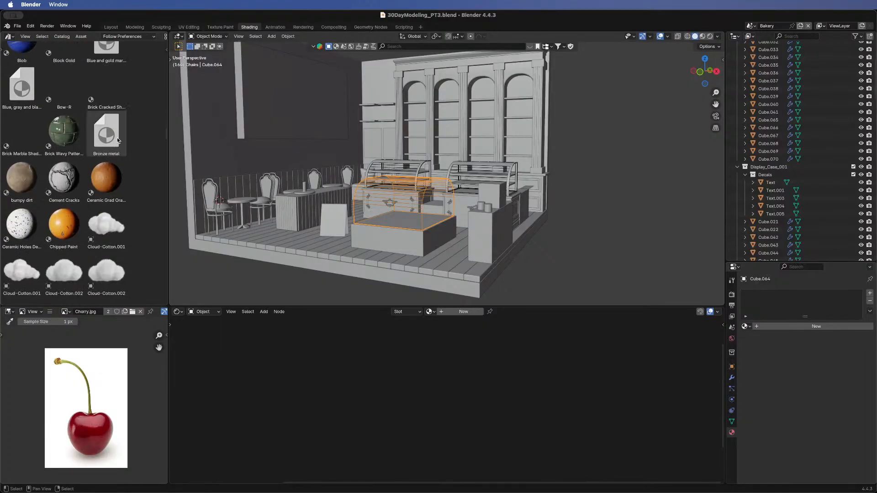
pyautogui.scroll(-12, 117, 140)
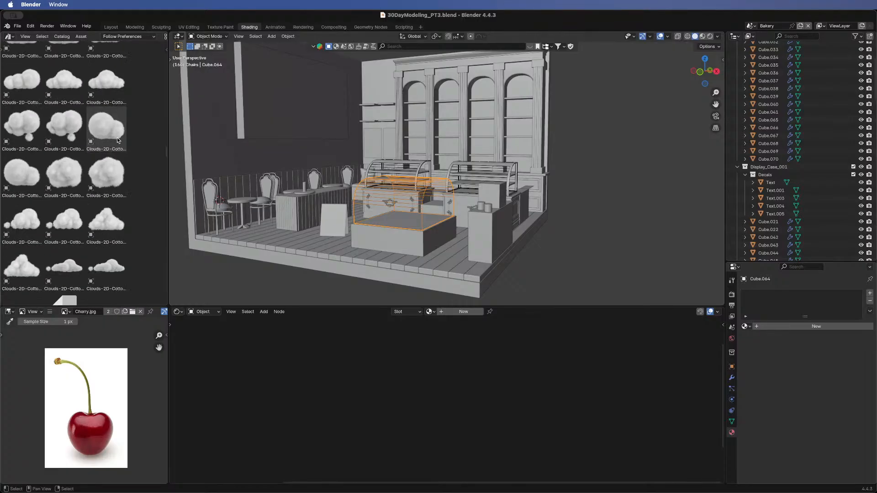
pyautogui.scroll(-12, 117, 138)
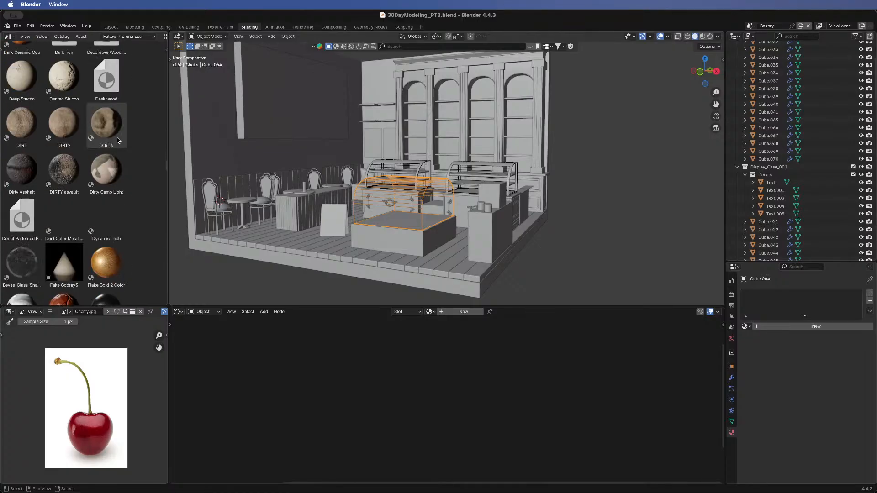
pyautogui.click(21, 132)
pyautogui.moveTo(20, 132); pyautogui.dragTo(406, 224)
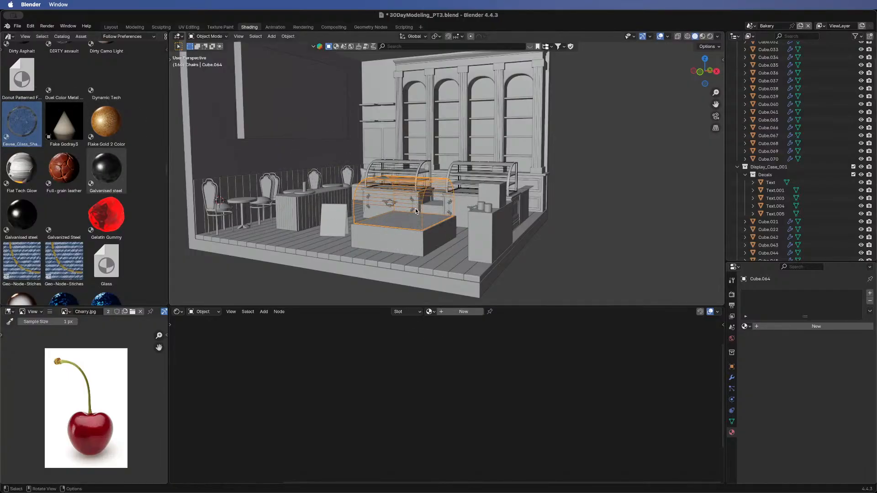
# - Switch the viewport to rendered shading and deselect the front display case's glass
pyautogui.moveTo(593, 185)
pyautogui.mouseDown(button='middle')
pyautogui.moveTo(484, 247)
pyautogui.moveTo(571, 192)
pyautogui.mouseUp(button='middle')
pyautogui.click(710, 37)
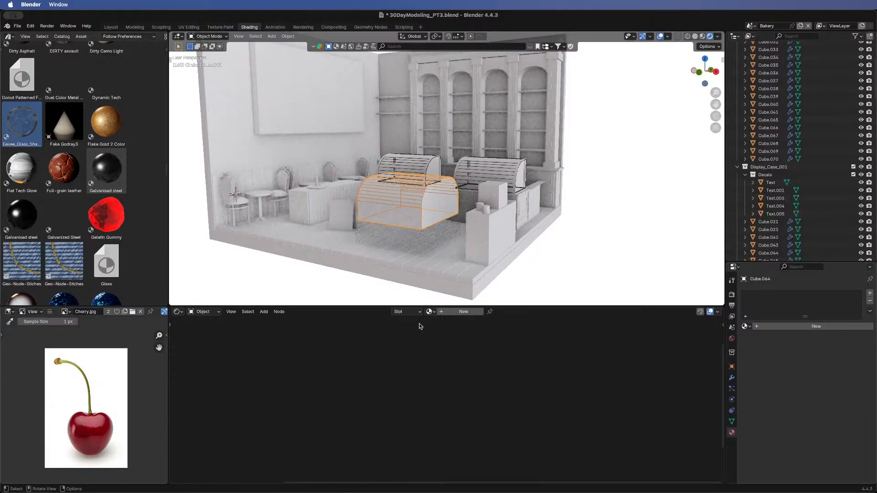
pyautogui.moveTo(523, 243); pyautogui.dragTo(401, 233, button='middle')
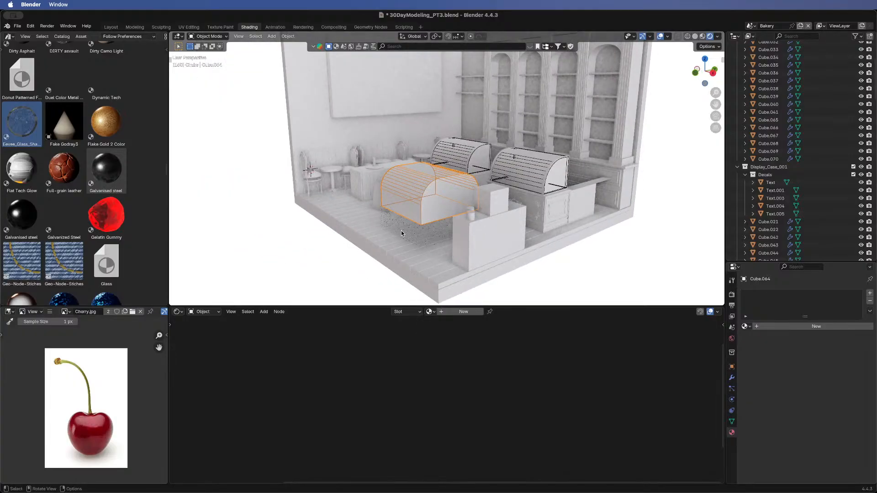
pyautogui.moveTo(452, 222); pyautogui.dragTo(384, 291, button='middle')
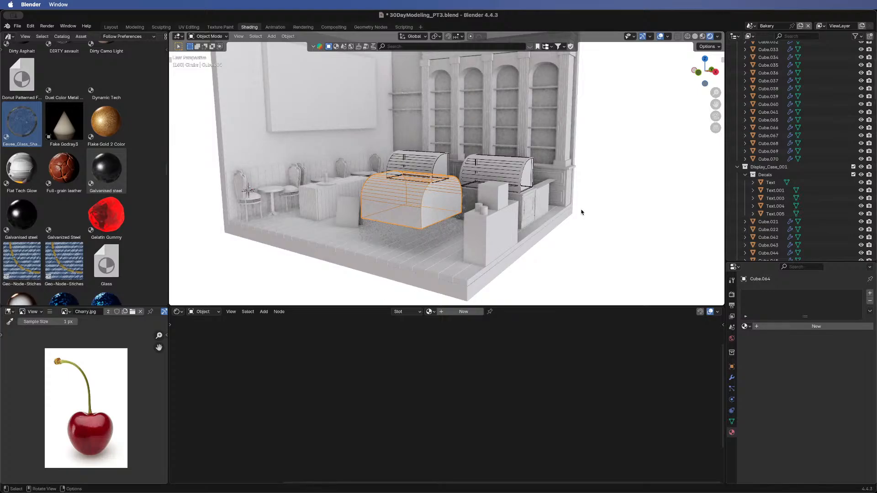
pyautogui.click(505, 274)
pyautogui.moveTo(567, 231); pyautogui.dragTo(574, 211, button='middle')
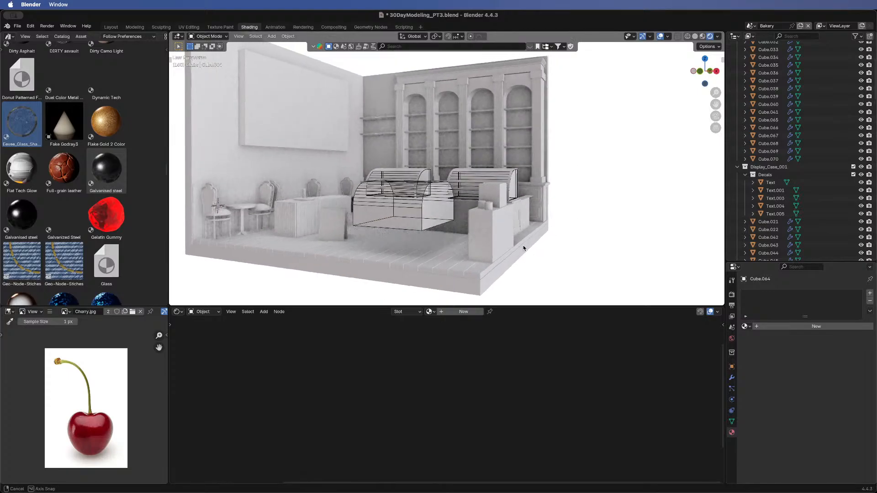
# - Assign the existing Eevee_Glass_Shader material to the front display case's curved glass top Cube.064, and deselect it
pyautogui.click(422, 223)
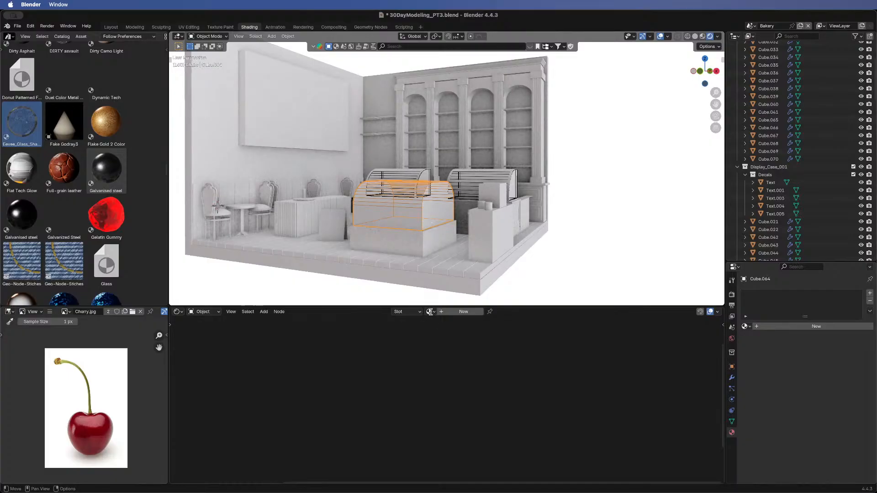
pyautogui.click(429, 312)
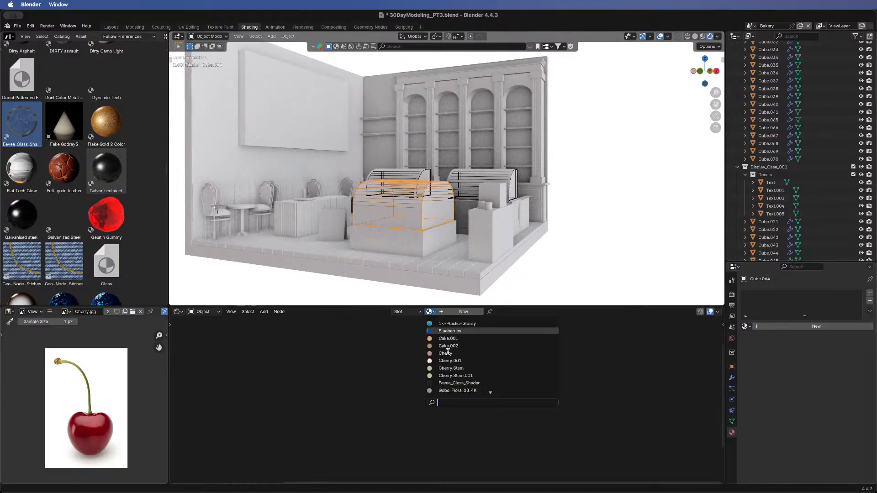
pyautogui.click(451, 383)
pyautogui.click(655, 213)
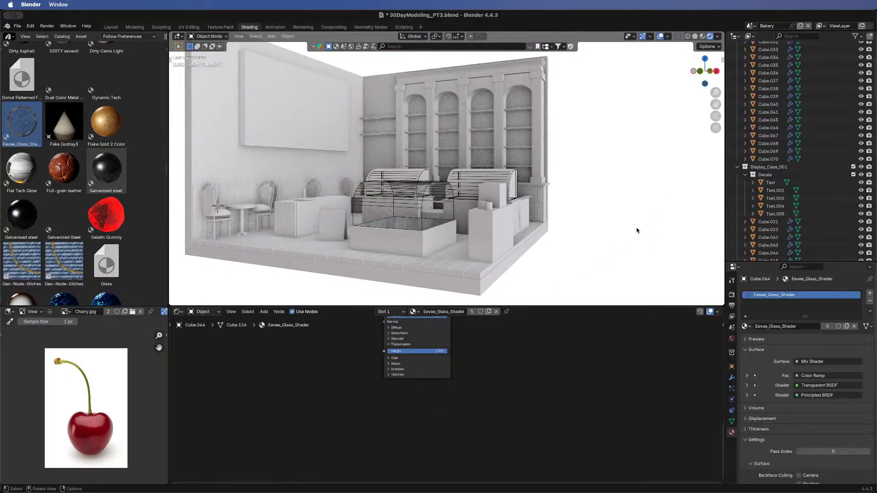
pyautogui.moveTo(477, 283); pyautogui.dragTo(475, 282, button='middle')
pyautogui.moveTo(484, 227); pyautogui.dragTo(518, 267, button='middle')
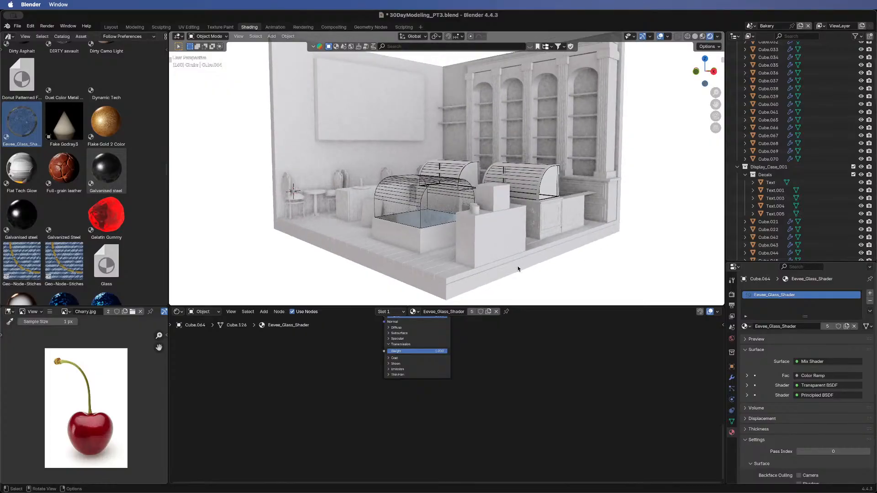
pyautogui.moveTo(628, 244); pyautogui.dragTo(663, 262, button='middle')
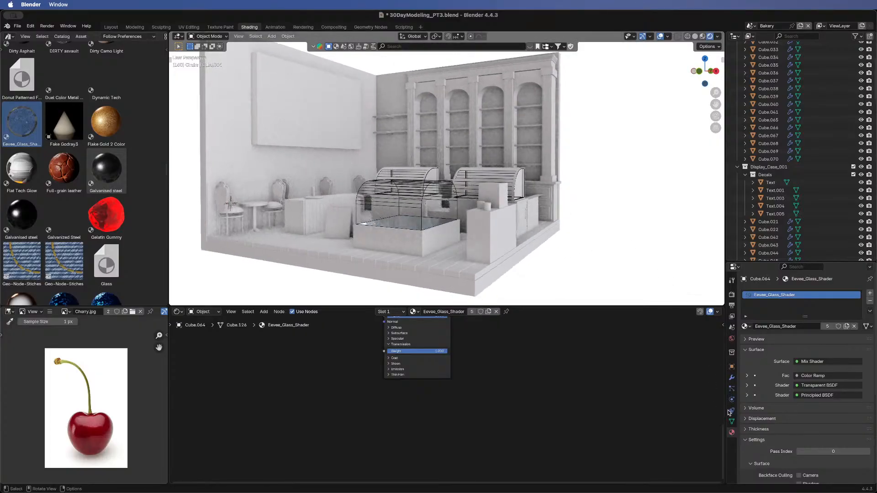
# - Set the viewport display of the front case's glass top Cube.064 to Textured
pyautogui.click(732, 367)
pyautogui.scroll(-3, 766, 421)
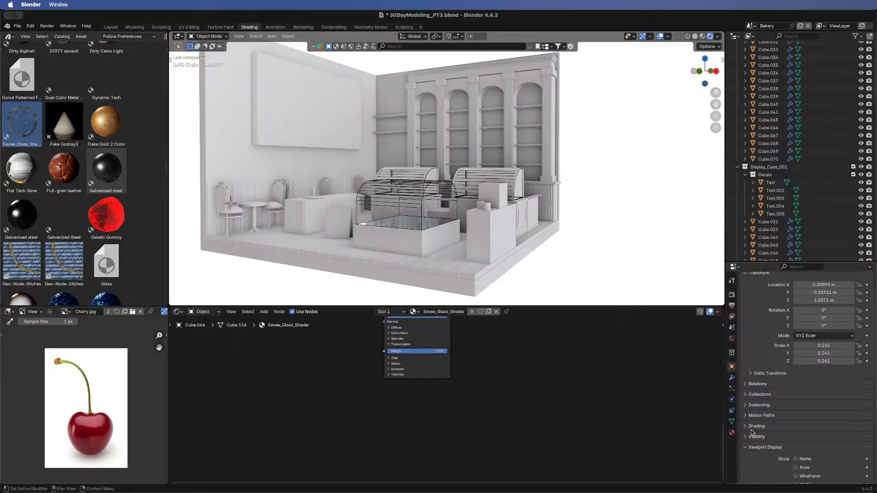
pyautogui.click(759, 448)
pyautogui.scroll(-6, 784, 446)
pyautogui.click(807, 435)
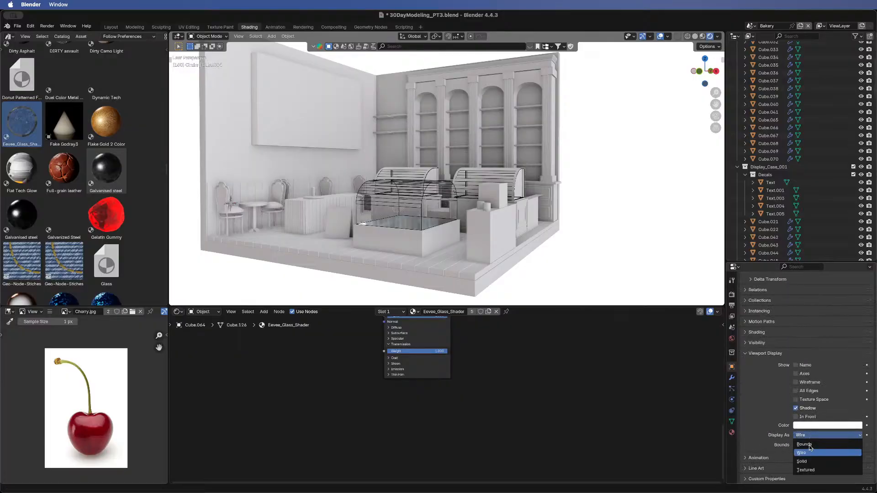
pyautogui.click(806, 470)
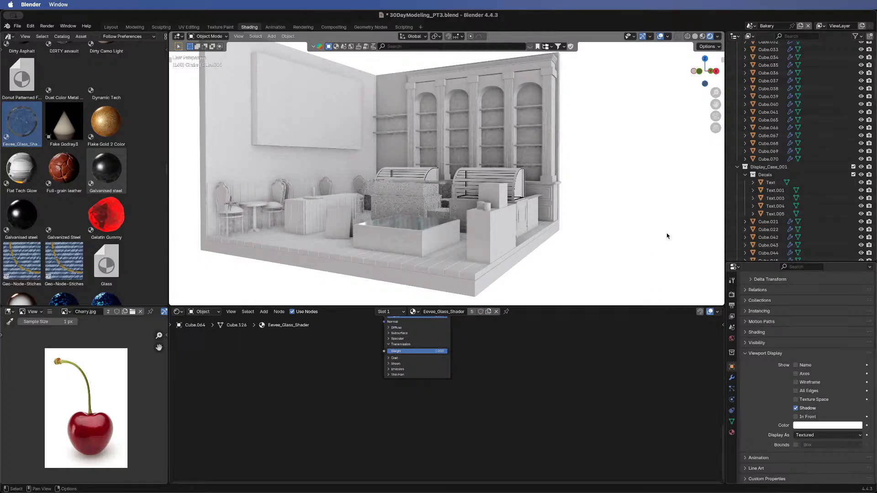
# - Set the right rear display case's glass Cube.043 to display as Textured and assign it the Eevee_Glass_Shader material
pyautogui.moveTo(665, 237); pyautogui.dragTo(422, 200, button='middle')
pyautogui.click(422, 199)
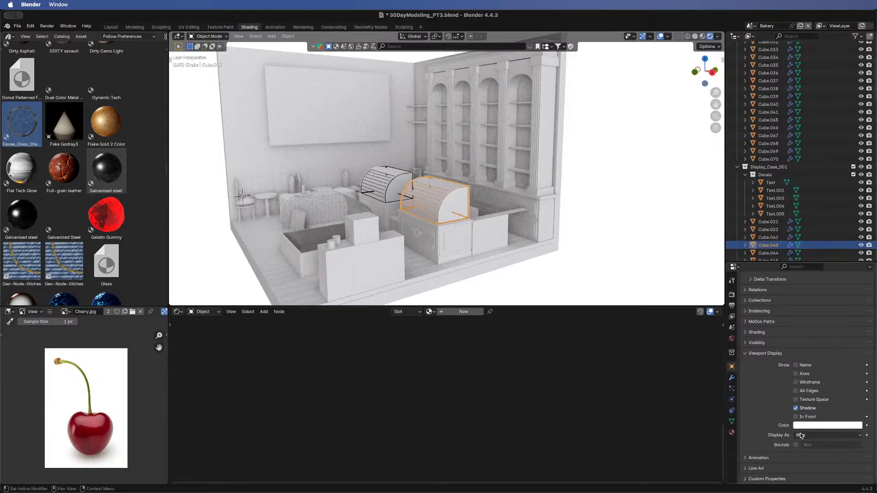
pyautogui.click(828, 435)
pyautogui.click(810, 470)
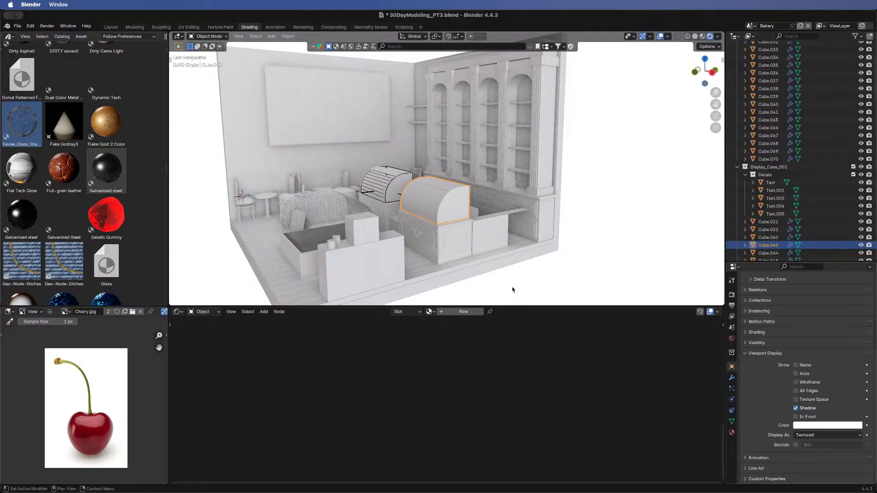
pyautogui.click(430, 312)
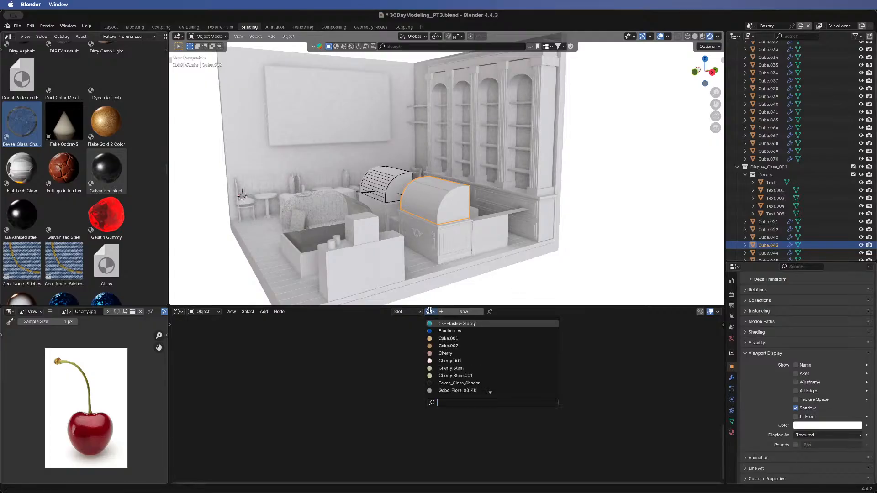
pyautogui.click(458, 382)
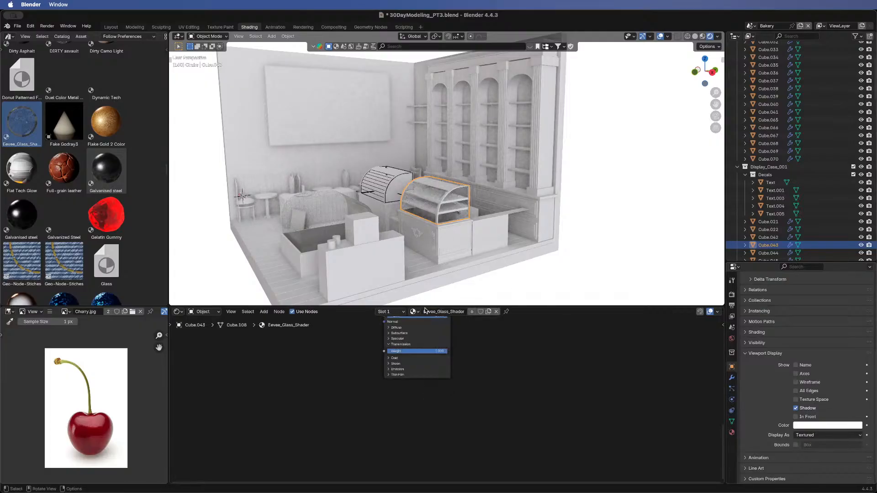
# - Set the left rear display case's curved glass to display as Textured and assign it the Eevee_Glass_Shader material
pyautogui.click(383, 184)
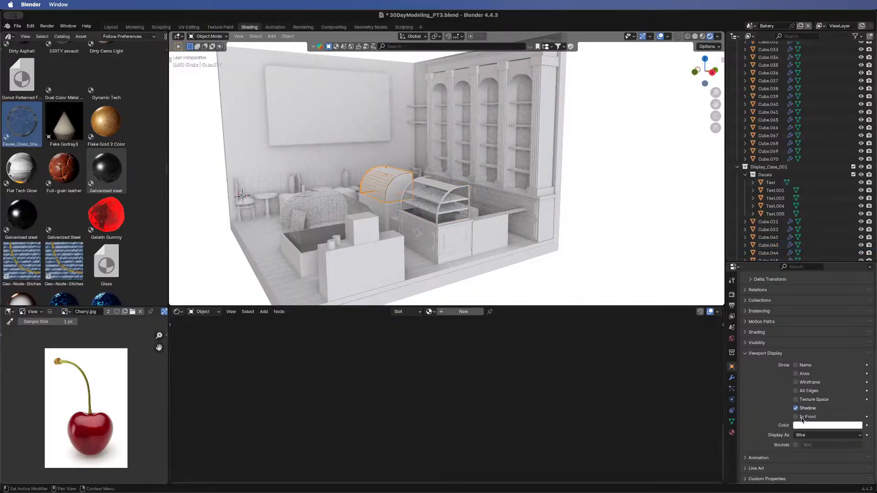
pyautogui.click(804, 436)
pyautogui.click(809, 470)
pyautogui.click(429, 312)
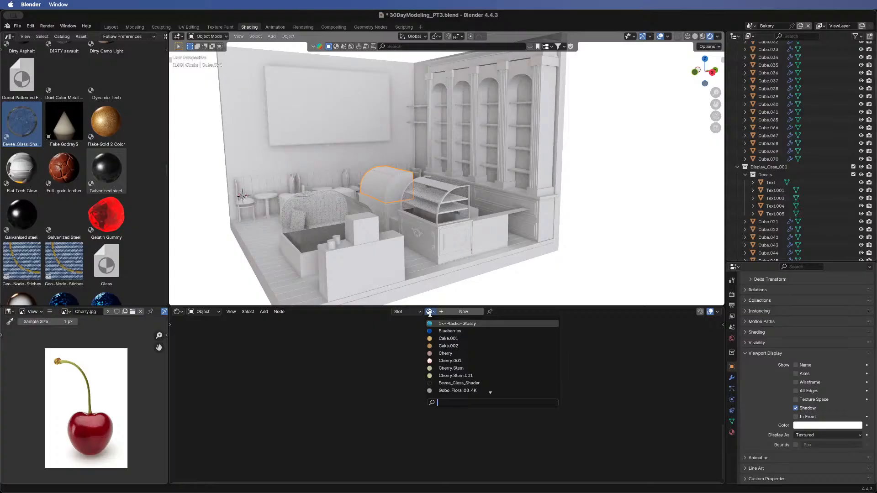
pyautogui.click(437, 384)
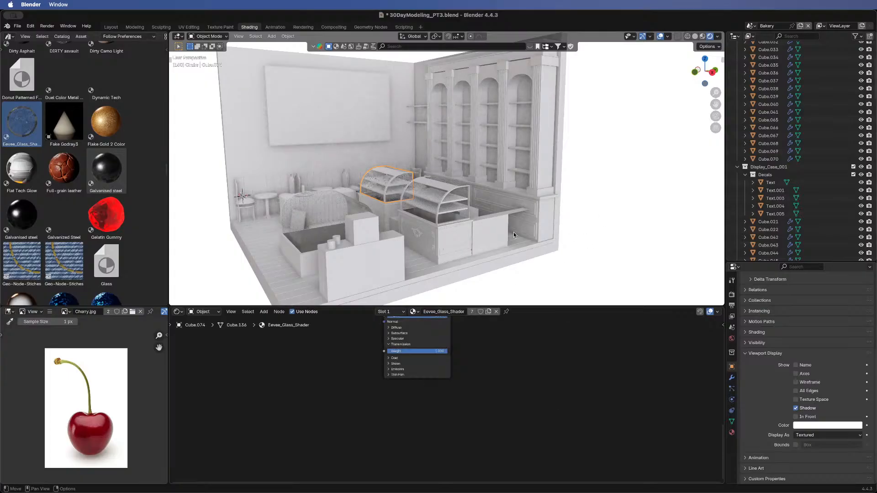
# - Examine the glass on all display cases from the front and at an angle, along with the glass shader's nodes and the right case's frame
pyautogui.moveTo(623, 233); pyautogui.dragTo(463, 199, button='middle')
pyautogui.moveTo(619, 182); pyautogui.dragTo(444, 186, button='middle')
pyautogui.moveTo(490, 170); pyautogui.dragTo(332, 195, button='middle')
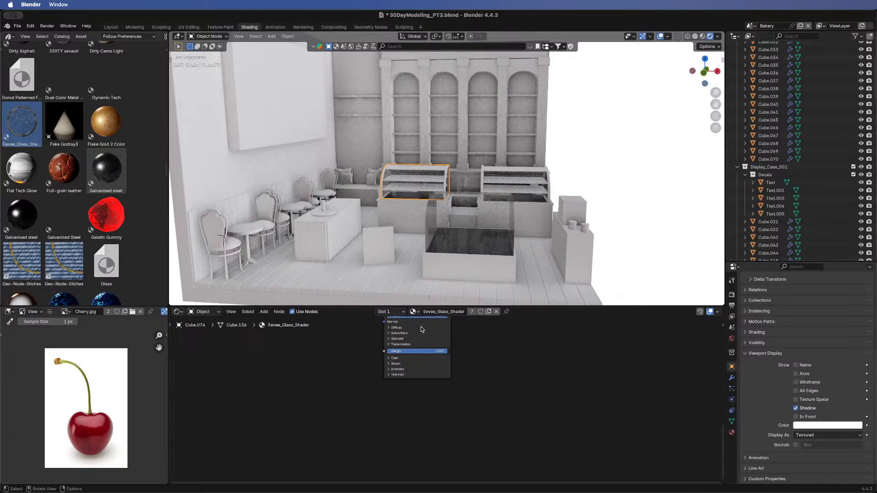
pyautogui.moveTo(327, 351); pyautogui.dragTo(304, 406, button='middle')
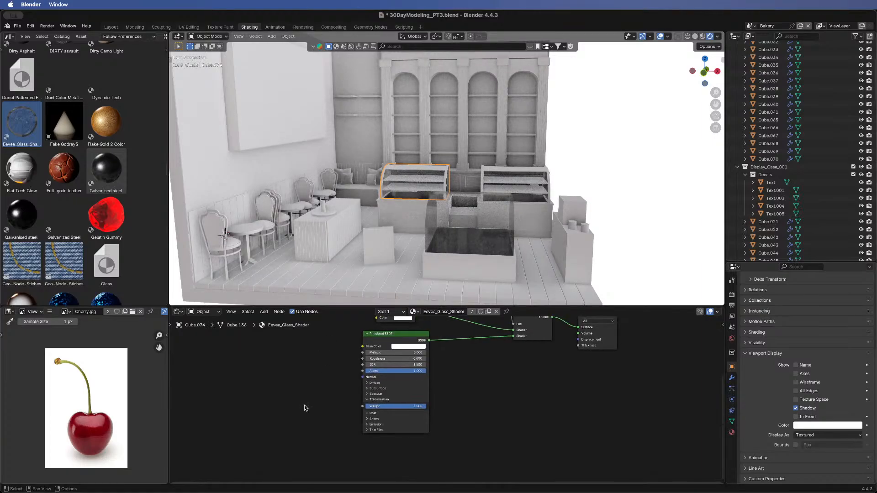
pyautogui.click(545, 168)
pyautogui.moveTo(618, 164); pyautogui.dragTo(646, 215, button='middle')
pyautogui.moveTo(504, 176); pyautogui.dragTo(503, 157, button='middle')
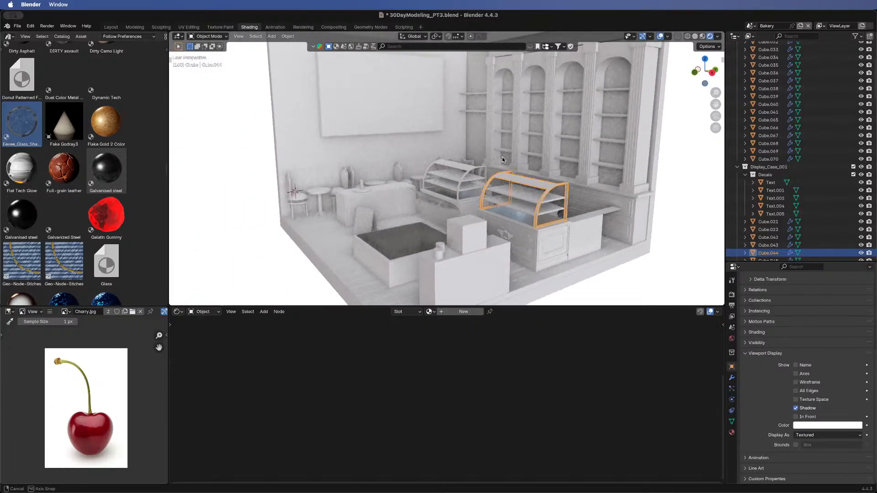
pyautogui.click(681, 249)
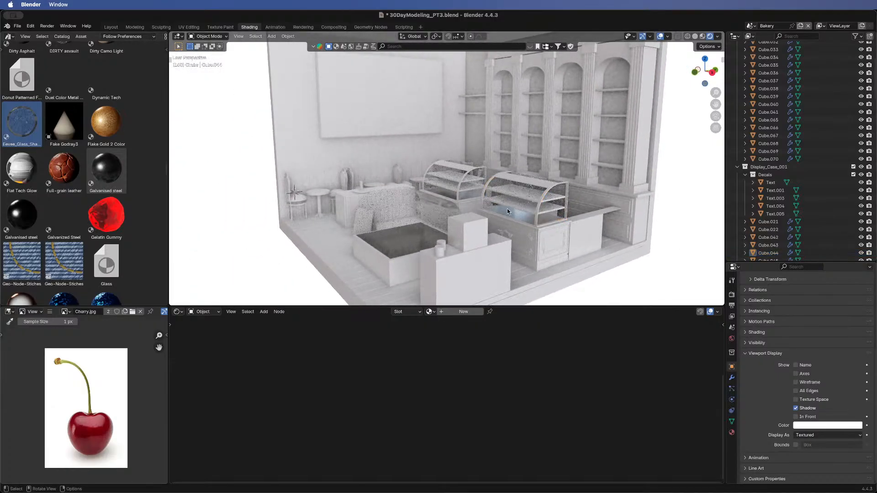
pyautogui.moveTo(507, 208); pyautogui.dragTo(421, 303, button='middle')
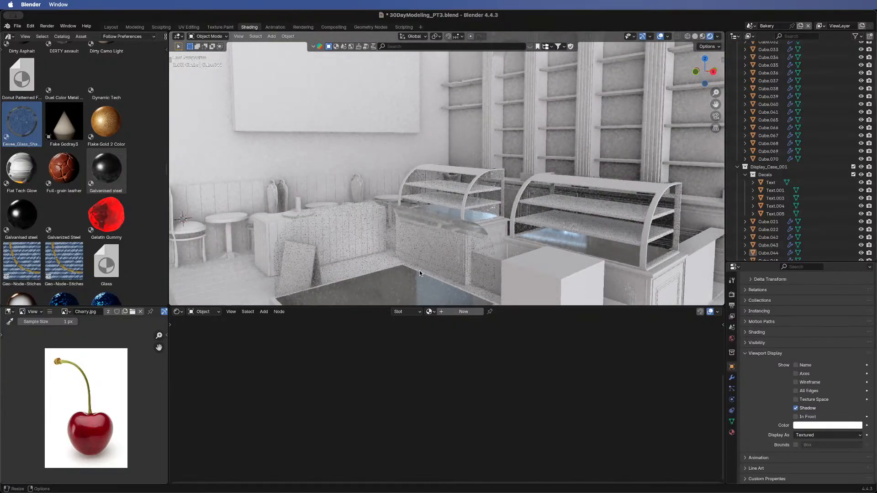
# - Examine the glass on the display cases within the whole bakery scene from the front and both sides
pyautogui.moveTo(420, 270); pyautogui.dragTo(463, 220, button='middle')
pyautogui.scroll(2, 503, 212)
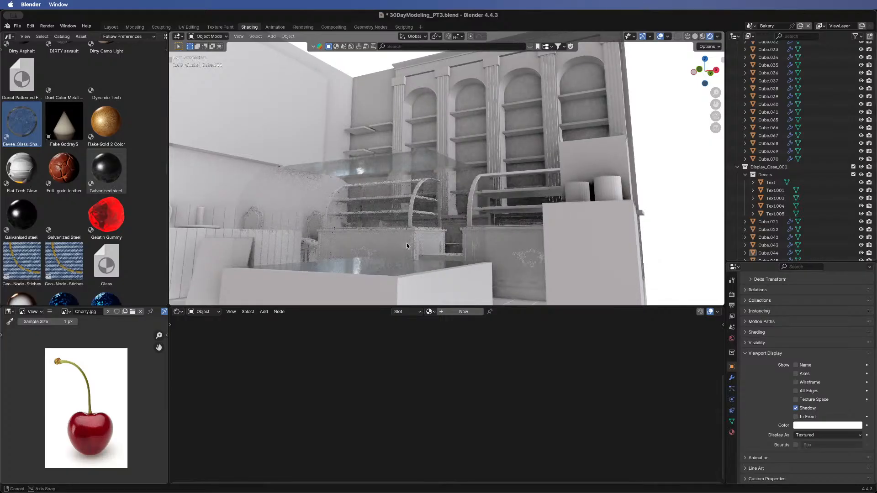
pyautogui.moveTo(407, 243); pyautogui.dragTo(413, 249, button='middle')
pyautogui.moveTo(410, 200); pyautogui.dragTo(466, 161, button='middle')
pyautogui.scroll(-5, 387, 197)
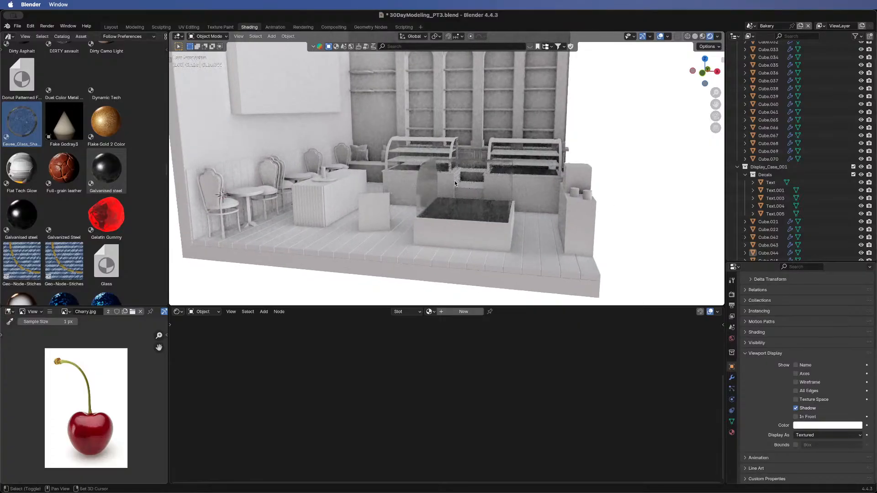
pyautogui.scroll(3, 438, 190)
pyautogui.keyDown('shift'); pyautogui.moveTo(172, 353); pyautogui.dragTo(130, 329, button='middle'); pyautogui.keyUp('shift')
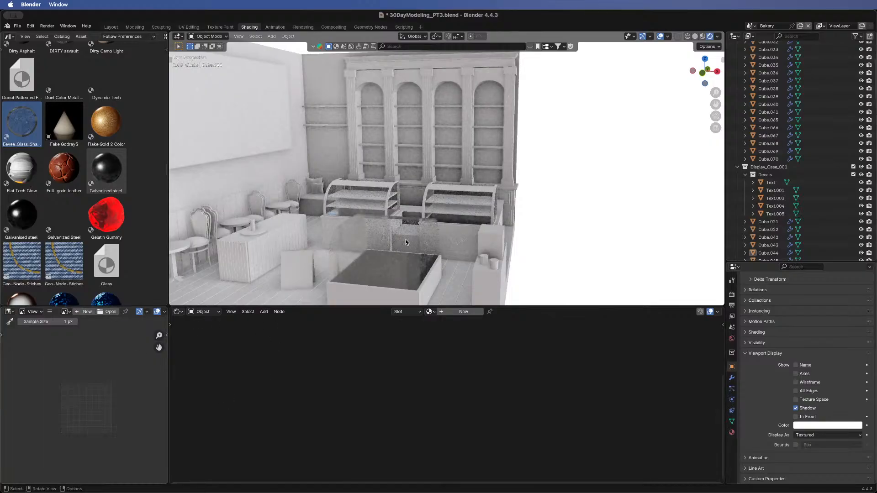
pyautogui.keyDown('shift'); pyautogui.moveTo(406, 239); pyautogui.dragTo(410, 203, button='middle'); pyautogui.keyUp('shift')
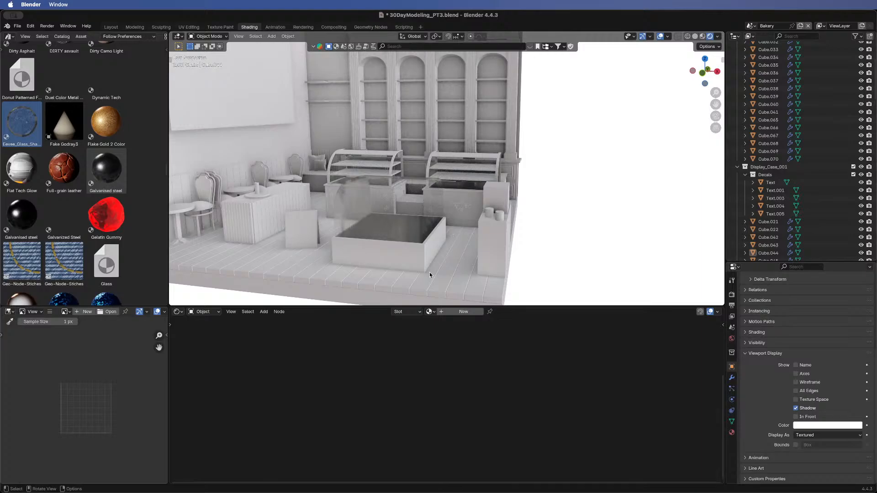
pyautogui.moveTo(360, 248); pyautogui.dragTo(484, 204, button='middle')
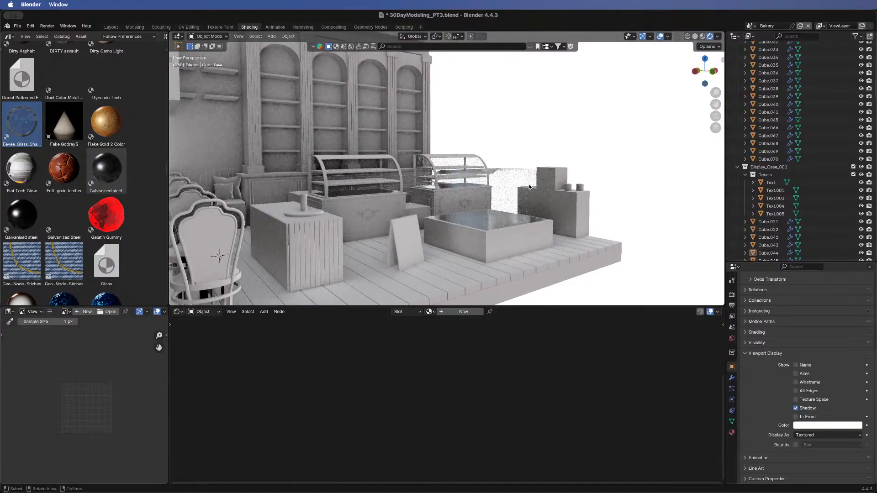
pyautogui.moveTo(375, 234); pyautogui.dragTo(390, 211, button='middle')
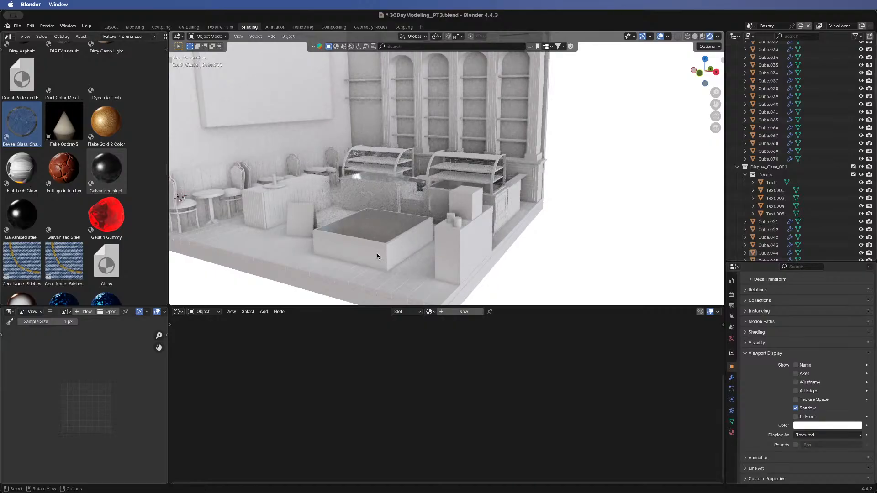
# - Inspect the two rear display cases' glass and shelves up close, and compare them with the front case from opposite corners
pyautogui.scroll(4, 498, 193)
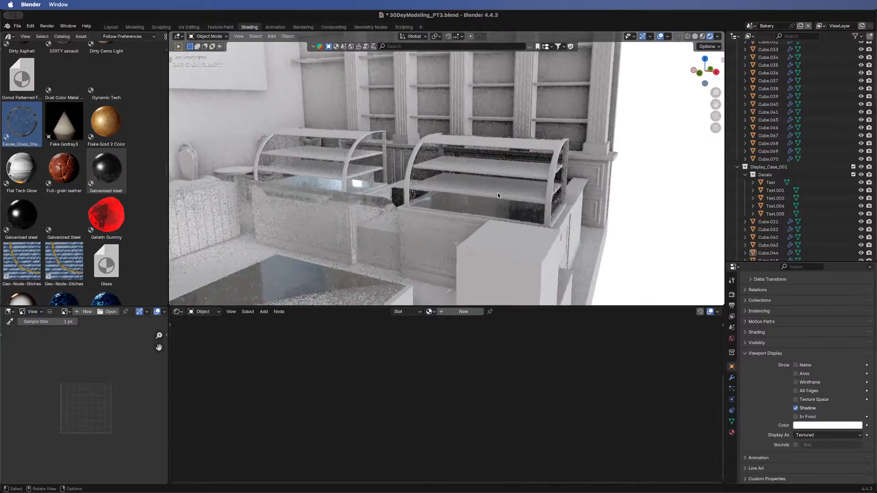
pyautogui.keyDown('shift'); pyautogui.moveTo(485, 216); pyautogui.dragTo(443, 228, button='middle'); pyautogui.keyUp('shift')
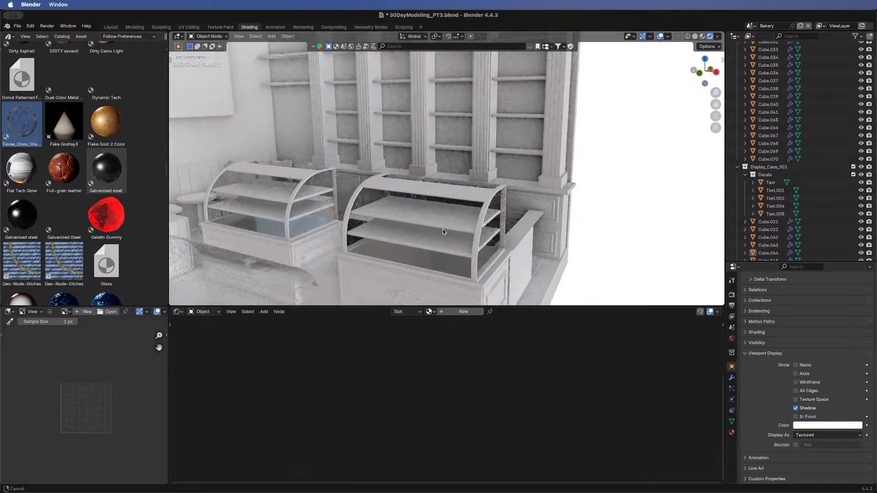
pyautogui.scroll(3, 443, 210)
pyautogui.keyDown('shift'); pyautogui.moveTo(458, 259); pyautogui.dragTo(459, 185, button='middle'); pyautogui.keyUp('shift')
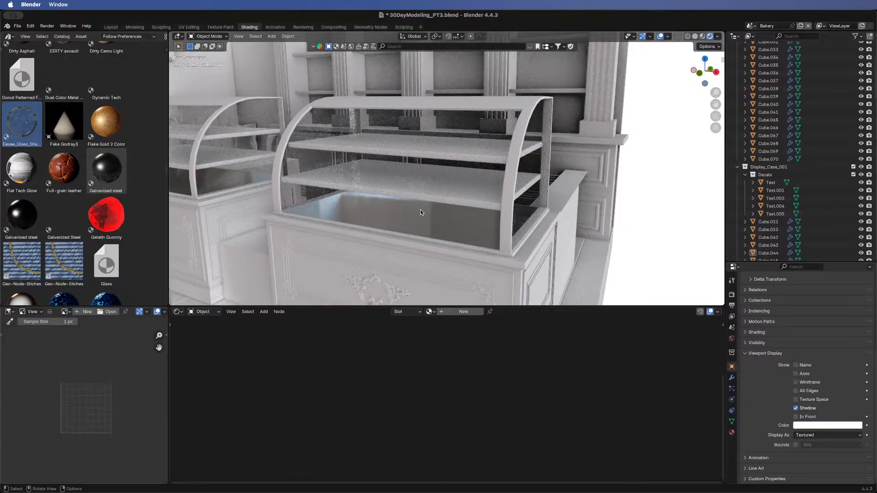
pyautogui.keyDown('shift'); pyautogui.moveTo(180, 157); pyautogui.dragTo(301, 165, button='middle'); pyautogui.keyUp('shift')
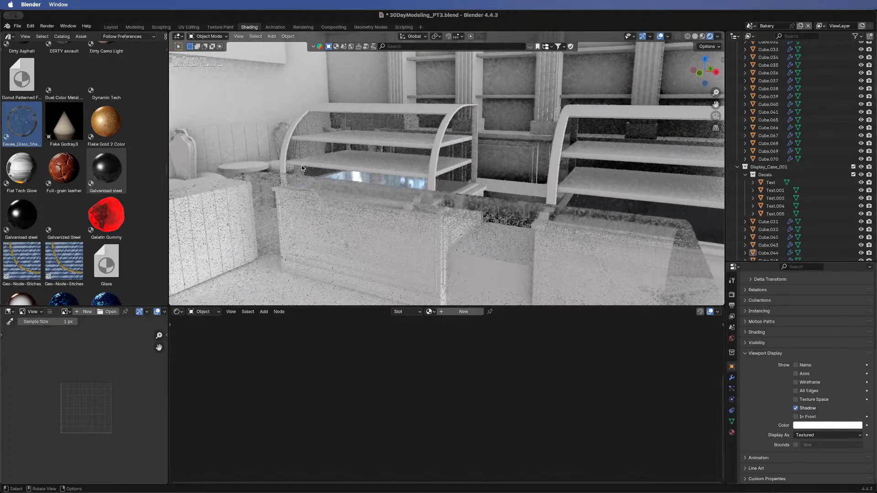
pyautogui.moveTo(211, 162); pyautogui.dragTo(312, 193, button='middle')
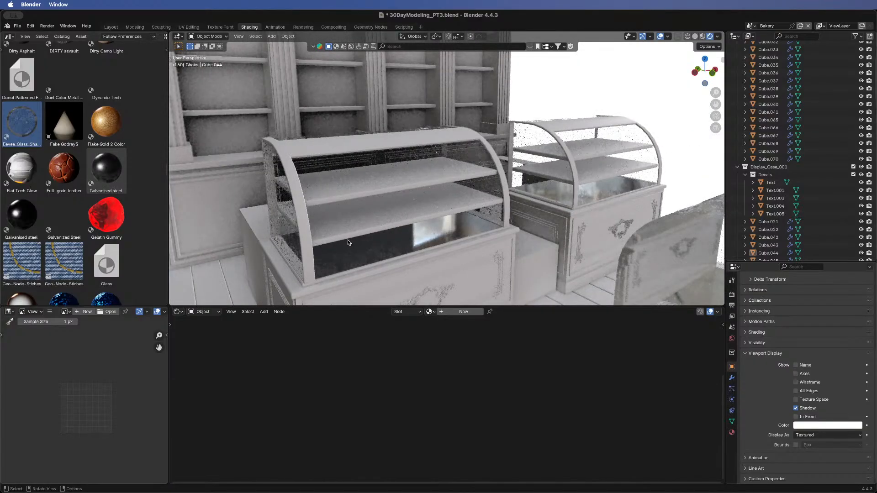
pyautogui.scroll(-5, 380, 259)
pyautogui.keyDown('shift'); pyautogui.moveTo(368, 198); pyautogui.dragTo(365, 192, button='middle'); pyautogui.keyUp('shift')
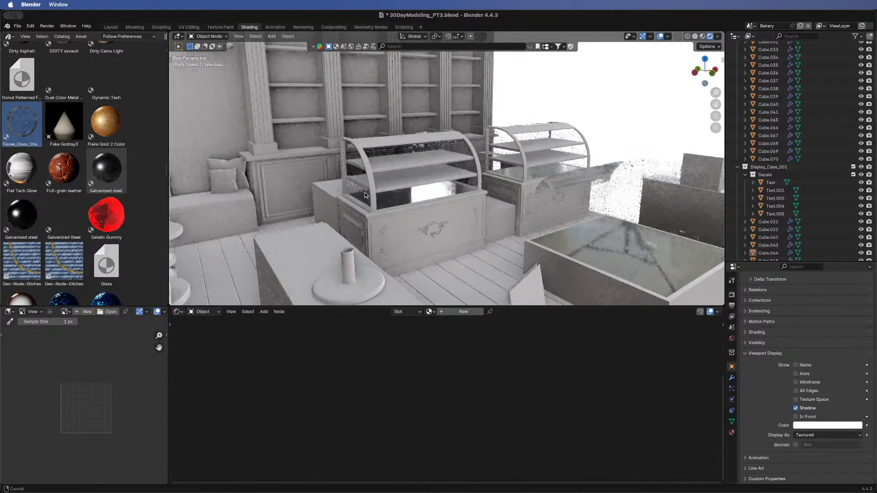
pyautogui.scroll(5, 364, 195)
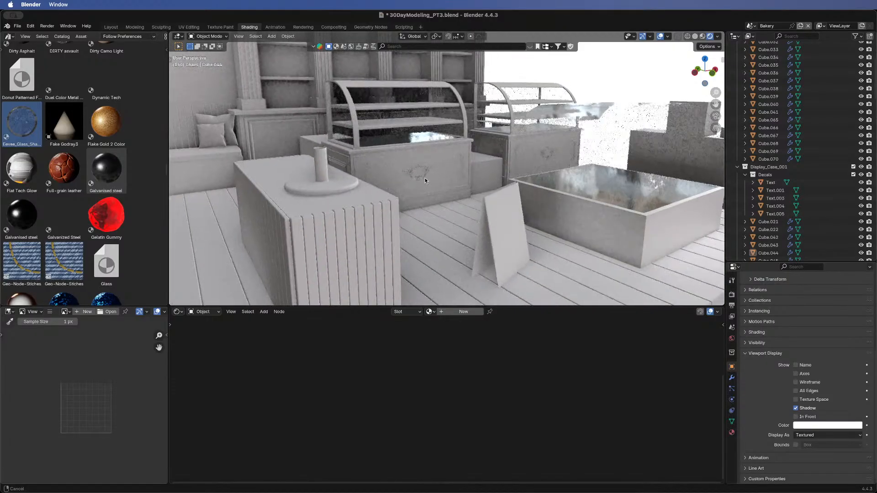
pyautogui.moveTo(425, 181); pyautogui.dragTo(393, 187, button='middle')
pyautogui.scroll(-5, 393, 188)
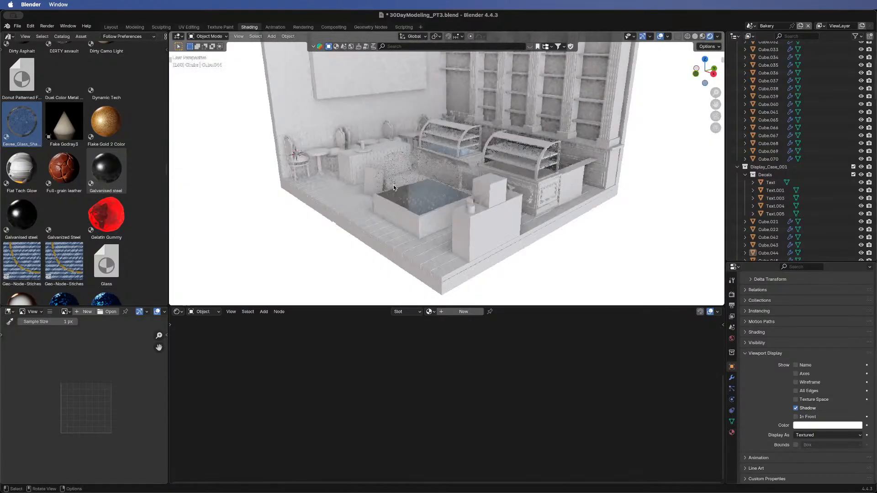
pyautogui.moveTo(487, 175); pyautogui.dragTo(353, 156, button='middle')
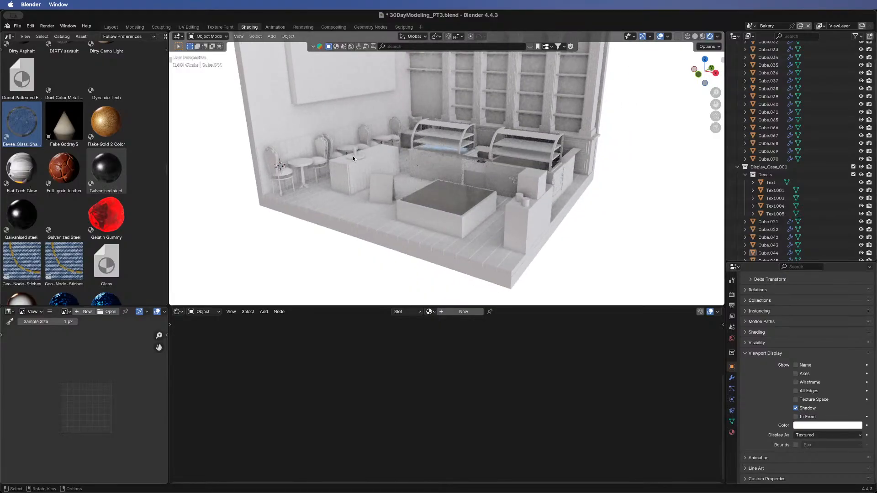
# - Switch to the Layout workspace and show the whole bakery in rendered shading in the smaller 3D viewport
pyautogui.click(114, 28)
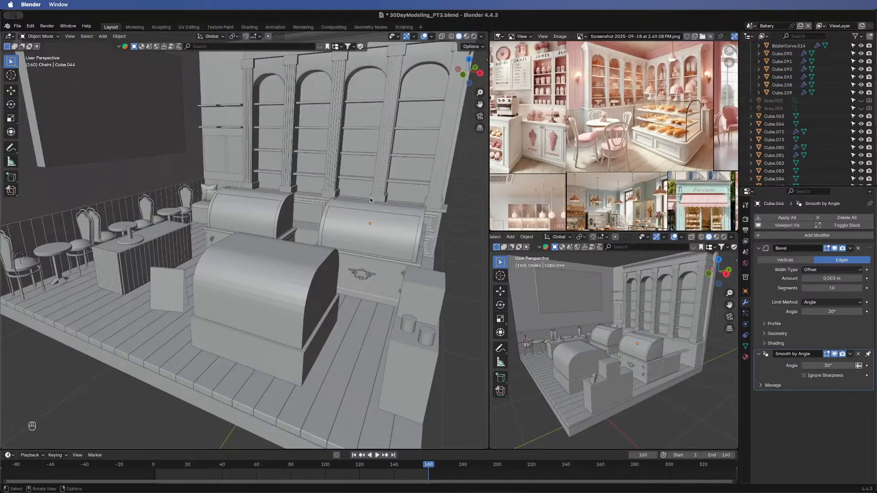
pyautogui.scroll(5, 369, 198)
pyautogui.scroll(-4, 223, 233)
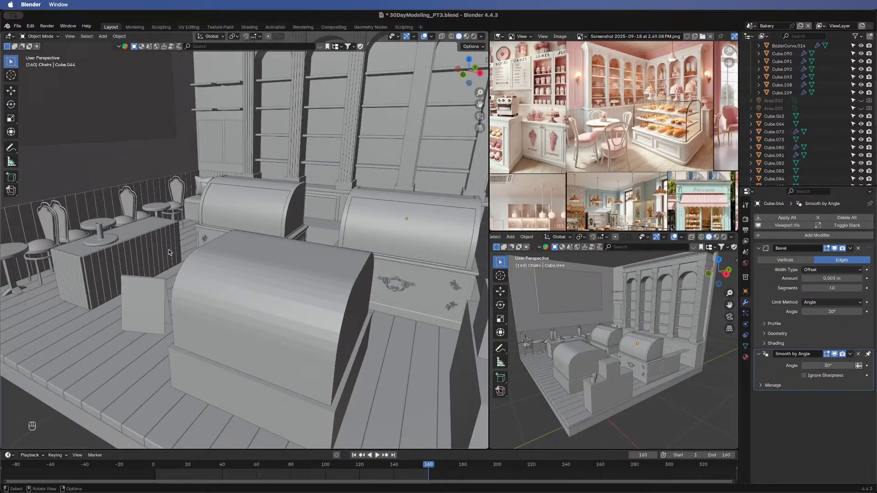
pyautogui.moveTo(169, 250); pyautogui.dragTo(411, 173, button='middle')
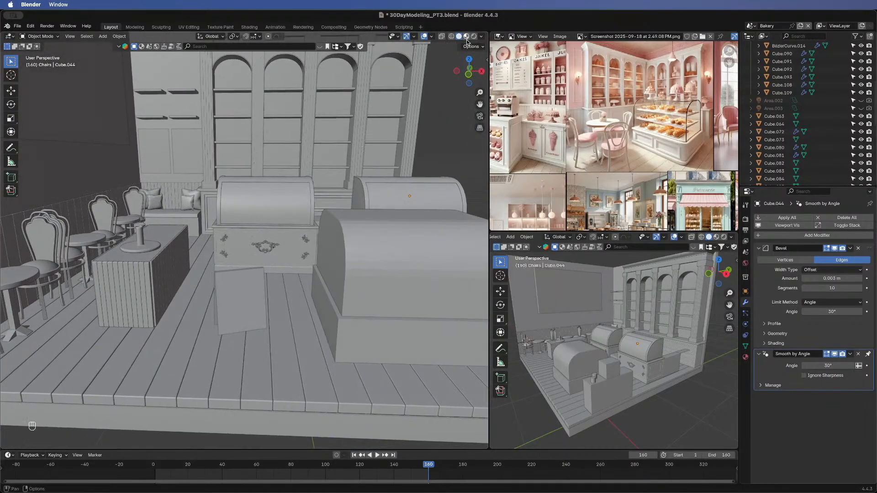
pyautogui.click(466, 37)
pyautogui.click(724, 237)
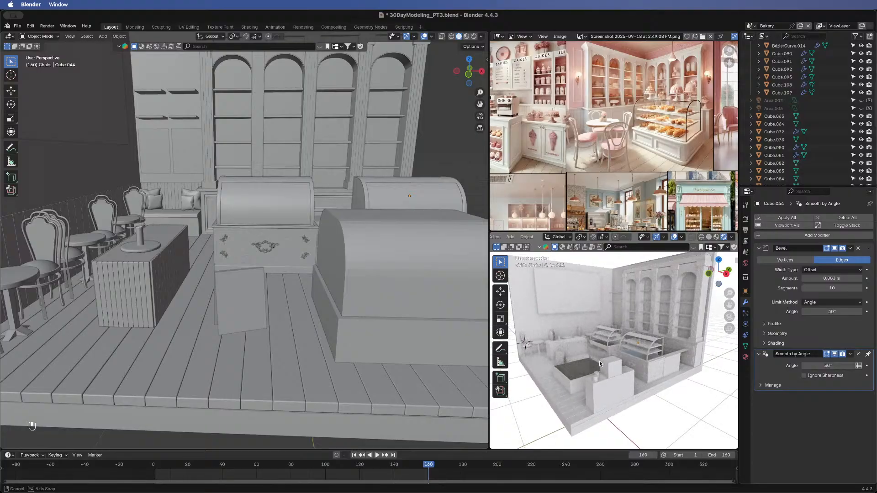
pyautogui.moveTo(599, 364); pyautogui.dragTo(658, 369, button='middle')
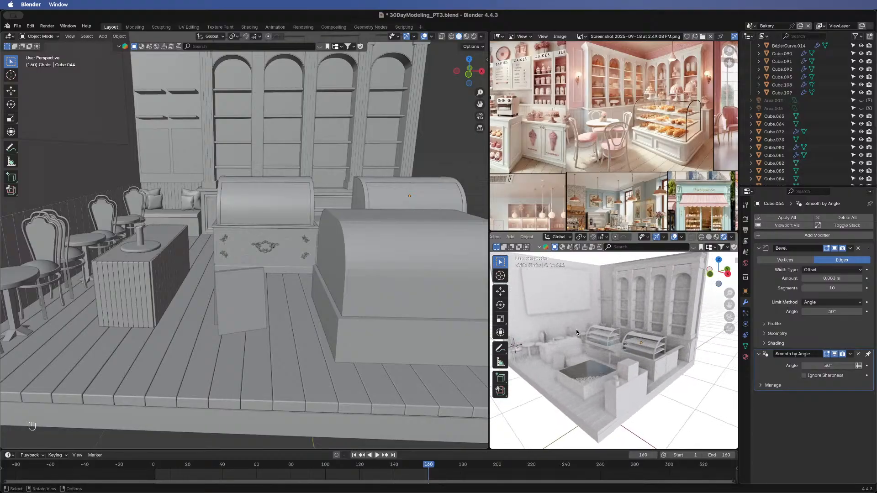
pyautogui.moveTo(577, 329); pyautogui.dragTo(636, 358, button='middle')
pyautogui.moveTo(601, 363); pyautogui.dragTo(582, 383, button='middle')
# - Apply all transforms to the large rectangular panel Cube.086 on the wall above the café tables
pyautogui.moveTo(142, 214); pyautogui.dragTo(101, 161, button='middle')
pyautogui.scroll(-6, 102, 162)
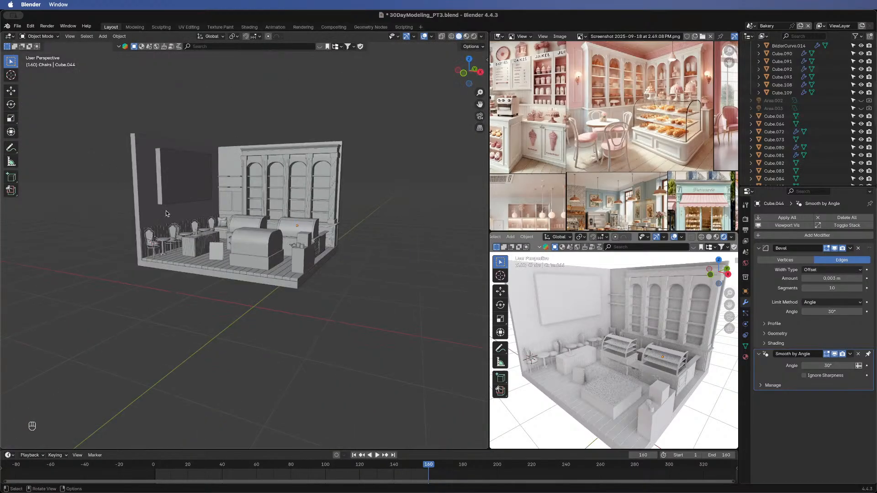
pyautogui.keyDown('shift'); pyautogui.moveTo(166, 210); pyautogui.dragTo(209, 227, button='middle'); pyautogui.keyUp('shift')
pyautogui.scroll(5, 208, 227)
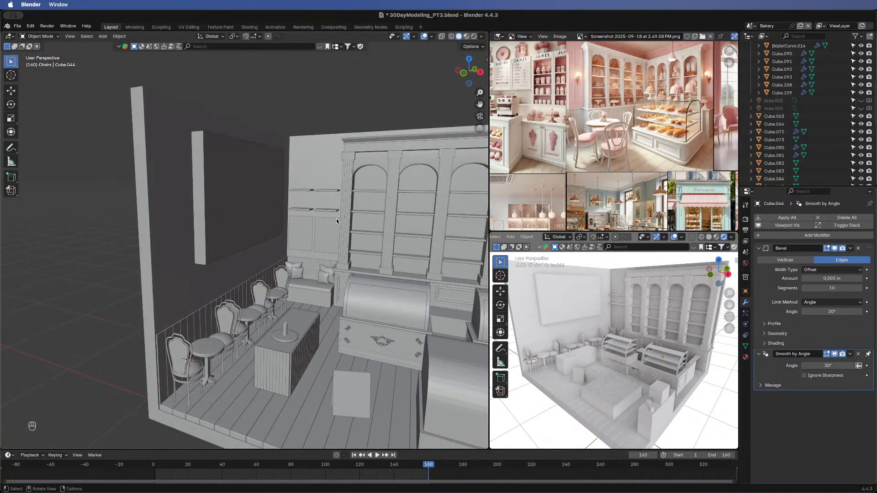
pyautogui.moveTo(425, 215); pyautogui.dragTo(185, 230, button='middle')
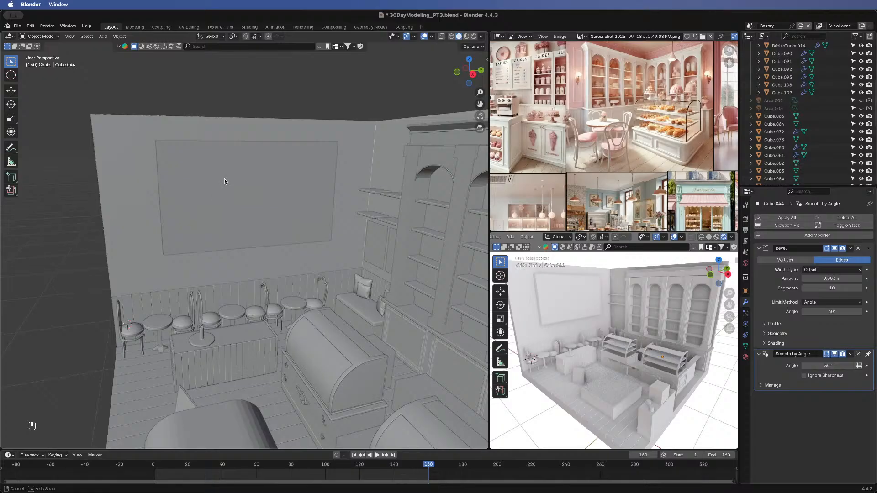
pyautogui.click(199, 186)
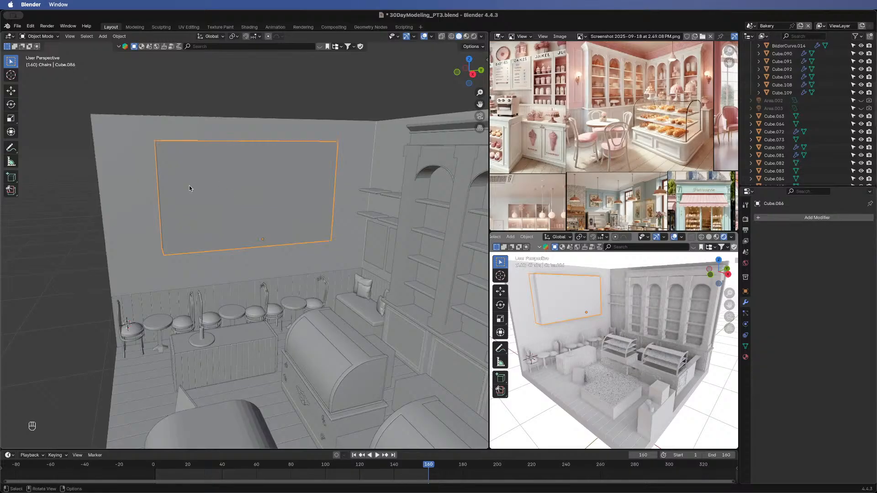
pyautogui.hotkey('ctrl', 'a')
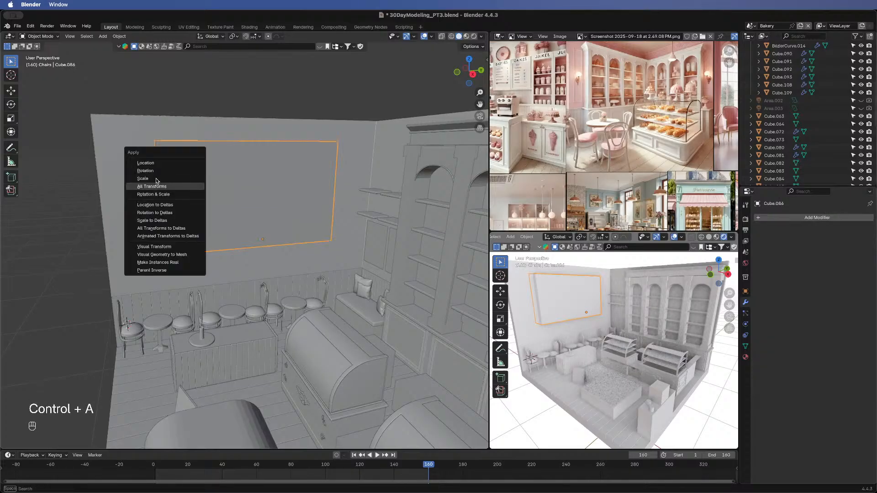
pyautogui.click(135, 187)
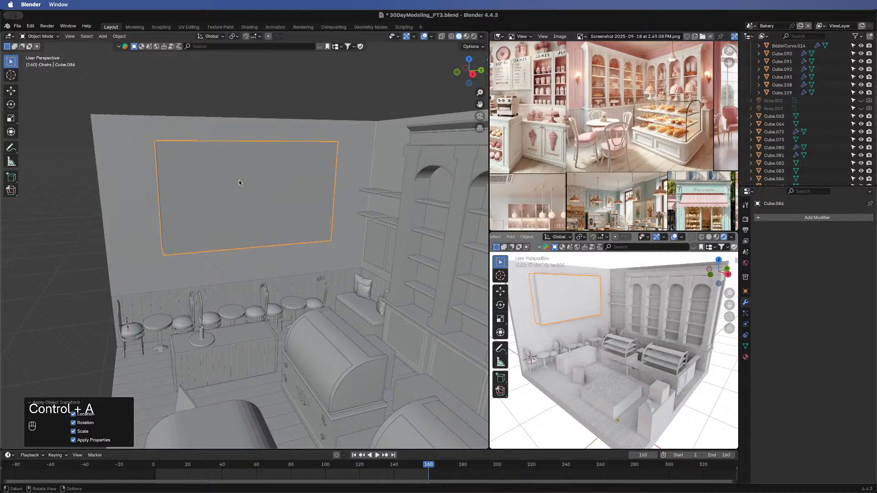
# - Duplicate the Room object in place, keeping the copy at its original position
pyautogui.keyDown('shift'); pyautogui.click(150, 208); pyautogui.keyUp('shift')
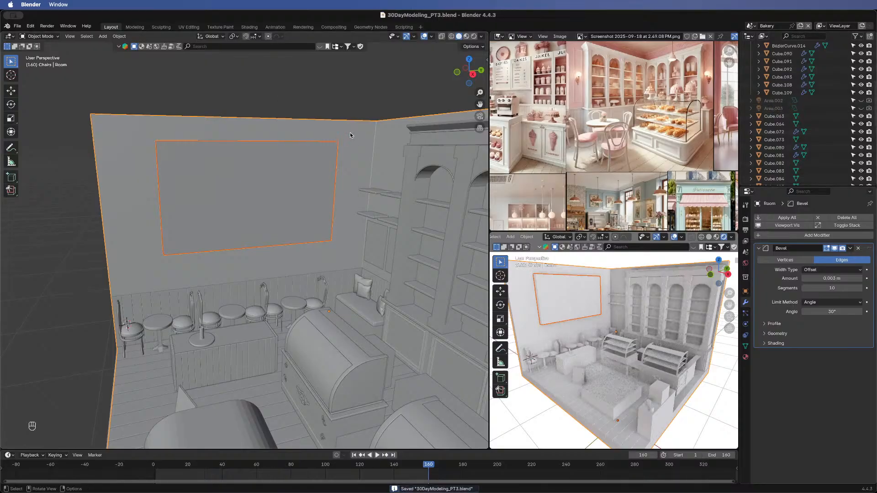
pyautogui.click(311, 149)
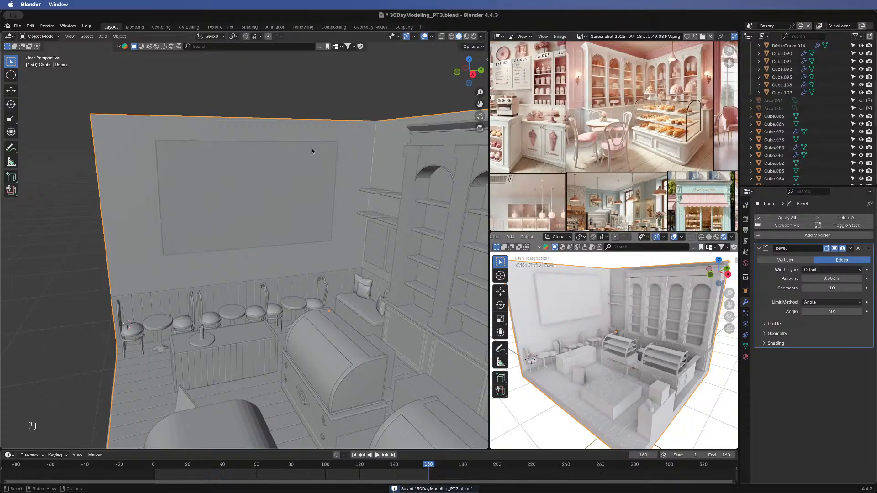
pyautogui.hotkey('shift', 'd')
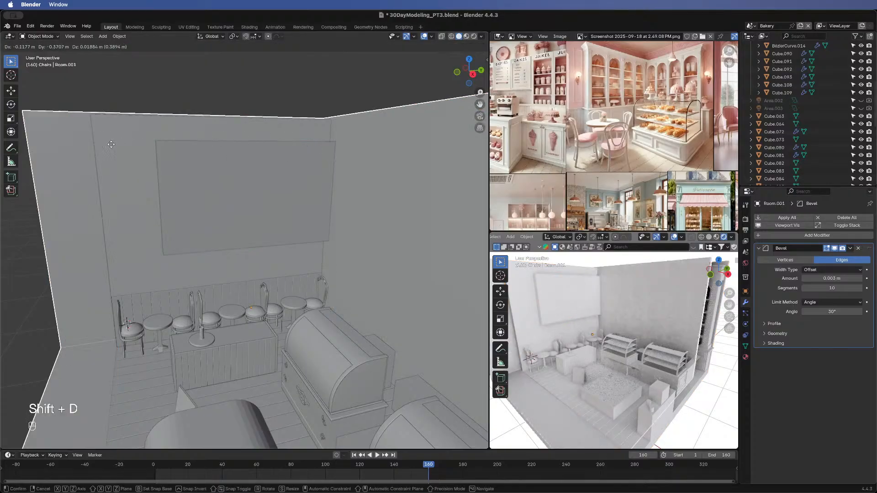
pyautogui.rightClick(97, 144)
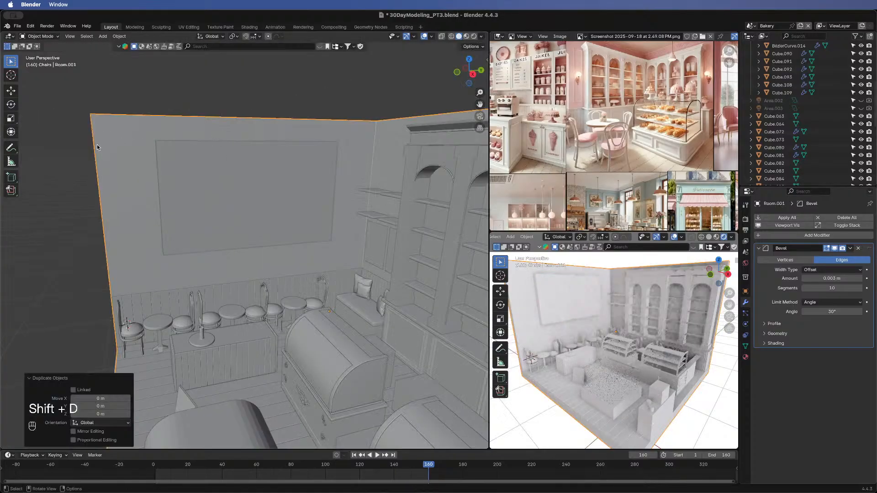
# - Move the room copy into a new collection named Duplicates
pyautogui.press('m')
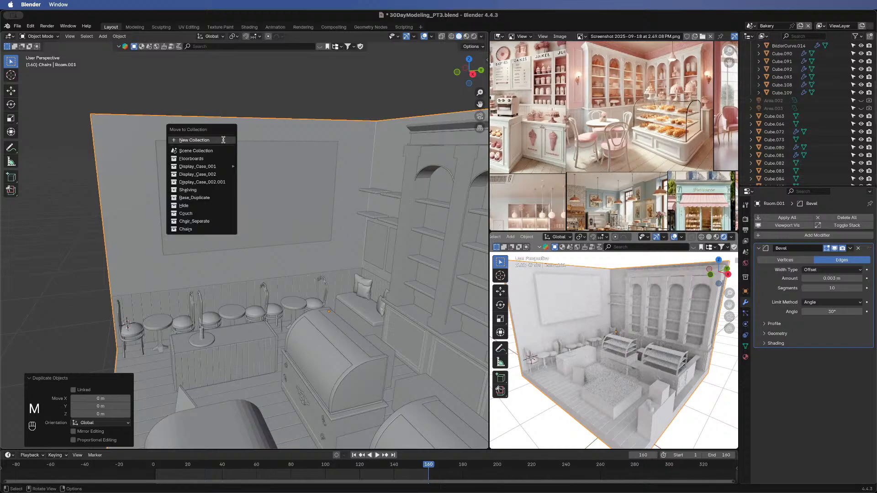
pyautogui.click(223, 139)
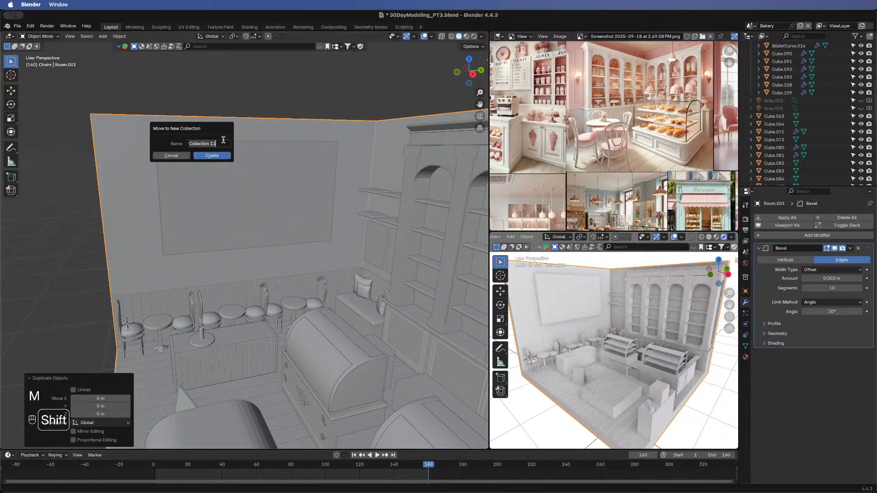
pyautogui.write('Duplicates')
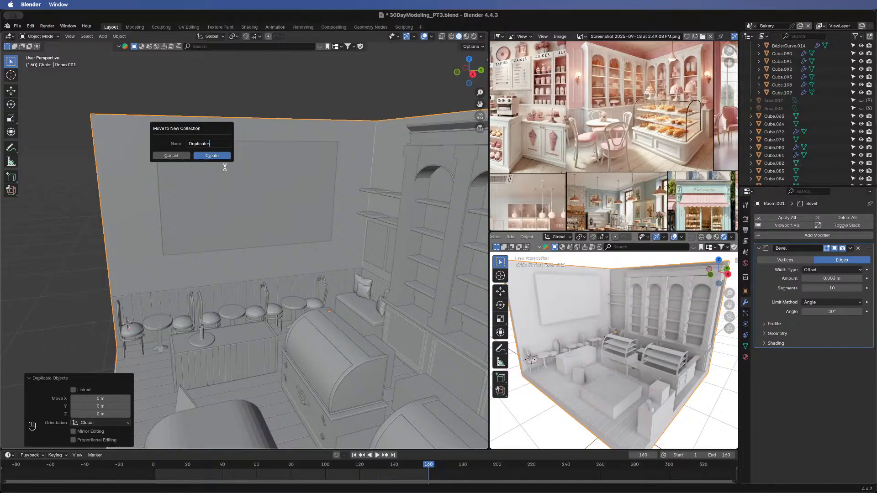
pyautogui.click(218, 158)
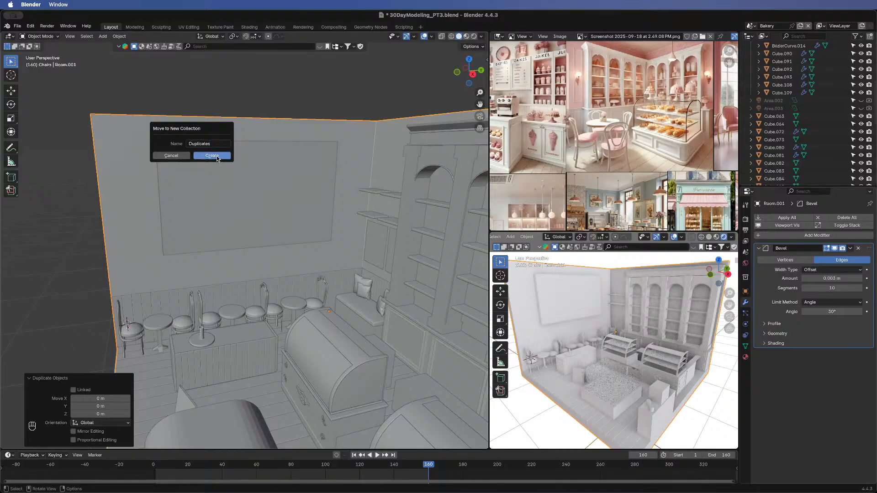
pyautogui.click(213, 155)
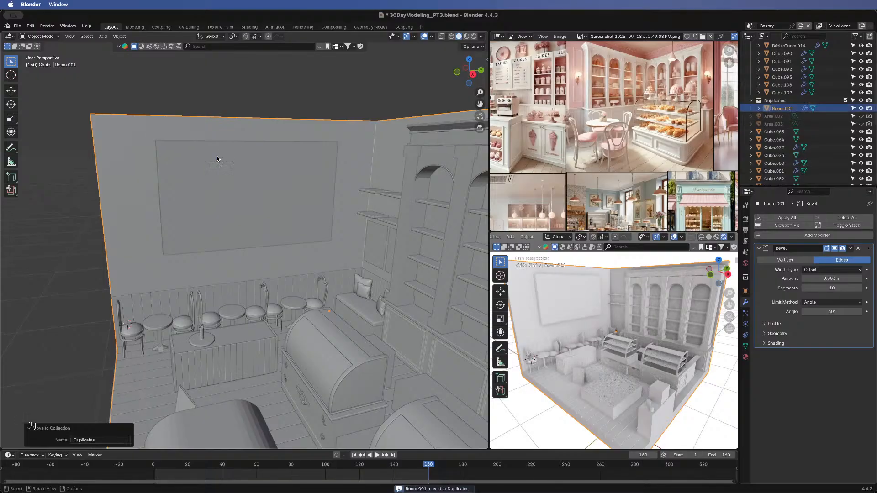
# - Hide the Duplicates collection and collapse it in the outliner
pyautogui.click(861, 100)
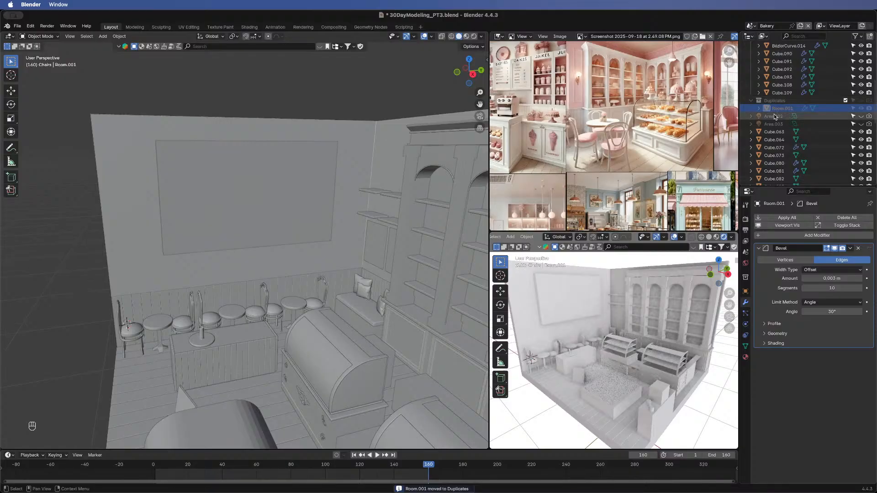
pyautogui.click(751, 101)
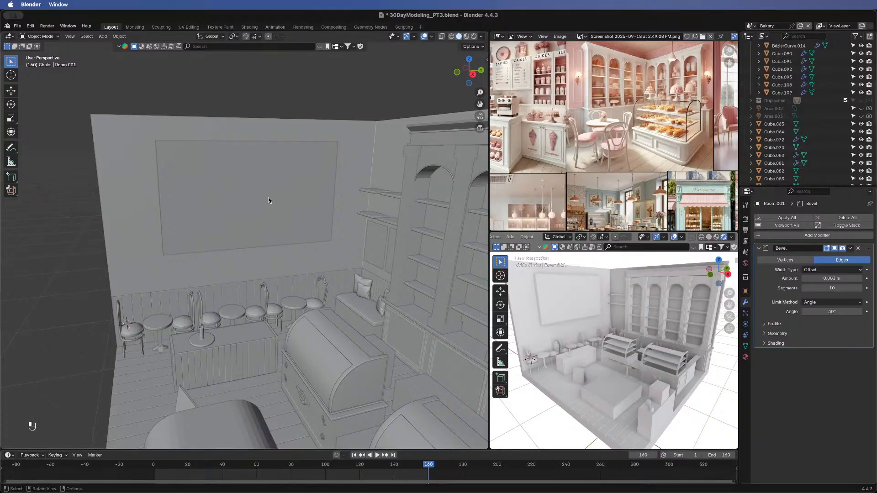
# - Cut a window opening in the Room wall with a brush Boolean Difference, using the panel Cube.086 as cutter
pyautogui.click(185, 195)
pyautogui.keyDown('shift'); pyautogui.click(141, 190); pyautogui.keyUp('shift')
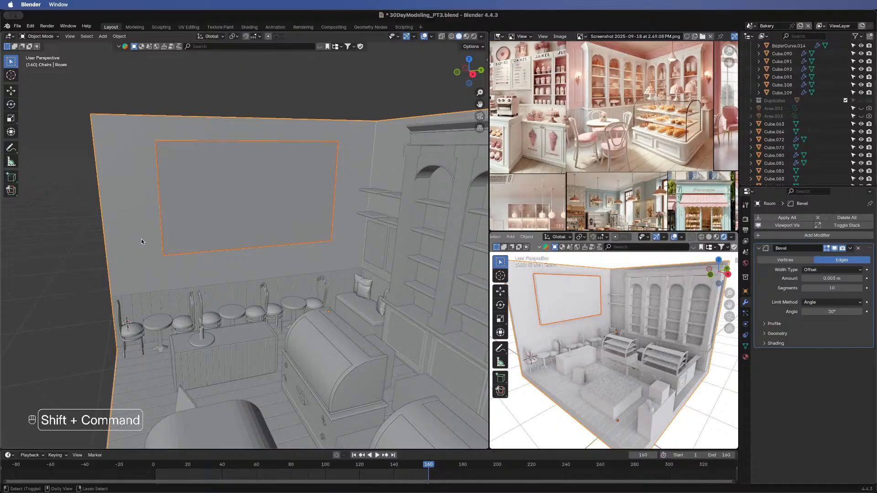
pyautogui.press('shift+super+b')
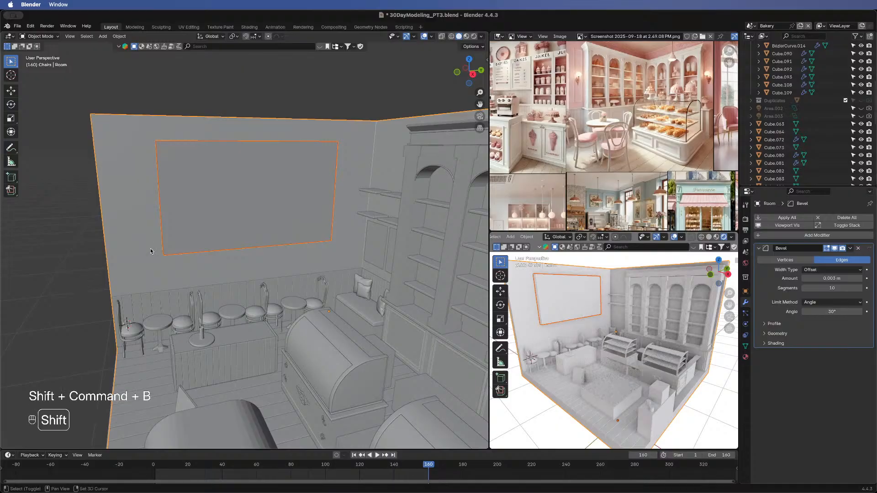
pyautogui.hotkey('shift', 'ctrl', 'b')
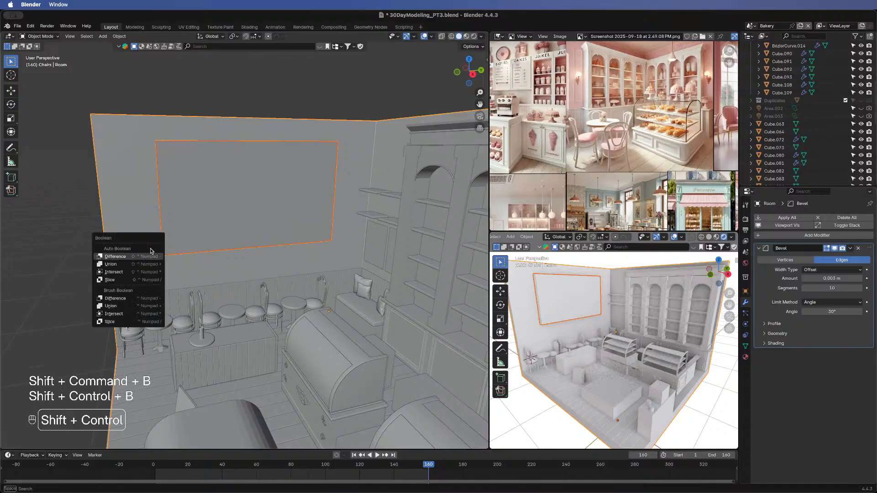
pyautogui.click(126, 299)
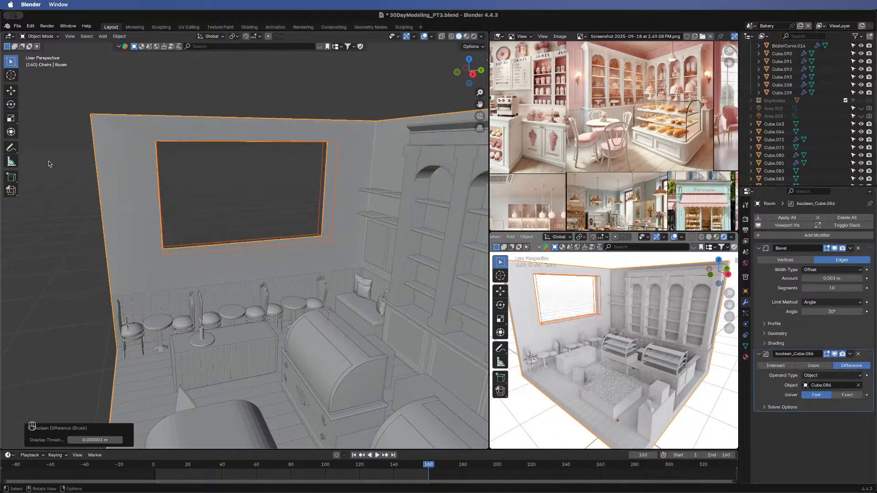
# - Move the window cutter Cube.086 into the Hide collection
pyautogui.click(164, 210)
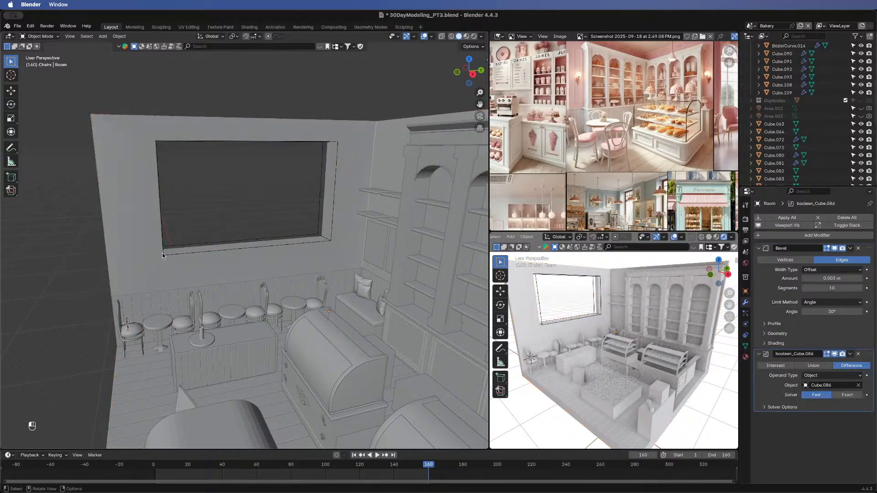
pyautogui.click(163, 253)
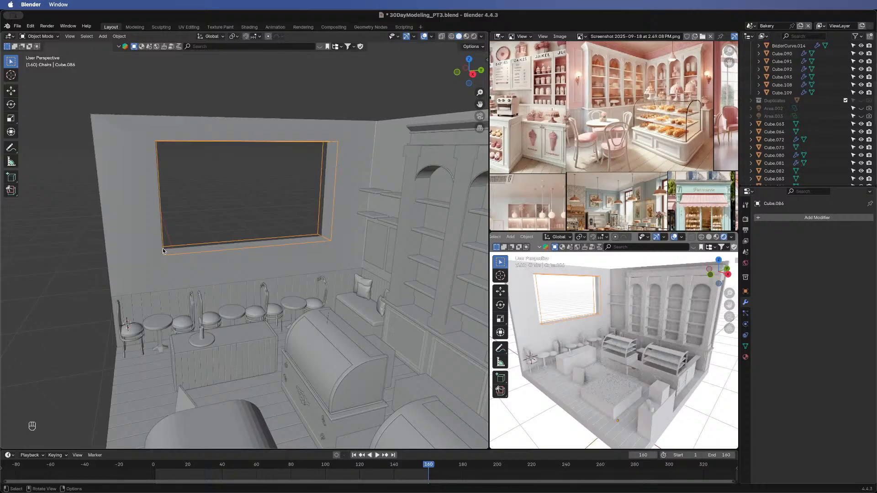
pyautogui.press('m')
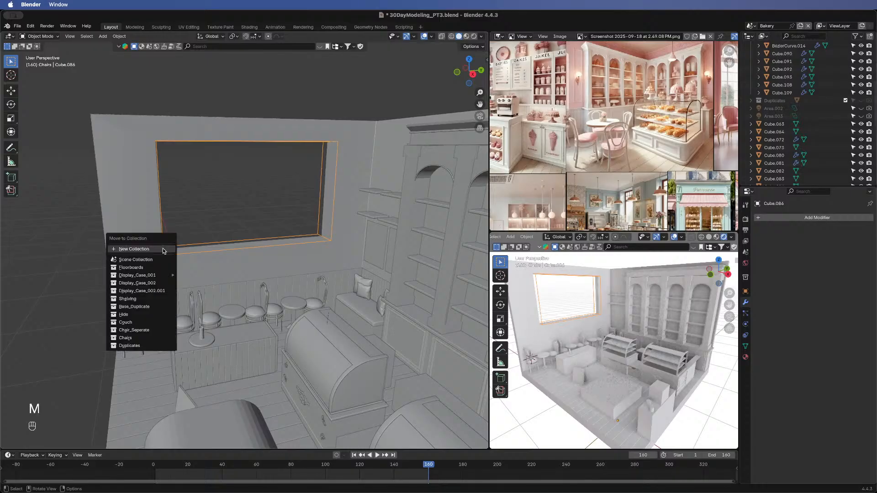
pyautogui.click(124, 314)
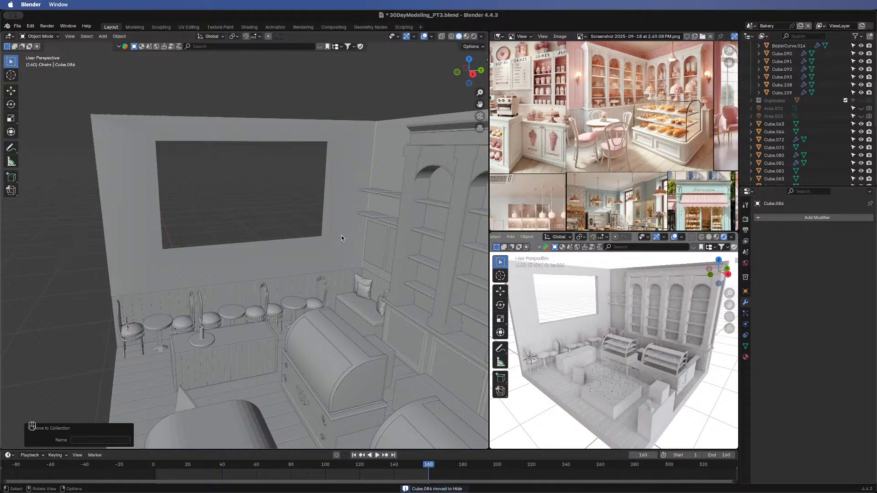
# - Check the Room's wall mesh and try the boolean_Cube.086 modifier above the Bevel, returning it to its place below
pyautogui.moveTo(341, 238); pyautogui.dragTo(167, 177, button='middle')
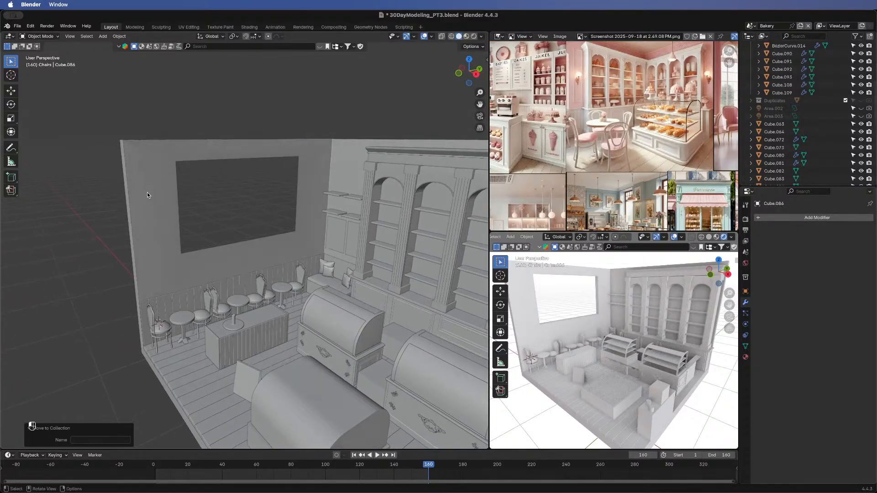
pyautogui.click(147, 195)
pyautogui.press('Tab')
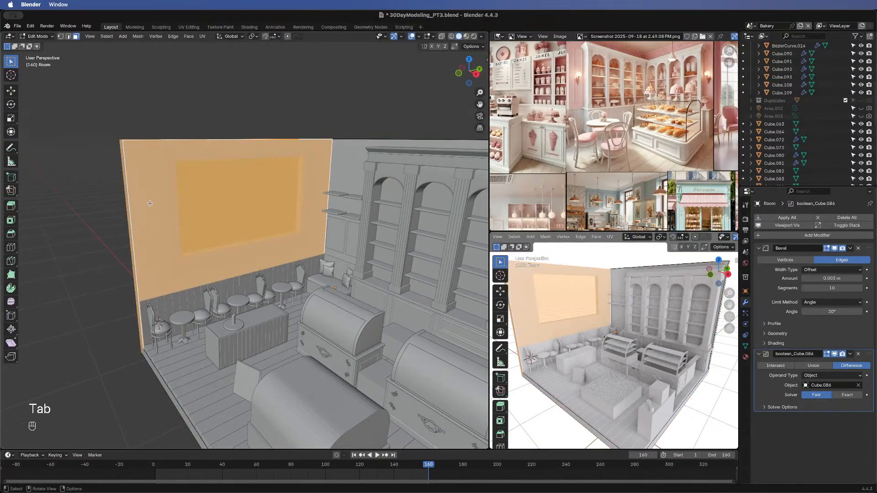
pyautogui.moveTo(348, 221); pyautogui.dragTo(315, 218, button='middle')
pyautogui.press('Tab')
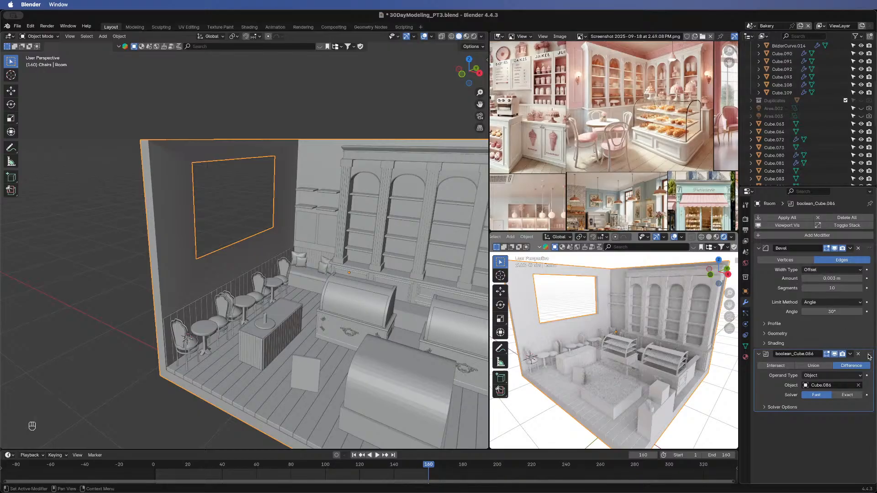
pyautogui.moveTo(869, 356); pyautogui.dragTo(867, 240)
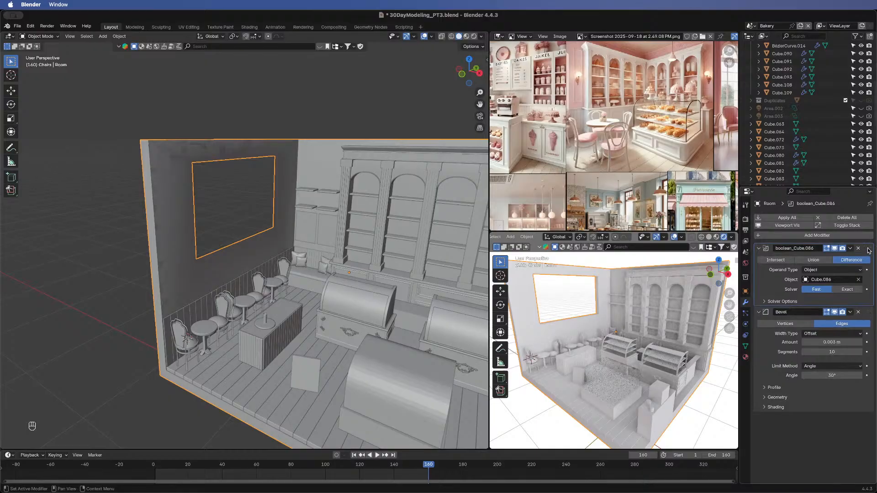
pyautogui.moveTo(869, 249); pyautogui.dragTo(864, 369)
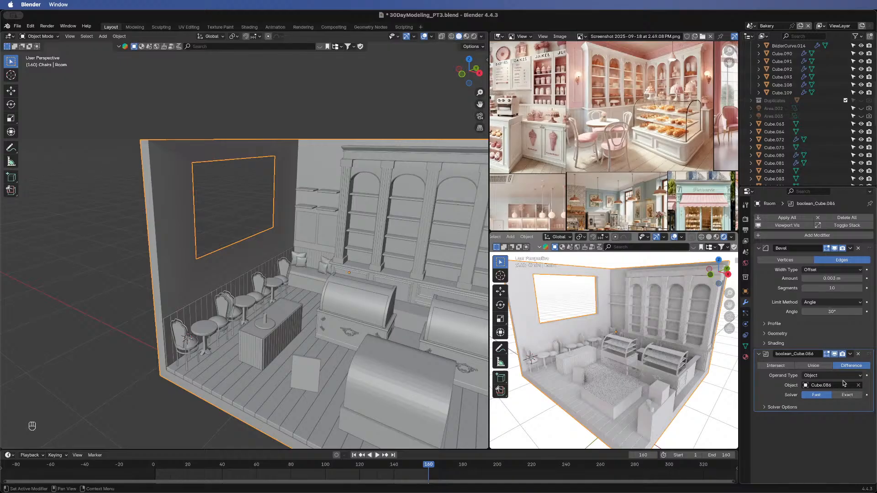
# - Apply the boolean_Cube.086 modifier to the Room
pyautogui.click(851, 354)
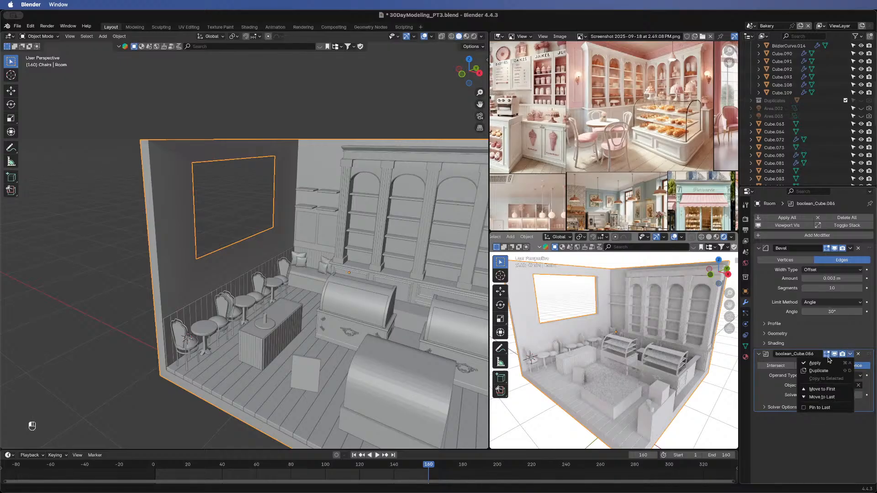
pyautogui.click(816, 363)
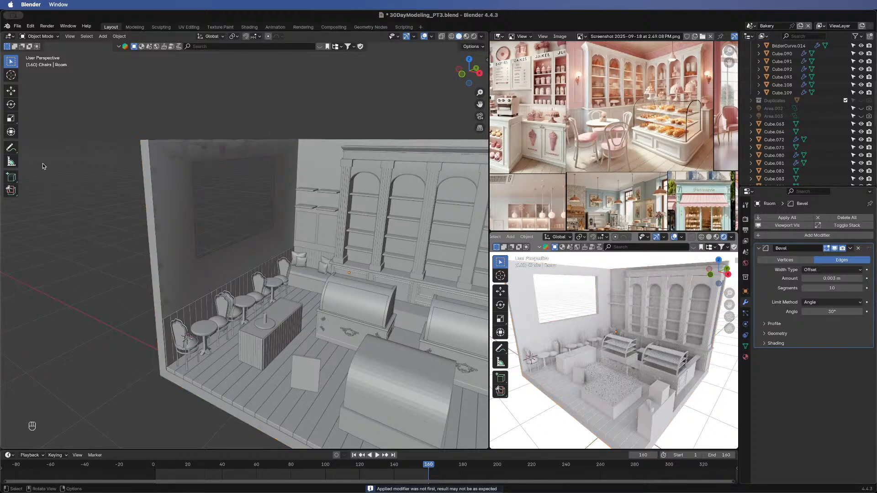
pyautogui.moveTo(42, 164); pyautogui.dragTo(35, 154, button='middle')
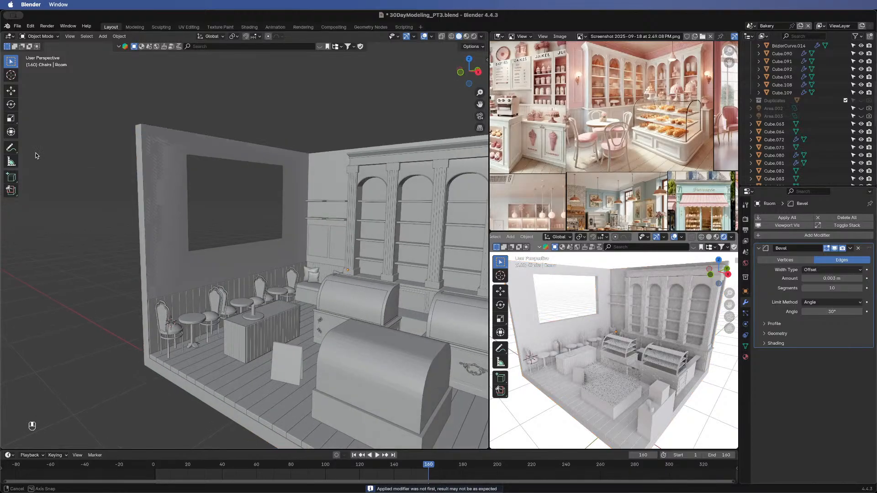
# - Try deleting the Room's wall faces surrounding the window opening
pyautogui.click(160, 187)
pyautogui.press('Tab')
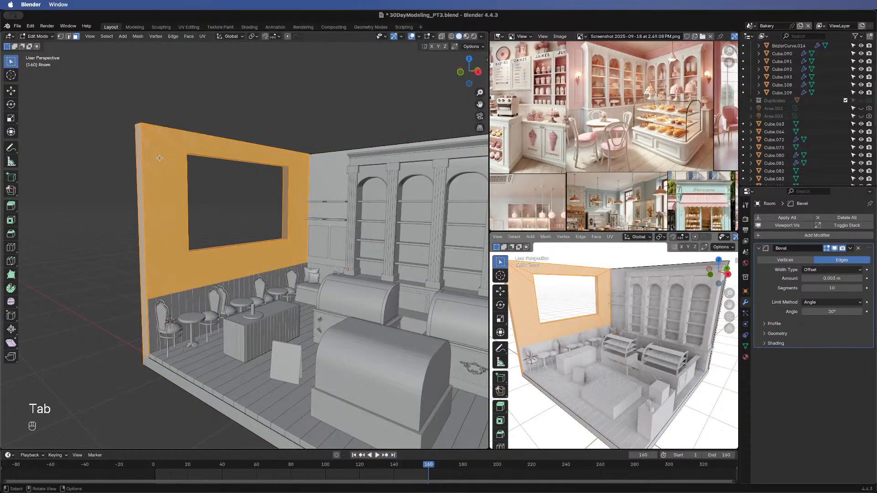
pyautogui.click(159, 158)
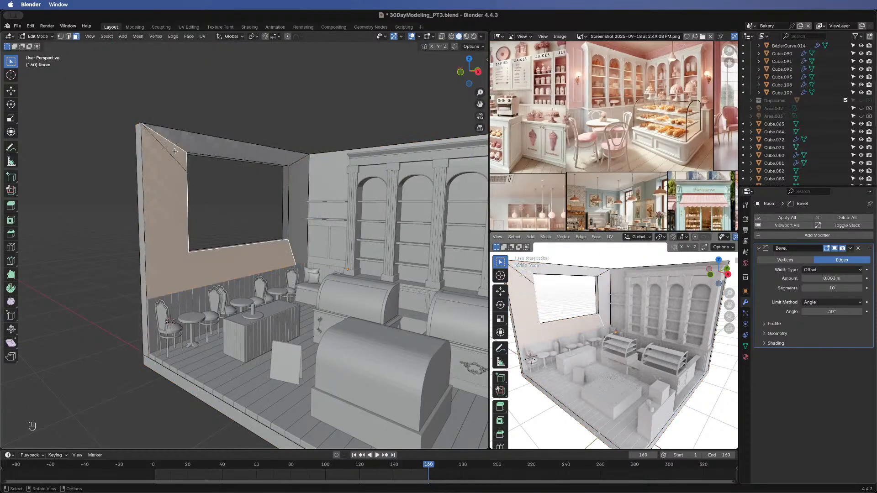
pyautogui.keyDown('shift'); pyautogui.click(274, 151); pyautogui.keyUp('shift')
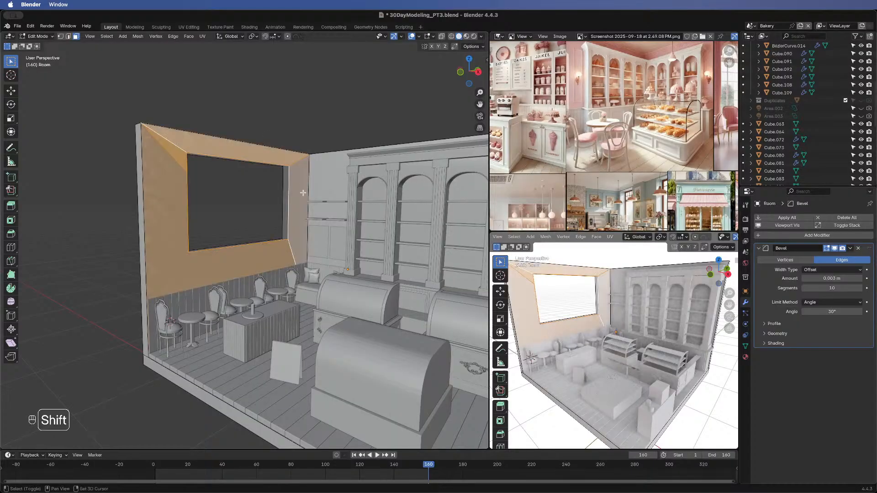
pyautogui.press('x')
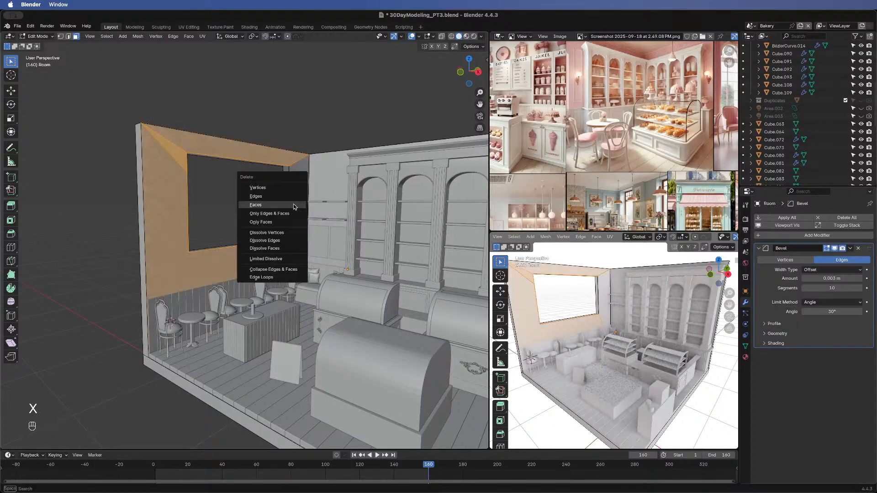
pyautogui.click(293, 207)
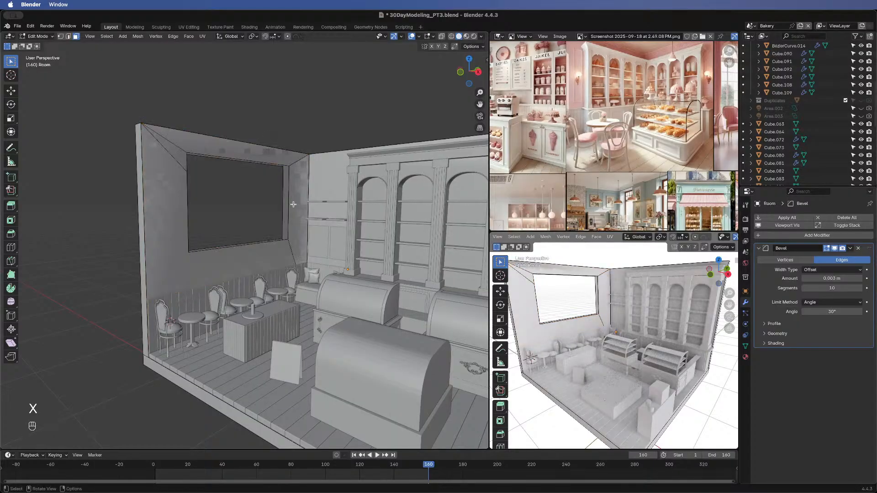
# - Try deleting the second set of overlapping wall faces around the window opening
pyautogui.click(193, 144)
pyautogui.keyDown('shift'); pyautogui.click(163, 177); pyautogui.keyUp('shift')
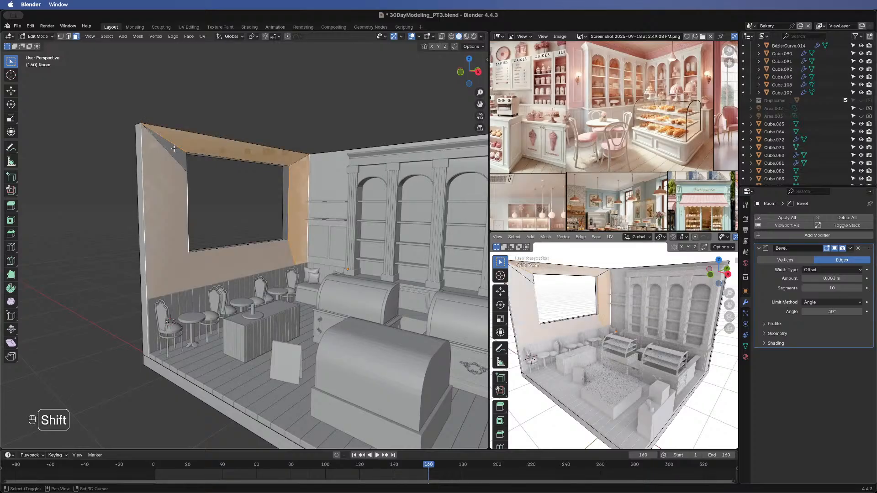
pyautogui.keyDown('shift'); pyautogui.click(288, 196); pyautogui.keyUp('shift')
pyautogui.press('x')
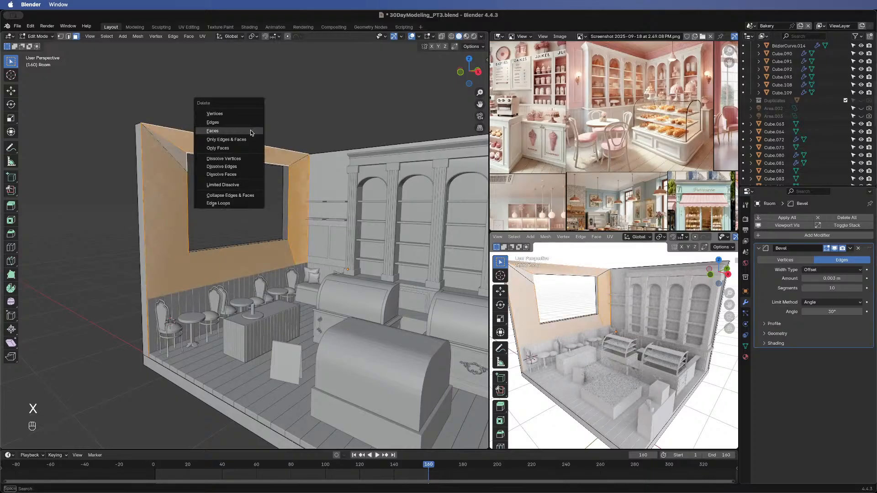
pyautogui.click(250, 133)
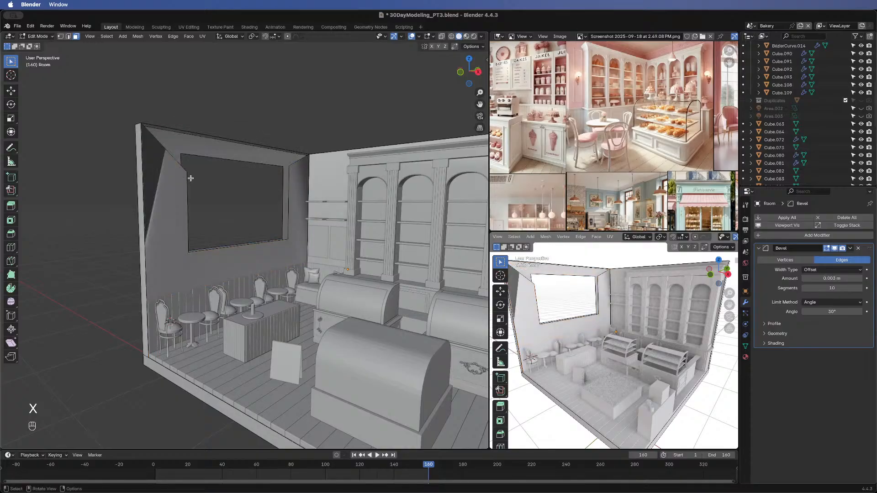
# - Try deleting the remaining wall face beside and below the window opening
pyautogui.moveTo(53, 203); pyautogui.dragTo(157, 189, button='middle')
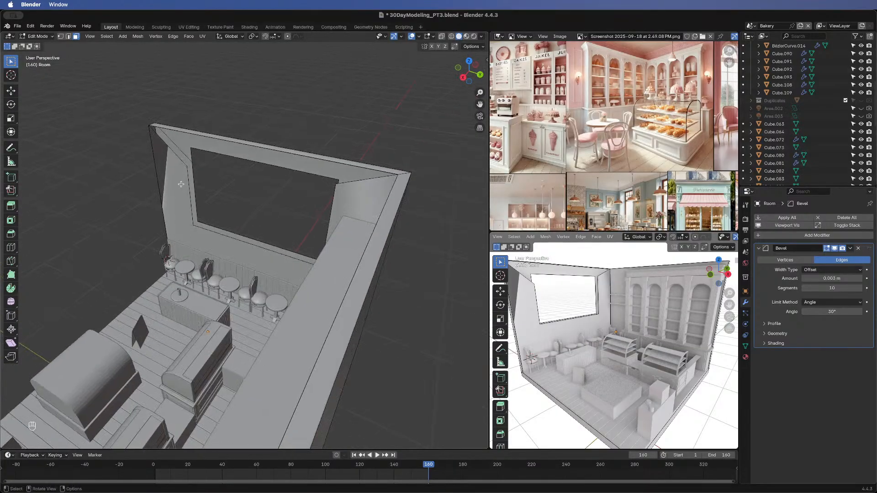
pyautogui.click(181, 184)
pyautogui.press('x')
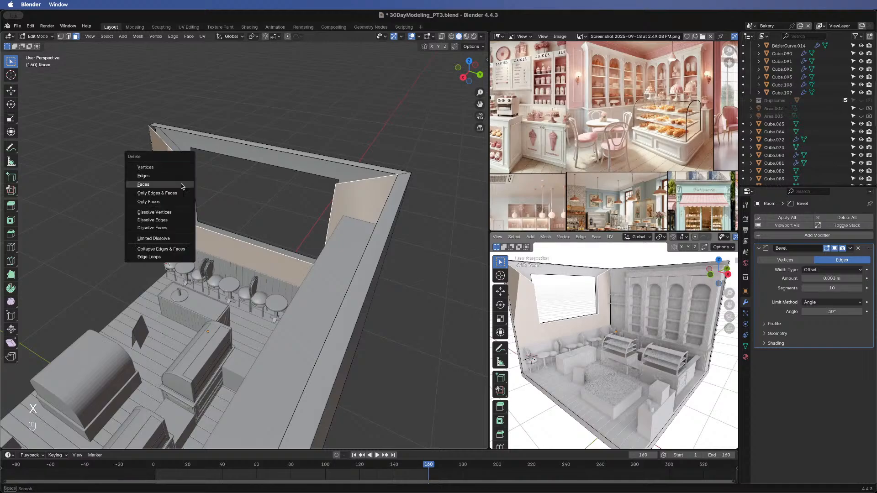
pyautogui.click(181, 184)
pyautogui.moveTo(180, 186); pyautogui.dragTo(307, 182, button='middle')
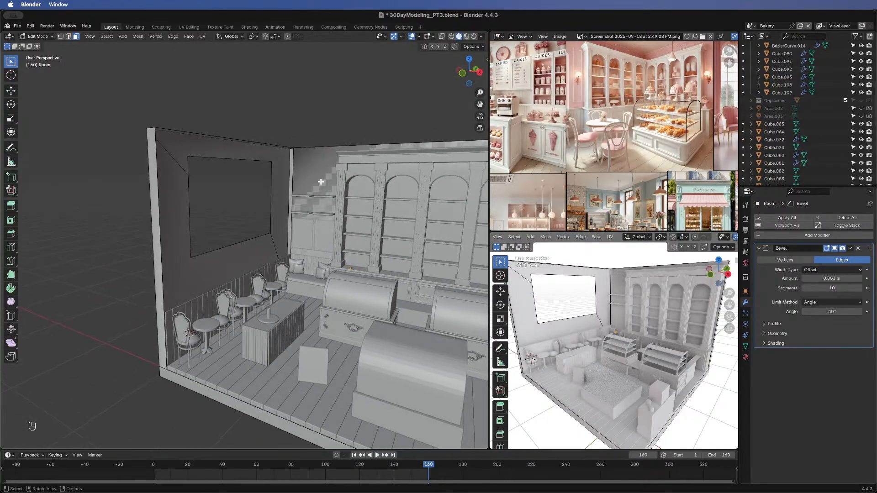
# - Undo the wall face deletions and the applied Boolean, bringing back the live boolean_Cube.086 modifier on the Room
pyautogui.press('super+z')
pyautogui.press('super+z')
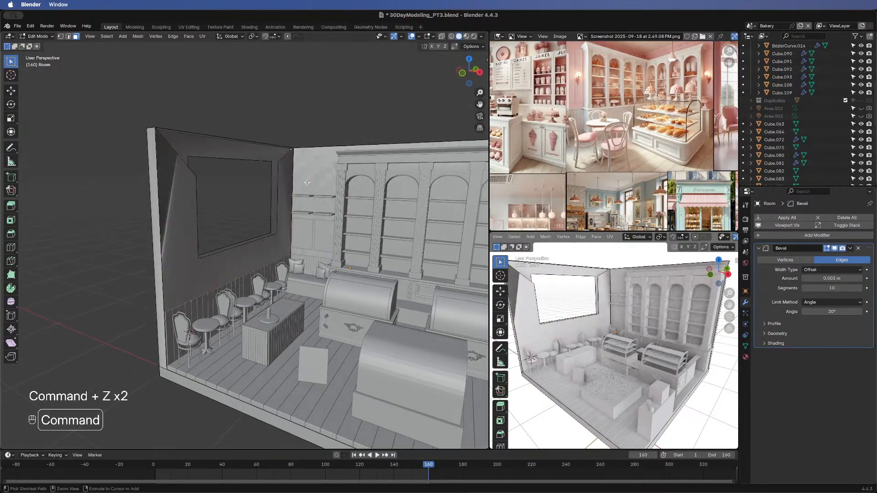
pyautogui.press('super+z')
pyautogui.press('super+z')
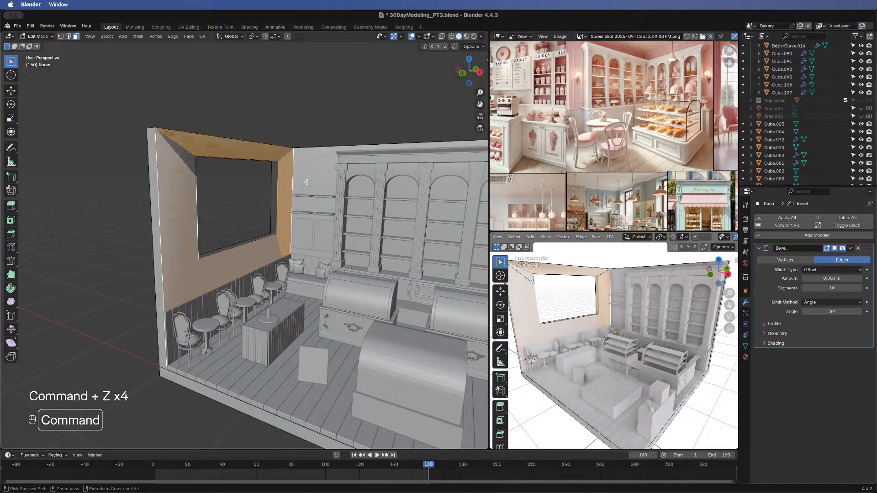
pyautogui.press('super+z')
pyautogui.press('super+z')
pyautogui.press('super+z')
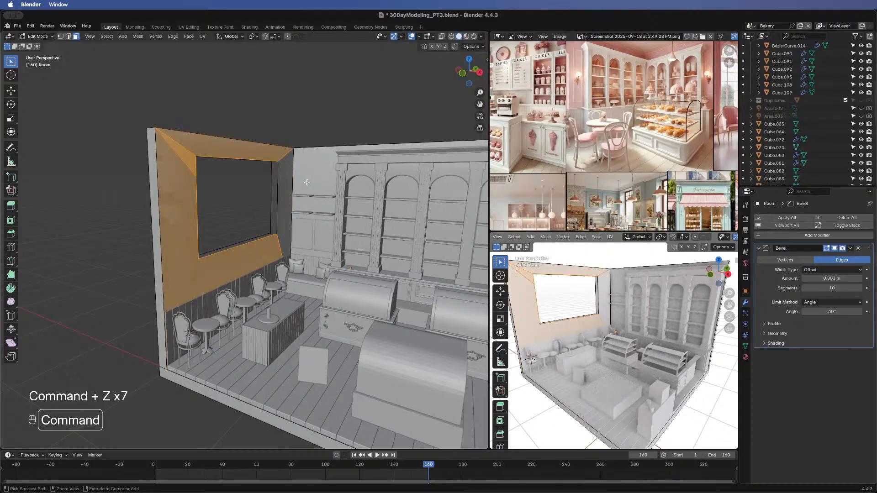
pyautogui.press('super+z')
pyautogui.press('super+z')
pyautogui.press('super+z')
pyautogui.press('super+z')
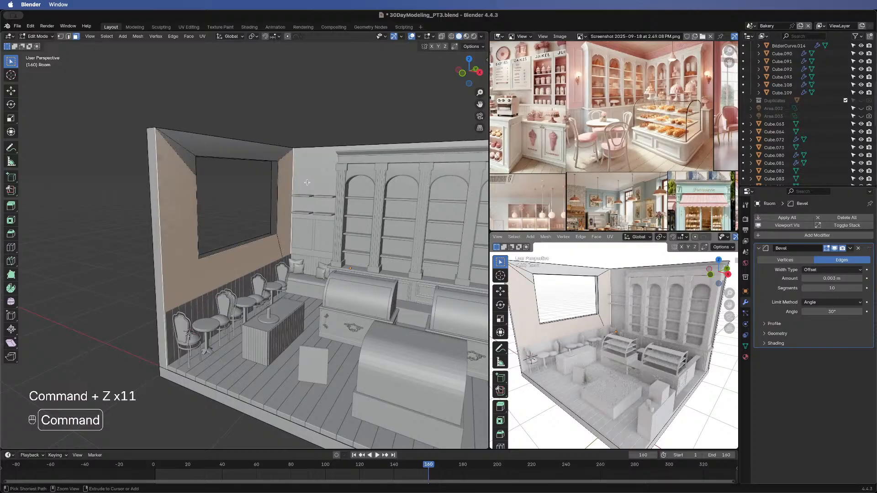
pyautogui.press('super+z')
pyautogui.press('super+z')
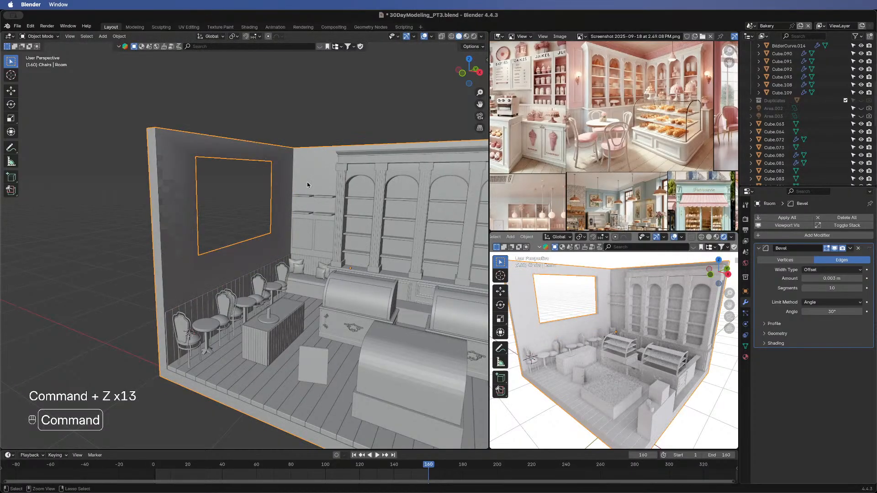
pyautogui.press('super+z')
pyautogui.press('super+z')
pyautogui.press('super+z')
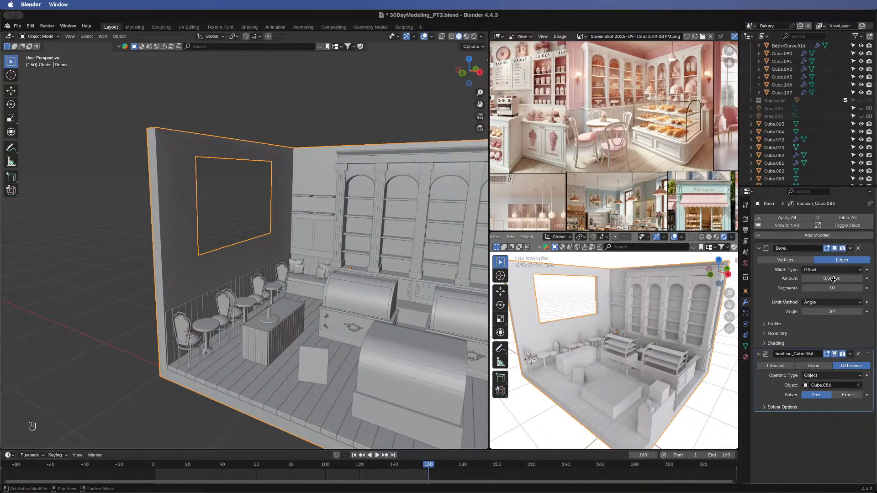
# - Apply the Room's Bevel modifier and inspect the window opening in the café wall from several angles
pyautogui.click(850, 249)
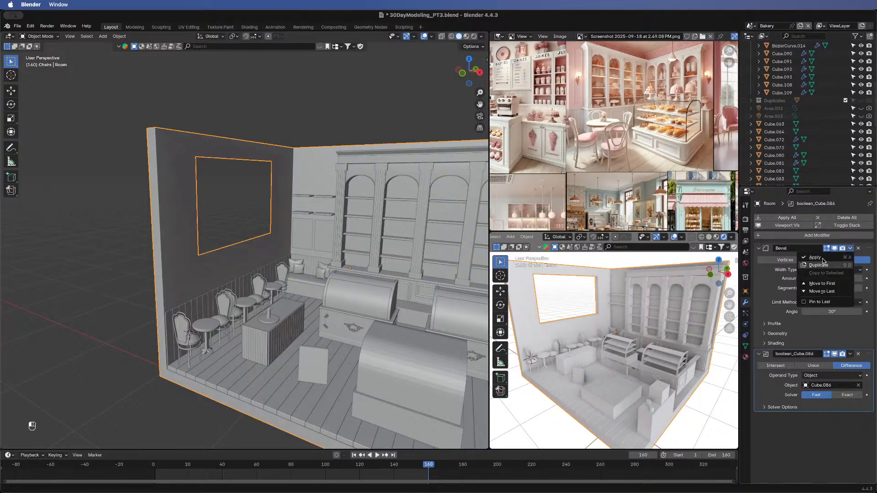
pyautogui.click(822, 258)
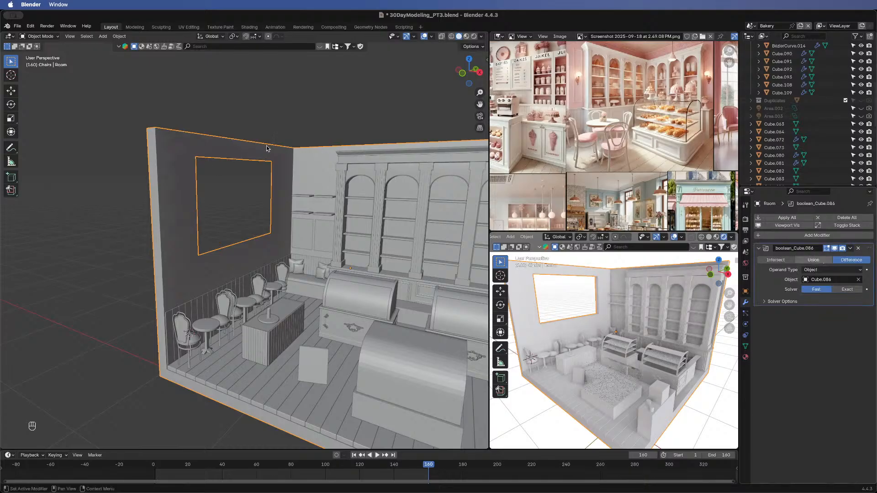
pyautogui.moveTo(286, 154); pyautogui.dragTo(264, 222, button='middle')
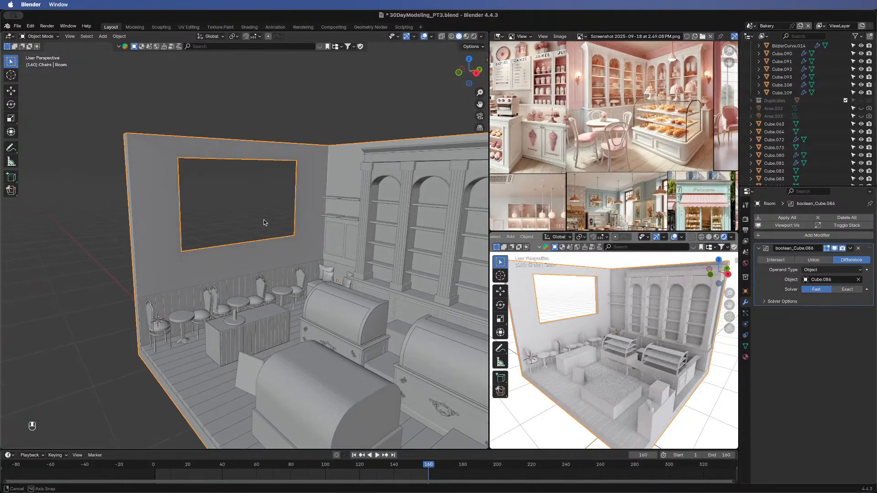
pyautogui.click(46, 229)
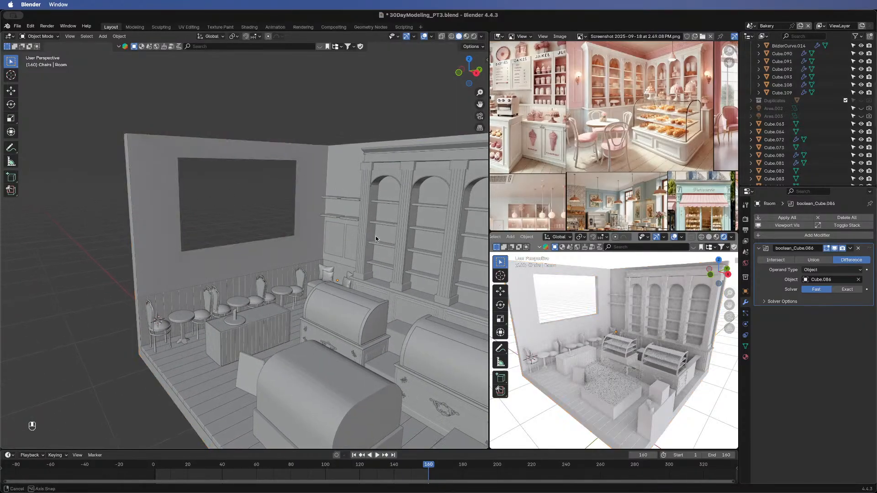
pyautogui.moveTo(48, 226); pyautogui.dragTo(347, 236, button='middle')
pyautogui.moveTo(189, 245); pyautogui.dragTo(158, 268, button='middle')
pyautogui.moveTo(287, 268); pyautogui.dragTo(148, 294, button='middle')
pyautogui.keyDown('shift'); pyautogui.moveTo(262, 248); pyautogui.dragTo(125, 215, button='middle'); pyautogui.keyUp('shift')
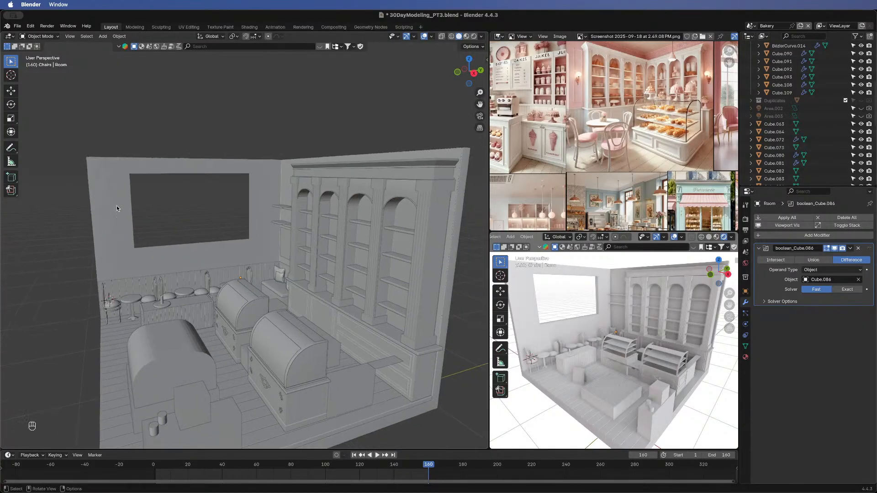
pyautogui.moveTo(393, 349); pyautogui.dragTo(287, 289, button='middle')
# - Extrude both wall-cabinet door faces beneath the small shelves about -0.02 m along Y and inset them about 0.077 m
pyautogui.click(254, 239)
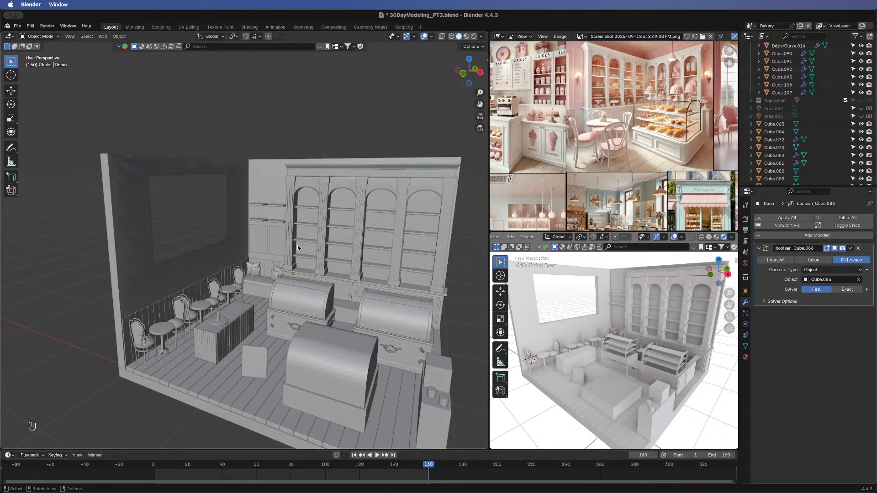
pyautogui.scroll(4, 300, 244)
pyautogui.keyDown('shift'); pyautogui.click(328, 246); pyautogui.keyUp('shift')
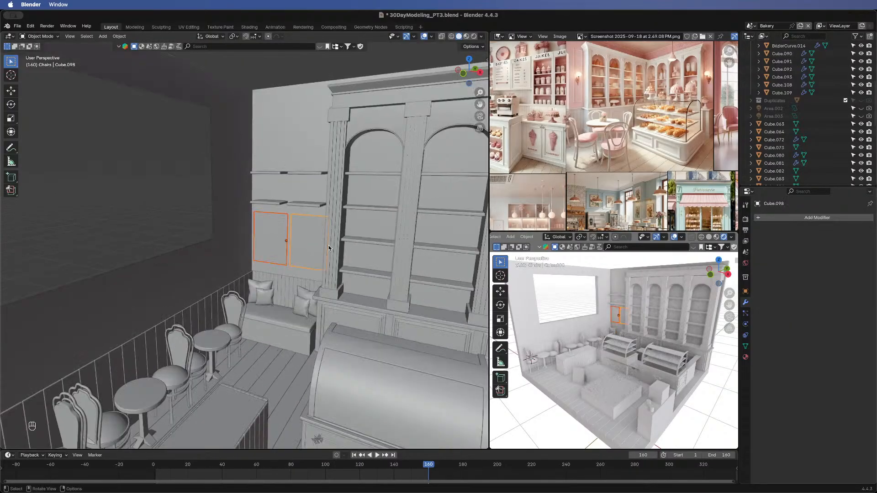
pyautogui.press('Tab')
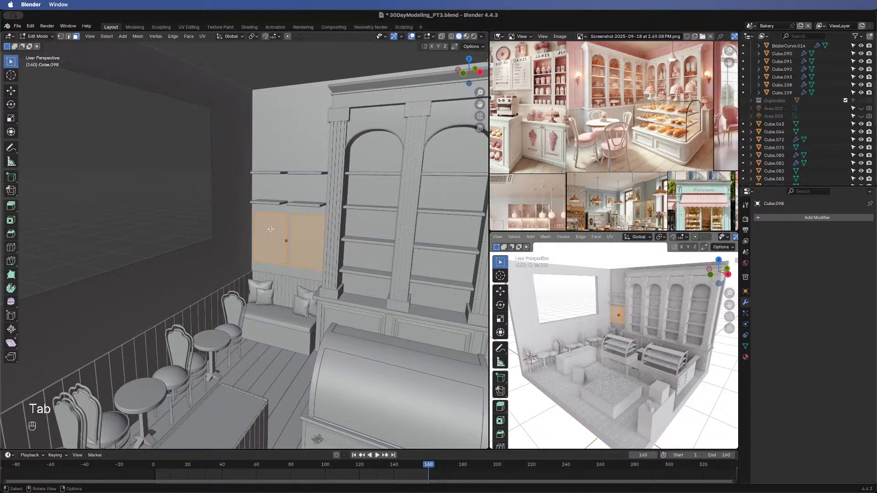
pyautogui.click(271, 233)
pyautogui.keyDown('shift'); pyautogui.click(308, 238); pyautogui.keyUp('shift')
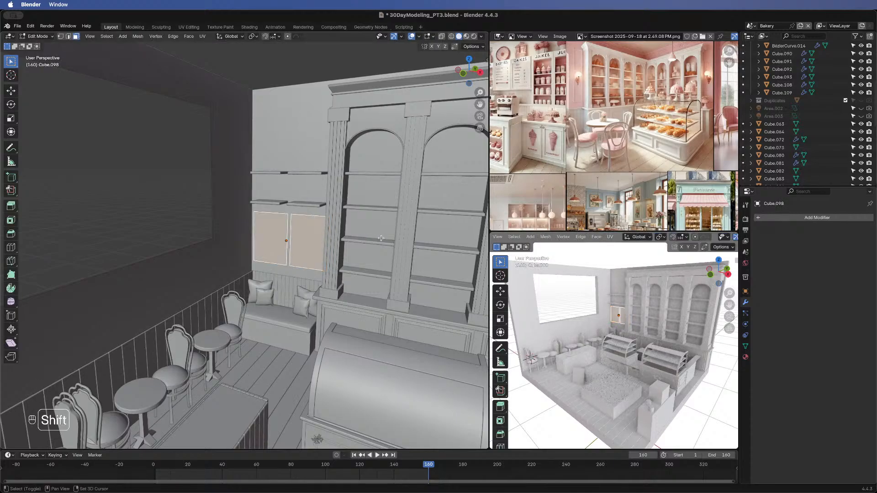
pyautogui.moveTo(288, 263)
pyautogui.mouseDown(button='middle')
pyautogui.moveTo(271, 269)
pyautogui.moveTo(296, 271)
pyautogui.mouseUp(button='middle')
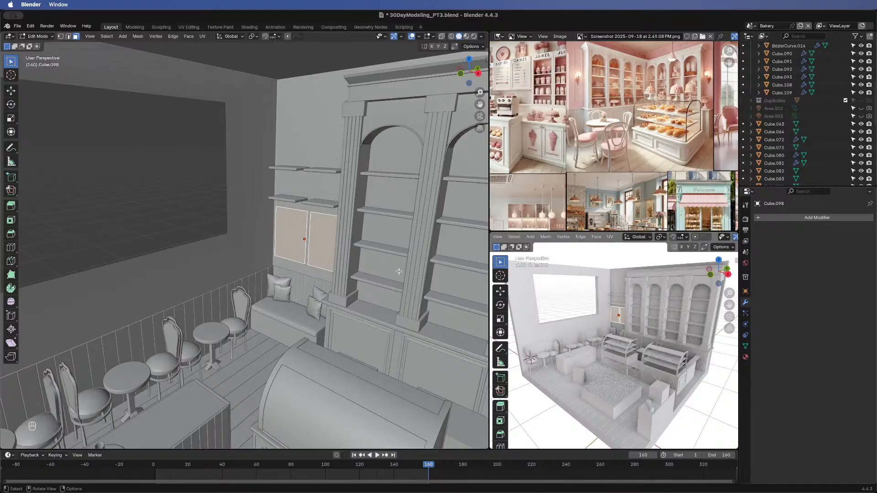
pyautogui.press('e')
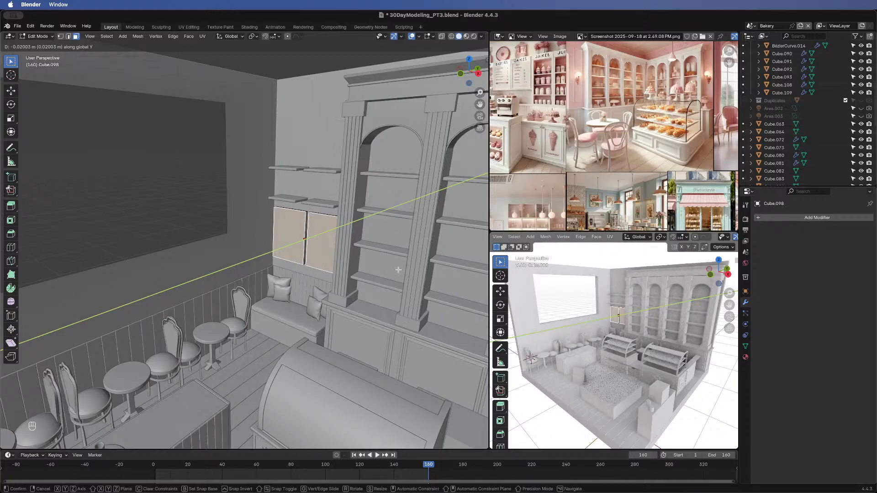
pyautogui.click(398, 270)
pyautogui.press('i')
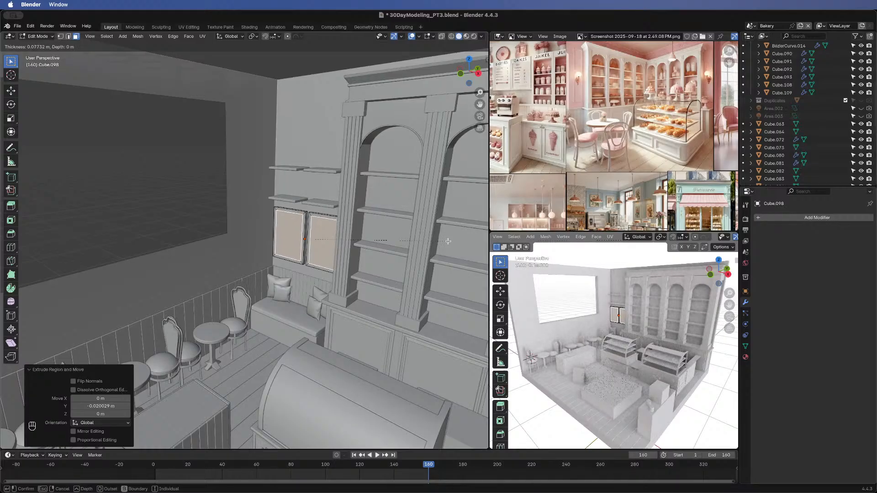
pyautogui.click(441, 247)
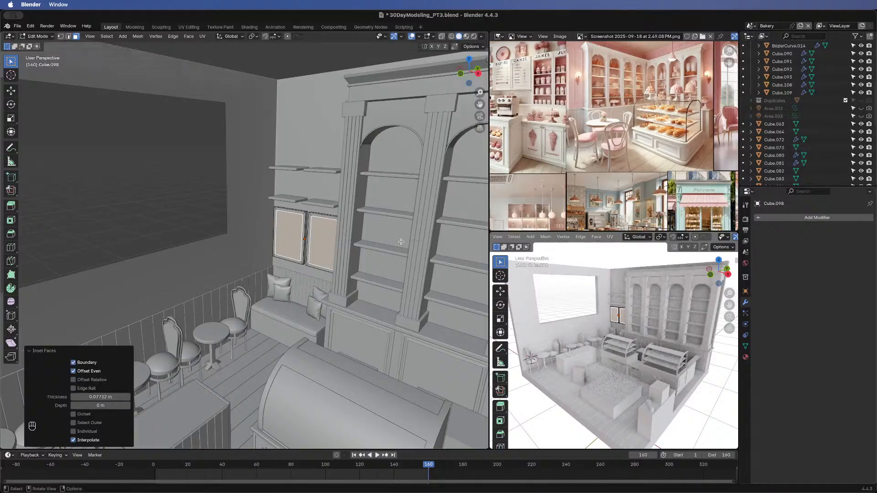
# - Try extruding the inset door panels inward along Y by about 0.002 m
pyautogui.press('e')
pyautogui.press('y')
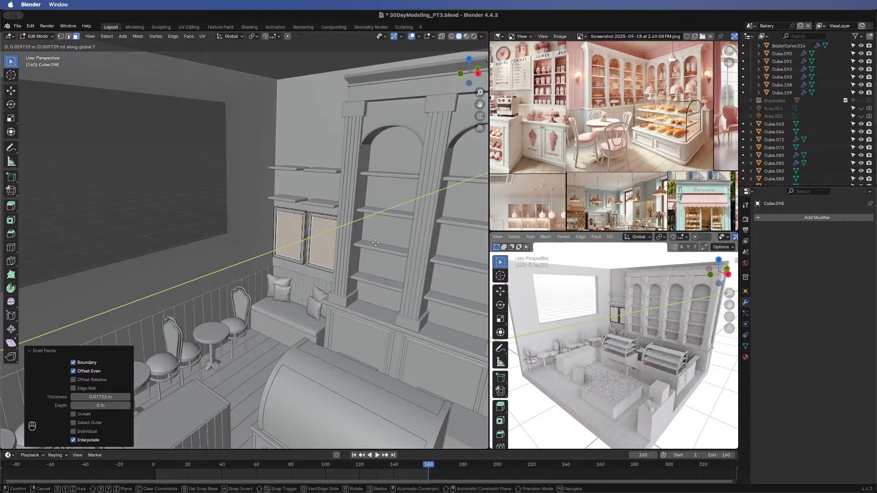
pyautogui.click(375, 243)
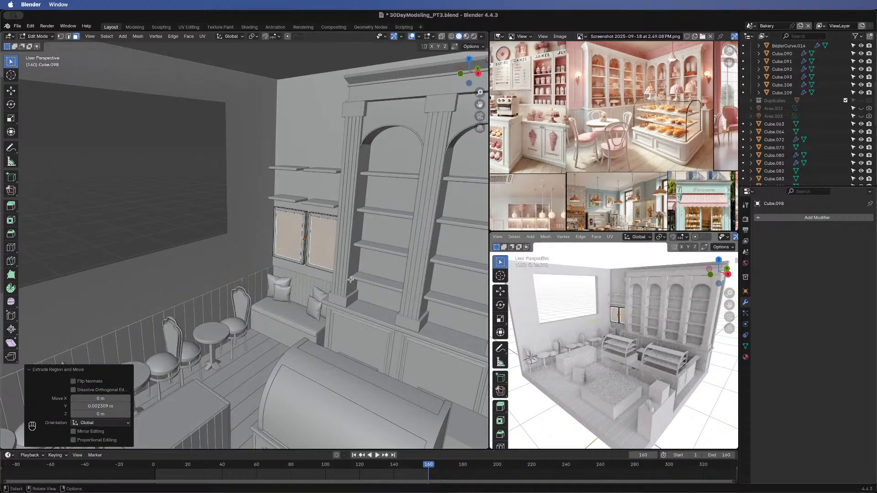
pyautogui.press('super+z')
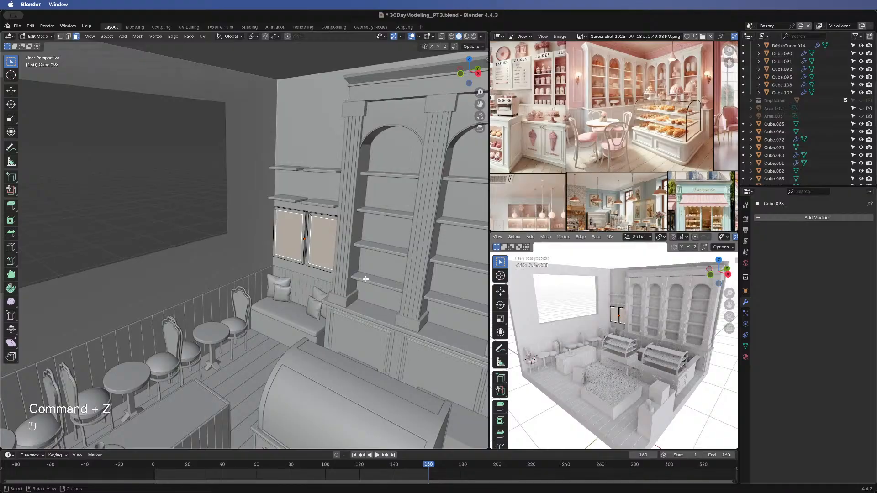
# - Try splitting the inset door panels from the surrounding cabinet mesh and extruding them along Y
pyautogui.press('y')
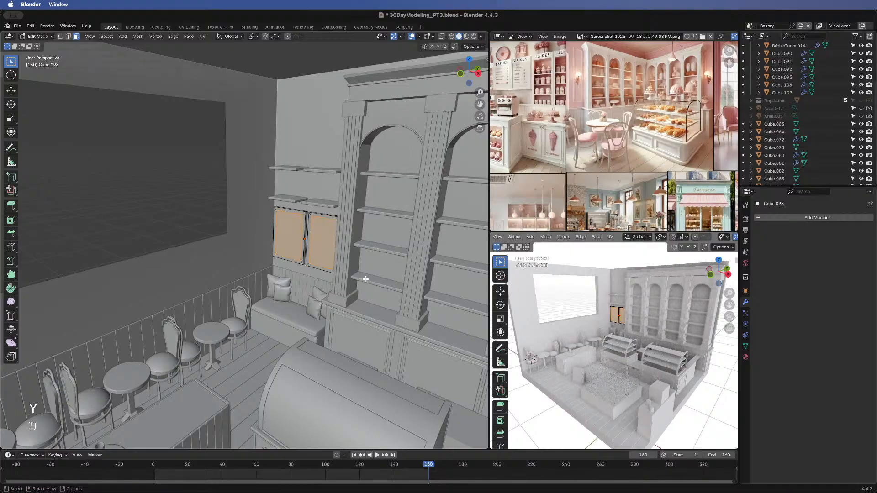
pyautogui.press('Escape')
pyautogui.press('e')
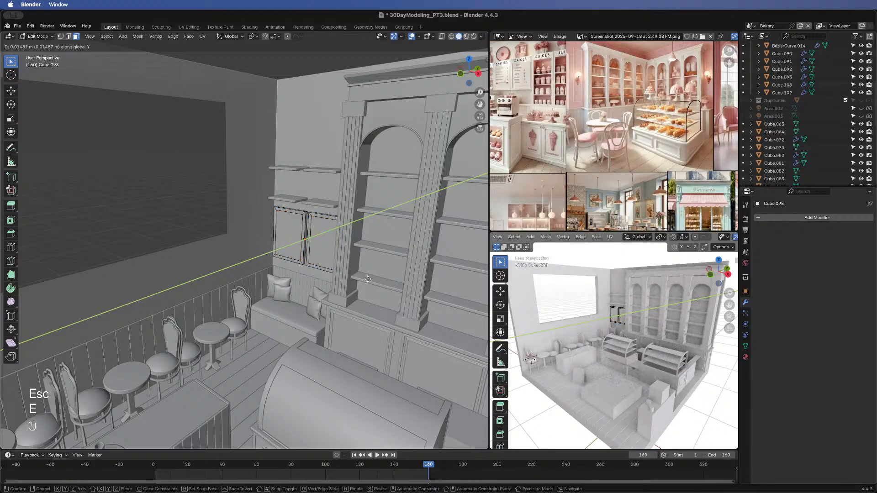
pyautogui.rightClick(367, 279)
pyautogui.press('super+z')
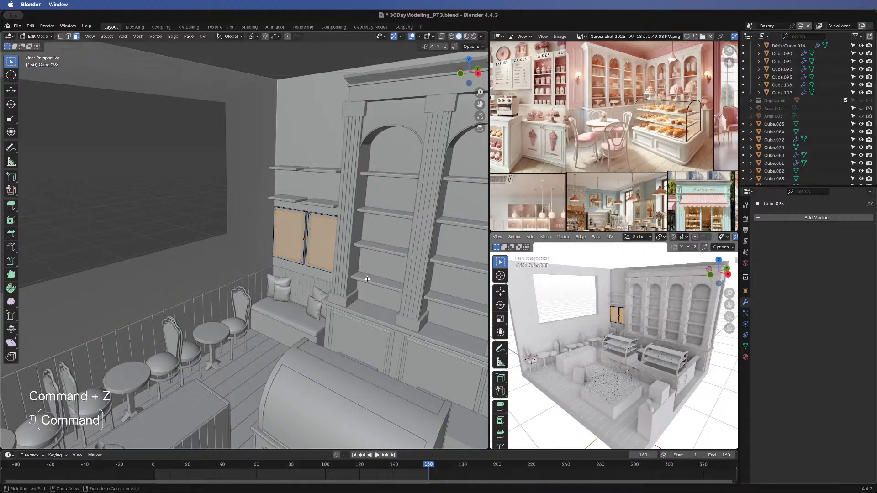
pyautogui.press('super+z')
# - Recess the inset cabinet door panels by extruding them about 0.011 m along Y, return to Object Mode and deselect the doors
pyautogui.press('e')
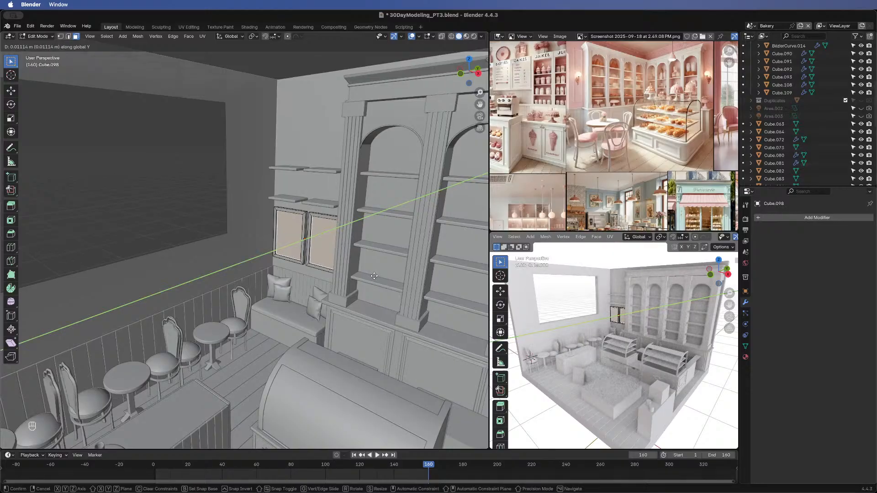
pyautogui.click(375, 276)
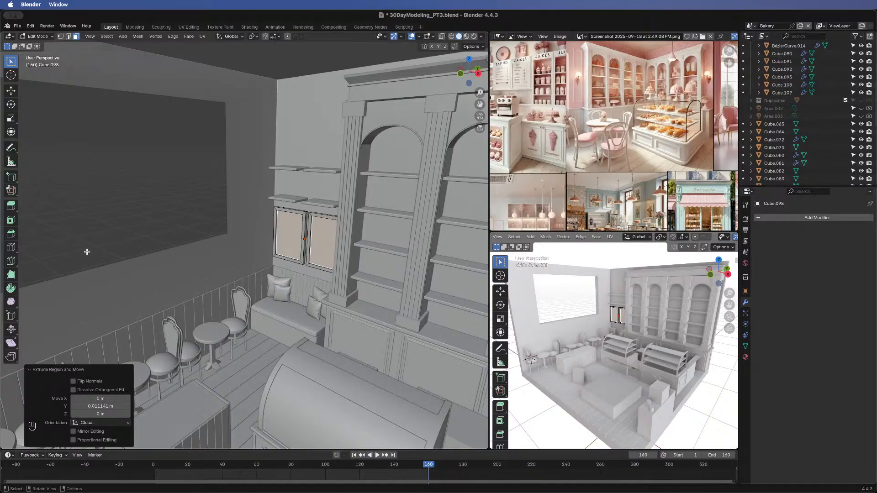
pyautogui.press('Tab')
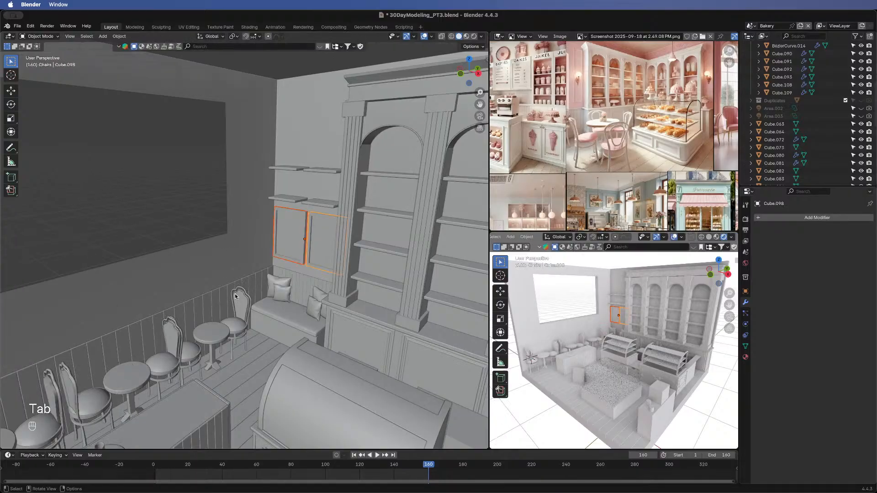
pyautogui.moveTo(142, 293); pyautogui.dragTo(235, 274, button='middle')
pyautogui.click(130, 178)
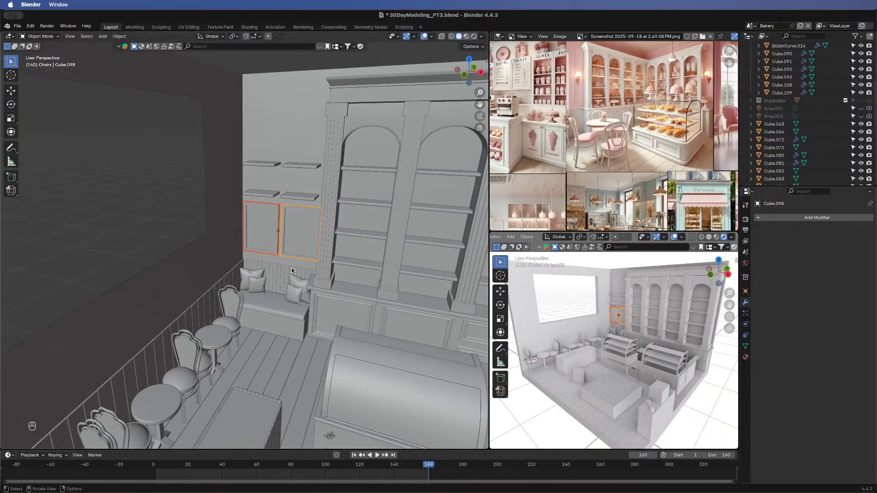
# - Examine the cabinet doors and the whole bakery interior, and compare them with the reference image's counter and seating details
pyautogui.moveTo(197, 249); pyautogui.dragTo(164, 242, button='middle')
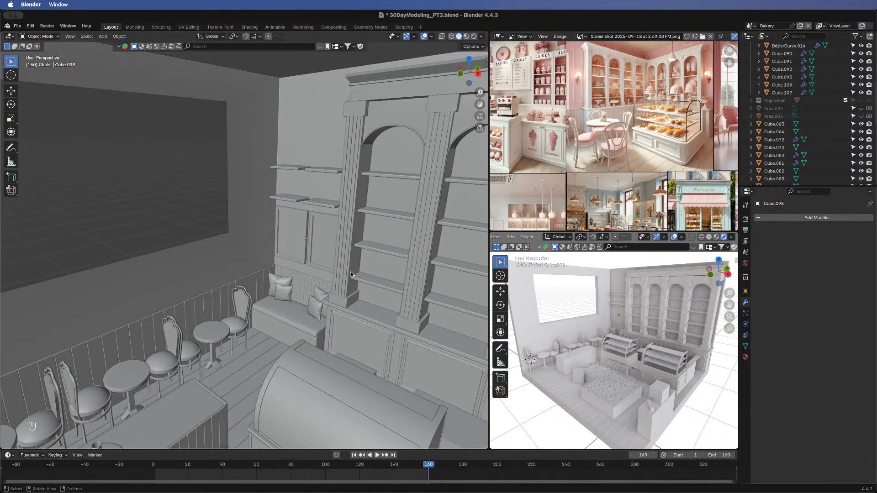
pyautogui.scroll(-3, 166, 242)
pyautogui.moveTo(410, 252); pyautogui.dragTo(430, 243, button='middle')
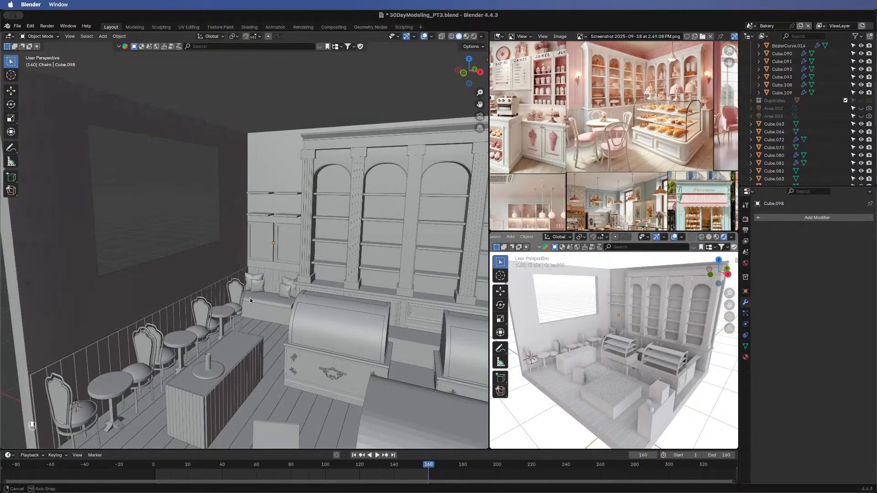
pyautogui.moveTo(378, 294)
pyautogui.mouseDown(button='middle')
pyautogui.moveTo(392, 295)
pyautogui.moveTo(236, 296)
pyautogui.moveTo(336, 295)
pyautogui.moveTo(342, 305)
pyautogui.mouseUp(button='middle')
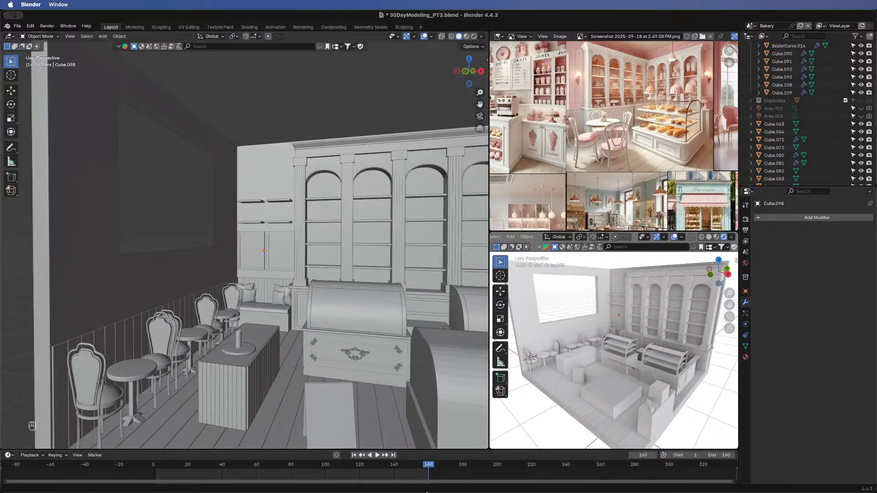
pyautogui.moveTo(411, 215); pyautogui.dragTo(289, 226, button='middle')
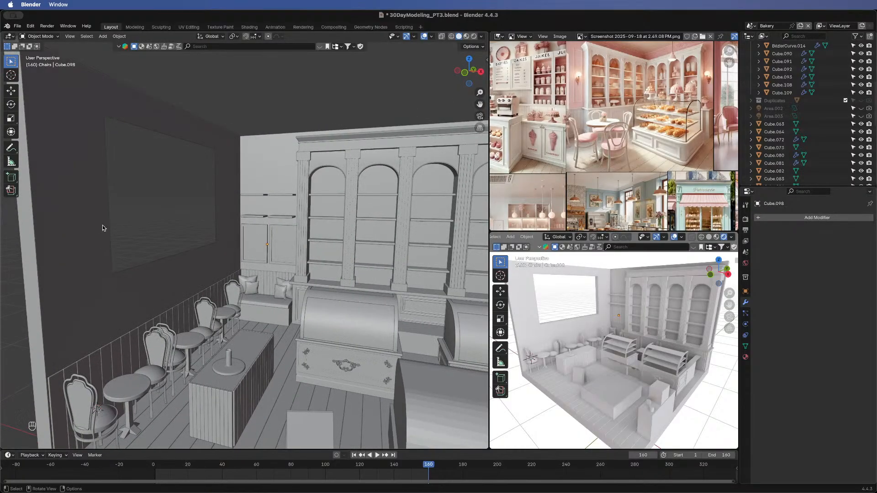
pyautogui.scroll(-10, 284, 246)
pyautogui.moveTo(404, 259); pyautogui.dragTo(196, 320, button='middle')
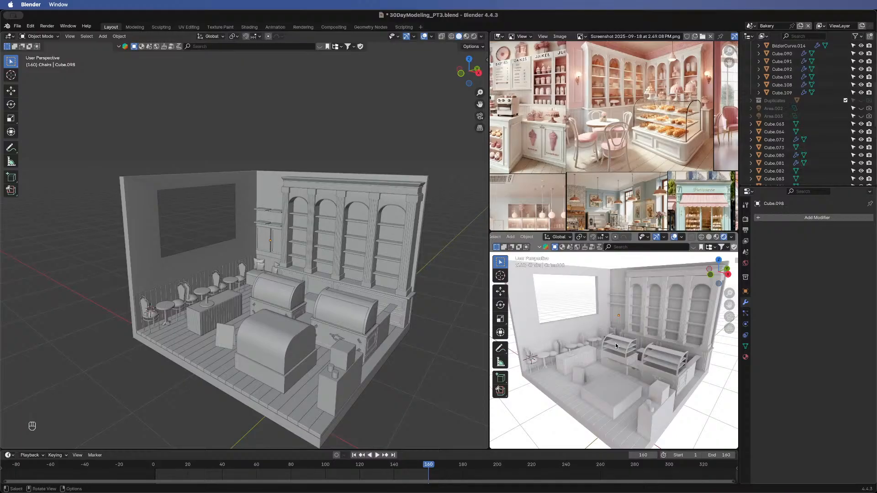
pyautogui.moveTo(325, 345); pyautogui.dragTo(260, 312, button='middle')
pyautogui.scroll(2, 259, 311)
pyautogui.scroll(2, 259, 311)
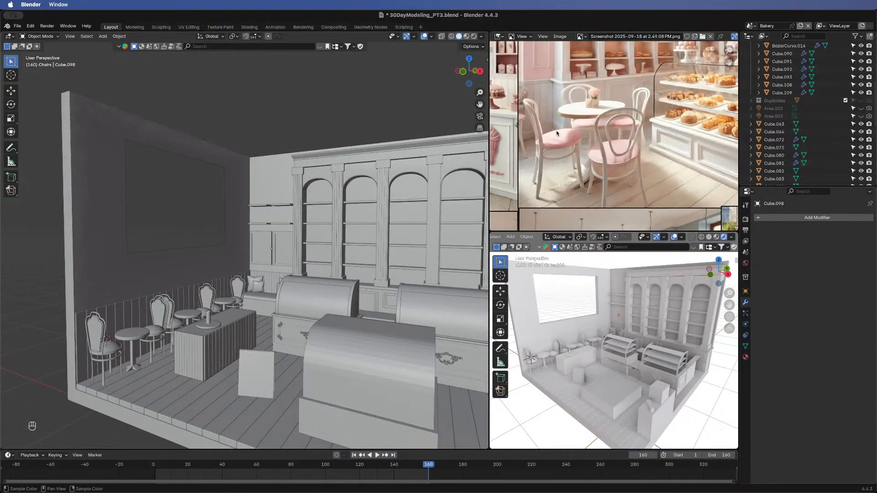
pyautogui.scroll(3, 625, 151)
pyautogui.moveTo(500, 137); pyautogui.dragTo(627, 145, button='middle')
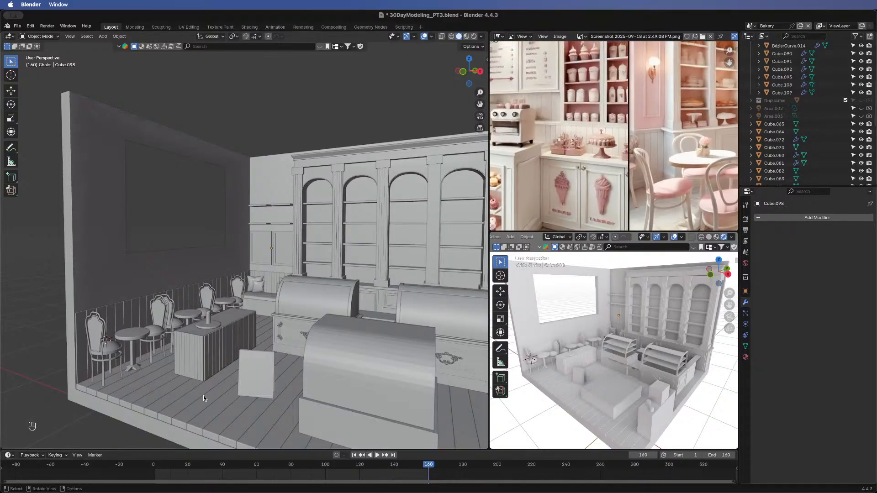
# - Isolate the round stand on the striped counter in local view and examine its base and stem mesh
pyautogui.press('Tab')
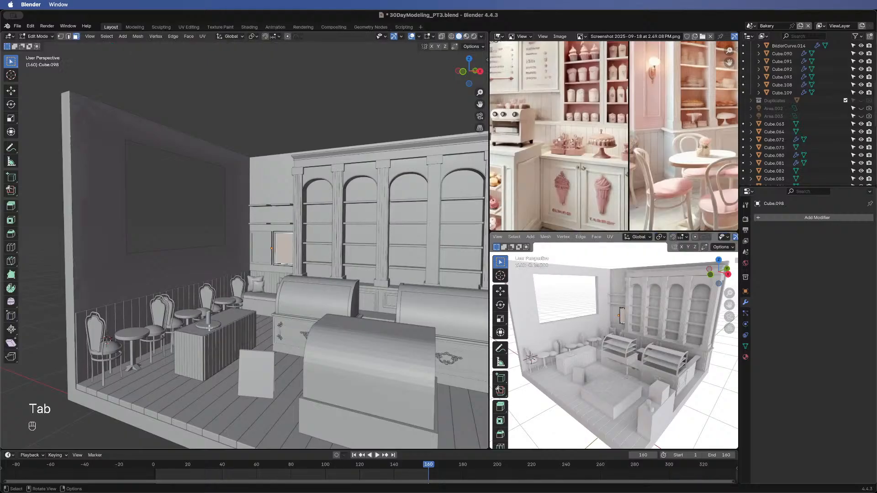
pyautogui.press('Tab')
pyautogui.click(213, 322)
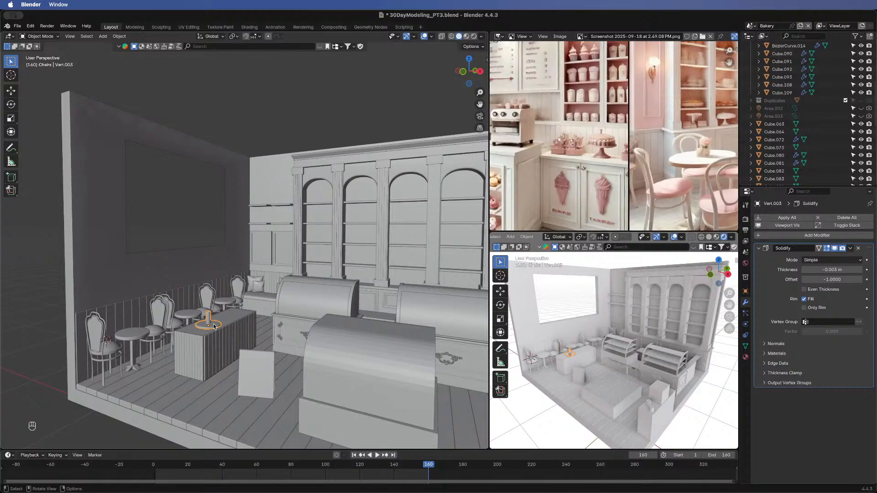
pyautogui.press('Tab')
pyautogui.press('Tab')
pyautogui.press('/')
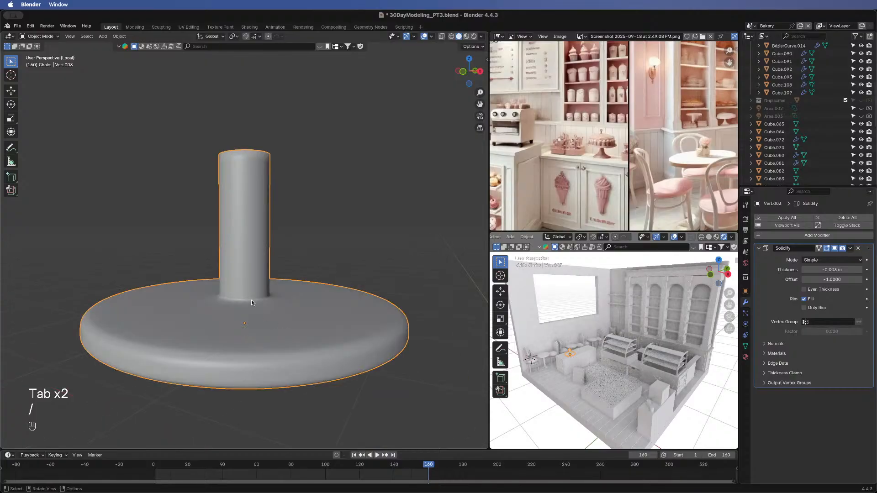
pyautogui.scroll(-4, 260, 209)
pyautogui.moveTo(255, 317); pyautogui.dragTo(217, 326, button='middle')
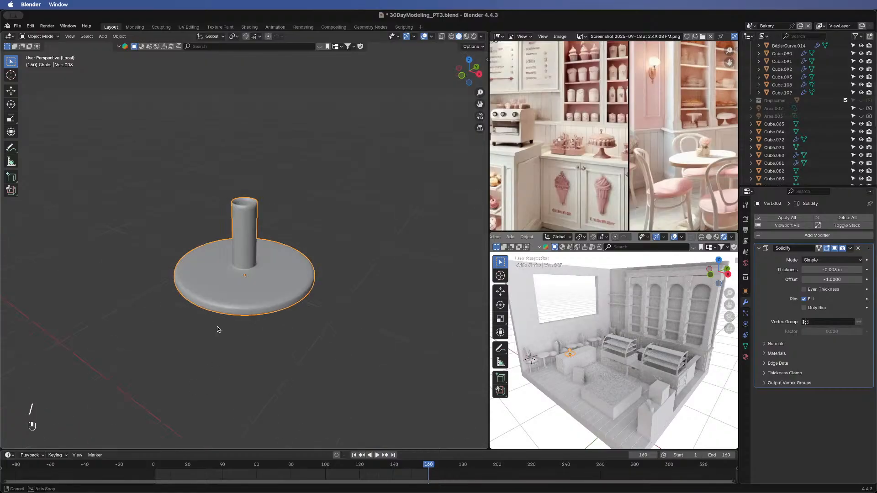
pyautogui.press('Tab')
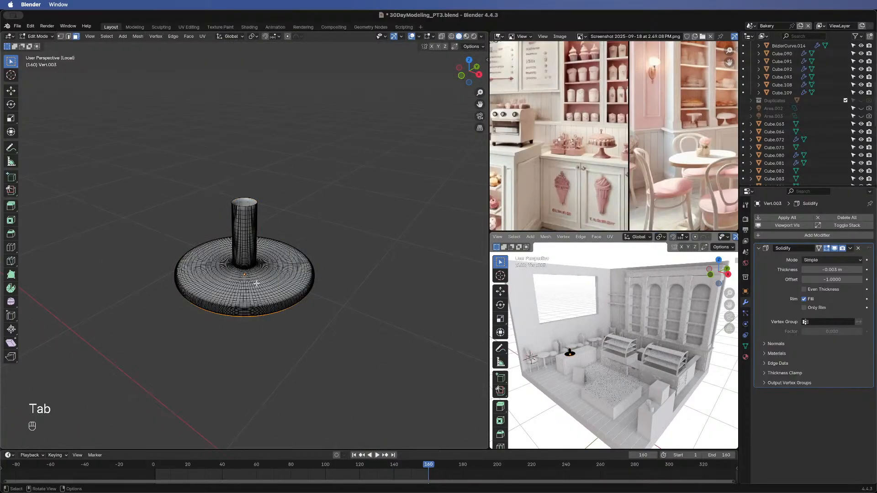
pyautogui.press('Tab')
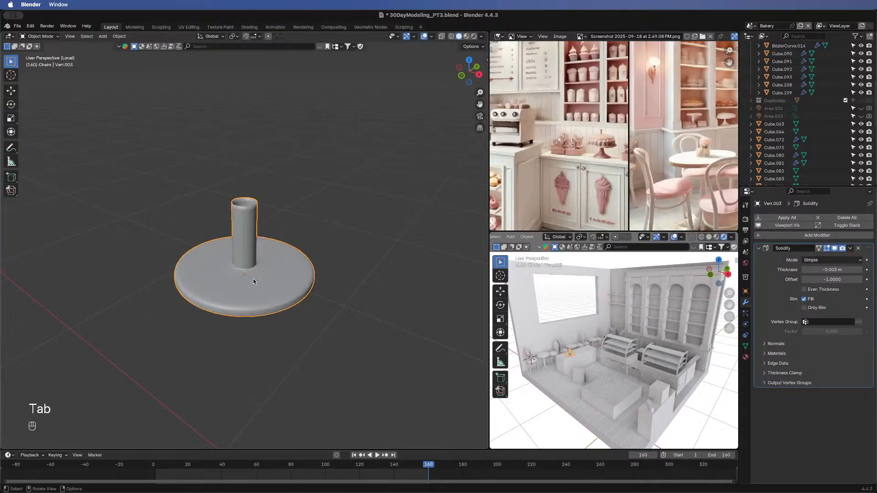
pyautogui.moveTo(333, 235); pyautogui.dragTo(272, 246, button='middle')
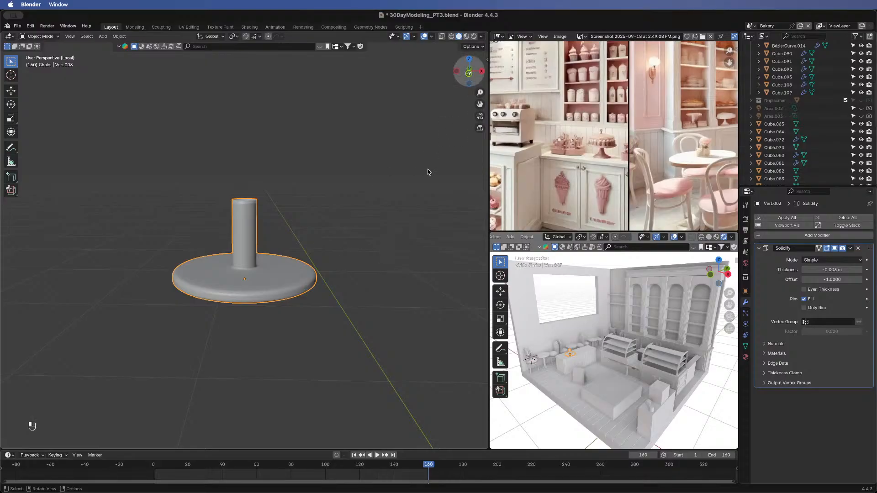
# - Try adding a mesh cylinder for the stand, scaled by about 0.174 along Z and by about 0.093 overall
pyautogui.press('KP_1')
pyautogui.press('shift')
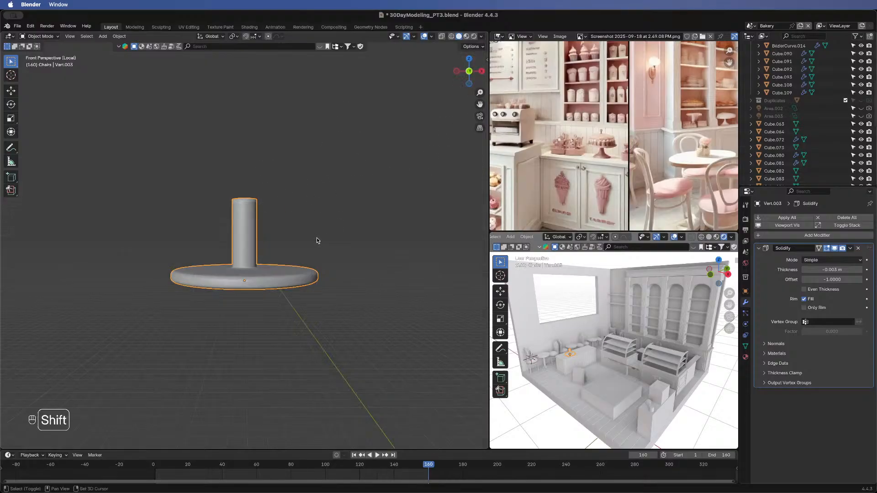
pyautogui.hotkey('shift', 'a')
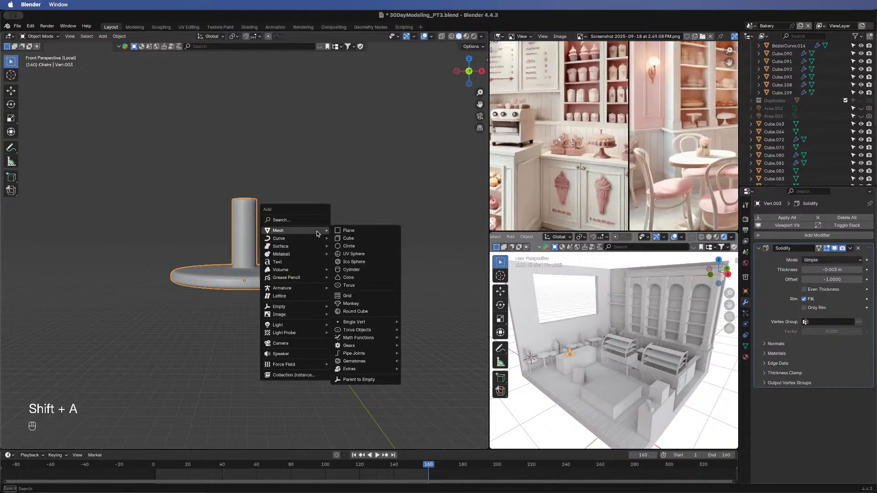
pyautogui.moveTo(319, 233)
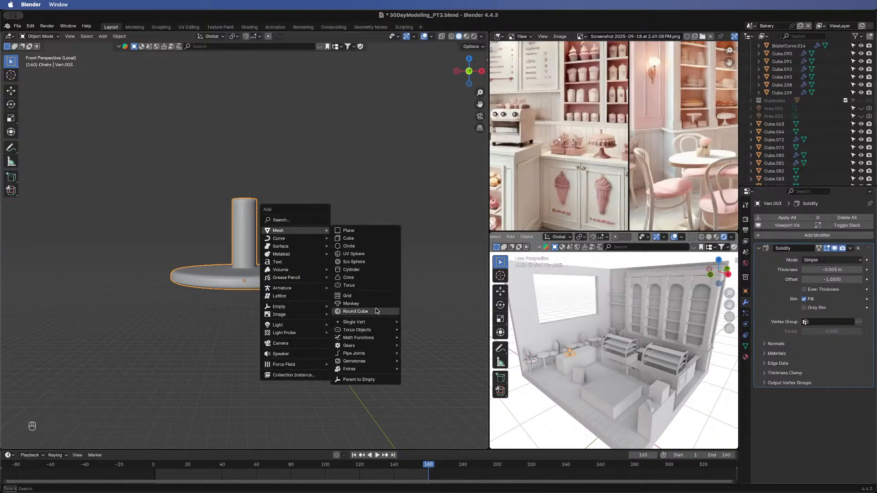
pyautogui.click(364, 270)
pyautogui.scroll(-5, 326, 249)
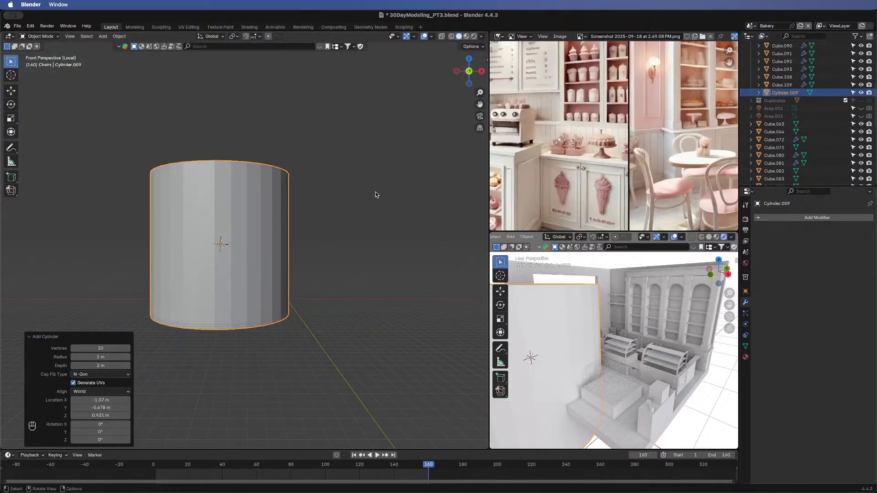
pyautogui.press('Tab')
pyautogui.press('s')
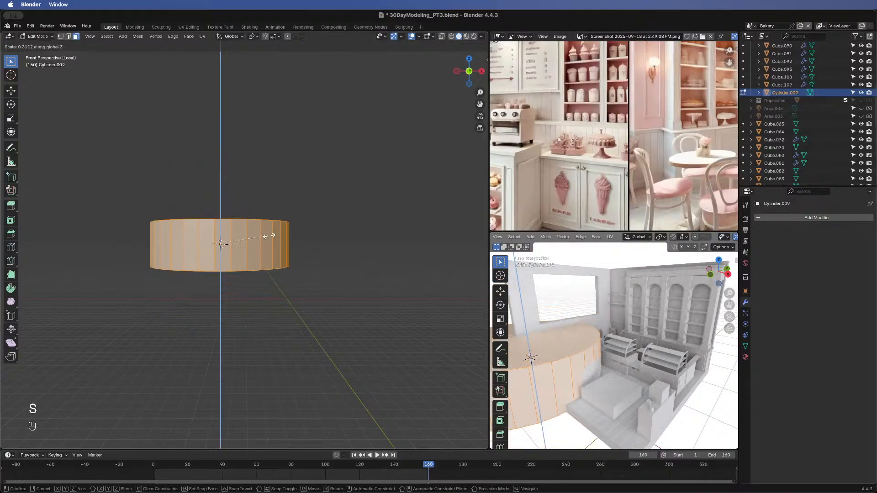
pyautogui.click(248, 239)
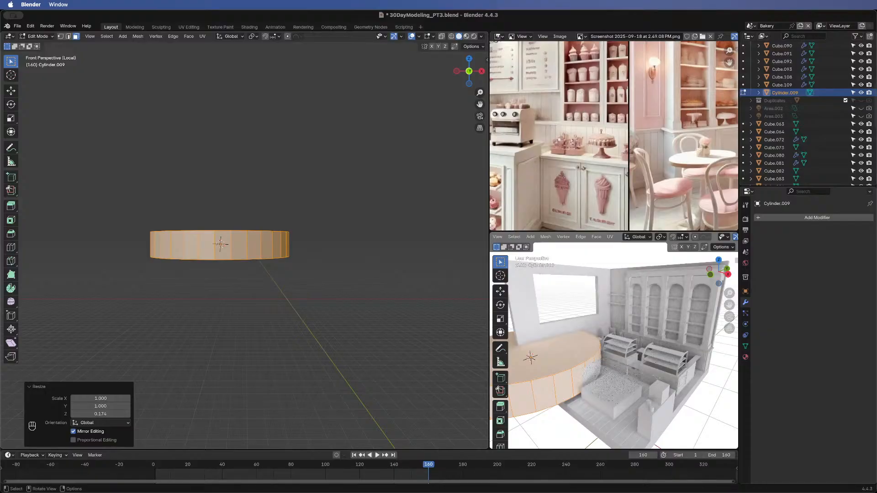
pyautogui.press('s')
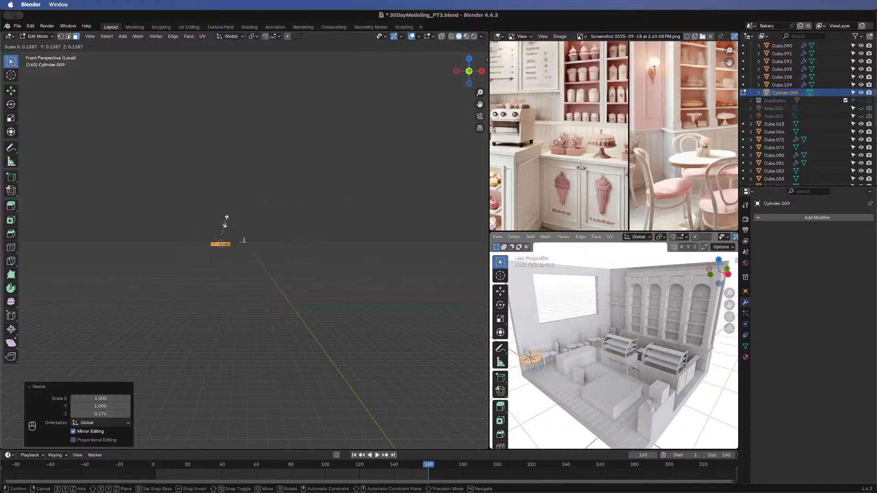
pyautogui.click(226, 230)
# - Try moving the new cylinder along X toward the stand, and delete the whole cylinder object
pyautogui.scroll(8, 364, 233)
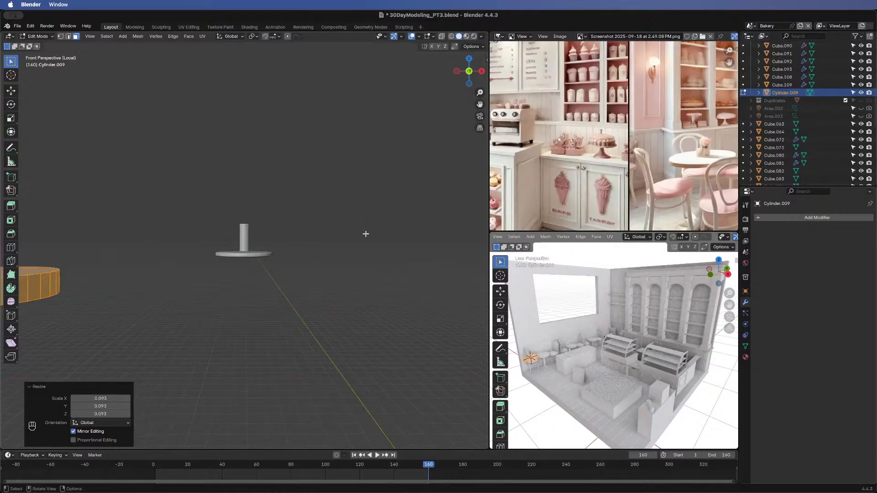
pyautogui.press('g')
pyautogui.press('x')
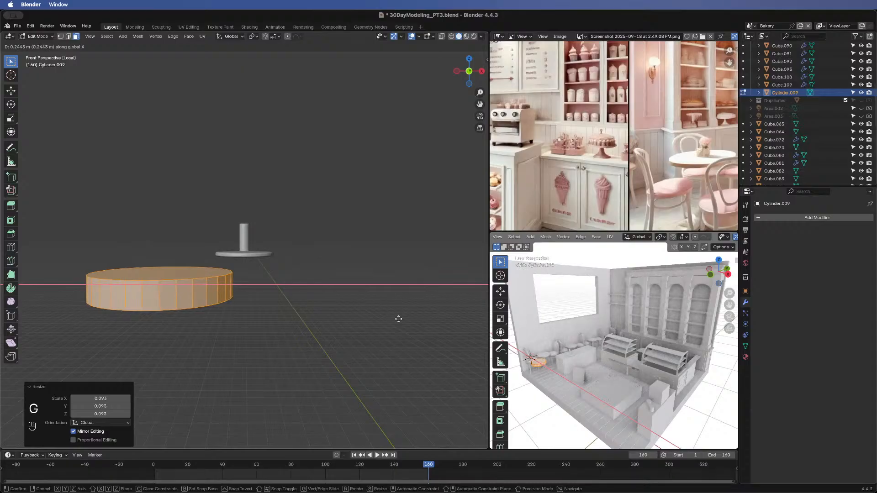
pyautogui.press('Escape')
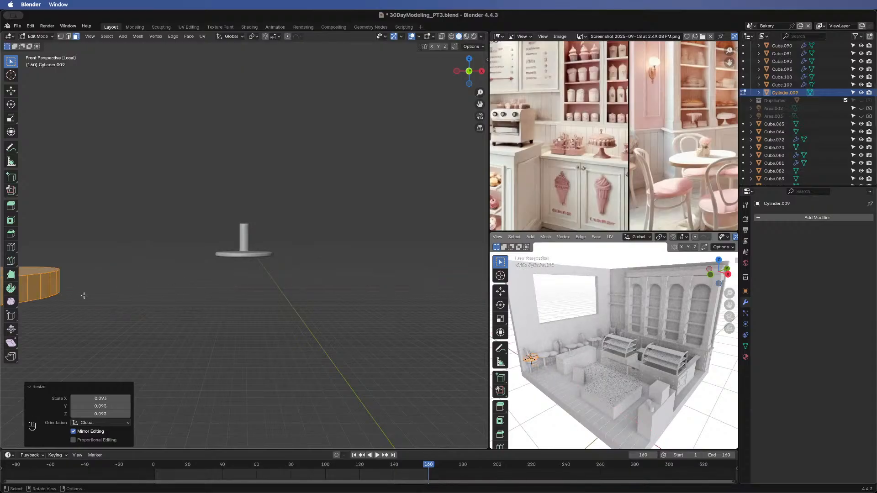
pyautogui.press('x')
pyautogui.click(84, 295)
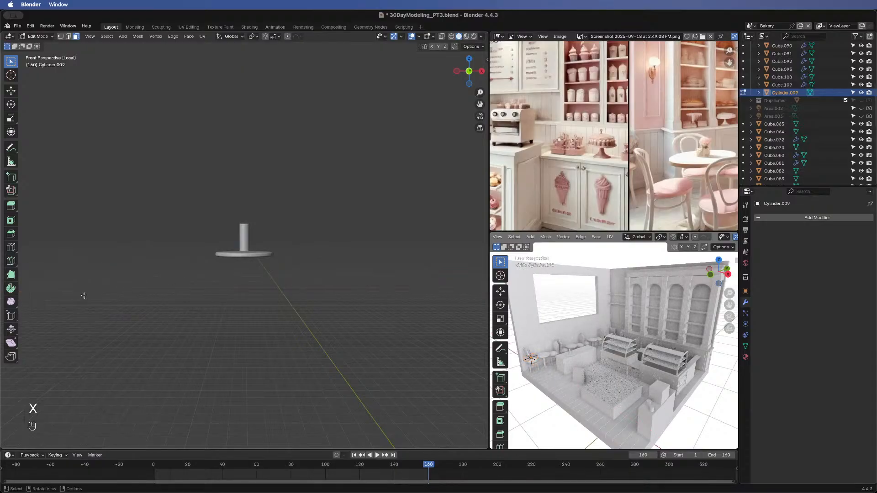
pyautogui.press('super+z')
pyautogui.press('super+z')
pyautogui.press('Tab')
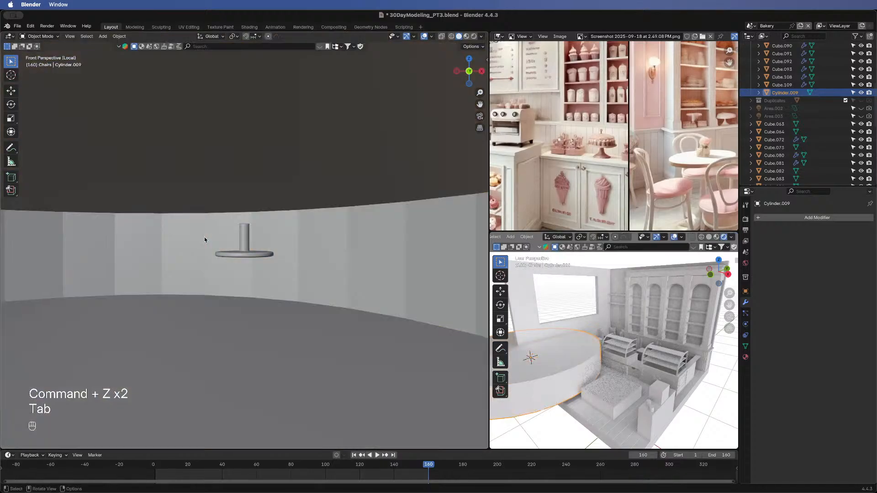
pyautogui.press('x')
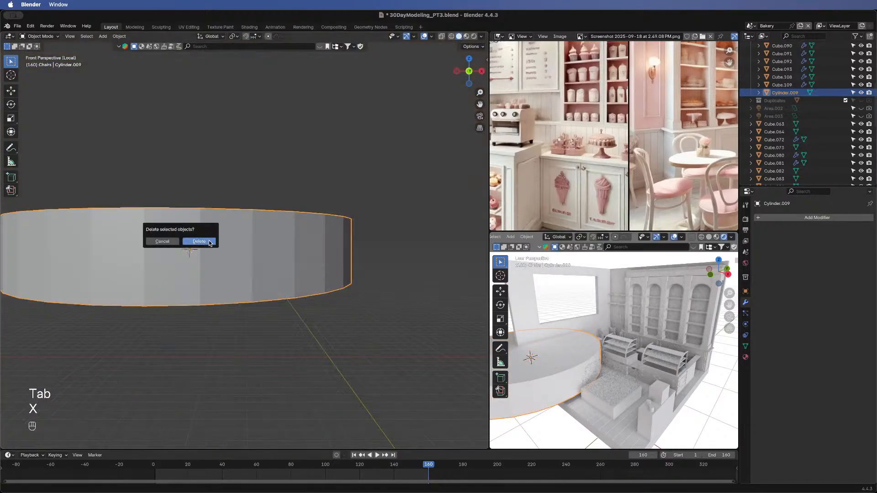
pyautogui.click(210, 249)
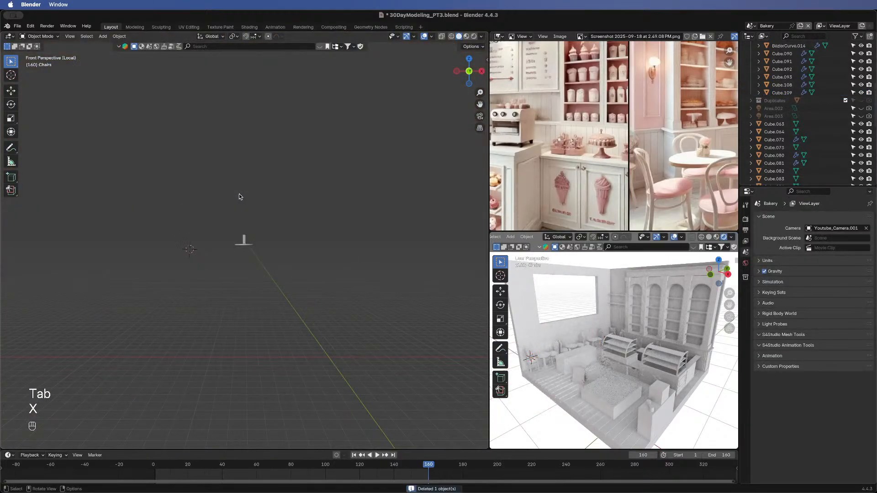
# - Select the open rim edge loop at the stem's upper end, snap the 3D cursor to it and return to Object Mode
pyautogui.click(245, 245)
pyautogui.press('Tab')
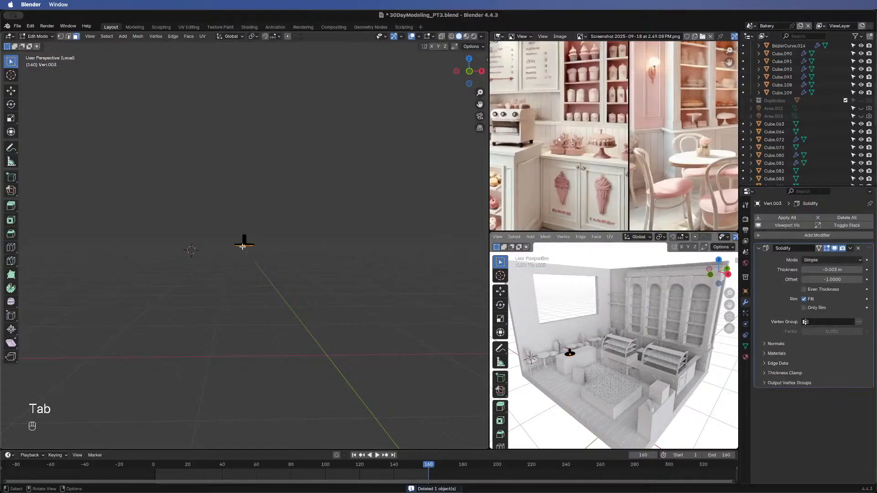
pyautogui.press('KP_Decimal')
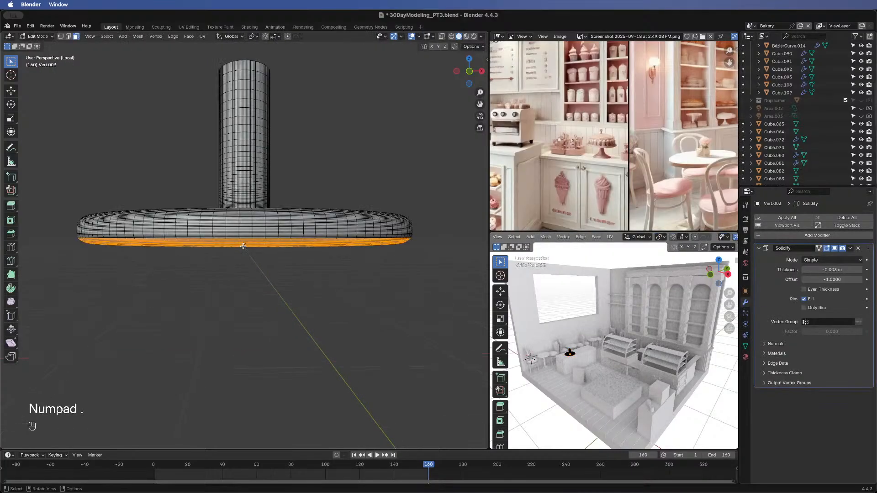
pyautogui.moveTo(261, 333); pyautogui.dragTo(275, 123, button='middle')
pyautogui.press('alt')
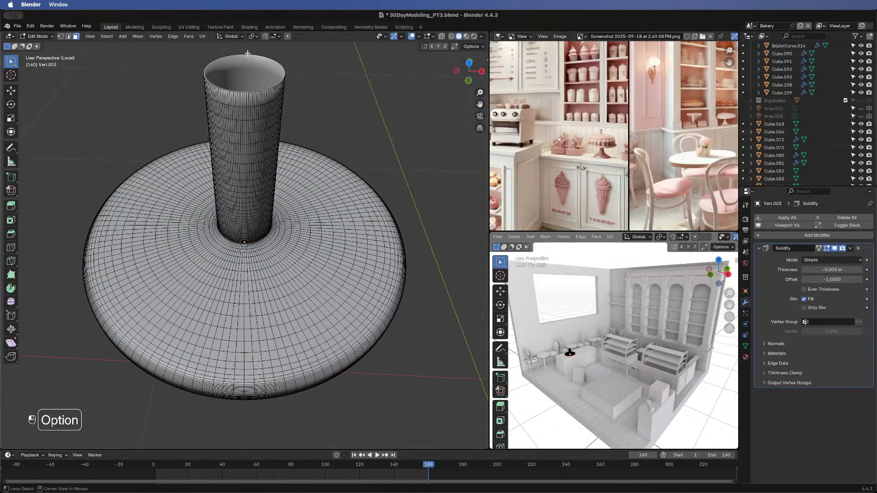
pyautogui.press('2')
pyautogui.press('shift')
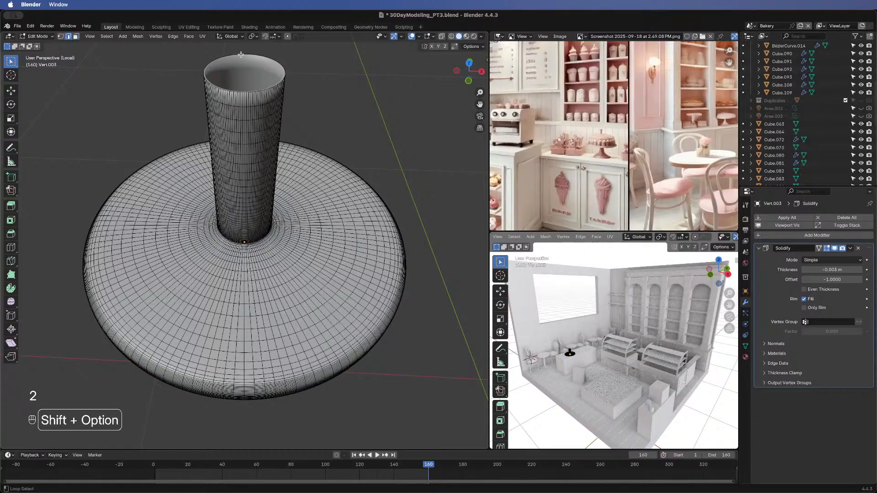
pyautogui.keyDown('alt'); pyautogui.keyDown('shift'); pyautogui.click(235, 54); pyautogui.keyUp('shift'); pyautogui.keyUp('alt')
pyautogui.scroll(2, 292, 174)
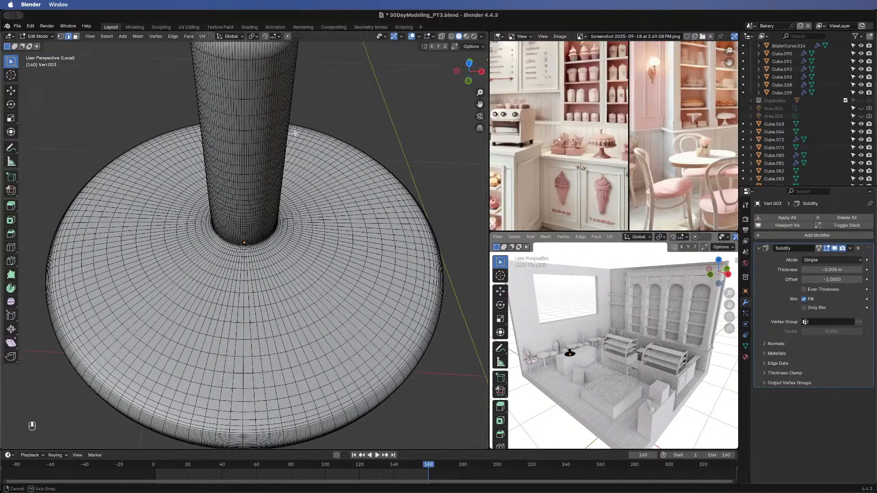
pyautogui.moveTo(282, 201); pyautogui.dragTo(281, 215, button='middle')
pyautogui.hotkey('shift', 's')
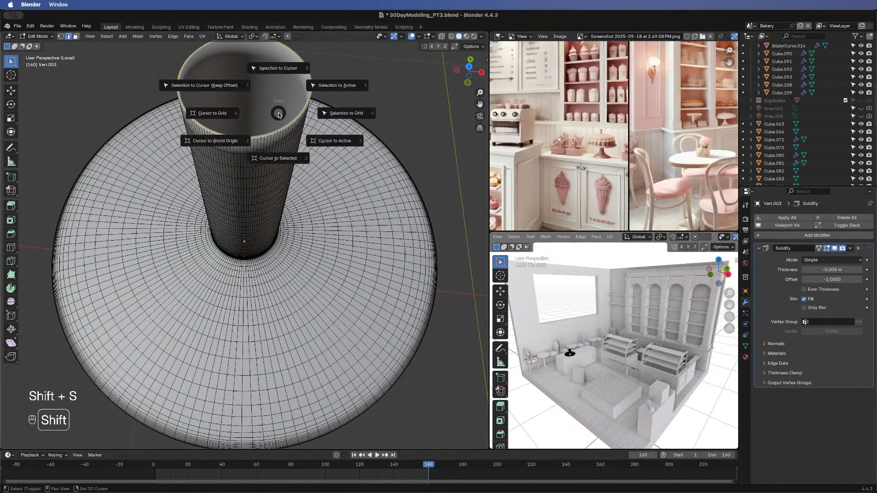
pyautogui.click(281, 160)
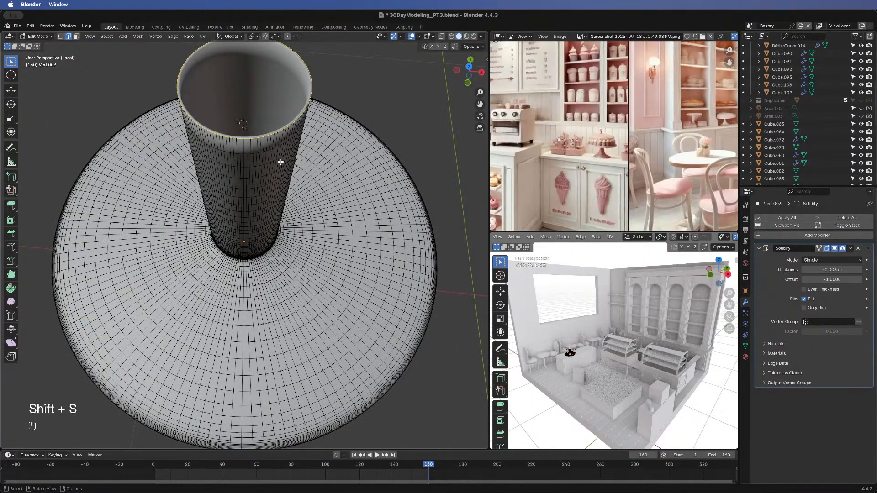
pyautogui.press('Tab')
pyautogui.moveTo(286, 208); pyautogui.dragTo(295, 183, button='middle')
pyautogui.scroll(-3, 272, 259)
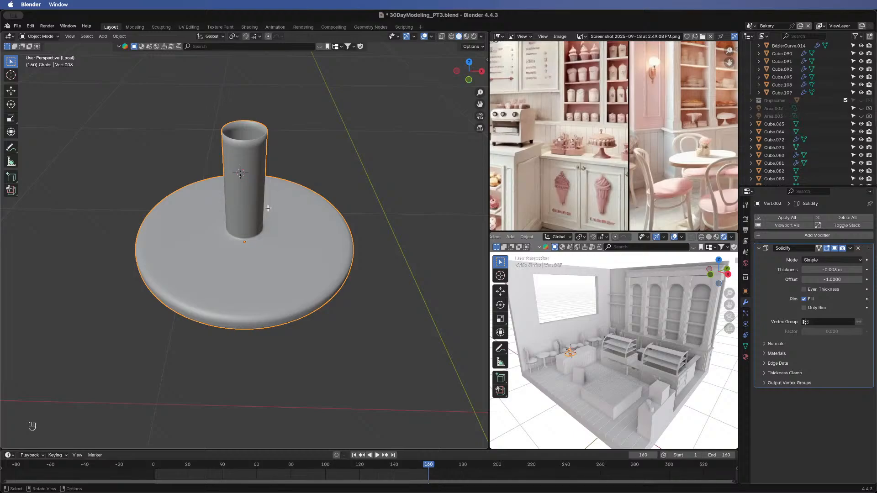
# - Add a 32-vertex mesh cylinder at the 3D cursor on the stem and scale its mesh uniformly by about 0.060
pyautogui.press('Tab')
pyautogui.press('Tab')
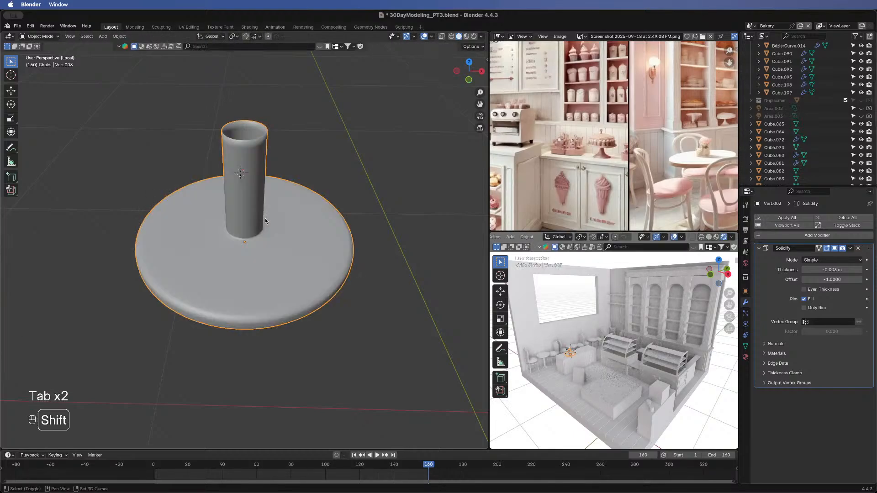
pyautogui.hotkey('shift', 'a')
pyautogui.moveTo(266, 220)
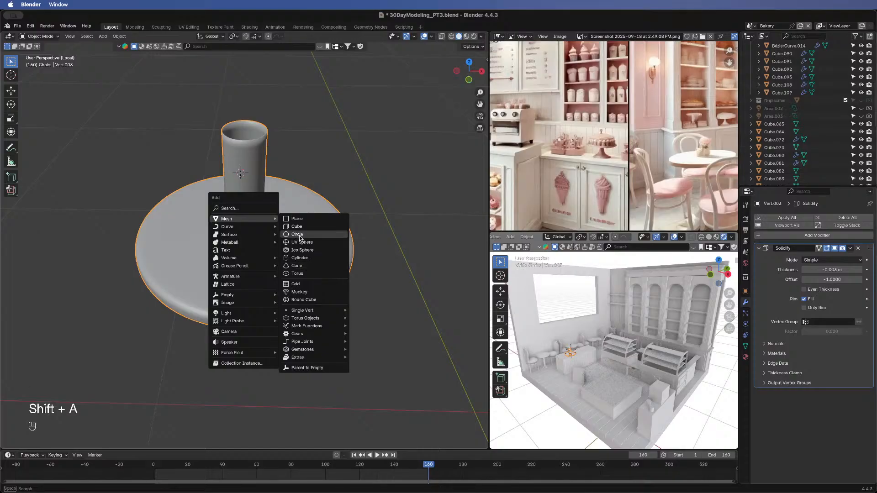
pyautogui.click(299, 258)
pyautogui.scroll(-8, 306, 195)
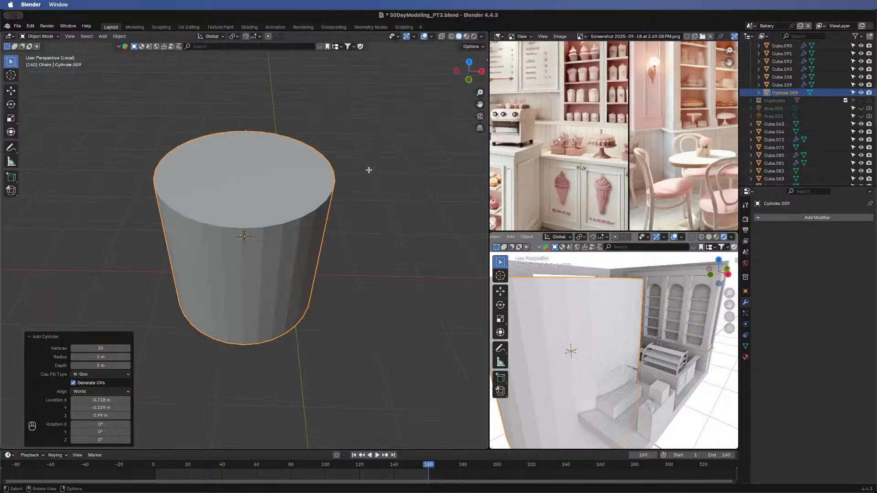
pyautogui.press('Tab')
pyautogui.press('s')
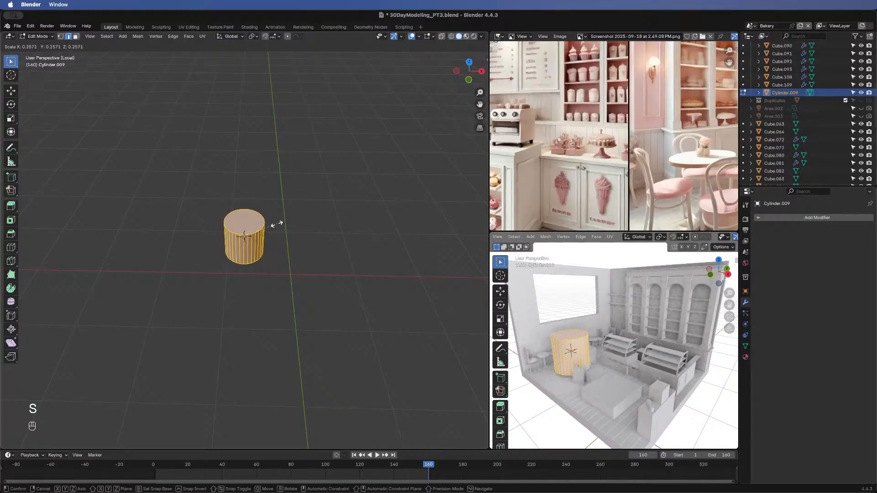
pyautogui.click(249, 229)
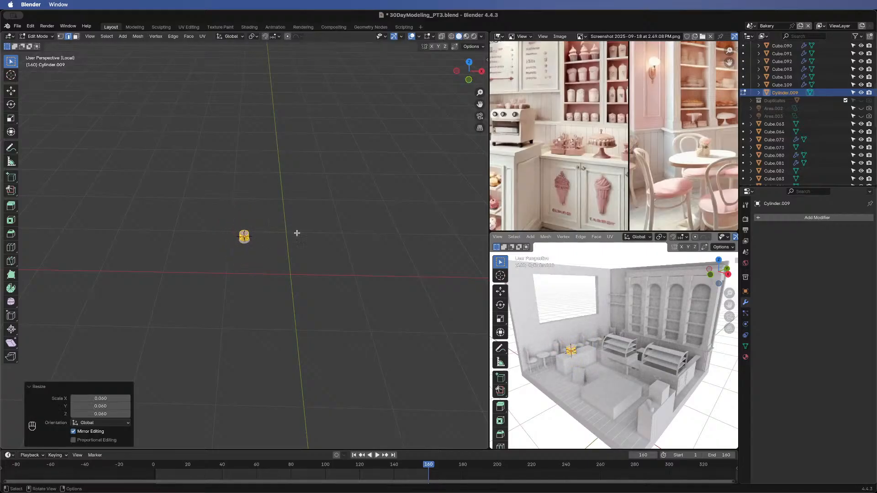
pyautogui.scroll(2, 377, 238)
pyautogui.scroll(2, 377, 239)
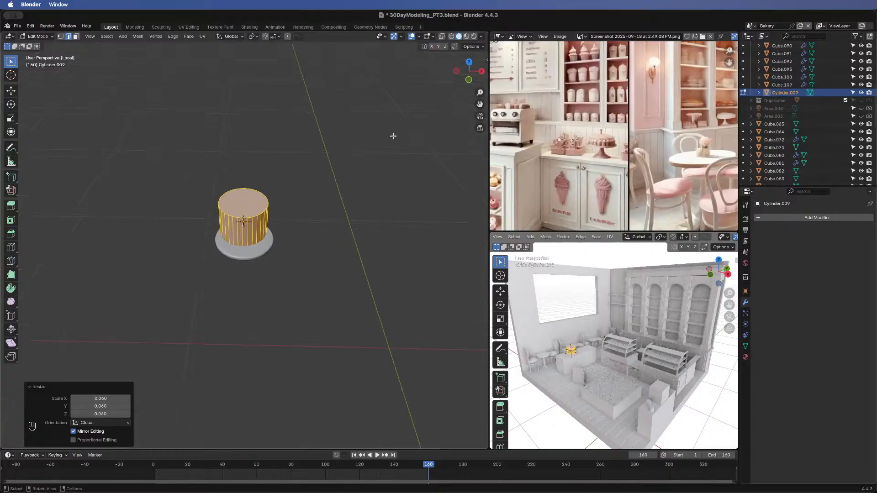
# - Scale the new cylinder's mesh by about 0.391 along Z and raise it about 0.050 m above the stem
pyautogui.press('s')
pyautogui.press('z')
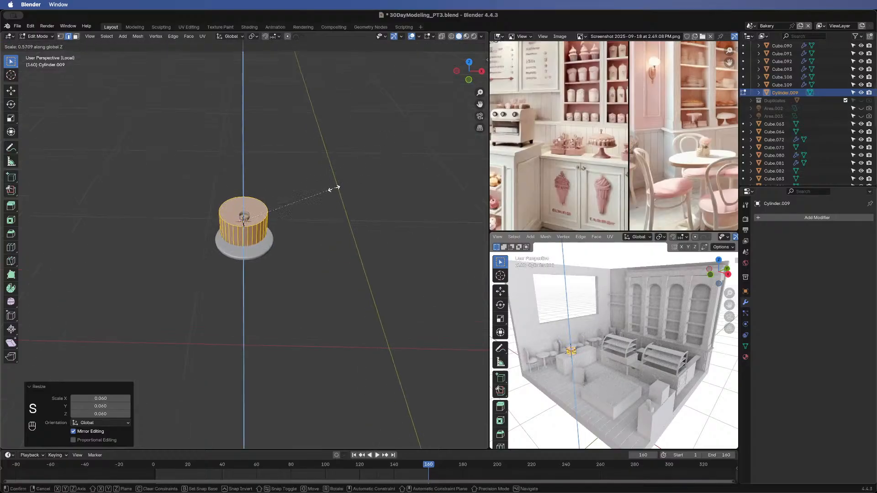
pyautogui.click(308, 194)
pyautogui.press('g')
pyautogui.press('z')
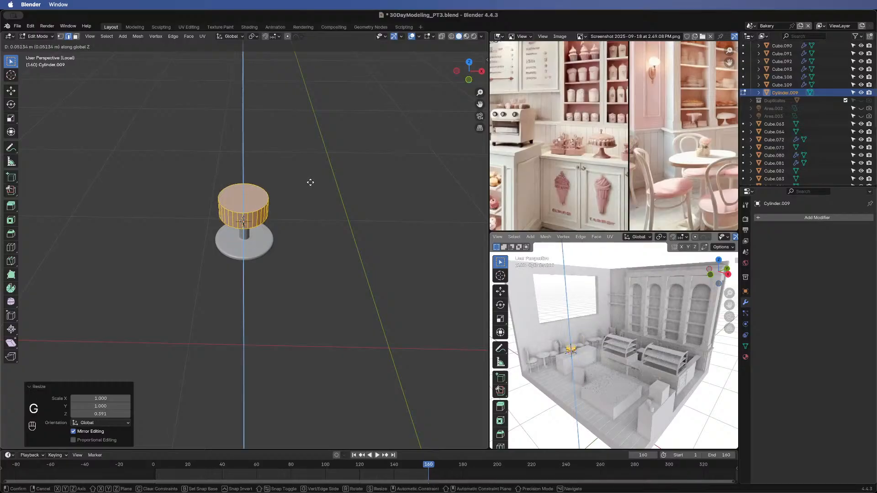
pyautogui.click(381, 198)
# - Flatten the cylinder into a thin plate with Z scales of about 0.379 and 0.307, and enlarge it uniformly by about 1.685
pyautogui.press('s')
pyautogui.press('z')
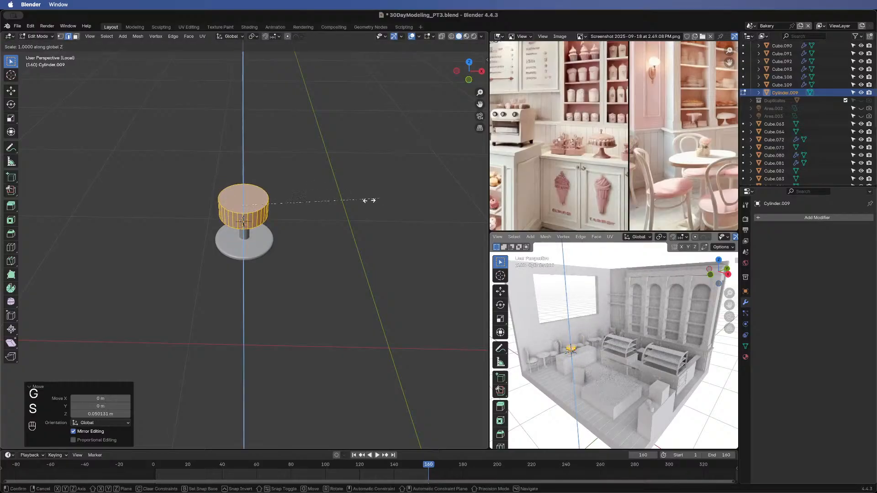
pyautogui.click(296, 207)
pyautogui.scroll(5, 319, 215)
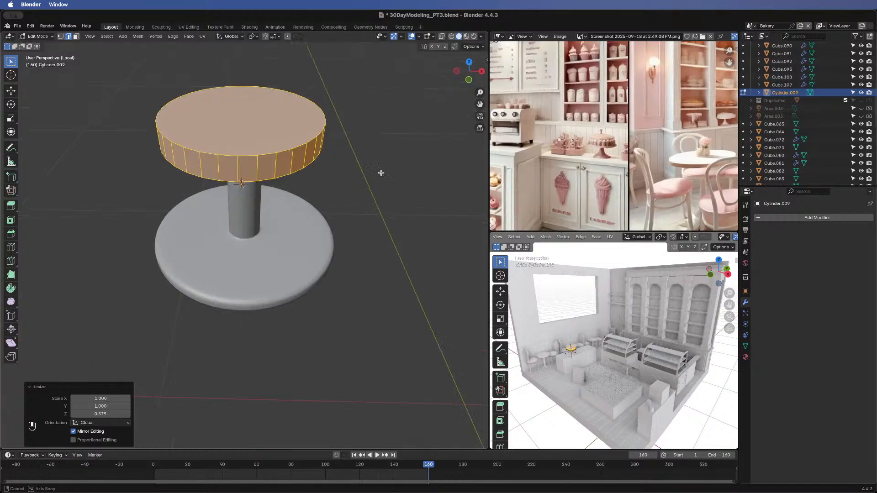
pyautogui.keyDown('shift'); pyautogui.moveTo(378, 188); pyautogui.dragTo(405, 205, button='middle'); pyautogui.keyUp('shift')
pyautogui.press('s')
pyautogui.press('z')
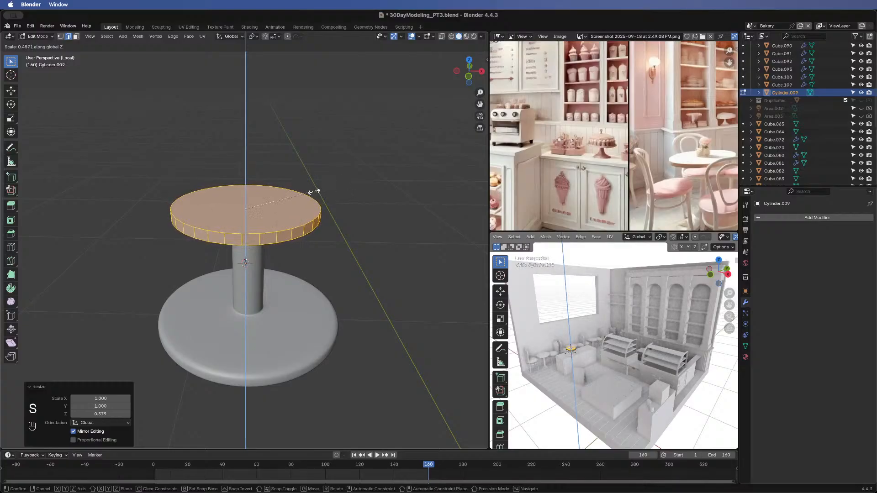
pyautogui.click(292, 194)
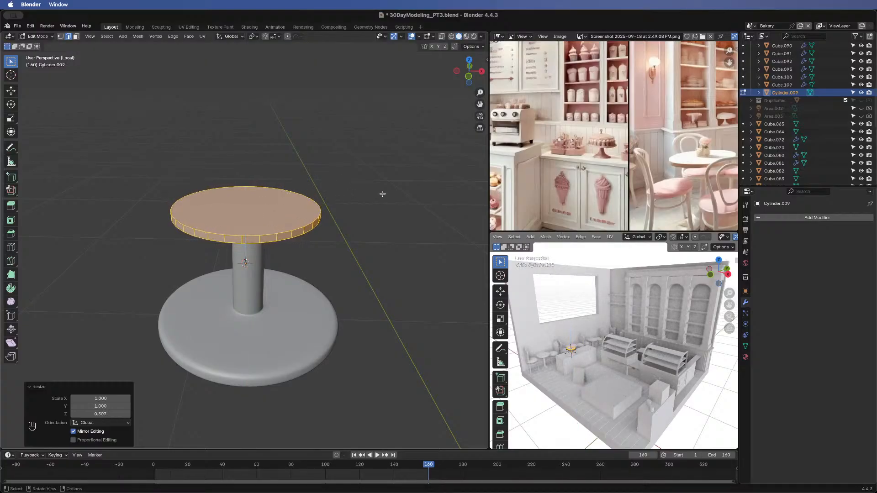
pyautogui.press('s')
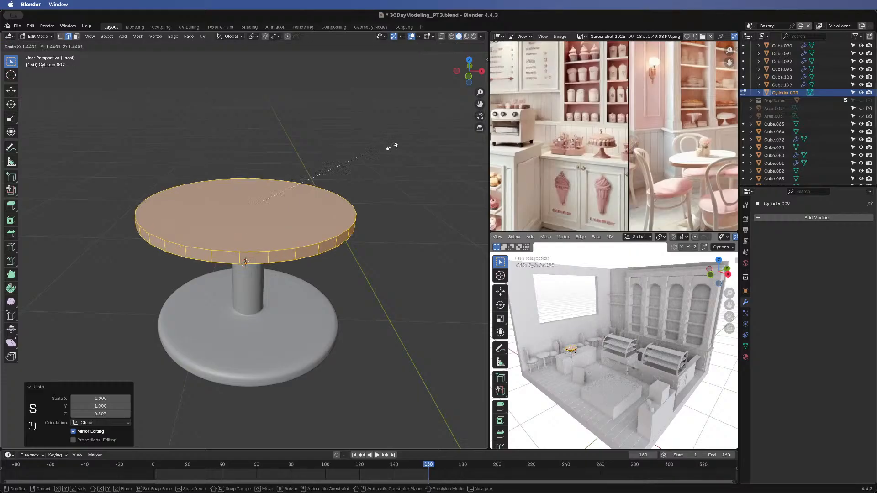
pyautogui.click(395, 145)
# - Align the plate with the round base as seen from below, moving it about -0.0365 m along Y and 0.0041 m along X
pyautogui.moveTo(201, 145); pyautogui.dragTo(333, 141, button='middle')
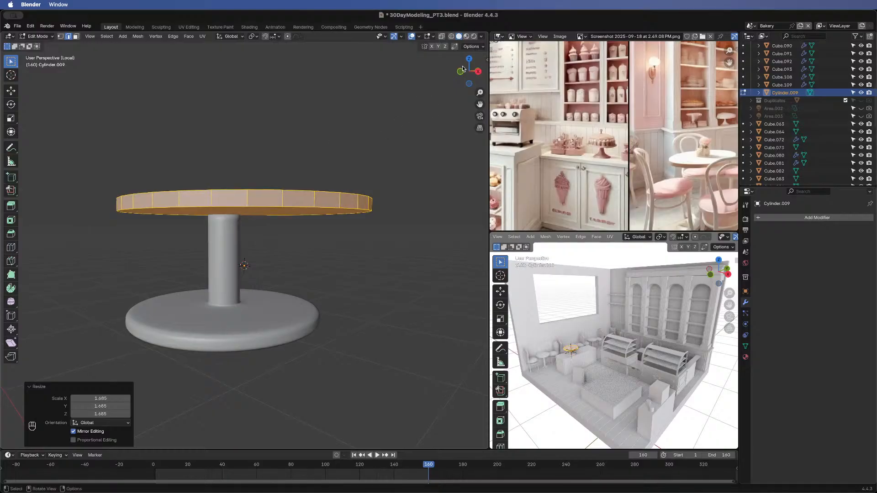
pyautogui.click(470, 85)
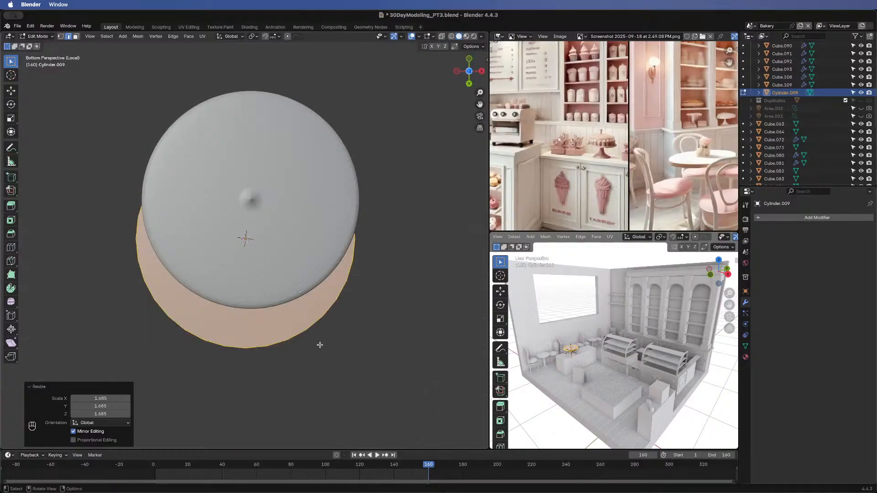
pyautogui.press('g')
pyautogui.press('y')
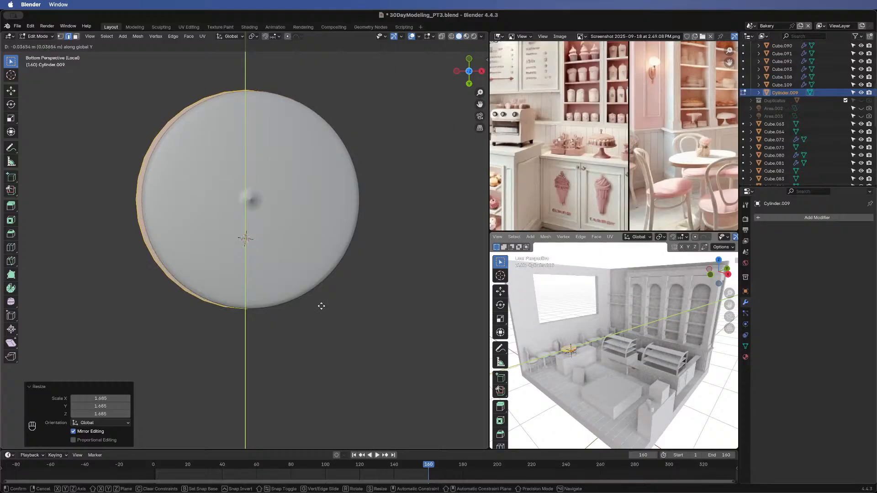
pyautogui.click(325, 306)
pyautogui.press('g')
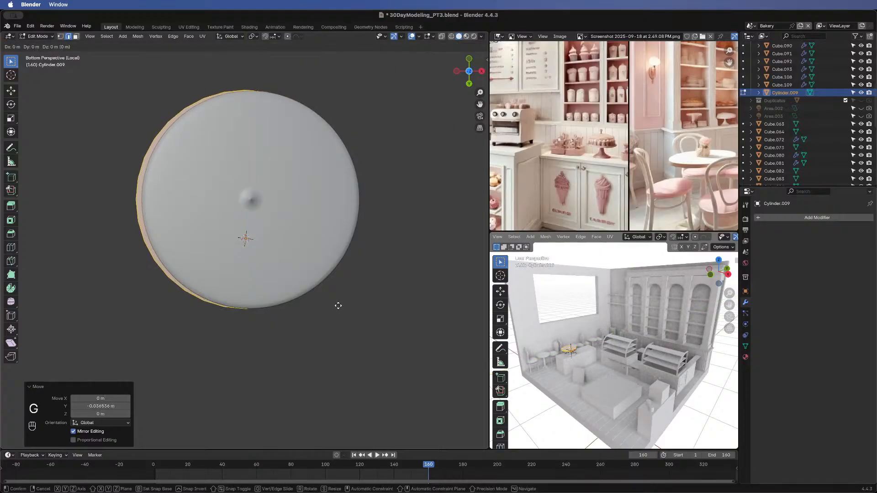
pyautogui.press('x')
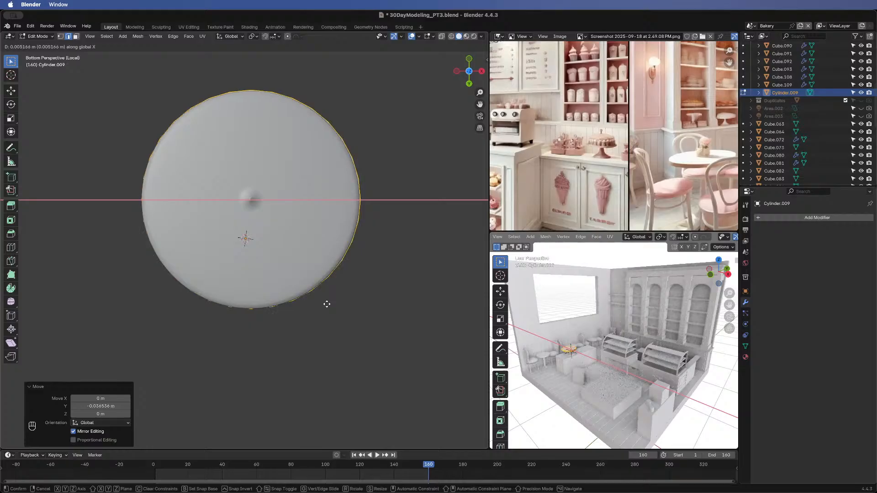
pyautogui.click(325, 305)
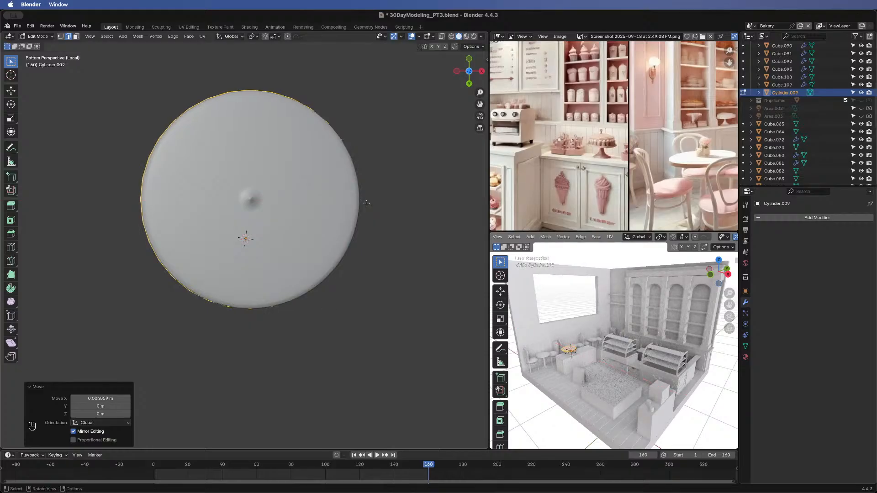
# - In the right orthographic view, move the plate about 0.007 m along Y and -0.003 m along Z to seat it on the stem
pyautogui.moveTo(364, 333); pyautogui.dragTo(482, 70, button='middle')
pyautogui.click(482, 72)
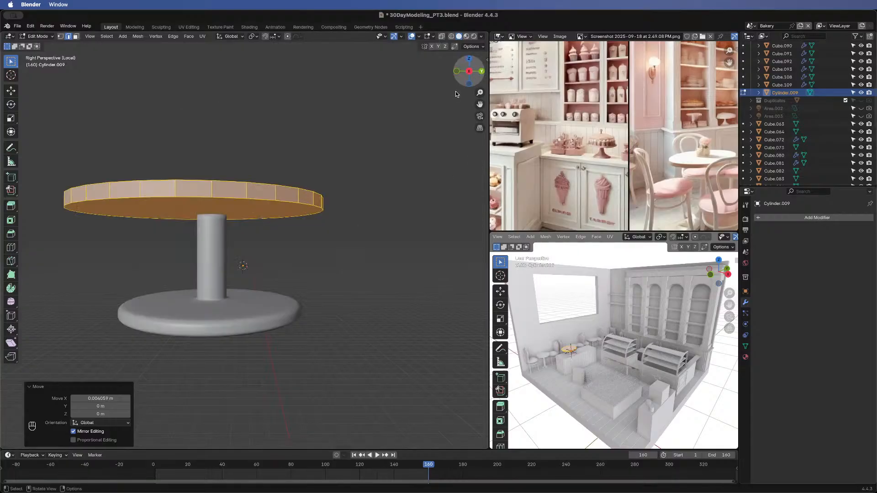
pyautogui.moveTo(397, 190); pyautogui.dragTo(411, 220, button='middle')
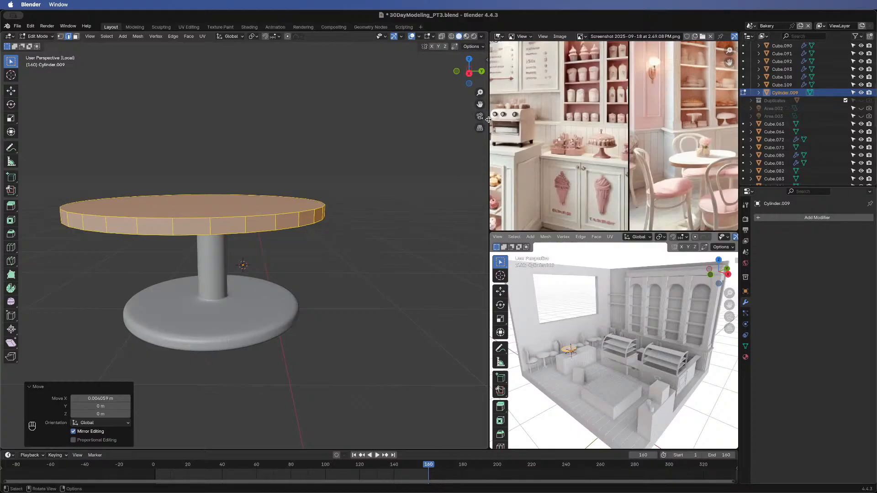
pyautogui.click(480, 128)
pyautogui.scroll(-6, 271, 259)
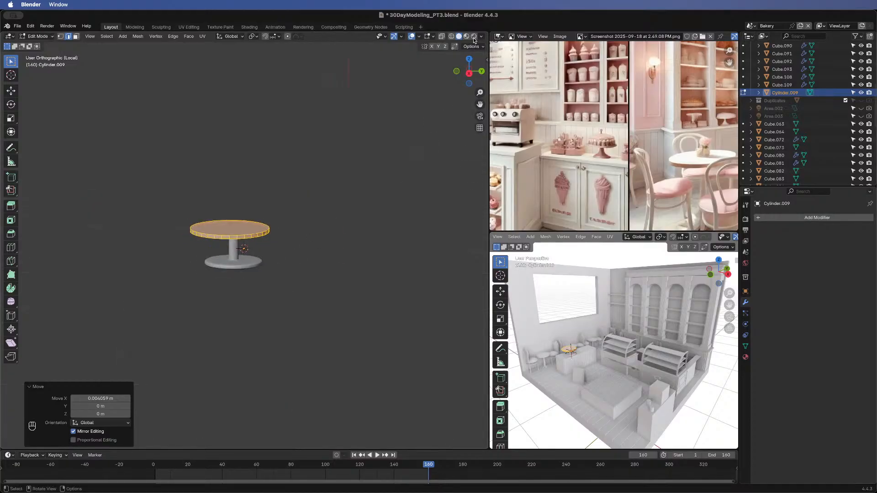
pyautogui.click(469, 75)
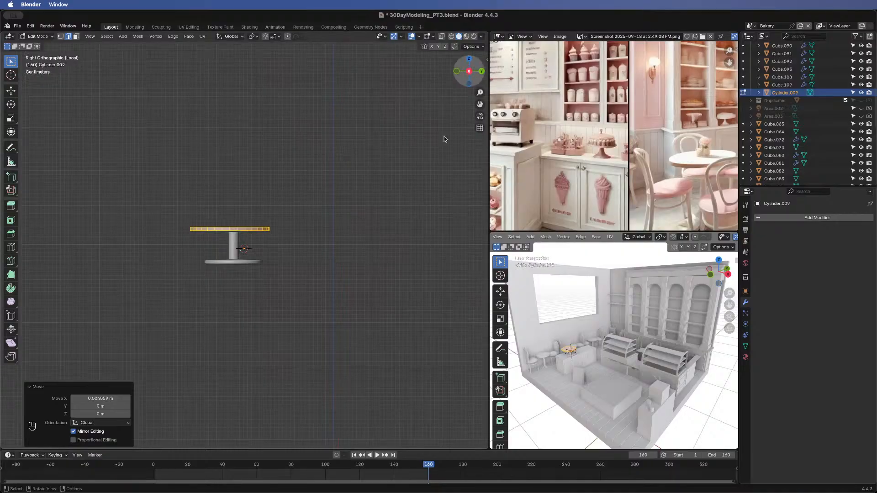
pyautogui.press('g')
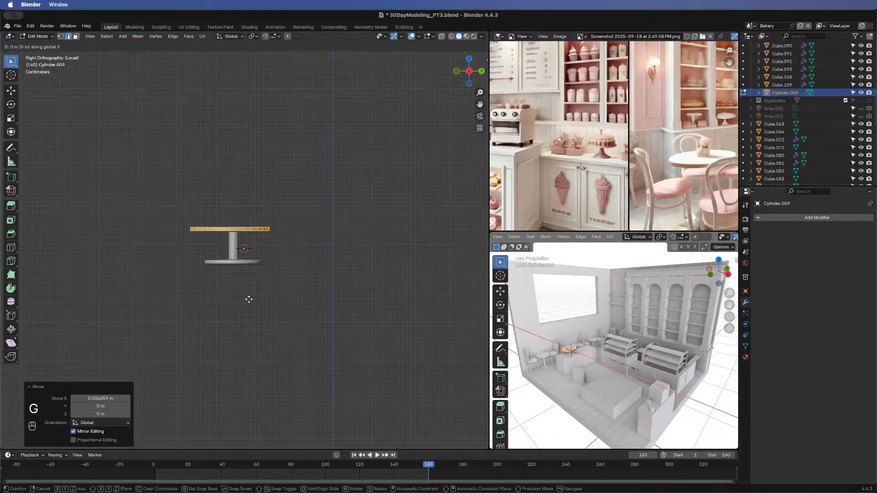
pyautogui.press('x')
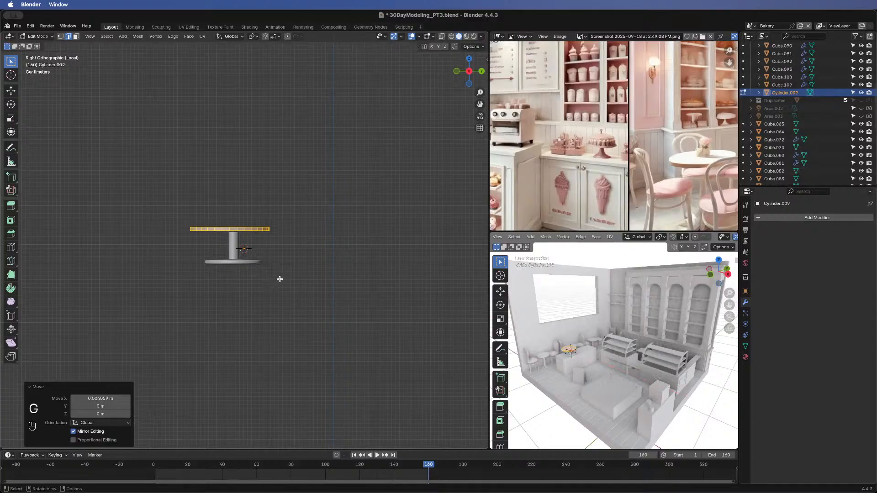
pyautogui.press('y')
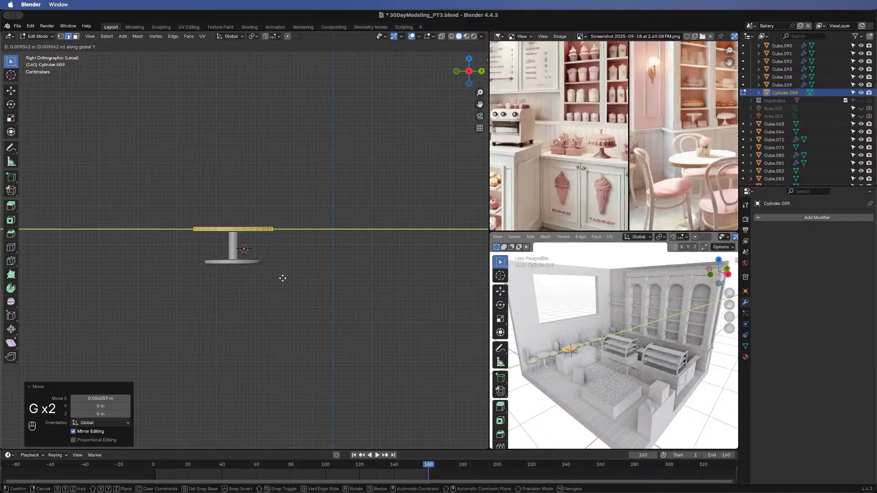
pyautogui.click(297, 252)
pyautogui.press('g')
pyautogui.press('z')
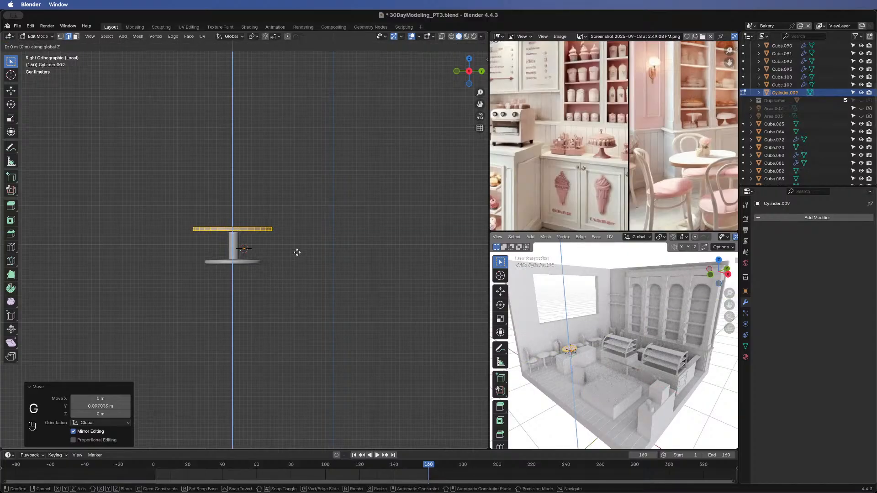
pyautogui.click(313, 227)
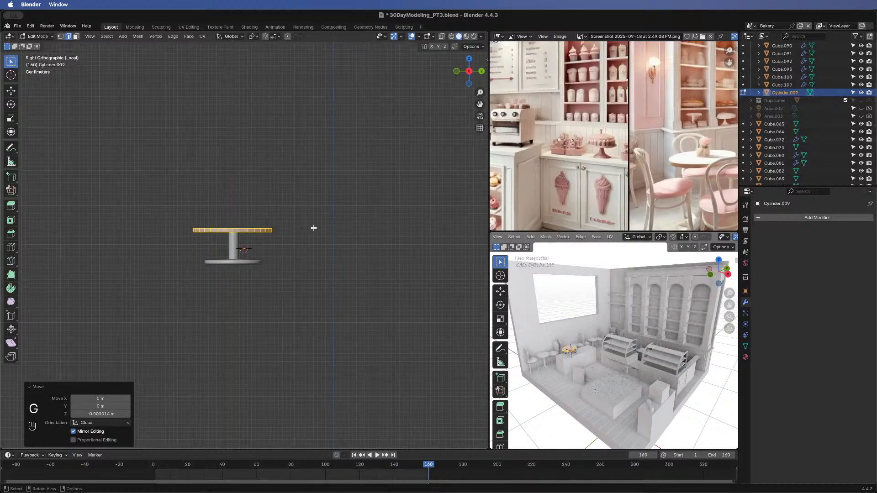
# - Return to Object Mode and examine how the plate sits on the stem from above and from the side
pyautogui.moveTo(317, 336)
pyautogui.mouseDown(button='middle')
pyautogui.moveTo(303, 309)
pyautogui.moveTo(325, 183)
pyautogui.moveTo(311, 289)
pyautogui.moveTo(329, 276)
pyautogui.moveTo(319, 269)
pyautogui.mouseUp(button='middle')
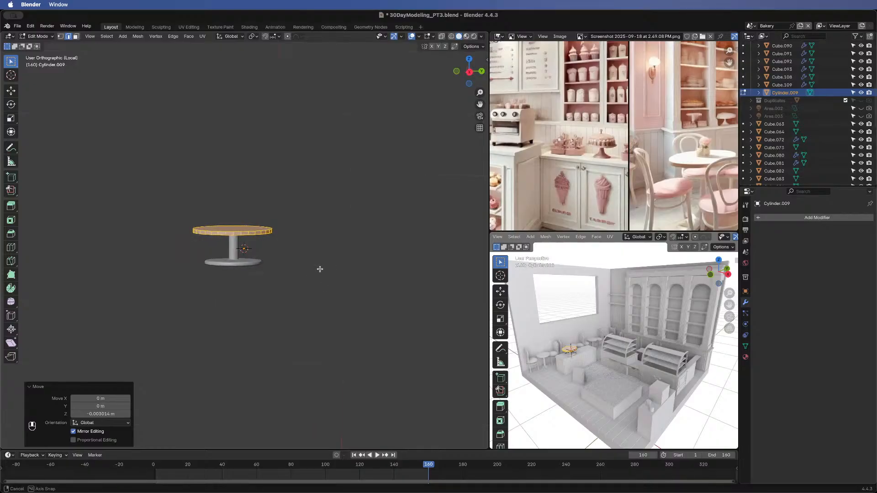
pyautogui.moveTo(310, 261); pyautogui.dragTo(293, 231, button='middle')
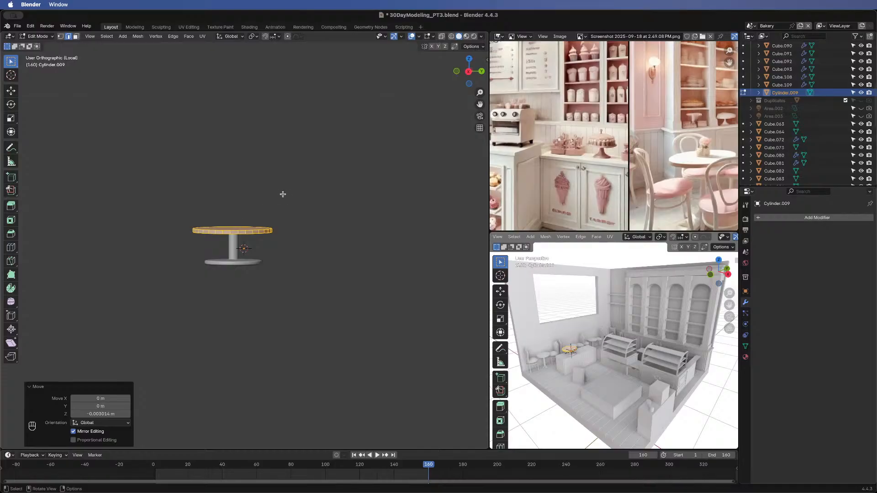
pyautogui.moveTo(270, 265); pyautogui.dragTo(271, 270, button='middle')
pyautogui.press('Tab')
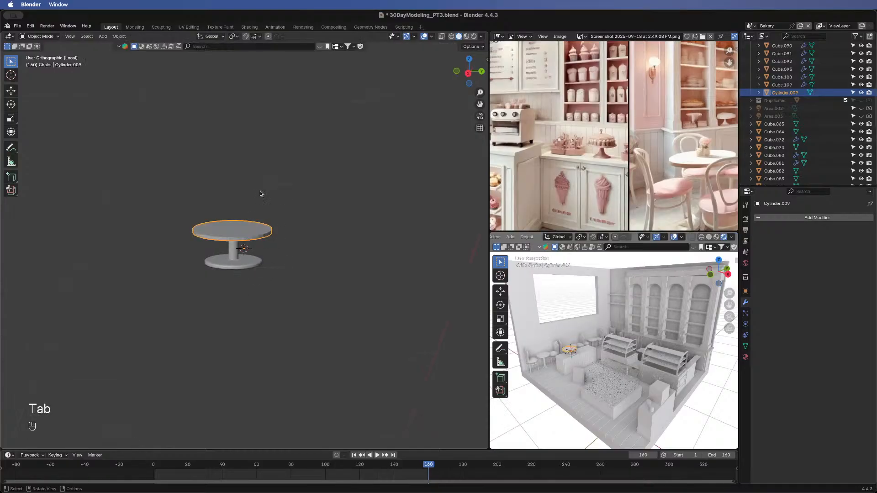
pyautogui.moveTo(260, 191)
pyautogui.mouseDown(button='middle')
pyautogui.moveTo(264, 153)
pyautogui.moveTo(256, 201)
pyautogui.mouseUp(button='middle')
pyautogui.scroll(2, 247, 229)
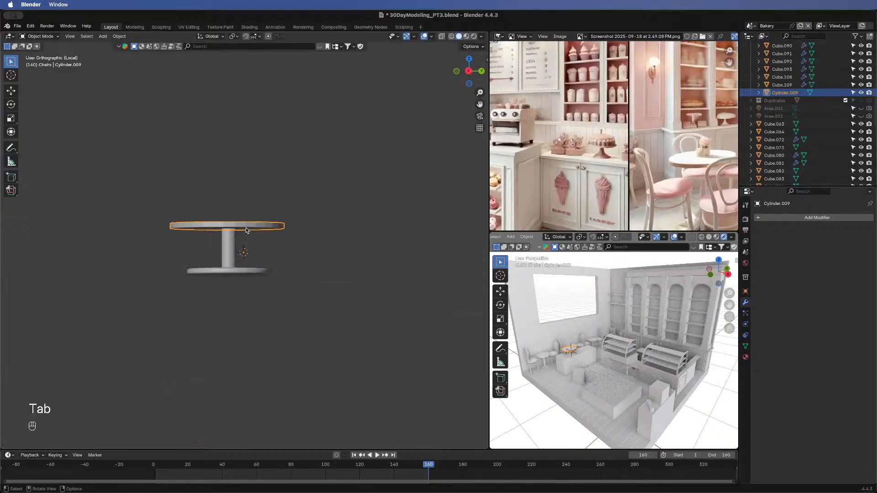
pyautogui.keyDown('shift'); pyautogui.scroll(2, 230, 282); pyautogui.keyUp('shift')
pyautogui.scroll(2, 230, 286)
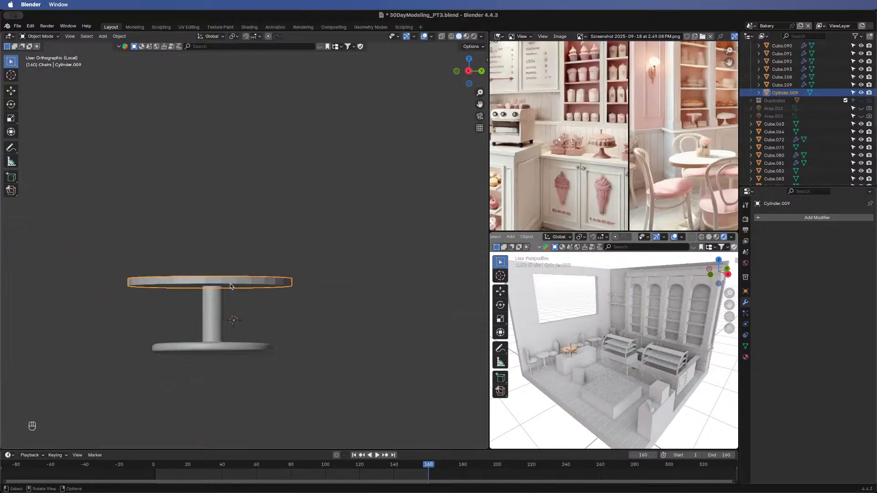
pyautogui.moveTo(233, 319); pyautogui.dragTo(231, 363, button='middle')
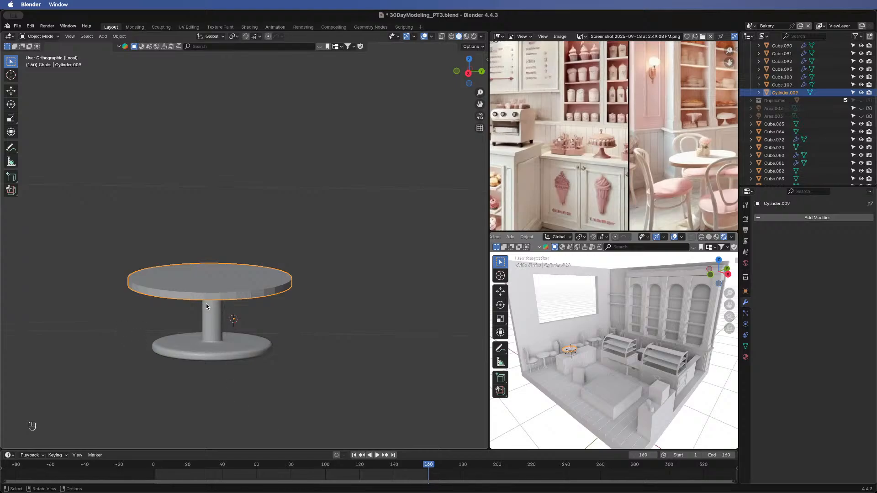
# - Bevel the plate's upper and lower faces with a width of 0.00215 m and 3 segments, return to Object Mode and deselect the plate
pyautogui.press('Tab')
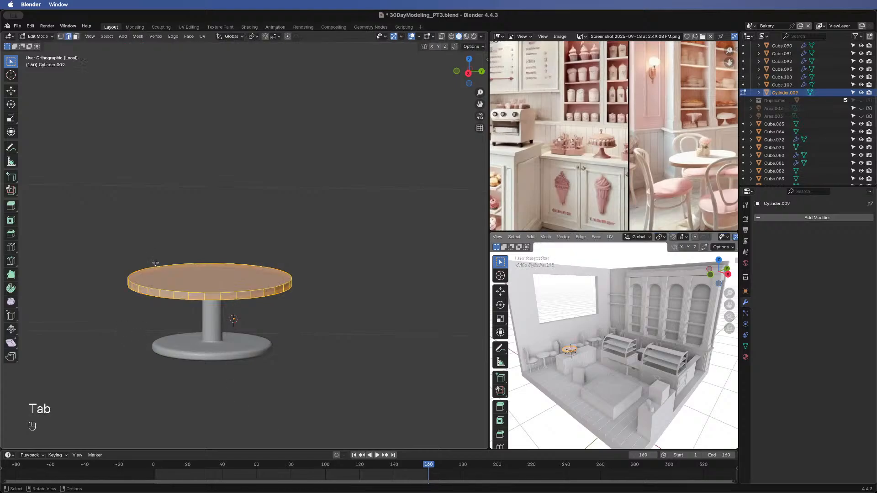
pyautogui.press('3')
pyautogui.click(206, 280)
pyautogui.moveTo(309, 329); pyautogui.dragTo(293, 288, button='middle')
pyautogui.keyDown('shift'); pyautogui.click(276, 288); pyautogui.keyUp('shift')
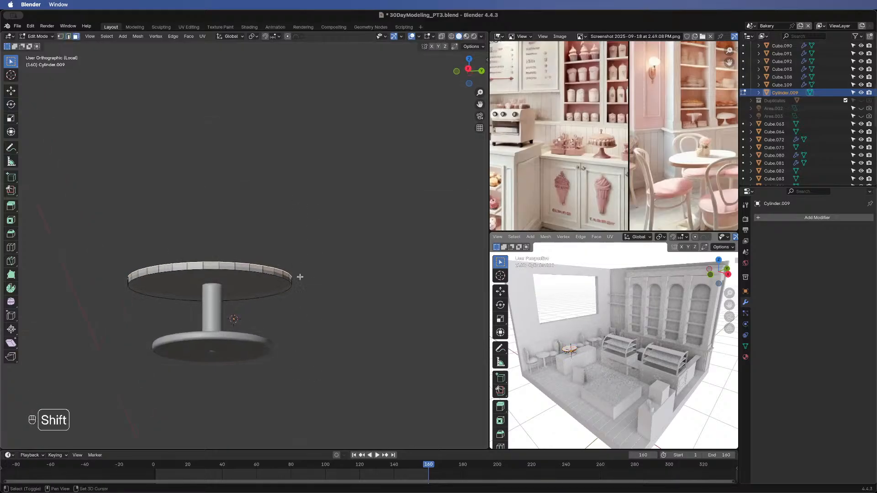
pyautogui.moveTo(372, 284); pyautogui.dragTo(341, 261, button='middle')
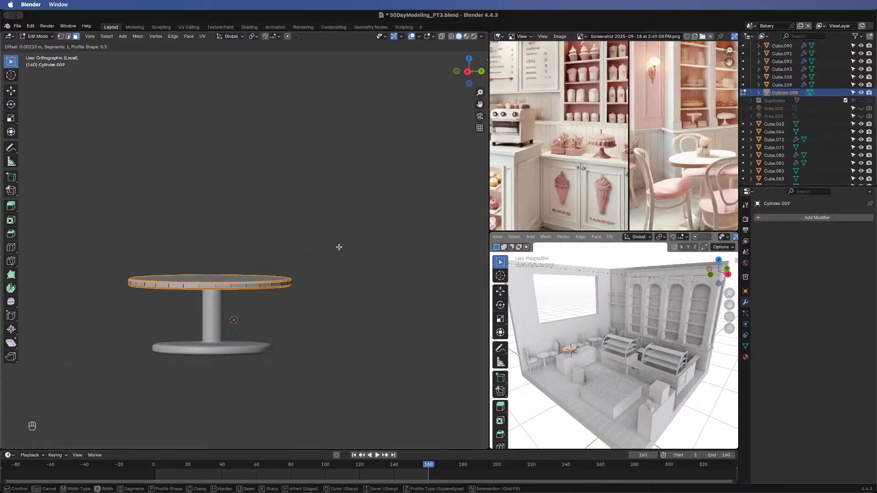
pyautogui.scroll(2, 339, 247)
pyautogui.scroll(-1, 339, 247)
pyautogui.scroll(2, 339, 247)
pyautogui.click(339, 248)
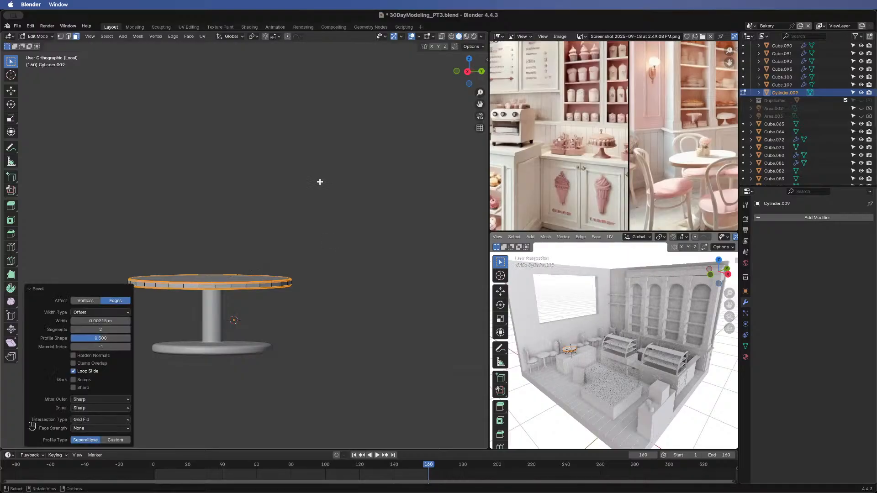
pyautogui.moveTo(320, 182); pyautogui.dragTo(328, 327, button='middle')
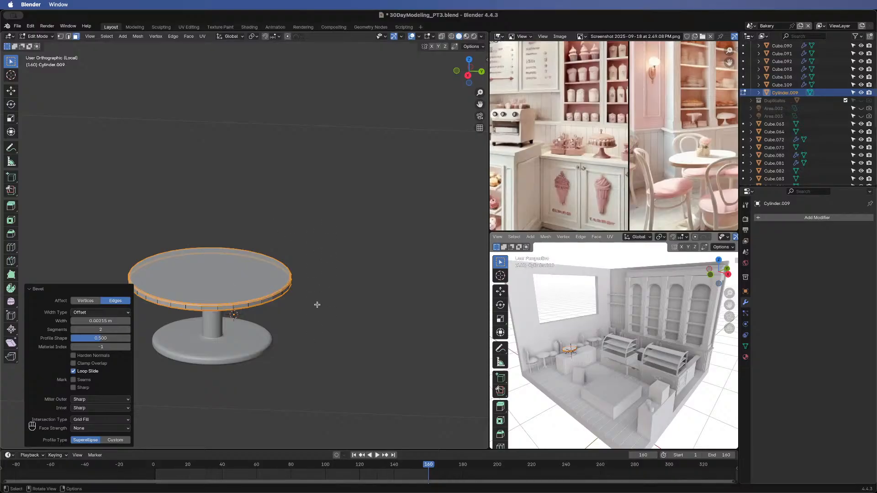
pyautogui.press('Tab')
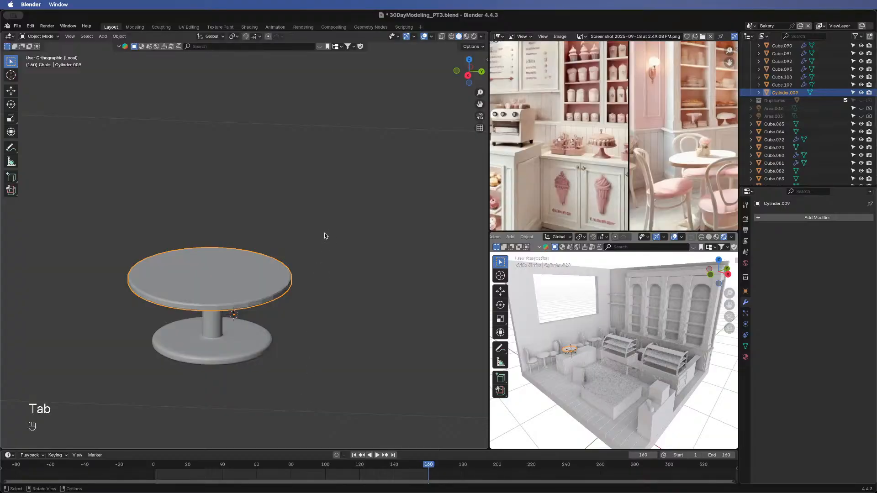
pyautogui.moveTo(325, 233); pyautogui.dragTo(307, 336, button='middle')
pyautogui.click(308, 326)
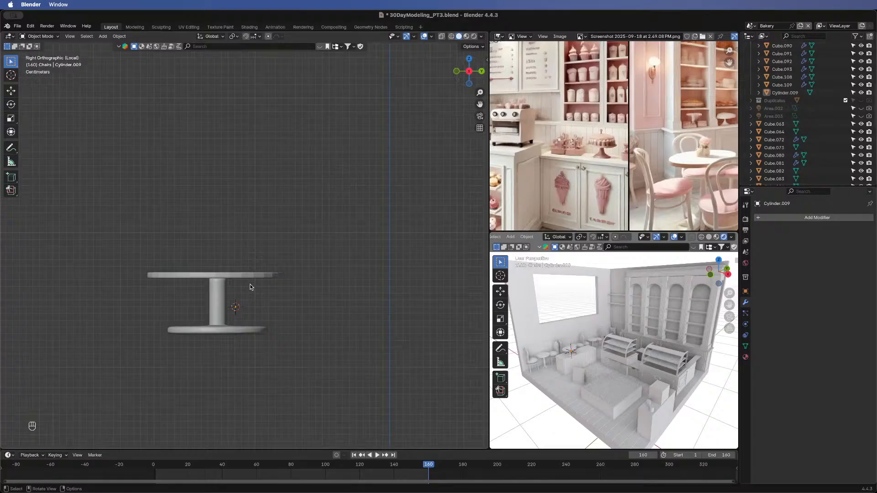
pyautogui.press('Tab')
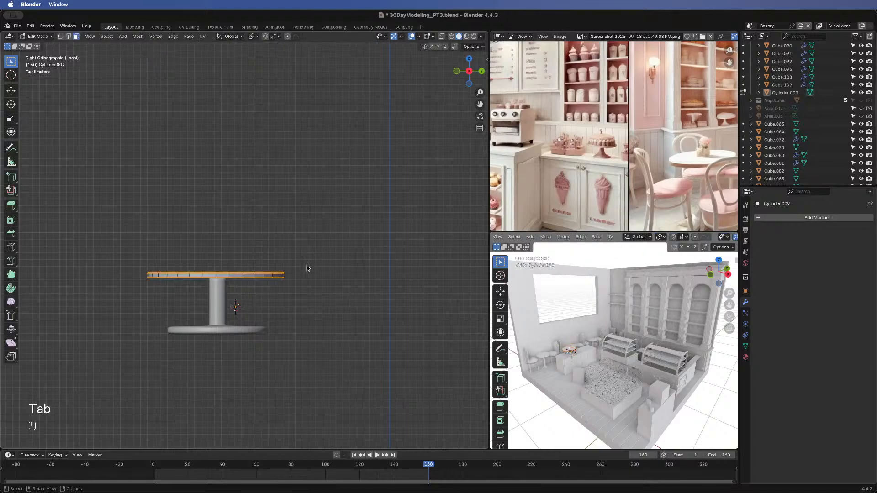
pyautogui.press('Tab')
pyautogui.moveTo(267, 223); pyautogui.dragTo(262, 316, button='middle')
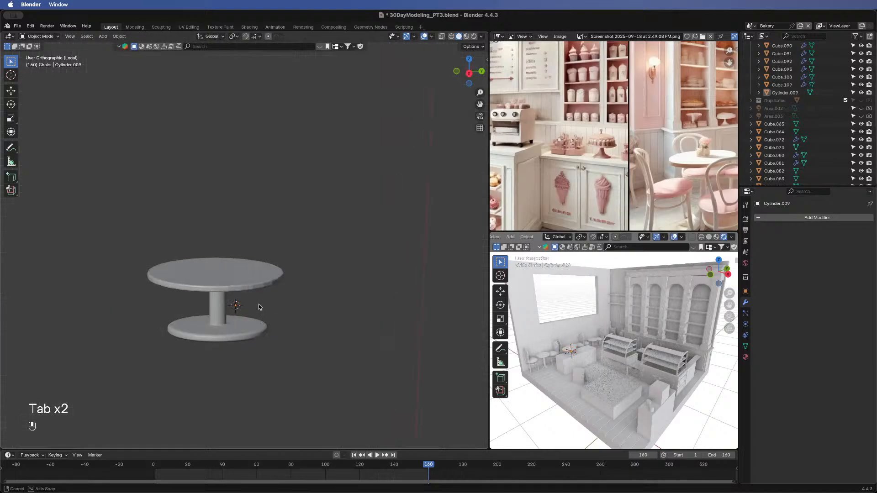
pyautogui.press('Tab')
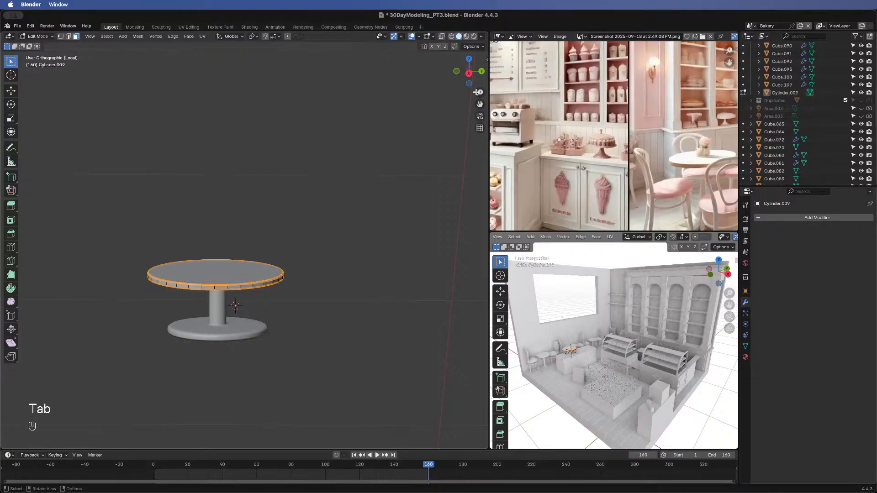
pyautogui.click(469, 74)
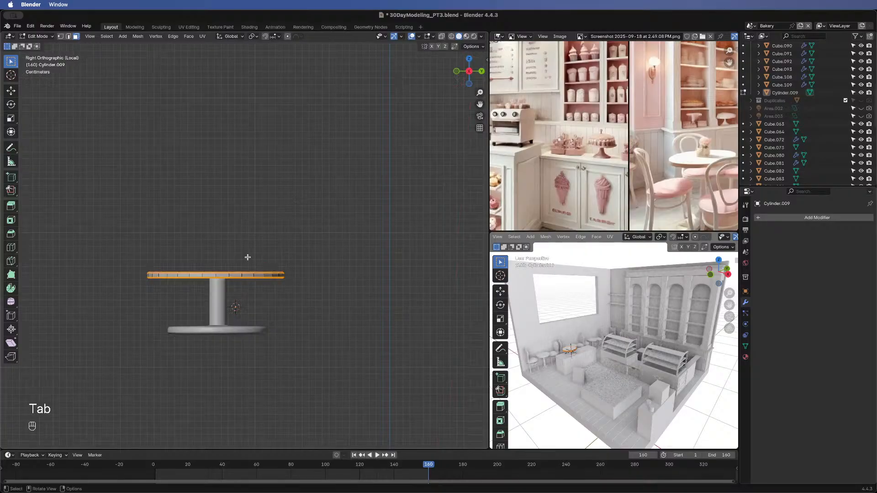
pyautogui.press('Tab')
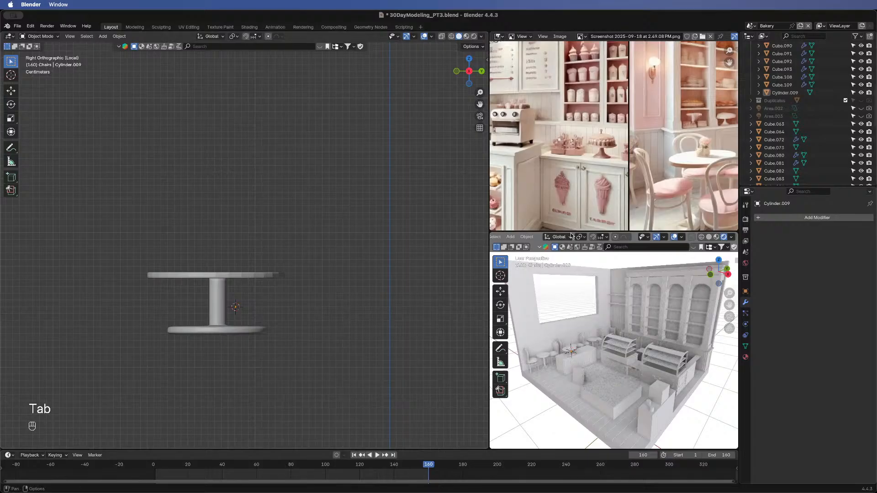
# - Examine the tiered cake stands holding cupcakes in the shop-window reference image
pyautogui.scroll(-3, 599, 138)
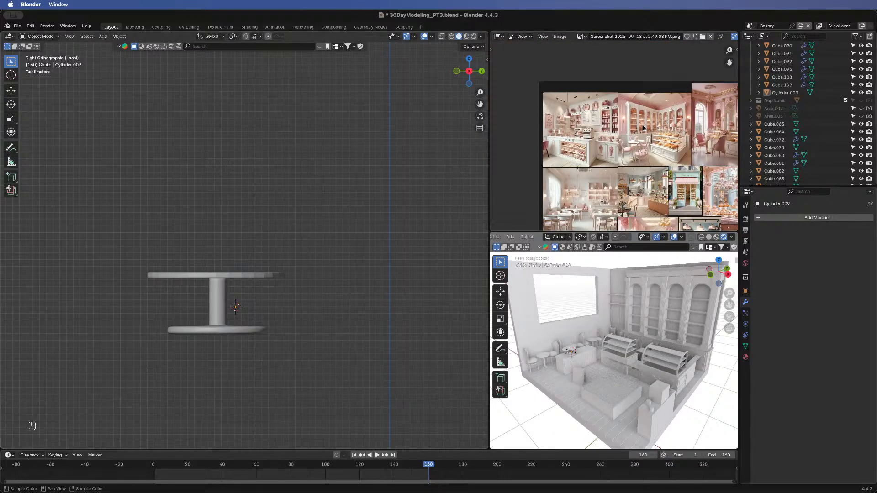
pyautogui.moveTo(672, 133); pyautogui.dragTo(550, 89, button='middle')
pyautogui.scroll(4, 581, 105)
pyautogui.moveTo(661, 154); pyautogui.dragTo(636, 138, button='middle')
pyautogui.scroll(4, 634, 138)
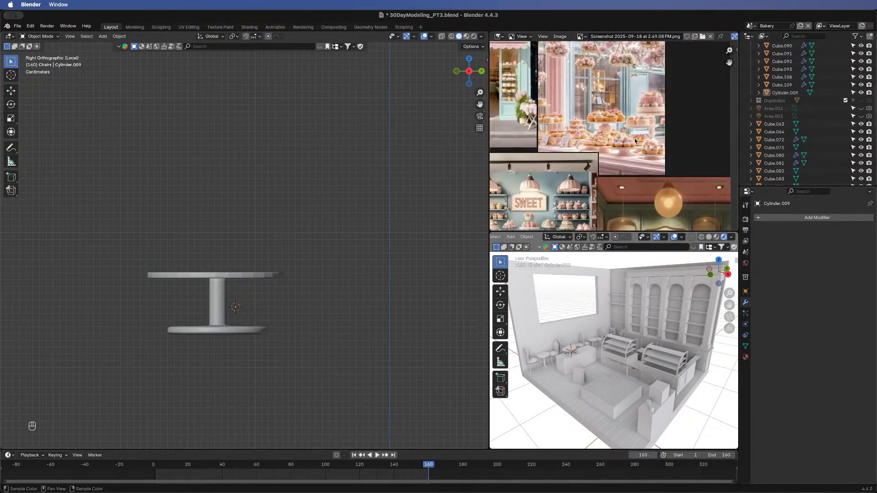
pyautogui.moveTo(695, 176); pyautogui.dragTo(635, 216, button='middle')
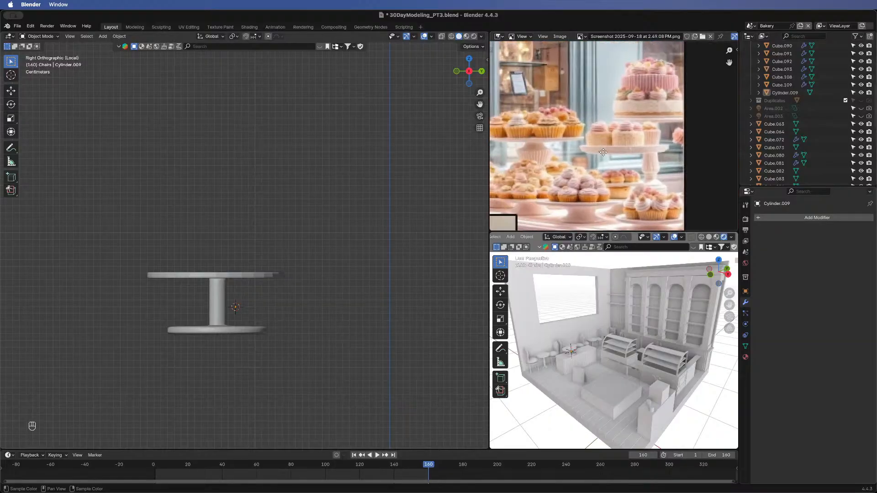
pyautogui.scroll(-1, 569, 143)
pyautogui.moveTo(569, 143); pyautogui.dragTo(648, 159, button='middle')
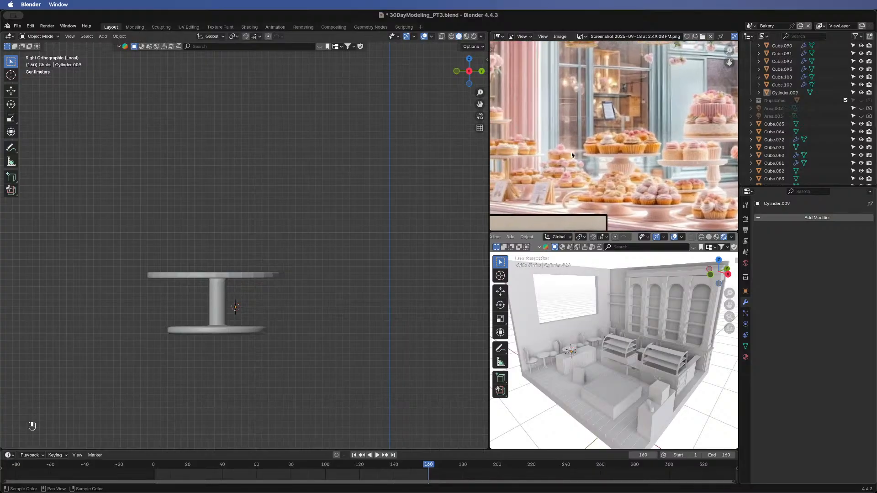
pyautogui.moveTo(572, 152); pyautogui.dragTo(638, 162, button='middle')
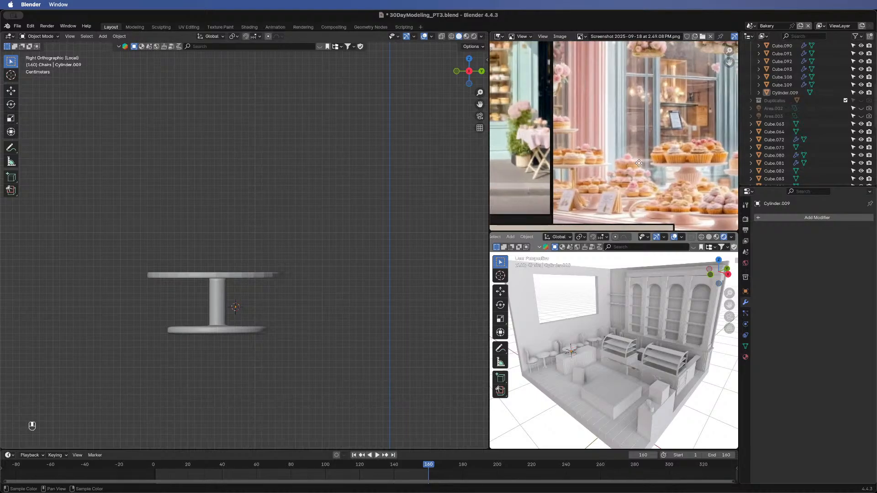
pyautogui.moveTo(587, 145); pyautogui.dragTo(588, 167, button='middle')
# - Browse the other bakery references and examine the cake stands in the pink macaron counter image
pyautogui.moveTo(601, 129); pyautogui.dragTo(557, 85, button='middle')
pyautogui.scroll(-3, 635, 180)
pyautogui.moveTo(594, 141); pyautogui.dragTo(724, 211, button='middle')
pyautogui.scroll(1, 544, 186)
pyautogui.moveTo(544, 186); pyautogui.dragTo(620, 173, button='middle')
pyautogui.moveTo(509, 147); pyautogui.dragTo(615, 106, button='middle')
pyautogui.moveTo(563, 122); pyautogui.dragTo(634, 74, button='middle')
pyautogui.moveTo(607, 137); pyautogui.dragTo(634, 52, button='middle')
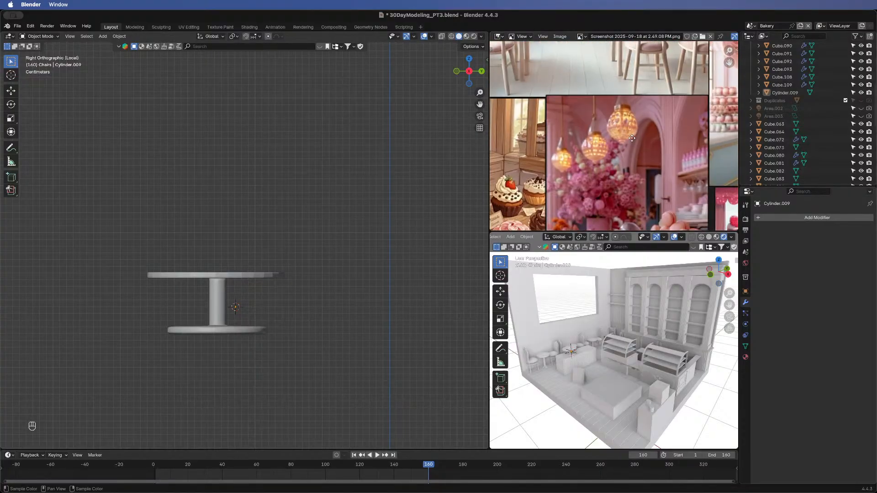
pyautogui.moveTo(590, 153); pyautogui.dragTo(551, 112, button='middle')
pyautogui.moveTo(585, 166); pyautogui.dragTo(564, 161, button='middle')
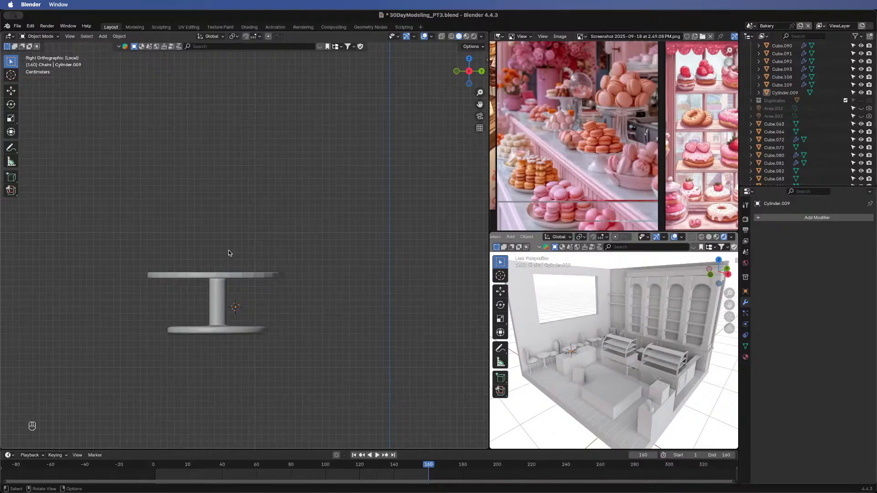
pyautogui.moveTo(232, 250); pyautogui.dragTo(227, 382, button='middle')
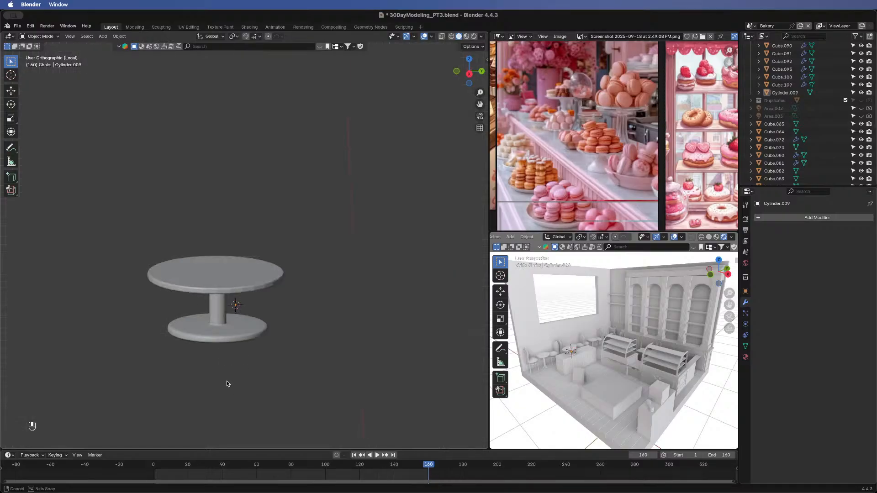
pyautogui.click(229, 285)
pyautogui.press('Tab')
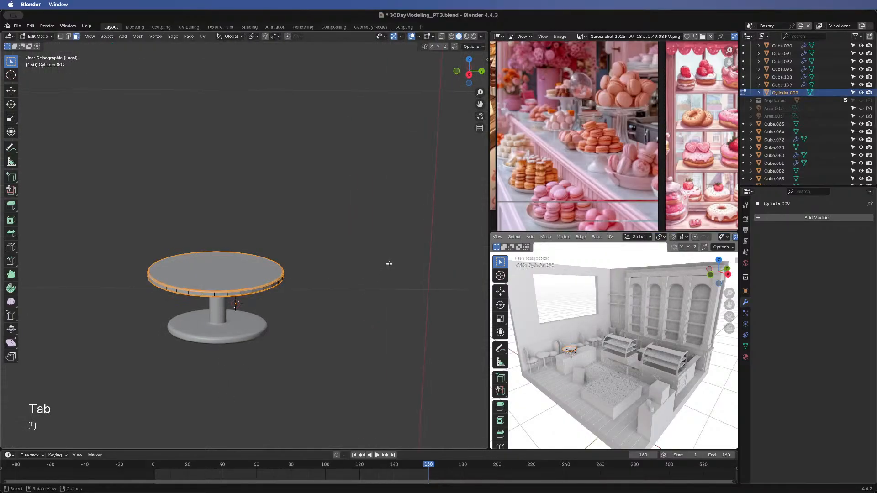
pyautogui.press('a')
pyautogui.press('s')
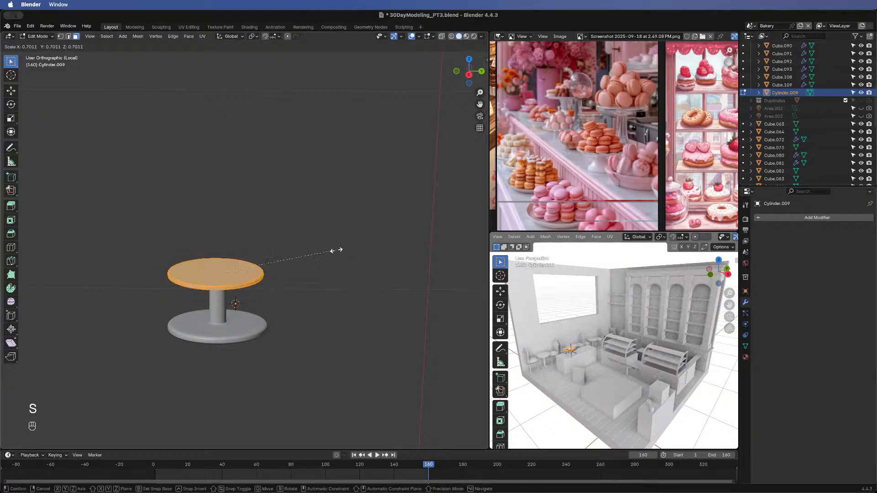
pyautogui.rightClick(428, 264)
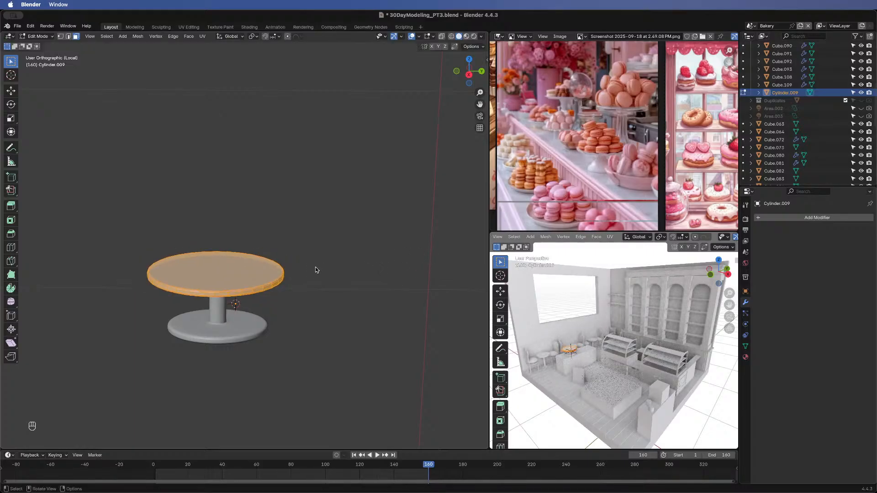
pyautogui.press('Tab')
# - Try a linked duplicate of the cake stand's plate in place and undo it
pyautogui.scroll(-3, 242, 267)
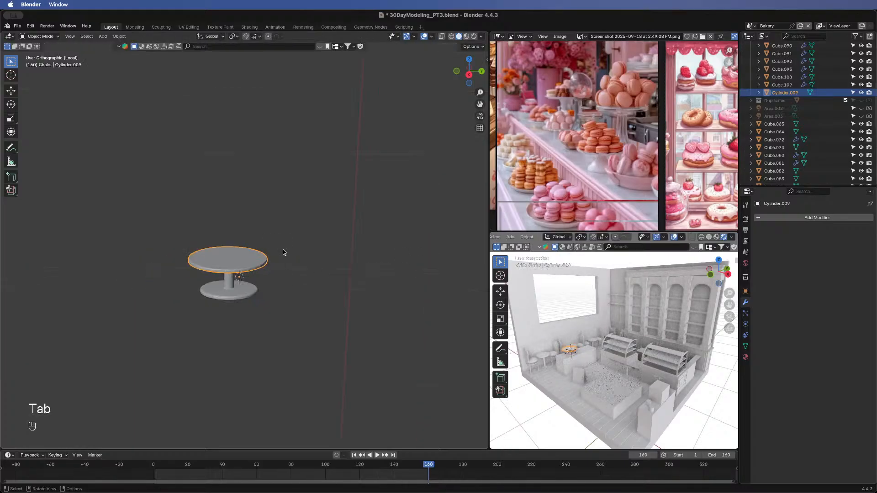
pyautogui.hotkey('alt', 'd')
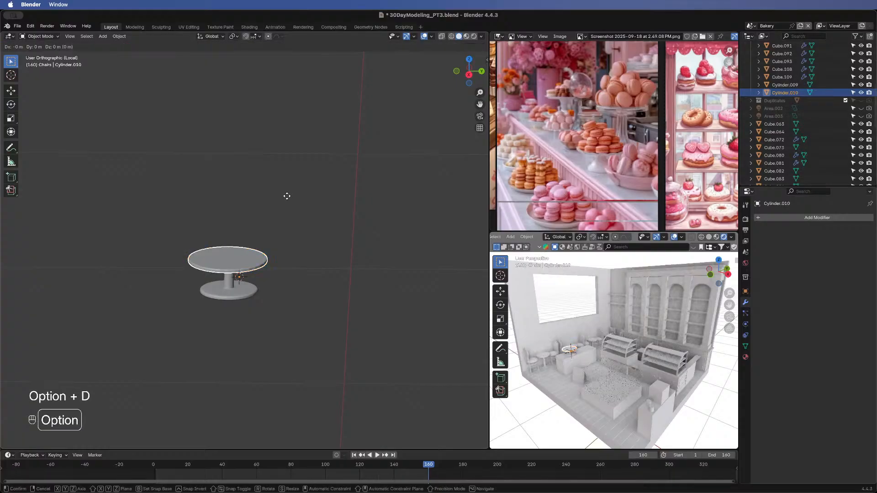
pyautogui.rightClick(287, 196)
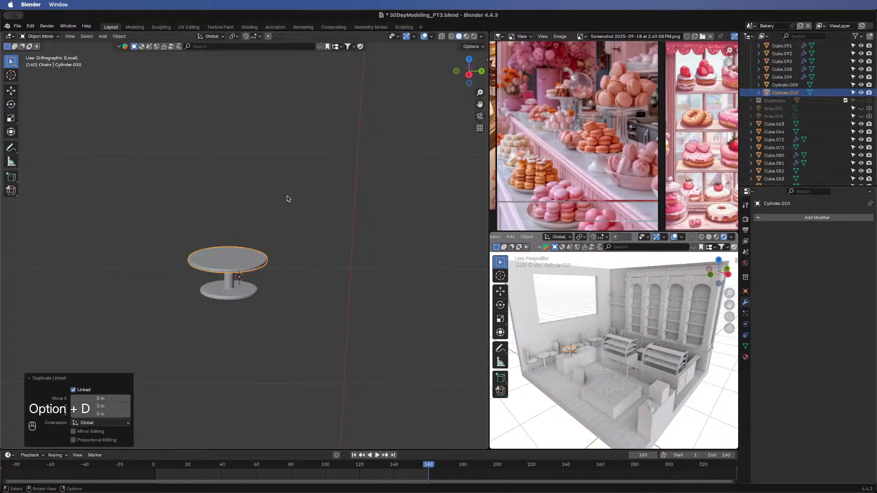
pyautogui.press('super+z')
pyautogui.press('super+z')
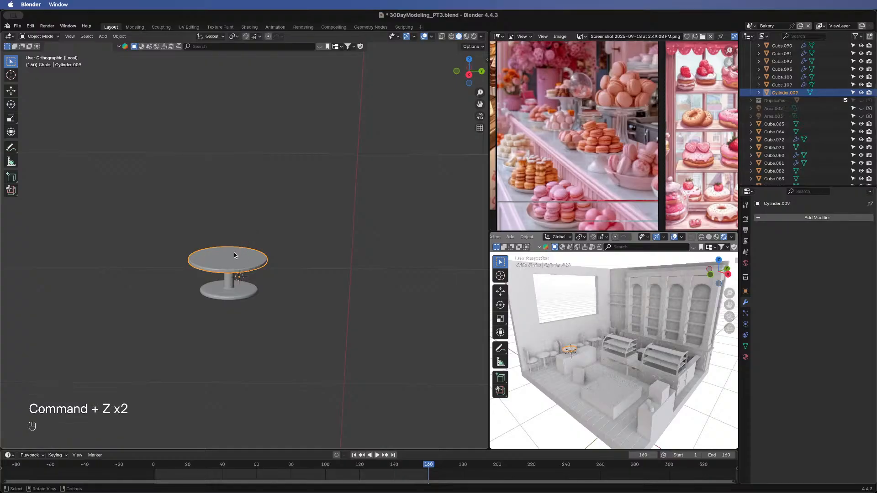
# - Add an Array modifier to the cake stand's plate with a count of 3
pyautogui.click(767, 220)
pyautogui.moveTo(779, 230)
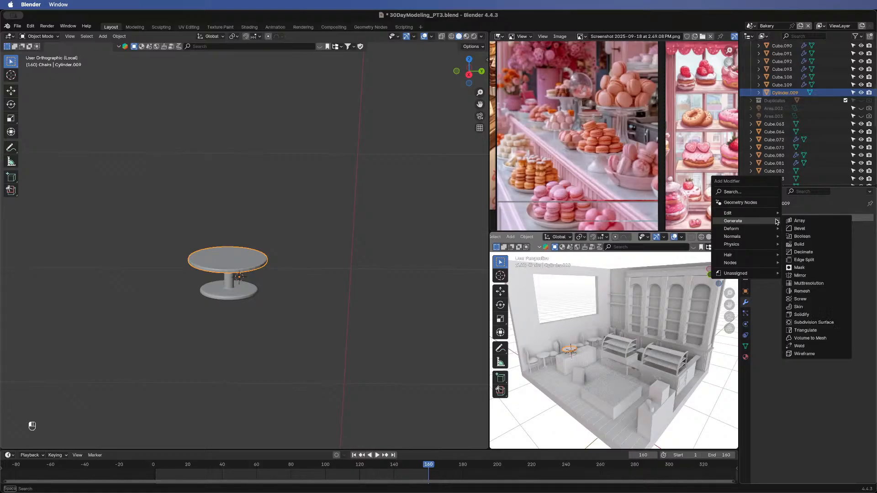
pyautogui.click(802, 222)
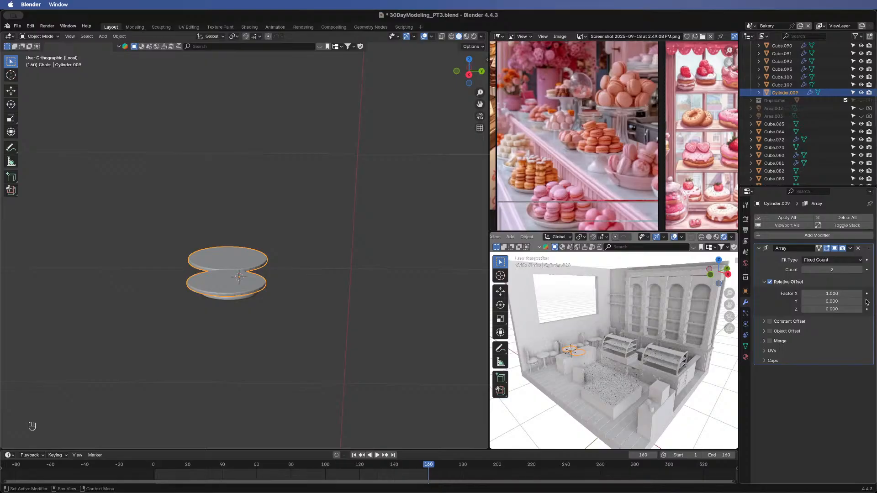
pyautogui.click(861, 270)
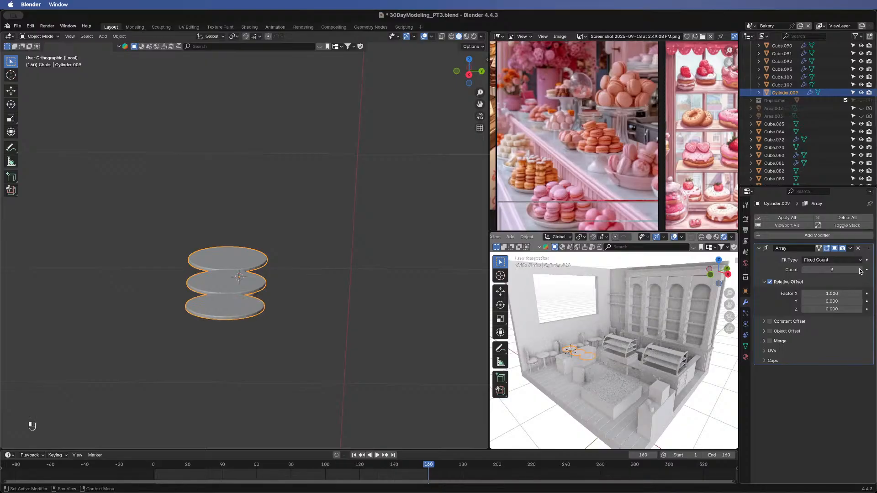
# - Stack the arrayed plates vertically by setting the relative offset to 0 on X and 2 on Z
pyautogui.moveTo(344, 161); pyautogui.dragTo(247, 329, button='middle')
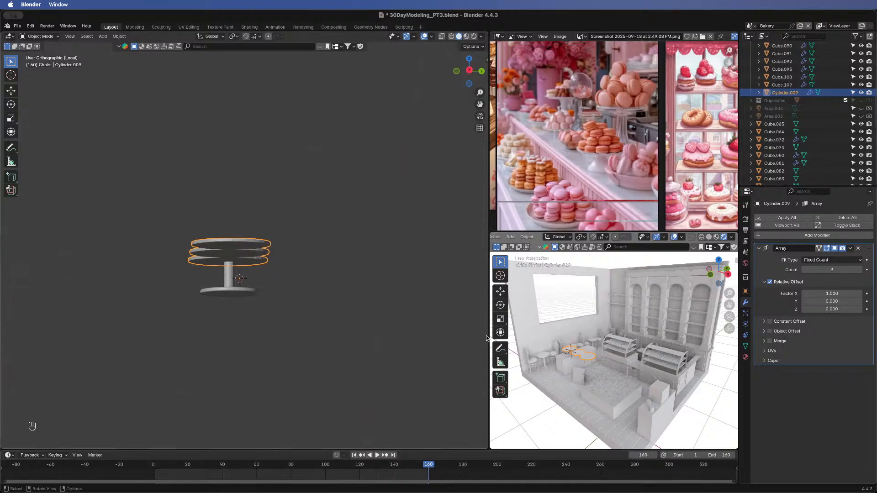
pyautogui.click(827, 292)
pyautogui.write('0')
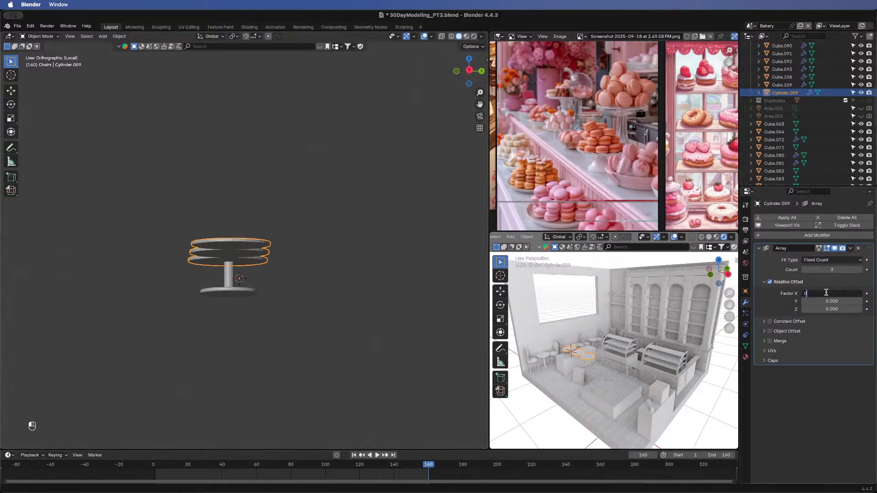
pyautogui.press('Return')
pyautogui.click(825, 309)
pyautogui.write('2')
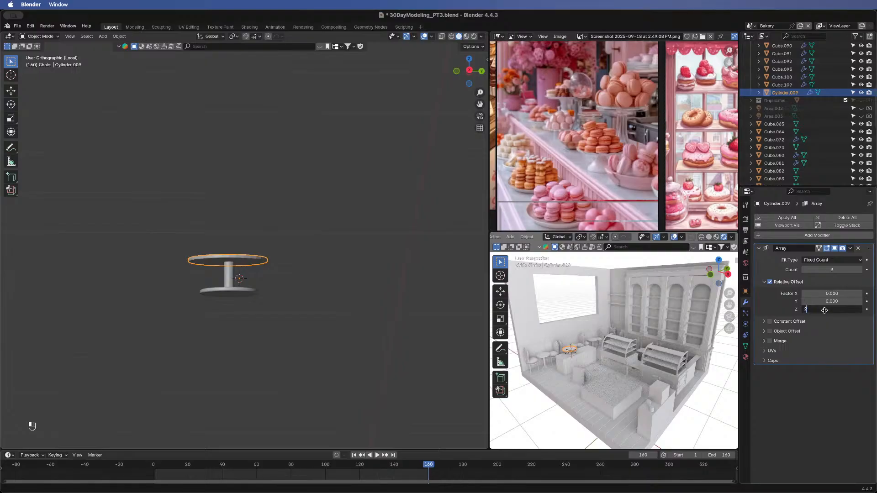
pyautogui.press('Return')
# - Open the plate array's relative Z offset for editing
pyautogui.moveTo(293, 253); pyautogui.dragTo(286, 264, button='middle')
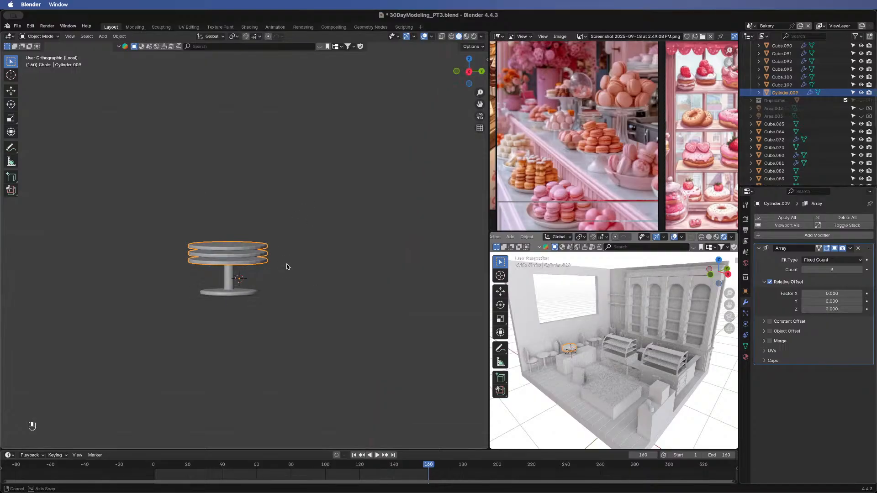
pyautogui.click(829, 310)
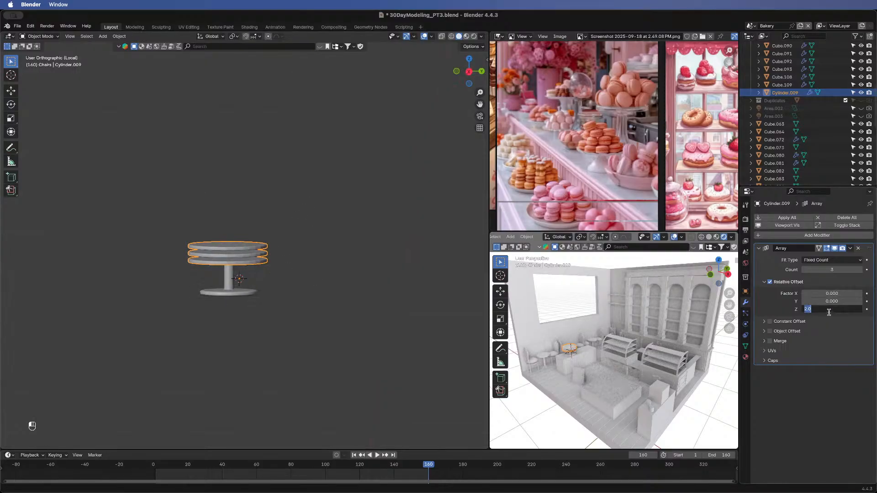
# - Try a Z relative offset of 5 on the plate's Array modifier and settle on 9
pyautogui.write('5')
pyautogui.press('Return')
pyautogui.click(829, 311)
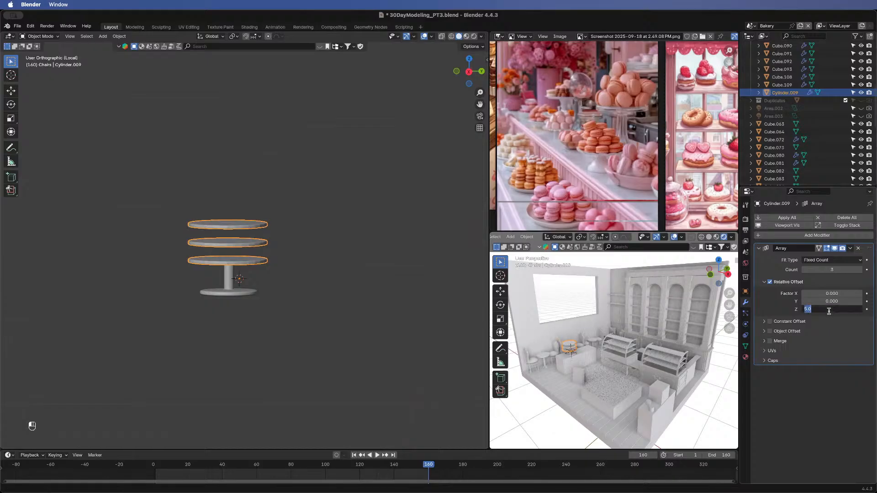
pyautogui.write('9')
pyautogui.press('Return')
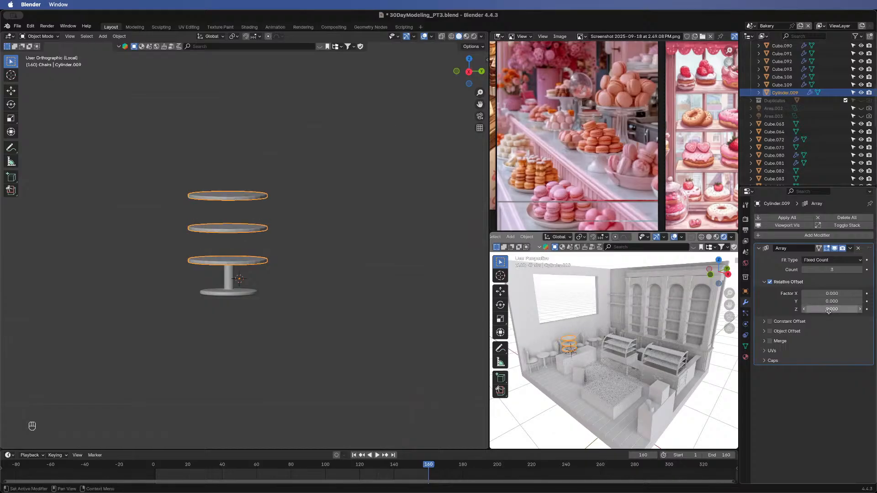
# - Scale the entire stand base and stem mesh up by about 2.29 and lower it about 0.004 m along Z
pyautogui.moveTo(271, 232); pyautogui.dragTo(244, 277, button='middle')
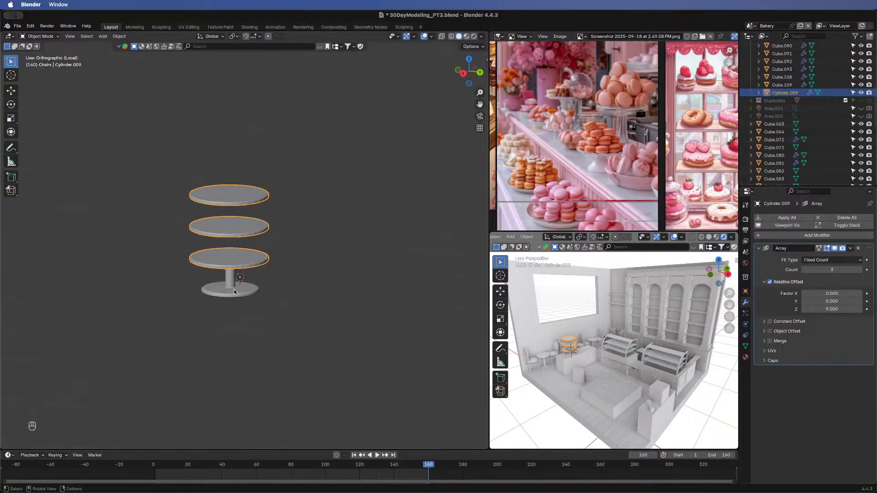
pyautogui.click(234, 292)
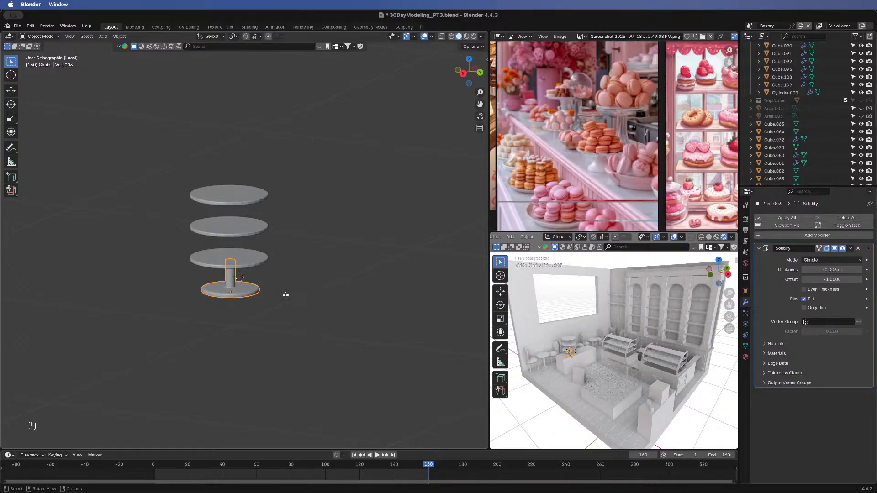
pyautogui.press('Tab')
pyautogui.press('a')
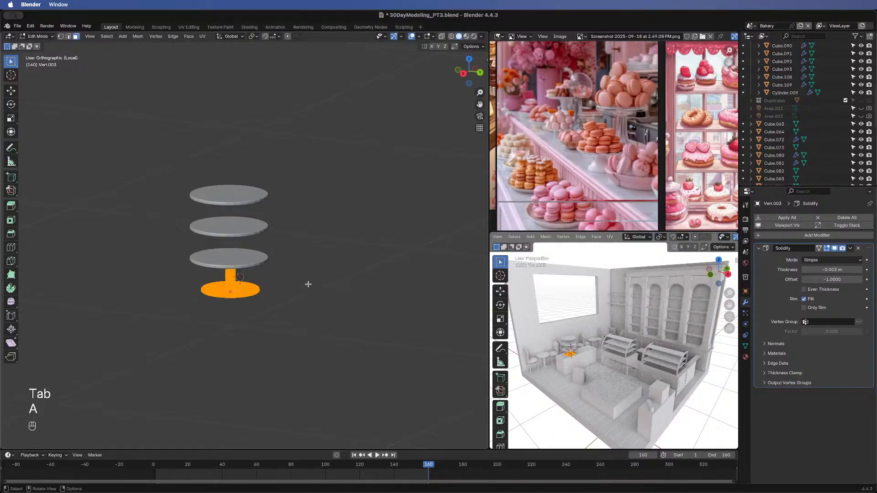
pyautogui.press('s')
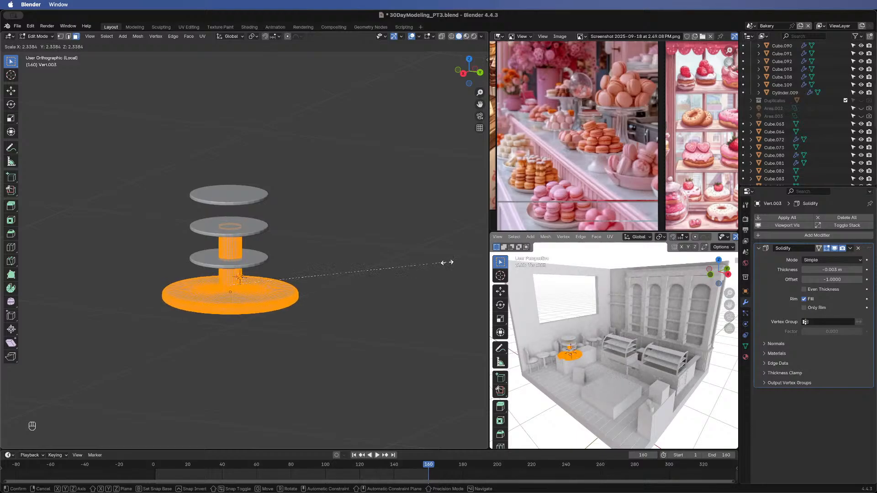
pyautogui.click(438, 259)
pyautogui.press('g')
pyautogui.press('z')
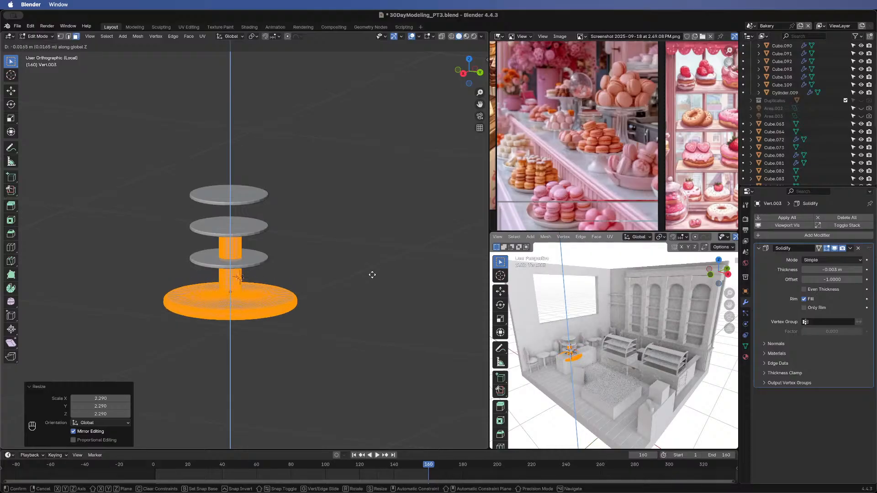
pyautogui.click(371, 271)
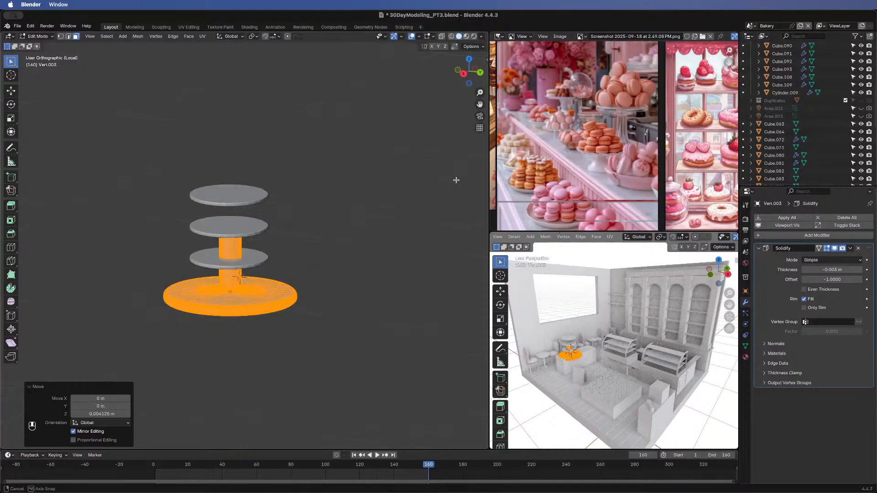
# - Check the stand from the side and scale its base and stem mesh down by a factor of about 0.79
pyautogui.click(469, 72)
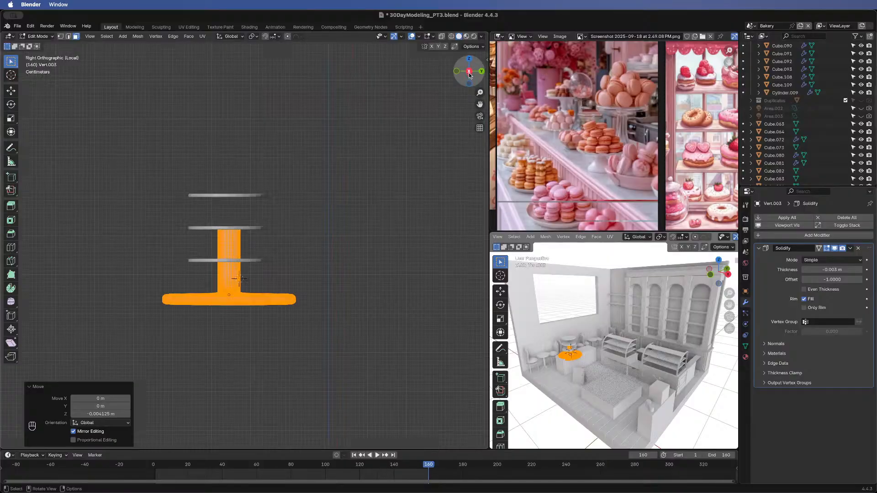
pyautogui.press('s')
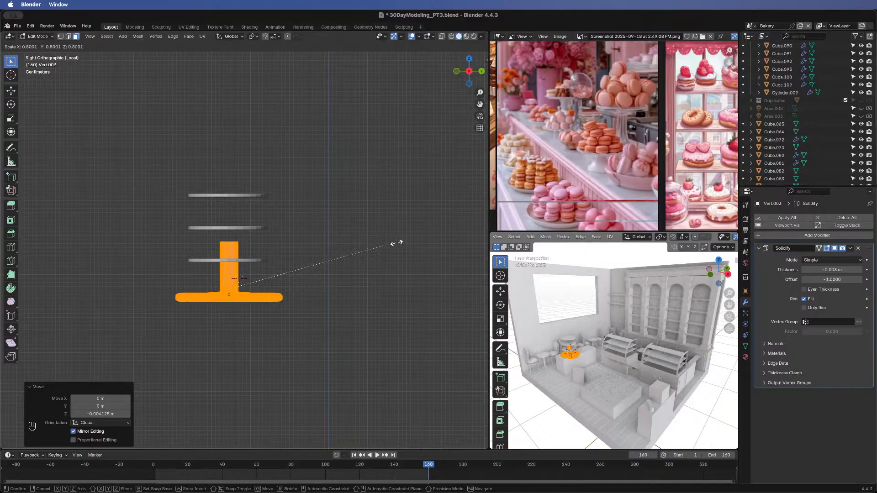
pyautogui.click(395, 240)
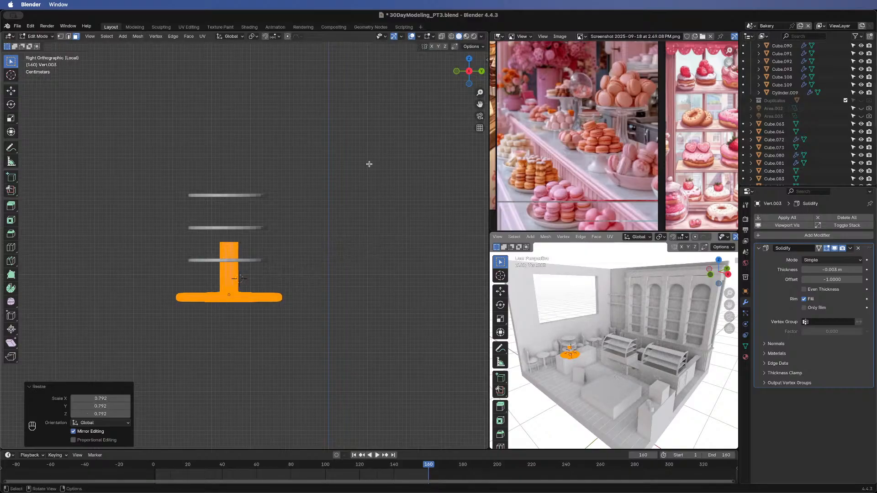
# - Compare the base with the plates from above and the front, and shrink the base and stem mesh by about 0.90
pyautogui.click(470, 61)
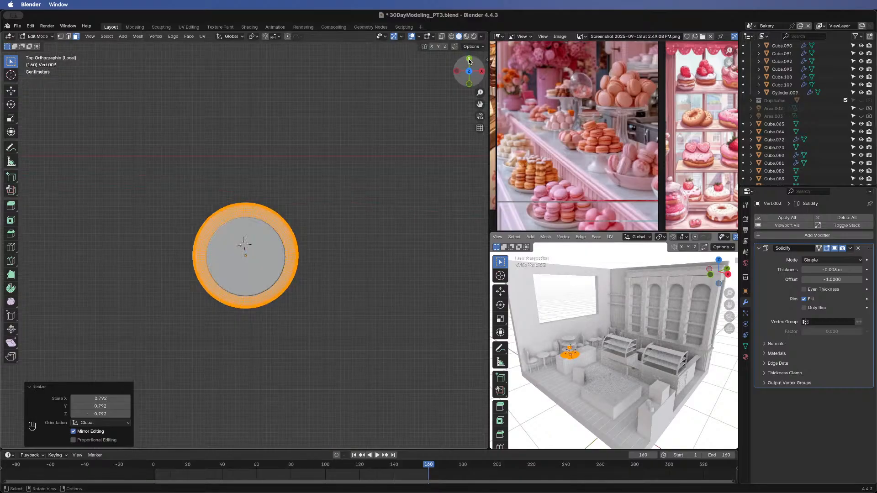
pyautogui.click(468, 85)
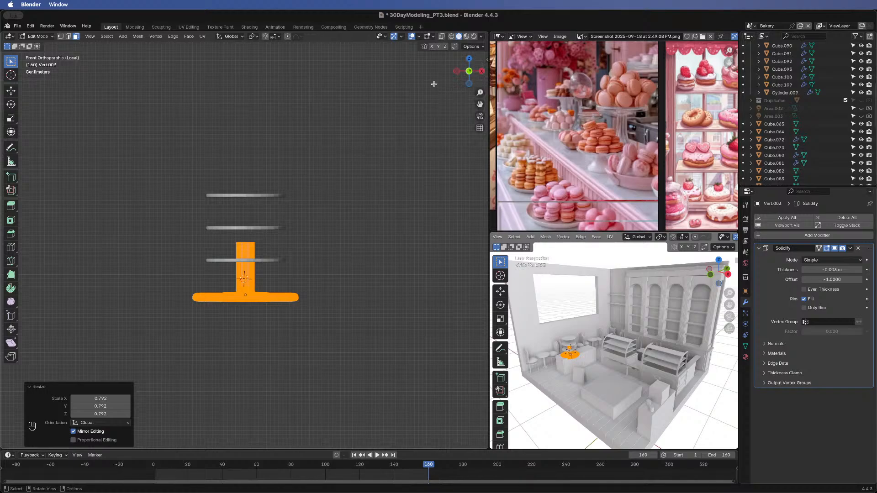
pyautogui.moveTo(331, 278); pyautogui.dragTo(328, 298, button='middle')
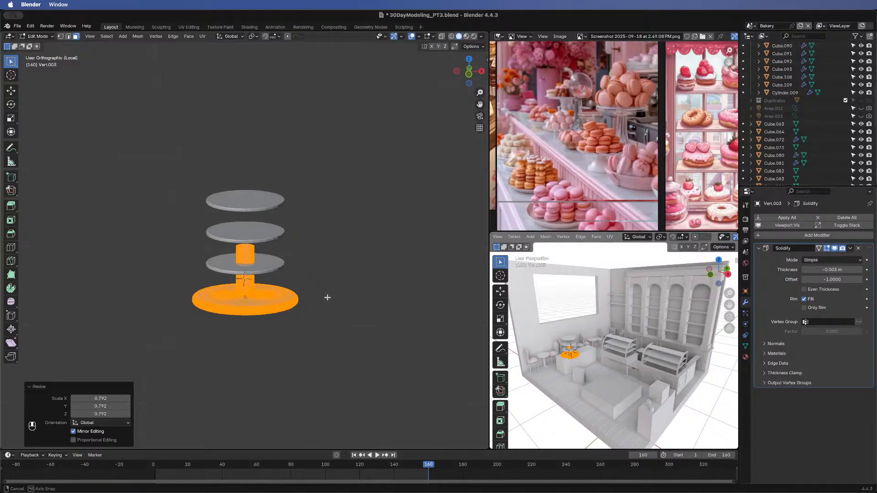
pyautogui.moveTo(297, 151); pyautogui.dragTo(323, 280, button='middle')
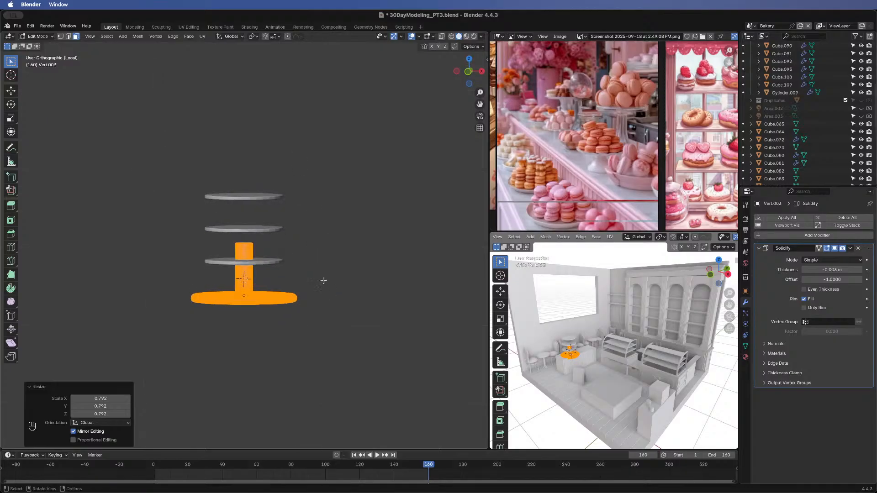
pyautogui.moveTo(348, 191); pyautogui.dragTo(341, 226, button='middle')
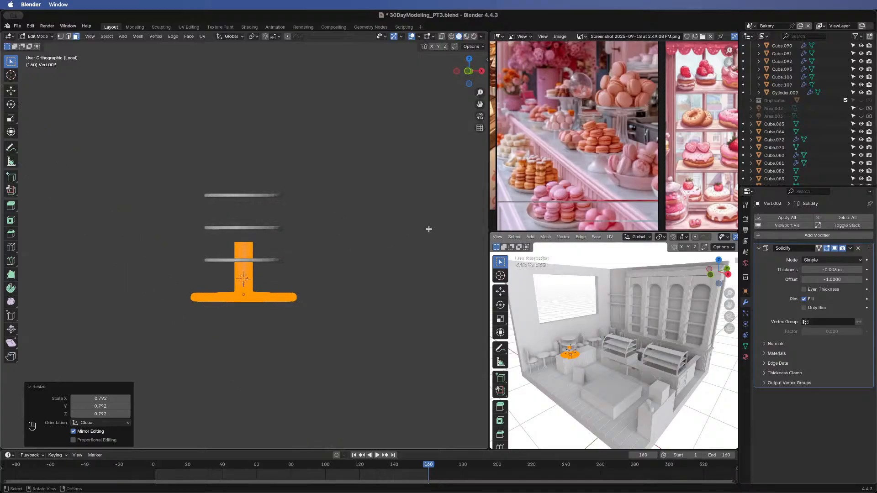
pyautogui.press('s')
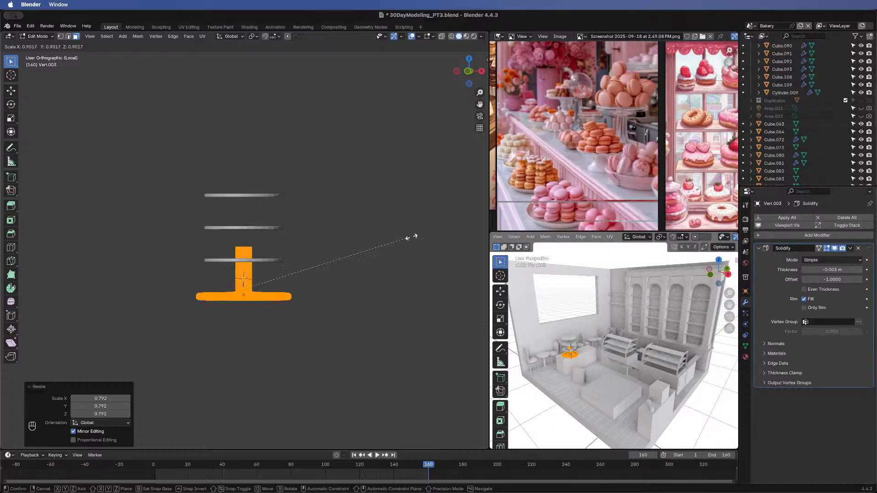
pyautogui.click(411, 236)
pyautogui.moveTo(343, 157); pyautogui.dragTo(323, 227, button='middle')
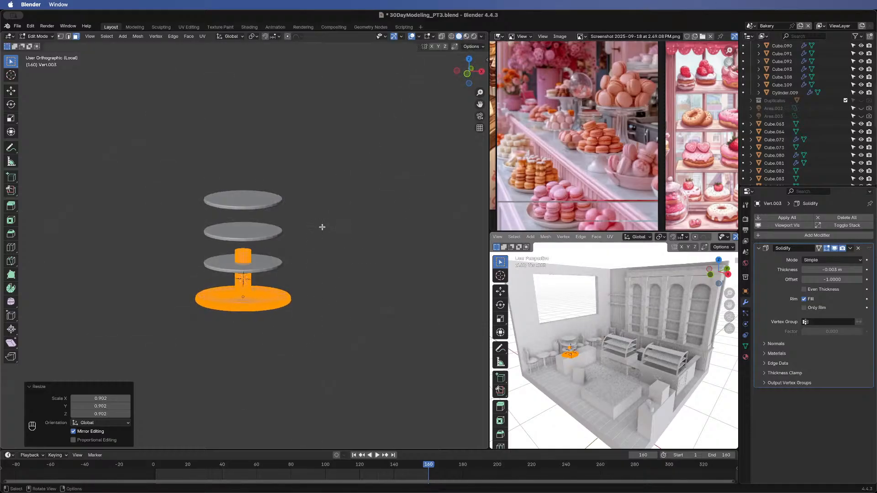
pyautogui.click(317, 234)
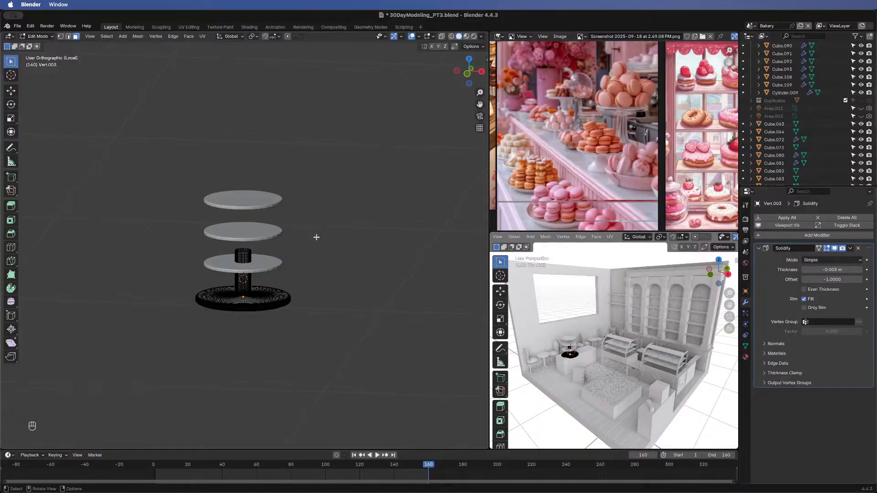
# - Raise the stem's open top edge loop about 0.156 m along Z, past the highest plate, and return to Object Mode
pyautogui.scroll(10, 273, 252)
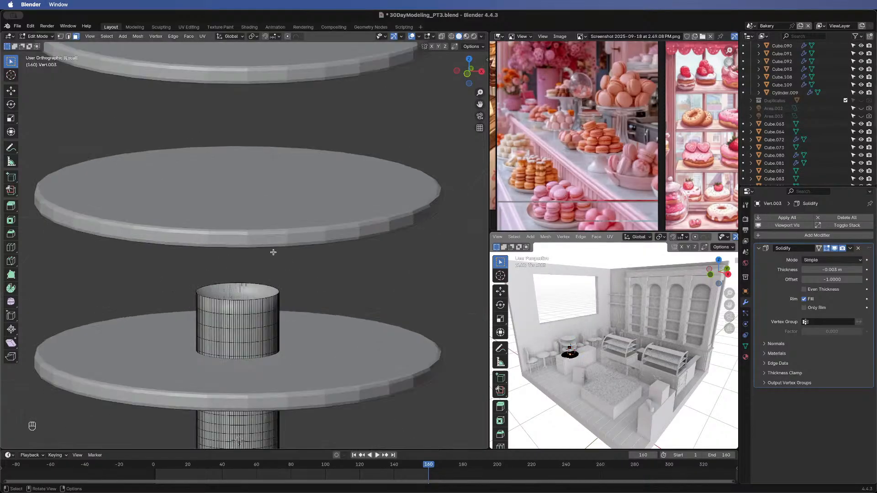
pyautogui.press('2')
pyautogui.keyDown('alt'); pyautogui.click(243, 300); pyautogui.keyUp('alt')
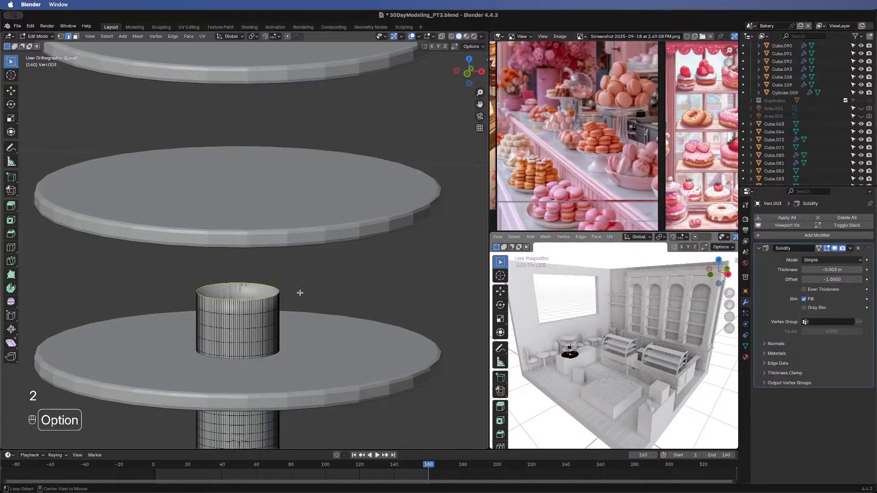
pyautogui.scroll(-3, 395, 365)
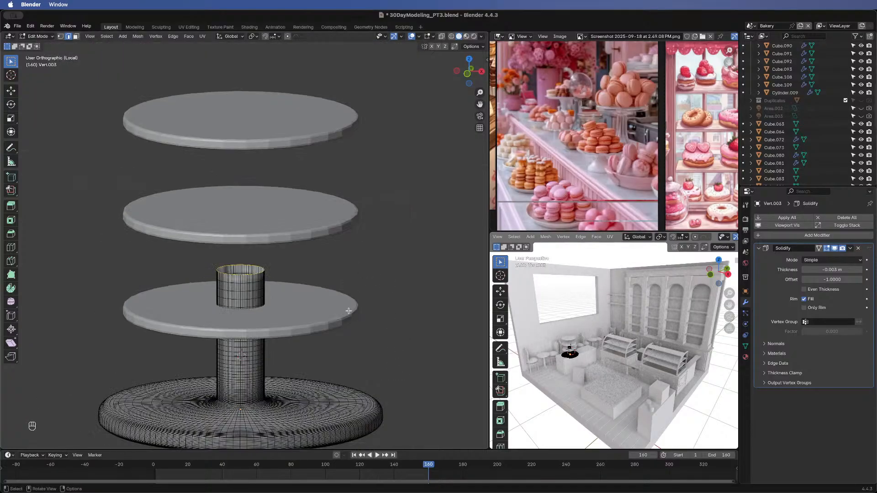
pyautogui.moveTo(352, 231)
pyautogui.mouseDown(button='middle')
pyautogui.moveTo(363, 171)
pyautogui.moveTo(359, 232)
pyautogui.mouseUp(button='middle')
pyautogui.press('g')
pyautogui.press('z')
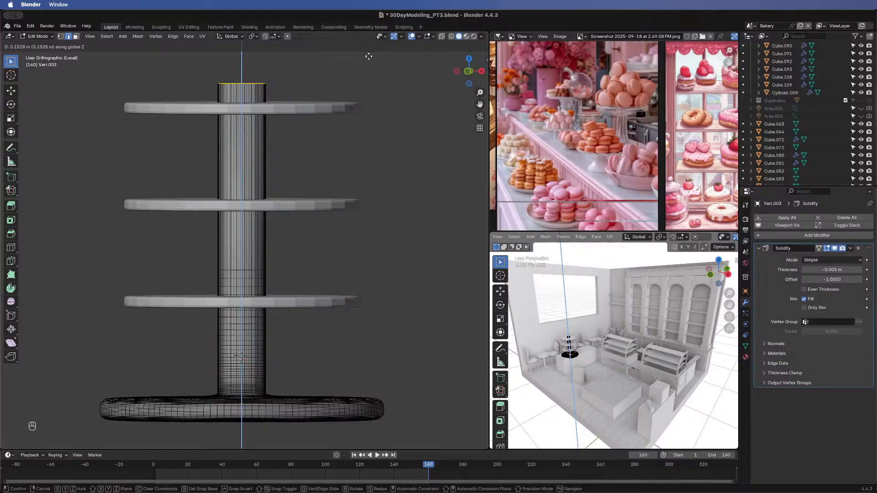
pyautogui.click(368, 49)
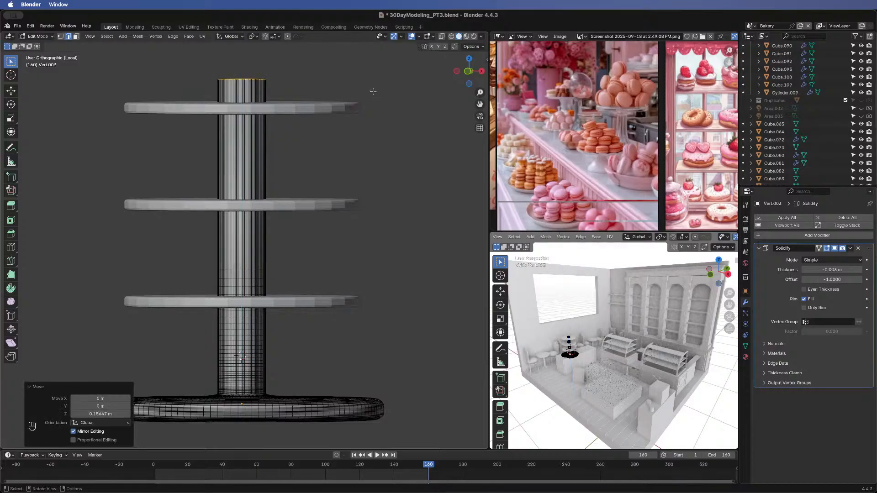
pyautogui.hotkey('ctrl', 'b')
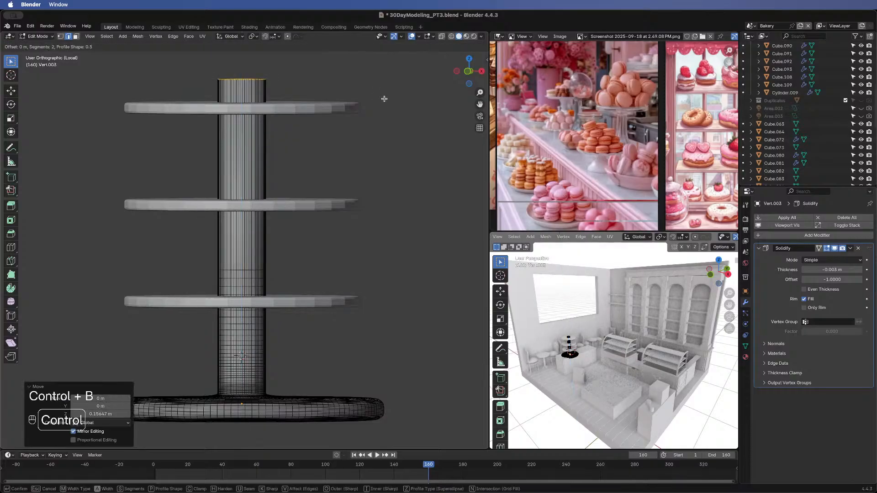
pyautogui.rightClick(390, 102)
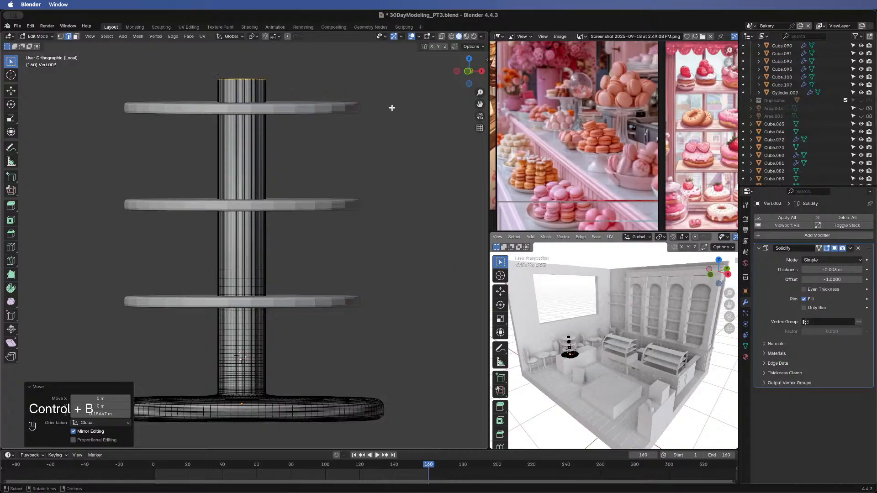
pyautogui.moveTo(358, 191); pyautogui.dragTo(369, 208, button='middle')
pyautogui.click(390, 307)
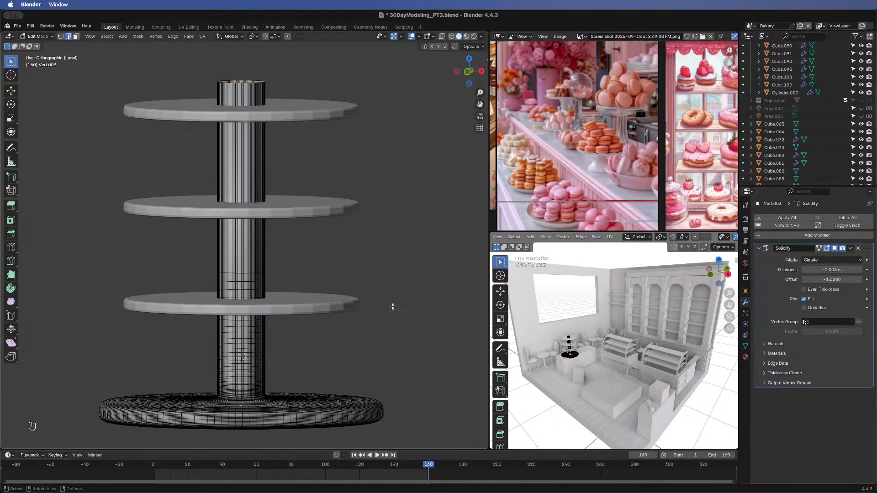
pyautogui.press('Tab')
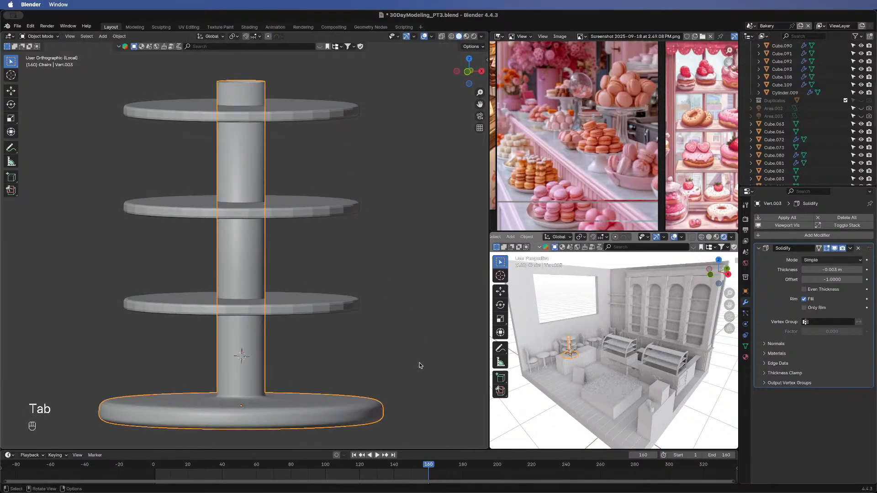
# - Lower the arrayed plates about 0.021 m along Z on the stem, working in the front view
pyautogui.scroll(-3, 386, 268)
pyautogui.moveTo(347, 353); pyautogui.dragTo(246, 167, button='middle')
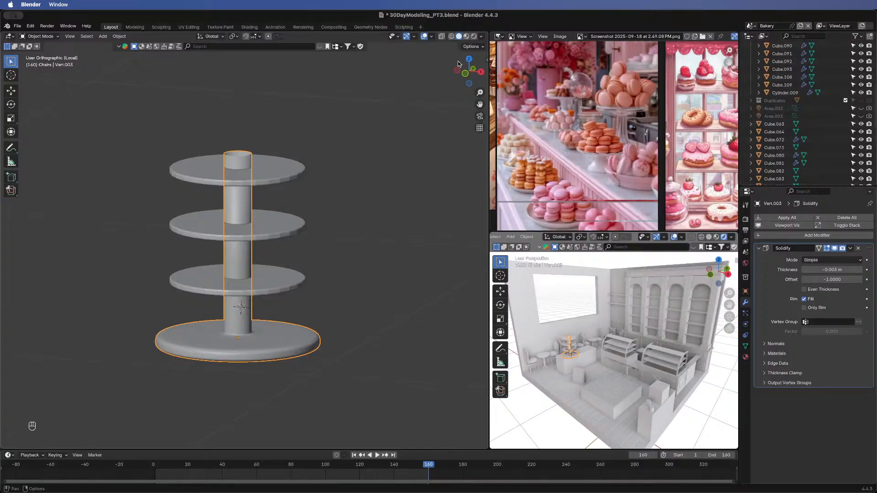
pyautogui.click(461, 79)
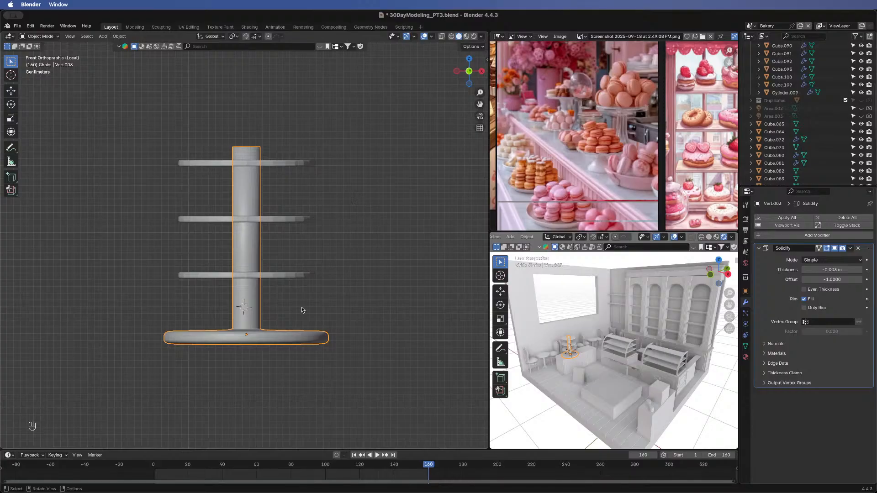
pyautogui.click(307, 163)
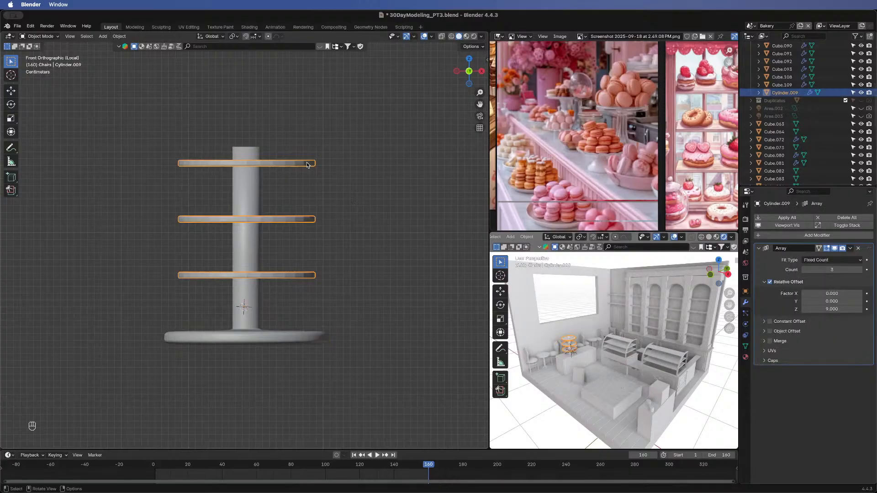
pyautogui.press('g')
pyautogui.press('z')
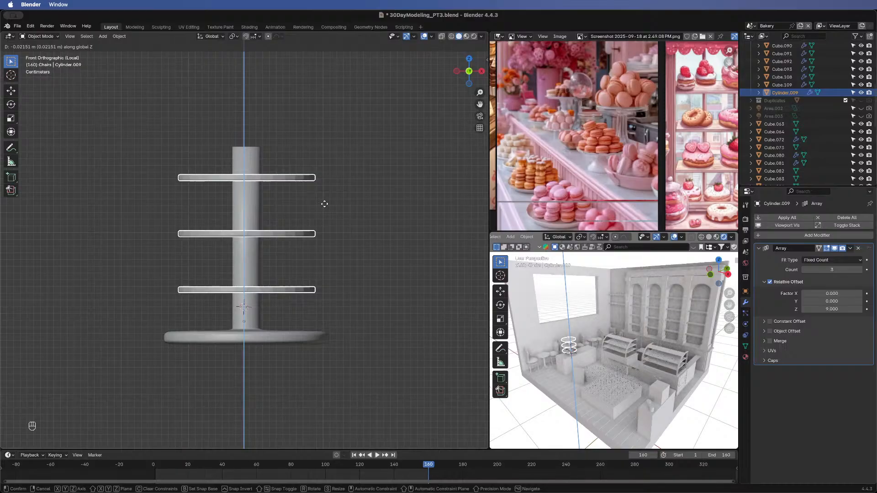
pyautogui.click(326, 203)
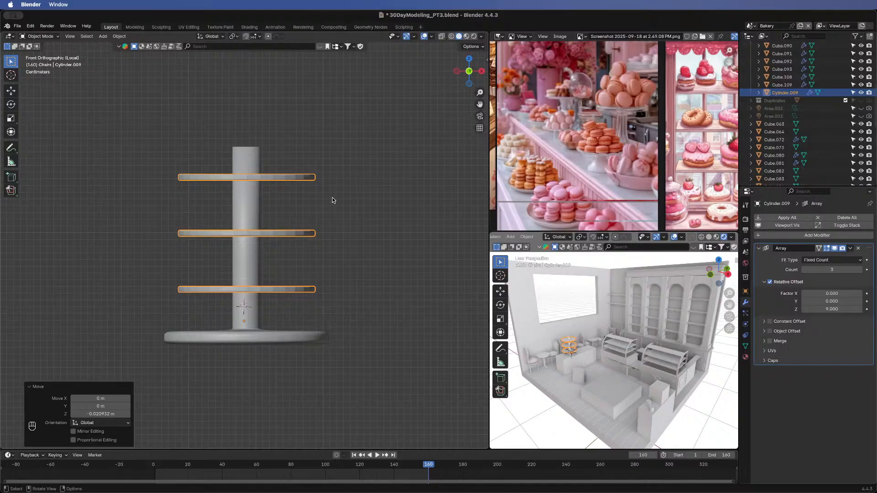
# - Apply Shade Auto Smooth with a 30° angle to the arrayed plates
pyautogui.moveTo(392, 220); pyautogui.dragTo(368, 264, button='middle')
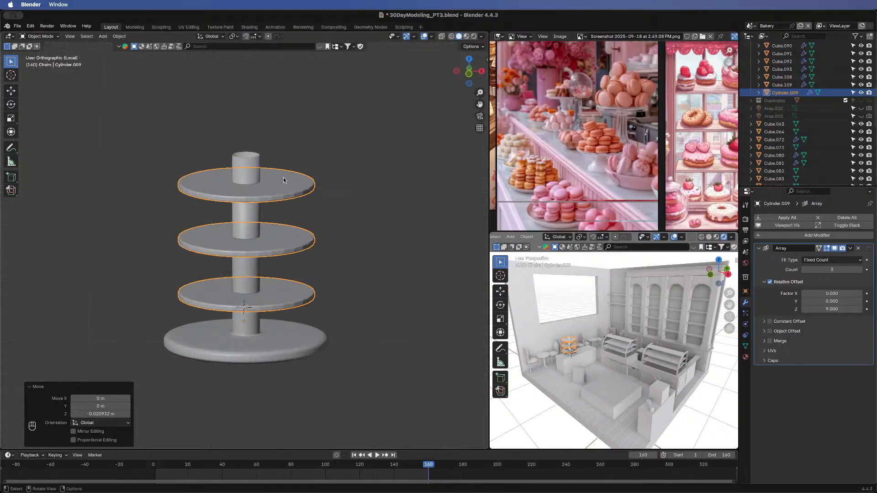
pyautogui.rightClick(283, 179)
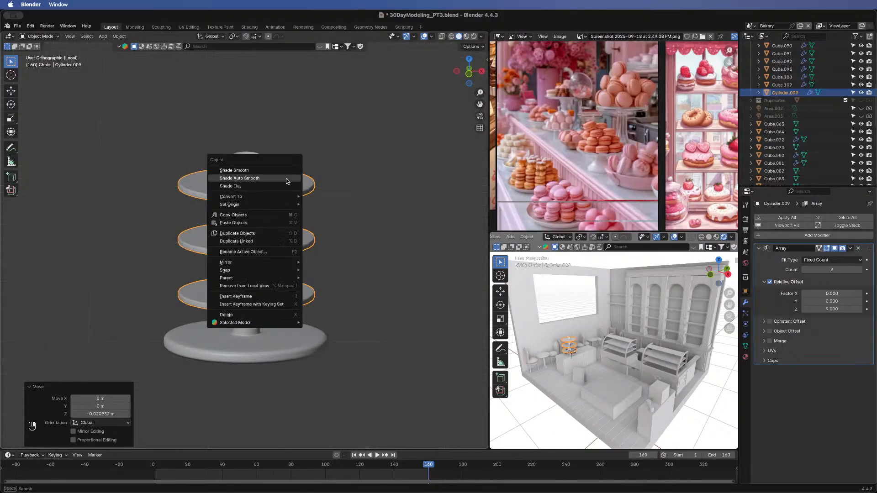
pyautogui.click(283, 178)
pyautogui.moveTo(393, 230); pyautogui.dragTo(388, 202, button='middle')
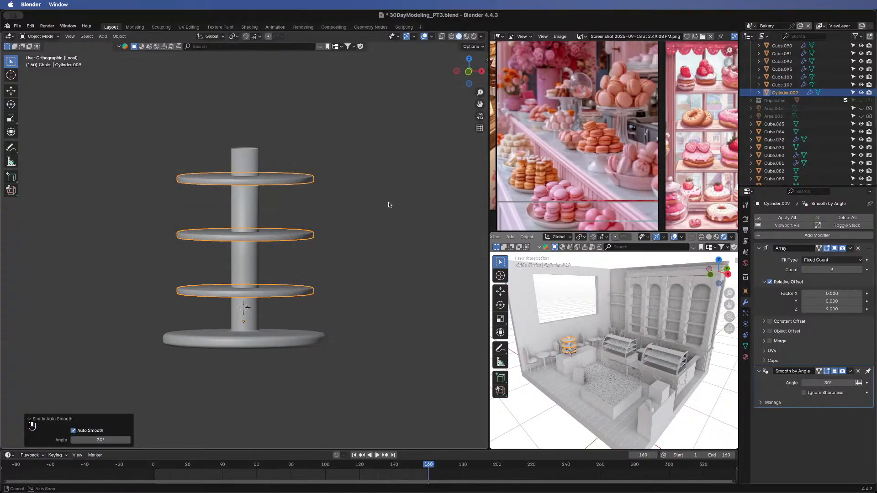
pyautogui.press('Tab')
pyautogui.press('Tab')
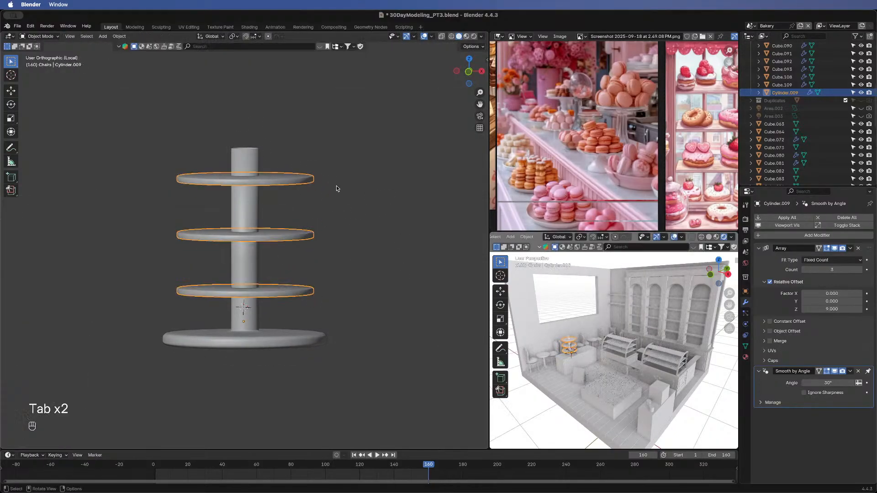
# - Add a UV sphere of 1 m radius with 32 segments and 16 rings as the stand's finial
pyautogui.click(363, 222)
pyautogui.hotkey('shift', 'a')
pyautogui.moveTo(363, 219)
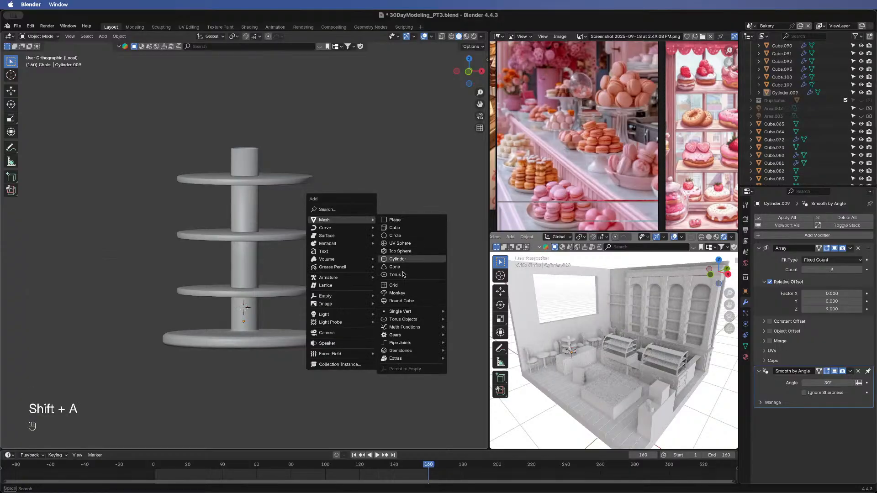
pyautogui.click(404, 246)
pyautogui.press('KP_Decimal')
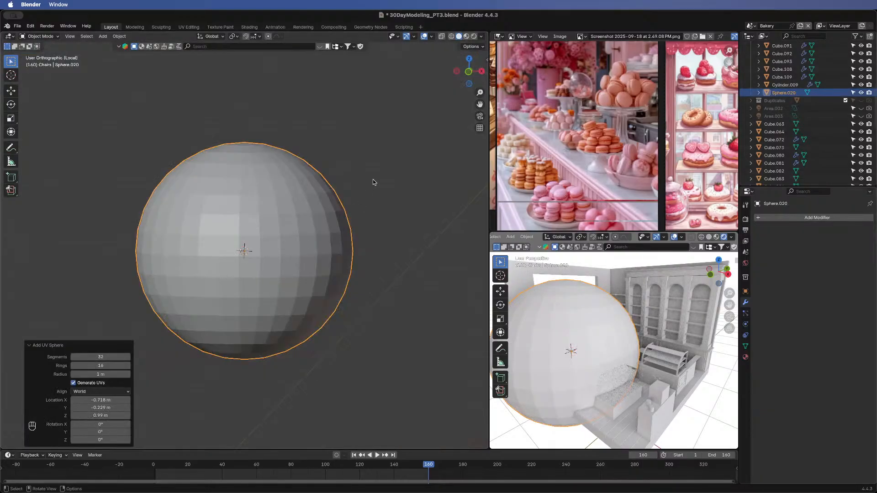
# - Scale the whole sphere mesh to about 0.110 in Edit Mode and raise it about 0.342 m along Z above the stand
pyautogui.press('s')
pyautogui.rightClick(367, 185)
pyautogui.press('Tab')
pyautogui.press('a')
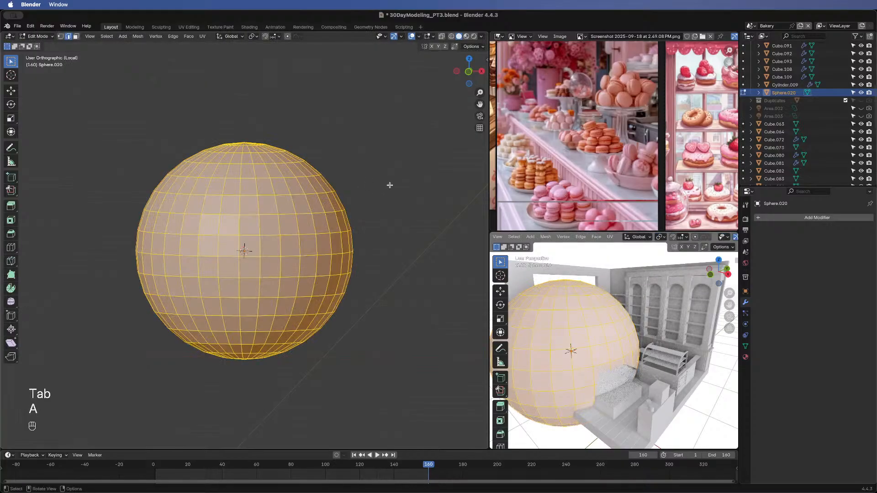
pyautogui.press('s')
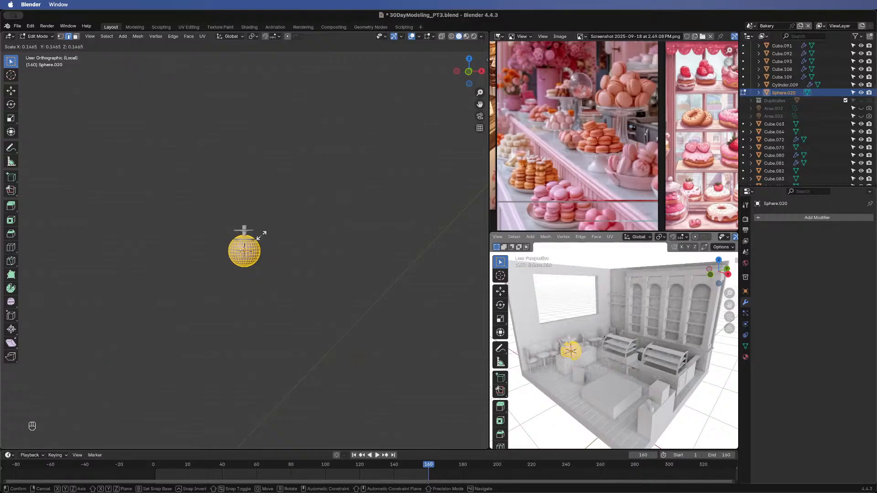
pyautogui.click(295, 239)
pyautogui.press('g')
pyautogui.press('z')
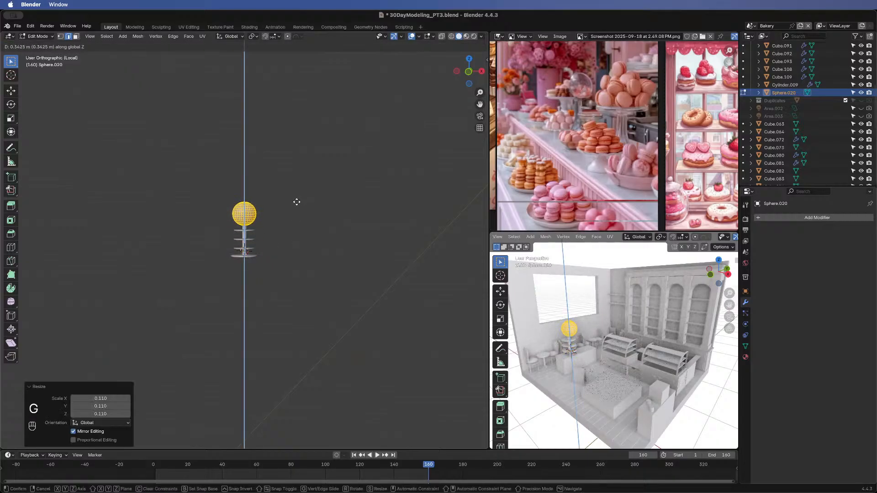
pyautogui.click(347, 202)
# - Shrink the sphere mesh by a factor of about 0.343 and lower it about 0.083 m along Z onto the stem
pyautogui.press('s')
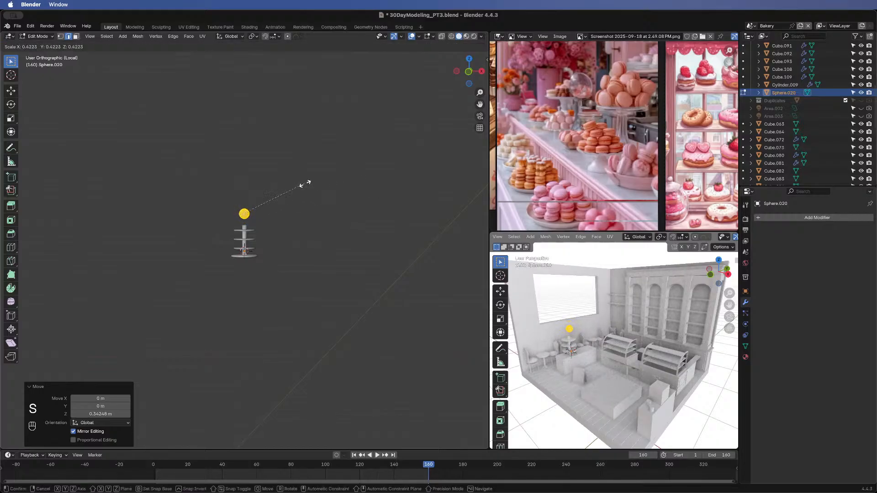
pyautogui.click(290, 184)
pyautogui.press('g')
pyautogui.press('z')
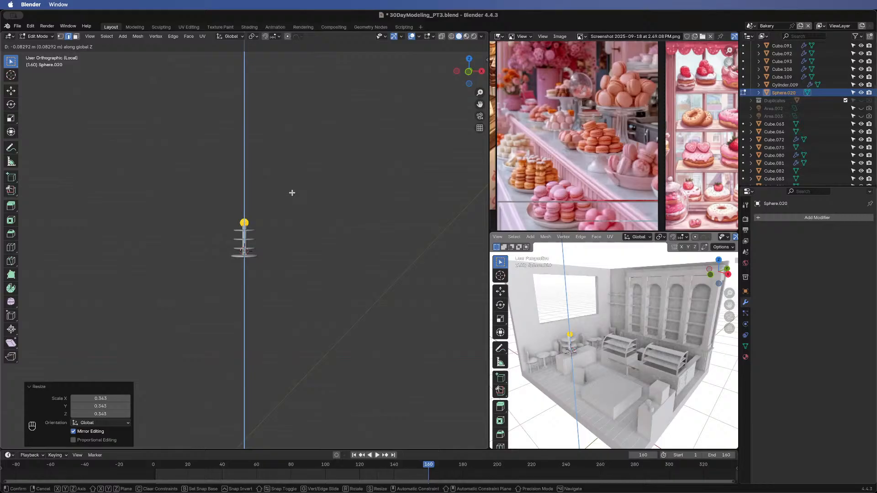
pyautogui.click(292, 193)
# - Centre the sphere over the stem in the top view, moving it about -0.024 m along local Y and 0.004 m along X
pyautogui.scroll(8, 292, 192)
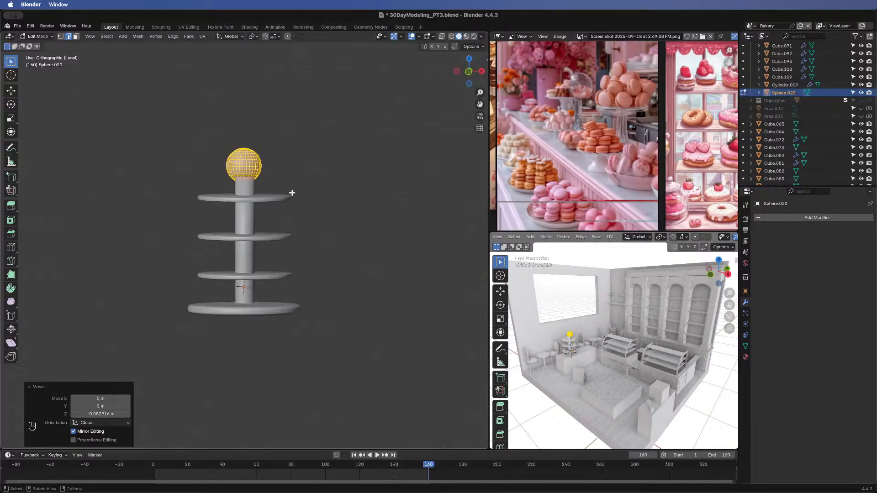
pyautogui.scroll(4, 292, 192)
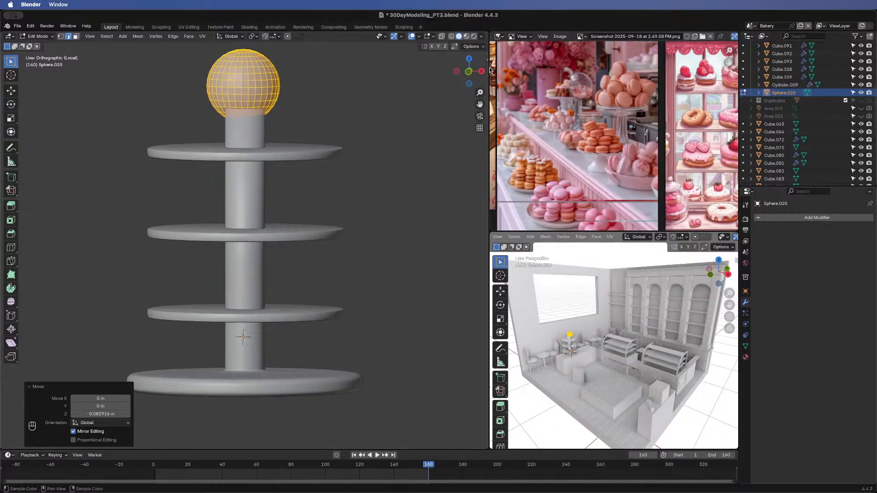
pyautogui.click(469, 60)
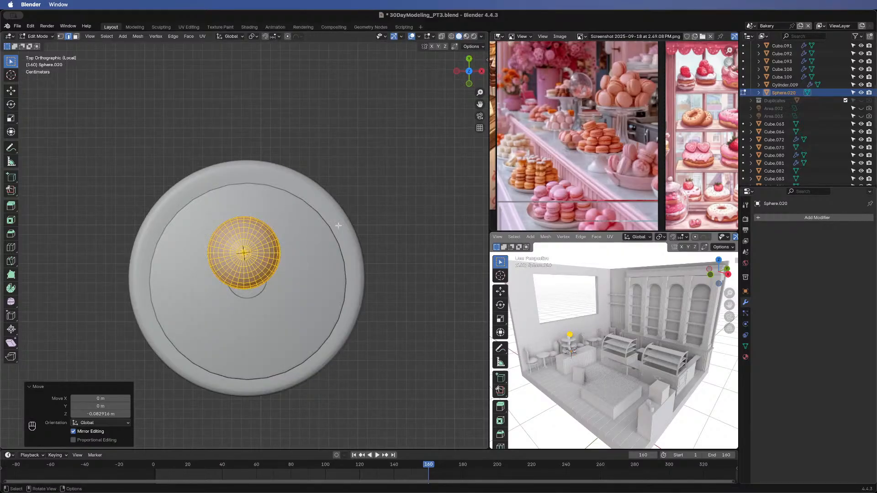
pyautogui.press('g')
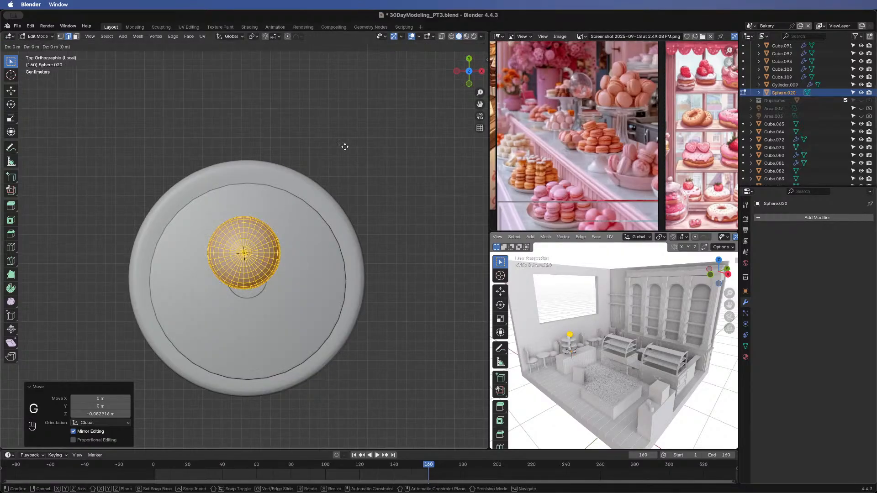
pyautogui.press('y')
pyautogui.press('y')
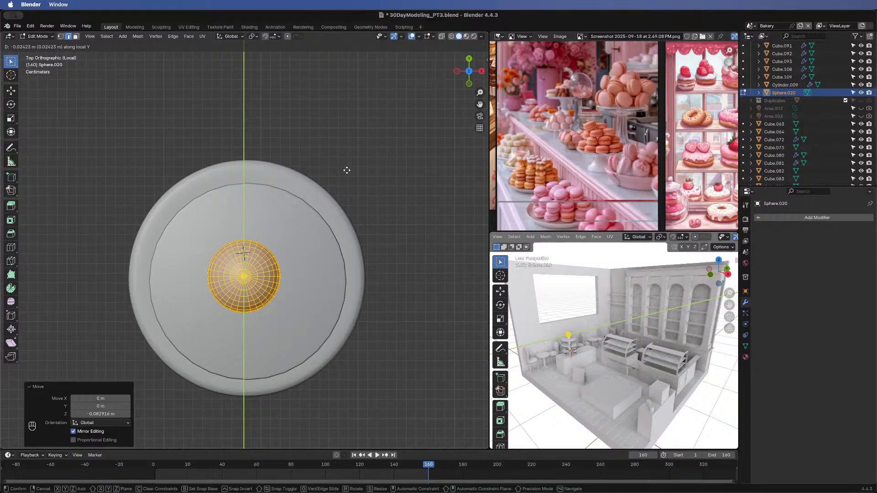
pyautogui.click(346, 169)
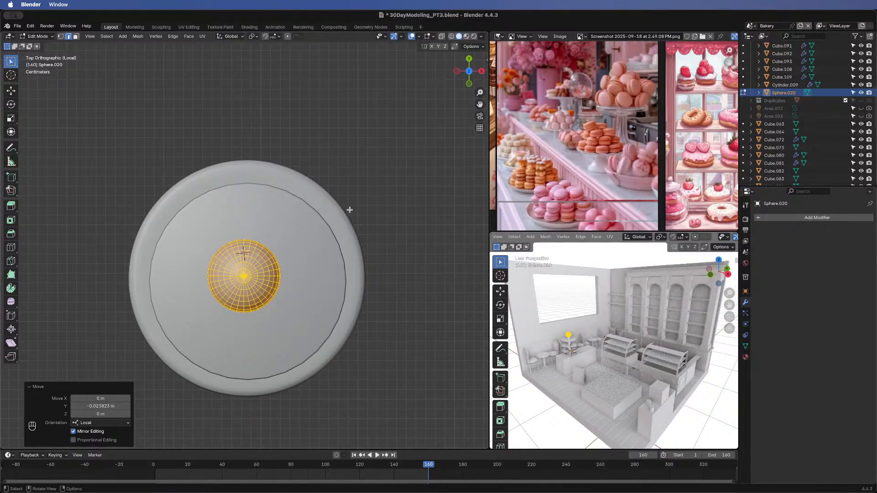
pyautogui.press('g')
pyautogui.press('x')
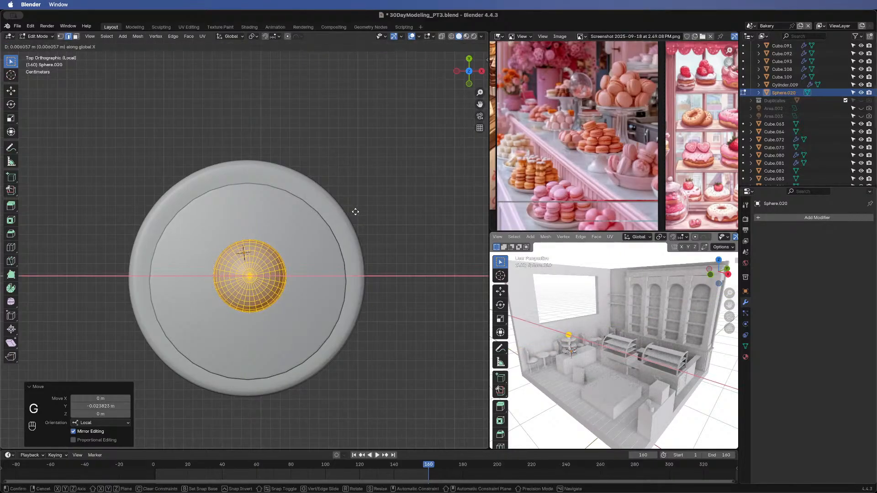
pyautogui.click(355, 388)
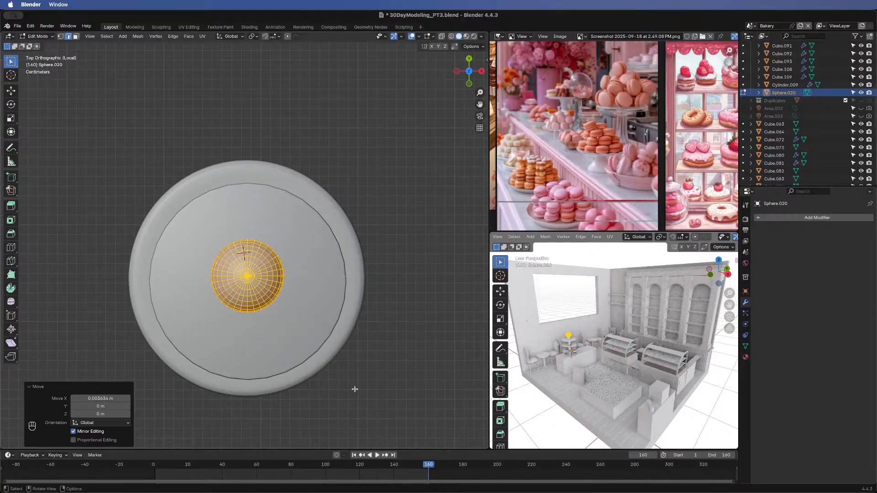
# - Scale the sphere mesh down by about 0.689 and lower it about 0.006 m along Z into the stem's top, then deselect it
pyautogui.moveTo(353, 377); pyautogui.dragTo(307, 139, button='middle')
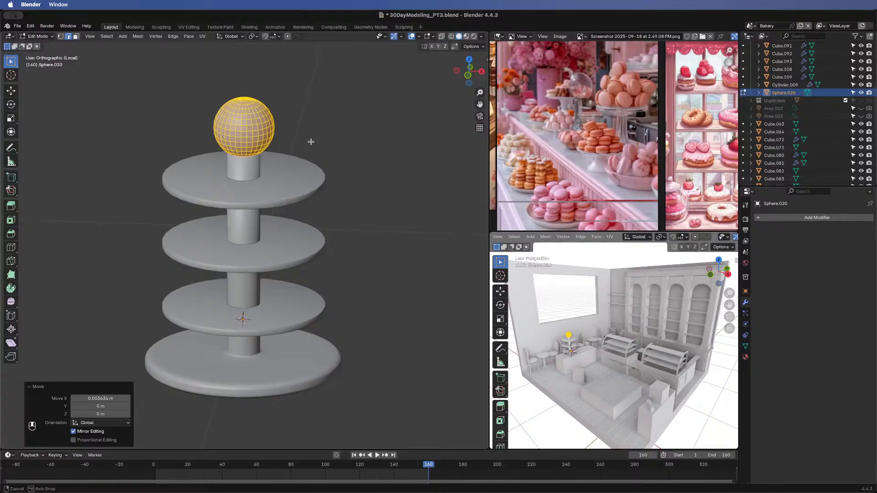
pyautogui.scroll(-2, 401, 174)
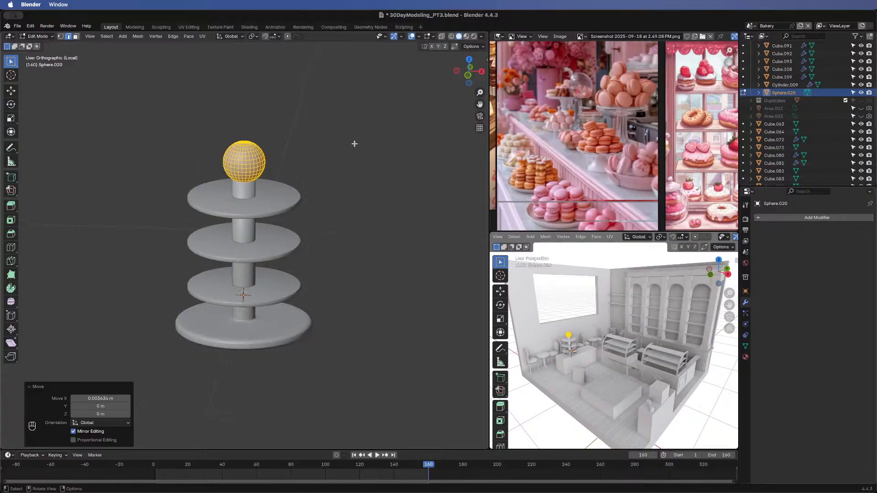
pyautogui.moveTo(354, 144); pyautogui.dragTo(386, 142, button='middle')
pyautogui.press('s')
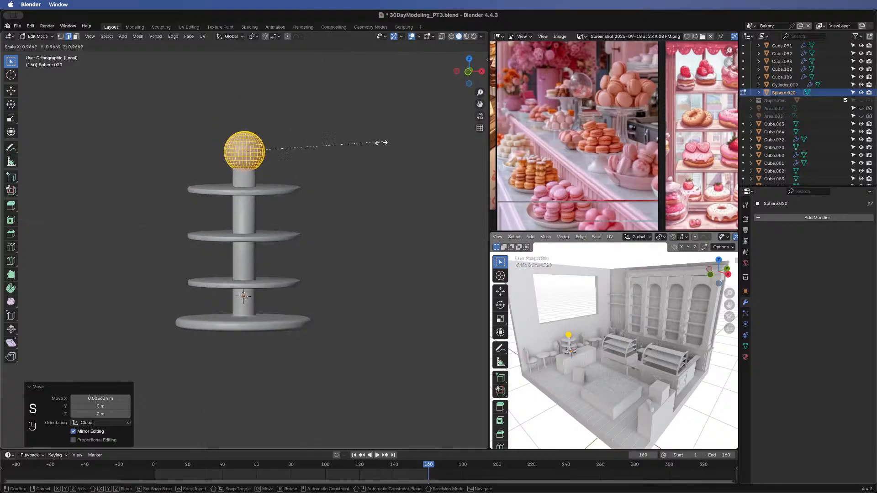
pyautogui.click(342, 138)
pyautogui.press('g')
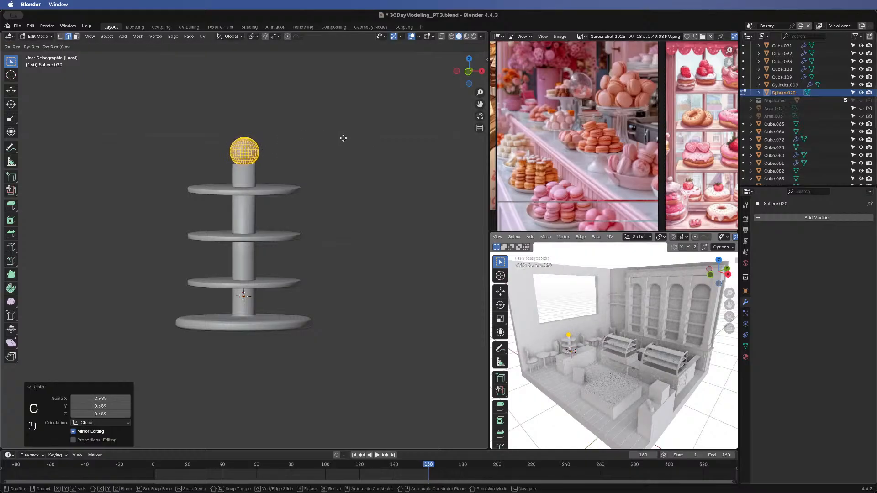
pyautogui.press('z')
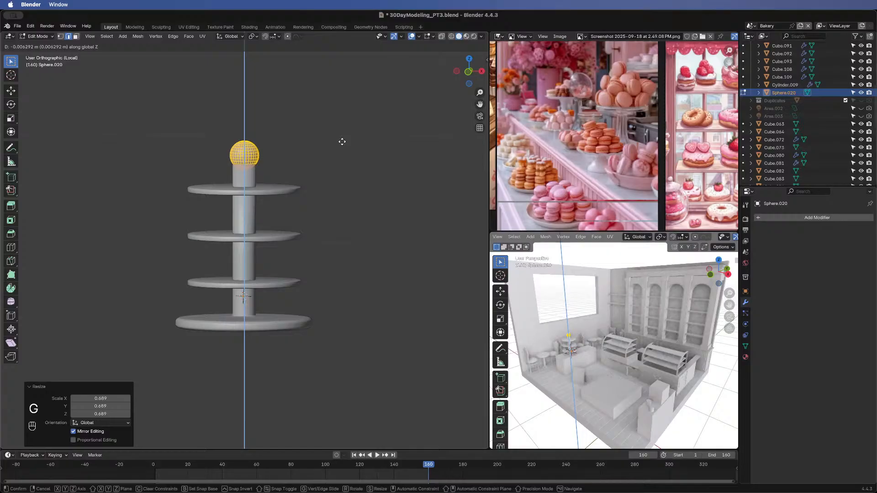
pyautogui.click(342, 141)
pyautogui.click(104, 153)
# - Shrink the whole sphere mesh by about 0.953 in the front view and return to Object Mode
pyautogui.moveTo(263, 199); pyautogui.dragTo(271, 202, button='middle')
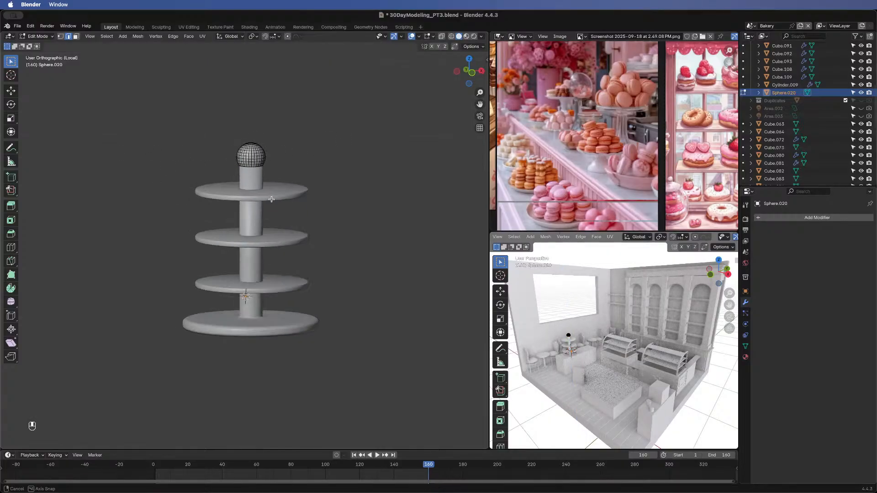
pyautogui.click(472, 73)
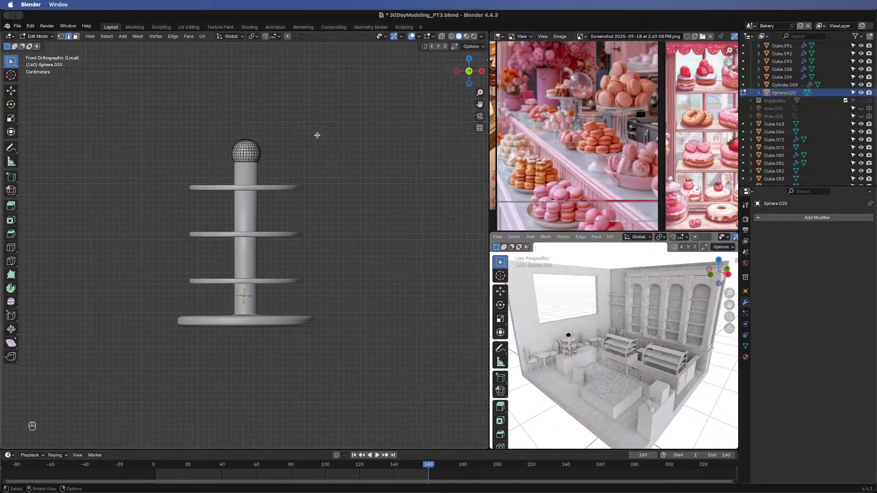
pyautogui.press('a')
pyautogui.press('s')
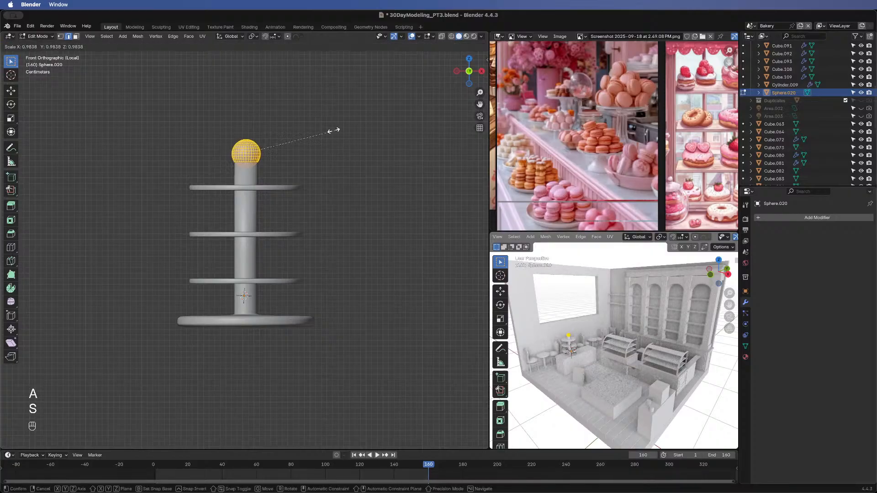
pyautogui.click(332, 130)
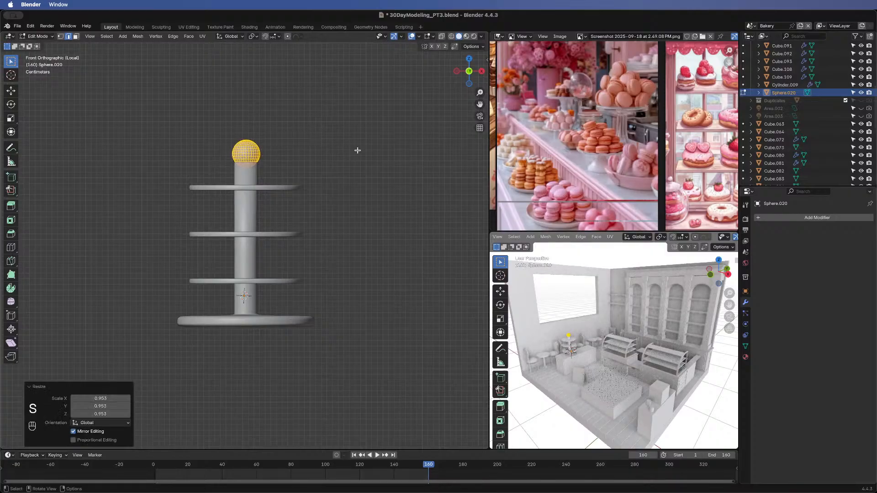
pyautogui.press('Tab')
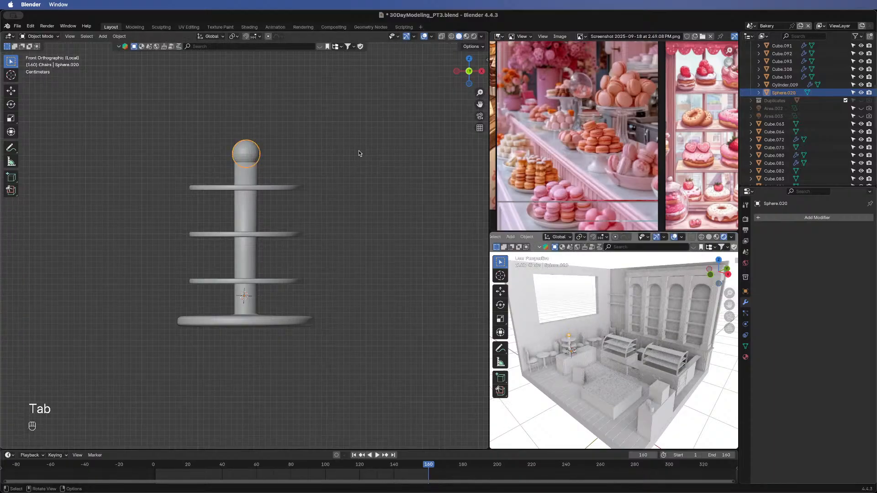
# - Apply Shade Smooth to the sphere finial and deselect it
pyautogui.rightClick(254, 151)
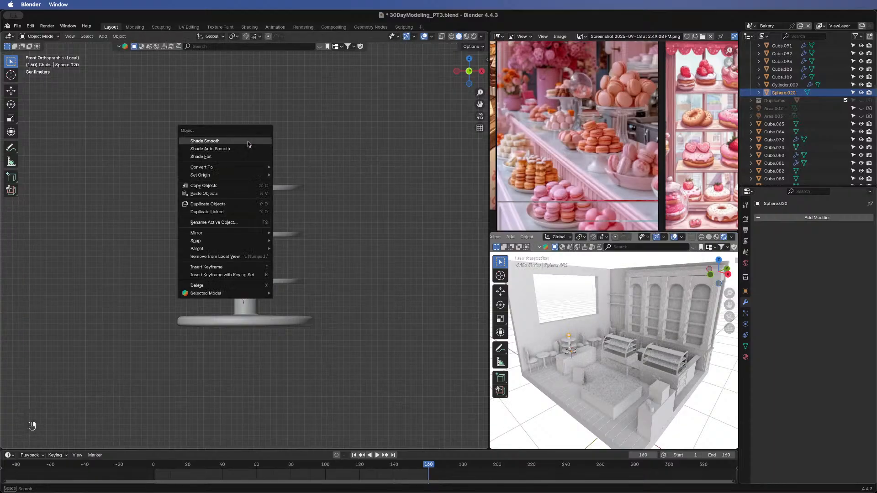
pyautogui.click(247, 140)
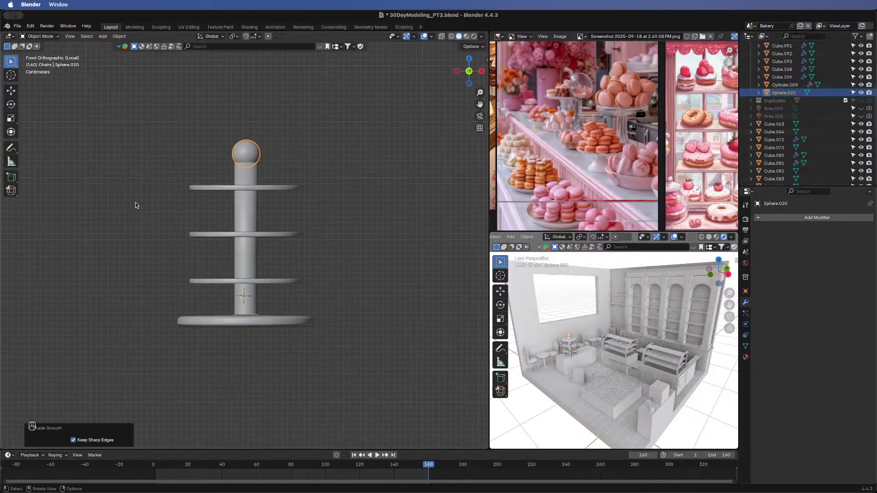
pyautogui.click(136, 203)
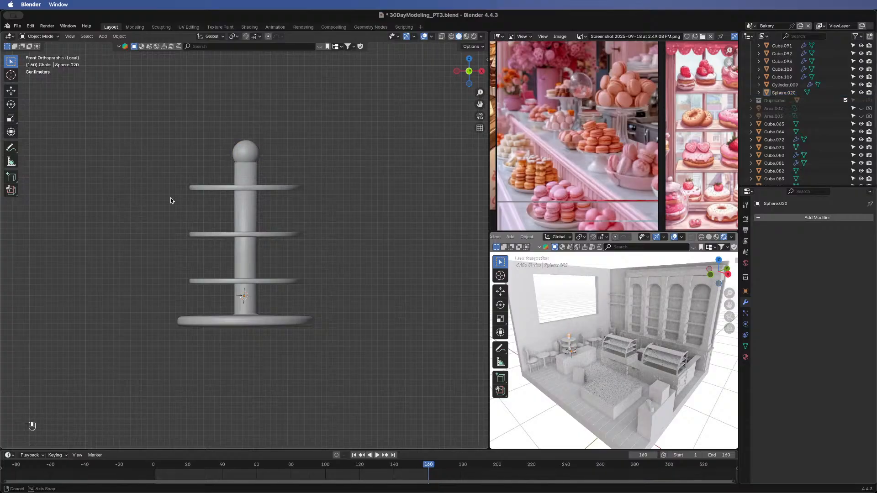
# - Enlarge the sphere finial's mesh by about 1.09, return to Object Mode and deselect it in the front view
pyautogui.moveTo(171, 198); pyautogui.dragTo(207, 198, button='middle')
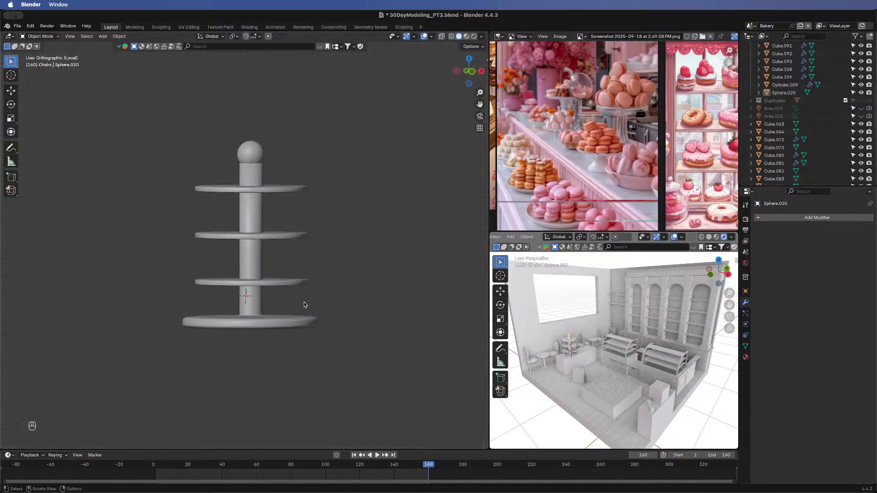
pyautogui.moveTo(303, 303); pyautogui.dragTo(304, 323, button='middle')
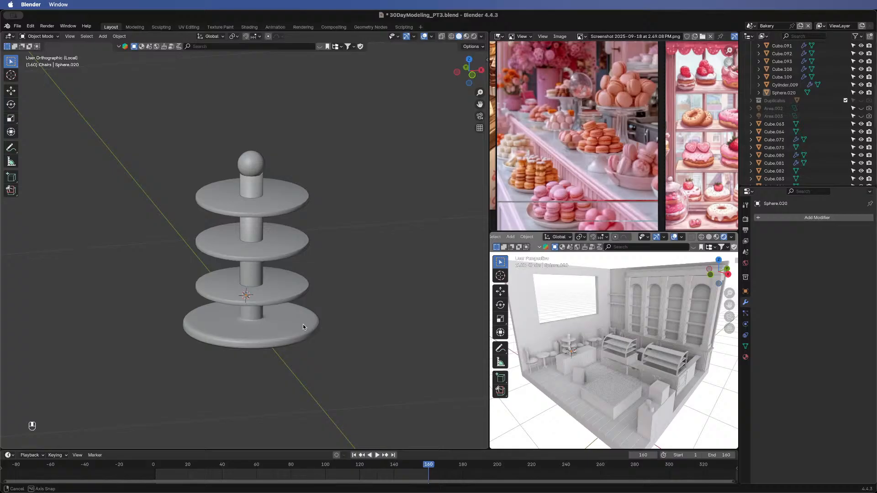
pyautogui.click(254, 165)
pyautogui.press('Tab')
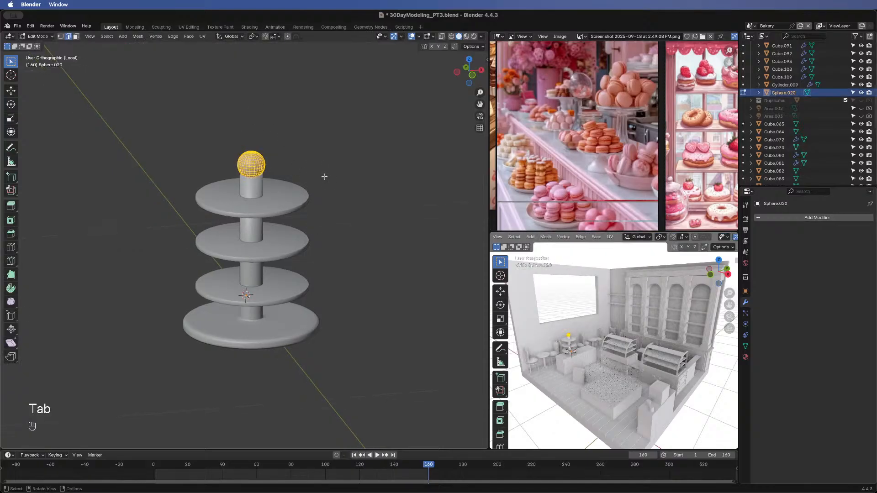
pyautogui.press('s')
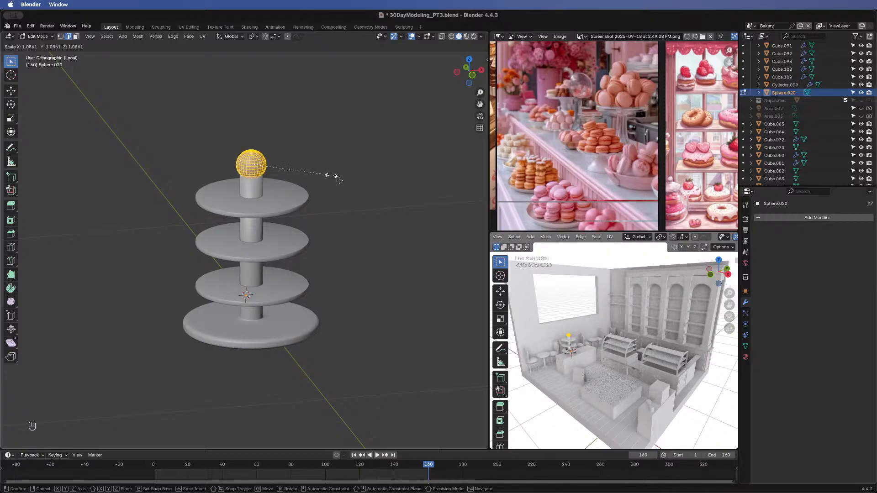
pyautogui.click(335, 178)
pyautogui.moveTo(270, 163); pyautogui.dragTo(256, 133, button='middle')
pyautogui.press('Tab')
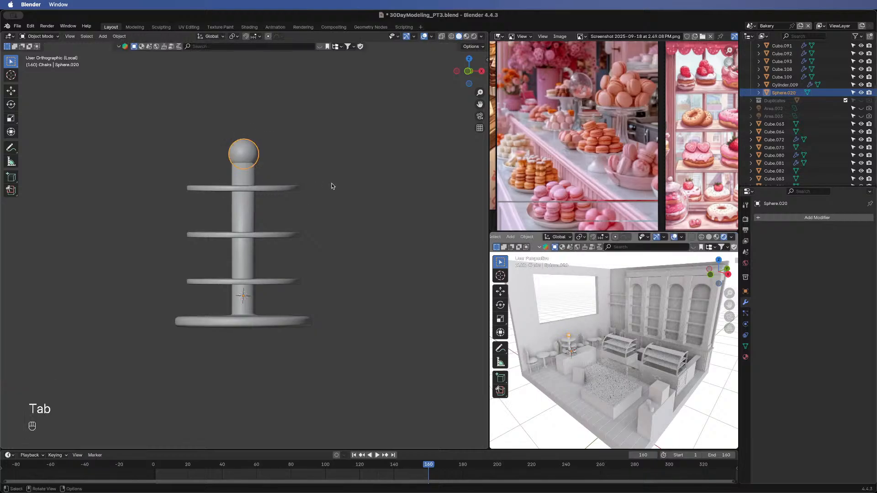
pyautogui.moveTo(331, 184); pyautogui.dragTo(357, 192, button='middle')
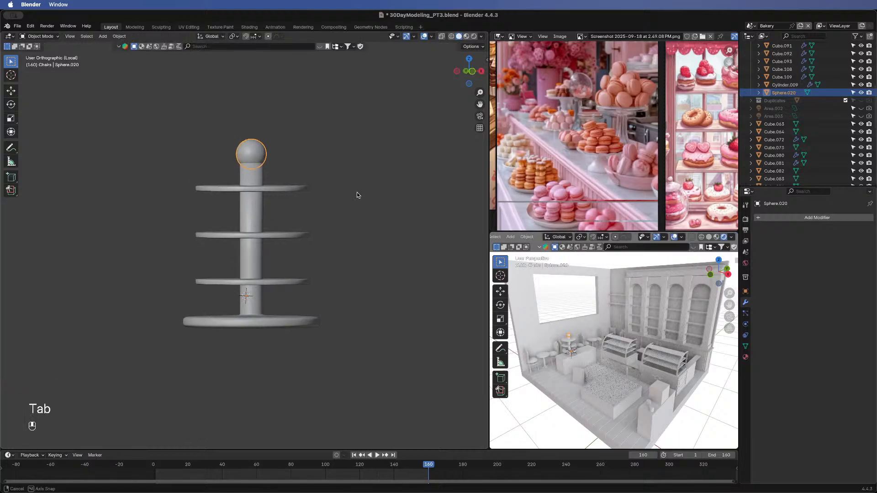
pyautogui.click(474, 73)
pyautogui.click(396, 235)
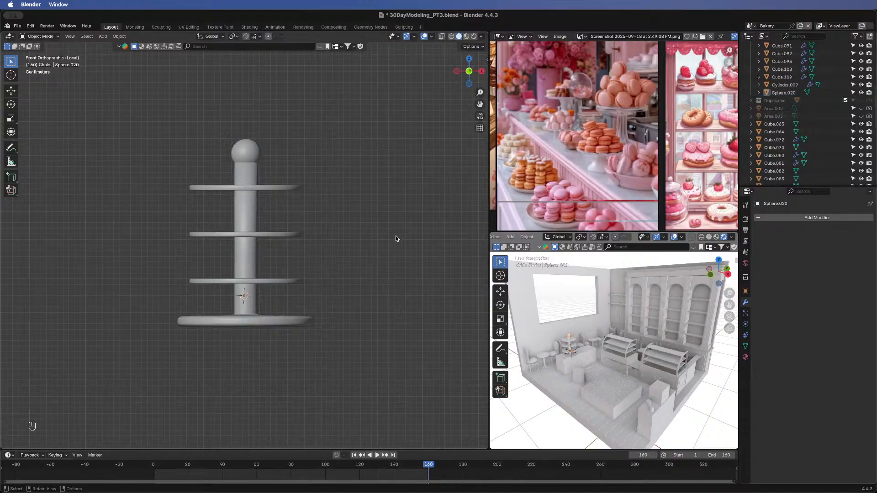
# - Raise the sphere finial about 0.031 m along global Z above the stem
pyautogui.scroll(-3, 396, 237)
pyautogui.scroll(1, 354, 227)
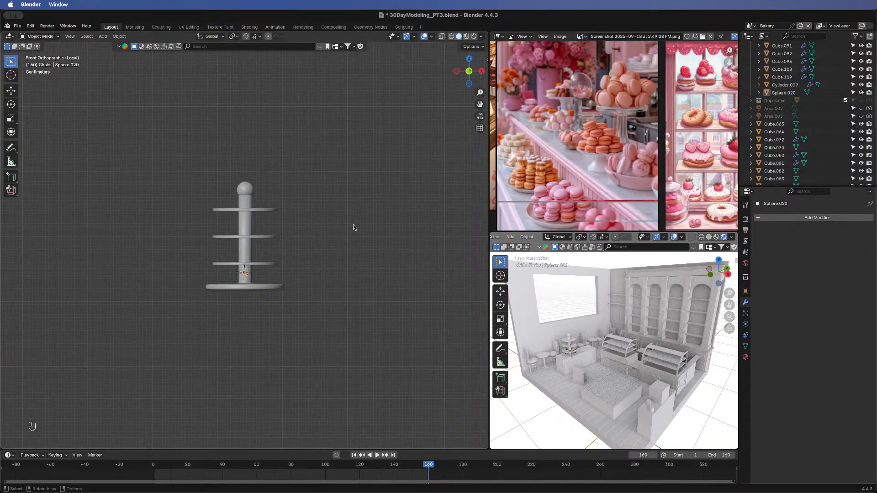
pyautogui.click(246, 189)
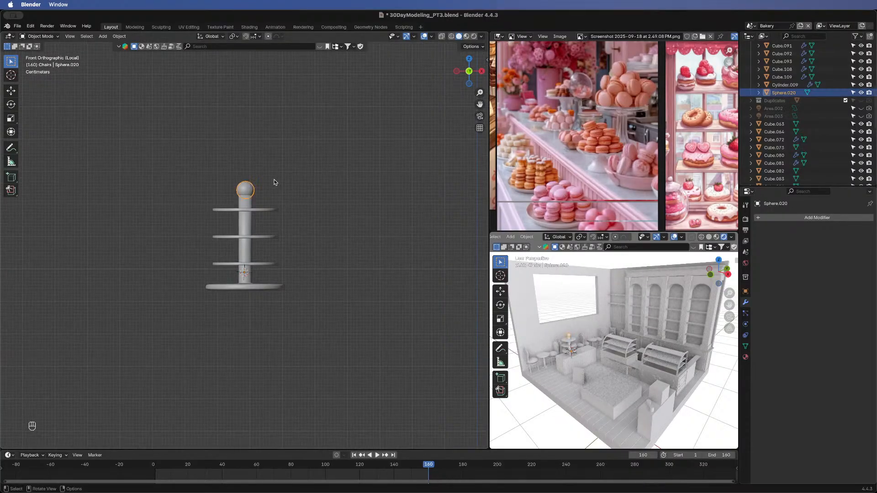
pyautogui.press('g')
pyautogui.press('z')
pyautogui.click(309, 177)
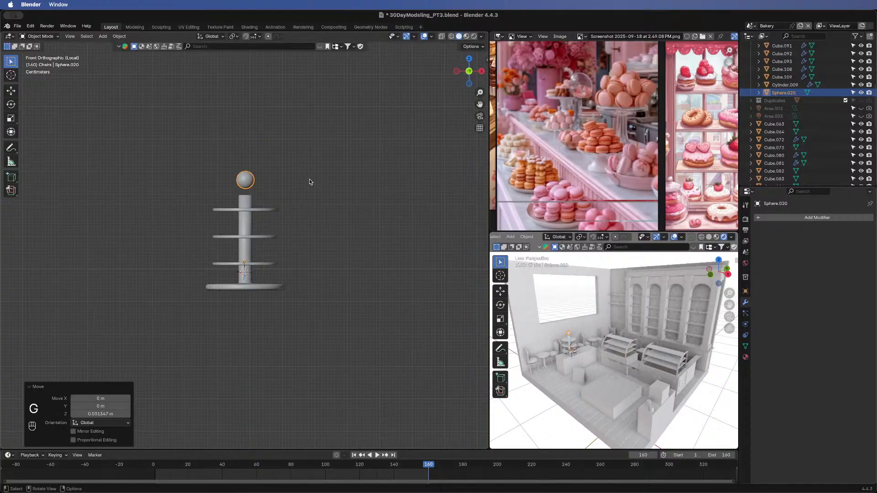
# - Scale the sphere's mesh up by about 1.357 and lower it about 0.025 m along Z onto the stem
pyautogui.press('Tab')
pyautogui.rightClick(255, 184)
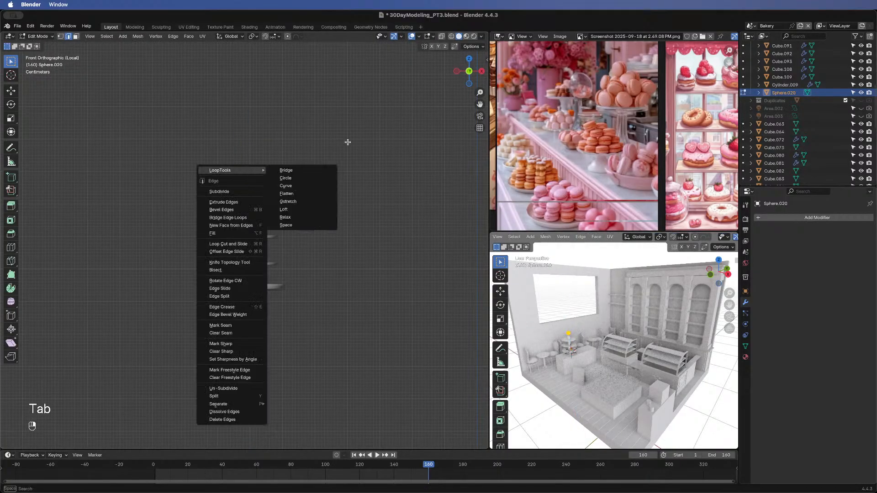
pyautogui.press('s')
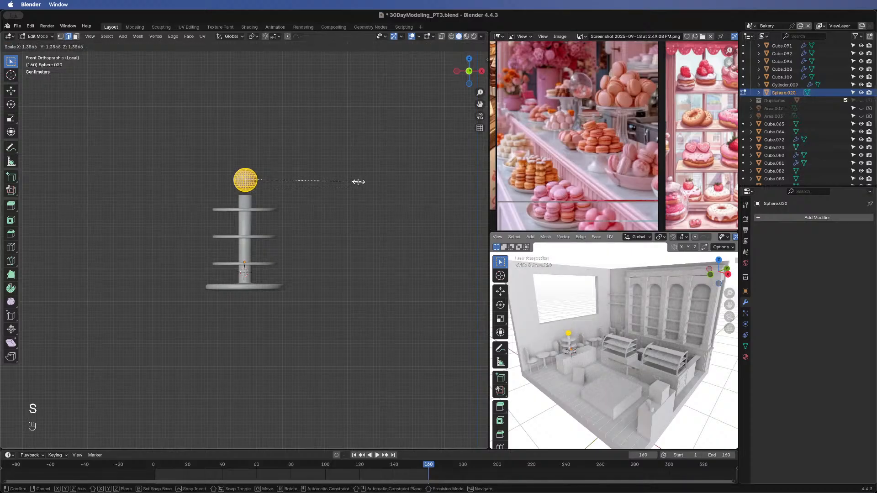
pyautogui.click(358, 182)
pyautogui.press('g')
pyautogui.press('z')
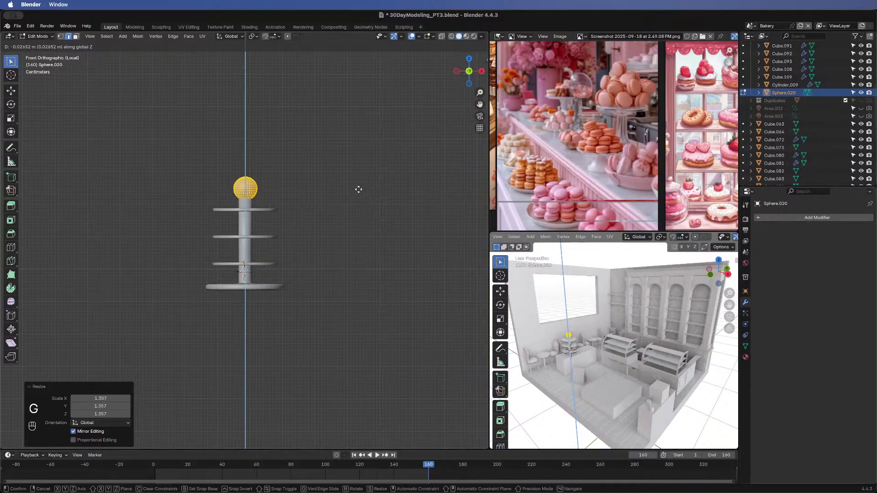
pyautogui.click(358, 191)
# - Shift the sphere's mesh about -0.001 m along X in the top view, then return to Object Mode and deselect it
pyautogui.moveTo(322, 197); pyautogui.dragTo(265, 230, button='middle')
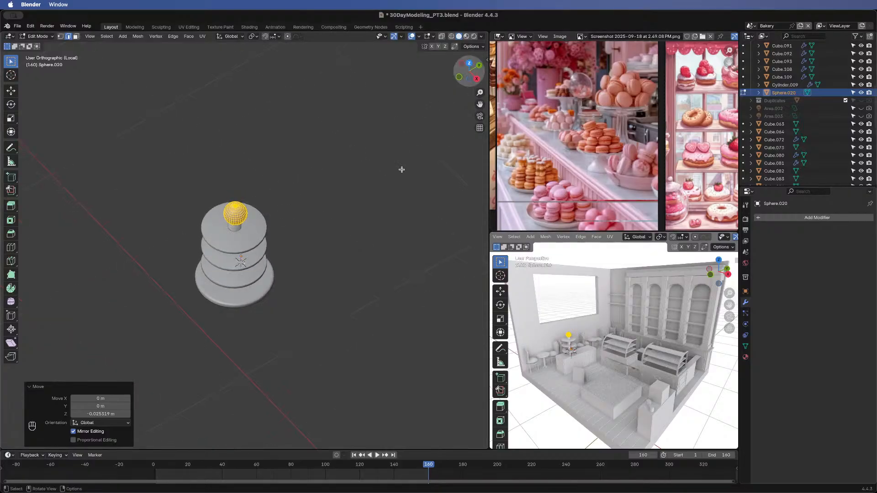
pyautogui.press('KP_7')
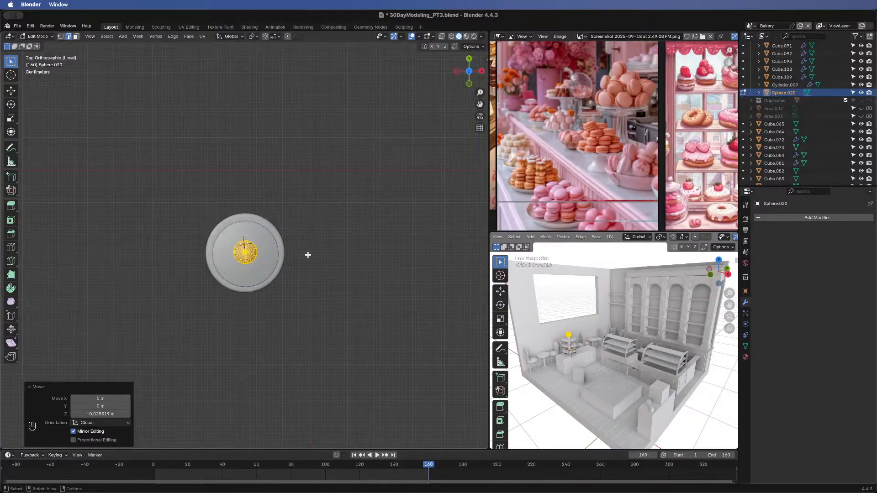
pyautogui.press('g')
pyautogui.press('x')
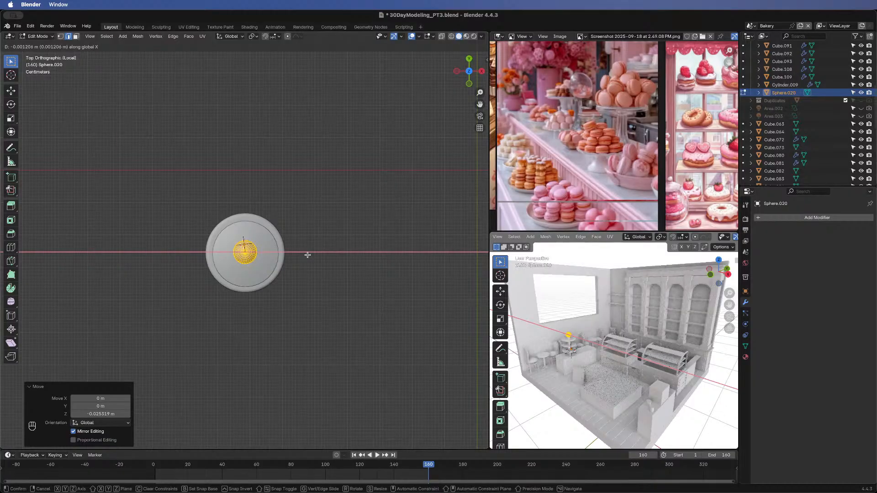
pyautogui.click(308, 255)
pyautogui.moveTo(314, 357); pyautogui.dragTo(313, 250, button='middle')
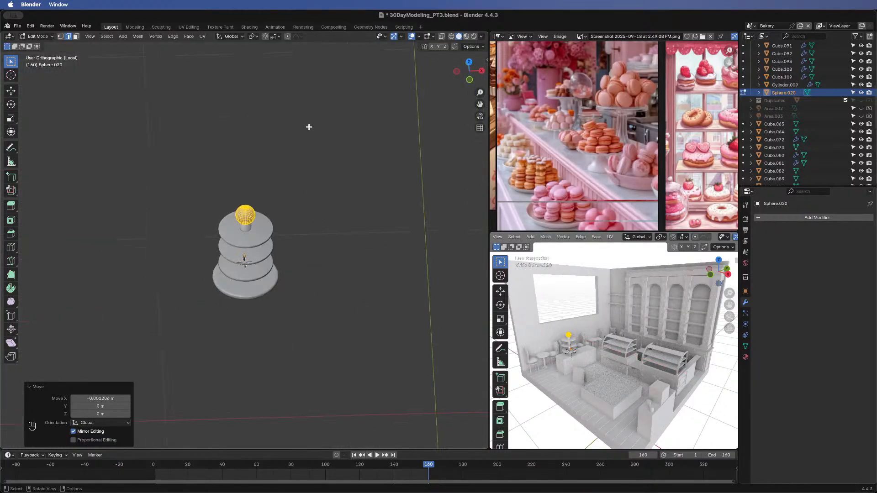
pyautogui.moveTo(309, 127); pyautogui.dragTo(328, 237, button='middle')
pyautogui.click(342, 227)
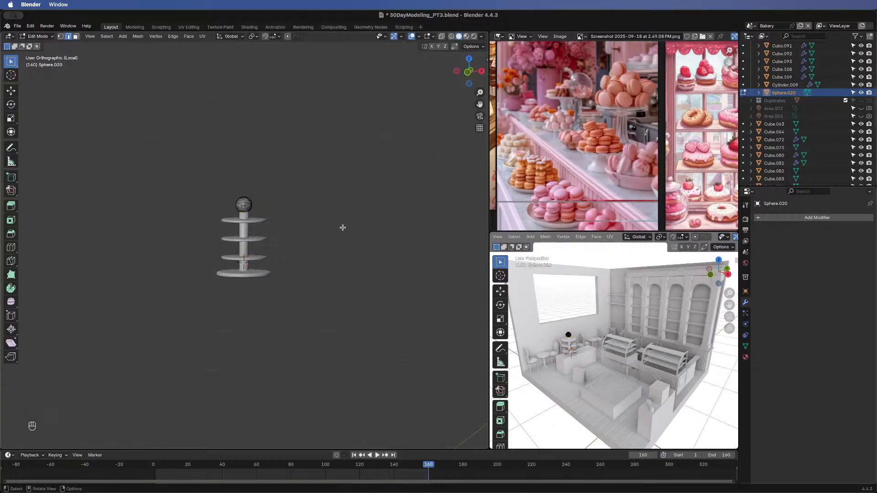
pyautogui.scroll(3, 343, 228)
pyautogui.press('Tab')
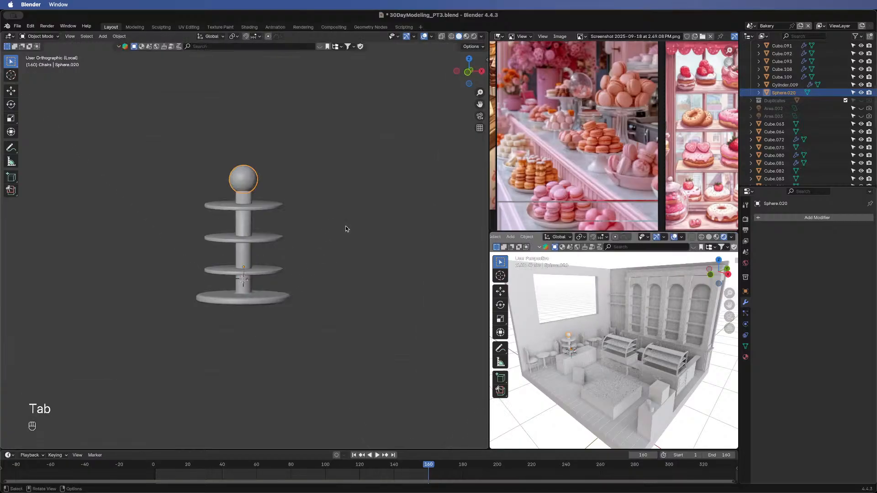
pyautogui.moveTo(292, 232); pyautogui.dragTo(390, 227, button='middle')
pyautogui.click(310, 256)
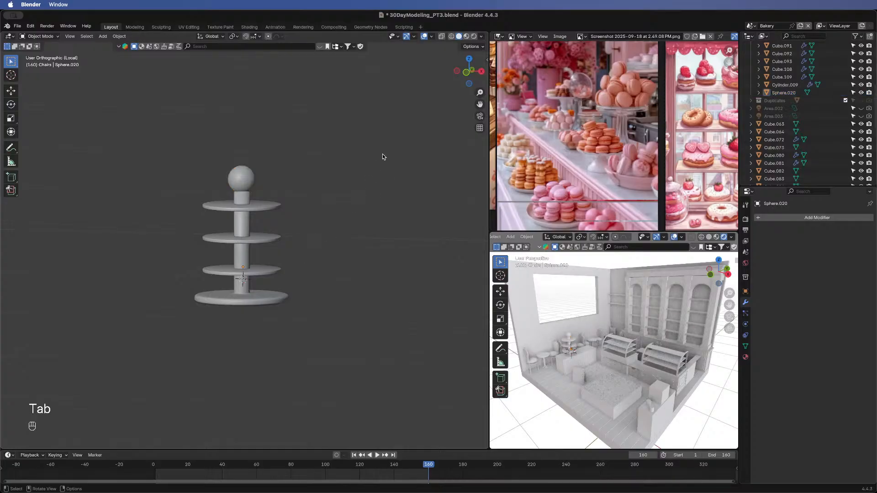
# - Exit local view and scale the stand's stem with base, plates and sphere together by about 0.447 on the counter
pyautogui.press('/')
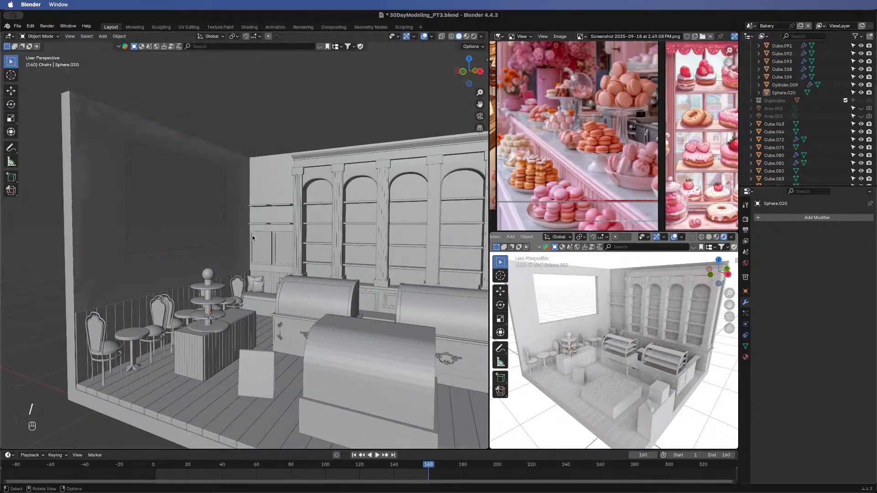
pyautogui.moveTo(239, 303); pyautogui.dragTo(319, 287, button='middle')
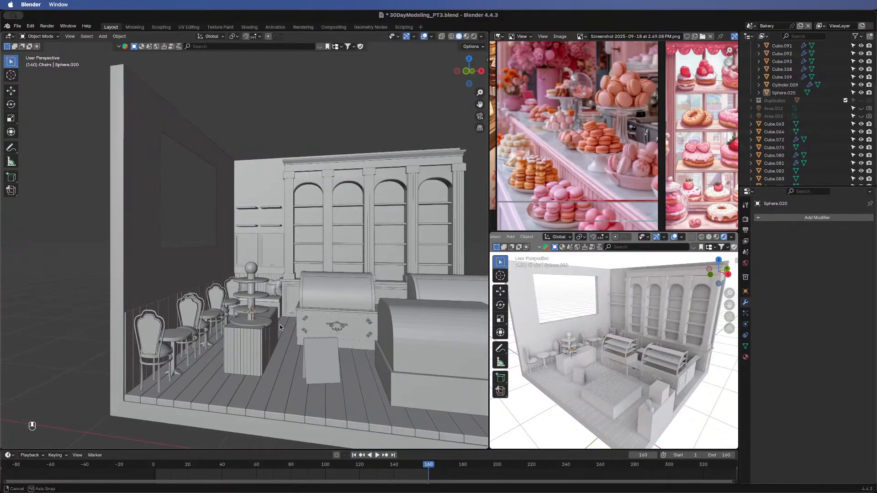
pyautogui.click(252, 317)
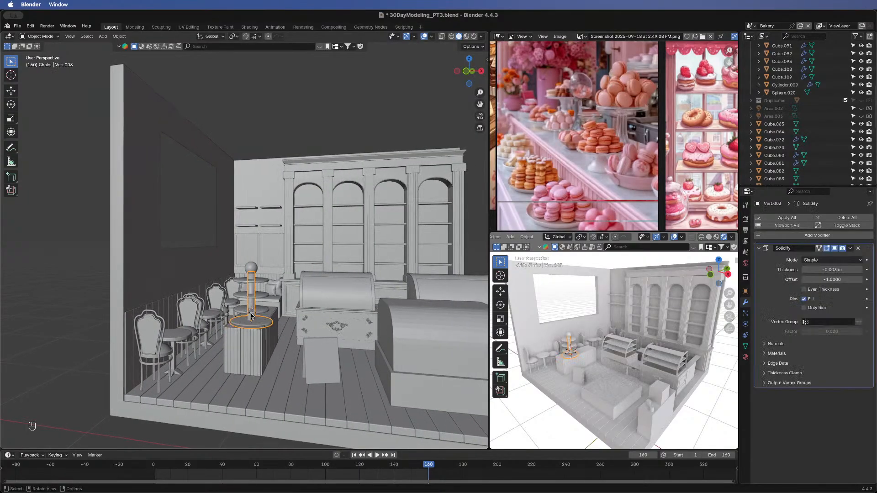
pyautogui.press('shift')
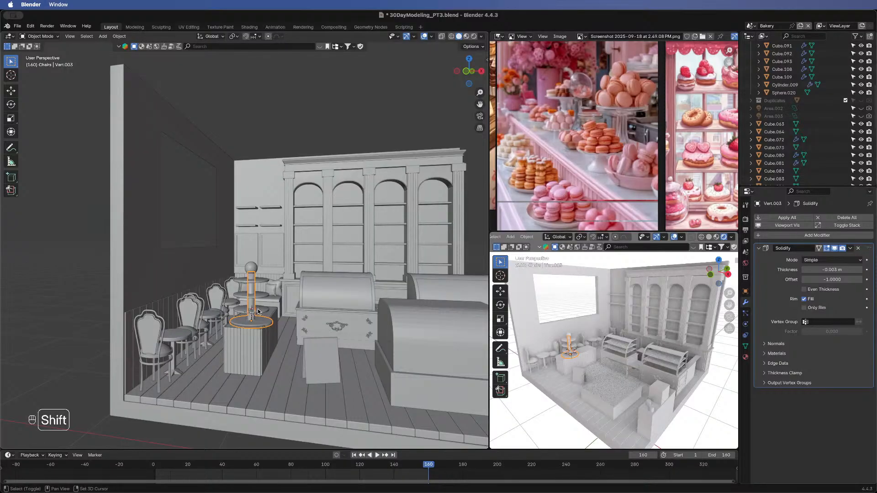
pyautogui.keyDown('shift'); pyautogui.click(262, 296); pyautogui.keyUp('shift')
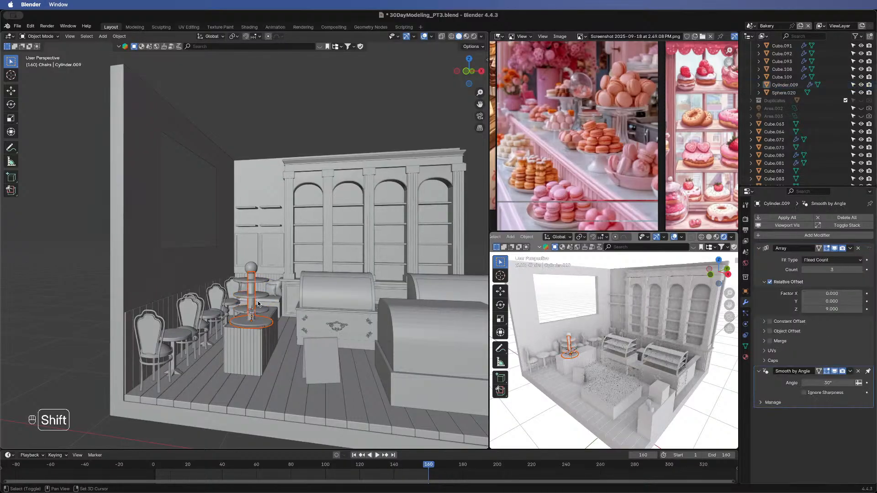
pyautogui.keyDown('shift'); pyautogui.click(251, 267); pyautogui.keyUp('shift')
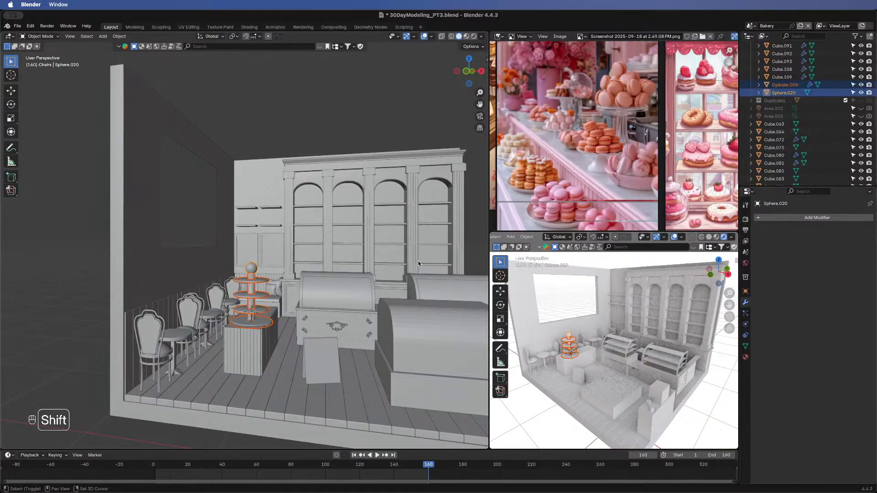
pyautogui.press('s')
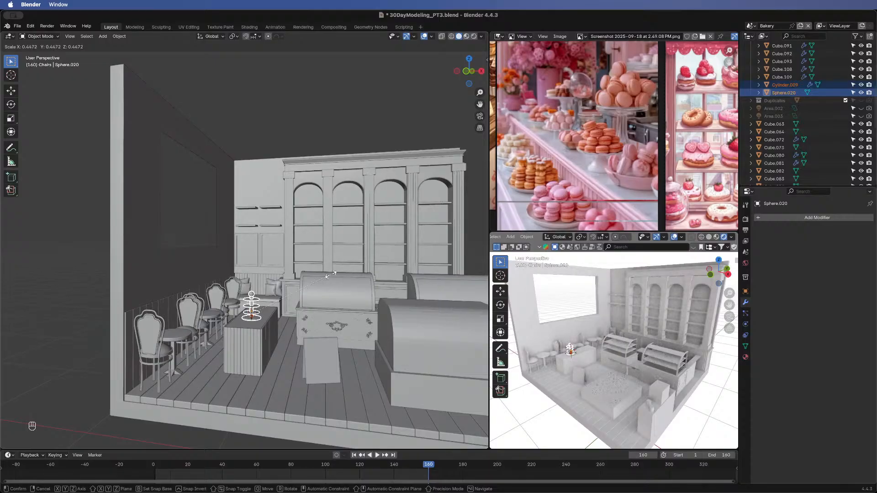
pyautogui.click(333, 290)
# - Delete the sphere finial from the top of the dessert stand
pyautogui.scroll(-2, 333, 292)
pyautogui.moveTo(333, 292); pyautogui.dragTo(318, 292, button='middle')
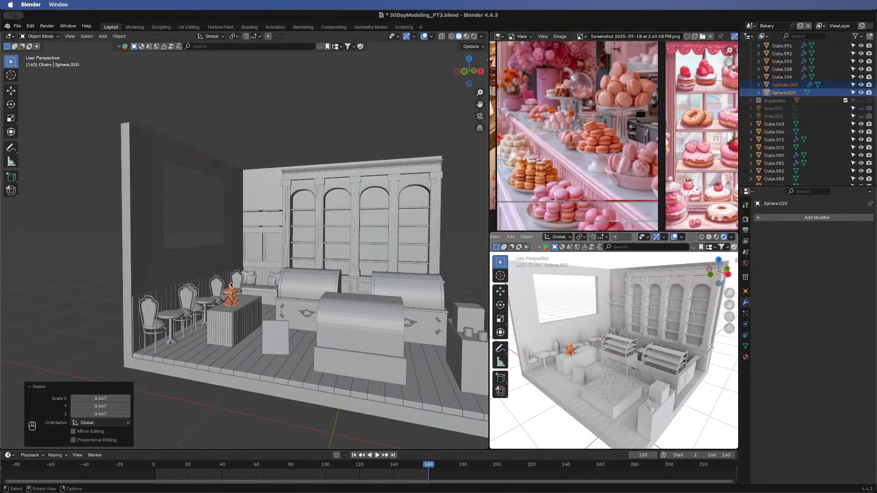
pyautogui.click(232, 289)
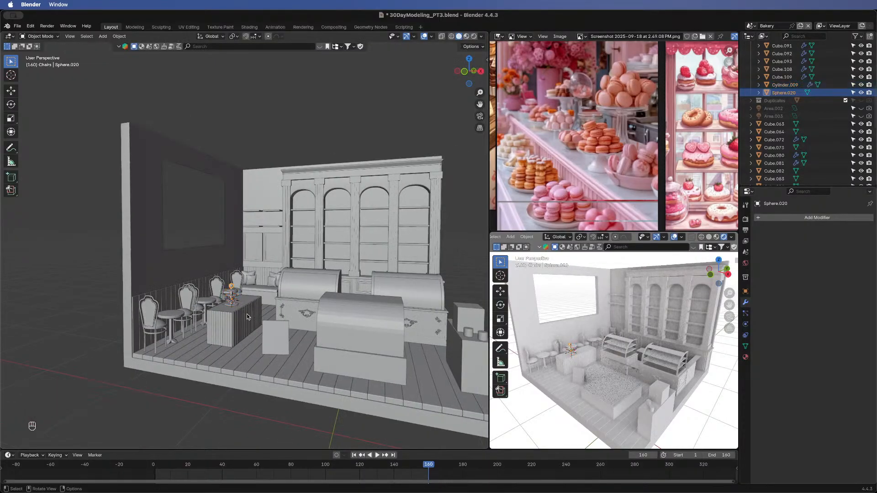
pyautogui.scroll(2, 208, 332)
pyautogui.scroll(2, 230, 334)
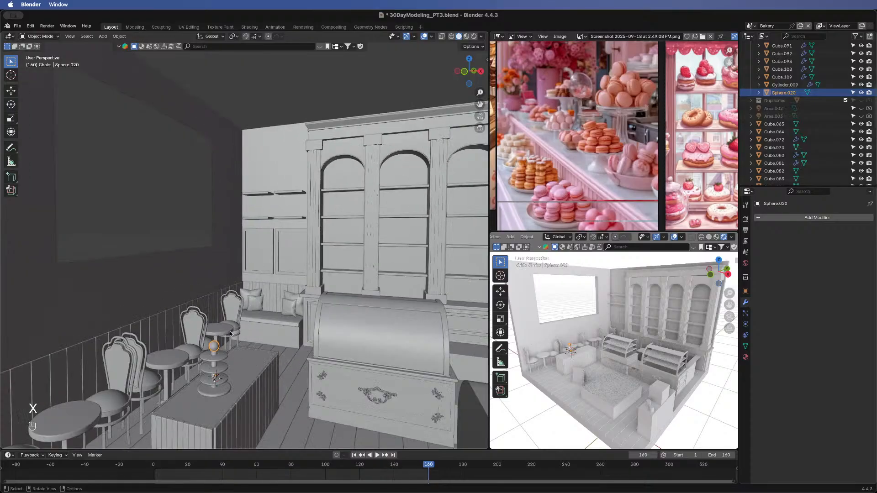
pyautogui.keyDown('shift'); pyautogui.moveTo(236, 360); pyautogui.dragTo(251, 278, button='middle'); pyautogui.keyUp('shift')
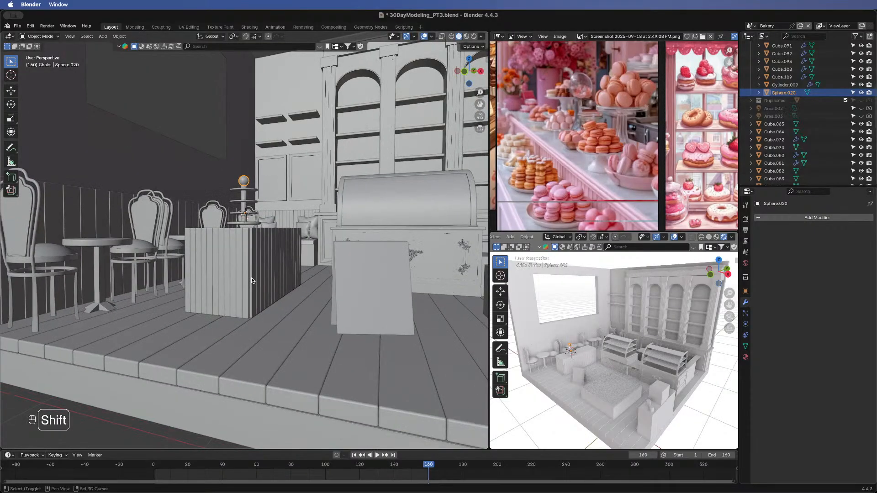
pyautogui.press('x')
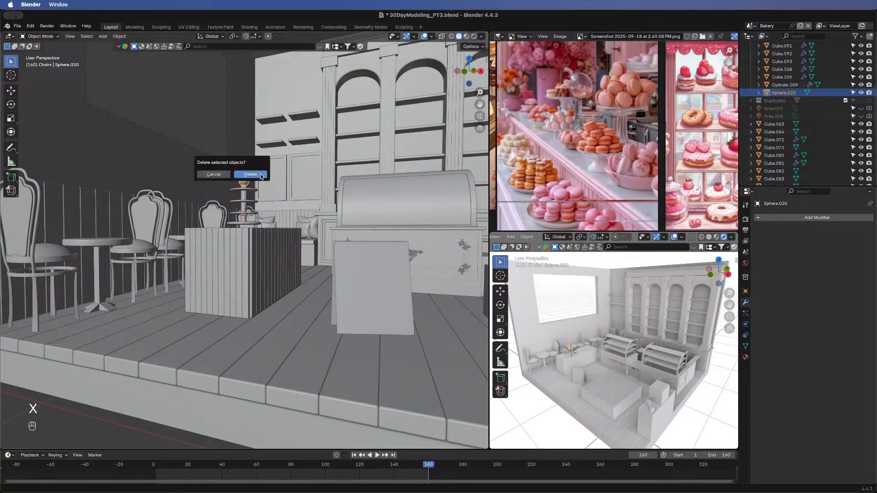
pyautogui.click(252, 175)
# - Move the dessert stand's stem with base and its plates together about -0.096 m along Y on the counter
pyautogui.moveTo(239, 256); pyautogui.dragTo(161, 250, button='middle')
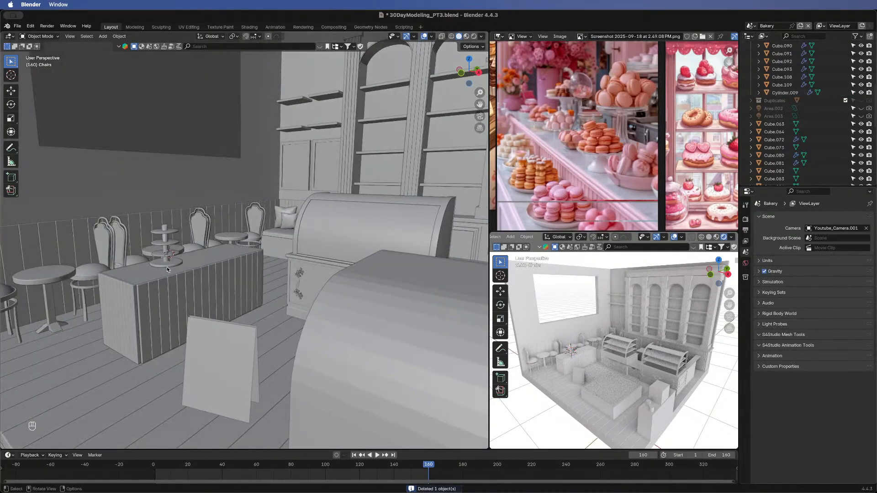
pyautogui.click(163, 257)
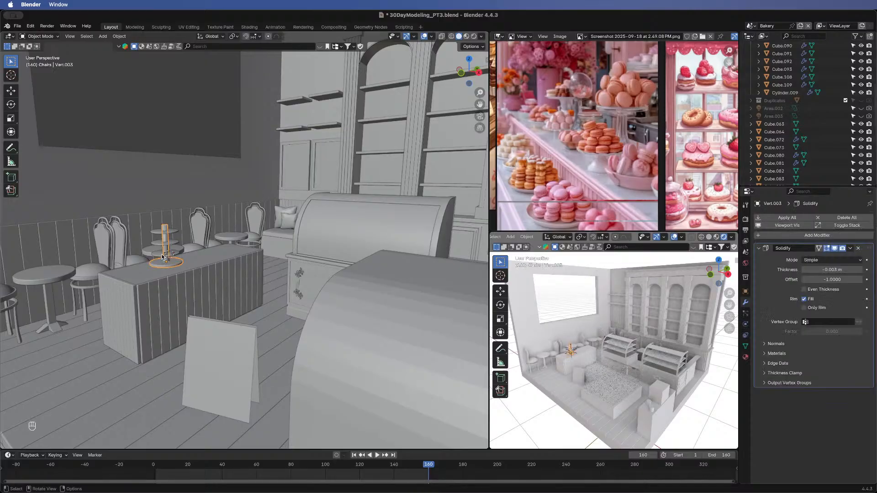
pyautogui.keyDown('shift'); pyautogui.click(163, 250); pyautogui.keyUp('shift')
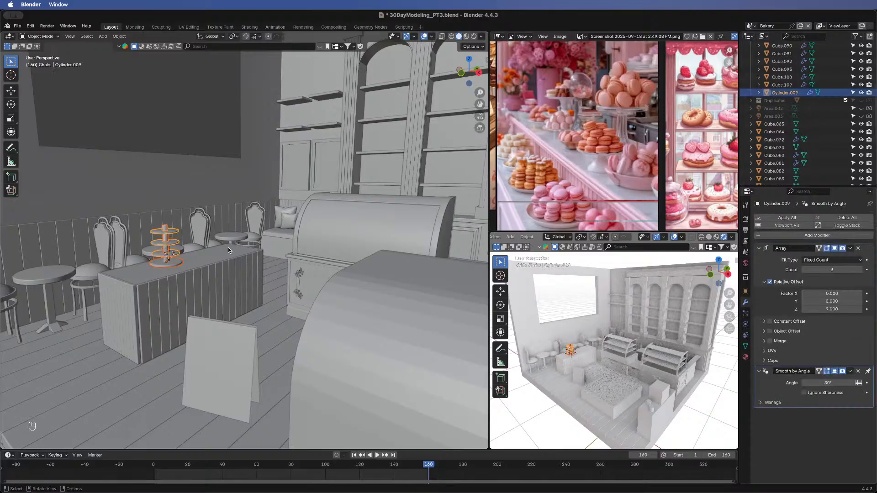
pyautogui.press('g')
pyautogui.press('x')
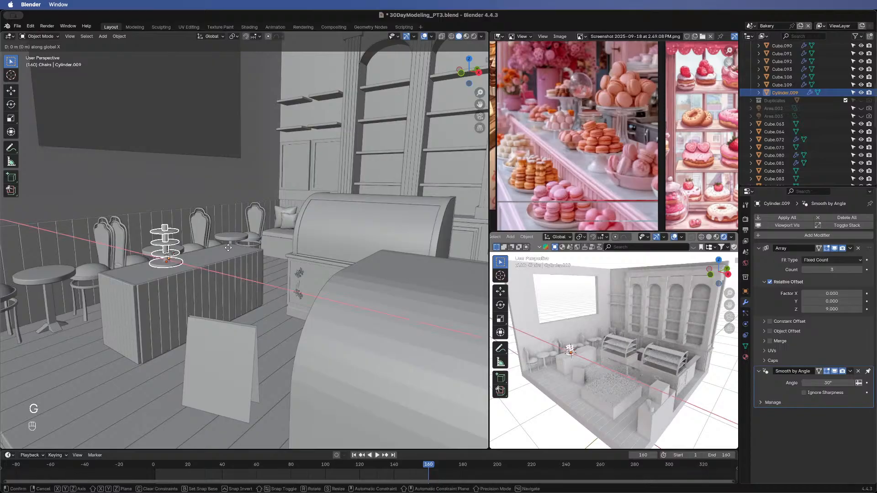
pyautogui.press('g')
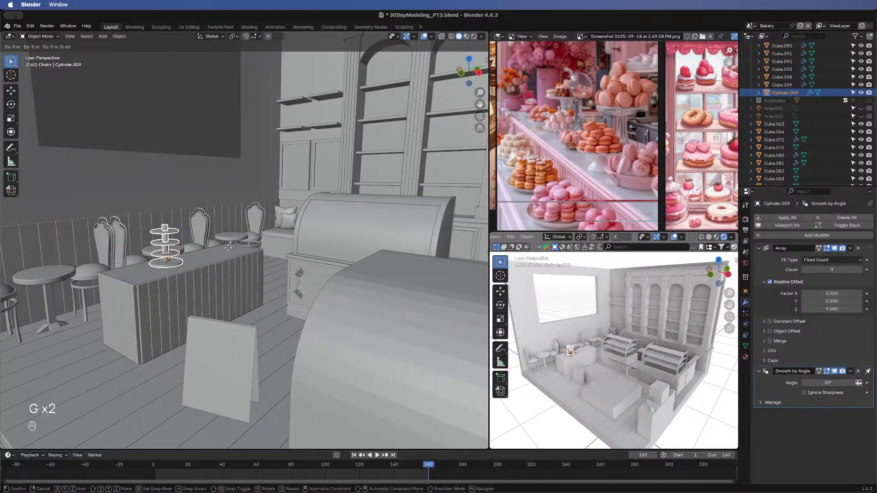
pyautogui.press('y')
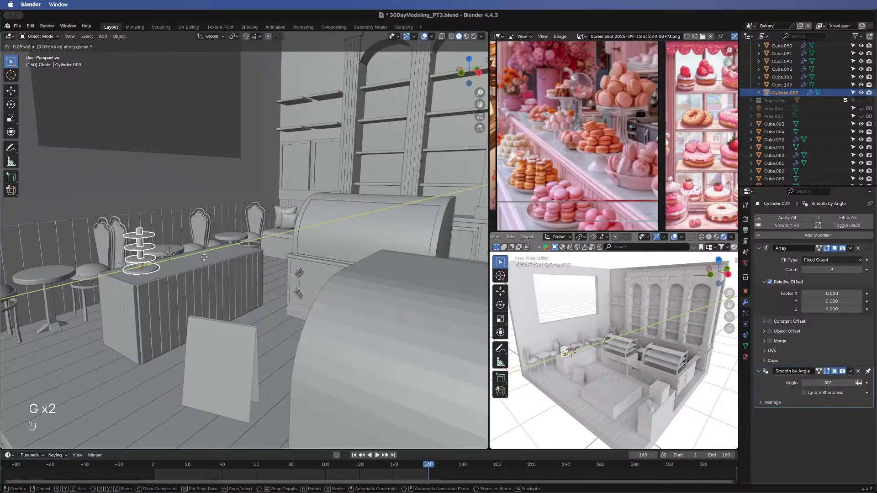
pyautogui.click(204, 258)
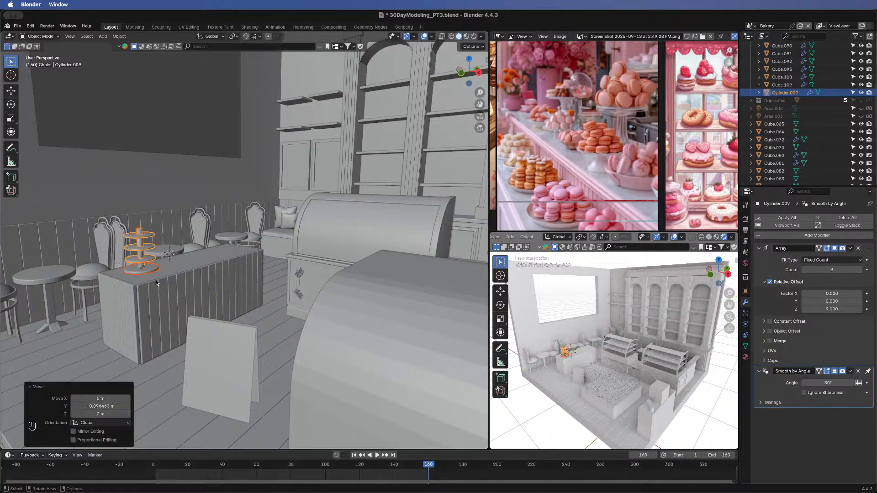
pyautogui.hotkey('shift', 'd')
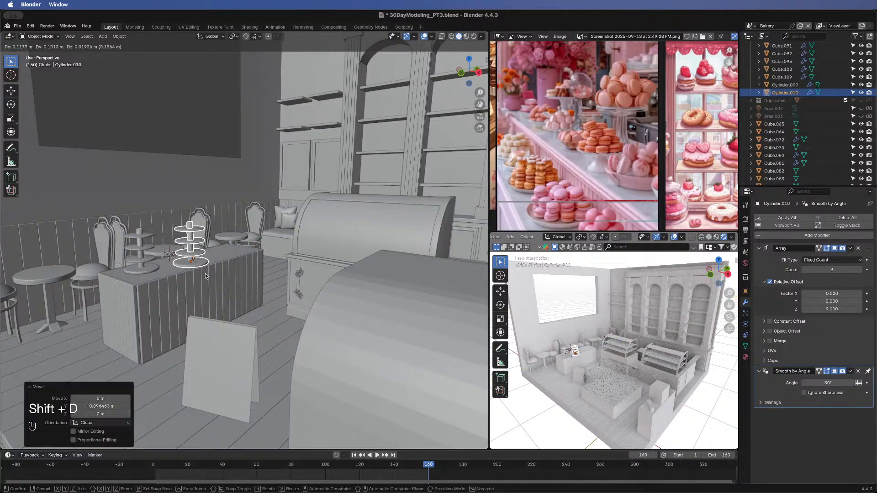
pyautogui.click(205, 273)
pyautogui.press('super+z')
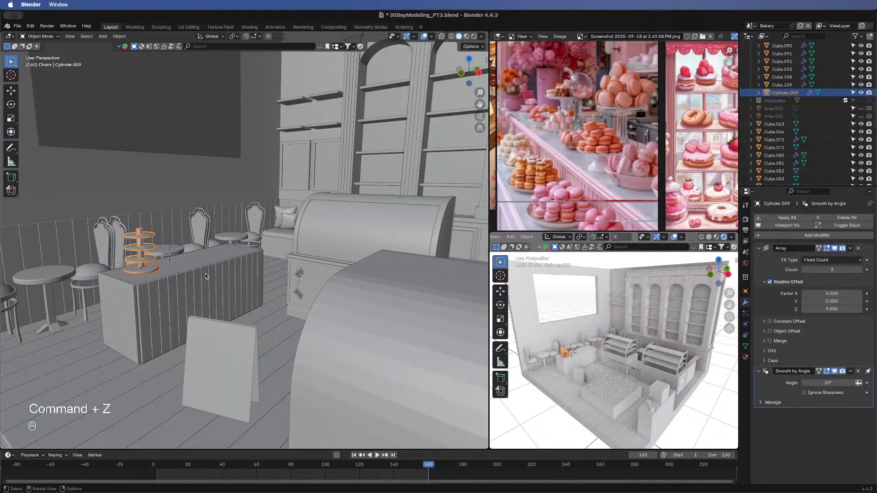
# - Create a linked duplicate of the whole dessert stand and move it about 0.199 m along Y on the counter
pyautogui.hotkey('alt', 'd')
pyautogui.rightClick(240, 268)
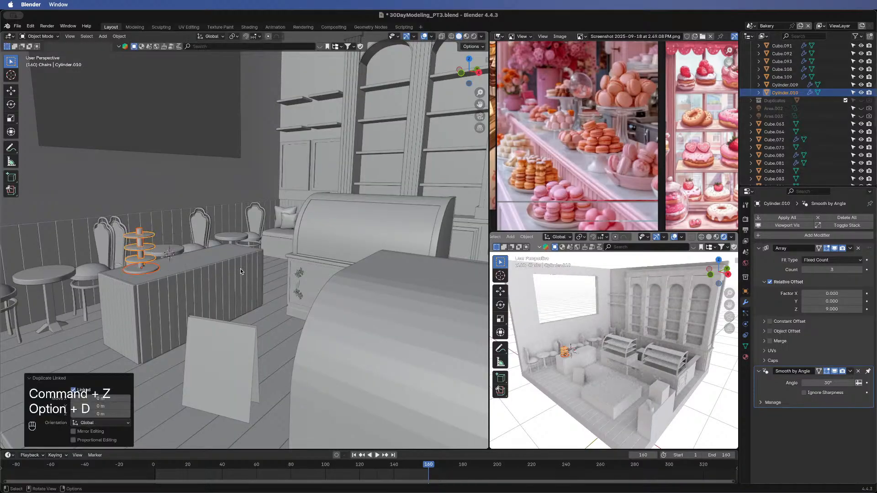
pyautogui.press('g')
pyautogui.press('y')
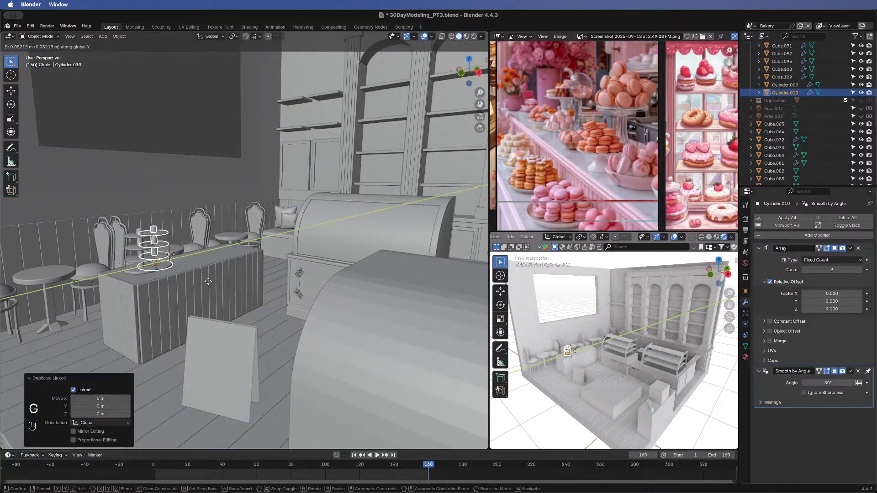
pyautogui.click(230, 272)
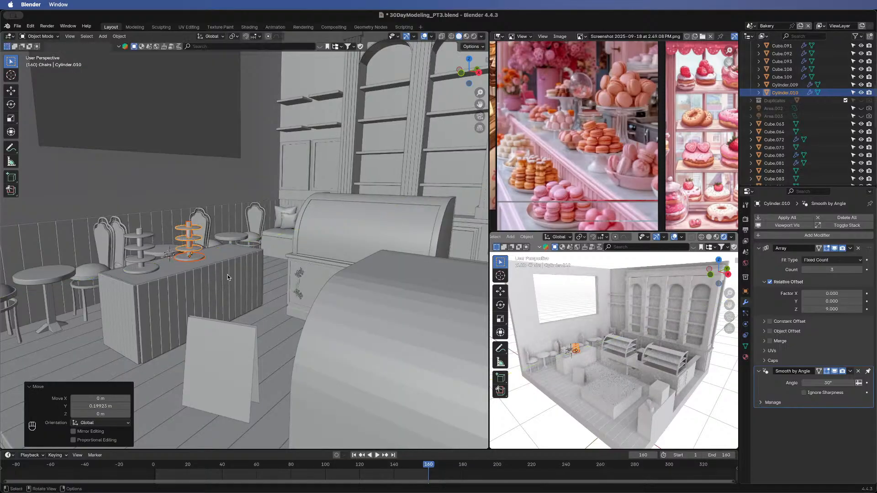
# - Make another linked duplicate from the second dessert stand and move it about 0.205 m along Y
pyautogui.hotkey('alt', 'd')
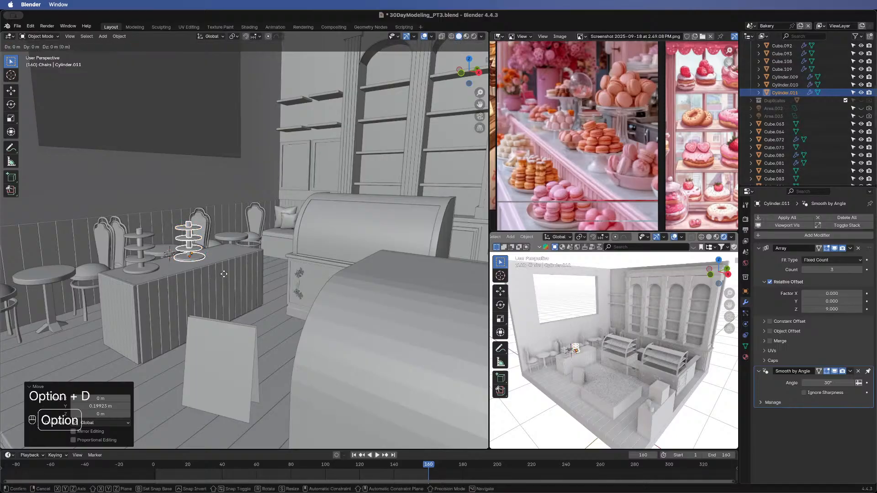
pyautogui.rightClick(233, 276)
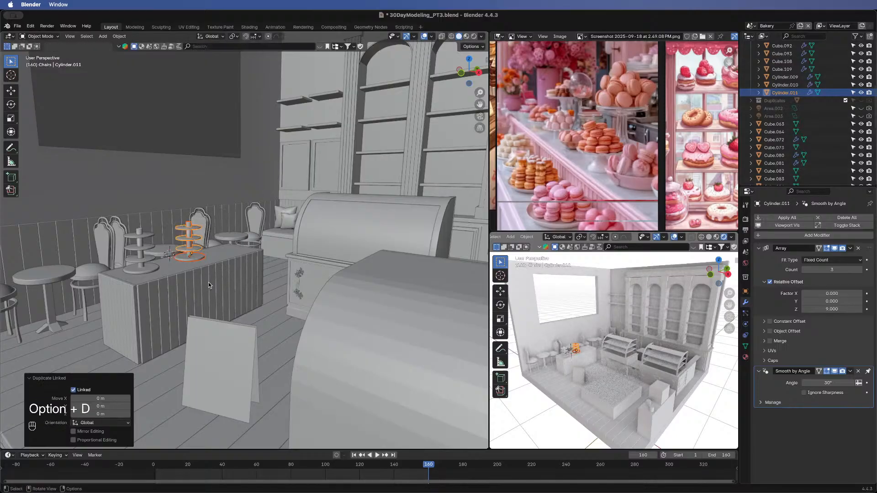
pyautogui.press('g')
pyautogui.press('x')
pyautogui.press('g')
pyautogui.press('y')
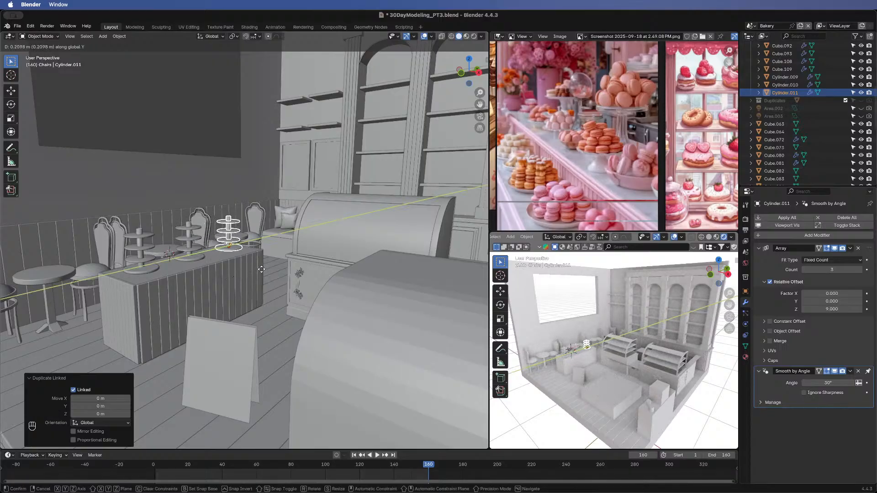
pyautogui.click(260, 270)
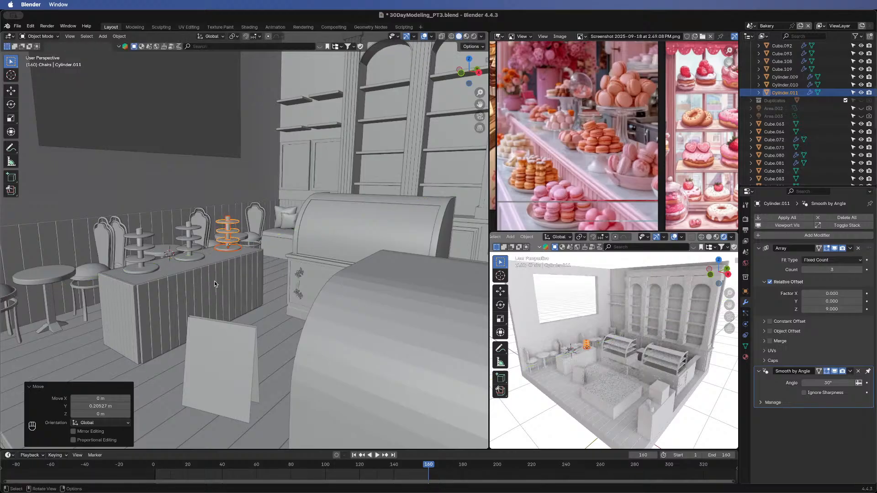
# - Switch to the Shading workspace and assign the existing Eevee_Glass_Shader material to the stem and base of the first stand
pyautogui.moveTo(119, 263); pyautogui.dragTo(326, 300, button='middle')
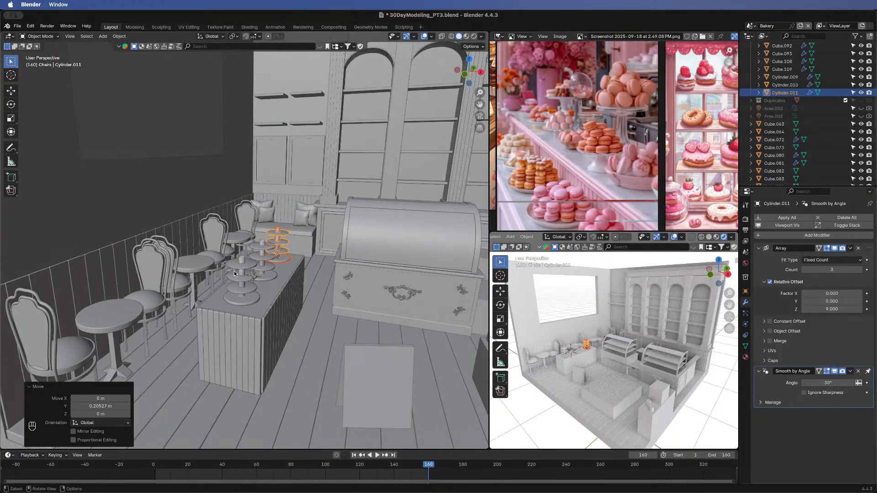
pyautogui.moveTo(234, 272); pyautogui.dragTo(234, 278, button='middle')
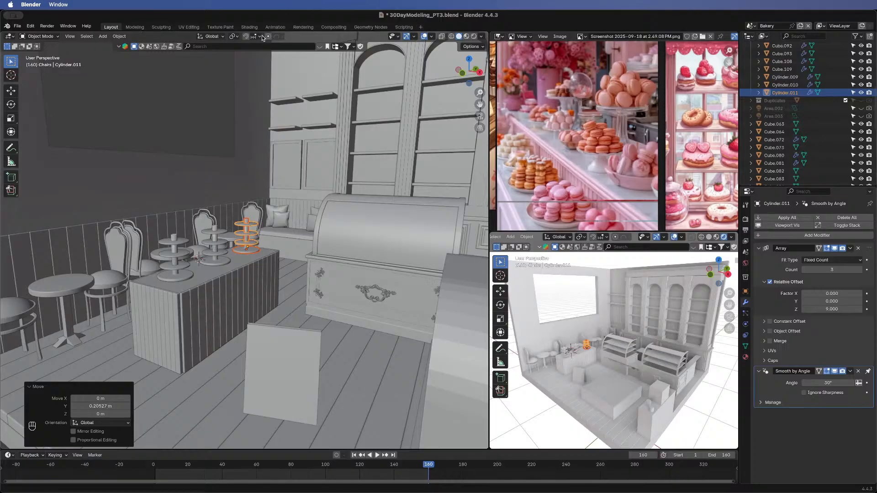
pyautogui.click(249, 27)
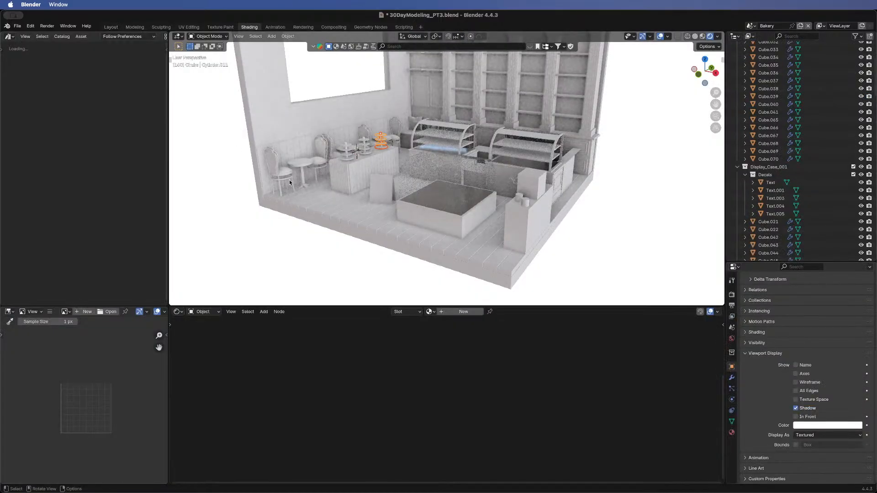
pyautogui.scroll(3, 343, 167)
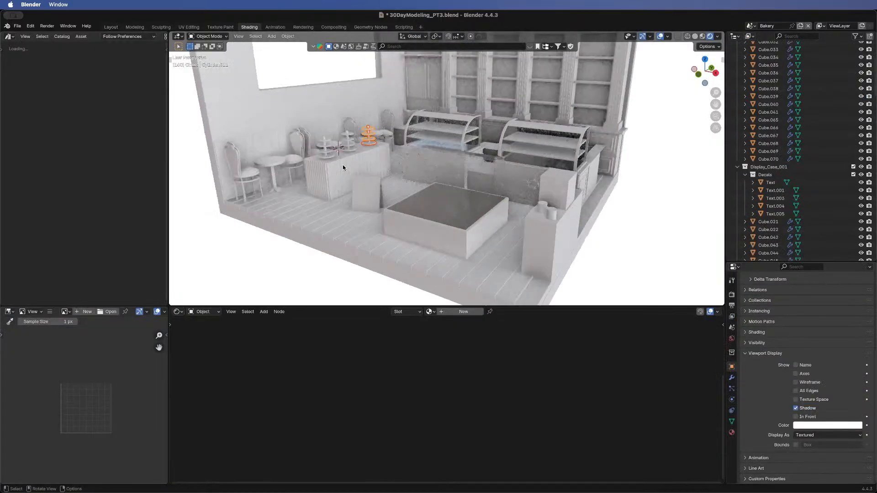
pyautogui.keyDown('shift'); pyautogui.moveTo(311, 142); pyautogui.dragTo(424, 181, button='middle'); pyautogui.keyUp('shift')
pyautogui.scroll(4, 367, 178)
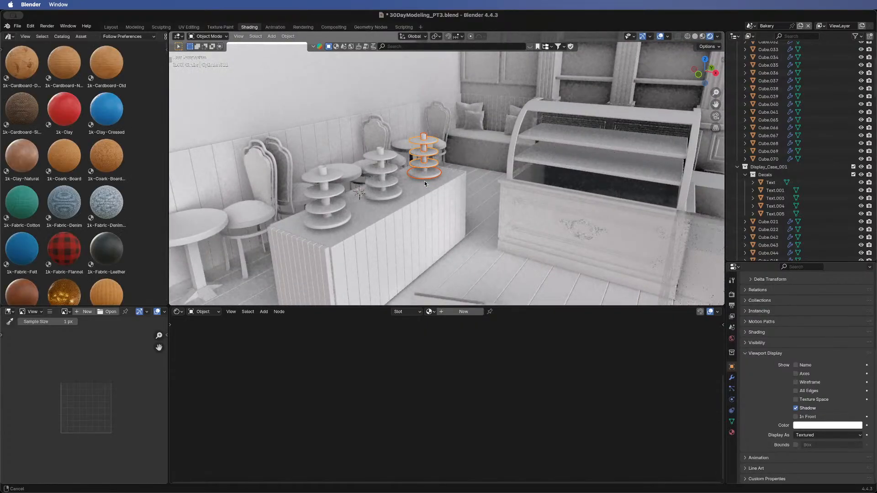
pyautogui.click(329, 223)
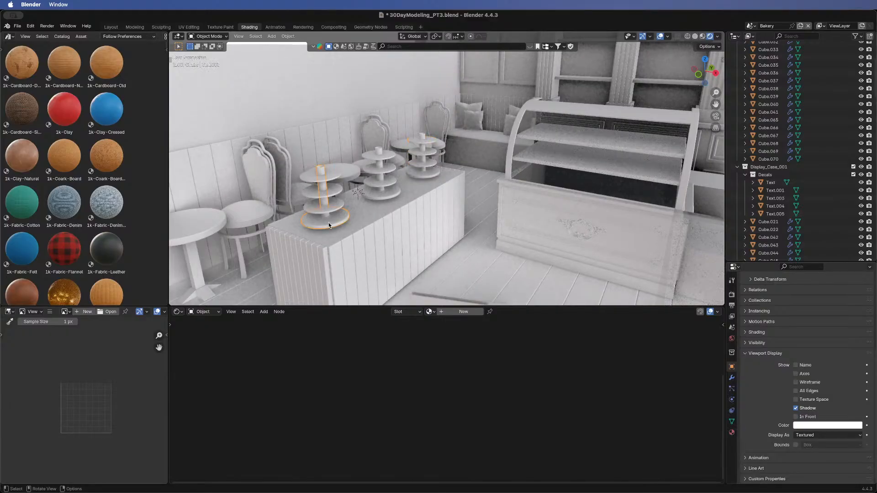
pyautogui.click(430, 312)
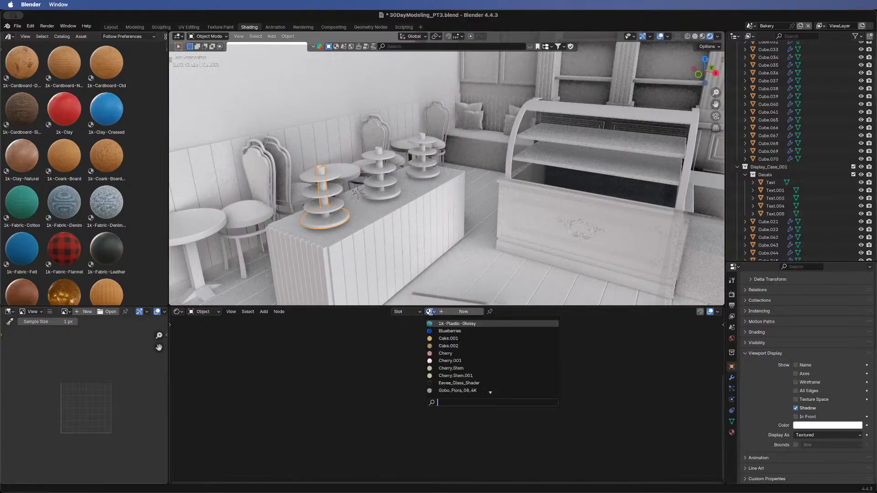
pyautogui.click(440, 383)
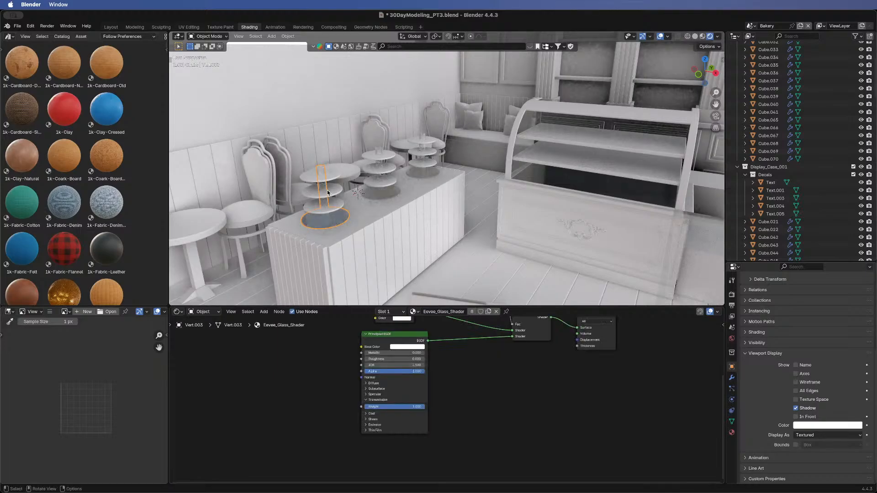
# - Assign the Eevee_Glass_Shader material to the first stand's three plates
pyautogui.click(339, 214)
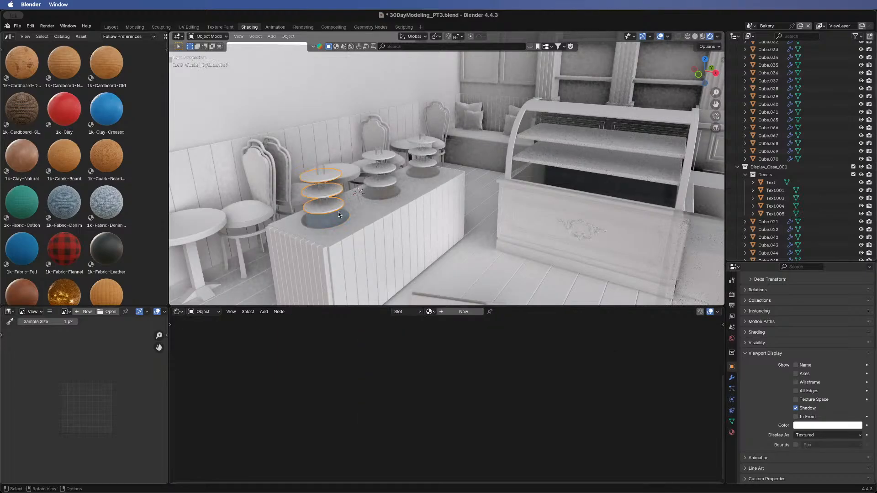
pyautogui.click(430, 312)
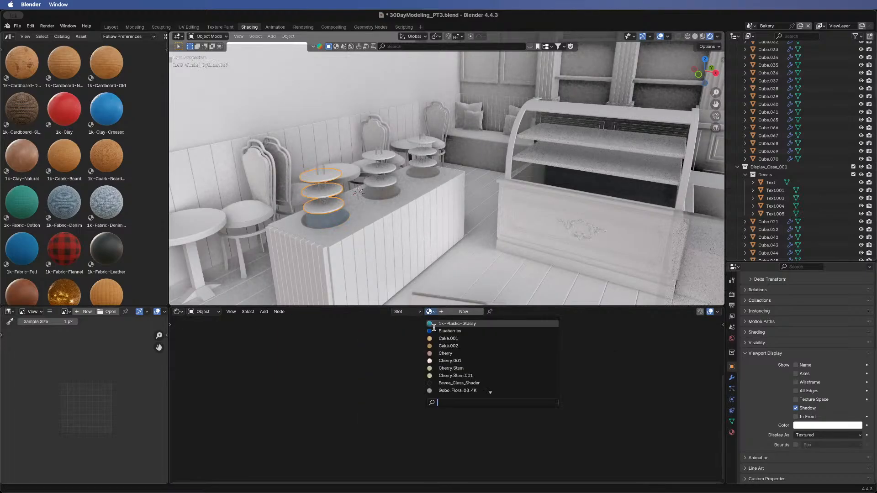
pyautogui.click(453, 384)
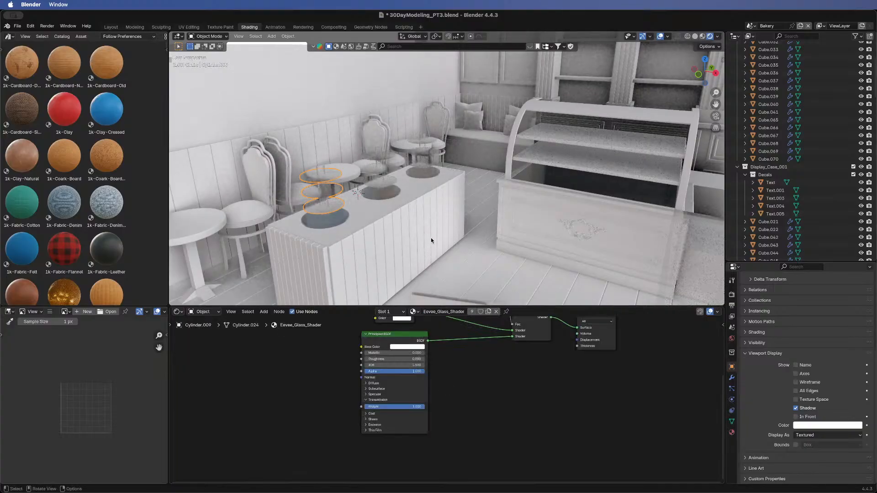
# - Examine the glass look of the dessert stands on the counter in the rendered view from a lower angle
pyautogui.moveTo(431, 237); pyautogui.dragTo(462, 207, button='middle')
pyautogui.click(333, 230)
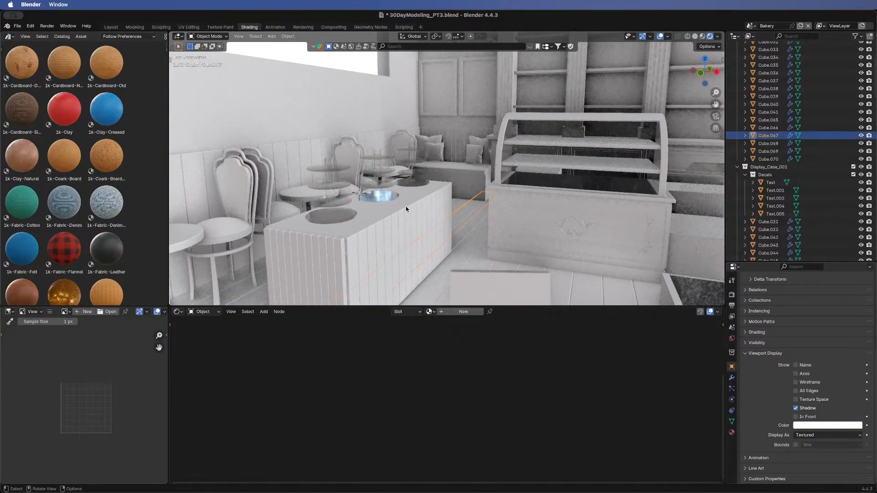
pyautogui.click(330, 161)
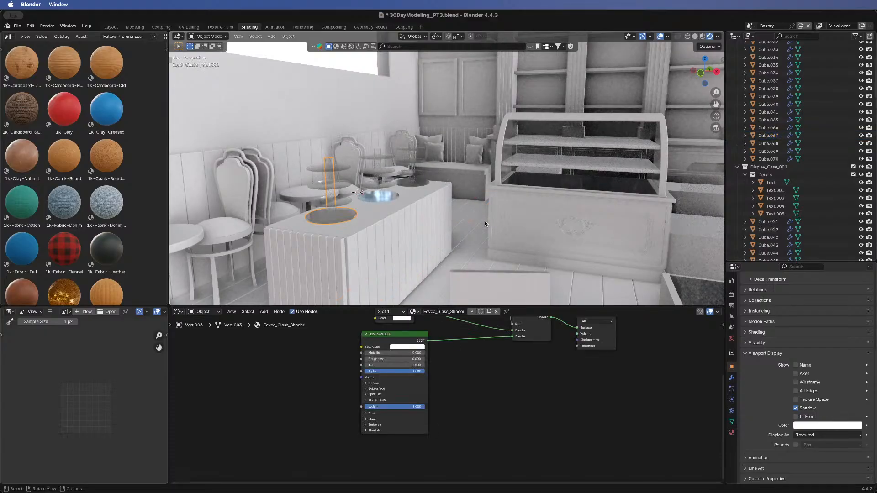
pyautogui.click(459, 204)
pyautogui.moveTo(312, 234); pyautogui.dragTo(186, 73, button='middle')
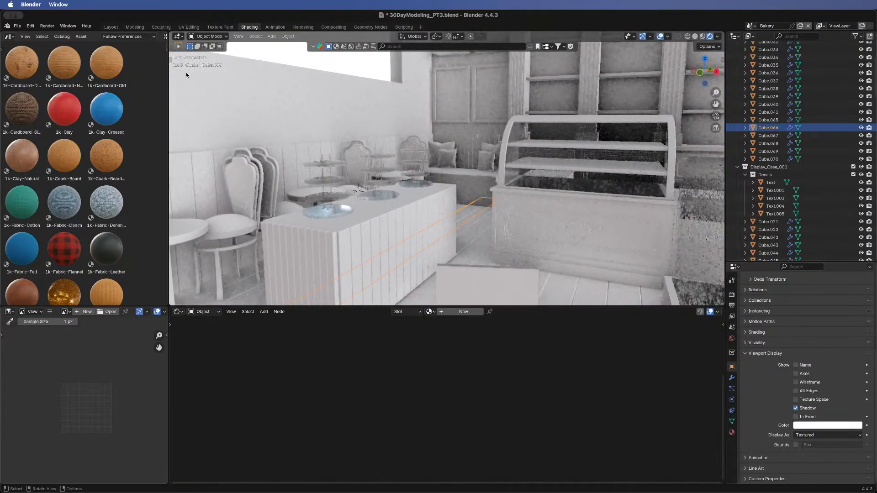
# - Return to the Layout workspace and examine the whole bakery scene against the reference image collage
pyautogui.click(114, 25)
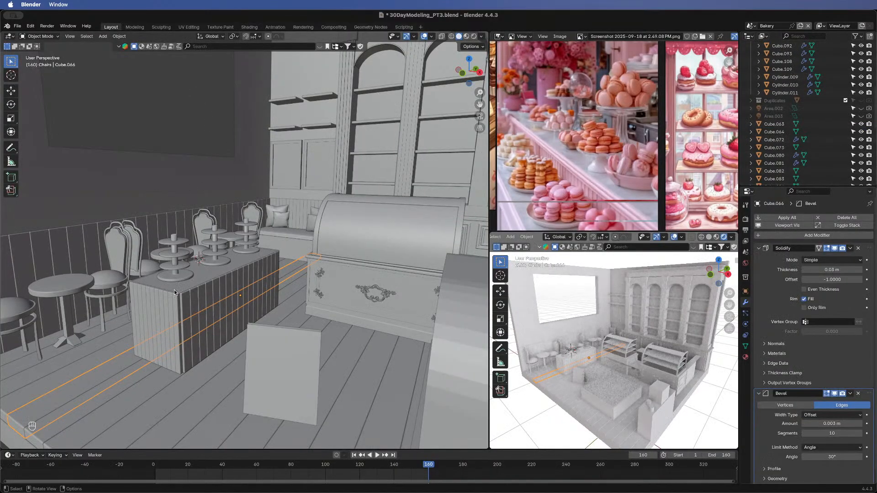
pyautogui.scroll(-6, 174, 291)
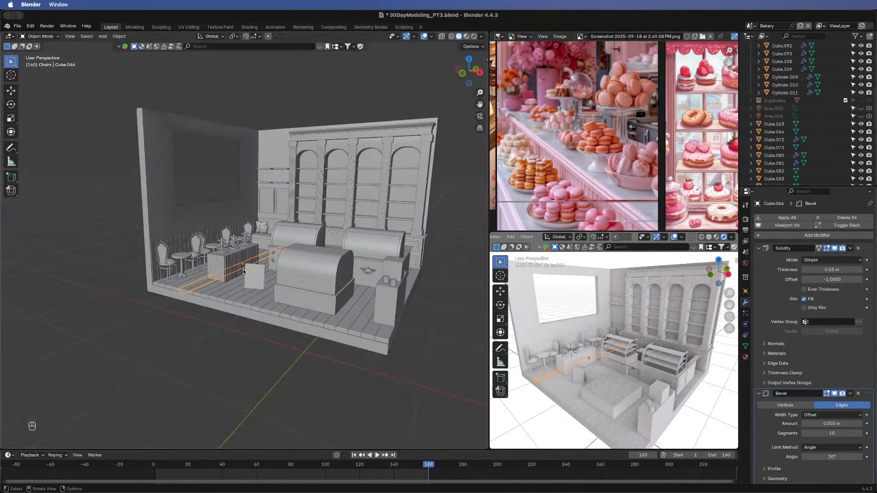
pyautogui.moveTo(243, 269); pyautogui.dragTo(287, 248, button='middle')
pyautogui.scroll(5, 286, 251)
pyautogui.moveTo(268, 283); pyautogui.dragTo(232, 280, button='middle')
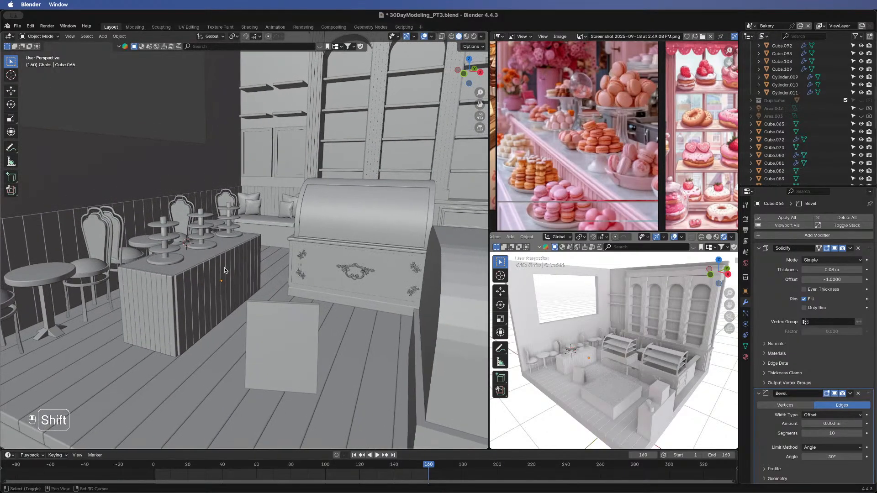
pyautogui.scroll(-5, 195, 235)
pyautogui.moveTo(280, 243); pyautogui.dragTo(332, 250, button='middle')
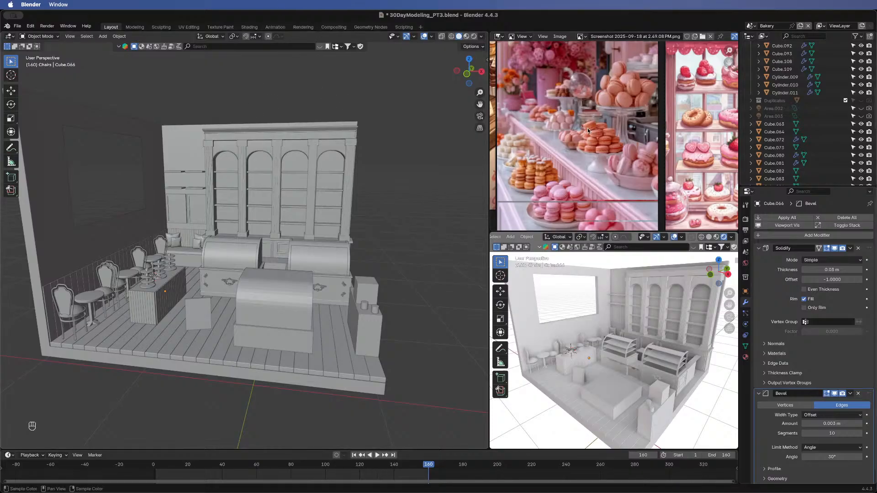
pyautogui.scroll(-2, 584, 138)
pyautogui.moveTo(647, 106); pyautogui.dragTo(605, 130, button='middle')
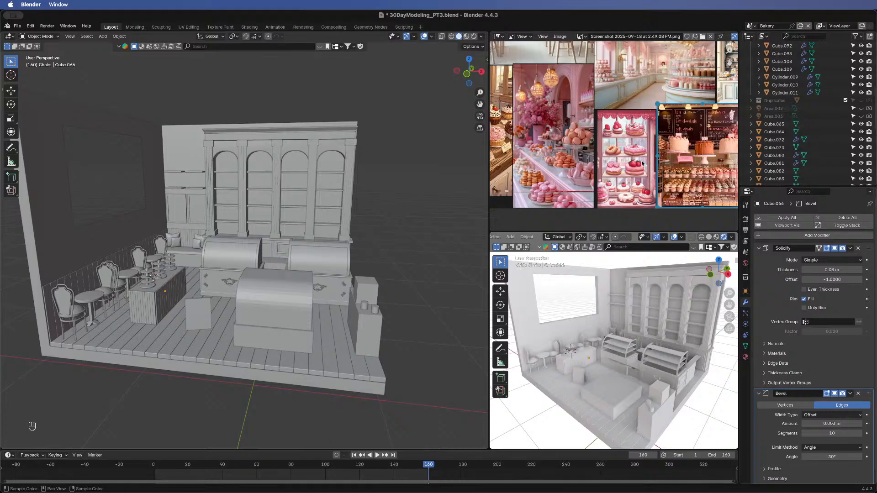
# - Look over the dessert photos in the reference collage and save the bakery scene file
pyautogui.moveTo(612, 138)
pyautogui.mouseDown(button='middle')
pyautogui.moveTo(619, 156)
pyautogui.moveTo(620, 147)
pyautogui.mouseUp(button='middle')
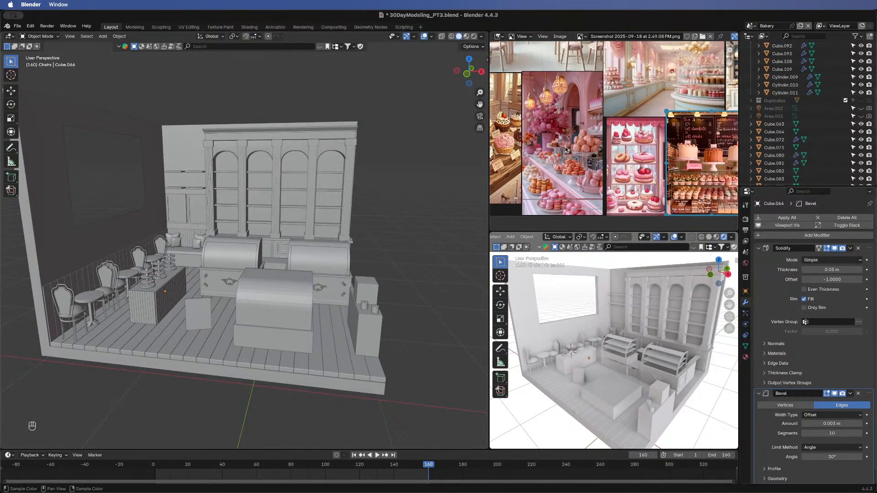
pyautogui.moveTo(565, 146); pyautogui.dragTo(593, 161, button='middle')
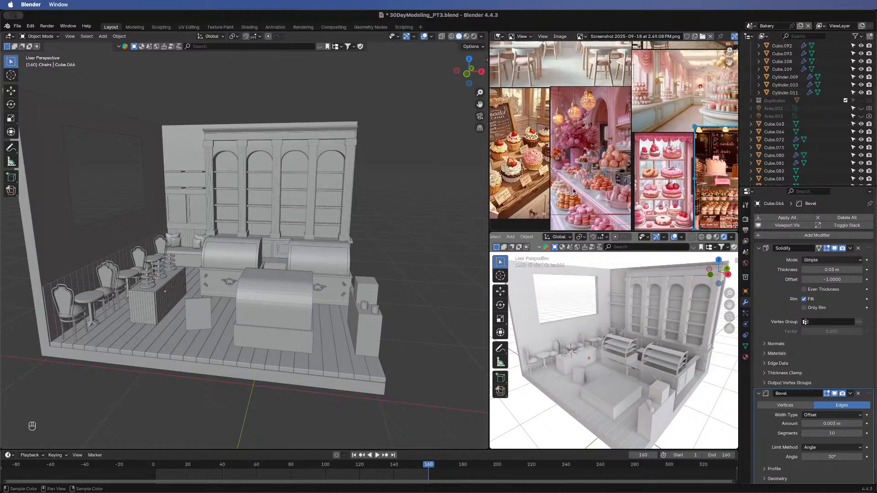
pyautogui.scroll(-3, 610, 130)
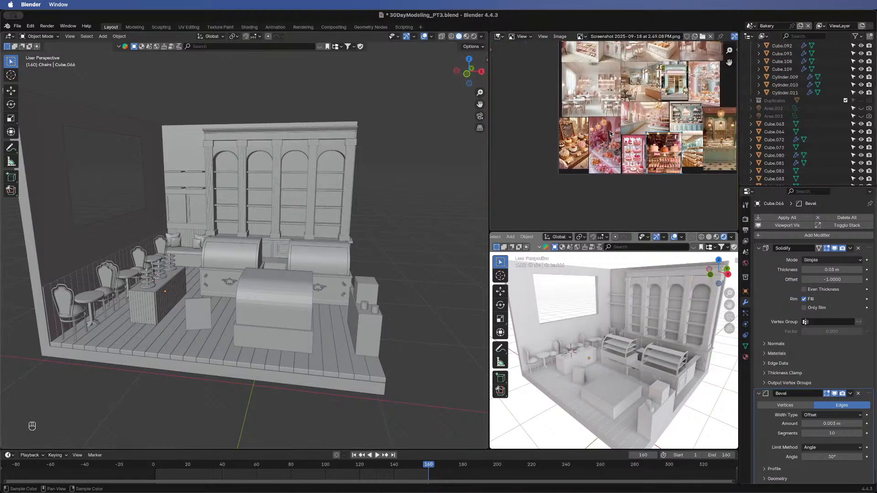
pyautogui.moveTo(610, 130); pyautogui.dragTo(570, 176, button='middle')
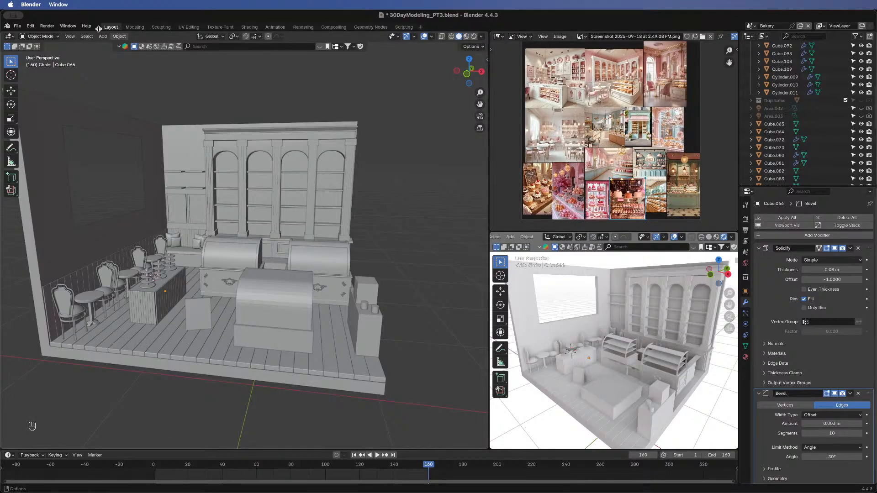
pyautogui.click(18, 26)
pyautogui.moveTo(449, 207); pyautogui.dragTo(434, 222, button='middle')
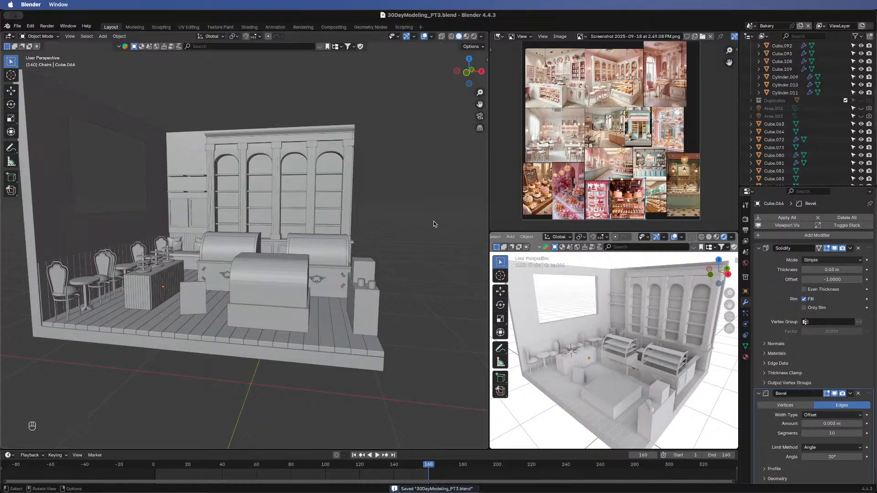
# - Import both cupcake FBX models, the plain one and the one with sprinkles, from the CupcakeDream folder on the external drive
pyautogui.click(18, 27)
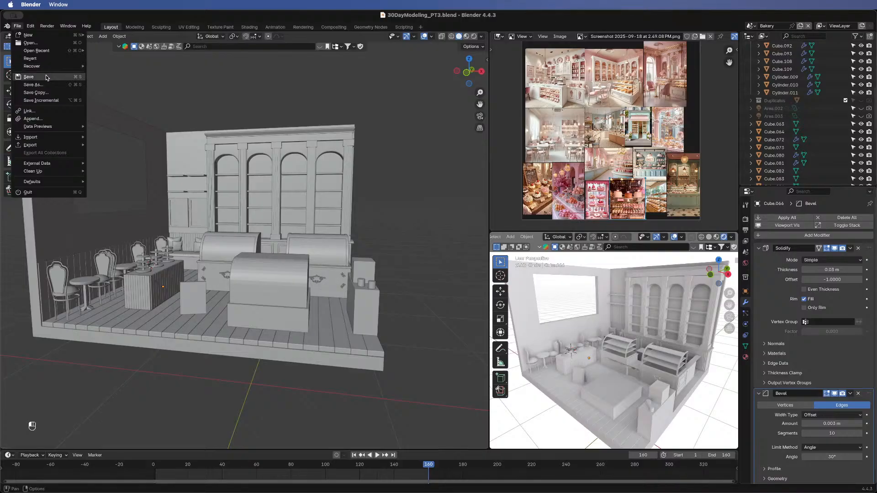
pyautogui.moveTo(48, 137)
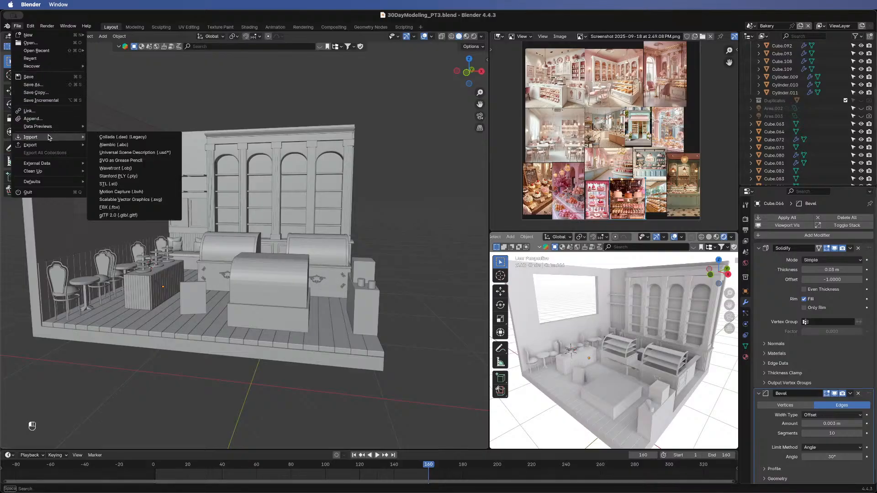
pyautogui.click(123, 208)
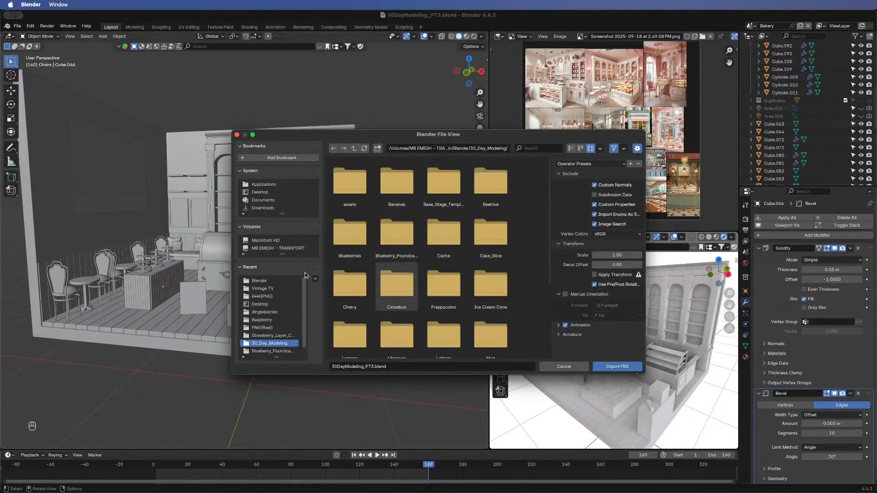
pyautogui.click(274, 248)
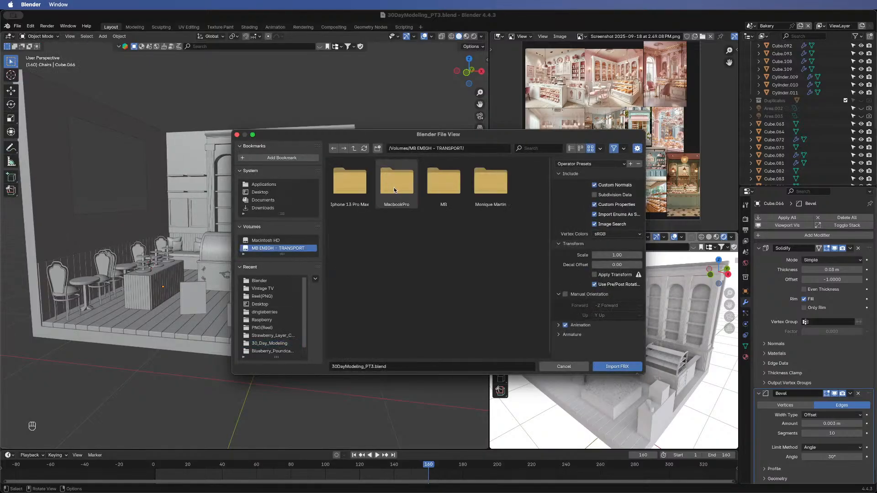
pyautogui.doubleClick(494, 189)
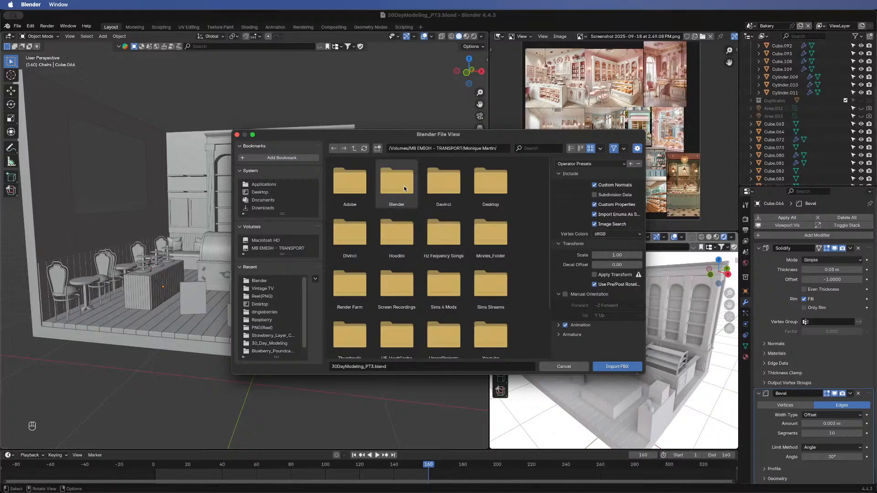
pyautogui.doubleClick(404, 186)
pyautogui.moveTo(547, 179); pyautogui.dragTo(538, 226)
pyautogui.doubleClick(358, 253)
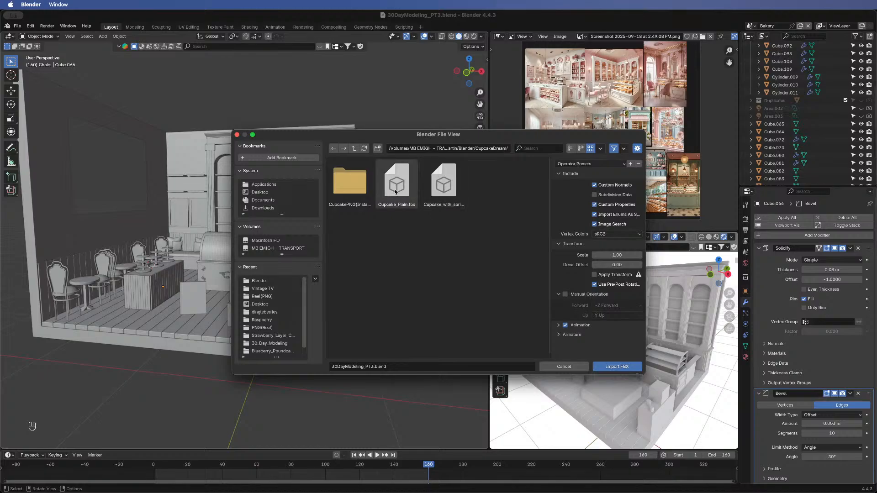
pyautogui.moveTo(489, 181); pyautogui.dragTo(391, 217)
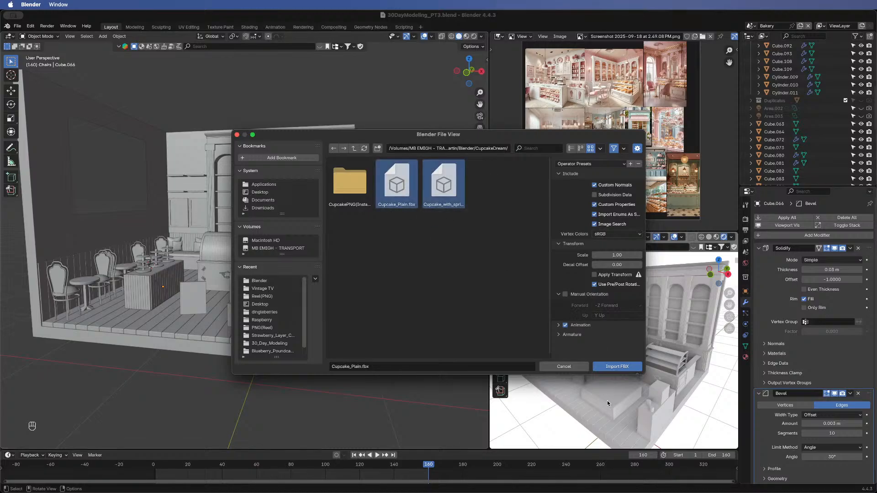
pyautogui.click(614, 367)
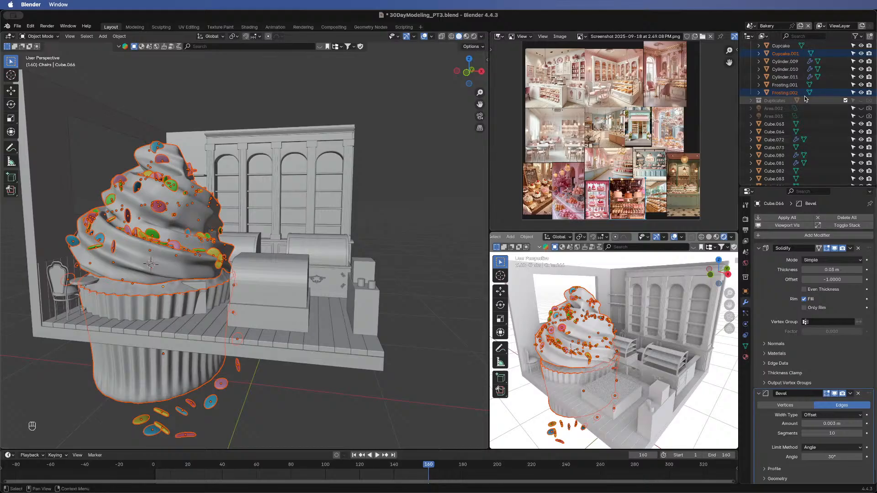
# - Check the imported cupcake parts in the scene's object list and undo the import of both models
pyautogui.scroll(3, 805, 99)
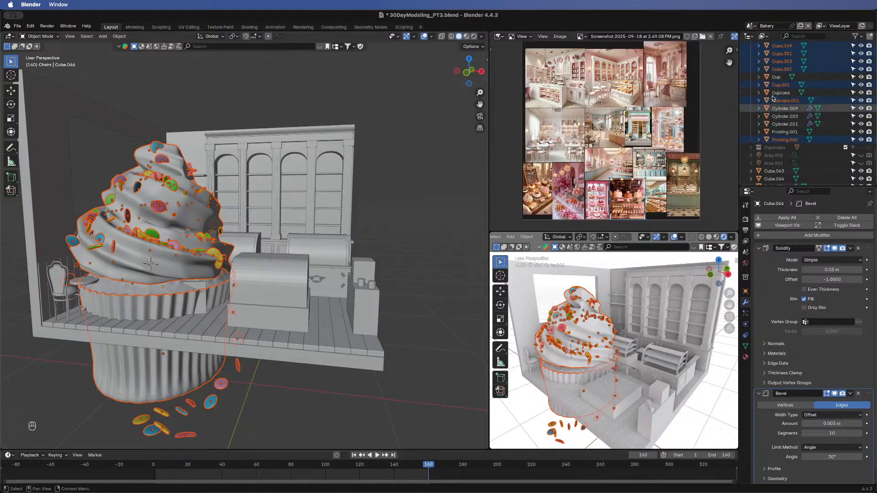
pyautogui.scroll(4, 773, 98)
pyautogui.scroll(5, 773, 98)
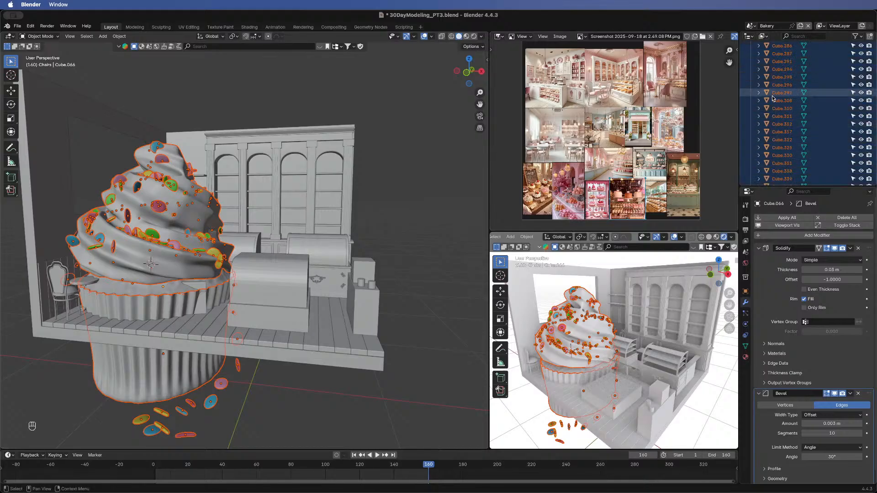
pyautogui.scroll(20, 773, 98)
pyautogui.scroll(9, 773, 98)
pyautogui.press('super+z')
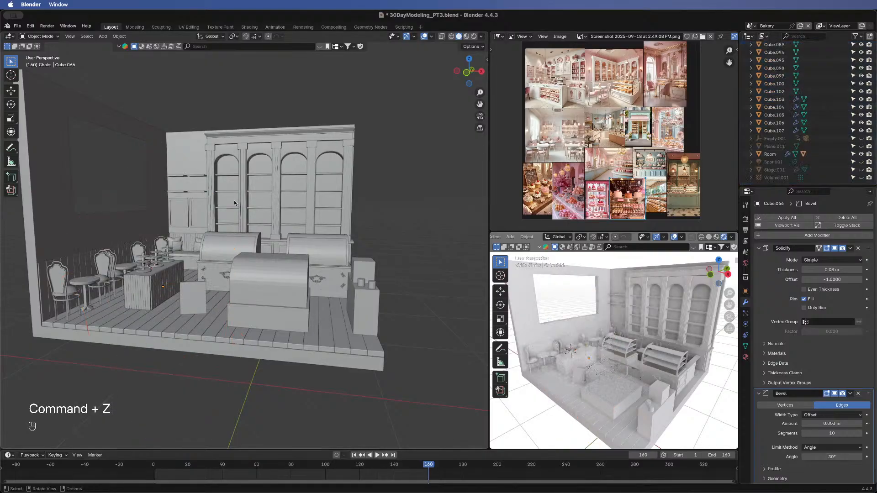
# - Import only the Cupcake_Plain.fbx model into the bakery scene
pyautogui.click(18, 26)
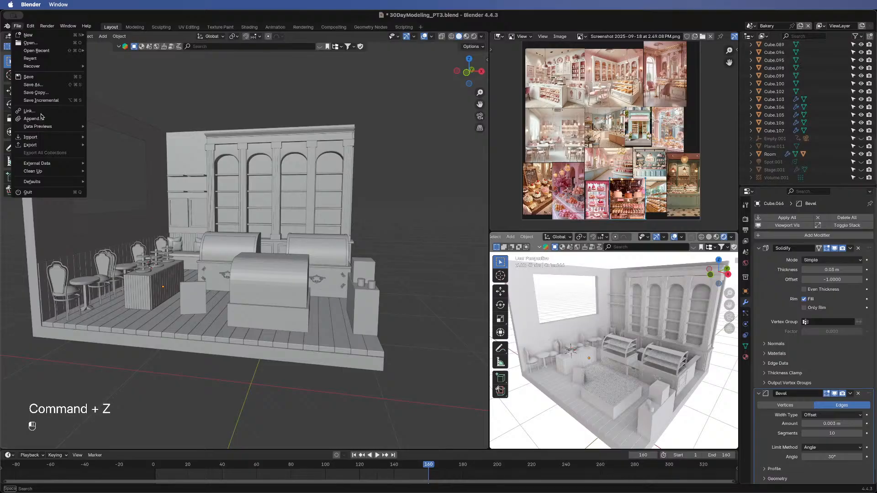
pyautogui.moveTo(40, 140)
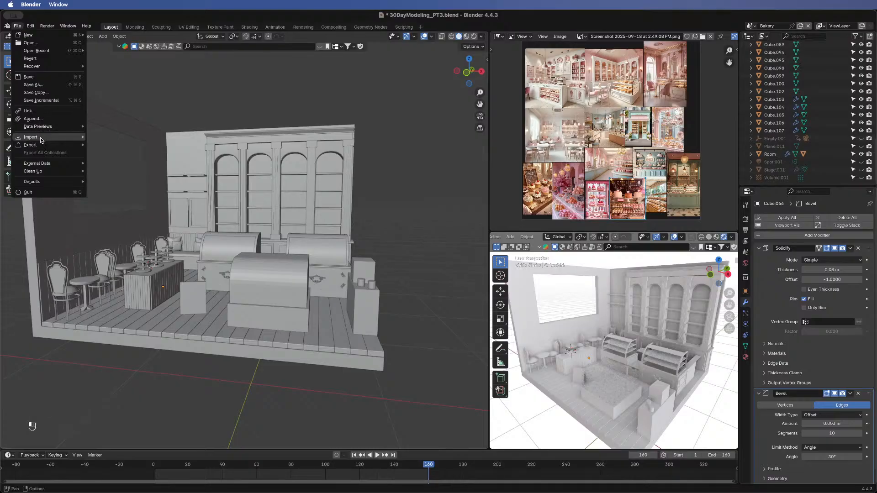
pyautogui.click(106, 209)
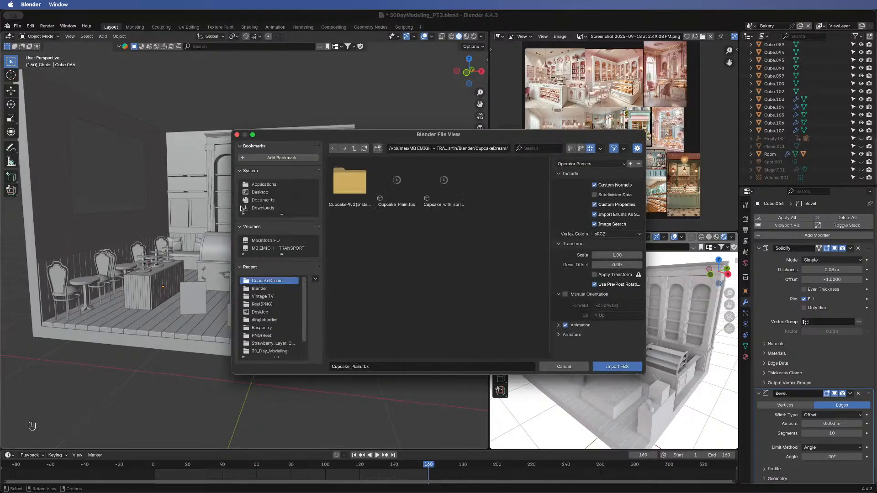
pyautogui.click(397, 190)
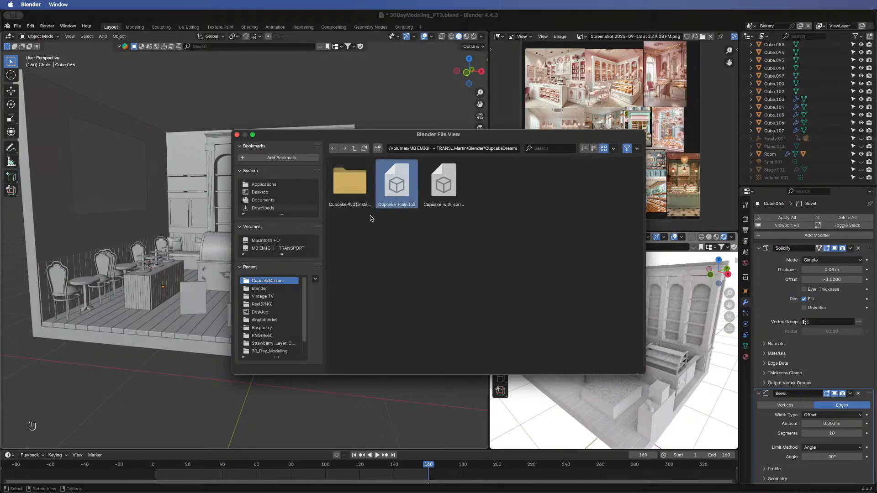
pyautogui.doubleClick(397, 192)
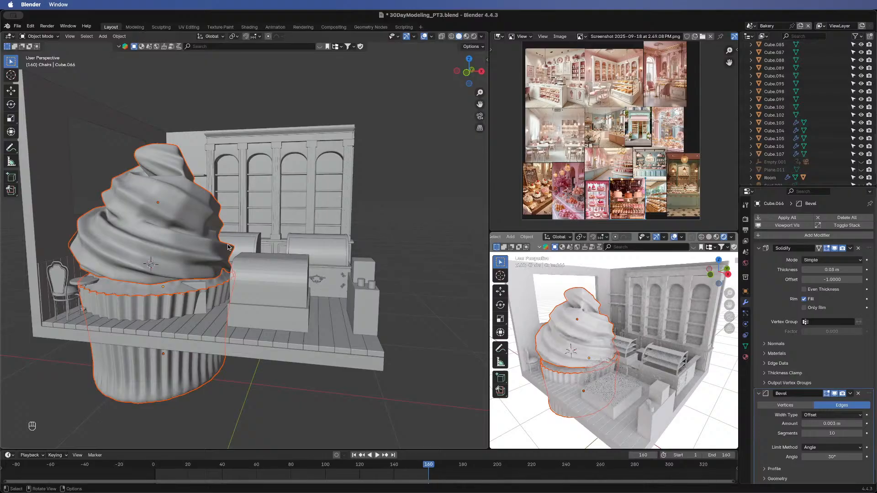
# - Move the imported cupcake parts into a new collection named Cupcakes and locate it in the object list
pyautogui.press('m')
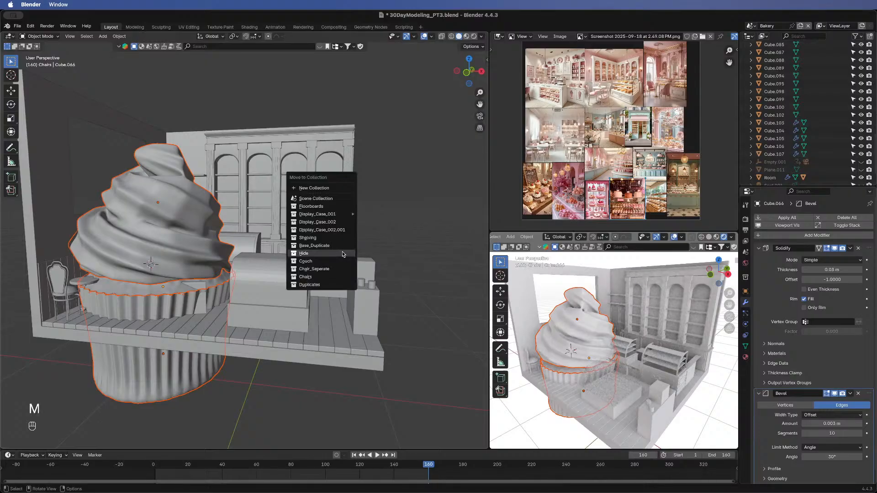
pyautogui.click(329, 187)
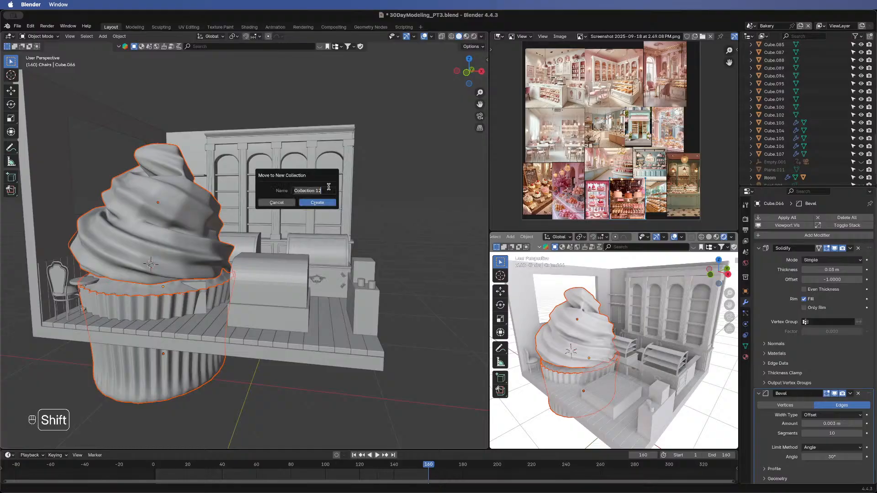
pyautogui.write('Cupcakes')
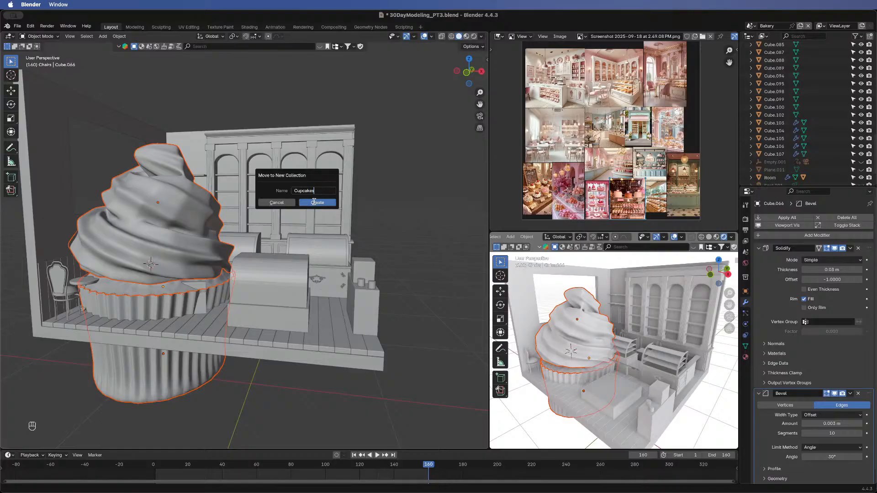
pyautogui.click(317, 203)
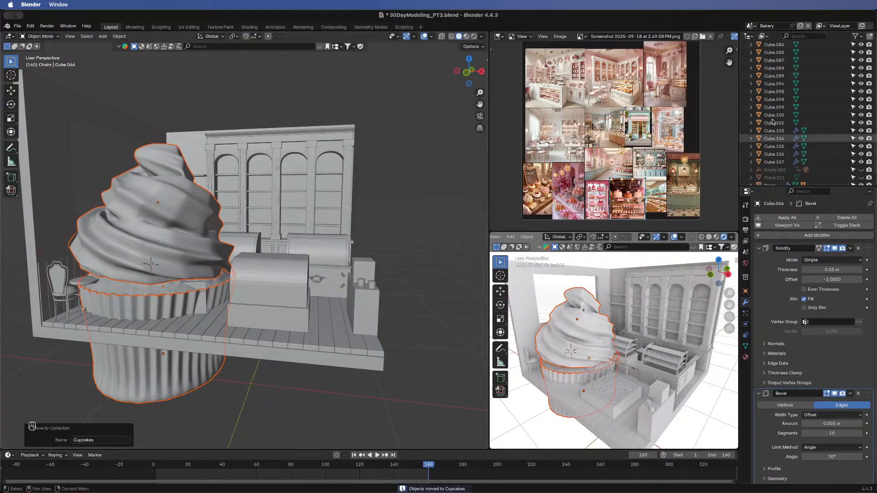
pyautogui.scroll(-2, 773, 122)
pyautogui.scroll(-10, 773, 122)
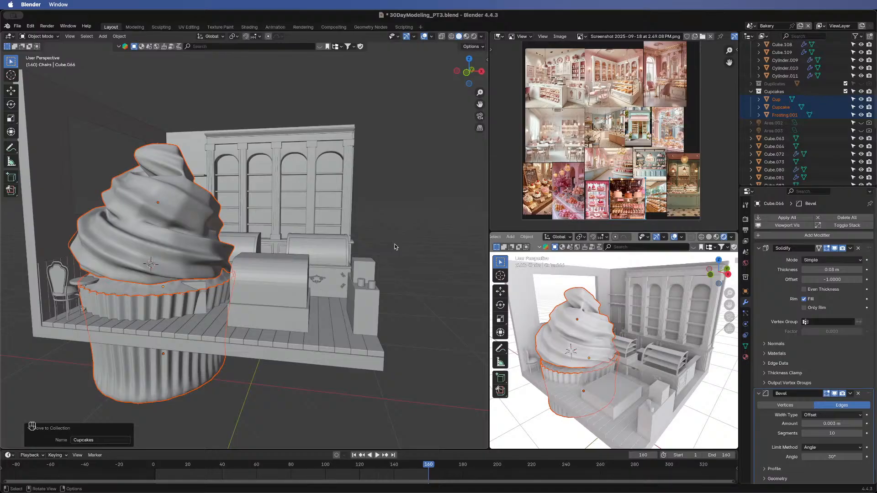
# - Scale the whole cupcake uniformly by about 0.183 and raise it about 0.39 m along Z to counter-top height
pyautogui.press('s')
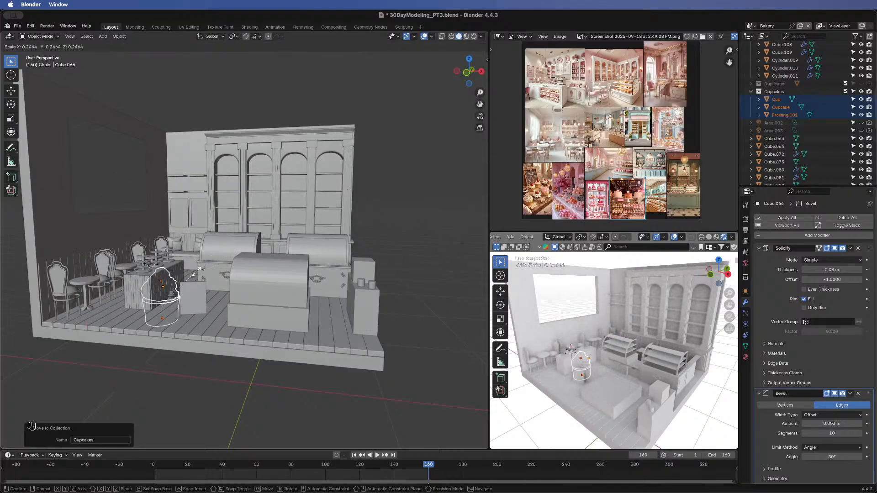
pyautogui.click(189, 277)
pyautogui.press('g')
pyautogui.press('z')
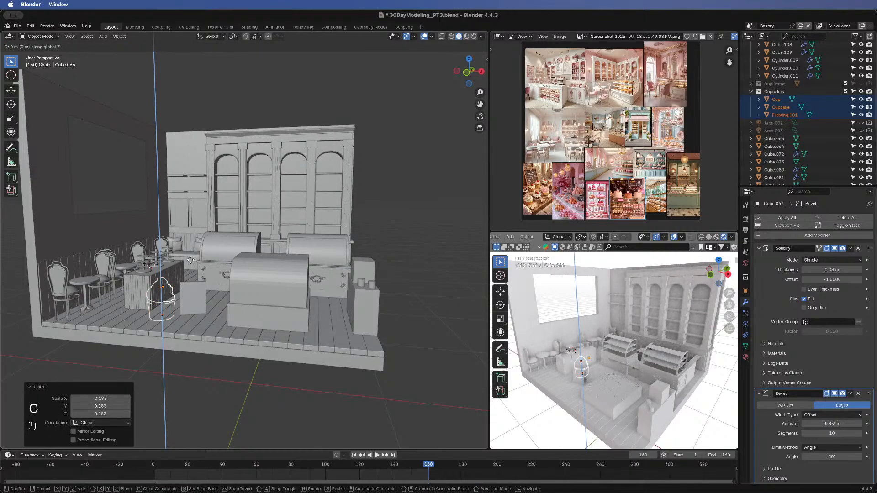
pyautogui.click(200, 230)
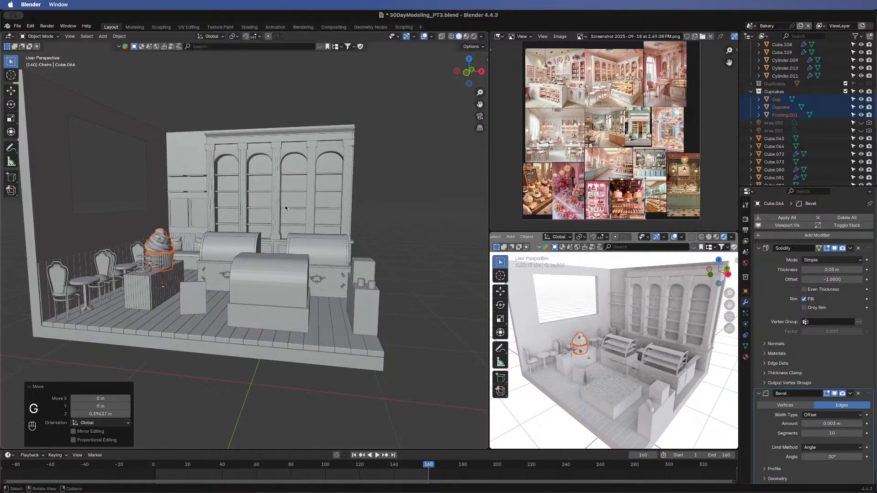
# - Scale the cupcake by about 0.419 and move it about -0.29 m along Y to the dessert stand at the counter's front end
pyautogui.press('s')
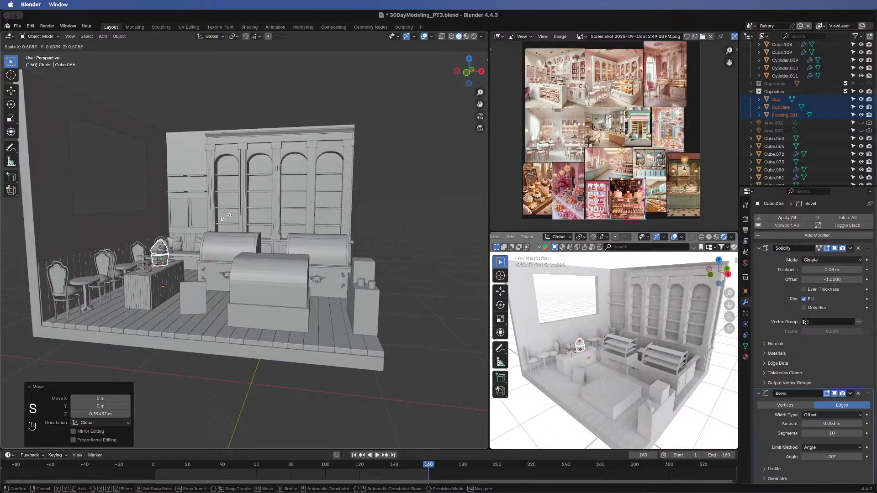
pyautogui.click(124, 272)
pyautogui.scroll(5, 125, 271)
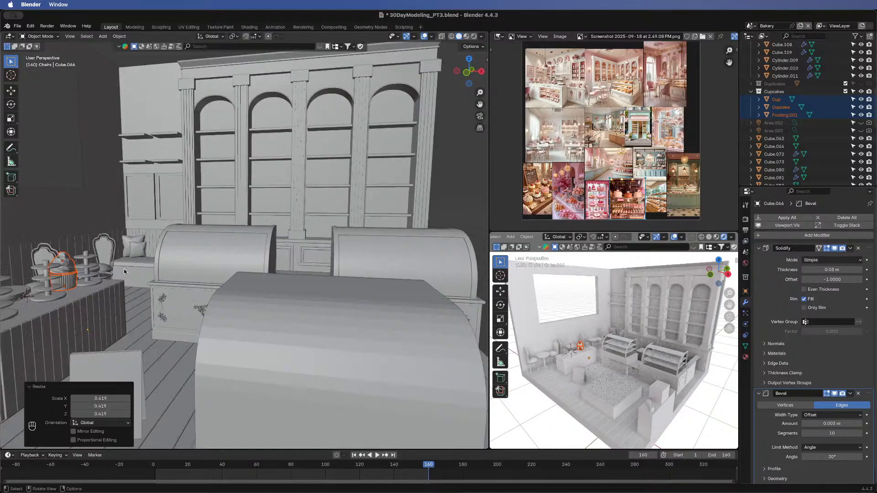
pyautogui.keyDown('shift'); pyautogui.moveTo(74, 314); pyautogui.dragTo(150, 278, button='middle'); pyautogui.keyUp('shift')
pyautogui.press('g')
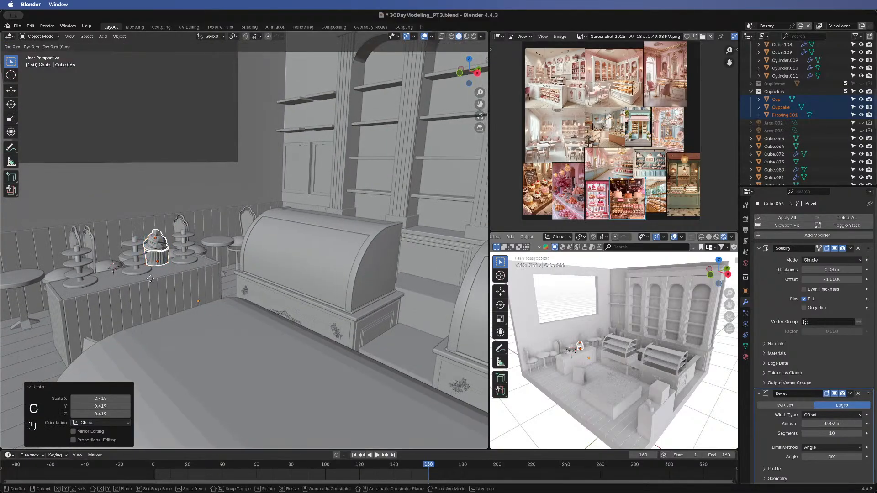
pyautogui.press('x')
pyautogui.rightClick(148, 280)
pyautogui.press('g')
pyautogui.press('y')
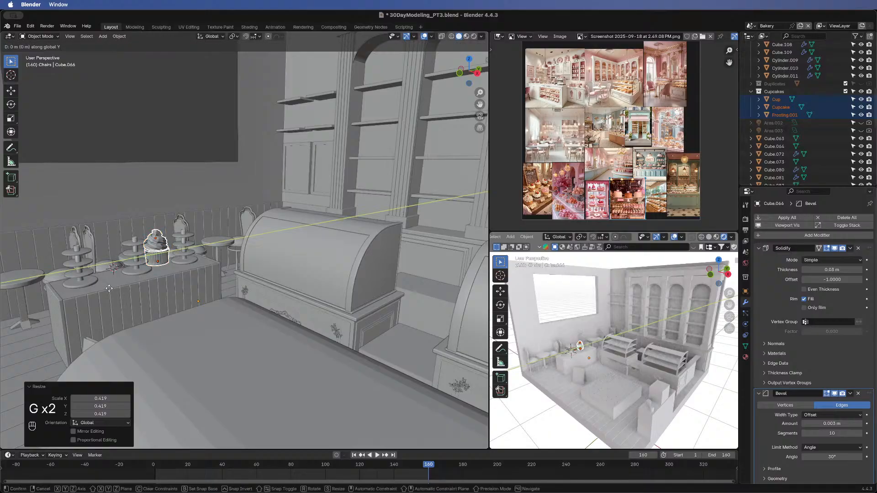
pyautogui.click(75, 294)
# - Scale the plain cupcake uniformly by about 0.369 and raise it about 0.079 m along Z to the front stand's top tier
pyautogui.moveTo(188, 264); pyautogui.dragTo(261, 226, button='middle')
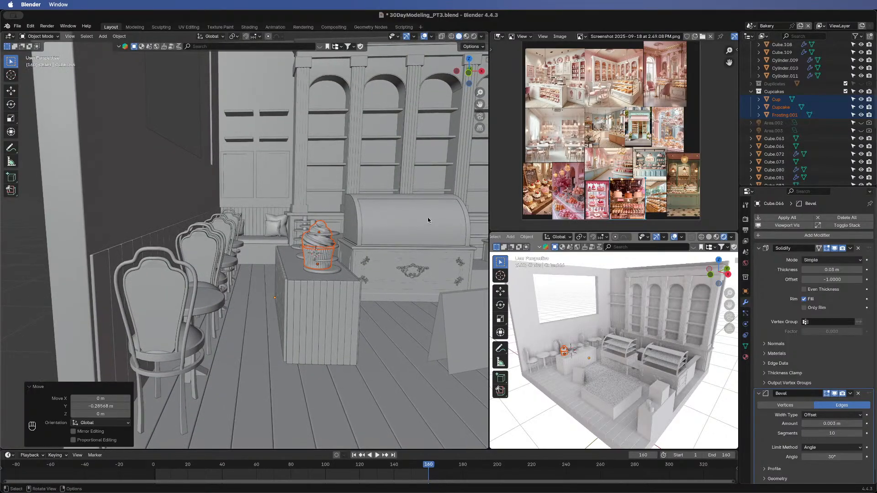
pyautogui.press('s')
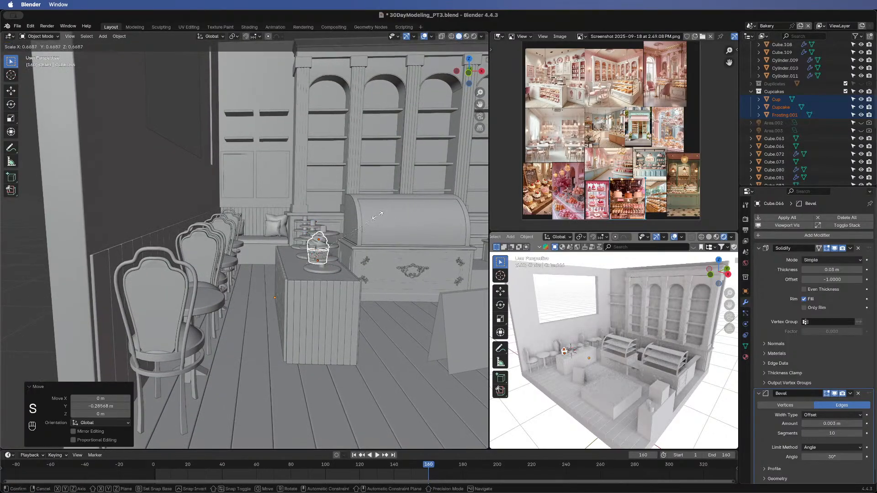
pyautogui.click(353, 223)
pyautogui.press('g')
pyautogui.press('z')
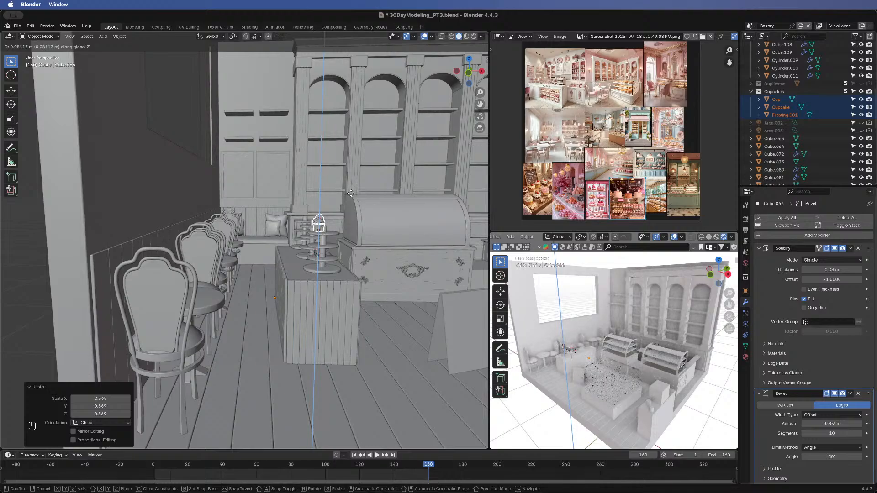
pyautogui.click(351, 196)
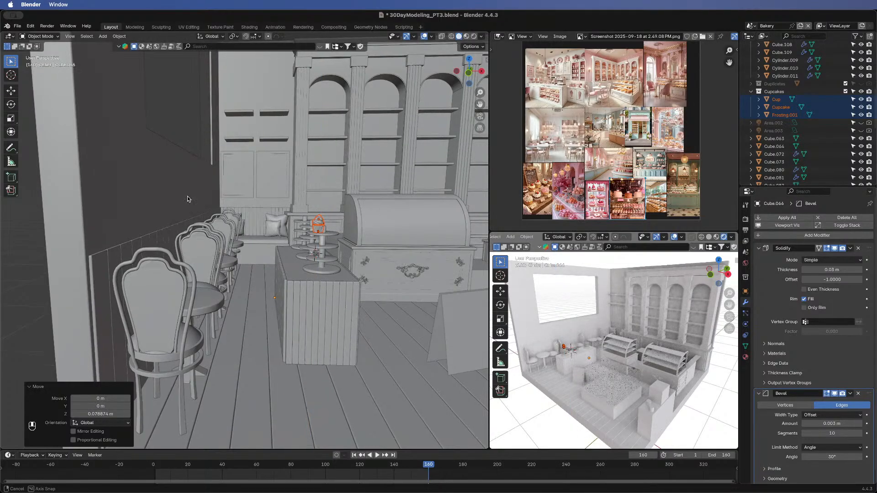
# - Scale the plain cupcake down uniformly by about 0.694 to suit the stand's top tier
pyautogui.moveTo(187, 196); pyautogui.dragTo(260, 237, button='middle')
pyautogui.scroll(5, 156, 223)
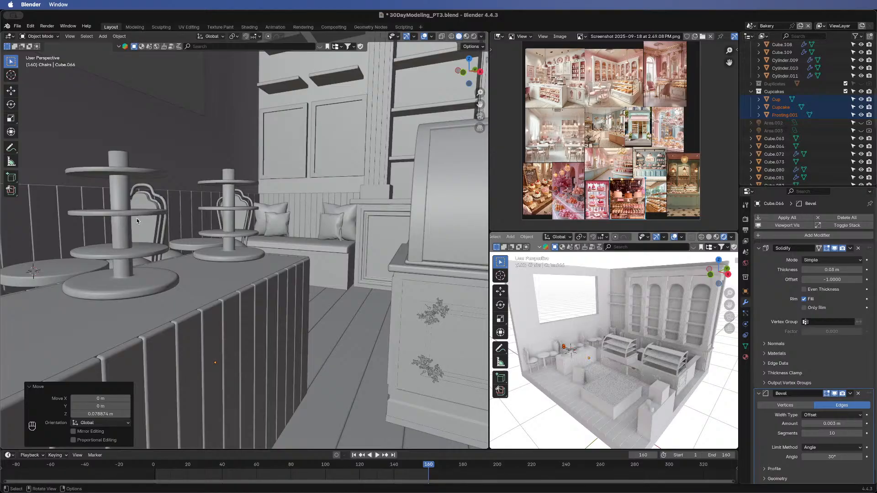
pyautogui.keyDown('shift'); pyautogui.moveTo(161, 228); pyautogui.dragTo(313, 245, button='middle'); pyautogui.keyUp('shift')
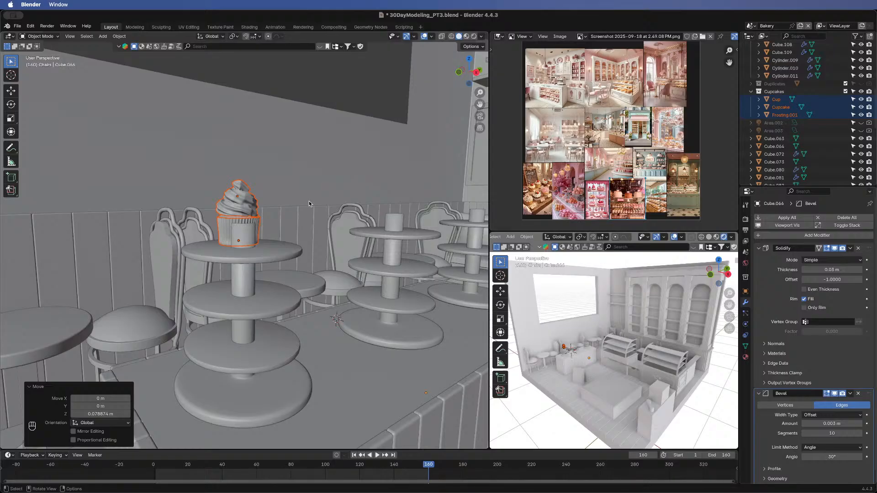
pyautogui.press('s')
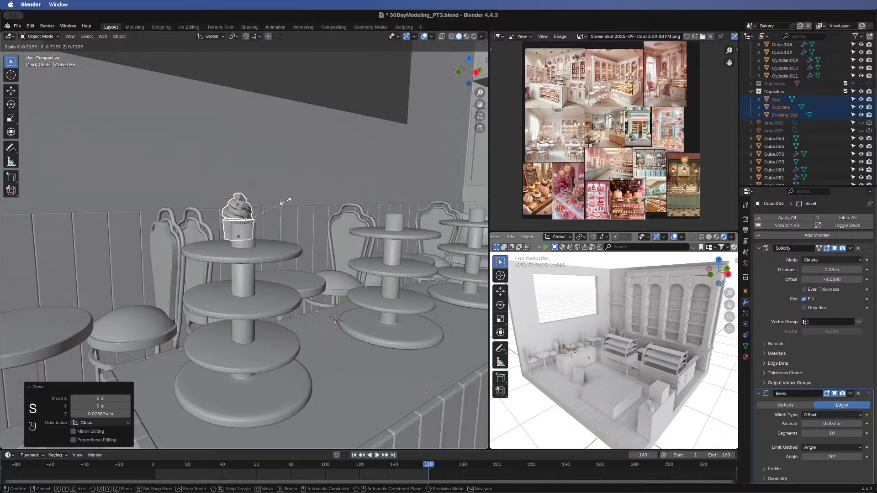
pyautogui.click(287, 200)
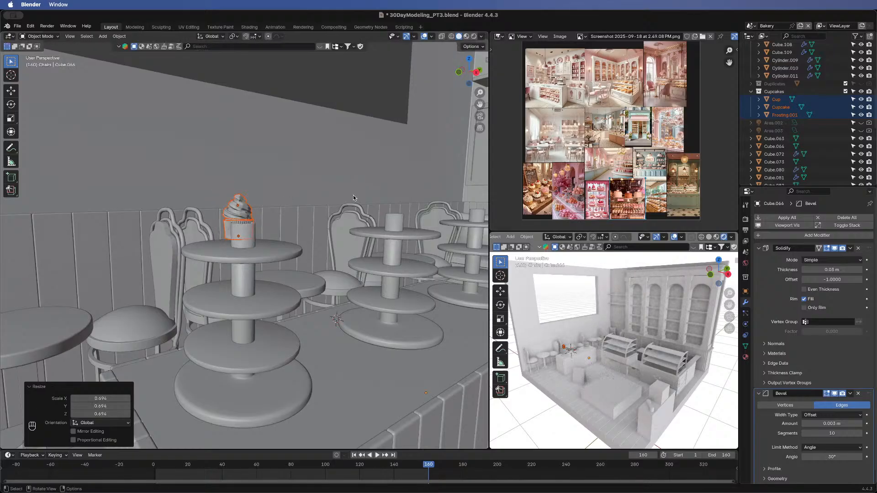
pyautogui.press('g')
pyautogui.middleClick(336, 195)
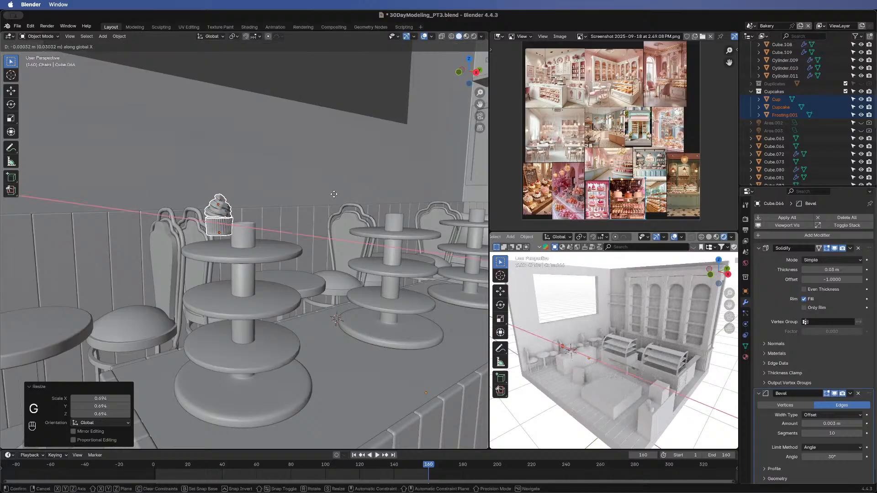
pyautogui.rightClick(333, 195)
# - Seat the cupcake on the top tier by lowering it about 0.004 m along Z and shifting it about -0.027 m along Y
pyautogui.press('g')
pyautogui.press('z')
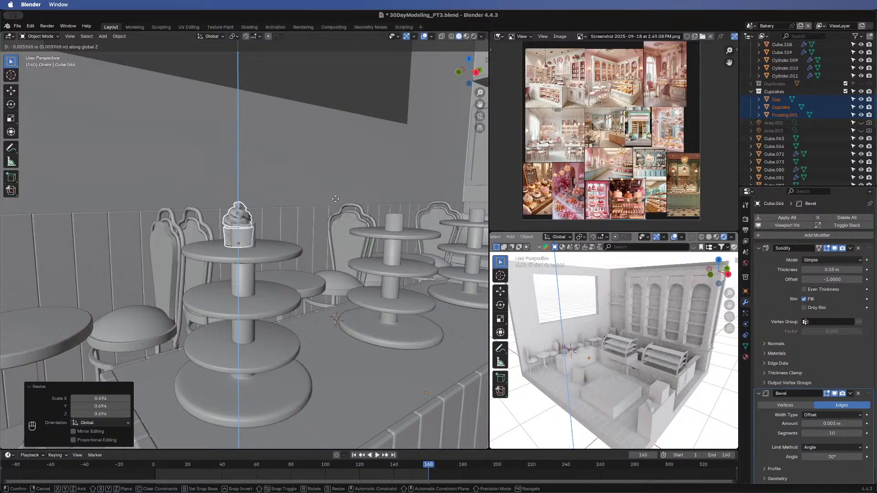
pyautogui.click(335, 201)
pyautogui.press('g')
pyautogui.press('y')
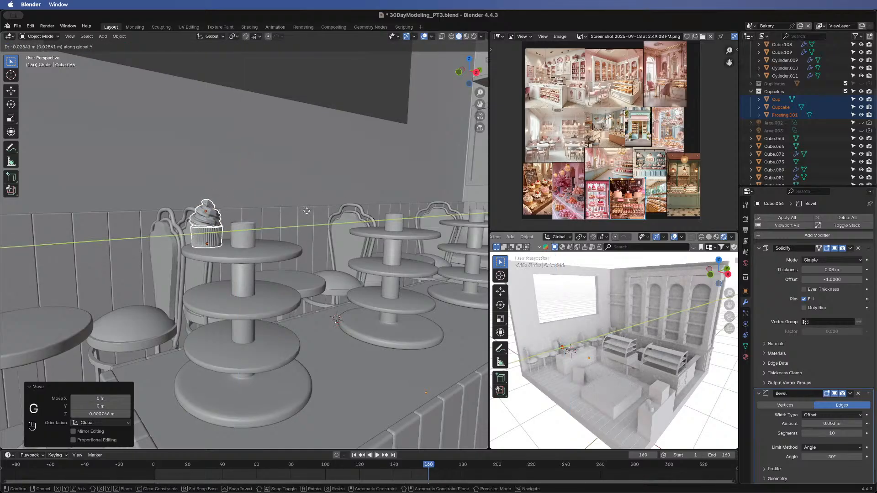
pyautogui.click(308, 211)
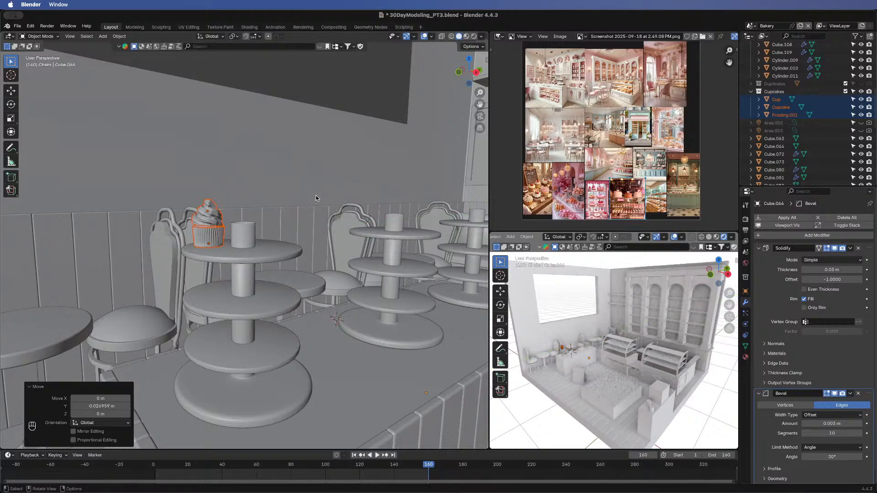
# - Enlarge the plain cupcake uniformly by about 1.079 and check it on the glass stand in rendered shading
pyautogui.press('s')
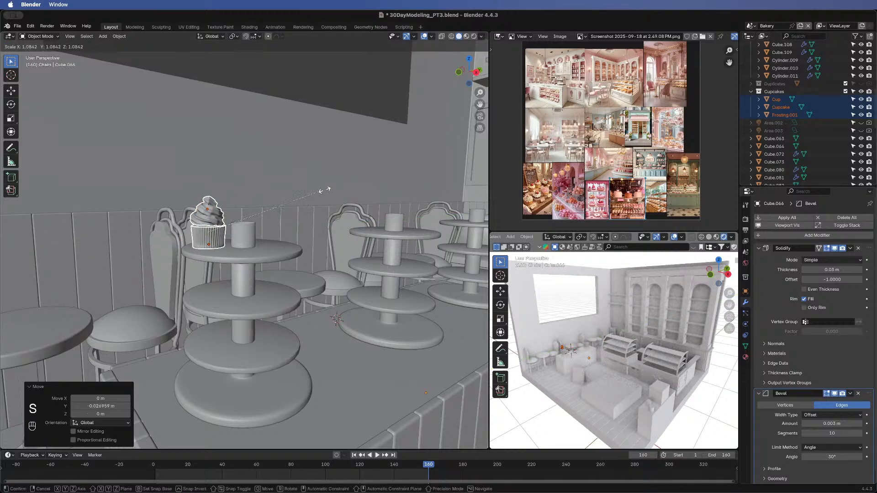
pyautogui.click(244, 220)
pyautogui.moveTo(245, 220); pyautogui.dragTo(155, 266, button='middle')
pyautogui.scroll(-3, 286, 252)
pyautogui.moveTo(241, 311)
pyautogui.mouseDown(button='middle')
pyautogui.moveTo(350, 229)
pyautogui.moveTo(312, 263)
pyautogui.moveTo(266, 280)
pyautogui.mouseUp(button='middle')
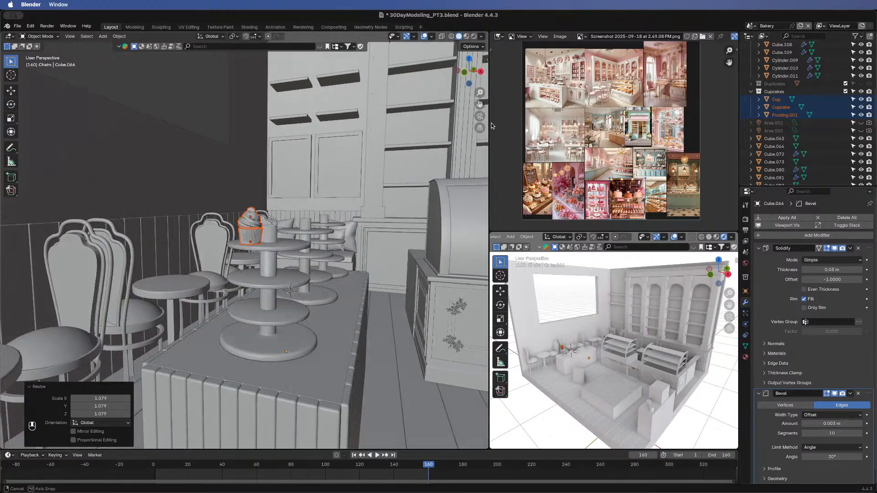
pyautogui.click(474, 37)
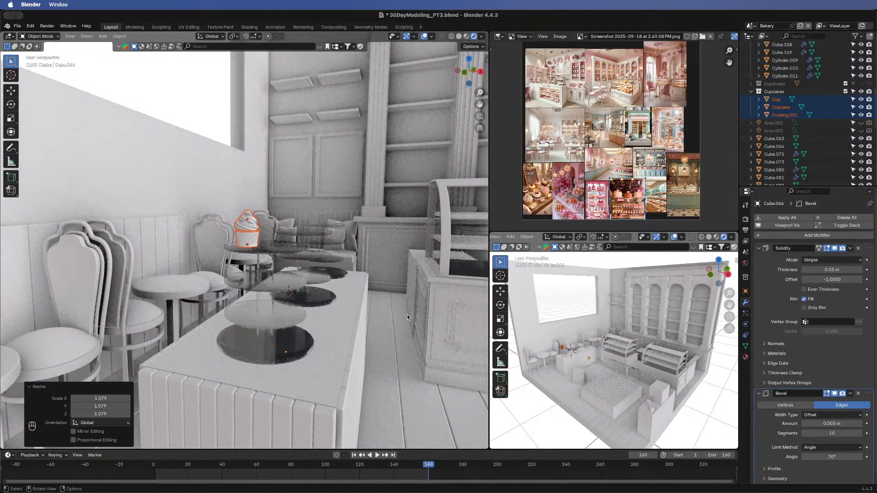
pyautogui.click(390, 354)
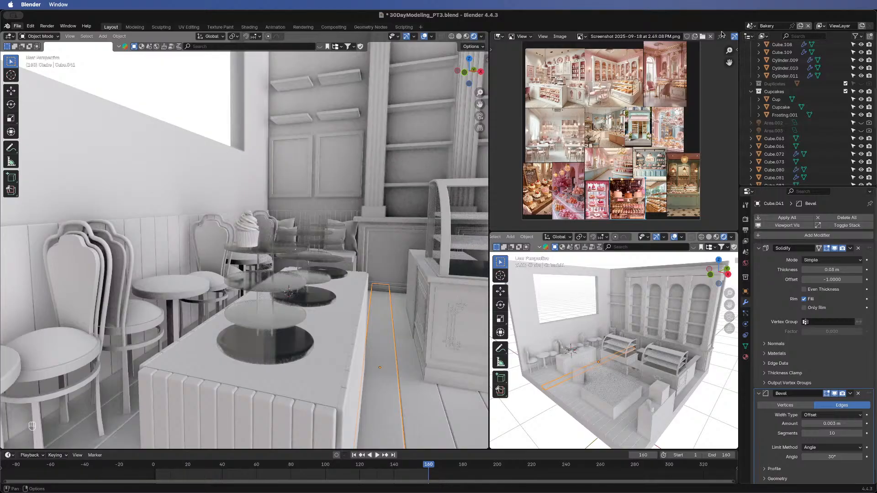
# - Make the Cupcakes collection active, collapse it and import the FBX model of the cupcake with sprinkles into it
pyautogui.click(749, 94)
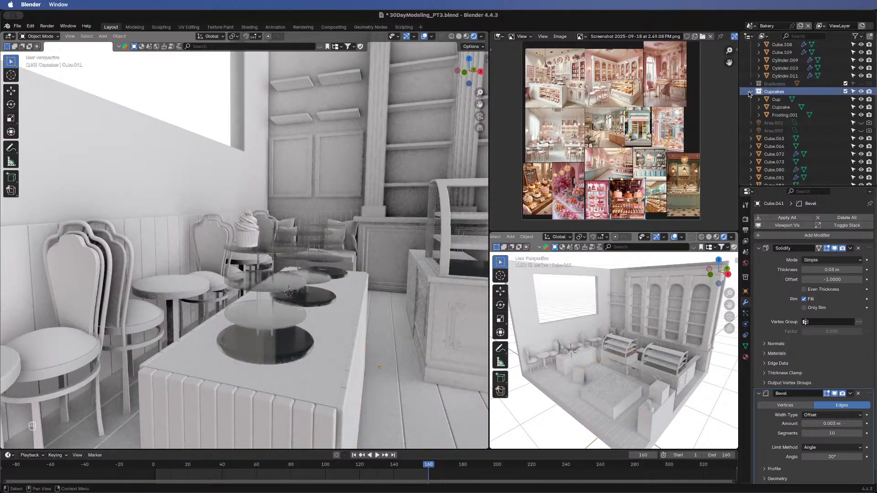
pyautogui.click(750, 92)
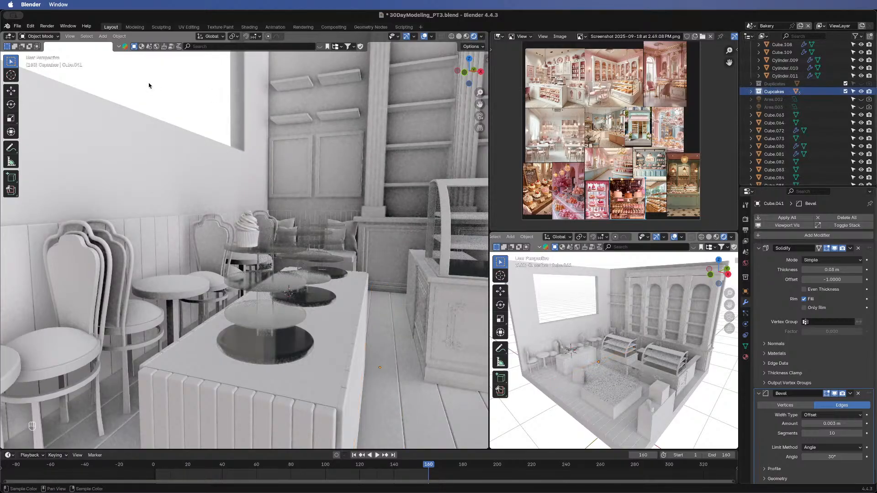
pyautogui.click(16, 27)
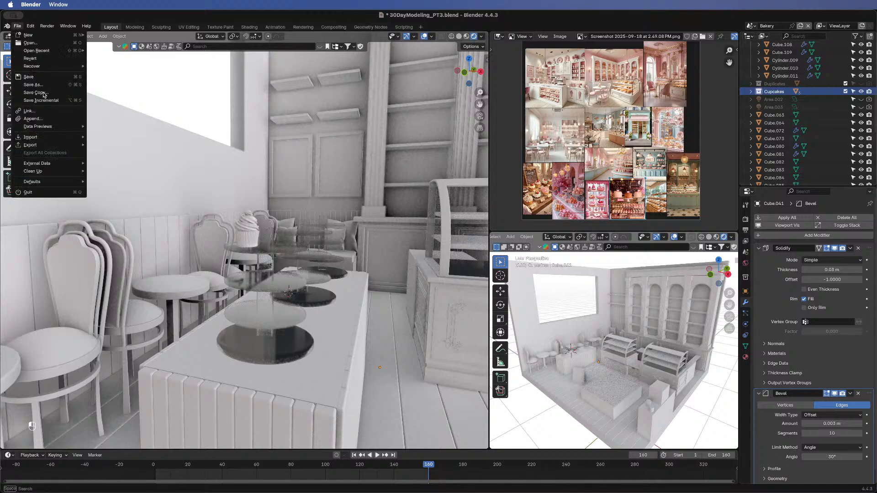
pyautogui.moveTo(44, 143)
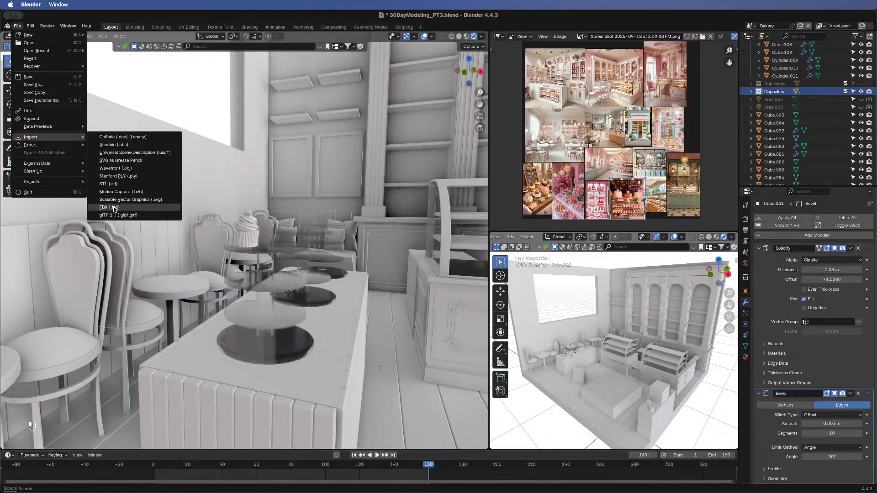
pyautogui.click(114, 208)
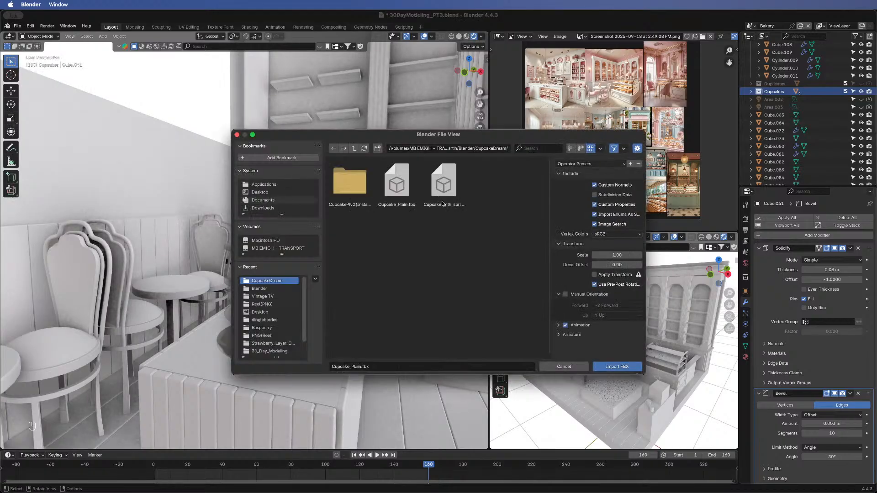
pyautogui.doubleClick(442, 178)
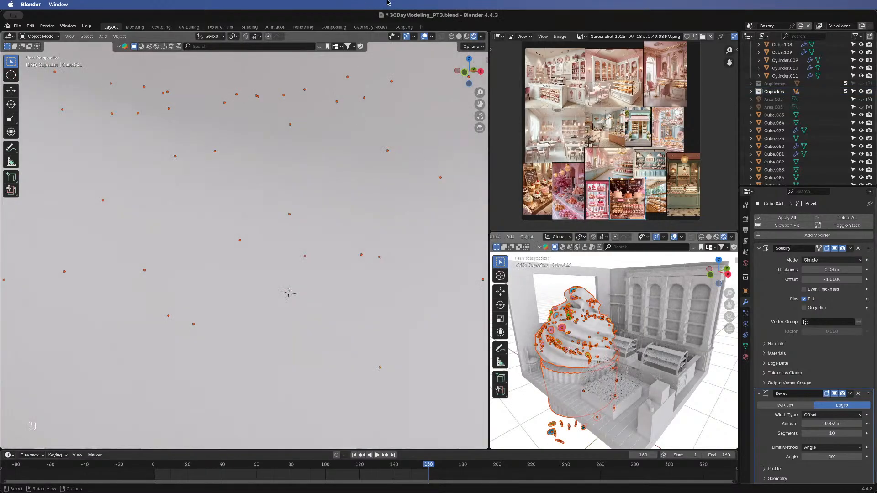
# - Return the viewport to solid shading and scale the imported sprinkle cupcake uniformly by about 0.085
pyautogui.scroll(-8, 274, 200)
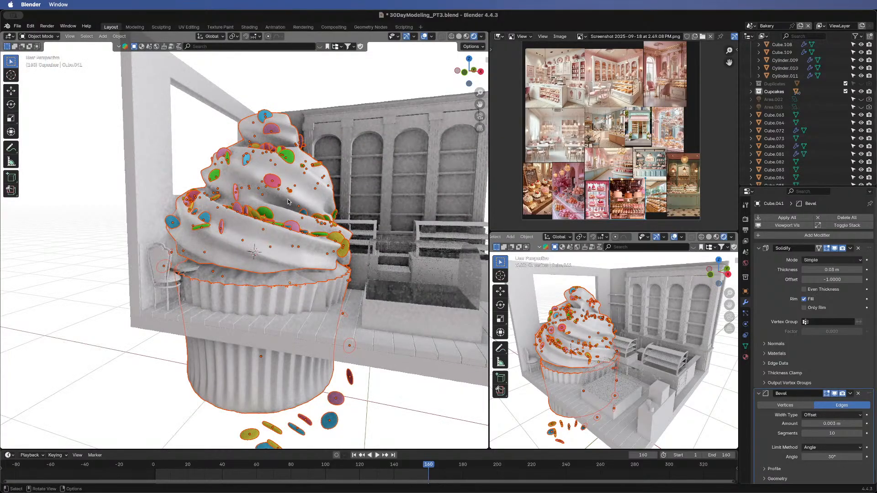
pyautogui.scroll(-6, 283, 227)
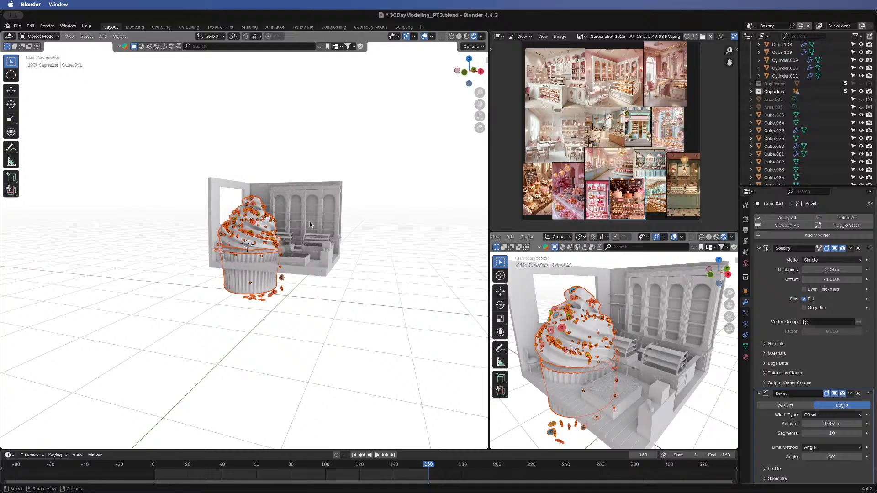
pyautogui.scroll(6, 310, 215)
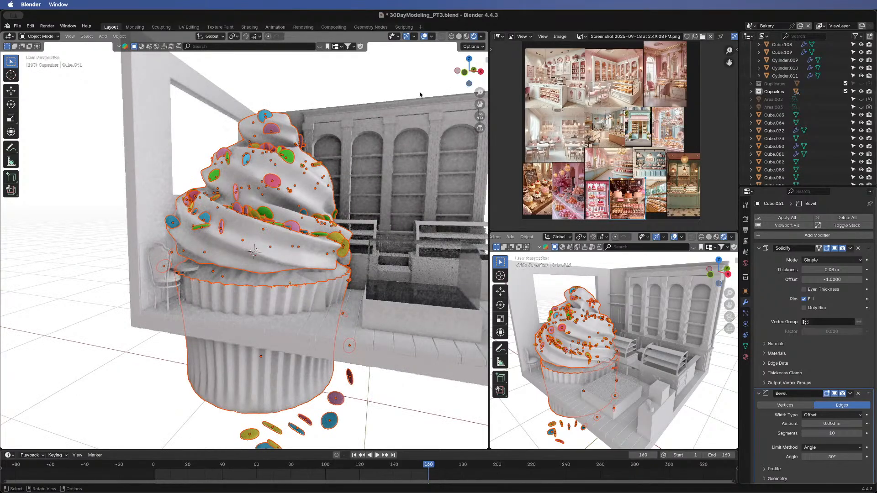
pyautogui.click(459, 39)
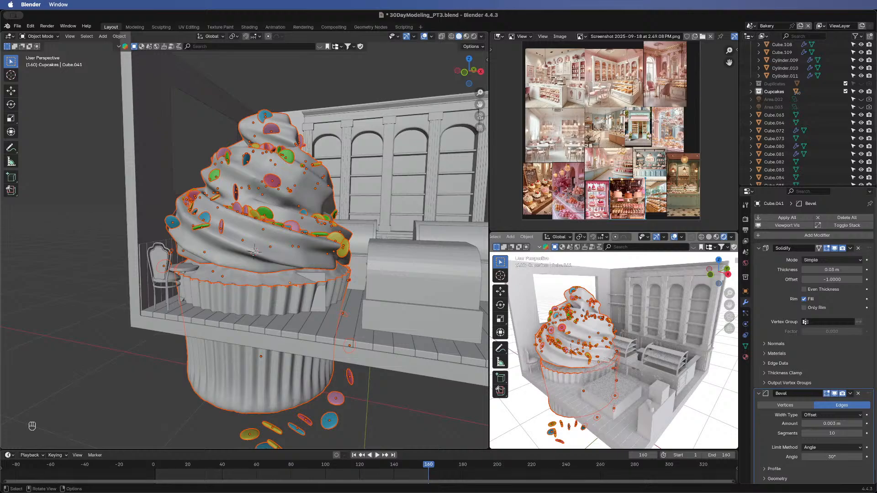
pyautogui.press('s')
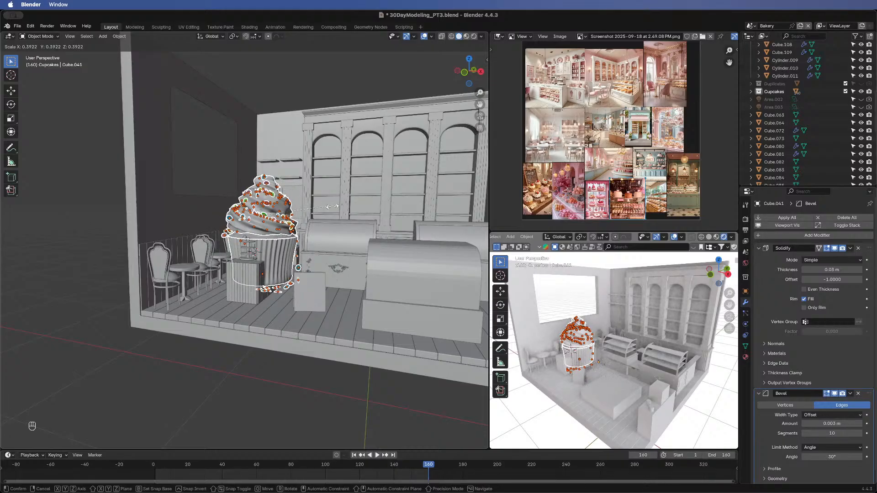
pyautogui.click(282, 214)
# - Scale the sprinkle cupcake by about 0.562 and lower it about 0.156 m along Z towards the dessert stands
pyautogui.scroll(2, 282, 215)
pyautogui.scroll(3, 282, 214)
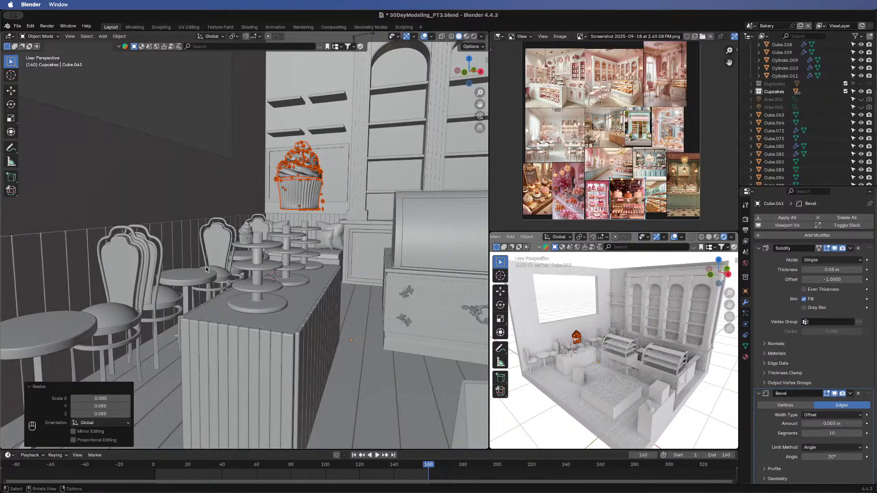
pyautogui.moveTo(207, 267); pyautogui.dragTo(247, 231, button='middle')
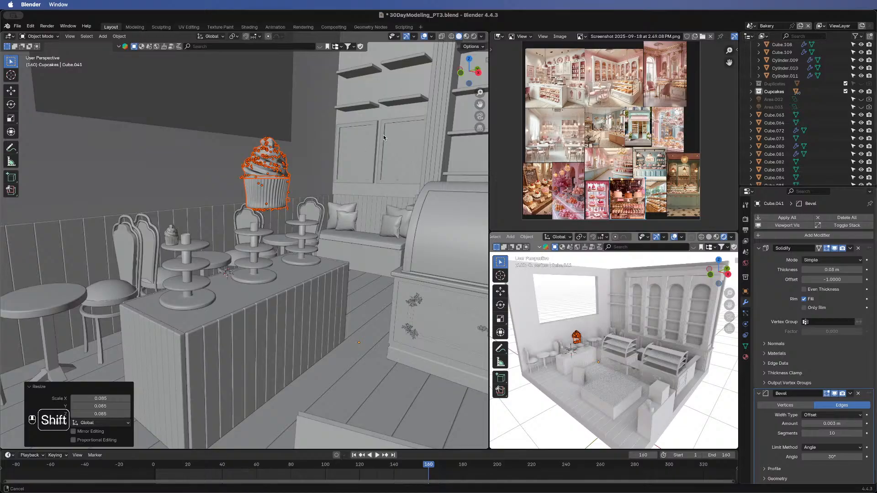
pyautogui.press('s')
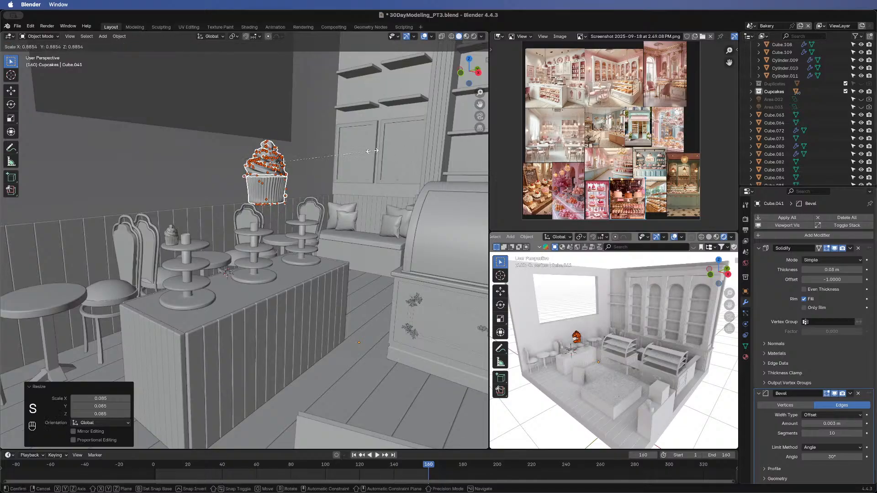
pyautogui.click(337, 158)
pyautogui.press('g')
pyautogui.press('z')
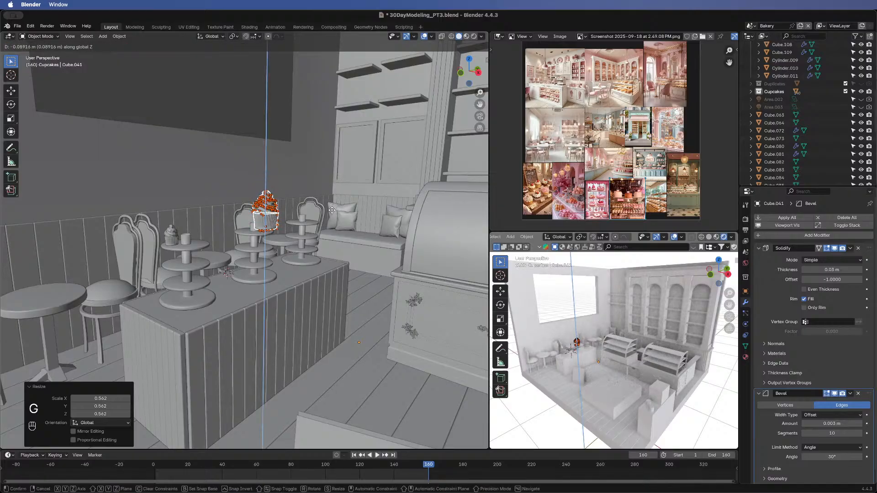
pyautogui.click(326, 229)
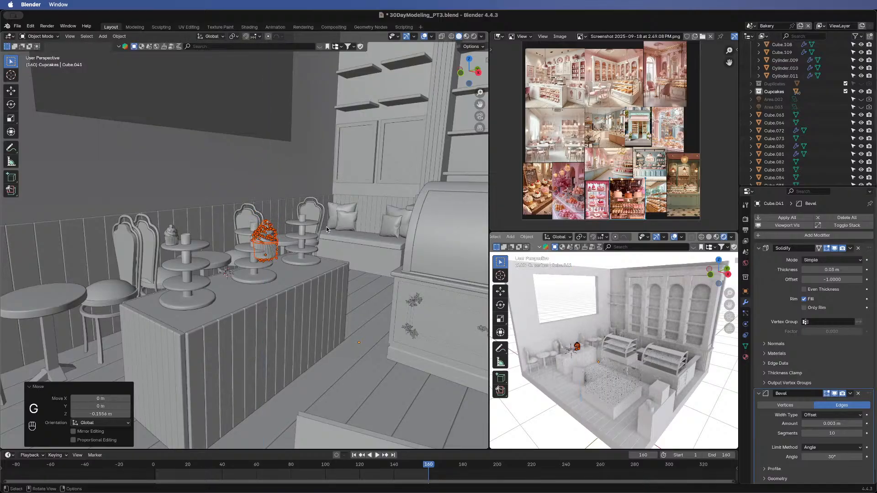
# - Move the sprinkle cupcake about -0.067 m along X, -0.135 m along Y and 0.054 m along Z towards the nearest dessert stand
pyautogui.press('g')
pyautogui.press('x')
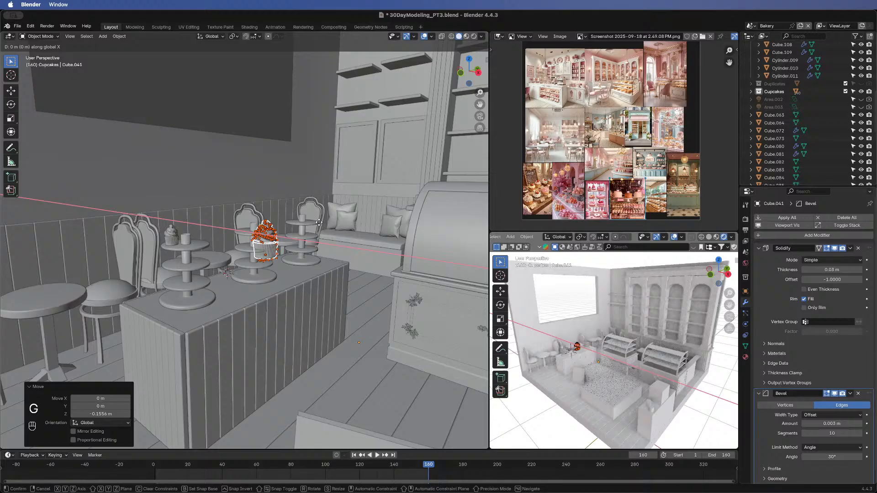
pyautogui.click(305, 219)
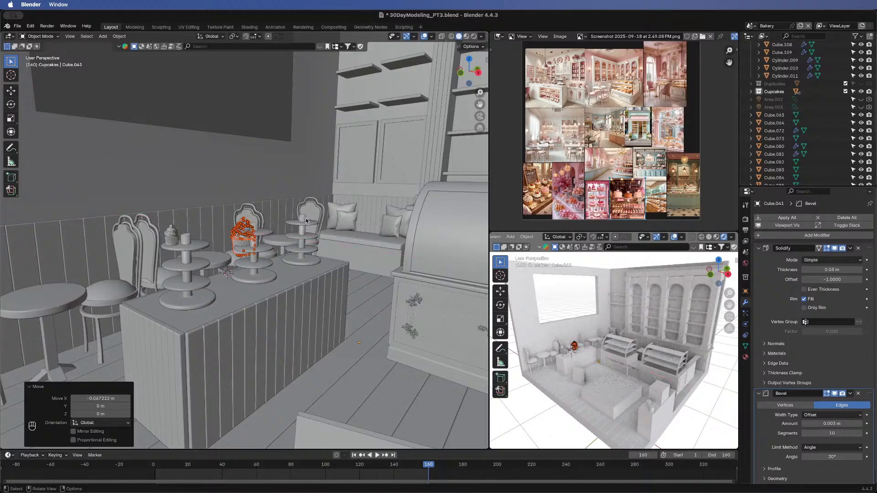
pyautogui.press('g')
pyautogui.press('y')
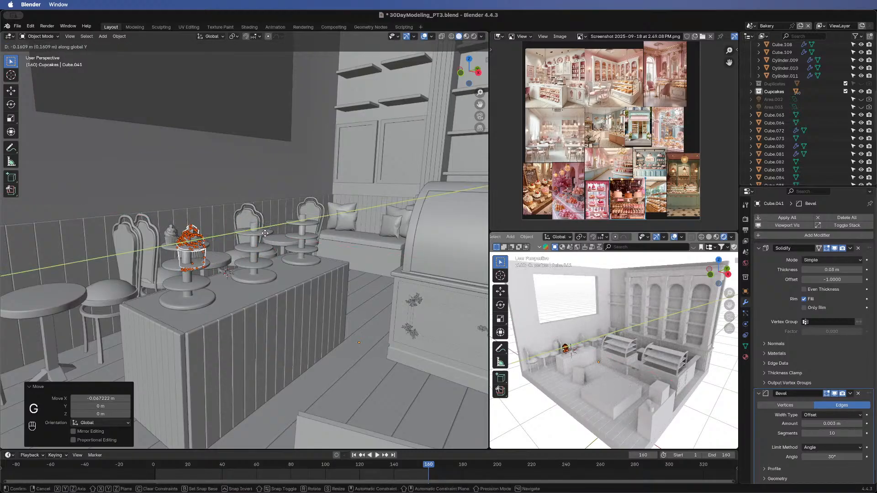
pyautogui.click(265, 234)
pyautogui.press('g')
pyautogui.press('z')
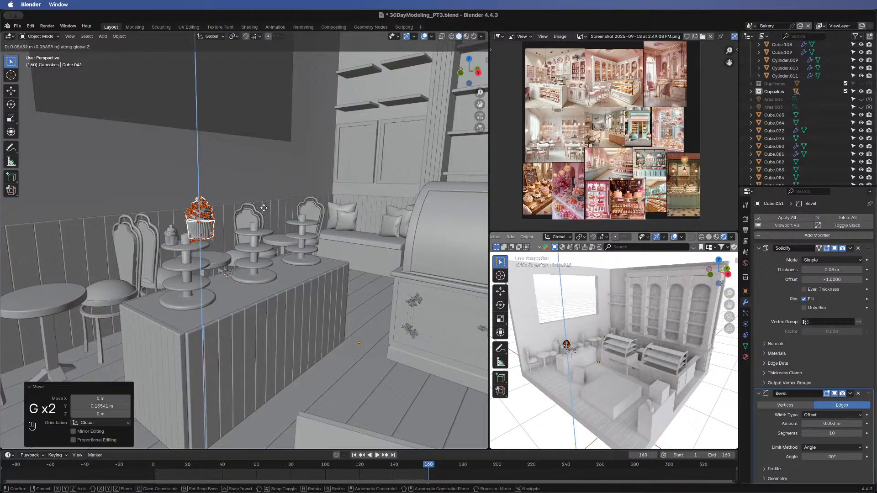
pyautogui.click(264, 209)
# - Scale the sprinkle cupcake uniformly by about 0.683 and lower it about 0.016 m along Z
pyautogui.moveTo(196, 241); pyautogui.dragTo(195, 241, button='middle')
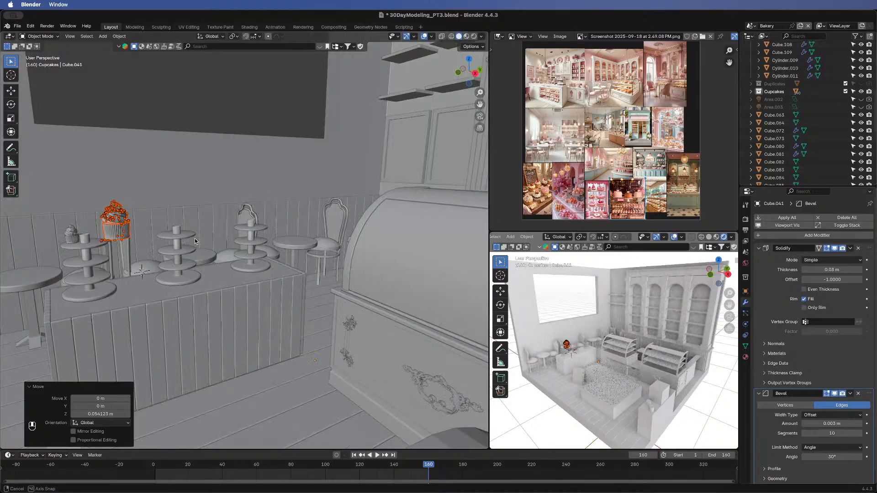
pyautogui.keyDown('shift'); pyautogui.moveTo(133, 246); pyautogui.dragTo(215, 237, button='middle'); pyautogui.keyUp('shift')
pyautogui.press('s')
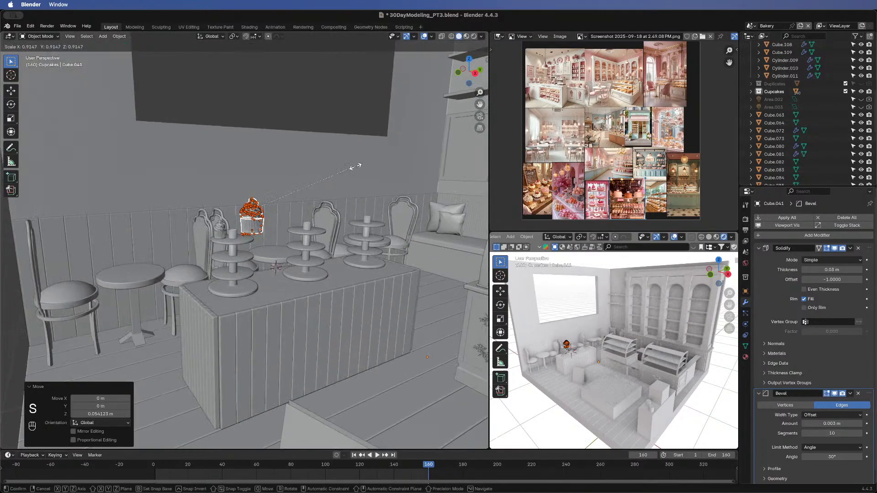
pyautogui.click(332, 179)
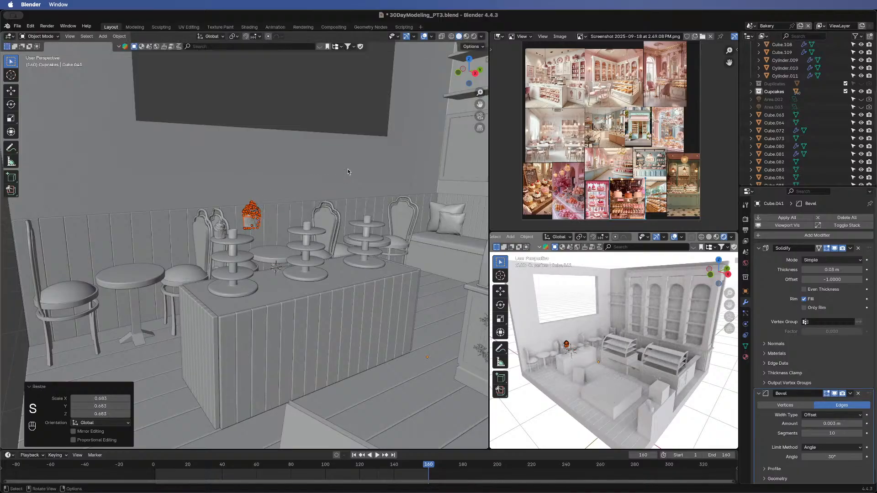
pyautogui.press('g')
pyautogui.press('z')
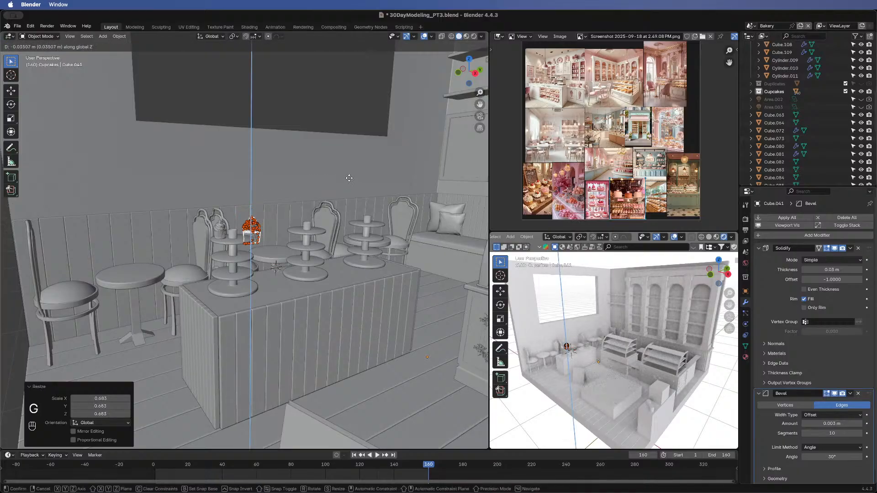
pyautogui.click(349, 176)
# - Shift the sprinkle cupcake about 0.044 m along X and scale it uniformly by about 0.824
pyautogui.moveTo(227, 220); pyautogui.dragTo(344, 273, button='middle')
pyautogui.press('g')
pyautogui.press('x')
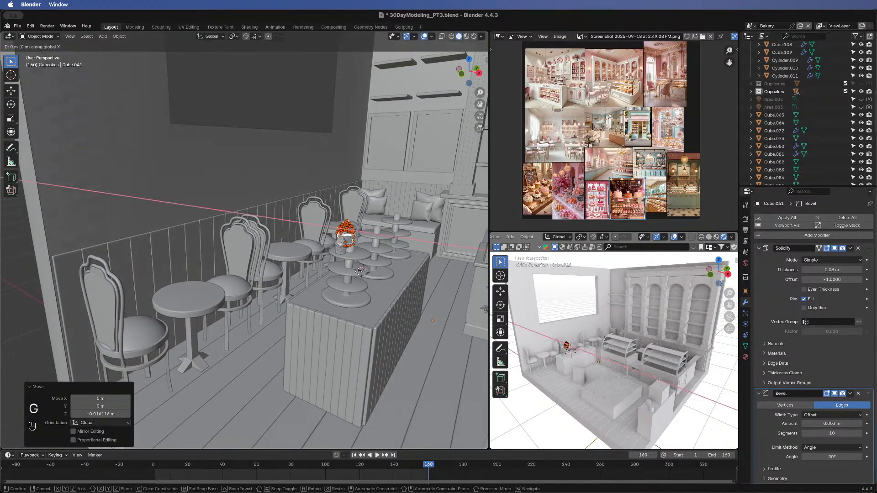
pyautogui.click(433, 254)
pyautogui.moveTo(433, 253); pyautogui.dragTo(309, 221, button='middle')
pyautogui.press('s')
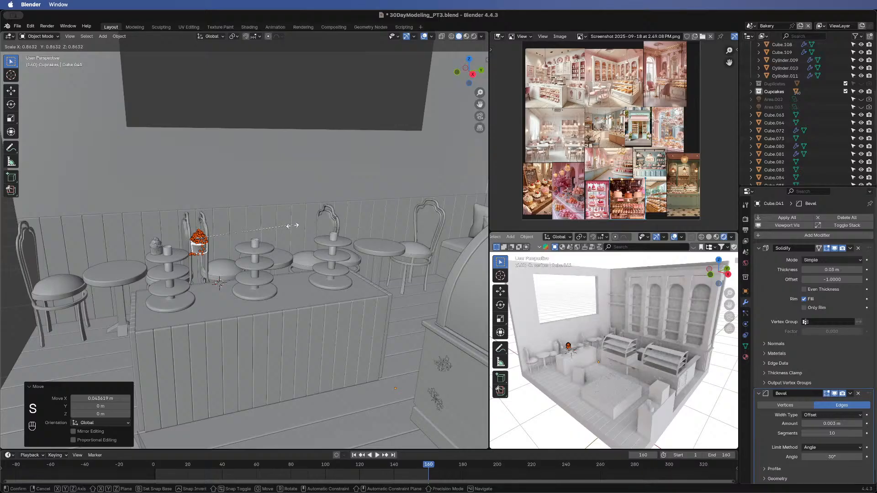
pyautogui.click(295, 229)
# - Move the sprinkle cupcake about -0.060 m along Y so it sits over the stand's top tier
pyautogui.press('g')
pyautogui.press('x')
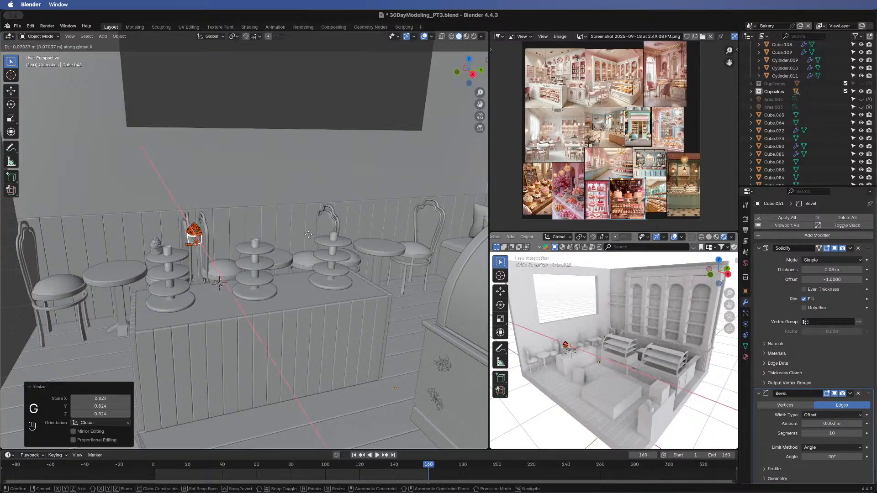
pyautogui.press('g')
pyautogui.press('y')
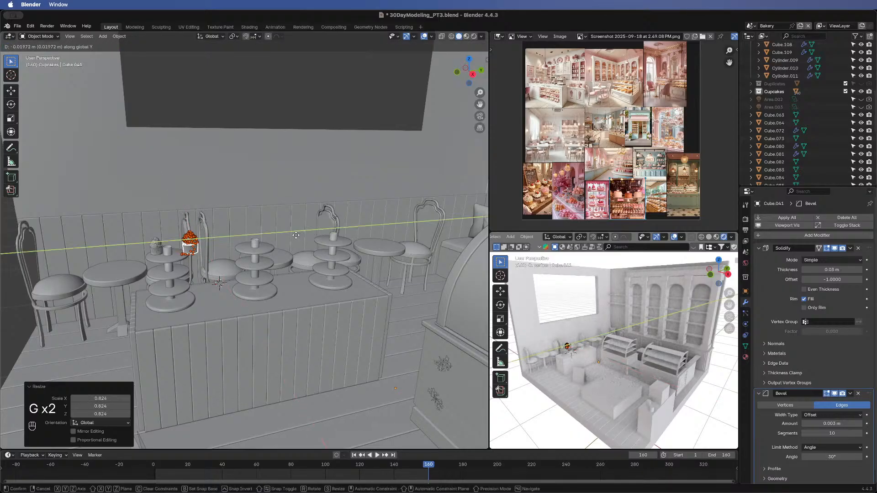
pyautogui.click(368, 217)
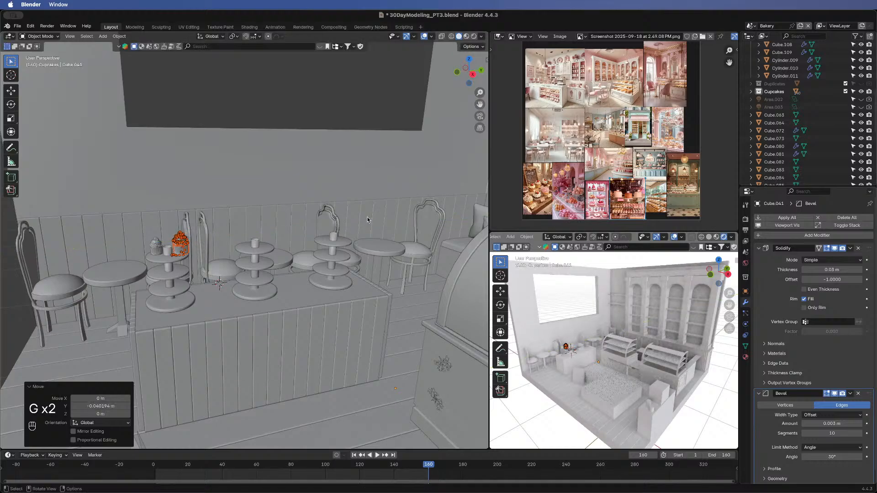
# - Scale the sprinkle cupcake uniformly by about 0.794 and lower it about 0.010 m onto the stand's top tier
pyautogui.press('s')
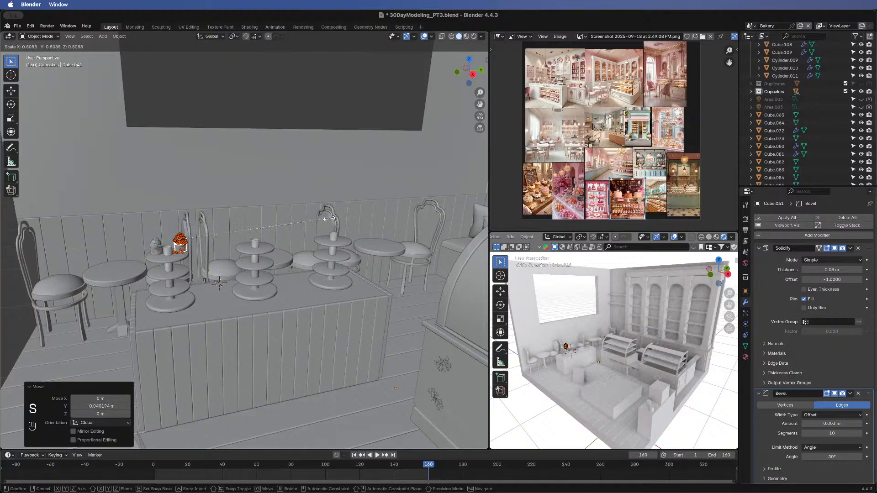
pyautogui.click(329, 217)
pyautogui.press('g')
pyautogui.press('z')
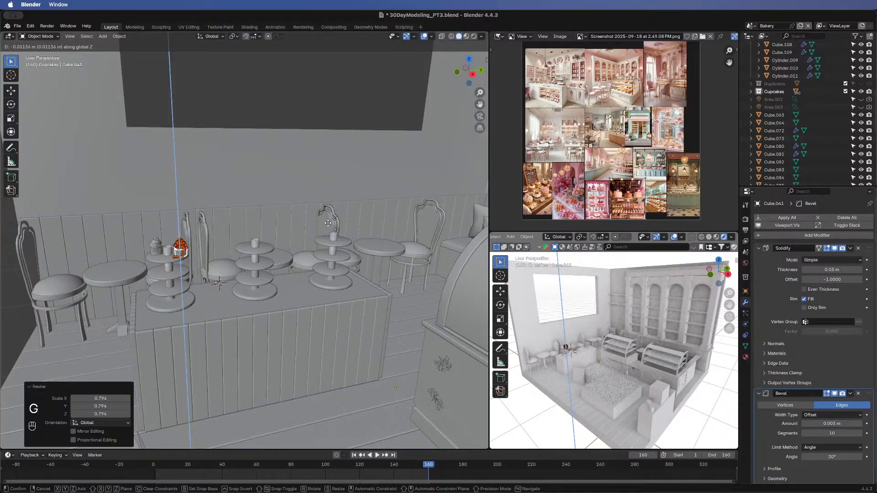
pyautogui.click(327, 222)
# - Enlarge the sprinkle cupcake uniformly by about 1.014 to match the plain one and raise it about 0.001 m along Z
pyautogui.moveTo(328, 286); pyautogui.dragTo(183, 274, button='middle')
pyautogui.keyDown('shift'); pyautogui.moveTo(268, 242); pyautogui.dragTo(226, 234, button='middle'); pyautogui.keyUp('shift')
pyautogui.scroll(8, 226, 234)
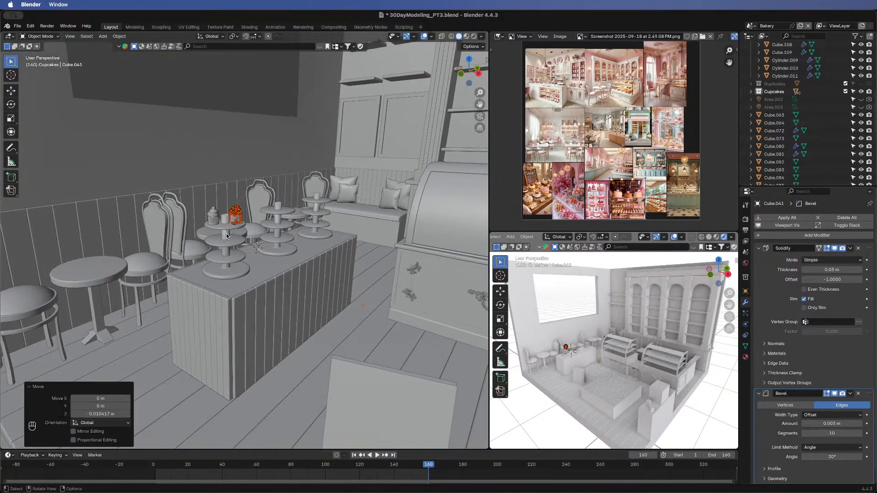
pyautogui.scroll(-5, 227, 181)
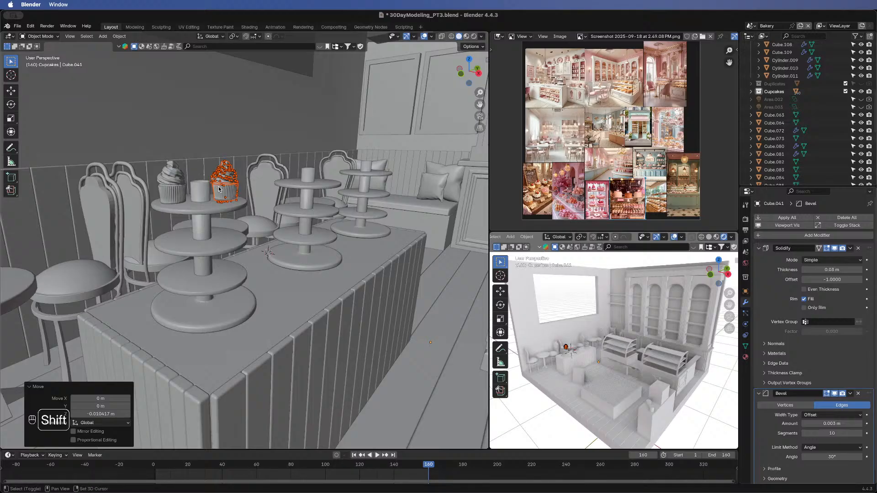
pyautogui.keyDown('shift'); pyautogui.moveTo(203, 172); pyautogui.dragTo(218, 187, button='middle'); pyautogui.keyUp('shift')
pyautogui.scroll(6, 235, 188)
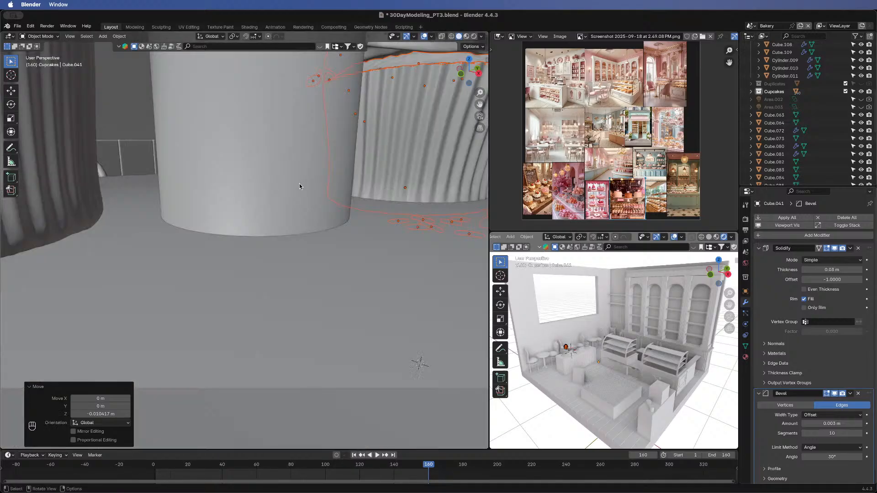
pyautogui.scroll(-6, 301, 181)
pyautogui.moveTo(272, 182); pyautogui.dragTo(170, 233, button='middle')
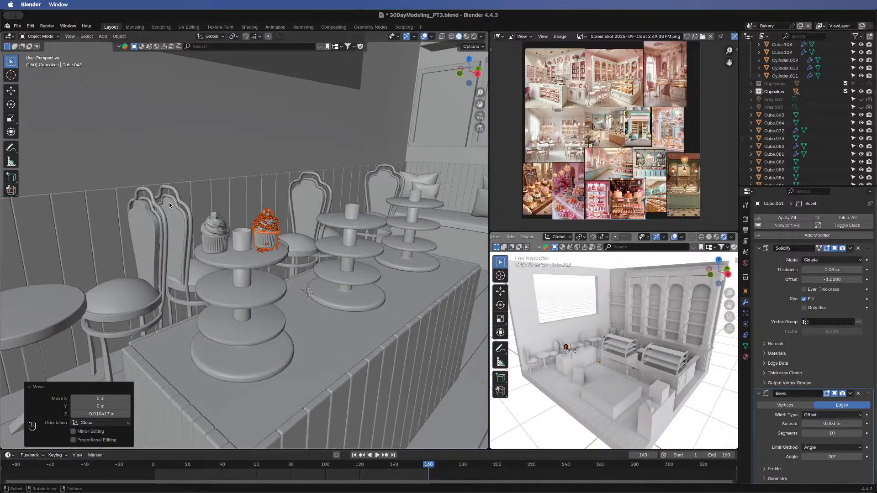
pyautogui.scroll(3, 169, 202)
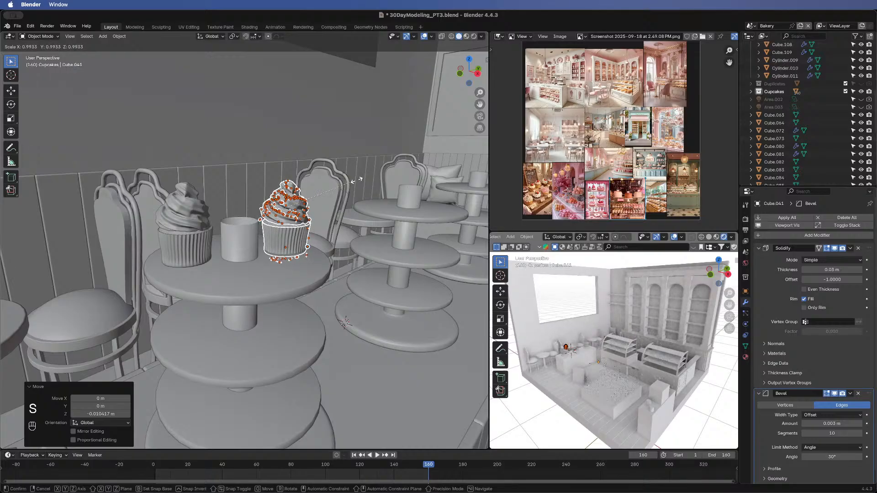
pyautogui.click(356, 178)
pyautogui.press('g')
pyautogui.press('z')
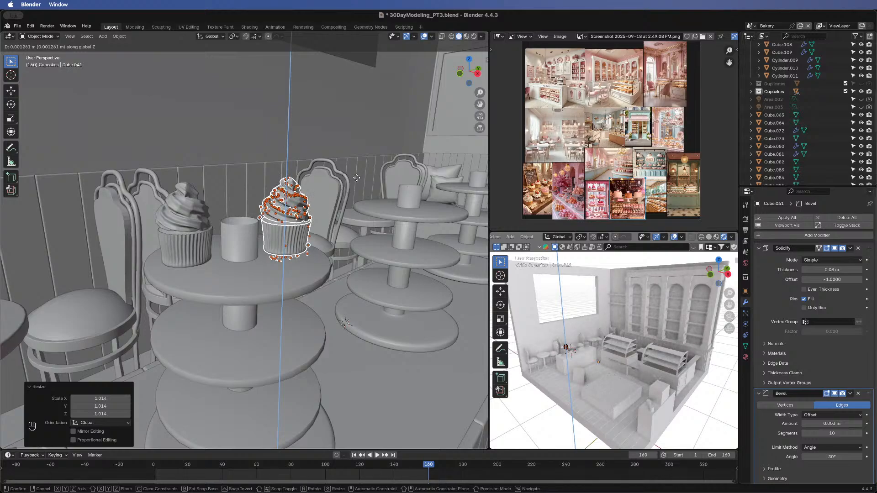
pyautogui.click(358, 173)
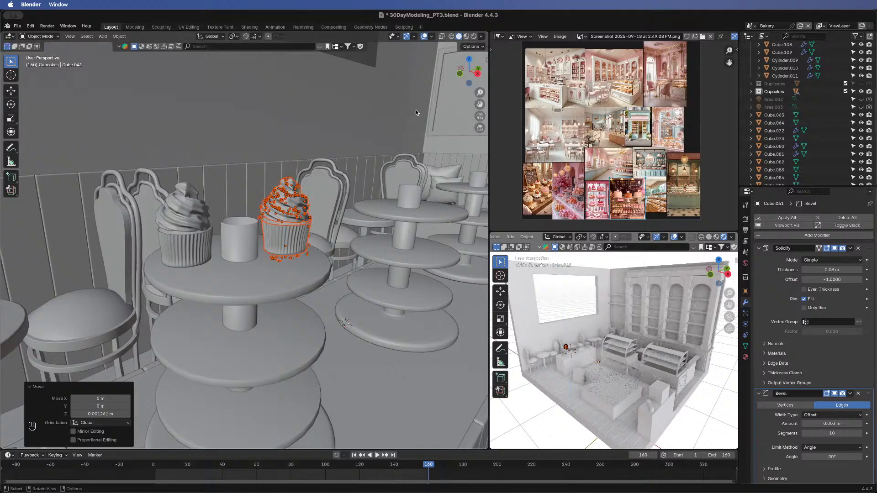
# - Switch the main viewport to rendered shading and examine both cupcakes, the glass stands and the counter from several angles
pyautogui.click(474, 37)
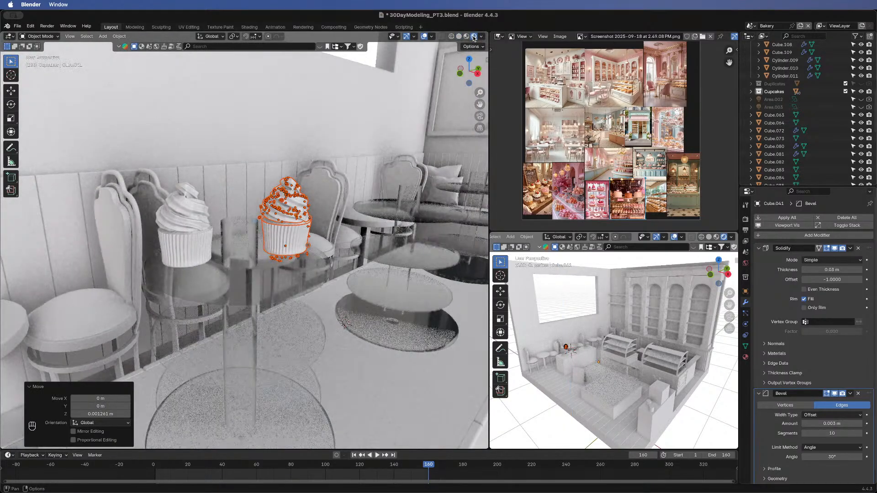
pyautogui.click(367, 392)
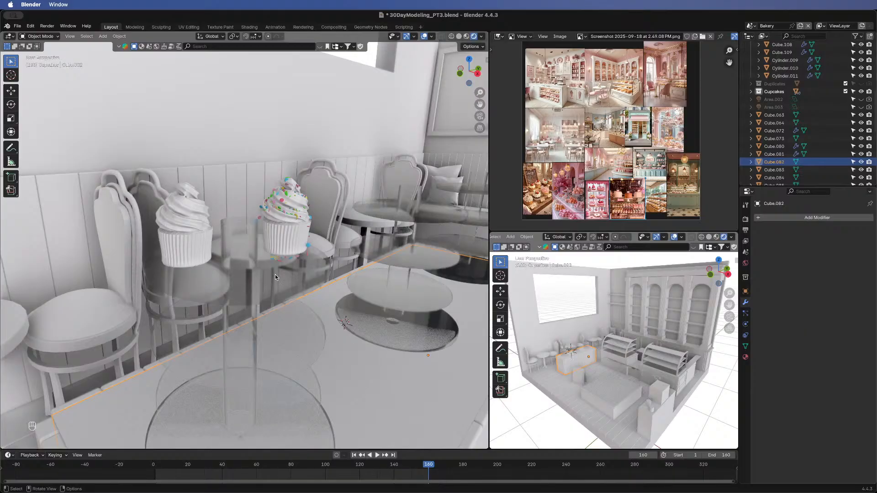
pyautogui.press('KP_Decimal')
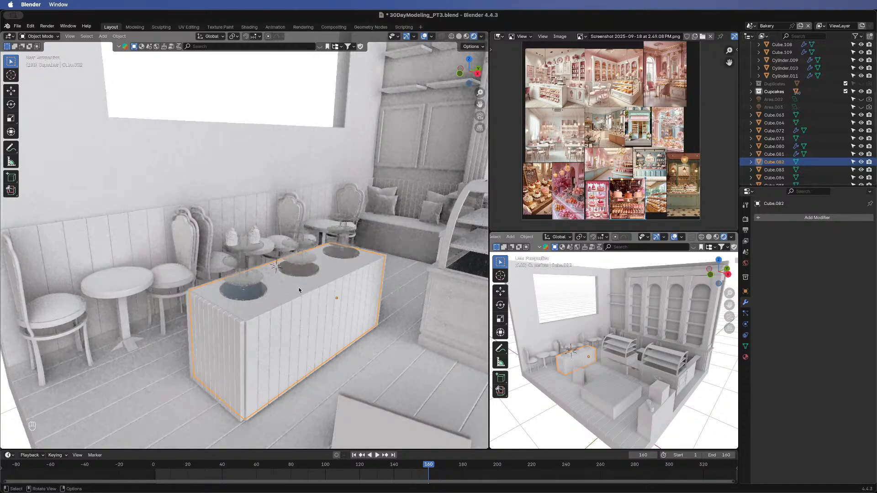
pyautogui.moveTo(221, 265); pyautogui.dragTo(369, 298, button='middle')
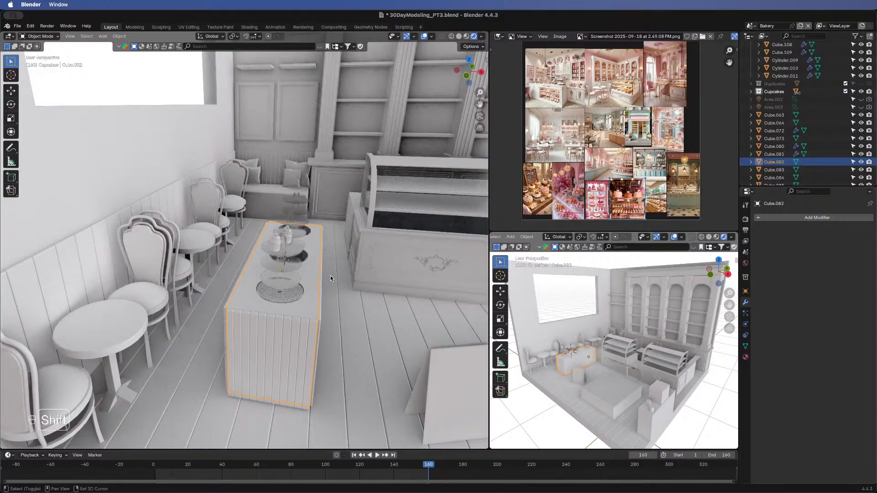
pyautogui.keyDown('shift'); pyautogui.moveTo(331, 276); pyautogui.dragTo(282, 280, button='middle'); pyautogui.keyUp('shift')
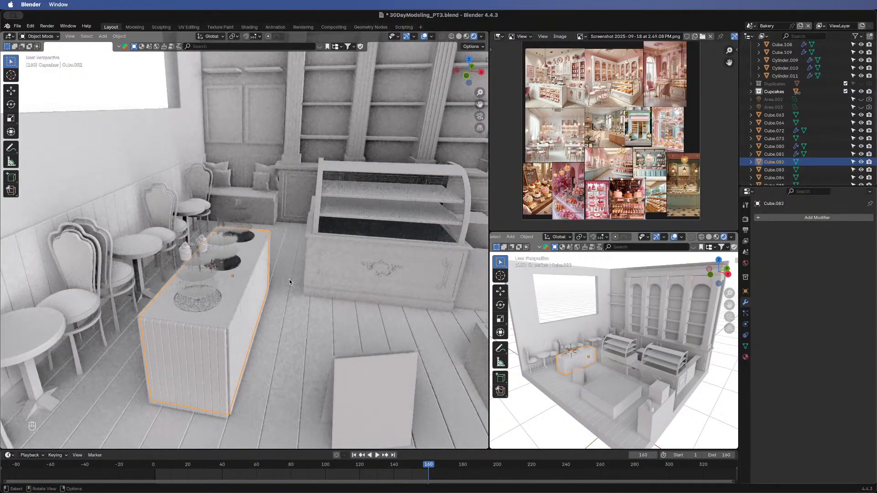
pyautogui.moveTo(267, 265); pyautogui.dragTo(278, 245, button='middle')
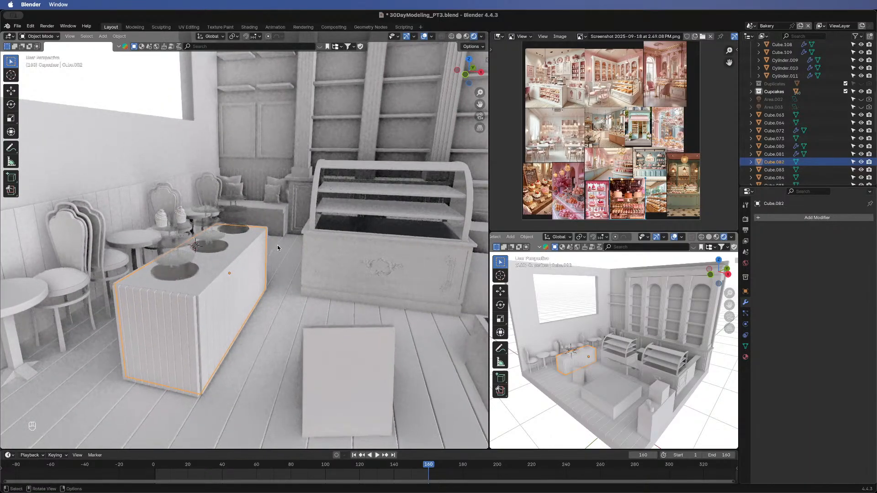
pyautogui.click(259, 262)
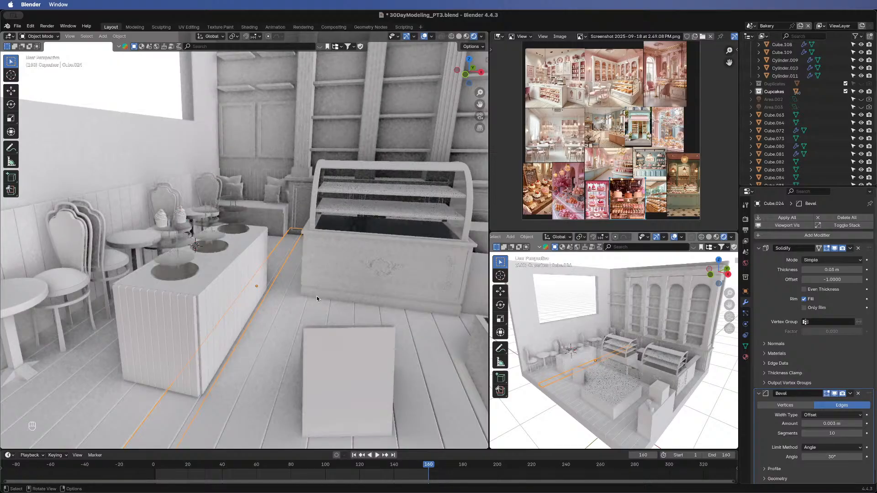
pyautogui.moveTo(352, 281); pyautogui.dragTo(295, 303, button='middle')
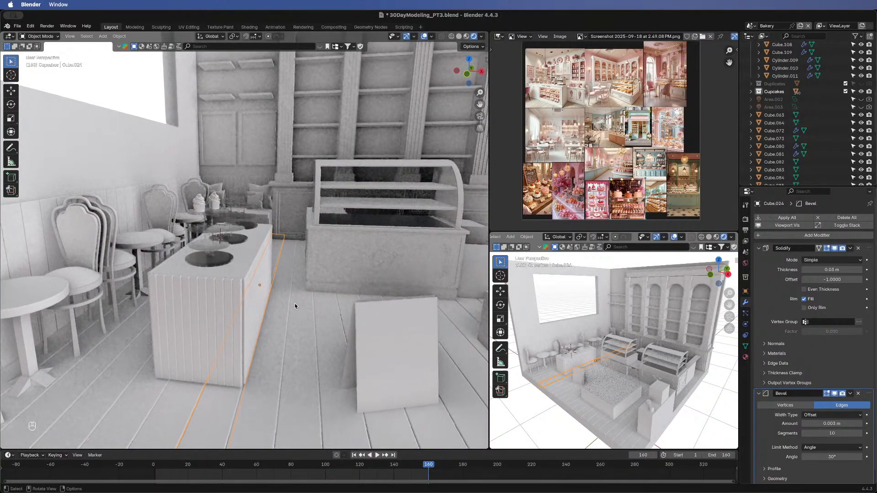
# - Select the plain cupcake's cup on the dessert stand and expand the Cupcakes collection to list its objects
pyautogui.click(201, 209)
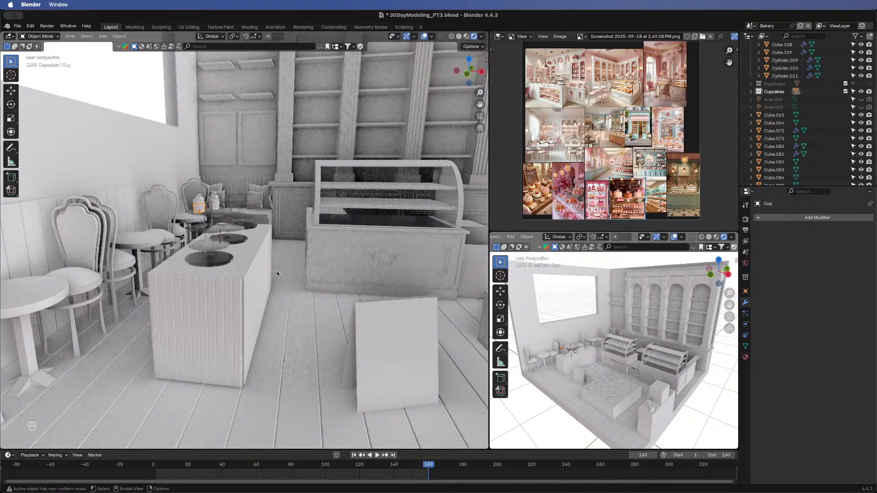
pyautogui.press('Home')
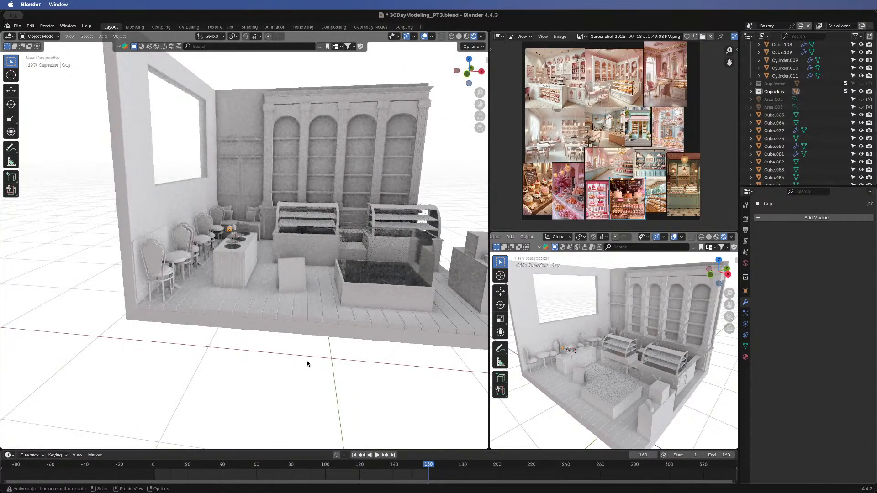
pyautogui.moveTo(356, 224); pyautogui.dragTo(316, 250, button='middle')
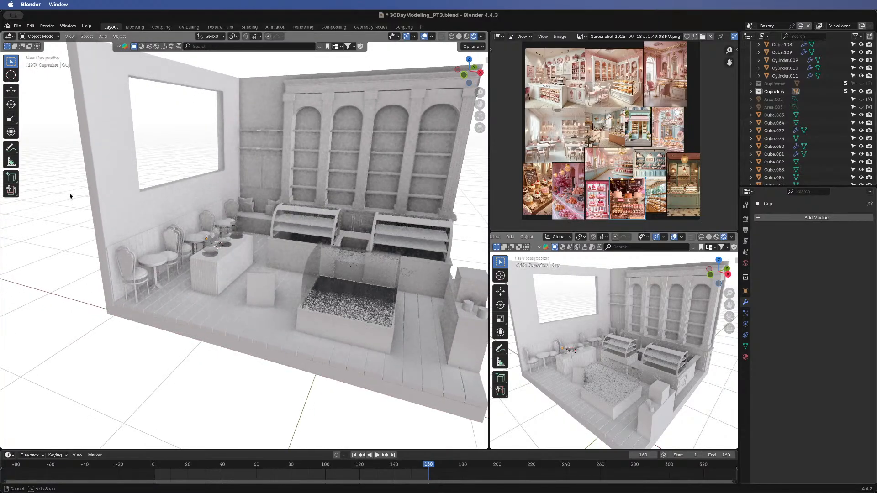
pyautogui.click(751, 91)
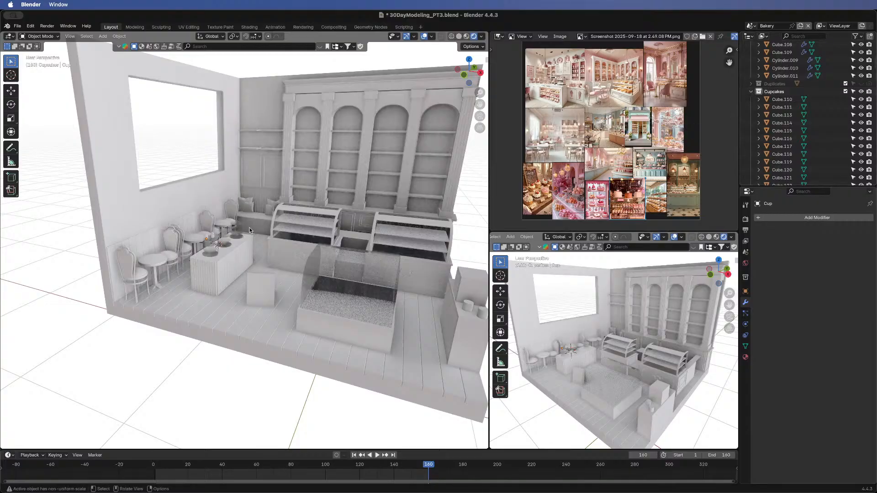
pyautogui.scroll(5, 250, 228)
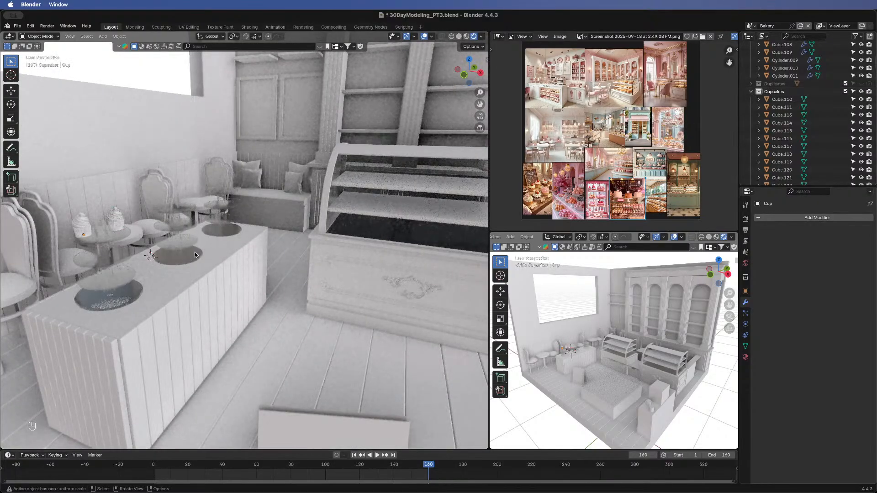
# - Switch the main viewport to solid shading and examine the bakery room's furniture layout from several angles
pyautogui.keyDown('shift'); pyautogui.moveTo(226, 265); pyautogui.dragTo(280, 287, button='middle'); pyautogui.keyUp('shift')
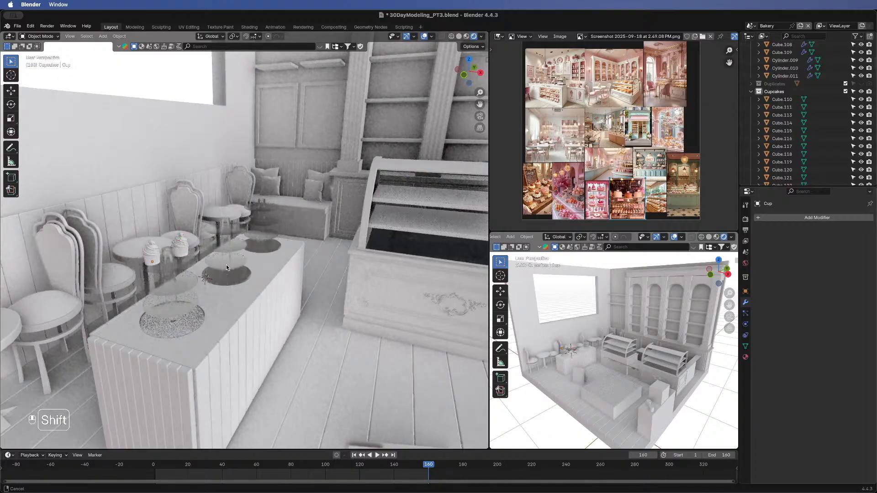
pyautogui.scroll(-7, 314, 309)
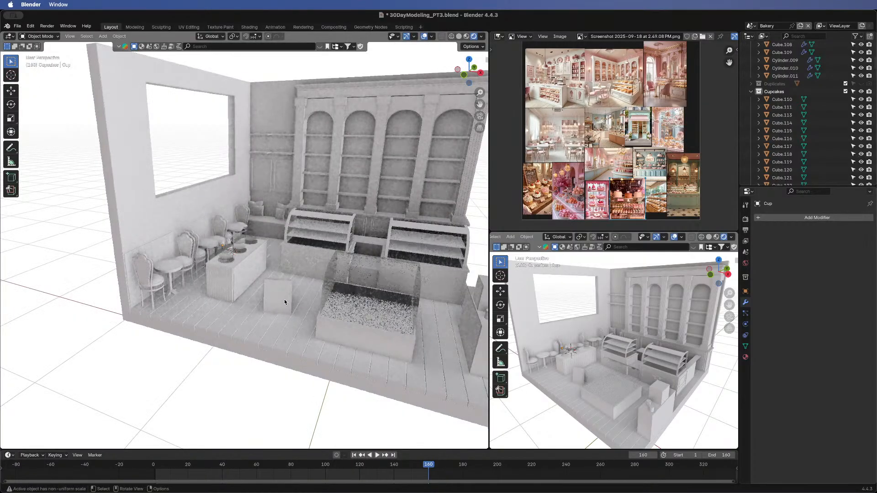
pyautogui.moveTo(284, 300)
pyautogui.mouseDown(button='middle')
pyautogui.moveTo(314, 295)
pyautogui.moveTo(319, 278)
pyautogui.moveTo(354, 284)
pyautogui.moveTo(205, 287)
pyautogui.moveTo(278, 284)
pyautogui.mouseUp(button='middle')
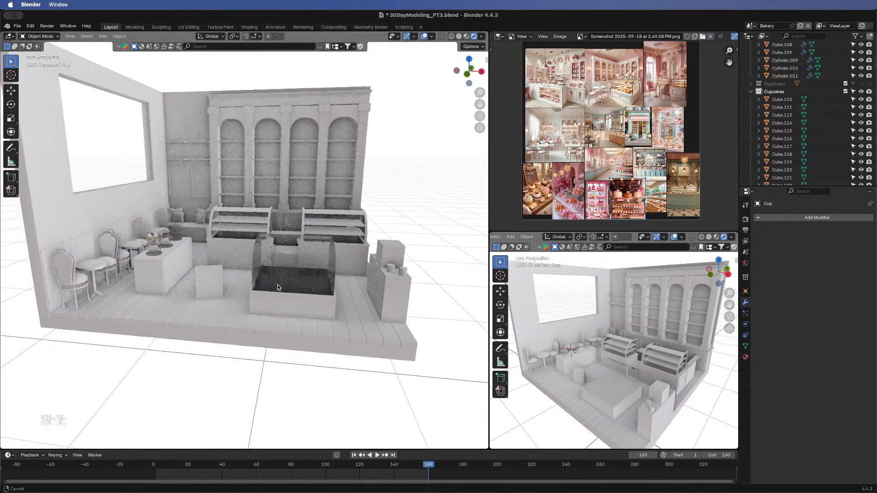
pyautogui.keyDown('shift'); pyautogui.moveTo(97, 272); pyautogui.dragTo(139, 274, button='middle'); pyautogui.keyUp('shift')
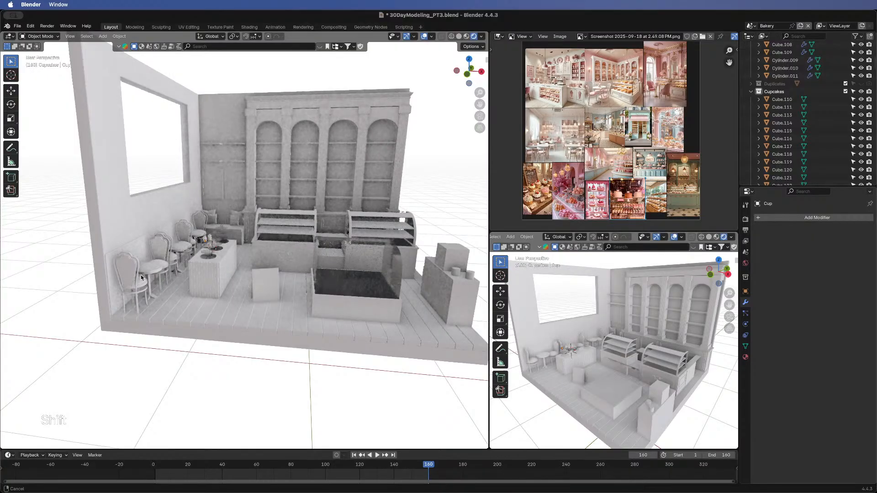
pyautogui.click(459, 36)
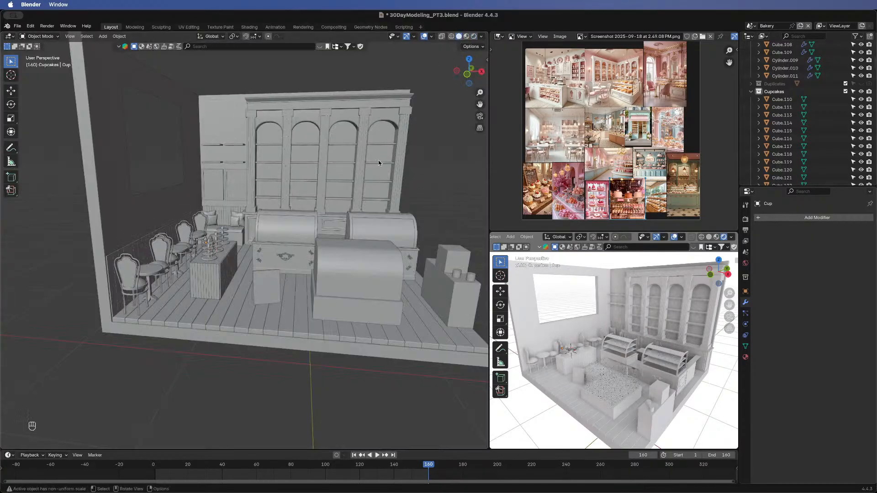
pyautogui.moveTo(378, 160)
pyautogui.mouseDown(button='middle')
pyautogui.moveTo(253, 176)
pyautogui.moveTo(251, 142)
pyautogui.mouseUp(button='middle')
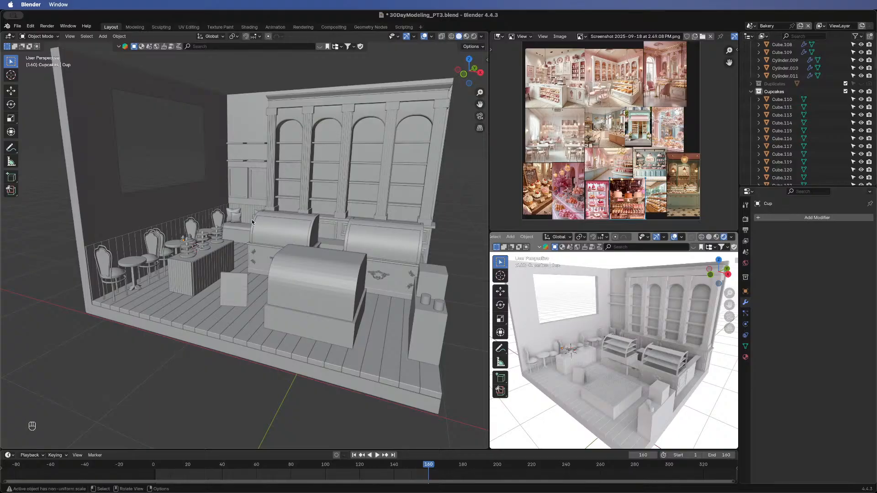
pyautogui.moveTo(253, 210); pyautogui.dragTo(307, 213, button='middle')
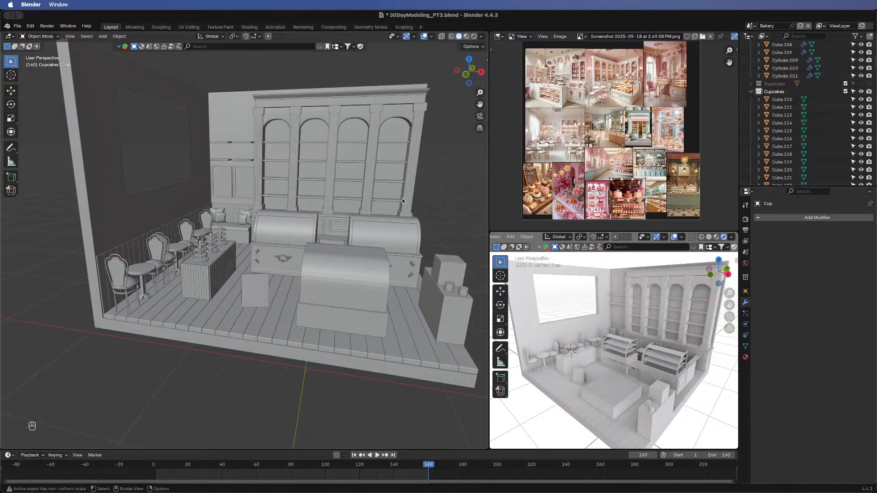
pyautogui.moveTo(339, 305); pyautogui.dragTo(442, 270, button='middle')
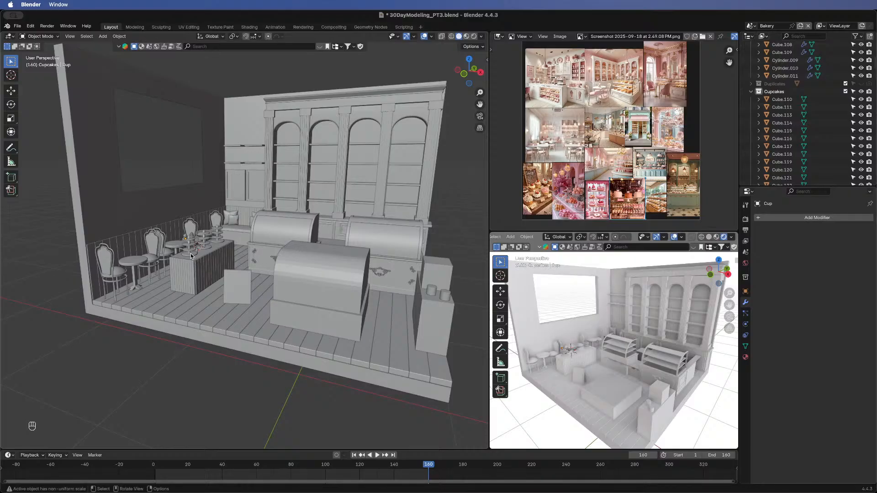
pyautogui.scroll(3, 191, 255)
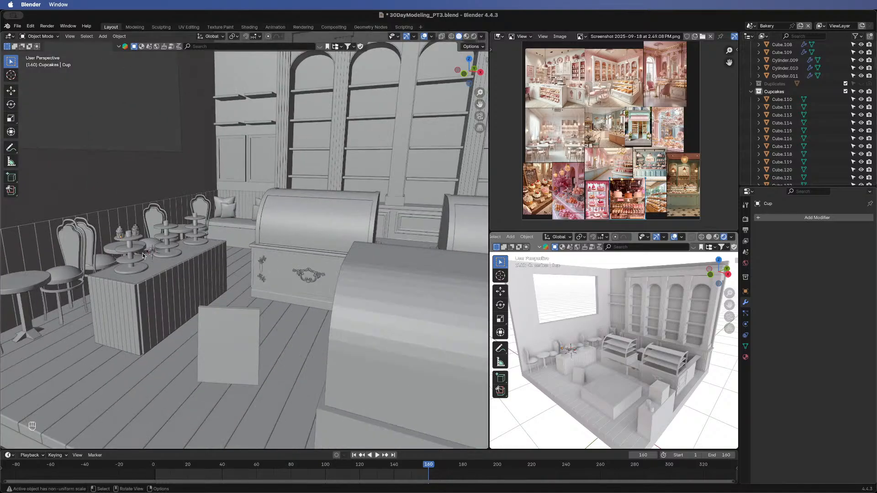
pyautogui.keyDown('shift'); pyautogui.moveTo(147, 253); pyautogui.dragTo(189, 251, button='middle'); pyautogui.keyUp('shift')
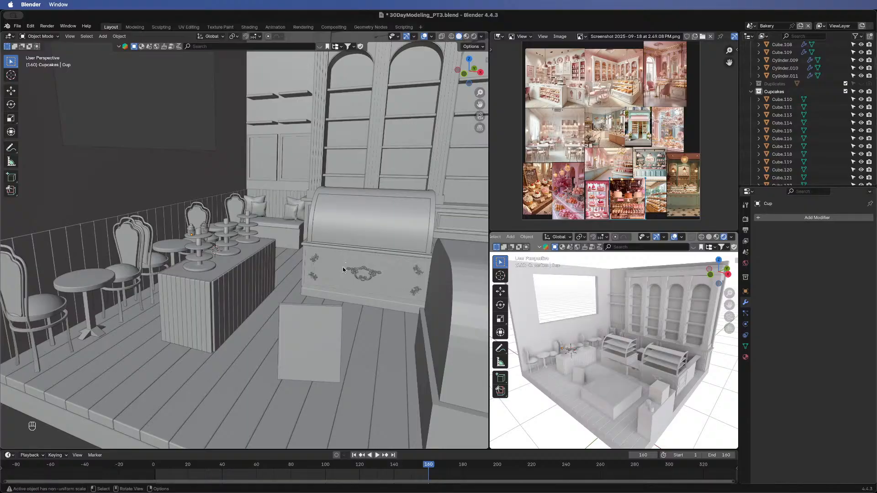
# - Examine the remaining placeholder blocks, the chairs and the display cases in the scene, selecting the small floor block and the front chair
pyautogui.click(311, 333)
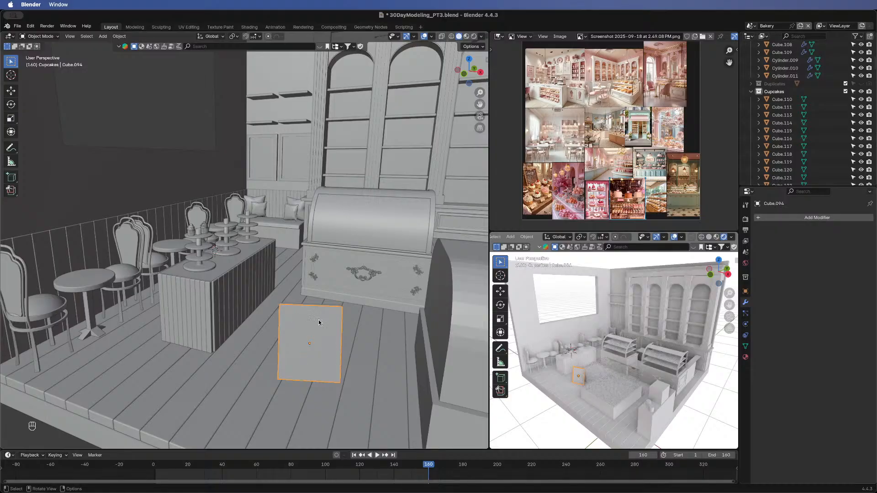
pyautogui.scroll(-5, 238, 175)
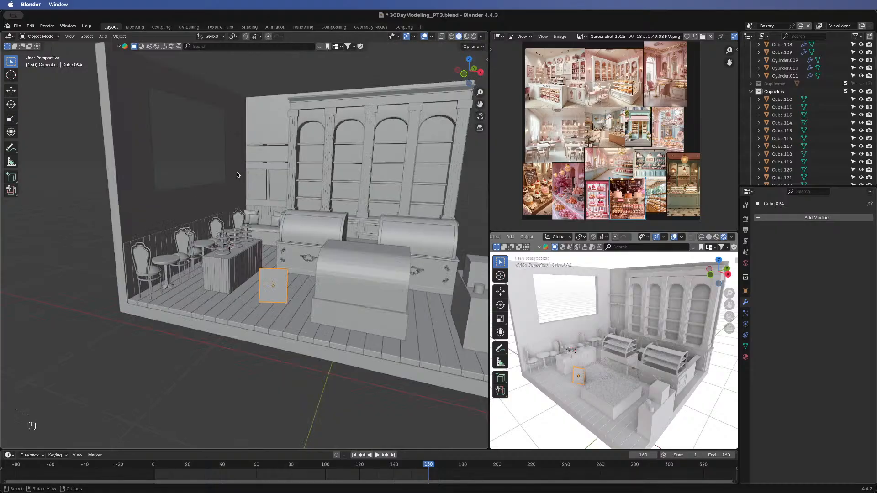
pyautogui.scroll(-4, 250, 120)
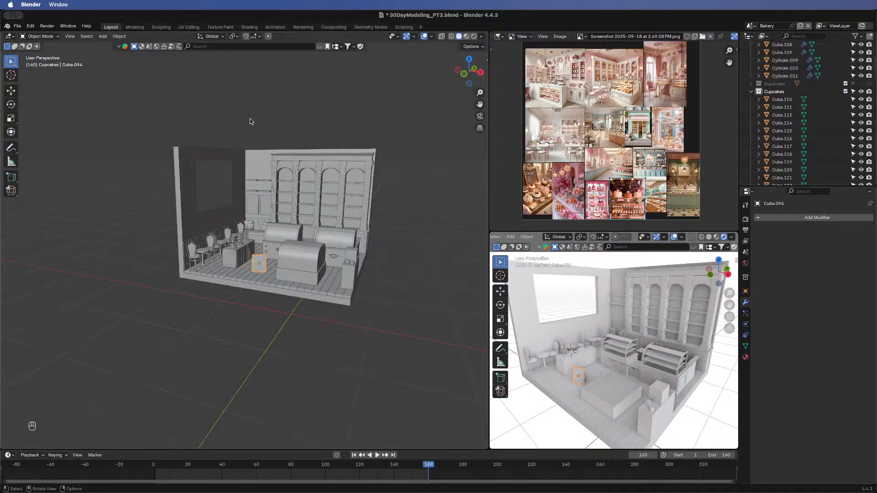
pyautogui.scroll(3, 142, 117)
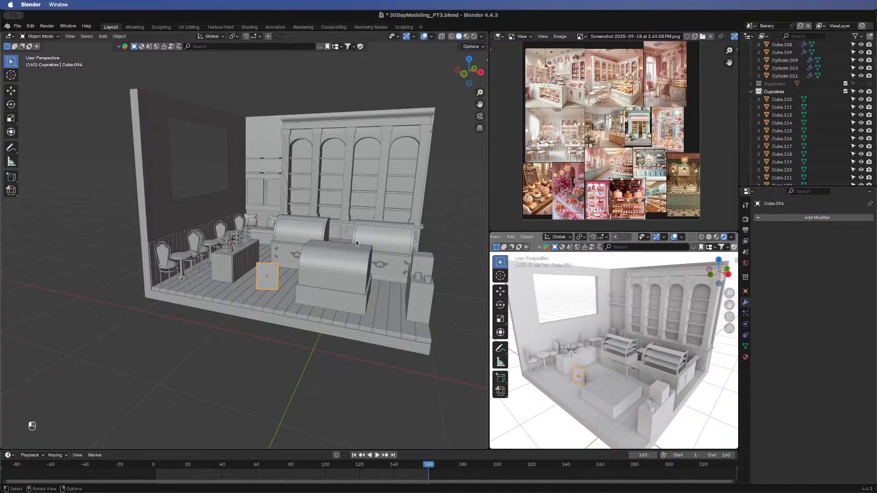
pyautogui.hotkey('alt', 'a')
pyautogui.click(163, 268)
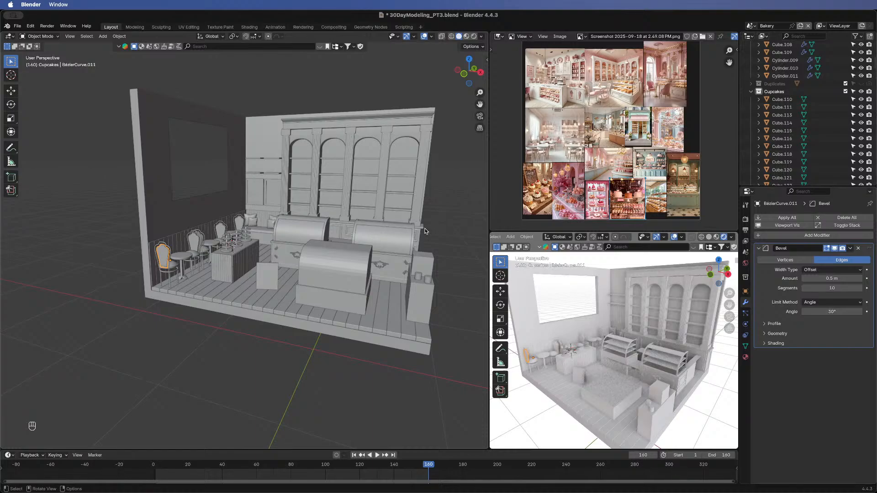
pyautogui.moveTo(425, 231); pyautogui.dragTo(332, 218, button='middle')
pyautogui.scroll(5, 332, 218)
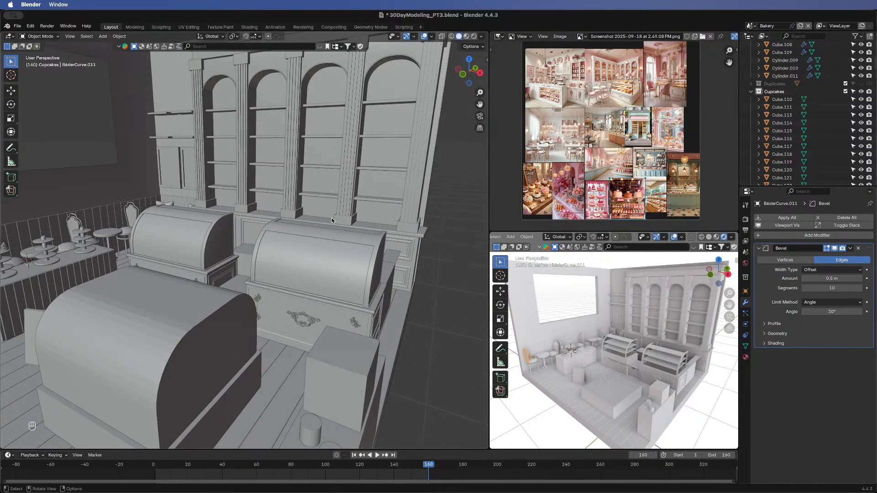
pyautogui.scroll(-5, 264, 265)
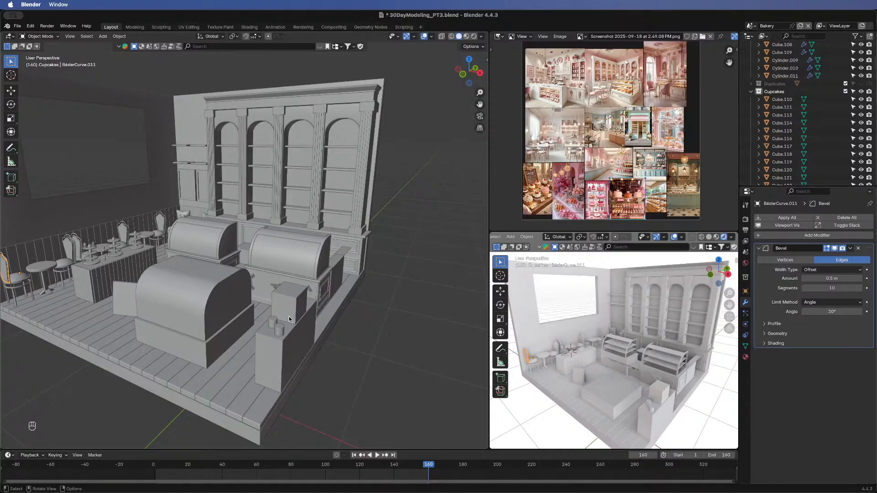
# - Switch to rendered shading, select the front display case's glass cover and examine the pastry case in the reference image
pyautogui.click(474, 36)
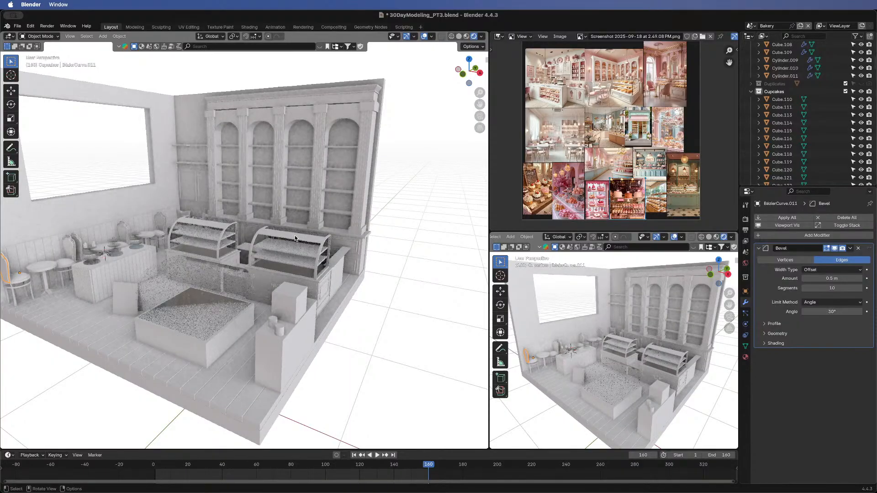
pyautogui.click(295, 237)
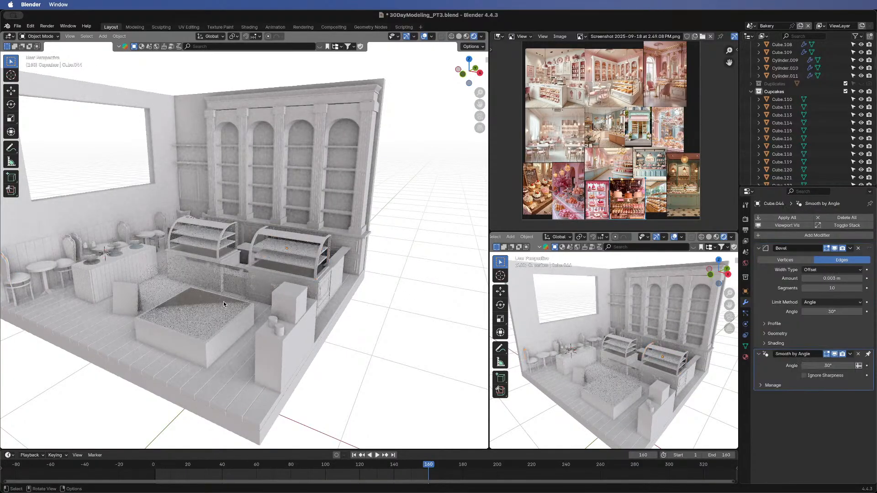
pyautogui.click(188, 277)
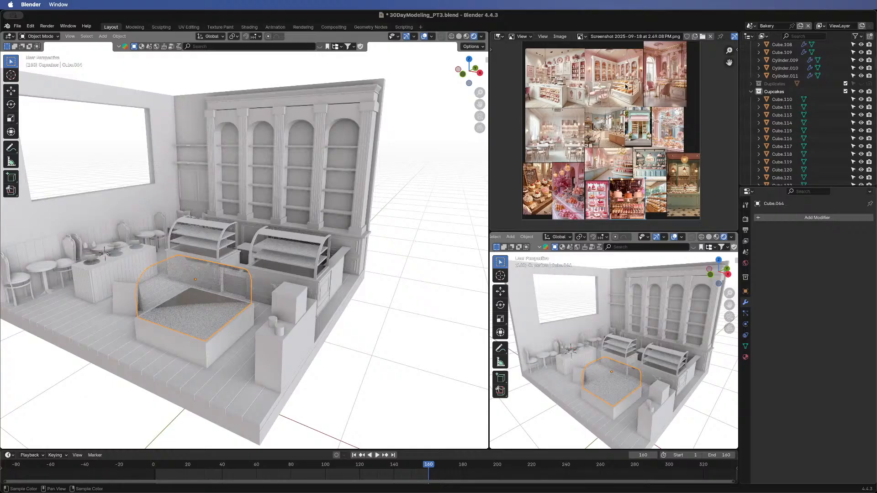
pyautogui.scroll(4, 627, 87)
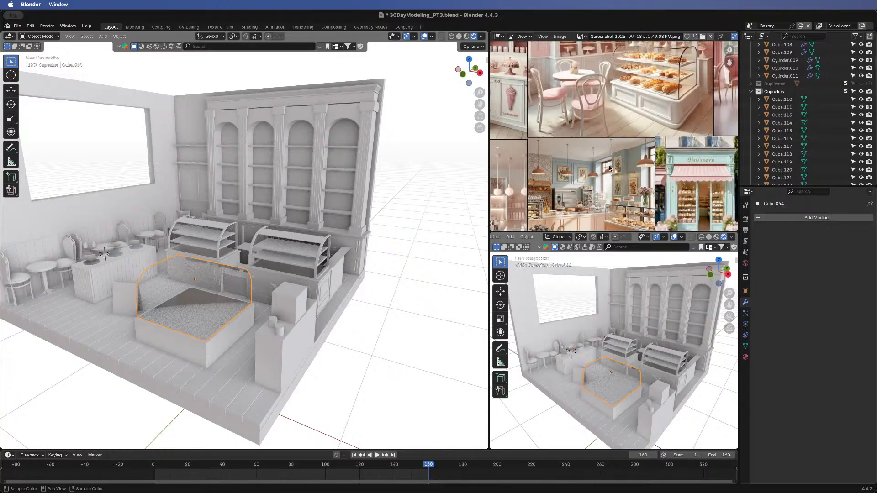
pyautogui.moveTo(585, 163); pyautogui.dragTo(582, 166, button='middle')
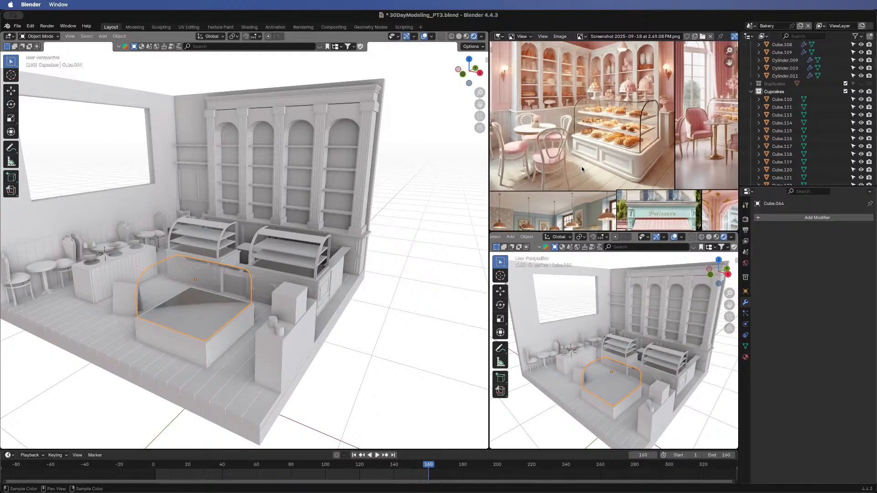
# - Duplicate the top face of the front display case's base in Edit Mode and raise the copy about 0.051 m along Z
pyautogui.keyDown('shift'); pyautogui.moveTo(184, 223); pyautogui.dragTo(381, 132, button='middle'); pyautogui.keyUp('shift')
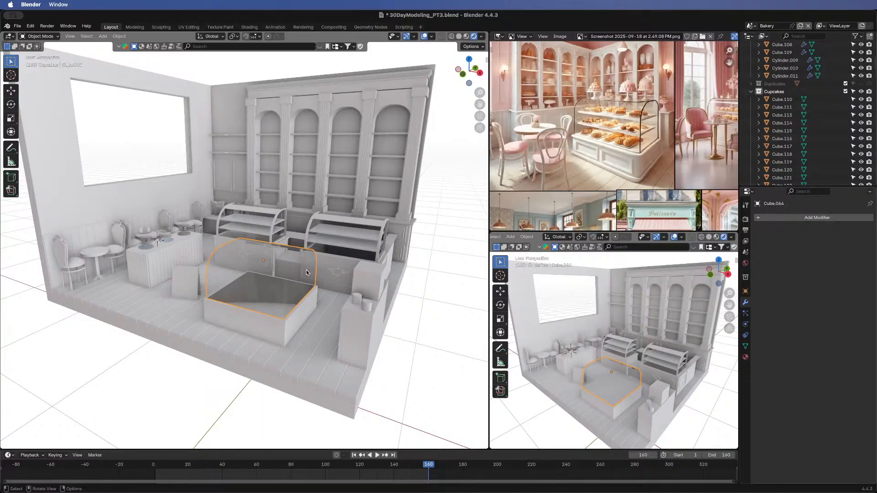
pyautogui.click(298, 317)
pyautogui.press('Tab')
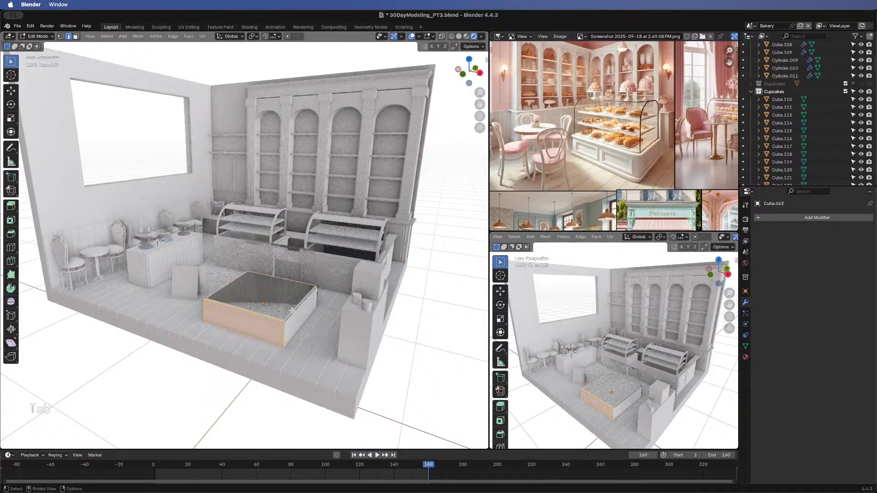
pyautogui.hotkey('alt', 'a')
pyautogui.press('3')
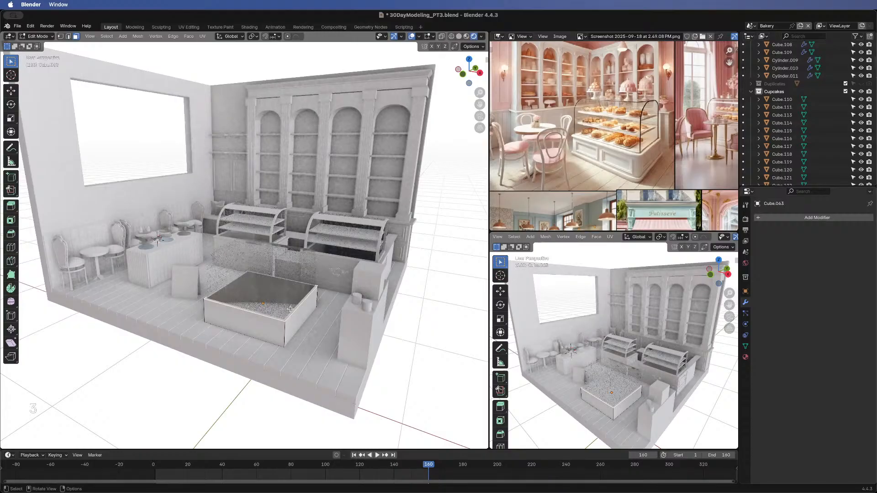
pyautogui.hotkey('shift', 'd')
pyautogui.rightClick(296, 281)
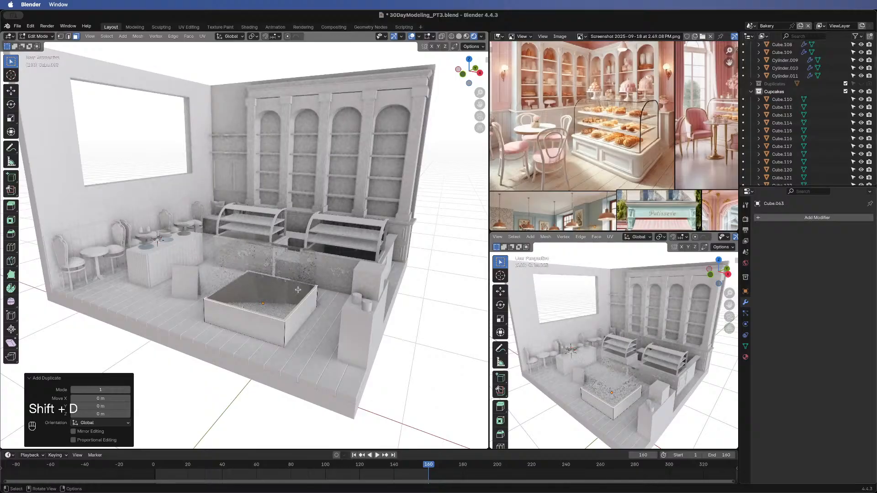
pyautogui.press('g')
pyautogui.press('z')
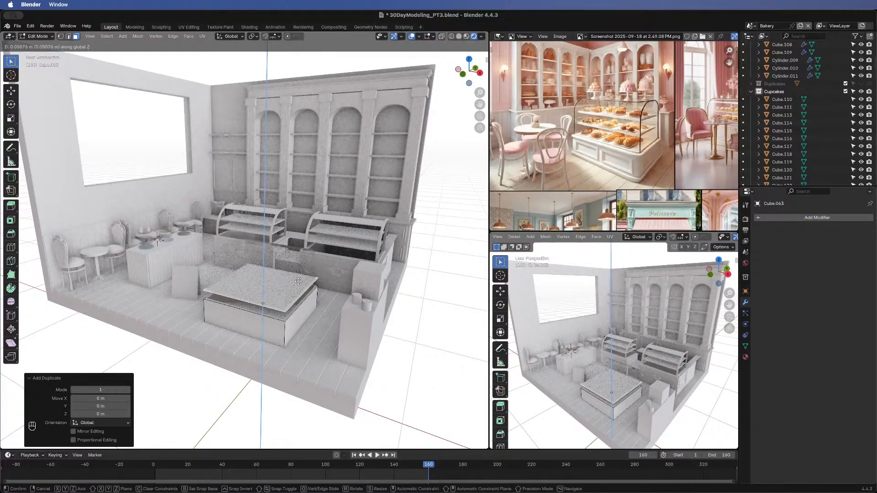
pyautogui.click(299, 282)
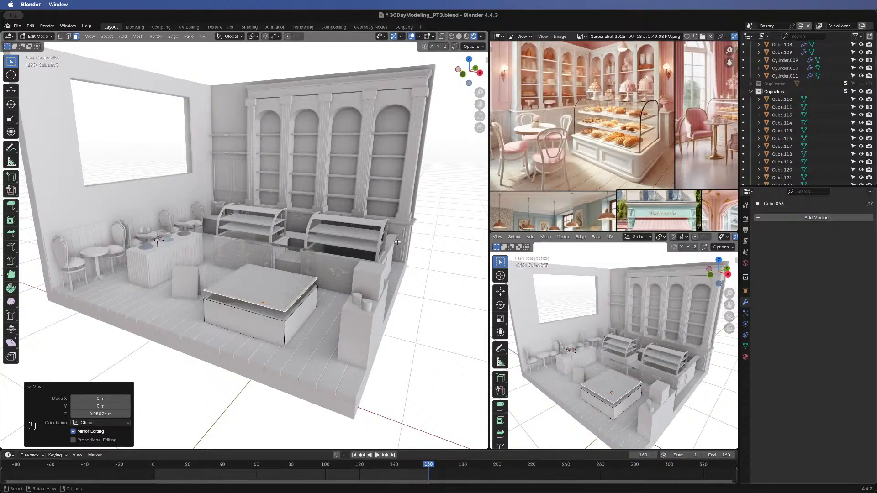
# - Scale the raised face uniformly to 0.928 and extrude it about 0.014 m along its normal to form a shelf
pyautogui.press('s')
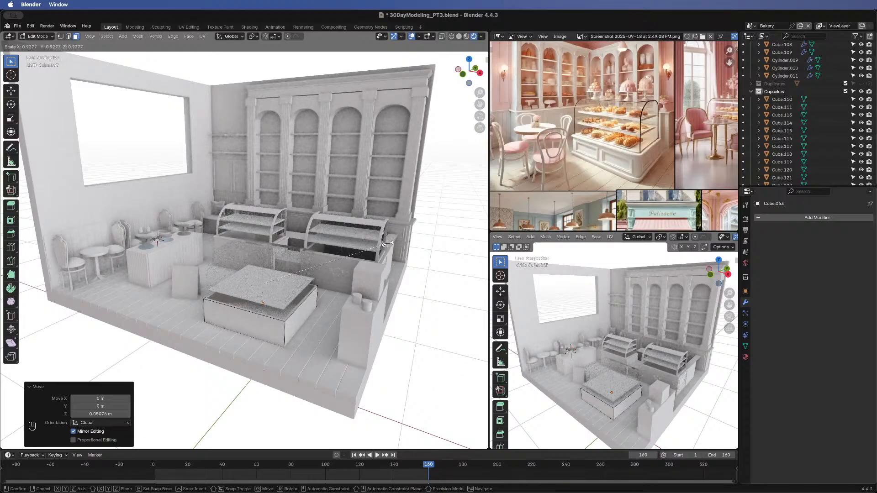
pyautogui.click(387, 245)
pyautogui.press('e')
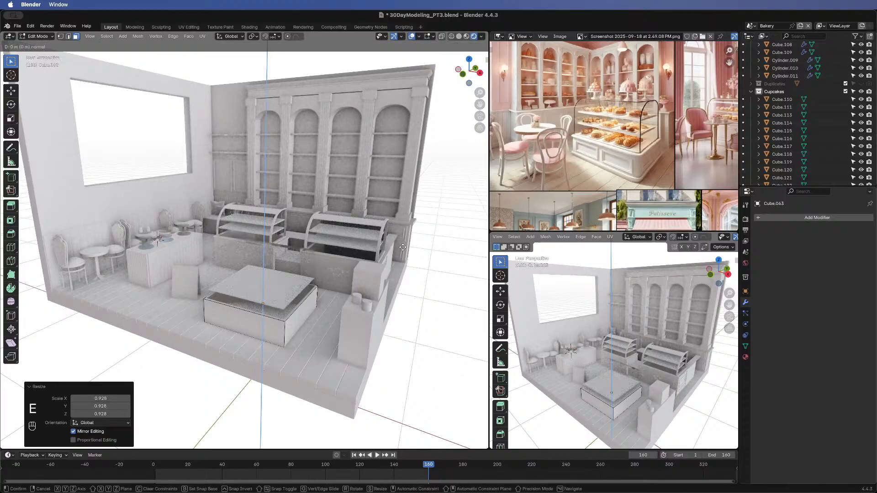
pyautogui.press('c')
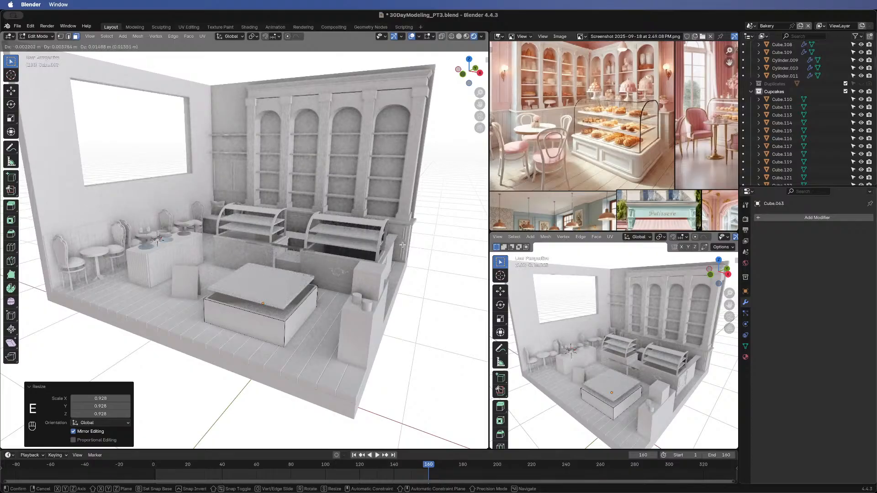
pyautogui.click(403, 245)
pyautogui.press('e')
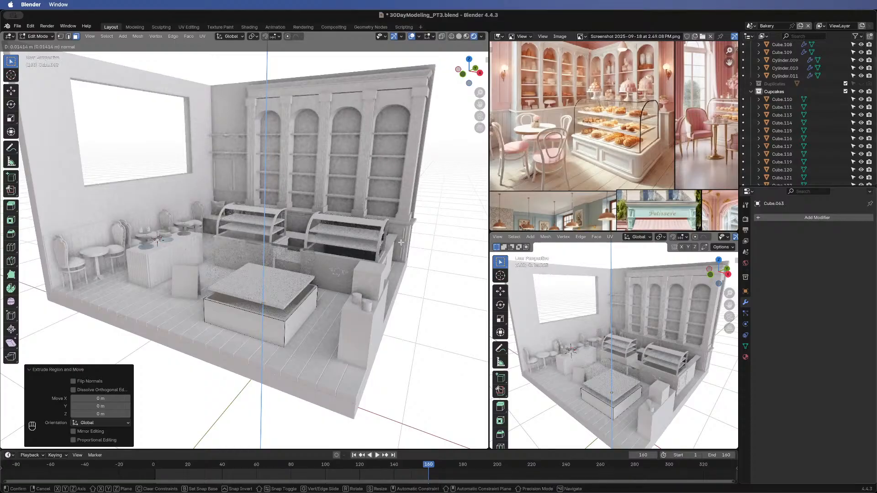
pyautogui.click(401, 242)
pyautogui.scroll(-2, 361, 251)
pyautogui.moveTo(355, 251); pyautogui.dragTo(352, 237, button='middle')
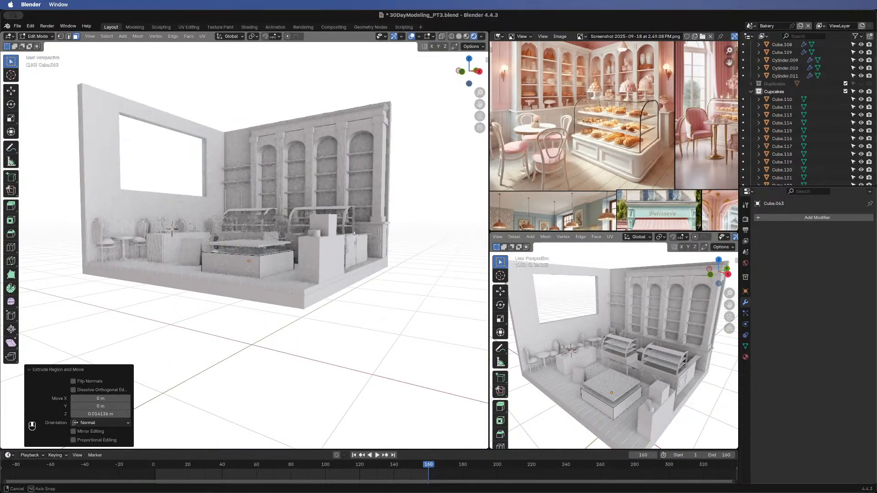
pyautogui.scroll(2, 352, 238)
pyautogui.scroll(4, 351, 237)
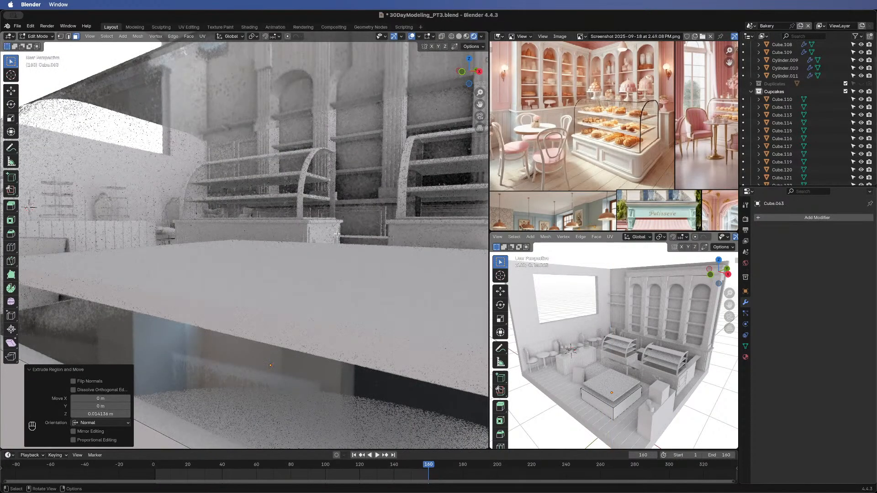
pyautogui.scroll(-2, 339, 239)
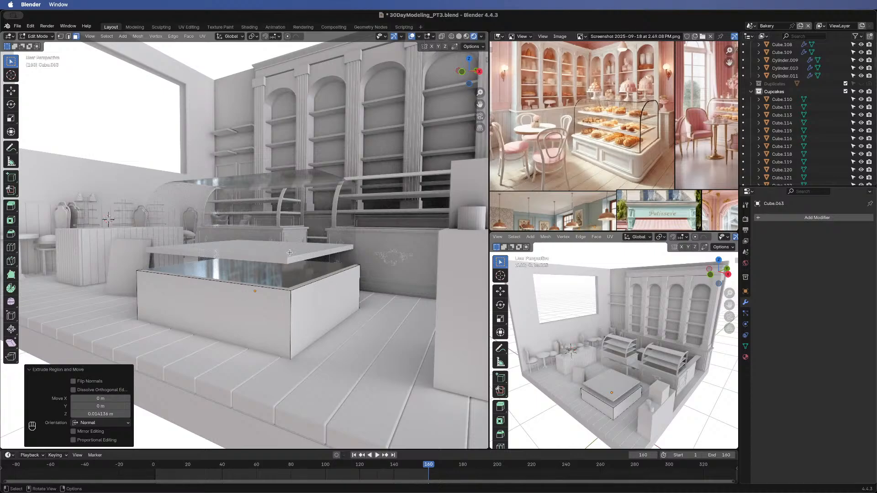
# - Examine the new shelf above the front display case's base by selecting its linked faces and the whole mesh, and return to Object Mode
pyautogui.press('l')
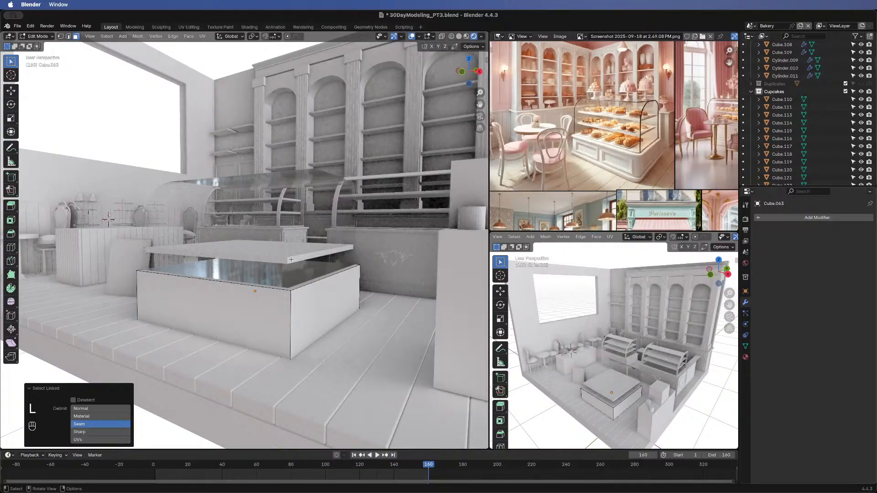
pyautogui.click(291, 259)
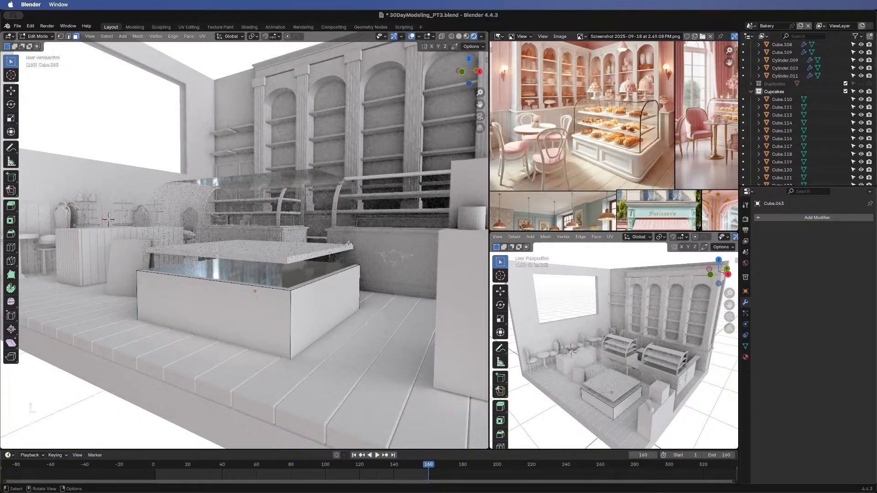
pyautogui.moveTo(303, 263); pyautogui.dragTo(207, 290, button='middle')
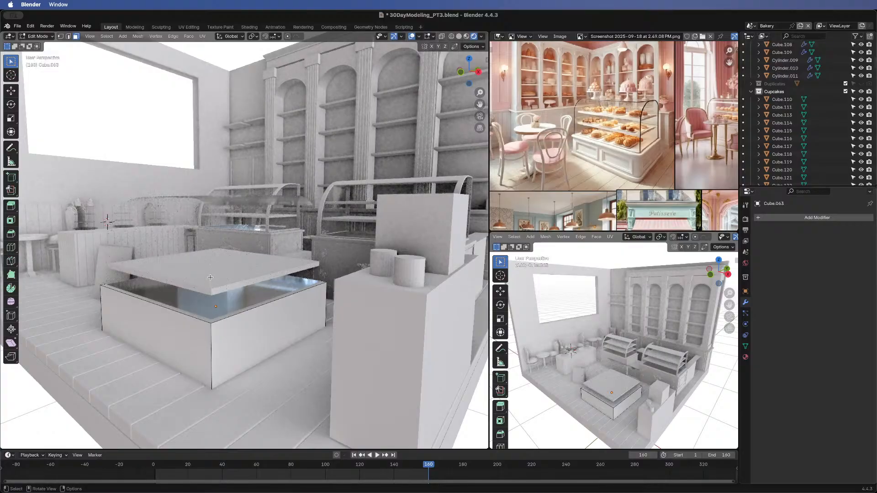
pyautogui.press('3')
pyautogui.press('a')
pyautogui.press('a')
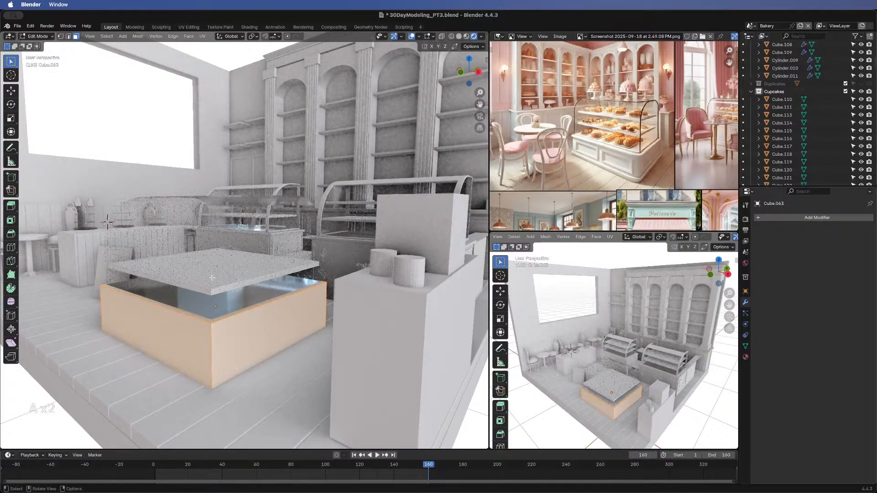
pyautogui.press('a')
pyautogui.press('Tab')
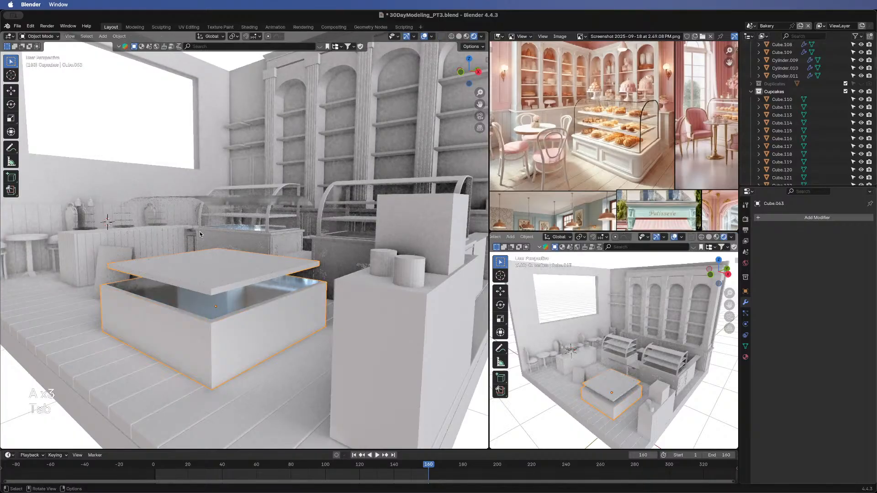
# - Collapse the Cupcakes collection and hide the front display case's glass cover, Cube.064, in the viewport
pyautogui.click(199, 232)
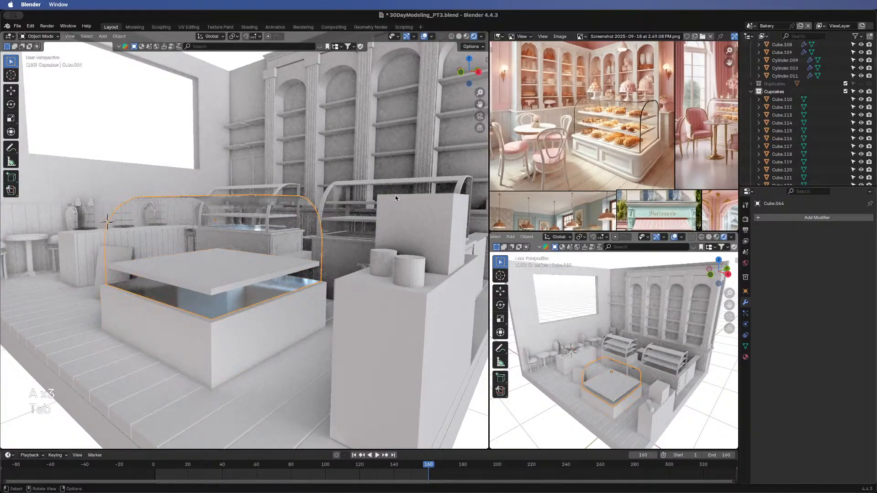
pyautogui.click(751, 92)
pyautogui.scroll(2, 795, 100)
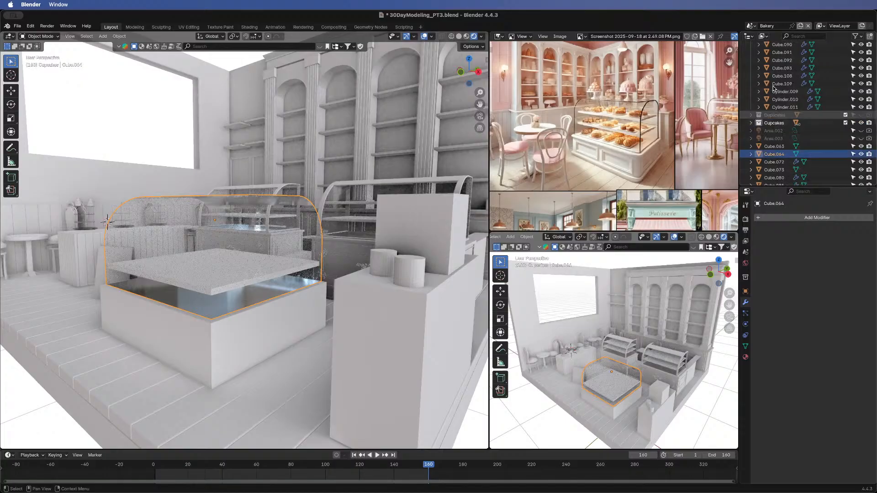
pyautogui.scroll(4, 825, 142)
pyautogui.scroll(-4, 832, 121)
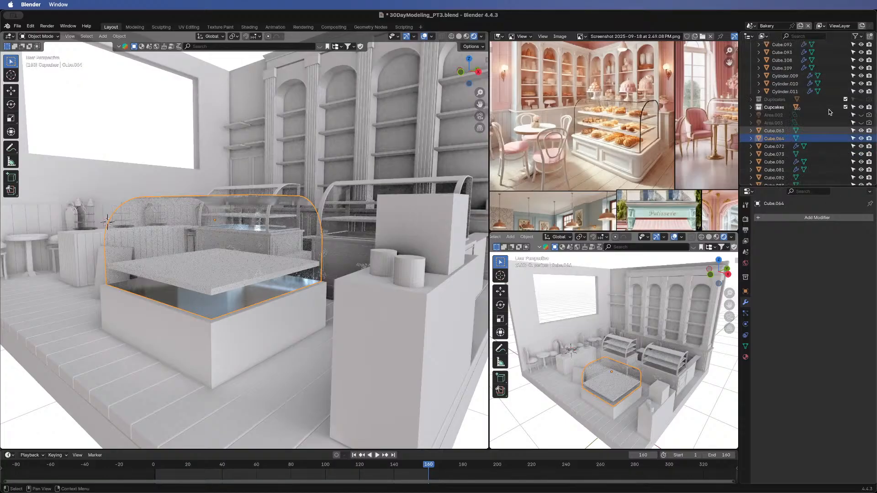
pyautogui.scroll(4, 830, 112)
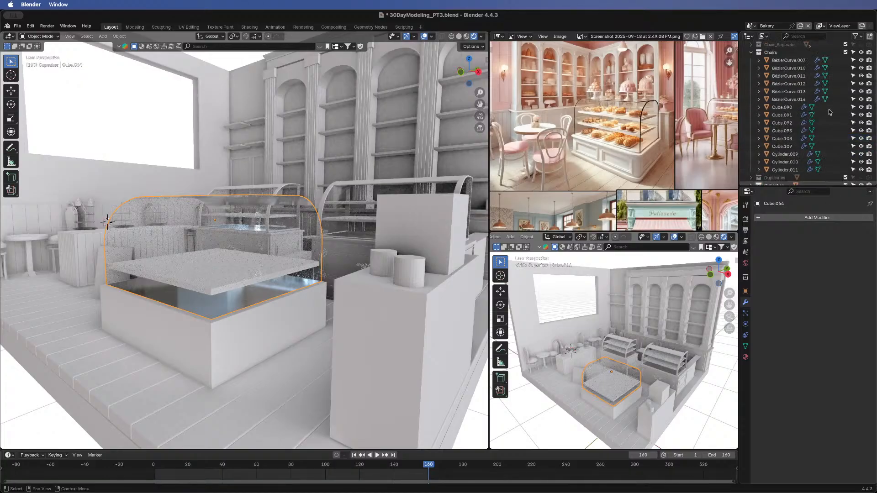
pyautogui.scroll(-4, 830, 112)
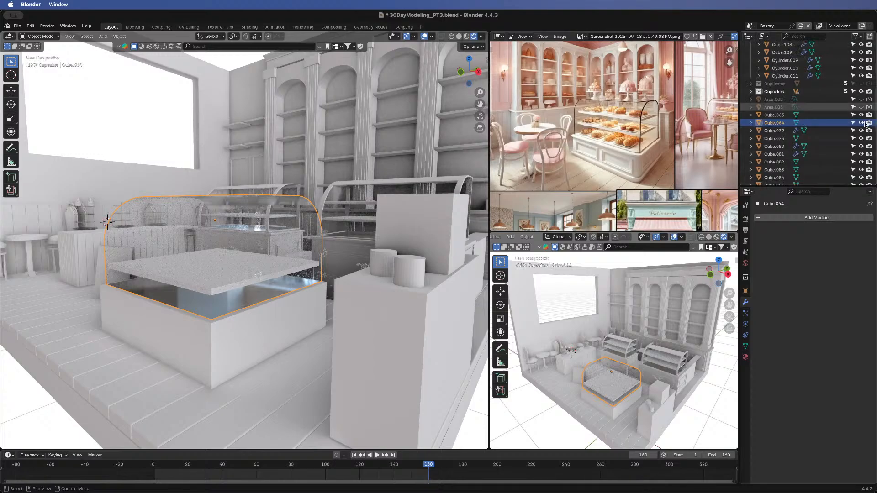
pyautogui.scroll(-5, 862, 124)
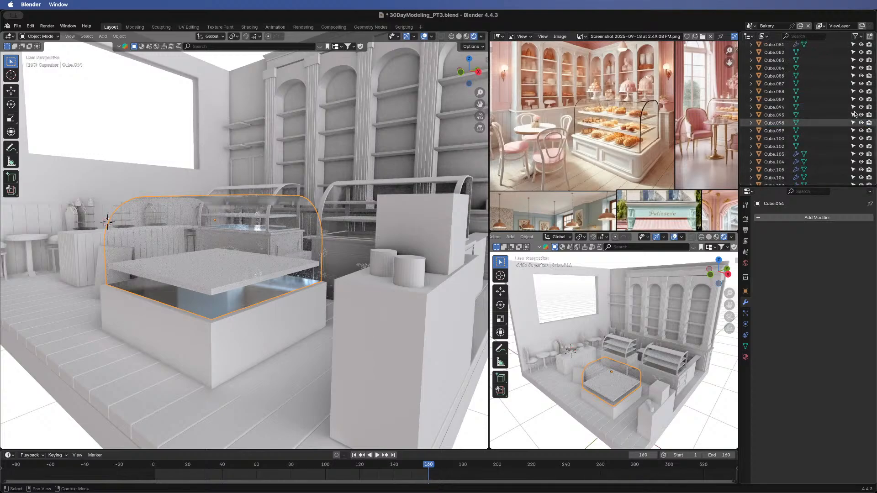
pyautogui.scroll(4, 855, 113)
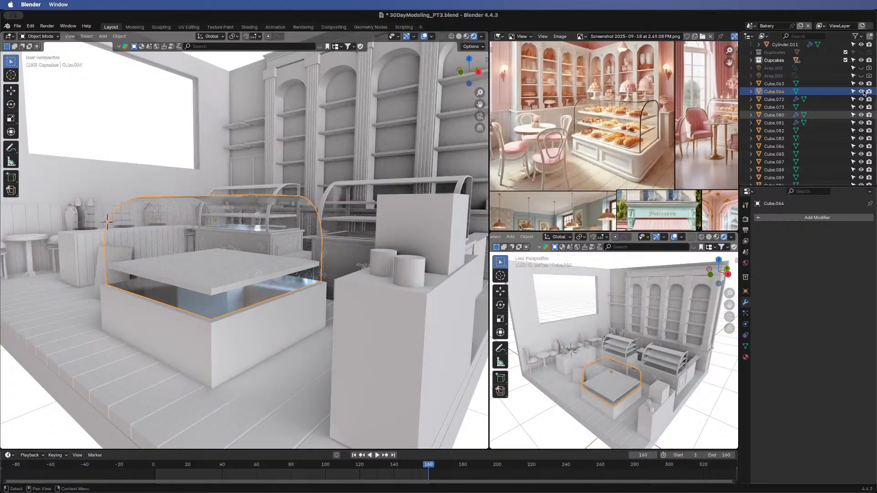
pyautogui.click(861, 92)
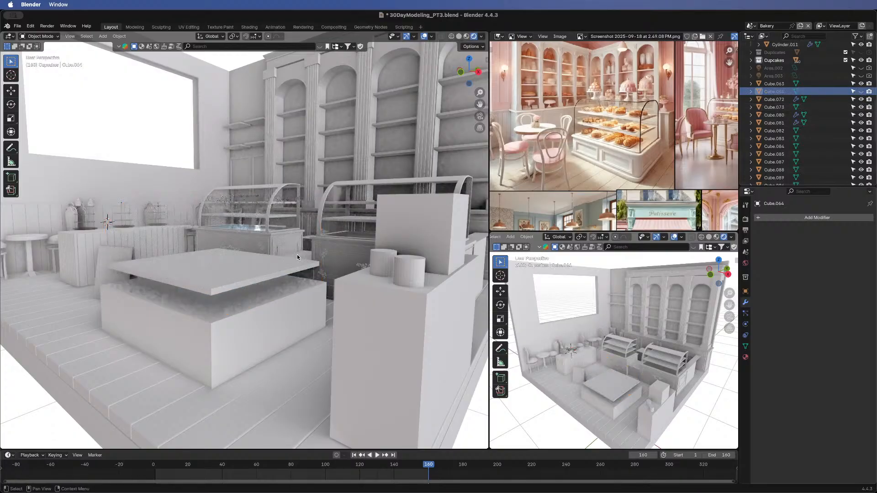
# - Undo the base selection and the hiding of the front case's glass cover
pyautogui.click(233, 278)
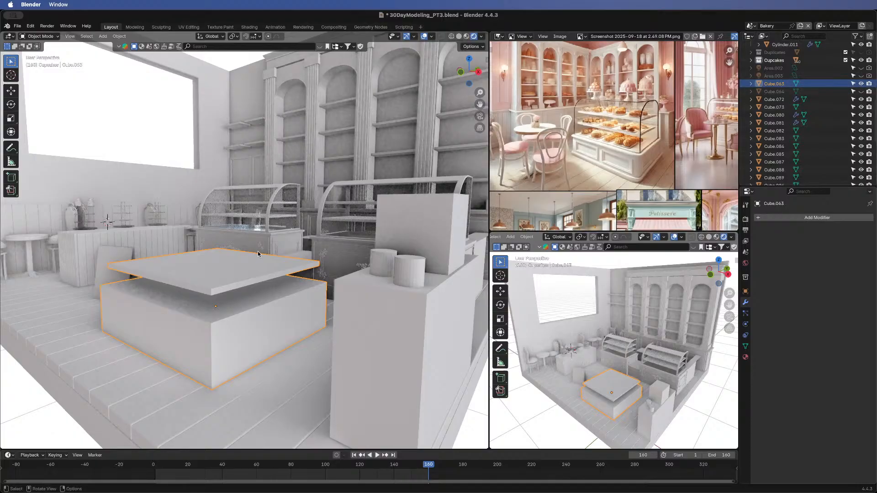
pyautogui.press('super+z')
pyautogui.press('super+z')
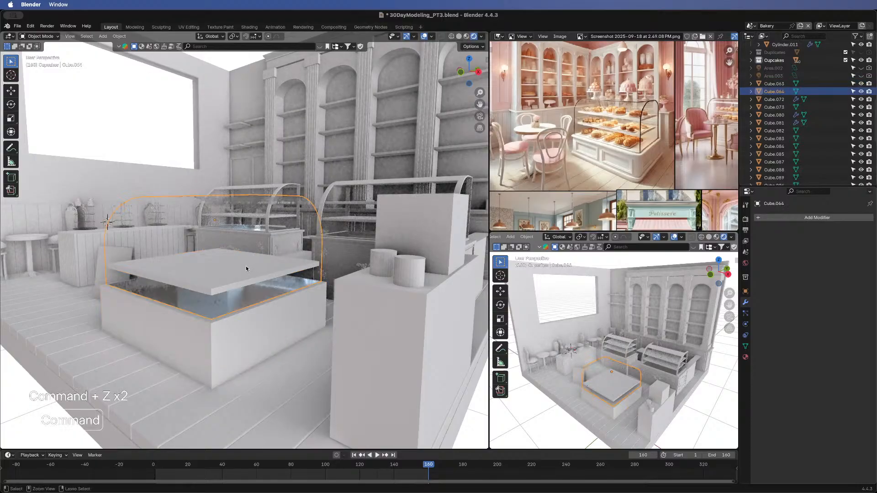
# - Enter Edit Mode on the front display case's base, turn on X-Ray and select all linked faces of the raised shelf
pyautogui.click(242, 347)
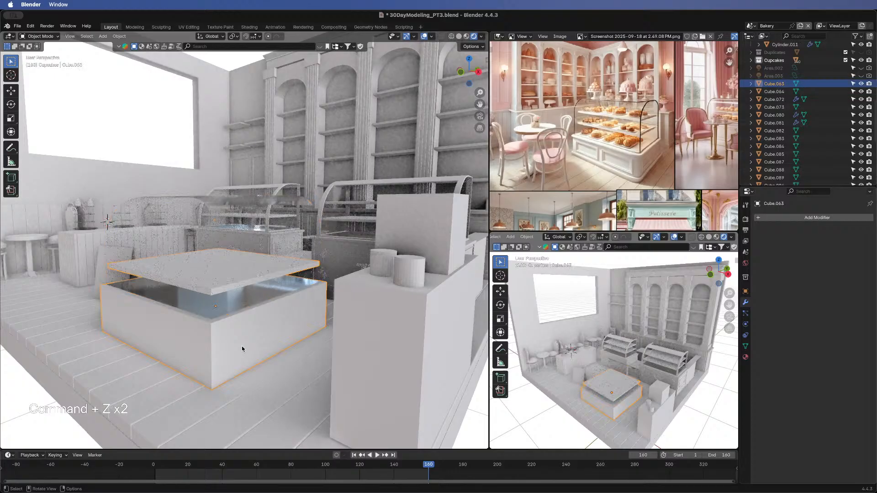
pyautogui.press('Tab')
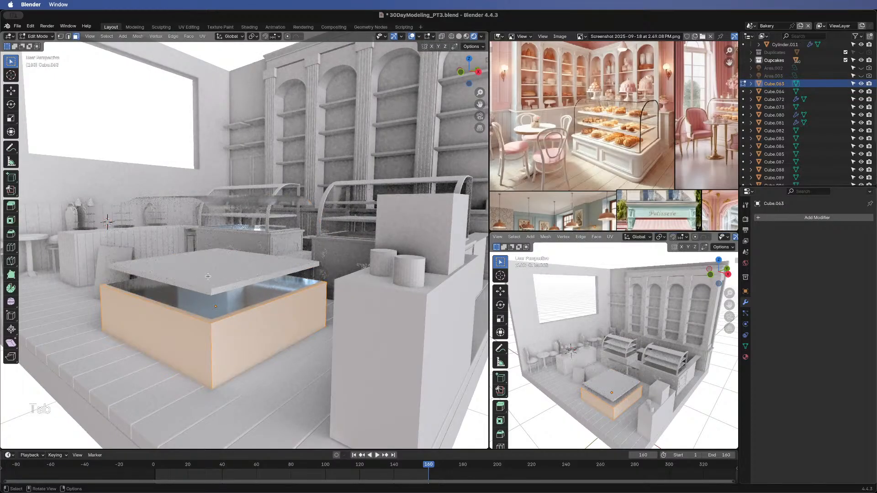
pyautogui.click(208, 277)
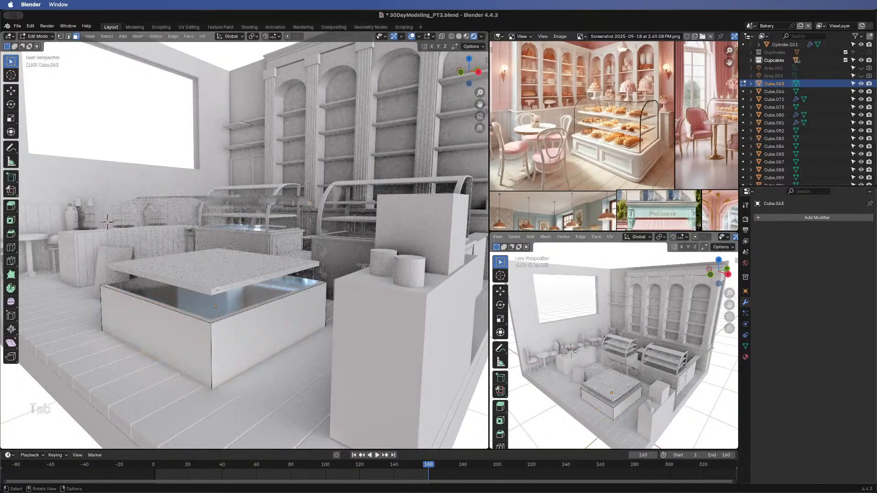
pyautogui.scroll(5, 261, 313)
pyautogui.moveTo(261, 314); pyautogui.dragTo(259, 389, button='middle')
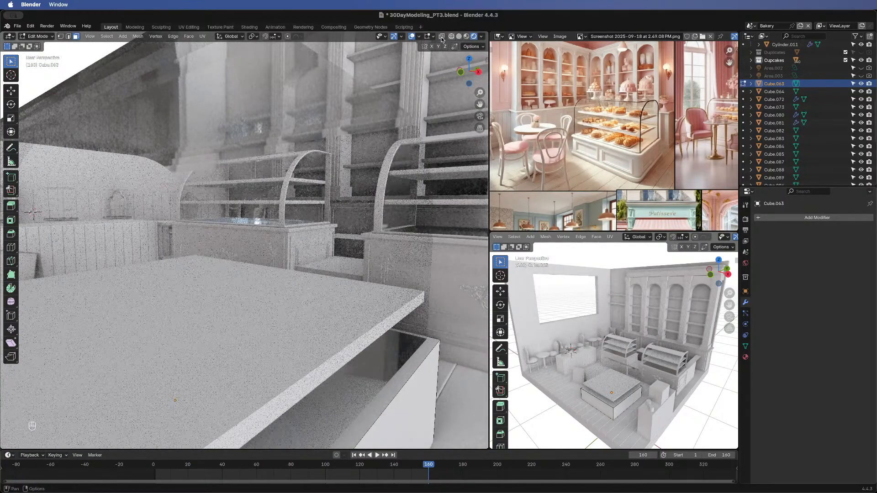
pyautogui.scroll(-5, 217, 270)
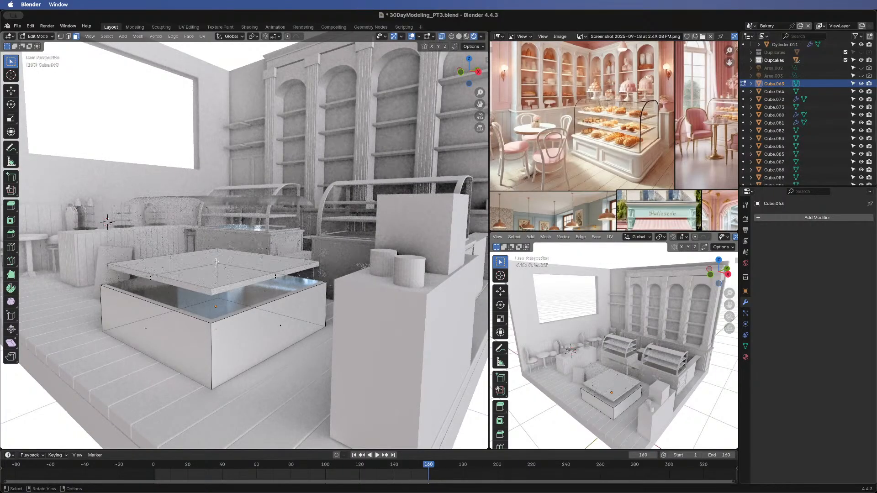
pyautogui.press('l')
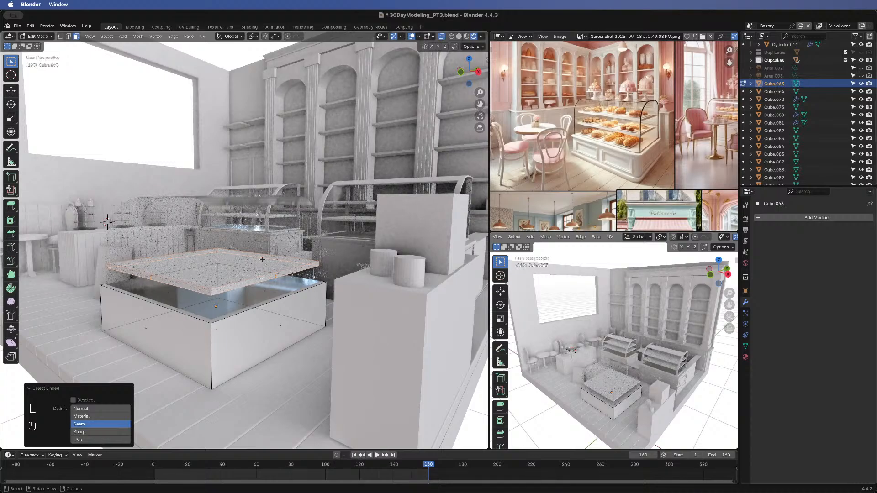
# - Try to duplicate the shelf above the original within Edit Mode, and undo the duplication
pyautogui.hotkey('shift', 'd')
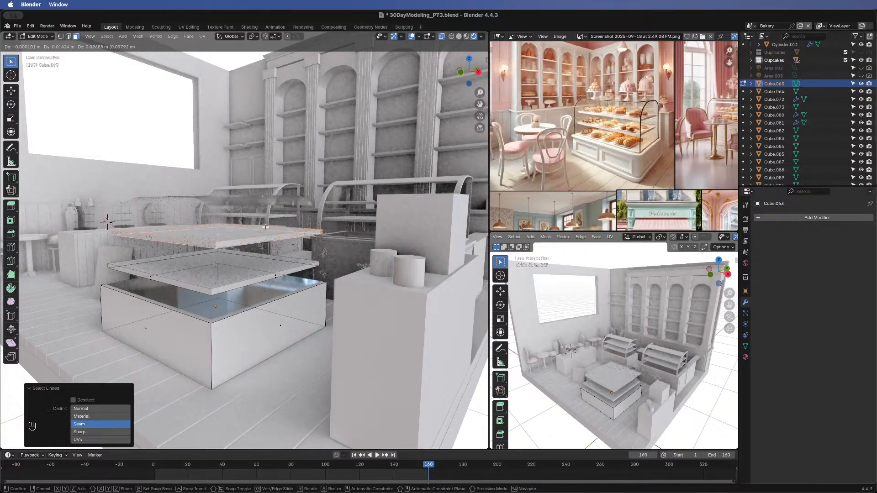
pyautogui.press('Escape')
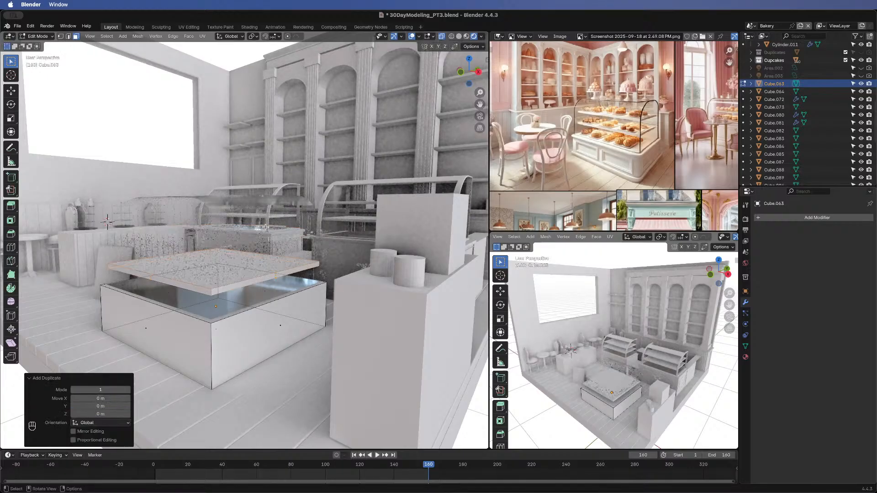
pyautogui.press('super')
pyautogui.press('super+z')
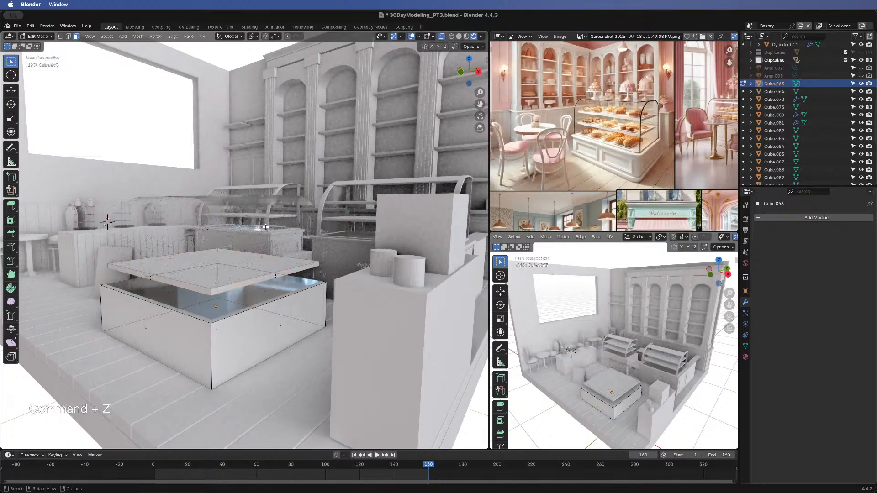
# - Try several times to make a linked copy of the shelf in Edit Mode, cancelling each move and reselecting the shelf's linked faces
pyautogui.hotkey('alt', 'd')
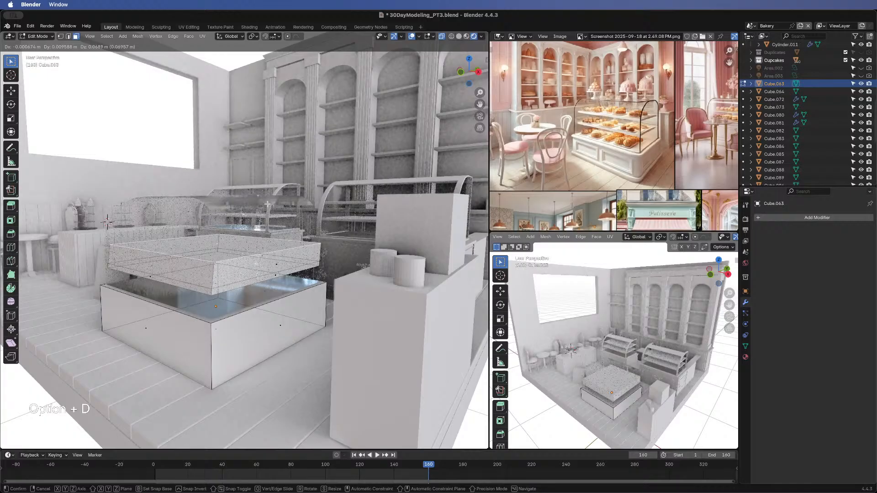
pyautogui.rightClick(242, 226)
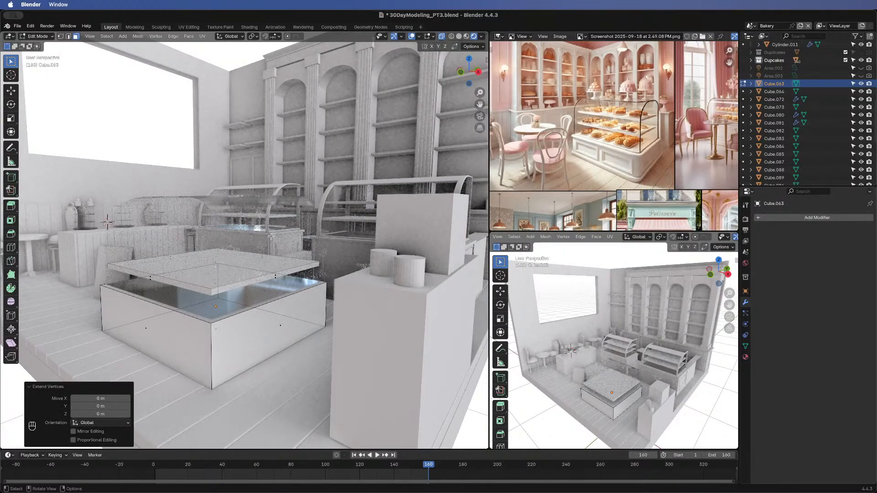
pyautogui.press('l')
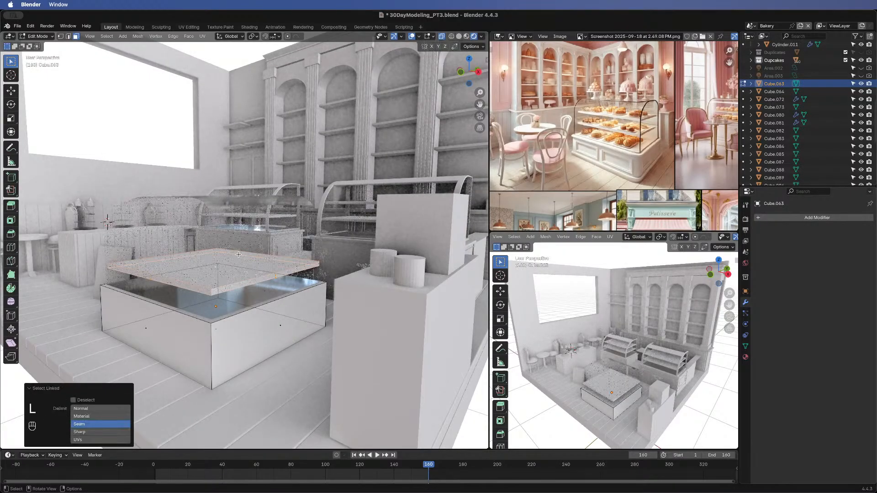
pyautogui.hotkey('alt', 'd')
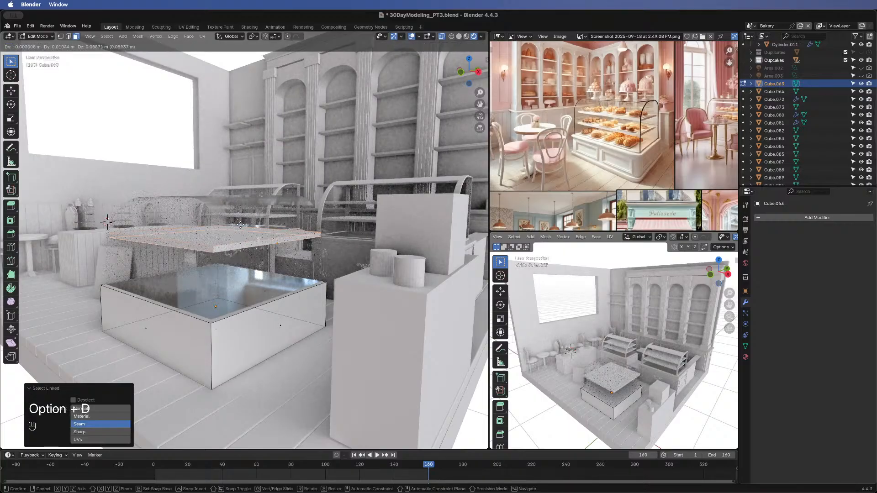
pyautogui.rightClick(241, 224)
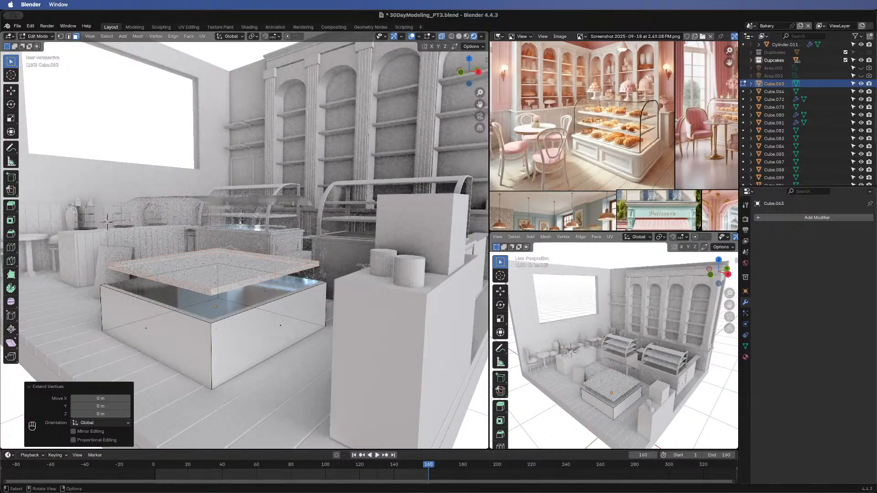
pyautogui.hotkey('alt', 'd')
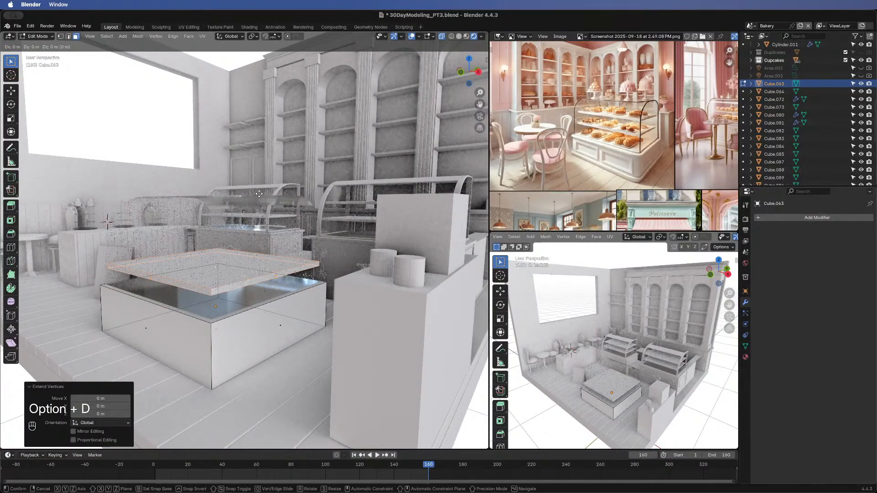
pyautogui.rightClick(259, 191)
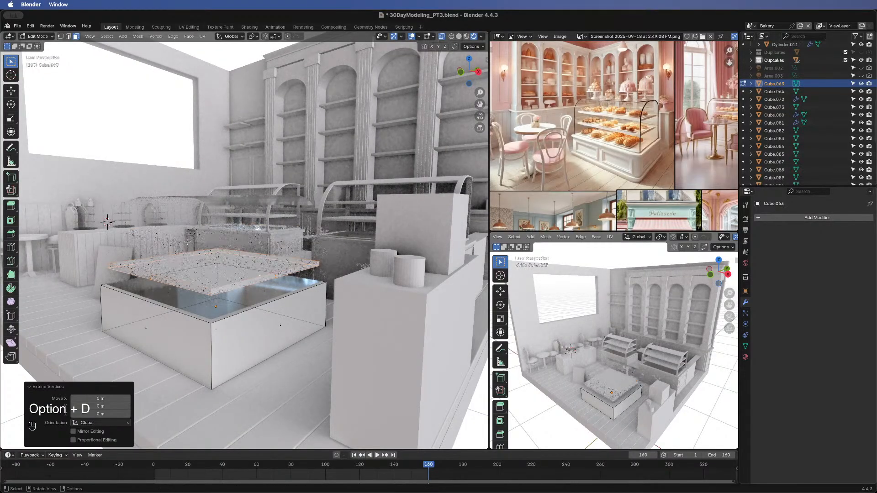
pyautogui.press('l')
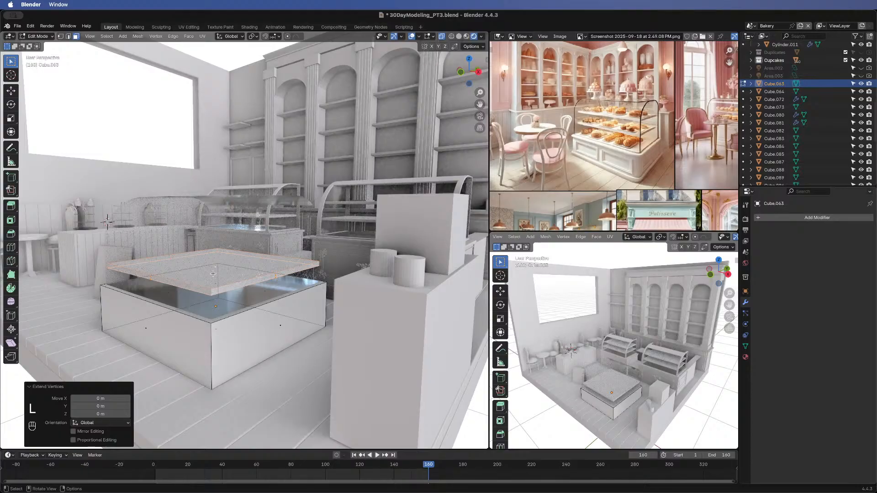
pyautogui.hotkey('alt', 'd')
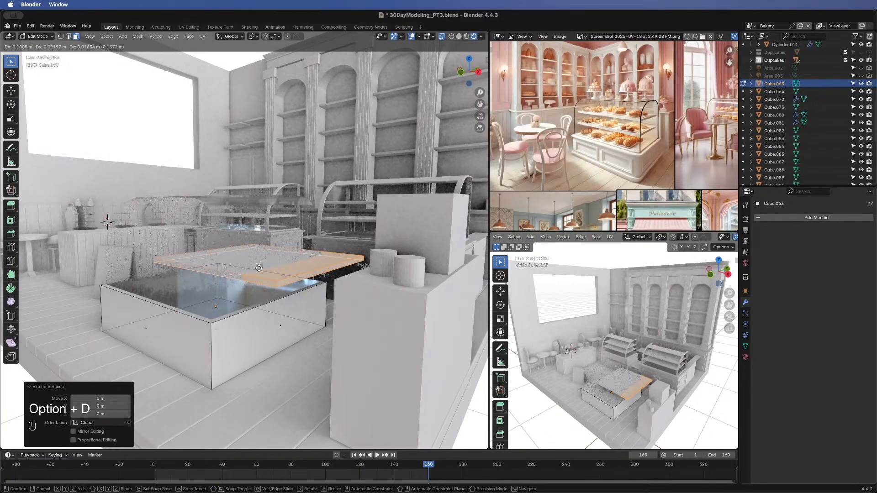
pyautogui.rightClick(215, 278)
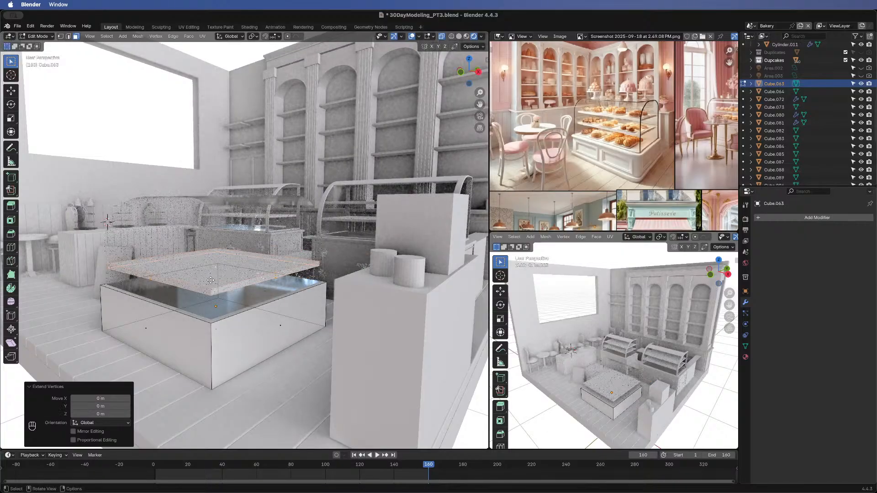
# - Duplicate the front case's shelf, raise the copy about 0.096 m along Z, then leave Edit Mode and deselect the case
pyautogui.hotkey('shift', 'd')
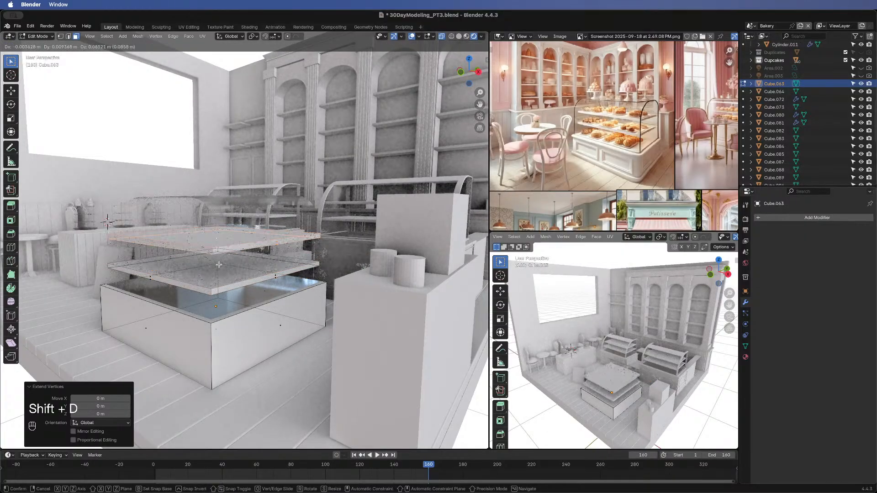
pyautogui.rightClick(219, 265)
pyautogui.press('g')
pyautogui.press('z')
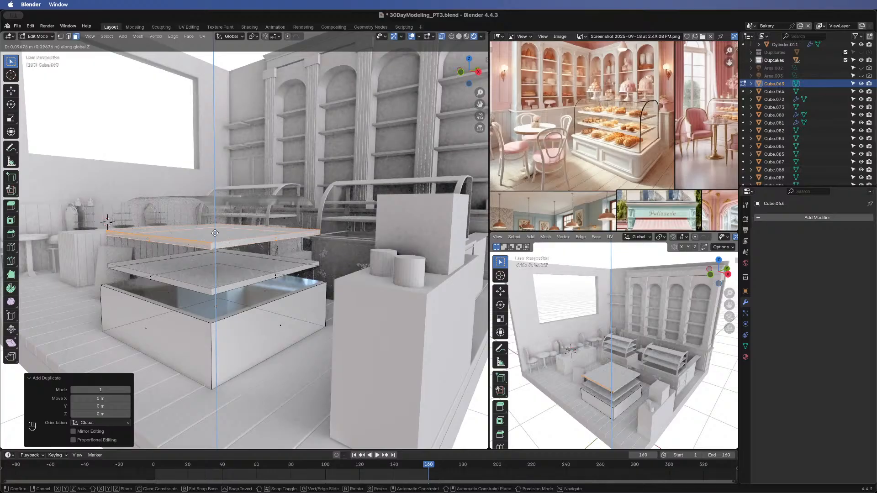
pyautogui.click(214, 234)
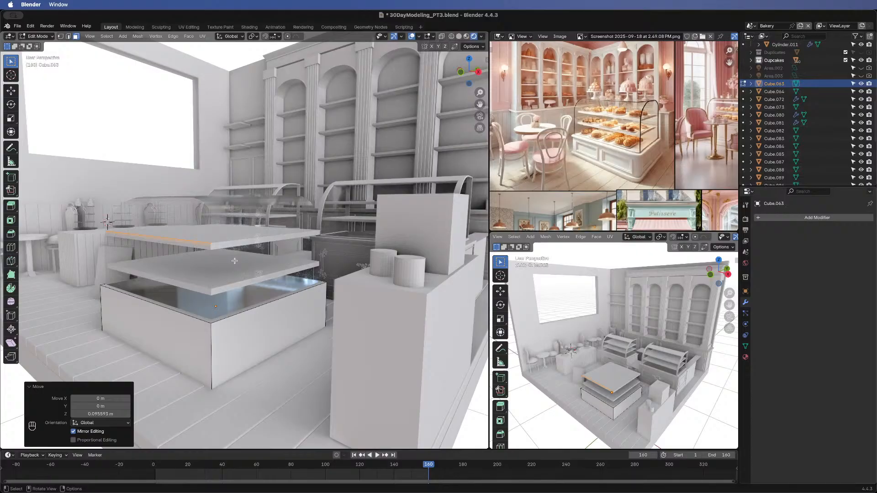
pyautogui.press('Tab')
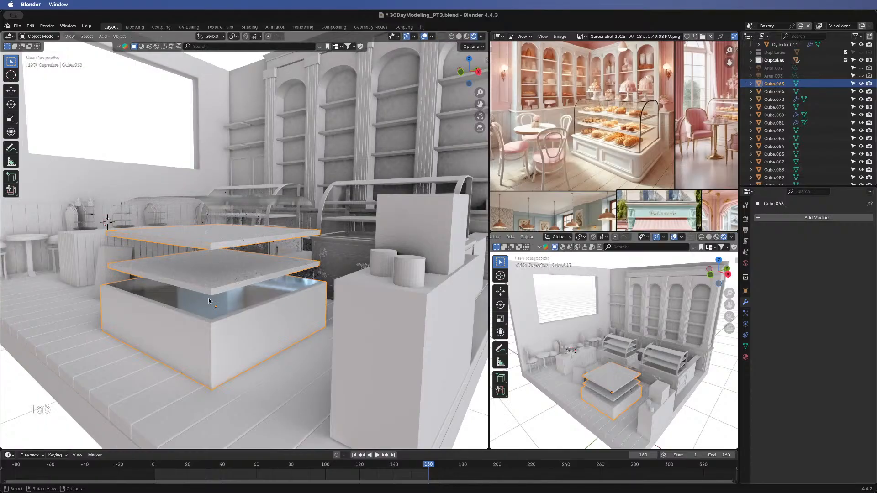
pyautogui.scroll(-6, 234, 301)
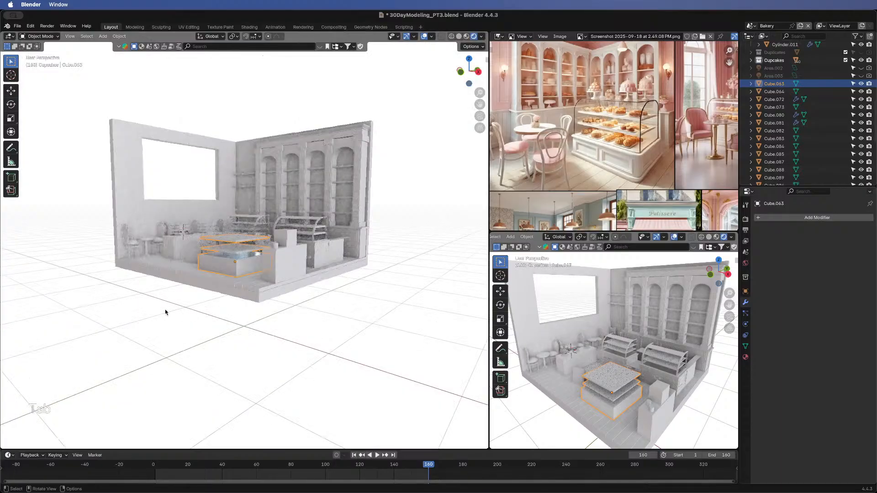
pyautogui.moveTo(277, 314); pyautogui.dragTo(309, 307, button='middle')
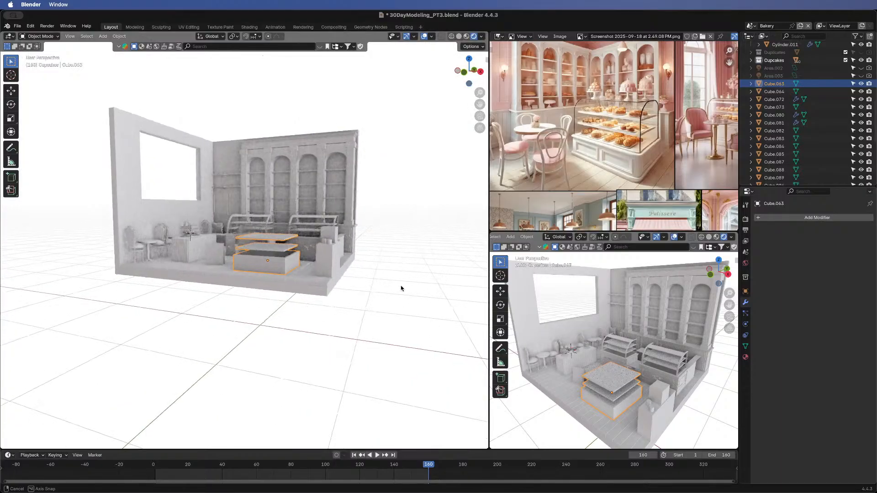
pyautogui.click(396, 244)
# - Examine the front case's stacked shelves and the overall room layout from several angles and distances
pyautogui.moveTo(384, 266); pyautogui.dragTo(305, 259, button='middle')
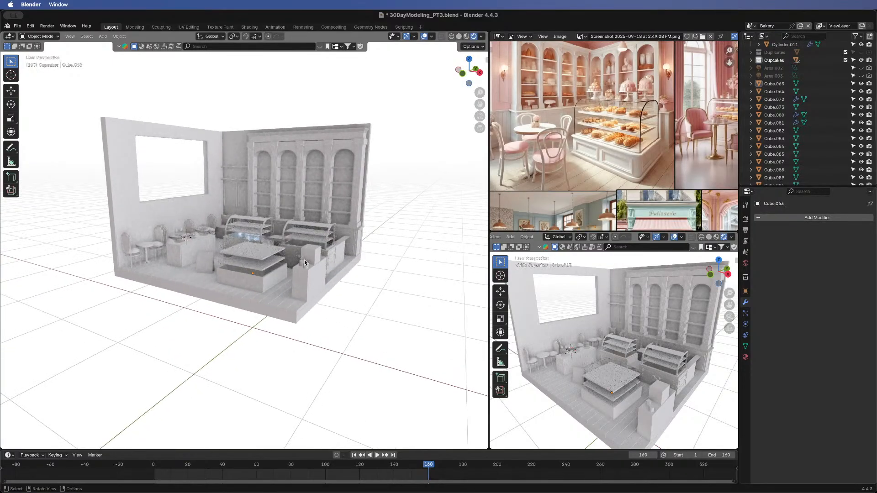
pyautogui.scroll(8, 305, 259)
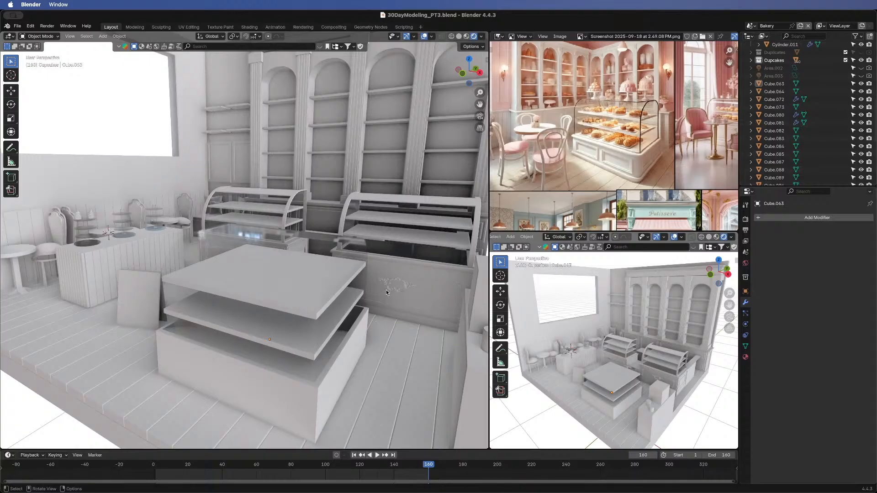
pyautogui.moveTo(284, 294); pyautogui.dragTo(232, 275, button='middle')
pyautogui.keyDown('shift'); pyautogui.moveTo(316, 290); pyautogui.dragTo(272, 272, button='middle'); pyautogui.keyUp('shift')
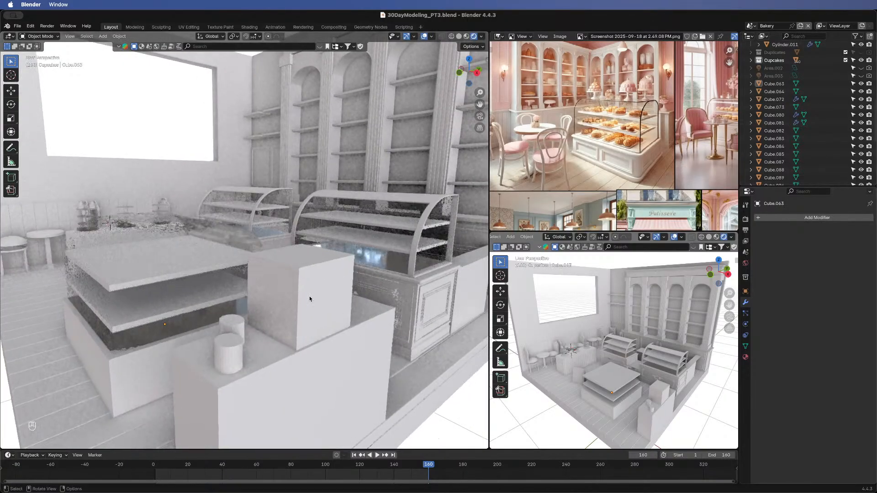
pyautogui.moveTo(229, 235); pyautogui.dragTo(238, 274, button='middle')
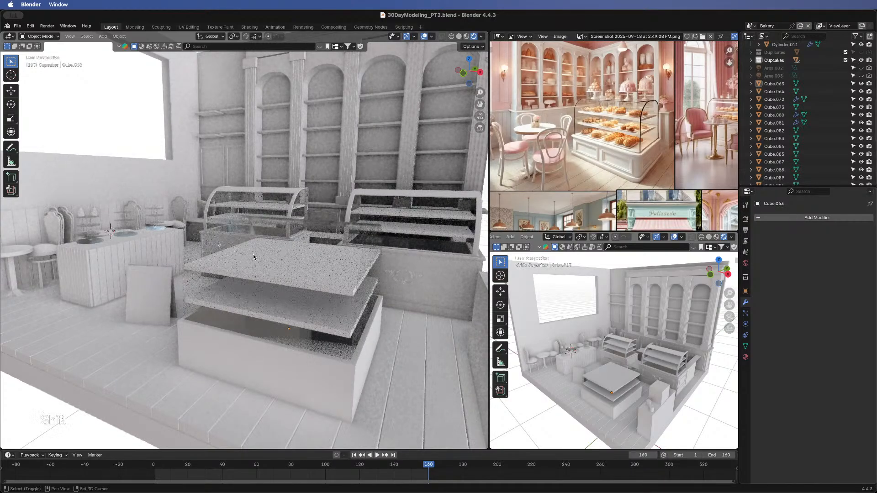
pyautogui.scroll(-7, 235, 224)
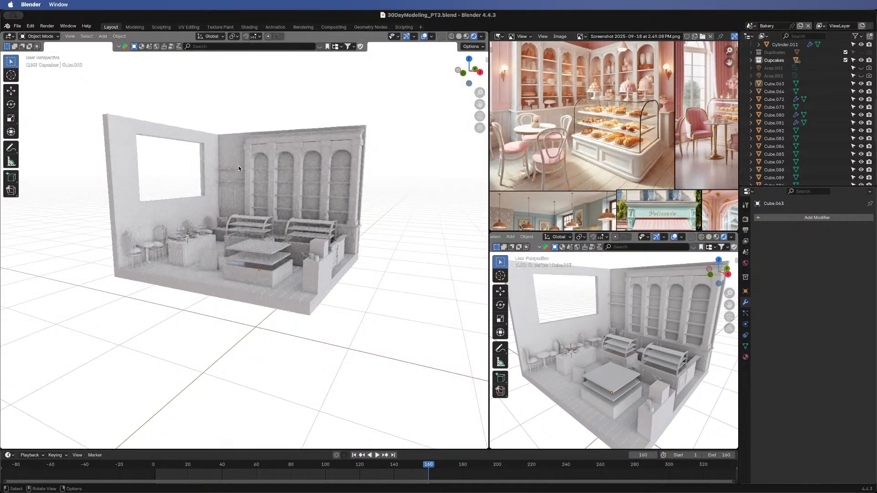
pyautogui.scroll(7, 238, 174)
pyautogui.moveTo(238, 159); pyautogui.dragTo(231, 195, button='middle')
pyautogui.scroll(-4, 231, 196)
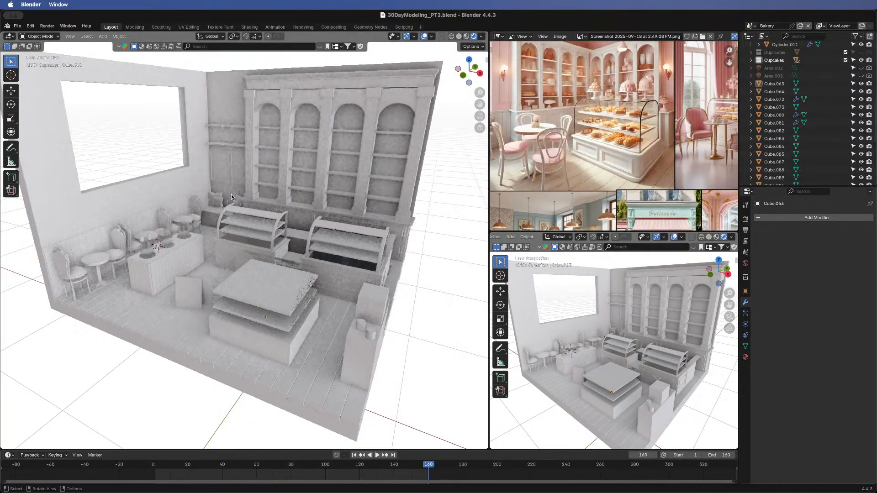
pyautogui.keyDown('shift'); pyautogui.moveTo(201, 157); pyautogui.dragTo(207, 187, button='middle'); pyautogui.keyUp('shift')
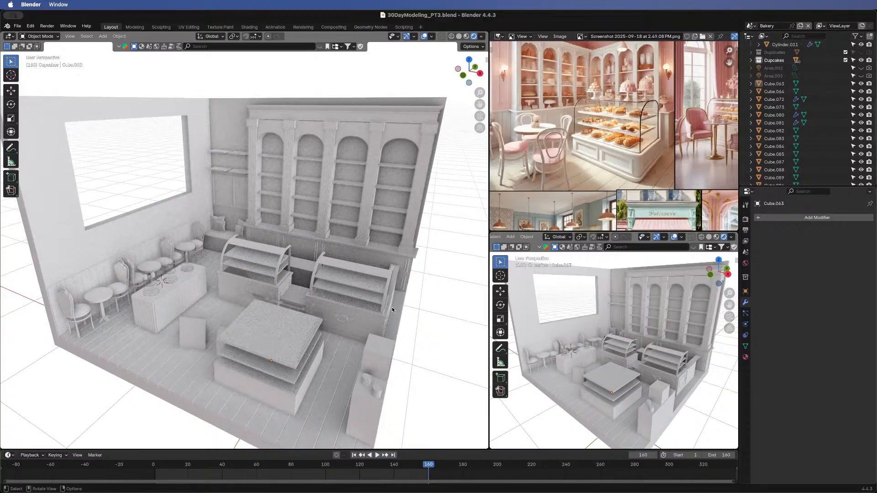
pyautogui.moveTo(326, 254); pyautogui.dragTo(313, 243, button='middle')
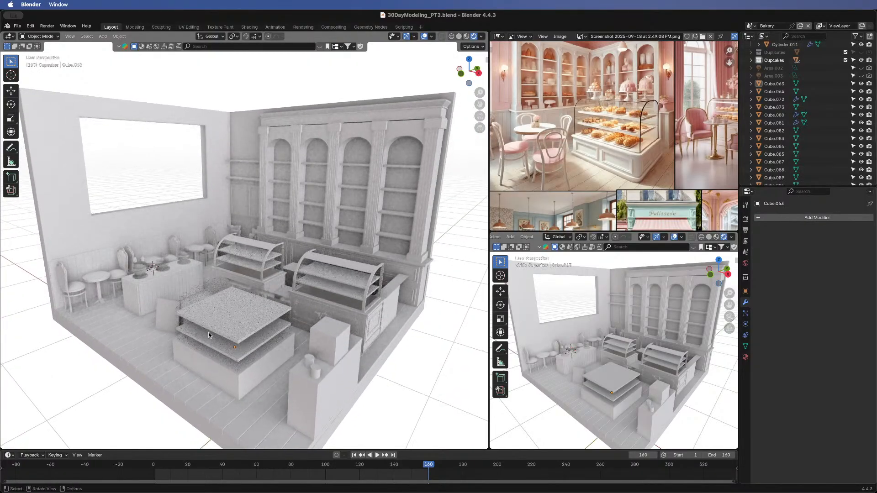
pyautogui.moveTo(258, 295); pyautogui.dragTo(254, 301, button='middle')
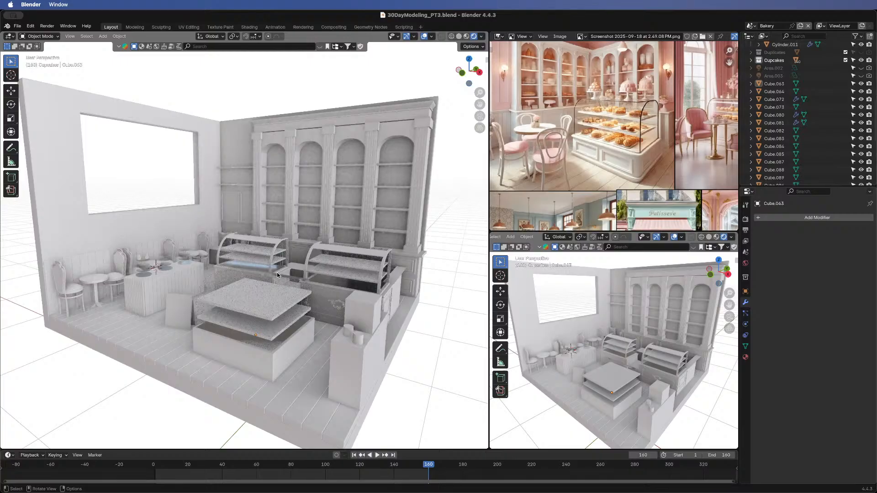
# - Examine the display cases, counters and seating area up close and from the front and side of the room
pyautogui.scroll(4, 277, 272)
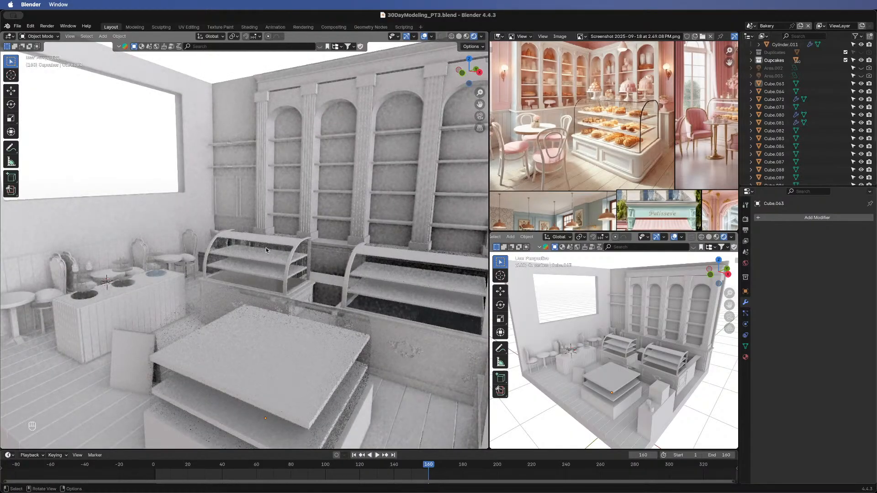
pyautogui.keyDown('shift'); pyautogui.moveTo(264, 248); pyautogui.dragTo(136, 213, button='middle'); pyautogui.keyUp('shift')
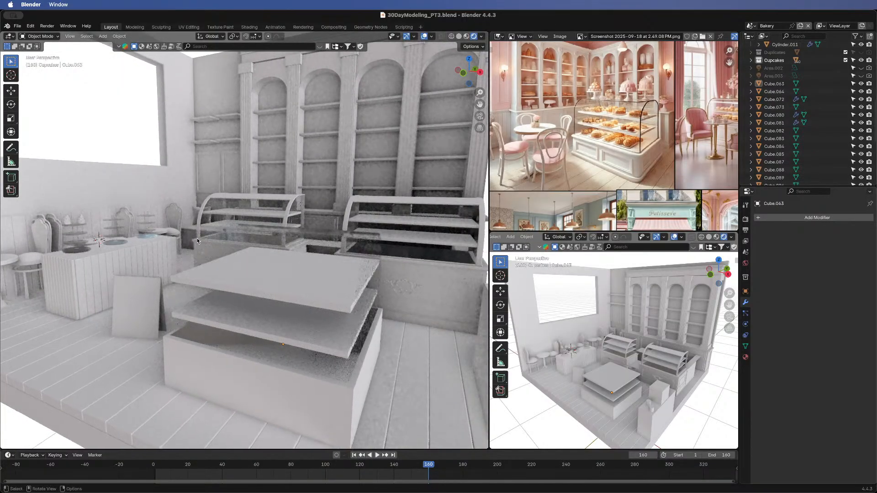
pyautogui.moveTo(196, 238); pyautogui.dragTo(230, 243, button='middle')
pyautogui.moveTo(369, 252); pyautogui.dragTo(306, 245, button='middle')
pyautogui.moveTo(228, 209); pyautogui.dragTo(143, 216, button='middle')
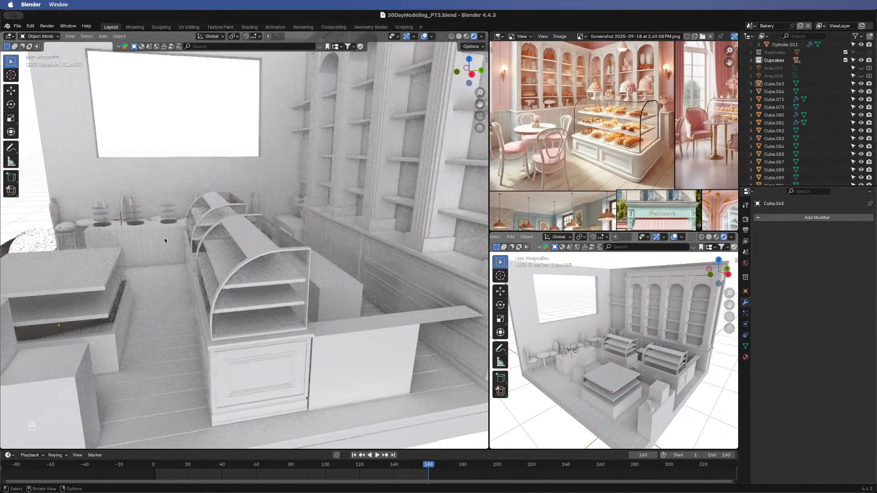
pyautogui.moveTo(45, 242); pyautogui.dragTo(143, 261, button='middle')
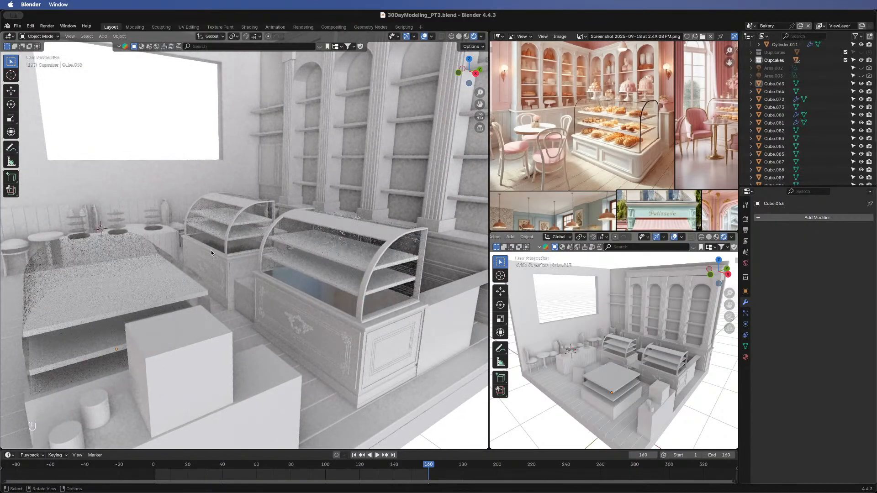
pyautogui.moveTo(211, 250); pyautogui.dragTo(256, 299, button='middle')
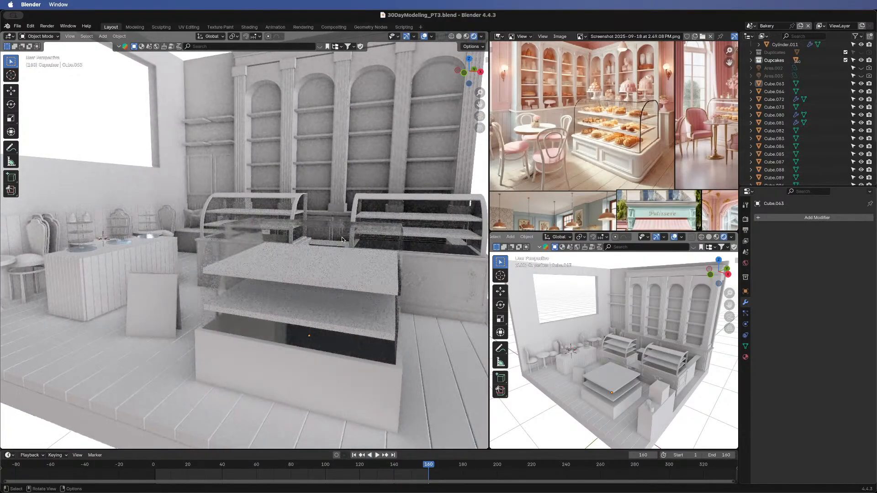
pyautogui.keyDown('shift'); pyautogui.moveTo(341, 240); pyautogui.dragTo(340, 257, button='middle'); pyautogui.keyUp('shift')
pyautogui.keyDown('shift'); pyautogui.moveTo(336, 273); pyautogui.dragTo(337, 281, button='middle'); pyautogui.keyUp('shift')
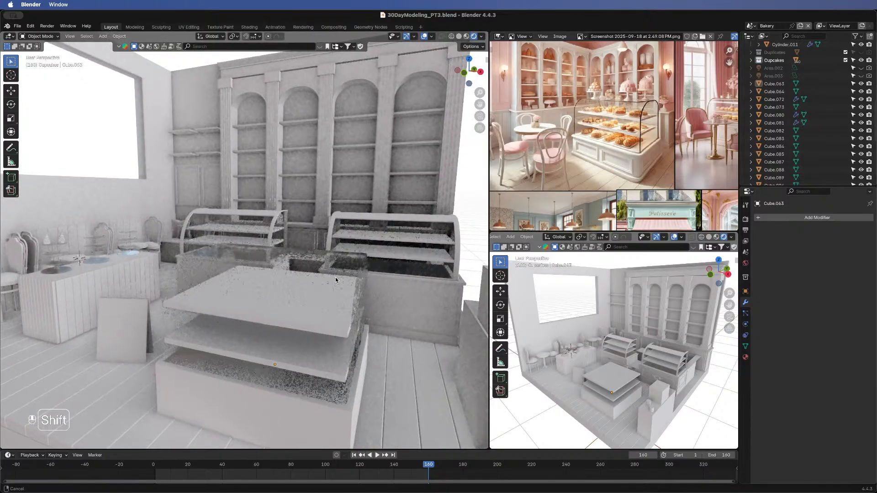
pyautogui.scroll(-5, 258, 214)
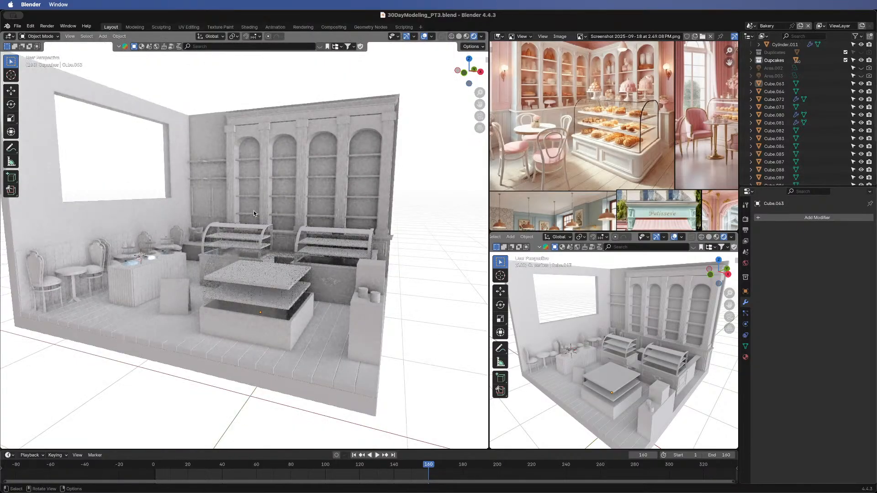
pyautogui.keyDown('shift'); pyautogui.moveTo(258, 217); pyautogui.dragTo(261, 238, button='middle'); pyautogui.keyUp('shift')
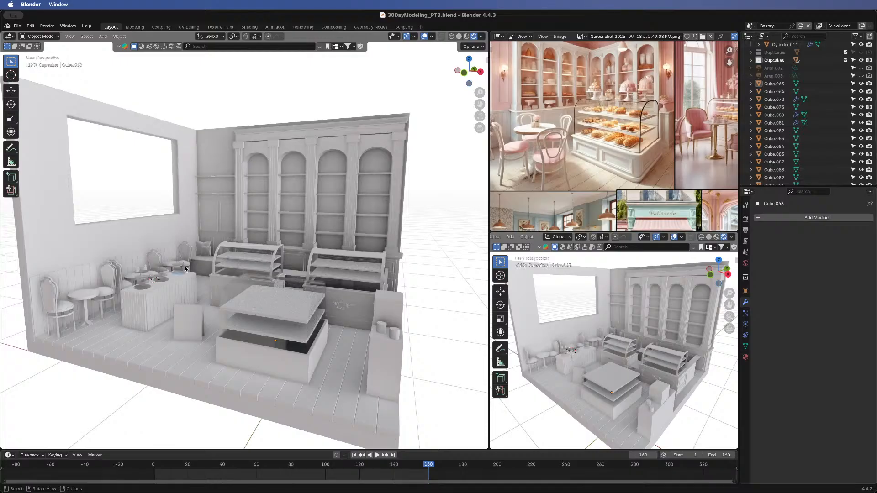
pyautogui.moveTo(186, 269); pyautogui.dragTo(248, 281, button='middle')
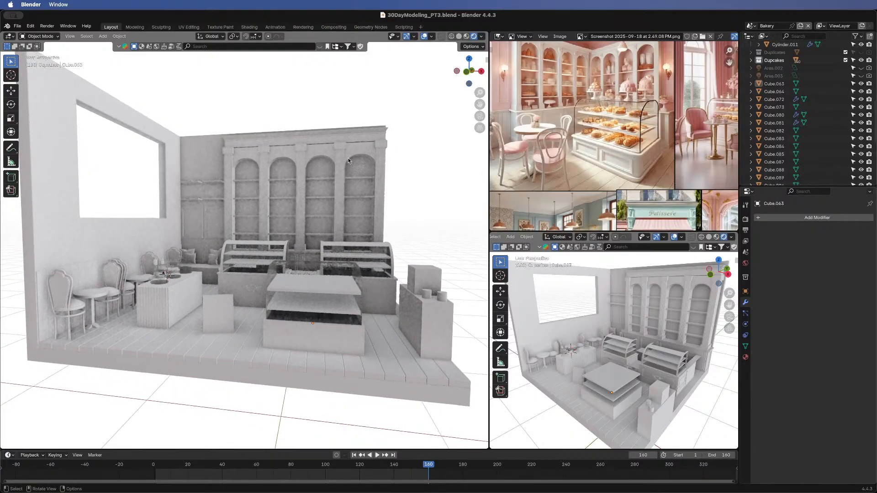
# - Nudge the cornice above the arched wall shelving vertically along Z by about 0.0066 m and deselect it
pyautogui.click(357, 140)
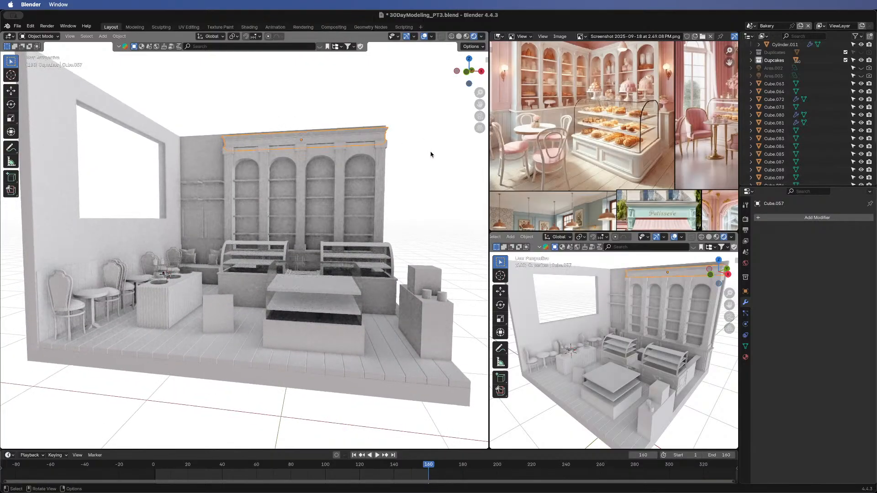
pyautogui.keyDown('shift'); pyautogui.moveTo(420, 163); pyautogui.dragTo(303, 190, button='middle'); pyautogui.keyUp('shift')
pyautogui.scroll(3, 396, 123)
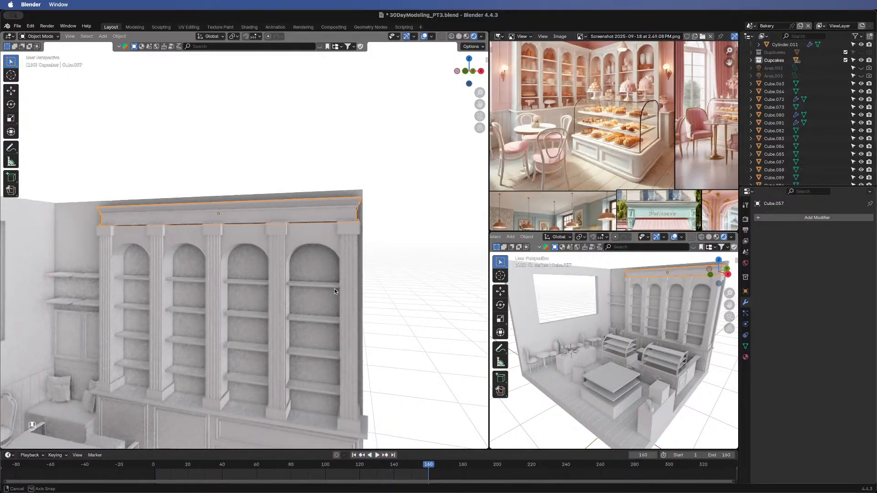
pyautogui.press('g')
pyautogui.press('z')
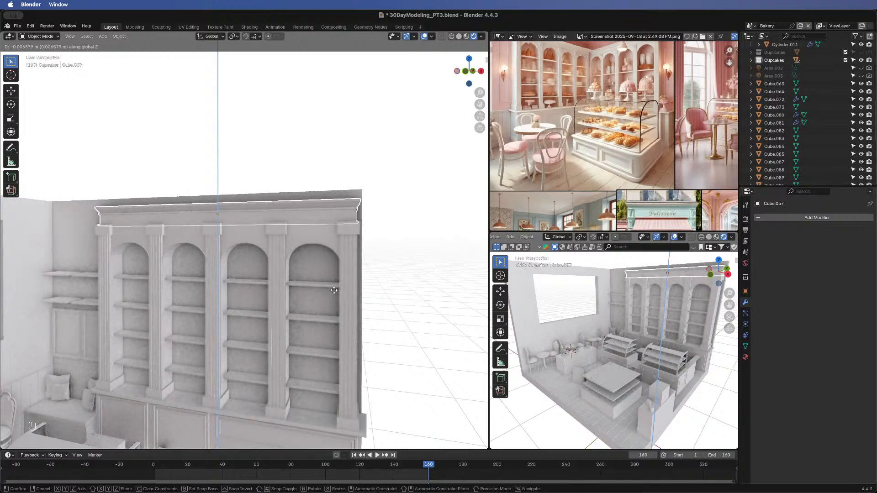
pyautogui.click(334, 290)
pyautogui.click(392, 297)
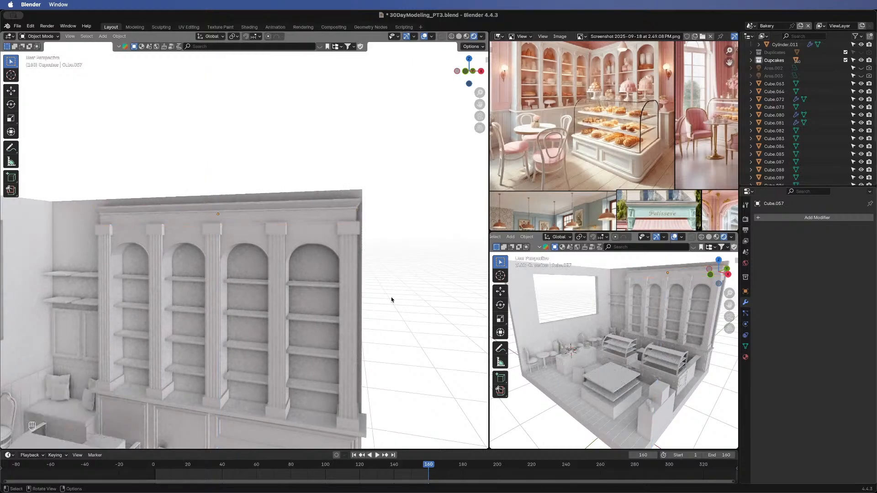
# - Review the whole bakery room from several angles and compare it with the full board of reference images
pyautogui.scroll(-3, 391, 297)
pyautogui.moveTo(174, 259); pyautogui.dragTo(154, 317, button='middle')
pyautogui.keyDown('shift'); pyautogui.moveTo(198, 250); pyautogui.dragTo(222, 218, button='middle'); pyautogui.keyUp('shift')
pyautogui.keyDown('shift'); pyautogui.moveTo(277, 228); pyautogui.dragTo(278, 231, button='middle'); pyautogui.keyUp('shift')
pyautogui.keyDown('shift'); pyautogui.moveTo(165, 178); pyautogui.dragTo(220, 179, button='middle'); pyautogui.keyUp('shift')
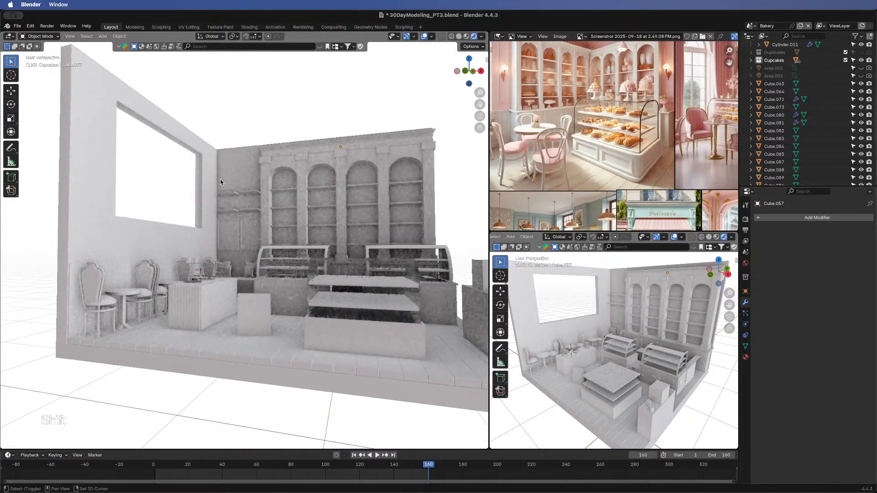
pyautogui.moveTo(218, 260); pyautogui.dragTo(199, 259, button='middle')
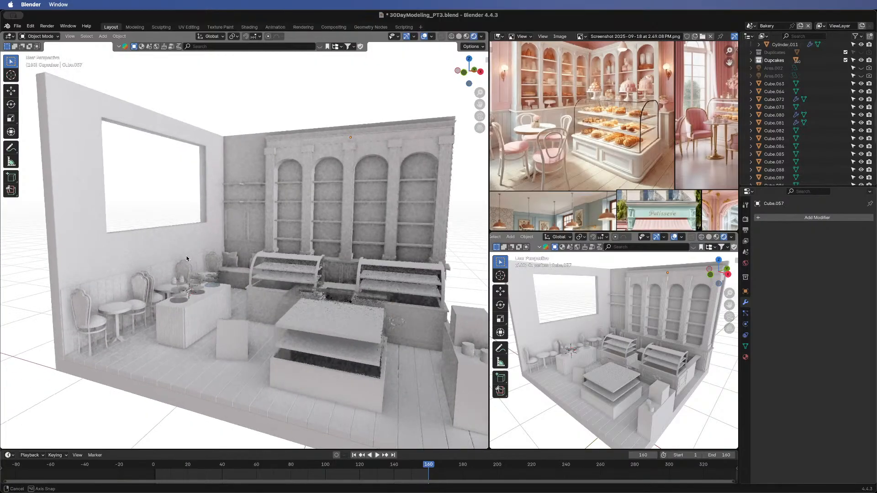
pyautogui.moveTo(427, 249); pyautogui.dragTo(322, 255, button='middle')
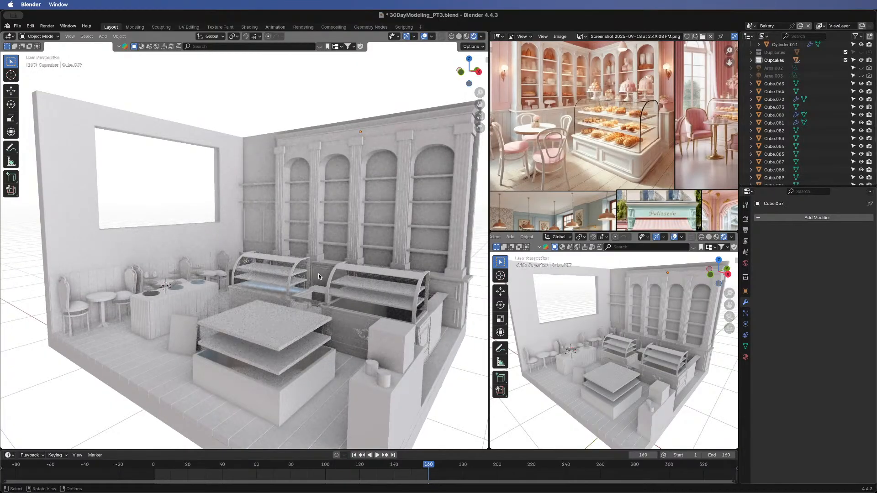
pyautogui.keyDown('shift'); pyautogui.moveTo(319, 274); pyautogui.dragTo(322, 298, button='middle'); pyautogui.keyUp('shift')
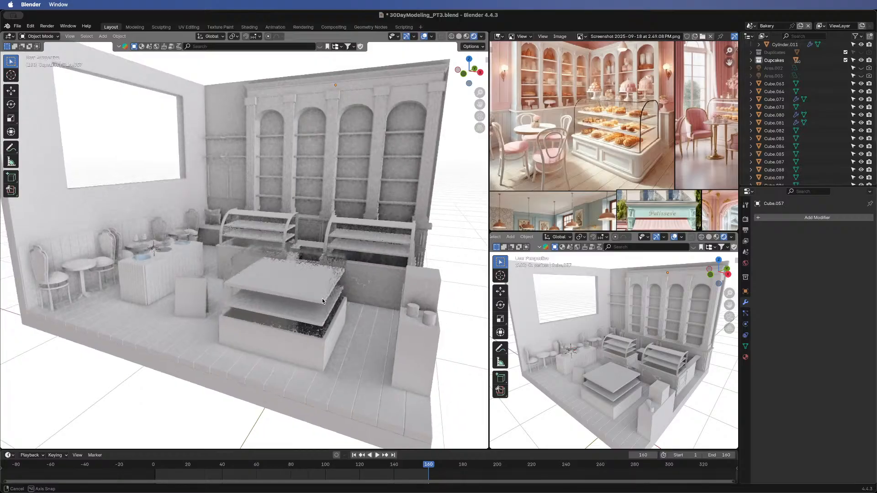
pyautogui.keyDown('shift'); pyautogui.moveTo(311, 211); pyautogui.dragTo(319, 214, button='middle'); pyautogui.keyUp('shift')
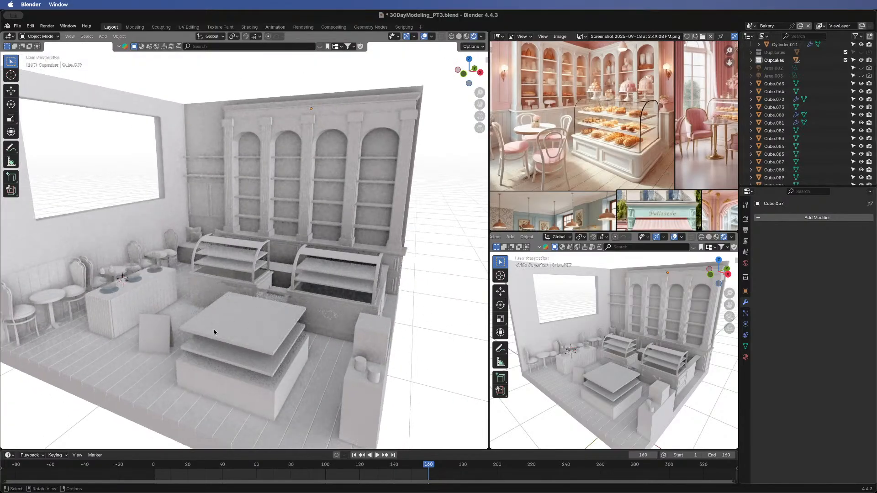
pyautogui.keyDown('shift'); pyautogui.moveTo(224, 303); pyautogui.dragTo(242, 308, button='middle'); pyautogui.keyUp('shift')
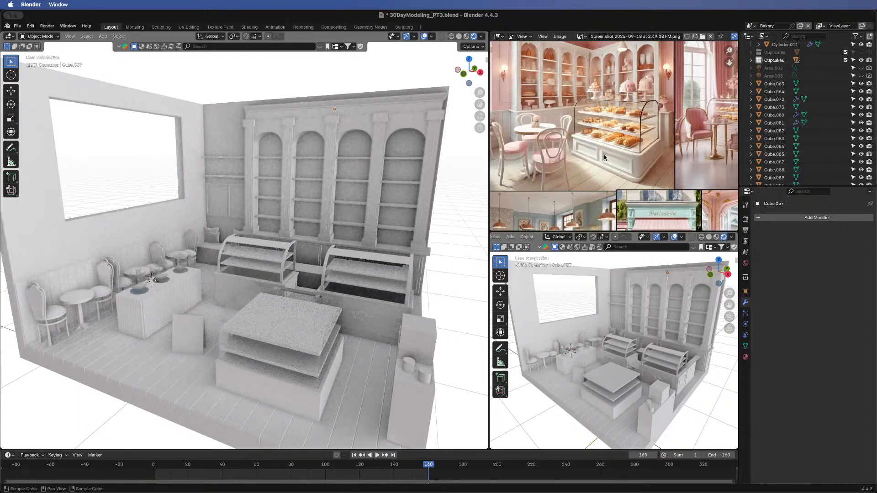
pyautogui.scroll(-5, 604, 155)
pyautogui.scroll(-3, 617, 131)
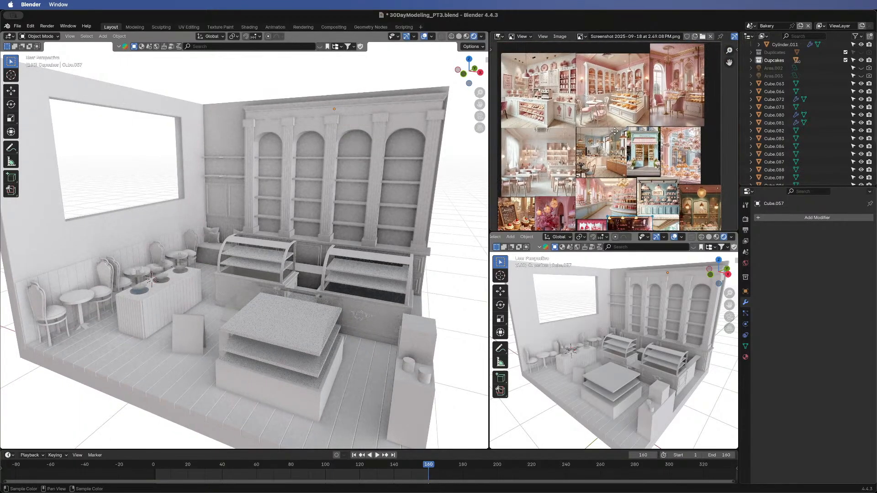
# - Examine the reference board of bakery images, focusing on the domed cake stands above the TAKEOUT counter
pyautogui.scroll(-3, 622, 120)
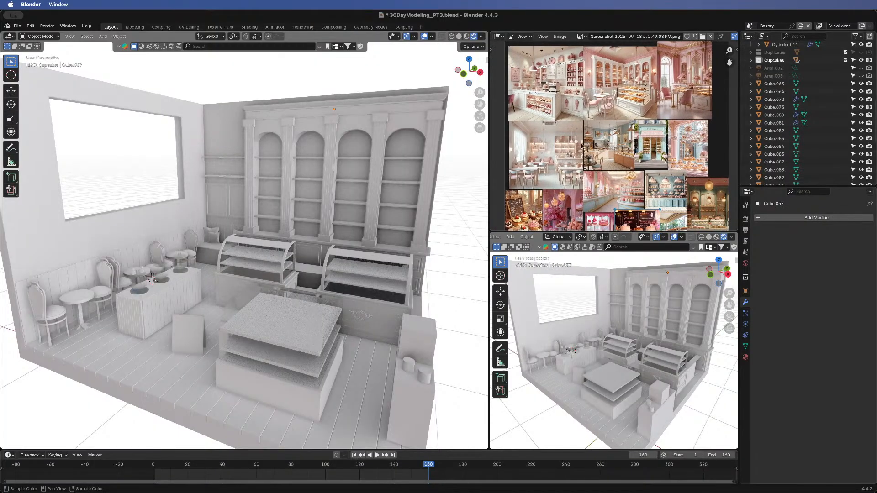
pyautogui.scroll(-2, 583, 145)
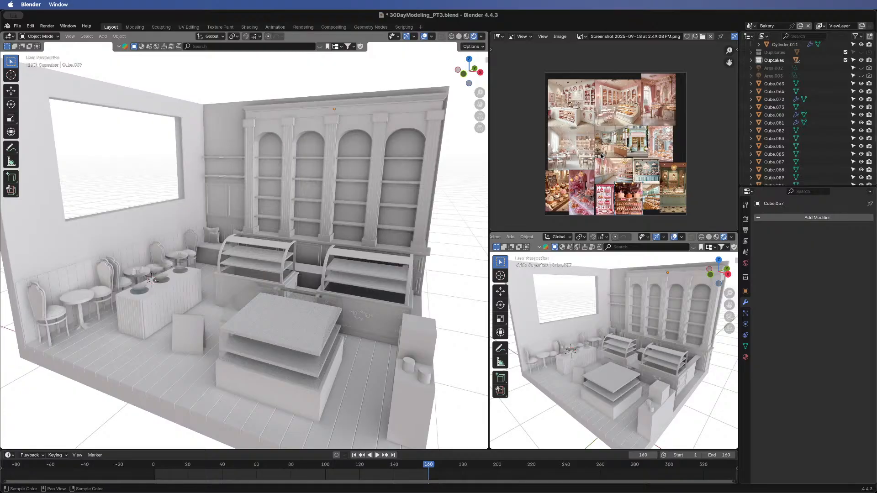
pyautogui.scroll(3, 602, 156)
pyautogui.scroll(-2, 602, 156)
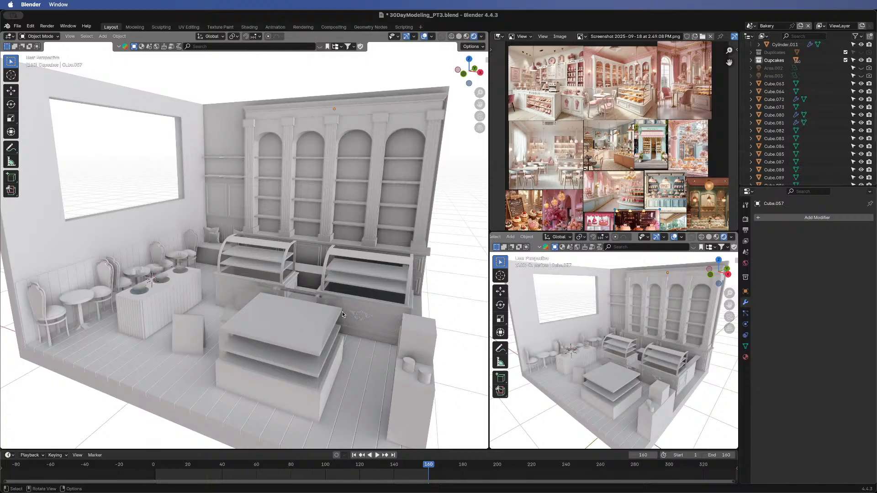
pyautogui.click(286, 327)
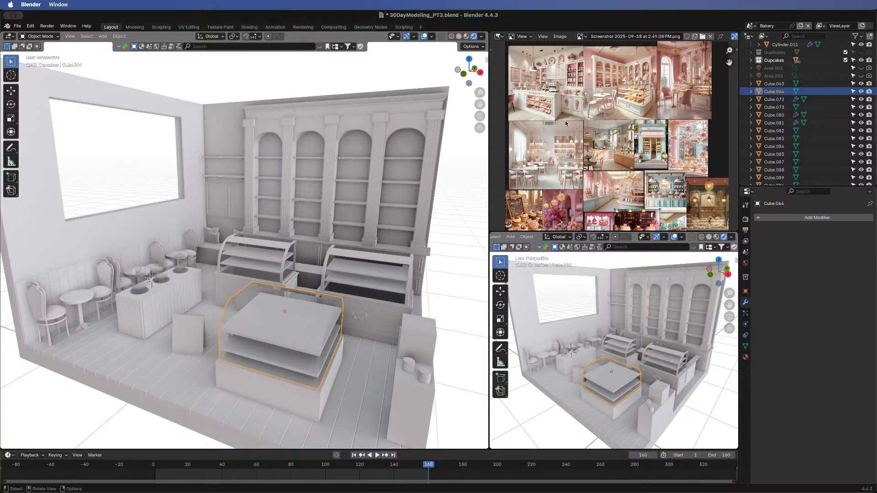
pyautogui.scroll(3, 563, 109)
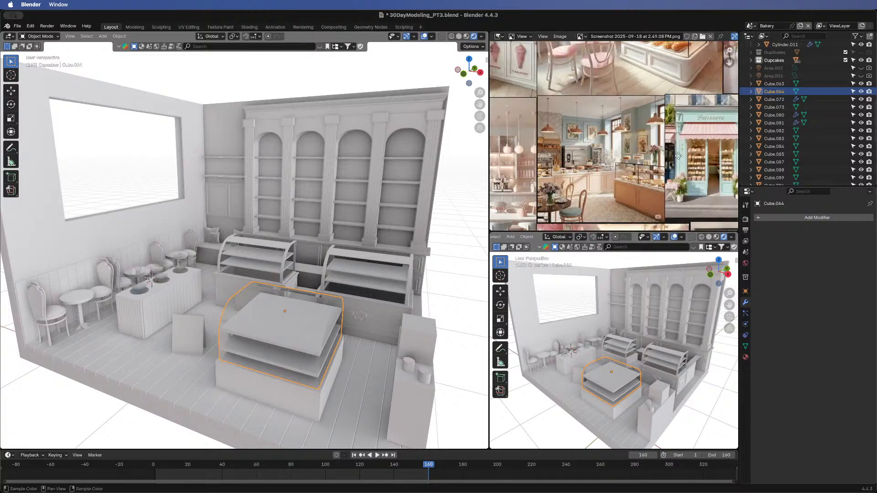
pyautogui.keyDown('shift'); pyautogui.moveTo(493, 60); pyautogui.dragTo(621, 137, button='middle'); pyautogui.keyUp('shift')
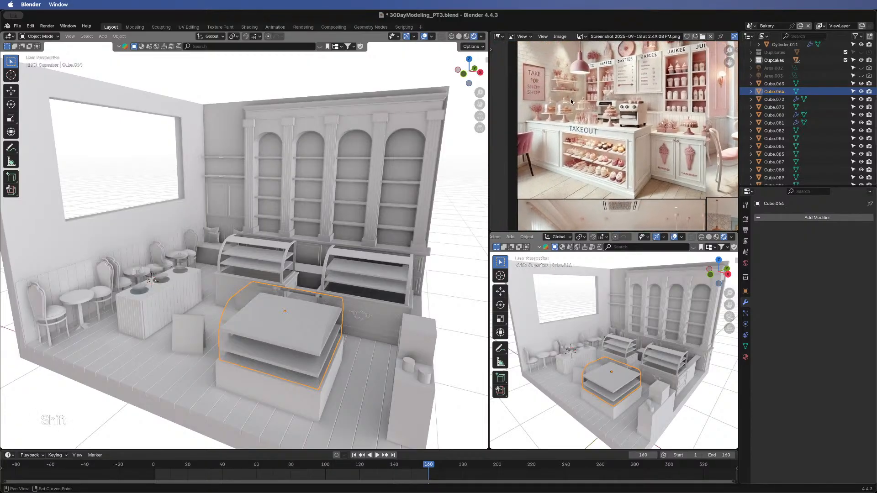
pyautogui.scroll(3, 571, 98)
pyautogui.moveTo(547, 98); pyautogui.dragTo(643, 175, button='middle')
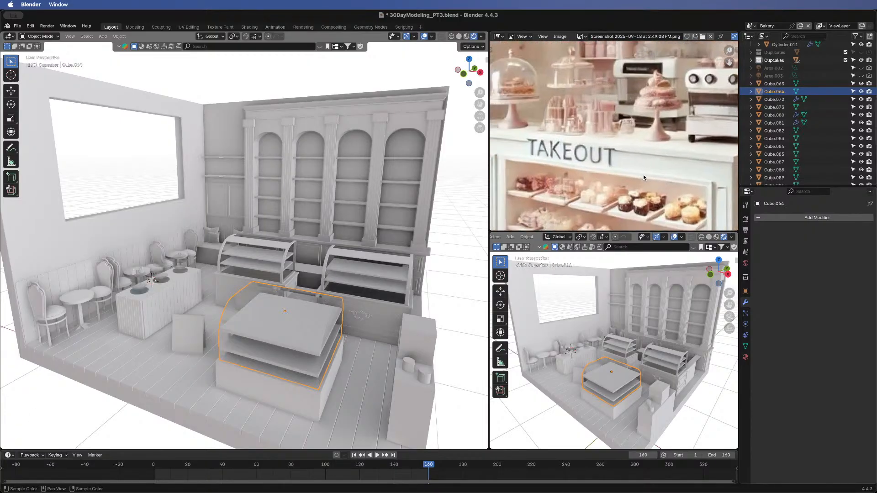
pyautogui.moveTo(521, 73); pyautogui.dragTo(563, 116, button='middle')
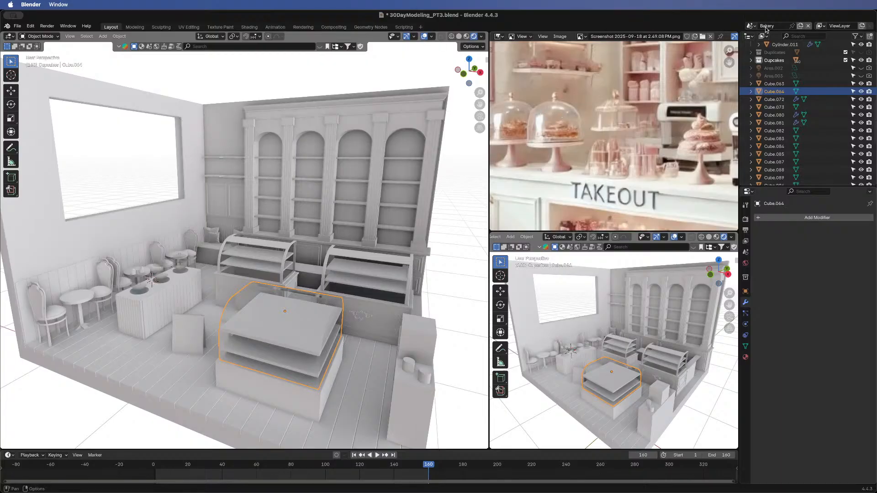
# - Switch to the WaterColor_Objects scene and select the strawberry cake's glass dome together with its cake stand base
pyautogui.click(752, 26)
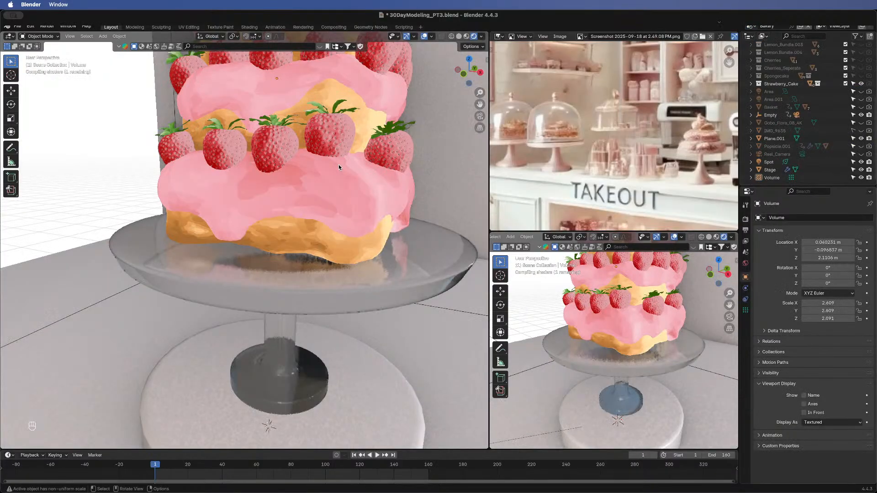
pyautogui.scroll(-5, 339, 165)
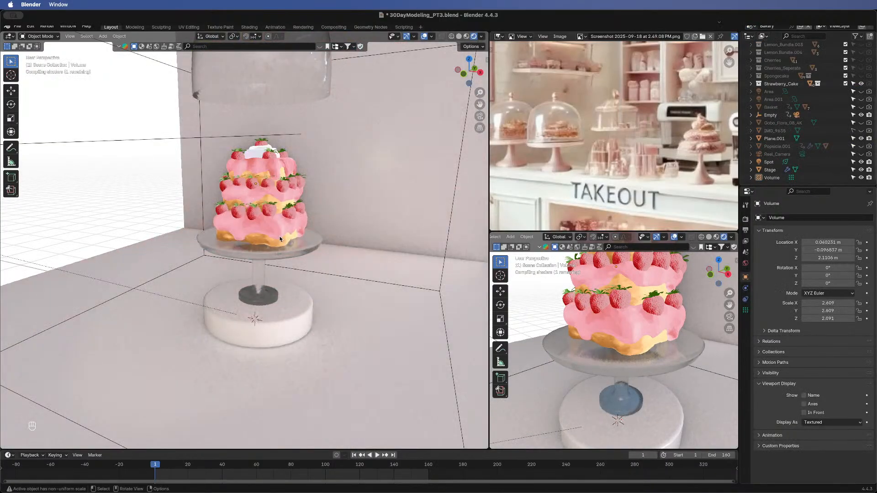
pyautogui.scroll(-3, 272, 152)
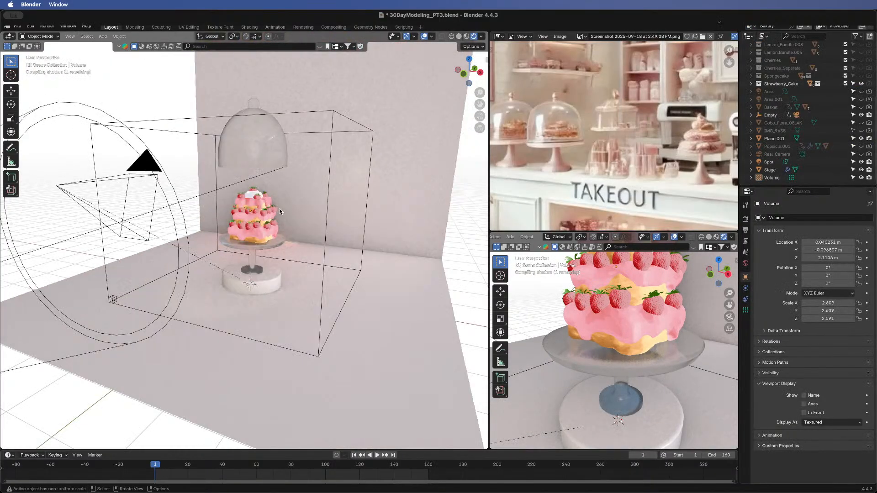
pyautogui.click(270, 247)
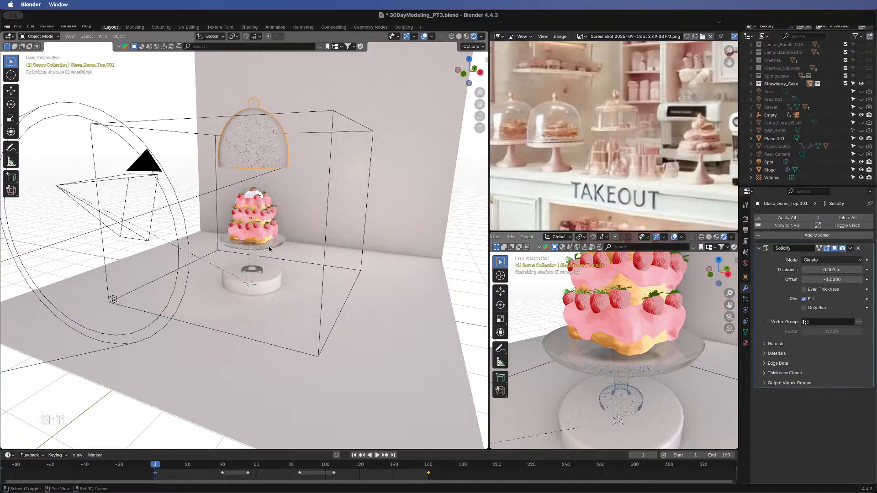
pyautogui.keyDown('shift'); pyautogui.click(269, 246); pyautogui.keyUp('shift')
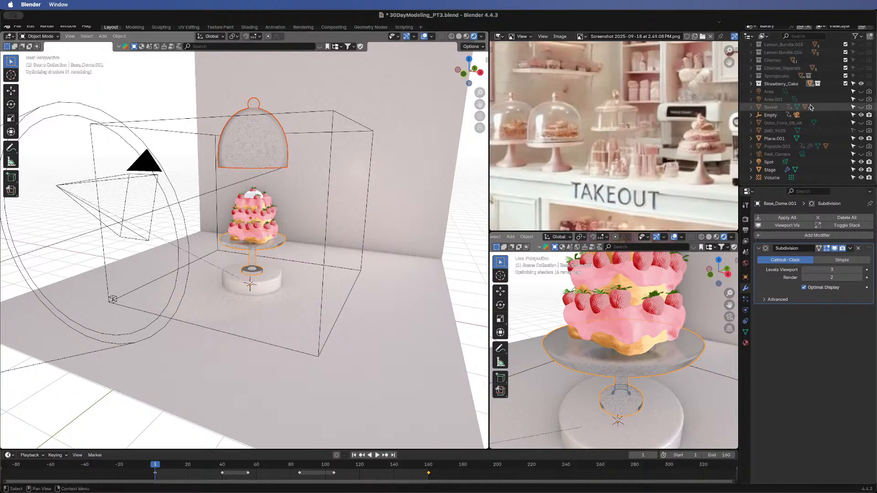
# - Expand the Strawberry_Cake collection in the scene hierarchy and try to copy the selected Base_Dome.001 and Glass_Dome_Top.001 objects
pyautogui.scroll(6, 808, 108)
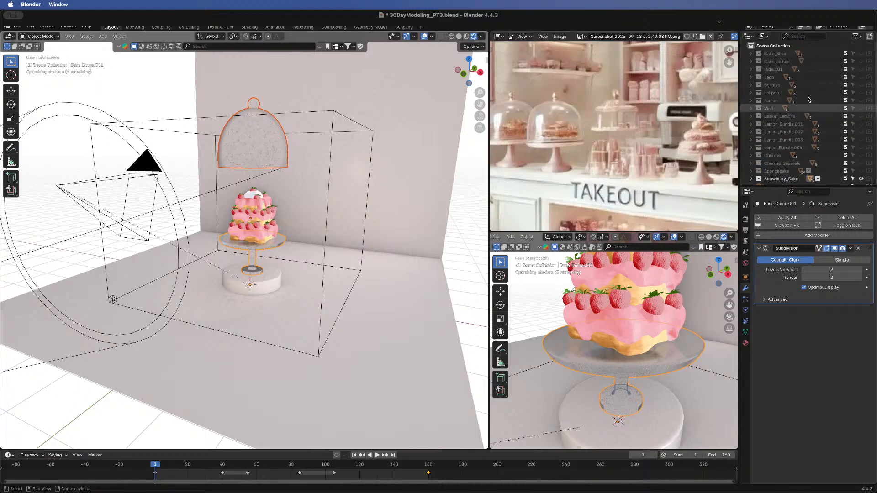
pyautogui.scroll(-5, 758, 110)
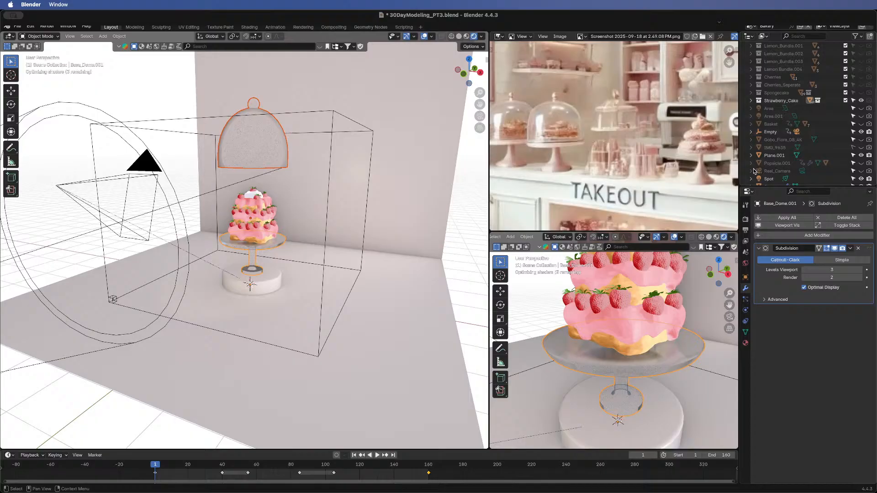
pyautogui.click(749, 100)
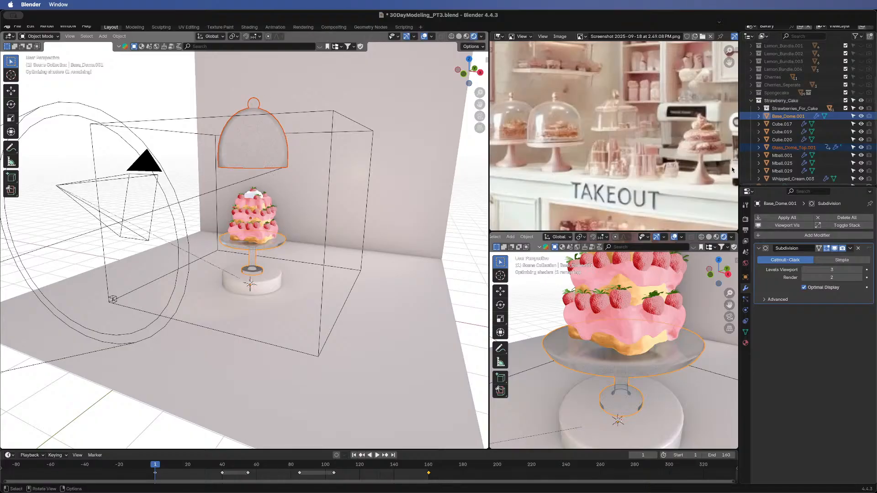
pyautogui.rightClick(777, 117)
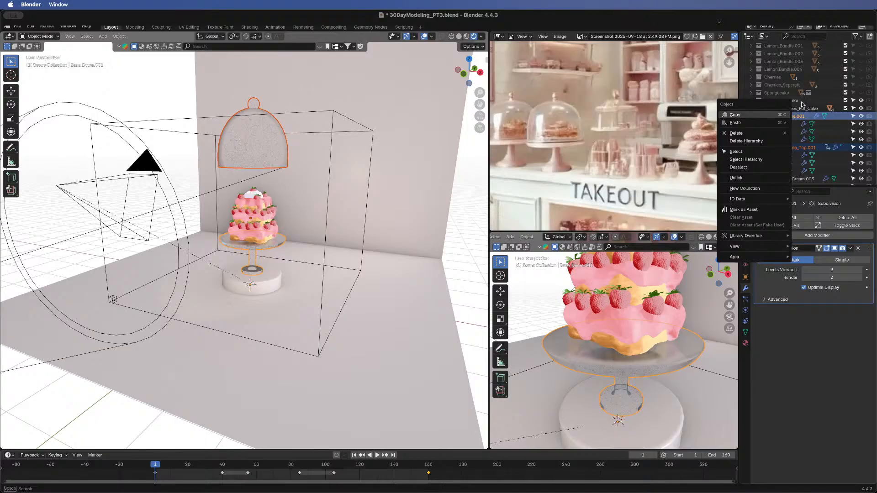
pyautogui.click(761, 117)
pyautogui.click(759, 116)
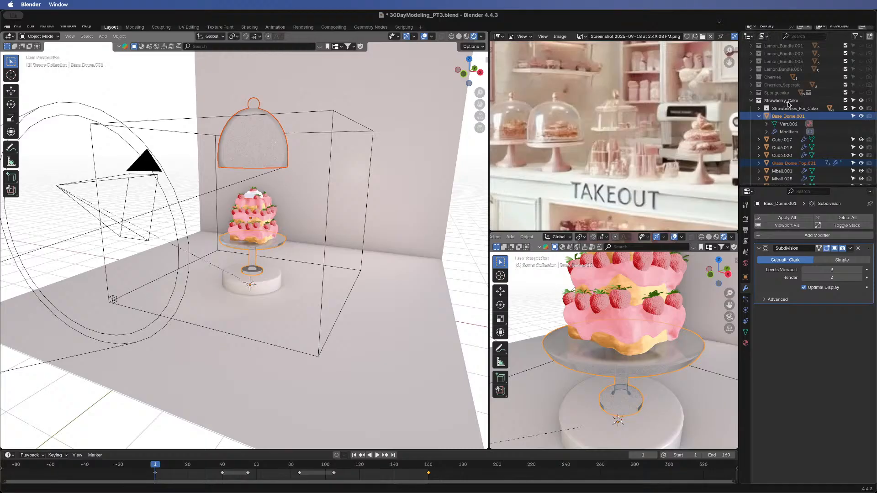
pyautogui.scroll(8, 772, 51)
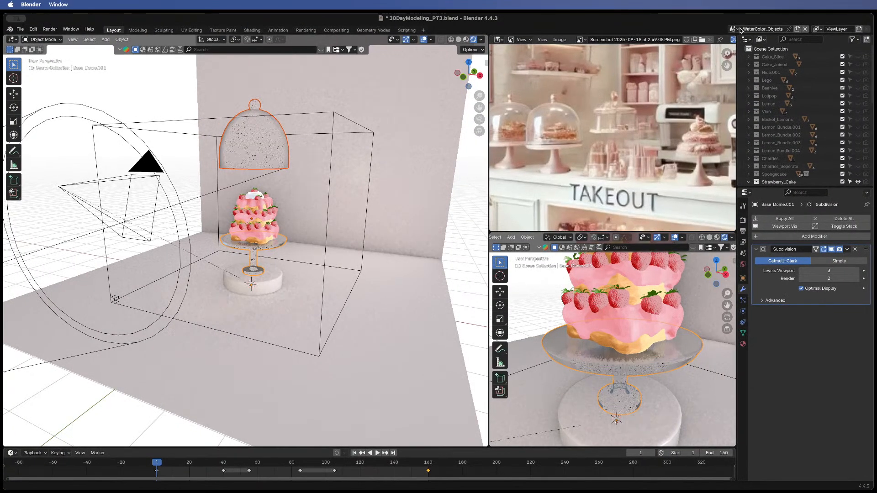
# - Return to the Bakery scene and try to paste the copied cake stand and dome into the room
pyautogui.click(735, 29)
pyautogui.click(732, 29)
pyautogui.click(732, 29)
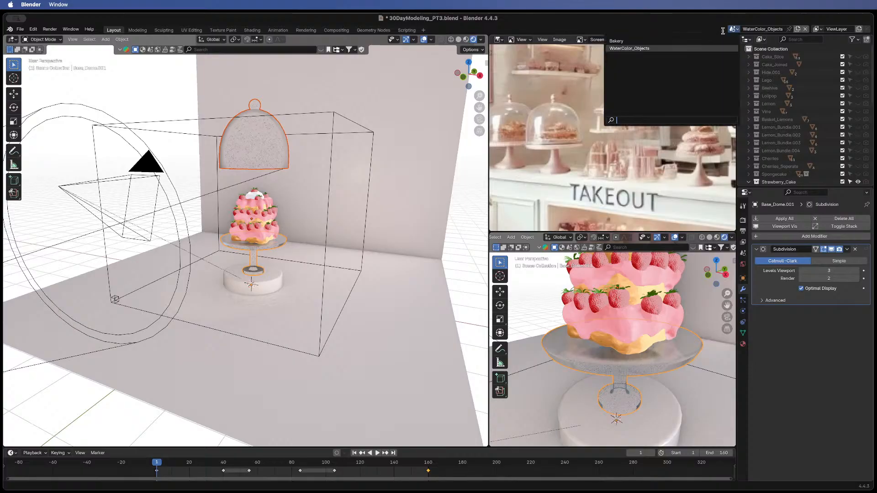
pyautogui.click(622, 40)
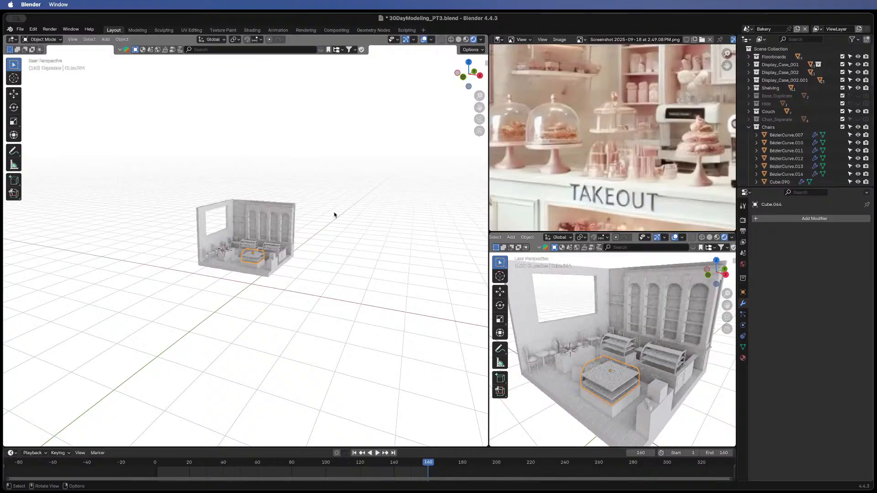
pyautogui.scroll(8, 333, 212)
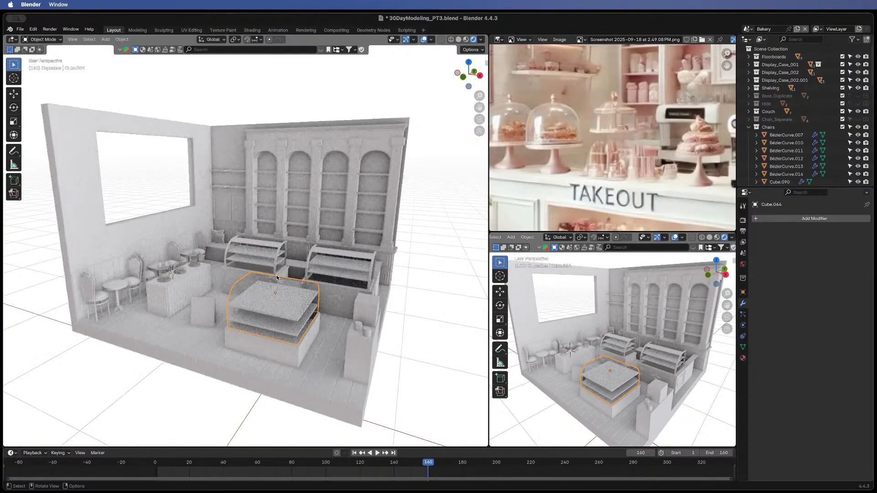
pyautogui.hotkey('ctrl', 'v')
pyautogui.hotkey('ctrl', 'v')
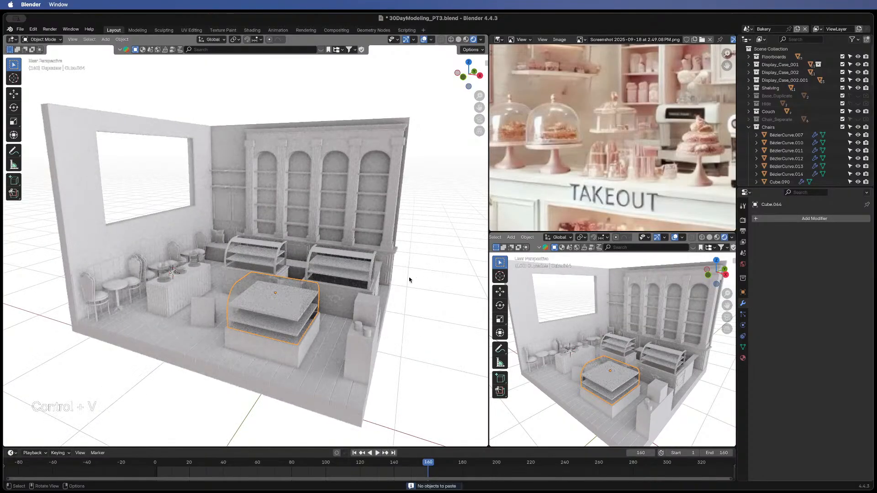
pyautogui.rightClick(404, 257)
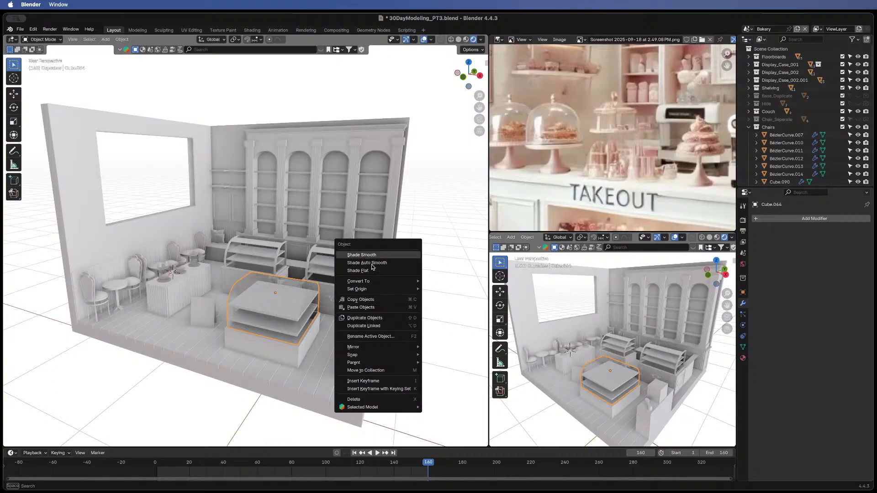
pyautogui.moveTo(377, 283)
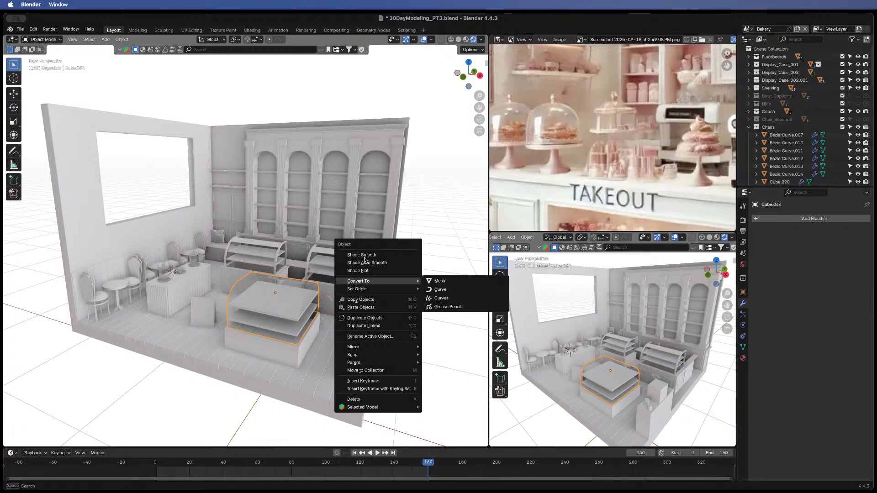
pyautogui.click(435, 189)
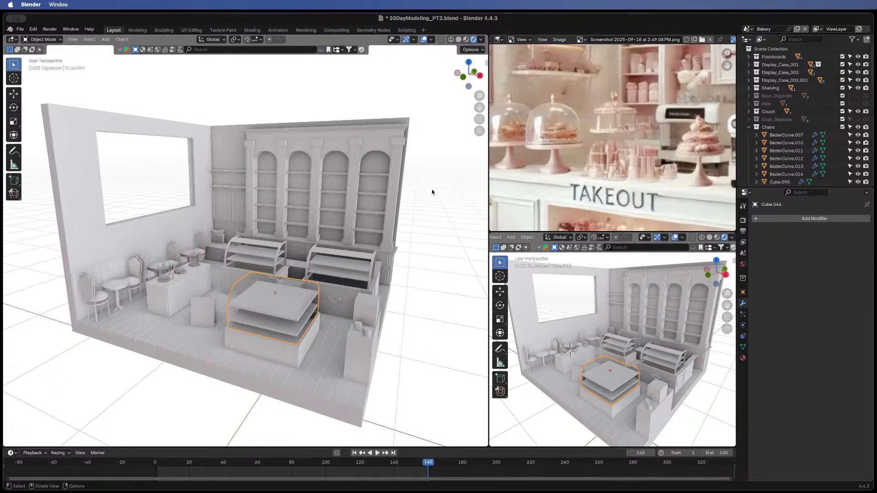
# - Deselect the front case's glass enclosure and review the bakery room from the side and front
pyautogui.click(435, 278)
pyautogui.moveTo(430, 248); pyautogui.dragTo(377, 210, button='middle')
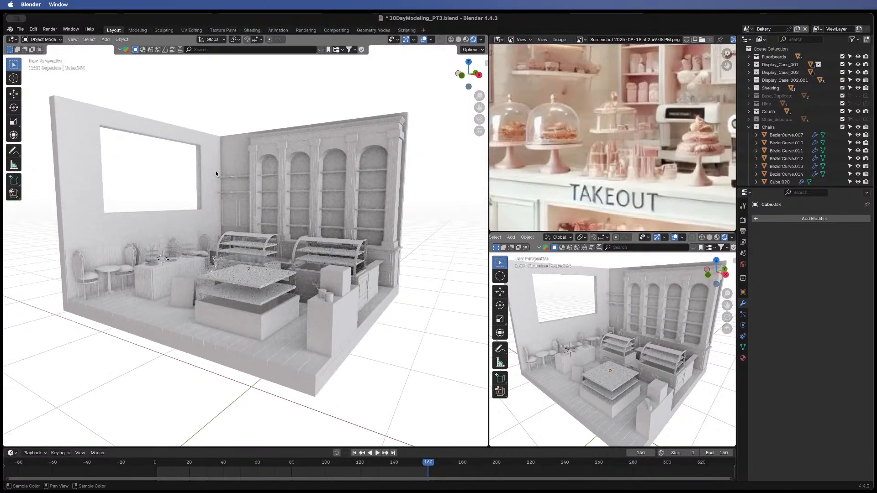
pyautogui.moveTo(216, 171); pyautogui.dragTo(305, 226, button='middle')
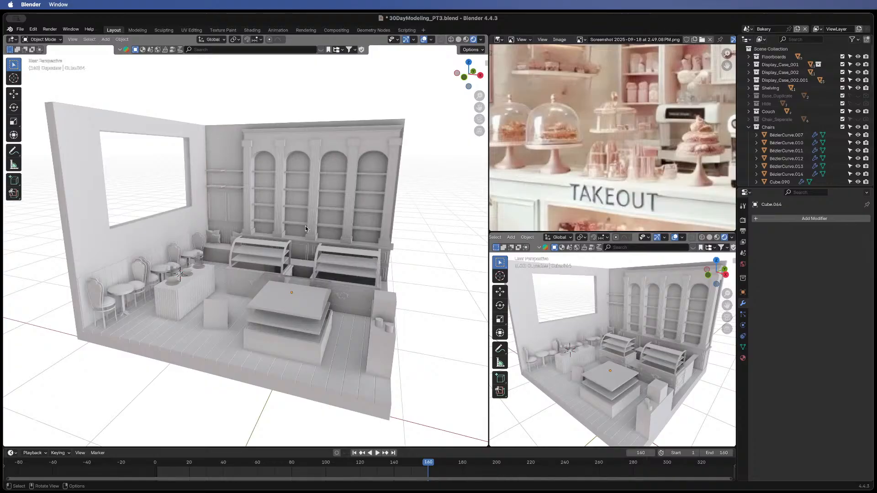
# - Collapse the Chairs collection, look through the remaining objects in the scene hierarchy, and save the file
pyautogui.click(749, 128)
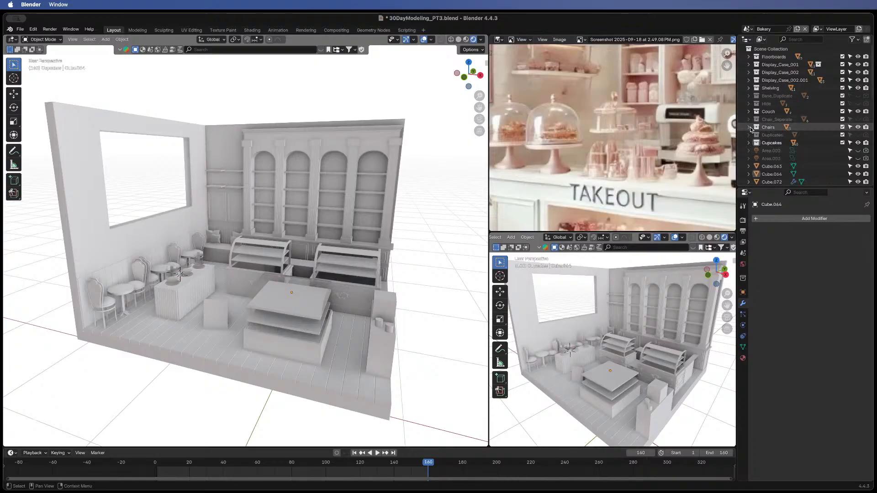
pyautogui.scroll(-10, 752, 129)
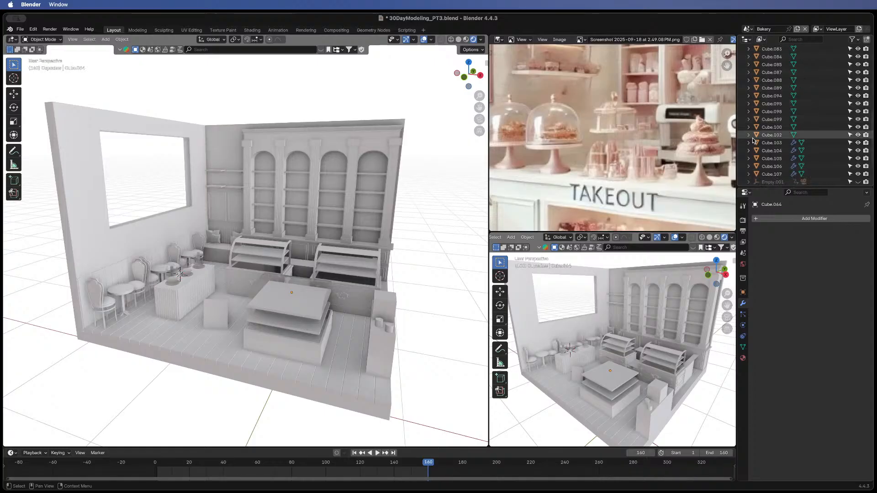
pyautogui.scroll(-2, 769, 116)
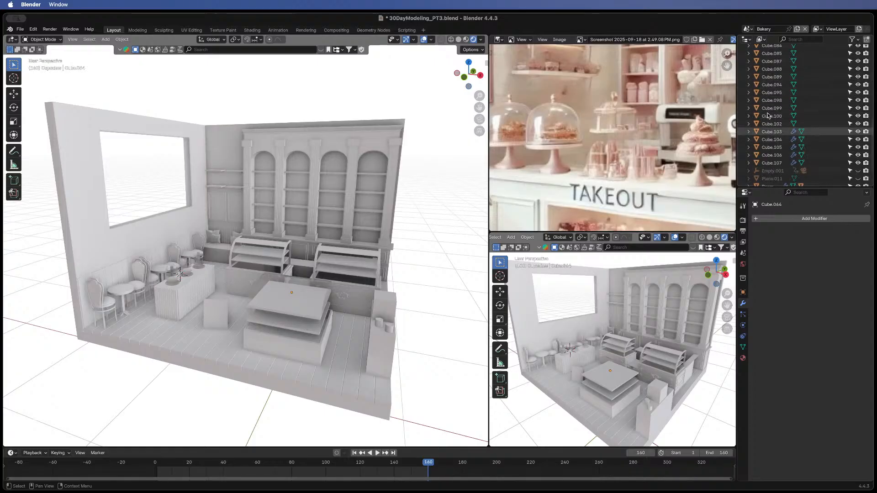
pyautogui.scroll(8, 758, 109)
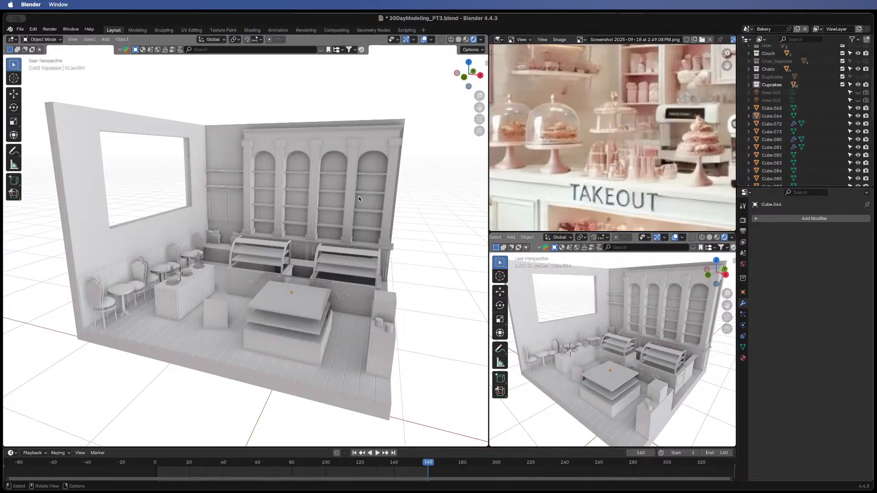
pyautogui.moveTo(359, 199); pyautogui.dragTo(273, 179, button='middle')
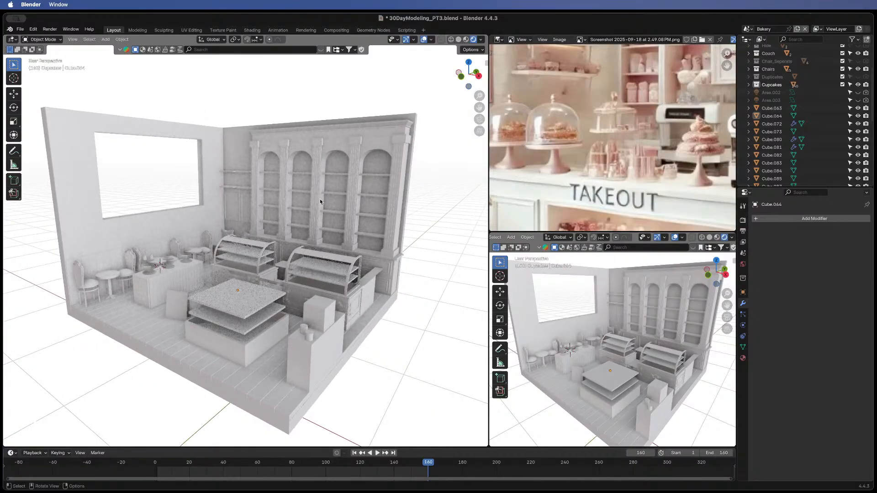
pyautogui.press('super+s')
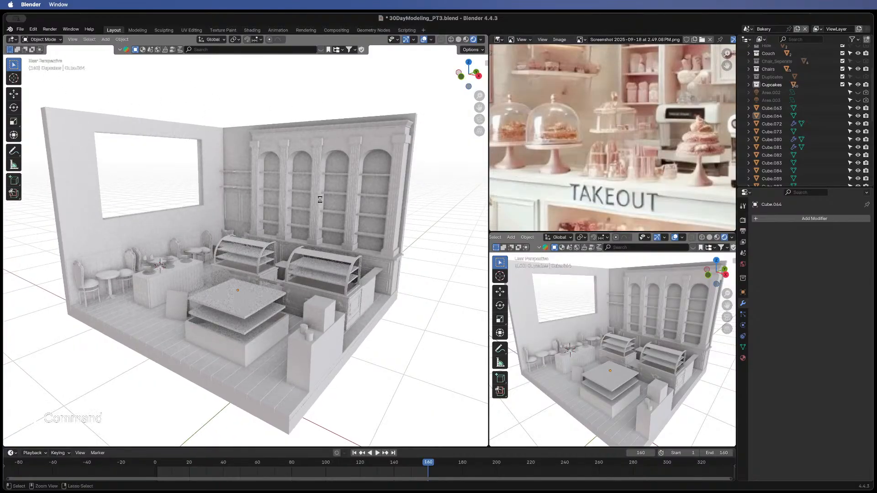